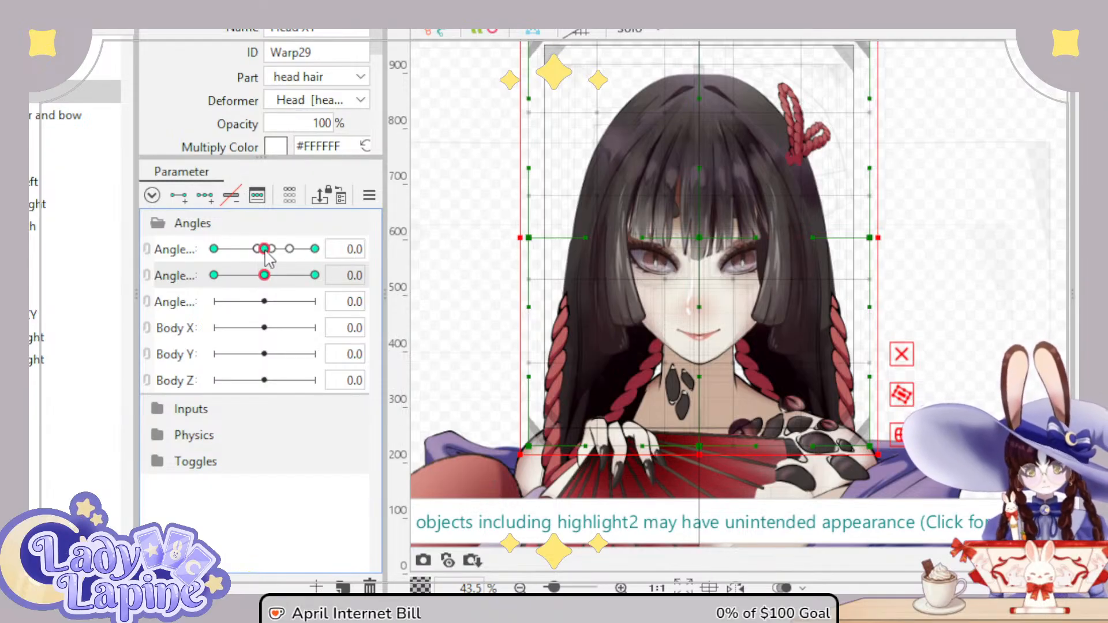
# Step: With Angle X at -30, create a Bangs XY warp deformer around the bangs mesh and add three keys on Angle X
pyautogui.moveTo(266, 258); pyautogui.dragTo(211, 254)
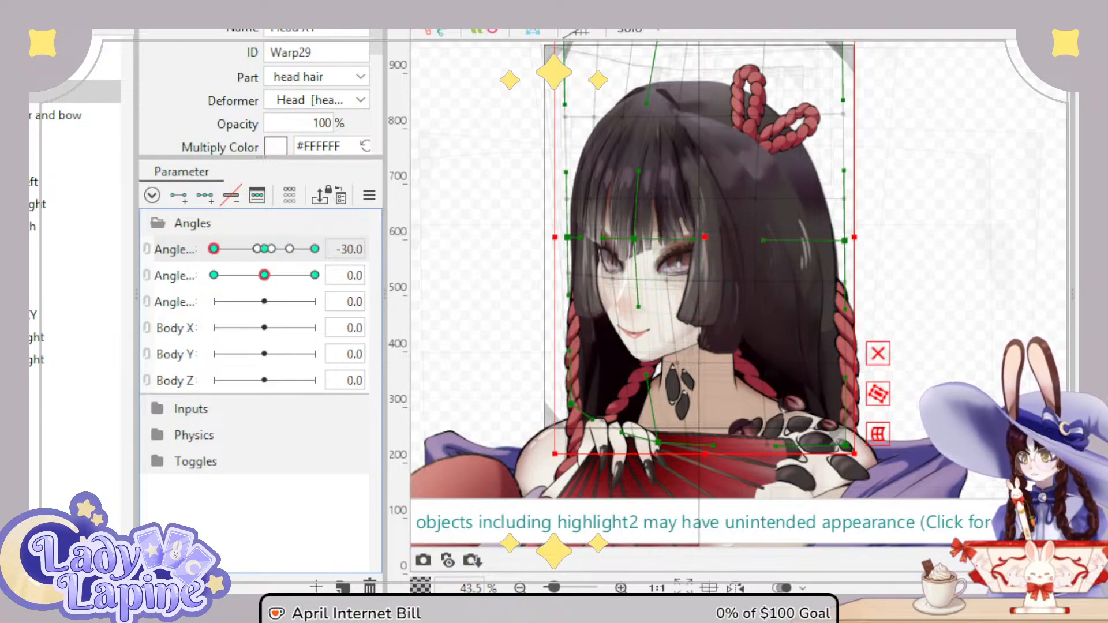
pyautogui.click(14, 137)
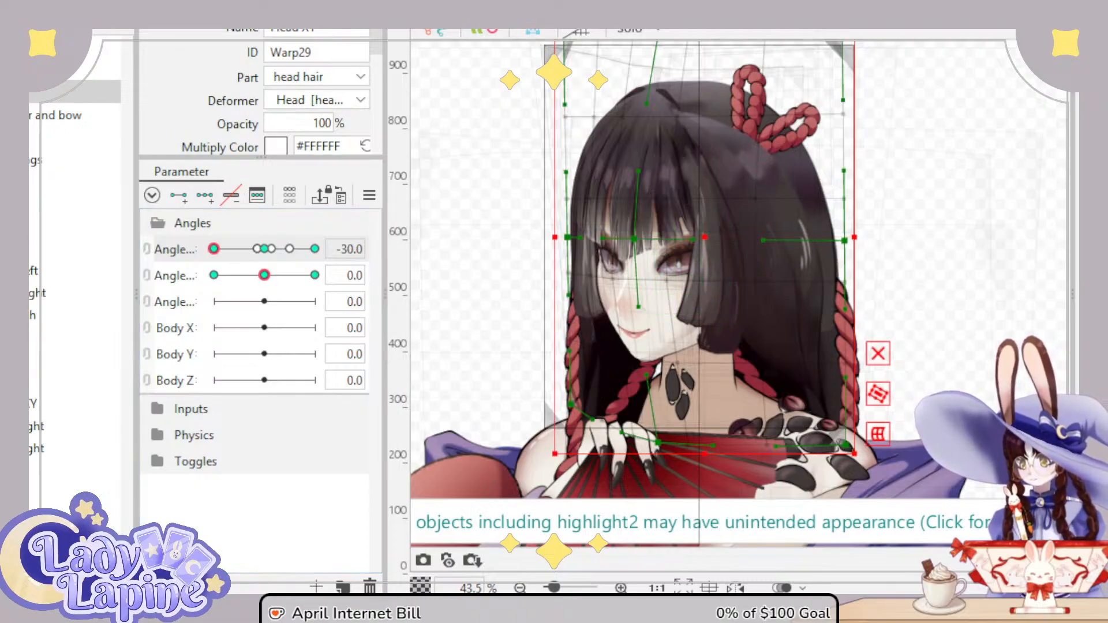
pyautogui.click(18, 204)
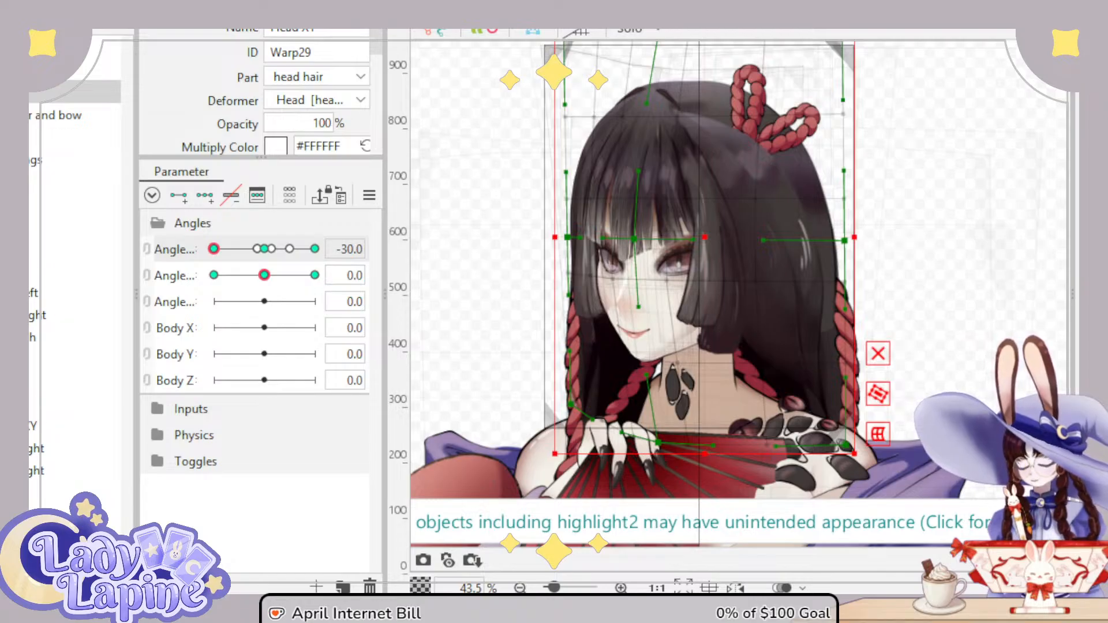
pyautogui.click(75, 203)
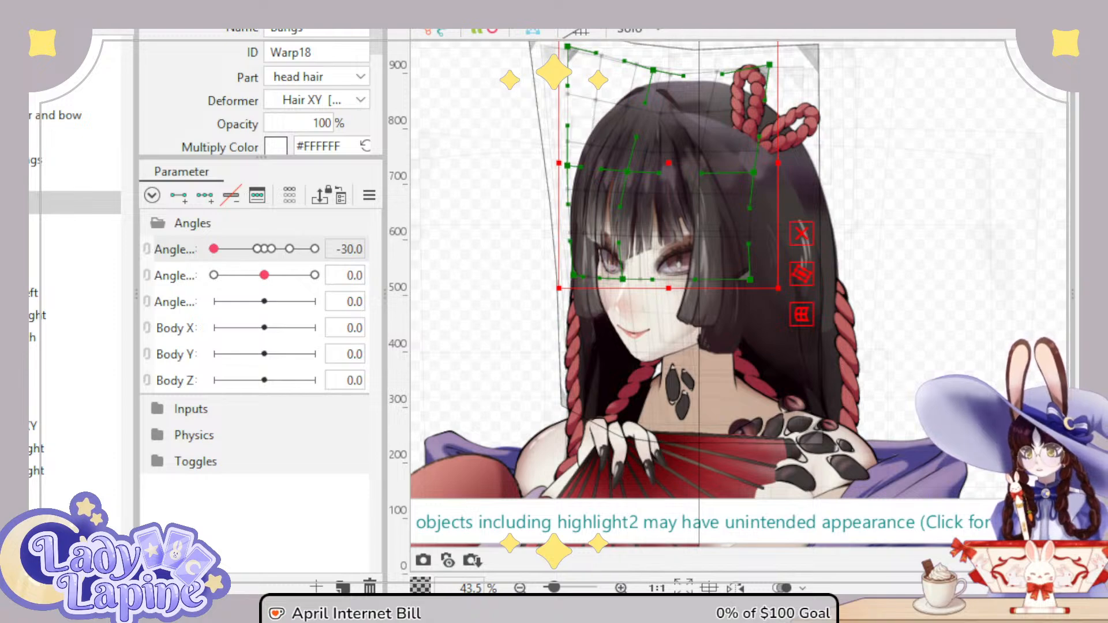
pyautogui.click(75, 224)
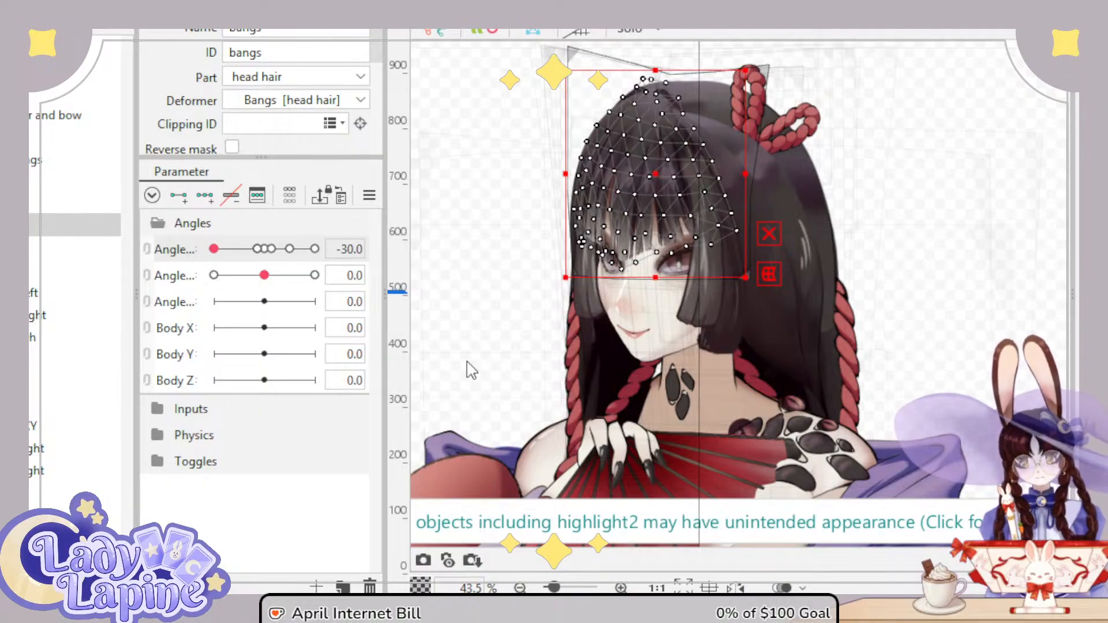
pyautogui.click(401, 447)
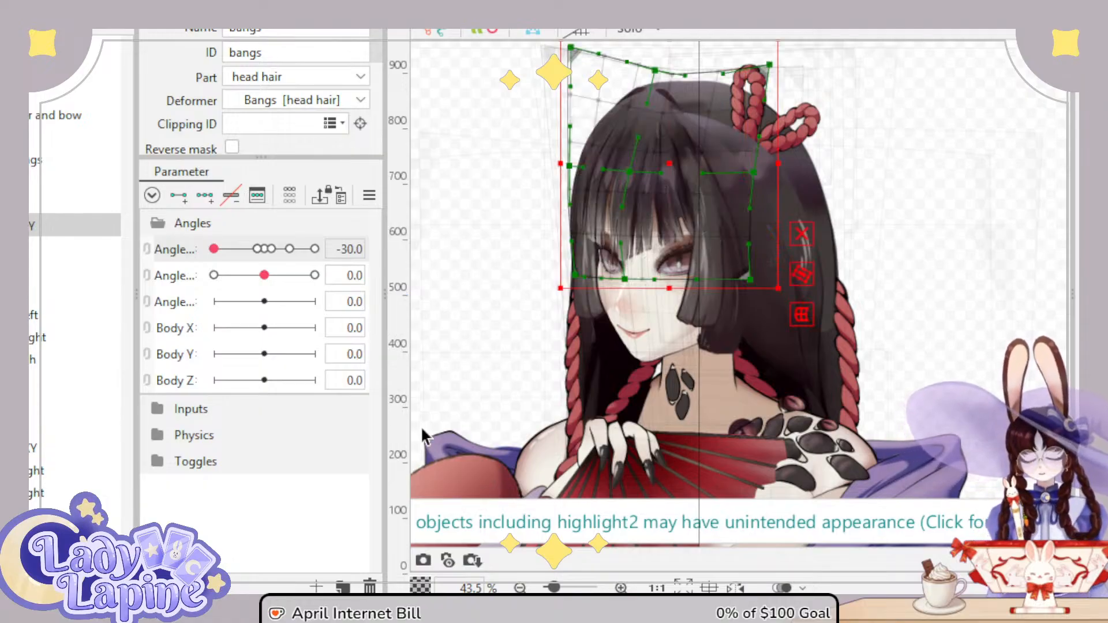
pyautogui.click(205, 197)
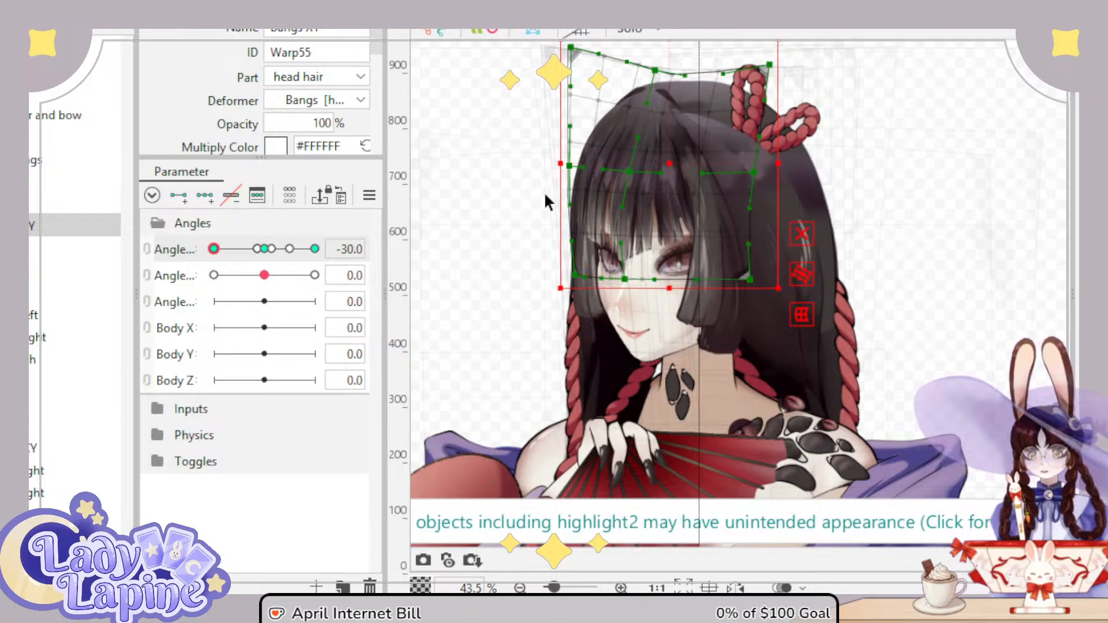
# Step: Try pulling the middle-row control points of the Bangs XY warp outward toward the far side of the face, and undo the changes
pyautogui.scroll(2, 671, 146)
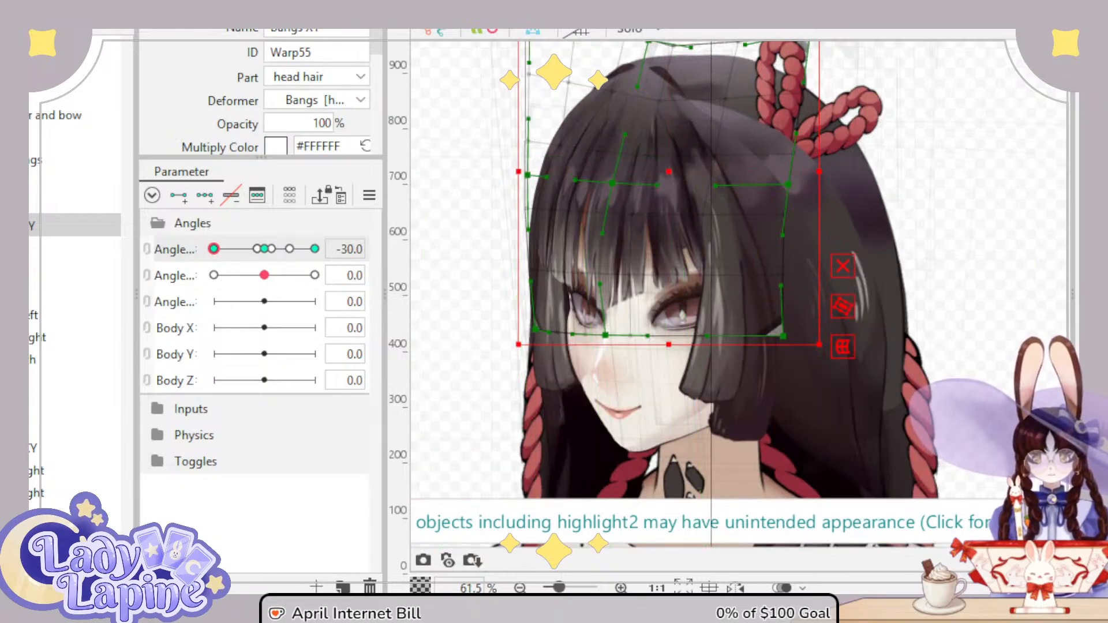
pyautogui.moveTo(609, 185); pyautogui.dragTo(518, 169)
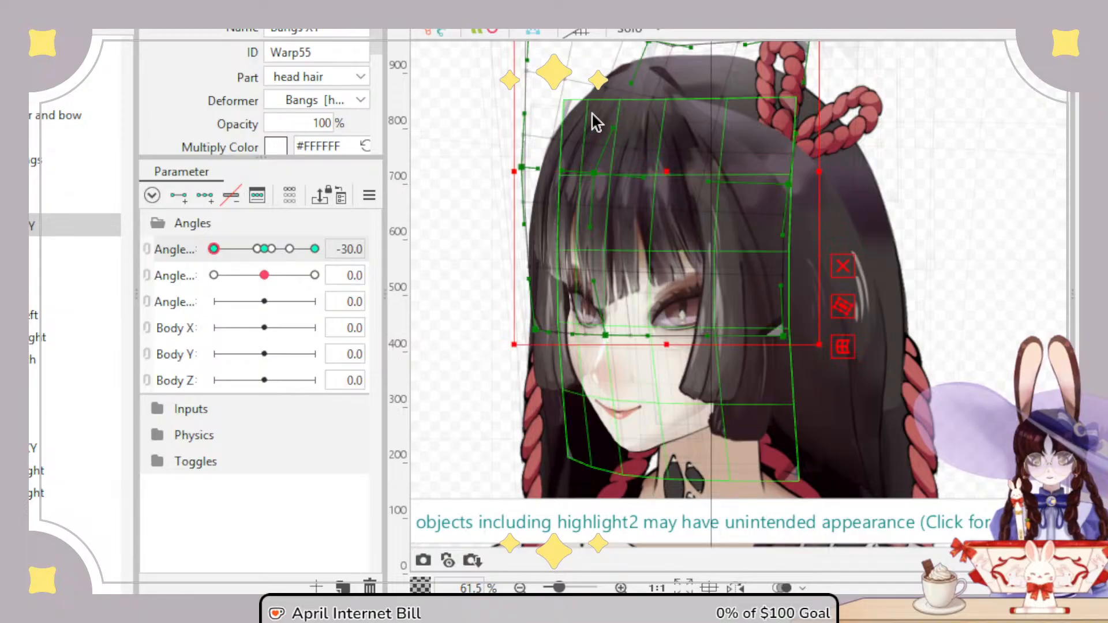
pyautogui.scroll(-2, 662, 209)
pyautogui.moveTo(663, 209); pyautogui.dragTo(623, 299)
pyautogui.moveTo(717, 156); pyautogui.dragTo(715, 146)
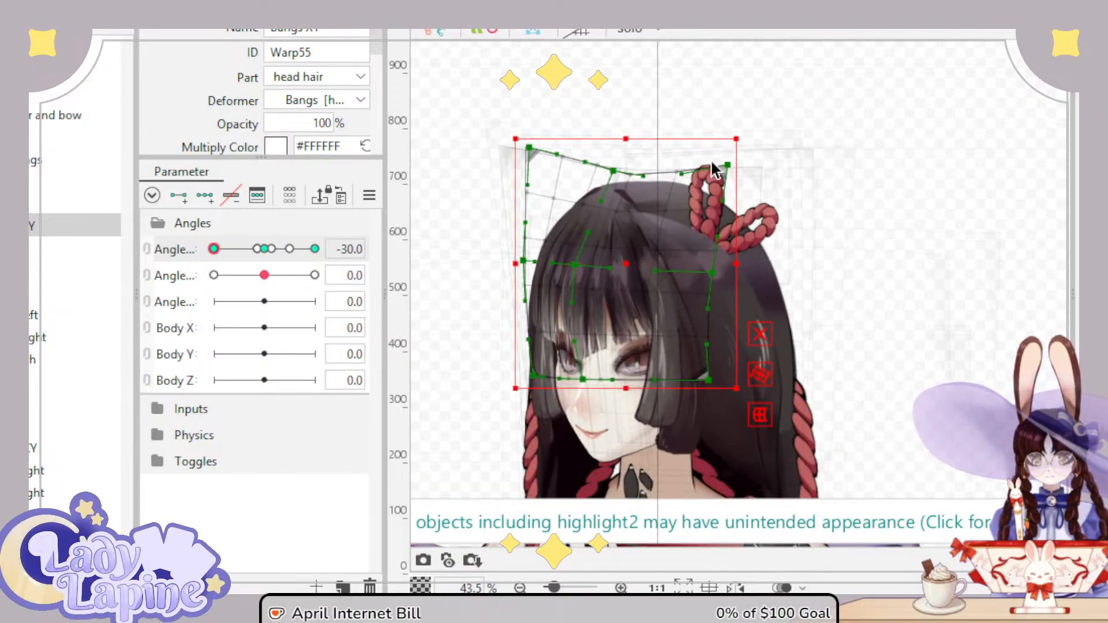
pyautogui.hotkey('ctrl', 'z')
pyautogui.hotkey('ctrl', 'z')
pyautogui.hotkey('ctrl', 'z')
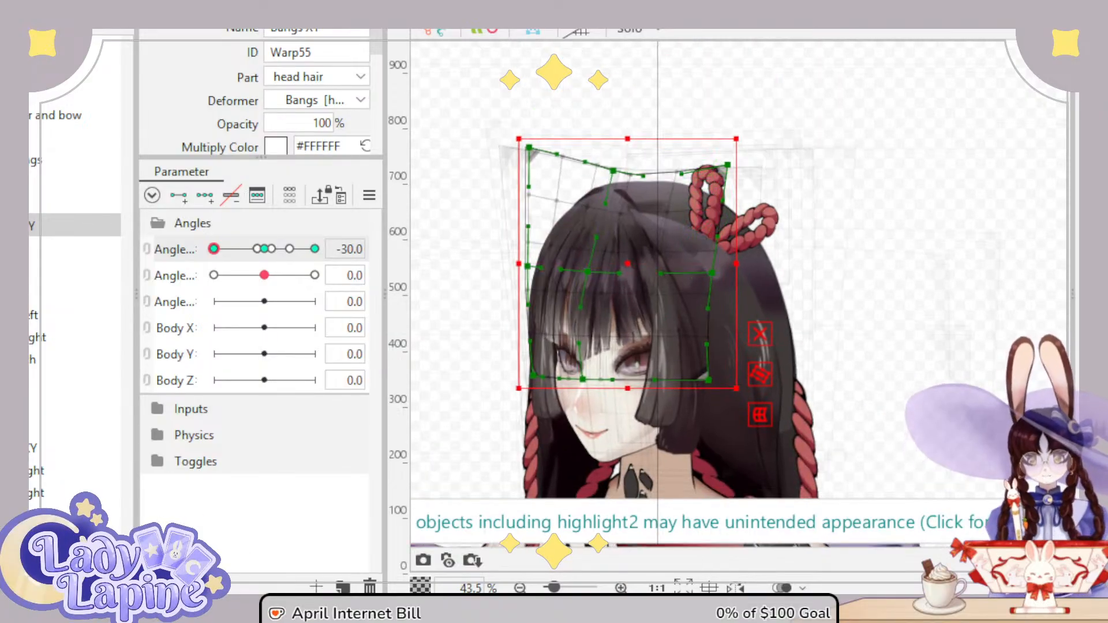
# Step: At Angle X -30, brush the bangs warp toward the far side of the face and bow out the middle of its outer edge
pyautogui.press('b')
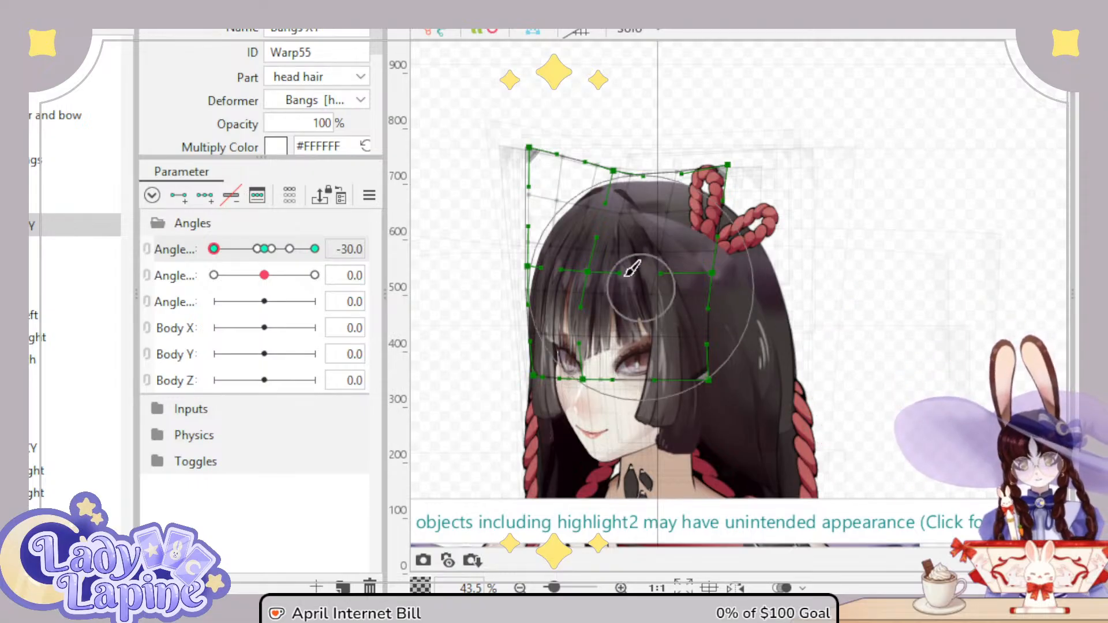
pyautogui.moveTo(614, 276); pyautogui.dragTo(584, 268)
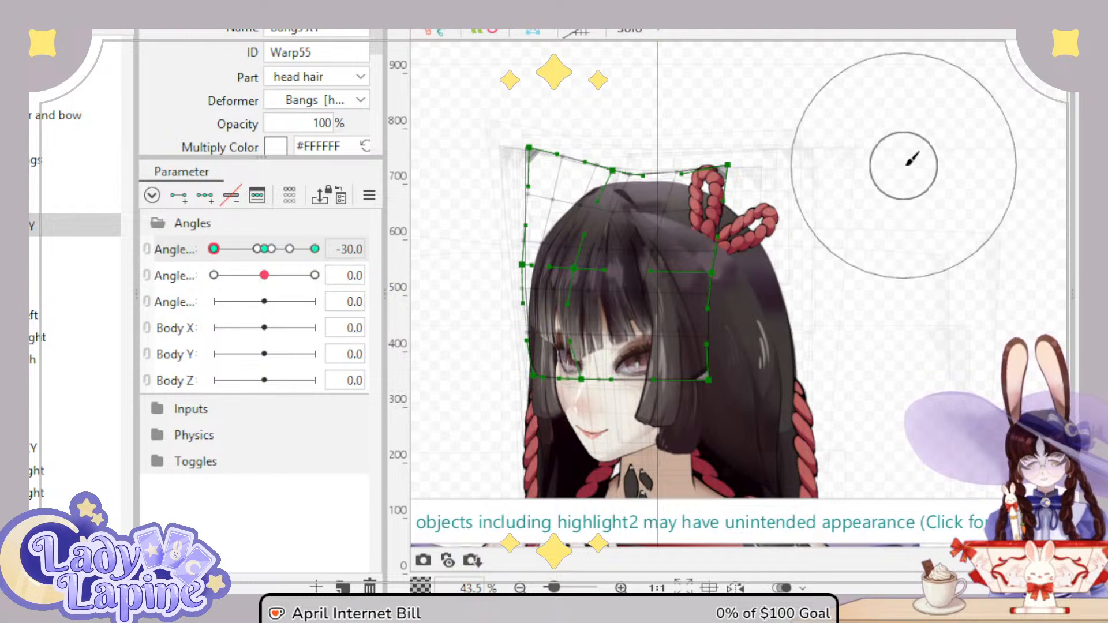
pyautogui.scroll(3, 646, 291)
pyautogui.scroll(4, 642, 282)
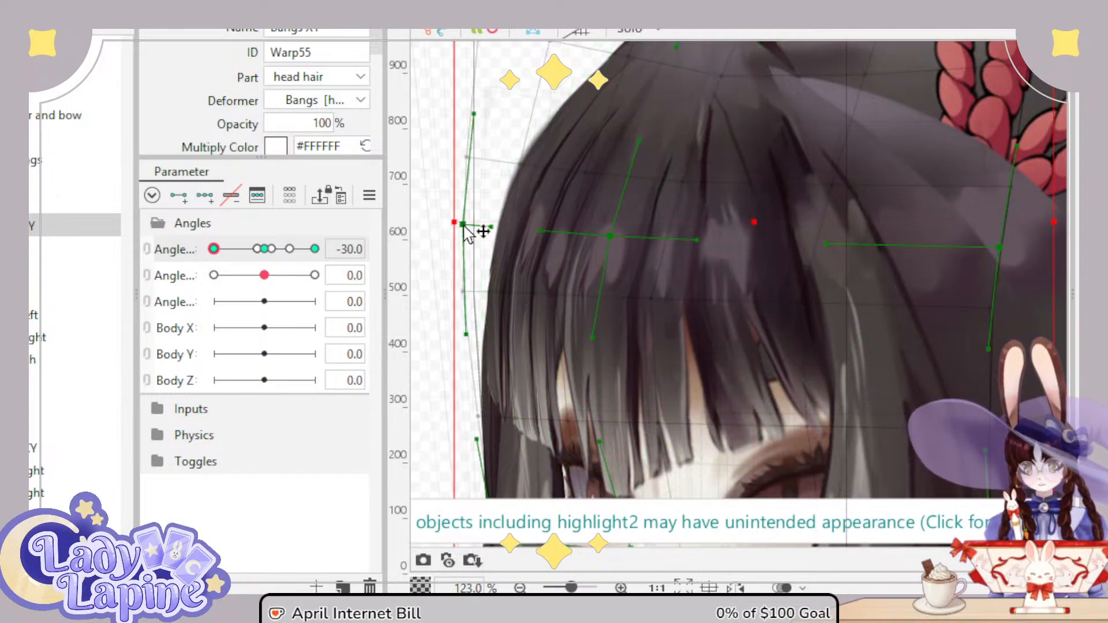
pyautogui.moveTo(463, 225); pyautogui.dragTo(459, 225)
pyautogui.moveTo(472, 125); pyautogui.dragTo(486, 125)
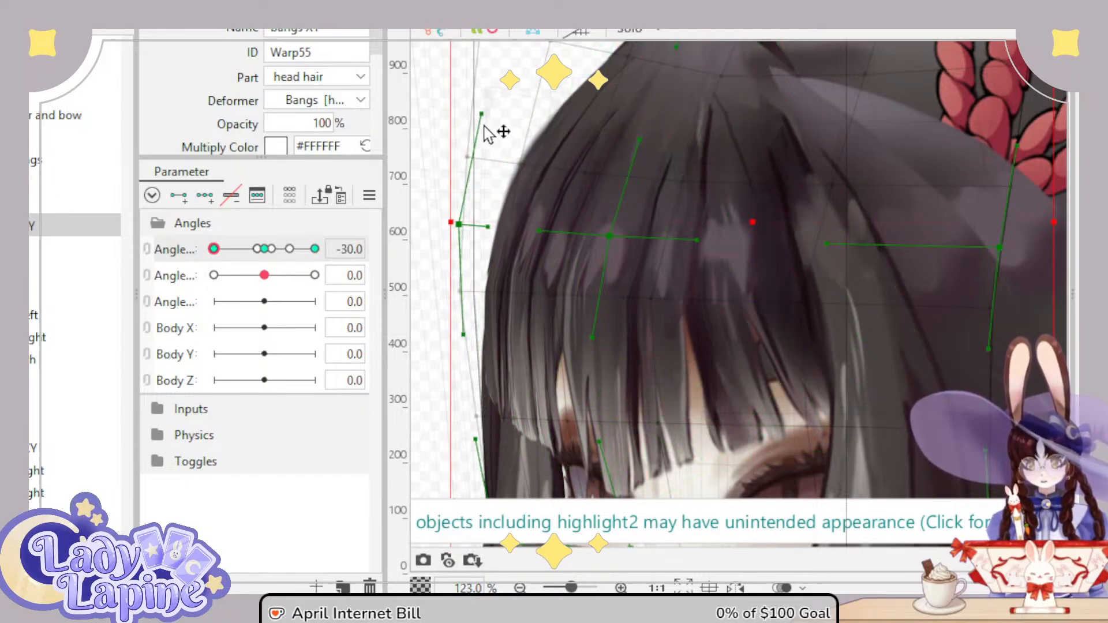
pyautogui.moveTo(467, 327); pyautogui.dragTo(466, 328)
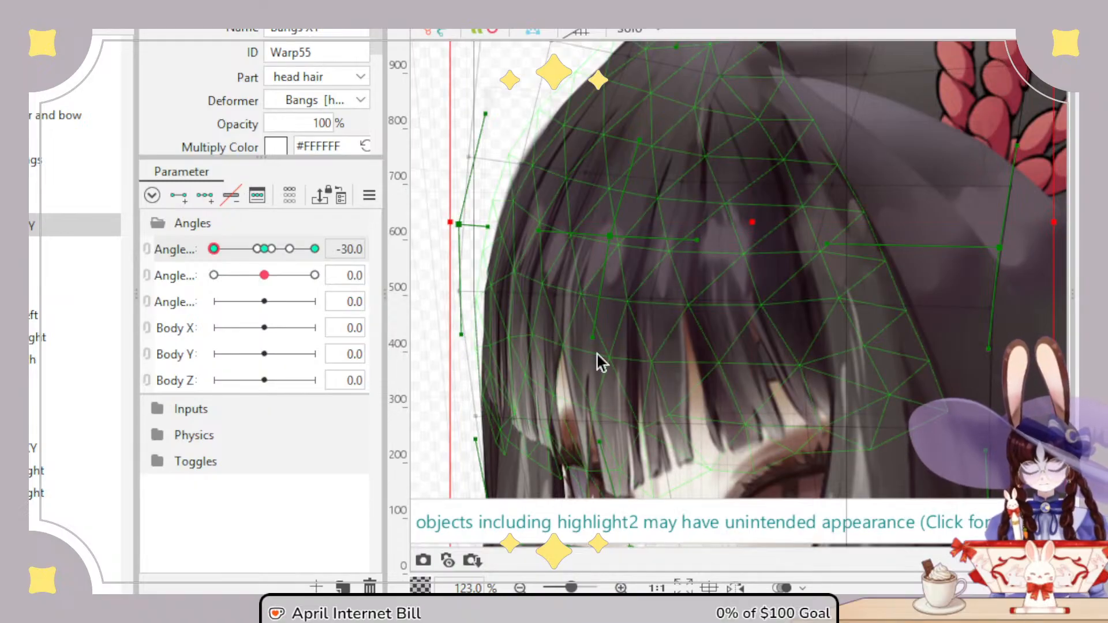
# Step: Refine the curve handles on the bangs warp's outer edge, lowering its midpoint slightly and pulling the lower handle outward
pyautogui.scroll(-3, 594, 348)
pyautogui.moveTo(728, 331); pyautogui.dragTo(734, 263)
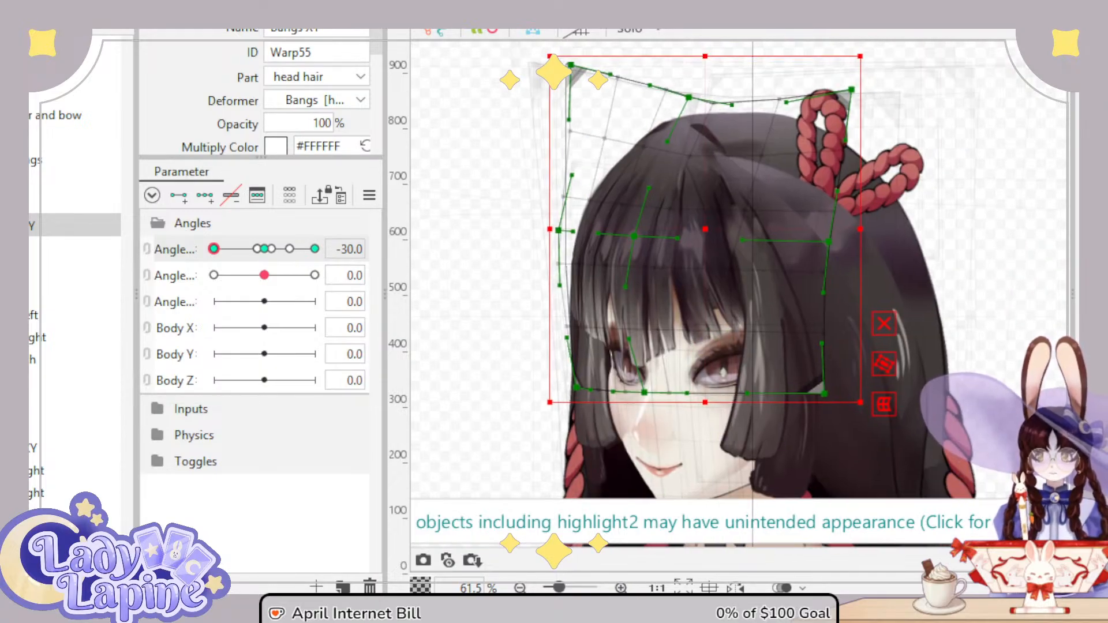
pyautogui.moveTo(214, 249); pyautogui.dragTo(182, 258)
pyautogui.scroll(4, 574, 210)
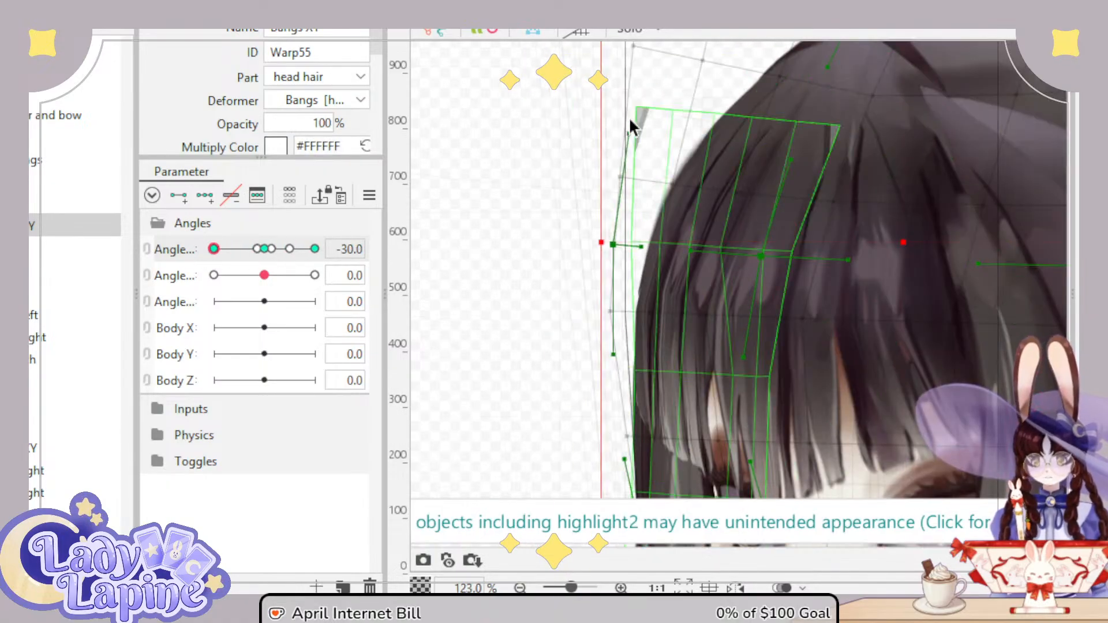
pyautogui.moveTo(631, 134); pyautogui.dragTo(626, 161)
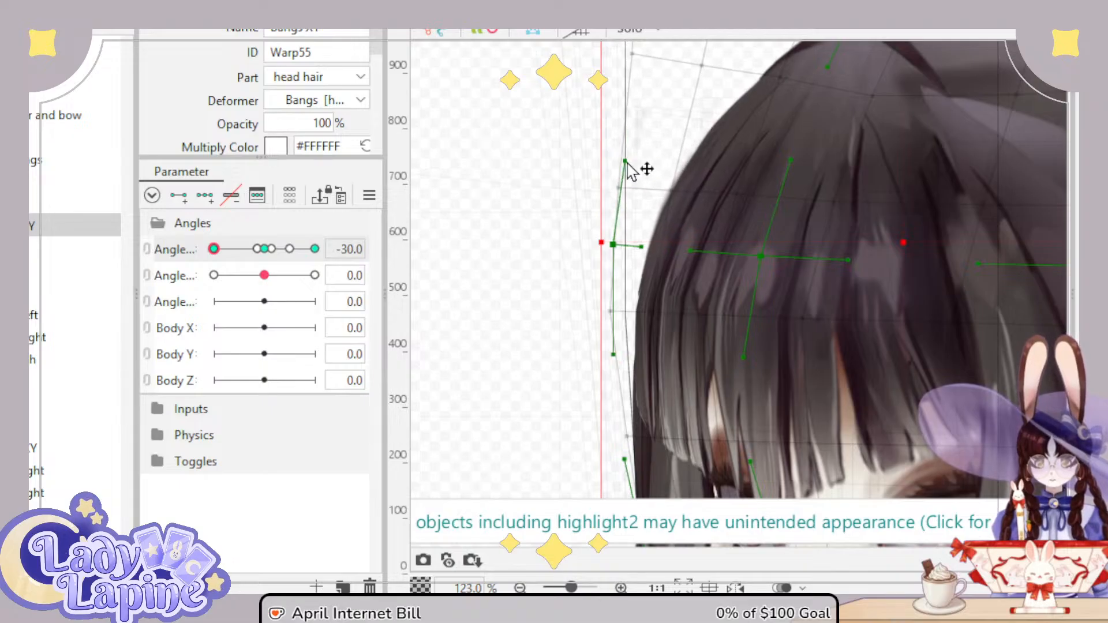
pyautogui.moveTo(611, 247); pyautogui.dragTo(613, 256)
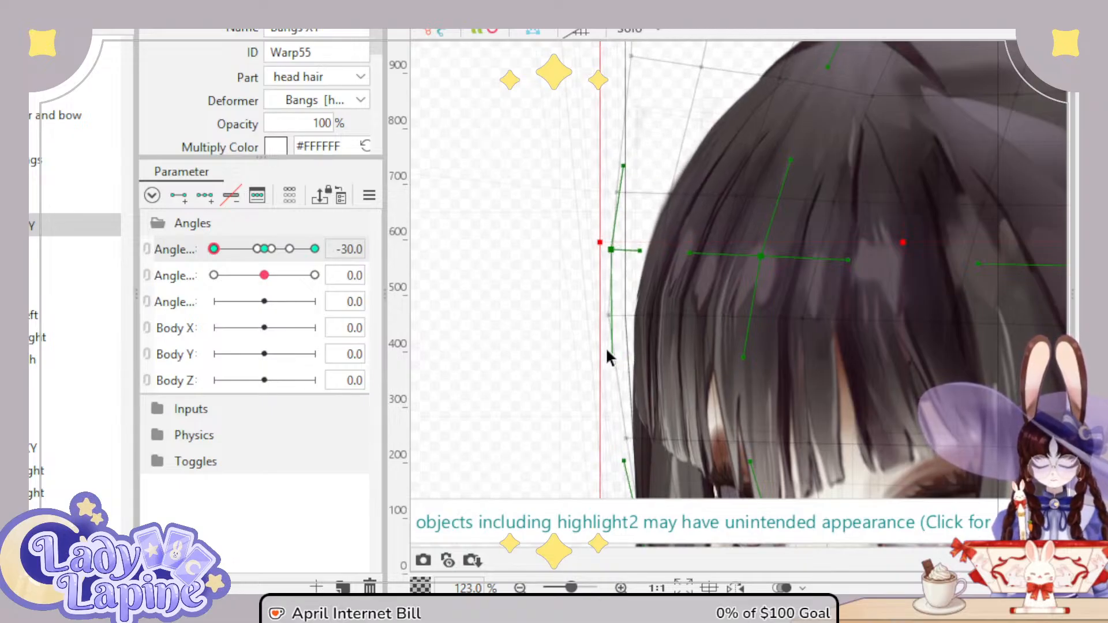
pyautogui.scroll(2, 667, 377)
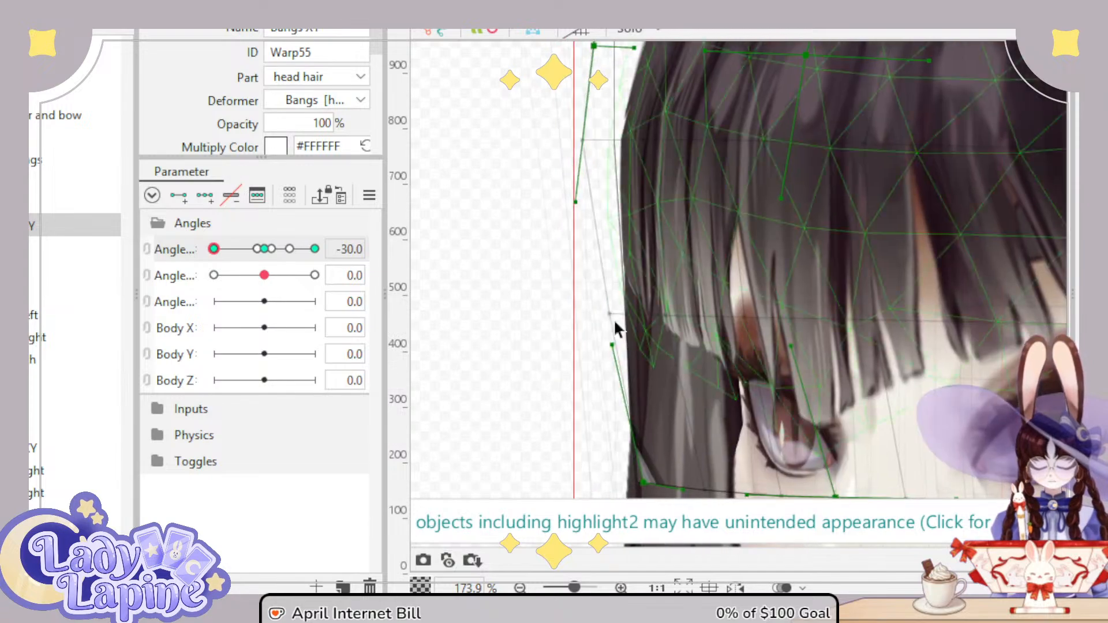
pyautogui.moveTo(606, 361); pyautogui.dragTo(582, 359)
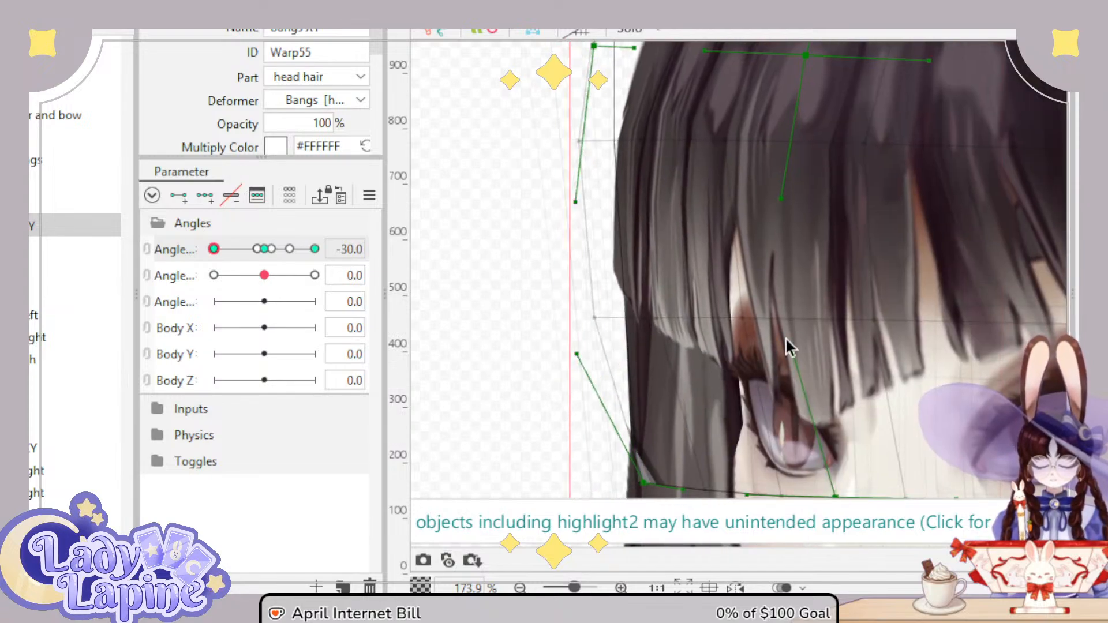
# Step: Check how the bangs move as Angle X goes from -30 toward the front, and return Angle X to 0
pyautogui.scroll(-4, 828, 329)
pyautogui.scroll(-2, 828, 329)
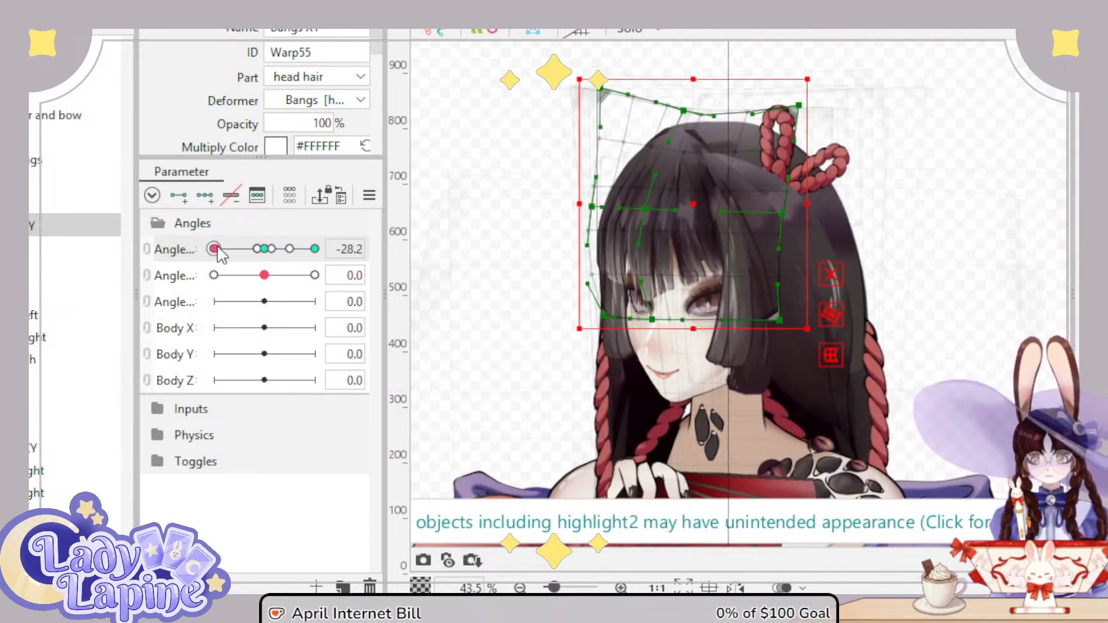
pyautogui.moveTo(221, 254)
pyautogui.mouseDown()
pyautogui.moveTo(316, 251)
pyautogui.moveTo(213, 249)
pyautogui.mouseUp()
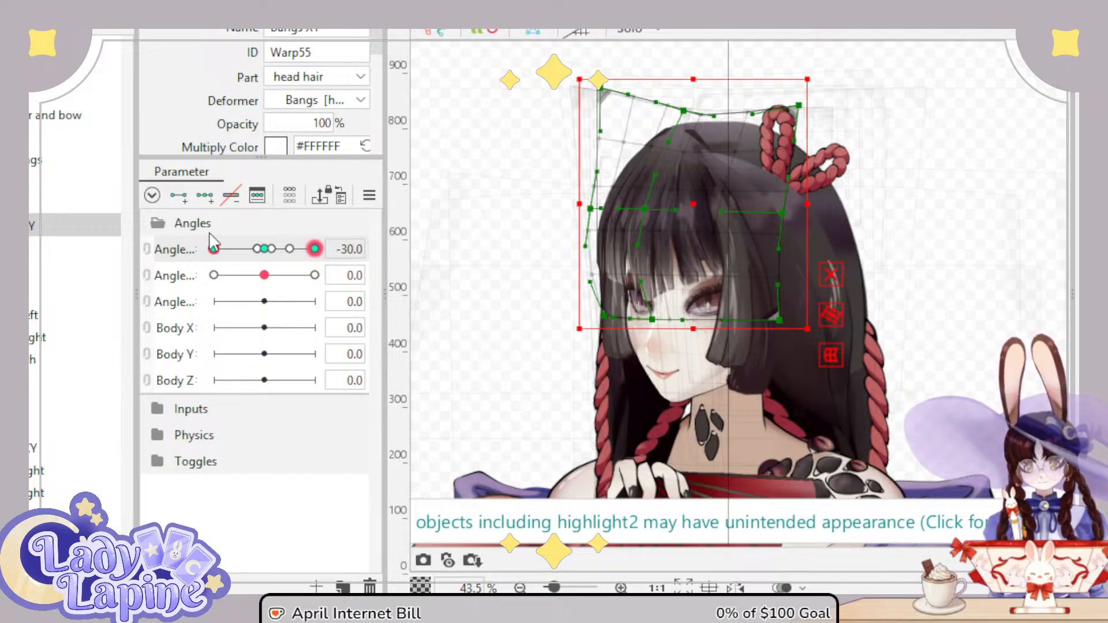
pyautogui.moveTo(212, 237); pyautogui.dragTo(275, 278)
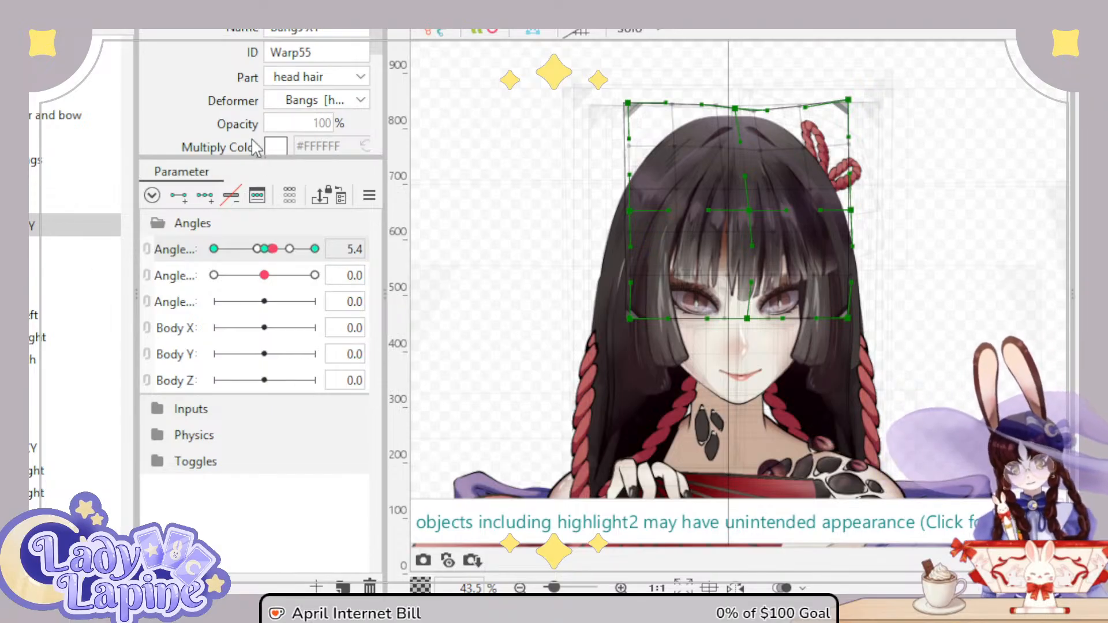
pyautogui.moveTo(277, 258)
pyautogui.mouseDown()
pyautogui.moveTo(217, 272)
pyautogui.moveTo(320, 253)
pyautogui.moveTo(248, 265)
pyautogui.moveTo(265, 249)
pyautogui.mouseUp()
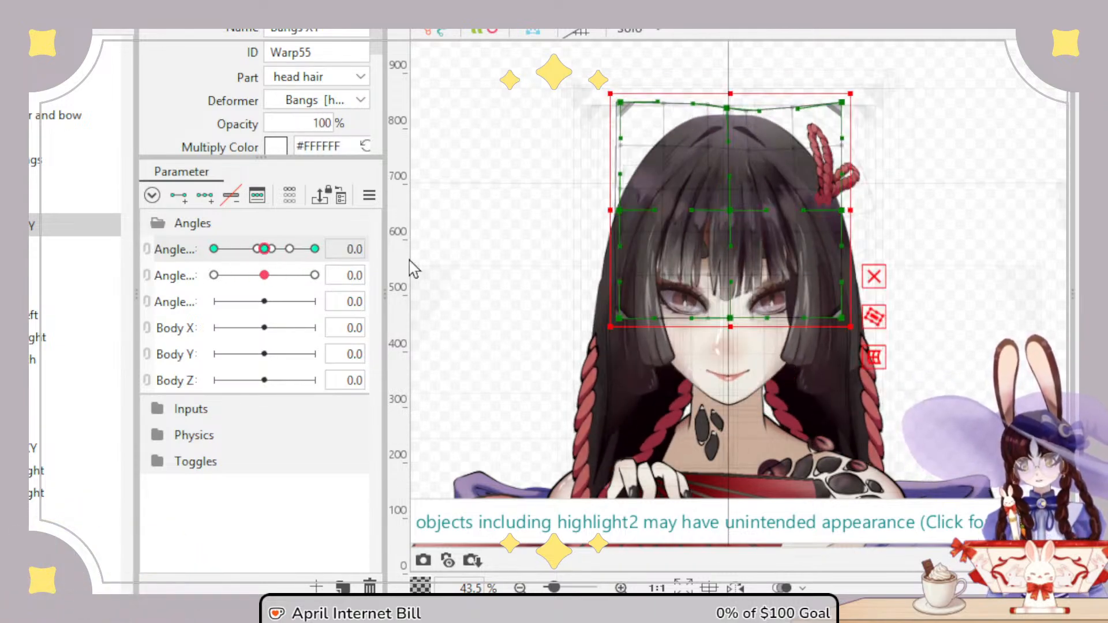
pyautogui.scroll(-5, 738, 300)
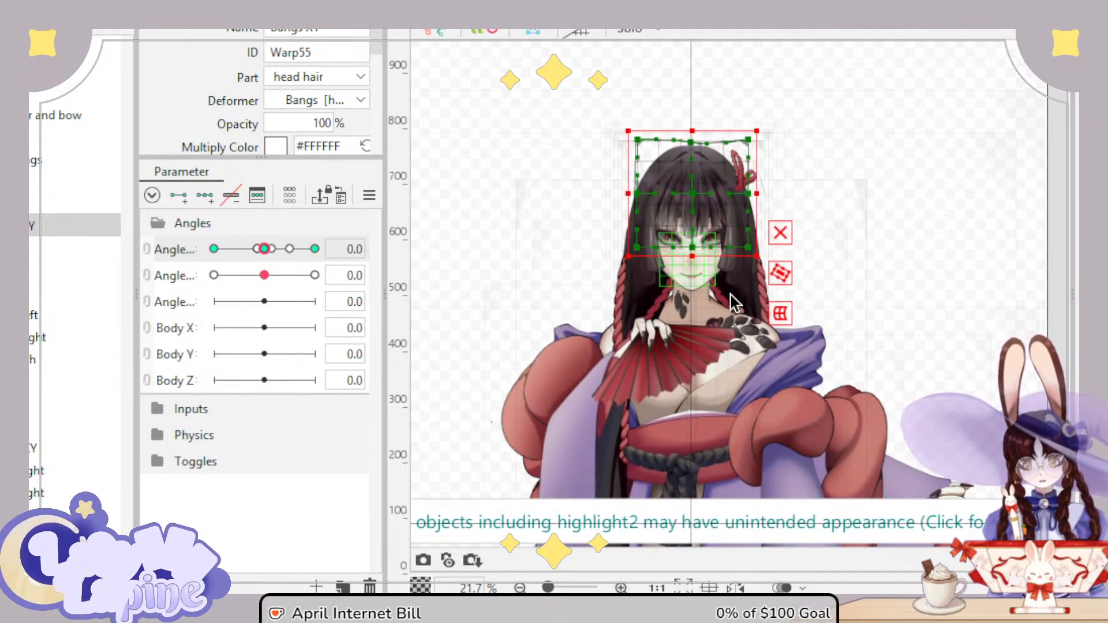
pyautogui.scroll(5, 731, 320)
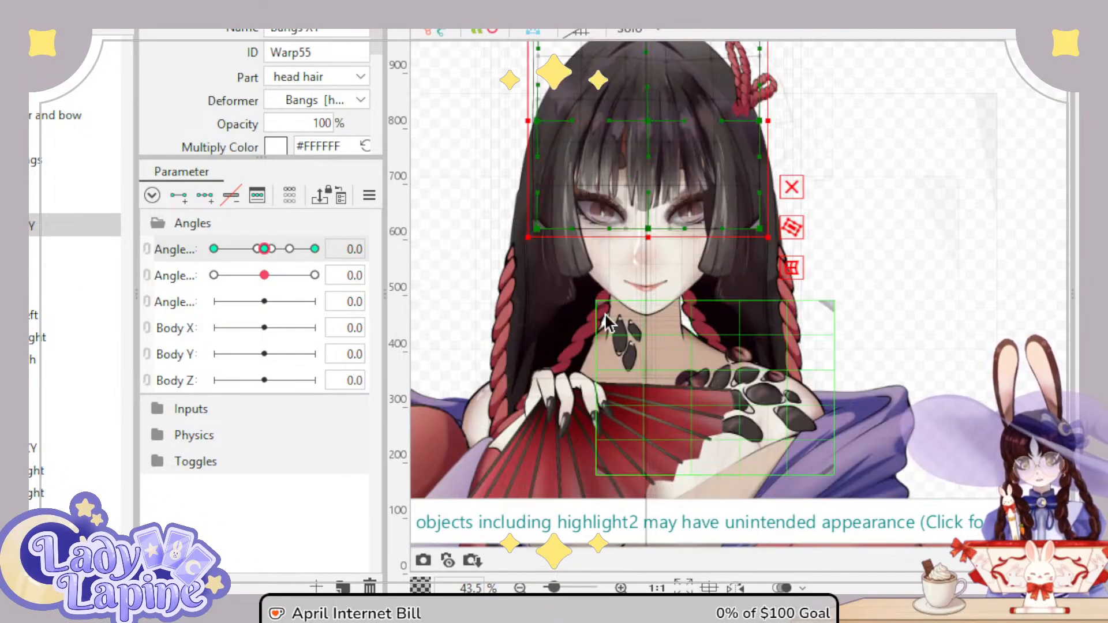
pyautogui.scroll(-2, 715, 301)
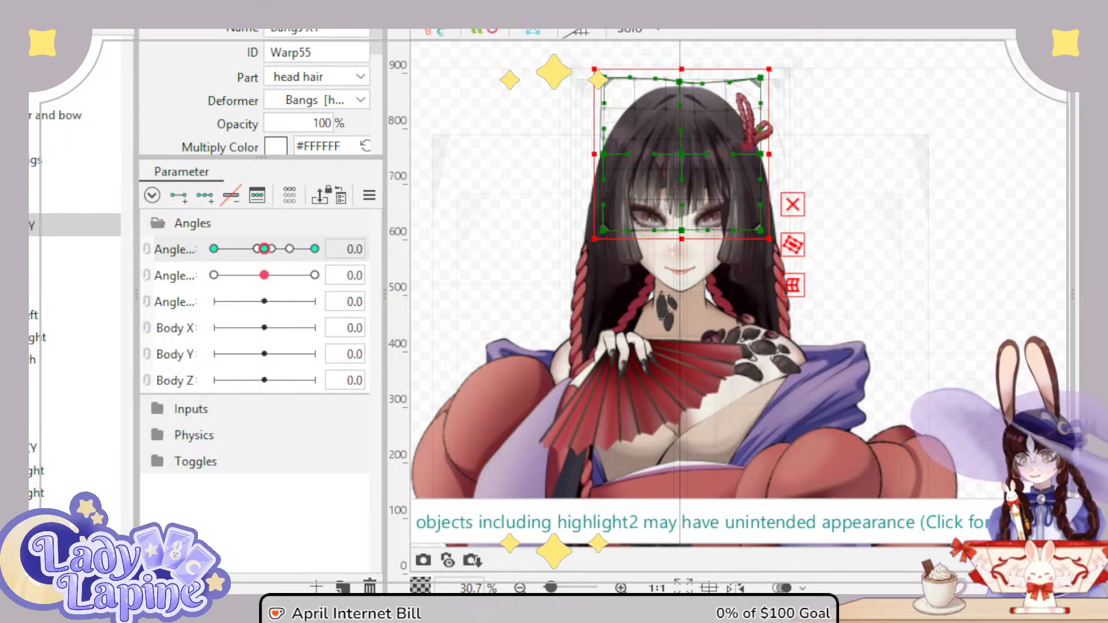
# Step: Try reshaping the top of the Head XY warp by moving its corners inward and its top midpoint down, and undo the changes
pyautogui.click(75, 70)
pyautogui.click(75, 93)
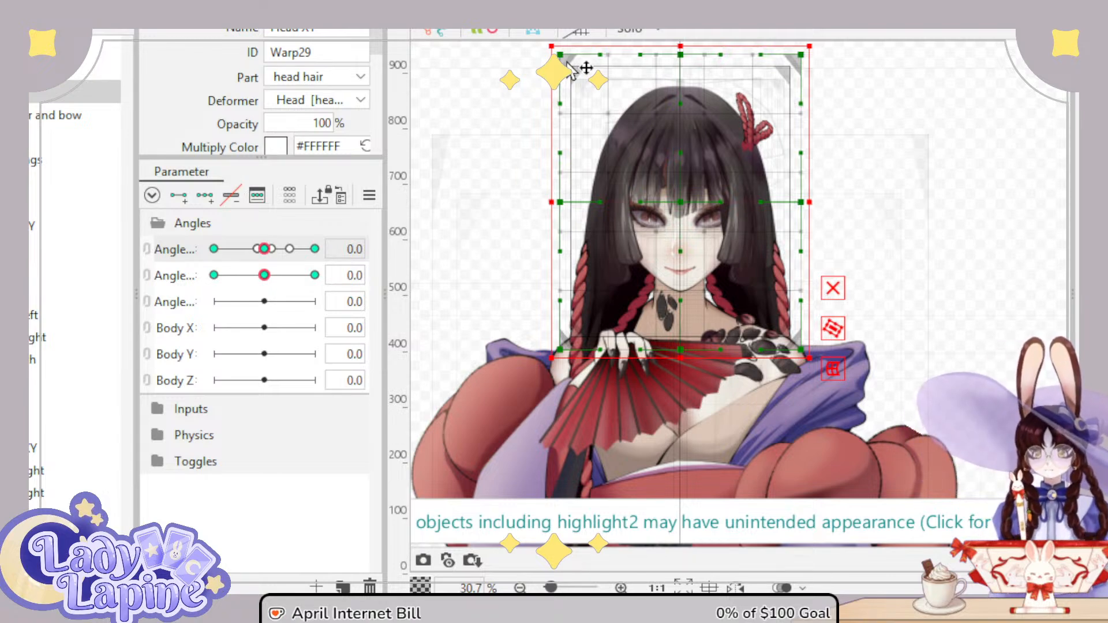
pyautogui.moveTo(581, 62); pyautogui.dragTo(603, 81)
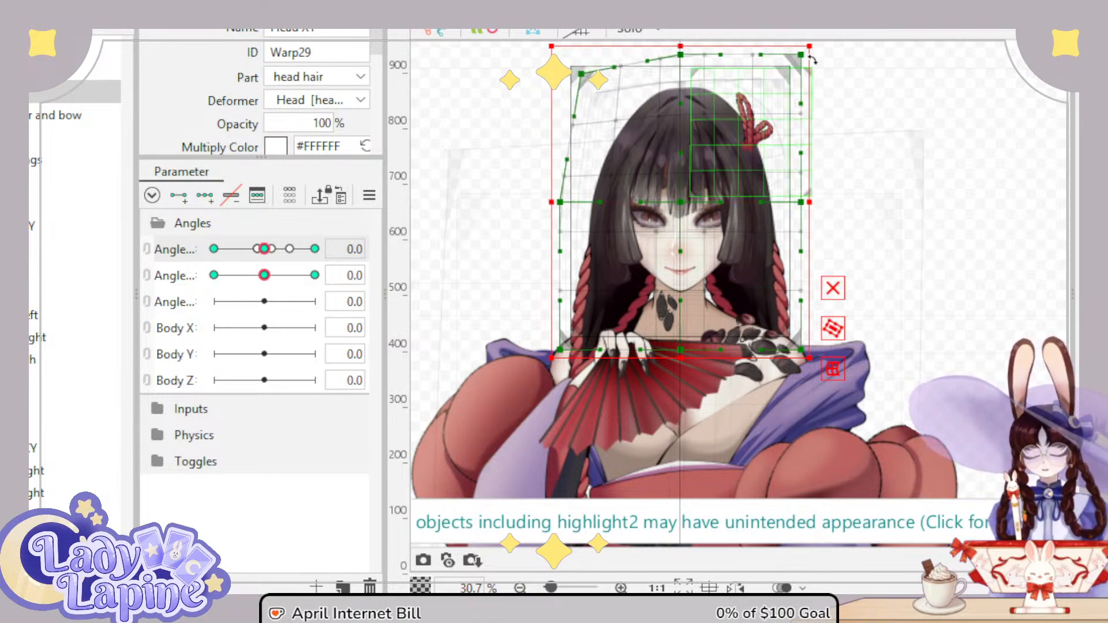
pyautogui.moveTo(802, 55); pyautogui.dragTo(796, 67)
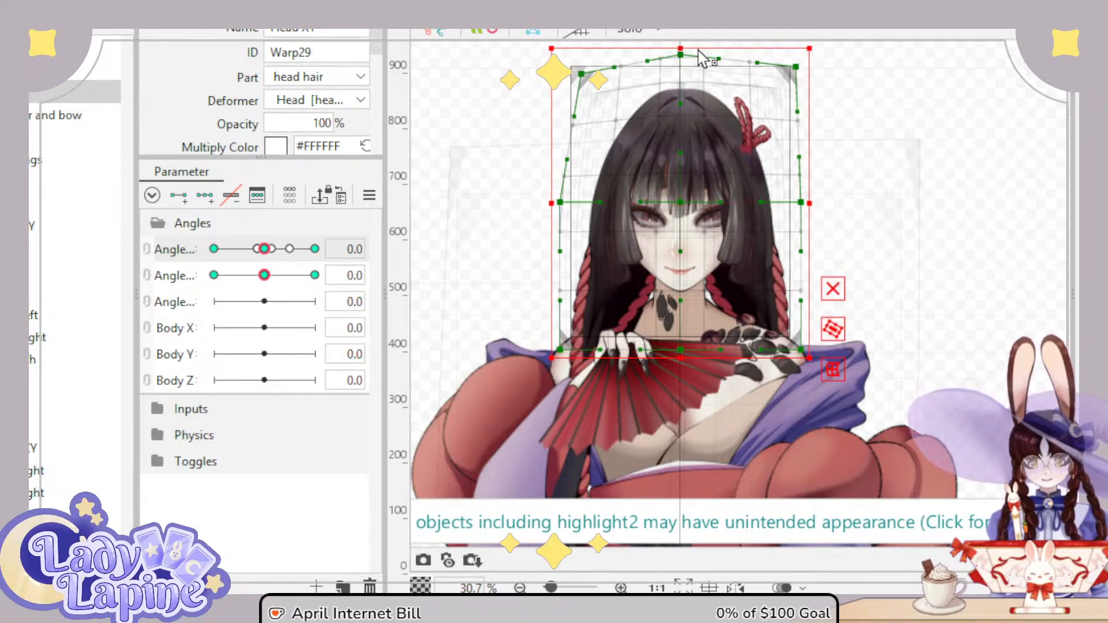
pyautogui.moveTo(681, 55); pyautogui.dragTo(681, 87)
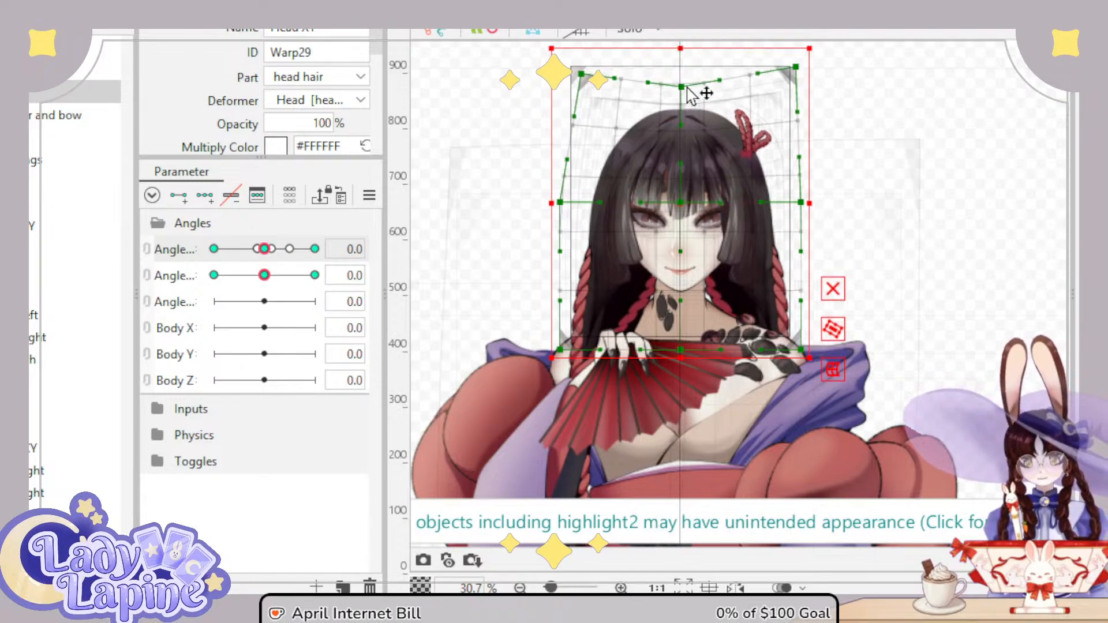
pyautogui.moveTo(589, 80); pyautogui.dragTo(600, 97)
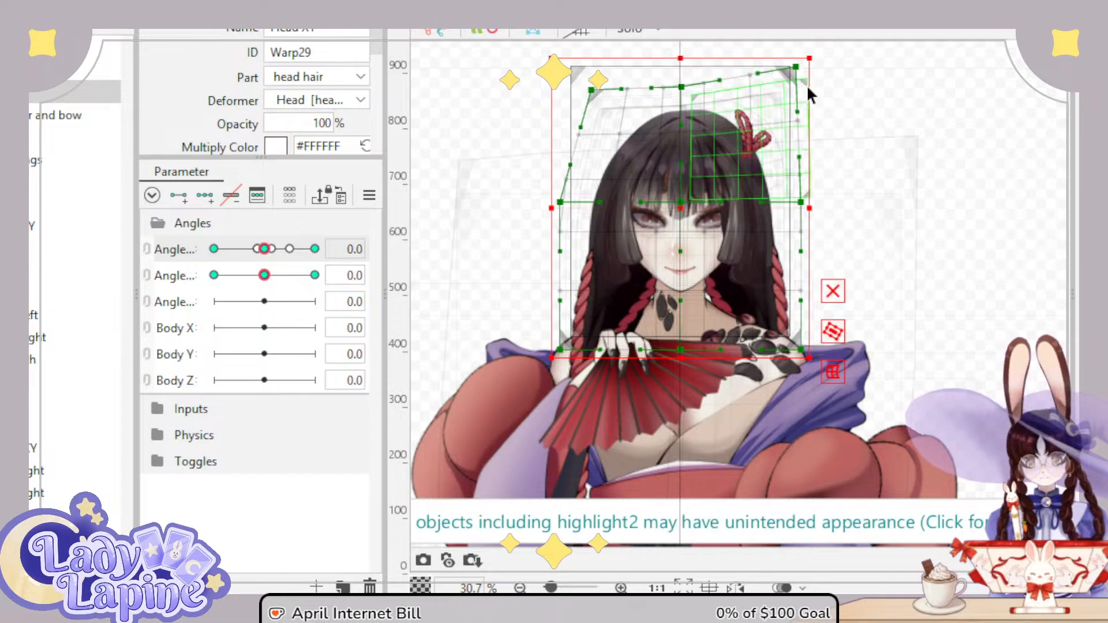
pyautogui.hotkey('ctrl', 'z')
pyautogui.hotkey('ctrl', 'z')
pyautogui.hotkey('ctrl', 'z')
pyautogui.hotkey('ctrl', 'z')
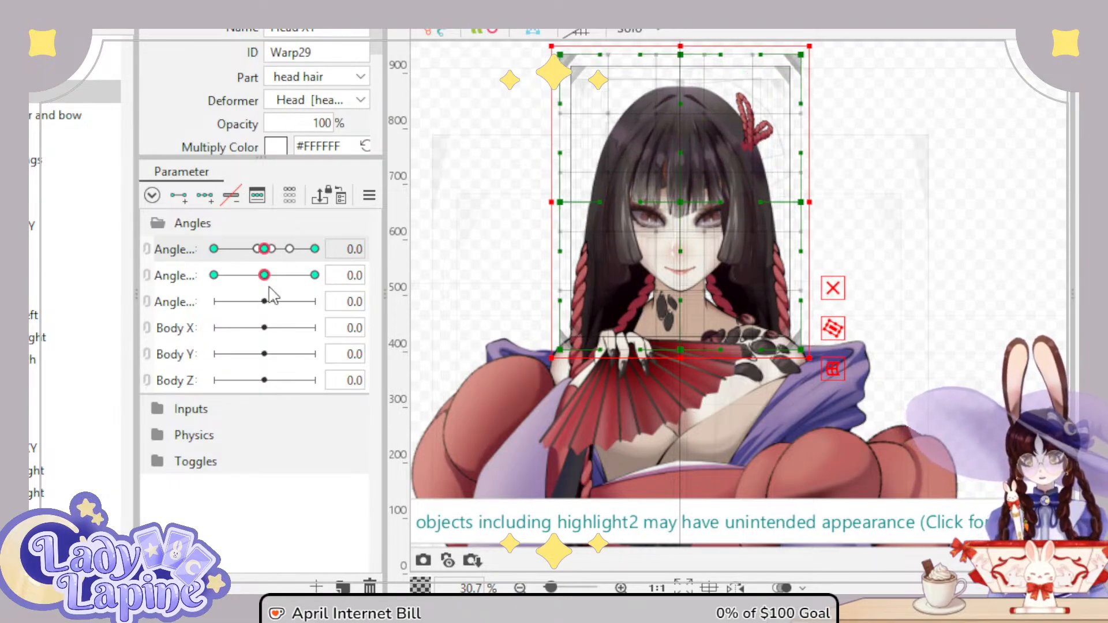
# Step: At Angle Y -30, pull the Head XY warp's two top corners inward and down, and lower its top midpoint to match
pyautogui.moveTo(270, 286); pyautogui.dragTo(216, 287)
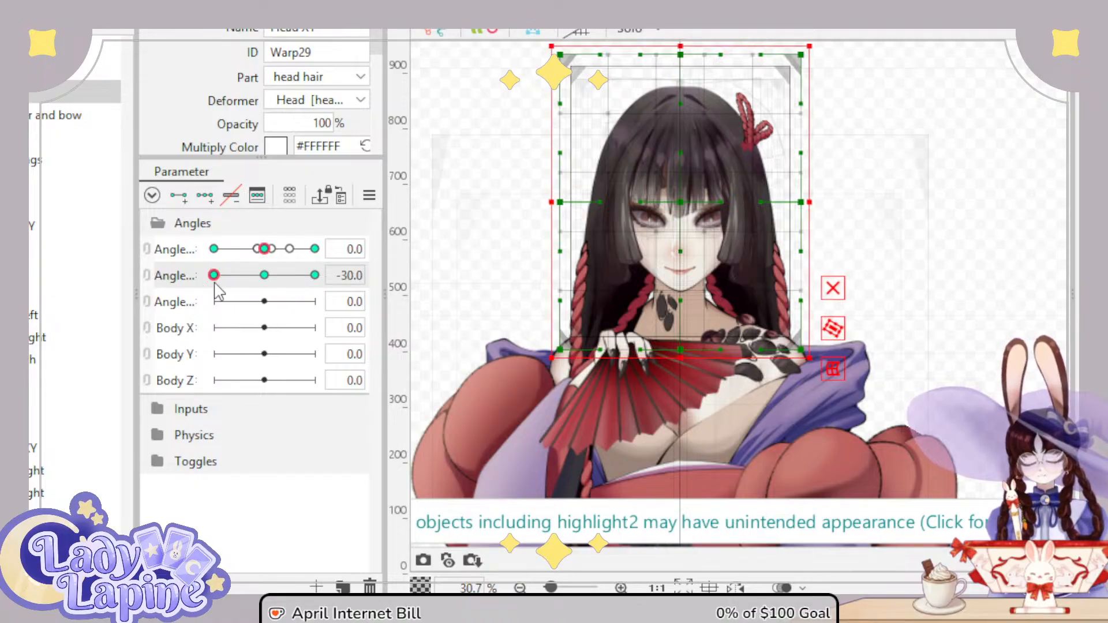
pyautogui.moveTo(559, 55); pyautogui.dragTo(607, 98)
pyautogui.moveTo(680, 56); pyautogui.dragTo(682, 88)
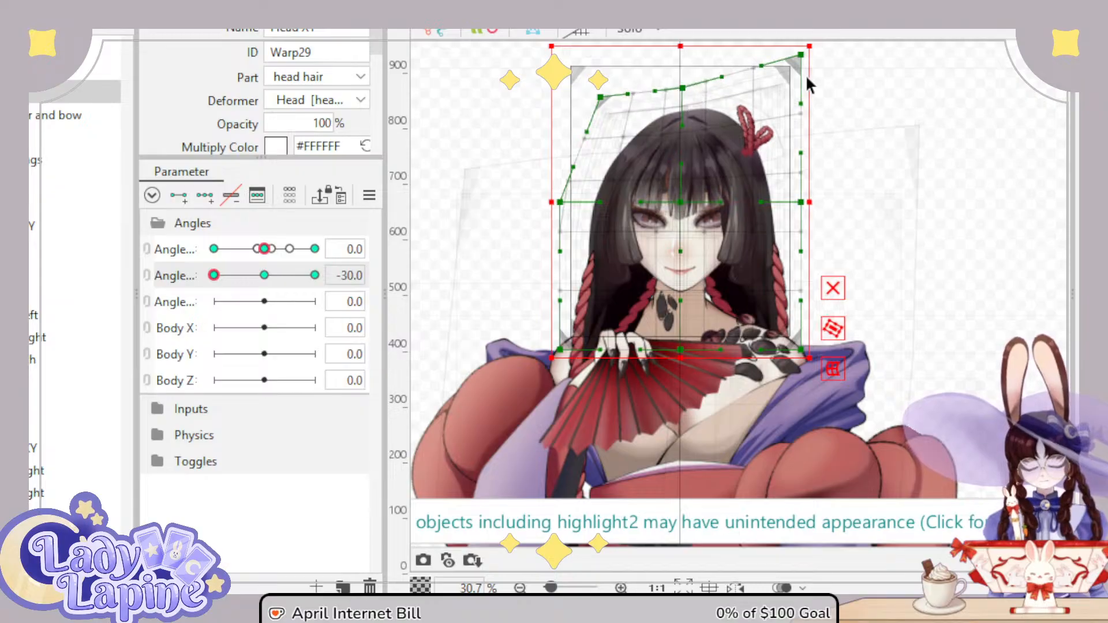
pyautogui.moveTo(800, 56); pyautogui.dragTo(765, 97)
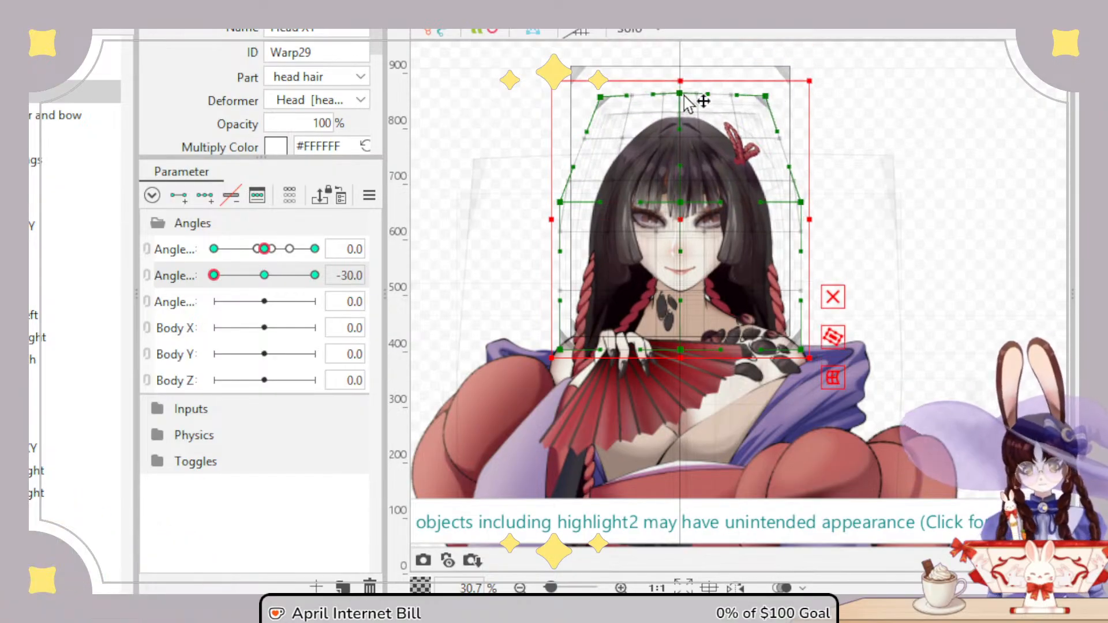
pyautogui.moveTo(684, 95); pyautogui.dragTo(685, 96)
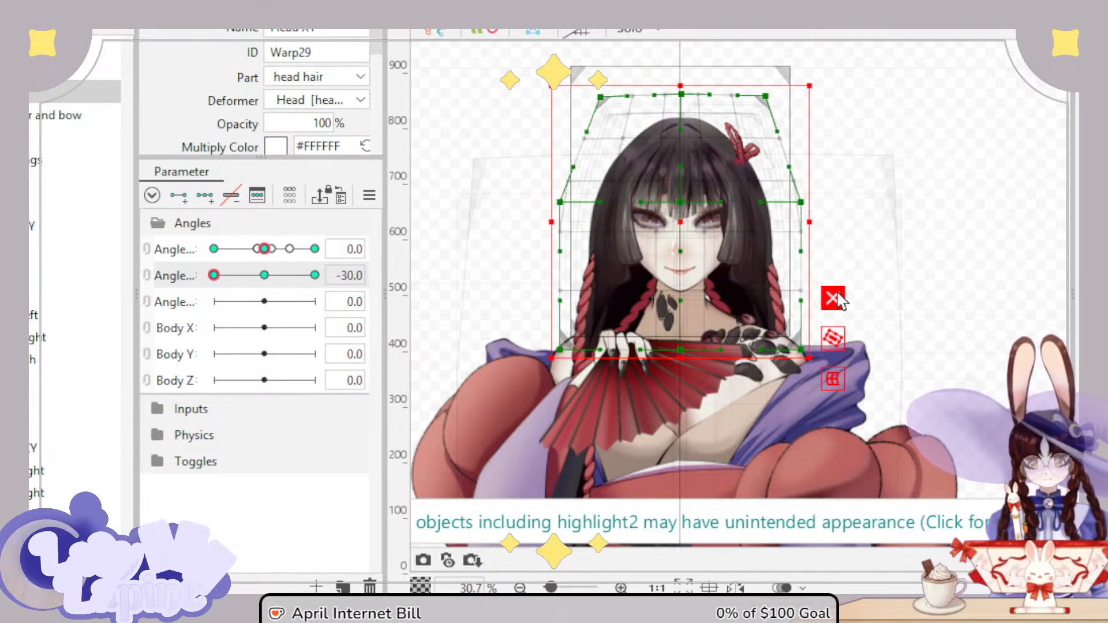
# Step: Raise the Head XY warp's center point into the bangs and move both side midpoints inward and slightly up
pyautogui.click(671, 209)
pyautogui.moveTo(671, 209); pyautogui.dragTo(679, 172)
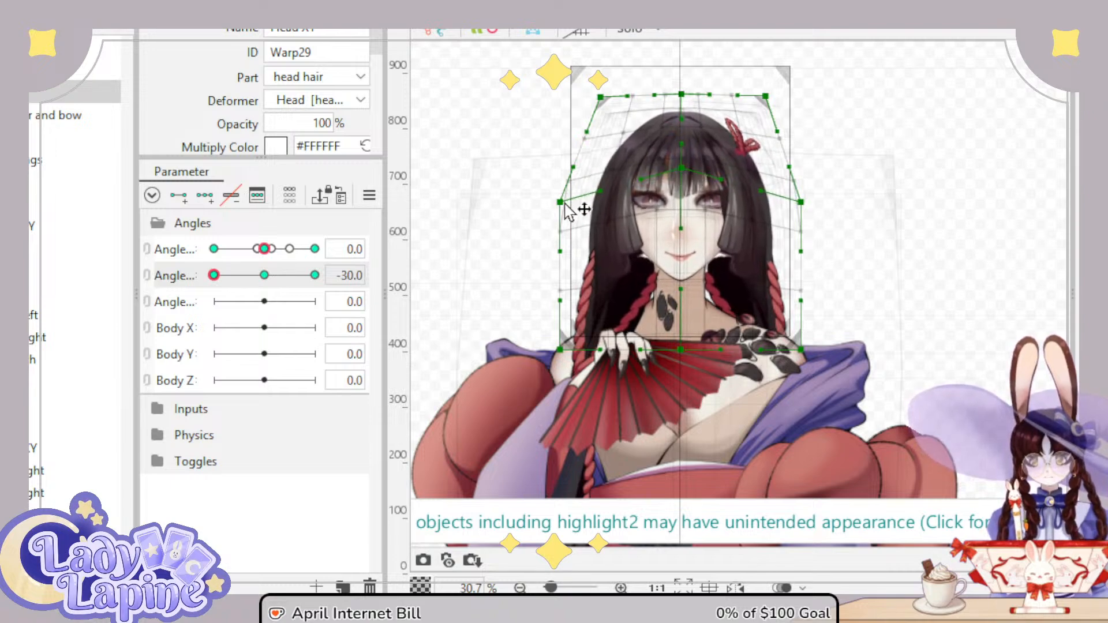
pyautogui.moveTo(566, 209); pyautogui.dragTo(581, 202)
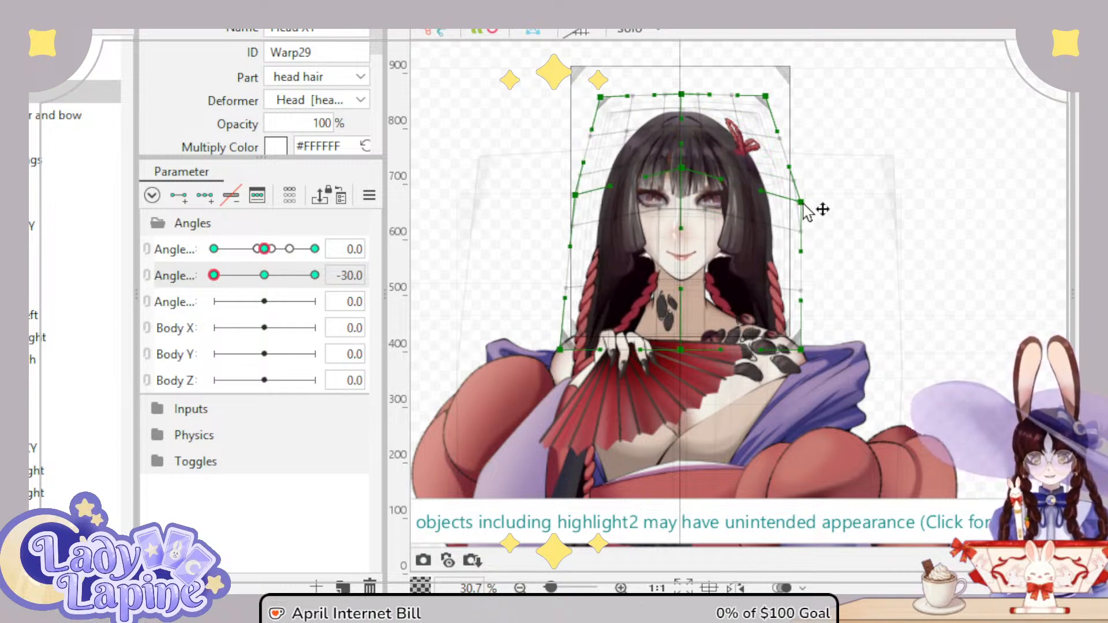
pyautogui.moveTo(803, 203); pyautogui.dragTo(795, 196)
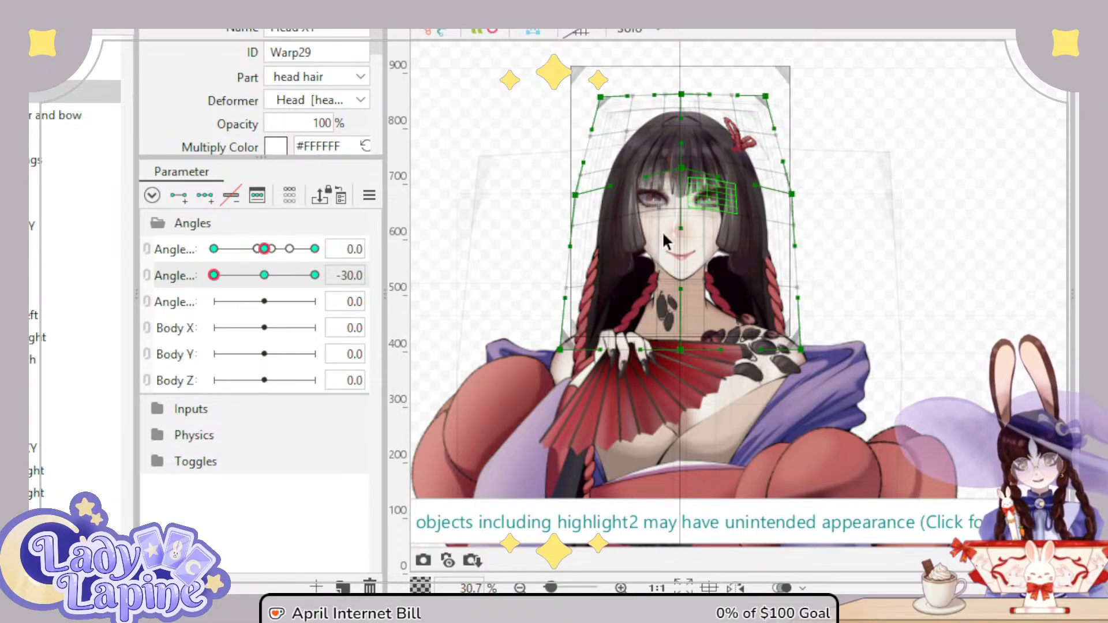
# Step: Raise the curve handles on the Head XY warp's center line between the center point and the bottom edge
pyautogui.scroll(2, 655, 248)
pyautogui.scroll(-3, 728, 303)
pyautogui.scroll(2, 712, 342)
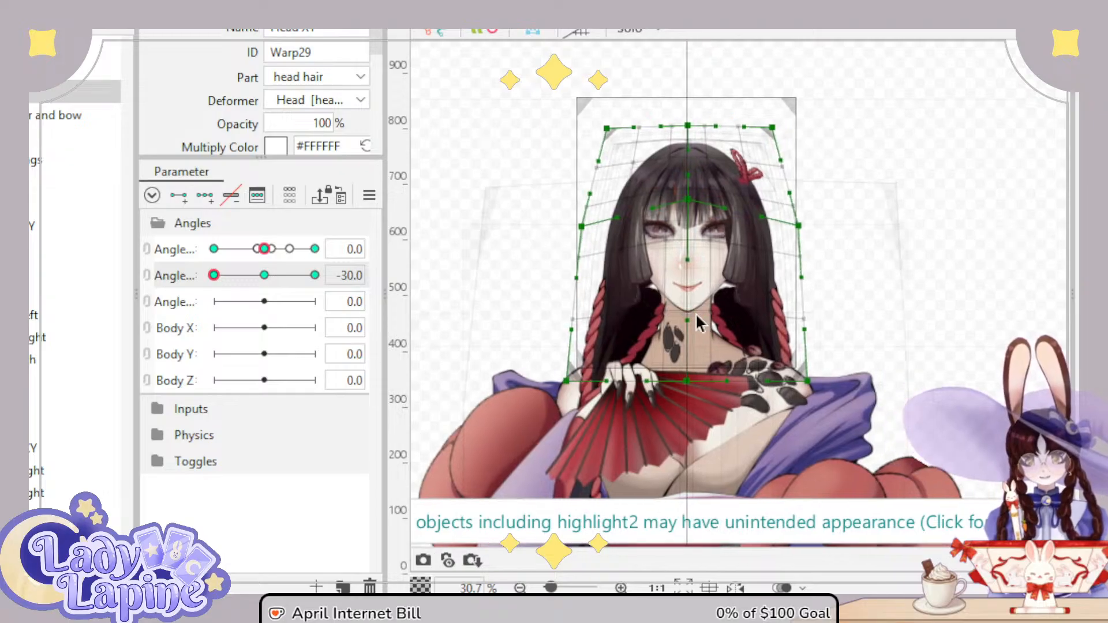
pyautogui.moveTo(676, 310); pyautogui.dragTo(678, 191)
pyautogui.moveTo(679, 255); pyautogui.dragTo(680, 244)
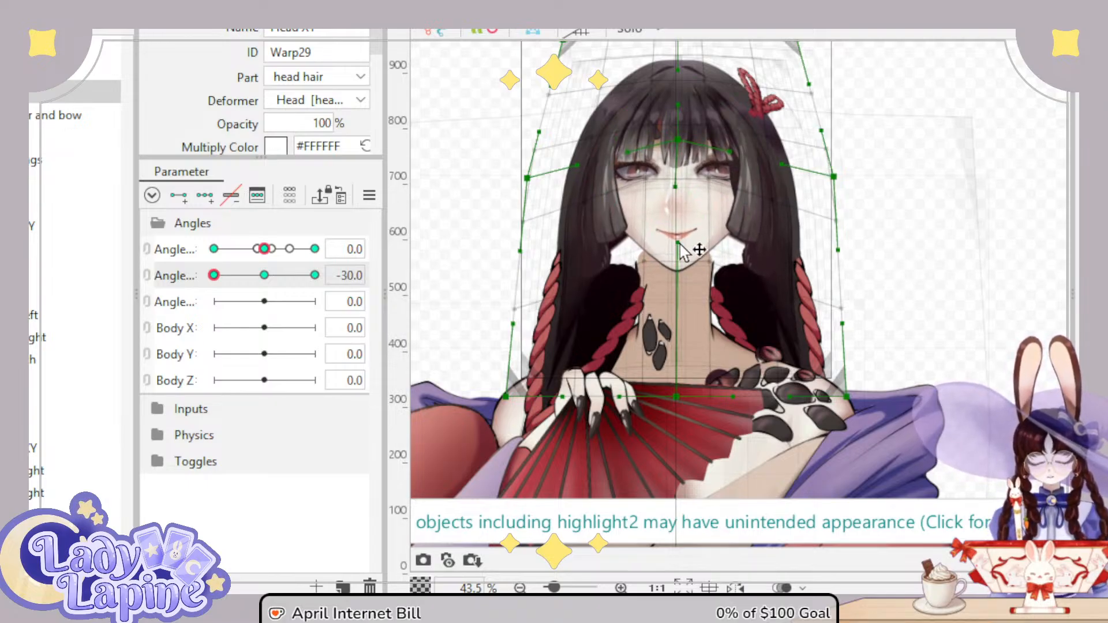
# Step: Lower the Head XY warp's top midpoint toward the crown and bring both top corners further inward and down
pyautogui.moveTo(683, 116); pyautogui.dragTo(687, 199)
pyautogui.moveTo(686, 158); pyautogui.dragTo(685, 190)
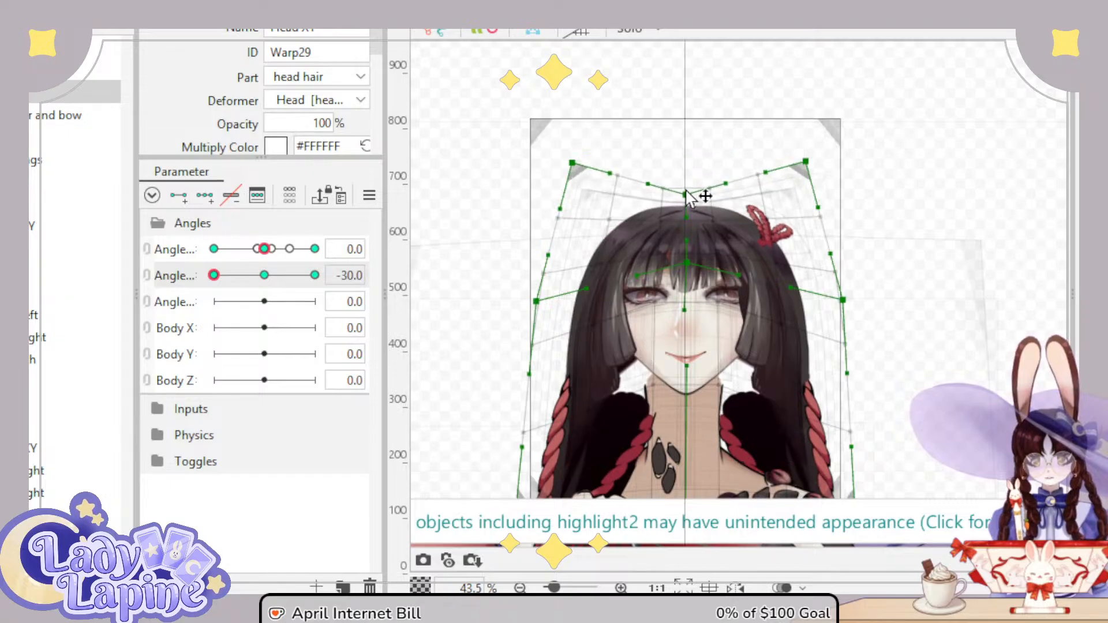
pyautogui.moveTo(573, 164); pyautogui.dragTo(591, 188)
pyautogui.moveTo(806, 162); pyautogui.dragTo(795, 180)
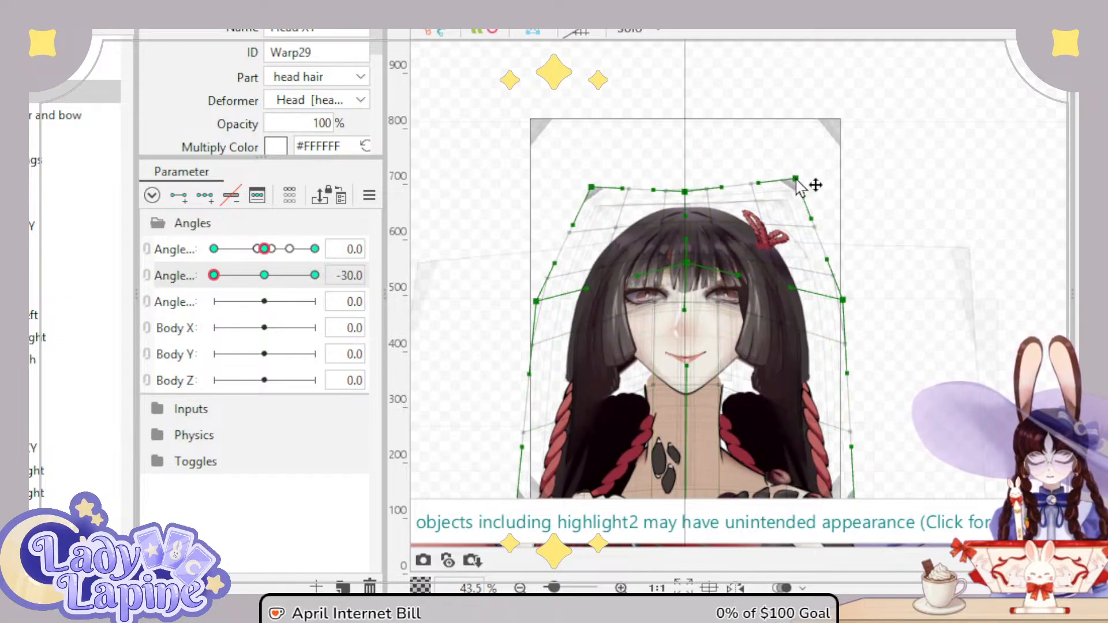
# Step: Pull the Head XY warp's side midpoints further inward and respace the curve handles below the center point over the face
pyautogui.moveTo(685, 341); pyautogui.dragTo(713, 258)
pyautogui.moveTo(571, 219)
pyautogui.mouseDown()
pyautogui.moveTo(598, 225)
pyautogui.moveTo(591, 222)
pyautogui.mouseUp()
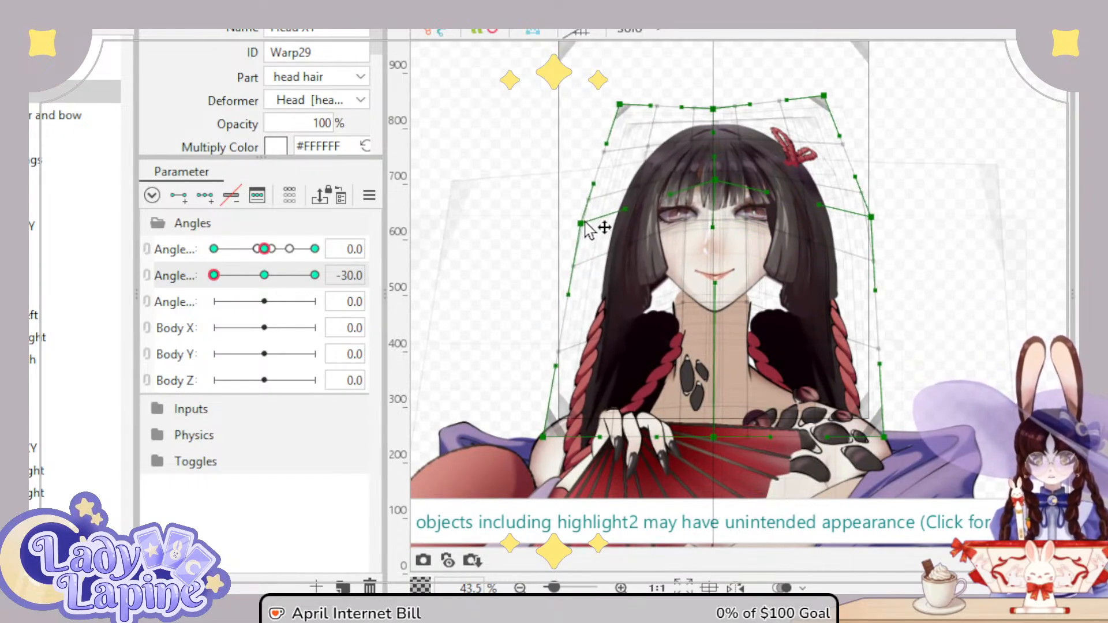
pyautogui.moveTo(713, 225); pyautogui.dragTo(716, 209)
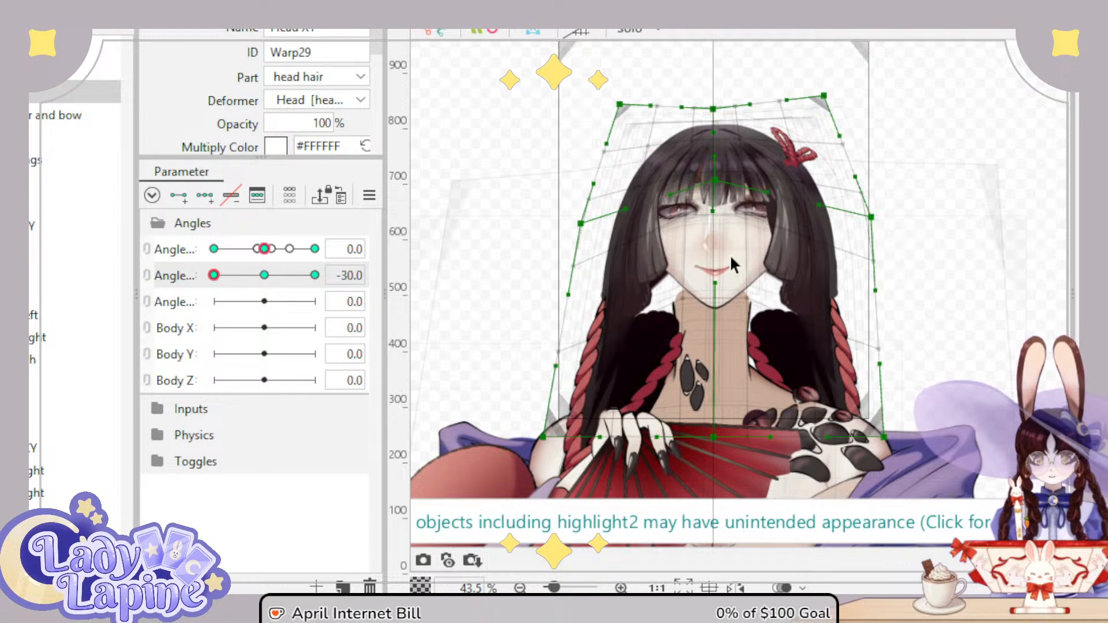
pyautogui.moveTo(713, 281); pyautogui.dragTo(712, 270)
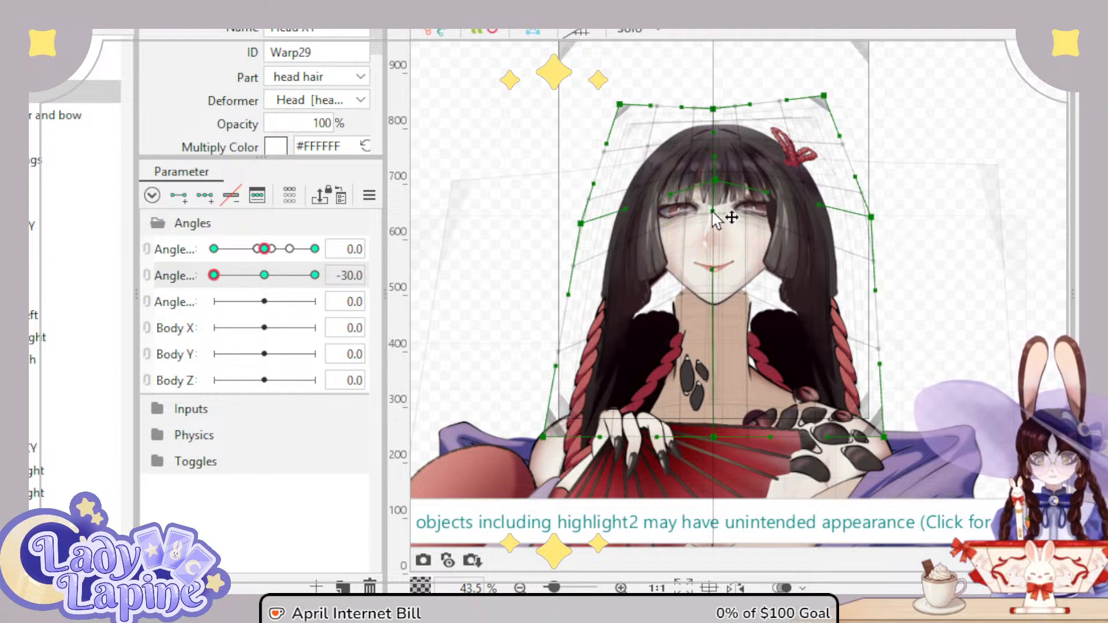
pyautogui.moveTo(712, 211); pyautogui.dragTo(712, 244)
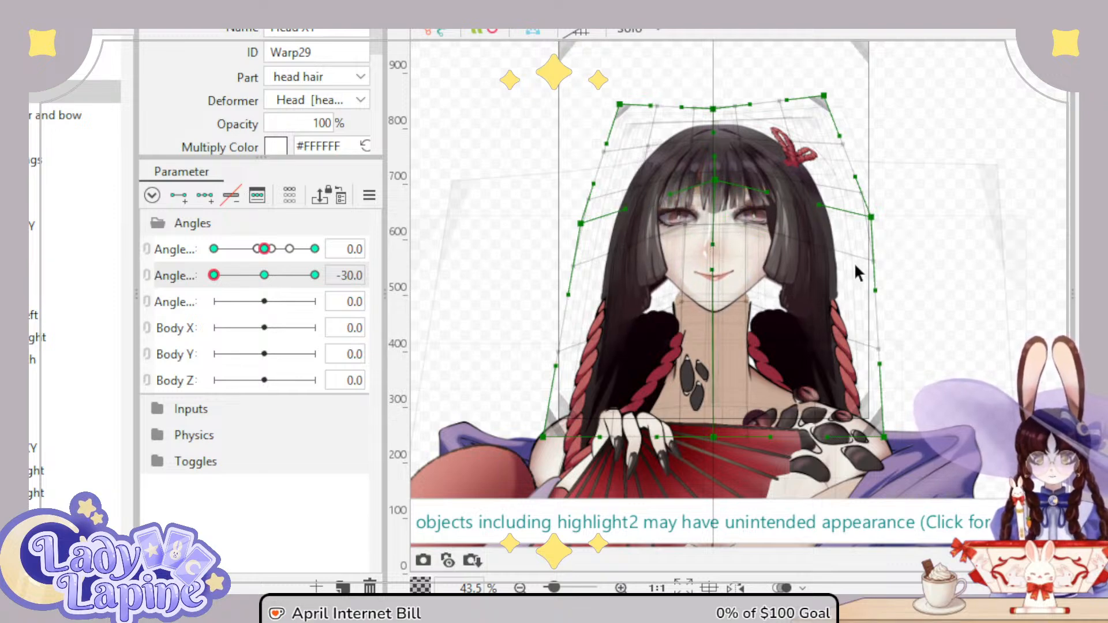
pyautogui.moveTo(872, 219); pyautogui.dragTo(855, 227)
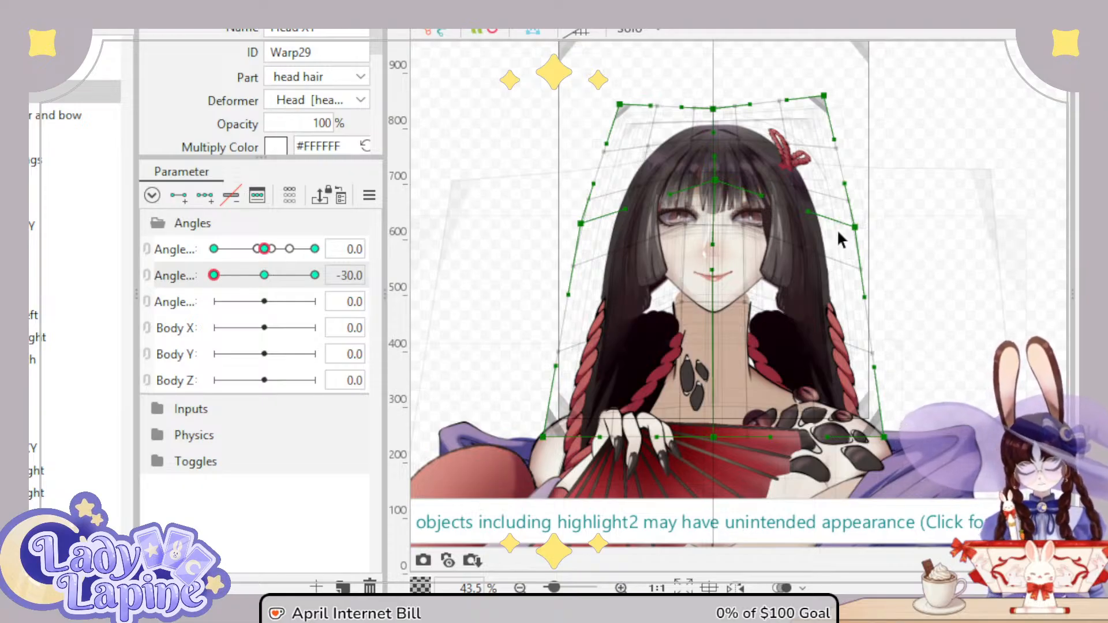
# Step: Shift the whole Head XY warp down, level its top corners, and lower the center point slightly
pyautogui.click(30, 134)
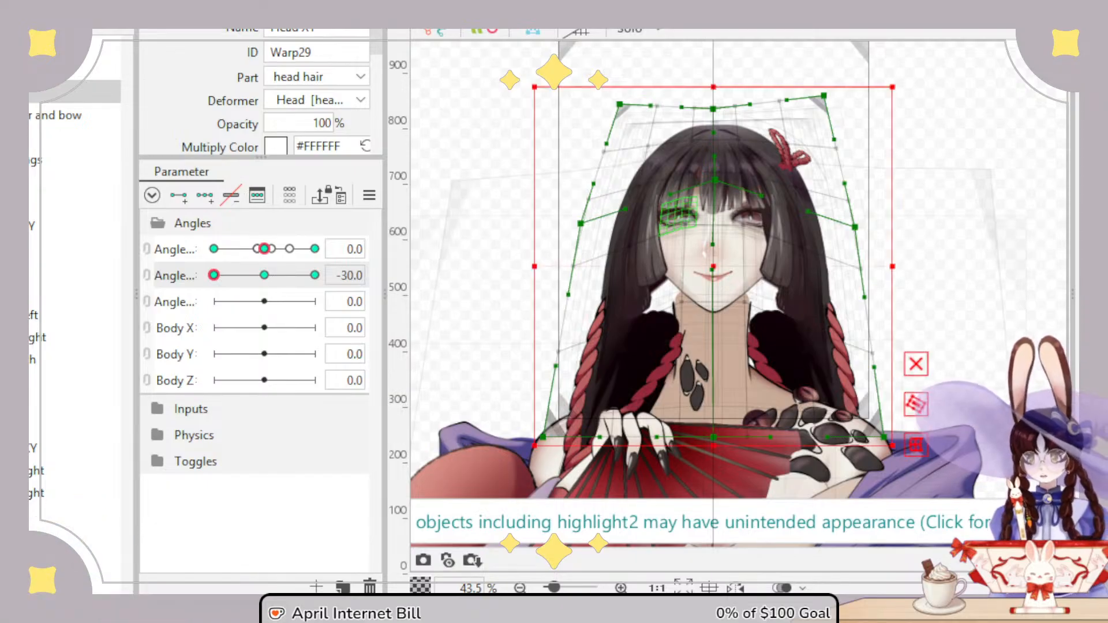
pyautogui.moveTo(716, 269); pyautogui.dragTo(715, 306)
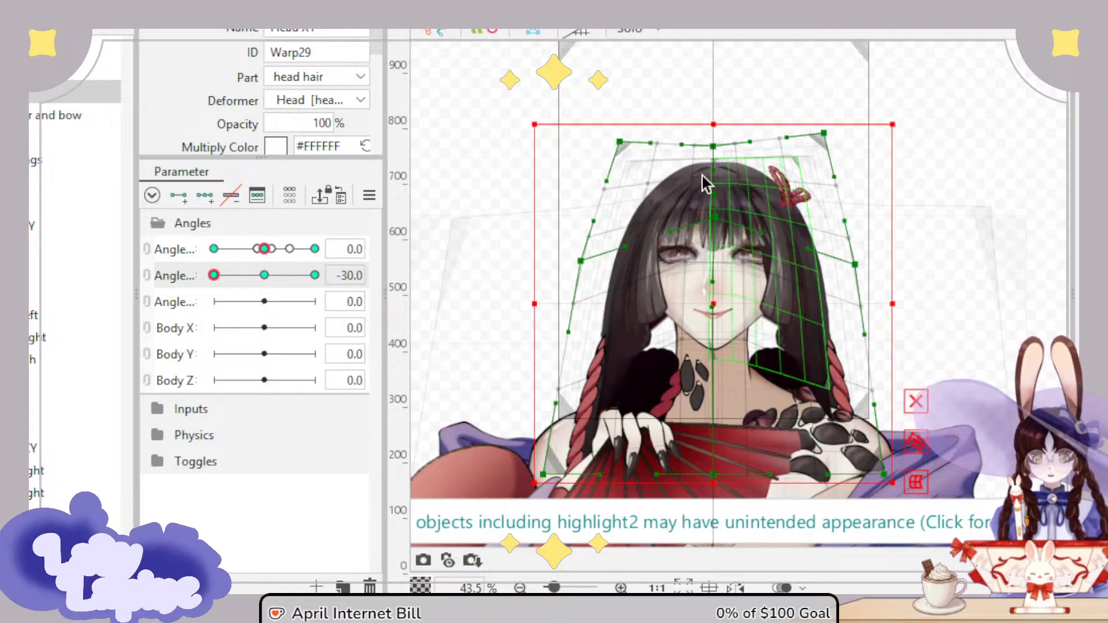
pyautogui.moveTo(620, 142); pyautogui.dragTo(616, 134)
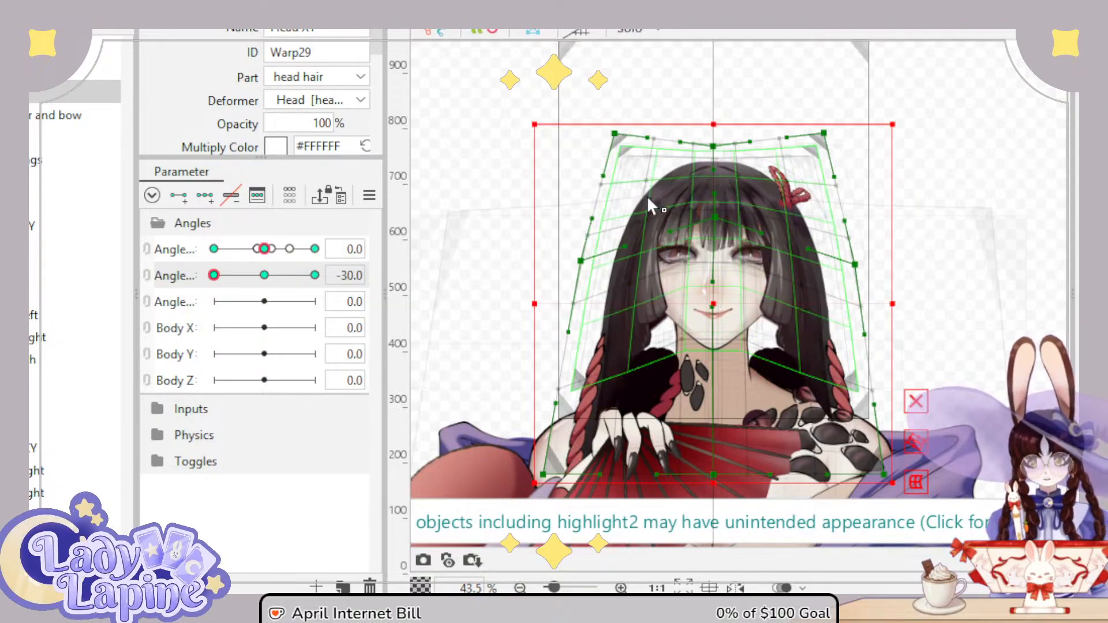
pyautogui.scroll(4, 717, 229)
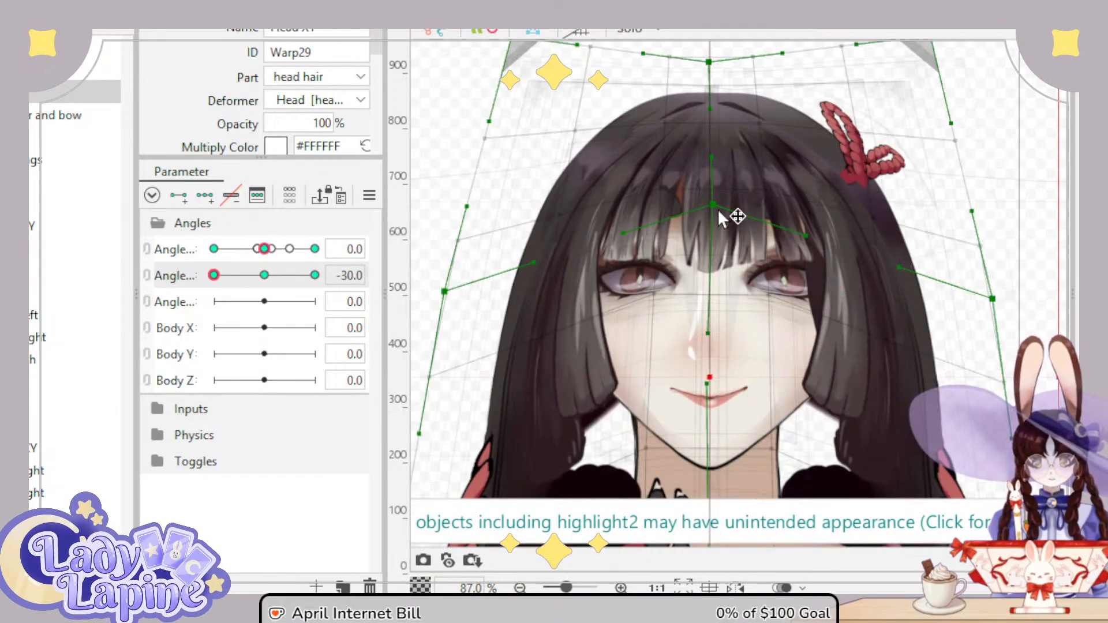
pyautogui.moveTo(715, 242); pyautogui.dragTo(715, 225)
pyautogui.scroll(-3, 774, 215)
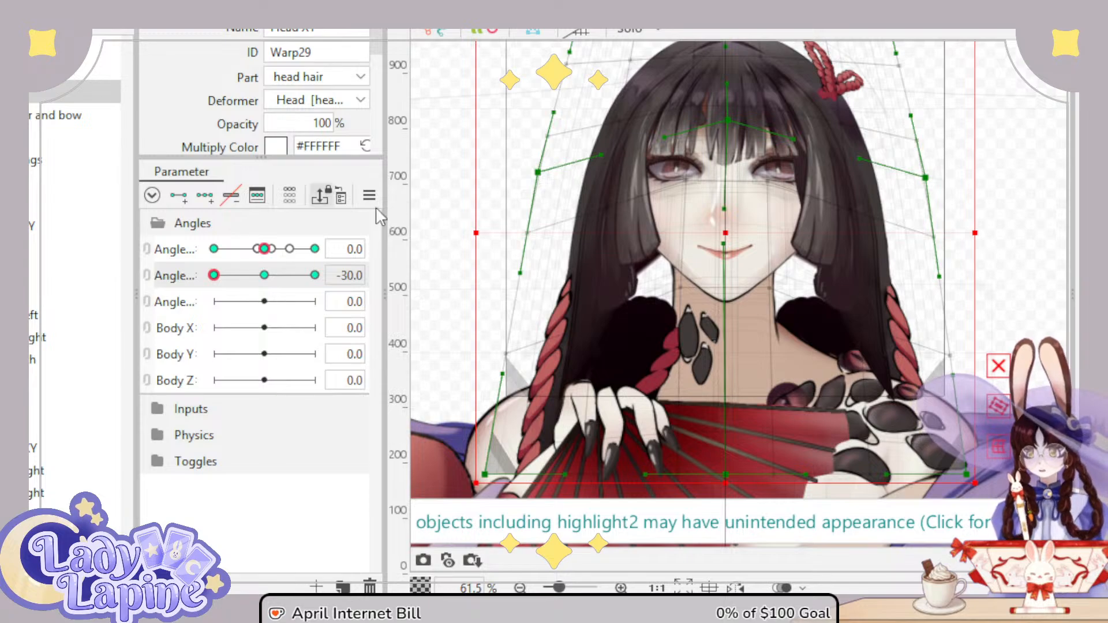
pyautogui.click(738, 335)
pyautogui.scroll(-3, 738, 334)
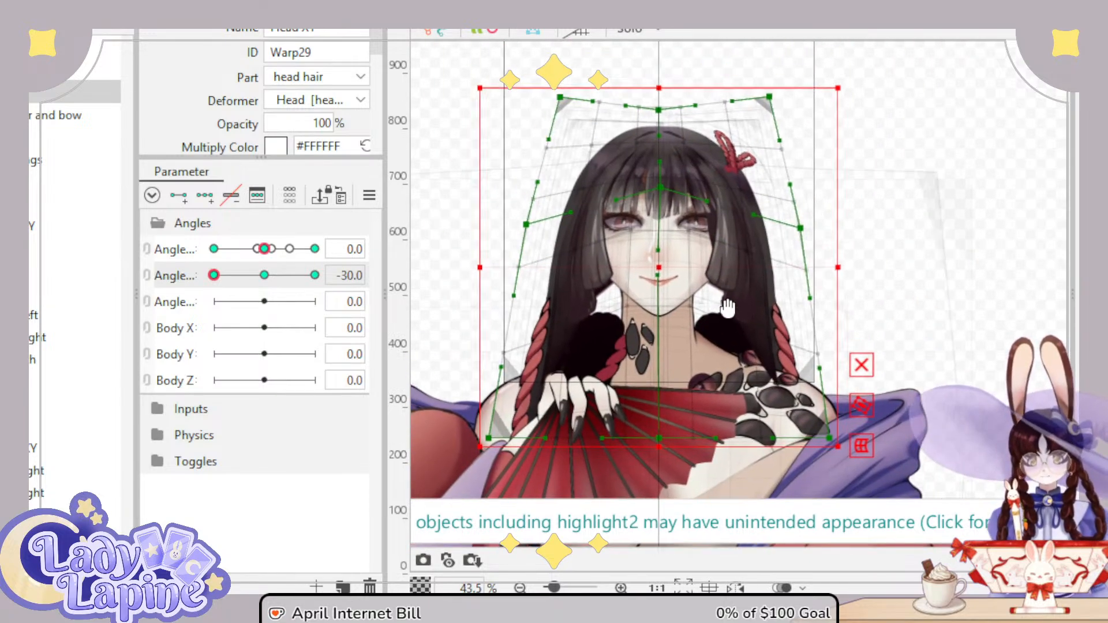
# Step: At Angle Y 30, pull the Head XY warp's two top corners outward and down so the top edge arches
pyautogui.moveTo(215, 278); pyautogui.dragTo(326, 281)
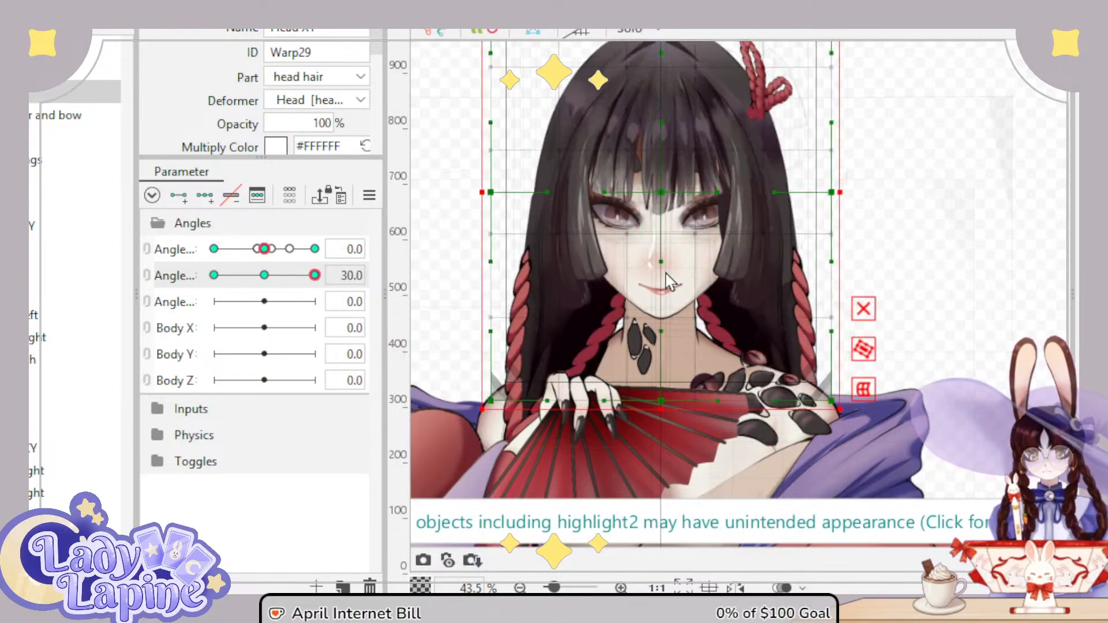
pyautogui.scroll(-4, 665, 282)
pyautogui.scroll(2, 669, 294)
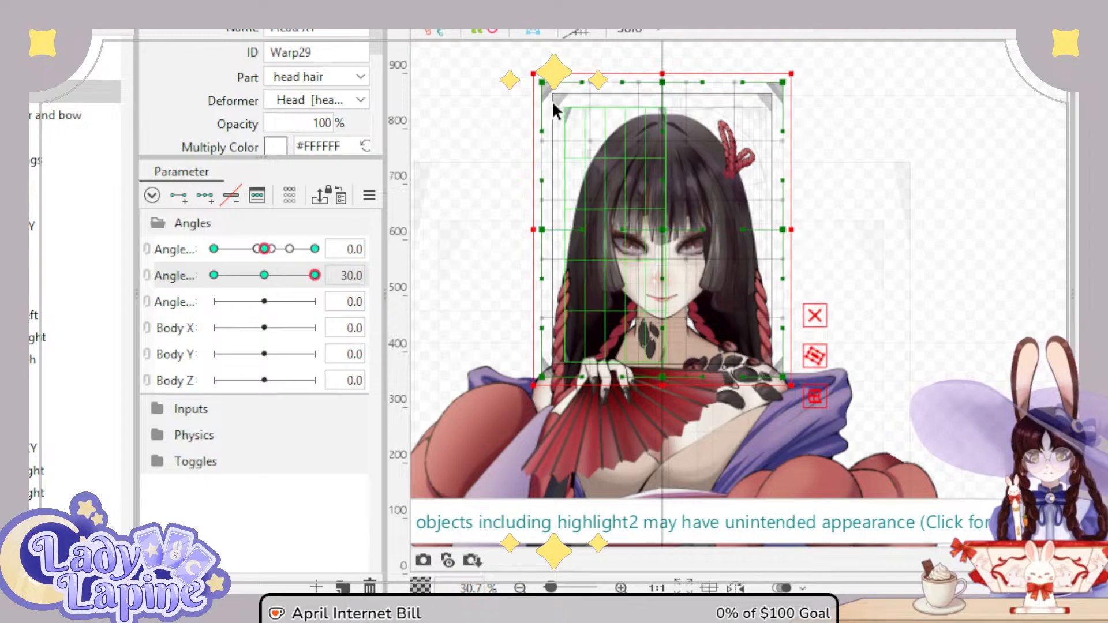
pyautogui.moveTo(542, 87); pyautogui.dragTo(525, 110)
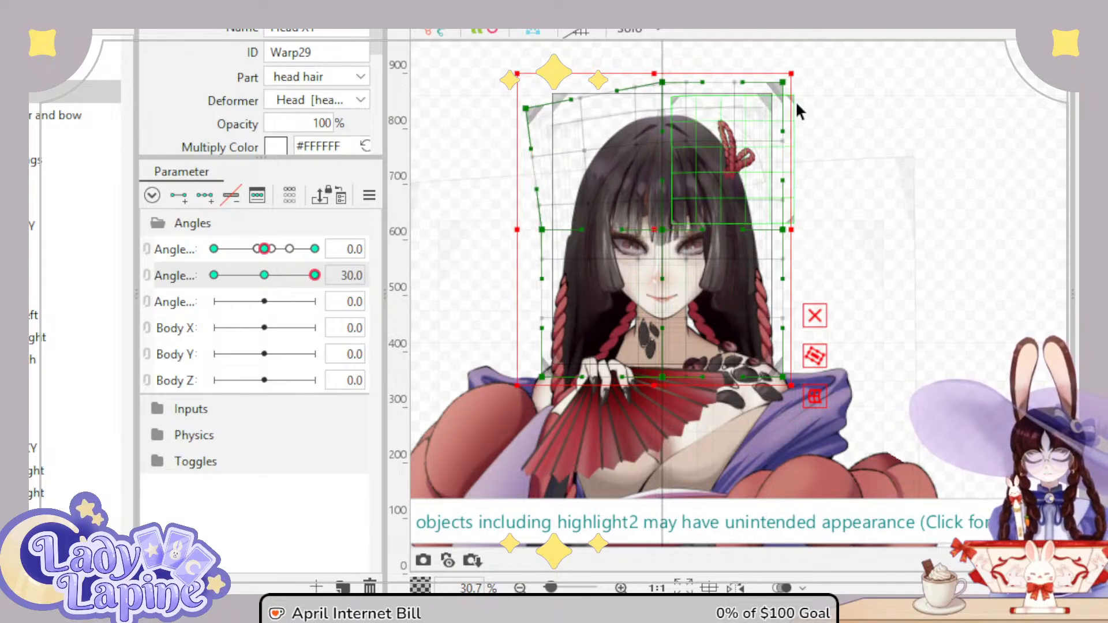
pyautogui.moveTo(782, 83); pyautogui.dragTo(812, 99)
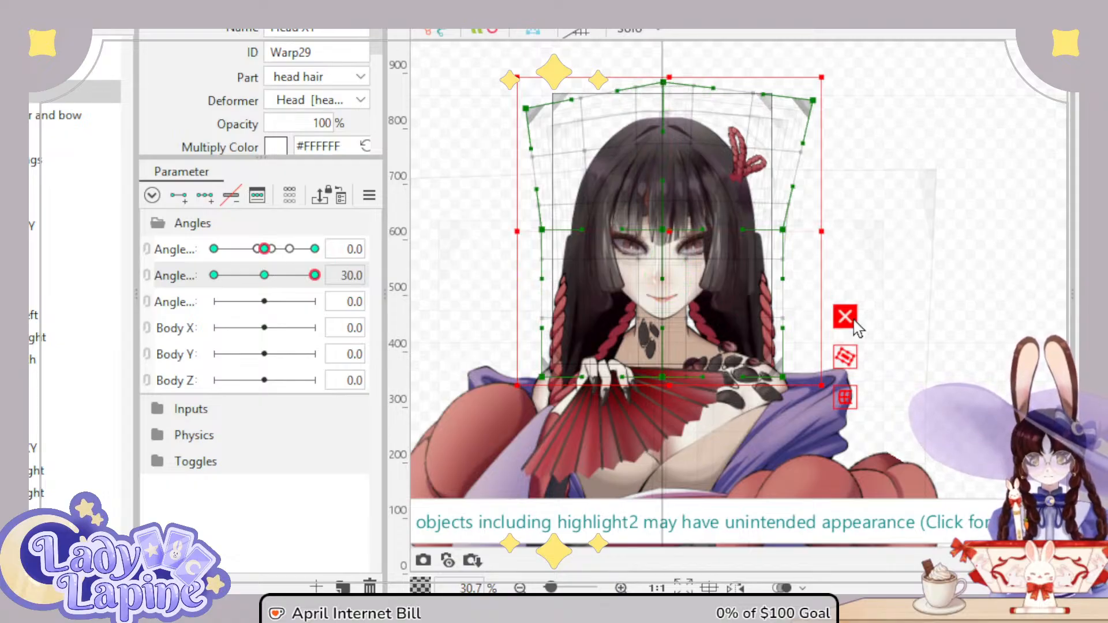
# Step: Lower the Head XY warp's center point over the face, even out its top corners, and shift the whole warp down slightly
pyautogui.scroll(3, 696, 296)
pyautogui.moveTo(635, 172); pyautogui.dragTo(632, 253)
pyautogui.scroll(-5, 672, 359)
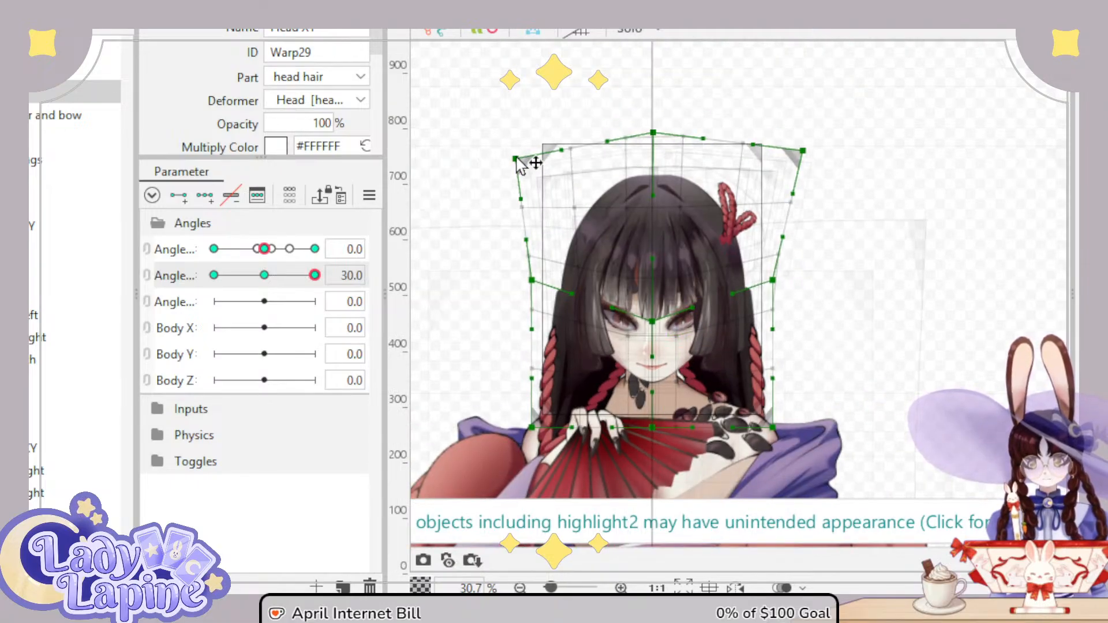
pyautogui.moveTo(516, 157); pyautogui.dragTo(518, 151)
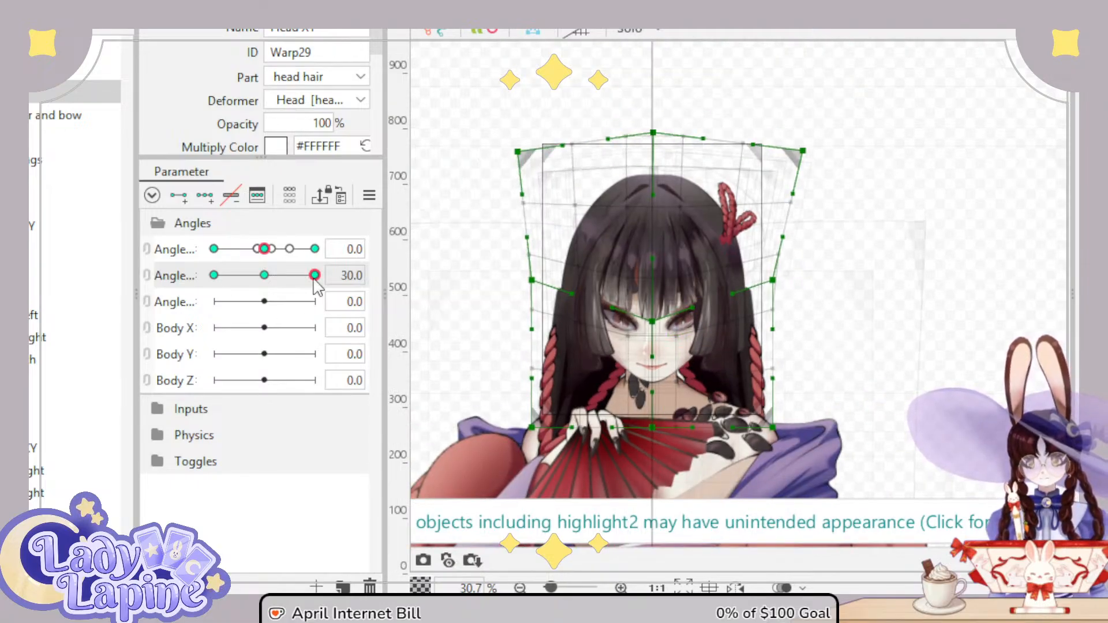
pyautogui.moveTo(315, 278)
pyautogui.mouseDown()
pyautogui.moveTo(217, 283)
pyautogui.moveTo(311, 292)
pyautogui.moveTo(318, 281)
pyautogui.mouseUp()
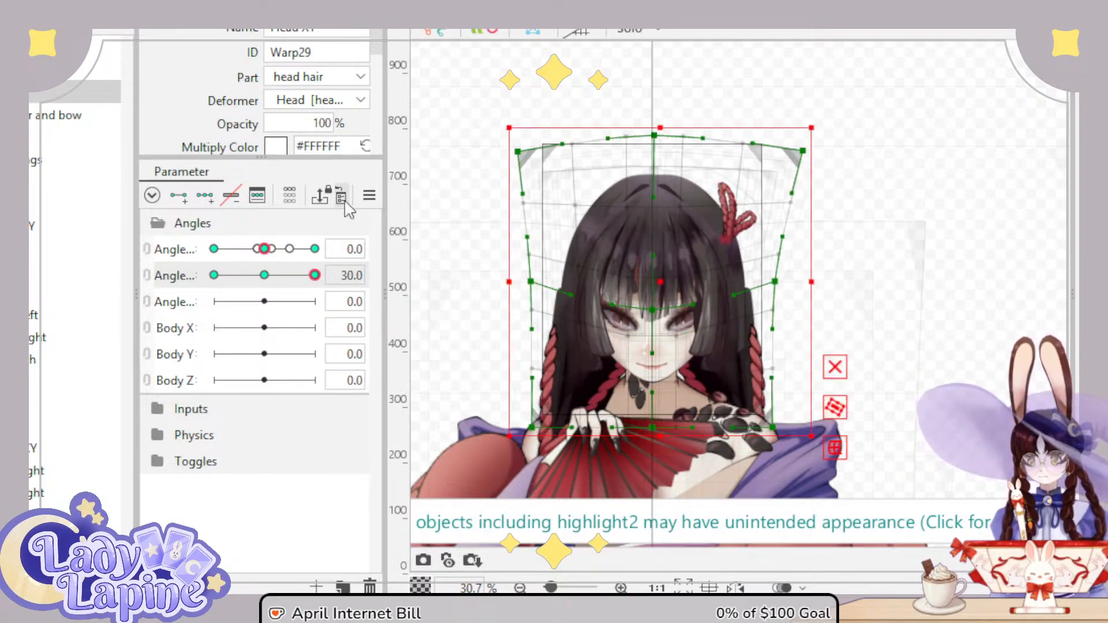
pyautogui.moveTo(665, 284); pyautogui.dragTo(663, 300)
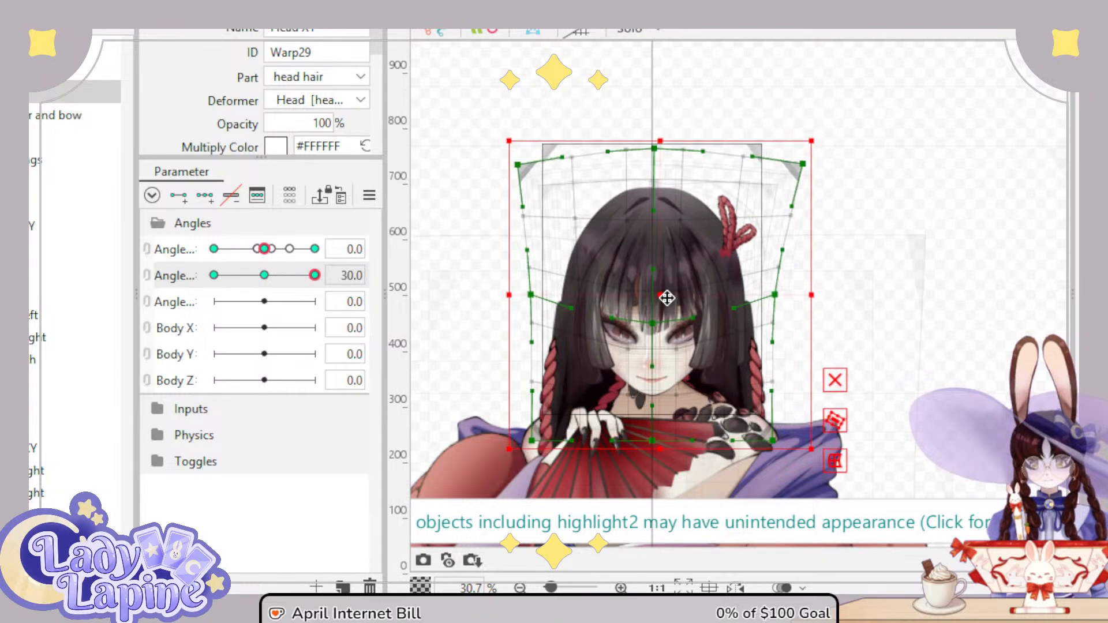
# Step: Return Angle Y to -30, add three Angle Y keys to the Hair XY warp, and move that warp up slightly
pyautogui.moveTo(314, 275); pyautogui.dragTo(230, 327)
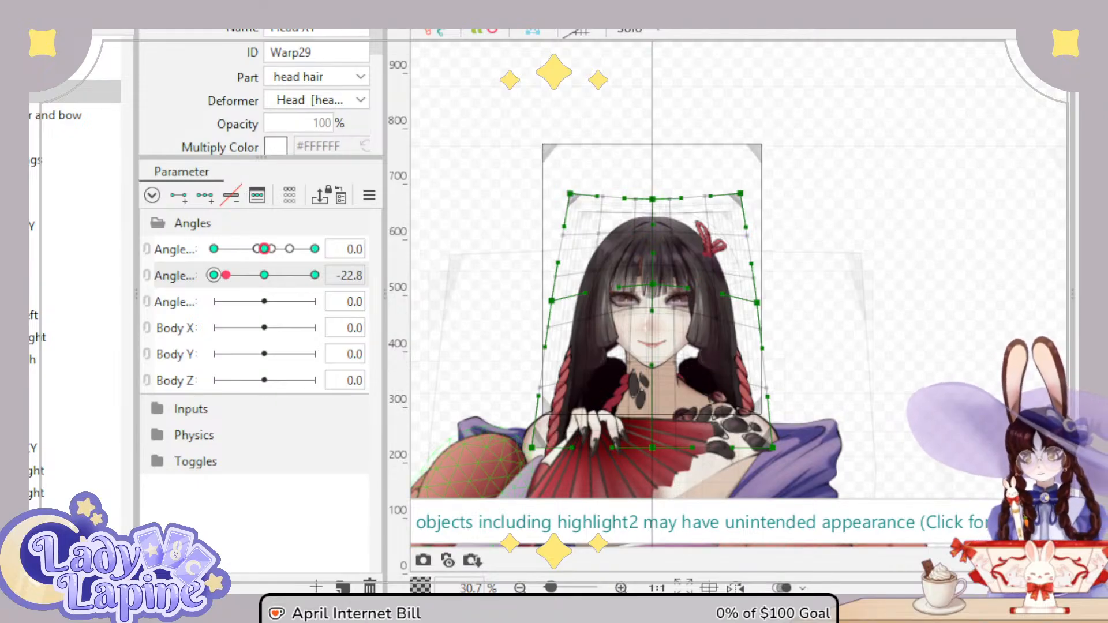
pyautogui.moveTo(225, 275); pyautogui.dragTo(209, 298)
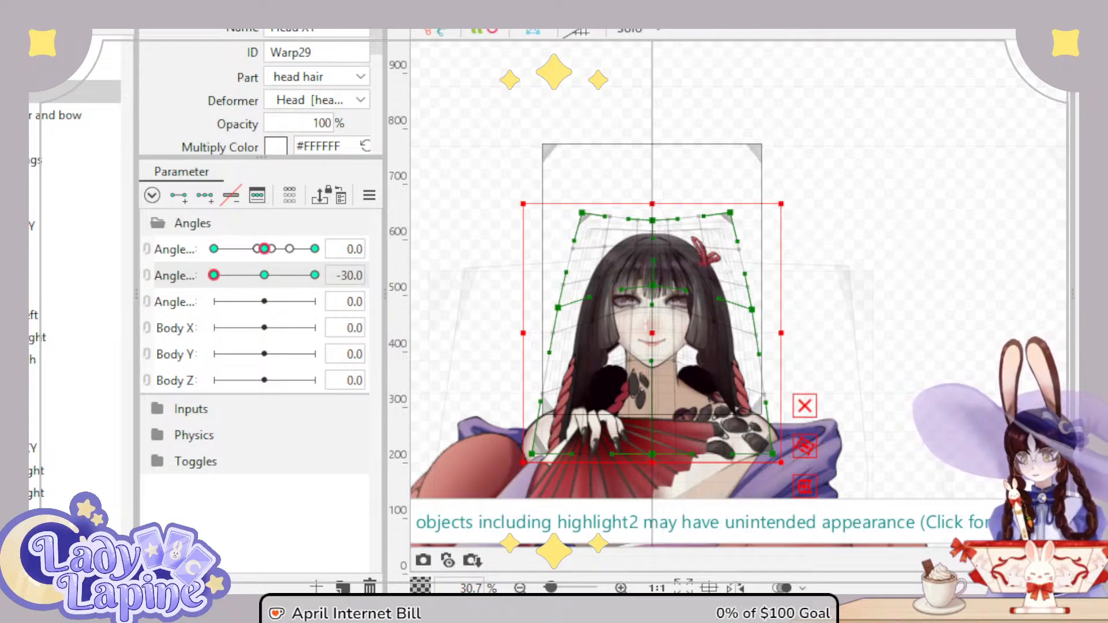
pyautogui.click(75, 135)
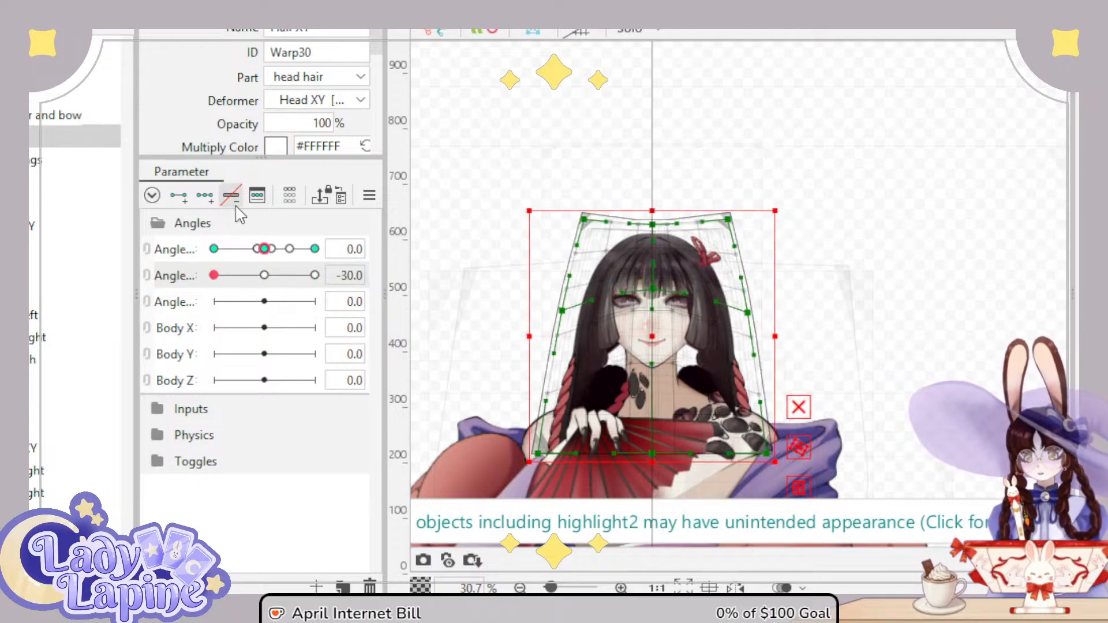
pyautogui.scroll(3, 659, 375)
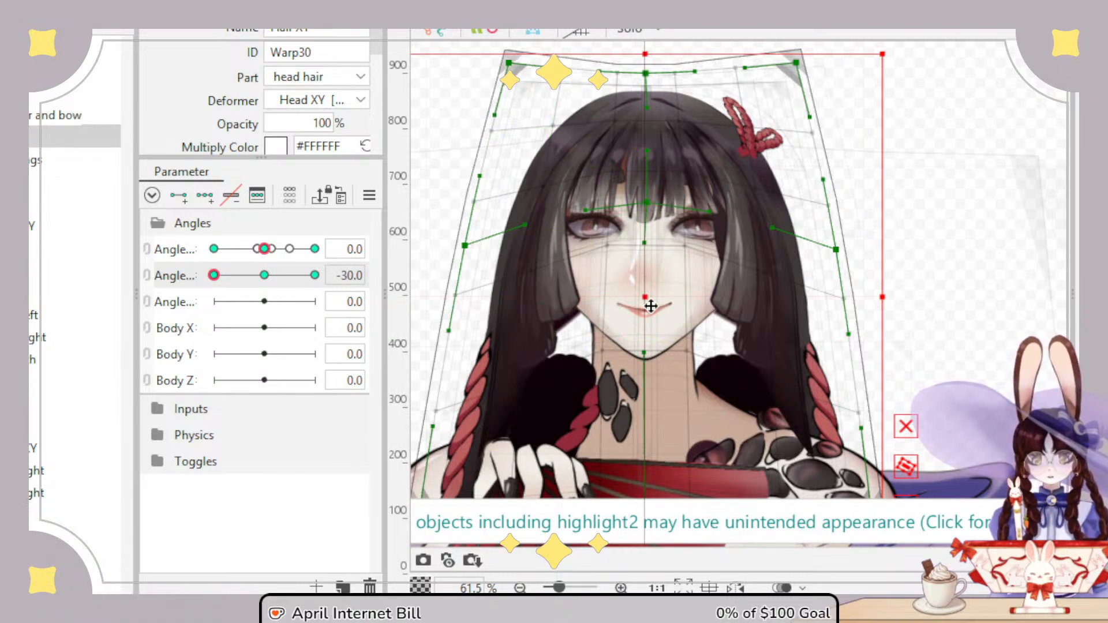
pyautogui.moveTo(647, 304); pyautogui.dragTo(647, 284)
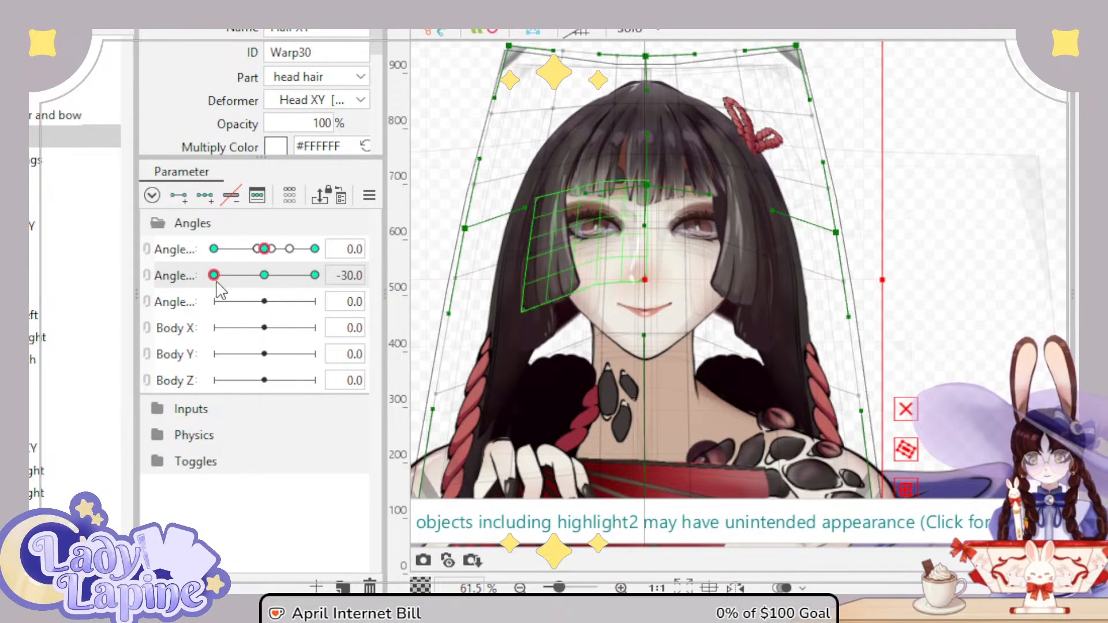
# Step: At Angle Y -30, pull the Hair XY warp's top center point down so the top edge dips, and preview it through Angle Y
pyautogui.moveTo(216, 277)
pyautogui.mouseDown()
pyautogui.moveTo(297, 277)
pyautogui.moveTo(213, 289)
pyautogui.moveTo(303, 297)
pyautogui.moveTo(198, 278)
pyautogui.mouseUp()
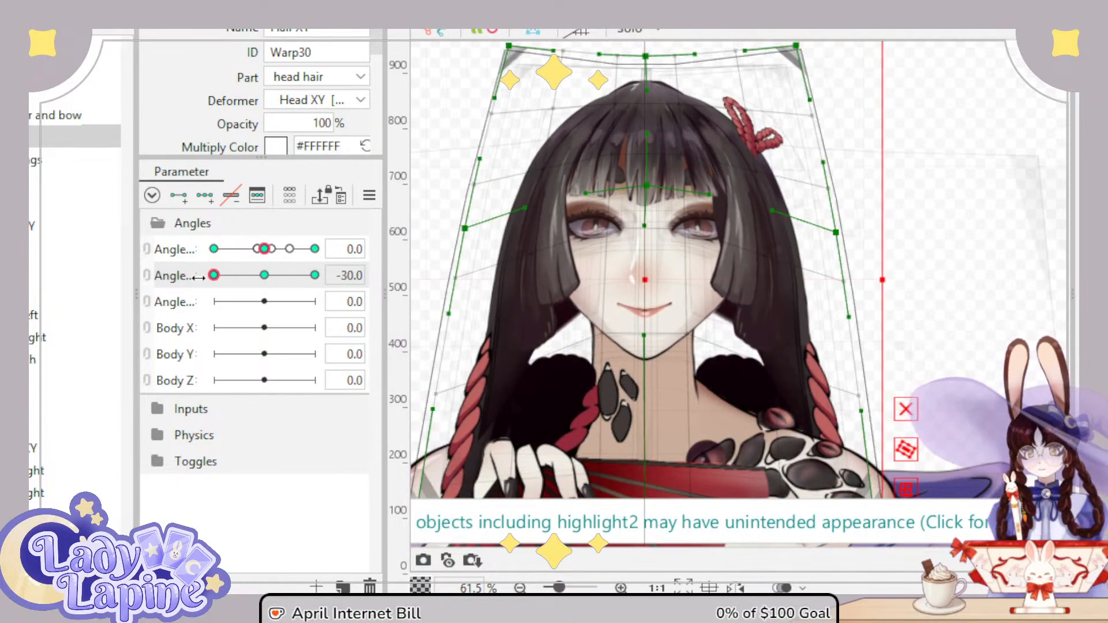
pyautogui.scroll(-3, 655, 260)
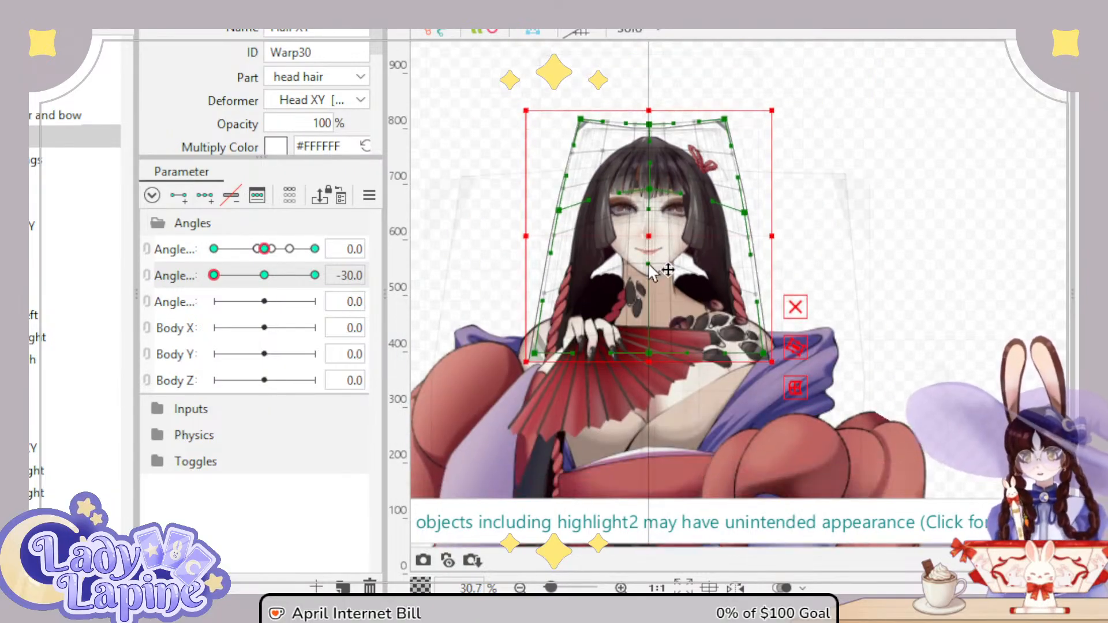
pyautogui.scroll(3, 656, 291)
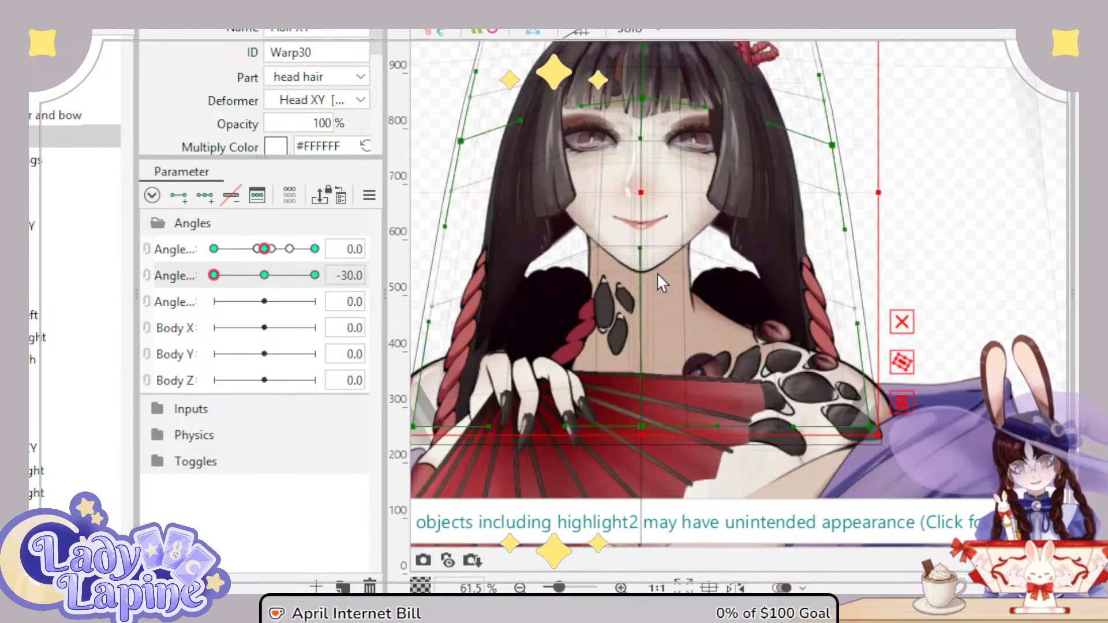
pyautogui.moveTo(656, 272); pyautogui.dragTo(668, 330)
pyautogui.moveTo(215, 278)
pyautogui.mouseDown()
pyautogui.moveTo(262, 291)
pyautogui.moveTo(208, 291)
pyautogui.moveTo(285, 292)
pyautogui.moveTo(207, 292)
pyautogui.mouseUp()
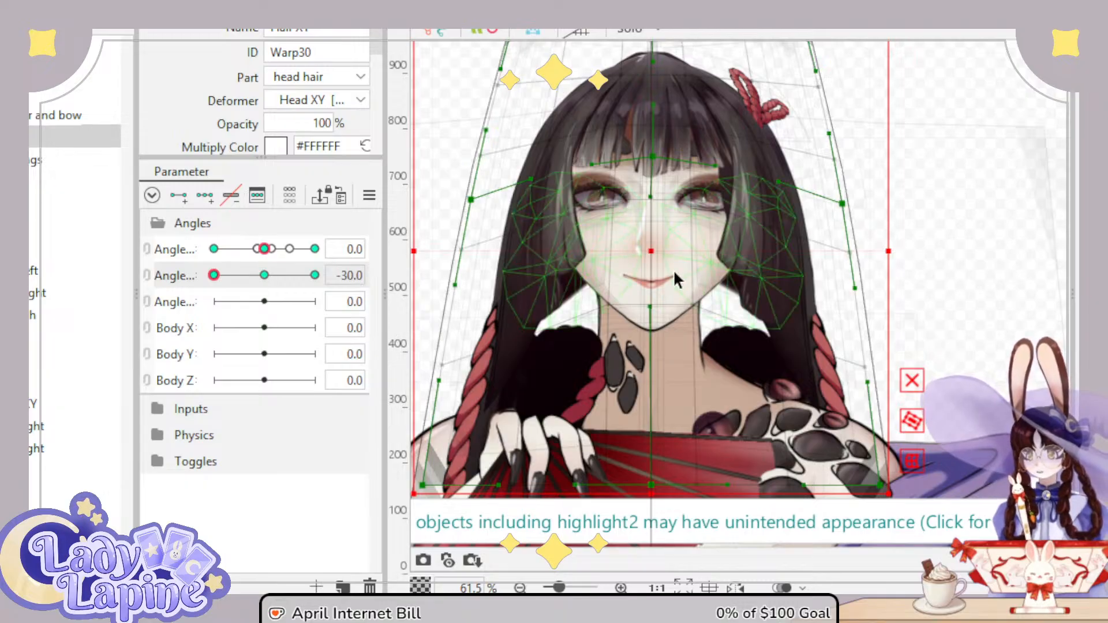
pyautogui.scroll(-5, 673, 269)
pyautogui.scroll(6, 667, 290)
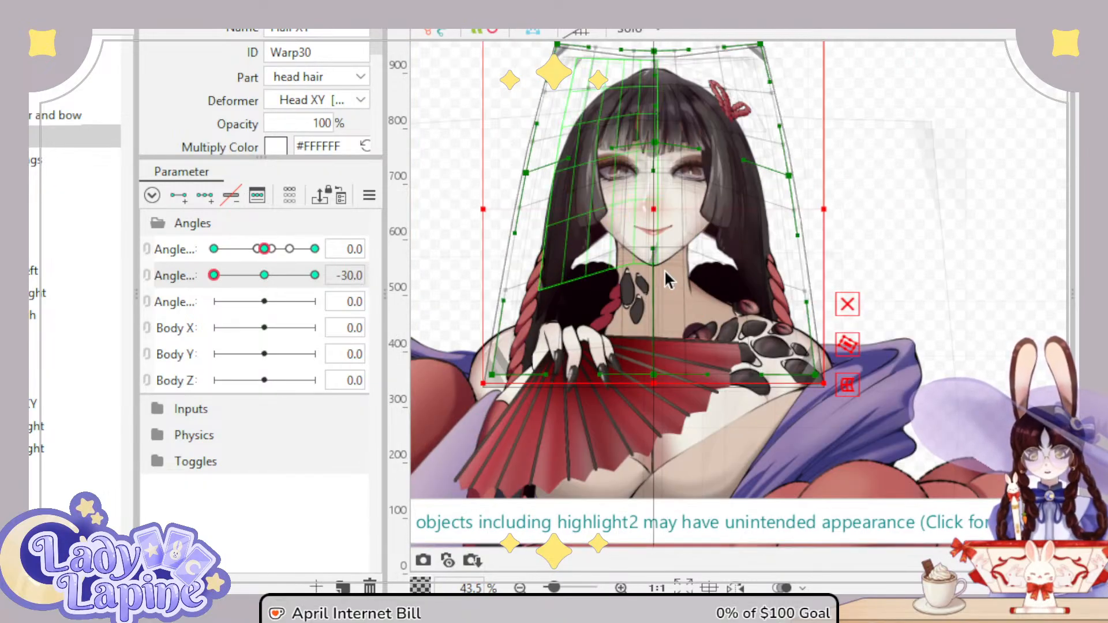
pyautogui.moveTo(663, 182); pyautogui.dragTo(666, 257)
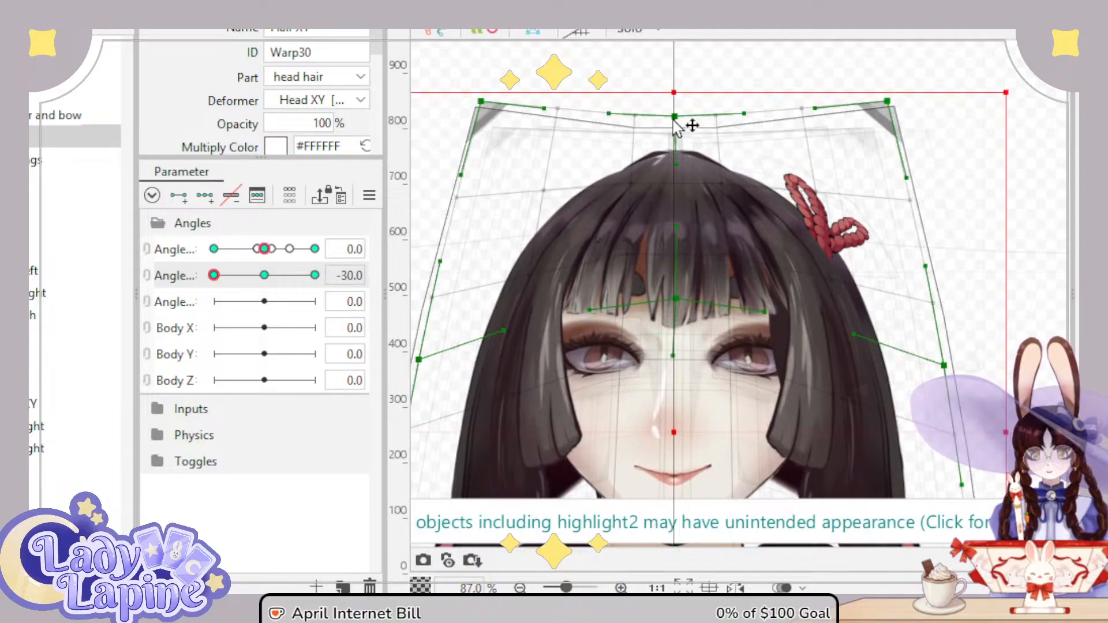
pyautogui.moveTo(675, 151); pyautogui.dragTo(676, 145)
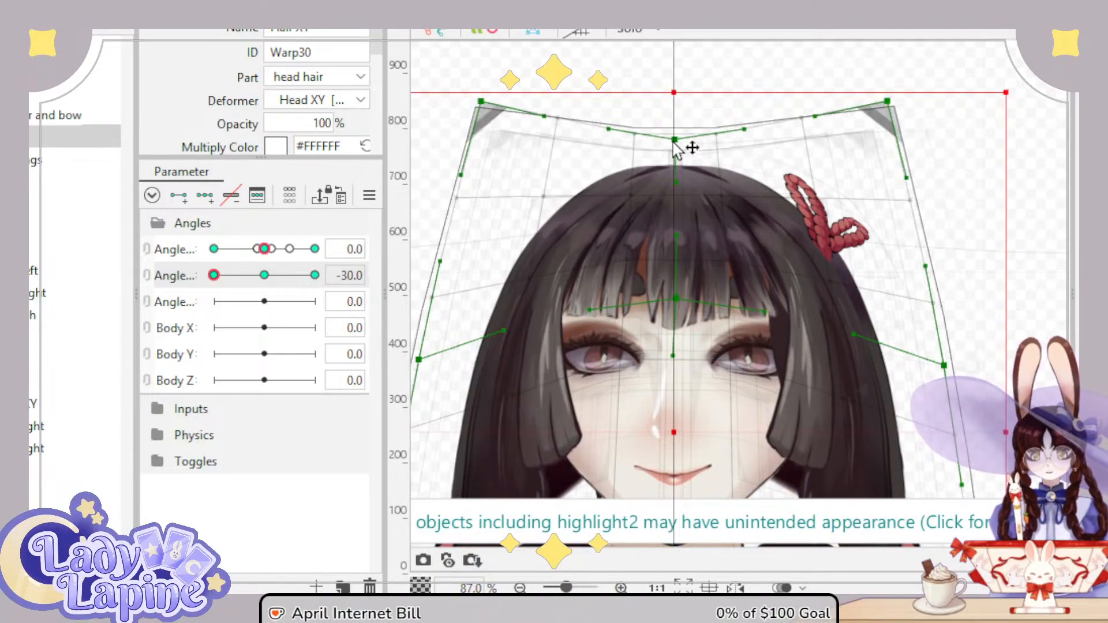
pyautogui.scroll(-3, 704, 248)
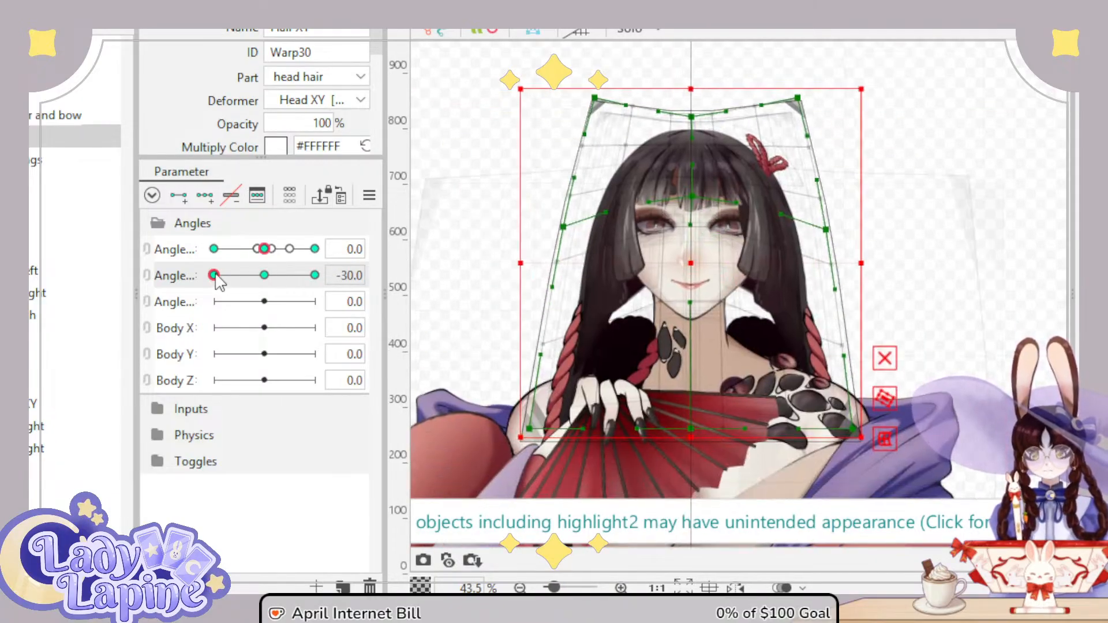
pyautogui.moveTo(218, 277)
pyautogui.mouseDown()
pyautogui.moveTo(290, 277)
pyautogui.moveTo(200, 281)
pyautogui.moveTo(290, 278)
pyautogui.moveTo(208, 281)
pyautogui.mouseUp()
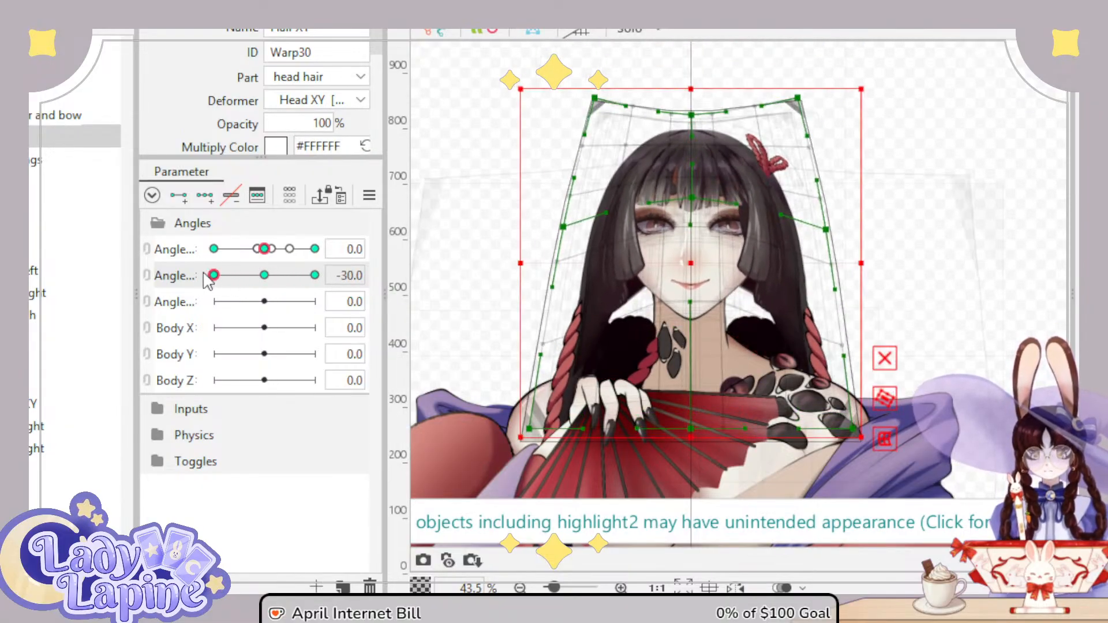
pyautogui.moveTo(529, 429); pyautogui.dragTo(561, 431)
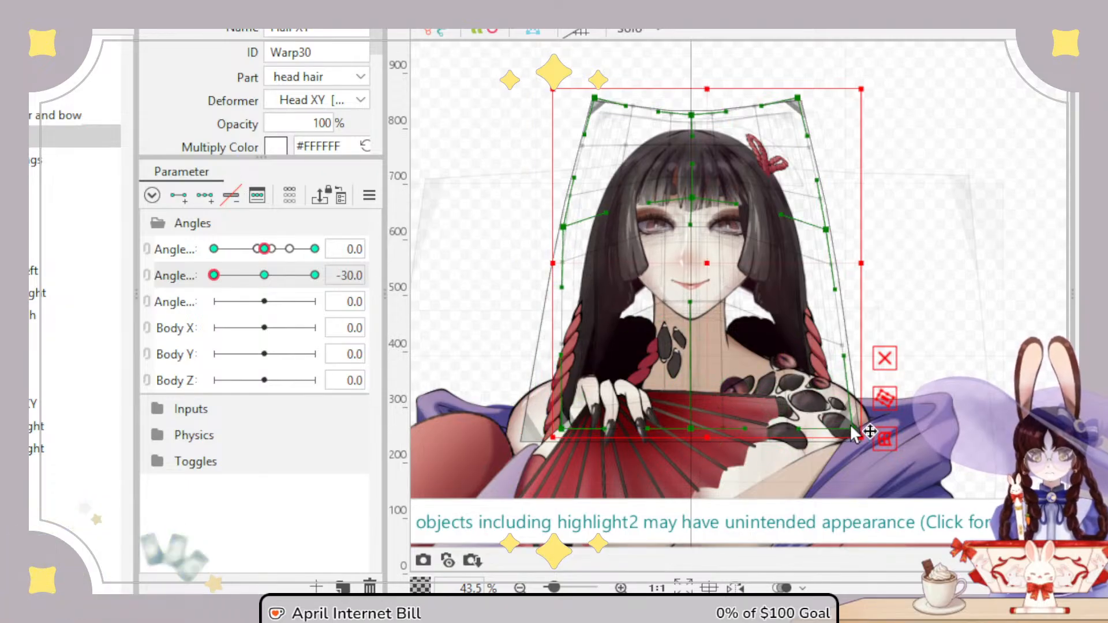
pyautogui.moveTo(852, 429); pyautogui.dragTo(834, 431)
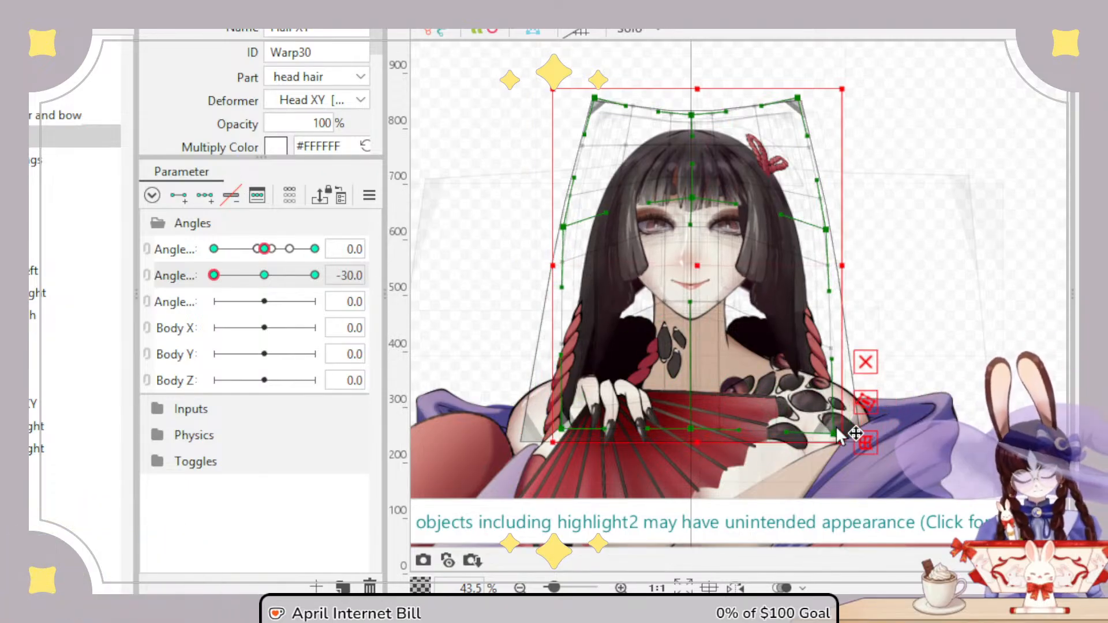
pyautogui.hotkey('ctrl', 'z')
pyautogui.scroll(3, 600, 298)
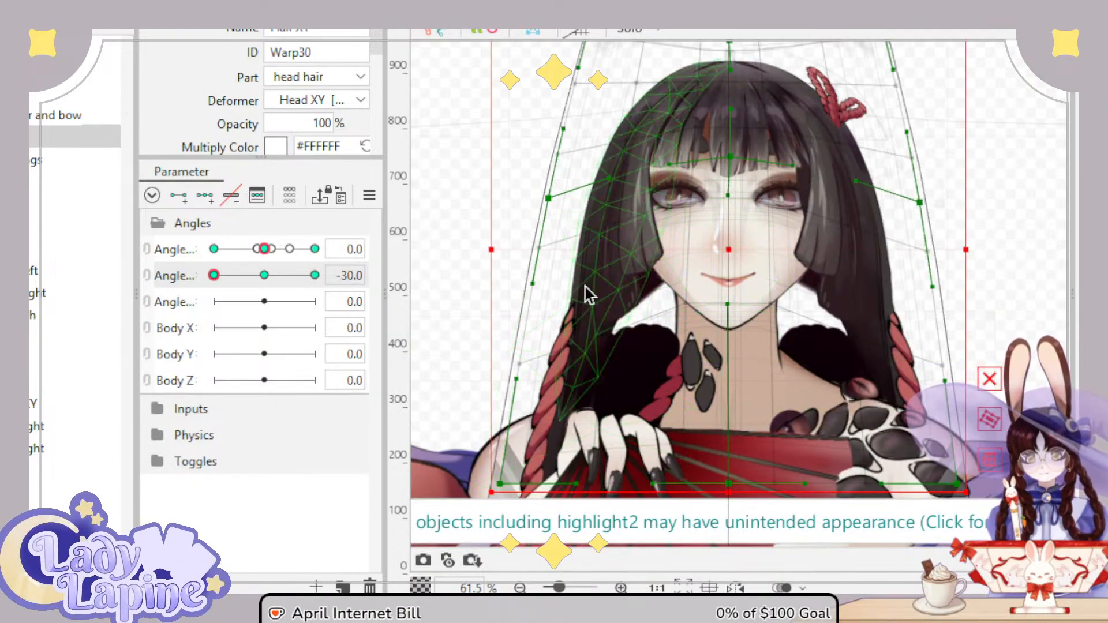
pyautogui.moveTo(501, 484)
pyautogui.mouseDown()
pyautogui.moveTo(453, 473)
pyautogui.moveTo(502, 486)
pyautogui.mouseUp()
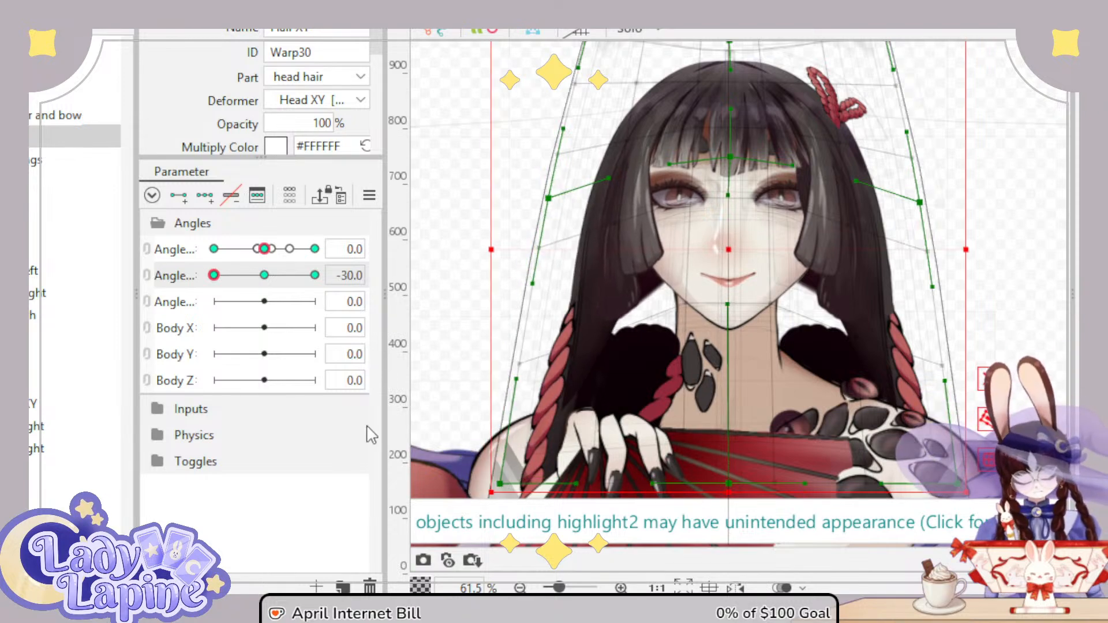
# Step: Wrap the four warps inside Hime Bangs in a new warp deformer named Hime XY and add three Angle Y keys to it
pyautogui.click(87, 158)
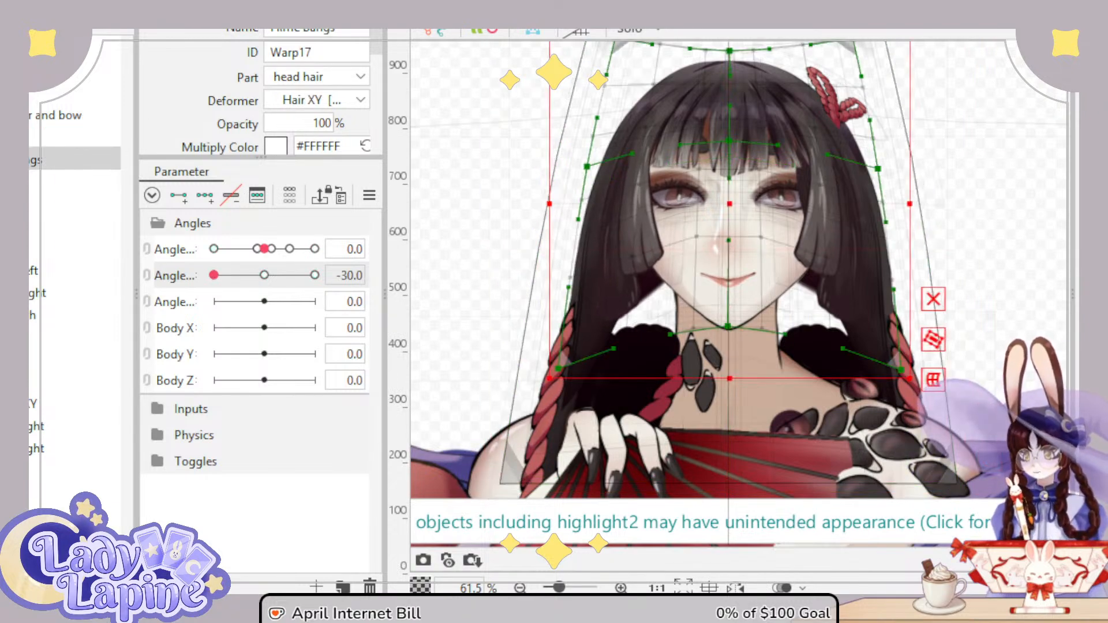
pyautogui.click(8, 160)
pyautogui.click(31, 185)
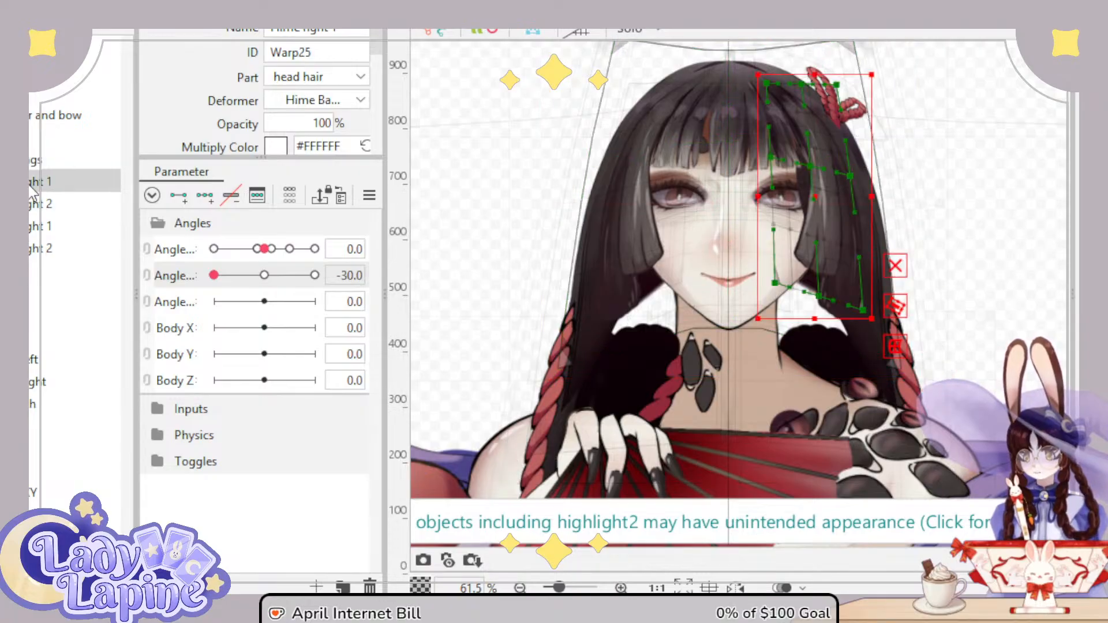
pyautogui.keyDown('shift'); pyautogui.click(33, 252); pyautogui.keyUp('shift')
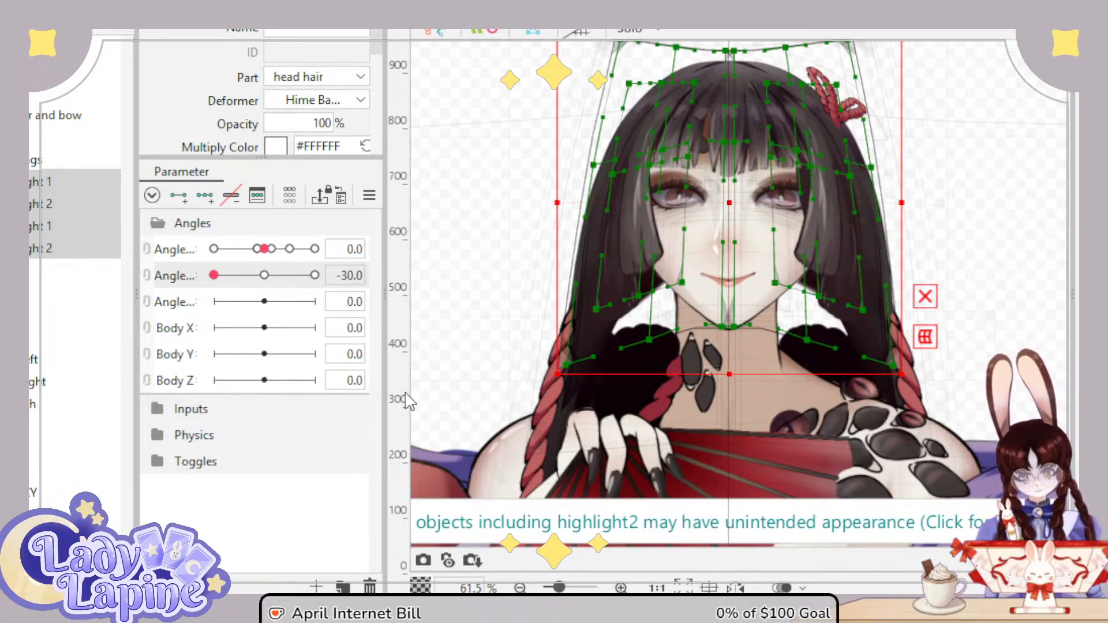
pyautogui.click(422, 451)
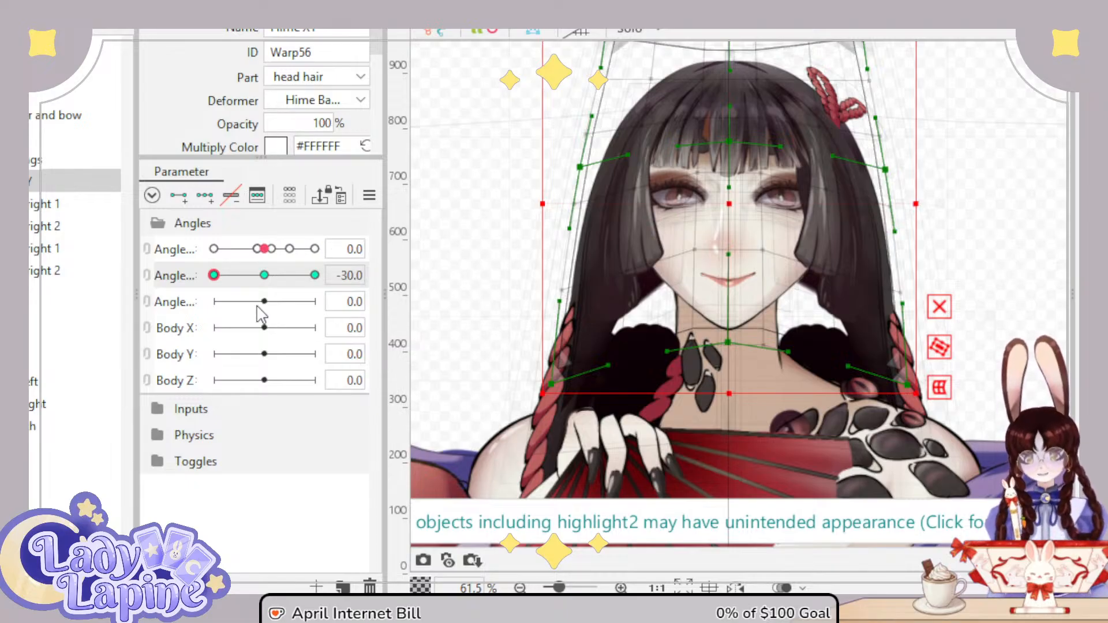
# Step: At Angle Y -30, lengthen the Hime XY warp's bottom center handles outward and draw the bottom corner handles in toward their corners
pyautogui.moveTo(211, 277)
pyautogui.mouseDown()
pyautogui.moveTo(316, 275)
pyautogui.moveTo(191, 283)
pyautogui.mouseUp()
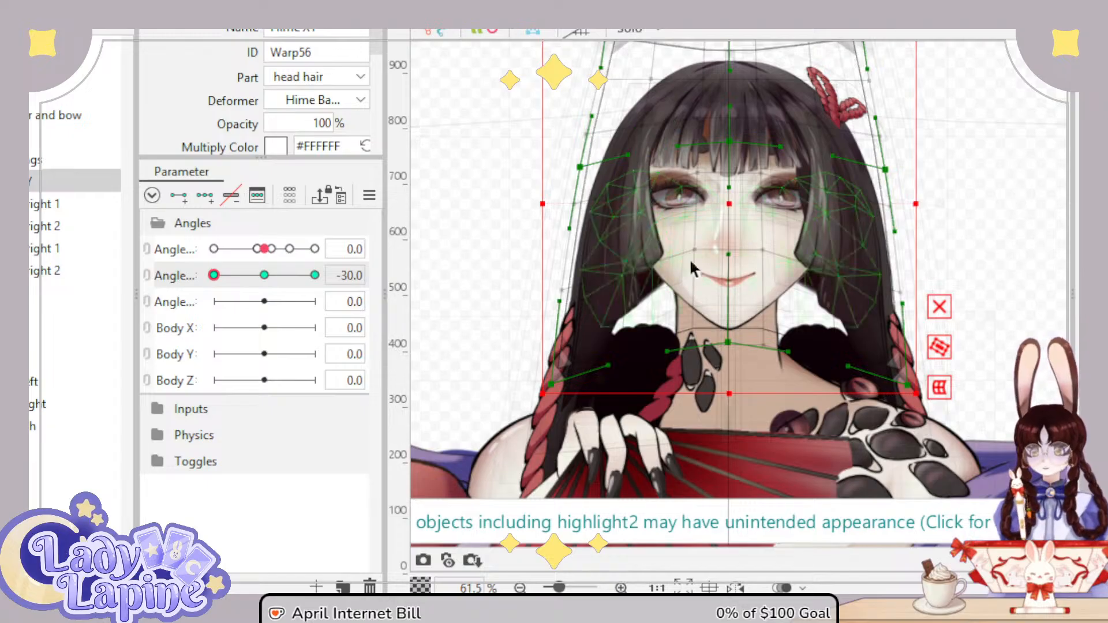
pyautogui.scroll(3, 658, 316)
pyautogui.moveTo(558, 401); pyautogui.dragTo(505, 412)
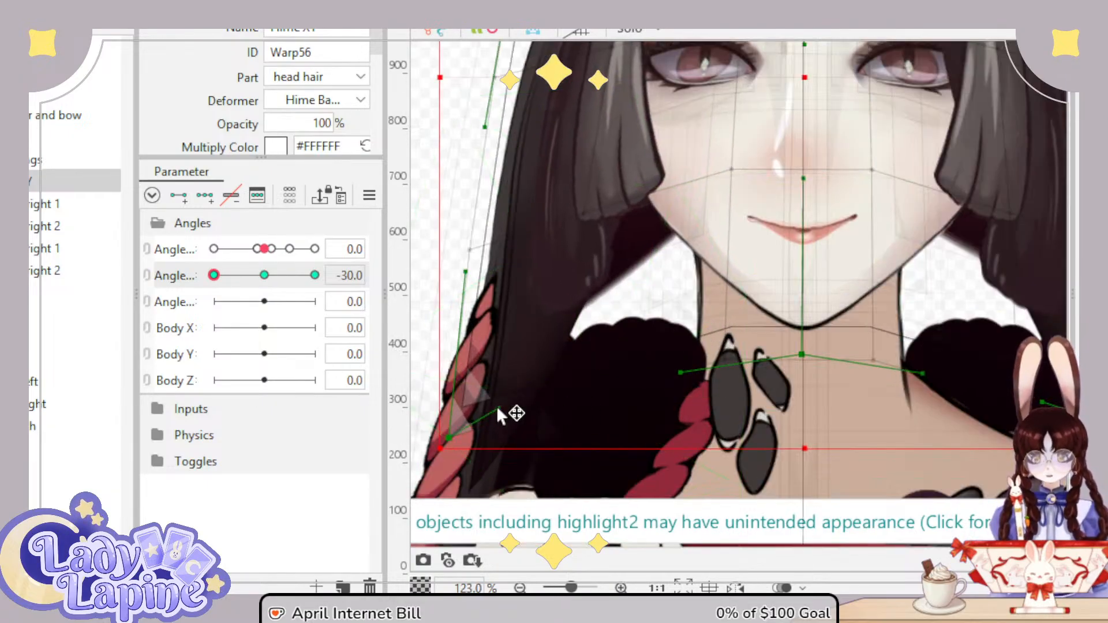
pyautogui.moveTo(682, 372); pyautogui.dragTo(600, 396)
pyautogui.moveTo(808, 409); pyautogui.dragTo(631, 421)
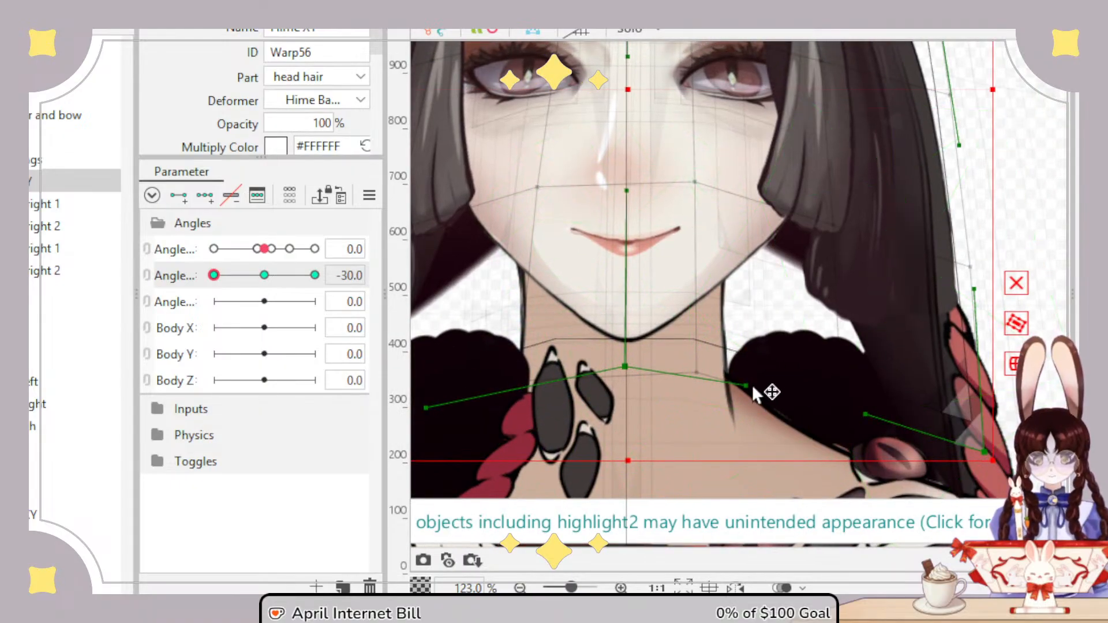
pyautogui.moveTo(750, 385); pyautogui.dragTo(918, 439)
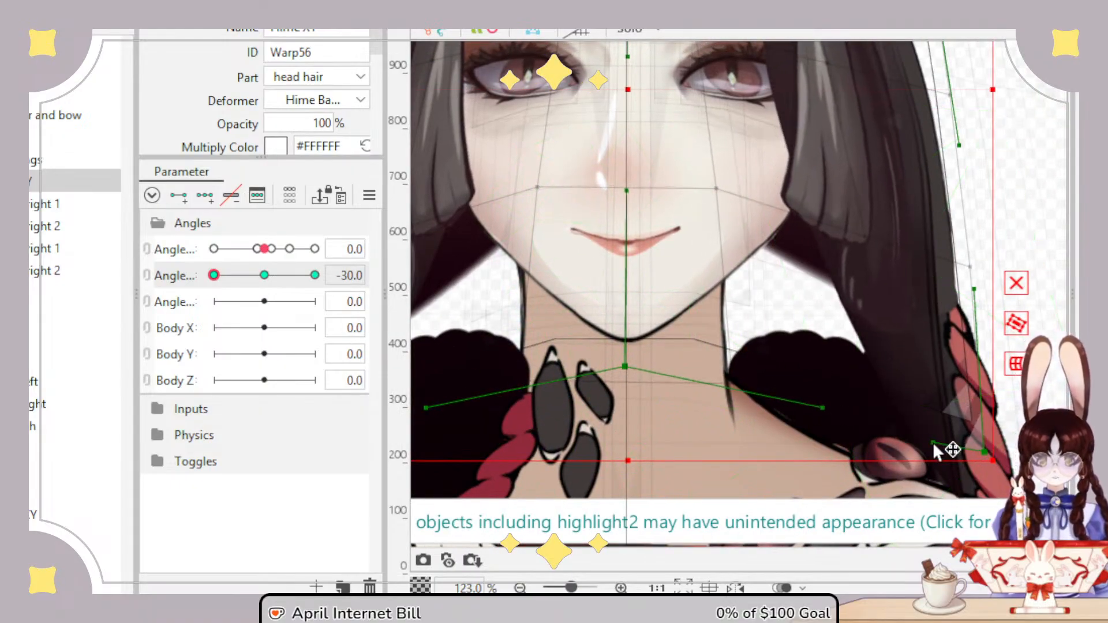
pyautogui.scroll(-3, 635, 368)
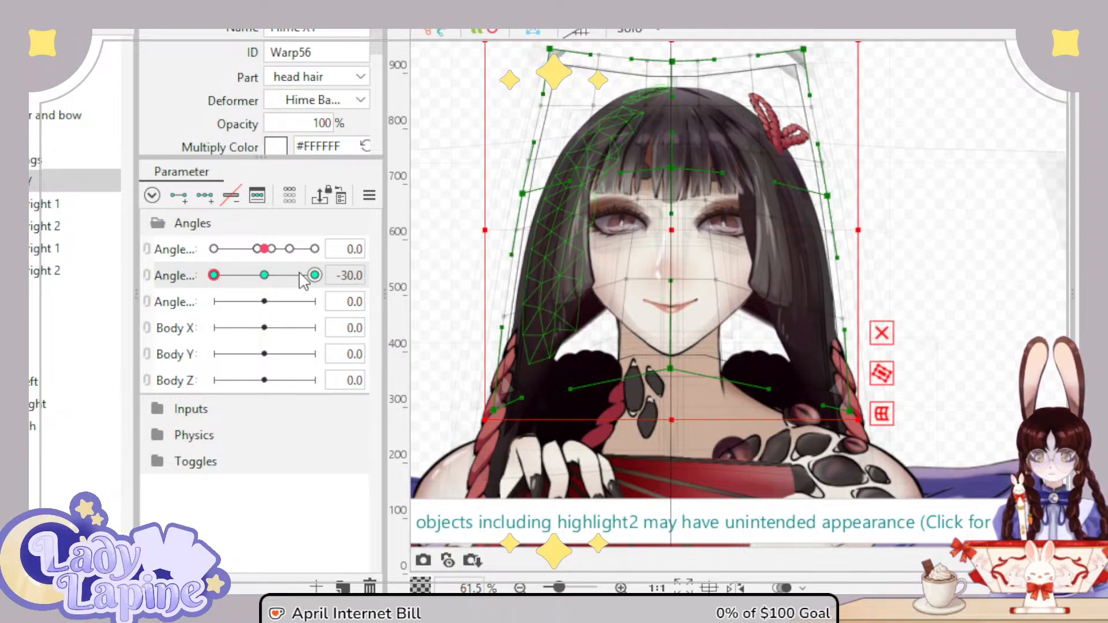
# Step: Return Angle Y to 0, select the sidehair2 mesh, and preview its overlap with the hime bangs through Angle X
pyautogui.moveTo(256, 277)
pyautogui.mouseDown()
pyautogui.moveTo(326, 269)
pyautogui.moveTo(211, 292)
pyautogui.moveTo(265, 292)
pyautogui.mouseUp()
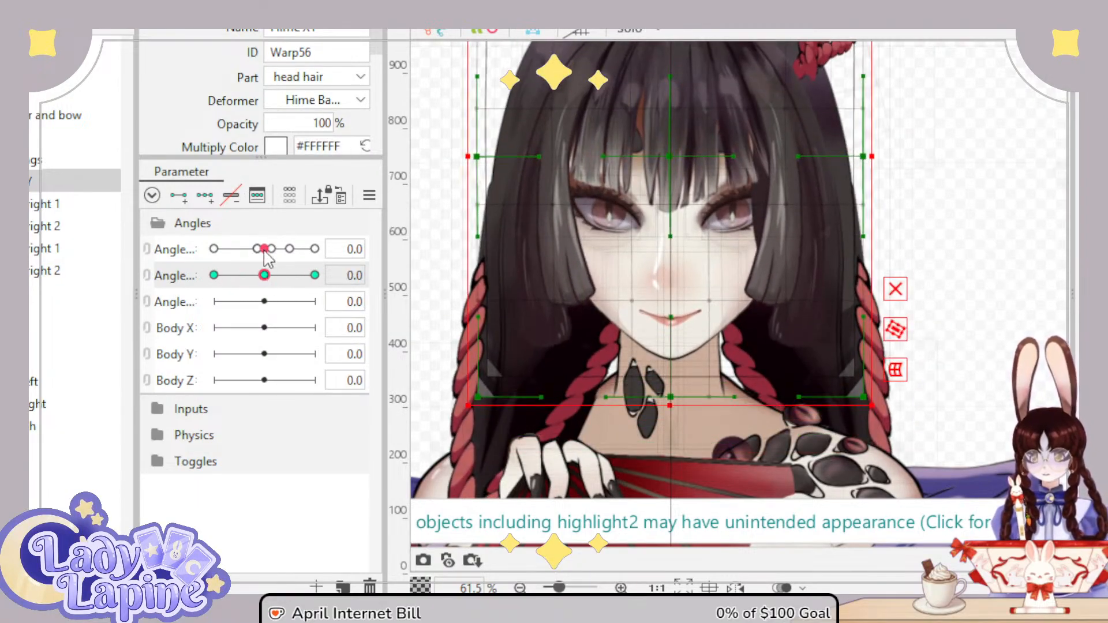
pyautogui.click(264, 253)
pyautogui.scroll(3, 785, 209)
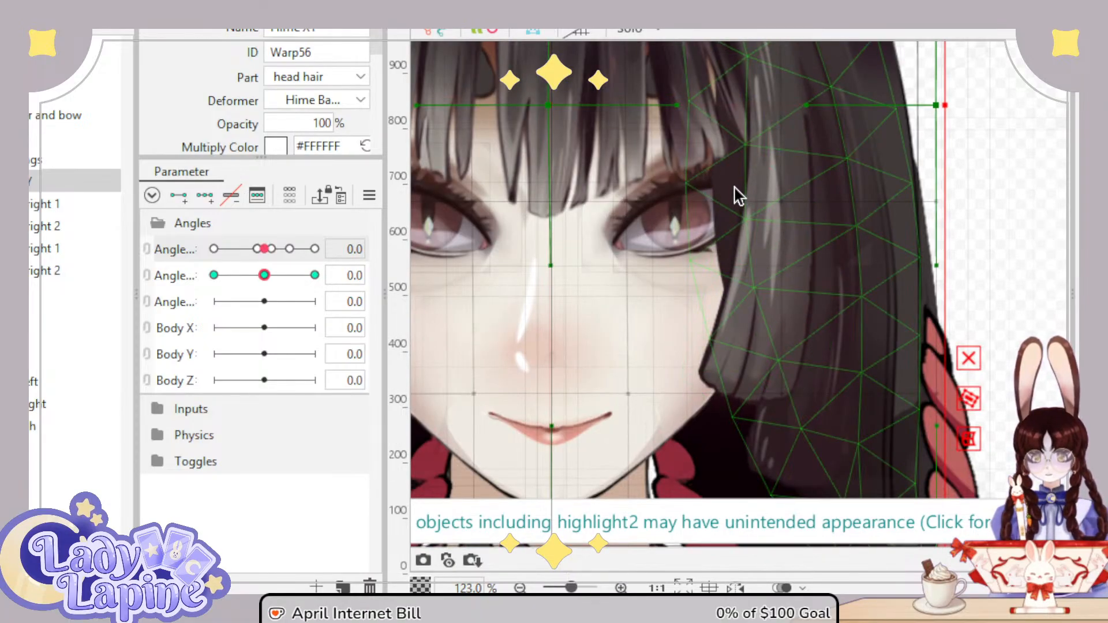
pyautogui.click(734, 187)
pyautogui.scroll(-3, 708, 296)
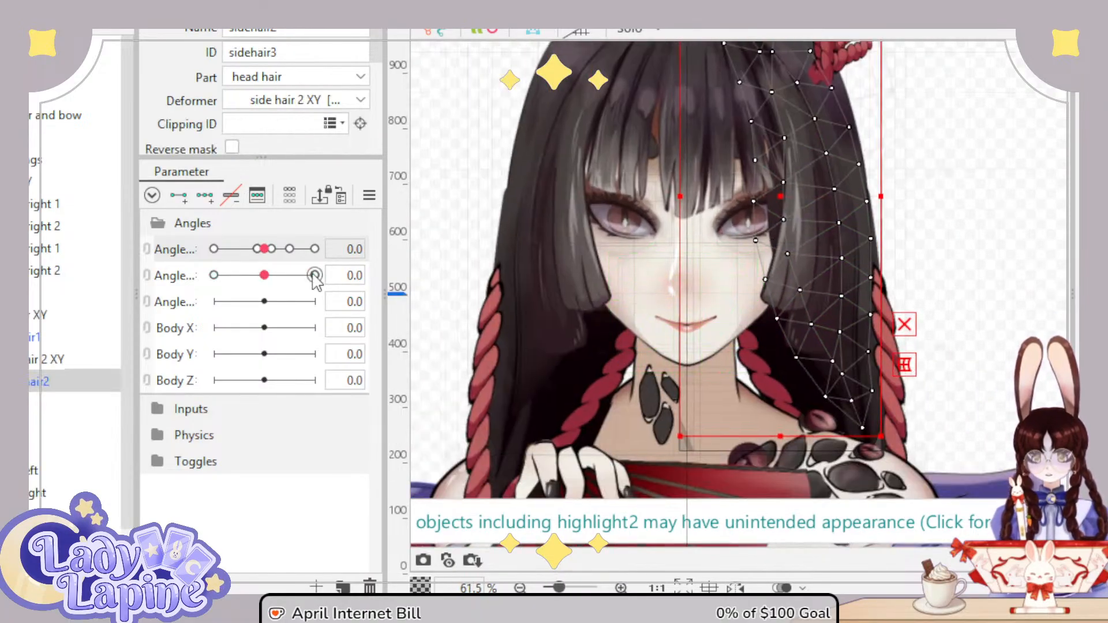
pyautogui.moveTo(173, 250); pyautogui.dragTo(268, 261)
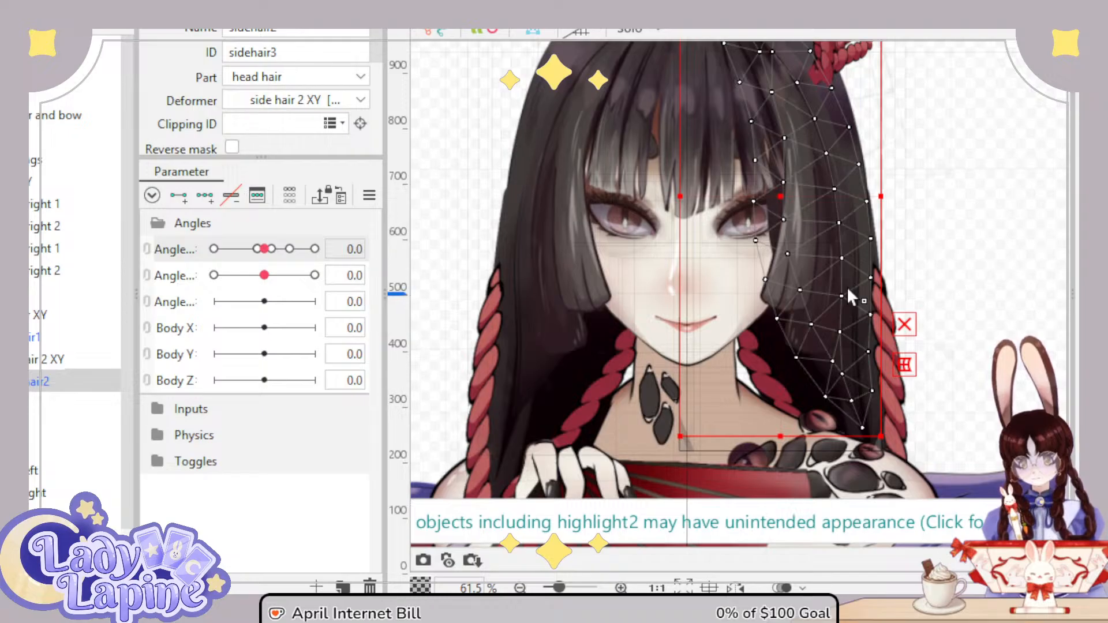
pyautogui.moveTo(265, 249)
pyautogui.mouseDown()
pyautogui.moveTo(182, 267)
pyautogui.moveTo(323, 268)
pyautogui.moveTo(194, 280)
pyautogui.moveTo(289, 282)
pyautogui.moveTo(239, 280)
pyautogui.moveTo(270, 283)
pyautogui.moveTo(266, 263)
pyautogui.mouseUp()
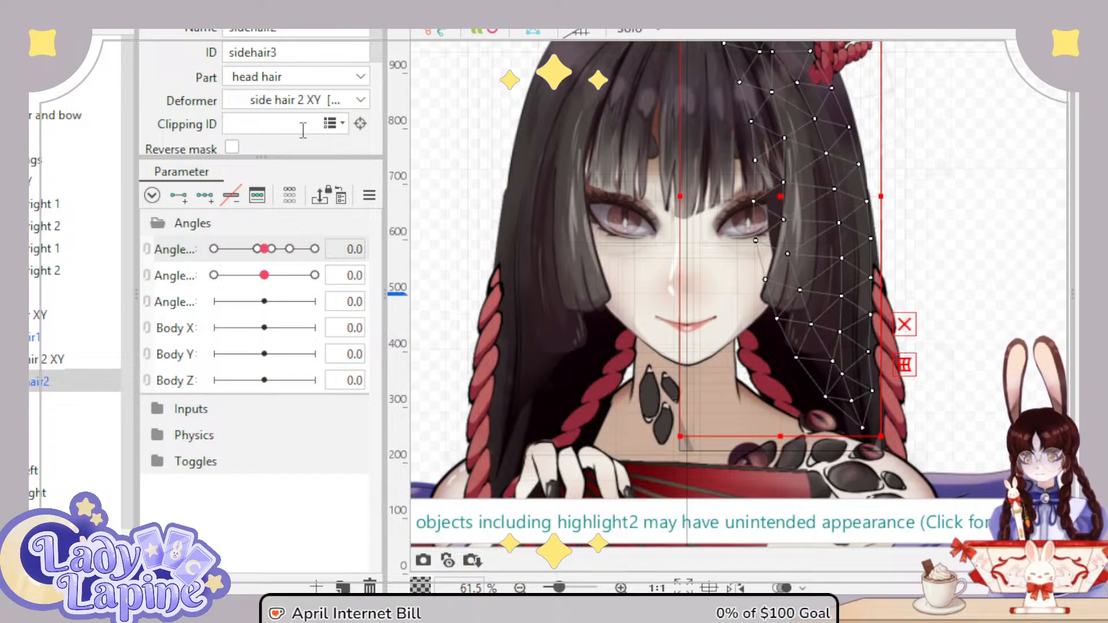
# Step: Lower the sidehair2 mesh's draw order to 455
pyautogui.scroll(-3, 263, 123)
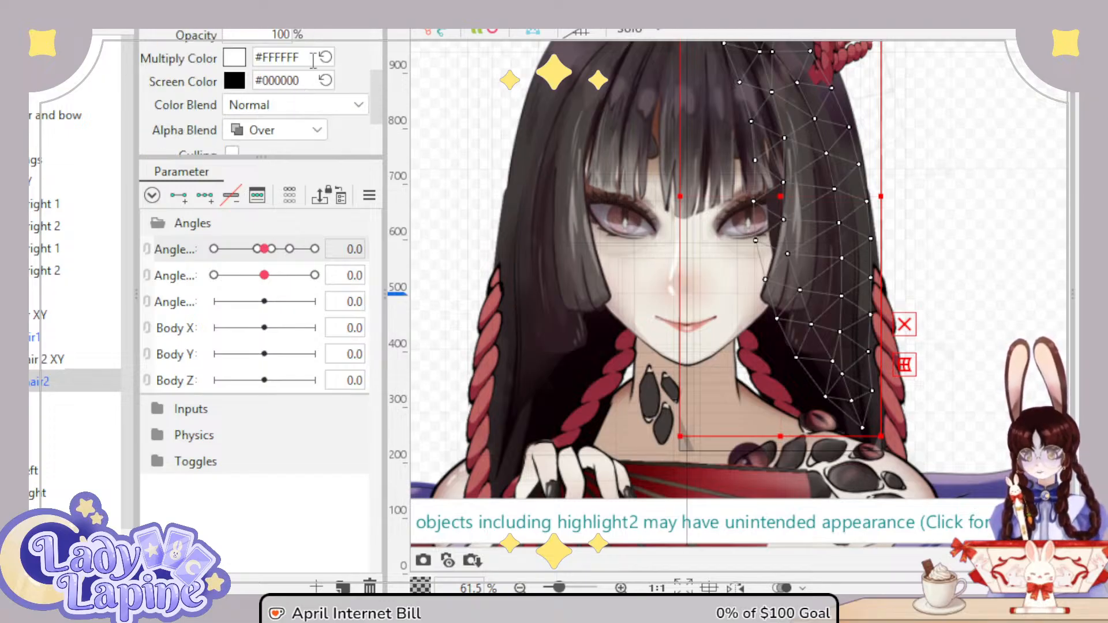
pyautogui.scroll(2, 313, 60)
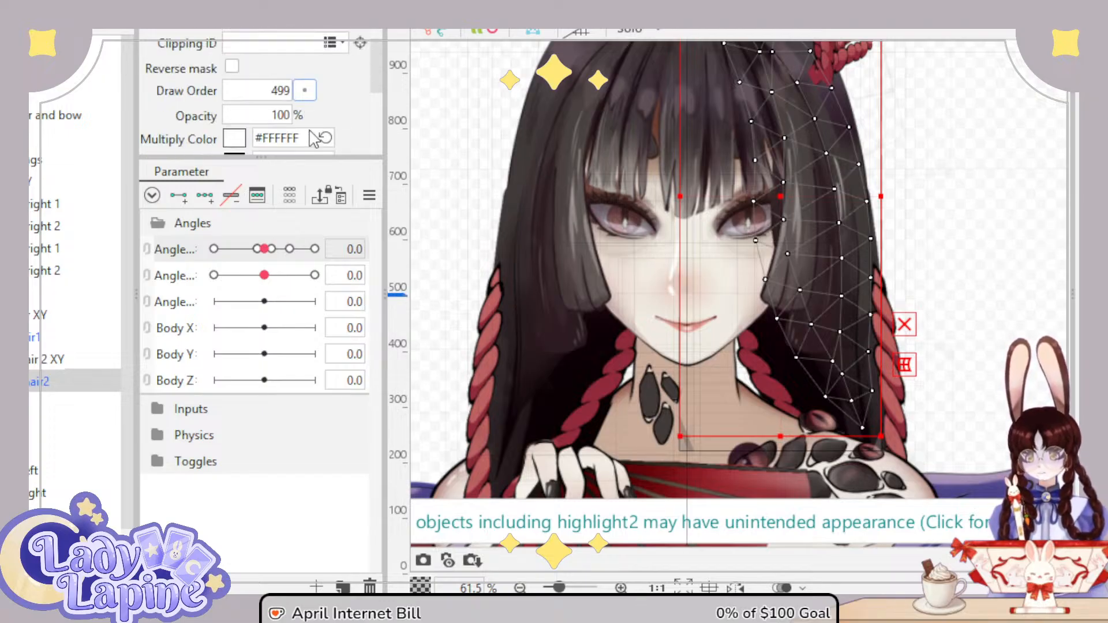
pyautogui.press('Down')
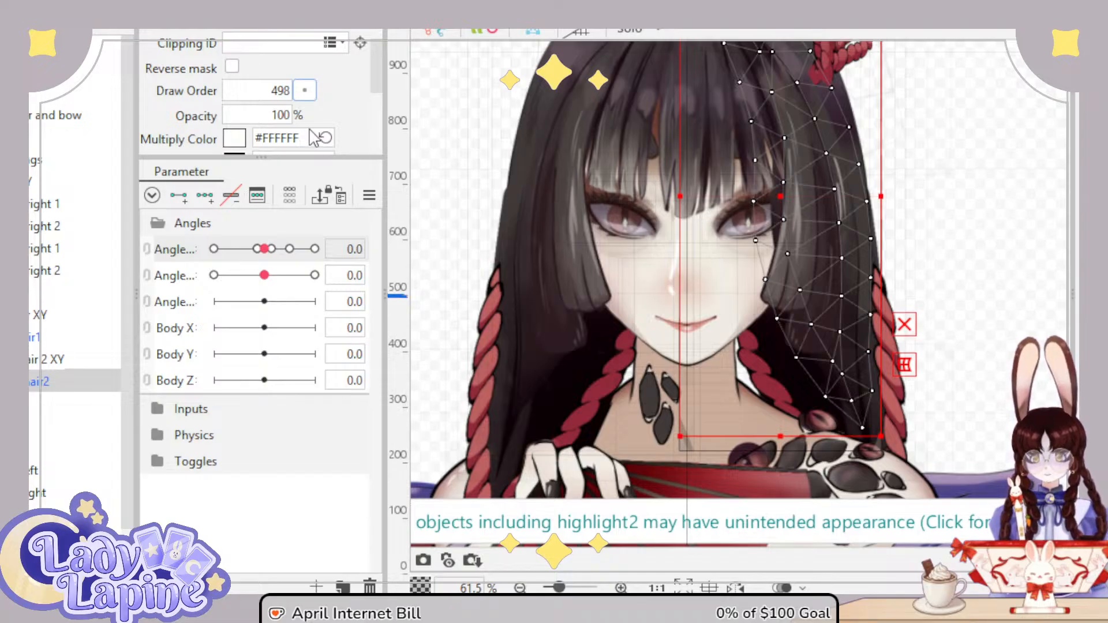
pyautogui.press('Down')
pyautogui.press('Down')
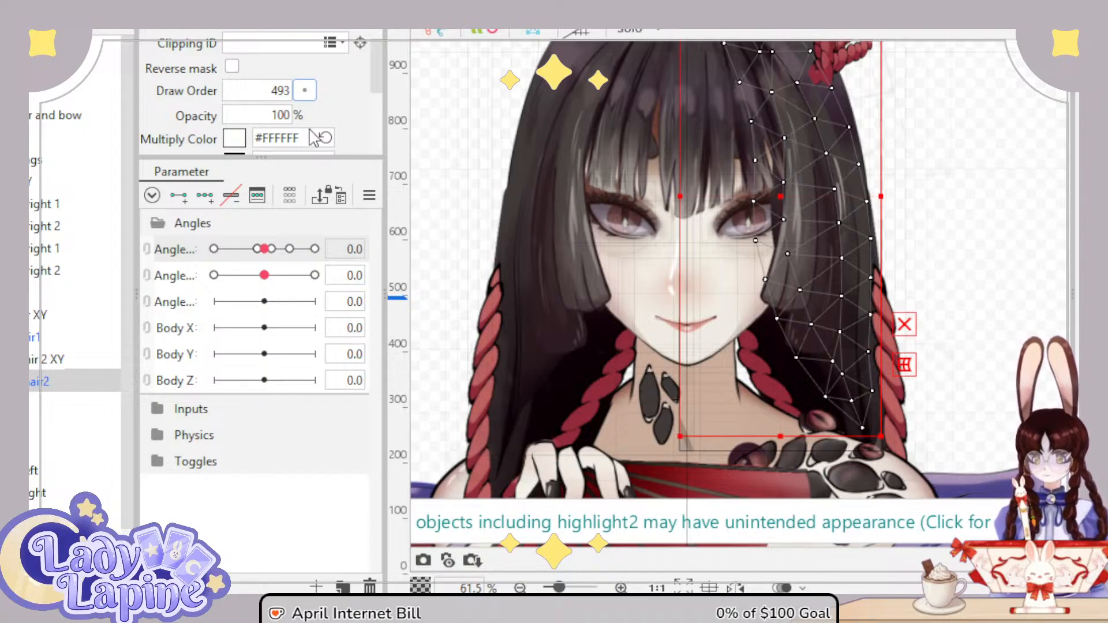
pyautogui.press('Down')
pyautogui.press('Down')
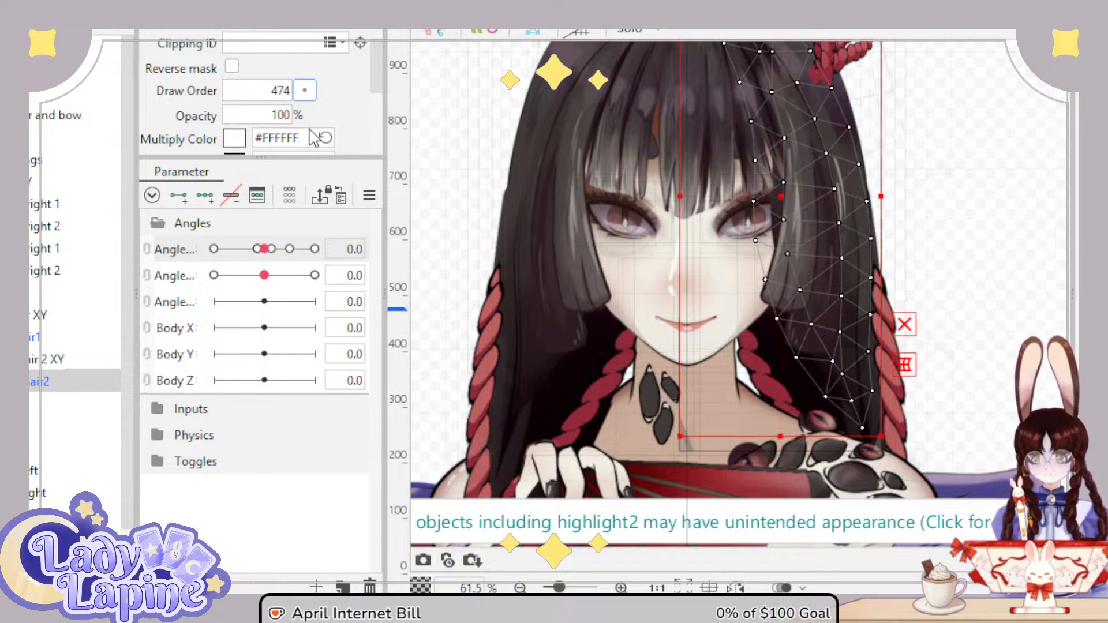
pyautogui.press('Down')
pyautogui.press('Down')
pyautogui.press('Down')
pyautogui.press('Down')
pyautogui.press('Down')
pyautogui.press('Down')
pyautogui.press('Down')
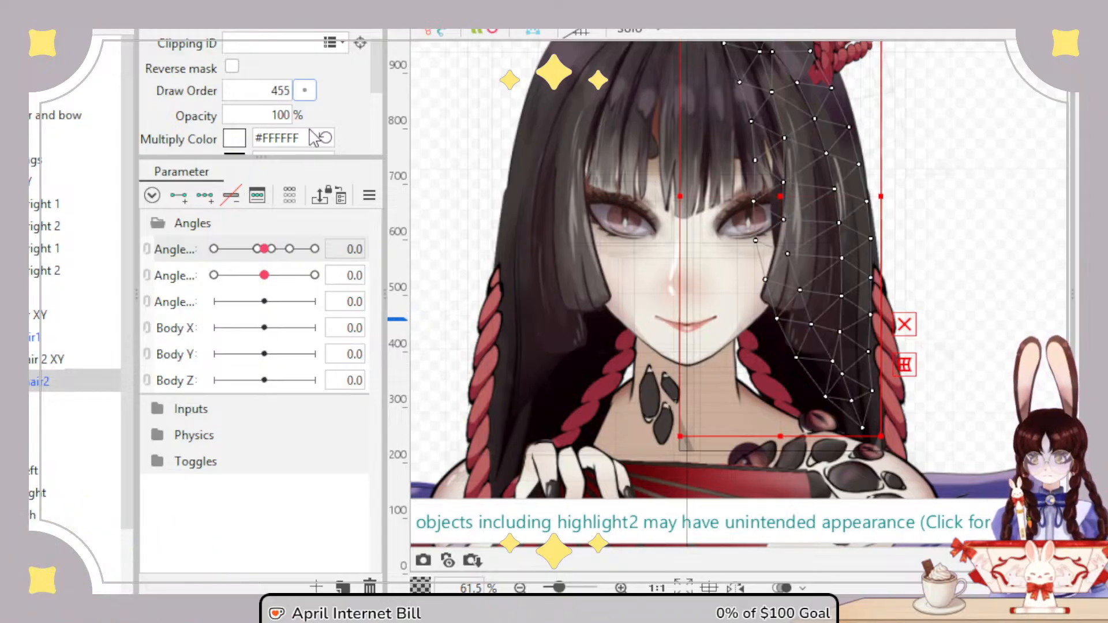
# Step: Set the sidehair2 mesh's draw order to 500
pyautogui.press('pageup')
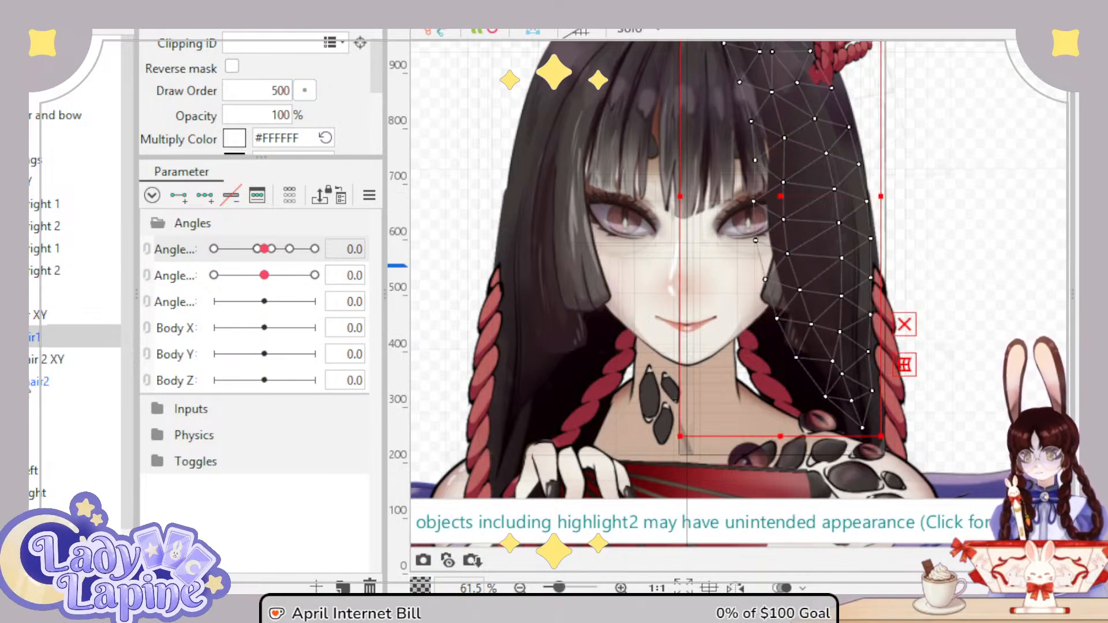
pyautogui.doubleClick(280, 91)
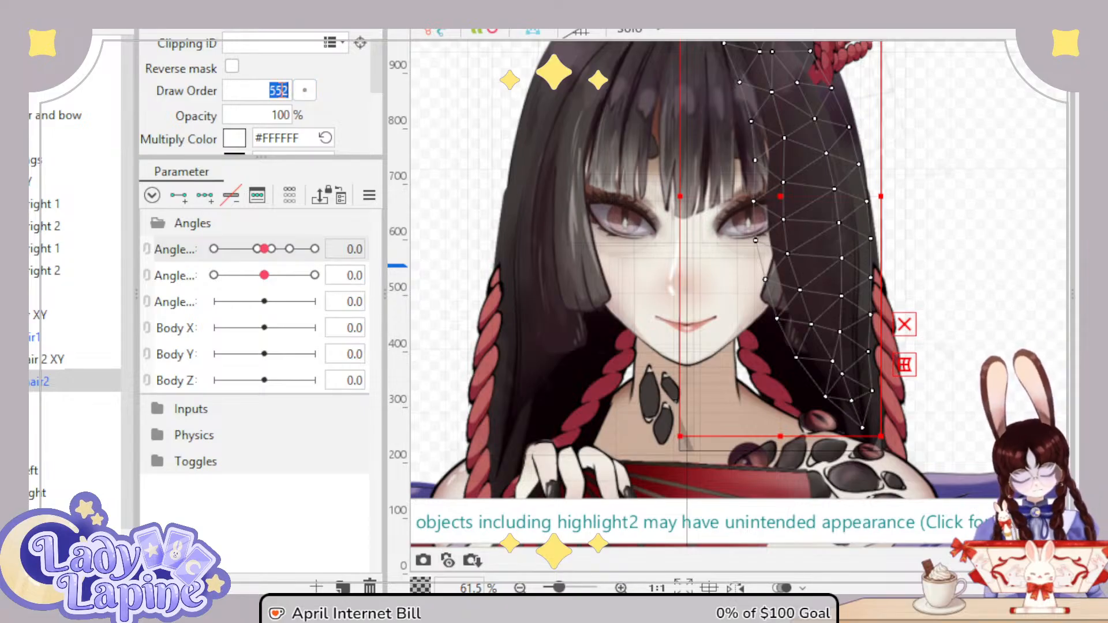
pyautogui.write('500')
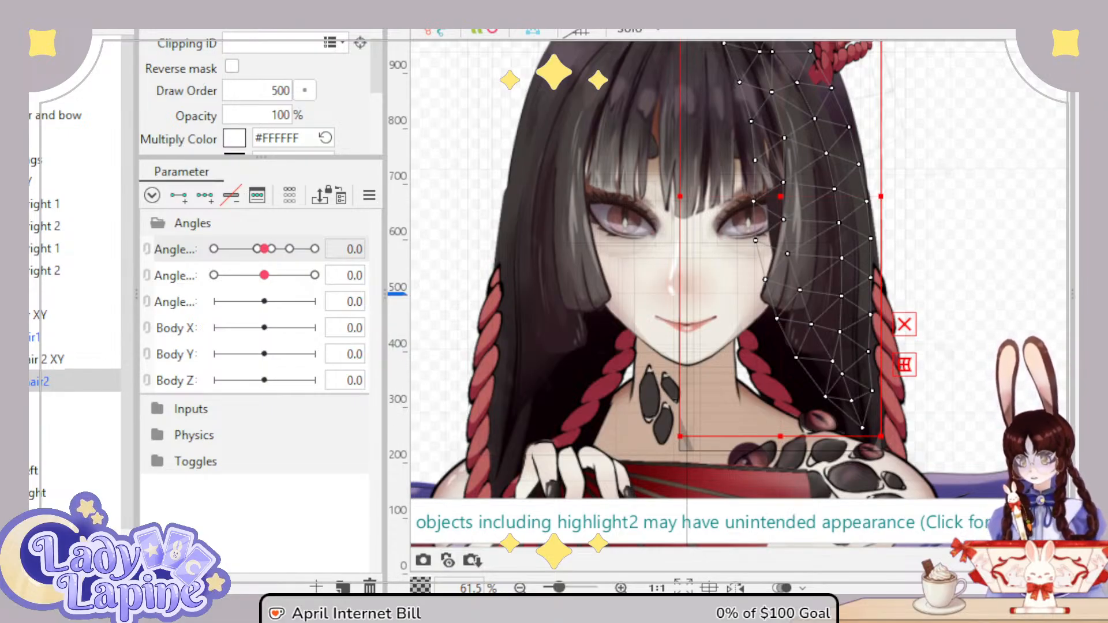
# Step: Compare the draw orders of the sidehair1 and sidehair2 meshes on both sides with those of the other parts
pyautogui.click(52, 336)
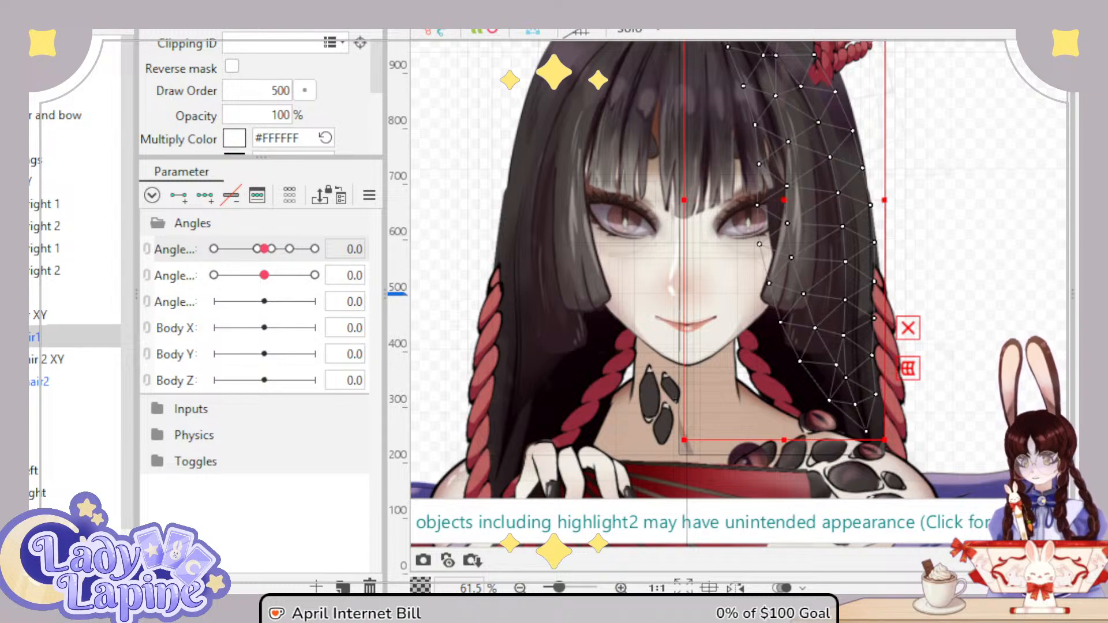
pyautogui.click(51, 381)
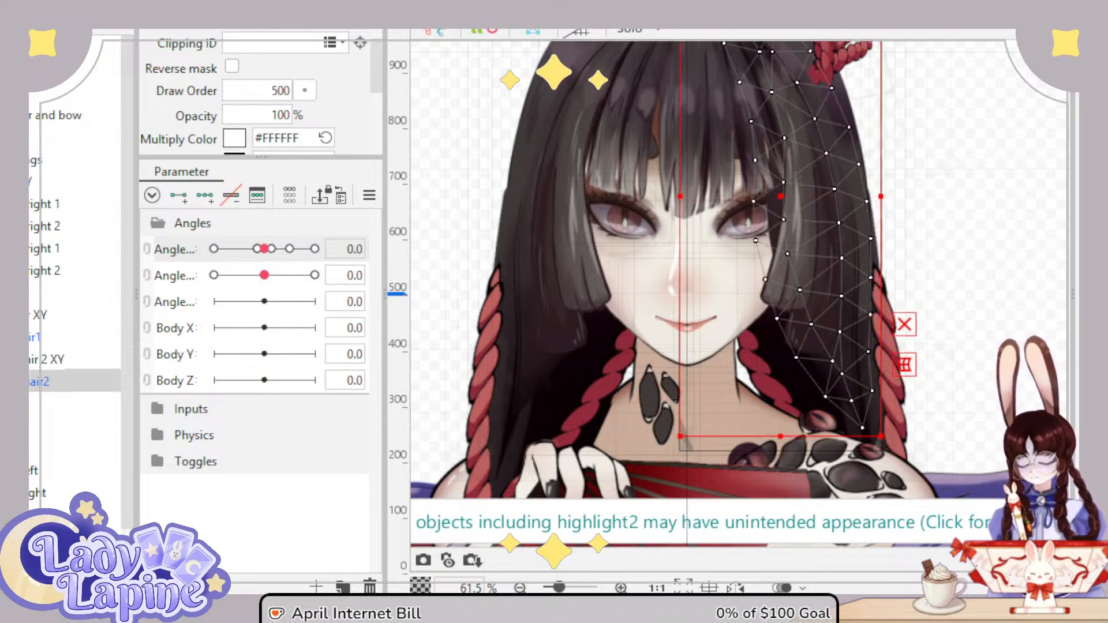
pyautogui.click(52, 447)
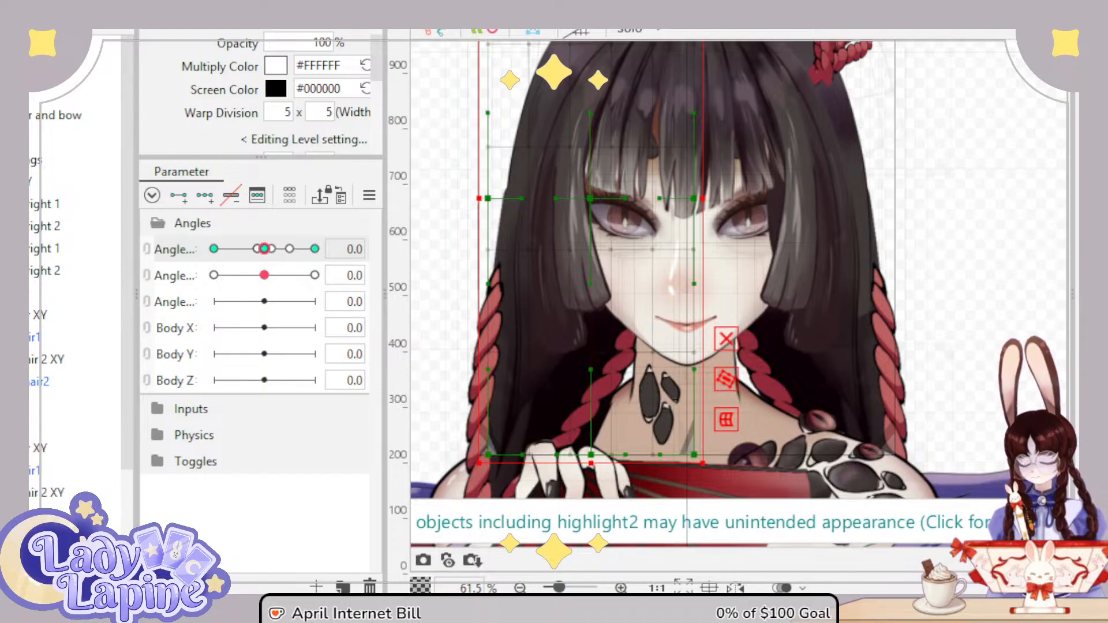
pyautogui.click(57, 471)
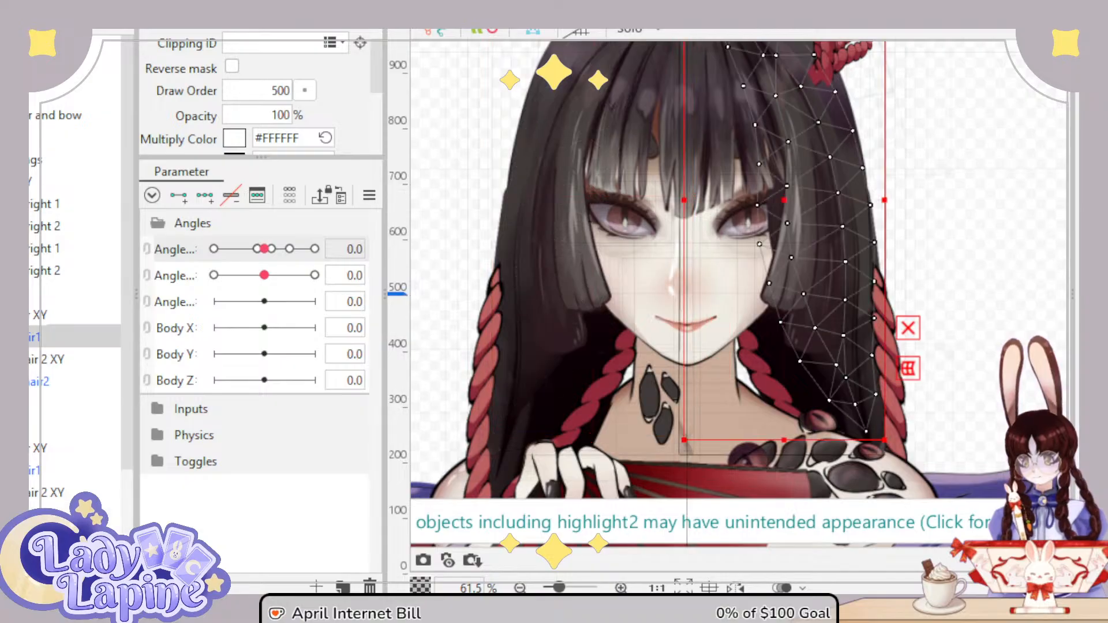
pyautogui.click(58, 381)
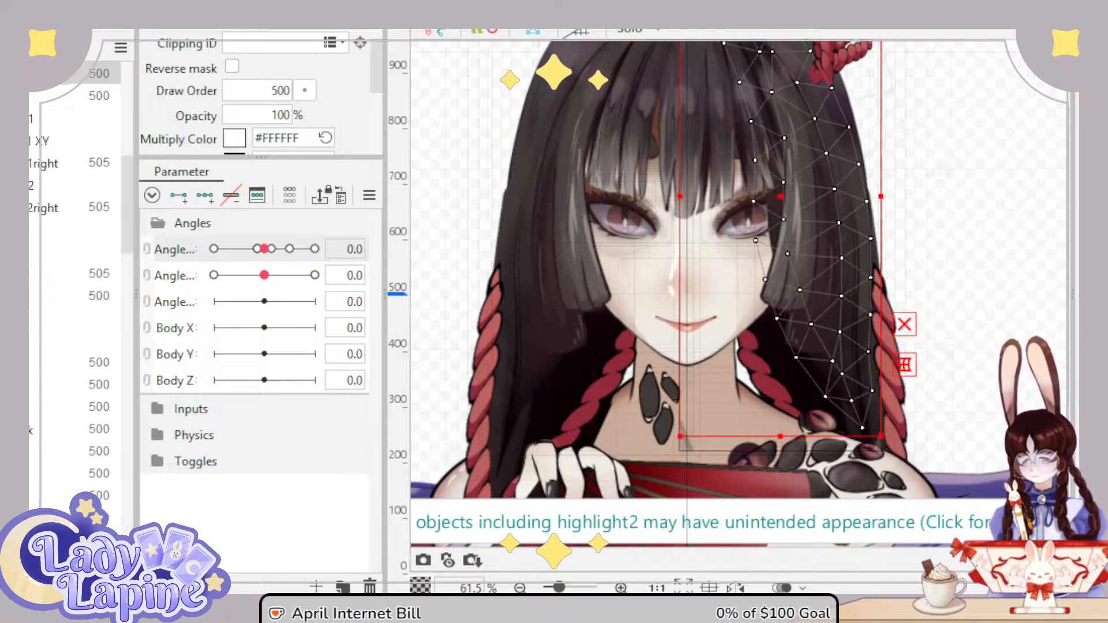
pyautogui.scroll(-3, 35, 136)
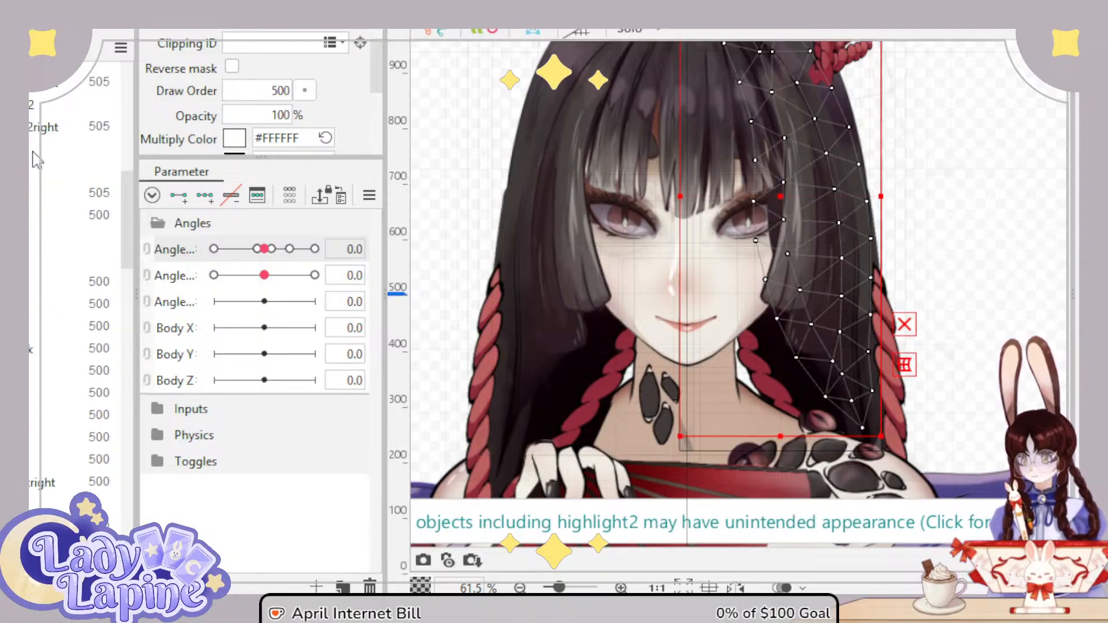
pyautogui.scroll(-5, 75, 259)
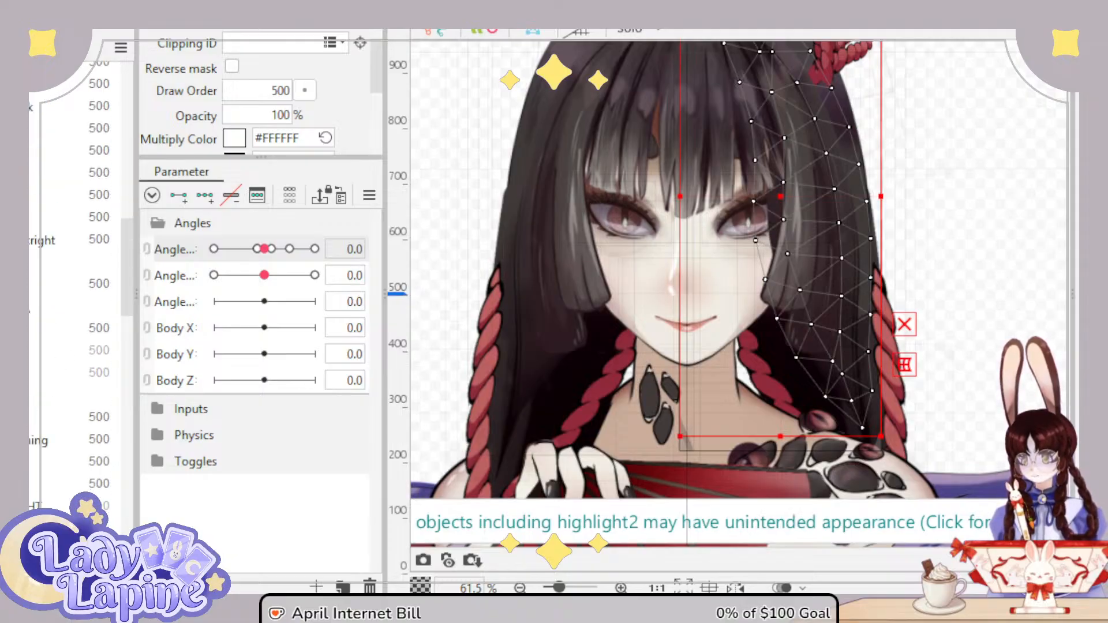
pyautogui.scroll(10, 75, 260)
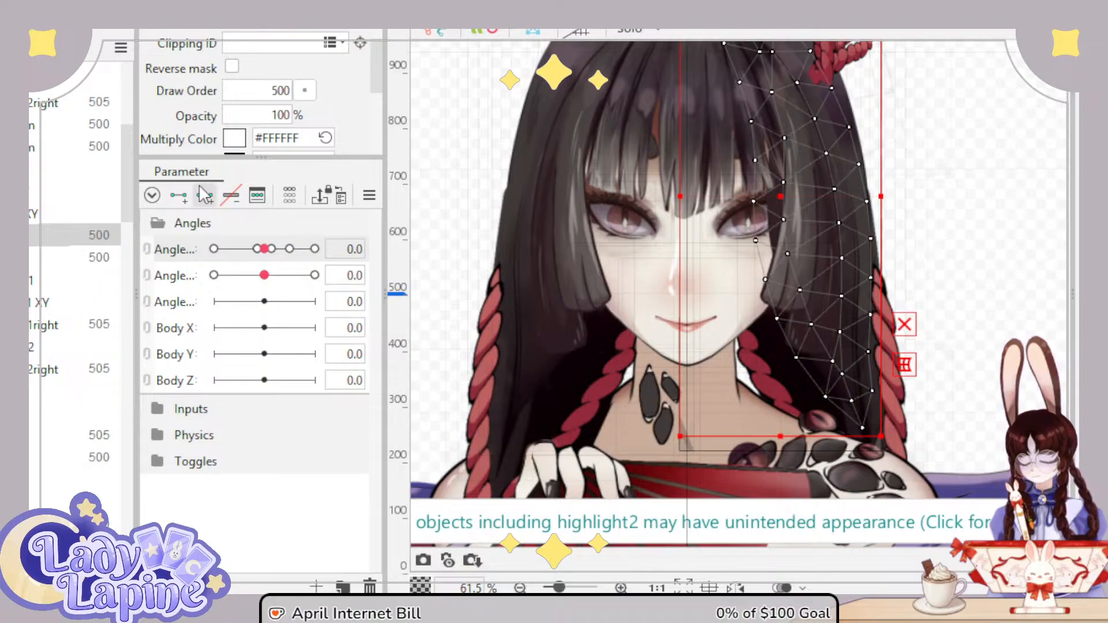
# Step: Preview Angle X at -30 and 30 and examine how the sidehair1 and sidehair2 meshes on both sides overlap the hime bangs
pyautogui.moveTo(265, 248); pyautogui.dragTo(192, 255)
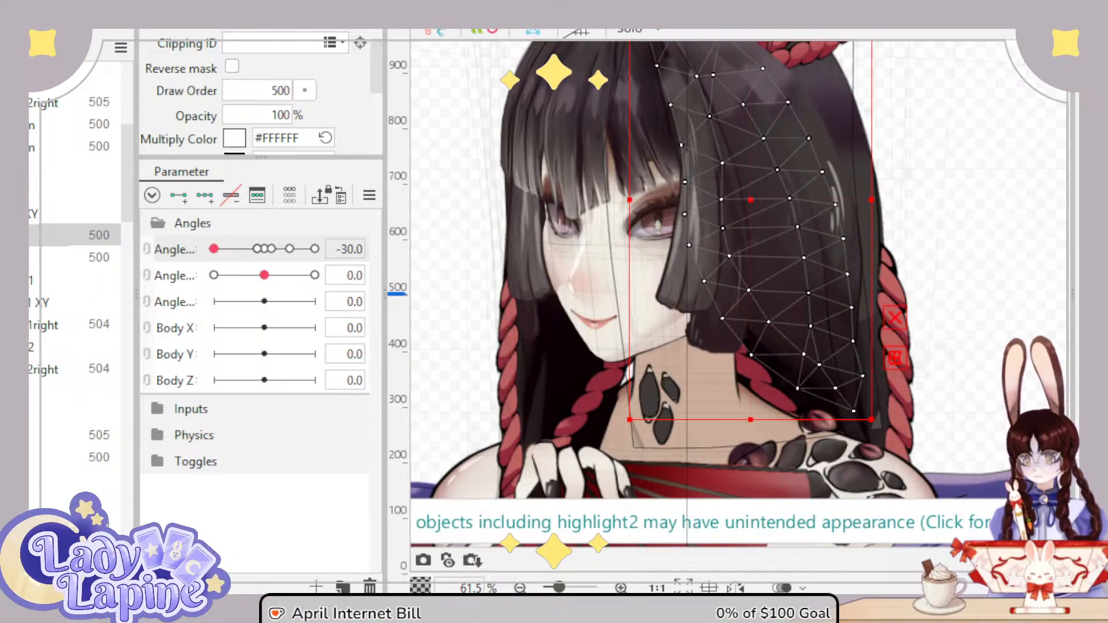
pyautogui.moveTo(214, 248); pyautogui.dragTo(323, 246)
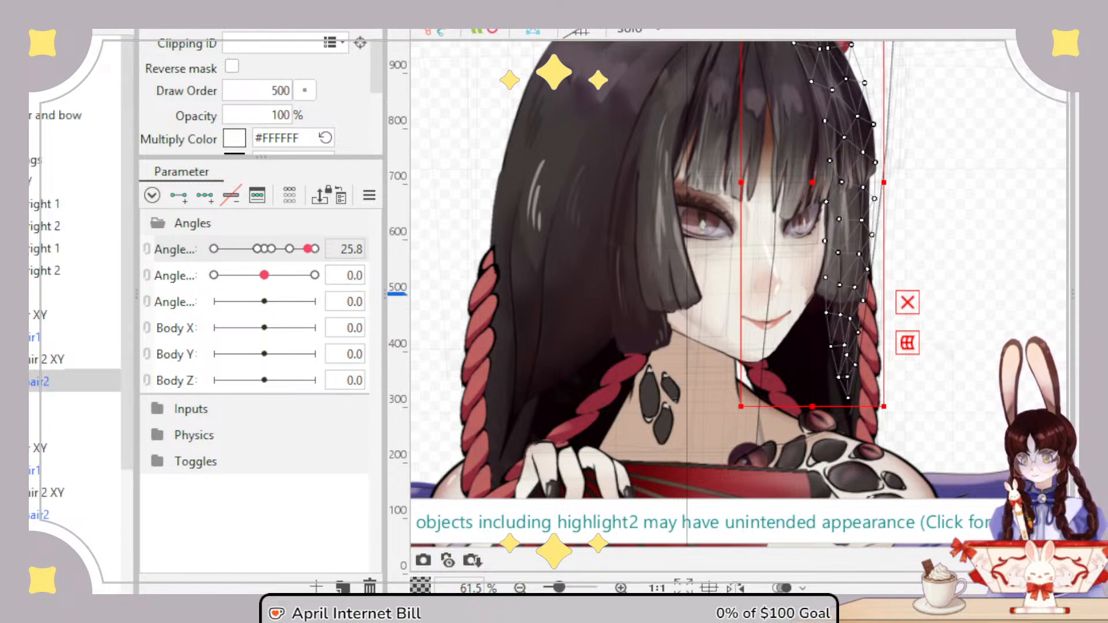
pyautogui.click(58, 337)
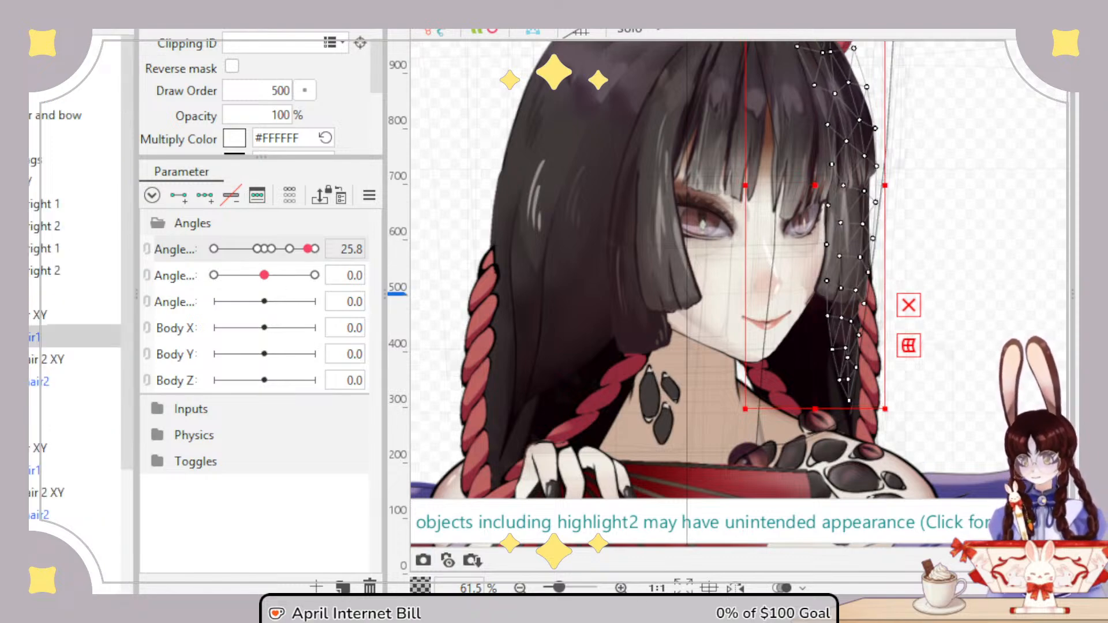
pyautogui.moveTo(308, 248); pyautogui.dragTo(316, 249)
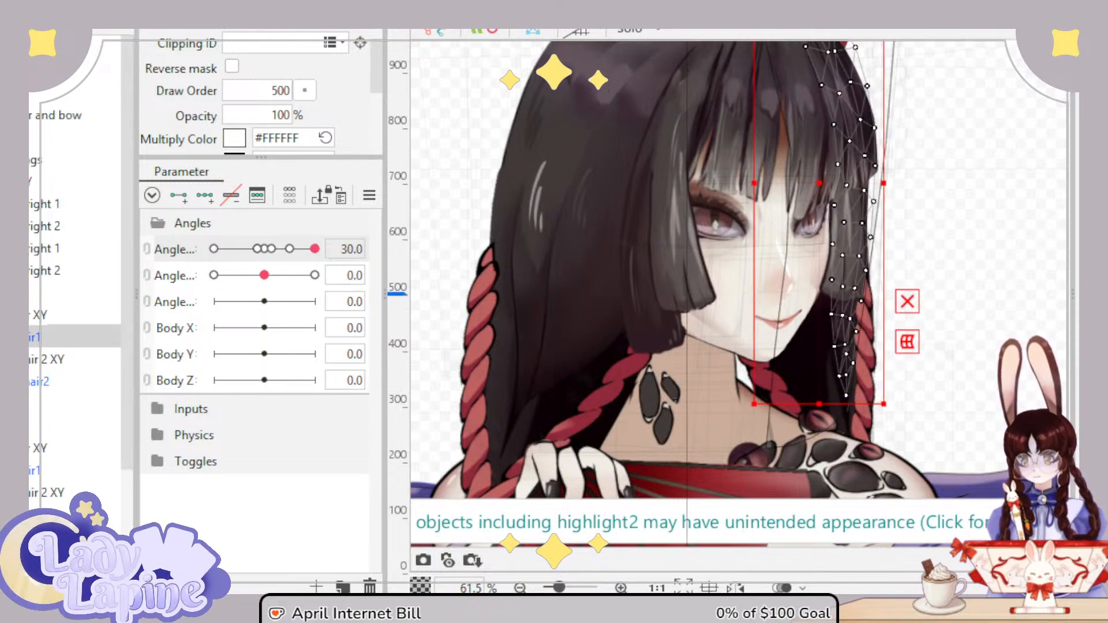
pyautogui.click(58, 382)
pyautogui.click(57, 471)
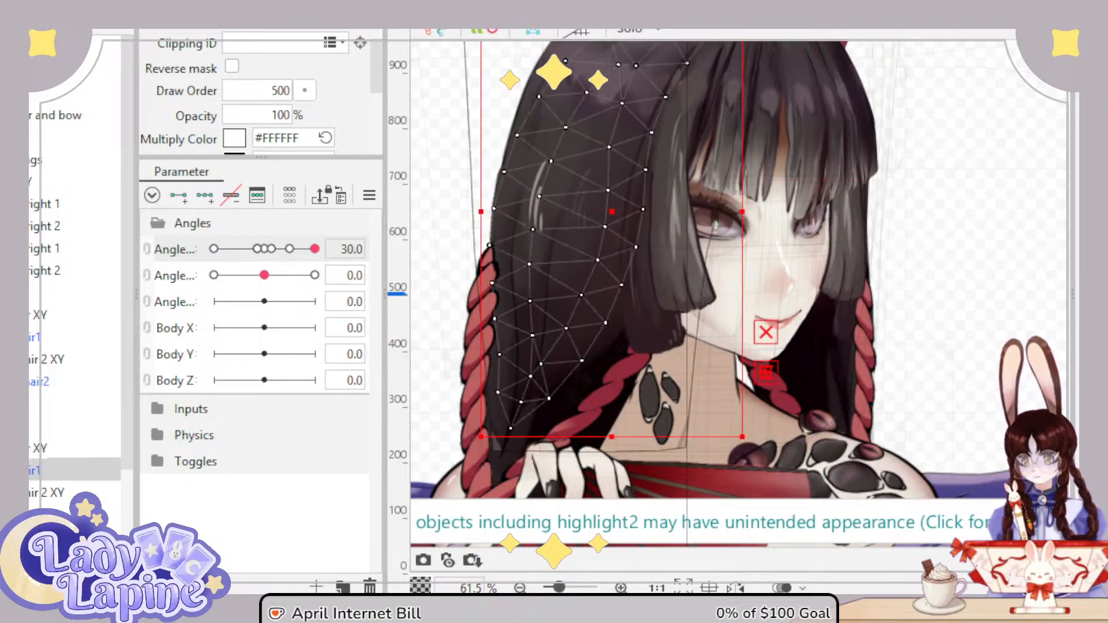
pyautogui.click(57, 513)
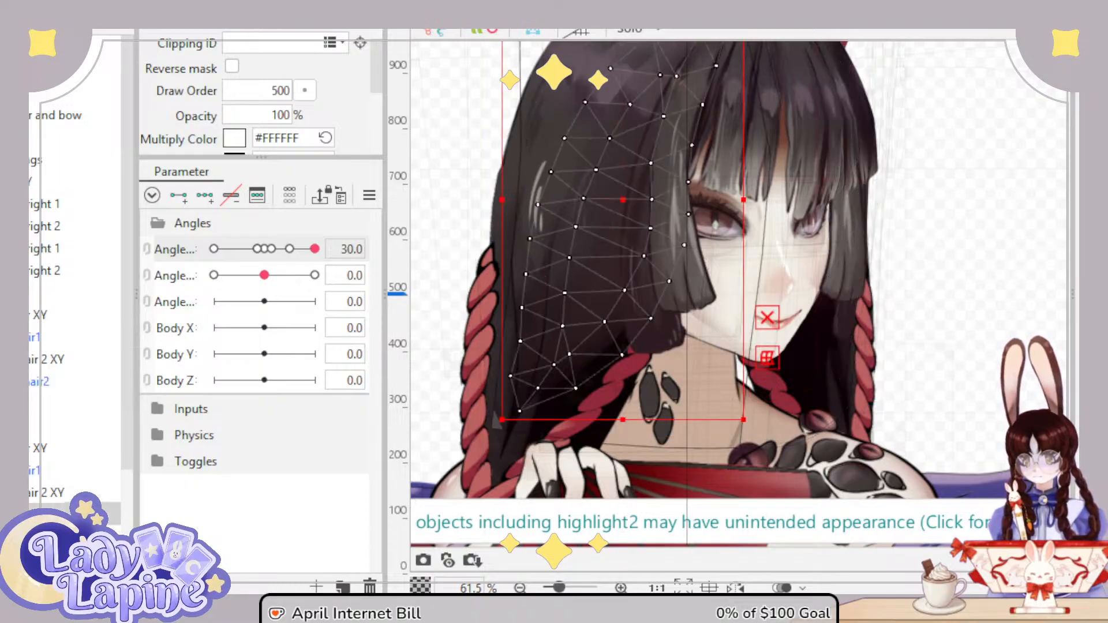
pyautogui.click(35, 336)
pyautogui.click(36, 382)
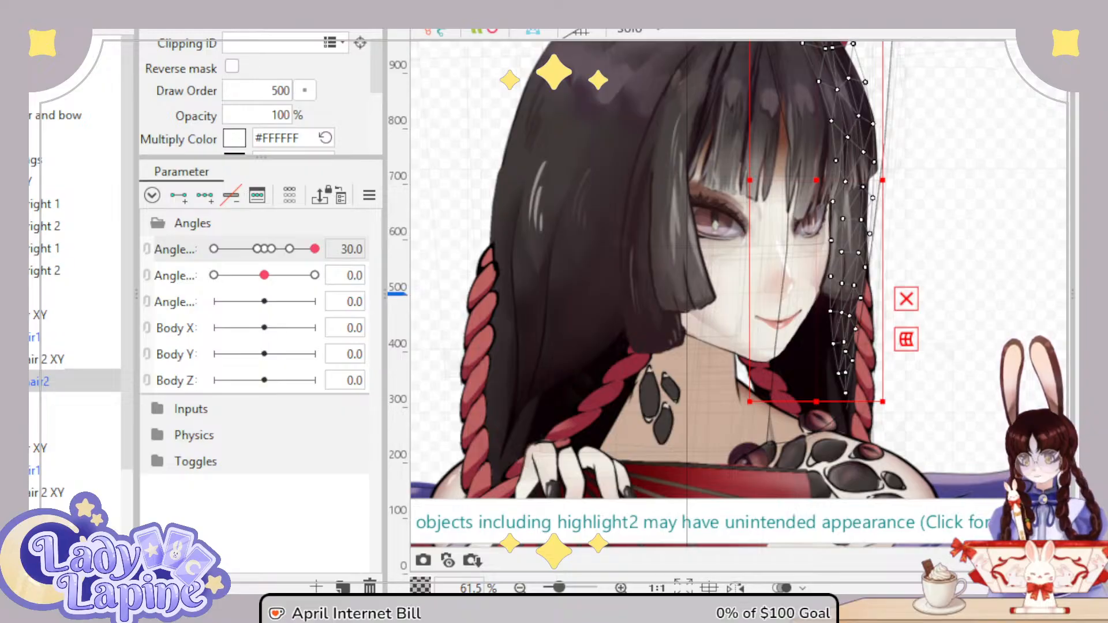
pyautogui.click(52, 470)
pyautogui.click(52, 513)
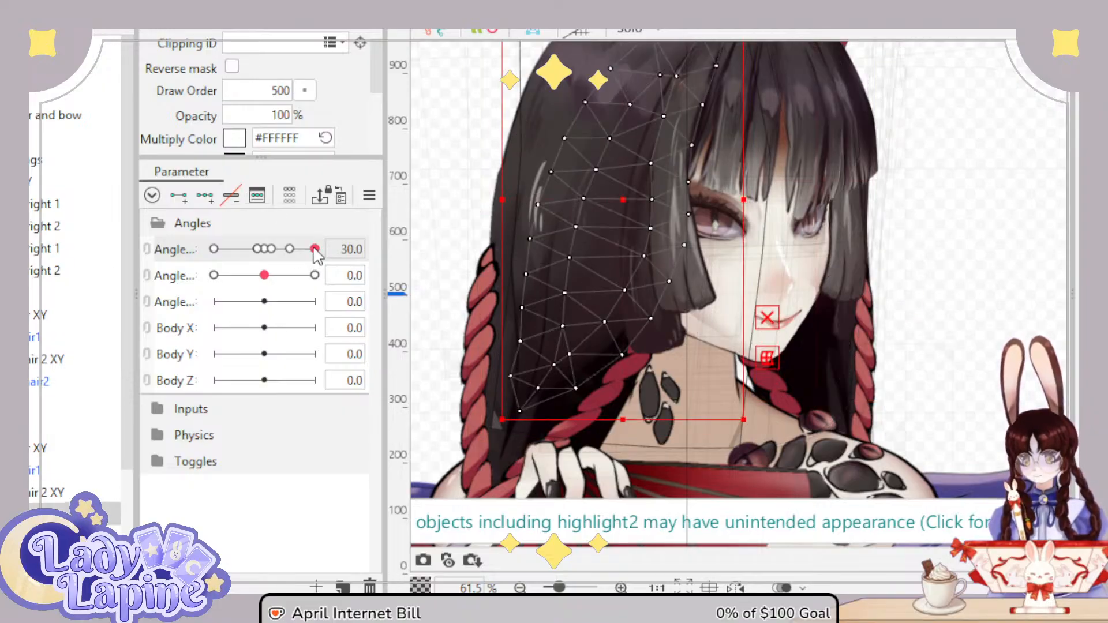
# Step: Return Angle X to 0 and narrow the XY warp around the sidehair1 mesh by pulling its inner edge away from the face's center
pyautogui.moveTo(314, 248); pyautogui.dragTo(263, 252)
pyautogui.click(44, 382)
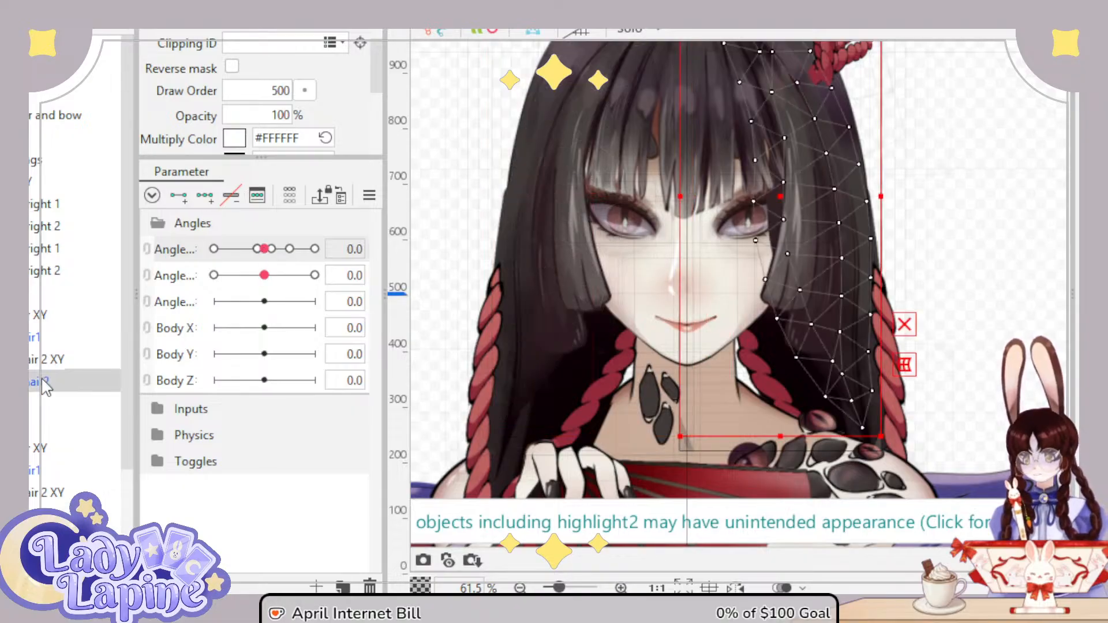
pyautogui.click(45, 363)
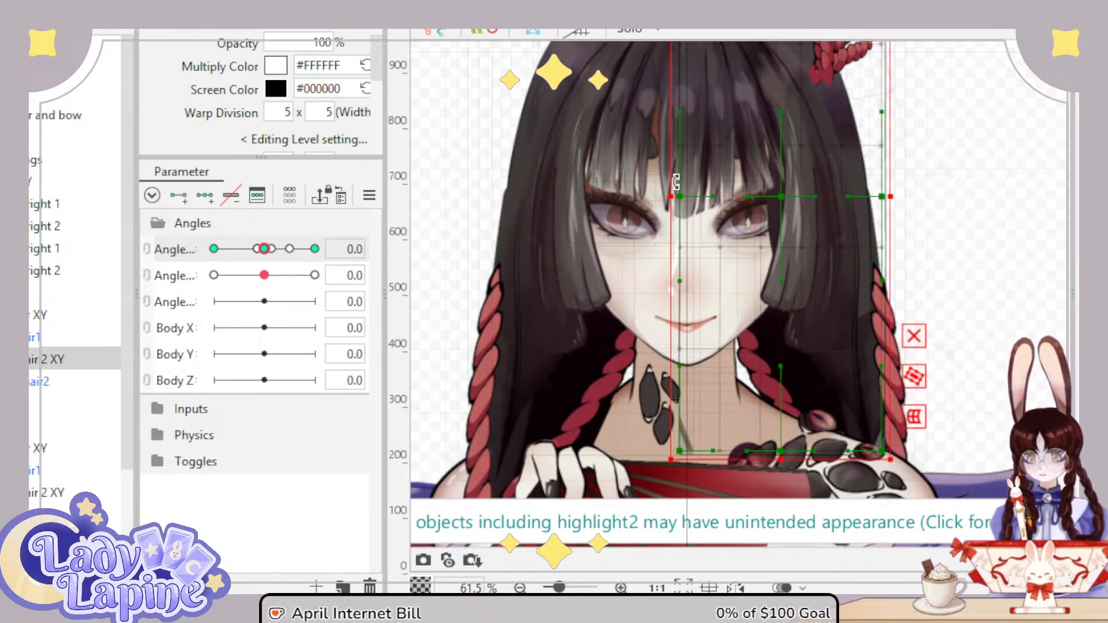
pyautogui.moveTo(664, 192)
pyautogui.mouseDown()
pyautogui.moveTo(695, 193)
pyautogui.moveTo(669, 194)
pyautogui.mouseUp()
pyautogui.click(34, 314)
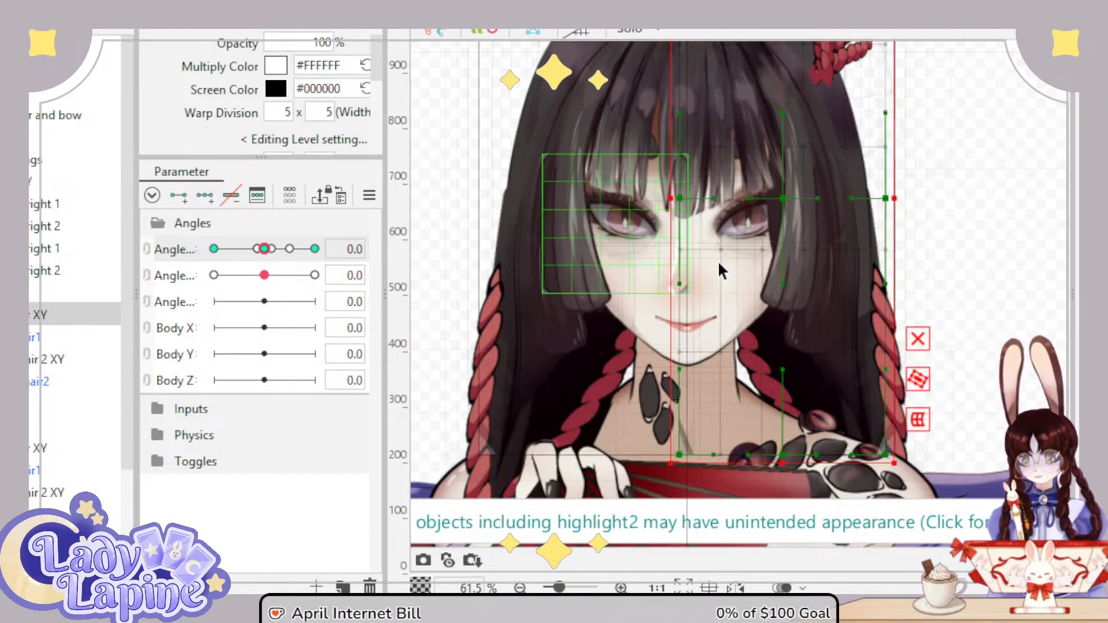
pyautogui.moveTo(669, 196); pyautogui.dragTo(708, 197)
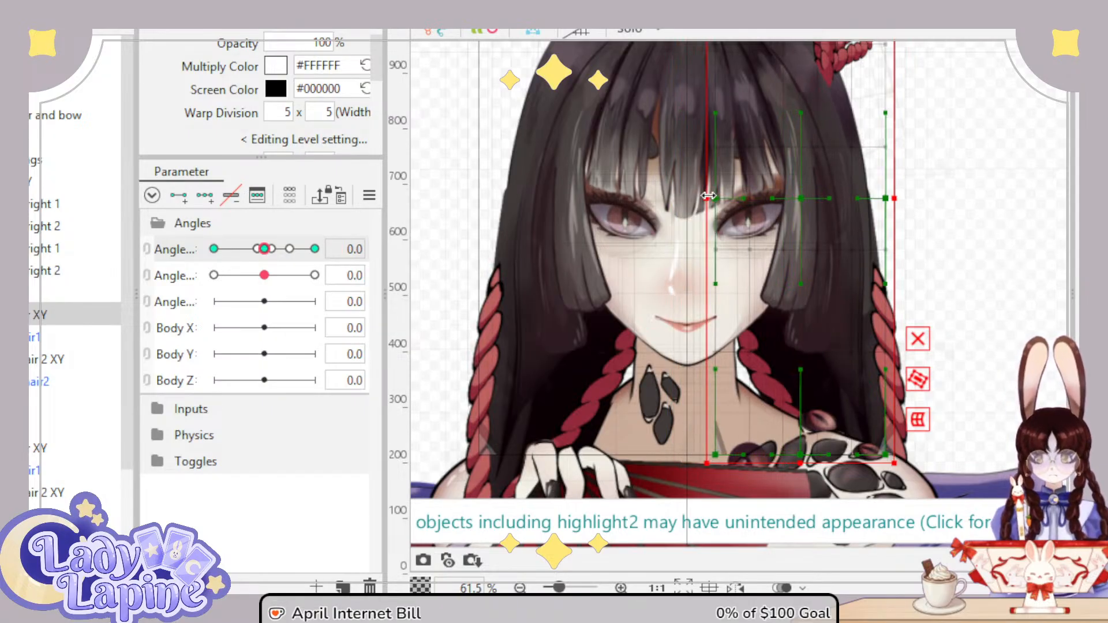
pyautogui.moveTo(264, 248)
pyautogui.mouseDown()
pyautogui.moveTo(351, 240)
pyautogui.moveTo(169, 254)
pyautogui.moveTo(353, 243)
pyautogui.moveTo(185, 247)
pyautogui.moveTo(272, 240)
pyautogui.moveTo(265, 248)
pyautogui.mouseUp()
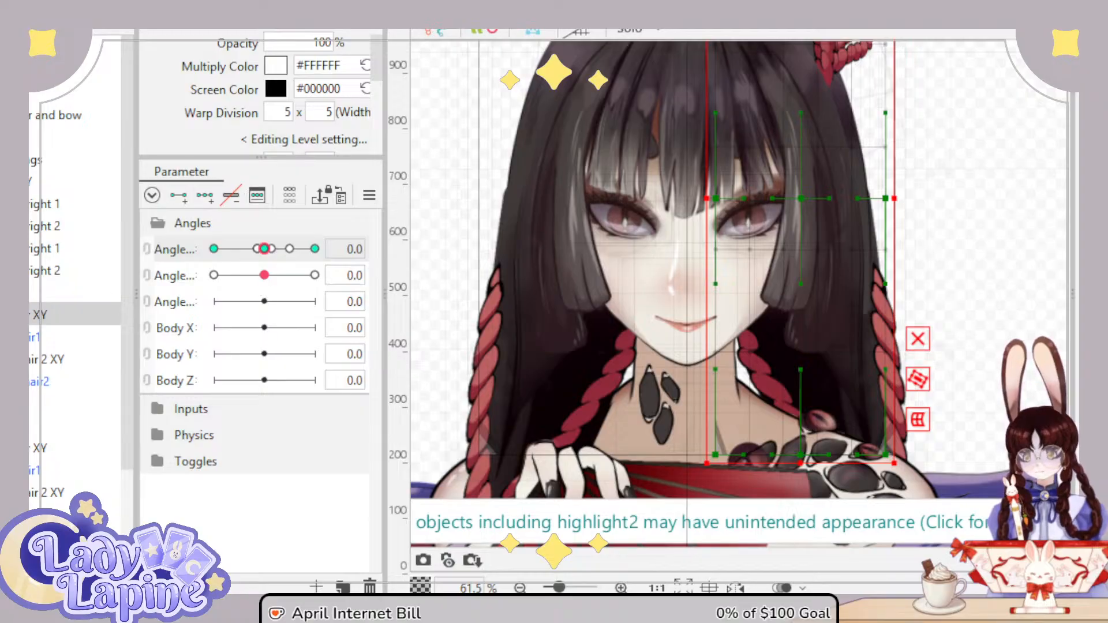
# Step: At Angle Y 30, spread both bottom corners of the Hime XY warp outward and slightly down
pyautogui.click(264, 275)
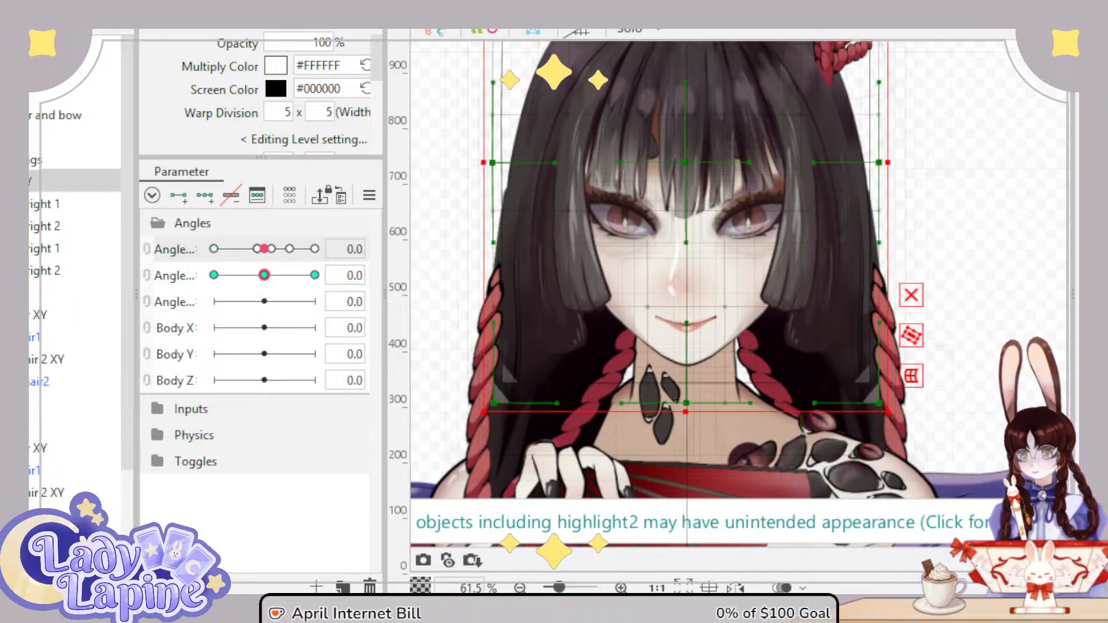
pyautogui.moveTo(265, 276); pyautogui.dragTo(337, 265)
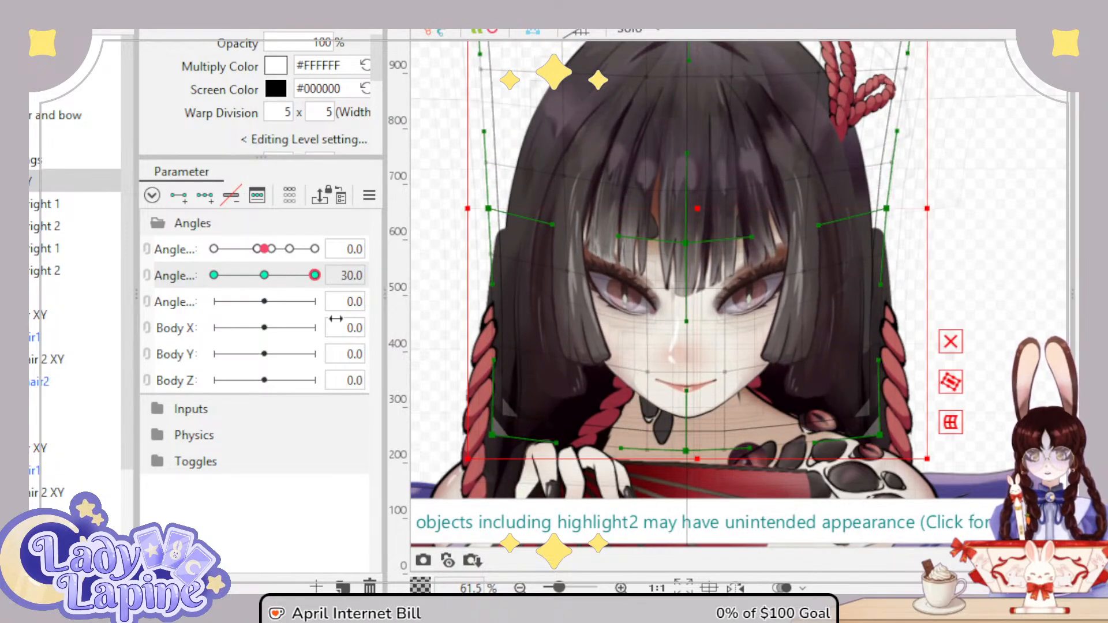
pyautogui.moveTo(486, 437); pyautogui.dragTo(462, 444)
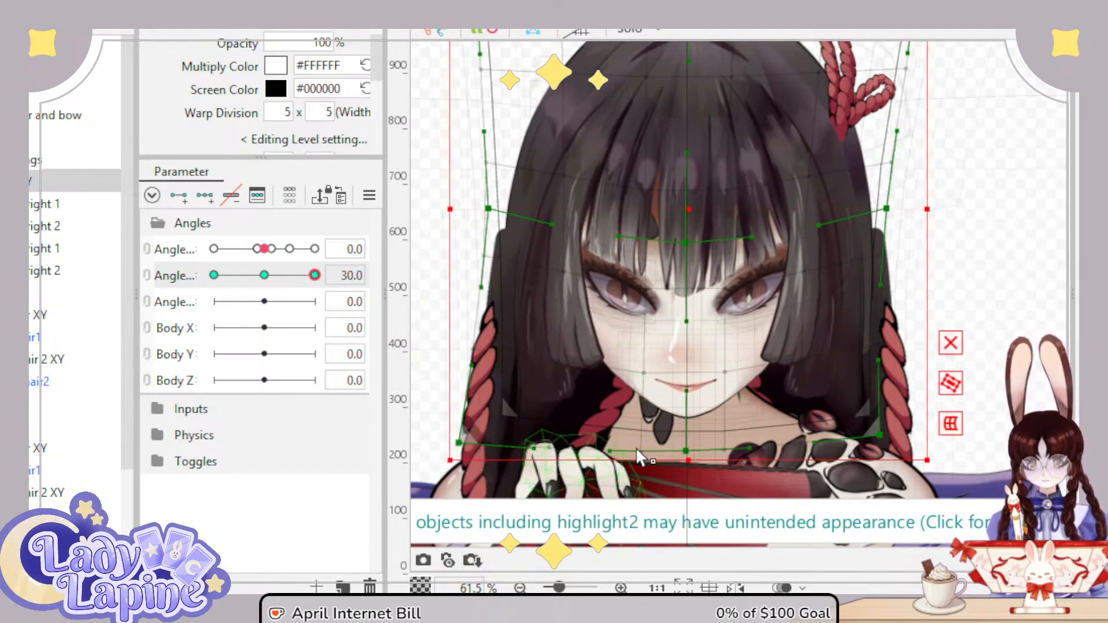
pyautogui.moveTo(878, 434); pyautogui.dragTo(936, 461)
pyautogui.moveTo(460, 446); pyautogui.dragTo(445, 451)
# Step: At Angle Y -30, add three Angle Y keys to the himebottom mesh under himebangs1right and shift the mesh down and slightly toward the face
pyautogui.moveTo(314, 275); pyautogui.dragTo(185, 302)
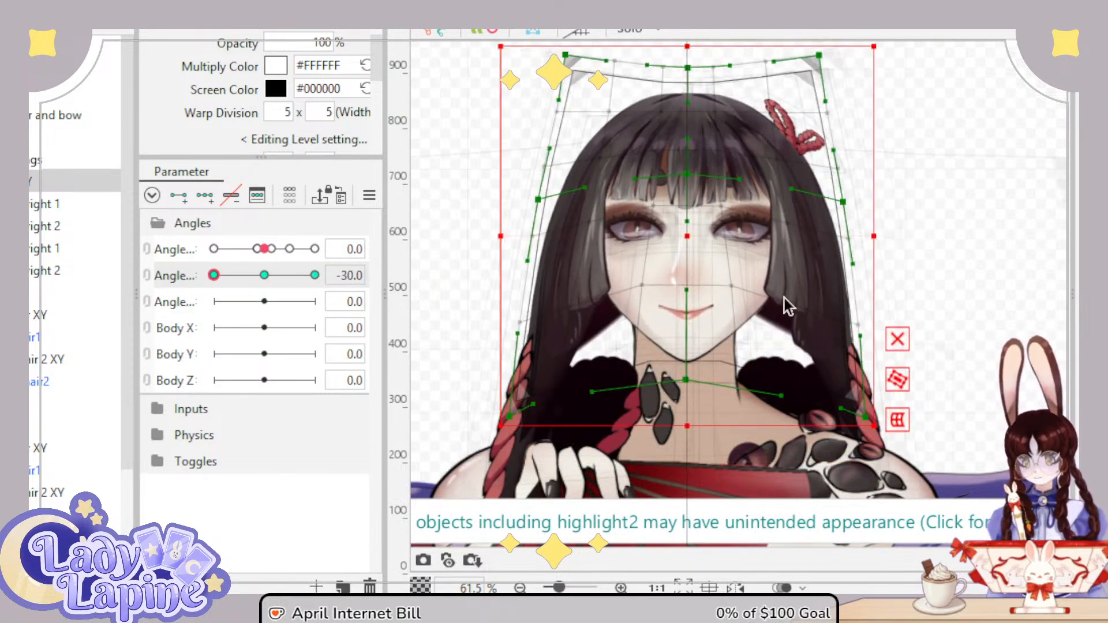
pyautogui.click(11, 204)
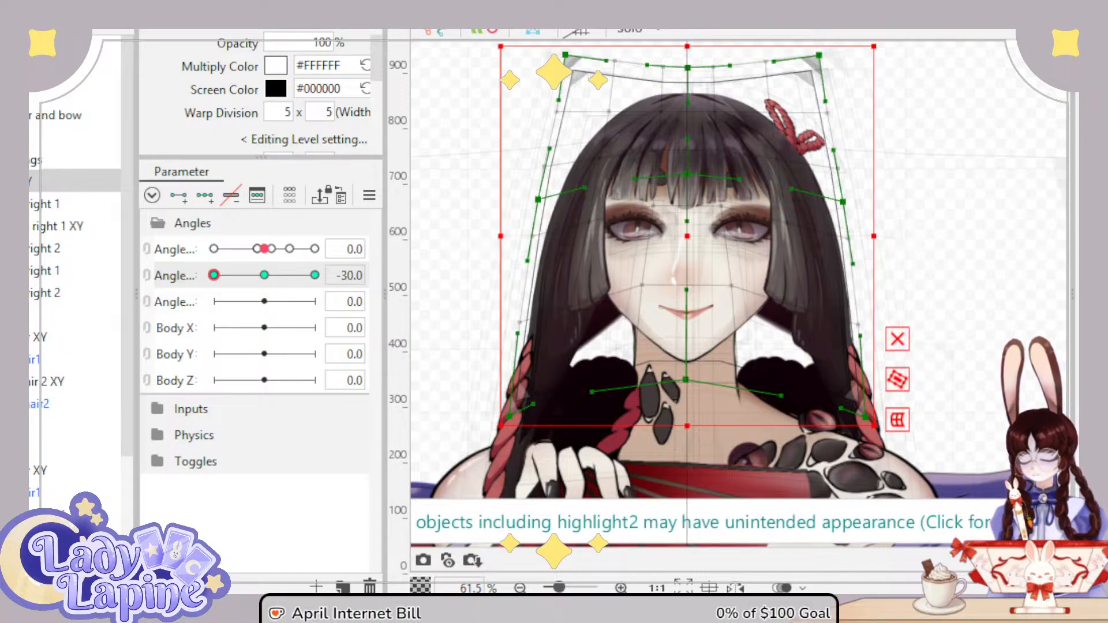
pyautogui.click(57, 225)
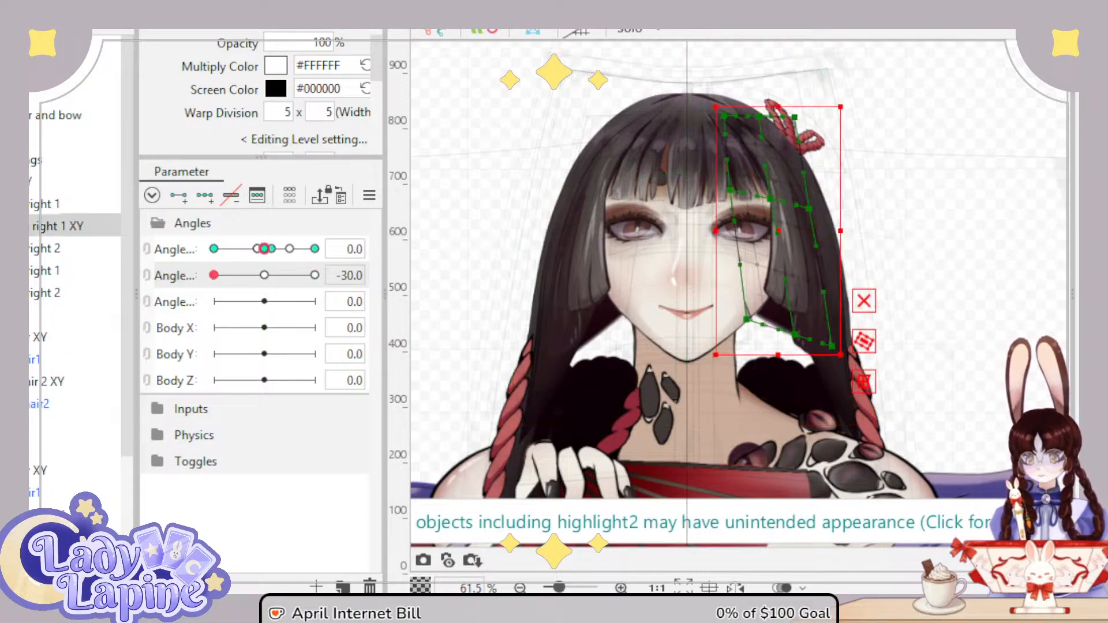
pyautogui.click(11, 249)
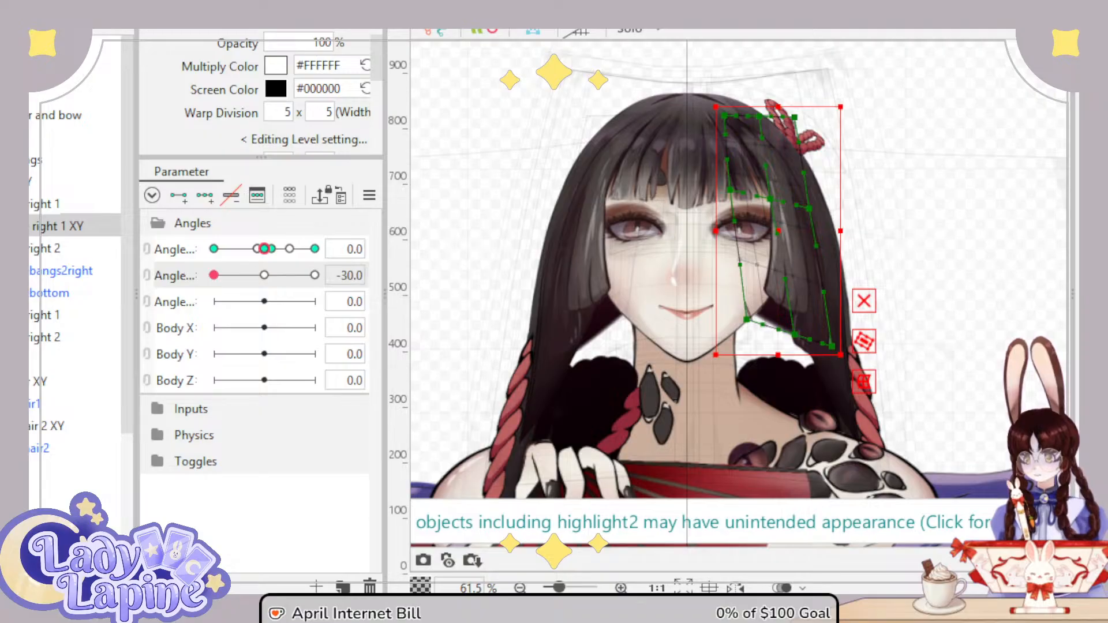
pyautogui.press('Right')
pyautogui.click(28, 271)
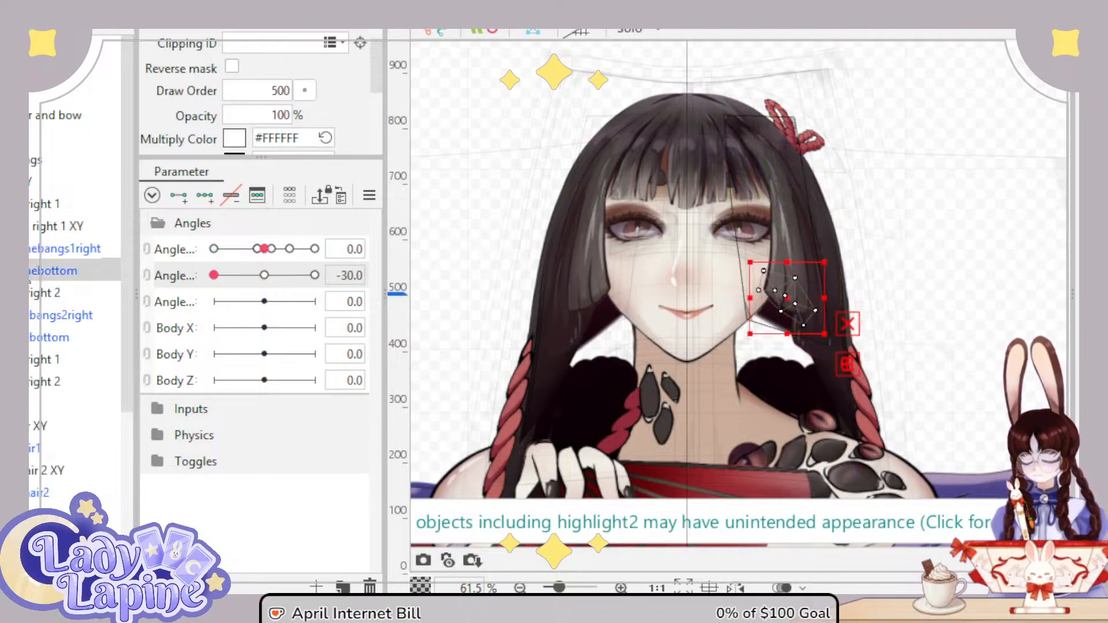
pyautogui.scroll(3, 700, 322)
pyautogui.moveTo(644, 330); pyautogui.dragTo(493, 348)
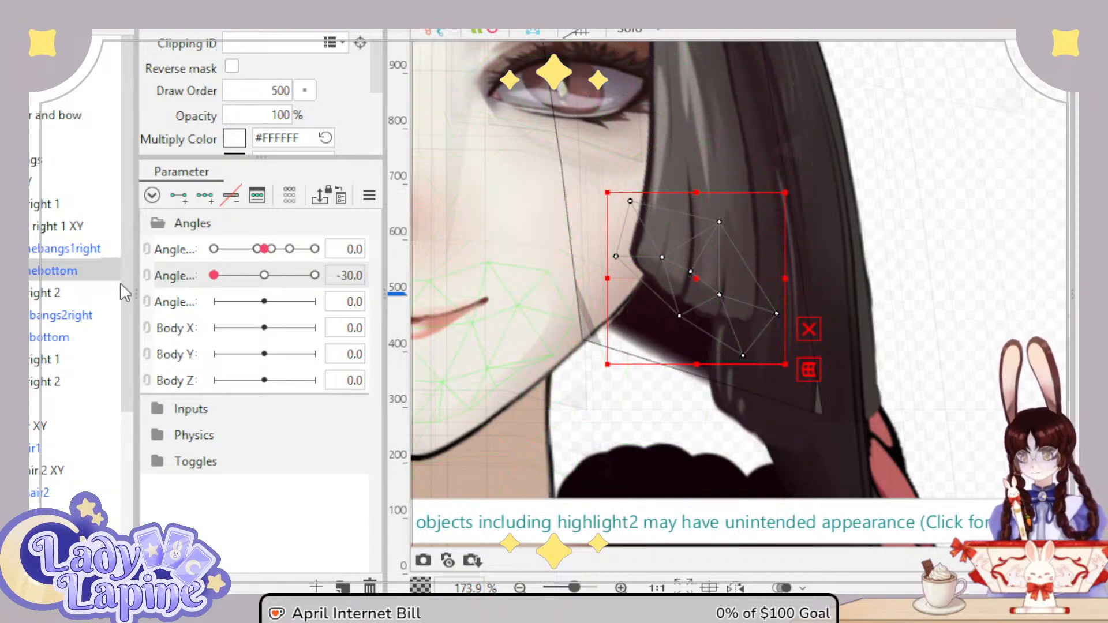
pyautogui.click(203, 196)
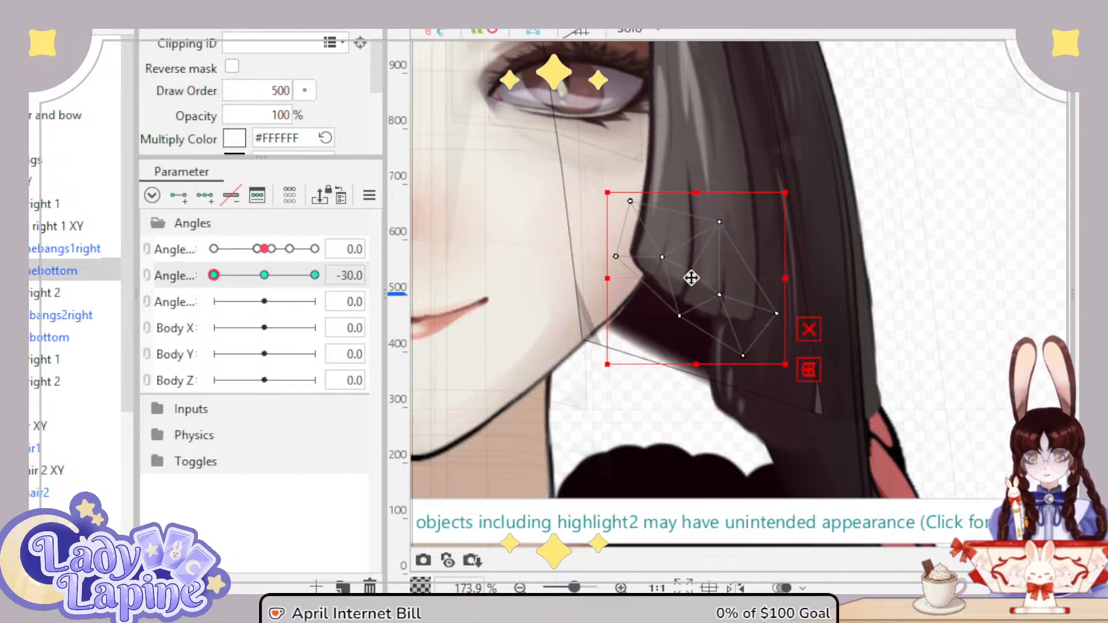
pyautogui.moveTo(690, 279); pyautogui.dragTo(681, 305)
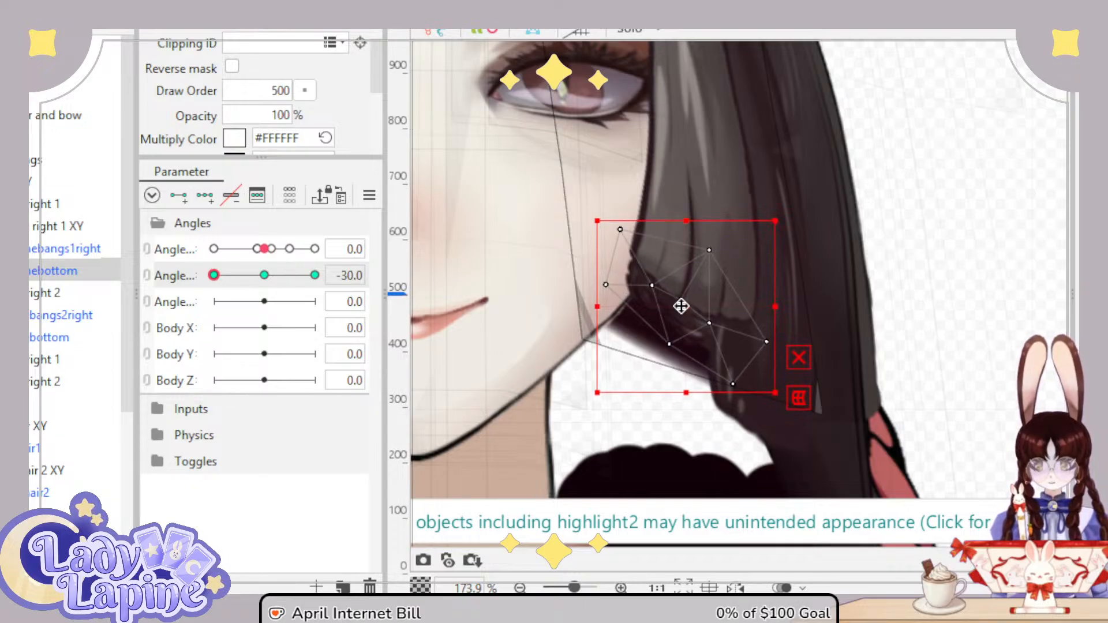
# Step: At Angle Y -30, add three Angle Y keys to the himebottom mesh listed under himebangs2right
pyautogui.click(40, 339)
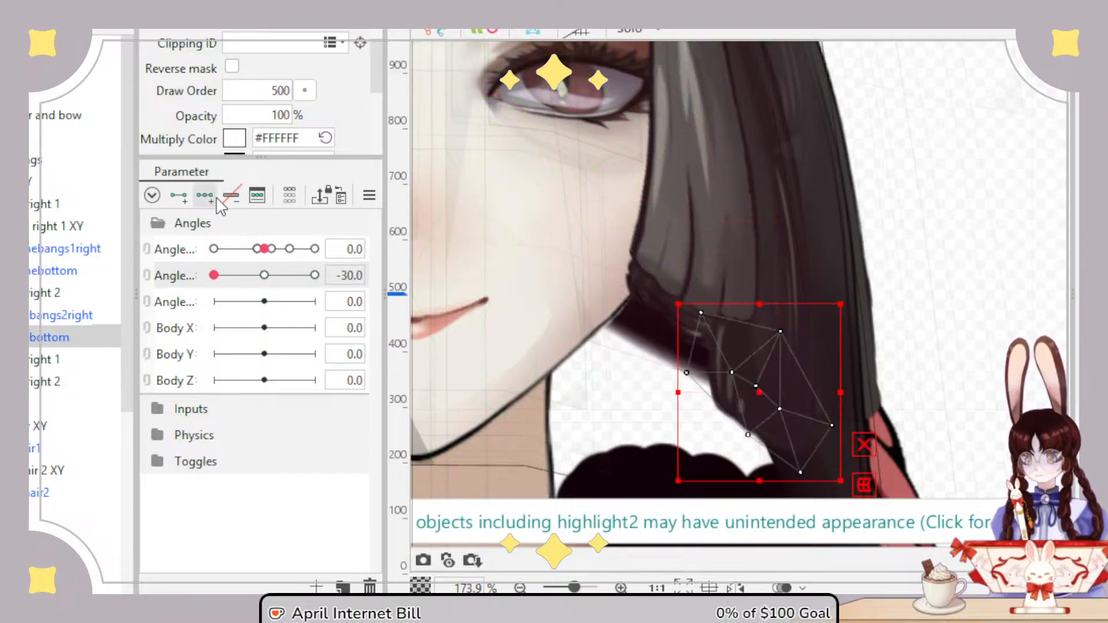
pyautogui.scroll(2, 731, 389)
pyautogui.moveTo(730, 389); pyautogui.dragTo(771, 279)
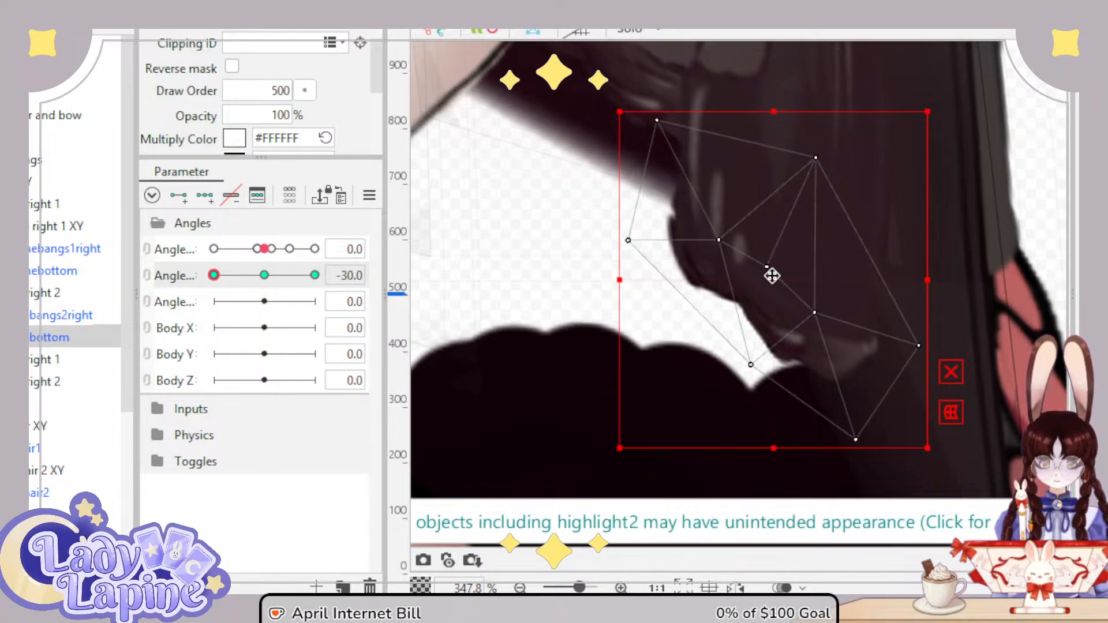
# Step: Select the right 1 XY warp deformer that holds himebangs1right and isolate it with Solo
pyautogui.click(591, 237)
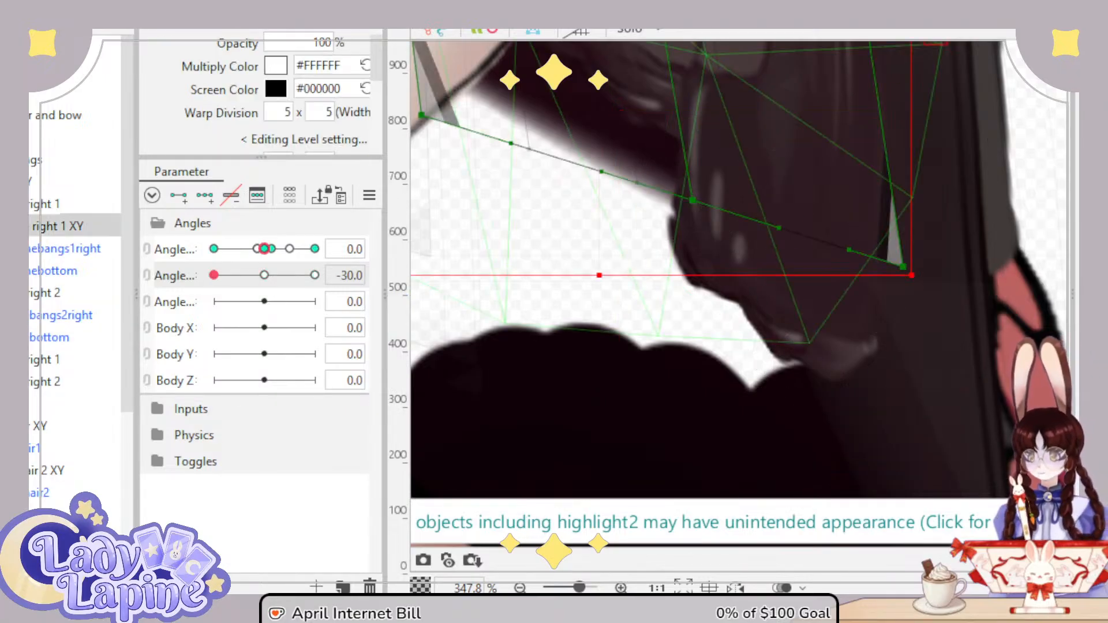
pyautogui.moveTo(590, 231); pyautogui.dragTo(626, 580)
pyautogui.moveTo(631, 397); pyautogui.dragTo(631, 304)
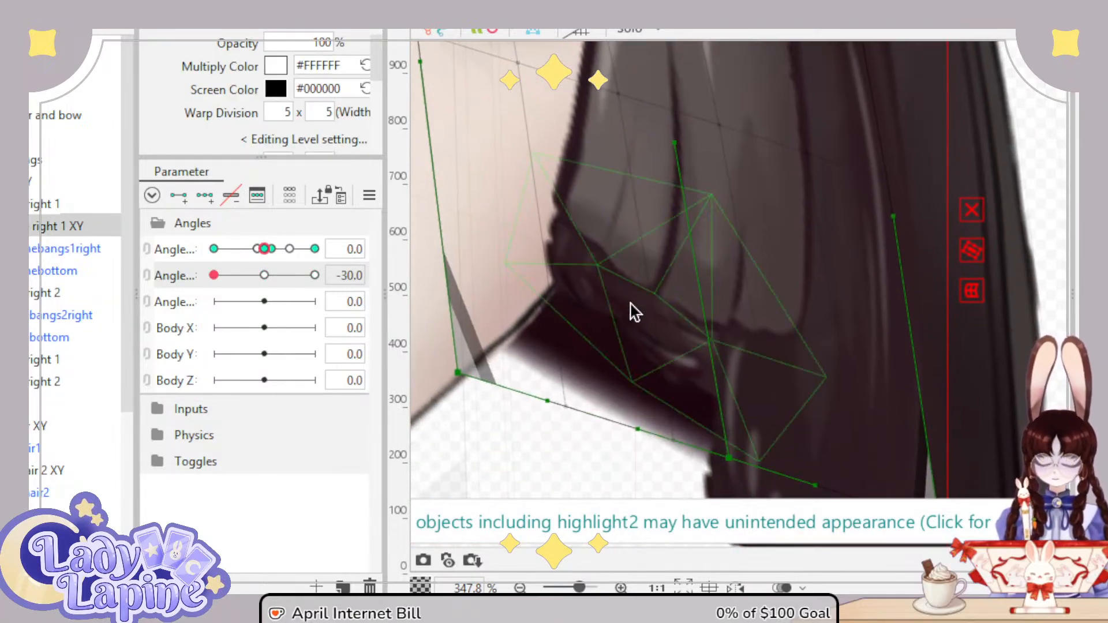
pyautogui.scroll(3, 662, 345)
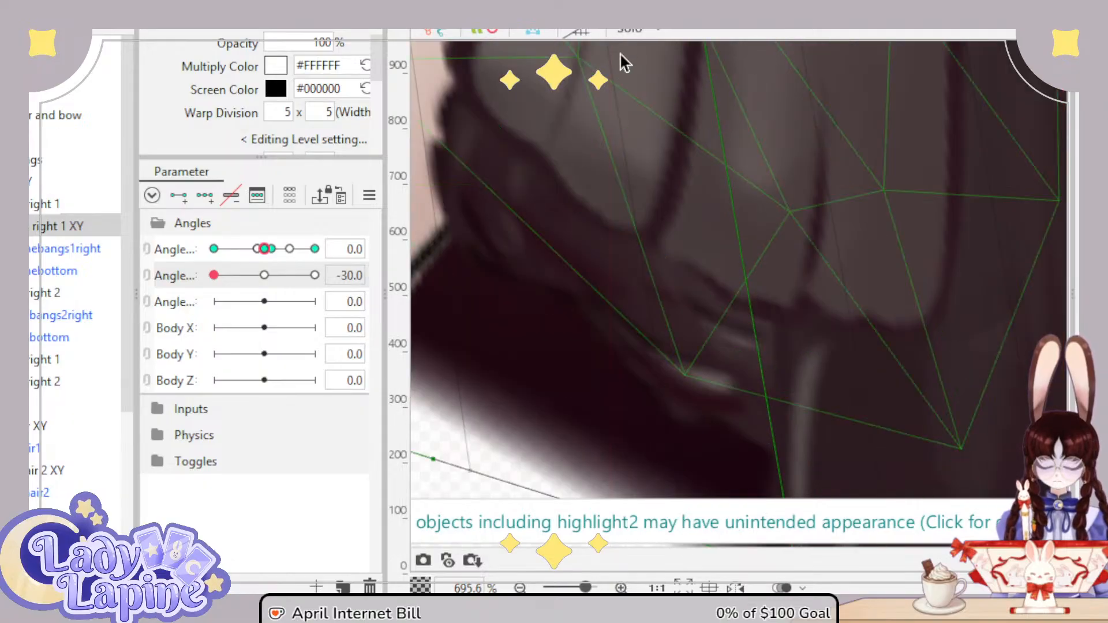
pyautogui.click(630, 35)
pyautogui.scroll(-4, 698, 213)
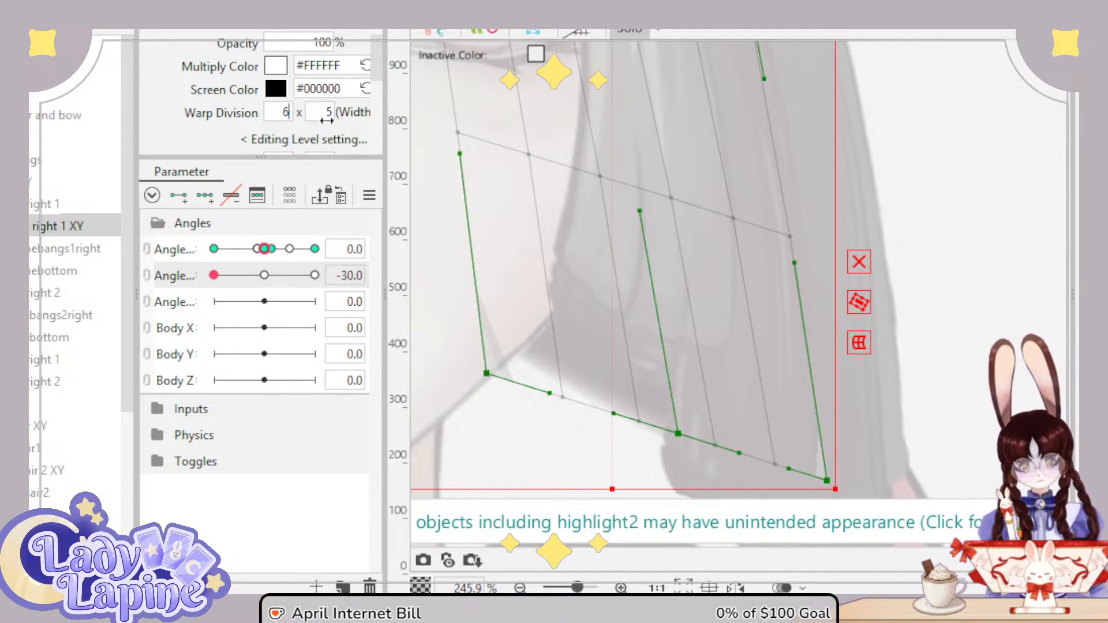
# Step: Try a 6 x 5 warp division on the right 1 XY warp and return it to 5 x 5
pyautogui.press('Return')
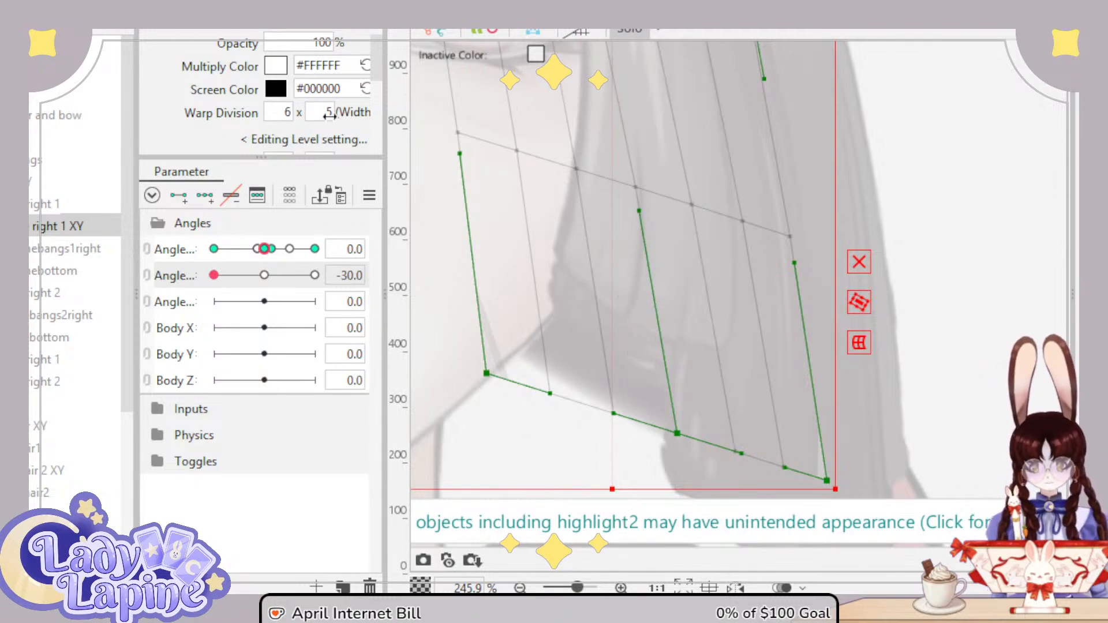
pyautogui.write('5')
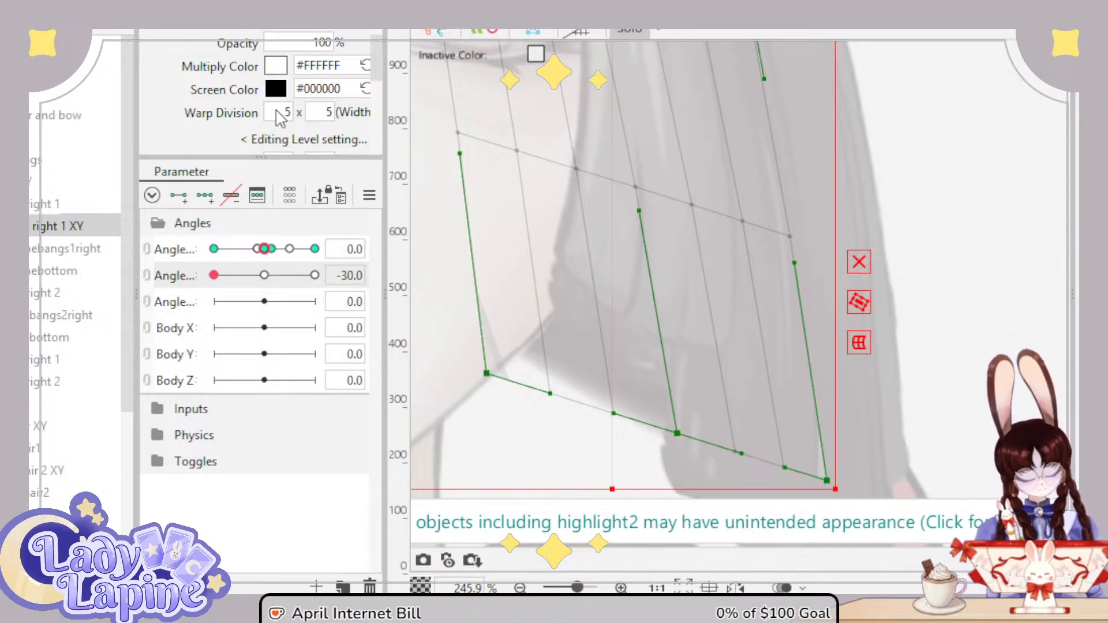
pyautogui.press('Return')
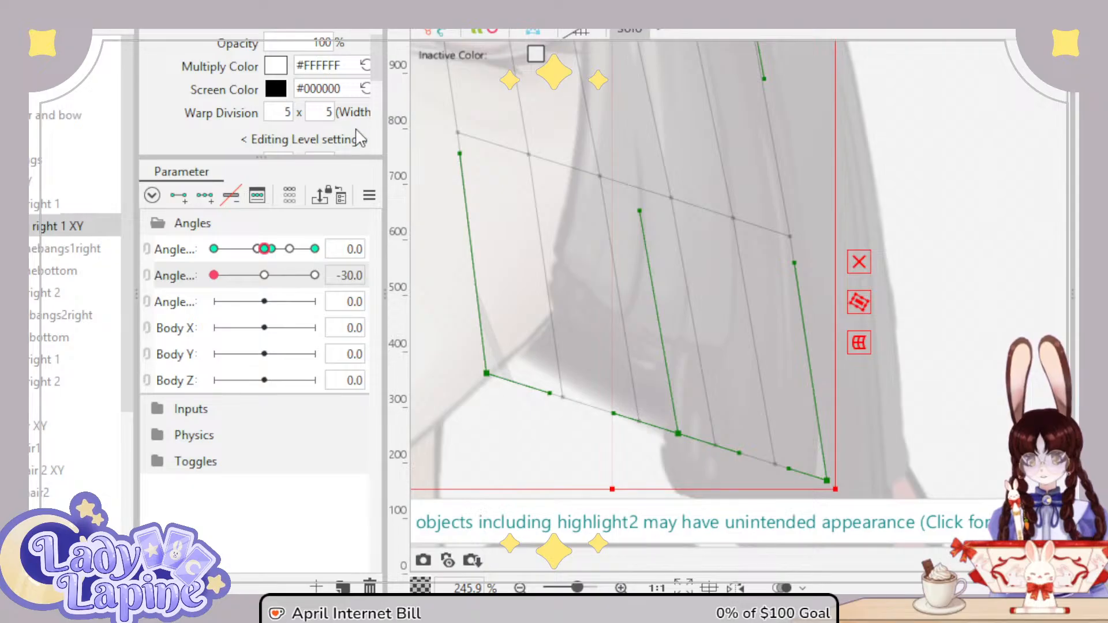
# Step: Set the warp division of the right 1 XY warp to 5 x 7
pyautogui.doubleClick(323, 113)
pyautogui.write('6')
pyautogui.press('Return')
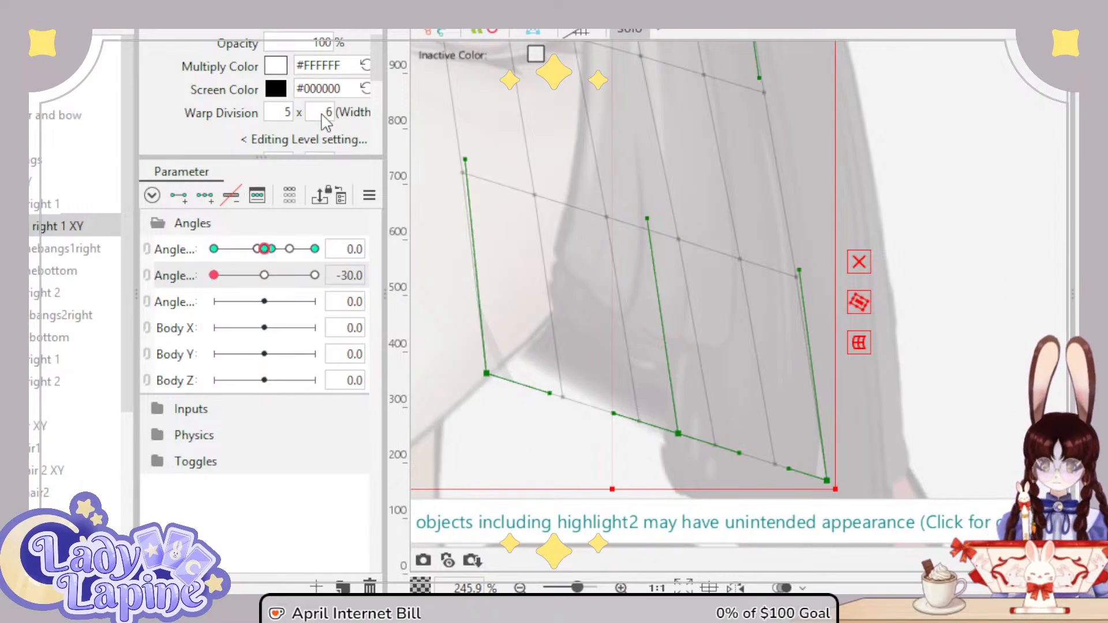
pyautogui.doubleClick(324, 113)
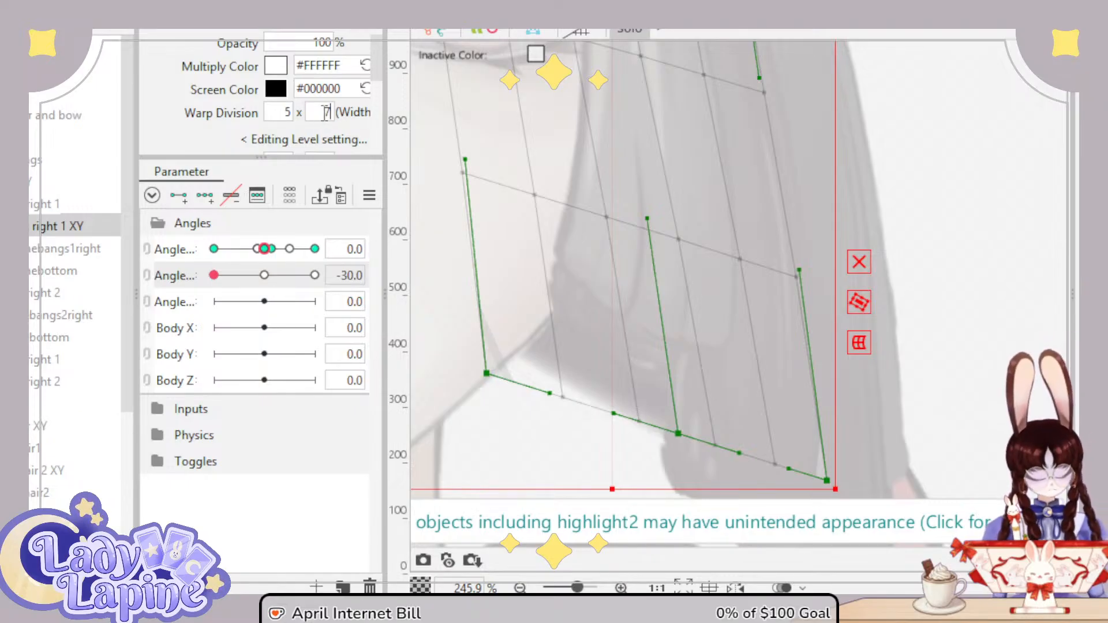
pyautogui.write('7')
pyautogui.press('Return')
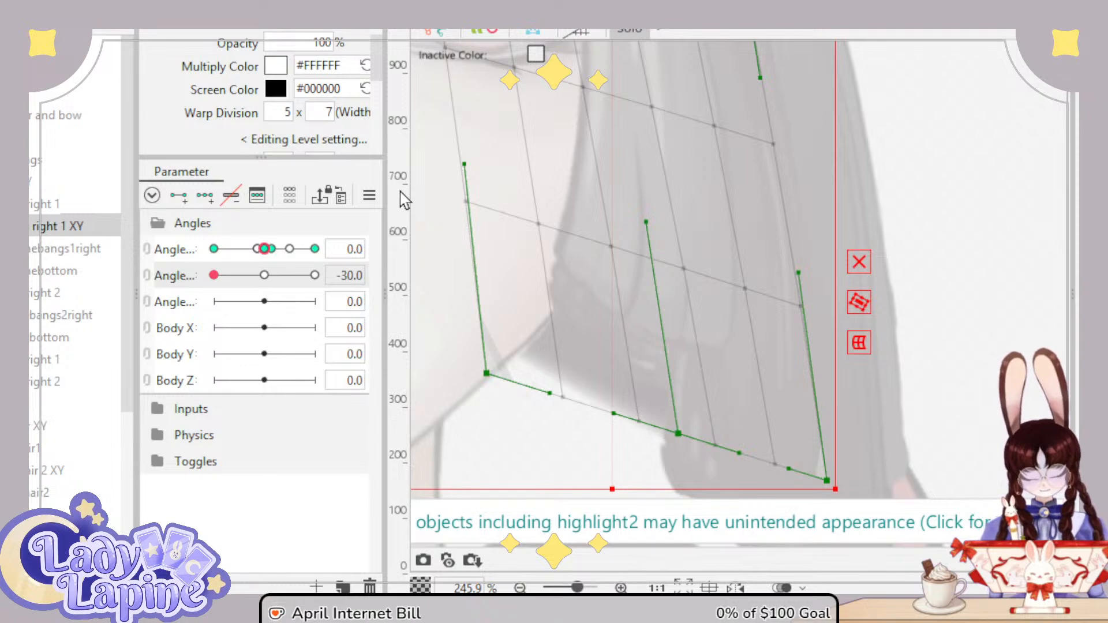
# Step: Add three Angle Y keys to the right 1 XY warp
pyautogui.click(52, 276)
pyautogui.click(56, 227)
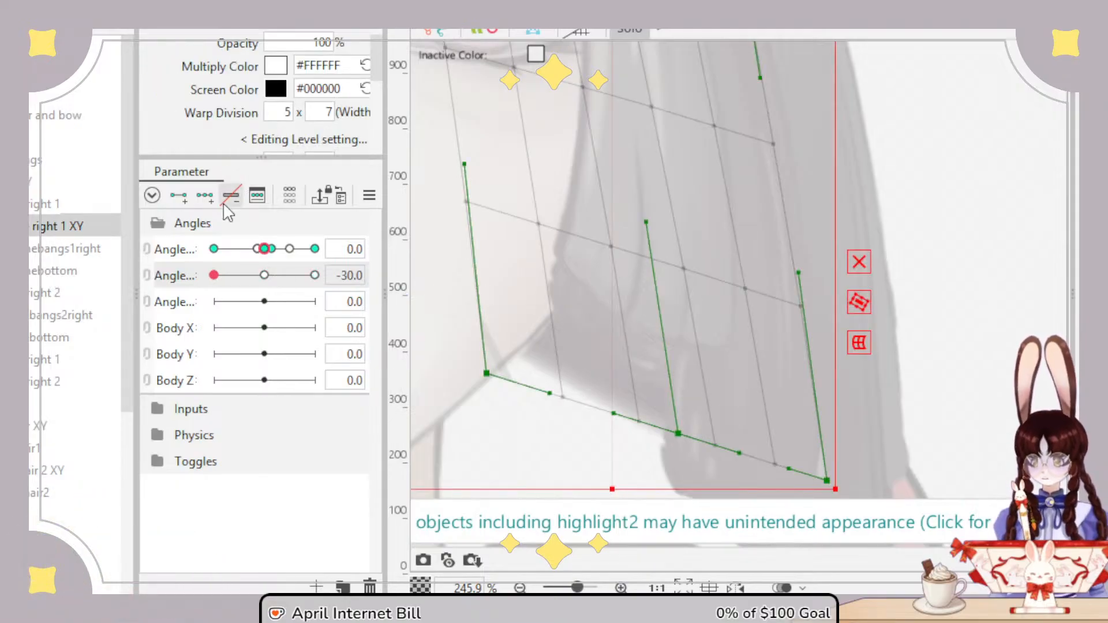
pyautogui.click(205, 196)
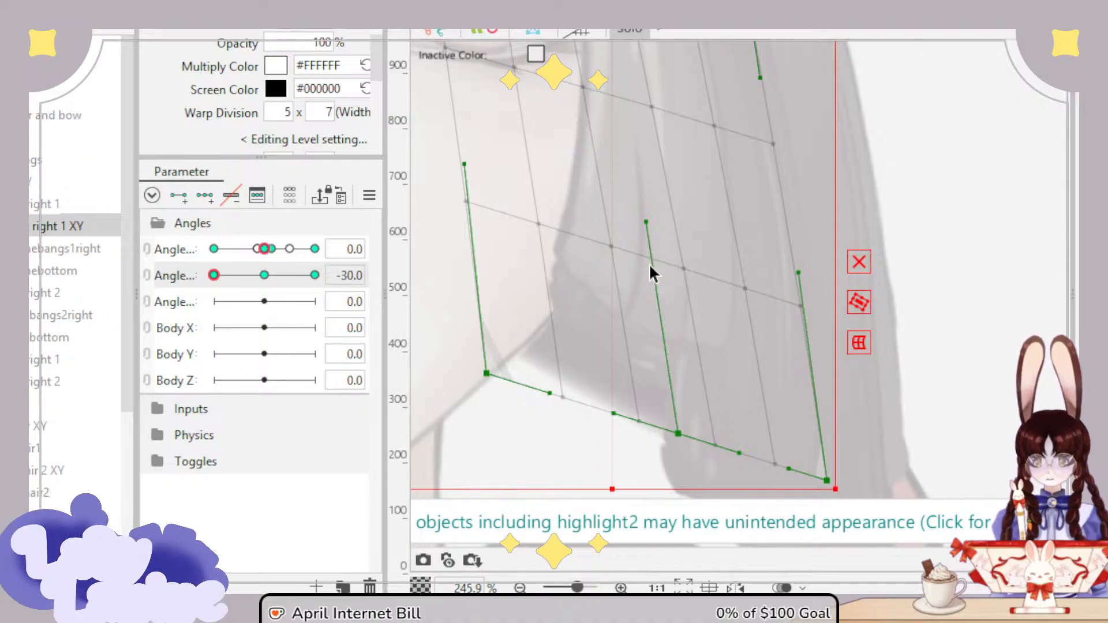
# Step: At Angle Y -30, pull the middle grid points of the right 1 XY warp's lowest rows upward and even out the points beside them
pyautogui.scroll(2, 669, 282)
pyautogui.moveTo(591, 230); pyautogui.dragTo(593, 204)
pyautogui.moveTo(693, 261); pyautogui.dragTo(694, 238)
pyautogui.scroll(2, 700, 424)
pyautogui.scroll(-2, 601, 403)
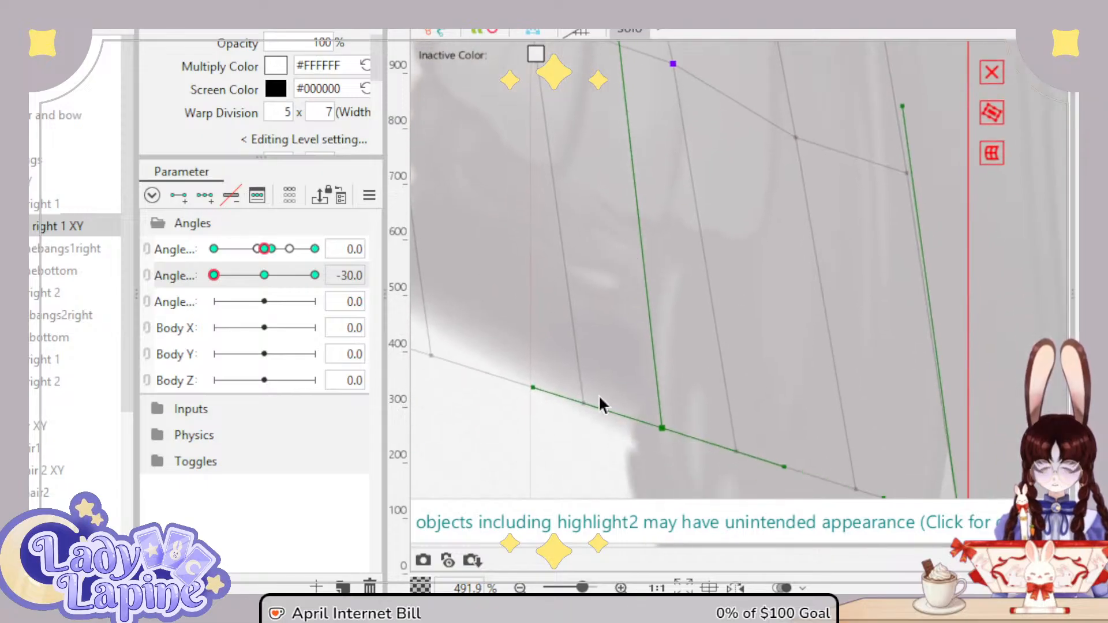
pyautogui.moveTo(586, 403); pyautogui.dragTo(584, 225)
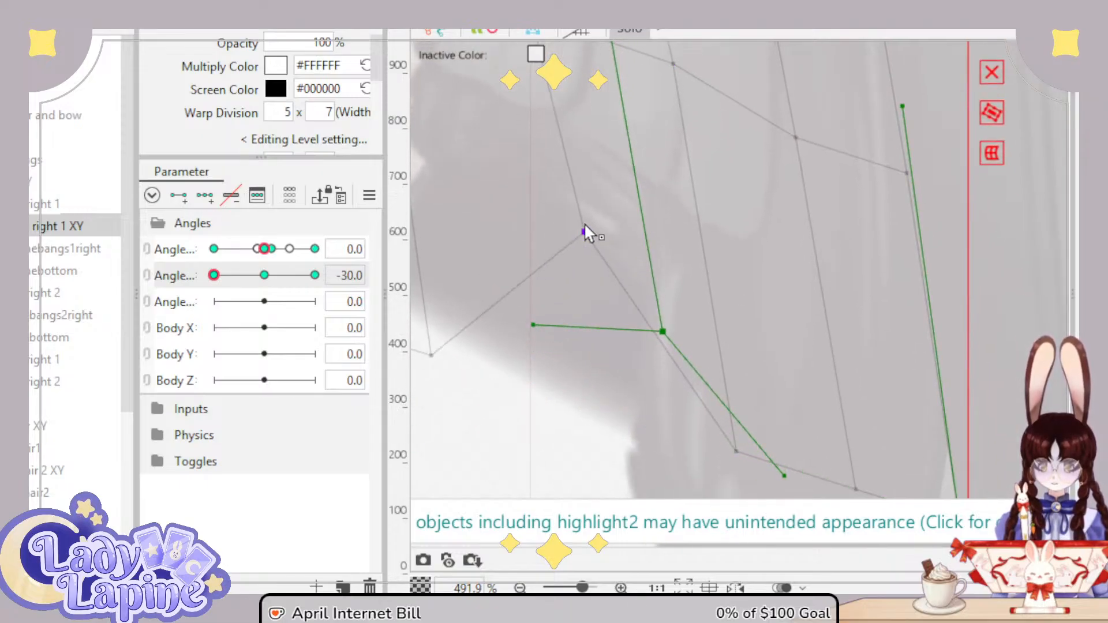
pyautogui.moveTo(737, 455); pyautogui.dragTo(678, 251)
pyautogui.scroll(-3, 587, 320)
pyautogui.moveTo(594, 367); pyautogui.dragTo(605, 437)
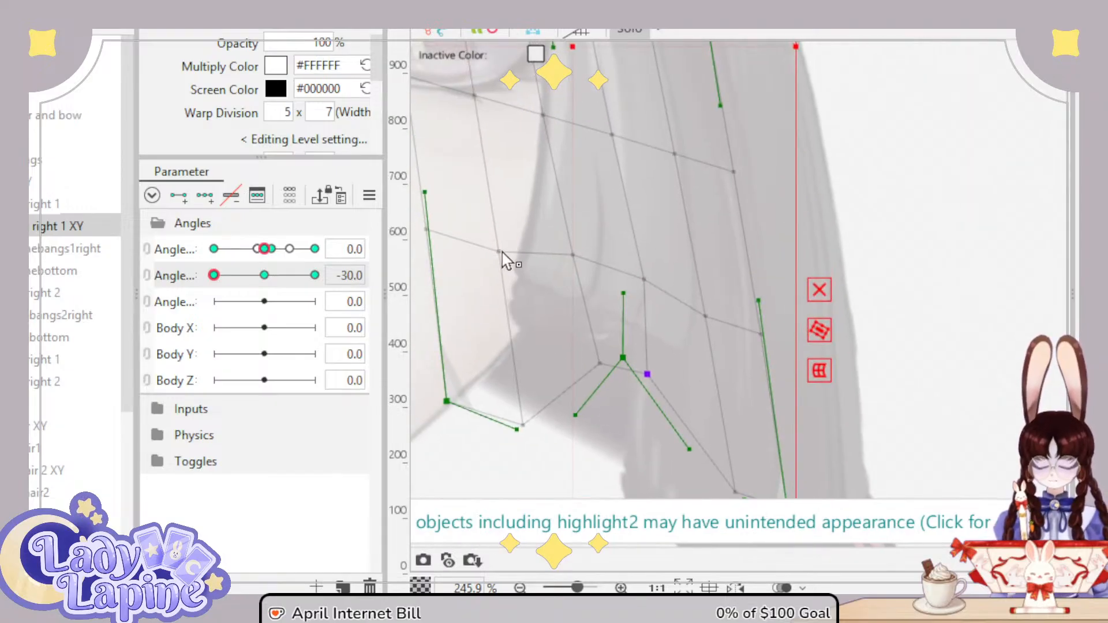
pyautogui.moveTo(501, 252); pyautogui.dragTo(507, 298)
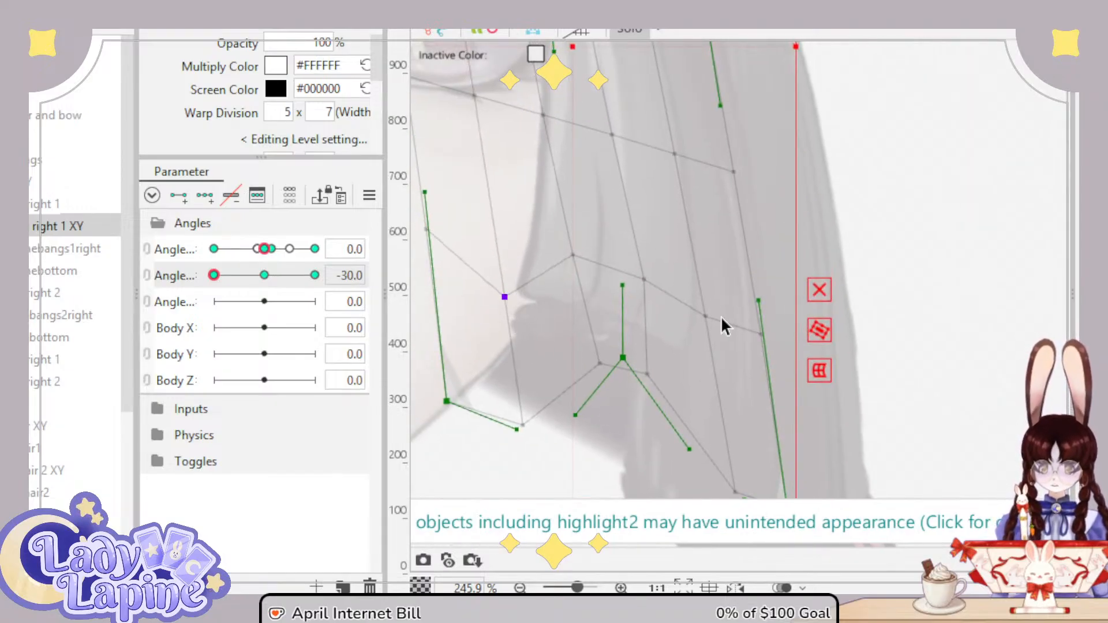
pyautogui.moveTo(720, 319); pyautogui.dragTo(713, 338)
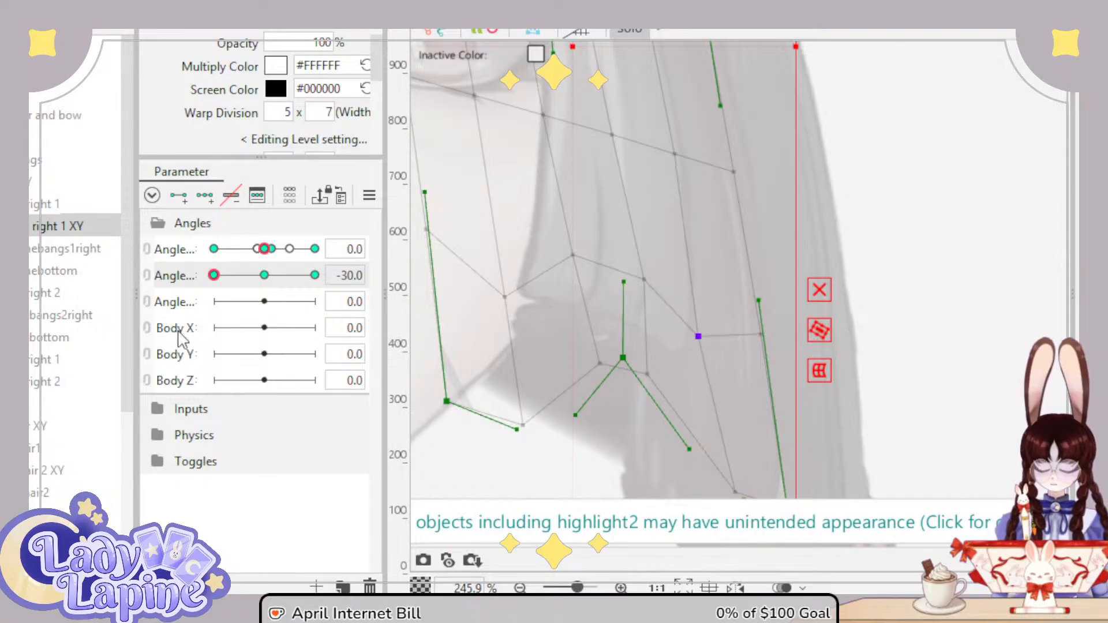
# Step: Turn off Solo and nudge the whole himebottom mesh under himebangs1right to realign it with the bang, undoing the last move
pyautogui.click(30, 274)
pyautogui.click(623, 29)
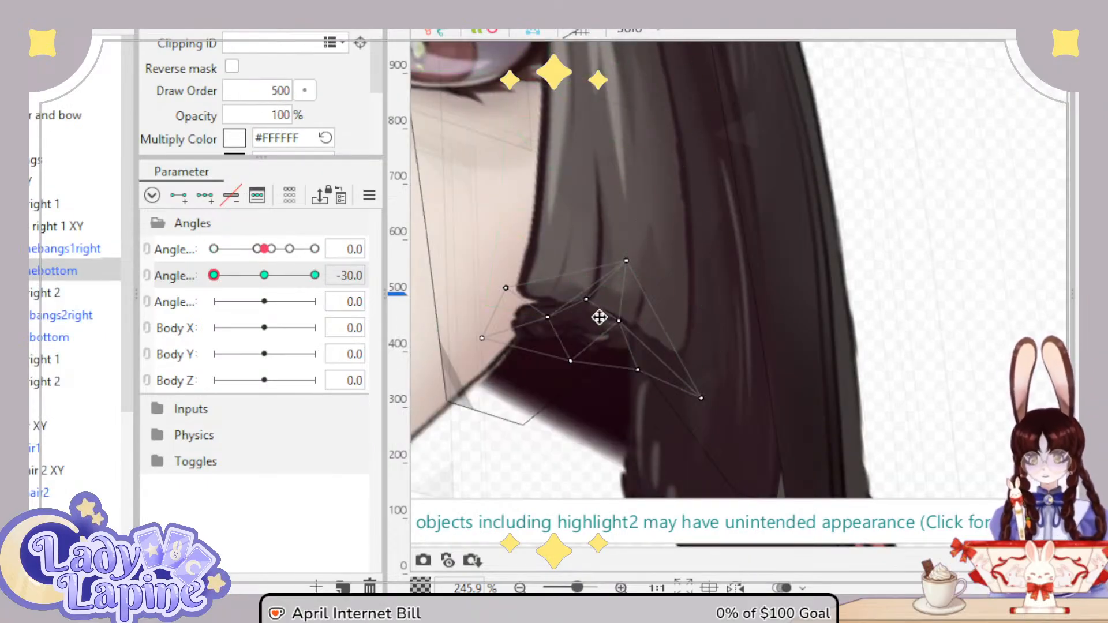
pyautogui.moveTo(588, 334); pyautogui.dragTo(559, 319)
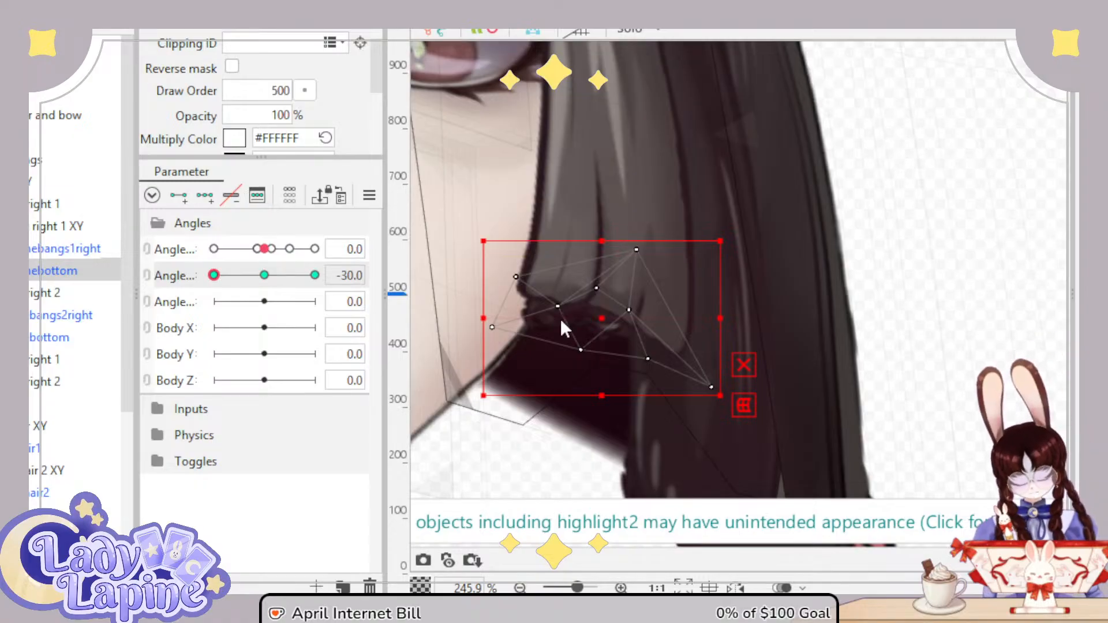
pyautogui.hotkey('ctrl', 'z')
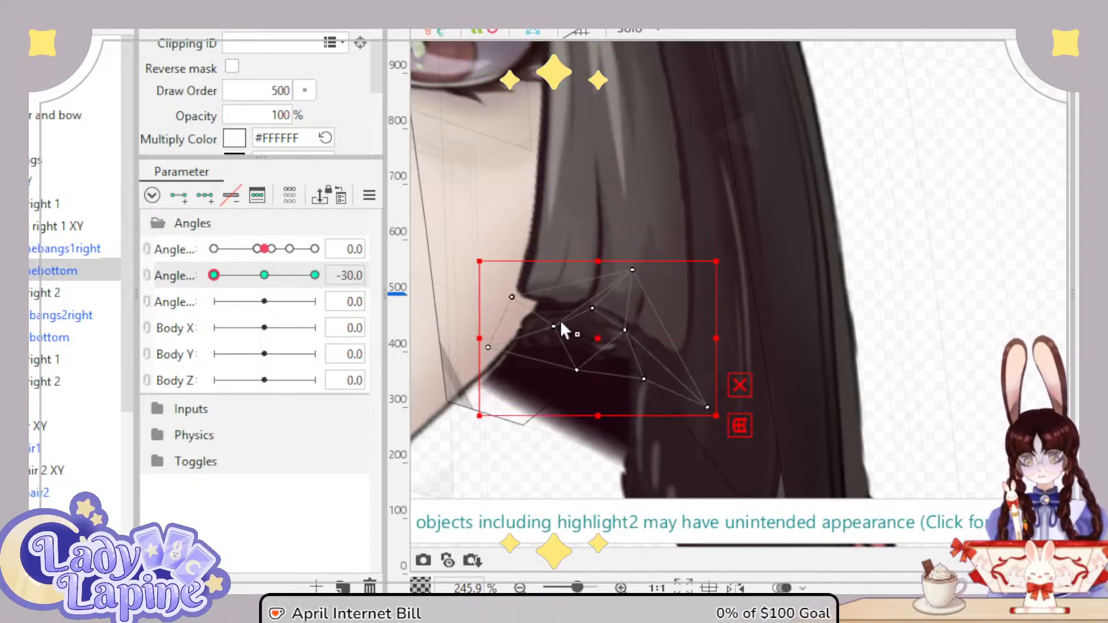
# Step: Move individual vertices of that himebottom mesh so its inner side rises and its outer side widens to fit the bang's tip at Angle Y -30
pyautogui.moveTo(511, 296); pyautogui.dragTo(492, 258)
pyautogui.moveTo(554, 327); pyautogui.dragTo(547, 318)
pyautogui.moveTo(631, 336); pyautogui.dragTo(662, 342)
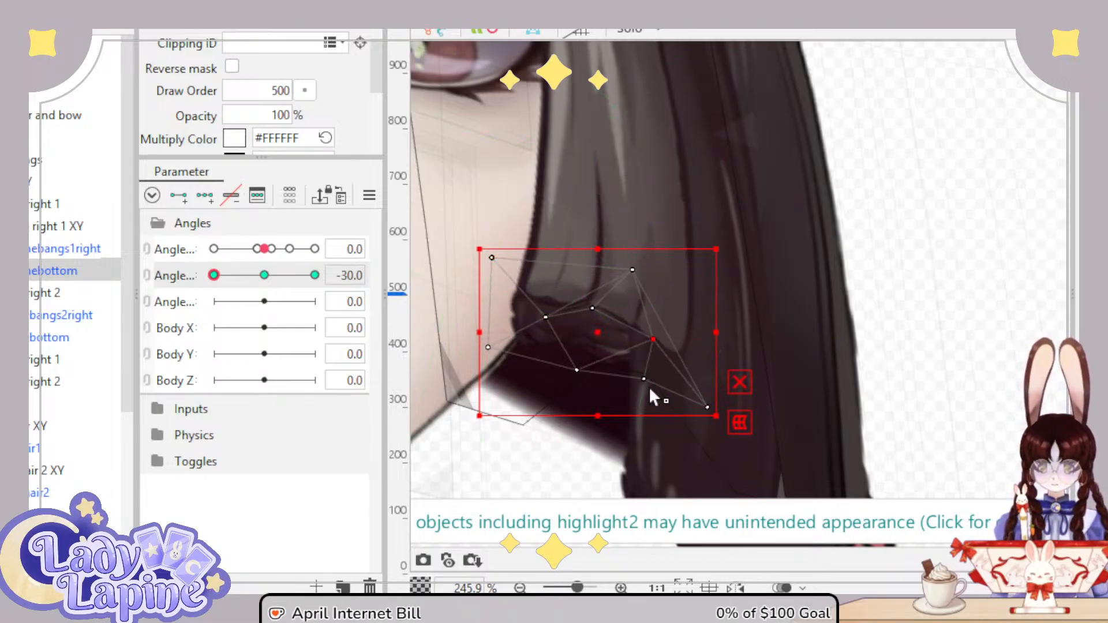
pyautogui.moveTo(665, 389); pyautogui.dragTo(658, 392)
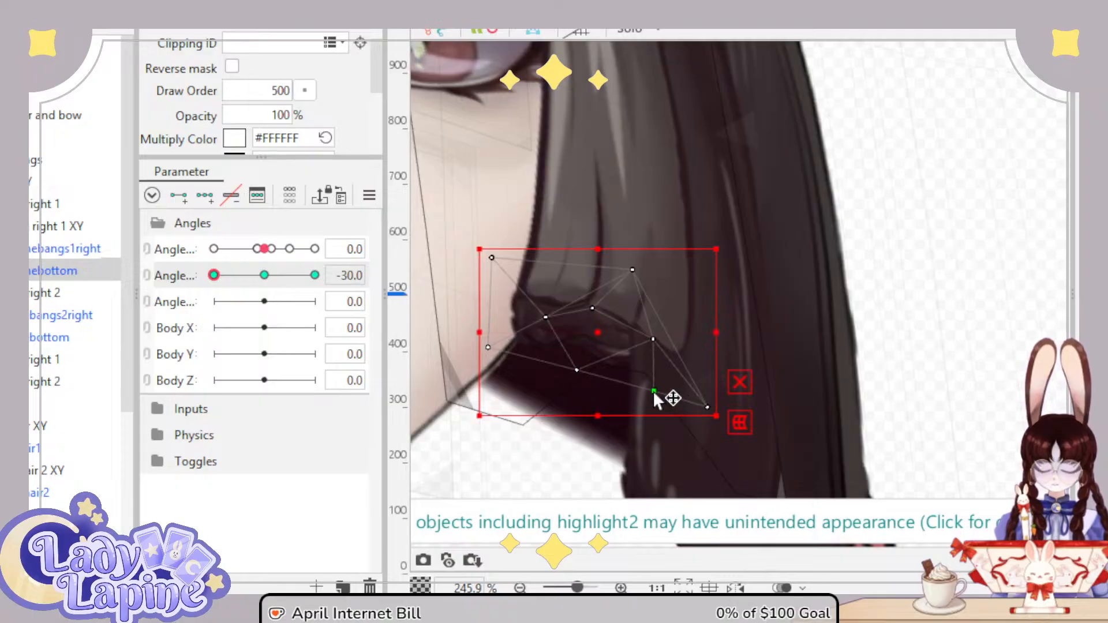
pyautogui.click(634, 269)
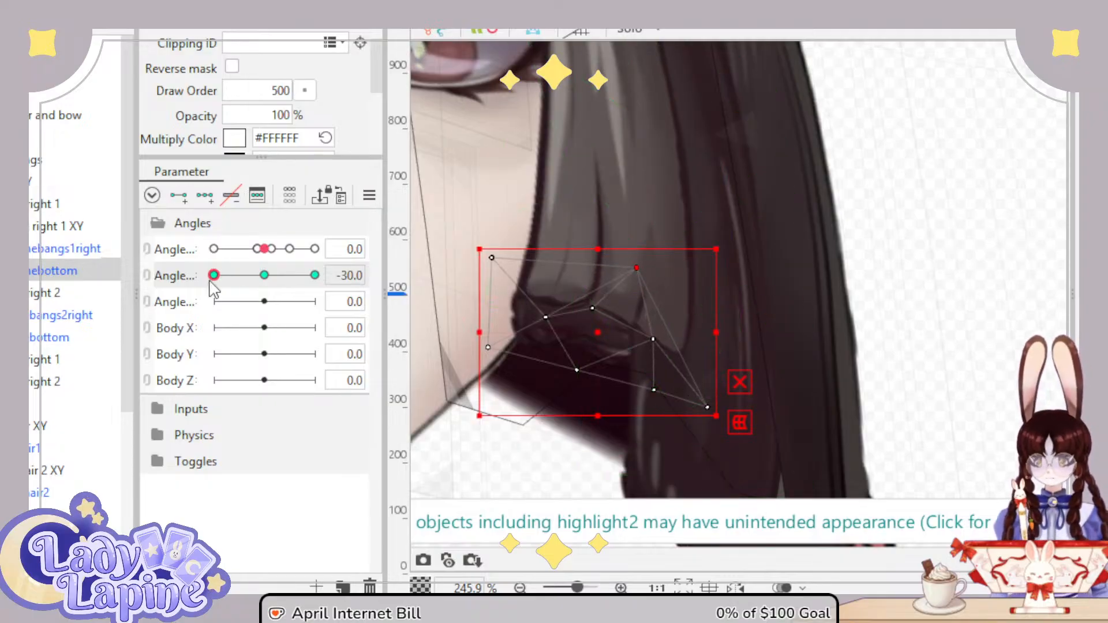
pyautogui.moveTo(213, 275)
pyautogui.mouseDown()
pyautogui.moveTo(264, 277)
pyautogui.moveTo(196, 285)
pyautogui.mouseUp()
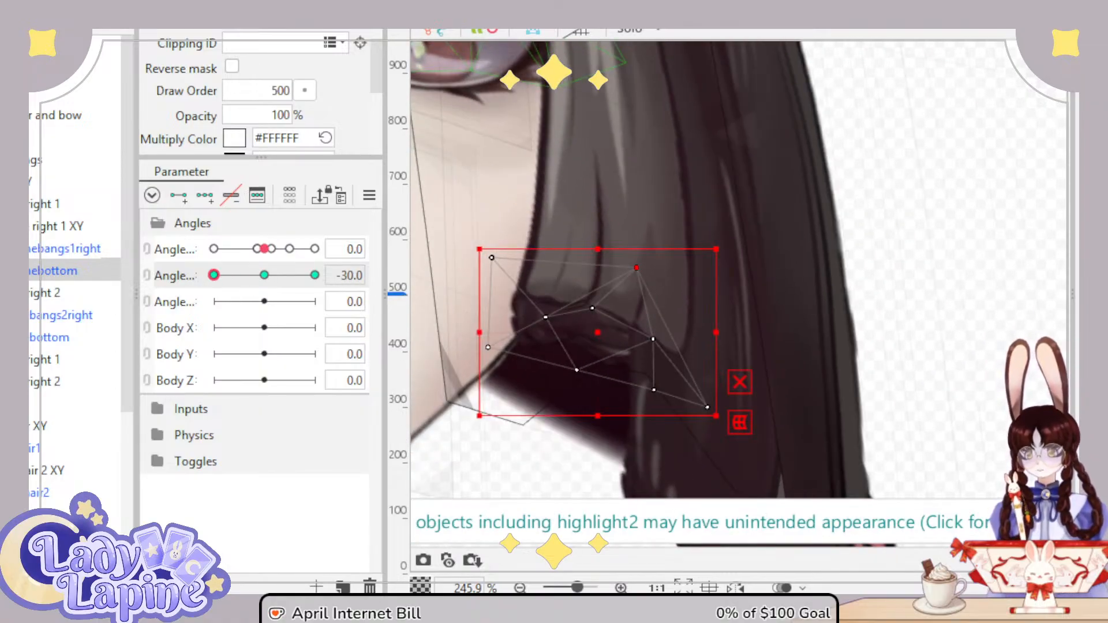
# Step: Select the four himebottom meshes of both sides and move them above himebangs1right in the part order
pyautogui.scroll(-2, 75, 259)
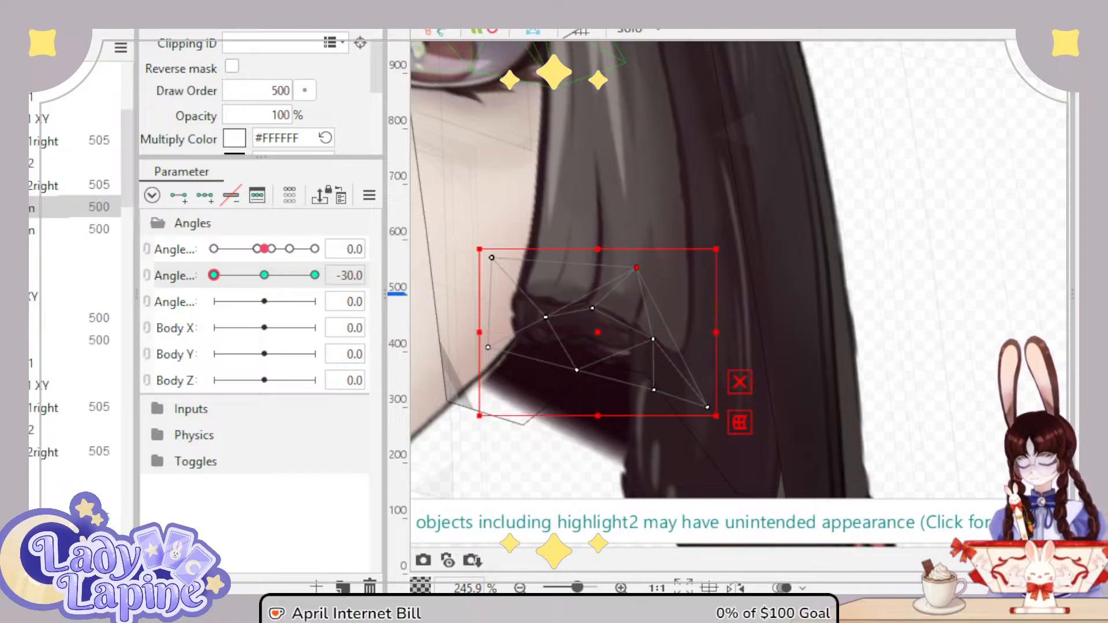
pyautogui.scroll(5, 54, 285)
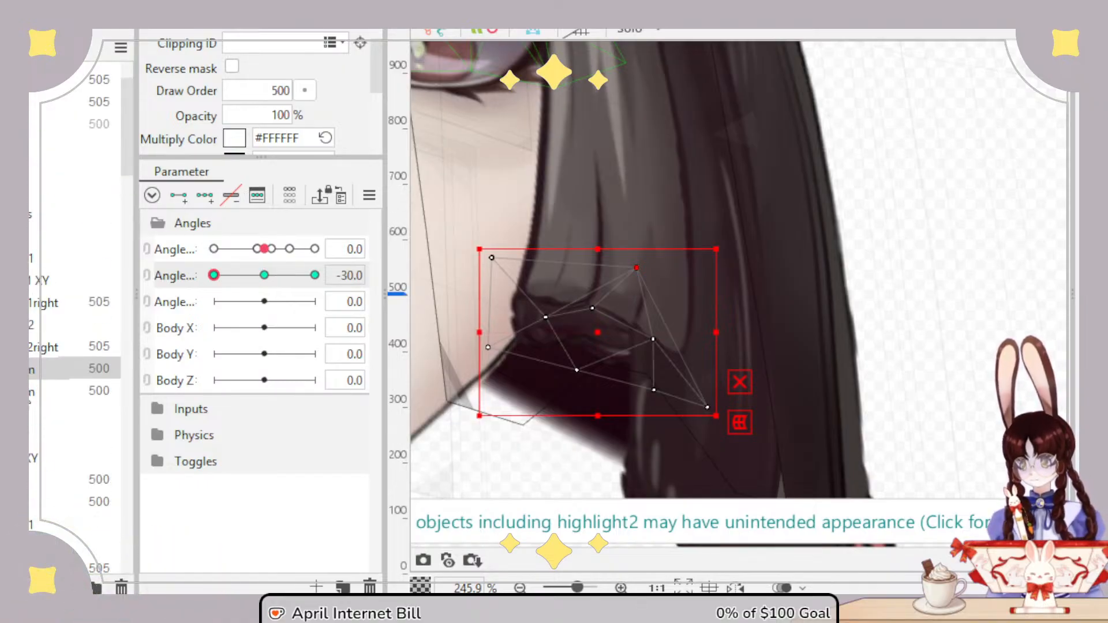
pyautogui.keyDown('ctrl'); pyautogui.click(34, 391); pyautogui.keyUp('ctrl')
pyautogui.scroll(-7, 31, 437)
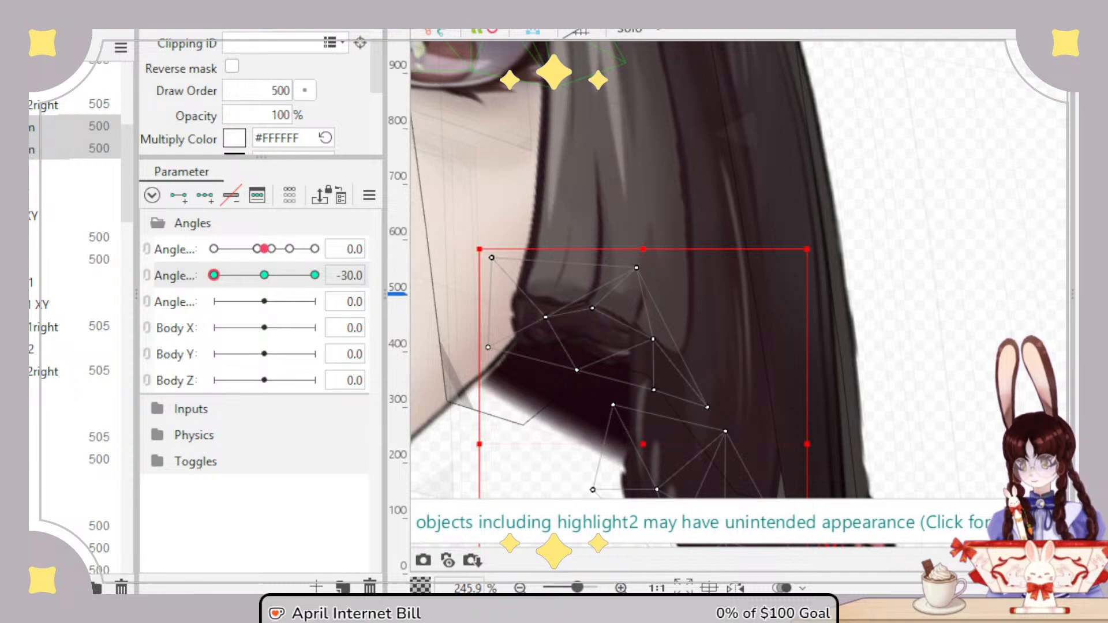
pyautogui.scroll(-4, 75, 289)
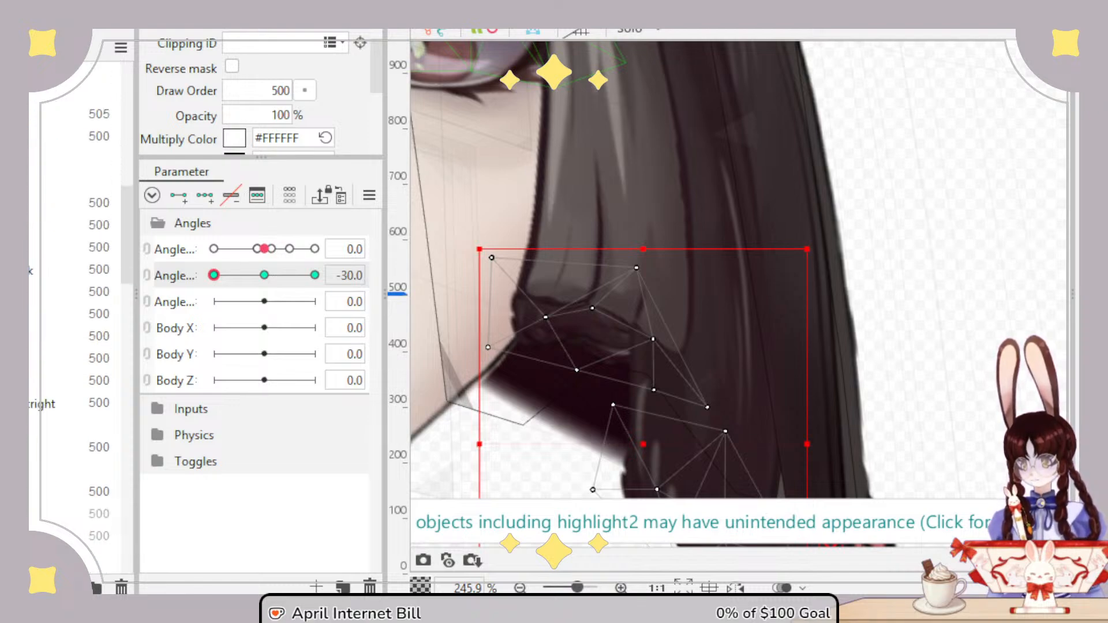
pyautogui.scroll(4, 75, 288)
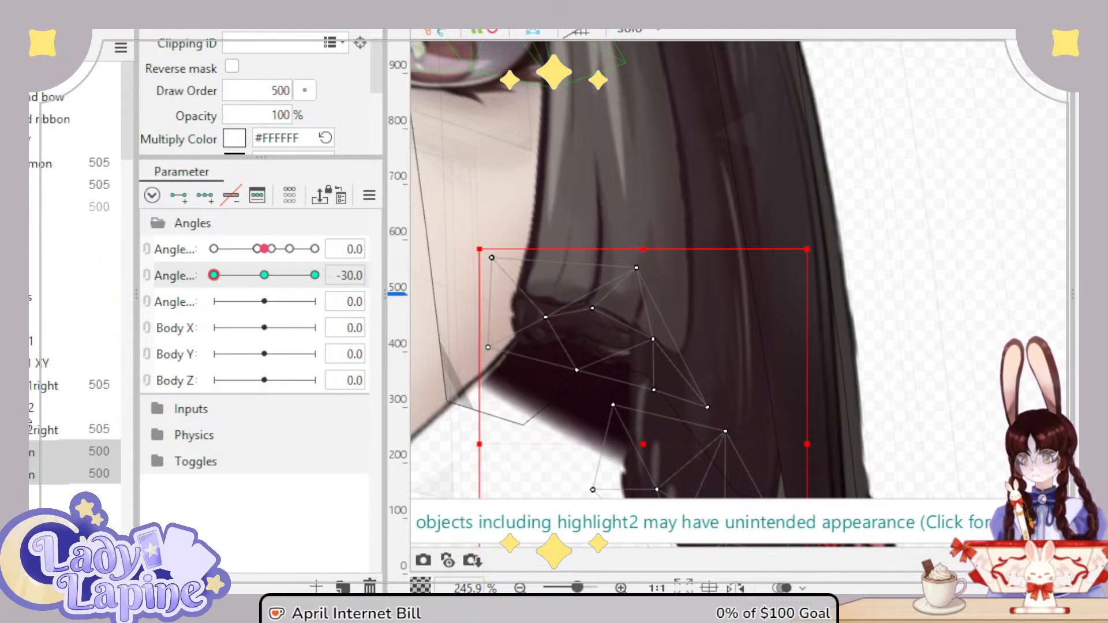
pyautogui.scroll(-4, 75, 288)
pyautogui.scroll(-1, 55, 422)
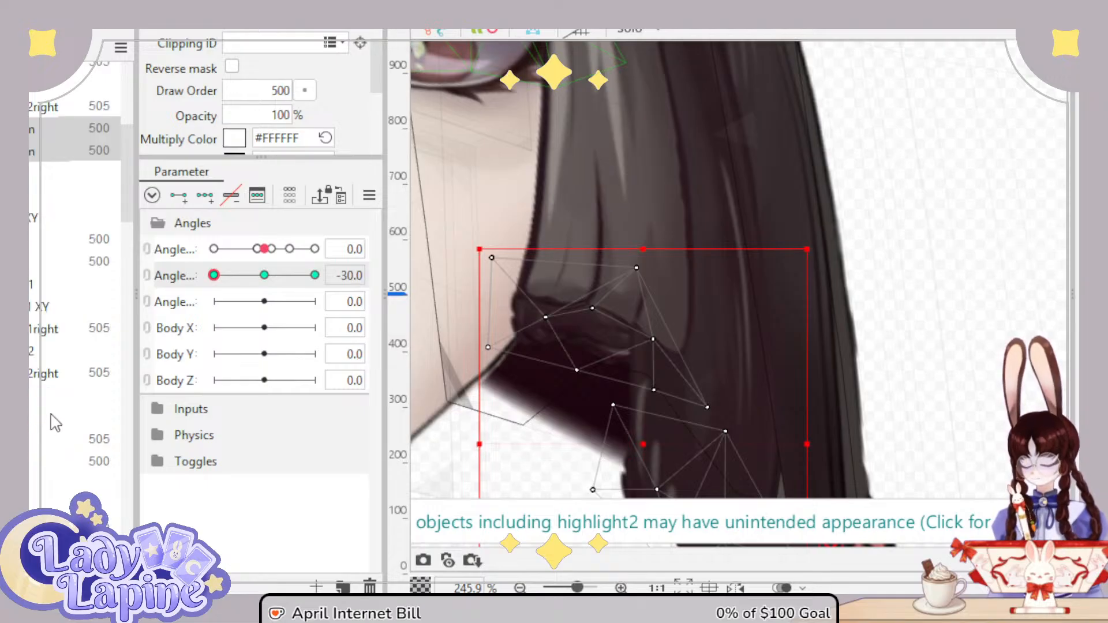
pyautogui.scroll(-3, 55, 423)
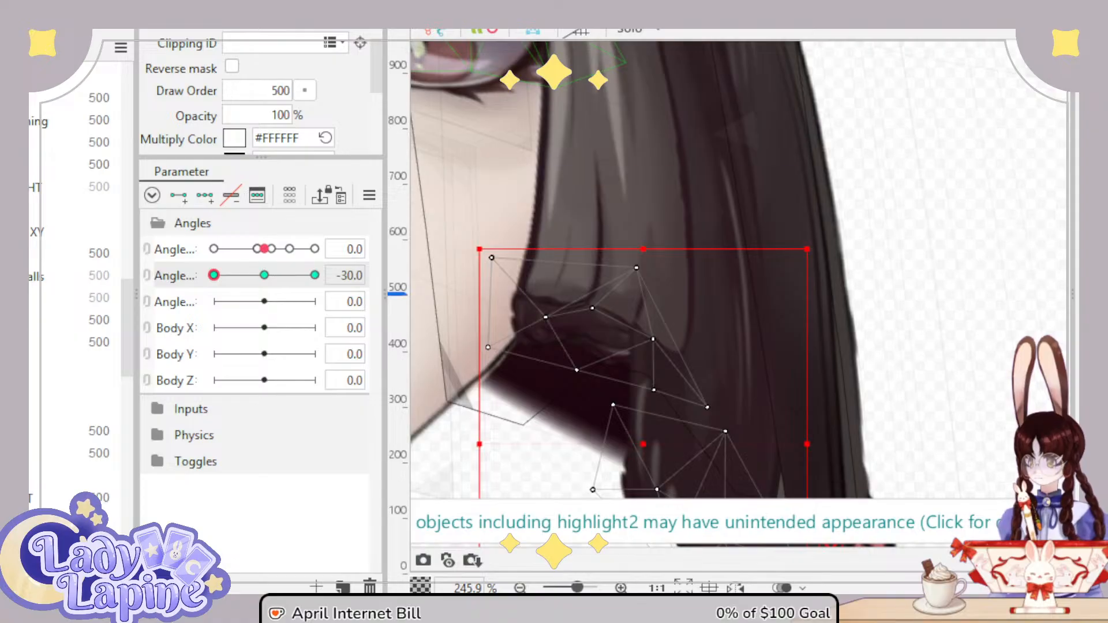
pyautogui.keyDown('ctrl'); pyautogui.click(69, 320); pyautogui.keyUp('ctrl')
pyautogui.keyDown('ctrl'); pyautogui.click(69, 342); pyautogui.keyUp('ctrl')
pyautogui.scroll(12, 69, 342)
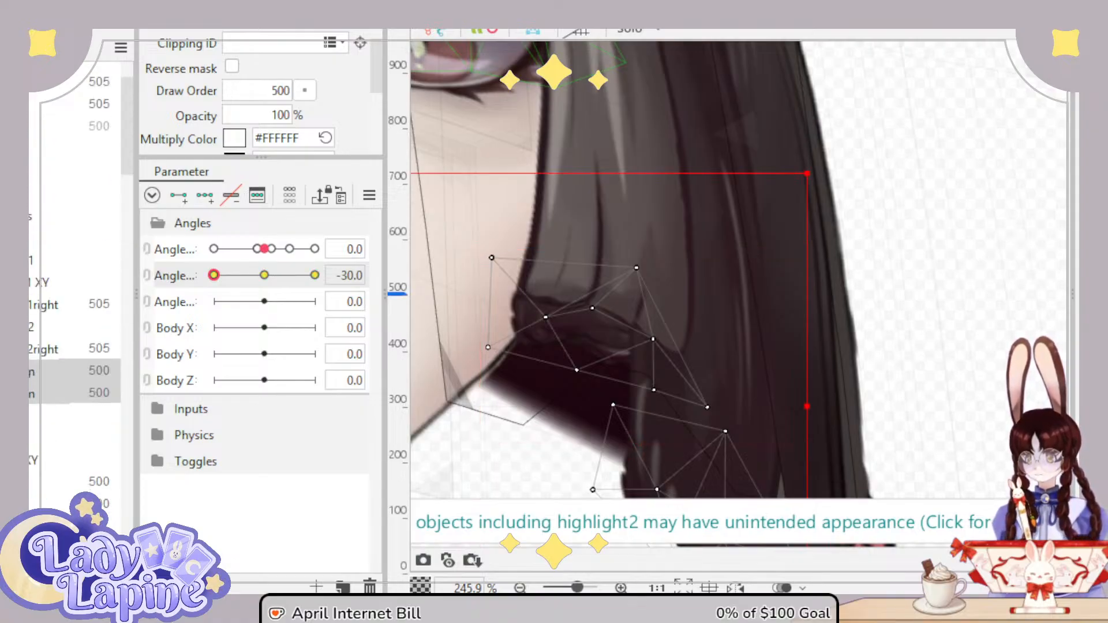
pyautogui.moveTo(34, 371); pyautogui.dragTo(32, 294)
pyautogui.click(35, 372)
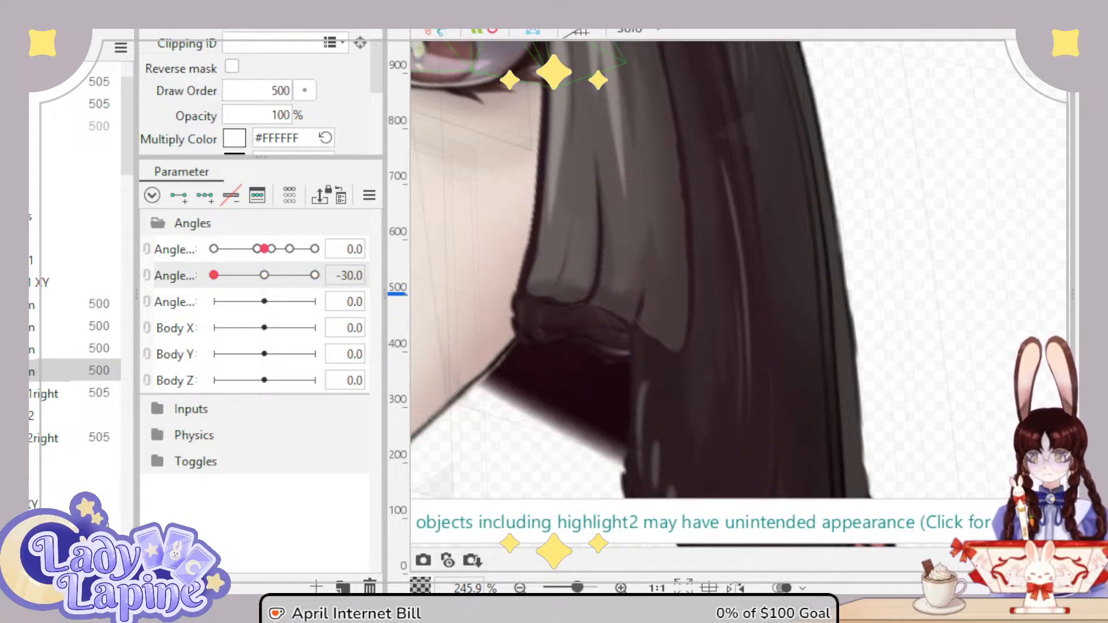
# Step: Compare the draw orders of the himebottom, himebangs1right and himebangs2right meshes on both sides at Angle Y -30
pyautogui.click(35, 304)
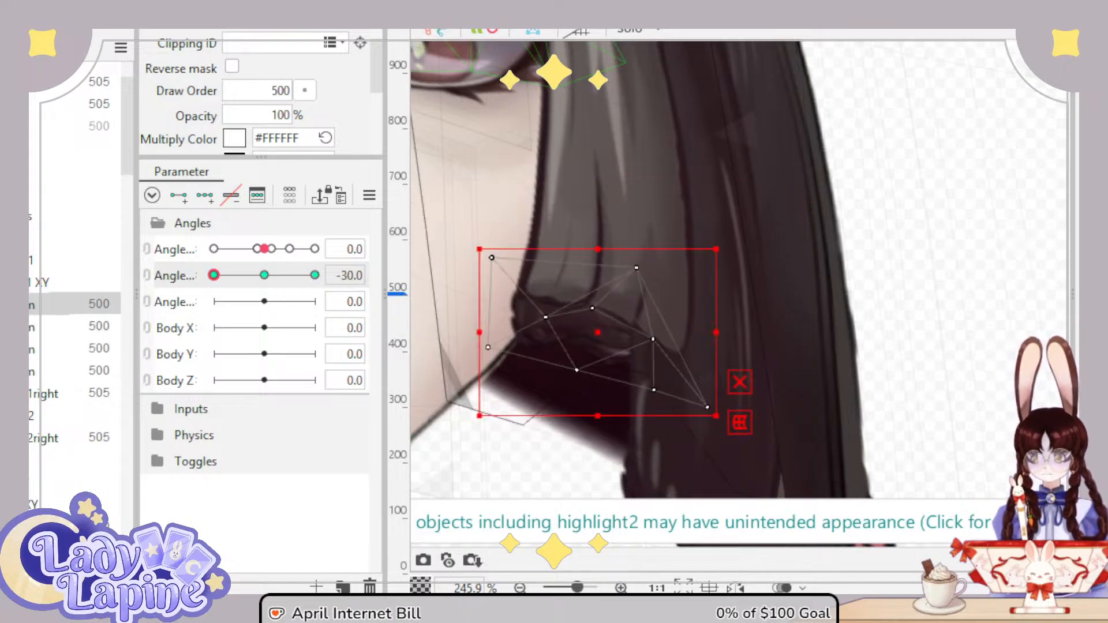
pyautogui.click(35, 24)
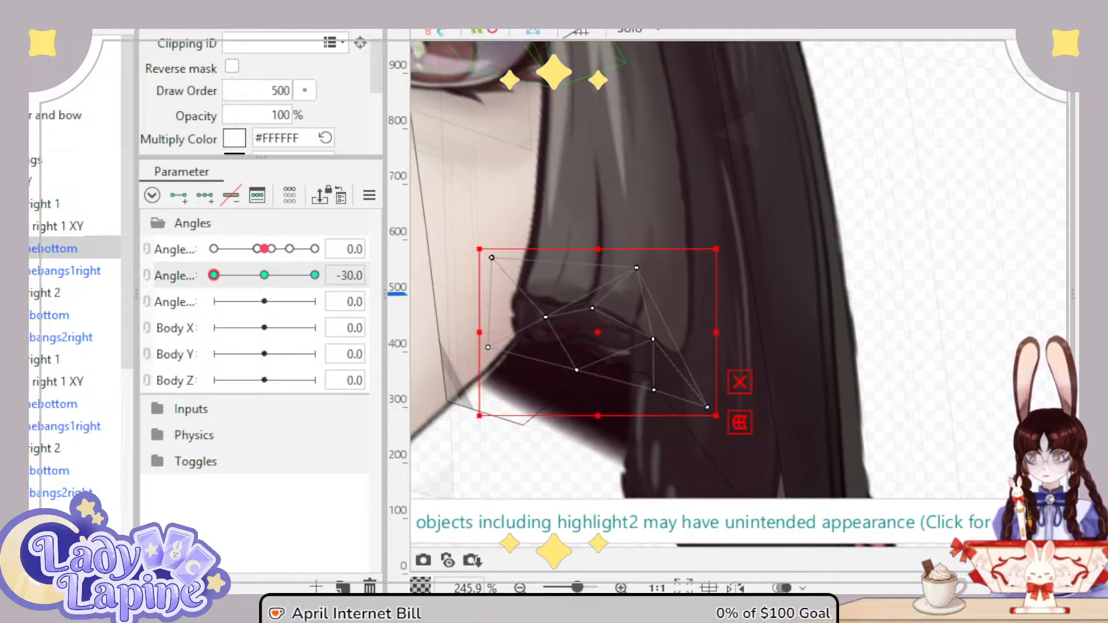
pyautogui.click(14, 25)
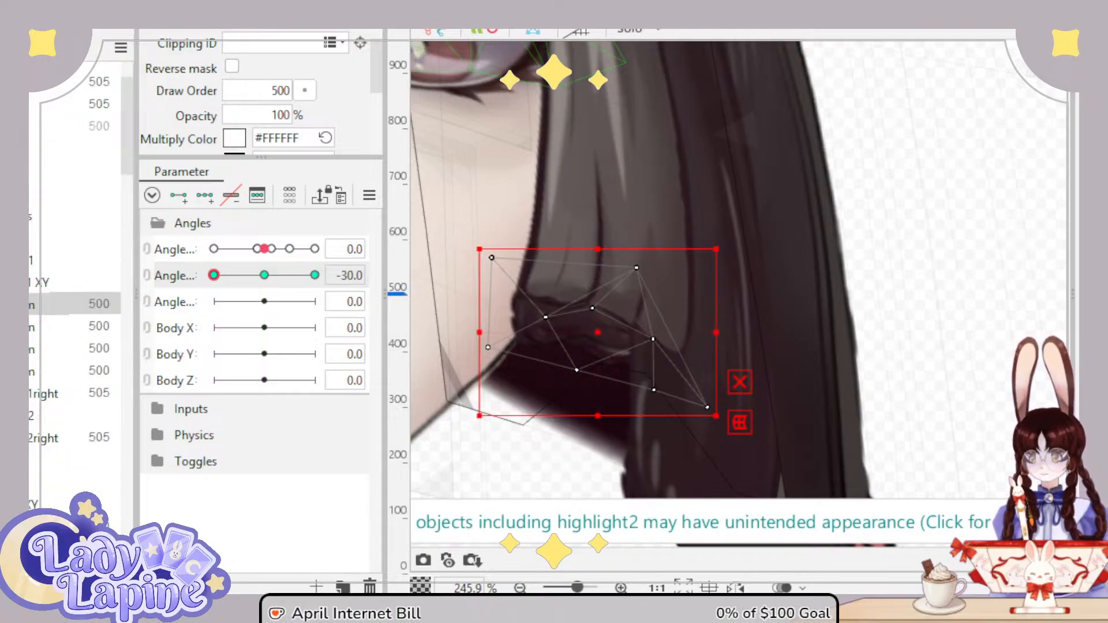
pyautogui.scroll(-2, 75, 304)
pyautogui.click(58, 313)
pyautogui.click(58, 357)
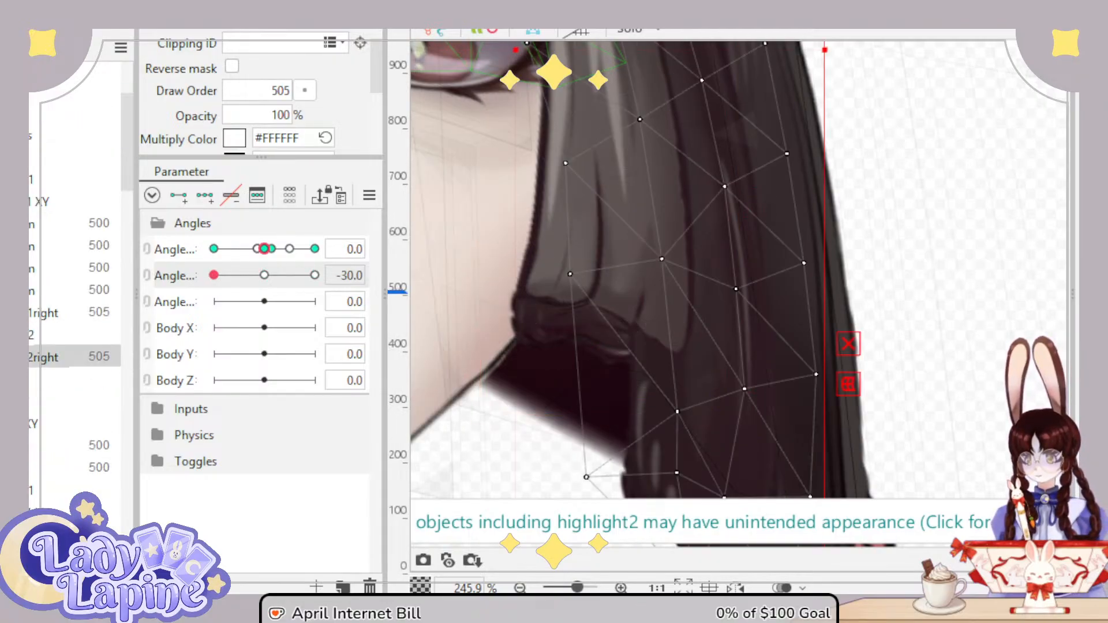
pyautogui.click(57, 445)
pyautogui.click(882, 294)
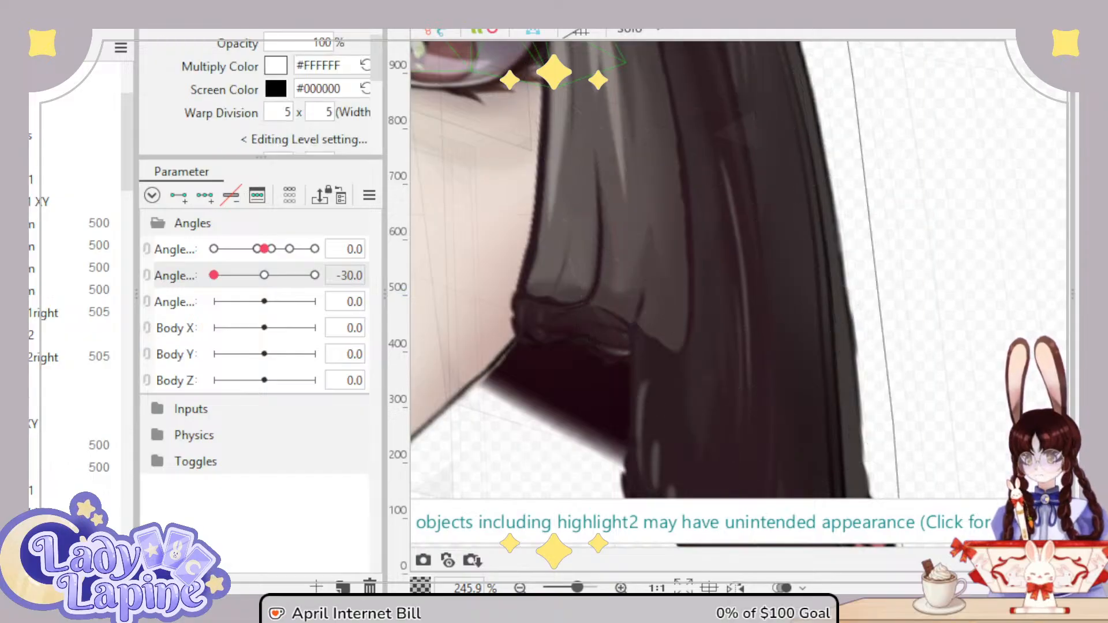
pyautogui.click(30, 426)
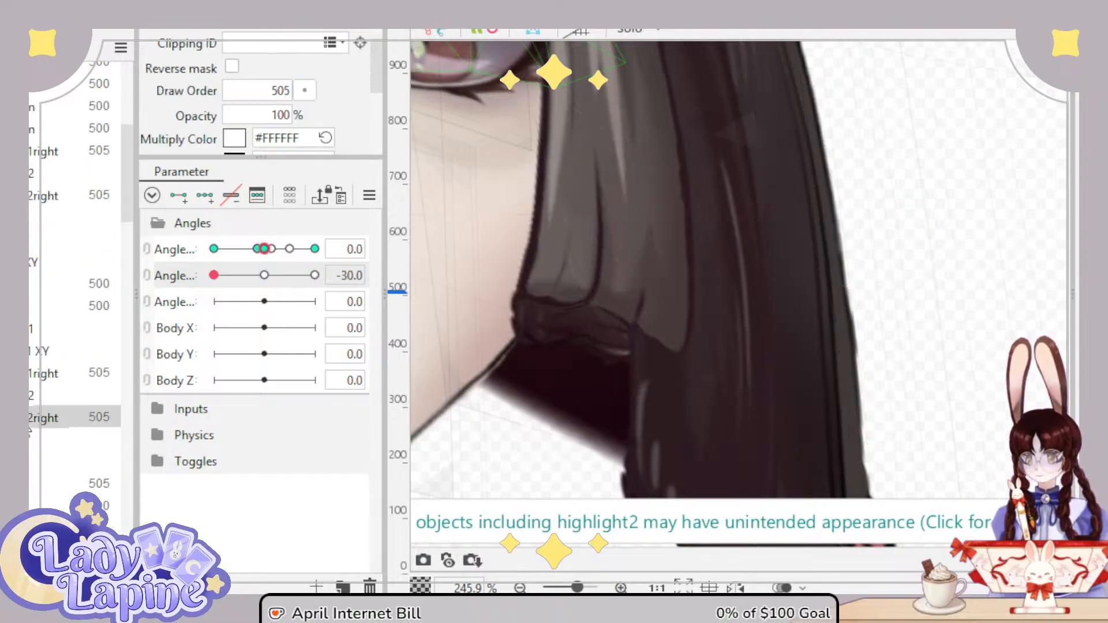
pyautogui.scroll(3, 75, 289)
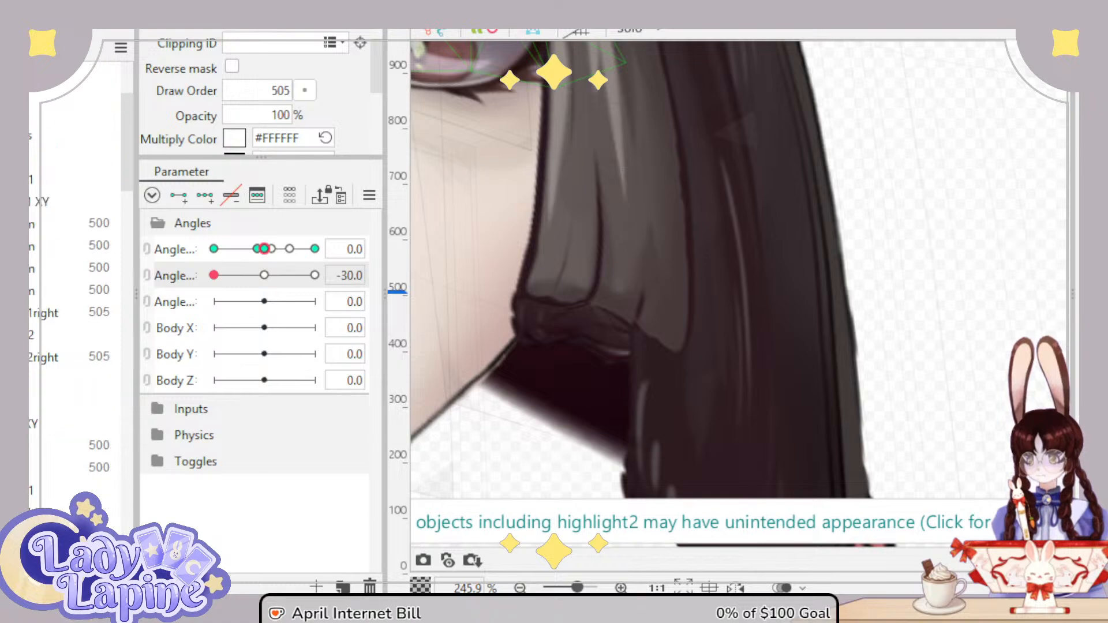
pyautogui.click(72, 224)
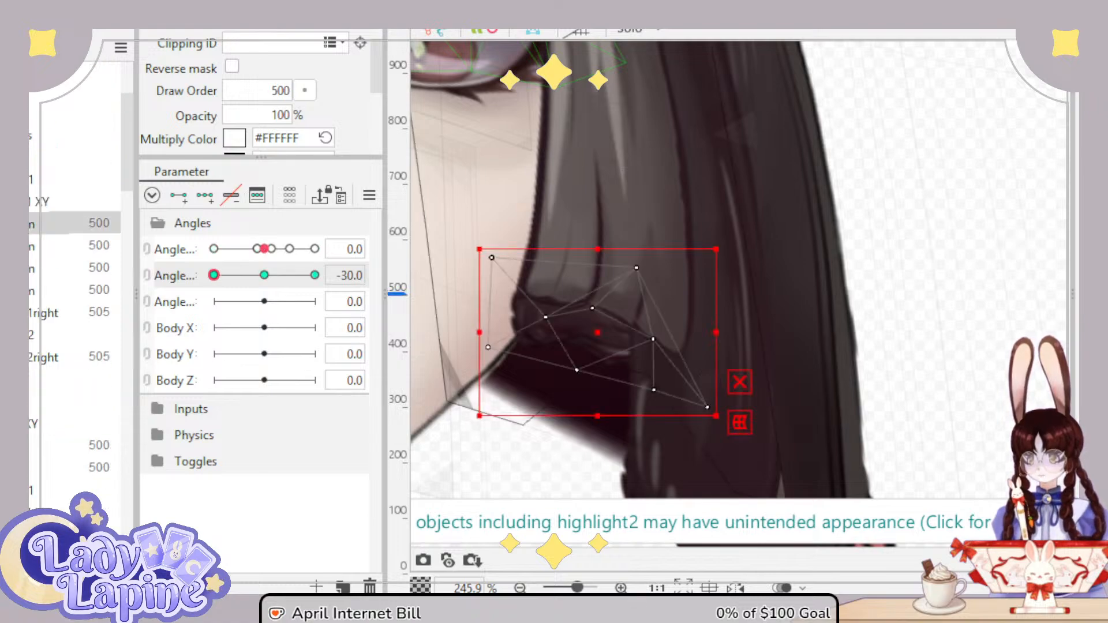
pyautogui.click(86, 24)
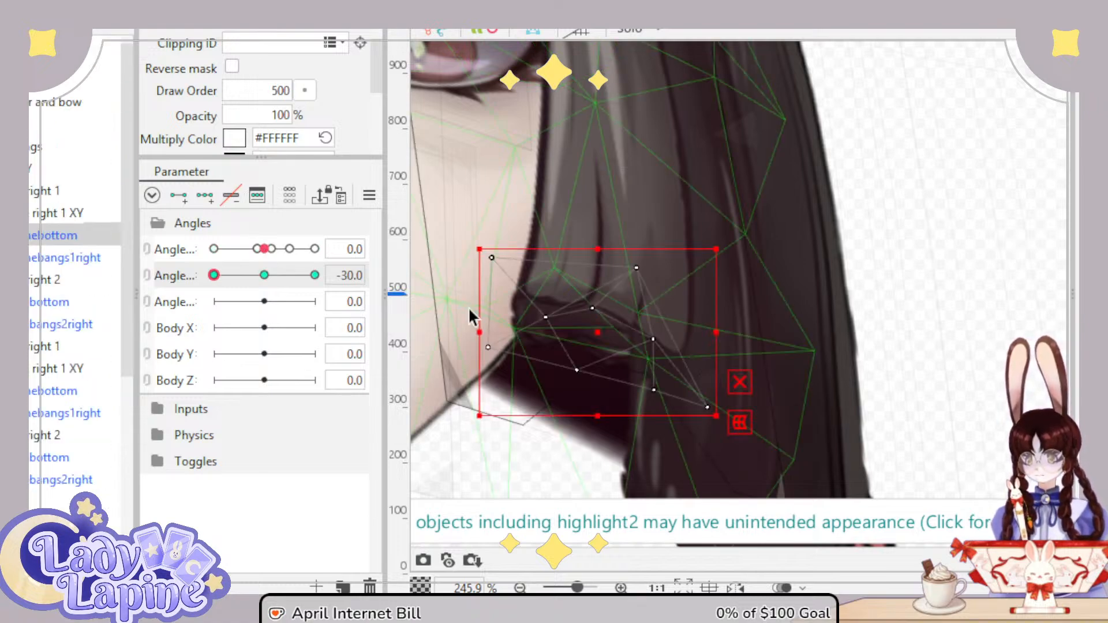
# Step: Inspect himebangs2right and the himebottom mesh above it, previewing the bang at Angle X -30 before returning to Angle X 0
pyautogui.moveTo(591, 329)
pyautogui.mouseDown()
pyautogui.moveTo(606, 358)
pyautogui.moveTo(584, 306)
pyautogui.moveTo(596, 323)
pyautogui.moveTo(595, 391)
pyautogui.moveTo(589, 329)
pyautogui.mouseUp()
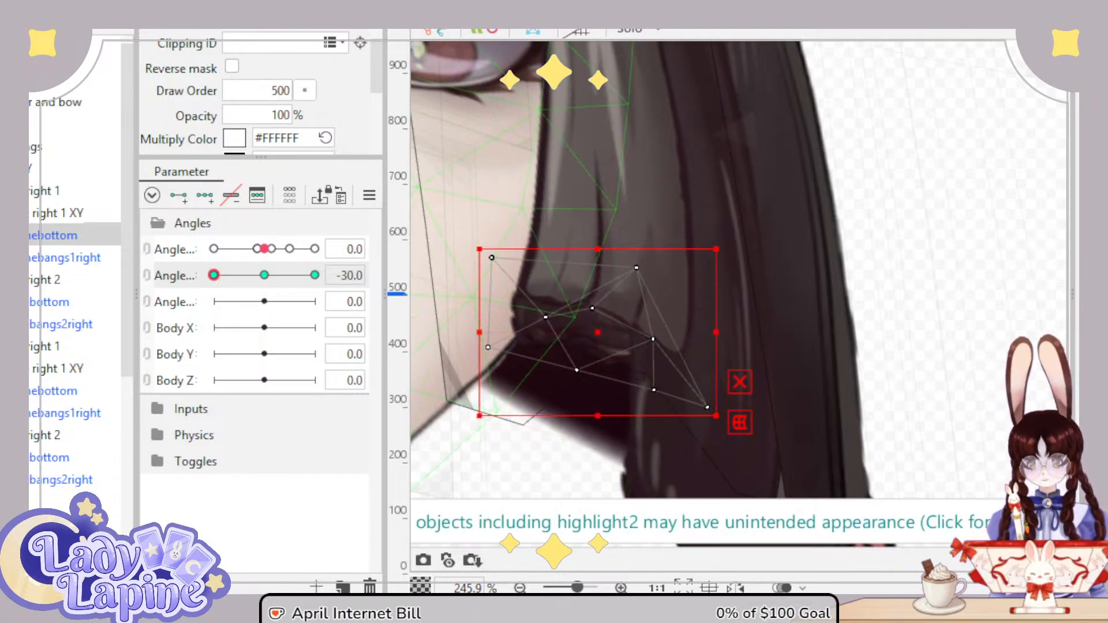
pyautogui.click(31, 327)
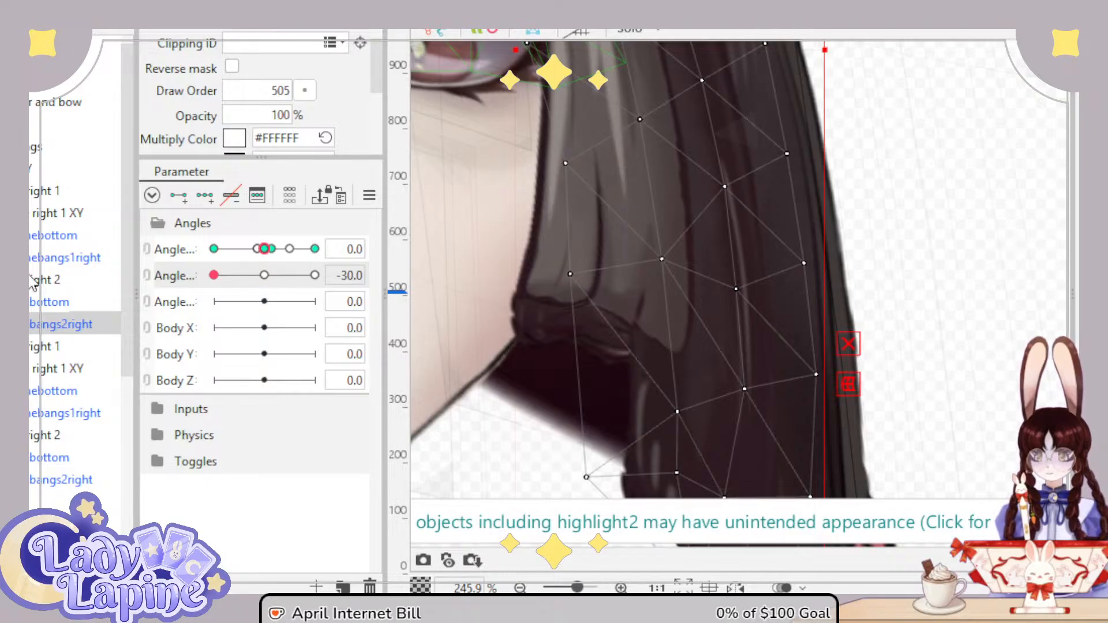
pyautogui.click(32, 301)
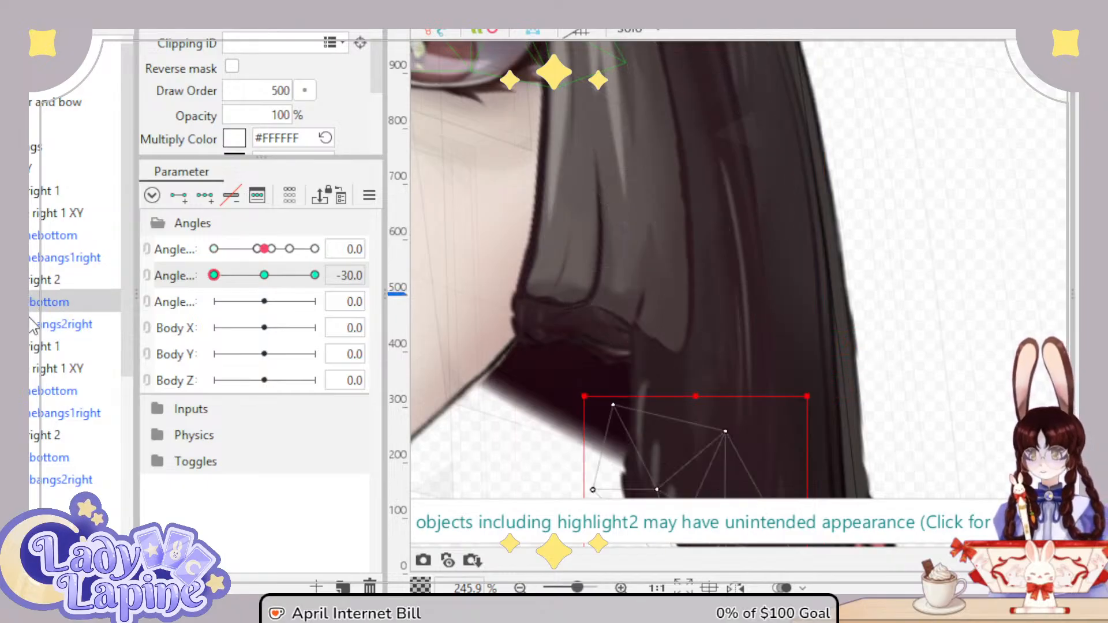
pyautogui.click(32, 324)
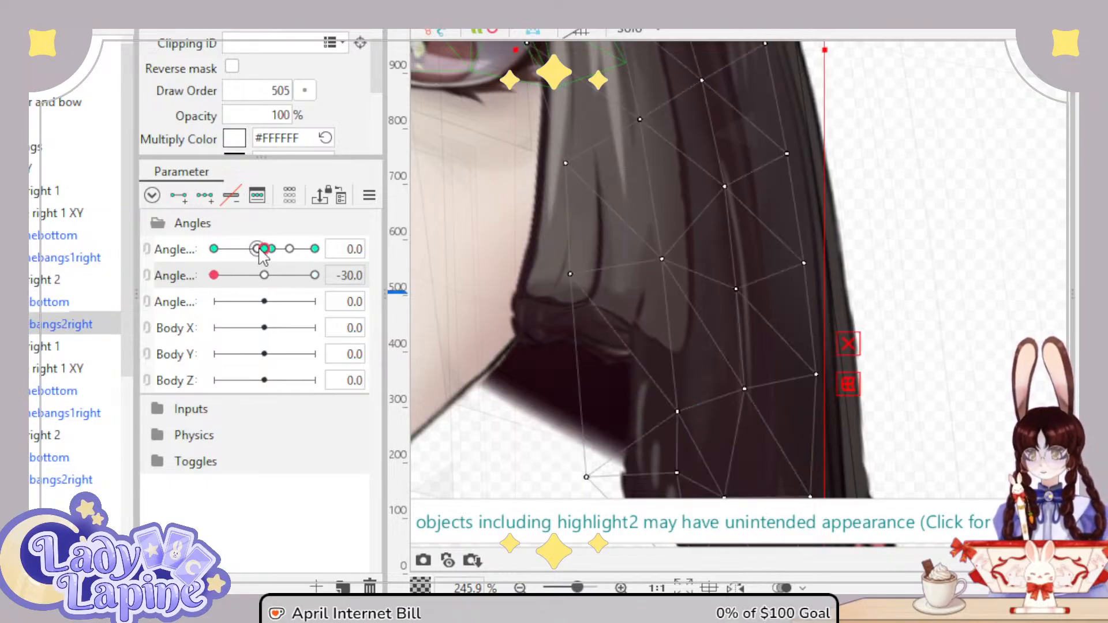
pyautogui.moveTo(260, 250)
pyautogui.mouseDown()
pyautogui.moveTo(213, 250)
pyautogui.moveTo(335, 243)
pyautogui.moveTo(184, 250)
pyautogui.mouseUp()
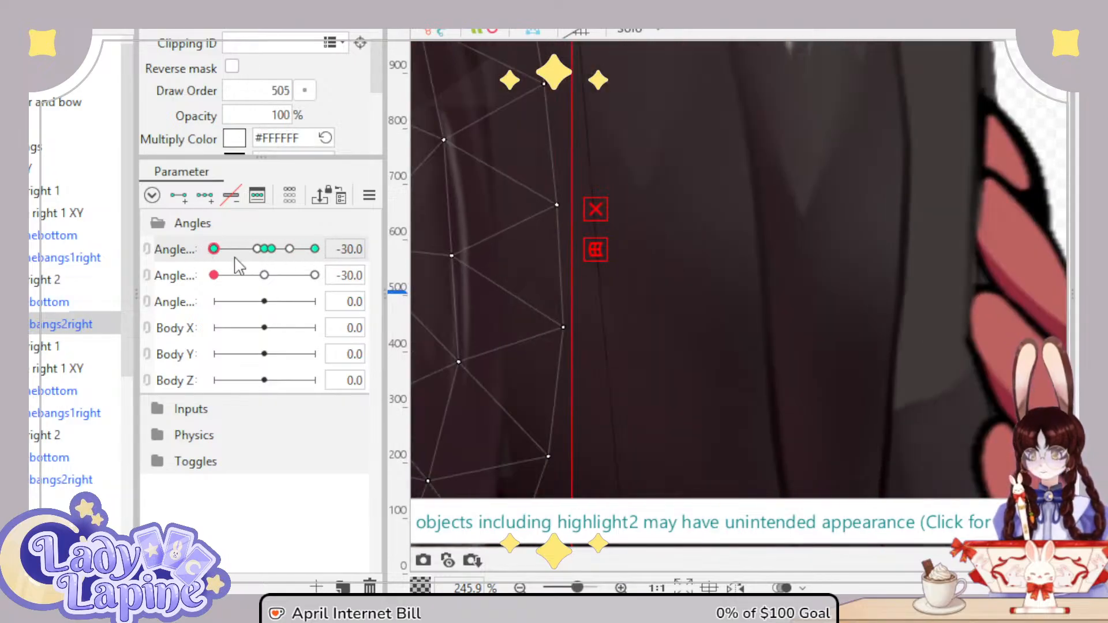
pyautogui.click(259, 250)
pyautogui.click(264, 250)
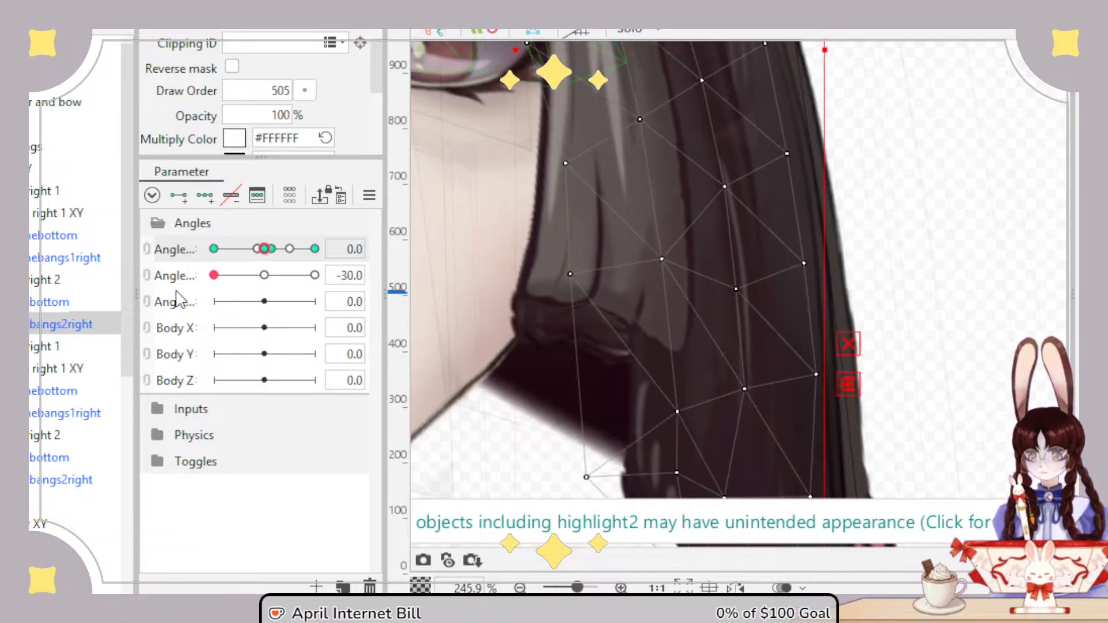
# Step: Set the draw order of the himebottom mesh above himebangs1right to 505 at Angle Y -30
pyautogui.click(45, 237)
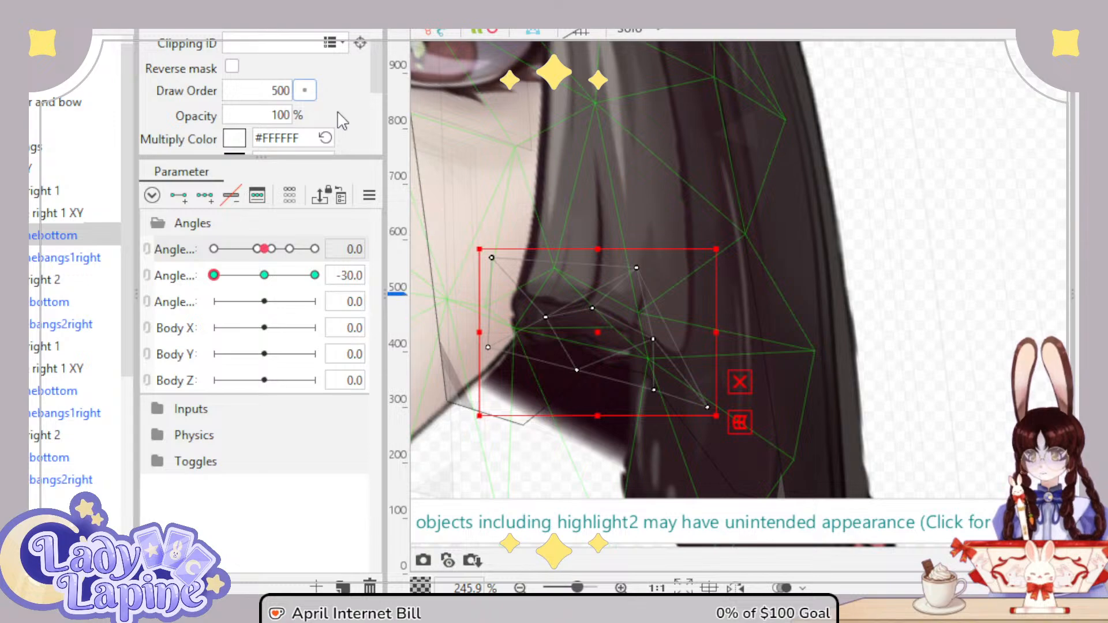
pyautogui.doubleClick(289, 92)
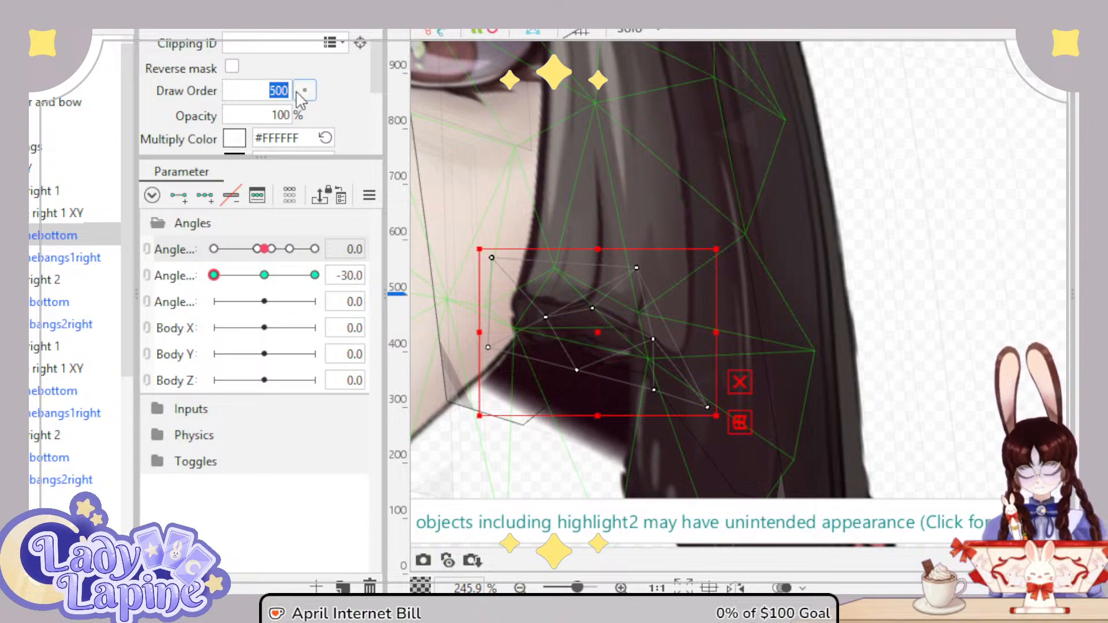
pyautogui.write('505')
pyautogui.press('Return')
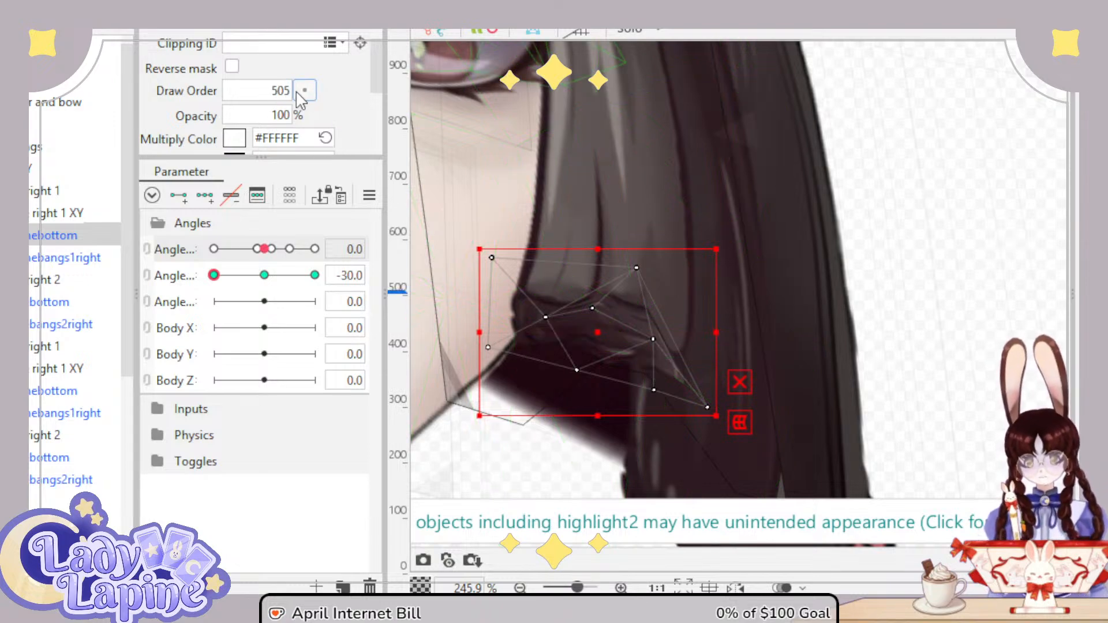
# Step: At Angle Y -30, raise that himebottom mesh's outer corner vertex and lower its middle and bottom vertices to smooth the underside of the bang
pyautogui.scroll(3, 680, 354)
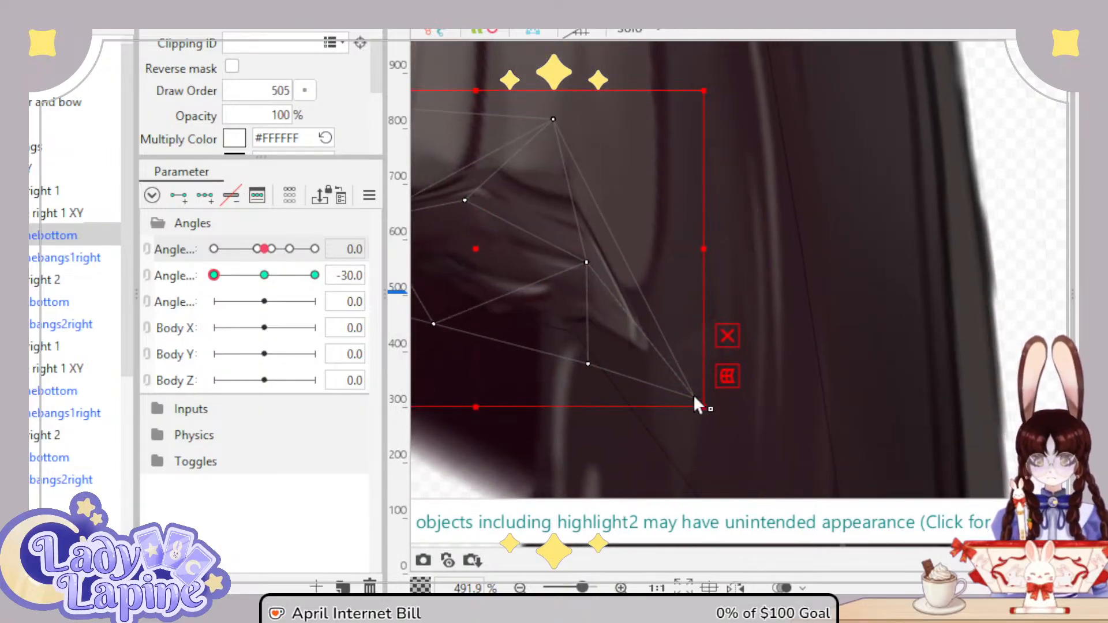
pyautogui.moveTo(693, 393); pyautogui.dragTo(708, 275)
pyautogui.scroll(-3, 478, 331)
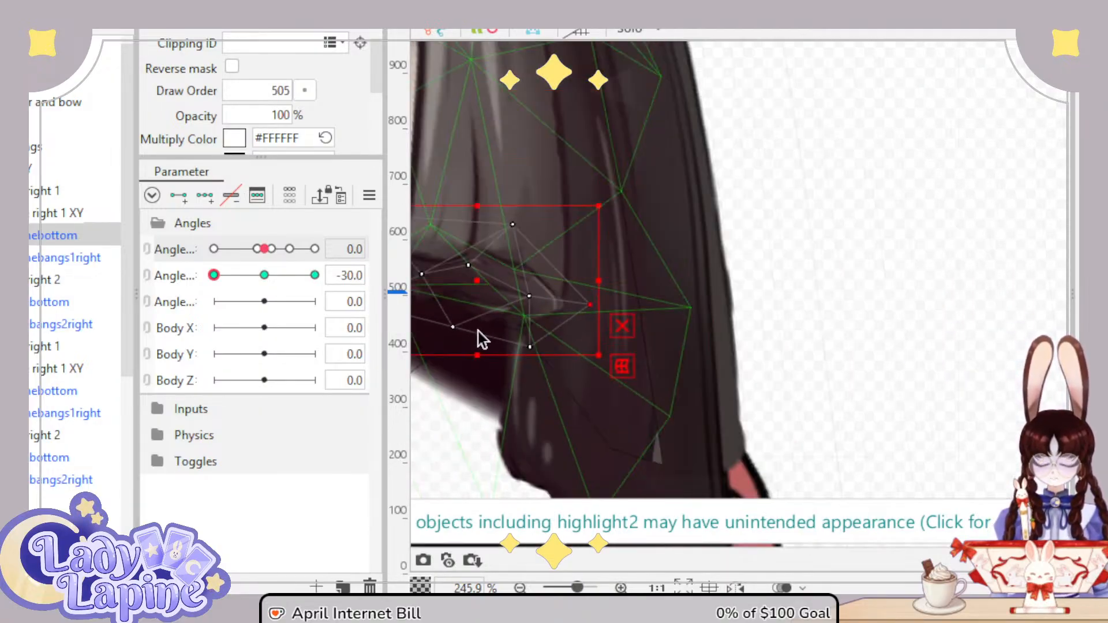
pyautogui.moveTo(214, 276)
pyautogui.mouseDown()
pyautogui.moveTo(242, 283)
pyautogui.moveTo(225, 286)
pyautogui.moveTo(280, 281)
pyautogui.moveTo(213, 286)
pyautogui.moveTo(222, 309)
pyautogui.moveTo(199, 277)
pyautogui.mouseUp()
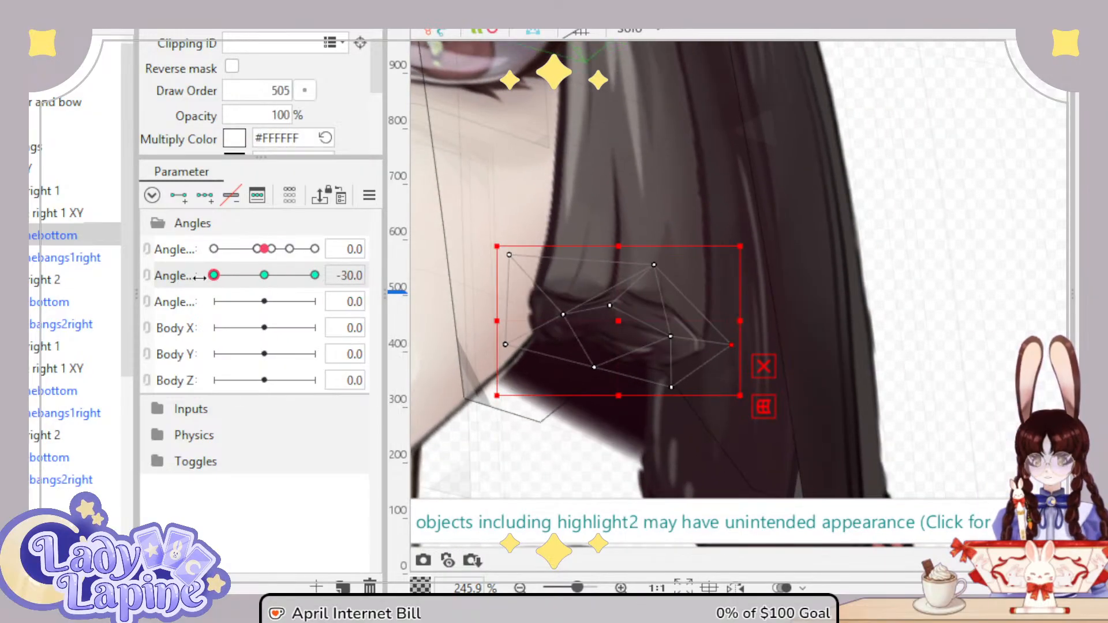
pyautogui.scroll(5, 545, 288)
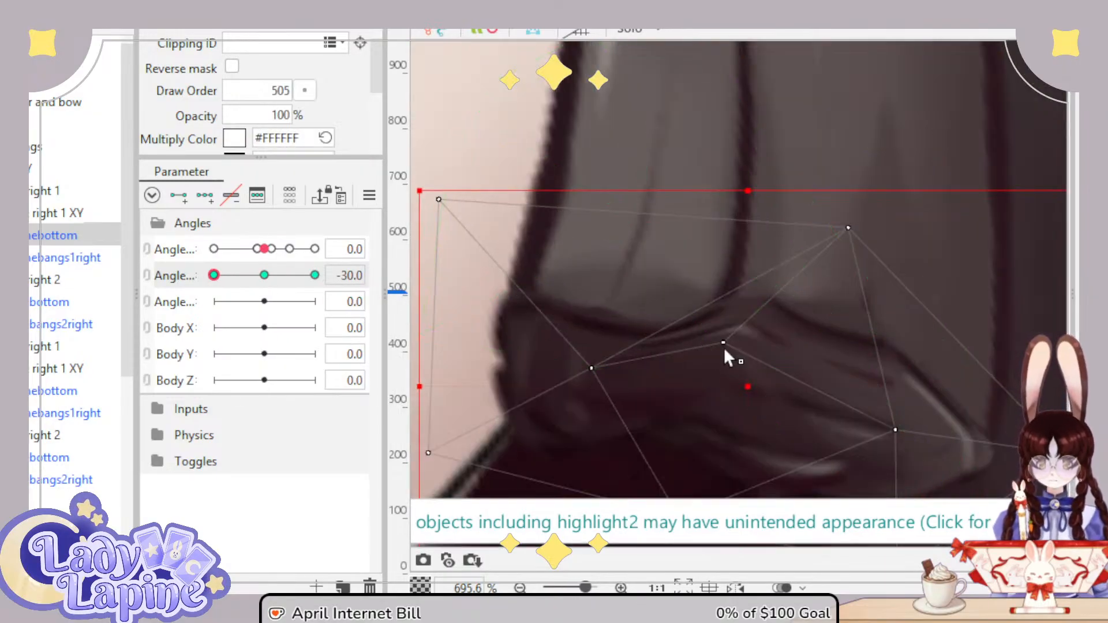
pyautogui.moveTo(724, 347); pyautogui.dragTo(708, 416)
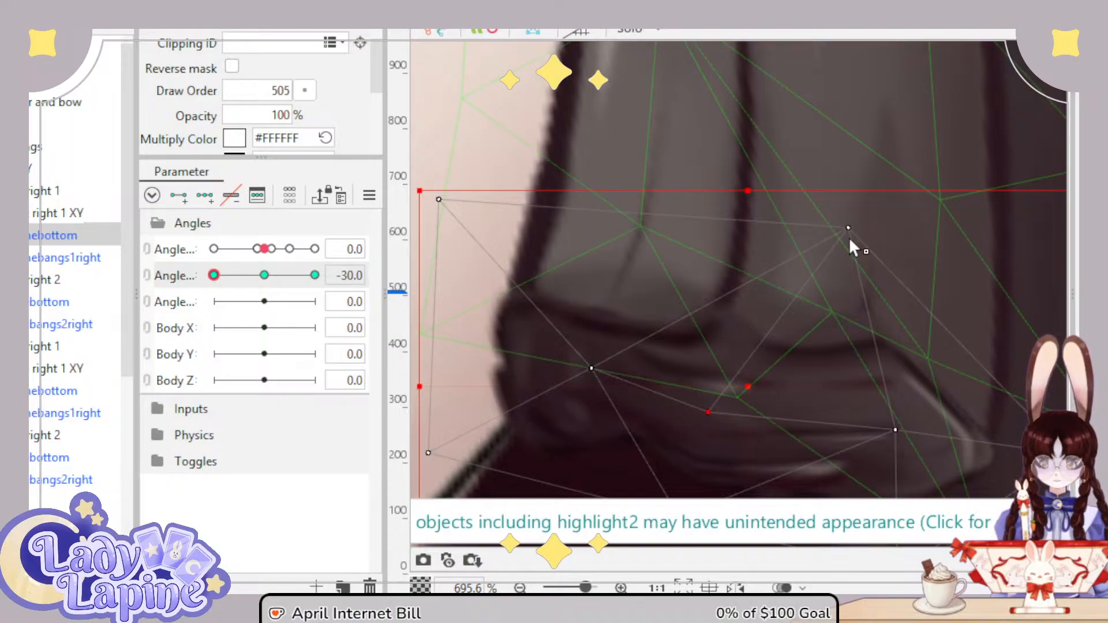
pyautogui.moveTo(849, 240); pyautogui.dragTo(866, 257)
pyautogui.moveTo(900, 453); pyautogui.dragTo(774, 320)
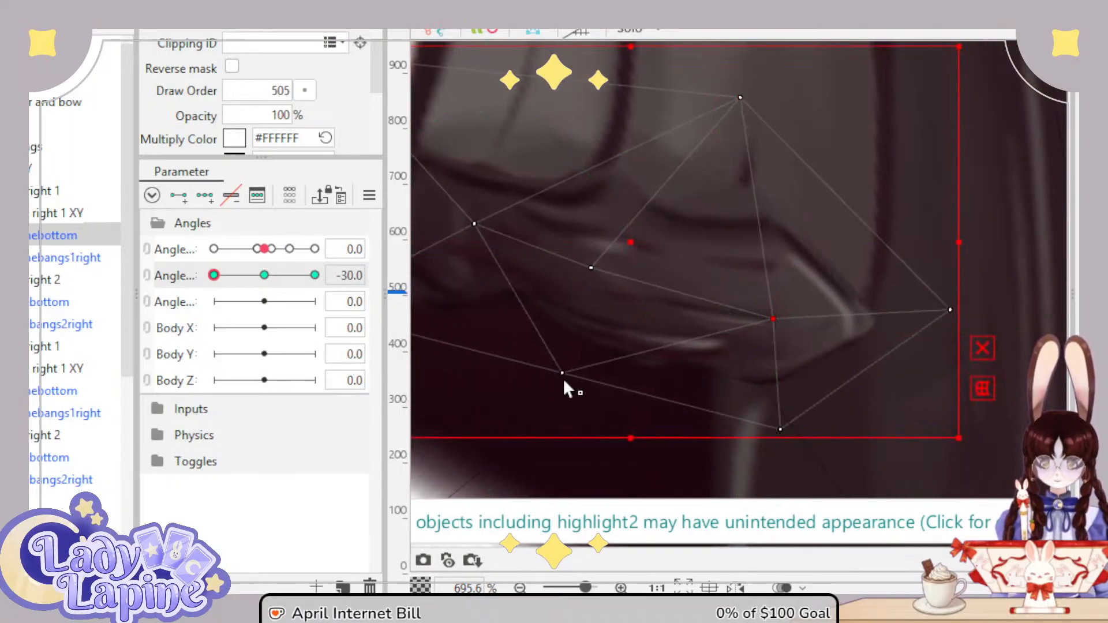
pyautogui.moveTo(563, 374); pyautogui.dragTo(558, 395)
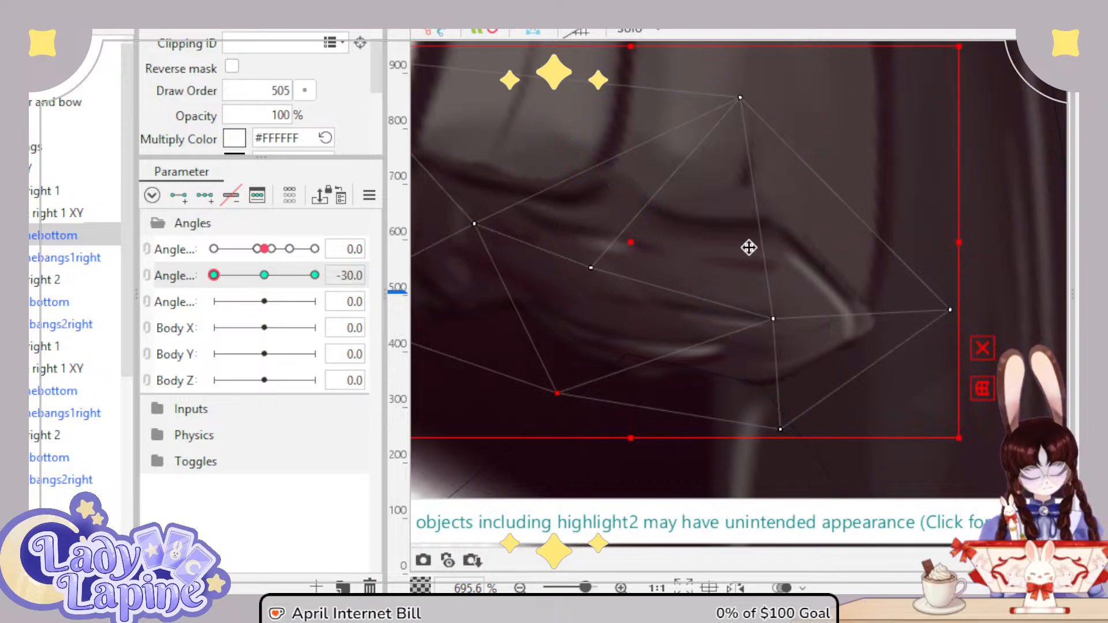
pyautogui.scroll(-3, 732, 334)
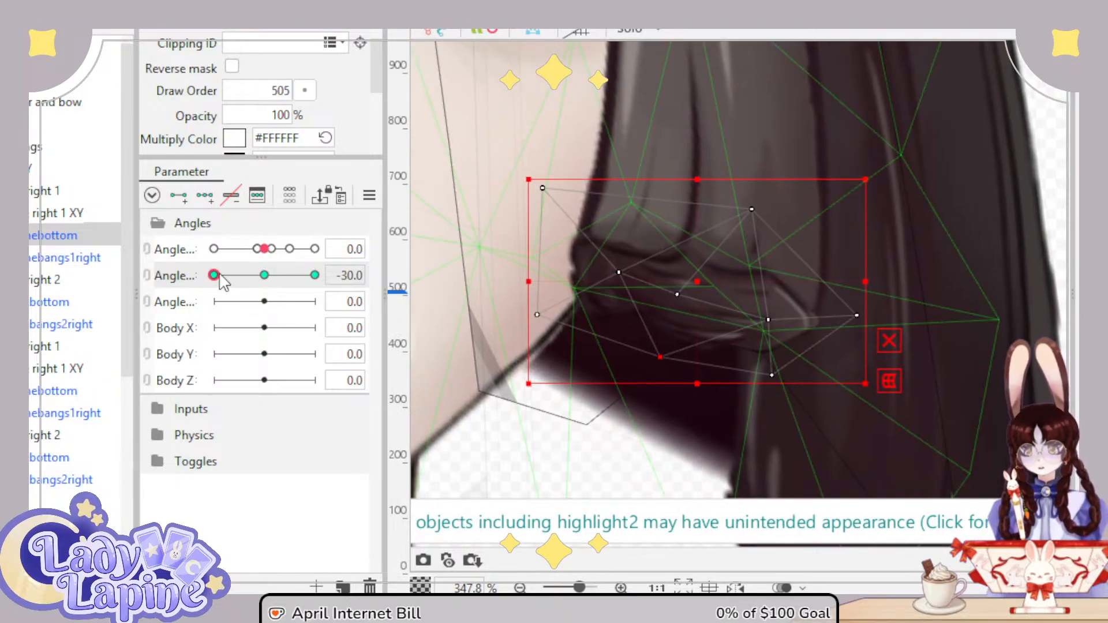
pyautogui.moveTo(214, 277); pyautogui.dragTo(267, 281)
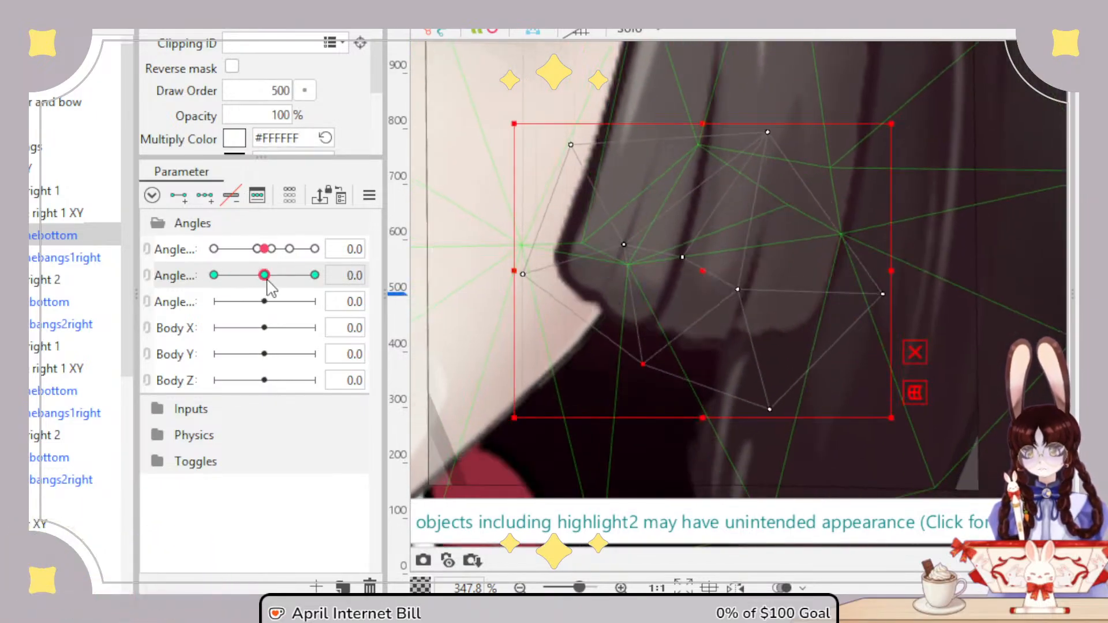
pyautogui.scroll(-3, 545, 335)
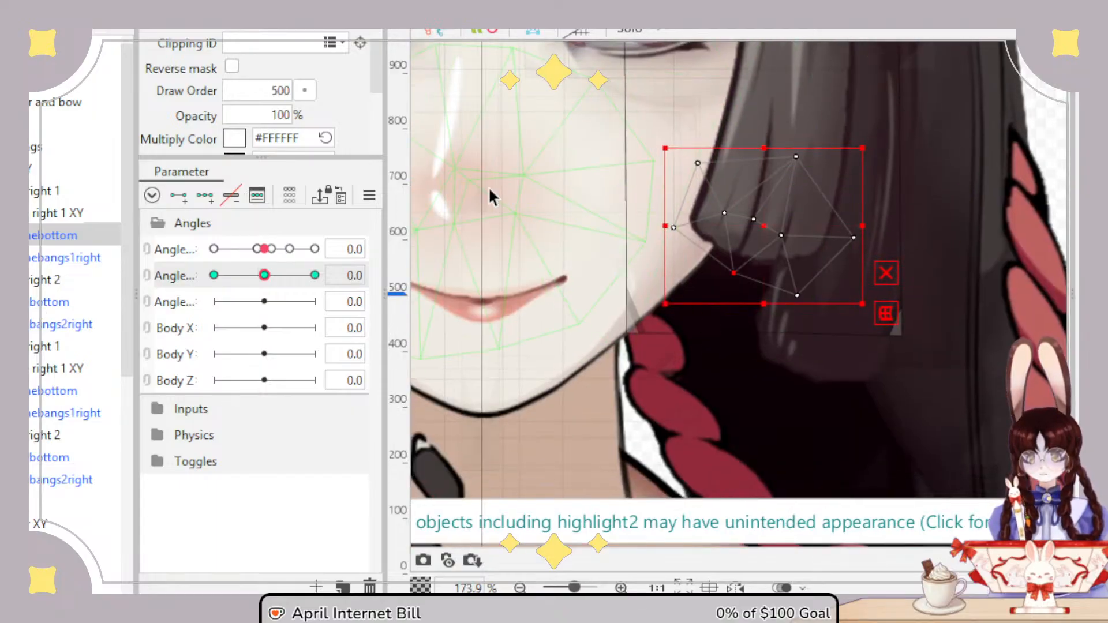
pyautogui.click(288, 92)
pyautogui.write('5')
pyautogui.press('Return')
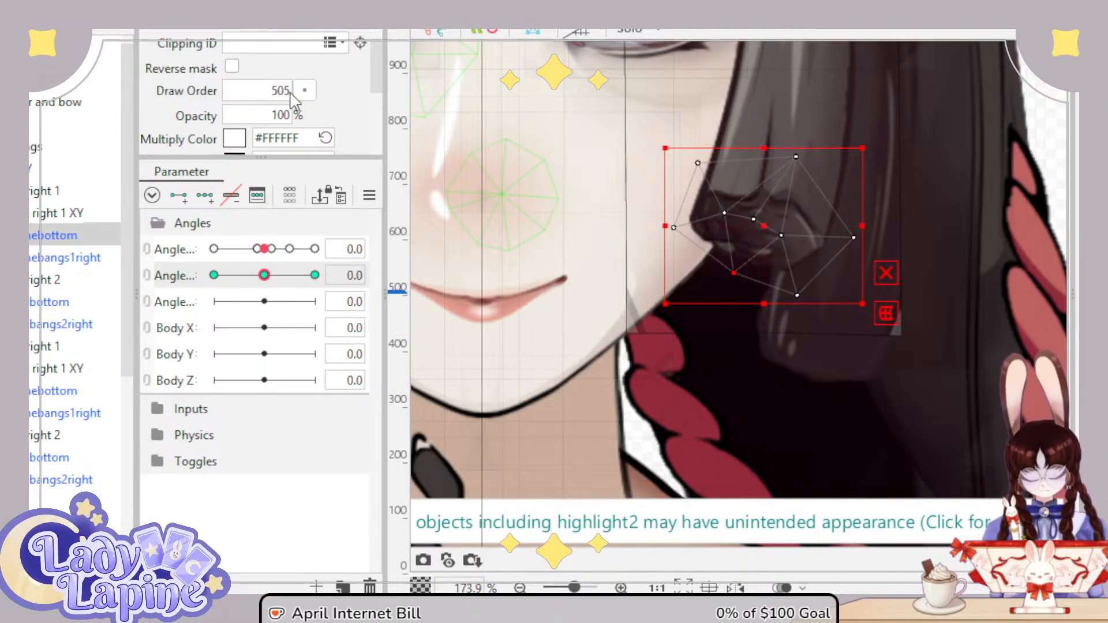
pyautogui.hotkey('ctrl', 'z')
# Step: Add an Angle Y key at -6 for the himebottom mesh and set its draw order there to 505
pyautogui.moveTo(264, 274); pyautogui.dragTo(256, 275)
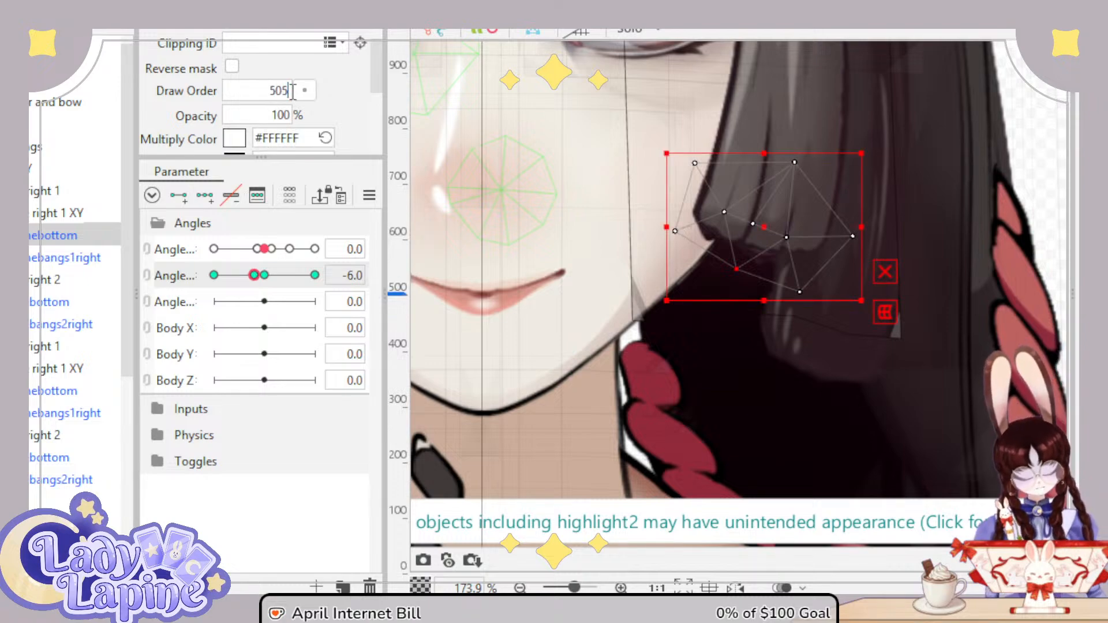
pyautogui.press('Return')
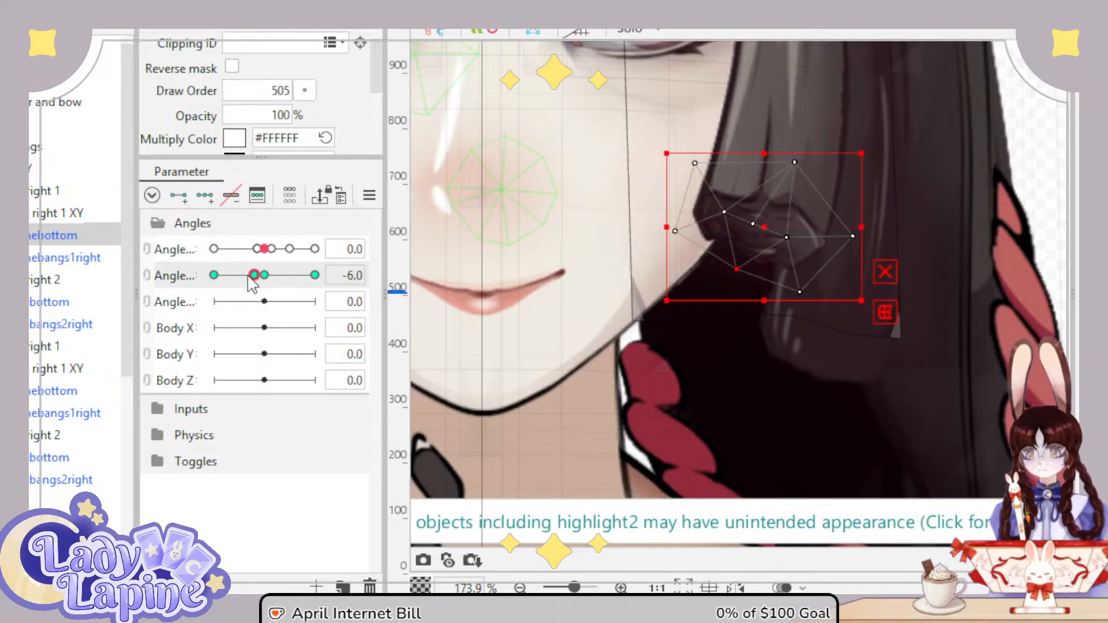
# Step: At Angle Y 0, squash the himebottom mesh vertically, tilt it slightly clockwise and nudge it at the bang's tip, and return to Angle Y -6
pyautogui.moveTo(250, 278)
pyautogui.mouseDown()
pyautogui.moveTo(273, 278)
pyautogui.moveTo(205, 277)
pyautogui.moveTo(273, 277)
pyautogui.moveTo(259, 277)
pyautogui.mouseUp()
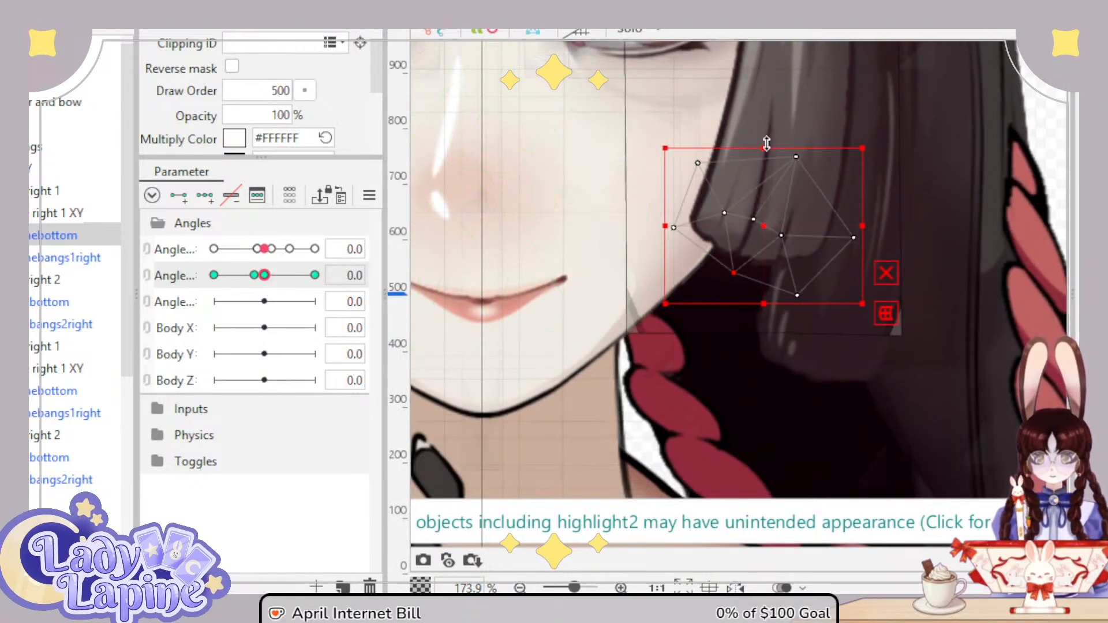
pyautogui.moveTo(765, 147); pyautogui.dragTo(758, 231)
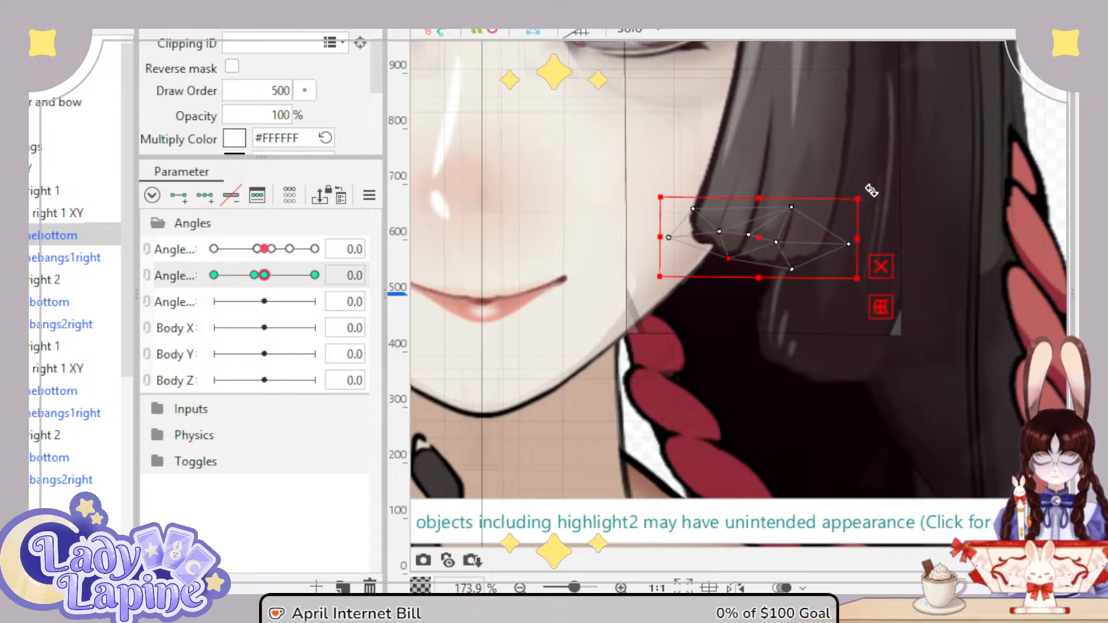
pyautogui.moveTo(871, 191); pyautogui.dragTo(874, 200)
pyautogui.moveTo(763, 241); pyautogui.dragTo(763, 244)
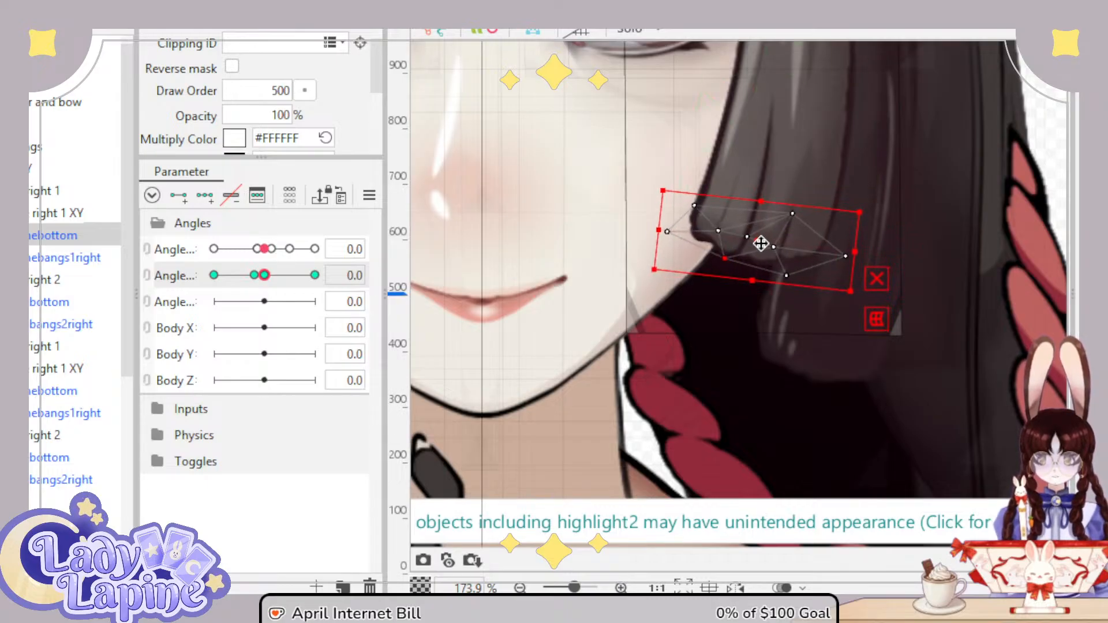
pyautogui.moveTo(264, 277)
pyautogui.mouseDown()
pyautogui.moveTo(207, 278)
pyautogui.moveTo(293, 278)
pyautogui.moveTo(209, 280)
pyautogui.moveTo(255, 275)
pyautogui.mouseUp()
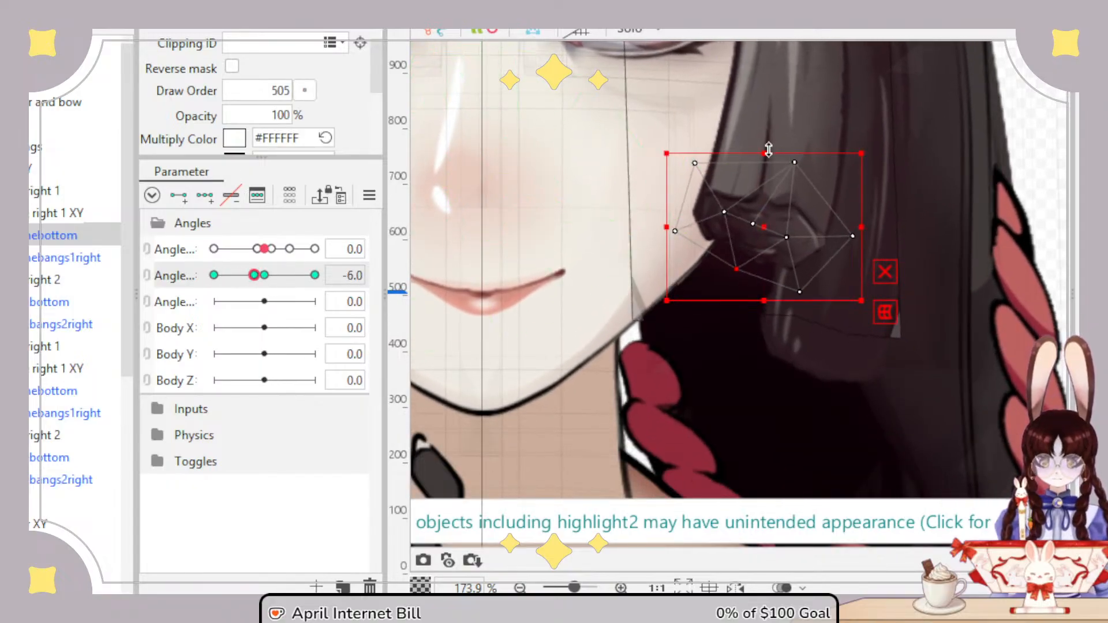
# Step: At Angle Y -6, squash the himebottom mesh above himebangs1right vertically, tilt it slightly clockwise and raise it to the bang's tip
pyautogui.moveTo(769, 150); pyautogui.dragTo(768, 209)
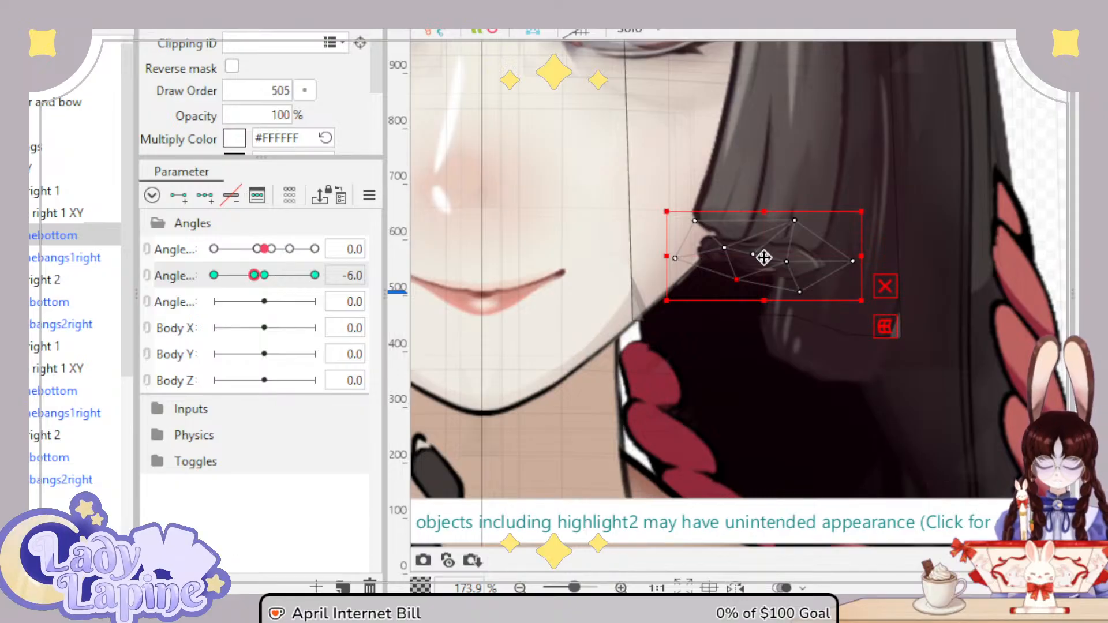
pyautogui.moveTo(763, 257); pyautogui.dragTo(757, 238)
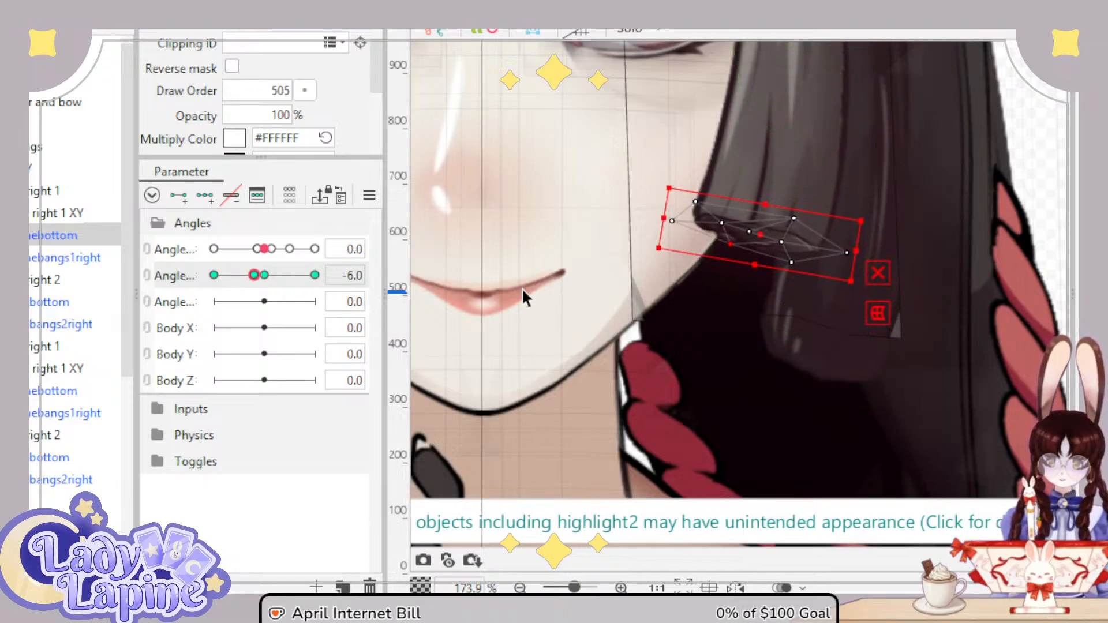
pyautogui.moveTo(252, 279)
pyautogui.mouseDown()
pyautogui.moveTo(263, 280)
pyautogui.moveTo(212, 284)
pyautogui.moveTo(259, 290)
pyautogui.moveTo(217, 294)
pyautogui.moveTo(274, 297)
pyautogui.moveTo(207, 294)
pyautogui.moveTo(279, 289)
pyautogui.moveTo(213, 294)
pyautogui.moveTo(262, 297)
pyautogui.moveTo(209, 293)
pyautogui.moveTo(257, 292)
pyautogui.moveTo(214, 294)
pyautogui.moveTo(267, 273)
pyautogui.mouseUp()
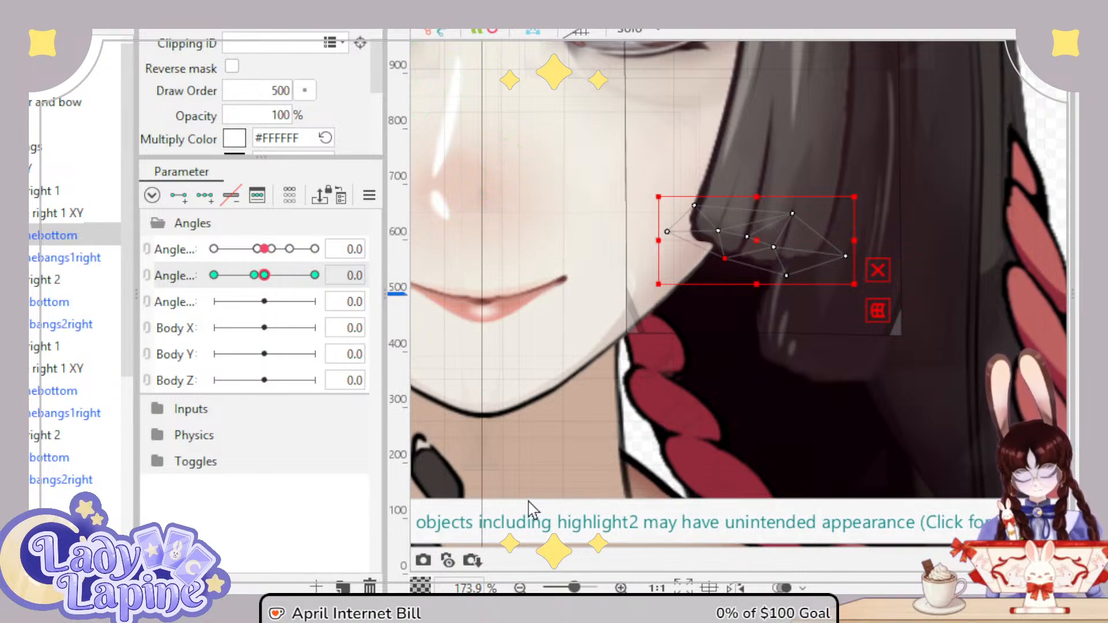
pyautogui.scroll(-5, 785, 351)
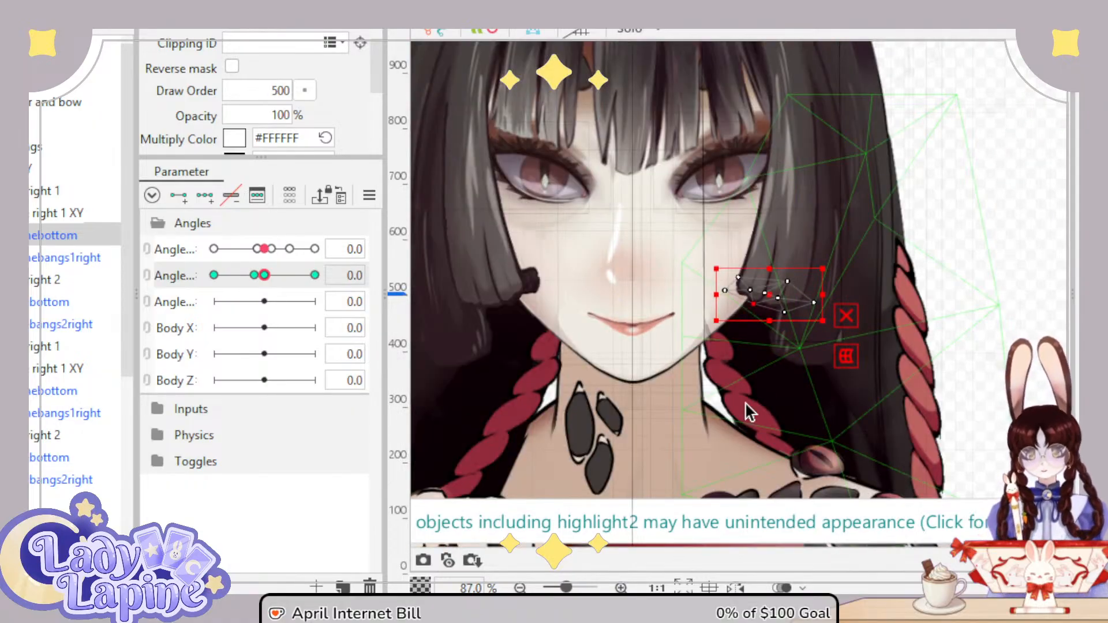
pyautogui.moveTo(745, 404); pyautogui.dragTo(783, 373)
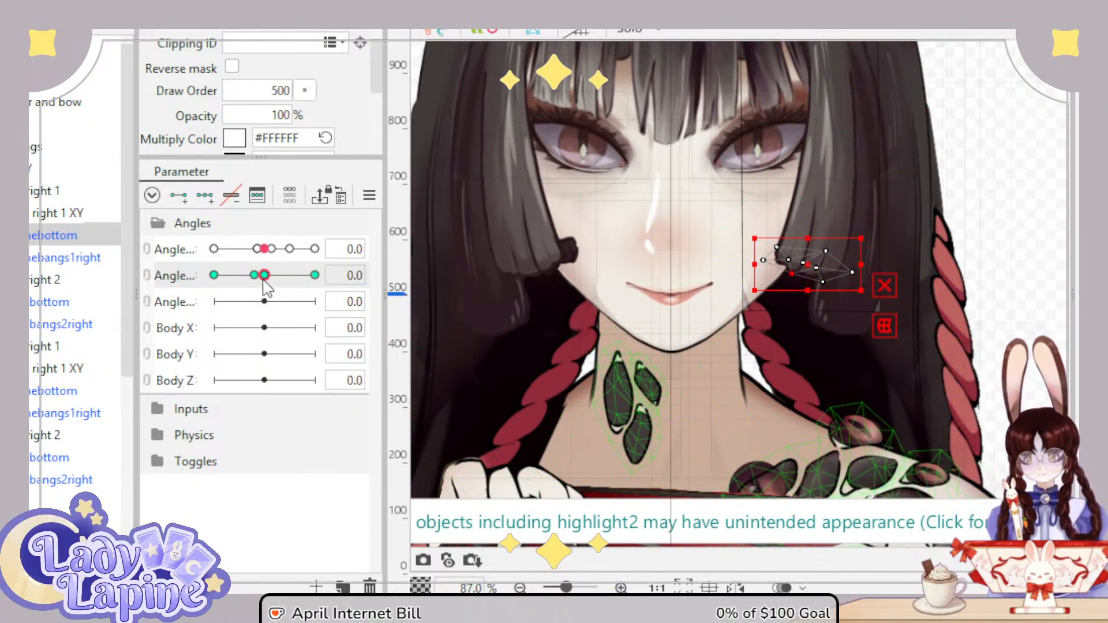
pyautogui.moveTo(263, 280)
pyautogui.mouseDown()
pyautogui.moveTo(228, 280)
pyautogui.moveTo(266, 280)
pyautogui.moveTo(219, 282)
pyautogui.moveTo(264, 290)
pyautogui.moveTo(215, 294)
pyautogui.moveTo(267, 303)
pyautogui.moveTo(200, 296)
pyautogui.moveTo(258, 291)
pyautogui.mouseUp()
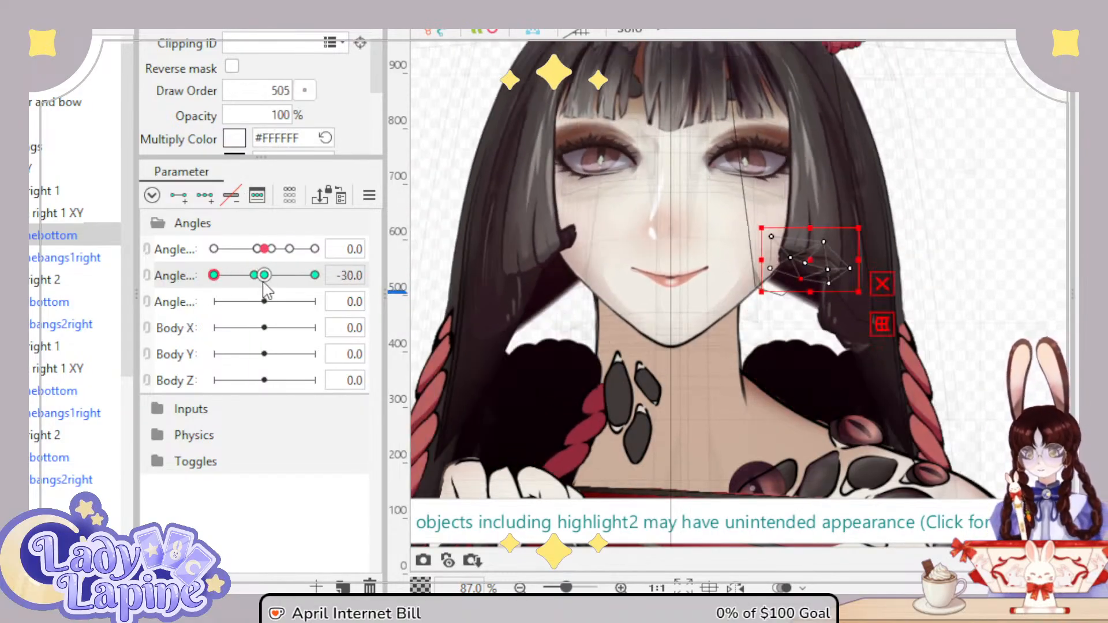
pyautogui.click(264, 282)
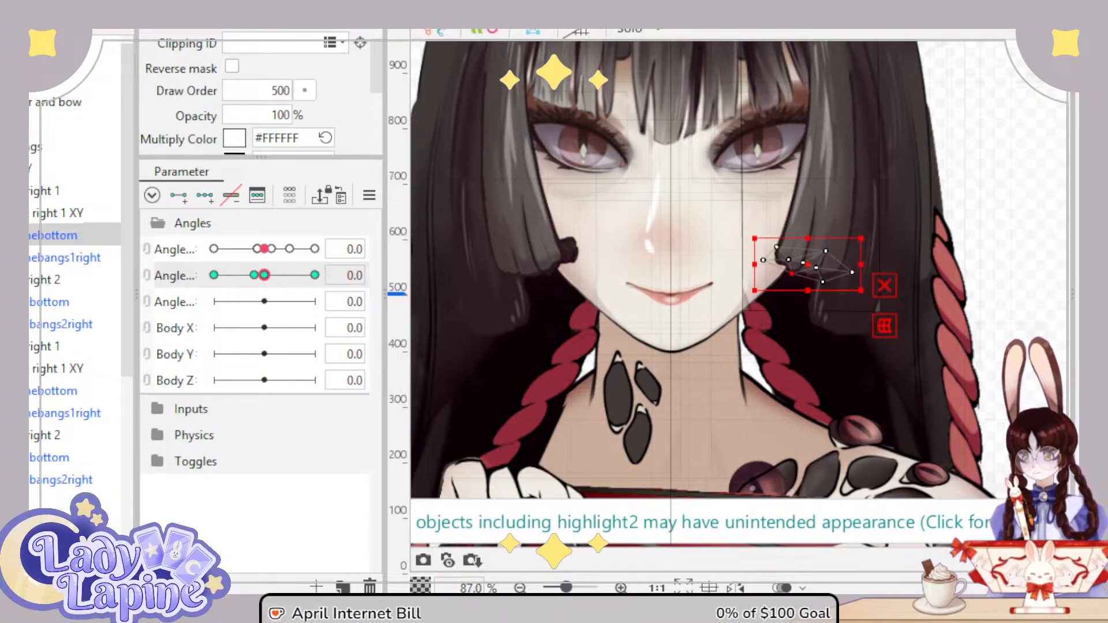
# Step: At Angle Y 0, squash the himebottom mesh above himebangs2right vertically toward its lower edge
pyautogui.click(49, 301)
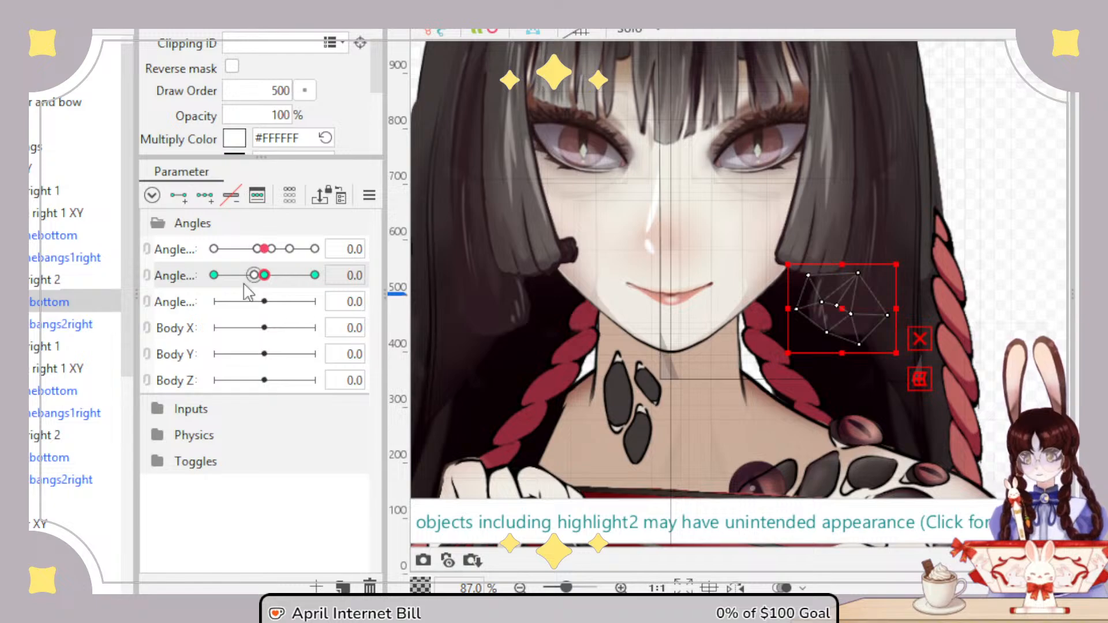
pyautogui.scroll(5, 888, 344)
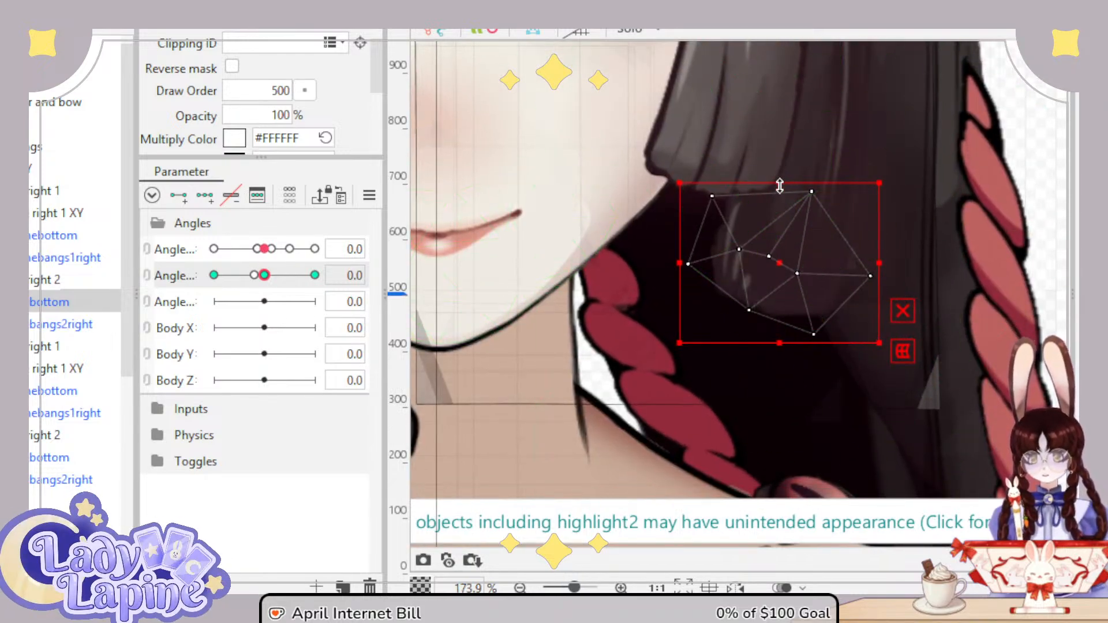
pyautogui.moveTo(779, 185); pyautogui.dragTo(781, 299)
# Step: Add an Angle Y key at -6 for that himebottom mesh and set its draw order to 505 at Angle Y -6 and -30
pyautogui.click(253, 277)
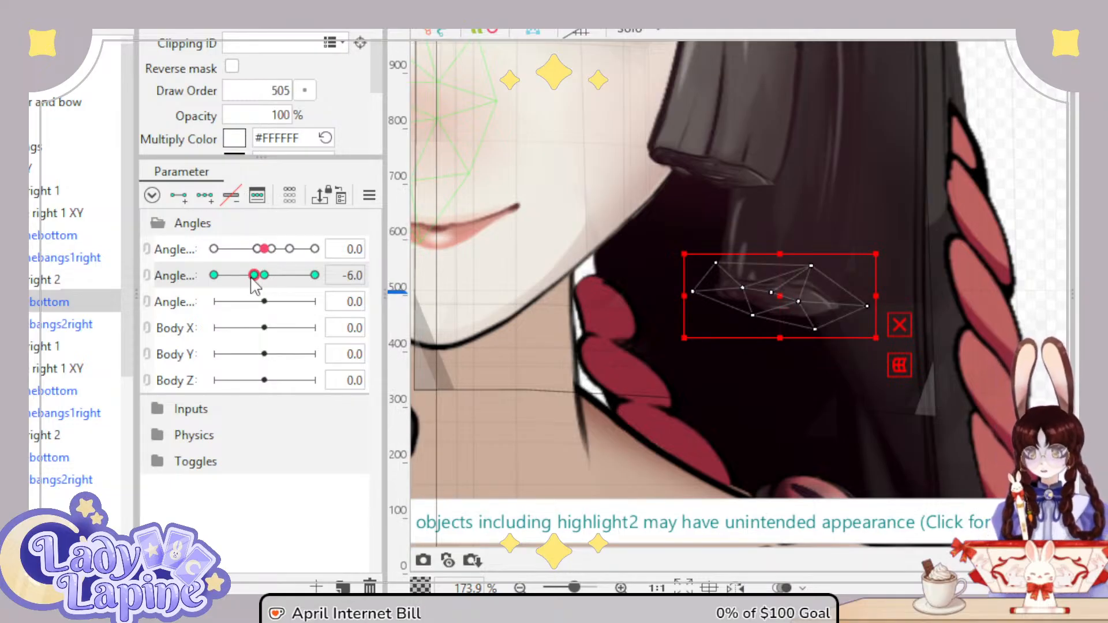
pyautogui.moveTo(254, 276); pyautogui.dragTo(213, 275)
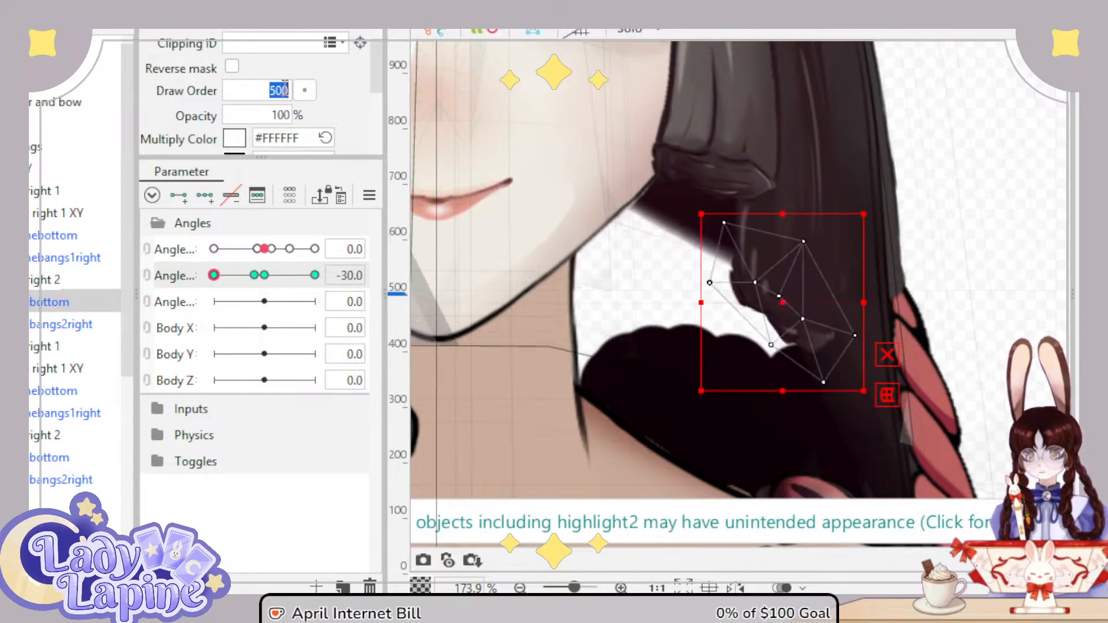
pyautogui.press('Return')
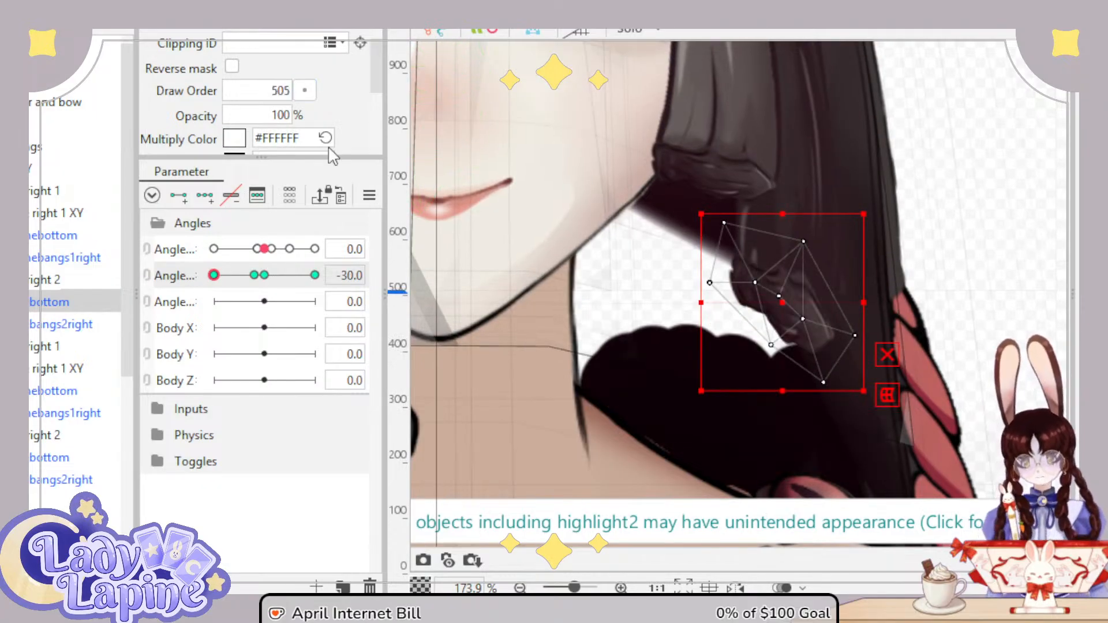
# Step: At Angle Y -6, flatten the himebottom mesh above himebangs2right further and tilt it slightly clockwise
pyautogui.moveTo(214, 275)
pyautogui.mouseDown()
pyautogui.moveTo(259, 276)
pyautogui.moveTo(192, 287)
pyautogui.moveTo(260, 276)
pyautogui.moveTo(210, 276)
pyautogui.moveTo(257, 275)
pyautogui.moveTo(213, 275)
pyautogui.moveTo(254, 275)
pyautogui.moveTo(257, 263)
pyautogui.moveTo(255, 288)
pyautogui.mouseUp()
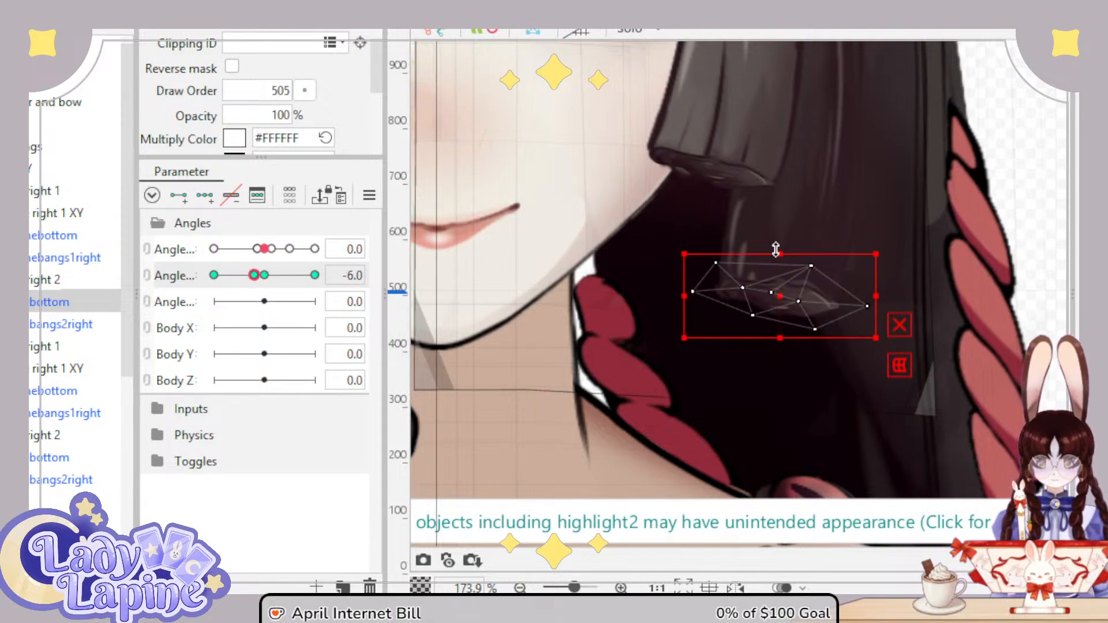
pyautogui.moveTo(776, 249); pyautogui.dragTo(780, 292)
pyautogui.moveTo(885, 254); pyautogui.dragTo(888, 273)
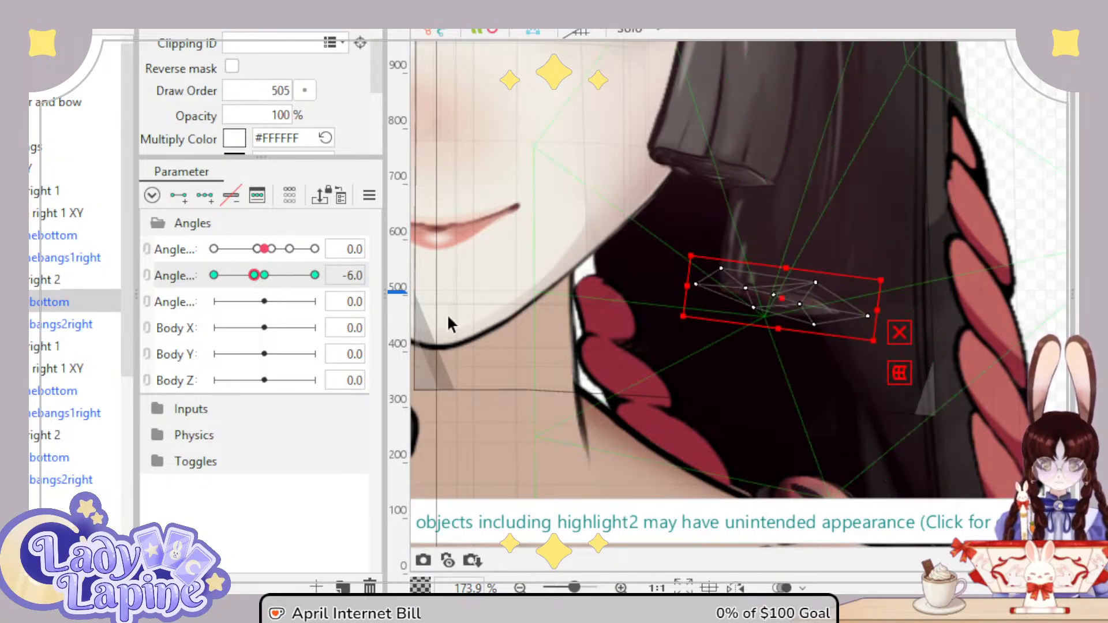
pyautogui.click(263, 276)
pyautogui.moveTo(265, 280); pyautogui.dragTo(192, 283)
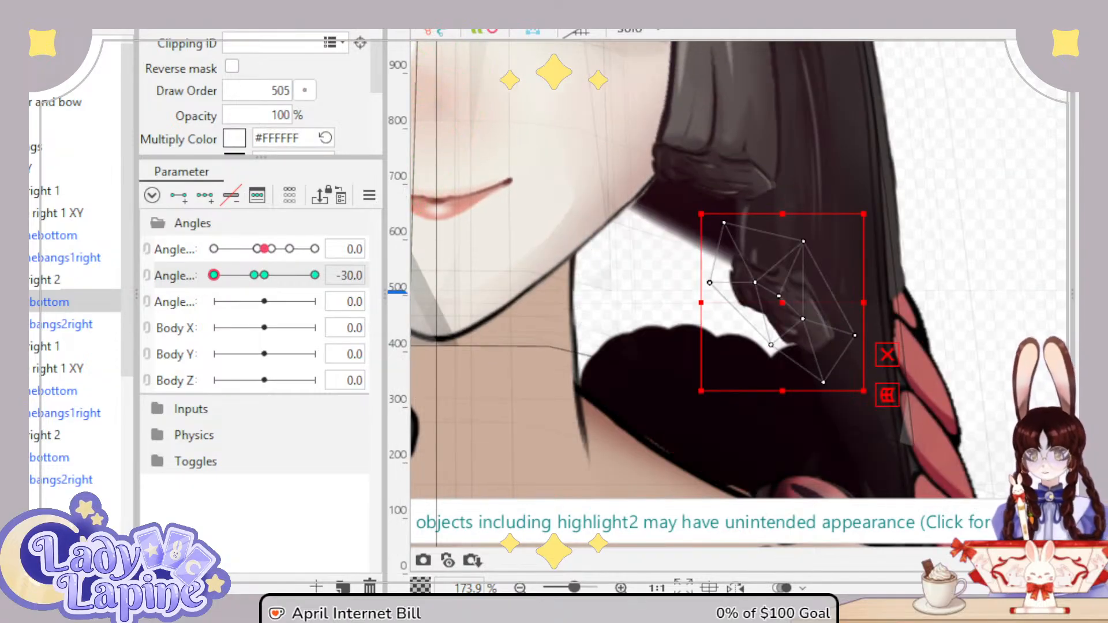
# Step: At Angle Y -30, isolate the right 2 warp in solo view and raise two inner grid points on its lower edge to lift the bang's tip
pyautogui.click(35, 290)
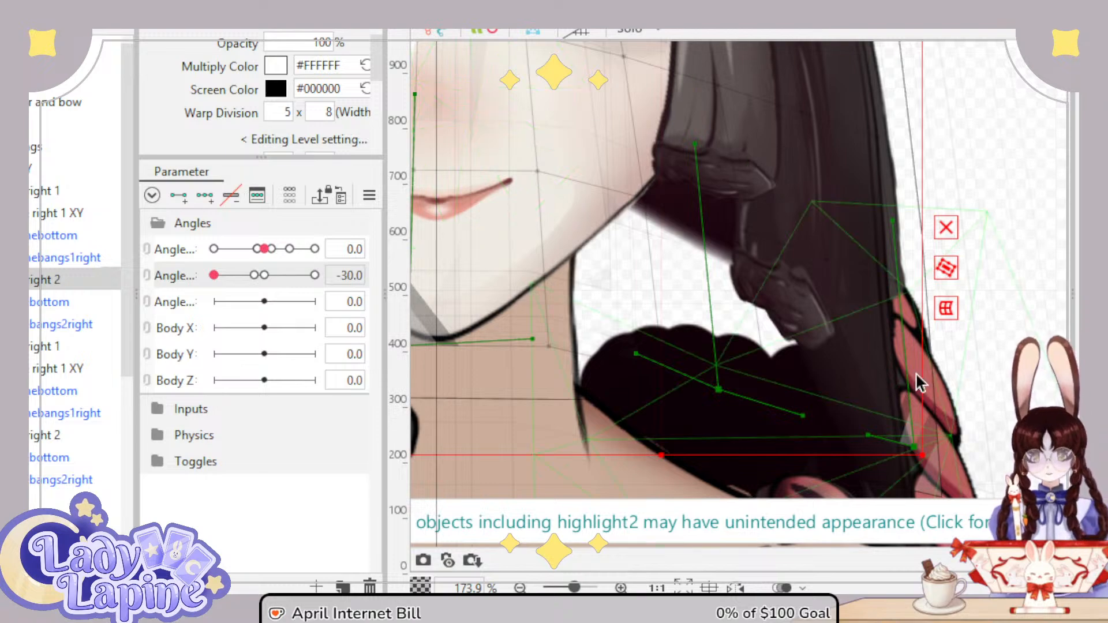
pyautogui.scroll(3, 762, 356)
pyautogui.moveTo(742, 338); pyautogui.dragTo(645, 304)
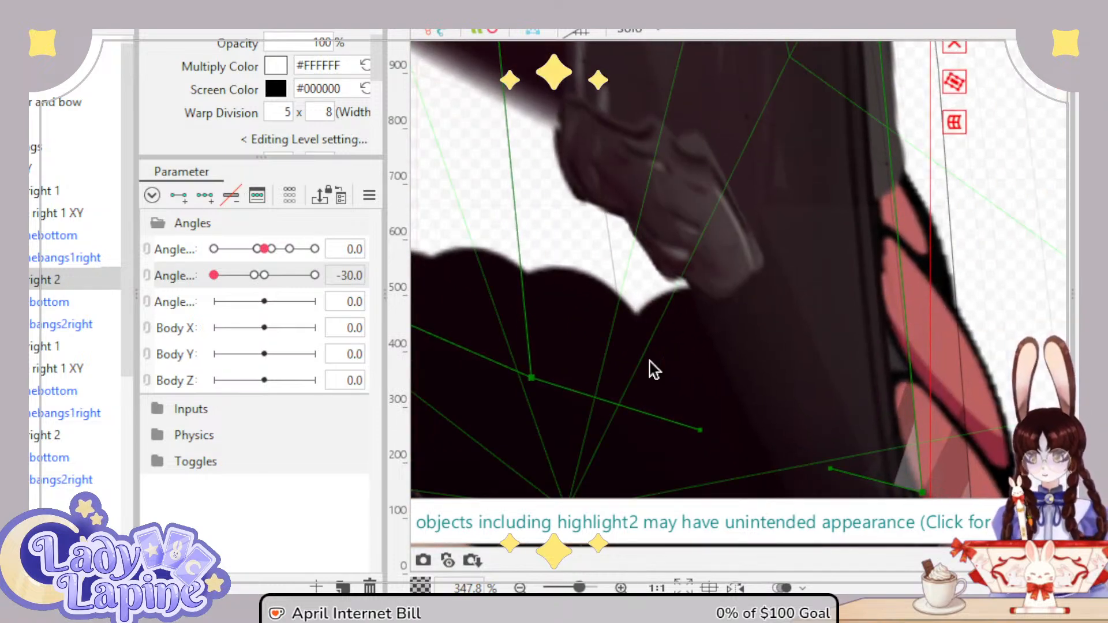
pyautogui.click(631, 30)
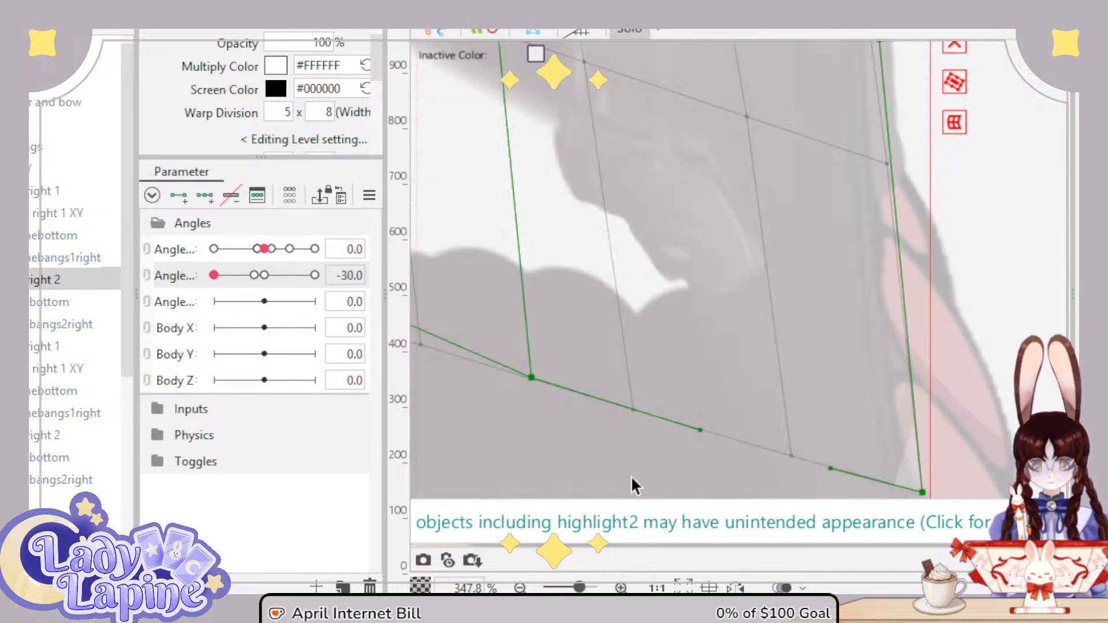
pyautogui.moveTo(633, 415); pyautogui.dragTo(641, 297)
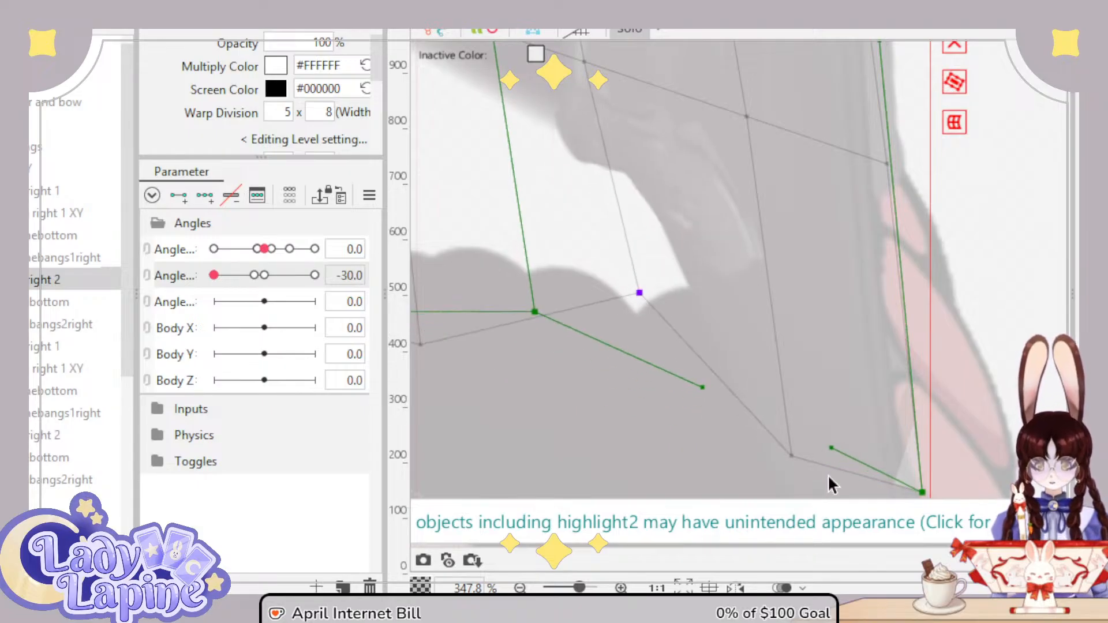
pyautogui.moveTo(791, 456); pyautogui.dragTo(773, 359)
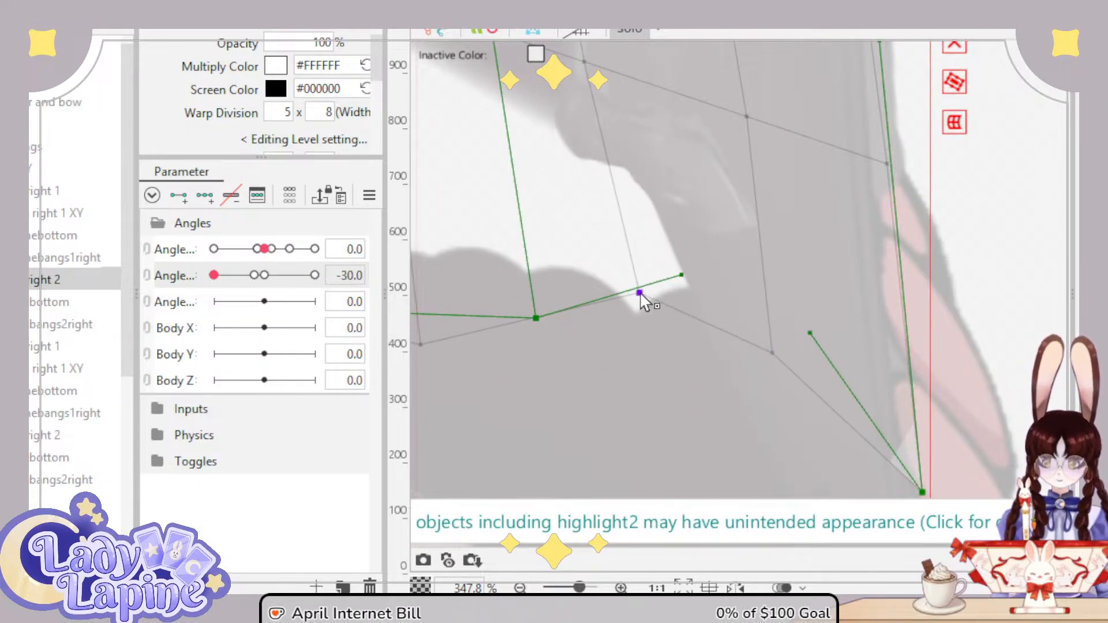
pyautogui.moveTo(640, 294); pyautogui.dragTo(639, 259)
pyautogui.moveTo(773, 350); pyautogui.dragTo(761, 331)
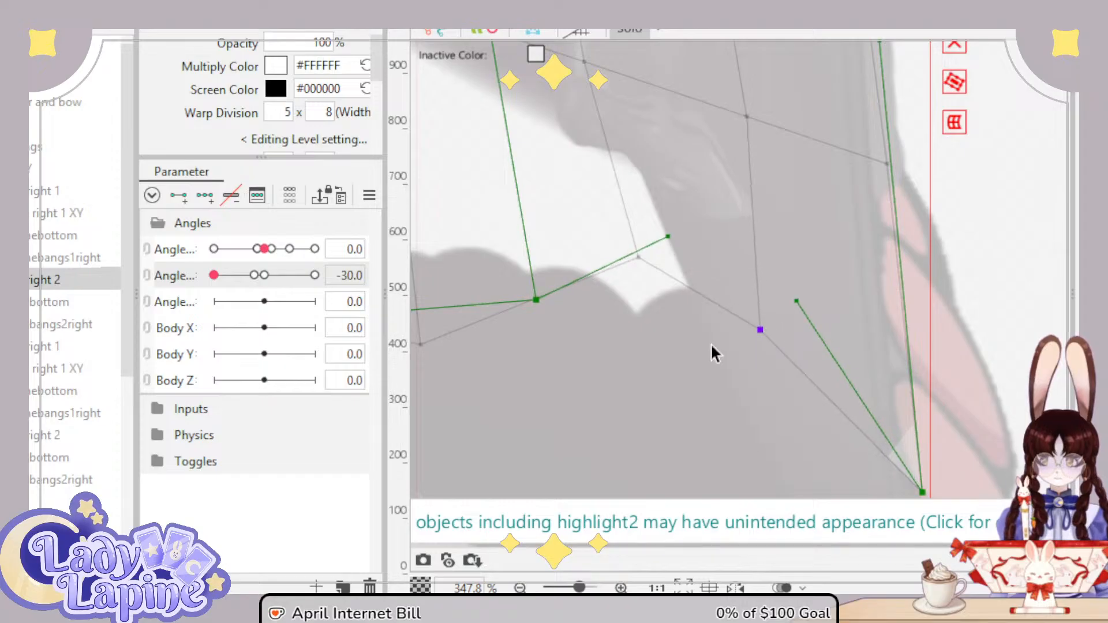
# Step: Leave solo view and try shifting the himebottom mesh above himebangs2right slightly downward at Angle Y -30
pyautogui.click(55, 304)
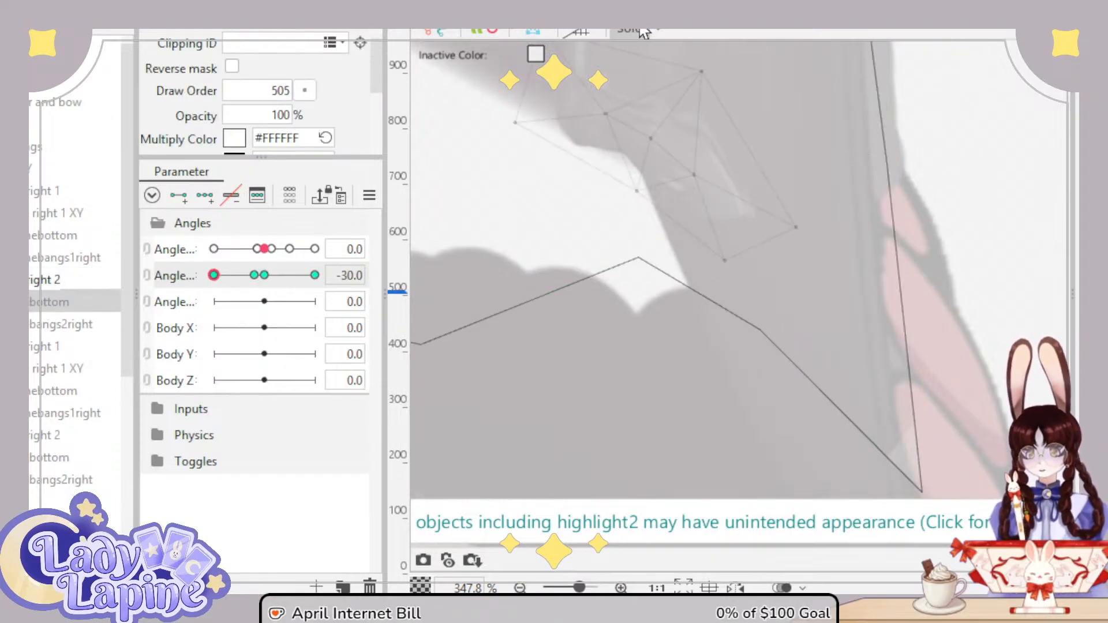
pyautogui.click(643, 33)
pyautogui.click(651, 143)
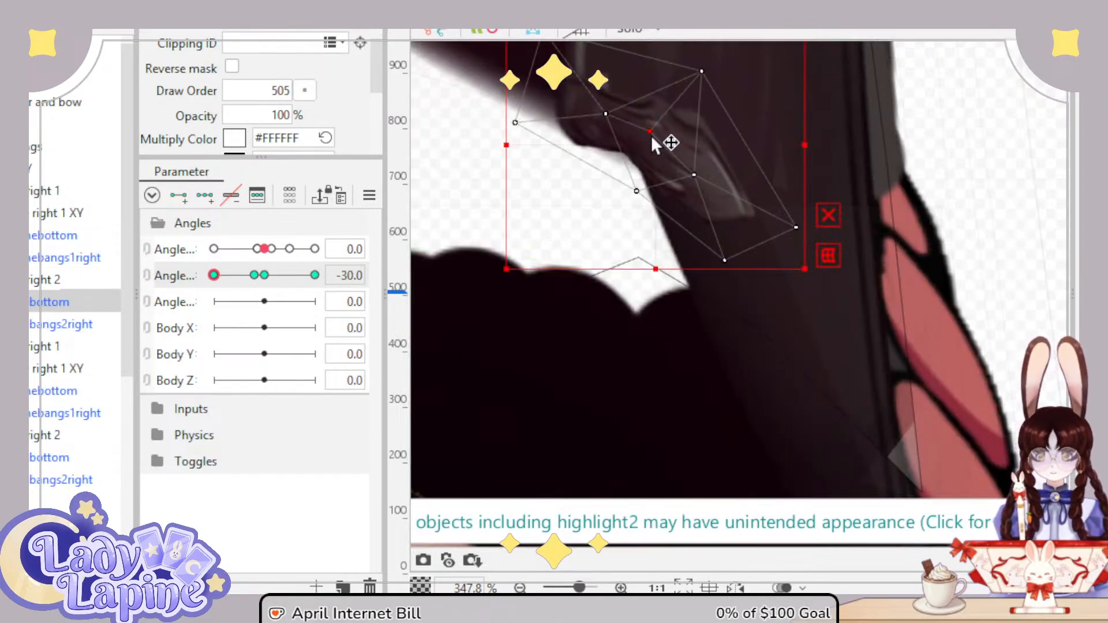
pyautogui.moveTo(648, 136); pyautogui.dragTo(655, 176)
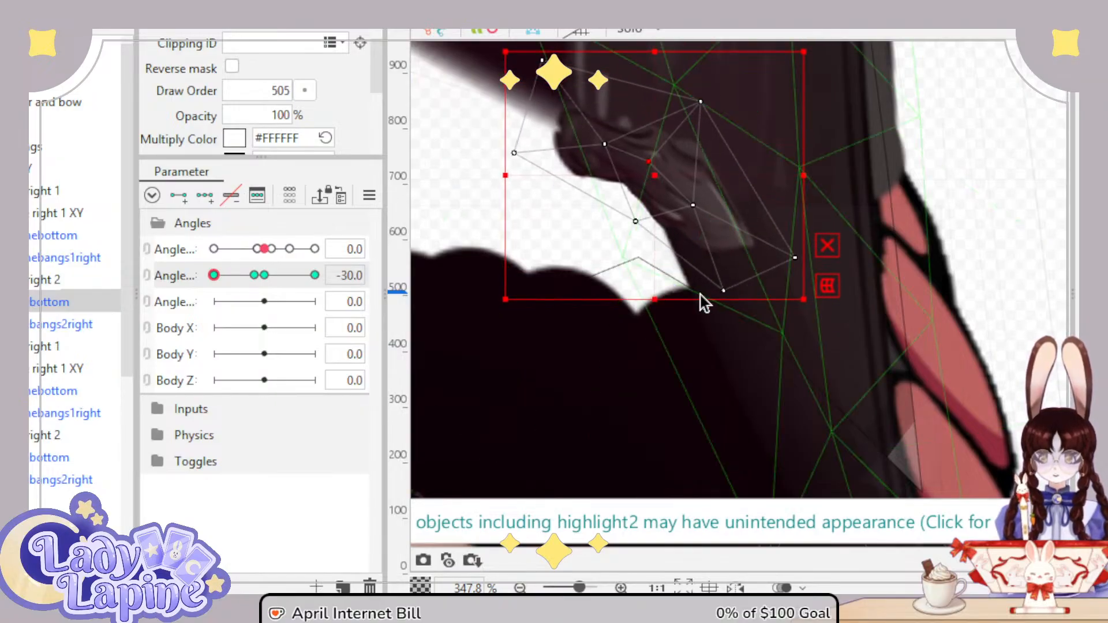
pyautogui.scroll(-8, 695, 297)
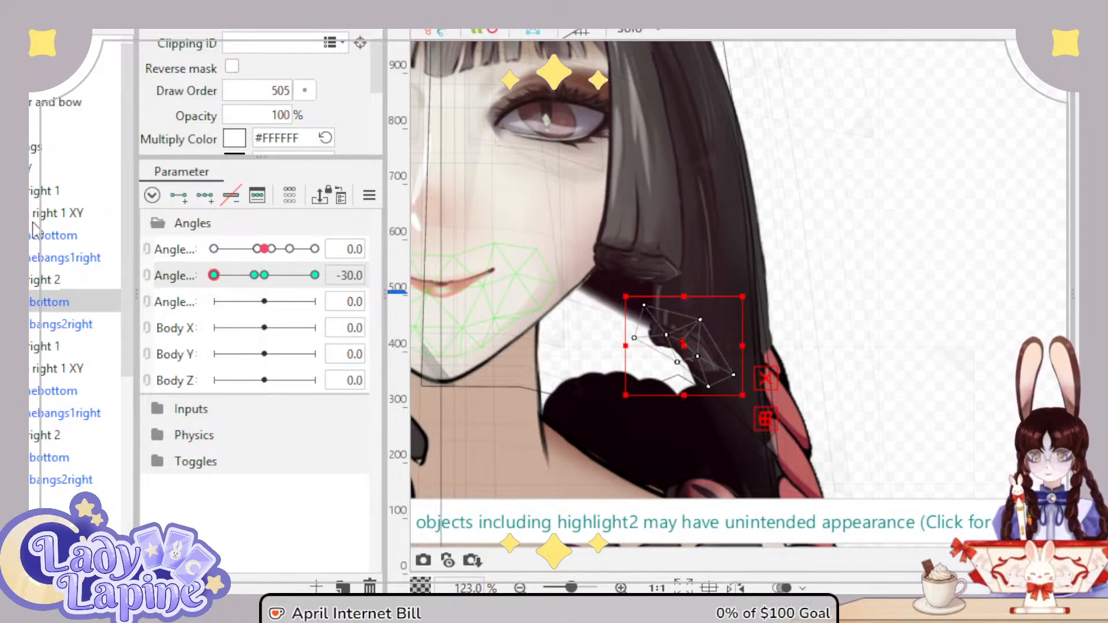
# Step: Try to pull the bottom vertex of the himebangs2right mesh downward at Angle Y -30 and undo the change
pyautogui.click(34, 214)
pyautogui.click(75, 122)
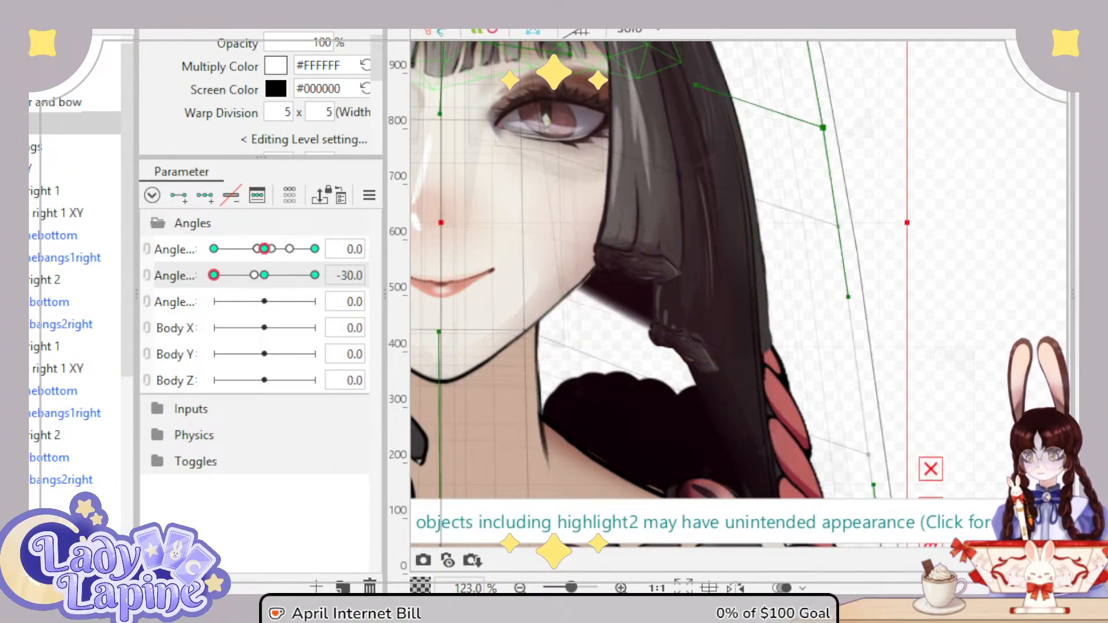
pyautogui.moveTo(219, 278); pyautogui.dragTo(186, 289)
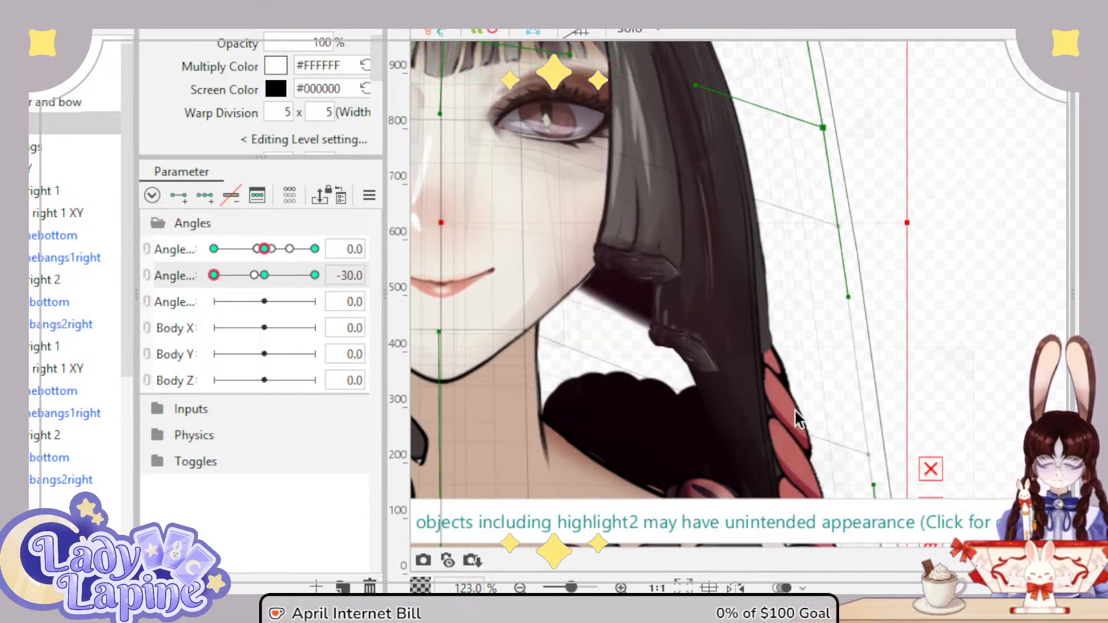
pyautogui.scroll(5, 750, 411)
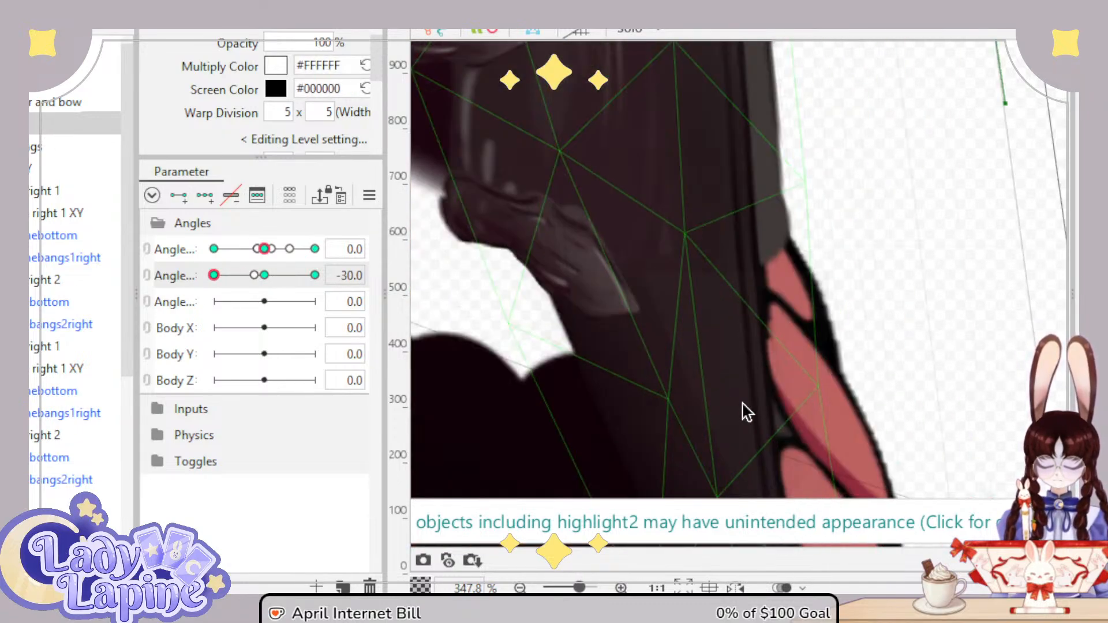
pyautogui.click(48, 327)
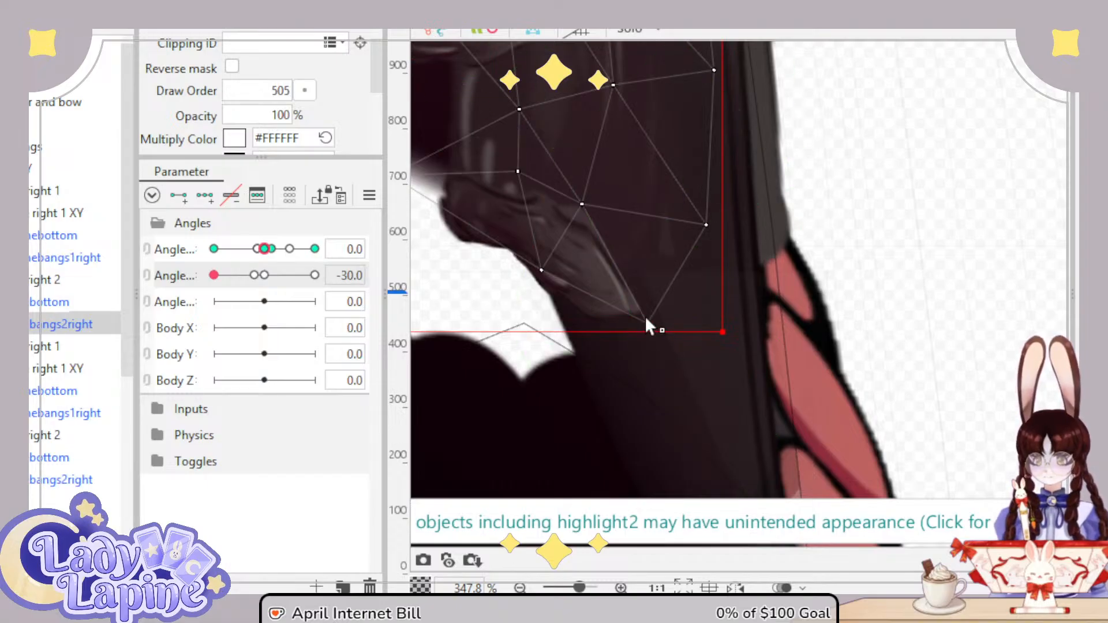
pyautogui.moveTo(647, 324); pyautogui.dragTo(662, 391)
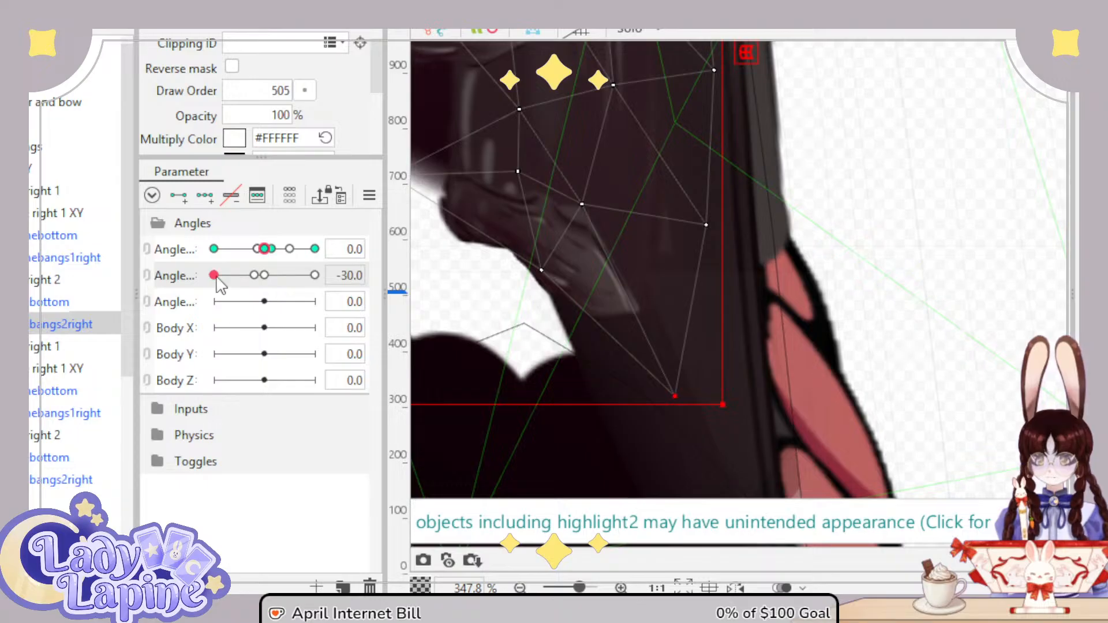
pyautogui.moveTo(218, 283); pyautogui.dragTo(256, 303)
pyautogui.moveTo(248, 346); pyautogui.dragTo(248, 347)
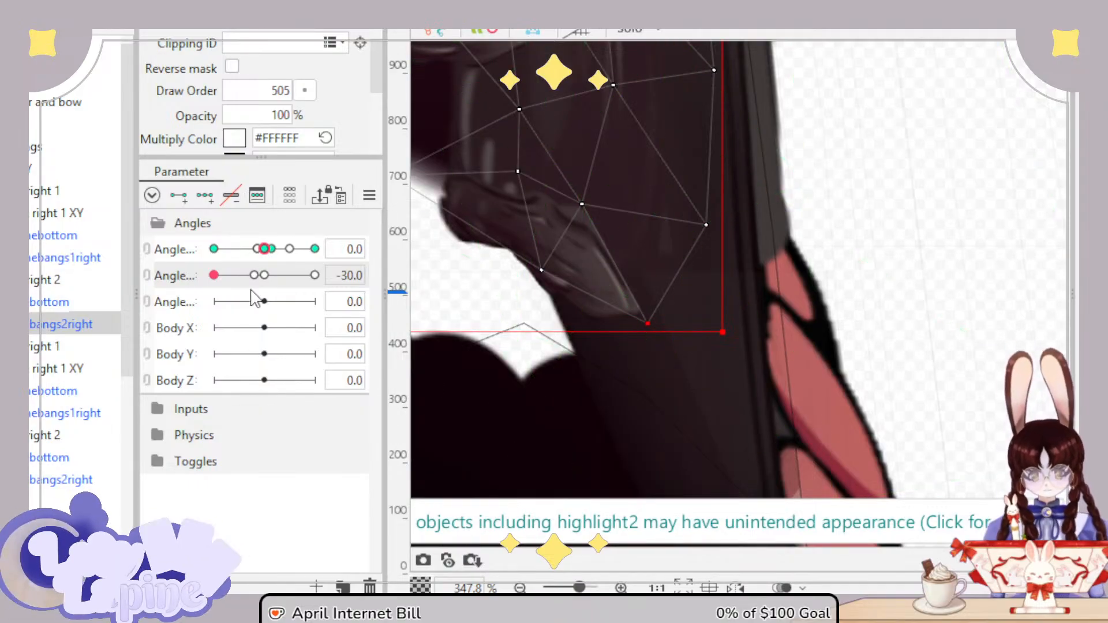
# Step: Undo the last downward move of the himebottom mesh and return to Angle Y -6 with the whole face in view
pyautogui.press('Up')
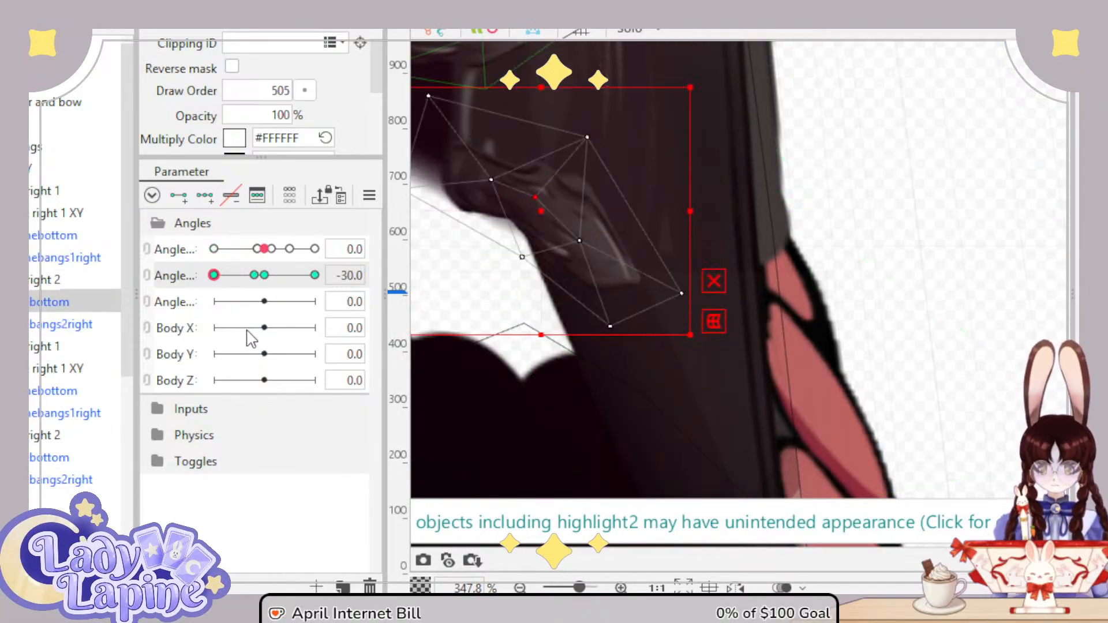
pyautogui.moveTo(292, 280)
pyautogui.mouseDown()
pyautogui.moveTo(221, 277)
pyautogui.moveTo(253, 277)
pyautogui.mouseUp()
pyautogui.scroll(-6, 742, 334)
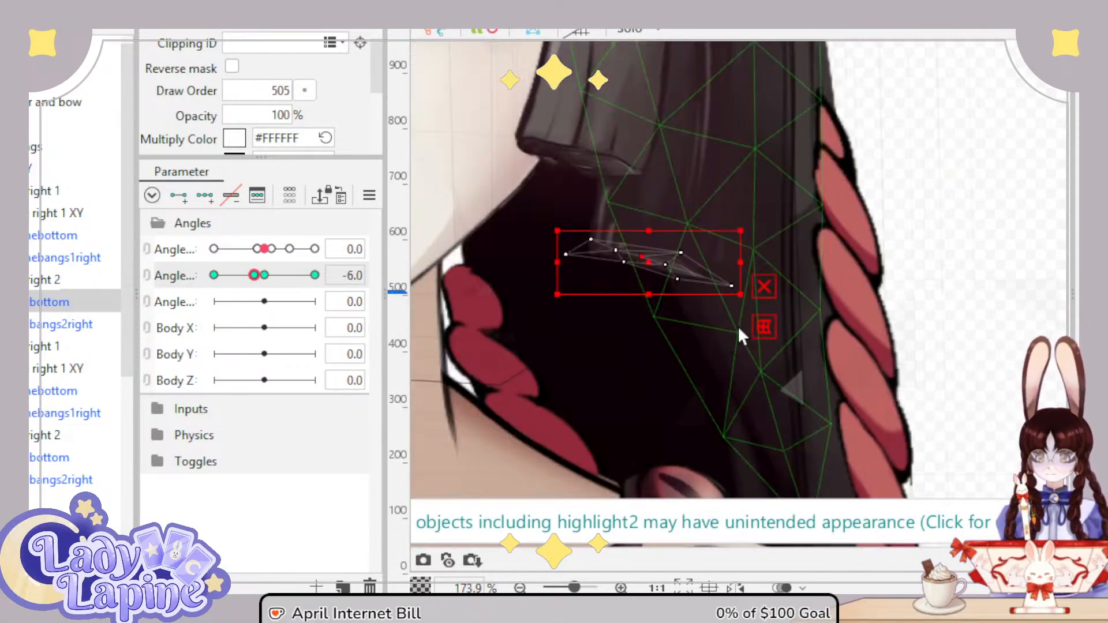
pyautogui.scroll(-4, 754, 350)
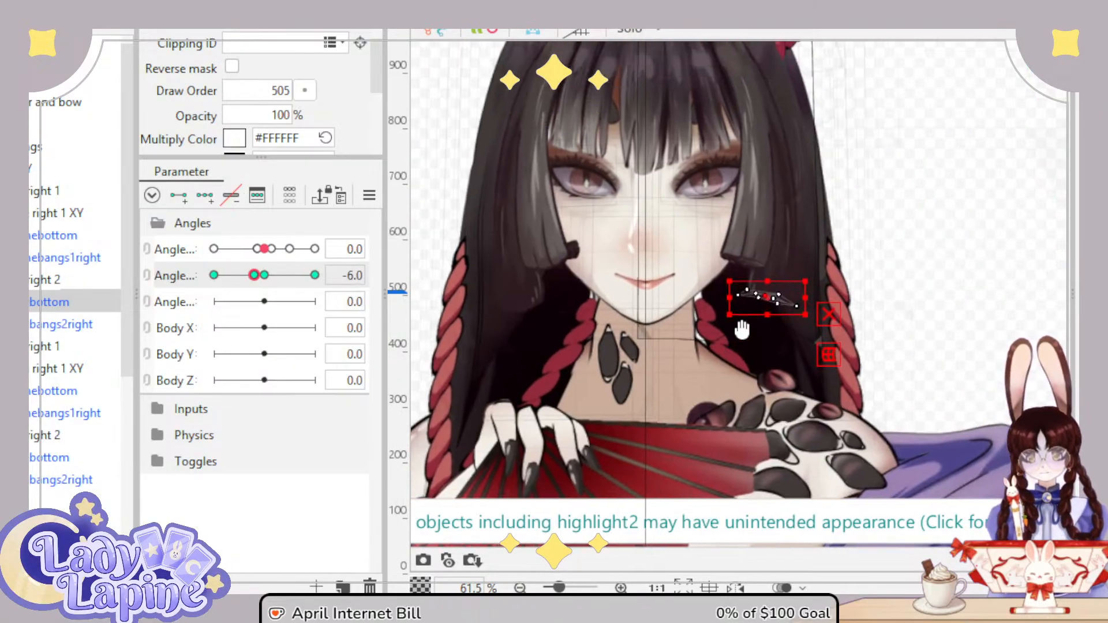
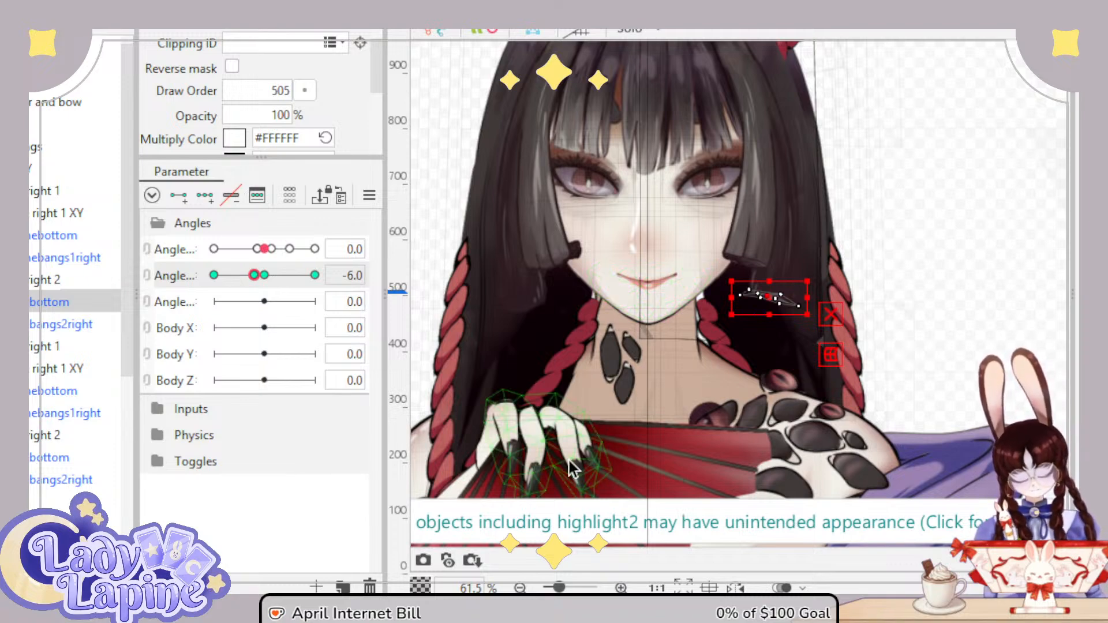
# Step: Preview Angle Y between -30 and 0, and add three Angle Y keys to the two Right XY warps covering the back hair
pyautogui.moveTo(259, 279)
pyautogui.mouseDown()
pyautogui.moveTo(281, 279)
pyautogui.moveTo(215, 284)
pyautogui.moveTo(324, 295)
pyautogui.moveTo(178, 291)
pyautogui.moveTo(292, 287)
pyautogui.moveTo(317, 275)
pyautogui.moveTo(198, 289)
pyautogui.moveTo(279, 294)
pyautogui.moveTo(258, 302)
pyautogui.moveTo(188, 304)
pyautogui.mouseUp()
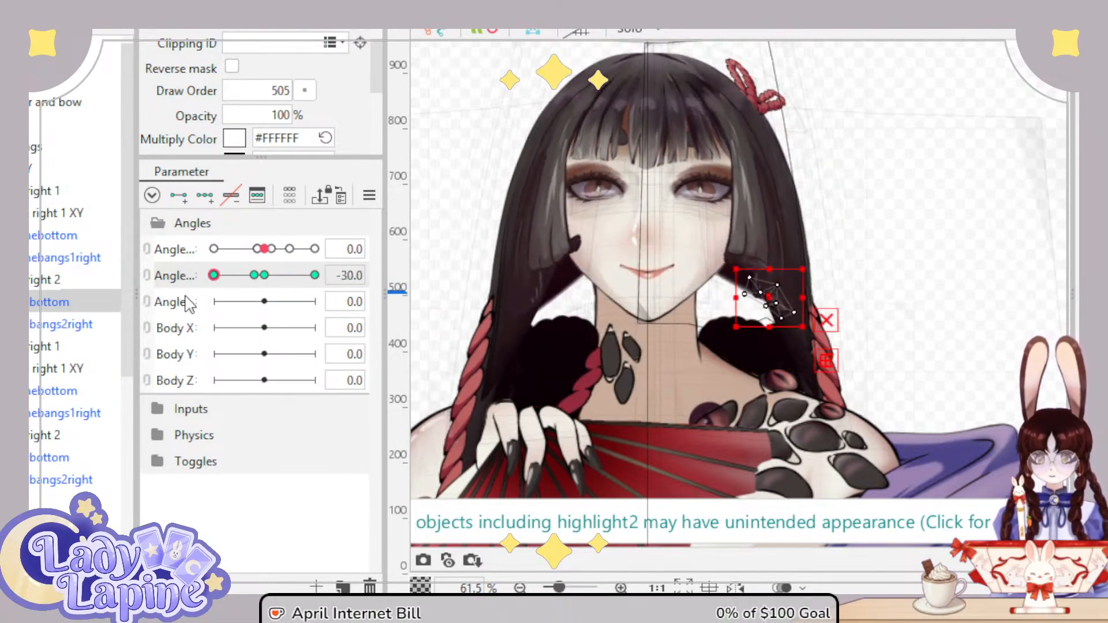
pyautogui.moveTo(274, 287); pyautogui.dragTo(264, 276)
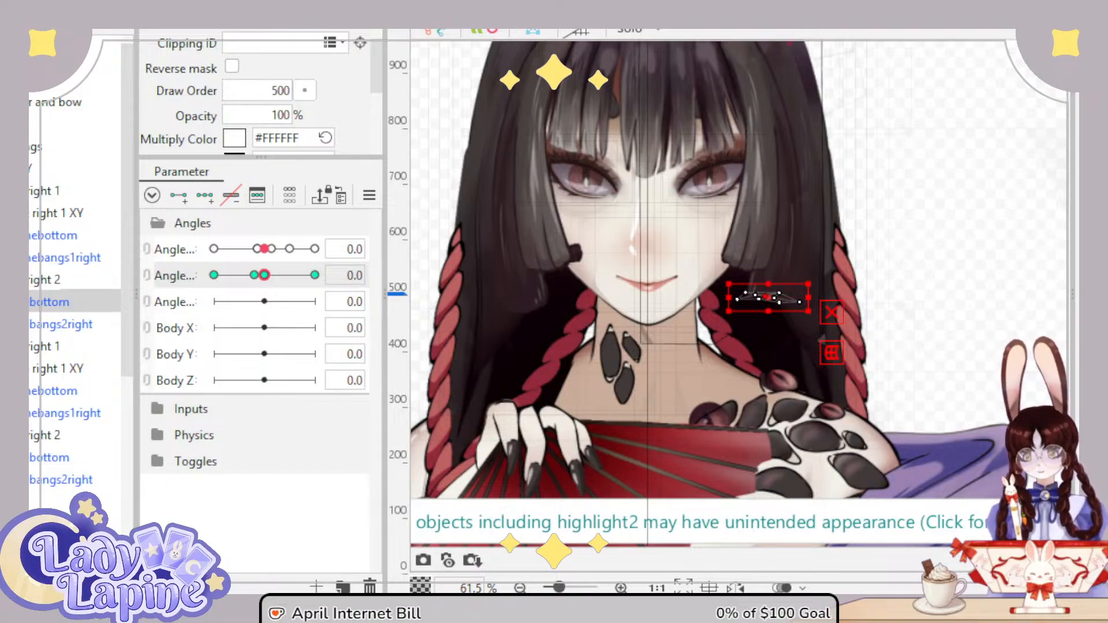
pyautogui.click(75, 168)
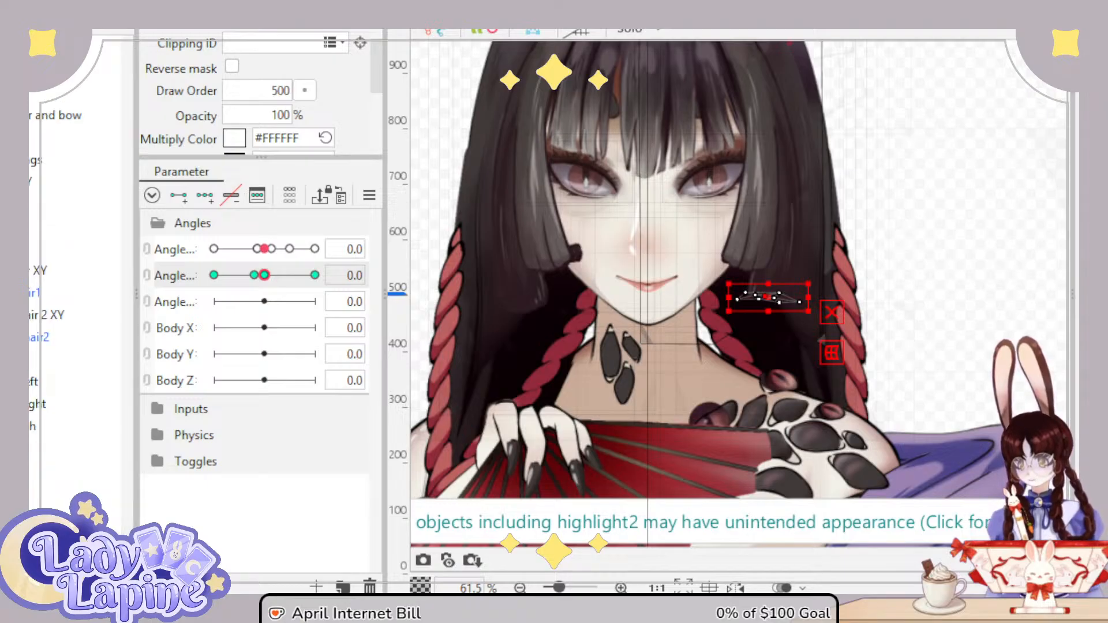
pyautogui.click(75, 180)
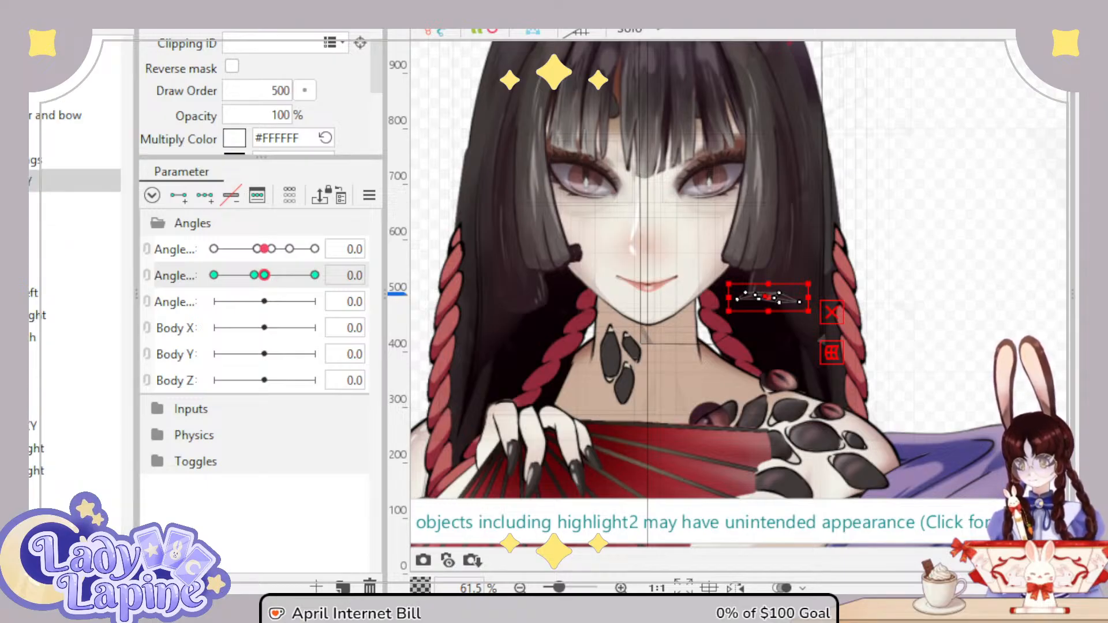
pyautogui.click(75, 449)
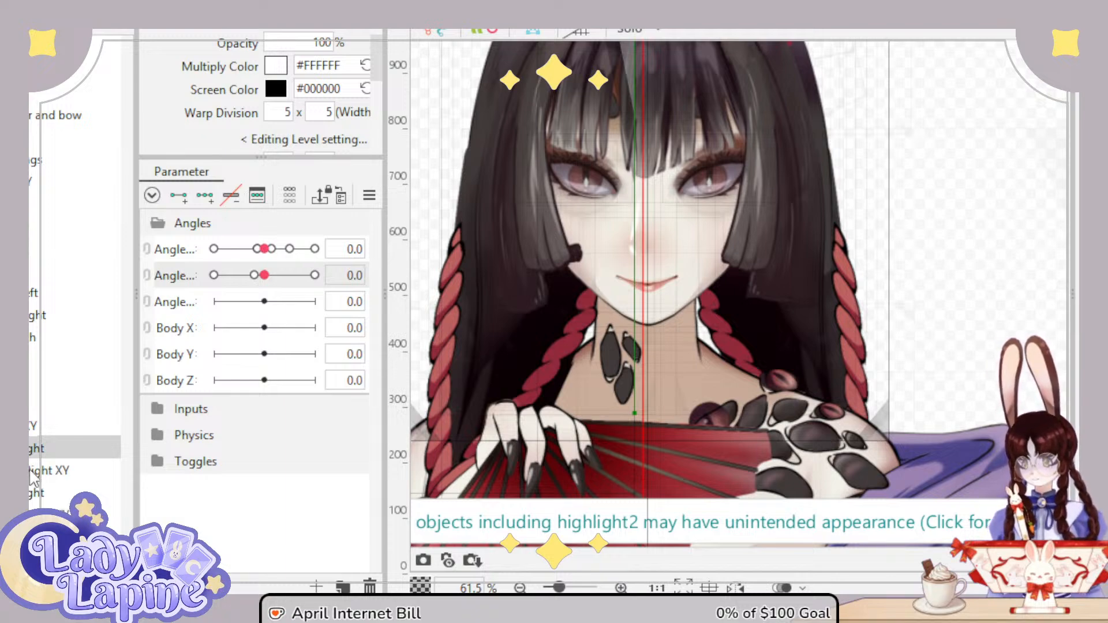
pyautogui.click(32, 470)
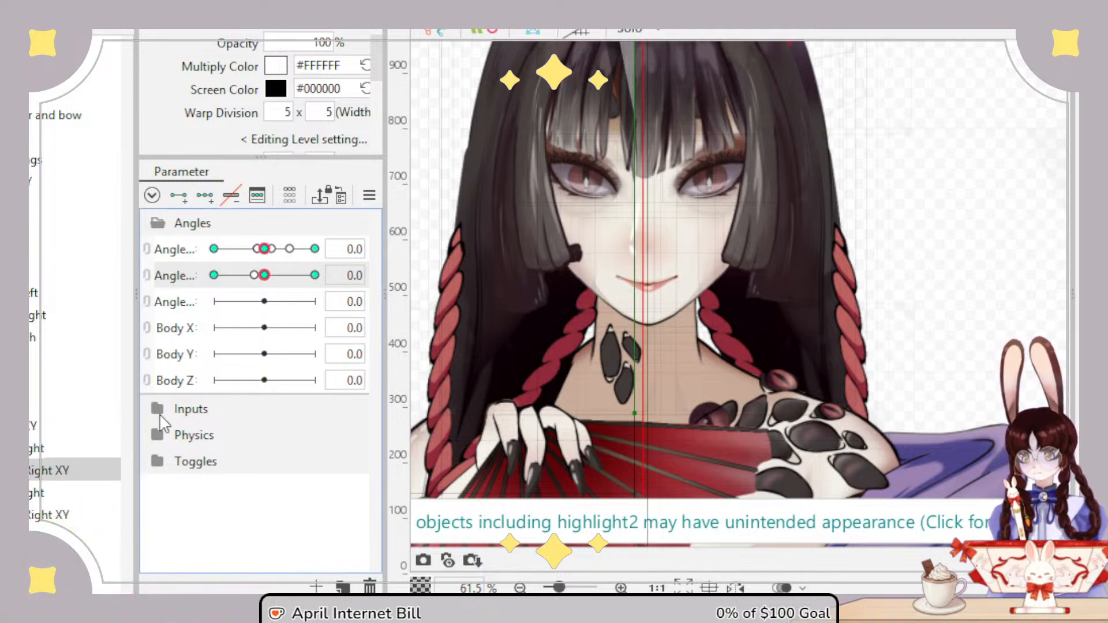
pyautogui.click(46, 514)
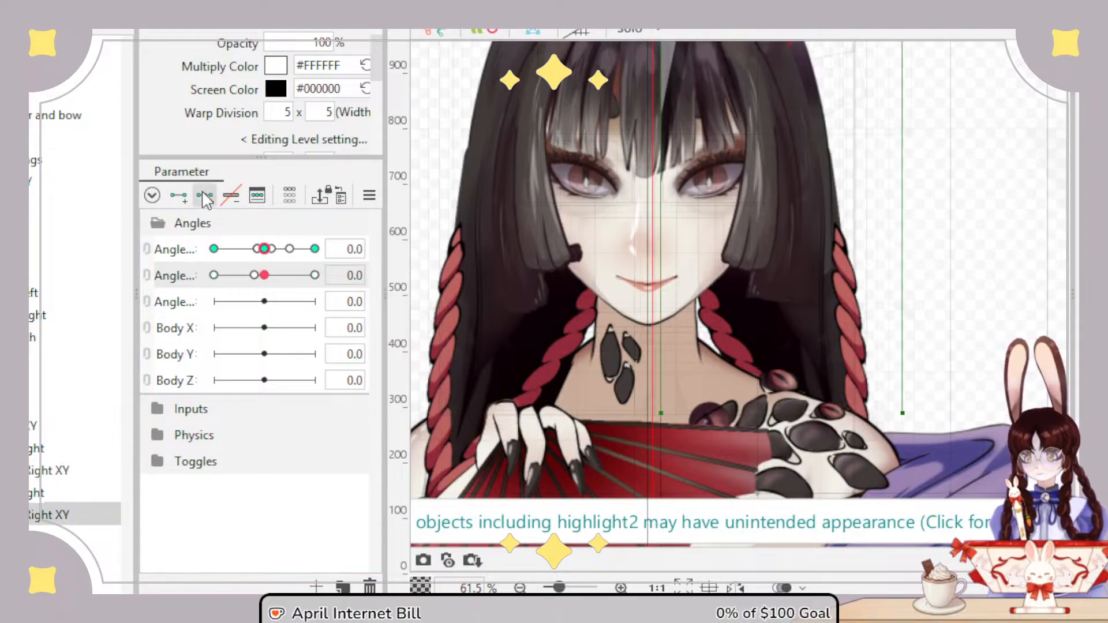
pyautogui.click(42, 471)
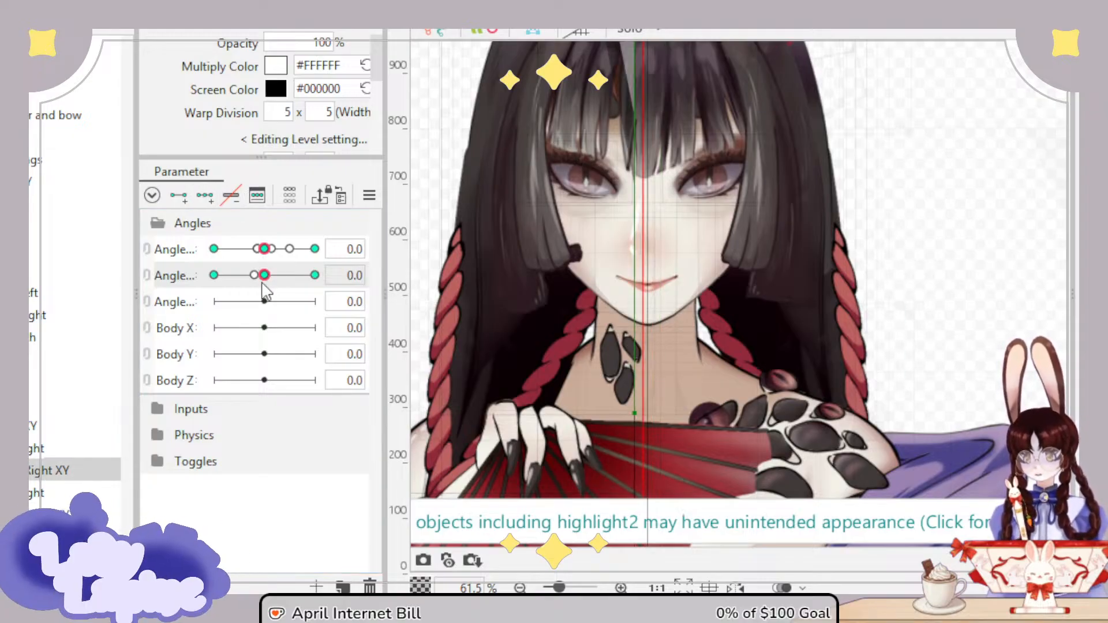
# Step: At Angle Y -30, raise the whole Right XY warp on the viewer's left side of the hair and compare it with Angle Y 0
pyautogui.moveTo(265, 274); pyautogui.dragTo(214, 275)
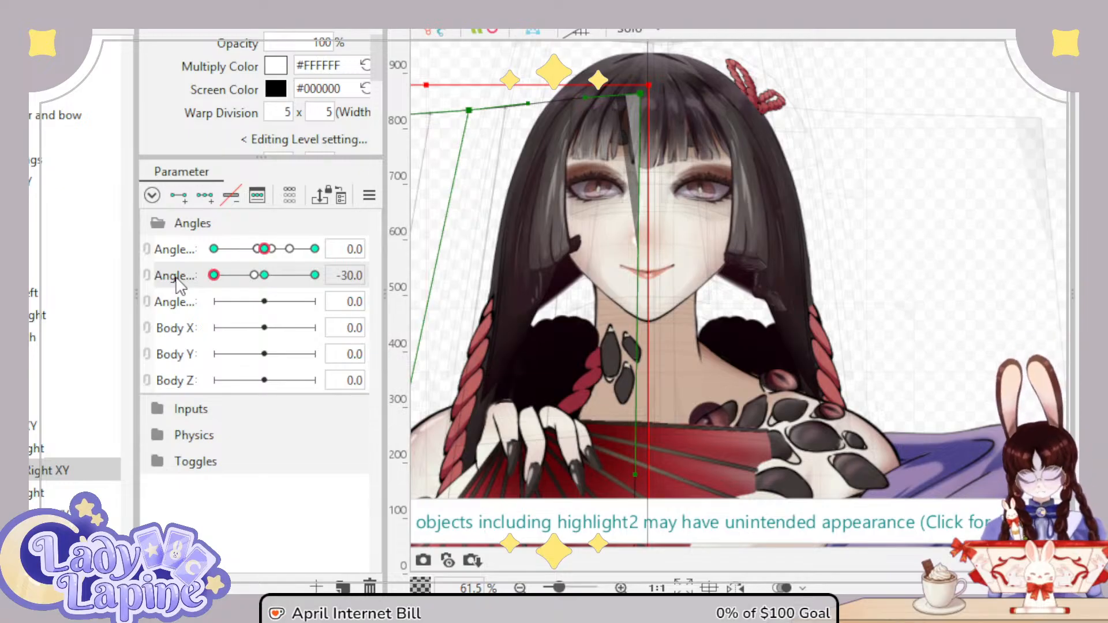
pyautogui.scroll(-3, 563, 398)
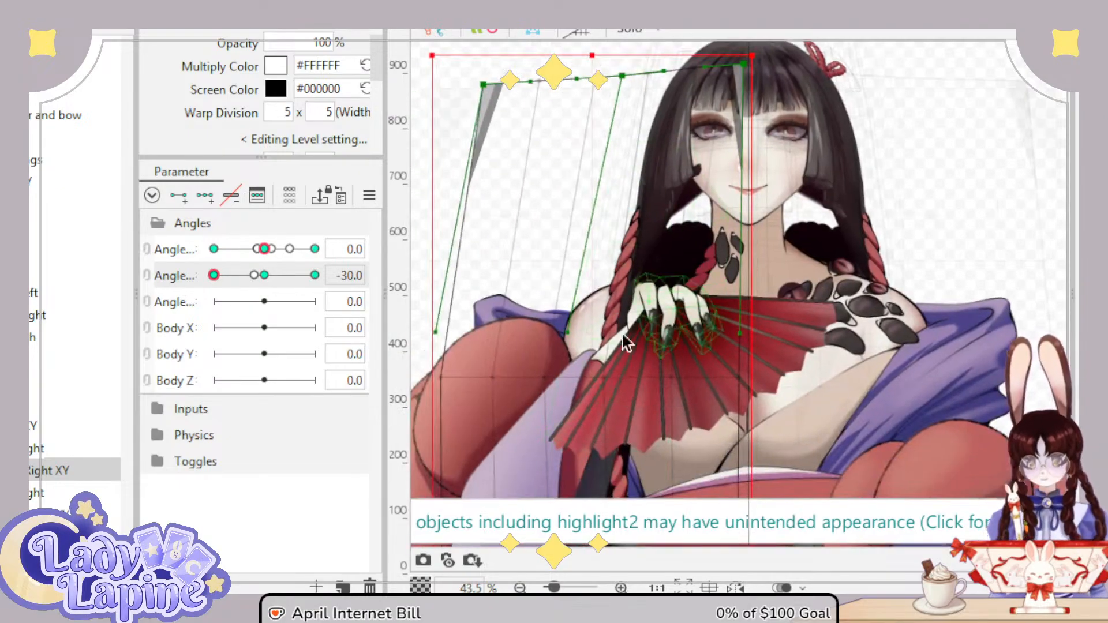
pyautogui.scroll(-5, 568, 398)
pyautogui.moveTo(568, 398); pyautogui.dragTo(576, 280)
pyautogui.moveTo(579, 476); pyautogui.dragTo(578, 449)
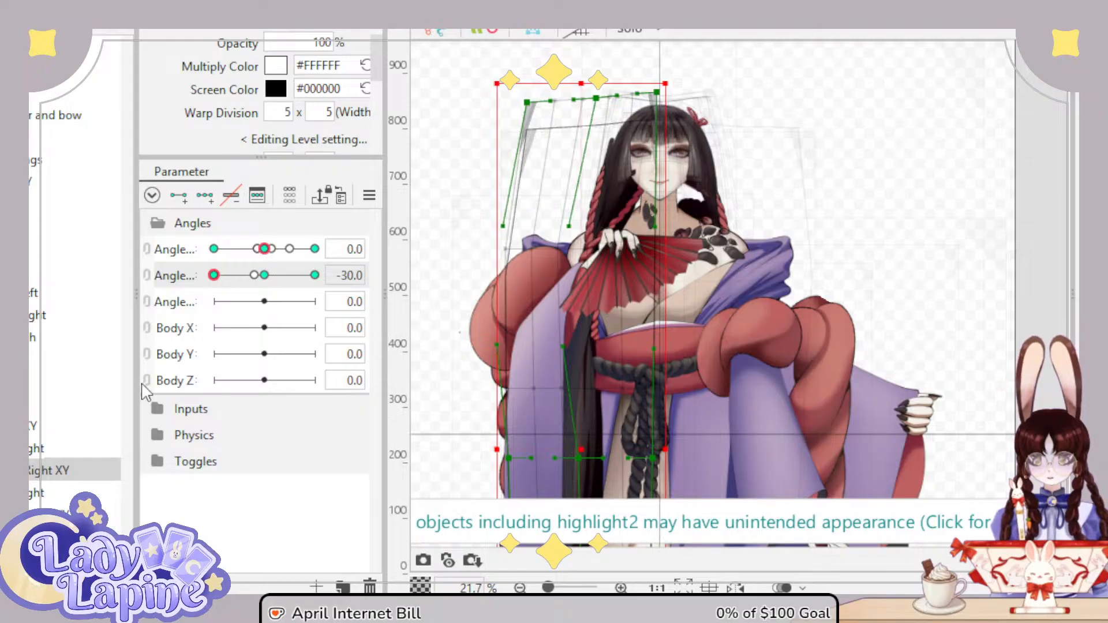
pyautogui.moveTo(221, 277); pyautogui.dragTo(264, 288)
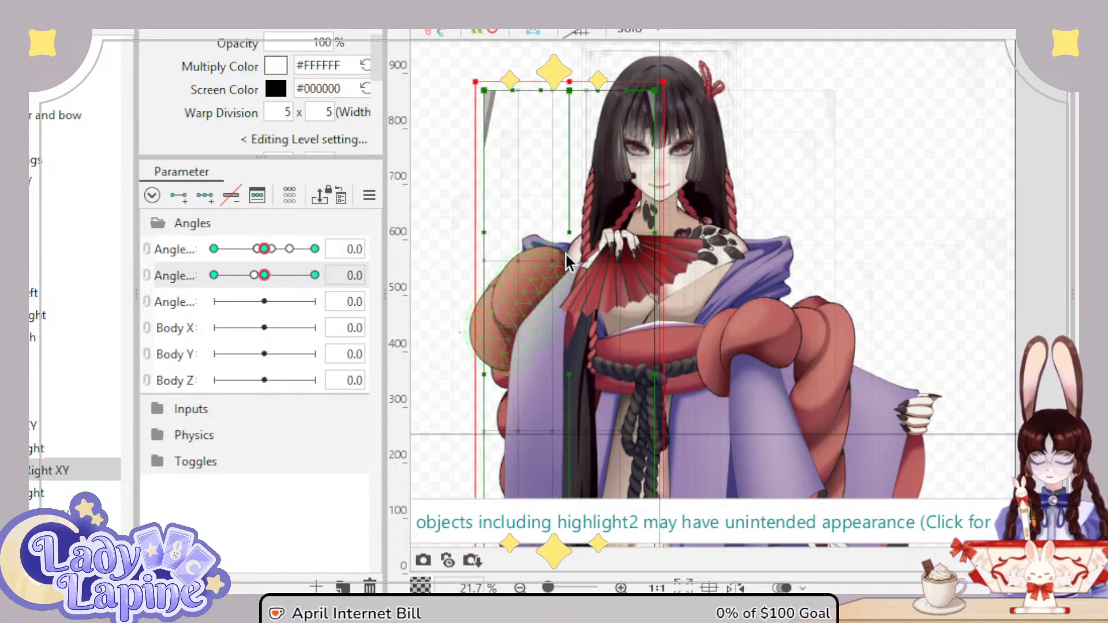
# Step: At Angle Y 30, try moving that warp's outer top corner inward, undo it, and shift its upper middle control point slightly toward the head
pyautogui.scroll(4, 565, 251)
pyautogui.click(314, 275)
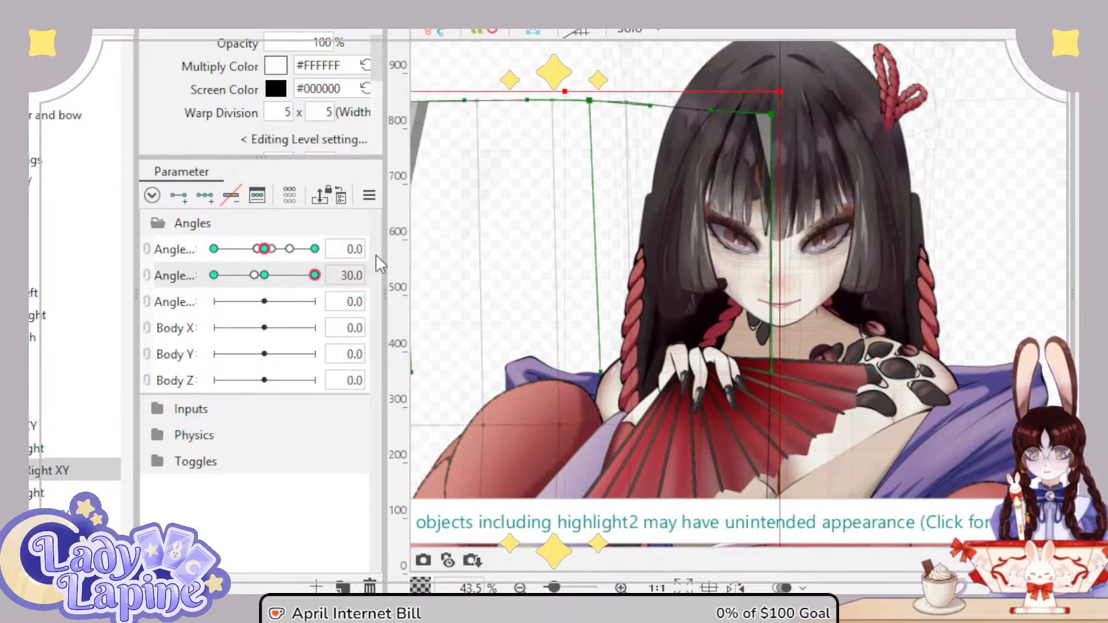
pyautogui.moveTo(555, 240); pyautogui.dragTo(676, 279)
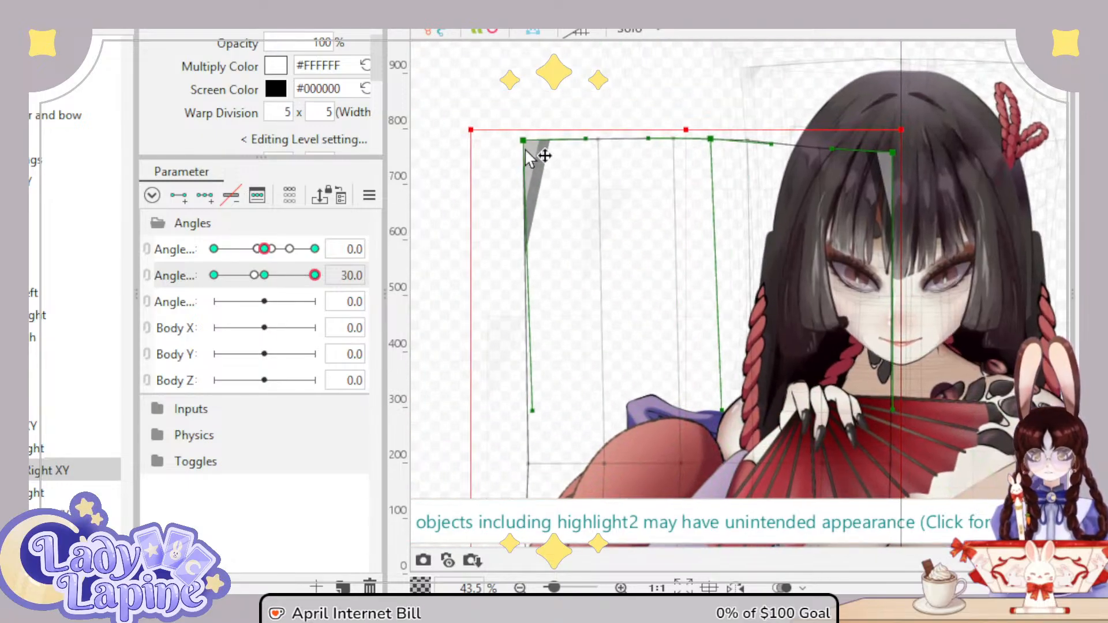
pyautogui.moveTo(524, 142); pyautogui.dragTo(575, 144)
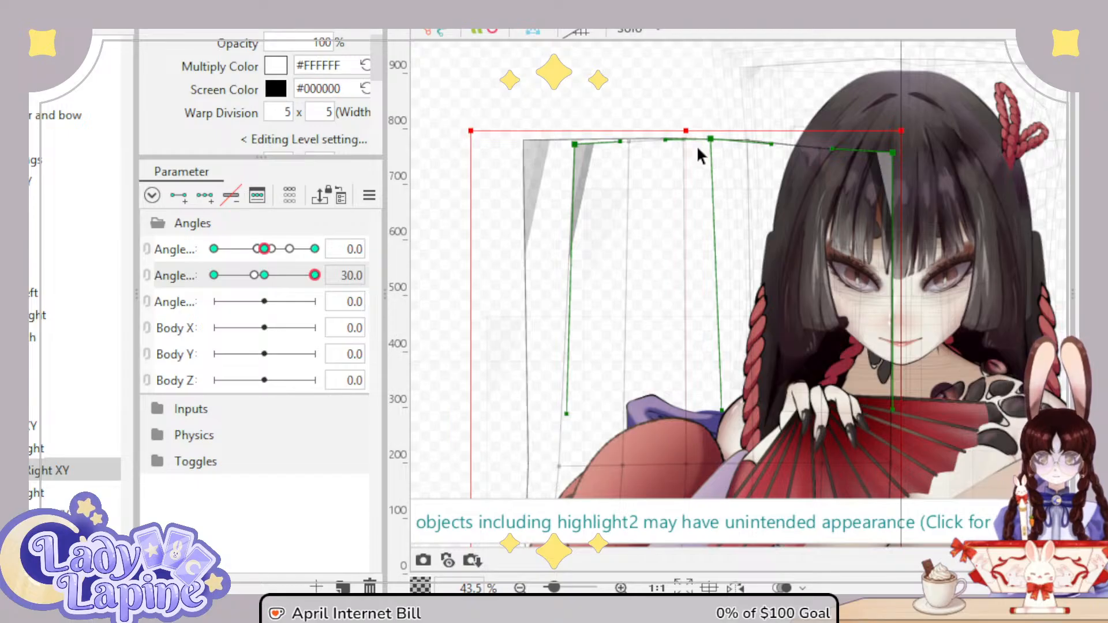
pyautogui.hotkey('ctrl', 'z')
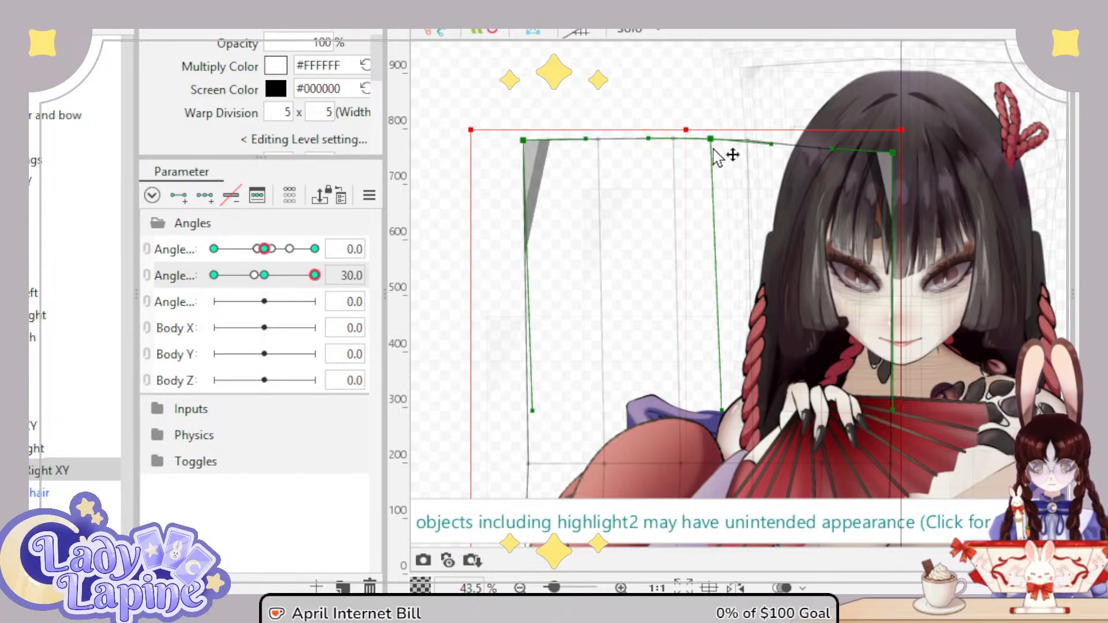
pyautogui.moveTo(714, 148); pyautogui.dragTo(725, 140)
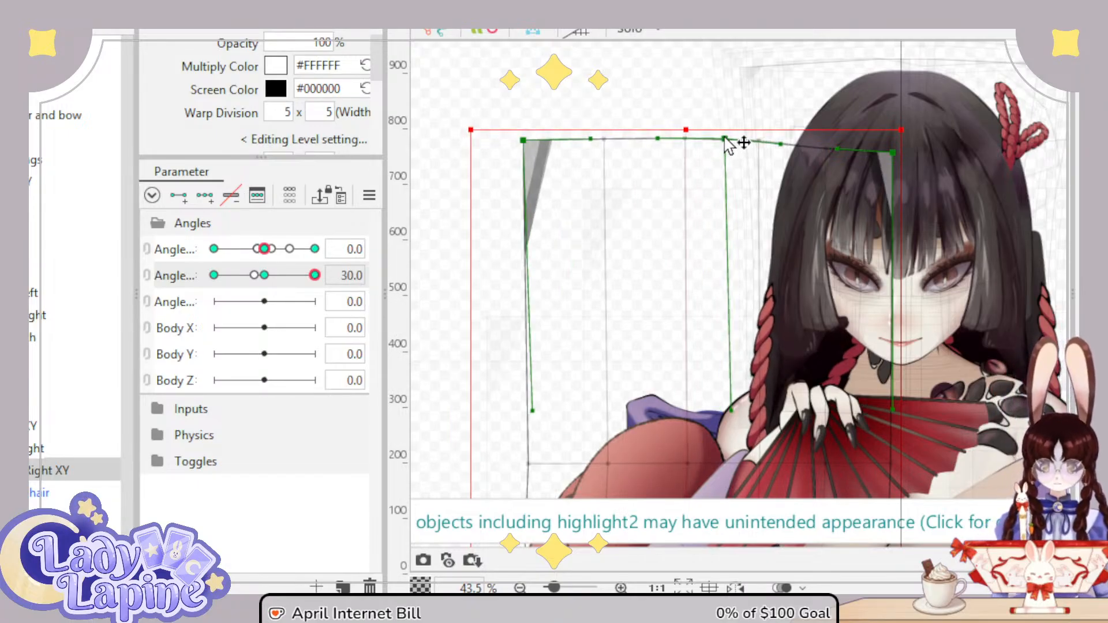
# Step: At Angle Y -30, move the same warp's upper middle control point inward and slightly down to tuck the hair and braid, and preview the tilt
pyautogui.moveTo(314, 276); pyautogui.dragTo(263, 280)
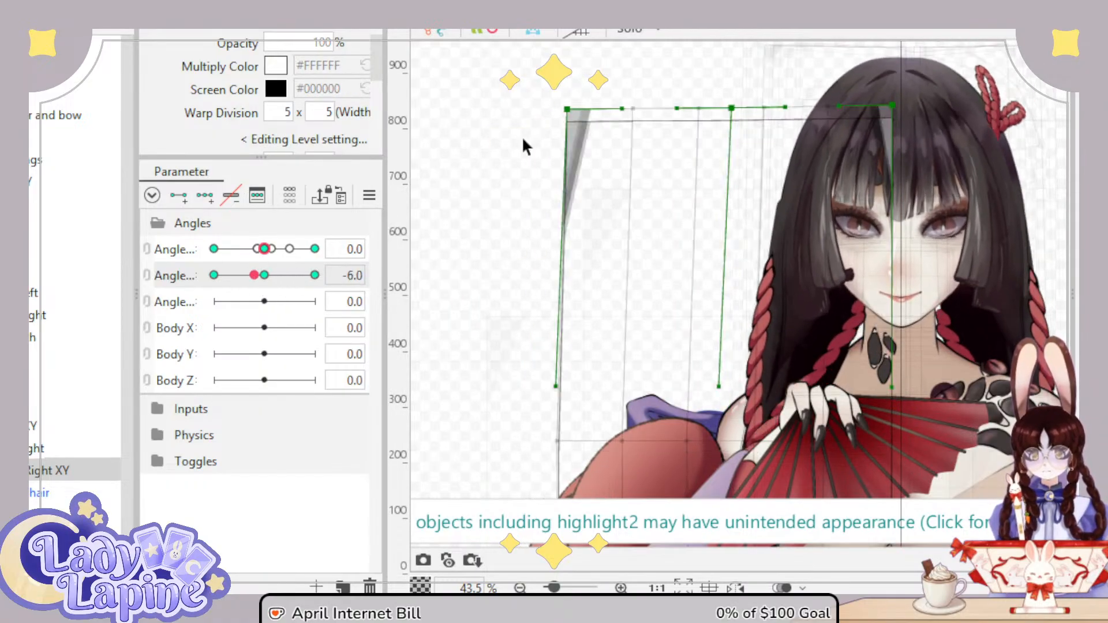
pyautogui.click(732, 114)
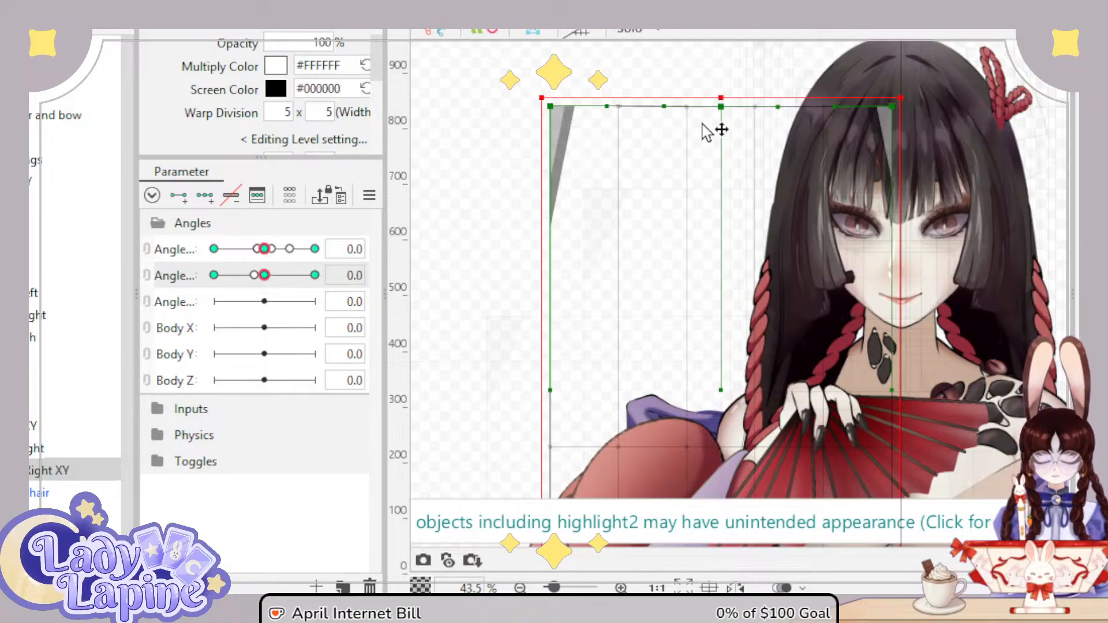
pyautogui.moveTo(726, 106); pyautogui.dragTo(731, 114)
pyautogui.click(215, 282)
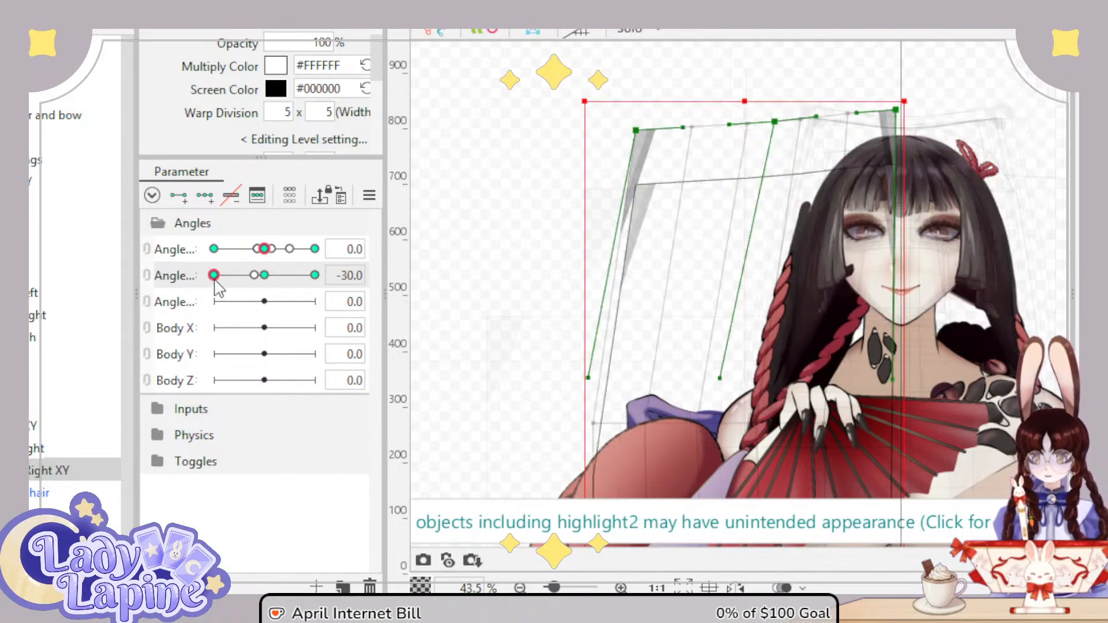
pyautogui.moveTo(775, 123); pyautogui.dragTo(795, 131)
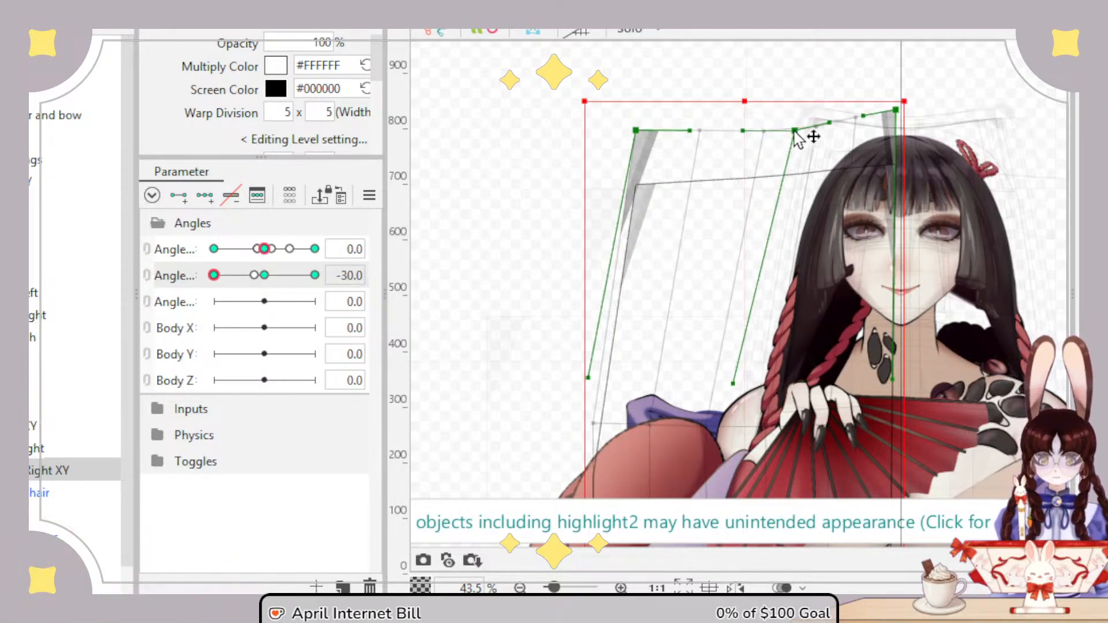
pyautogui.moveTo(235, 283); pyautogui.dragTo(176, 299)
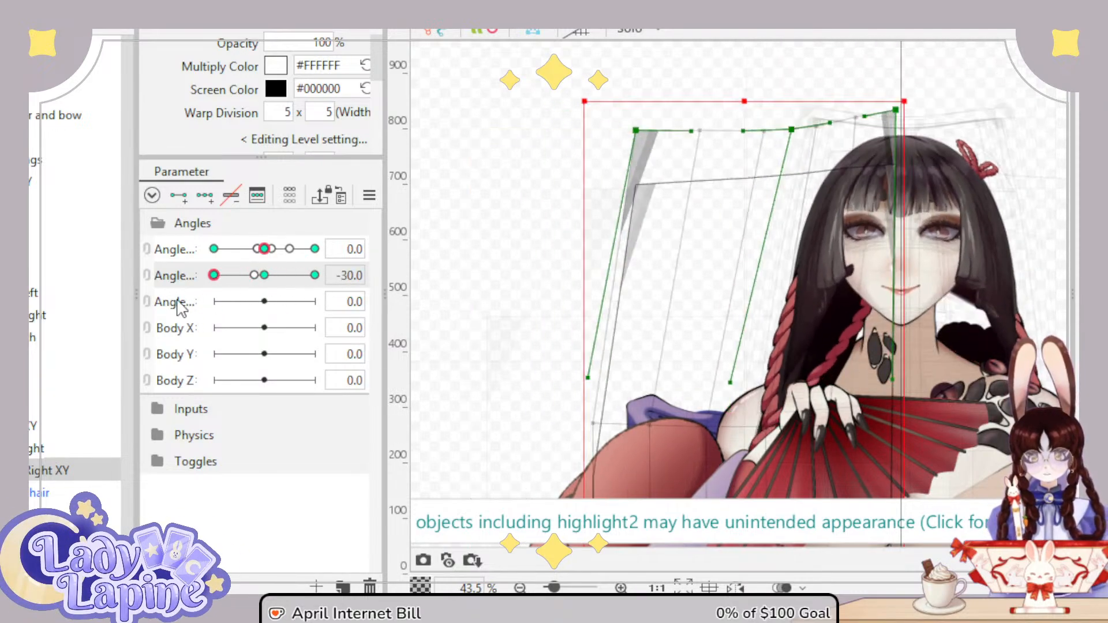
# Step: Try to raise the parent Right warp on the viewer's right side at Angle Y -30 and undo the move
pyautogui.moveTo(896, 405); pyautogui.dragTo(613, 420)
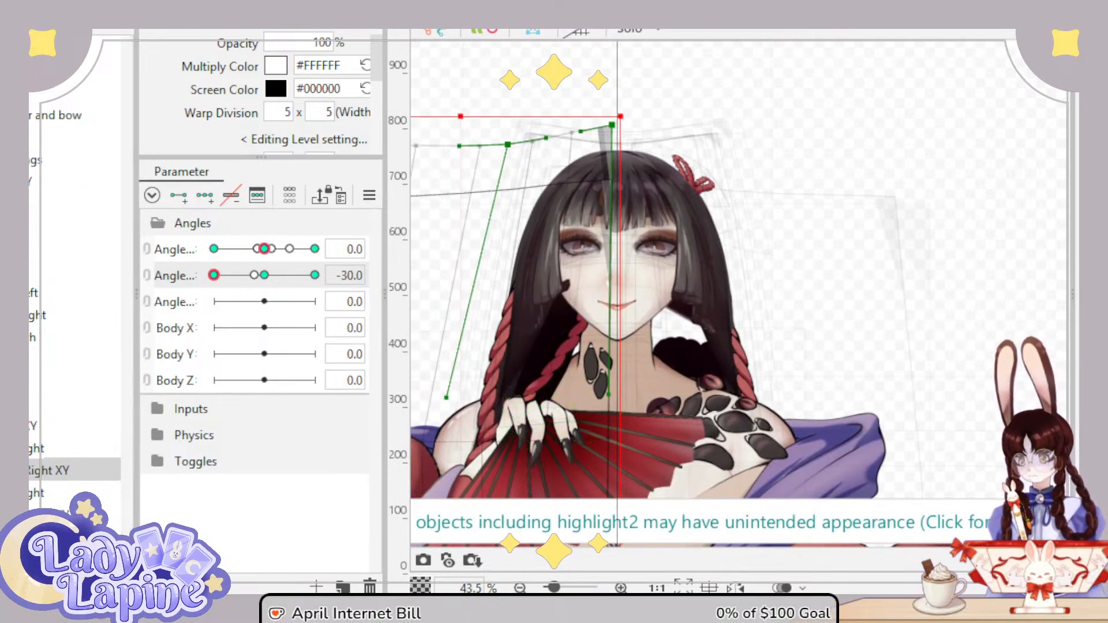
pyautogui.click(58, 492)
pyautogui.scroll(-3, 731, 370)
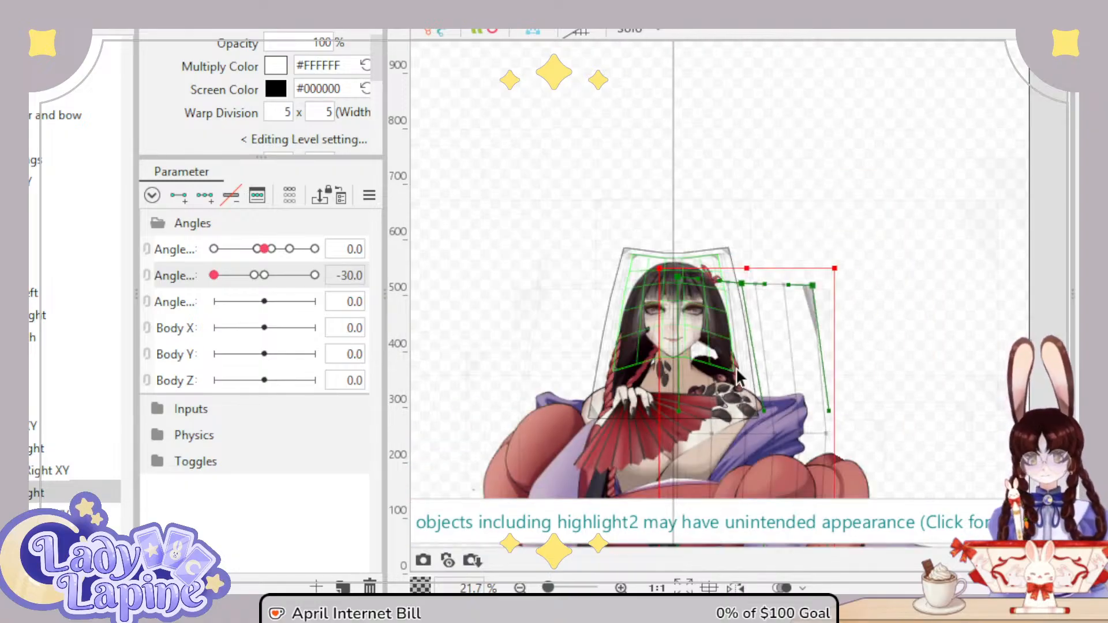
pyautogui.moveTo(731, 371); pyautogui.dragTo(728, 242)
pyautogui.scroll(-1, 754, 423)
pyautogui.moveTo(755, 424); pyautogui.dragTo(761, 336)
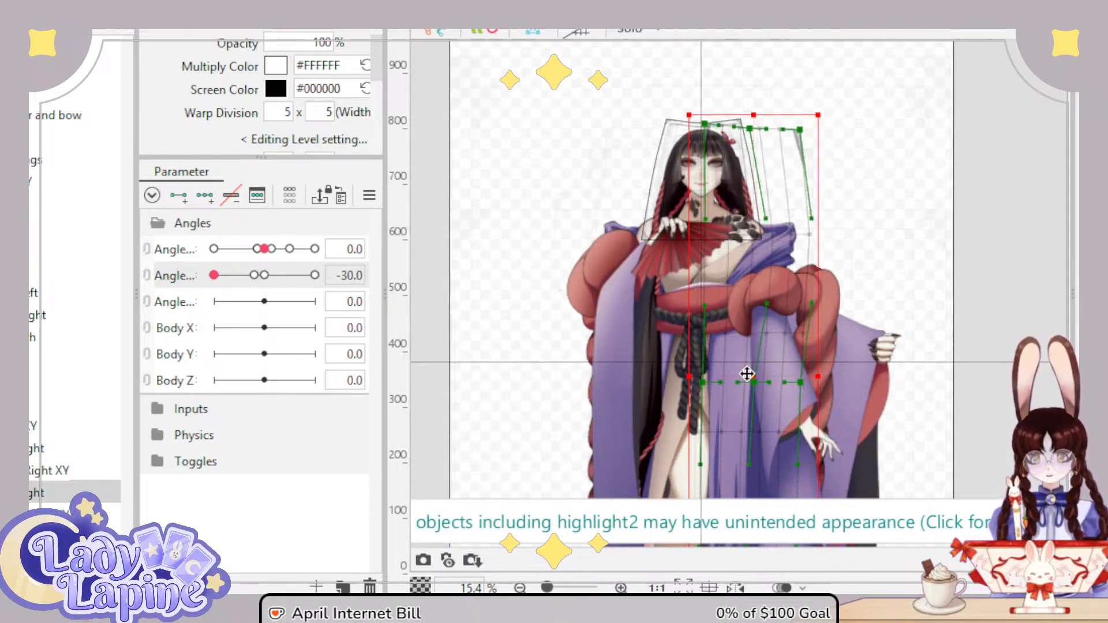
pyautogui.scroll(3, 778, 228)
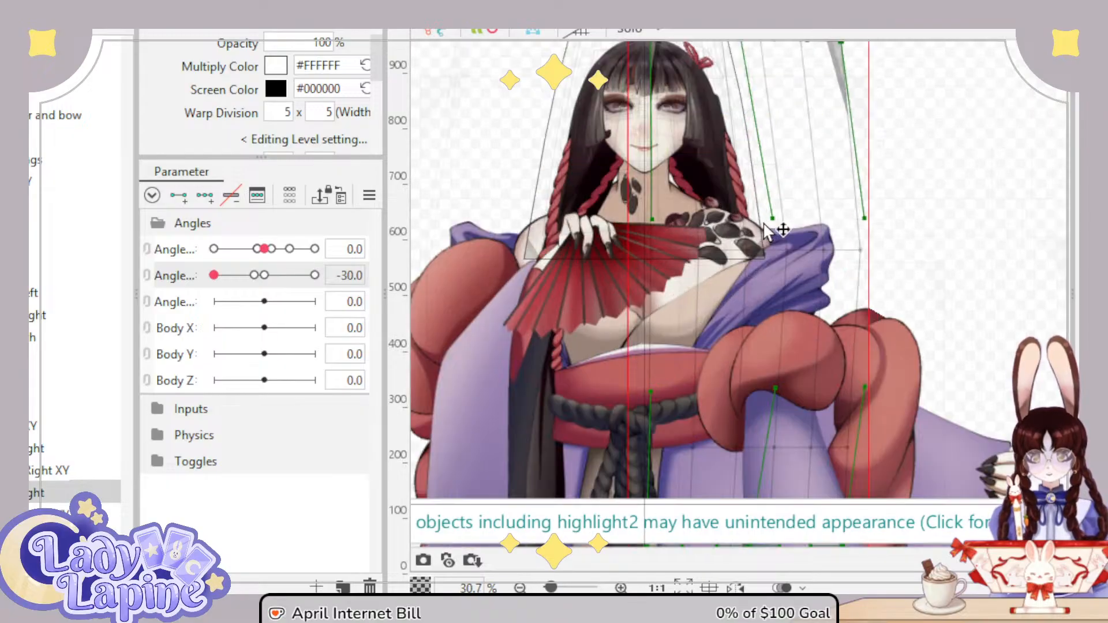
pyautogui.scroll(-1, 761, 277)
pyautogui.hotkey('ctrl', 'z')
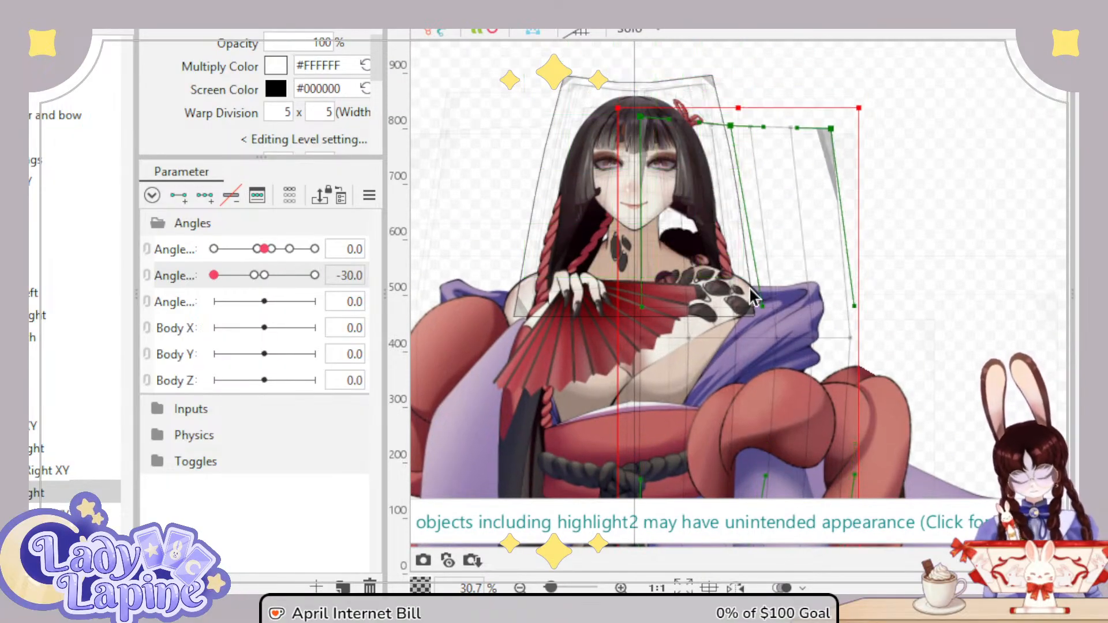
# Step: At Angle Y -30, raise the whole XY warp on the viewer's right side and shift its upper middle control point inward toward the head
pyautogui.scroll(-2, 803, 371)
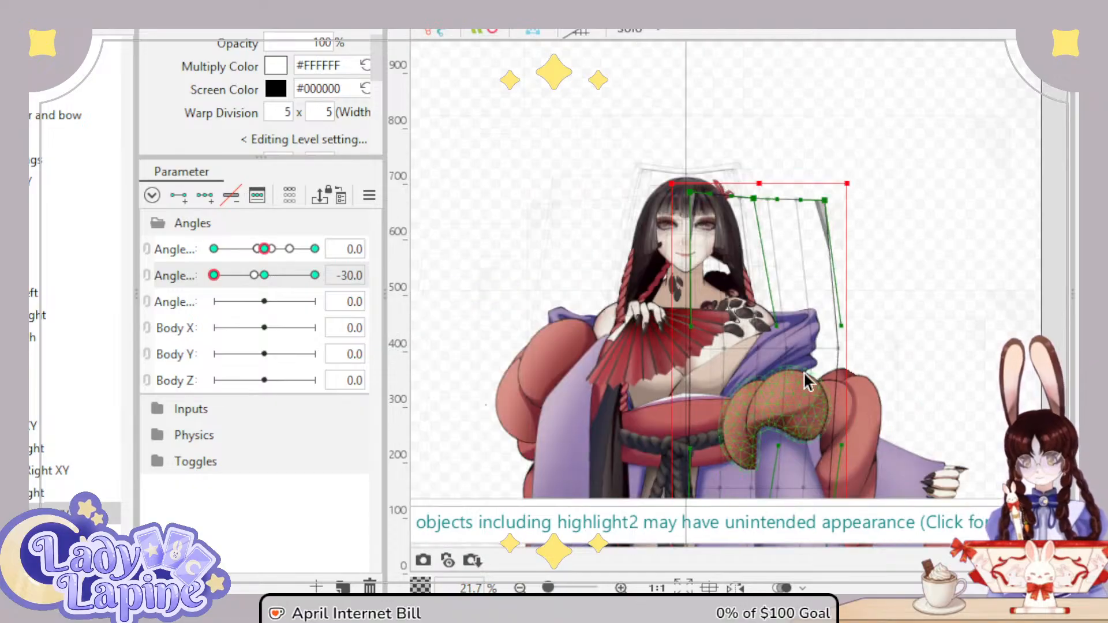
pyautogui.moveTo(764, 383)
pyautogui.mouseDown()
pyautogui.moveTo(767, 364)
pyautogui.moveTo(777, 389)
pyautogui.moveTo(771, 365)
pyautogui.mouseUp()
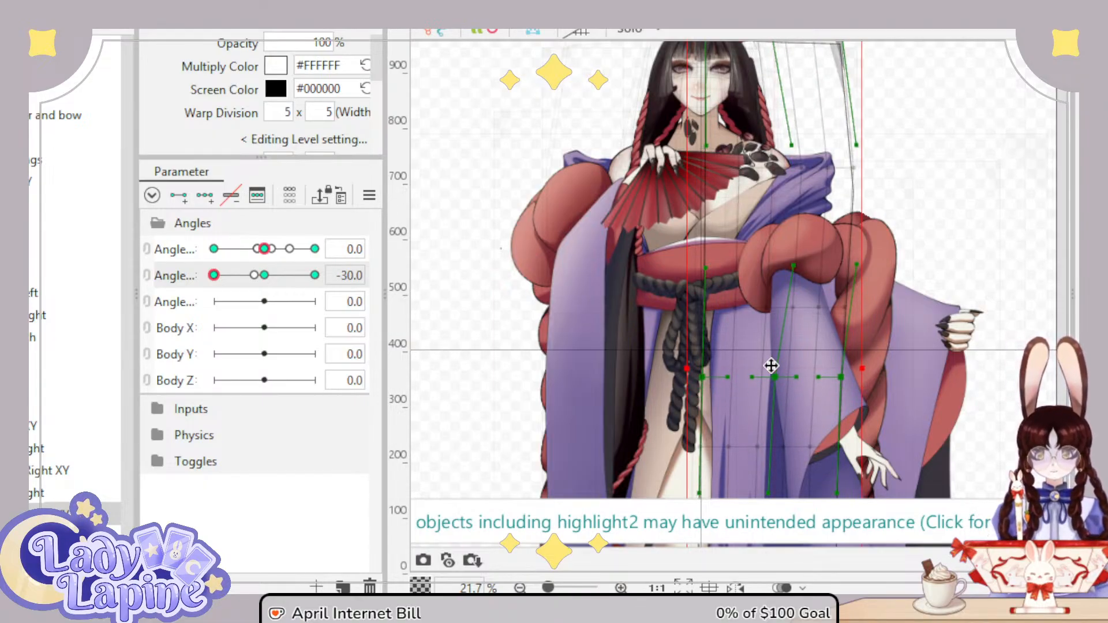
pyautogui.click(755, 216)
pyautogui.scroll(3, 754, 217)
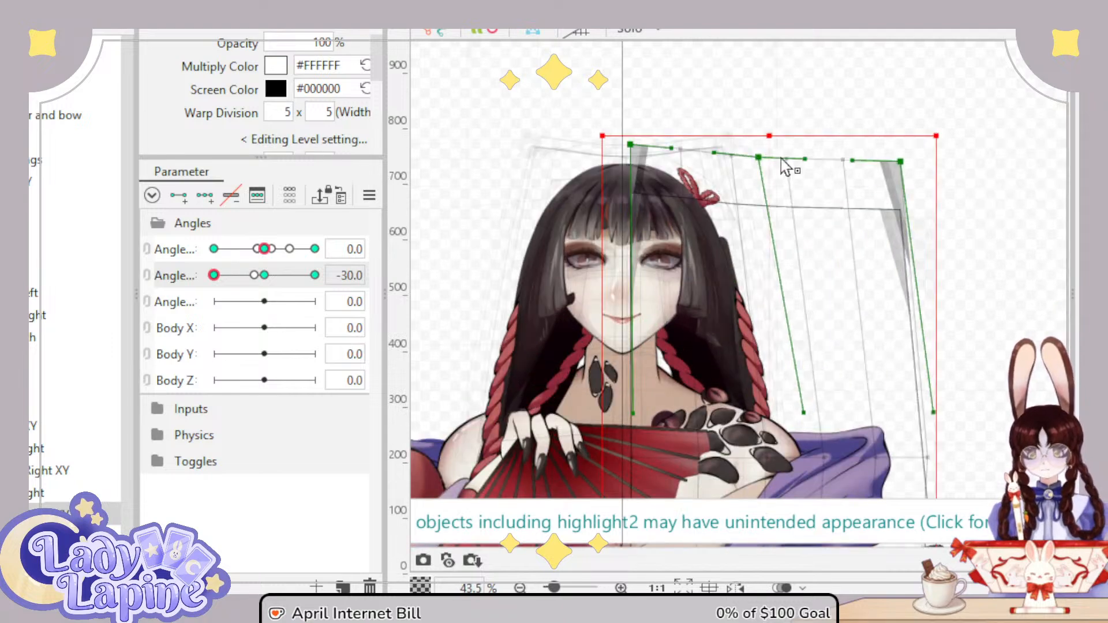
pyautogui.moveTo(758, 157); pyautogui.dragTo(745, 158)
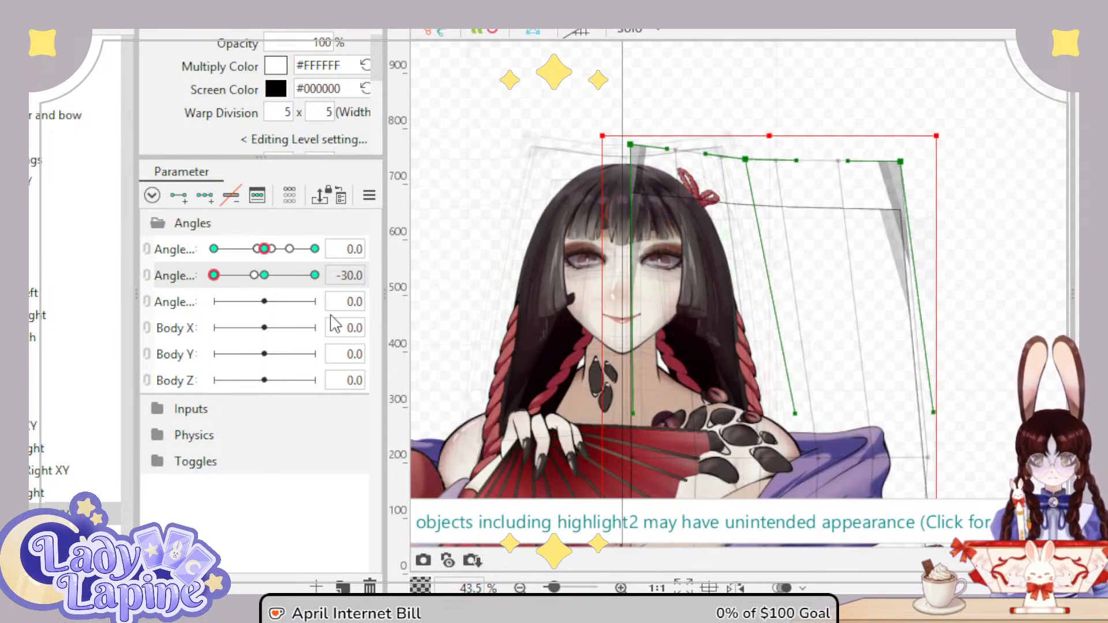
# Step: At Angle Y 30, shift the same warp's upper middle control point inward toward the head and preview the hair across Angle X and Y
pyautogui.click(263, 275)
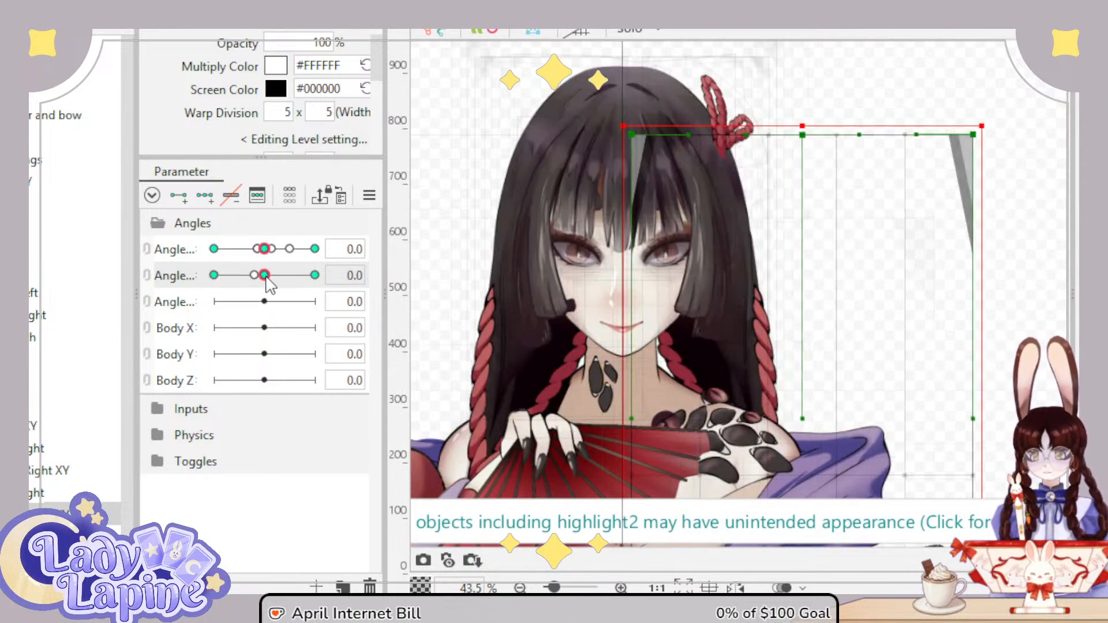
pyautogui.click(315, 275)
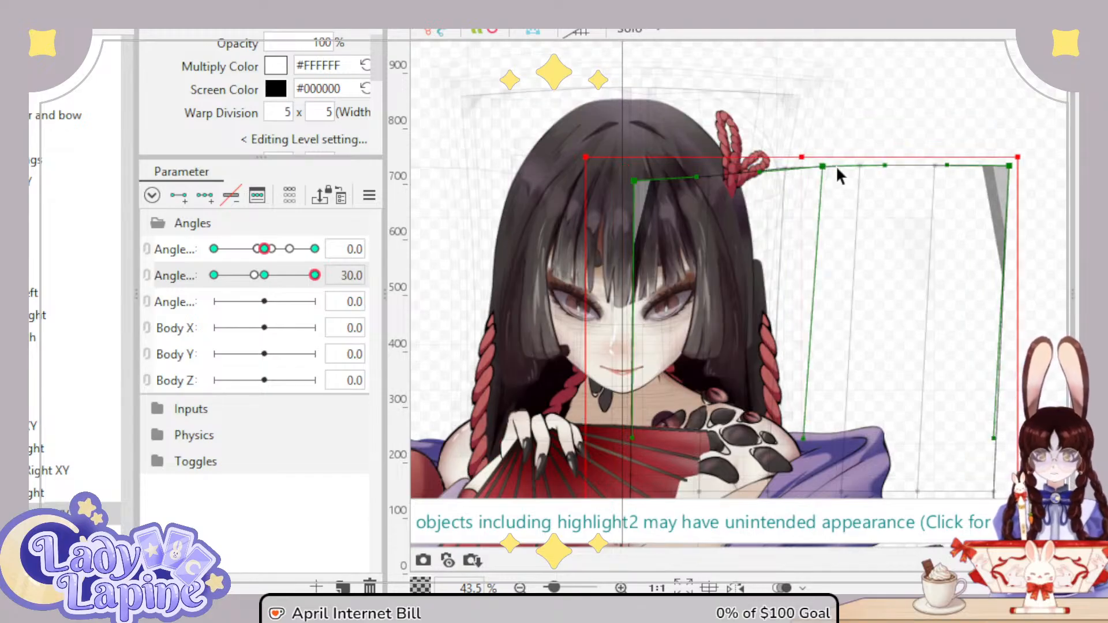
pyautogui.moveTo(839, 173); pyautogui.dragTo(813, 167)
pyautogui.click(574, 282)
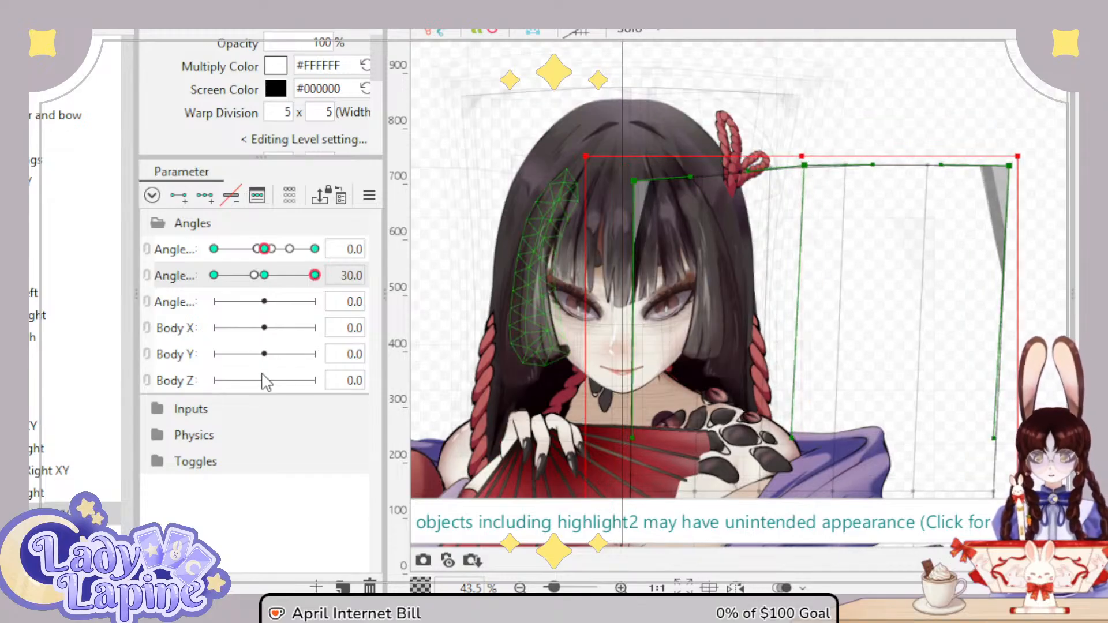
pyautogui.moveTo(306, 281); pyautogui.dragTo(214, 299)
pyautogui.moveTo(290, 248); pyautogui.dragTo(330, 345)
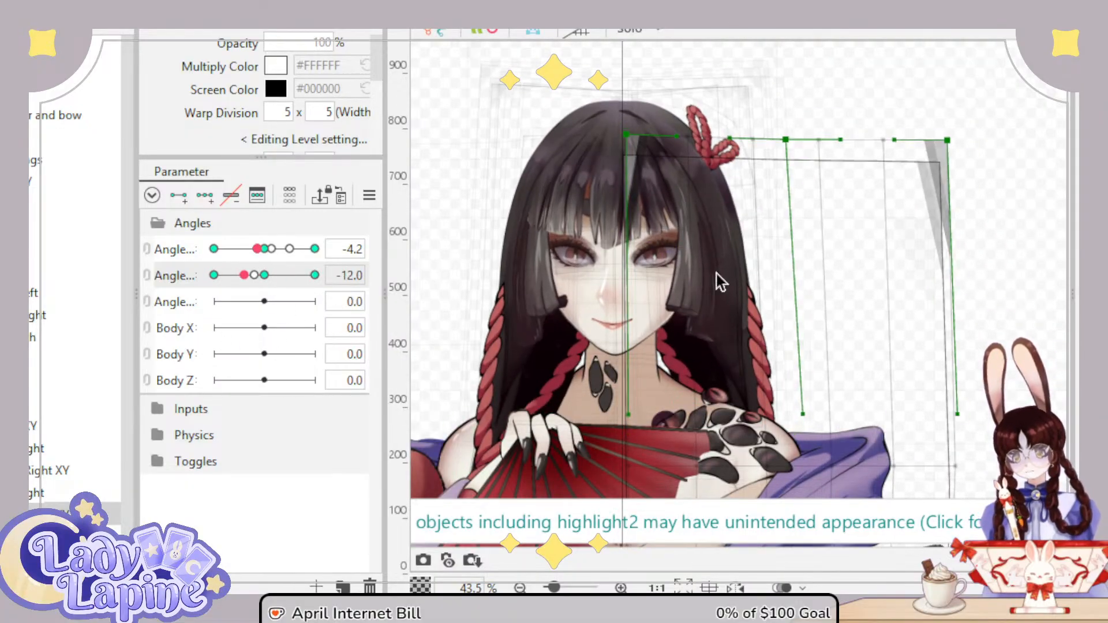
# Step: Set Angle Y to -30 and inspect how the nose warp sits on the tilted face
pyautogui.scroll(5, 662, 360)
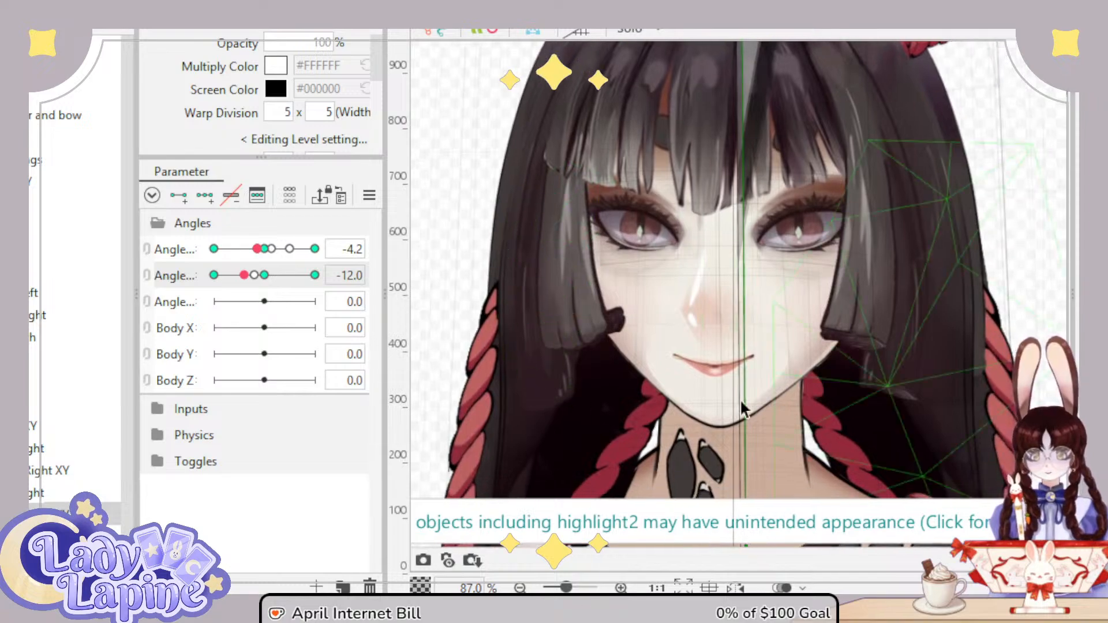
pyautogui.moveTo(262, 286); pyautogui.dragTo(141, 315)
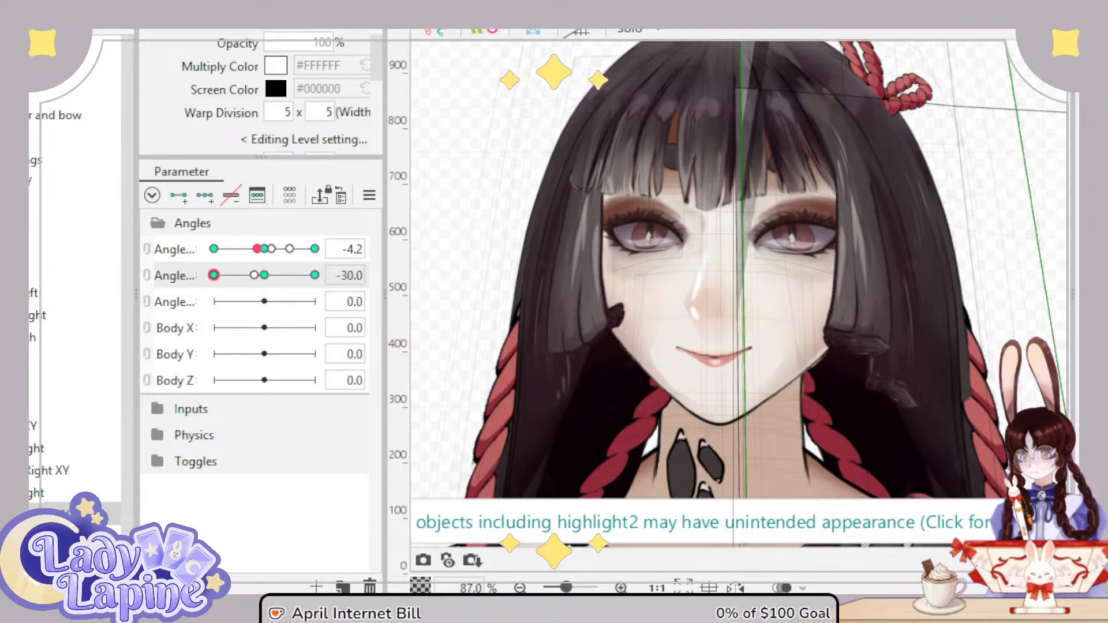
pyautogui.scroll(1, 75, 403)
pyautogui.click(75, 291)
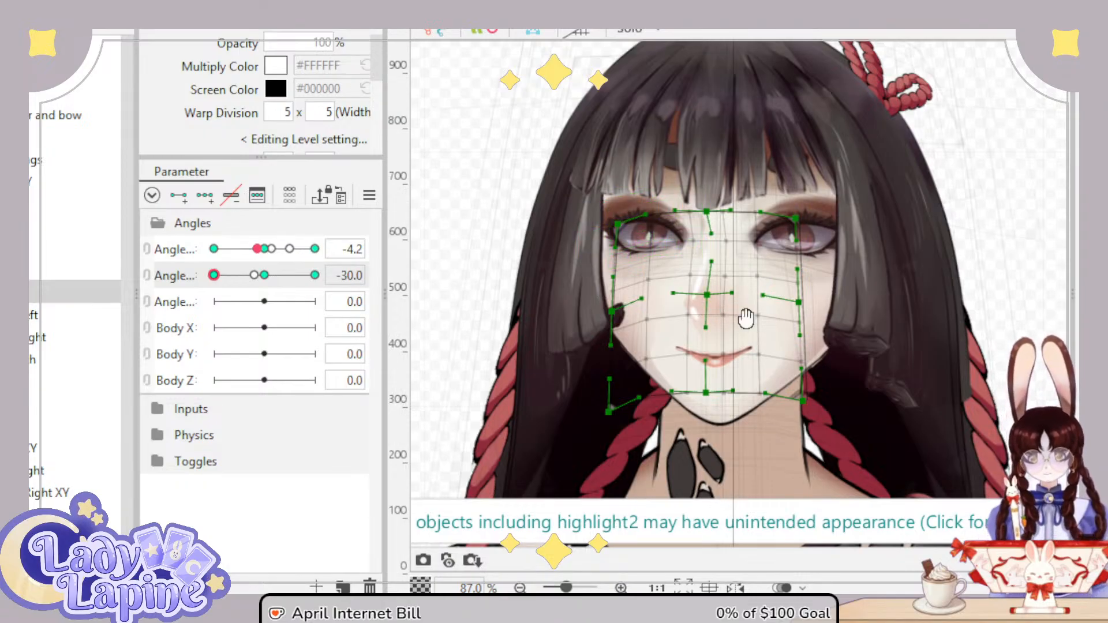
pyautogui.scroll(-5, 746, 318)
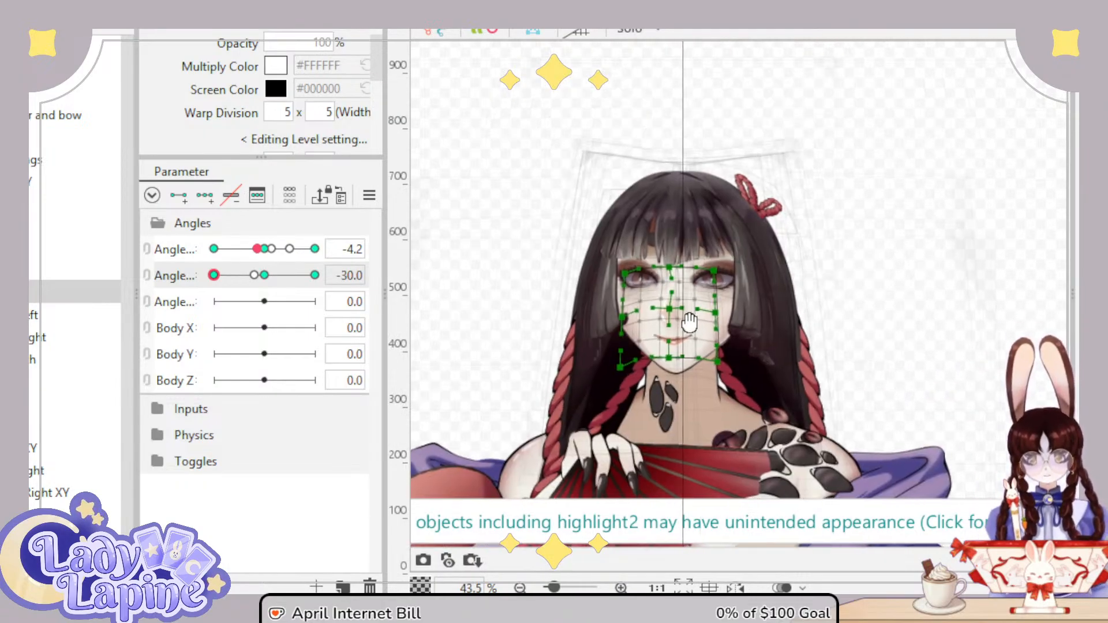
pyautogui.scroll(2, 690, 321)
# Step: At Angle X 0 and Angle Y -30, align the full-head warp's middle control point with the vertical centre line and check its centre column
pyautogui.click(75, 136)
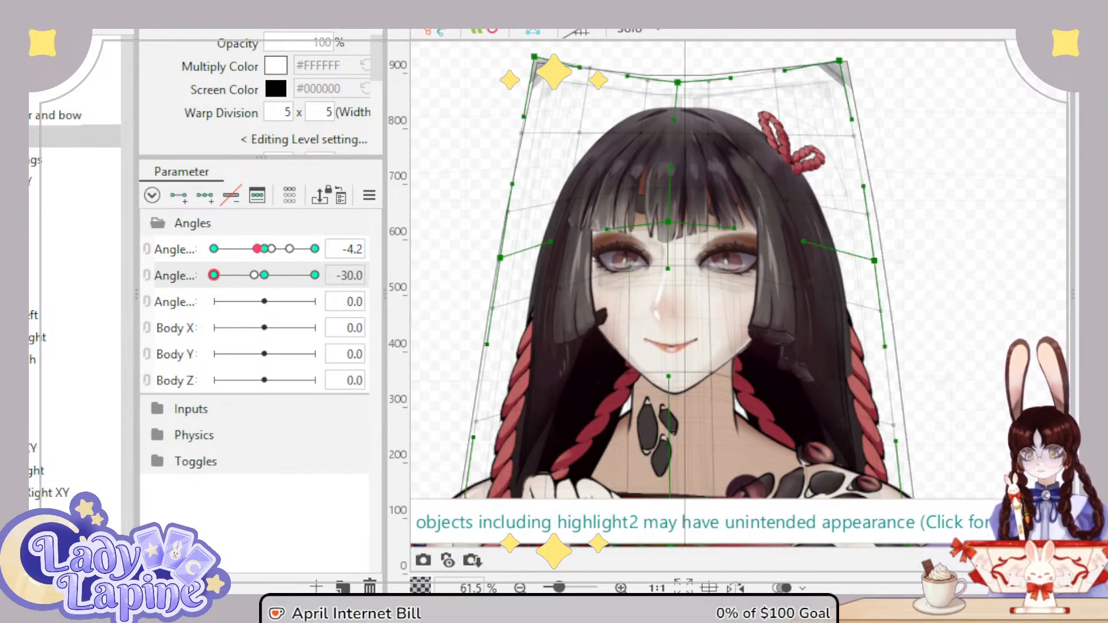
pyautogui.scroll(4, 716, 267)
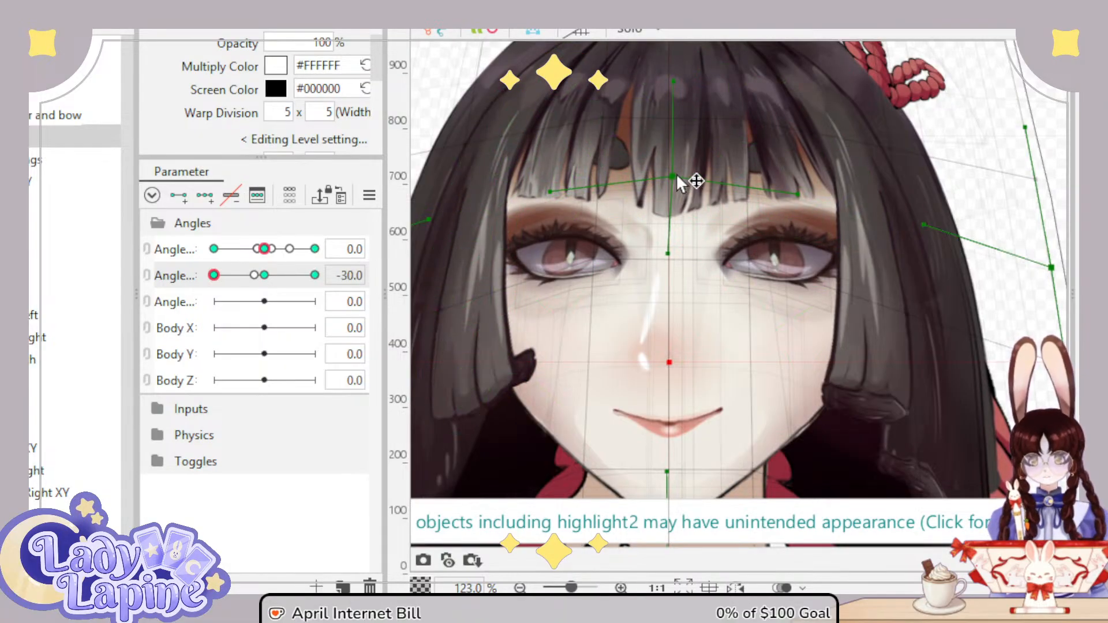
pyautogui.moveTo(677, 176); pyautogui.dragTo(671, 172)
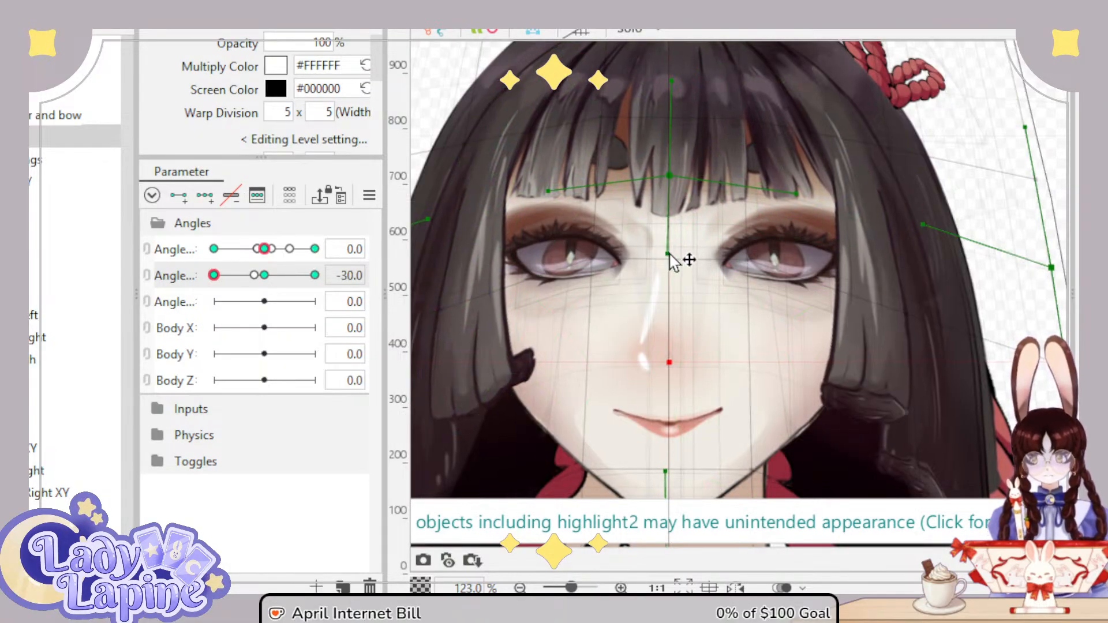
pyautogui.moveTo(709, 296); pyautogui.dragTo(723, 58)
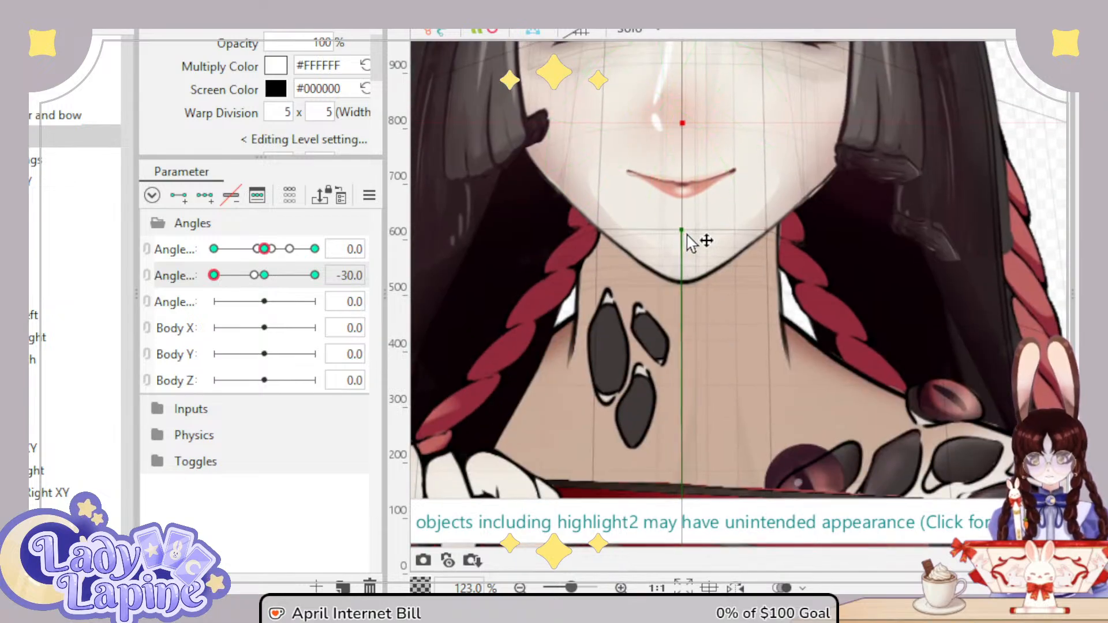
pyautogui.moveTo(692, 314); pyautogui.dragTo(720, 104)
pyautogui.moveTo(747, 198); pyautogui.dragTo(726, 451)
pyautogui.moveTo(698, 230); pyautogui.dragTo(712, 403)
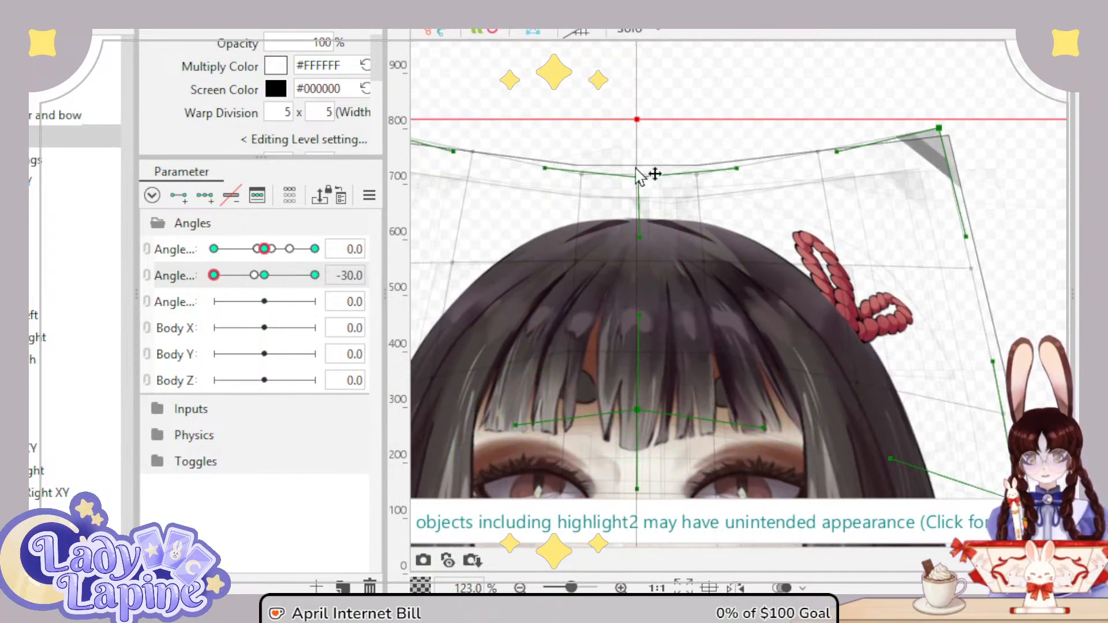
pyautogui.scroll(-3, 685, 334)
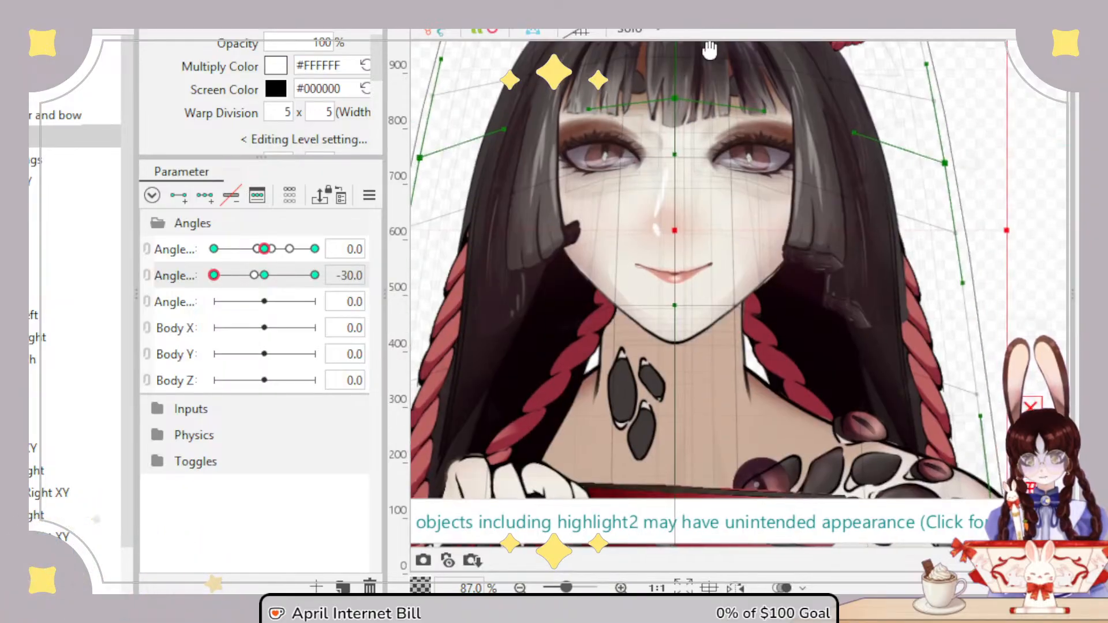
# Step: At Angle X 0 and Angle Y 30, align the full-head warp's upper centre control point with the vertical centre line
pyautogui.moveTo(213, 275); pyautogui.dragTo(324, 280)
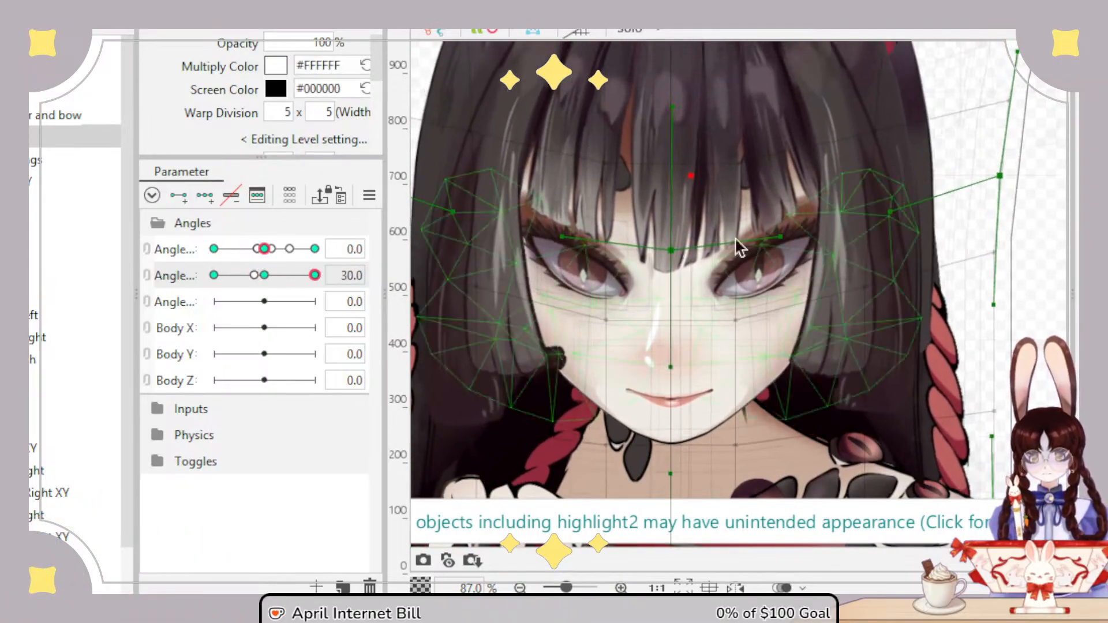
pyautogui.moveTo(764, 141); pyautogui.dragTo(759, 483)
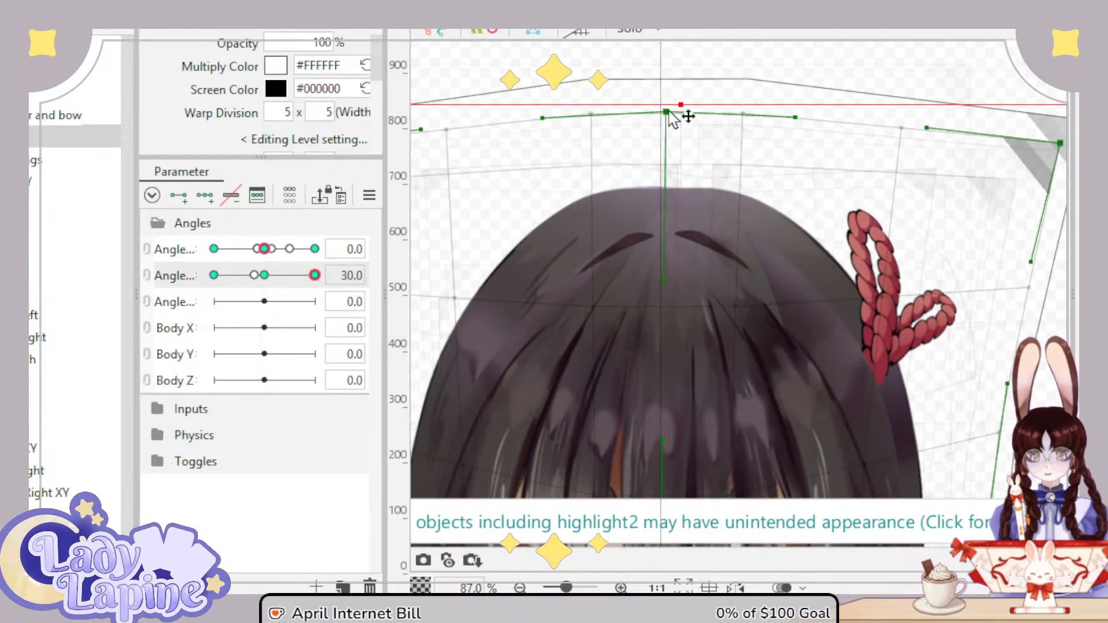
pyautogui.scroll(-2, 692, 271)
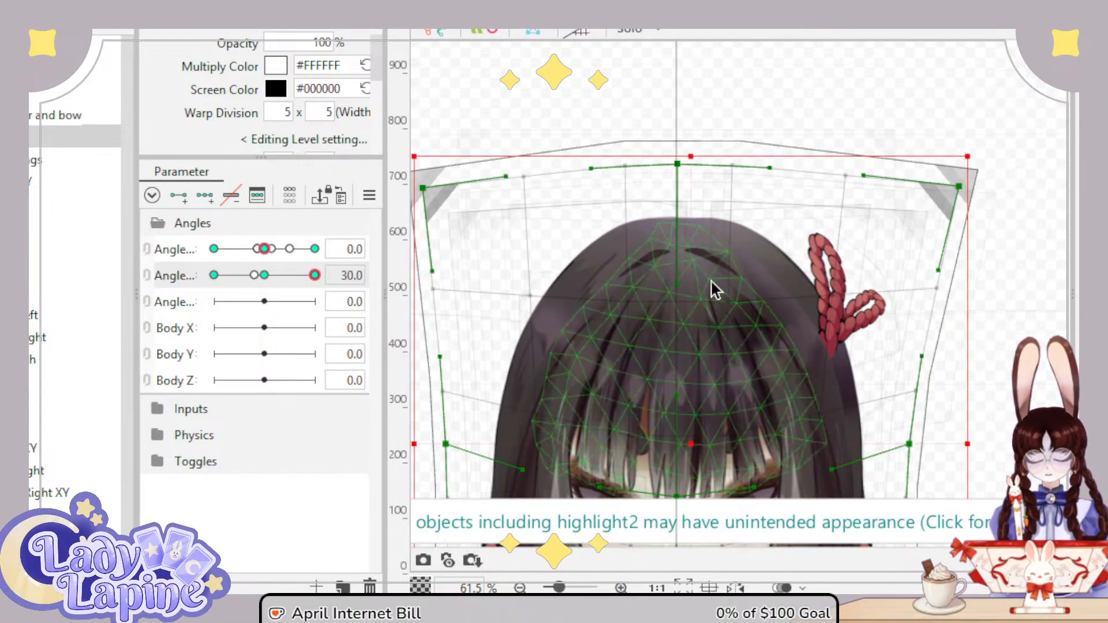
pyautogui.scroll(-3, 576, 323)
# Step: At Angle X 0 and Angle Y -30, raise the whole nose warp slightly toward the eyes
pyautogui.moveTo(315, 275); pyautogui.dragTo(203, 290)
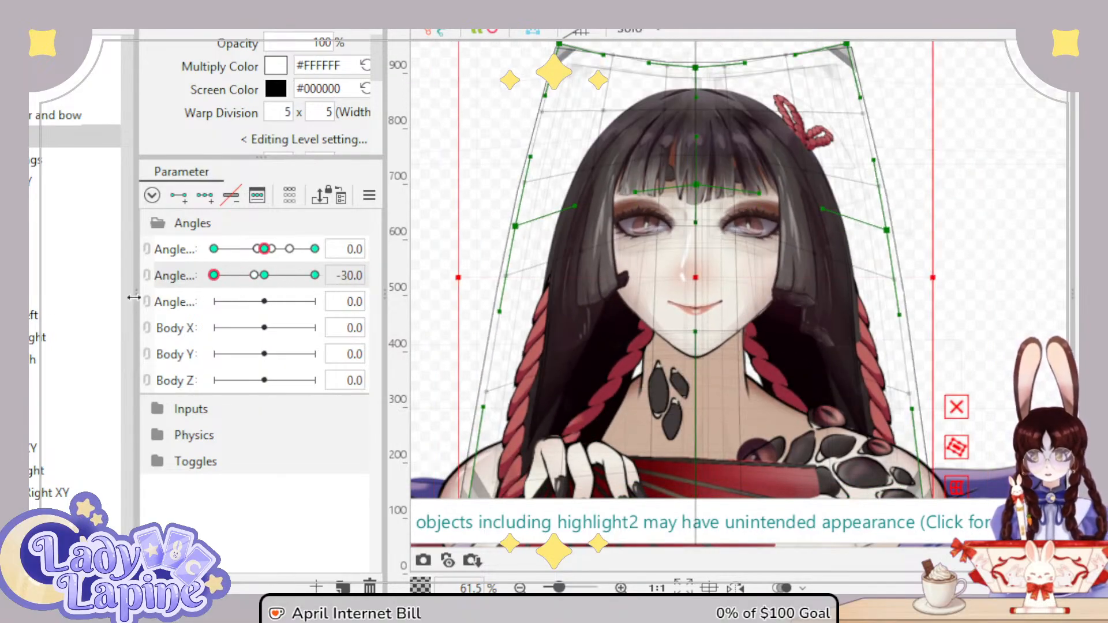
pyautogui.click(75, 291)
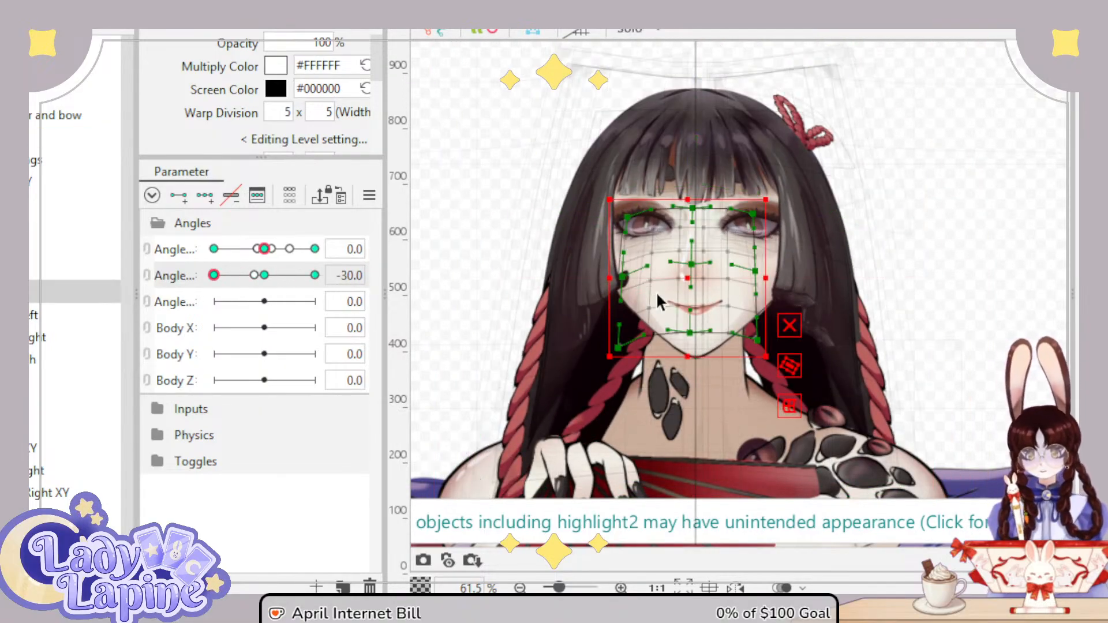
pyautogui.scroll(5, 658, 300)
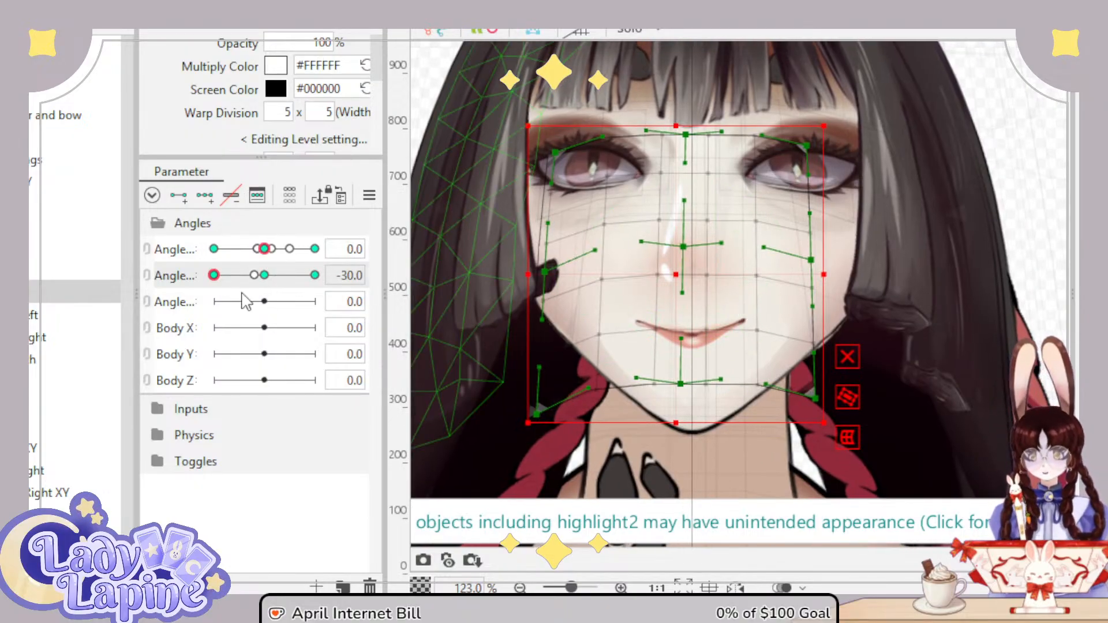
pyautogui.moveTo(215, 275); pyautogui.dragTo(178, 299)
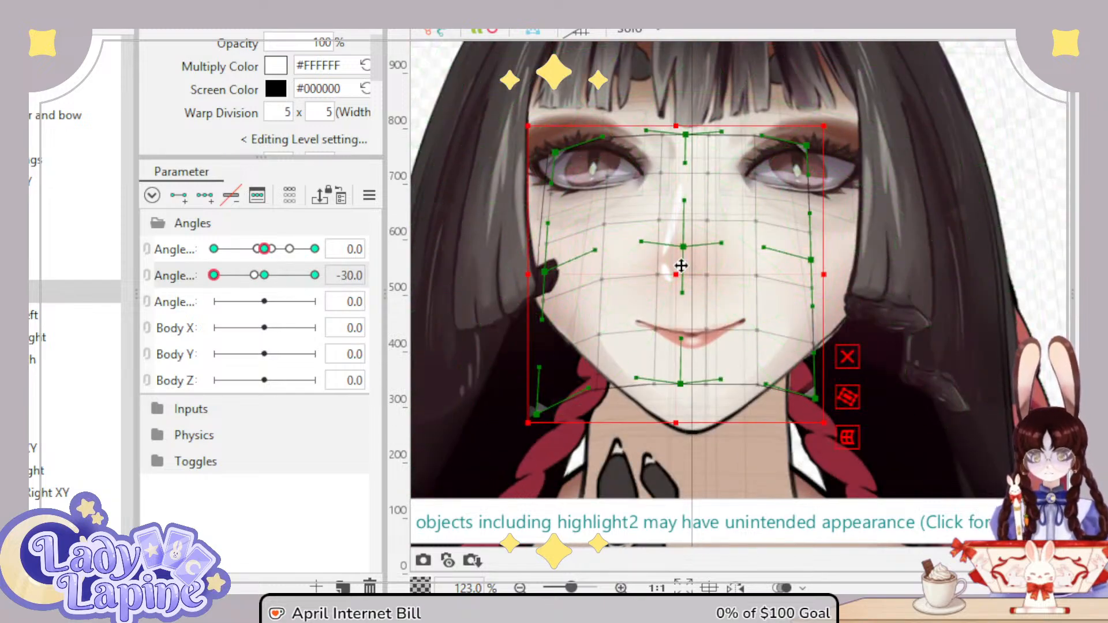
pyautogui.moveTo(681, 276); pyautogui.dragTo(686, 250)
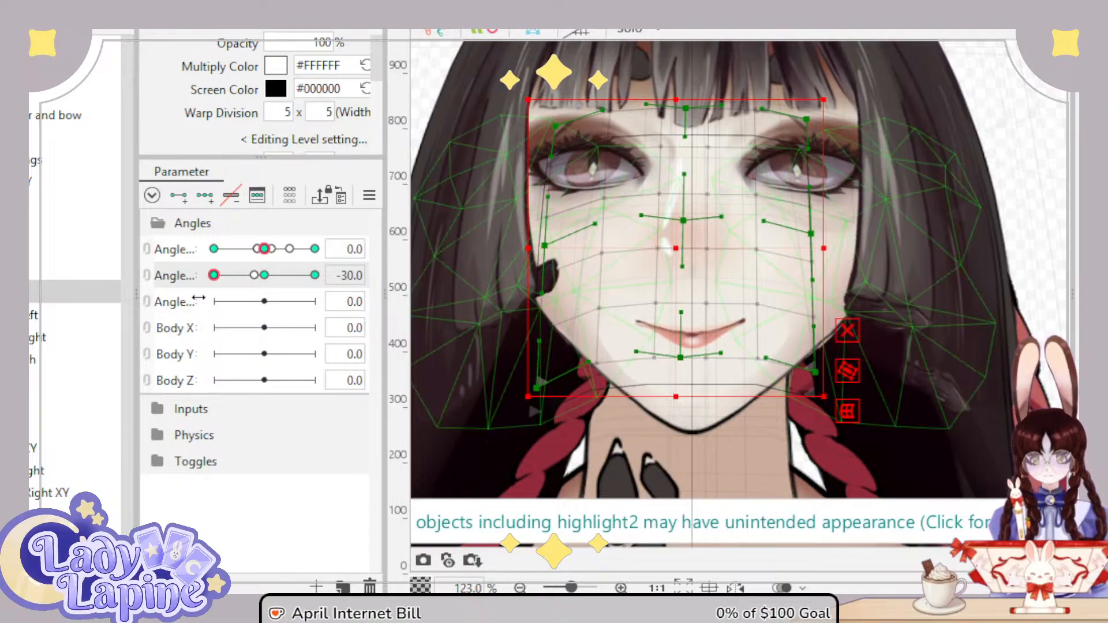
# Step: At Angle Y 30, lower the whole nose warp slightly toward the mouth, and return Angle Y to 0
pyautogui.moveTo(215, 277); pyautogui.dragTo(317, 275)
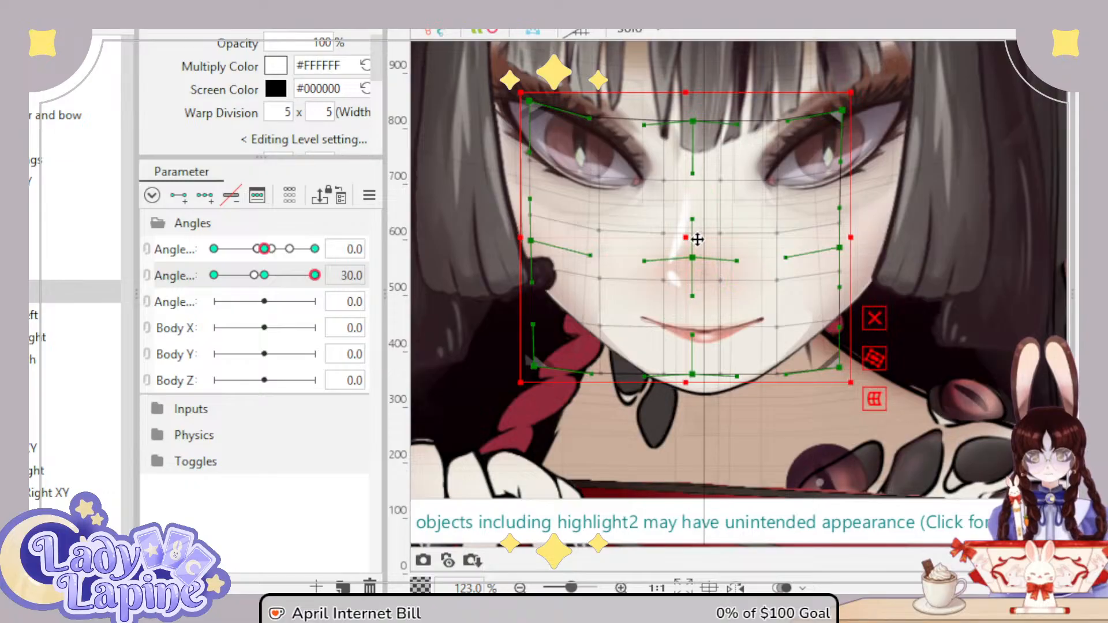
pyautogui.moveTo(697, 239); pyautogui.dragTo(699, 266)
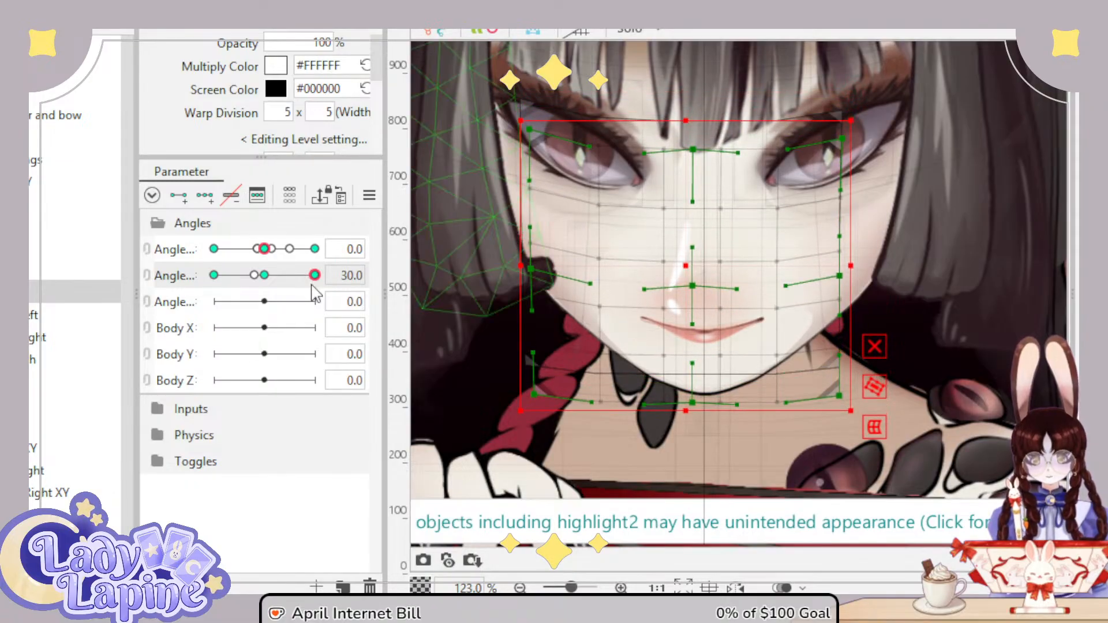
pyautogui.moveTo(315, 275); pyautogui.dragTo(265, 254)
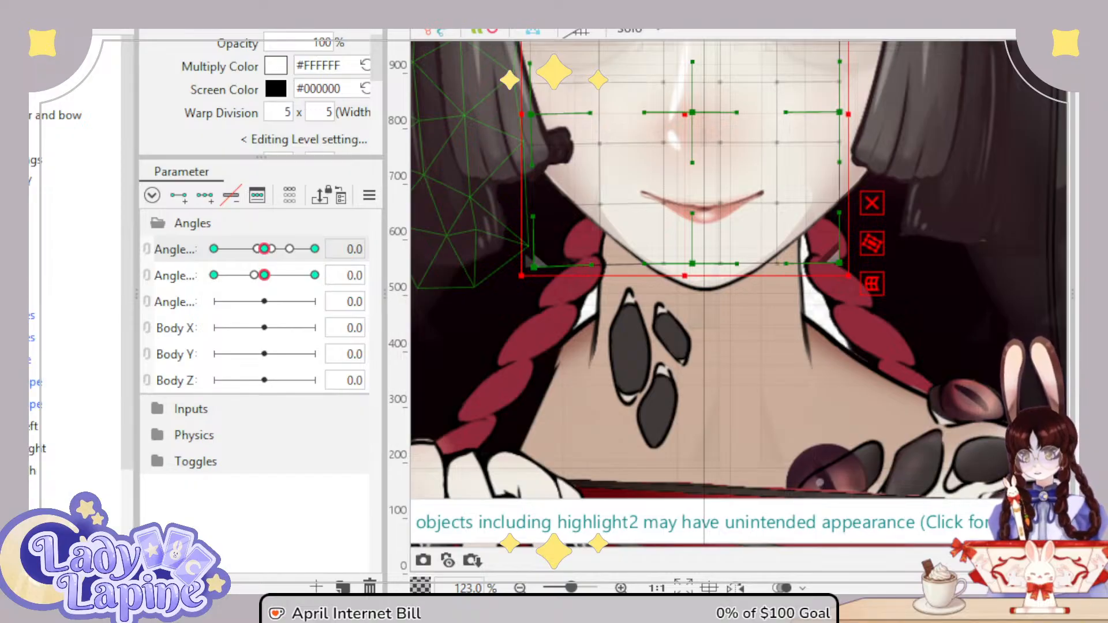
# Step: Examine the nose highlight, nose shading and both nose-shape meshes one by one, comparing their opacity and clipping at Angle X 0
pyautogui.click(75, 381)
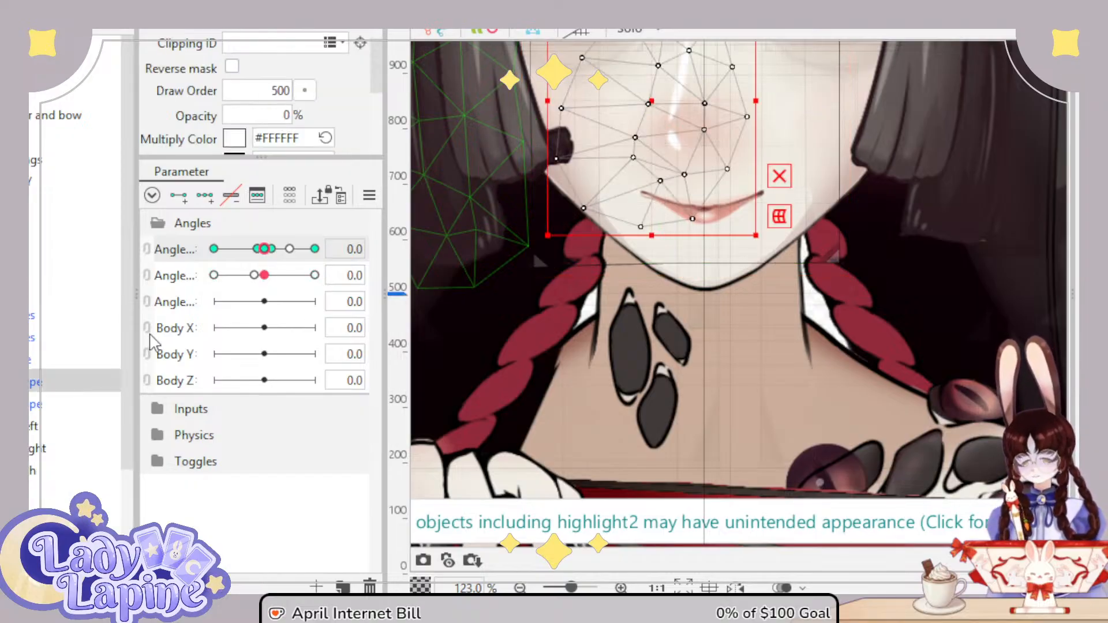
pyautogui.scroll(4, 648, 168)
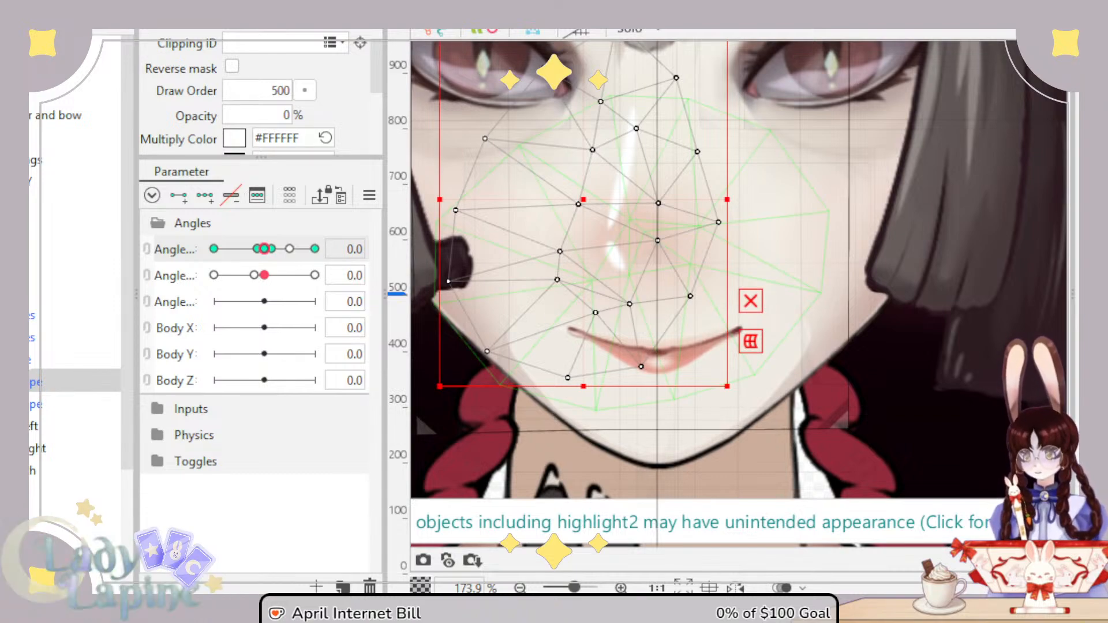
pyautogui.click(75, 359)
pyautogui.click(75, 336)
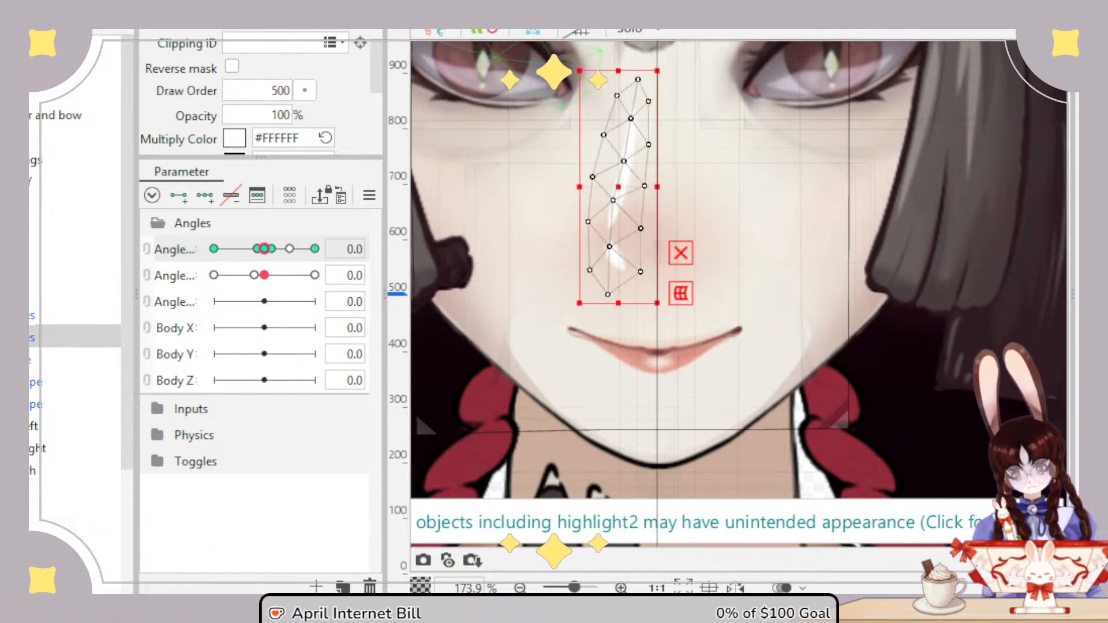
pyautogui.click(31, 362)
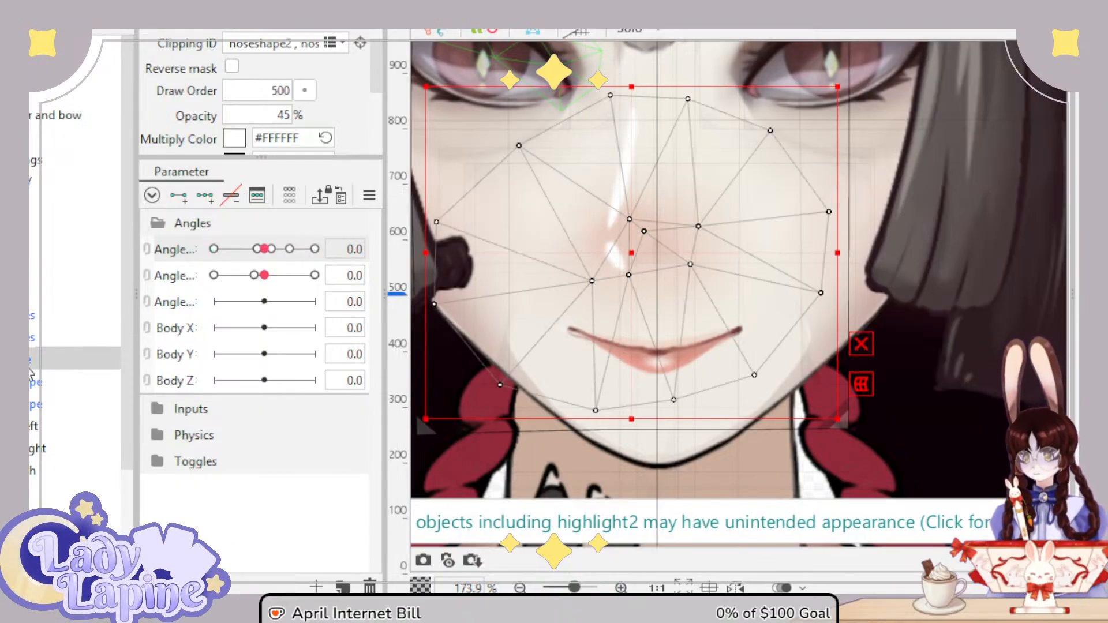
pyautogui.click(31, 335)
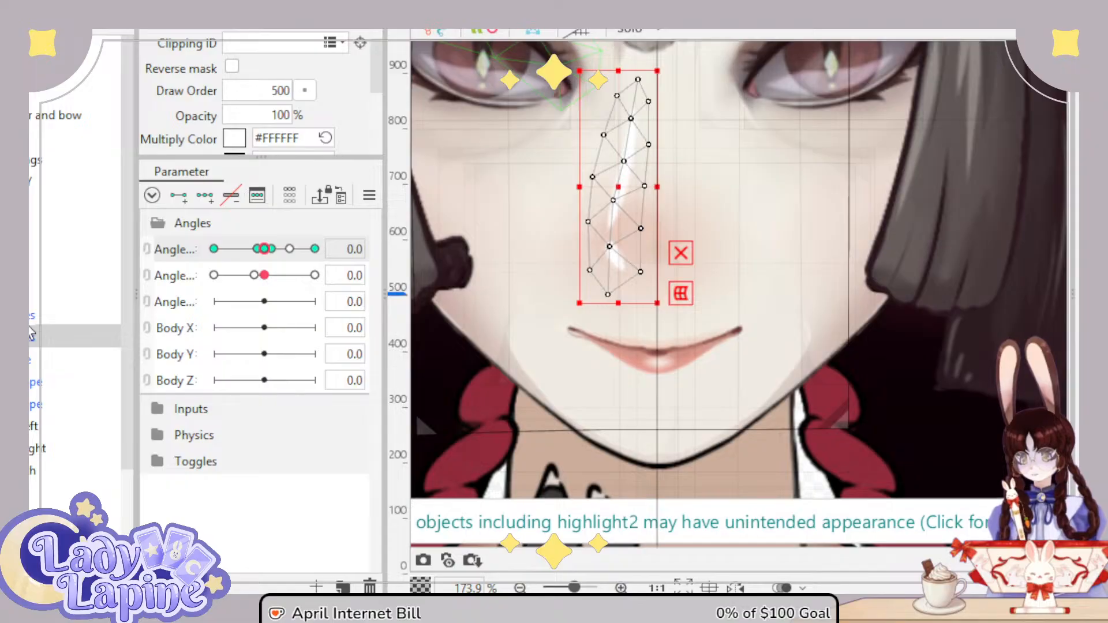
pyautogui.click(29, 322)
pyautogui.click(30, 380)
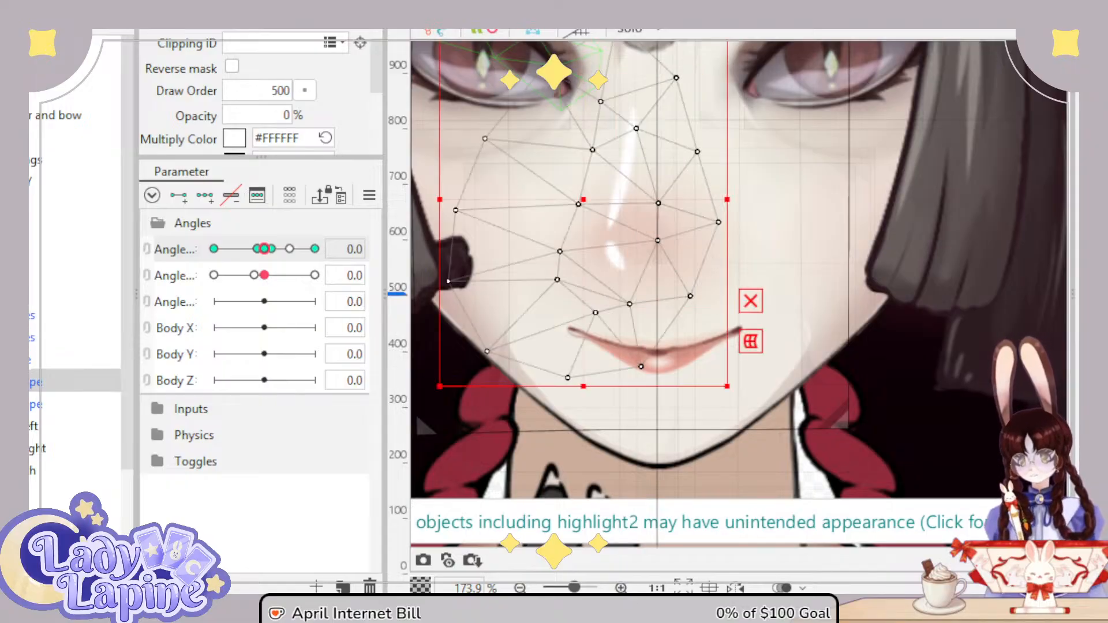
pyautogui.click(32, 404)
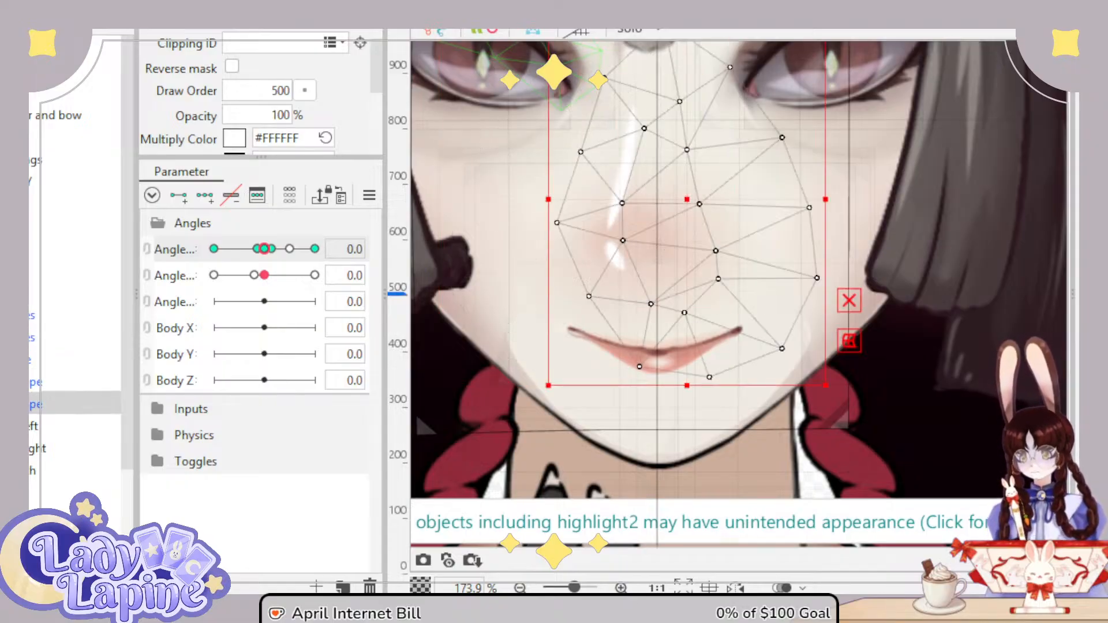
pyautogui.click(32, 381)
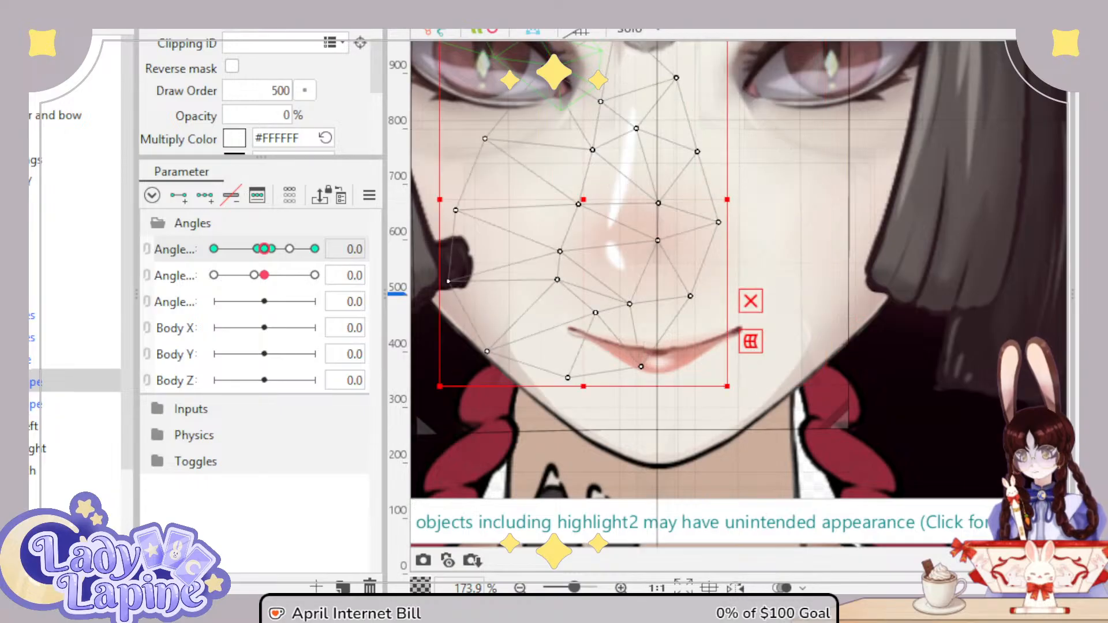
# Step: Compare the nose-shape mesh on the viewer's left at Angle X -4.2, 0 and 4.2, and set its opacity to 100% at 0
pyautogui.moveTo(264, 249)
pyautogui.mouseDown()
pyautogui.moveTo(324, 249)
pyautogui.moveTo(175, 247)
pyautogui.moveTo(258, 247)
pyautogui.mouseUp()
pyautogui.click(271, 249)
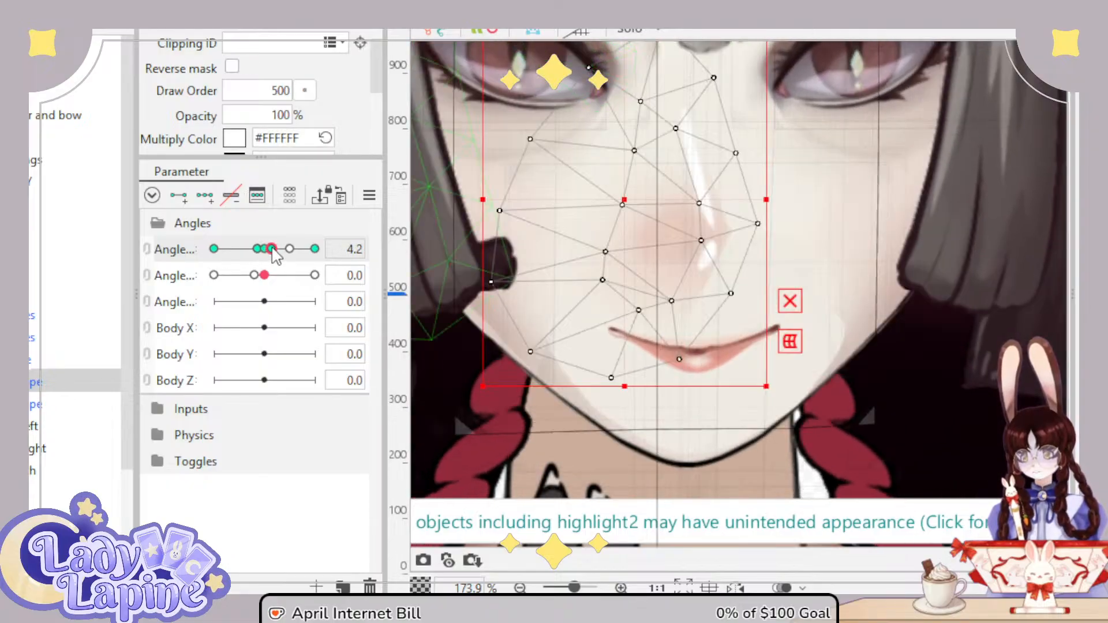
pyautogui.click(263, 248)
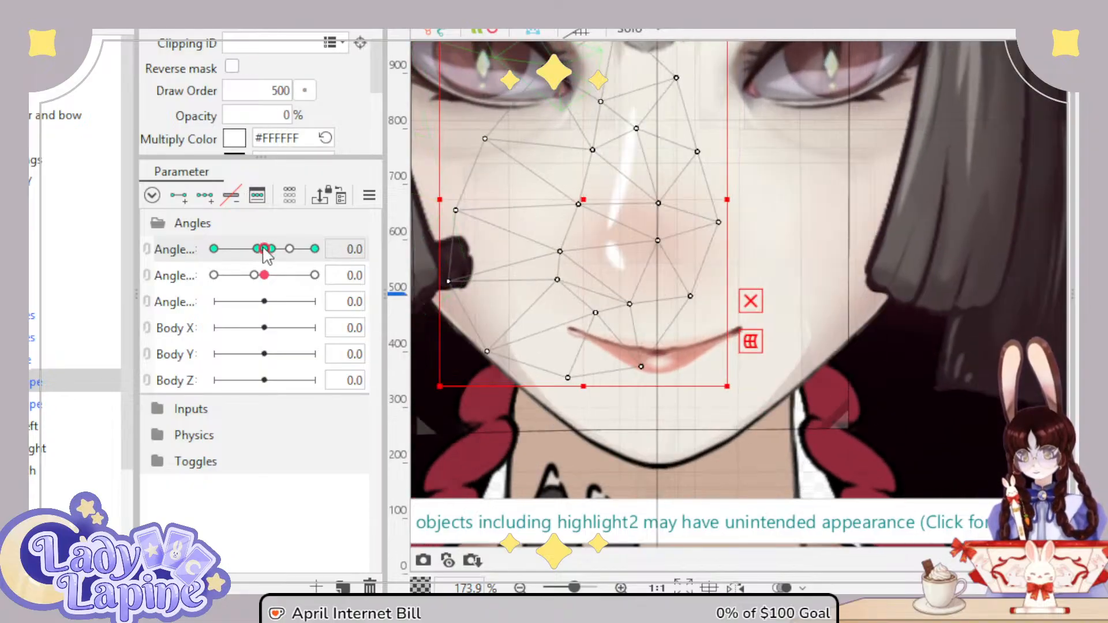
pyautogui.click(257, 249)
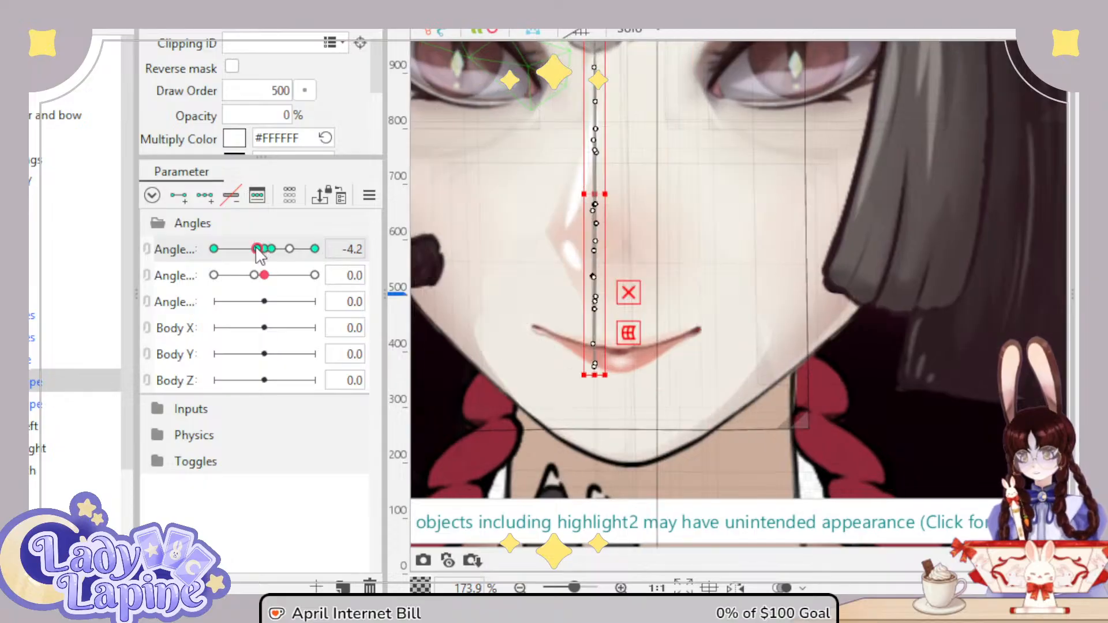
pyautogui.click(265, 249)
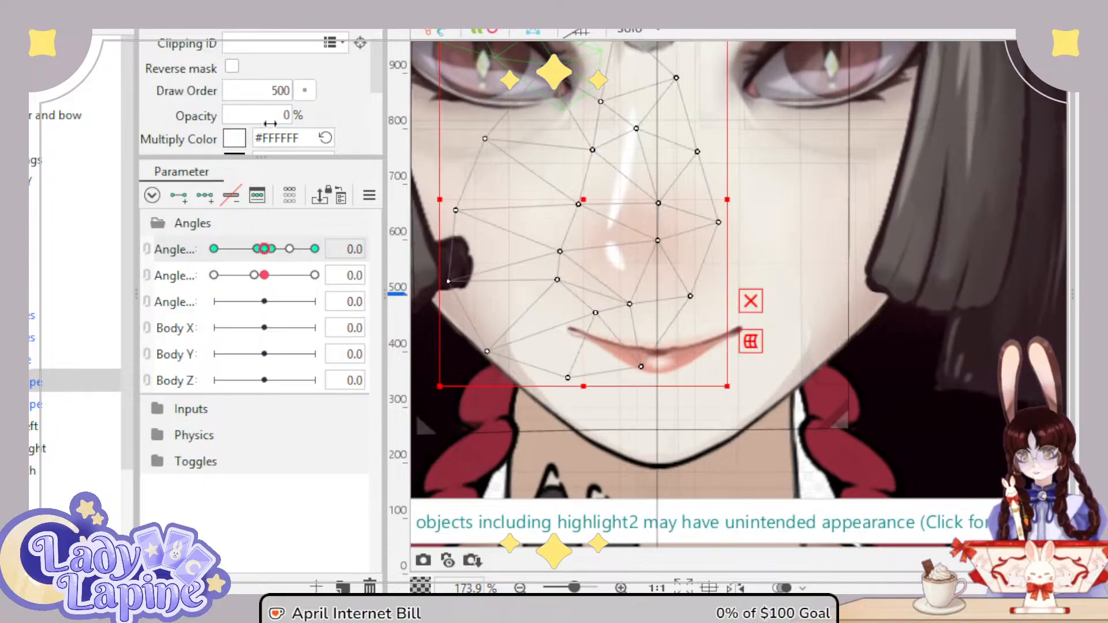
pyautogui.write('100')
pyautogui.press('Return')
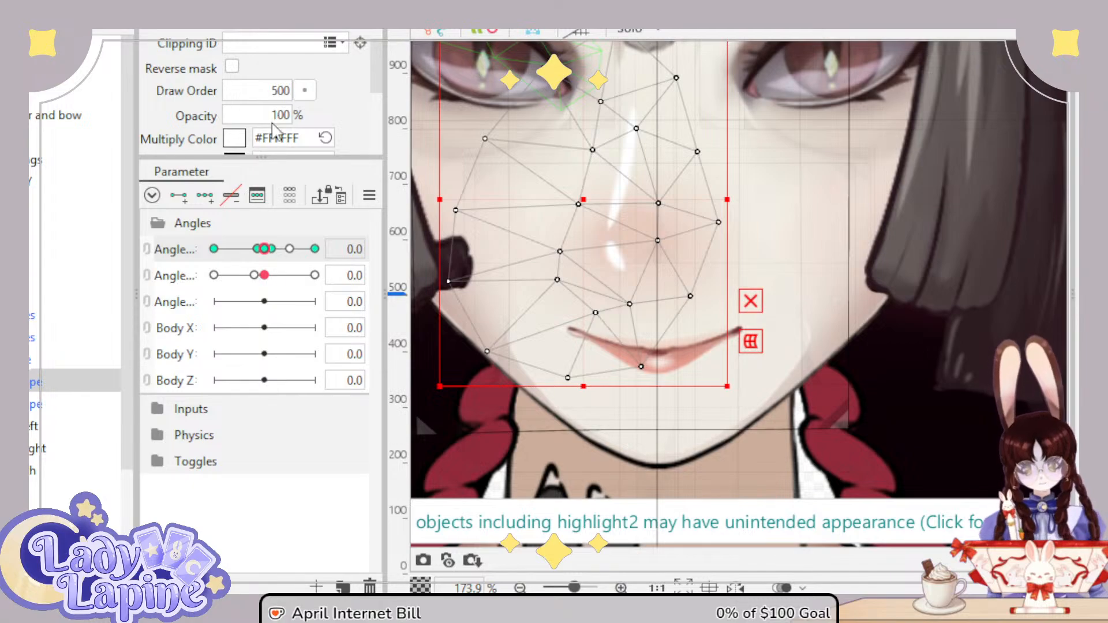
pyautogui.moveTo(261, 249)
pyautogui.mouseDown()
pyautogui.moveTo(213, 250)
pyautogui.moveTo(268, 258)
pyautogui.mouseUp()
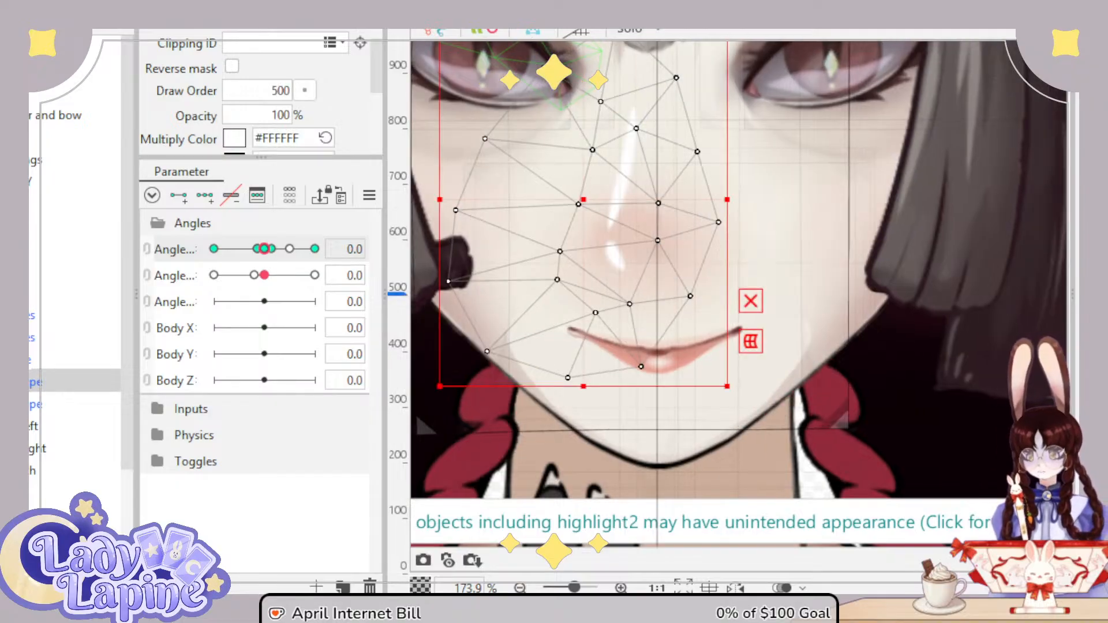
# Step: At Angle X 0, set the opacity of the nose-shape mesh on the viewer's right to 0%, and compare it at Angle X 4.2 and -4.2
pyautogui.click(58, 403)
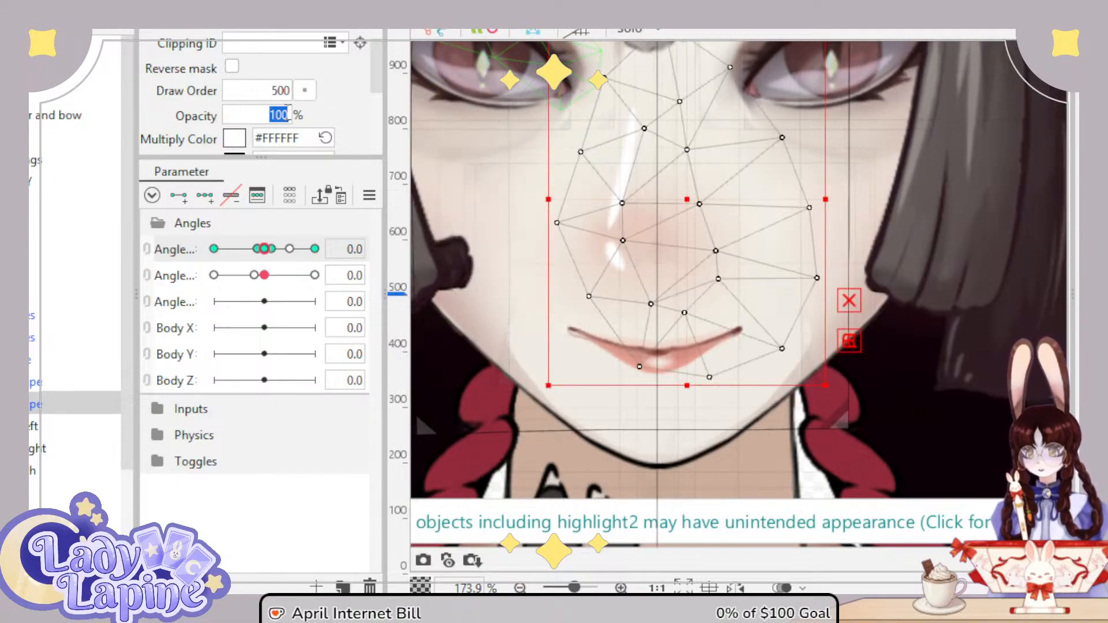
pyautogui.write('0')
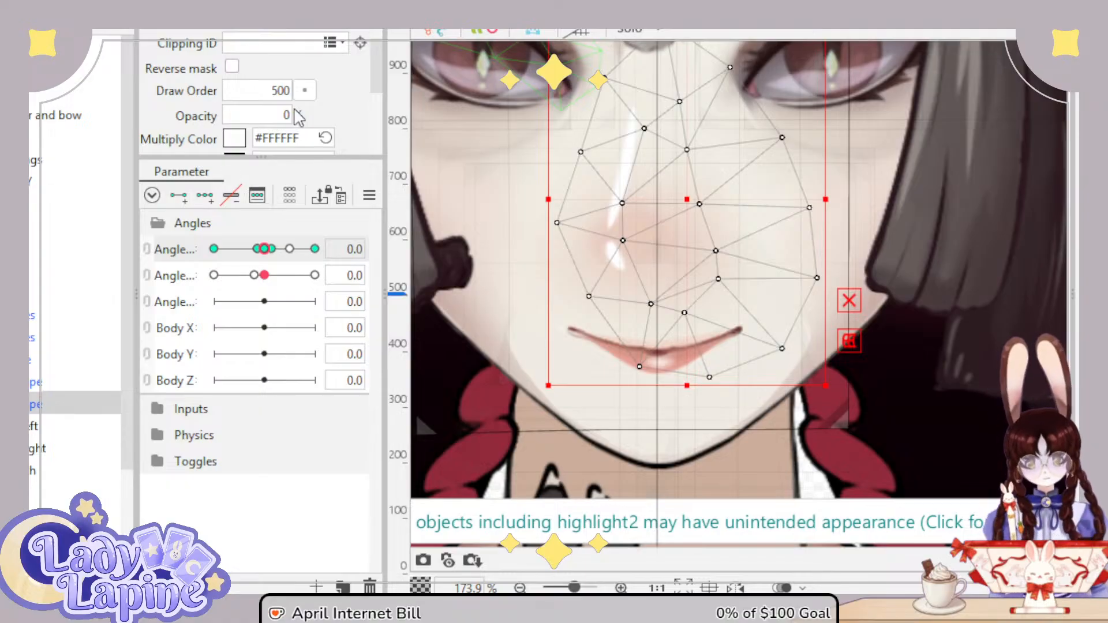
pyautogui.press('Return')
pyautogui.moveTo(249, 250)
pyautogui.mouseDown()
pyautogui.moveTo(282, 250)
pyautogui.moveTo(228, 250)
pyautogui.moveTo(290, 249)
pyautogui.moveTo(276, 254)
pyautogui.mouseUp()
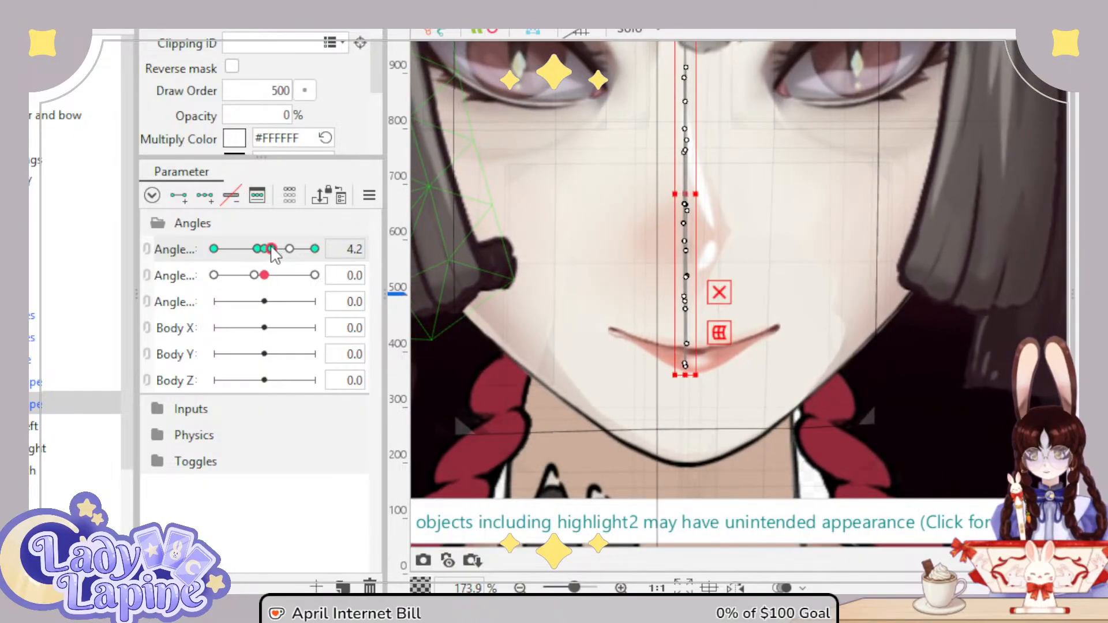
pyautogui.click(265, 248)
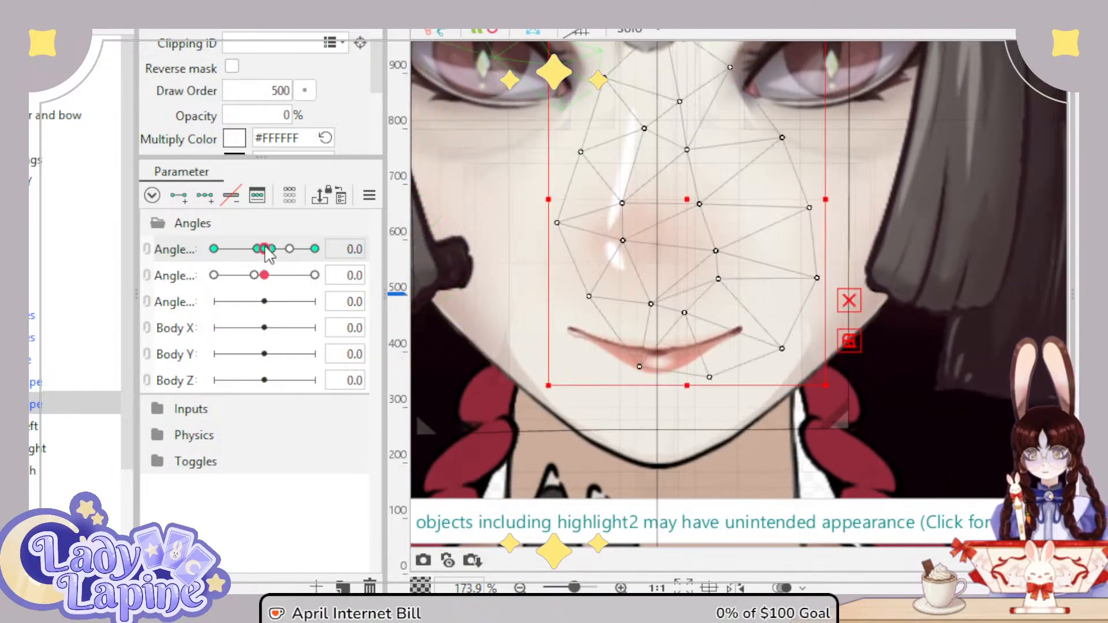
pyautogui.moveTo(266, 248); pyautogui.dragTo(257, 248)
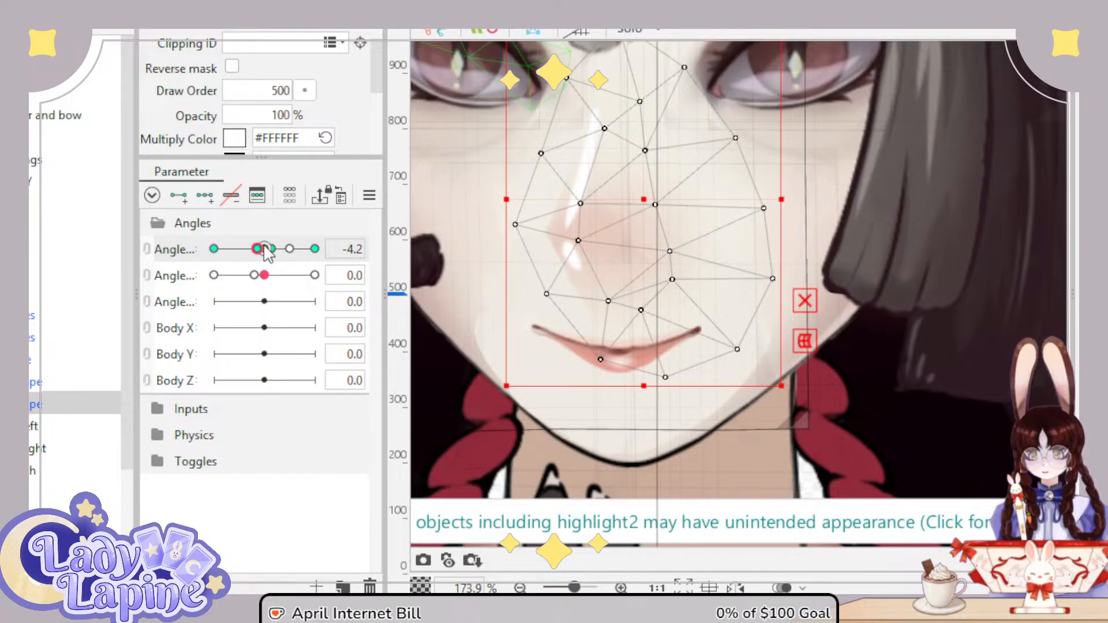
pyautogui.click(265, 249)
pyautogui.scroll(2, 590, 275)
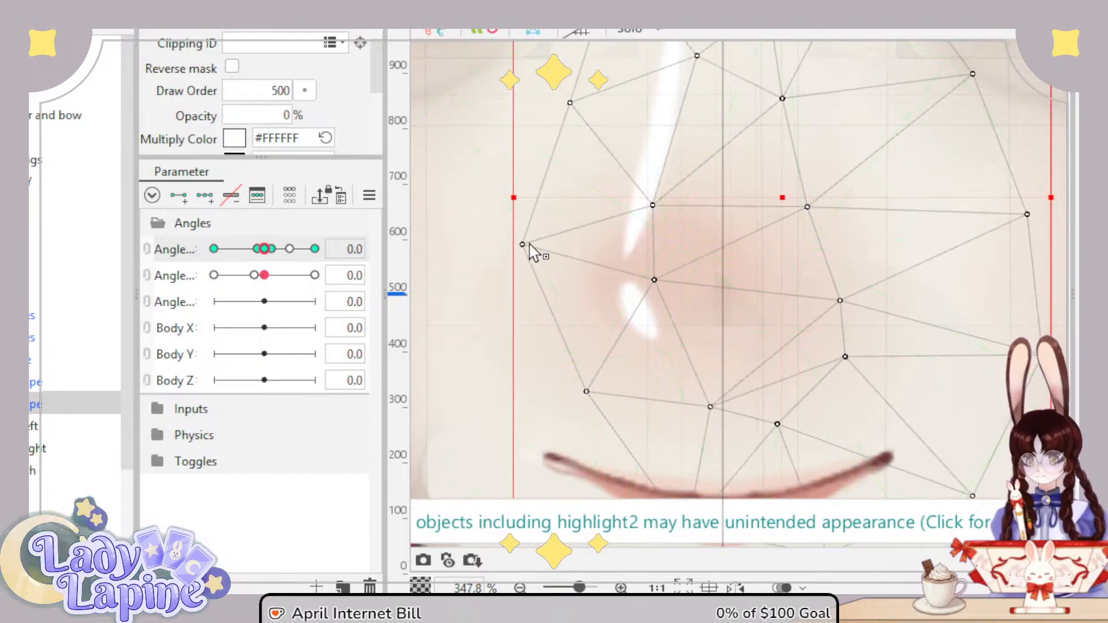
pyautogui.moveTo(524, 245)
pyautogui.mouseDown()
pyautogui.moveTo(576, 243)
pyautogui.moveTo(472, 239)
pyautogui.moveTo(583, 254)
pyautogui.moveTo(622, 214)
pyautogui.moveTo(542, 255)
pyautogui.mouseUp()
pyautogui.hotkey('ctrl', 'z')
pyautogui.moveTo(789, 193); pyautogui.dragTo(839, 168)
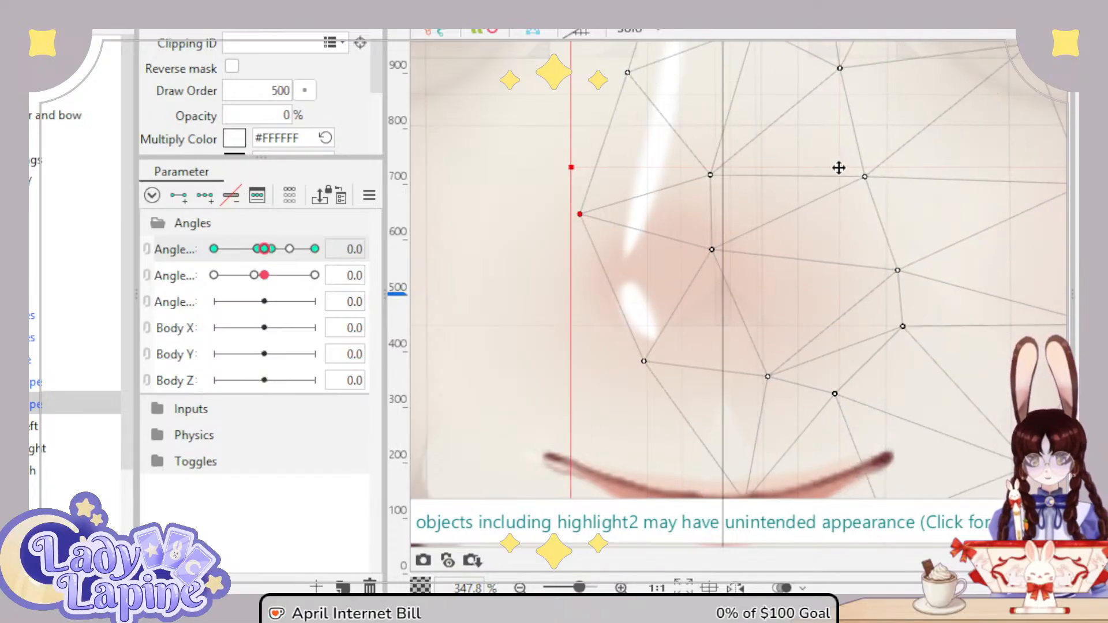
pyautogui.hotkey('ctrl', 'z')
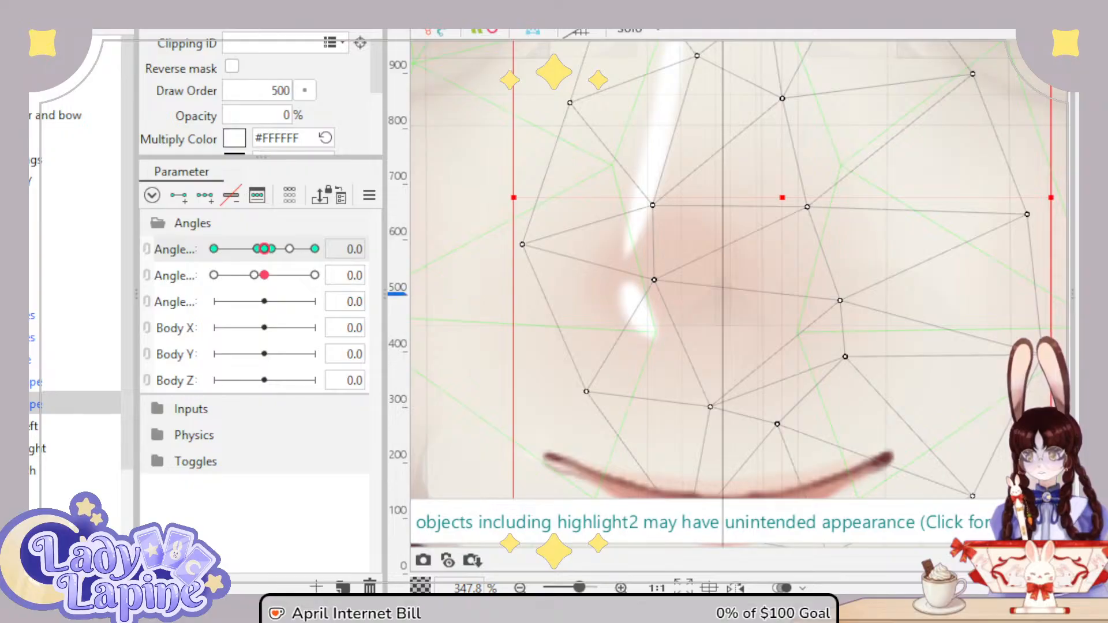
# Step: At Angle X 0, set the viewer's-left nose-shape mesh to 0% opacity and the viewer's-right one to 100%
pyautogui.click(36, 381)
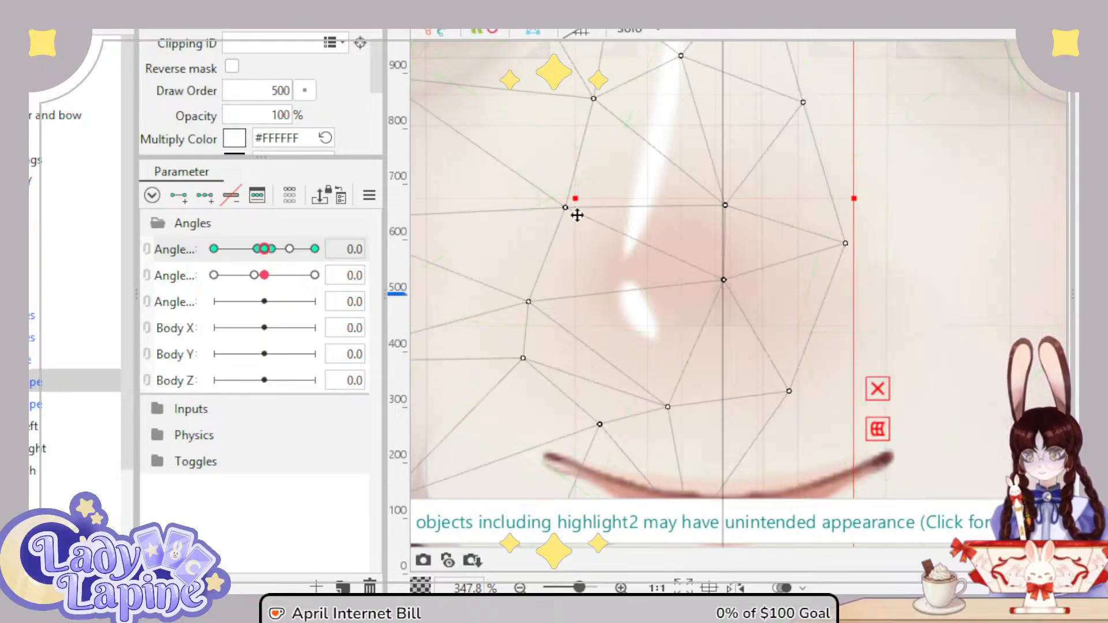
pyautogui.doubleClick(279, 115)
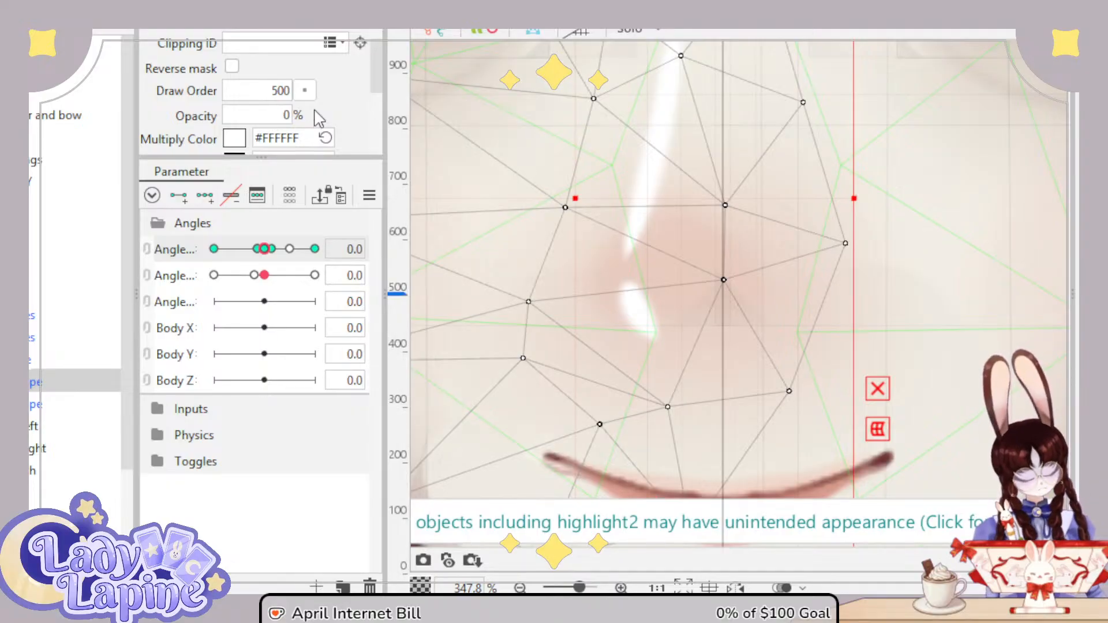
pyautogui.click(36, 404)
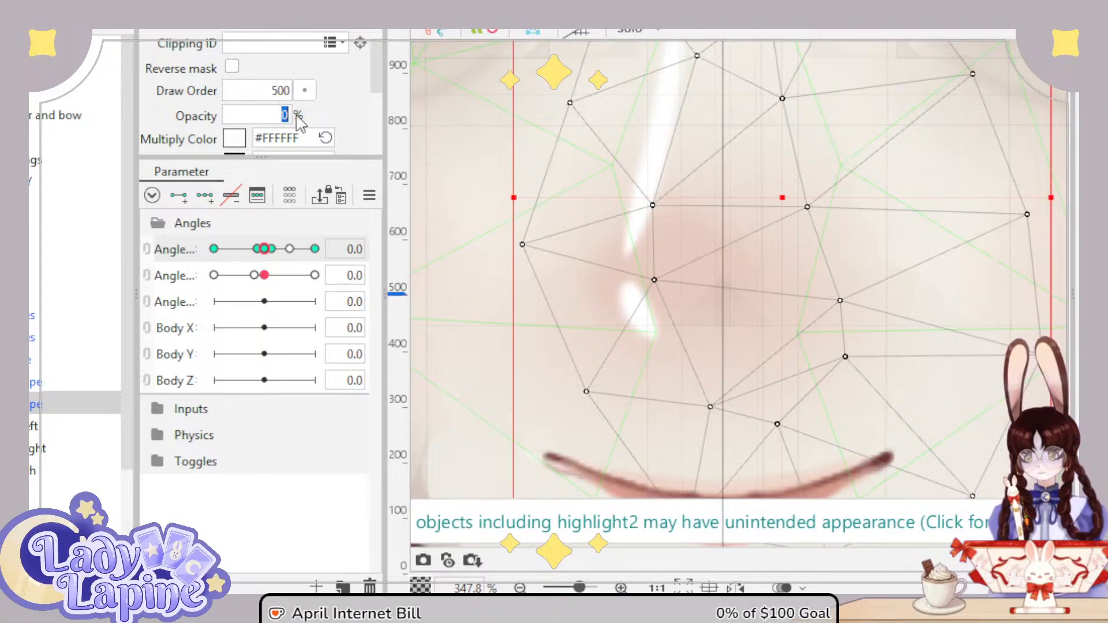
pyautogui.write('100')
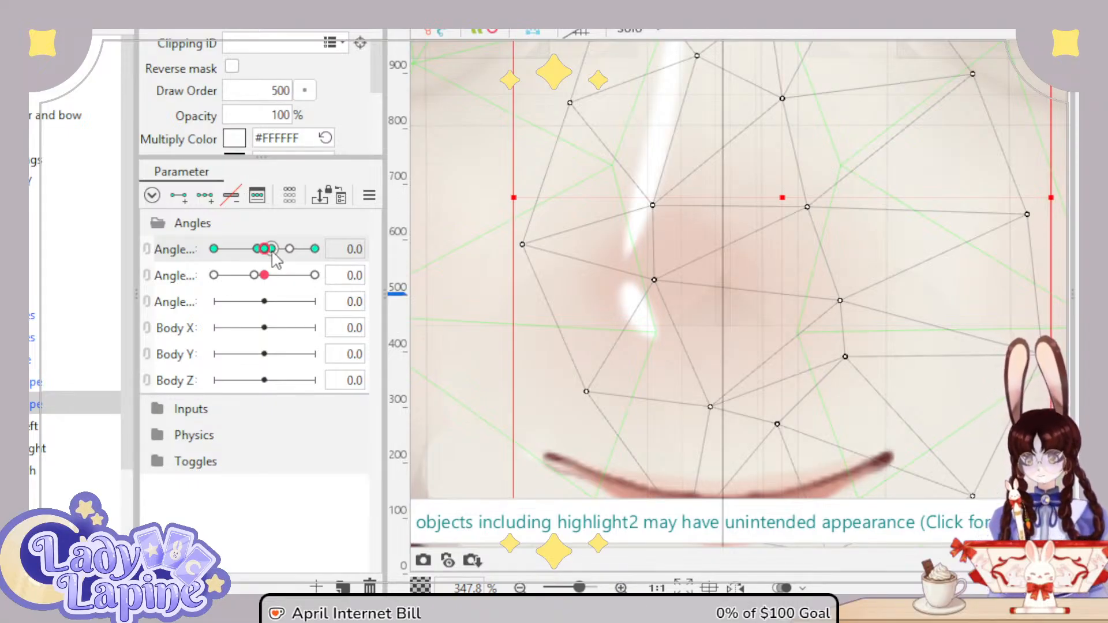
# Step: Compare both nose-shape meshes at Angle X -1.8, inspect the nose shading closely, and return Angle X to 0
pyautogui.moveTo(269, 252)
pyautogui.mouseDown()
pyautogui.moveTo(234, 252)
pyautogui.moveTo(280, 252)
pyautogui.moveTo(263, 252)
pyautogui.mouseUp()
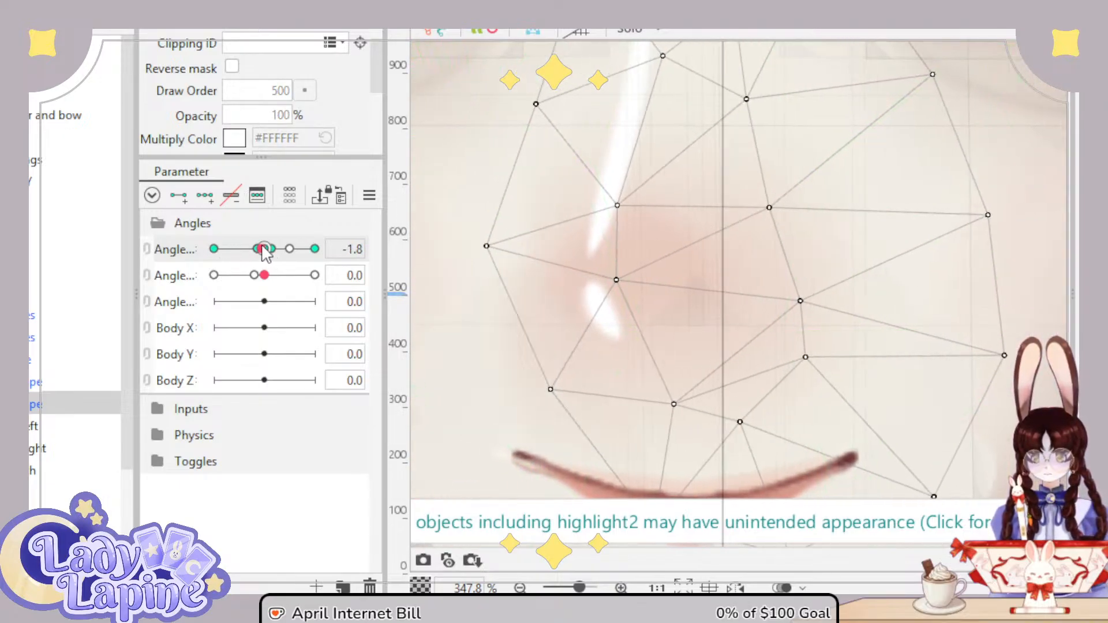
pyautogui.click(32, 384)
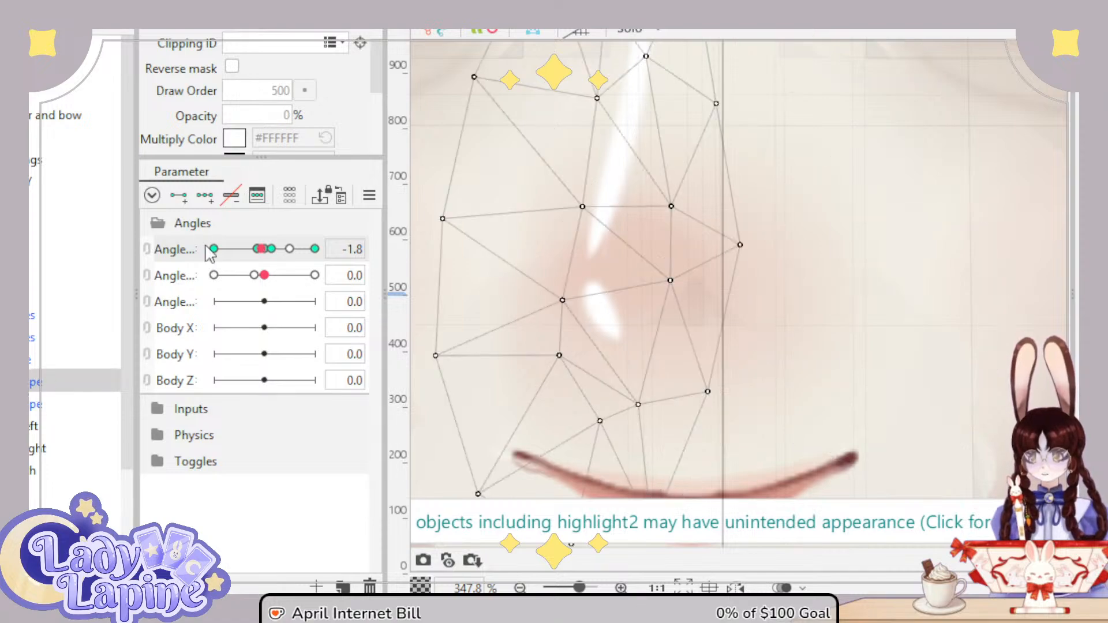
pyautogui.scroll(3, 750, 254)
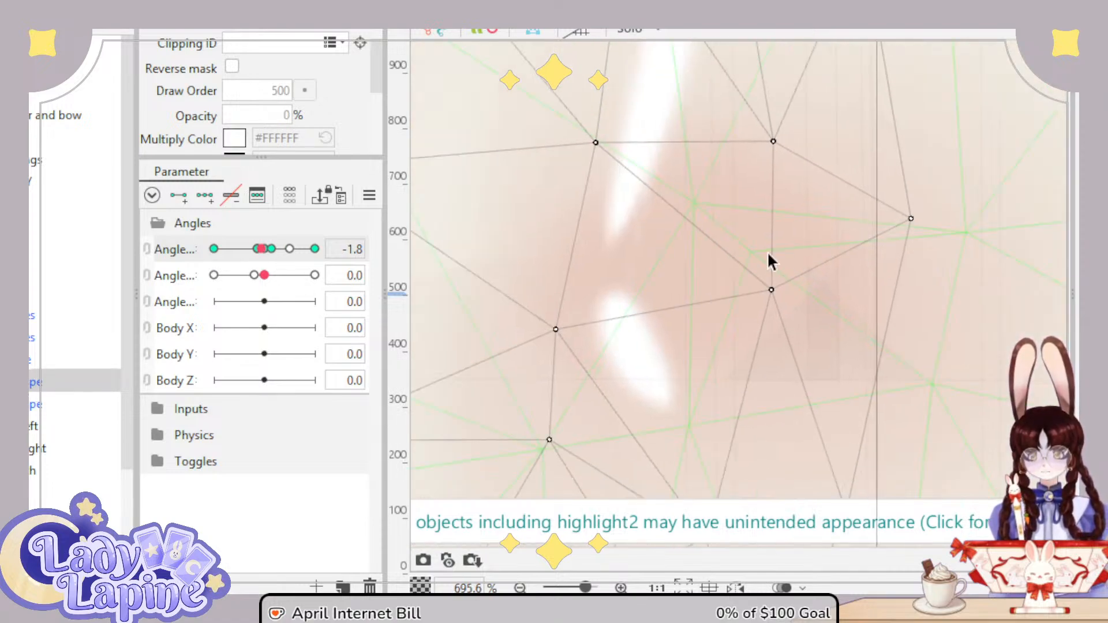
pyautogui.scroll(-3, 769, 257)
pyautogui.moveTo(261, 250)
pyautogui.mouseDown()
pyautogui.moveTo(276, 254)
pyautogui.moveTo(257, 254)
pyautogui.moveTo(266, 256)
pyautogui.mouseUp()
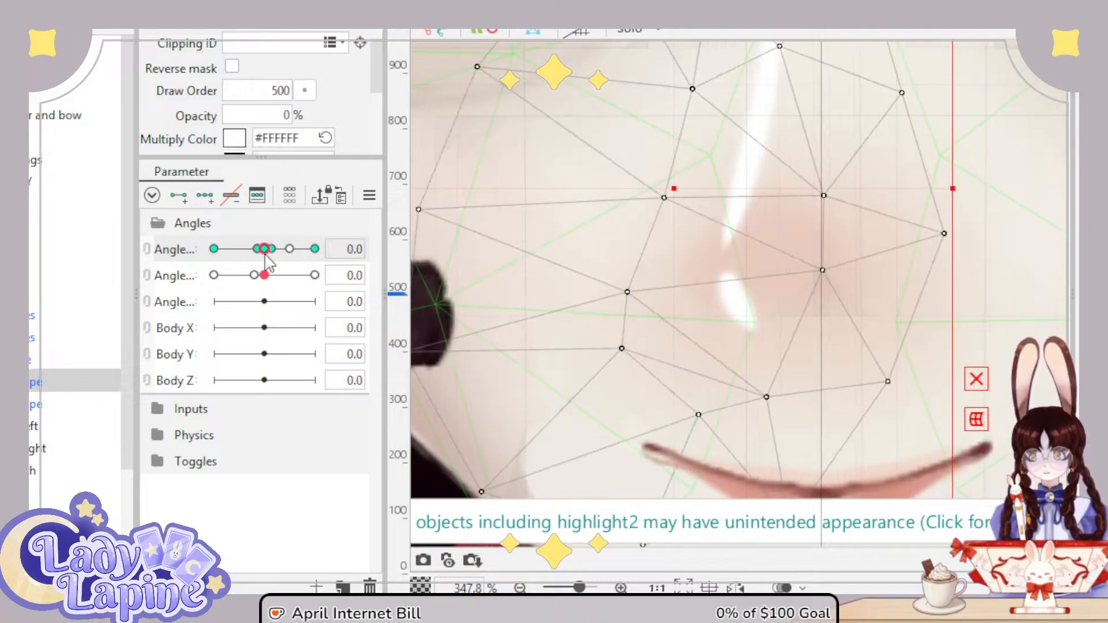
# Step: At Angle X 0, squash the viewer's-left nose-shape mesh horizontally into a thin strip along the face's centre line, and test small Angle X turns
pyautogui.scroll(-3, 710, 294)
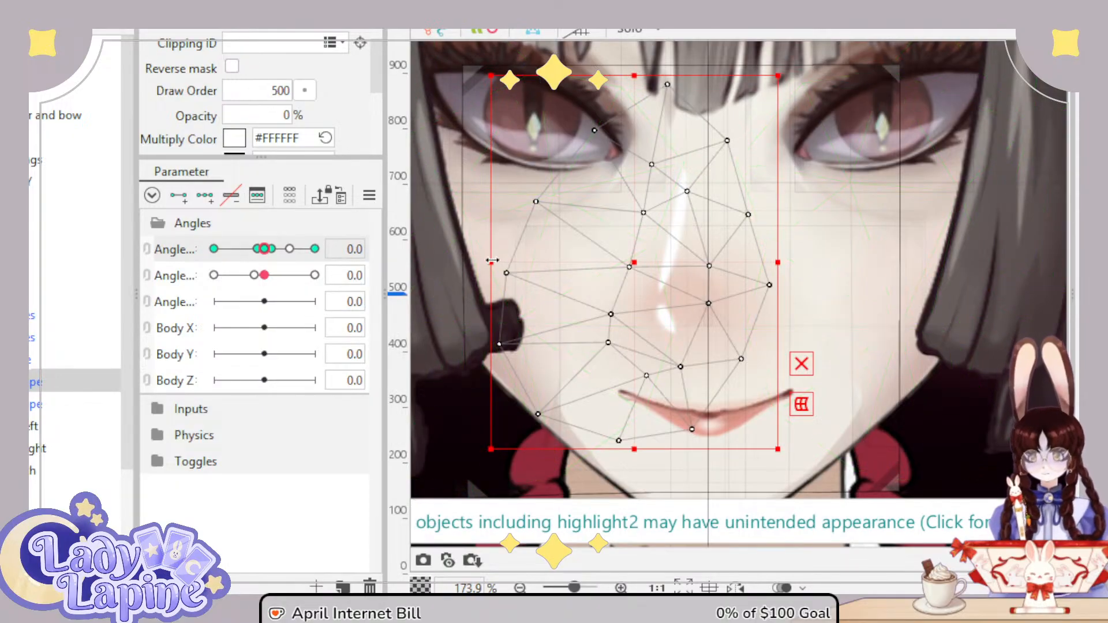
pyautogui.moveTo(511, 263); pyautogui.dragTo(711, 263)
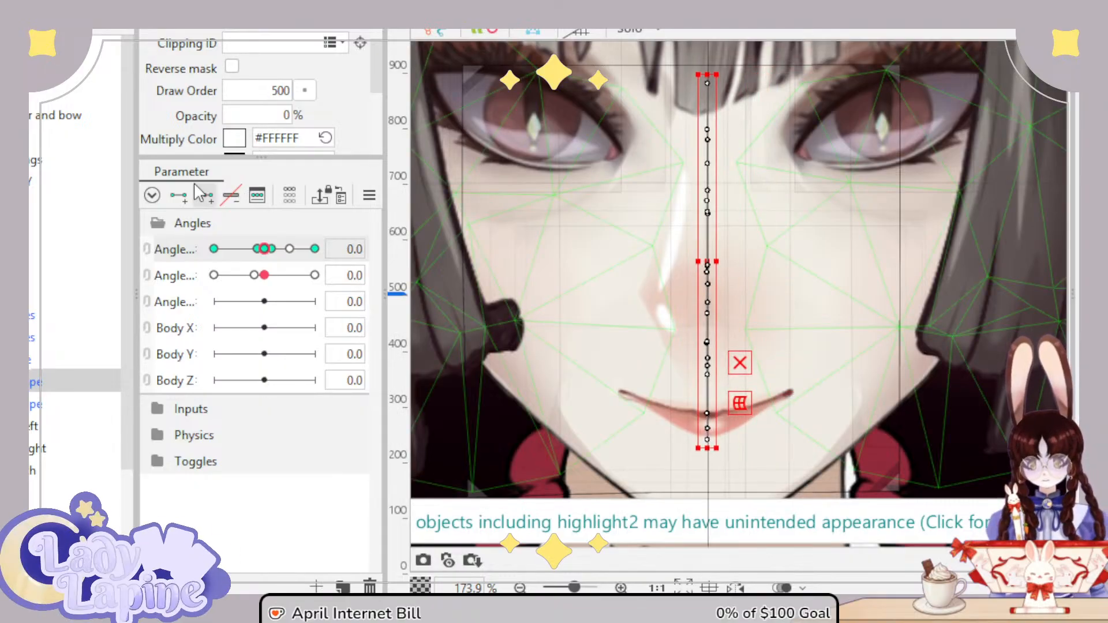
pyautogui.moveTo(264, 249)
pyautogui.mouseDown()
pyautogui.moveTo(223, 248)
pyautogui.moveTo(291, 249)
pyautogui.moveTo(264, 249)
pyautogui.mouseUp()
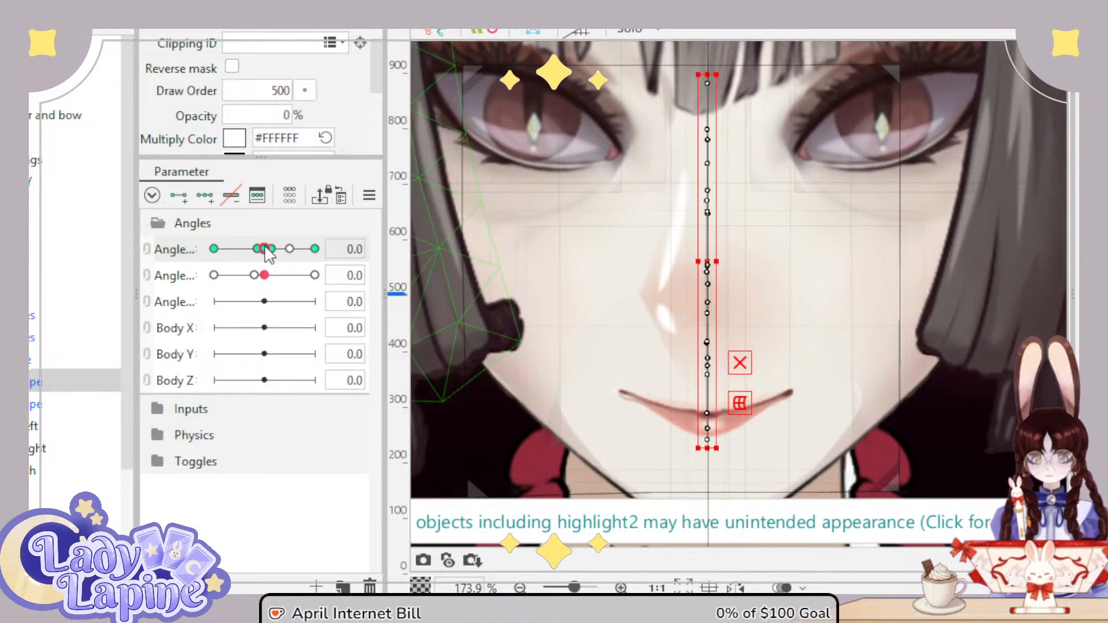
pyautogui.scroll(3, 626, 360)
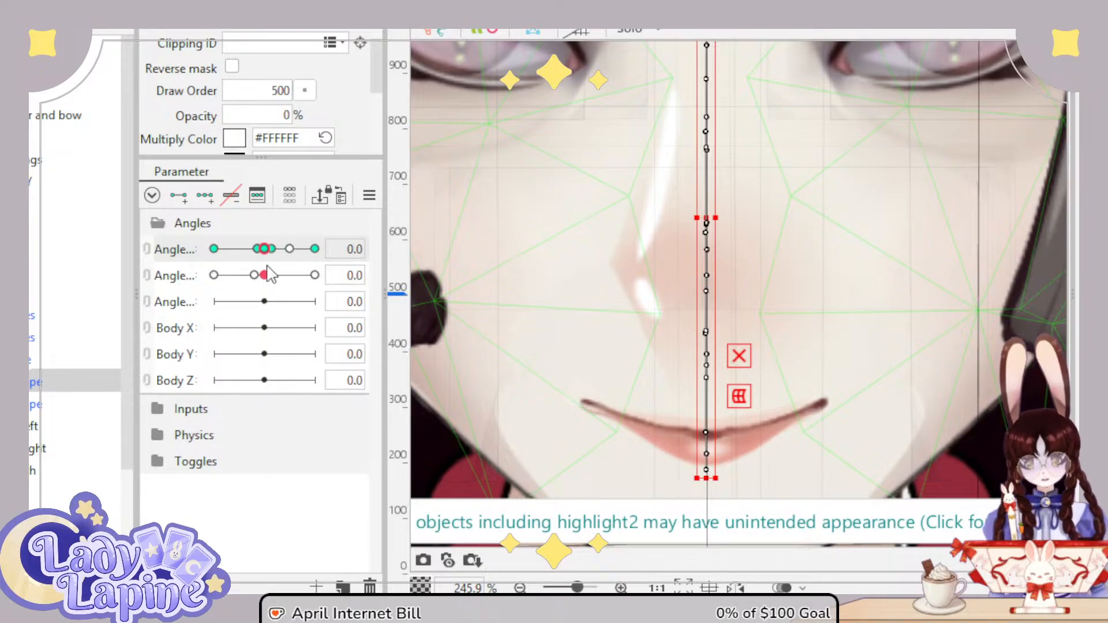
pyautogui.moveTo(263, 249); pyautogui.dragTo(267, 255)
pyautogui.moveTo(269, 256)
pyautogui.mouseDown()
pyautogui.moveTo(280, 253)
pyautogui.moveTo(264, 248)
pyautogui.mouseUp()
# Step: Examine how the nose shading and highlight change as Angle X moves from 0.6 to 3.0
pyautogui.click(32, 202)
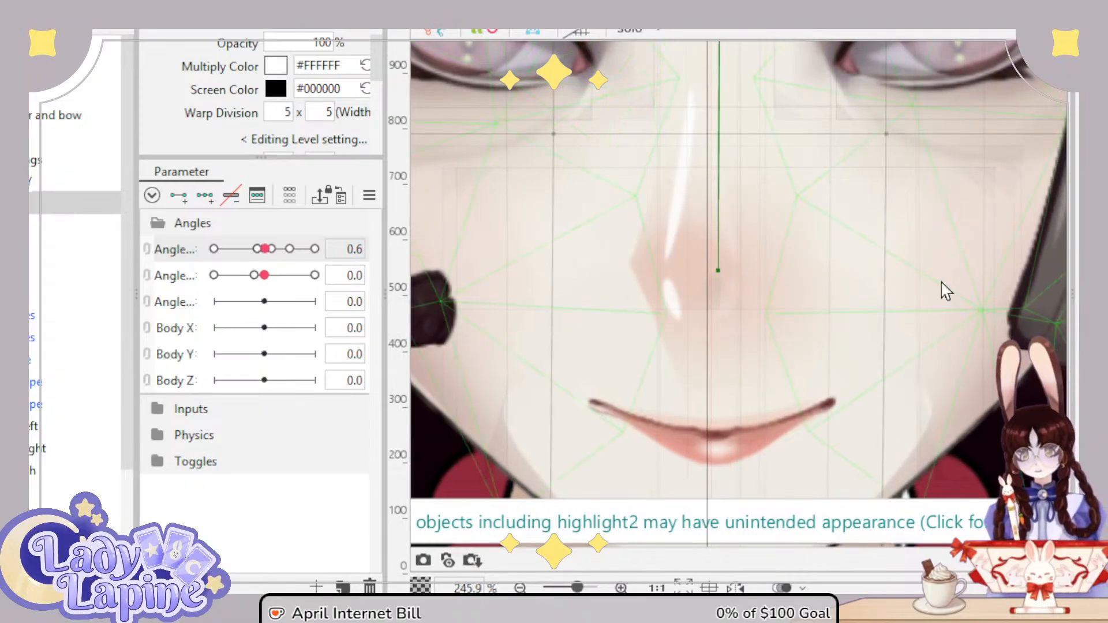
pyautogui.scroll(-4, 942, 289)
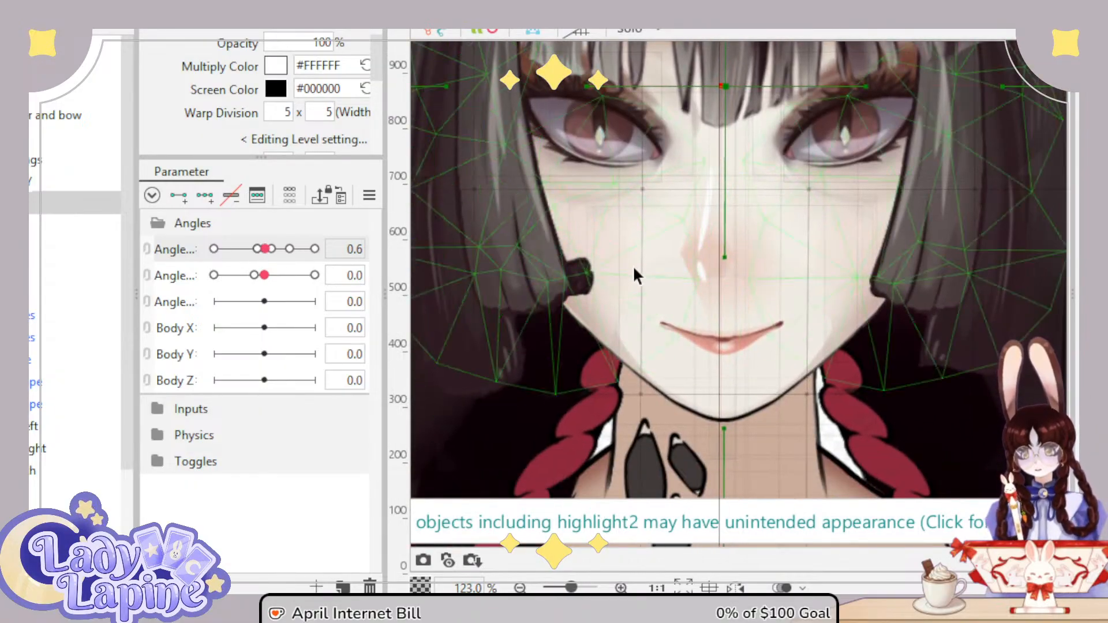
pyautogui.scroll(2, 632, 265)
pyautogui.scroll(2, 600, 279)
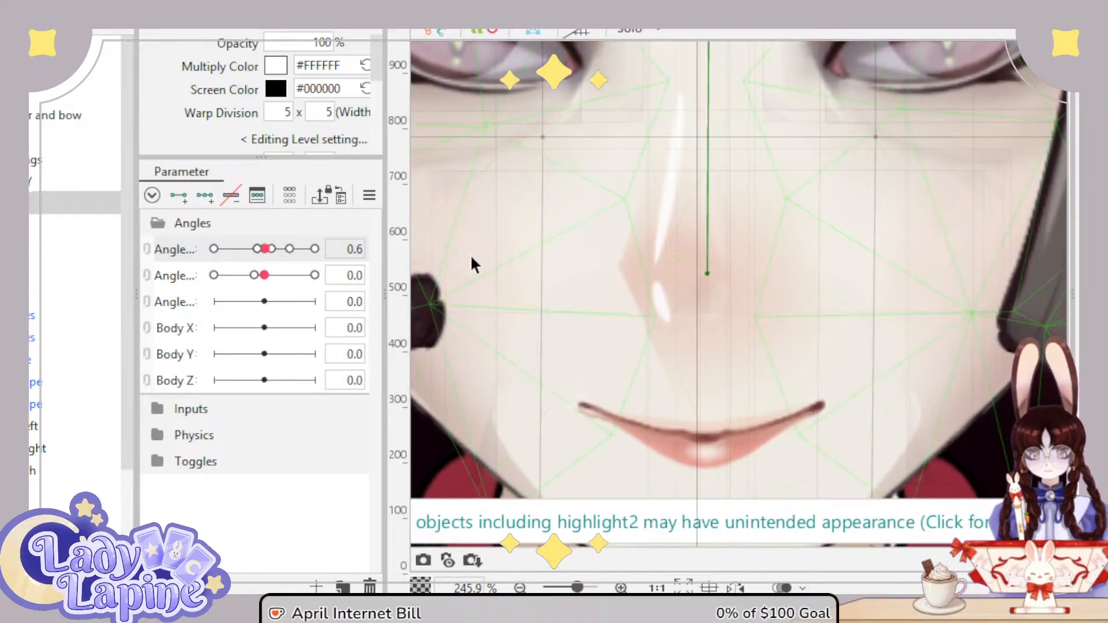
pyautogui.moveTo(269, 254); pyautogui.dragTo(271, 255)
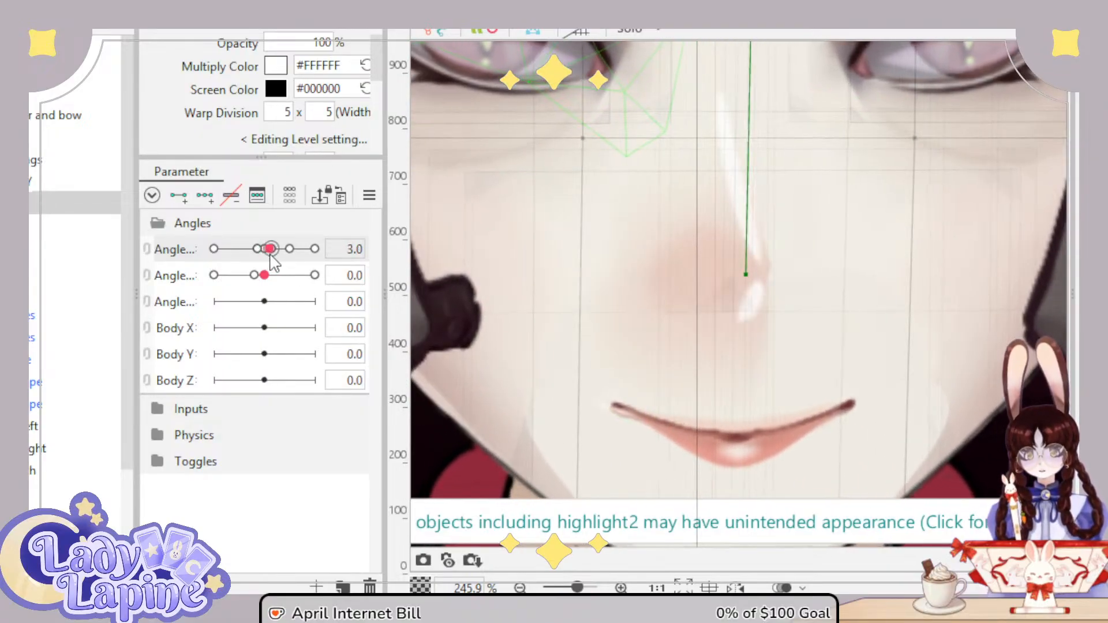
# Step: Undo the squash and opacity changes on both nose-shape meshes, and recheck the nose around Angle X 0
pyautogui.press('Down')
pyautogui.press('Down')
pyautogui.press('Down')
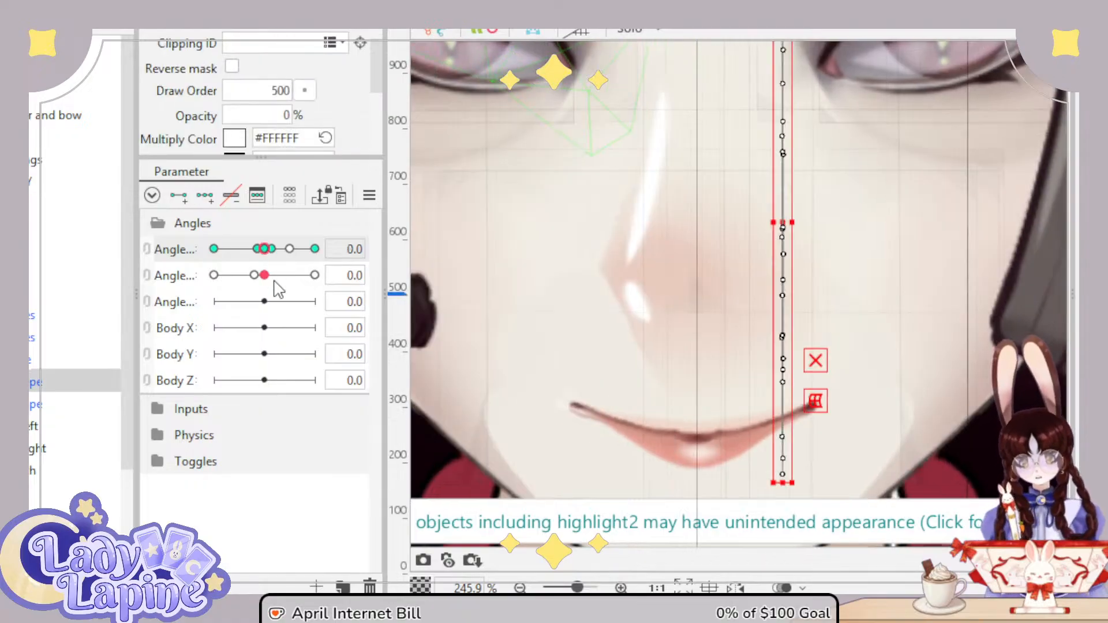
pyautogui.press('Up')
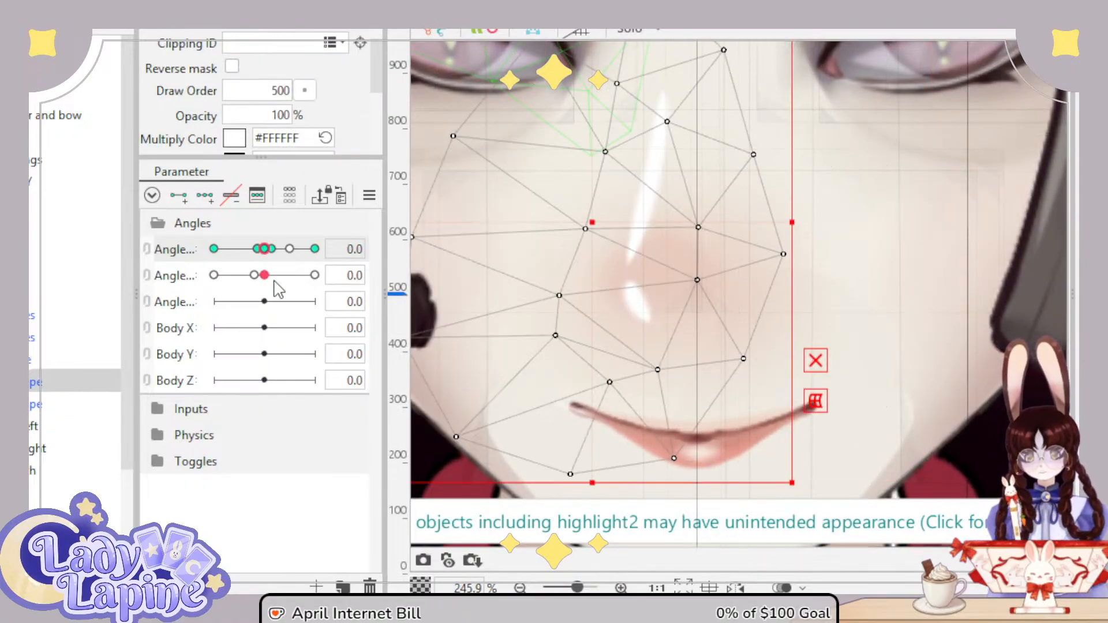
pyautogui.press('Down')
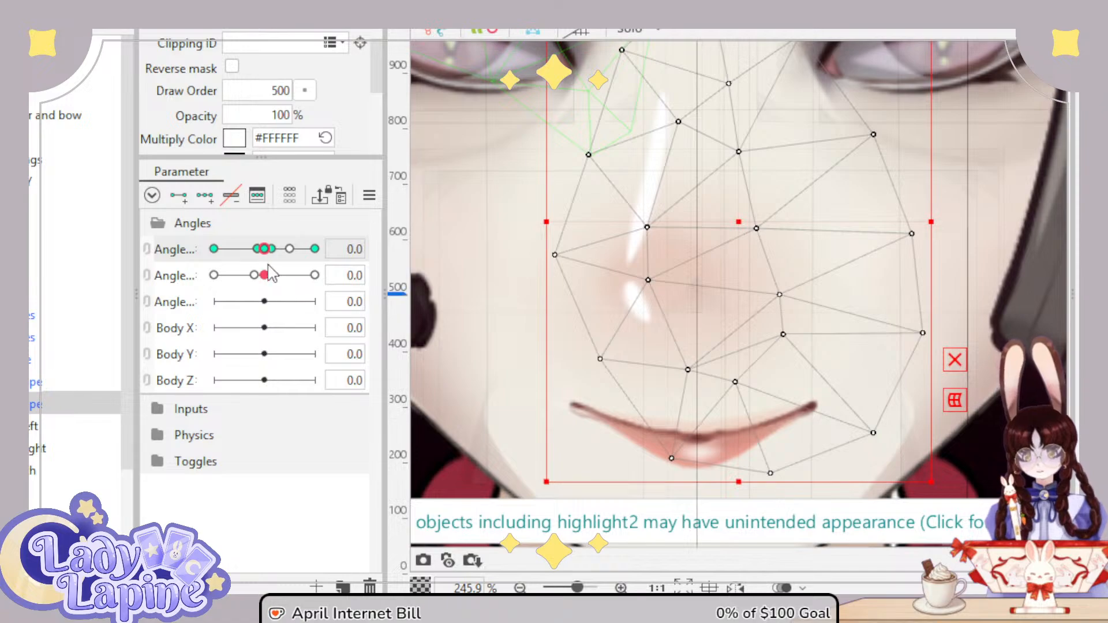
pyautogui.moveTo(266, 251)
pyautogui.mouseDown()
pyautogui.moveTo(286, 251)
pyautogui.moveTo(264, 249)
pyautogui.mouseUp()
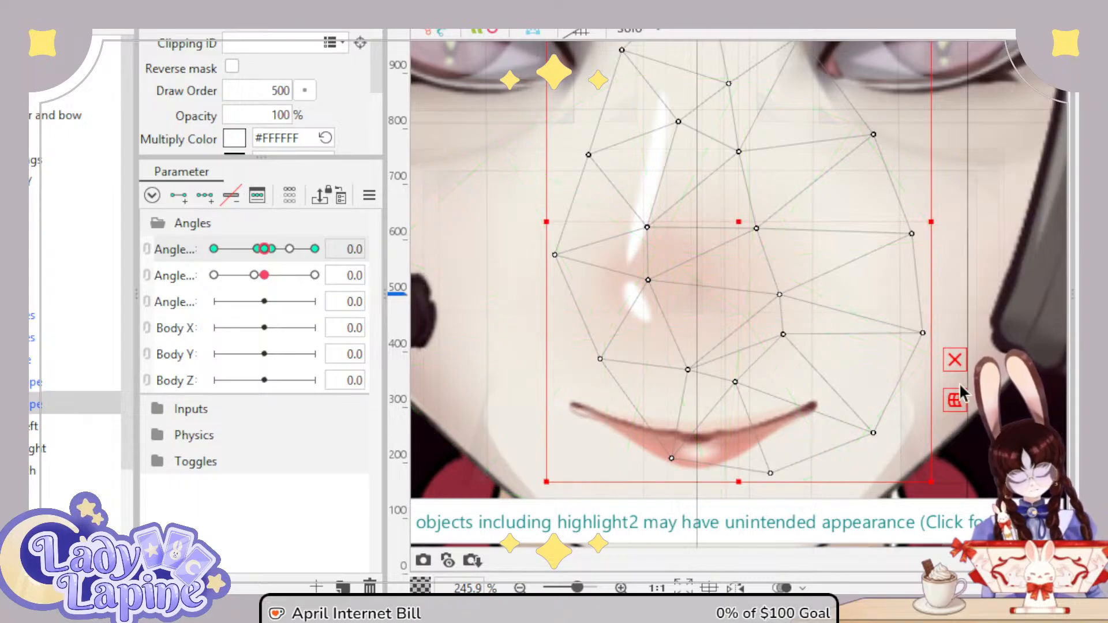
pyautogui.scroll(-5, 607, 274)
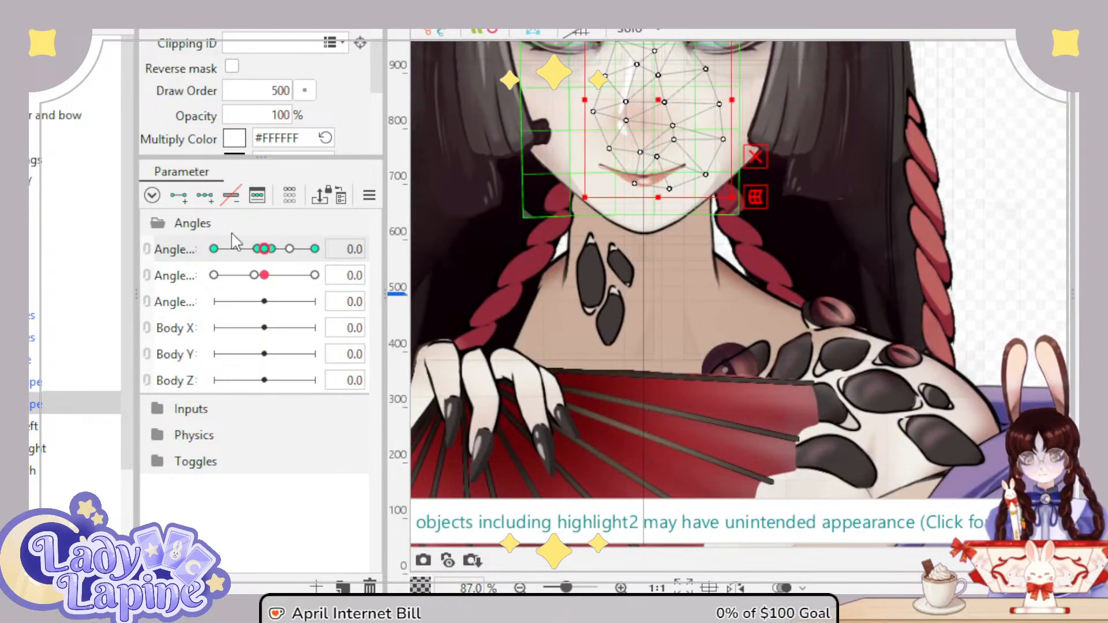
pyautogui.moveTo(264, 249)
pyautogui.mouseDown()
pyautogui.moveTo(228, 250)
pyautogui.moveTo(263, 249)
pyautogui.mouseUp()
# Step: At Angle X 0 and Angle Y 30, stretch the nose warp's upper edge upward past the eyes, and shift the warp back down slightly
pyautogui.click(35, 291)
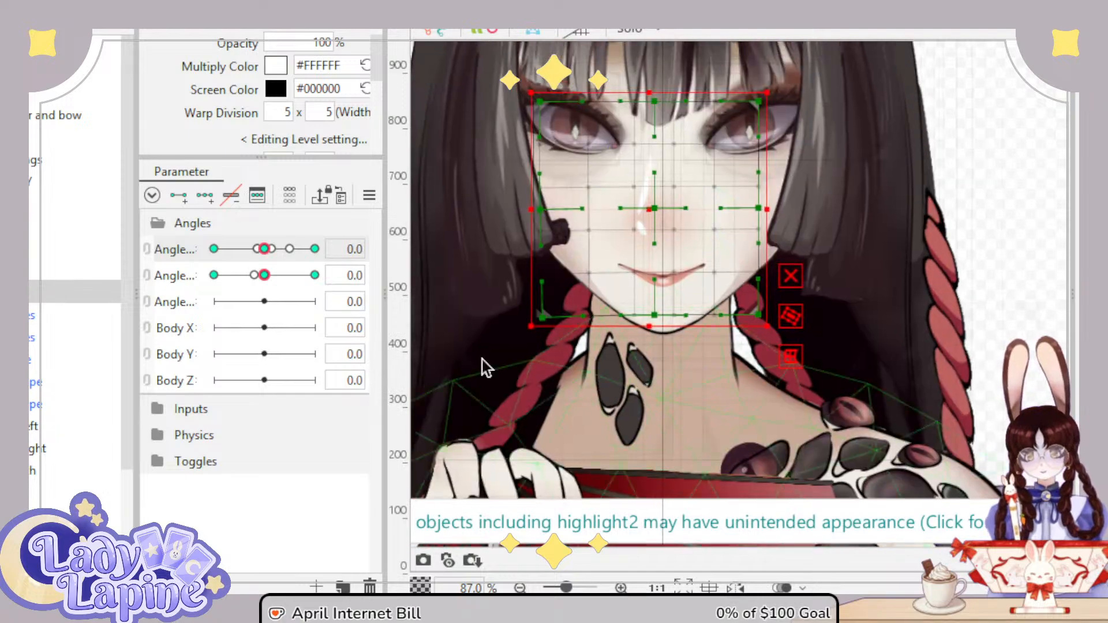
pyautogui.moveTo(264, 248); pyautogui.dragTo(328, 299)
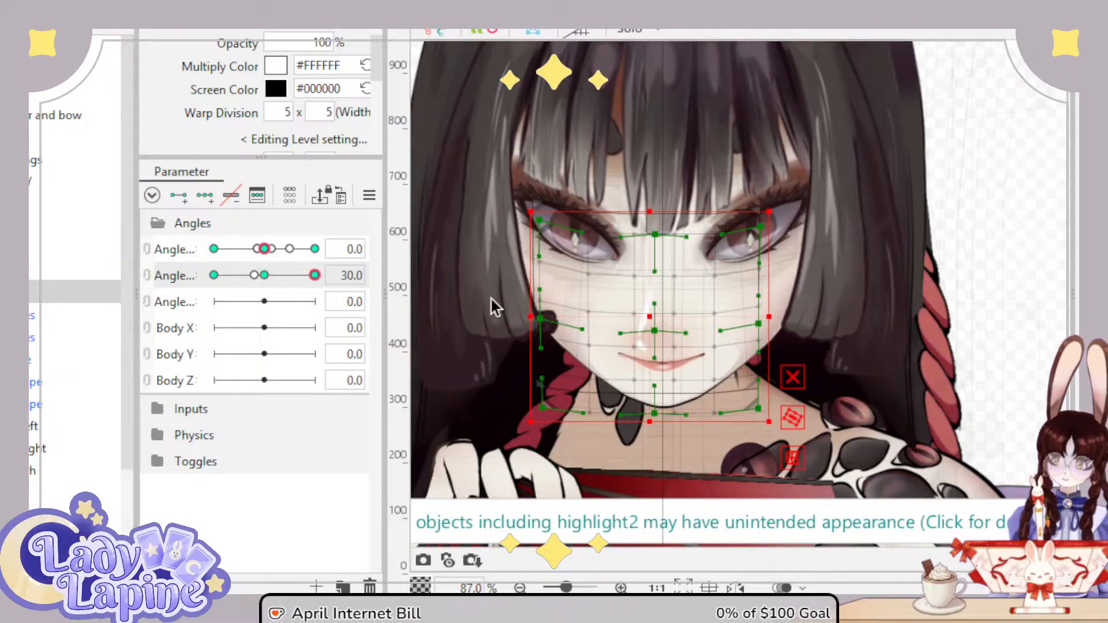
pyautogui.scroll(4, 659, 334)
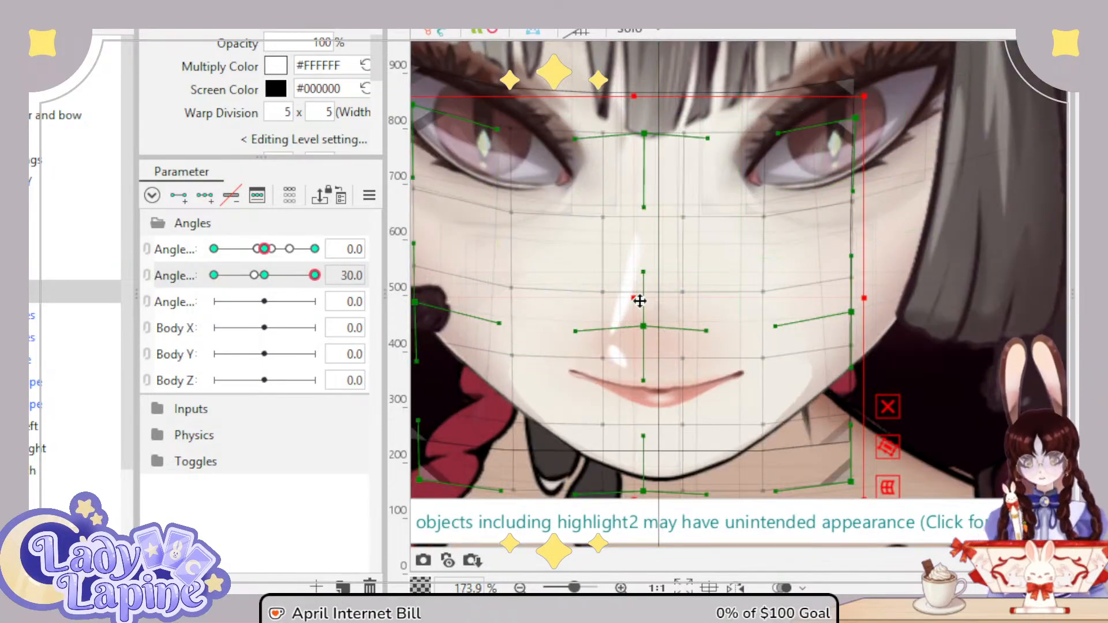
pyautogui.moveTo(639, 301); pyautogui.dragTo(640, 302)
pyautogui.moveTo(638, 99); pyautogui.dragTo(640, 34)
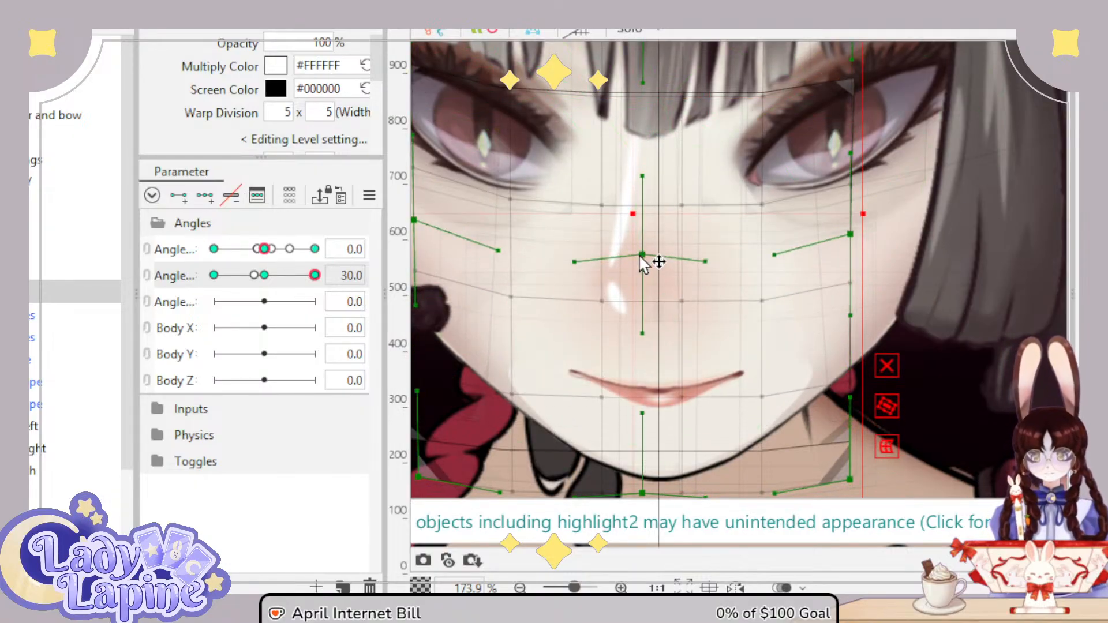
pyautogui.moveTo(636, 225); pyautogui.dragTo(644, 272)
# Step: At Angle Y -30, adjust the nose warp and stretch its lower edge downward past the chin
pyautogui.moveTo(314, 275); pyautogui.dragTo(196, 281)
pyautogui.moveTo(646, 189); pyautogui.dragTo(685, 225)
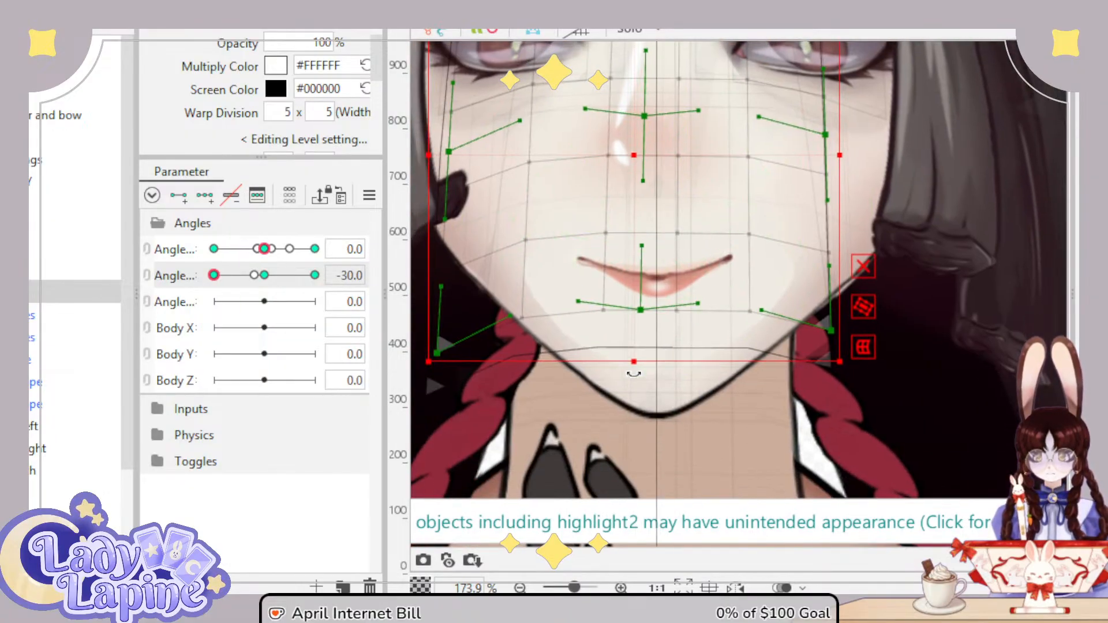
pyautogui.moveTo(639, 362); pyautogui.dragTo(638, 445)
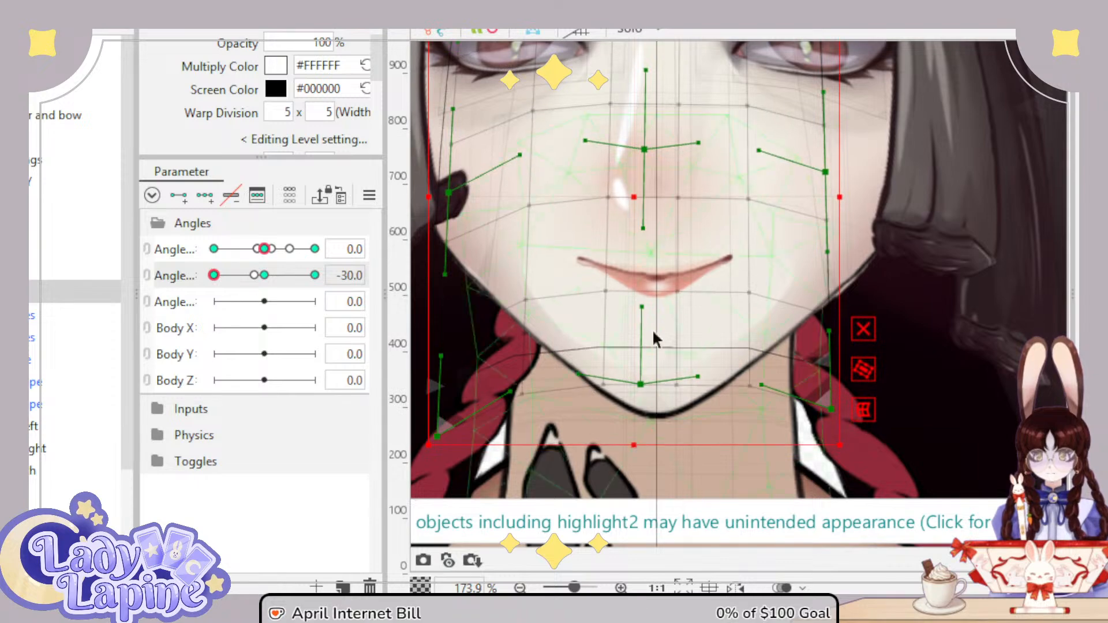
# Step: Select both nose-shape meshes together while Angle X is 0 and Angle Y is -30
pyautogui.moveTo(629, 196); pyautogui.dragTo(642, 259)
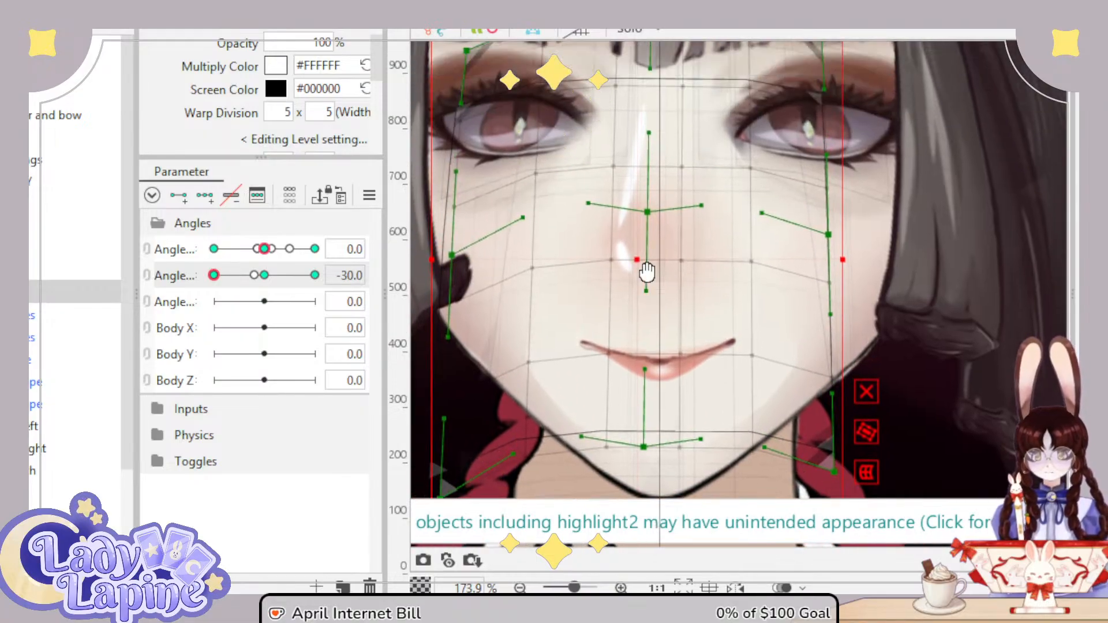
pyautogui.click(30, 412)
pyautogui.click(32, 381)
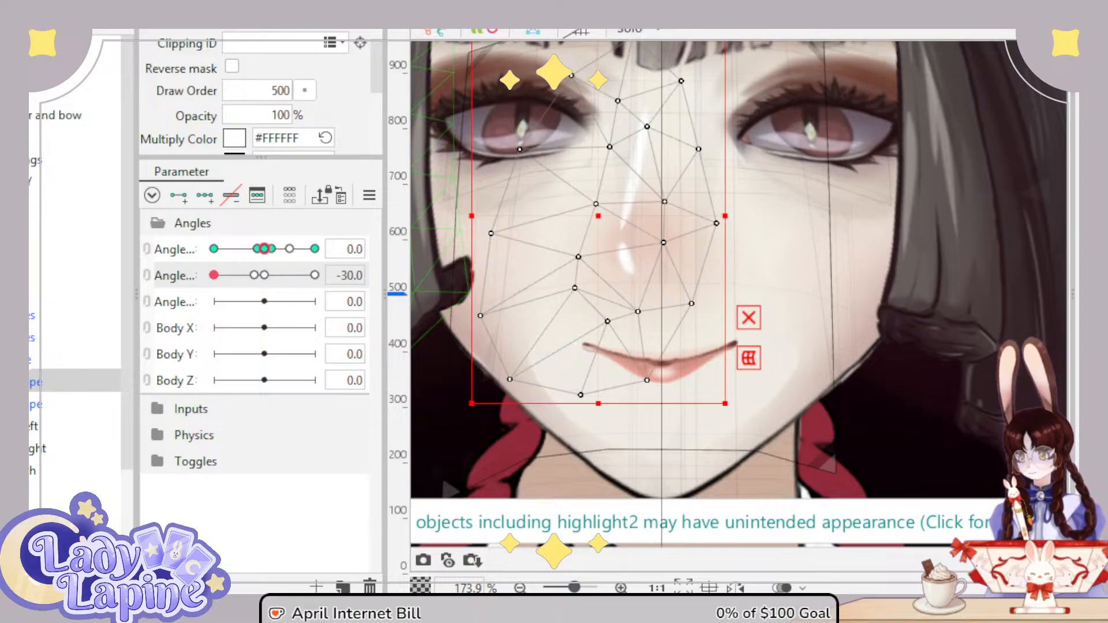
pyautogui.keyDown('ctrl'); pyautogui.click(32, 404); pyautogui.keyUp('ctrl')
# Step: Look through the model's parts list, checking the entries above and below the selected nose-shape meshes
pyautogui.click(33, 24)
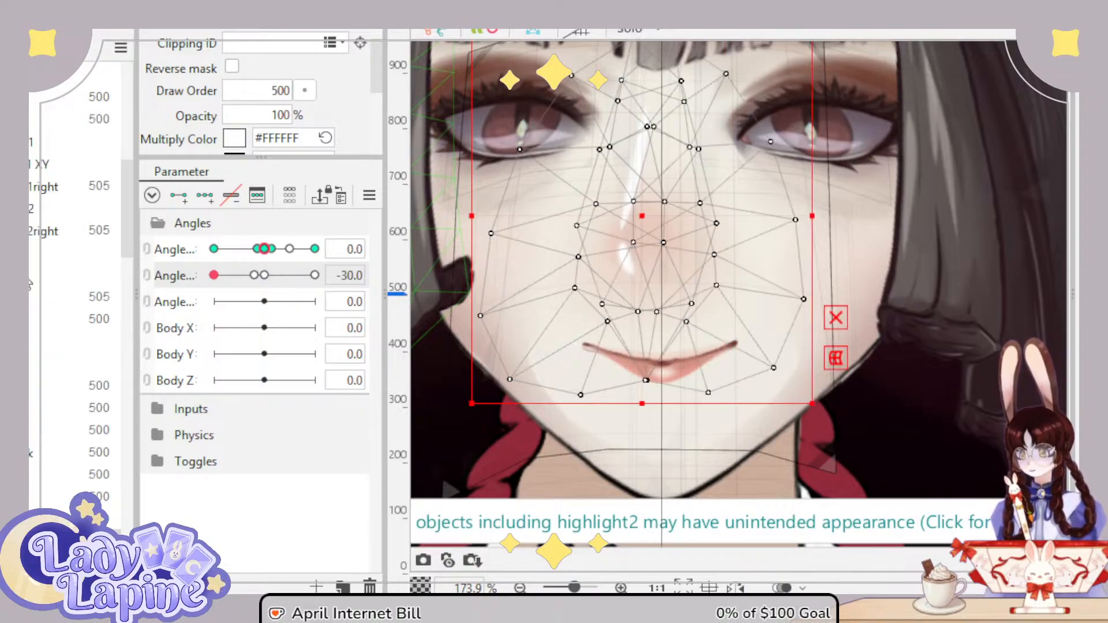
pyautogui.scroll(-5, 29, 284)
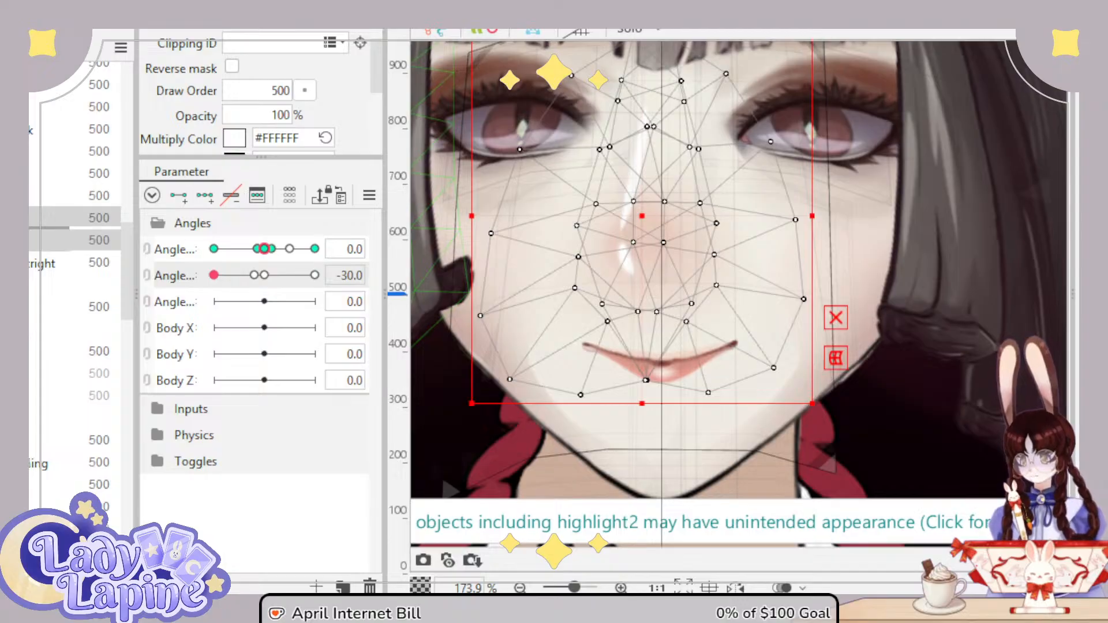
pyautogui.scroll(-5, 75, 277)
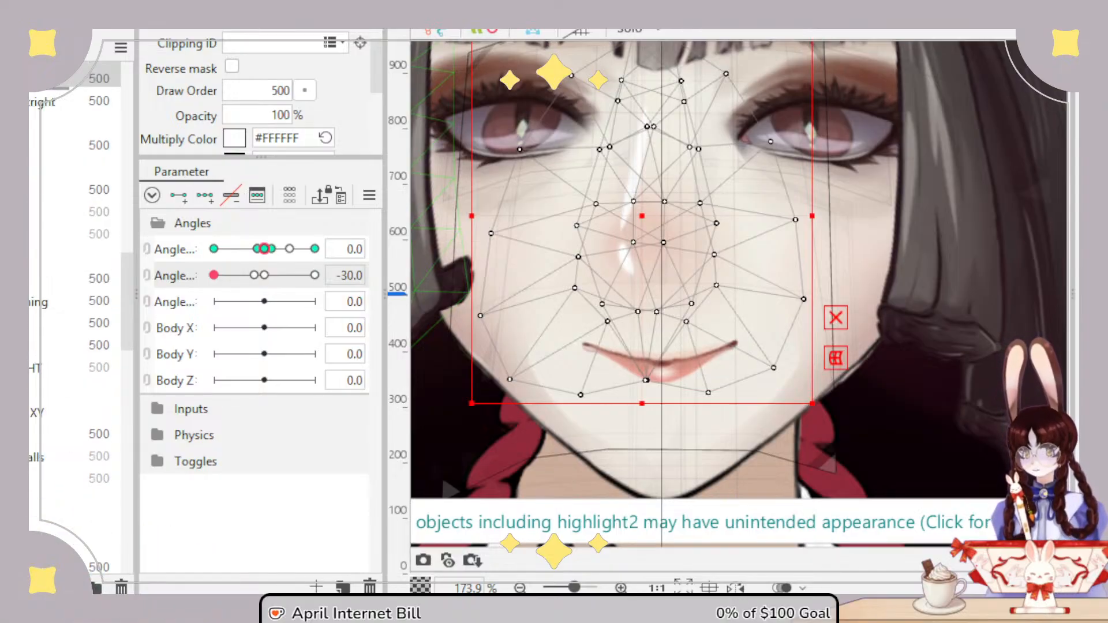
pyautogui.scroll(5, 35, 167)
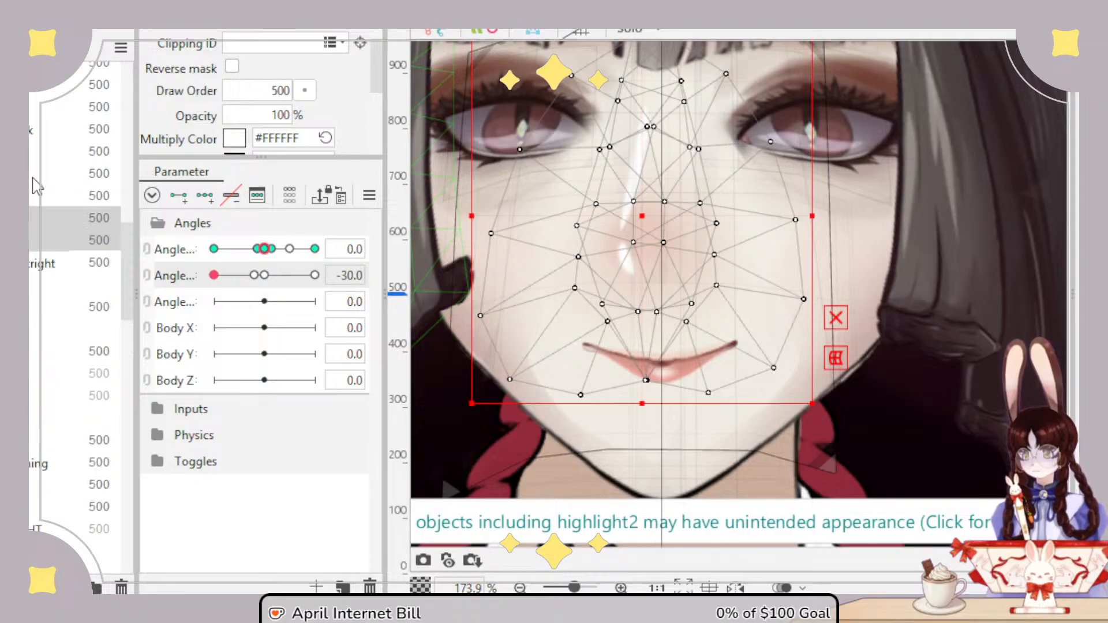
pyautogui.scroll(-8, 36, 184)
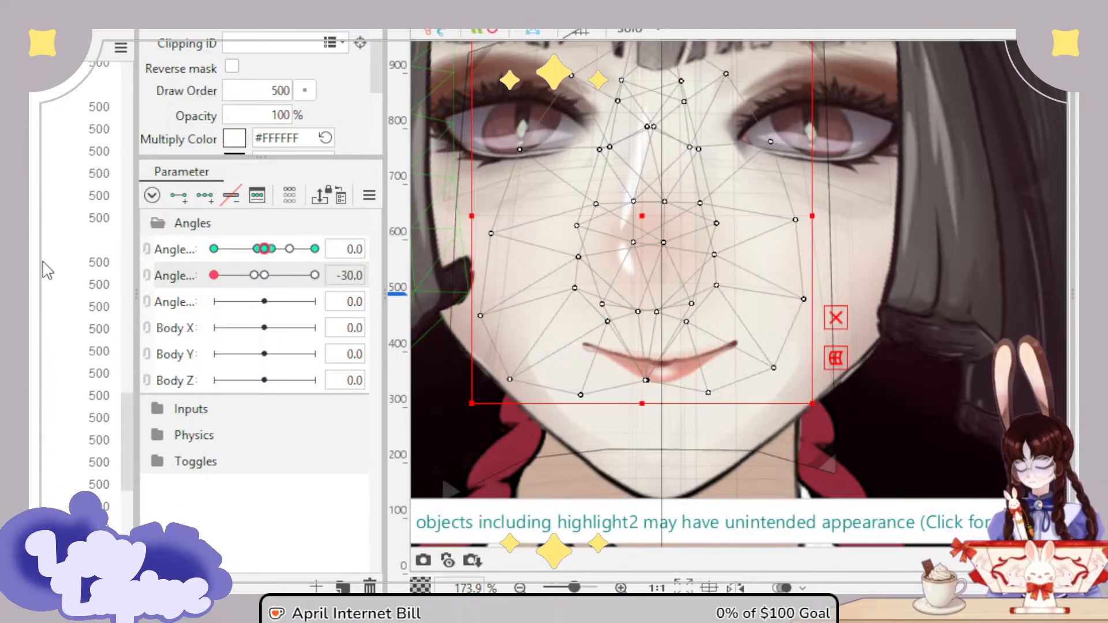
pyautogui.scroll(5, 46, 269)
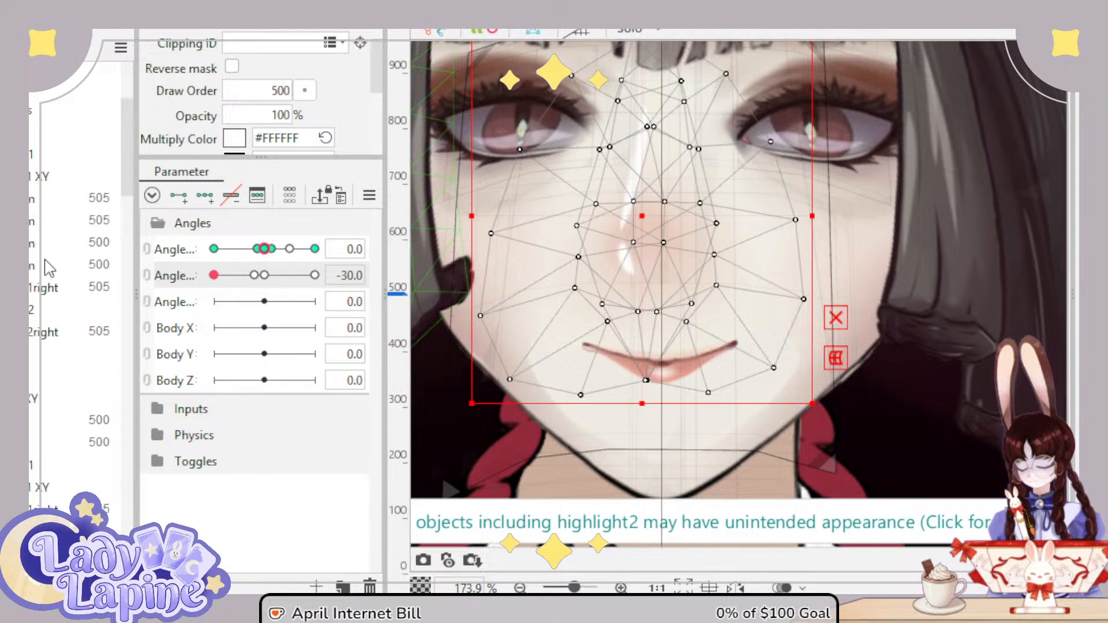
pyautogui.scroll(6, 49, 268)
pyautogui.scroll(-8, 49, 269)
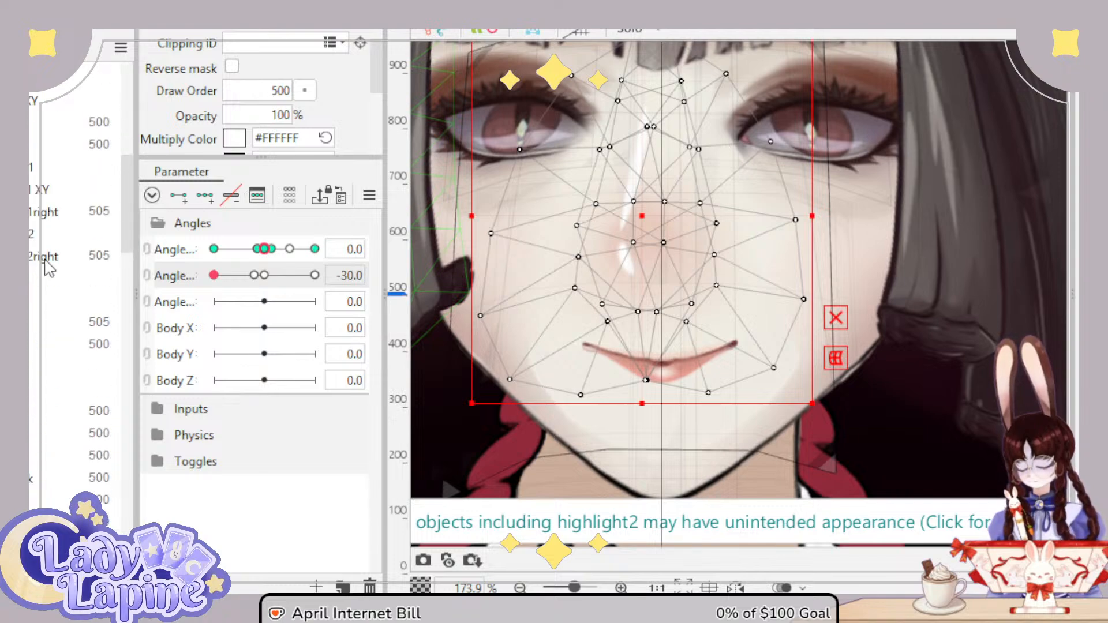
pyautogui.scroll(-10, 49, 268)
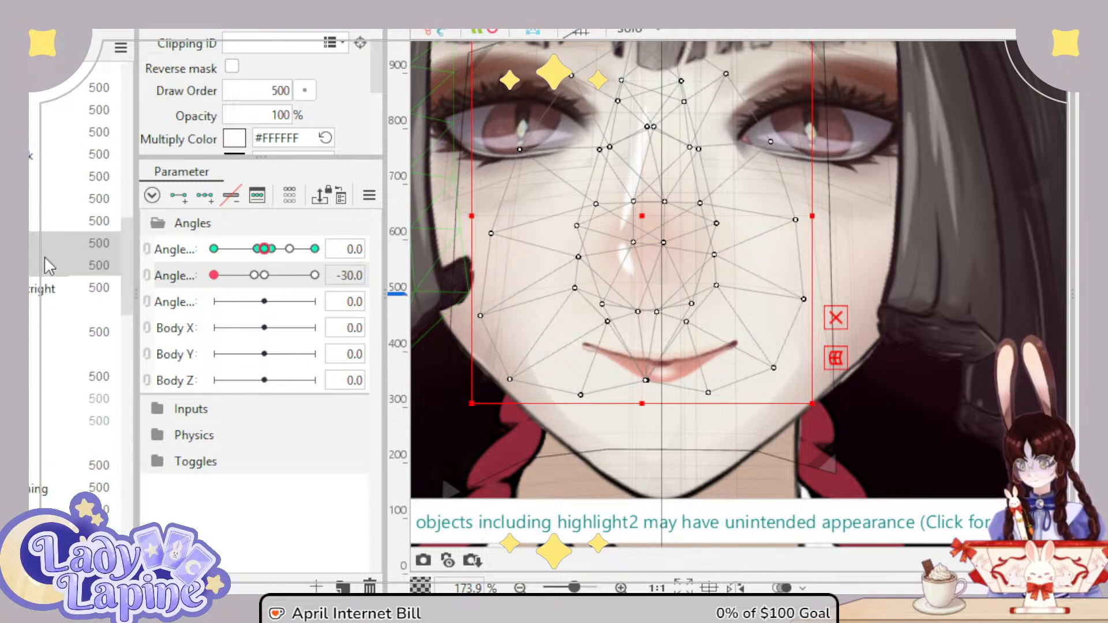
pyautogui.scroll(-5, 50, 268)
pyautogui.scroll(-5, 33, 323)
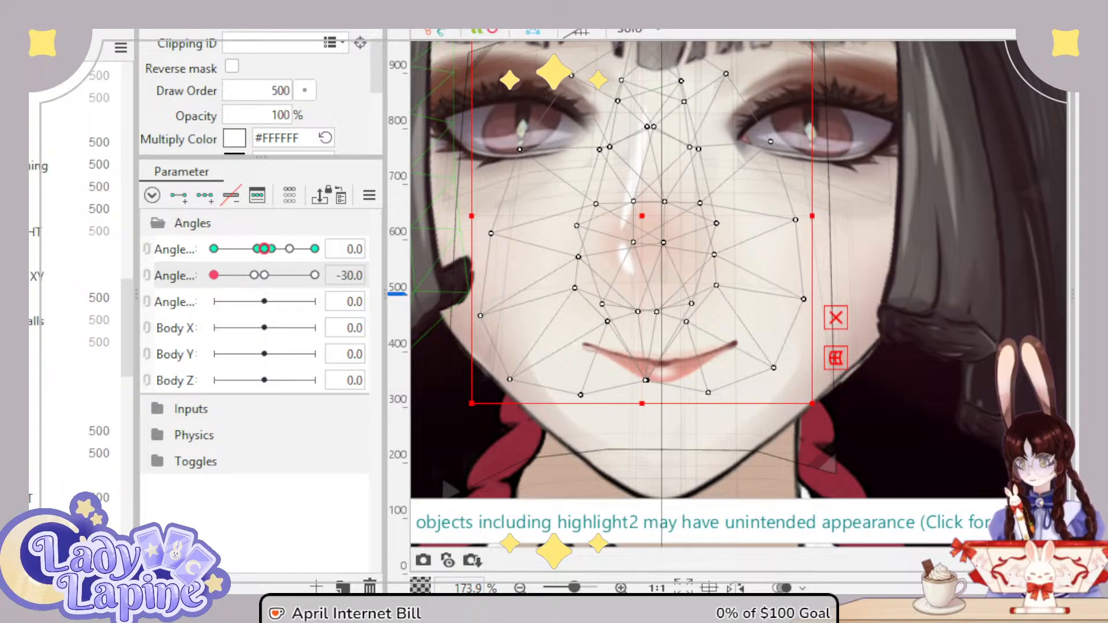
pyautogui.moveTo(127, 380); pyautogui.dragTo(140, 86)
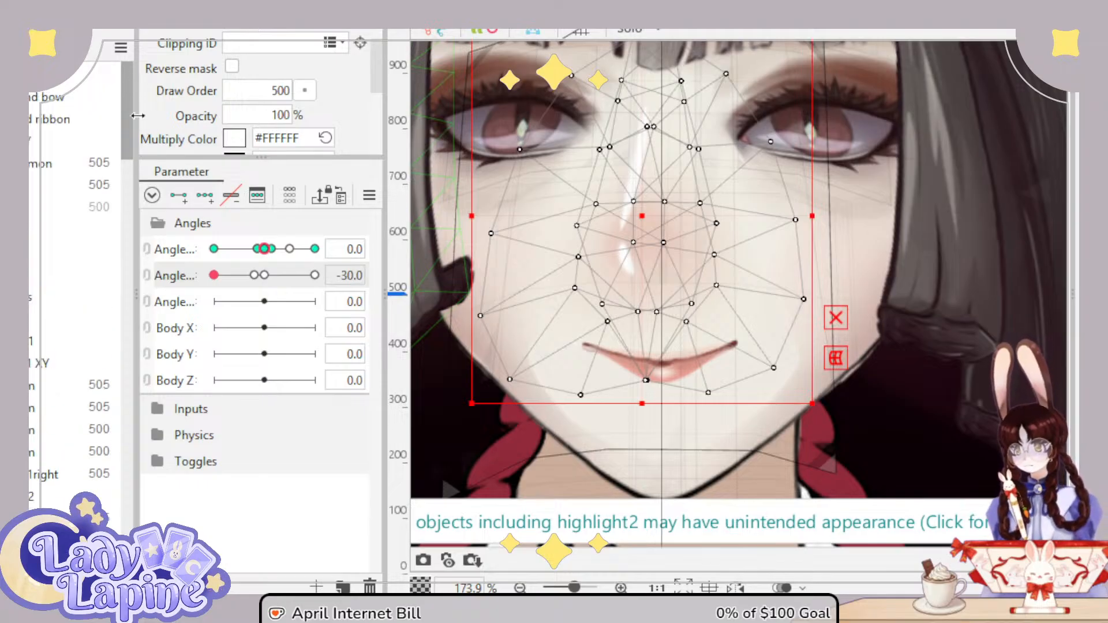
# Step: Look through the parts list and preview the vertical head turn across its -30 to 30 range
pyautogui.scroll(-10, 138, 115)
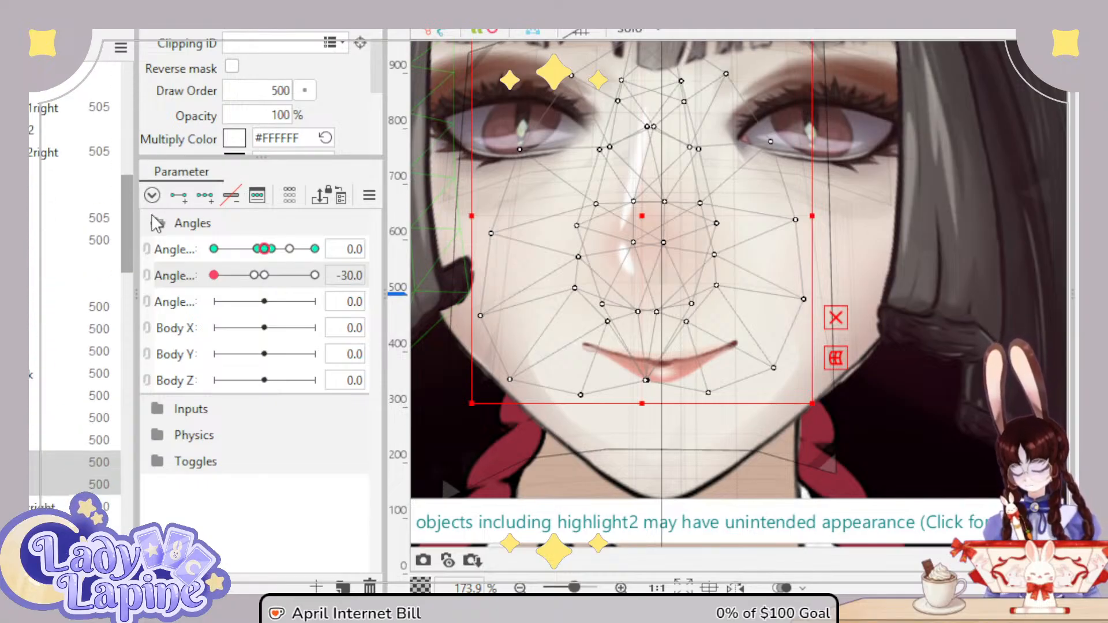
pyautogui.moveTo(152, 215); pyautogui.dragTo(156, 287)
pyautogui.click(30, 347)
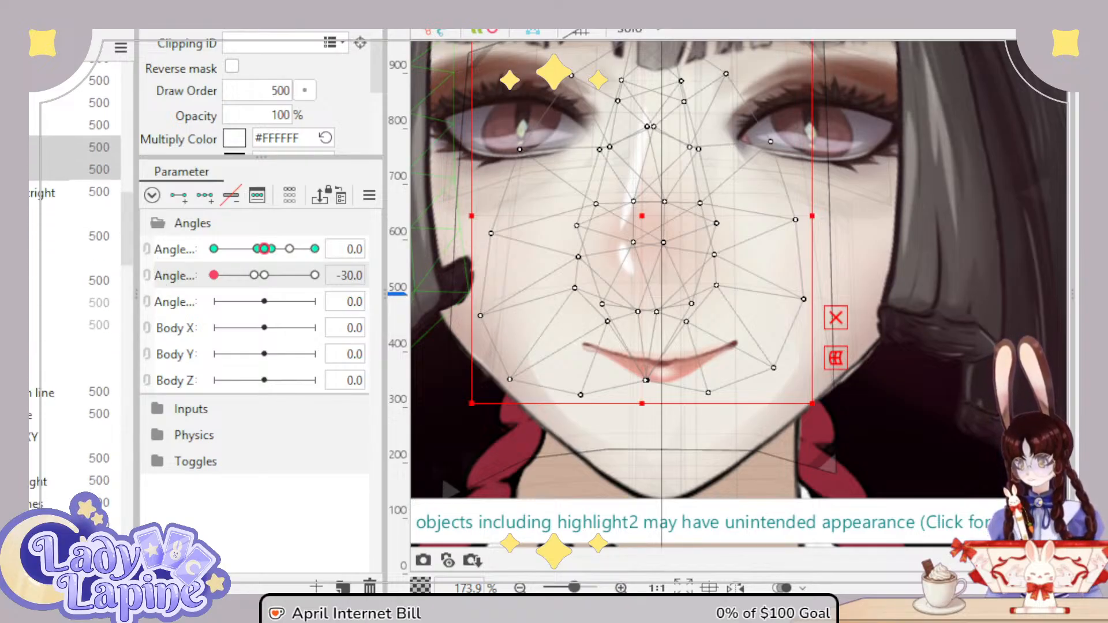
pyautogui.click(30, 347)
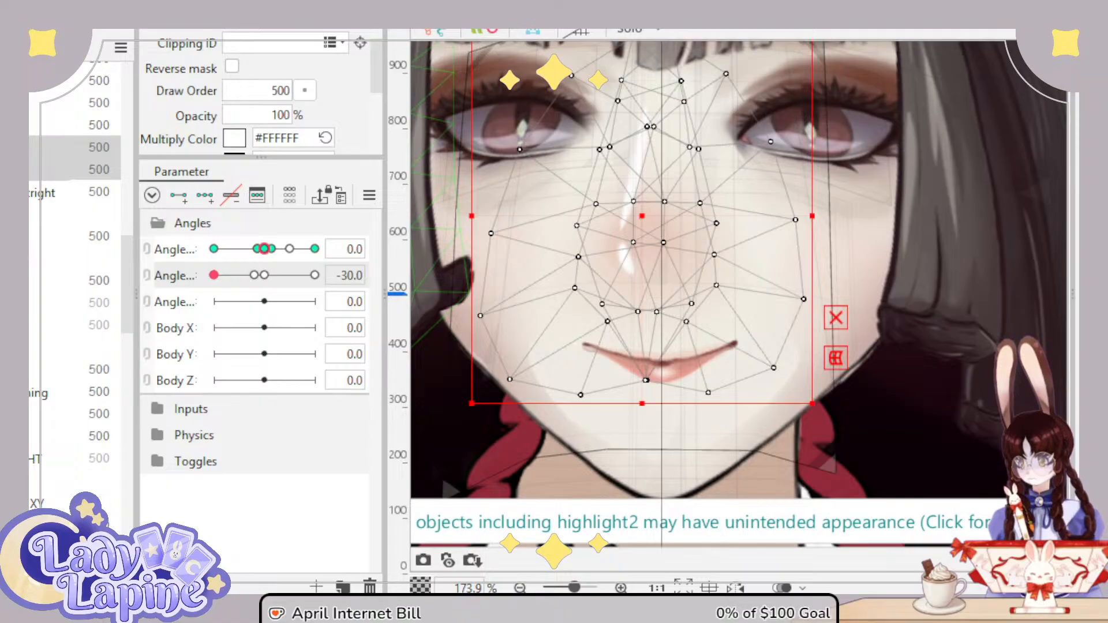
pyautogui.moveTo(35, 166); pyautogui.dragTo(35, 334)
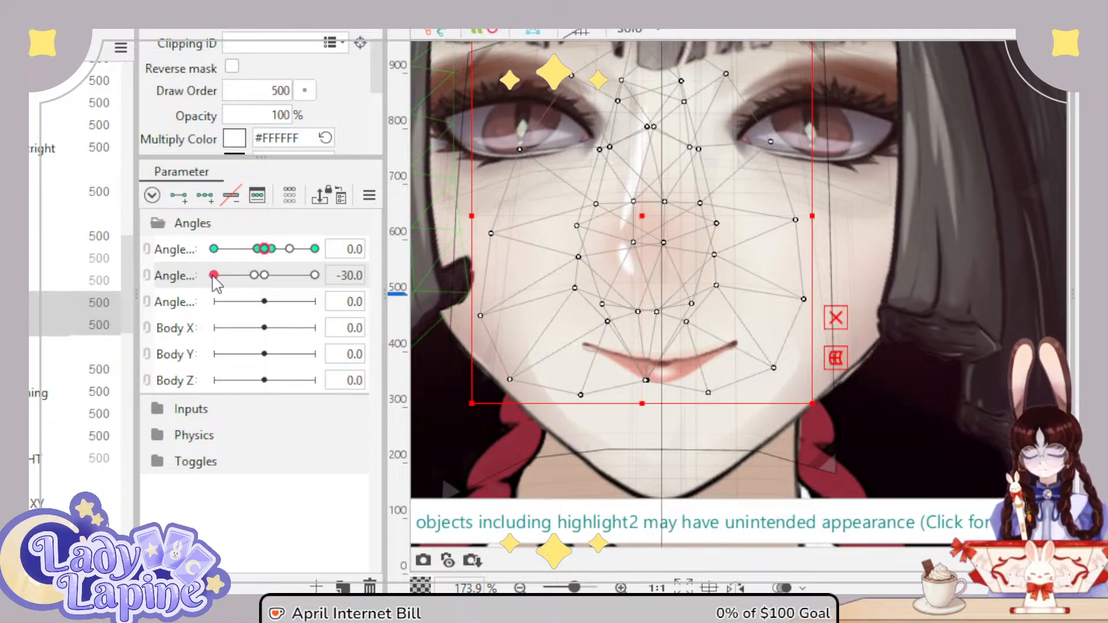
pyautogui.moveTo(212, 276); pyautogui.dragTo(185, 288)
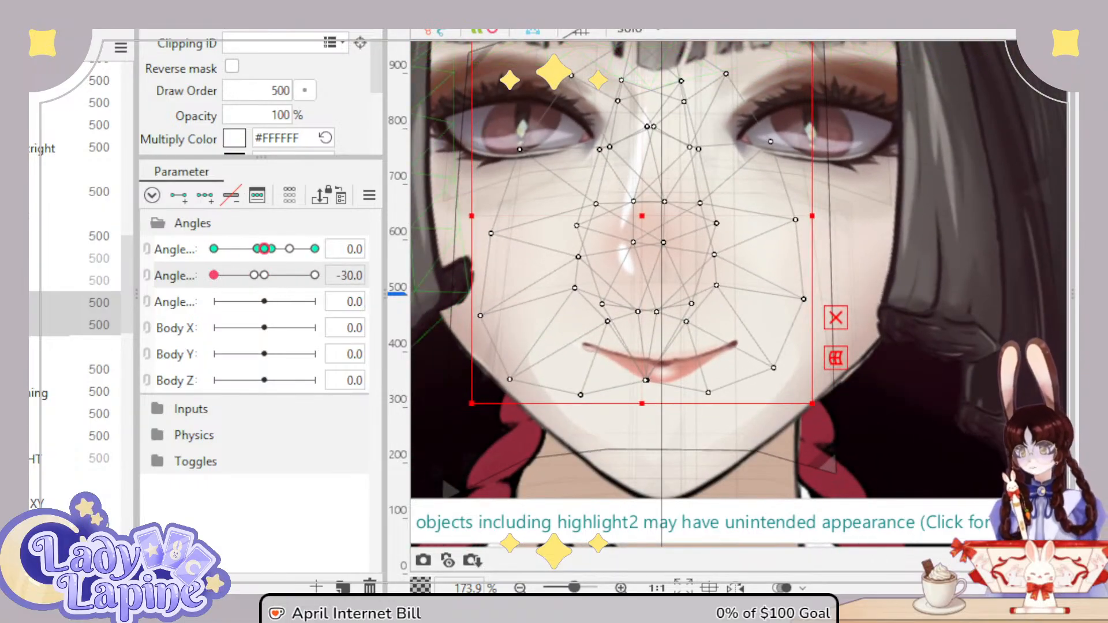
pyautogui.hscroll(-2, 117, 134)
pyautogui.scroll(1, 117, 134)
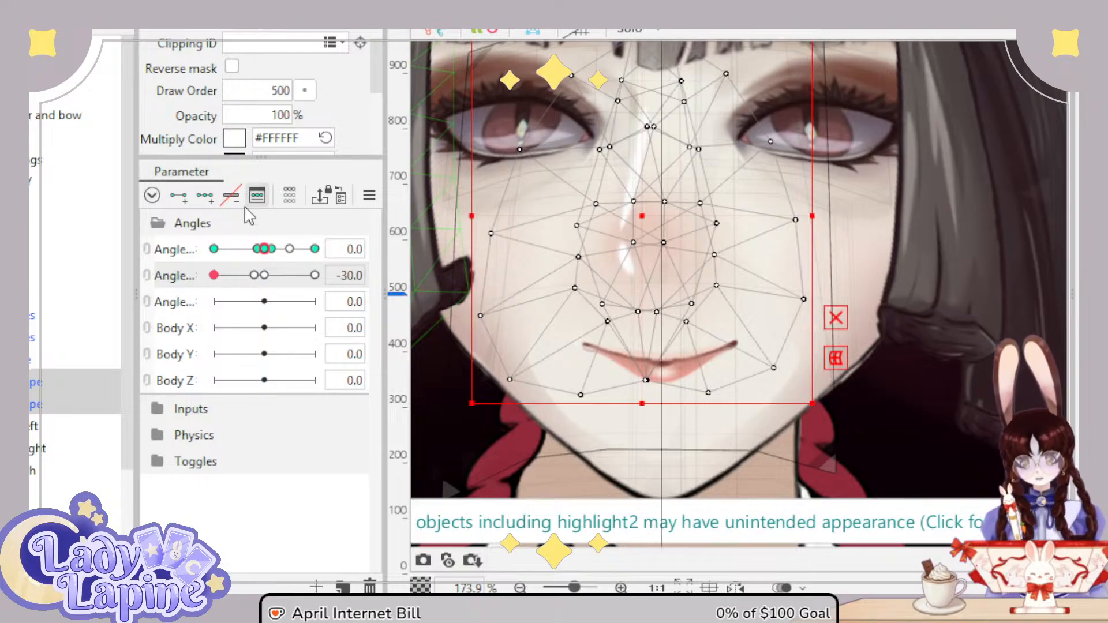
pyautogui.moveTo(214, 275); pyautogui.dragTo(267, 282)
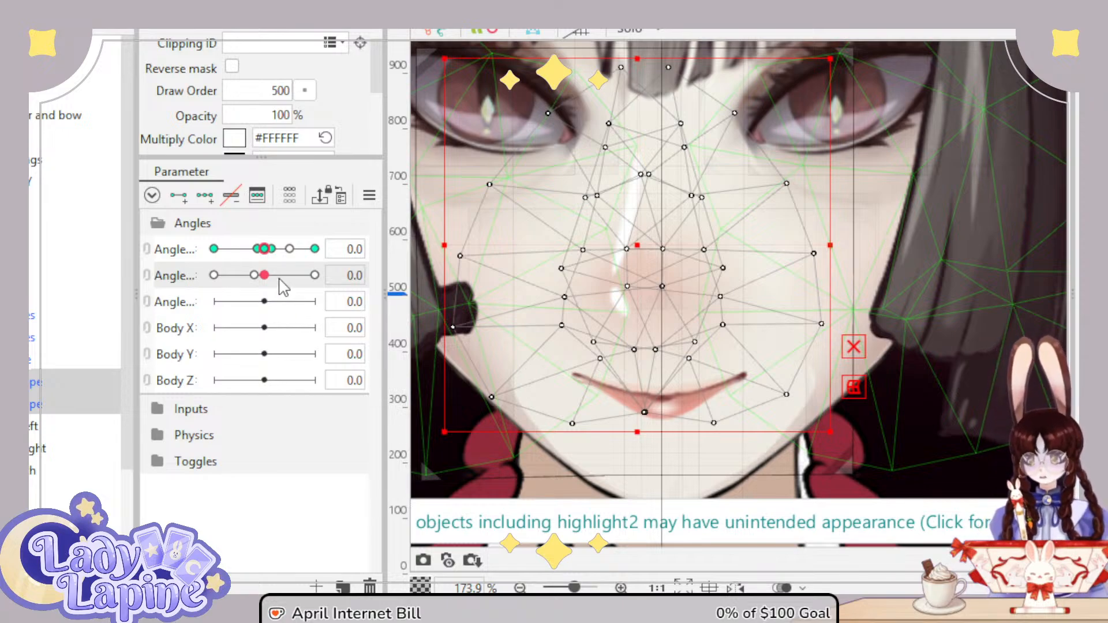
pyautogui.moveTo(268, 276)
pyautogui.mouseDown()
pyautogui.moveTo(198, 289)
pyautogui.moveTo(323, 289)
pyautogui.moveTo(196, 290)
pyautogui.moveTo(254, 290)
pyautogui.mouseUp()
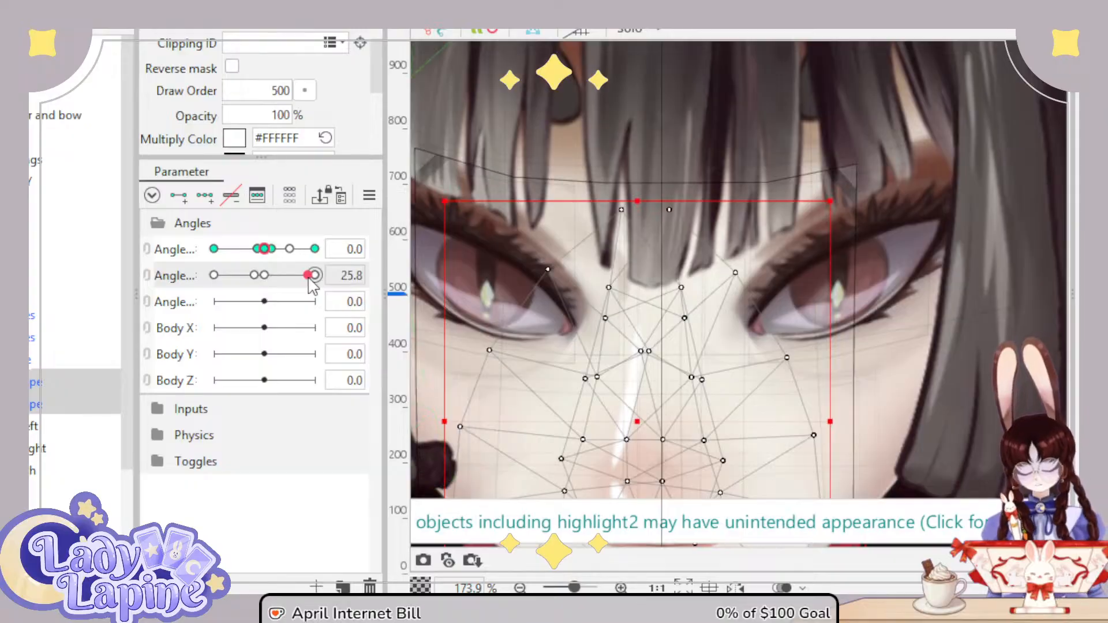
pyautogui.moveTo(311, 283); pyautogui.dragTo(267, 277)
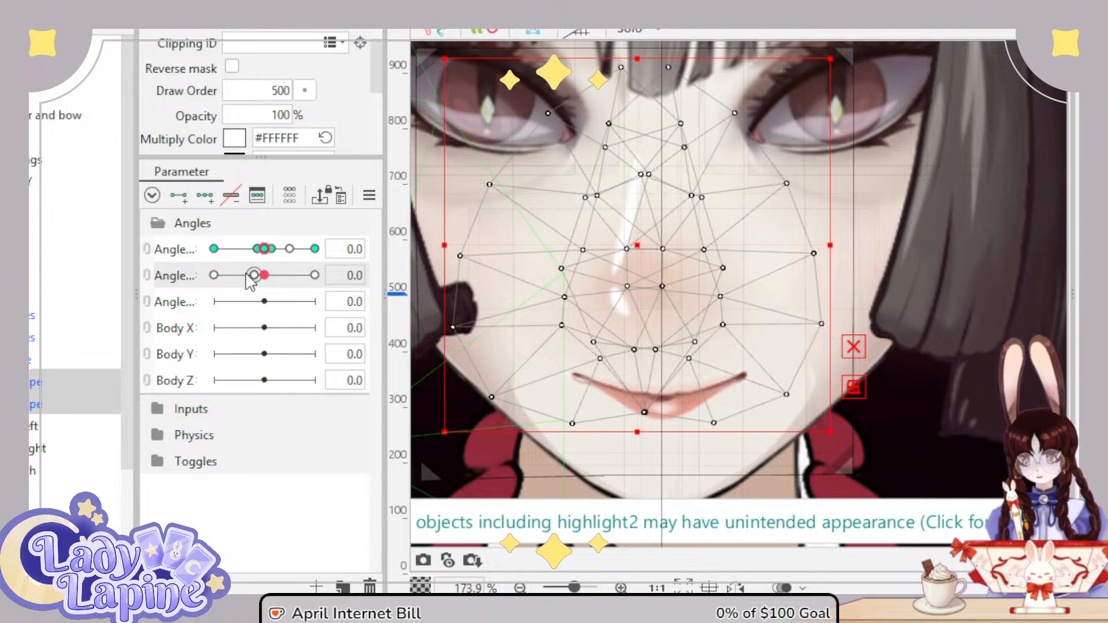
# Step: At vertical angle -30, pull the two upper corner points of the face warp deformer outward to widen the upper face
pyautogui.moveTo(264, 275); pyautogui.dragTo(212, 277)
pyautogui.moveTo(586, 207); pyautogui.dragTo(585, 284)
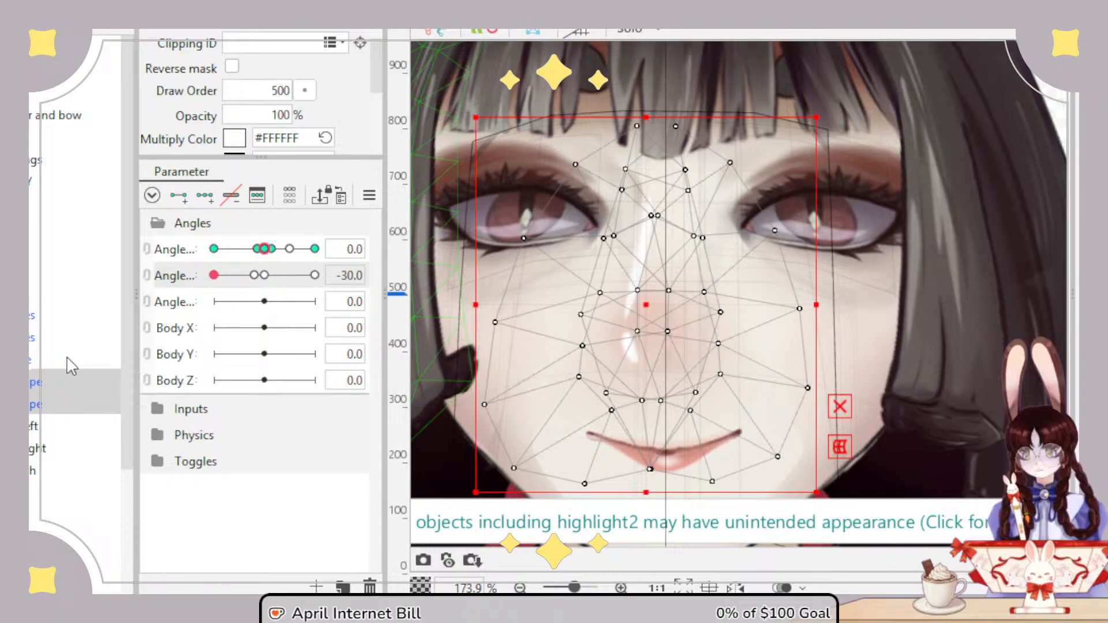
pyautogui.click(520, 173)
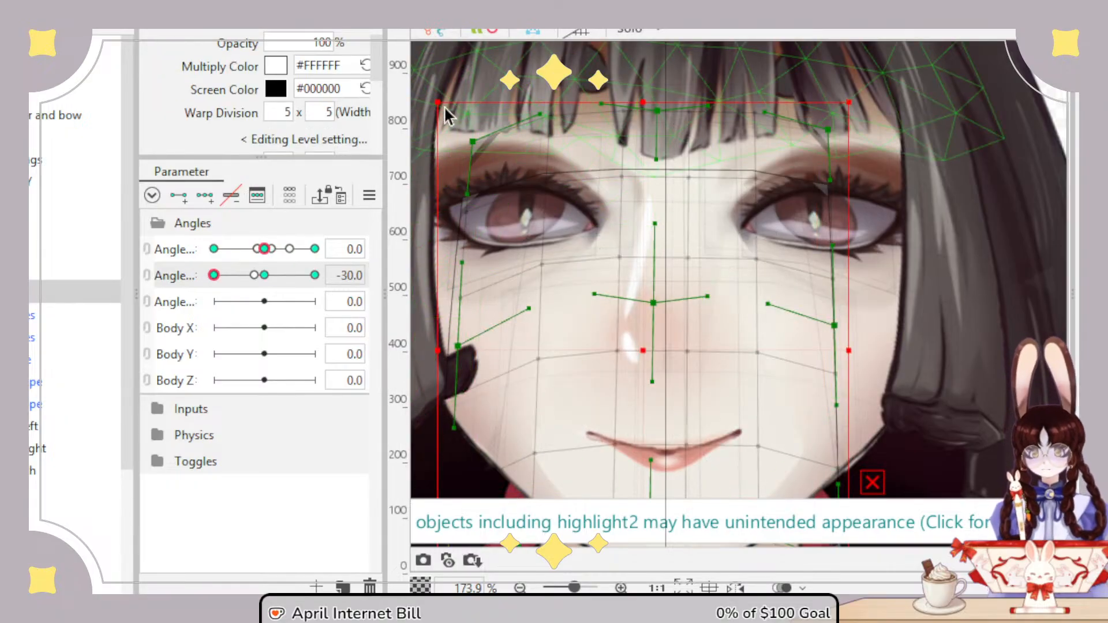
pyautogui.moveTo(472, 141); pyautogui.dragTo(441, 148)
pyautogui.moveTo(828, 129); pyautogui.dragTo(859, 140)
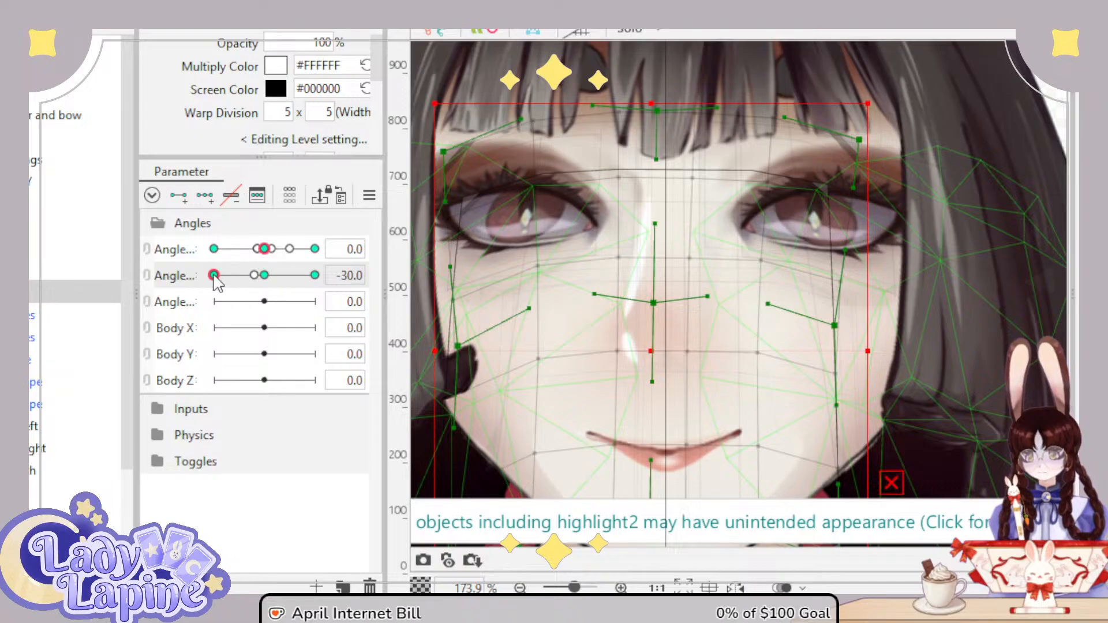
pyautogui.moveTo(214, 275); pyautogui.dragTo(199, 293)
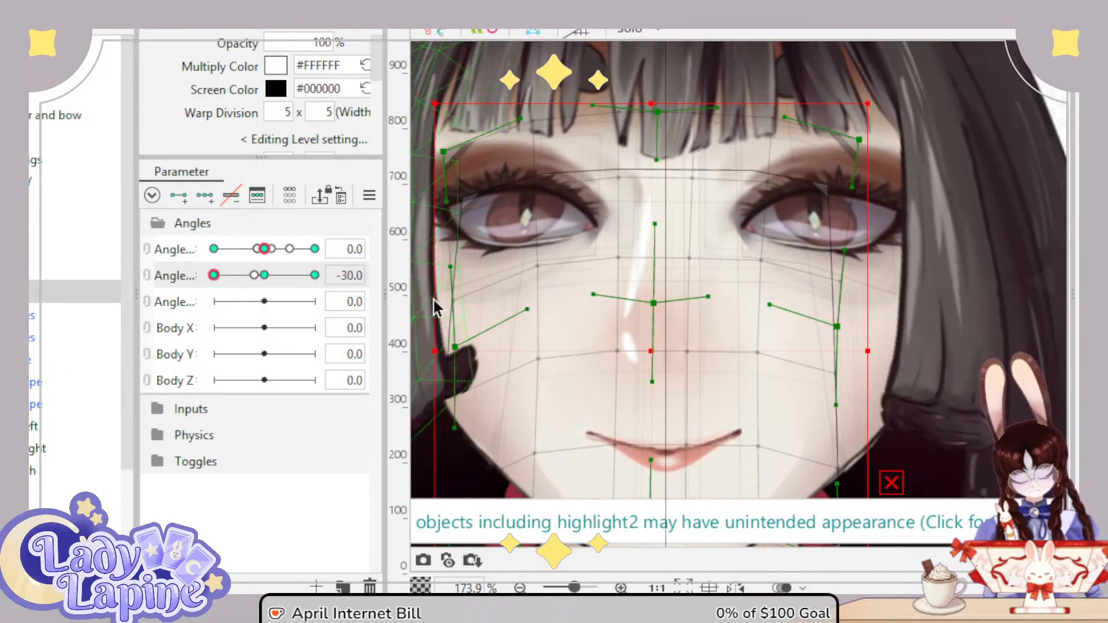
pyautogui.scroll(-3, 435, 302)
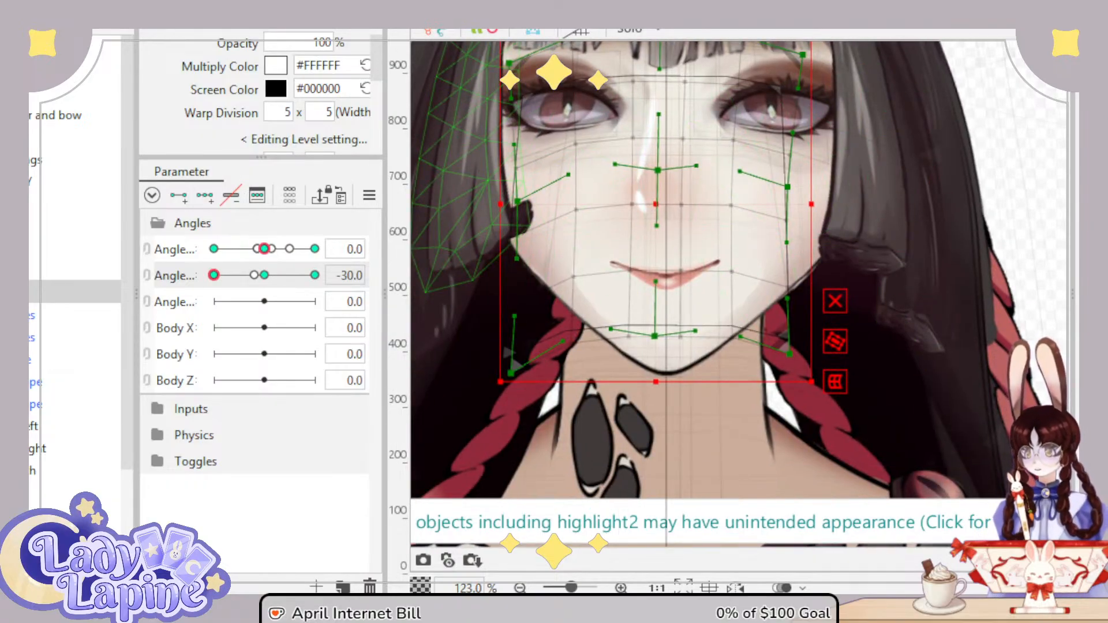
# Step: Select the warp deformer covering the lower face and add three keys at -30, 0 and 30 to the vertical angle
pyautogui.click(75, 269)
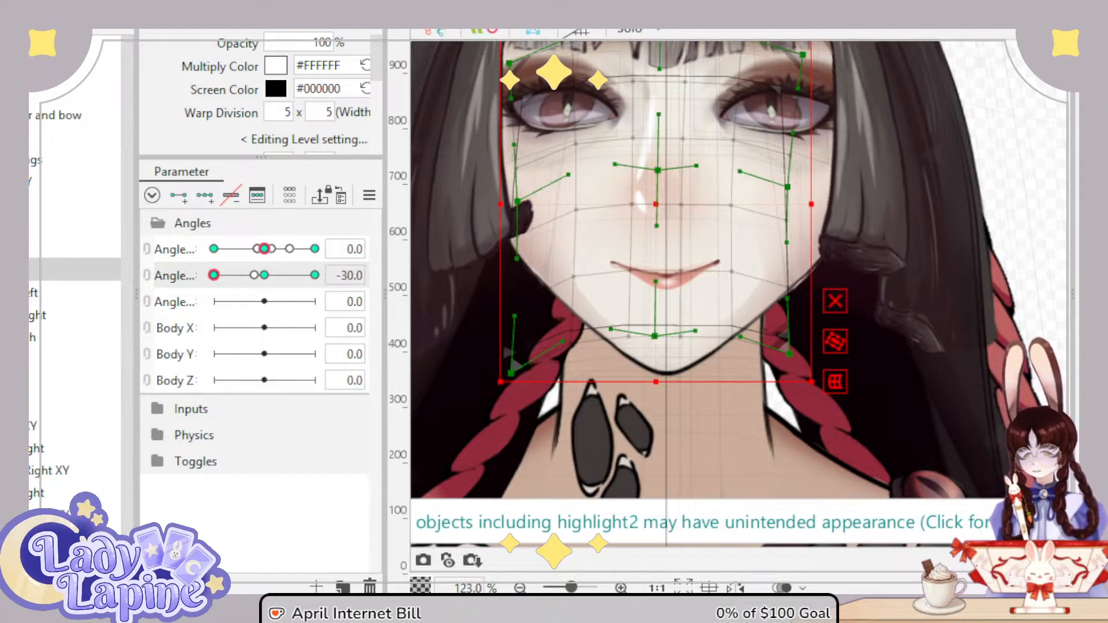
pyautogui.scroll(-1, 75, 271)
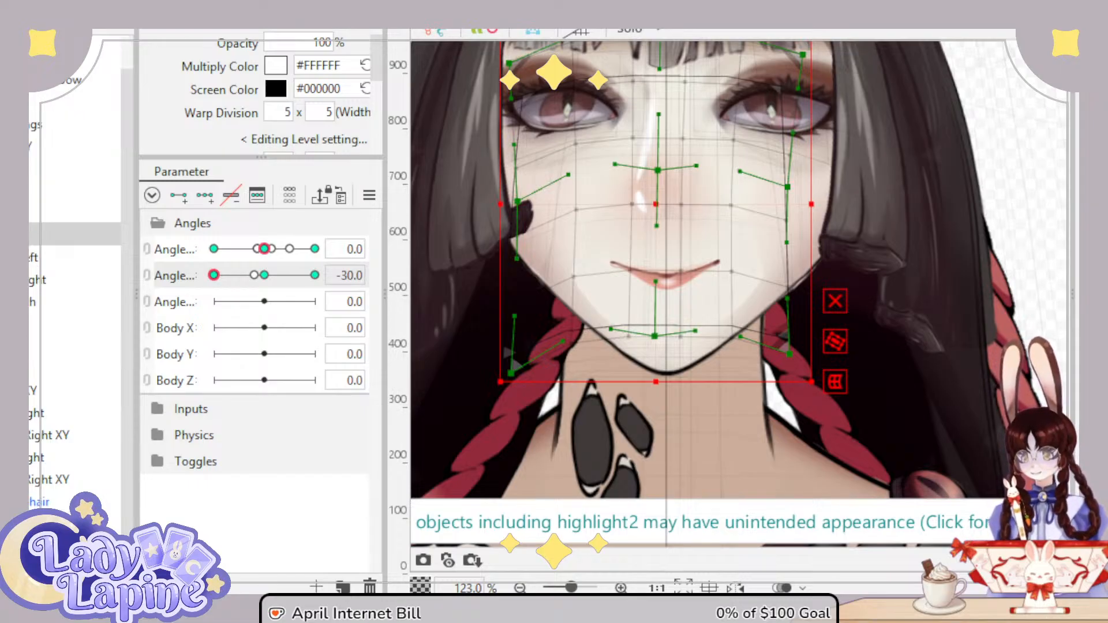
pyautogui.scroll(1, 75, 272)
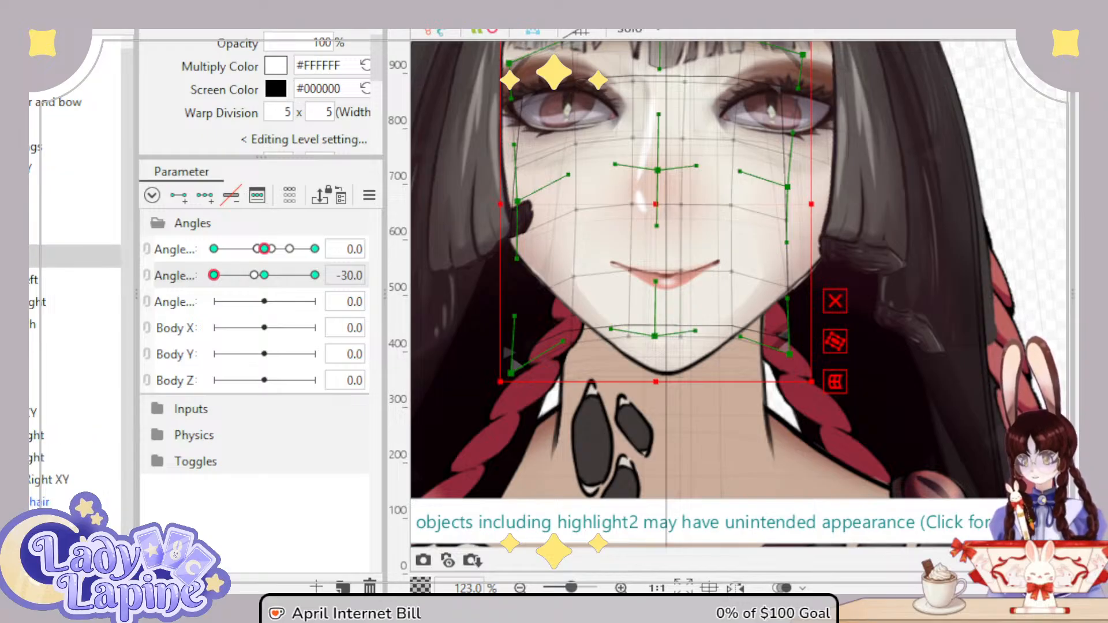
pyautogui.click(62, 343)
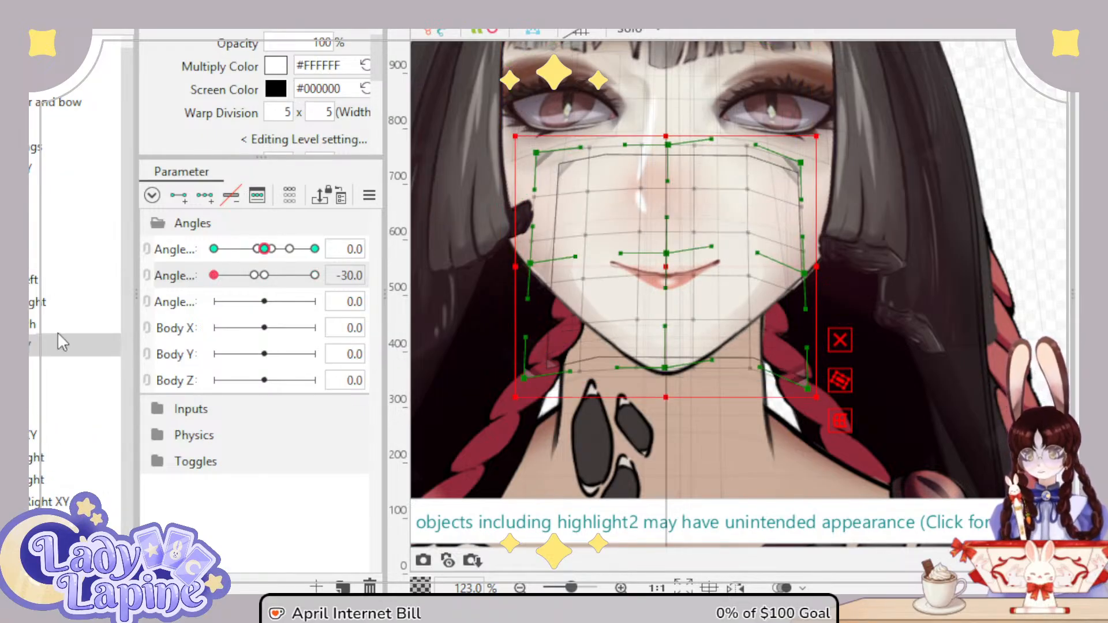
pyautogui.click(205, 196)
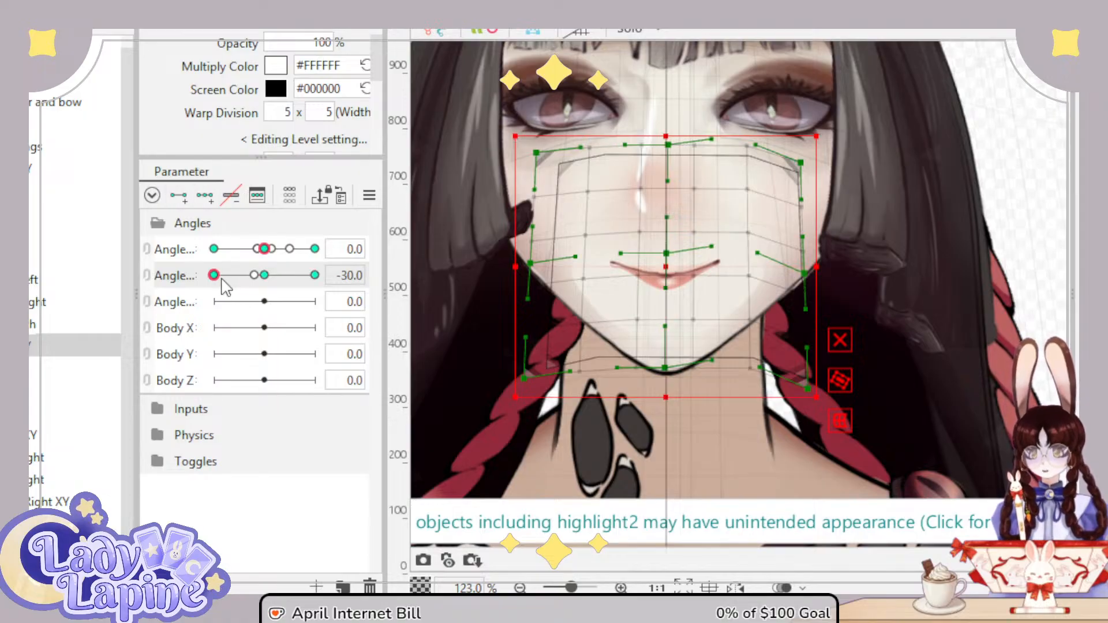
# Step: Shift the lower-face warp deformer slightly down at vertical angle 30 and slightly up at -30
pyautogui.moveTo(222, 279); pyautogui.dragTo(321, 292)
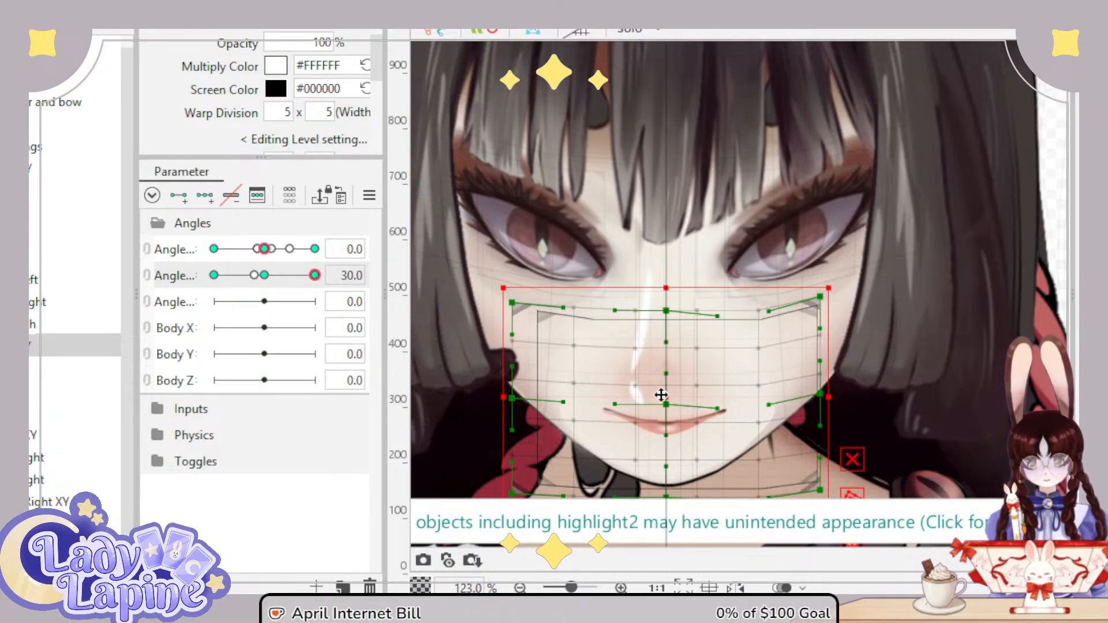
pyautogui.moveTo(660, 394); pyautogui.dragTo(665, 404)
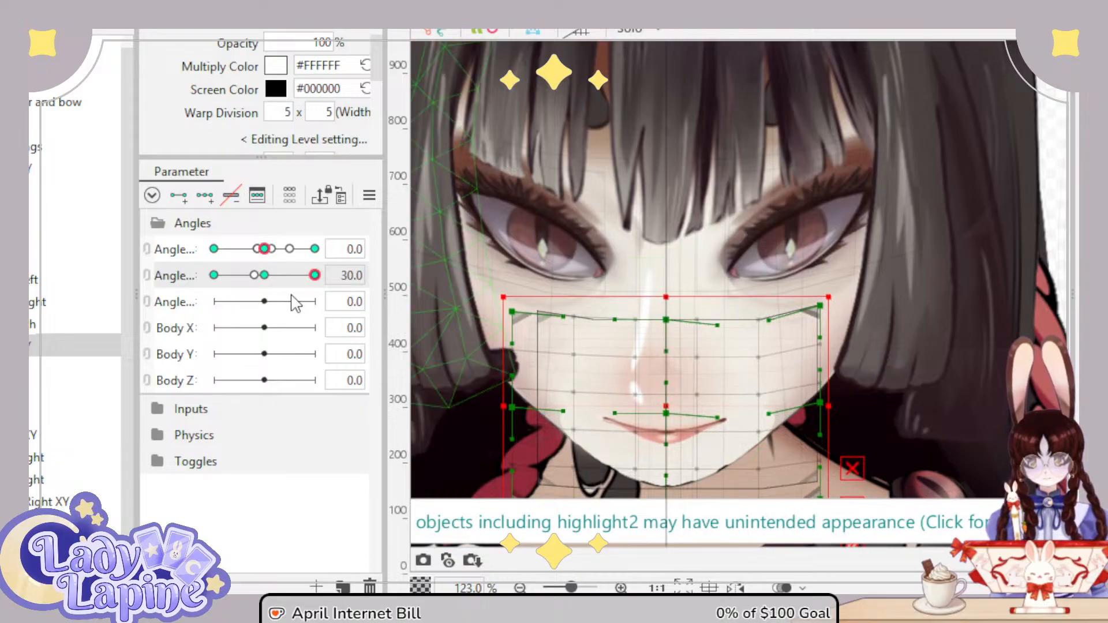
pyautogui.moveTo(314, 276); pyautogui.dragTo(181, 305)
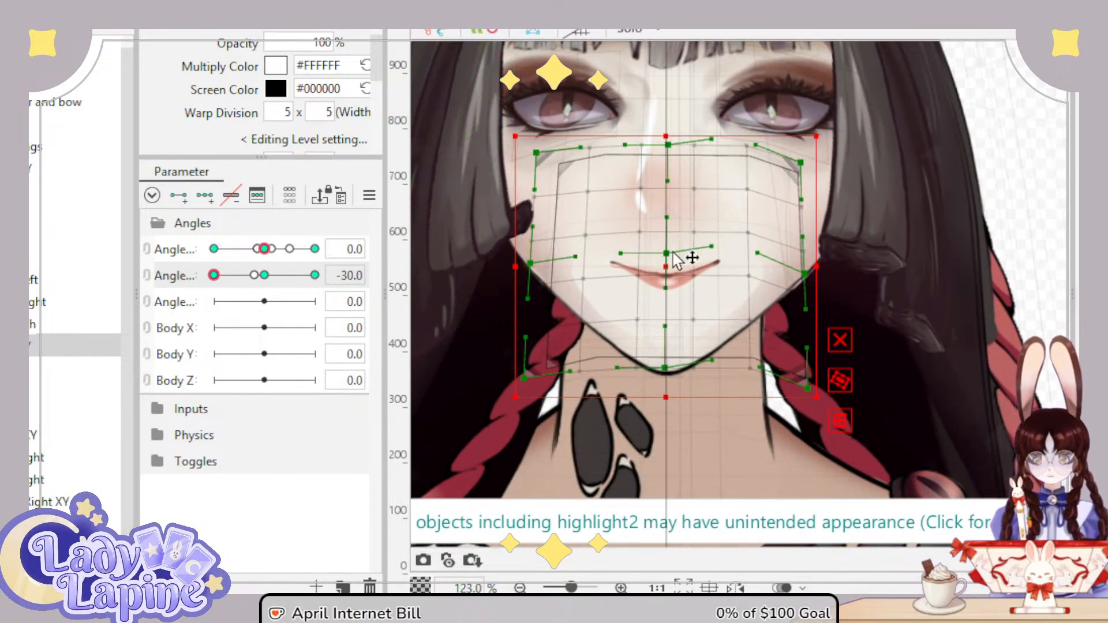
pyautogui.moveTo(663, 248); pyautogui.dragTo(663, 245)
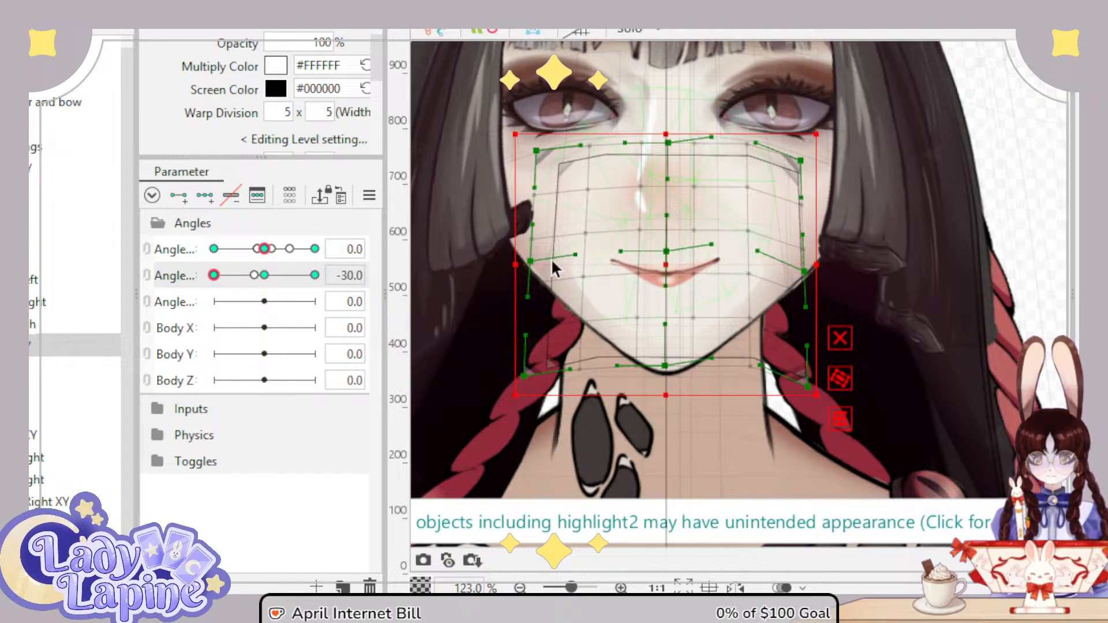
# Step: At vertical angle 30, pull both lower corner points of the lower-face warp deformer inward and up toward the jaw
pyautogui.moveTo(216, 276); pyautogui.dragTo(302, 314)
pyautogui.click(314, 274)
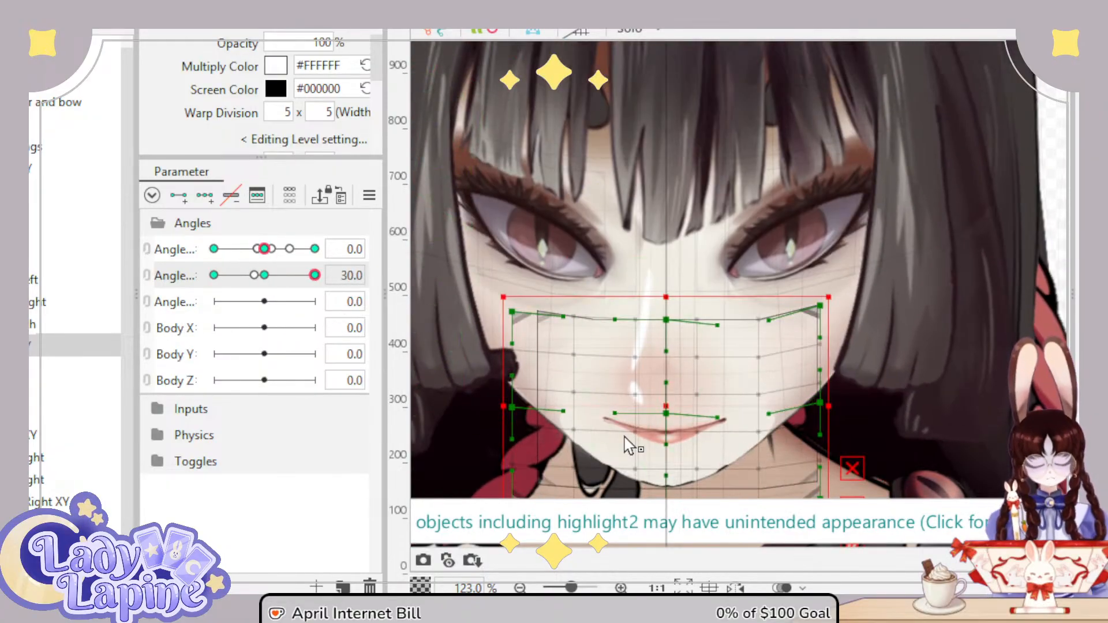
pyautogui.scroll(3, 652, 441)
pyautogui.moveTo(652, 435); pyautogui.dragTo(632, 279)
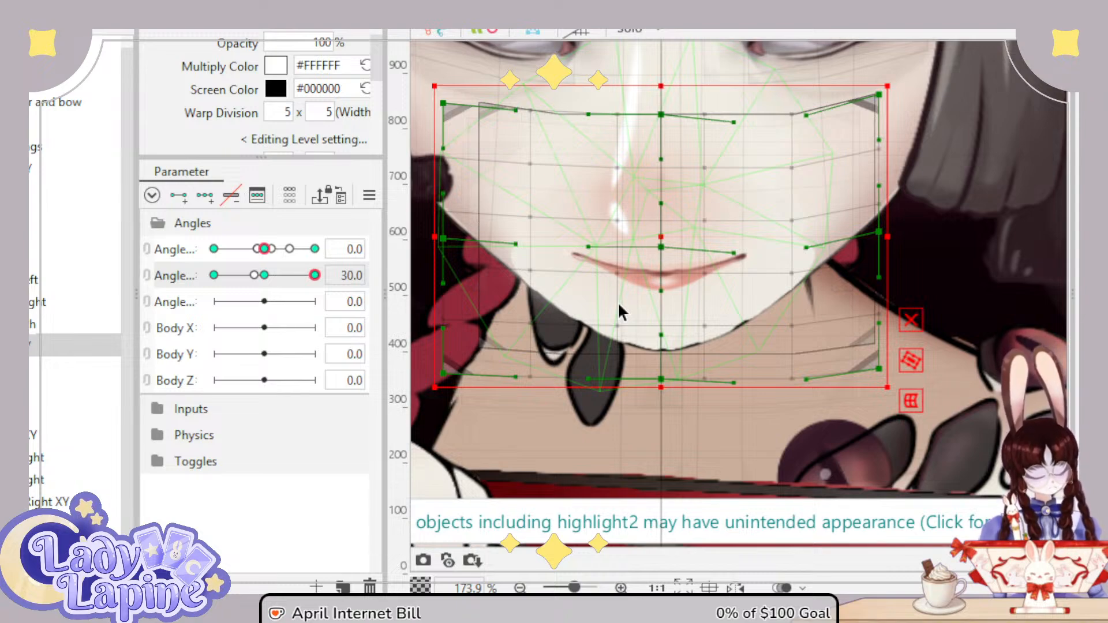
pyautogui.moveTo(443, 374); pyautogui.dragTo(477, 327)
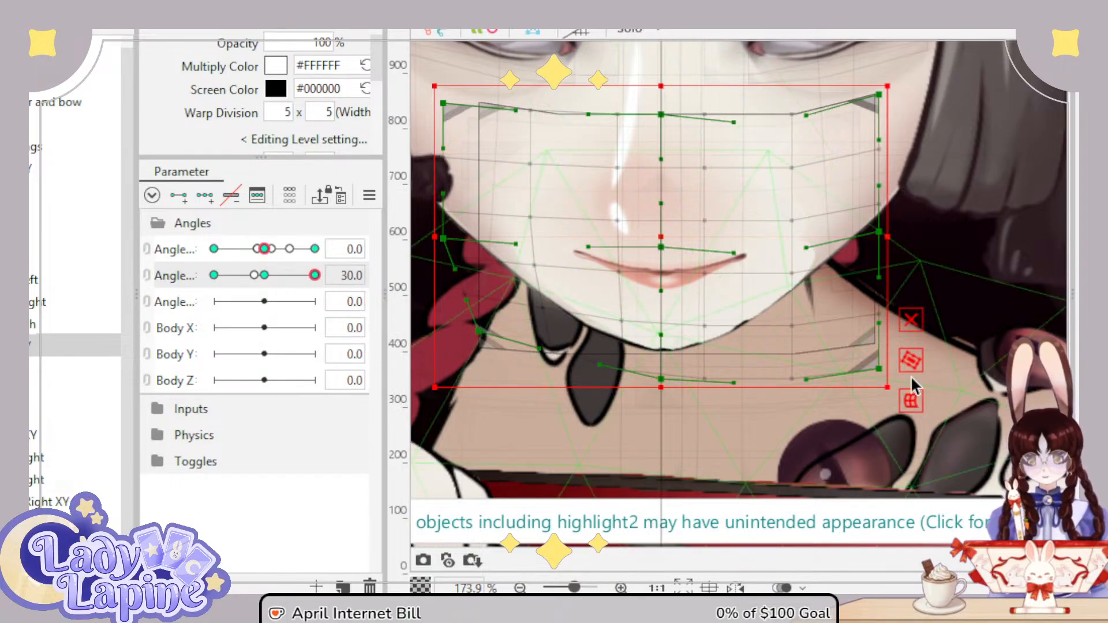
pyautogui.moveTo(875, 366); pyautogui.dragTo(852, 332)
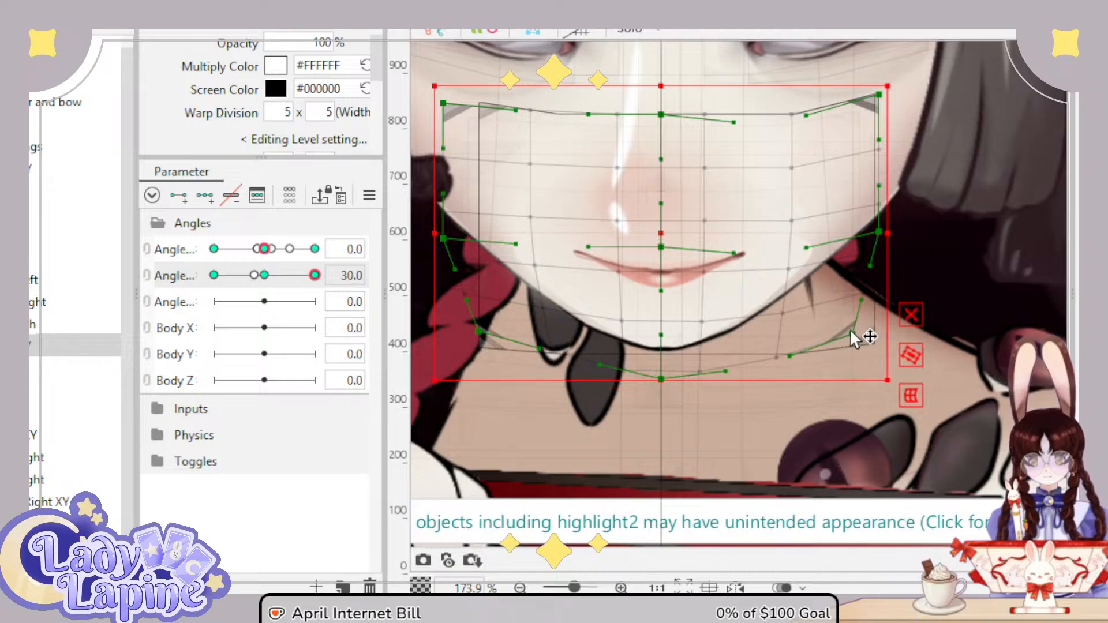
# Step: At vertical angle -30, select the large warp deformer around the head and raise its lower centre point to shorten the chin
pyautogui.moveTo(315, 275); pyautogui.dragTo(180, 274)
pyautogui.scroll(-4, 670, 219)
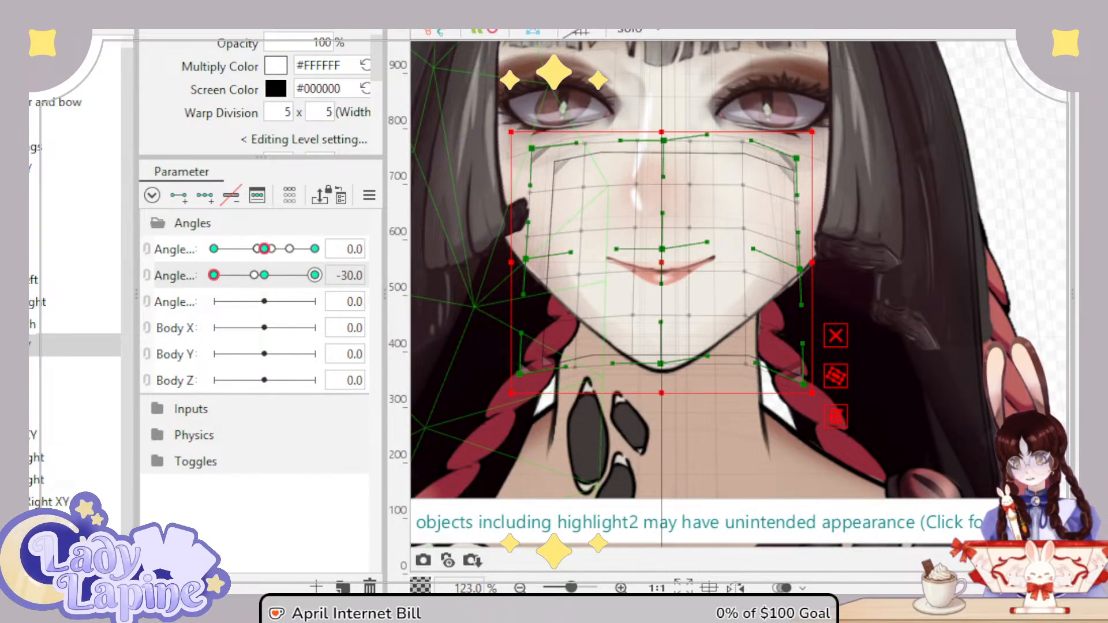
pyautogui.click(18, 346)
pyautogui.click(75, 412)
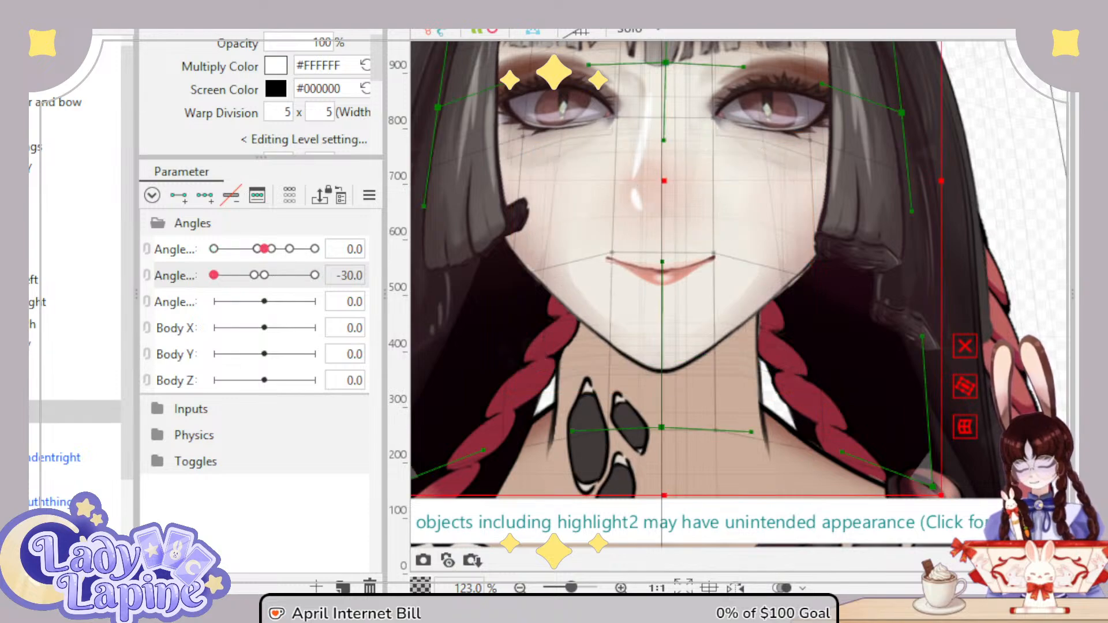
pyautogui.click(75, 544)
pyautogui.keyDown('shift'); pyautogui.click(75, 433); pyautogui.keyUp('shift')
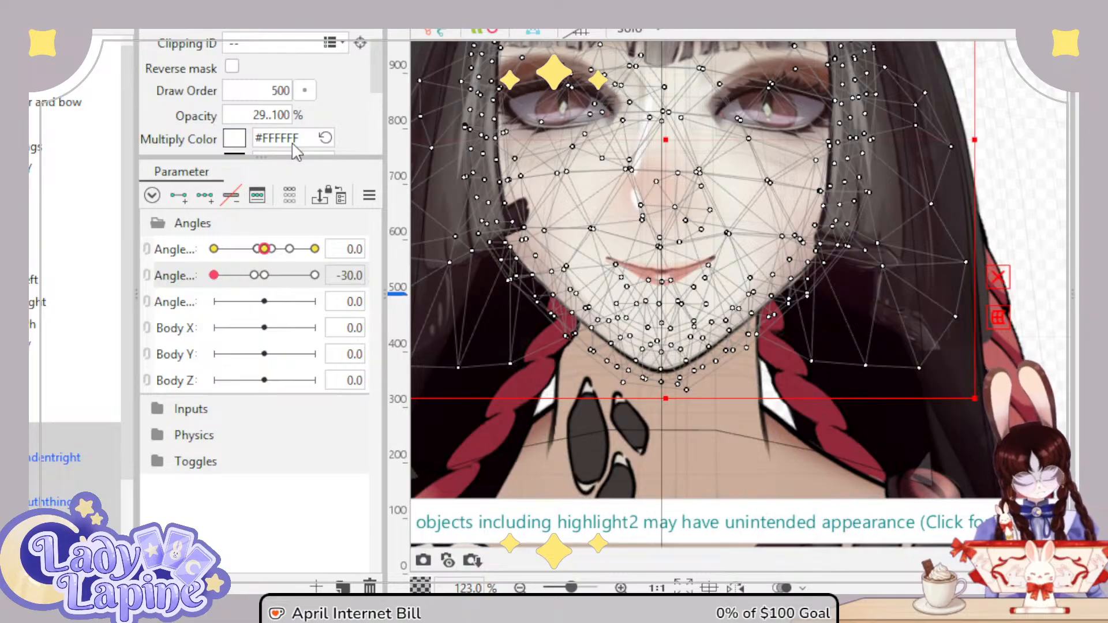
pyautogui.click(391, 445)
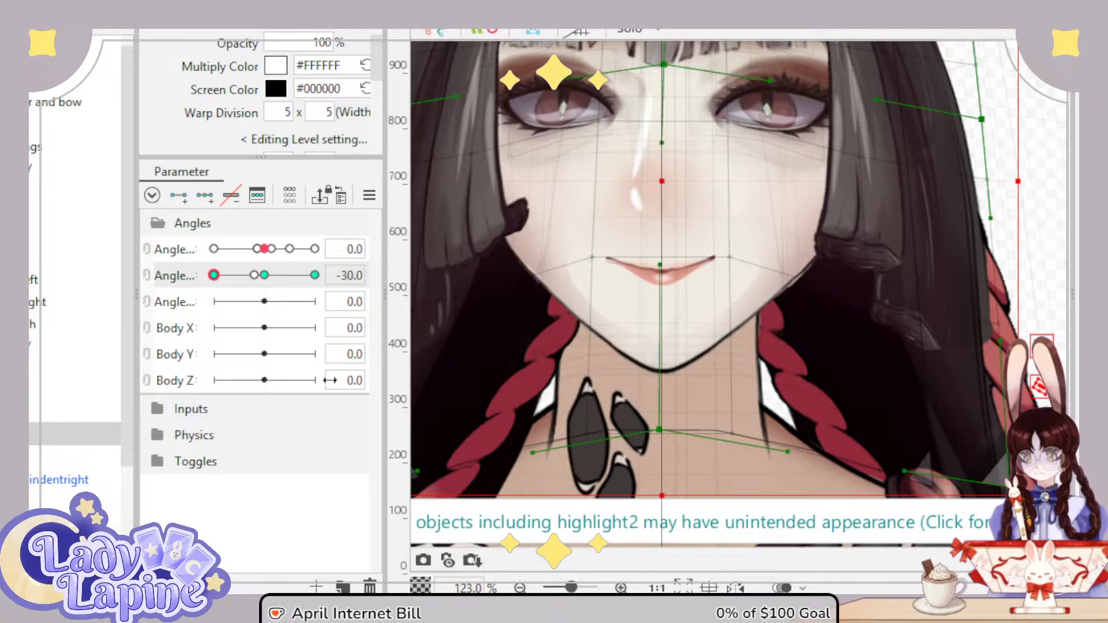
pyautogui.moveTo(657, 432); pyautogui.dragTo(657, 396)
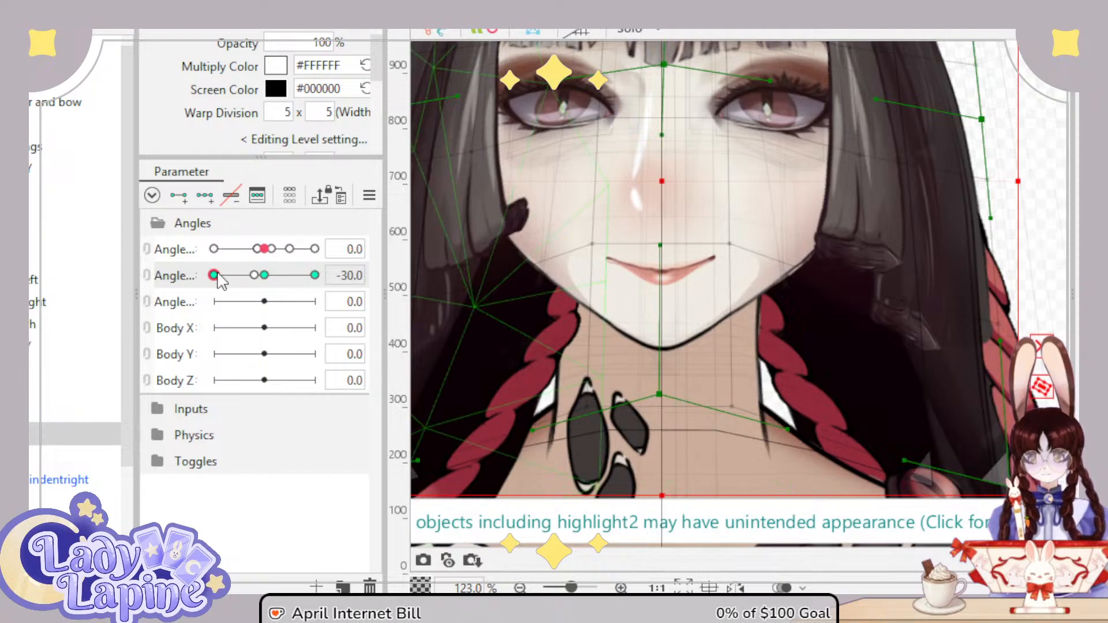
pyautogui.moveTo(215, 275); pyautogui.dragTo(195, 297)
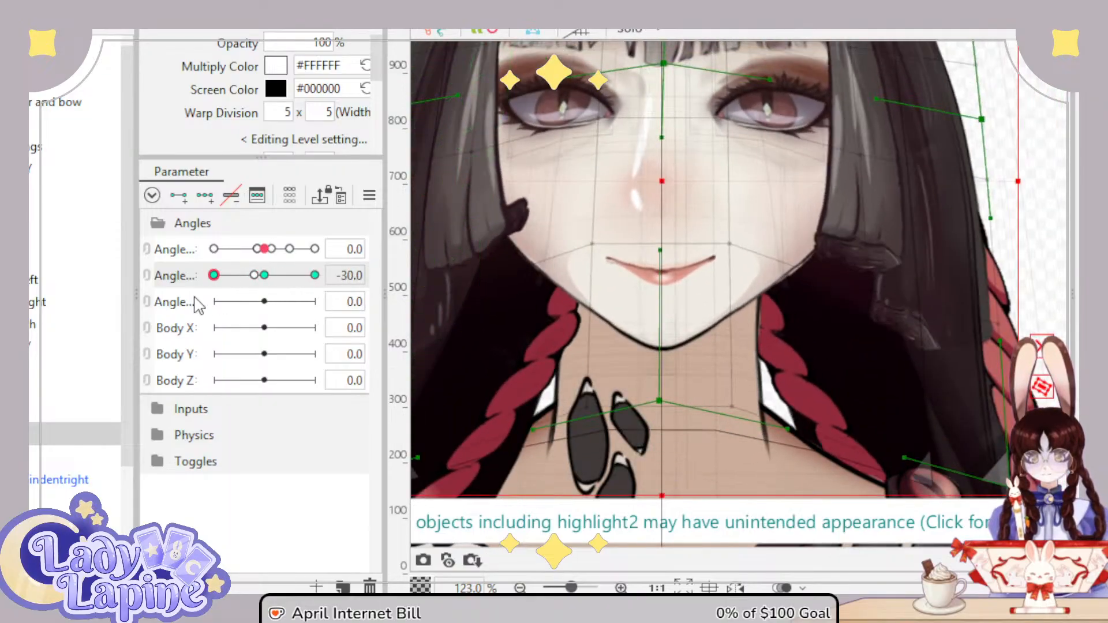
pyautogui.scroll(-4, 606, 317)
pyautogui.moveTo(658, 326); pyautogui.dragTo(663, 341)
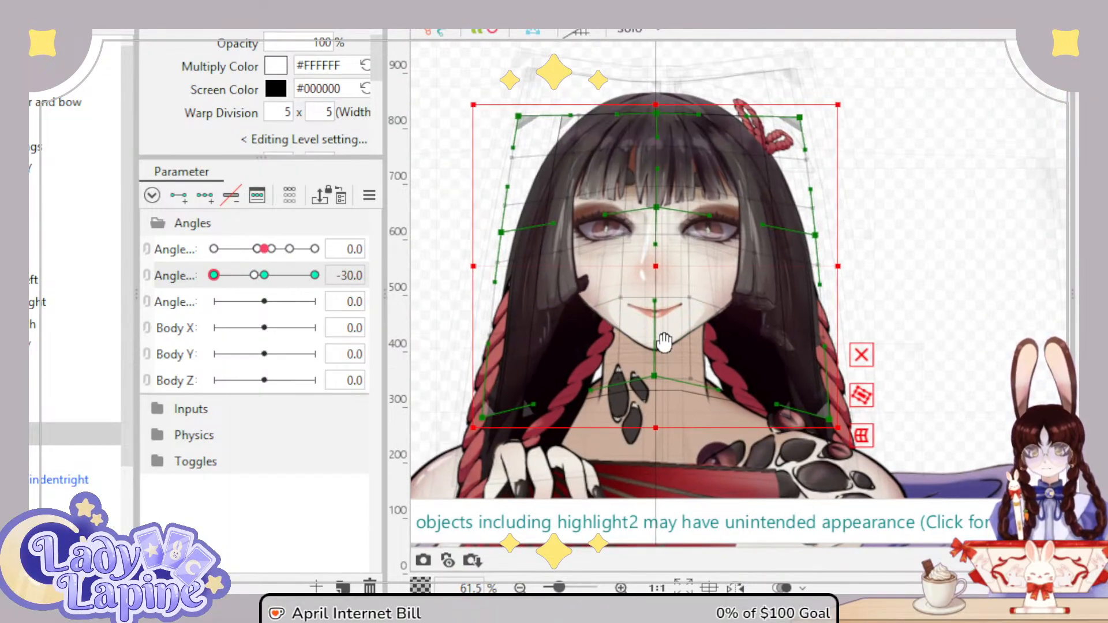
pyautogui.scroll(3, 664, 340)
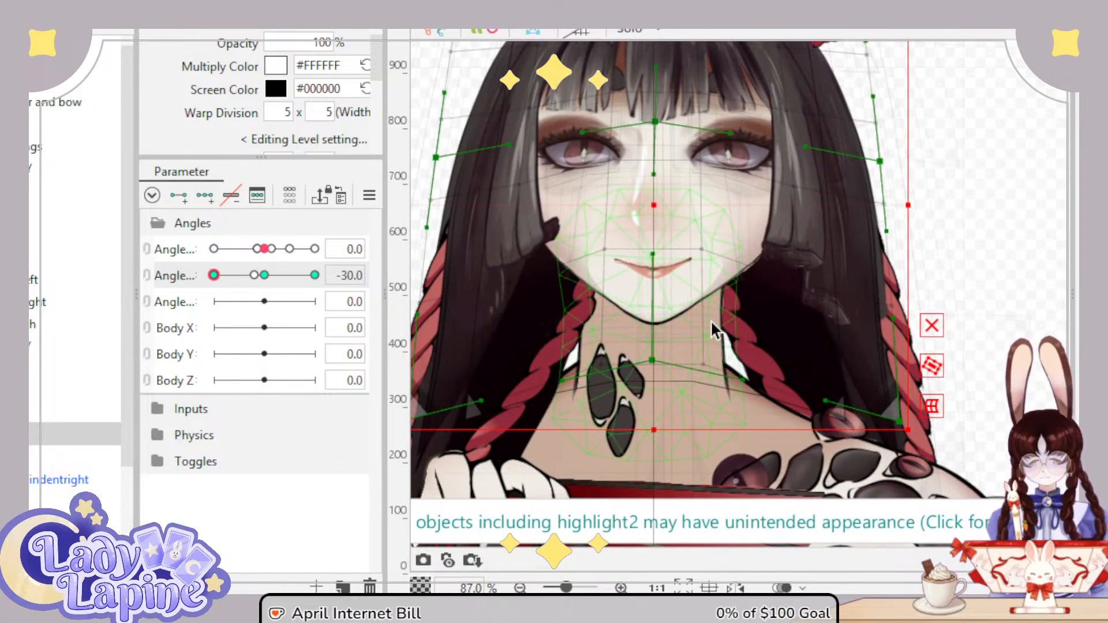
# Step: Refine the head warp deformer's lower centre point at vertical angle -30, raising it slightly to shorten the chin a little
pyautogui.click(687, 343)
pyautogui.click(544, 314)
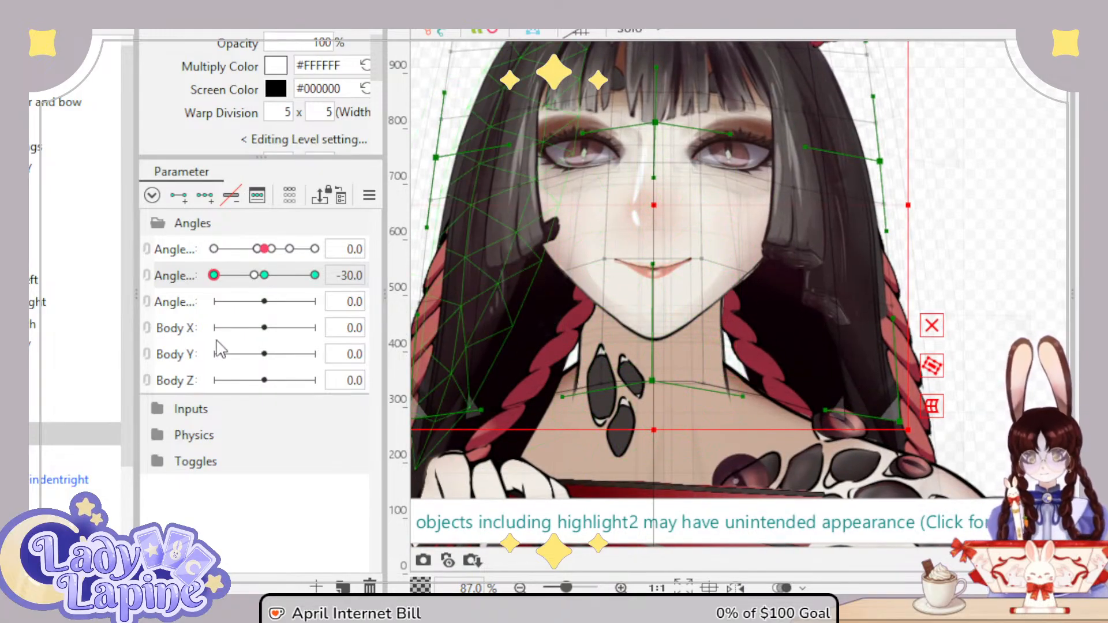
pyautogui.moveTo(224, 293)
pyautogui.mouseDown()
pyautogui.moveTo(257, 289)
pyautogui.moveTo(213, 291)
pyautogui.mouseUp()
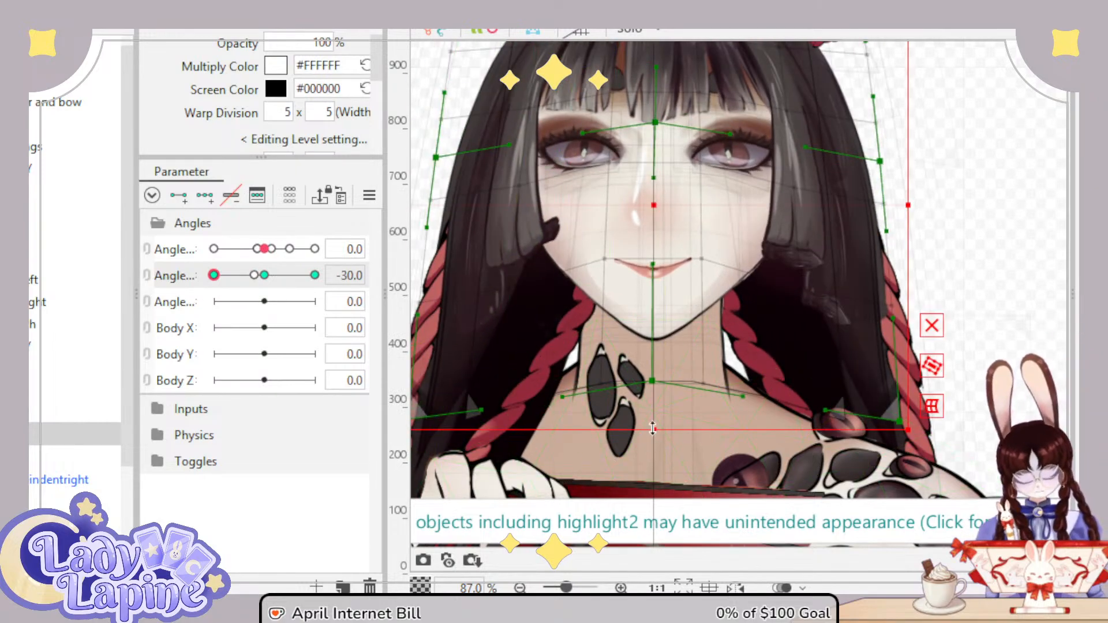
pyautogui.moveTo(650, 426); pyautogui.dragTo(656, 422)
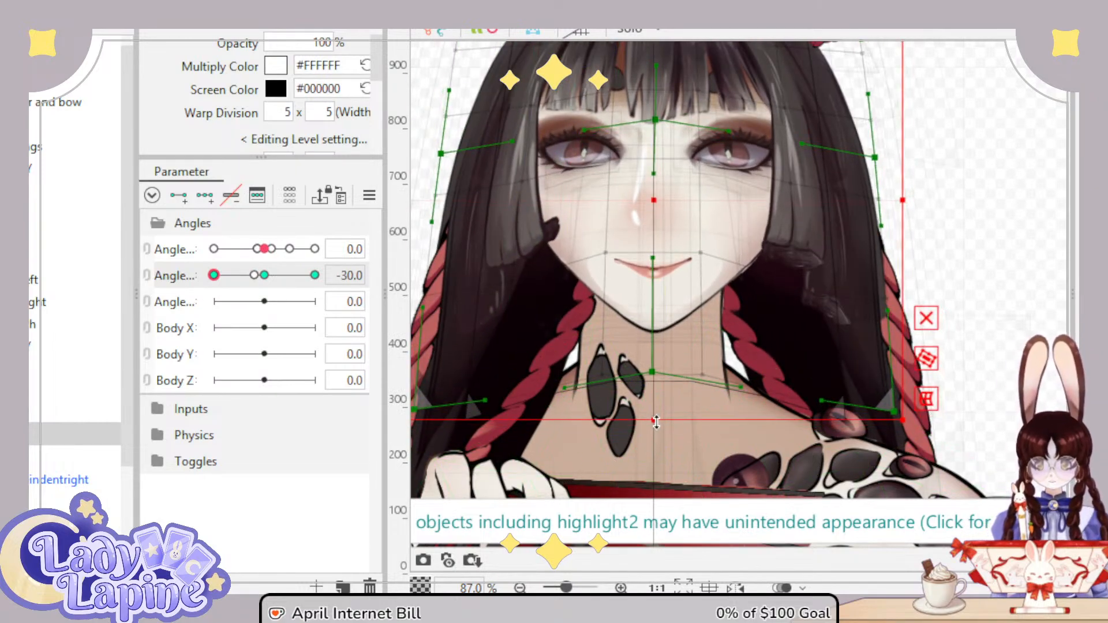
pyautogui.hotkey('ctrl', 'z')
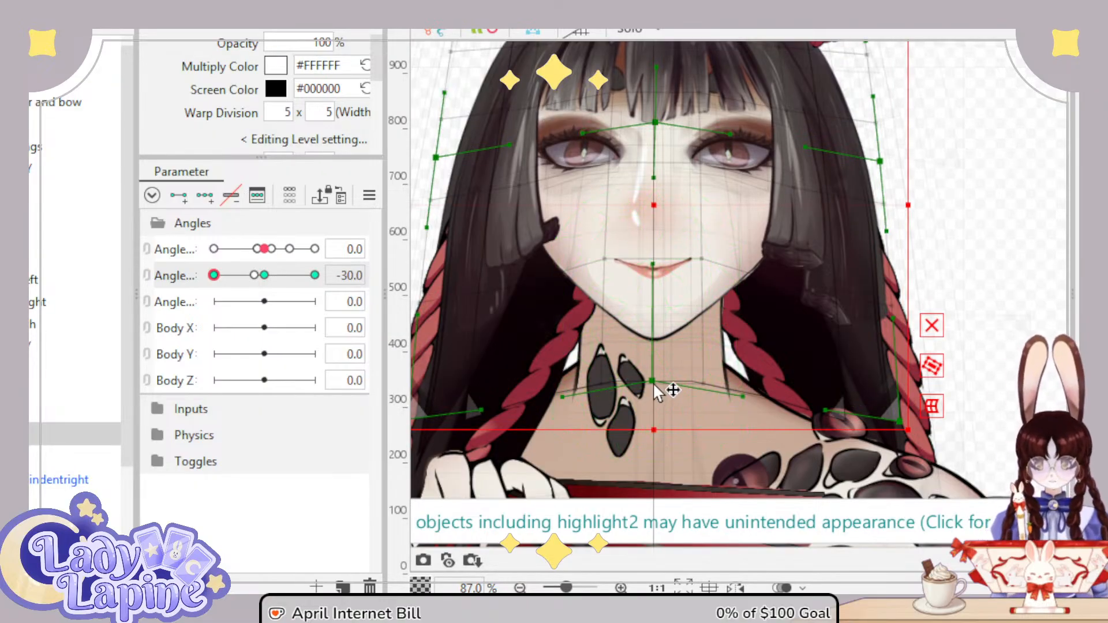
pyautogui.moveTo(655, 388); pyautogui.dragTo(656, 374)
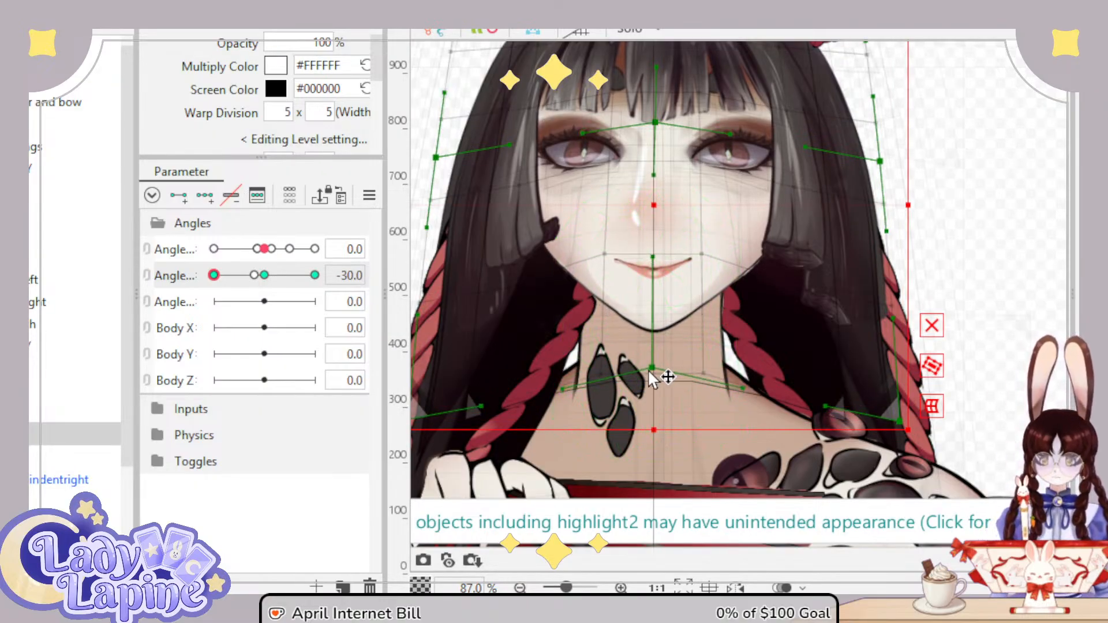
# Step: At vertical angle 30, lower the head warp deformer's handles along the eye line and side edges, and raise its centre handle above the mouth
pyautogui.moveTo(426, 241); pyautogui.dragTo(457, 267)
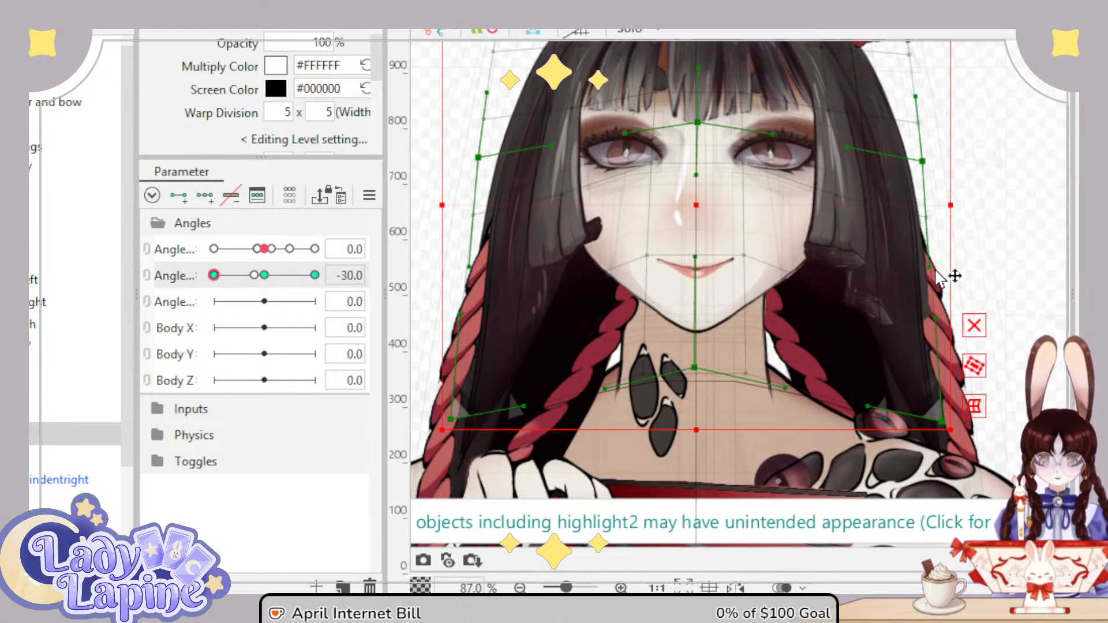
pyautogui.click(858, 287)
pyautogui.moveTo(218, 288); pyautogui.dragTo(334, 276)
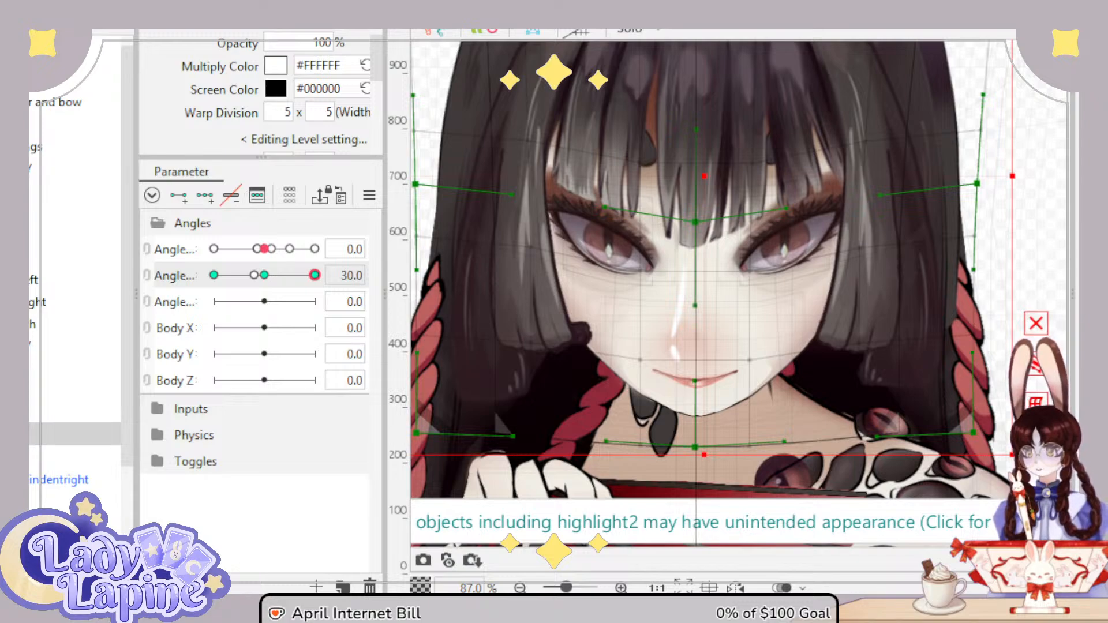
pyautogui.scroll(4, 577, 237)
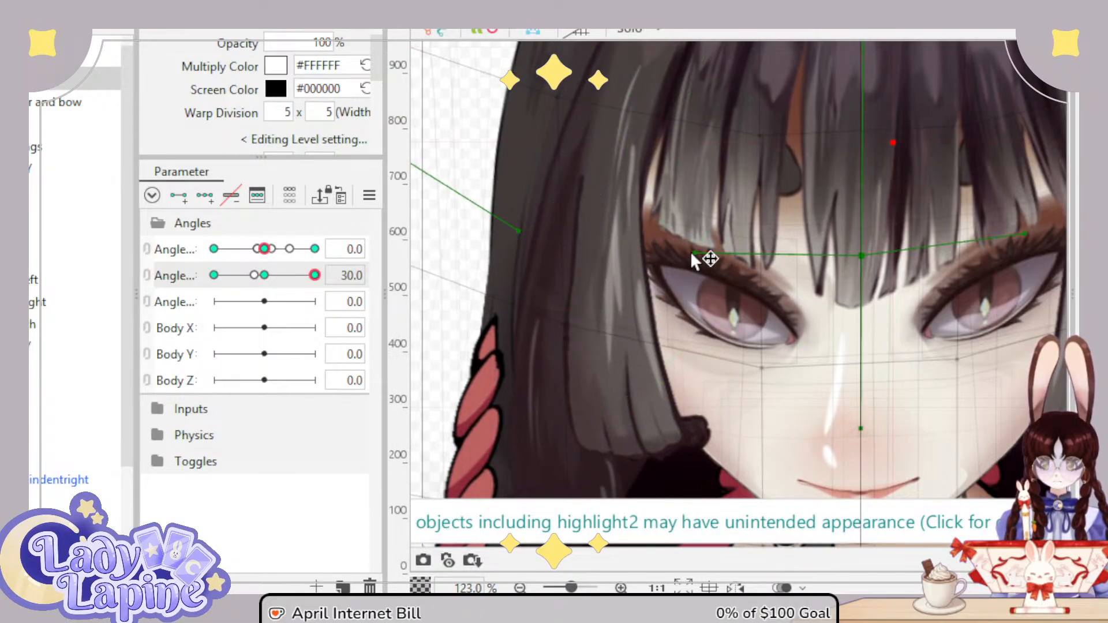
pyautogui.moveTo(756, 311); pyautogui.dragTo(580, 310)
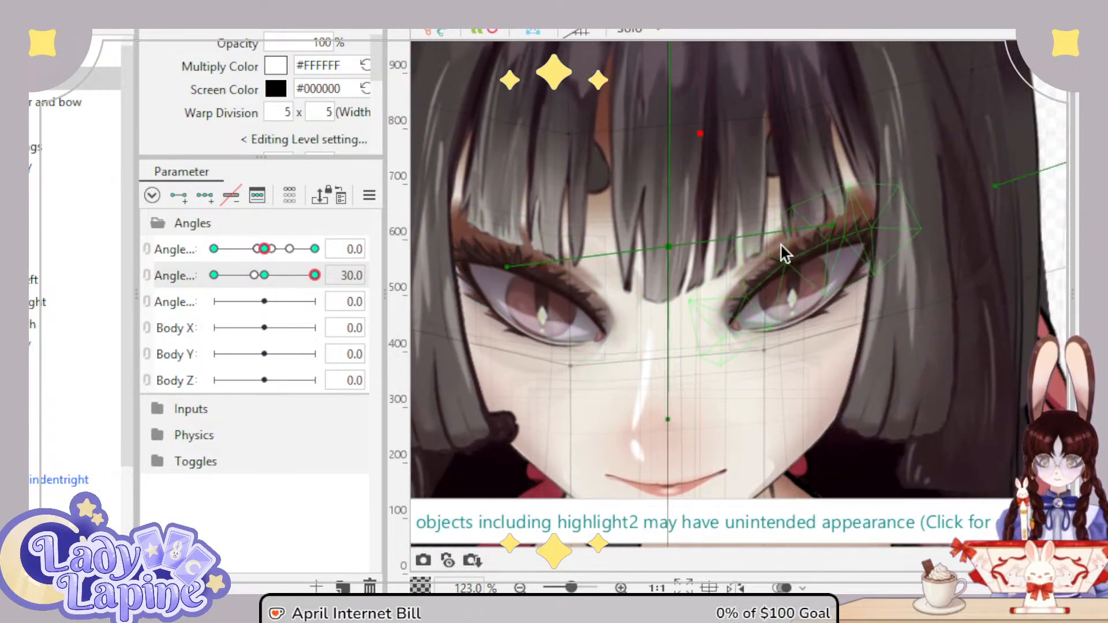
pyautogui.moveTo(832, 225); pyautogui.dragTo(829, 270)
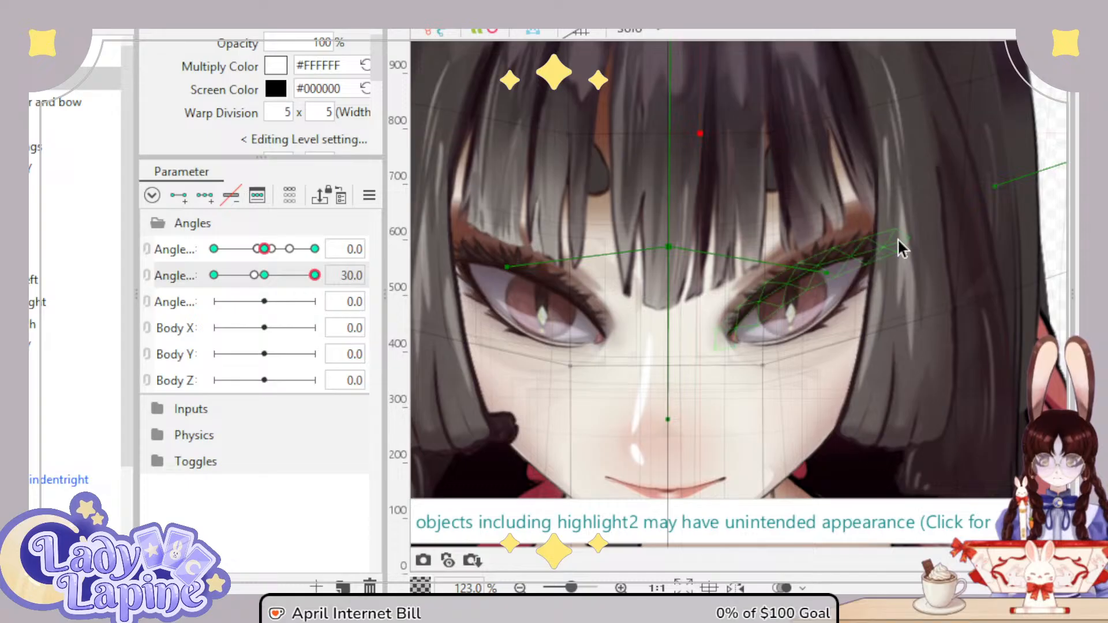
pyautogui.moveTo(902, 248); pyautogui.dragTo(795, 266)
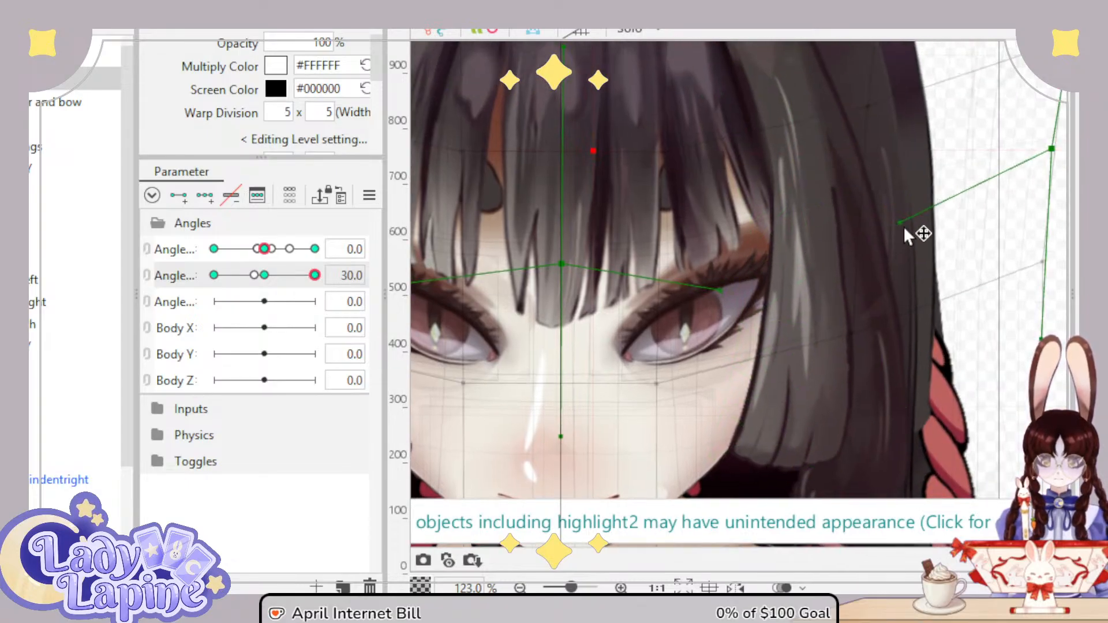
pyautogui.moveTo(906, 234); pyautogui.dragTo(940, 247)
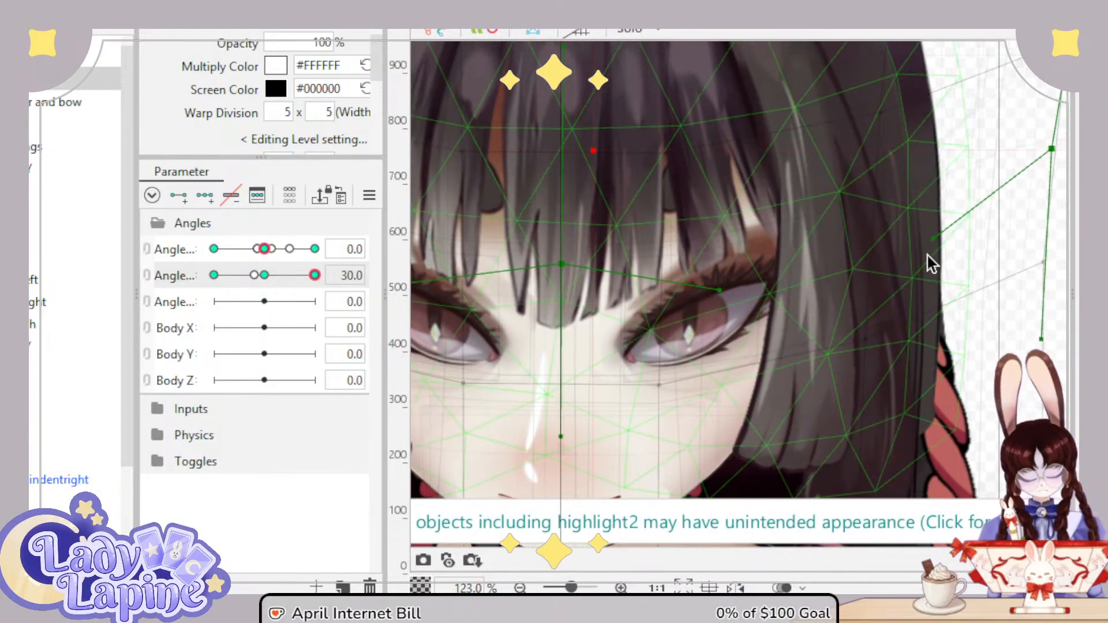
pyautogui.scroll(-5, 836, 282)
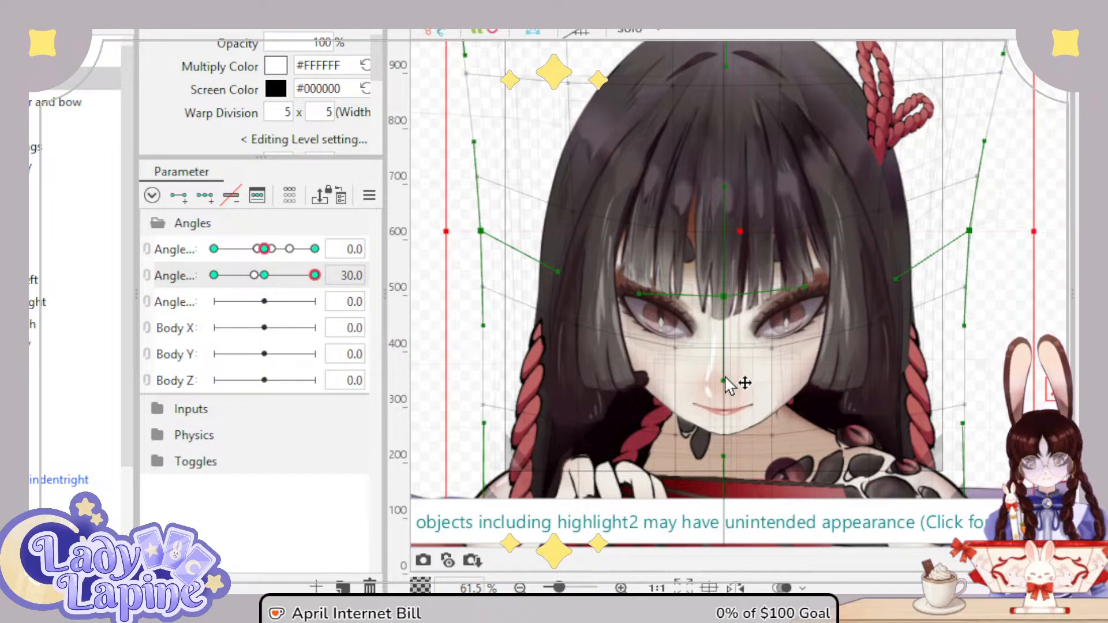
pyautogui.moveTo(726, 361); pyautogui.dragTo(725, 358)
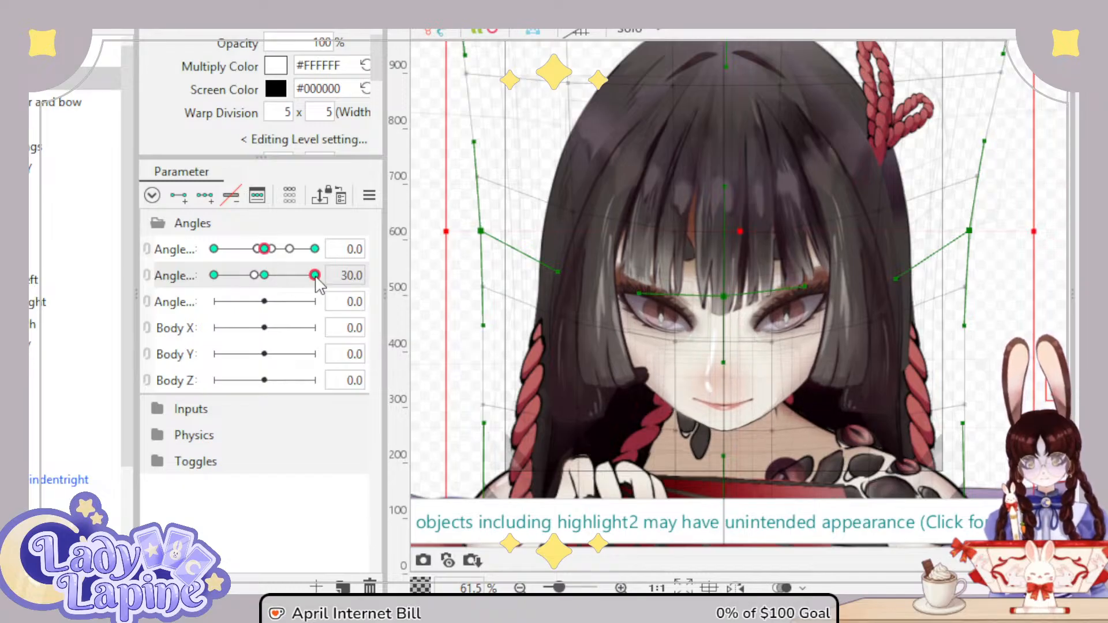
# Step: At vertical angle -30, lift the side handles of the head deformer's eye line slightly and compare the pose with angle 30
pyautogui.moveTo(316, 283); pyautogui.dragTo(212, 302)
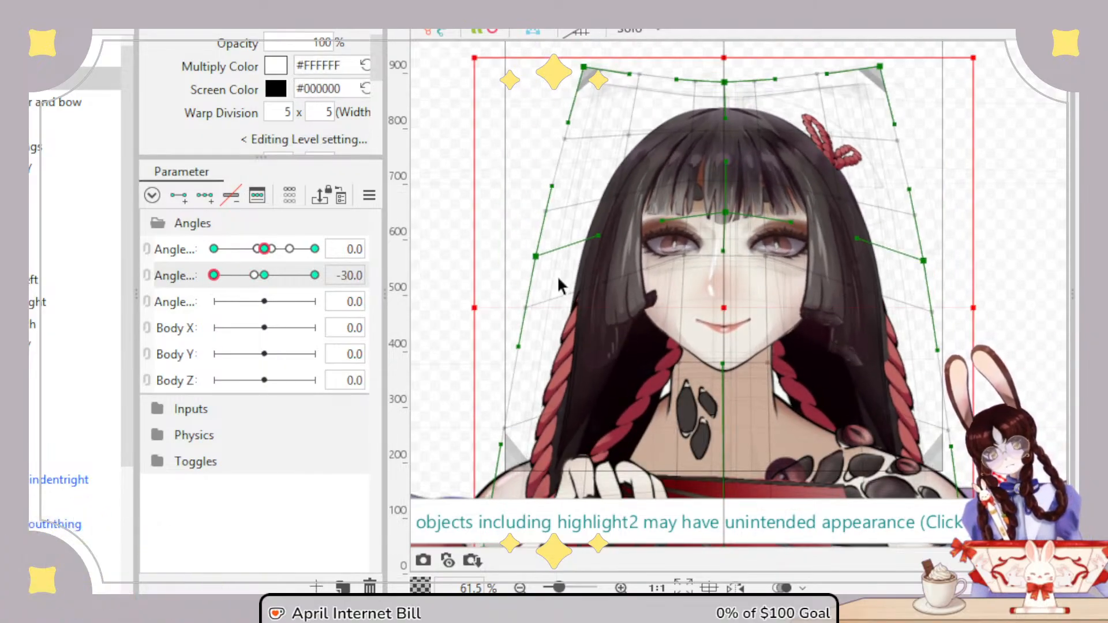
pyautogui.scroll(4, 625, 272)
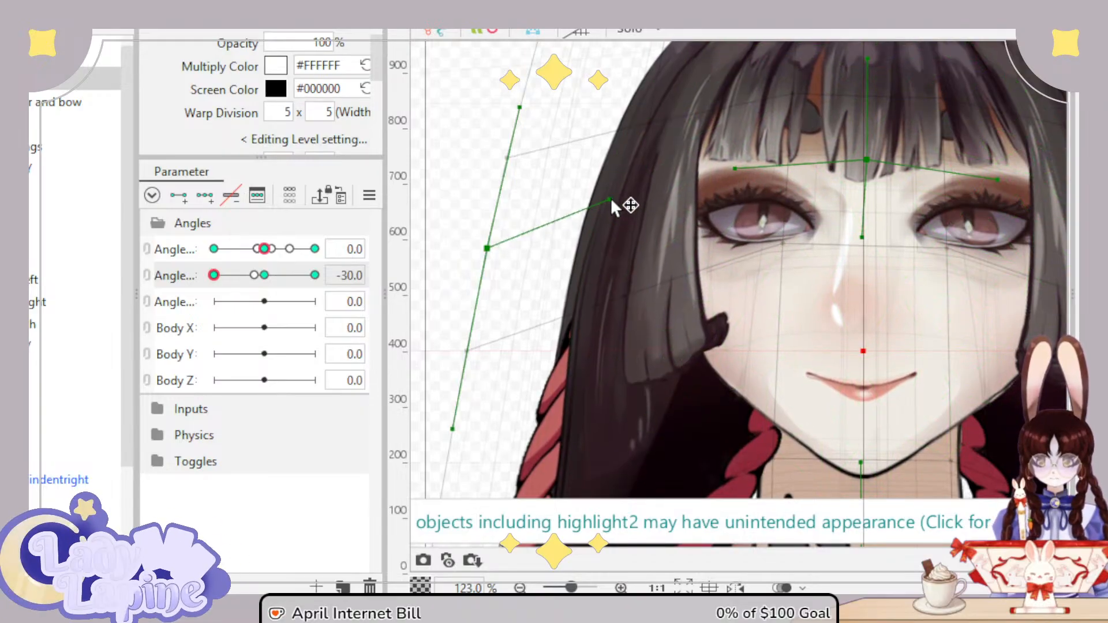
pyautogui.moveTo(642, 211); pyautogui.dragTo(398, 233)
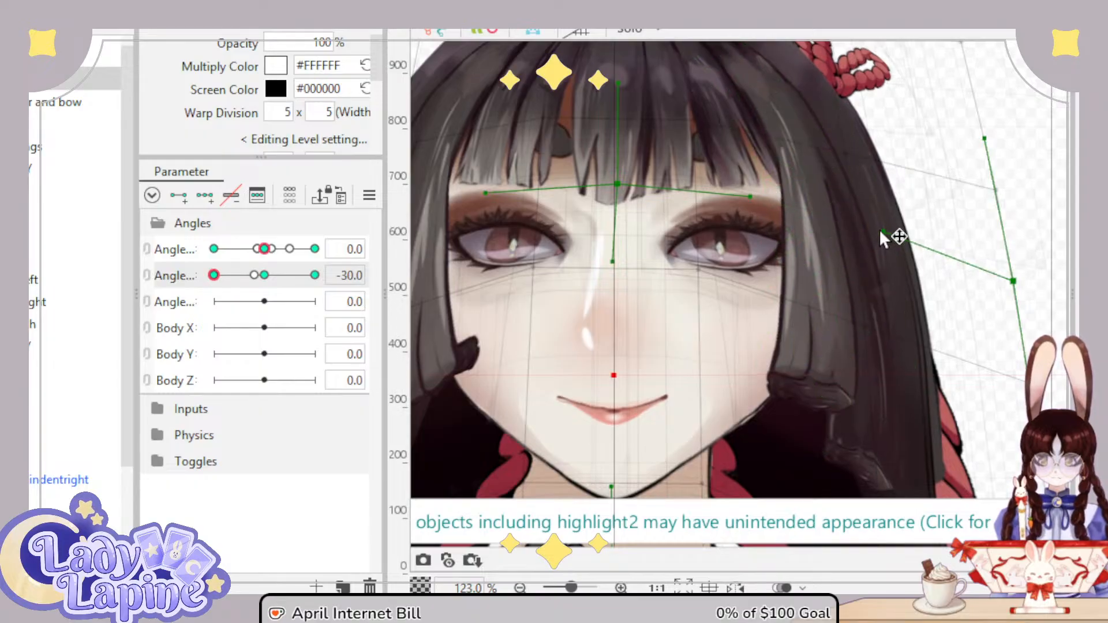
pyautogui.scroll(-3, 754, 278)
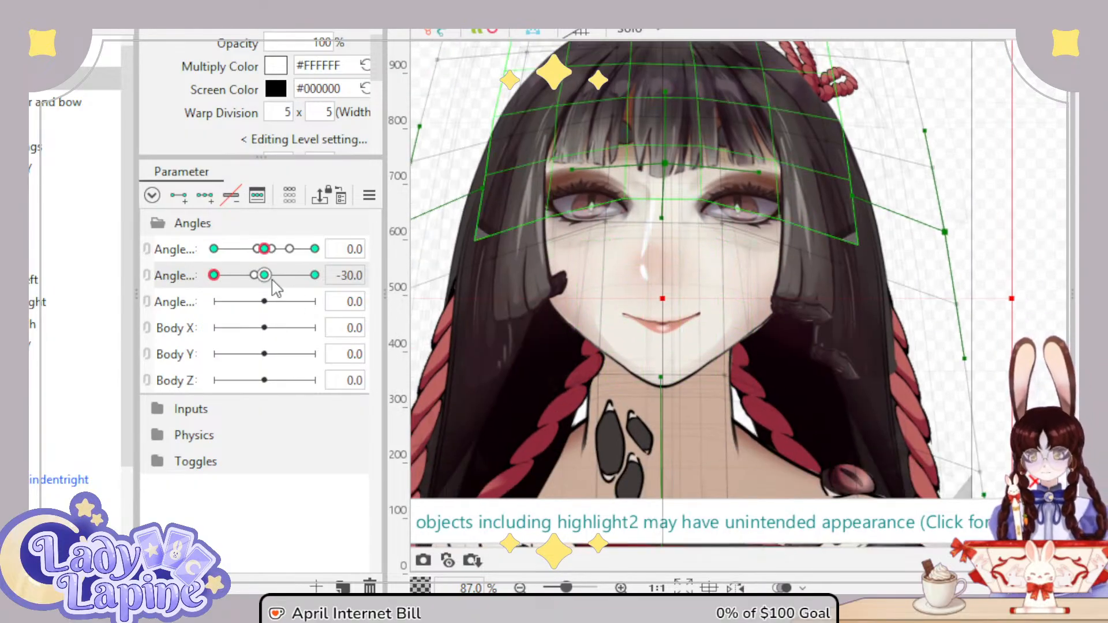
pyautogui.moveTo(229, 283); pyautogui.dragTo(329, 278)
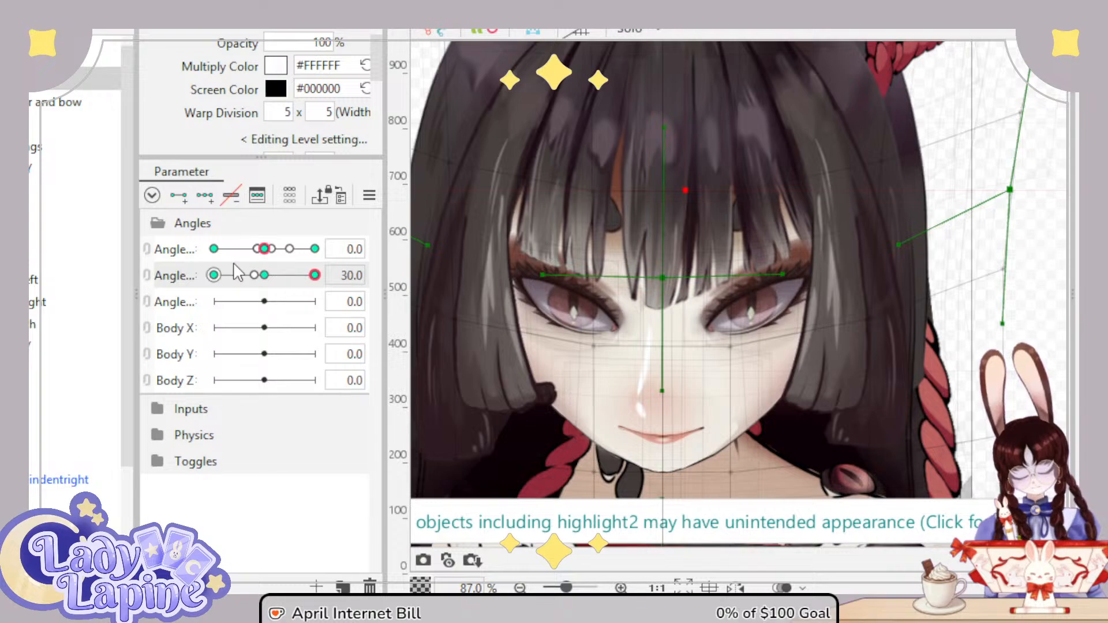
pyautogui.moveTo(314, 279); pyautogui.dragTo(194, 296)
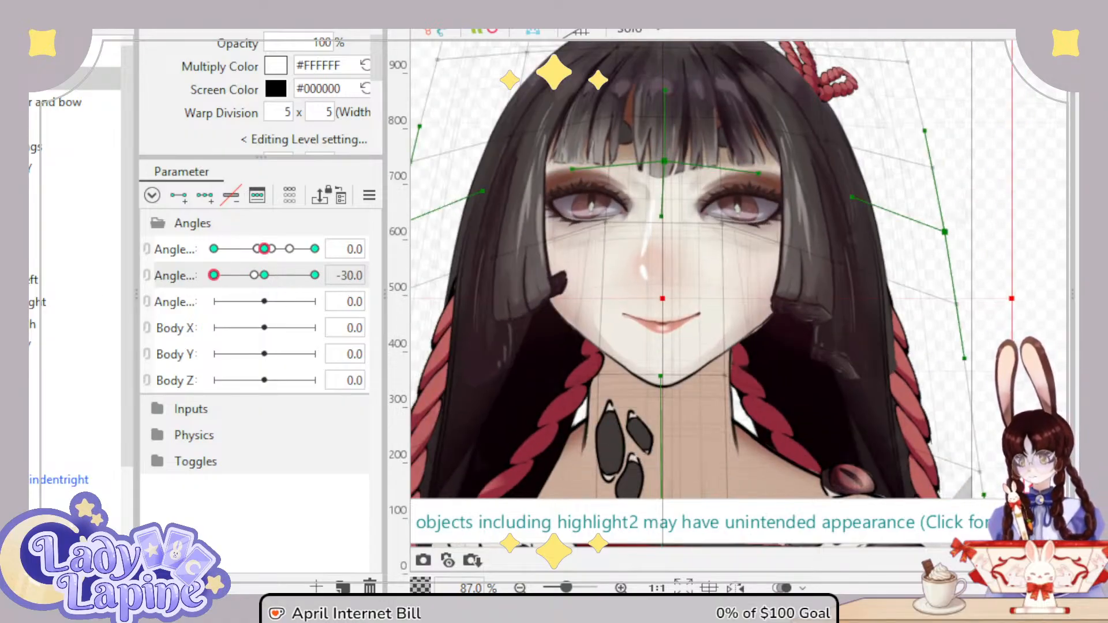
# Step: Select the left and right eyebrow warp deformers at vertical angle 0 and shift them slightly left to centre them on the face
pyautogui.click(69, 279)
pyautogui.keyDown('ctrl'); pyautogui.click(69, 301); pyautogui.keyUp('ctrl')
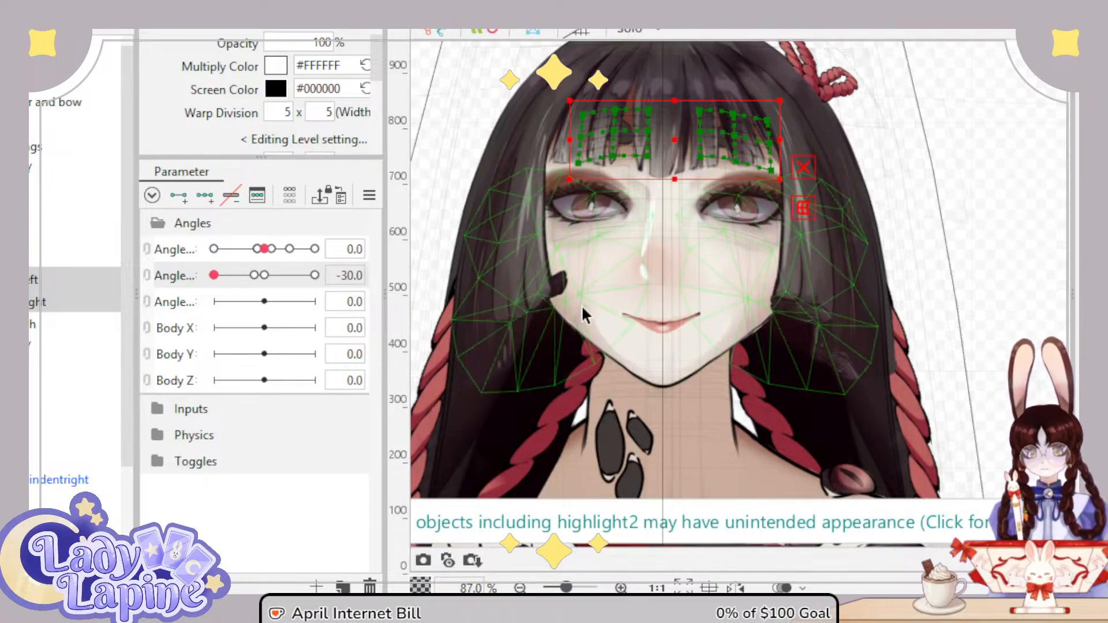
pyautogui.click(264, 275)
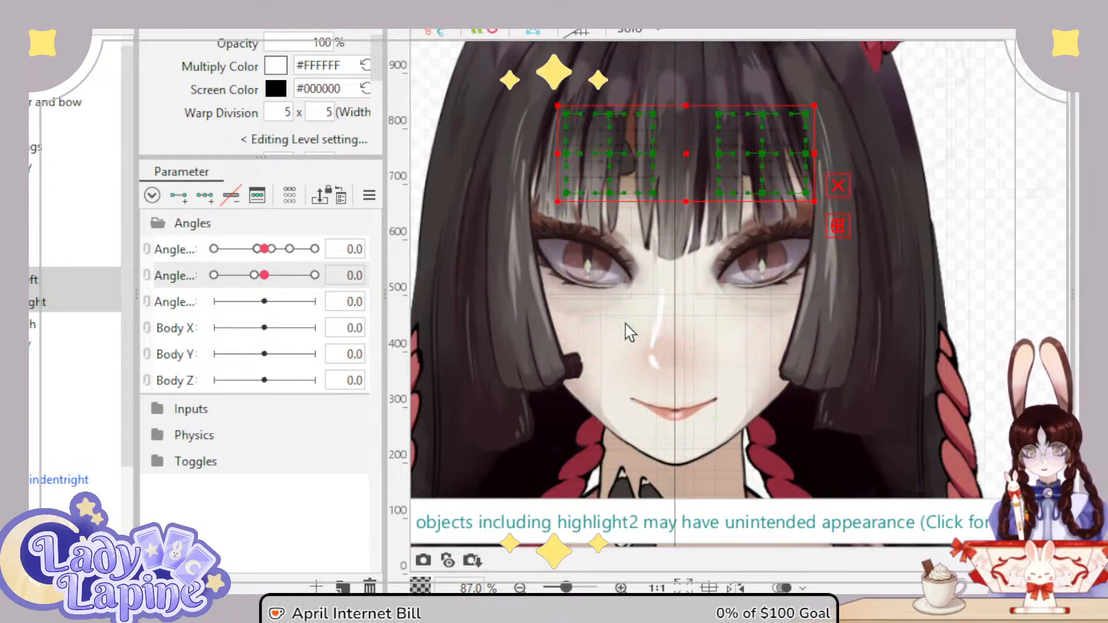
pyautogui.scroll(3, 628, 332)
pyautogui.moveTo(663, 306); pyautogui.dragTo(627, 349)
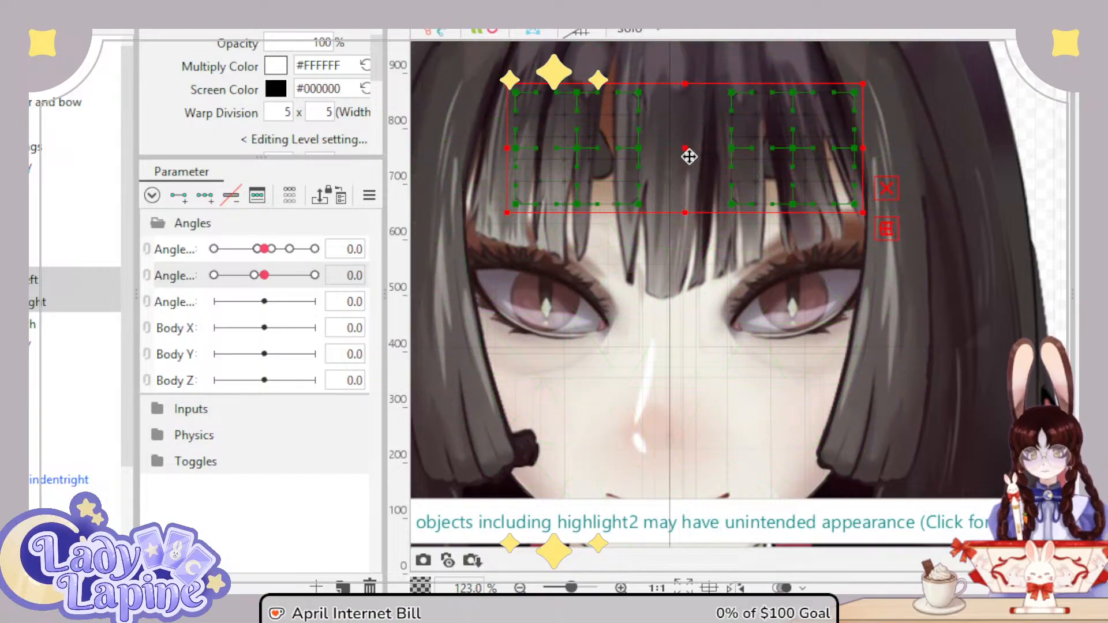
pyautogui.moveTo(684, 153)
pyautogui.mouseDown()
pyautogui.moveTo(692, 343)
pyautogui.moveTo(706, 169)
pyautogui.moveTo(699, 318)
pyautogui.moveTo(699, 170)
pyautogui.moveTo(693, 153)
pyautogui.moveTo(675, 152)
pyautogui.mouseUp()
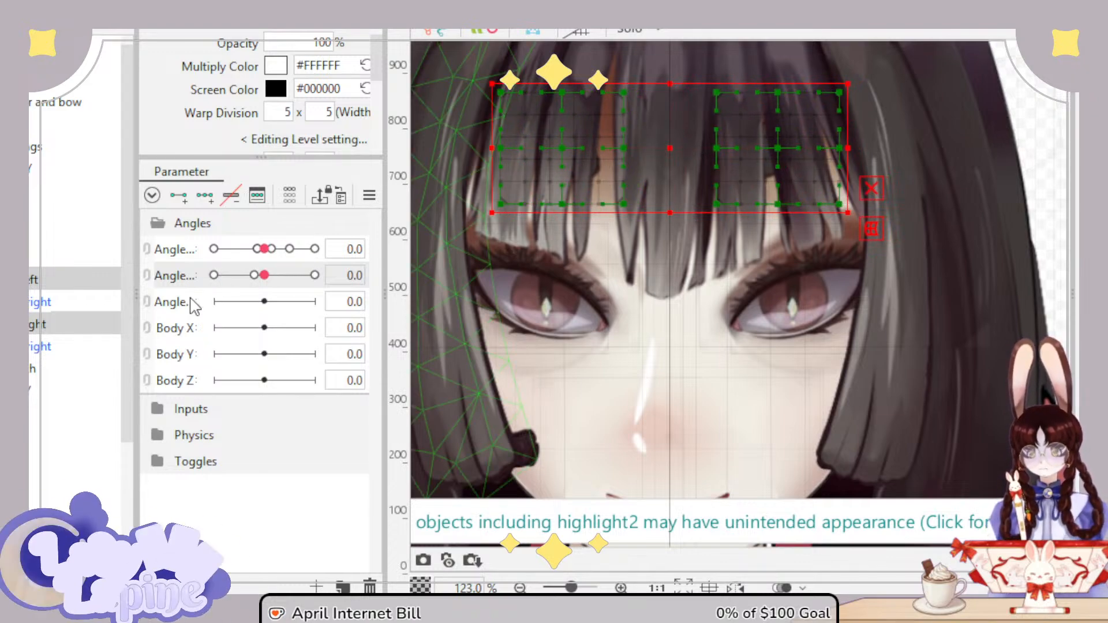
pyautogui.moveTo(264, 248)
pyautogui.mouseDown()
pyautogui.moveTo(314, 249)
pyautogui.moveTo(209, 264)
pyautogui.moveTo(297, 261)
pyautogui.moveTo(229, 261)
pyautogui.moveTo(288, 261)
pyautogui.moveTo(271, 261)
pyautogui.mouseUp()
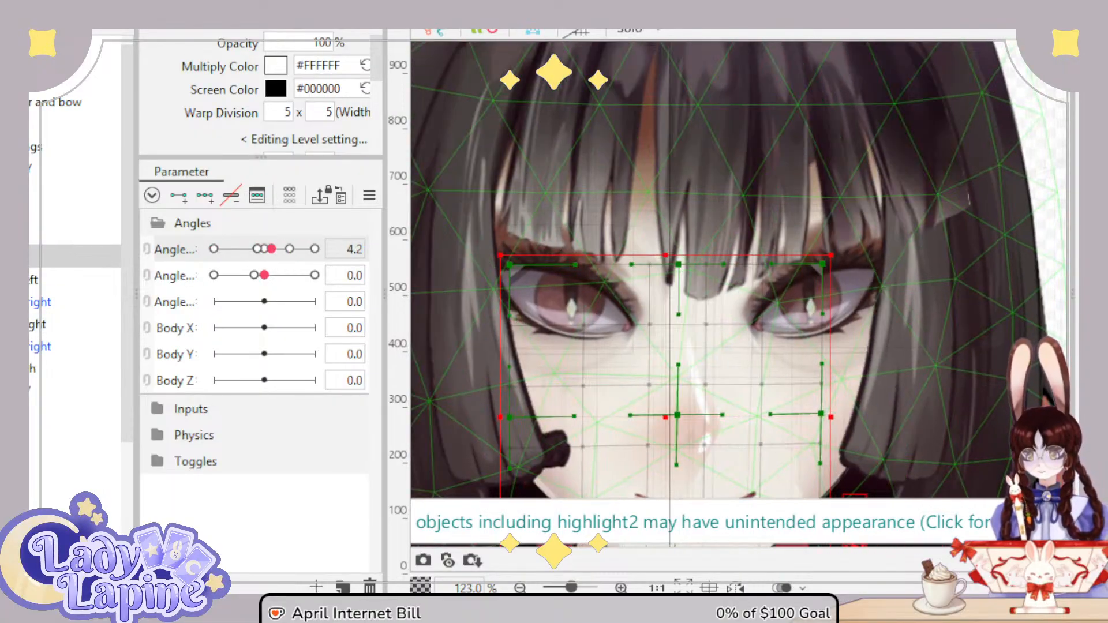
pyautogui.click(264, 248)
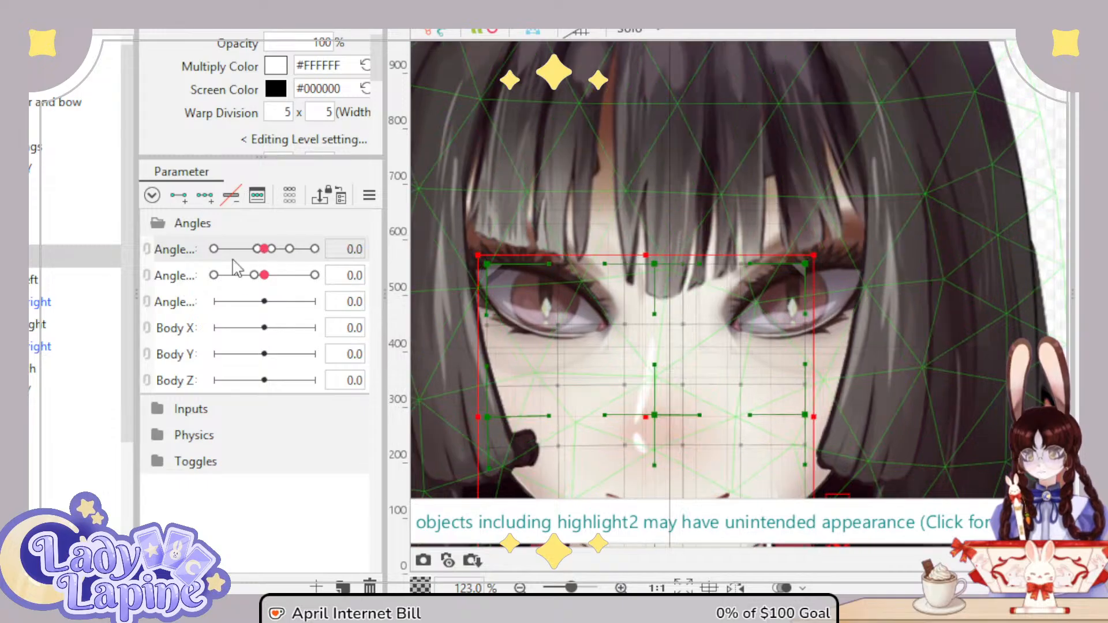
# Step: Create a warp deformer named Eyebrows XY around the left and right eyebrow deformers, with horizontal-angle keys at -30, 0 and 30
pyautogui.click(34, 280)
pyautogui.keyDown('shift'); pyautogui.click(34, 324); pyautogui.keyUp('shift')
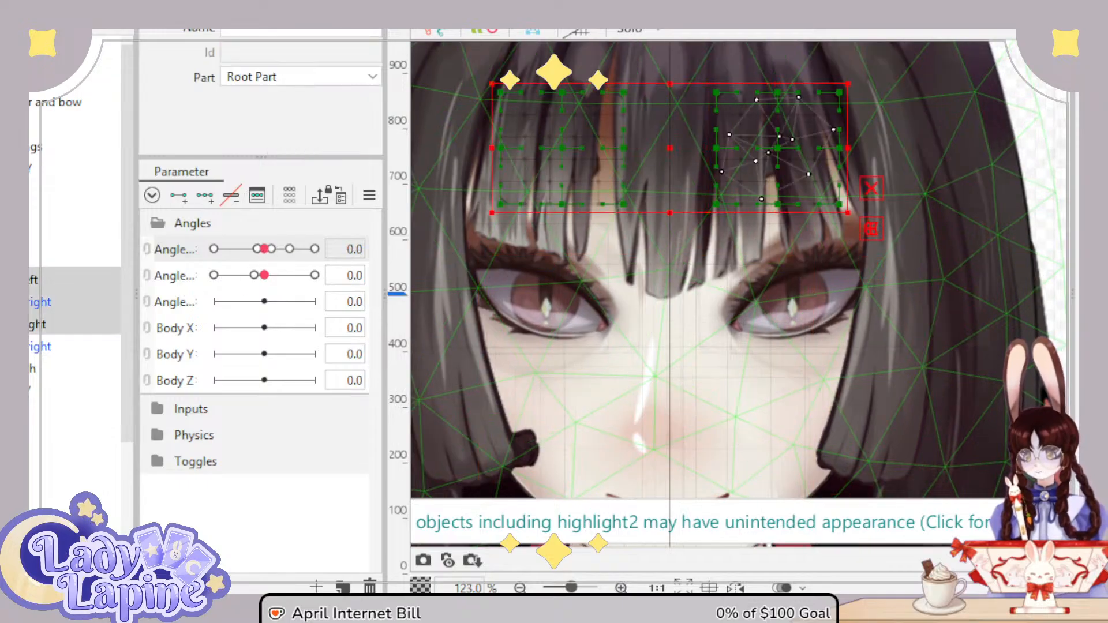
pyautogui.click(32, 302)
pyautogui.click(32, 280)
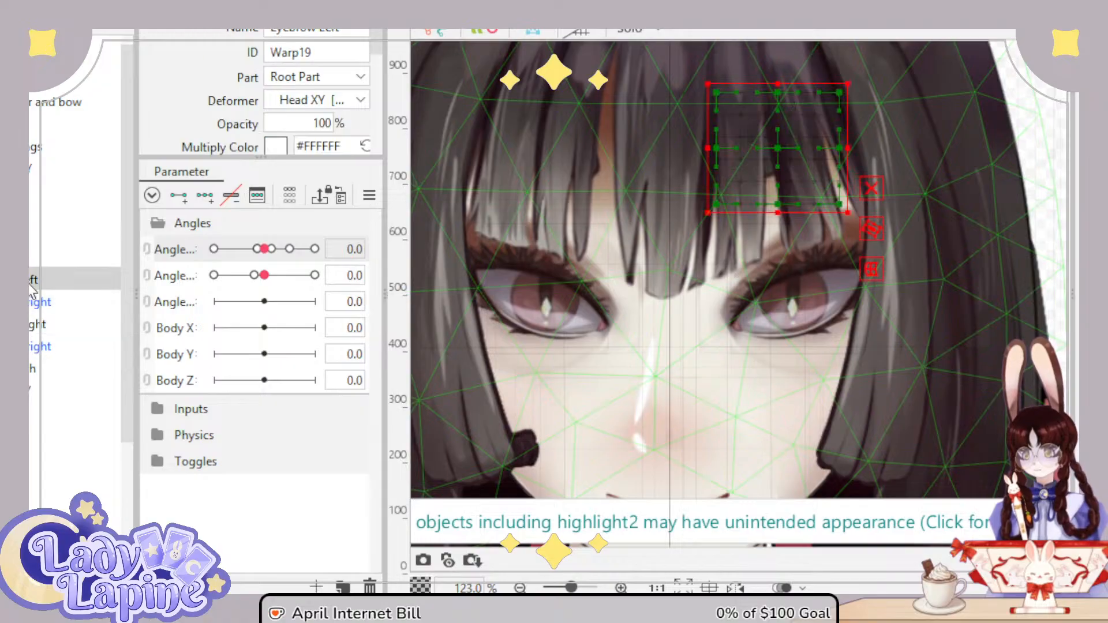
pyautogui.keyDown('ctrl'); pyautogui.click(33, 324); pyautogui.keyUp('ctrl')
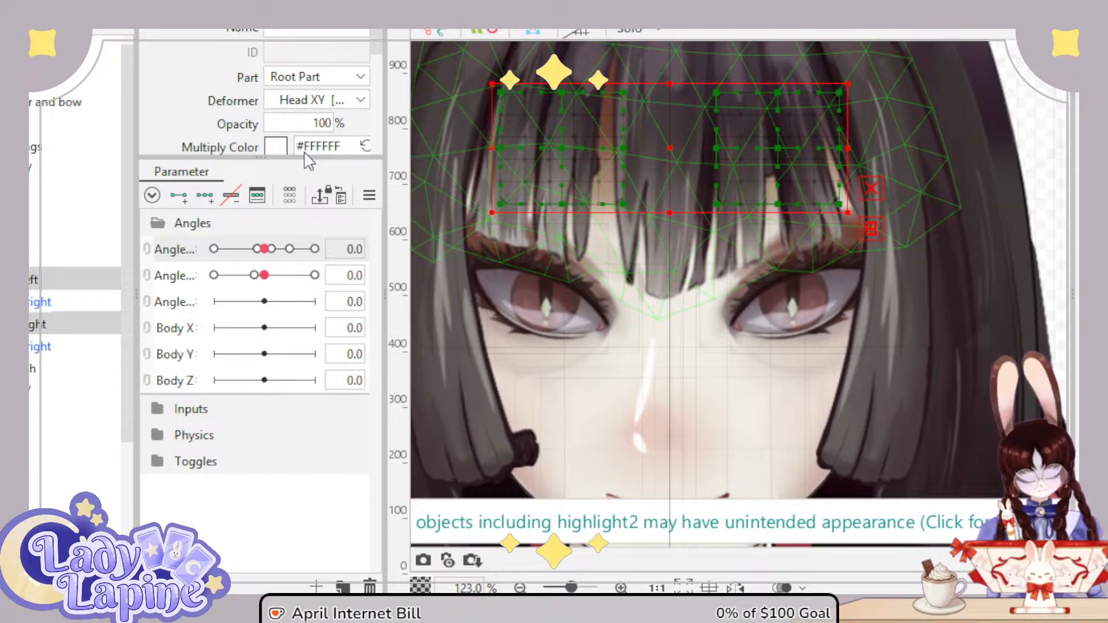
pyautogui.click(411, 448)
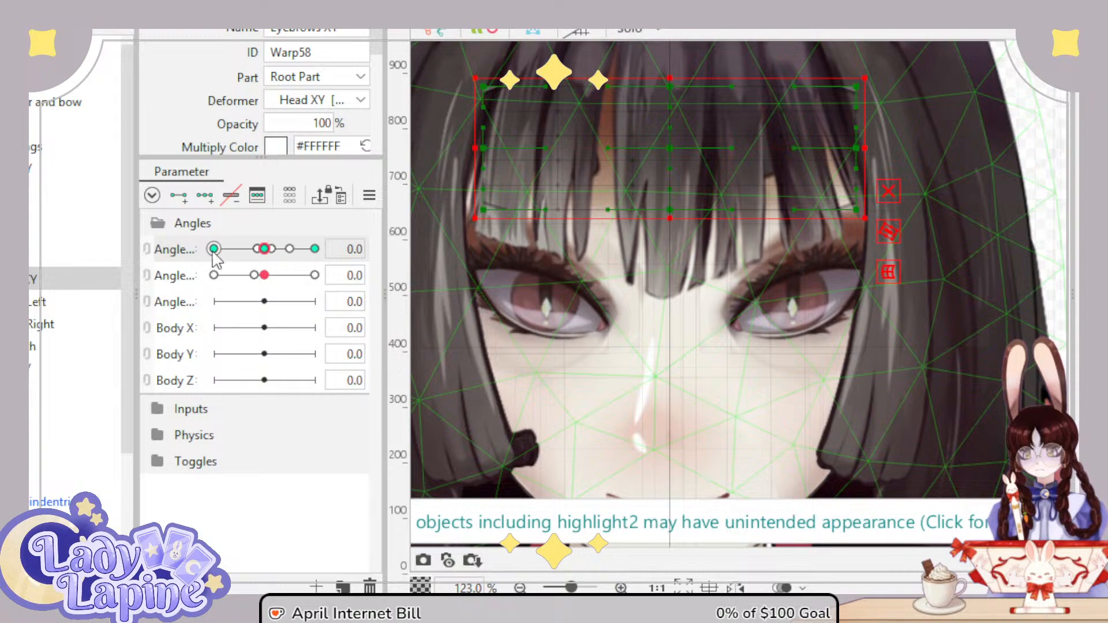
# Step: At horizontal angle -30, shift the Eyebrows XY deformer left, then move it partly back right to sit on the turned face
pyautogui.click(213, 249)
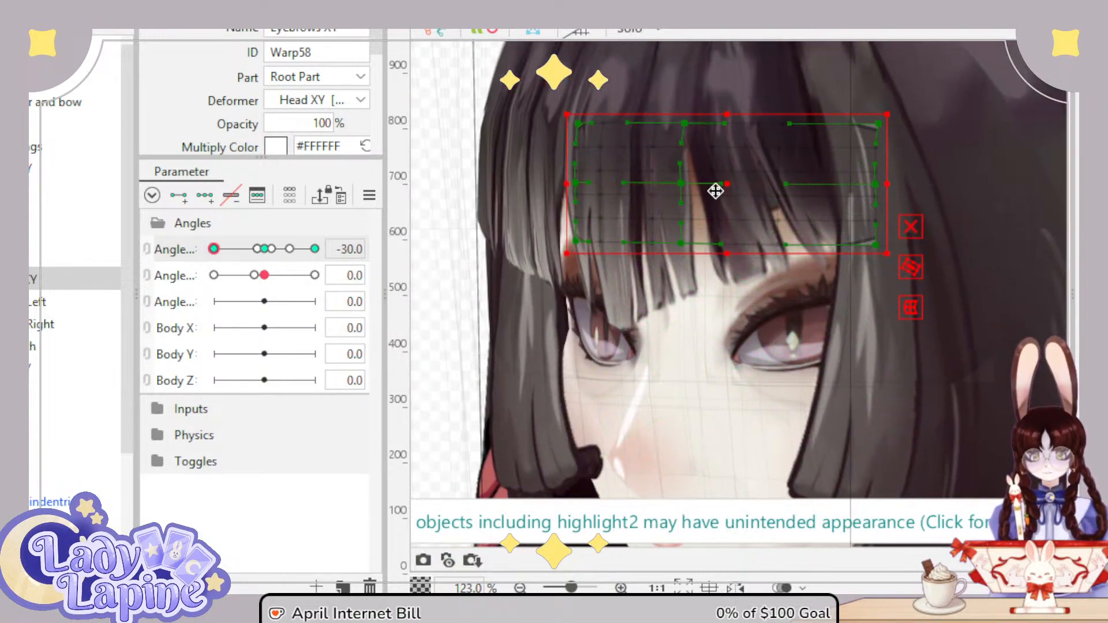
pyautogui.moveTo(716, 191); pyautogui.dragTo(688, 199)
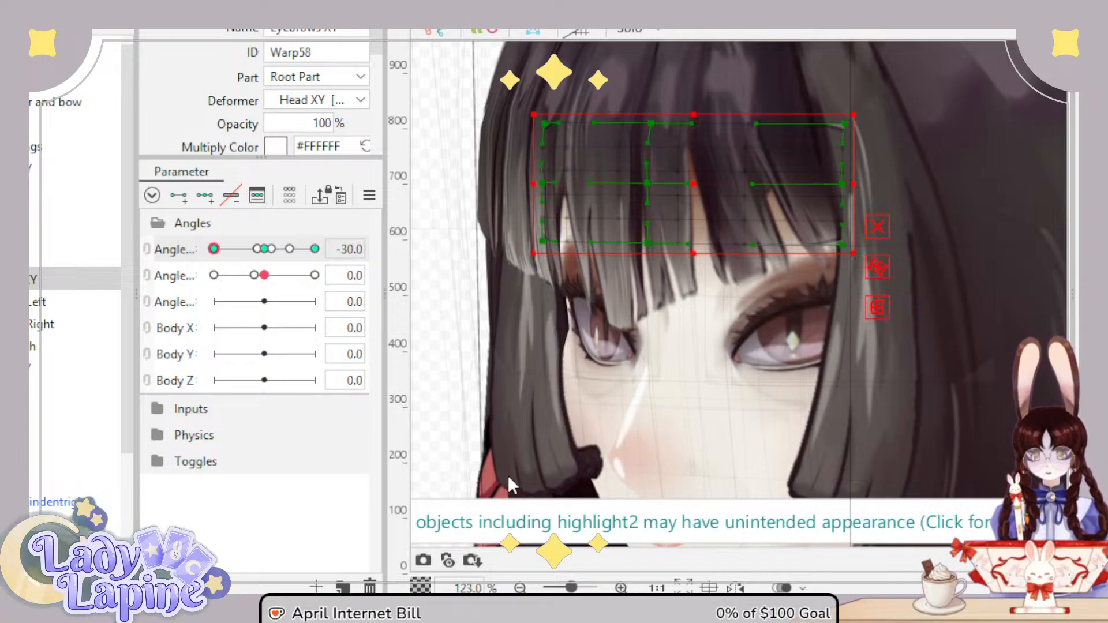
pyautogui.moveTo(218, 254); pyautogui.dragTo(193, 268)
pyautogui.moveTo(805, 295); pyautogui.dragTo(719, 278)
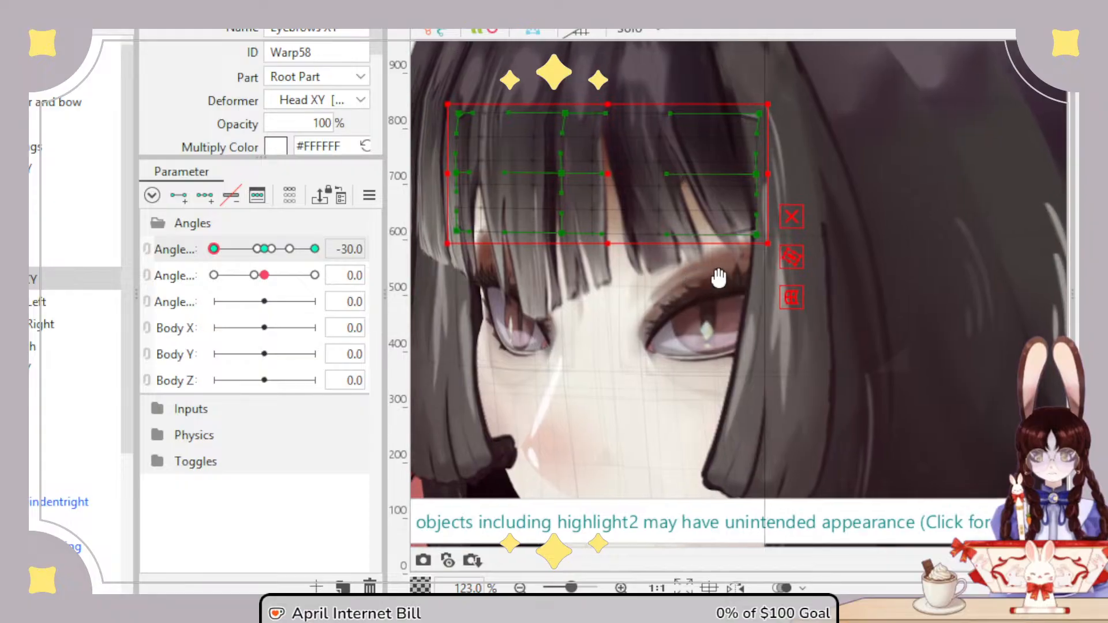
pyautogui.moveTo(606, 180)
pyautogui.mouseDown()
pyautogui.moveTo(600, 279)
pyautogui.moveTo(627, 190)
pyautogui.moveTo(631, 314)
pyautogui.moveTo(625, 187)
pyautogui.mouseUp()
pyautogui.hotkey('ctrl', 'z')
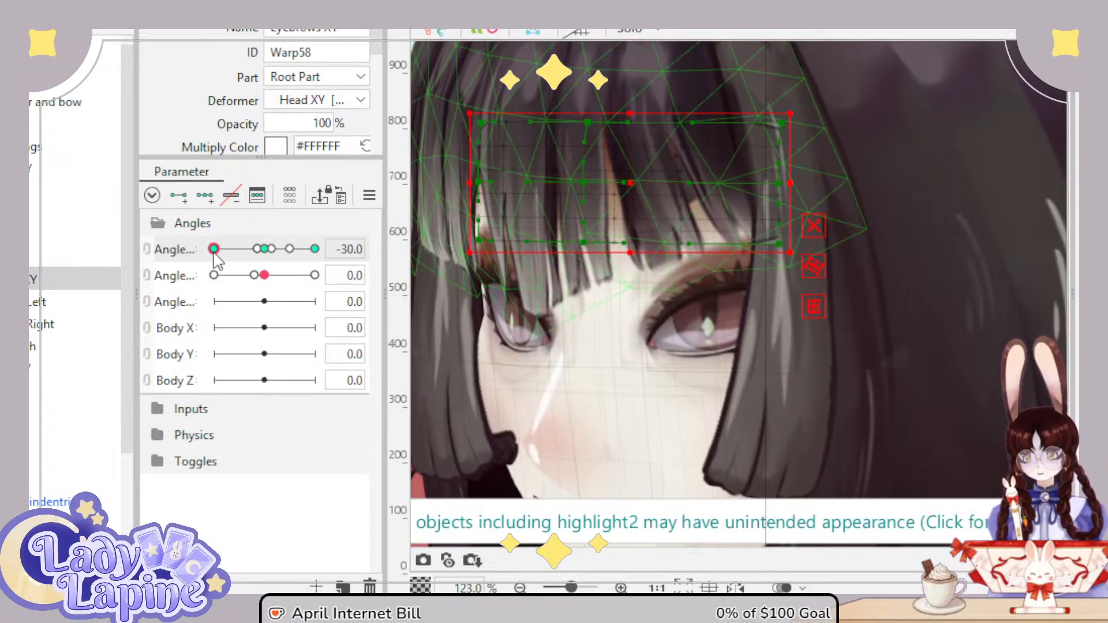
# Step: At horizontal angle -30, raise the Eyebrows XY deformer slightly and check the eyebrows through the head's horizontal turn
pyautogui.moveTo(214, 254)
pyautogui.mouseDown()
pyautogui.moveTo(226, 255)
pyautogui.moveTo(193, 250)
pyautogui.mouseUp()
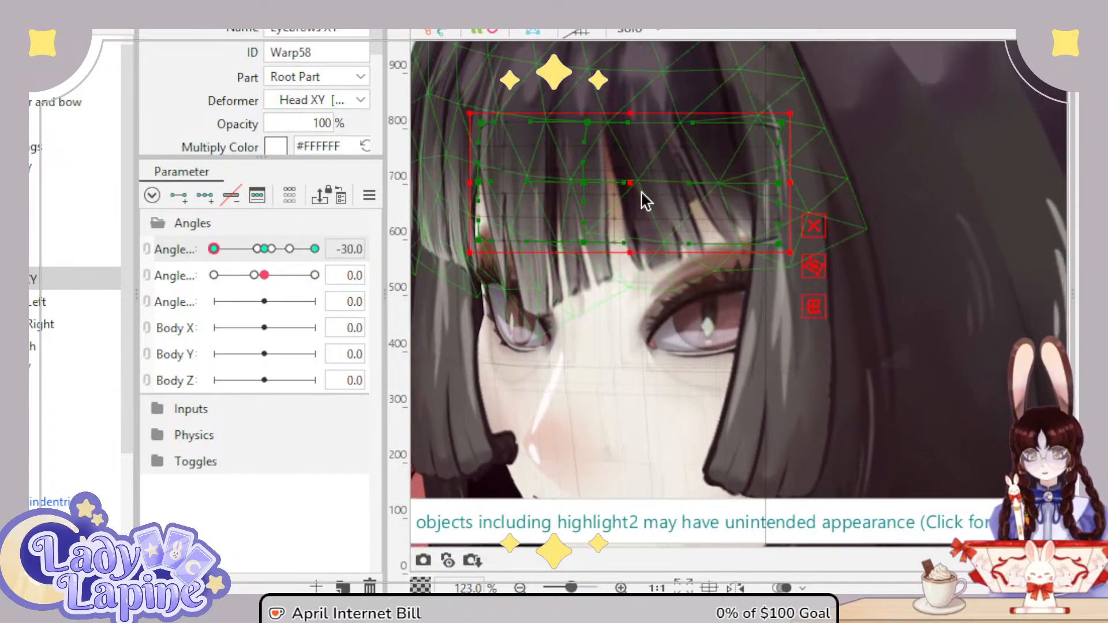
pyautogui.moveTo(621, 181); pyautogui.dragTo(622, 173)
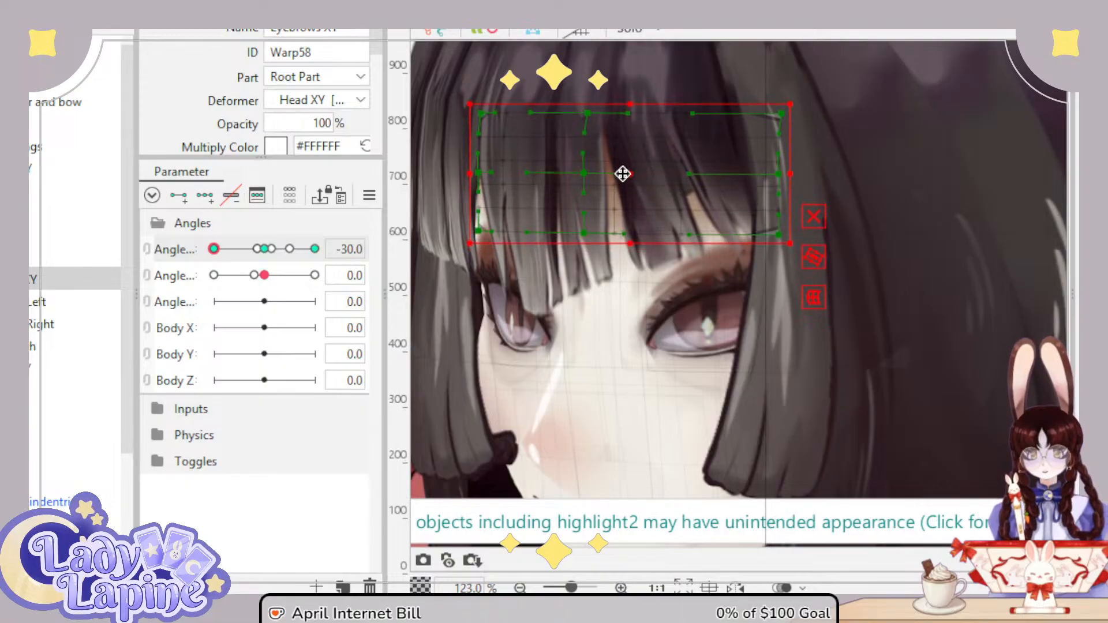
pyautogui.moveTo(215, 254)
pyautogui.mouseDown()
pyautogui.moveTo(277, 254)
pyautogui.moveTo(213, 255)
pyautogui.mouseUp()
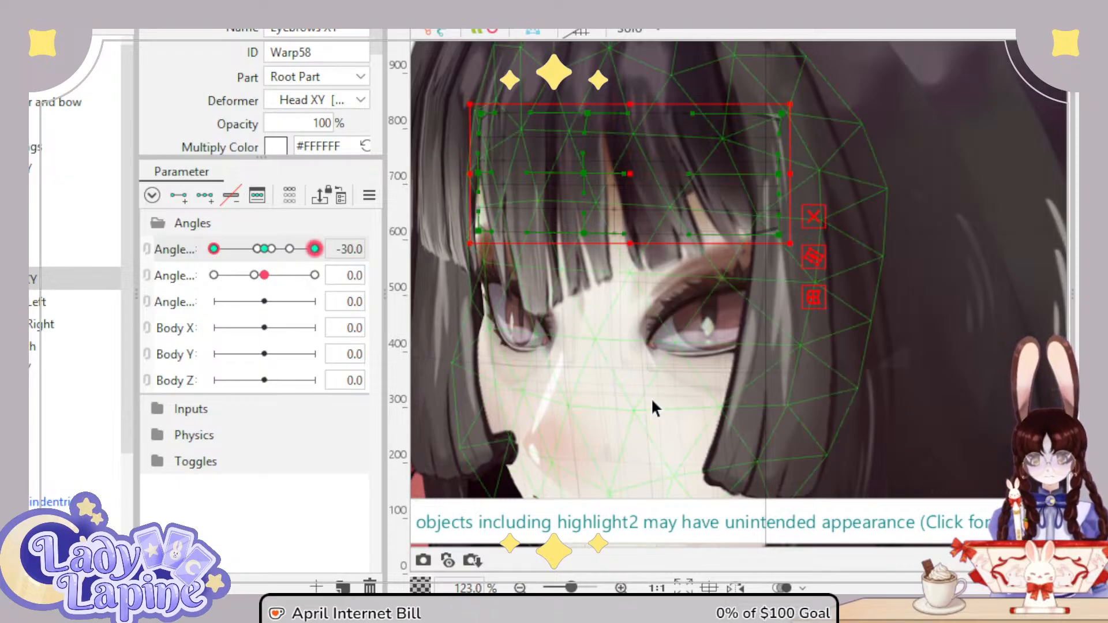
pyautogui.scroll(-4, 750, 376)
pyautogui.moveTo(223, 252); pyautogui.dragTo(214, 282)
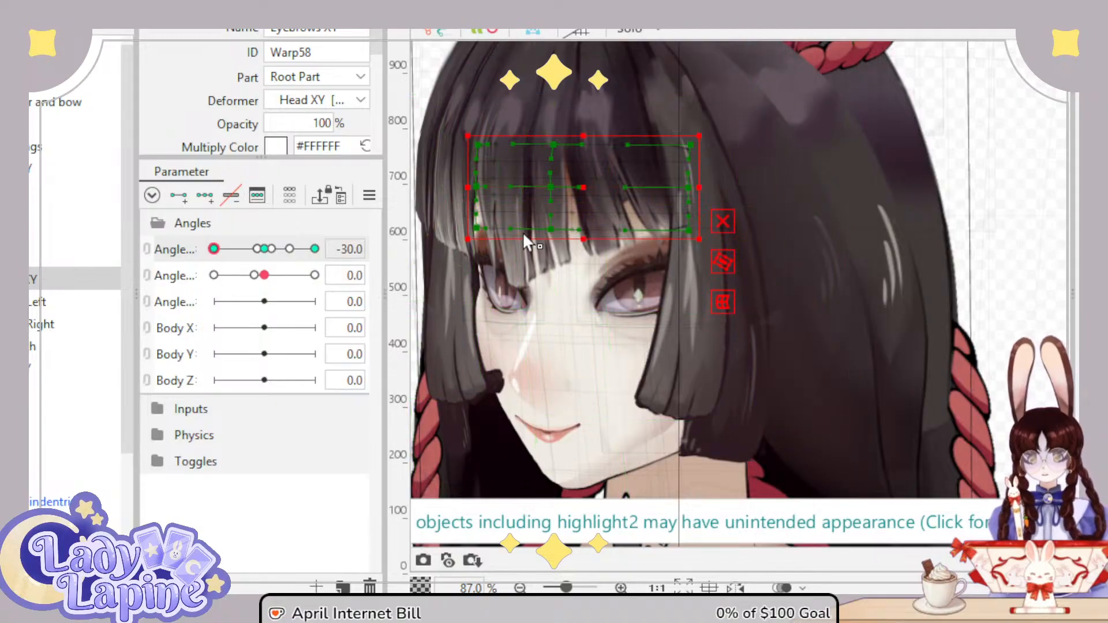
pyautogui.moveTo(221, 254)
pyautogui.mouseDown()
pyautogui.moveTo(258, 258)
pyautogui.moveTo(213, 259)
pyautogui.mouseUp()
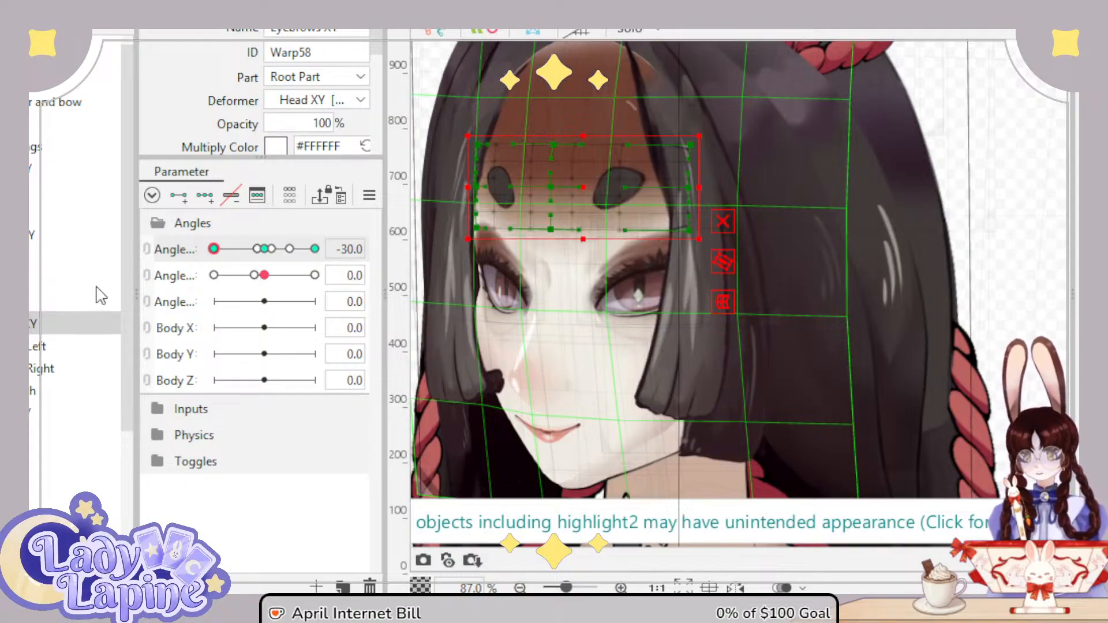
pyautogui.moveTo(204, 252); pyautogui.dragTo(298, 275)
pyautogui.scroll(-4, 857, 295)
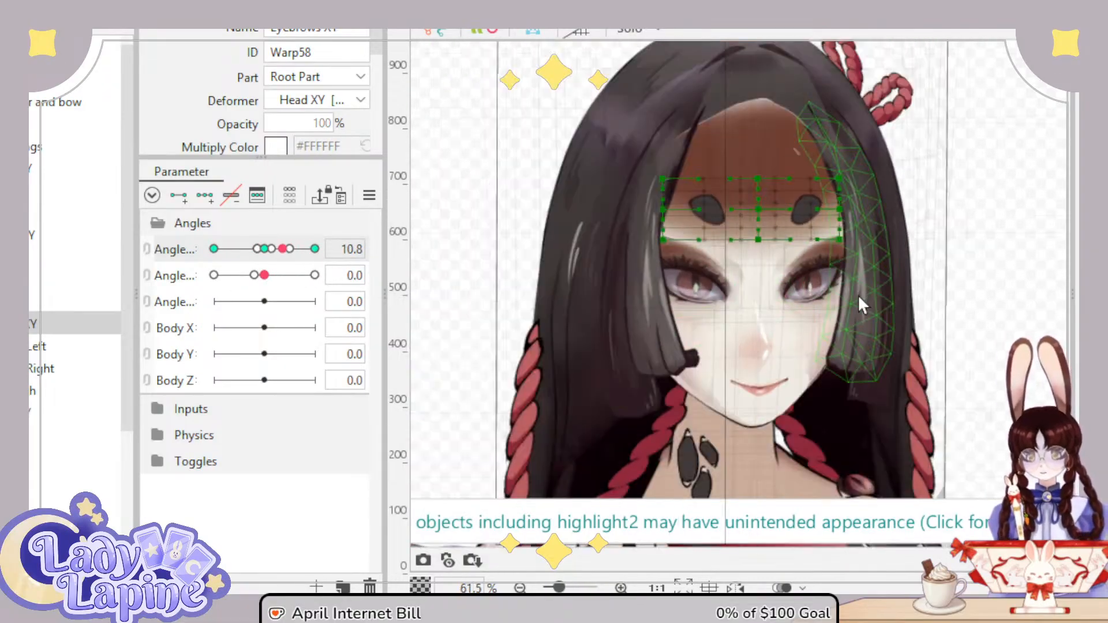
pyautogui.moveTo(724, 248); pyautogui.dragTo(701, 332)
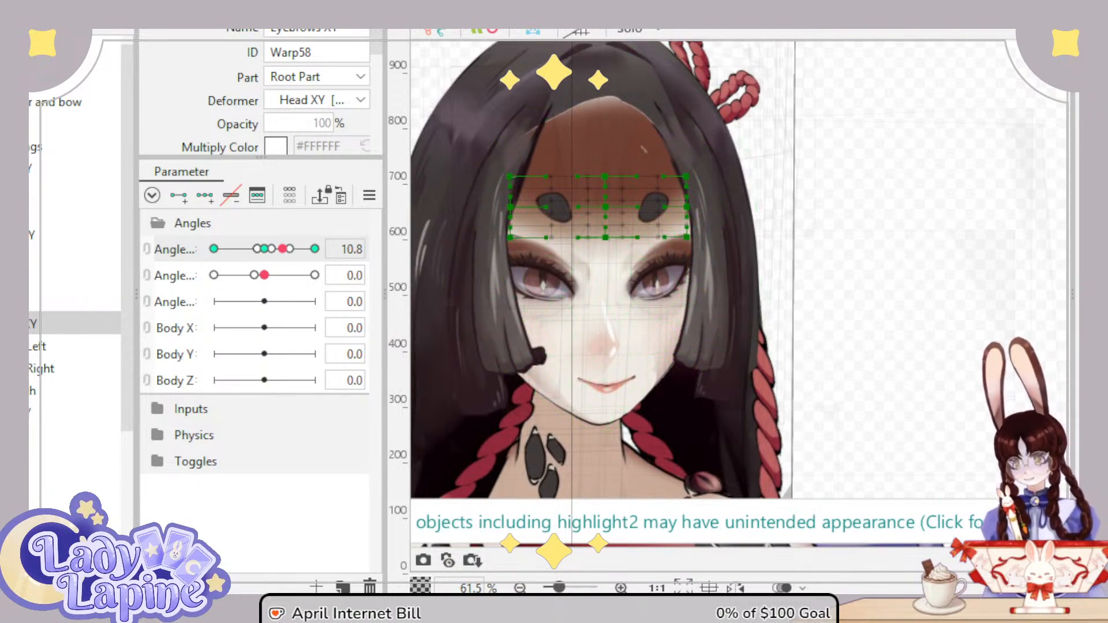
# Step: Reset the horizontal angle to 0 and add vertical-angle keys at -30, 0 and 30 to the Eyebrows XY deformer
pyautogui.moveTo(287, 250)
pyautogui.mouseDown()
pyautogui.moveTo(296, 249)
pyautogui.moveTo(266, 250)
pyautogui.mouseUp()
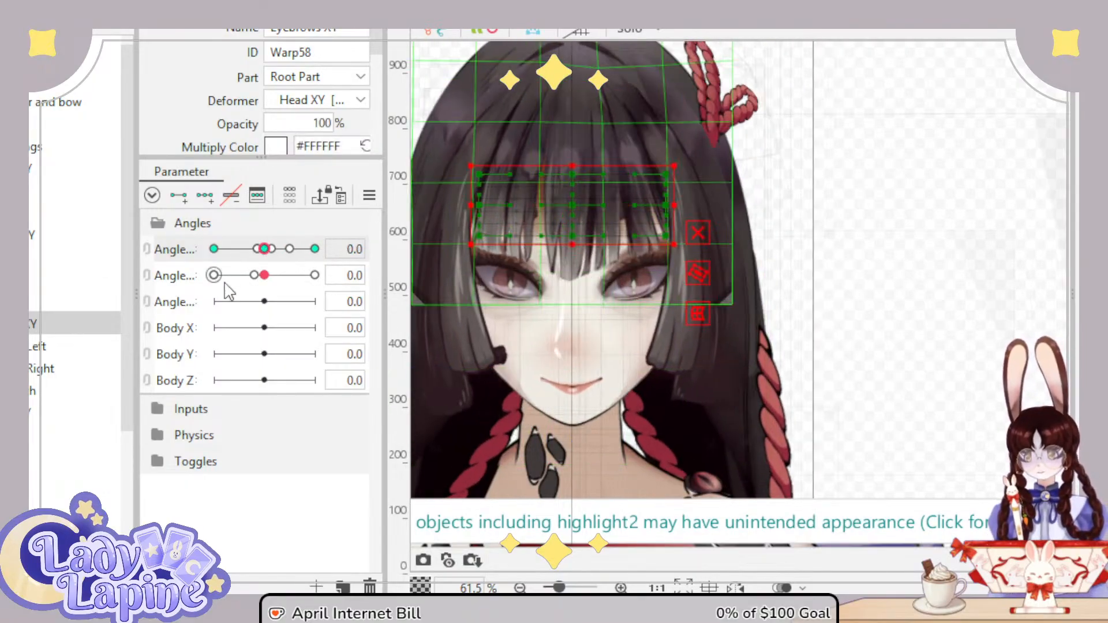
pyautogui.click(261, 276)
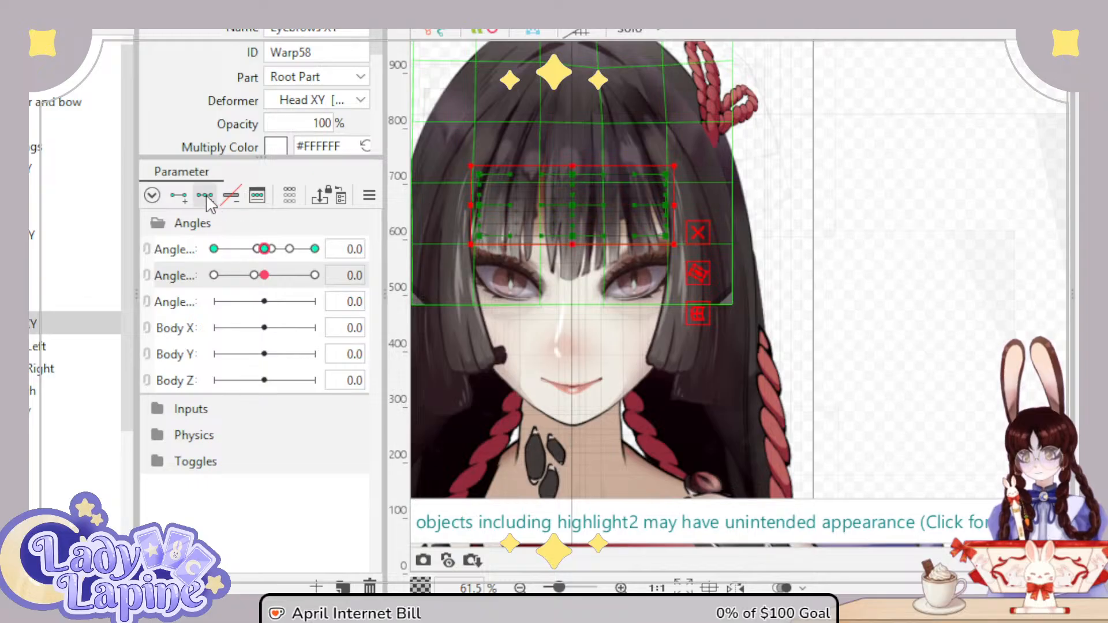
pyautogui.moveTo(277, 277); pyautogui.dragTo(190, 294)
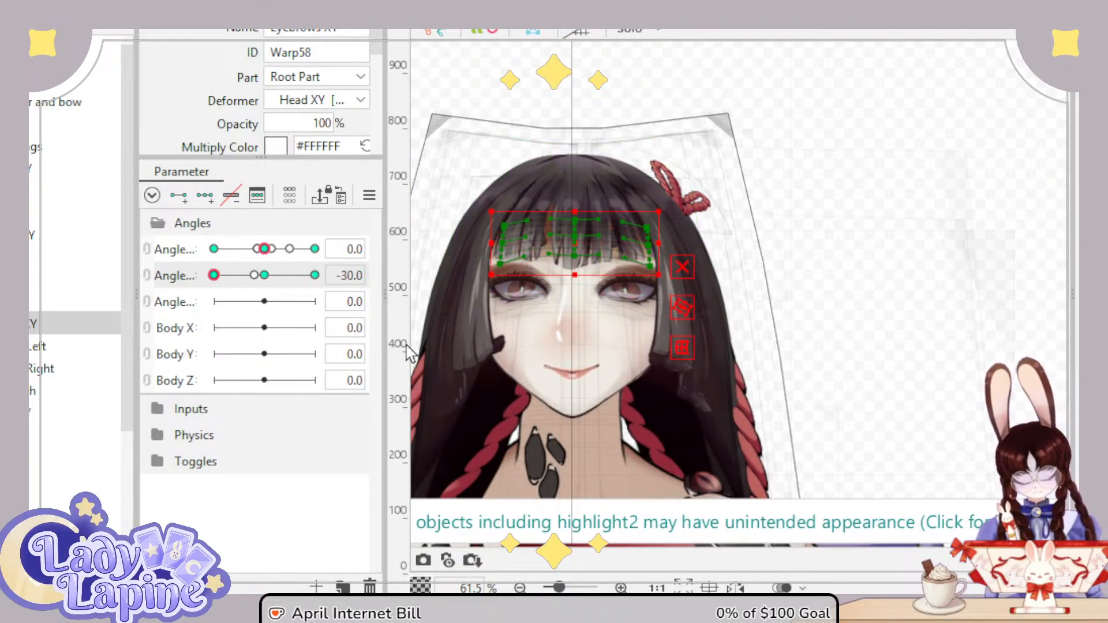
# Step: At vertical angle -30, raise the Eyebrows XY deformer's upper and middle centre handles and align its centre column with the face's midline
pyautogui.scroll(8, 600, 247)
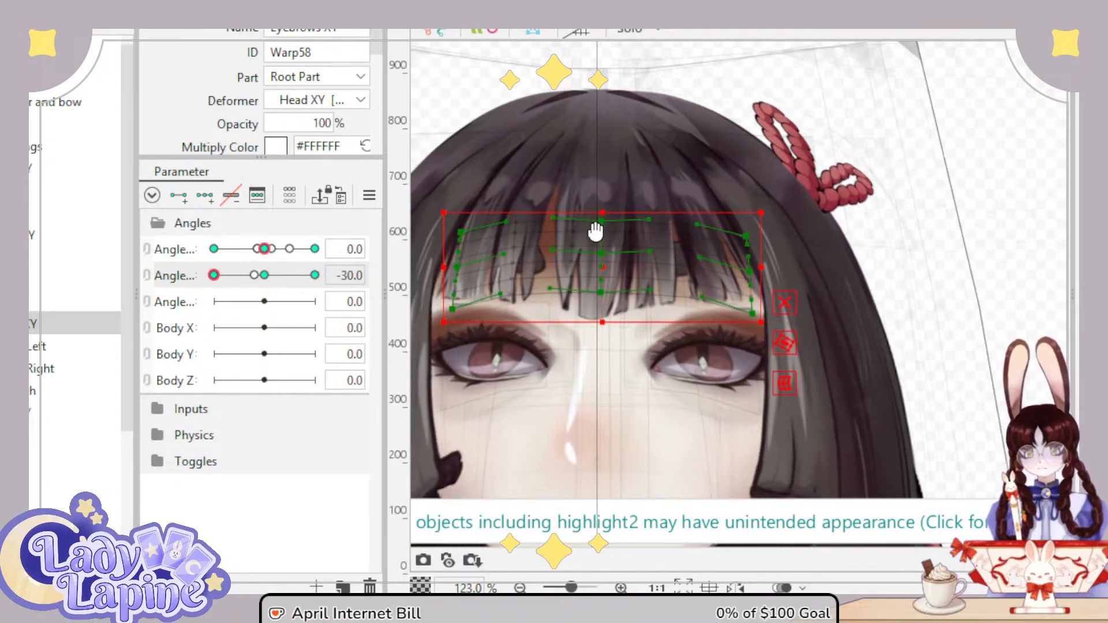
pyautogui.scroll(3, 667, 252)
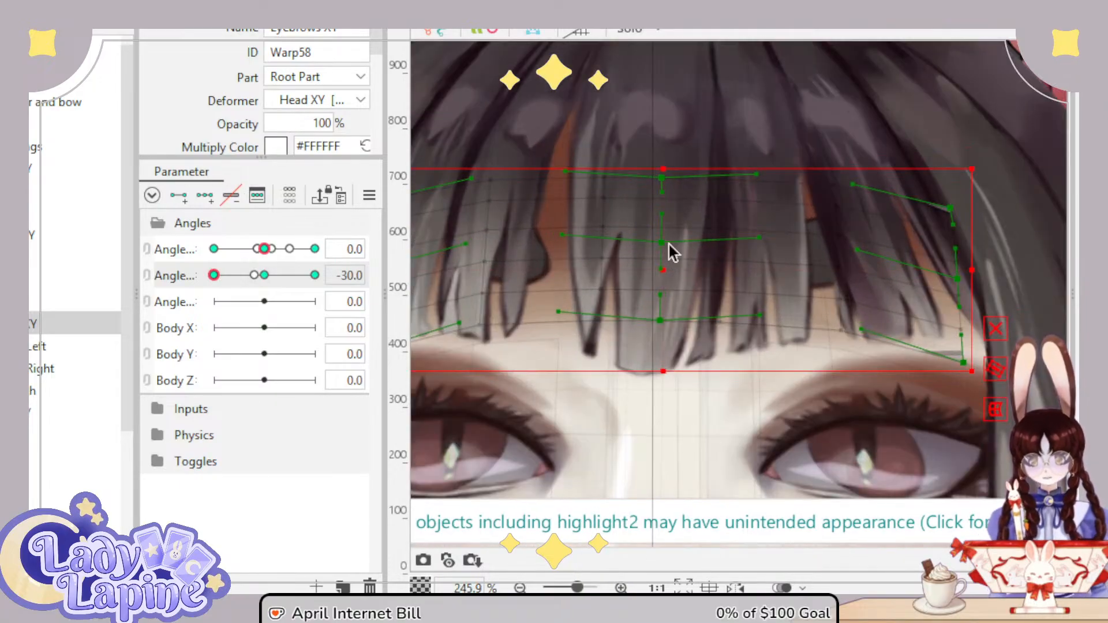
pyautogui.moveTo(663, 241); pyautogui.dragTo(652, 222)
pyautogui.moveTo(661, 180); pyautogui.dragTo(656, 162)
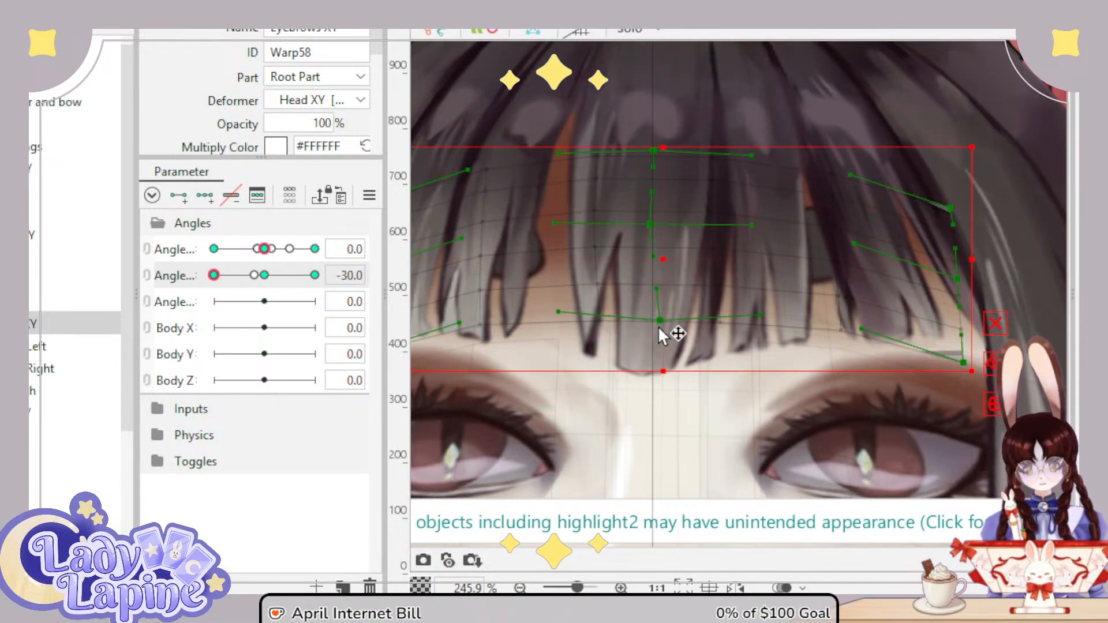
pyautogui.moveTo(658, 326); pyautogui.dragTo(656, 334)
pyautogui.hscroll(5, 651, 329)
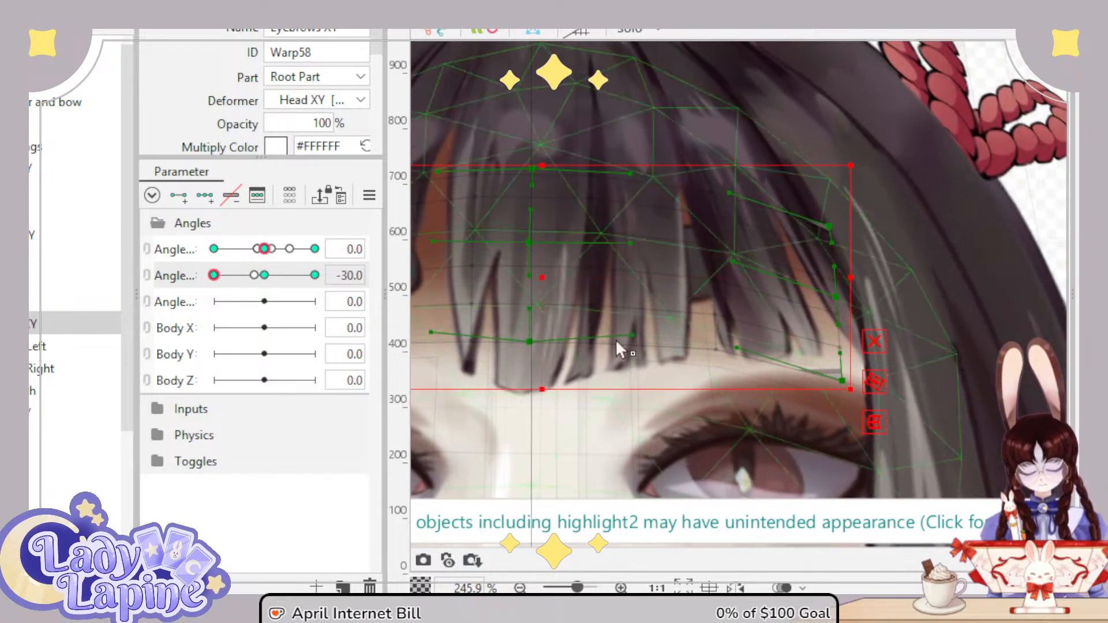
pyautogui.scroll(-3, 779, 282)
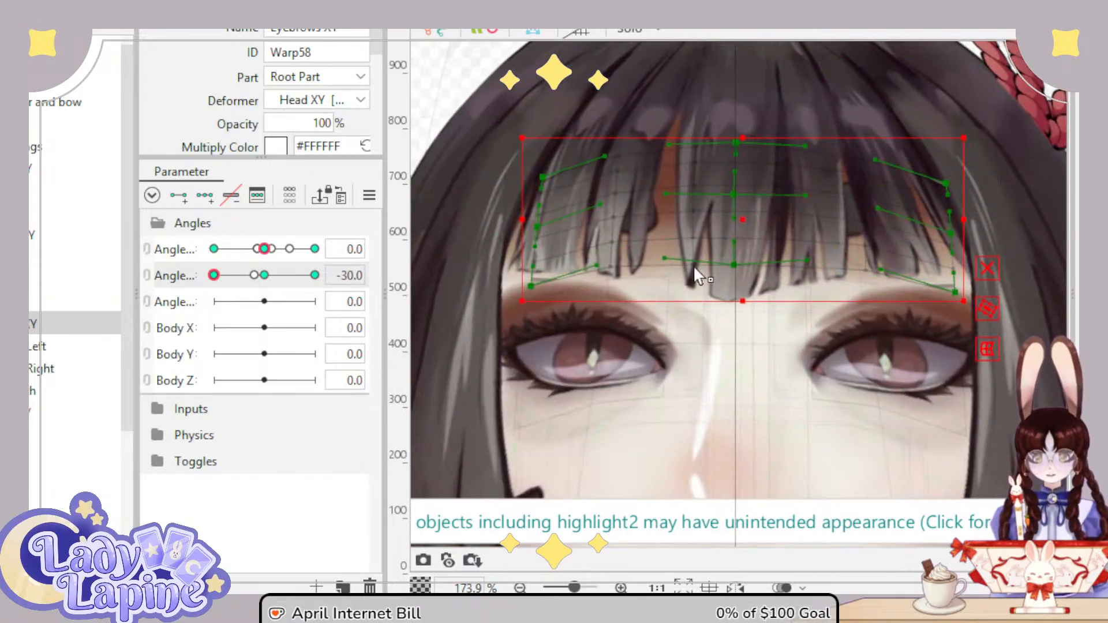
pyautogui.moveTo(214, 276)
pyautogui.mouseDown()
pyautogui.moveTo(257, 280)
pyautogui.moveTo(213, 282)
pyautogui.mouseUp()
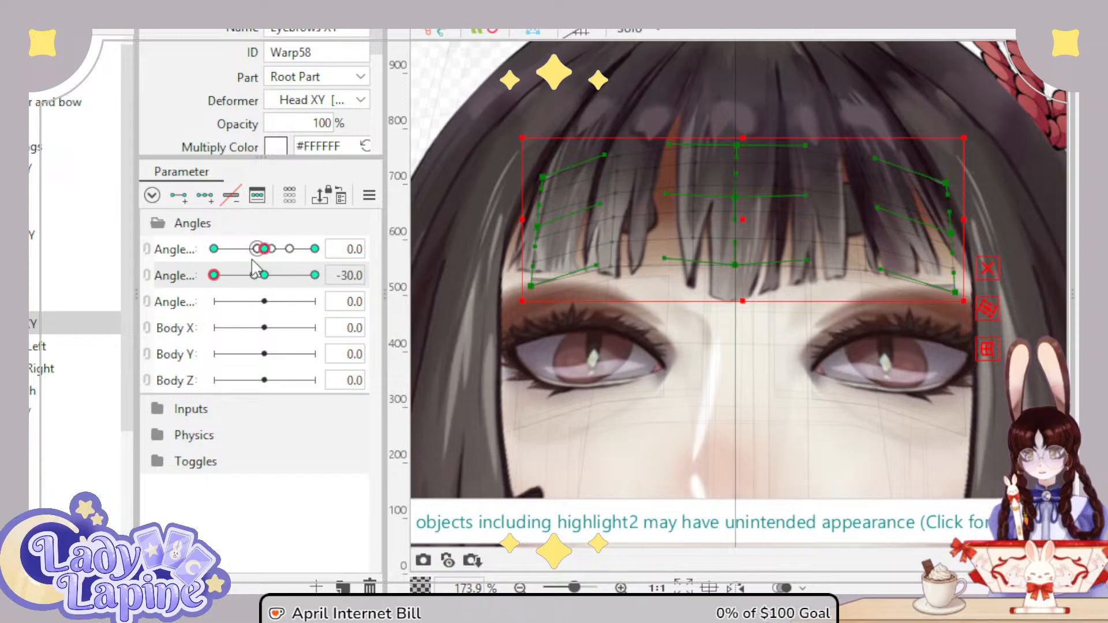
# Step: At vertical angle 30, lower the Eyebrows XY deformer's middle and bottom centre handles to deepen its downward curve
pyautogui.moveTo(214, 275); pyautogui.dragTo(334, 271)
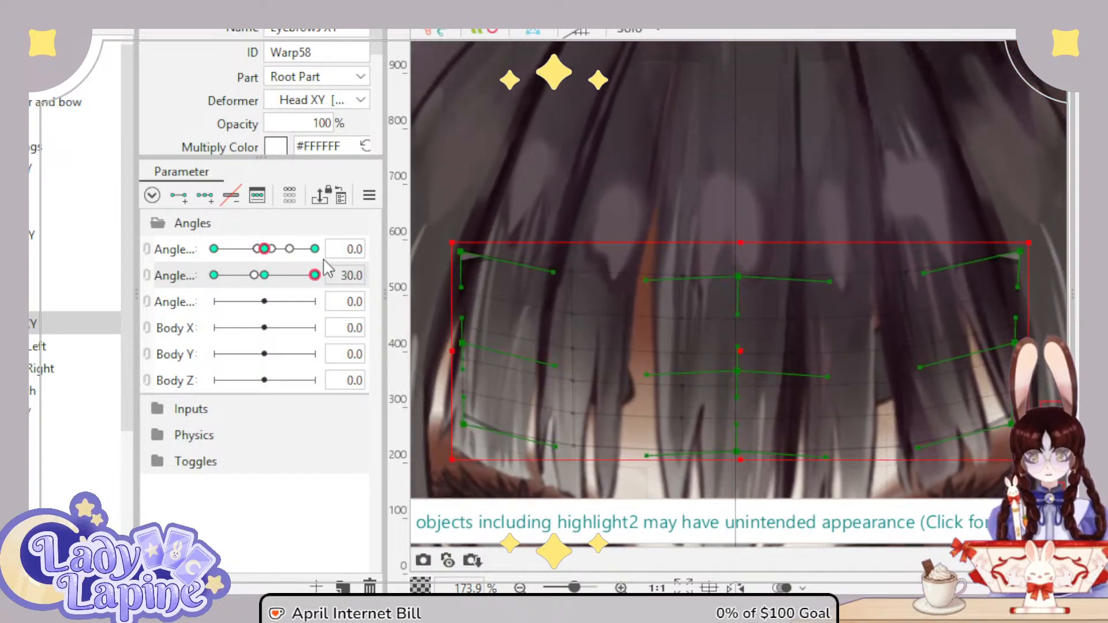
pyautogui.moveTo(792, 266); pyautogui.dragTo(814, 126)
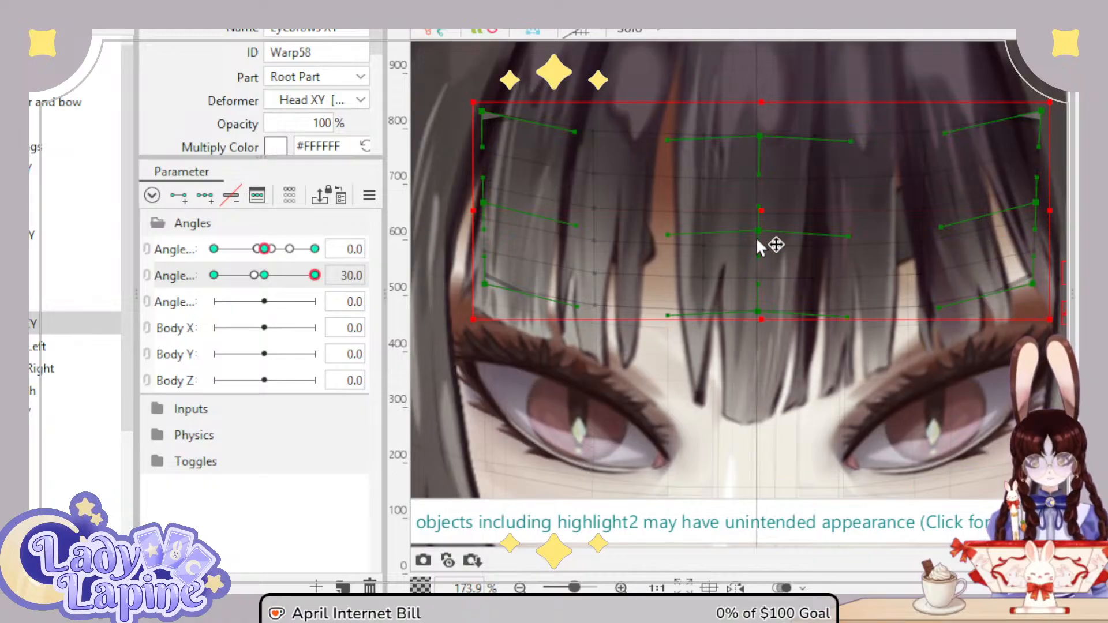
pyautogui.moveTo(756, 245); pyautogui.dragTo(759, 265)
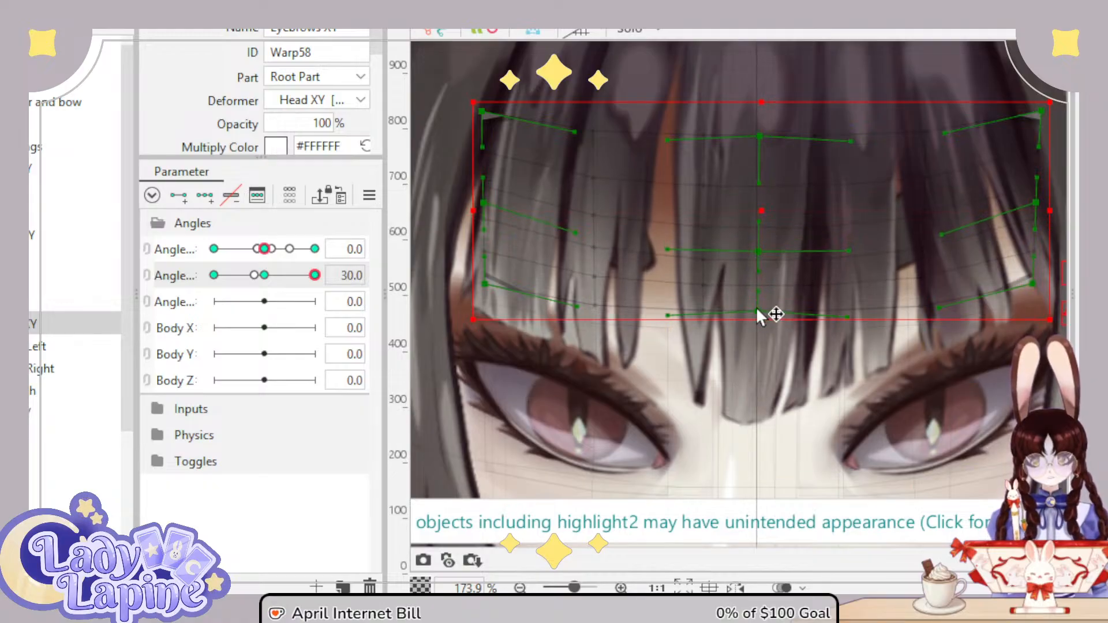
pyautogui.moveTo(757, 310); pyautogui.dragTo(758, 331)
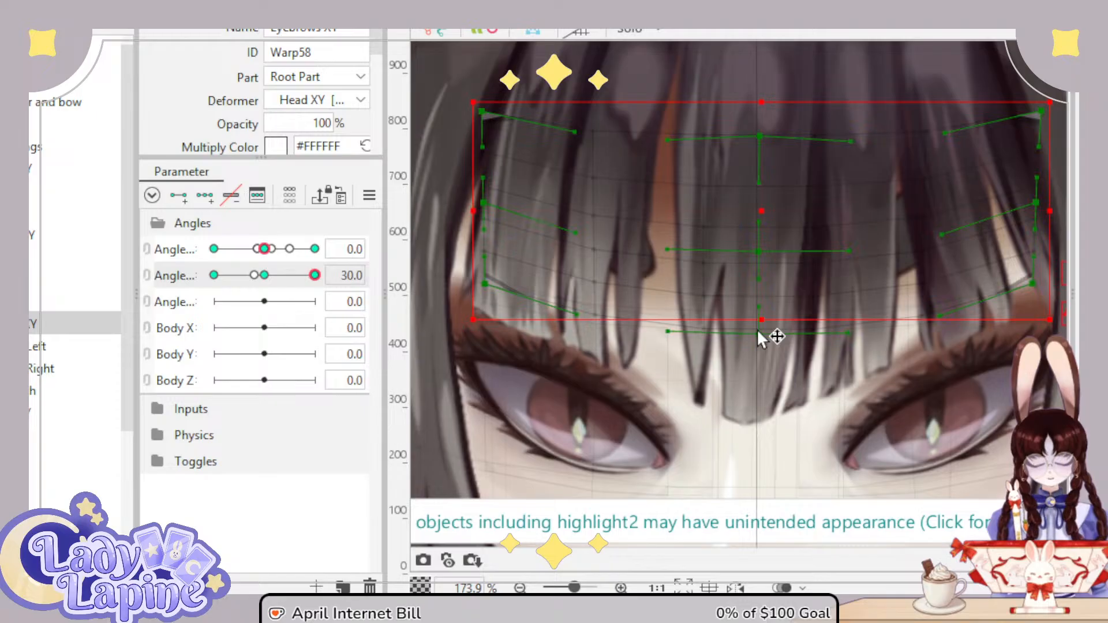
pyautogui.moveTo(323, 279); pyautogui.dragTo(264, 275)
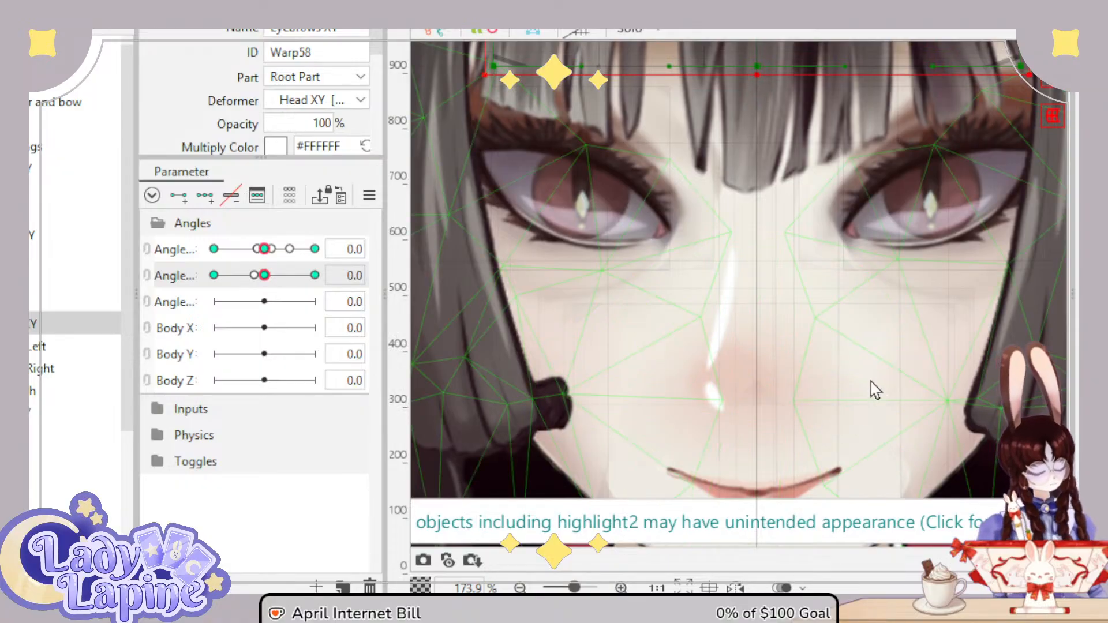
# Step: At vertical angle 30, move the whole Eyebrows XY deformer down and partly back up, and compare the pose with angle -30
pyautogui.scroll(-5, 869, 388)
pyautogui.moveTo(263, 276)
pyautogui.mouseDown()
pyautogui.moveTo(329, 296)
pyautogui.moveTo(248, 289)
pyautogui.moveTo(322, 295)
pyautogui.moveTo(225, 299)
pyautogui.moveTo(210, 314)
pyautogui.moveTo(319, 297)
pyautogui.moveTo(264, 277)
pyautogui.mouseUp()
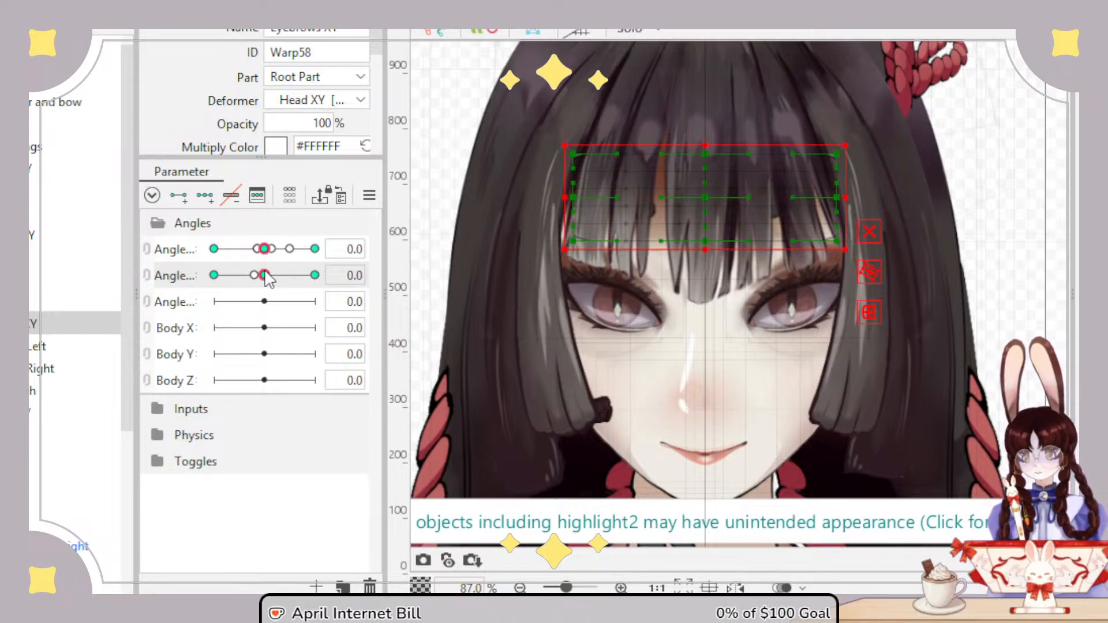
pyautogui.moveTo(266, 277); pyautogui.dragTo(327, 296)
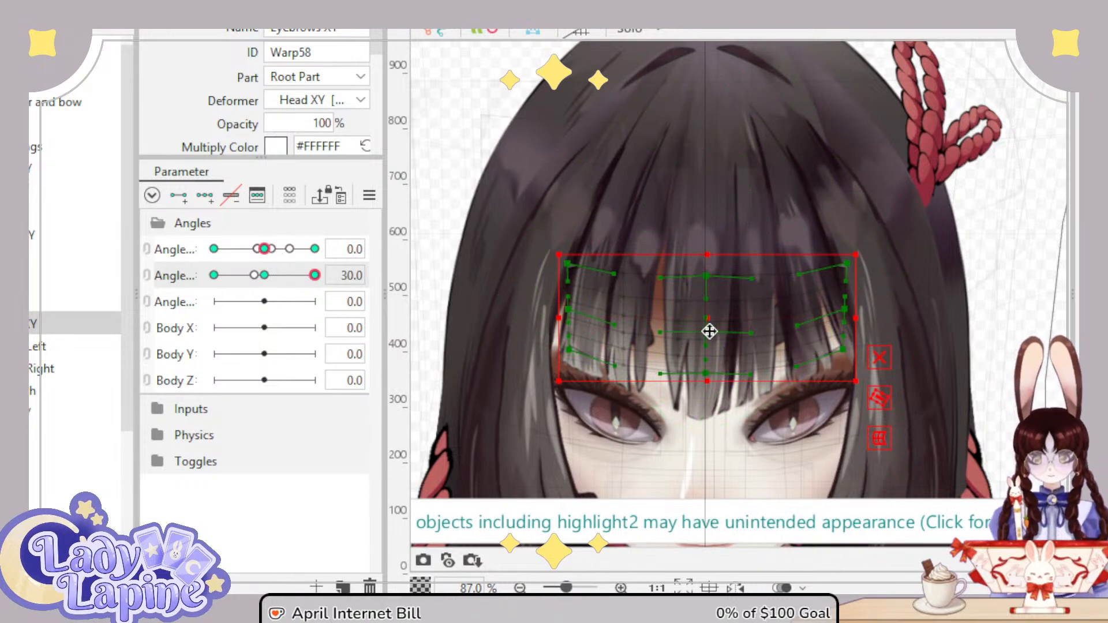
pyautogui.moveTo(709, 331); pyautogui.dragTo(709, 344)
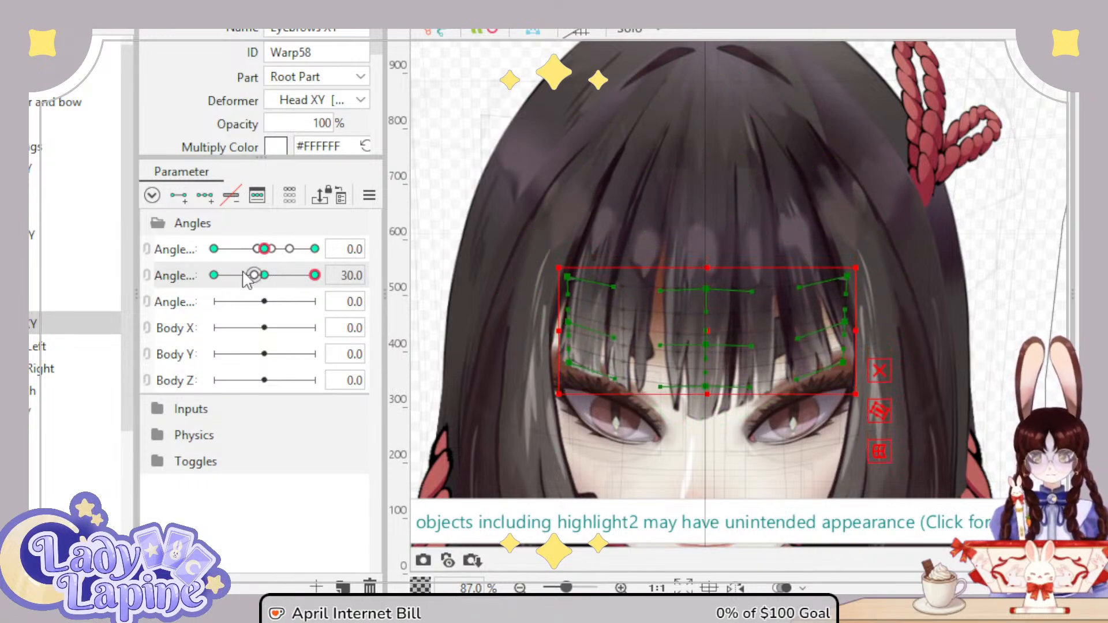
pyautogui.moveTo(312, 279); pyautogui.dragTo(327, 306)
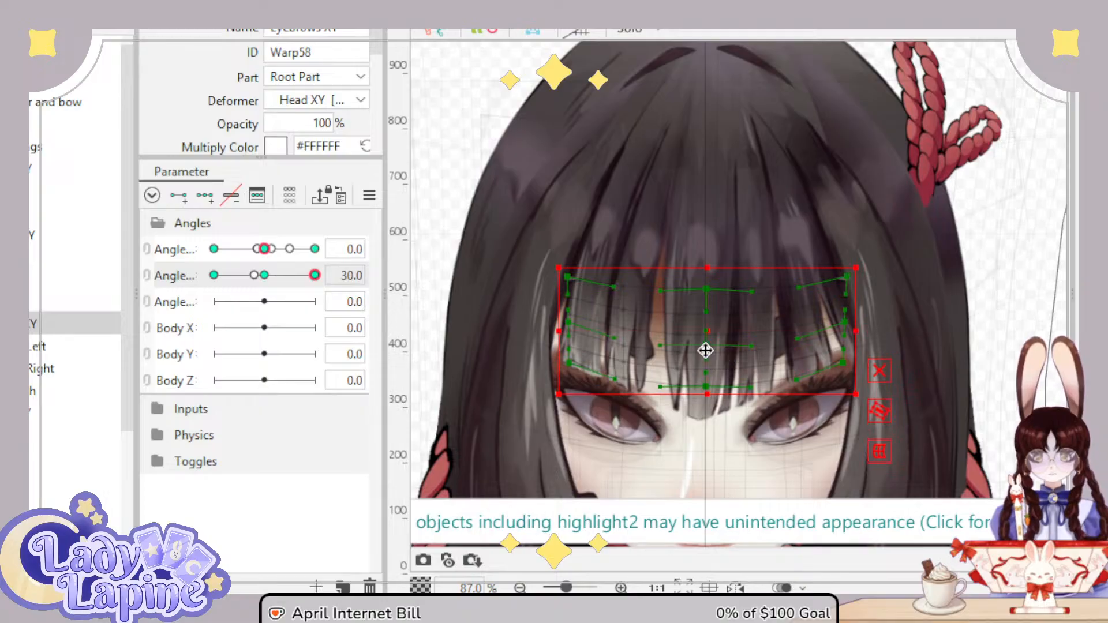
pyautogui.click(598, 353)
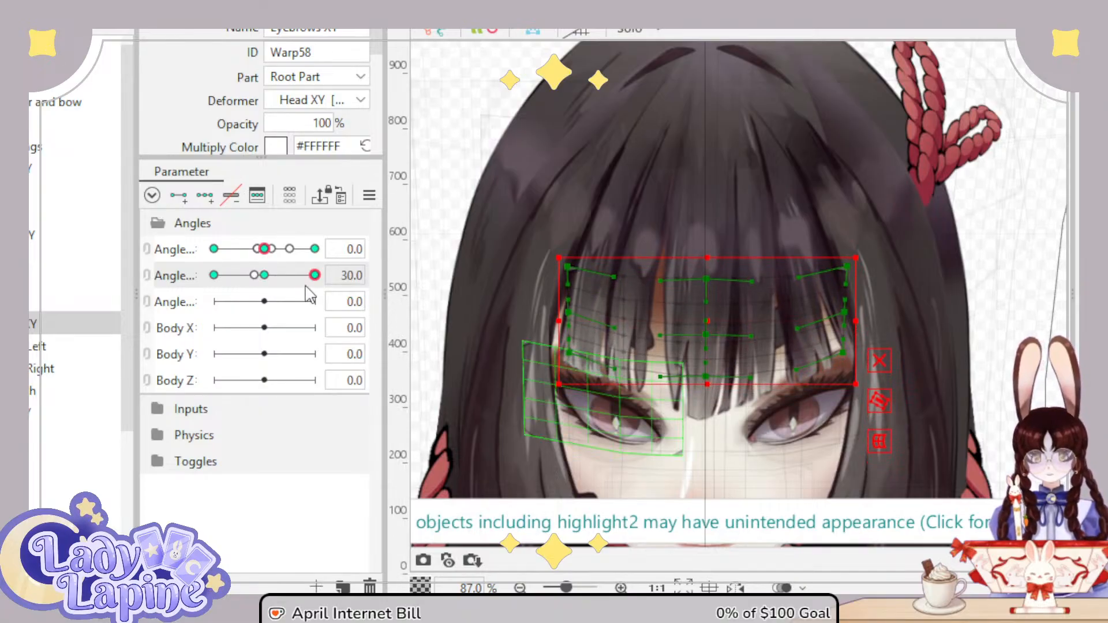
pyautogui.moveTo(309, 289); pyautogui.dragTo(199, 316)
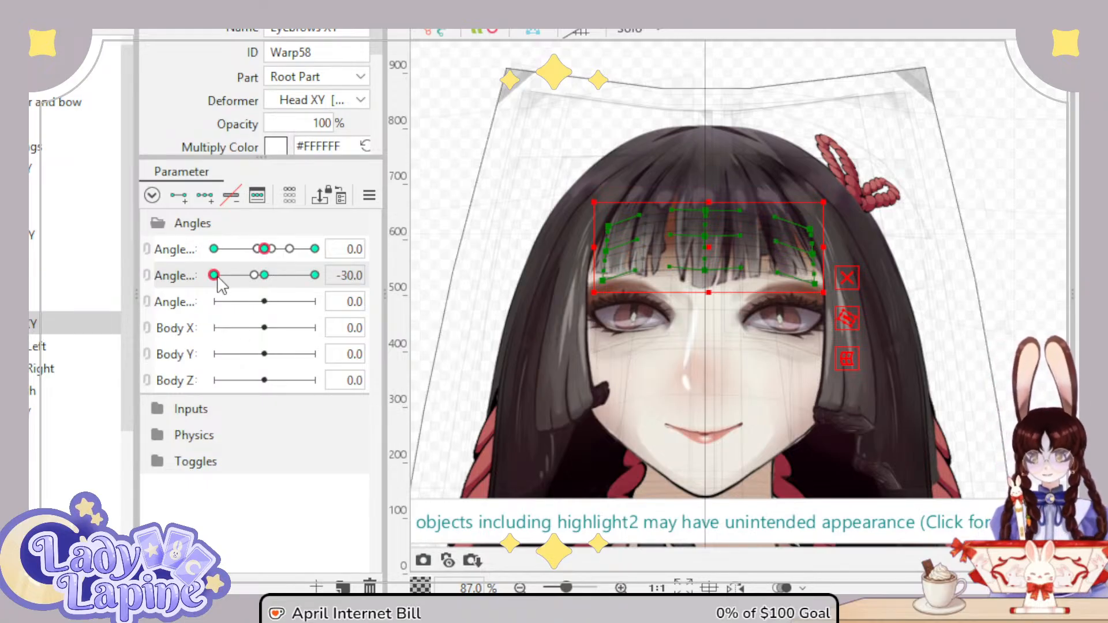
pyautogui.moveTo(241, 287); pyautogui.dragTo(207, 316)
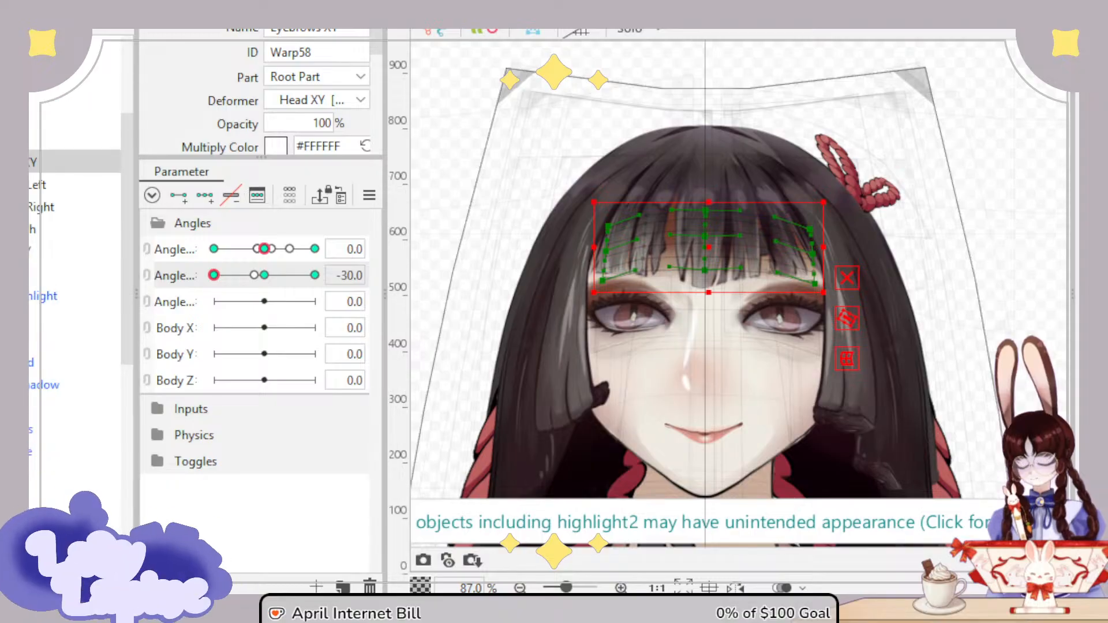
# Step: Select the iris XY deformers of both eyes and add vertical-angle keys at -30, 0 and 30
pyautogui.click(664, 319)
pyautogui.click(780, 316)
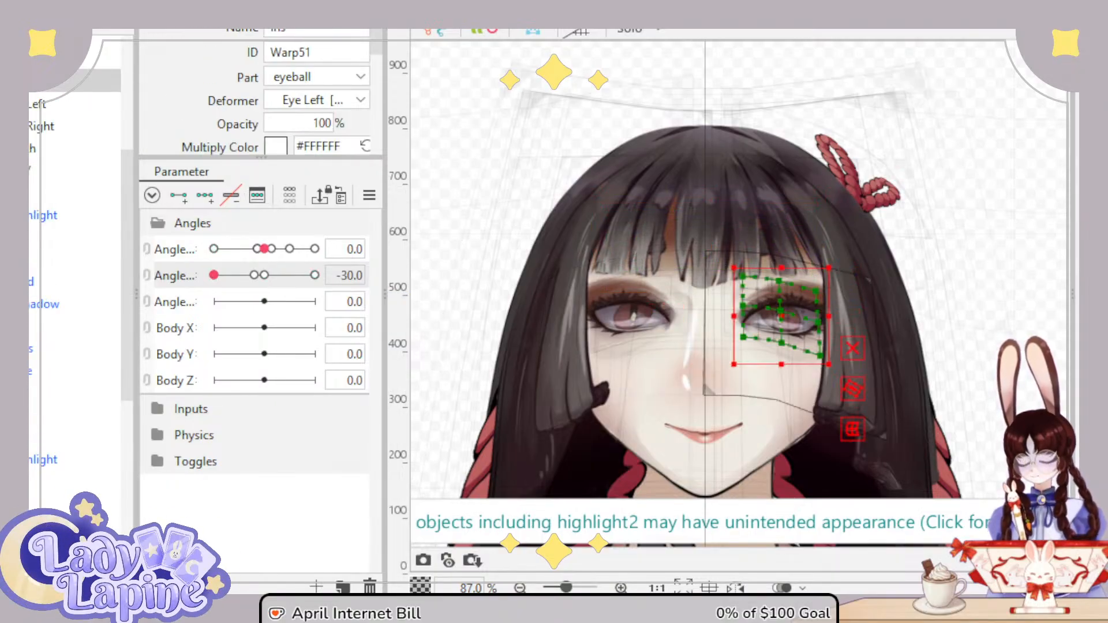
pyautogui.press('Down')
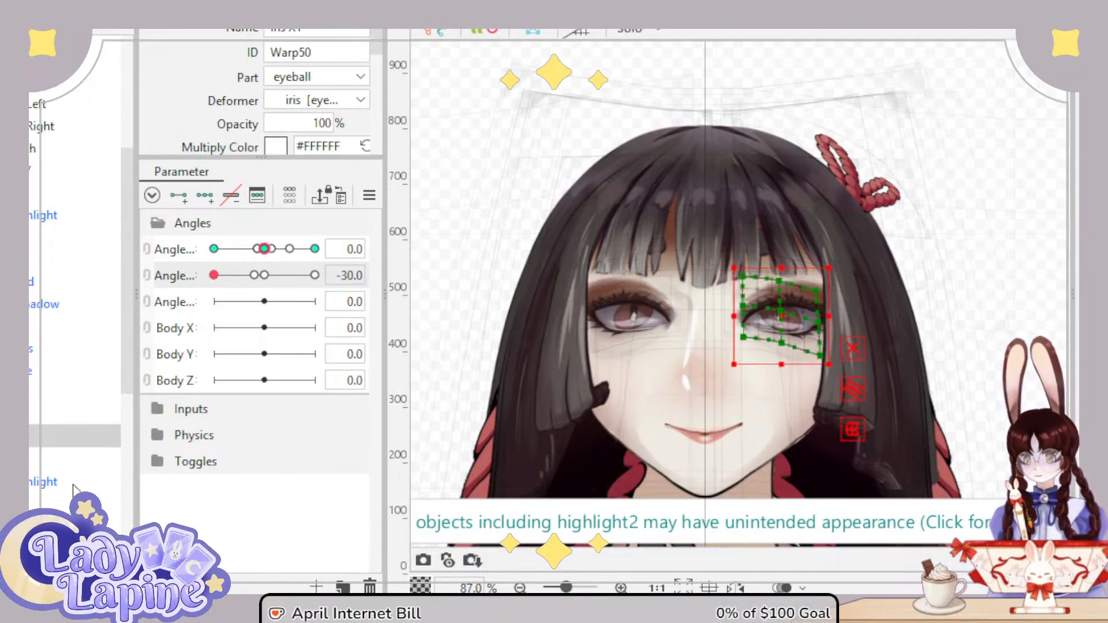
pyautogui.scroll(-3, 32, 500)
pyautogui.click(32, 508)
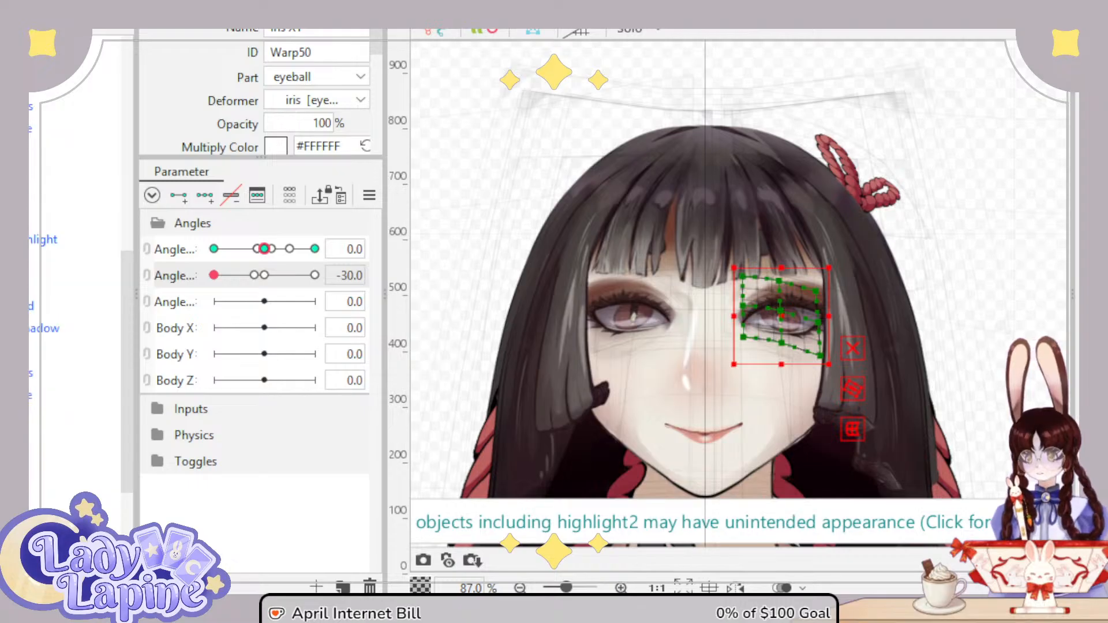
pyautogui.click(32, 193)
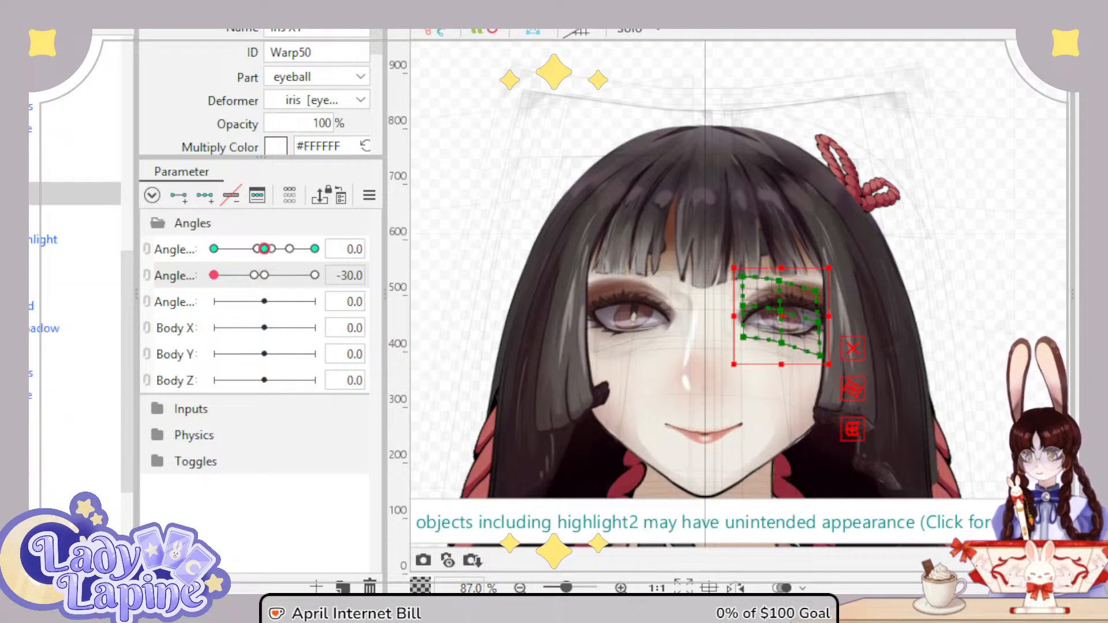
pyautogui.keyDown('ctrl'); pyautogui.click(32, 482); pyautogui.keyUp('ctrl')
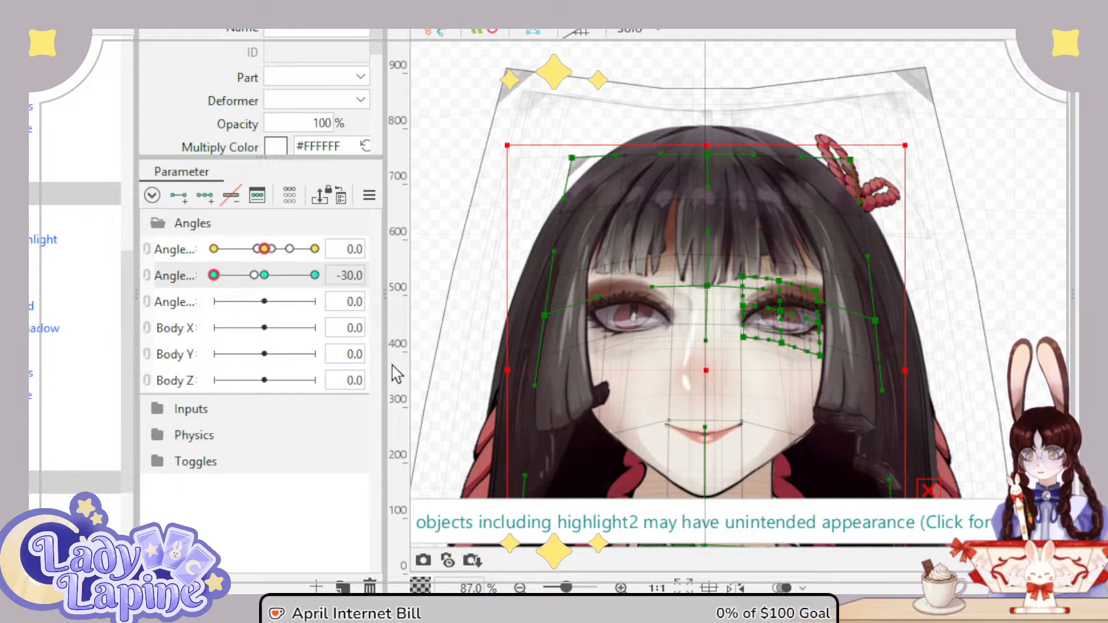
pyautogui.scroll(3, 725, 403)
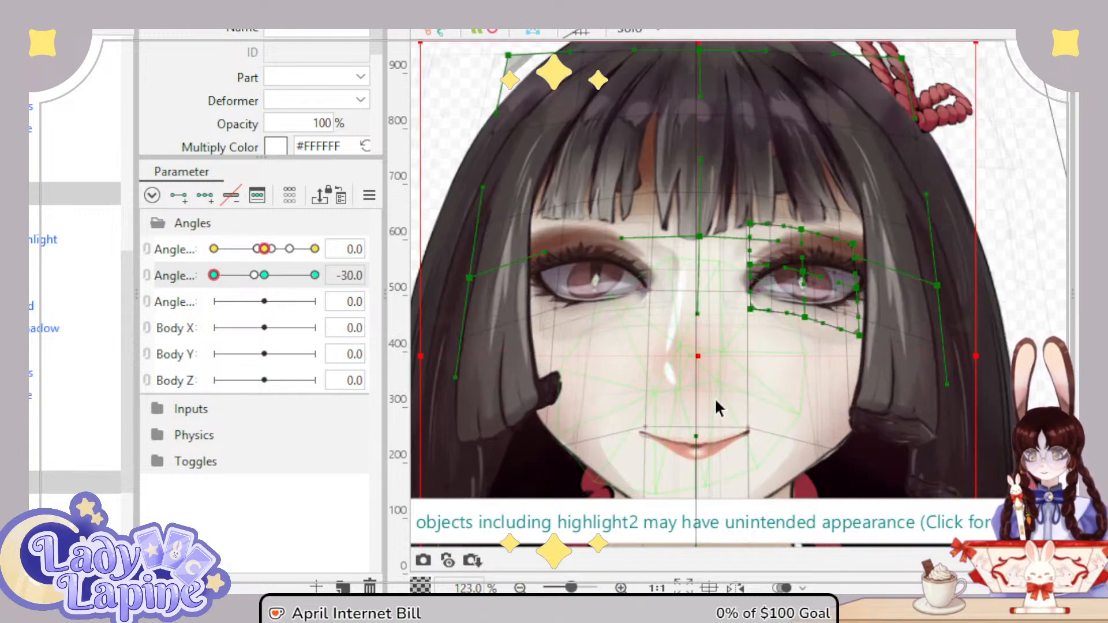
pyautogui.click(469, 383)
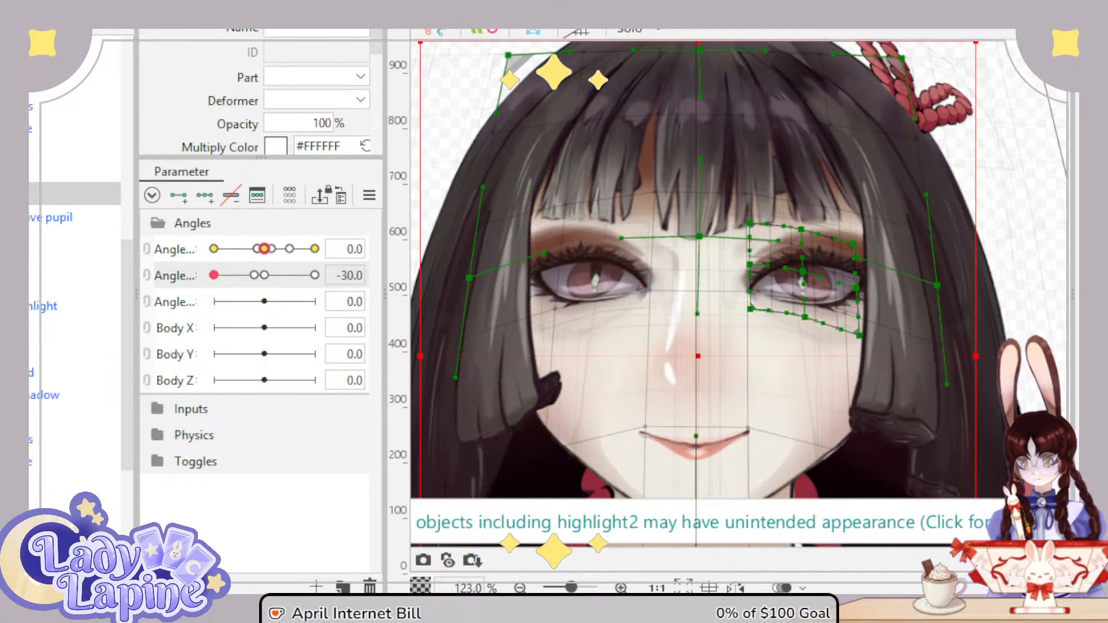
pyautogui.click(802, 271)
pyautogui.keyDown('shift'); pyautogui.click(595, 269); pyautogui.keyUp('shift')
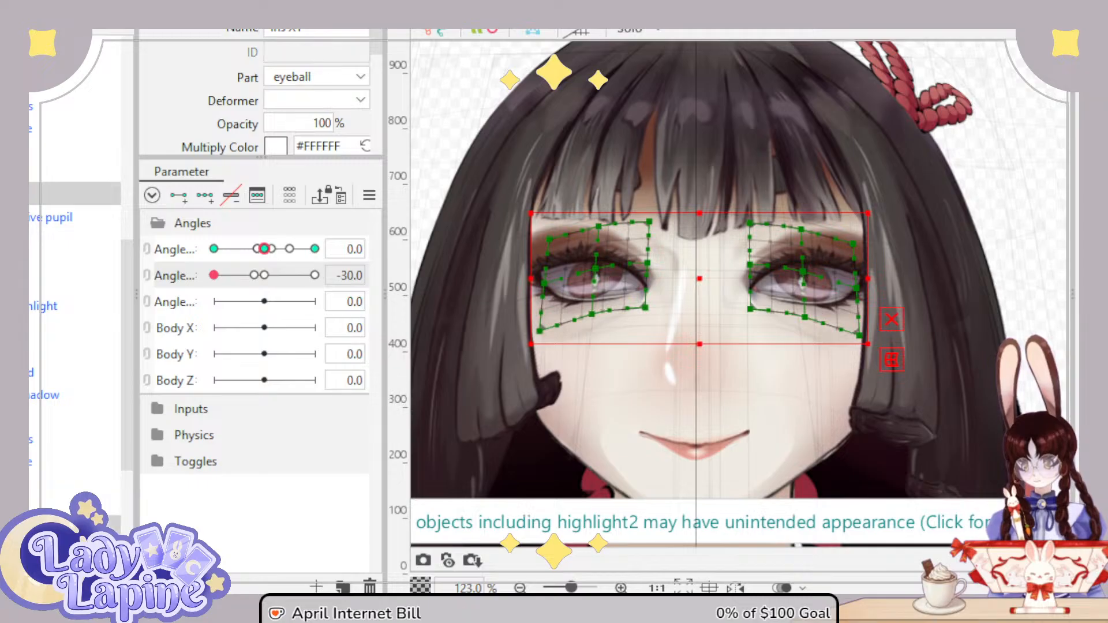
pyautogui.click(205, 196)
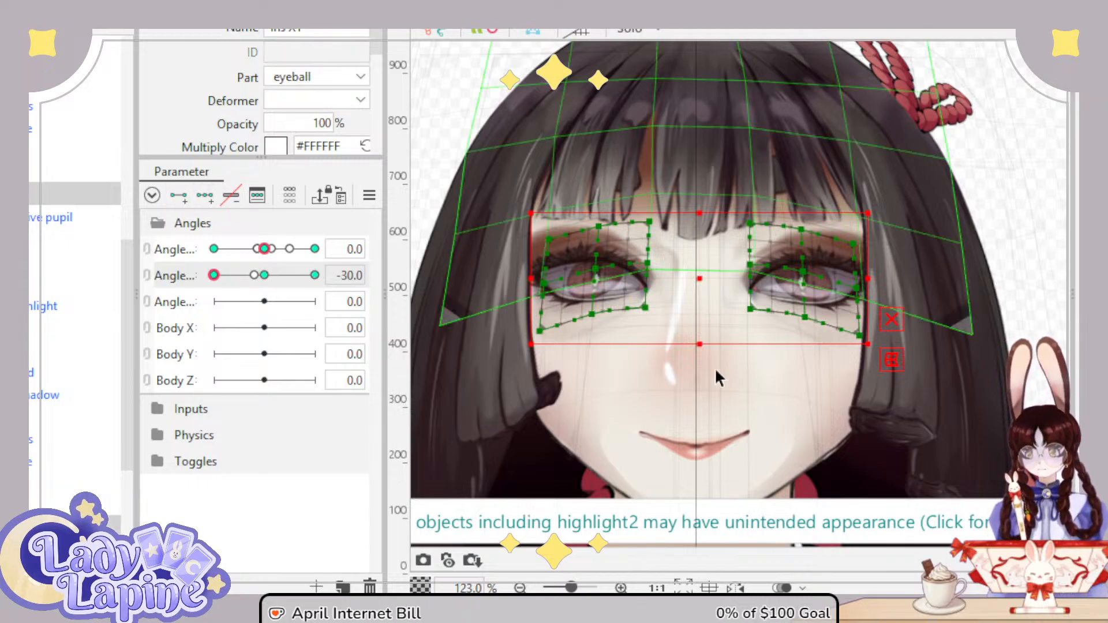
# Step: At vertical angle -30, move both iris XY deformers together slightly downward, correcting the first nudge
pyautogui.scroll(3, 761, 375)
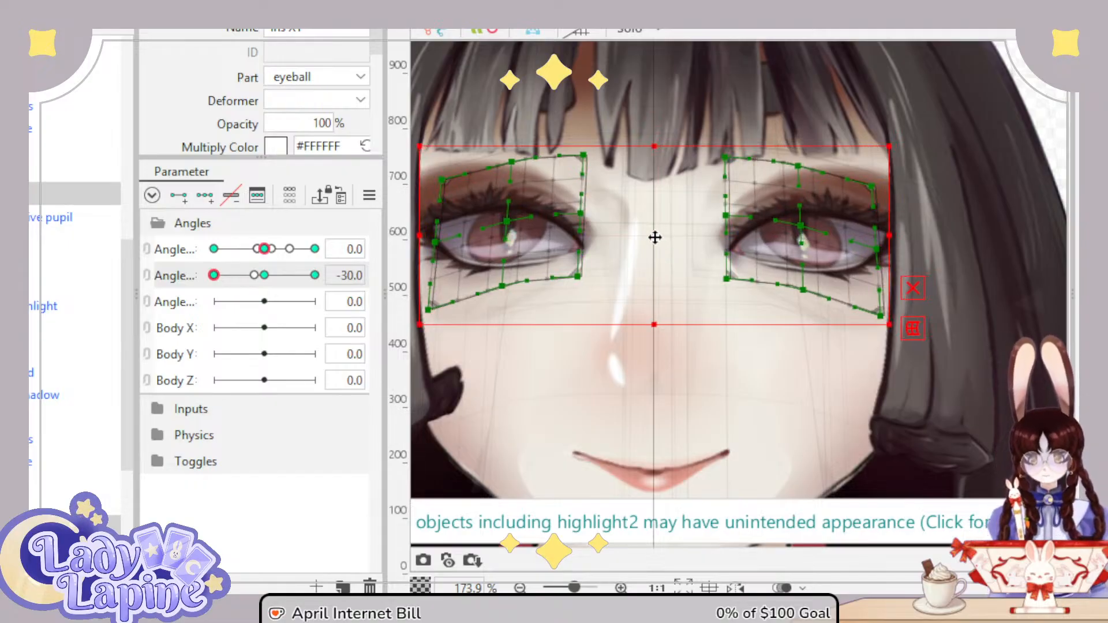
pyautogui.moveTo(658, 237); pyautogui.dragTo(659, 239)
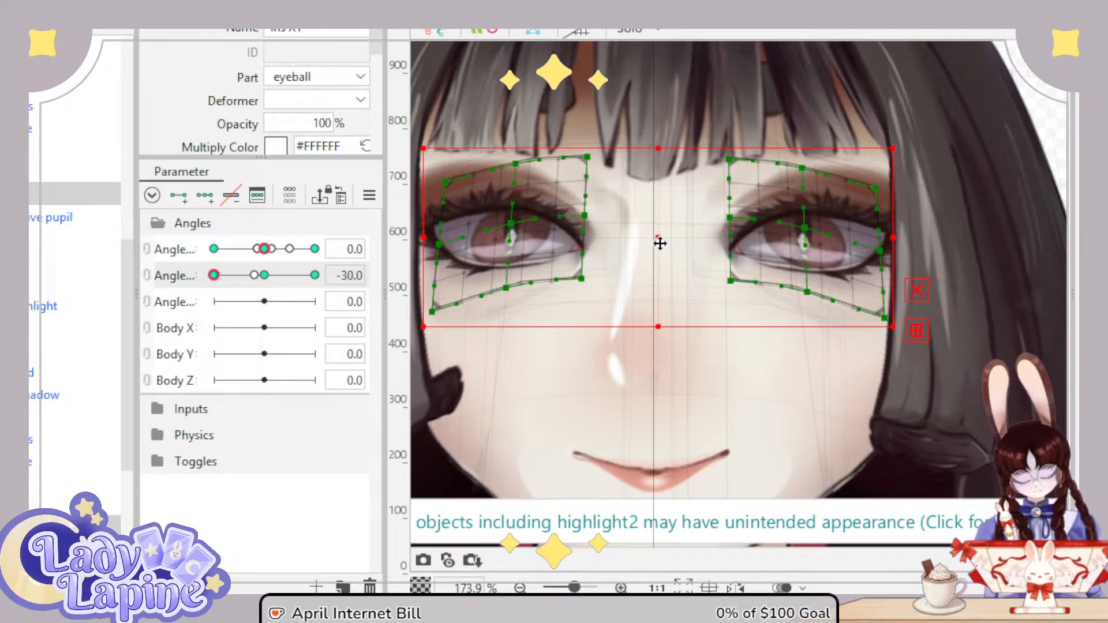
pyautogui.hotkey('ctrl', 'z')
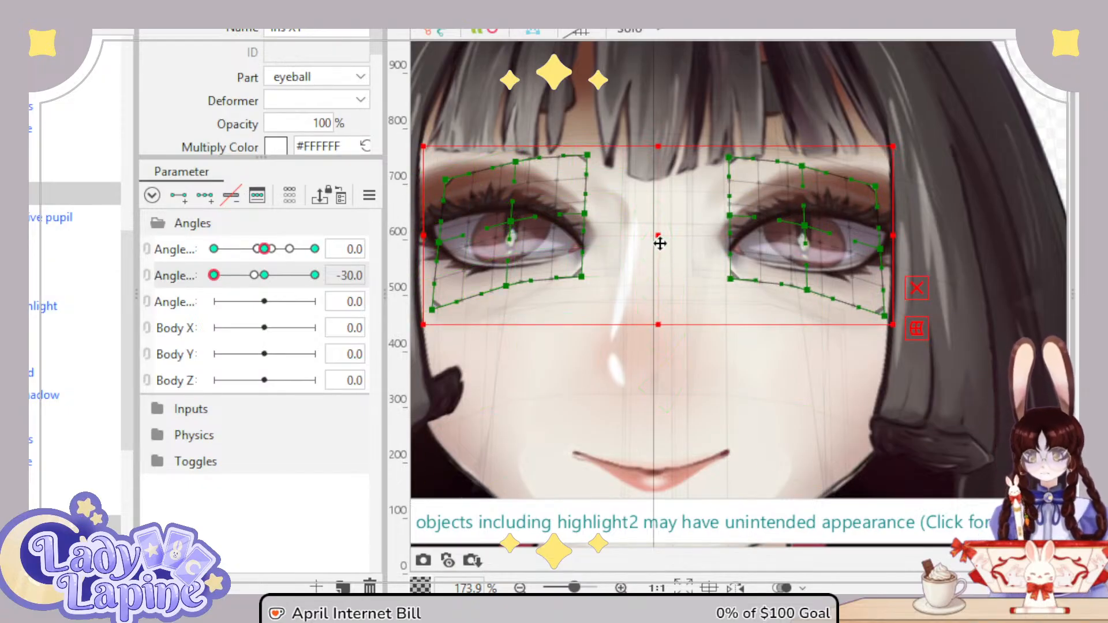
pyautogui.moveTo(660, 244); pyautogui.dragTo(659, 247)
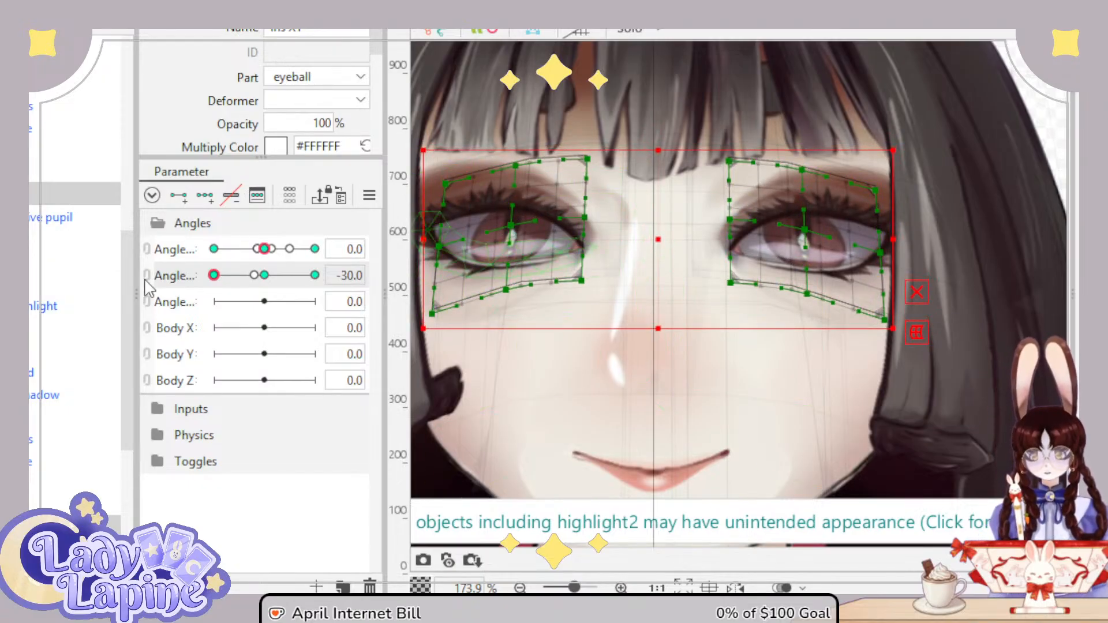
# Step: At vertical angle 30, move both iris XY deformers slightly upward and reset the vertical angle to 0
pyautogui.moveTo(215, 276); pyautogui.dragTo(339, 275)
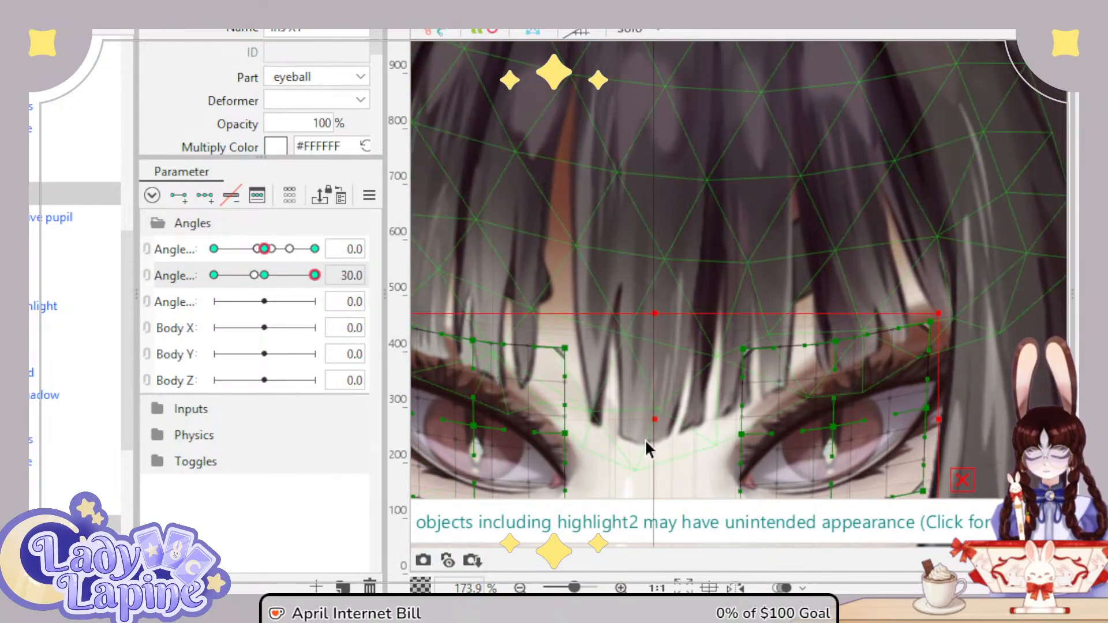
pyautogui.moveTo(660, 418); pyautogui.dragTo(660, 415)
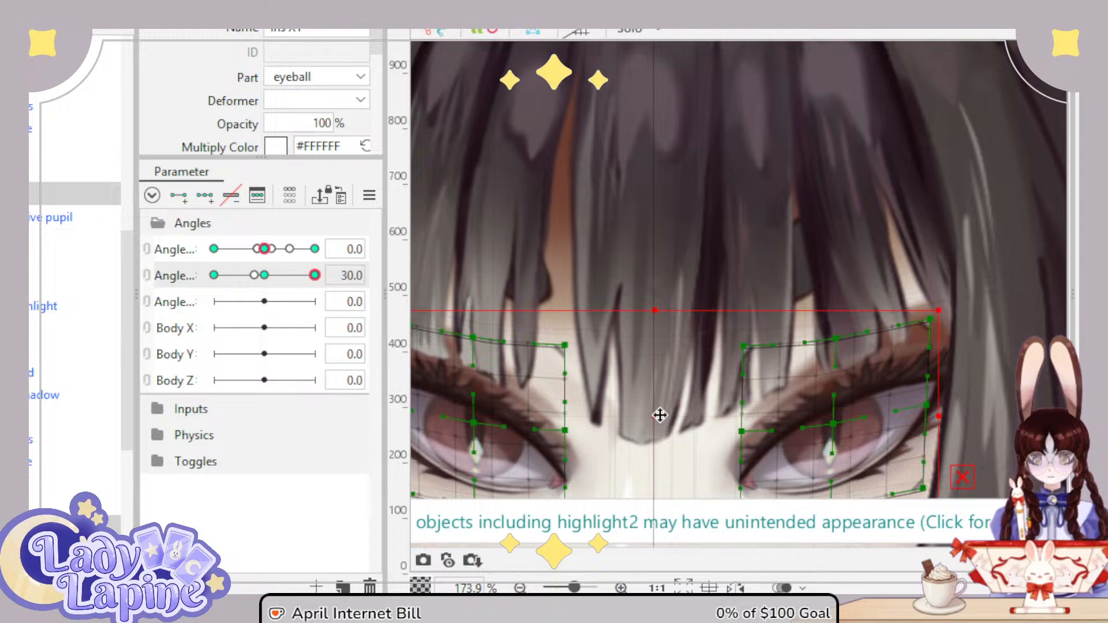
pyautogui.moveTo(308, 276); pyautogui.dragTo(264, 271)
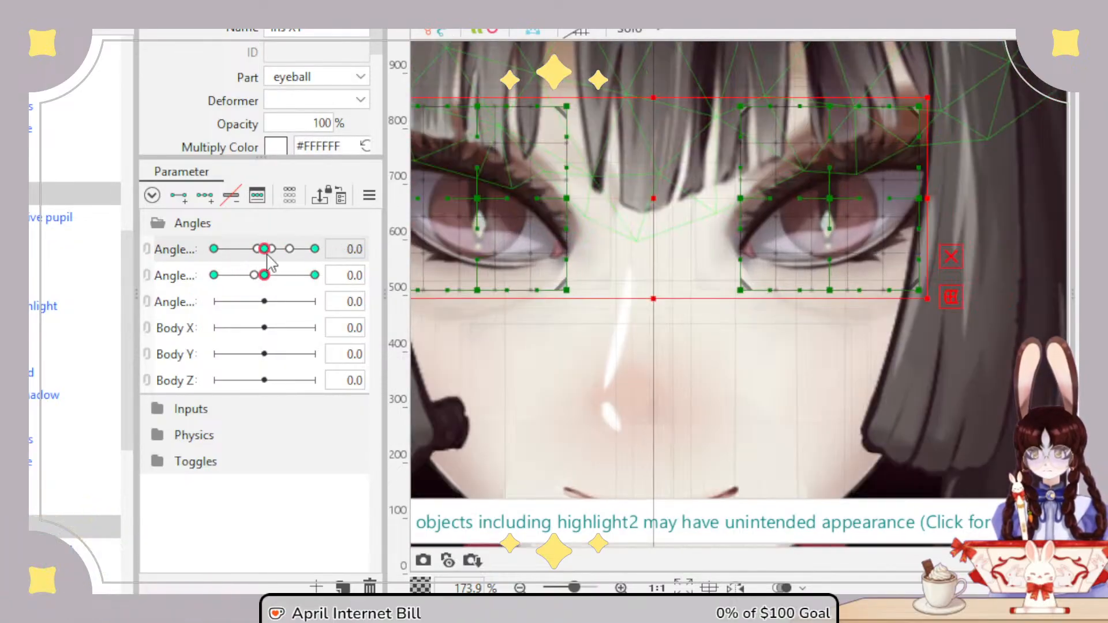
# Step: Try shortening the fringe by raising the lower edge of the Bangs XY deformer, and undo the change
pyautogui.scroll(-4, 781, 307)
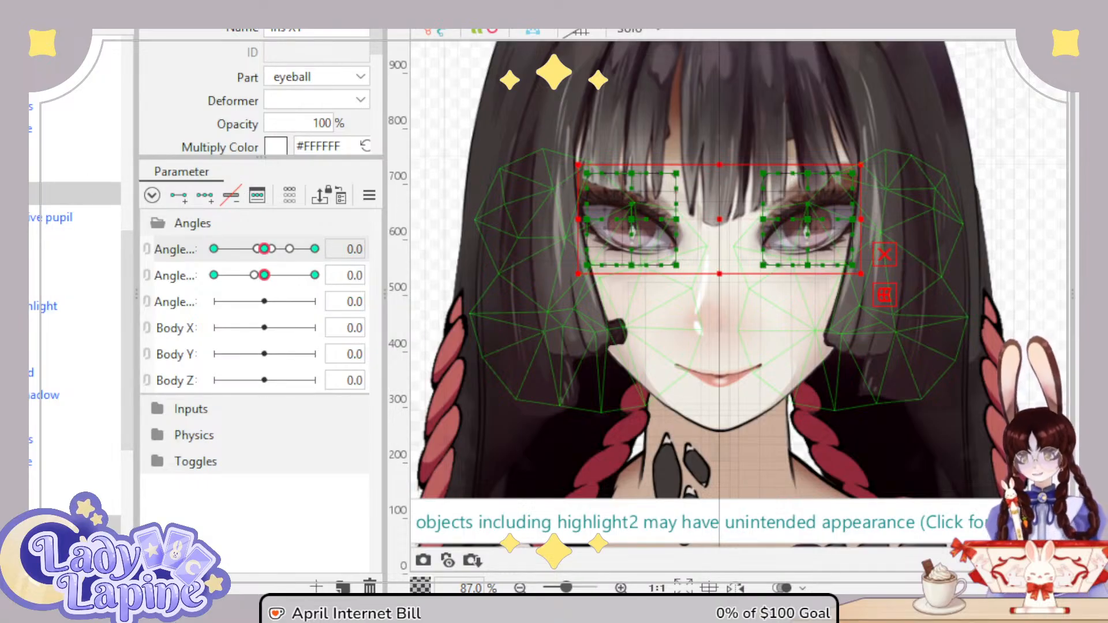
pyautogui.scroll(2, 75, 288)
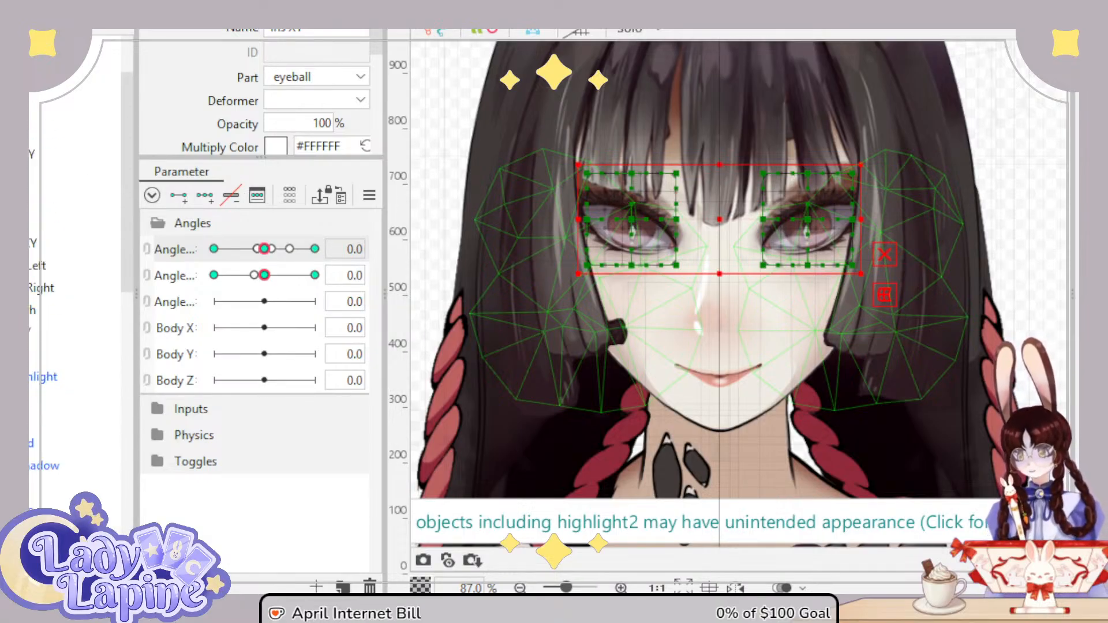
pyautogui.click(75, 154)
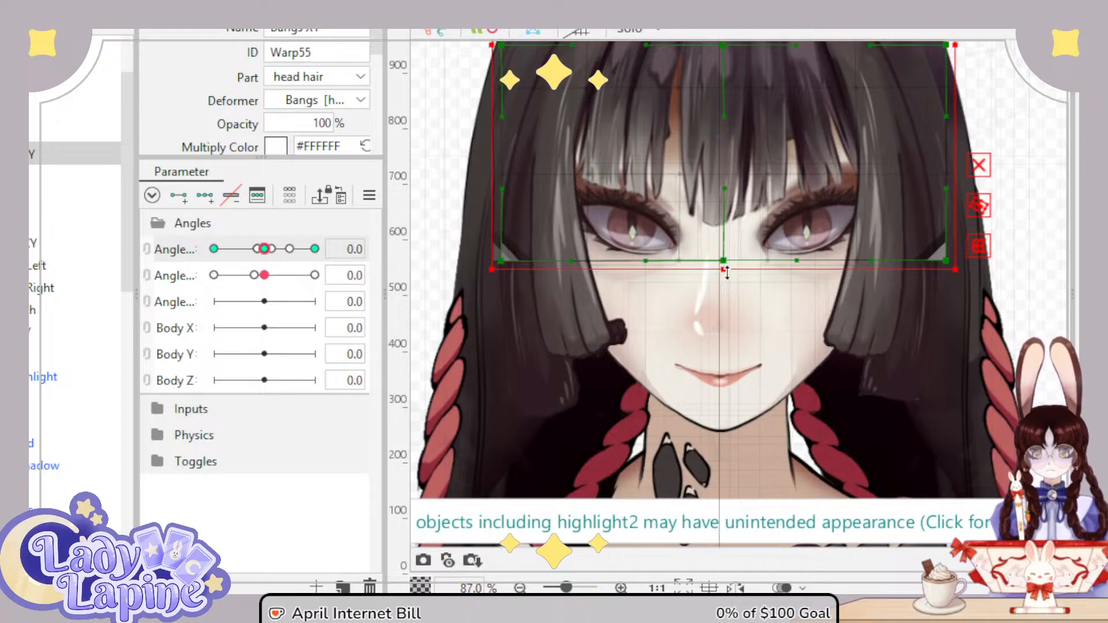
pyautogui.moveTo(726, 272); pyautogui.dragTo(724, 152)
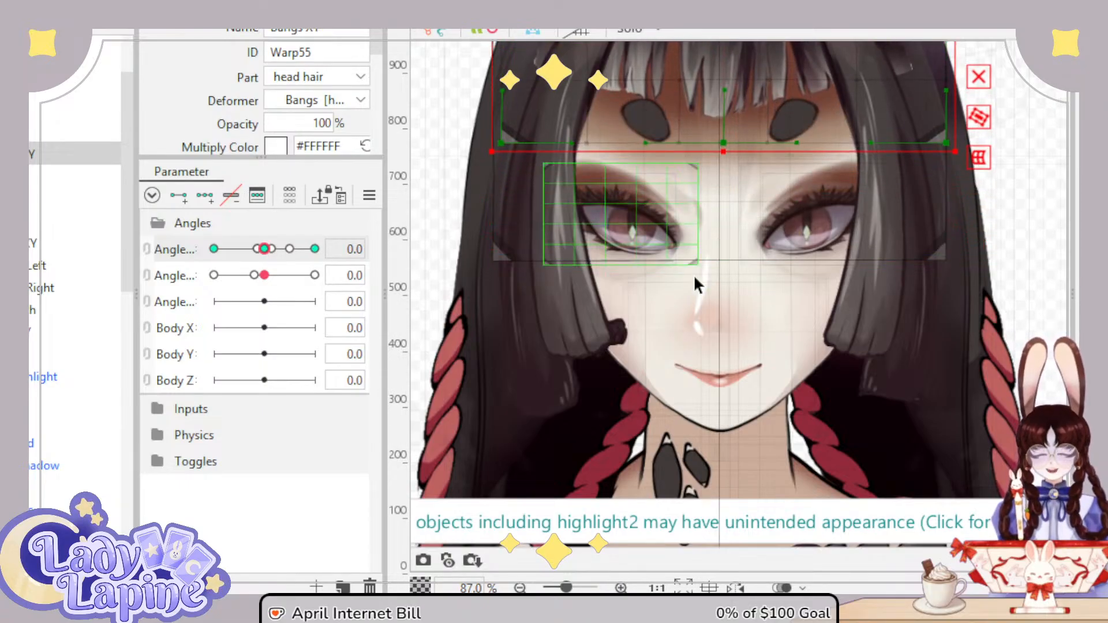
pyautogui.moveTo(693, 274); pyautogui.dragTo(673, 403)
pyautogui.scroll(-3, 672, 403)
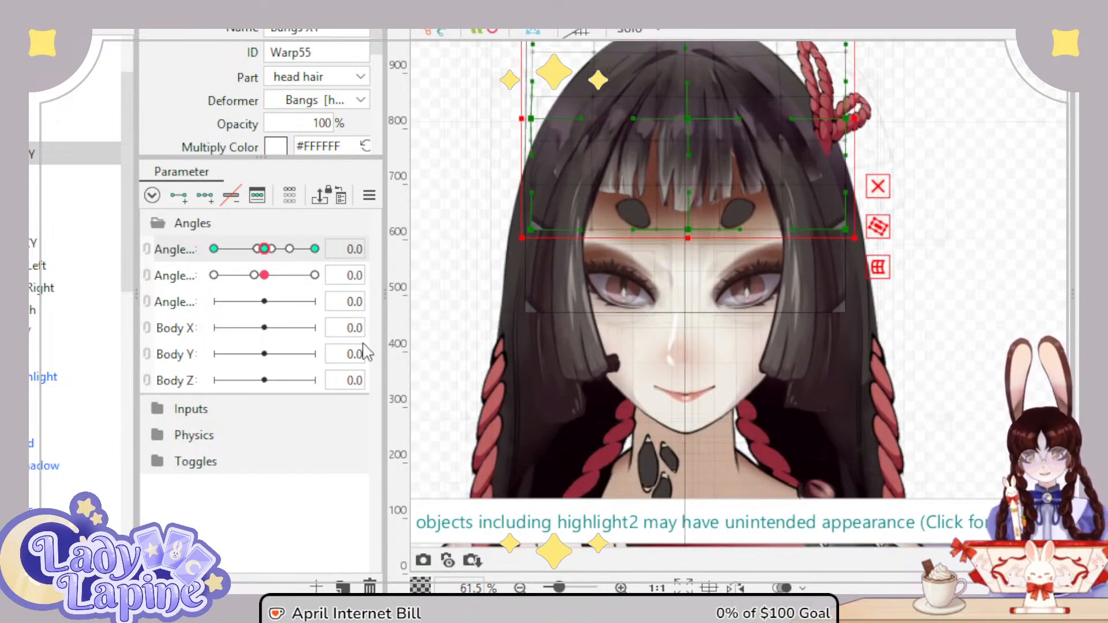
pyautogui.click(75, 130)
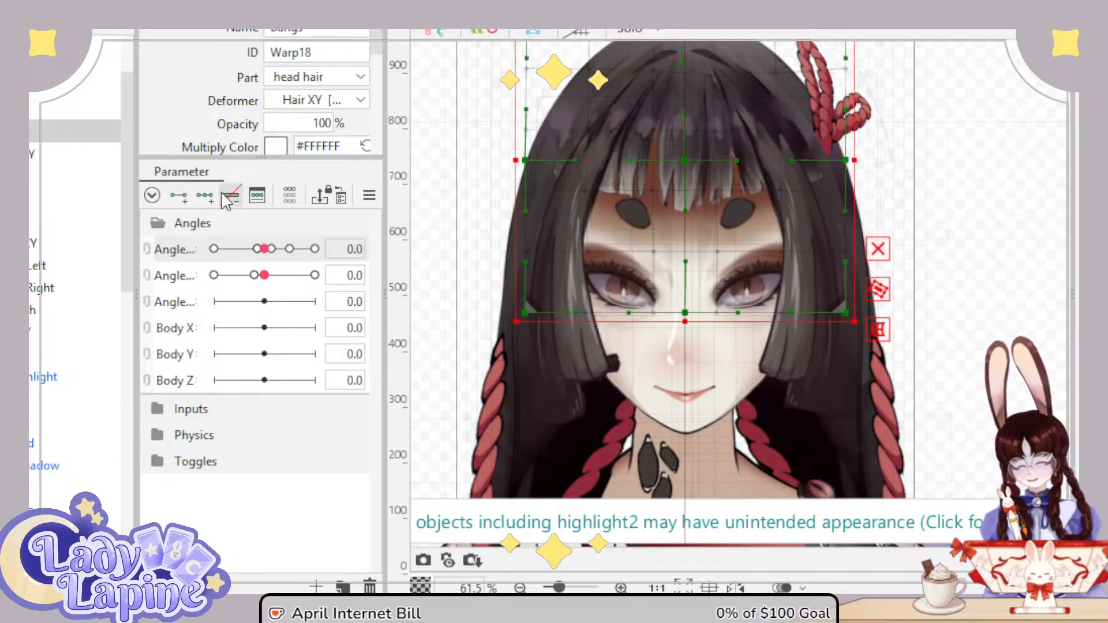
pyautogui.moveTo(264, 249)
pyautogui.mouseDown()
pyautogui.moveTo(232, 255)
pyautogui.moveTo(288, 261)
pyautogui.moveTo(268, 261)
pyautogui.mouseUp()
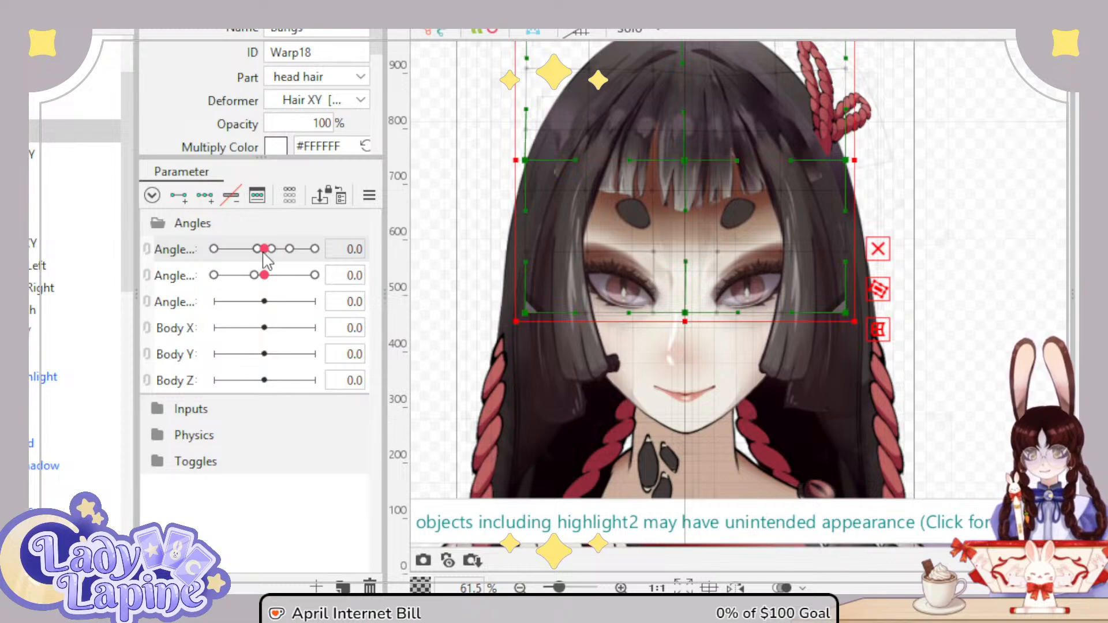
pyautogui.hotkey('ctrl', 'z')
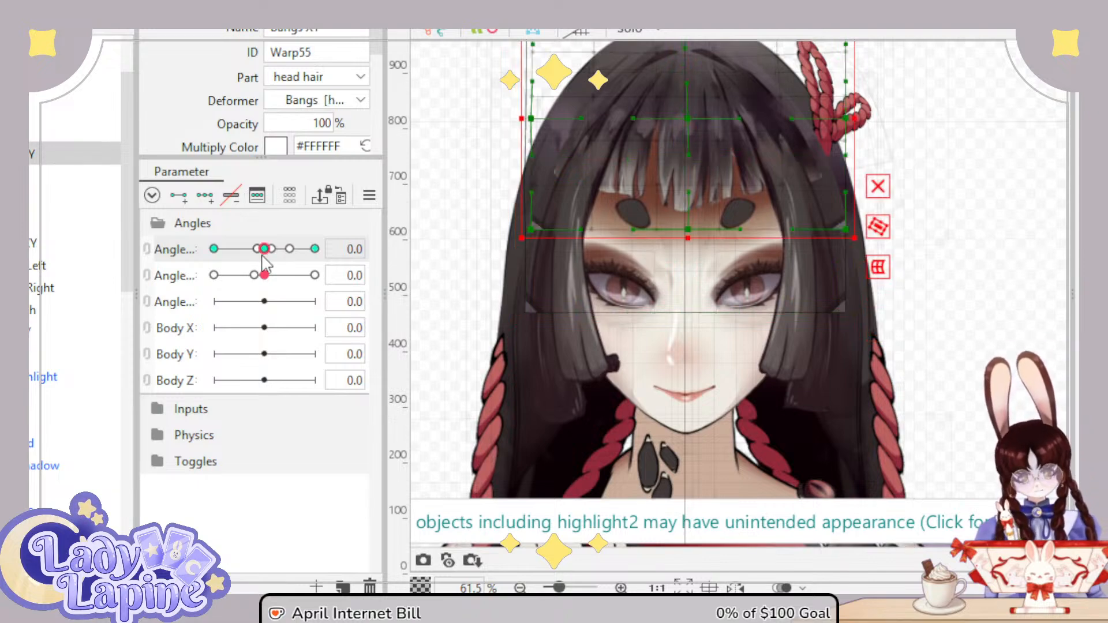
pyautogui.hotkey('ctrl', 'z')
pyautogui.hotkey('ctrl', 'y')
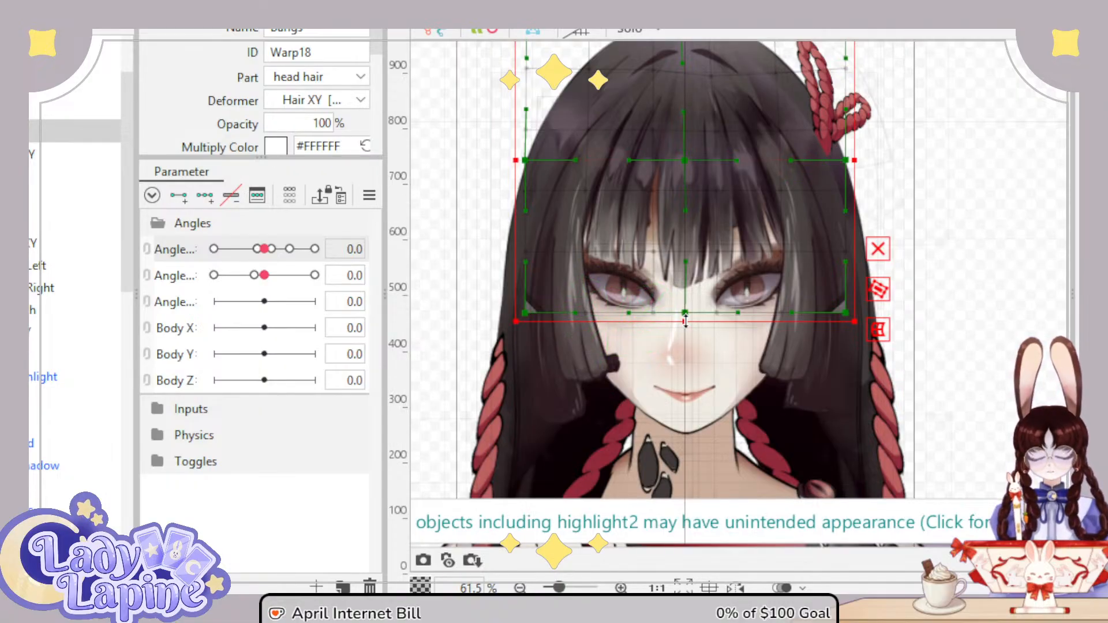
# Step: Try compressing the parent Bangs deformer upward from its lower edge to uncover the eyebrows, and undo it
pyautogui.moveTo(685, 321); pyautogui.dragTo(685, 236)
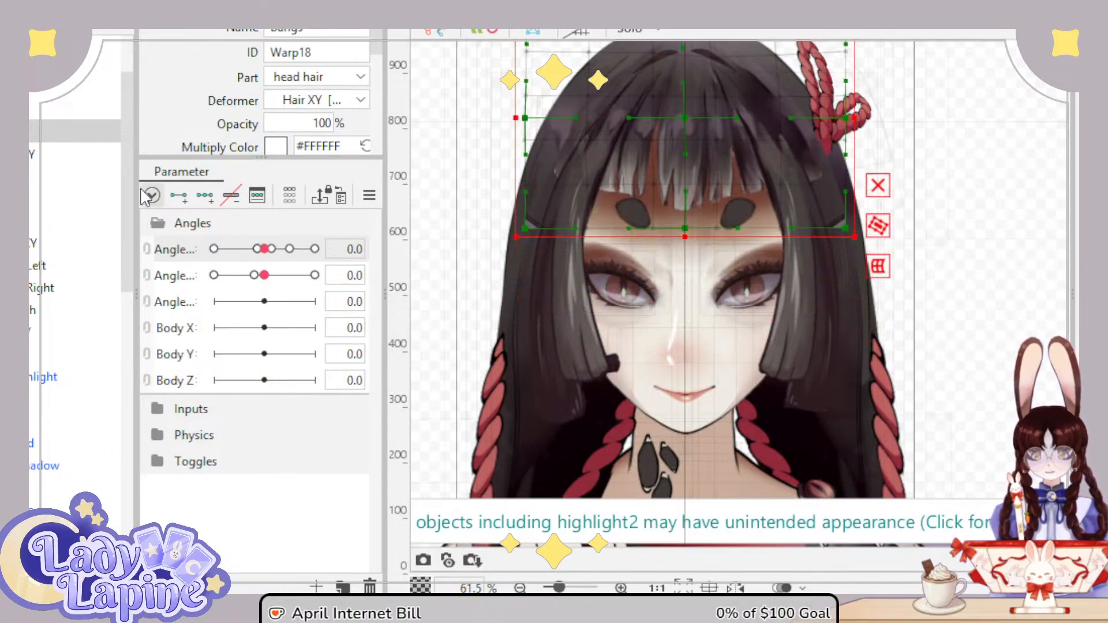
pyautogui.moveTo(274, 254); pyautogui.dragTo(264, 284)
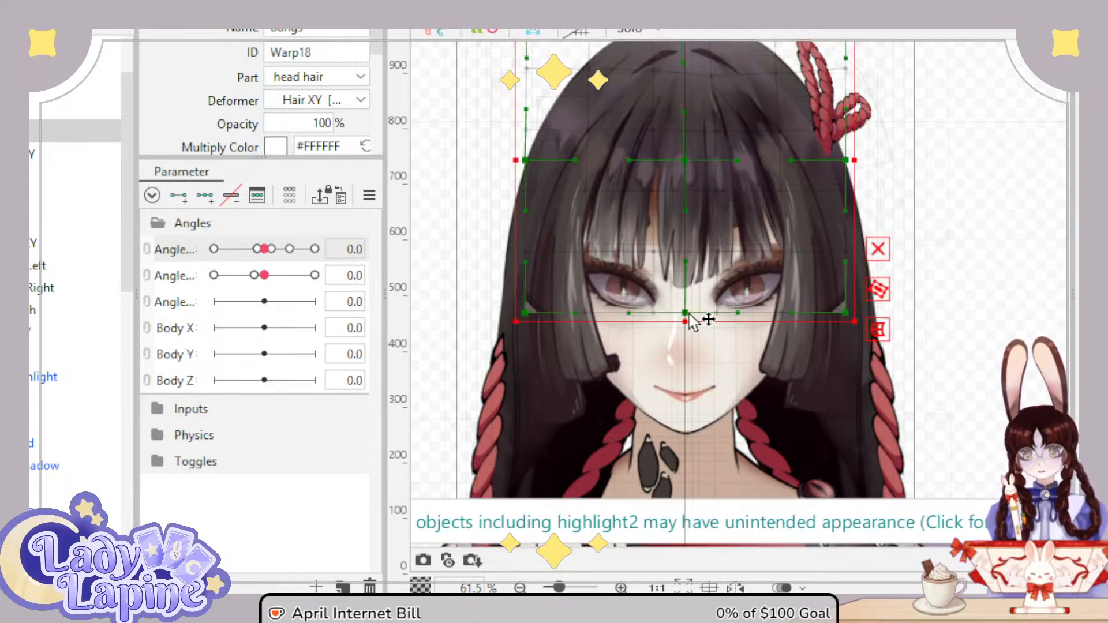
pyautogui.moveTo(685, 320); pyautogui.dragTo(686, 242)
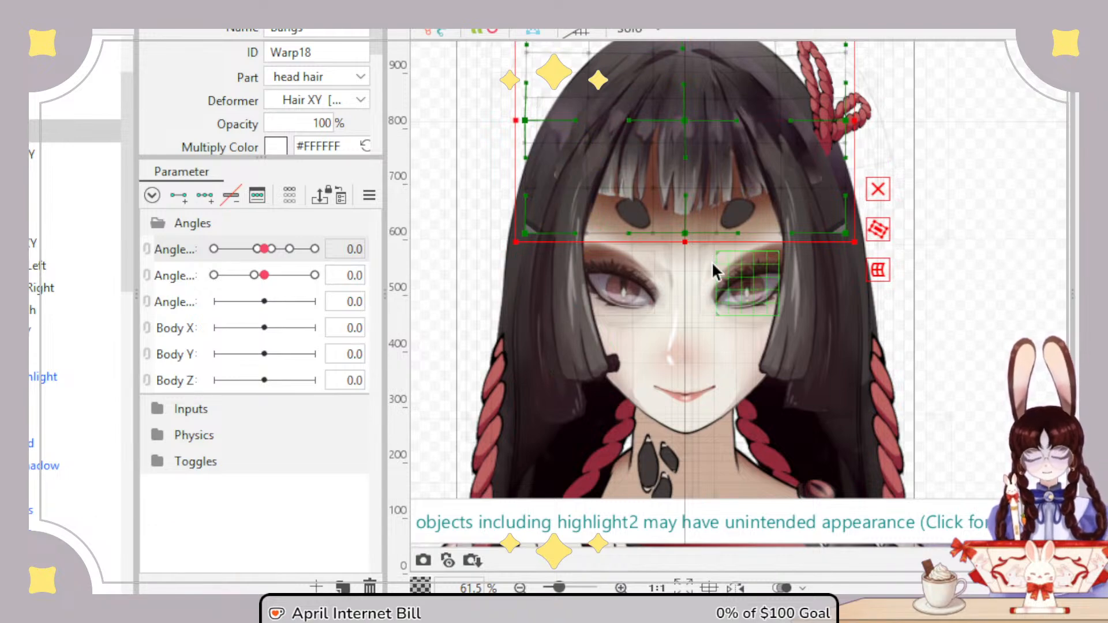
pyautogui.hotkey('ctrl', 'z')
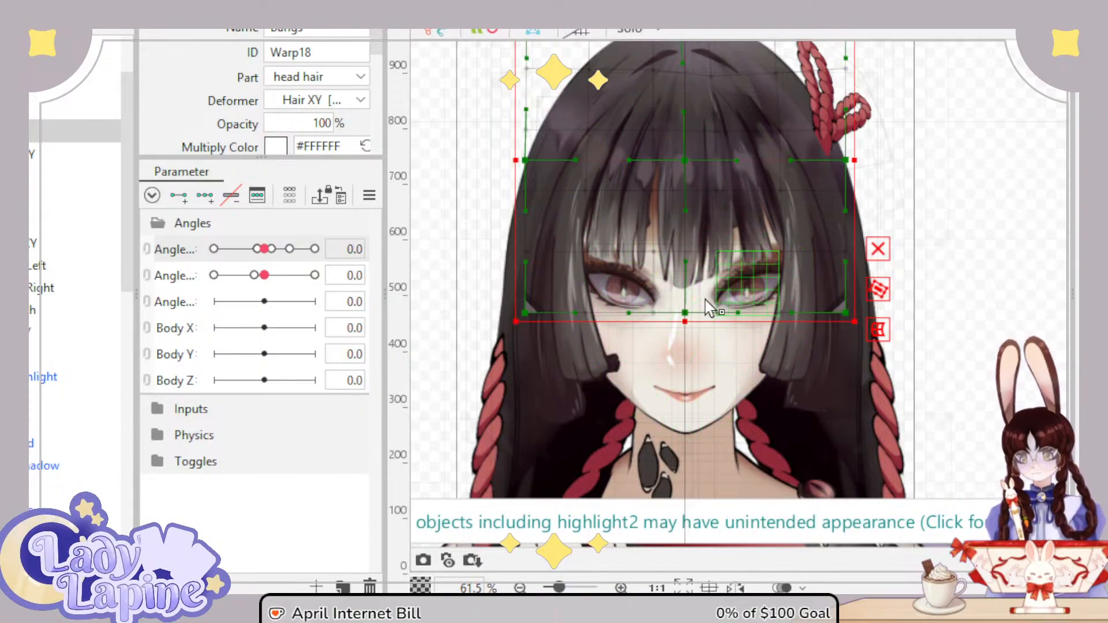
pyautogui.moveTo(264, 249)
pyautogui.mouseDown()
pyautogui.moveTo(310, 253)
pyautogui.moveTo(238, 252)
pyautogui.moveTo(307, 253)
pyautogui.moveTo(264, 253)
pyautogui.mouseUp()
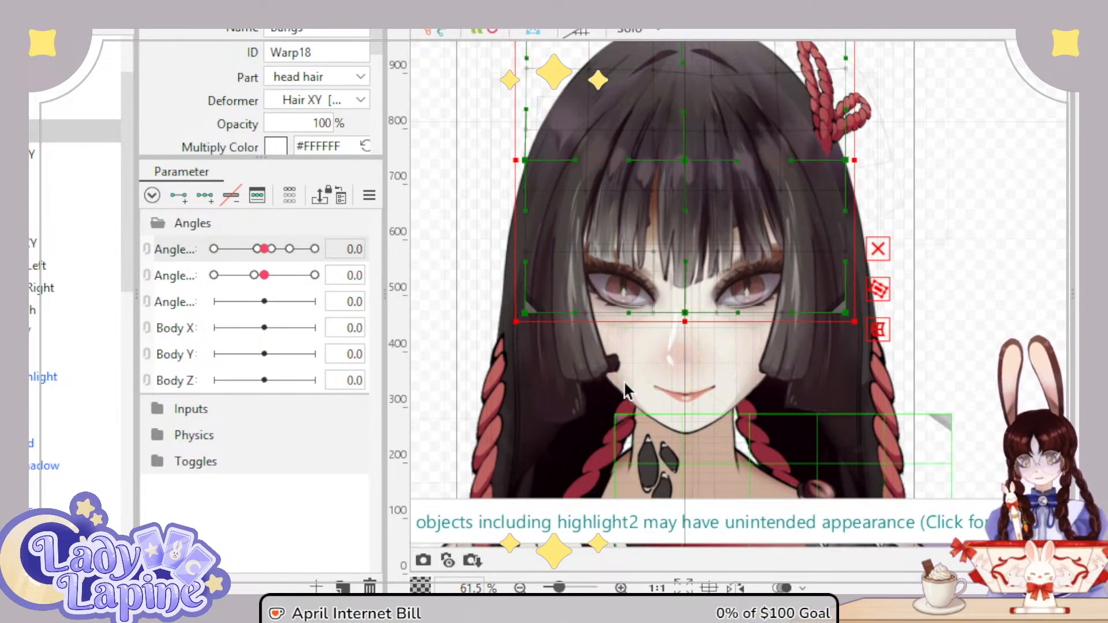
# Step: Expand both sets of Hime right 1 and Hime right 2 hair deformers in the hierarchy
pyautogui.scroll(-4, 81, 259)
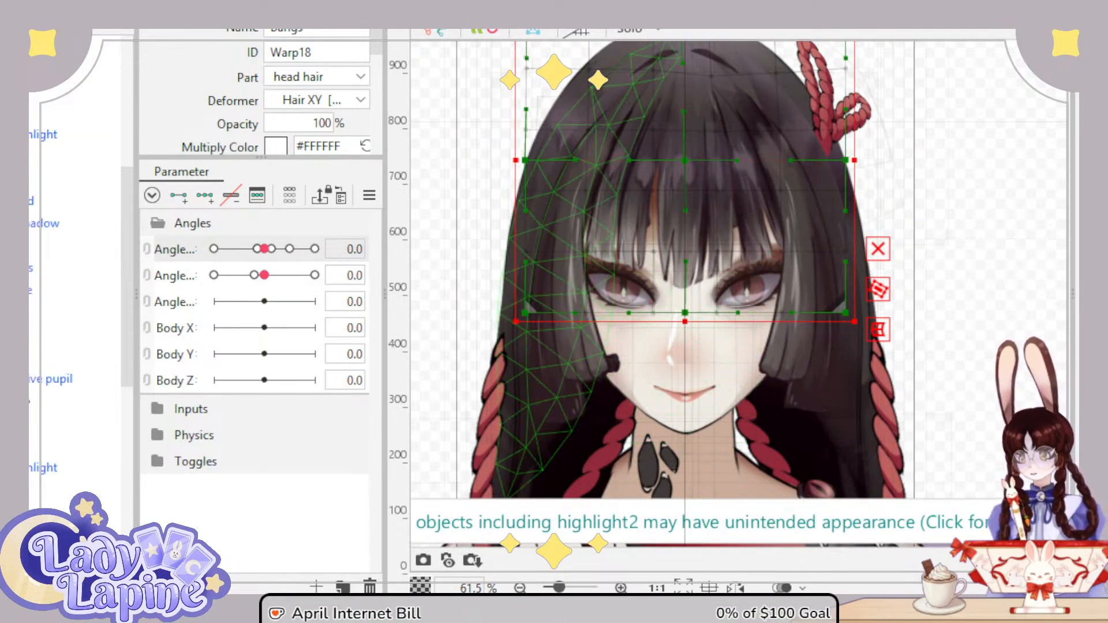
pyautogui.scroll(4, 32, 397)
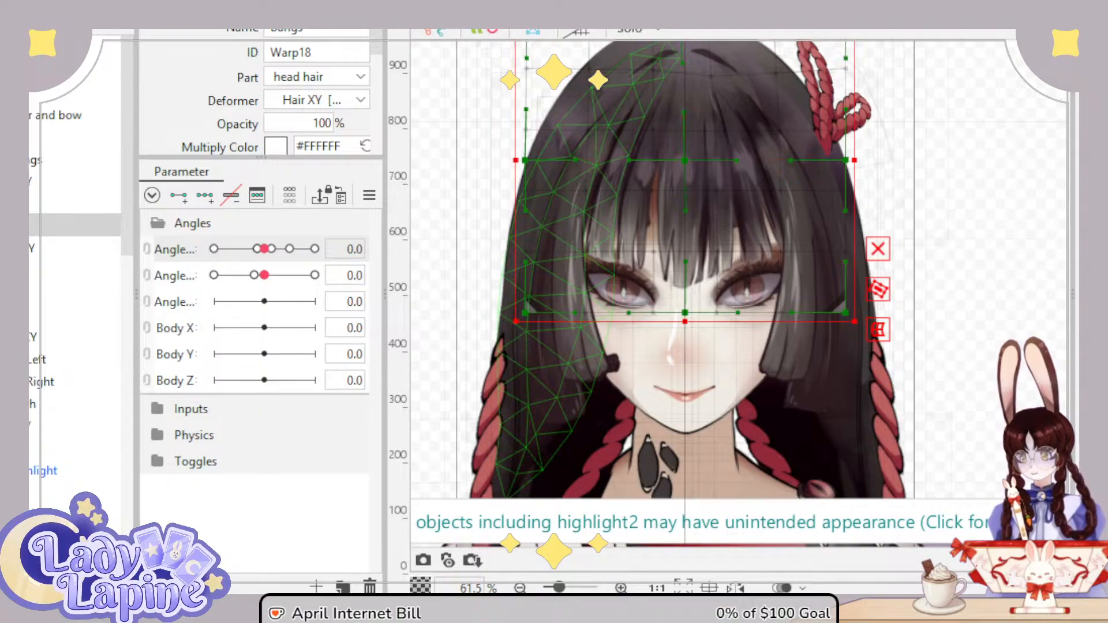
pyautogui.scroll(2, 75, 312)
pyautogui.click(14, 204)
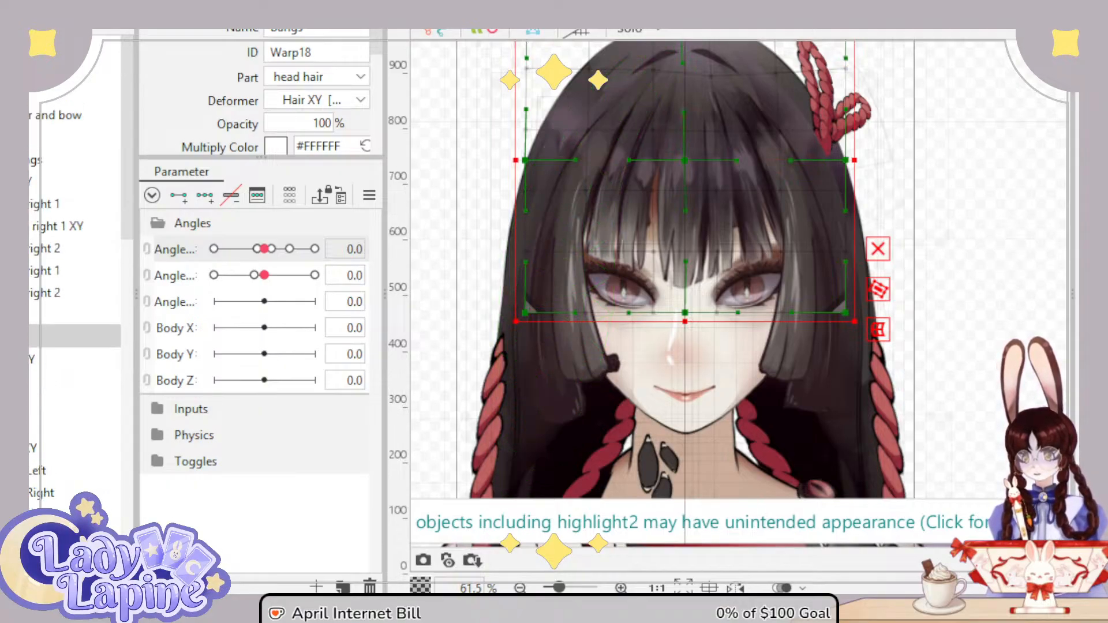
pyautogui.click(15, 249)
pyautogui.click(14, 315)
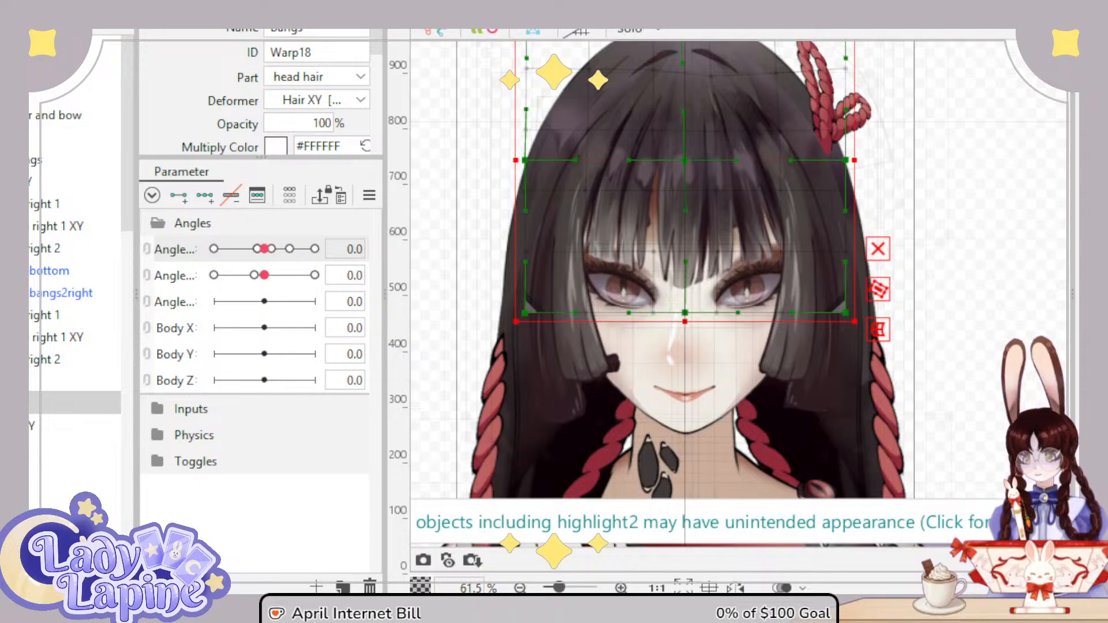
pyautogui.click(15, 359)
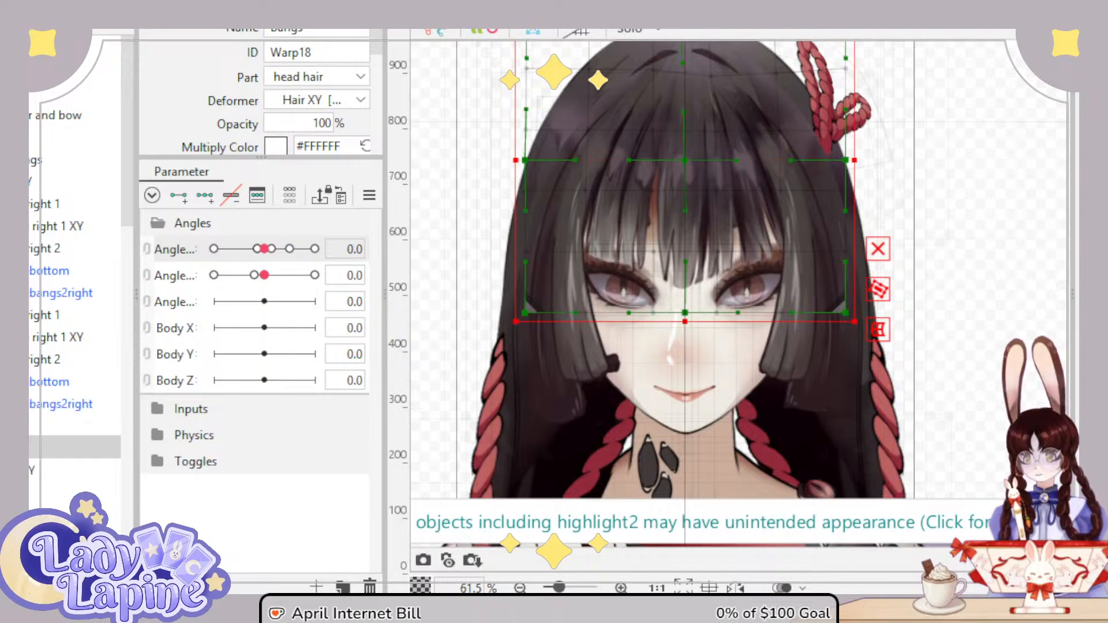
# Step: Expand both hime right 1 XY deformers and inspect the himebottom and himebangs1right meshes of the first one
pyautogui.click(46, 227)
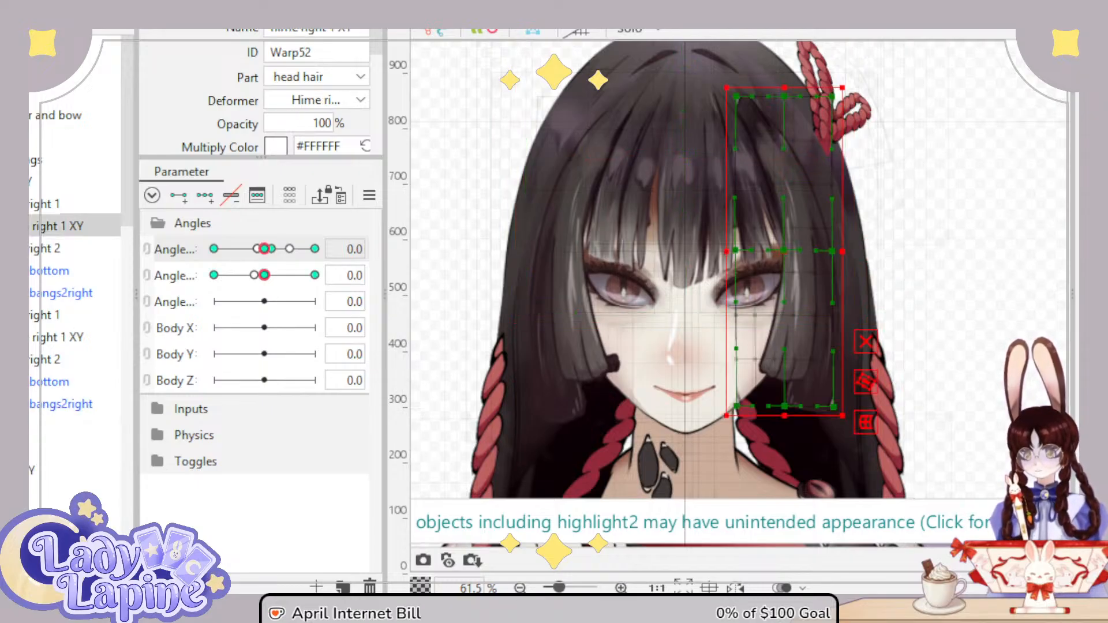
pyautogui.click(16, 226)
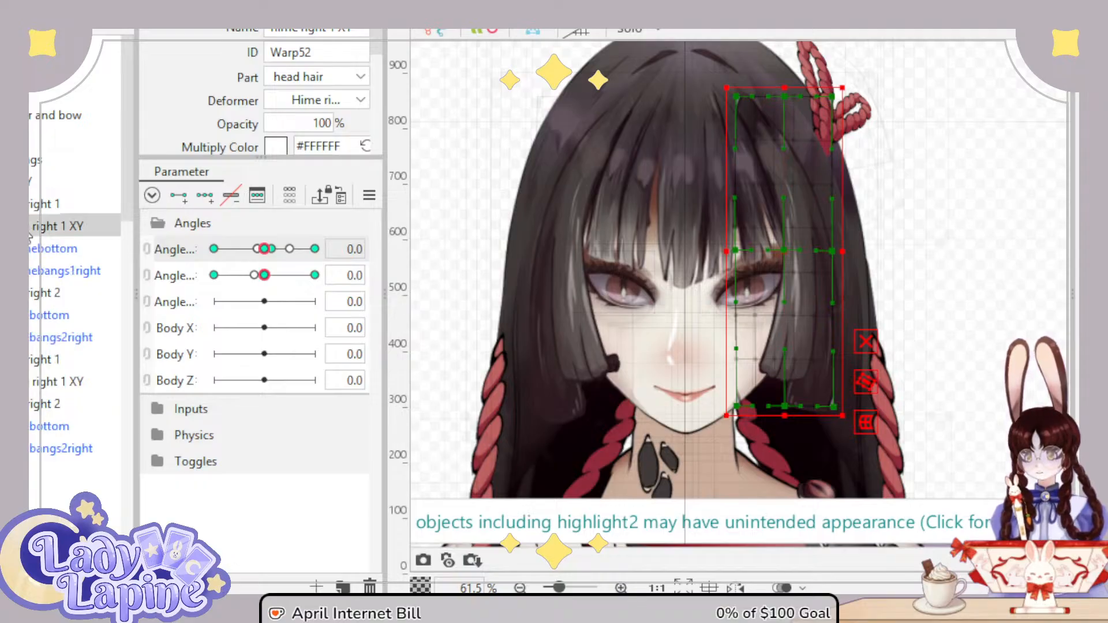
pyautogui.click(52, 249)
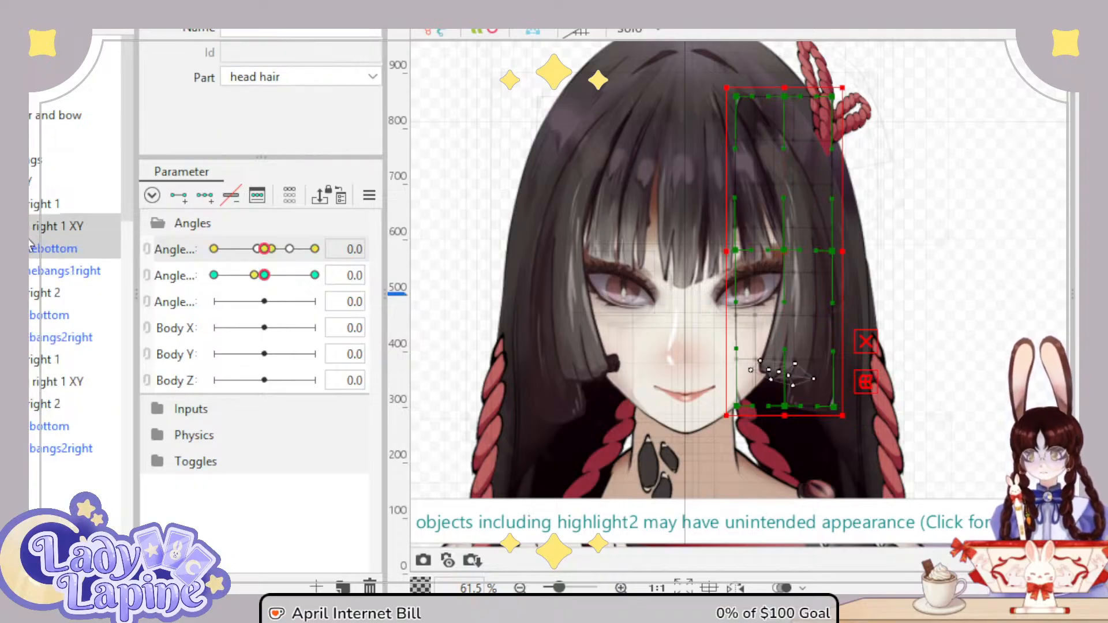
pyautogui.click(30, 234)
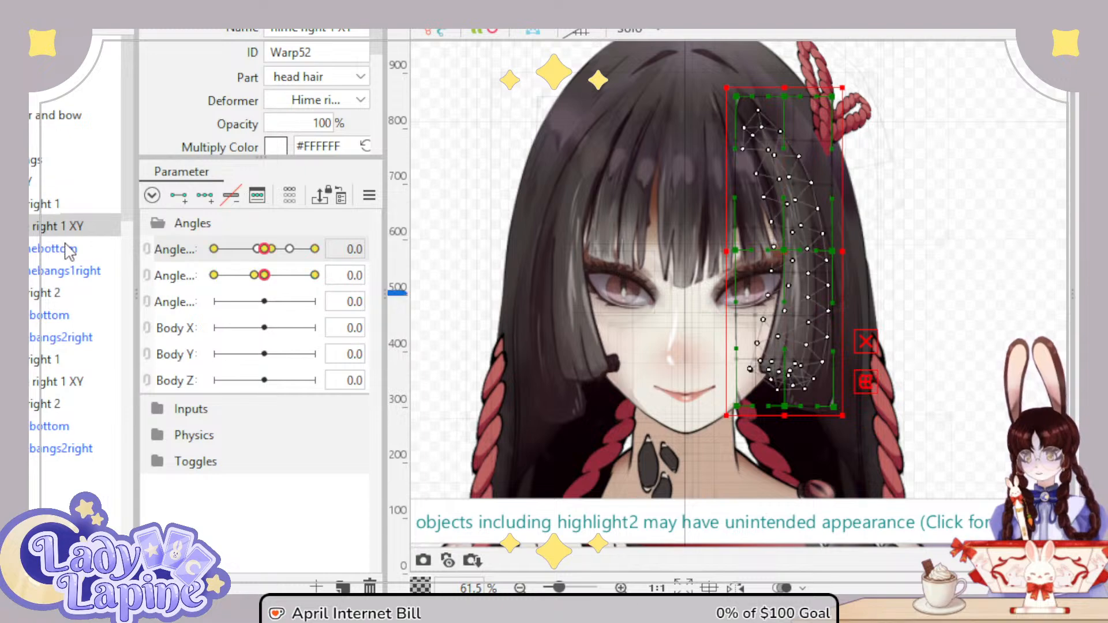
pyautogui.keyDown('shift'); pyautogui.click(49, 270); pyautogui.keyUp('shift')
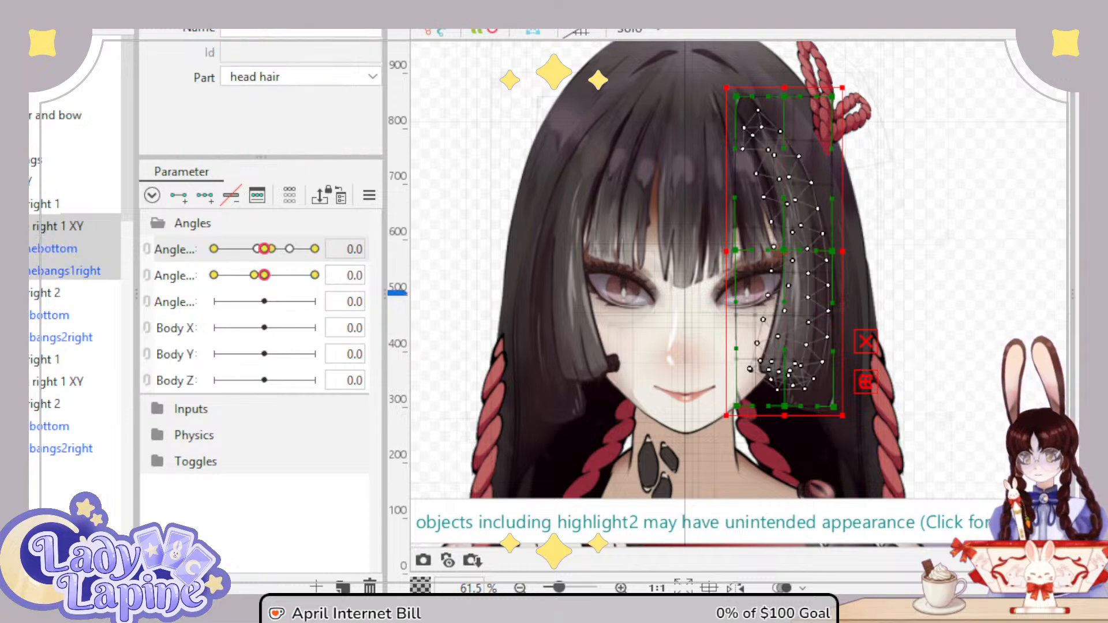
pyautogui.click(18, 382)
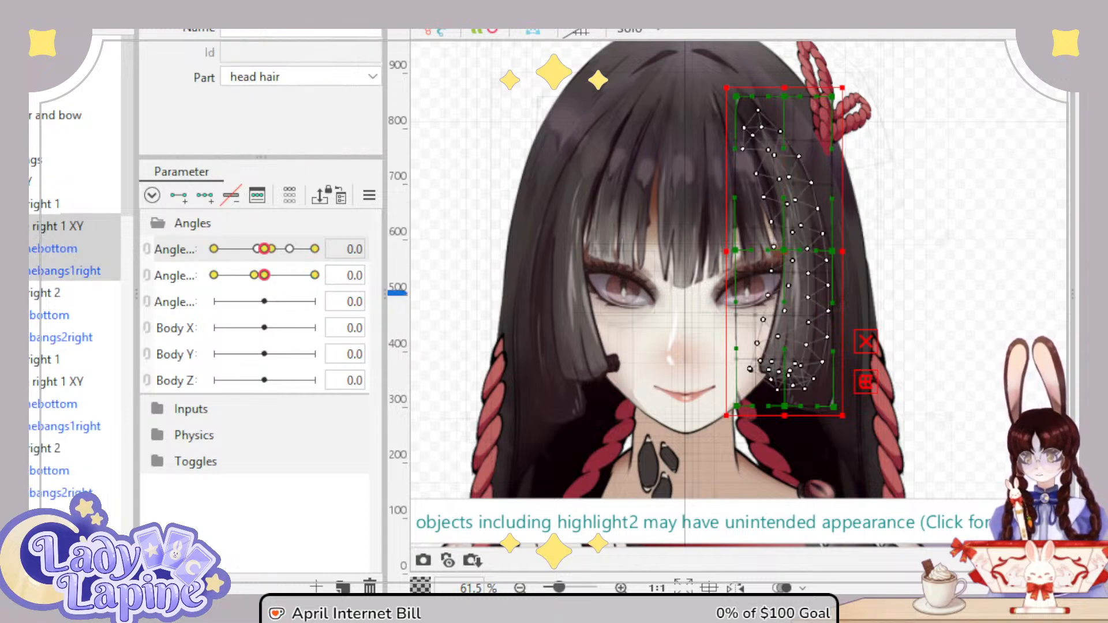
pyautogui.click(41, 294)
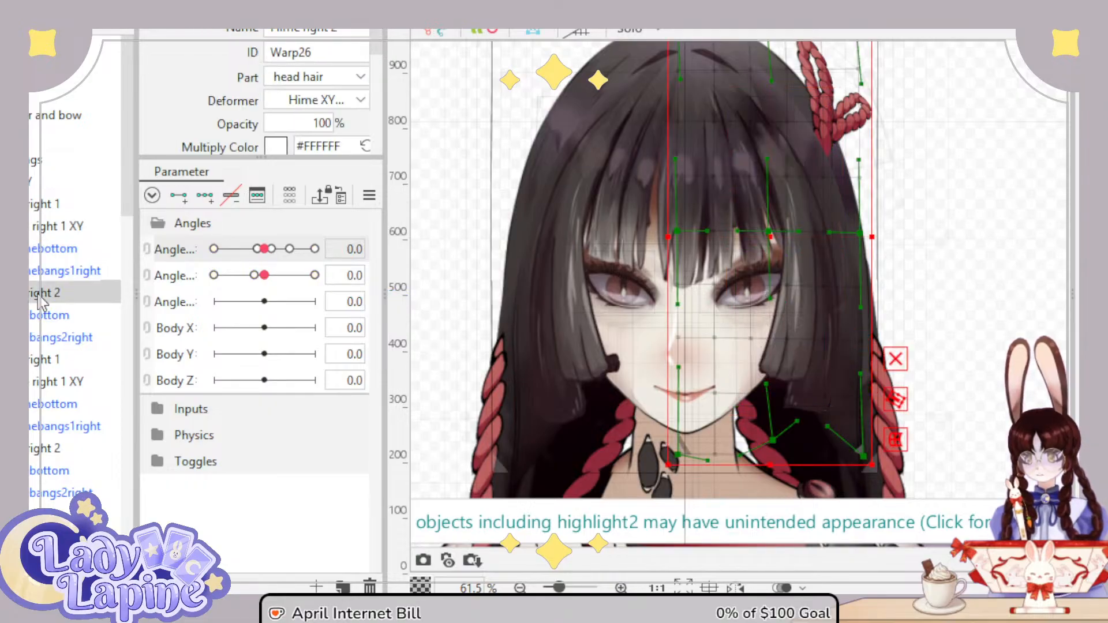
# Step: Copy and paste the first hime right 1 XY and Hime right 2 warp deformers together, without their meshes
pyautogui.click(43, 227)
pyautogui.keyDown('shift'); pyautogui.click(39, 266); pyautogui.keyUp('shift')
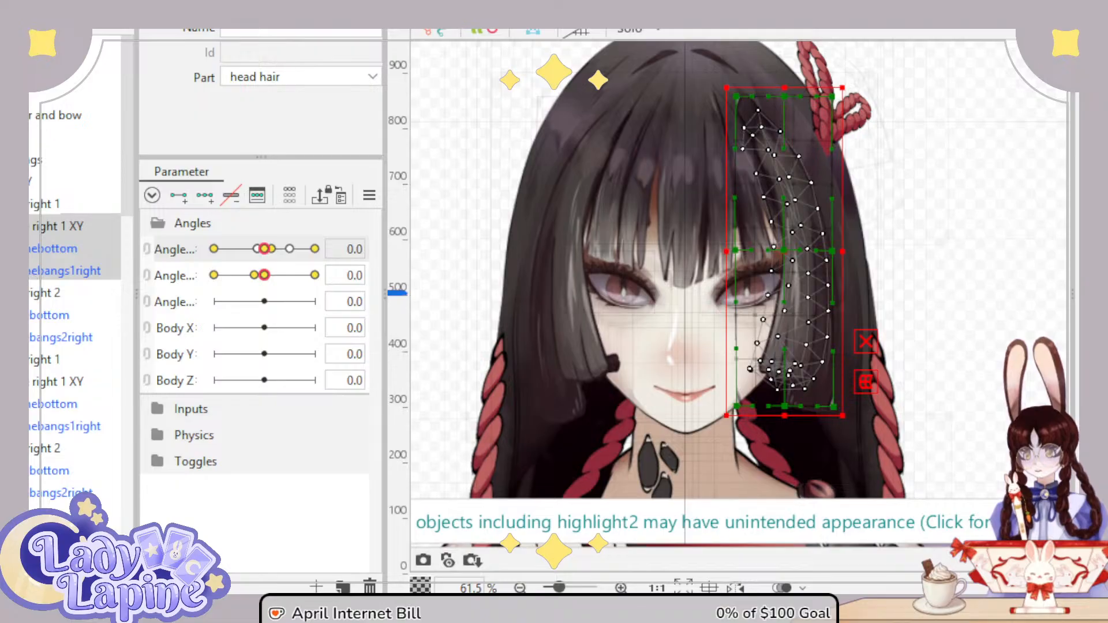
pyautogui.click(32, 312)
pyautogui.click(31, 295)
pyautogui.click(35, 226)
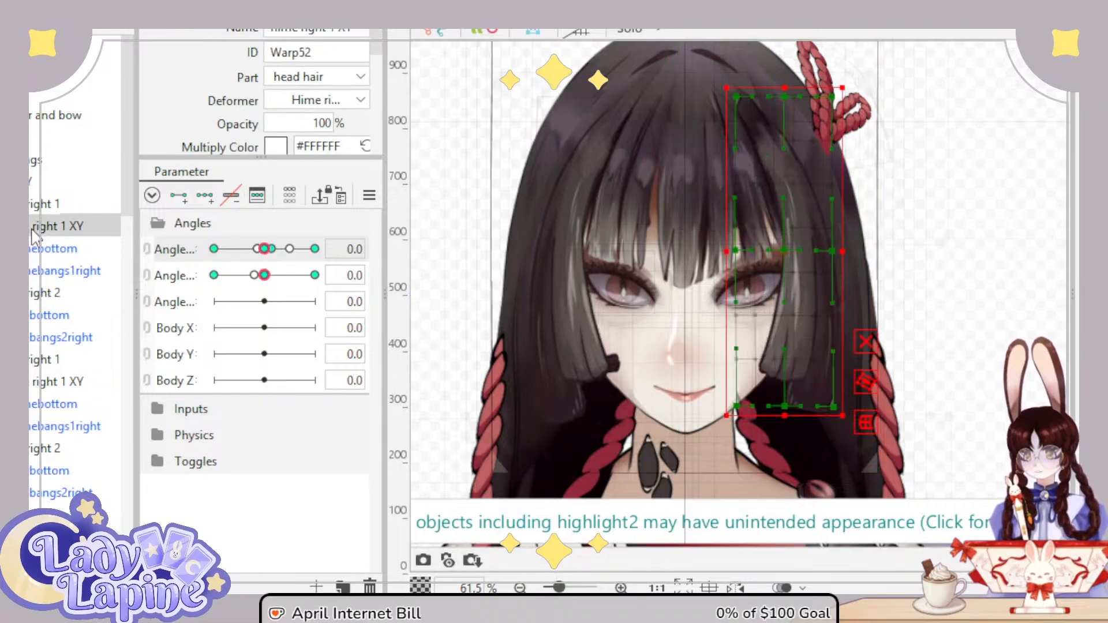
pyautogui.keyDown('shift'); pyautogui.click(32, 338); pyautogui.keyUp('shift')
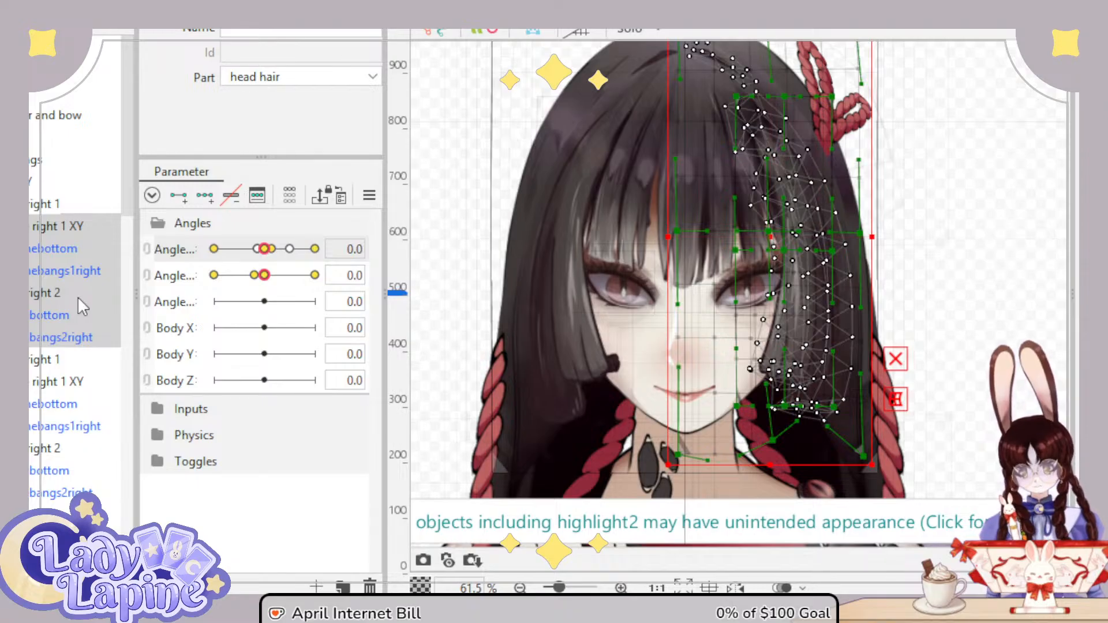
pyautogui.click(47, 229)
pyautogui.click(52, 309)
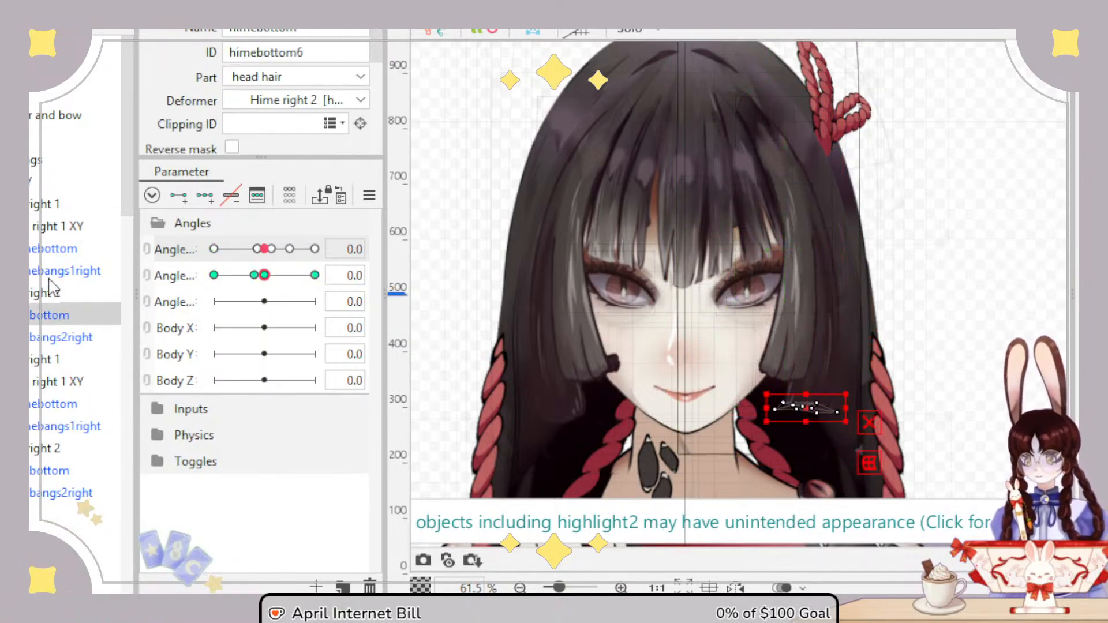
pyautogui.click(56, 231)
pyautogui.keyDown('ctrl'); pyautogui.click(48, 295); pyautogui.keyUp('ctrl')
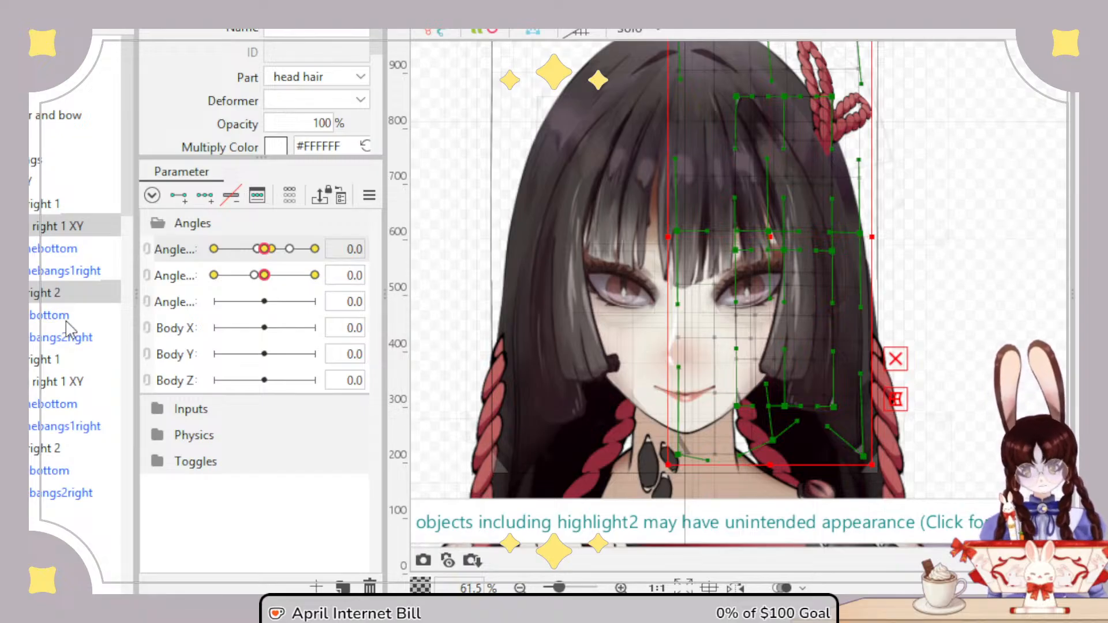
pyautogui.hotkey('ctrl', 'c')
pyautogui.hotkey('ctrl', 'v')
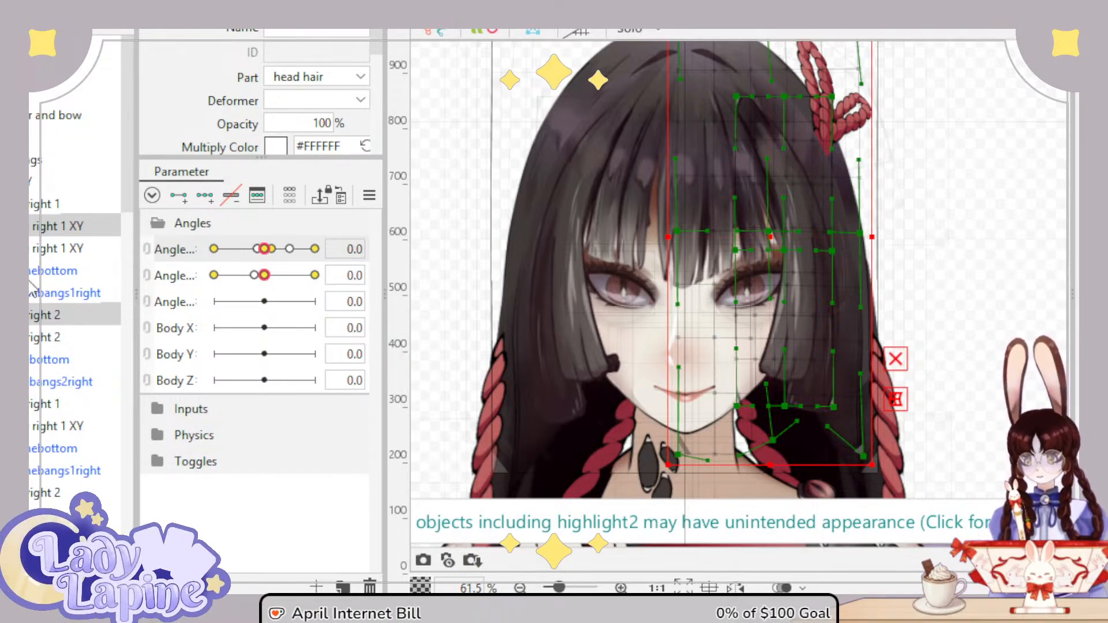
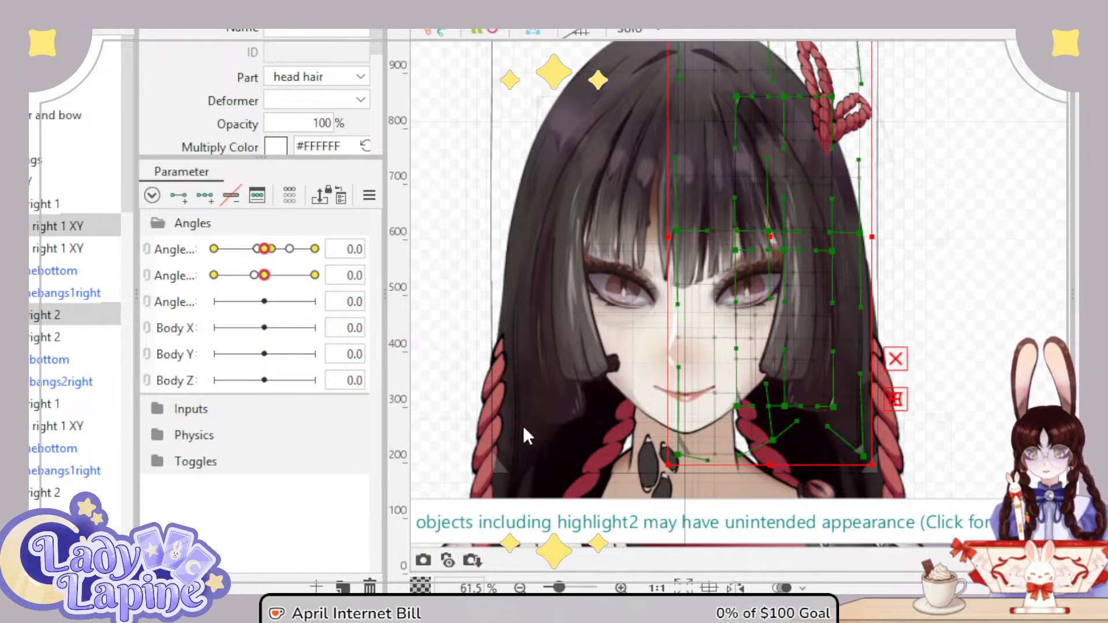
# Step: Try to mirror the pasted hime right 1 XY and Hime right 2 deformers together, and delete both copies
pyautogui.click(515, 453)
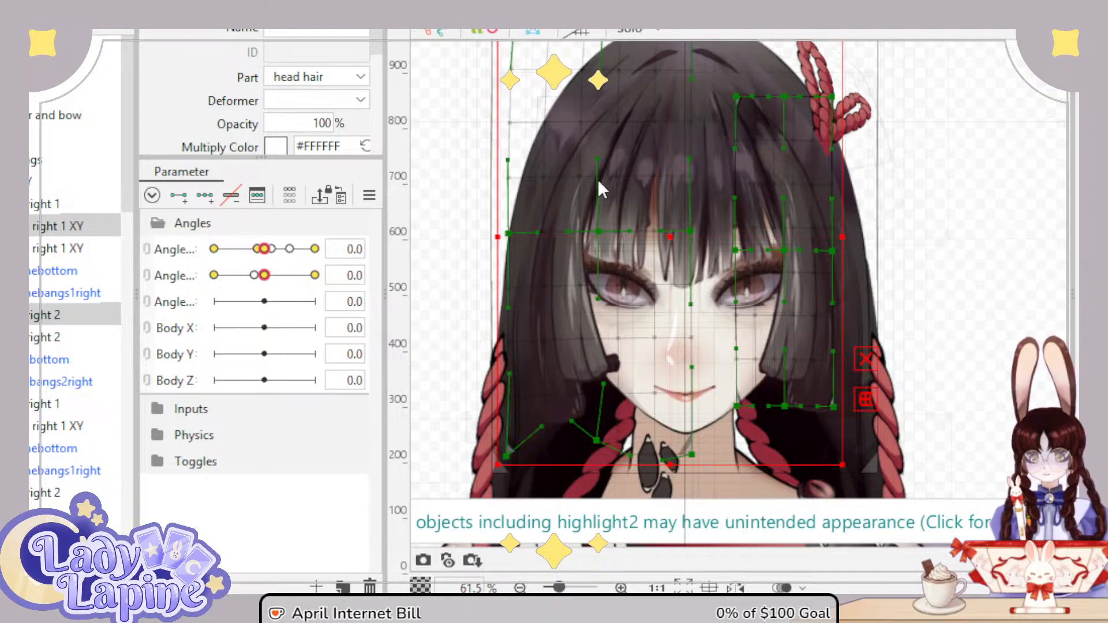
pyautogui.click(519, 460)
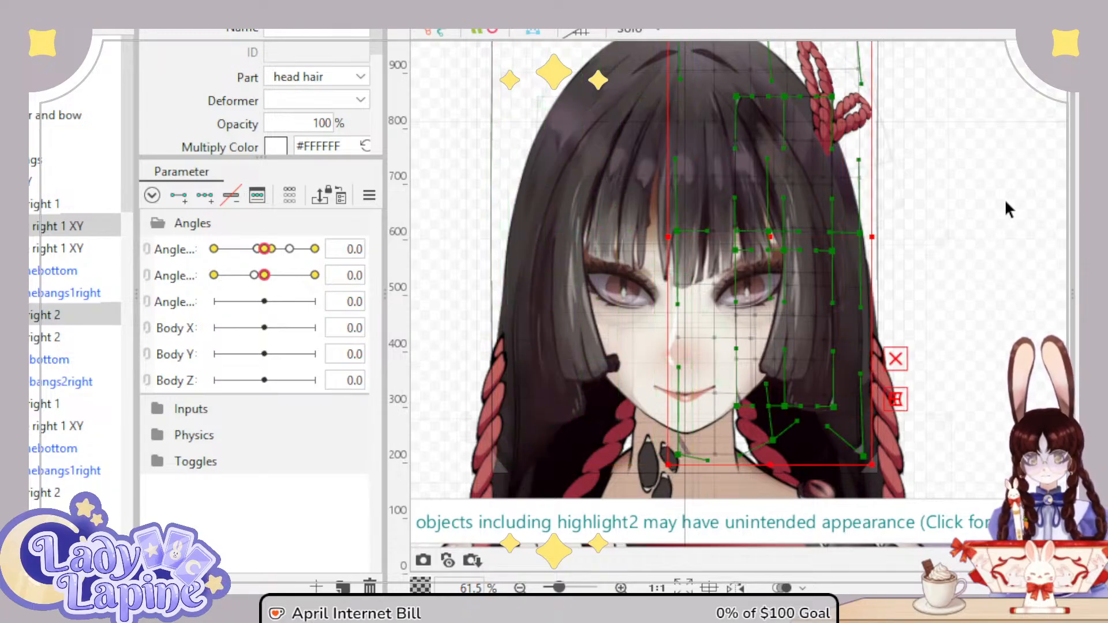
pyautogui.click(45, 226)
pyautogui.keyDown('ctrl'); pyautogui.click(46, 316); pyautogui.keyUp('ctrl')
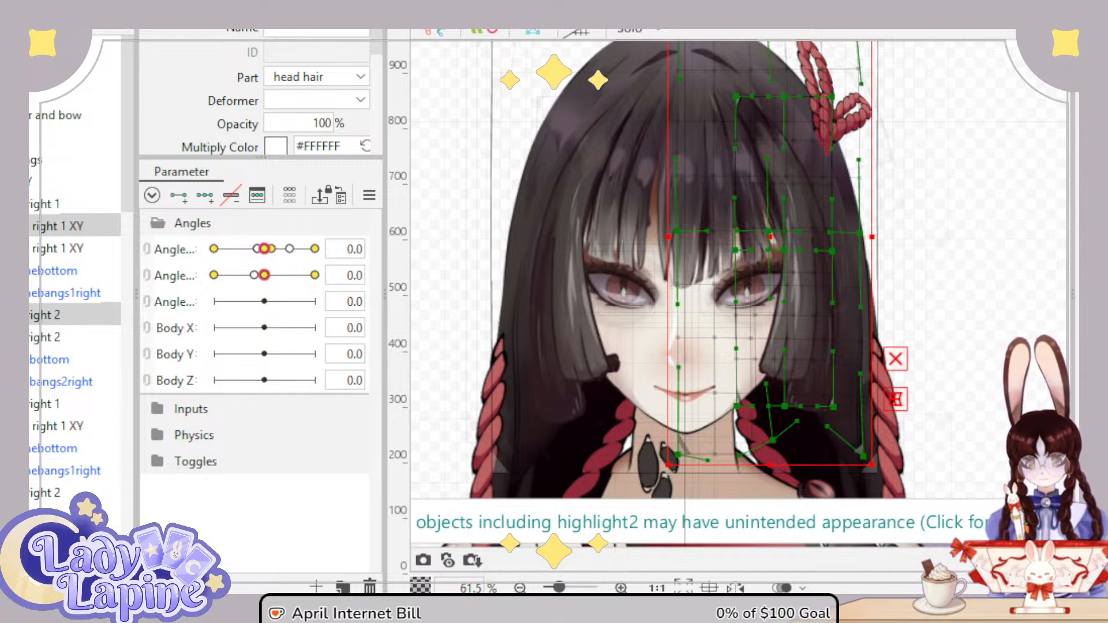
pyautogui.click(522, 452)
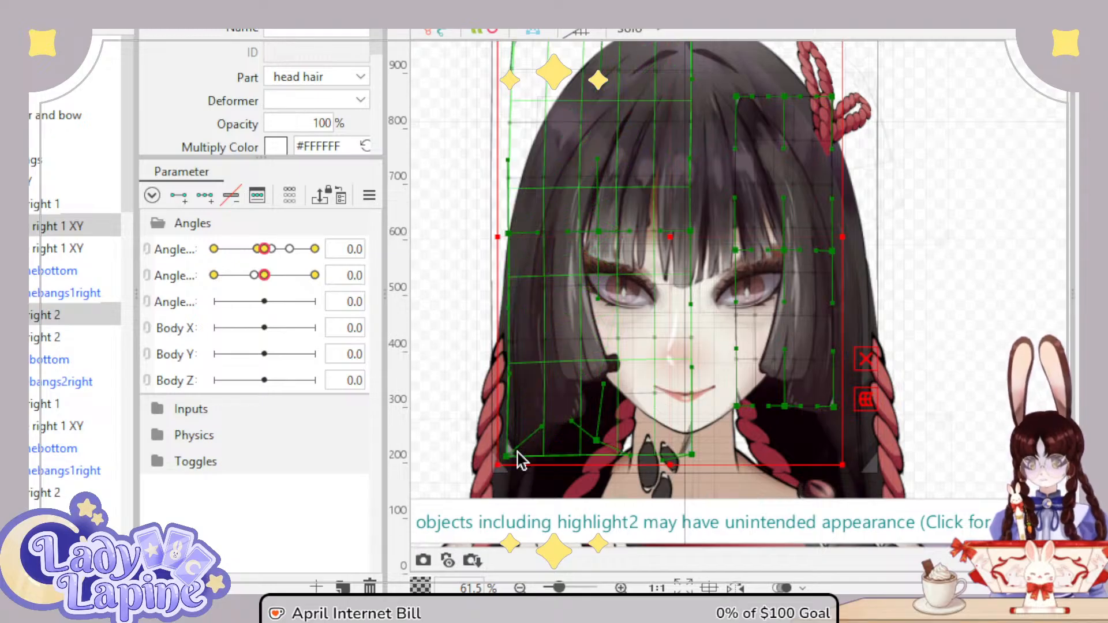
pyautogui.click(61, 231)
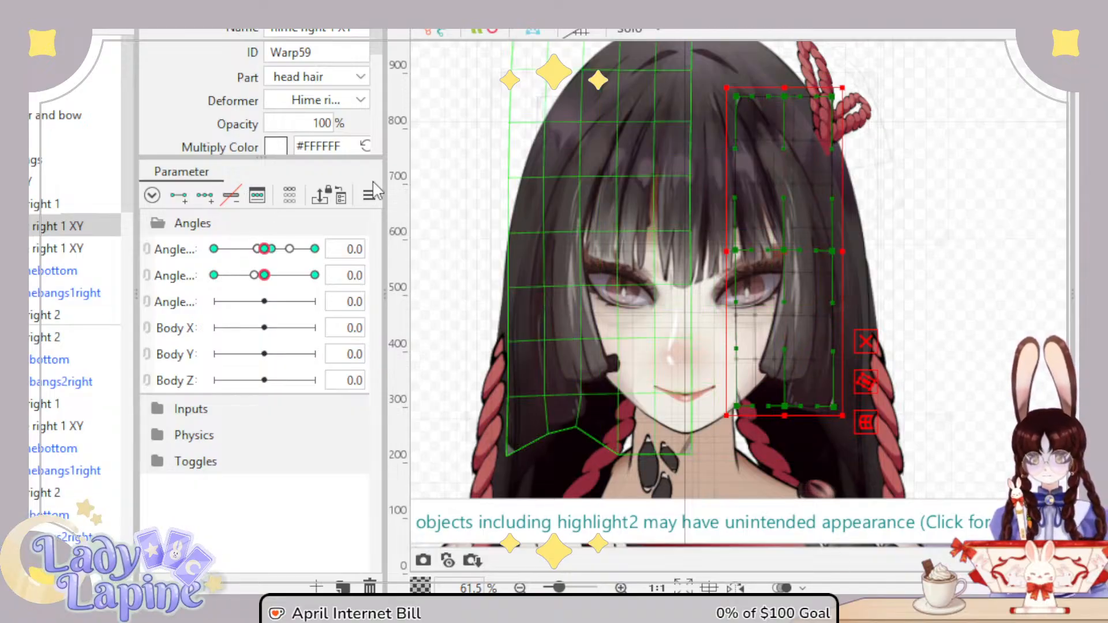
pyautogui.keyDown('ctrl'); pyautogui.click(790, 252); pyautogui.keyUp('ctrl')
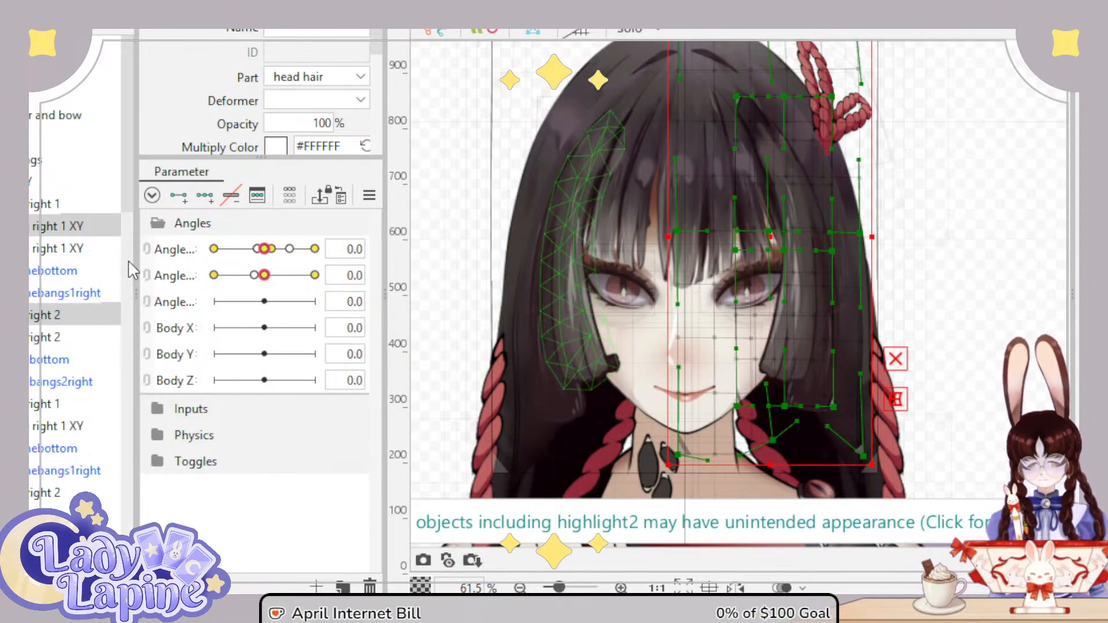
pyautogui.click(55, 231)
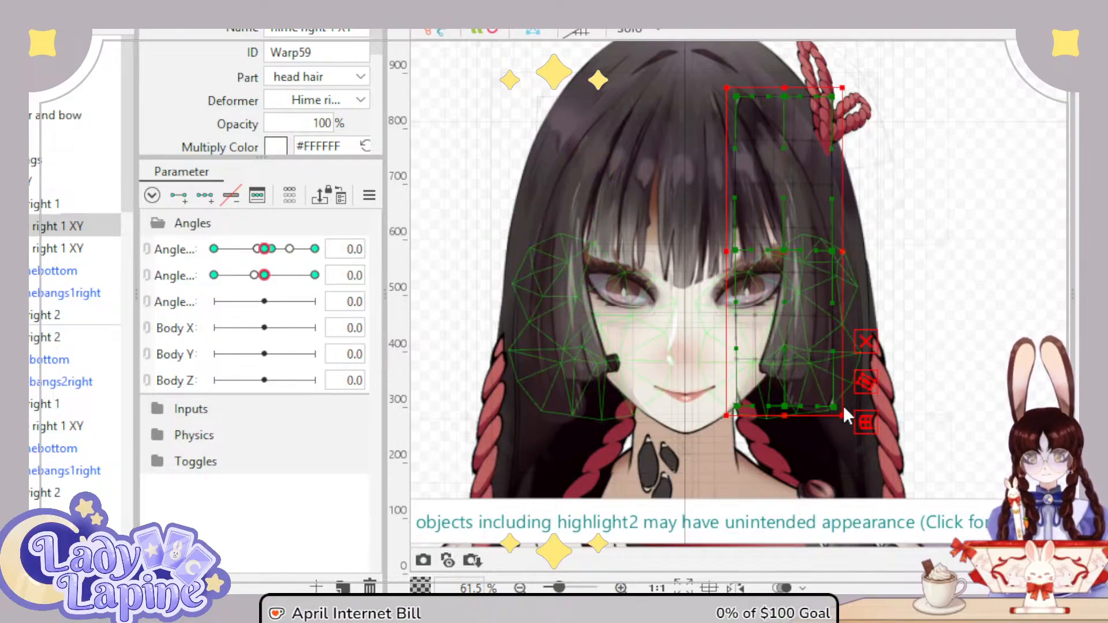
pyautogui.keyDown('ctrl'); pyautogui.click(53, 317); pyautogui.keyUp('ctrl')
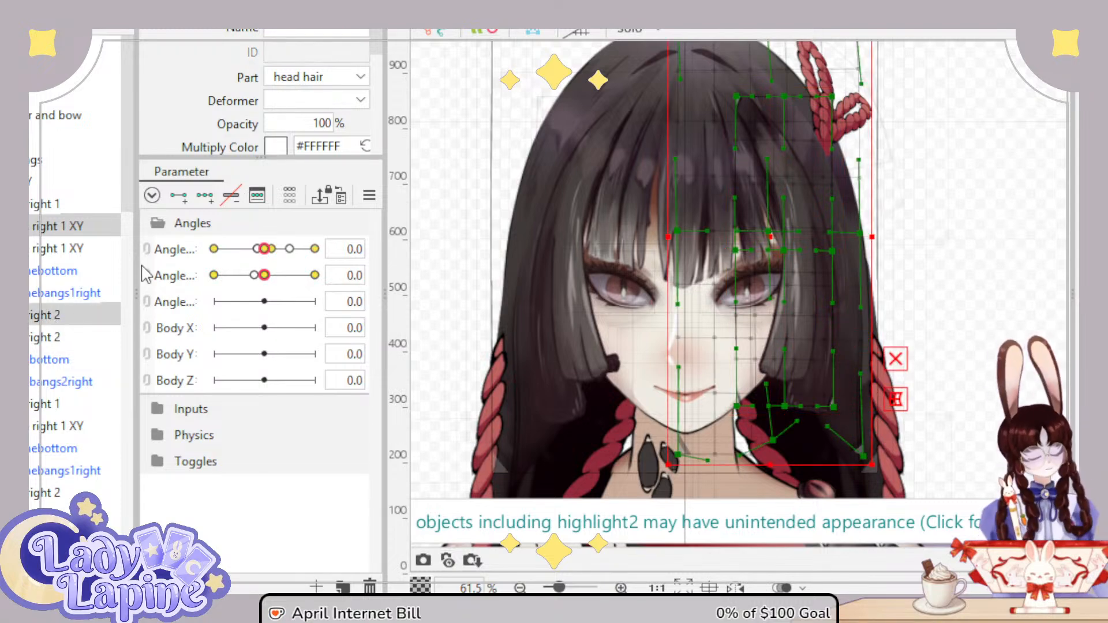
pyautogui.press('Delete')
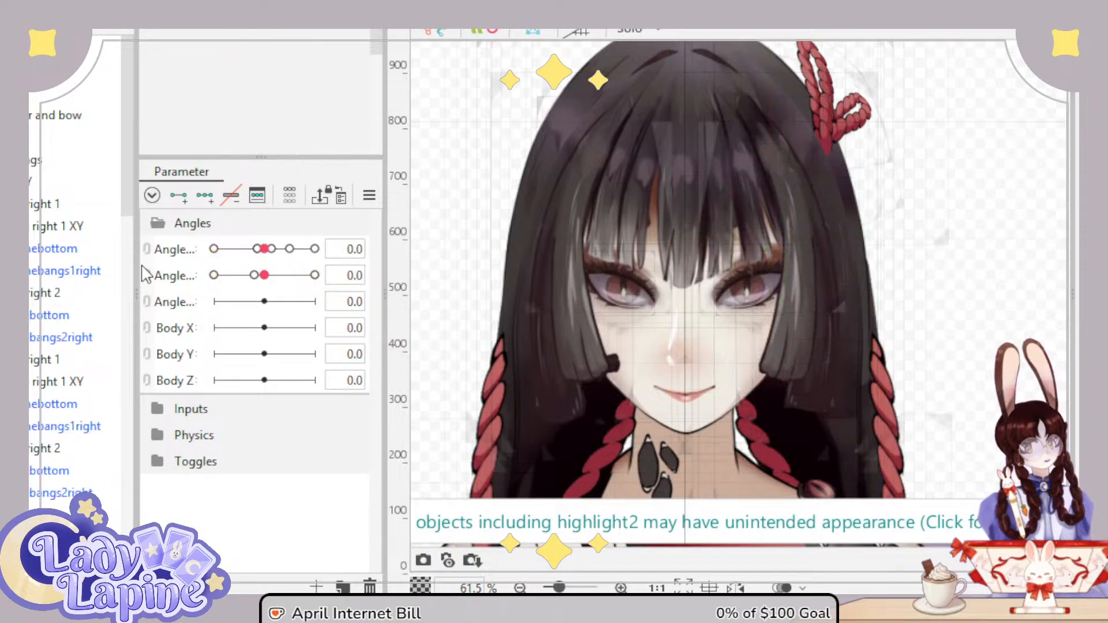
# Step: Duplicate the first hime right 1 XY and Hime right 2 deformers again as a fresh pair
pyautogui.click(30, 228)
pyautogui.keyDown('ctrl'); pyautogui.click(32, 295); pyautogui.keyUp('ctrl')
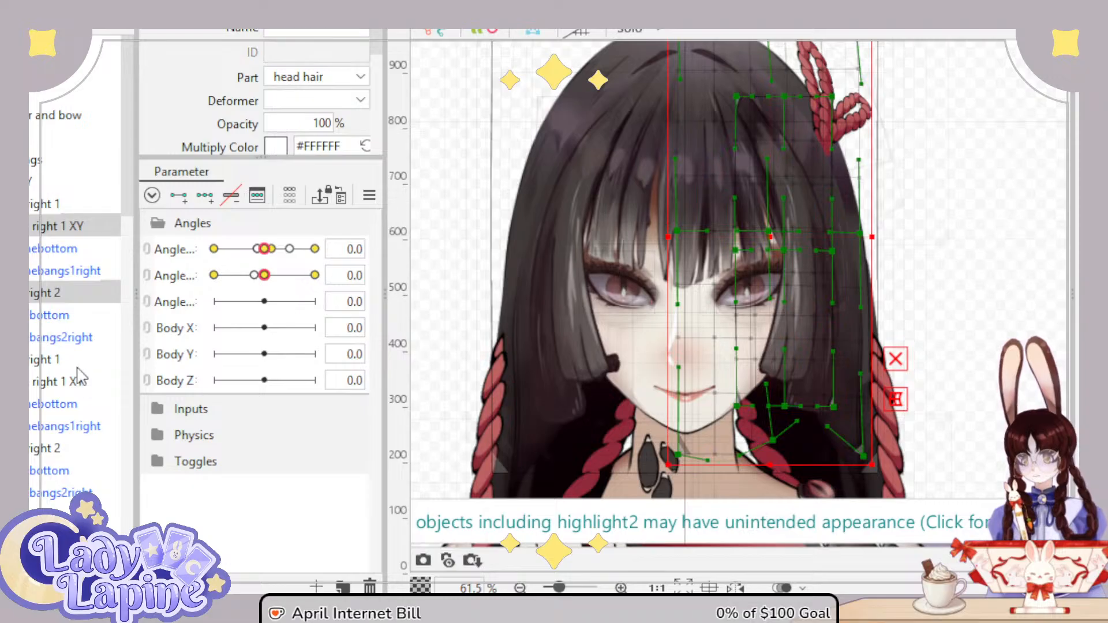
pyautogui.hotkey('ctrl', 'd')
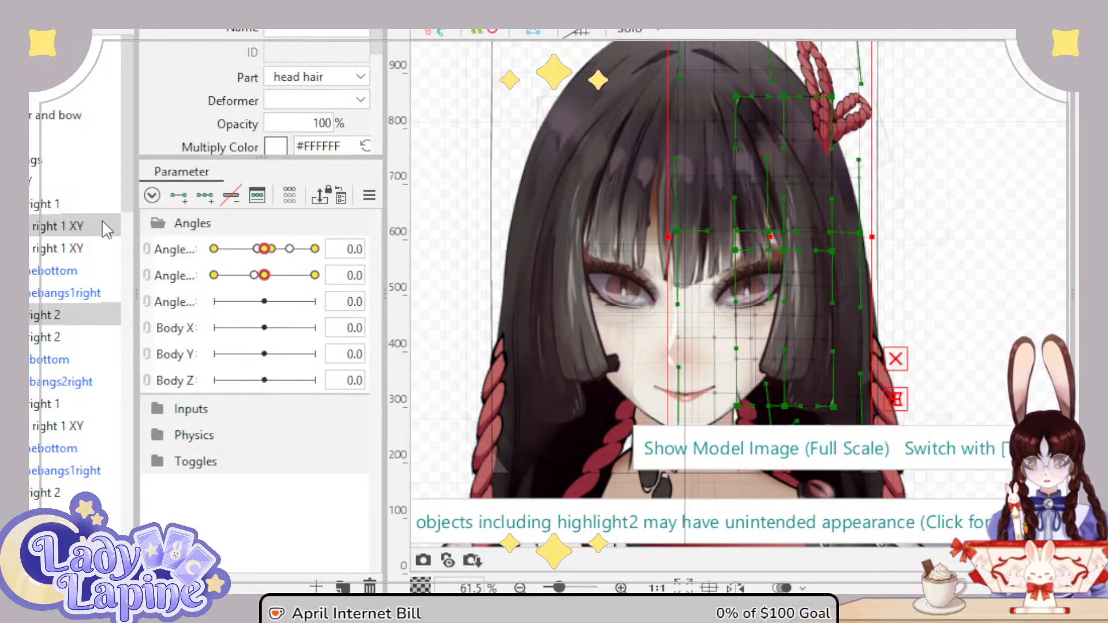
# Step: Mirror the duplicated hime right 1 XY and Hime right 2 deformers individually and place them over the side lock across the face
pyautogui.click(70, 226)
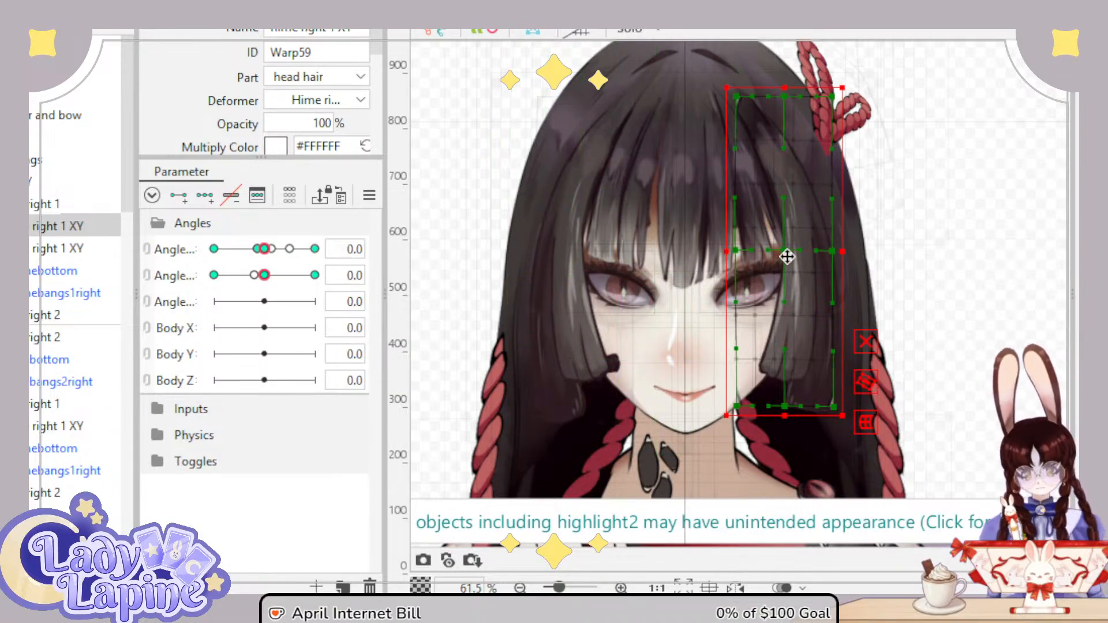
pyautogui.moveTo(787, 256); pyautogui.dragTo(582, 266)
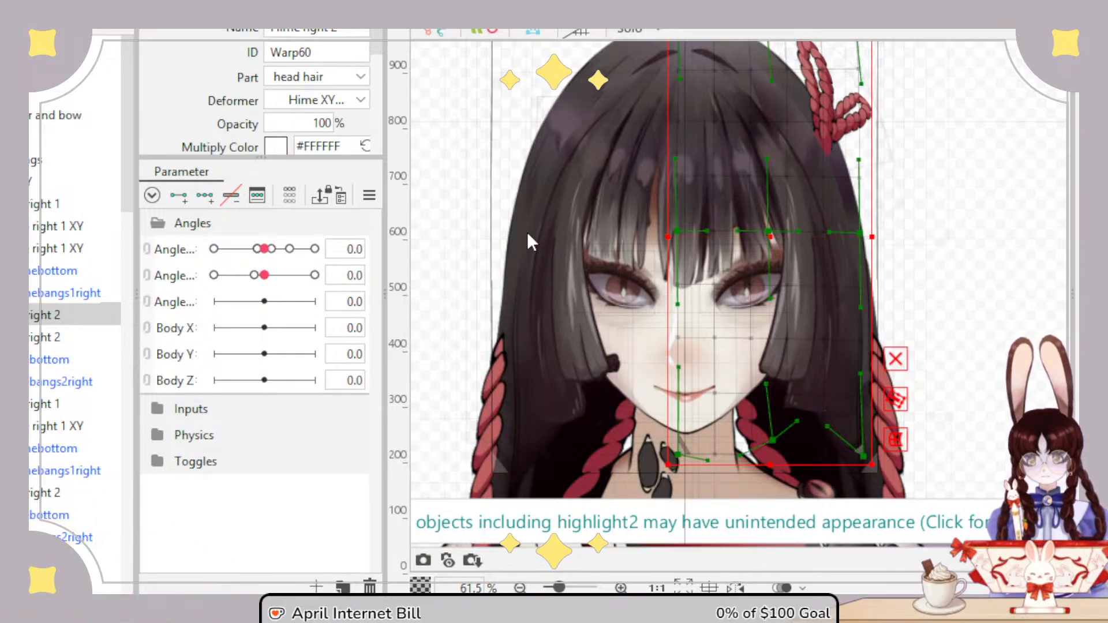
pyautogui.hotkey('ctrl', 'z')
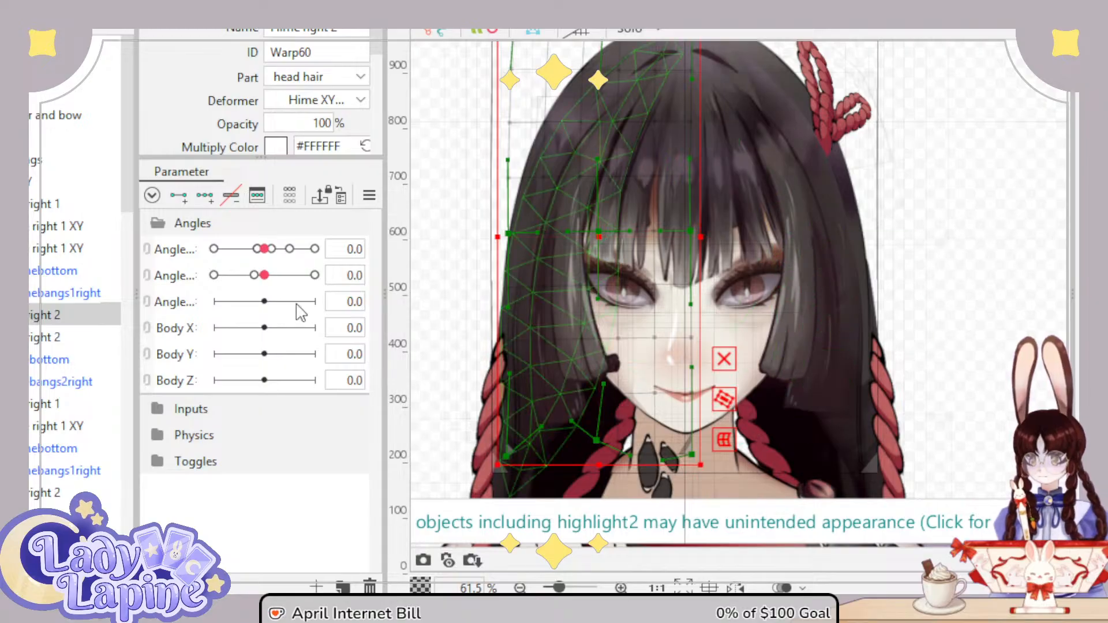
# Step: Try to reassign the himebottom, himebangs1right and himebangs2right meshes to the mirrored side-lock deformers, and undo the reassignment
pyautogui.moveTo(264, 275)
pyautogui.mouseDown()
pyautogui.moveTo(193, 276)
pyautogui.moveTo(323, 276)
pyautogui.moveTo(199, 288)
pyautogui.moveTo(317, 280)
pyautogui.moveTo(259, 288)
pyautogui.moveTo(264, 280)
pyautogui.mouseUp()
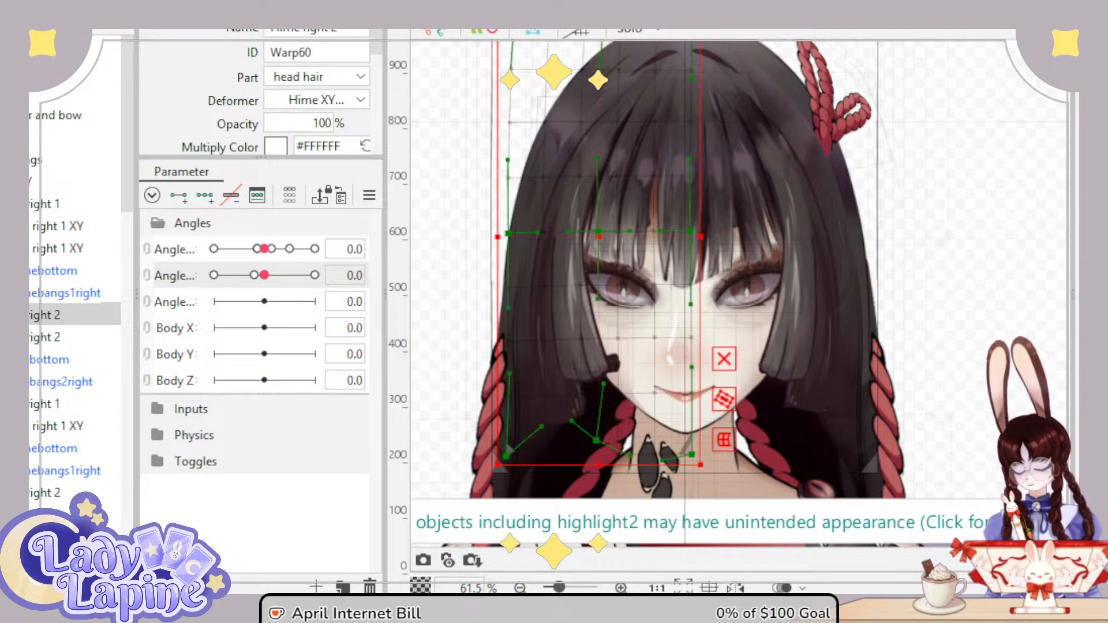
pyautogui.click(40, 449)
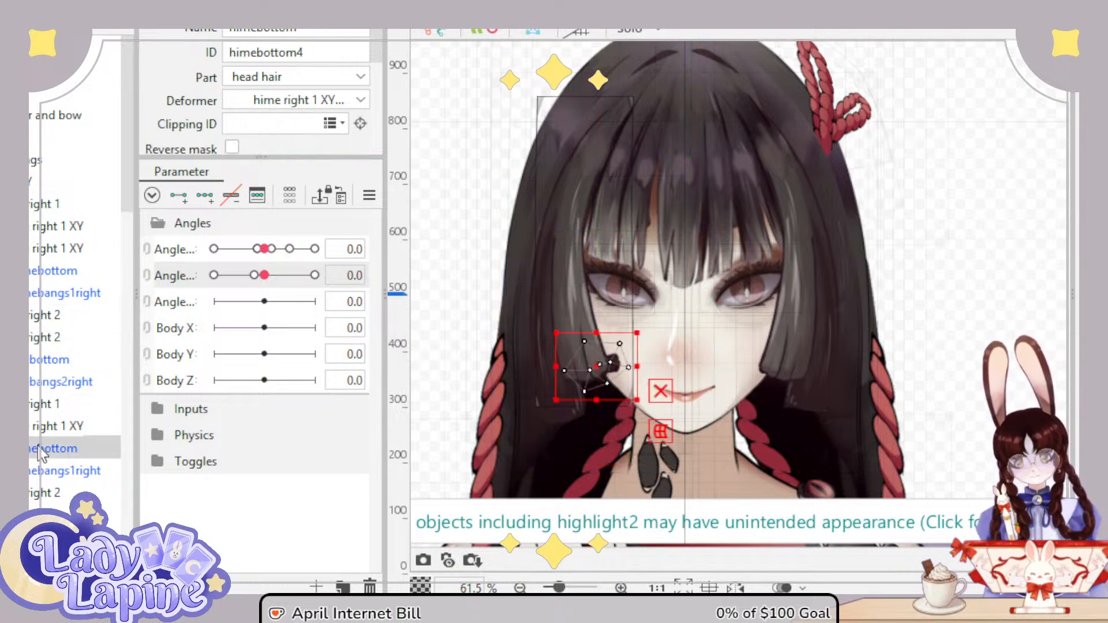
pyautogui.keyDown('ctrl'); pyautogui.click(45, 470); pyautogui.keyUp('ctrl')
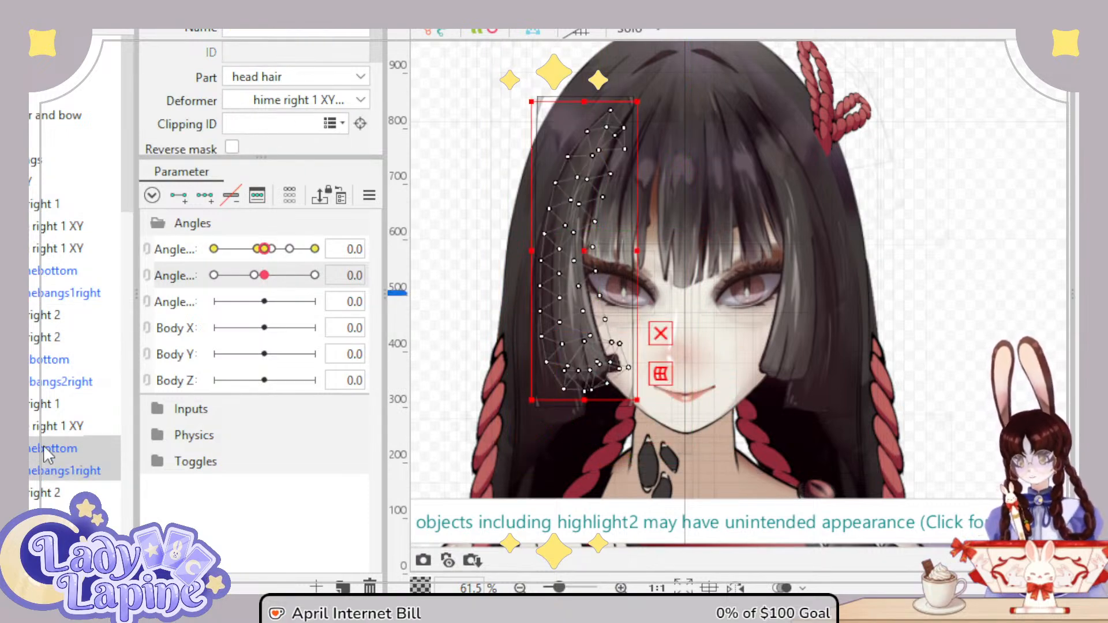
pyautogui.moveTo(43, 445); pyautogui.dragTo(49, 232)
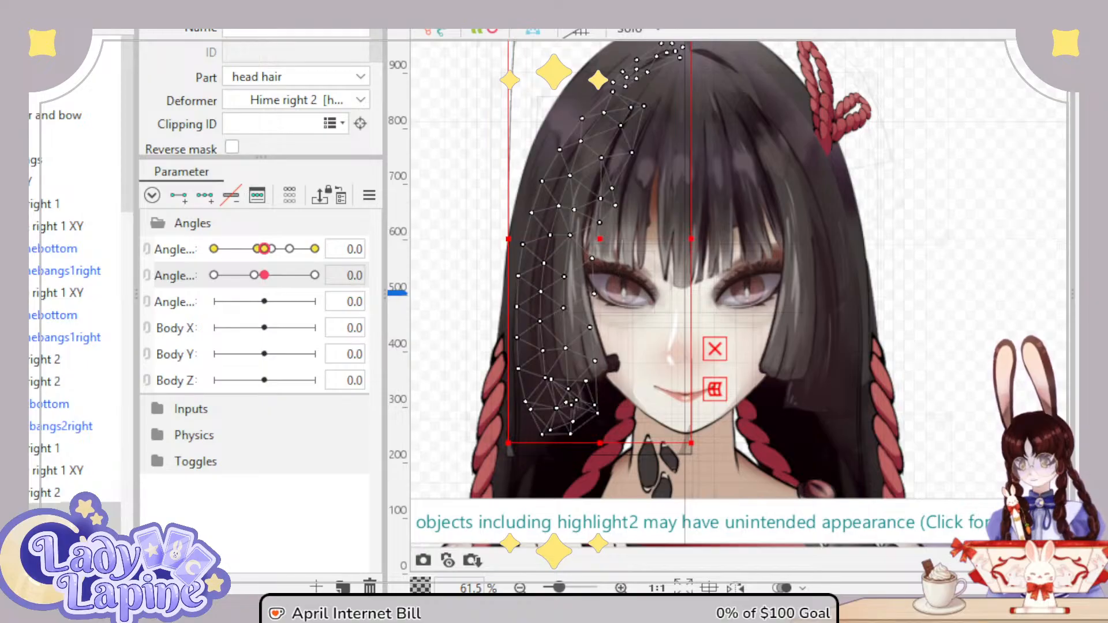
pyautogui.moveTo(84, 505); pyautogui.dragTo(47, 369)
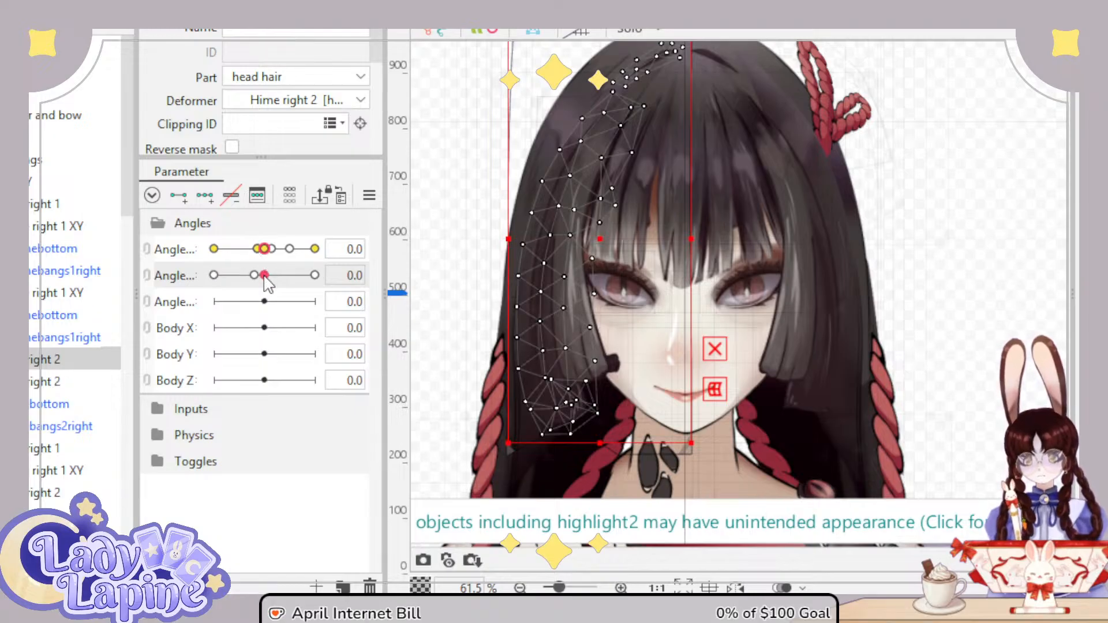
pyautogui.moveTo(264, 275); pyautogui.dragTo(264, 301)
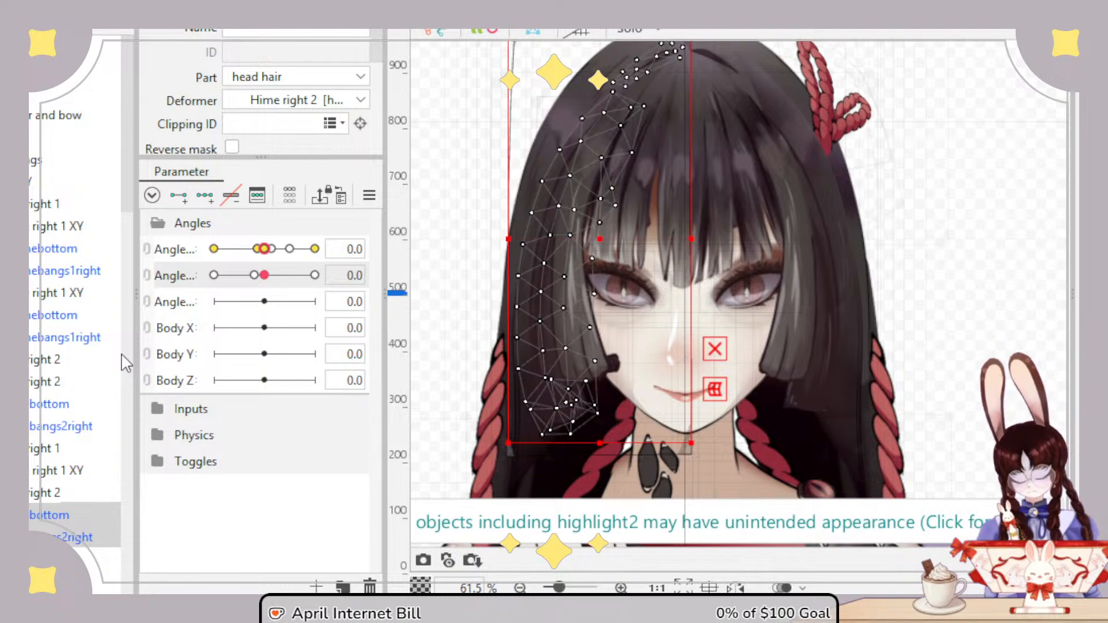
pyautogui.hotkey('ctrl', 'z')
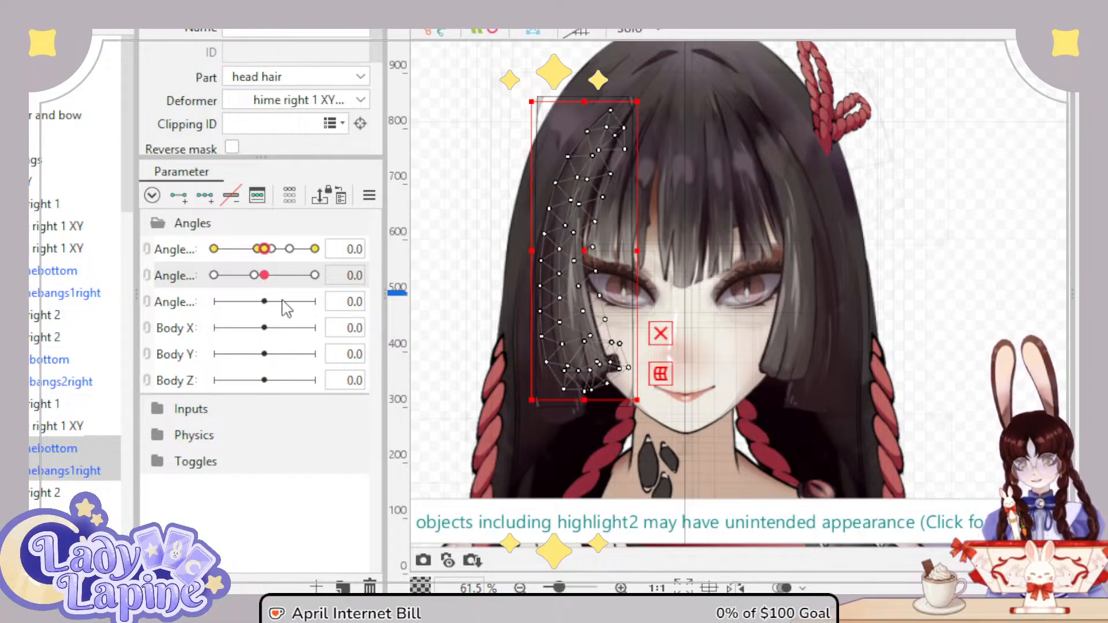
pyautogui.moveTo(266, 280)
pyautogui.mouseDown()
pyautogui.moveTo(314, 275)
pyautogui.moveTo(218, 295)
pyautogui.moveTo(331, 296)
pyautogui.moveTo(271, 285)
pyautogui.mouseUp()
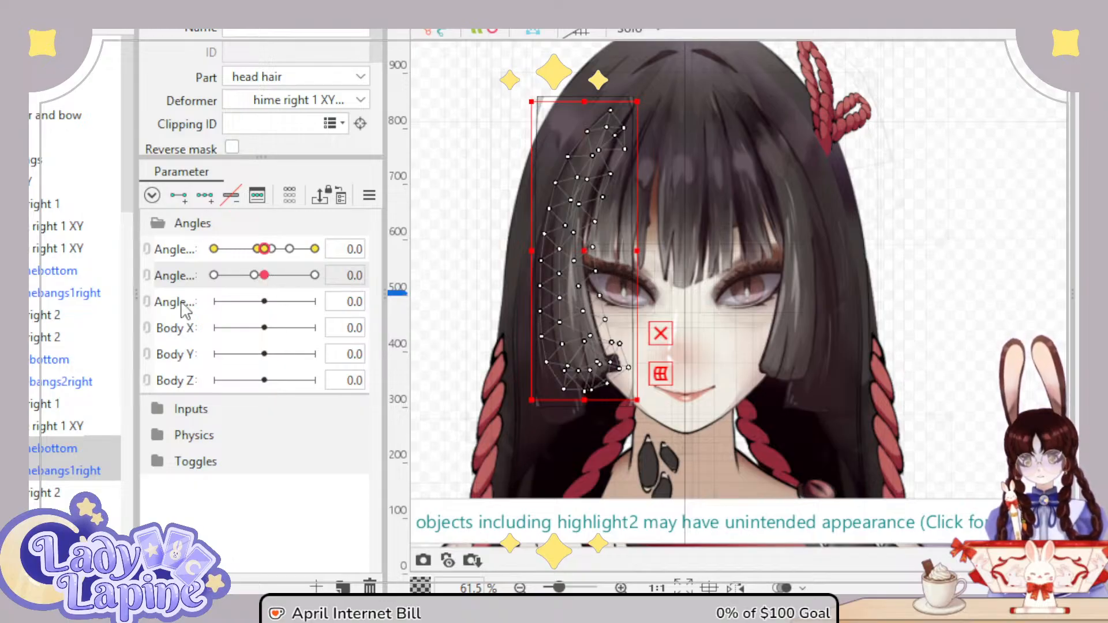
# Step: Delete the mirrored copies of the hime right 1 XY and Hime right 2 warp deformers
pyautogui.click(56, 226)
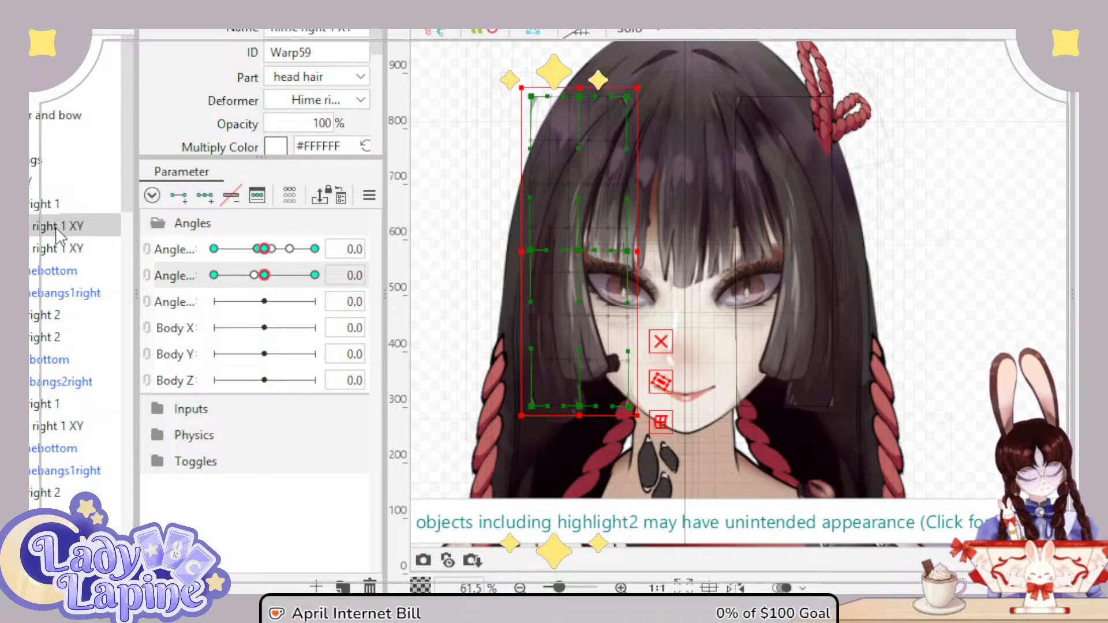
pyautogui.press('Delete')
pyautogui.click(46, 294)
pyautogui.press('Delete')
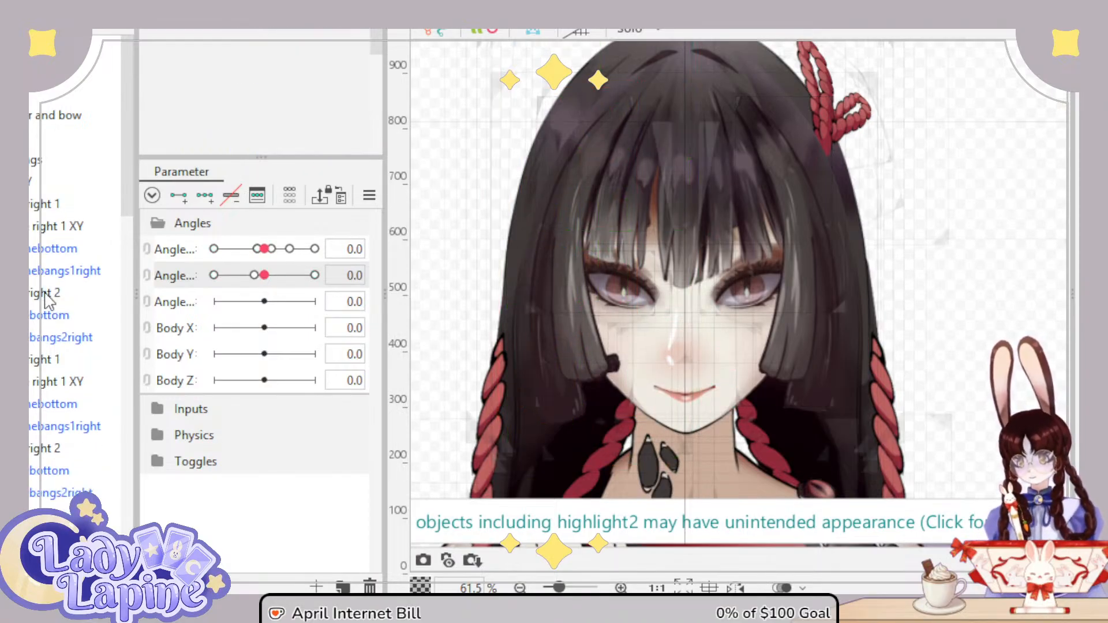
# Step: Delete the second Hime right 1 and Hime right 2 set, including its XY deformer and all its himebottom and himebangs meshes
pyautogui.click(32, 229)
pyautogui.click(47, 293)
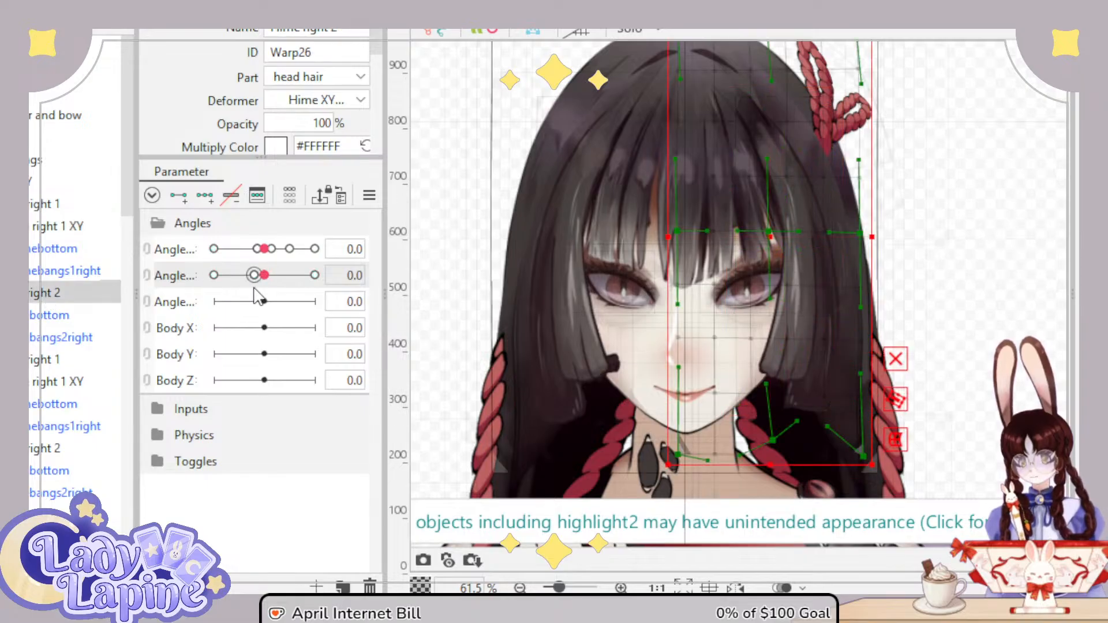
pyautogui.moveTo(264, 276)
pyautogui.mouseDown()
pyautogui.moveTo(322, 284)
pyautogui.moveTo(195, 291)
pyautogui.moveTo(334, 292)
pyautogui.moveTo(255, 289)
pyautogui.moveTo(271, 281)
pyautogui.mouseUp()
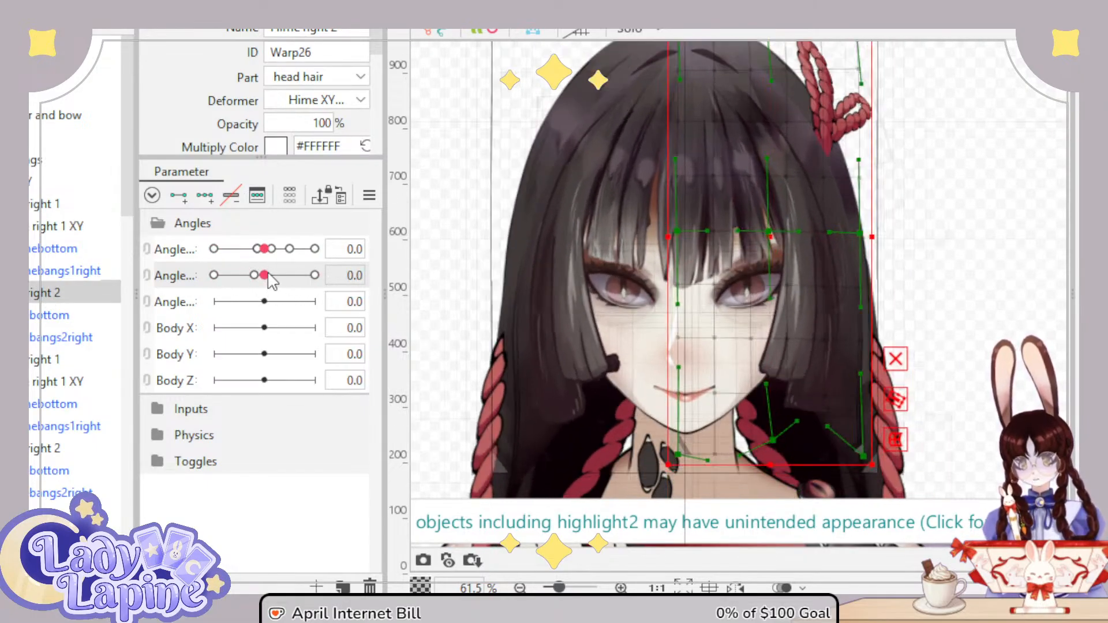
pyautogui.click(37, 363)
pyautogui.click(46, 456)
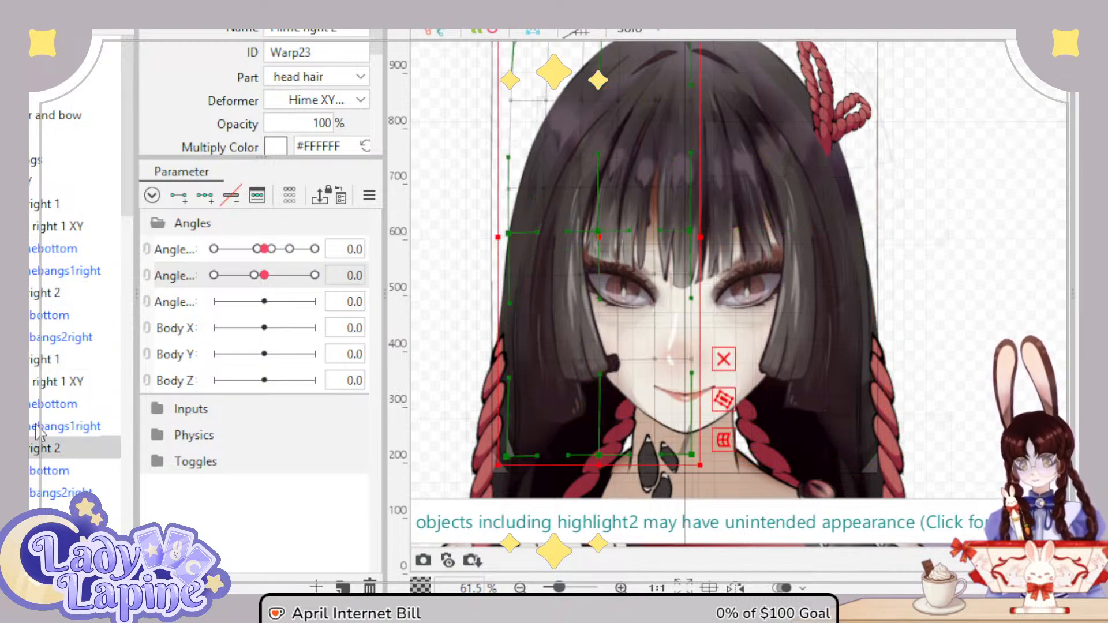
pyautogui.click(36, 363)
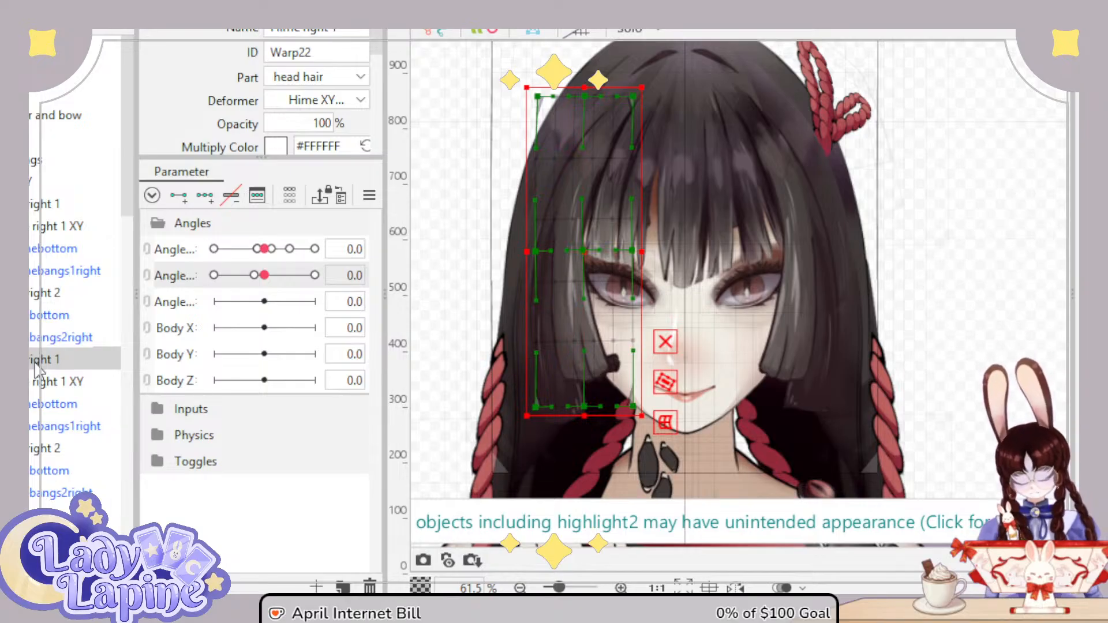
pyautogui.keyDown('shift'); pyautogui.click(46, 488); pyautogui.keyUp('shift')
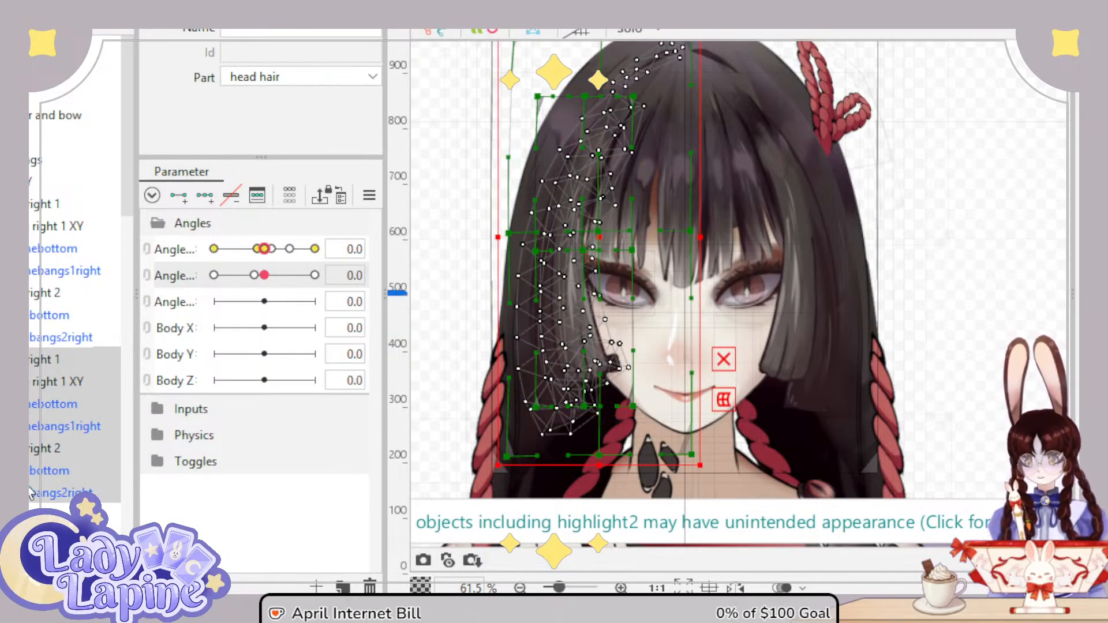
pyautogui.press('Delete')
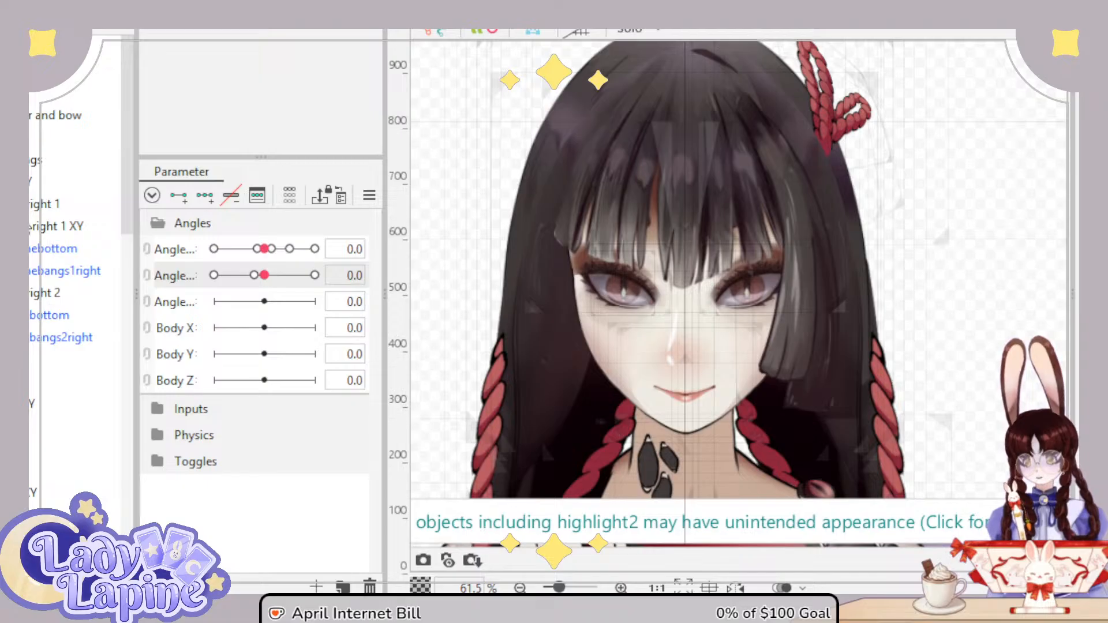
# Step: Duplicate the remaining Hime right 1 and Hime right 2 deformers with all their meshes, and mirror the copy to the opposite side
pyautogui.click(36, 204)
pyautogui.keyDown('shift'); pyautogui.click(33, 338); pyautogui.keyUp('shift')
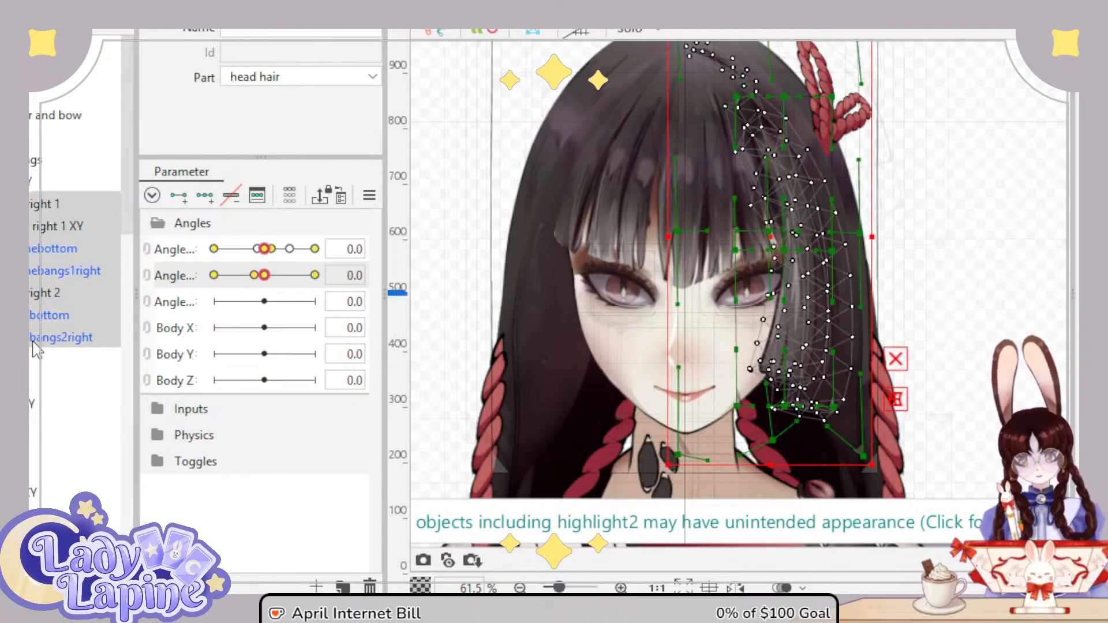
pyautogui.hotkey('ctrl', 'v')
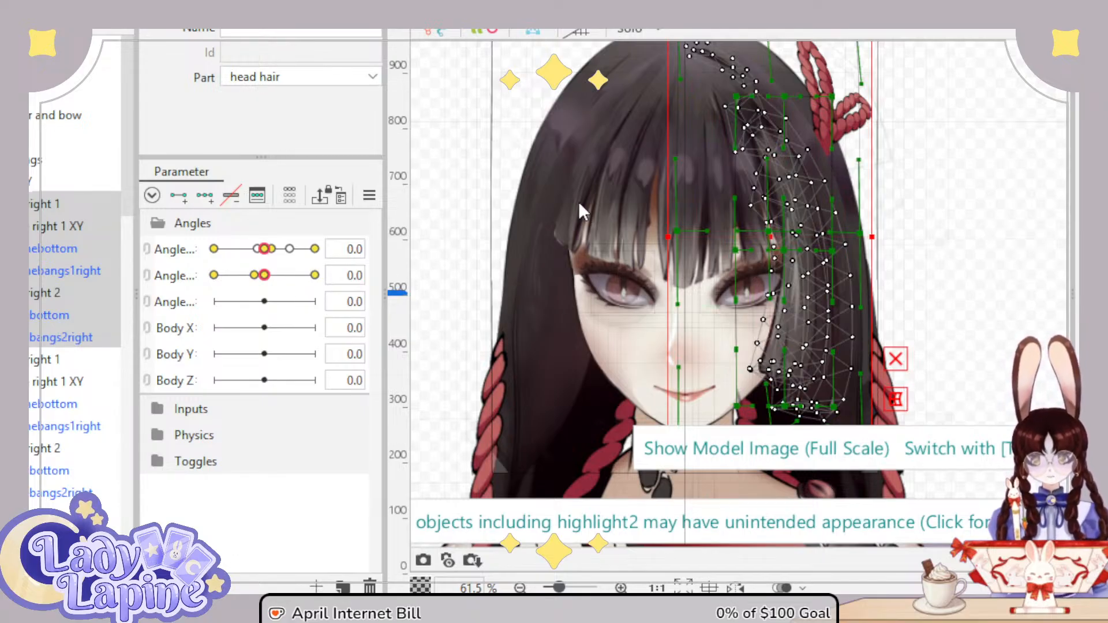
pyautogui.click(517, 457)
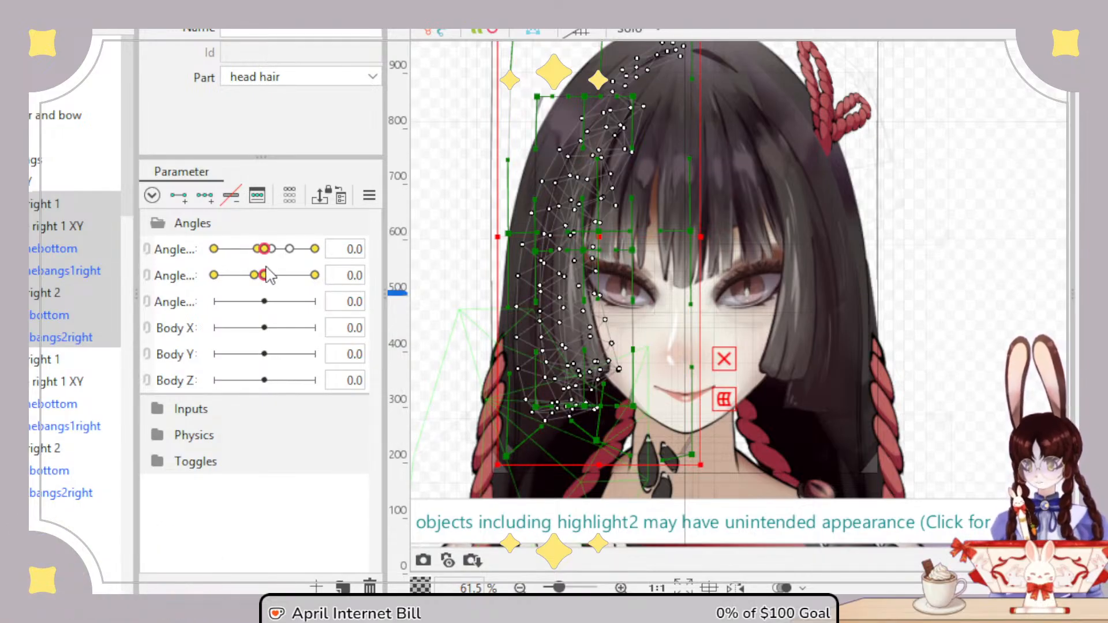
# Step: Check both side locks and the Hime XY deformer at Angle Y -30 and Angle X -30, and return both angles to 0
pyautogui.moveTo(268, 276); pyautogui.dragTo(198, 289)
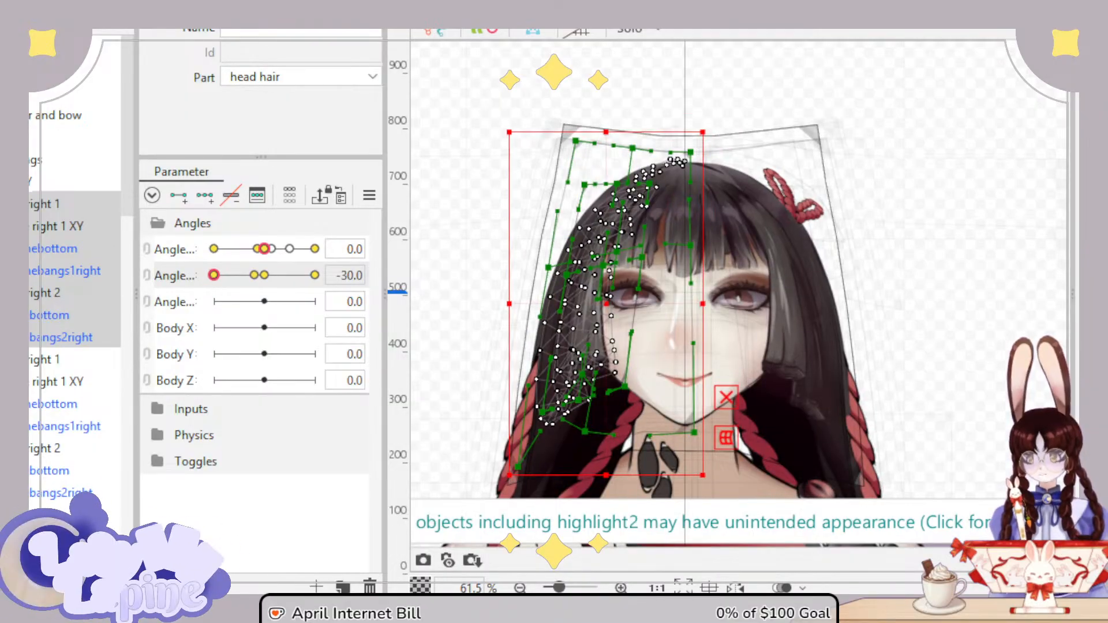
pyautogui.click(30, 182)
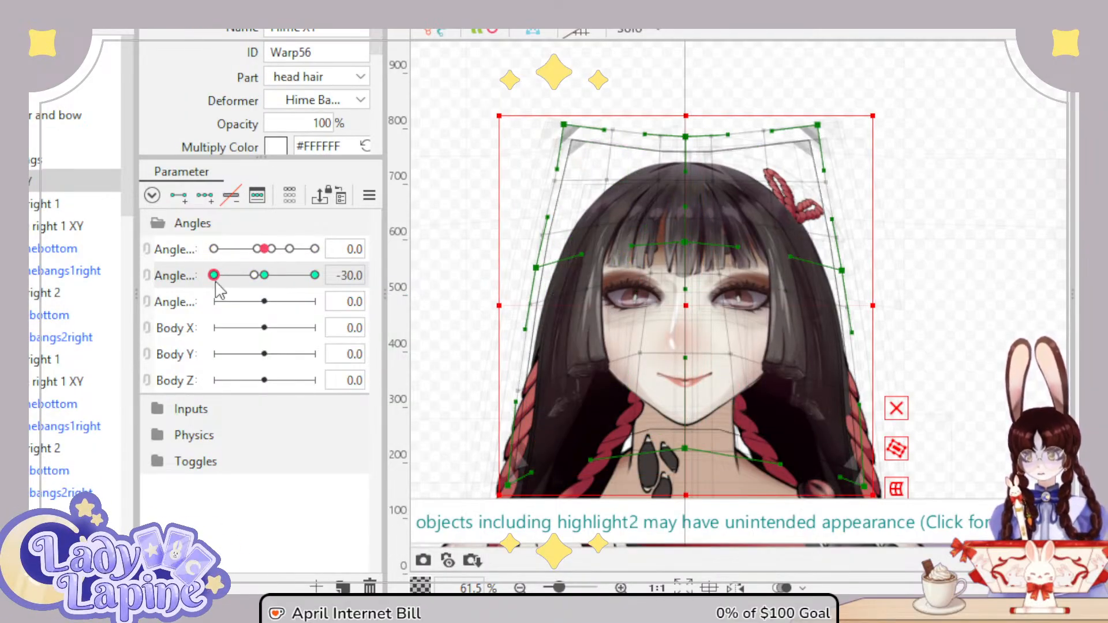
pyautogui.moveTo(216, 282); pyautogui.dragTo(191, 317)
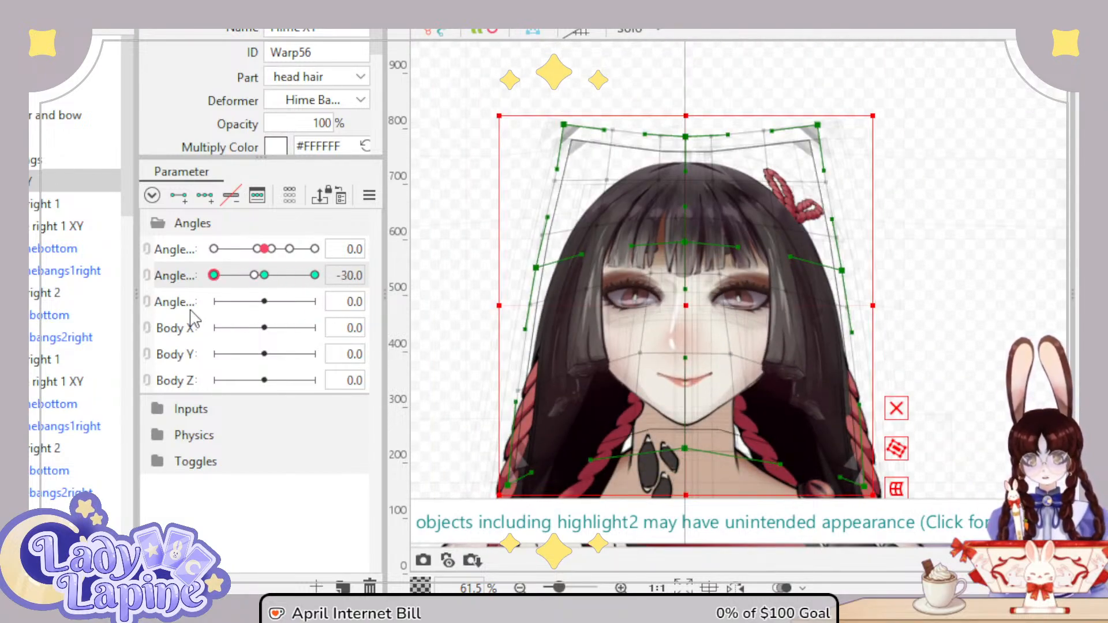
pyautogui.moveTo(265, 249); pyautogui.dragTo(183, 266)
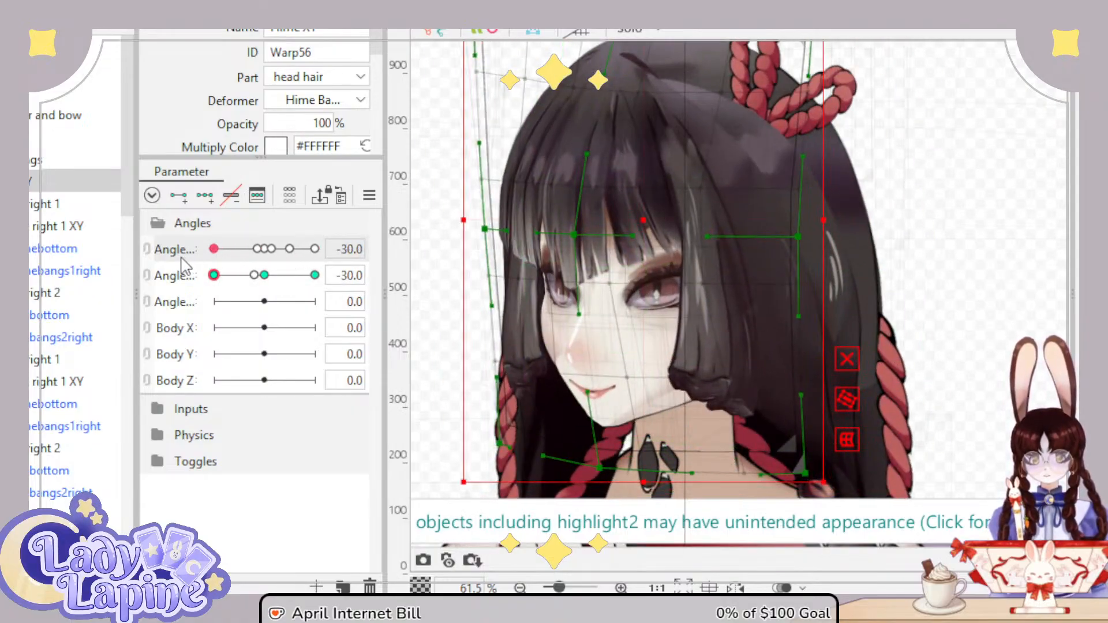
pyautogui.click(258, 251)
pyautogui.click(265, 277)
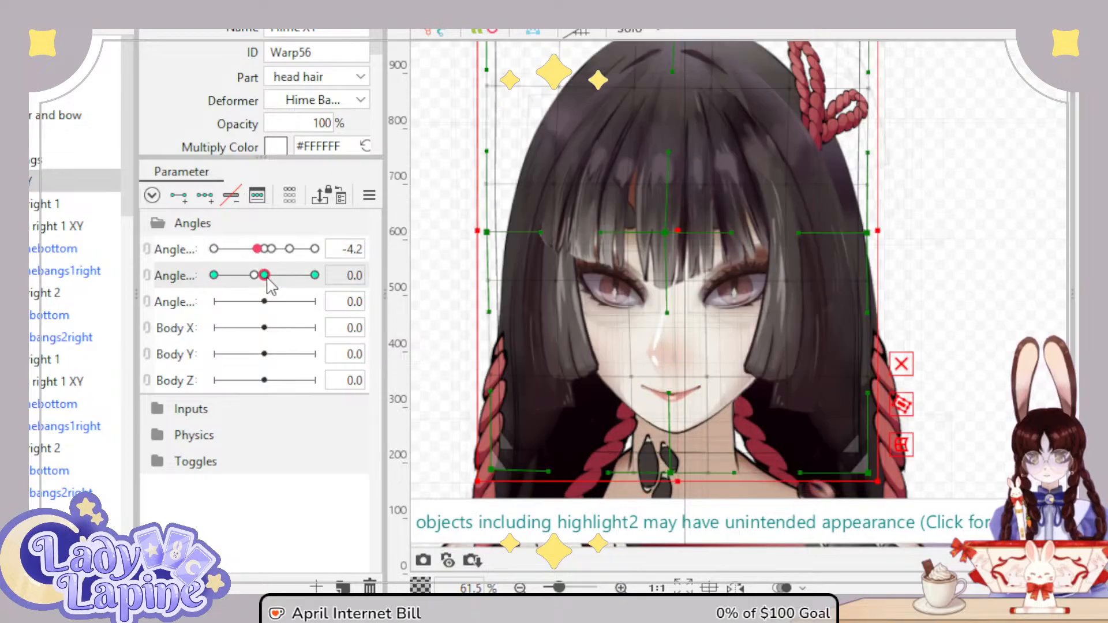
pyautogui.moveTo(267, 254)
pyautogui.mouseDown()
pyautogui.moveTo(227, 257)
pyautogui.moveTo(266, 254)
pyautogui.mouseUp()
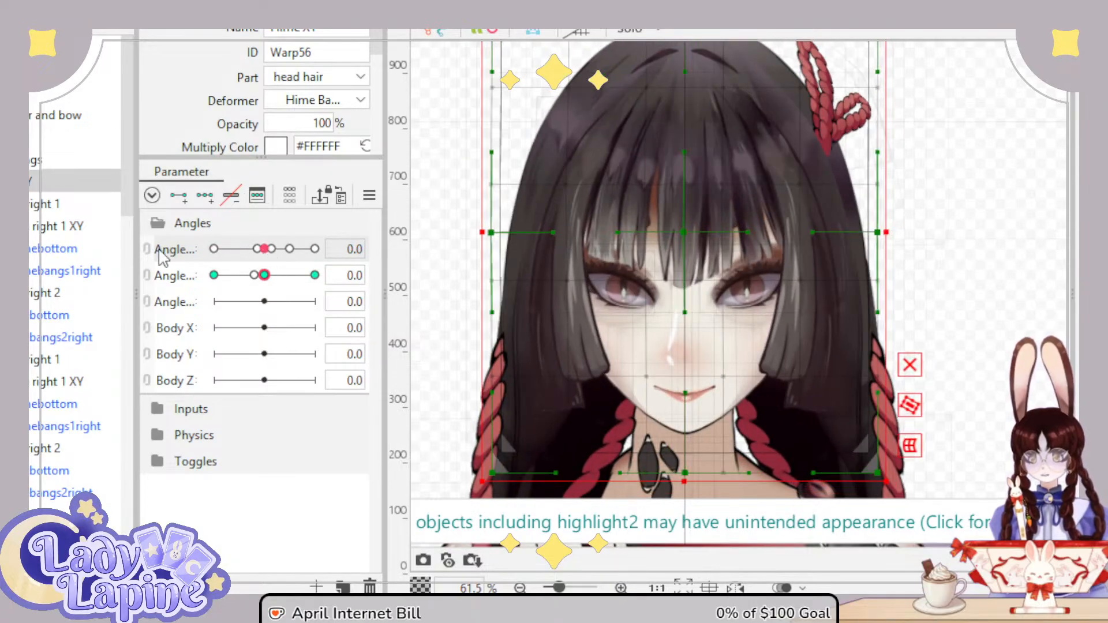
# Step: Link the Angle X and Angle Y parameters into one combined grid and select the head's deformers together
pyautogui.click(149, 251)
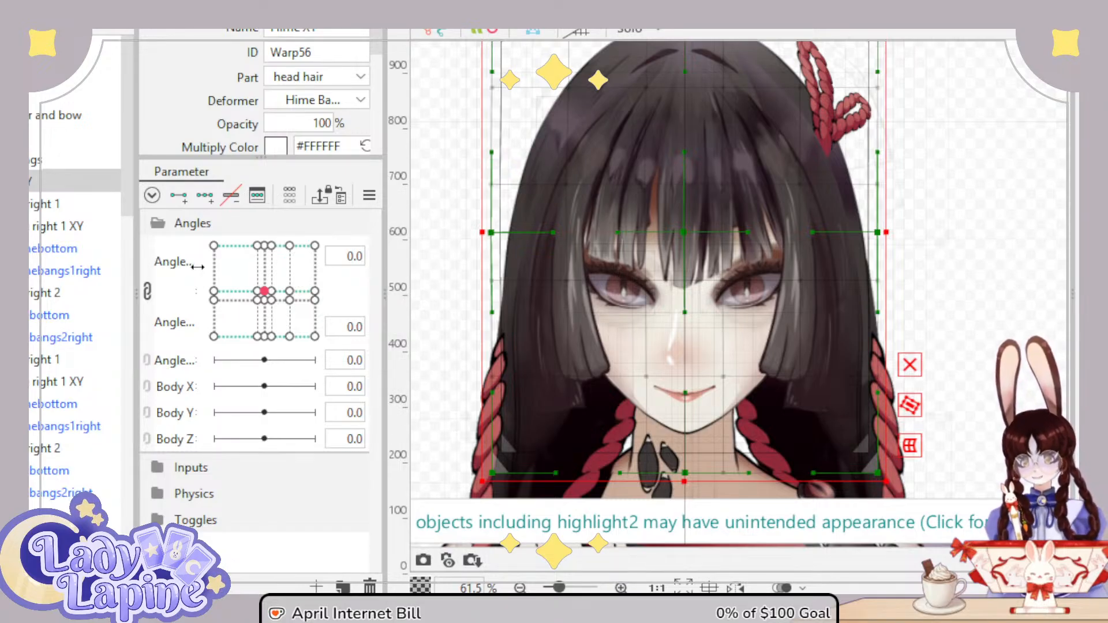
pyautogui.moveTo(264, 292)
pyautogui.mouseDown()
pyautogui.moveTo(227, 265)
pyautogui.moveTo(255, 292)
pyautogui.moveTo(262, 325)
pyautogui.moveTo(264, 291)
pyautogui.mouseUp()
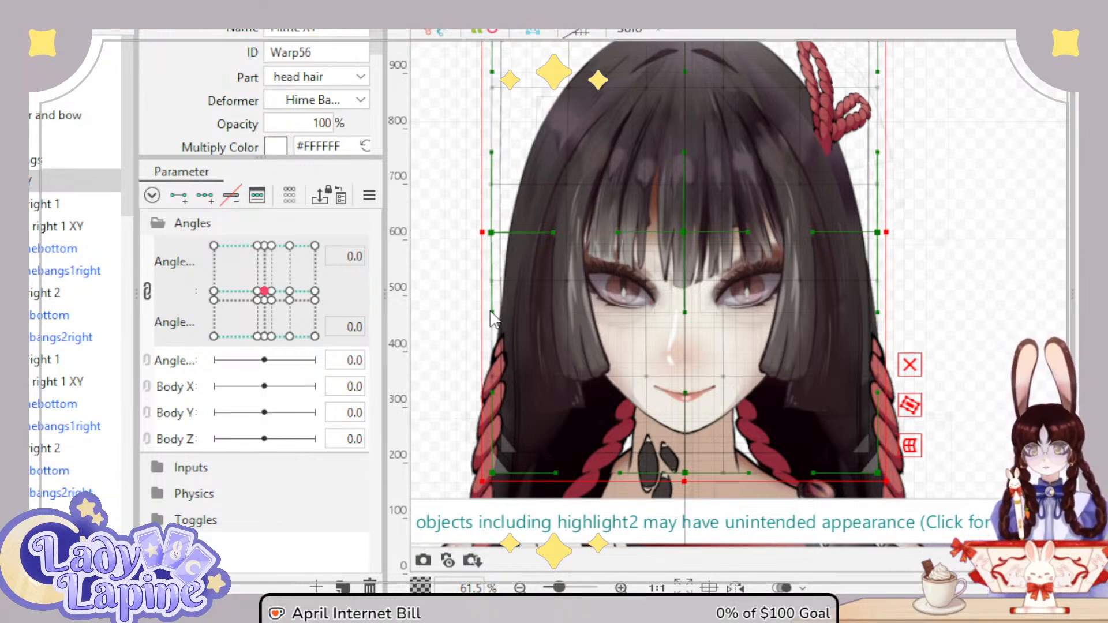
pyautogui.click(357, 282)
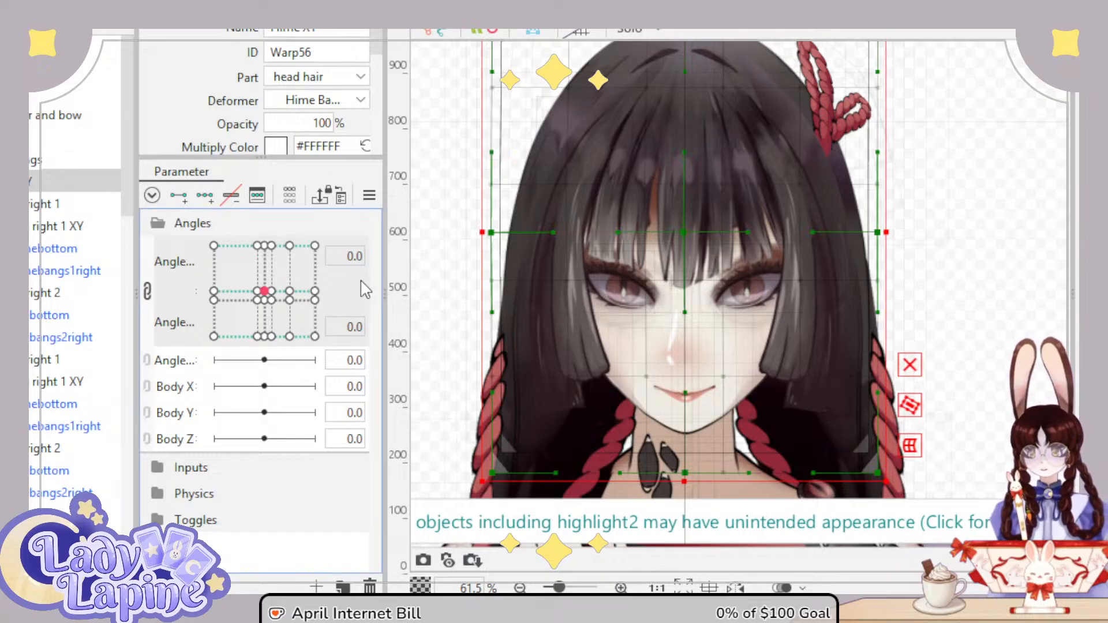
pyautogui.click(316, 288)
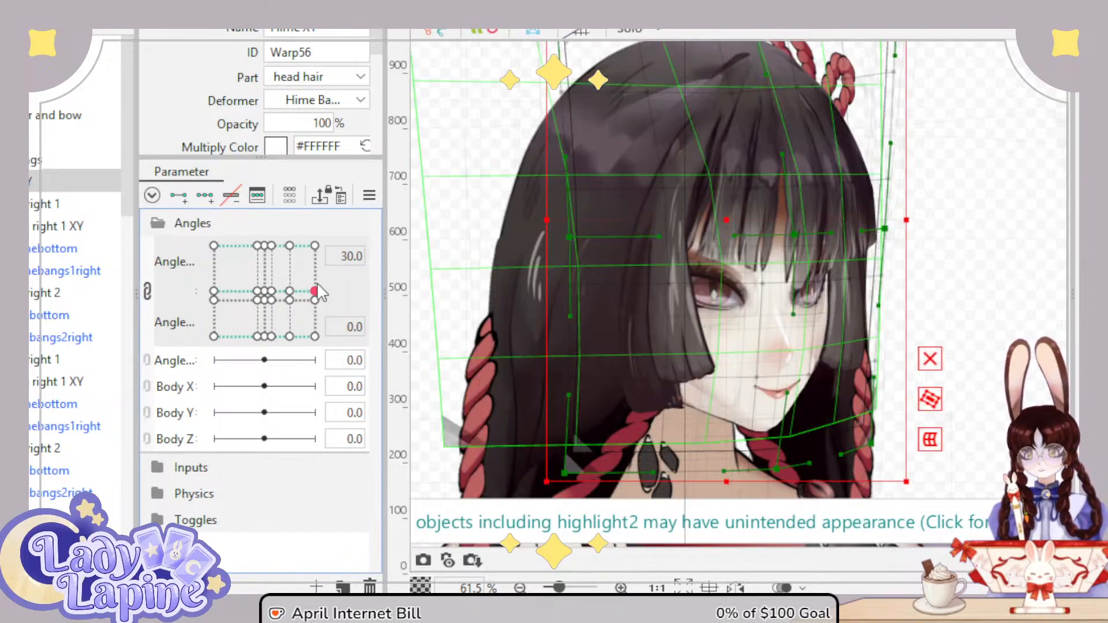
pyautogui.click(265, 292)
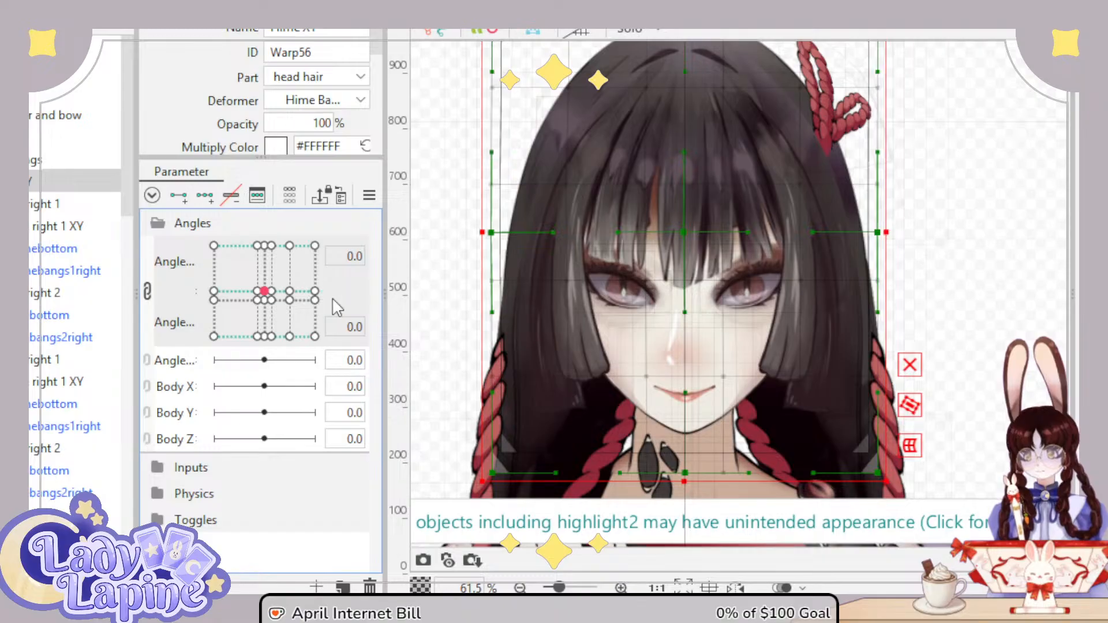
pyautogui.hotkey('ctrl', 'a')
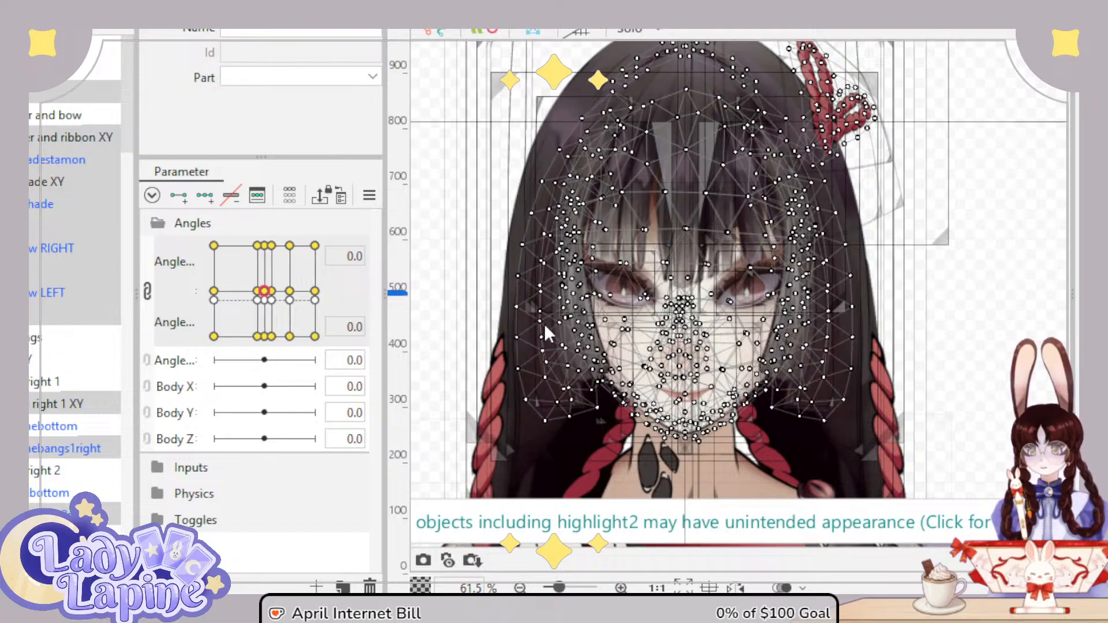
pyautogui.click(517, 461)
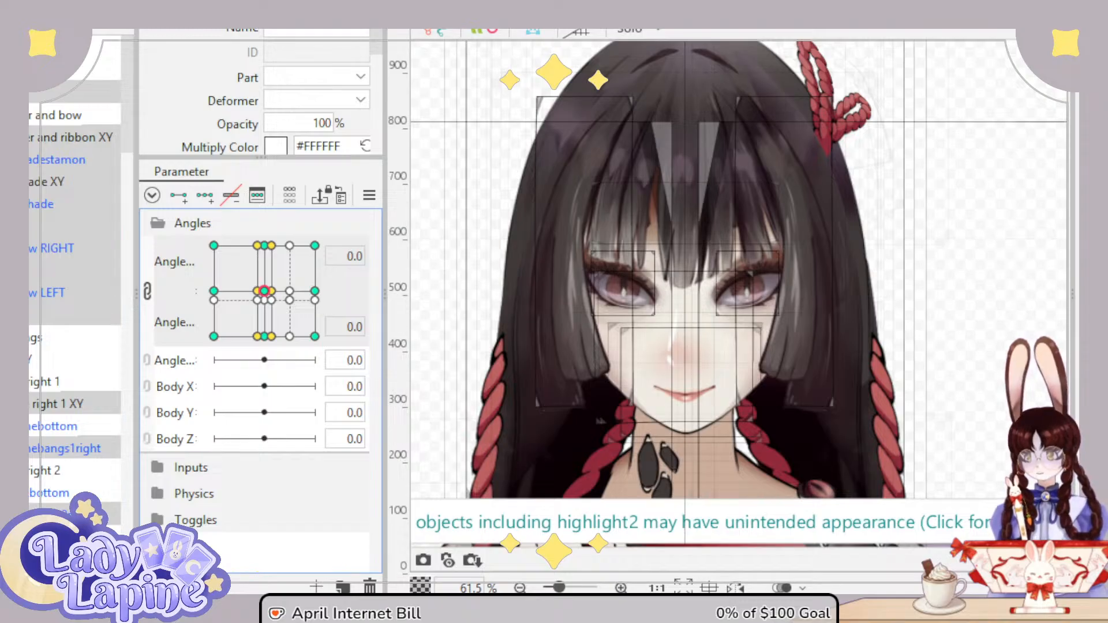
# Step: Examine the head at the combined angle grid's extremes, ending with Angle X at -30 and Angle Y at 30
pyautogui.moveTo(264, 292); pyautogui.dragTo(324, 353)
pyautogui.moveTo(324, 289); pyautogui.dragTo(198, 295)
pyautogui.moveTo(199, 283)
pyautogui.mouseDown()
pyautogui.moveTo(190, 249)
pyautogui.moveTo(264, 196)
pyautogui.moveTo(329, 194)
pyautogui.moveTo(222, 214)
pyautogui.moveTo(215, 242)
pyautogui.moveTo(204, 360)
pyautogui.moveTo(299, 389)
pyautogui.moveTo(321, 379)
pyautogui.moveTo(247, 390)
pyautogui.moveTo(206, 381)
pyautogui.moveTo(188, 314)
pyautogui.moveTo(190, 252)
pyautogui.moveTo(167, 346)
pyautogui.moveTo(150, 236)
pyautogui.mouseUp()
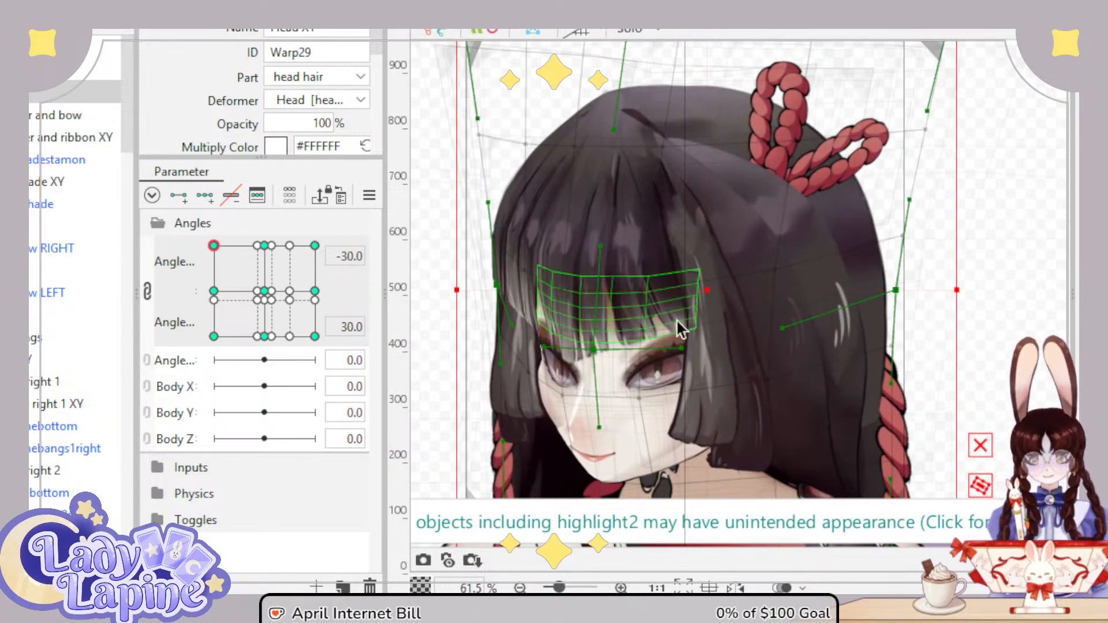
pyautogui.moveTo(721, 312); pyautogui.dragTo(759, 270)
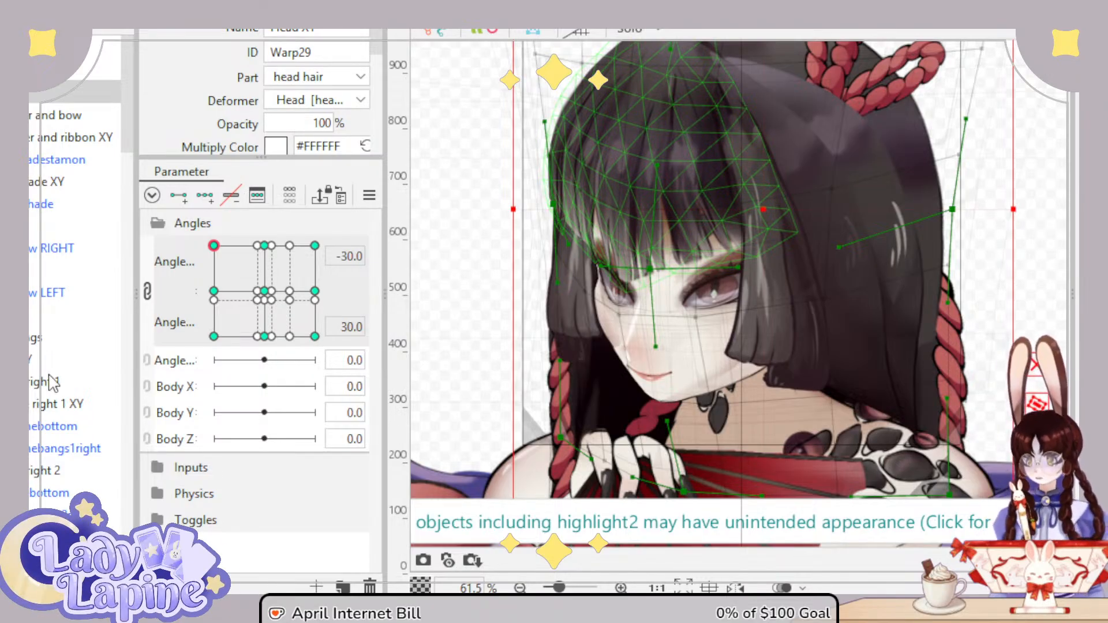
pyautogui.scroll(-5, 38, 406)
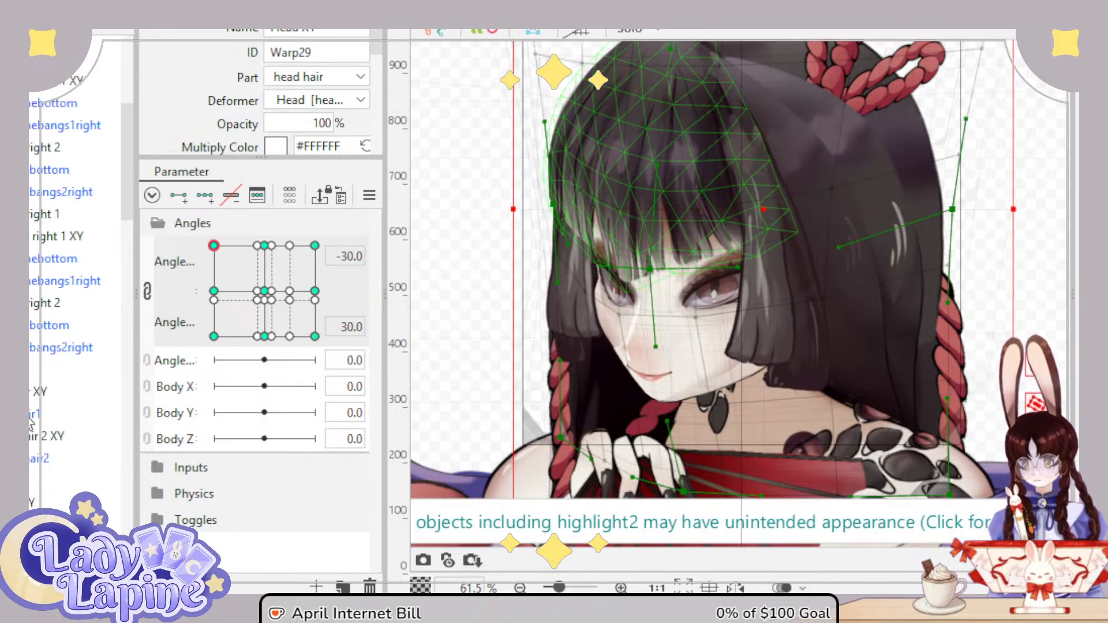
# Step: Examine the flower and bow, eyebrow and eye deformers under Head XY at Angle X -30 and Angle Y 30
pyautogui.scroll(-5, 32, 424)
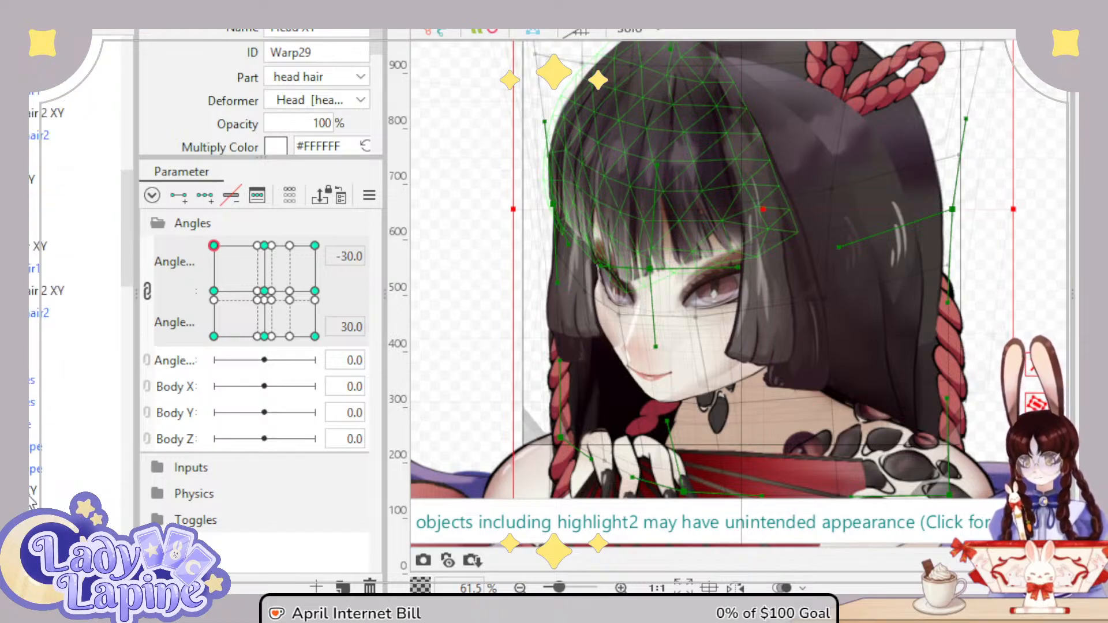
pyautogui.scroll(-3, 34, 300)
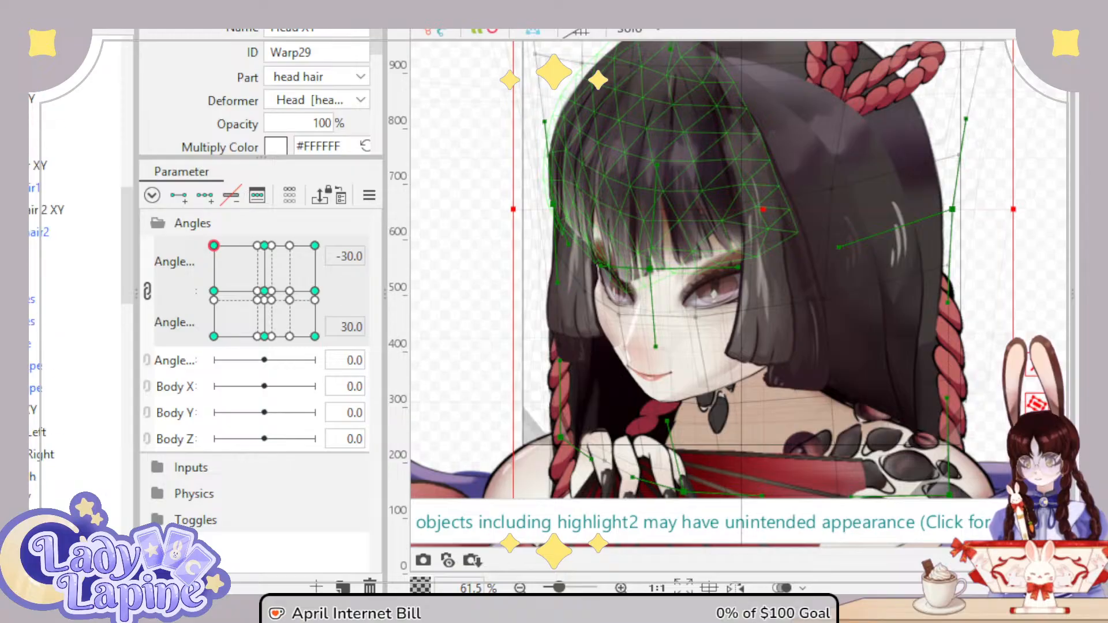
pyautogui.scroll(10, 64, 288)
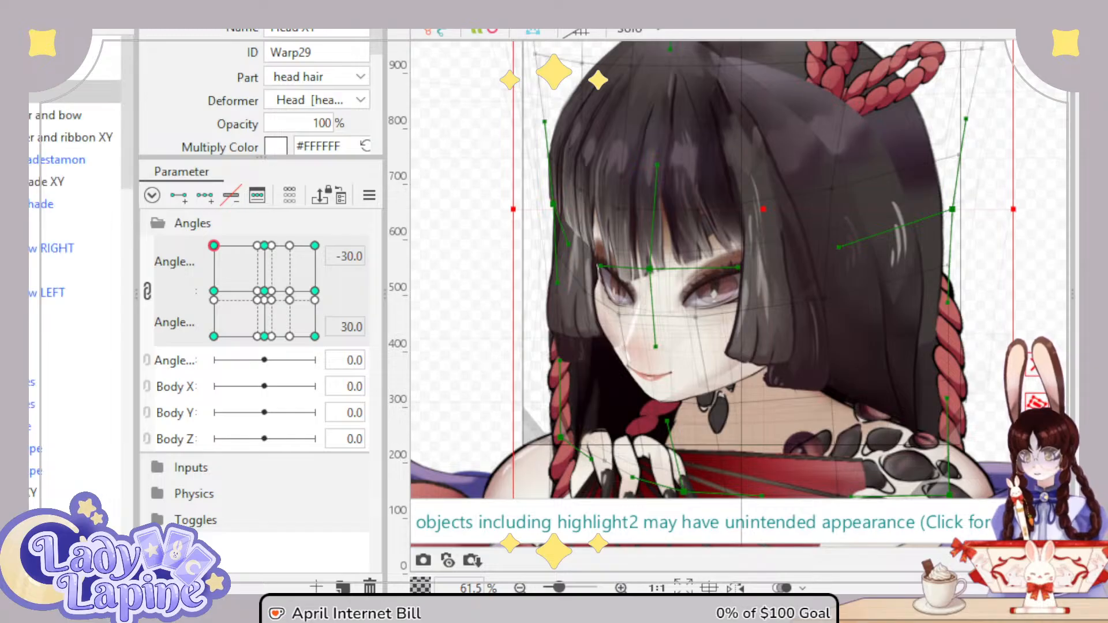
pyautogui.click(75, 115)
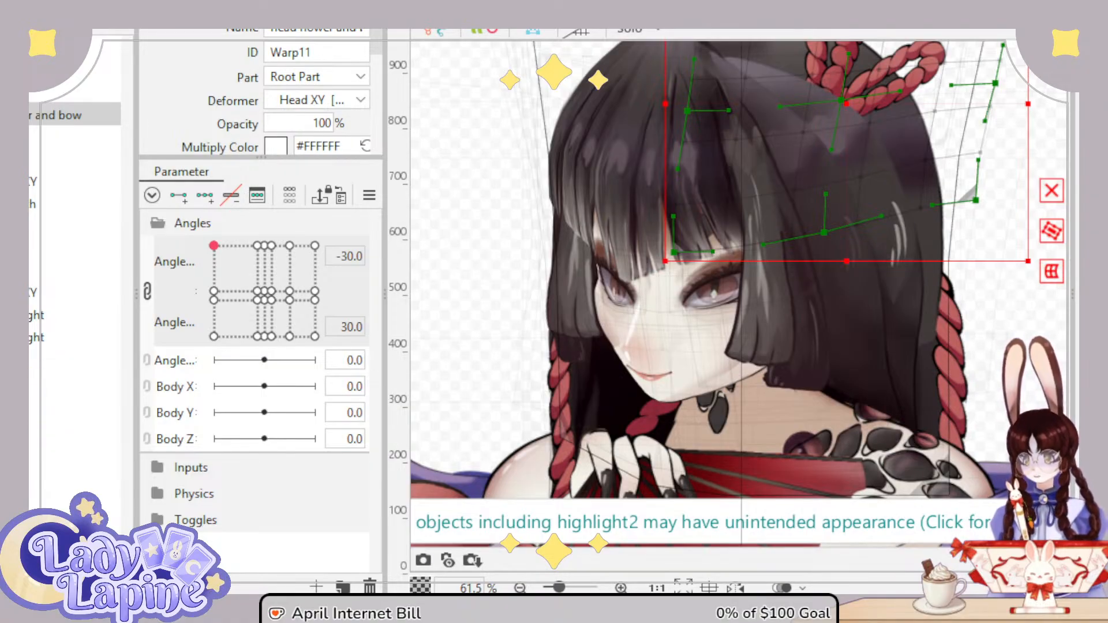
pyautogui.click(75, 91)
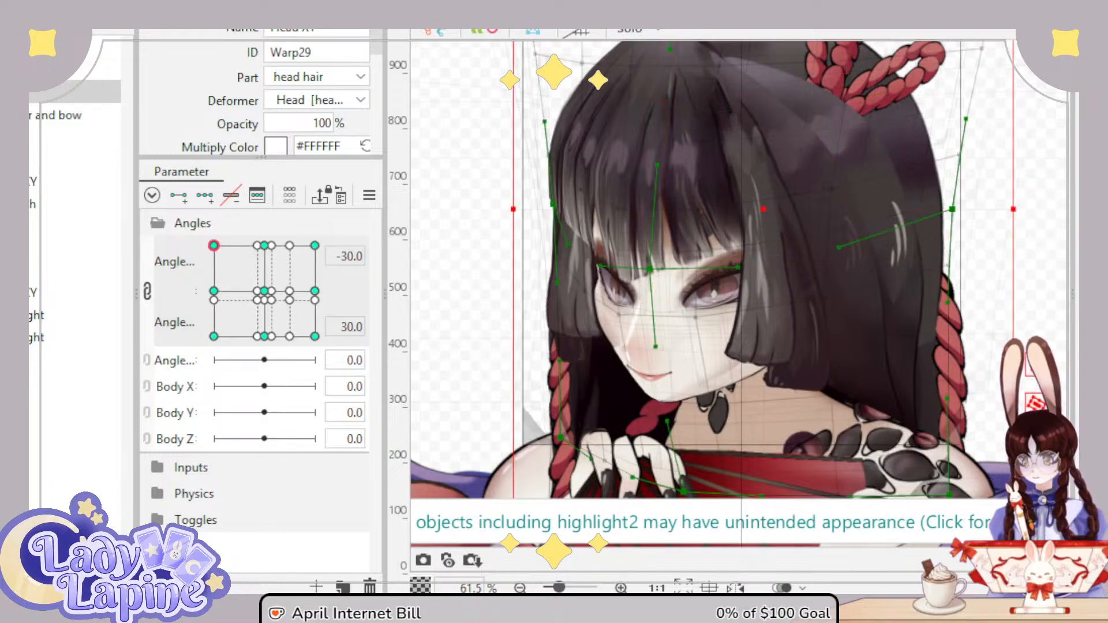
pyautogui.click(75, 136)
pyautogui.click(75, 180)
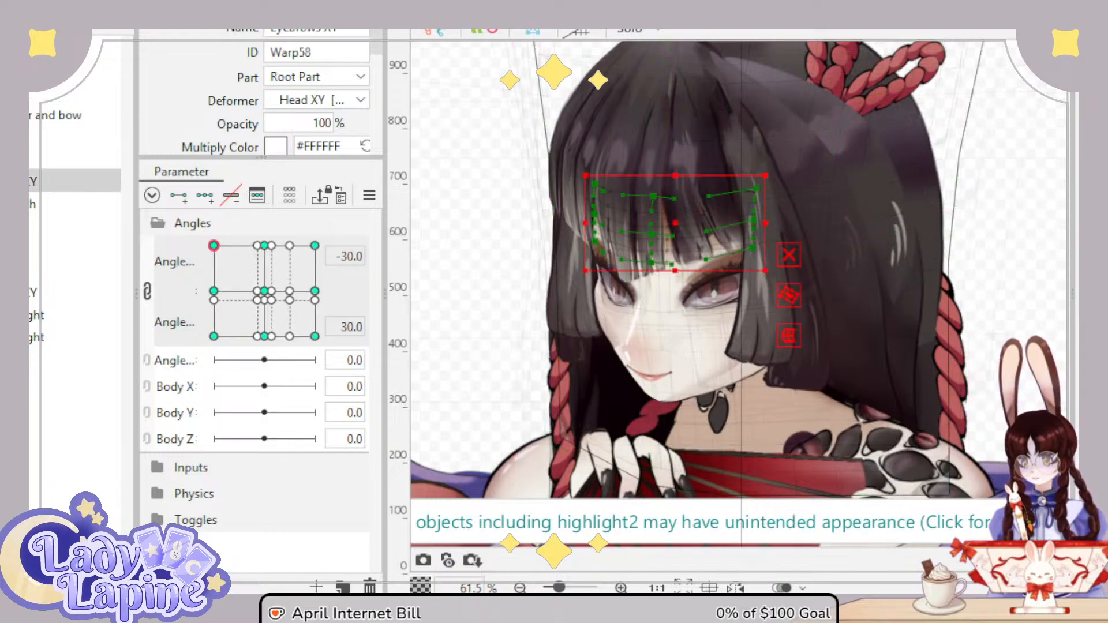
pyautogui.click(75, 225)
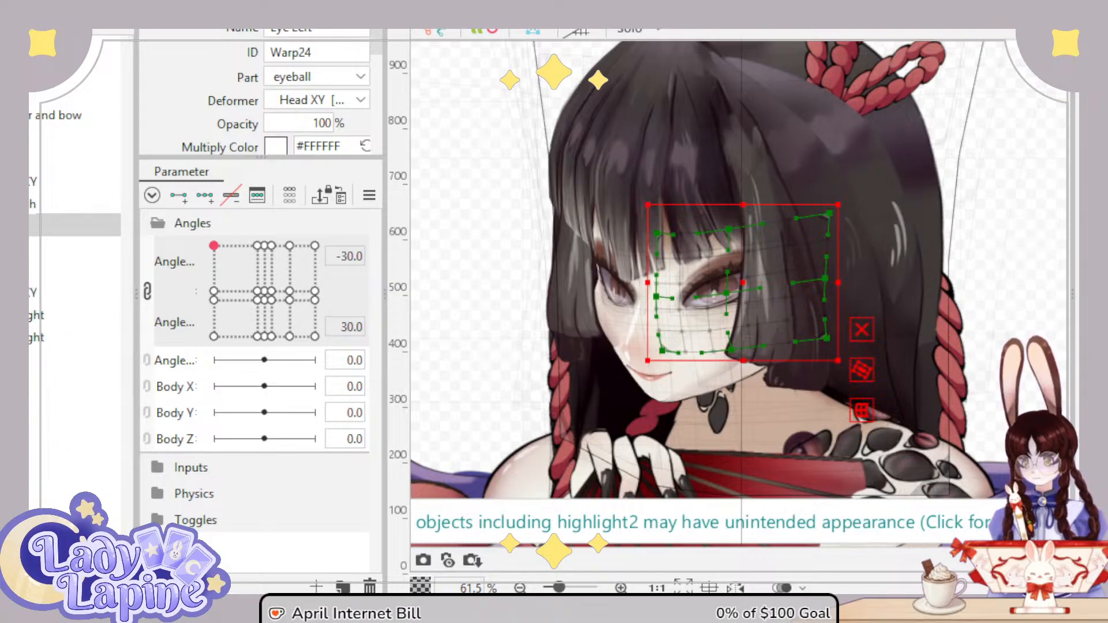
pyautogui.click(75, 247)
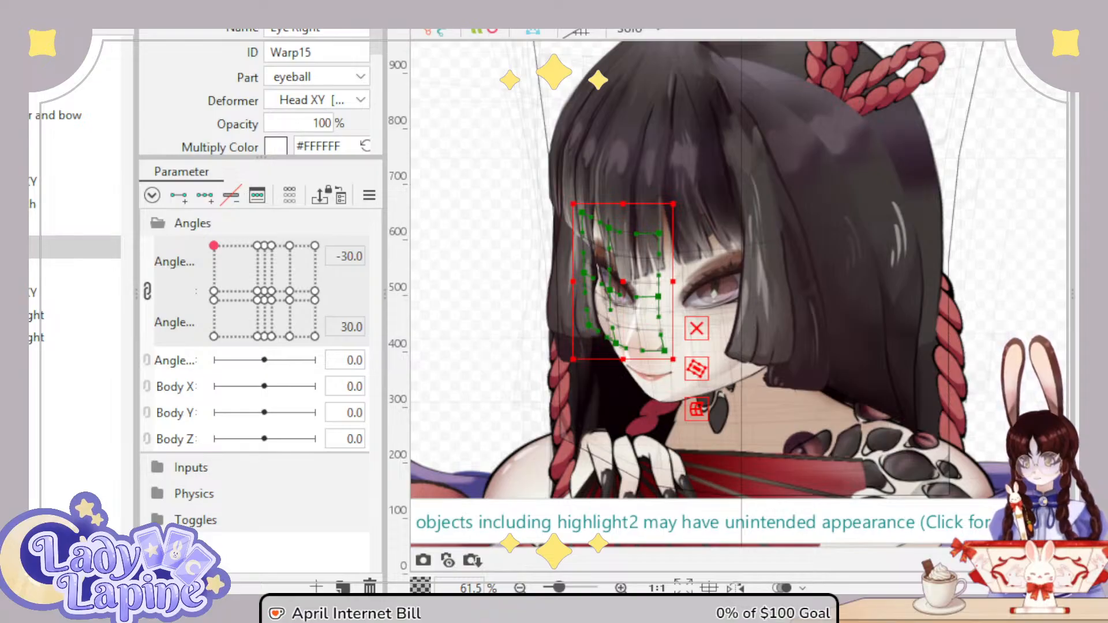
pyautogui.click(75, 91)
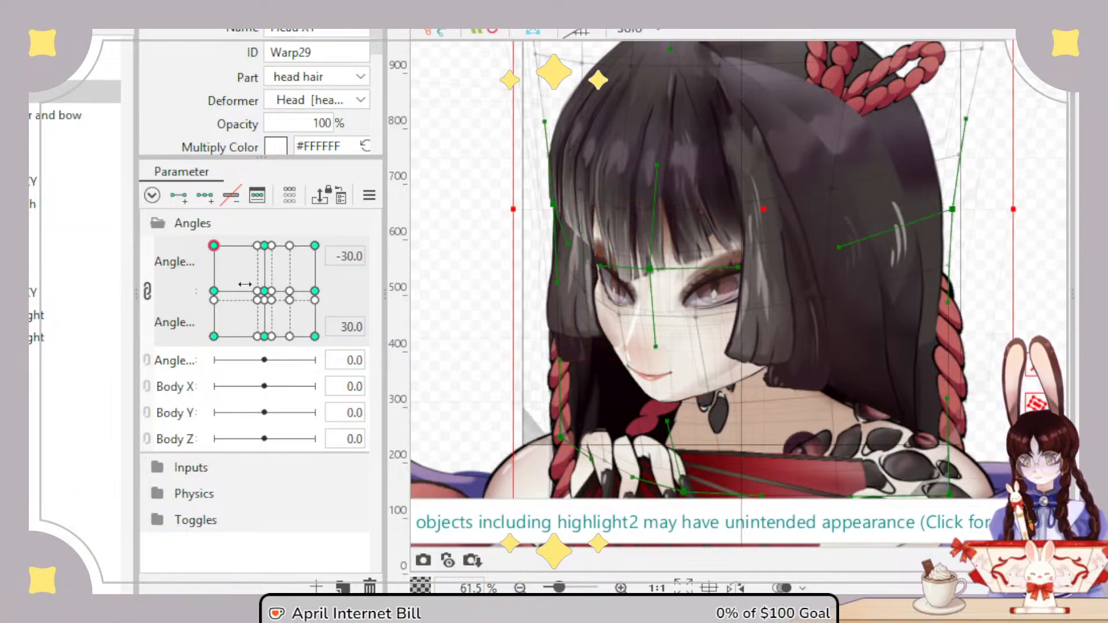
# Step: Try to pull the Head XY warp point below the far eye up and outward, and undo it
pyautogui.scroll(3, 618, 392)
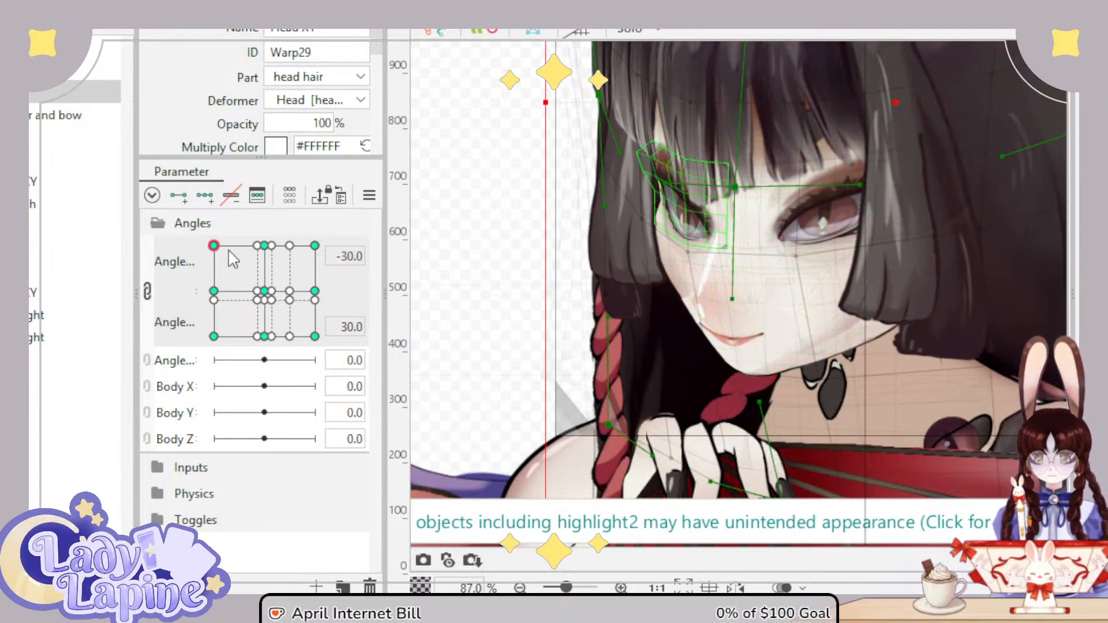
pyautogui.moveTo(214, 247); pyautogui.dragTo(192, 250)
pyautogui.moveTo(574, 247); pyautogui.dragTo(548, 292)
pyautogui.scroll(3, 578, 338)
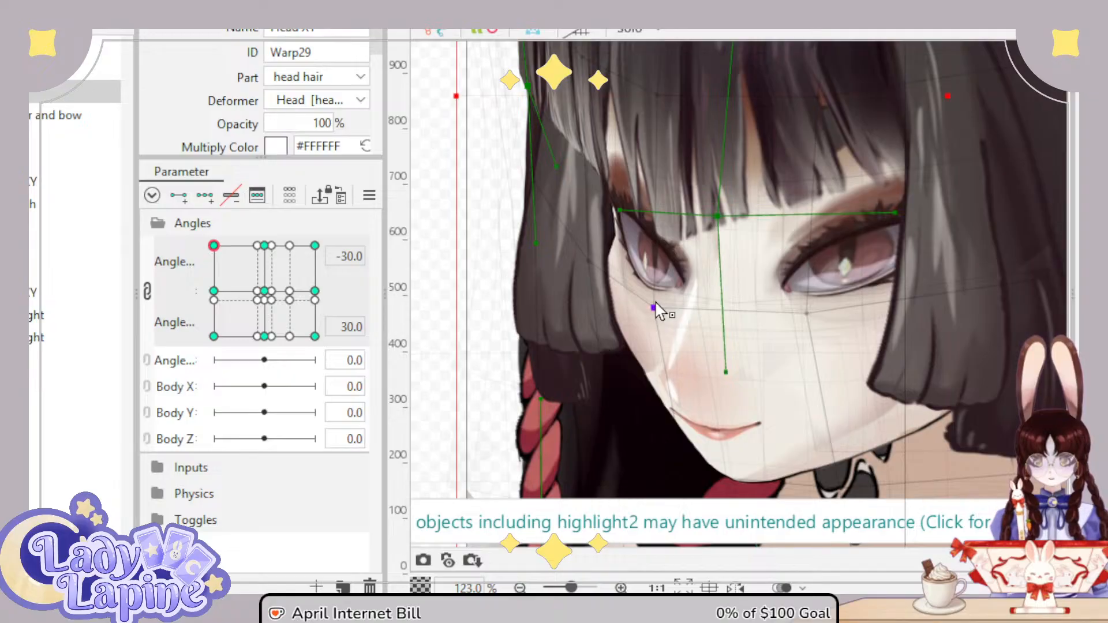
pyautogui.moveTo(660, 314); pyautogui.dragTo(638, 287)
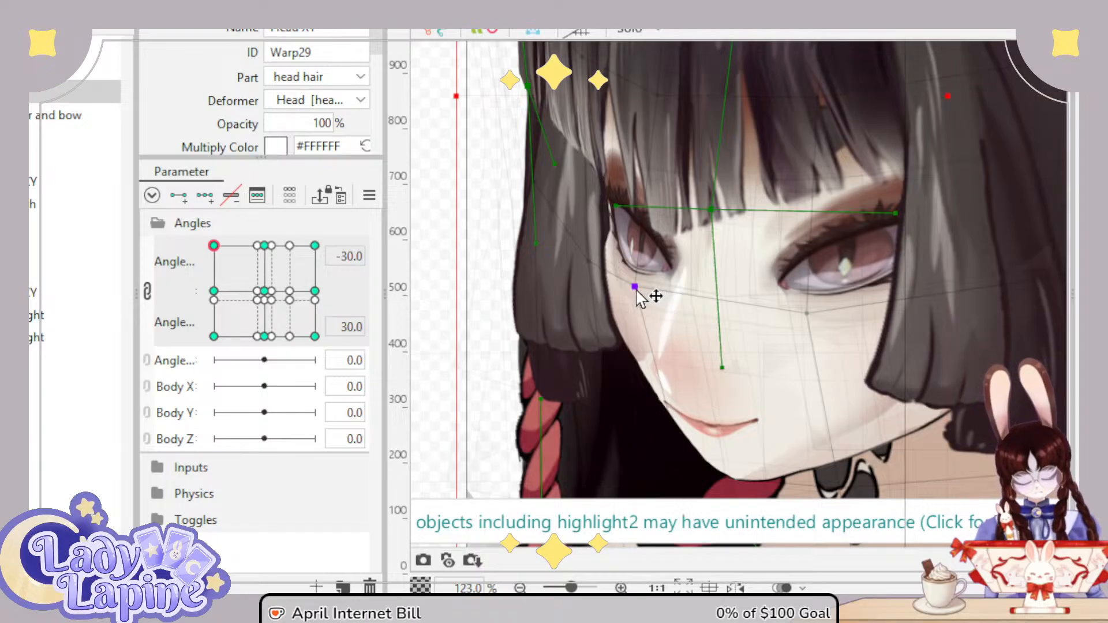
pyautogui.hotkey('ctrl', 'z')
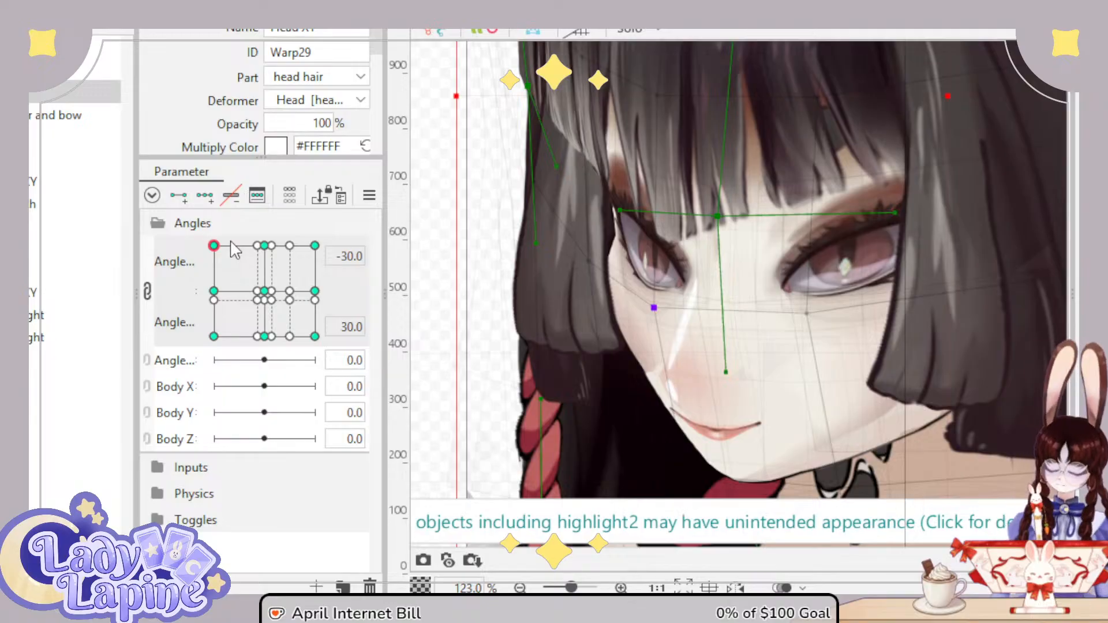
# Step: Move the Head XY warp point beneath the far eye up and outward at Angle X -30 and Angle Y 30
pyautogui.moveTo(217, 244); pyautogui.dragTo(188, 240)
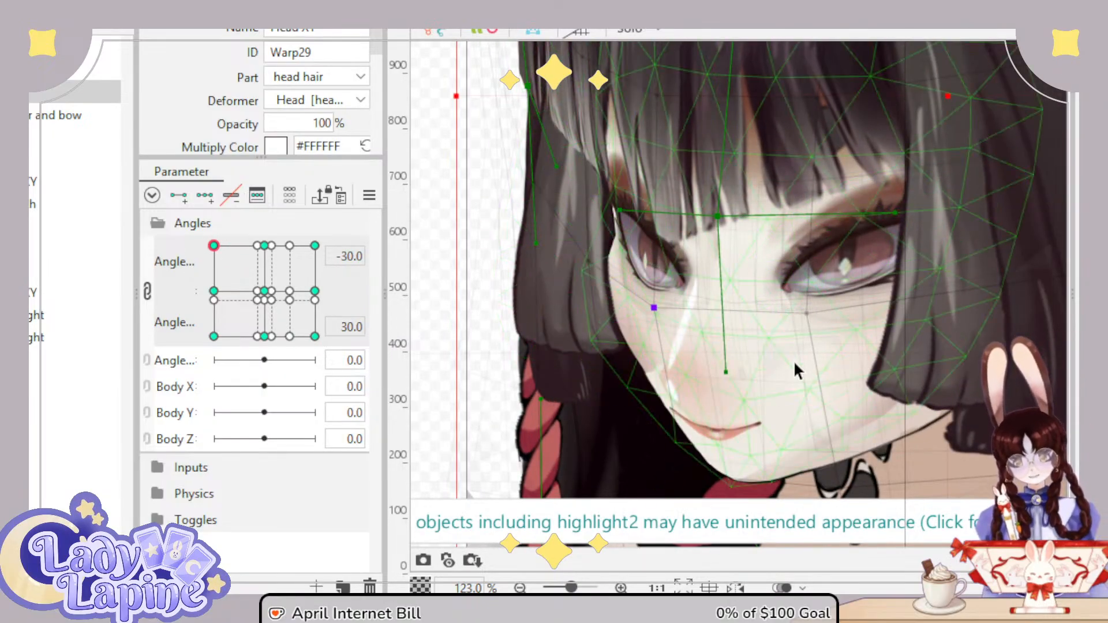
pyautogui.scroll(-3, 794, 360)
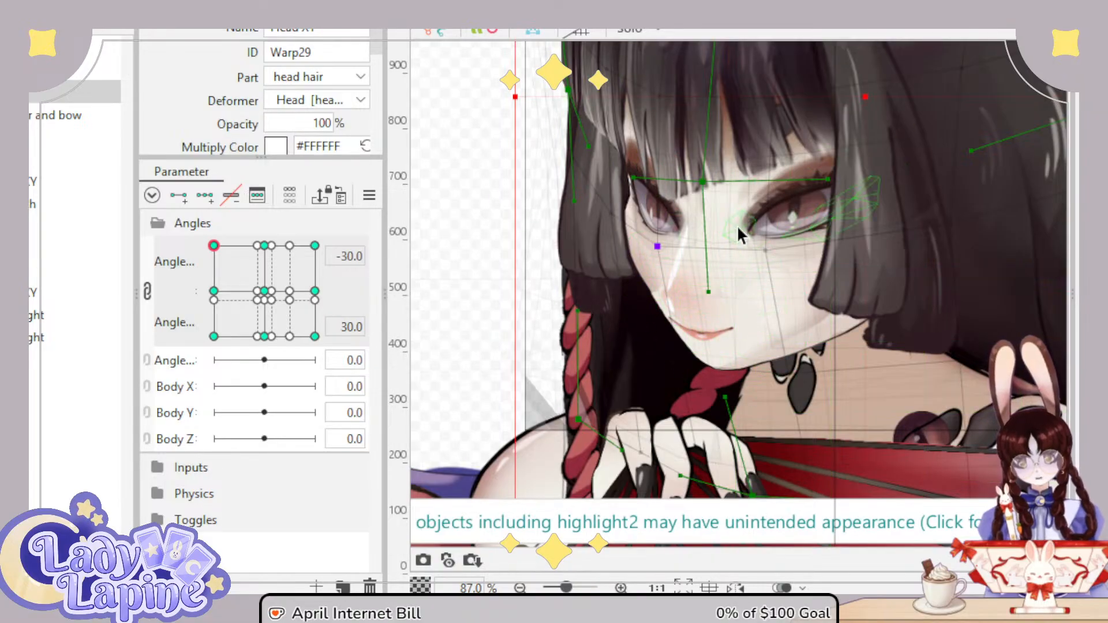
pyautogui.scroll(-2, 736, 359)
pyautogui.scroll(6, 767, 340)
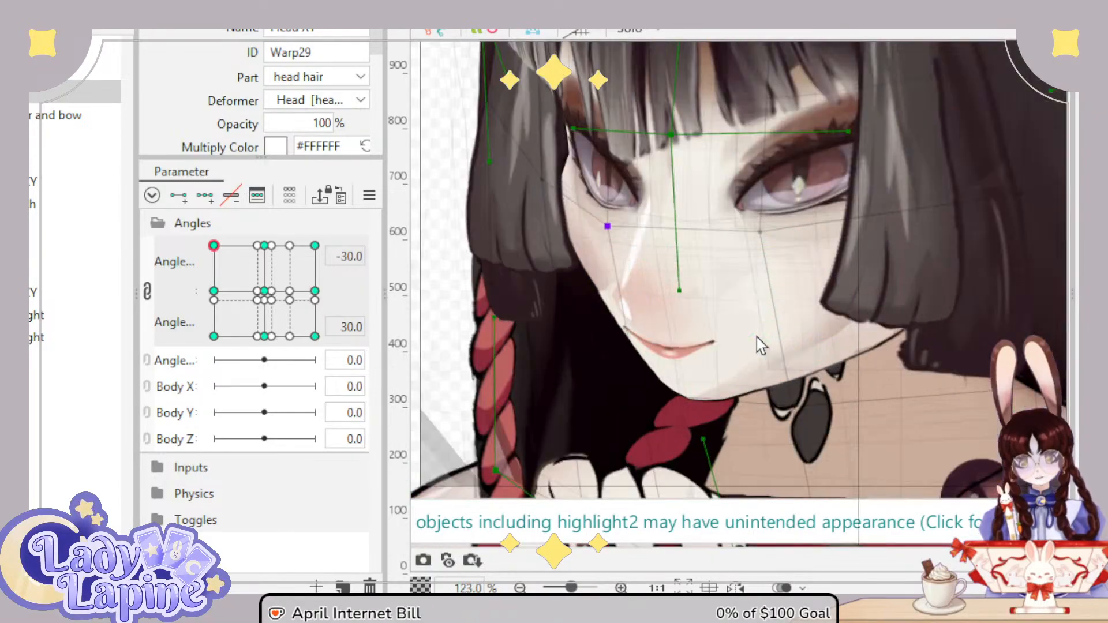
pyautogui.moveTo(637, 170); pyautogui.dragTo(712, 356)
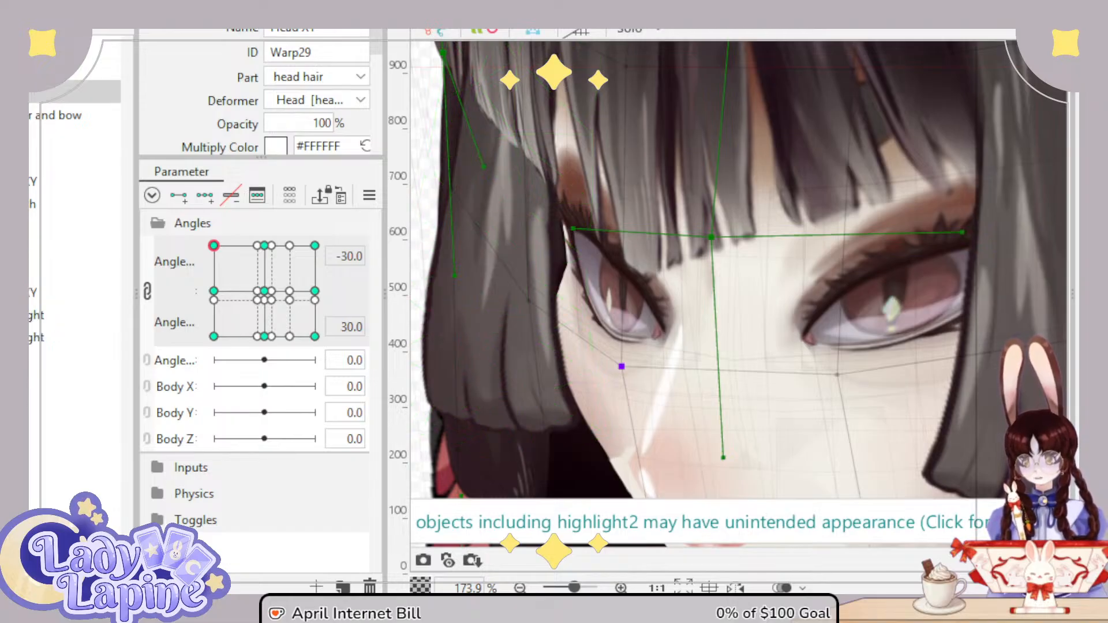
pyautogui.moveTo(215, 252)
pyautogui.mouseDown()
pyautogui.moveTo(257, 247)
pyautogui.moveTo(204, 235)
pyautogui.mouseUp()
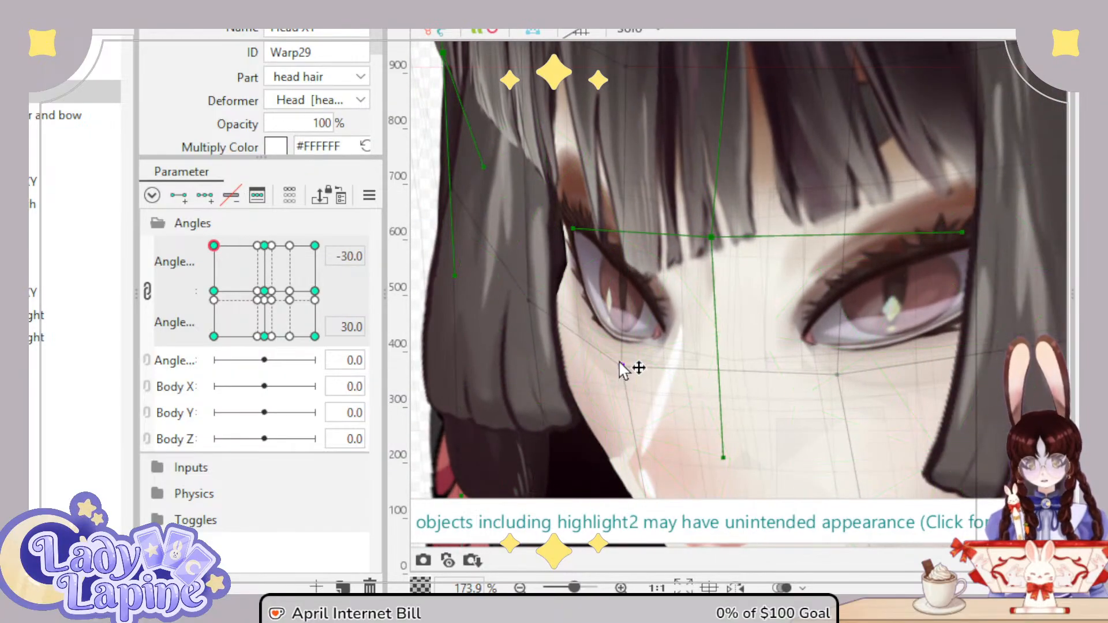
pyautogui.moveTo(624, 369); pyautogui.dragTo(584, 315)
pyautogui.moveTo(580, 117); pyautogui.dragTo(599, 169)
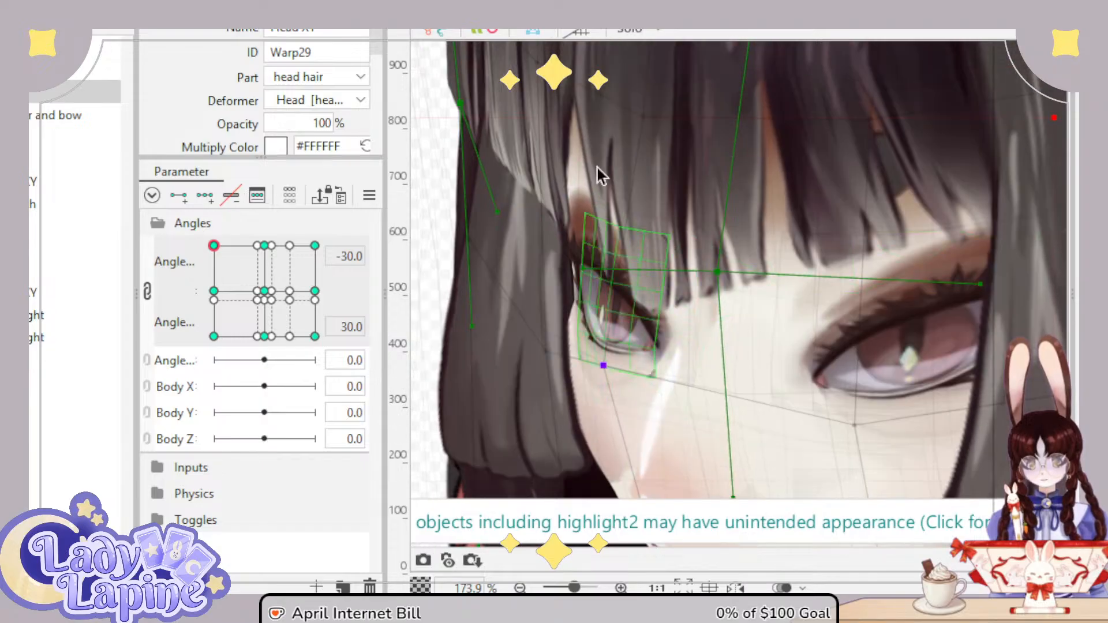
# Step: Isolate Head XY in solo view and fine-tune its warp points around the far eye, cheek and outer hair edge
pyautogui.click(627, 30)
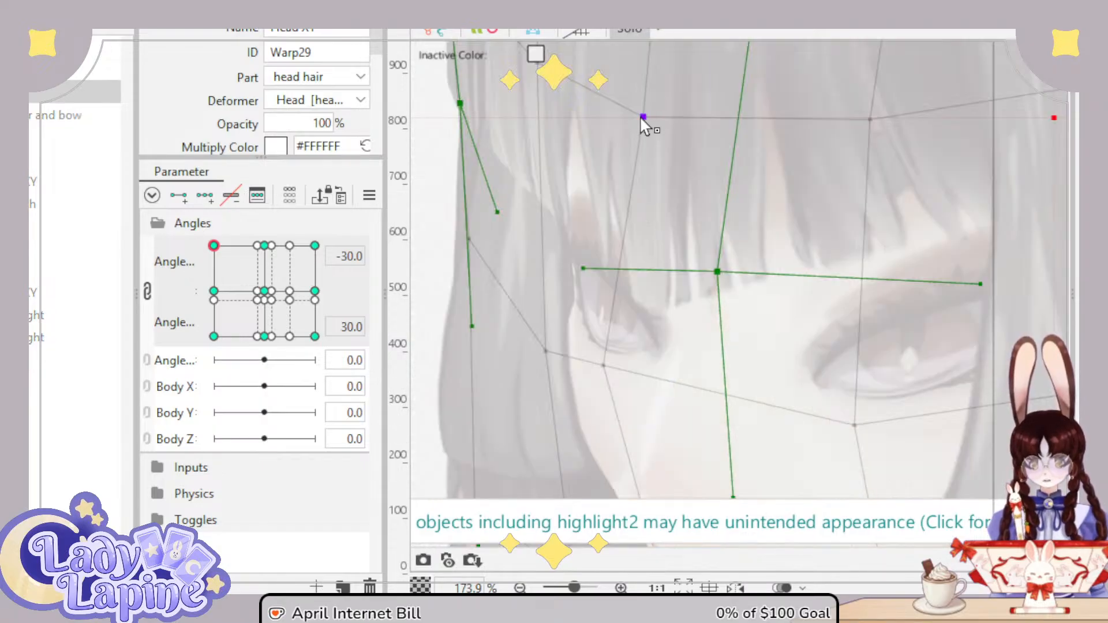
pyautogui.moveTo(641, 118); pyautogui.dragTo(645, 111)
pyautogui.moveTo(545, 351)
pyautogui.mouseDown()
pyautogui.moveTo(554, 324)
pyautogui.moveTo(554, 335)
pyautogui.mouseUp()
pyautogui.scroll(-2, 668, 369)
pyautogui.moveTo(669, 369)
pyautogui.mouseDown()
pyautogui.moveTo(574, 222)
pyautogui.moveTo(594, 235)
pyautogui.moveTo(675, 371)
pyautogui.mouseUp()
pyautogui.moveTo(604, 263); pyautogui.dragTo(585, 258)
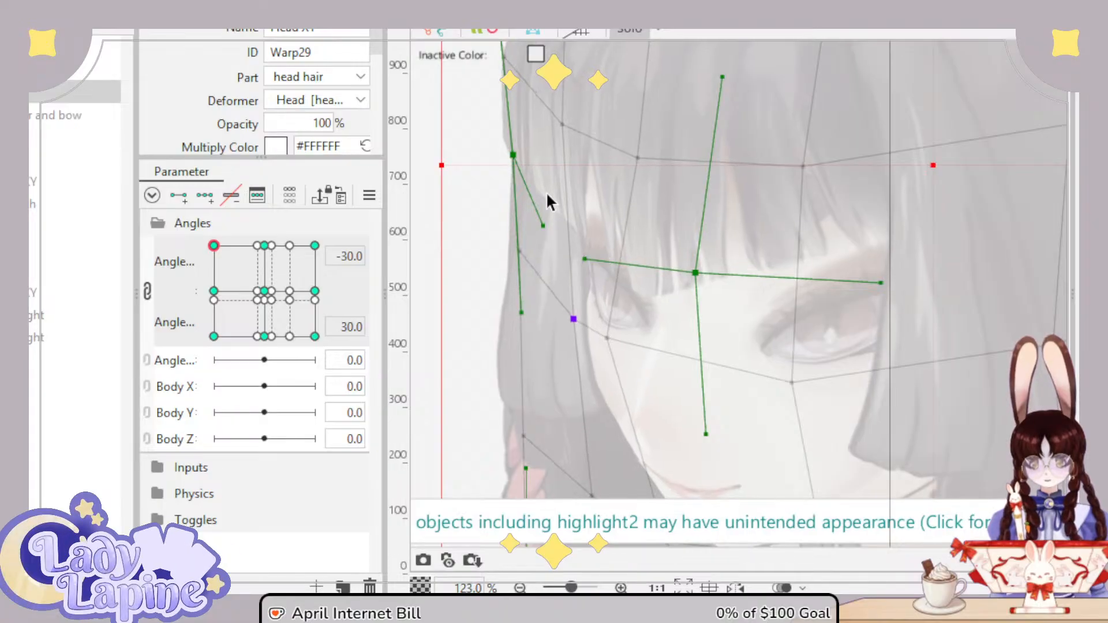
pyautogui.moveTo(514, 155); pyautogui.dragTo(525, 167)
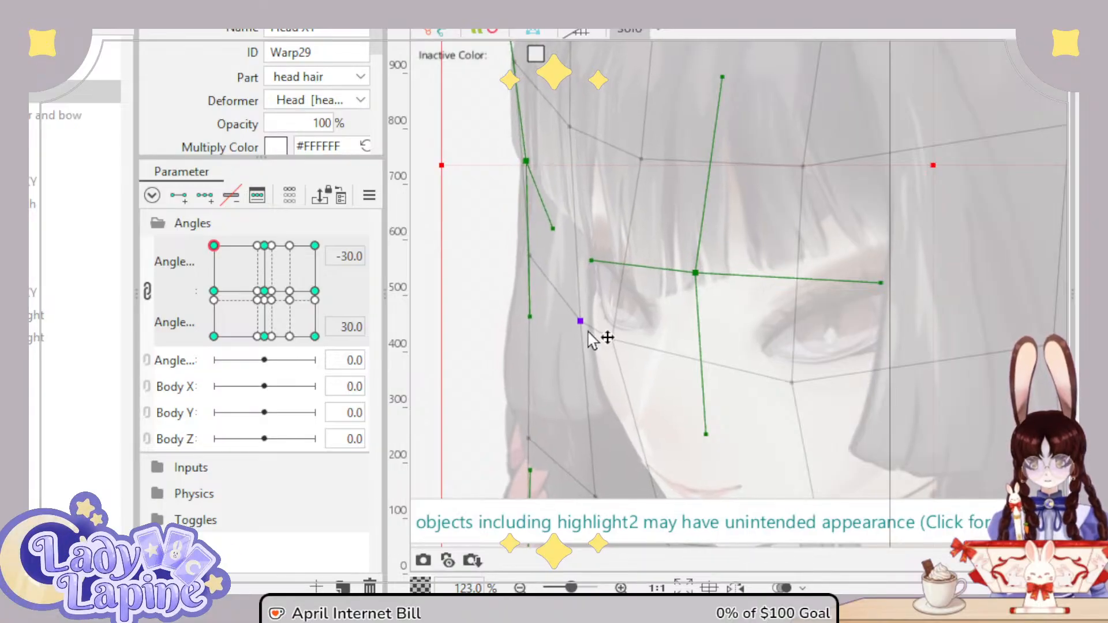
pyautogui.moveTo(588, 331); pyautogui.dragTo(614, 328)
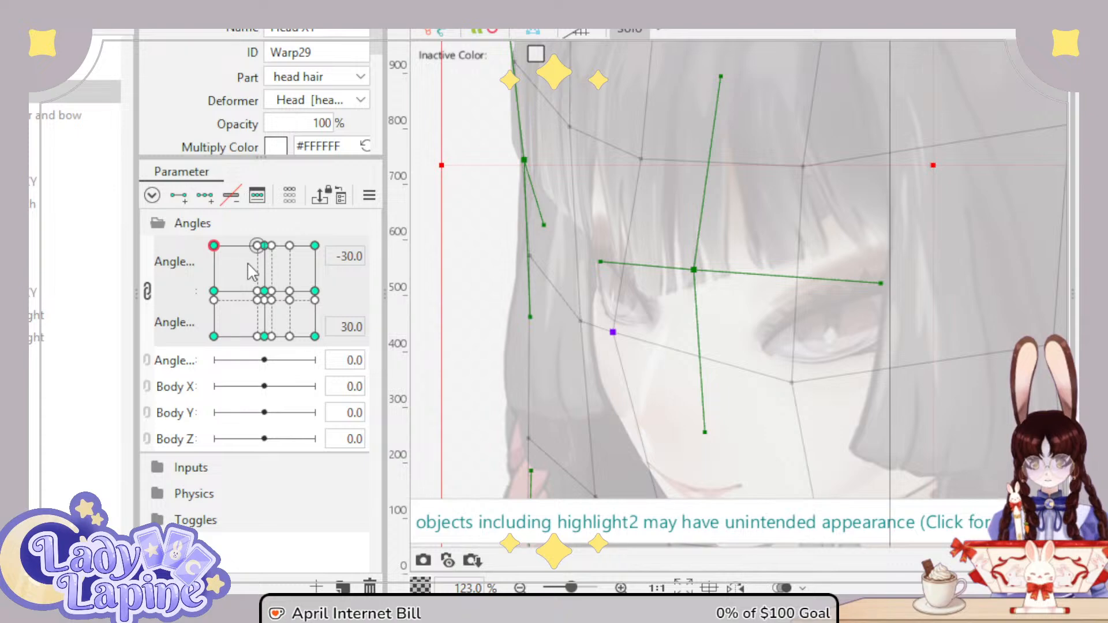
# Step: Check the reshaped head near Angle X -30 and Angle Y 30, first in solo view and again with solo turned off
pyautogui.moveTo(220, 247)
pyautogui.mouseDown()
pyautogui.moveTo(259, 250)
pyautogui.moveTo(213, 247)
pyautogui.mouseUp()
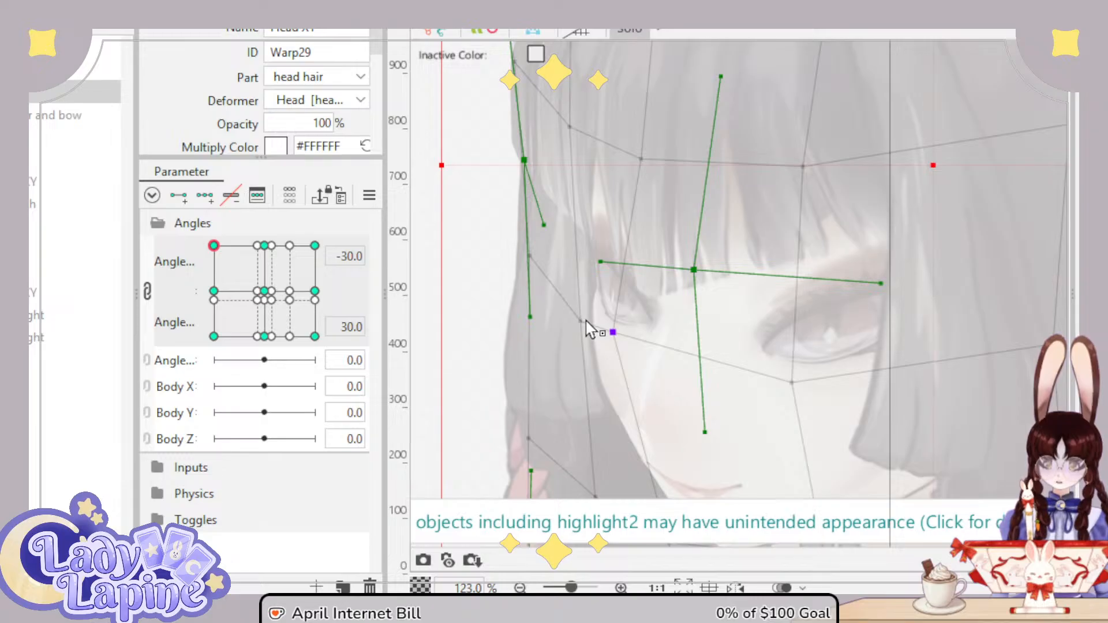
pyautogui.scroll(-4, 667, 375)
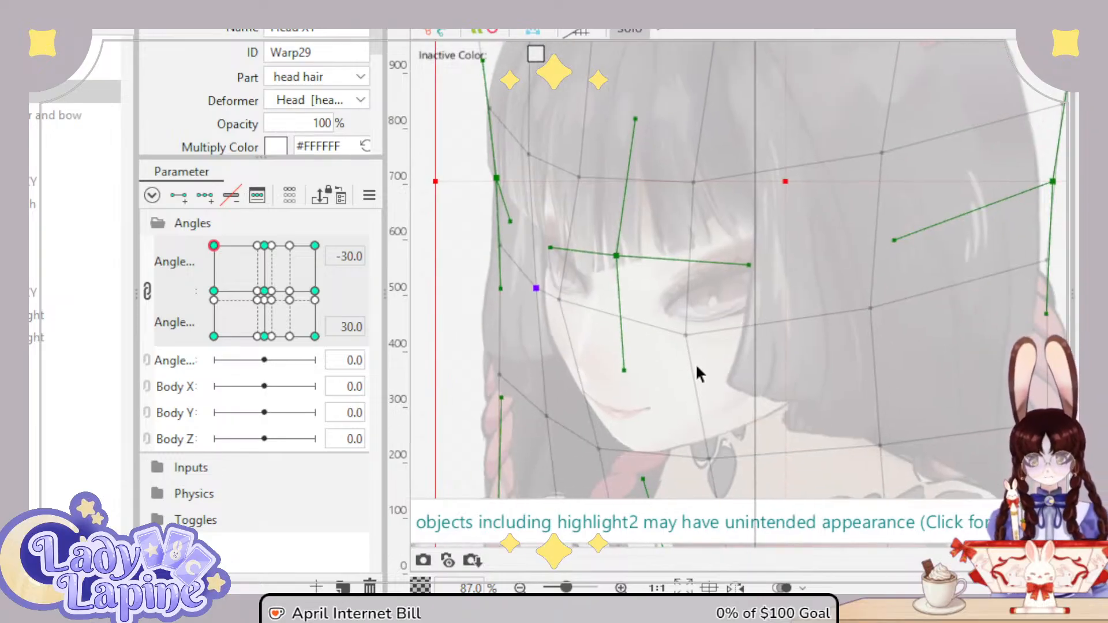
pyautogui.moveTo(214, 246); pyautogui.dragTo(194, 235)
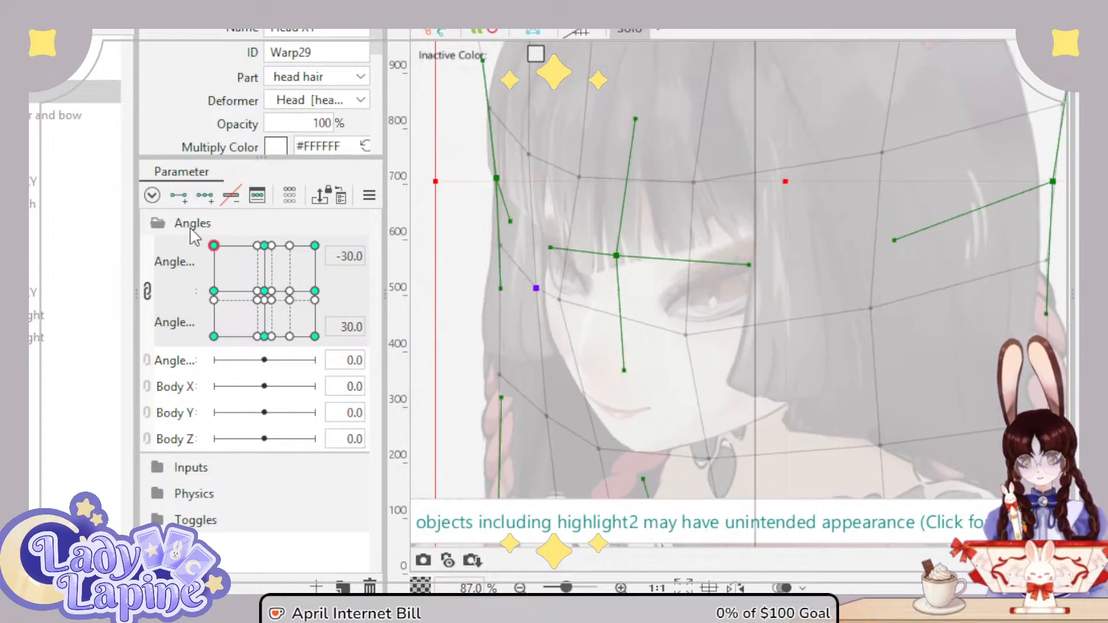
pyautogui.click(640, 30)
pyautogui.moveTo(230, 255); pyautogui.dragTo(206, 248)
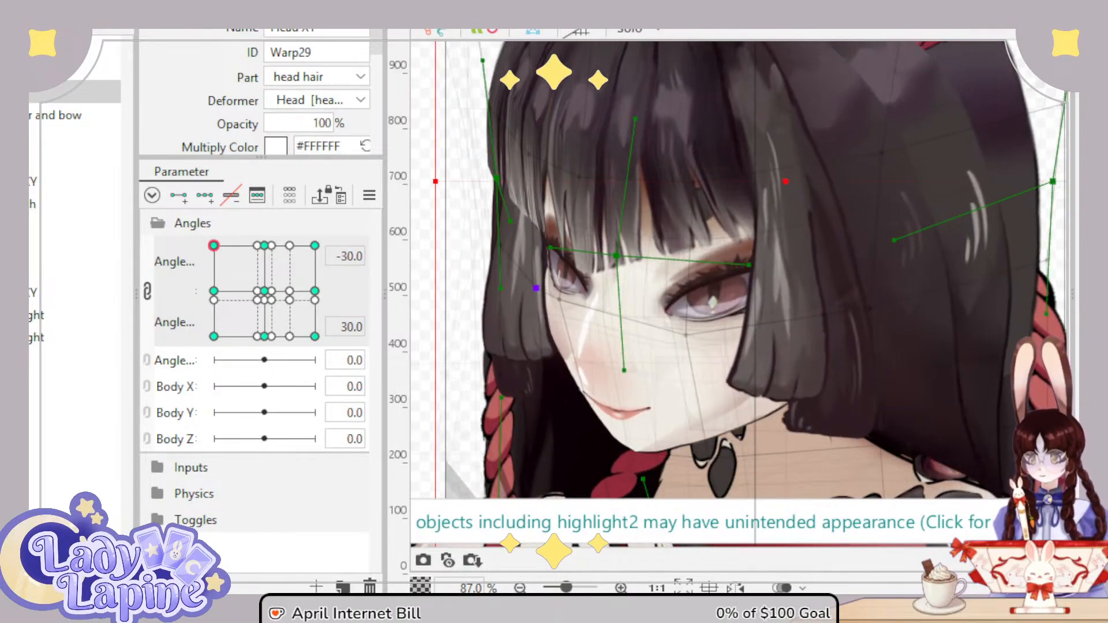
# Step: Hide the front bangs to expose the forehead and eyebrows, and check the pose at Angle X -30 and Angle Y 30
pyautogui.click(14, 137)
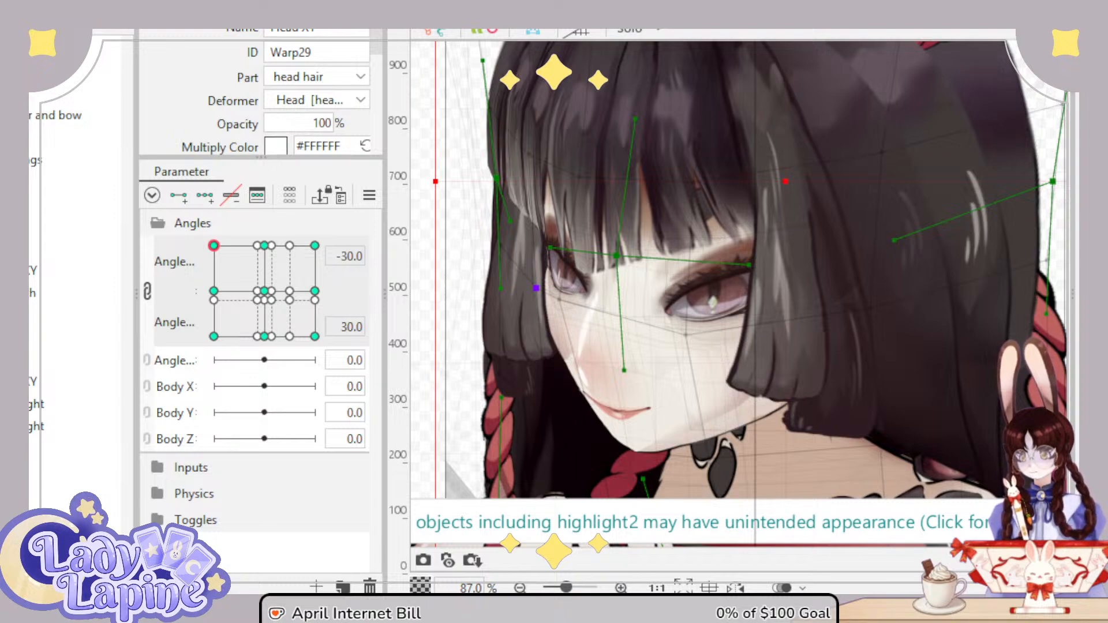
pyautogui.click(14, 204)
pyautogui.click(14, 227)
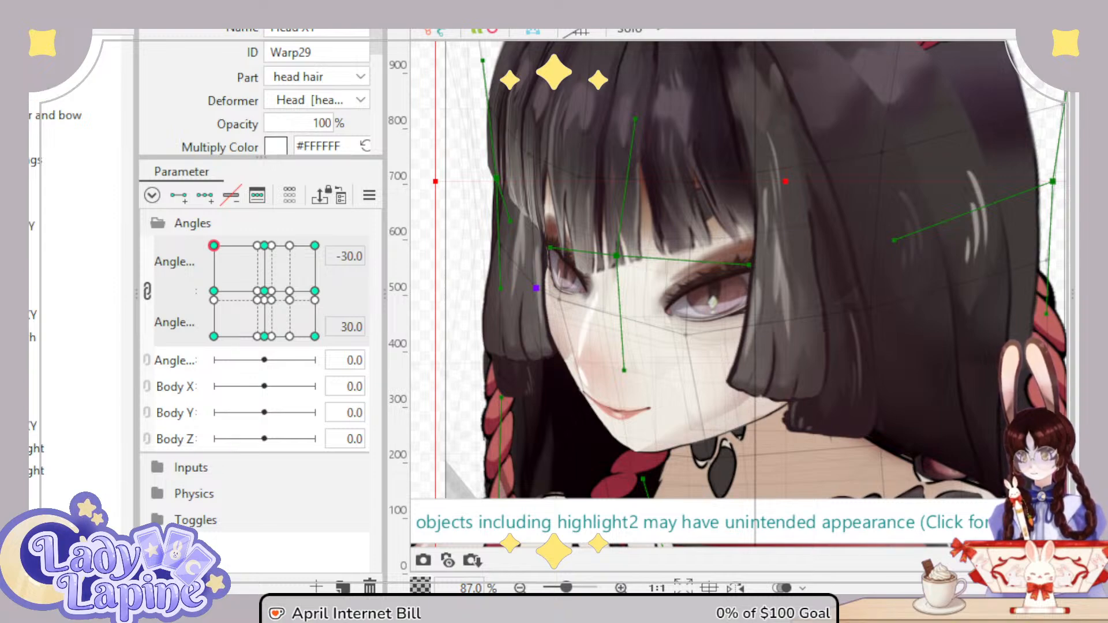
pyautogui.click(13, 92)
pyautogui.moveTo(213, 245); pyautogui.dragTo(188, 218)
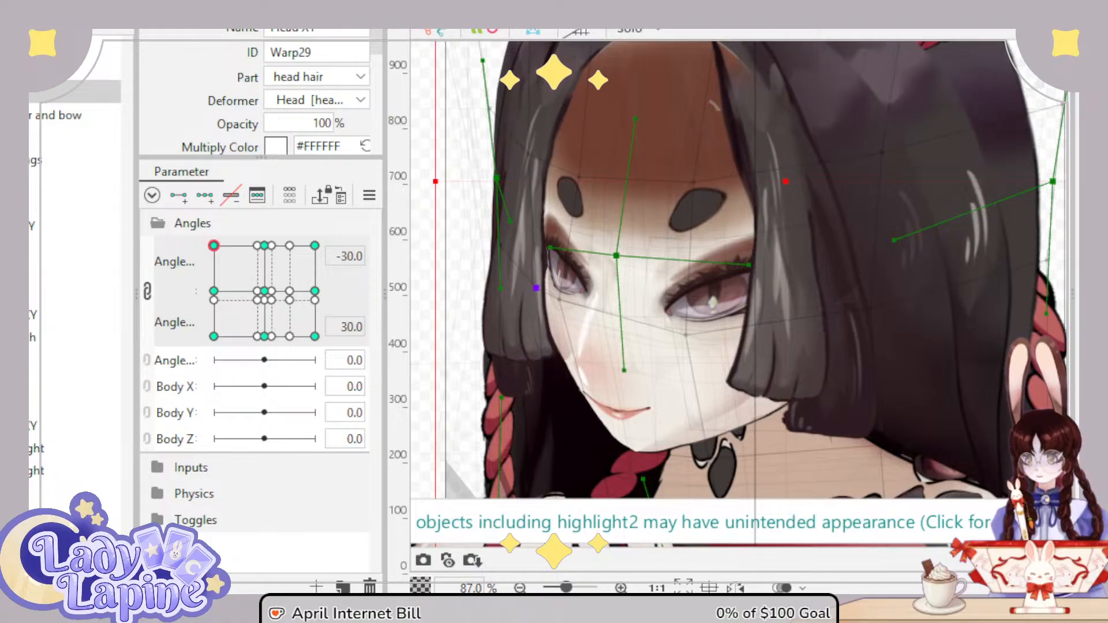
# Step: Rotate the Eyebrows XY deformer slightly clockwise at Angle X -30 and Angle Y 30 to follow the head's tilt
pyautogui.click(75, 315)
pyautogui.scroll(5, 574, 186)
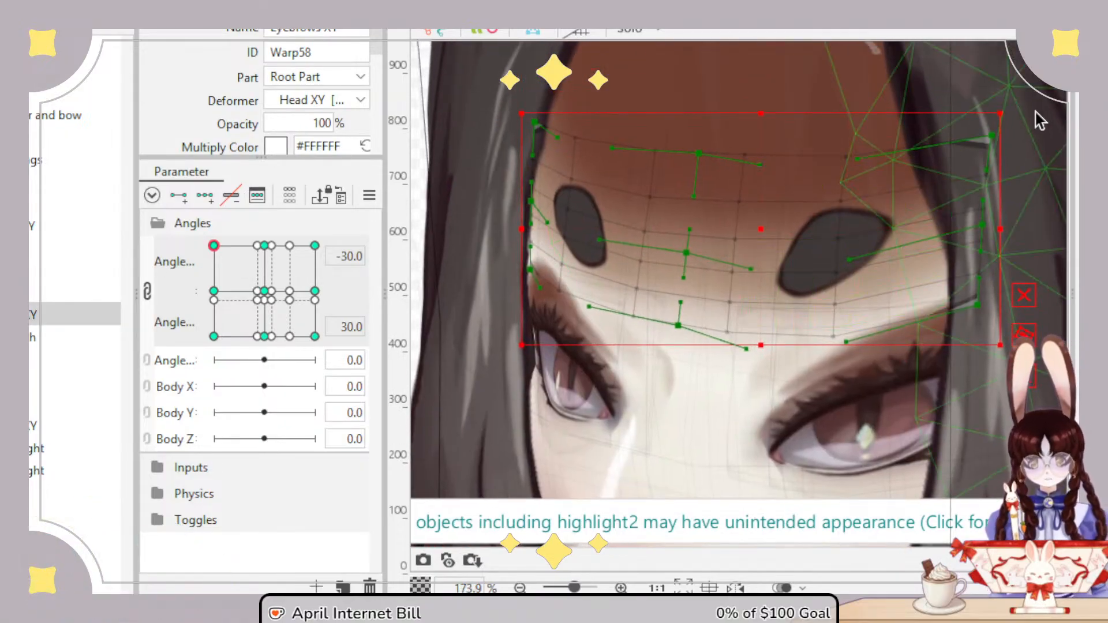
pyautogui.moveTo(1015, 105); pyautogui.dragTo(1027, 126)
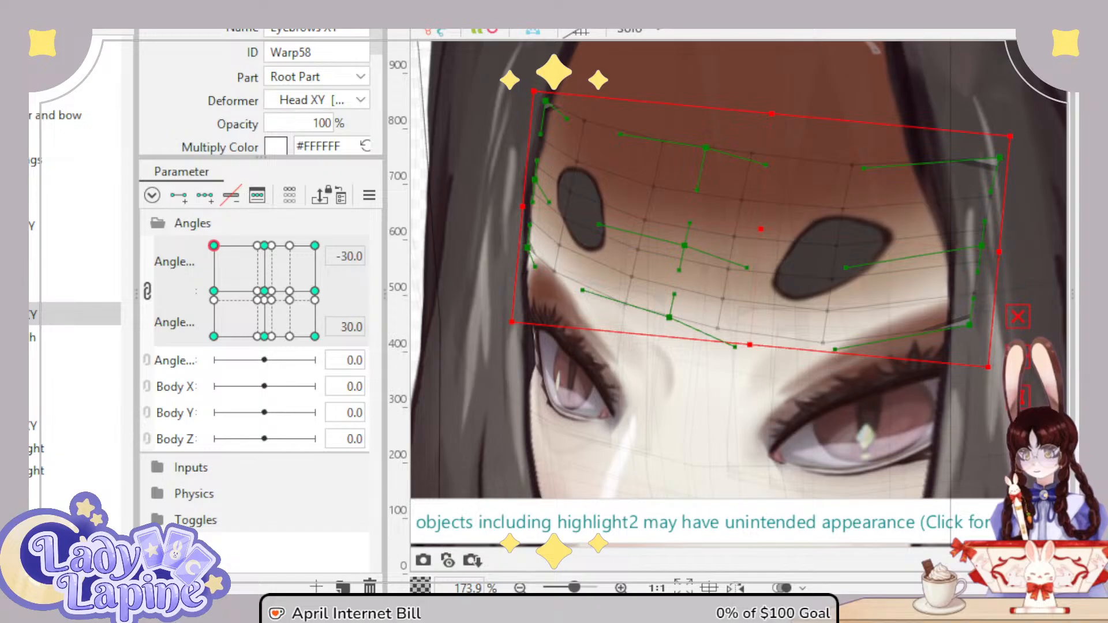
# Step: Shift the Head XY control point between the eyes slightly toward the far eye
pyautogui.click(667, 347)
pyautogui.scroll(3, 670, 425)
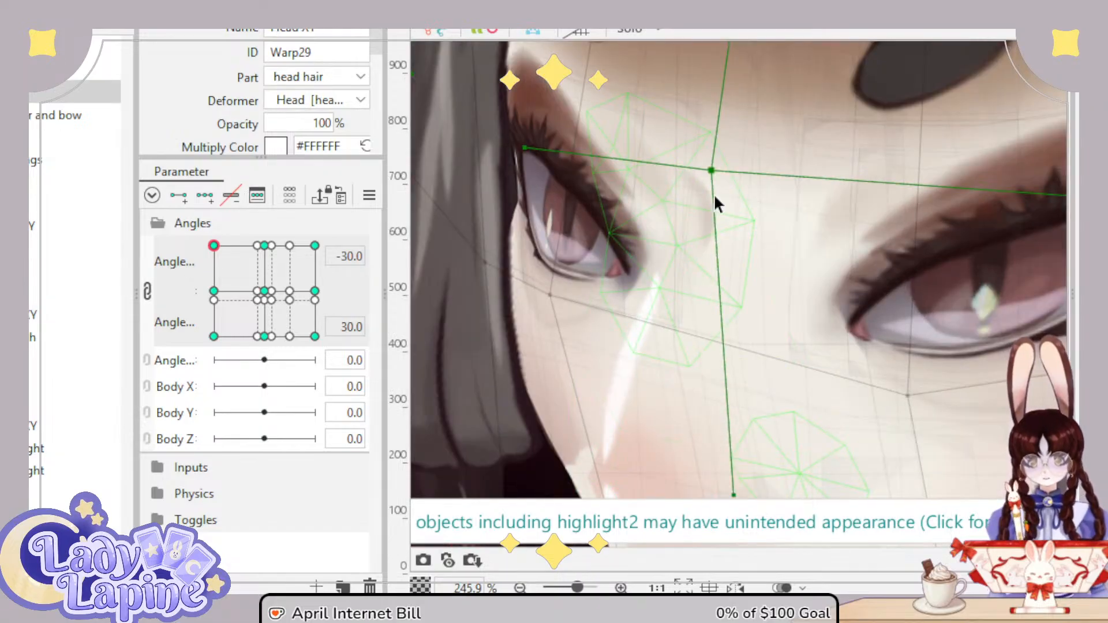
pyautogui.moveTo(714, 197); pyautogui.dragTo(687, 179)
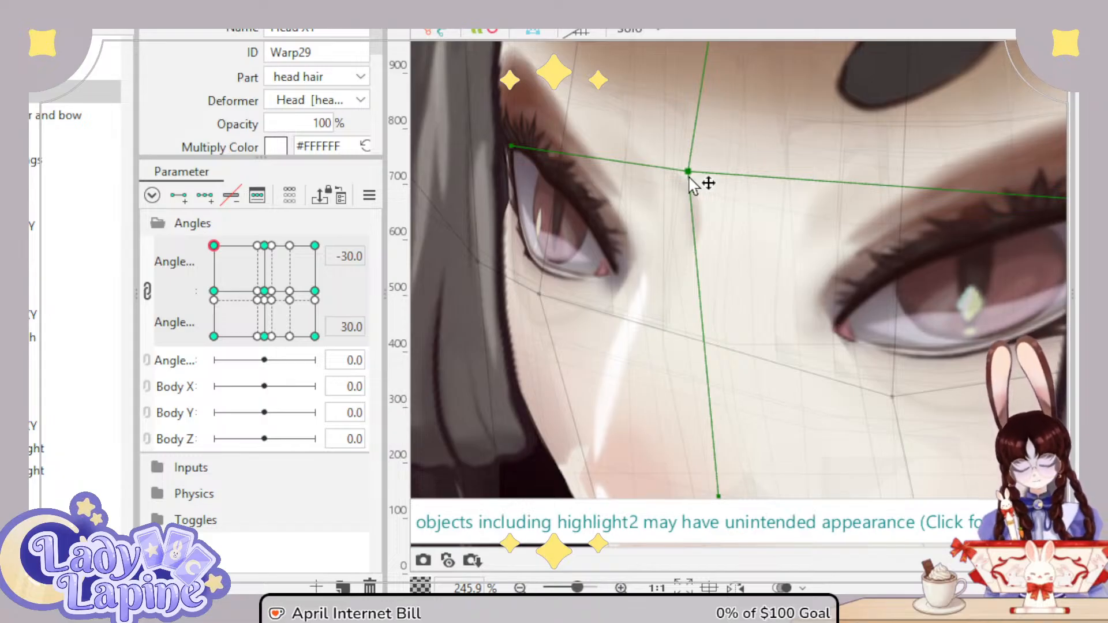
pyautogui.scroll(-5, 710, 273)
pyautogui.scroll(5, 701, 268)
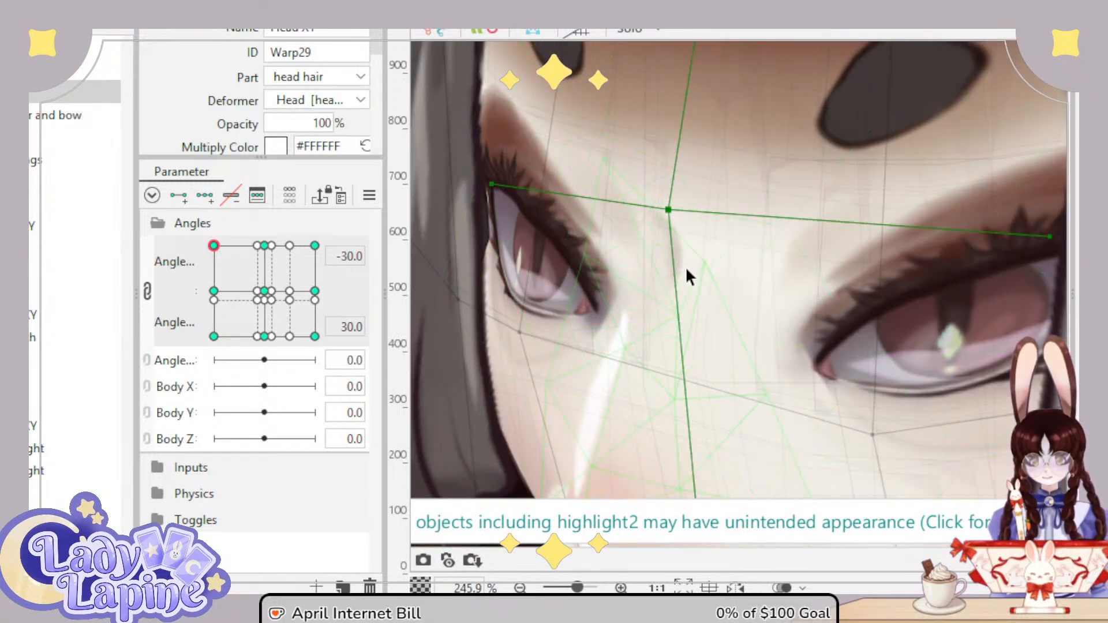
# Step: Adjust the Head XY control point between the eyes and its lower handle, shifting the nose bridge toward the far eye
pyautogui.scroll(-3, 683, 281)
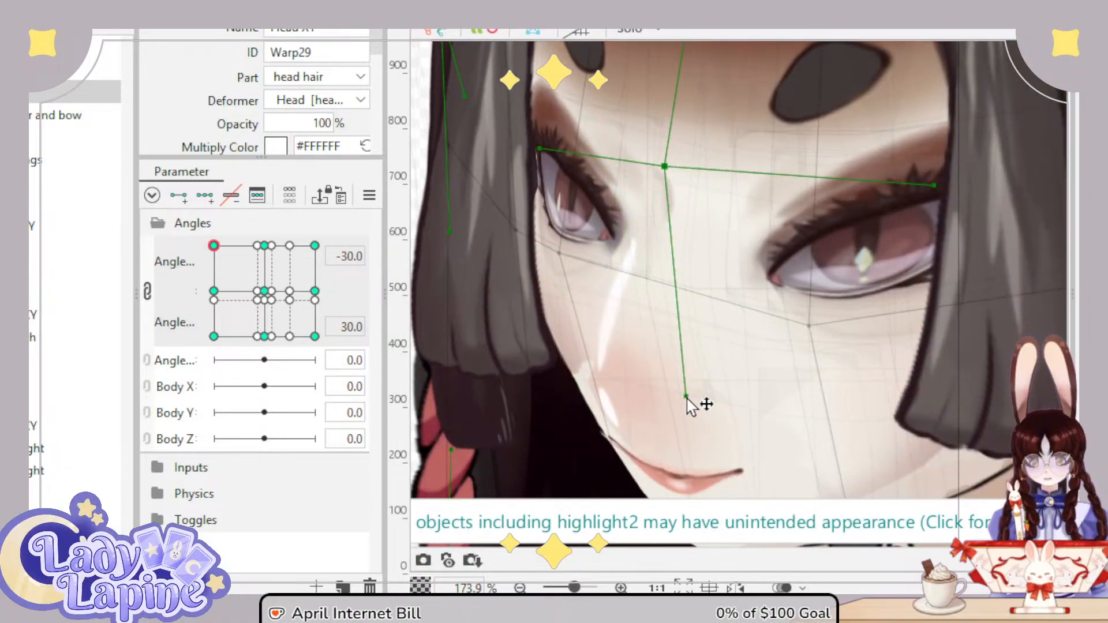
pyautogui.moveTo(670, 355); pyautogui.dragTo(690, 397)
pyautogui.moveTo(672, 174); pyautogui.dragTo(630, 162)
pyautogui.hotkey('ctrl', 'z')
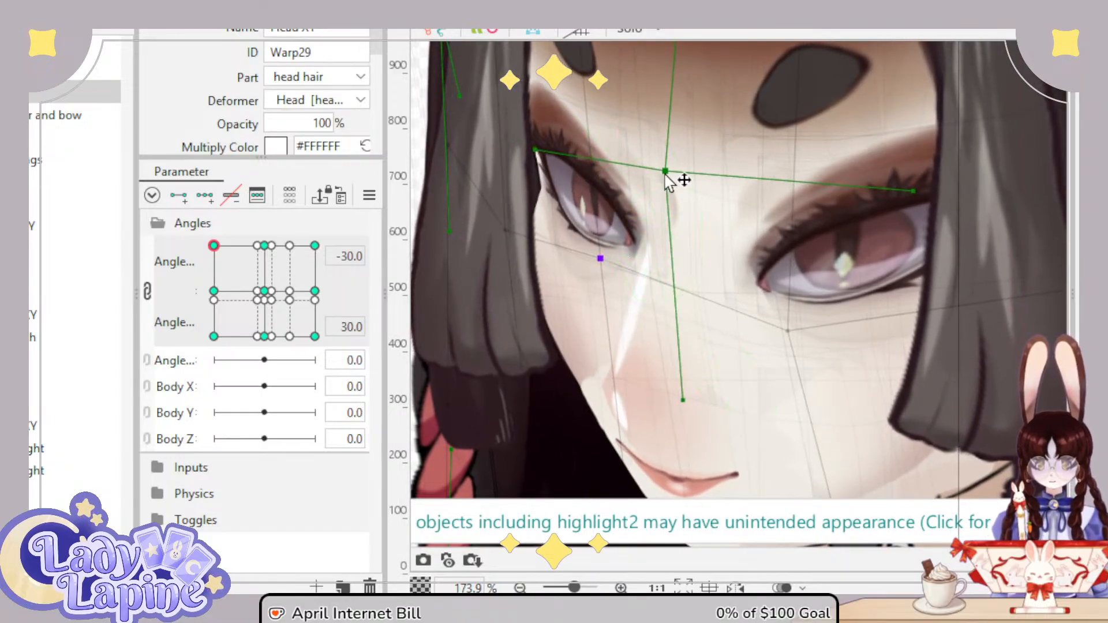
pyautogui.moveTo(681, 179); pyautogui.dragTo(636, 179)
pyautogui.moveTo(654, 404); pyautogui.dragTo(622, 397)
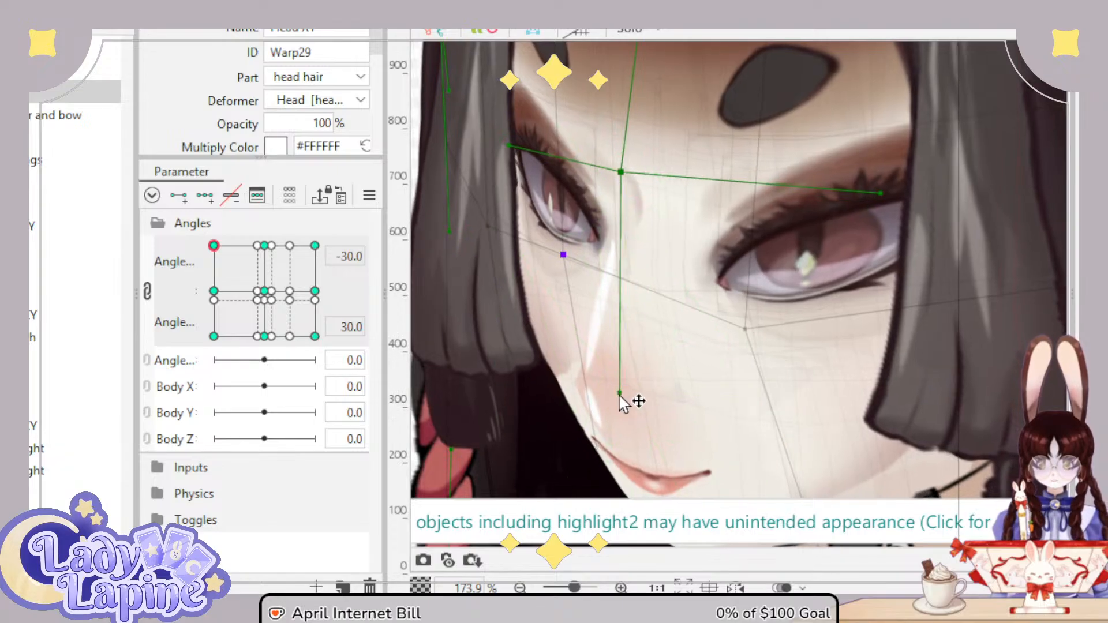
pyautogui.moveTo(571, 265); pyautogui.dragTo(685, 197)
pyautogui.hotkey('ctrl', 'z')
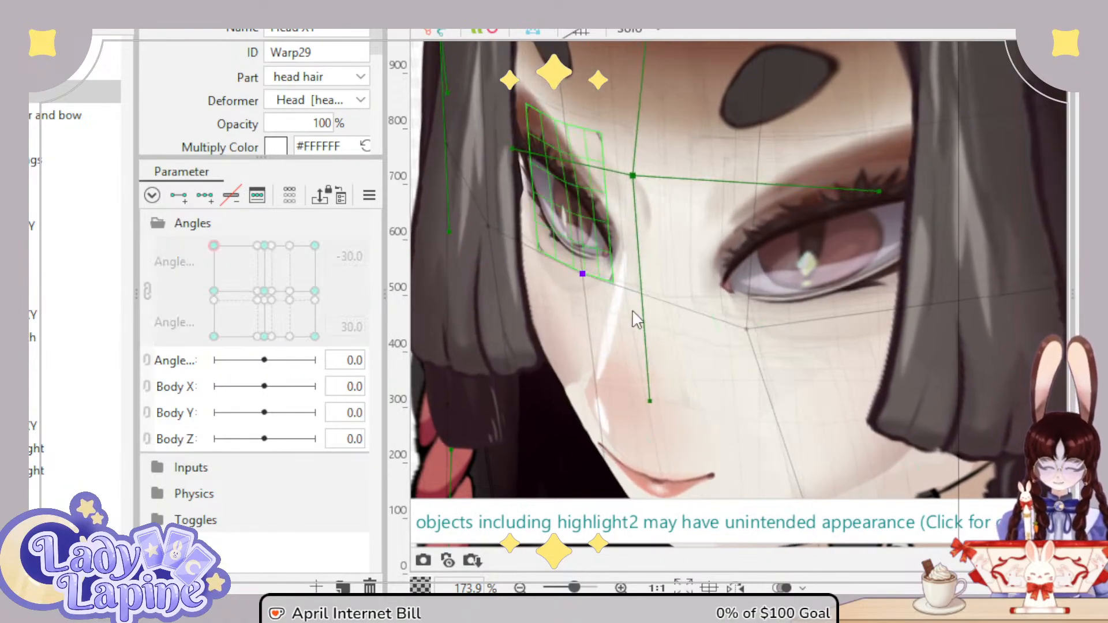
# Step: Shift the faceXY control point between the eyes slightly toward the far eye, and add three keys each on Angle X and Angle Y
pyautogui.click(715, 398)
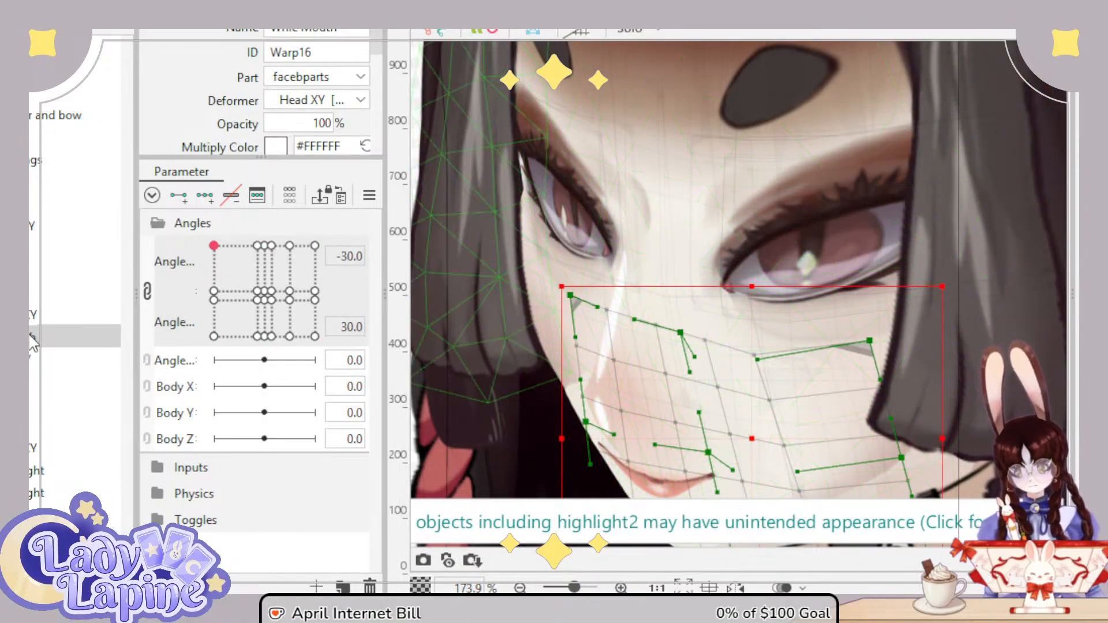
pyautogui.click(652, 231)
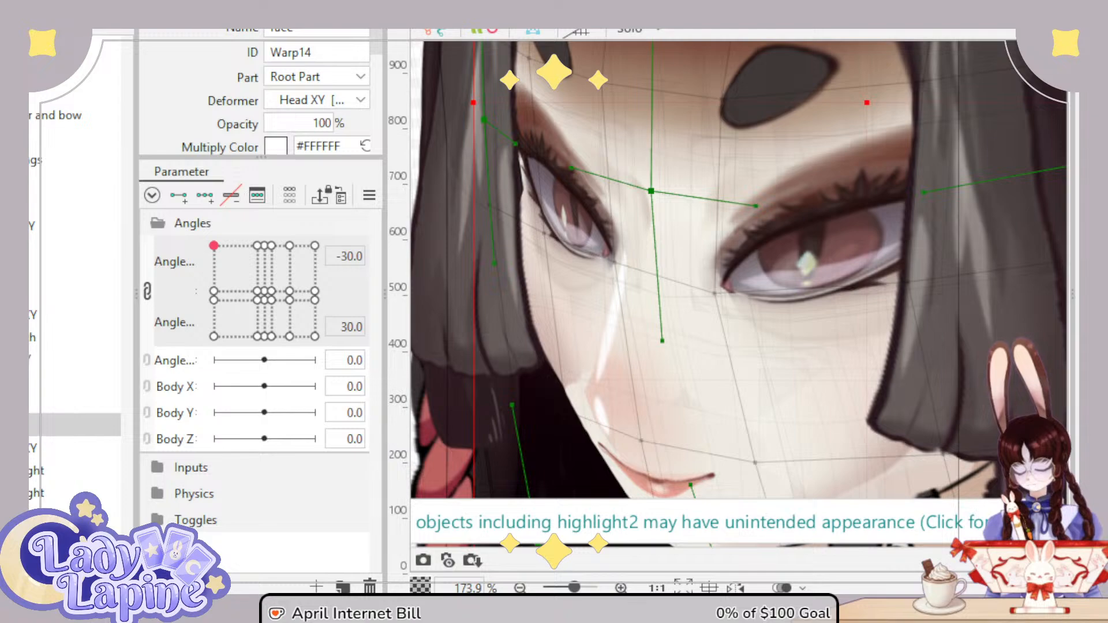
pyautogui.click(701, 219)
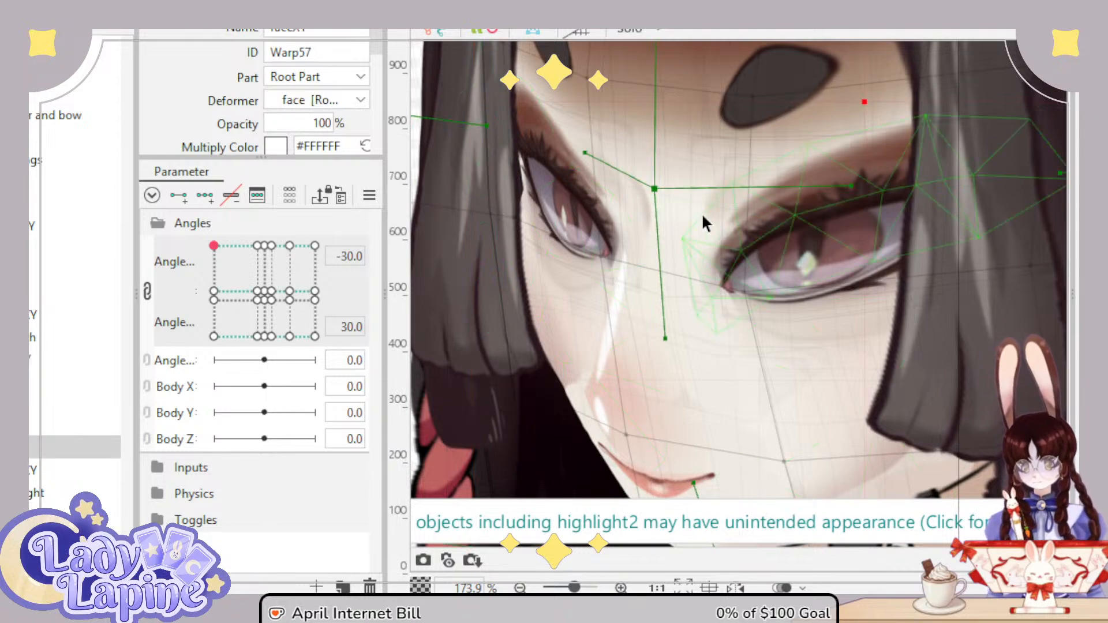
pyautogui.moveTo(639, 191)
pyautogui.mouseDown()
pyautogui.moveTo(615, 207)
pyautogui.moveTo(632, 190)
pyautogui.moveTo(622, 190)
pyautogui.mouseUp()
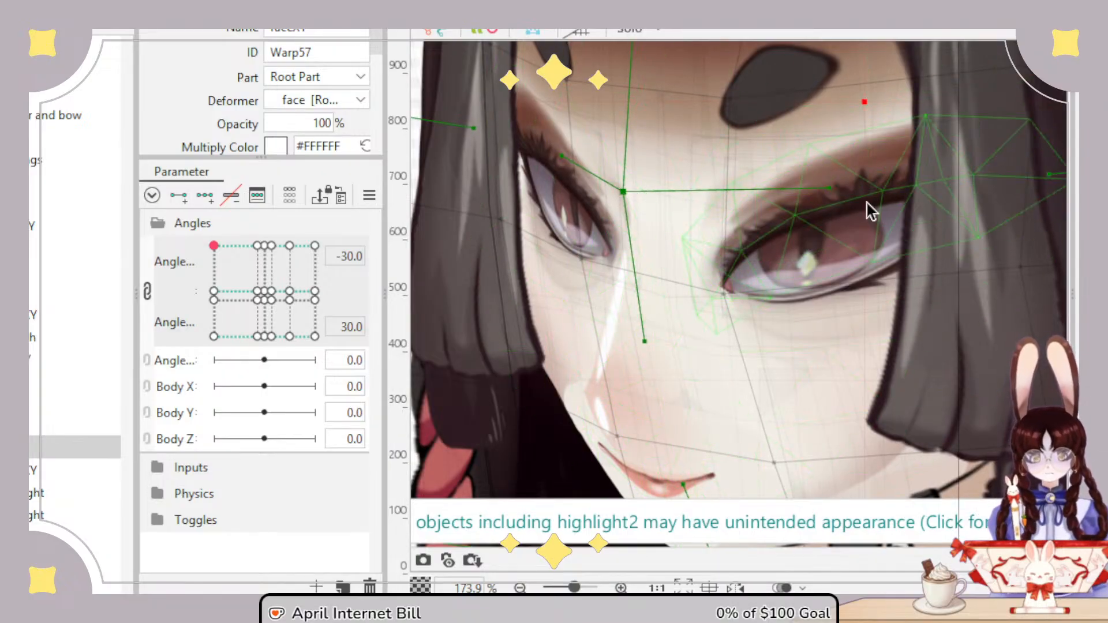
pyautogui.moveTo(831, 189); pyautogui.dragTo(621, 215)
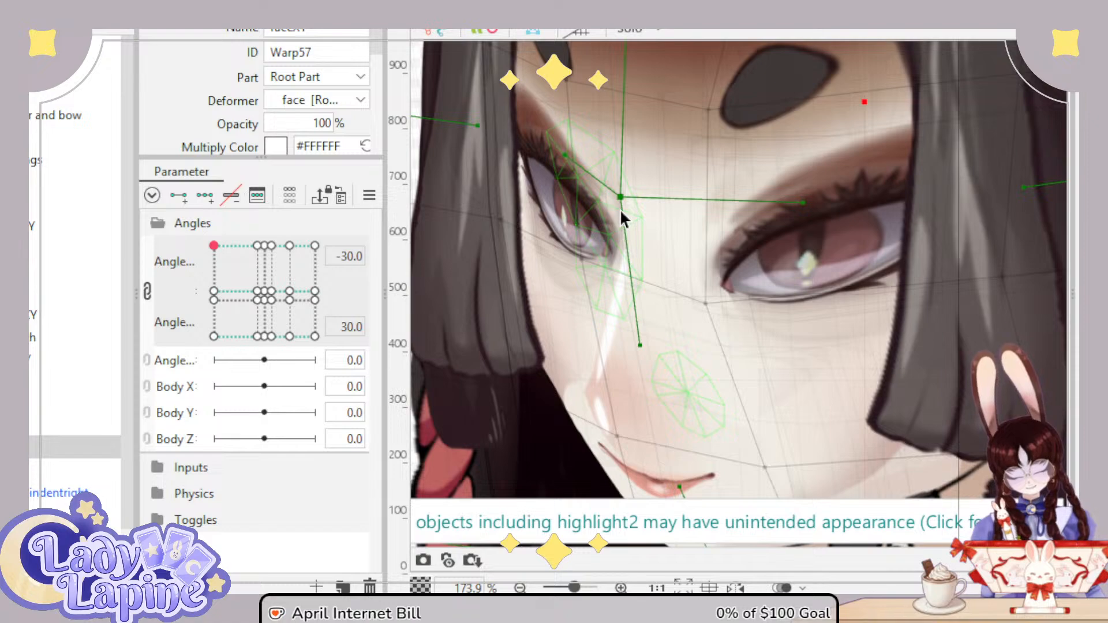
pyautogui.moveTo(621, 211); pyautogui.dragTo(640, 187)
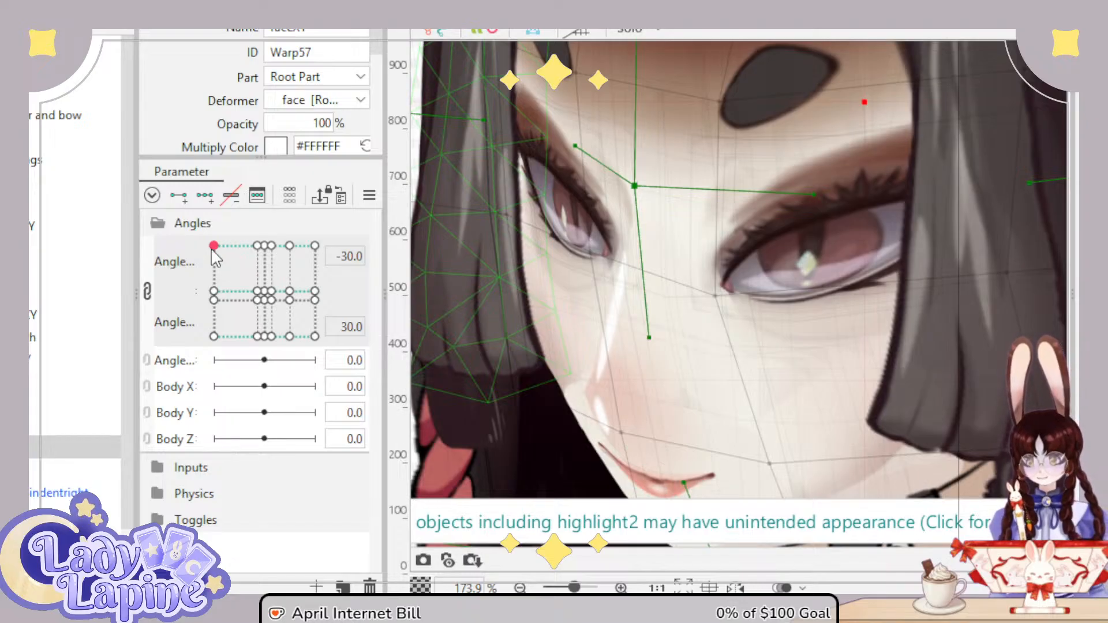
pyautogui.click(206, 197)
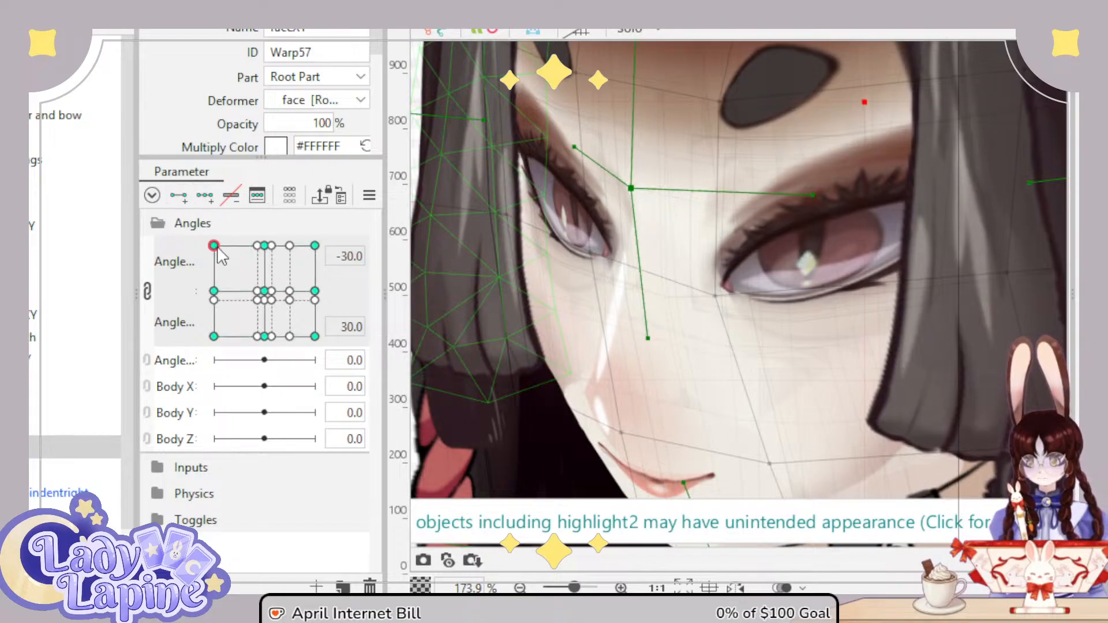
pyautogui.moveTo(219, 254); pyautogui.dragTo(193, 245)
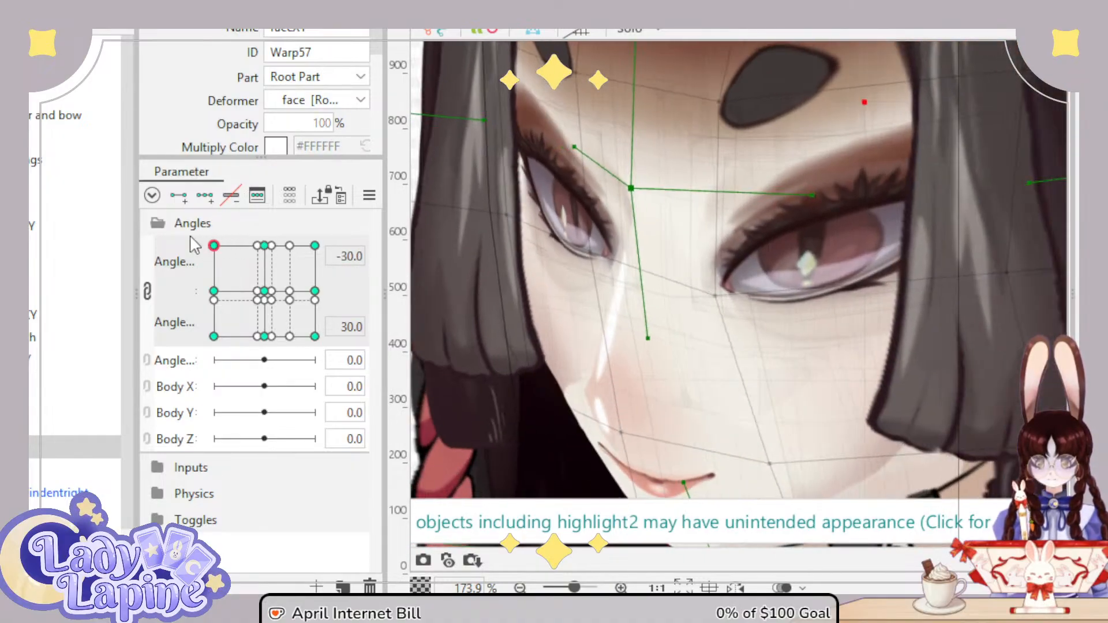
# Step: Rotate the Eyebrows XY deformer slightly counter-clockwise at Angle X -30 and Angle Y 30, and shift it a little toward the near side
pyautogui.scroll(-3, 575, 286)
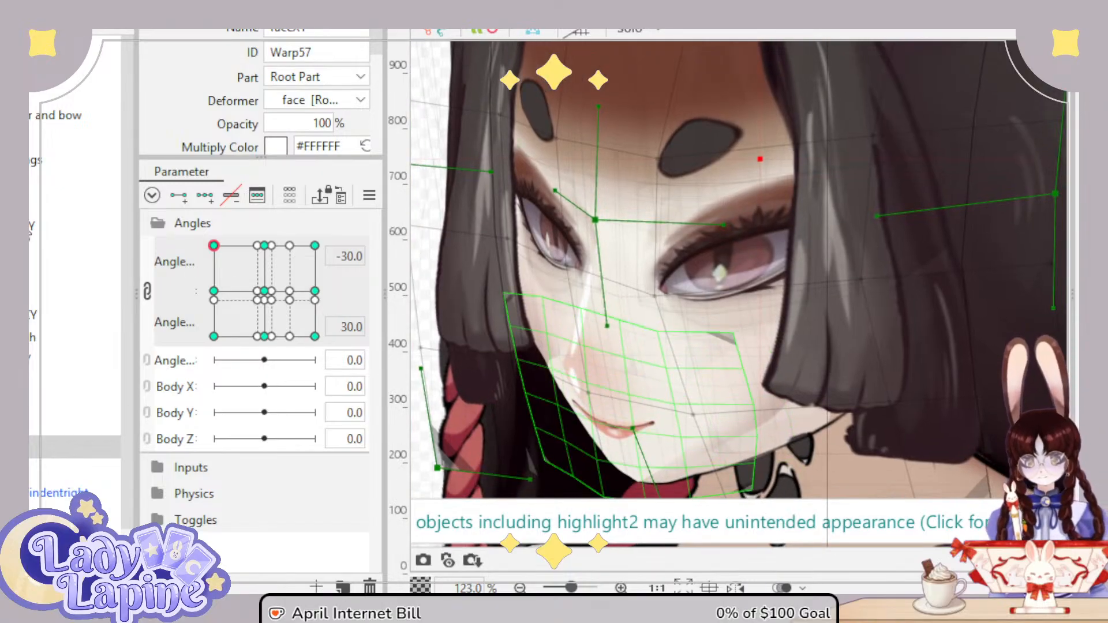
pyautogui.click(759, 123)
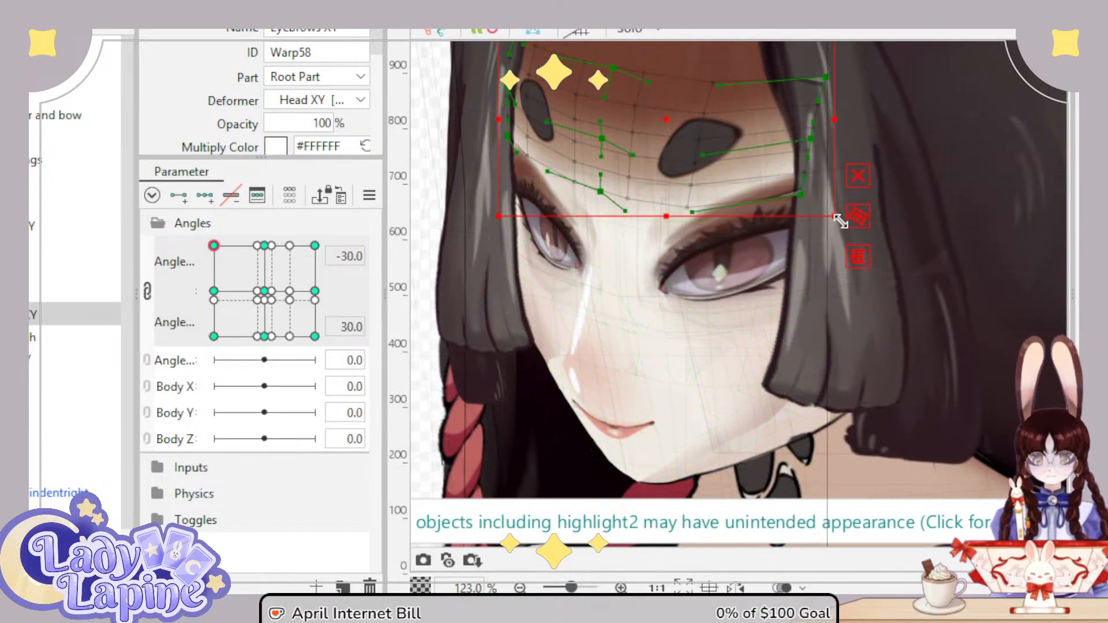
pyautogui.moveTo(843, 225); pyautogui.dragTo(846, 221)
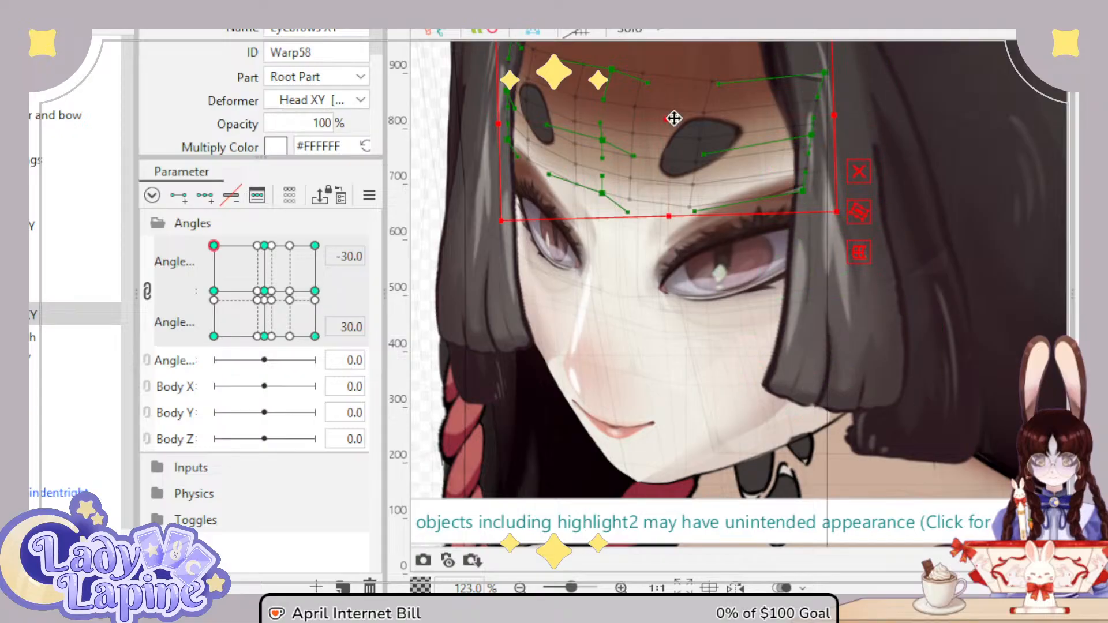
pyautogui.moveTo(665, 121); pyautogui.dragTo(675, 120)
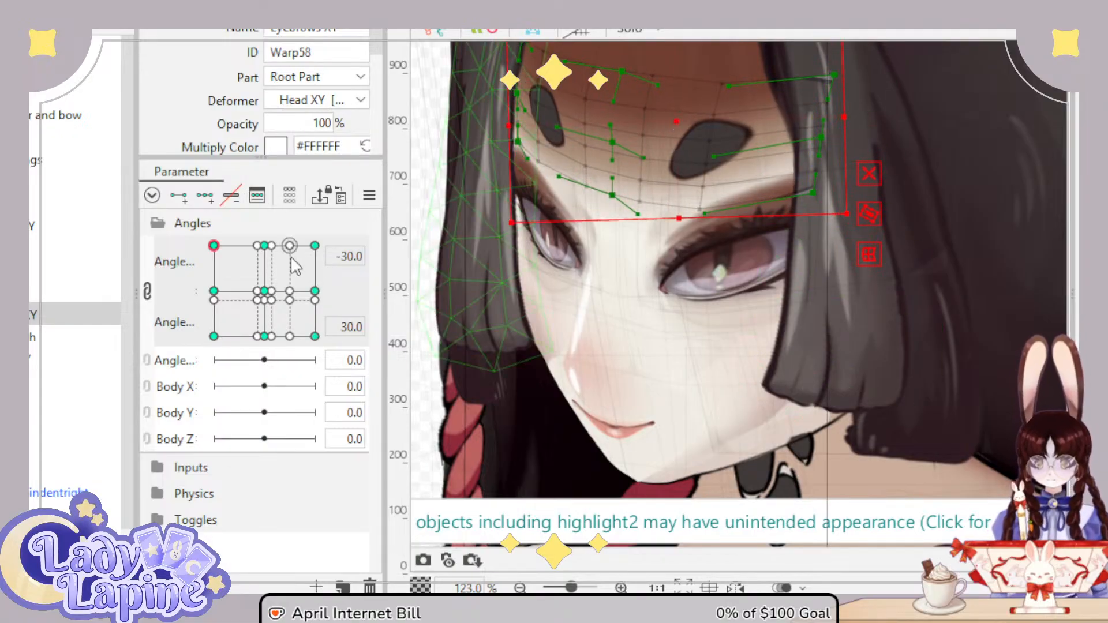
pyautogui.moveTo(222, 250); pyautogui.dragTo(204, 230)
# Step: Show the front bangs again and check the whole head near Angle X -30 and Angle Y 30
pyautogui.scroll(-5, 798, 286)
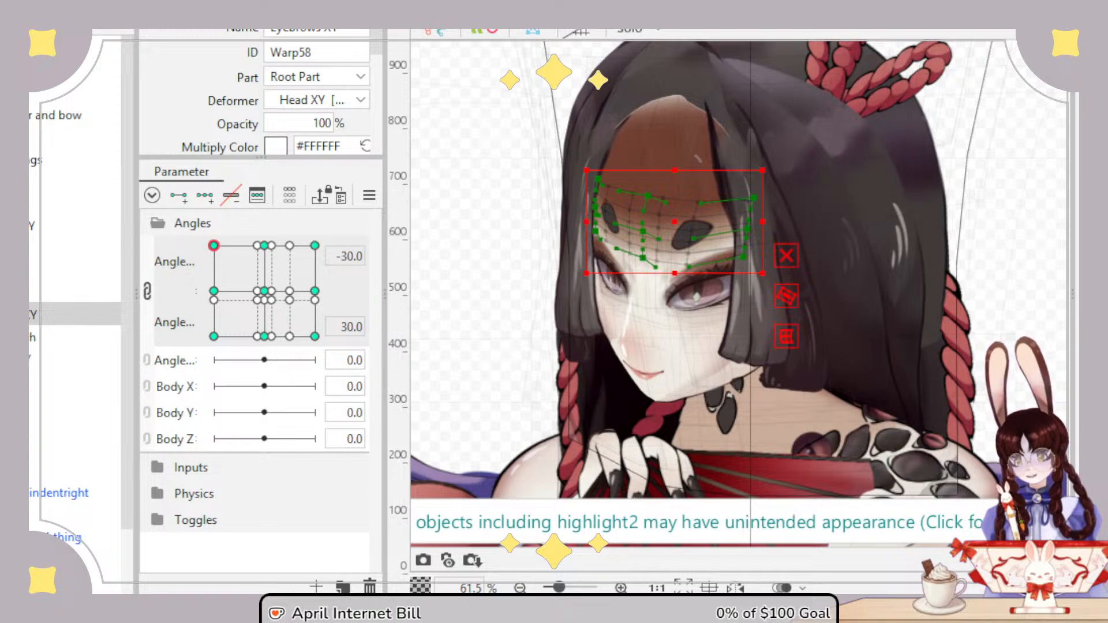
pyautogui.click(12, 160)
pyautogui.scroll(3, 514, 329)
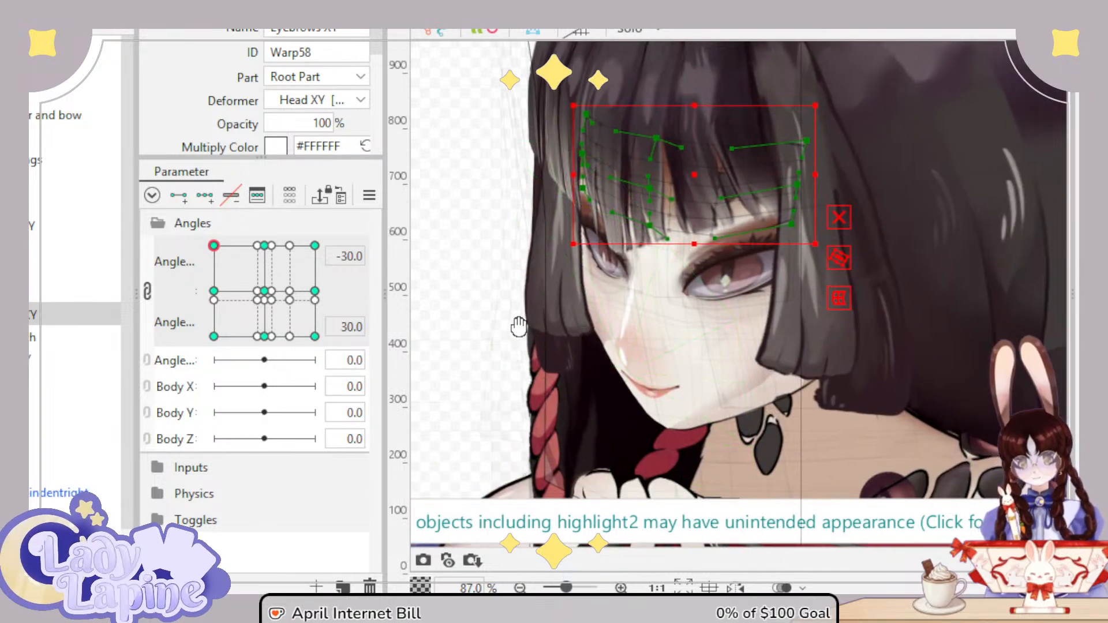
pyautogui.moveTo(224, 258); pyautogui.dragTo(200, 227)
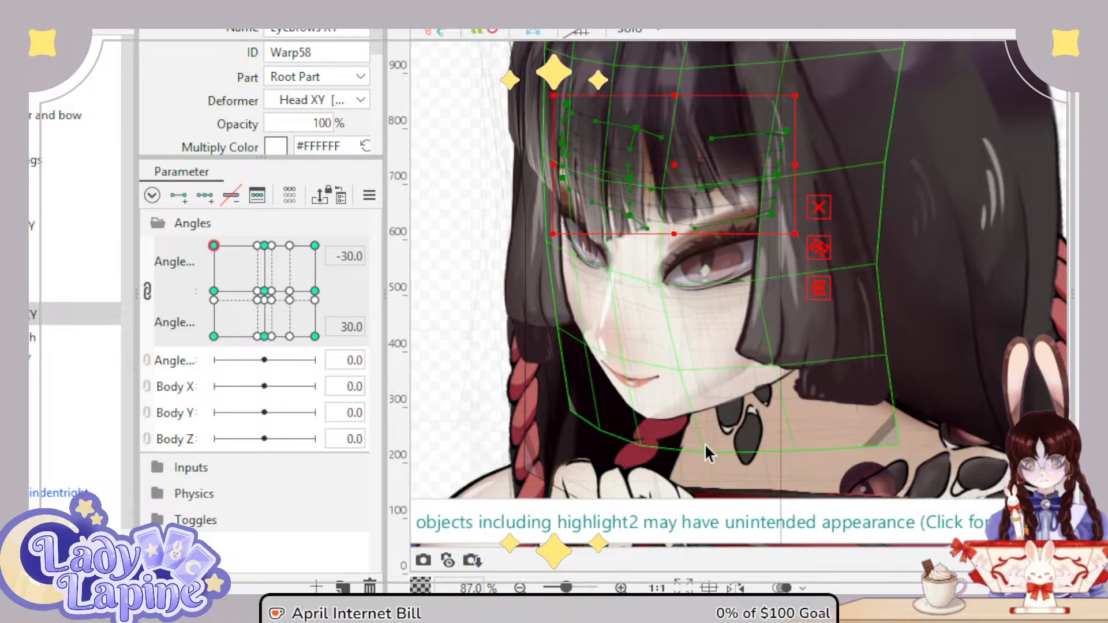
# Step: Raise the faceXY deformer's lower corner point on the near side at Angle X -30, Angle Y 30, and check the jaw there
pyautogui.click(75, 446)
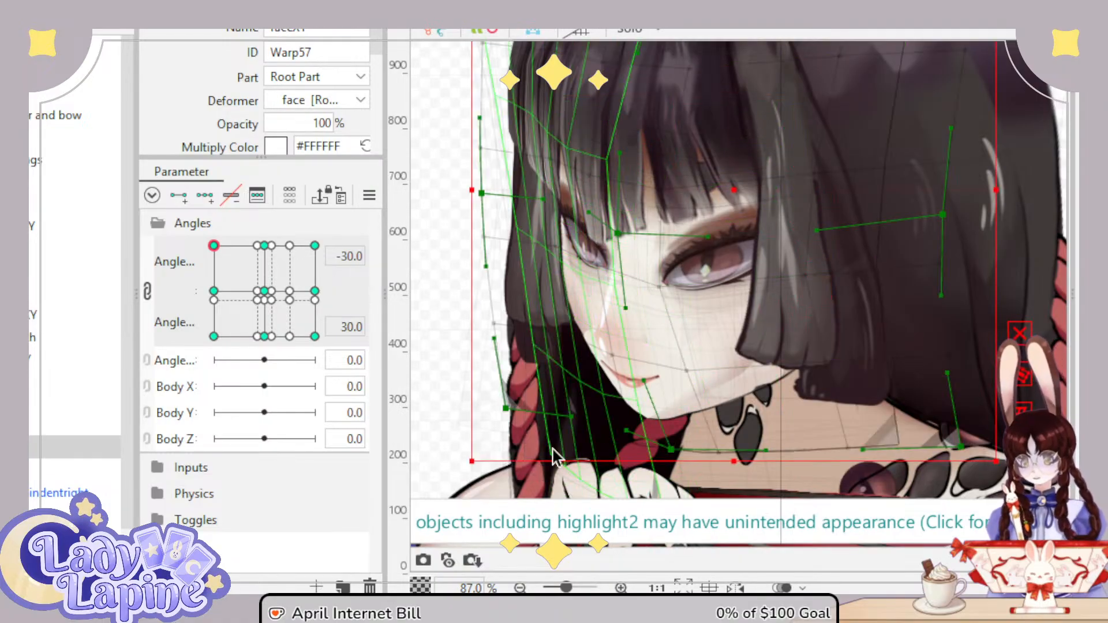
pyautogui.scroll(5, 669, 344)
pyautogui.moveTo(670, 347); pyautogui.dragTo(549, 394)
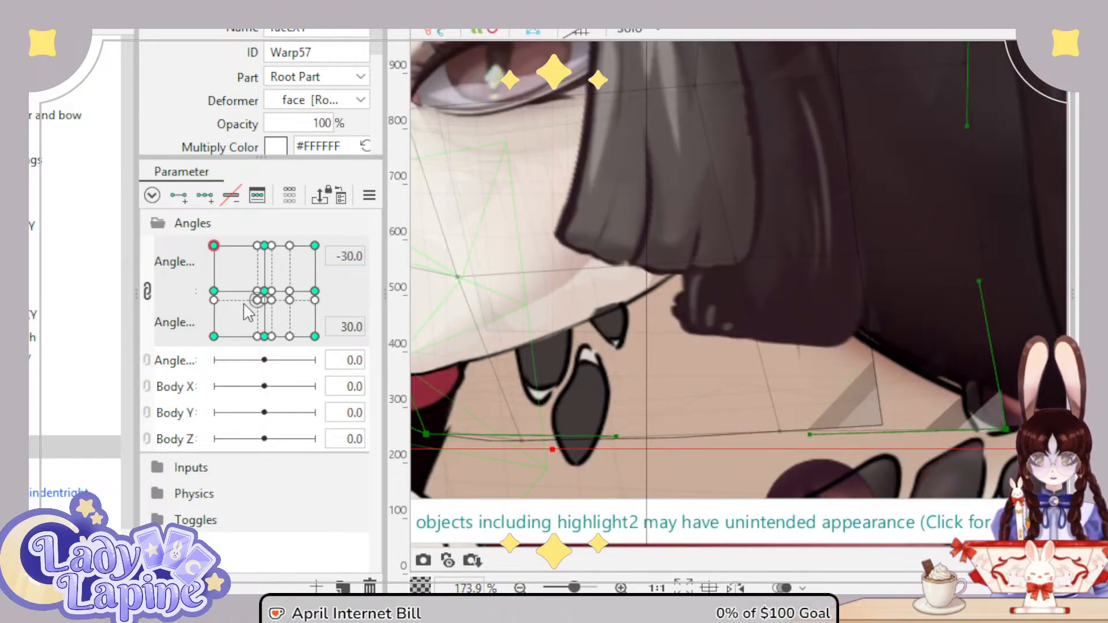
pyautogui.moveTo(215, 247)
pyautogui.mouseDown()
pyautogui.moveTo(257, 247)
pyautogui.moveTo(209, 245)
pyautogui.mouseUp()
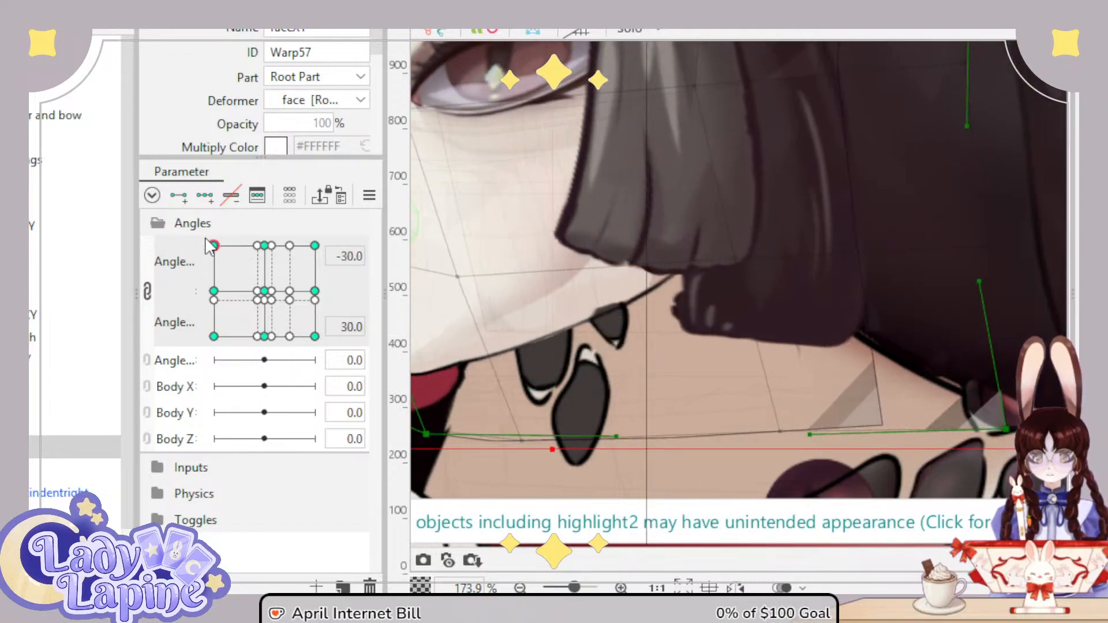
pyautogui.scroll(-3, 620, 296)
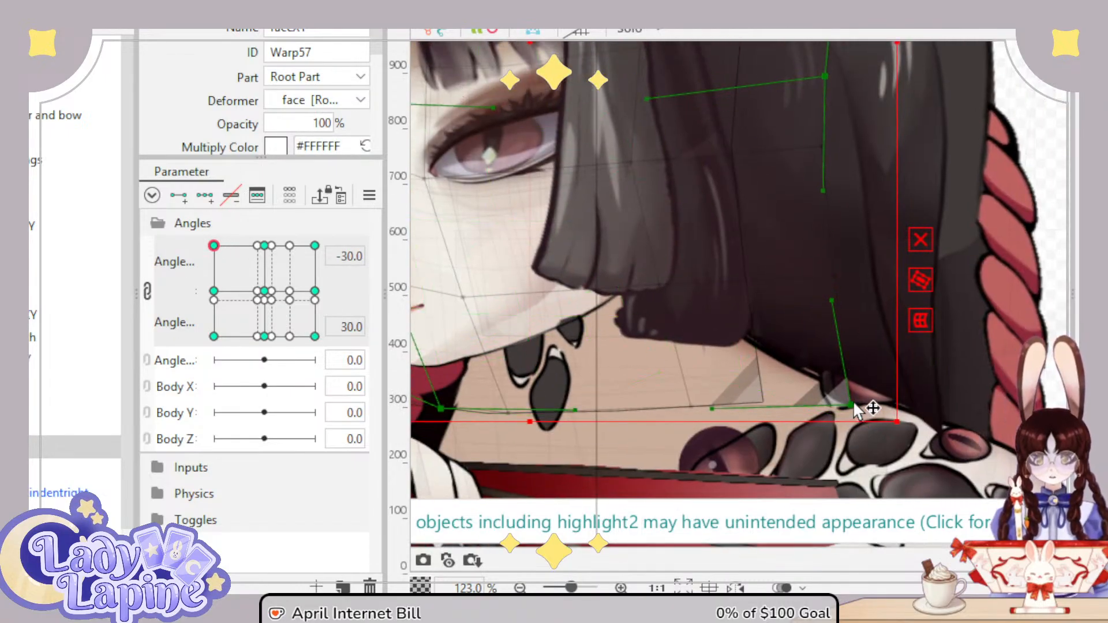
pyautogui.moveTo(857, 376); pyautogui.dragTo(859, 349)
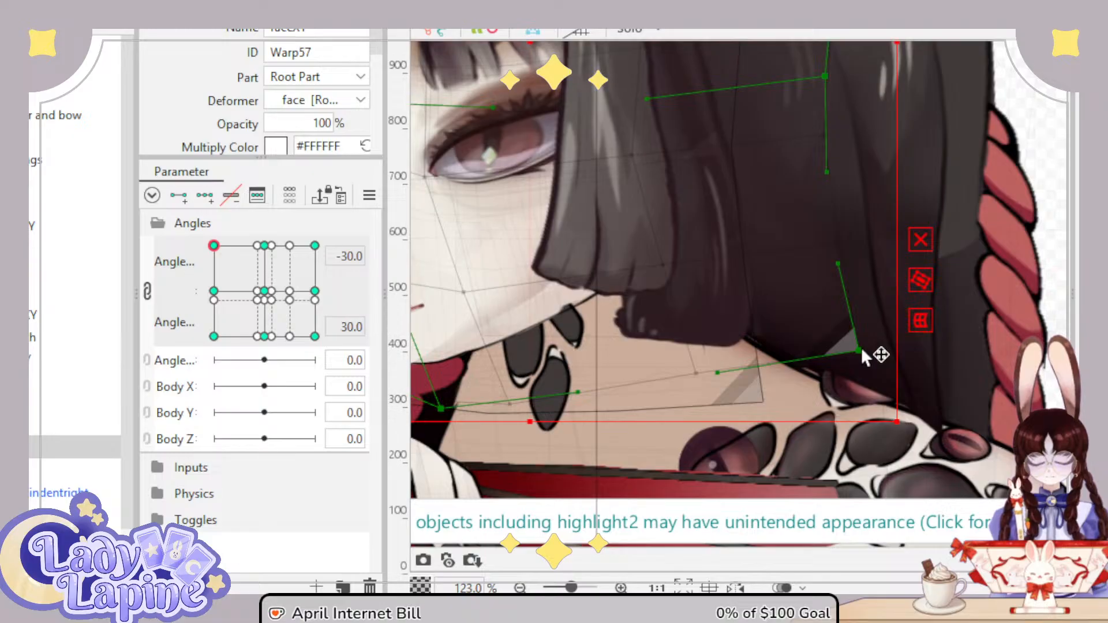
pyautogui.moveTo(511, 483); pyautogui.dragTo(704, 477)
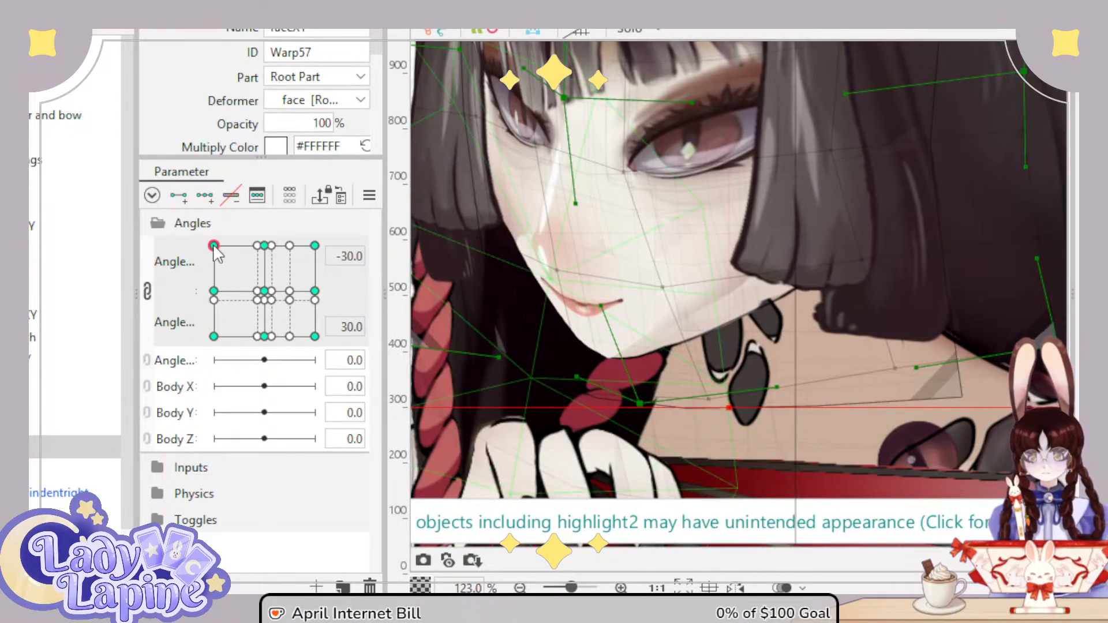
pyautogui.moveTo(213, 246); pyautogui.dragTo(209, 224)
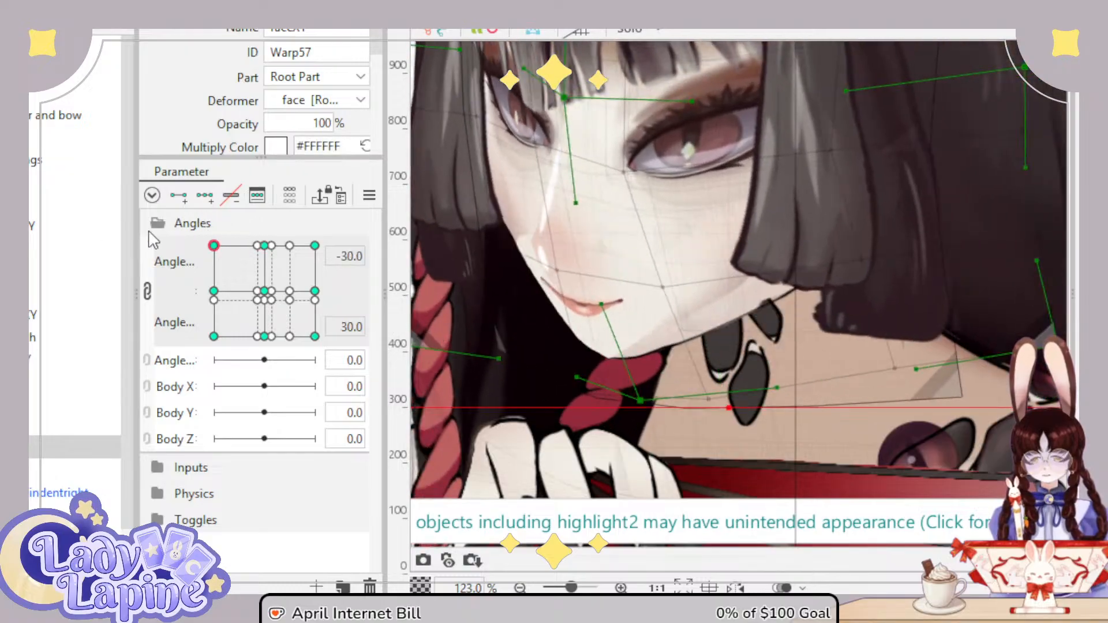
# Step: Nudge the Head XY grid points around the near eye slightly up and toward the nose at Angle X -30, Angle Y 30
pyautogui.click(75, 92)
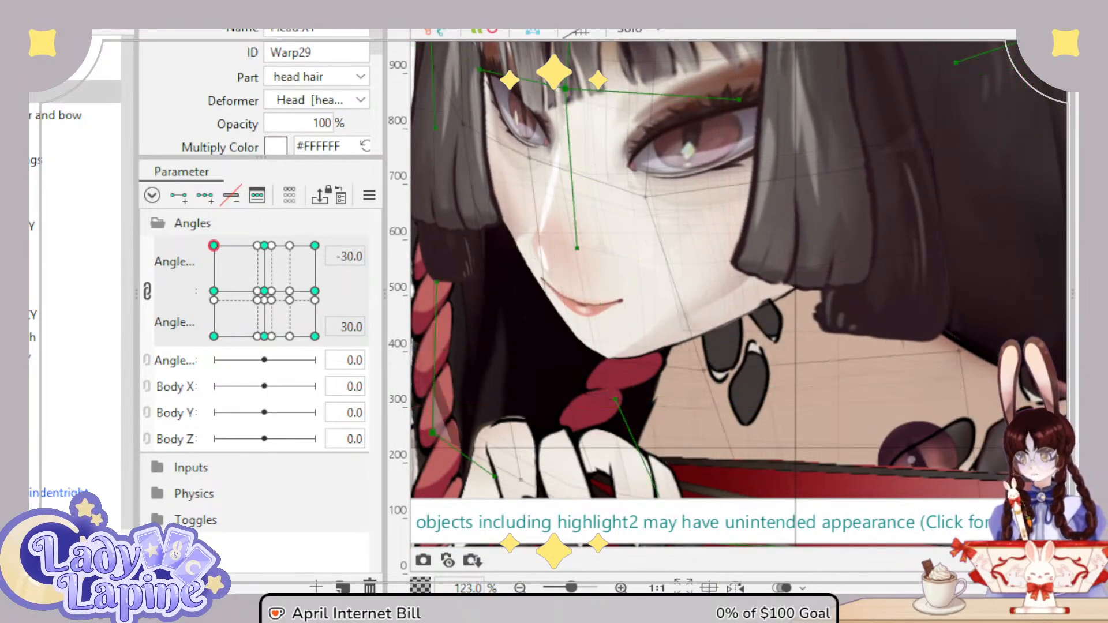
pyautogui.moveTo(602, 154); pyautogui.dragTo(533, 268)
pyautogui.moveTo(659, 226); pyautogui.dragTo(627, 202)
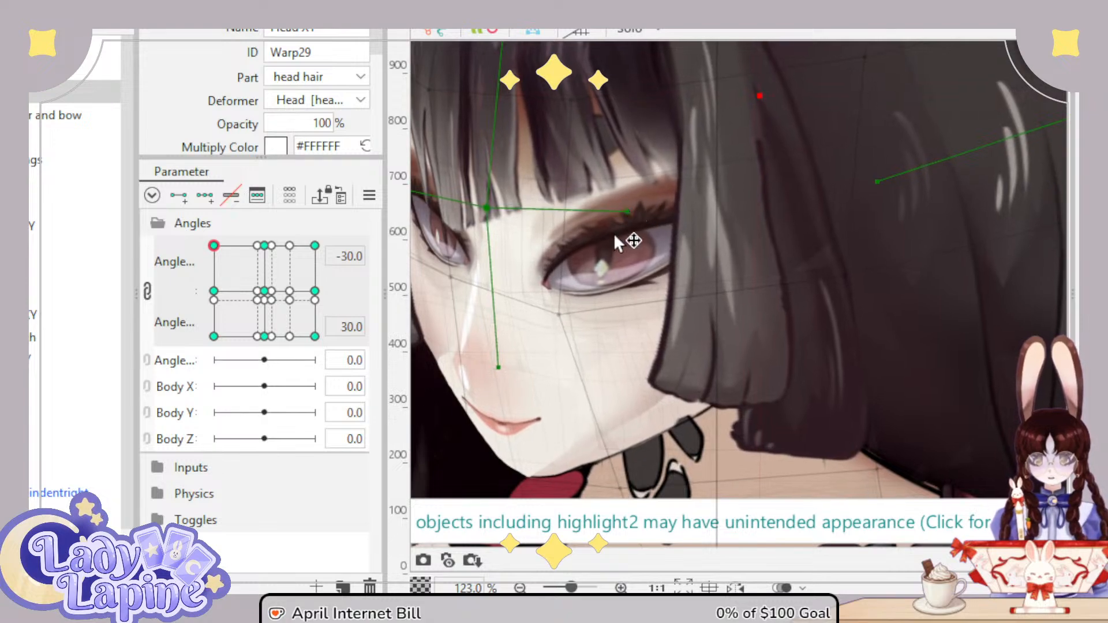
pyautogui.click(561, 307)
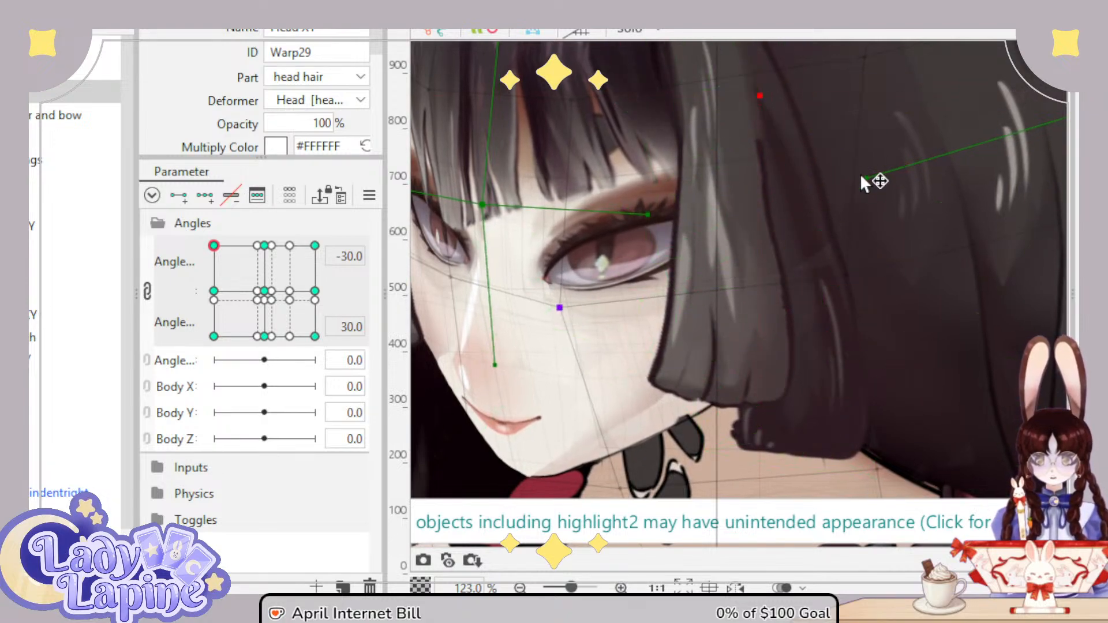
pyautogui.moveTo(870, 184); pyautogui.dragTo(793, 190)
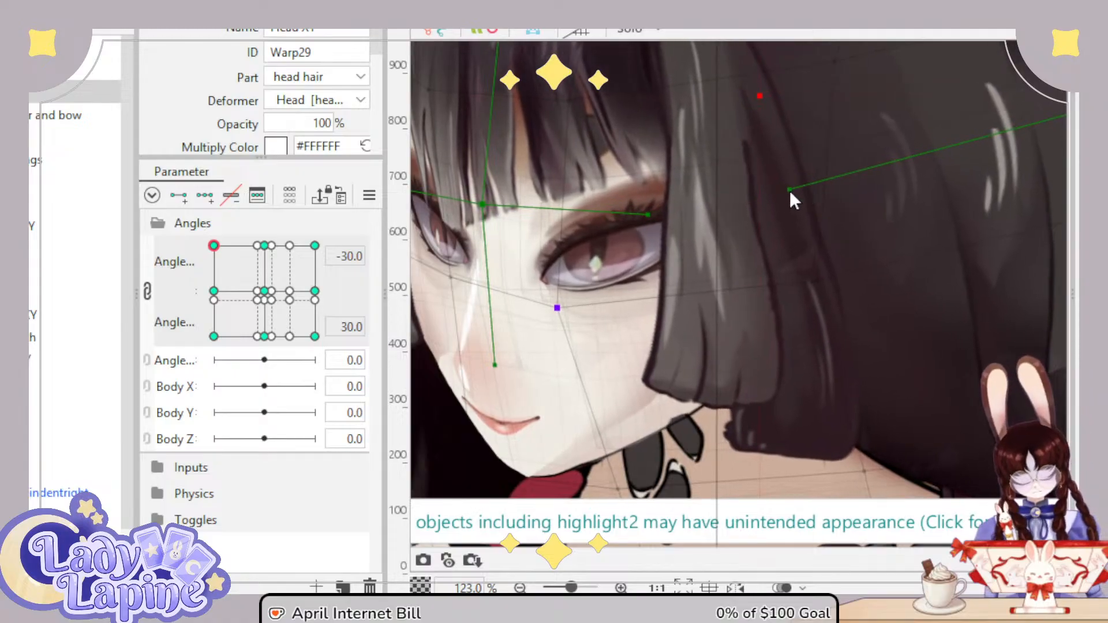
pyautogui.hotkey('ctrl', 'z')
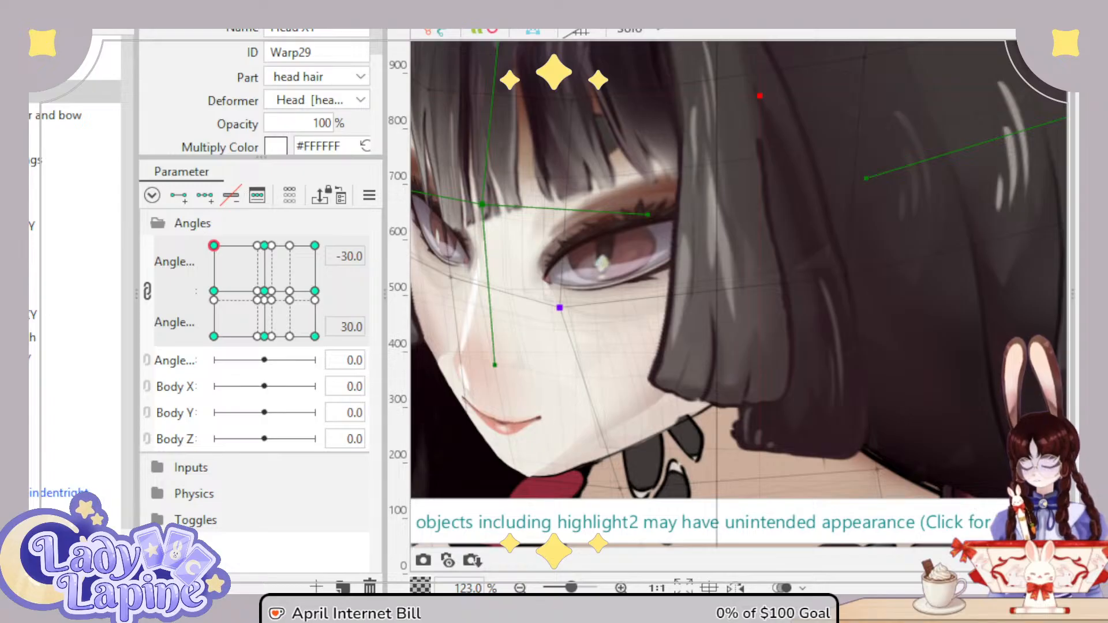
# Step: Examine the Eye Left and Eye Right deformer grids at Angle X -30, Angle Y 30 and at the neutral pose
pyautogui.click(557, 305)
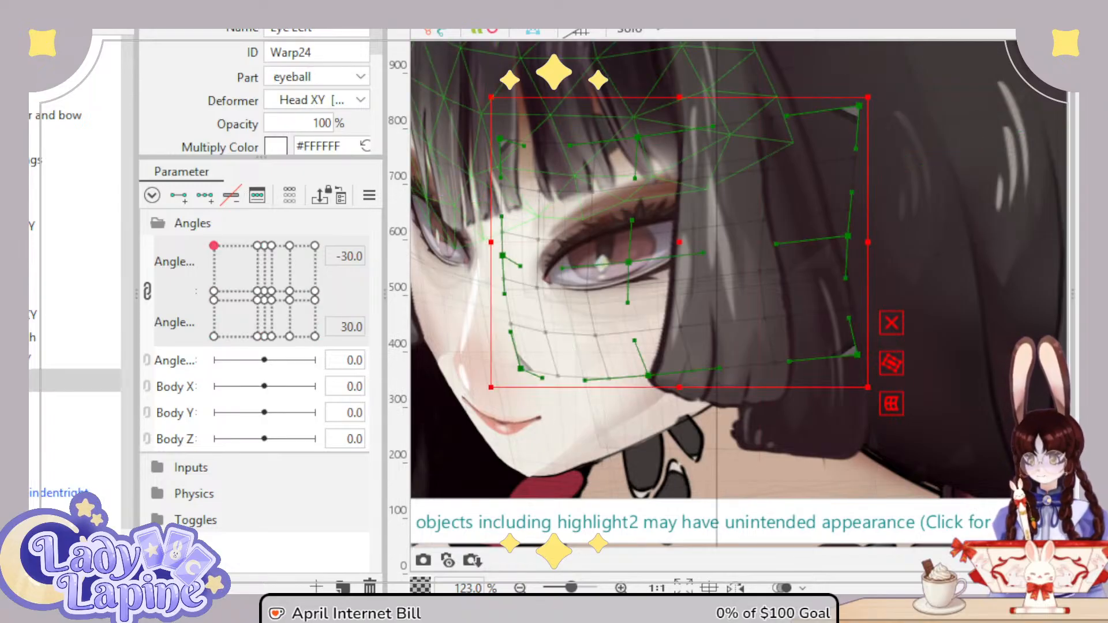
pyautogui.keyDown('shift'); pyautogui.click(473, 300); pyautogui.keyUp('shift')
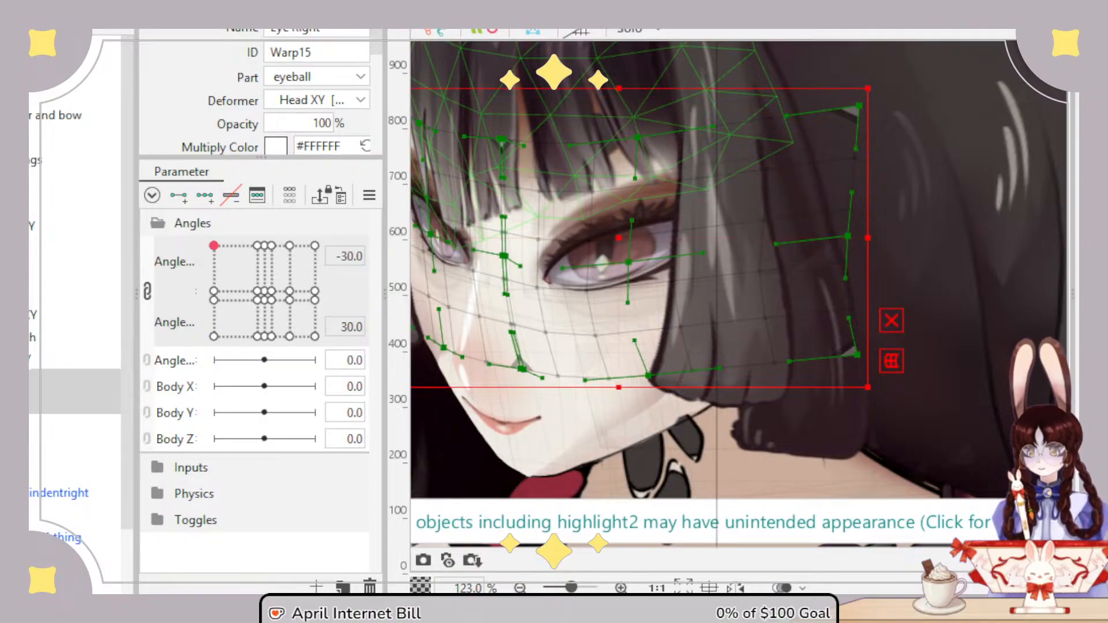
pyautogui.click(473, 300)
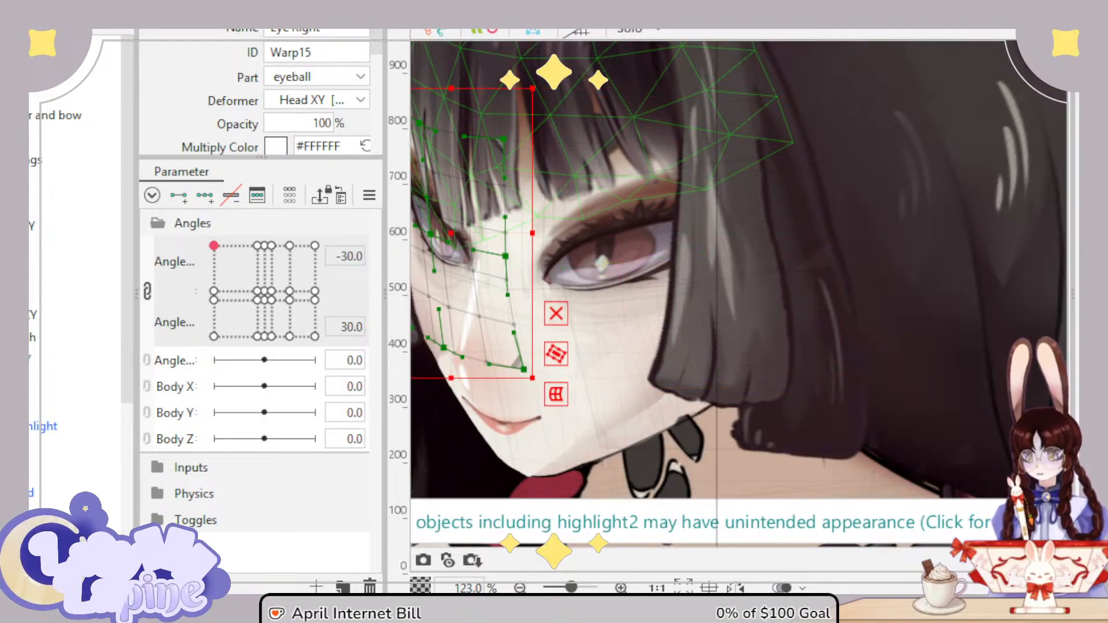
pyautogui.moveTo(216, 244)
pyautogui.mouseDown()
pyautogui.moveTo(267, 230)
pyautogui.moveTo(202, 231)
pyautogui.mouseUp()
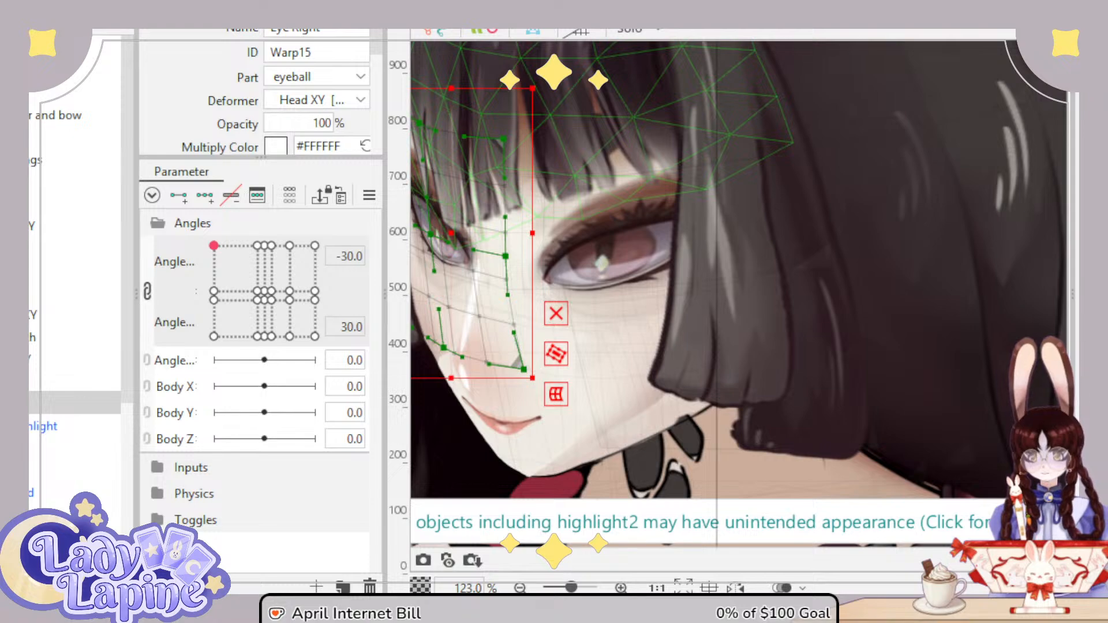
pyautogui.keyDown('ctrl'); pyautogui.click(75, 380); pyautogui.keyUp('ctrl')
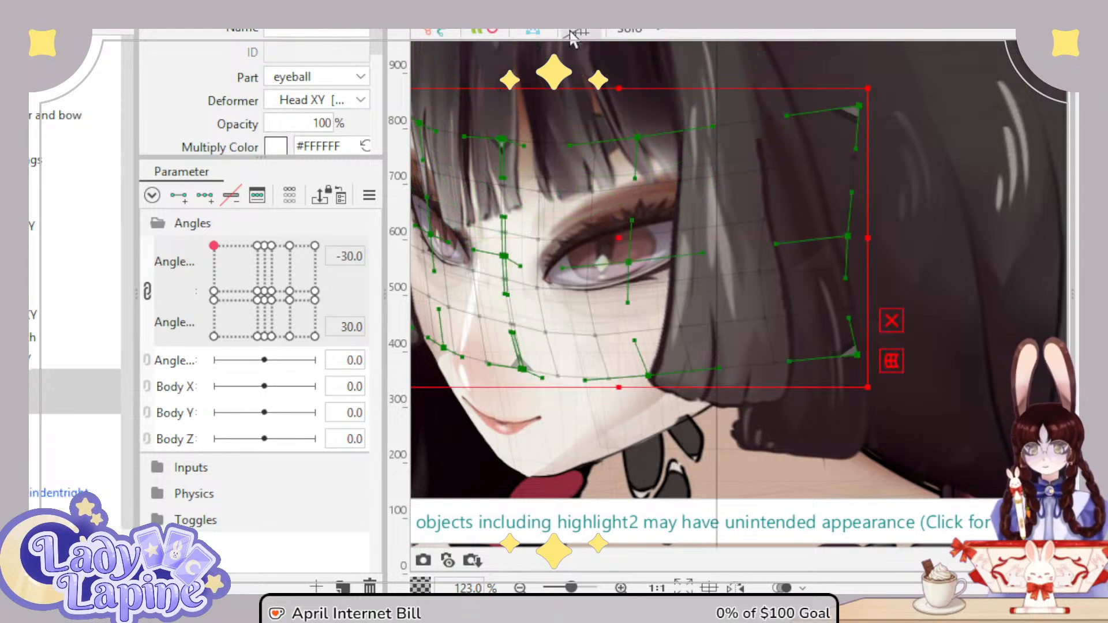
pyautogui.click(264, 291)
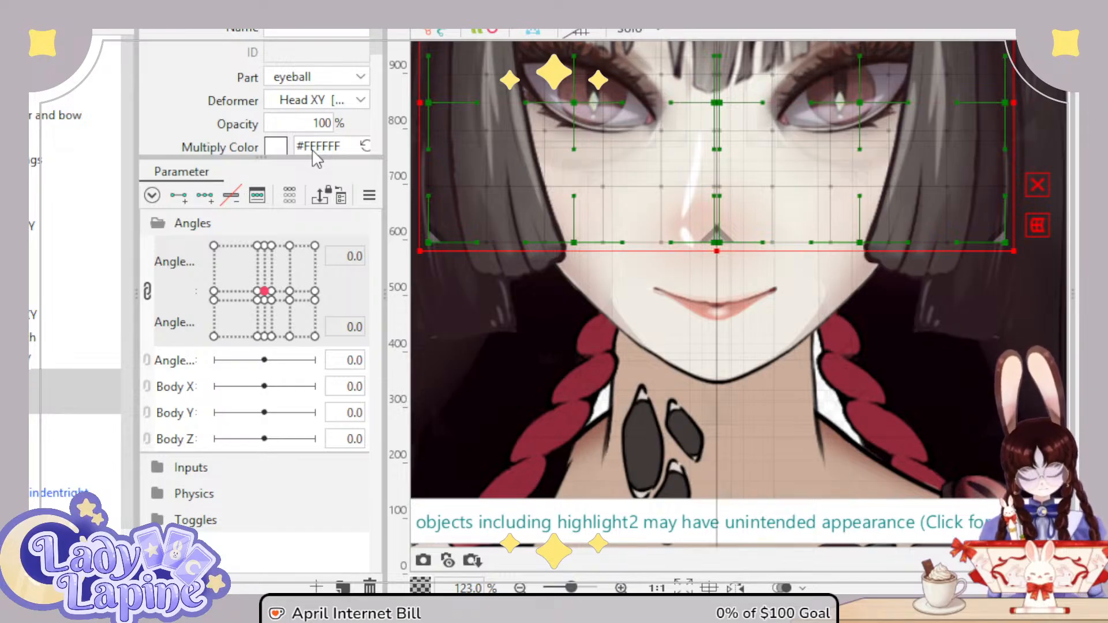
# Step: Pull the Eyes XY deformer's upper corner on the near side inward and slightly down at Angle X -30, Angle Y 30
pyautogui.click(444, 457)
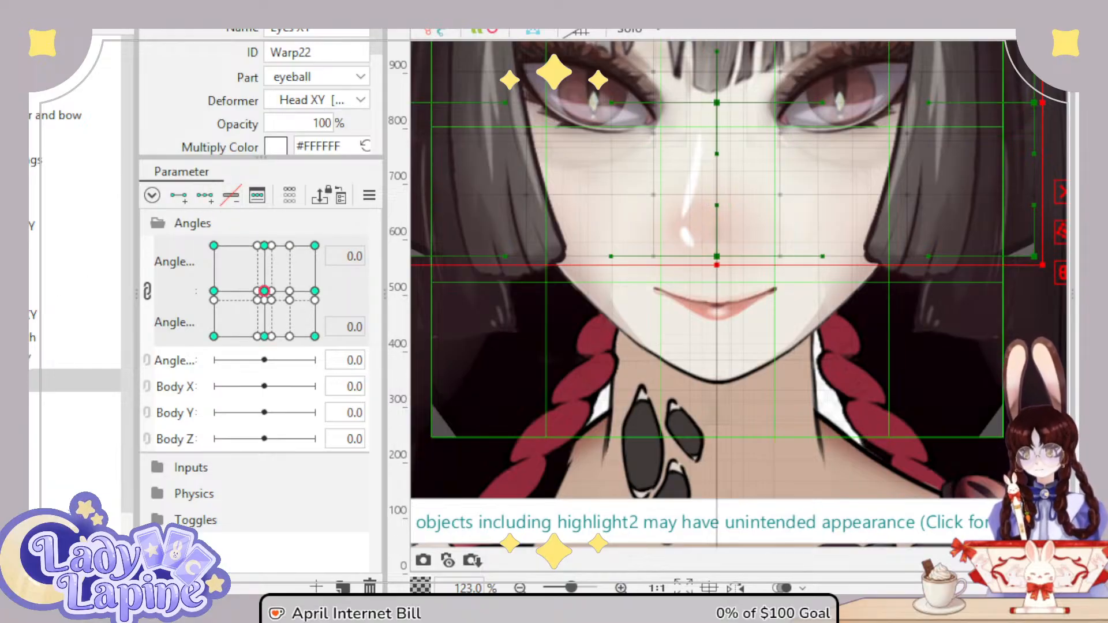
pyautogui.click(265, 291)
pyautogui.click(213, 245)
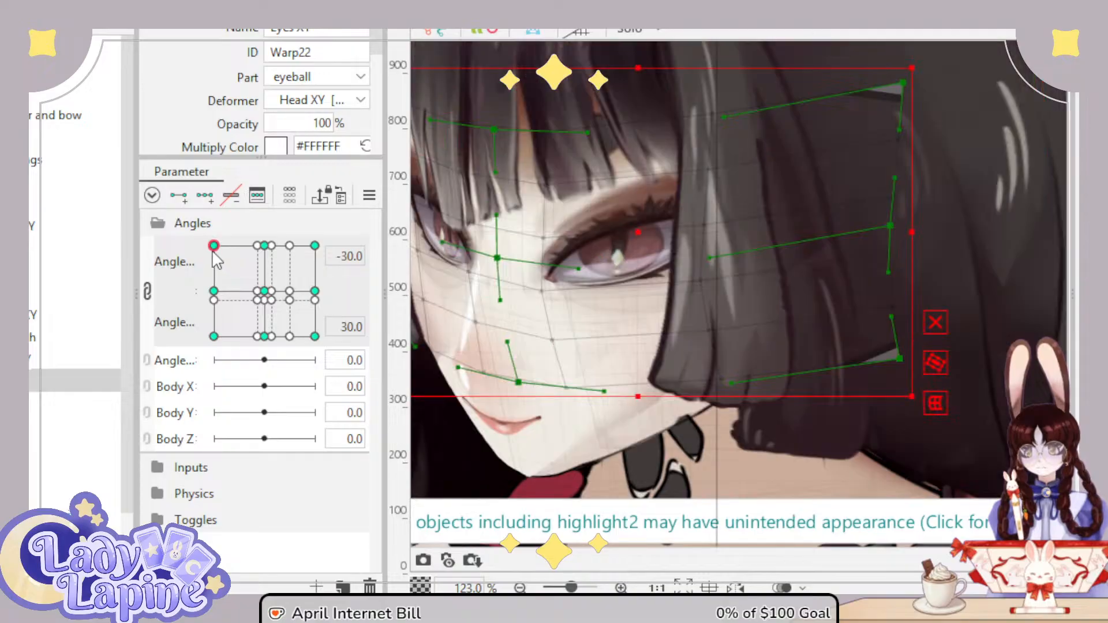
pyautogui.moveTo(214, 253)
pyautogui.mouseDown()
pyautogui.moveTo(289, 240)
pyautogui.moveTo(211, 241)
pyautogui.moveTo(213, 329)
pyautogui.moveTo(276, 337)
pyautogui.moveTo(210, 289)
pyautogui.moveTo(213, 245)
pyautogui.mouseUp()
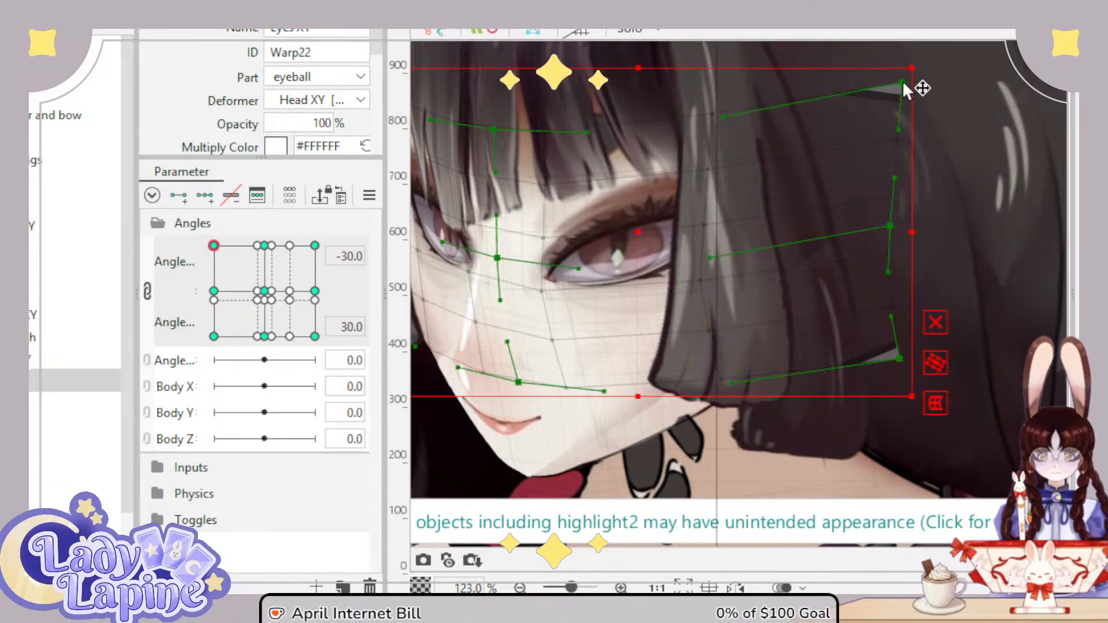
pyautogui.moveTo(903, 84); pyautogui.dragTo(858, 98)
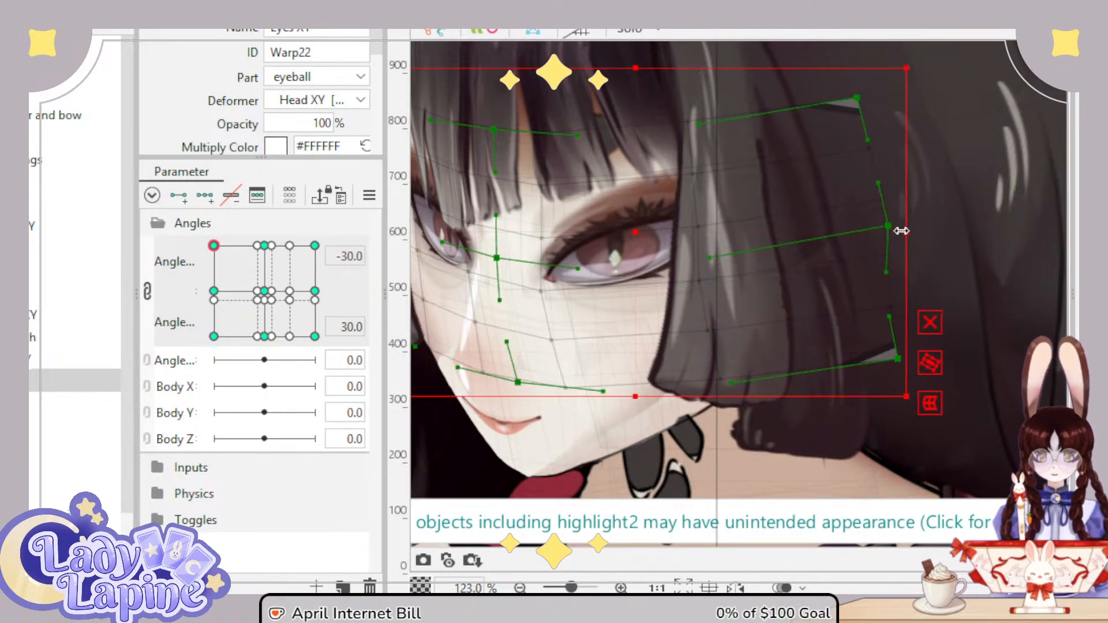
# Step: Try to narrow the whole Eyes XY deformer from its near side at Angle X -30, Angle Y 30
pyautogui.moveTo(902, 231); pyautogui.dragTo(845, 228)
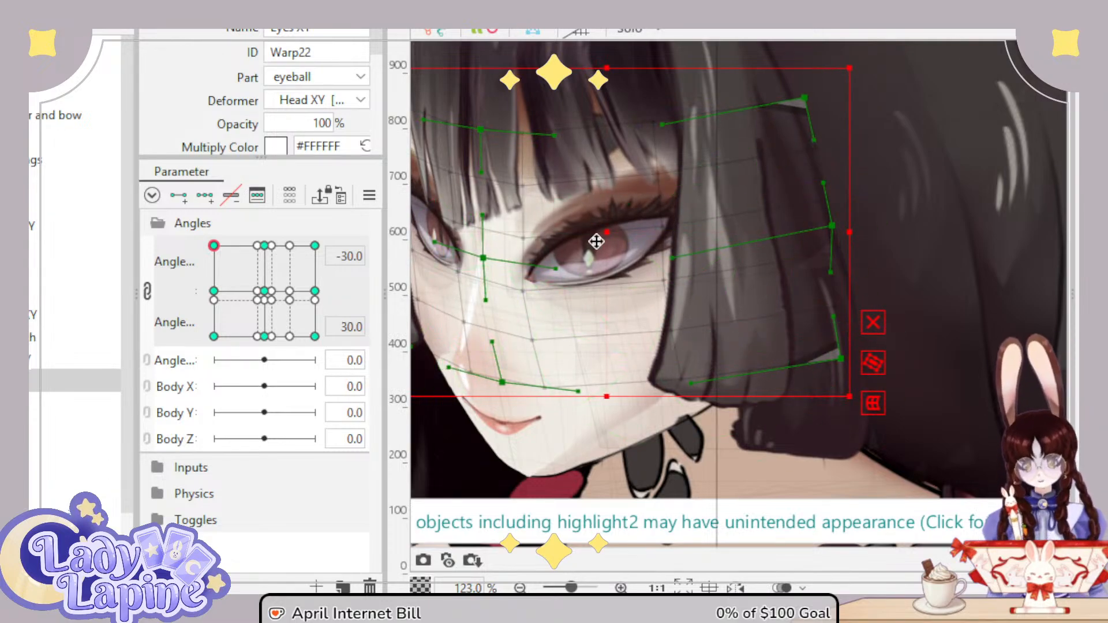
pyautogui.scroll(-3, 611, 242)
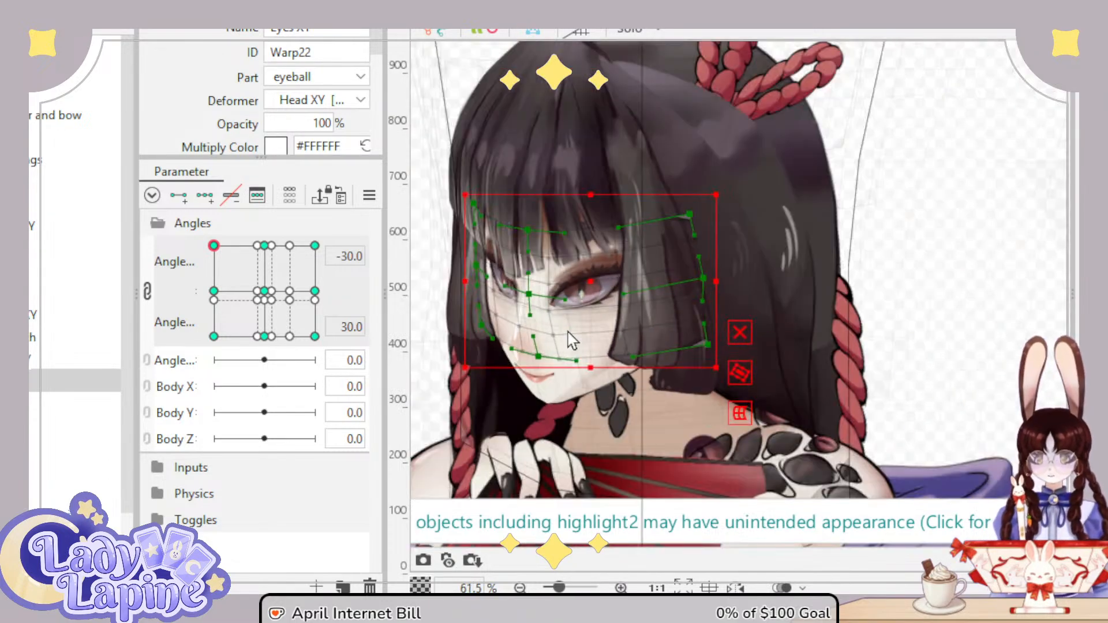
pyautogui.scroll(2, 622, 331)
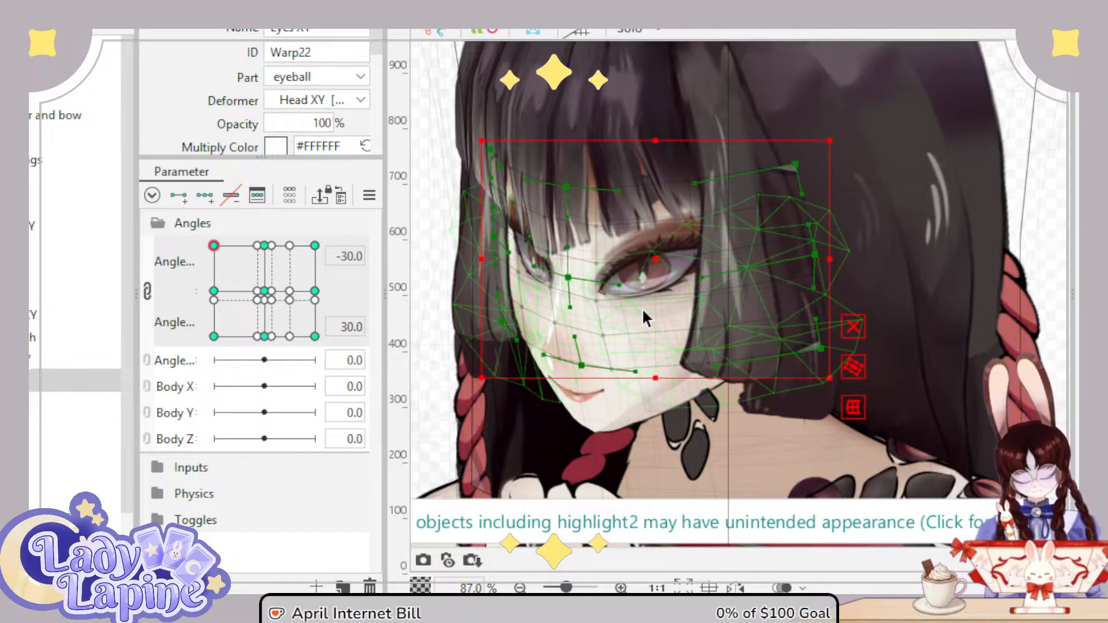
pyautogui.hotkey('ctrl', 'z')
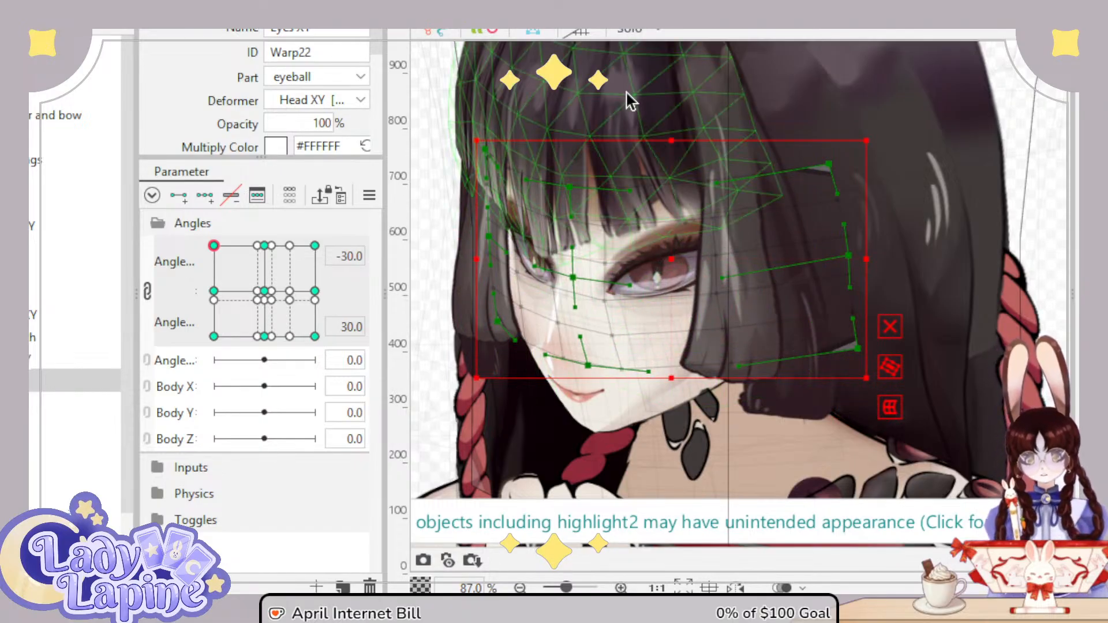
pyautogui.hotkey('ctrl', 'z')
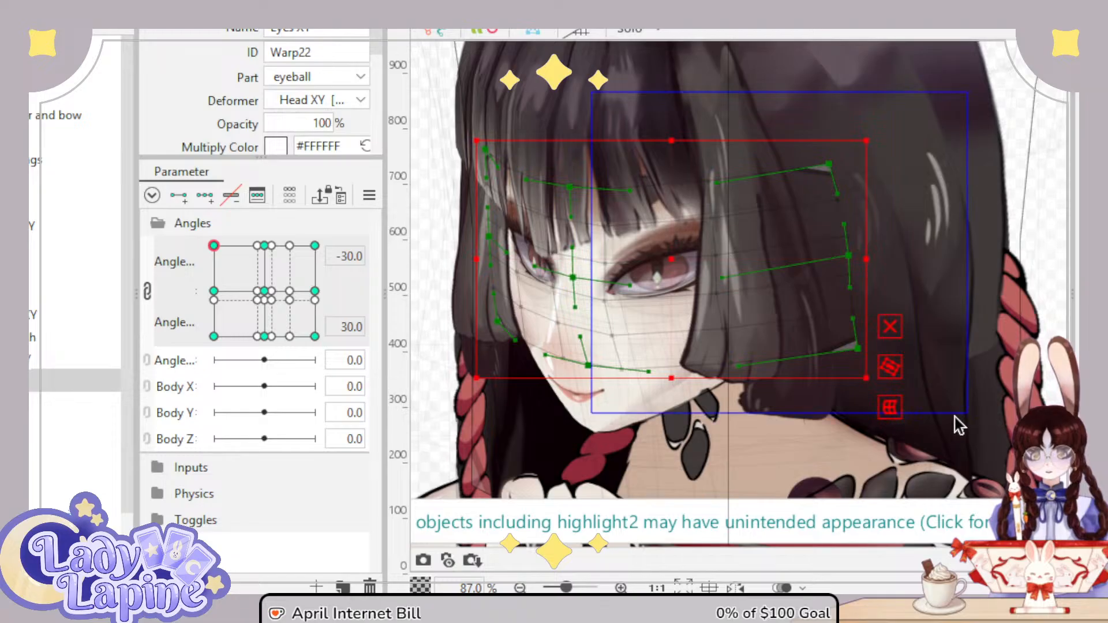
# Step: Narrow only the near-eye half of the Eyes XY grid toward the nose and check it around Angle X -30, Angle Y 30
pyautogui.moveTo(864, 280); pyautogui.dragTo(813, 280)
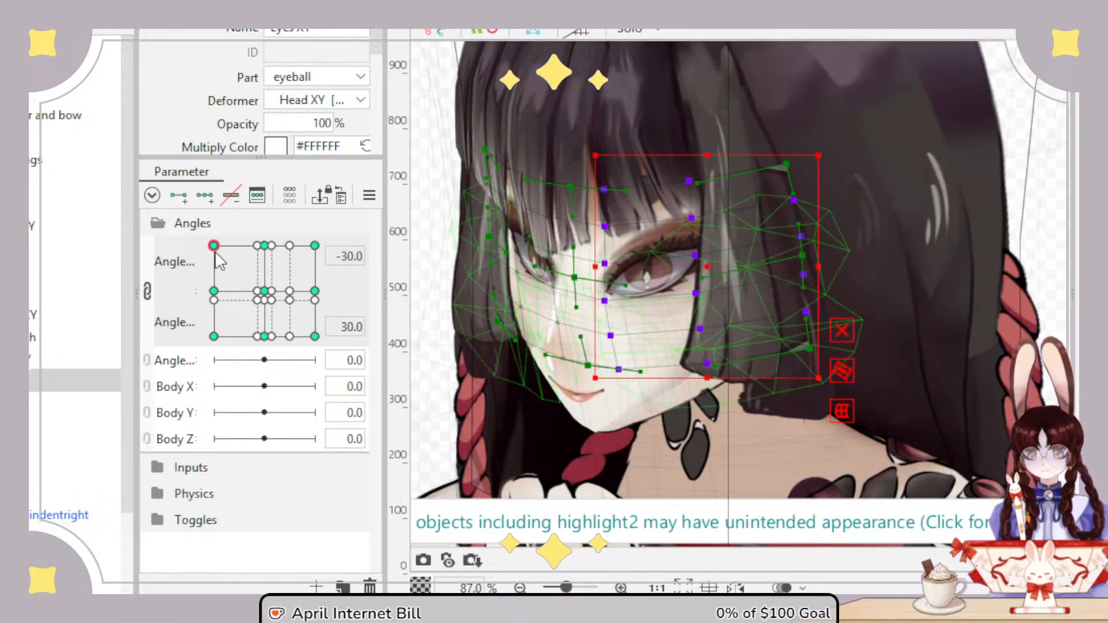
pyautogui.moveTo(214, 245)
pyautogui.mouseDown()
pyautogui.moveTo(261, 236)
pyautogui.moveTo(209, 242)
pyautogui.mouseUp()
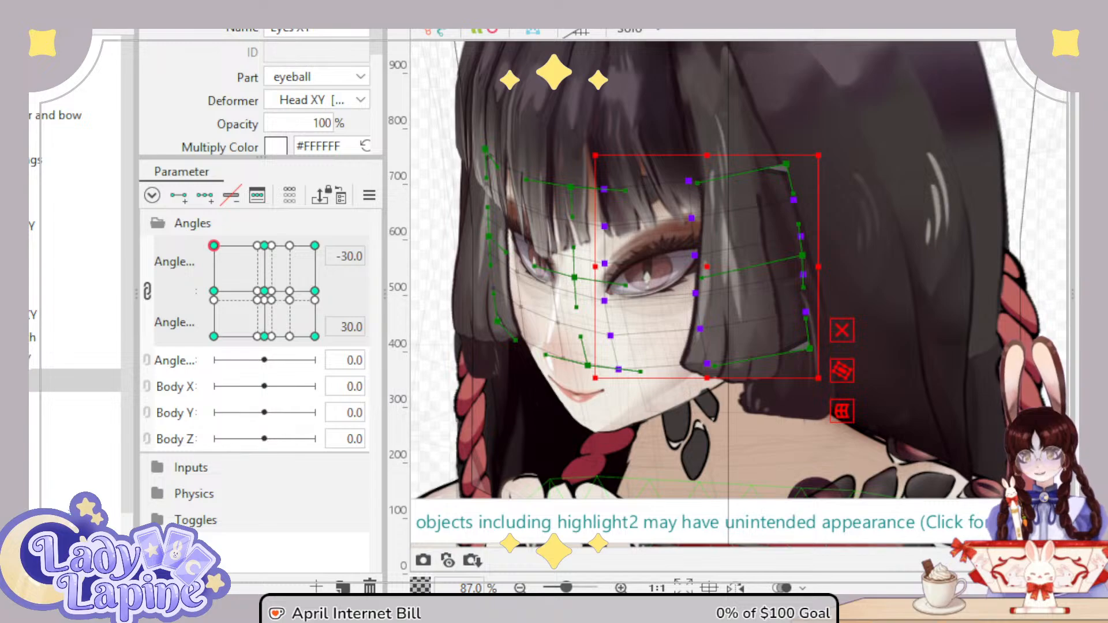
pyautogui.moveTo(214, 245)
pyautogui.mouseDown()
pyautogui.moveTo(254, 245)
pyautogui.moveTo(212, 247)
pyautogui.moveTo(240, 245)
pyautogui.moveTo(212, 242)
pyautogui.moveTo(247, 240)
pyautogui.moveTo(212, 240)
pyautogui.moveTo(243, 232)
pyautogui.moveTo(212, 242)
pyautogui.mouseUp()
# Step: Bend the Eyes XY deformer's centre line between the eyes slightly toward the far side and check the pose near Angle X -30, Angle Y 30
pyautogui.scroll(6, 438, 311)
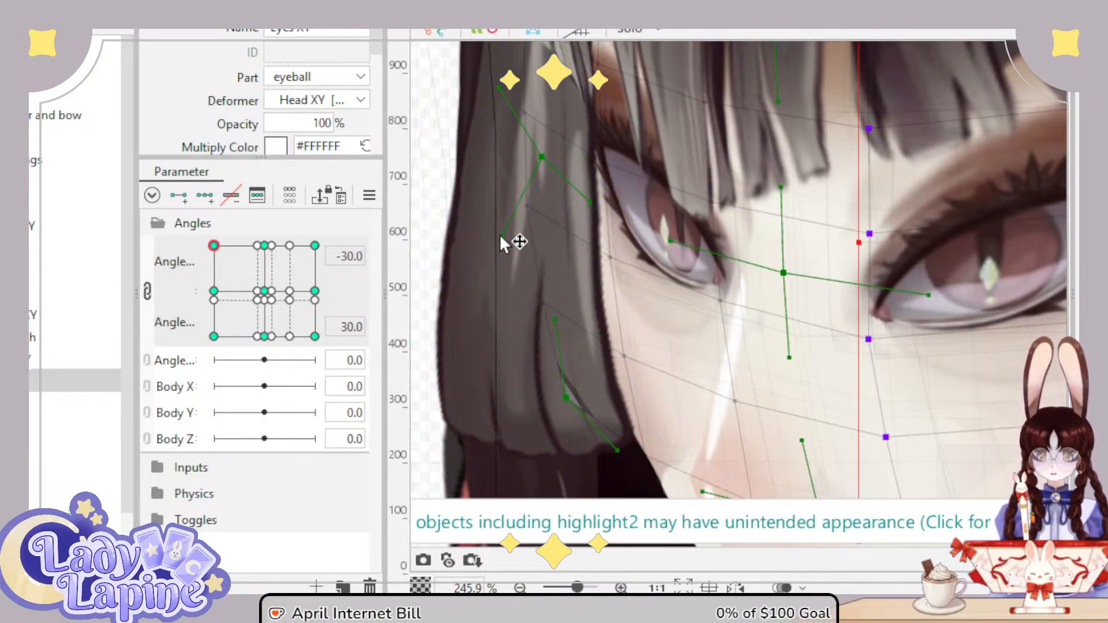
pyautogui.moveTo(789, 356)
pyautogui.mouseDown()
pyautogui.moveTo(758, 353)
pyautogui.moveTo(769, 354)
pyautogui.mouseUp()
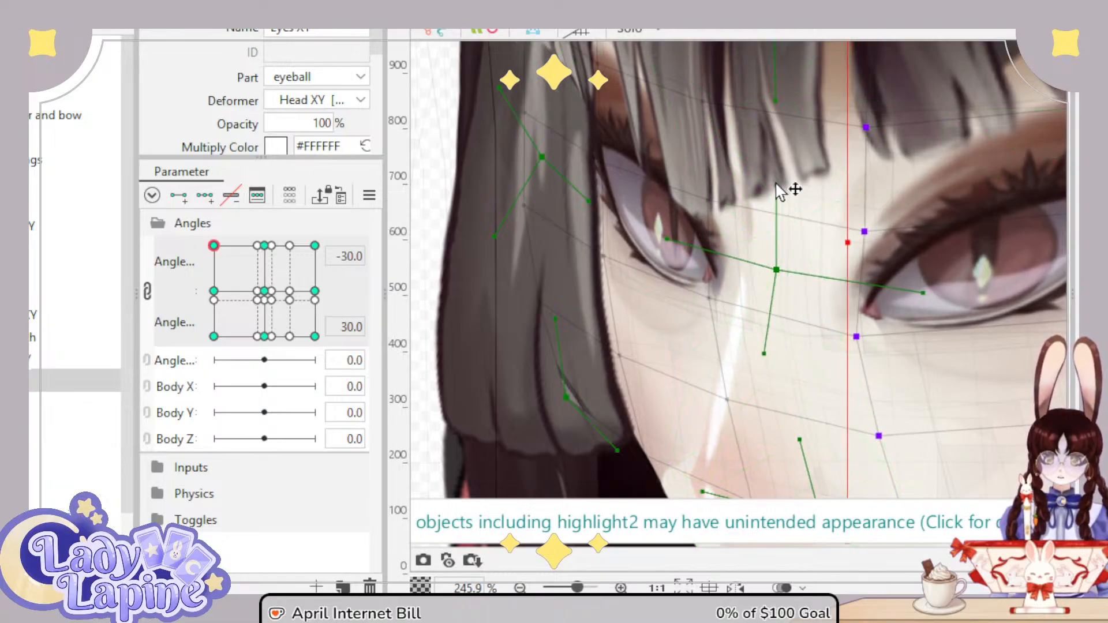
pyautogui.moveTo(826, 309); pyautogui.dragTo(686, 304)
pyautogui.scroll(-5, 686, 304)
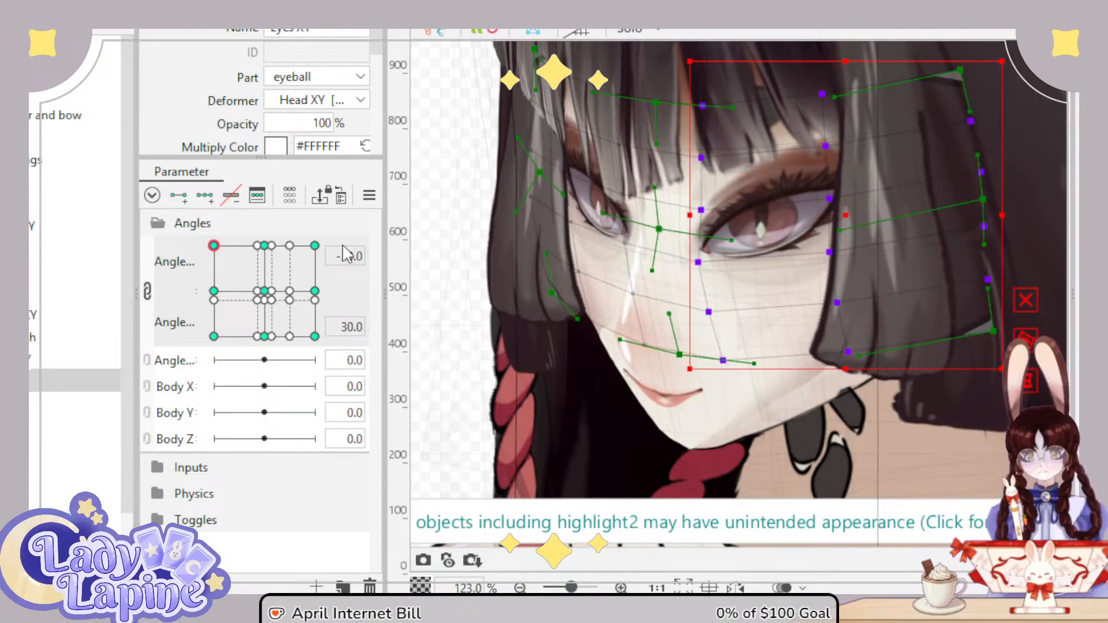
pyautogui.moveTo(230, 251); pyautogui.dragTo(201, 236)
# Step: Move the Hair XY deformer's far-side edge point slightly inward toward the face at Angle X -30, Angle Y 30
pyautogui.click(75, 136)
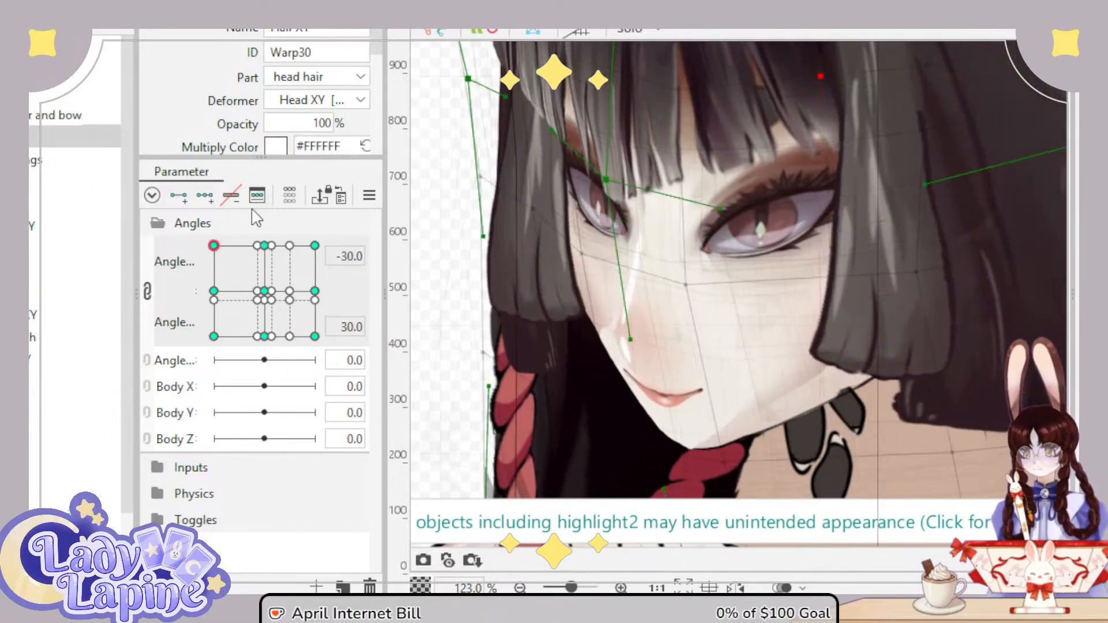
pyautogui.moveTo(600, 286); pyautogui.dragTo(626, 302)
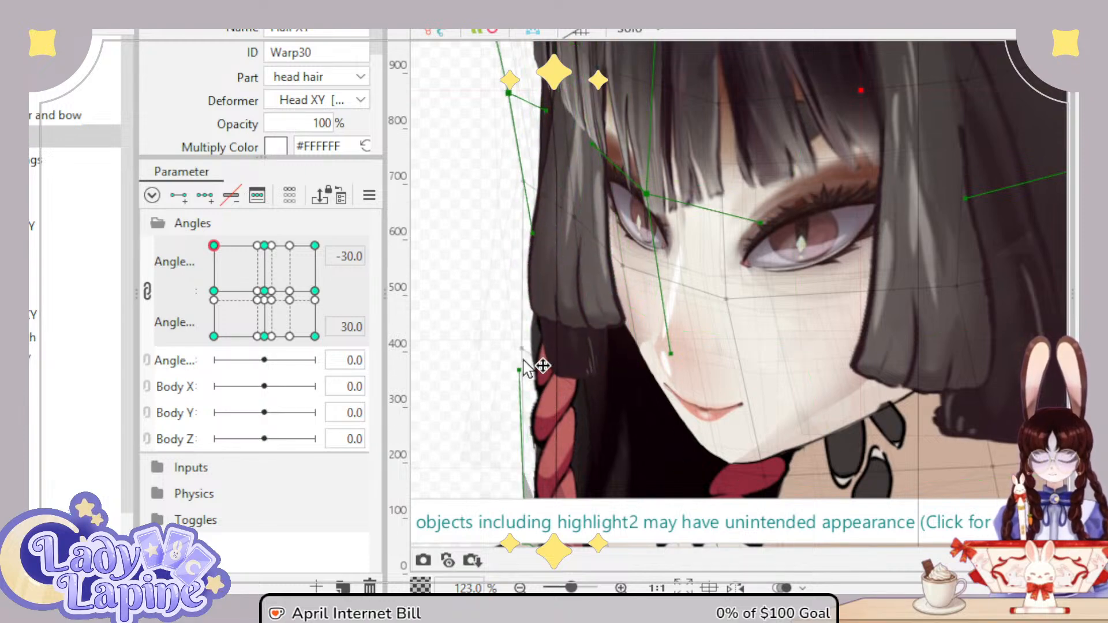
pyautogui.moveTo(513, 90)
pyautogui.mouseDown()
pyautogui.moveTo(548, 98)
pyautogui.moveTo(531, 96)
pyautogui.mouseUp()
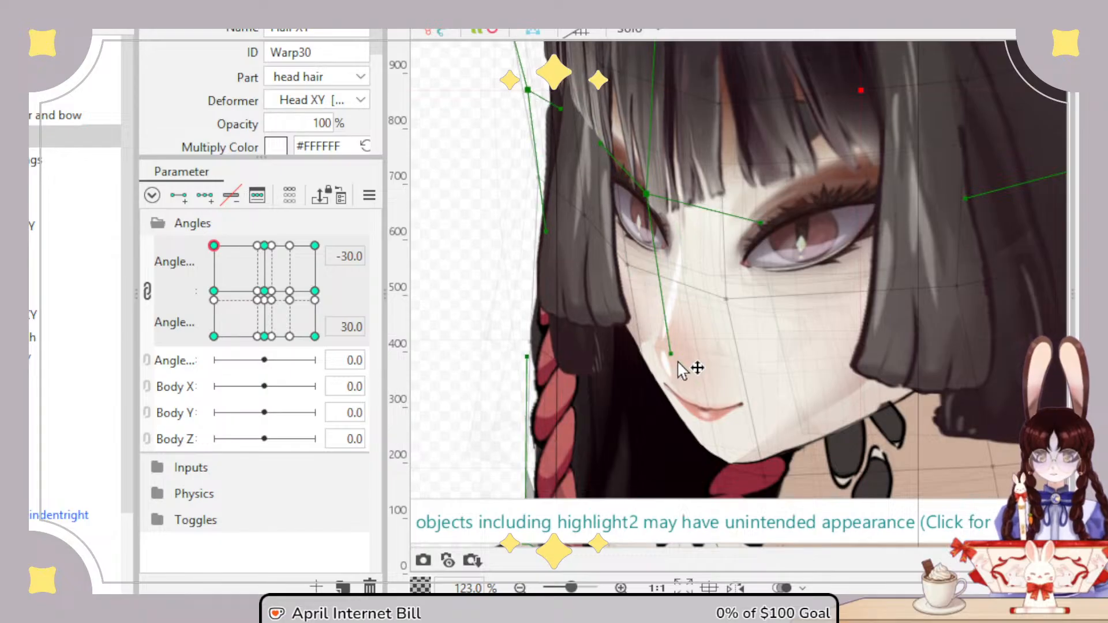
# Step: Adjust the Hair XY deformer's curve handles along the far-side hair edge at Angle X -30, Angle Y 30, undoing the bend over the nose
pyautogui.scroll(-3, 687, 365)
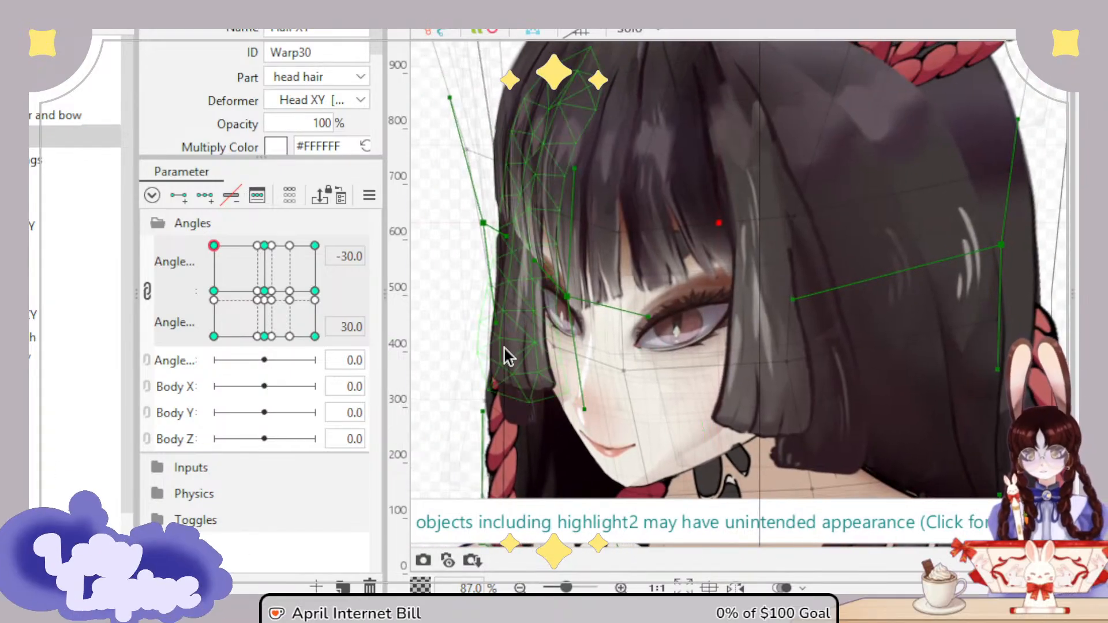
pyautogui.moveTo(488, 399); pyautogui.dragTo(493, 373)
pyautogui.moveTo(490, 301); pyautogui.dragTo(481, 267)
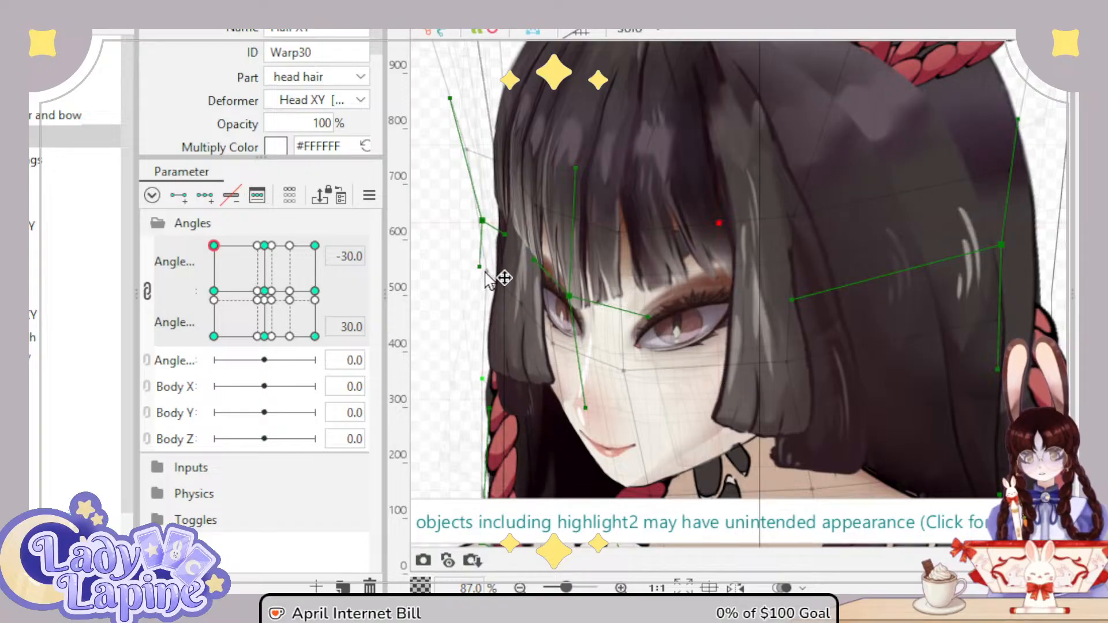
pyautogui.moveTo(585, 406); pyautogui.dragTo(574, 390)
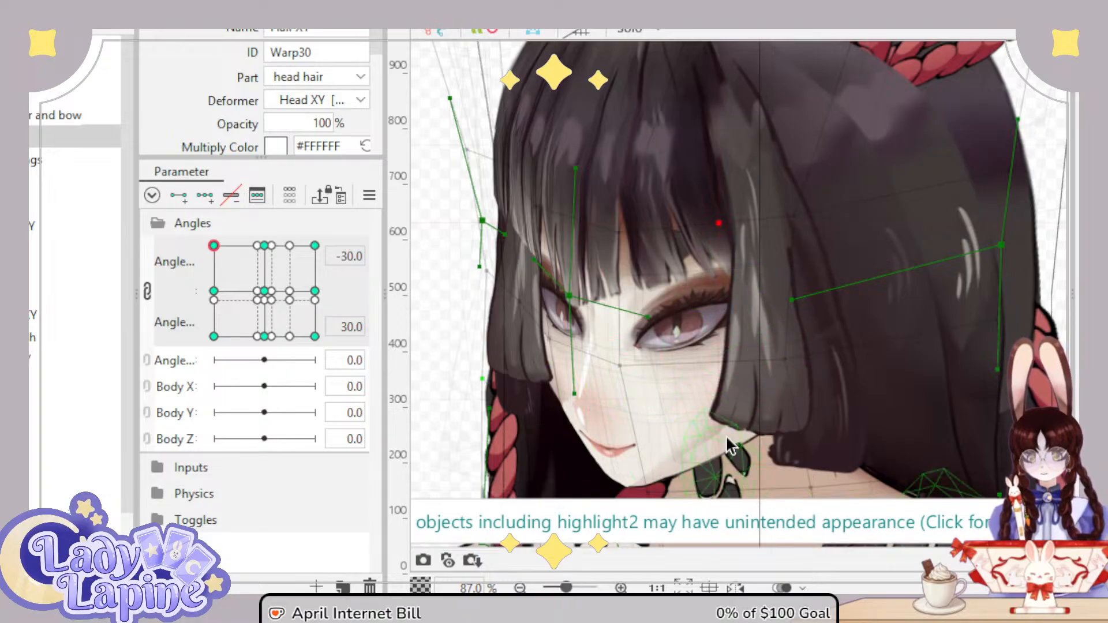
pyautogui.hotkey('ctrl', 'z')
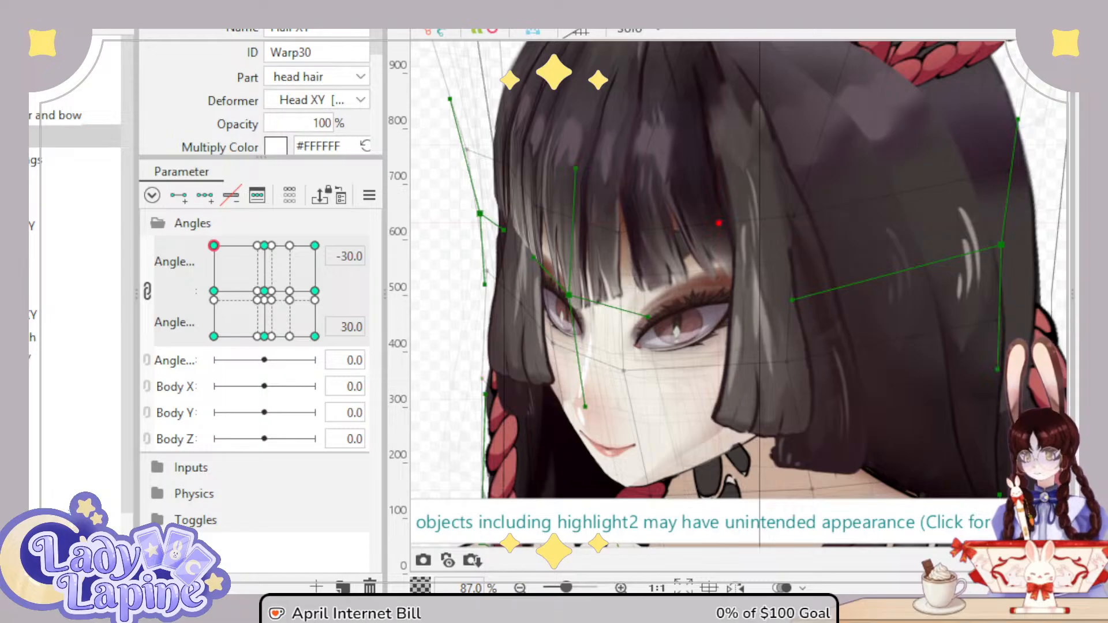
# Step: Expand the Hime XY deformer's contents and lower the draw order of the himebangs1right mesh to 503
pyautogui.click(75, 180)
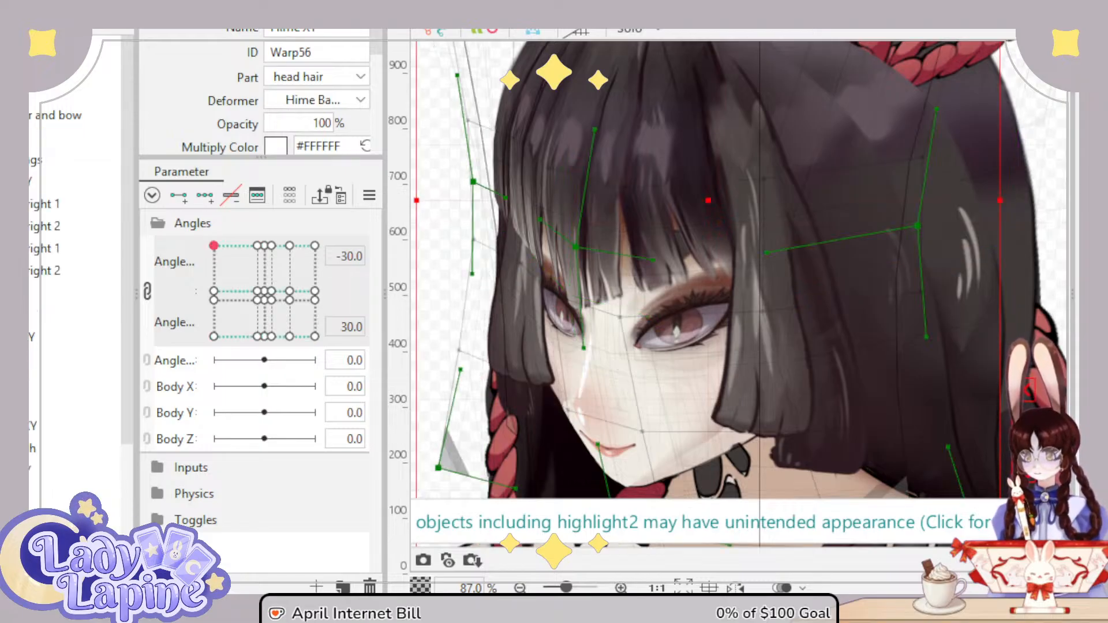
pyautogui.click(75, 180)
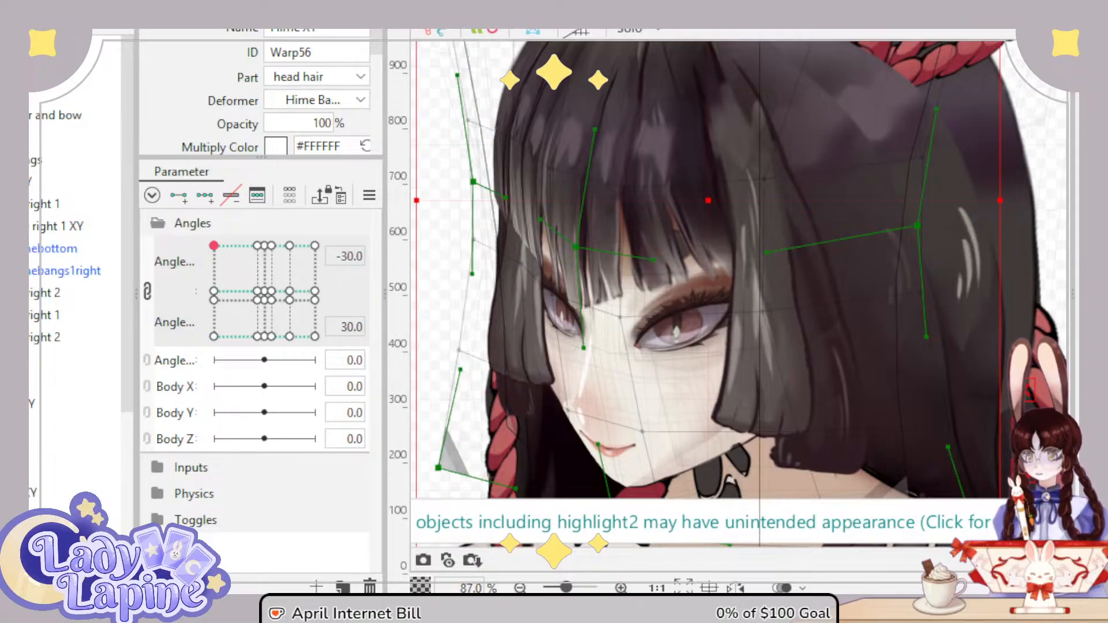
pyautogui.click(35, 270)
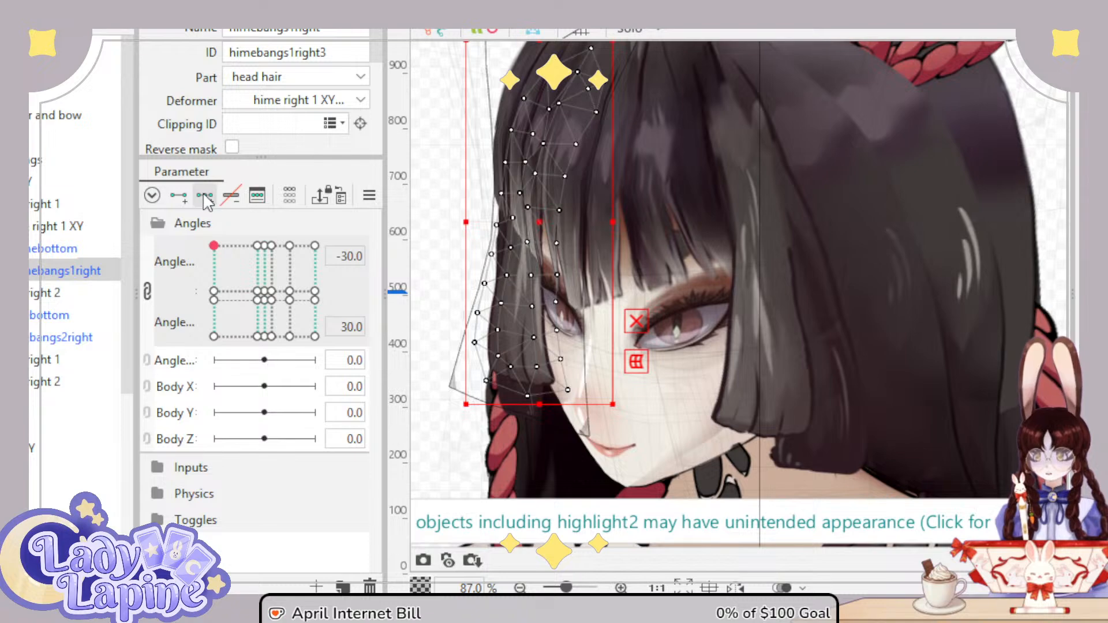
pyautogui.scroll(-2, 276, 72)
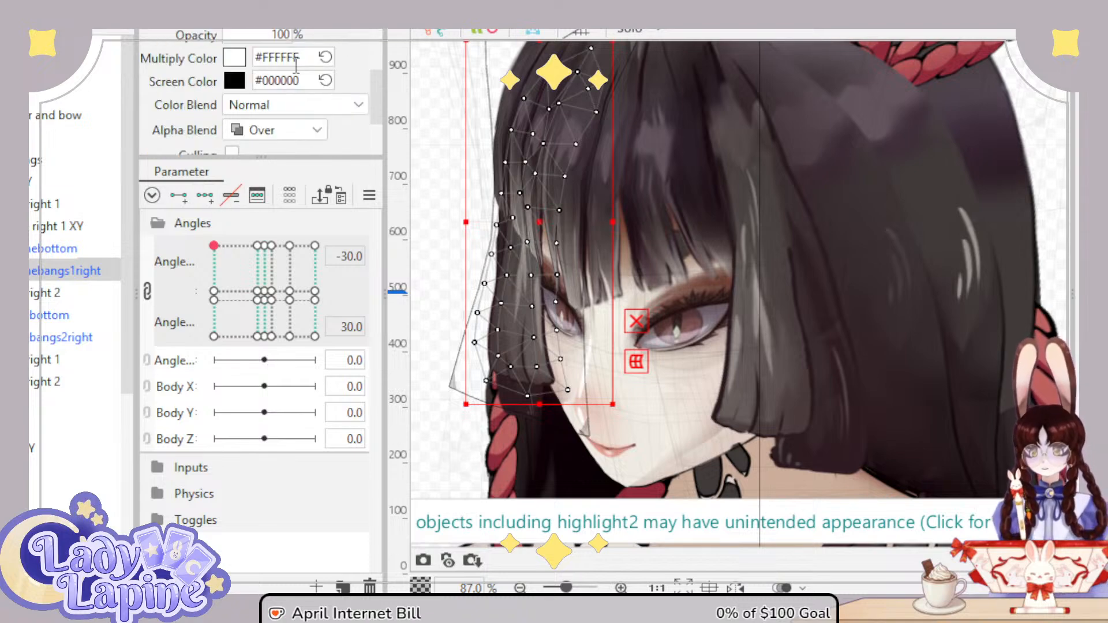
pyautogui.scroll(1, 306, 64)
pyautogui.press('Down')
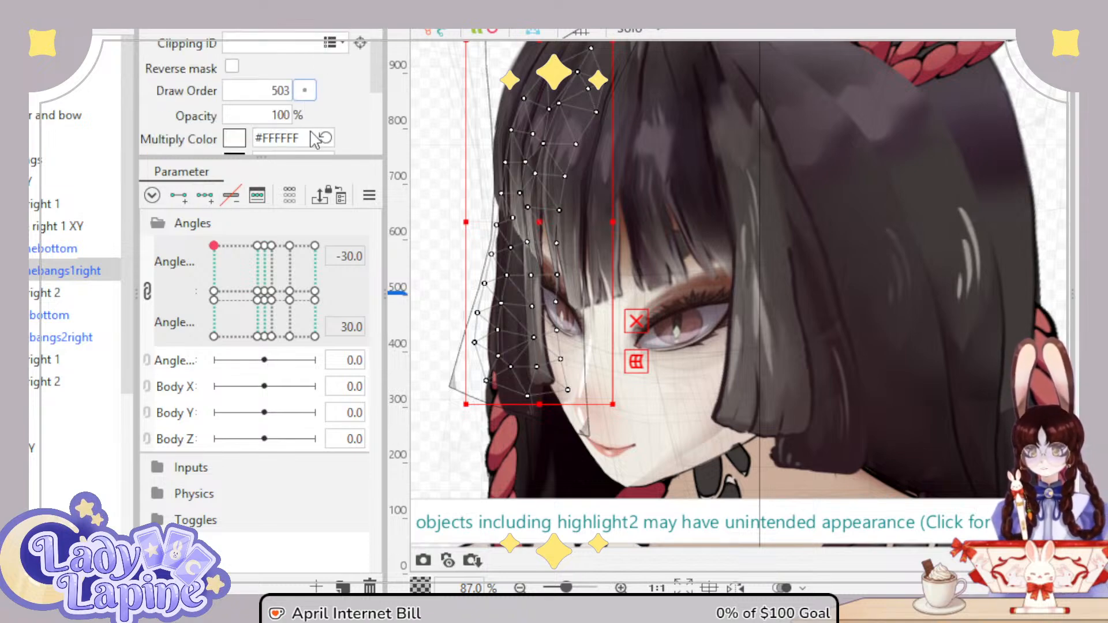
# Step: Try draw orders down to 498 on the second right hime bangs mesh, and set its draw order to 504
pyautogui.click(59, 338)
pyautogui.press('Down')
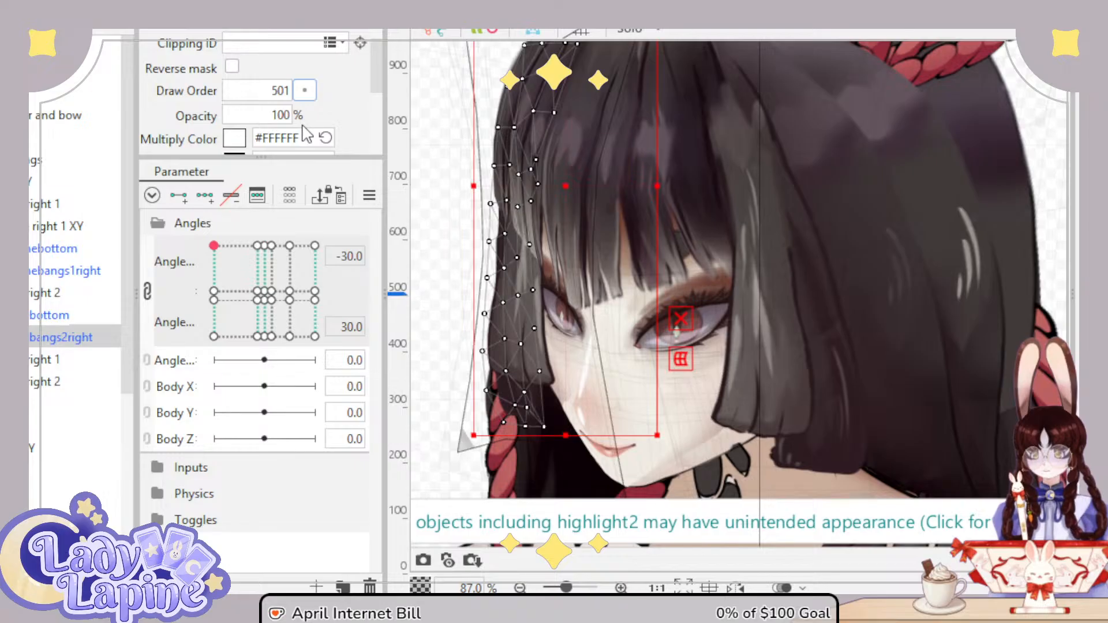
pyautogui.press('Down')
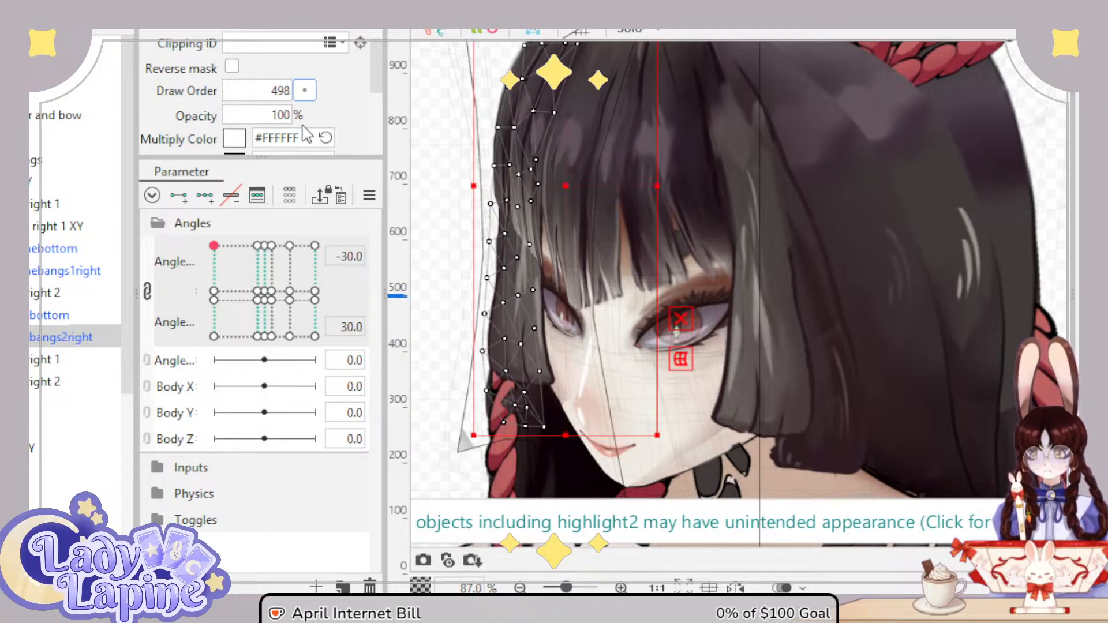
pyautogui.press('Up')
pyautogui.press('Up')
pyautogui.press('Up')
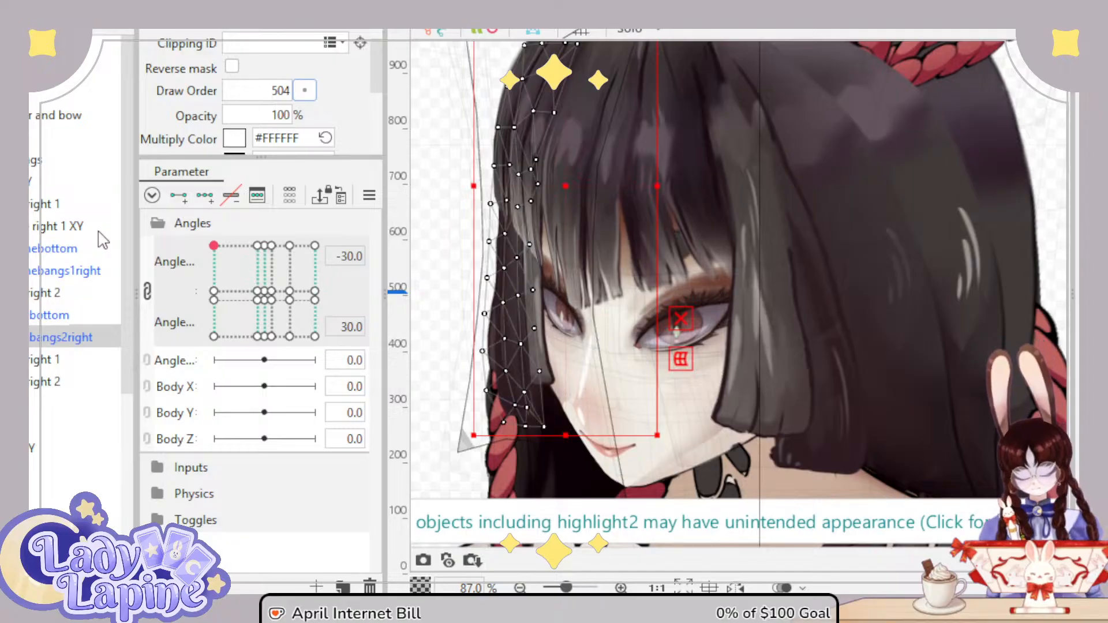
# Step: Try lowering the draw order of the himebangs1right mesh to 499 at Angle X -30, Angle Y 30
pyautogui.click(70, 270)
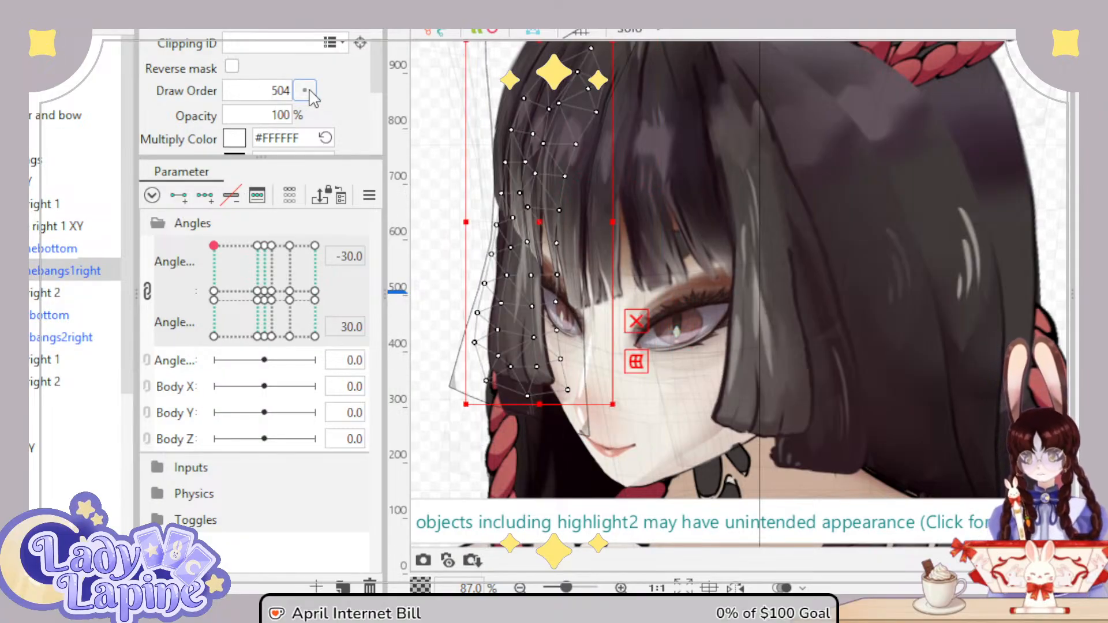
pyautogui.press('Down')
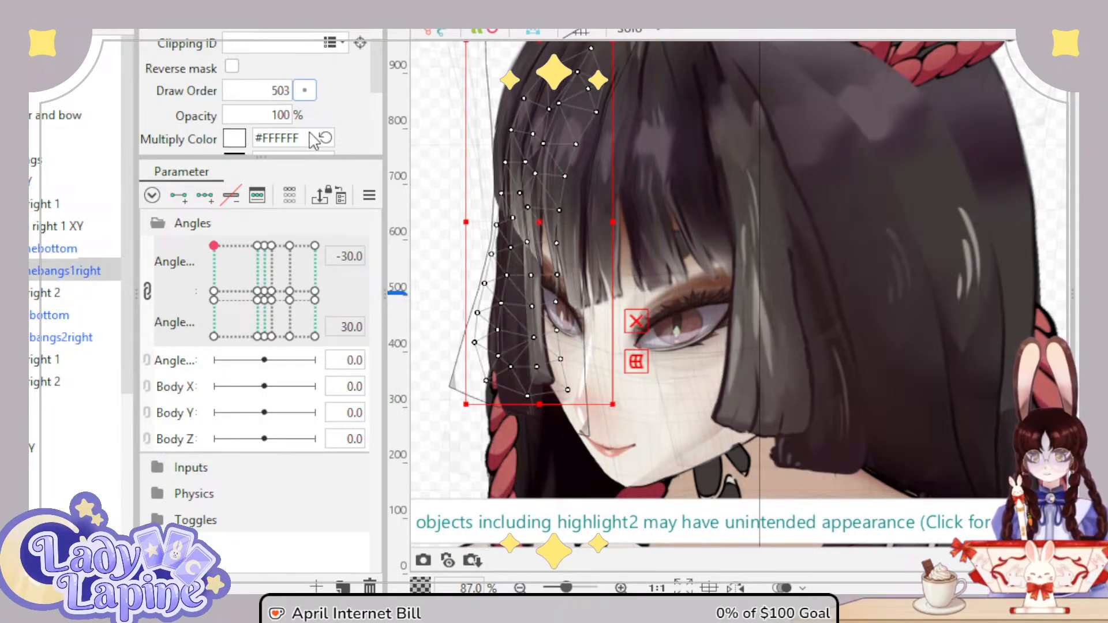
pyautogui.press('Down')
pyautogui.press('Down')
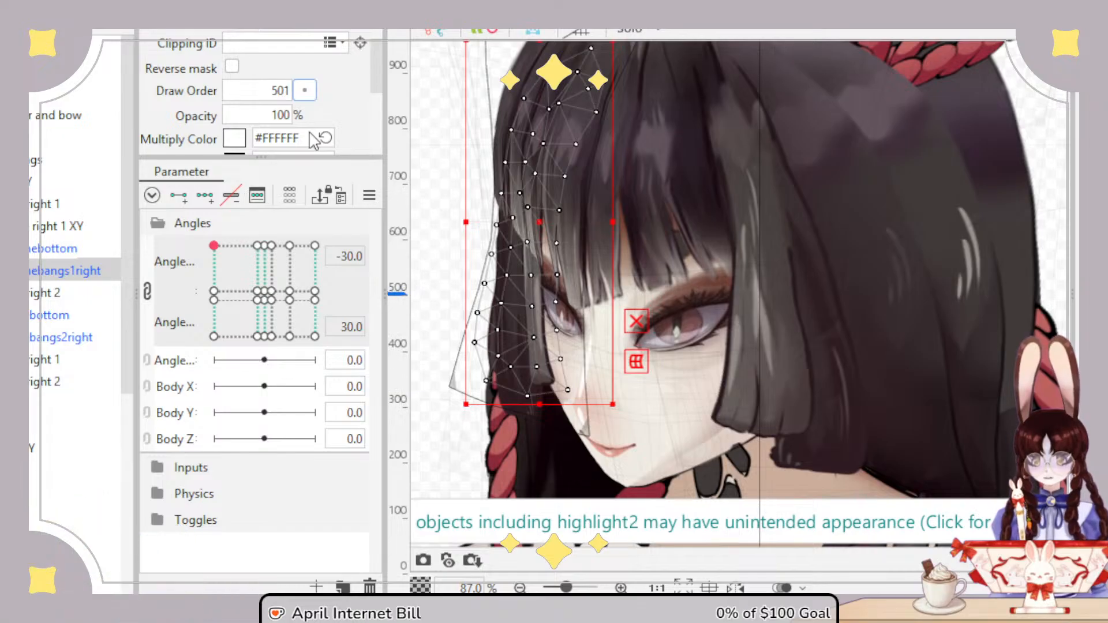
pyautogui.press('Down')
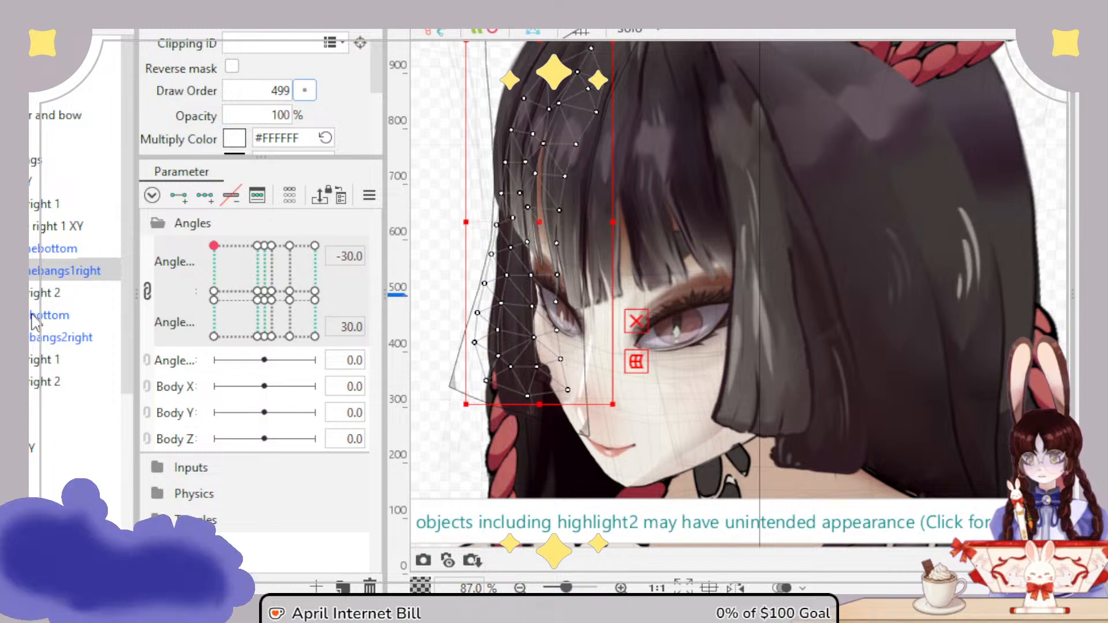
# Step: Try a draw order of 499 on the himebangs2right mesh and compare the pose at Angle Y 0 and 30
pyautogui.click(60, 337)
pyautogui.click(309, 92)
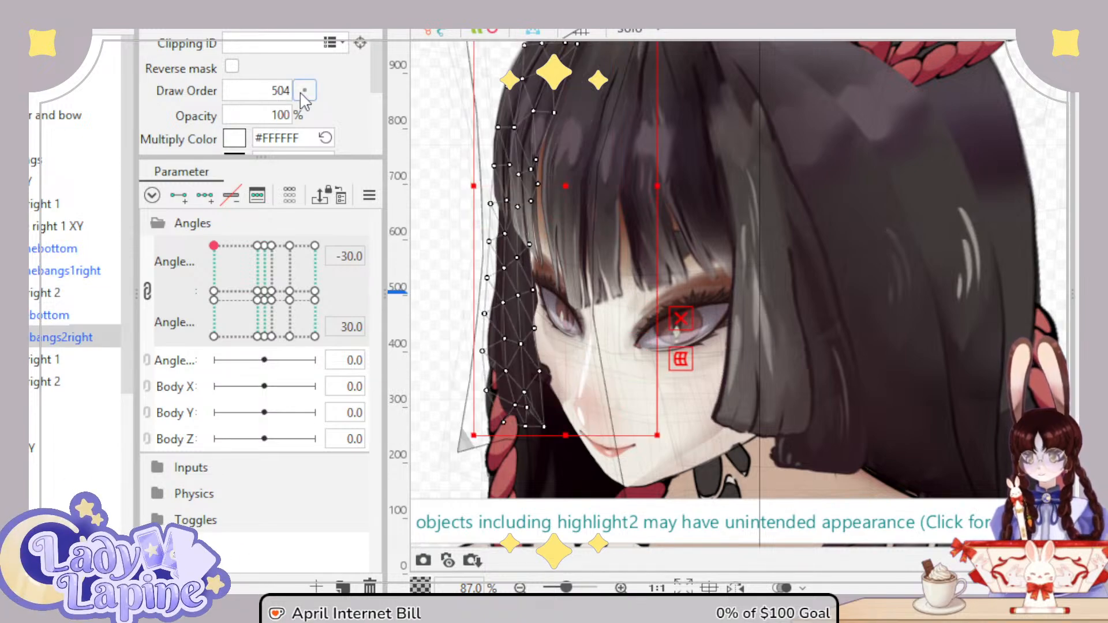
pyautogui.press('Down')
pyautogui.press('Down')
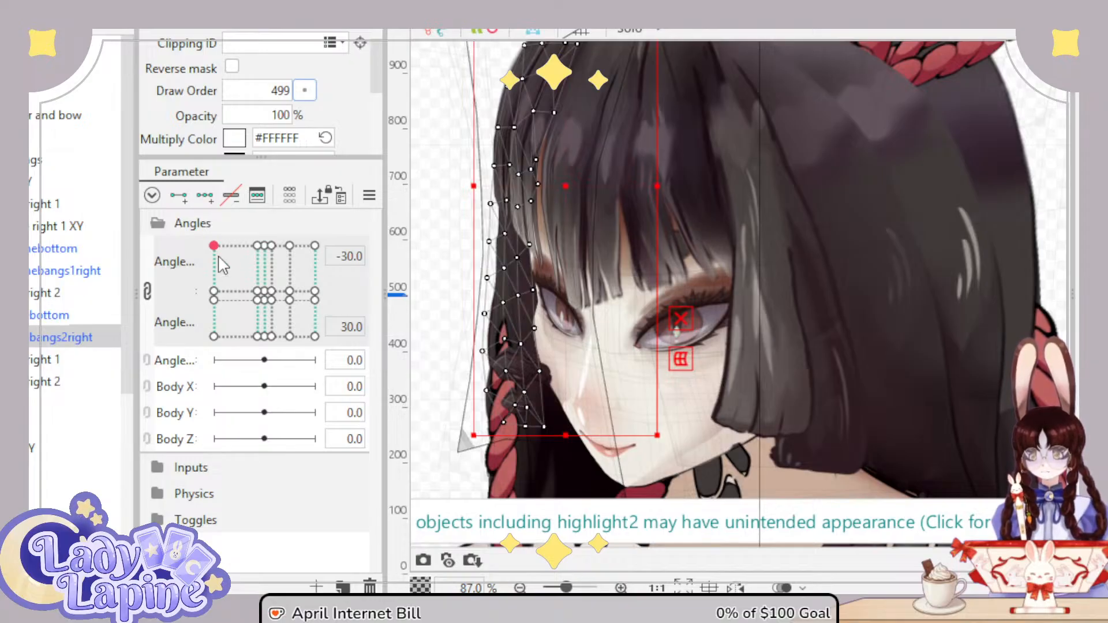
pyautogui.moveTo(215, 247); pyautogui.dragTo(213, 292)
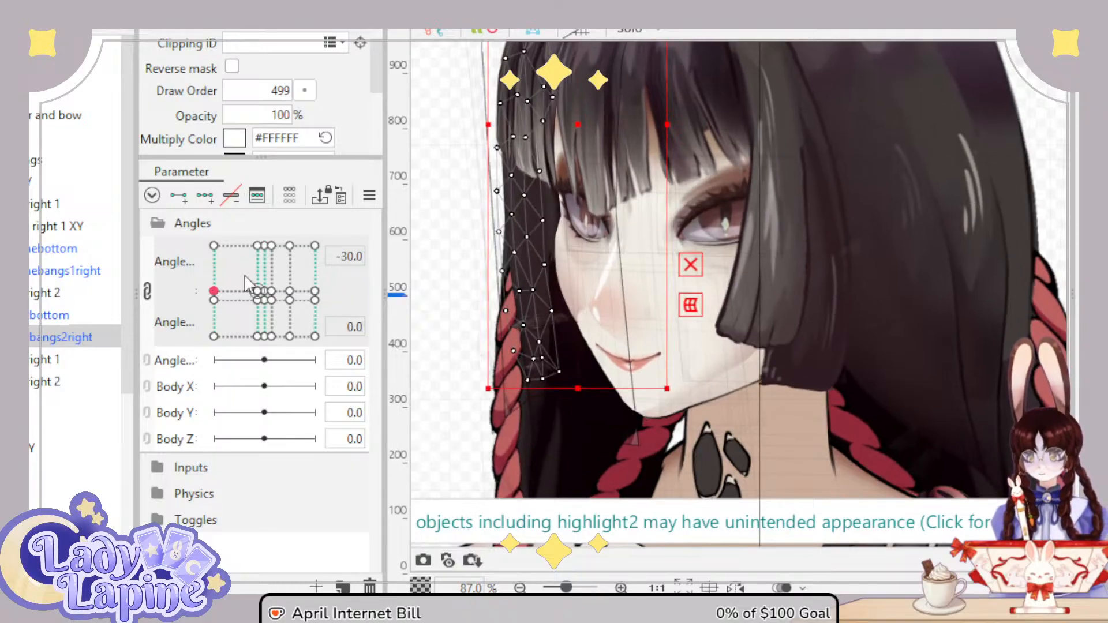
pyautogui.click(214, 246)
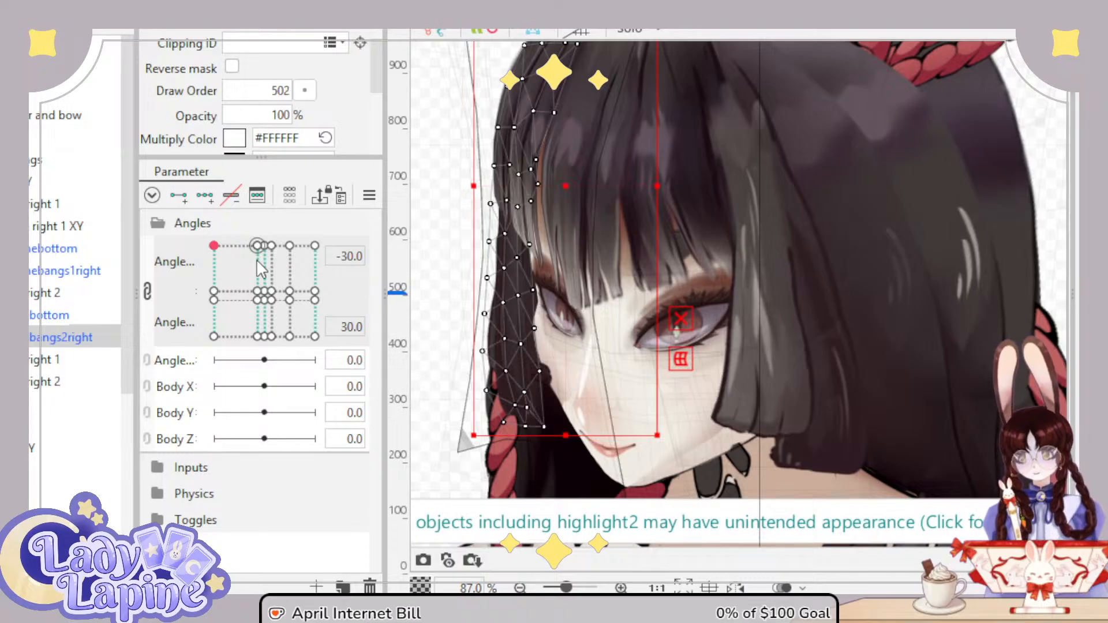
# Step: Undo the draw order changes on both right hime bangs meshes
pyautogui.hotkey('ctrl', 'z')
pyautogui.hotkey('ctrl', 'z')
pyautogui.hotkey('ctrl', 'z')
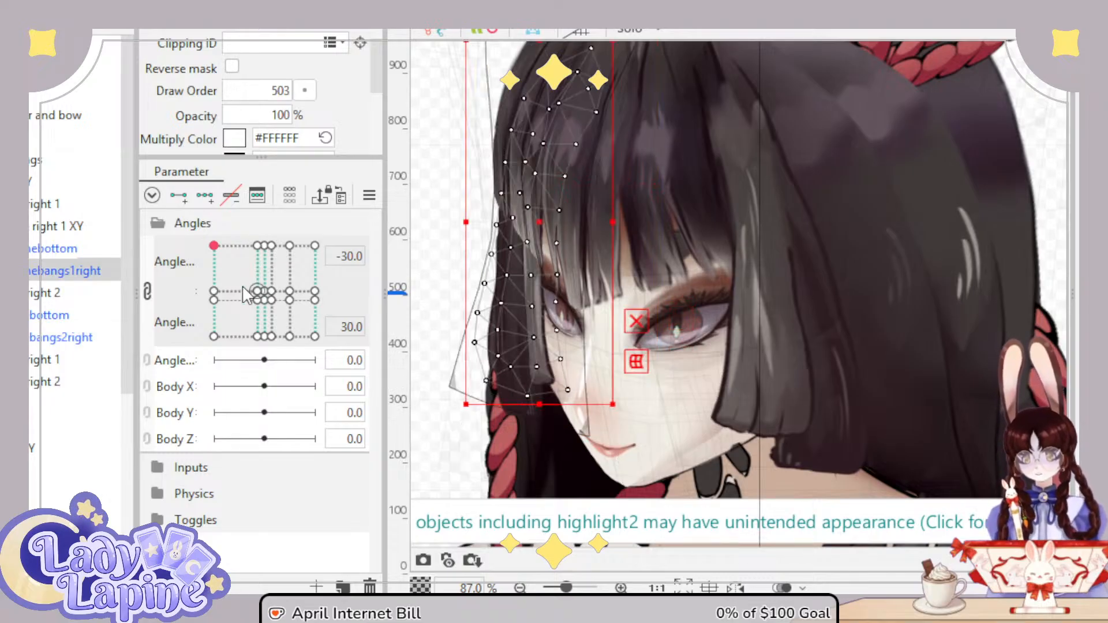
pyautogui.hotkey('ctrl', 'z')
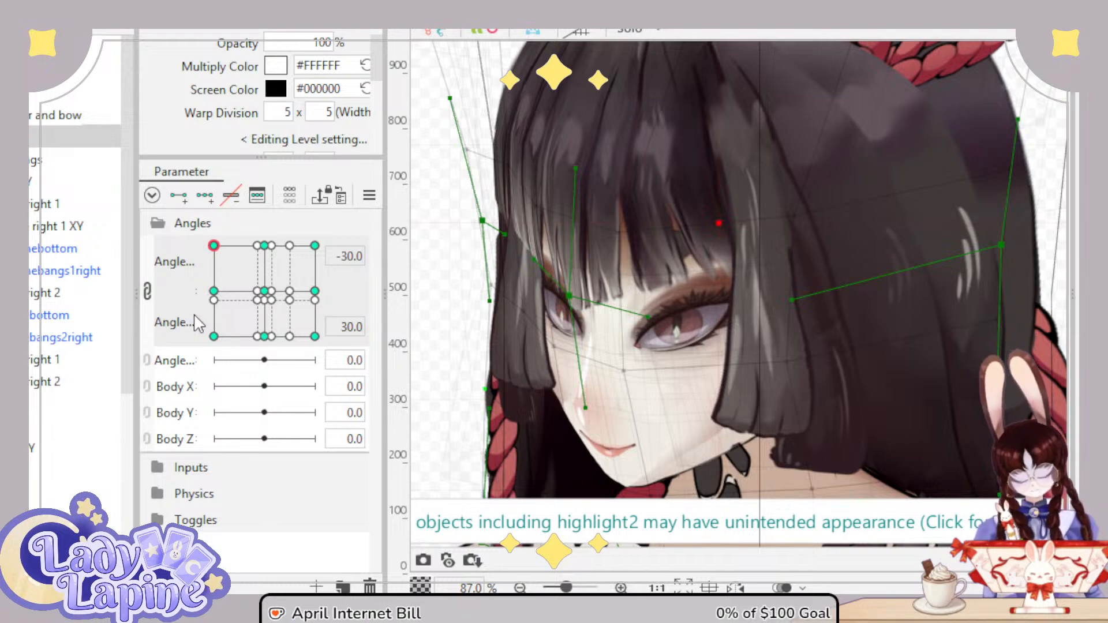
# Step: Examine the himebangs1right mesh's draw order at Angle X -30, -4.2 and 0 with Angle Y at 0 and 30
pyautogui.moveTo(212, 246); pyautogui.dragTo(214, 291)
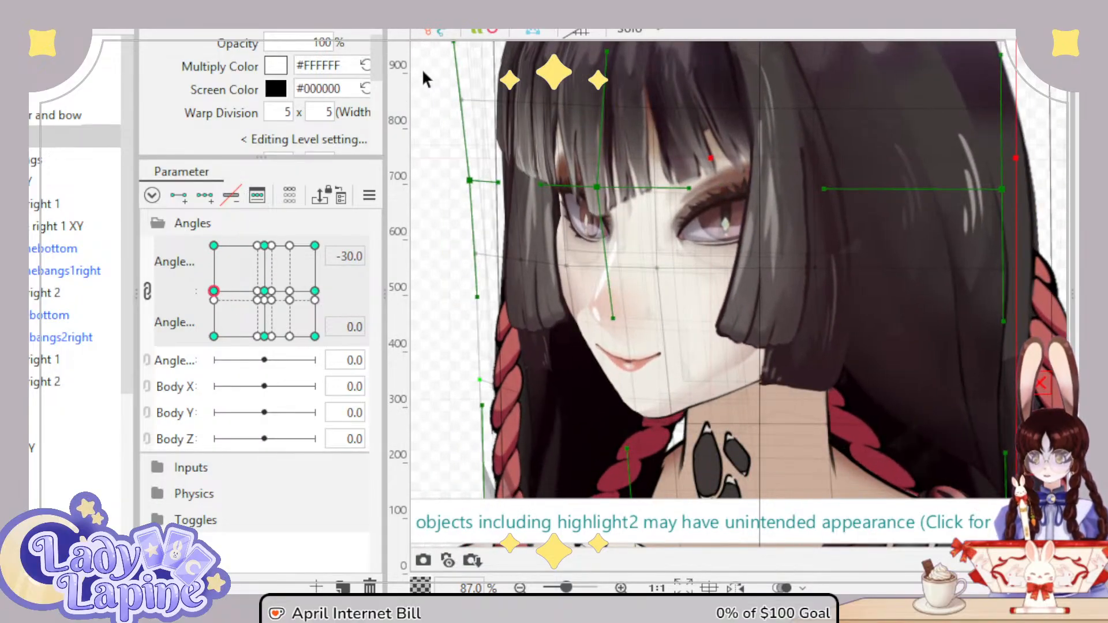
pyautogui.moveTo(374, 67); pyautogui.dragTo(380, 43)
pyautogui.click(53, 272)
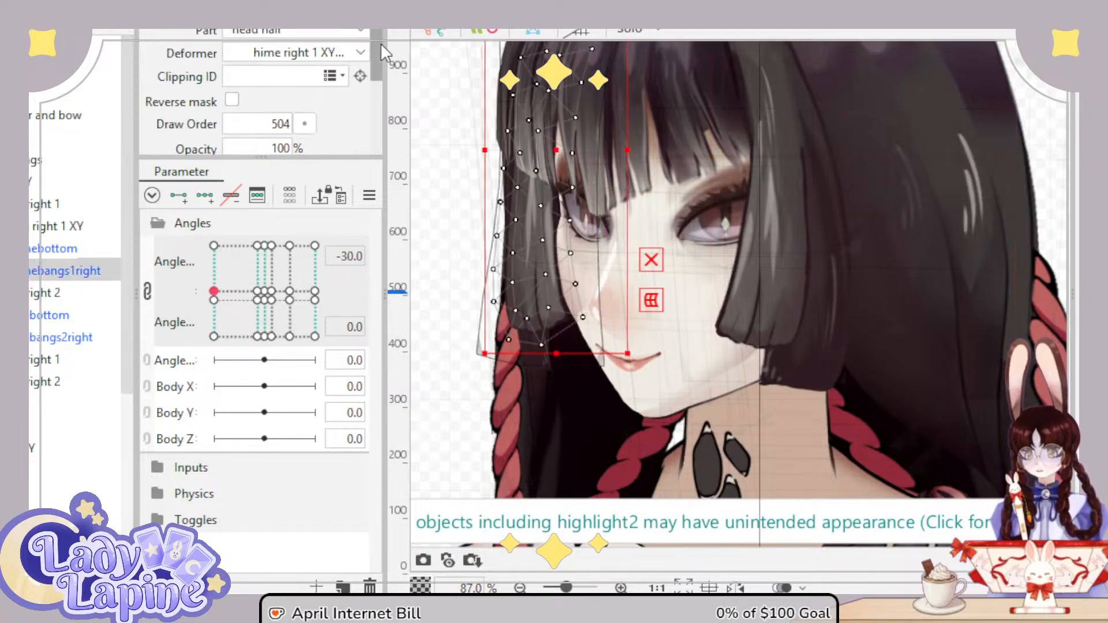
pyautogui.moveTo(225, 290)
pyautogui.mouseDown()
pyautogui.moveTo(261, 289)
pyautogui.moveTo(212, 296)
pyautogui.moveTo(265, 296)
pyautogui.moveTo(213, 293)
pyautogui.moveTo(258, 292)
pyautogui.mouseUp()
pyautogui.click(264, 291)
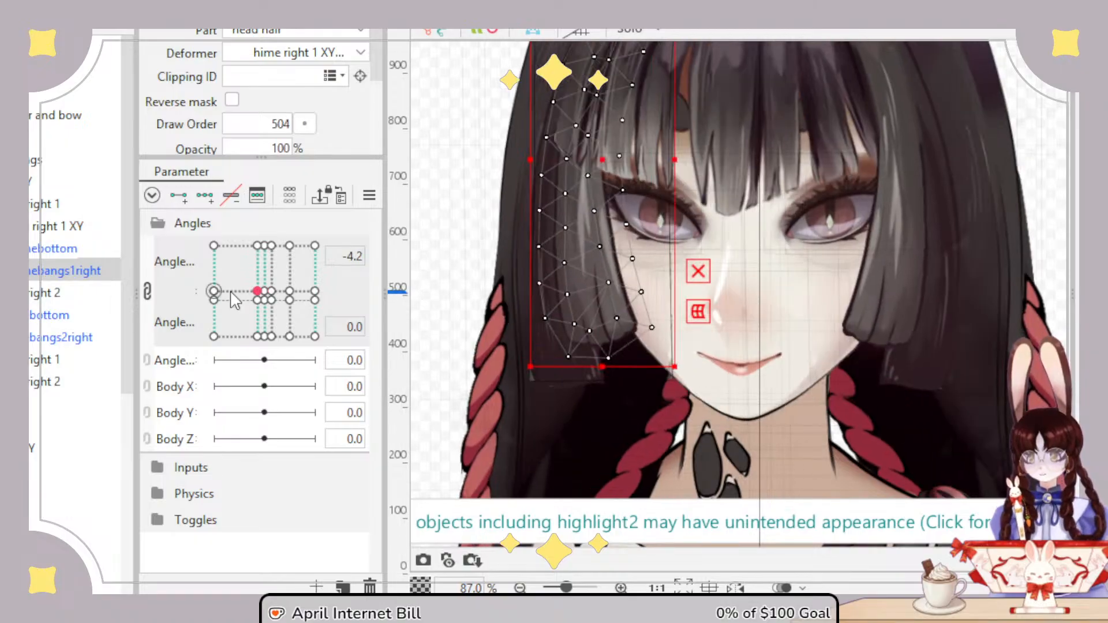
pyautogui.click(214, 291)
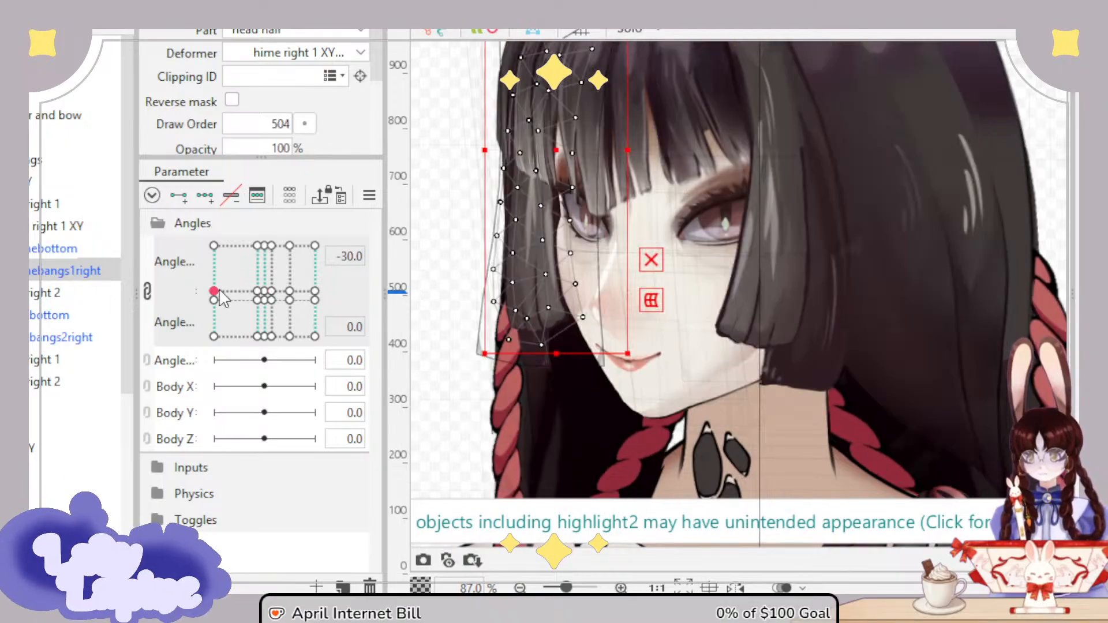
pyautogui.click(264, 245)
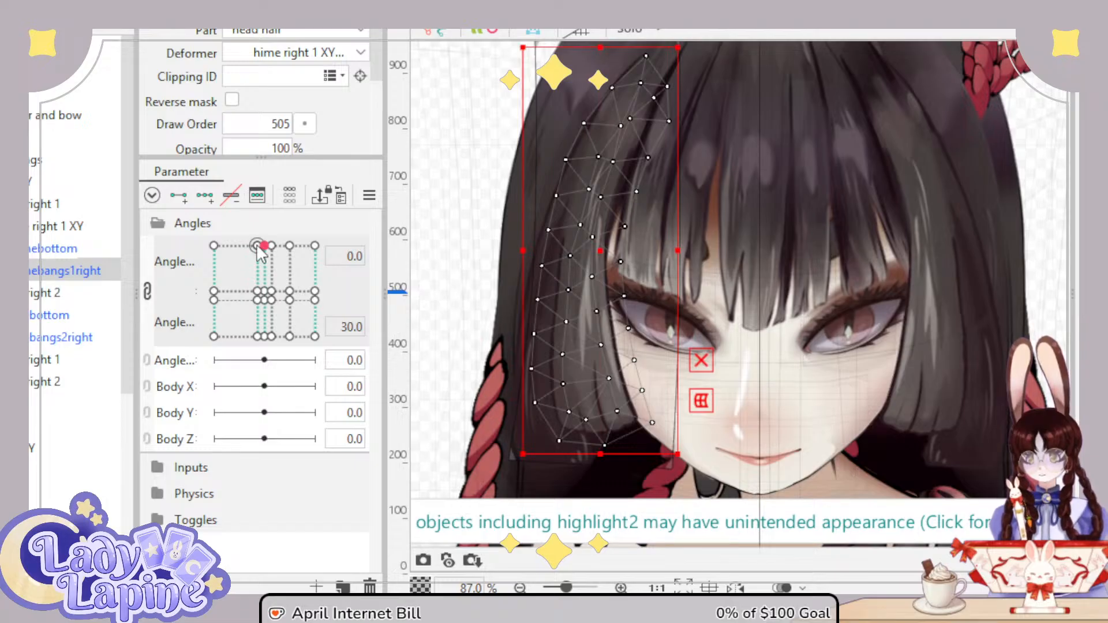
pyautogui.click(257, 247)
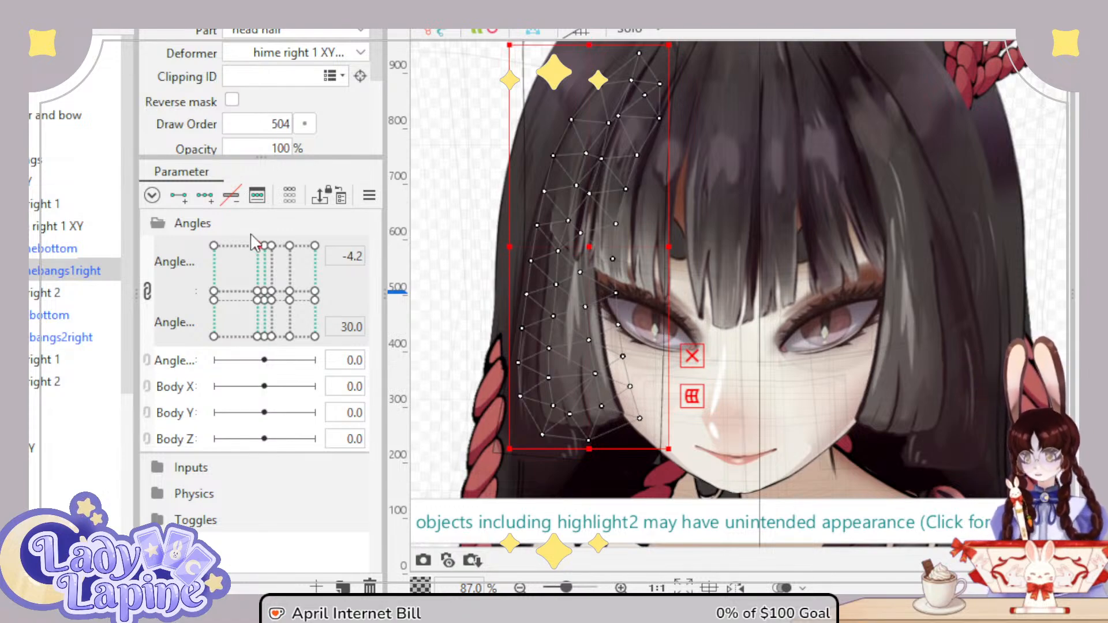
# Step: Try adding three-point keys for the linked head angles to the himebangs1right mesh, and check it at the neighbouring Angle X keys
pyautogui.click(205, 197)
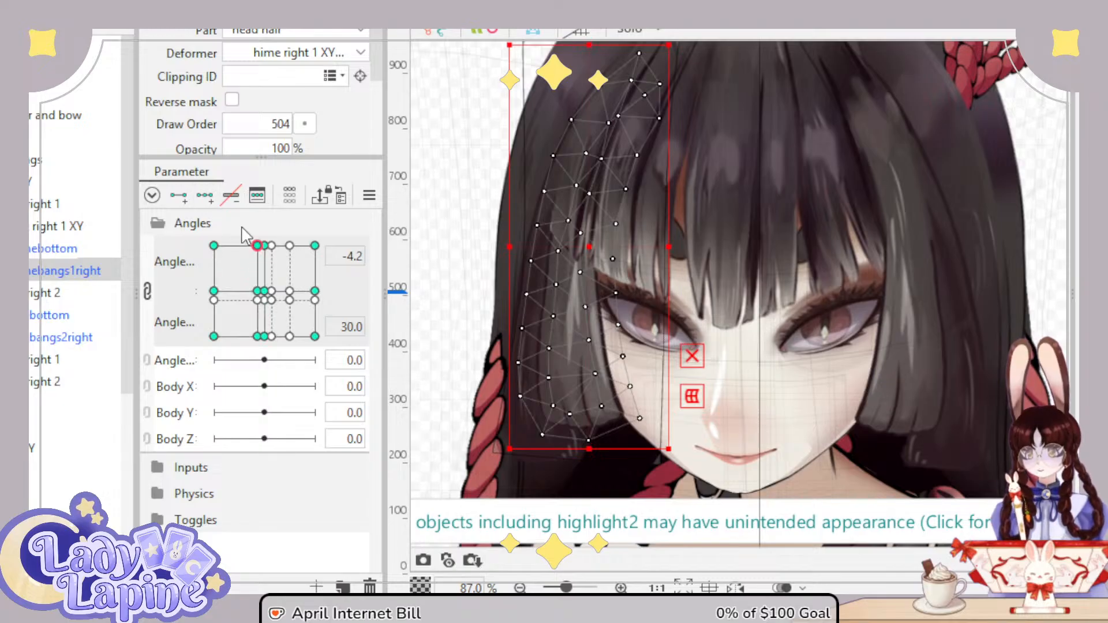
pyautogui.click(264, 245)
pyautogui.click(258, 245)
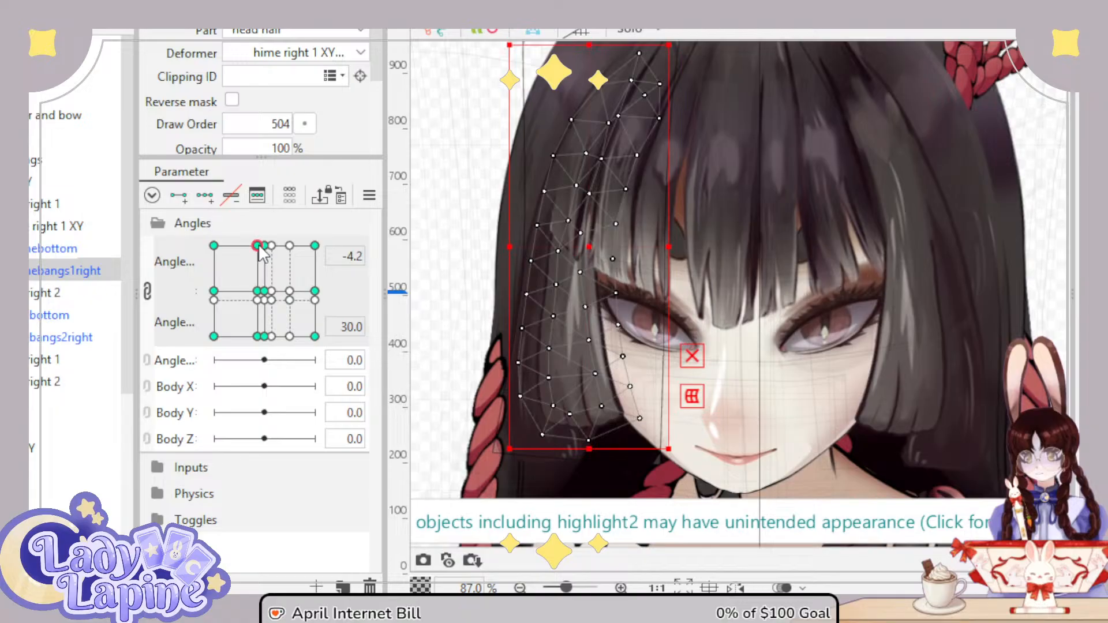
pyautogui.click(214, 246)
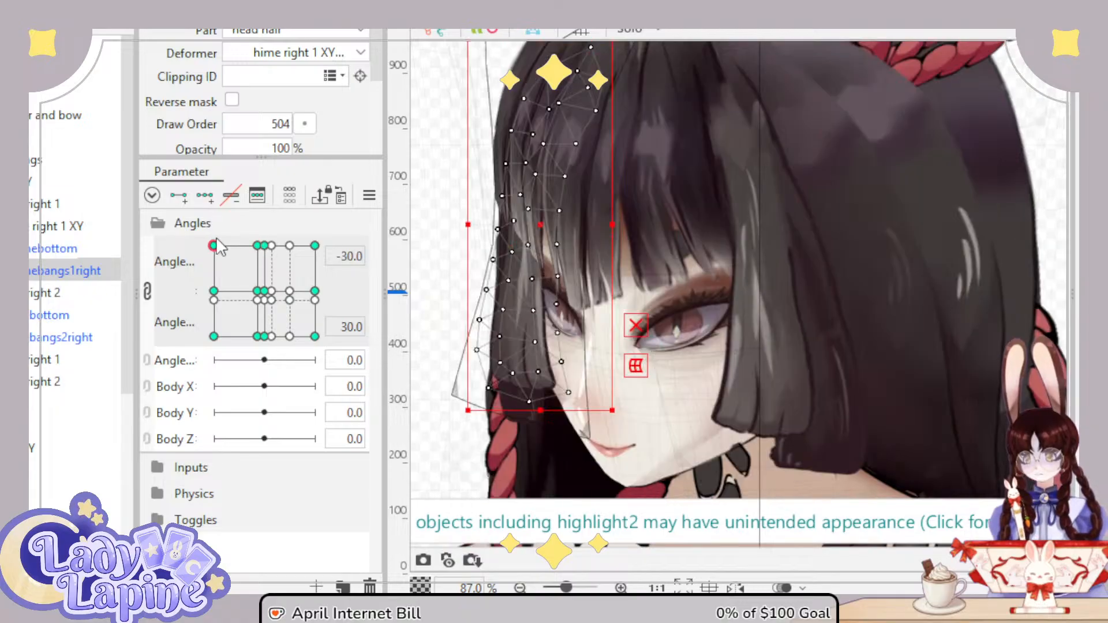
pyautogui.click(257, 292)
pyautogui.click(214, 291)
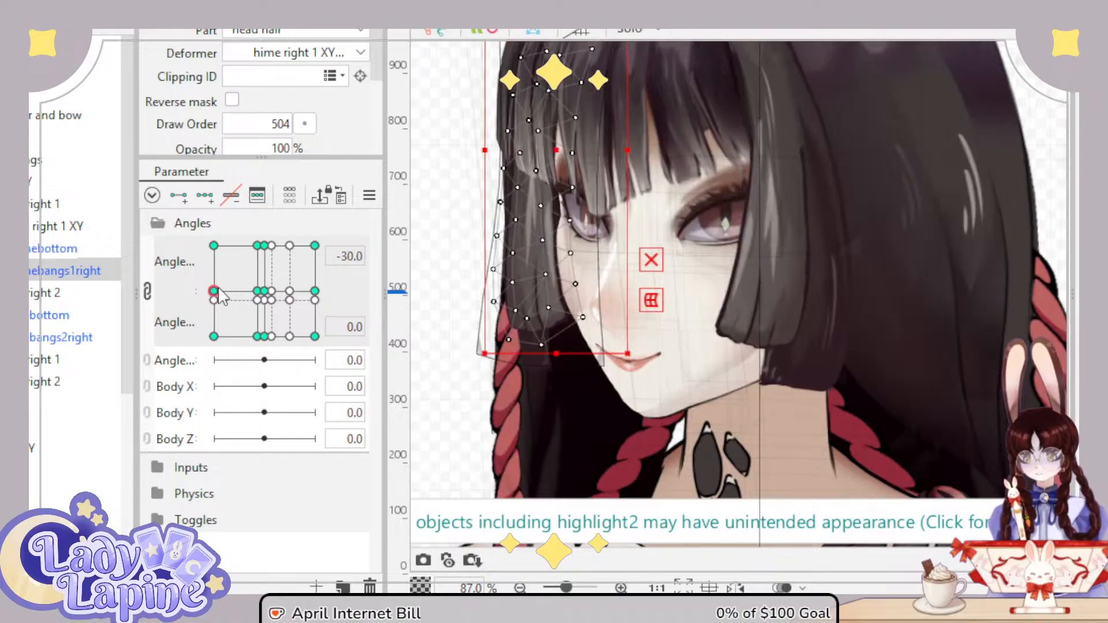
pyautogui.click(257, 292)
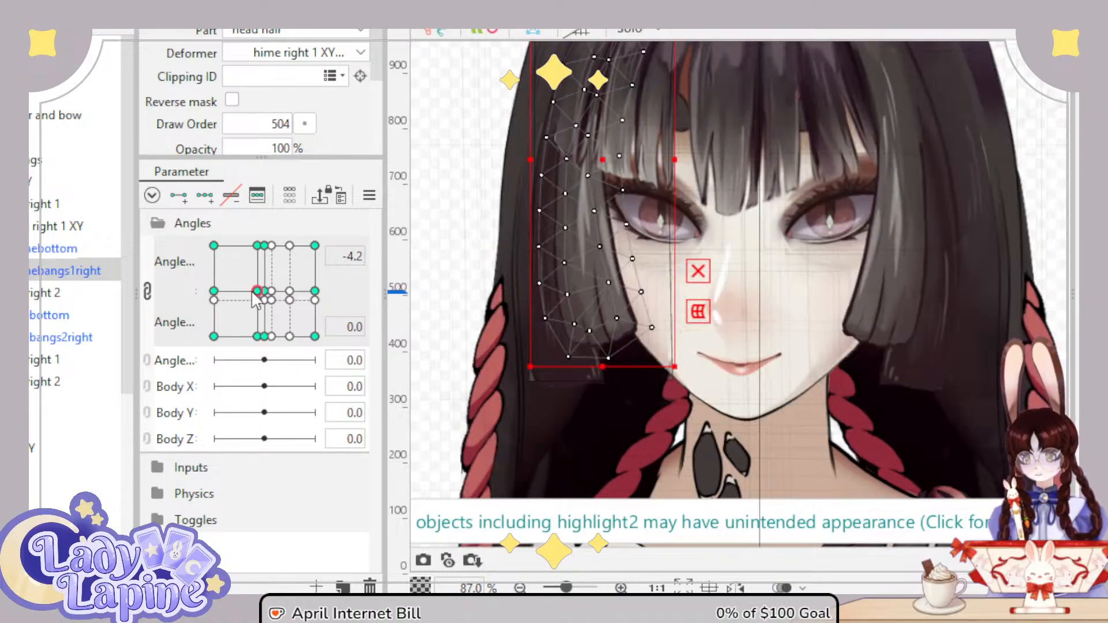
pyautogui.moveTo(261, 298)
pyautogui.mouseDown()
pyautogui.moveTo(214, 298)
pyautogui.moveTo(260, 296)
pyautogui.mouseUp()
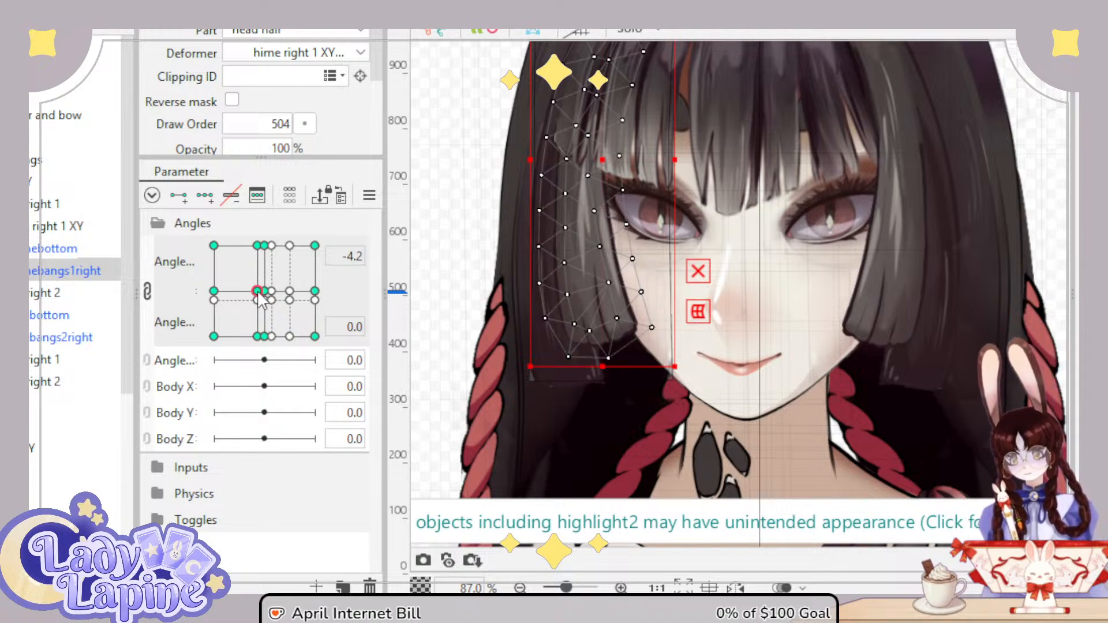
# Step: Try a draw order of 502 on the himebangs1right mesh at Angle X -30, Angle Y 30, and undo it with the added keys
pyautogui.moveTo(264, 295)
pyautogui.mouseDown()
pyautogui.moveTo(200, 297)
pyautogui.moveTo(213, 292)
pyautogui.moveTo(217, 306)
pyautogui.moveTo(214, 346)
pyautogui.moveTo(213, 245)
pyautogui.mouseUp()
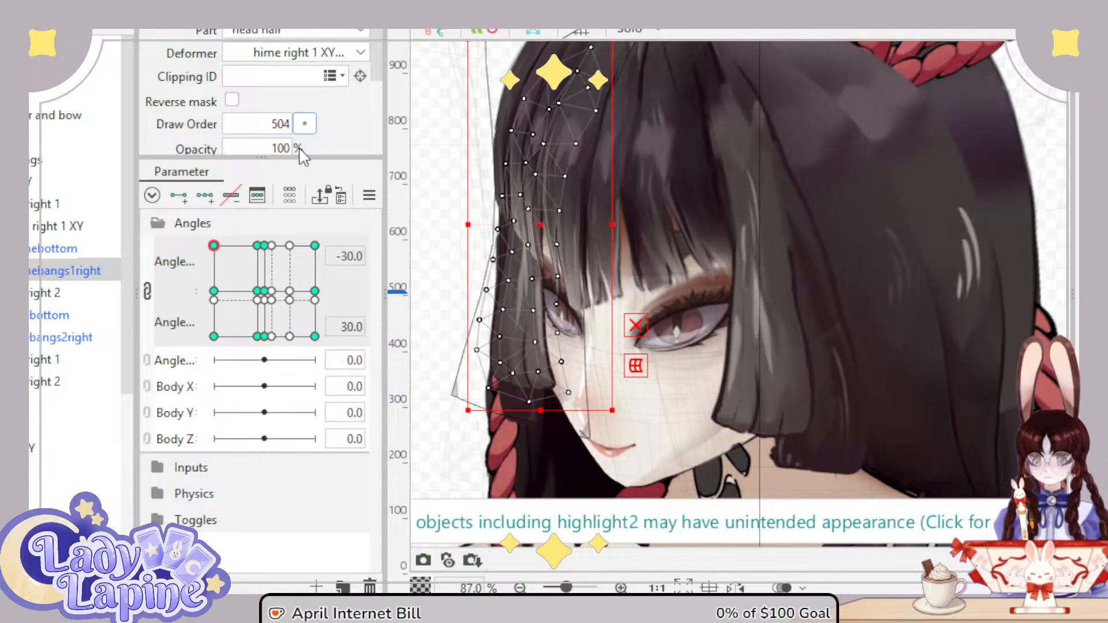
pyautogui.moveTo(303, 157); pyautogui.dragTo(303, 158)
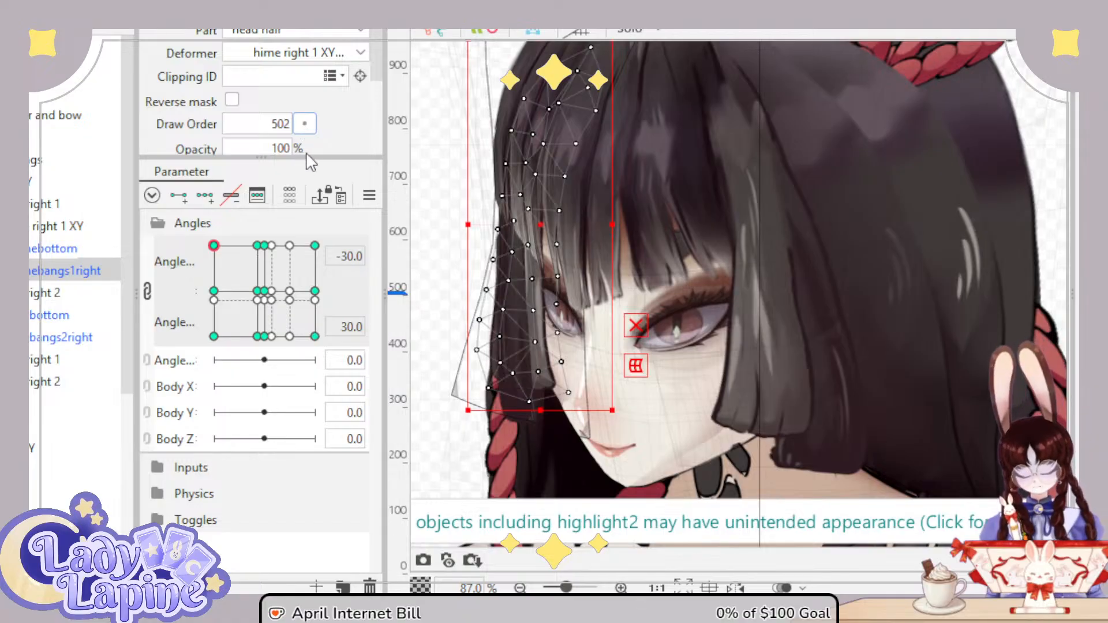
pyautogui.hotkey('ctrl', 'z')
pyautogui.hotkey('ctrl', 'z')
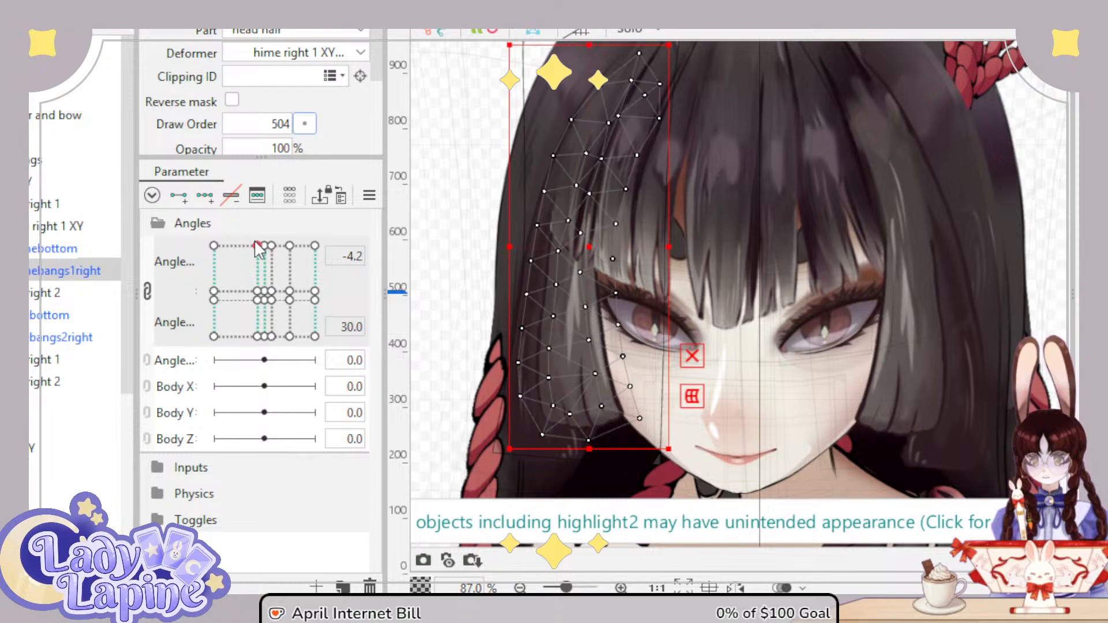
# Step: Examine the himebangs1right mesh and its draw order across the Angle X keys at Angle Y 30 and -30
pyautogui.click(215, 245)
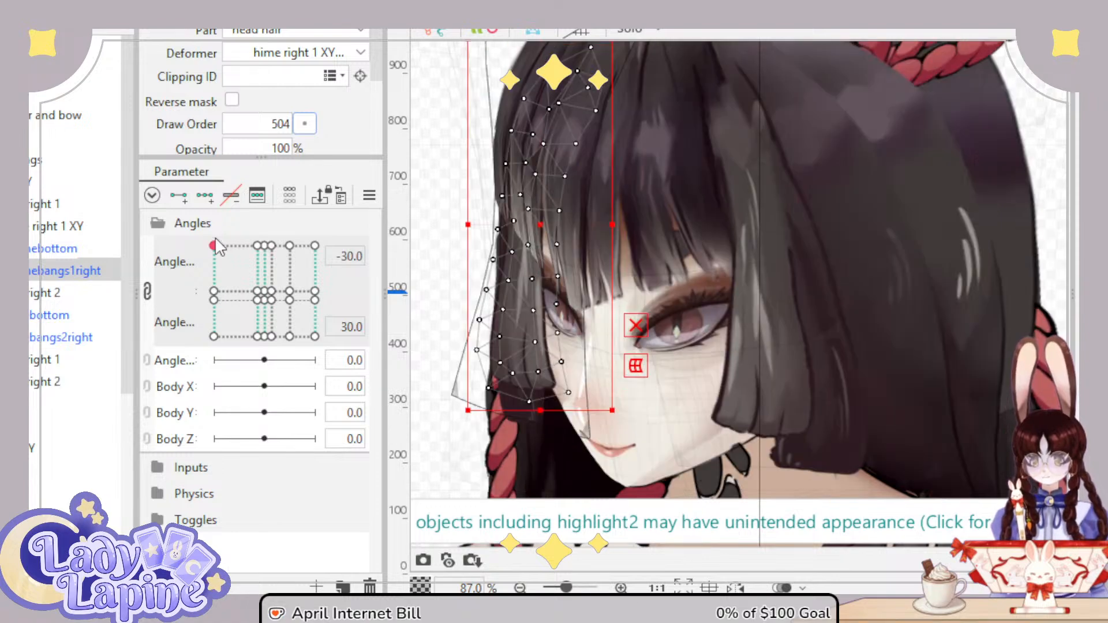
pyautogui.click(257, 245)
pyautogui.click(271, 246)
pyautogui.click(264, 245)
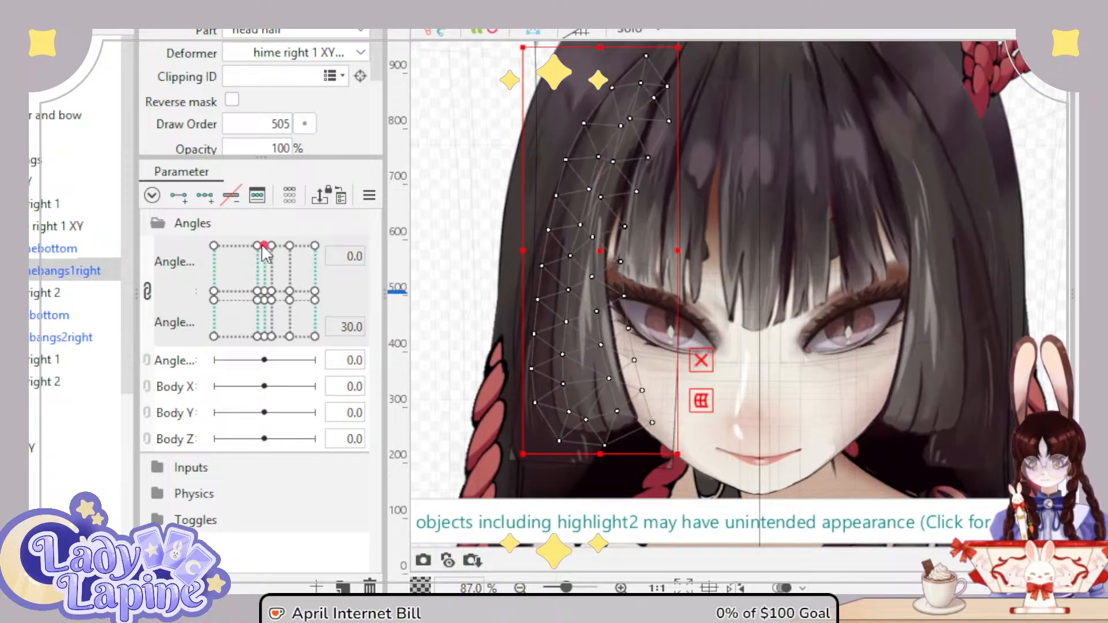
pyautogui.click(257, 245)
pyautogui.click(214, 246)
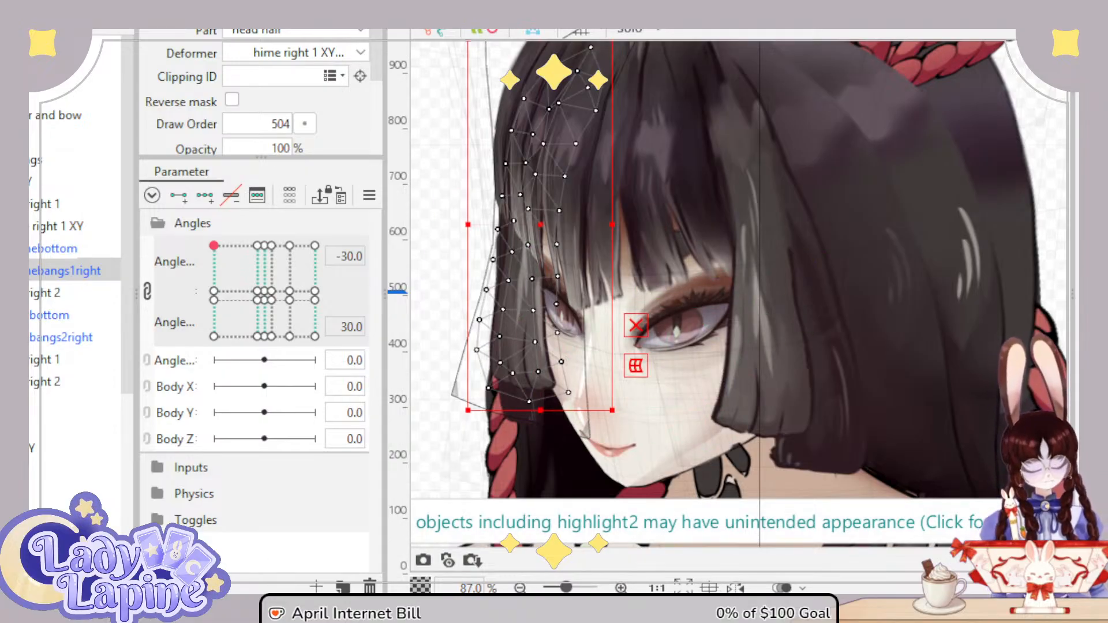
pyautogui.moveTo(215, 248)
pyautogui.mouseDown()
pyautogui.moveTo(258, 240)
pyautogui.moveTo(213, 241)
pyautogui.moveTo(222, 236)
pyautogui.moveTo(264, 246)
pyautogui.moveTo(213, 245)
pyautogui.moveTo(265, 245)
pyautogui.moveTo(267, 318)
pyautogui.moveTo(250, 358)
pyautogui.moveTo(213, 363)
pyautogui.moveTo(274, 368)
pyautogui.moveTo(264, 370)
pyautogui.moveTo(265, 340)
pyautogui.mouseUp()
pyautogui.click(213, 245)
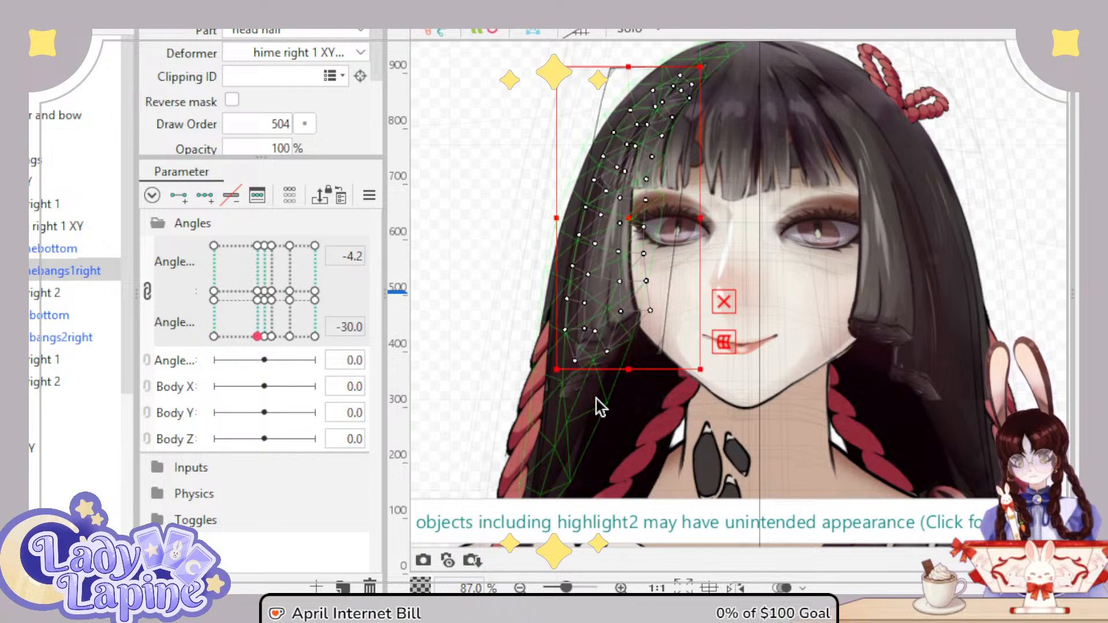
# Step: Add three-point keys for the linked head angles to the right hime 1 bottom mesh, and inspect it at Angle X -4.2, Angle Y -30
pyautogui.scroll(4, 614, 401)
pyautogui.moveTo(644, 333)
pyautogui.mouseDown()
pyautogui.moveTo(643, 306)
pyautogui.moveTo(639, 329)
pyautogui.mouseUp()
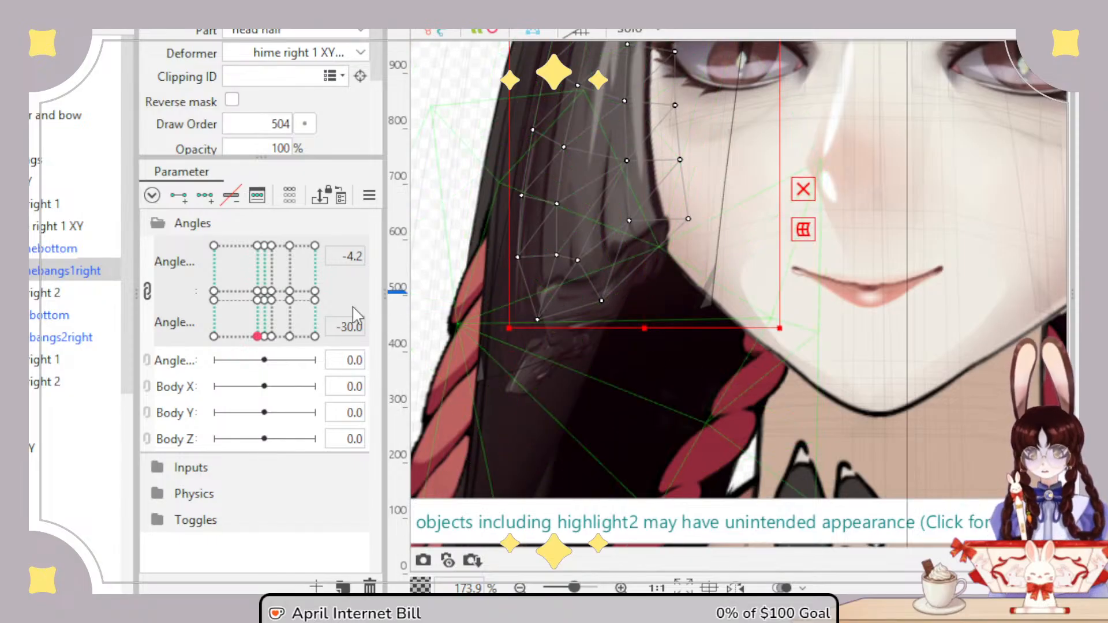
pyautogui.click(263, 336)
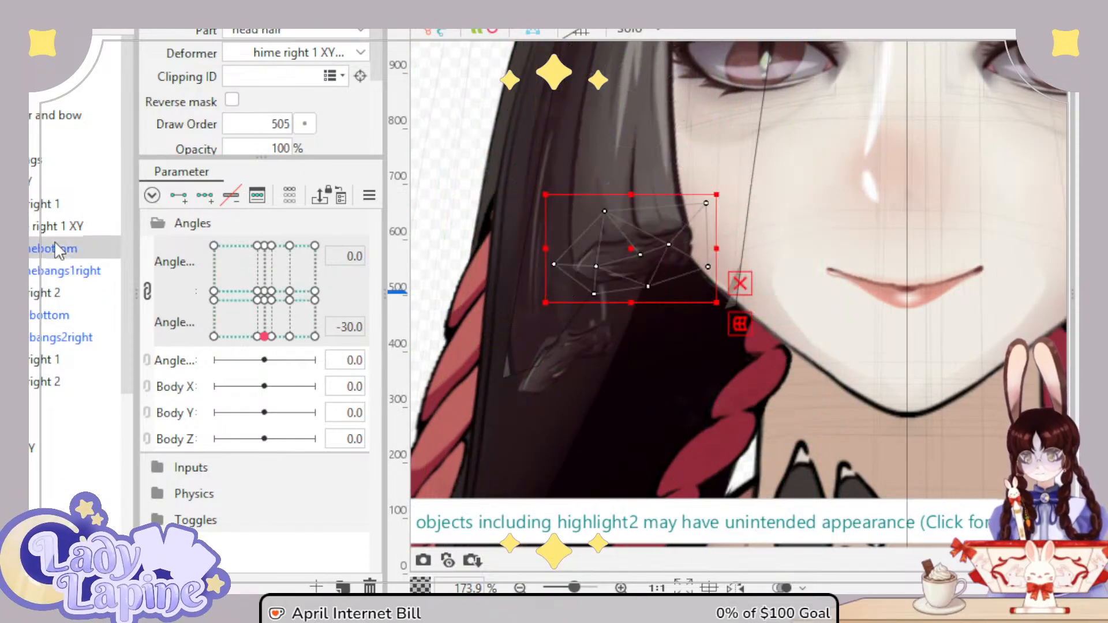
pyautogui.moveTo(264, 337); pyautogui.dragTo(257, 336)
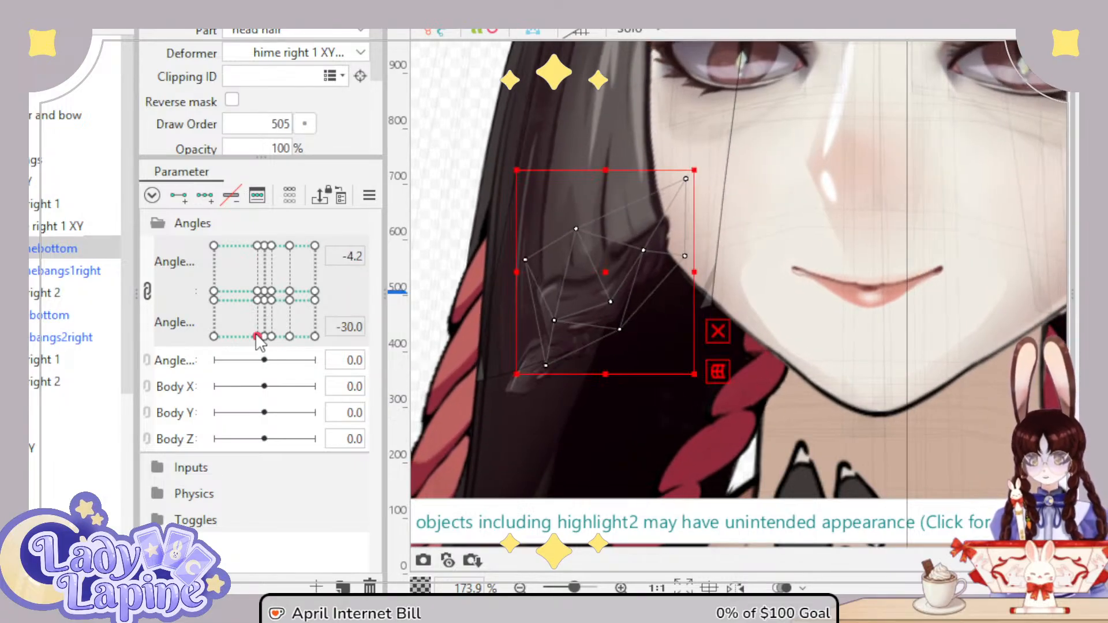
pyautogui.click(215, 201)
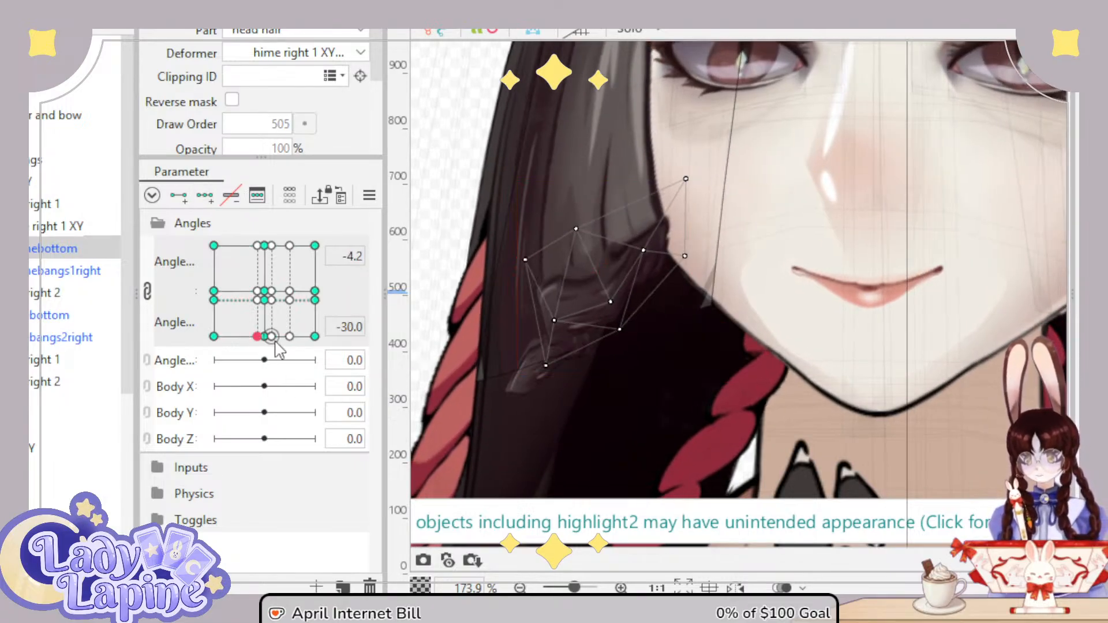
pyautogui.click(265, 336)
pyautogui.moveTo(265, 337)
pyautogui.mouseDown()
pyautogui.moveTo(224, 332)
pyautogui.moveTo(259, 339)
pyautogui.mouseUp()
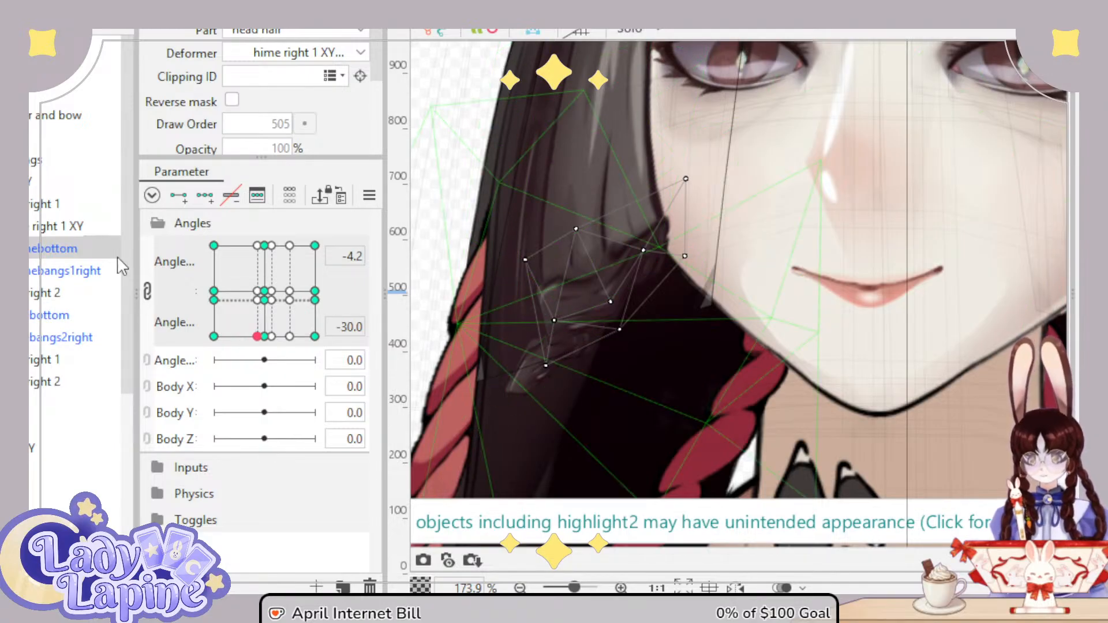
pyautogui.click(57, 226)
pyautogui.click(60, 255)
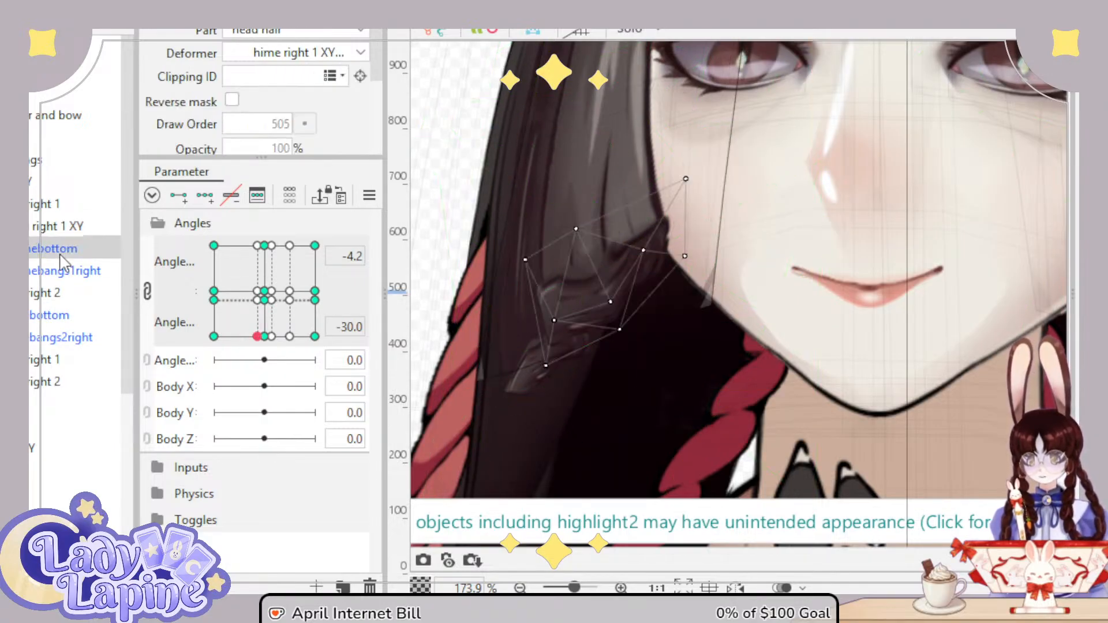
# Step: Raise the lower middle control point of the hime right 1 XY warp deformer at Angle X -4.2, Angle Y -30
pyautogui.click(64, 228)
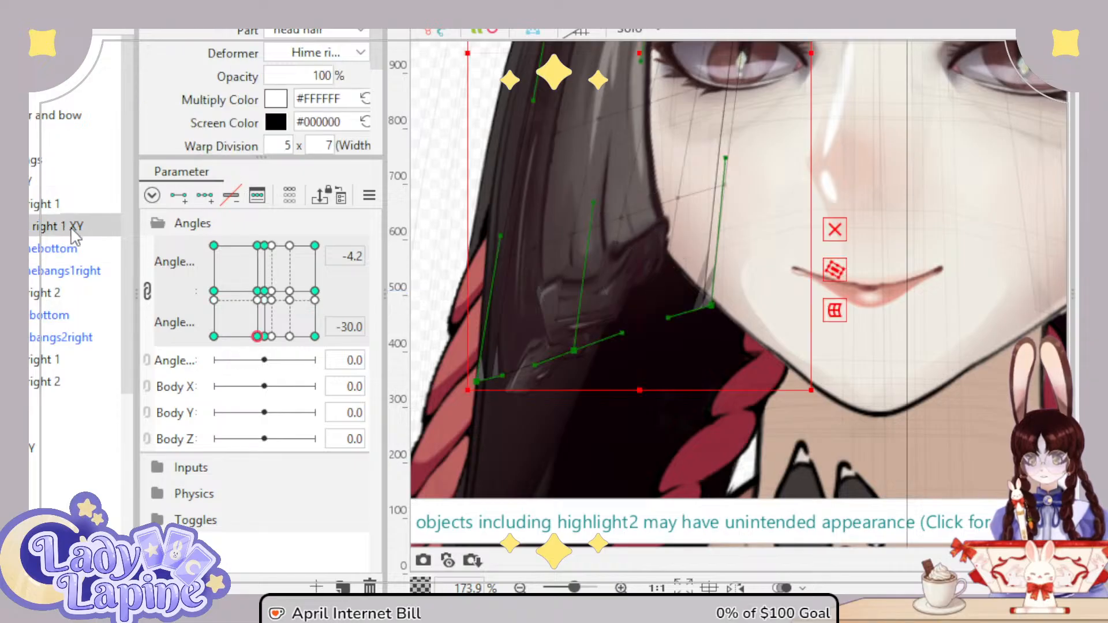
pyautogui.moveTo(261, 340); pyautogui.dragTo(262, 373)
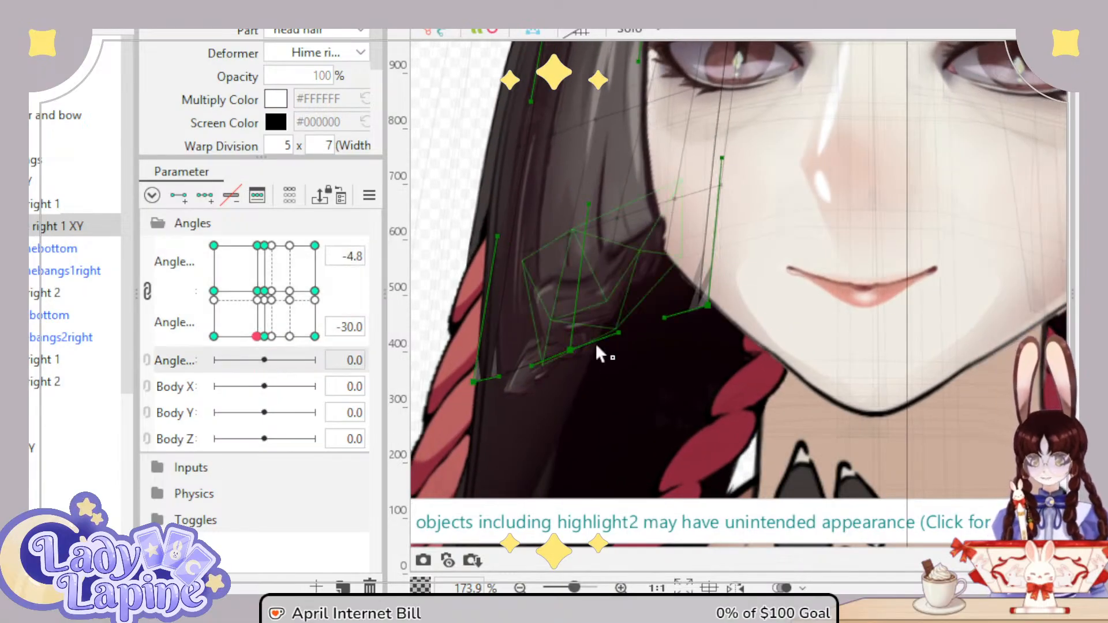
pyautogui.click(584, 357)
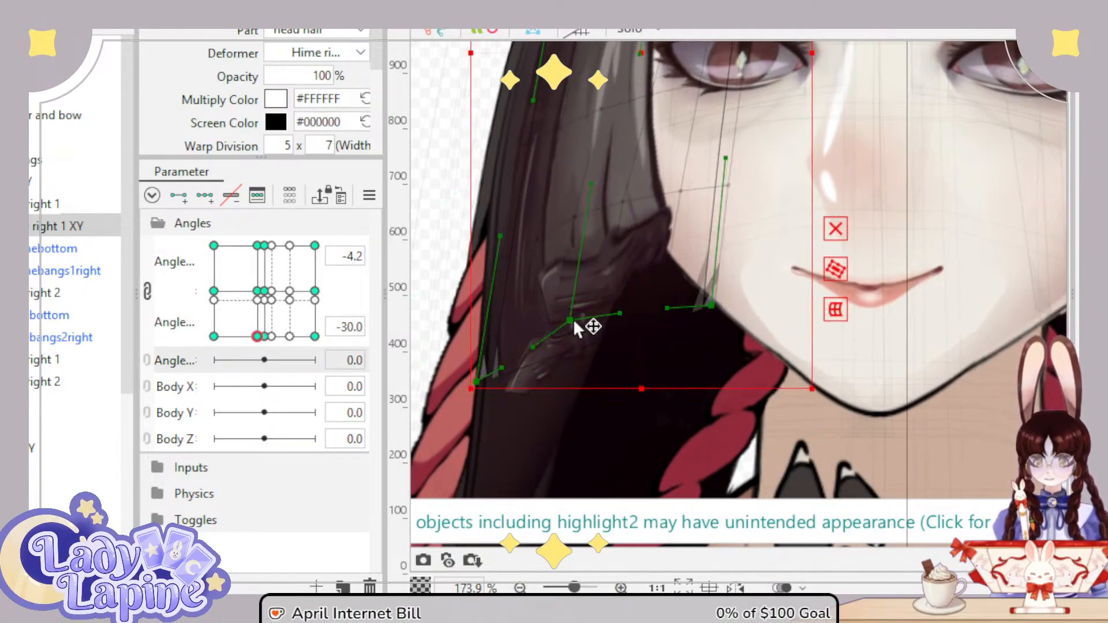
pyautogui.moveTo(574, 321); pyautogui.dragTo(569, 294)
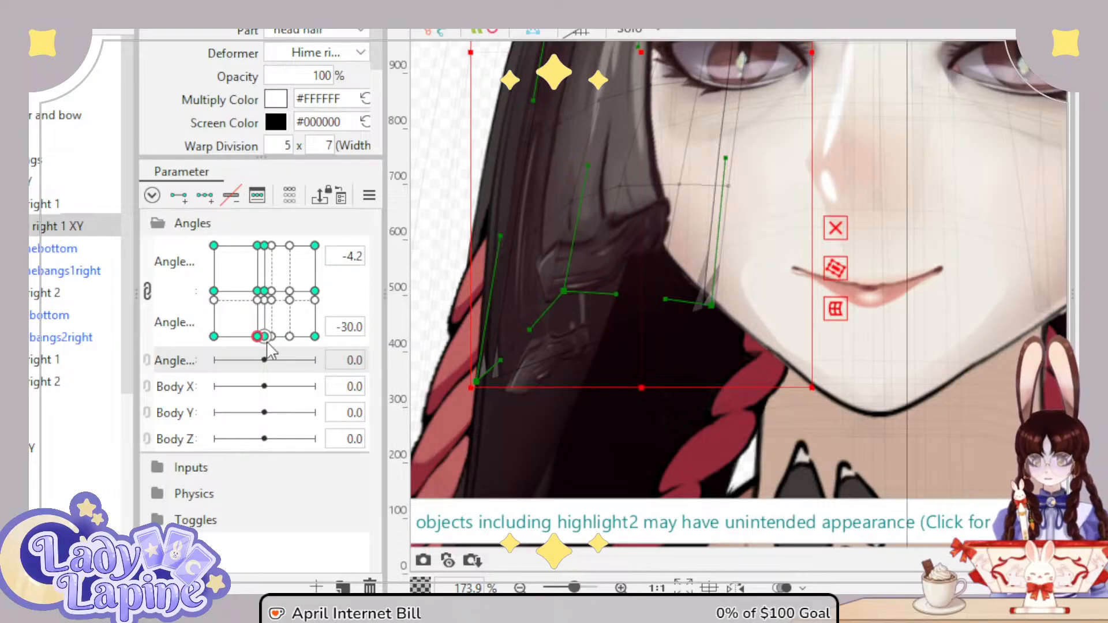
# Step: Inspect the right side bang across the Angle X poses at Angle Y -30 and 30, including Angle X -30 and 0
pyautogui.moveTo(257, 336); pyautogui.dragTo(214, 336)
pyautogui.scroll(-3, 634, 346)
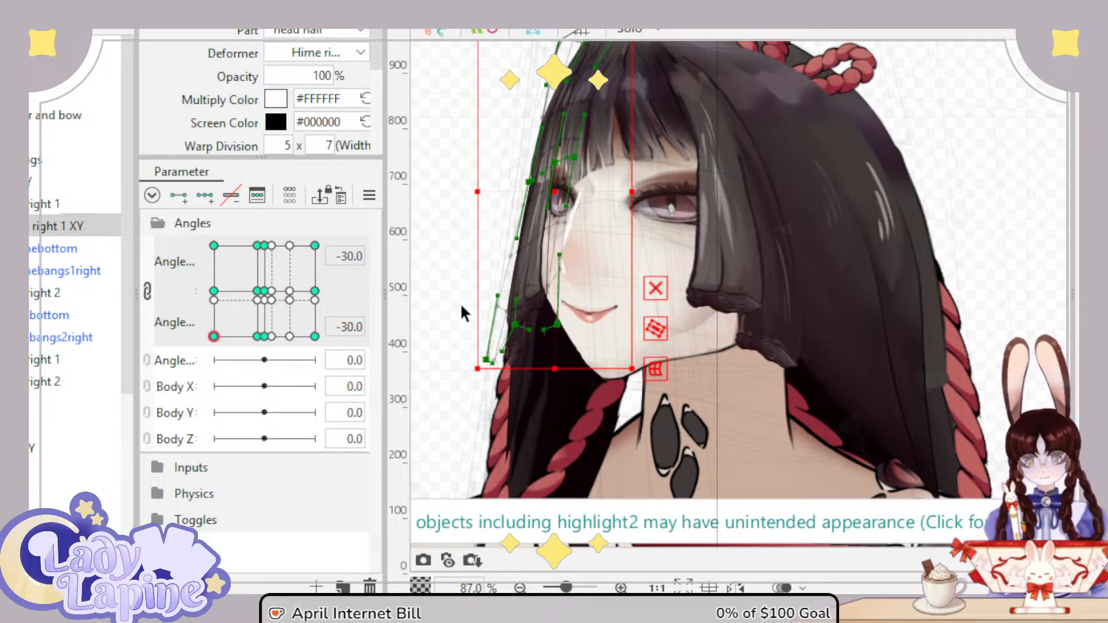
pyautogui.scroll(5, 511, 291)
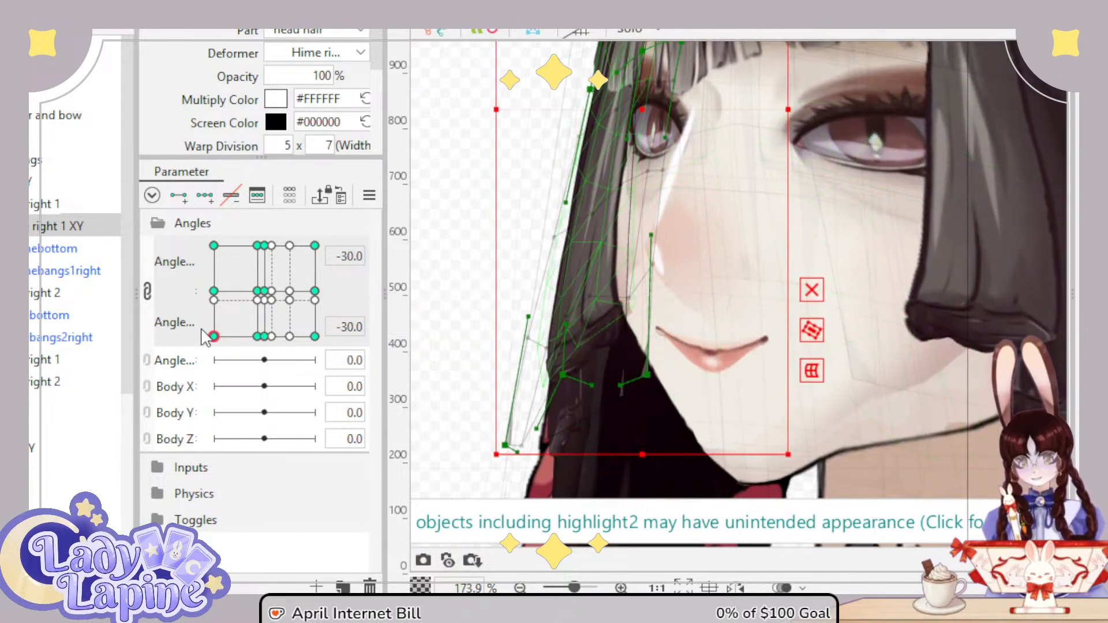
pyautogui.moveTo(214, 336); pyautogui.dragTo(248, 245)
pyautogui.scroll(-5, 796, 328)
pyautogui.moveTo(797, 328); pyautogui.dragTo(815, 241)
pyautogui.moveTo(273, 262); pyautogui.dragTo(267, 383)
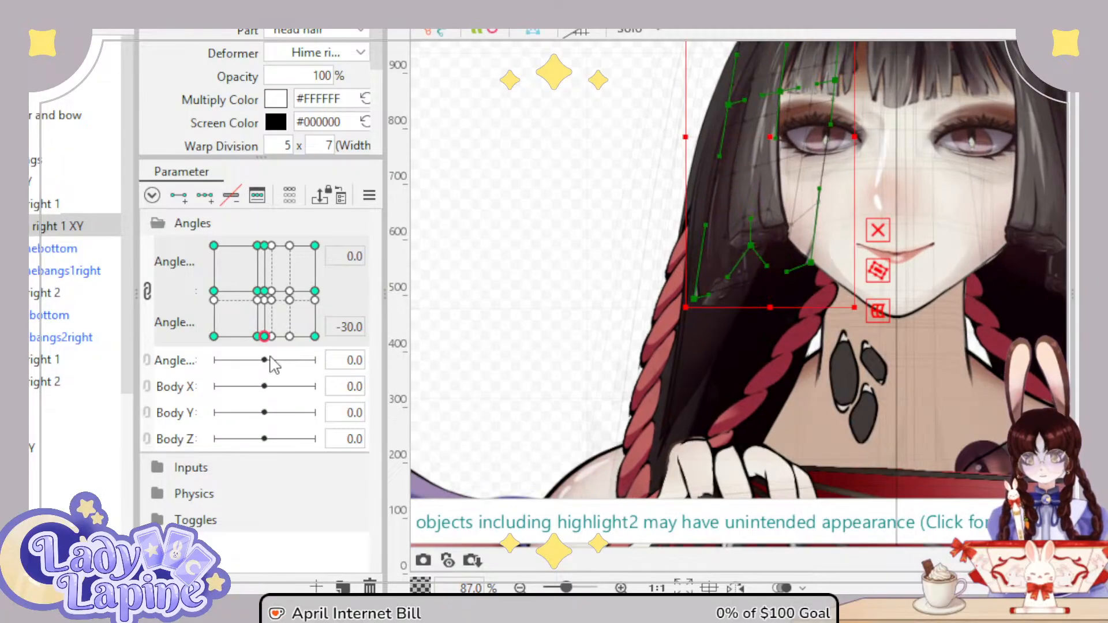
pyautogui.scroll(10, 690, 302)
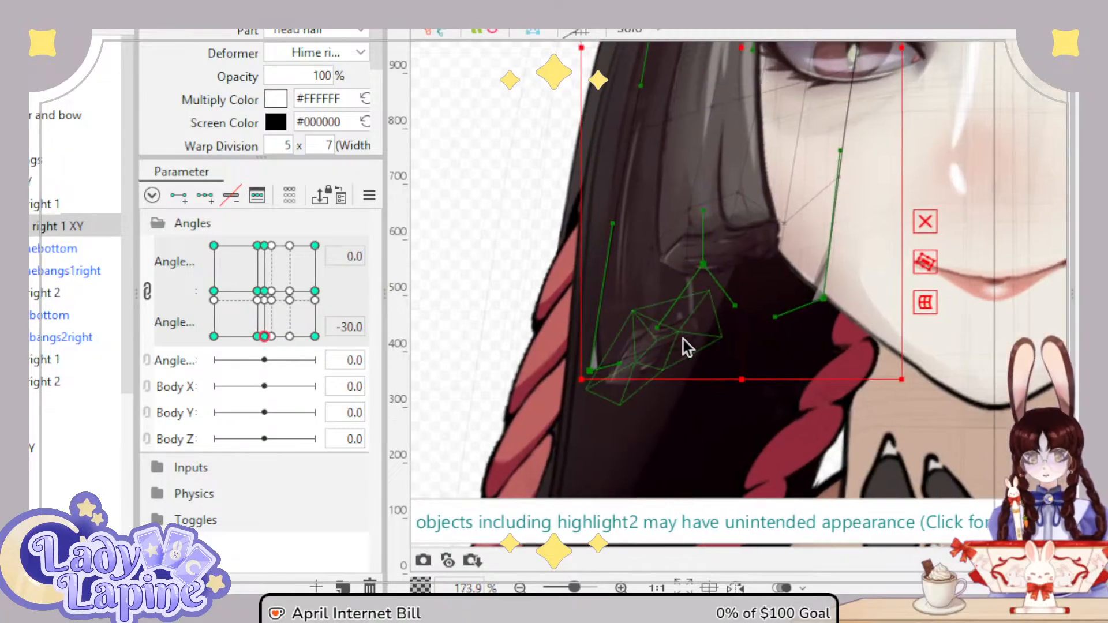
# Step: Spread the two inner lower-edge grid points of the hime right 1 XY deformer apart at Angle X 0, Angle Y -30
pyautogui.click(630, 34)
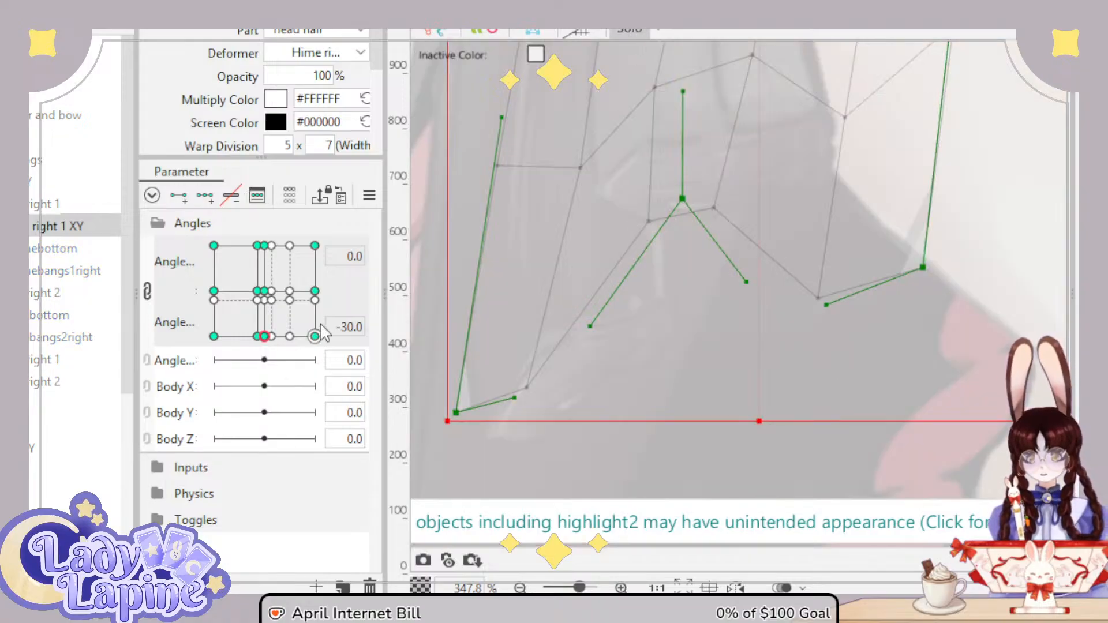
pyautogui.click(215, 337)
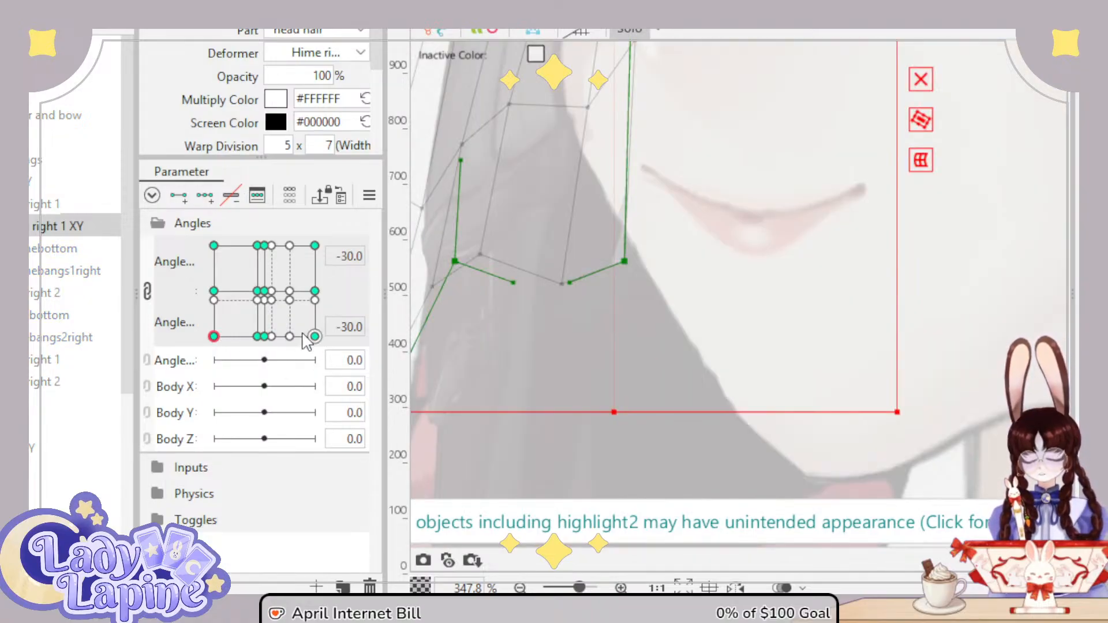
pyautogui.click(264, 337)
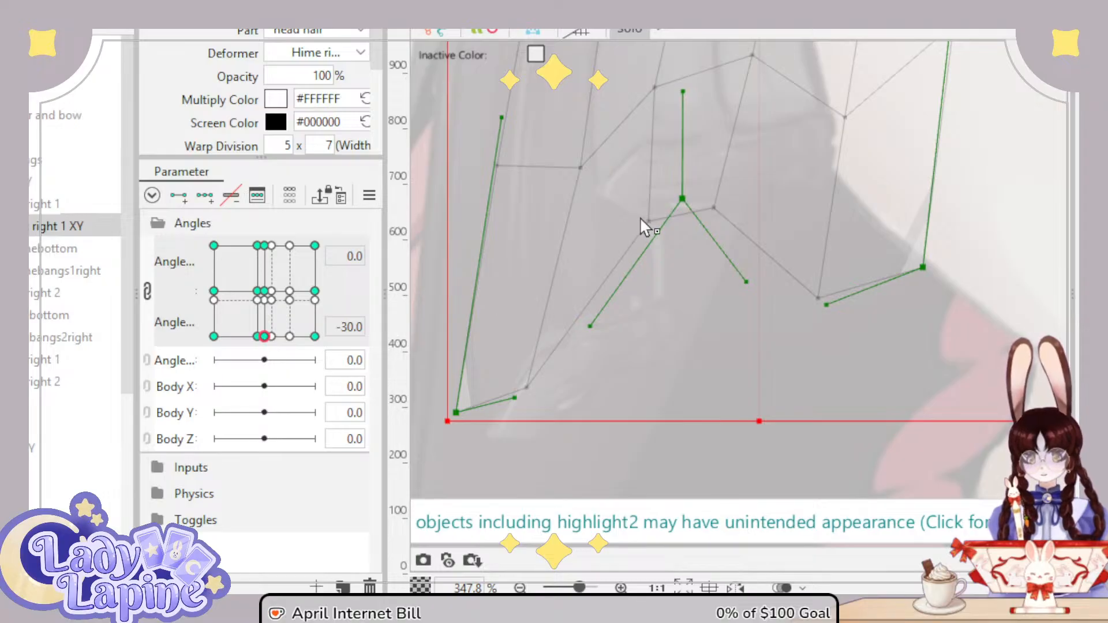
pyautogui.moveTo(649, 219); pyautogui.dragTo(629, 218)
pyautogui.moveTo(718, 208); pyautogui.dragTo(729, 188)
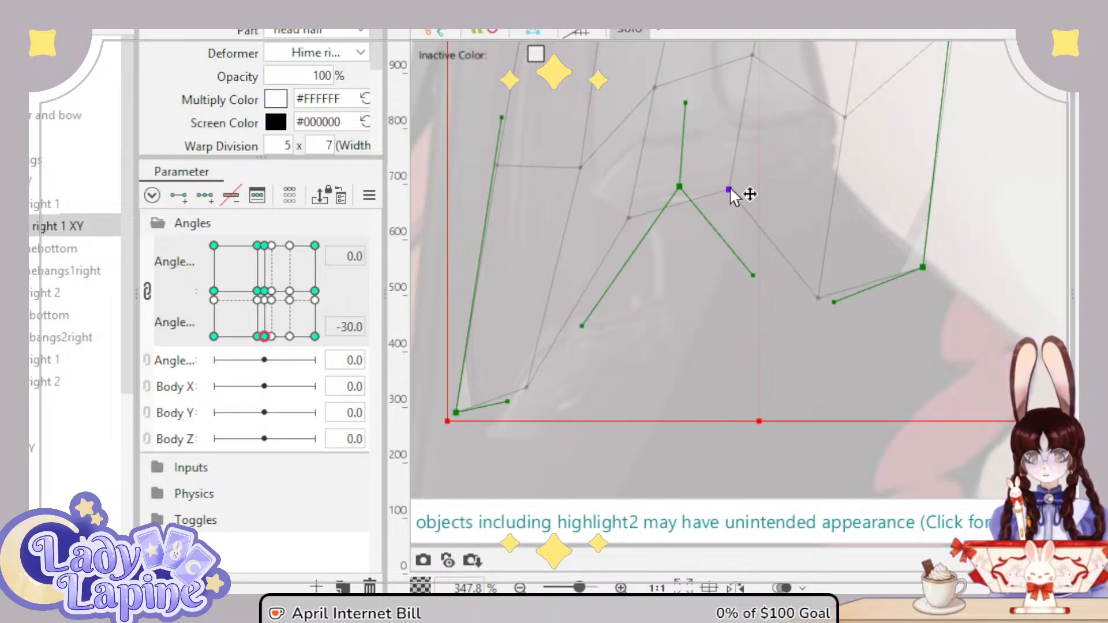
# Step: Reshape the deformer's lower edge into an arch at Angle X -4.2, Angle Y -30 by repositioning its four inner grid points
pyautogui.click(257, 337)
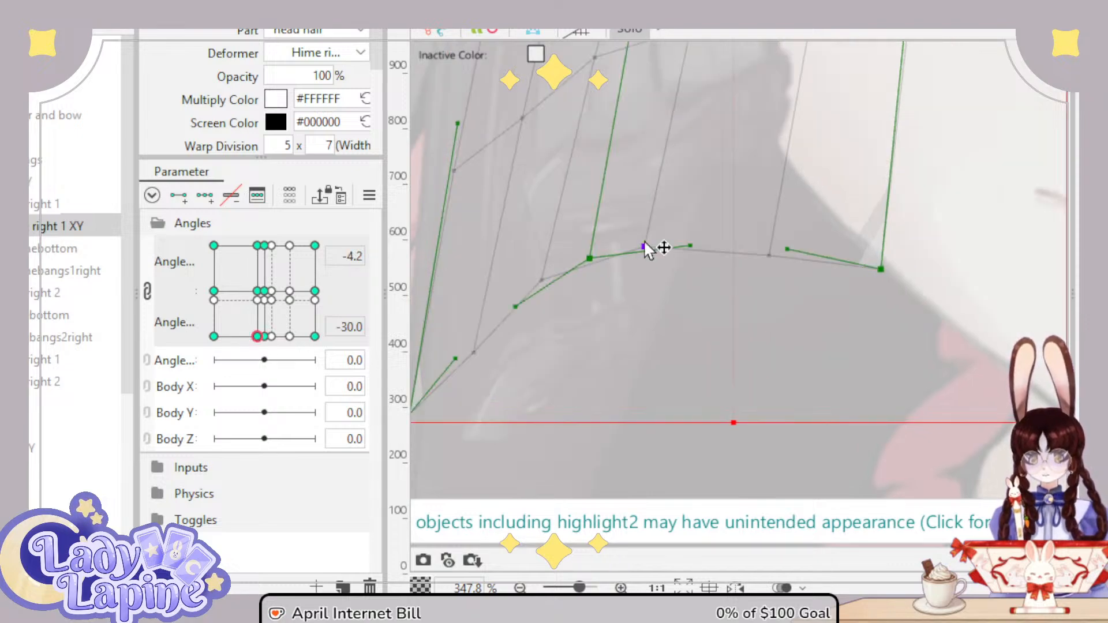
pyautogui.moveTo(647, 249); pyautogui.dragTo(657, 200)
pyautogui.moveTo(544, 276); pyautogui.dragTo(549, 228)
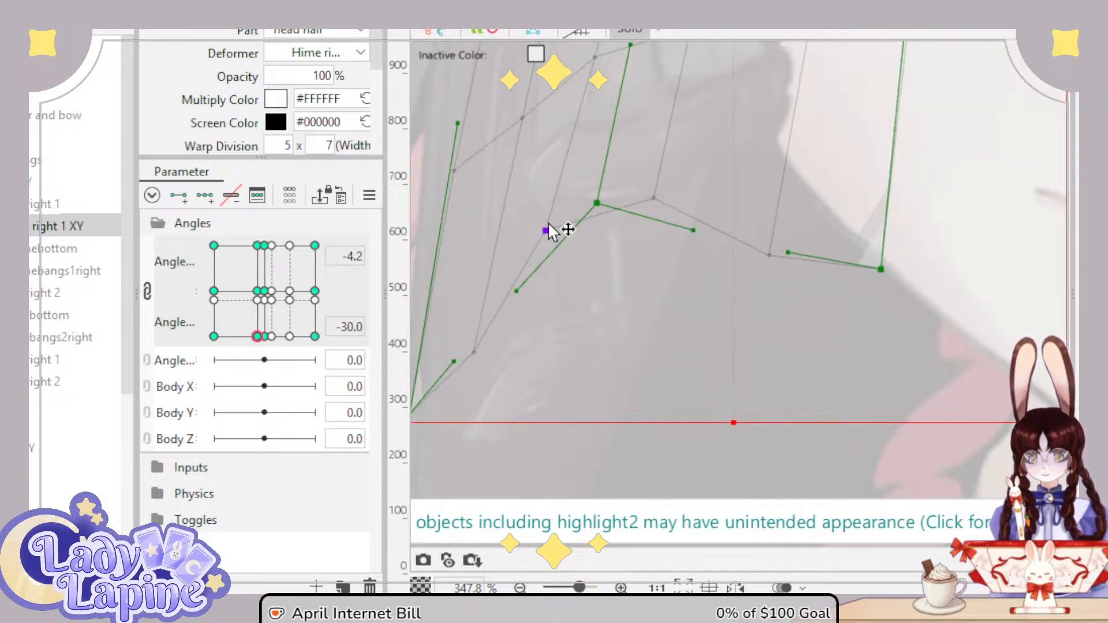
pyautogui.moveTo(478, 352); pyautogui.dragTo(507, 343)
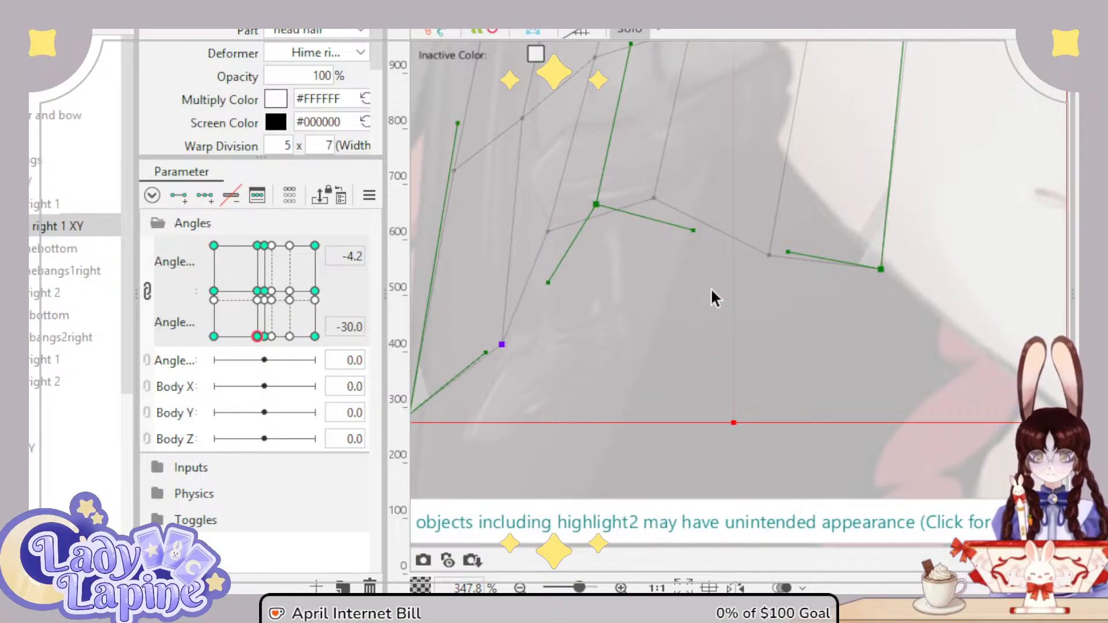
pyautogui.moveTo(769, 257); pyautogui.dragTo(748, 273)
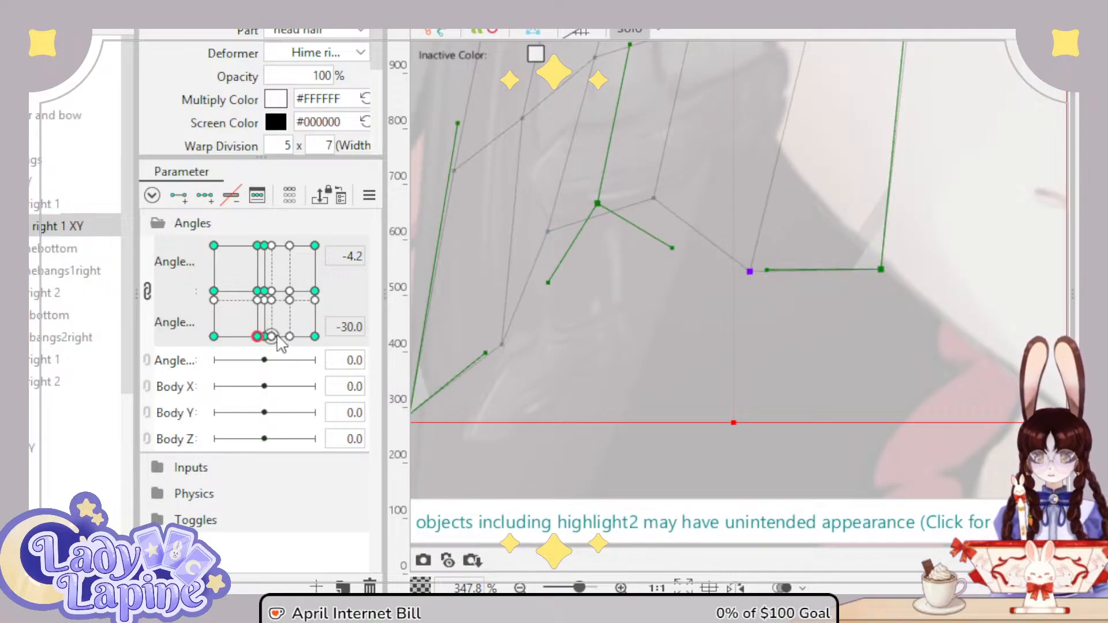
# Step: Shorten the vertical curve handles above the deformer's lower corner and middle points at Angle X -4.2, Angle Y -30
pyautogui.moveTo(278, 340)
pyautogui.mouseDown()
pyautogui.moveTo(223, 358)
pyautogui.moveTo(272, 351)
pyautogui.mouseUp()
pyautogui.click(258, 338)
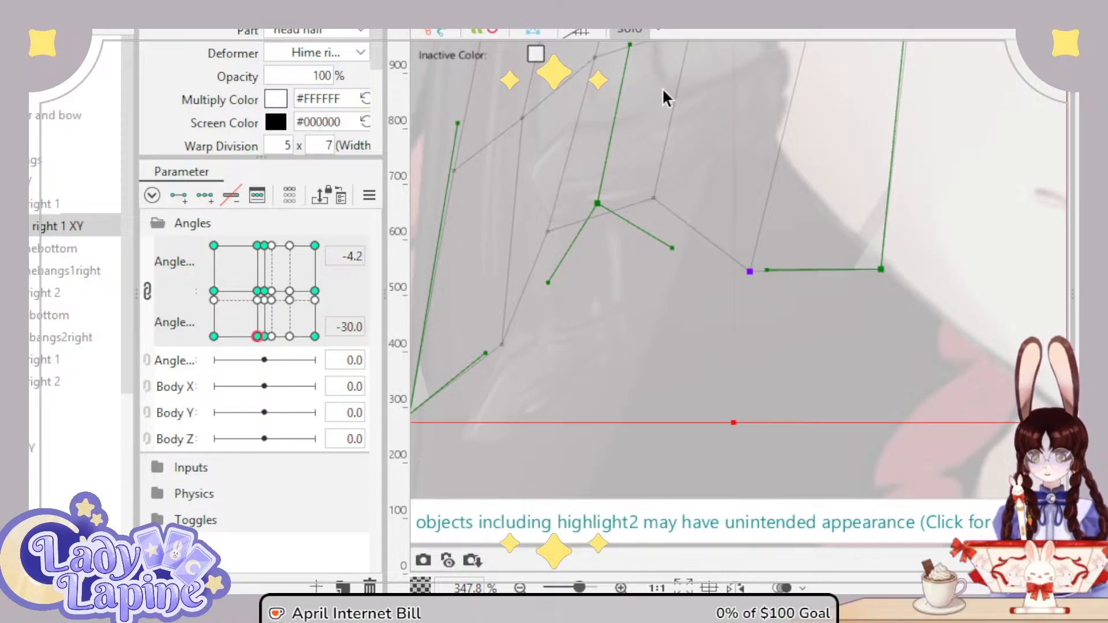
pyautogui.moveTo(663, 89); pyautogui.dragTo(692, 193)
pyautogui.moveTo(660, 152); pyautogui.dragTo(651, 209)
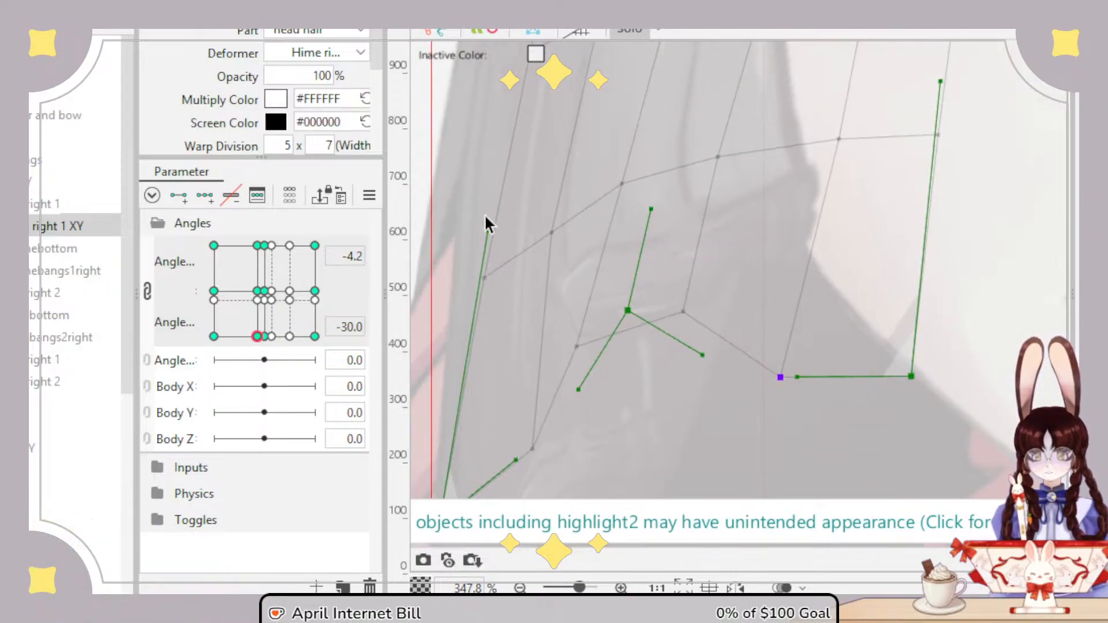
pyautogui.moveTo(487, 224); pyautogui.dragTo(484, 290)
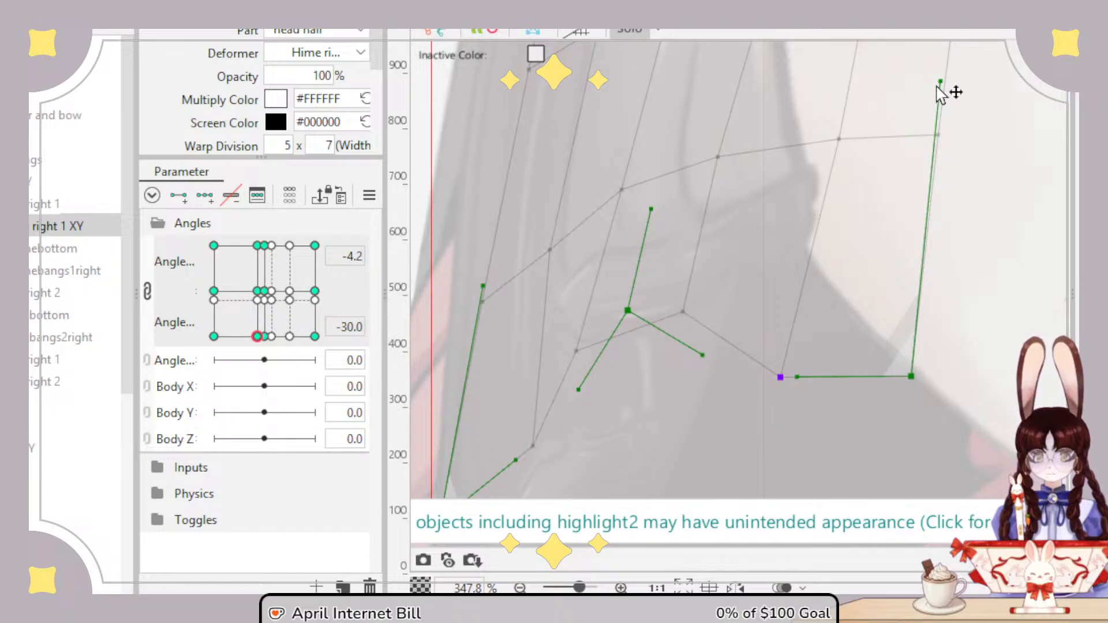
pyautogui.moveTo(937, 88); pyautogui.dragTo(940, 137)
# Step: Lower the two outer inner-column points in the deformer's second-lowest row at Angle X -4.2, Angle Y -30, comparing with Angle X 0
pyautogui.click(264, 341)
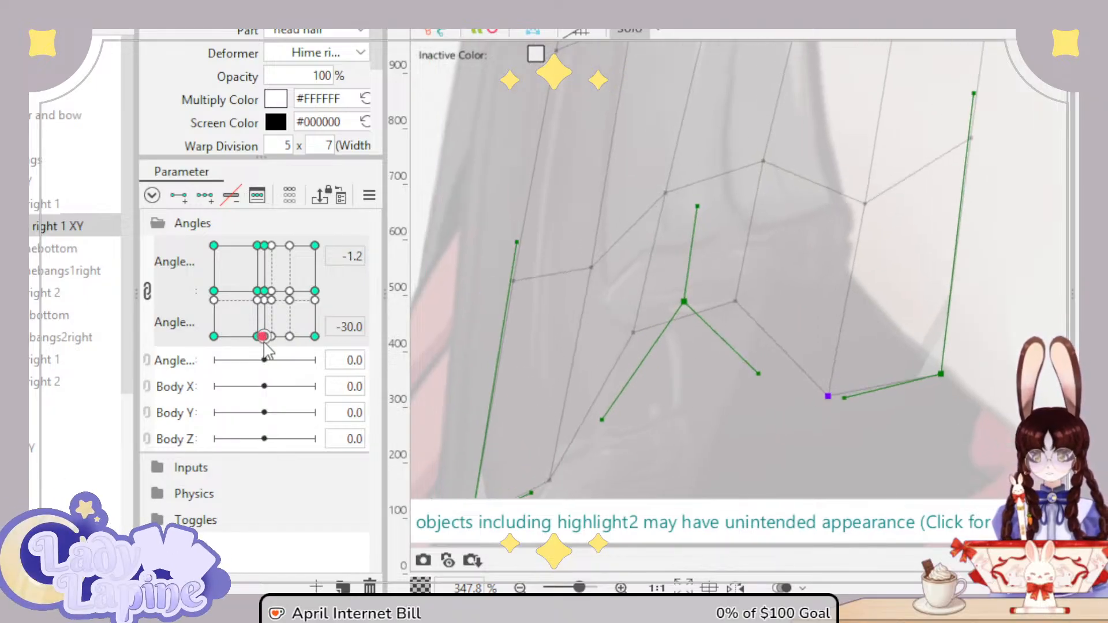
pyautogui.moveTo(263, 342)
pyautogui.mouseDown()
pyautogui.moveTo(255, 361)
pyautogui.moveTo(269, 360)
pyautogui.moveTo(240, 363)
pyautogui.moveTo(260, 340)
pyautogui.mouseUp()
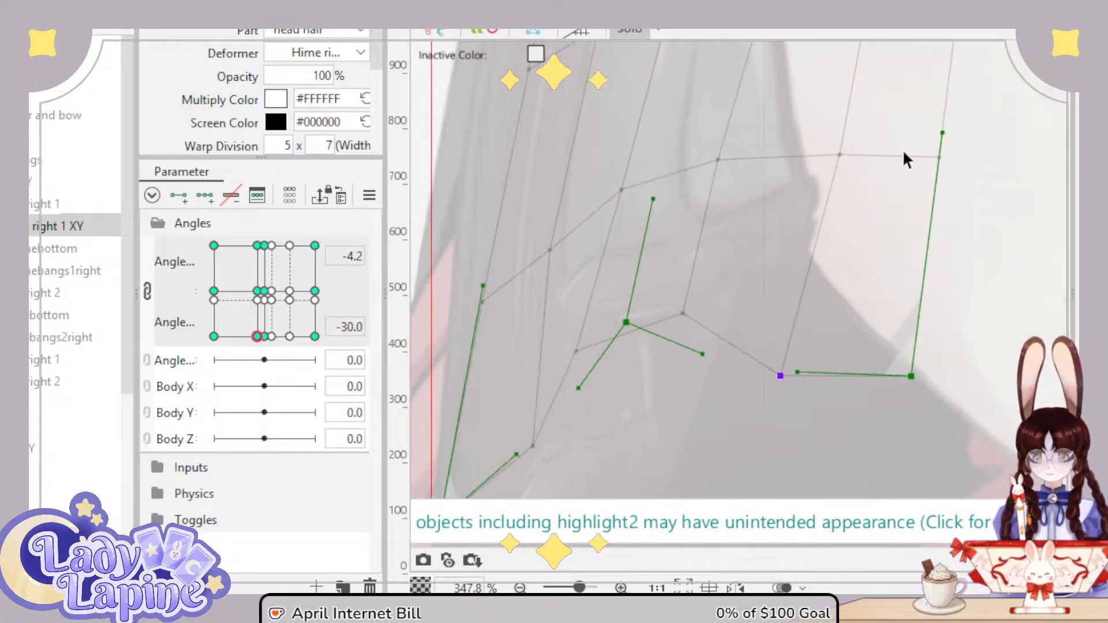
pyautogui.moveTo(839, 155); pyautogui.dragTo(828, 206)
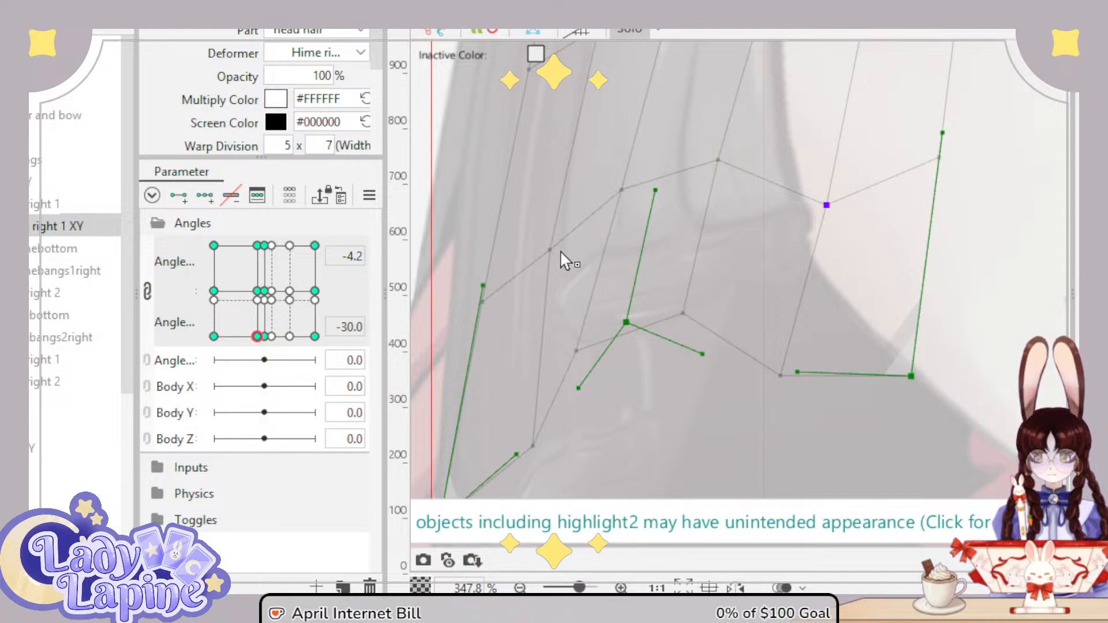
pyautogui.moveTo(549, 250); pyautogui.dragTo(552, 280)
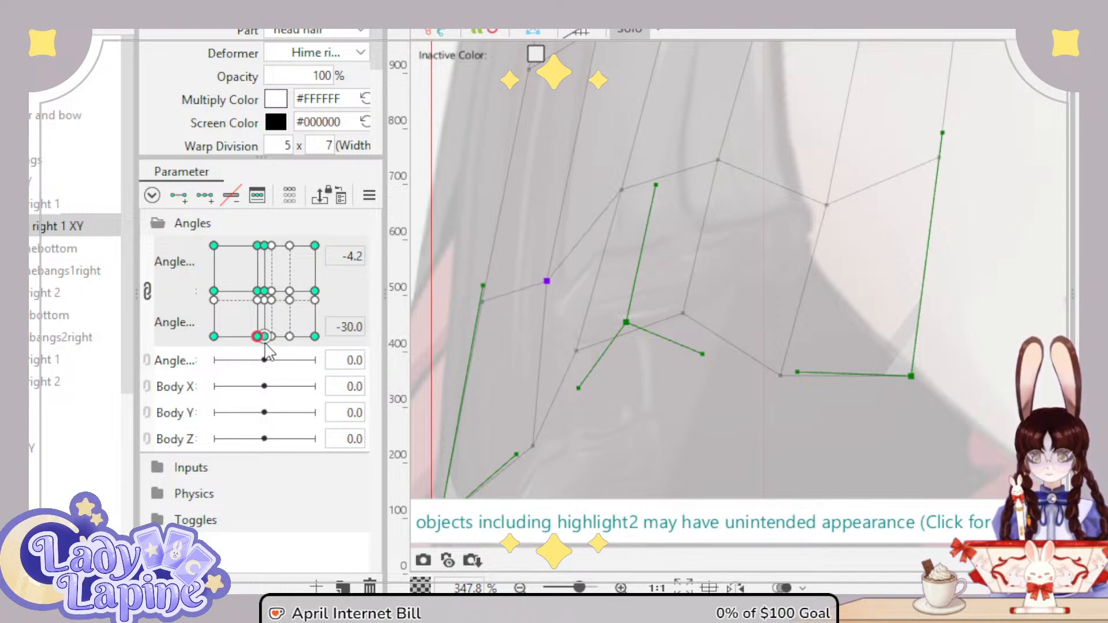
pyautogui.moveTo(265, 344)
pyautogui.mouseDown()
pyautogui.moveTo(272, 353)
pyautogui.moveTo(237, 361)
pyautogui.moveTo(254, 375)
pyautogui.moveTo(279, 368)
pyautogui.moveTo(230, 378)
pyautogui.moveTo(259, 371)
pyautogui.moveTo(248, 379)
pyautogui.moveTo(268, 347)
pyautogui.moveTo(251, 334)
pyautogui.mouseUp()
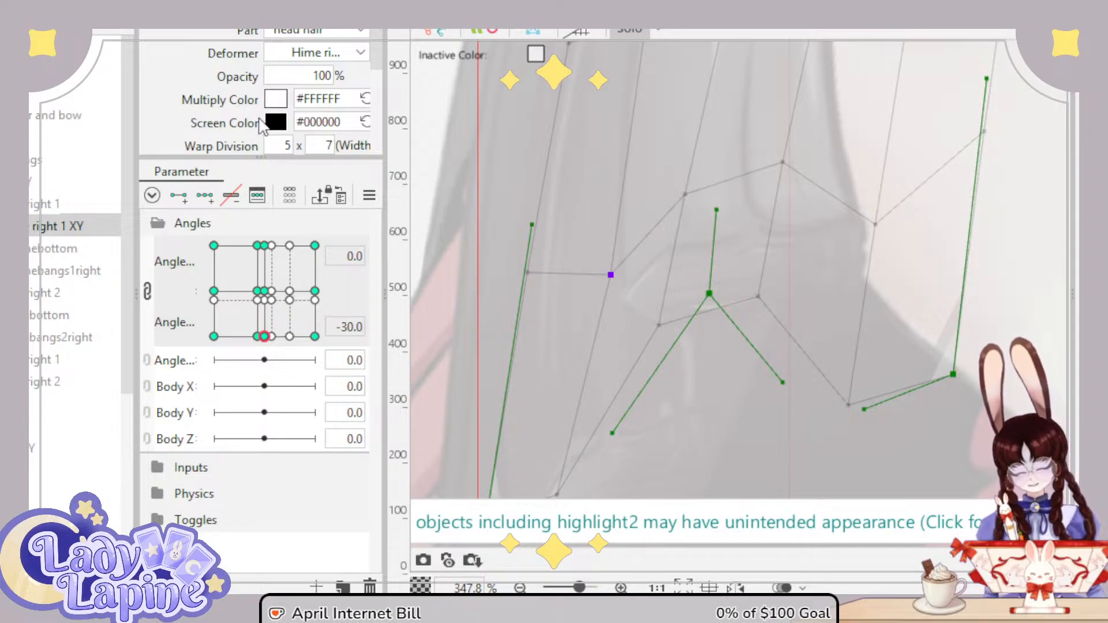
# Step: Restore the full-colour model display and examine the hair at Angle X -30, Angle Y 30
pyautogui.click(616, 47)
pyautogui.scroll(-6, 768, 237)
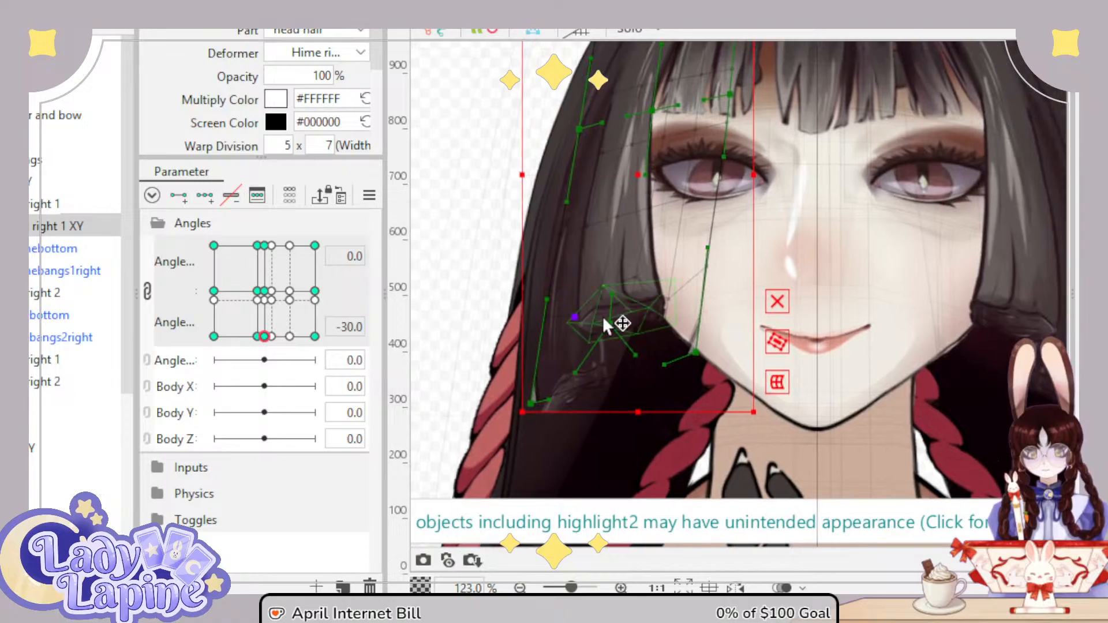
pyautogui.moveTo(263, 336); pyautogui.dragTo(190, 231)
pyautogui.scroll(-4, 808, 289)
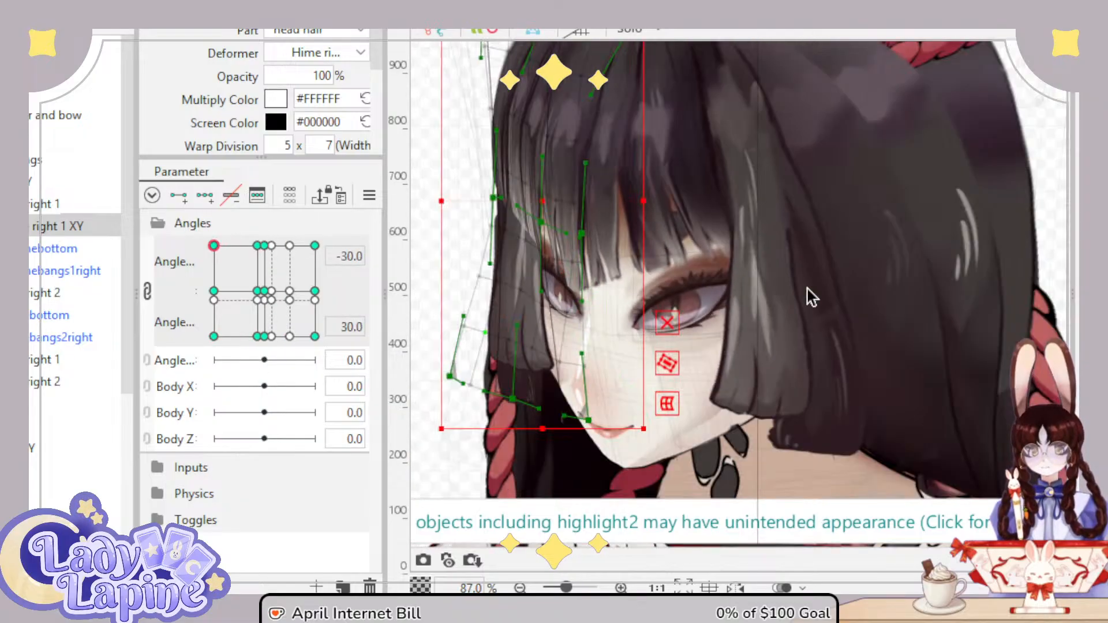
pyautogui.scroll(3, 759, 313)
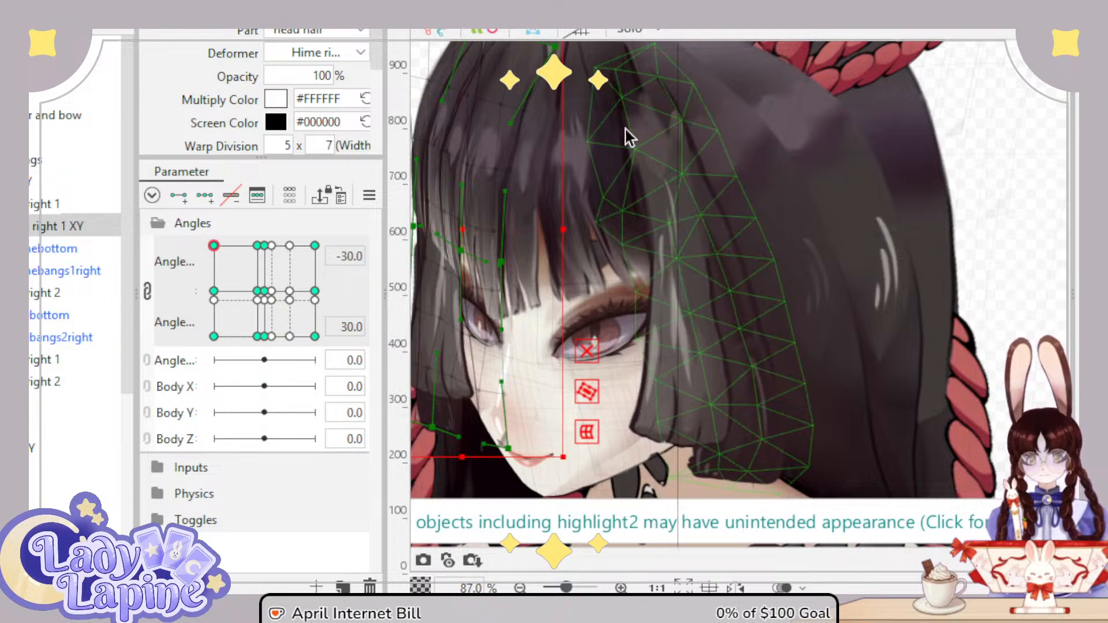
# Step: Shift an inner grid point of the 5 x 5 hair warp deformer under Head XY slightly outward at Angle X -30, Angle Y 30
pyautogui.click(650, 158)
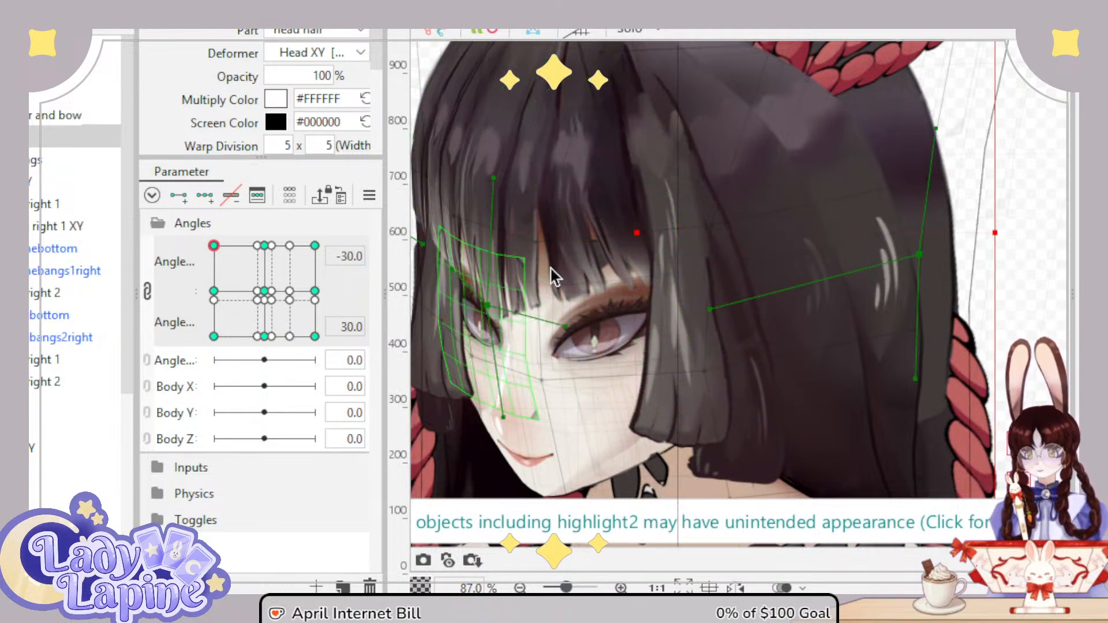
pyautogui.click(627, 31)
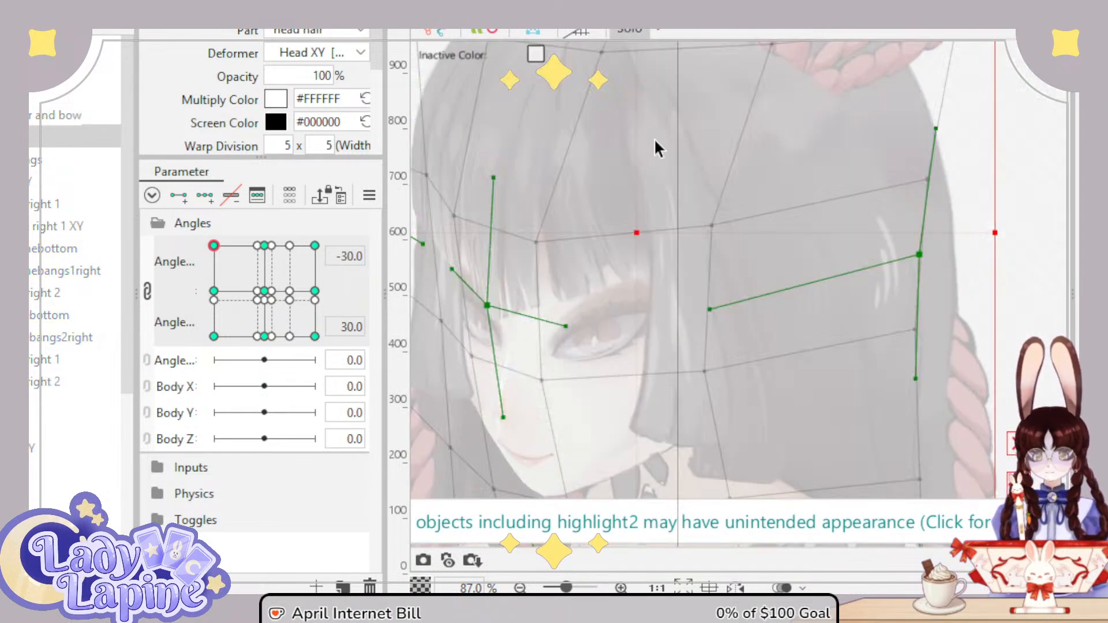
pyautogui.moveTo(720, 231); pyautogui.dragTo(729, 232)
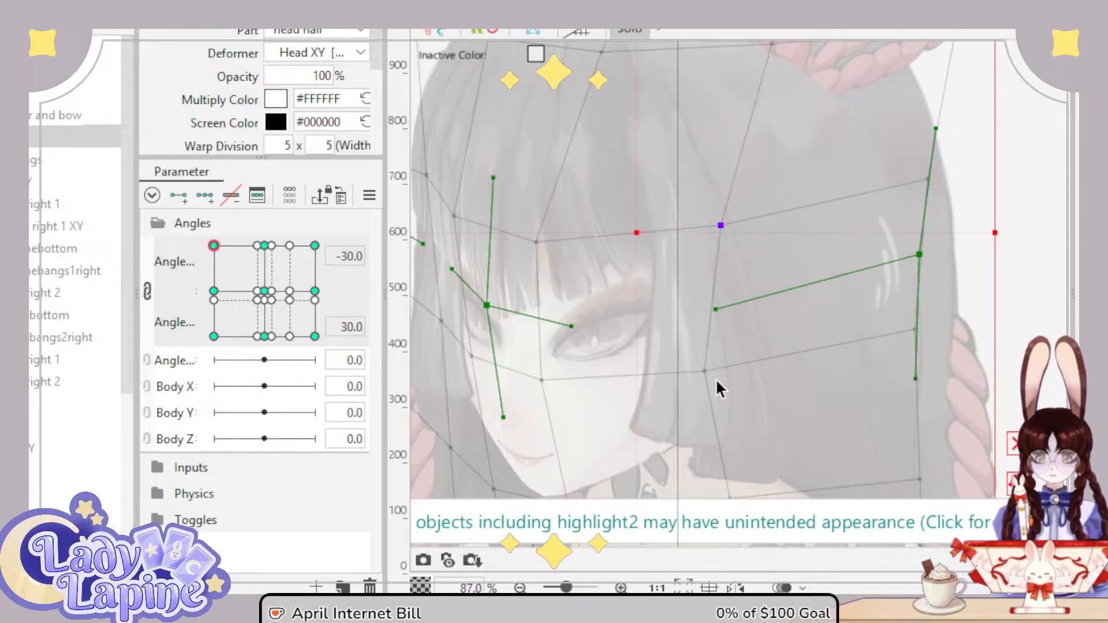
# Step: Adjust the inner head hair warp point over the near-side hair at Angle X -30, Angle Y 30, and check the head turn
pyautogui.moveTo(709, 375); pyautogui.dragTo(713, 377)
pyautogui.scroll(-4, 854, 306)
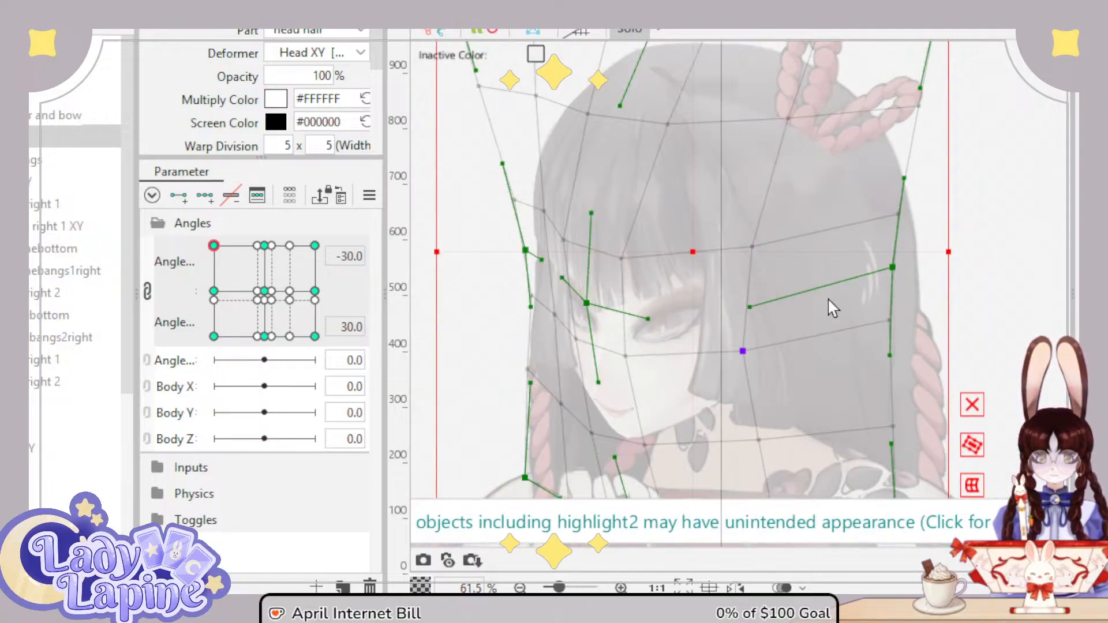
pyautogui.moveTo(219, 244)
pyautogui.mouseDown()
pyautogui.moveTo(264, 243)
pyautogui.moveTo(217, 244)
pyautogui.moveTo(202, 259)
pyautogui.moveTo(247, 238)
pyautogui.moveTo(199, 243)
pyautogui.moveTo(254, 245)
pyautogui.moveTo(205, 245)
pyautogui.mouseUp()
# Step: Reshape the far-side outer edge of the head hair warp, raising its points and handle to follow the hair beside the face
pyautogui.scroll(4, 595, 339)
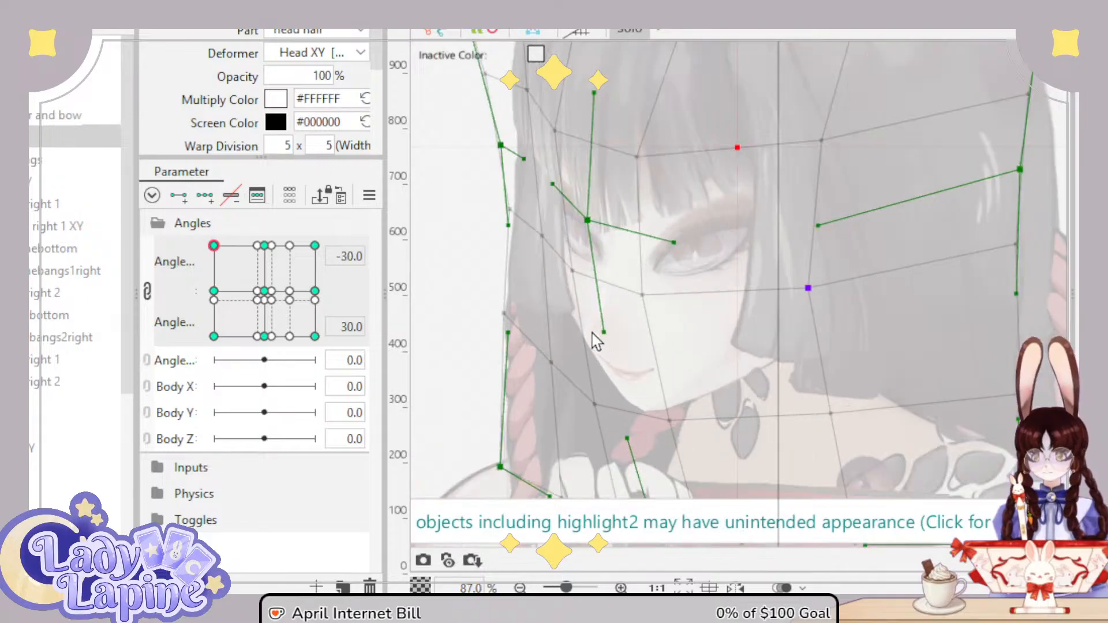
pyautogui.moveTo(586, 316); pyautogui.dragTo(610, 276)
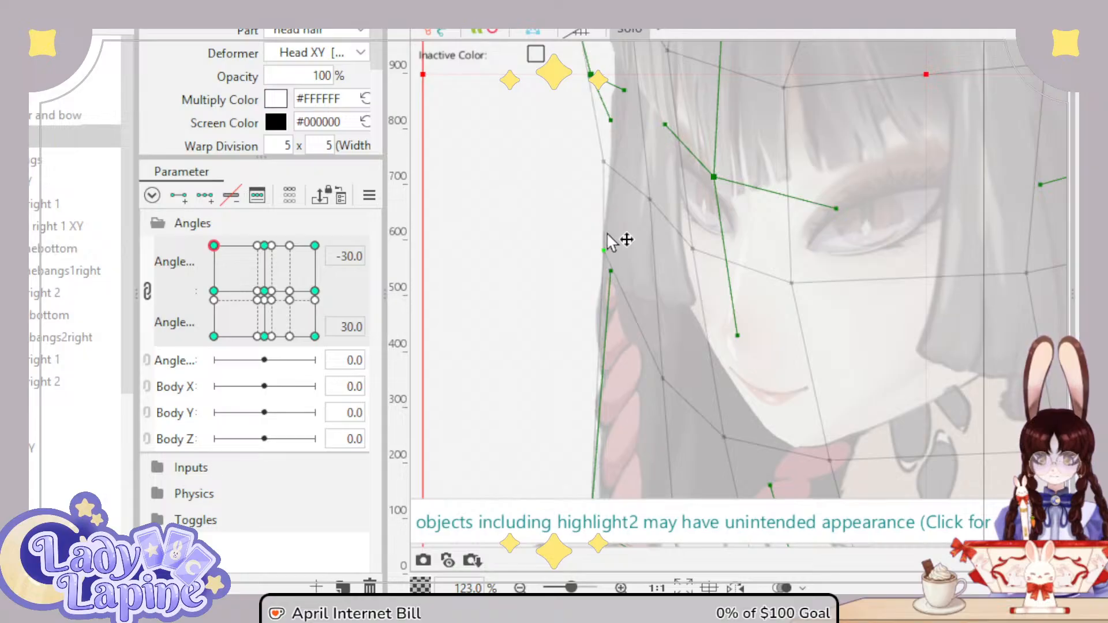
pyautogui.moveTo(603, 169); pyautogui.dragTo(613, 132)
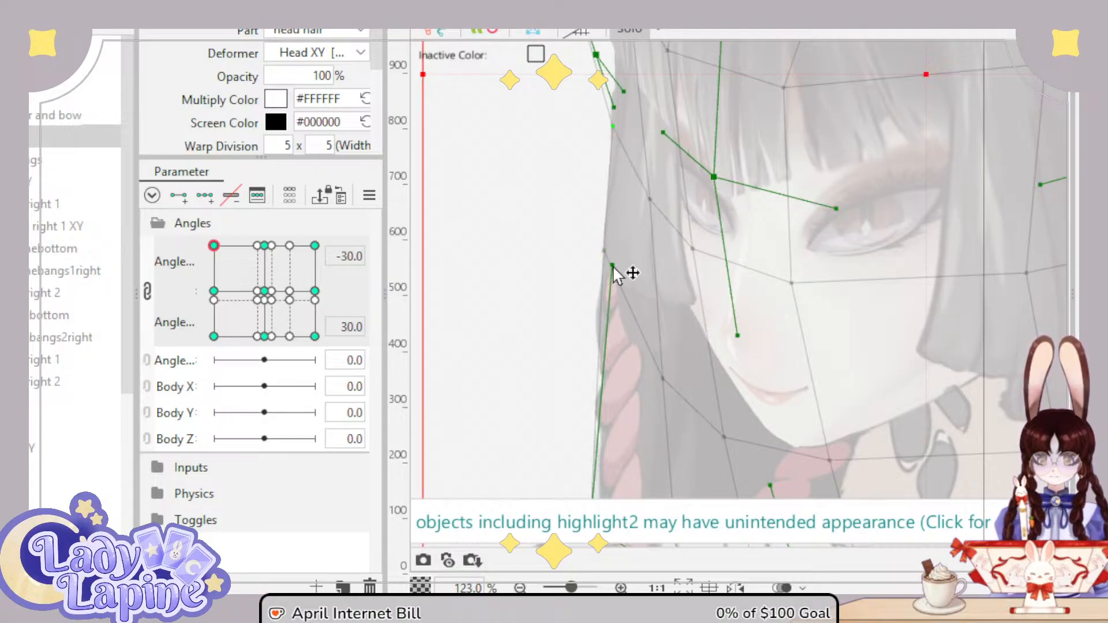
pyautogui.moveTo(613, 267)
pyautogui.mouseDown()
pyautogui.moveTo(612, 214)
pyautogui.moveTo(614, 246)
pyautogui.mouseUp()
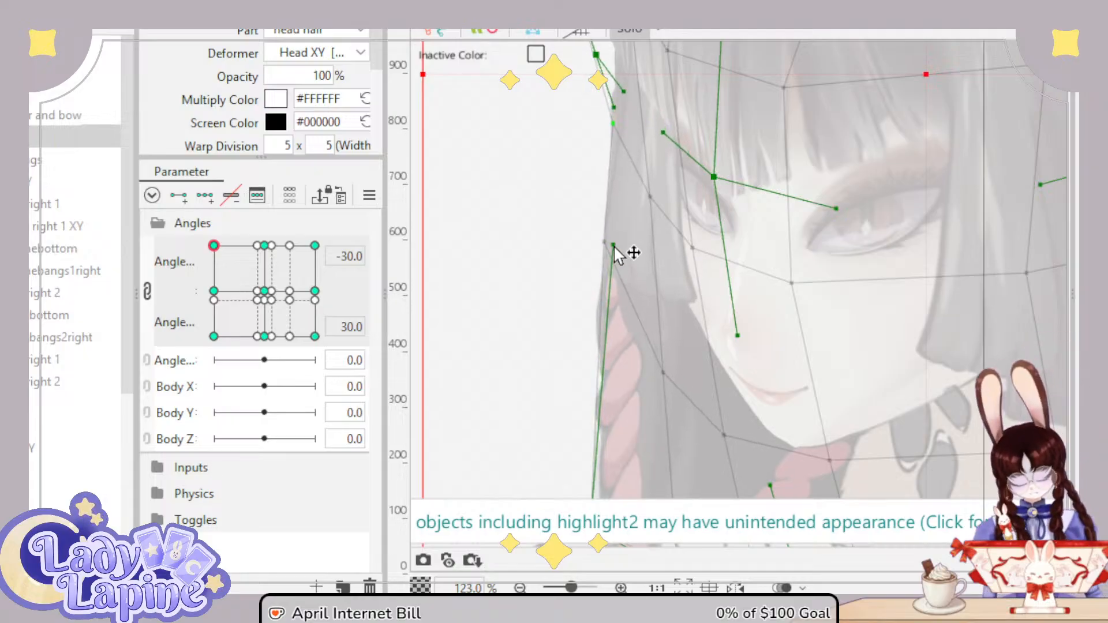
pyautogui.scroll(3, 614, 251)
pyautogui.moveTo(599, 246); pyautogui.dragTo(606, 163)
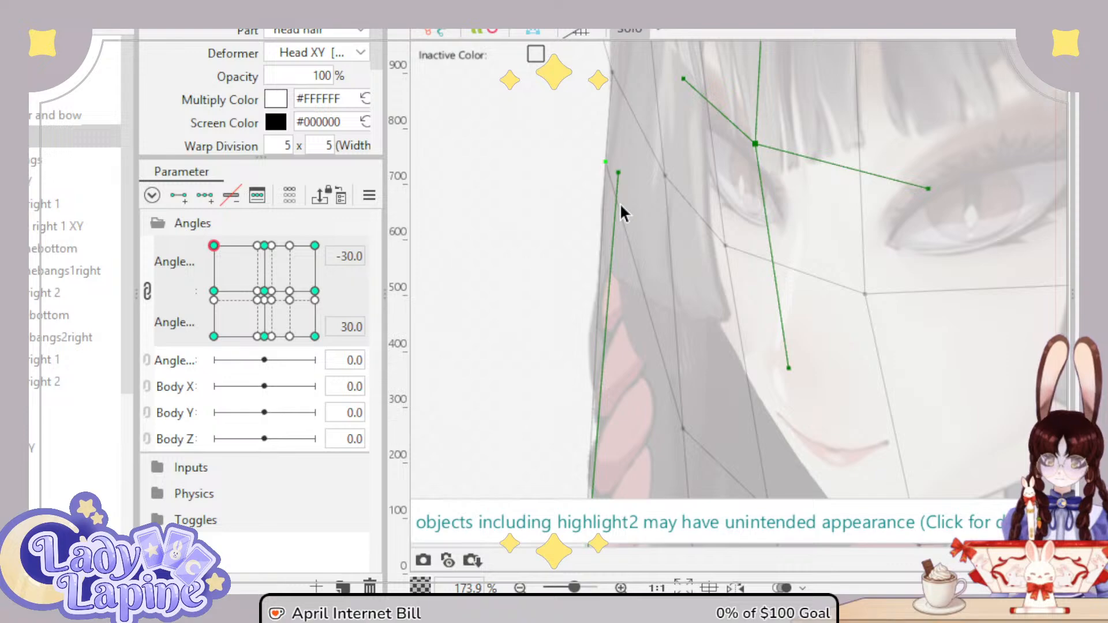
pyautogui.scroll(-4, 612, 242)
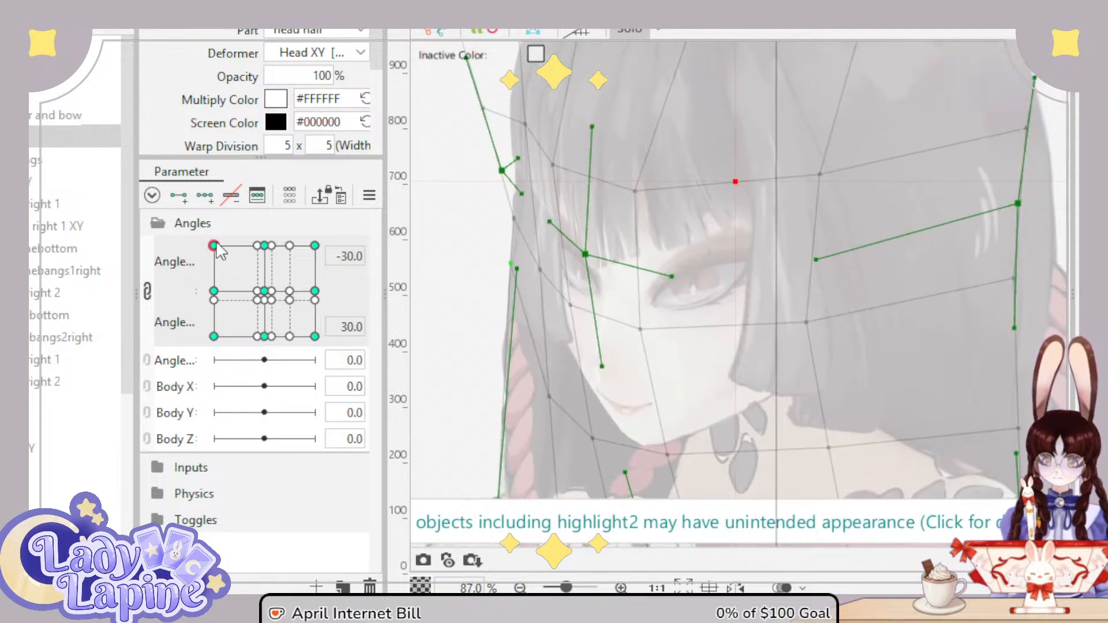
# Step: At Angle X -30, Angle Y -30, select the head hair deformer parented to Head and move its two points near the jawline
pyautogui.moveTo(217, 248); pyautogui.dragTo(153, 356)
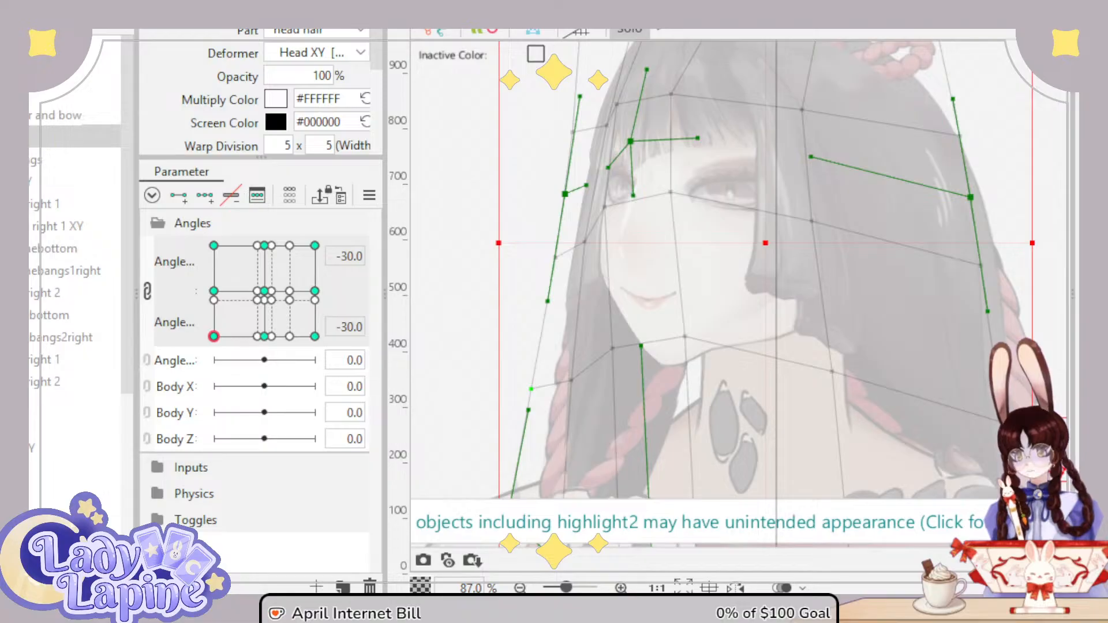
pyautogui.click(75, 93)
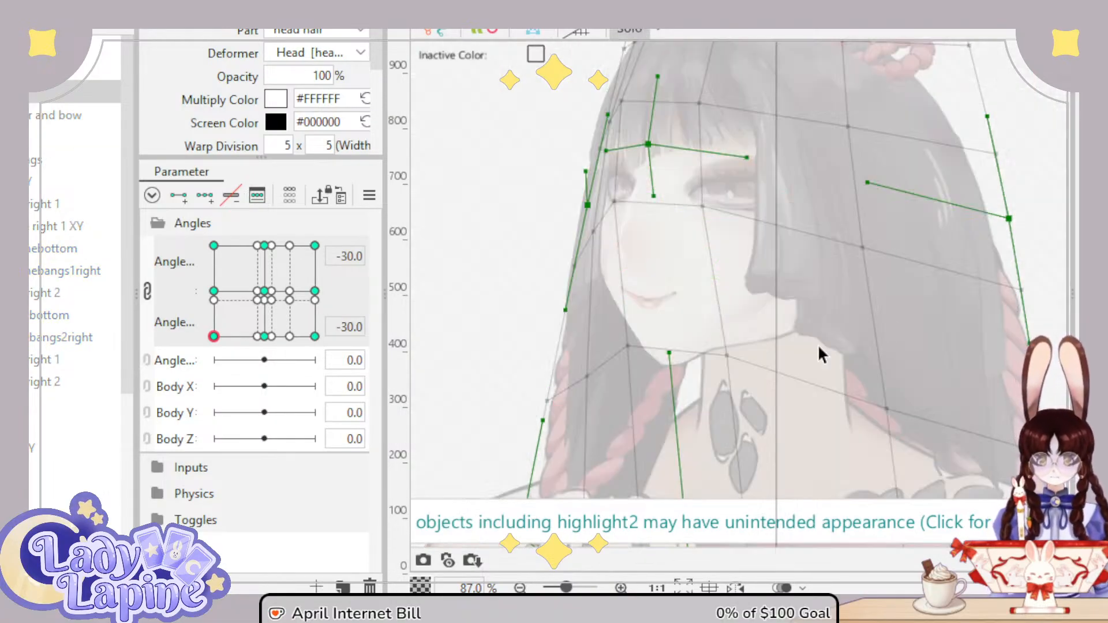
pyautogui.moveTo(733, 354); pyautogui.dragTo(740, 368)
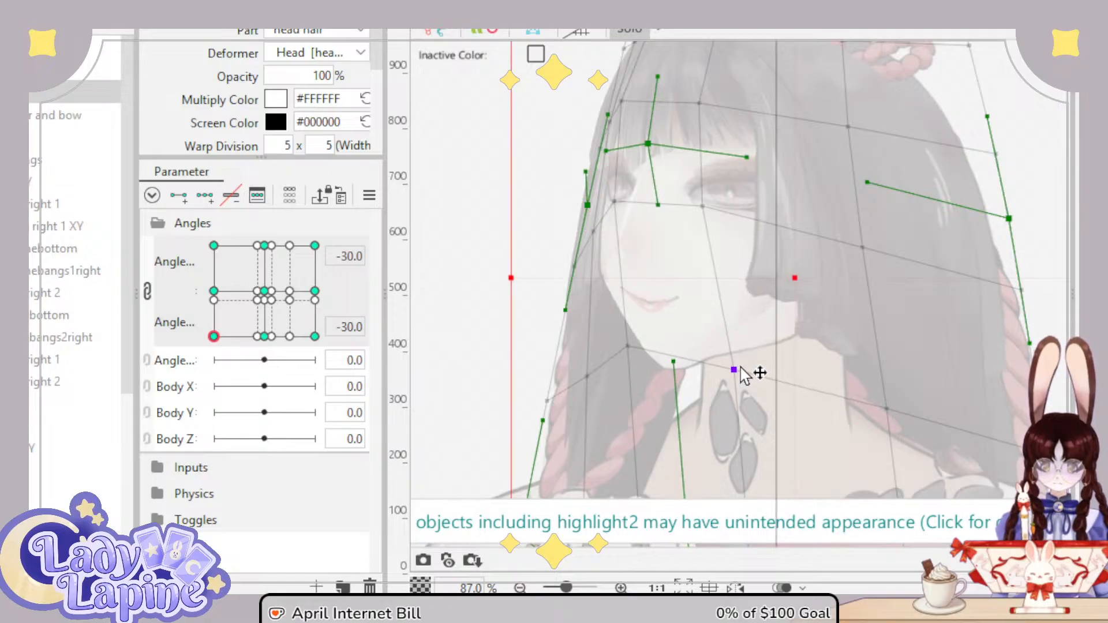
pyautogui.moveTo(885, 409); pyautogui.dragTo(888, 347)
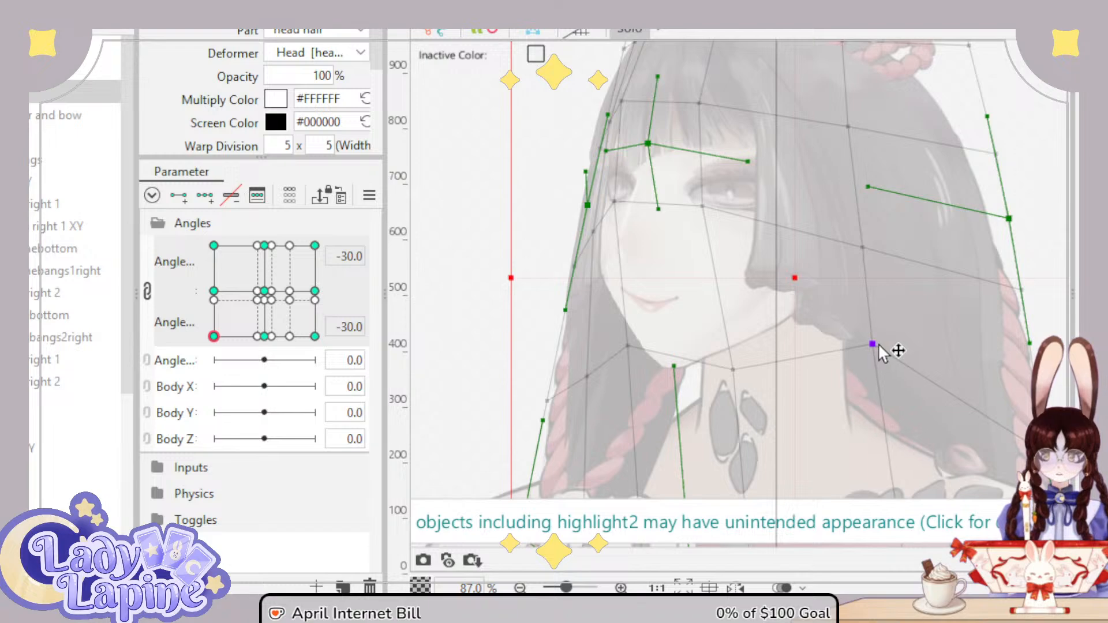
# Step: Pull the head hair warp's far-side outer edge handle downward and outward to smooth the hair silhouette beside the far eye
pyautogui.scroll(5, 634, 323)
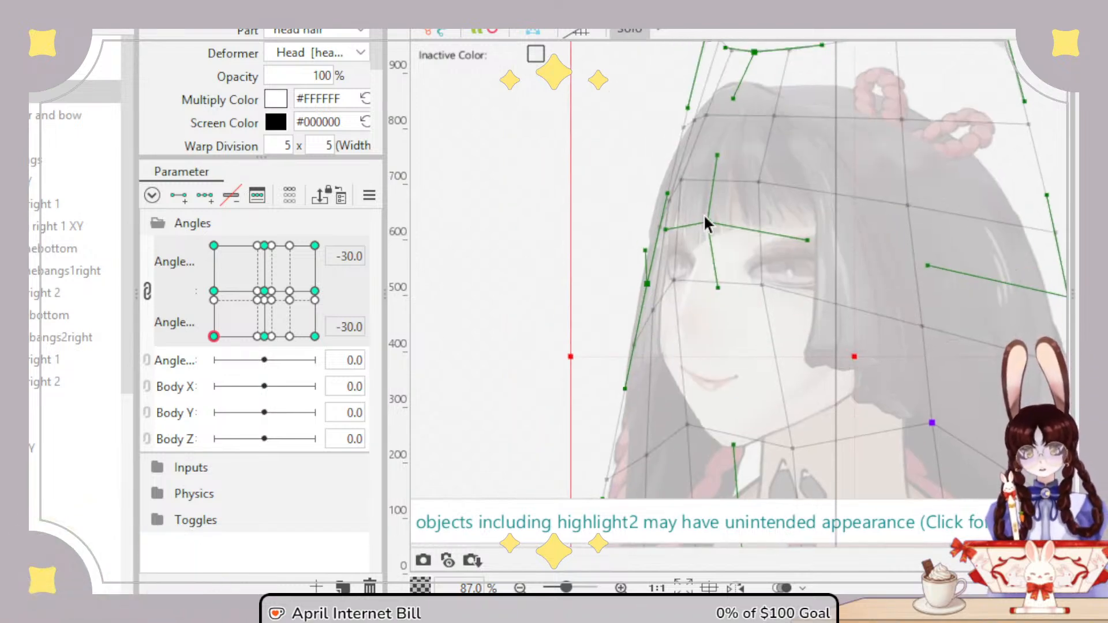
pyautogui.moveTo(673, 234); pyautogui.dragTo(705, 277)
pyautogui.moveTo(699, 200); pyautogui.dragTo(664, 262)
pyautogui.scroll(-1, 716, 139)
pyautogui.scroll(2, 694, 291)
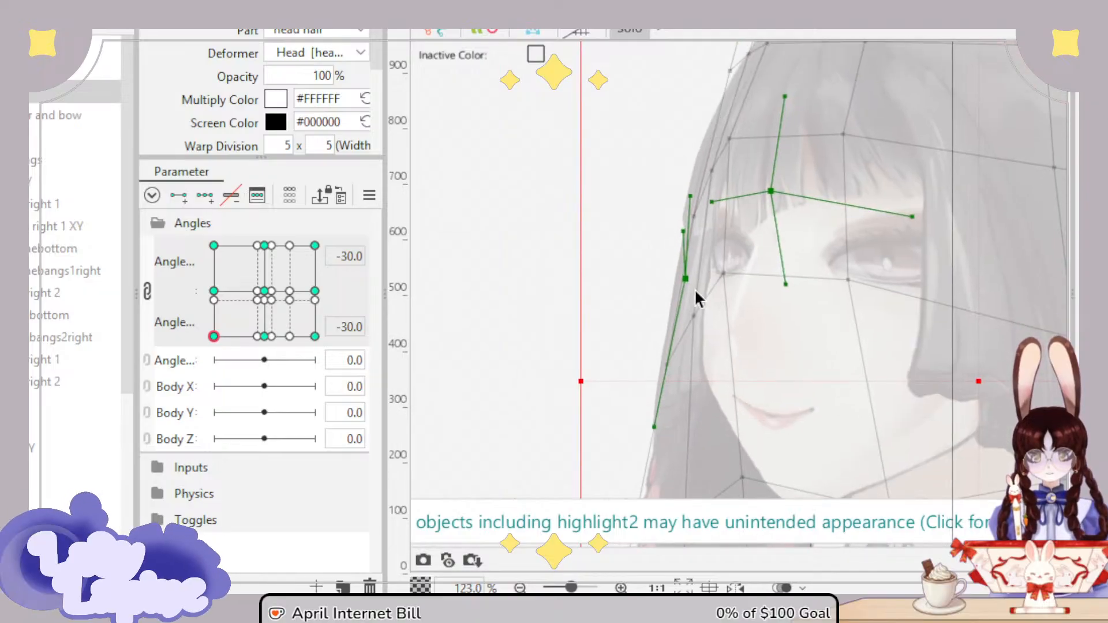
# Step: Reposition the head hair warp points under the far eye and along the outer hair strand next to it
pyautogui.moveTo(691, 363); pyautogui.dragTo(692, 373)
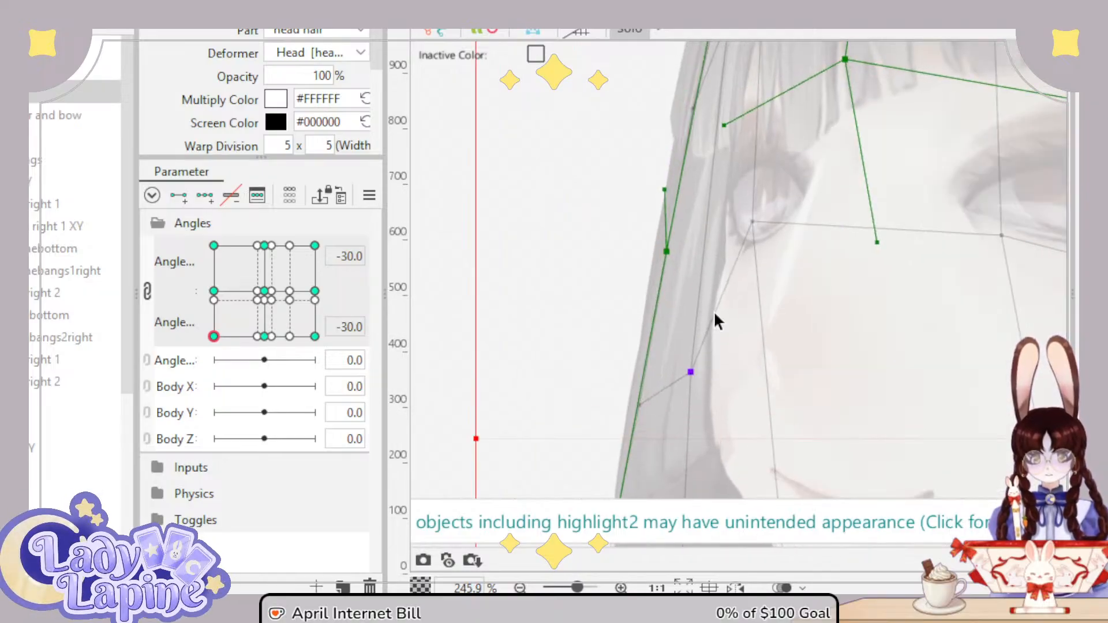
pyautogui.moveTo(754, 228); pyautogui.dragTo(767, 258)
pyautogui.scroll(3, 721, 177)
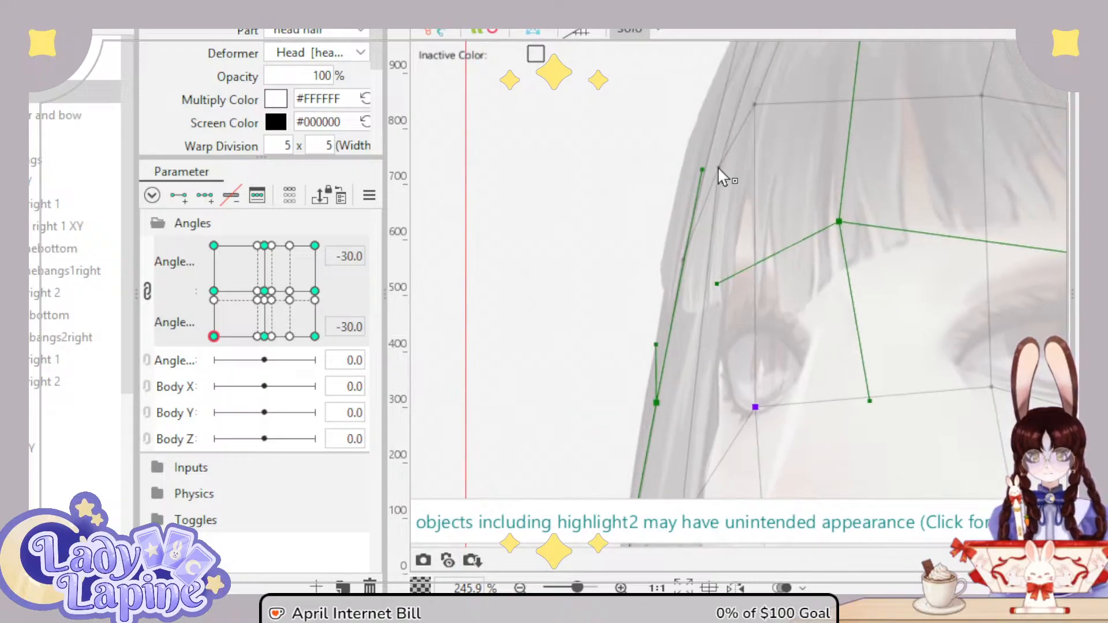
pyautogui.moveTo(718, 167); pyautogui.dragTo(669, 323)
pyautogui.scroll(-6, 684, 332)
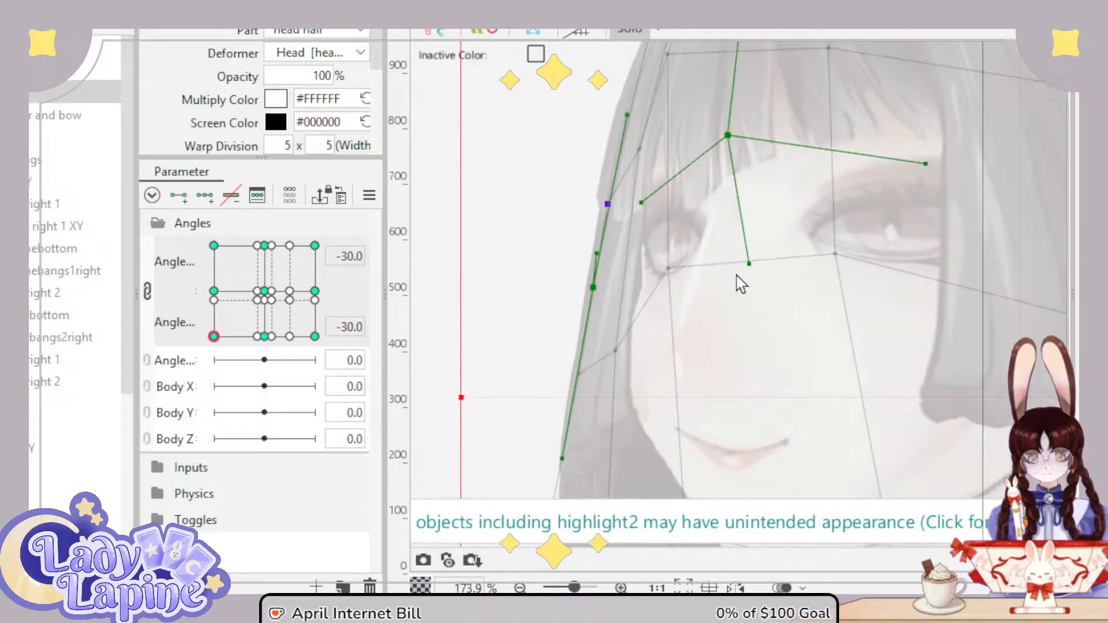
# Step: Try pulling the head hair warp point in the near-side hair toward the face, and undo the move
pyautogui.moveTo(739, 229); pyautogui.dragTo(705, 226)
pyautogui.moveTo(963, 287); pyautogui.dragTo(866, 282)
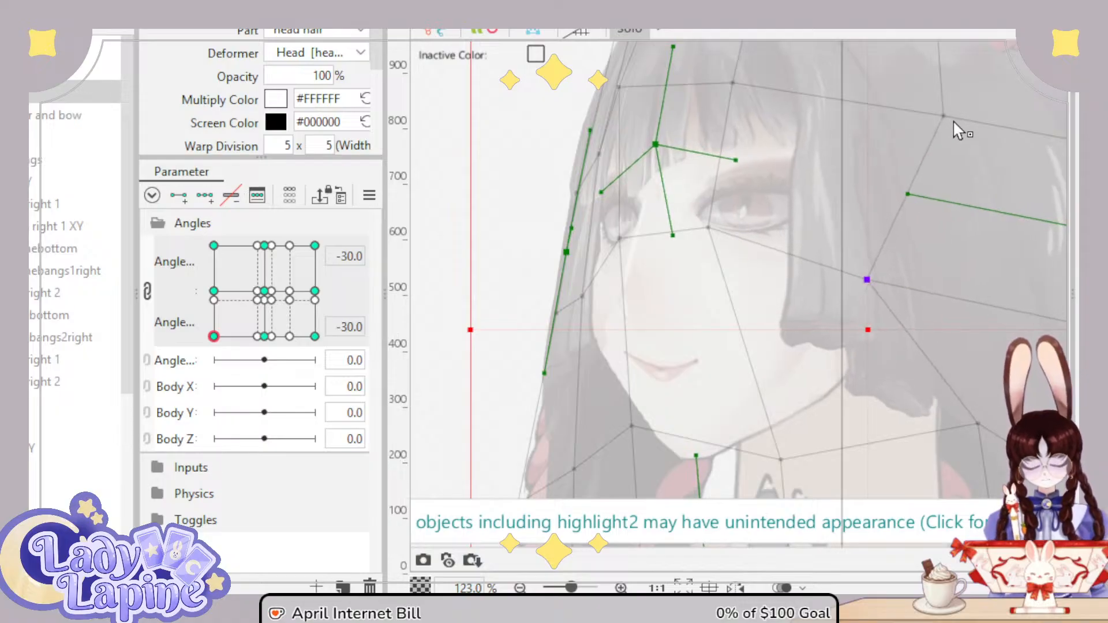
pyautogui.hotkey('ctrl', 'z')
# Step: Fine-tune the head hair warp point in the hair strand beside the far cheek
pyautogui.scroll(5, 683, 341)
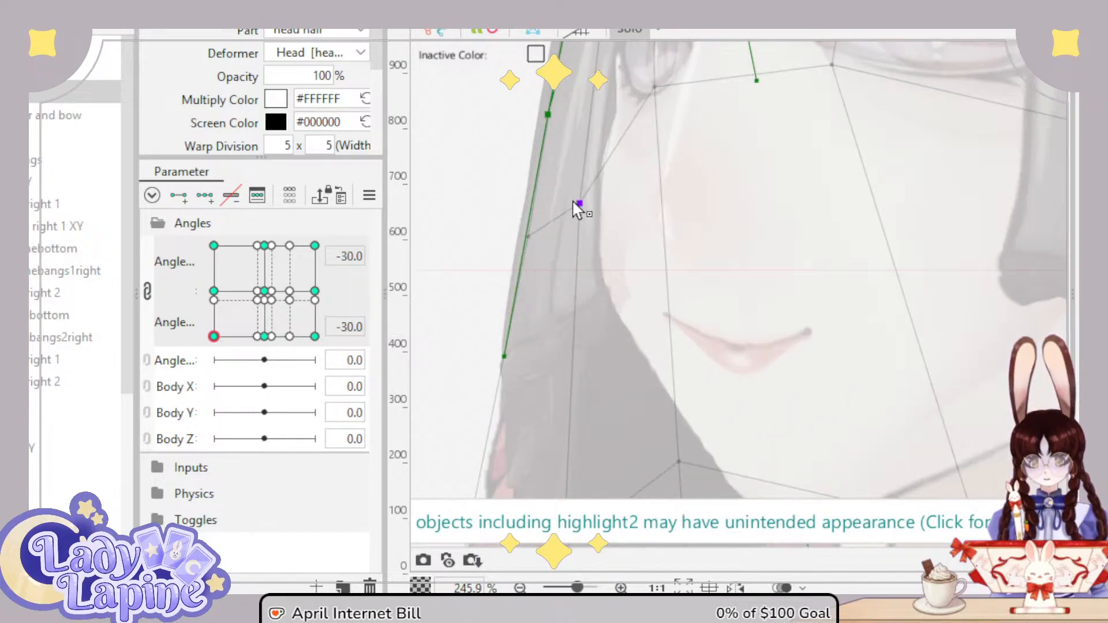
pyautogui.moveTo(573, 202)
pyautogui.mouseDown()
pyautogui.moveTo(561, 201)
pyautogui.moveTo(579, 201)
pyautogui.mouseUp()
pyautogui.scroll(-2, 593, 210)
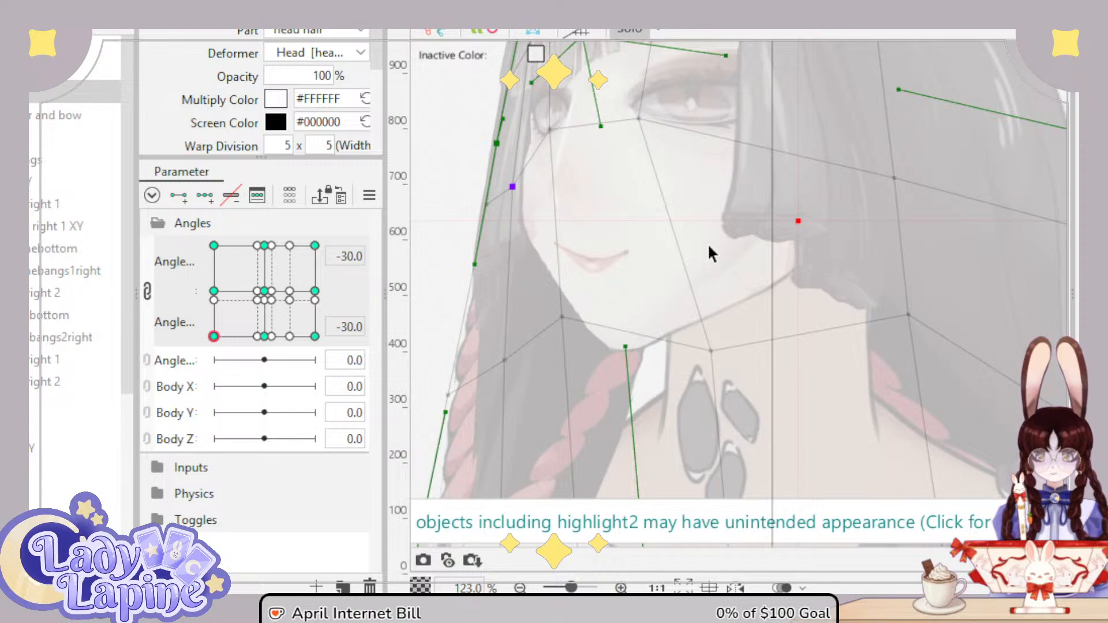
# Step: Lower the head hair warp's top edge point and far-side top corner to flatten the crown, and check the head turn
pyautogui.scroll(-3, 707, 247)
pyautogui.moveTo(552, 165); pyautogui.dragTo(618, 237)
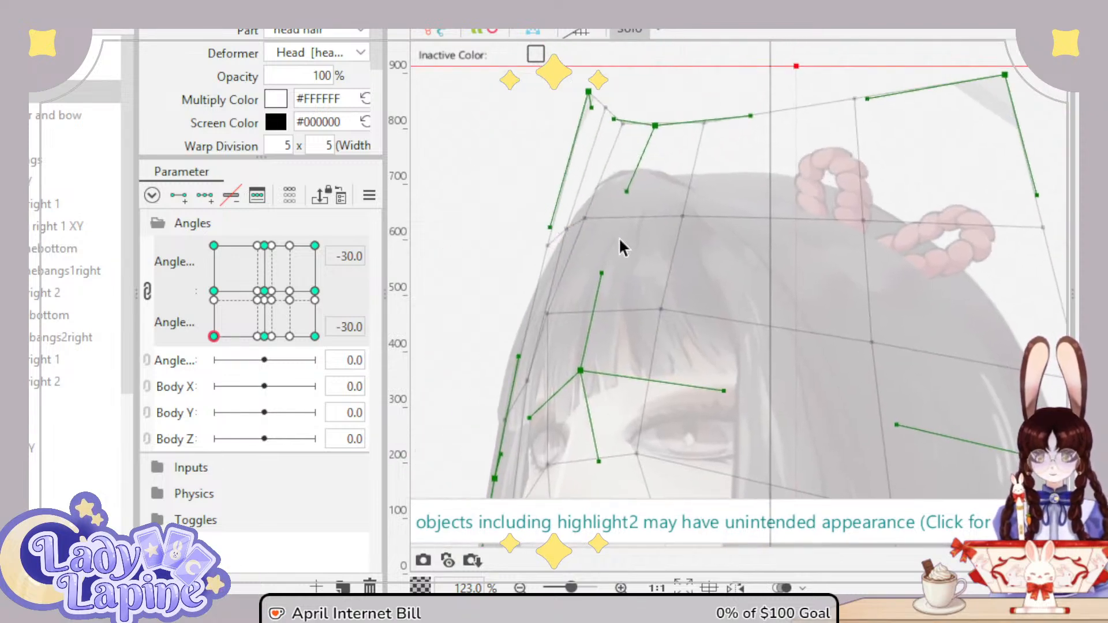
pyautogui.moveTo(236, 364); pyautogui.dragTo(214, 366)
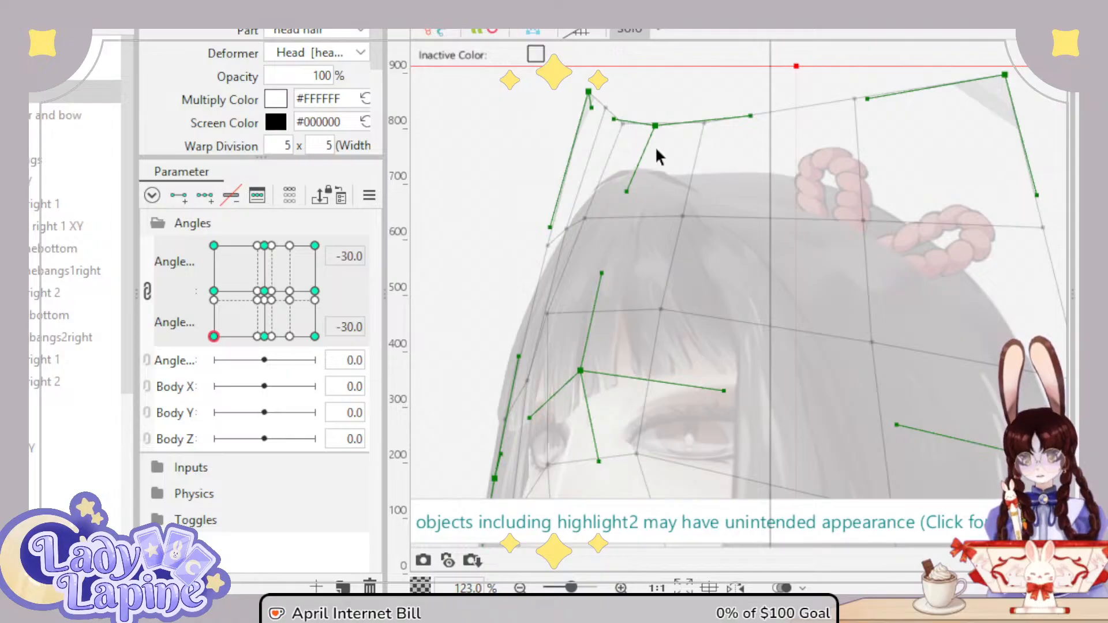
pyautogui.moveTo(661, 126); pyautogui.dragTo(665, 140)
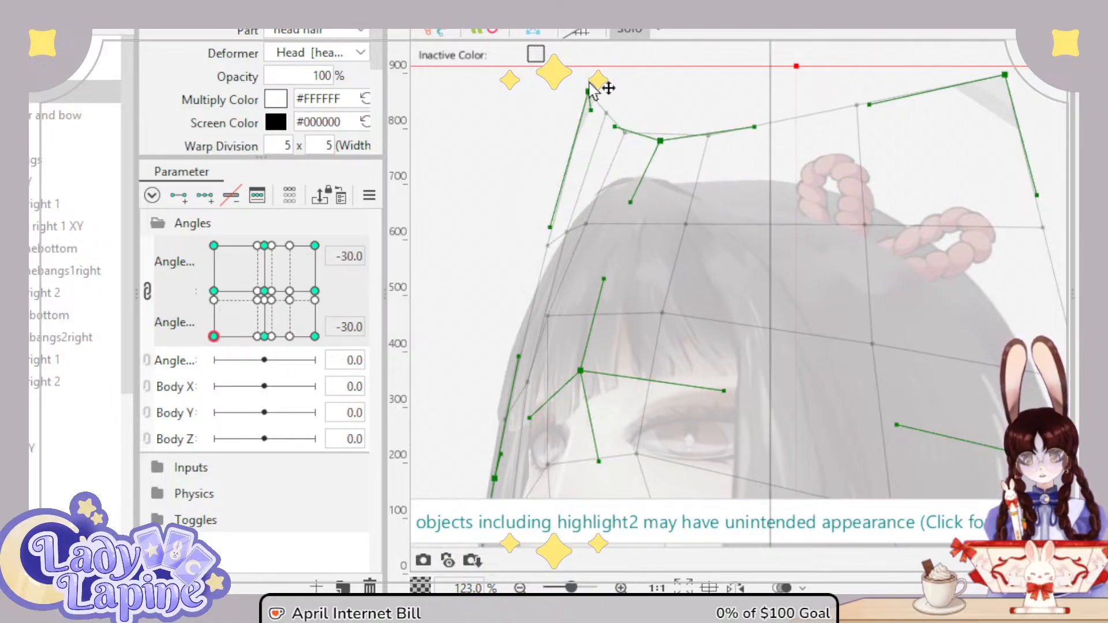
pyautogui.moveTo(591, 103); pyautogui.dragTo(581, 143)
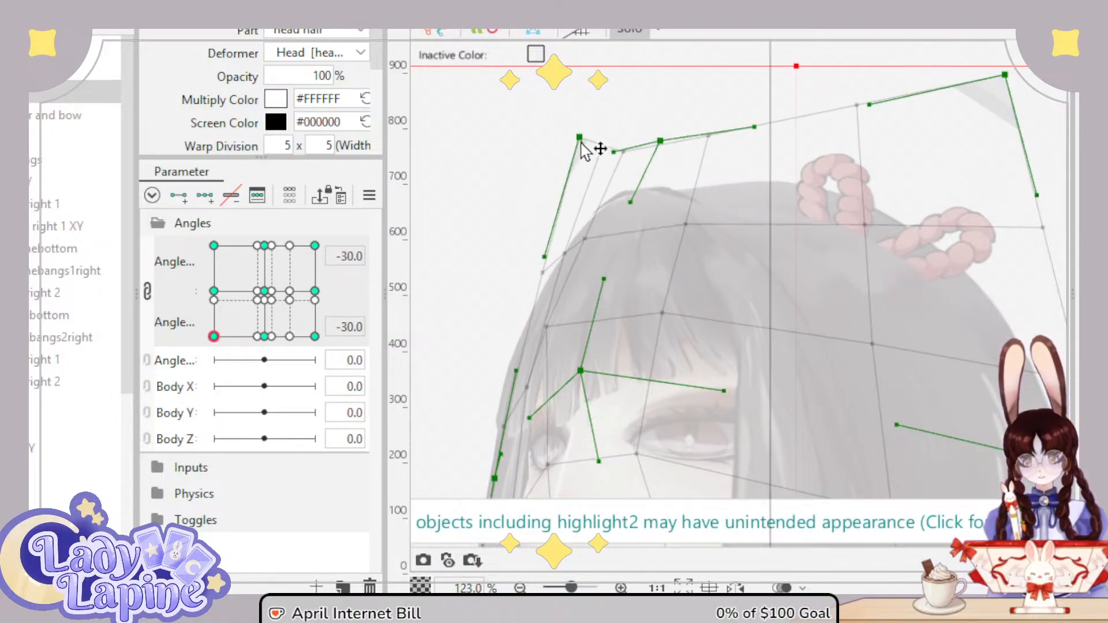
pyautogui.moveTo(217, 342); pyautogui.dragTo(208, 371)
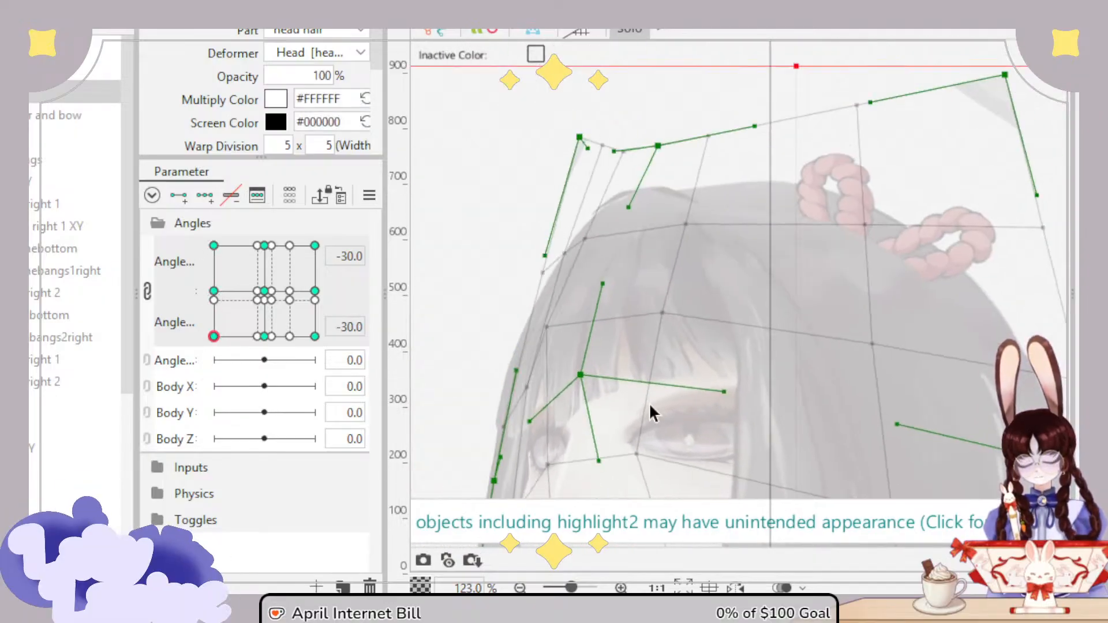
# Step: With Solo off, squeeze the eyeball warp's near-side points horizontally toward the nose at Angle X -30, Angle Y -30, and check the head turn
pyautogui.scroll(-3, 651, 408)
pyautogui.scroll(-1, 86, 289)
pyautogui.scroll(-3, 75, 311)
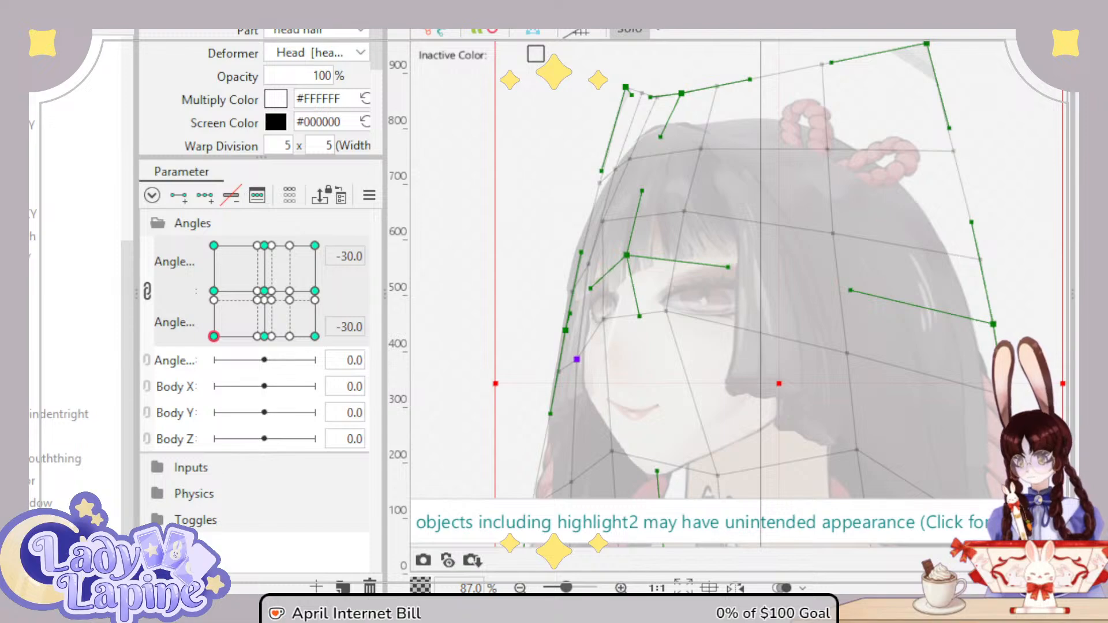
pyautogui.click(75, 280)
pyautogui.scroll(3, 874, 342)
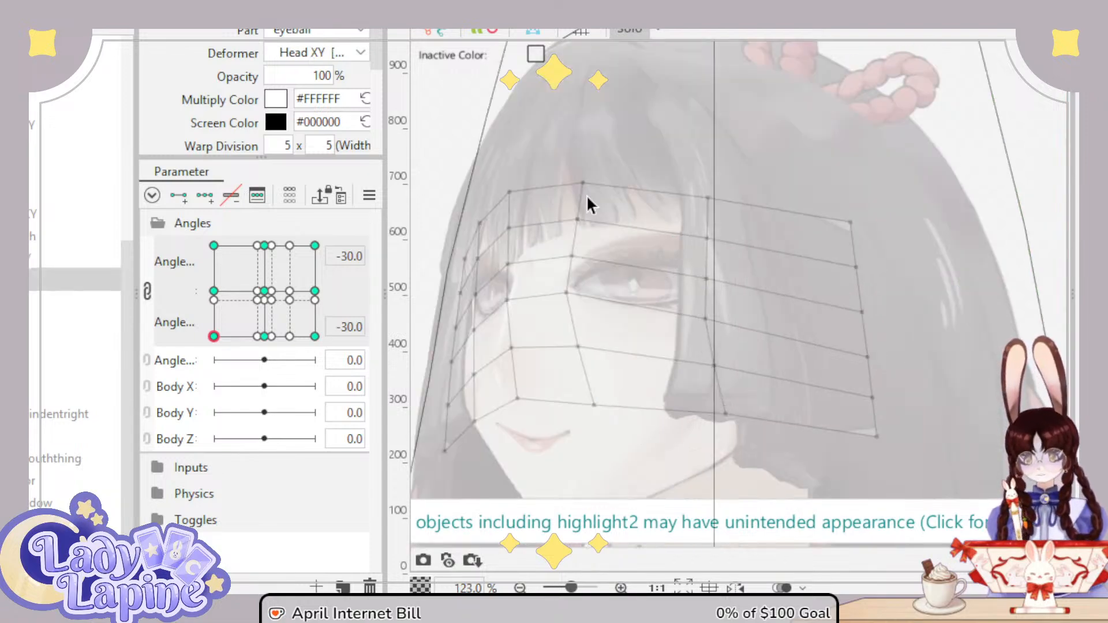
pyautogui.moveTo(567, 187); pyautogui.dragTo(925, 464)
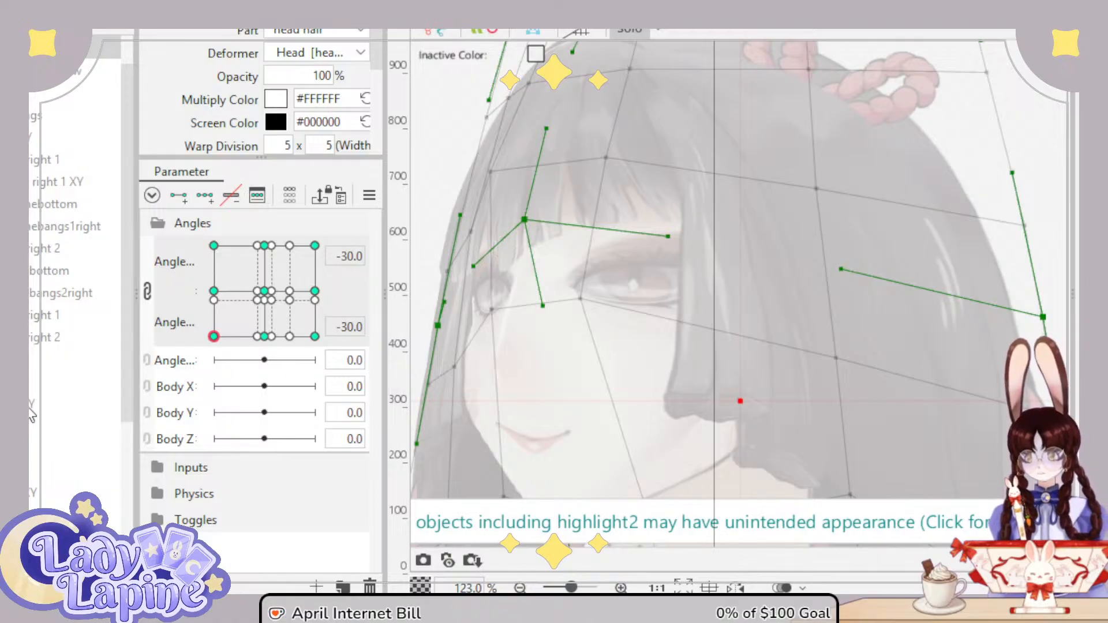
pyautogui.scroll(-5, 31, 414)
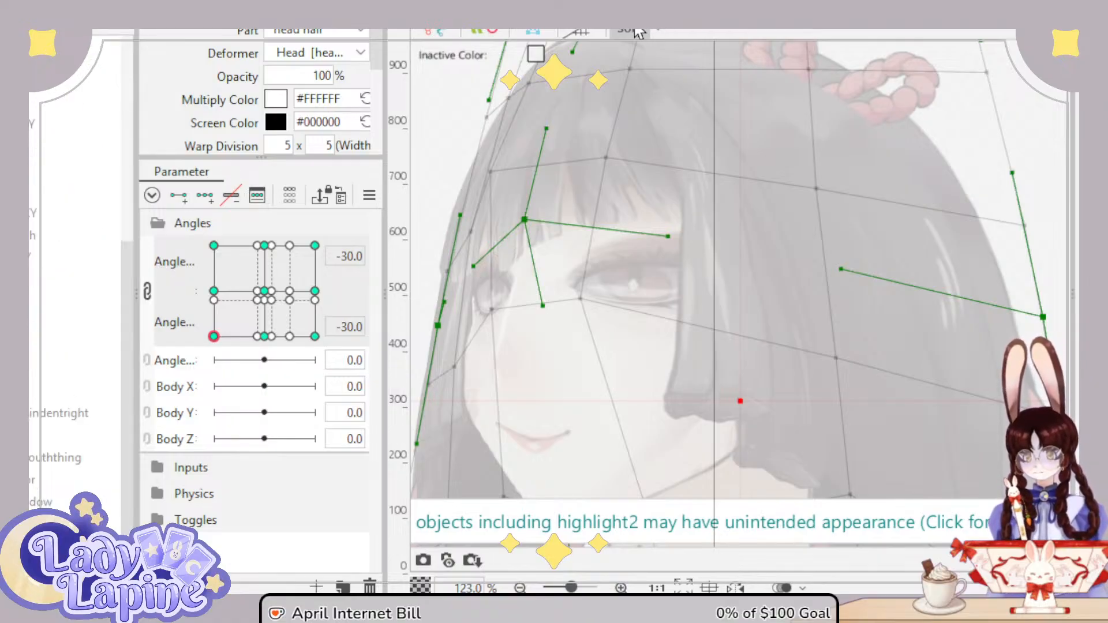
pyautogui.click(634, 31)
pyautogui.click(75, 396)
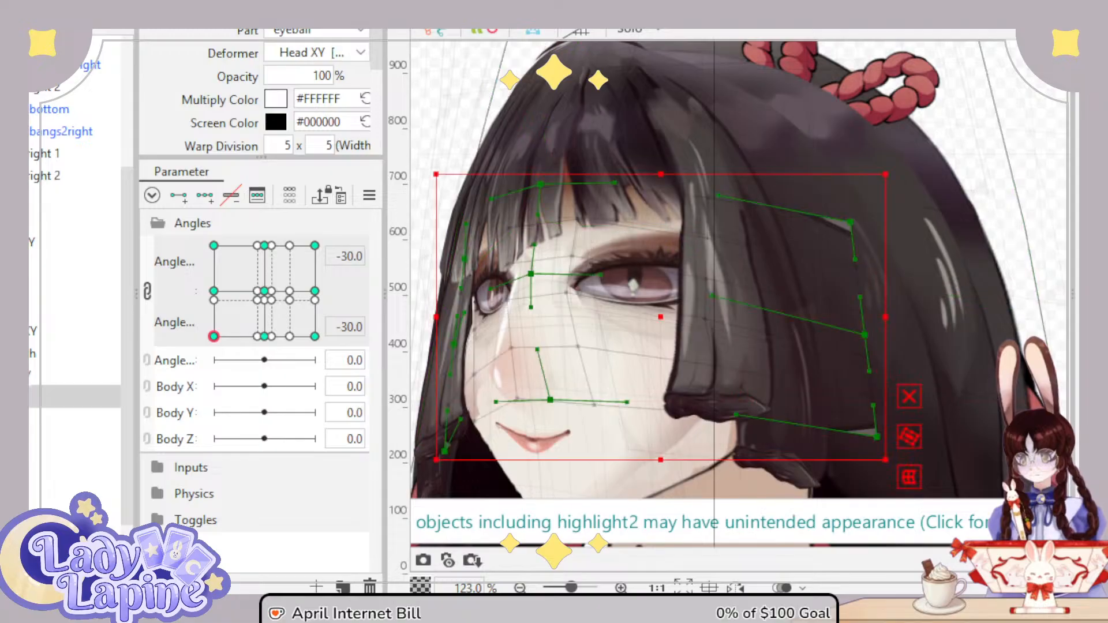
pyautogui.click(900, 478)
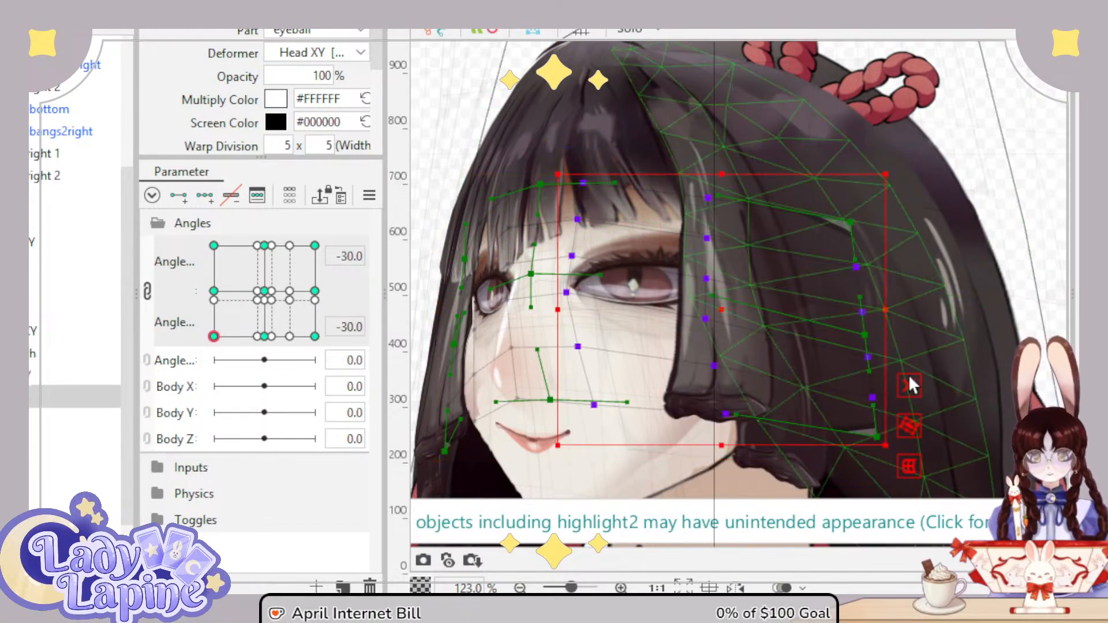
pyautogui.moveTo(886, 306); pyautogui.dragTo(794, 322)
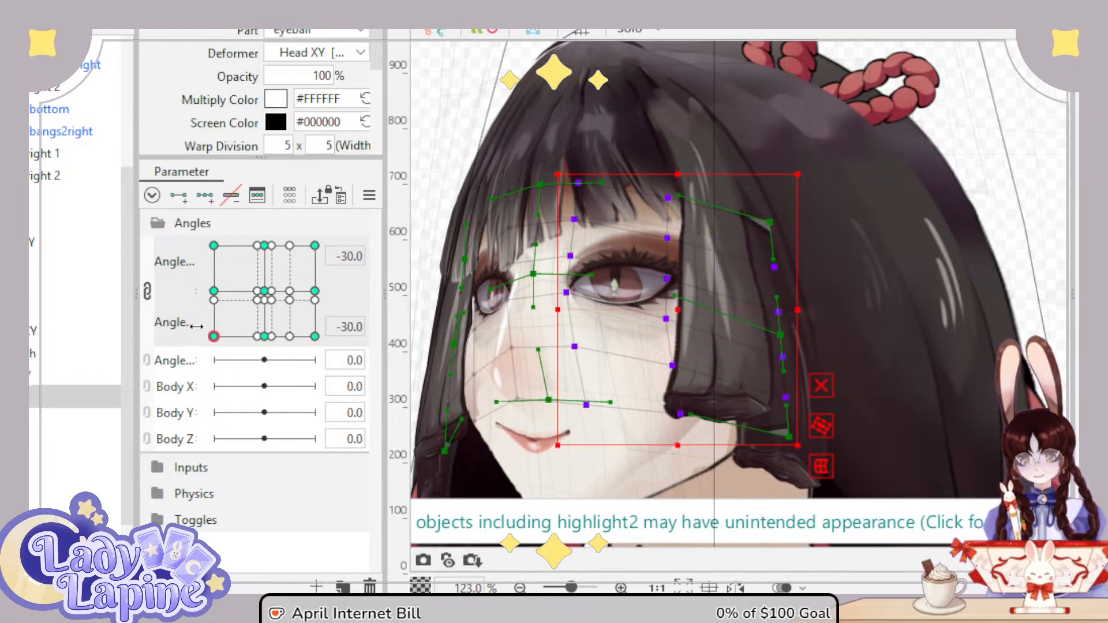
pyautogui.moveTo(214, 336)
pyautogui.mouseDown()
pyautogui.moveTo(206, 304)
pyautogui.moveTo(207, 353)
pyautogui.moveTo(208, 304)
pyautogui.moveTo(211, 358)
pyautogui.mouseUp()
# Step: With Solo on, refine the eyeball warp by moving points at the nose bridge, far-side outer edge and near eye's inner corner
pyautogui.scroll(5, 471, 329)
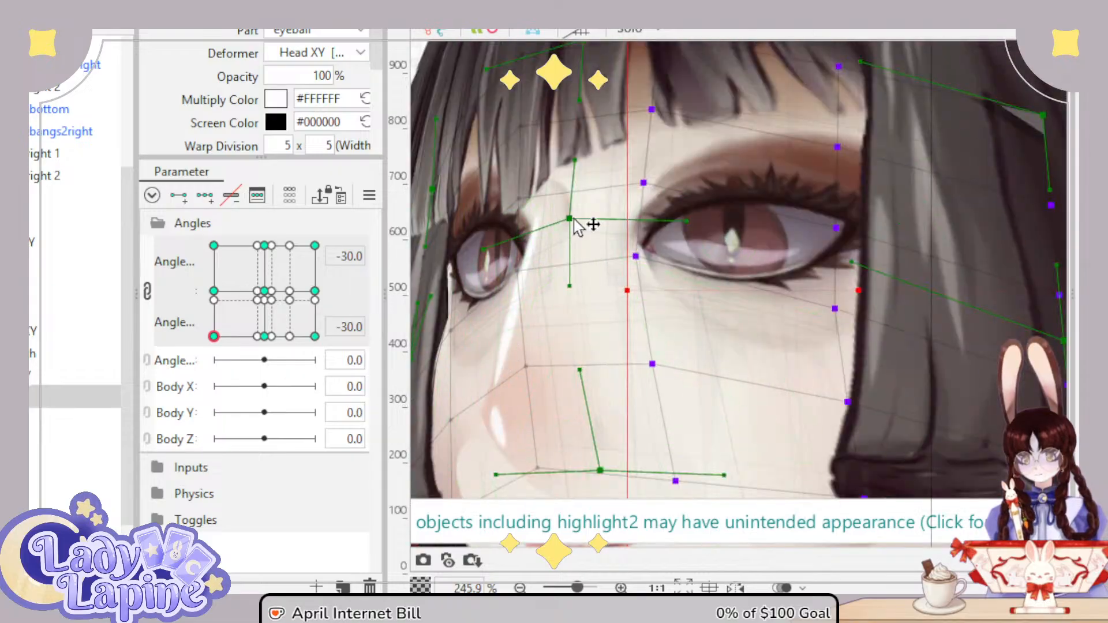
pyautogui.moveTo(564, 207)
pyautogui.mouseDown()
pyautogui.moveTo(557, 231)
pyautogui.moveTo(561, 210)
pyautogui.mouseUp()
pyautogui.moveTo(528, 286); pyautogui.dragTo(680, 292)
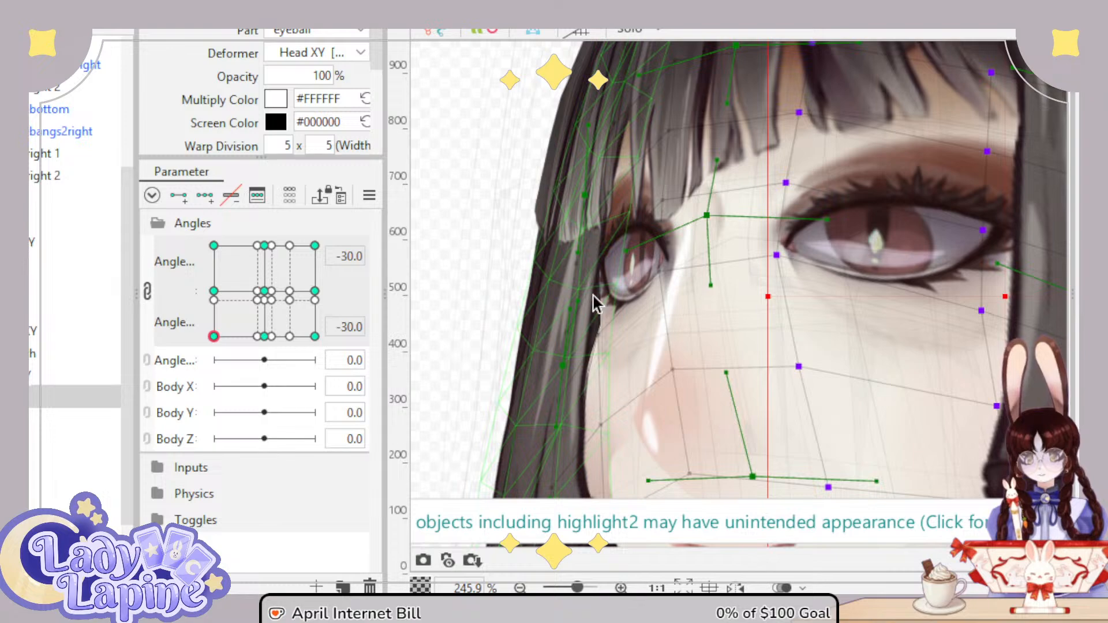
pyautogui.click(630, 32)
pyautogui.moveTo(564, 353); pyautogui.dragTo(573, 388)
pyautogui.click(659, 278)
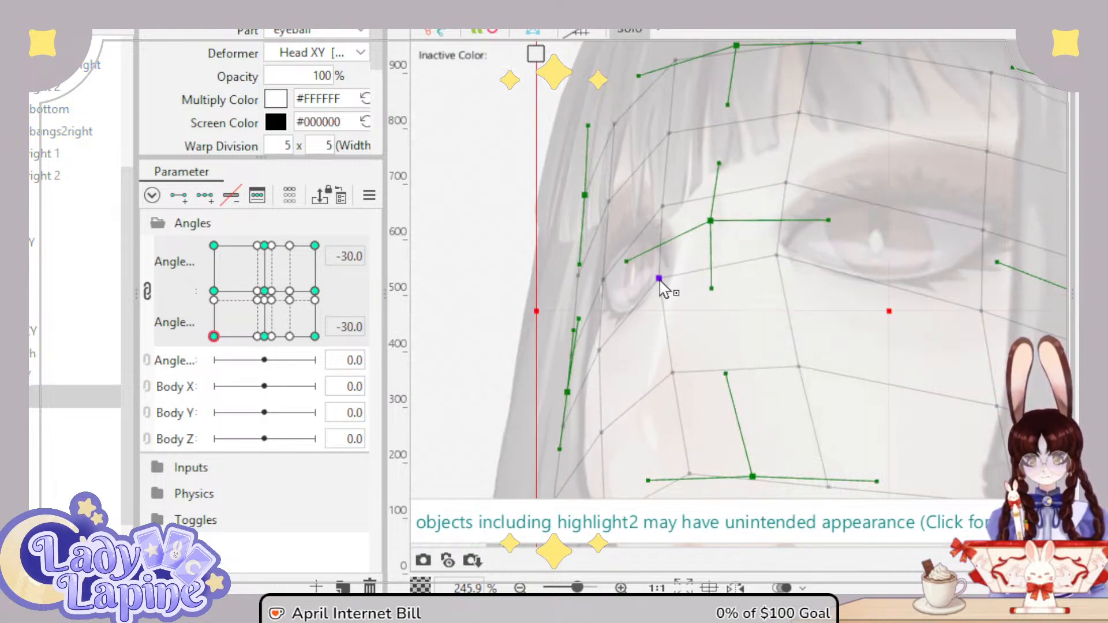
pyautogui.moveTo(776, 256); pyautogui.dragTo(766, 261)
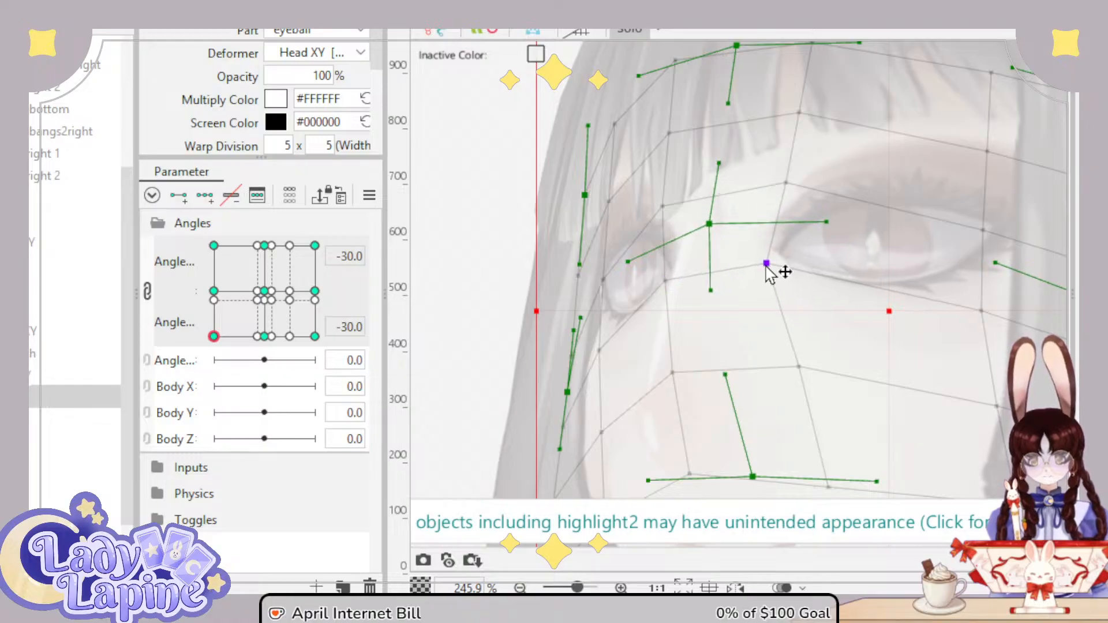
# Step: Shift the eyeball warp point below the near eye's outer corner slightly, and check the head turn
pyautogui.hscroll(3, 826, 306)
pyautogui.moveTo(828, 283); pyautogui.dragTo(826, 286)
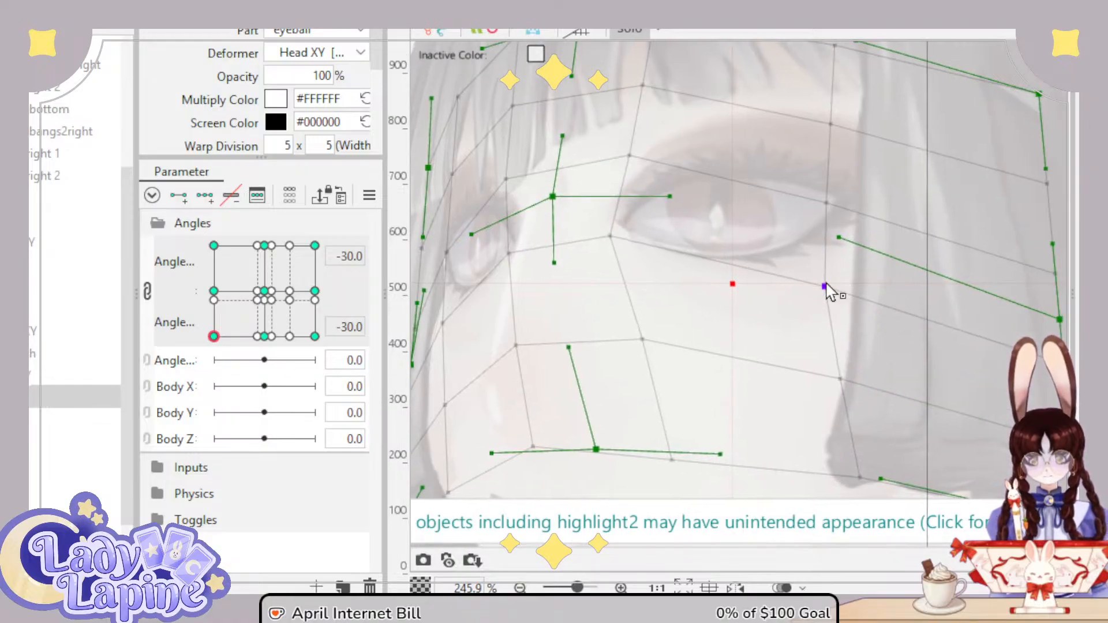
pyautogui.scroll(-3, 872, 258)
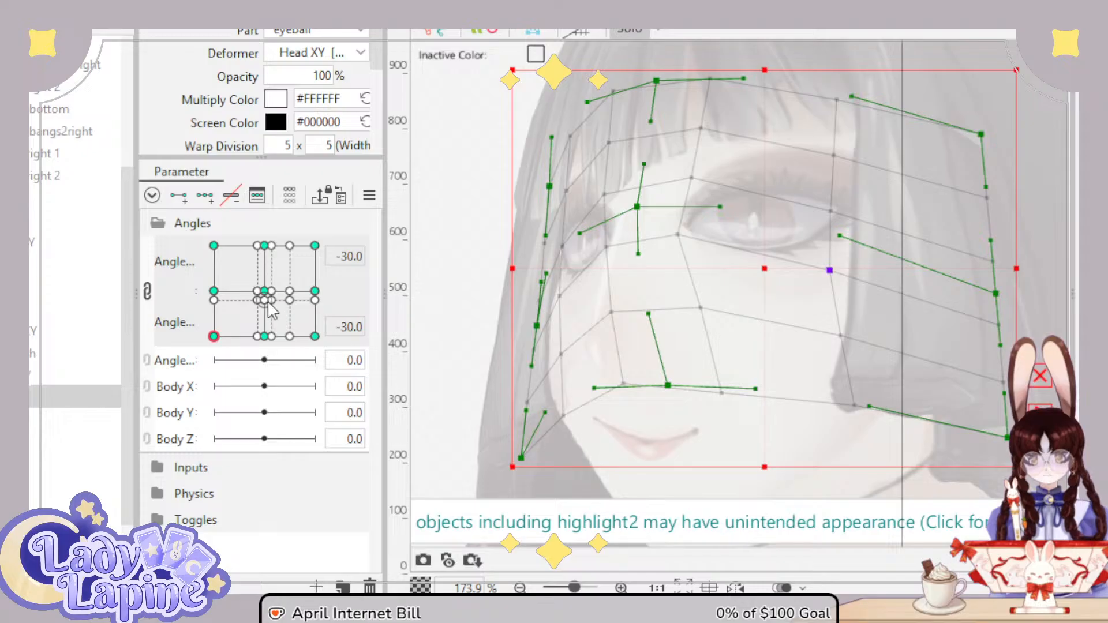
pyautogui.moveTo(222, 340)
pyautogui.mouseDown()
pyautogui.moveTo(234, 342)
pyautogui.moveTo(211, 341)
pyautogui.moveTo(257, 348)
pyautogui.moveTo(207, 350)
pyautogui.mouseUp()
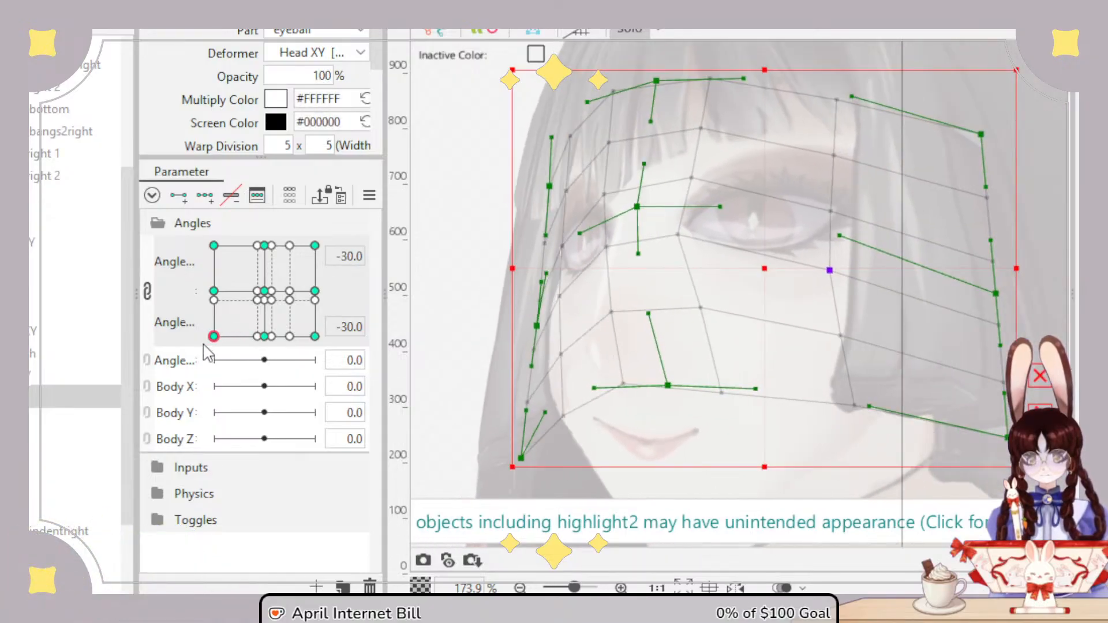
# Step: With Solo off, rotate the face parts warp counterclockwise, shift it slightly toward the far cheek, and check the head turn
pyautogui.click(628, 34)
pyautogui.click(688, 427)
pyautogui.moveTo(706, 378); pyautogui.dragTo(733, 257)
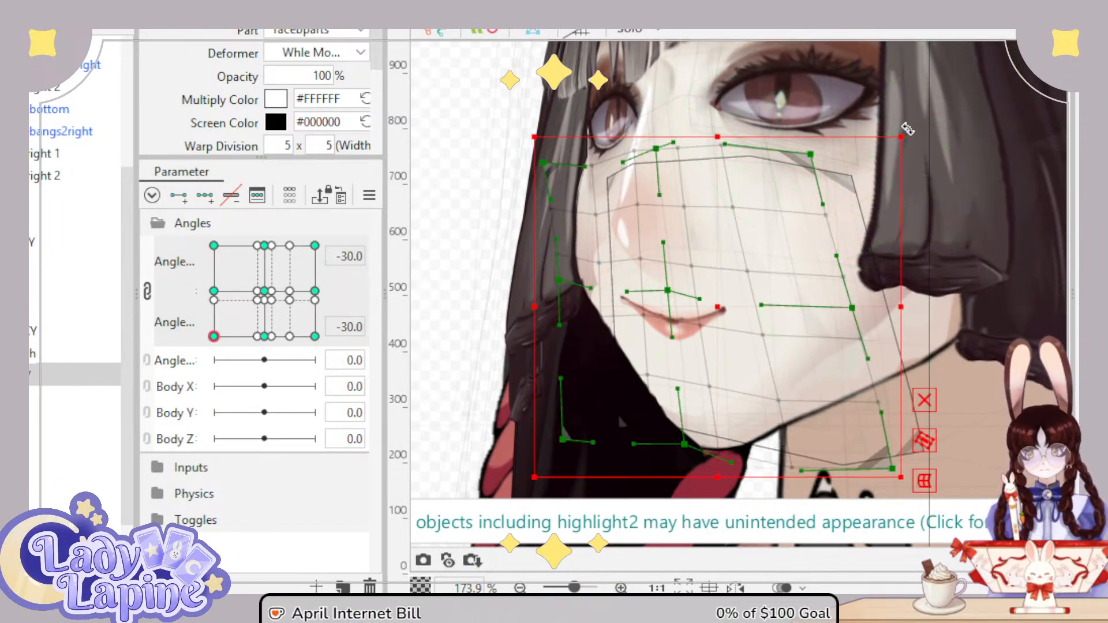
pyautogui.moveTo(907, 130); pyautogui.dragTo(875, 72)
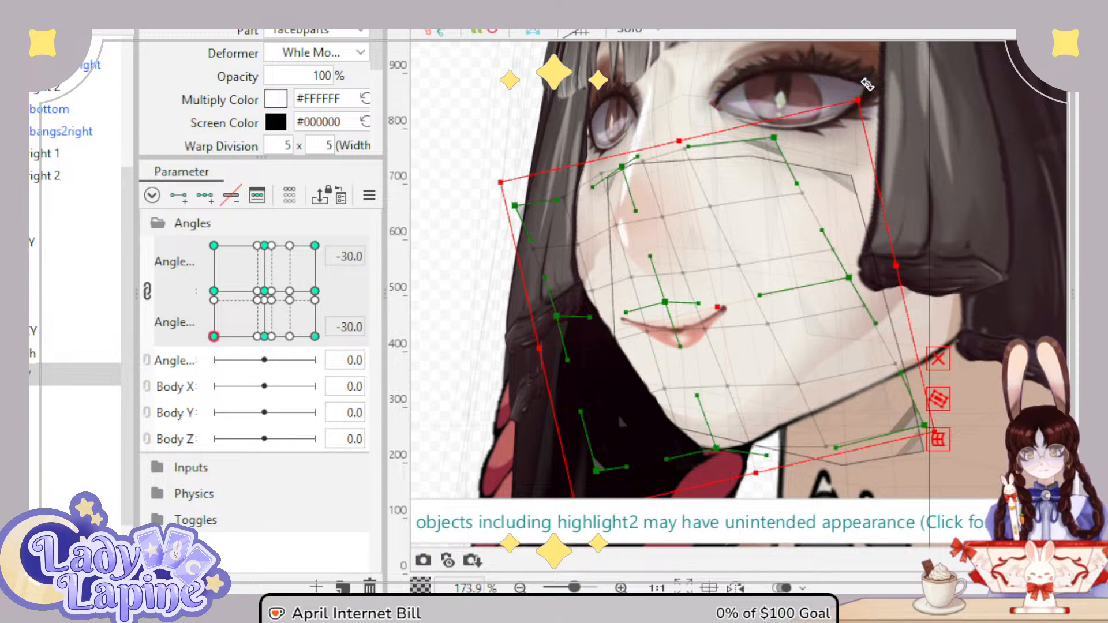
pyautogui.moveTo(867, 84); pyautogui.dragTo(875, 98)
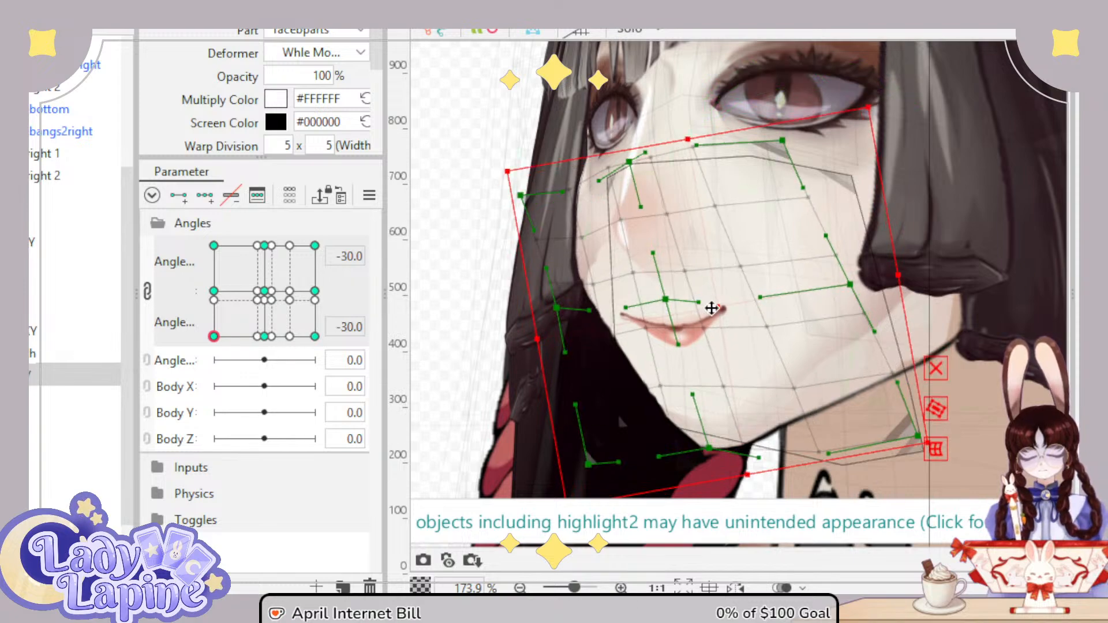
pyautogui.moveTo(710, 308); pyautogui.dragTo(701, 312)
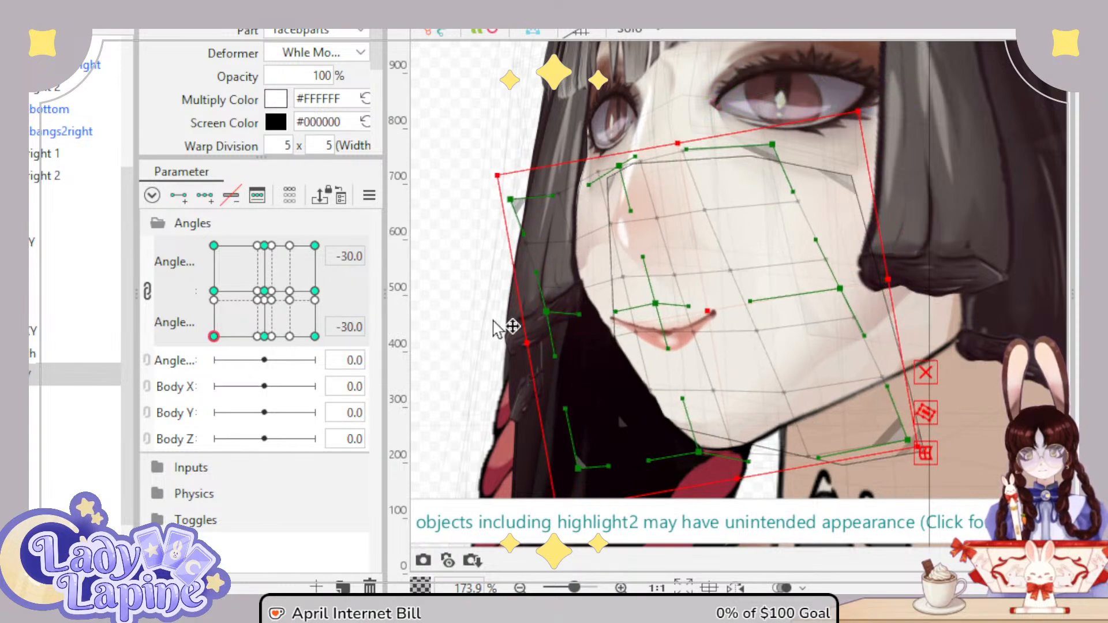
pyautogui.moveTo(214, 337); pyautogui.dragTo(192, 358)
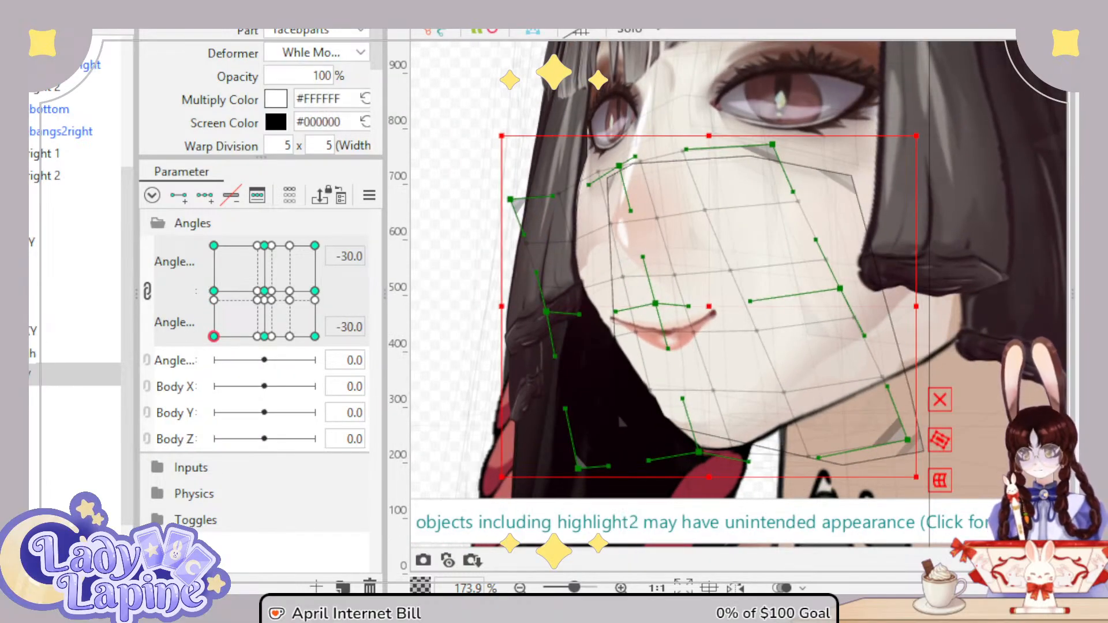
# Step: Select the face warp and raise its bottom edge point below the chin at Angle X -30, Angle Y -30, checking the head turn
pyautogui.click(618, 413)
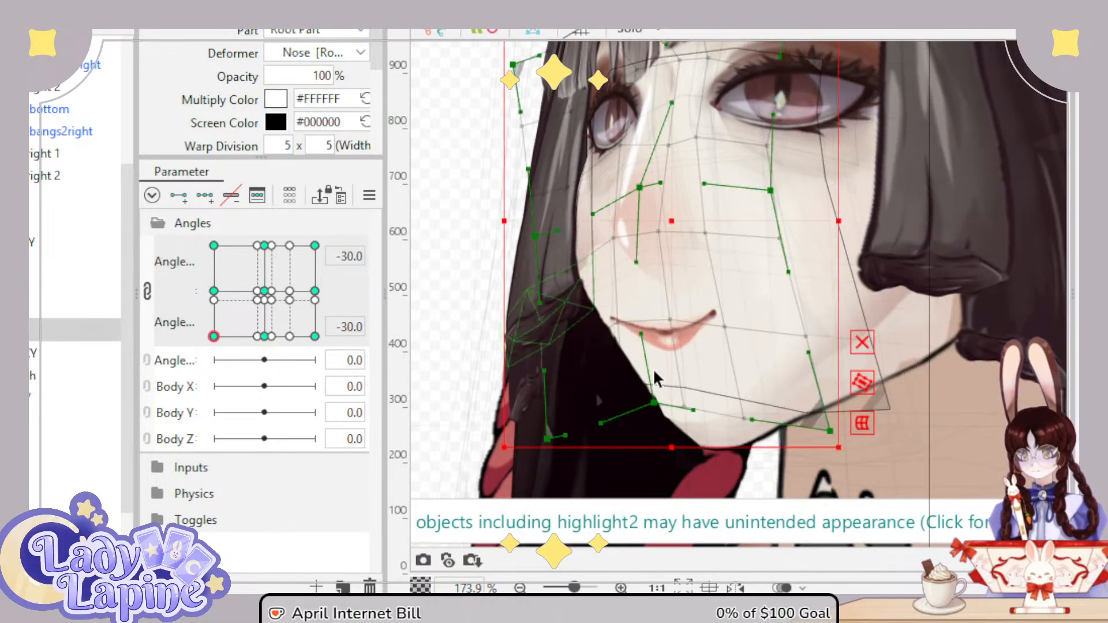
pyautogui.moveTo(666, 444)
pyautogui.mouseDown()
pyautogui.moveTo(670, 472)
pyautogui.moveTo(673, 449)
pyautogui.mouseUp()
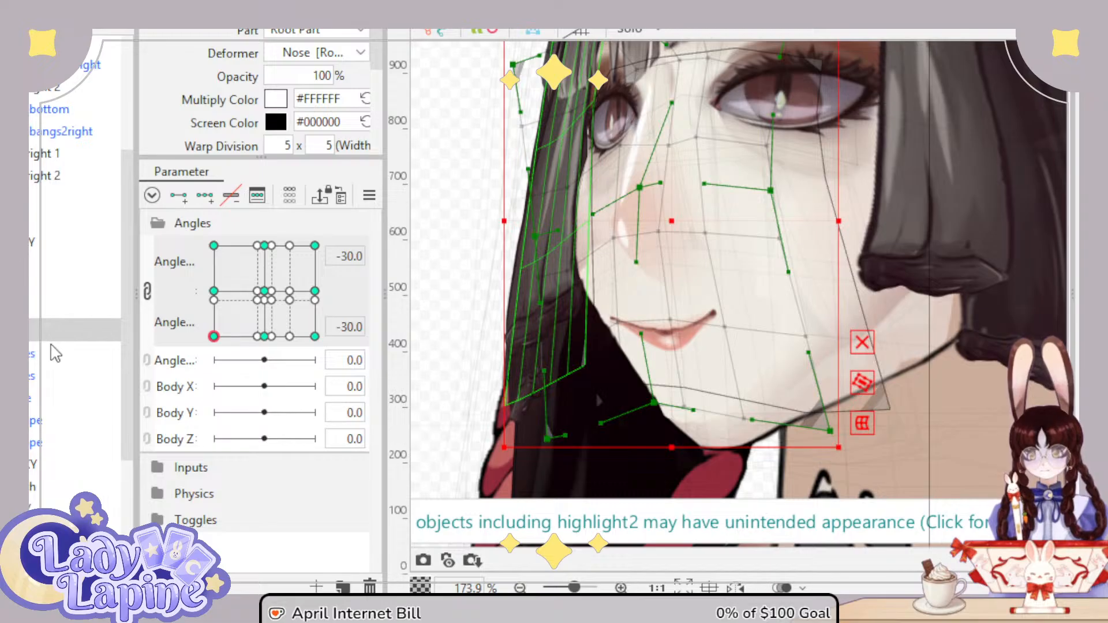
pyautogui.scroll(-5, 75, 289)
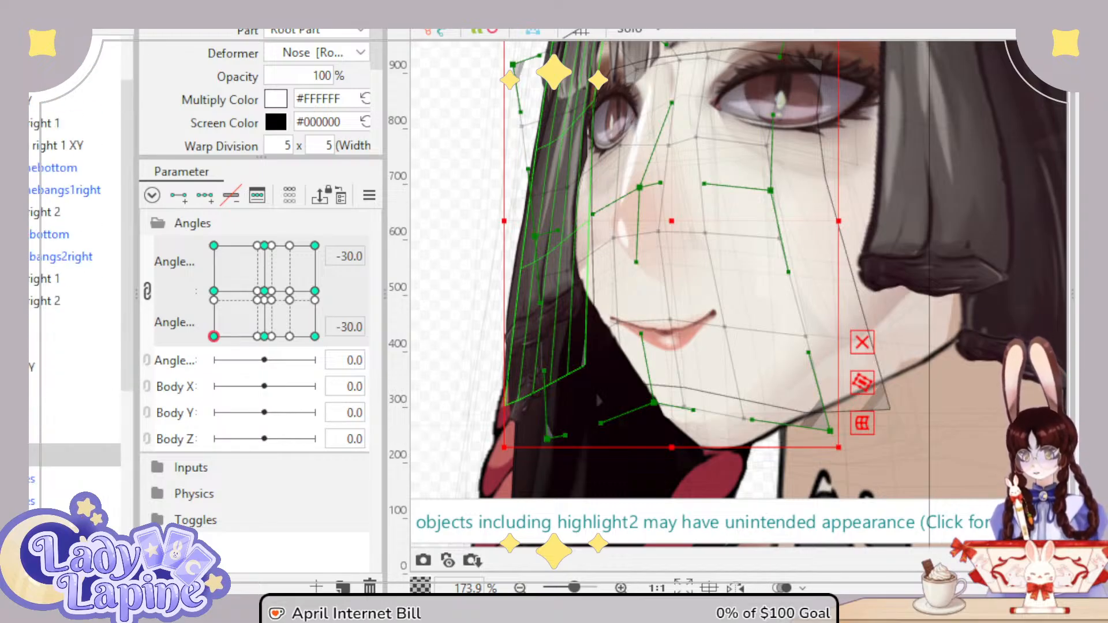
pyautogui.click(598, 399)
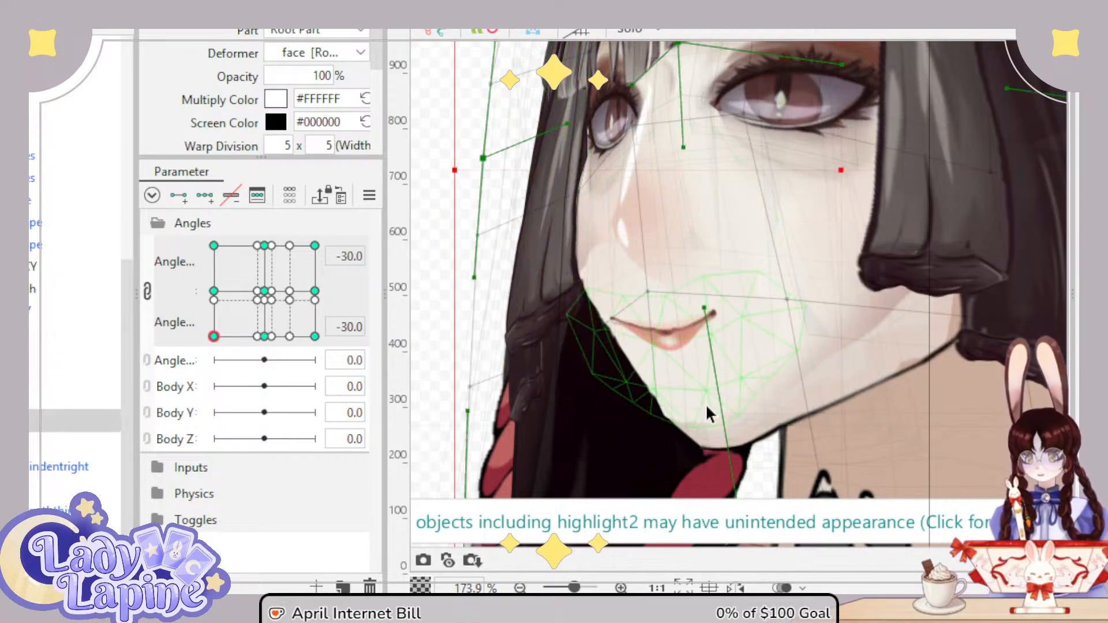
pyautogui.scroll(-3, 678, 318)
pyautogui.scroll(-3, 638, 329)
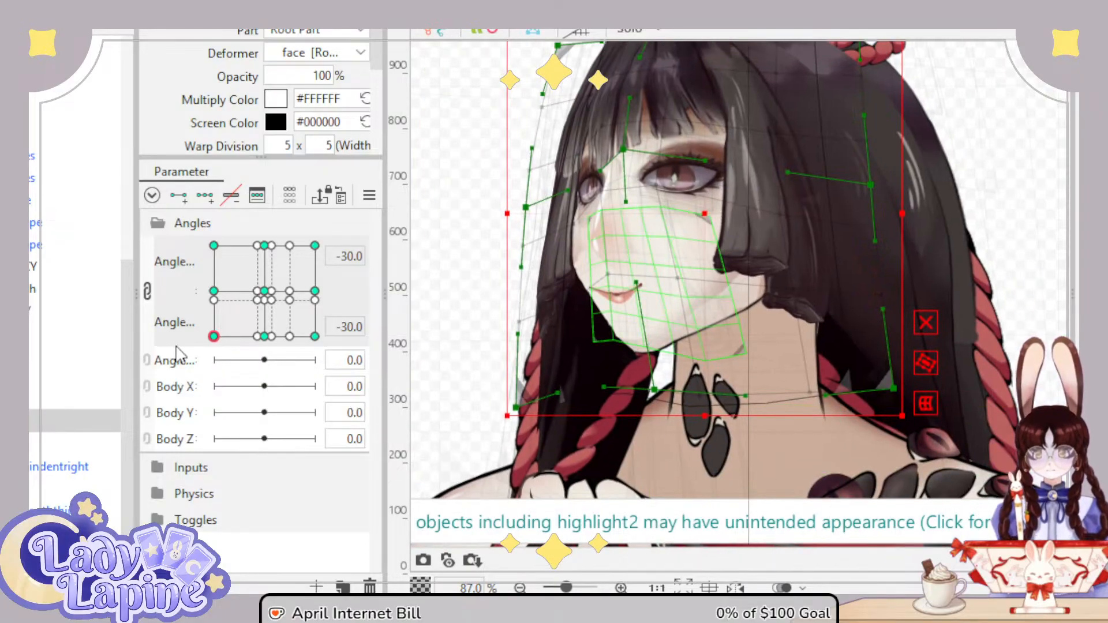
pyautogui.moveTo(219, 341); pyautogui.dragTo(270, 356)
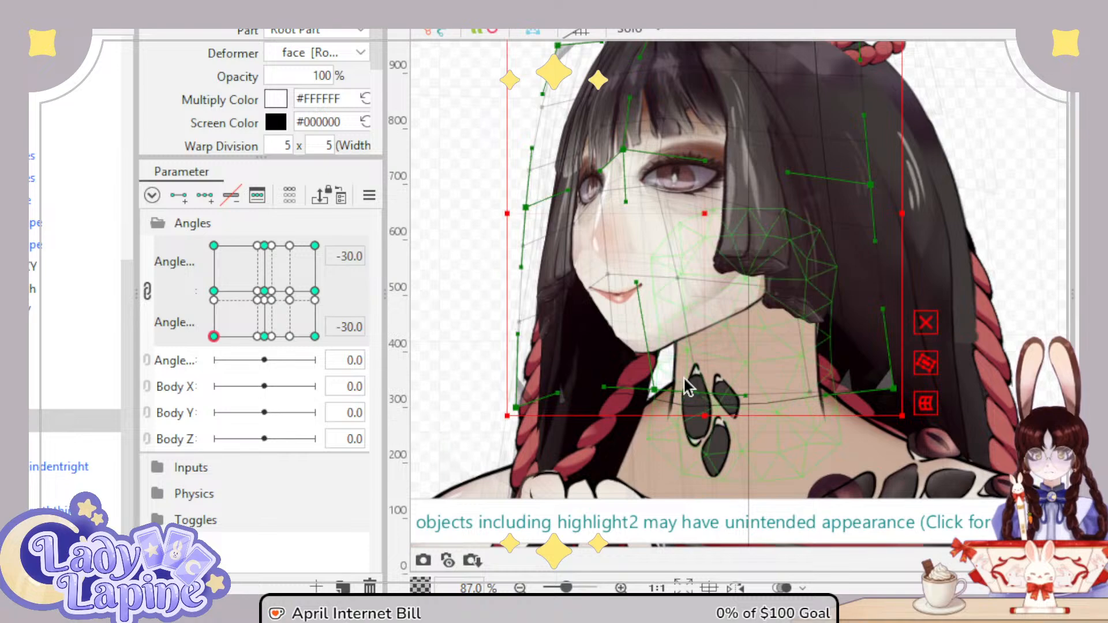
pyautogui.scroll(3, 684, 379)
pyautogui.moveTo(625, 398); pyautogui.dragTo(539, 397)
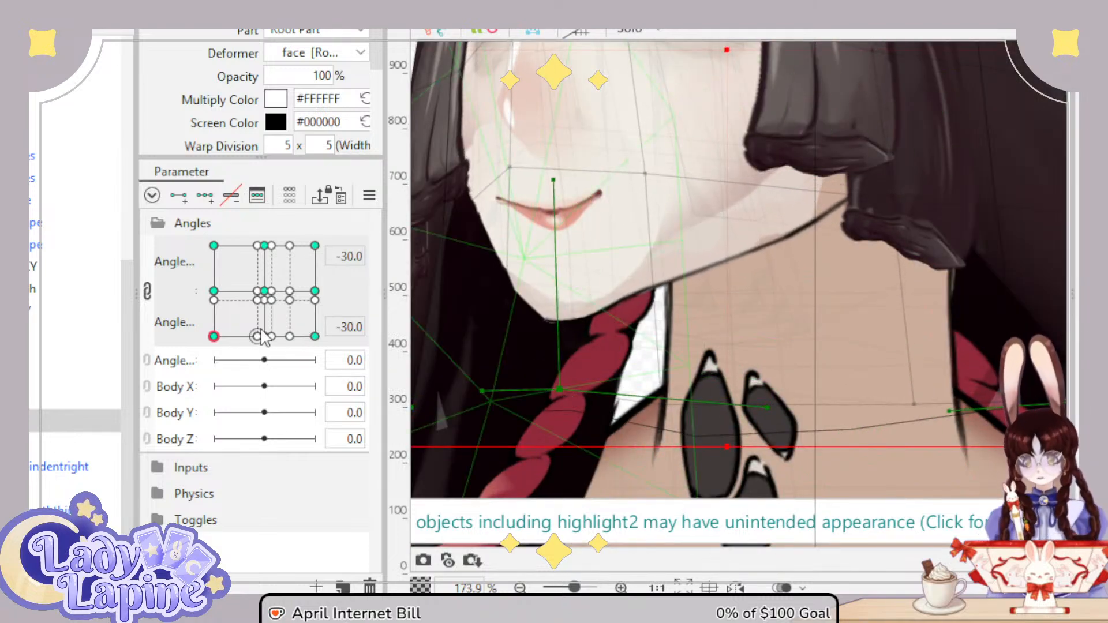
pyautogui.moveTo(234, 345); pyautogui.dragTo(210, 353)
pyautogui.moveTo(566, 390); pyautogui.dragTo(553, 353)
pyautogui.moveTo(218, 350)
pyautogui.mouseDown()
pyautogui.moveTo(267, 346)
pyautogui.moveTo(214, 344)
pyautogui.moveTo(240, 348)
pyautogui.moveTo(215, 354)
pyautogui.mouseUp()
# Step: Select the head hair warp and, with Solo on, raise its row of points beneath the chin, neck and near-side hair
pyautogui.scroll(-3, 430, 372)
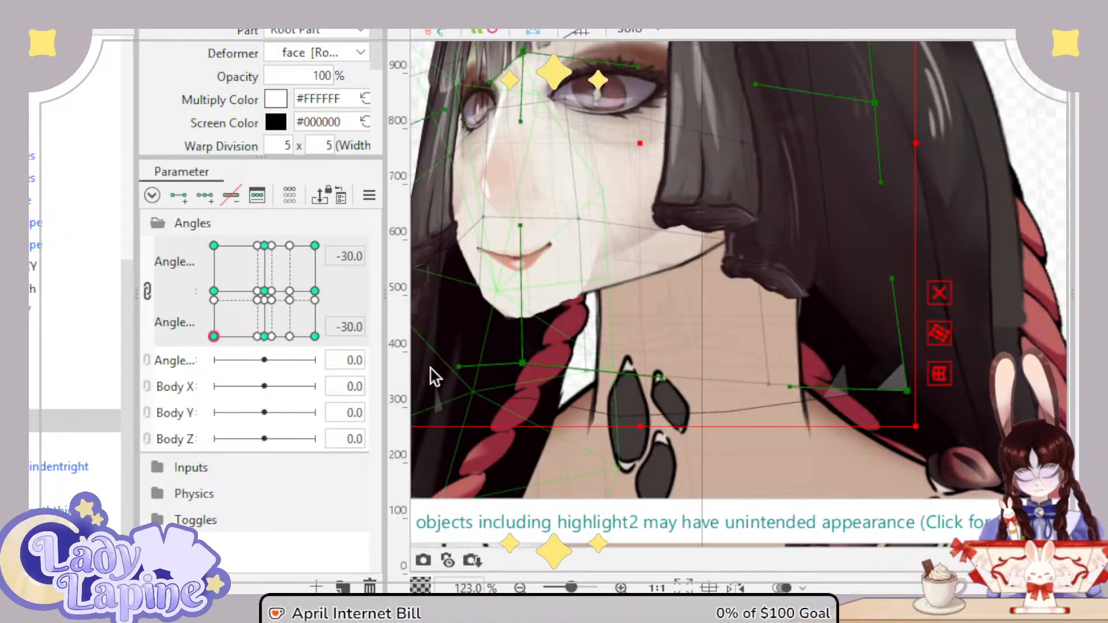
pyautogui.moveTo(571, 402); pyautogui.dragTo(595, 427)
pyautogui.click(590, 418)
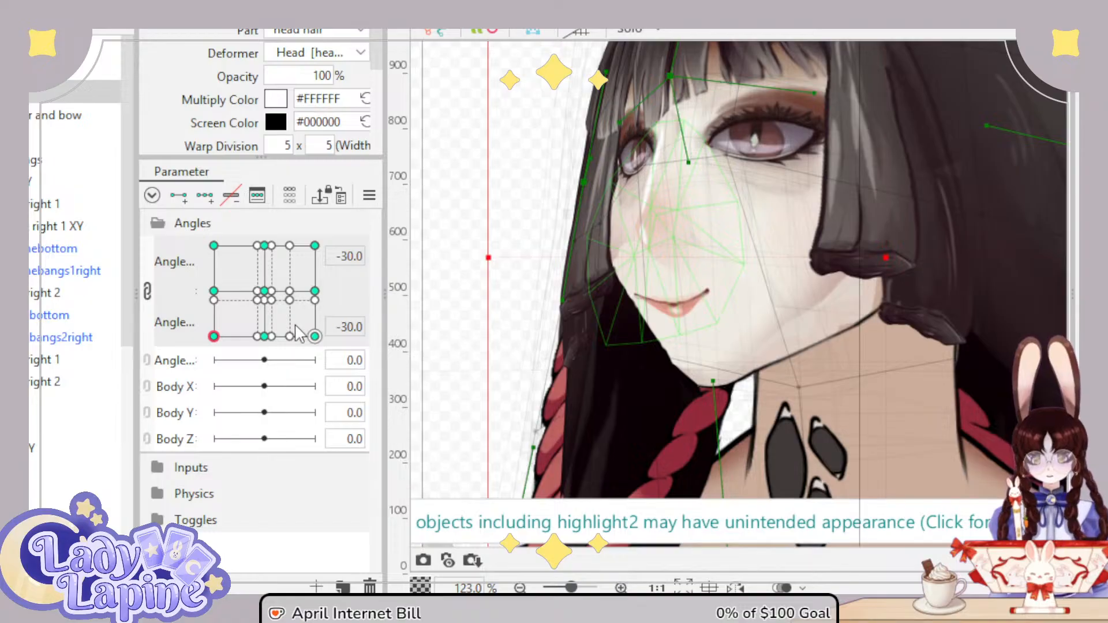
pyautogui.moveTo(216, 340)
pyautogui.mouseDown()
pyautogui.moveTo(262, 346)
pyautogui.moveTo(217, 352)
pyautogui.moveTo(259, 343)
pyautogui.moveTo(213, 340)
pyautogui.mouseUp()
pyautogui.moveTo(801, 386); pyautogui.dragTo(789, 358)
pyautogui.moveTo(681, 363); pyautogui.dragTo(604, 376)
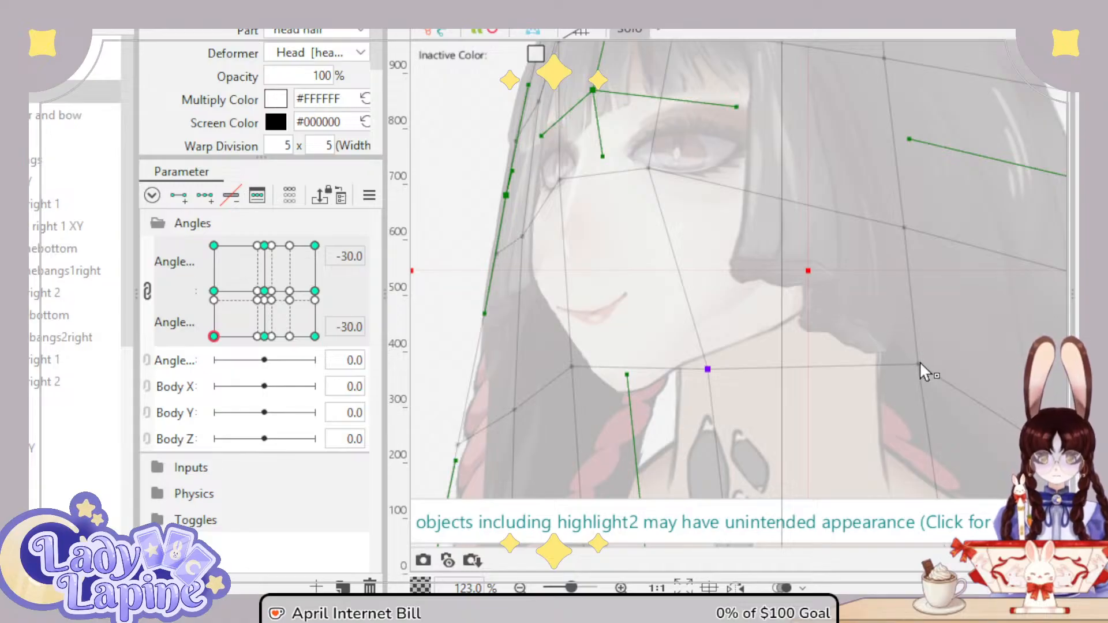
pyautogui.moveTo(920, 362); pyautogui.dragTo(913, 339)
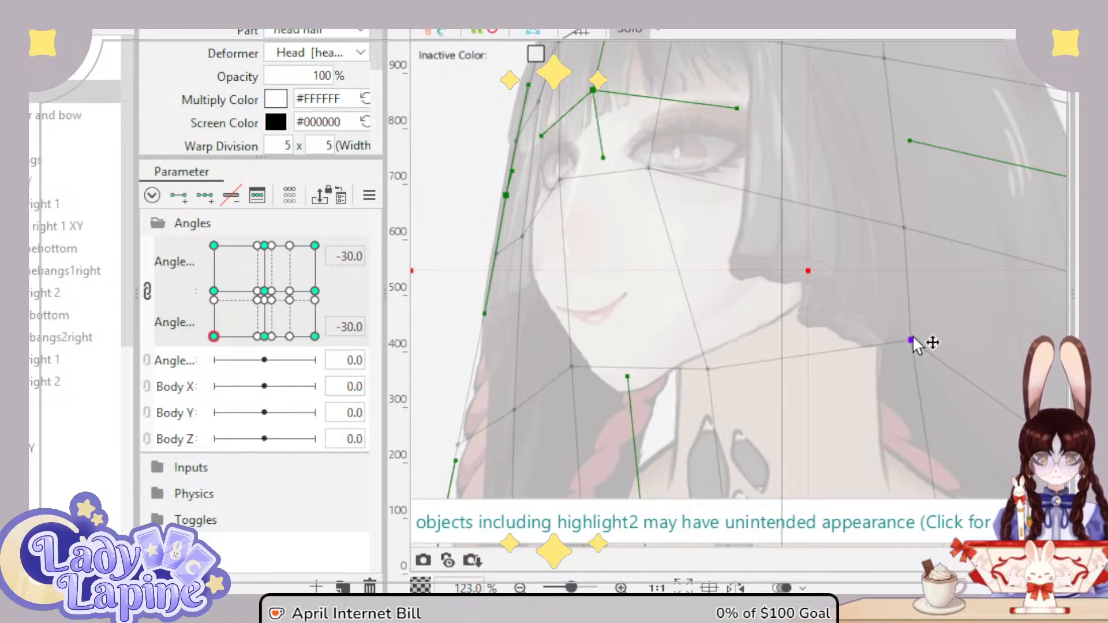
pyautogui.click(571, 367)
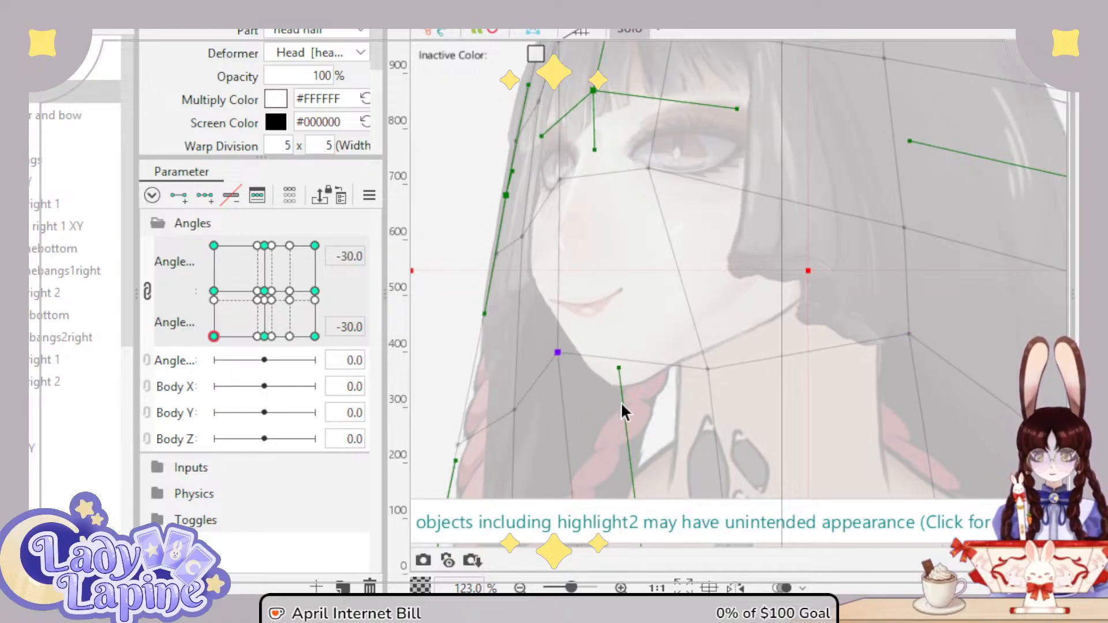
# Step: Raise the head hair warp's bottom edge points over the hand and the chest
pyautogui.scroll(-2, 625, 415)
pyautogui.moveTo(626, 415); pyautogui.dragTo(715, 259)
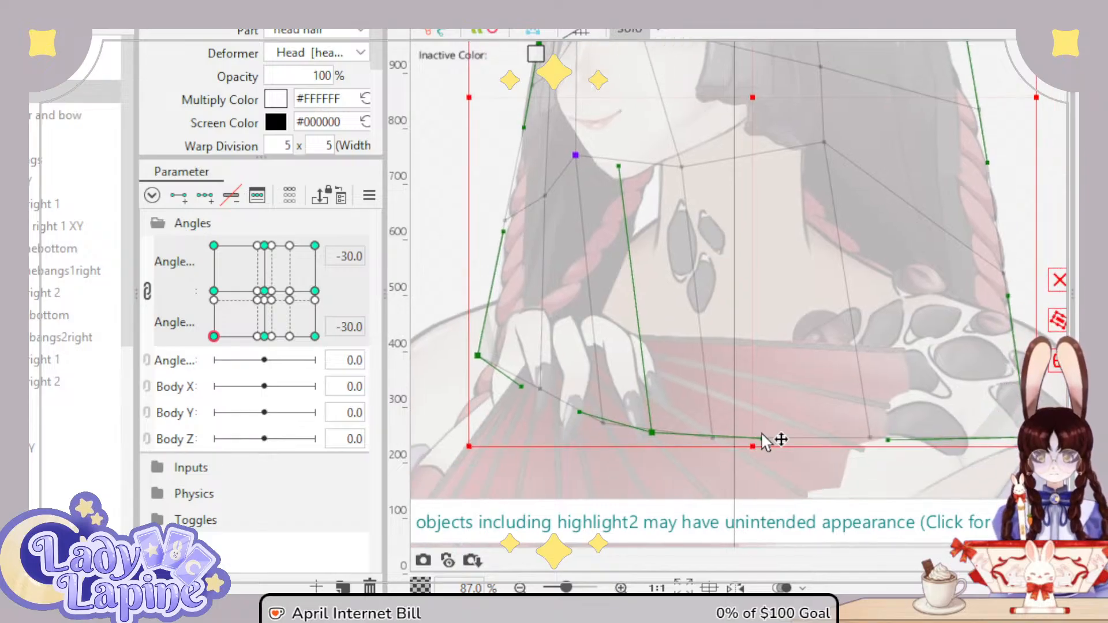
pyautogui.moveTo(713, 438); pyautogui.dragTo(703, 351)
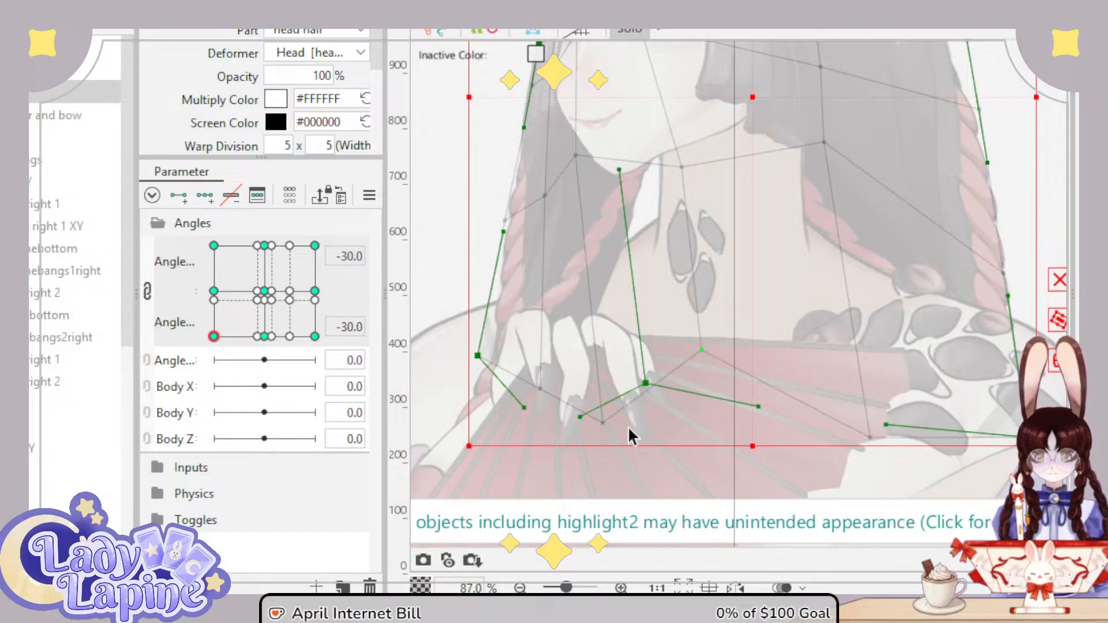
pyautogui.moveTo(602, 428); pyautogui.dragTo(608, 336)
# Step: Nudge the head hair warp points in the far-side hair, beside the chin and on the neck, and check the head turn
pyautogui.scroll(-2, 635, 384)
pyautogui.scroll(2, 699, 395)
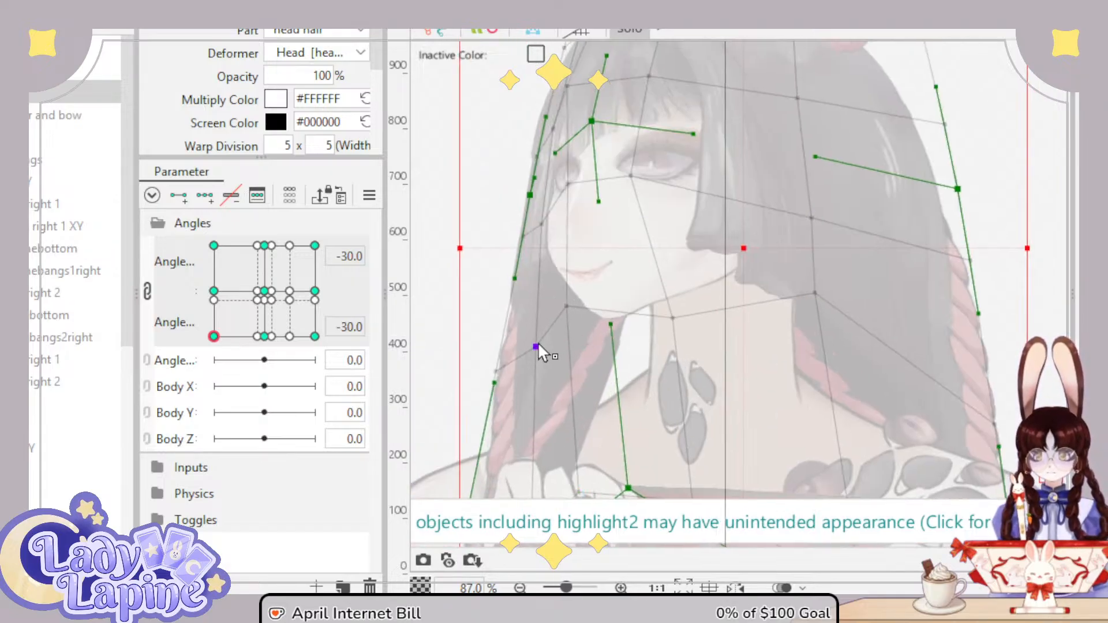
pyautogui.moveTo(568, 306); pyautogui.dragTo(564, 302)
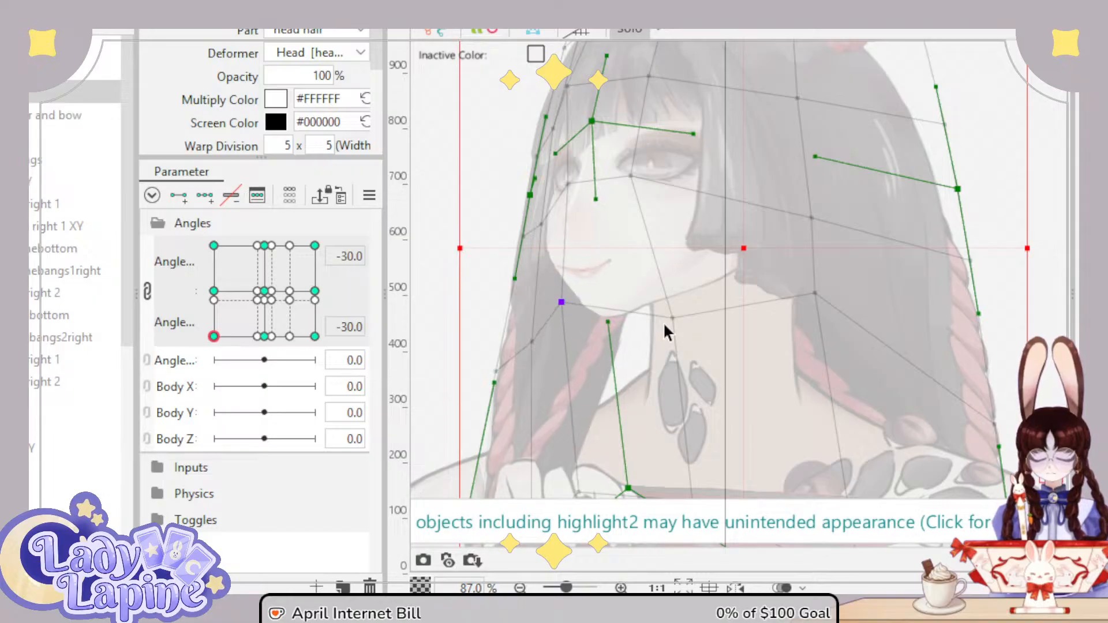
pyautogui.moveTo(671, 318); pyautogui.dragTo(662, 321)
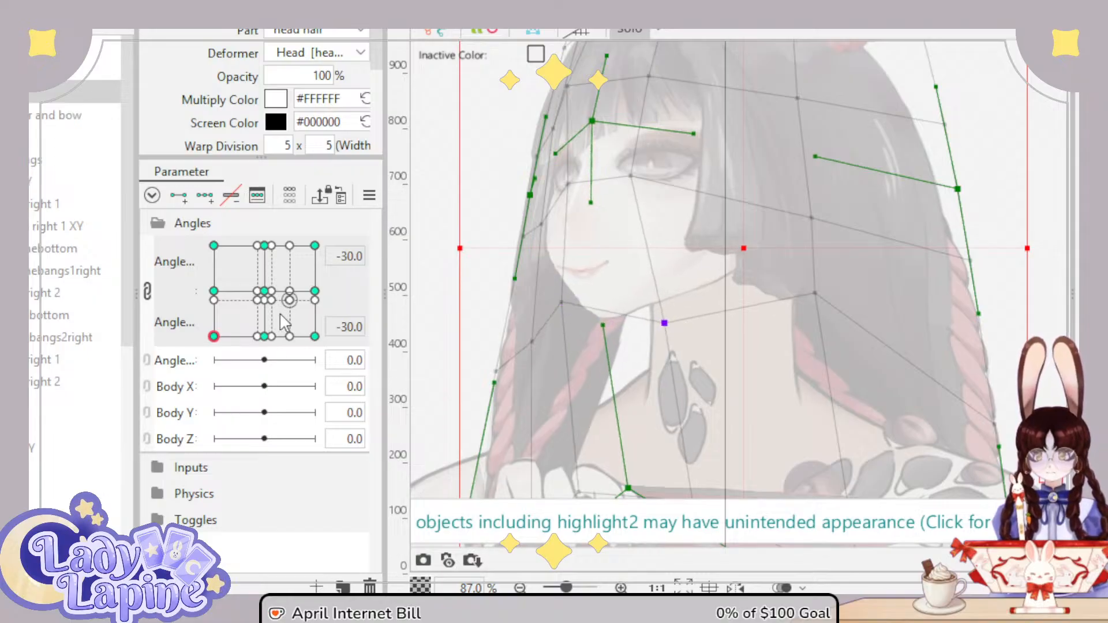
pyautogui.moveTo(215, 340); pyautogui.dragTo(207, 396)
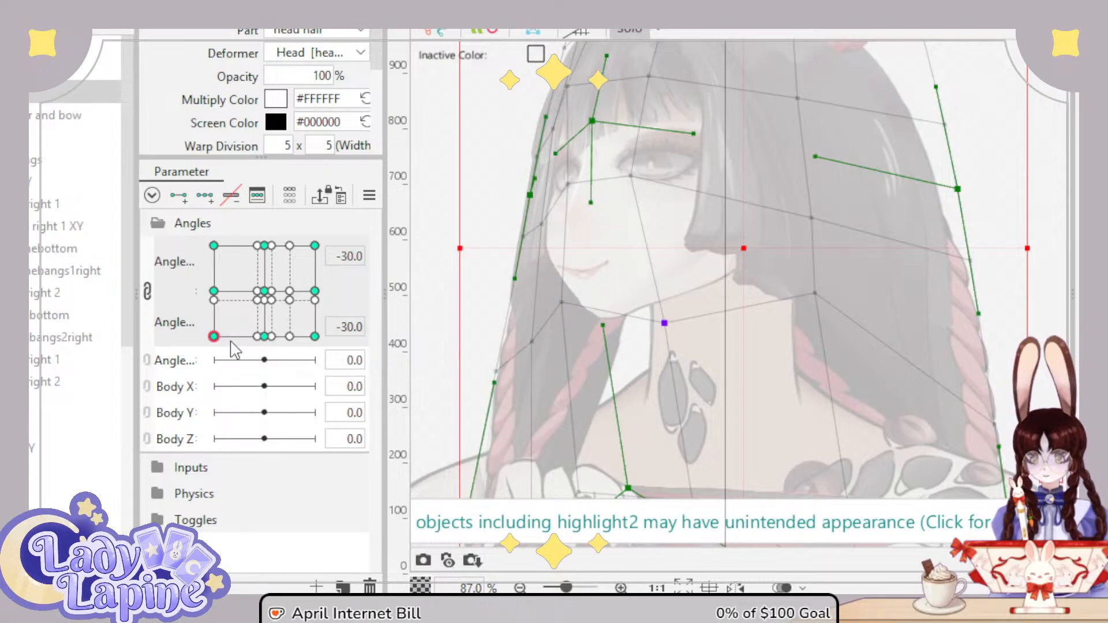
pyautogui.moveTo(216, 340)
pyautogui.mouseDown()
pyautogui.moveTo(258, 340)
pyautogui.moveTo(209, 344)
pyautogui.moveTo(244, 347)
pyautogui.moveTo(216, 352)
pyautogui.mouseUp()
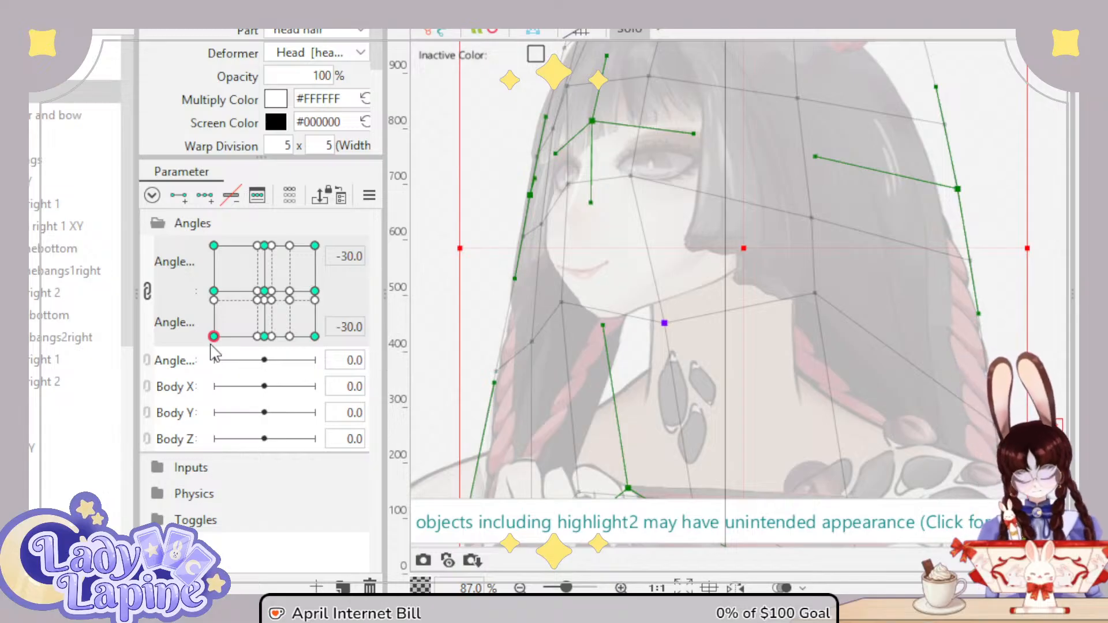
pyautogui.moveTo(227, 352); pyautogui.dragTo(209, 369)
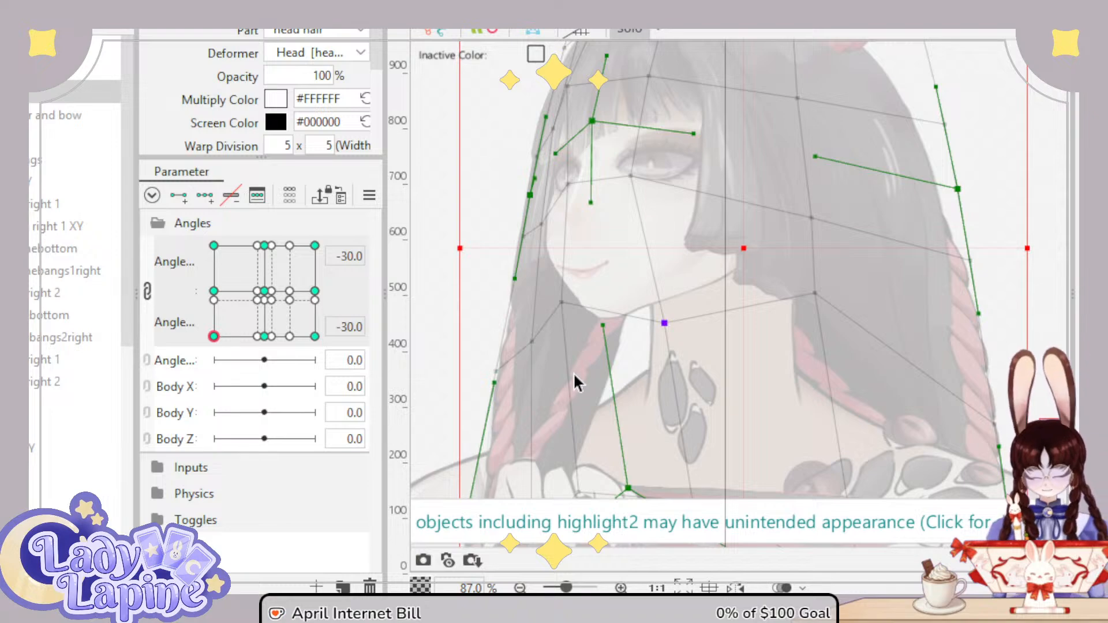
# Step: Refine the head hair warp points beside the chin, on the neck and along the bottom edge, and check the head turn
pyautogui.scroll(3, 574, 370)
pyautogui.moveTo(575, 279); pyautogui.dragTo(554, 274)
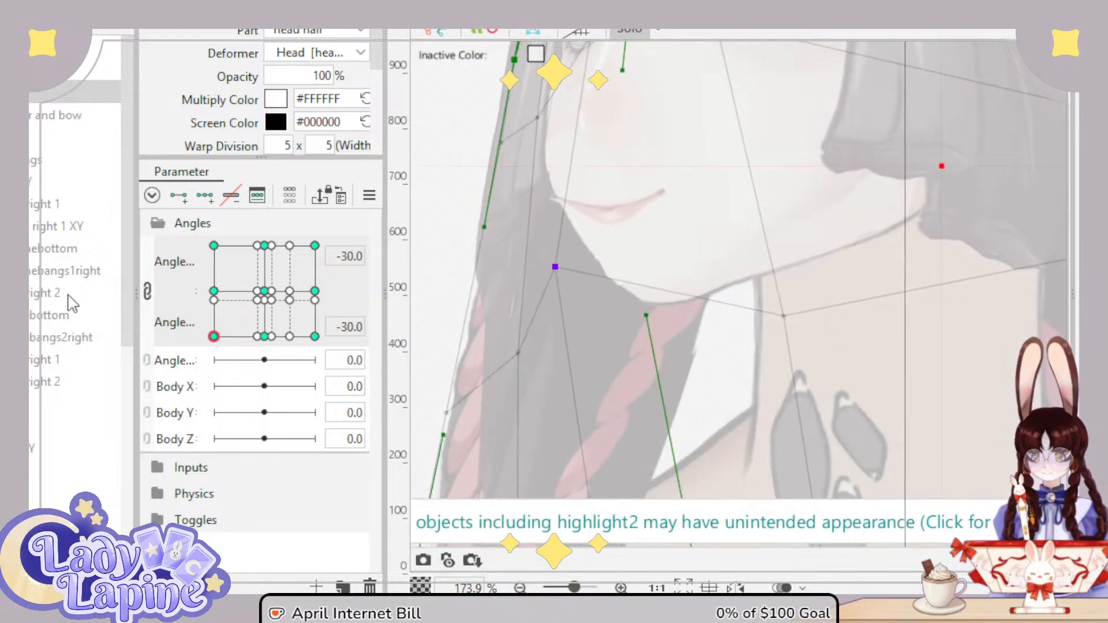
pyautogui.moveTo(783, 315); pyautogui.dragTo(776, 321)
pyautogui.moveTo(760, 368); pyautogui.dragTo(734, 123)
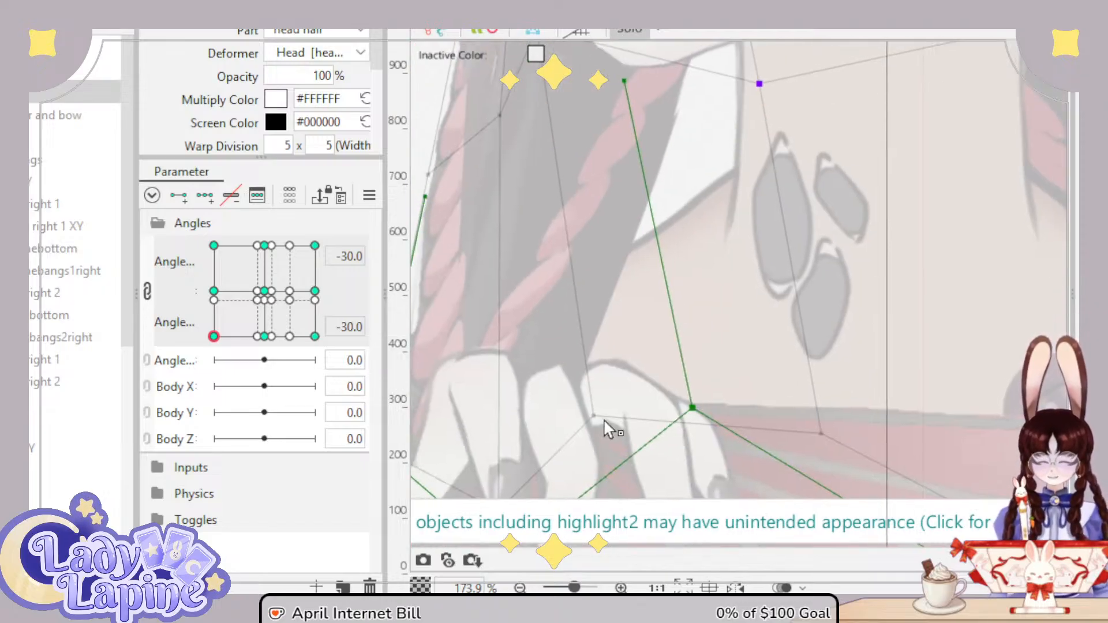
pyautogui.moveTo(591, 414); pyautogui.dragTo(579, 395)
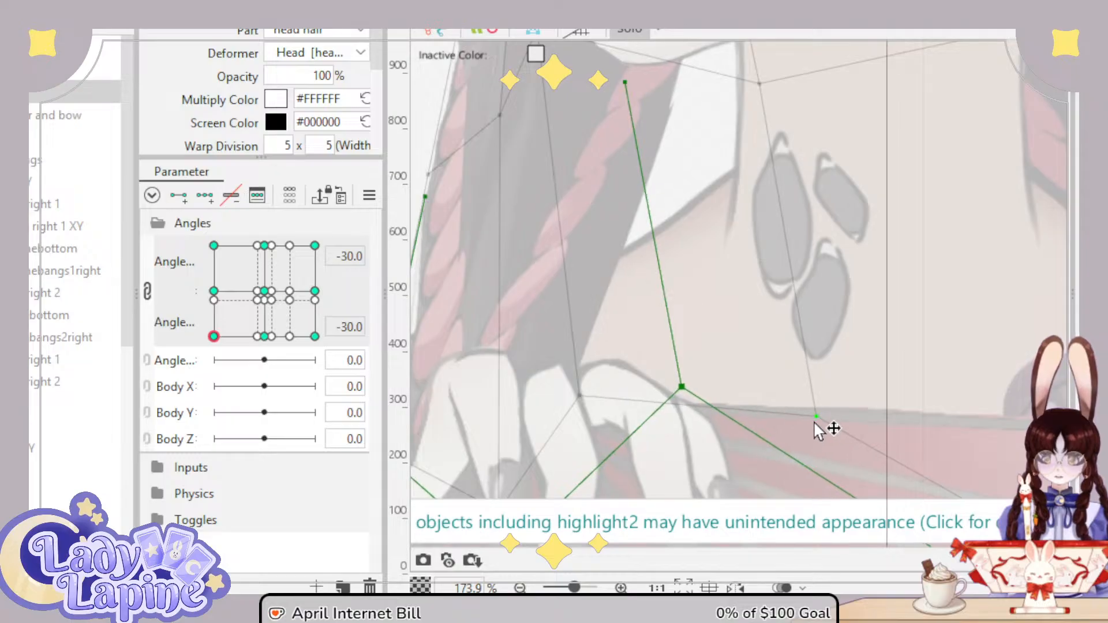
pyautogui.scroll(-3, 709, 379)
pyautogui.moveTo(708, 380); pyautogui.dragTo(692, 515)
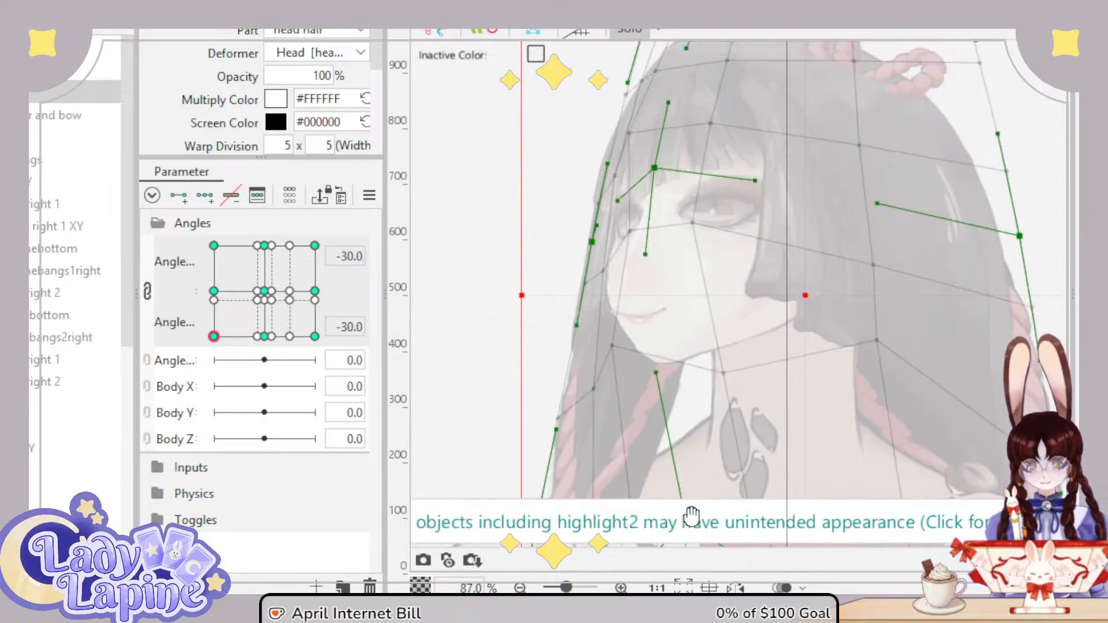
pyautogui.moveTo(225, 345); pyautogui.dragTo(185, 358)
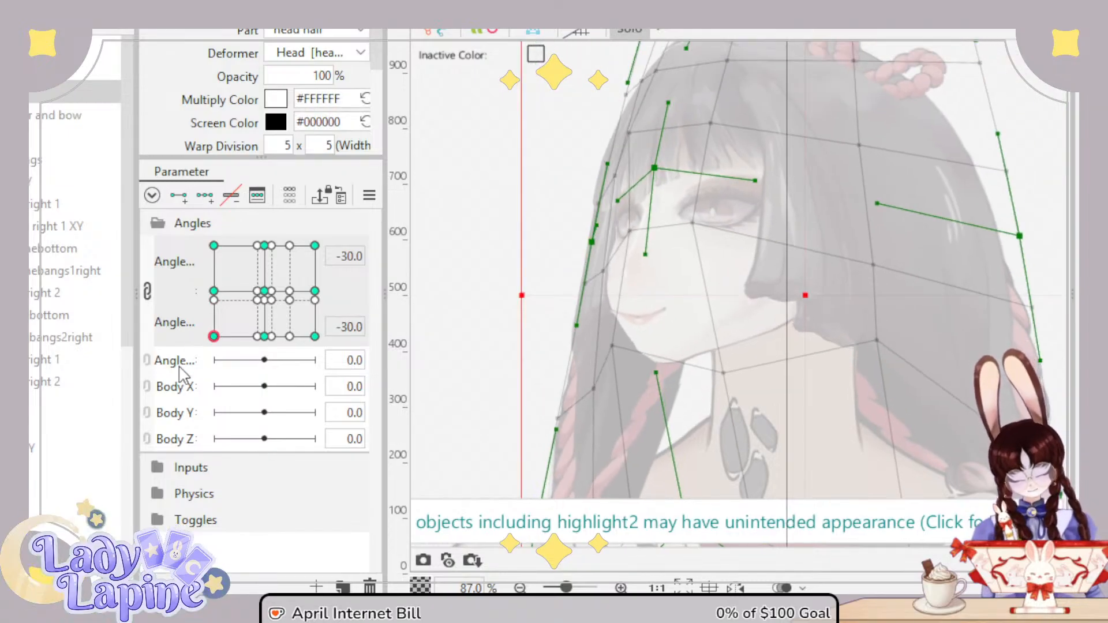
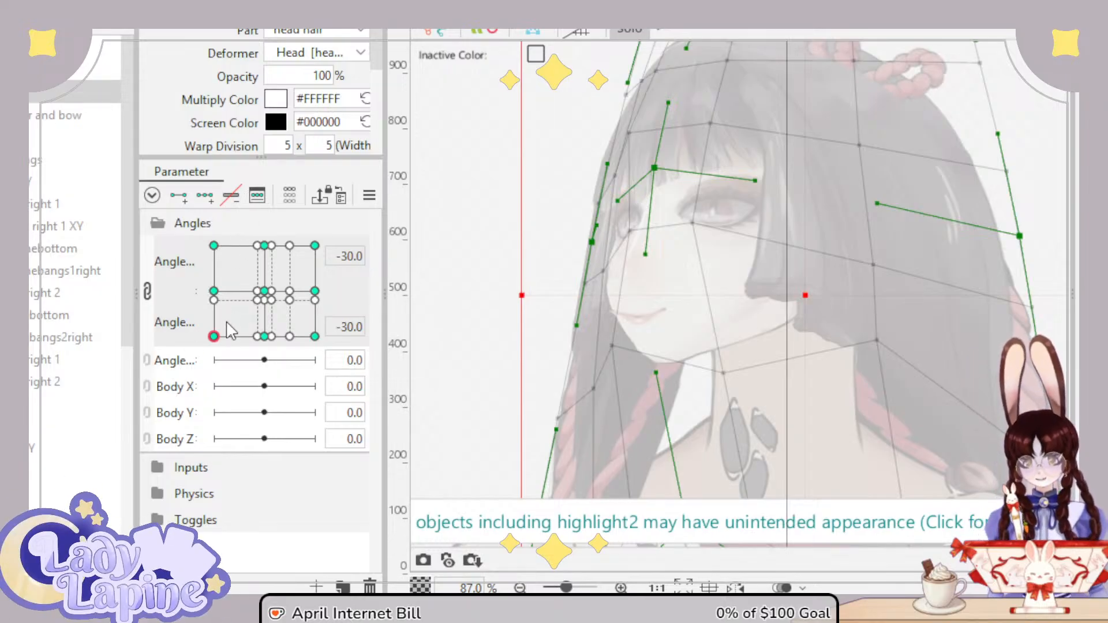
# Step: At Angle X -30 and Angle Y 30, nudge the head hair warp points beside the chin and in the far-side hair, and check the head turn
pyautogui.click(212, 330)
pyautogui.moveTo(212, 332); pyautogui.dragTo(180, 234)
pyautogui.scroll(4, 547, 369)
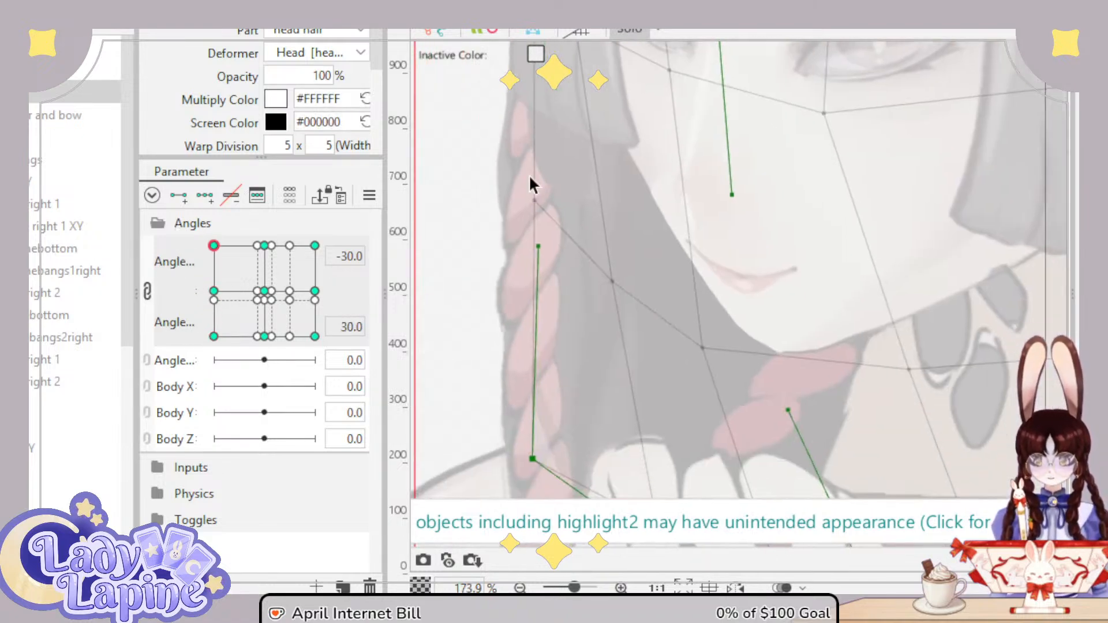
pyautogui.moveTo(700, 336); pyautogui.dragTo(704, 334)
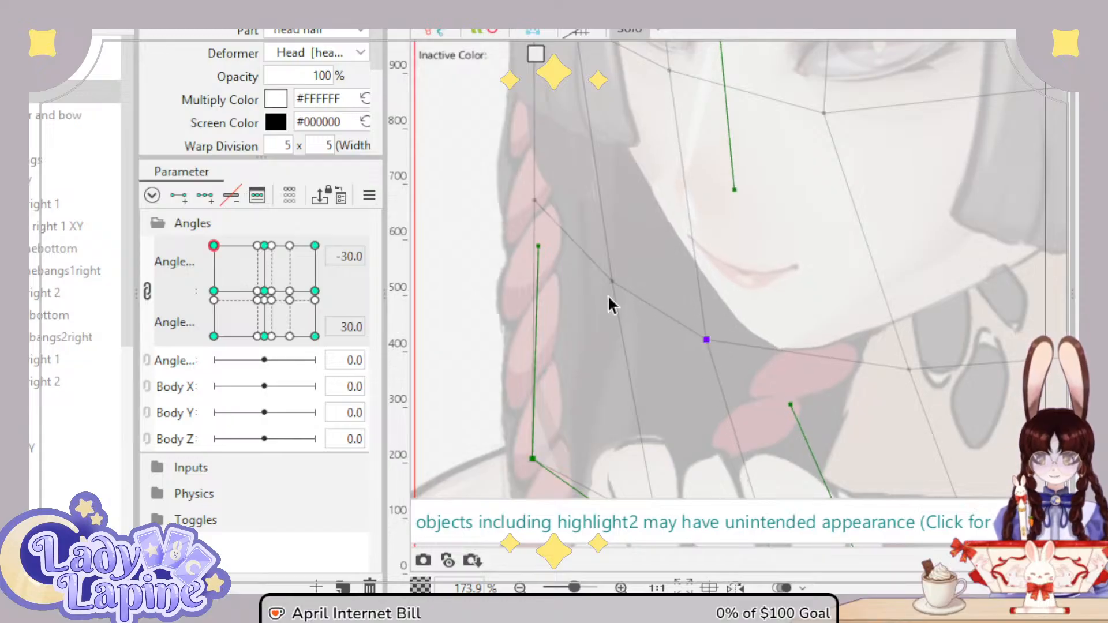
pyautogui.moveTo(617, 263); pyautogui.dragTo(624, 256)
pyautogui.scroll(-2, 634, 288)
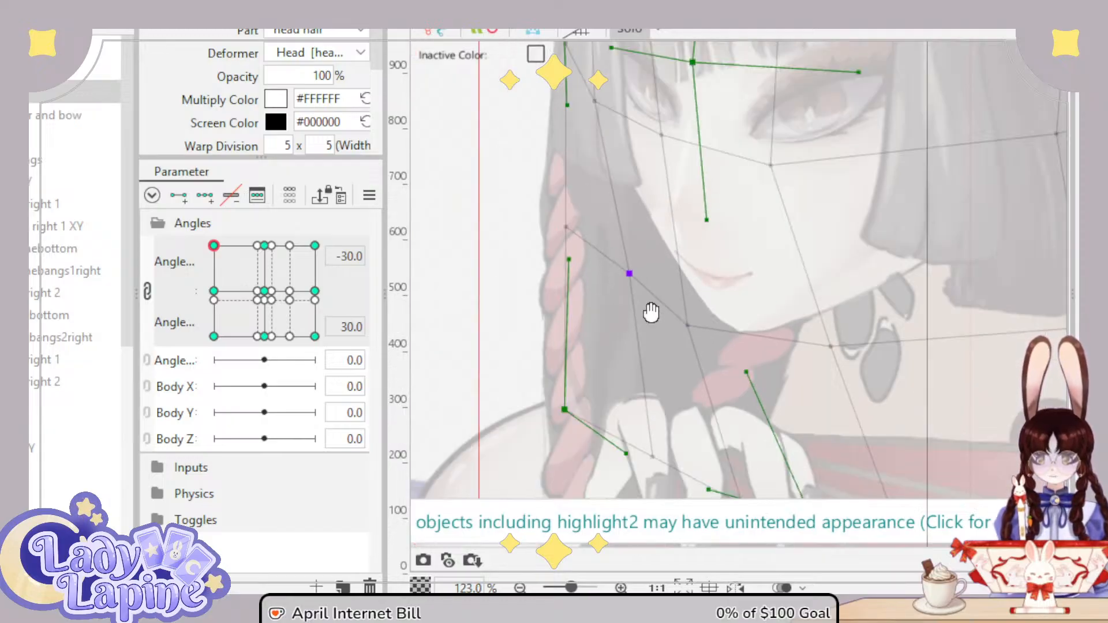
pyautogui.moveTo(650, 312); pyautogui.dragTo(579, 382)
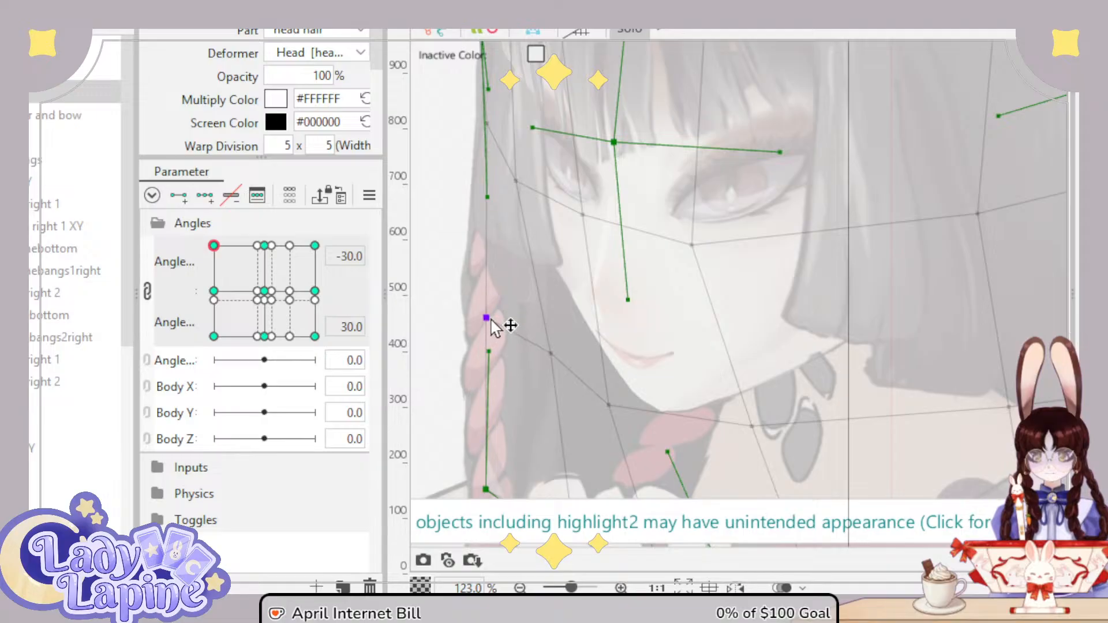
pyautogui.moveTo(515, 195); pyautogui.dragTo(519, 190)
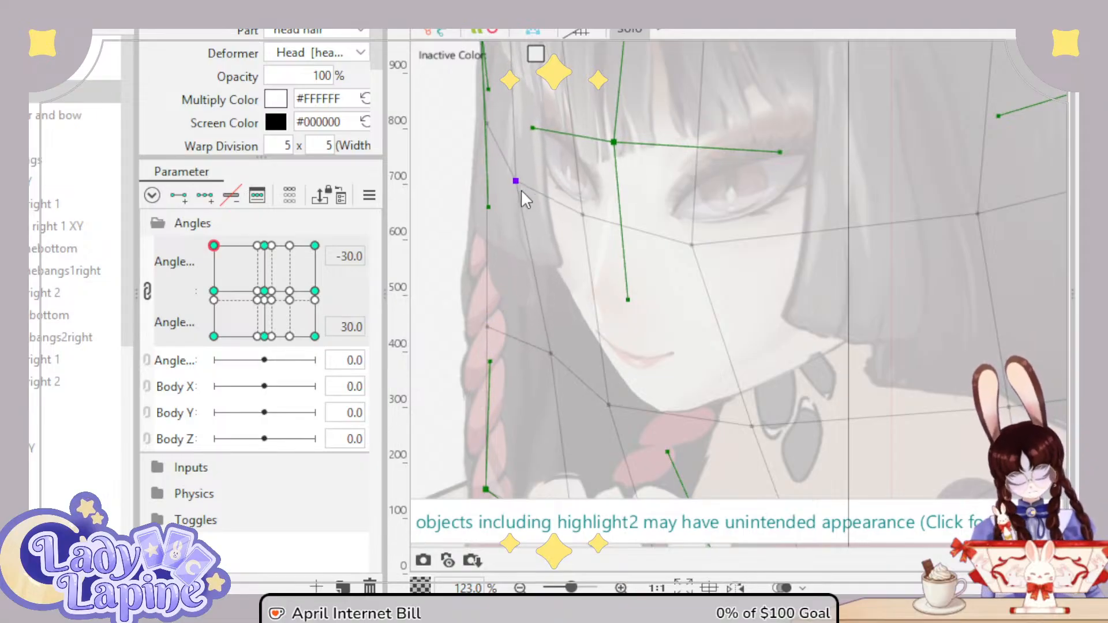
pyautogui.moveTo(220, 245); pyautogui.dragTo(179, 262)
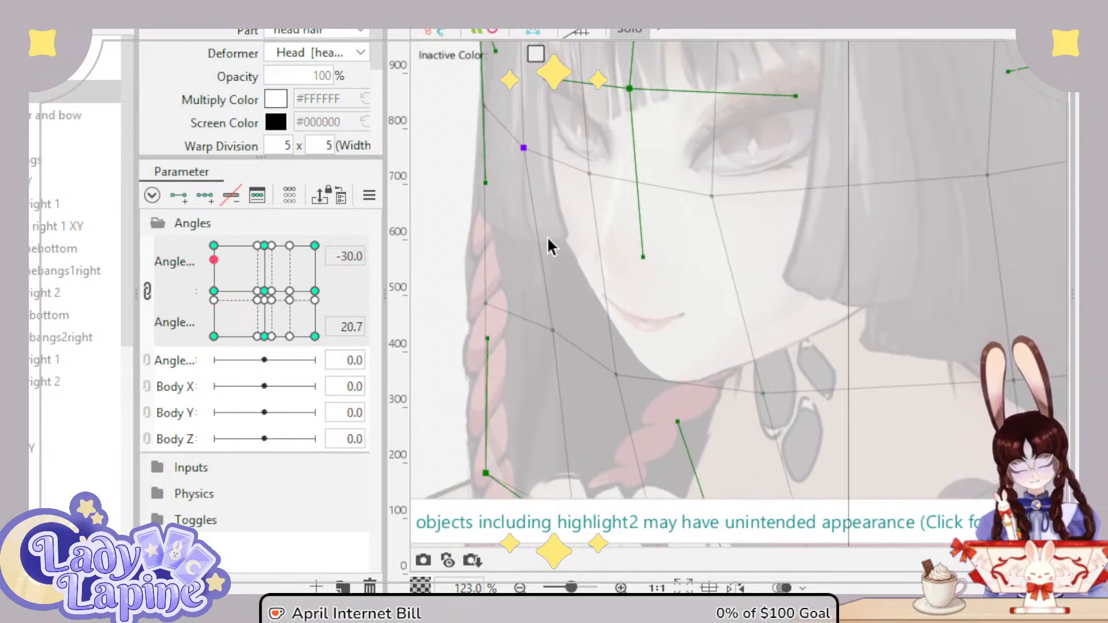
pyautogui.scroll(-2, 547, 237)
pyautogui.moveTo(580, 210); pyautogui.dragTo(579, 236)
pyautogui.scroll(2, 560, 250)
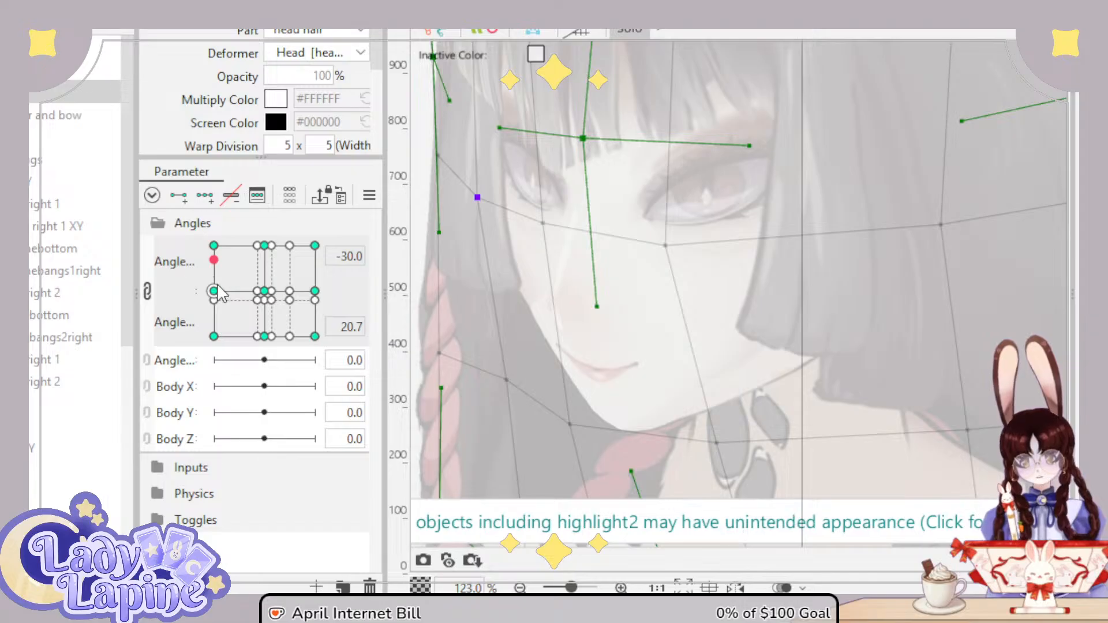
# Step: At Angle X -30 and Angle Y -30, shift the head hair warp points beneath the near eye and on the bangs toward the far side
pyautogui.moveTo(216, 293); pyautogui.dragTo(192, 353)
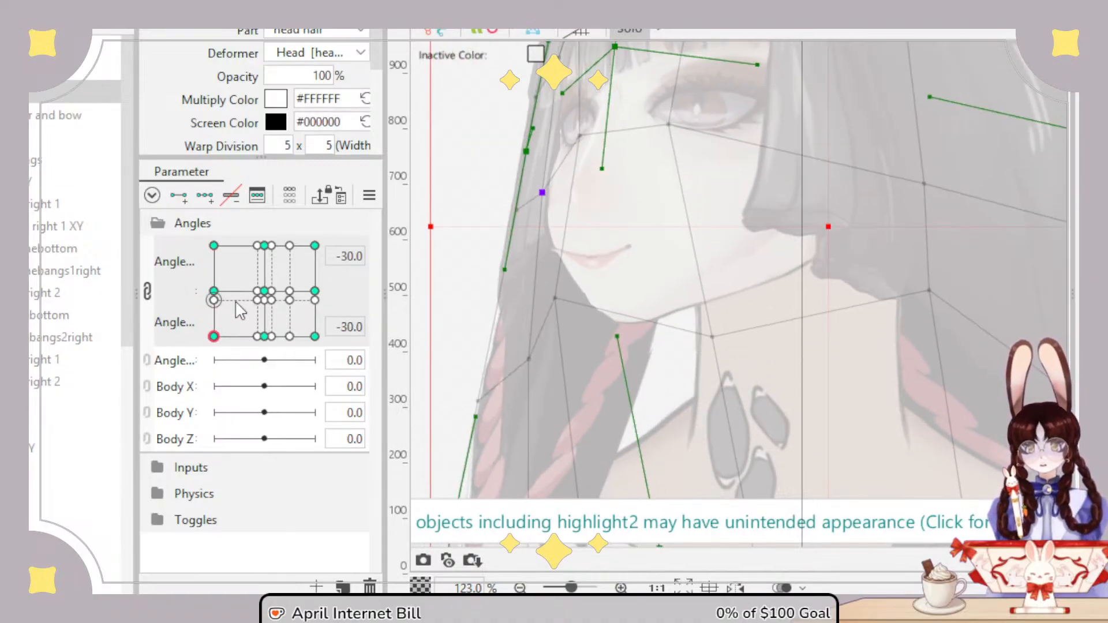
pyautogui.moveTo(552, 143); pyautogui.dragTo(586, 235)
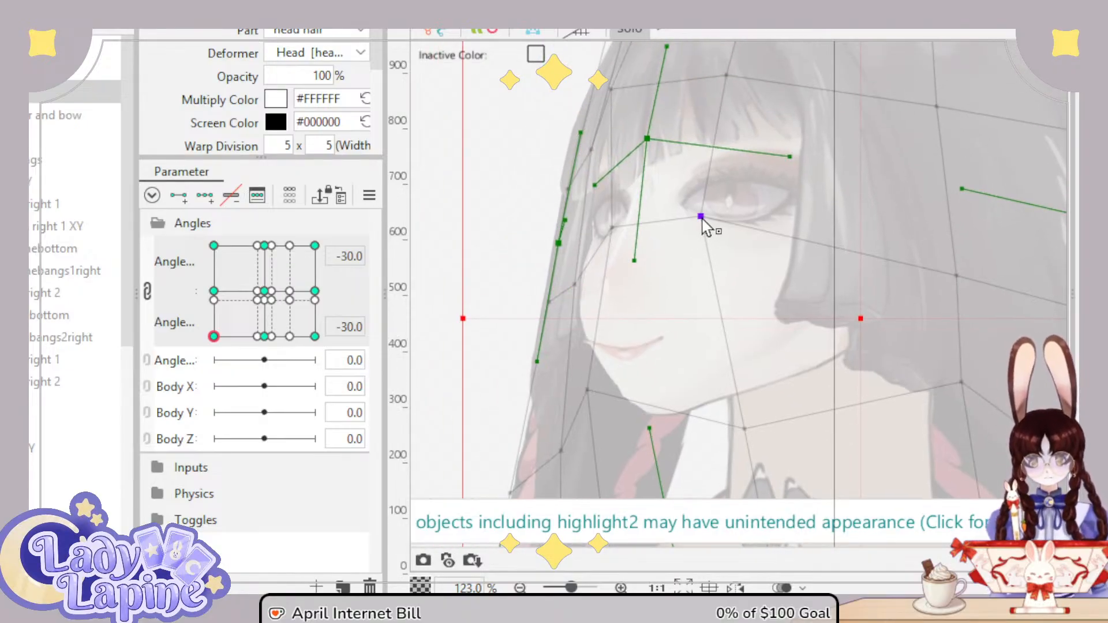
pyautogui.moveTo(702, 220); pyautogui.dragTo(680, 212)
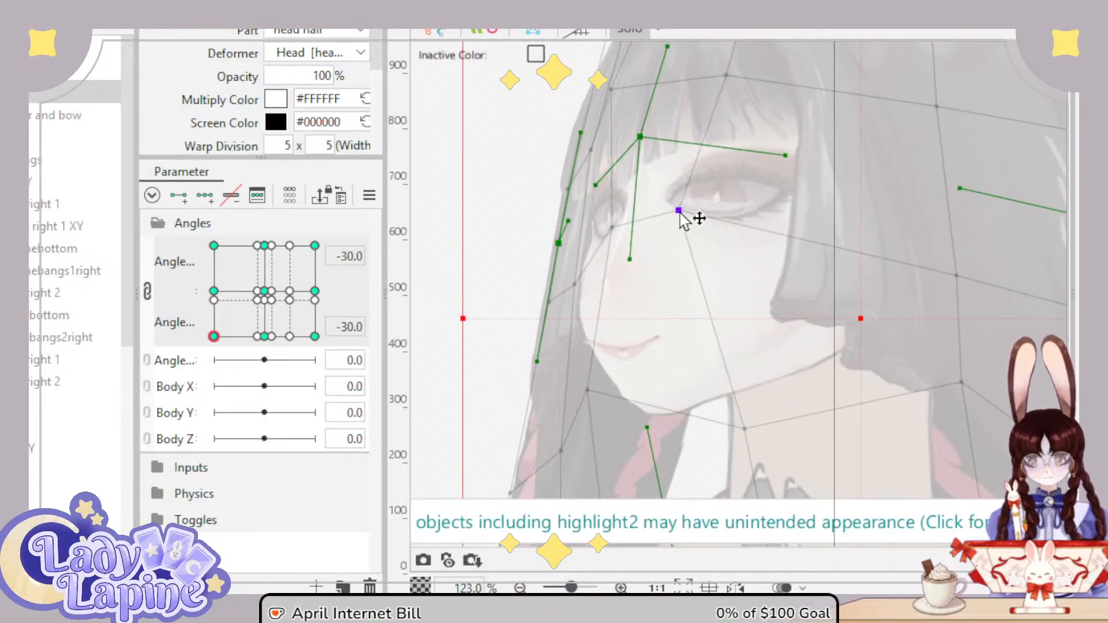
pyautogui.moveTo(730, 81); pyautogui.dragTo(698, 73)
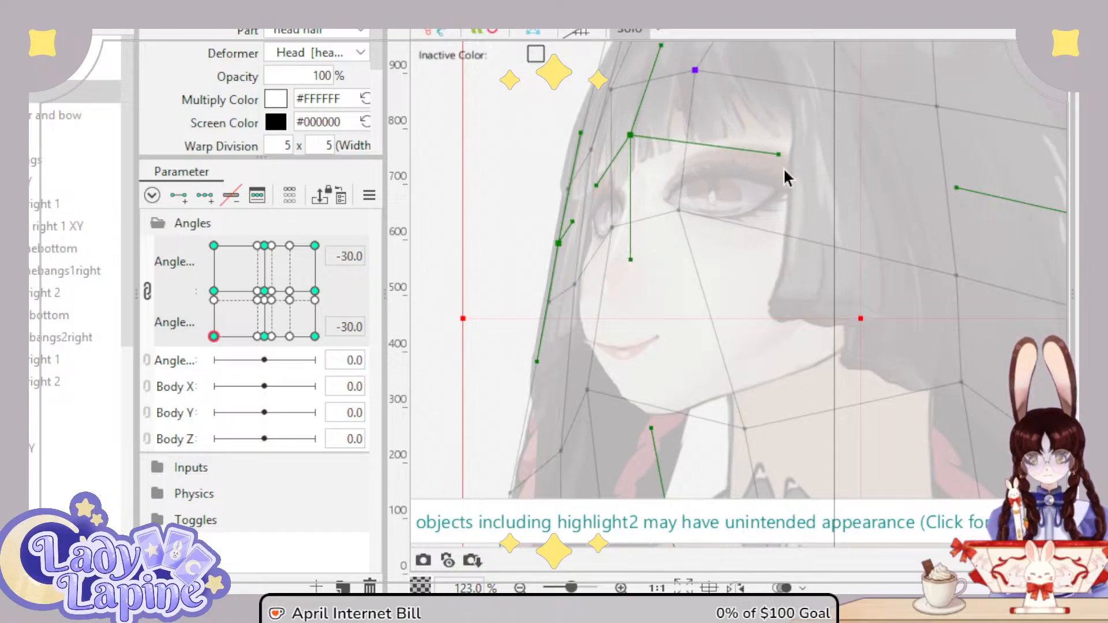
# Step: Reposition the head hair warp points in the near-side hair toward the face and nudge the one beside the far edge of the chin
pyautogui.moveTo(951, 277); pyautogui.dragTo(906, 284)
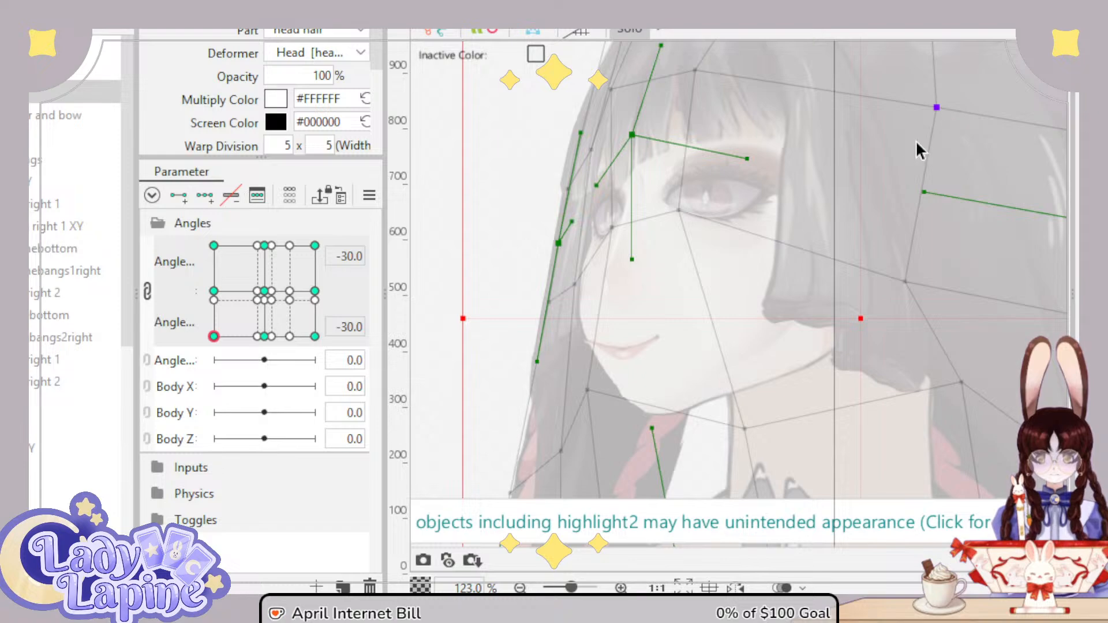
pyautogui.moveTo(907, 280); pyautogui.dragTo(931, 279)
pyautogui.moveTo(768, 160)
pyautogui.mouseDown()
pyautogui.moveTo(797, 166)
pyautogui.moveTo(771, 165)
pyautogui.mouseUp()
pyautogui.moveTo(753, 303); pyautogui.dragTo(760, 221)
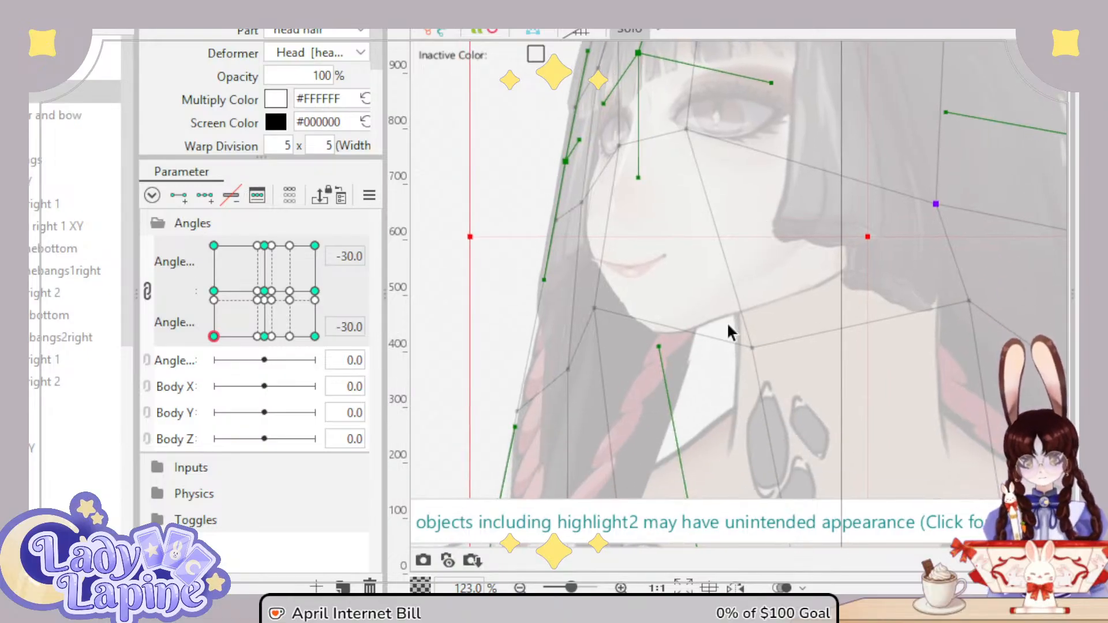
pyautogui.moveTo(597, 307); pyautogui.dragTo(605, 300)
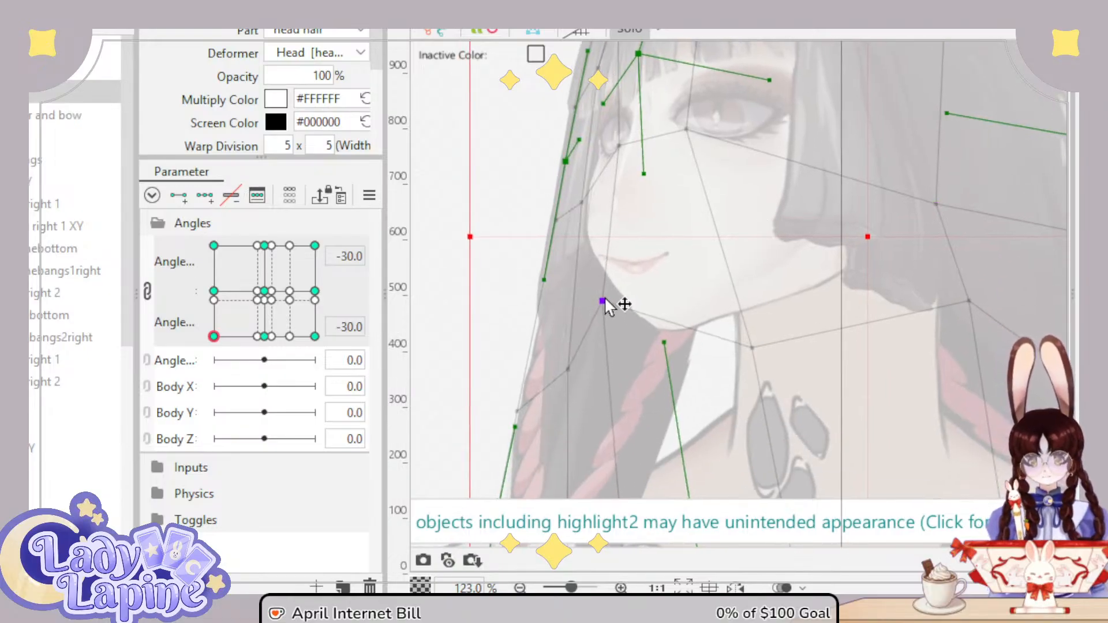
pyautogui.click(969, 300)
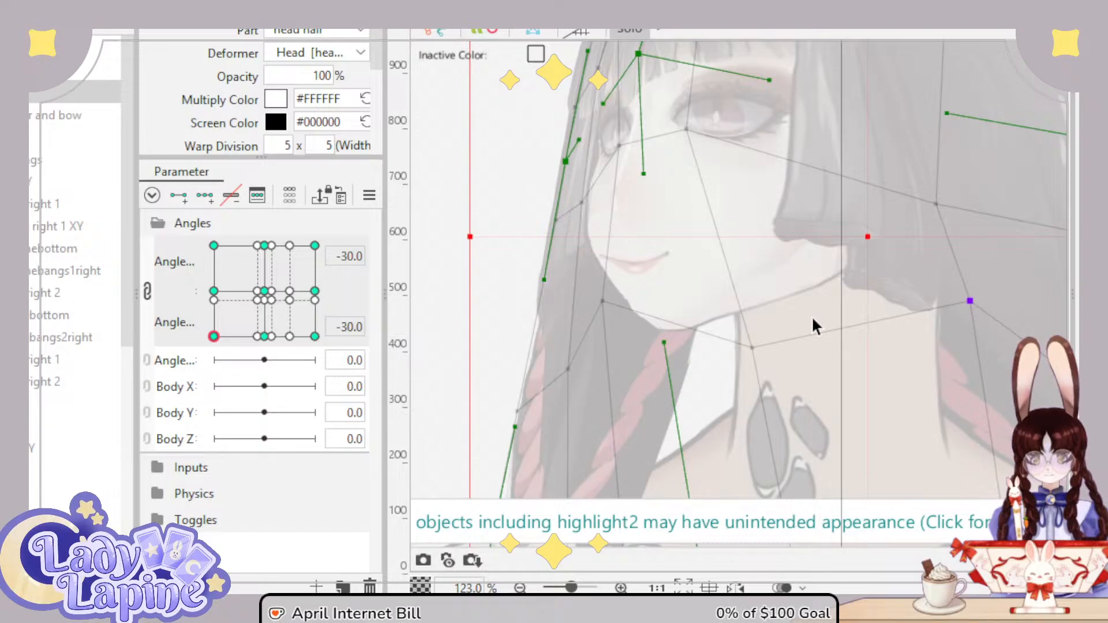
# Step: Turn Solo off, select the inner mouth warp deformer, tilt it clockwise and adjust its position on the face
pyautogui.scroll(-10, 39, 297)
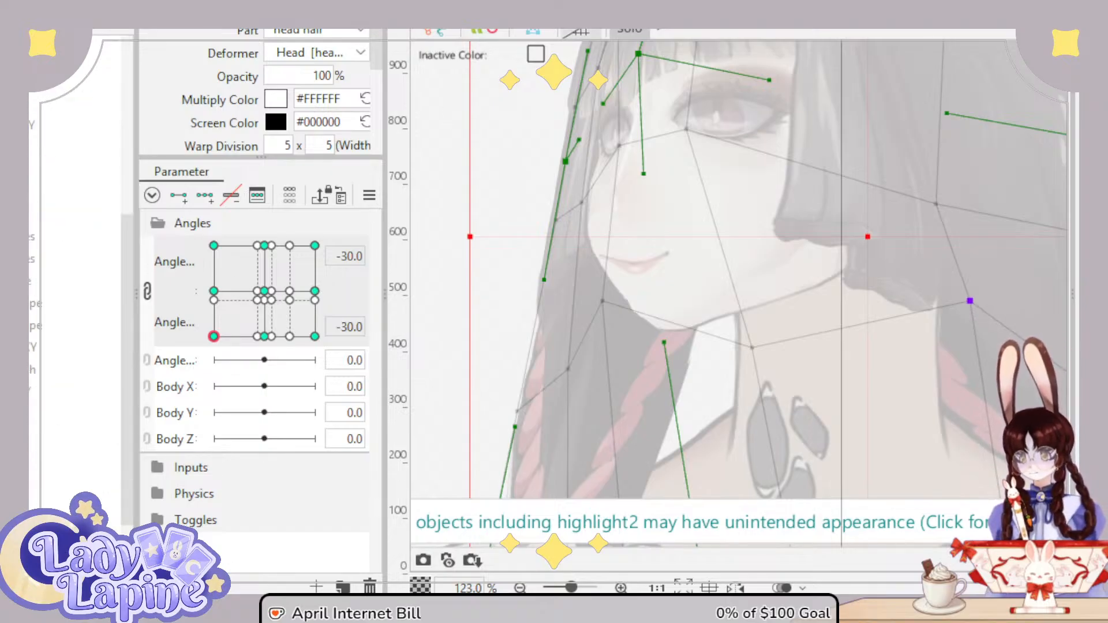
pyautogui.click(628, 33)
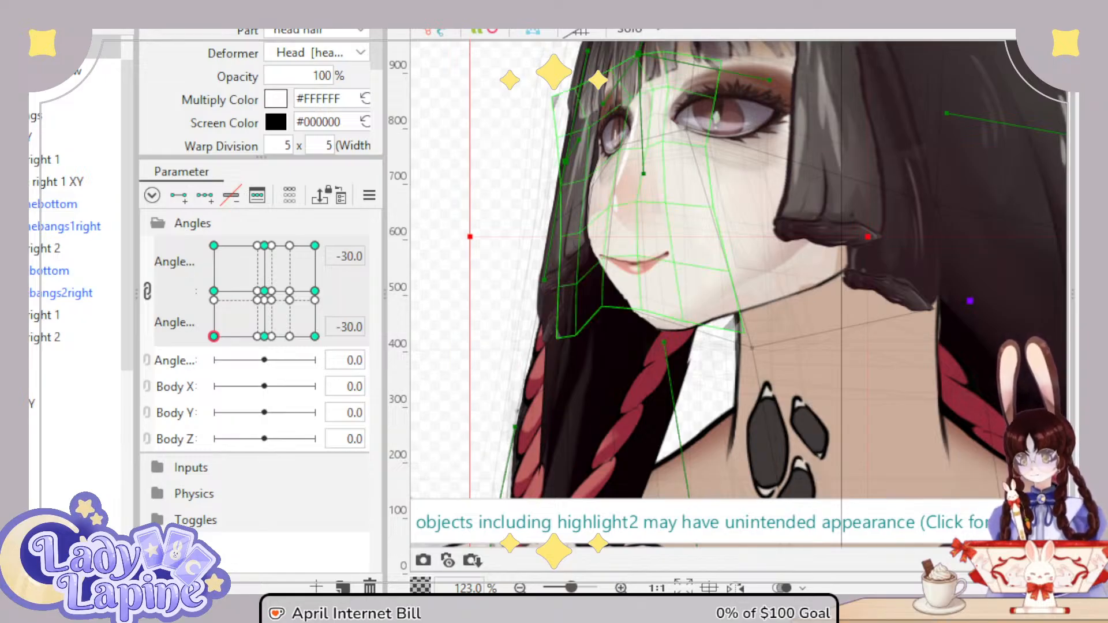
pyautogui.scroll(-3, 39, 297)
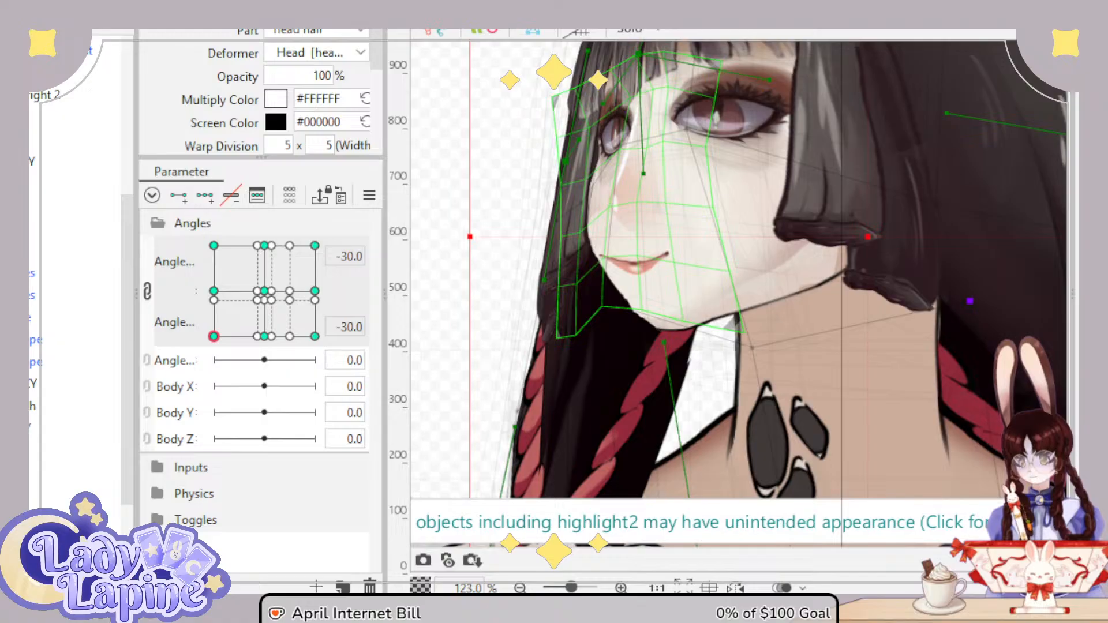
pyautogui.click(75, 427)
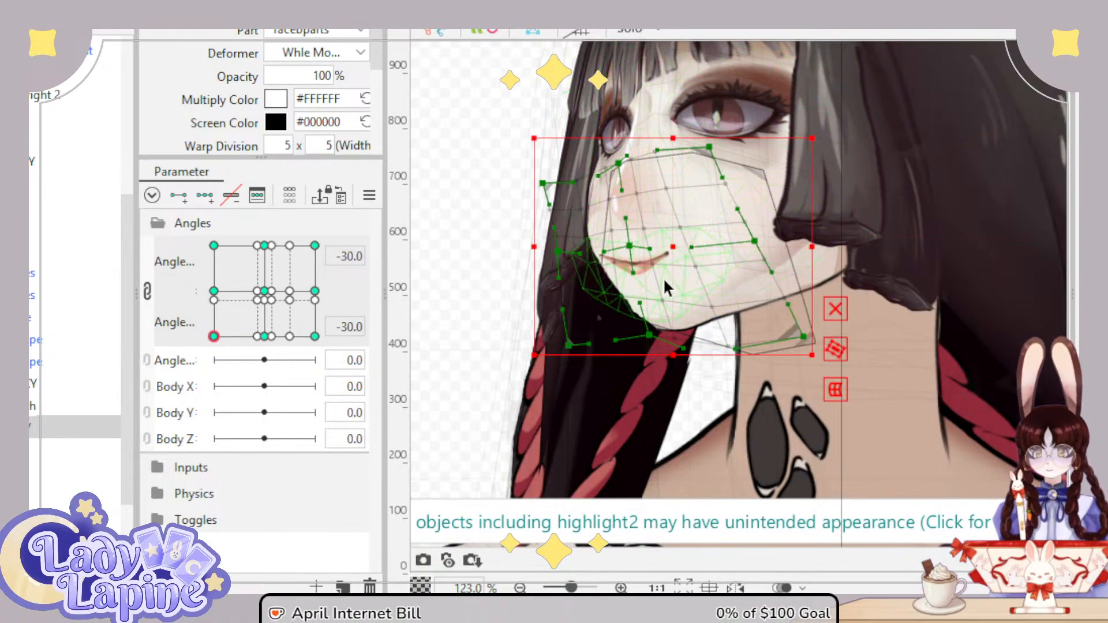
pyautogui.moveTo(828, 98); pyautogui.dragTo(837, 121)
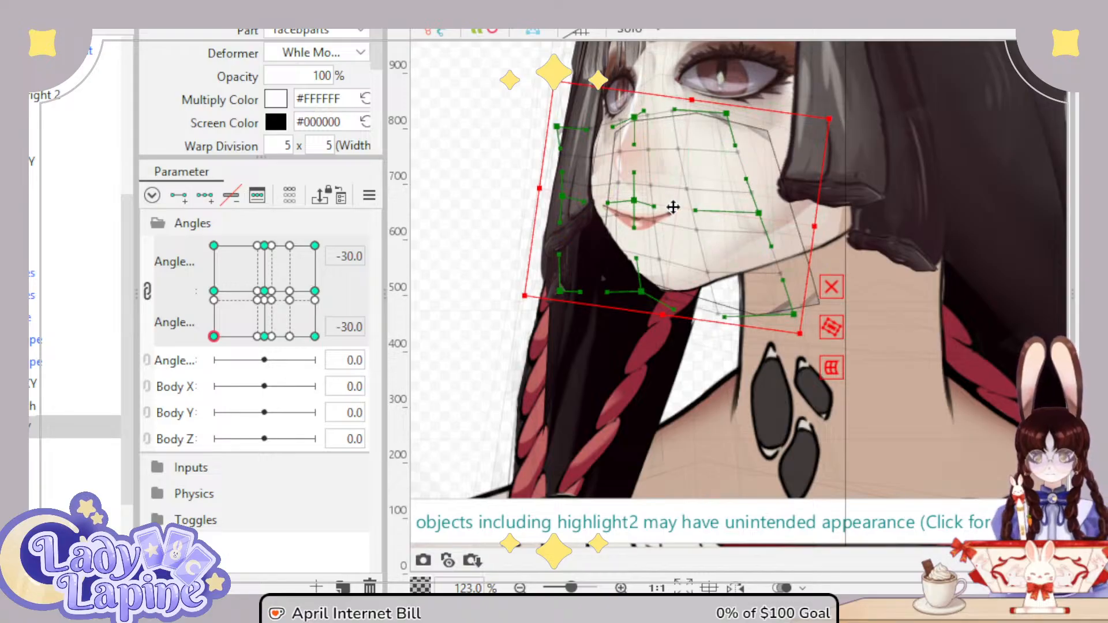
pyautogui.moveTo(672, 206); pyautogui.dragTo(678, 220)
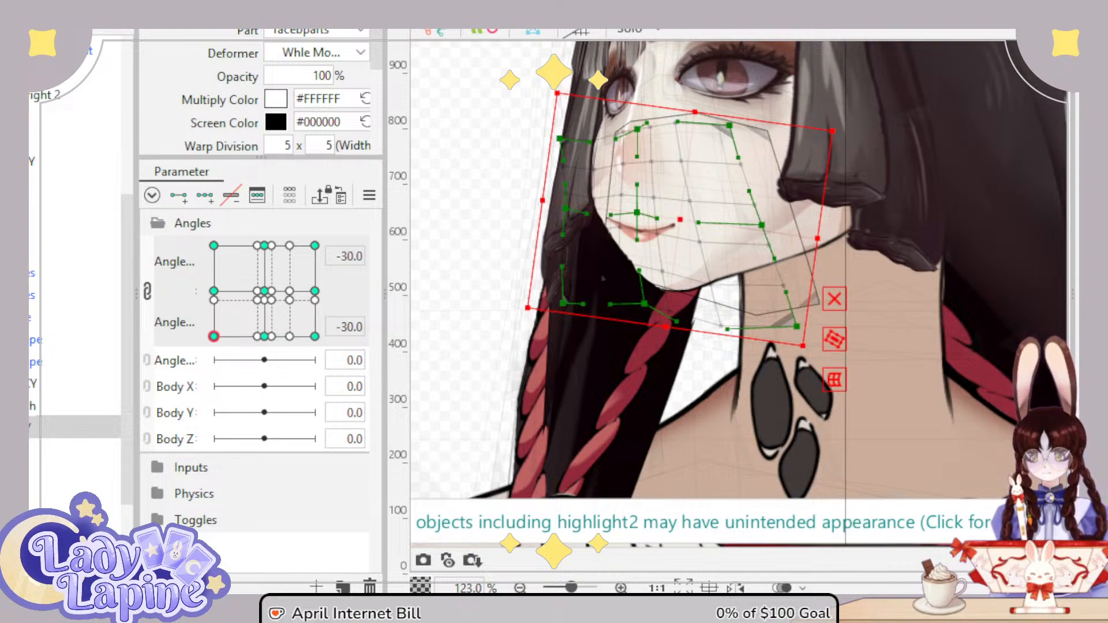
# Step: Reselect the head hair warp and, with Solo on, lower its points beneath and beside the chin, and check the head turn
pyautogui.scroll(3, 75, 242)
pyautogui.click(75, 91)
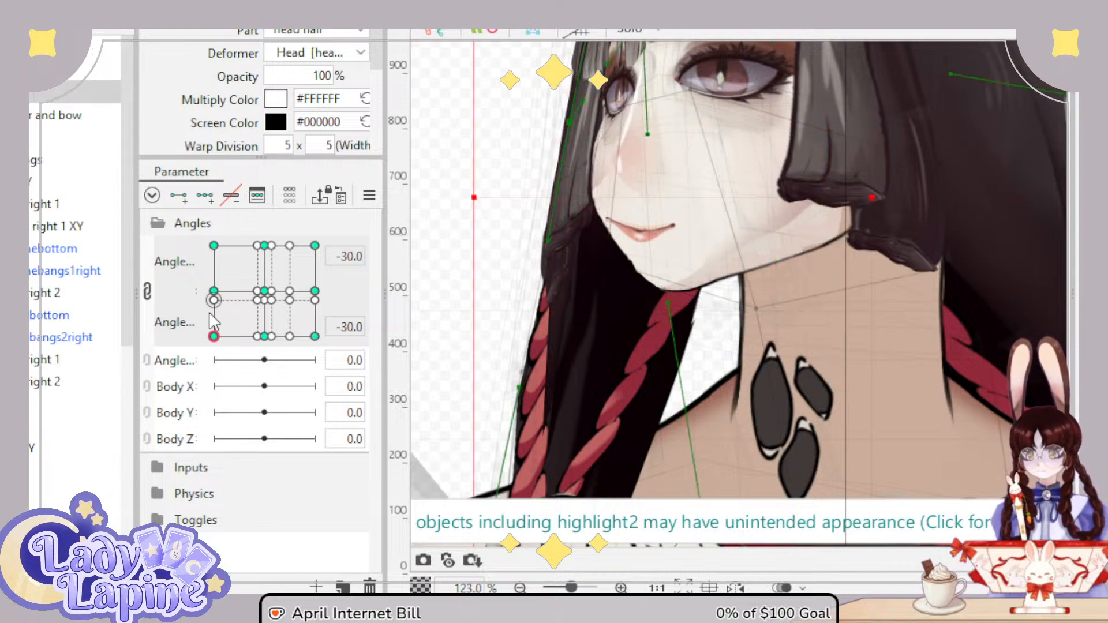
pyautogui.moveTo(218, 350)
pyautogui.mouseDown()
pyautogui.moveTo(252, 349)
pyautogui.moveTo(213, 361)
pyautogui.moveTo(247, 363)
pyautogui.moveTo(212, 366)
pyautogui.mouseUp()
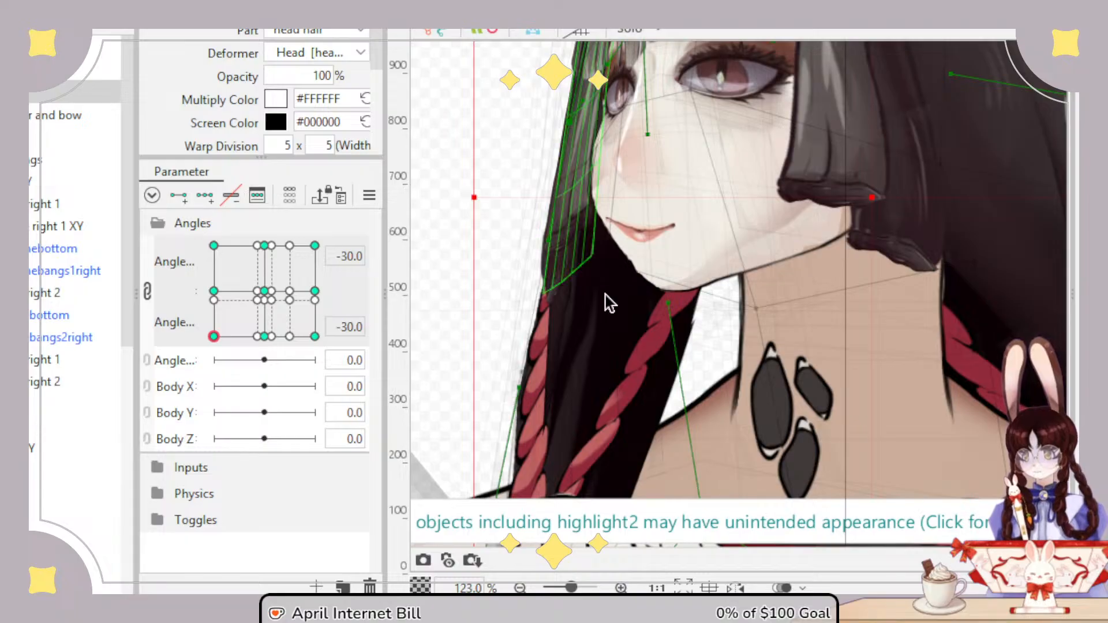
pyautogui.click(725, 284)
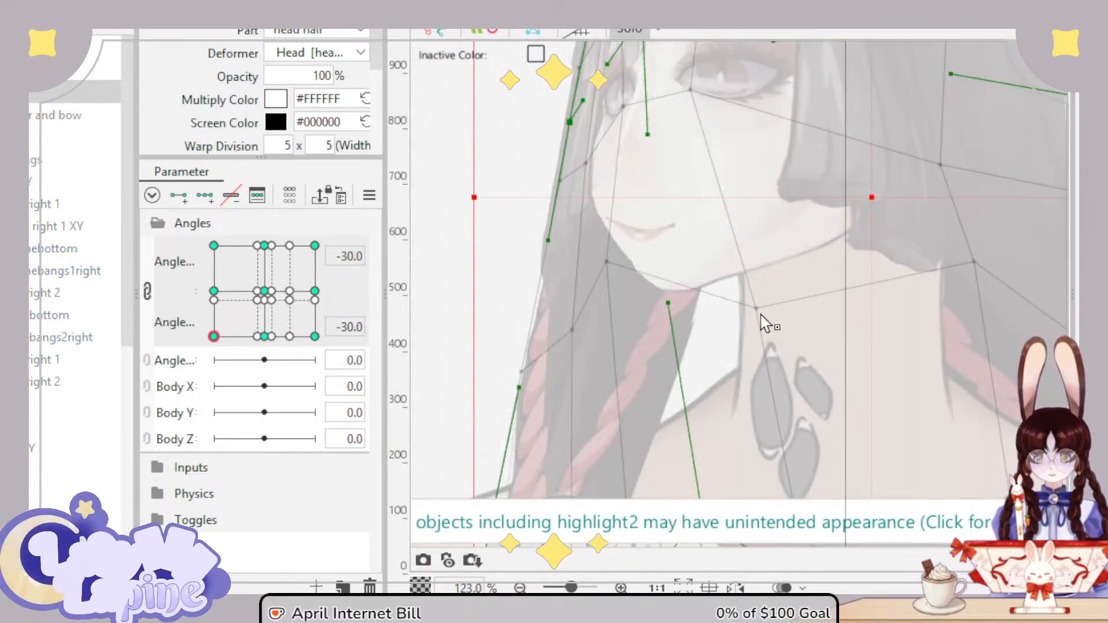
pyautogui.moveTo(756, 308); pyautogui.dragTo(755, 327)
pyautogui.moveTo(611, 269); pyautogui.dragTo(614, 283)
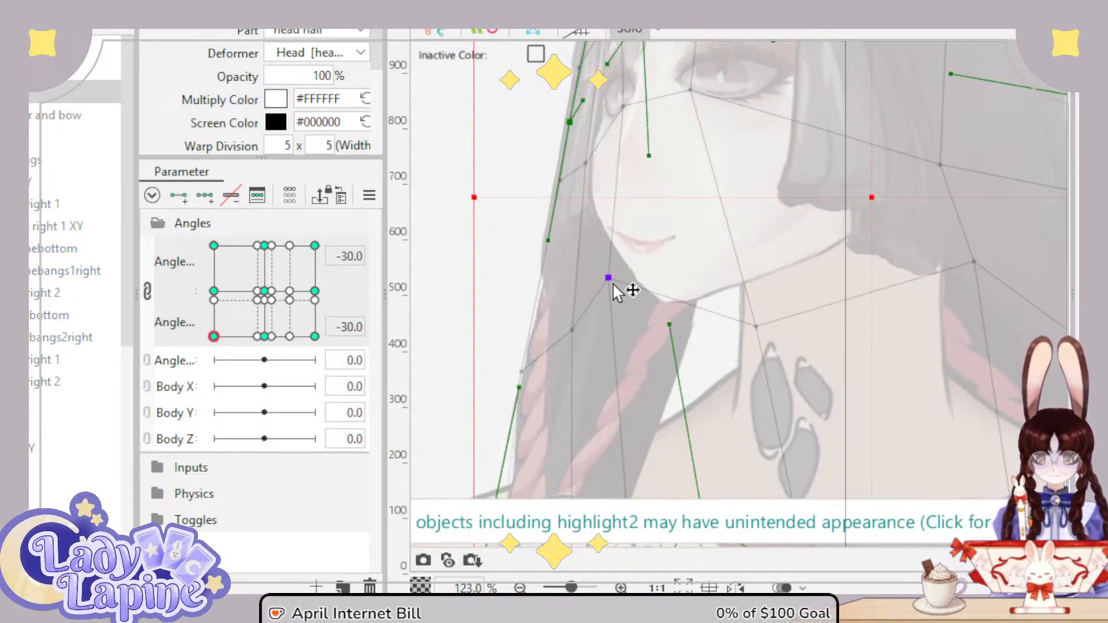
pyautogui.moveTo(221, 339); pyautogui.dragTo(202, 371)
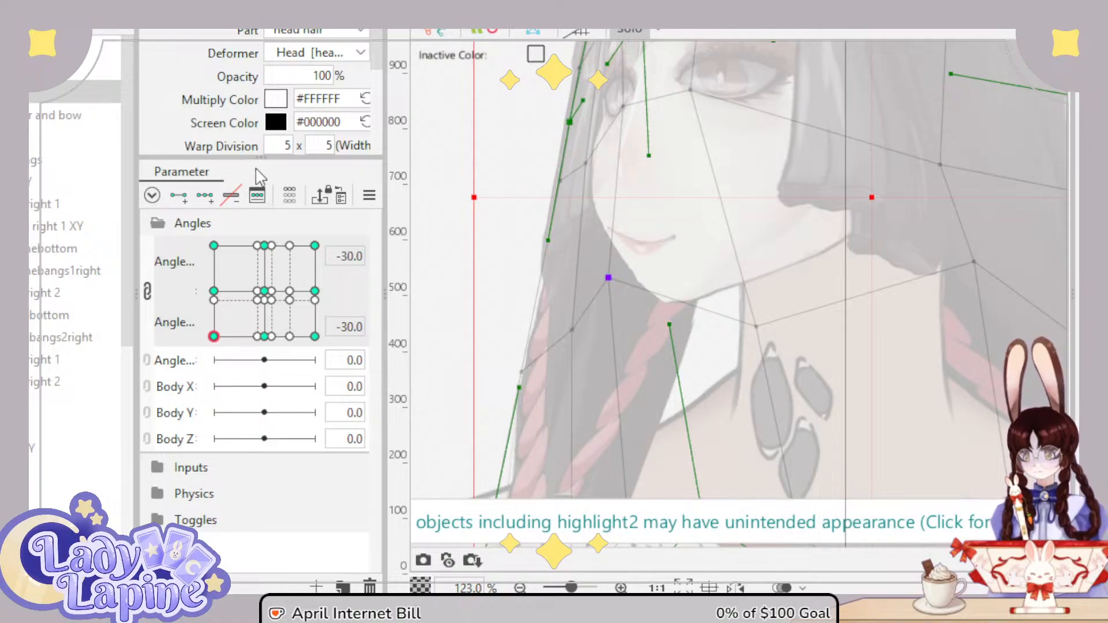
# Step: Turn Solo off, select the inner mouth warp deformer and raise it slightly, and check the head turn
pyautogui.click(631, 34)
pyautogui.scroll(-5, 69, 354)
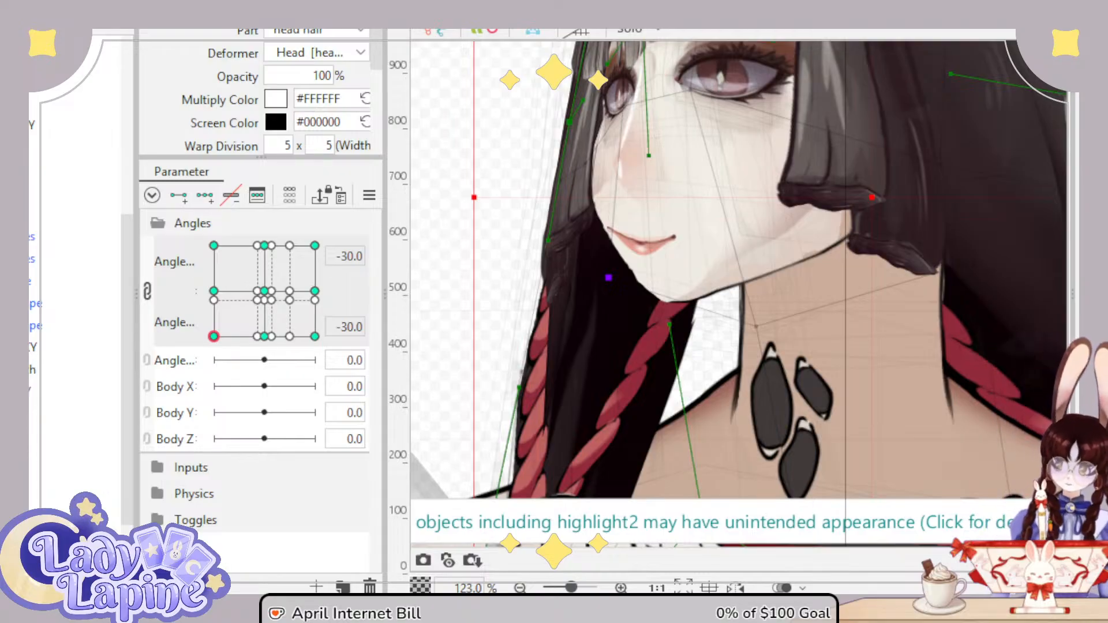
pyautogui.scroll(-3, 75, 346)
pyautogui.click(75, 287)
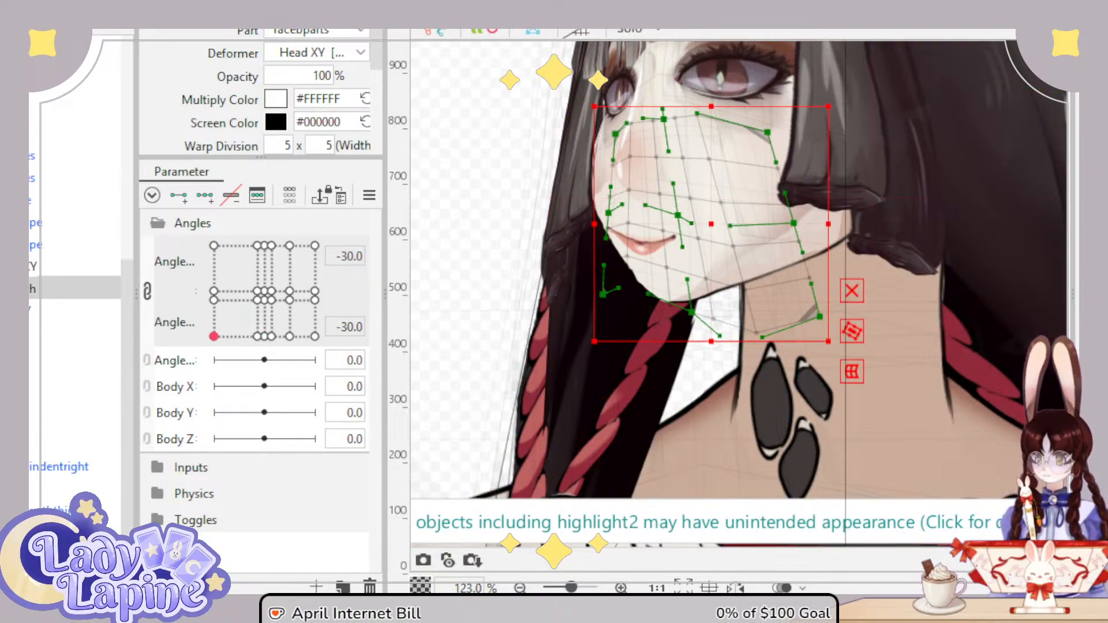
pyautogui.press('Down')
pyautogui.scroll(3, 635, 231)
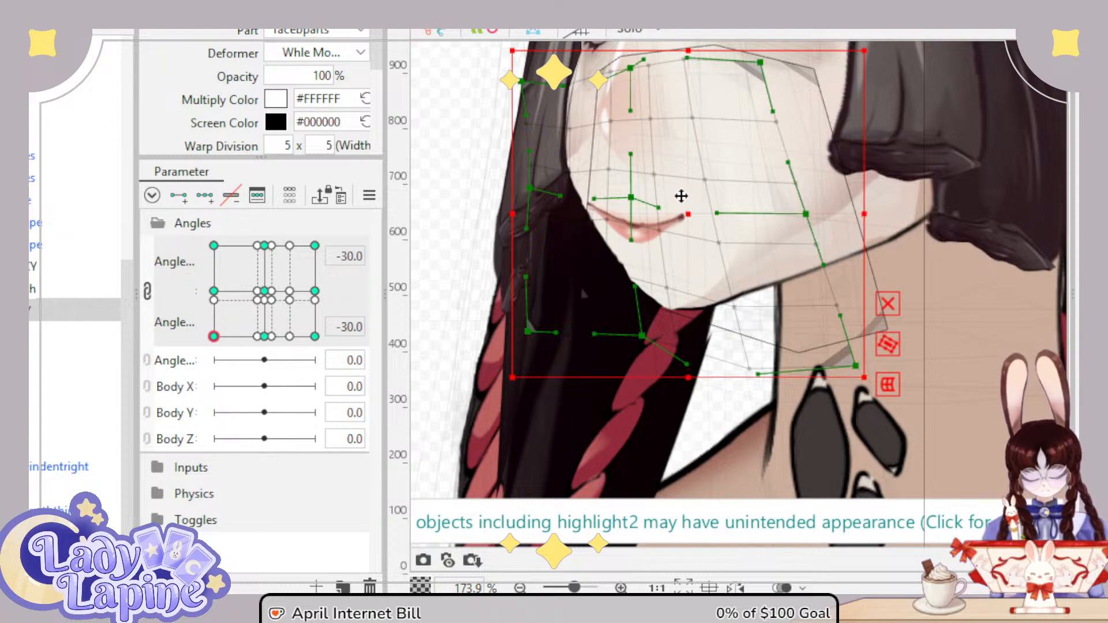
pyautogui.moveTo(682, 210); pyautogui.dragTo(684, 196)
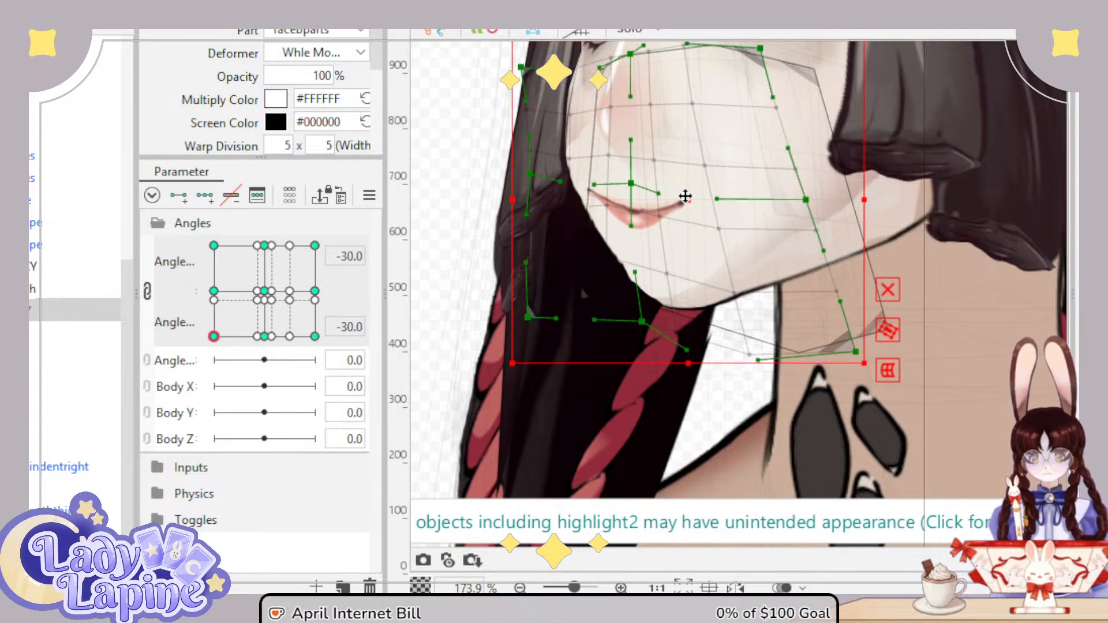
pyautogui.moveTo(210, 343); pyautogui.dragTo(196, 377)
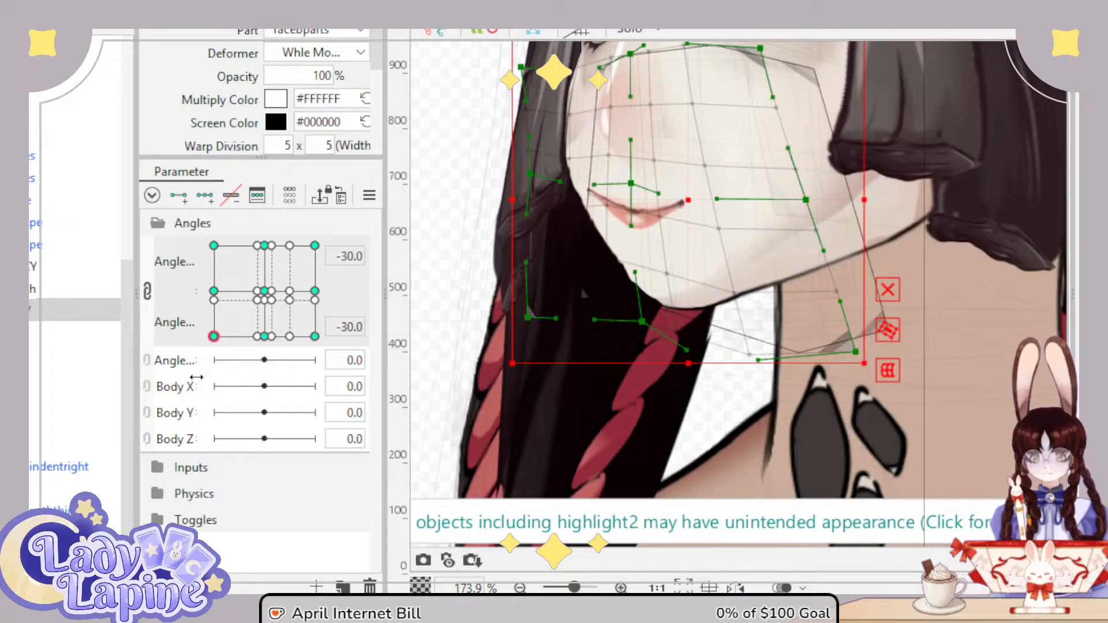
# Step: Select the larger nose mesh under the nose XY deformer, pull its lower outer-edge vertex inward, and add three keyforms on Angle Y
pyautogui.scroll(6, 663, 98)
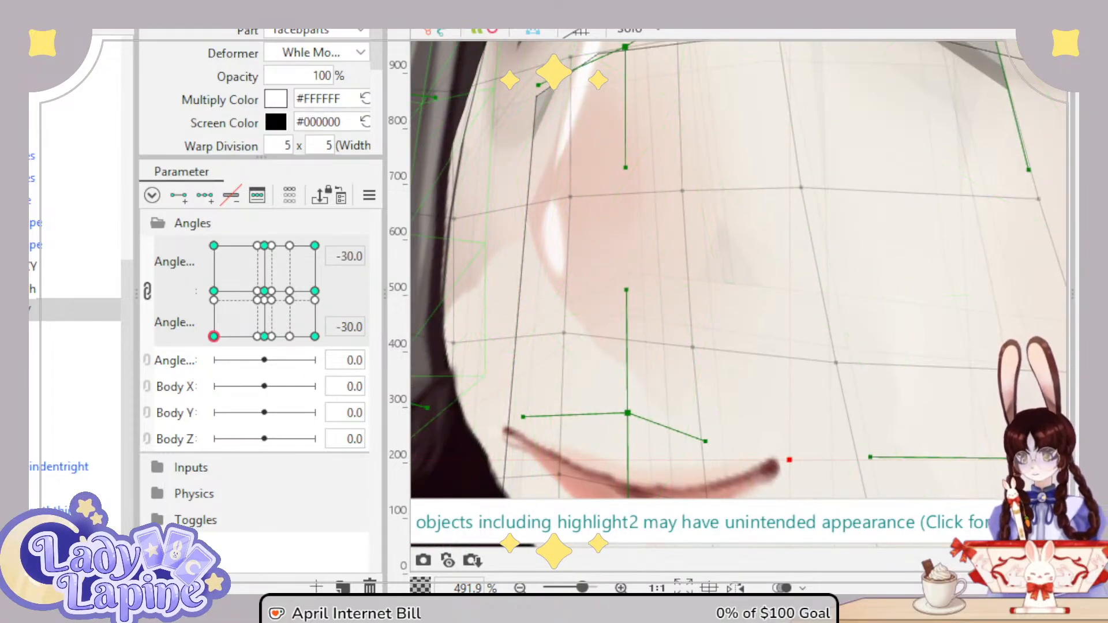
pyautogui.click(32, 223)
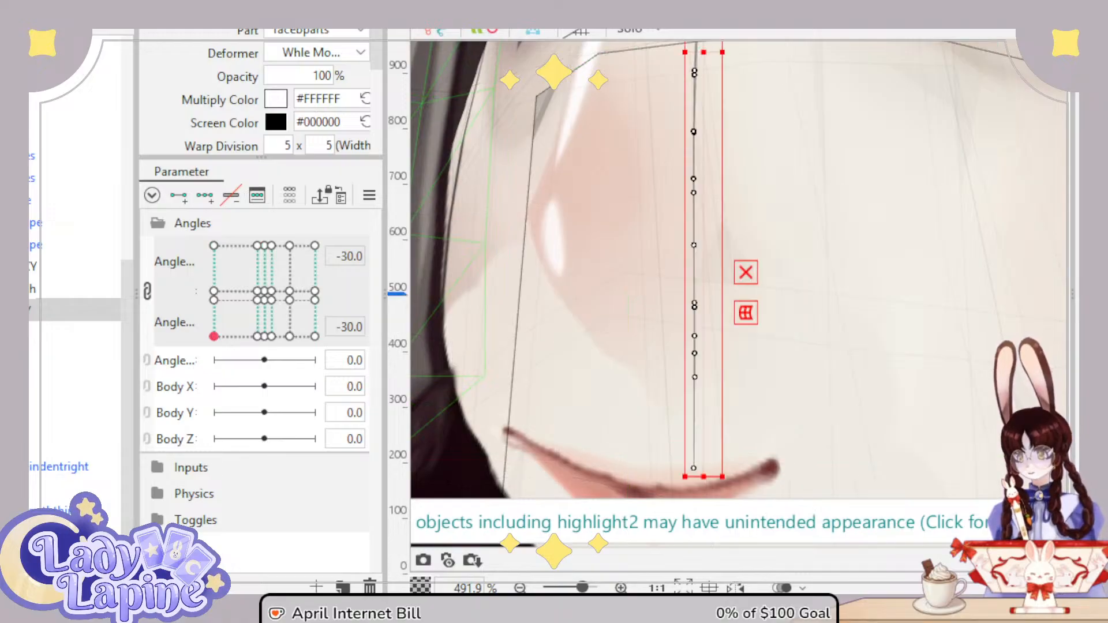
pyautogui.click(33, 245)
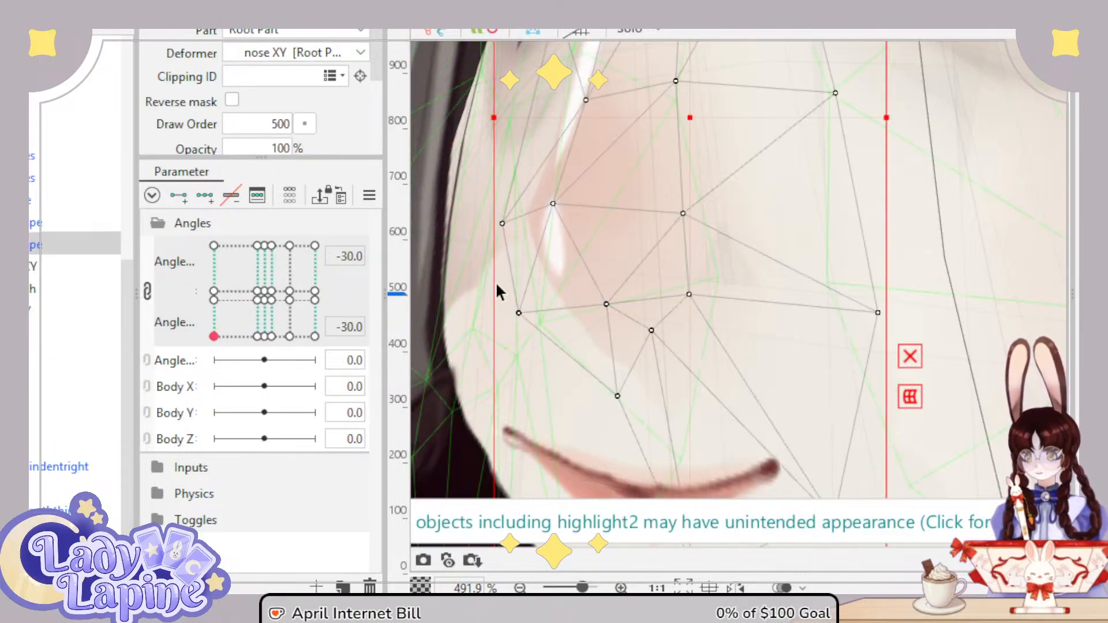
pyautogui.moveTo(521, 315); pyautogui.dragTo(542, 303)
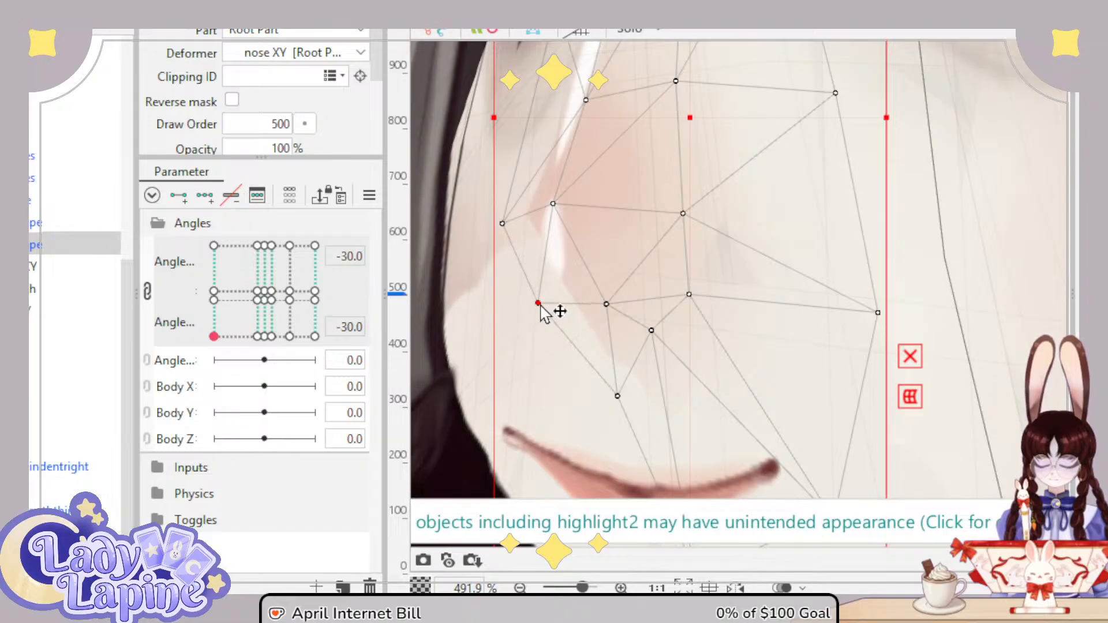
pyautogui.click(208, 198)
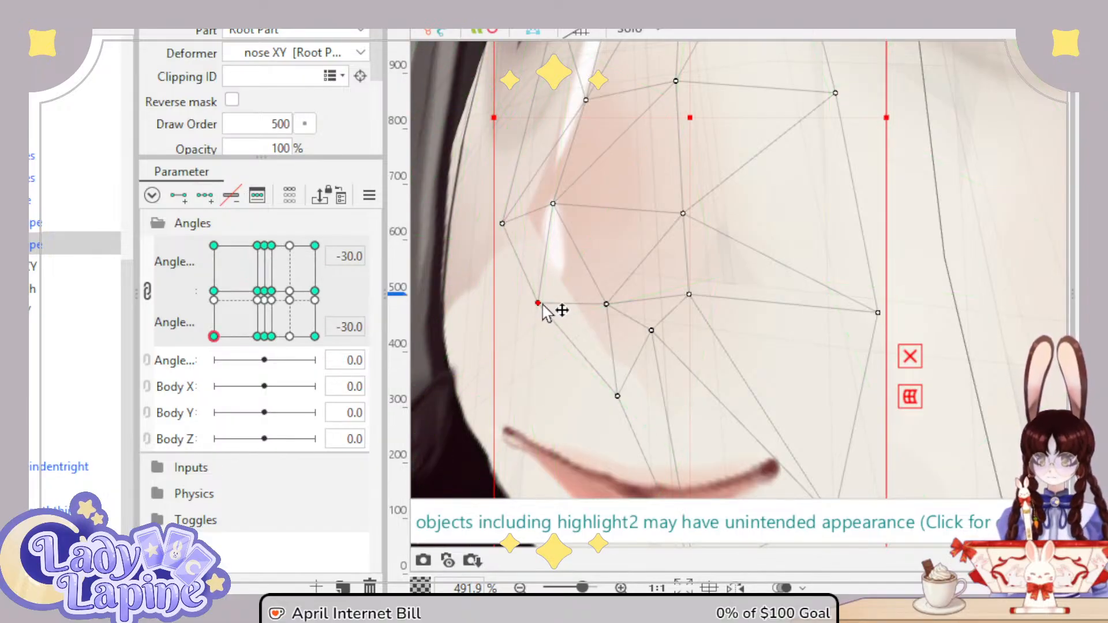
pyautogui.moveTo(542, 303); pyautogui.dragTo(544, 303)
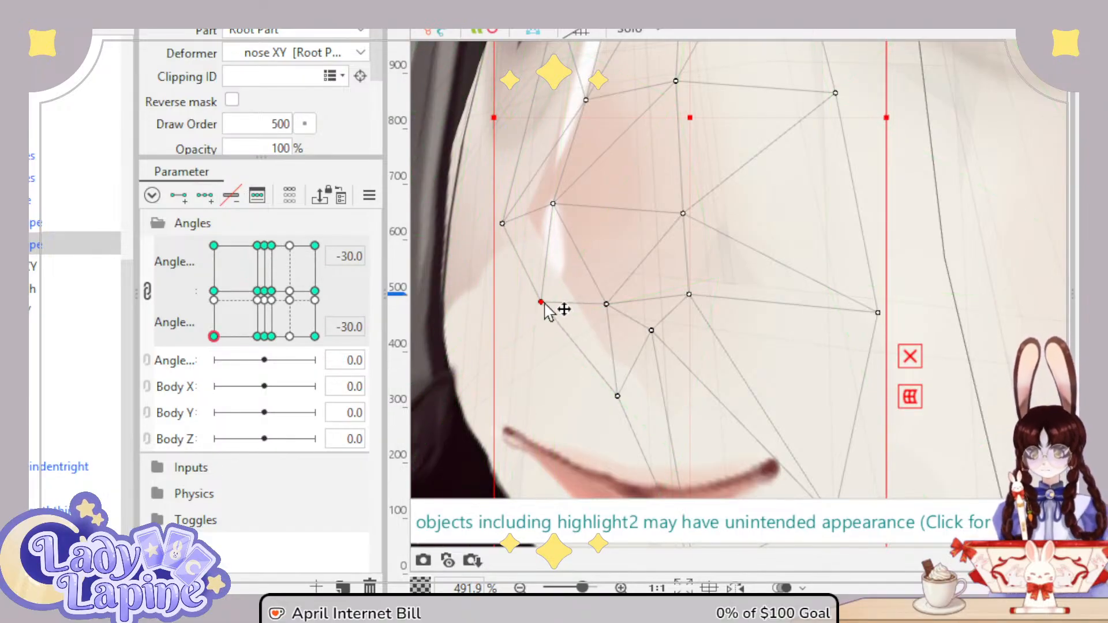
# Step: Add three Angle Y keyforms to the narrow nose highlight mesh, shift its bottom vertex inward, and check the head turn
pyautogui.click(31, 179)
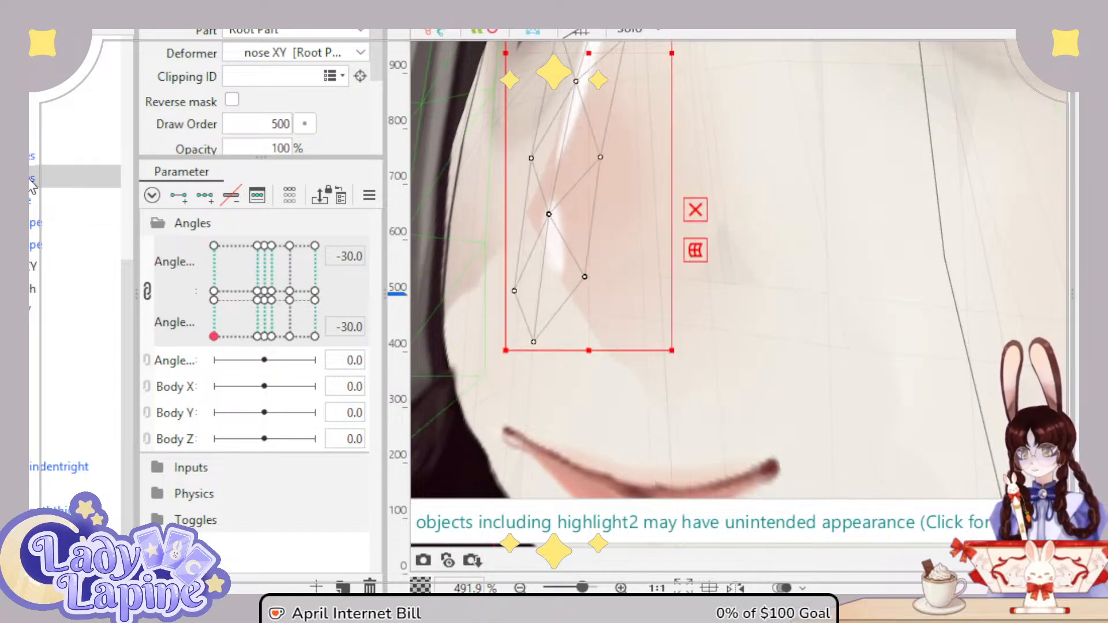
pyautogui.click(204, 197)
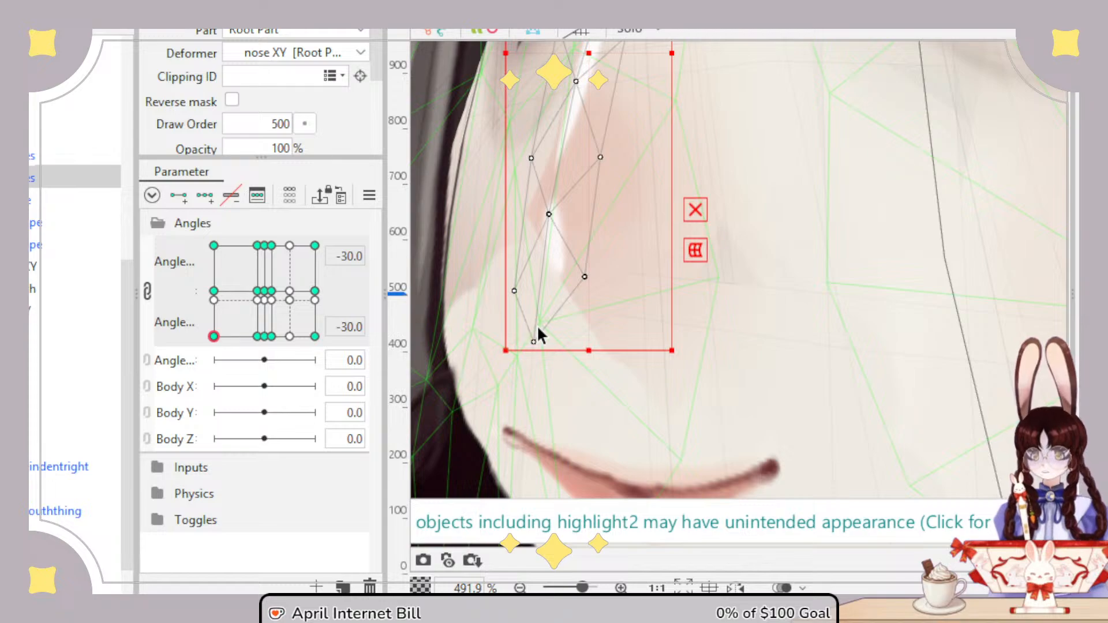
pyautogui.moveTo(546, 344); pyautogui.dragTo(586, 349)
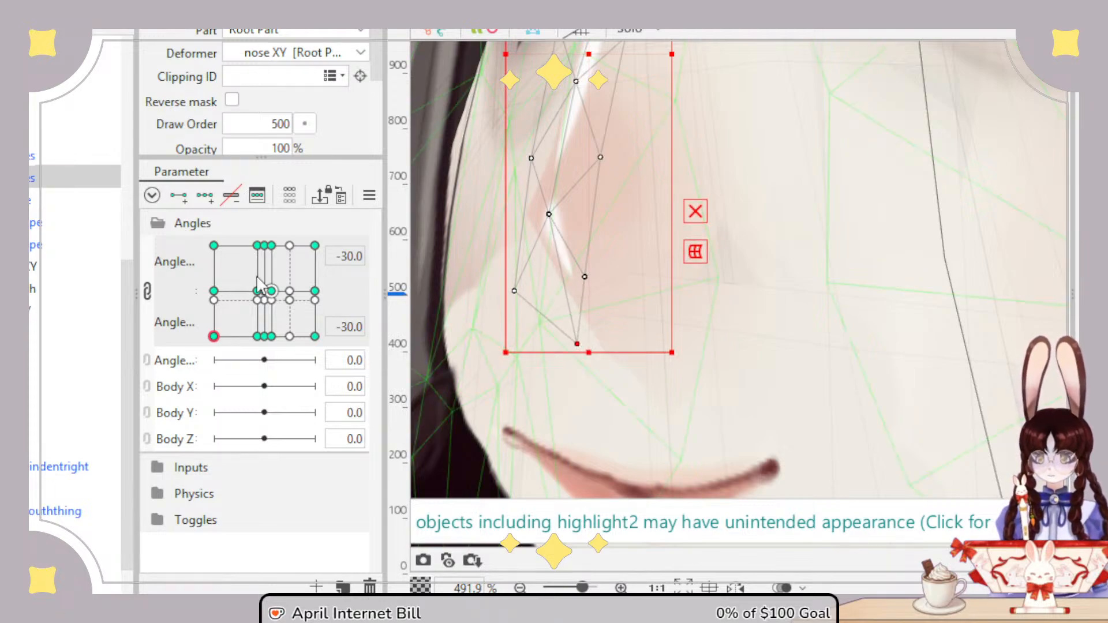
pyautogui.moveTo(257, 345); pyautogui.dragTo(209, 365)
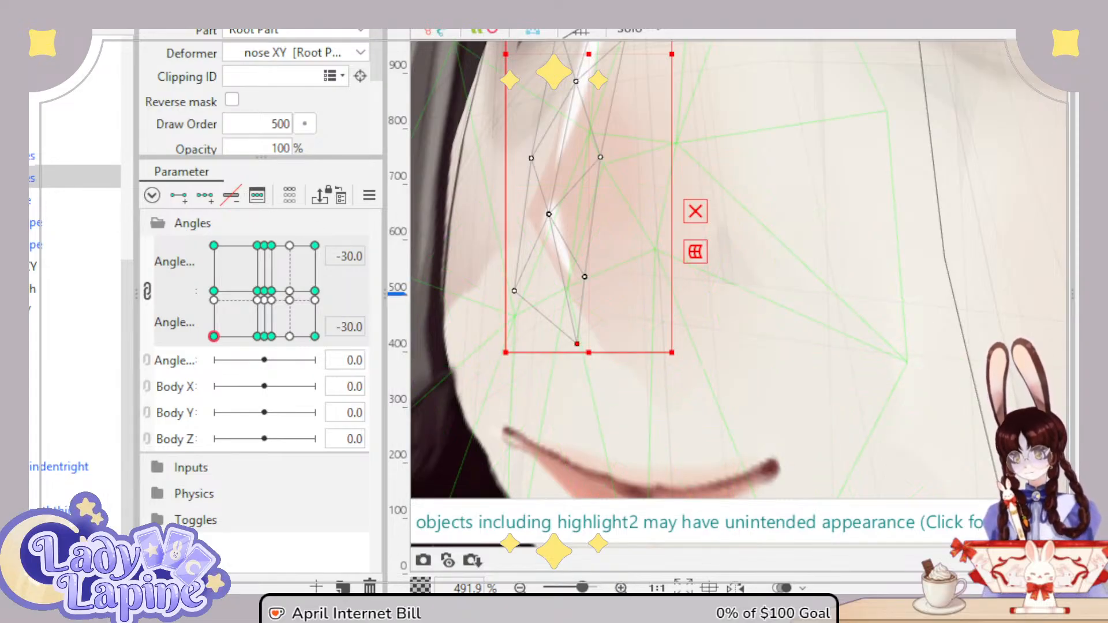
# Step: Examine the nose and whole face while varying the head angle around the Angle X -30, Angle Y -30 corner
pyautogui.scroll(-3, 691, 285)
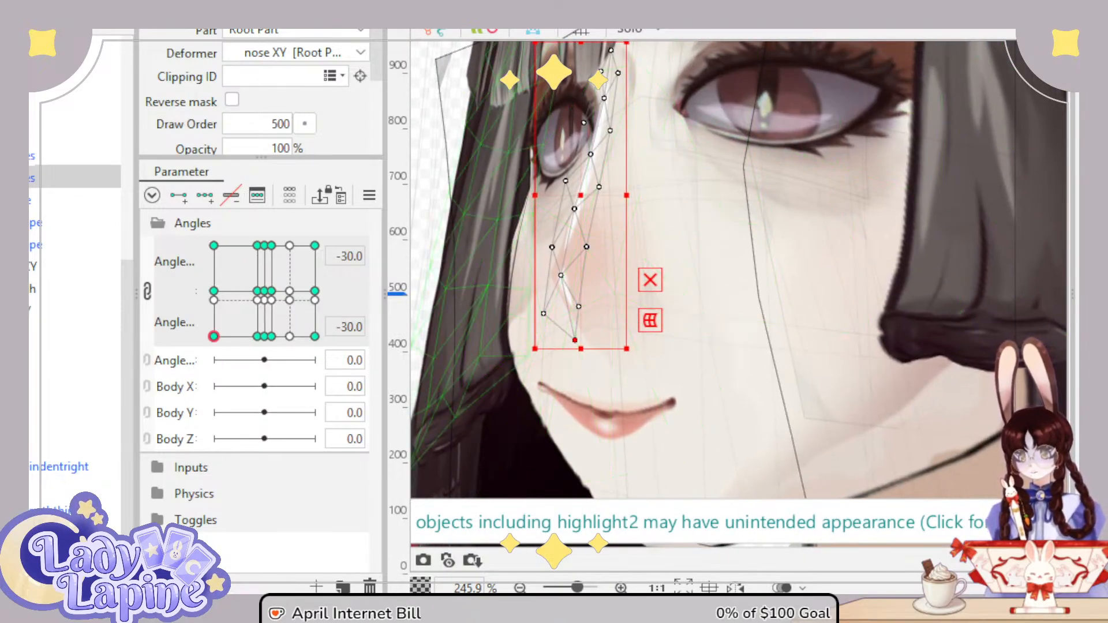
pyautogui.scroll(-3, 718, 406)
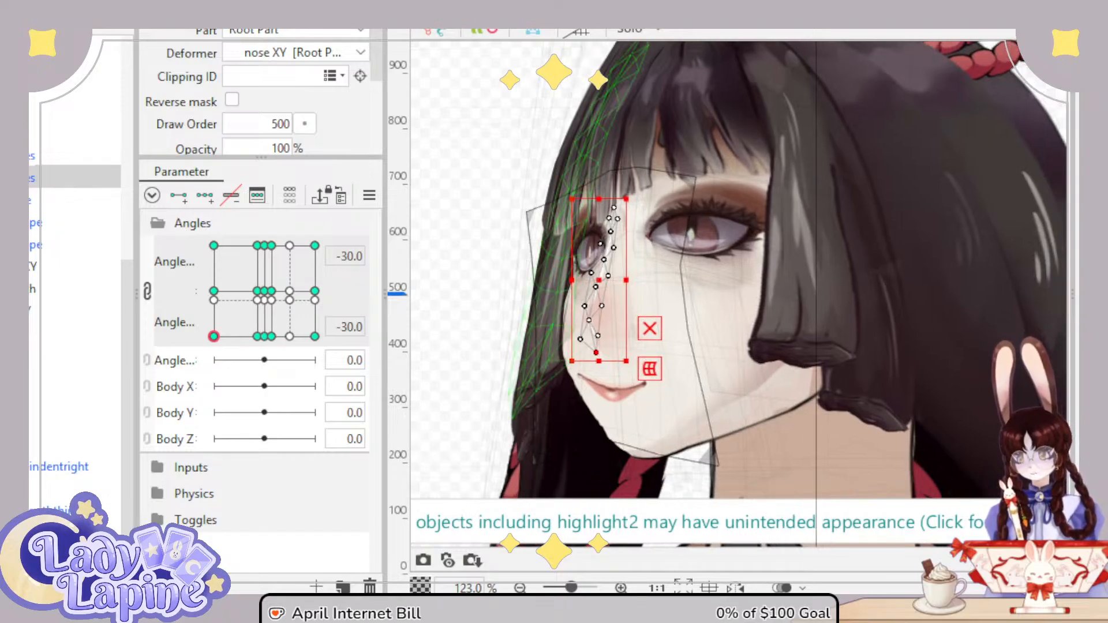
pyautogui.click(75, 132)
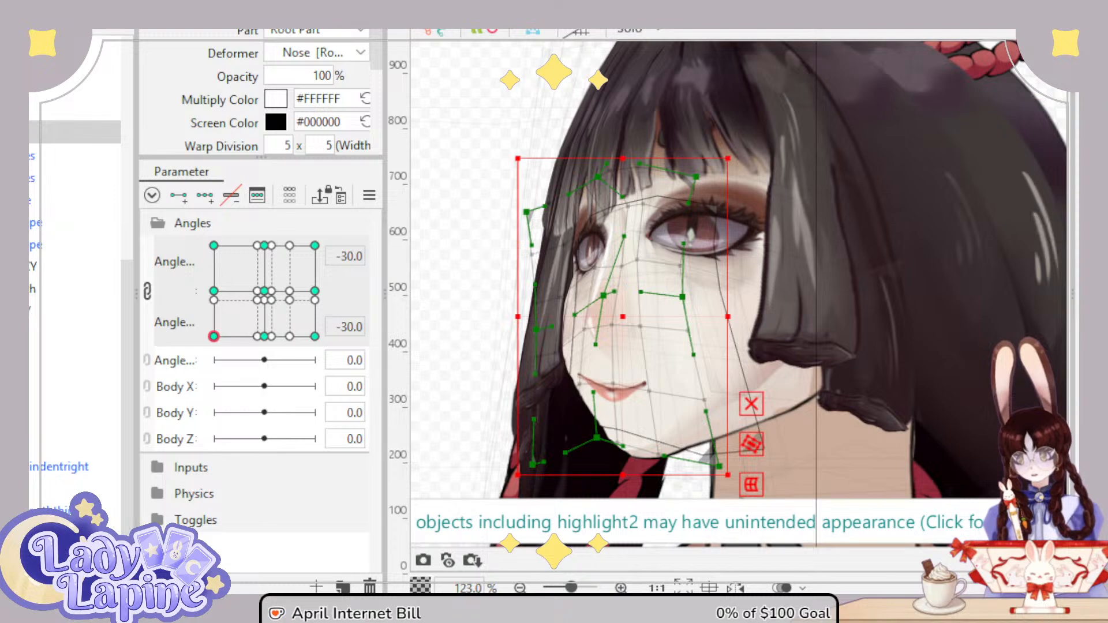
pyautogui.scroll(5, 75, 132)
pyautogui.click(75, 48)
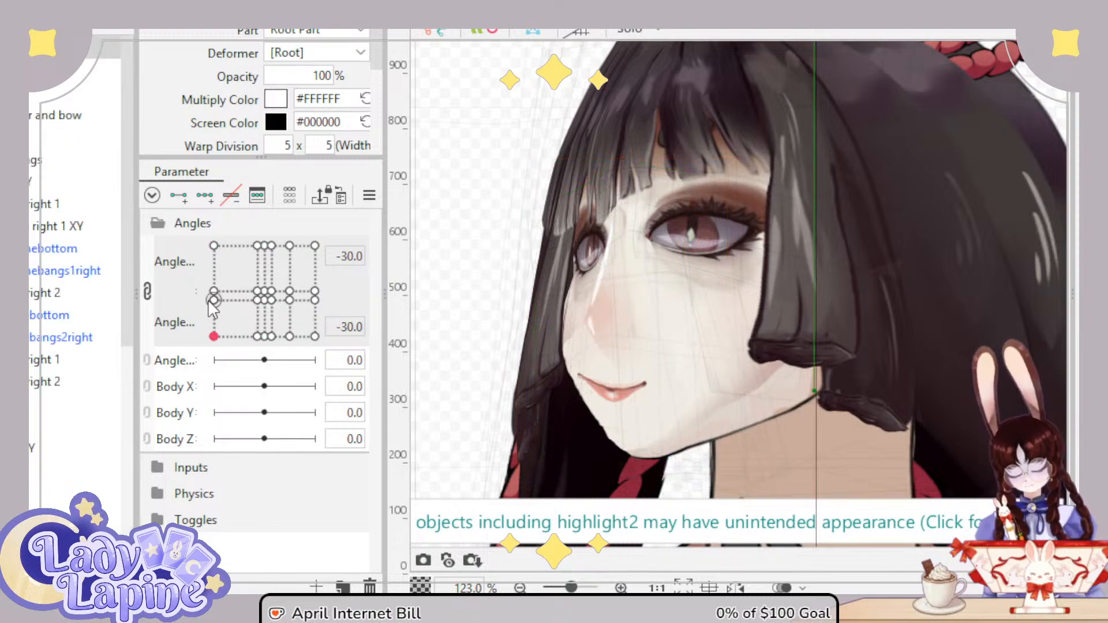
pyautogui.moveTo(221, 340); pyautogui.dragTo(212, 364)
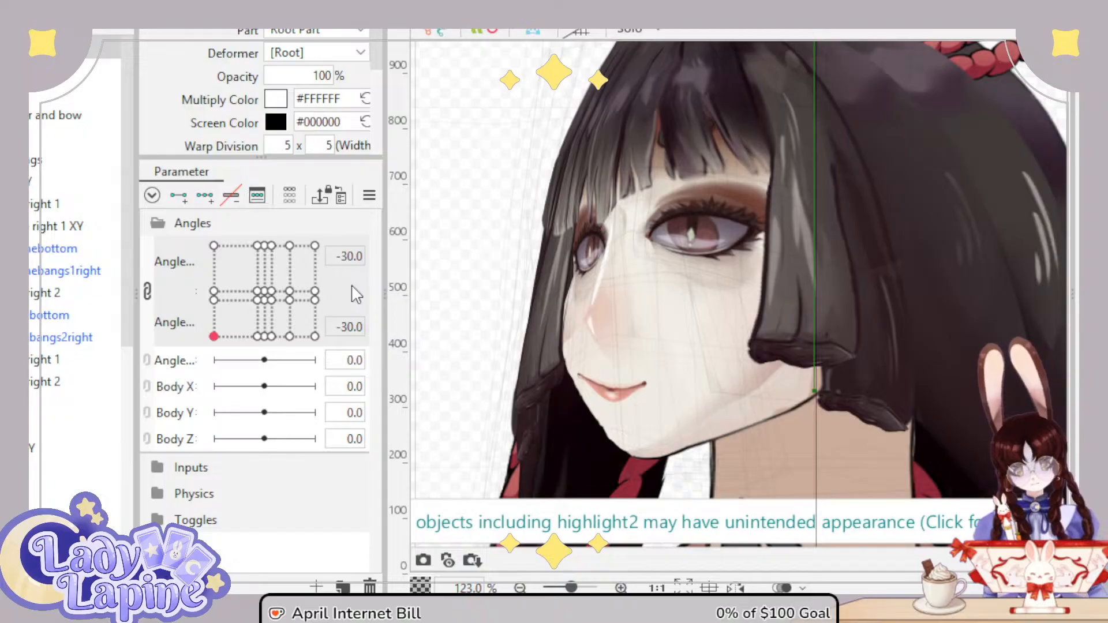
pyautogui.moveTo(211, 337); pyautogui.dragTo(194, 353)
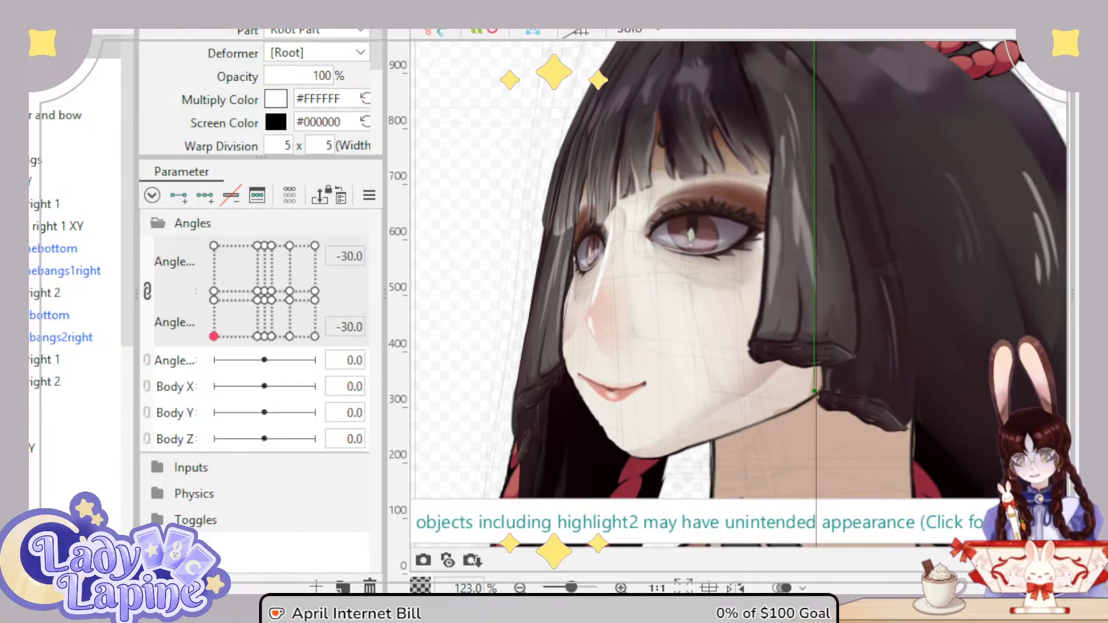
# Step: At Angle X -30, Angle Y -30, select the eyeball warp points around the near eye and shift them away from the nose
pyautogui.scroll(-5, 75, 288)
pyautogui.scroll(-3, 75, 289)
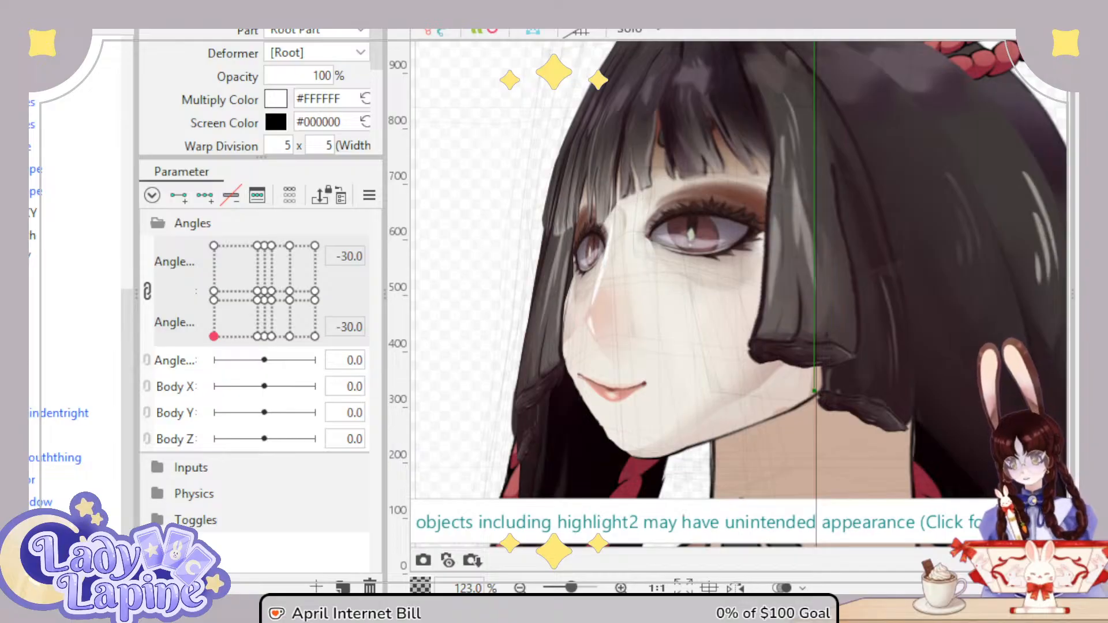
pyautogui.click(680, 225)
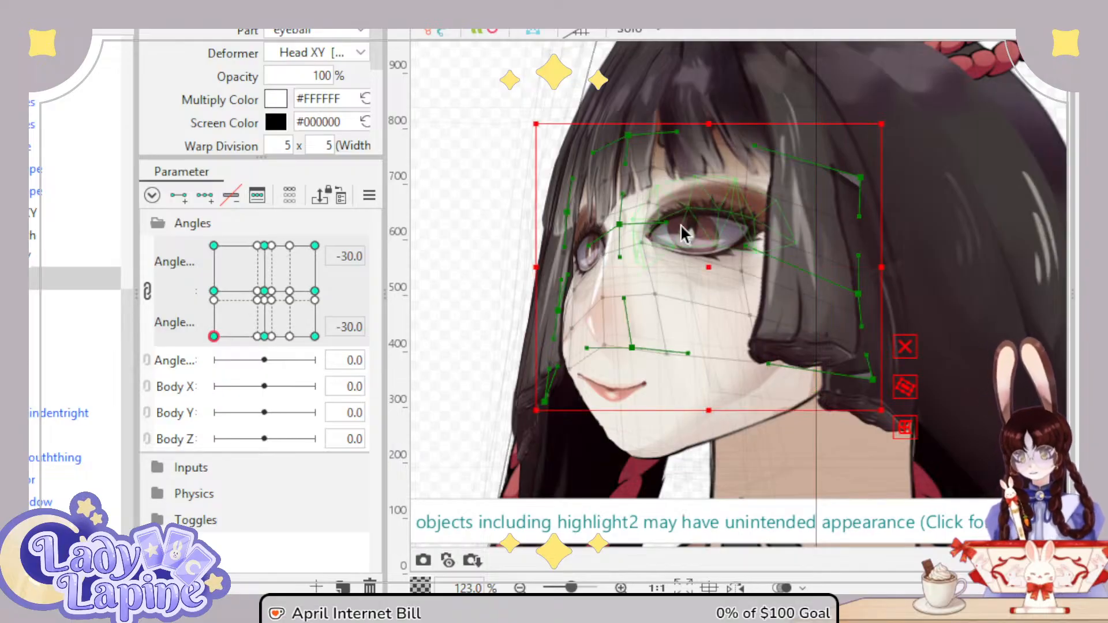
pyautogui.moveTo(642, 114); pyautogui.dragTo(933, 441)
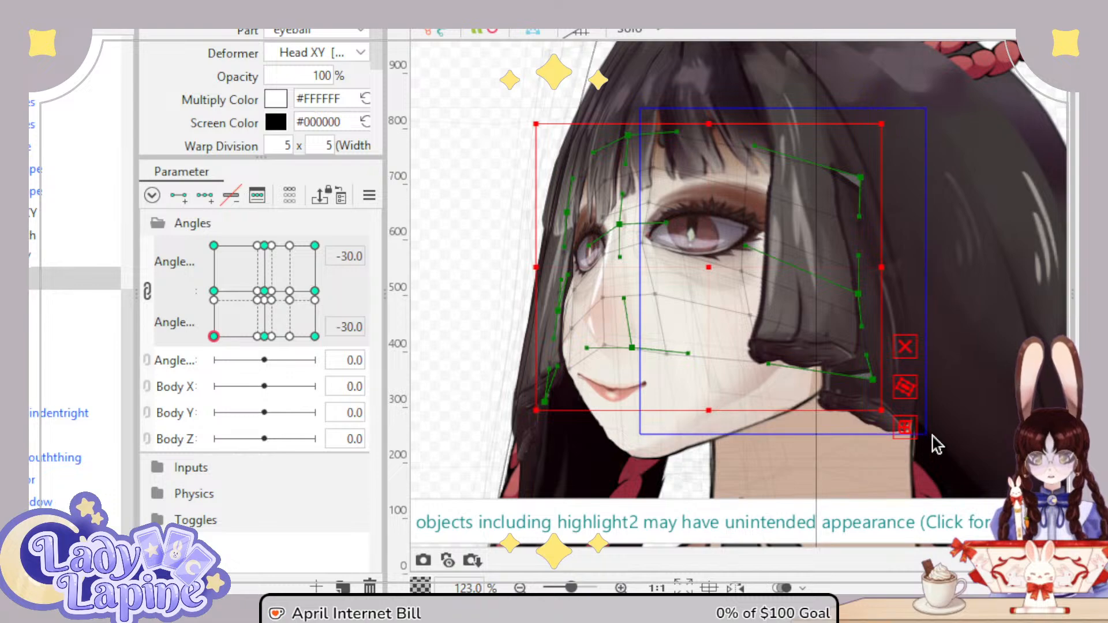
pyautogui.moveTo(761, 258); pyautogui.dragTo(776, 259)
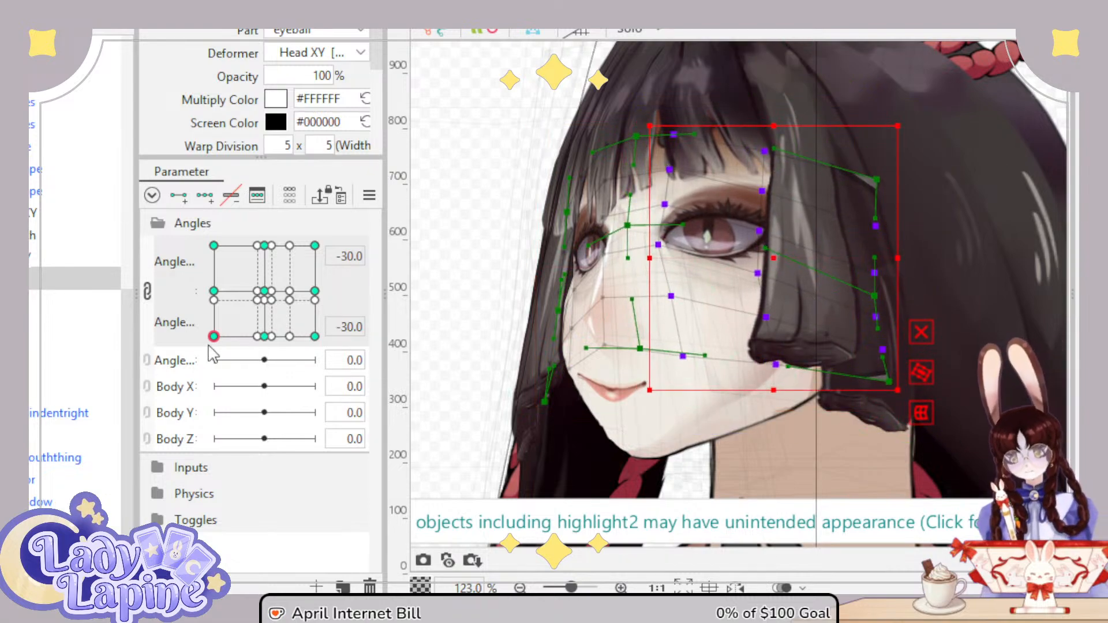
# Step: At Angle X -30, Angle Y 30, shift the near-eye points outward, and move the whole eyeball warp slightly outward and up
pyautogui.moveTo(213, 336); pyautogui.dragTo(153, 247)
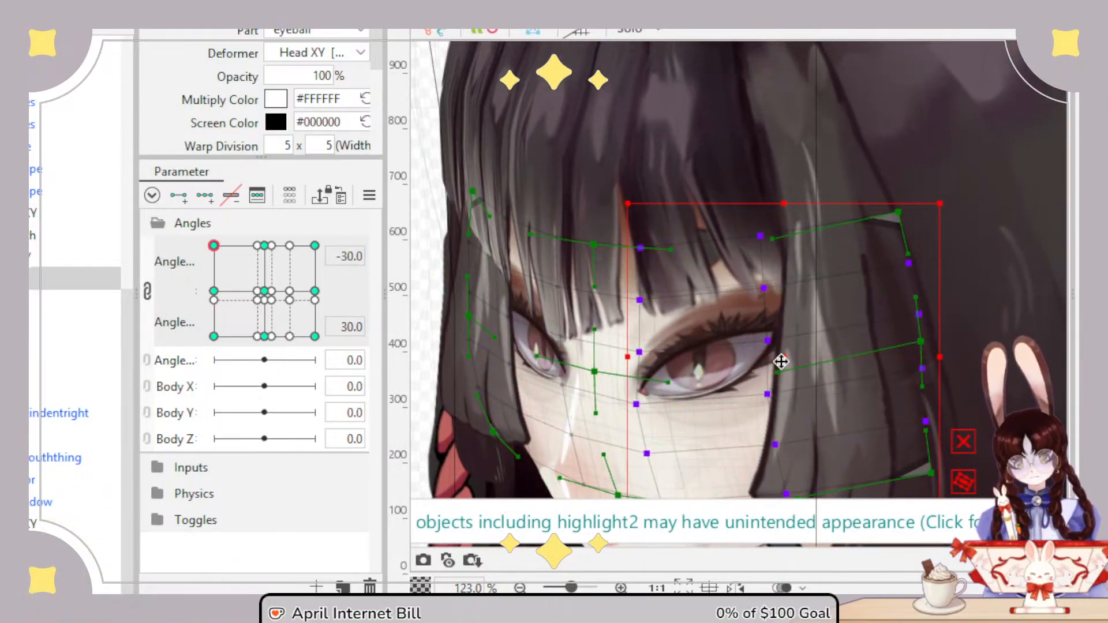
pyautogui.moveTo(782, 360); pyautogui.dragTo(800, 359)
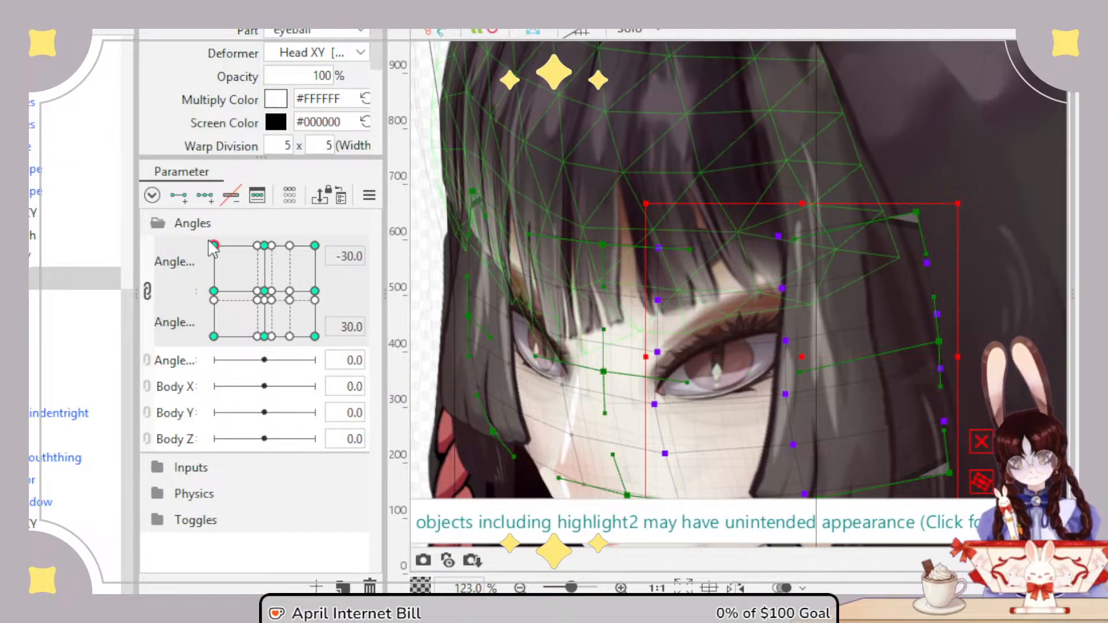
pyautogui.moveTo(212, 245)
pyautogui.mouseDown()
pyautogui.moveTo(197, 288)
pyautogui.moveTo(193, 247)
pyautogui.moveTo(199, 289)
pyautogui.moveTo(193, 248)
pyautogui.mouseUp()
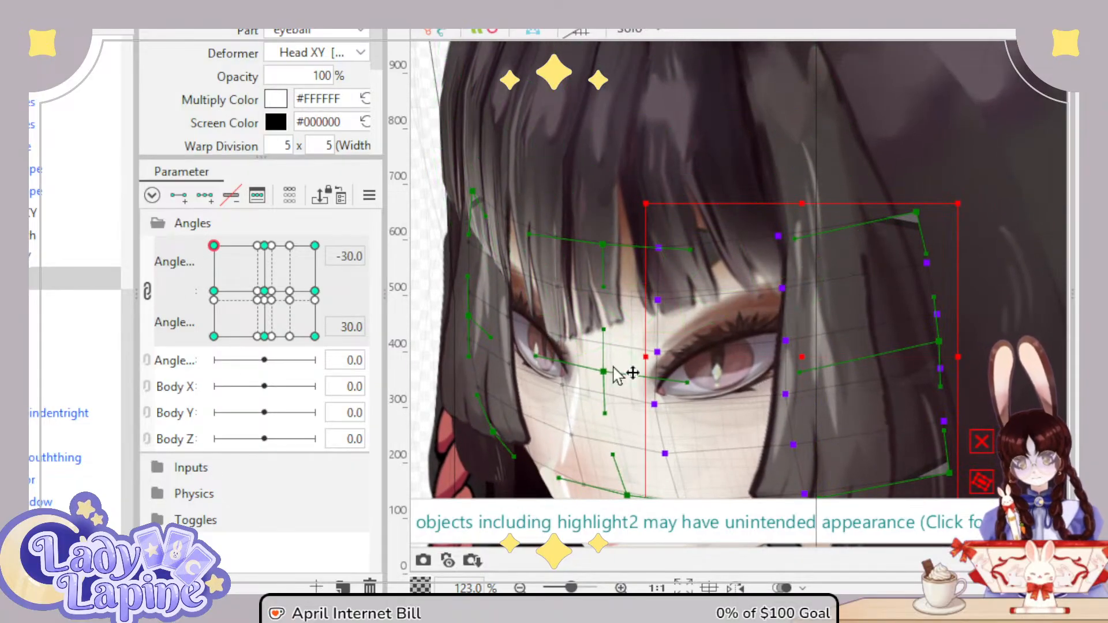
pyautogui.click(744, 377)
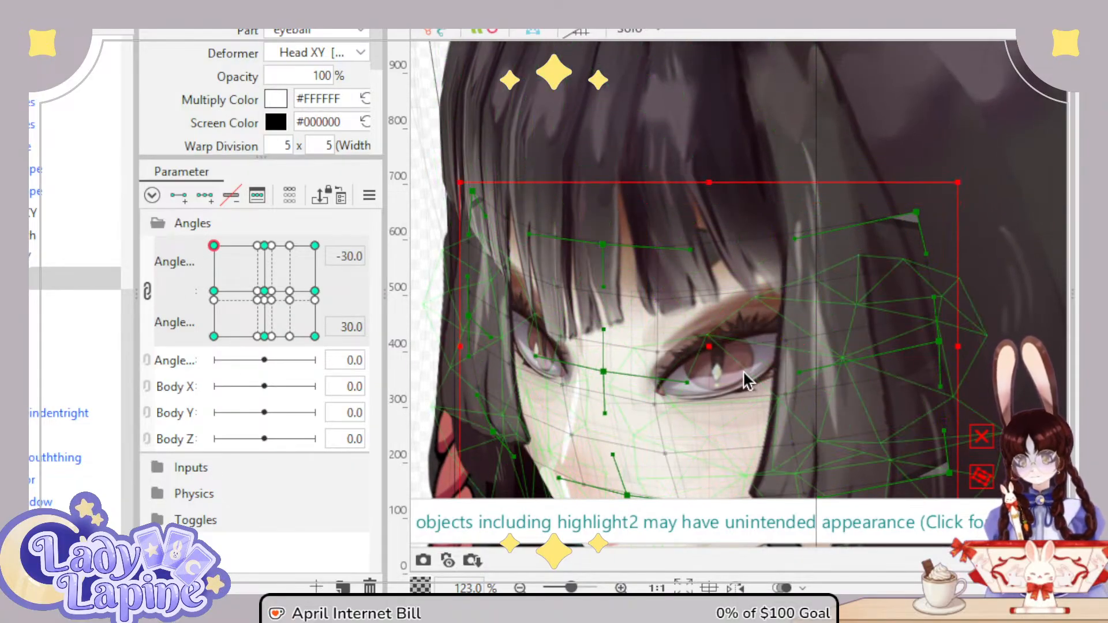
pyautogui.moveTo(714, 346); pyautogui.dragTo(725, 342)
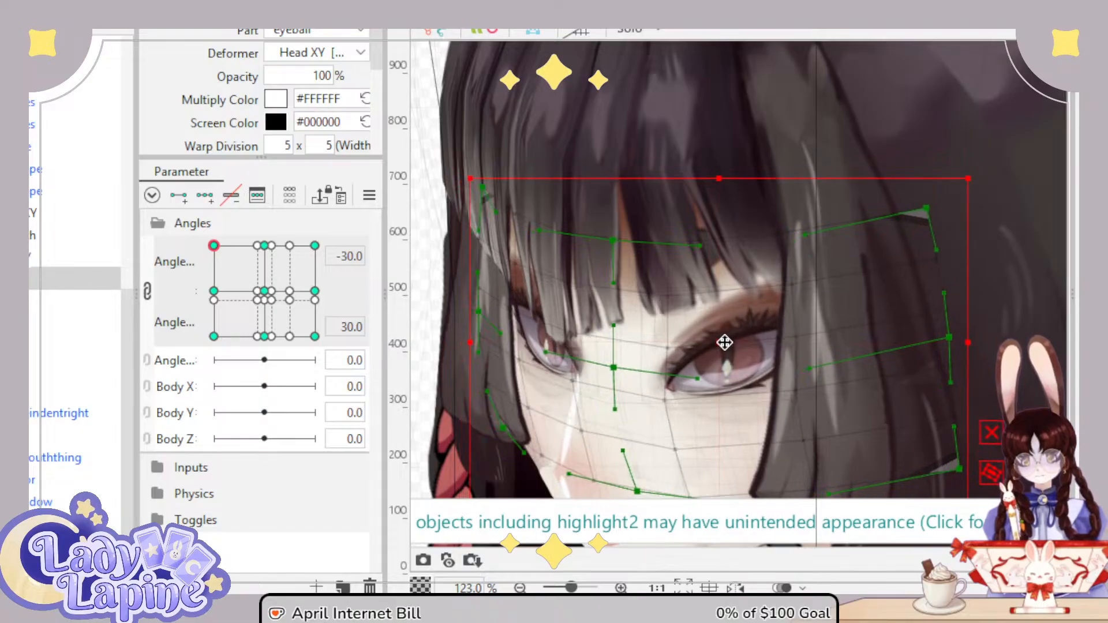
# Step: Return to Angle X -30, Angle Y -30 and nudge the near-eye warp points slightly further toward the side hair
pyautogui.moveTo(220, 246); pyautogui.dragTo(177, 346)
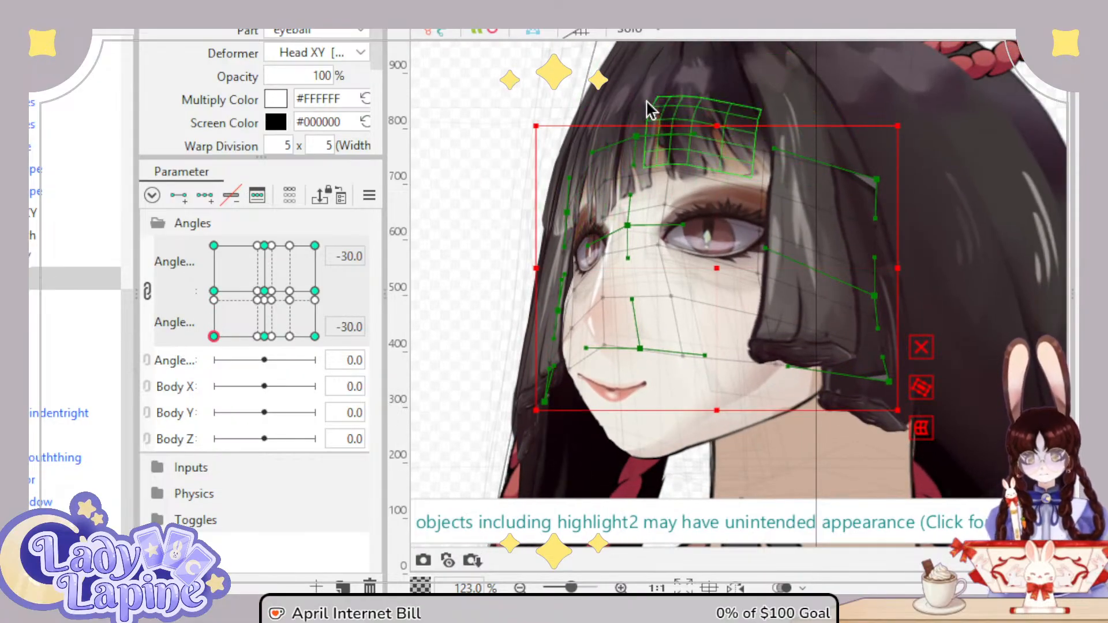
pyautogui.click(766, 259)
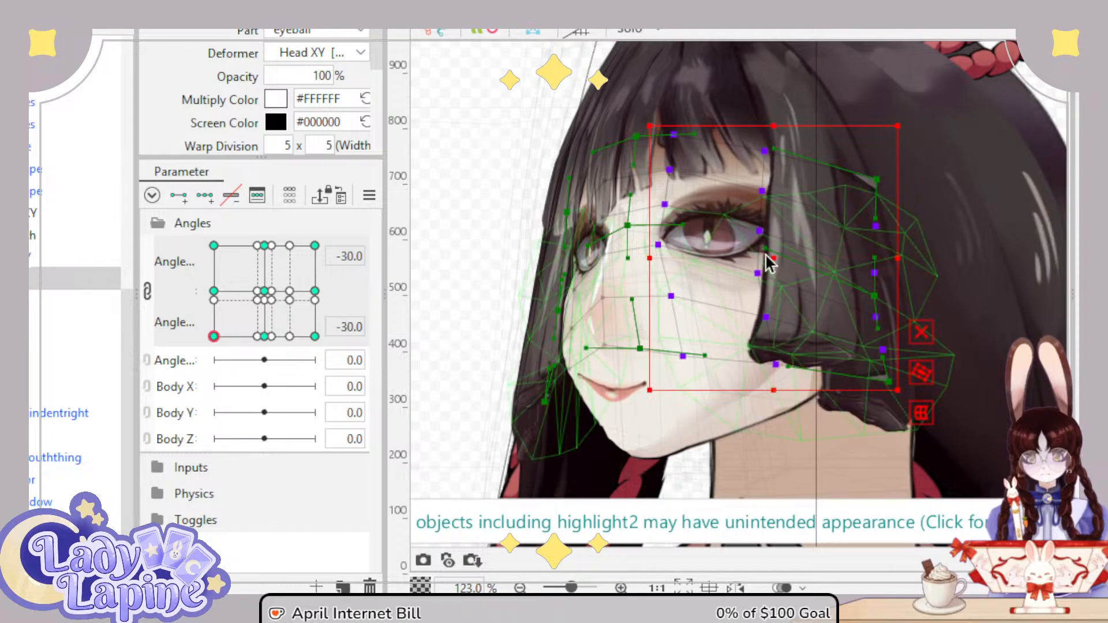
pyautogui.moveTo(772, 253); pyautogui.dragTo(774, 251)
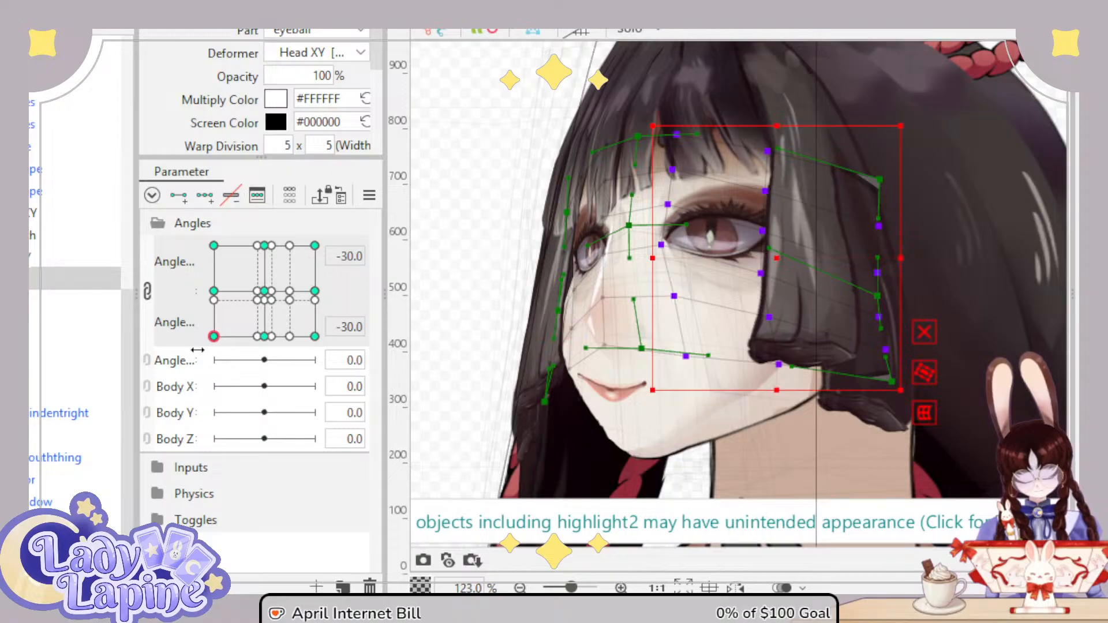
# Step: Check the head turn, and at Angle X -30, Angle Y 30 rotate the near-eye points of the eyeball warp slightly clockwise
pyautogui.moveTo(213, 336); pyautogui.dragTo(179, 303)
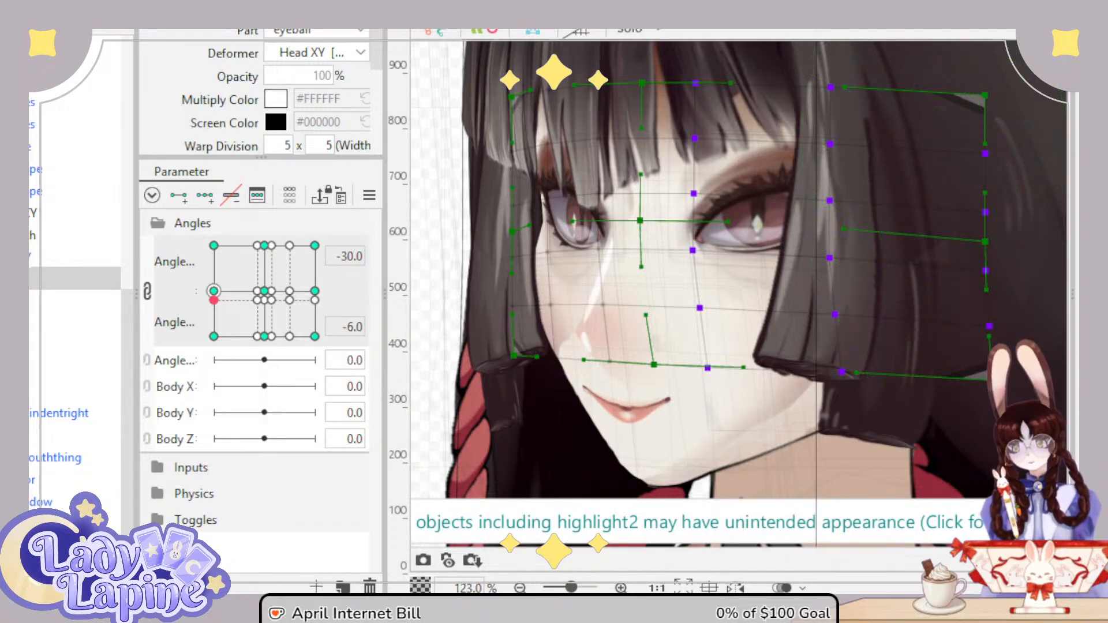
pyautogui.moveTo(214, 299); pyautogui.dragTo(204, 243)
pyautogui.scroll(-3, 660, 340)
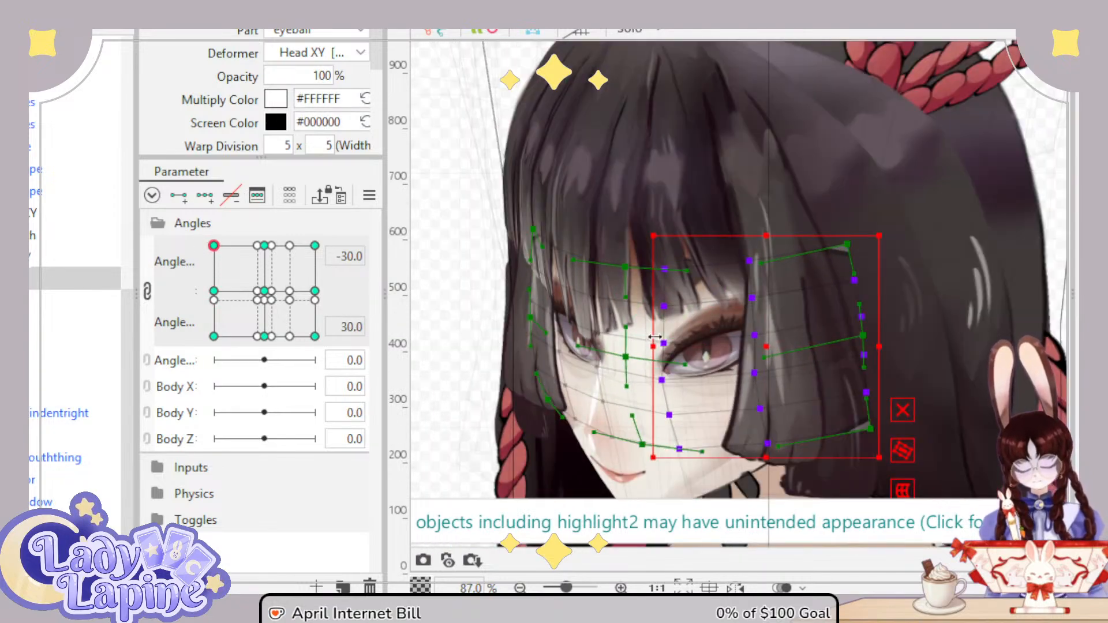
pyautogui.moveTo(660, 341); pyautogui.dragTo(658, 264)
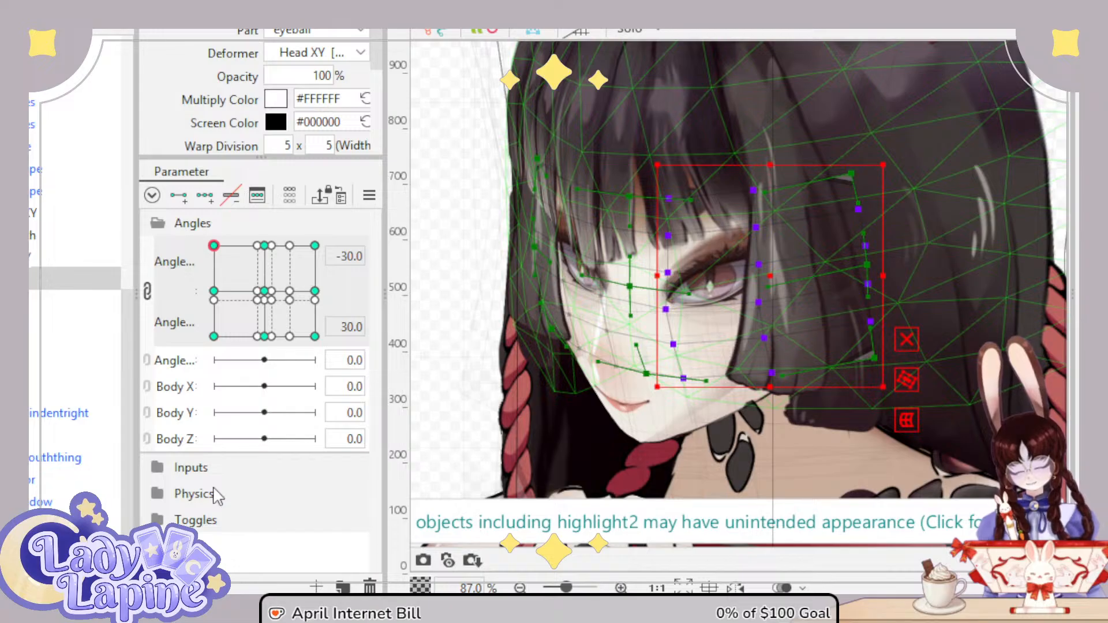
pyautogui.moveTo(213, 281); pyautogui.dragTo(183, 254)
pyautogui.click(754, 220)
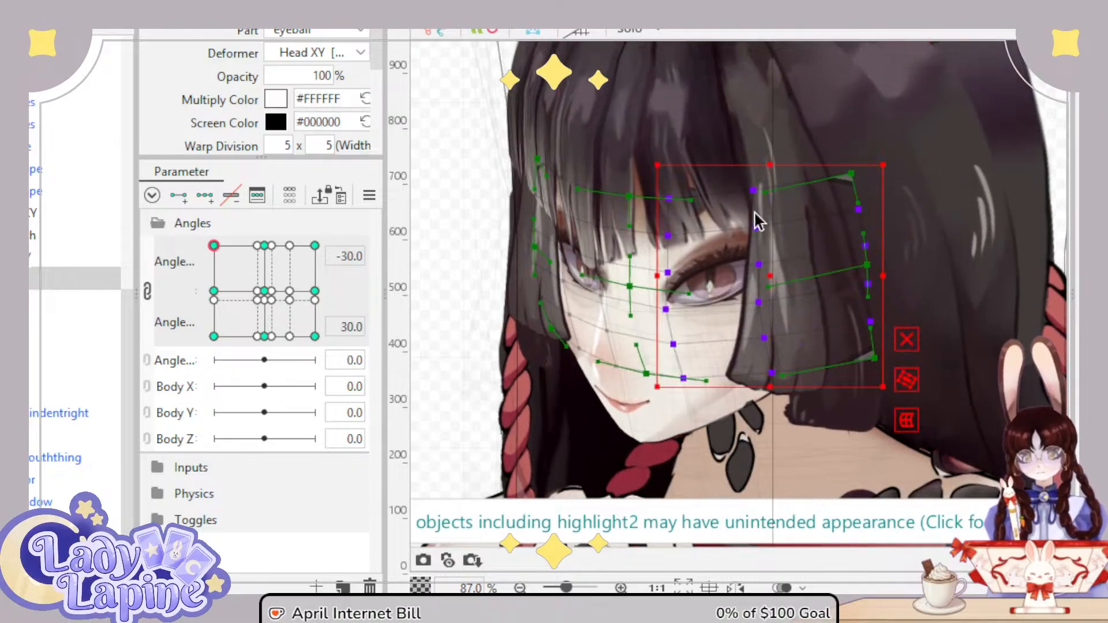
pyautogui.moveTo(891, 146); pyautogui.dragTo(848, 208)
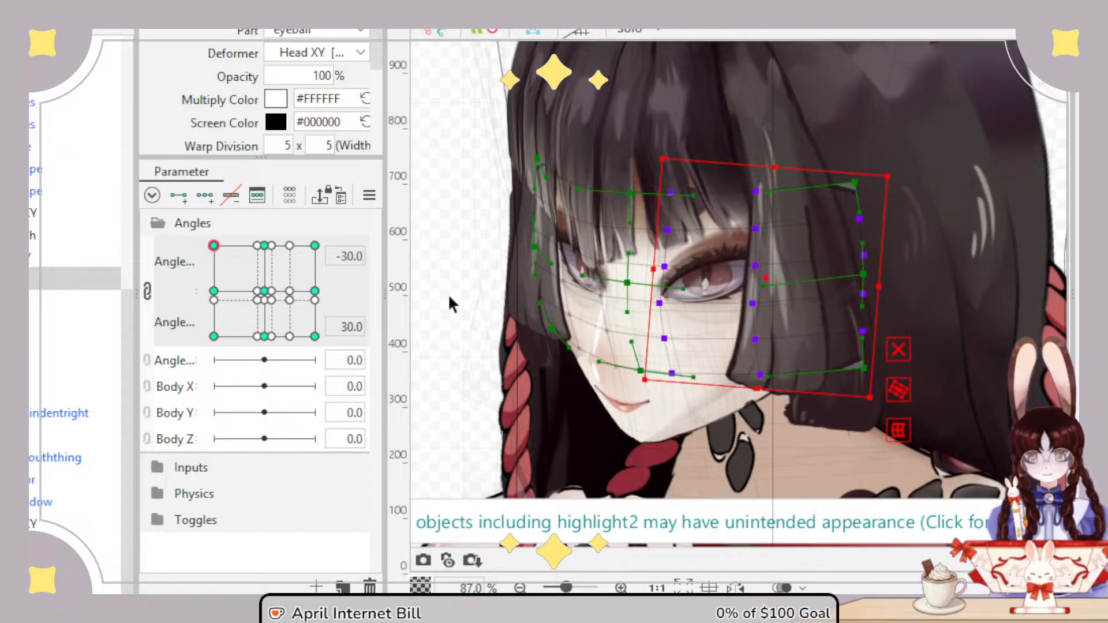
# Step: Move the eyeball warp's near-eye points slightly up and outward at the Angle X -30, Angle Y -30 keyform
pyautogui.moveTo(214, 246); pyautogui.dragTo(184, 342)
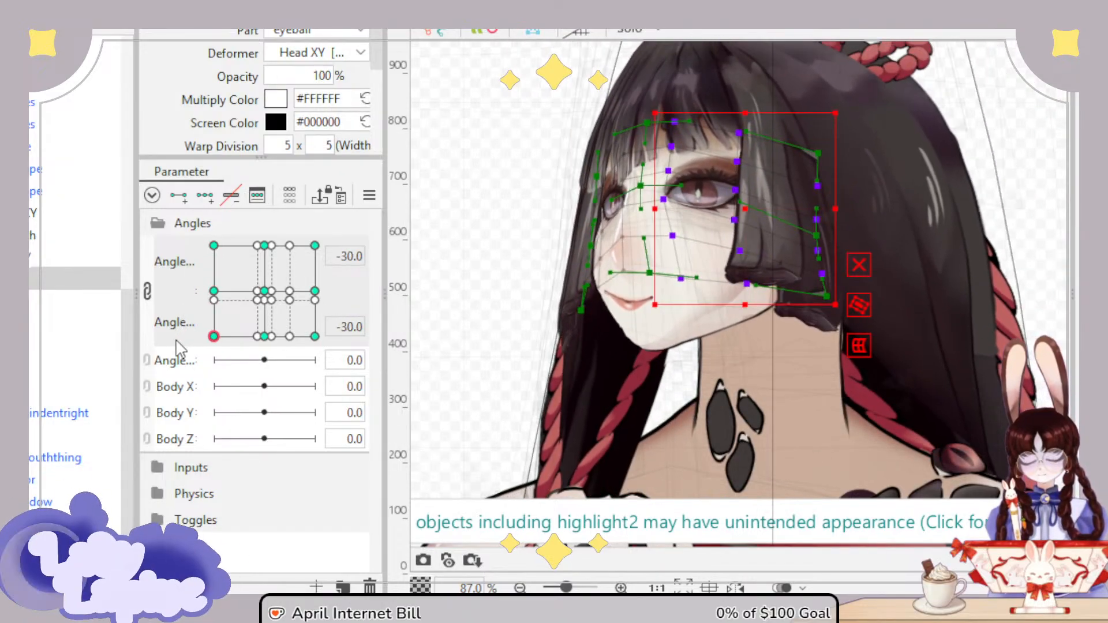
pyautogui.moveTo(742, 206); pyautogui.dragTo(747, 202)
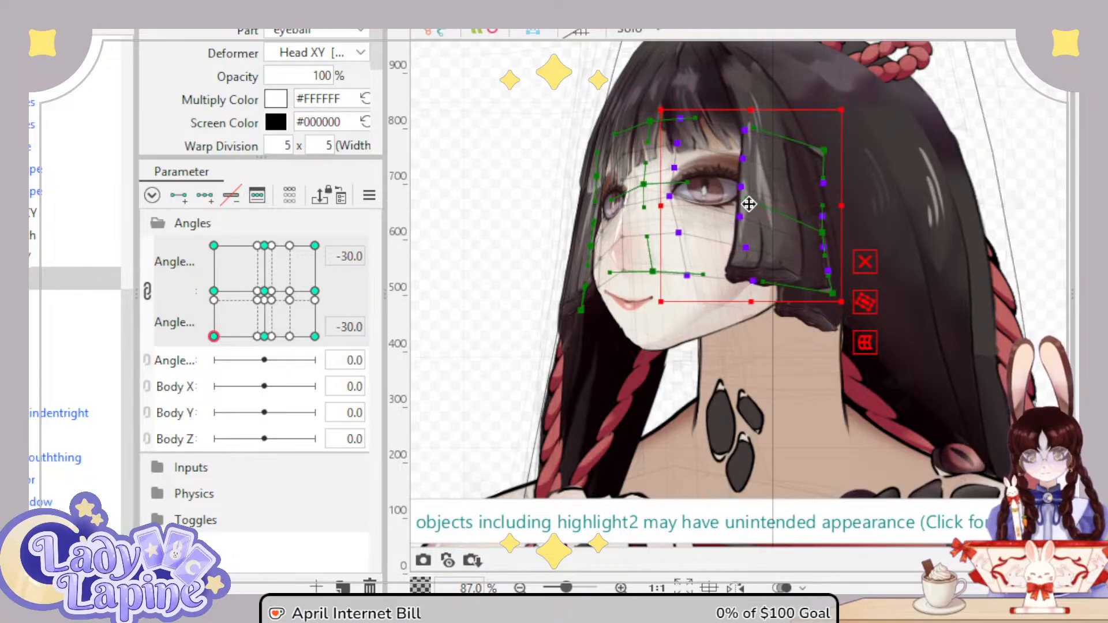
# Step: Shift the eyeball warp slightly outward toward the side hair at Angle X -30, at both Angle Y -30 and Angle Y 30
pyautogui.moveTo(224, 326); pyautogui.dragTo(60, 371)
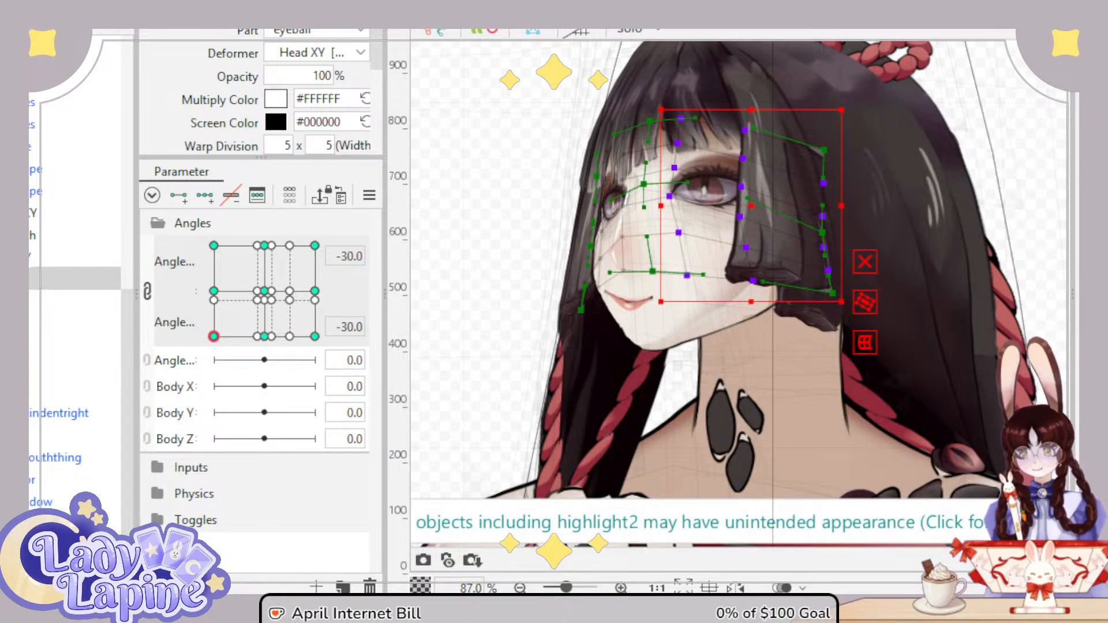
pyautogui.moveTo(214, 338); pyautogui.dragTo(173, 358)
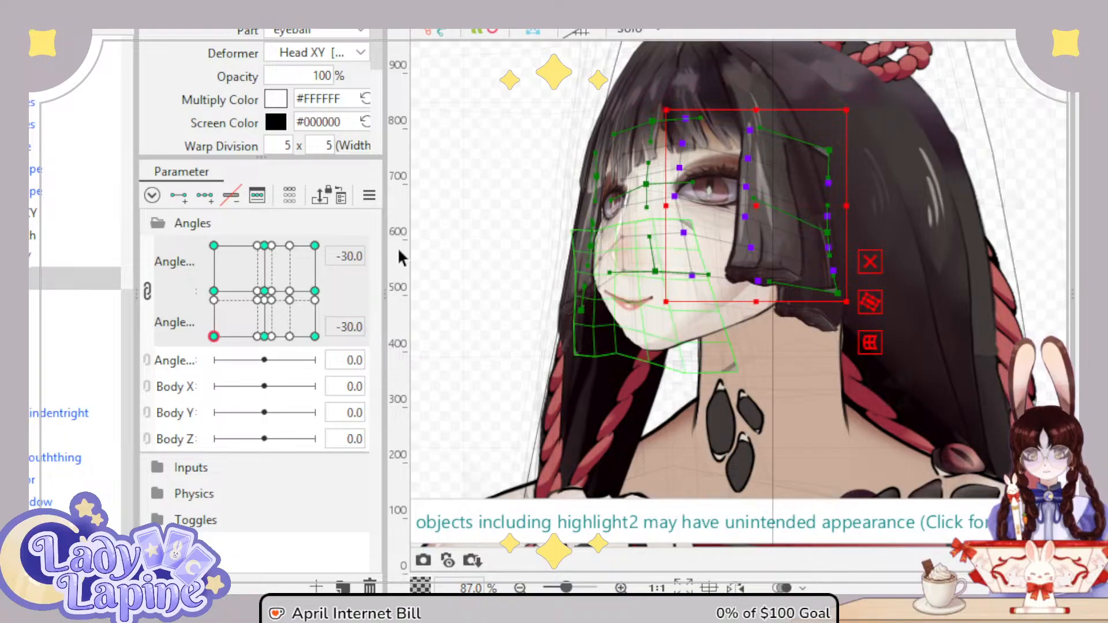
pyautogui.moveTo(214, 336); pyautogui.dragTo(177, 242)
pyautogui.moveTo(751, 279); pyautogui.dragTo(759, 279)
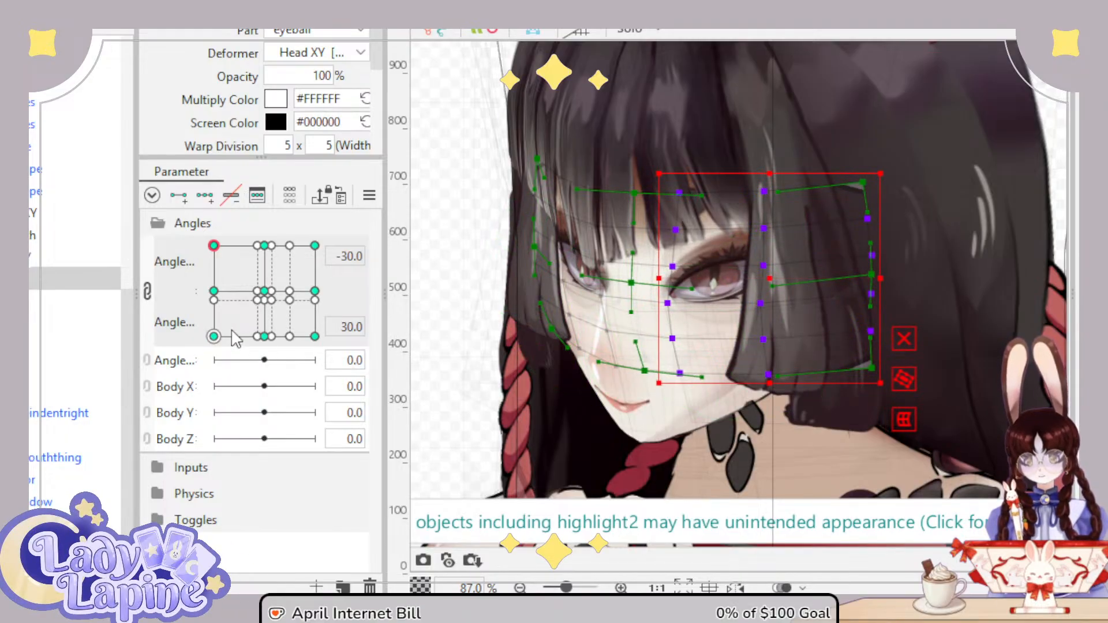
# Step: Move the eyeball warp slightly back toward the nose at the Angle X -30, Angle Y -30 and Angle X -30, Angle Y 30 keyforms
pyautogui.moveTo(213, 246); pyautogui.dragTo(209, 284)
pyautogui.moveTo(203, 331); pyautogui.dragTo(129, 343)
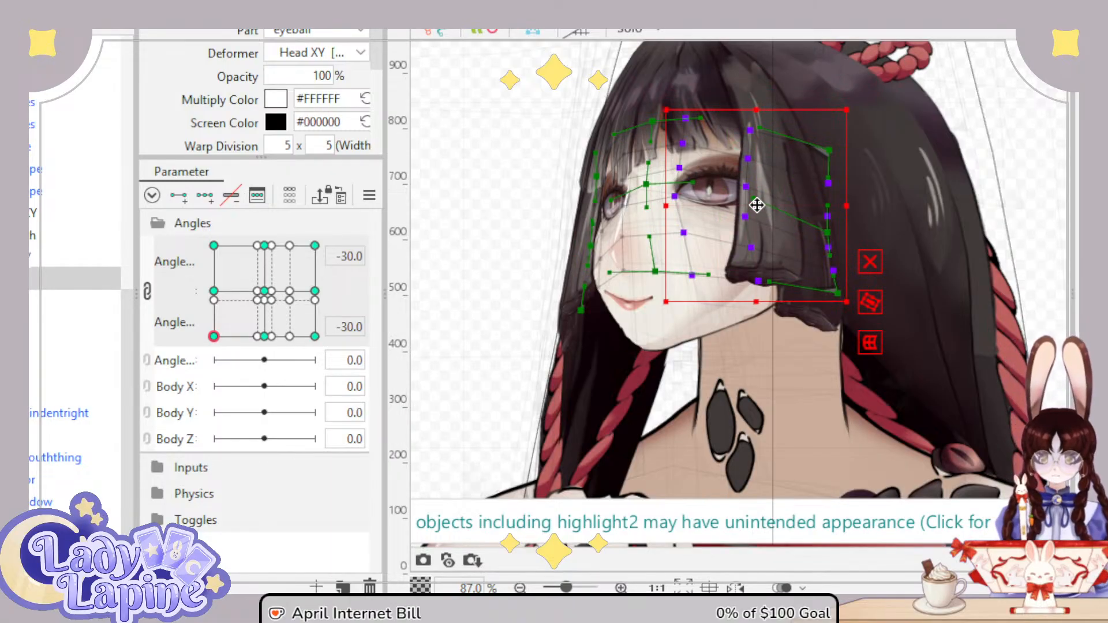
pyautogui.moveTo(754, 202); pyautogui.dragTo(747, 206)
pyautogui.moveTo(213, 336); pyautogui.dragTo(171, 243)
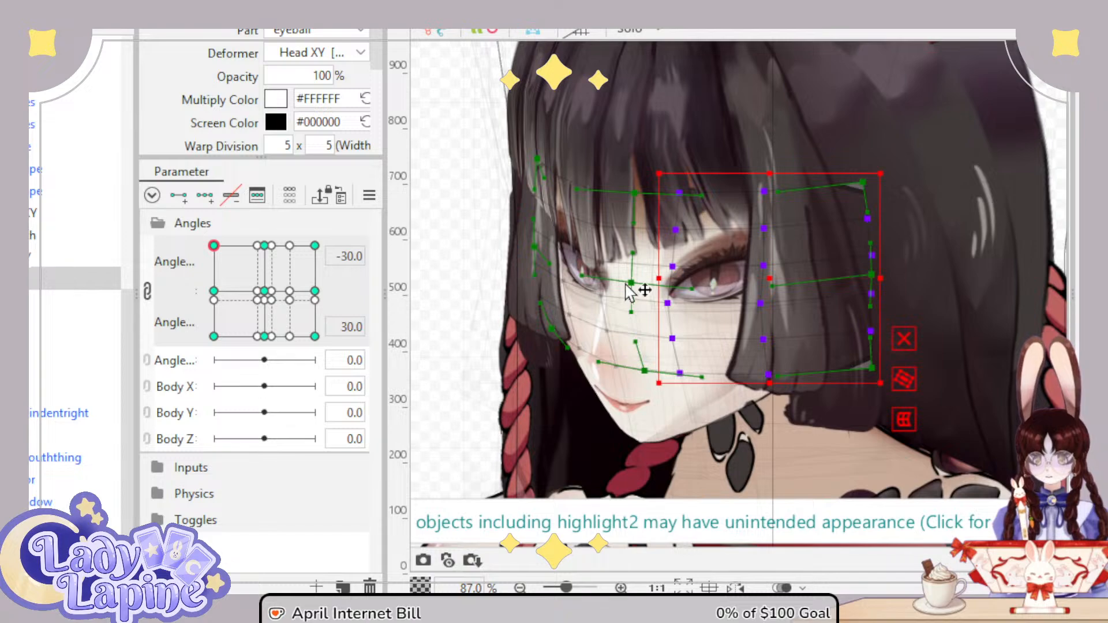
pyautogui.moveTo(766, 274); pyautogui.dragTo(760, 274)
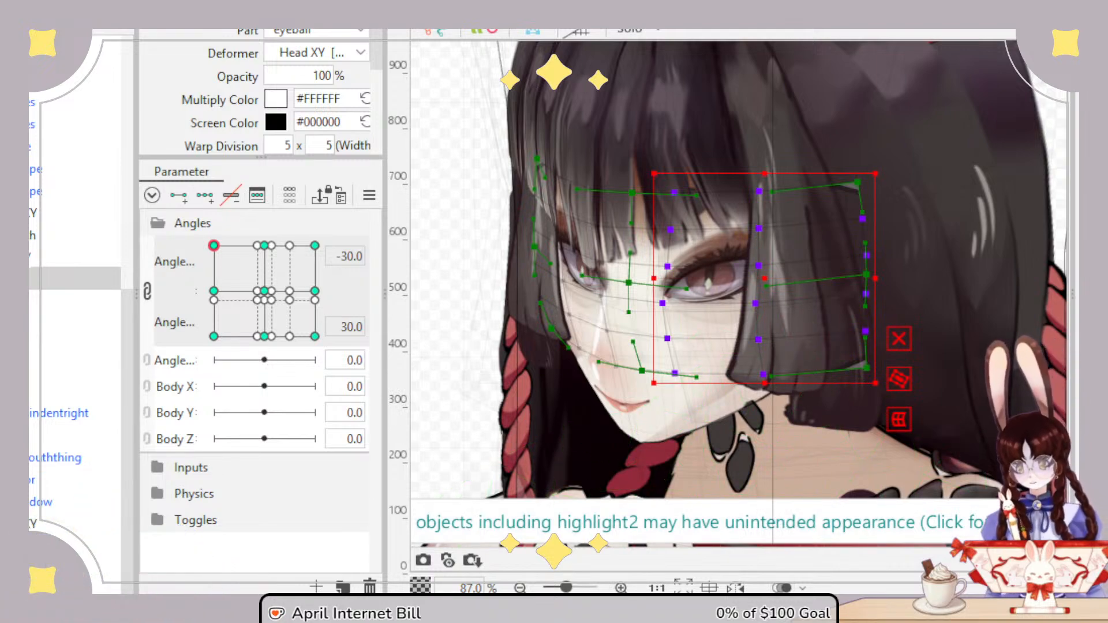
# Step: At Angle X -30, Angle Y -30, rotate the lower-face parts warp slightly counterclockwise and nudge it into place around the mouth
pyautogui.moveTo(213, 245); pyautogui.dragTo(185, 356)
pyautogui.click(115, 235)
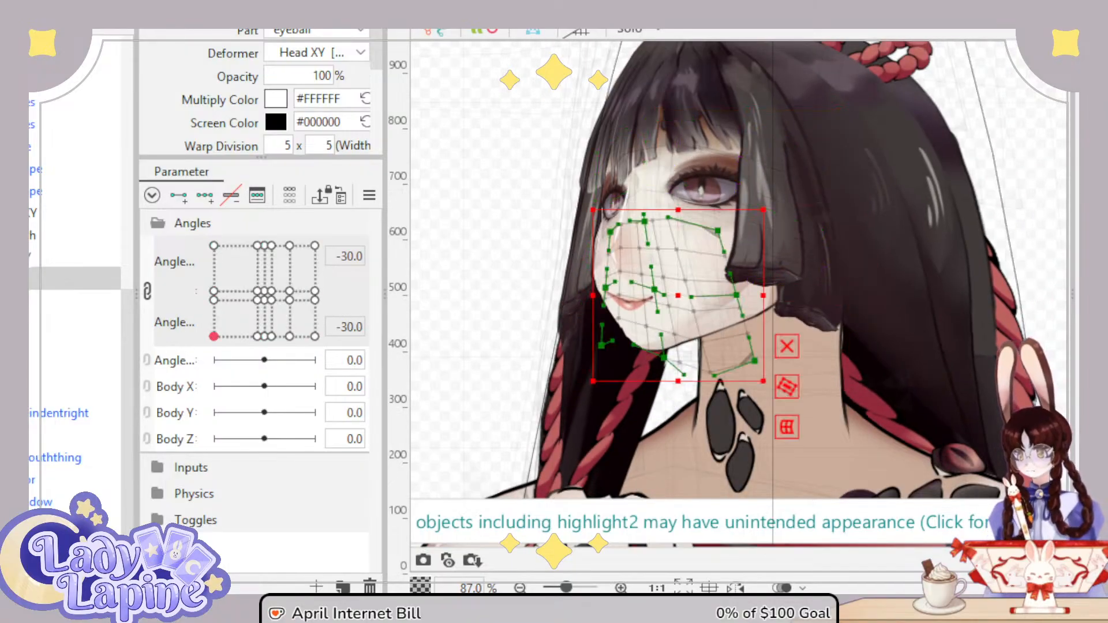
pyautogui.click(58, 256)
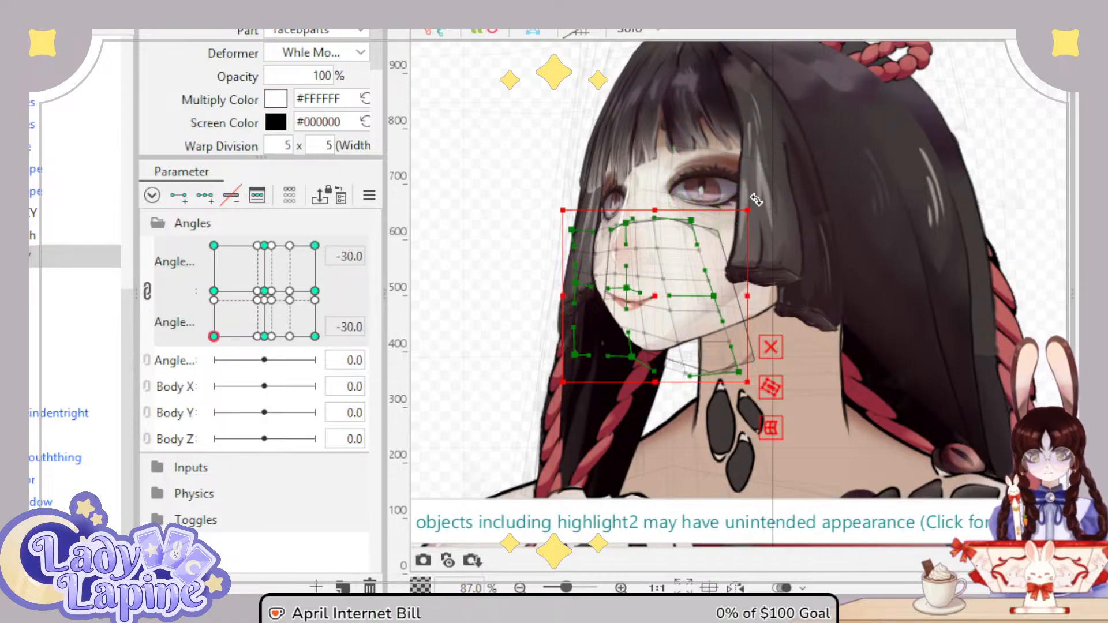
pyautogui.moveTo(756, 200); pyautogui.dragTo(740, 177)
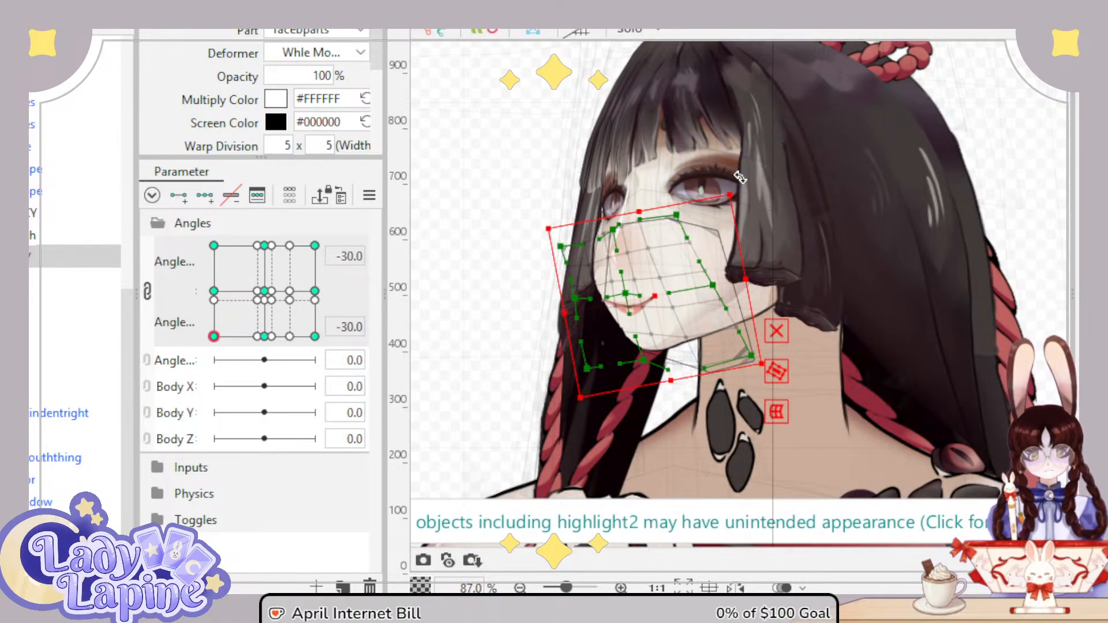
pyautogui.moveTo(651, 296); pyautogui.dragTo(652, 295)
# Step: At Angle X -30, Angle Y 30, try nudging the hime bangs warp's handles and control point on the near side of the head
pyautogui.scroll(5, 83, 194)
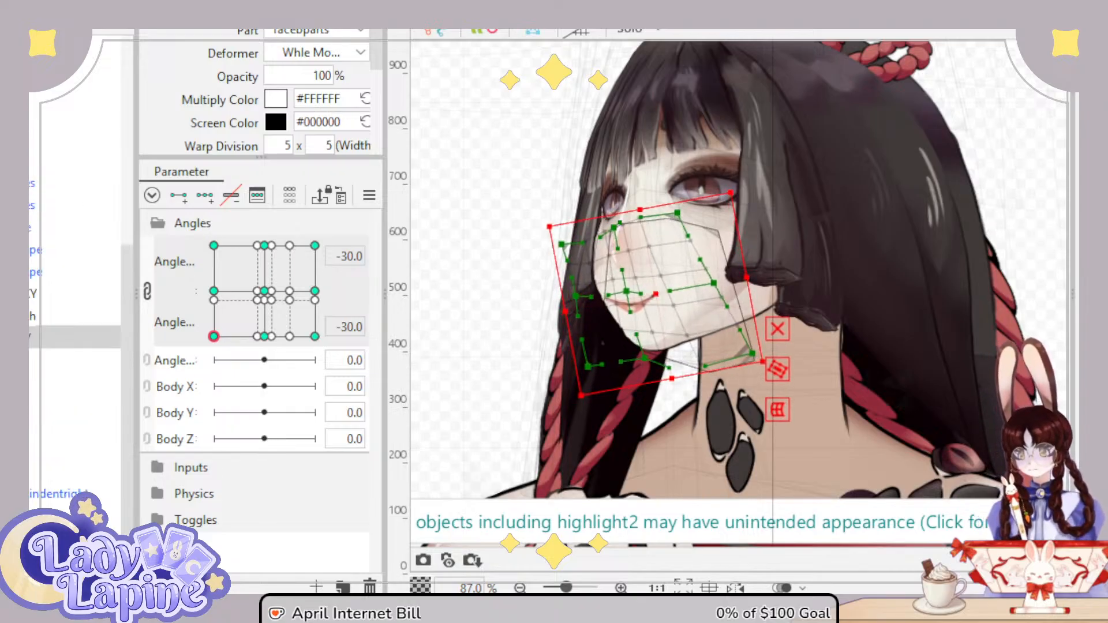
pyautogui.click(75, 93)
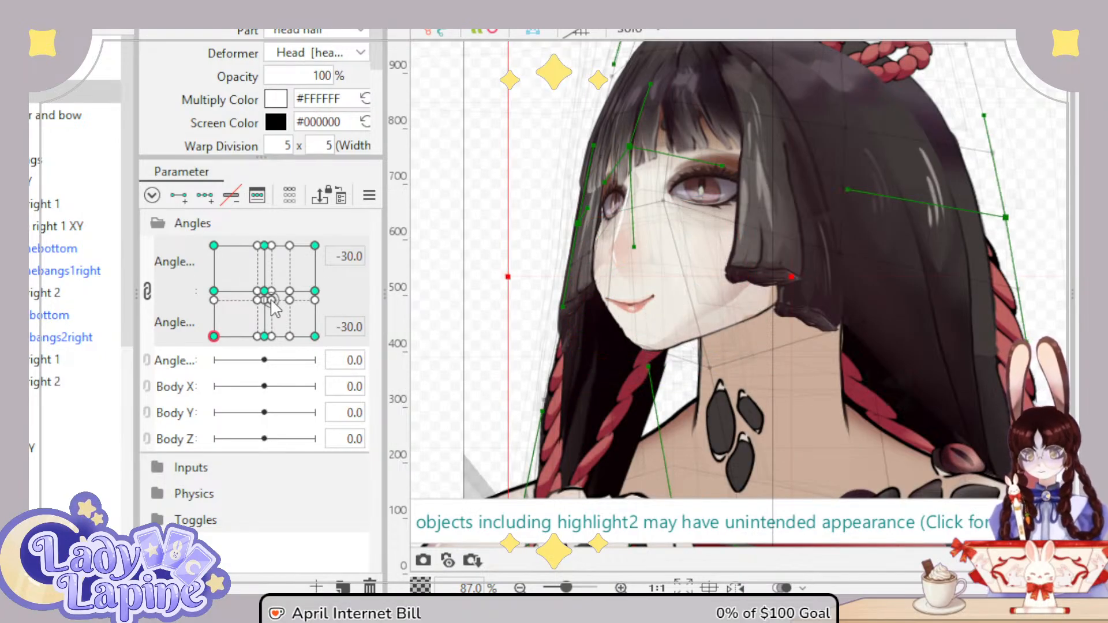
pyautogui.moveTo(214, 336); pyautogui.dragTo(189, 227)
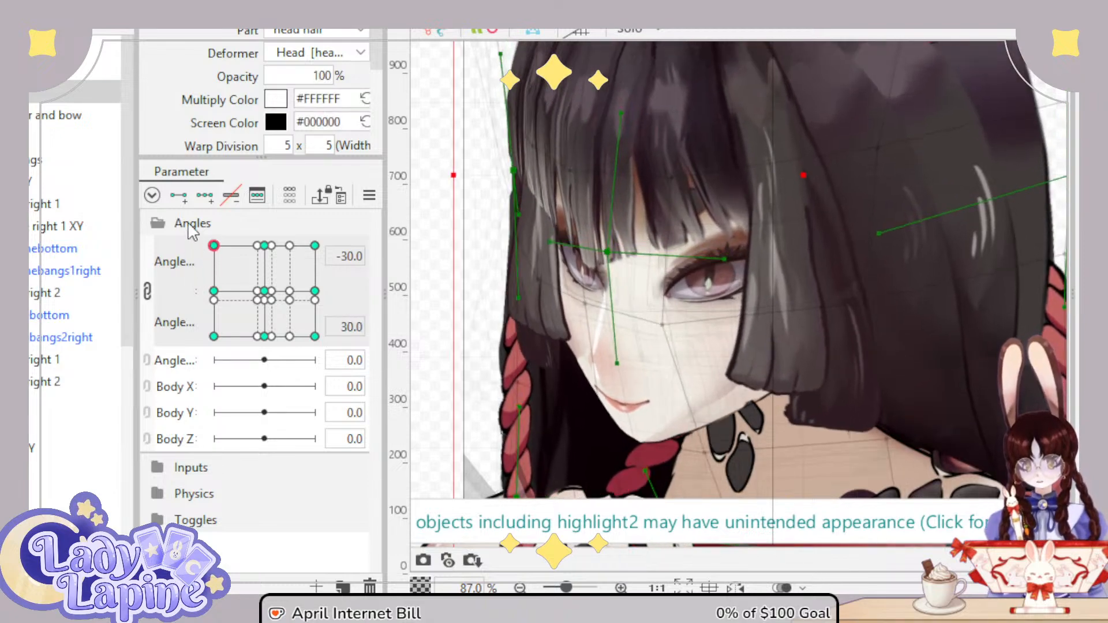
pyautogui.click(31, 181)
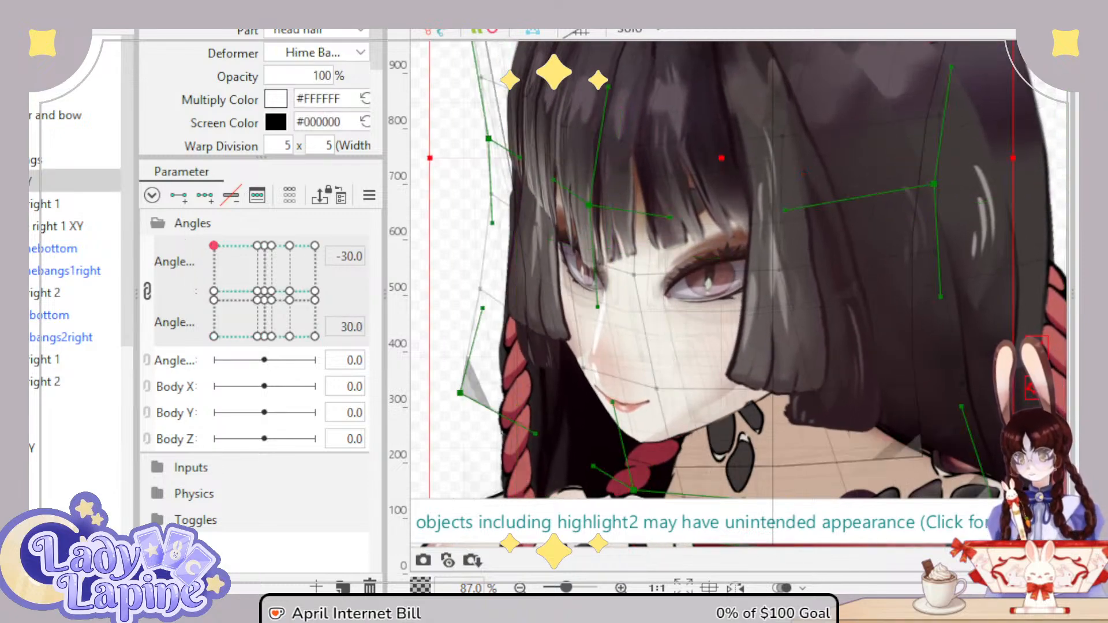
pyautogui.moveTo(784, 211); pyautogui.dragTo(790, 209)
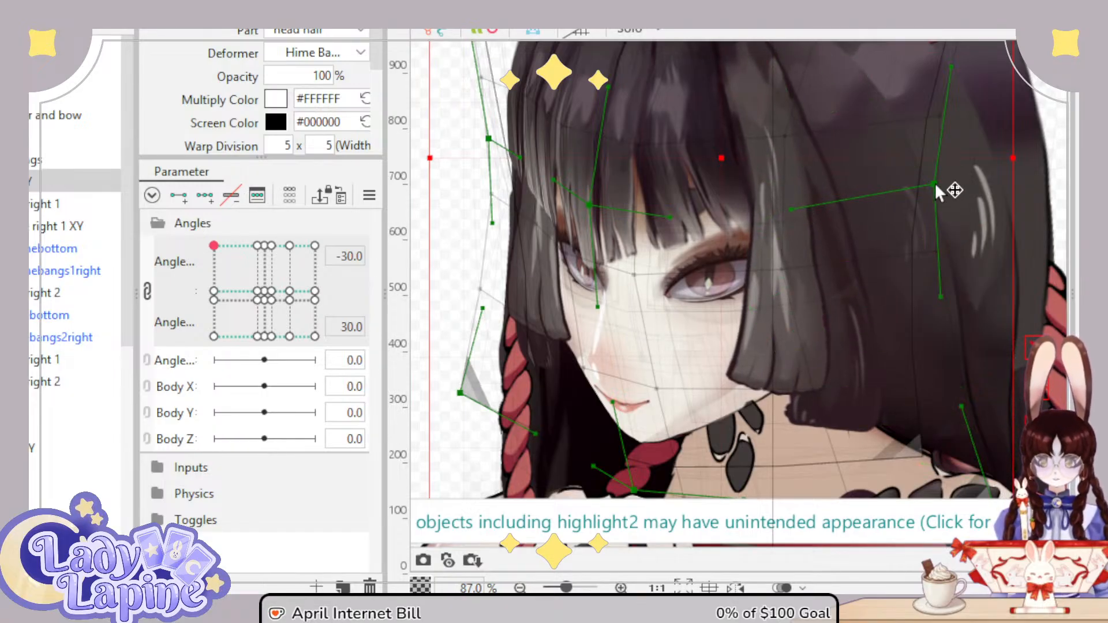
pyautogui.moveTo(935, 184); pyautogui.dragTo(944, 182)
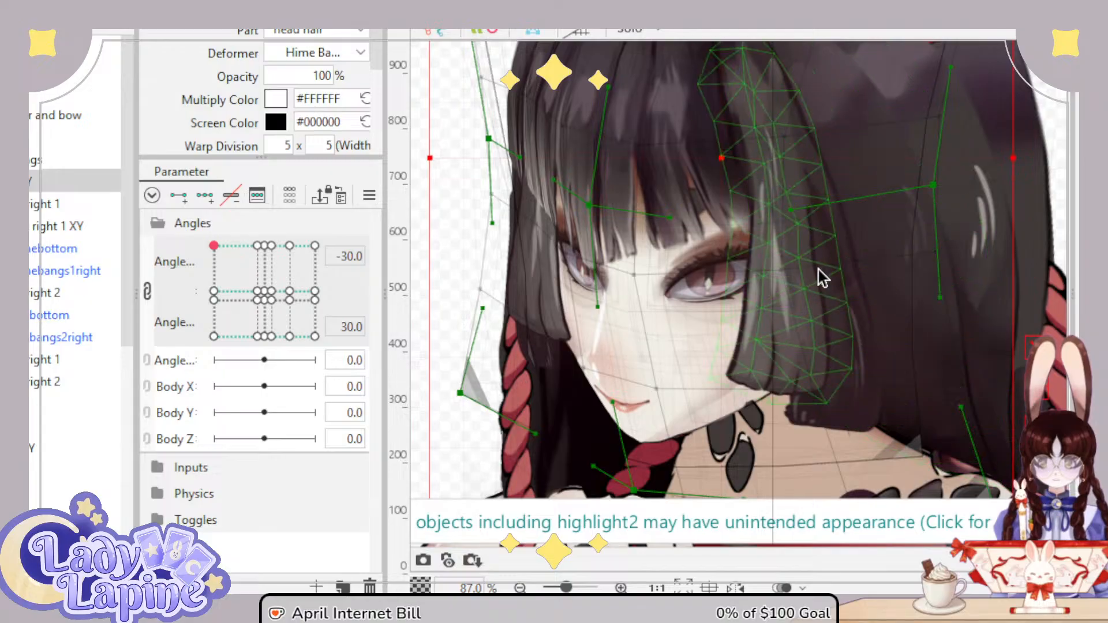
# Step: Try repositioning the hime bangs warp point beside the near eye and narrowing the warp, and undo the hime bangs edits
pyautogui.scroll(5, 836, 300)
pyautogui.click(681, 220)
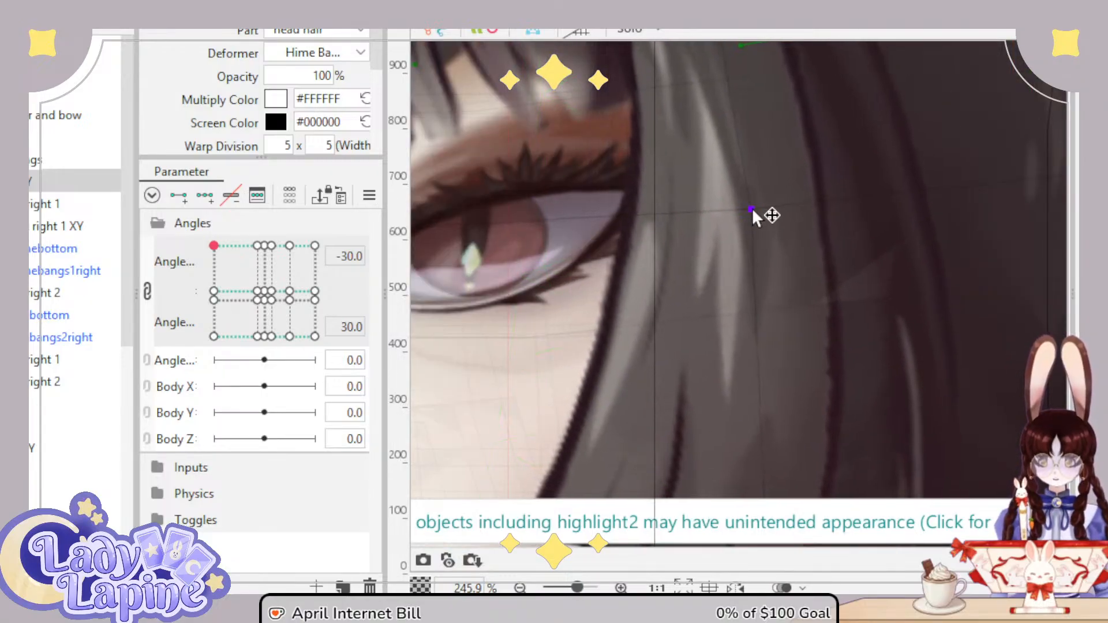
pyautogui.click(808, 297)
pyautogui.scroll(-3, 830, 291)
pyautogui.scroll(-2, 834, 285)
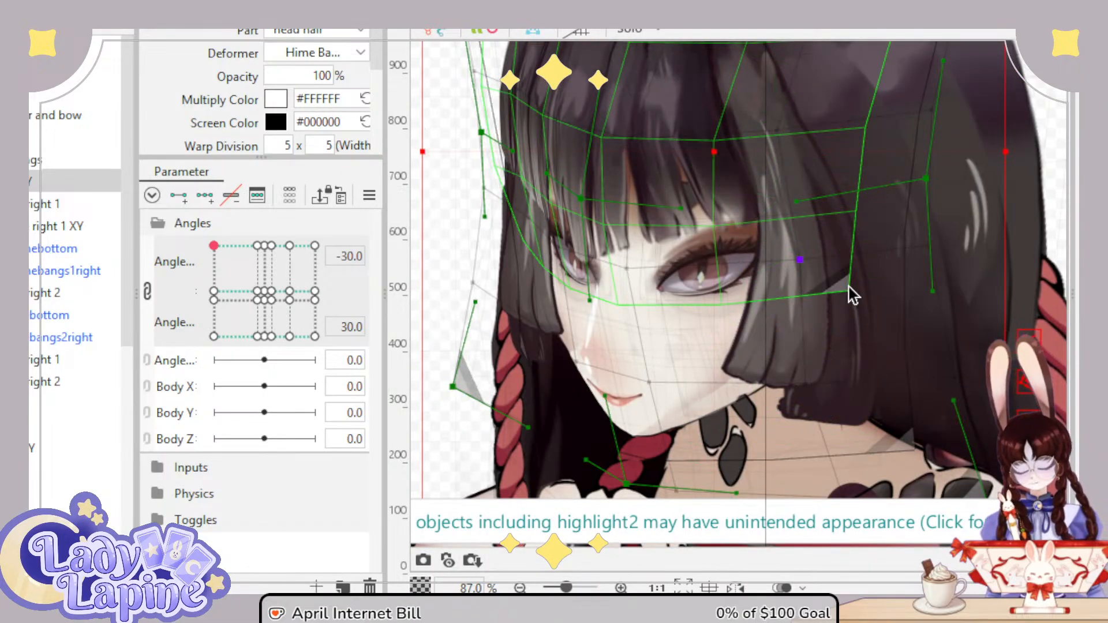
pyautogui.scroll(-1, 848, 288)
pyautogui.moveTo(806, 247); pyautogui.dragTo(794, 249)
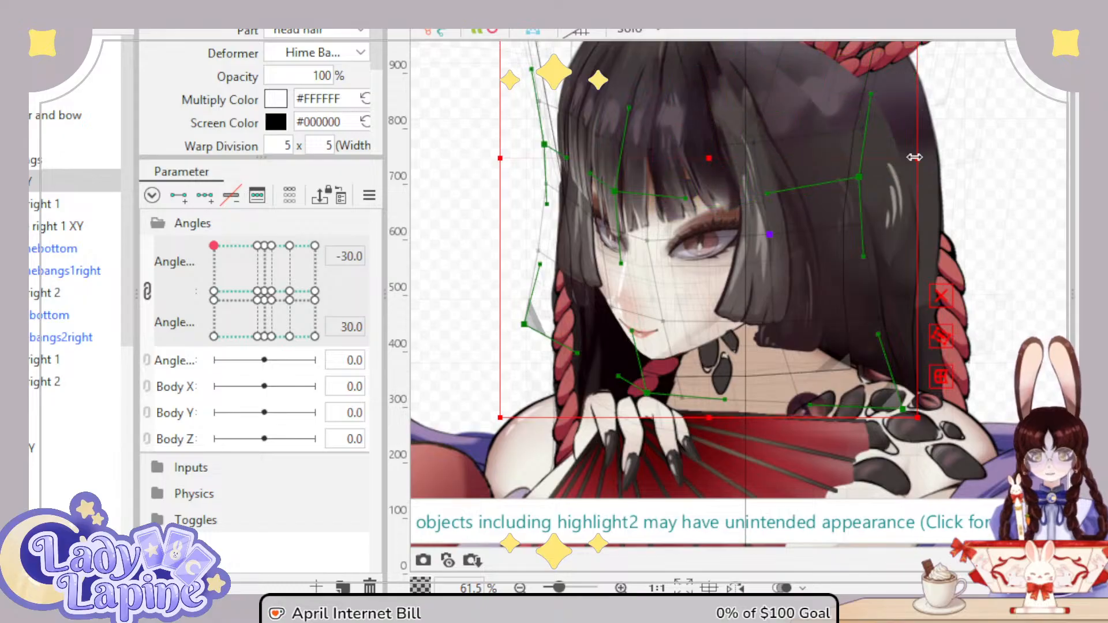
pyautogui.moveTo(916, 156); pyautogui.dragTo(907, 156)
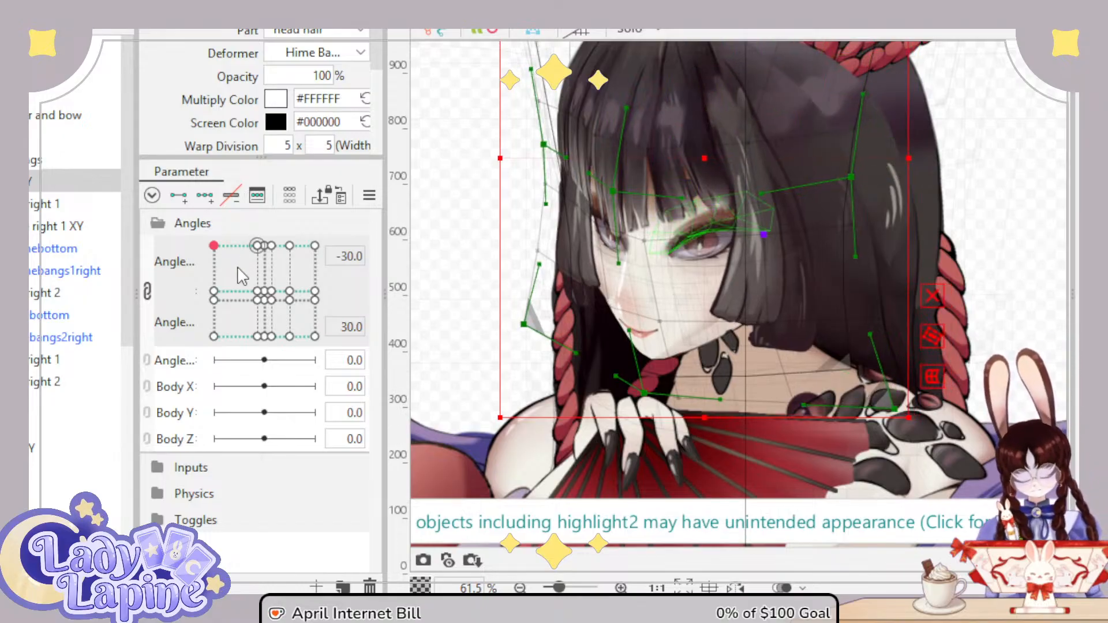
pyautogui.hotkey('ctrl', 'z')
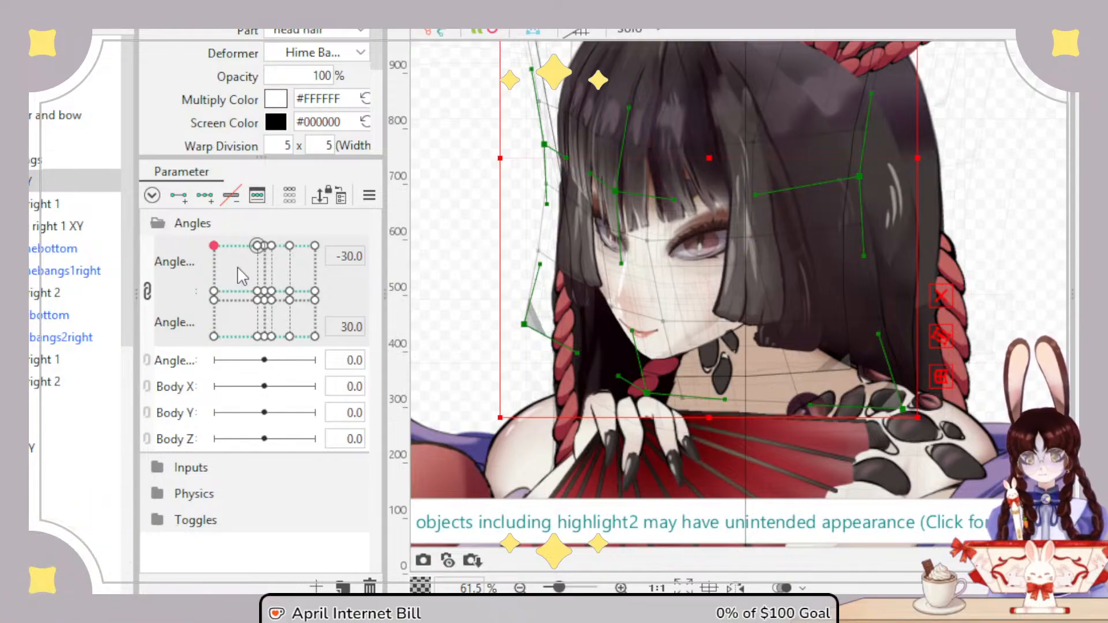
pyautogui.hotkey('ctrl', 'z')
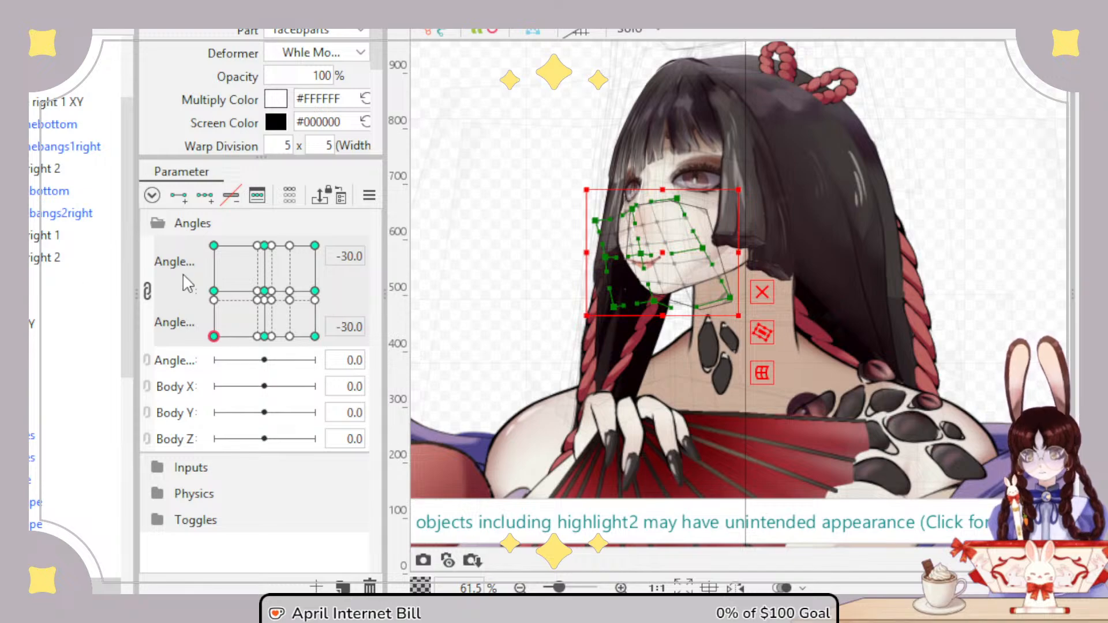
# Step: At Angle X -30, Angle Y 30, shift the hime bangs warp point beside the near eye outward and narrow the warp slightly
pyautogui.moveTo(218, 343); pyautogui.dragTo(199, 222)
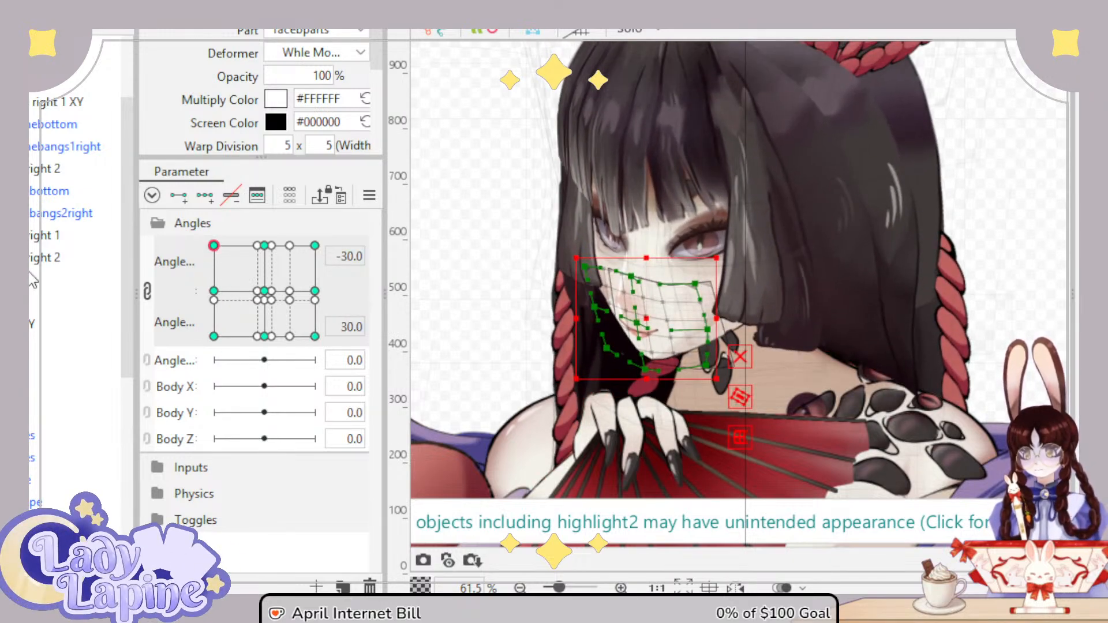
pyautogui.scroll(3, 32, 271)
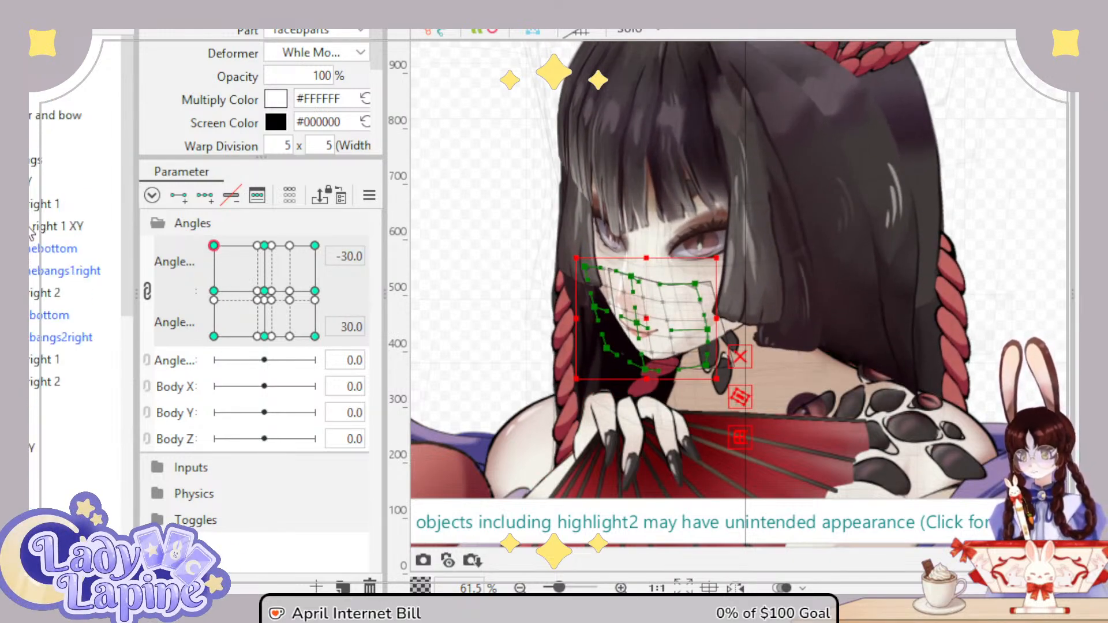
pyautogui.click(33, 183)
pyautogui.scroll(5, 787, 258)
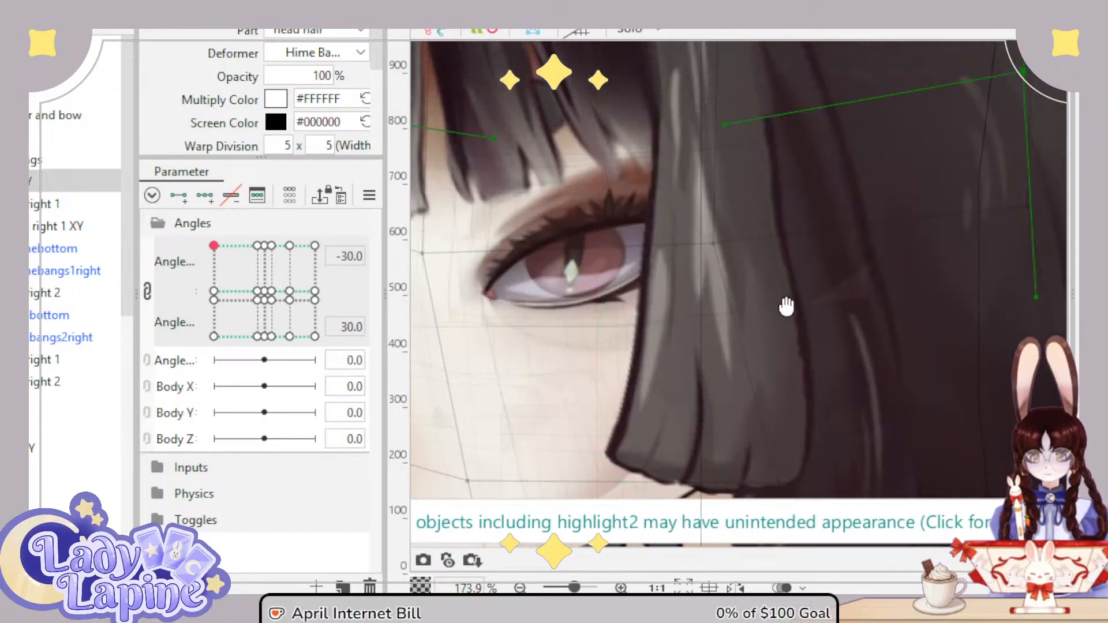
pyautogui.moveTo(717, 247); pyautogui.dragTo(761, 243)
pyautogui.scroll(-5, 762, 248)
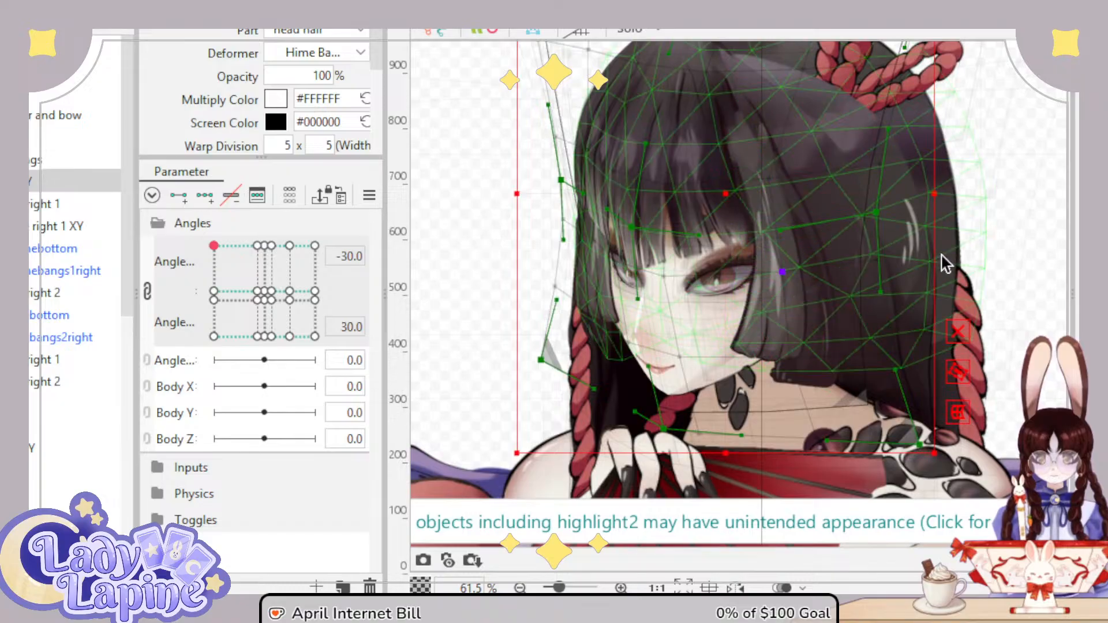
pyautogui.moveTo(934, 193); pyautogui.dragTo(929, 194)
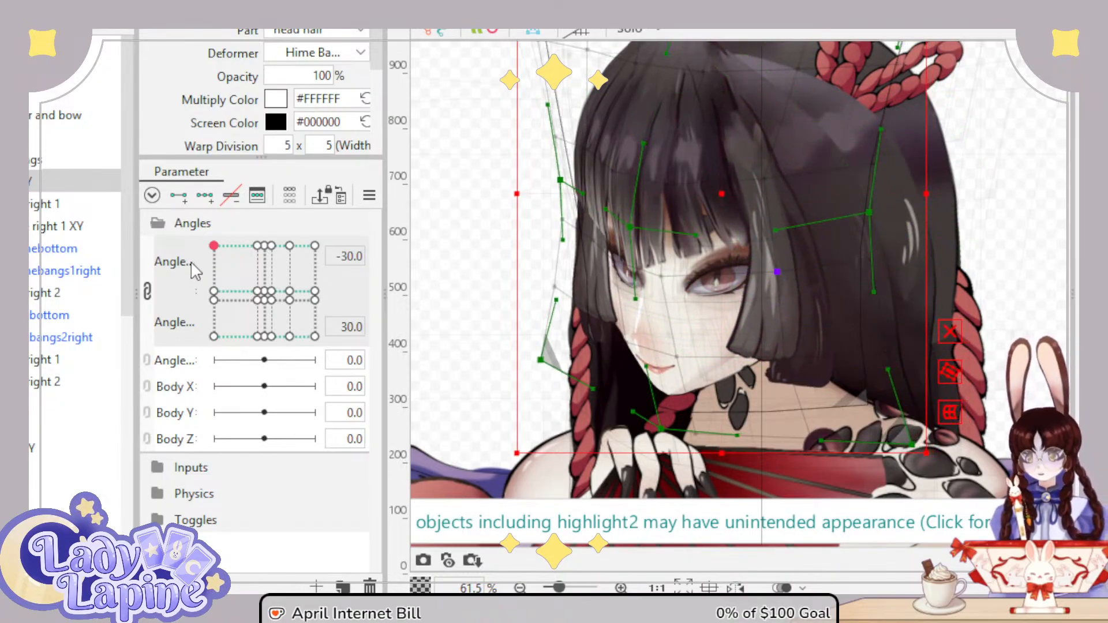
# Step: Check the hime bangs on the opposite head turn at Angle X 30, Angle Y 30, and bring the head back near neutral
pyautogui.click(234, 258)
pyautogui.moveTo(220, 246)
pyautogui.mouseDown()
pyautogui.moveTo(247, 245)
pyautogui.moveTo(214, 243)
pyautogui.moveTo(211, 331)
pyautogui.moveTo(180, 236)
pyautogui.moveTo(297, 241)
pyautogui.moveTo(225, 254)
pyautogui.moveTo(341, 243)
pyautogui.mouseUp()
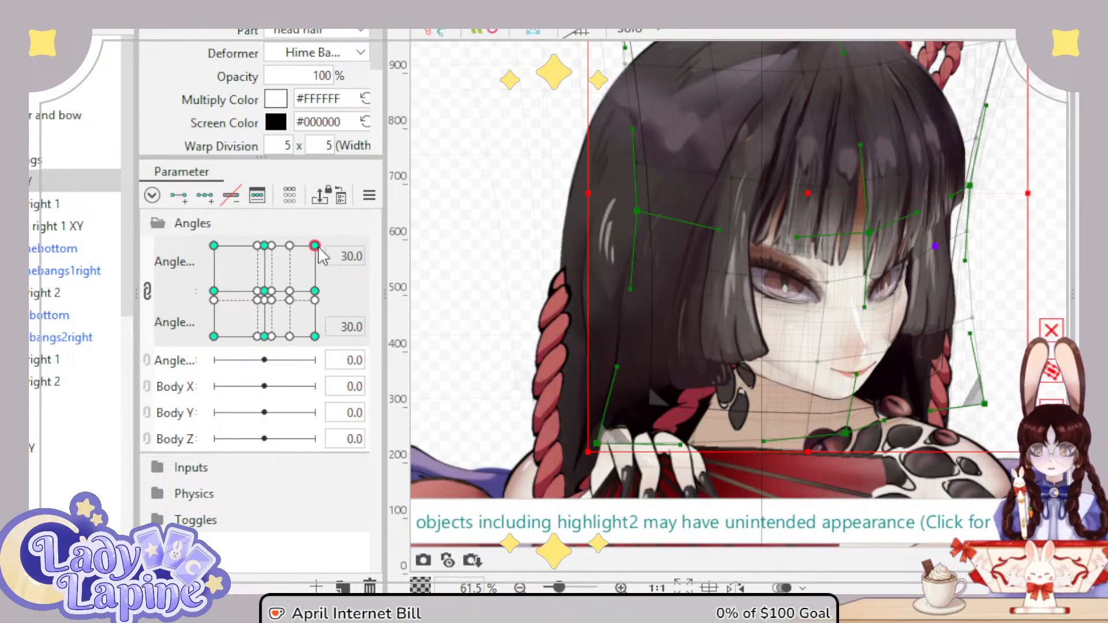
pyautogui.moveTo(318, 250)
pyautogui.mouseDown()
pyautogui.moveTo(213, 245)
pyautogui.moveTo(195, 263)
pyautogui.moveTo(193, 328)
pyautogui.moveTo(193, 230)
pyautogui.moveTo(196, 346)
pyautogui.moveTo(194, 255)
pyautogui.moveTo(276, 266)
pyautogui.moveTo(281, 249)
pyautogui.moveTo(256, 259)
pyautogui.moveTo(268, 258)
pyautogui.moveTo(258, 293)
pyautogui.moveTo(292, 293)
pyautogui.moveTo(212, 298)
pyautogui.moveTo(290, 289)
pyautogui.moveTo(257, 291)
pyautogui.mouseUp()
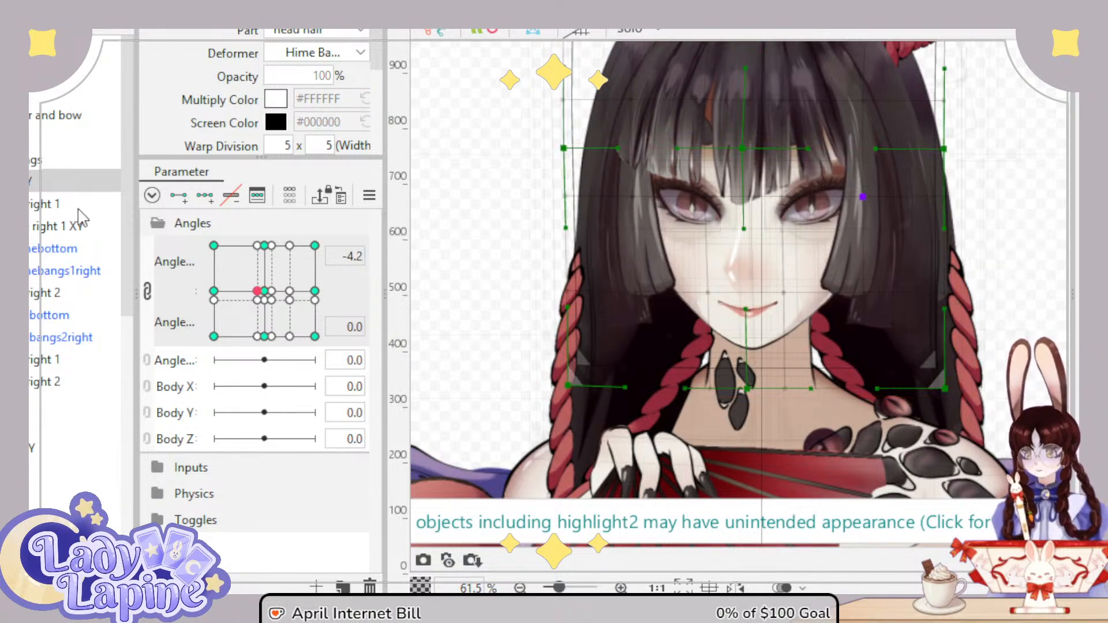
# Step: Set the front bangs mesh's draw order to 506 and return the head to Angle X 0, Angle Y 0
pyautogui.click(31, 453)
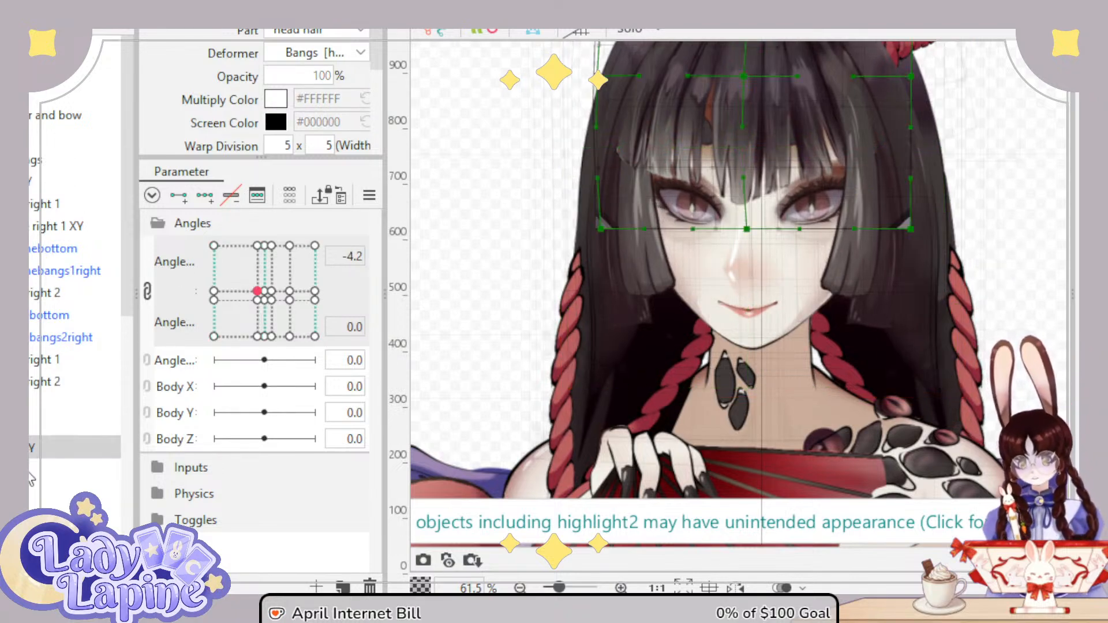
pyautogui.click(30, 475)
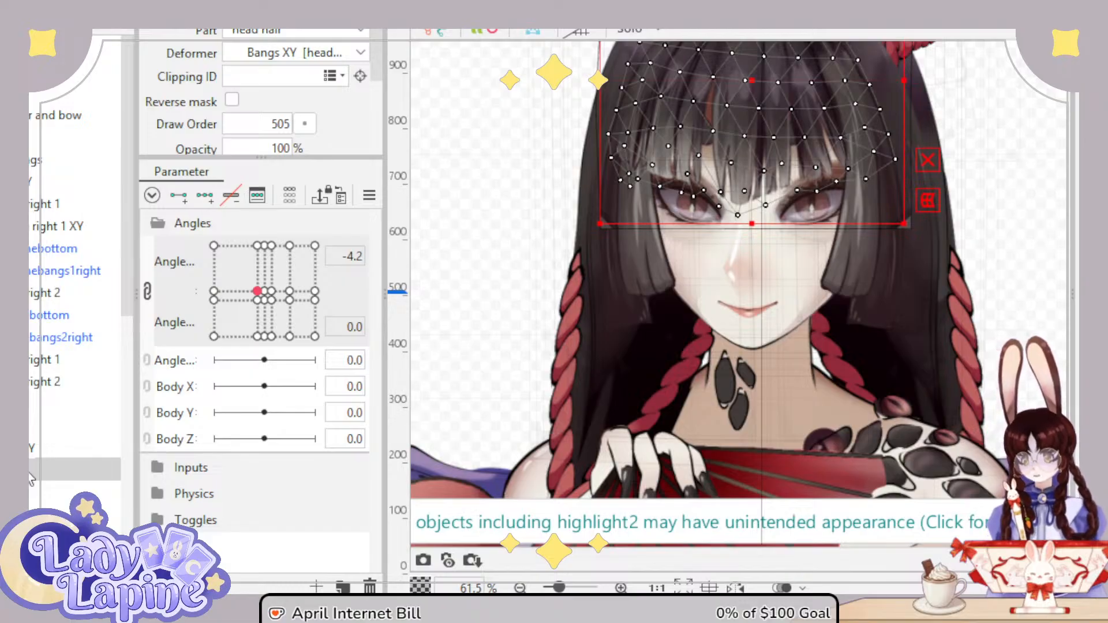
pyautogui.click(31, 447)
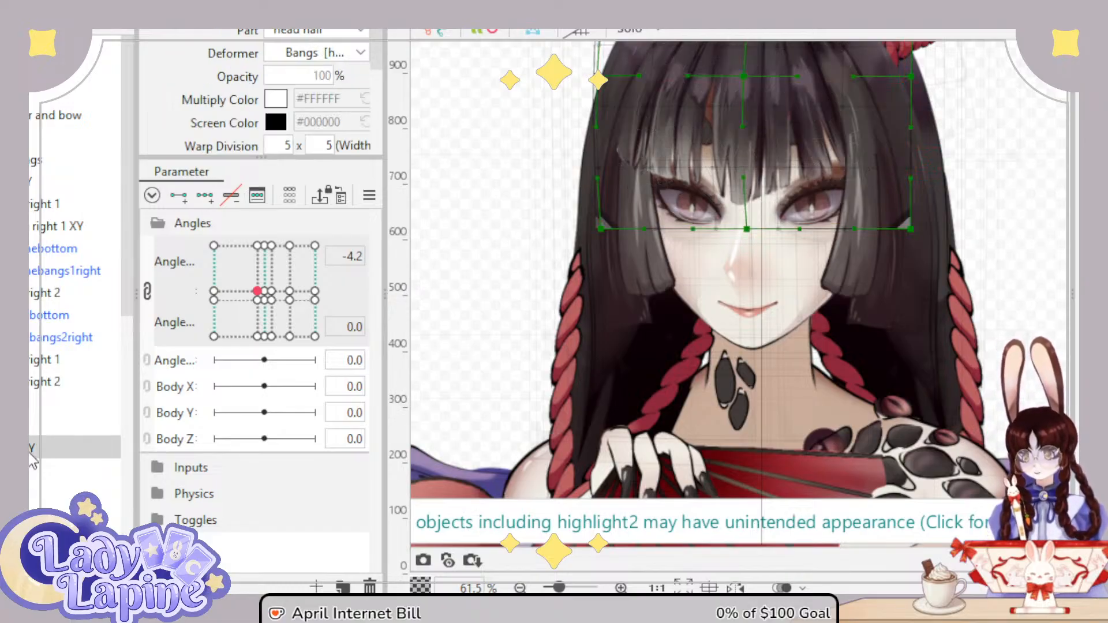
pyautogui.scroll(-2, 305, 87)
pyautogui.scroll(-3, 304, 87)
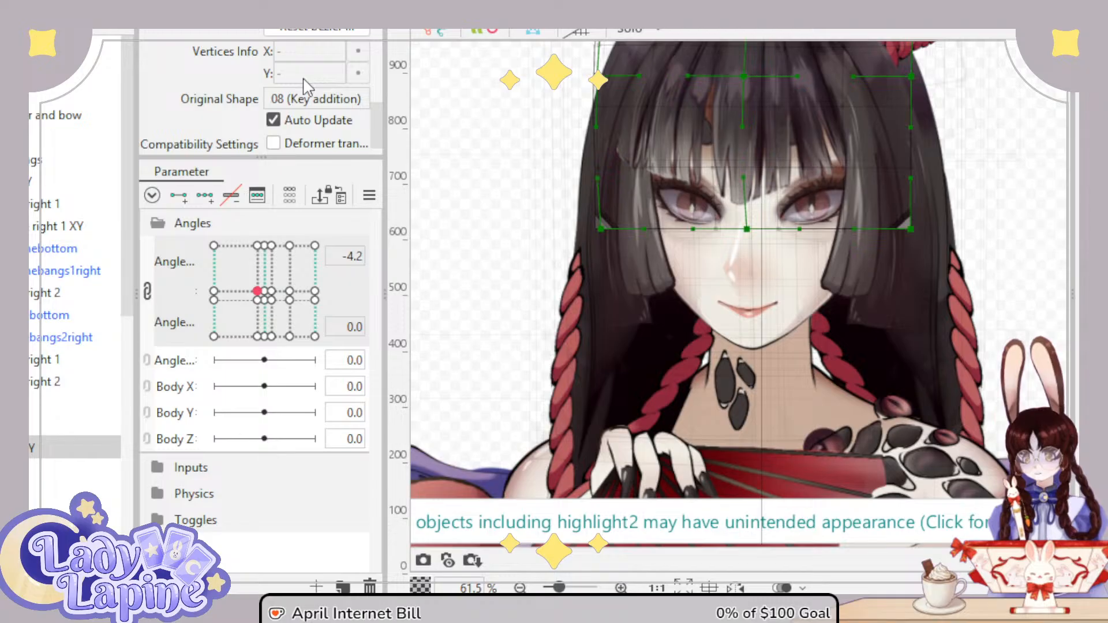
pyautogui.click(32, 475)
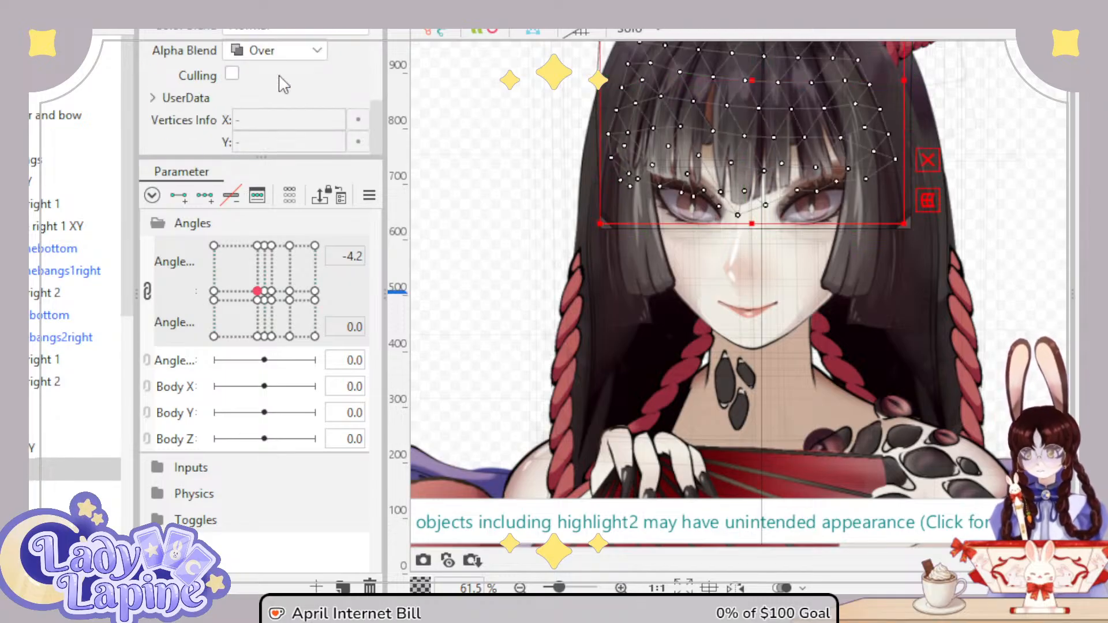
pyautogui.scroll(-2, 283, 84)
pyautogui.click(306, 91)
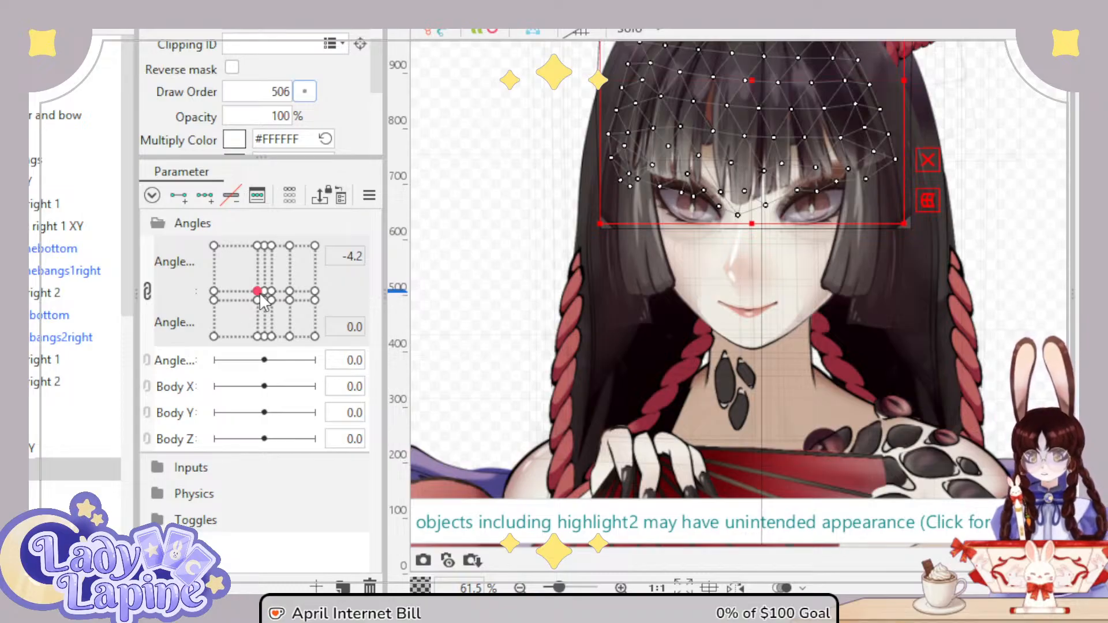
pyautogui.moveTo(259, 292); pyautogui.dragTo(219, 304)
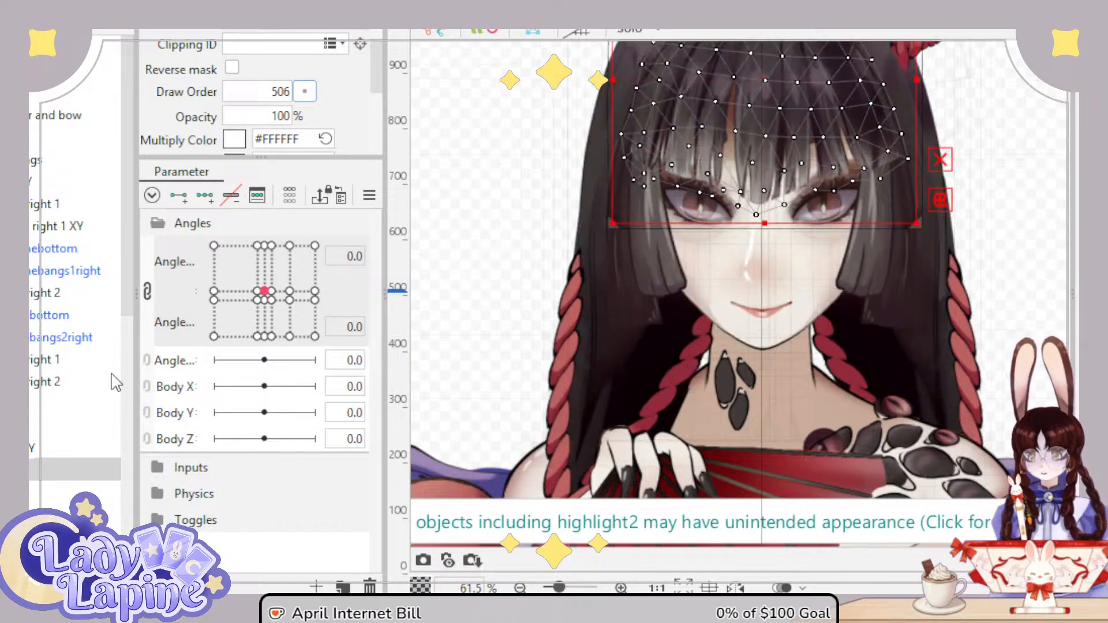
# Step: Select the head warp and pose the head at Angle X -30, Angle Y 30 to examine the hair and face
pyautogui.click(75, 90)
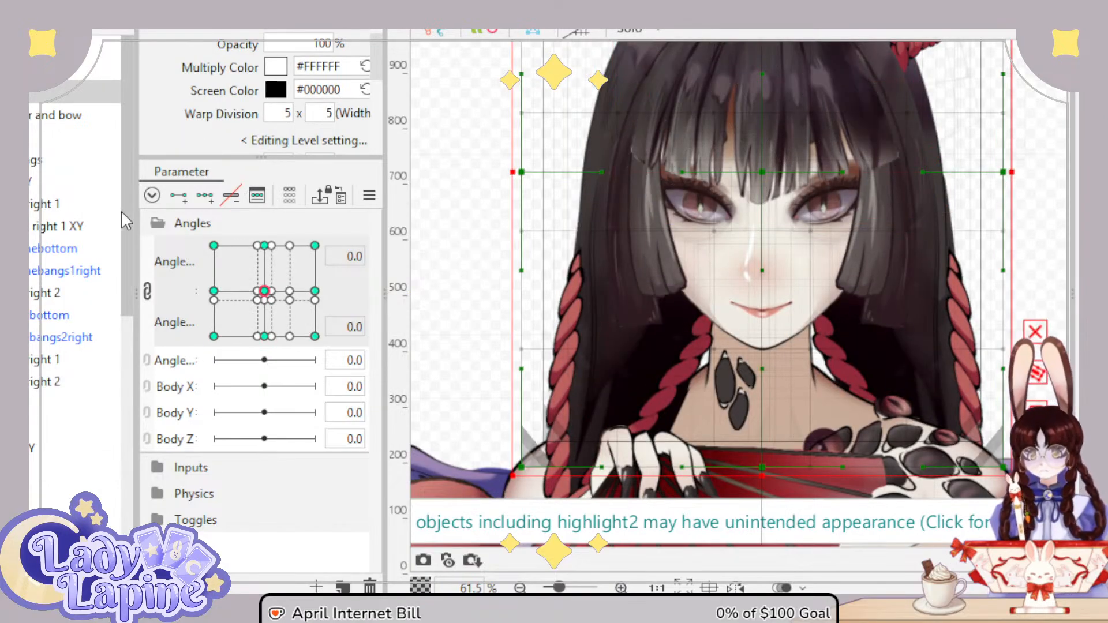
pyautogui.click(260, 295)
pyautogui.moveTo(261, 295); pyautogui.dragTo(192, 245)
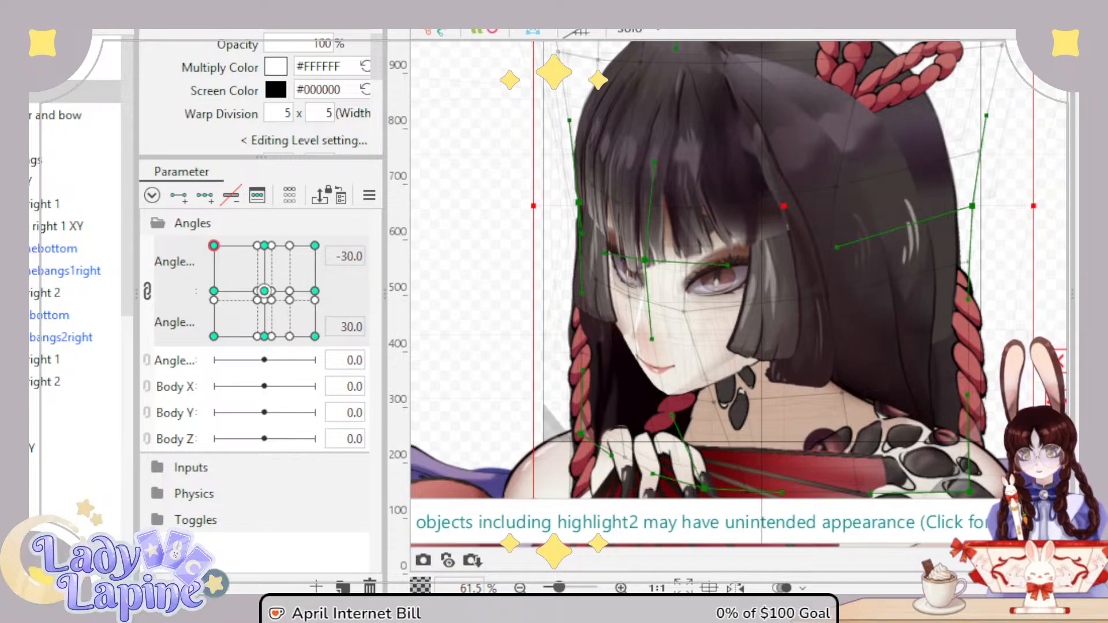
pyautogui.moveTo(213, 245)
pyautogui.mouseDown()
pyautogui.moveTo(291, 245)
pyautogui.moveTo(206, 246)
pyautogui.moveTo(212, 292)
pyautogui.moveTo(203, 222)
pyautogui.moveTo(202, 286)
pyautogui.moveTo(196, 234)
pyautogui.mouseUp()
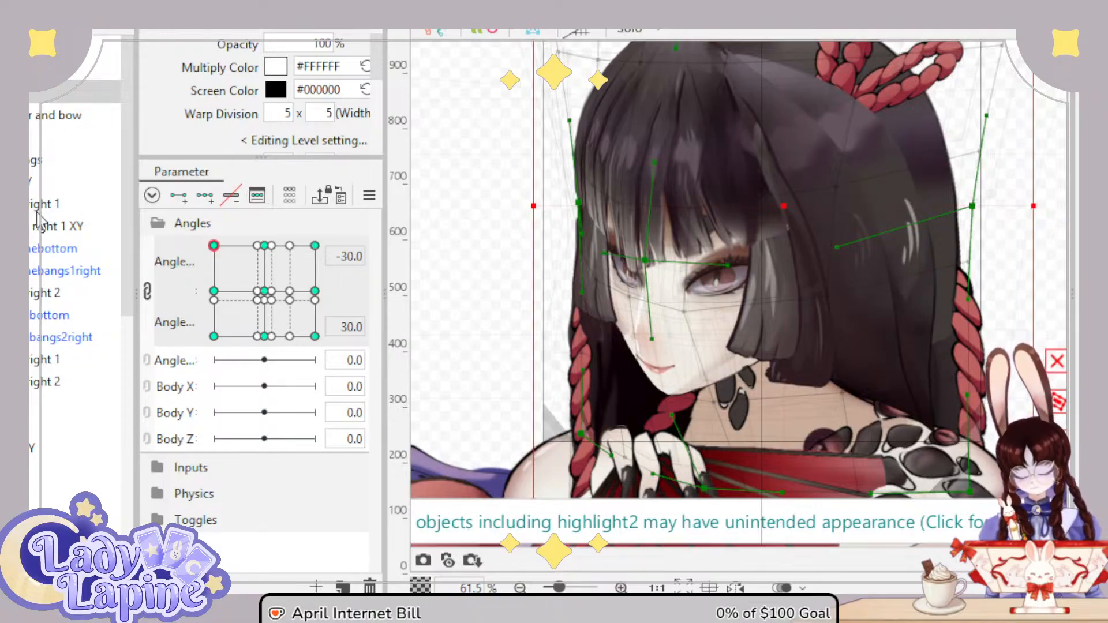
# Step: At Angle X -30, Angle Y 30, shift the bangs warp points beside the near cheek and the far jaw outward, then check the turn
pyautogui.click(34, 180)
pyautogui.scroll(4, 725, 387)
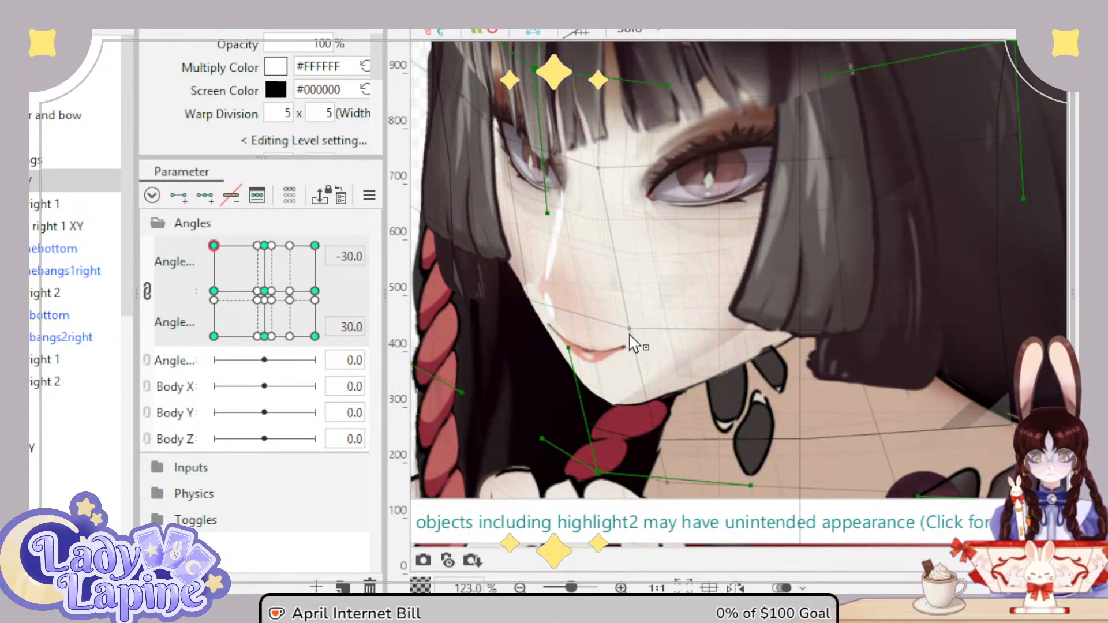
pyautogui.moveTo(630, 339); pyautogui.dragTo(713, 340)
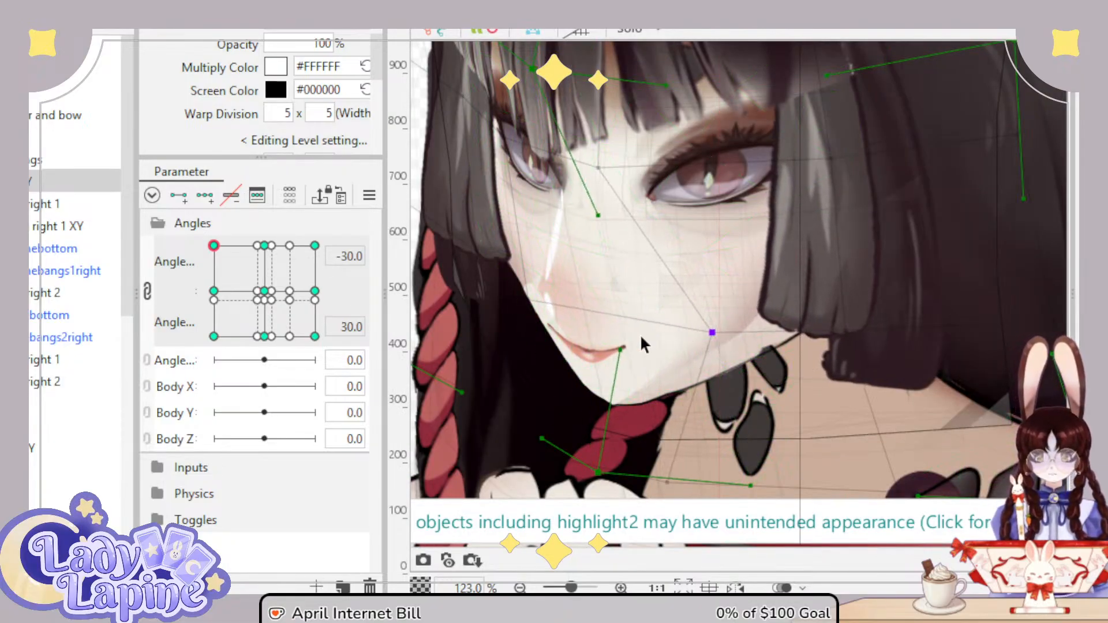
pyautogui.scroll(4, 539, 322)
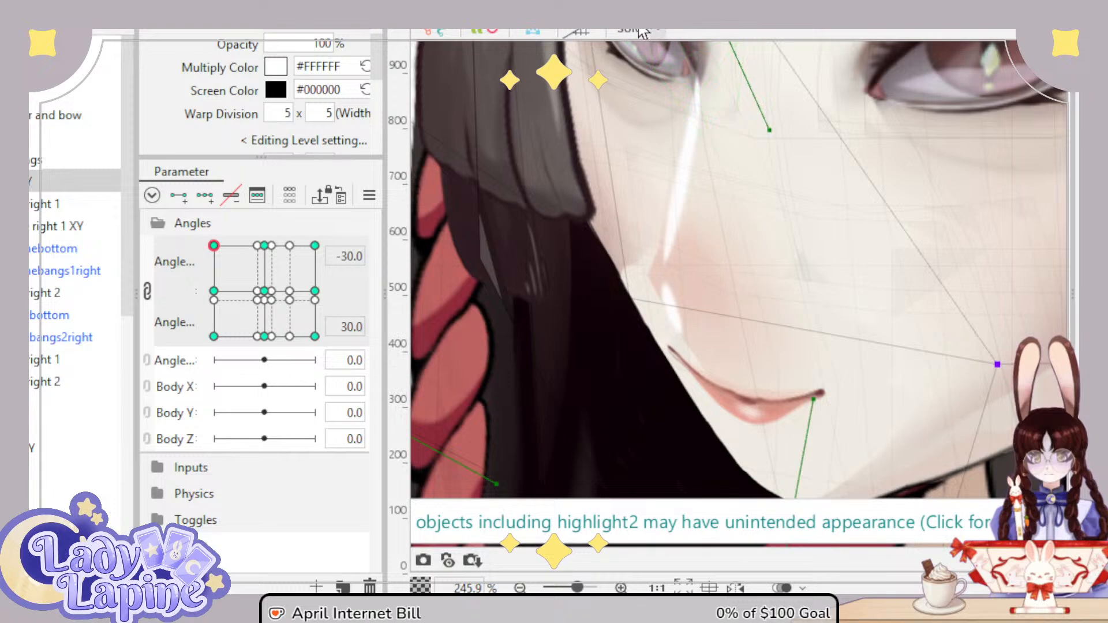
pyautogui.click(641, 33)
pyautogui.moveTo(630, 297); pyautogui.dragTo(597, 282)
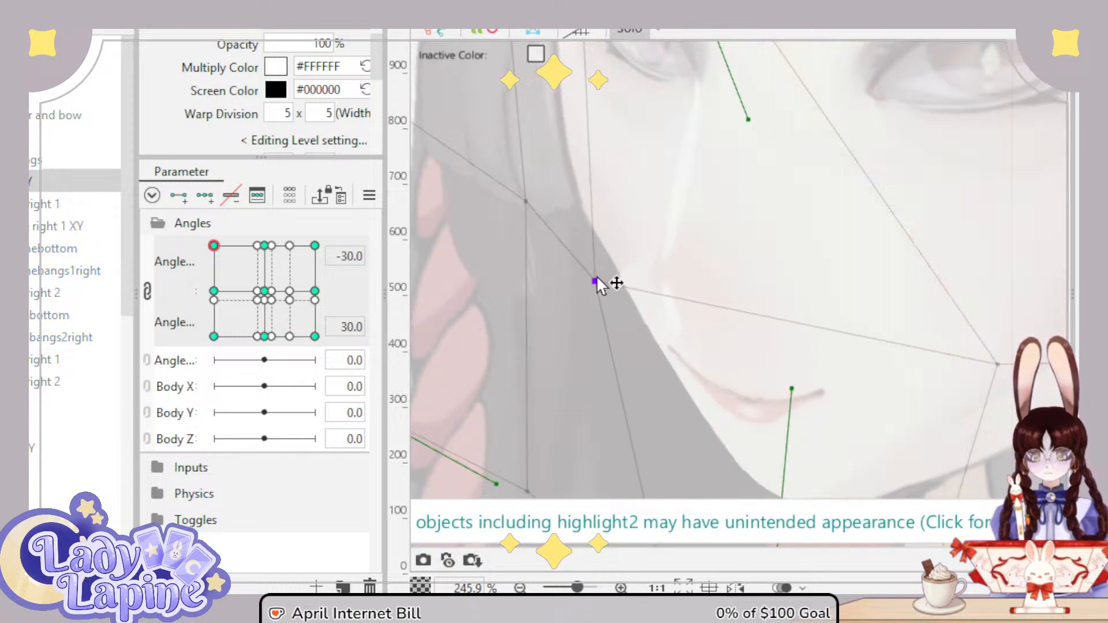
pyautogui.scroll(-6, 728, 293)
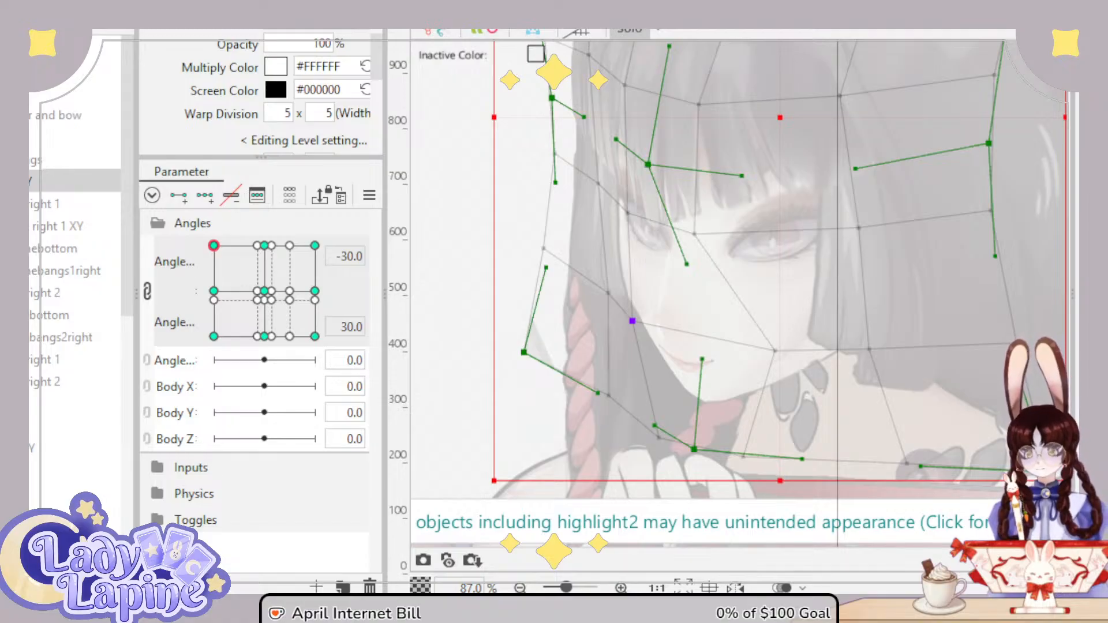
pyautogui.click(625, 34)
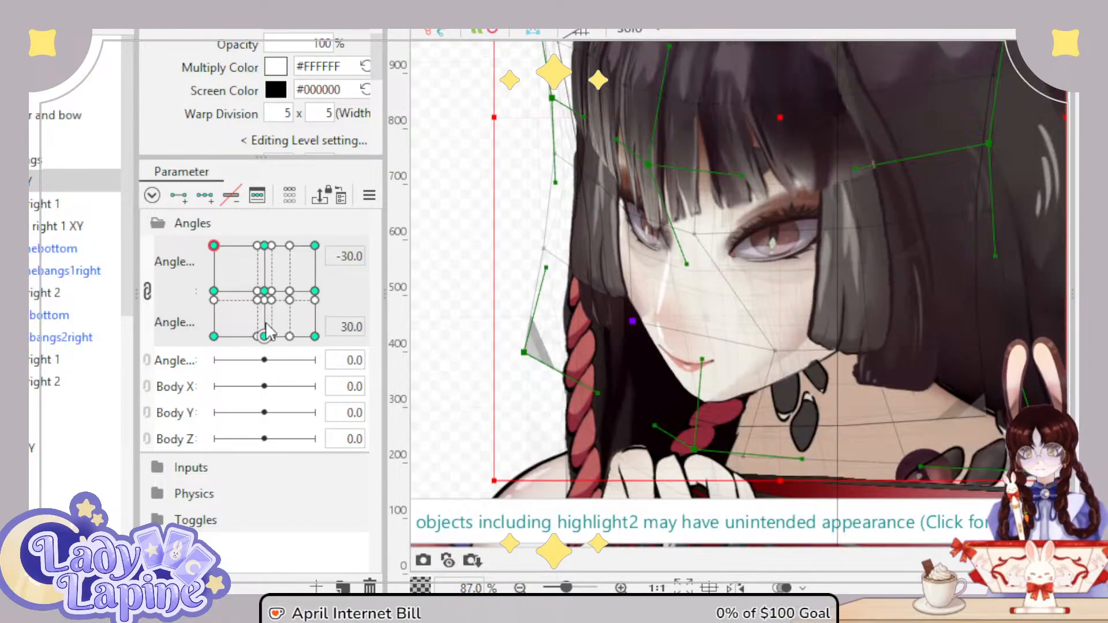
pyautogui.moveTo(214, 255)
pyautogui.mouseDown()
pyautogui.moveTo(265, 250)
pyautogui.moveTo(224, 257)
pyautogui.moveTo(255, 248)
pyautogui.moveTo(213, 254)
pyautogui.moveTo(204, 245)
pyautogui.moveTo(217, 277)
pyautogui.moveTo(200, 259)
pyautogui.moveTo(211, 249)
pyautogui.moveTo(279, 261)
pyautogui.moveTo(209, 263)
pyautogui.mouseUp()
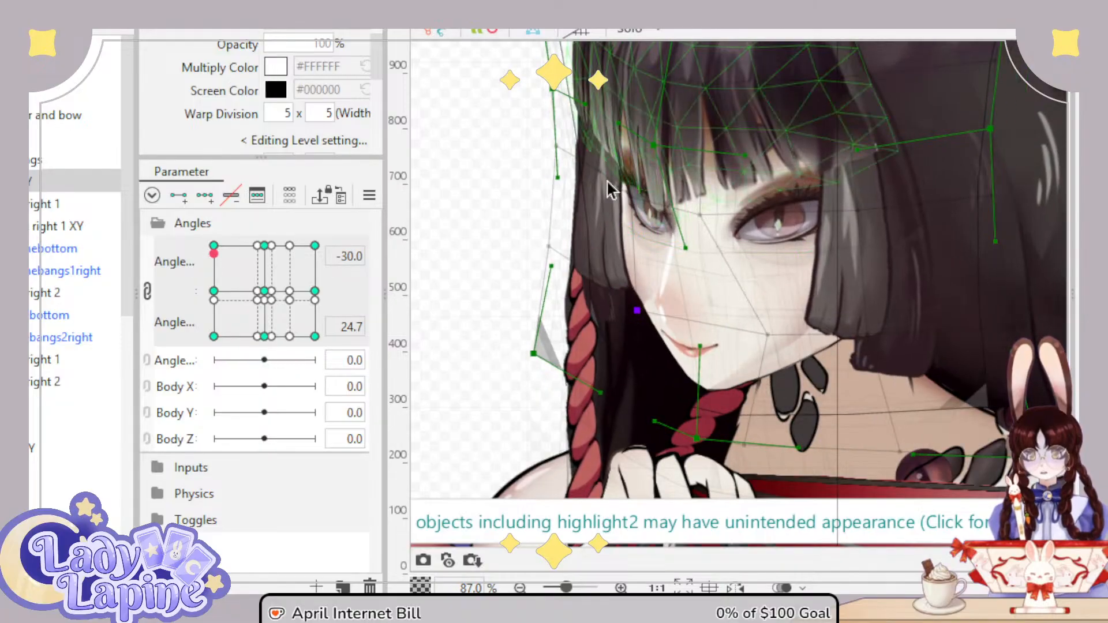
# Step: At Angle X -30, Angle Y 30, narrow the far-eye side of the eye warp slightly toward the face's outer edge
pyautogui.scroll(-3, 31, 453)
pyautogui.scroll(-4, 32, 453)
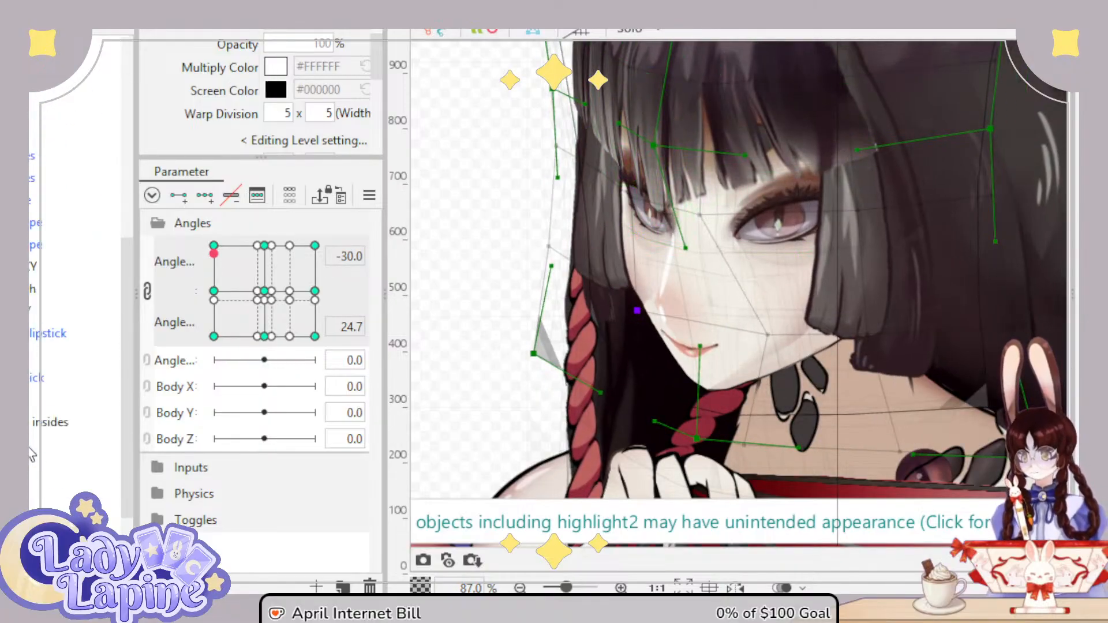
pyautogui.click(34, 443)
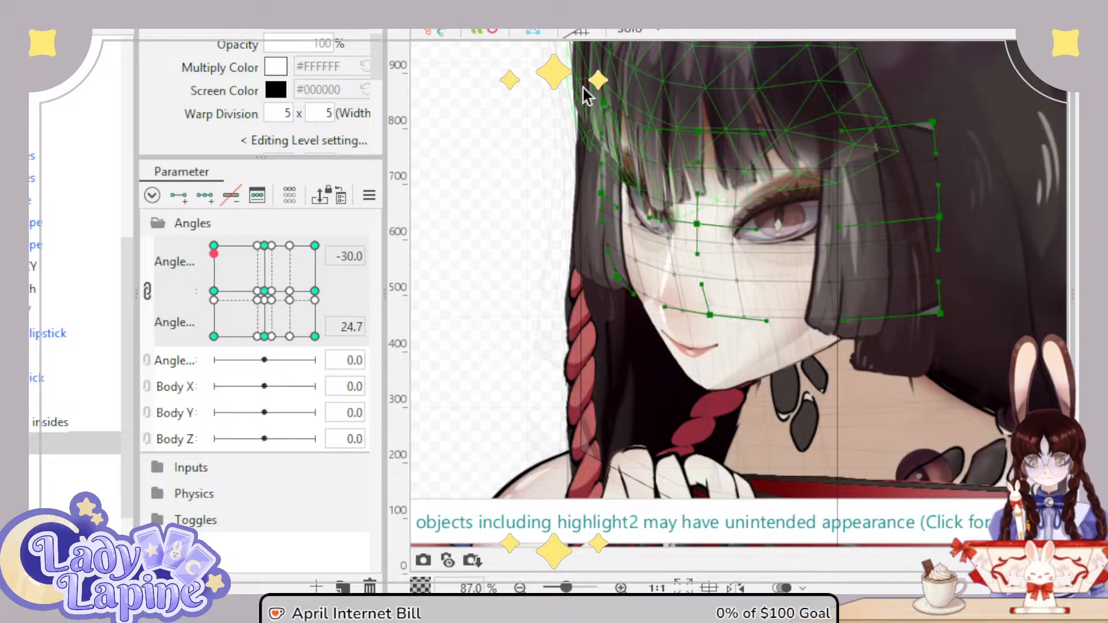
pyautogui.click(214, 245)
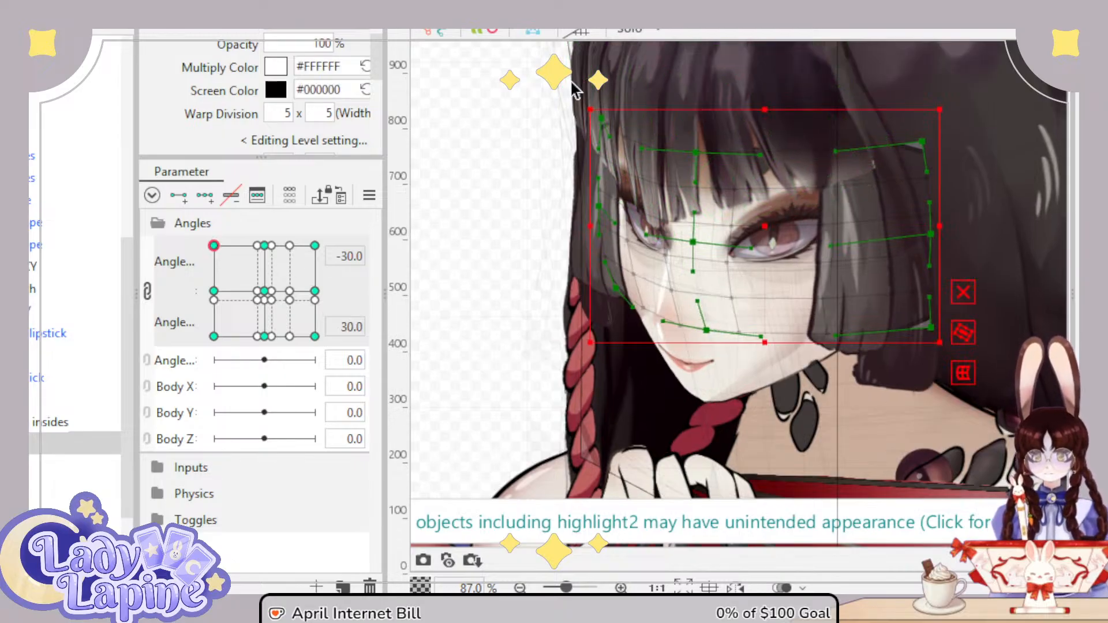
pyautogui.click(686, 389)
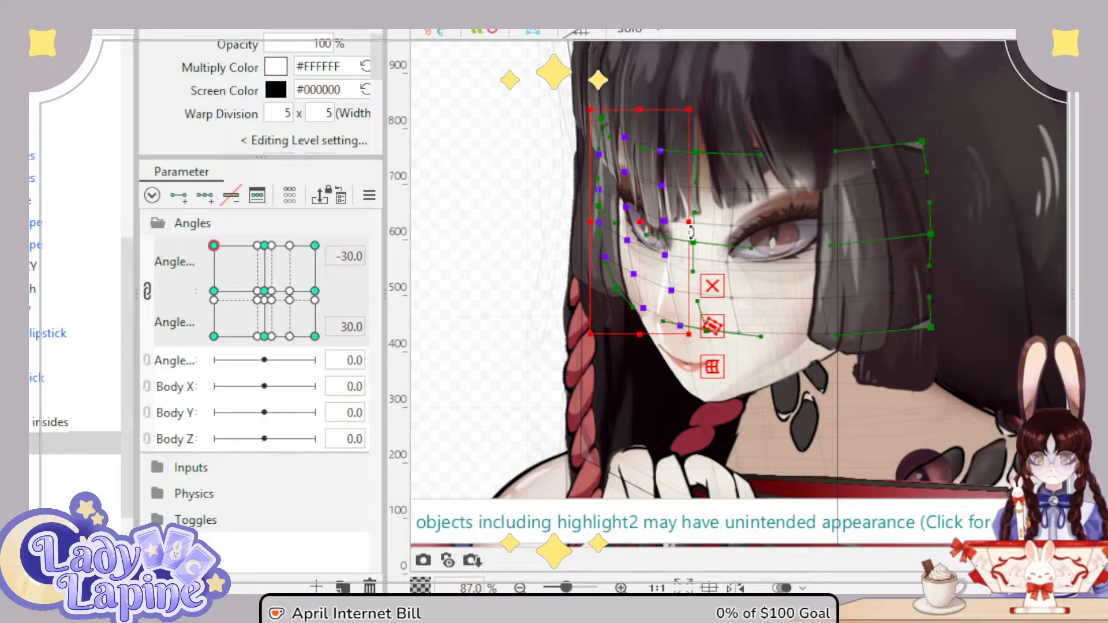
pyautogui.moveTo(691, 223); pyautogui.dragTo(681, 223)
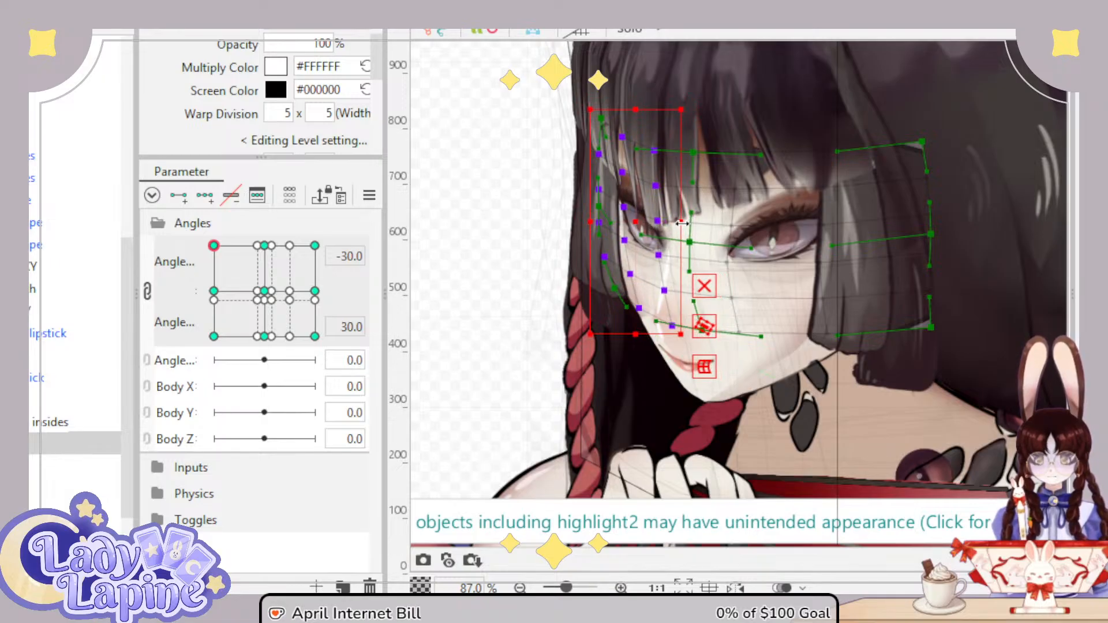
# Step: Shift the near-eye points of the eye warp slightly toward the nose and check the head turn
pyautogui.click(721, 128)
pyautogui.click(828, 225)
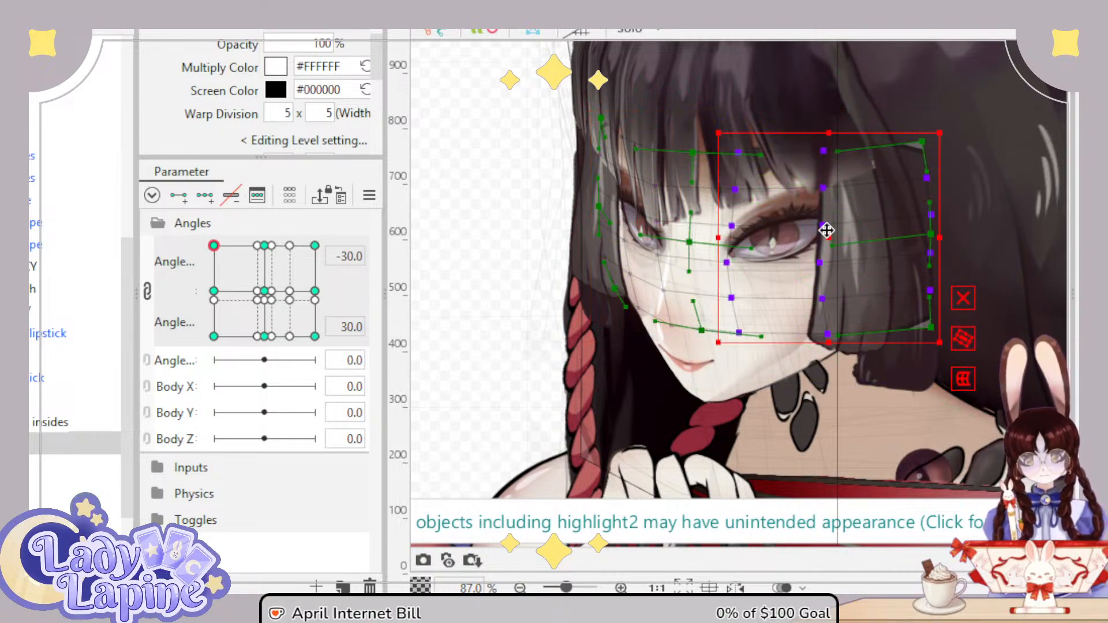
pyautogui.moveTo(824, 231); pyautogui.dragTo(822, 232)
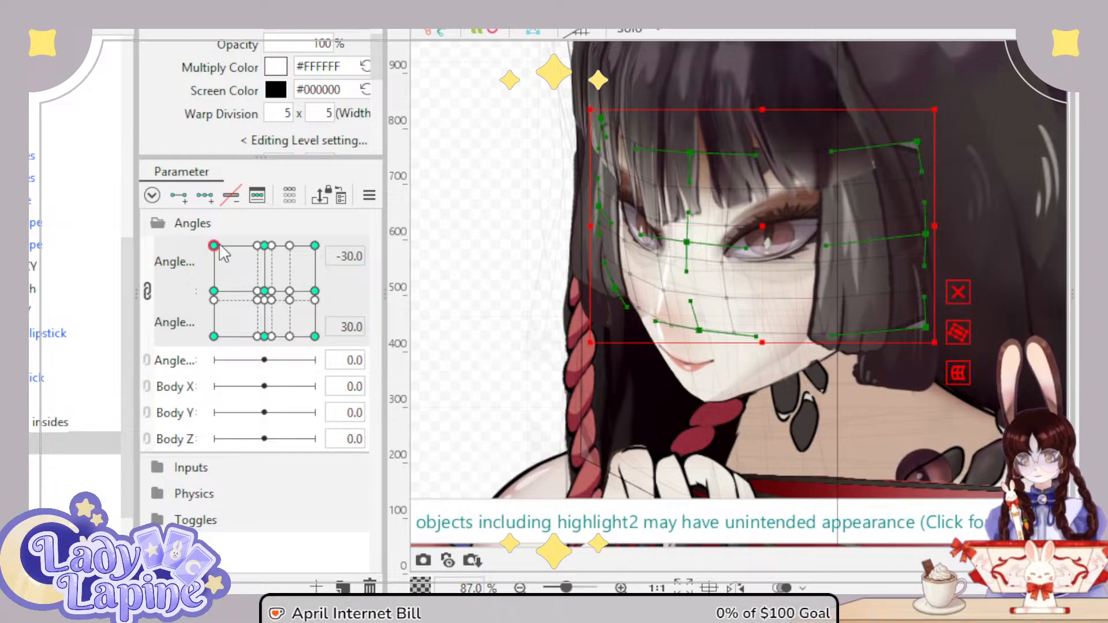
pyautogui.moveTo(220, 248); pyautogui.dragTo(156, 227)
pyautogui.scroll(-3, 843, 340)
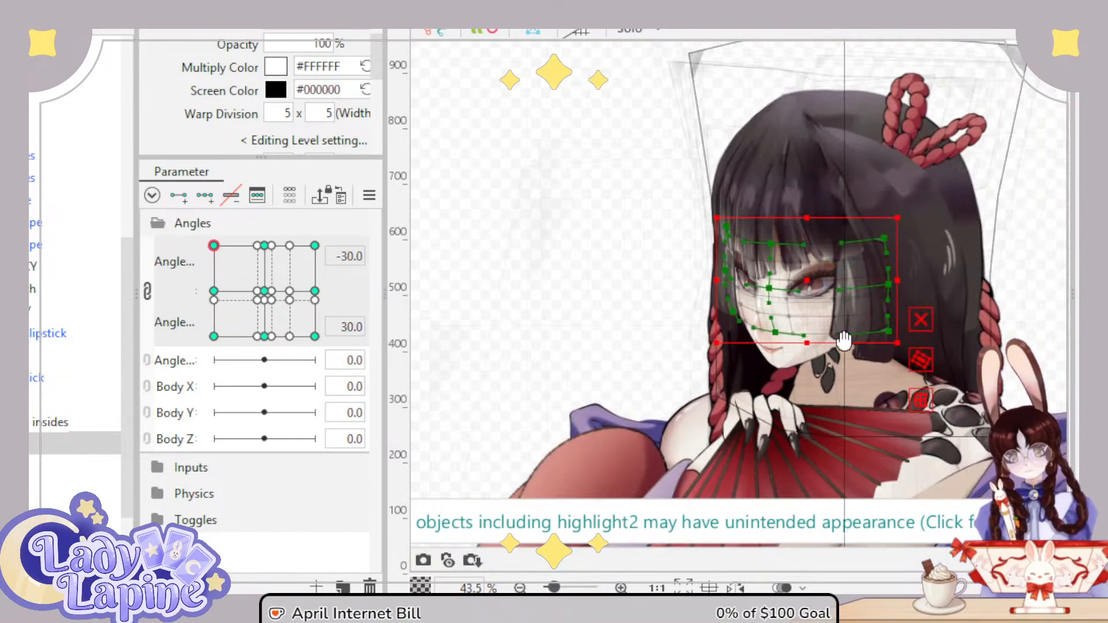
pyautogui.scroll(2, 805, 340)
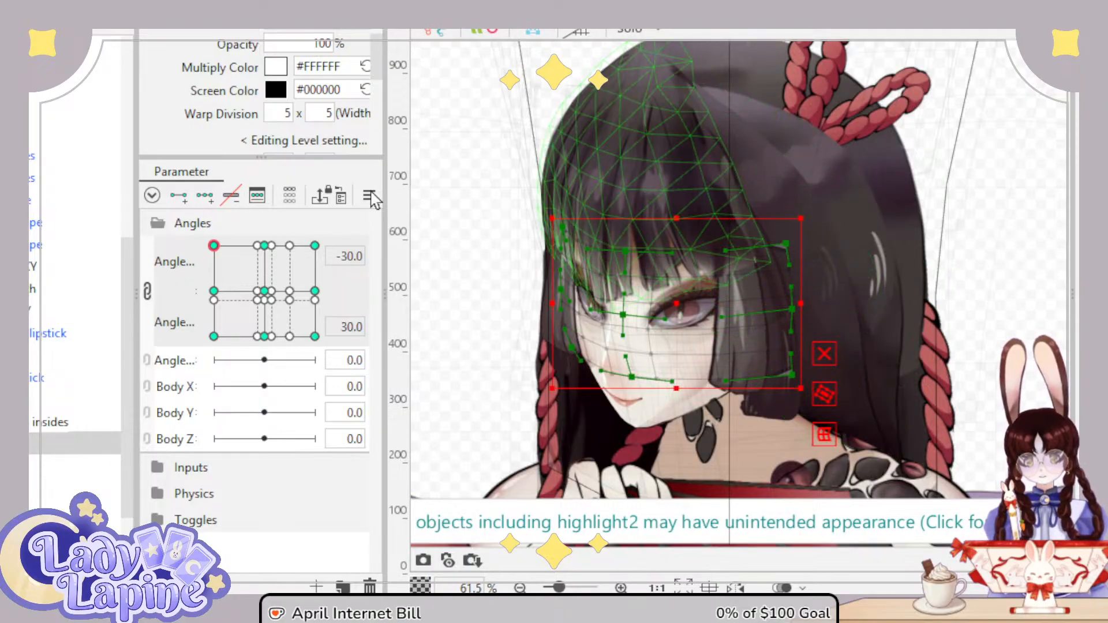
# Step: Move the hair warp's upper centre point toward the near side at Angle X -30, Angle Y 30, and check the turn
pyautogui.moveTo(767, 242); pyautogui.dragTo(768, 306)
pyautogui.scroll(5, 75, 259)
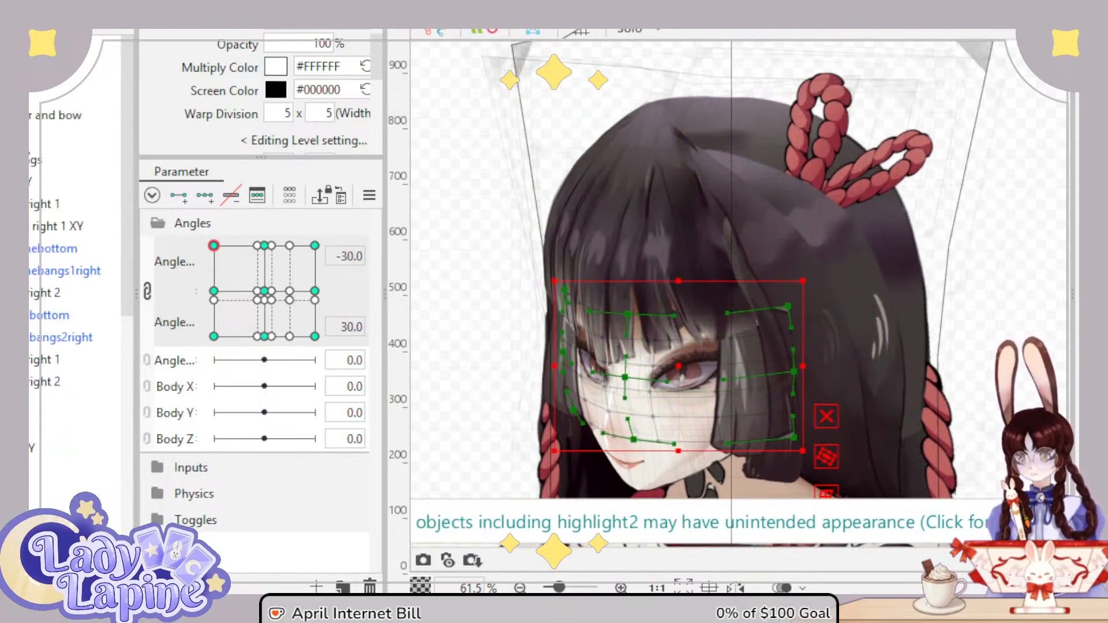
pyautogui.click(58, 136)
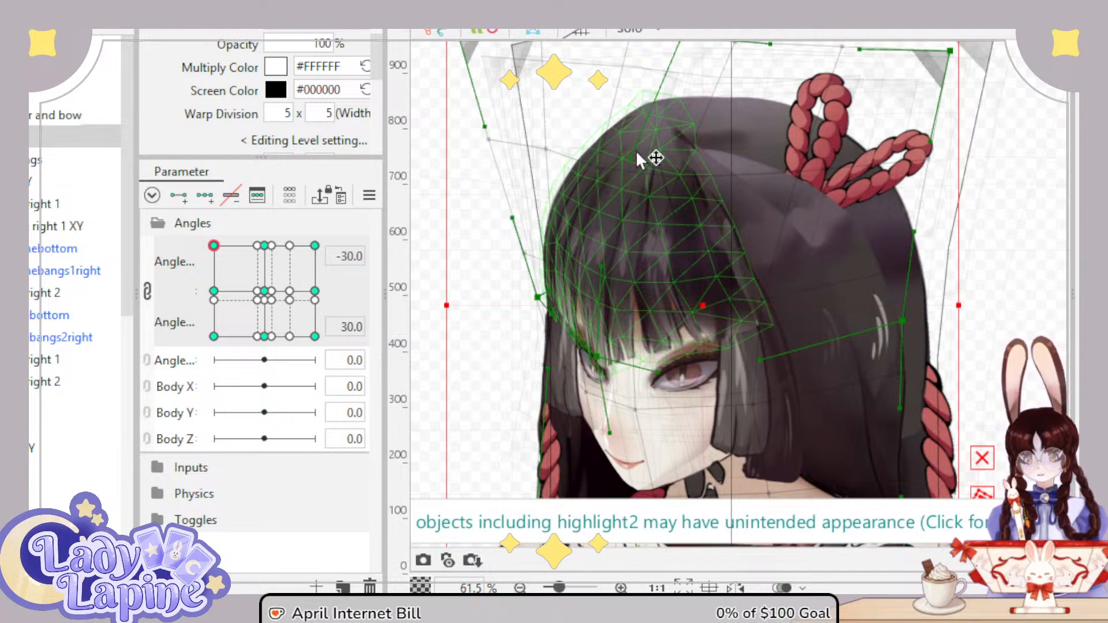
pyautogui.moveTo(701, 114); pyautogui.dragTo(724, 168)
pyautogui.moveTo(713, 91); pyautogui.dragTo(760, 114)
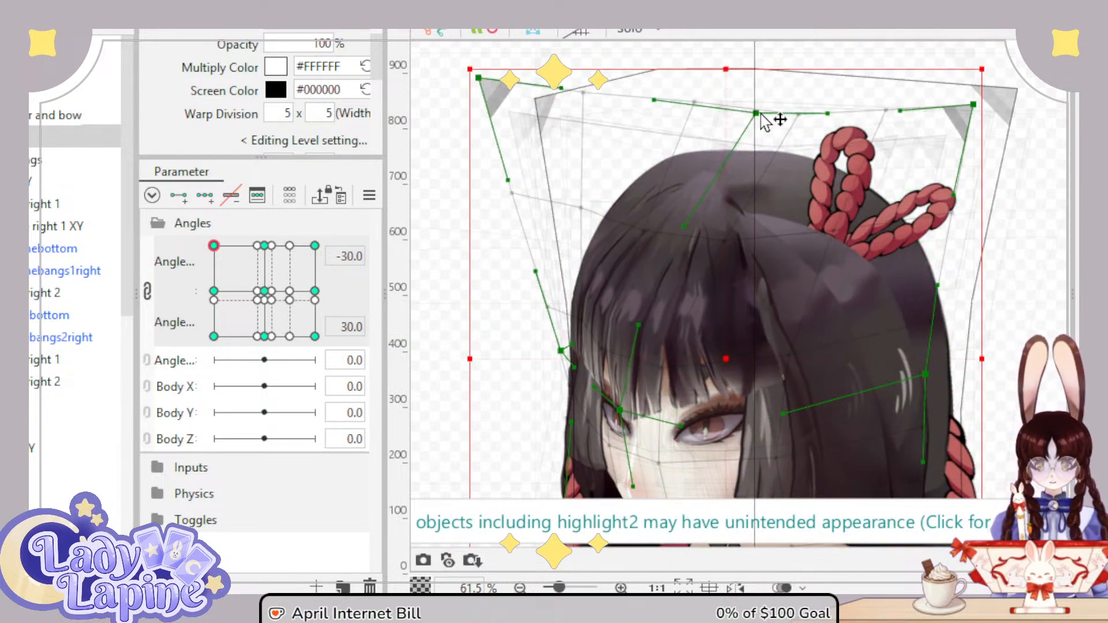
pyautogui.scroll(-3, 764, 121)
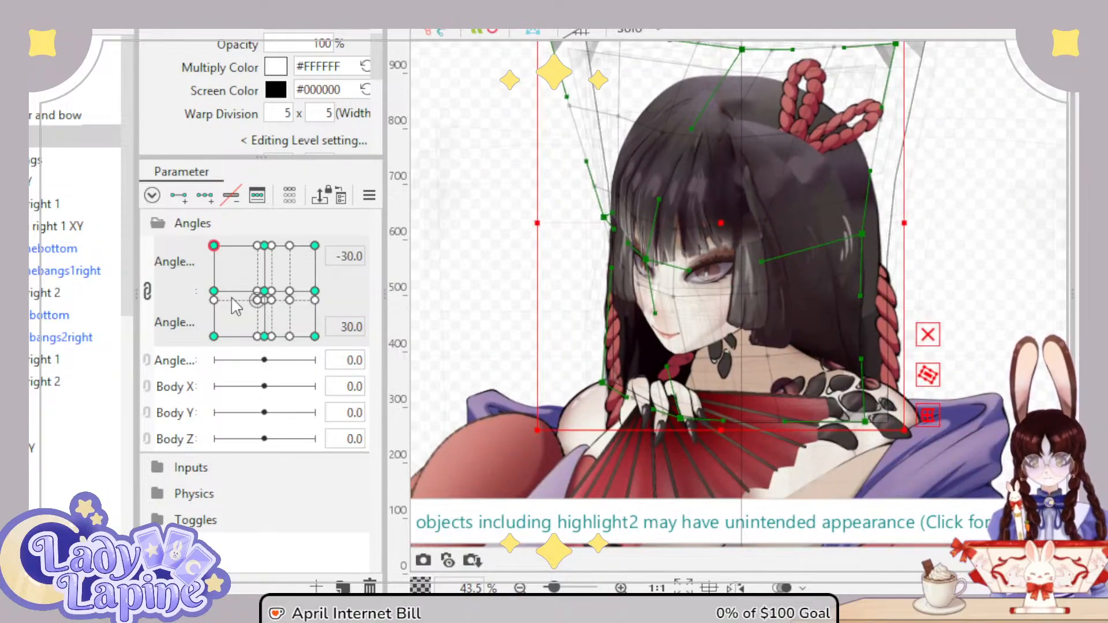
pyautogui.moveTo(223, 248); pyautogui.dragTo(163, 240)
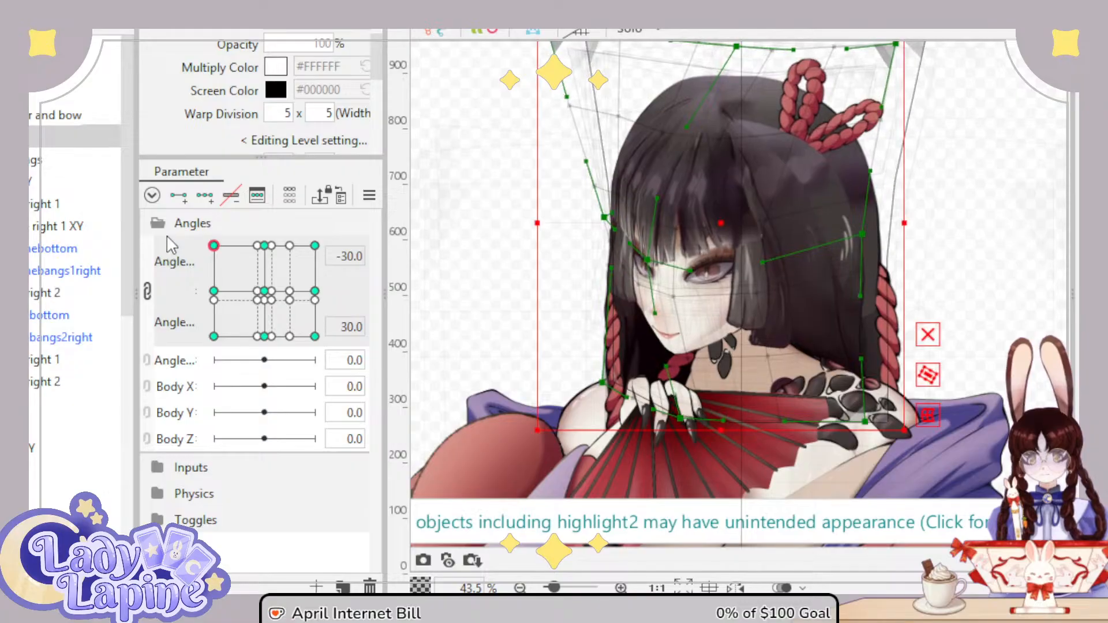
pyautogui.moveTo(552, 128); pyautogui.dragTo(594, 194)
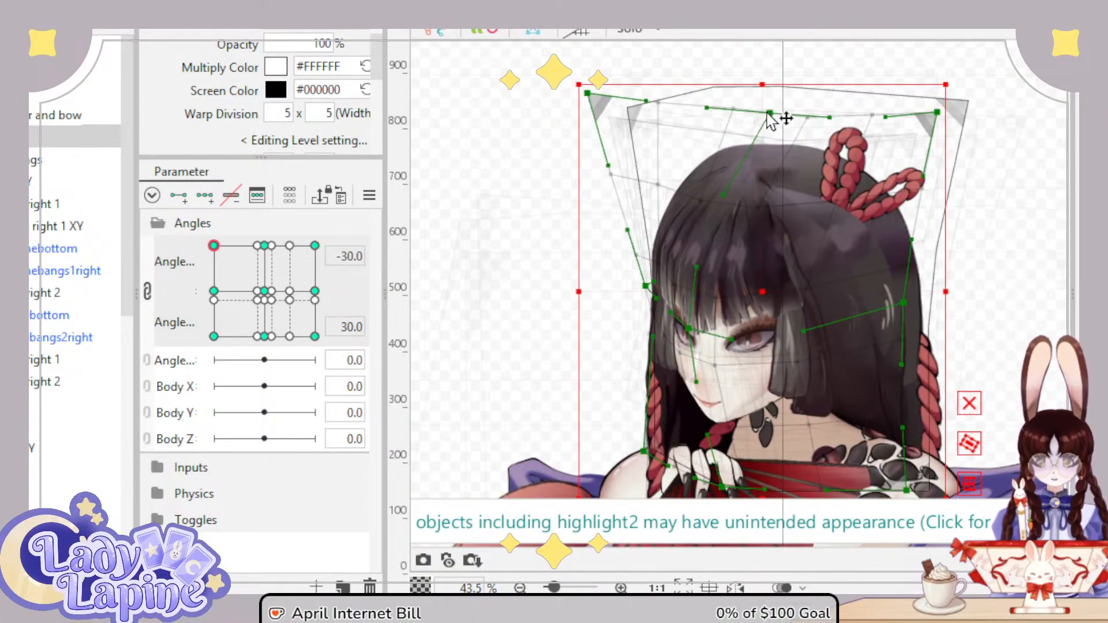
pyautogui.moveTo(215, 247); pyautogui.dragTo(187, 283)
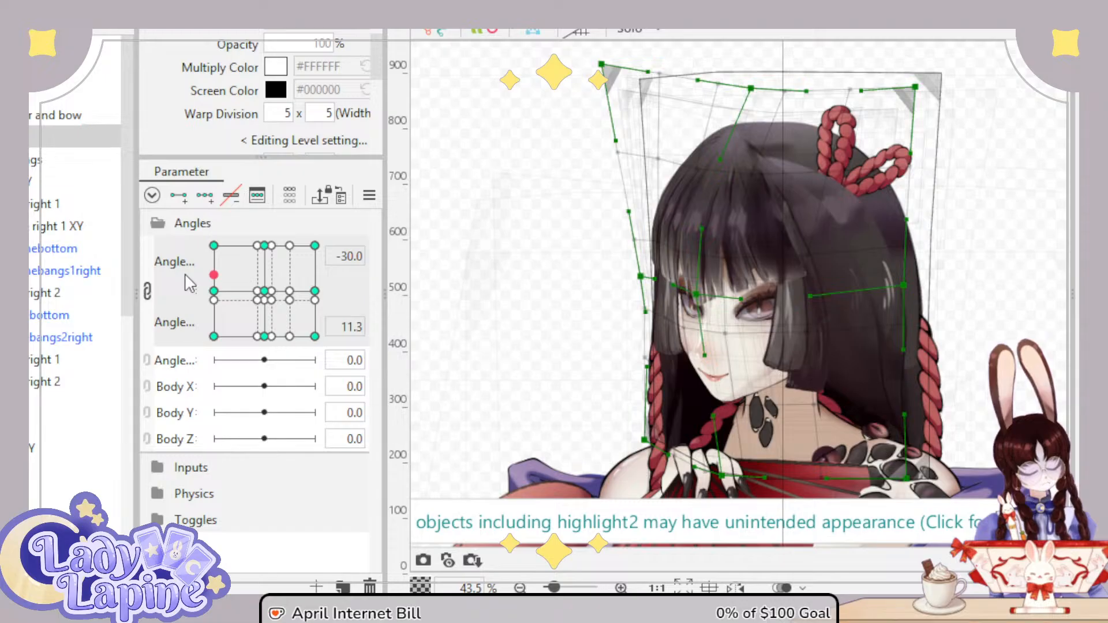
pyautogui.moveTo(188, 282); pyautogui.dragTo(92, 260)
# Step: Isolate the head warp and raise its points around the chin and far jaw at Angle X -30, Angle Y 30
pyautogui.scroll(3, 709, 354)
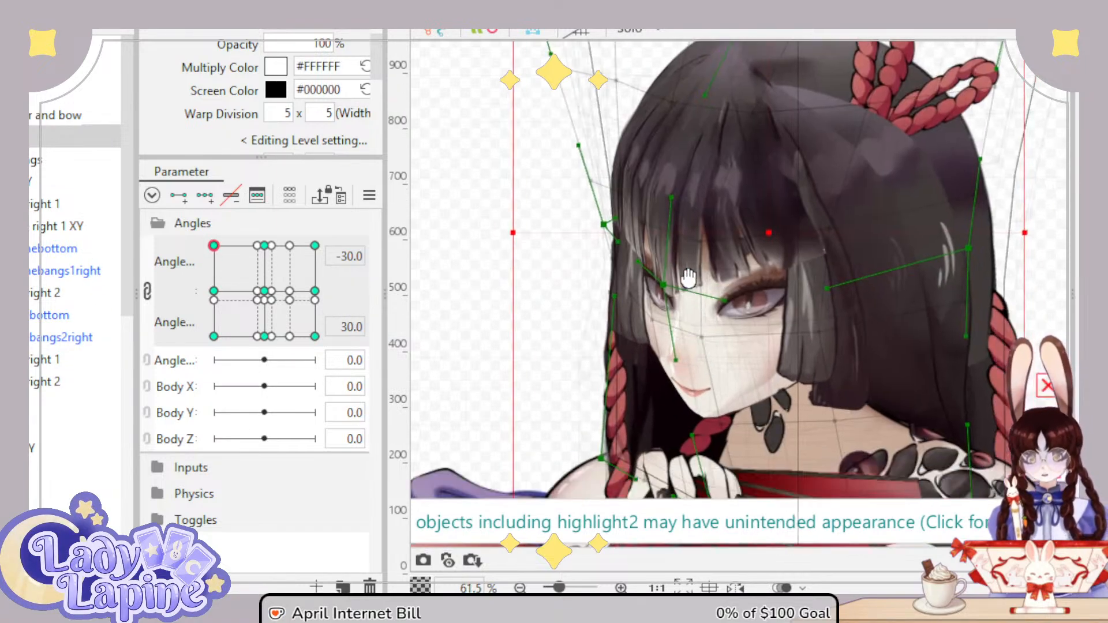
pyautogui.scroll(4, 692, 257)
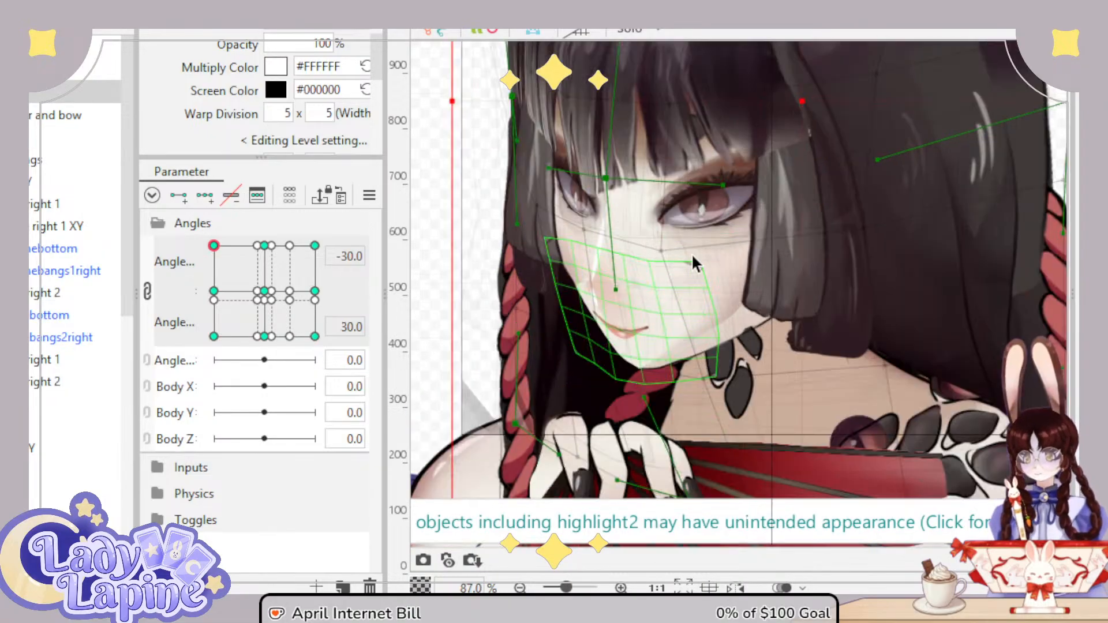
pyautogui.click(626, 32)
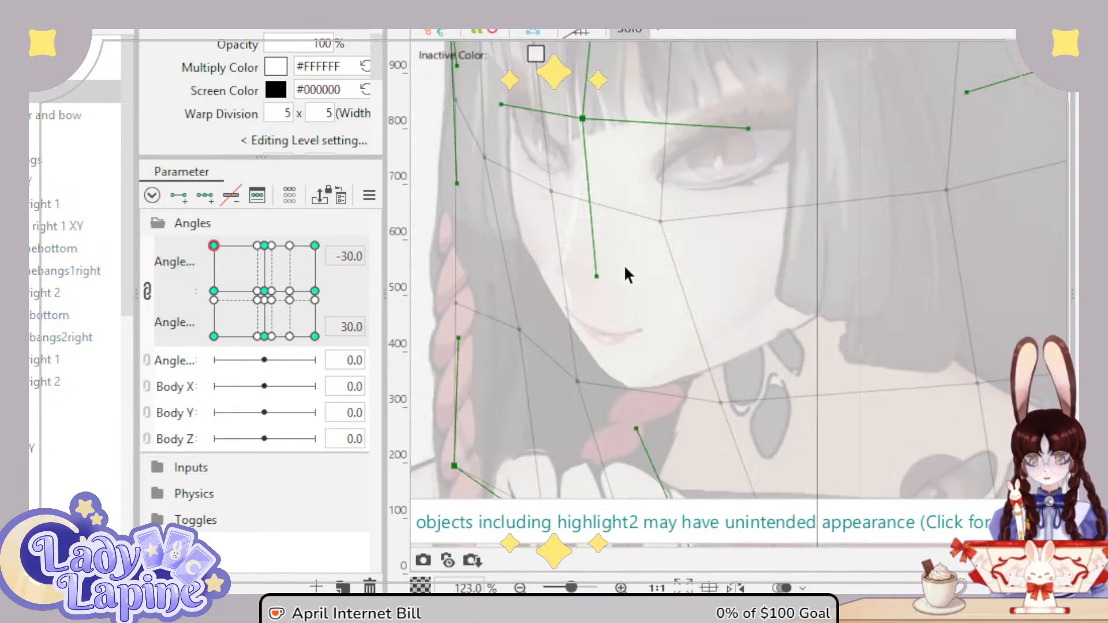
pyautogui.moveTo(575, 390); pyautogui.dragTo(589, 369)
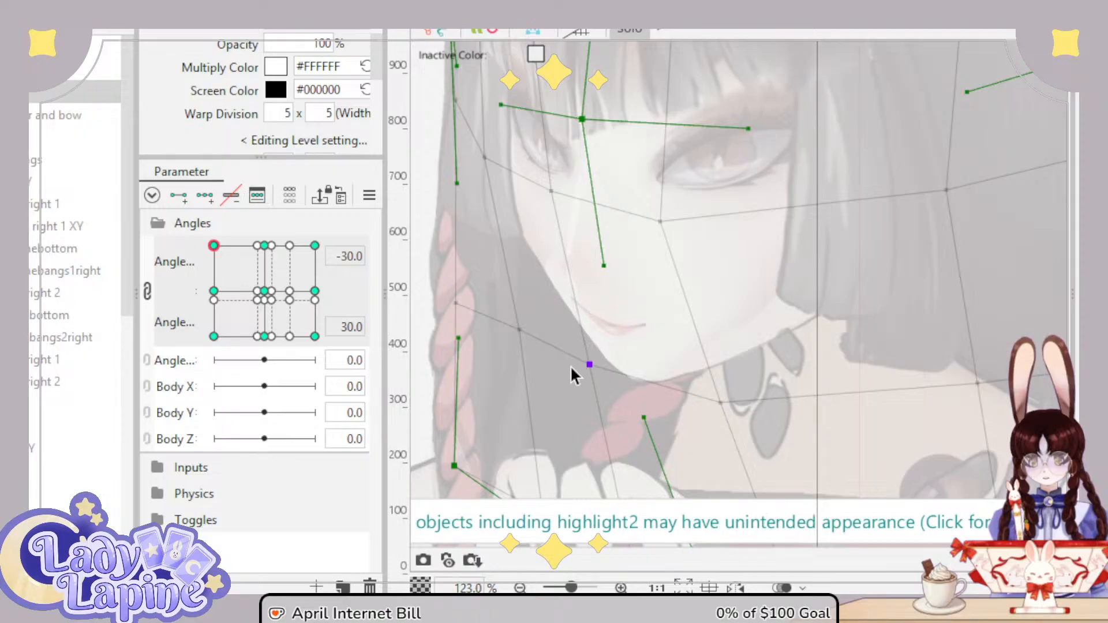
pyautogui.moveTo(520, 330); pyautogui.dragTo(528, 315)
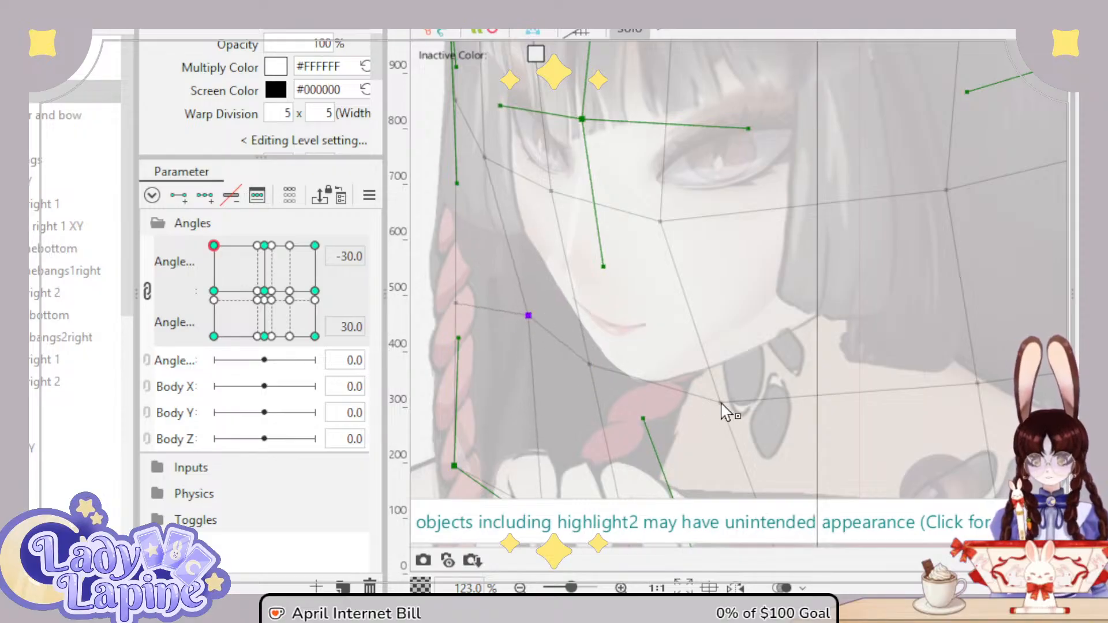
pyautogui.moveTo(721, 404); pyautogui.dragTo(716, 387)
pyautogui.moveTo(215, 246); pyautogui.dragTo(176, 245)
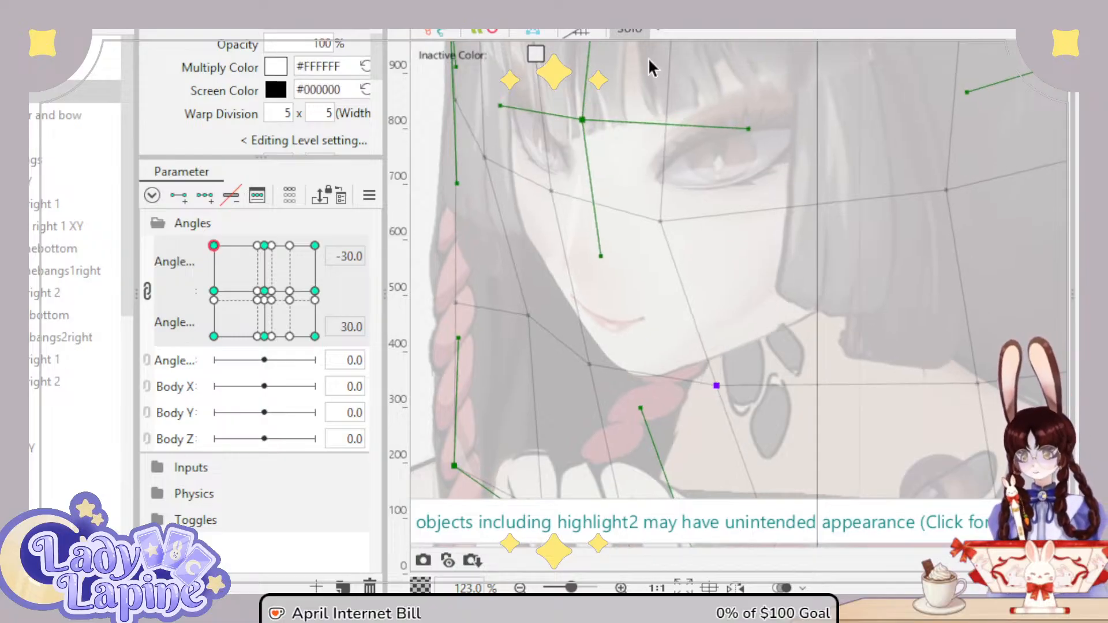
pyautogui.click(626, 29)
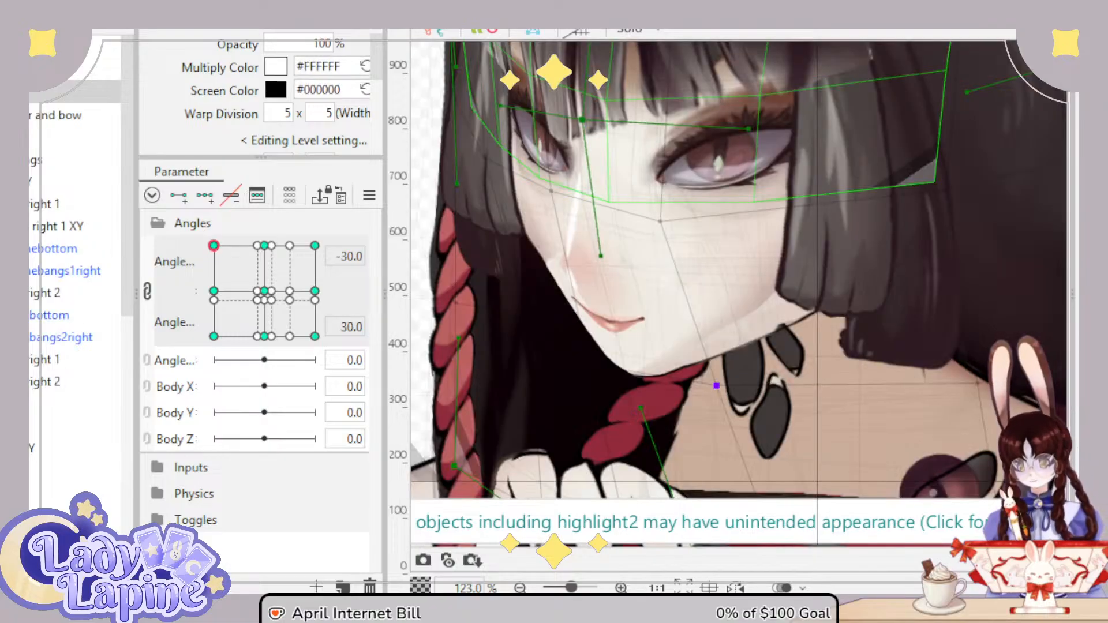
# Step: Lower the far-edge middle point of the lower-face warp at Angle X -30, Angle Y 30, and check the head turn
pyautogui.click(716, 386)
pyautogui.scroll(2, 514, 285)
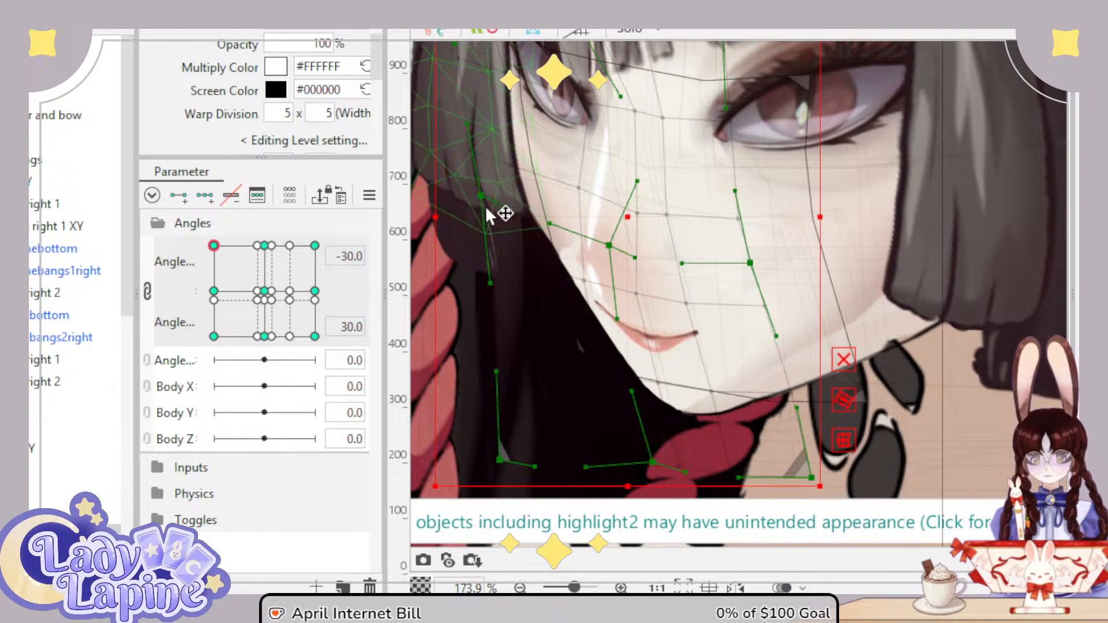
pyautogui.moveTo(484, 202); pyautogui.dragTo(474, 245)
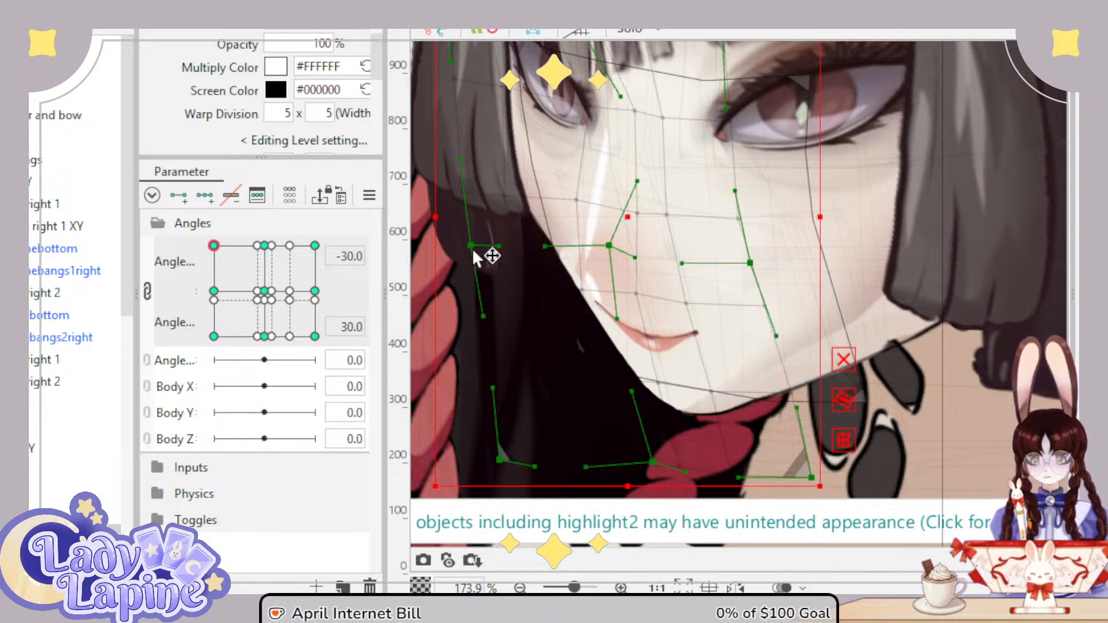
pyautogui.moveTo(213, 251); pyautogui.dragTo(178, 242)
pyautogui.scroll(-3, 844, 360)
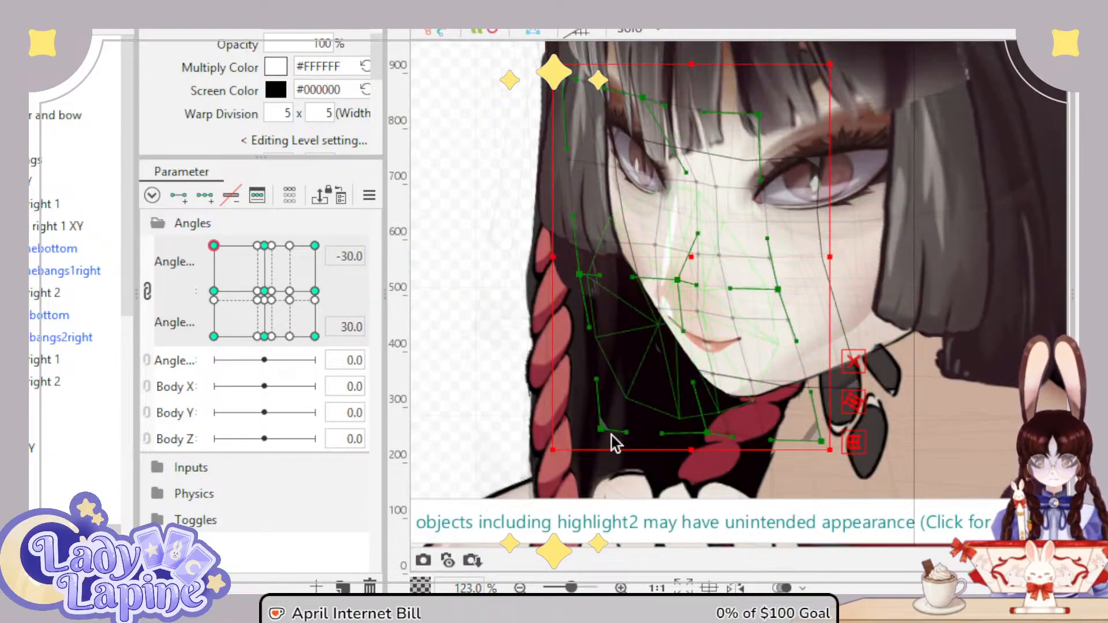
pyautogui.moveTo(555, 447); pyautogui.dragTo(547, 455)
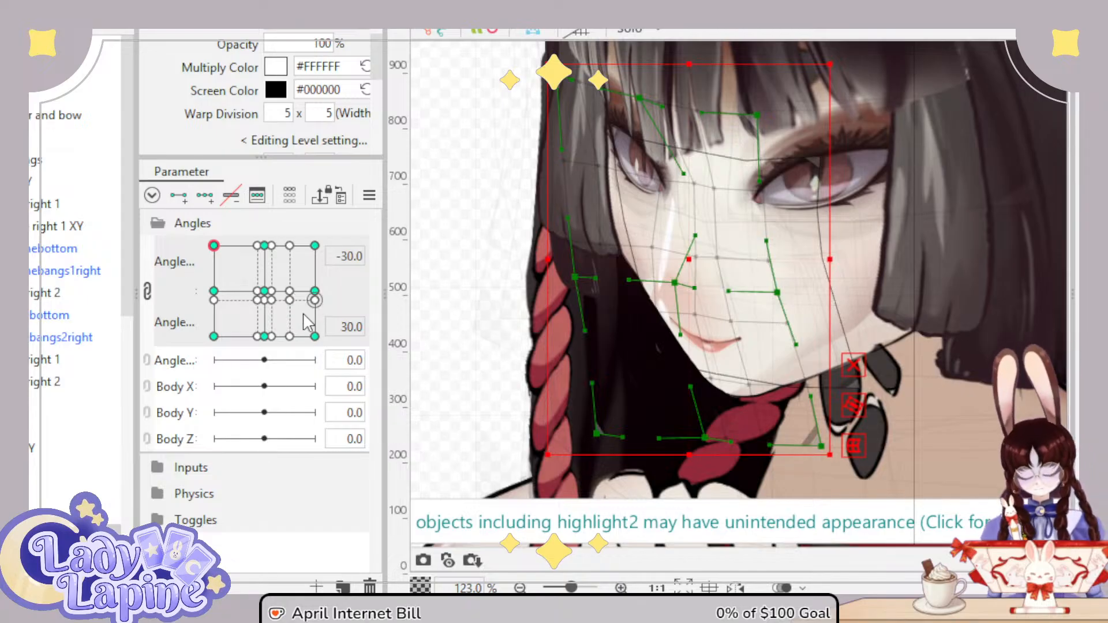
pyautogui.hotkey('ctrl', 'z')
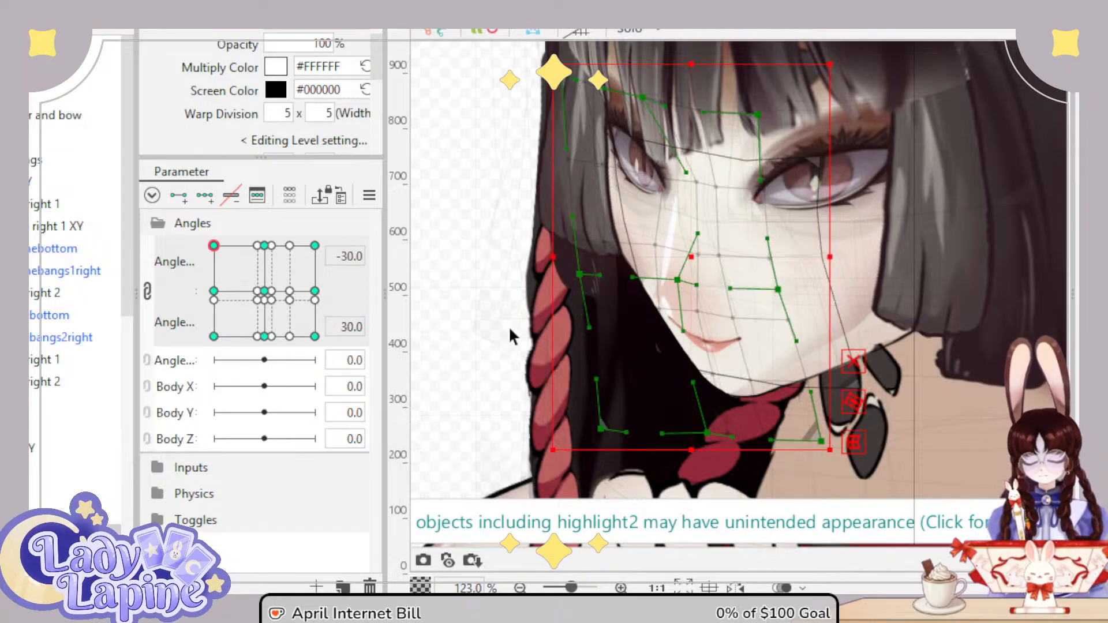
# Step: Adjust the lower-face warp point just below the mouth at Angle X -30, Angle Y 30, and check the head turn
pyautogui.scroll(6, 668, 334)
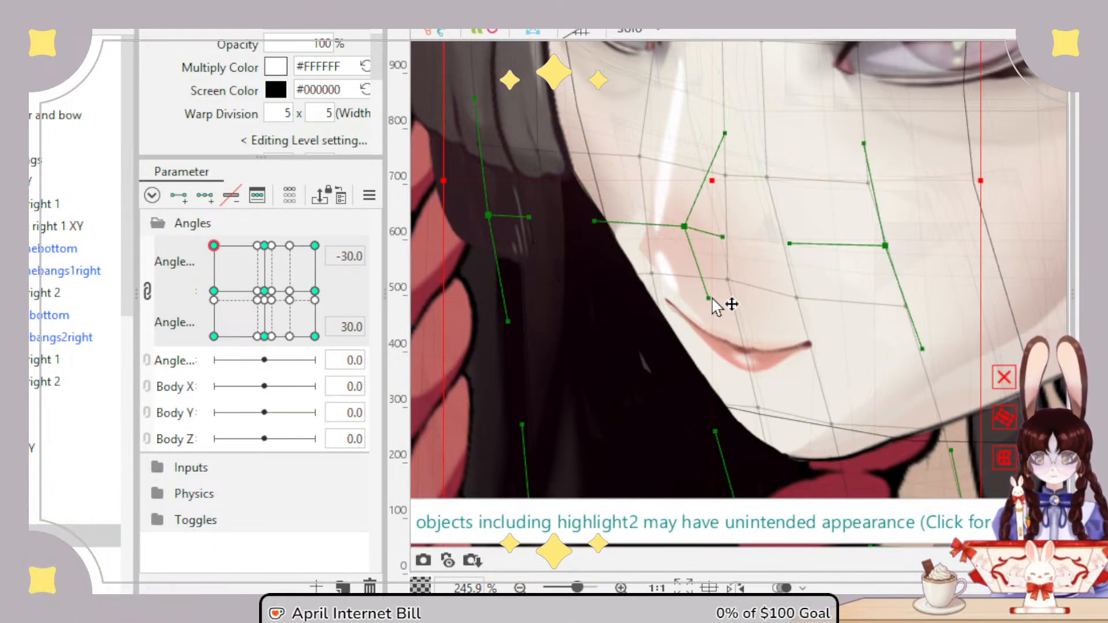
pyautogui.moveTo(759, 408); pyautogui.dragTo(754, 351)
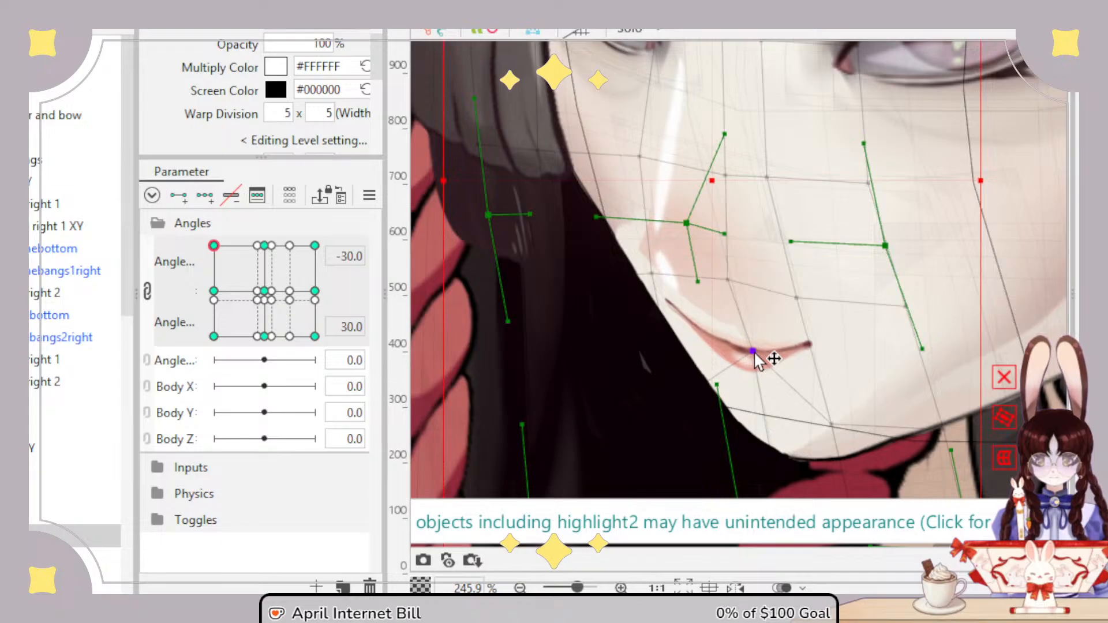
pyautogui.scroll(-3, 695, 381)
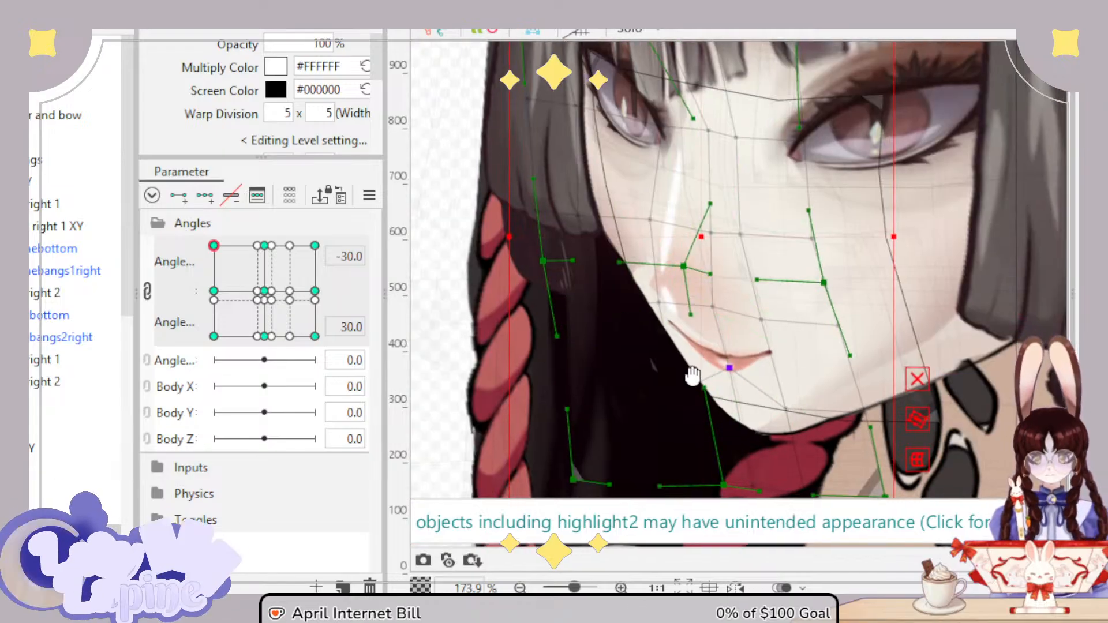
pyautogui.moveTo(214, 249); pyautogui.dragTo(199, 231)
# Step: Select the nose highlight mesh and shift its lowest vertex slightly inward from the face's far edge at Angle X -30, Angle Y 30
pyautogui.scroll(3, 662, 290)
pyautogui.scroll(1, 662, 292)
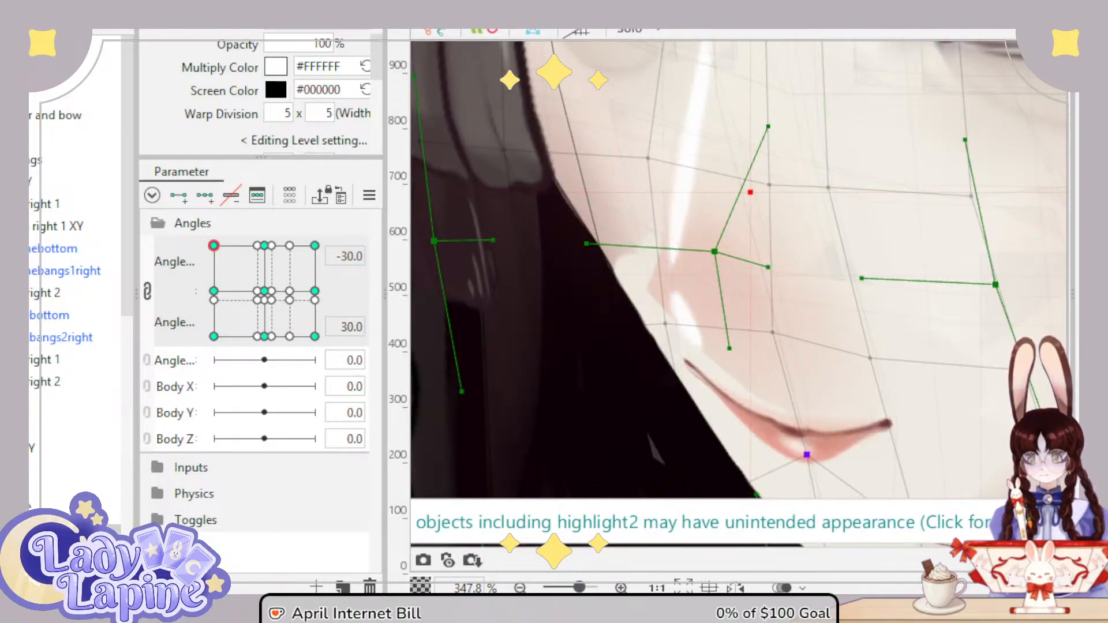
pyautogui.scroll(-3, 75, 455)
pyautogui.click(75, 500)
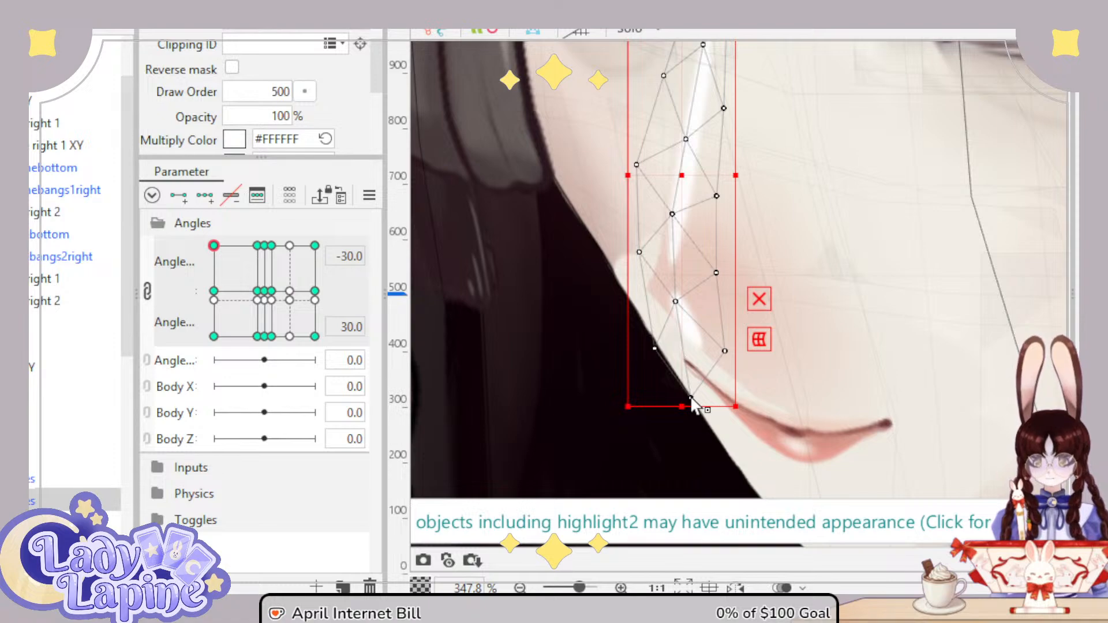
pyautogui.scroll(-5, 718, 397)
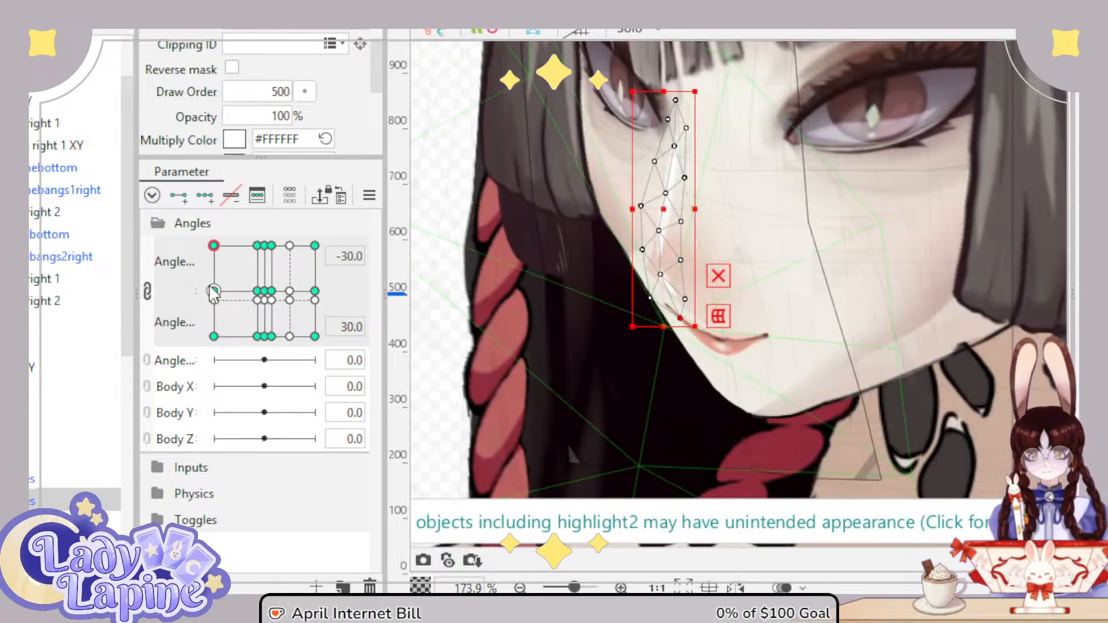
# Step: Shift the nose highlight's lowest vertex toward the near side at Angle X -30, Angle Y 0, and check the turn up to Angle Y 30
pyautogui.click(213, 254)
pyautogui.moveTo(212, 259); pyautogui.dragTo(213, 291)
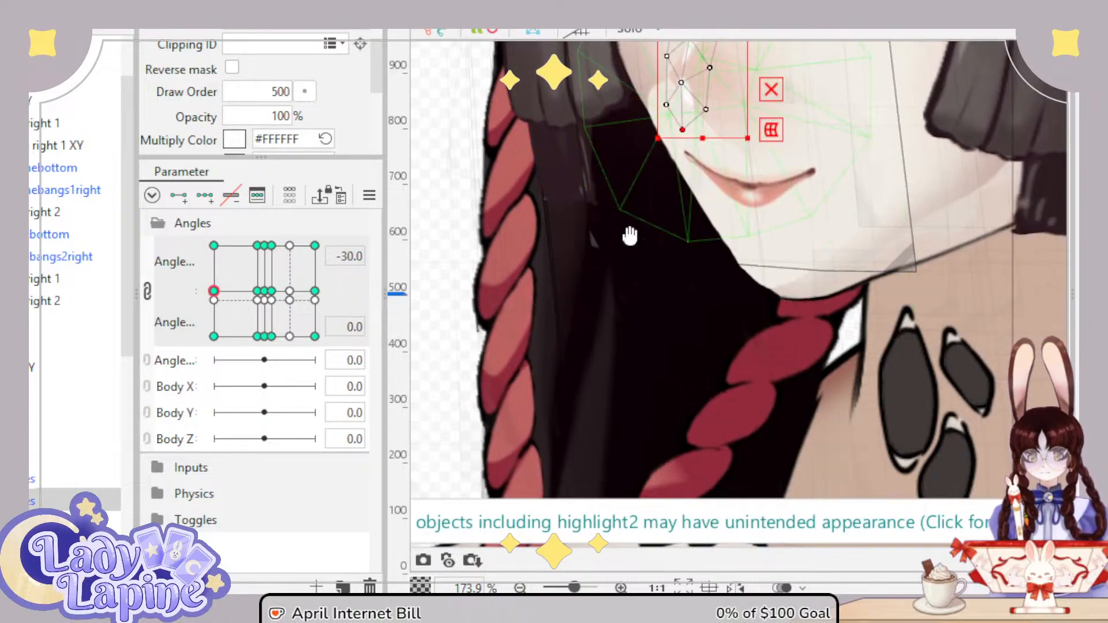
pyautogui.scroll(6, 618, 319)
pyautogui.moveTo(753, 252); pyautogui.dragTo(805, 246)
pyautogui.scroll(-4, 691, 427)
pyautogui.scroll(-2, 691, 427)
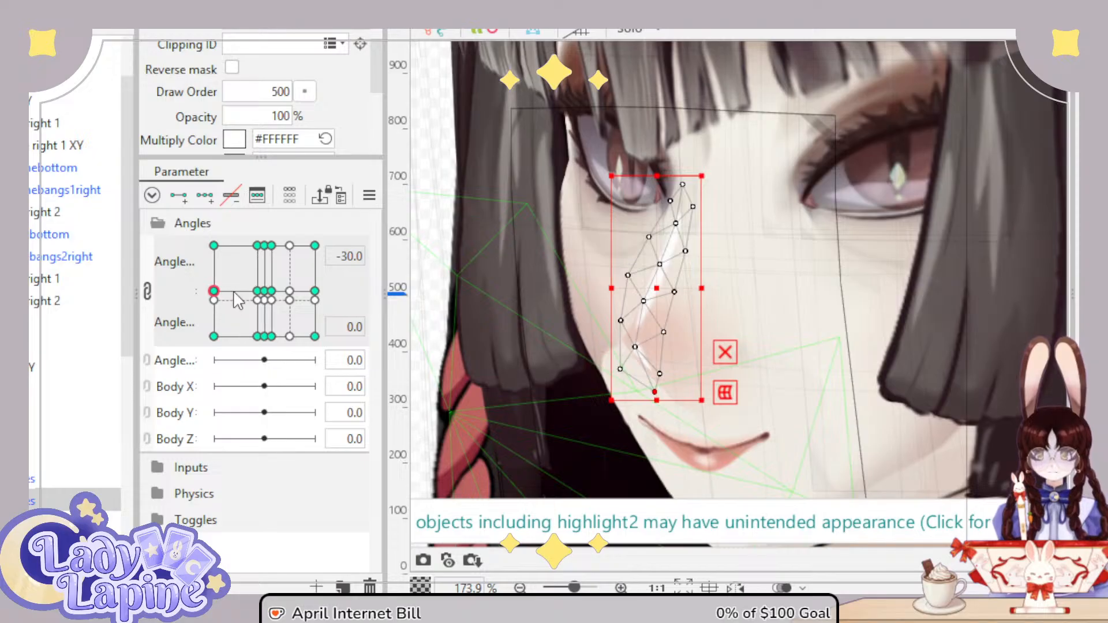
pyautogui.moveTo(214, 291); pyautogui.dragTo(182, 227)
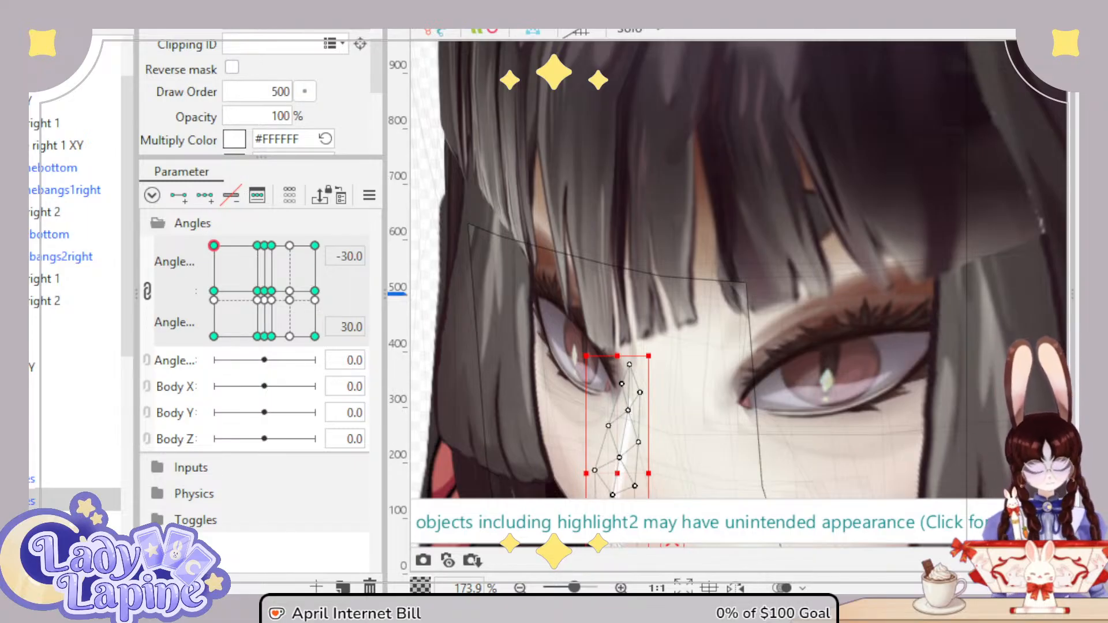
# Step: Select the head warp and adjust its points beneath both eyes at Angle X -30, Angle Y 30, checking the head turn
pyautogui.scroll(-5, 761, 346)
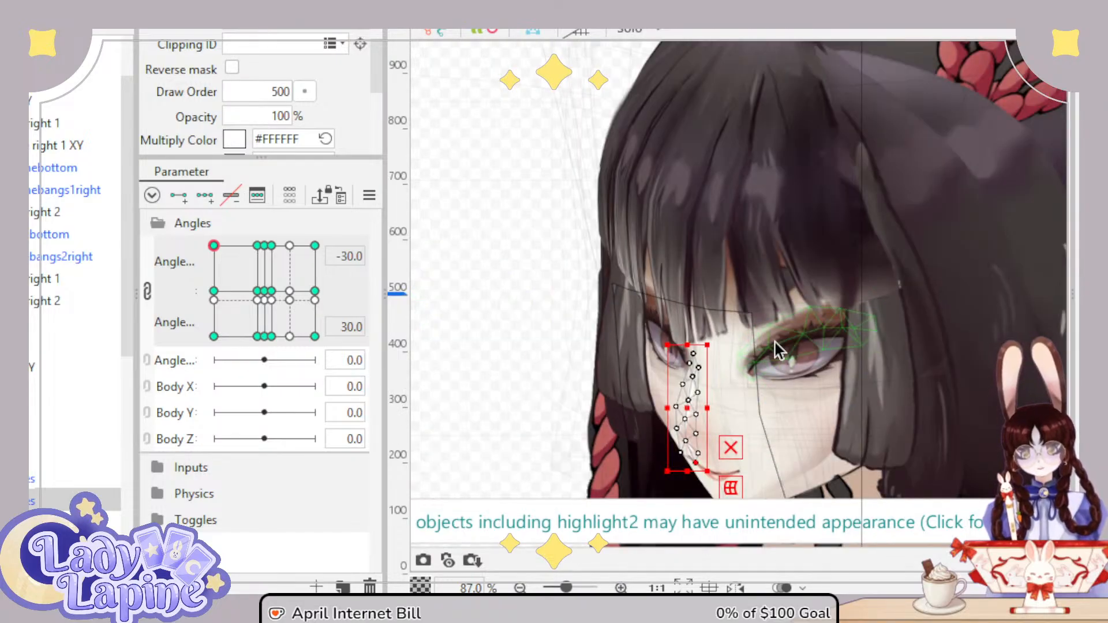
pyautogui.moveTo(720, 279); pyautogui.dragTo(705, 256)
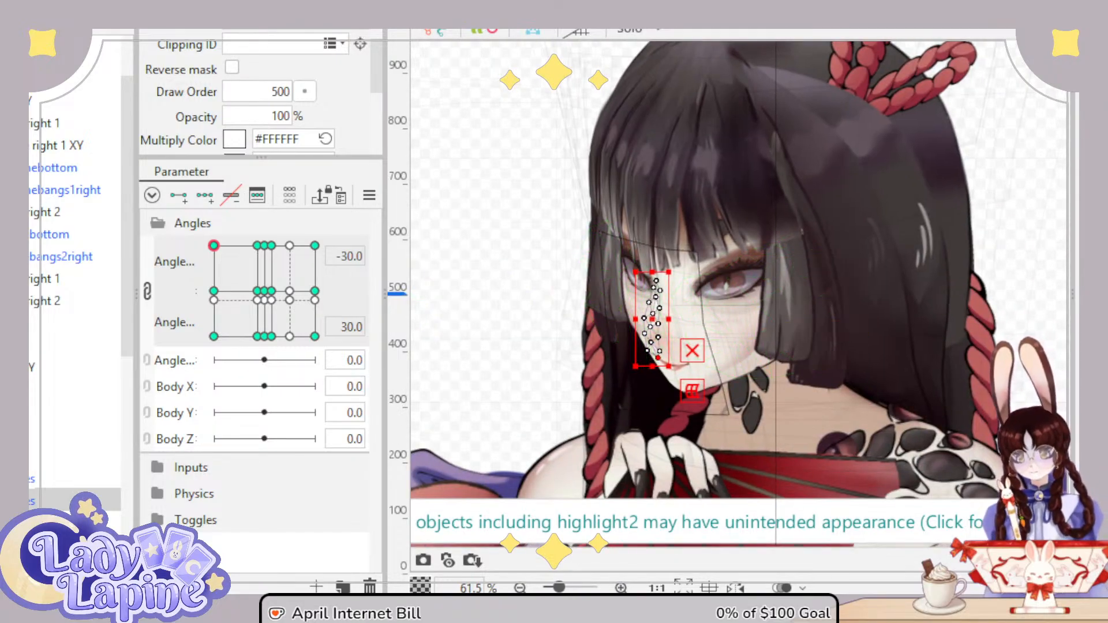
pyautogui.click(34, 135)
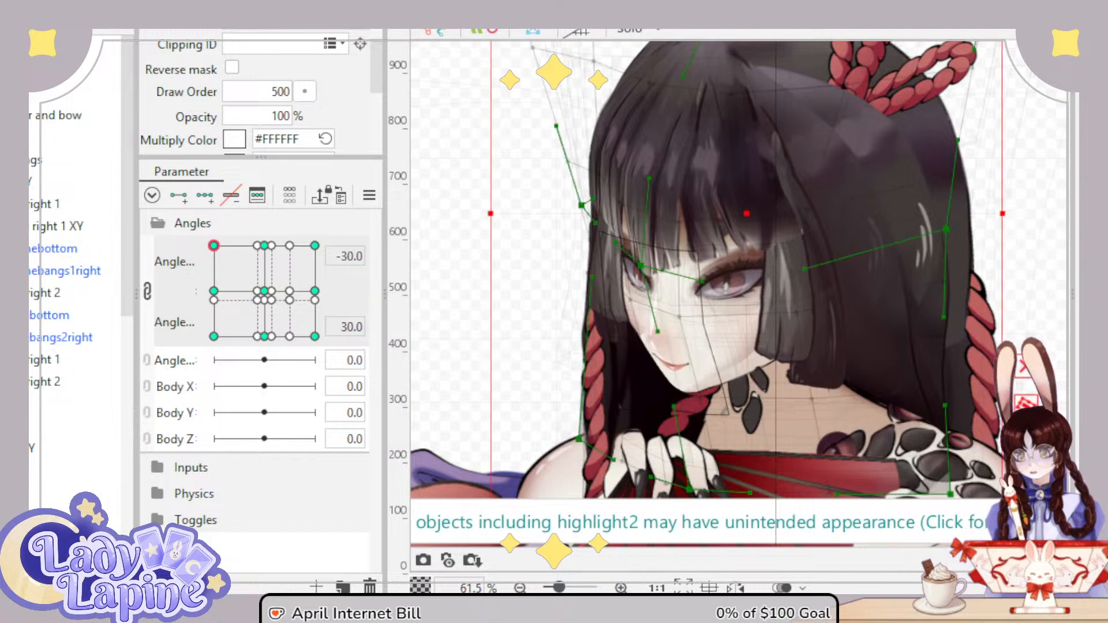
pyautogui.moveTo(211, 254)
pyautogui.mouseDown()
pyautogui.moveTo(209, 297)
pyautogui.moveTo(188, 249)
pyautogui.moveTo(188, 279)
pyautogui.moveTo(178, 238)
pyautogui.moveTo(182, 334)
pyautogui.moveTo(188, 237)
pyautogui.moveTo(193, 275)
pyautogui.moveTo(190, 247)
pyautogui.mouseUp()
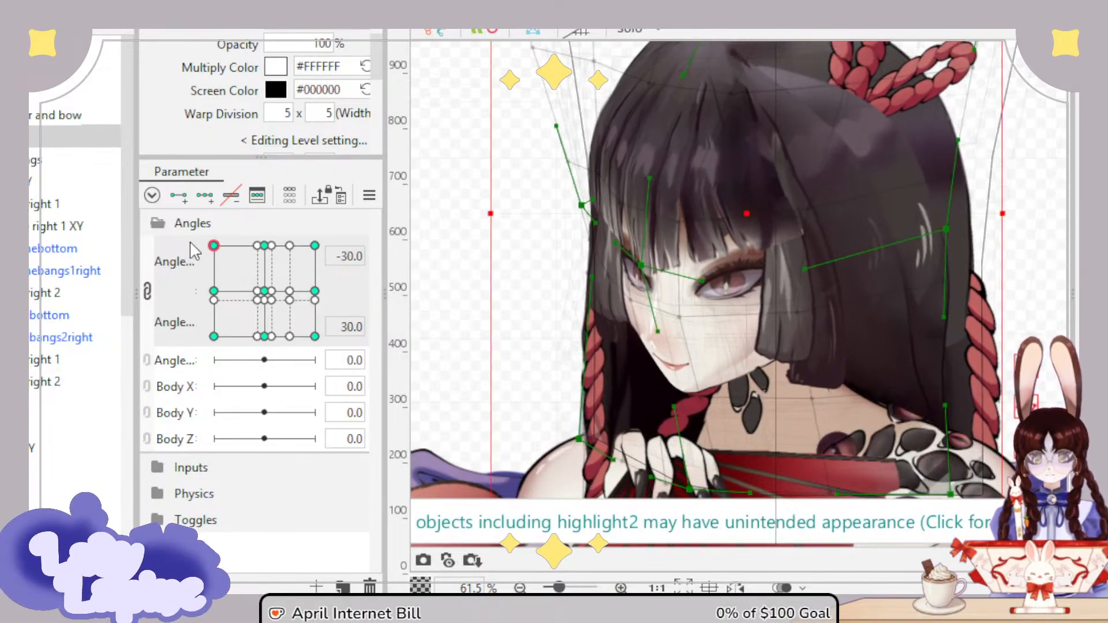
pyautogui.scroll(2, 771, 371)
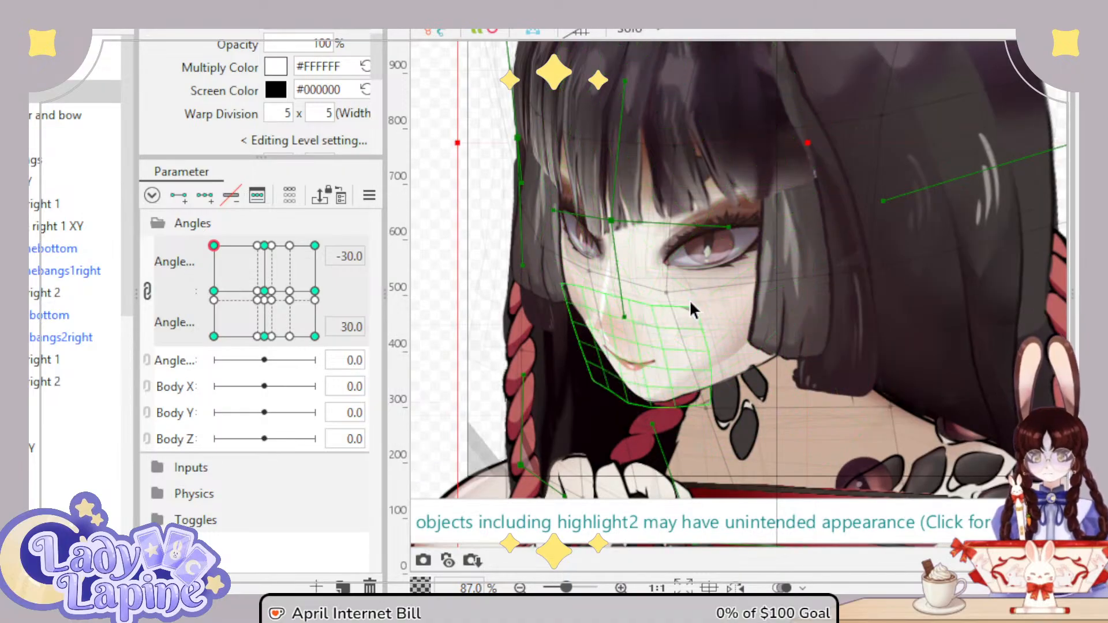
pyautogui.click(591, 267)
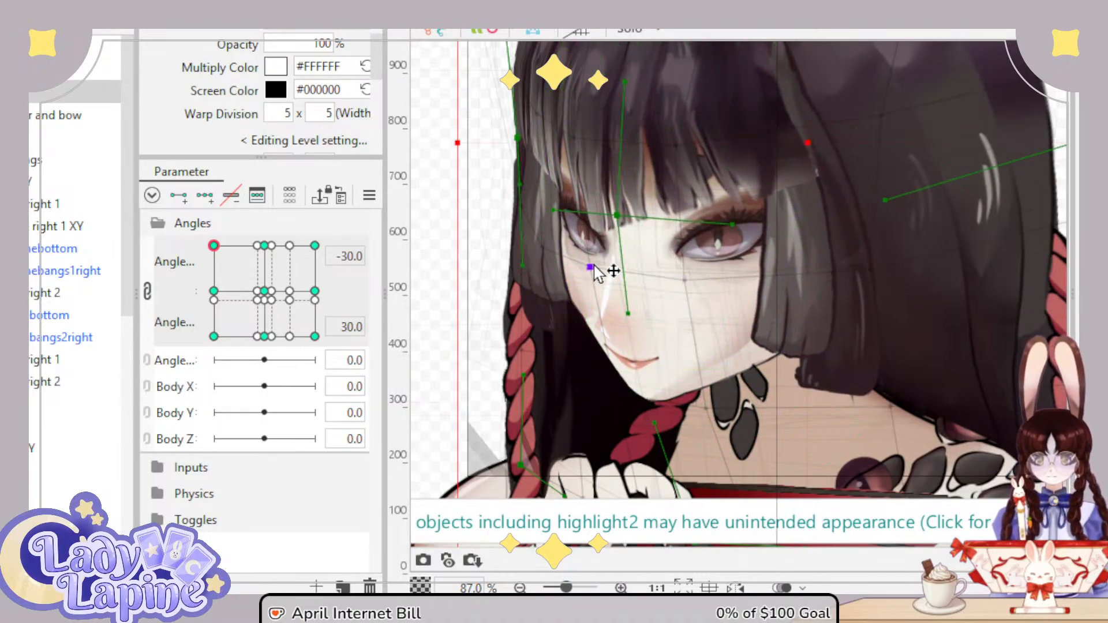
pyautogui.click(684, 288)
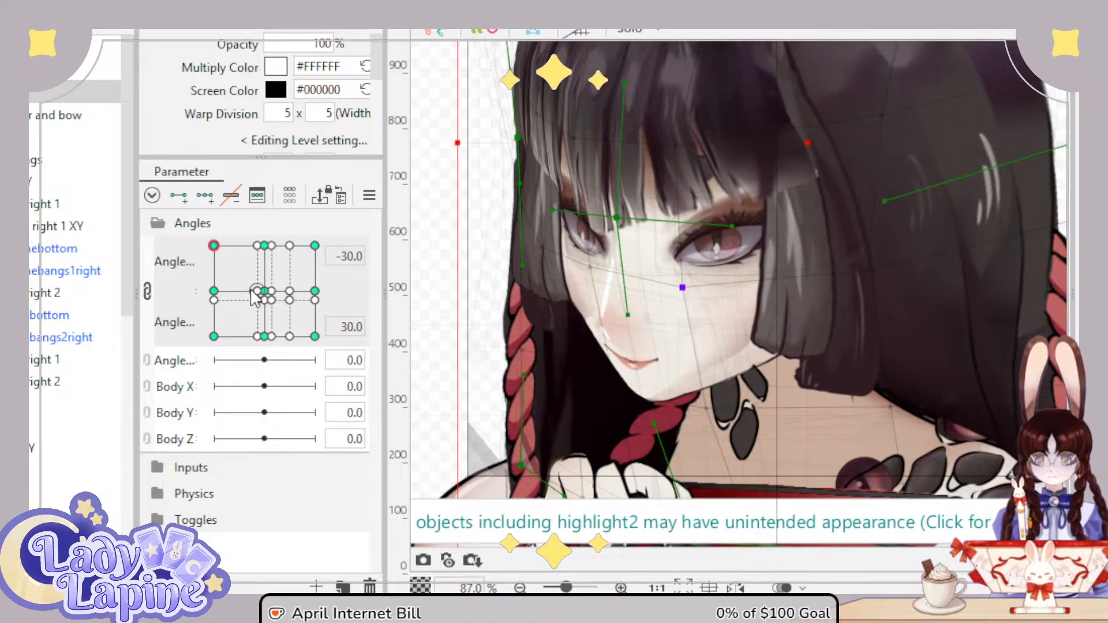
pyautogui.moveTo(214, 248)
pyautogui.mouseDown()
pyautogui.moveTo(212, 289)
pyautogui.moveTo(213, 254)
pyautogui.moveTo(199, 249)
pyautogui.moveTo(195, 289)
pyautogui.moveTo(183, 227)
pyautogui.moveTo(183, 277)
pyautogui.moveTo(179, 226)
pyautogui.mouseUp()
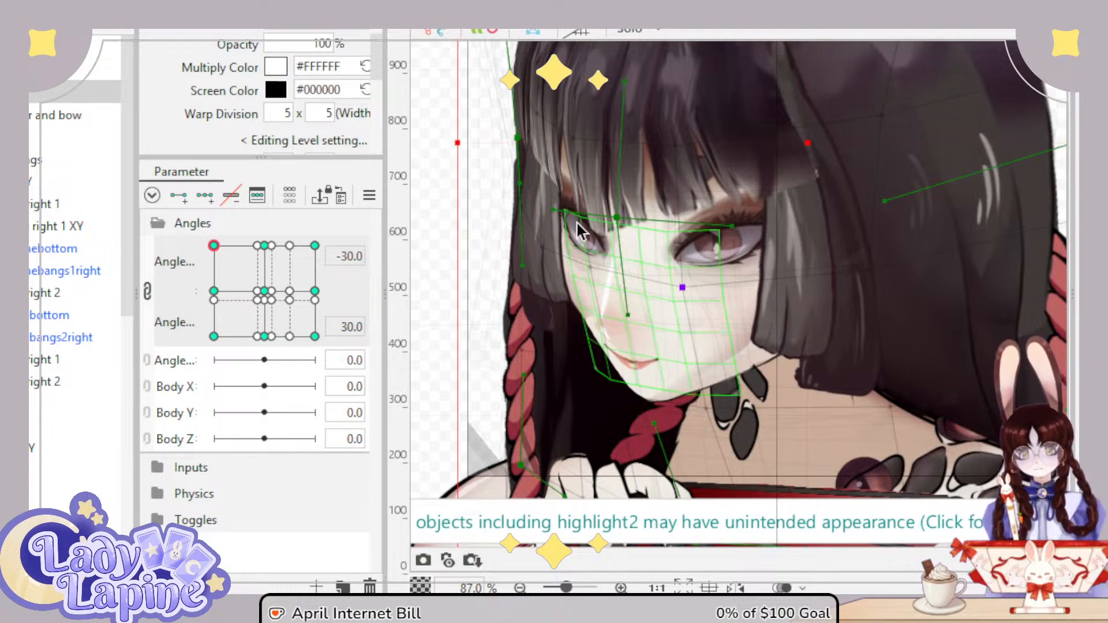
# Step: Push the head warp's far-temple point outward, adjust its points along the crown at Angle X -30, Angle Y 30, and check the turn
pyautogui.scroll(3, 580, 231)
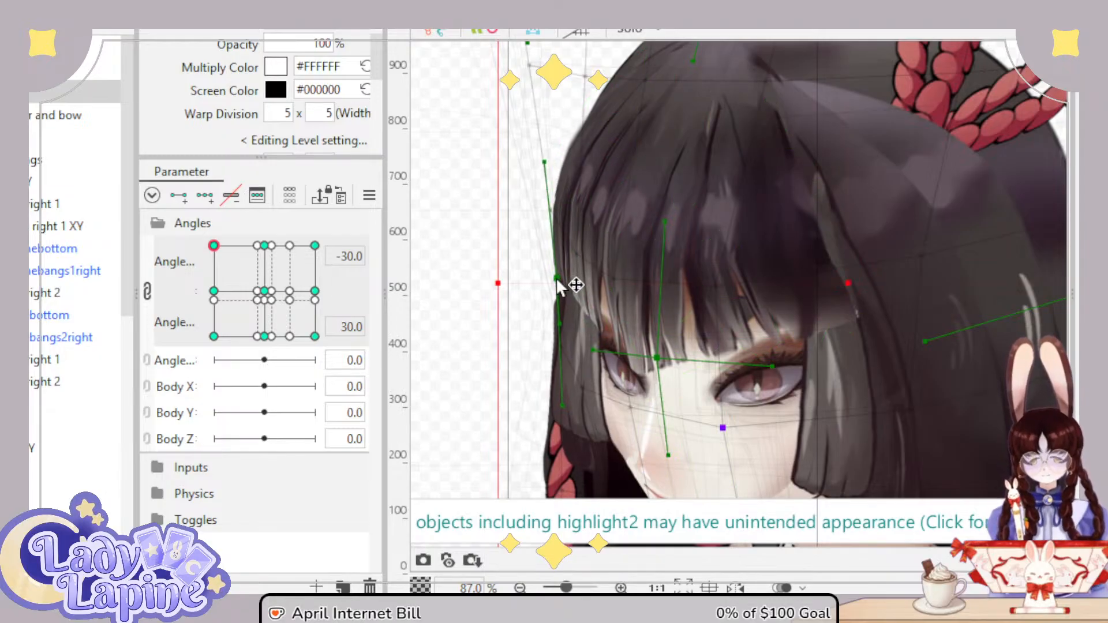
pyautogui.moveTo(557, 280); pyautogui.dragTo(545, 278)
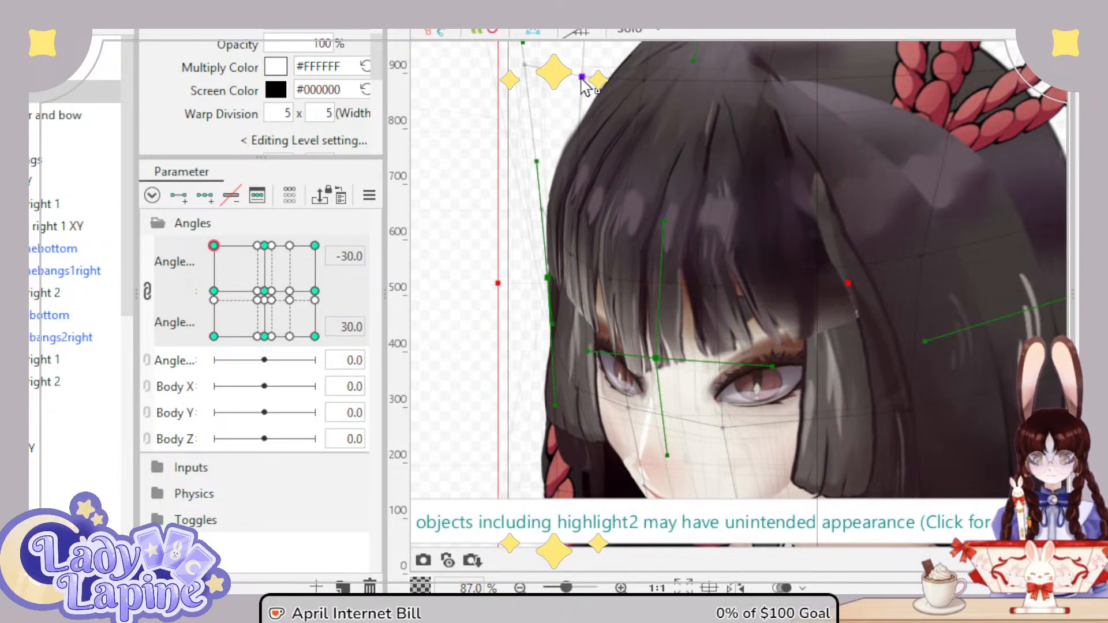
pyautogui.moveTo(582, 77); pyautogui.dragTo(574, 68)
pyautogui.click(680, 81)
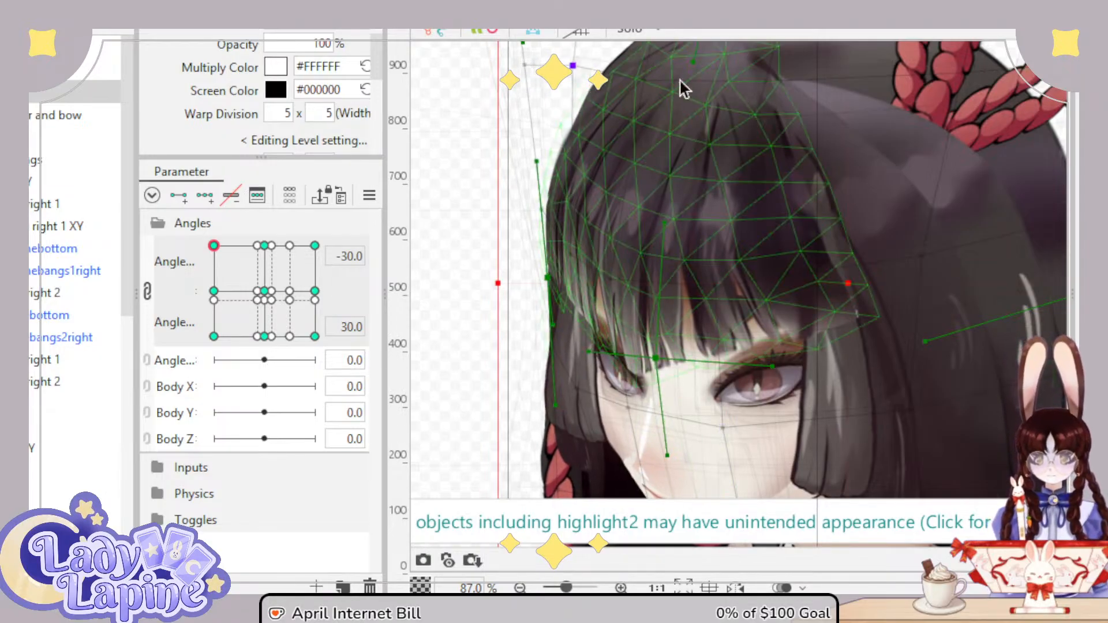
pyautogui.click(649, 86)
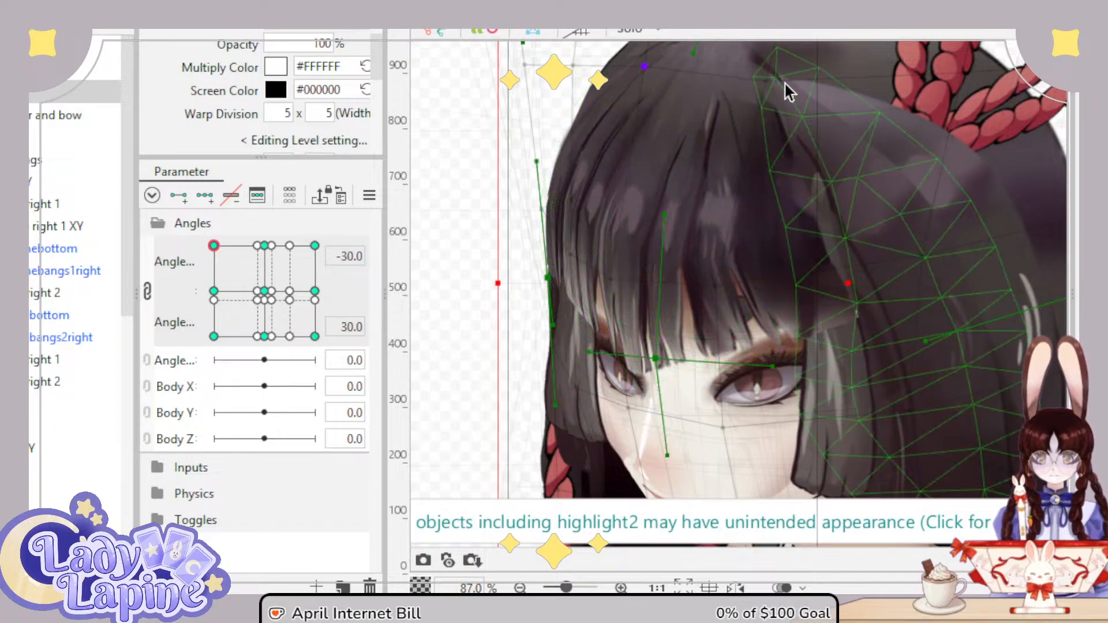
pyautogui.scroll(-2, 795, 219)
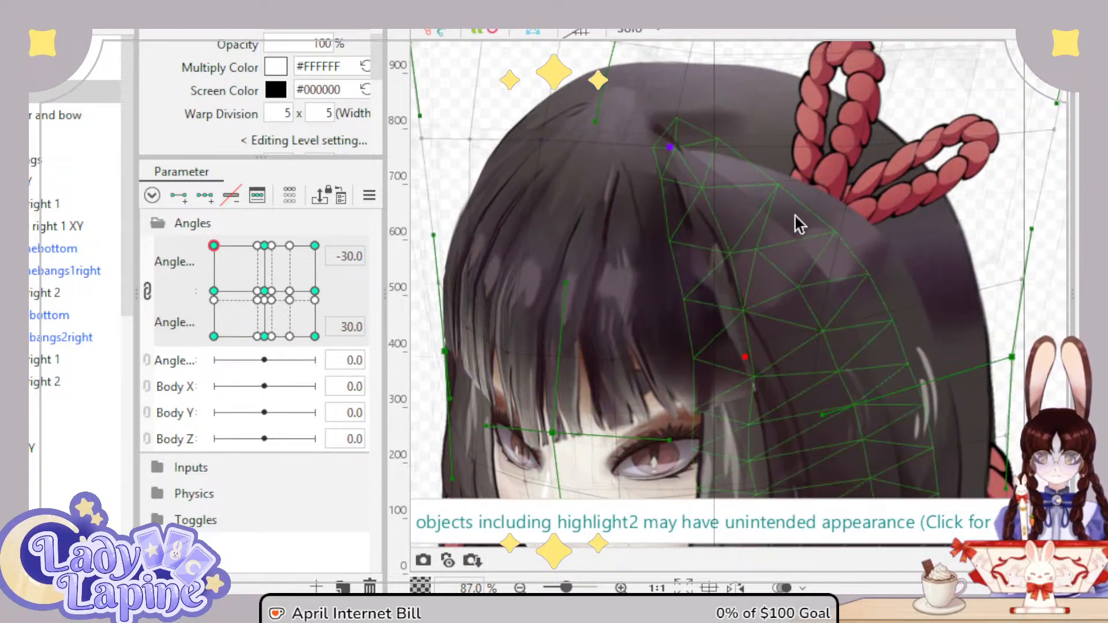
pyautogui.scroll(-2, 756, 272)
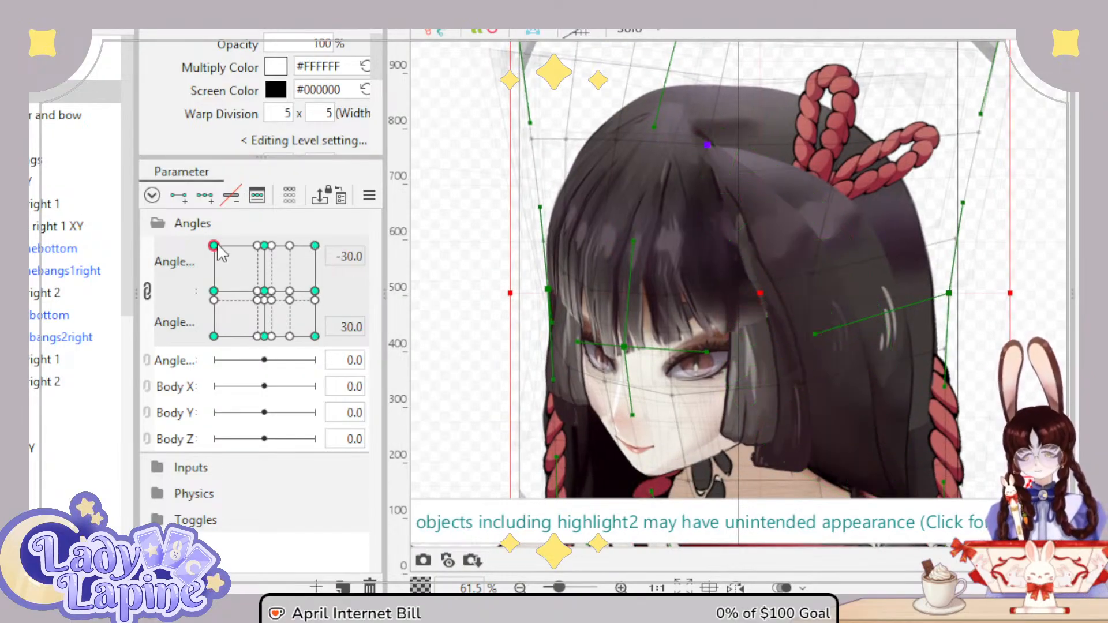
pyautogui.moveTo(213, 254); pyautogui.dragTo(181, 242)
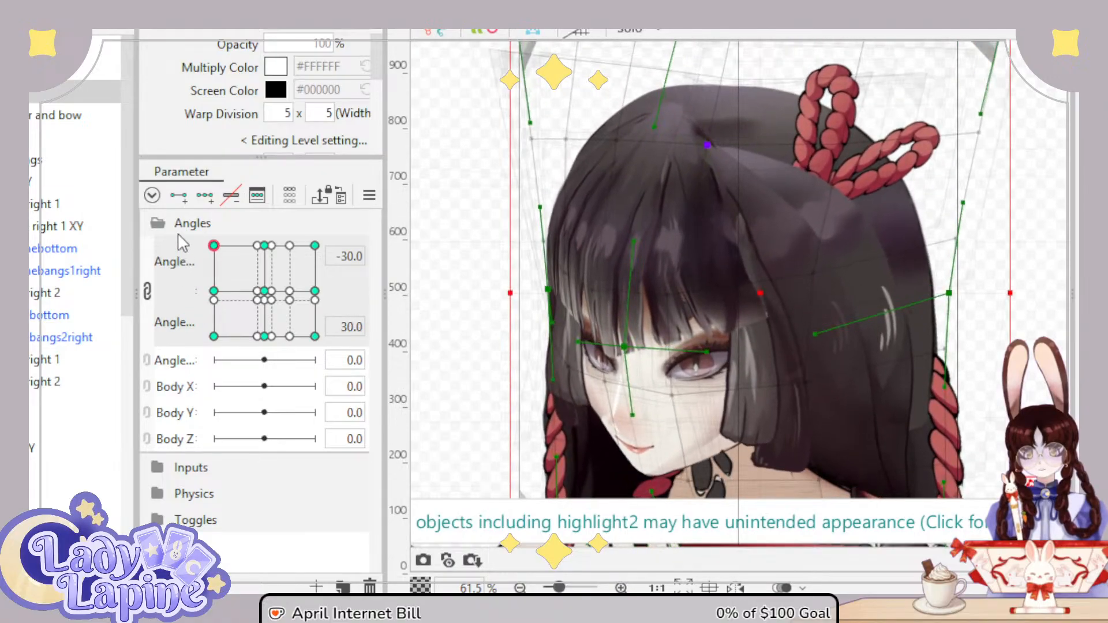
# Step: Select the far-eye points of the eye warp, then narrow, tilt and slightly reposition them at Angle X -30, Angle Y 30
pyautogui.scroll(-5, 31, 427)
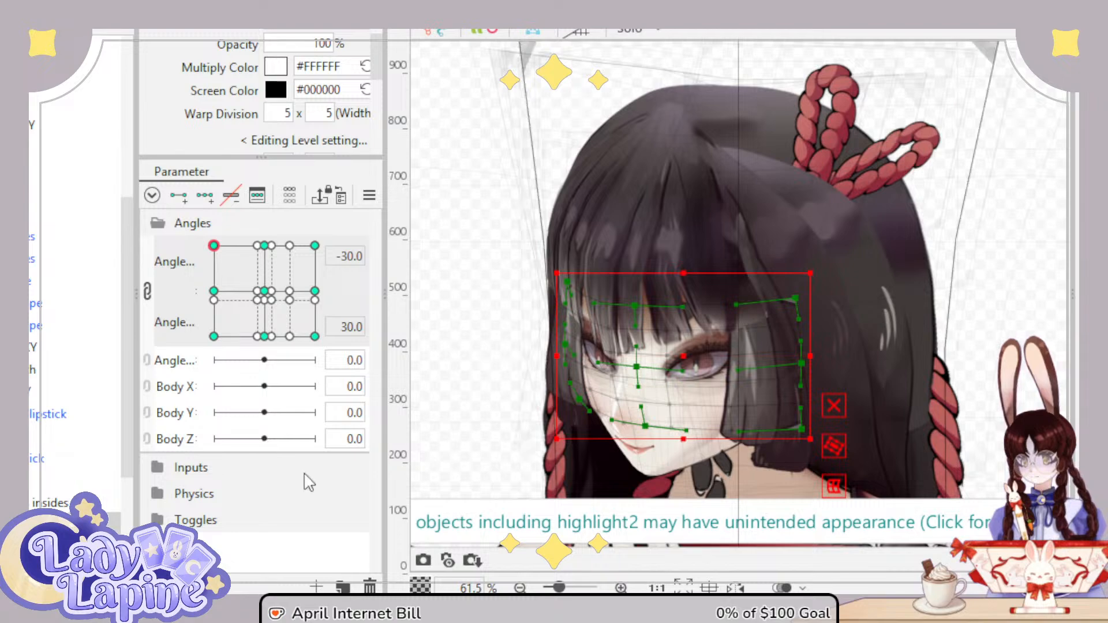
pyautogui.scroll(4, 523, 410)
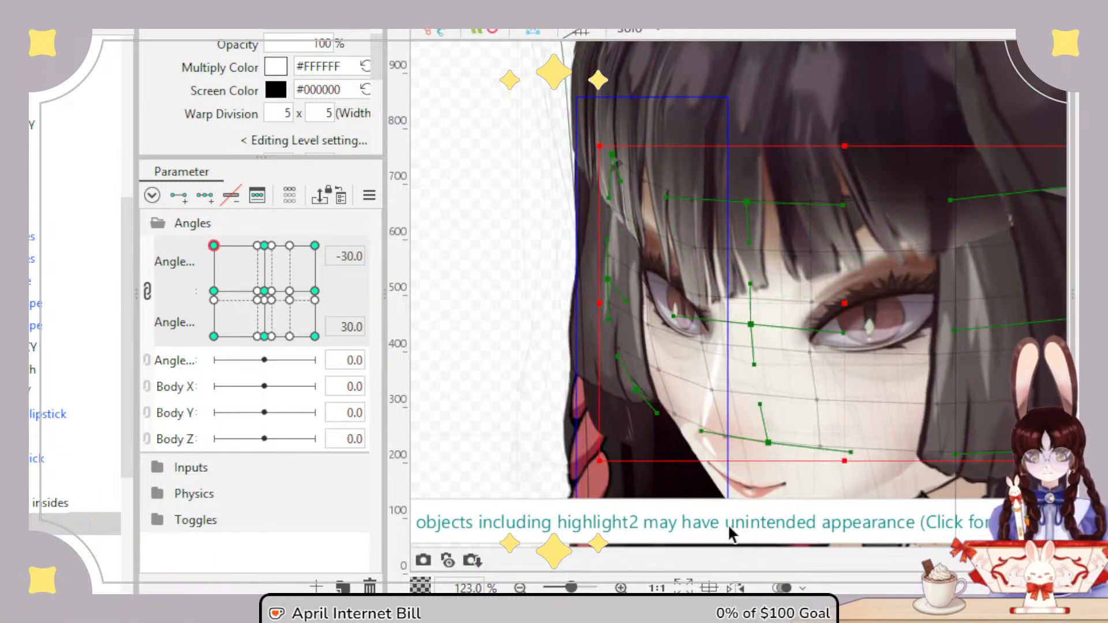
pyautogui.click(727, 415)
pyautogui.moveTo(733, 295); pyautogui.dragTo(723, 296)
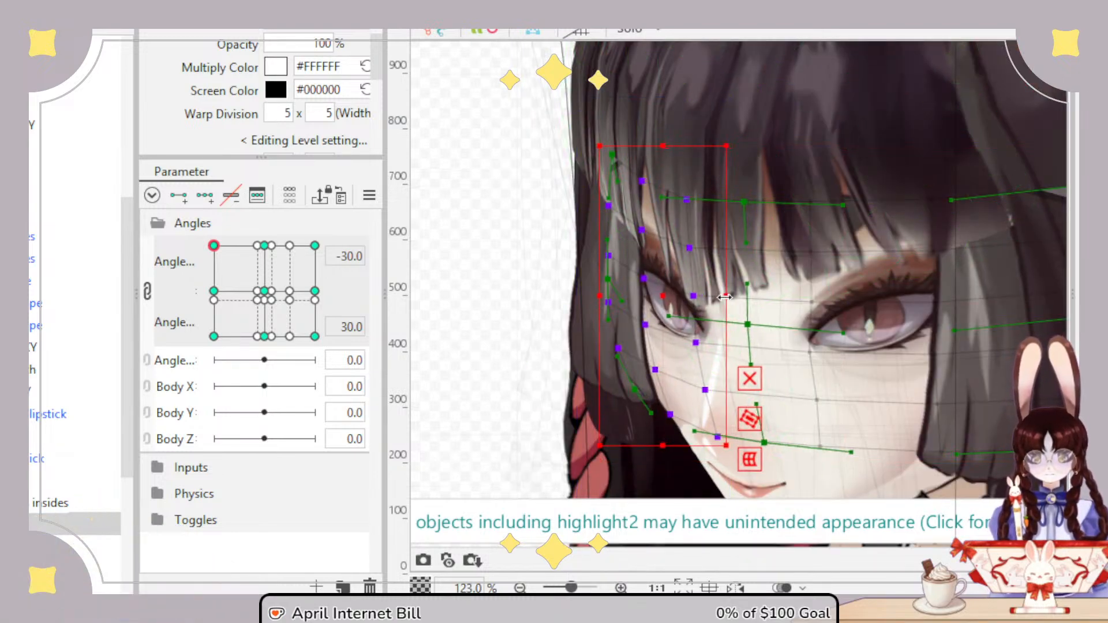
pyautogui.moveTo(729, 134); pyautogui.dragTo(734, 141)
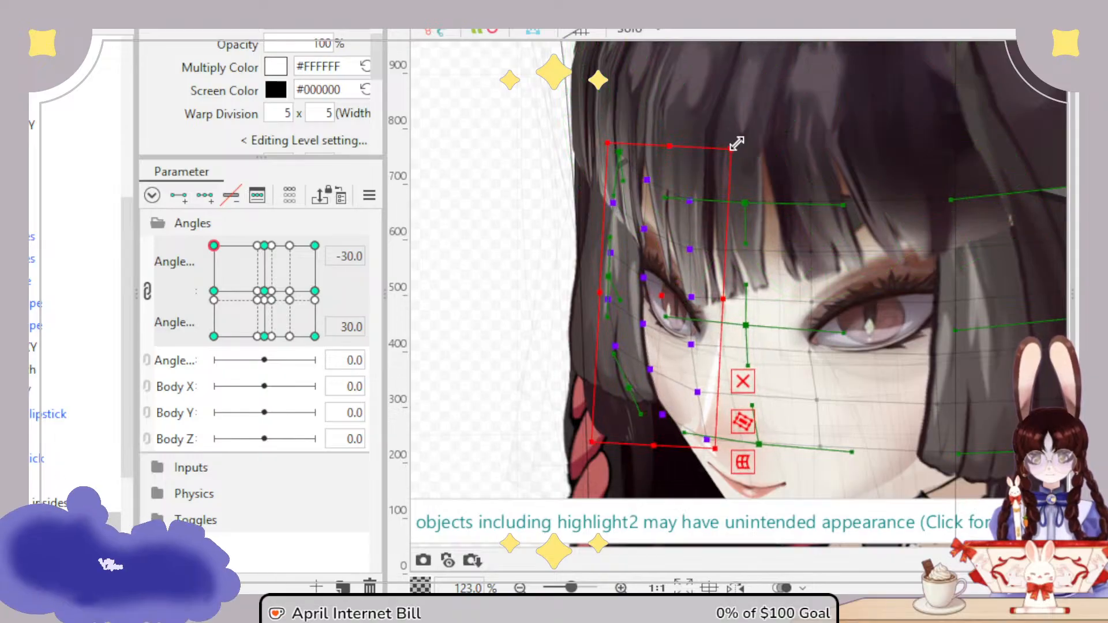
pyautogui.moveTo(662, 292); pyautogui.dragTo(661, 295)
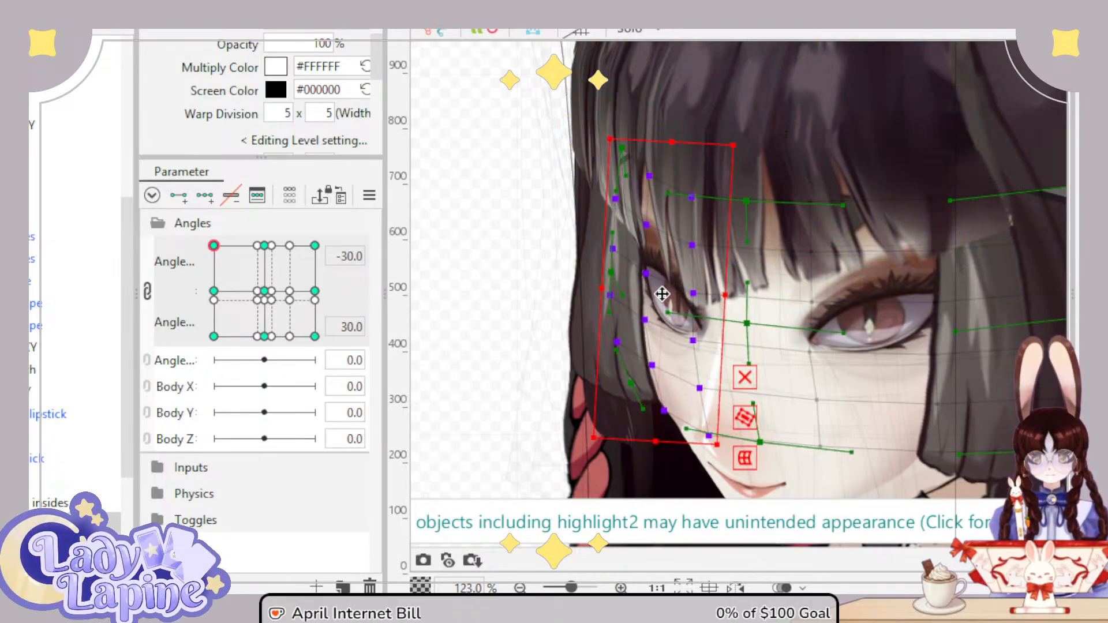
pyautogui.scroll(-3, 848, 321)
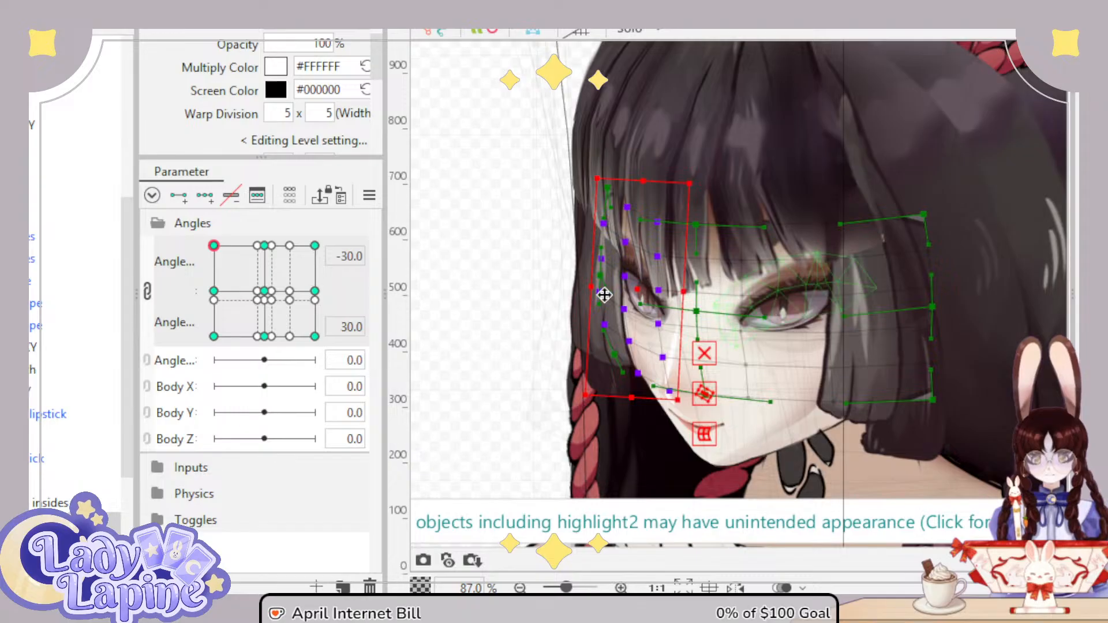
# Step: Check the turn with the lower-face warp selected, then readjust the eye warp's far-eye points at Angle X -30, Angle Y 30
pyautogui.click(29, 391)
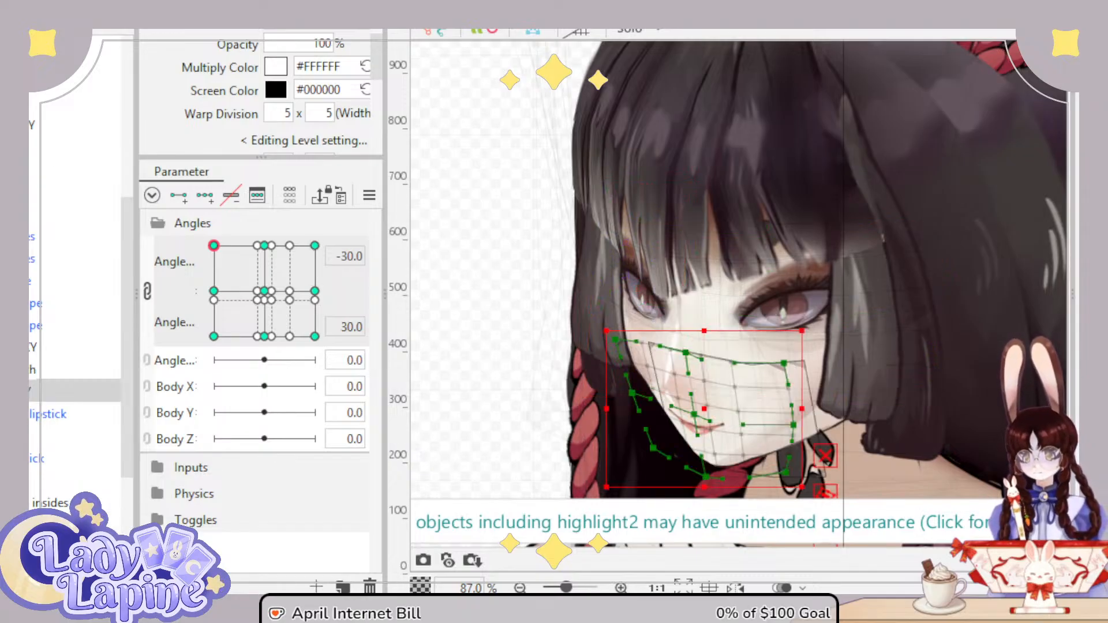
pyautogui.moveTo(213, 245); pyautogui.dragTo(182, 247)
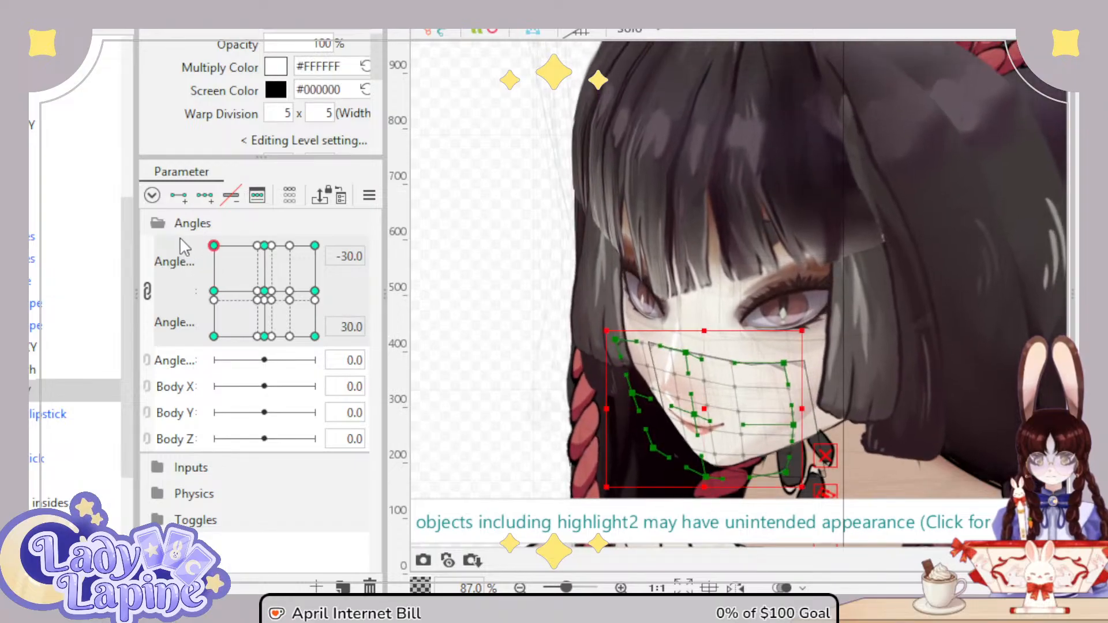
pyautogui.click(75, 523)
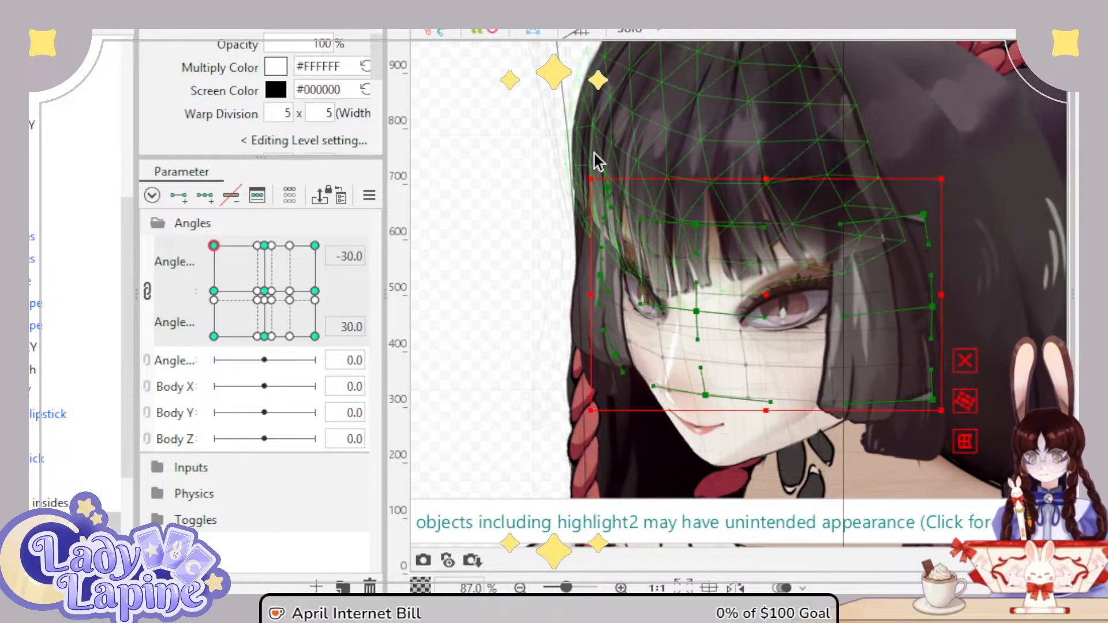
pyautogui.moveTo(573, 148); pyautogui.dragTo(603, 199)
pyautogui.moveTo(680, 410); pyautogui.dragTo(691, 427)
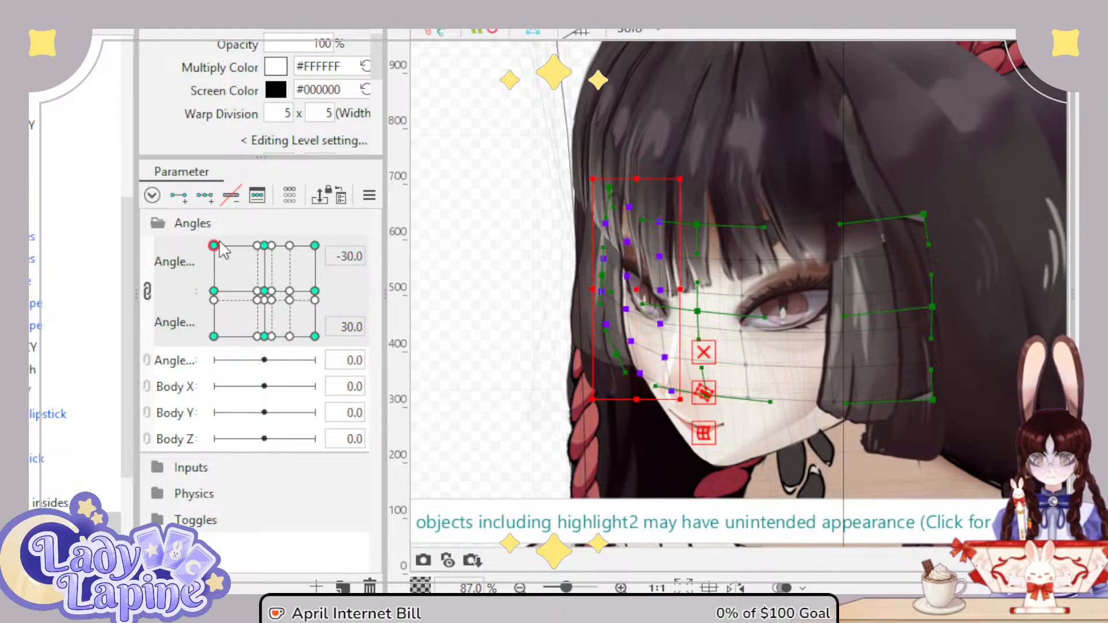
pyautogui.moveTo(220, 243); pyautogui.dragTo(182, 252)
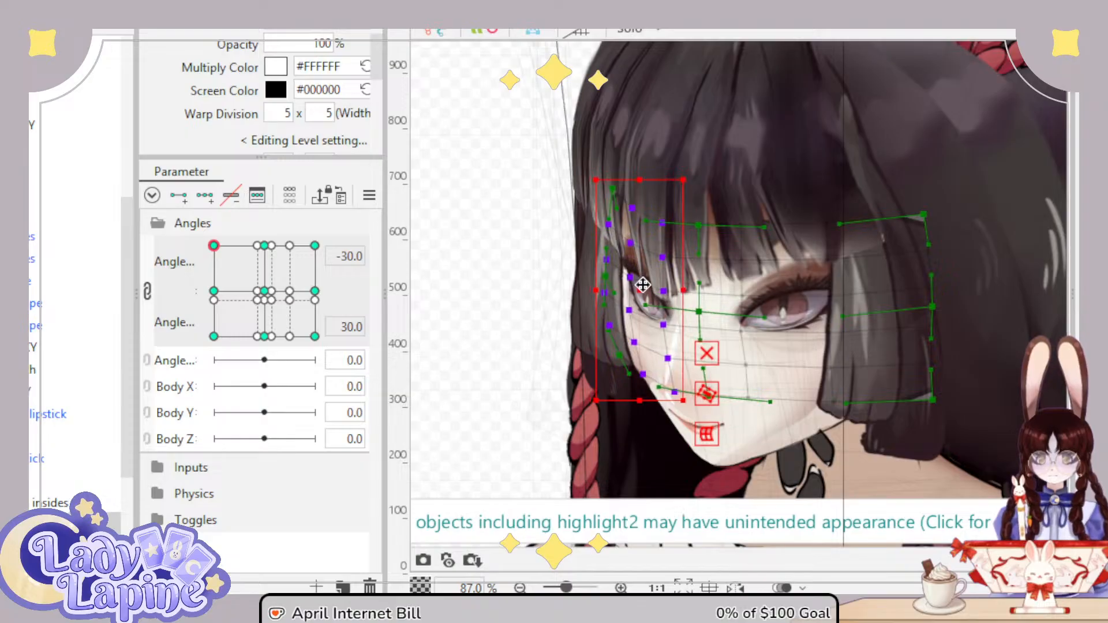
# Step: Shift the eye warp's far-eye points slightly toward the near side at Angle X -30, Angle Y 30, and check the turn
pyautogui.scroll(4, 639, 283)
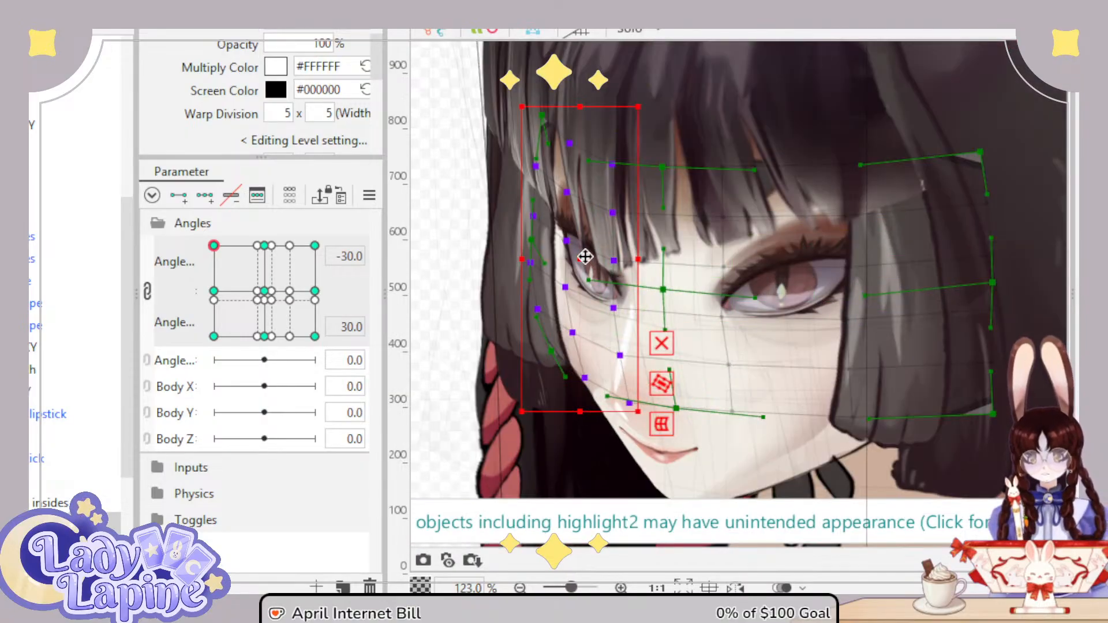
pyautogui.moveTo(584, 256); pyautogui.dragTo(592, 256)
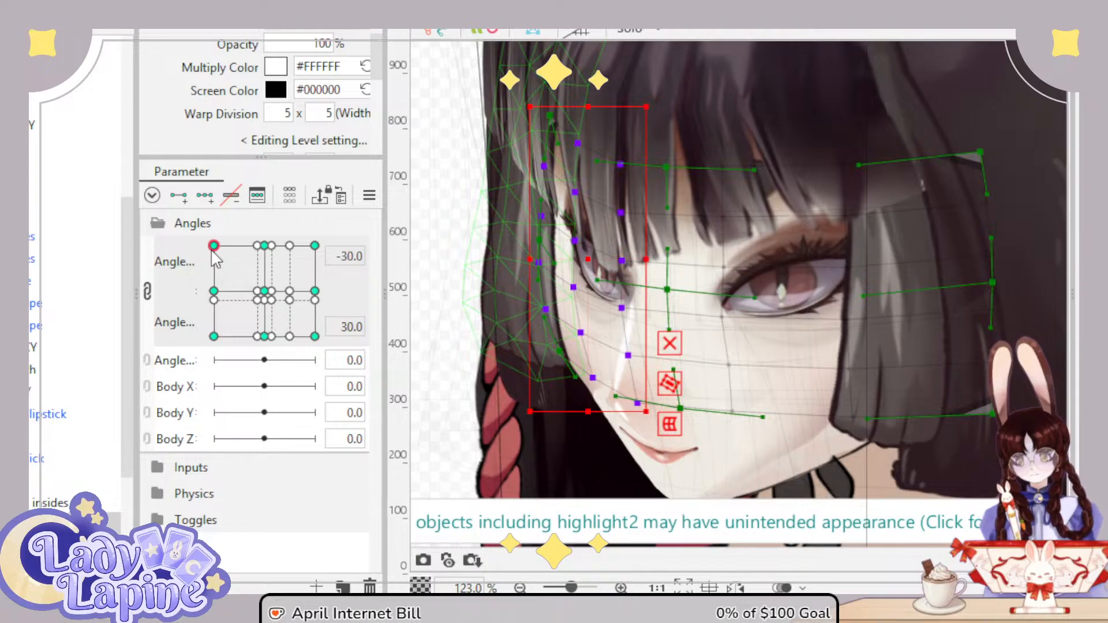
pyautogui.moveTo(214, 260); pyautogui.dragTo(200, 223)
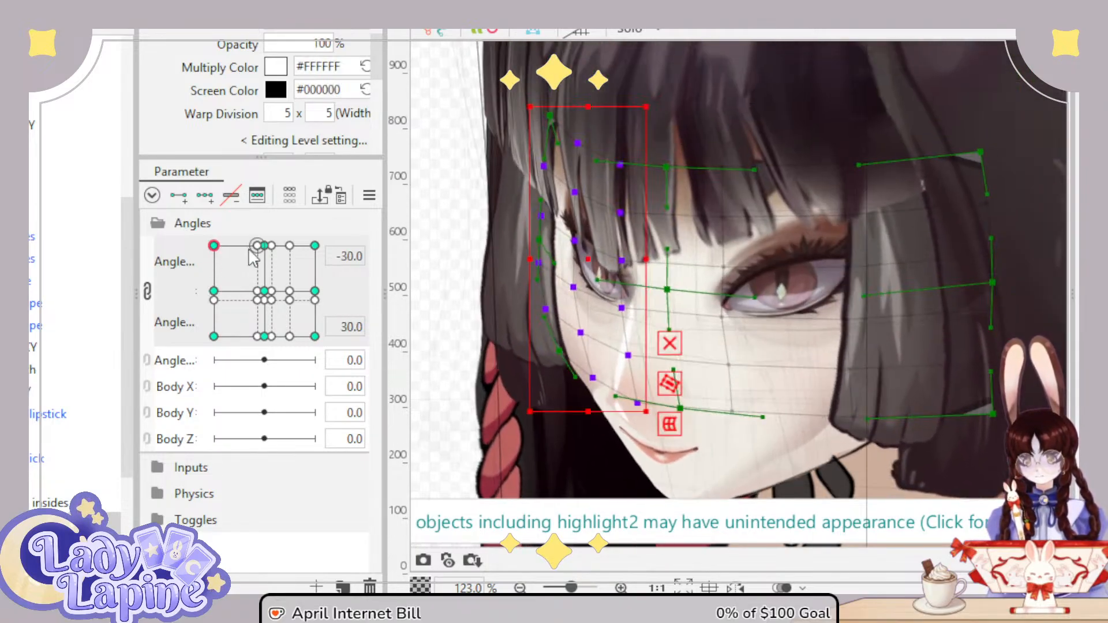
# Step: Select the head warp, pull its far-temple point inward to the hair's edge at Angle X -30, Angle Y 30, and check the turn
pyautogui.scroll(-3, 75, 346)
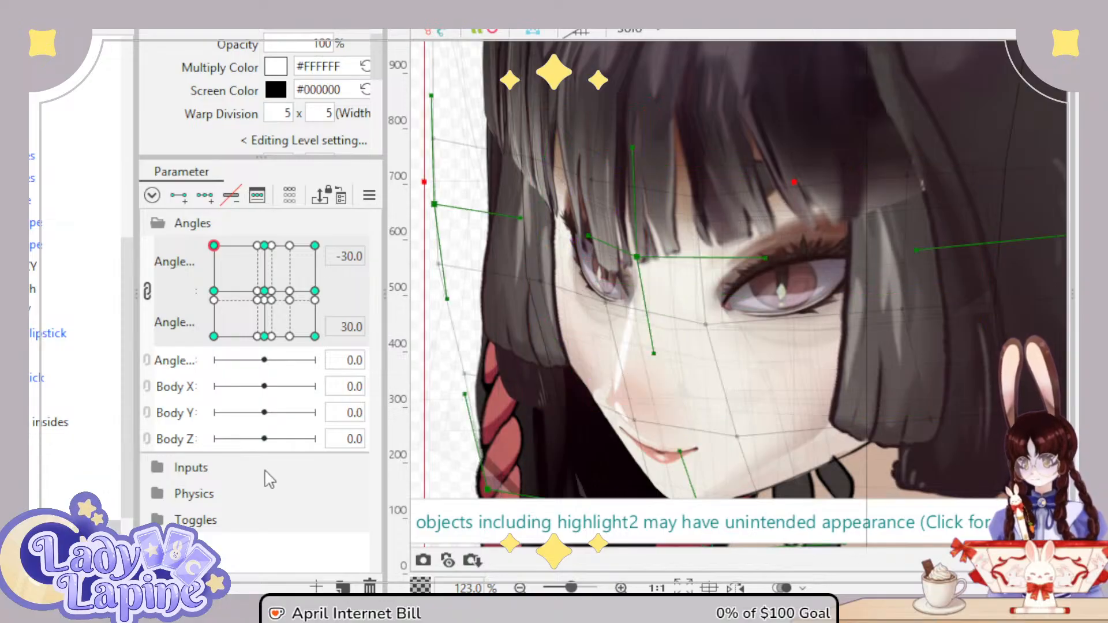
pyautogui.scroll(5, 504, 391)
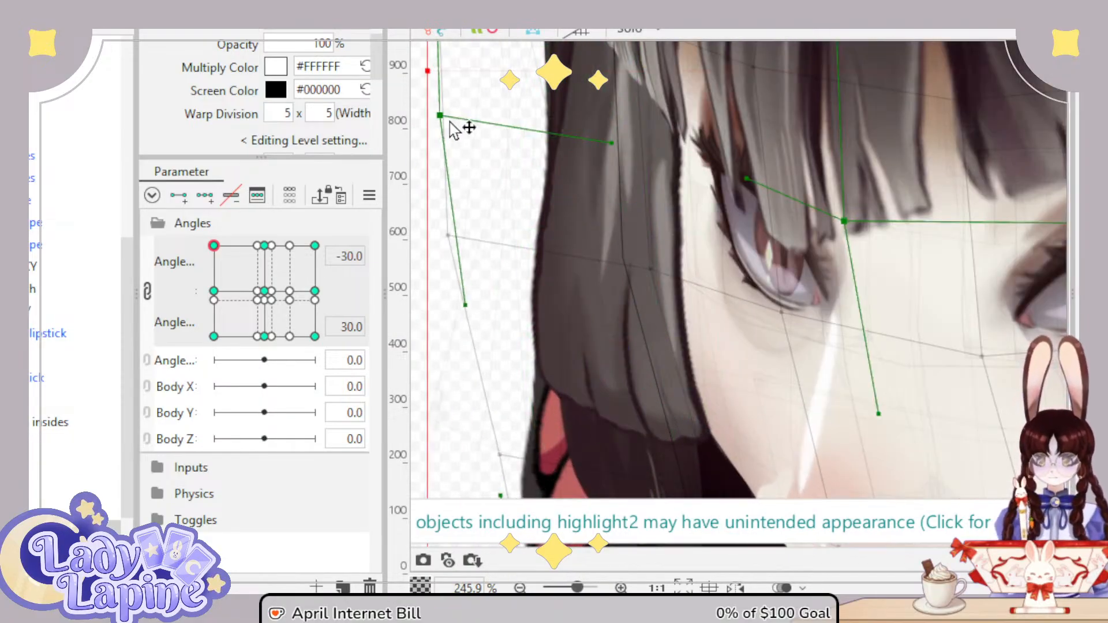
pyautogui.moveTo(450, 122); pyautogui.dragTo(561, 120)
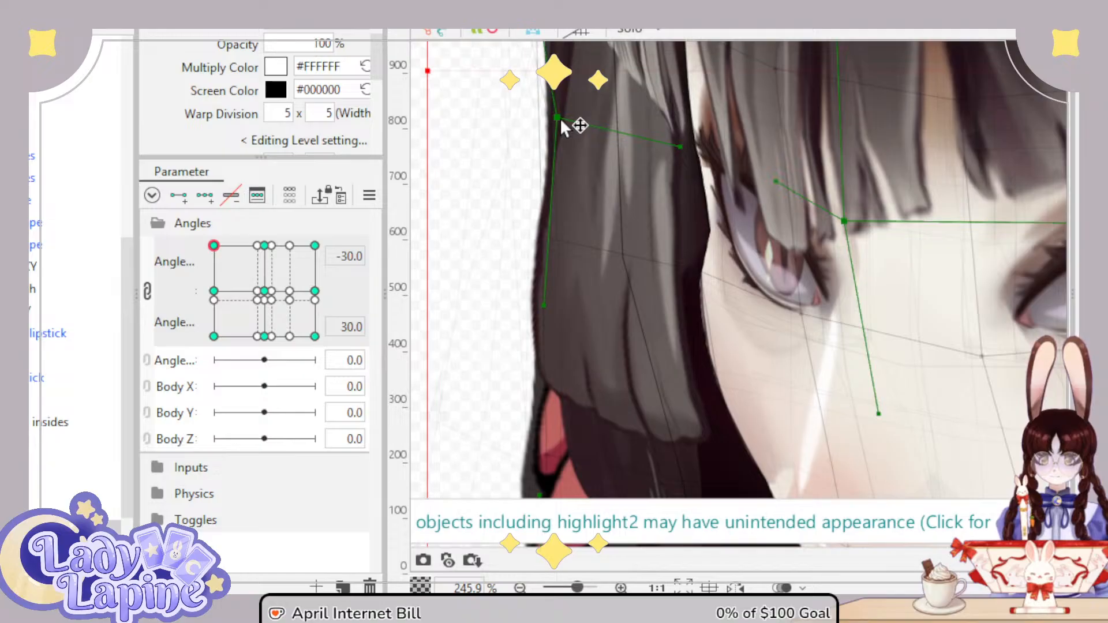
pyautogui.scroll(-7, 559, 118)
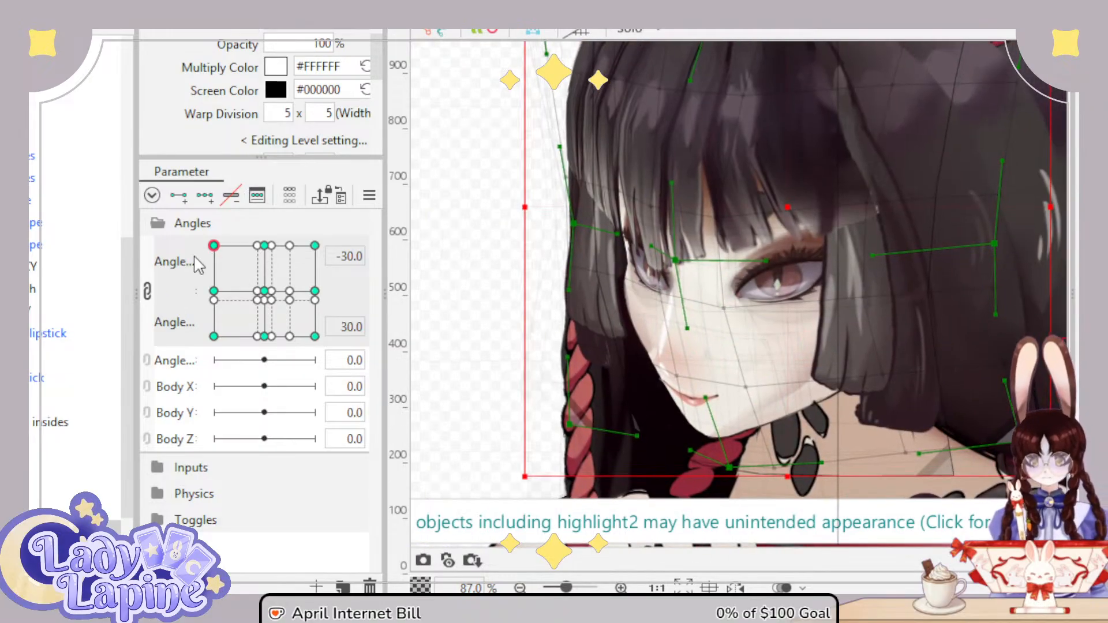
pyautogui.moveTo(213, 245); pyautogui.dragTo(126, 233)
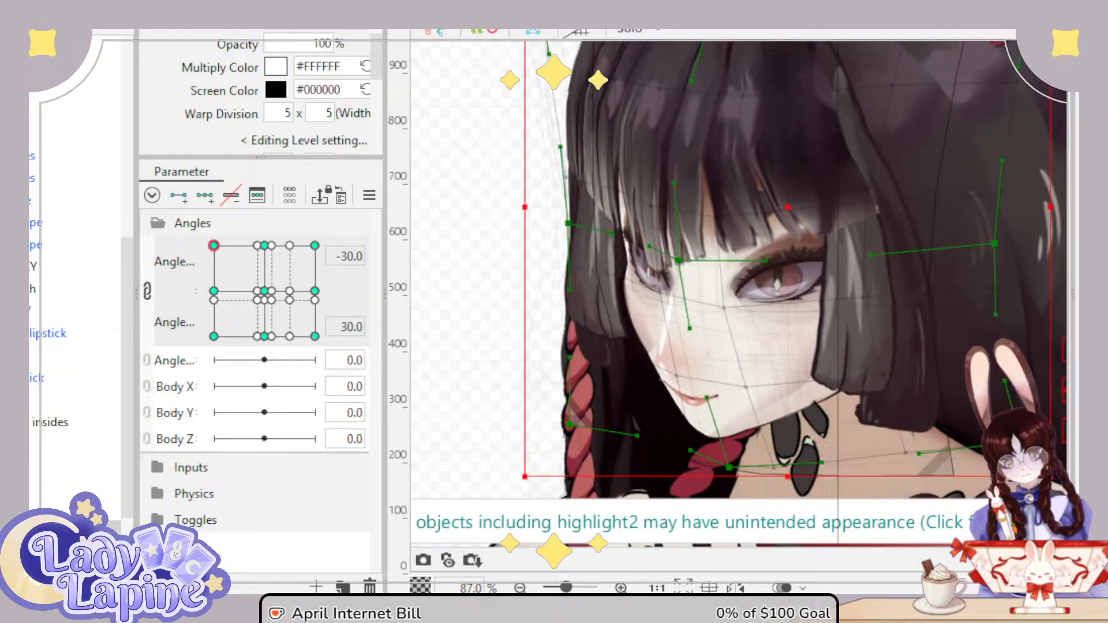
# Step: Reselect the eye warp, adjust its points along the far side of the face at Angle X -30, Angle Y 30, and check the turn
pyautogui.click(26, 443)
pyautogui.scroll(5, 622, 279)
pyautogui.moveTo(622, 280); pyautogui.dragTo(654, 446)
pyautogui.moveTo(613, 202); pyautogui.dragTo(598, 206)
pyautogui.scroll(-6, 732, 389)
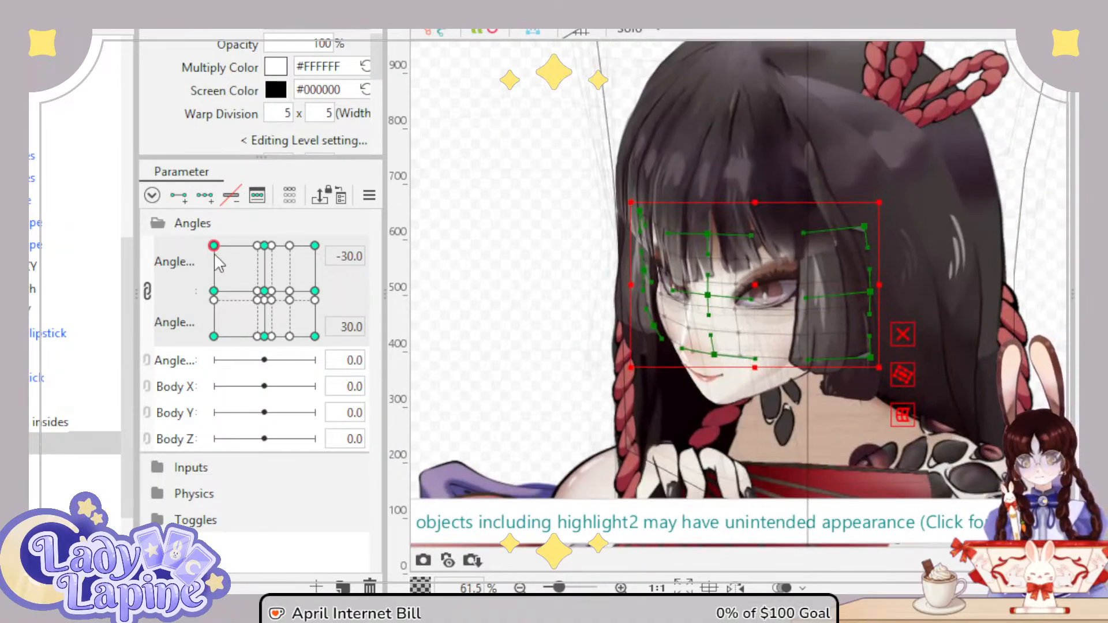
pyautogui.moveTo(215, 255); pyautogui.dragTo(187, 236)
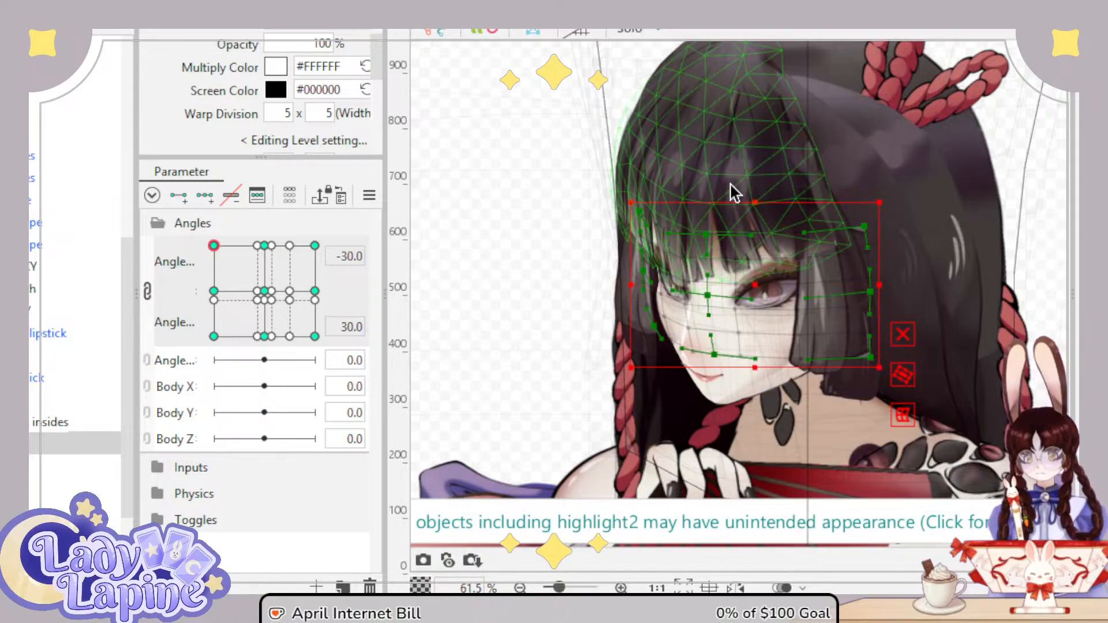
# Step: Nudge the eye warp's near-eye points slightly at Angle X -30, Angle Y 30, then check the turn with the lower-face warp selected
pyautogui.click(797, 298)
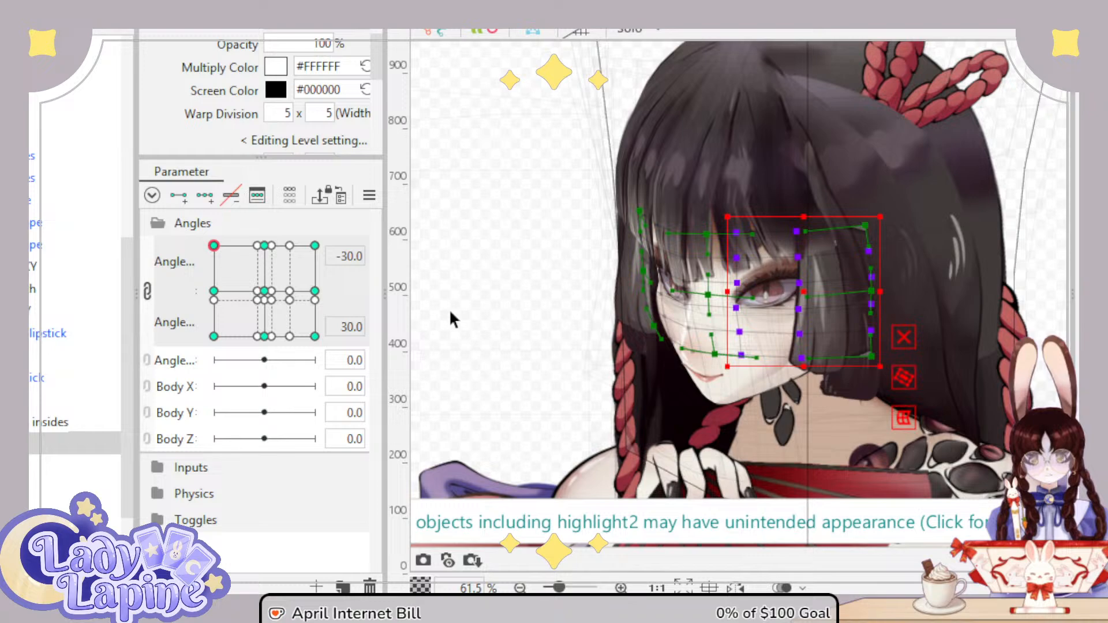
pyautogui.click(36, 310)
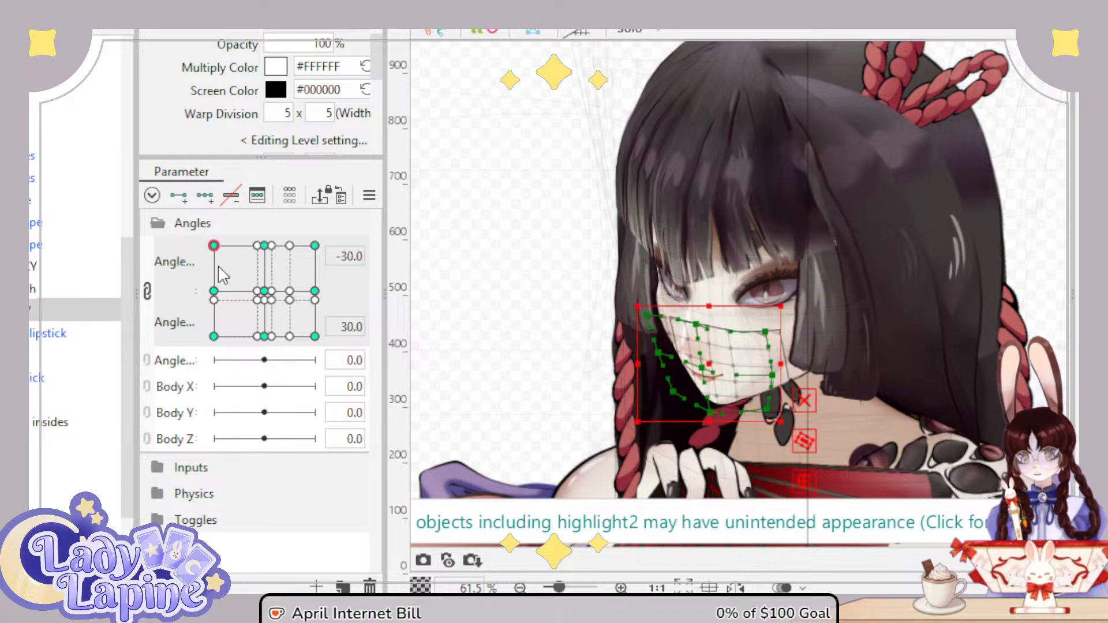
pyautogui.moveTo(222, 275); pyautogui.dragTo(177, 246)
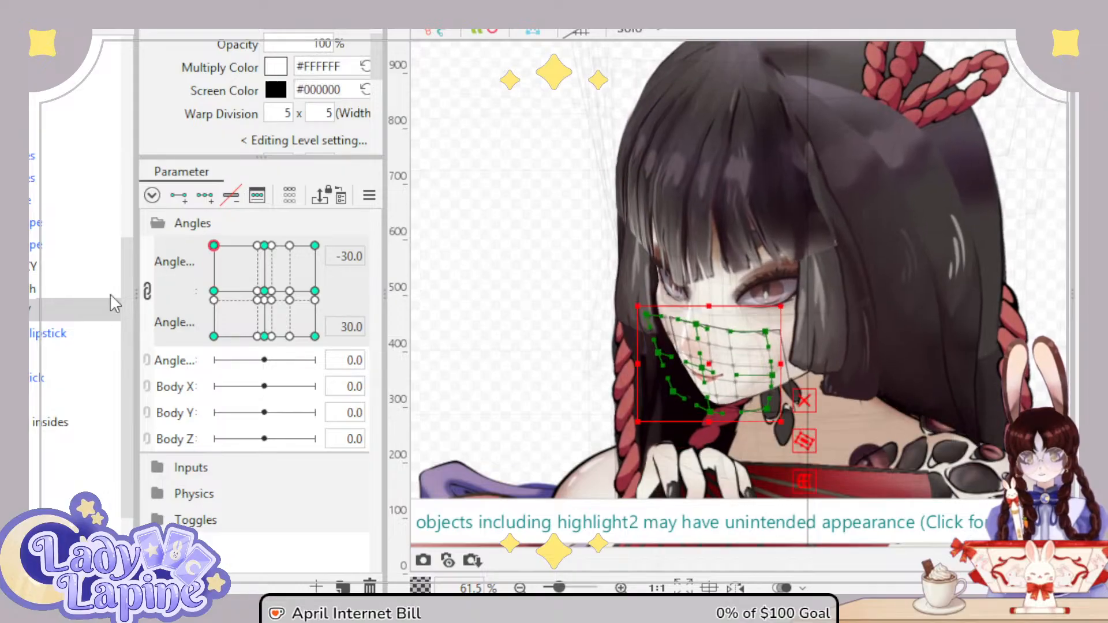
# Step: Stretch the whole eye warp slightly upward at Angle X -30, Angle Y 30, then check the head turn
pyautogui.click(97, 443)
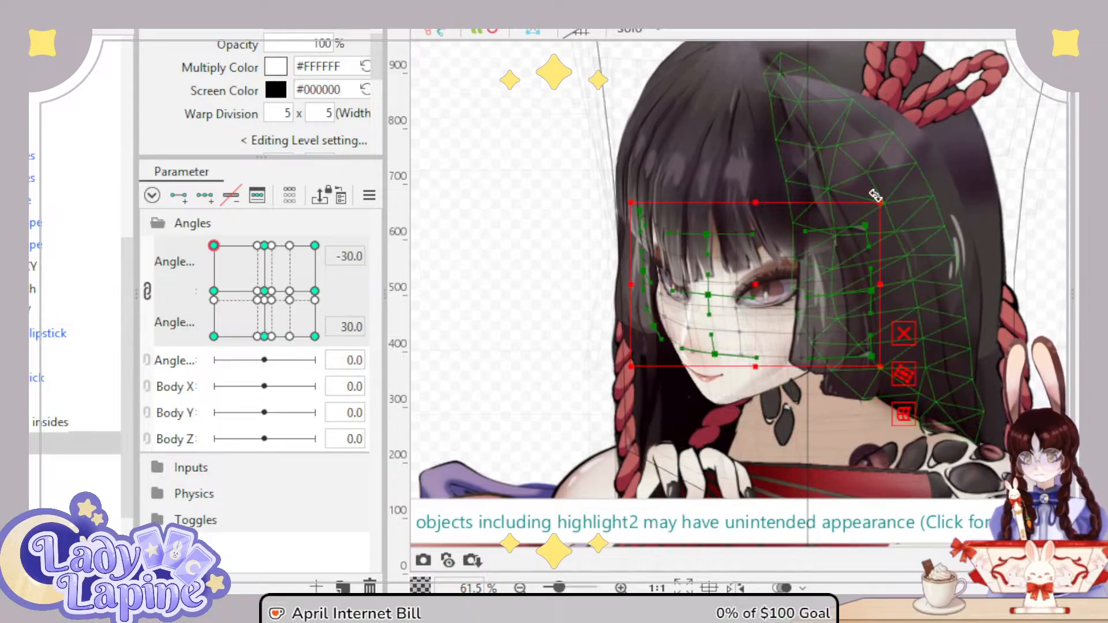
pyautogui.moveTo(881, 203); pyautogui.dragTo(882, 196)
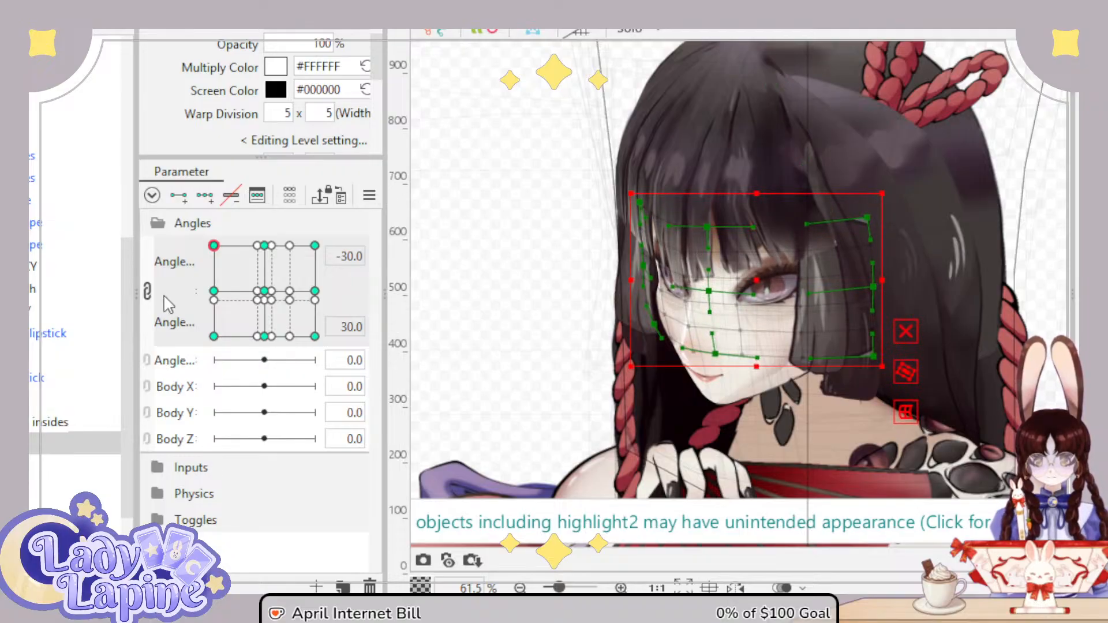
pyautogui.click(81, 310)
pyautogui.moveTo(226, 244); pyautogui.dragTo(171, 233)
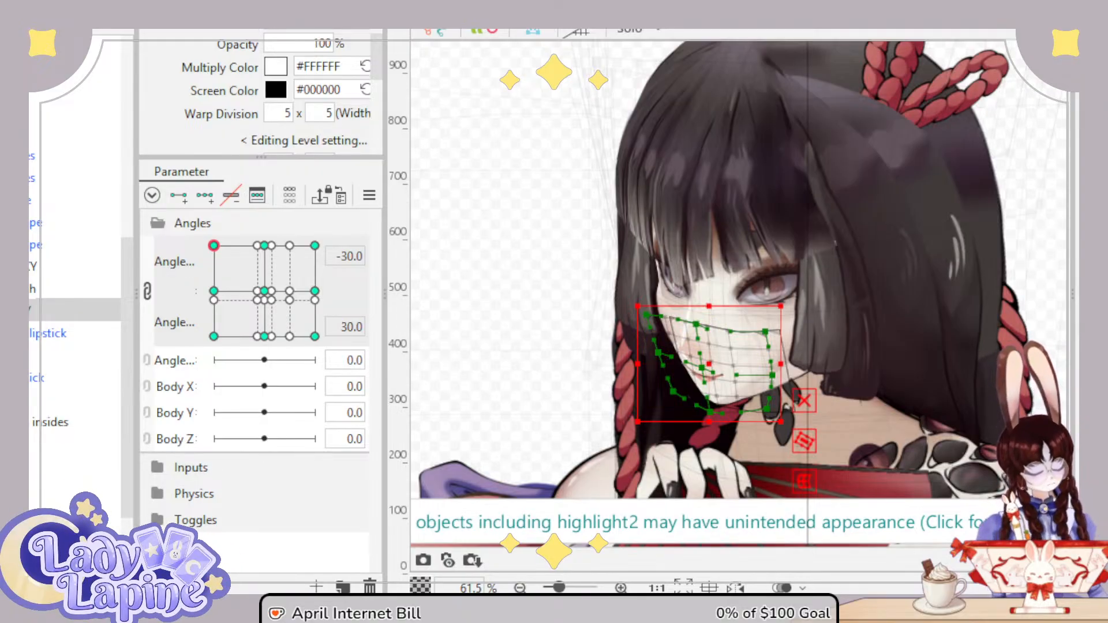
# Step: Select the head warp and examine the downstream head, face and hair deformation while turning around Angle X -30, Angle Y 30
pyautogui.click(75, 131)
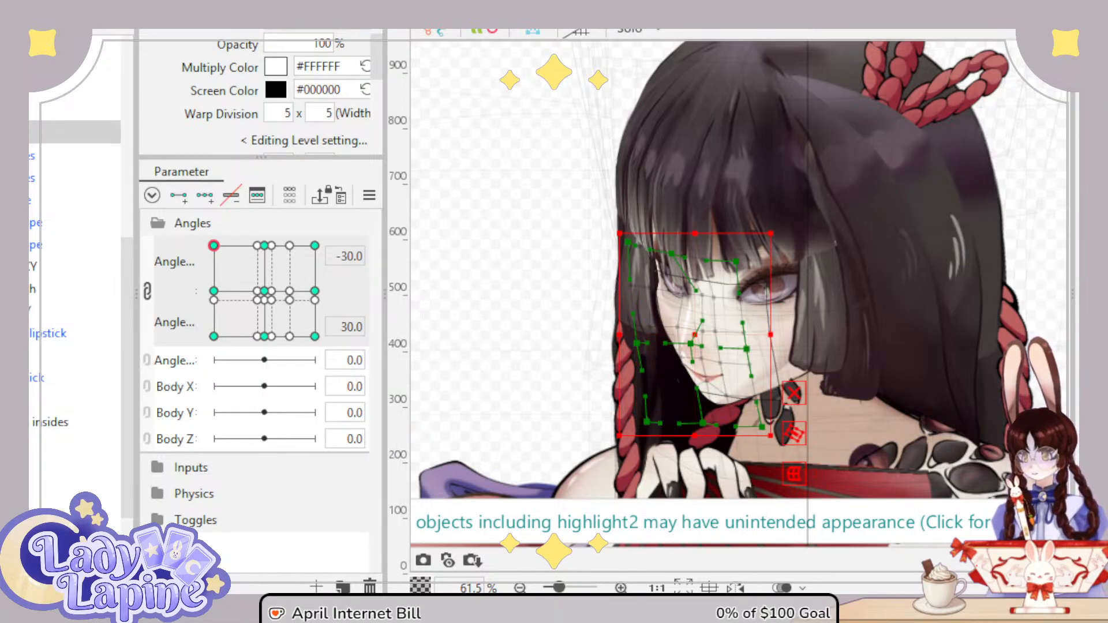
pyautogui.scroll(5, 75, 260)
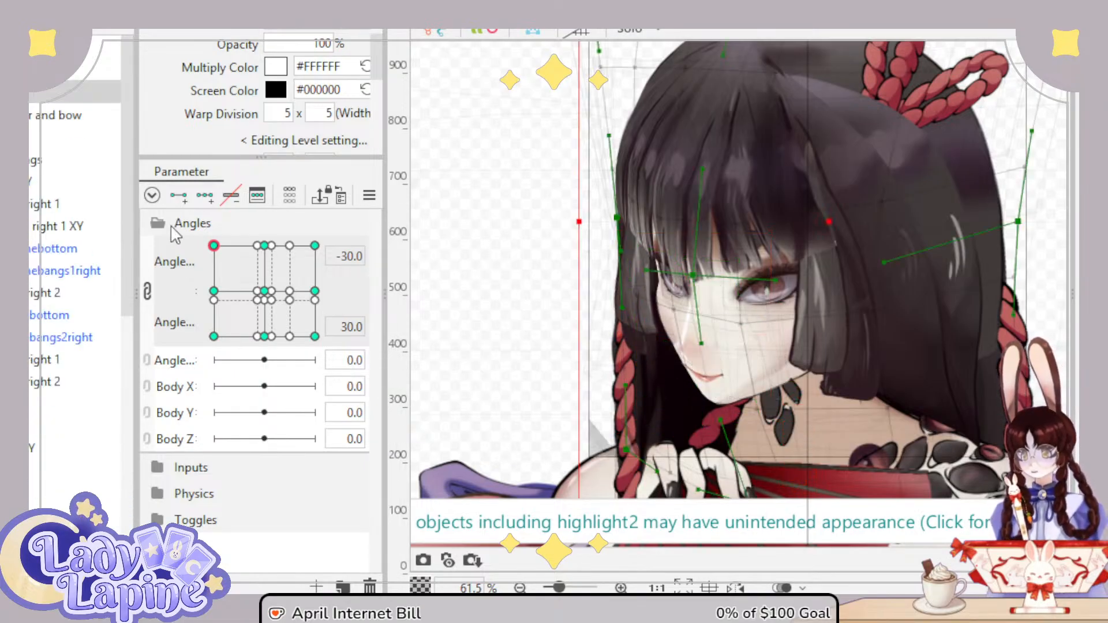
pyautogui.moveTo(217, 255); pyautogui.dragTo(174, 293)
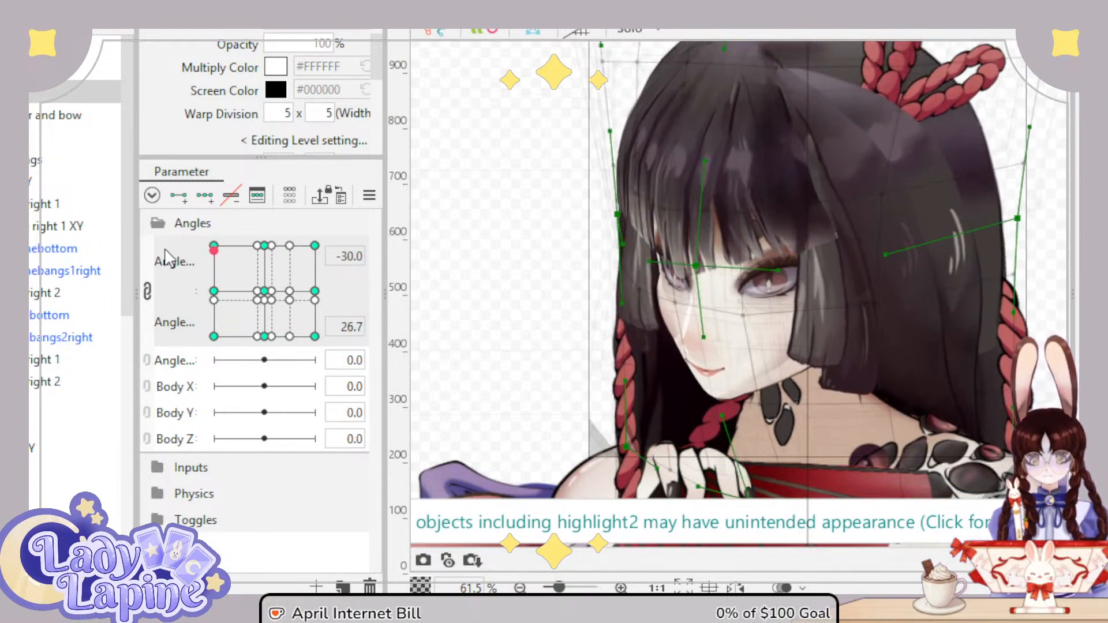
pyautogui.moveTo(165, 255)
pyautogui.mouseDown()
pyautogui.moveTo(164, 282)
pyautogui.moveTo(157, 243)
pyautogui.mouseUp()
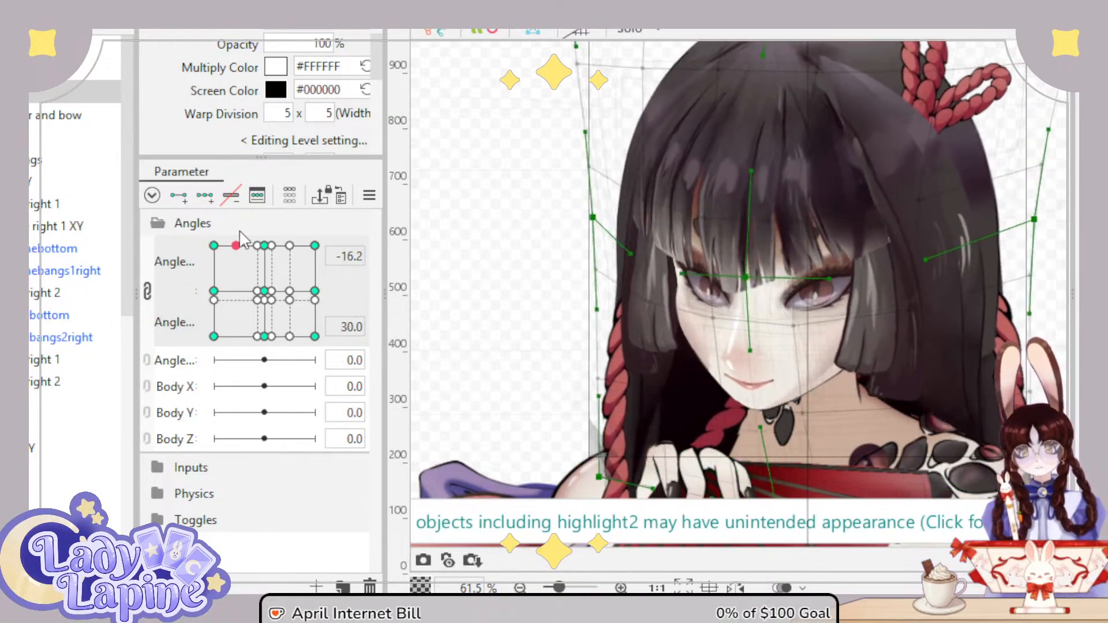
pyautogui.moveTo(242, 237)
pyautogui.mouseDown()
pyautogui.moveTo(261, 238)
pyautogui.moveTo(221, 234)
pyautogui.moveTo(258, 232)
pyautogui.mouseUp()
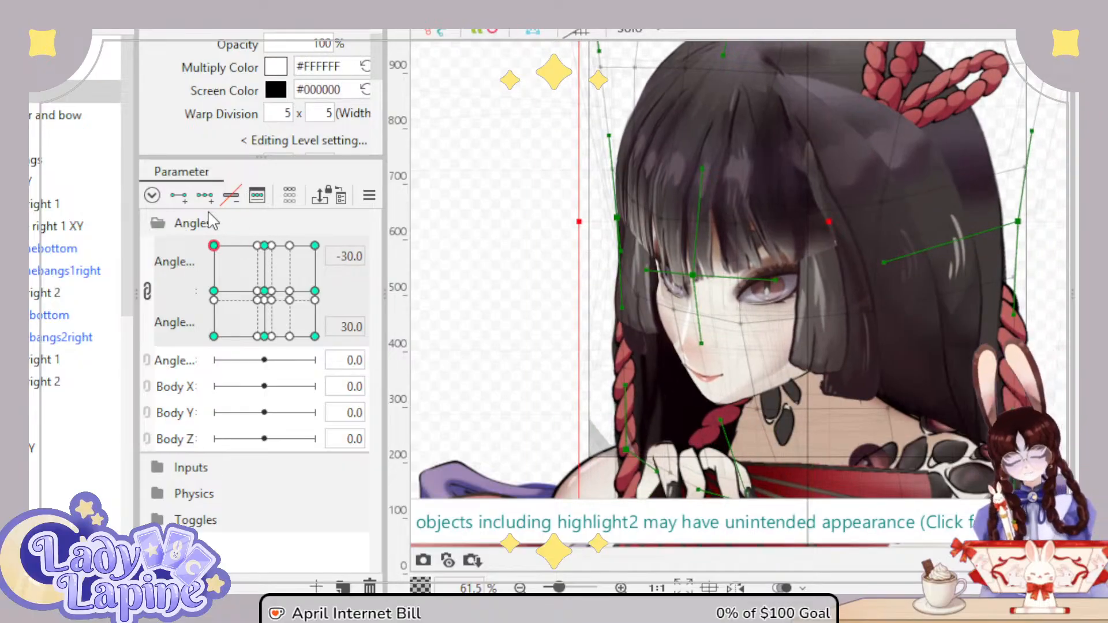
pyautogui.moveTo(259, 203); pyautogui.dragTo(263, 206)
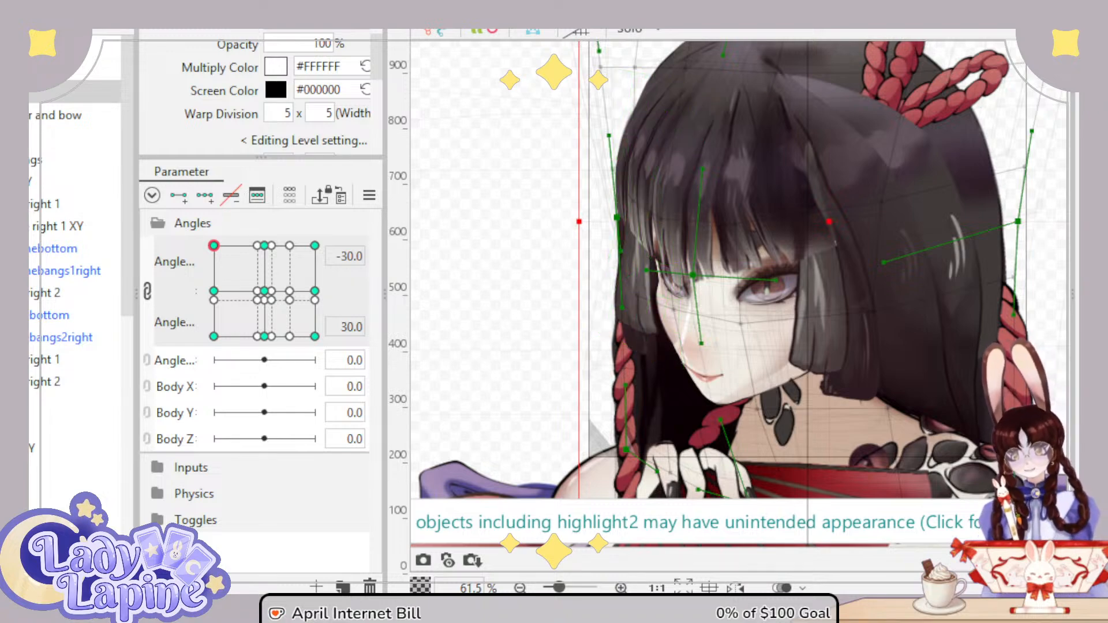
# Step: At Angle X 0, Angle Y 30, select the face warp and raise its lower-edge curve handles on both sides of the neck
pyautogui.moveTo(213, 245); pyautogui.dragTo(270, 257)
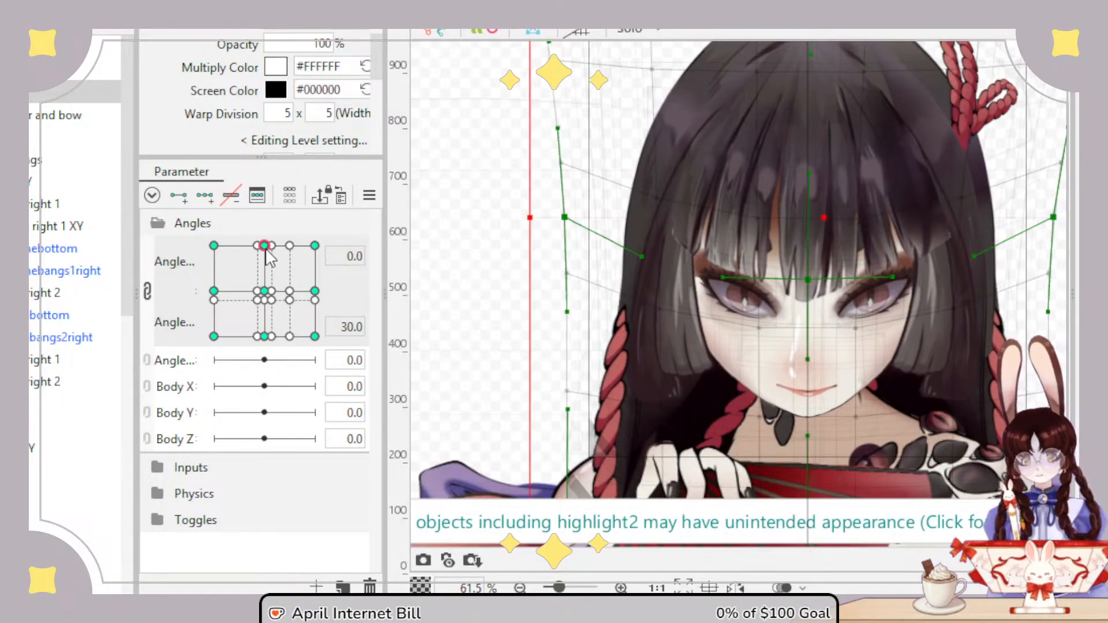
pyautogui.scroll(-10, 74, 289)
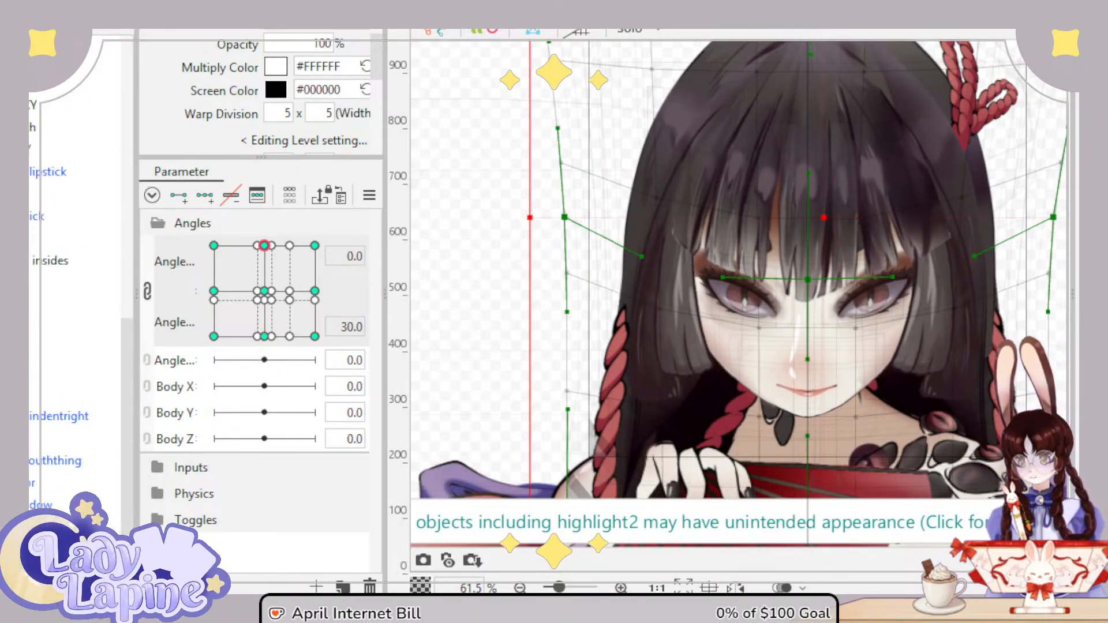
pyautogui.scroll(3, 683, 354)
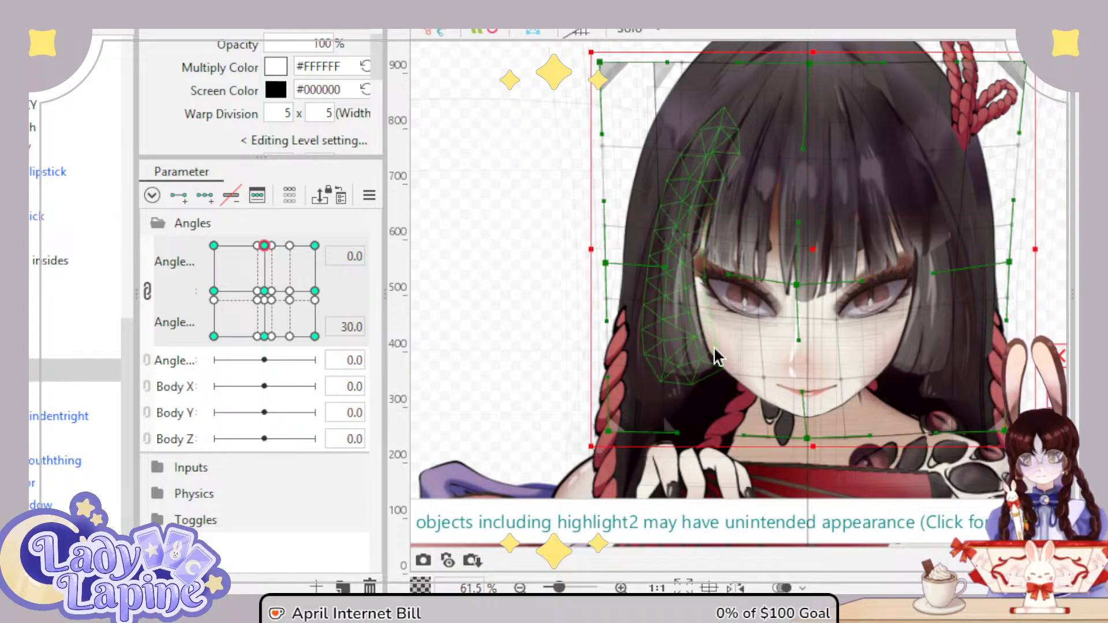
pyautogui.scroll(2, 714, 346)
pyautogui.moveTo(695, 312); pyautogui.dragTo(628, 257)
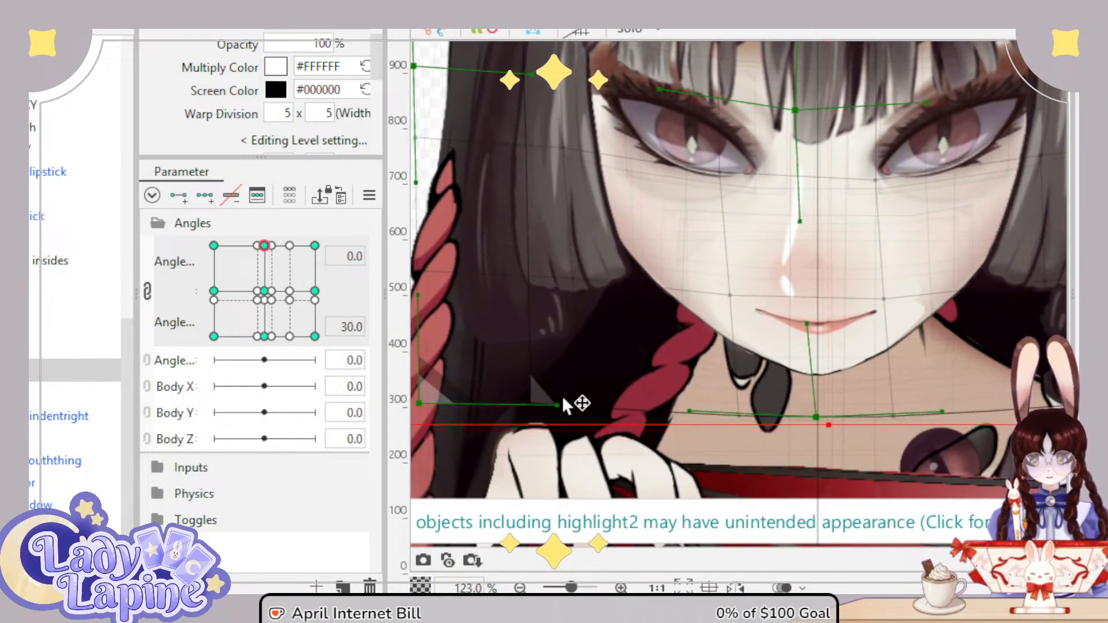
pyautogui.moveTo(573, 354); pyautogui.dragTo(573, 352)
pyautogui.moveTo(820, 314); pyautogui.dragTo(523, 313)
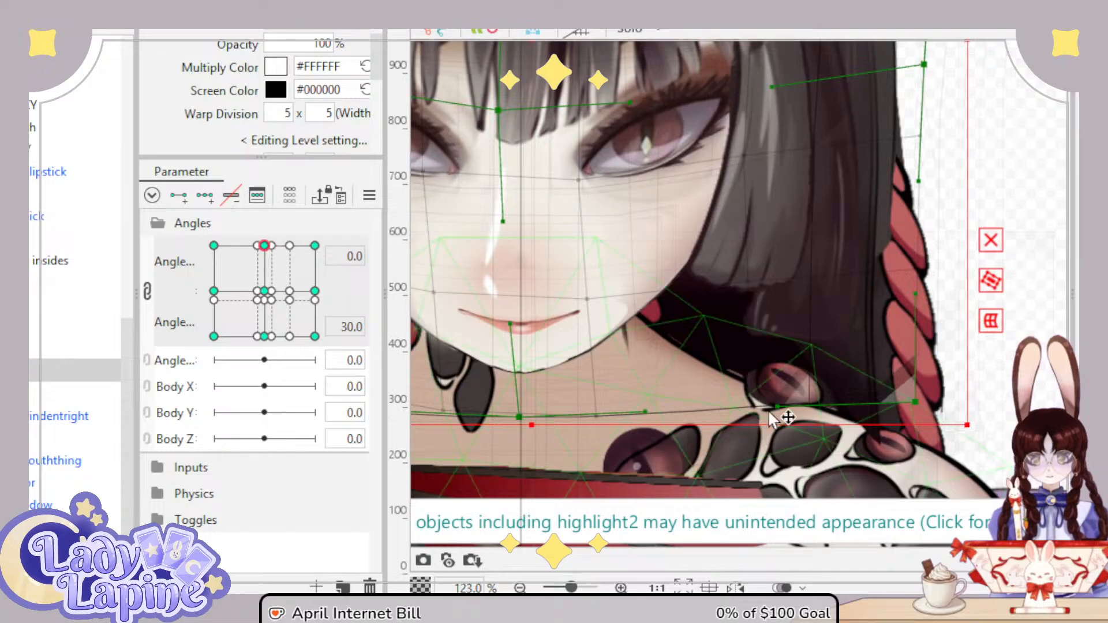
pyautogui.moveTo(768, 406); pyautogui.dragTo(767, 359)
pyautogui.moveTo(624, 339); pyautogui.dragTo(757, 422)
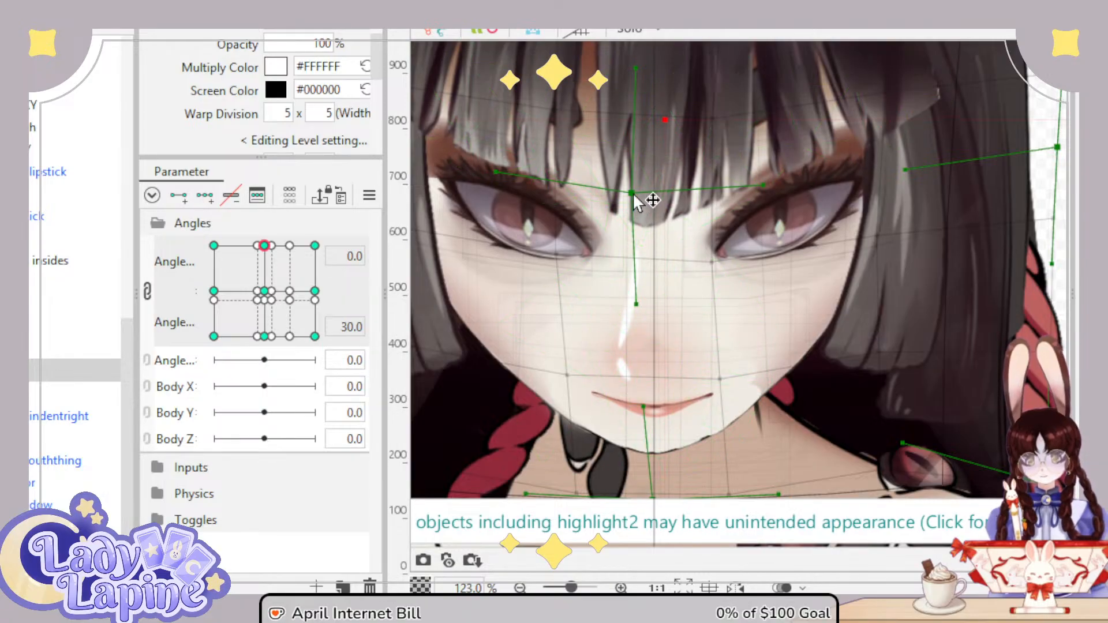
# Step: Center the face warp's middle point between the eyes at Angle X 0, Angle Y 30, and select the eye warp
pyautogui.moveTo(630, 192); pyautogui.dragTo(655, 191)
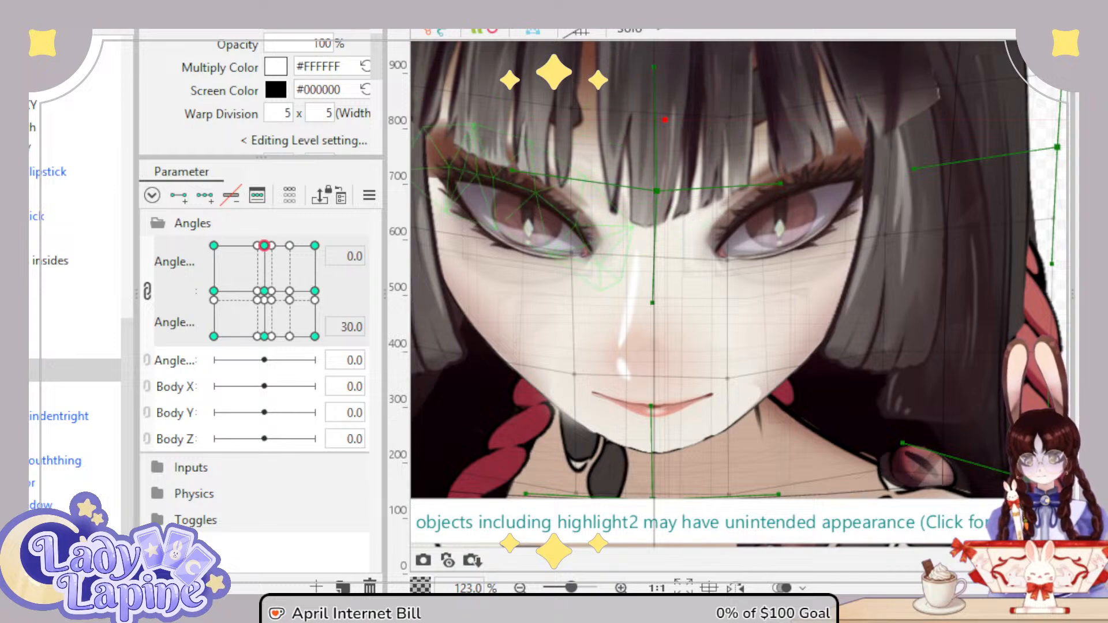
pyautogui.click(75, 281)
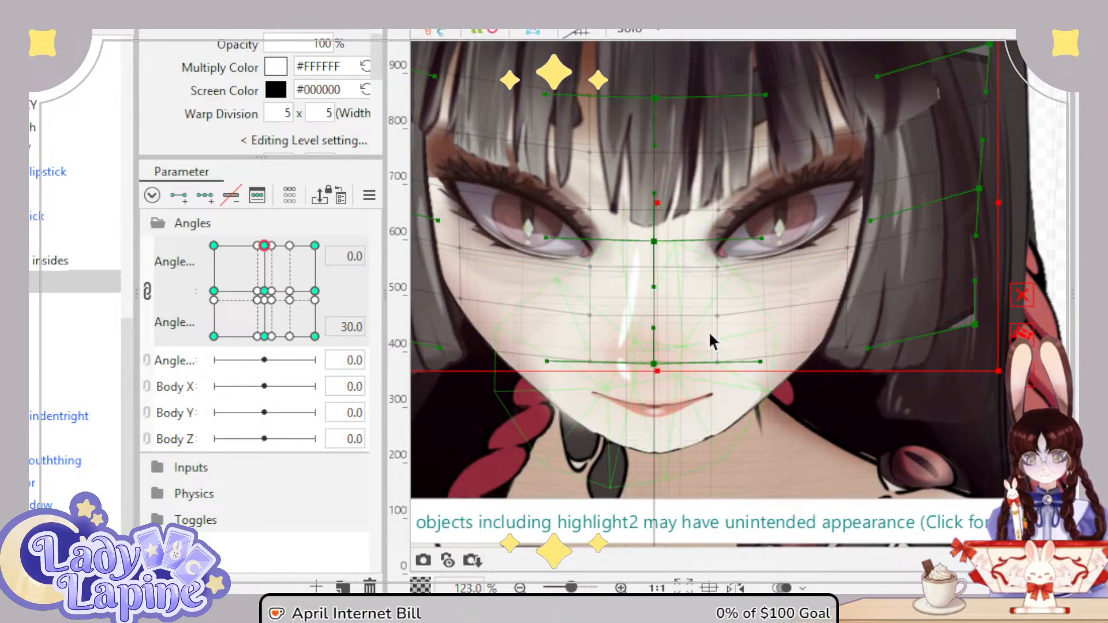
# Step: Shift the whole eye warp slightly down at Angle X 0, Angle Y 30, and check the head turn around that pose
pyautogui.scroll(3, 652, 314)
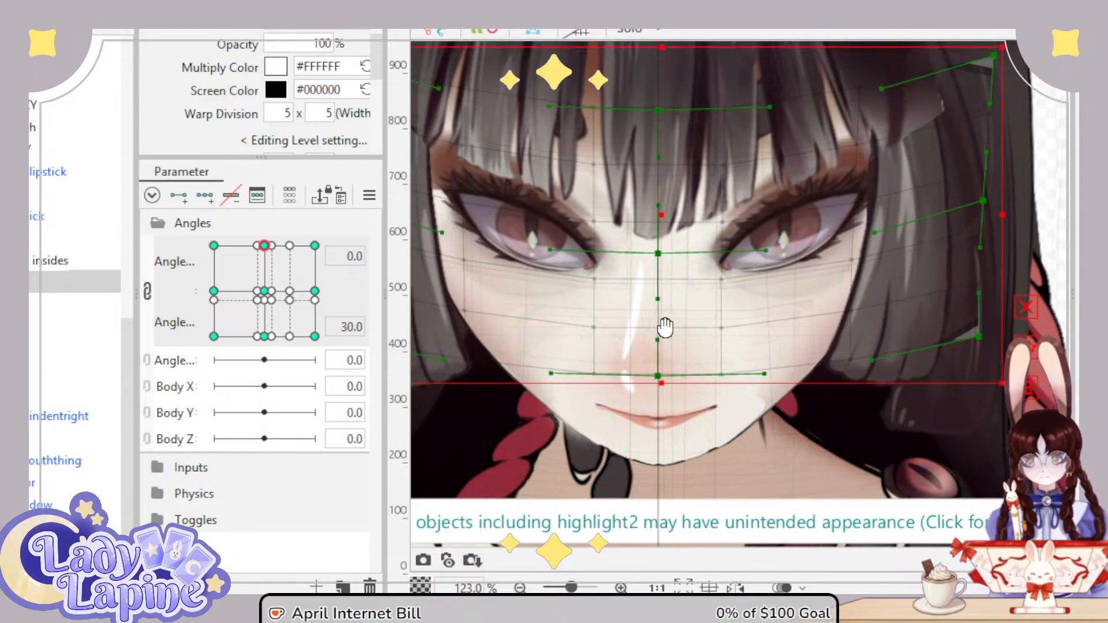
pyautogui.moveTo(663, 326); pyautogui.dragTo(662, 314)
pyautogui.scroll(-5, 676, 341)
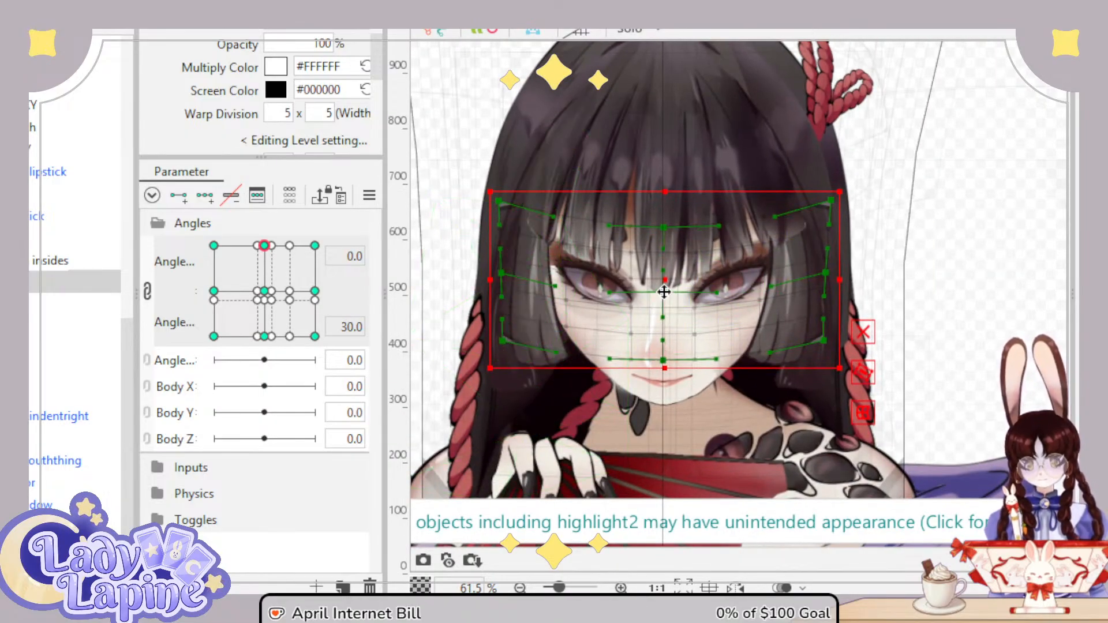
pyautogui.moveTo(668, 277); pyautogui.dragTo(668, 278)
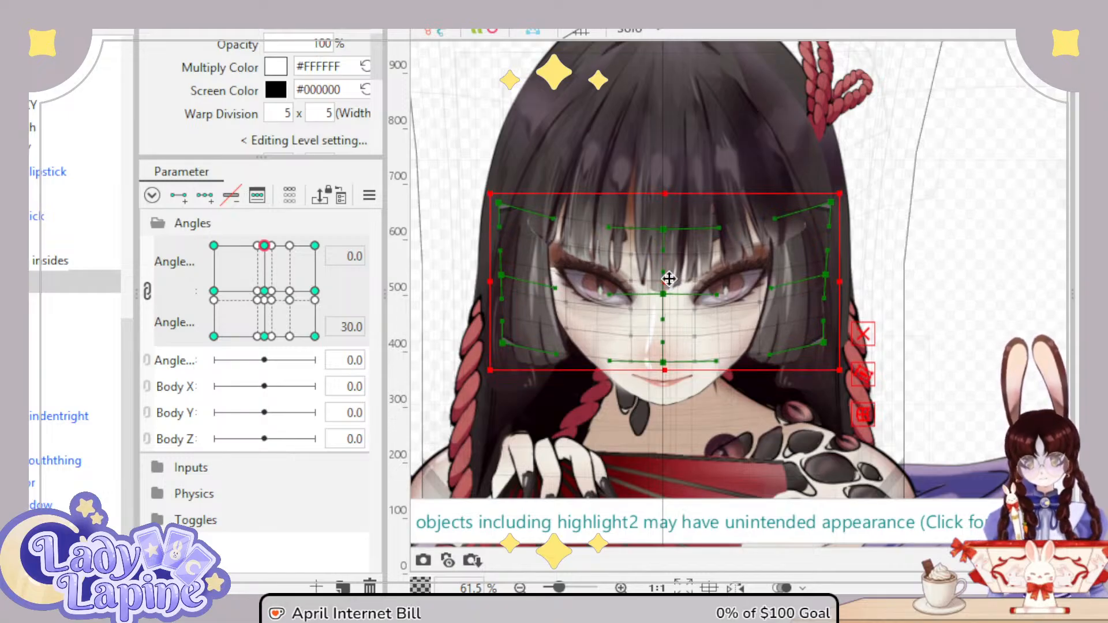
pyautogui.moveTo(264, 245)
pyautogui.mouseDown()
pyautogui.moveTo(264, 292)
pyautogui.moveTo(266, 238)
pyautogui.mouseUp()
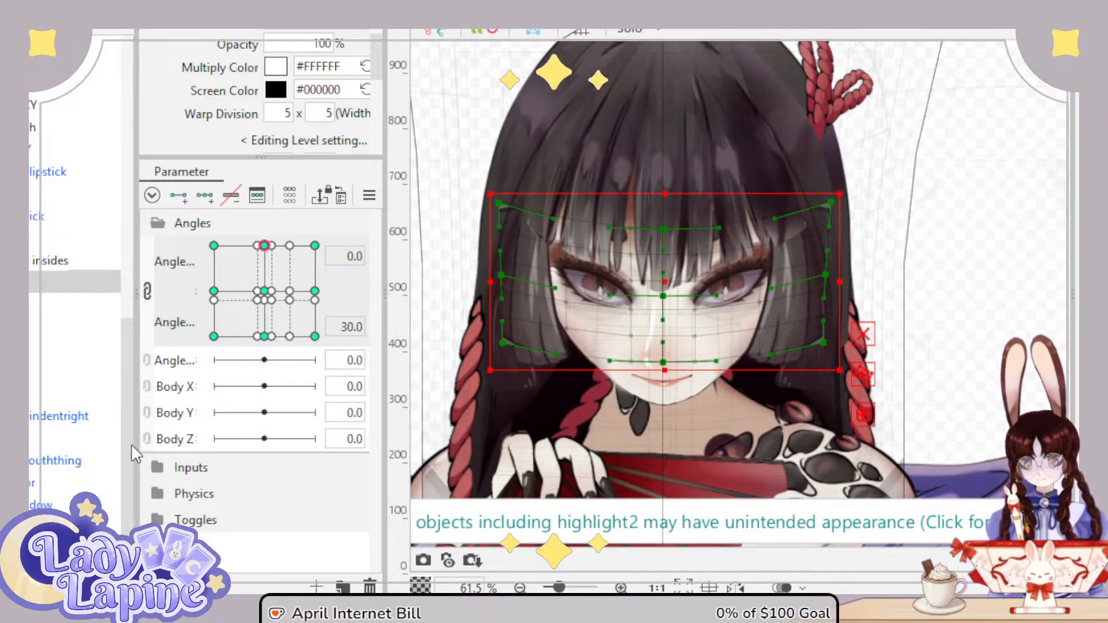
# Step: Select the face warp and pull its middle side points inward on both sides of the head at Angle X 0, Angle Y 30
pyautogui.click(75, 370)
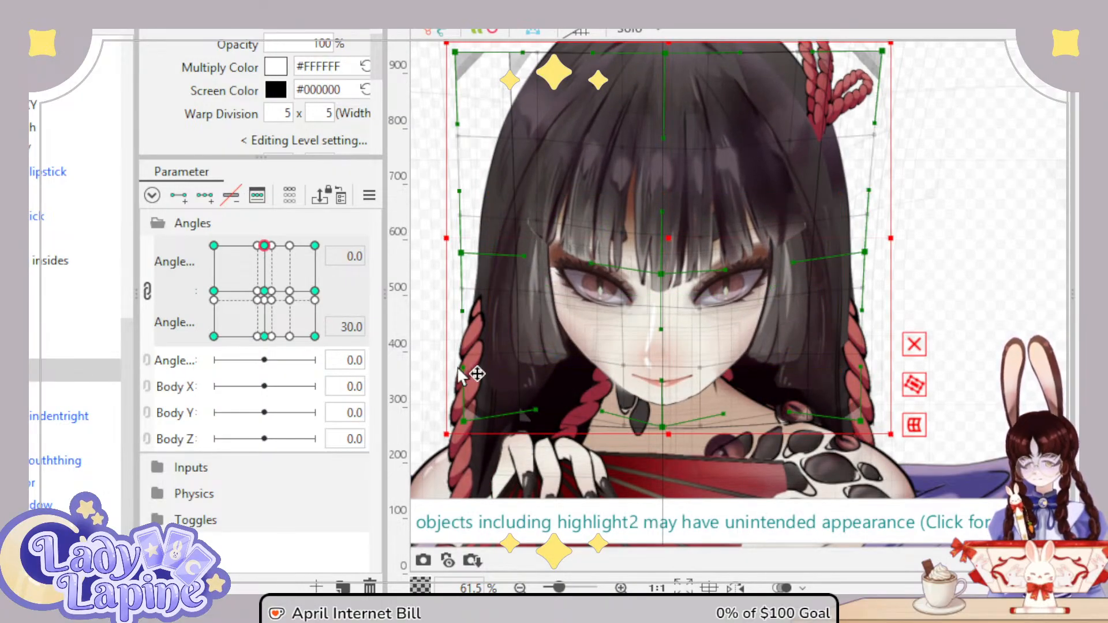
pyautogui.scroll(5, 485, 330)
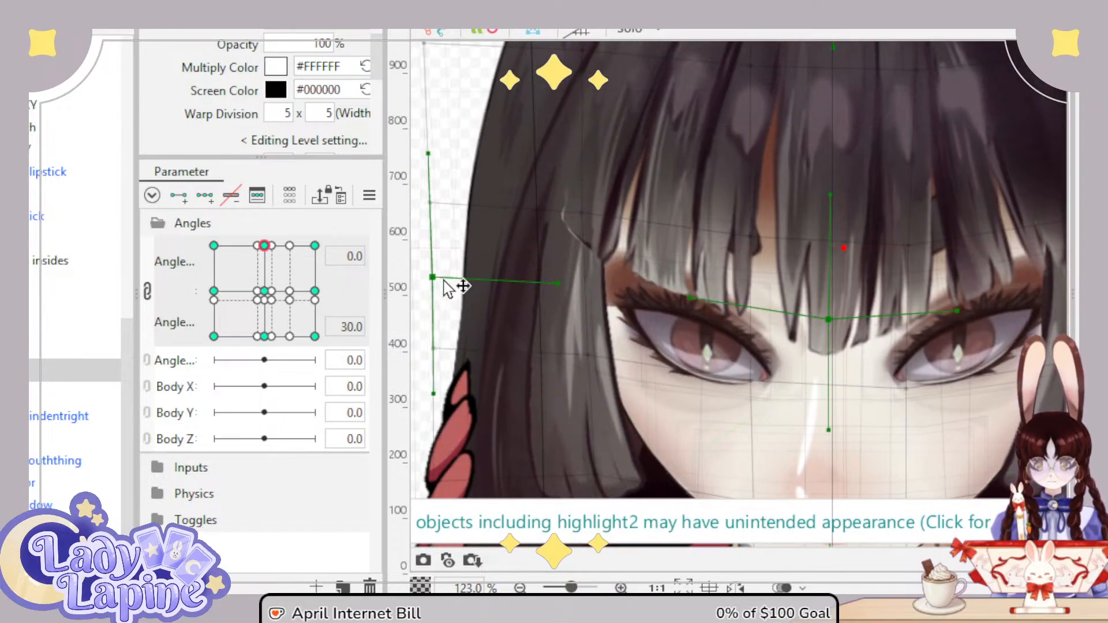
pyautogui.moveTo(772, 292); pyautogui.dragTo(510, 287)
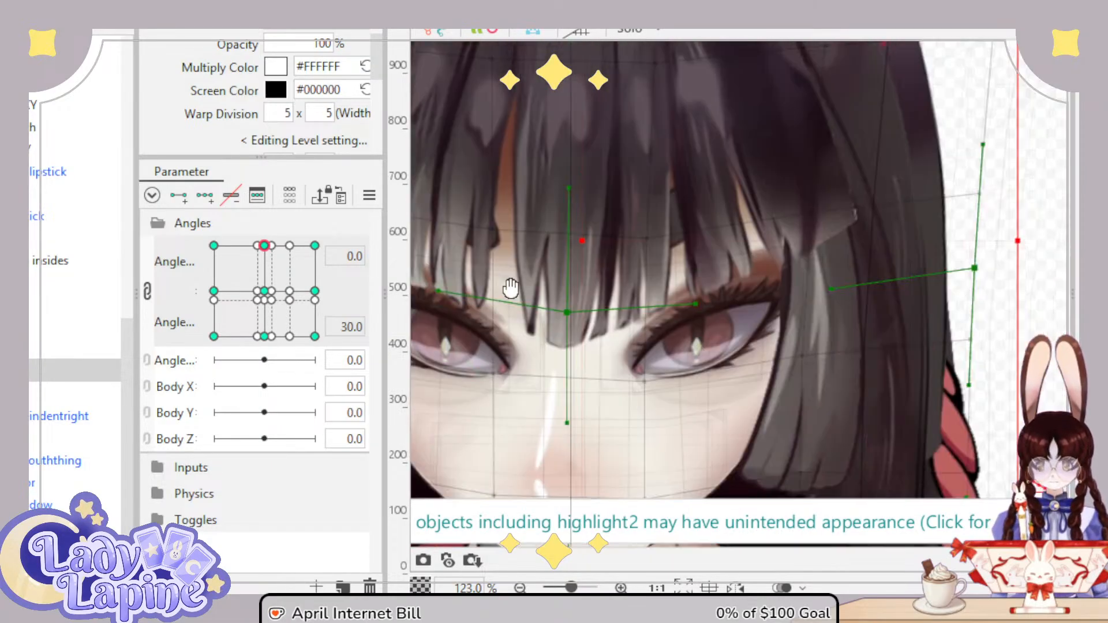
pyautogui.moveTo(974, 270); pyautogui.dragTo(935, 278)
pyautogui.scroll(-3, 816, 357)
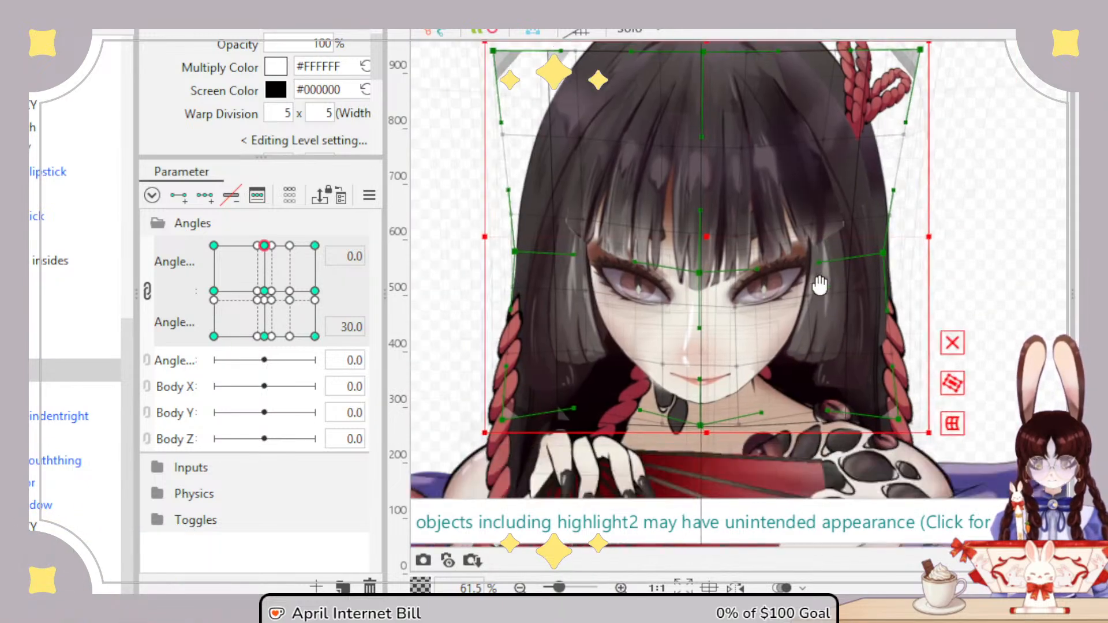
pyautogui.moveTo(263, 249)
pyautogui.mouseDown()
pyautogui.moveTo(264, 289)
pyautogui.moveTo(261, 247)
pyautogui.moveTo(211, 244)
pyautogui.moveTo(267, 245)
pyautogui.moveTo(267, 280)
pyautogui.moveTo(271, 246)
pyautogui.moveTo(220, 246)
pyautogui.moveTo(278, 246)
pyautogui.moveTo(271, 235)
pyautogui.moveTo(274, 249)
pyautogui.moveTo(211, 246)
pyautogui.moveTo(267, 249)
pyautogui.moveTo(263, 294)
pyautogui.moveTo(266, 246)
pyautogui.mouseUp()
pyautogui.click(270, 233)
# Step: Select the eye warp, narrow it slightly and center it on the face at Angle X 0, Angle Y 30, checking the turn
pyautogui.click(67, 259)
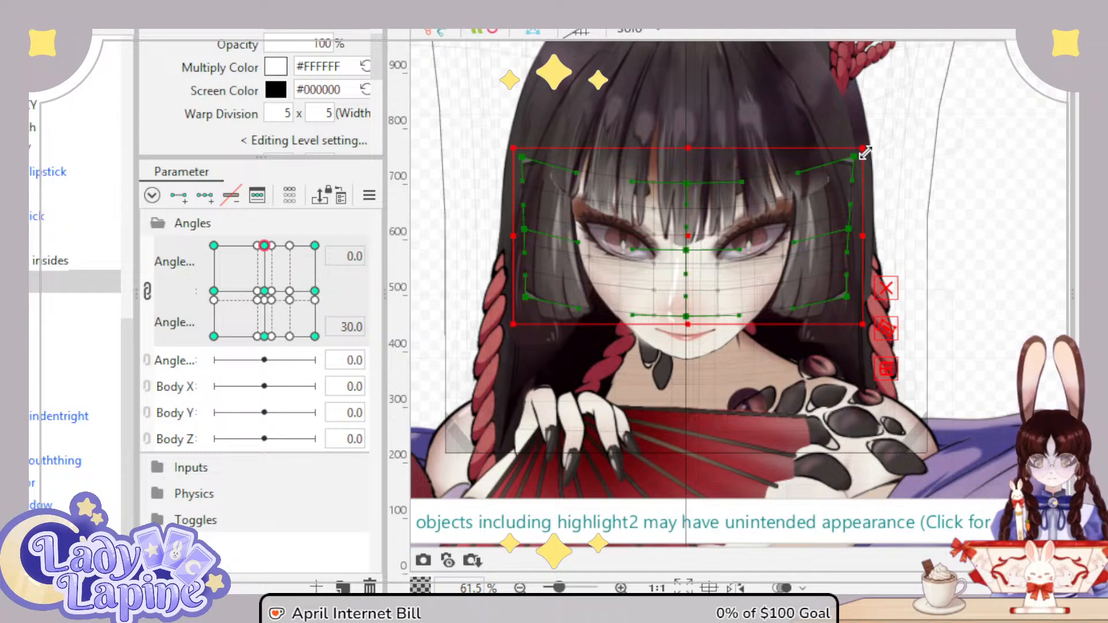
pyautogui.scroll(4, 687, 265)
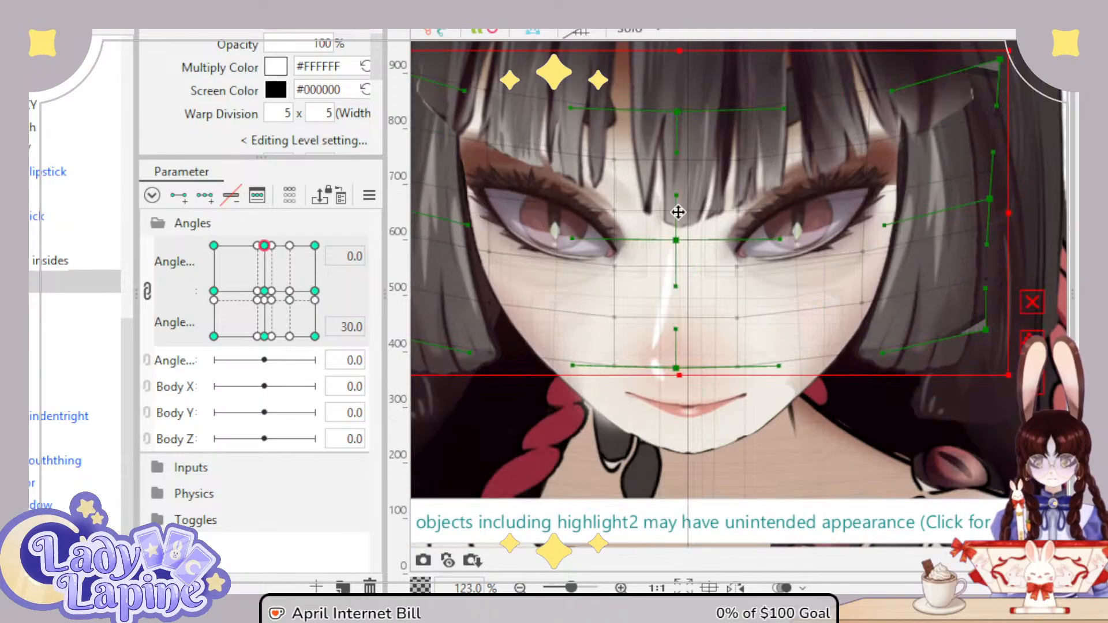
pyautogui.moveTo(678, 212); pyautogui.dragTo(690, 216)
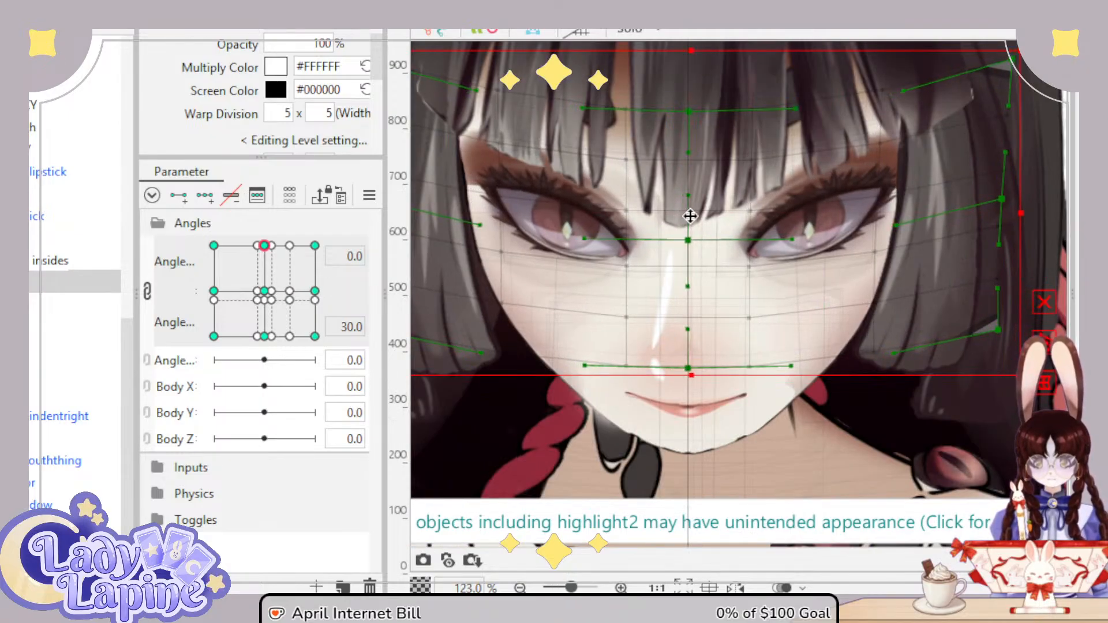
pyautogui.scroll(-4, 730, 343)
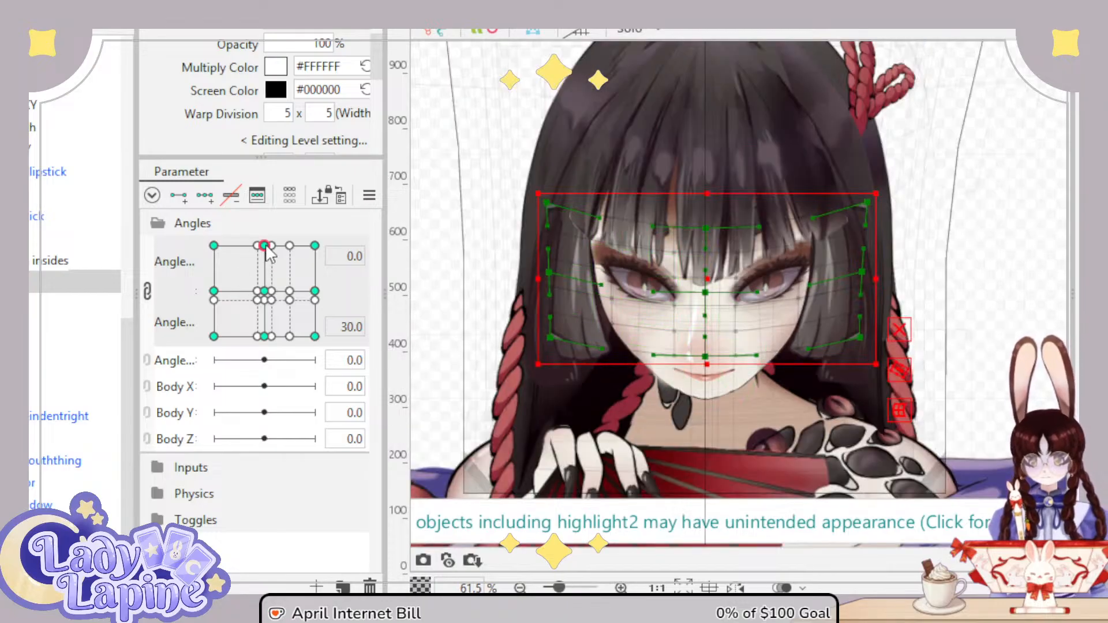
pyautogui.moveTo(266, 248)
pyautogui.mouseDown()
pyautogui.moveTo(212, 243)
pyautogui.moveTo(250, 245)
pyautogui.moveTo(259, 267)
pyautogui.moveTo(214, 252)
pyautogui.moveTo(253, 278)
pyautogui.moveTo(214, 254)
pyautogui.moveTo(237, 245)
pyautogui.moveTo(247, 278)
pyautogui.moveTo(220, 291)
pyautogui.moveTo(214, 254)
pyautogui.moveTo(260, 247)
pyautogui.moveTo(247, 289)
pyautogui.moveTo(267, 244)
pyautogui.mouseUp()
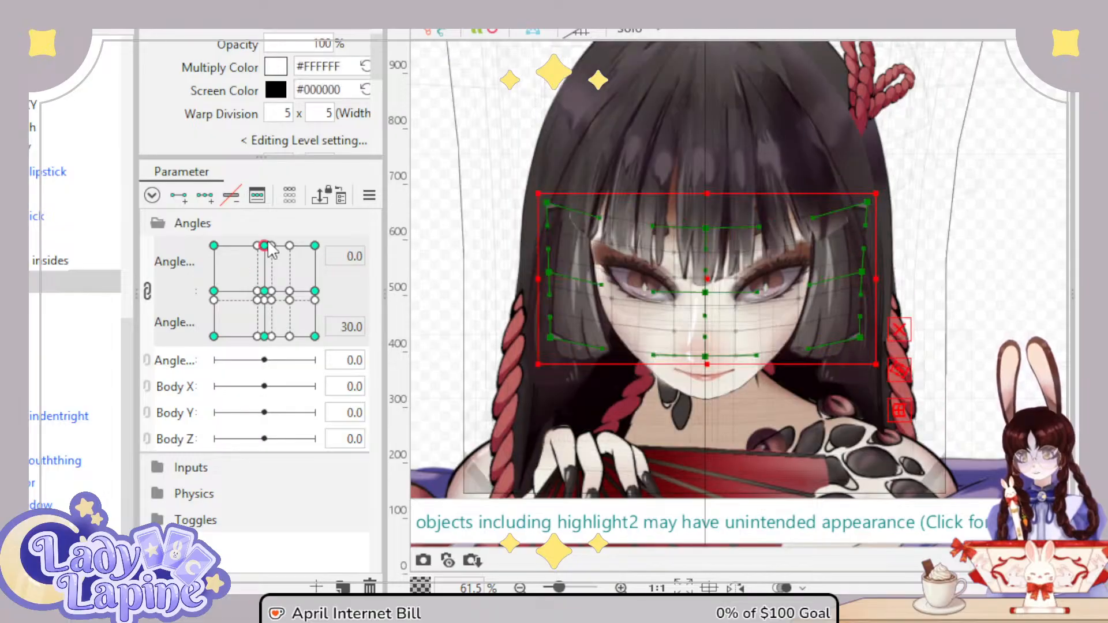
# Step: Compare the head turn between Angle X -30 and 30 at Angle Y 30
pyautogui.click(212, 247)
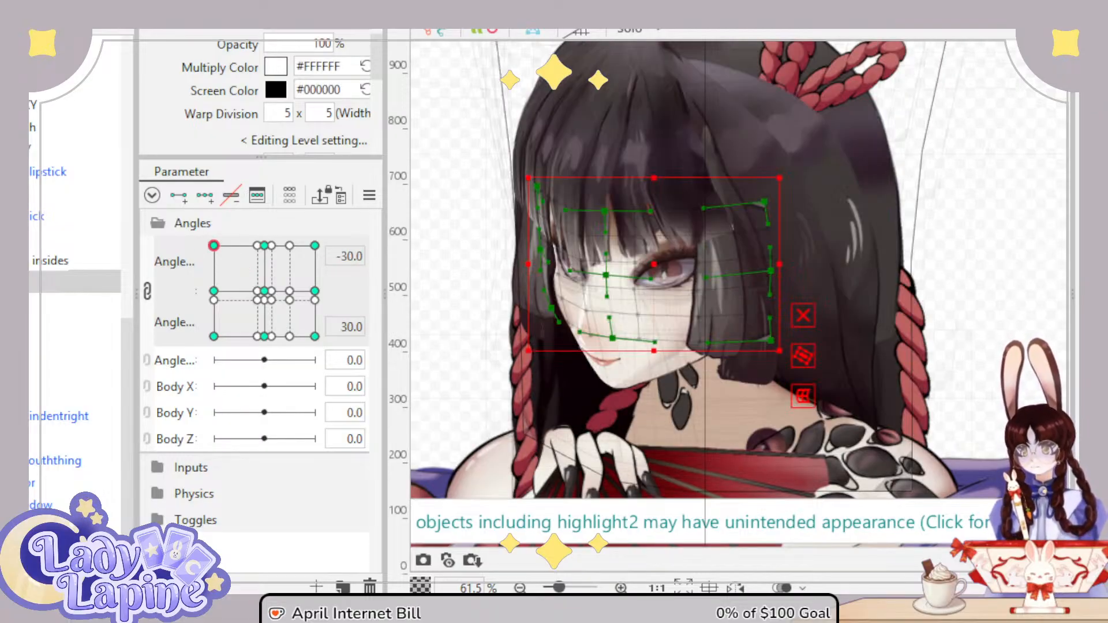
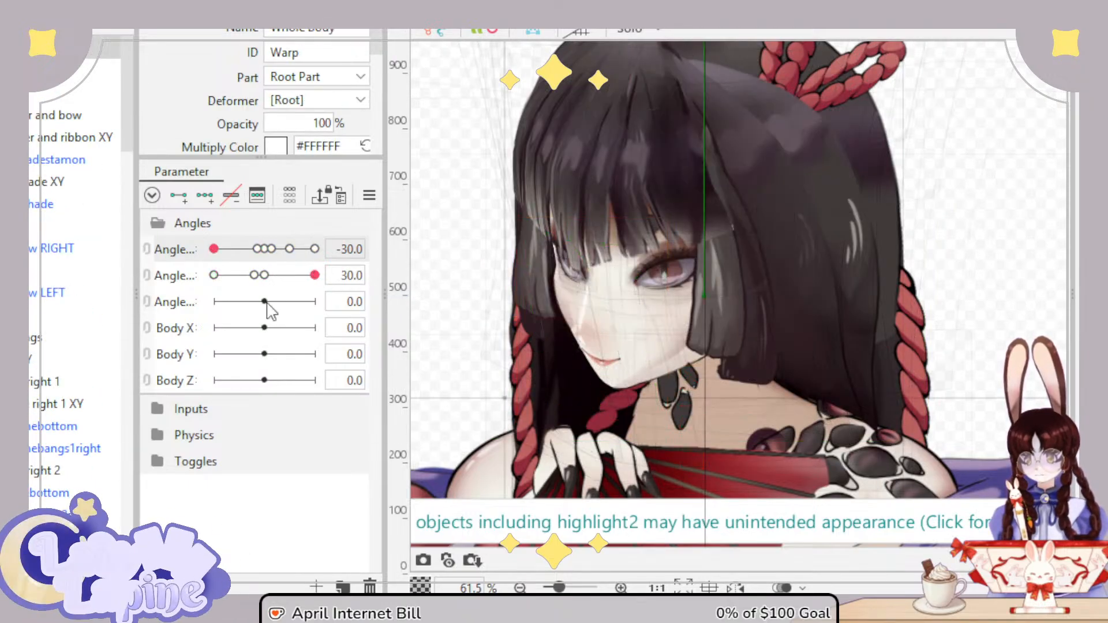
pyautogui.moveTo(214, 249); pyautogui.dragTo(317, 239)
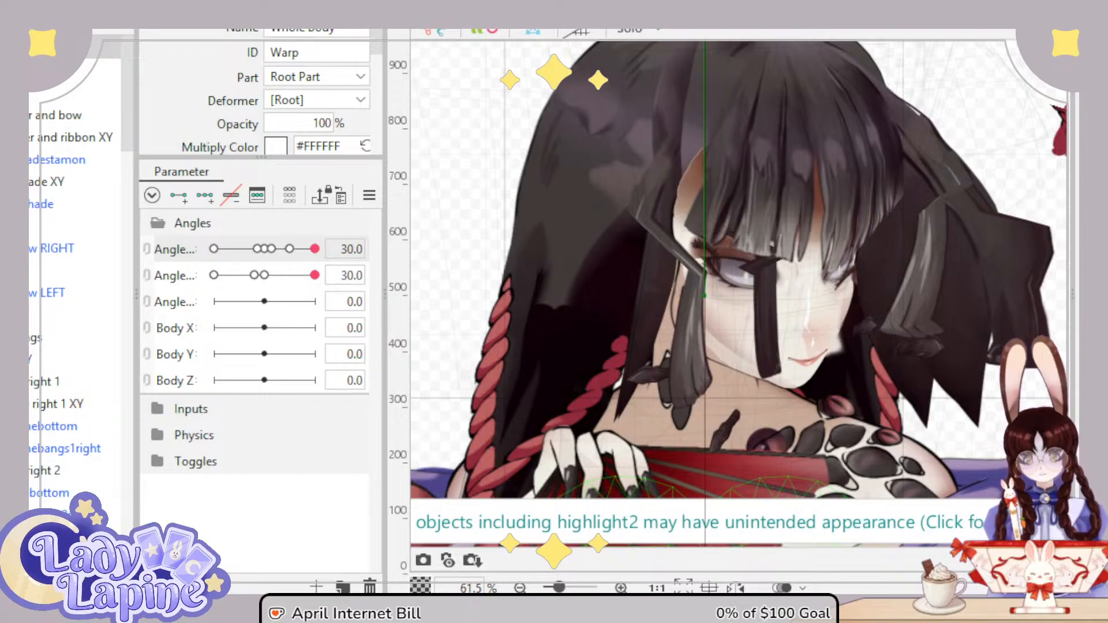
pyautogui.moveTo(313, 258); pyautogui.dragTo(212, 249)
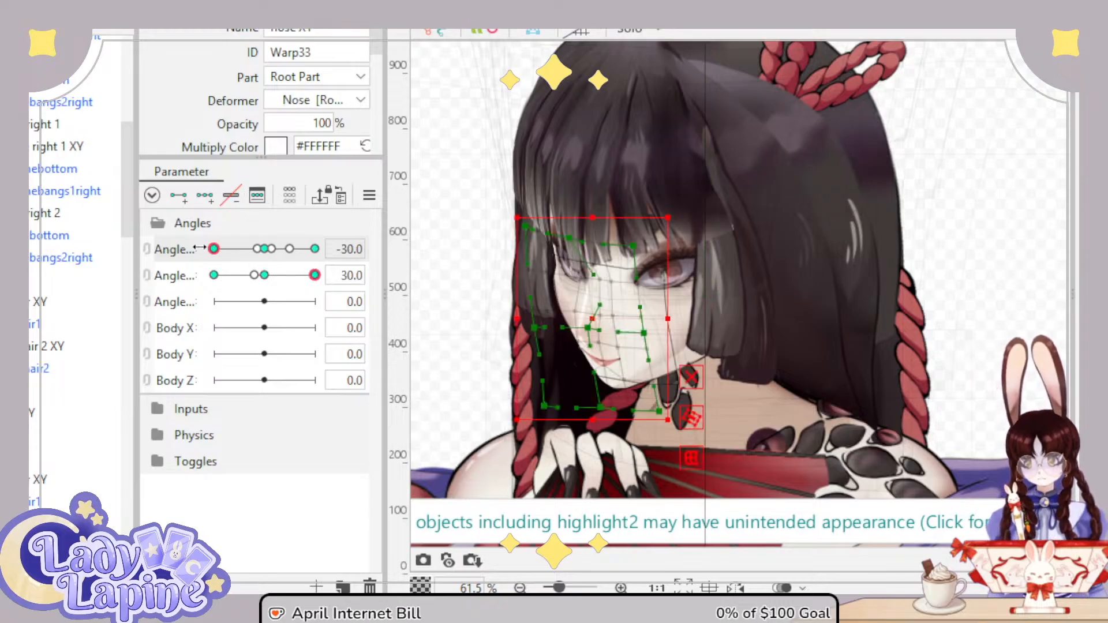
pyautogui.click(168, 278)
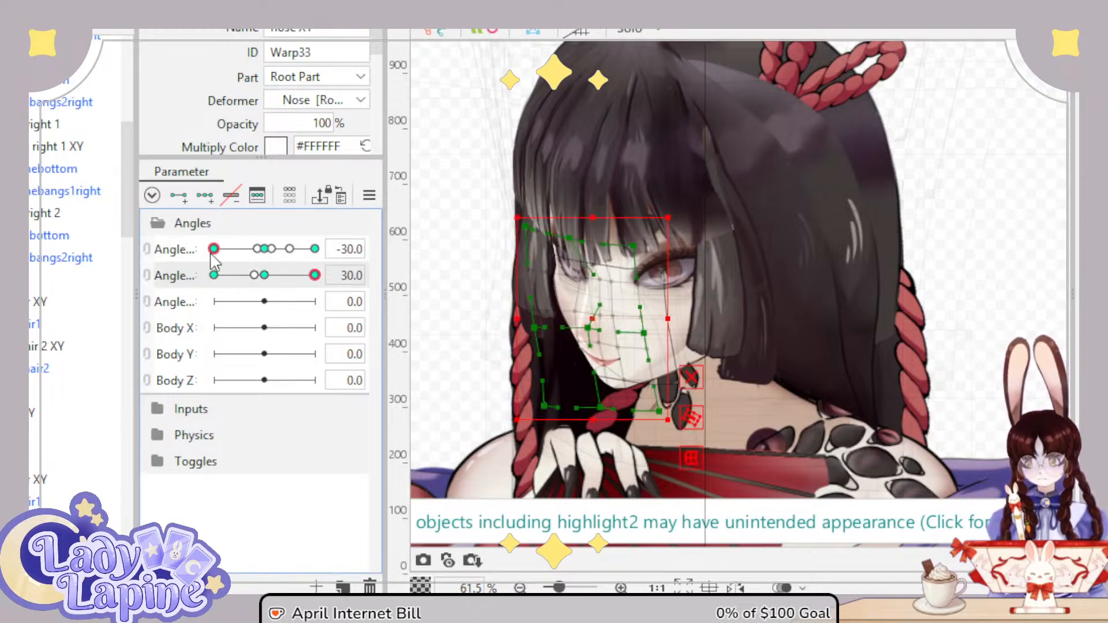
pyautogui.moveTo(211, 255); pyautogui.dragTo(246, 253)
pyautogui.click(191, 251)
# Step: Examine the selected face and hair objects at Angle X -30, comparing Angle Y 0 with Angle Y 30
pyautogui.click(264, 275)
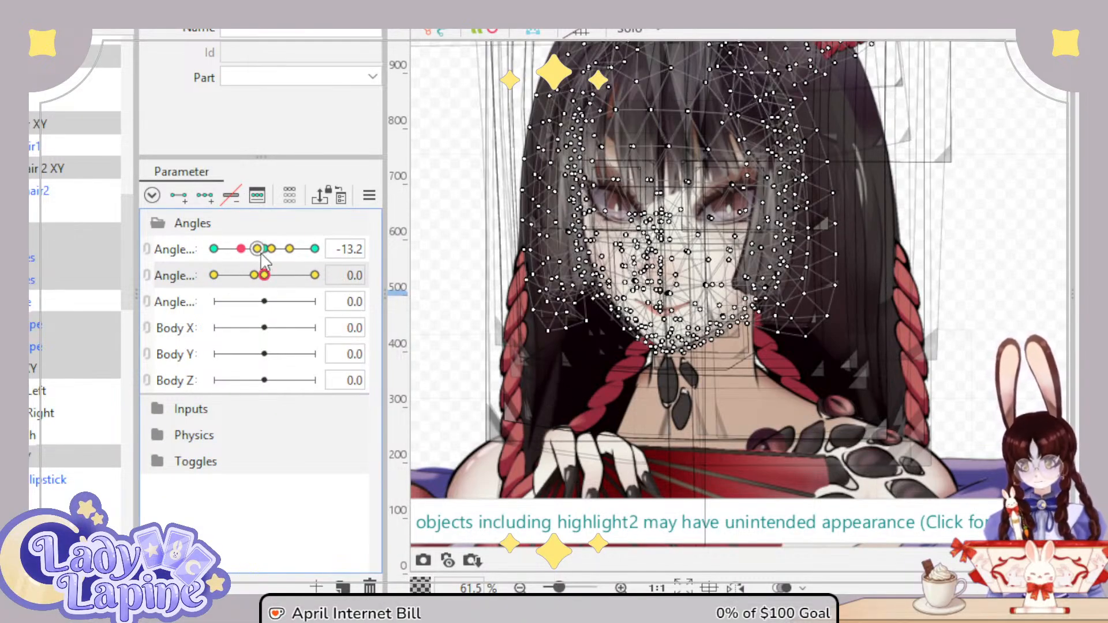
pyautogui.click(258, 249)
pyautogui.moveTo(258, 249); pyautogui.dragTo(213, 248)
pyautogui.moveTo(265, 275)
pyautogui.mouseDown()
pyautogui.moveTo(314, 275)
pyautogui.moveTo(267, 284)
pyautogui.mouseUp()
pyautogui.moveTo(222, 254); pyautogui.dragTo(185, 247)
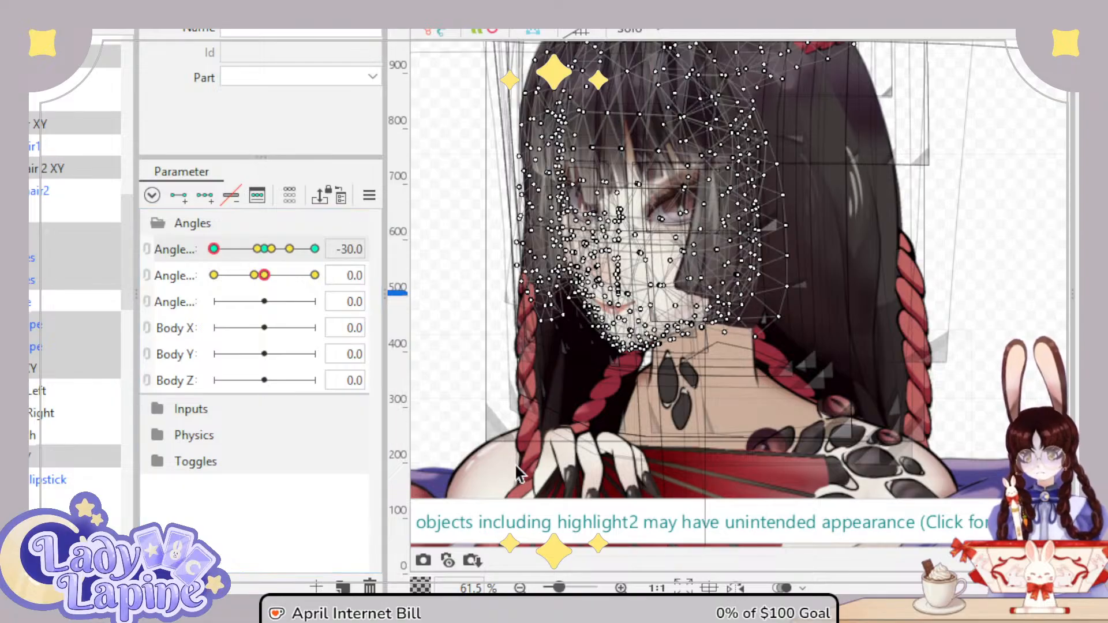
pyautogui.click(220, 257)
pyautogui.moveTo(215, 249)
pyautogui.mouseDown()
pyautogui.moveTo(326, 238)
pyautogui.moveTo(197, 248)
pyautogui.moveTo(265, 242)
pyautogui.moveTo(209, 248)
pyautogui.mouseUp()
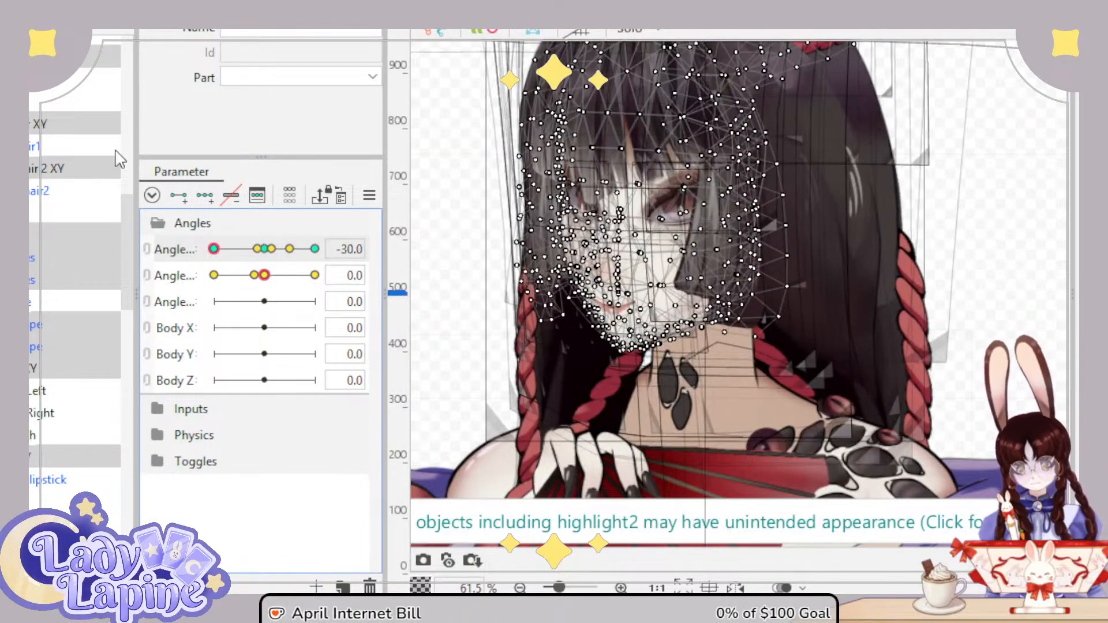
pyautogui.moveTo(223, 263); pyautogui.dragTo(197, 247)
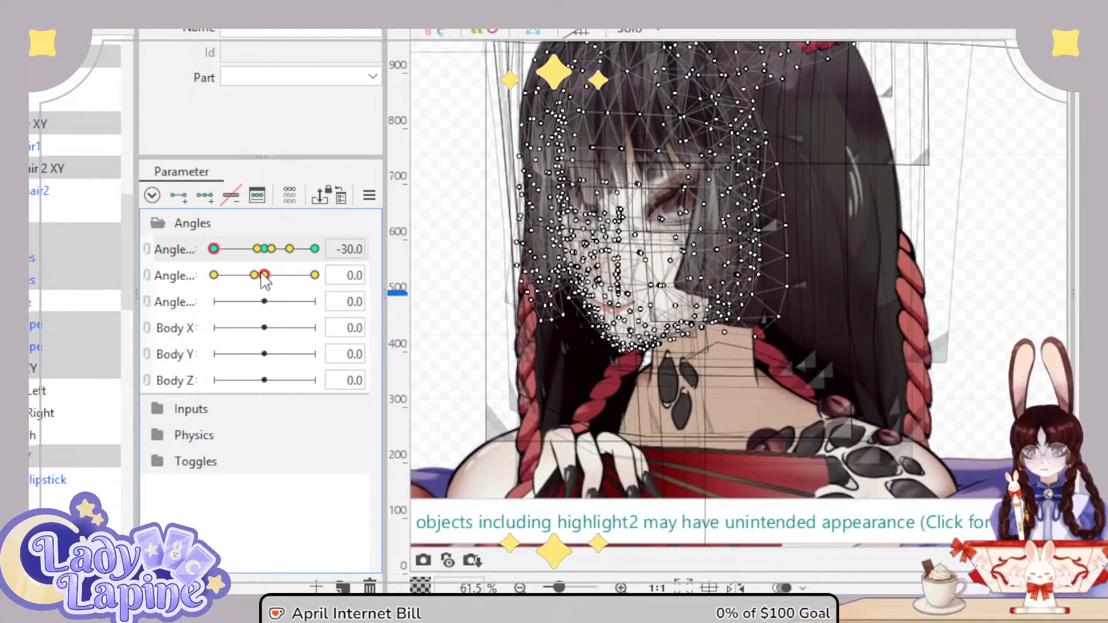
pyautogui.moveTo(270, 282); pyautogui.dragTo(334, 277)
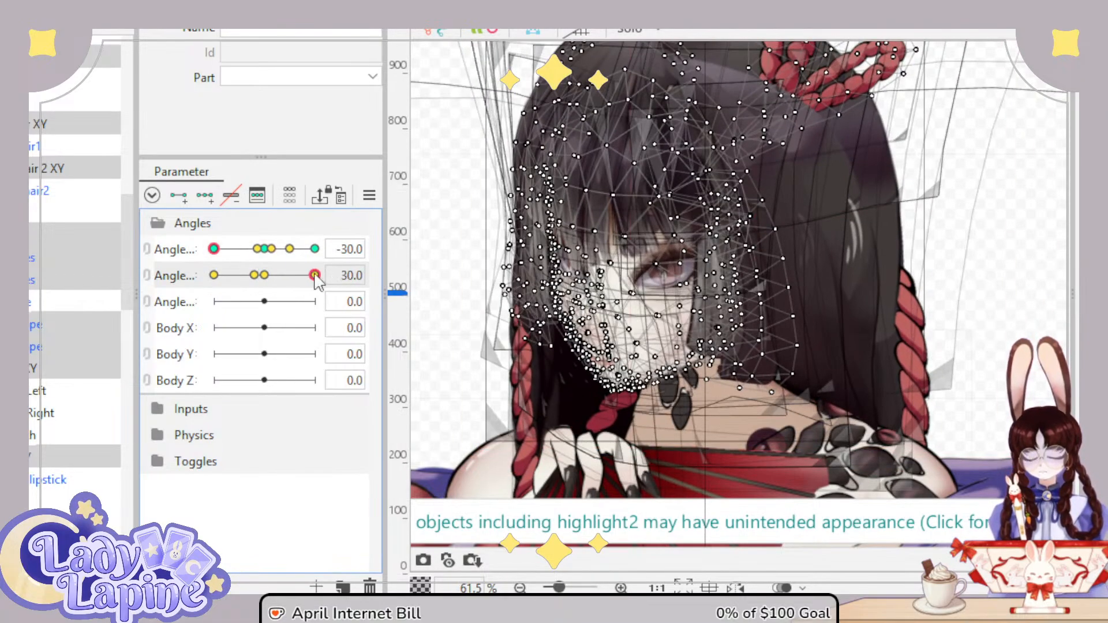
pyautogui.moveTo(214, 249); pyautogui.dragTo(207, 270)
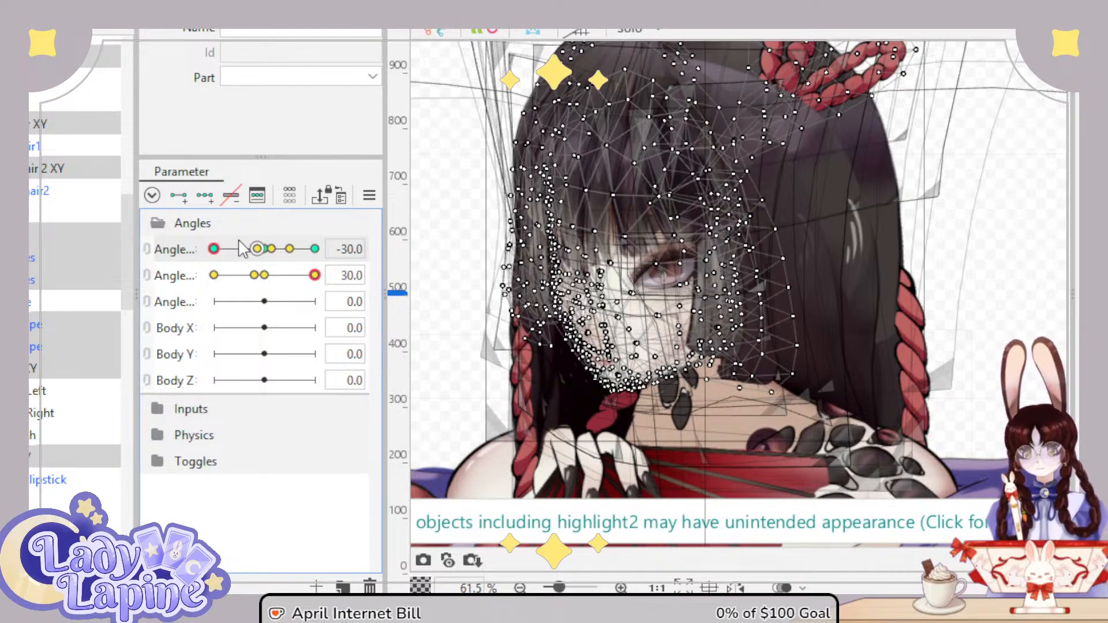
# Step: Remove the bangs and side-hair XY deformers from the multi-object selection at Angle X -30, Angle Y 30
pyautogui.scroll(-5, 75, 288)
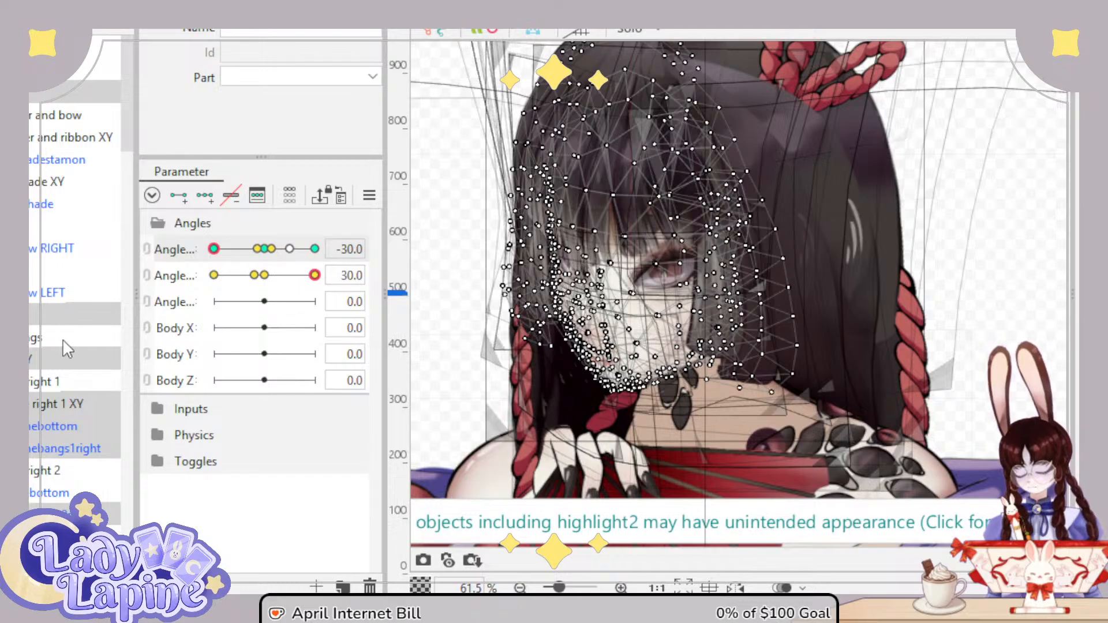
pyautogui.scroll(-2, 68, 342)
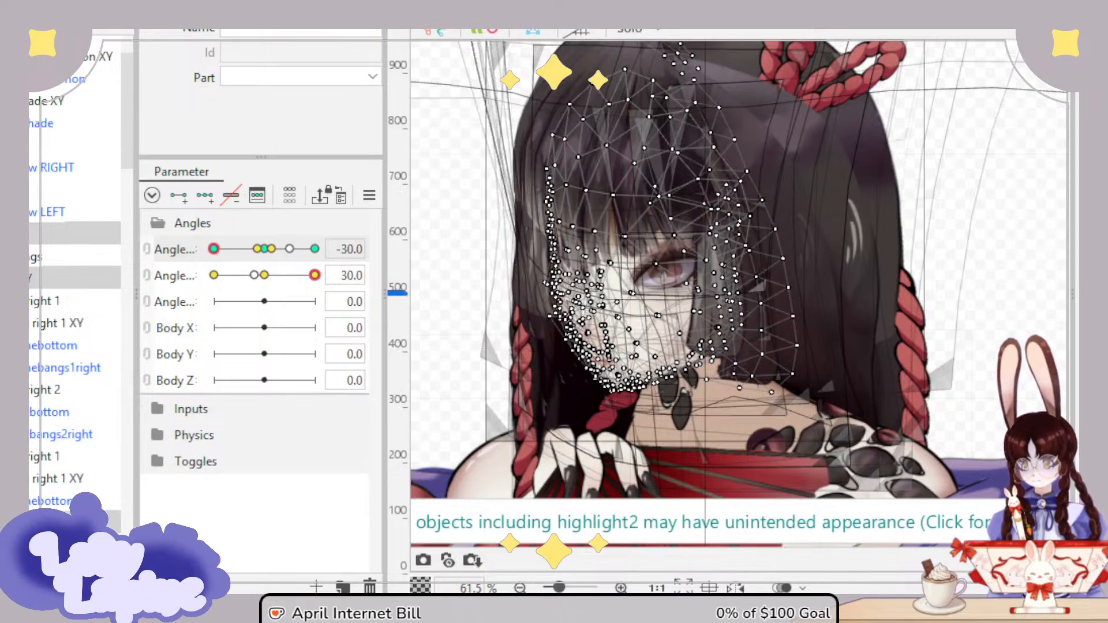
pyautogui.scroll(-2, 49, 463)
pyautogui.scroll(-4, 49, 463)
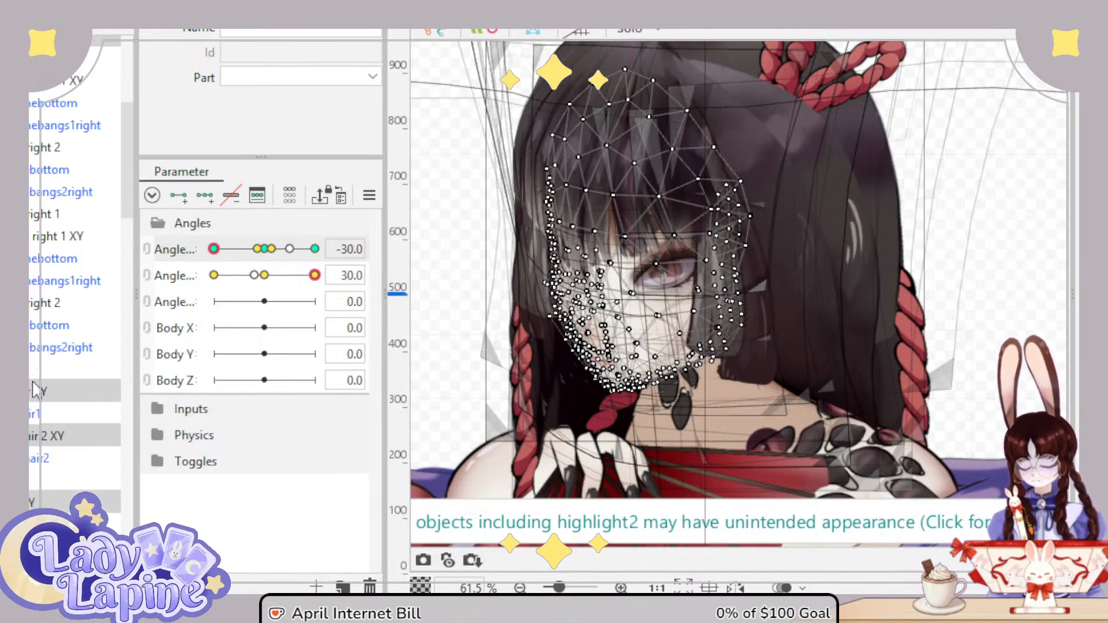
pyautogui.scroll(-3, 35, 435)
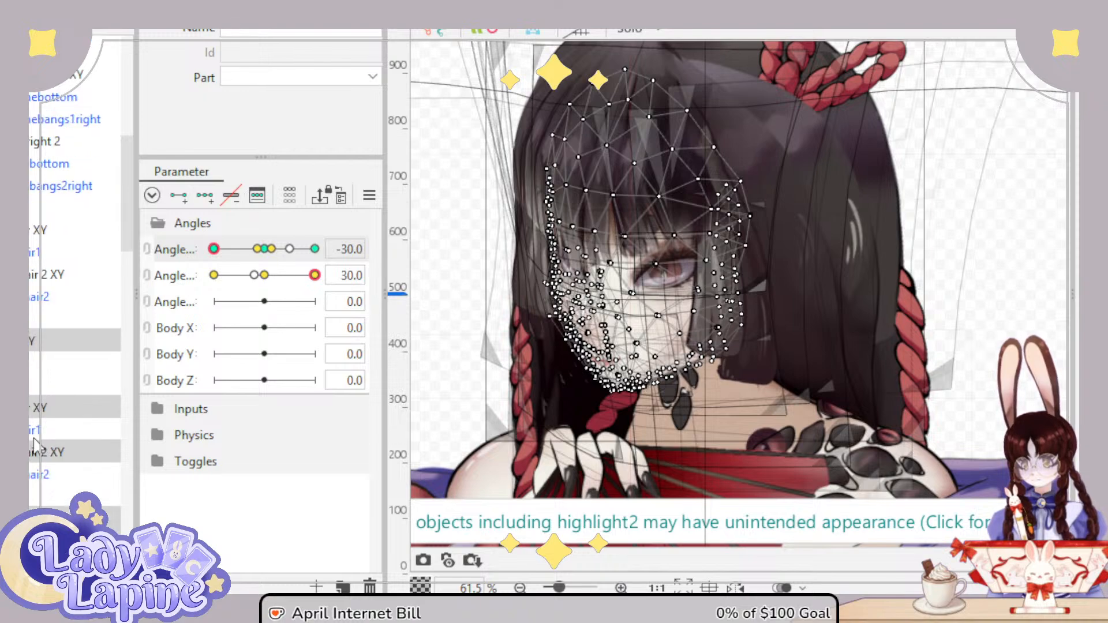
pyautogui.scroll(-4, 46, 458)
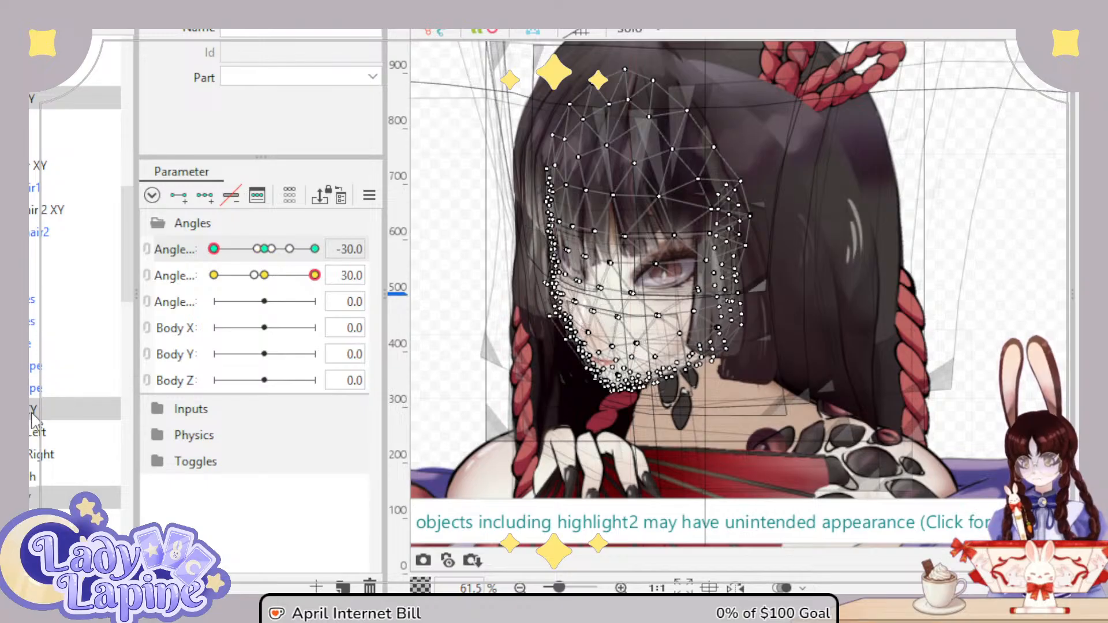
# Step: Remove the two remaining Right XY hair deformers from the multi-object selection at Angle X -30, Angle Y 30
pyautogui.scroll(-5, 36, 428)
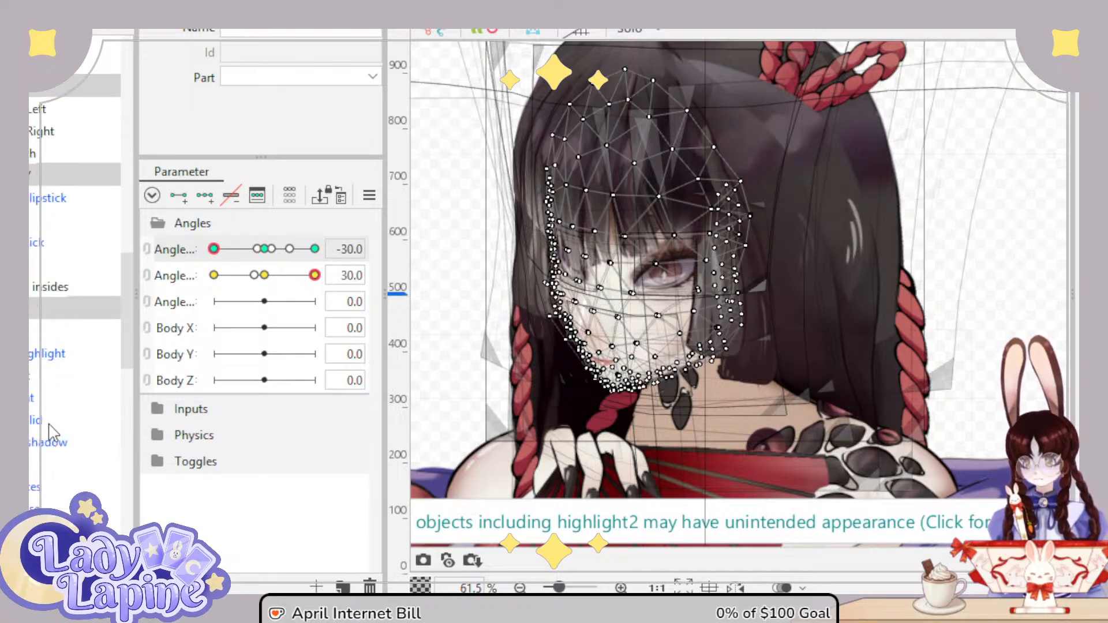
pyautogui.scroll(-5, 50, 433)
pyautogui.scroll(2, 52, 433)
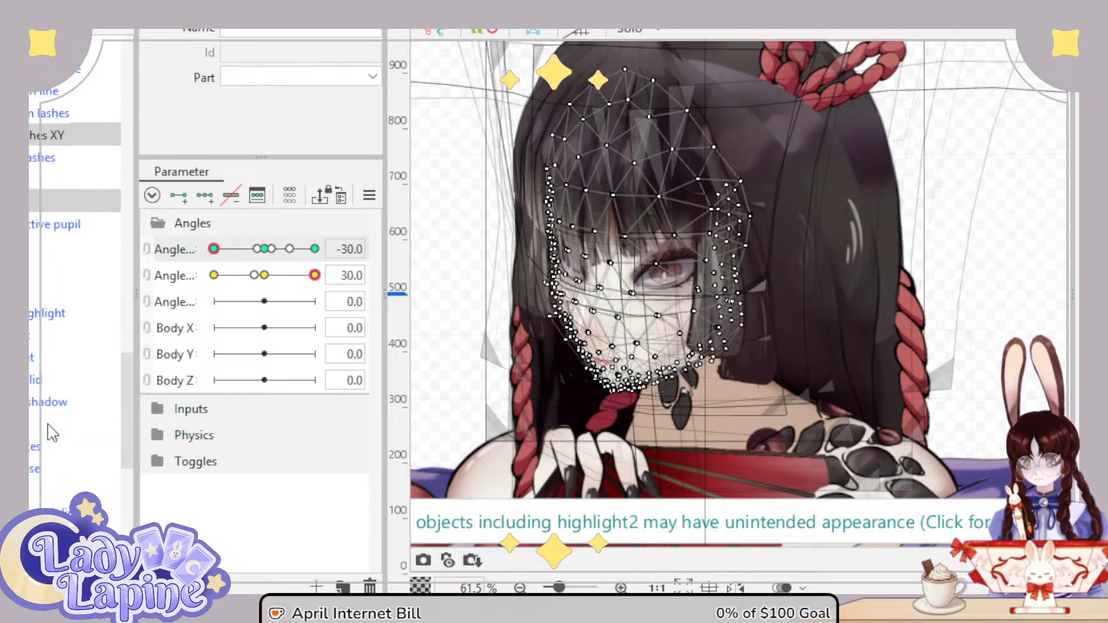
pyautogui.scroll(-4, 48, 430)
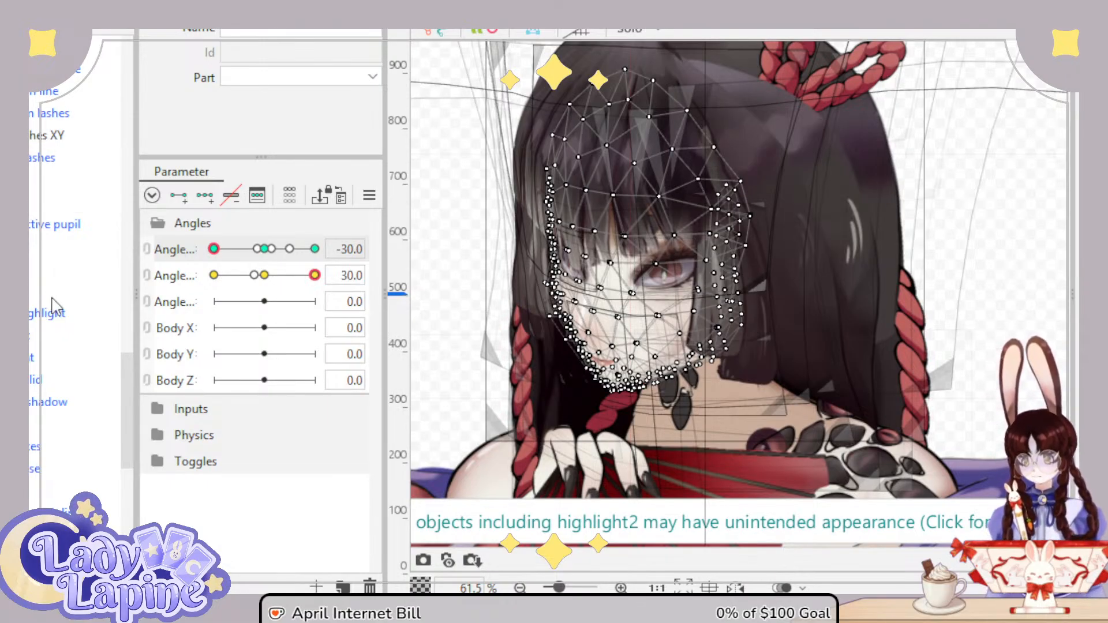
pyautogui.scroll(-3, 57, 346)
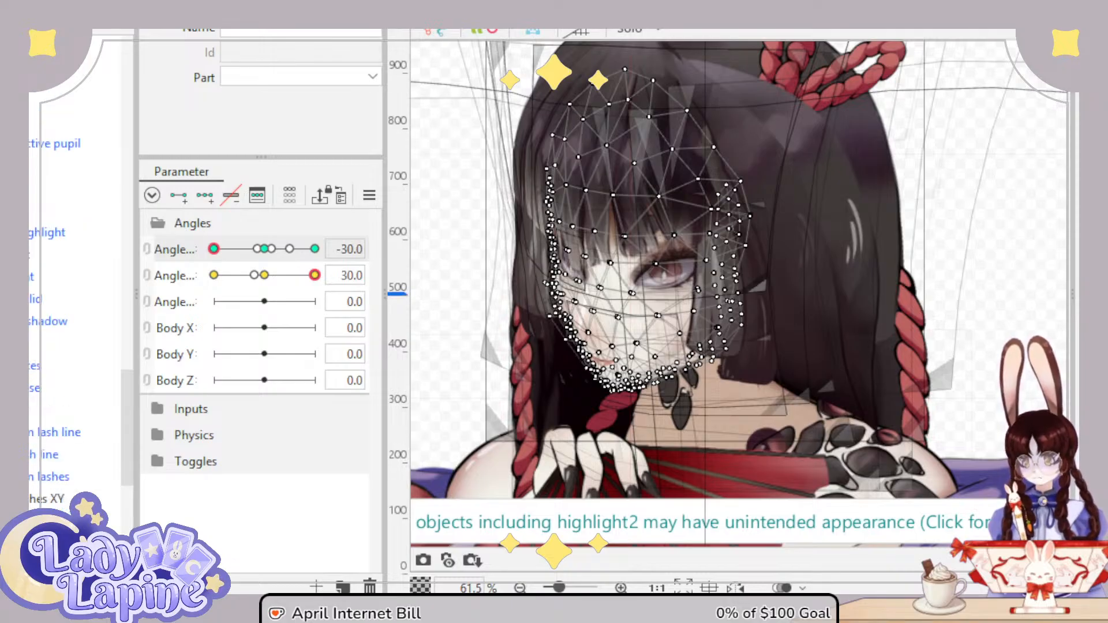
pyautogui.scroll(-10, 44, 402)
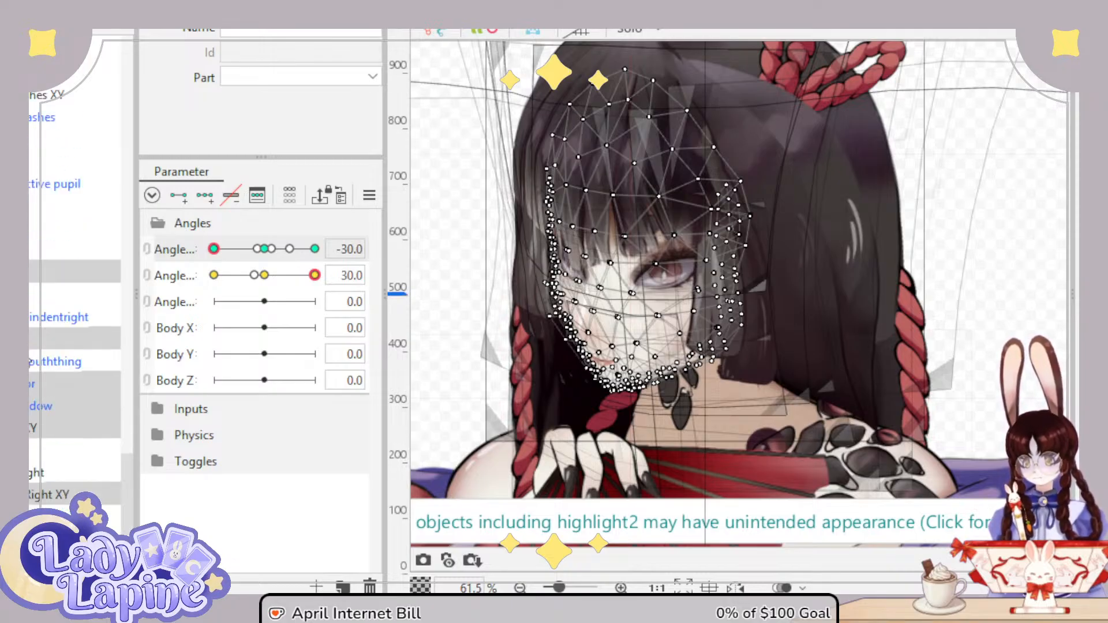
pyautogui.keyDown('ctrl'); pyautogui.click(30, 500); pyautogui.keyUp('ctrl')
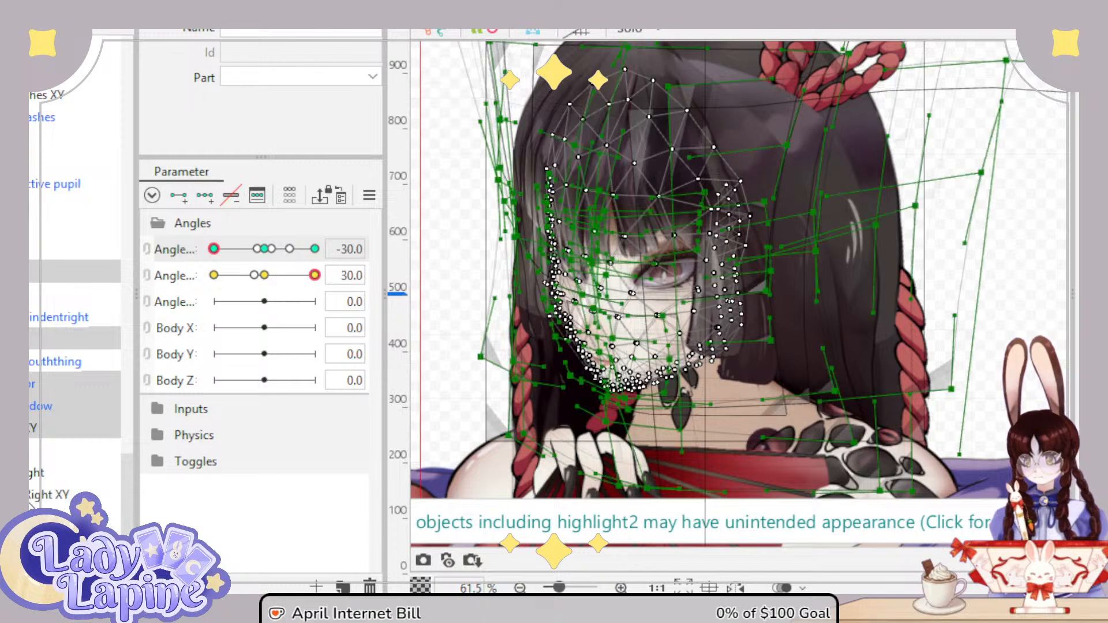
pyautogui.scroll(-4, 30, 500)
pyautogui.keyDown('ctrl'); pyautogui.click(30, 486); pyautogui.keyUp('ctrl')
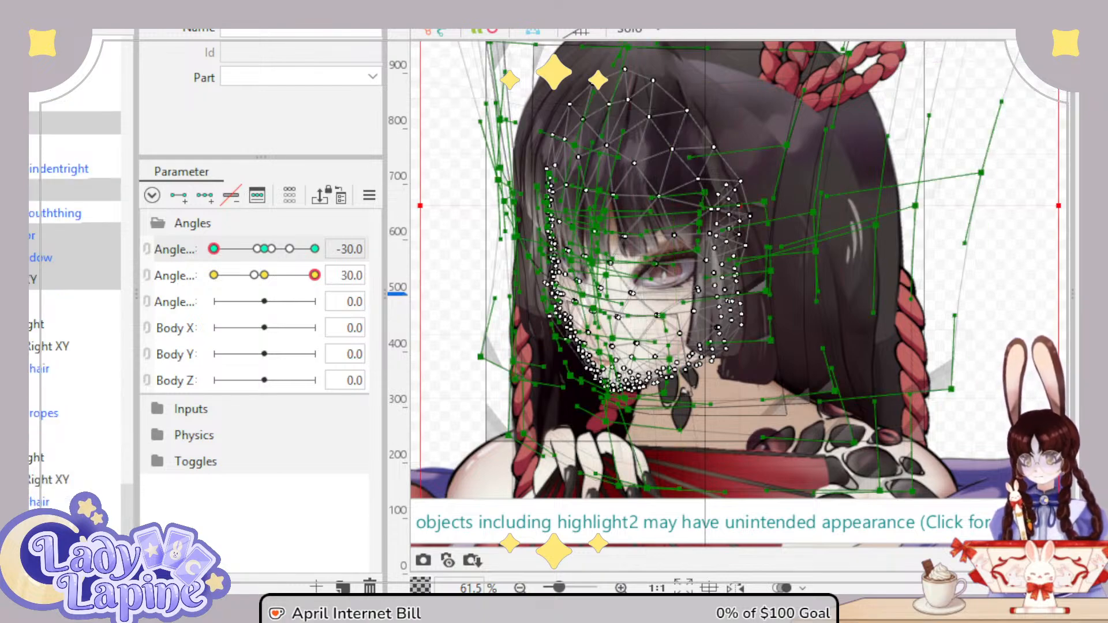
pyautogui.scroll(4, 31, 409)
pyautogui.scroll(10, 36, 413)
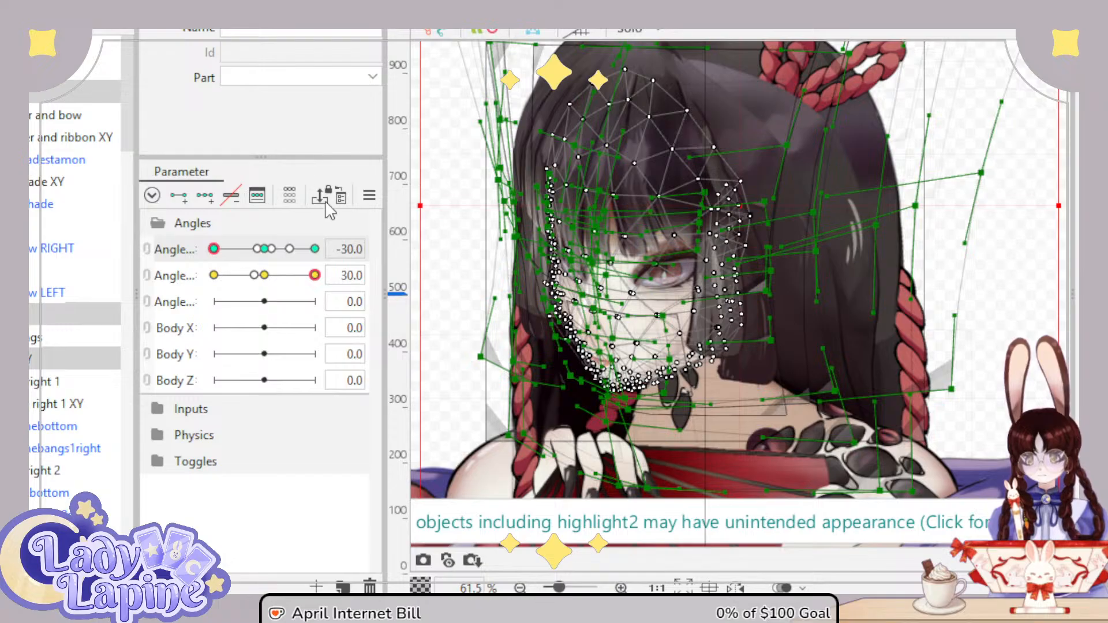
pyautogui.click(522, 465)
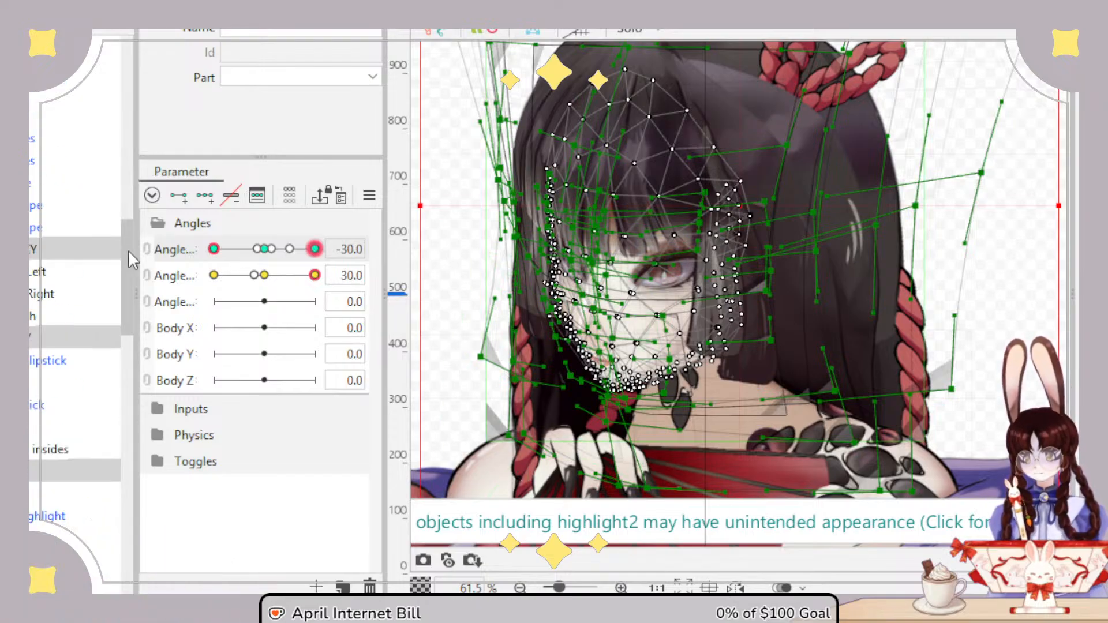
# Step: Select the whole-body warp and compare the head turn between Angle X -30 and 30 at Angle Y 30
pyautogui.moveTo(128, 250); pyautogui.dragTo(133, 32)
pyautogui.click(72, 48)
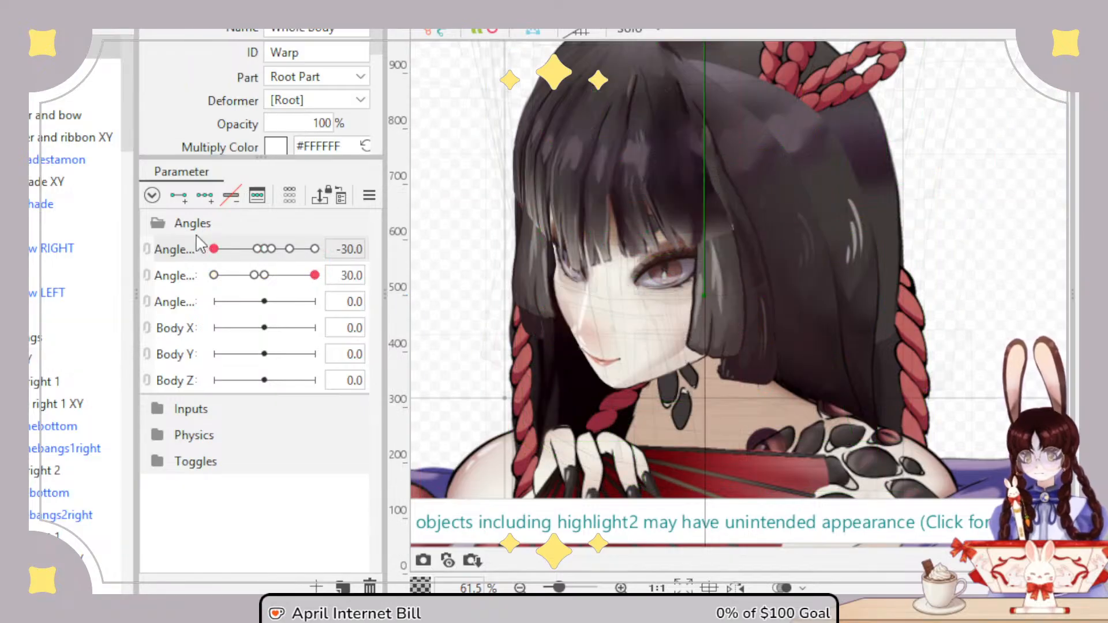
pyautogui.moveTo(214, 255); pyautogui.dragTo(318, 276)
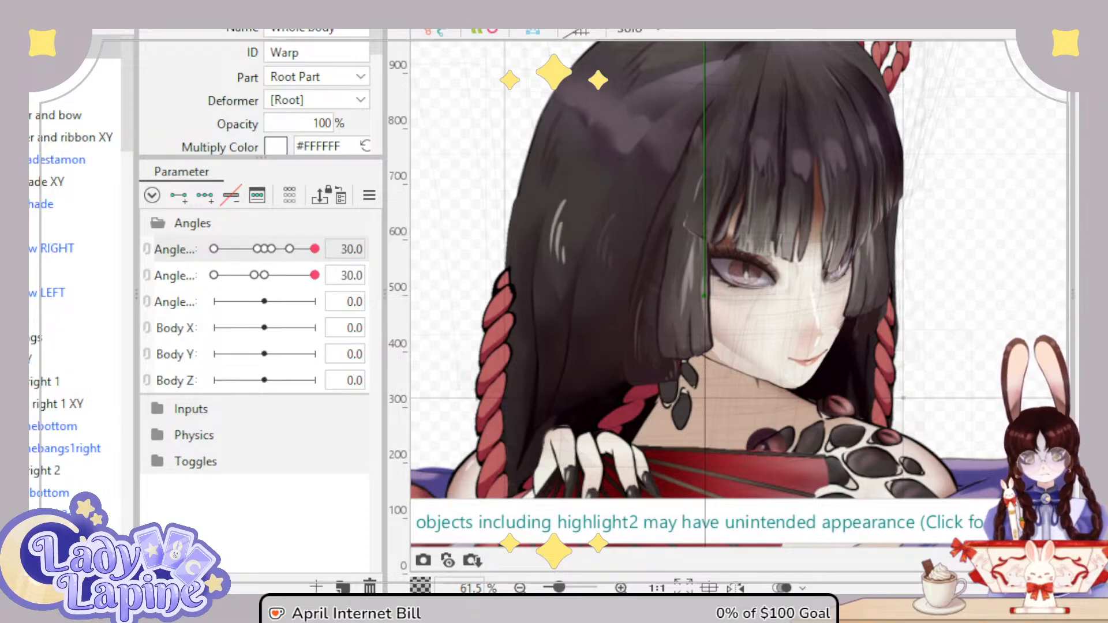
pyautogui.moveTo(310, 259); pyautogui.dragTo(266, 302)
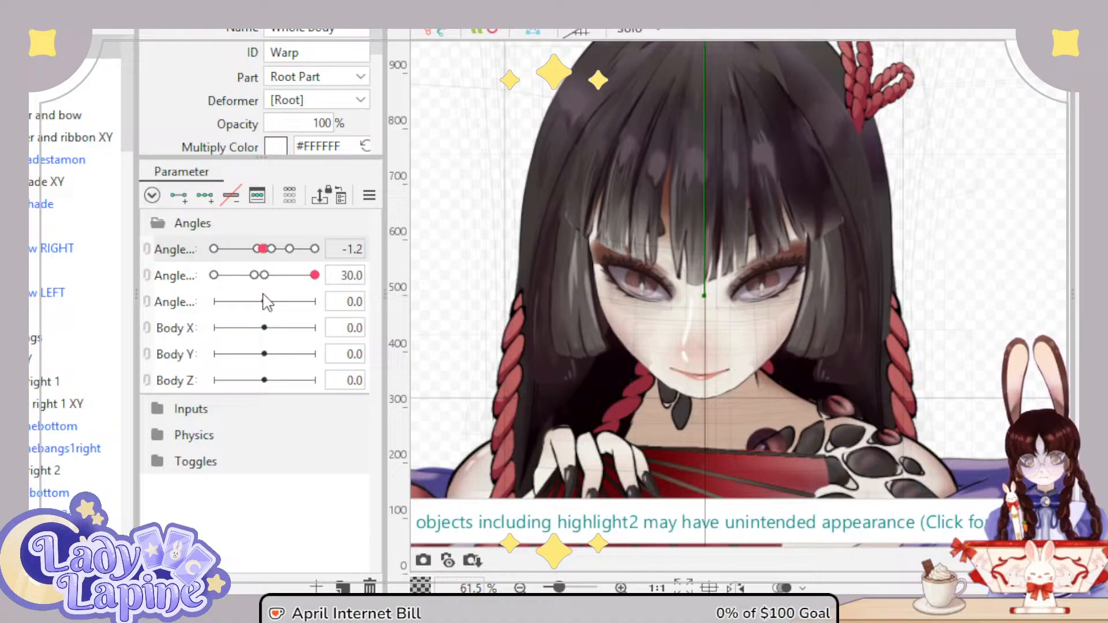
# Step: Select the Eyes XY warp at Angle X 0, Angle Y 30 and move it slightly up on the face
pyautogui.click(264, 250)
pyautogui.scroll(-10, 49, 439)
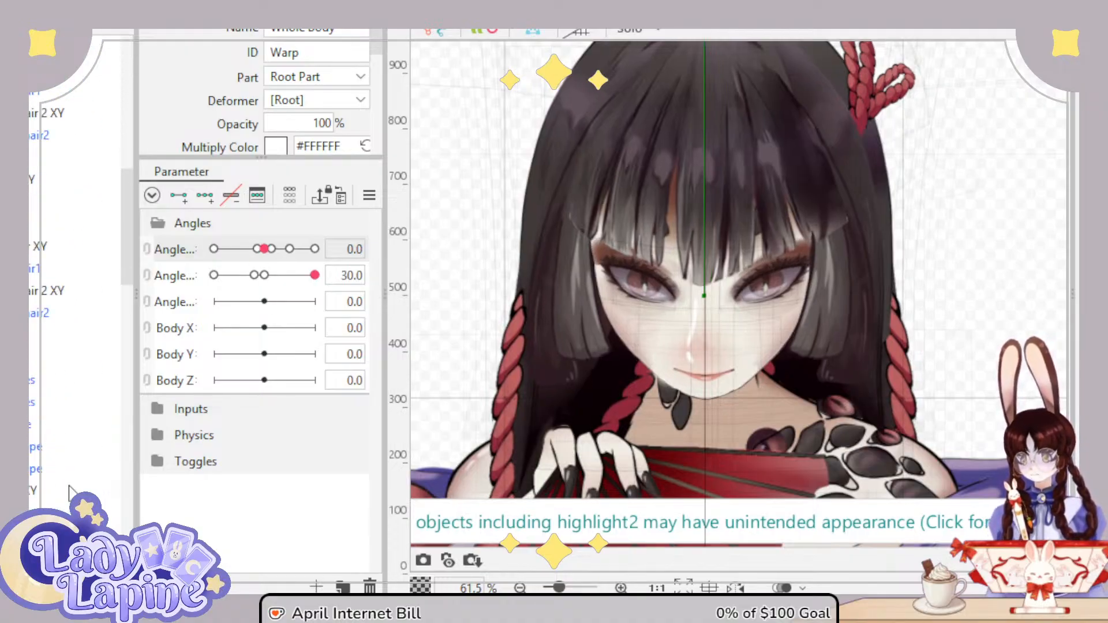
pyautogui.scroll(-12, 75, 312)
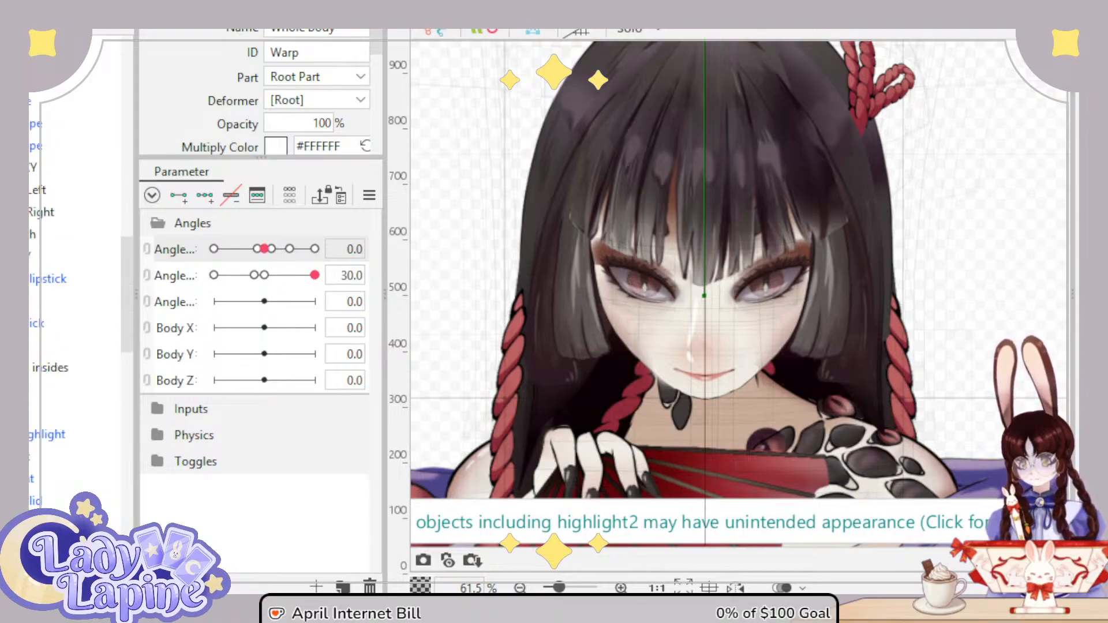
pyautogui.click(75, 388)
pyautogui.click(650, 312)
pyautogui.scroll(3, 715, 299)
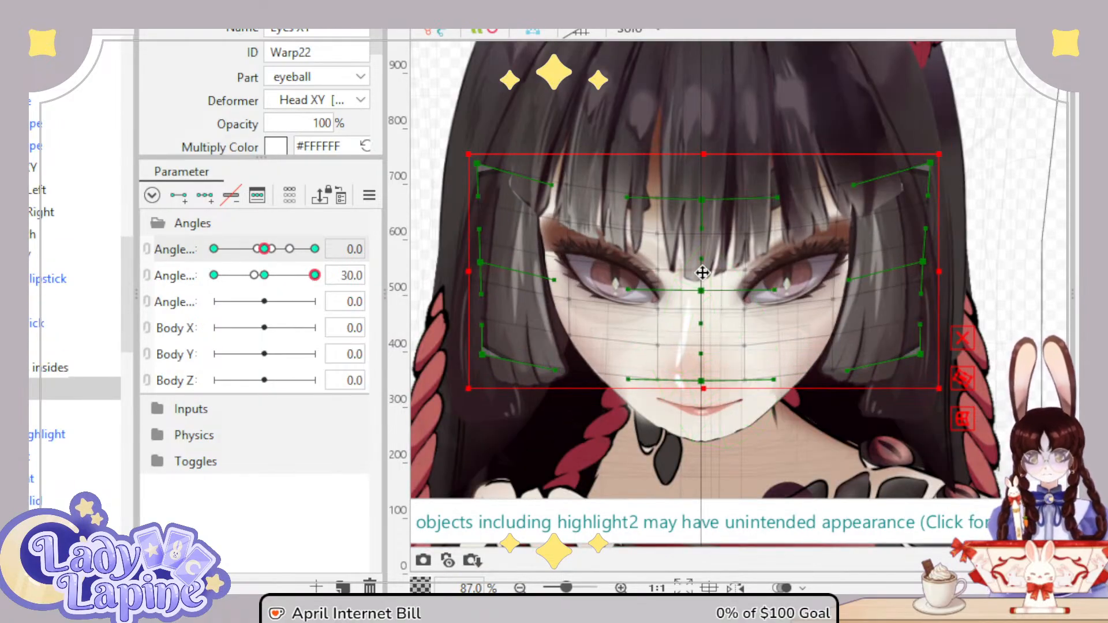
pyautogui.click(786, 260)
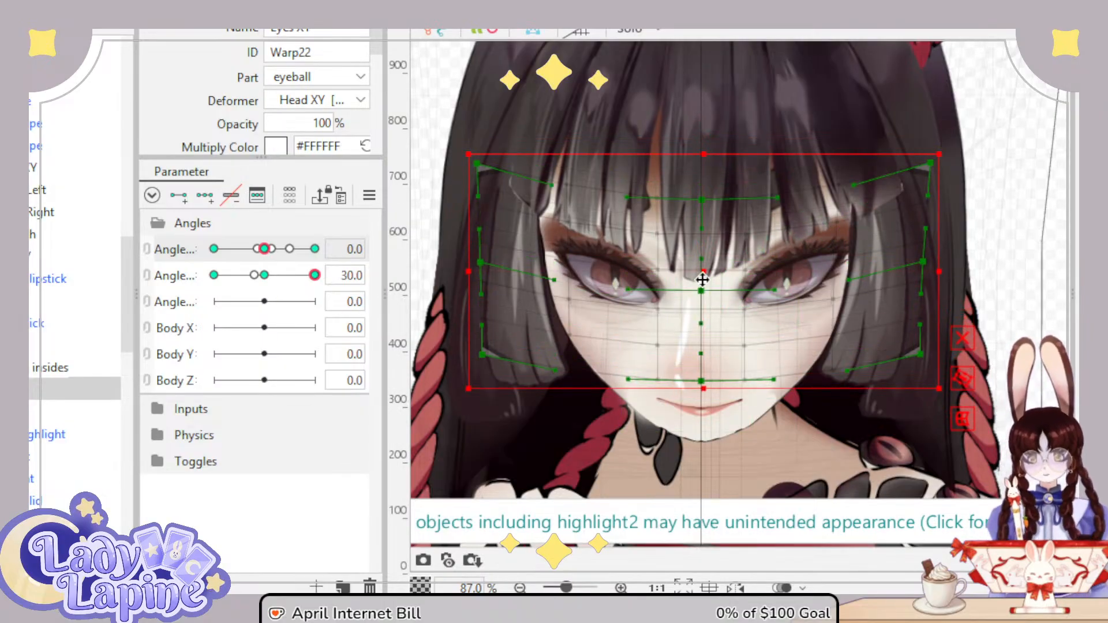
pyautogui.moveTo(702, 262); pyautogui.dragTo(703, 269)
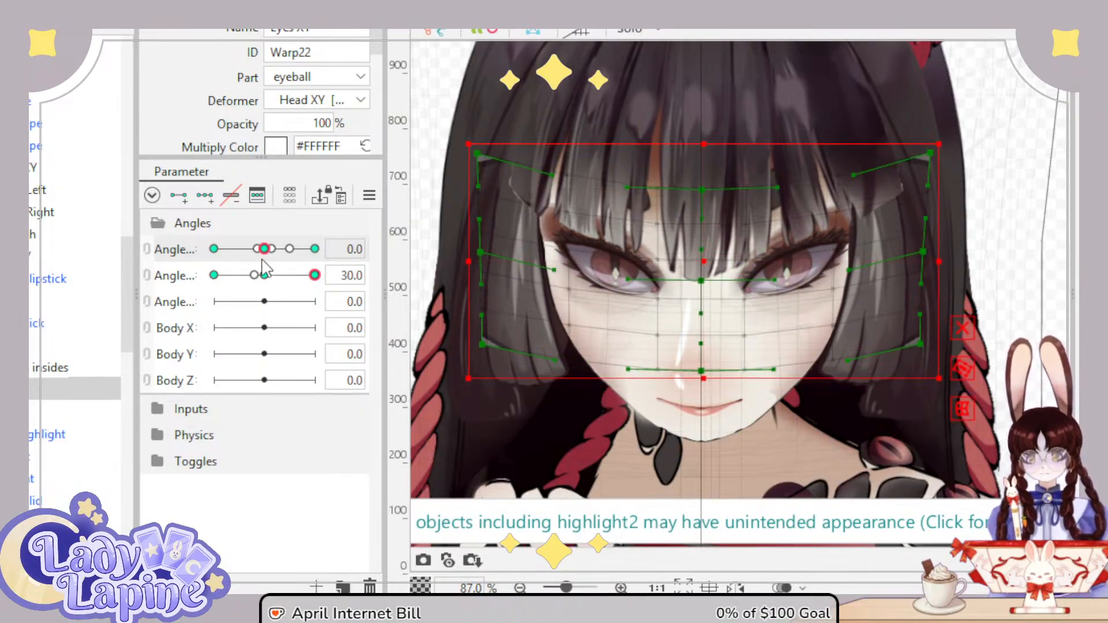
pyautogui.moveTo(264, 248)
pyautogui.mouseDown()
pyautogui.moveTo(225, 253)
pyautogui.moveTo(316, 257)
pyautogui.moveTo(238, 258)
pyautogui.moveTo(265, 251)
pyautogui.mouseUp()
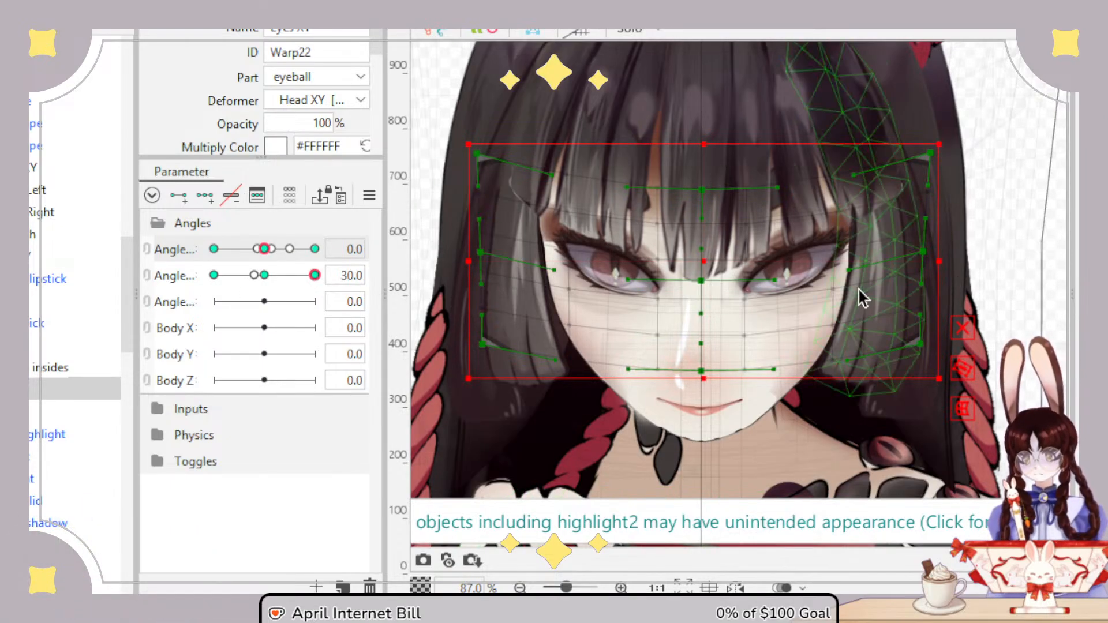
# Step: Reselect the whole-body warp and link Angle X and Angle Y into one combined parameter grid
pyautogui.scroll(-3, 788, 295)
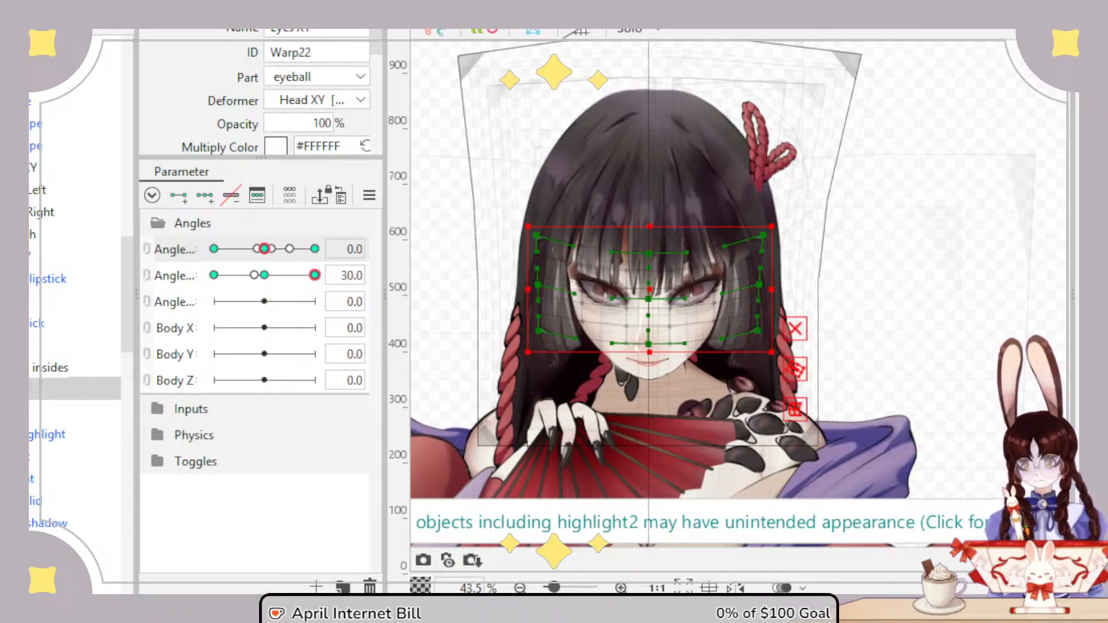
pyautogui.scroll(5, 75, 289)
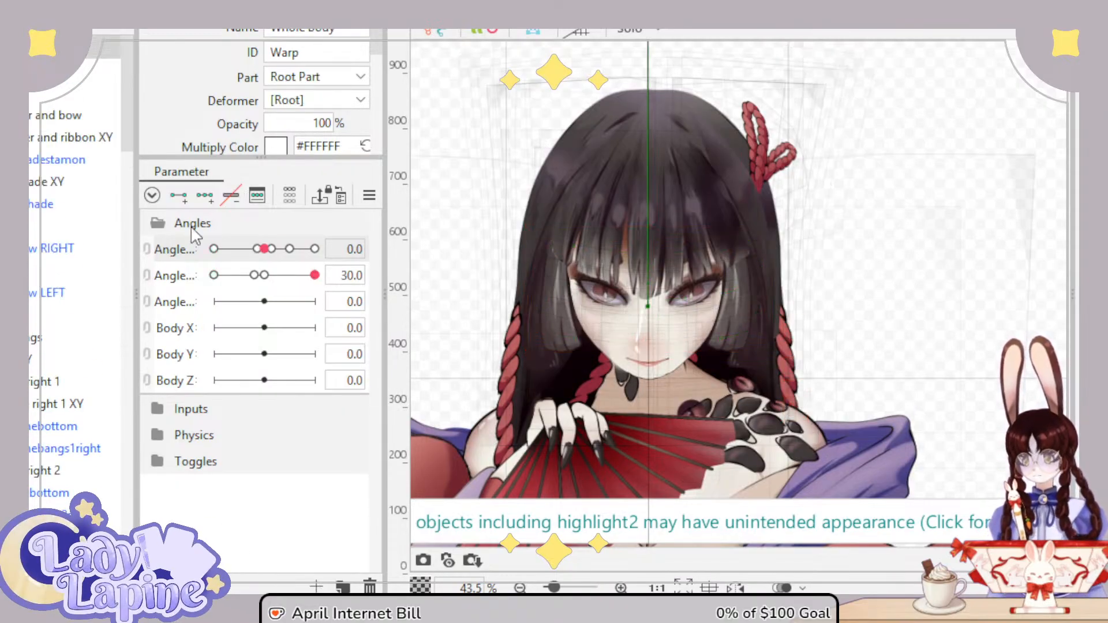
pyautogui.click(165, 254)
pyautogui.moveTo(261, 246); pyautogui.dragTo(231, 329)
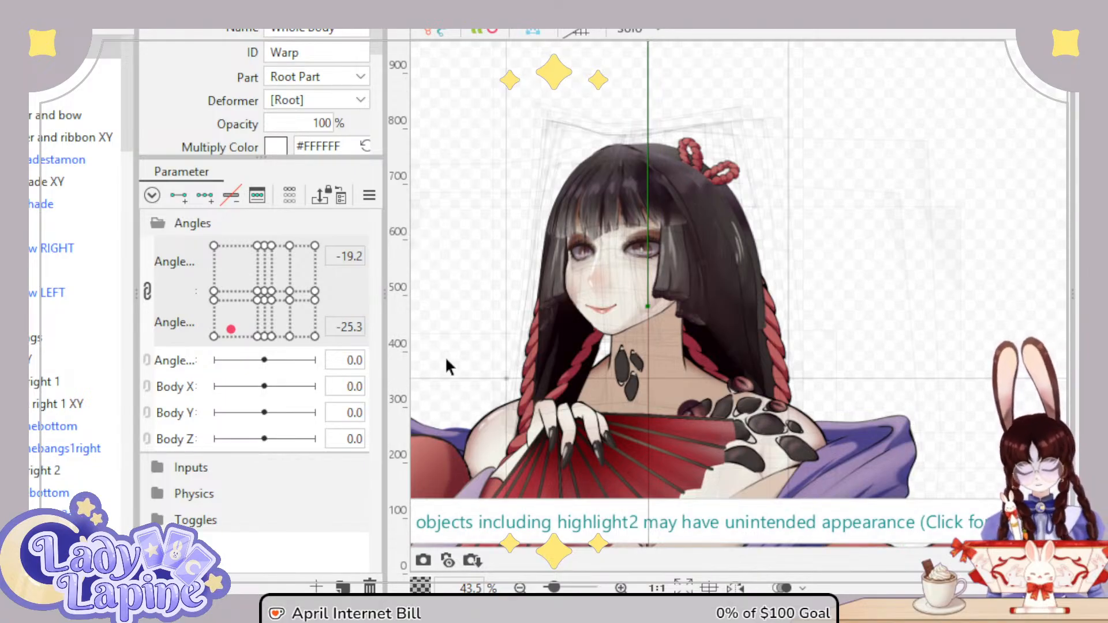
# Step: Examine the head turn to both sides at negative Angle Y values between about -19 and -26
pyautogui.scroll(3, 638, 277)
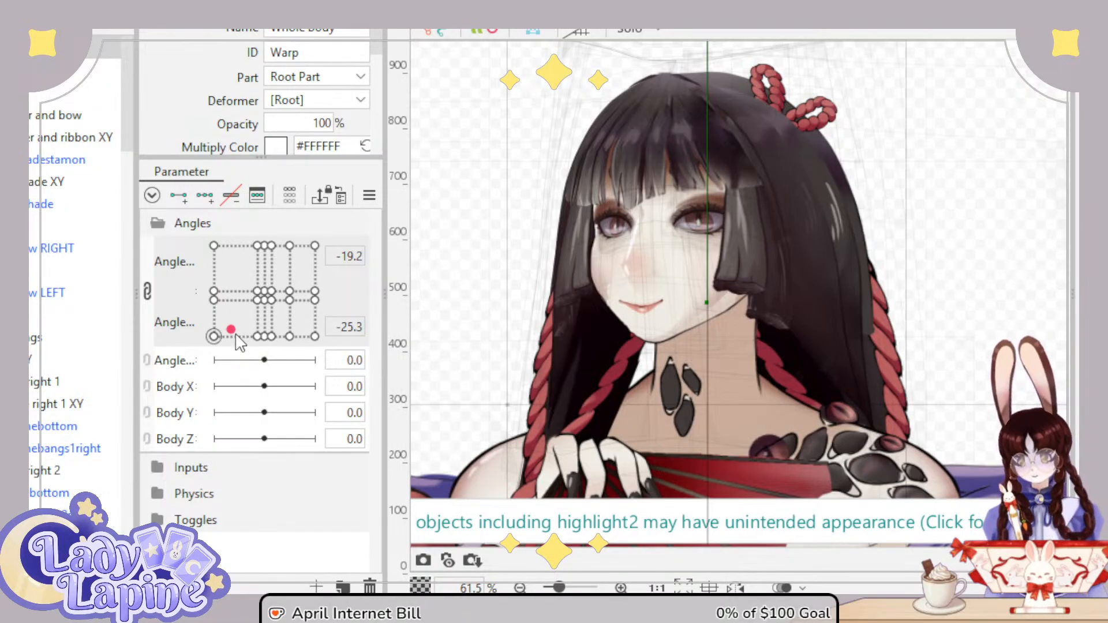
pyautogui.moveTo(233, 333)
pyautogui.mouseDown()
pyautogui.moveTo(210, 337)
pyautogui.moveTo(227, 318)
pyautogui.moveTo(234, 328)
pyautogui.mouseUp()
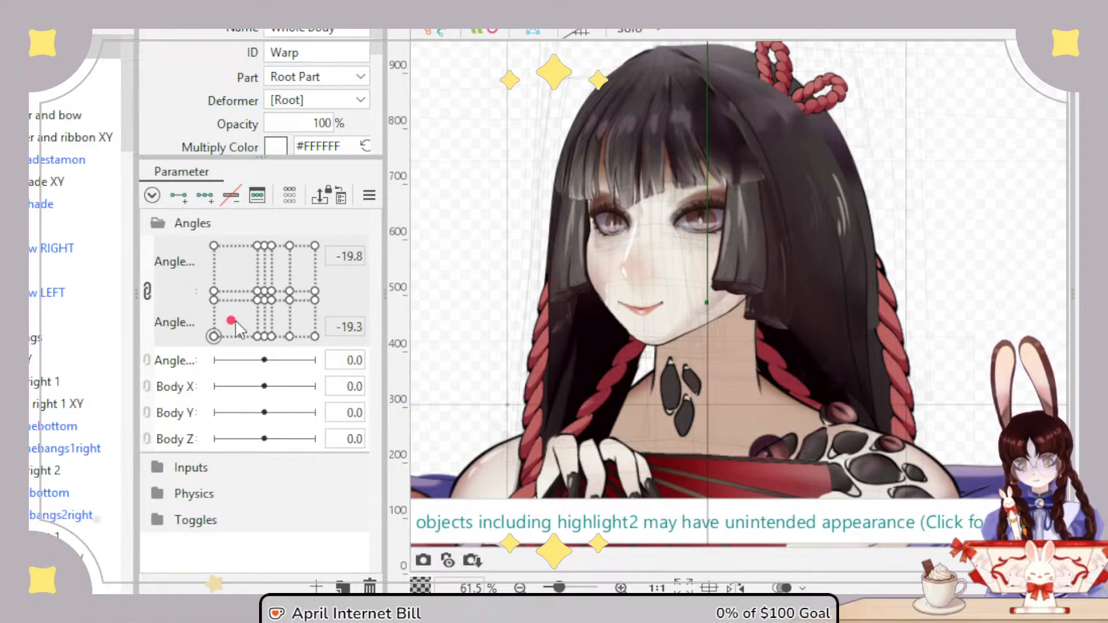
pyautogui.moveTo(235, 323); pyautogui.dragTo(206, 321)
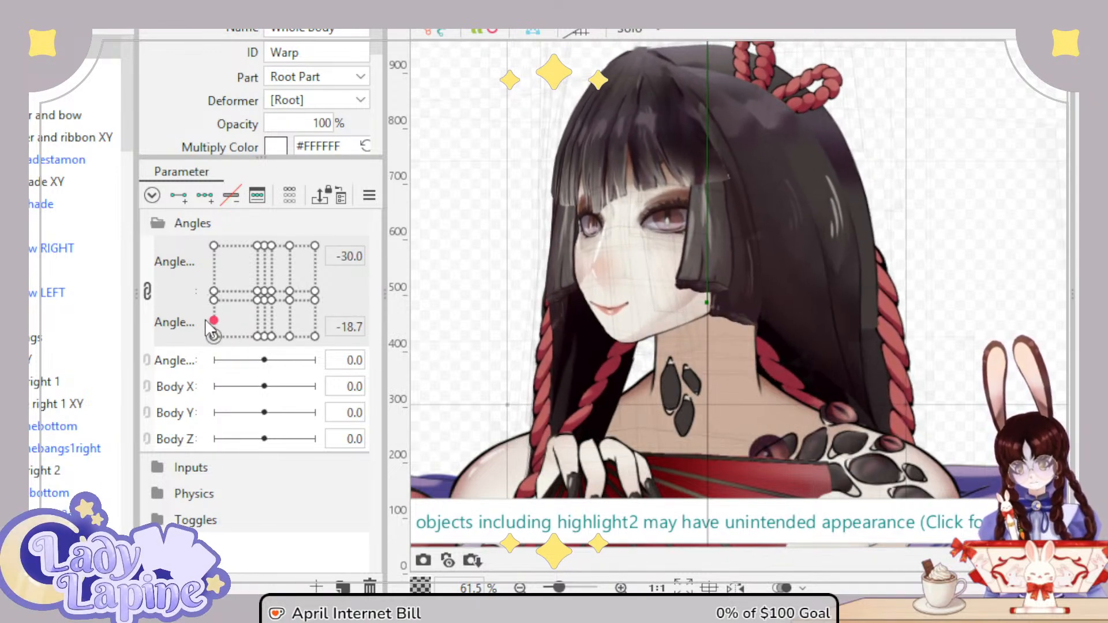
pyautogui.moveTo(207, 321); pyautogui.dragTo(306, 336)
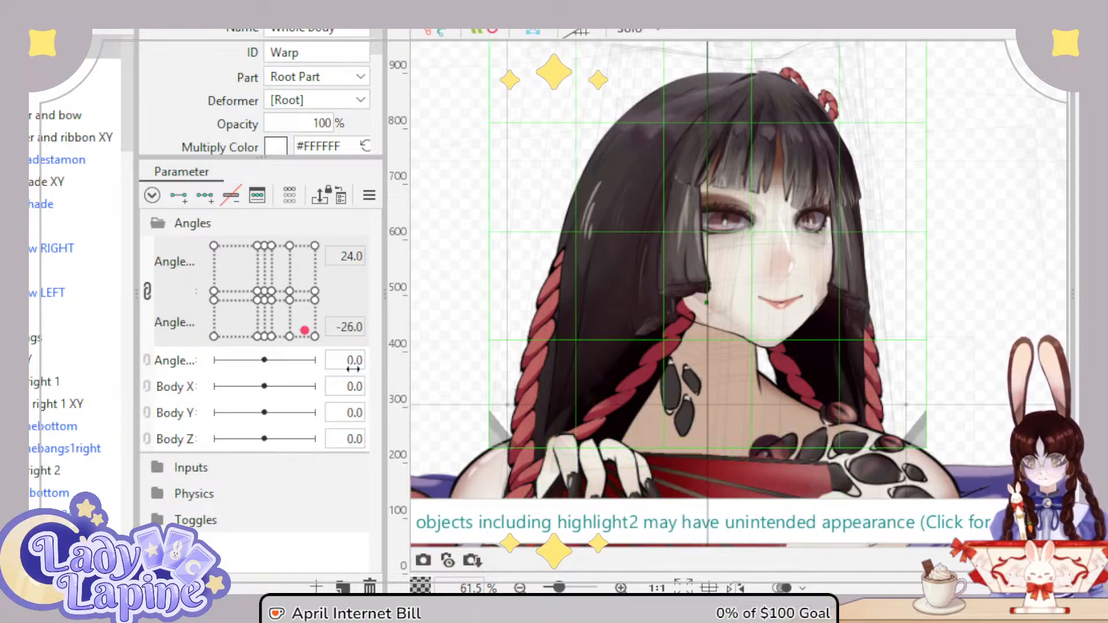
pyautogui.moveTo(309, 334); pyautogui.dragTo(338, 322)
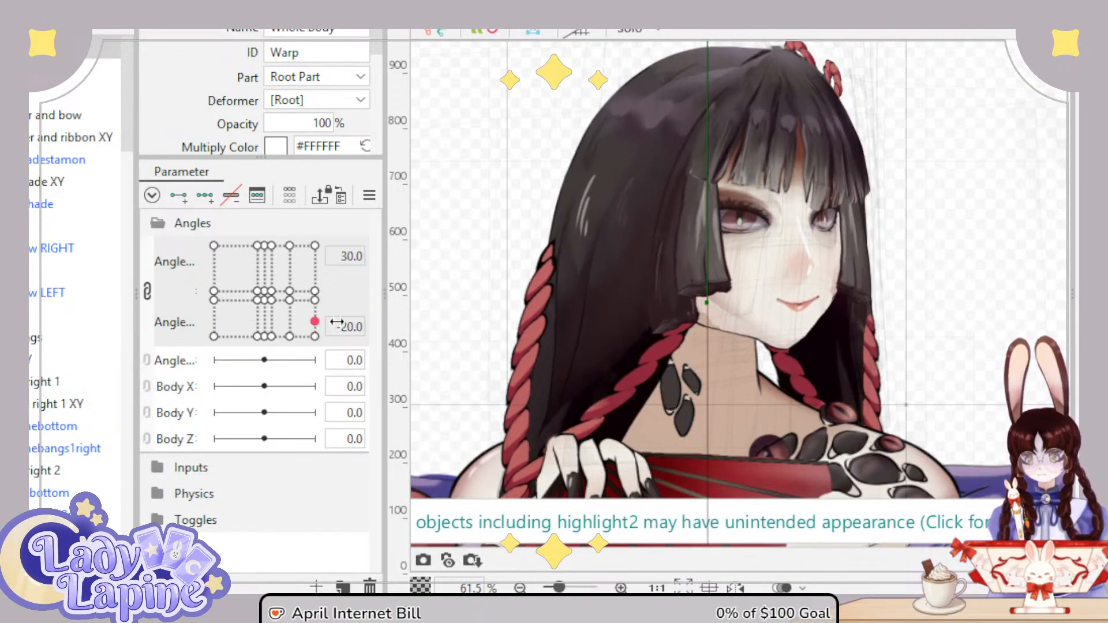
pyautogui.scroll(-4, 697, 339)
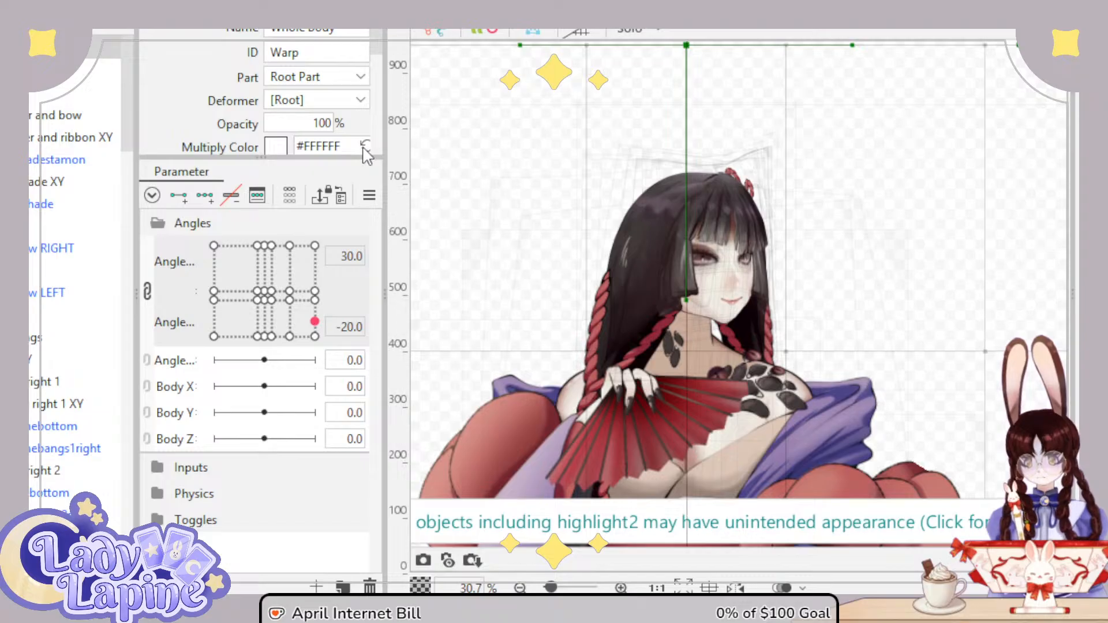
# Step: Select the keyed head objects at Angle X 30, Angle Y -24 and paste their shape onto the Angle Y -30 keyform
pyautogui.click(315, 299)
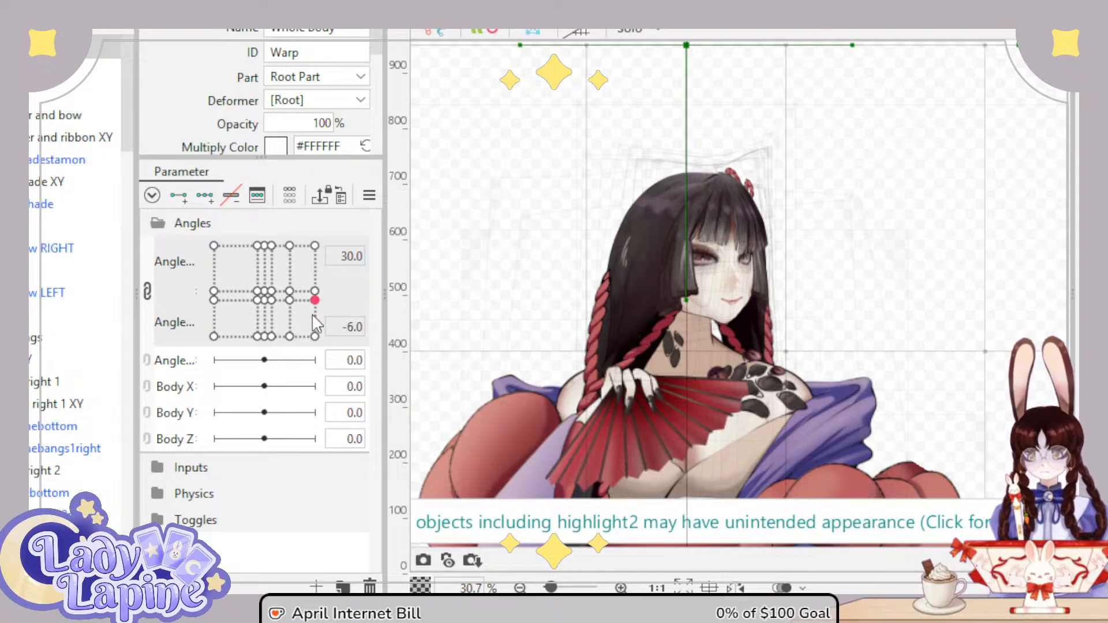
pyautogui.moveTo(317, 308); pyautogui.dragTo(321, 331)
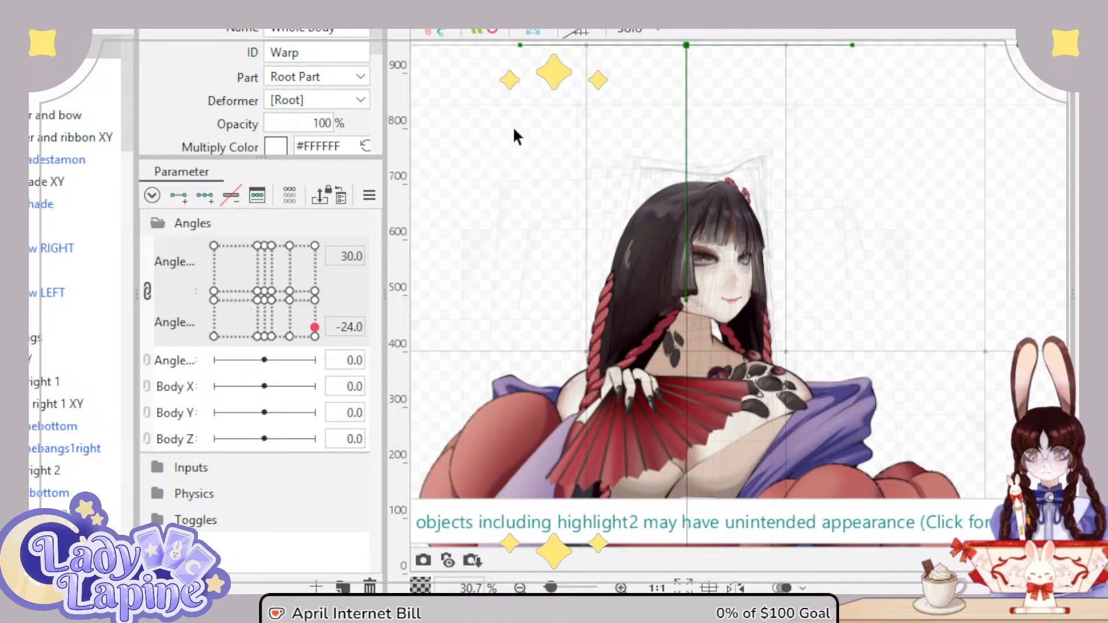
pyautogui.click(432, 268)
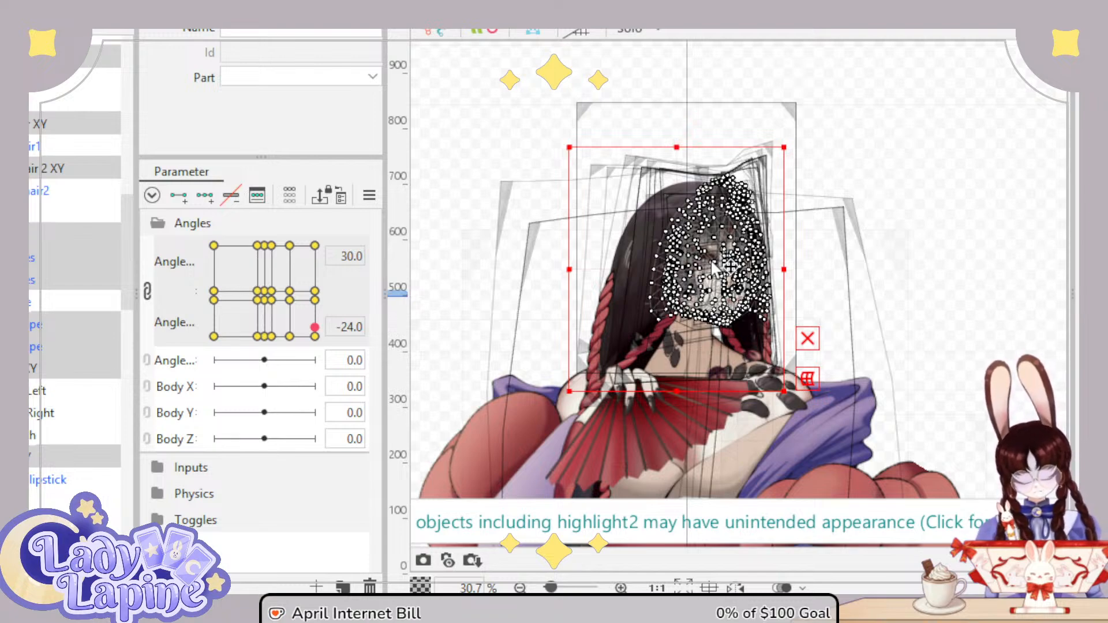
pyautogui.click(314, 336)
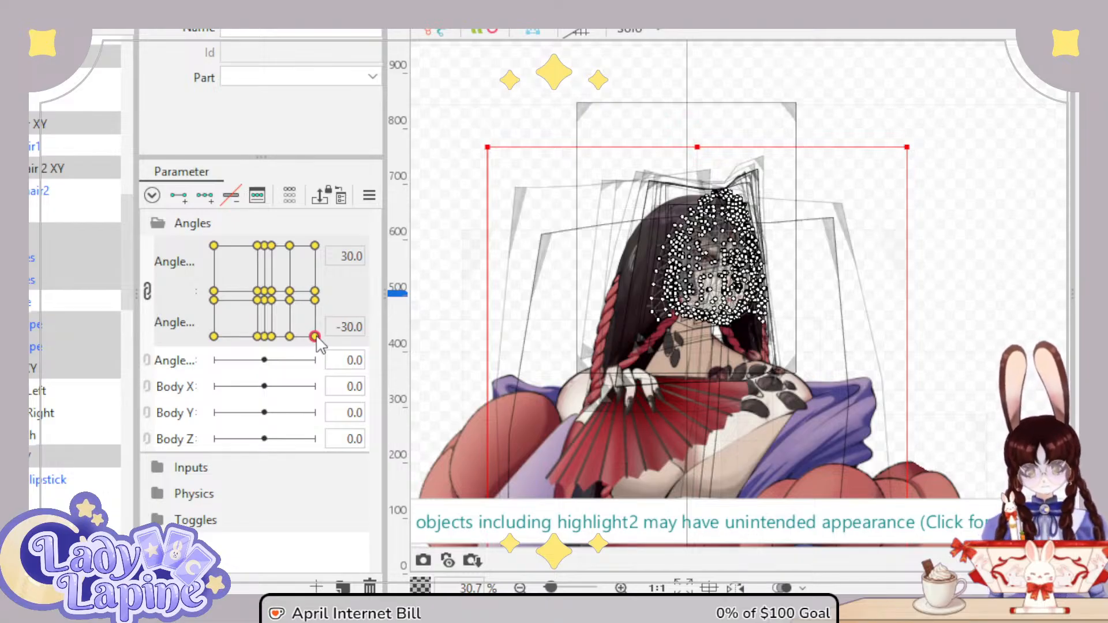
pyautogui.hotkey('ctrl', 'v')
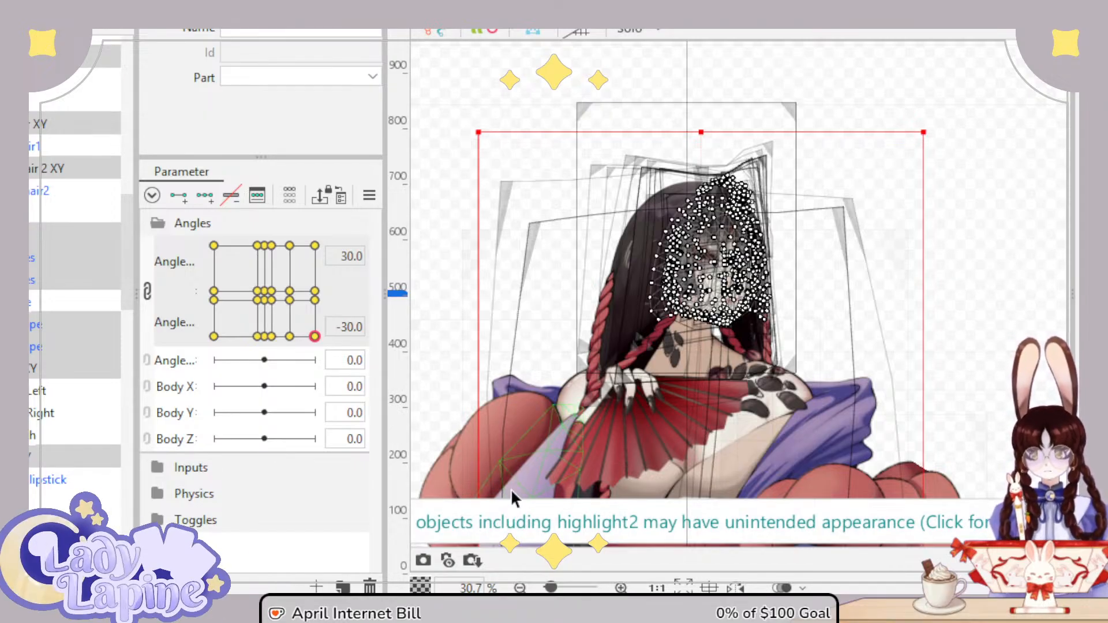
pyautogui.scroll(3, 670, 421)
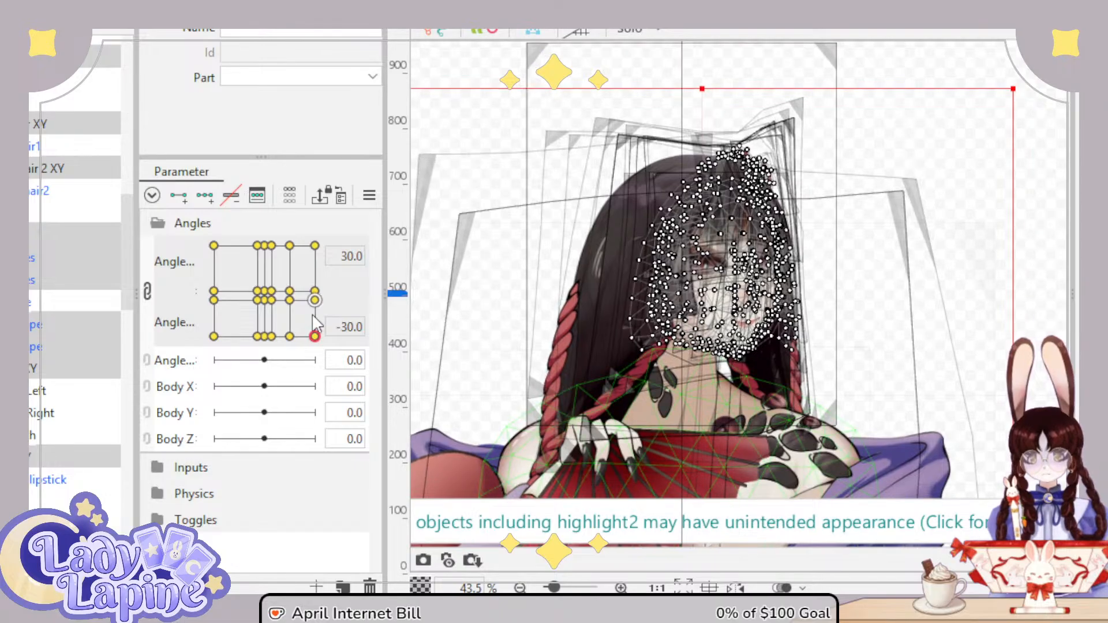
pyautogui.moveTo(319, 341)
pyautogui.mouseDown()
pyautogui.moveTo(315, 315)
pyautogui.moveTo(329, 355)
pyautogui.mouseUp()
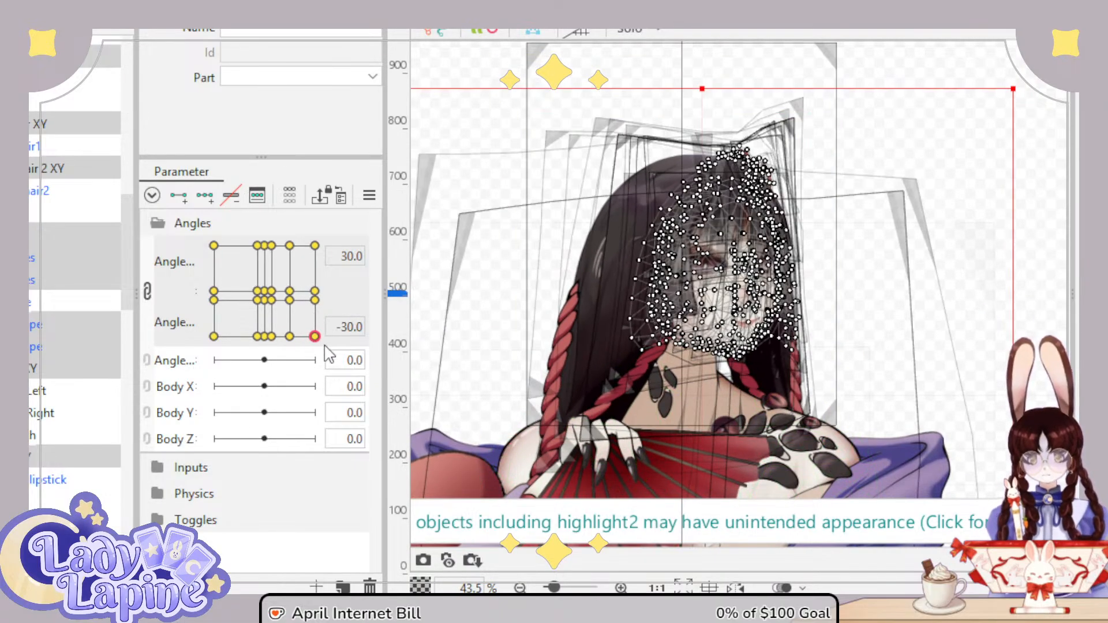
pyautogui.scroll(10, 64, 231)
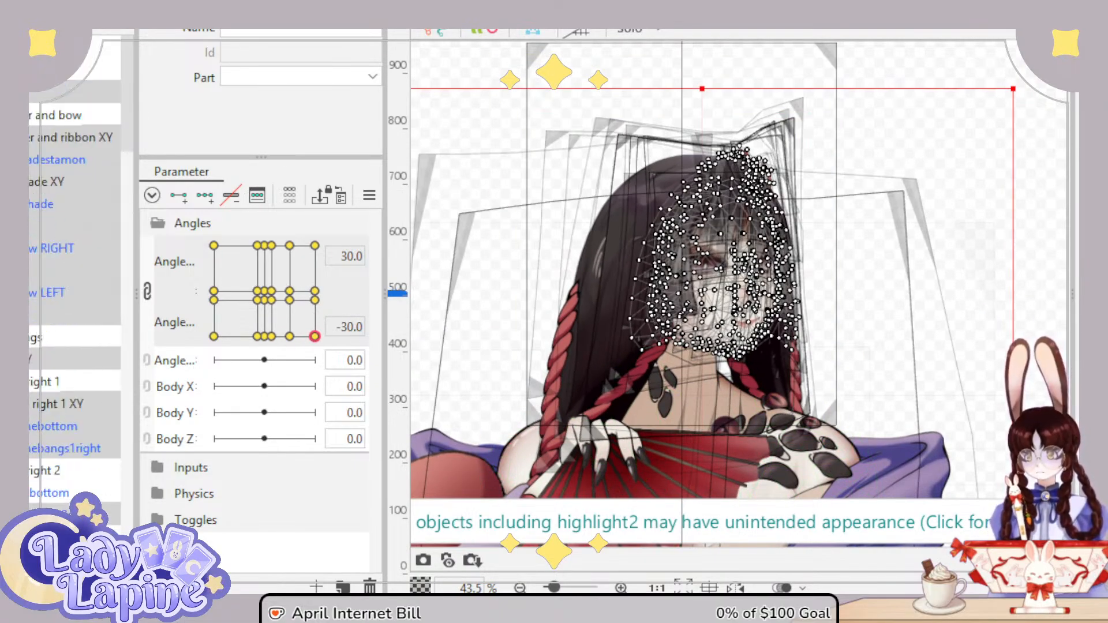
# Step: Reselect the whole-body warp and examine the head at Angle X 30 between Angle Y -28 and -30
pyautogui.click(69, 50)
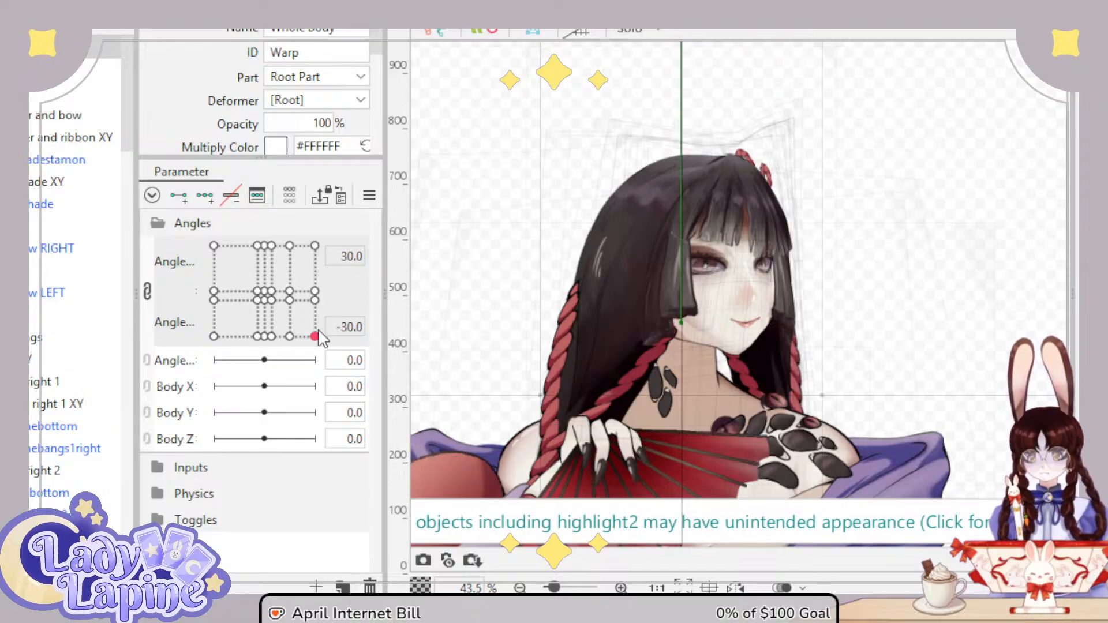
pyautogui.moveTo(319, 333)
pyautogui.mouseDown()
pyautogui.moveTo(317, 240)
pyautogui.moveTo(315, 332)
pyautogui.moveTo(315, 247)
pyautogui.moveTo(300, 230)
pyautogui.moveTo(196, 234)
pyautogui.moveTo(350, 228)
pyautogui.moveTo(180, 241)
pyautogui.moveTo(347, 224)
pyautogui.moveTo(178, 235)
pyautogui.moveTo(321, 226)
pyautogui.moveTo(370, 210)
pyautogui.moveTo(214, 205)
pyautogui.moveTo(330, 199)
pyautogui.moveTo(231, 230)
pyautogui.moveTo(228, 267)
pyautogui.moveTo(229, 296)
pyautogui.moveTo(289, 294)
pyautogui.moveTo(237, 314)
pyautogui.moveTo(295, 336)
pyautogui.moveTo(237, 343)
pyautogui.moveTo(285, 340)
pyautogui.moveTo(306, 328)
pyautogui.moveTo(282, 323)
pyautogui.moveTo(301, 323)
pyautogui.moveTo(316, 304)
pyautogui.moveTo(327, 349)
pyautogui.mouseUp()
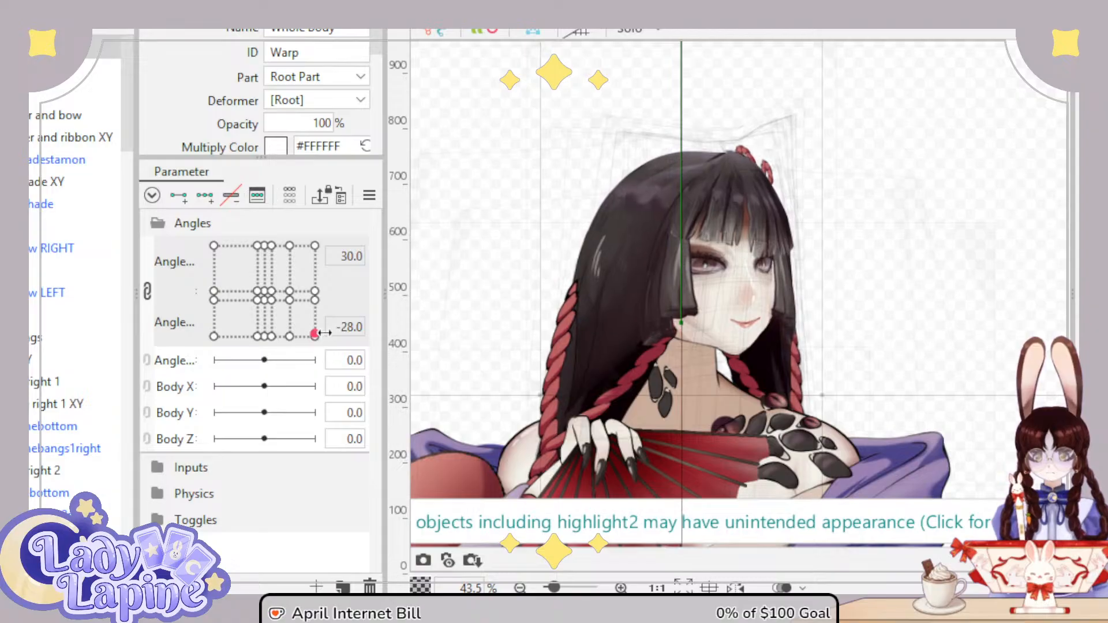
pyautogui.moveTo(324, 328); pyautogui.dragTo(335, 384)
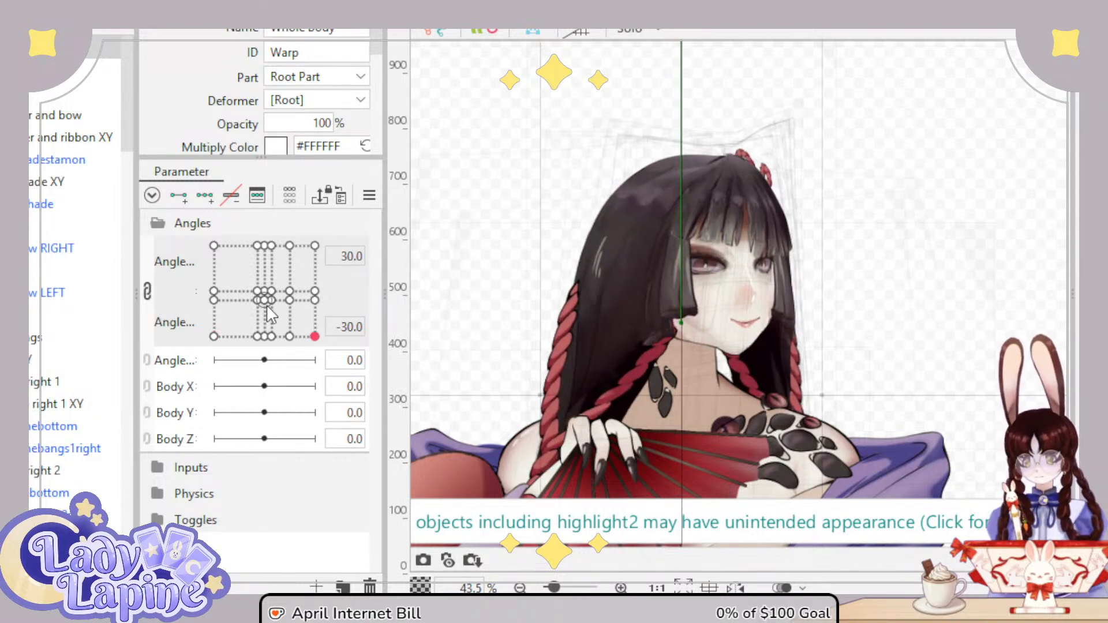
# Step: Unlink Angle X and Angle Y into separate parameters and hold the pose at Angle X 30, Angle Y -30
pyautogui.click(147, 291)
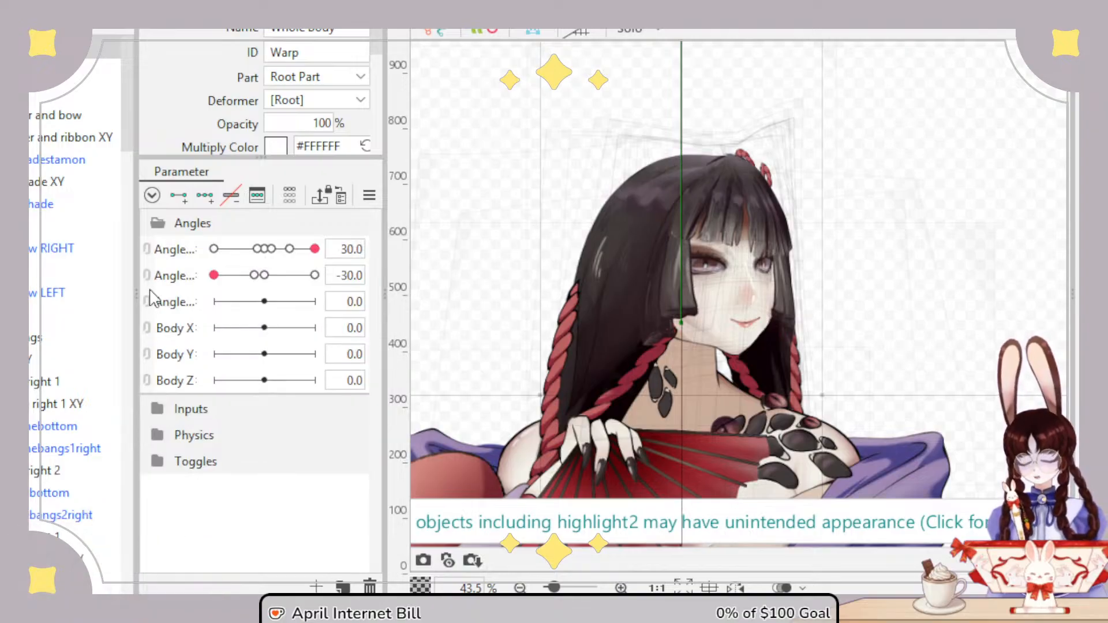
pyautogui.moveTo(215, 276)
pyautogui.mouseDown()
pyautogui.moveTo(277, 288)
pyautogui.moveTo(196, 280)
pyautogui.mouseUp()
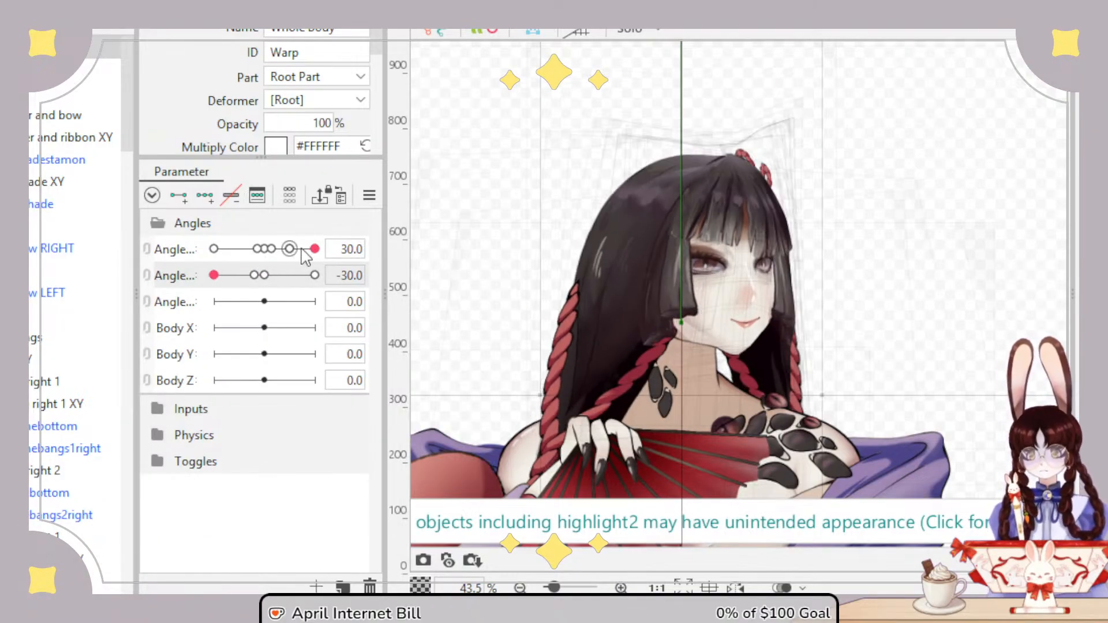
pyautogui.moveTo(301, 248)
pyautogui.mouseDown()
pyautogui.moveTo(265, 249)
pyautogui.moveTo(316, 249)
pyautogui.mouseUp()
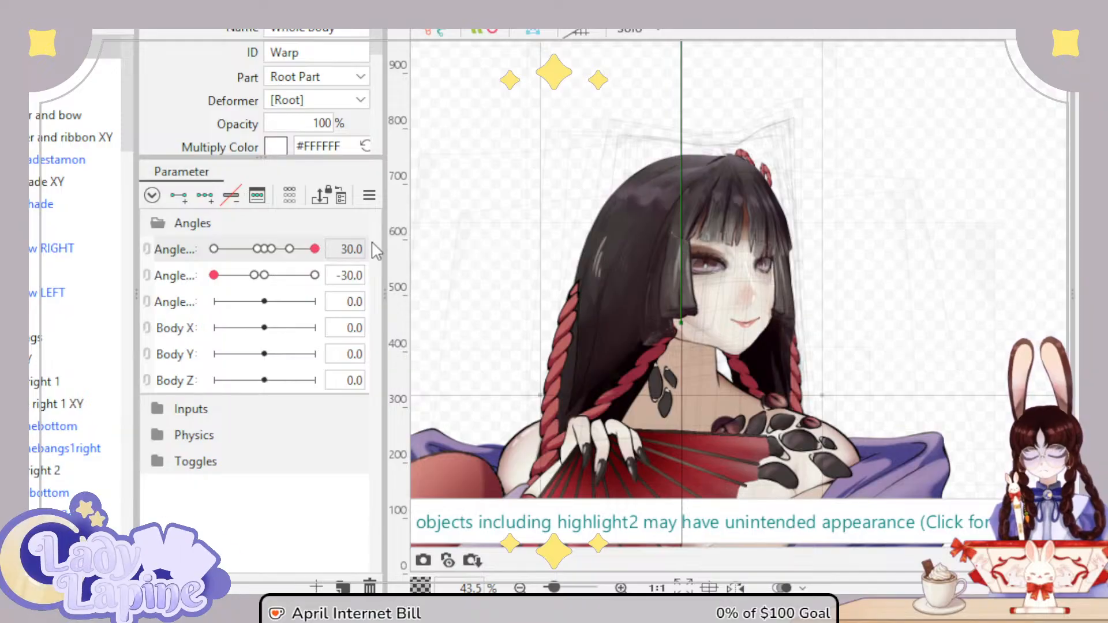
# Step: Select all objects and narrow the selection down to the head, face and hair objects keyed on the angle parameters
pyautogui.hotkey('ctrl', 'a')
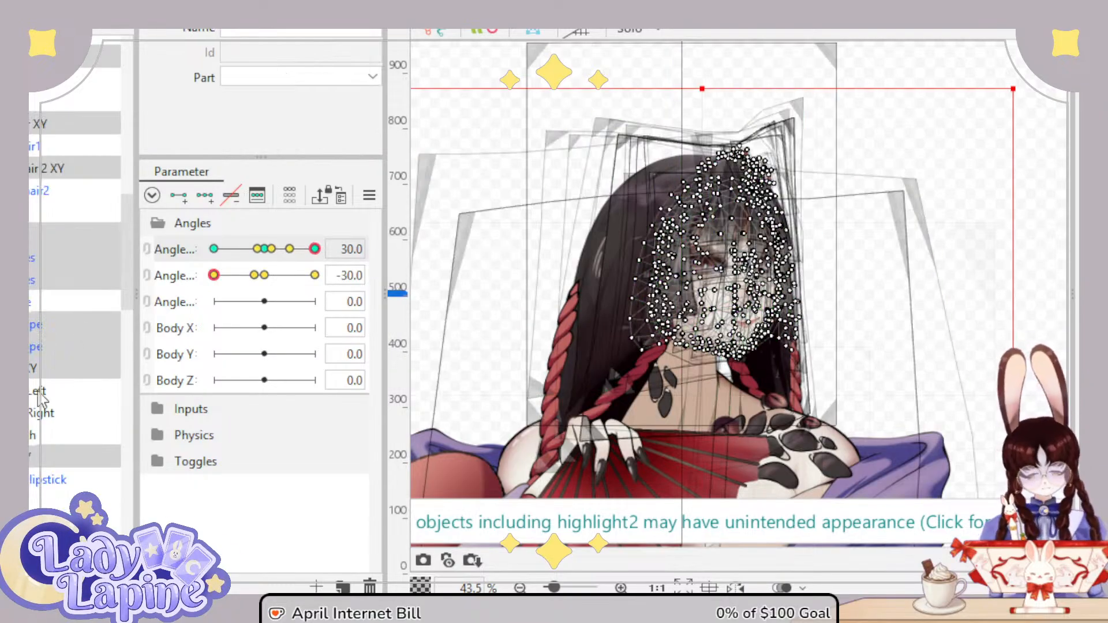
pyautogui.scroll(10, 35, 343)
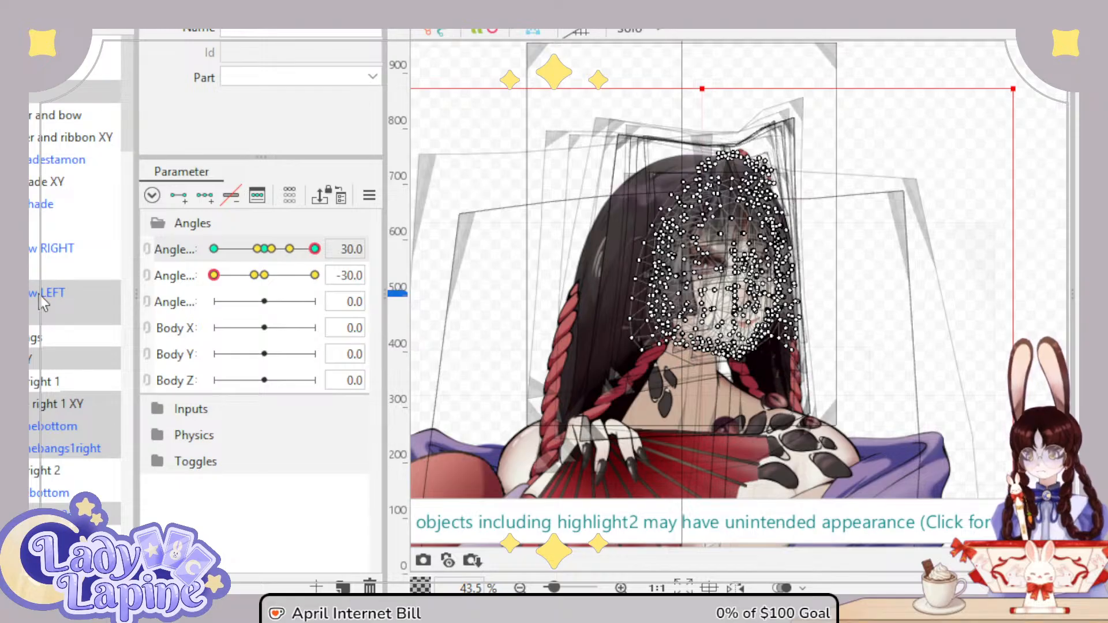
pyautogui.scroll(-1, 60, 385)
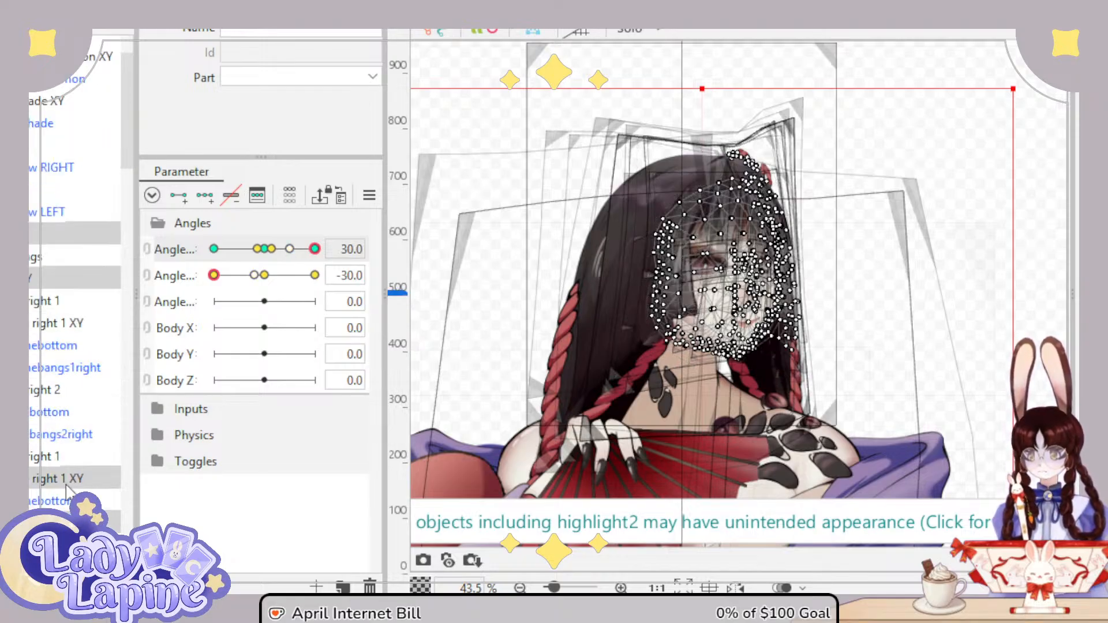
pyautogui.scroll(-3, 54, 421)
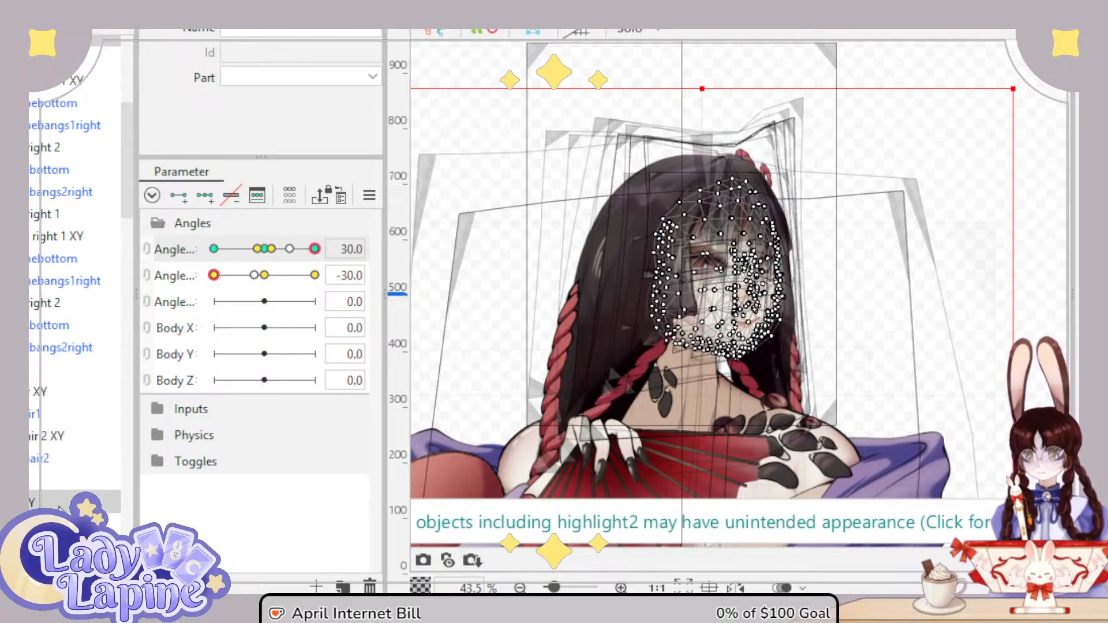
pyautogui.scroll(-3, 37, 369)
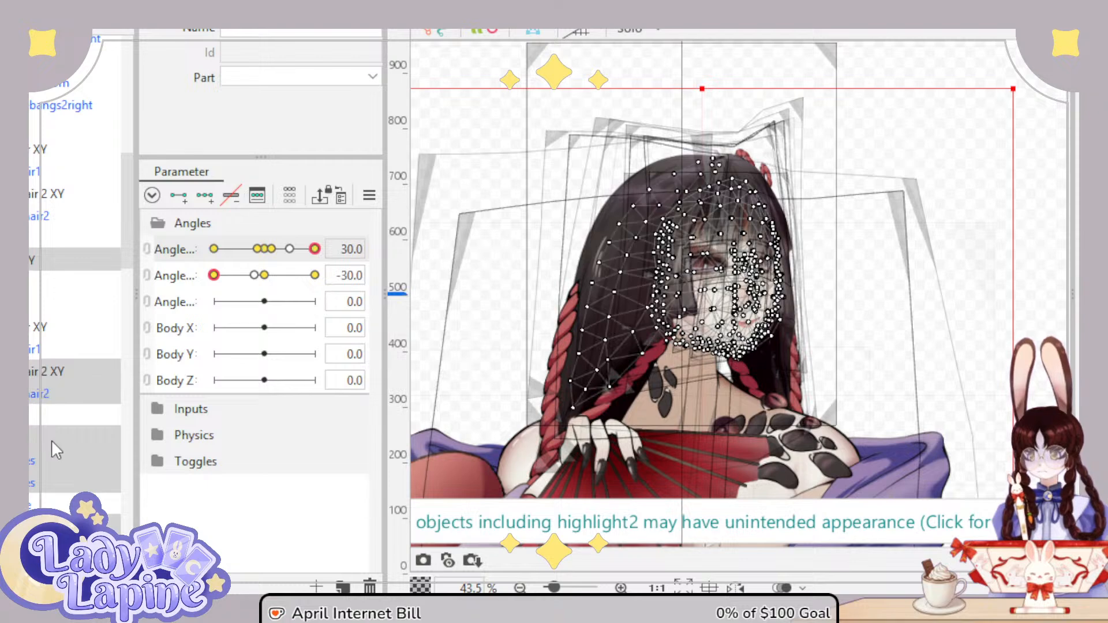
pyautogui.scroll(-2, 51, 439)
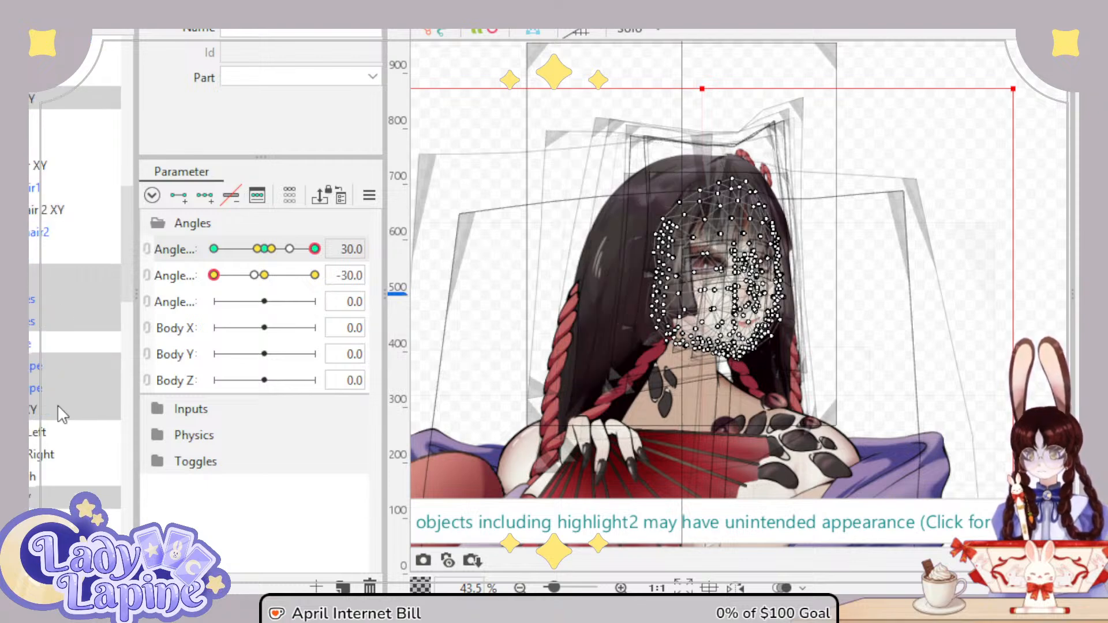
pyautogui.scroll(-3, 54, 411)
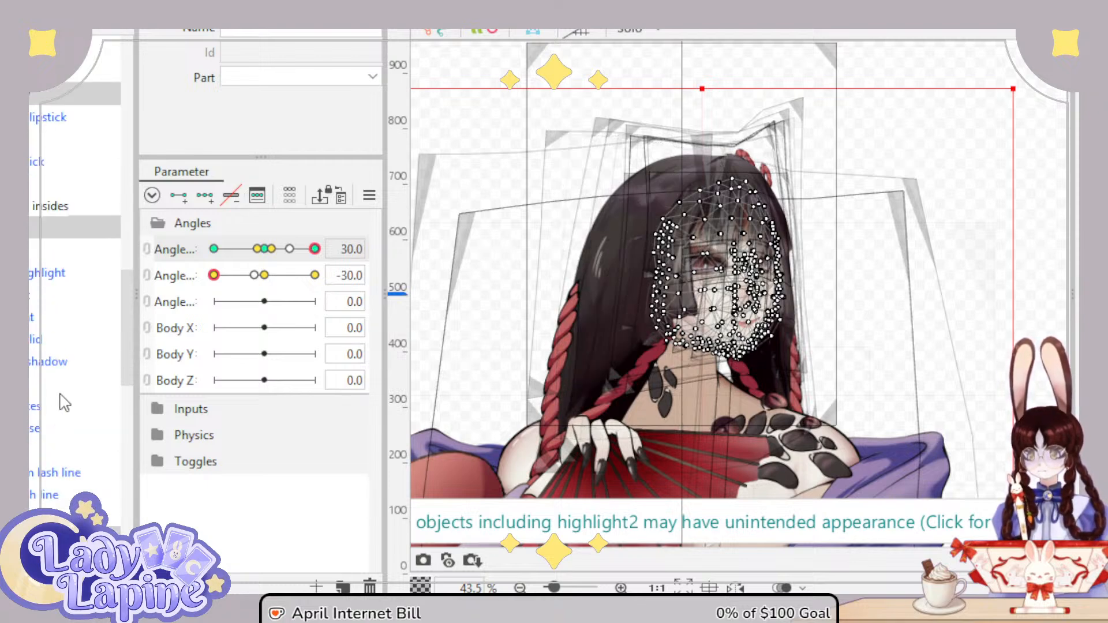
pyautogui.scroll(-3, 58, 398)
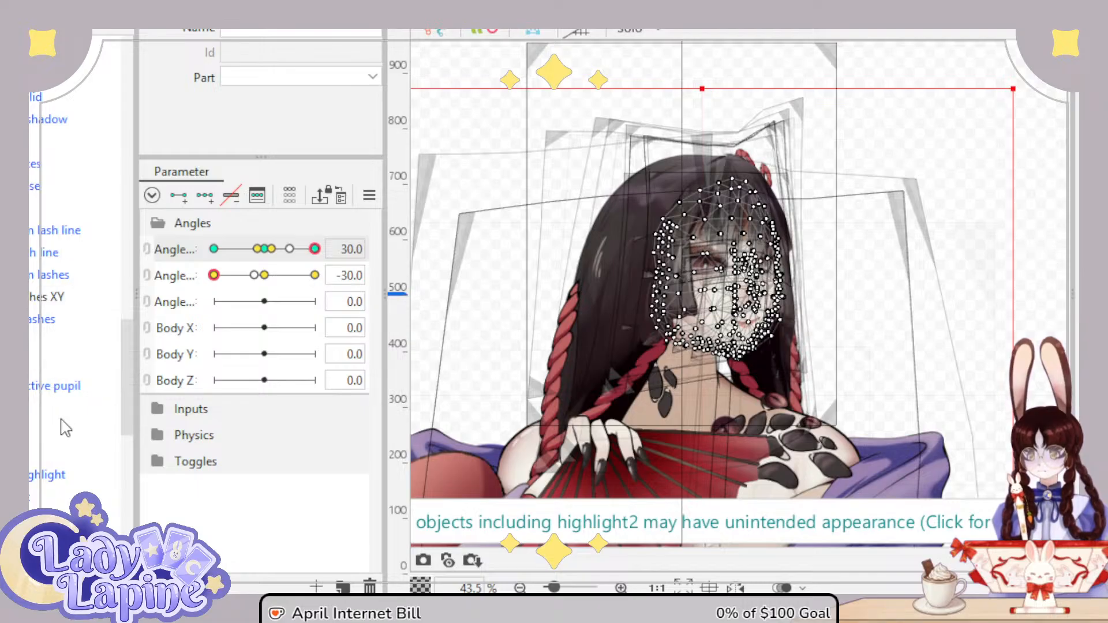
pyautogui.scroll(2, 52, 421)
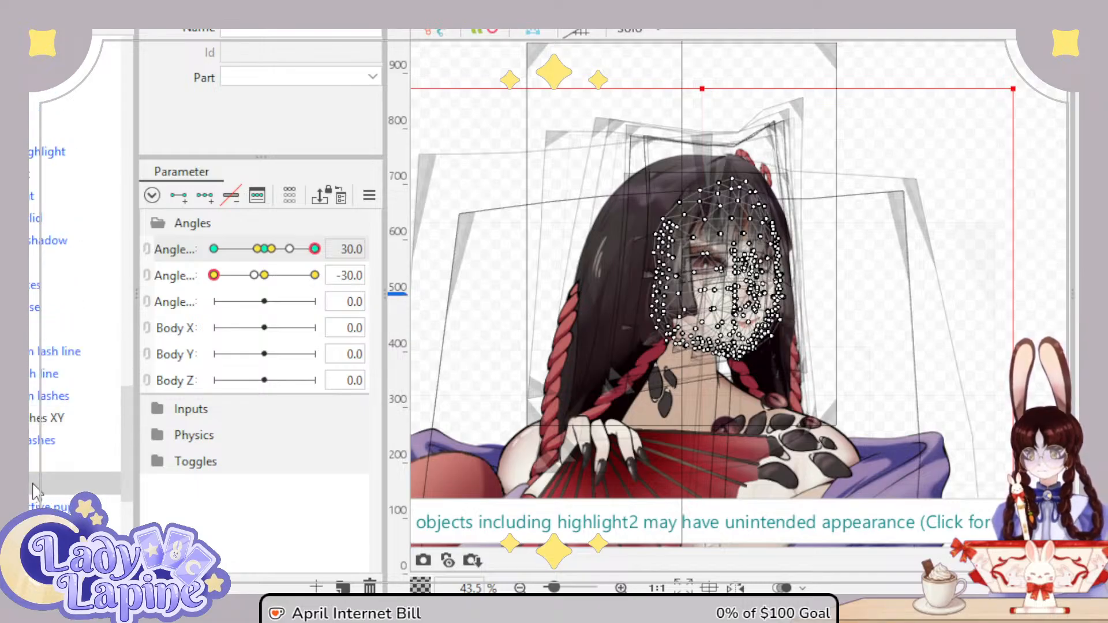
pyautogui.scroll(-4, 36, 468)
pyautogui.scroll(-2, 40, 375)
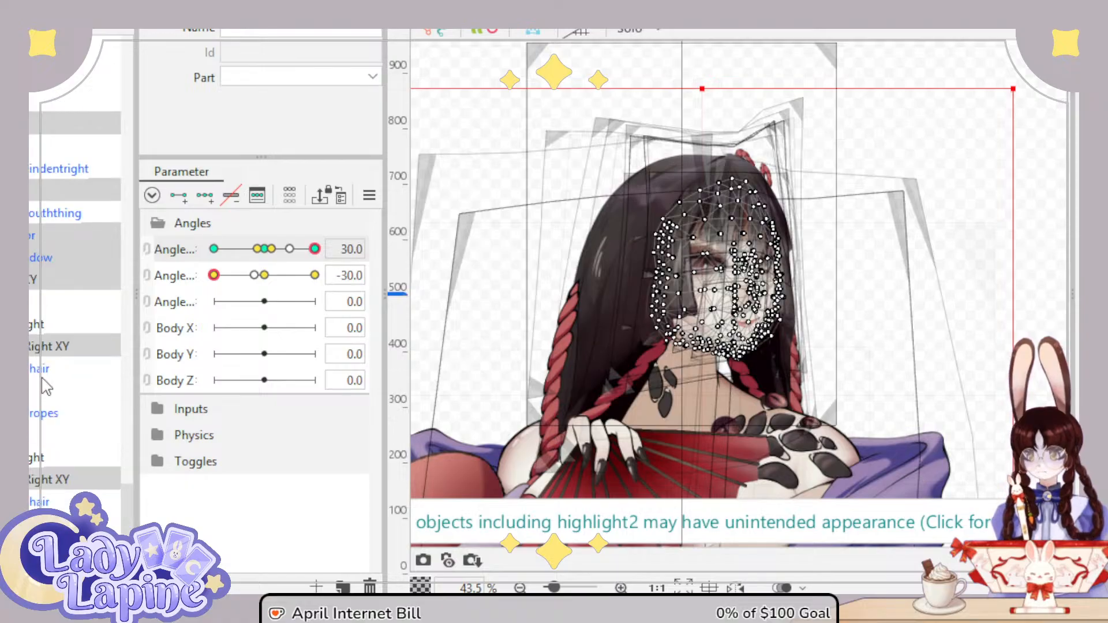
pyautogui.click(48, 480)
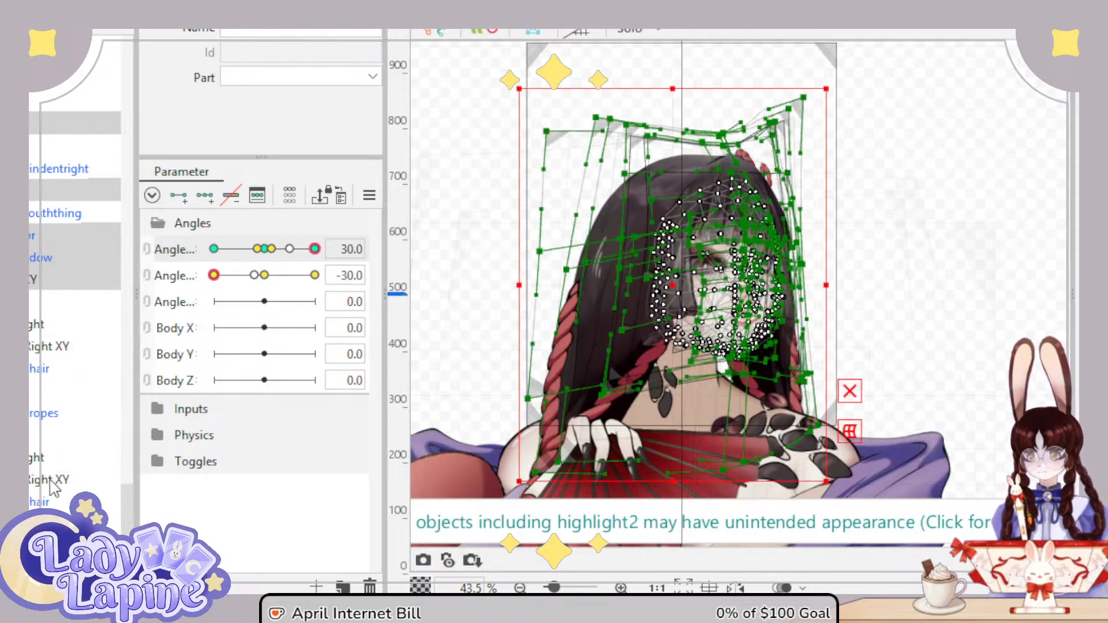
pyautogui.scroll(3, 52, 487)
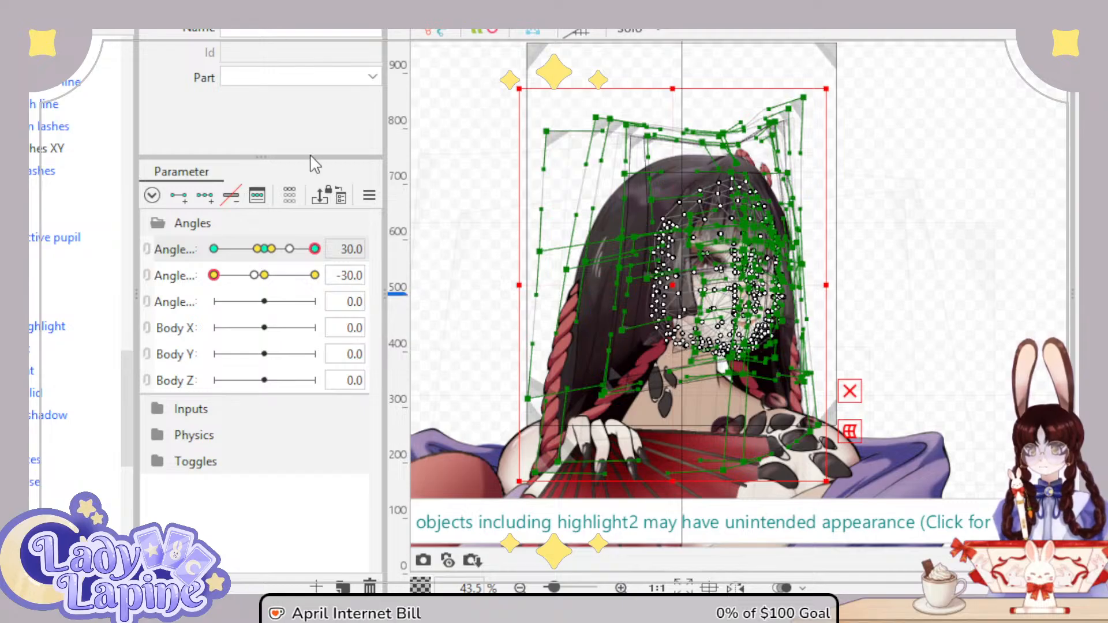
# Step: Switch back to the whole-body warp and examine the head turn at Angle Y -30 from Angle X 30 to about -13
pyautogui.click(503, 471)
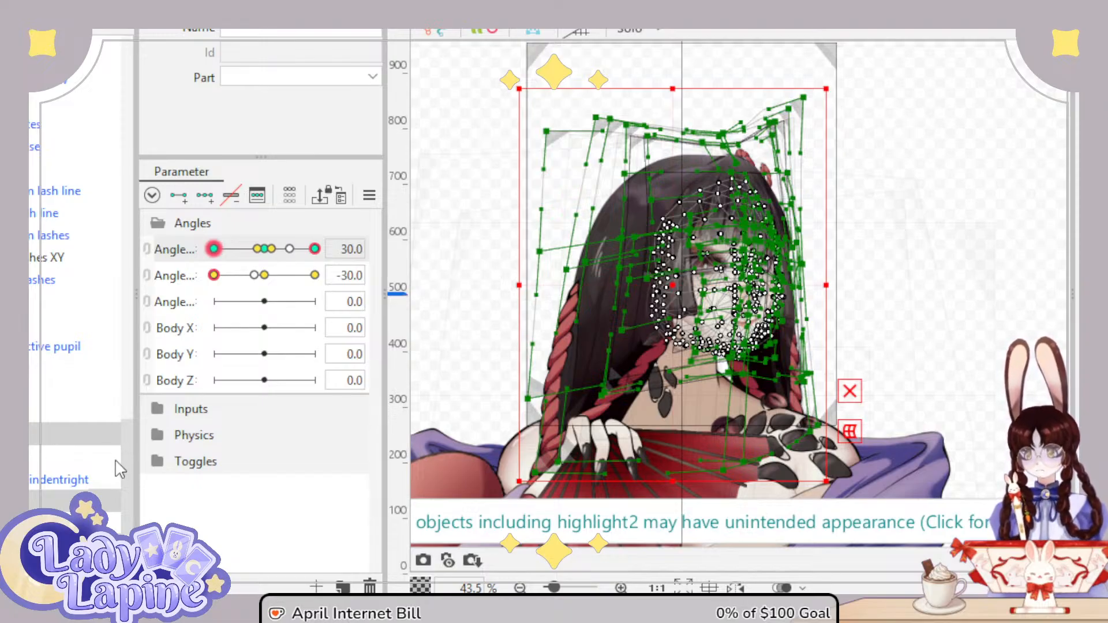
pyautogui.click(647, 293)
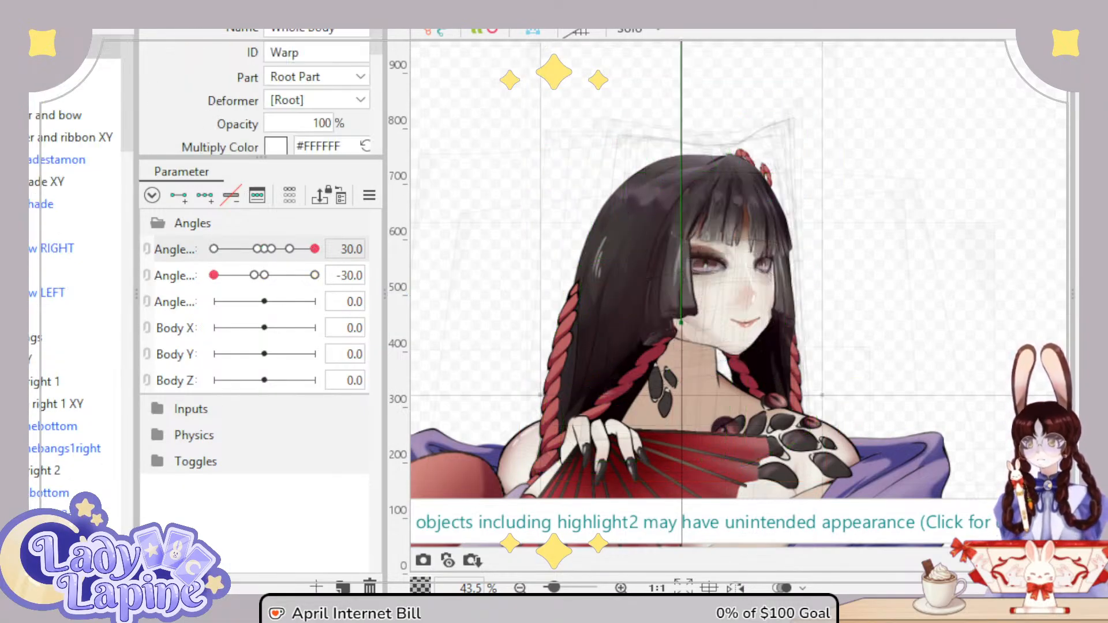
pyautogui.scroll(2, 646, 295)
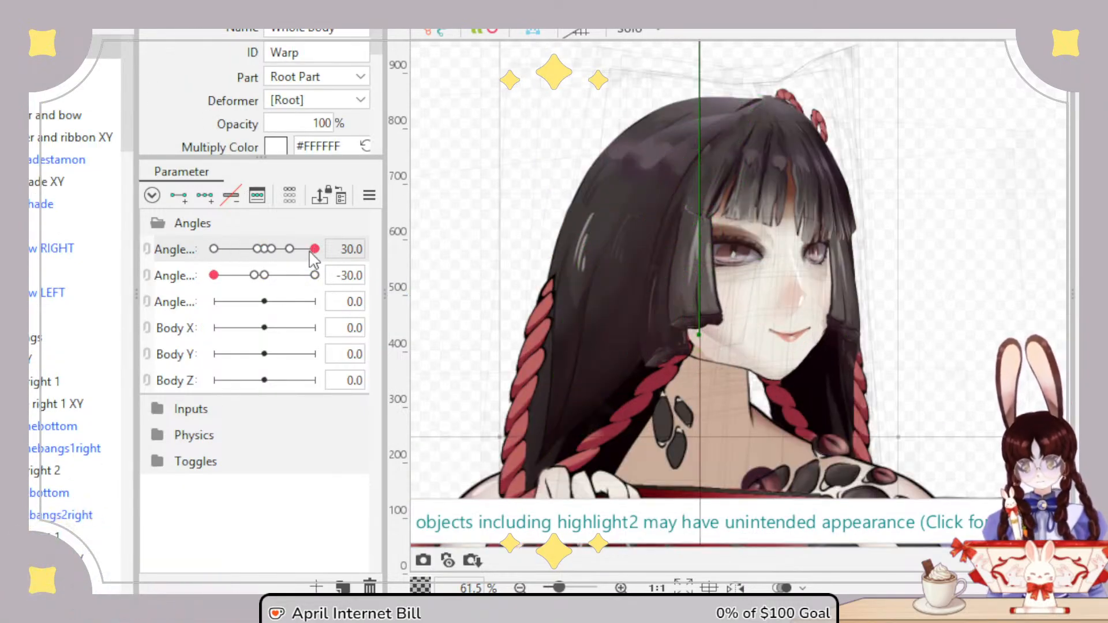
pyautogui.moveTo(311, 254); pyautogui.dragTo(247, 282)
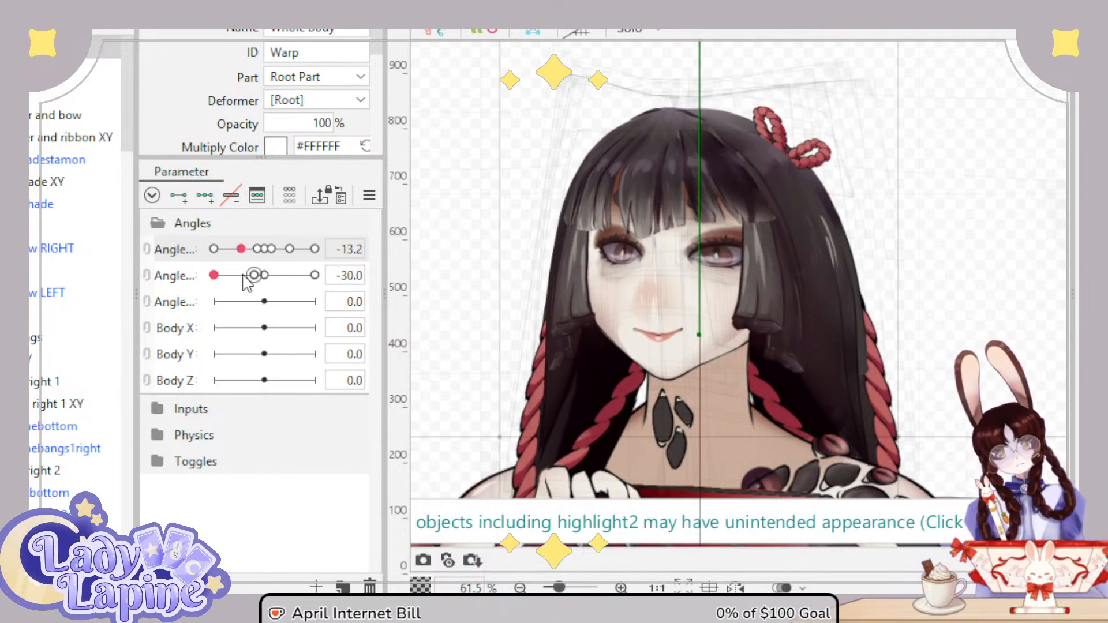
# Step: Restore the head object selection and relink Angle X and Angle Y, moving the pose to Angle X -30, Angle Y about -21
pyautogui.hotkey('ctrl', 'z')
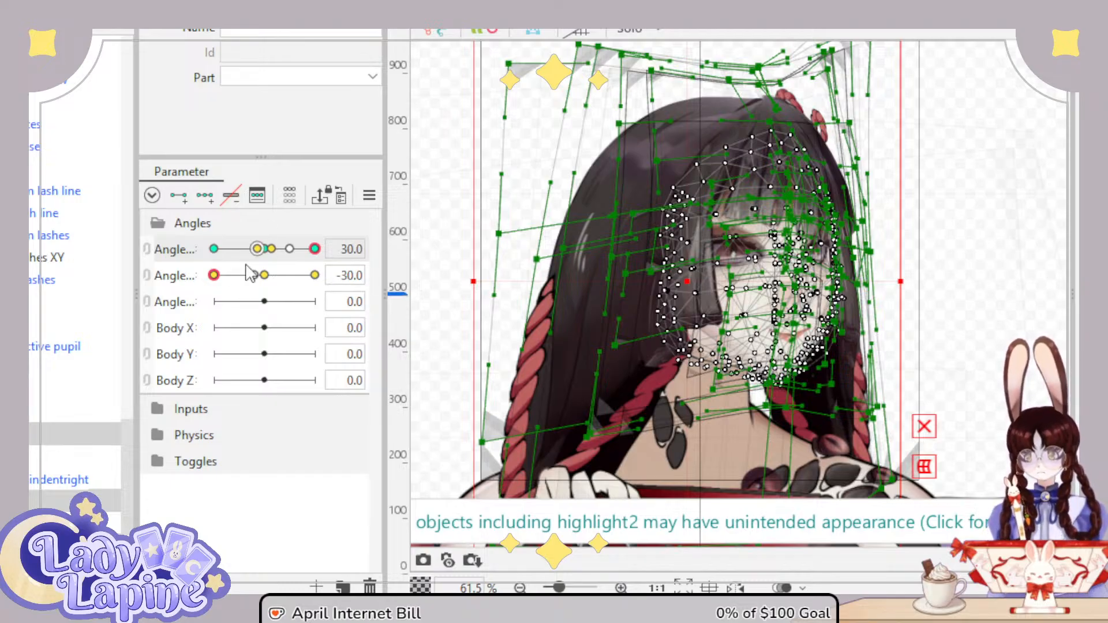
pyautogui.click(152, 255)
pyautogui.moveTo(315, 337); pyautogui.dragTo(201, 324)
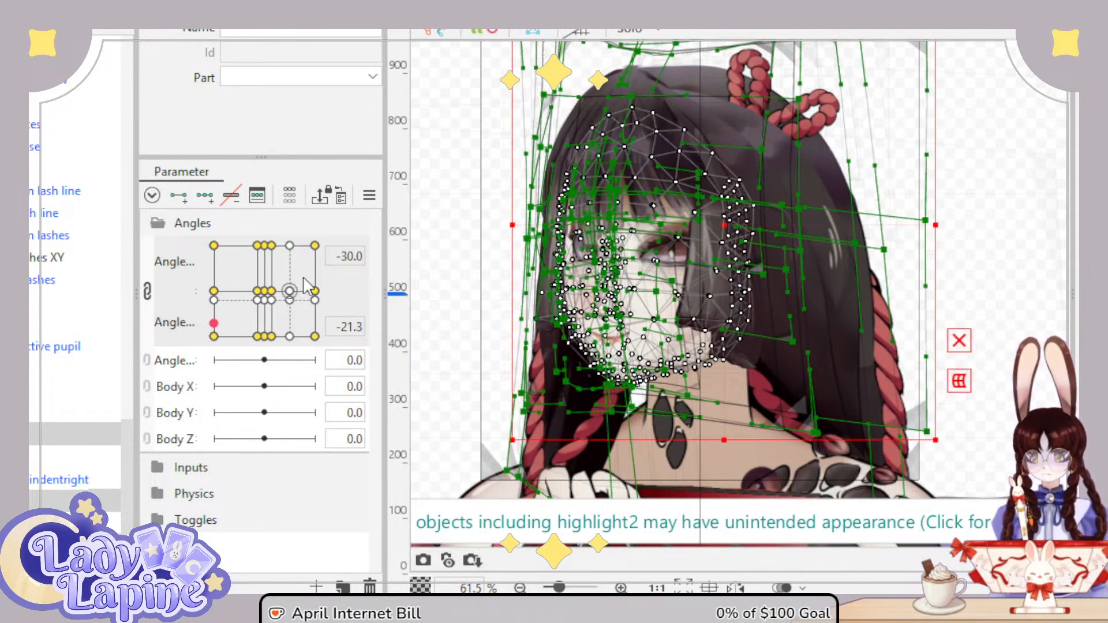
# Step: Undo the last change and preview the head turning across the Angle X and Angle Y grid with the Whole Body deformer selected
pyautogui.hotkey('ctrl', 'z')
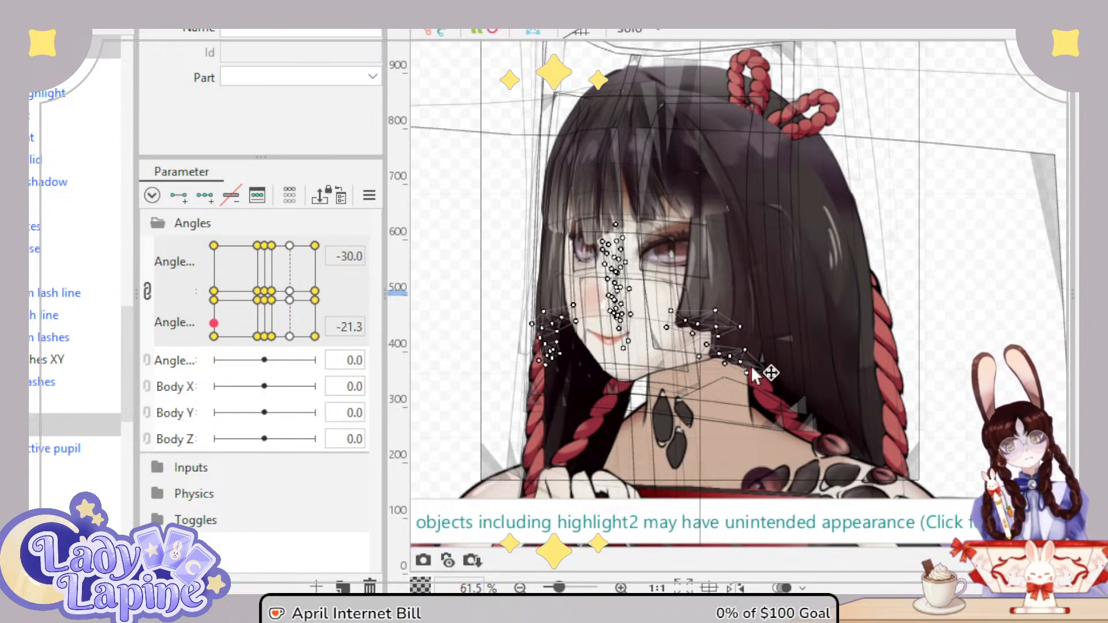
pyautogui.scroll(-2, 750, 346)
pyautogui.scroll(1, 737, 323)
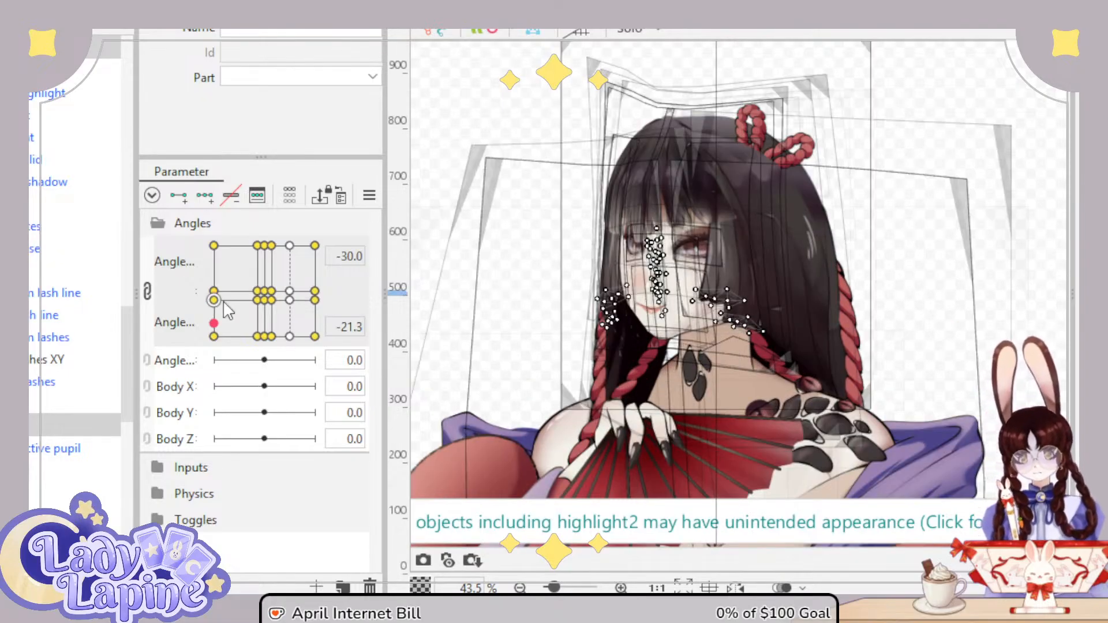
pyautogui.moveTo(224, 331)
pyautogui.mouseDown()
pyautogui.moveTo(213, 258)
pyautogui.moveTo(213, 305)
pyautogui.mouseUp()
pyautogui.scroll(10, 79, 224)
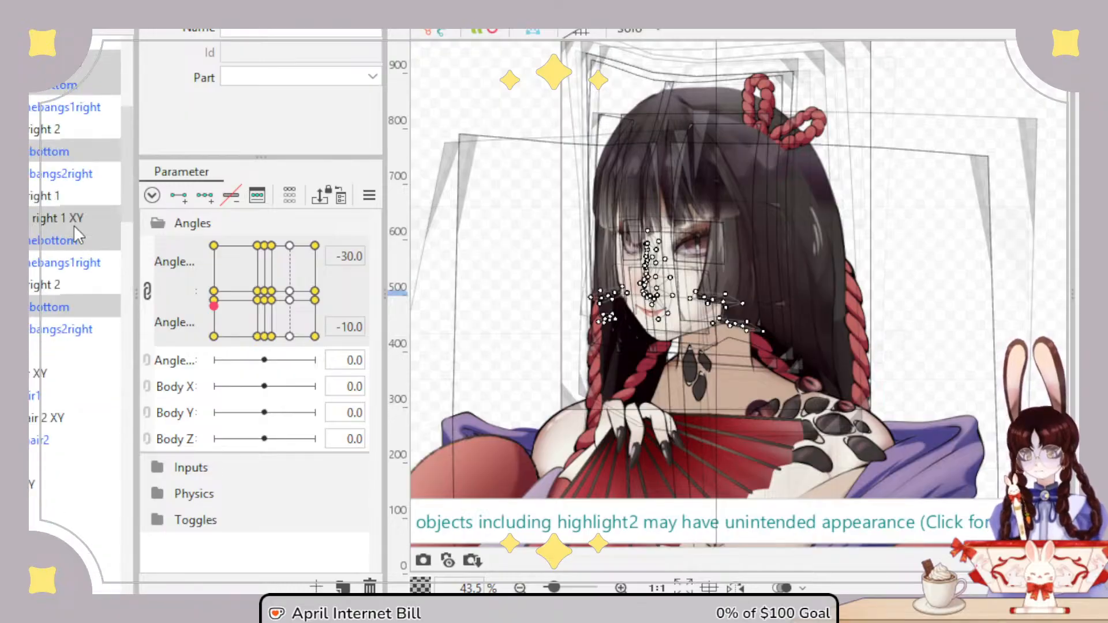
pyautogui.click(78, 47)
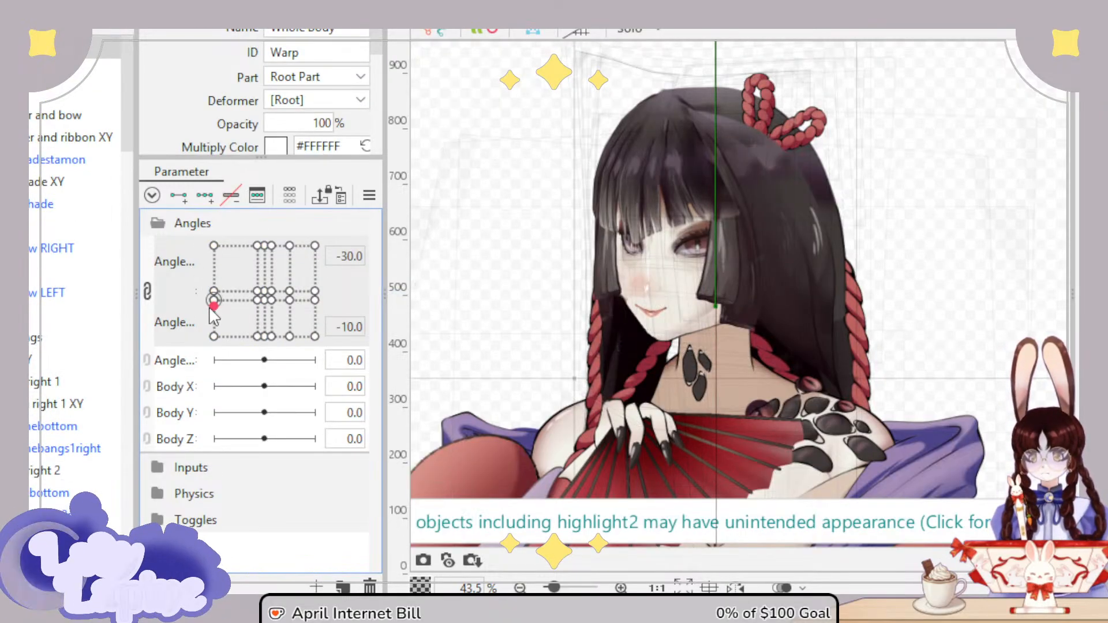
pyautogui.moveTo(214, 305)
pyautogui.mouseDown()
pyautogui.moveTo(215, 260)
pyautogui.moveTo(274, 261)
pyautogui.moveTo(265, 289)
pyautogui.moveTo(278, 302)
pyautogui.mouseUp()
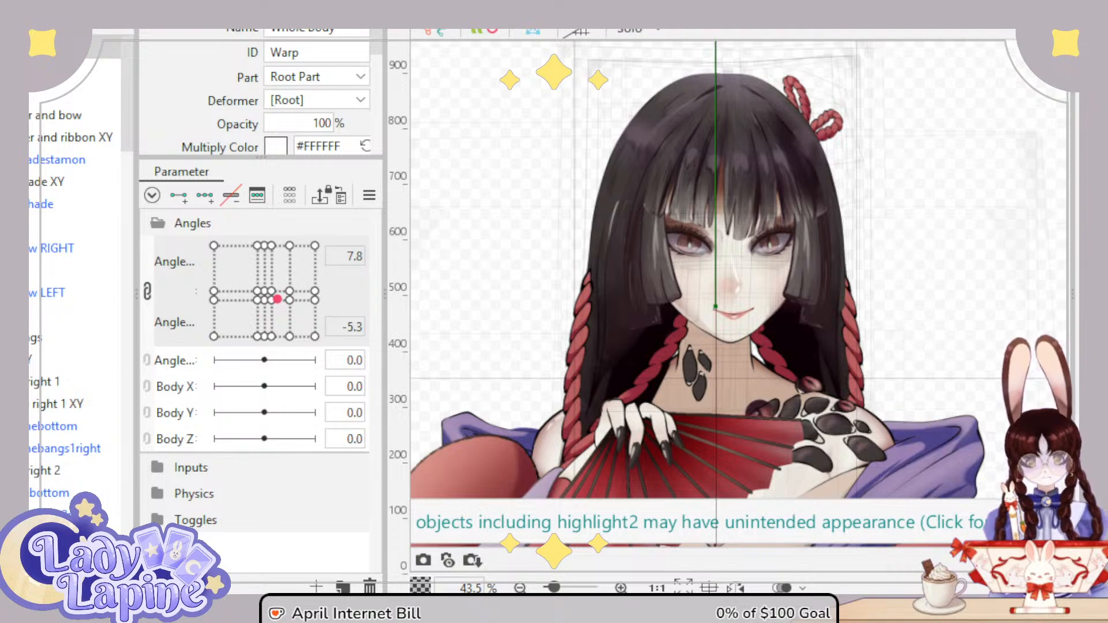
pyautogui.moveTo(277, 299)
pyautogui.mouseDown()
pyautogui.moveTo(194, 250)
pyautogui.moveTo(339, 221)
pyautogui.moveTo(212, 235)
pyautogui.moveTo(336, 232)
pyautogui.moveTo(173, 247)
pyautogui.mouseUp()
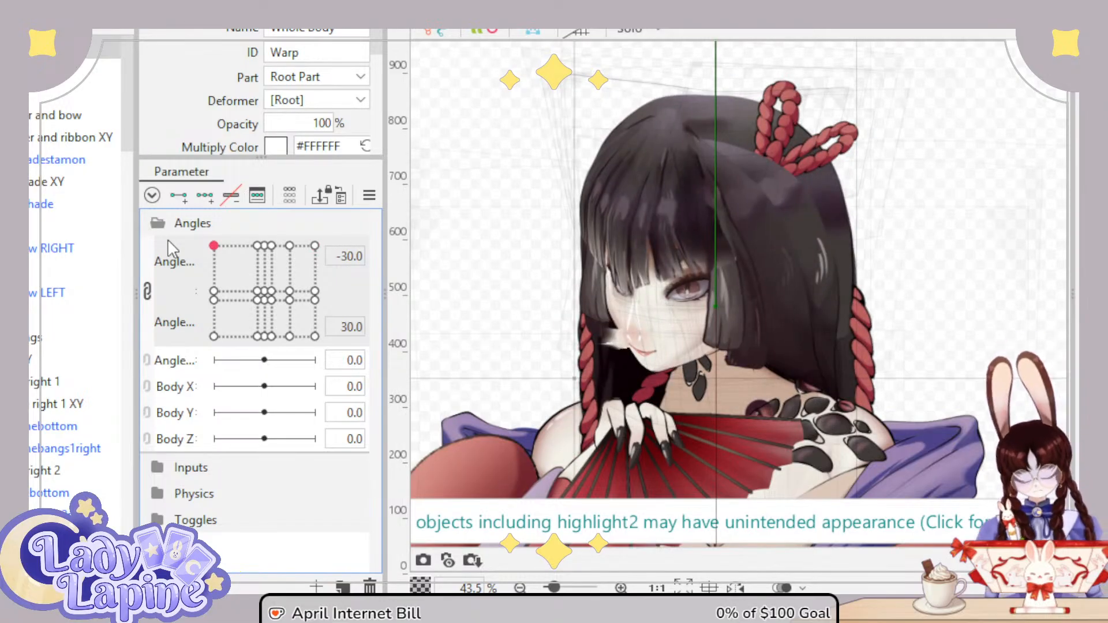
# Step: Undo the recent pose edits made to the head objects at the Angle X and Angle Y keys
pyautogui.hotkey('ctrl', 'z')
pyautogui.hotkey('ctrl', 'z')
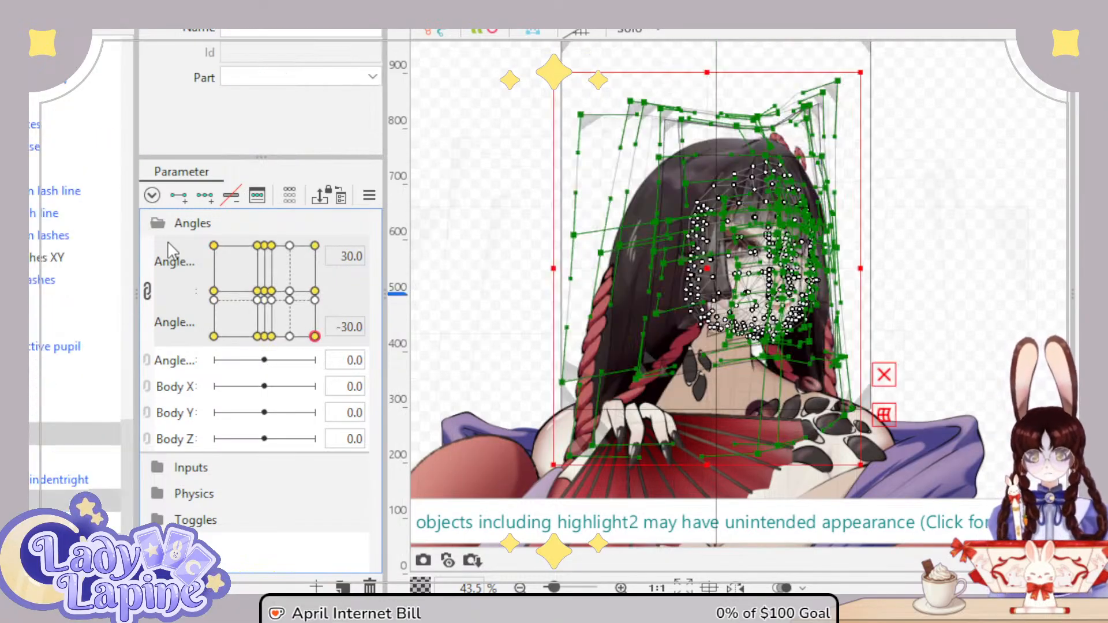
pyautogui.hotkey('ctrl', 'z')
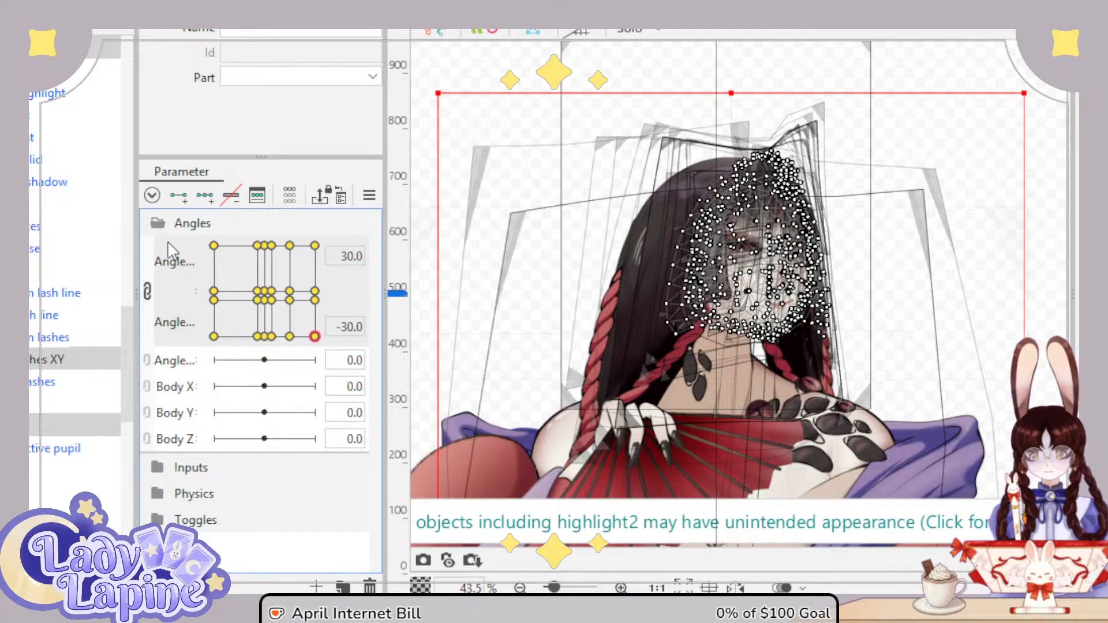
pyautogui.hotkey('ctrl', 'z')
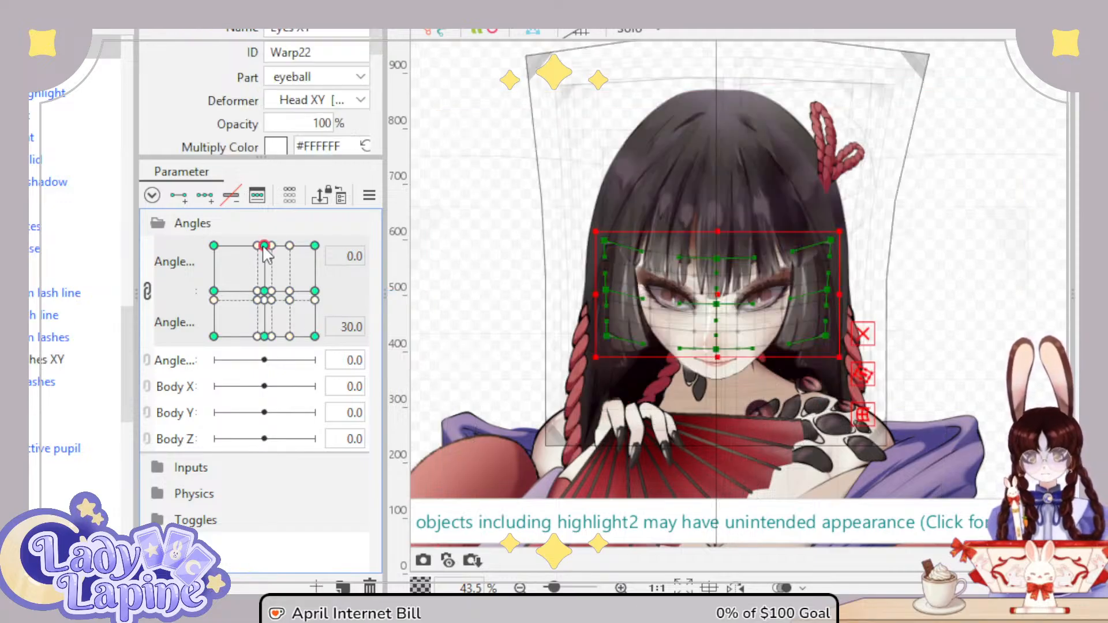
# Step: Copy the selected head objects' poses onto the Angle Y -30 corner keys, from -19.3 at Angle X 30 and -21.3 at Angle X -30
pyautogui.moveTo(264, 247); pyautogui.dragTo(325, 320)
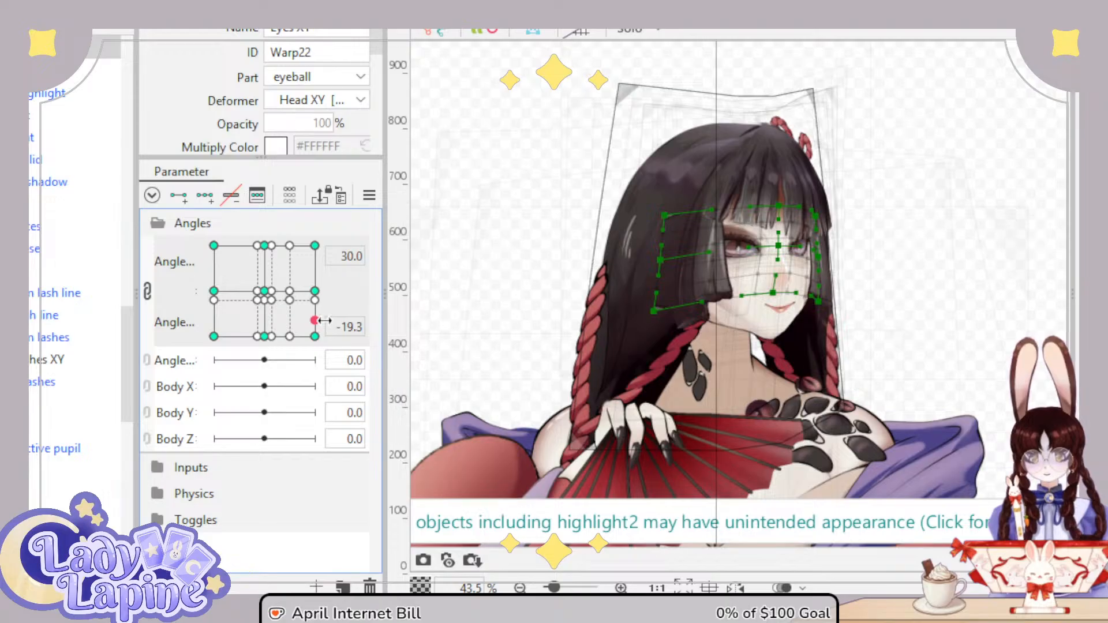
pyautogui.click(442, 332)
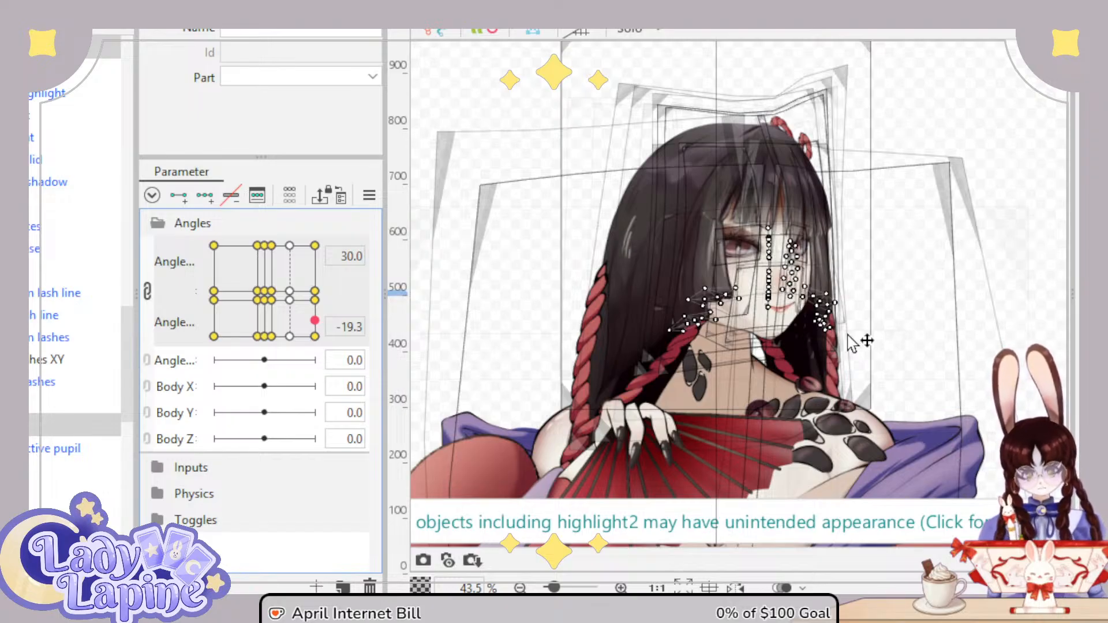
pyautogui.click(315, 337)
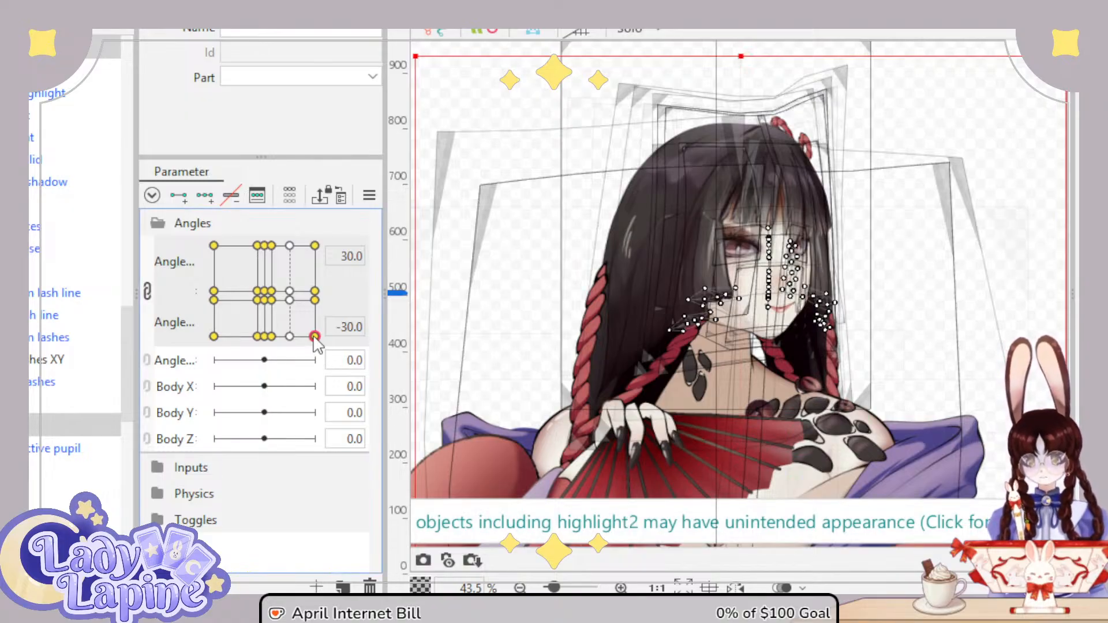
pyautogui.moveTo(315, 336); pyautogui.dragTo(197, 331)
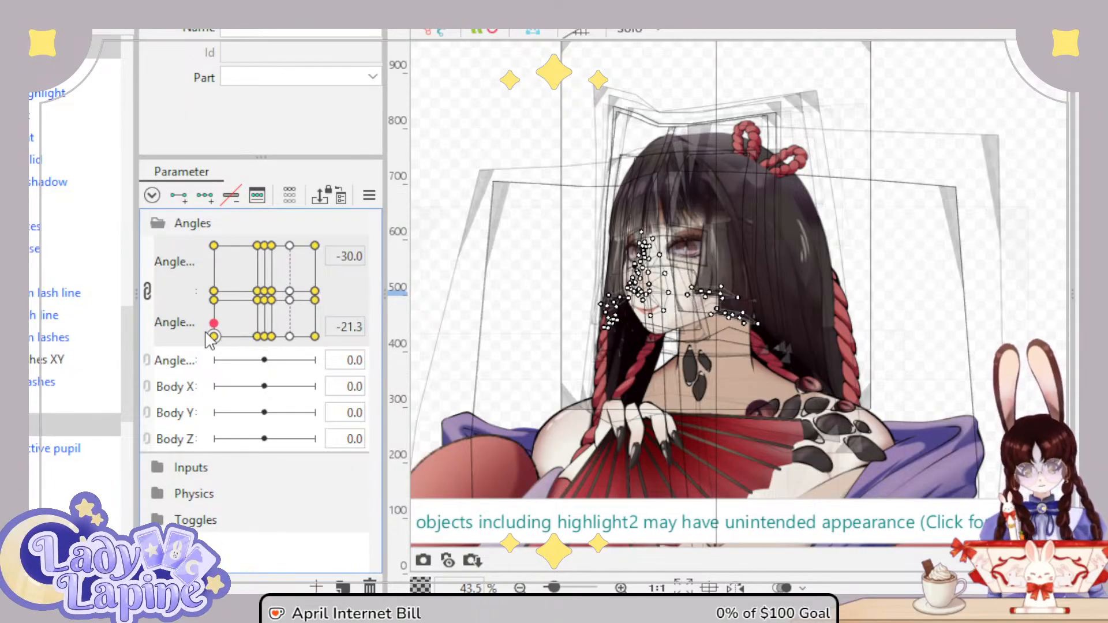
pyautogui.click(213, 340)
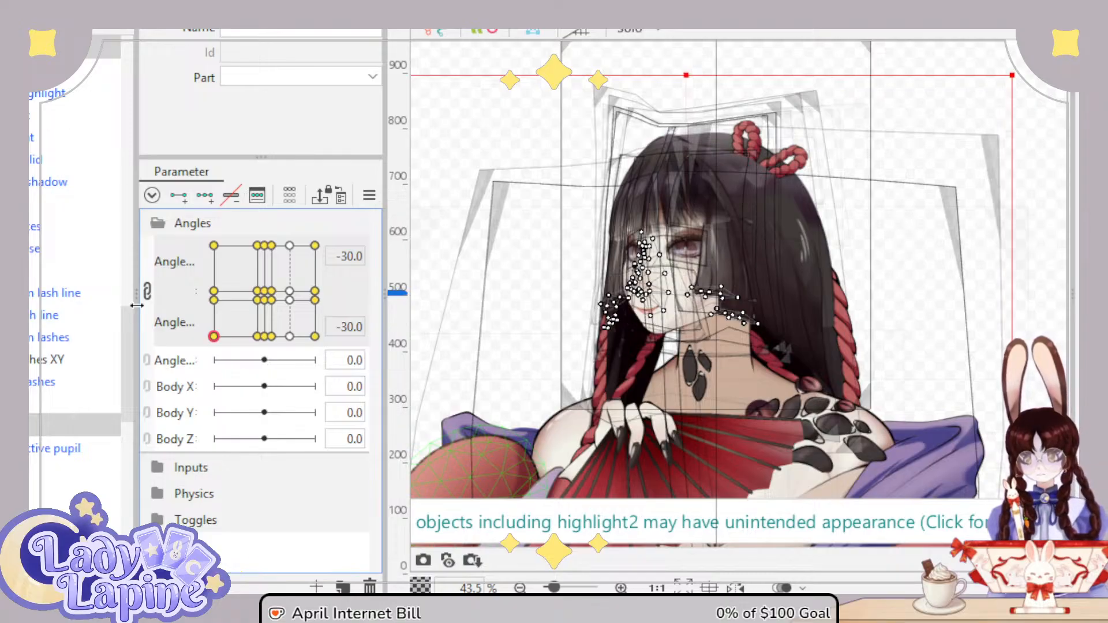
# Step: Select the Whole Body deformer and preview the head moving between the front and the Angle X -30, Angle Y -30 corner
pyautogui.scroll(10, 136, 305)
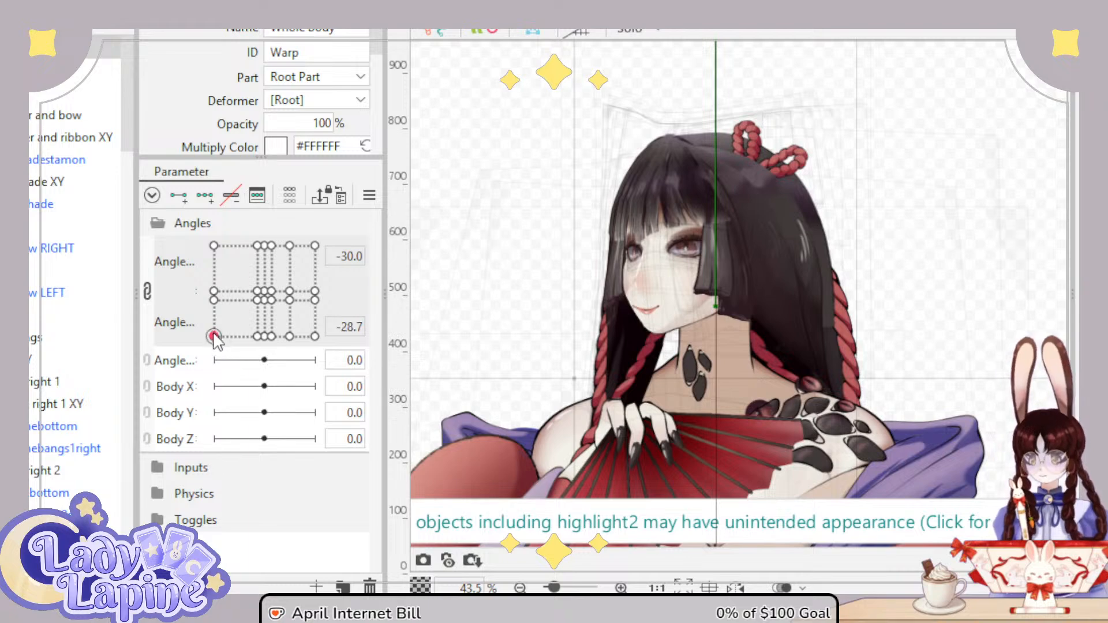
pyautogui.moveTo(214, 340); pyautogui.dragTo(266, 333)
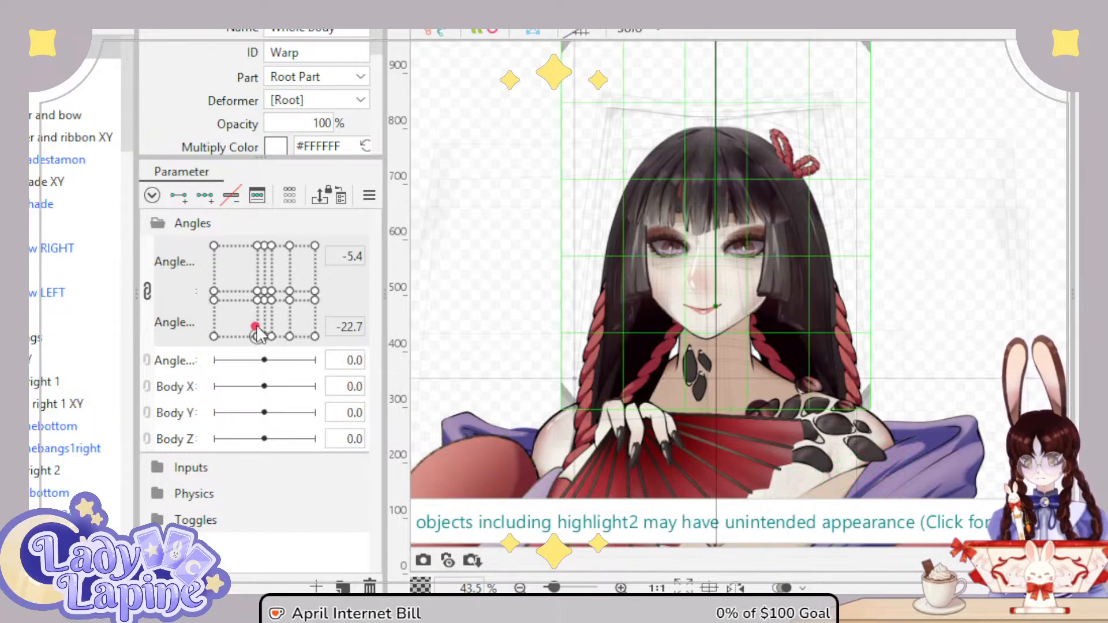
pyautogui.moveTo(255, 326); pyautogui.dragTo(162, 355)
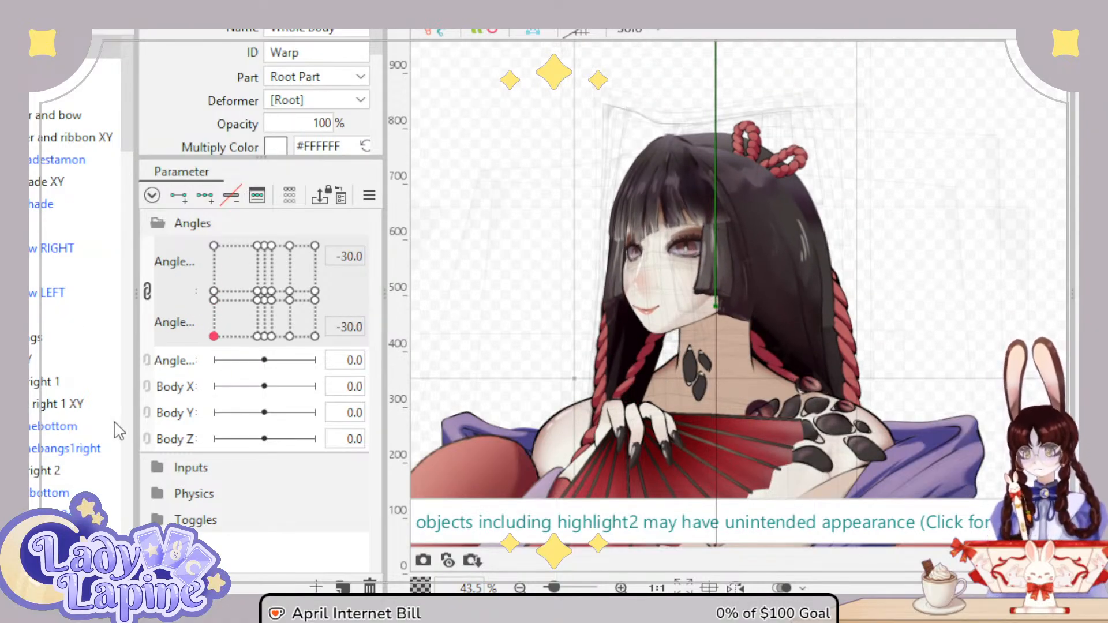
# Step: Select the faceXY deformer and nudge its jaw grid point beside the mouth slightly downward at Angle X -30, Angle Y -30
pyautogui.click(687, 338)
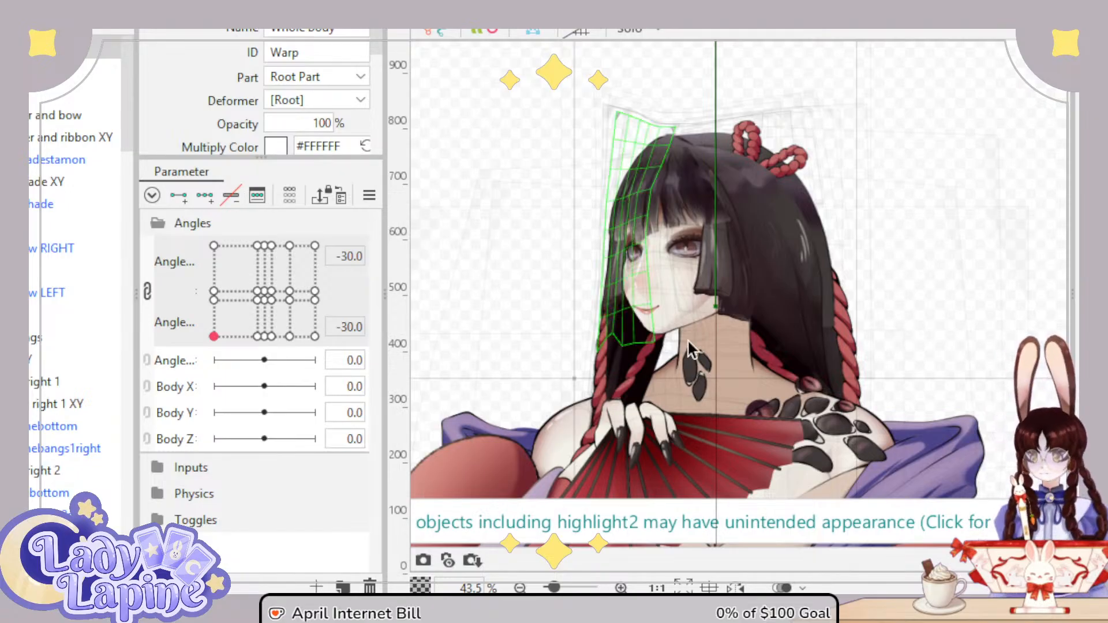
pyautogui.scroll(4, 678, 331)
pyautogui.scroll(-10, 31, 441)
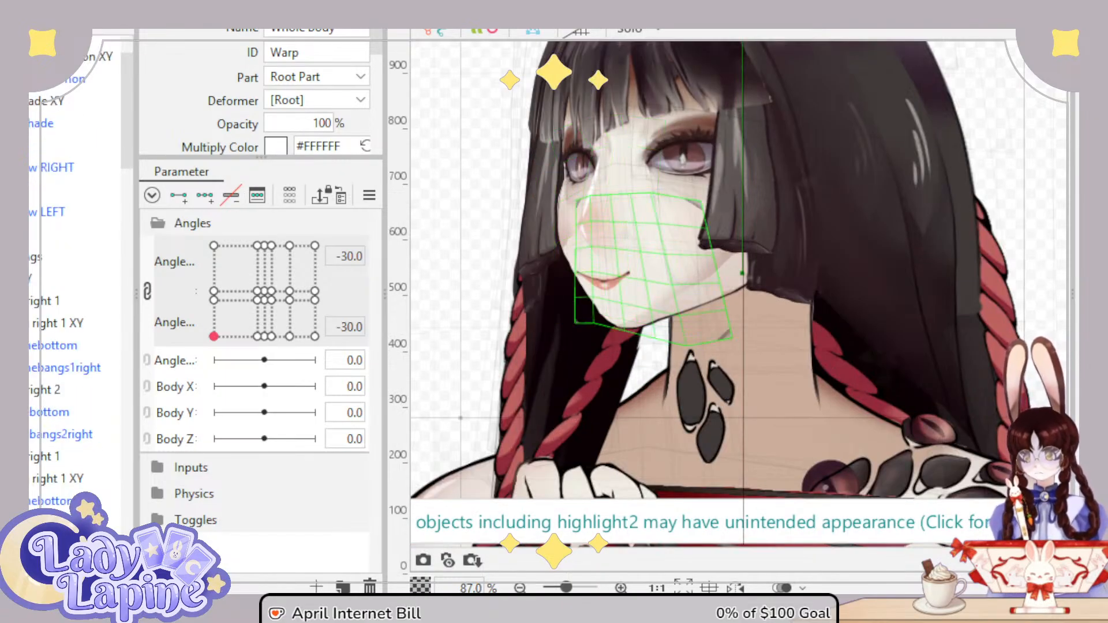
pyautogui.scroll(-10, 32, 442)
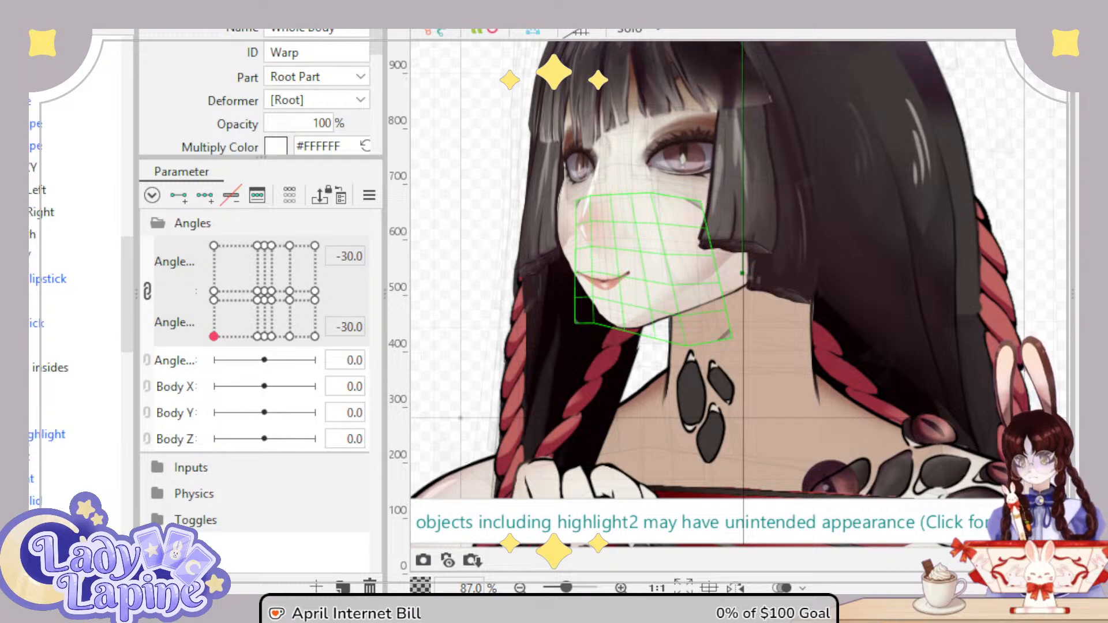
pyautogui.scroll(-6, 30, 436)
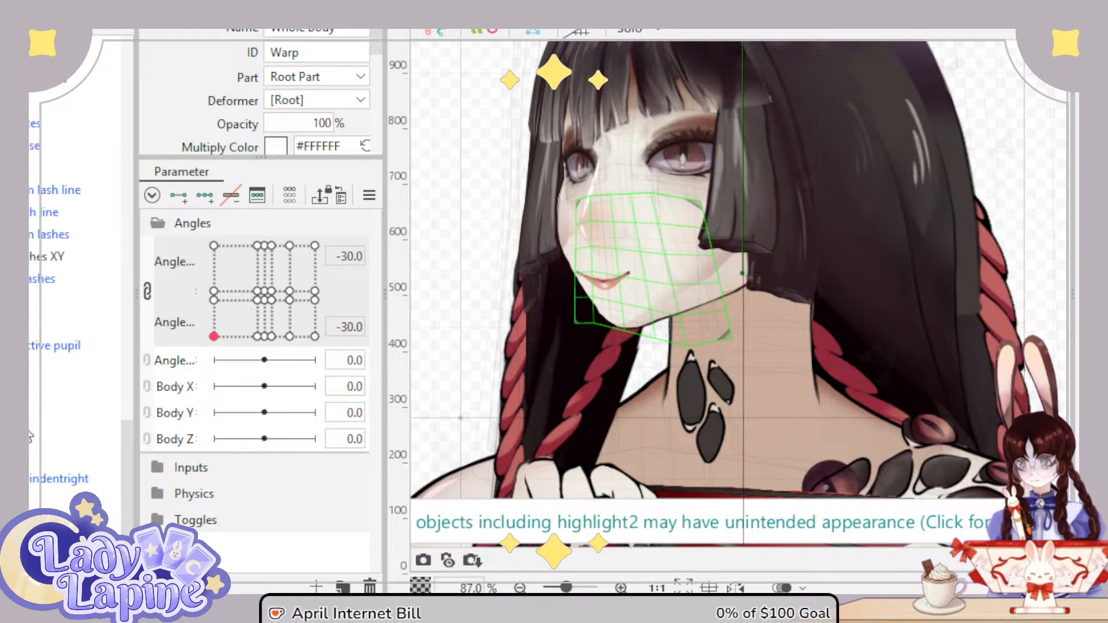
pyautogui.click(31, 433)
pyautogui.scroll(4, 625, 358)
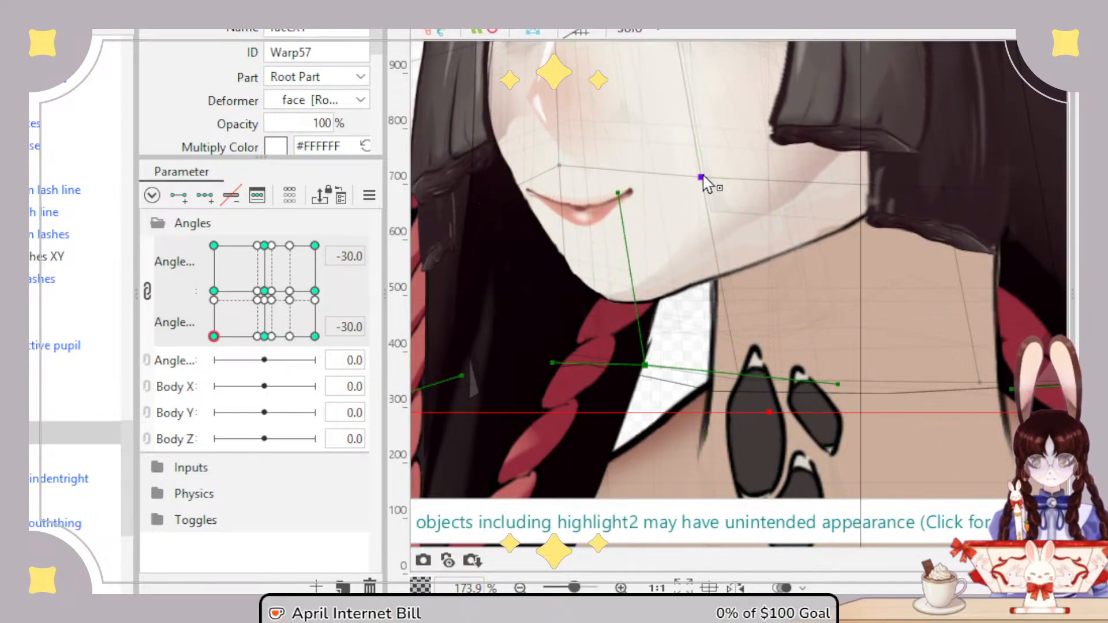
pyautogui.moveTo(702, 176); pyautogui.dragTo(707, 183)
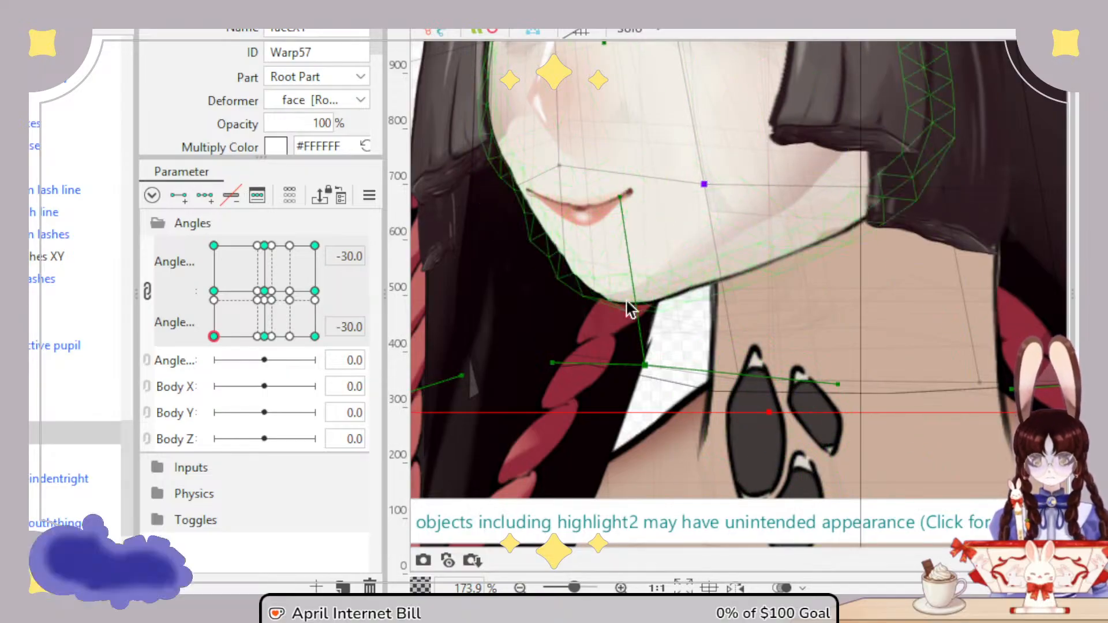
pyautogui.scroll(-4, 626, 302)
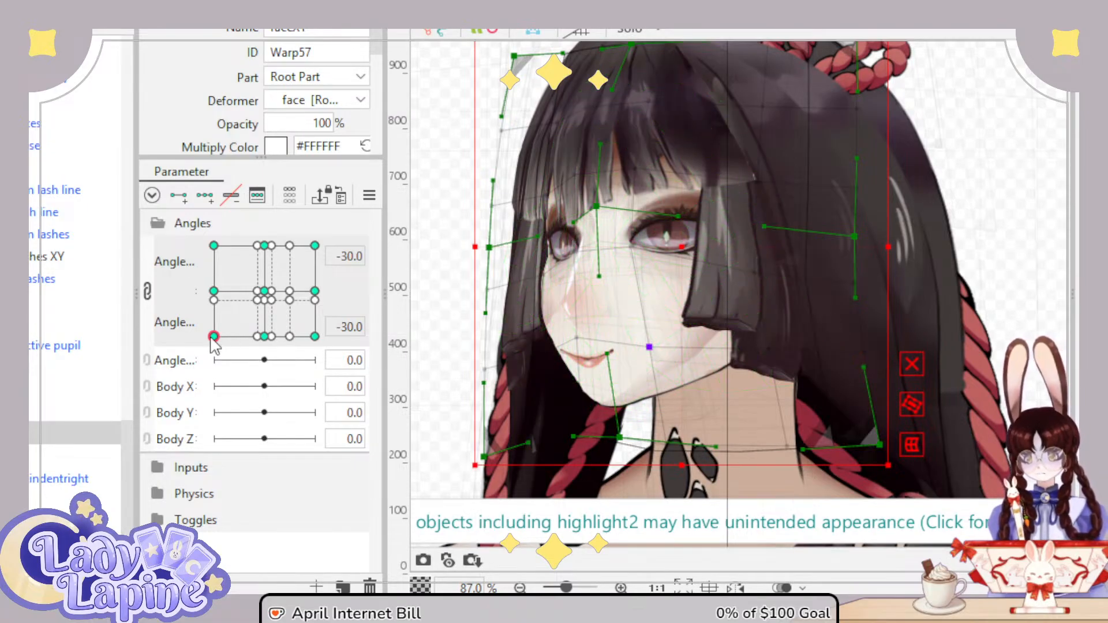
# Step: Preview the head turn and move the faceXY control point below the chin up and away from the neck at the -30, -30 key
pyautogui.moveTo(213, 344); pyautogui.dragTo(144, 369)
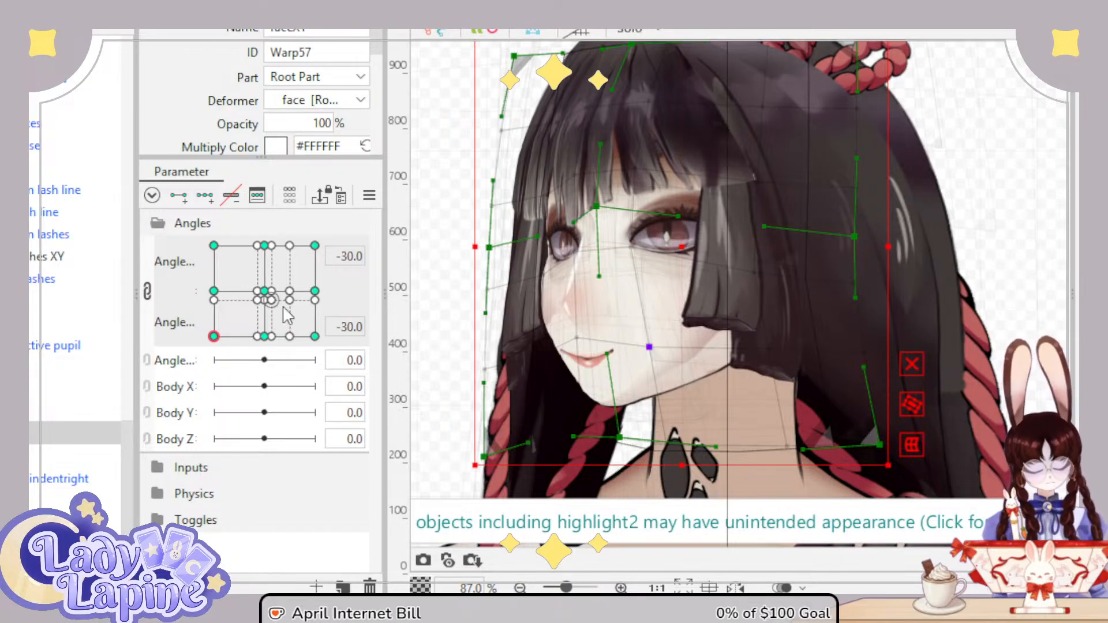
pyautogui.moveTo(213, 336); pyautogui.dragTo(181, 355)
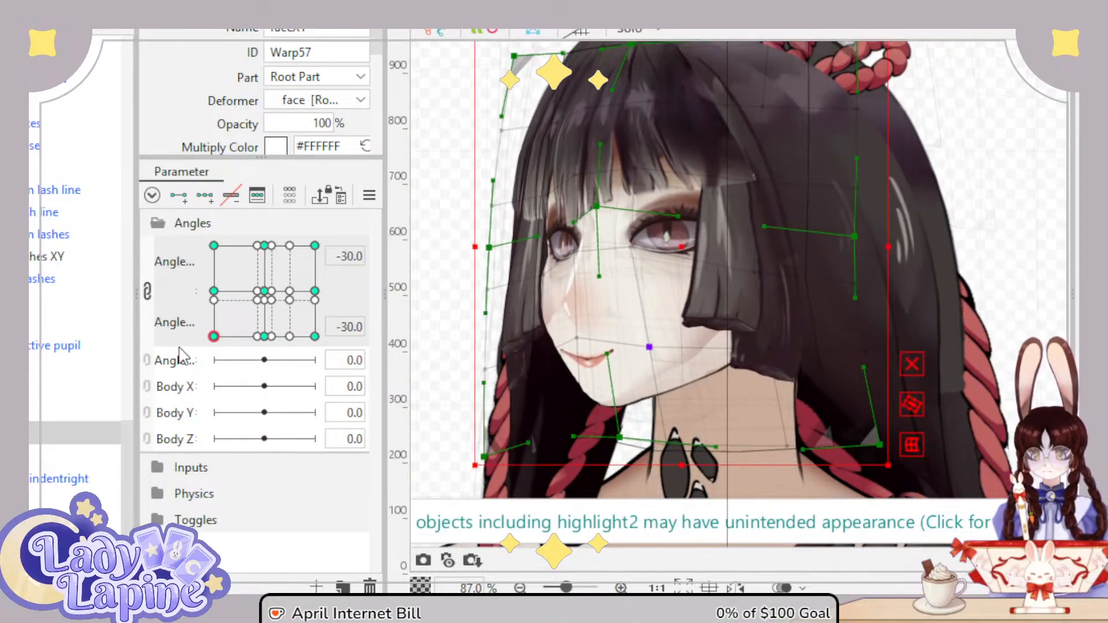
pyautogui.scroll(5, 661, 334)
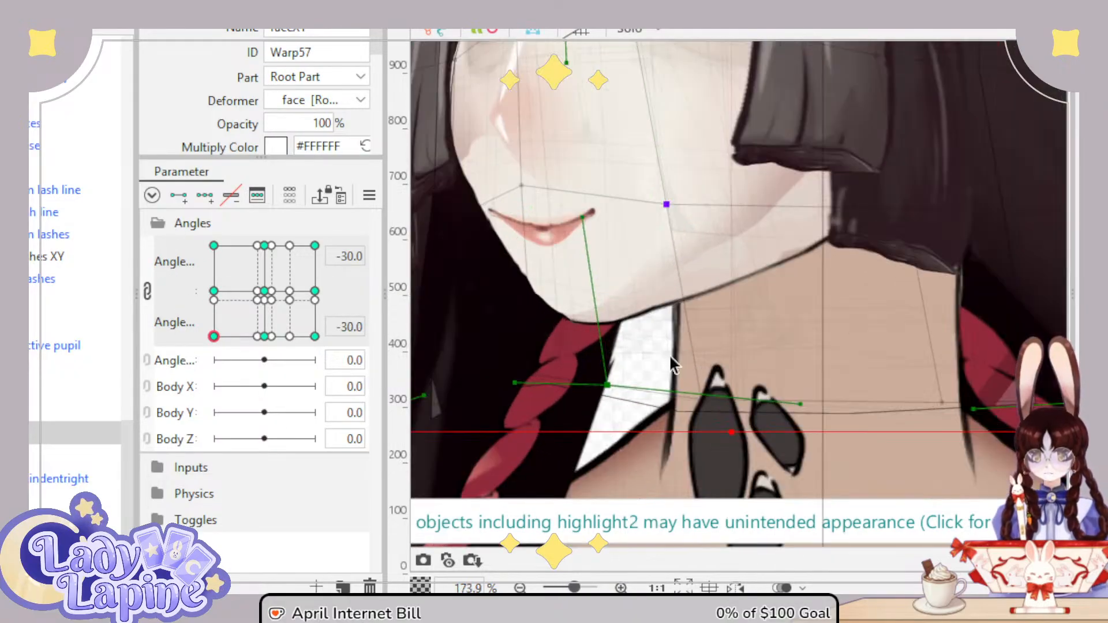
pyautogui.moveTo(613, 387); pyautogui.dragTo(580, 363)
pyautogui.scroll(-5, 579, 357)
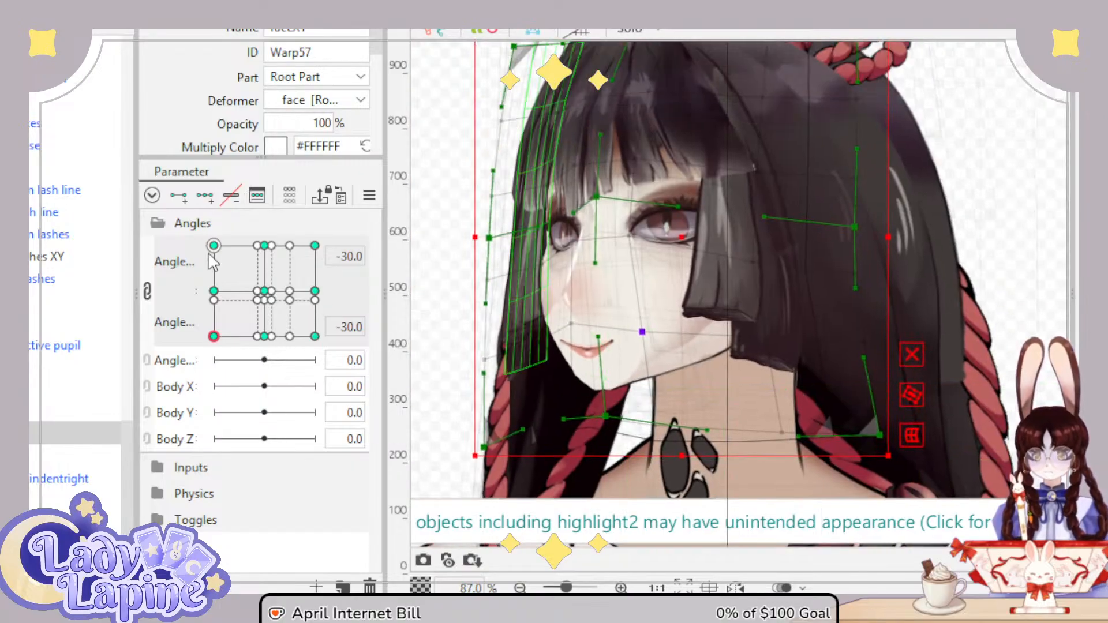
# Step: Readjust the faceXY control point below the chin slightly toward the neck and check the head turn from the -30, -30 key
pyautogui.moveTo(214, 336); pyautogui.dragTo(148, 349)
pyautogui.scroll(3, 542, 334)
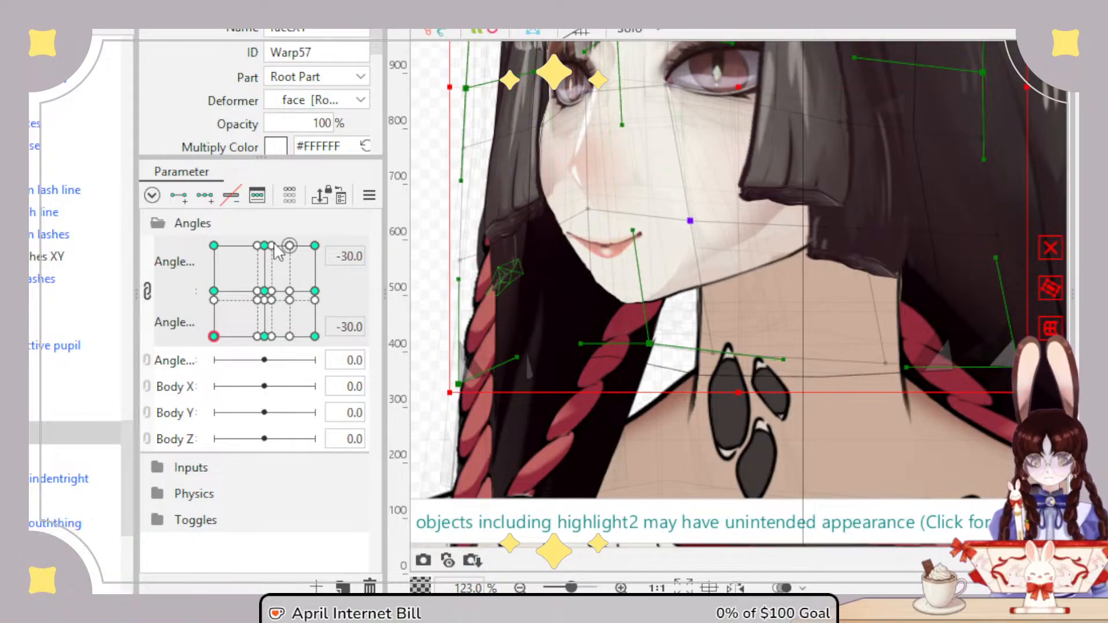
pyautogui.scroll(-3, 600, 419)
pyautogui.moveTo(600, 420); pyautogui.dragTo(609, 374)
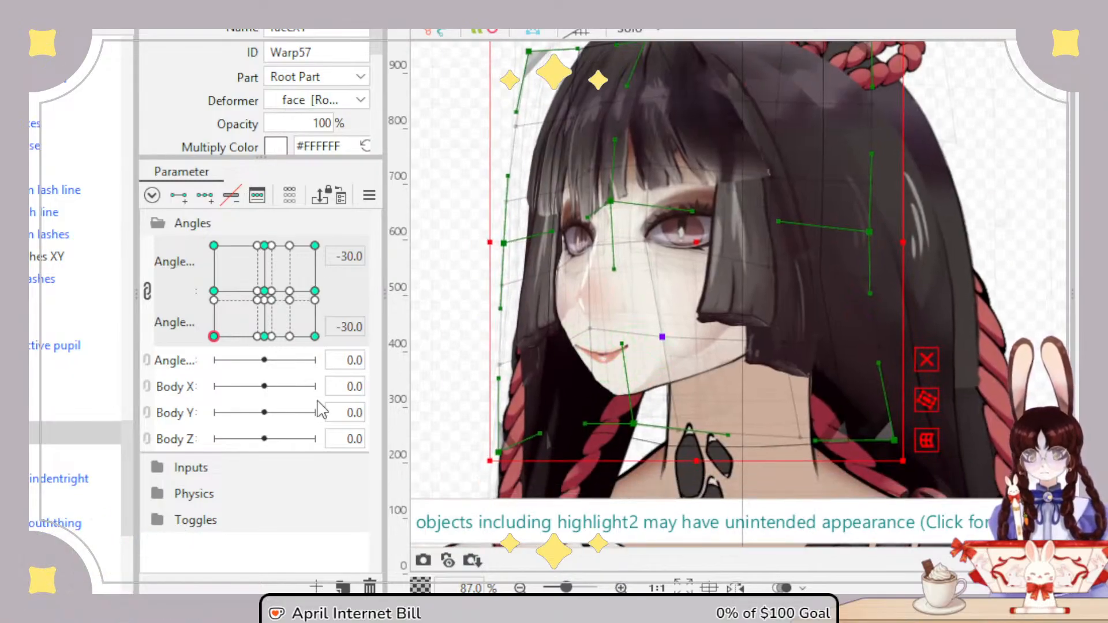
pyautogui.moveTo(214, 337); pyautogui.dragTo(213, 371)
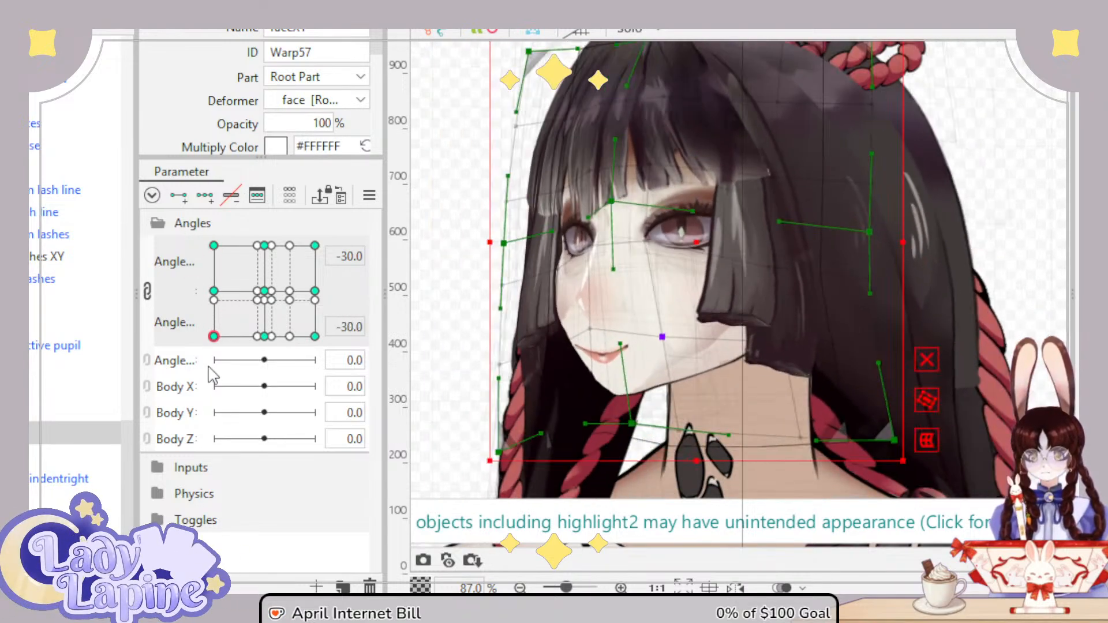
# Step: Isolate faceXY with Solo, nudge the grid point beside the far mouth corner inward, restore the full view and preview the head turn
pyautogui.scroll(10, 559, 306)
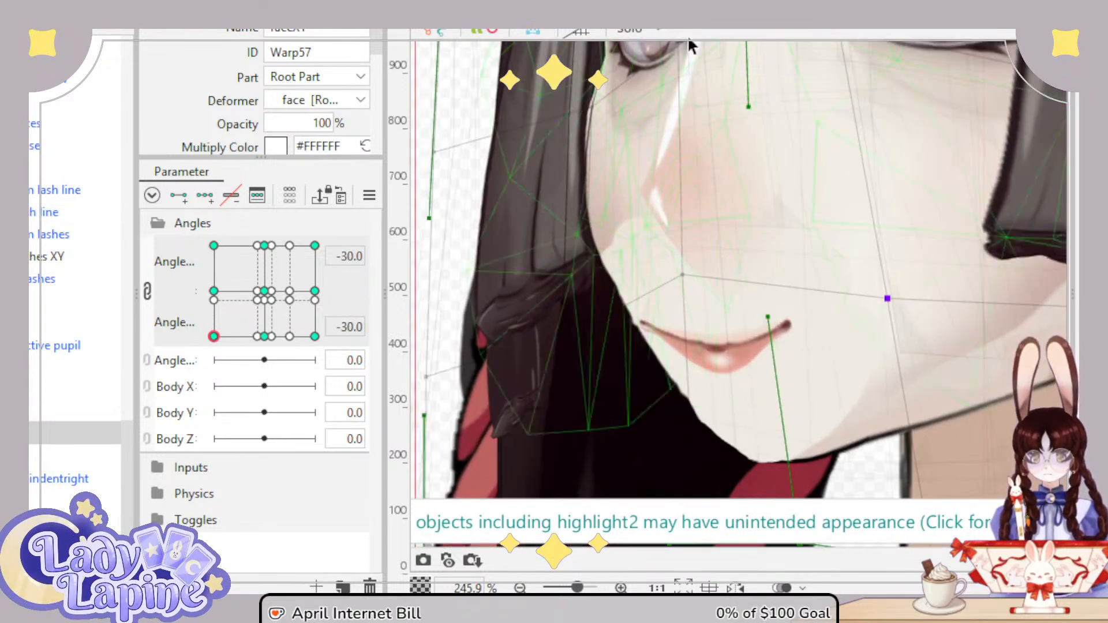
pyautogui.click(627, 30)
pyautogui.moveTo(586, 324); pyautogui.dragTo(603, 316)
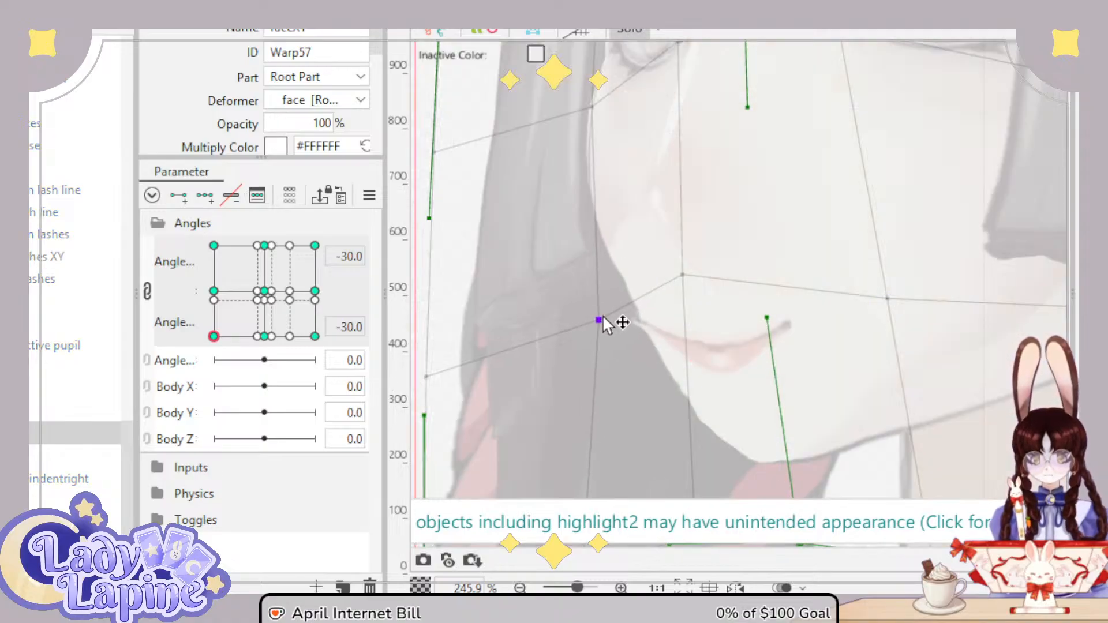
pyautogui.click(627, 30)
pyautogui.scroll(-3, 709, 300)
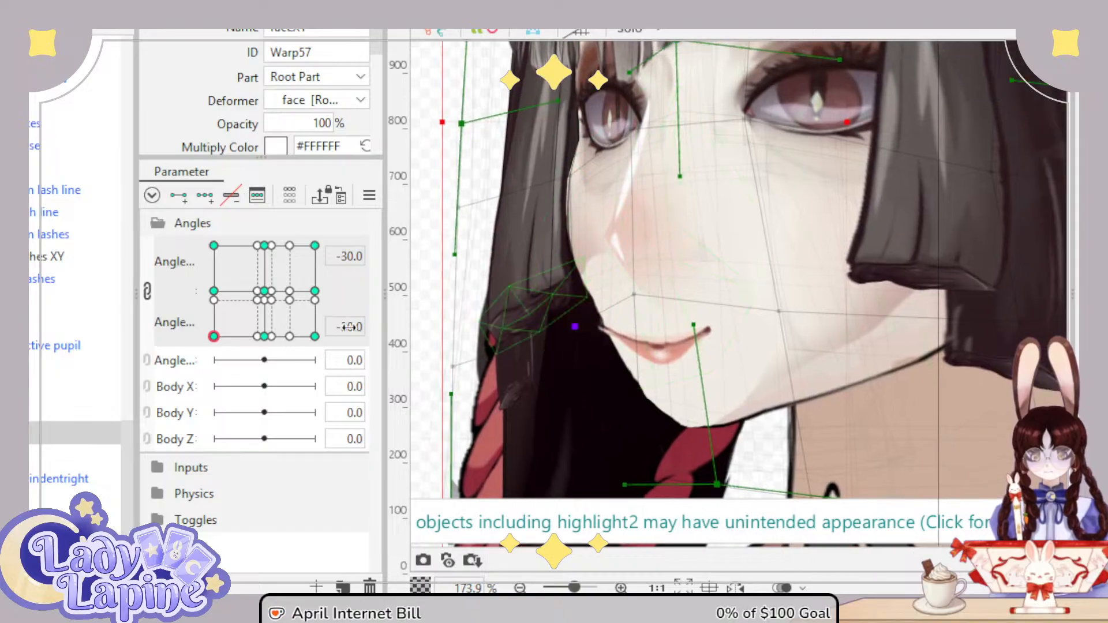
pyautogui.moveTo(225, 345); pyautogui.dragTo(147, 400)
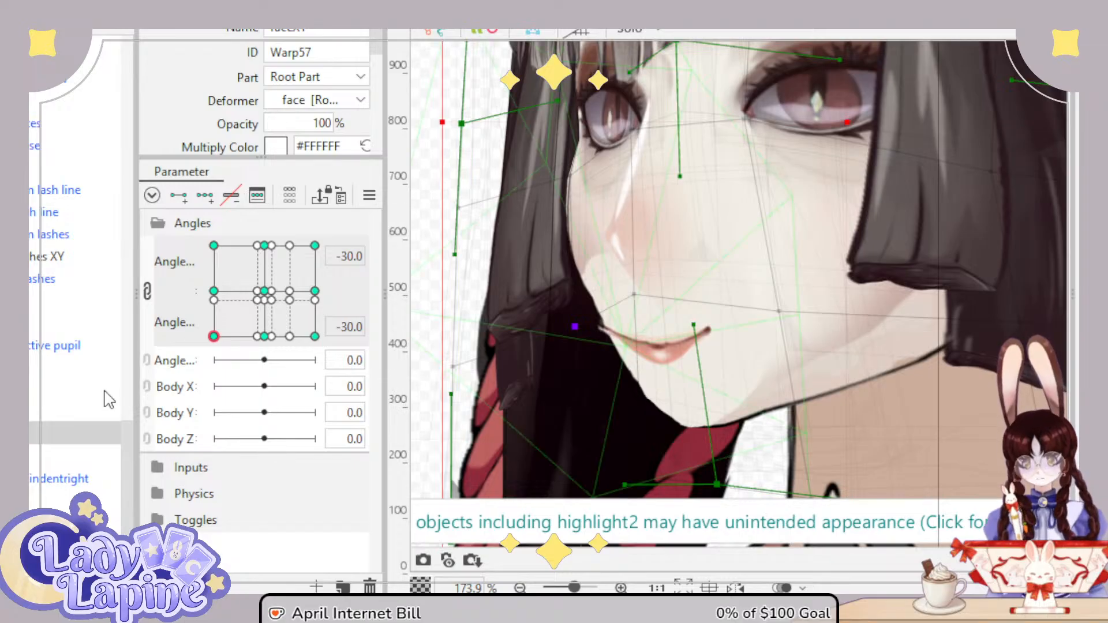
# Step: Select the mouth XY deformer, tilt it slightly and raise the mouth on the face at Angle X -30, Angle Y -30
pyautogui.scroll(2, 48, 439)
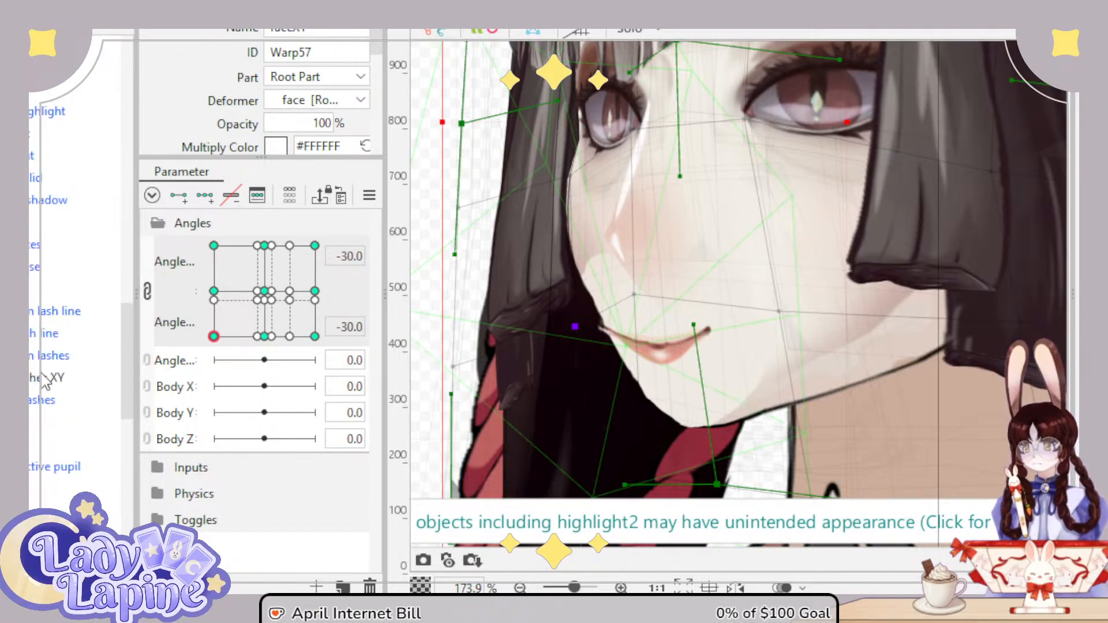
pyautogui.scroll(-8, 35, 349)
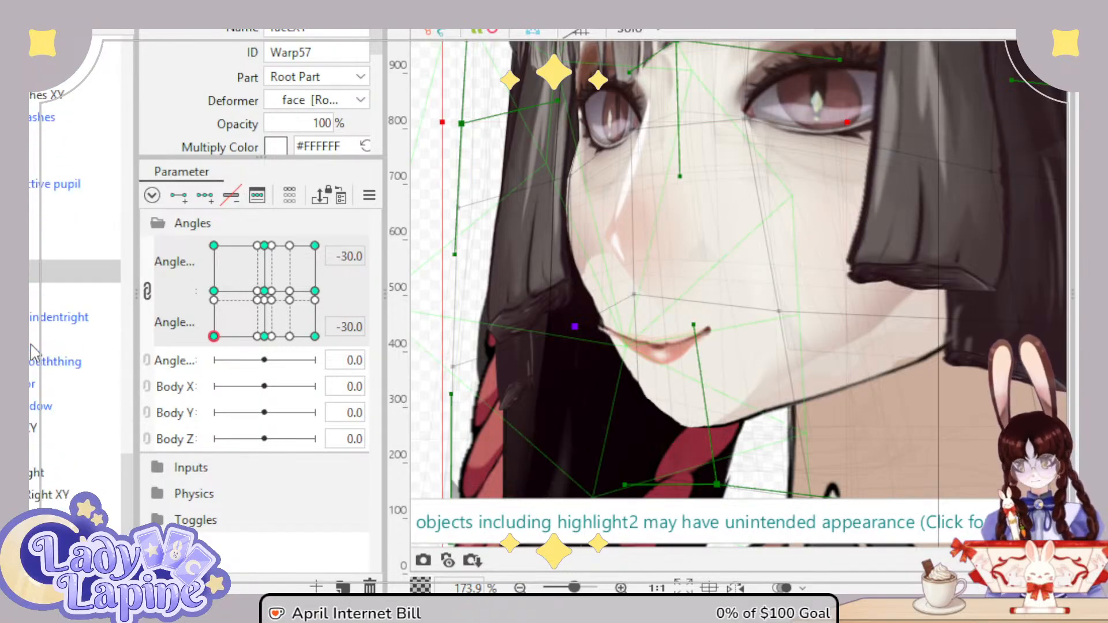
pyautogui.scroll(8, 35, 360)
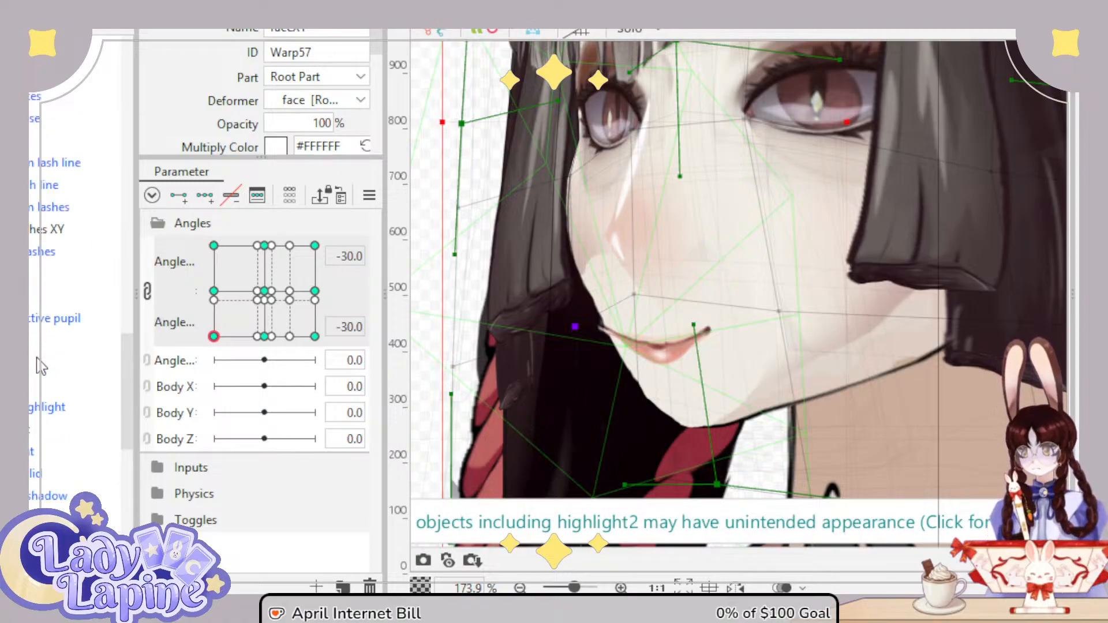
pyautogui.click(35, 268)
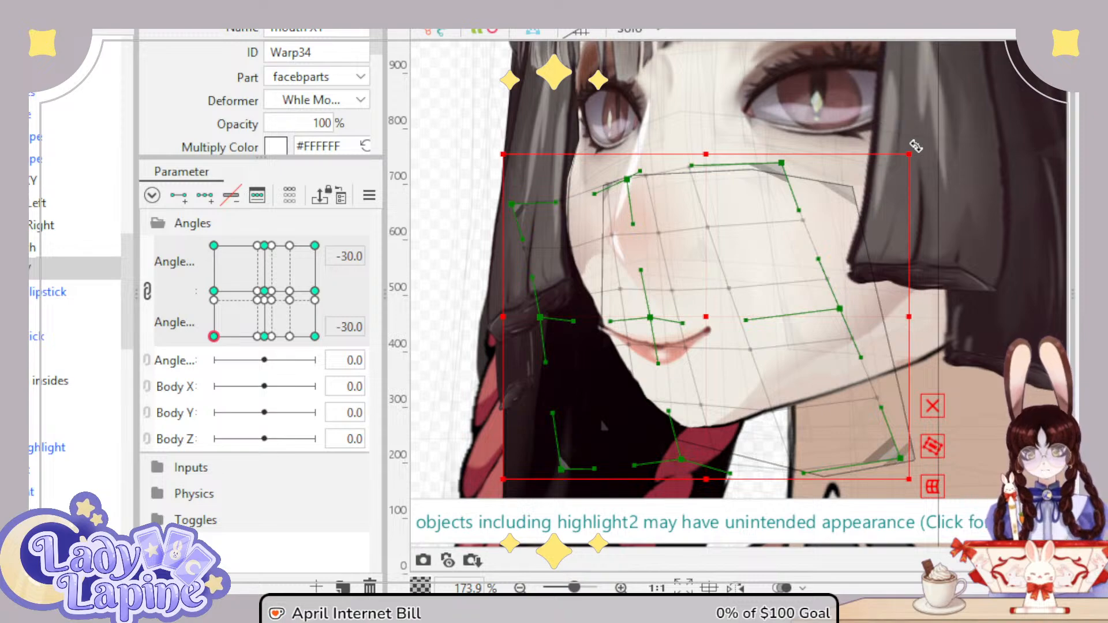
pyautogui.moveTo(915, 146); pyautogui.dragTo(913, 143)
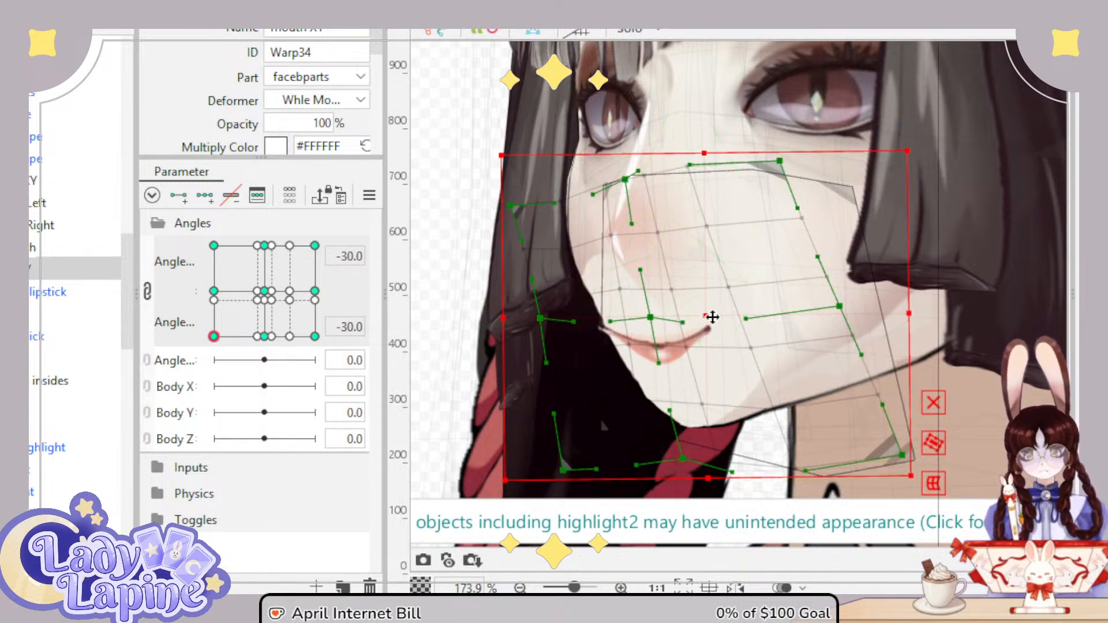
pyautogui.moveTo(712, 316); pyautogui.dragTo(713, 306)
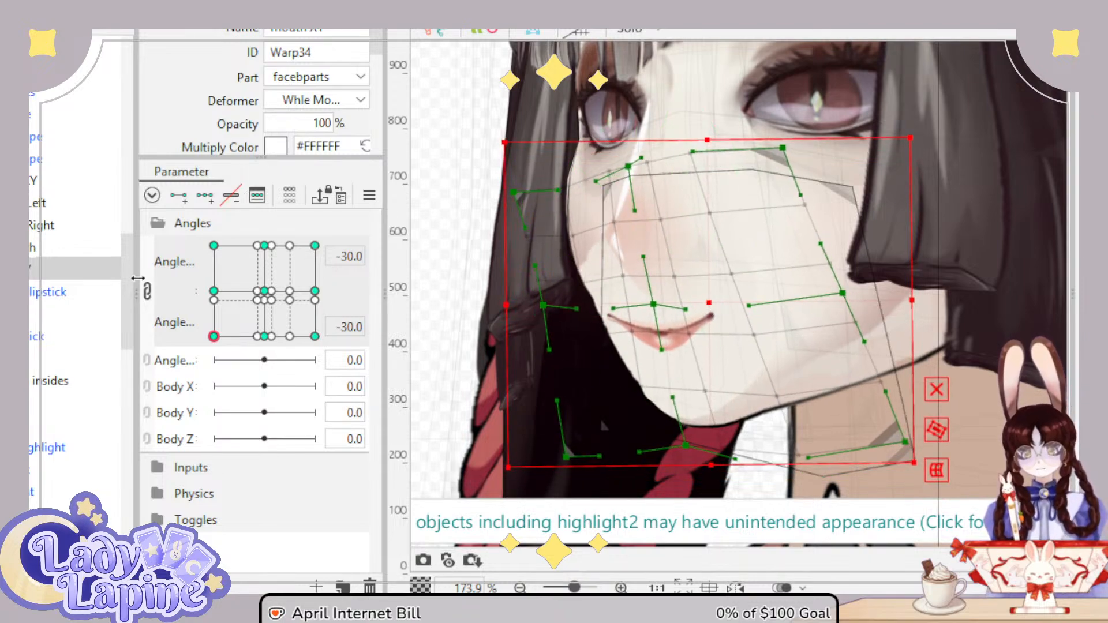
pyautogui.moveTo(208, 335); pyautogui.dragTo(216, 372)
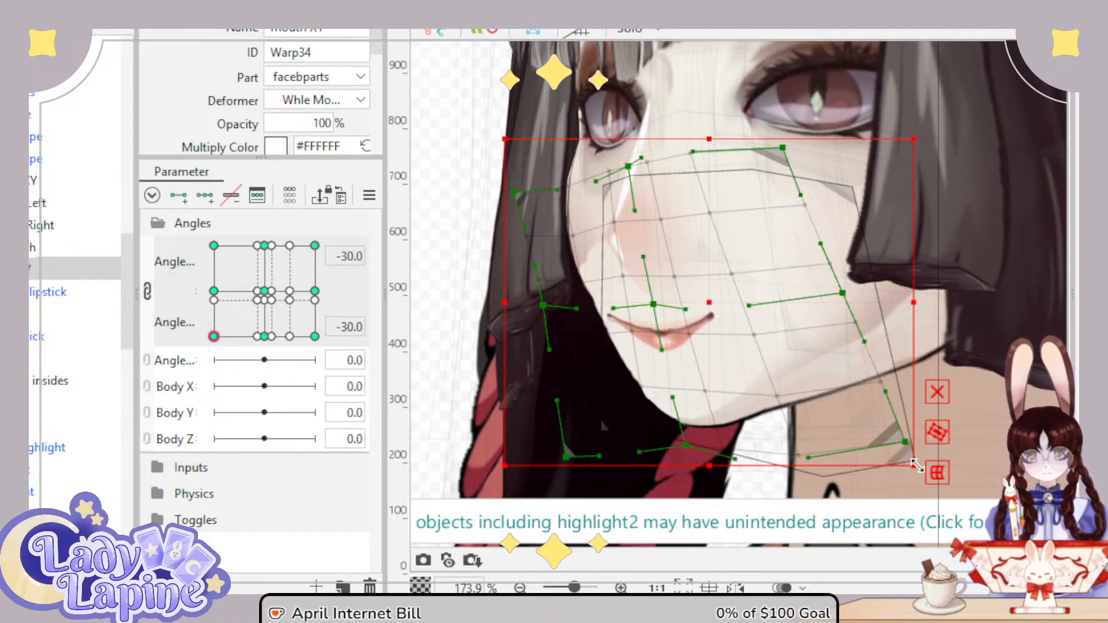
# Step: Shrink the mouth XY deformer slightly, nudge it back into place and preview the head turn from the -30, -30 key
pyautogui.moveTo(916, 464); pyautogui.dragTo(898, 450)
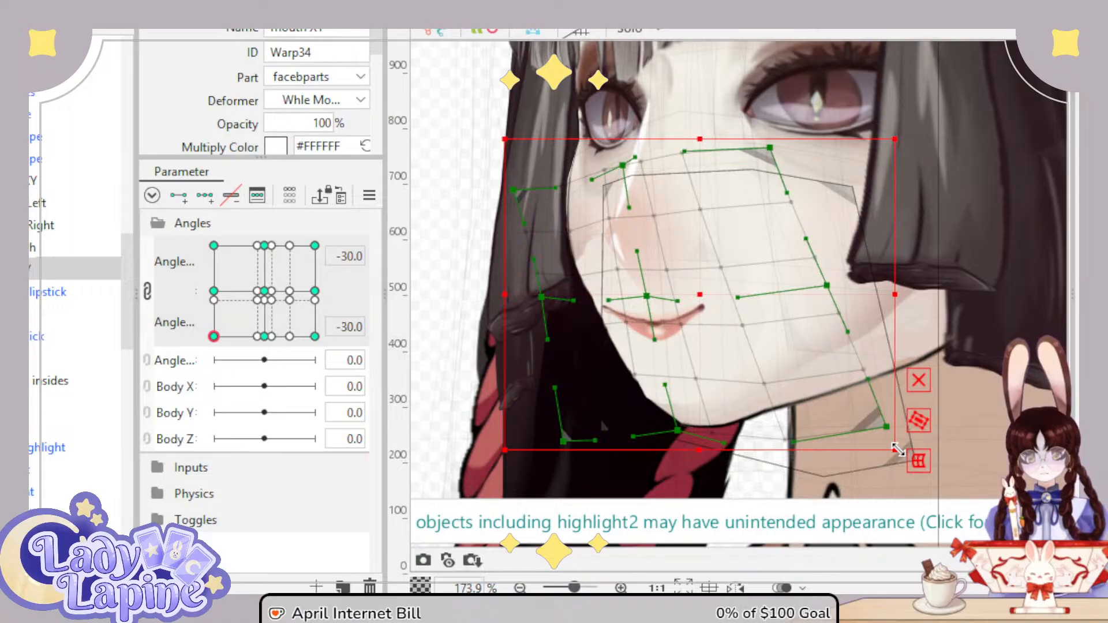
pyautogui.moveTo(696, 296); pyautogui.dragTo(700, 300)
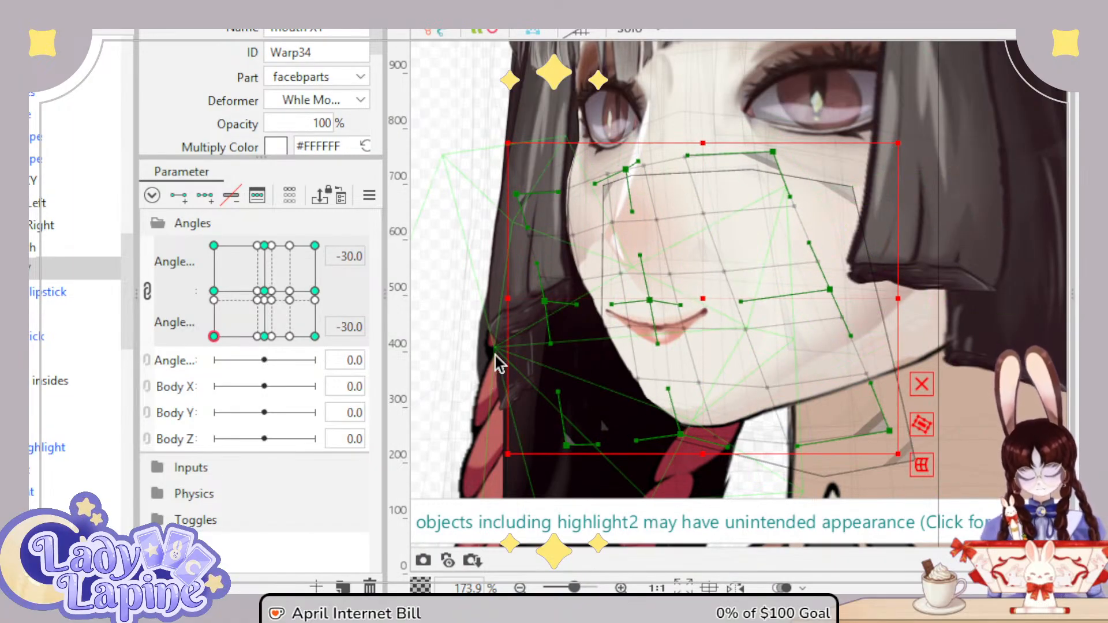
pyautogui.moveTo(213, 336)
pyautogui.mouseDown()
pyautogui.moveTo(213, 250)
pyautogui.moveTo(212, 334)
pyautogui.moveTo(188, 257)
pyautogui.moveTo(213, 336)
pyautogui.mouseUp()
pyautogui.scroll(-2, 782, 378)
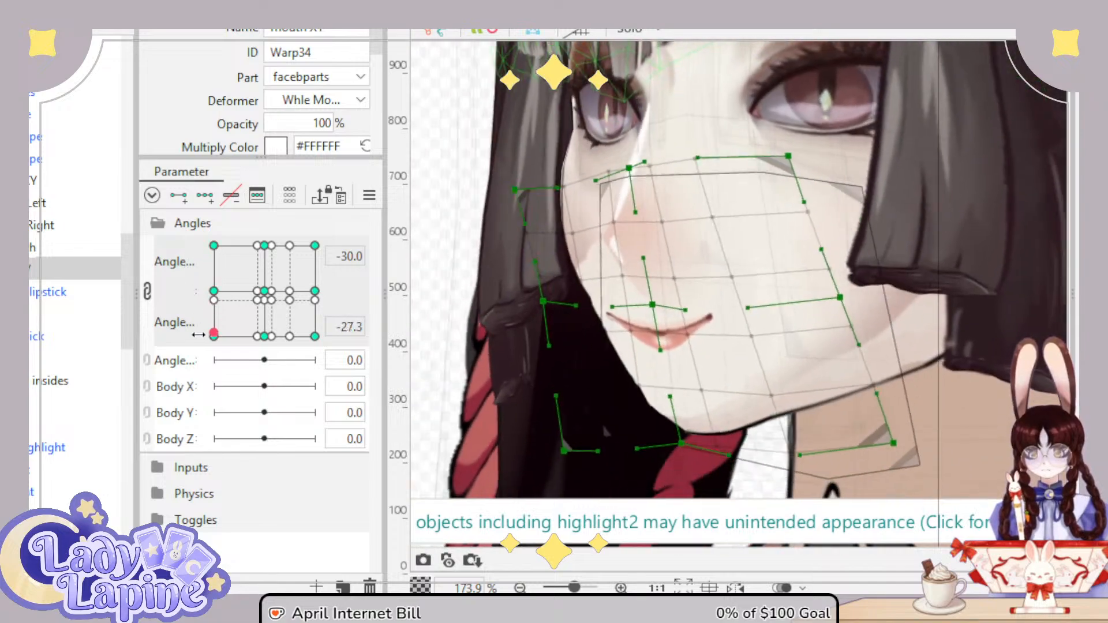
pyautogui.scroll(-3, 779, 380)
pyautogui.moveTo(776, 381); pyautogui.dragTo(705, 368)
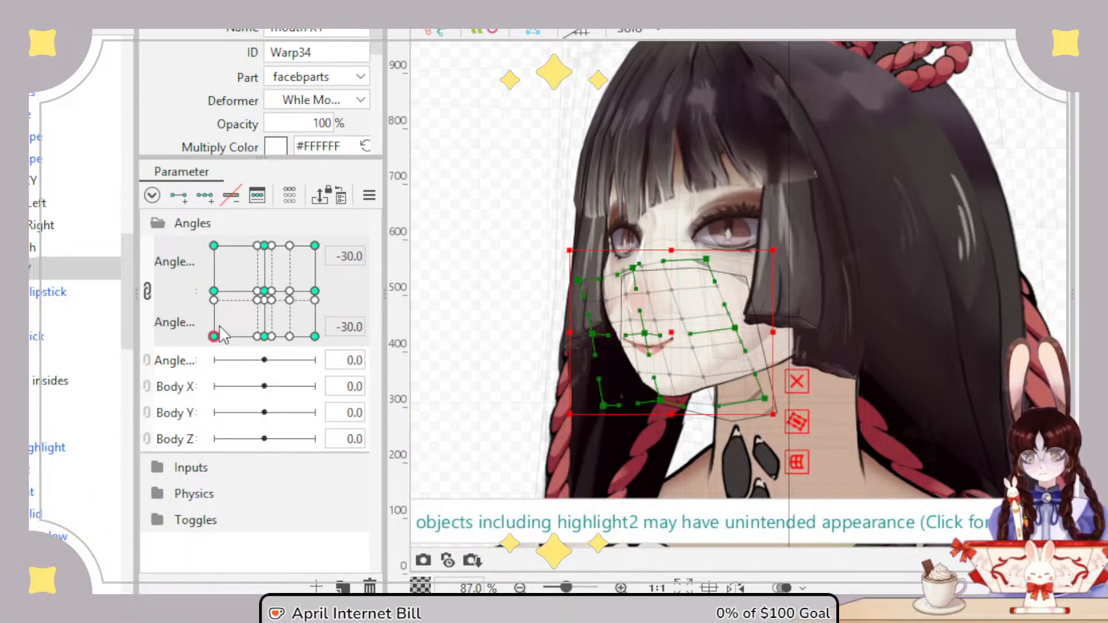
pyautogui.moveTo(216, 334); pyautogui.dragTo(198, 356)
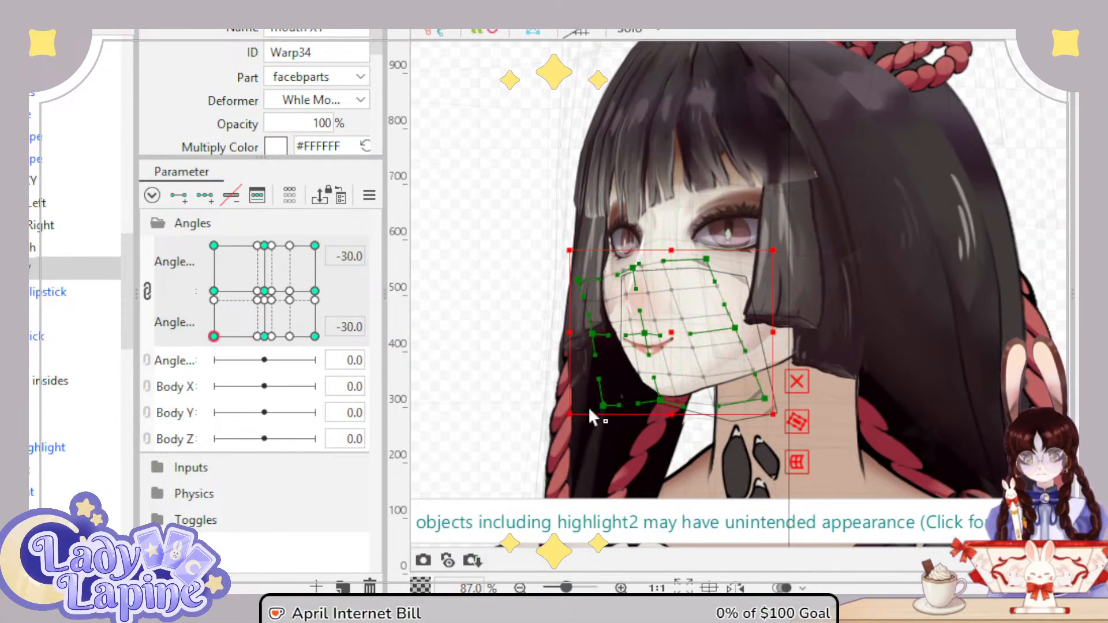
# Step: Select faceXY, adjust the control point below the chin and its upward curve handle, and check the head turn from the -30, -30 key
pyautogui.scroll(5, 613, 341)
pyautogui.moveTo(626, 344); pyautogui.dragTo(576, 354)
pyautogui.scroll(-4, 75, 288)
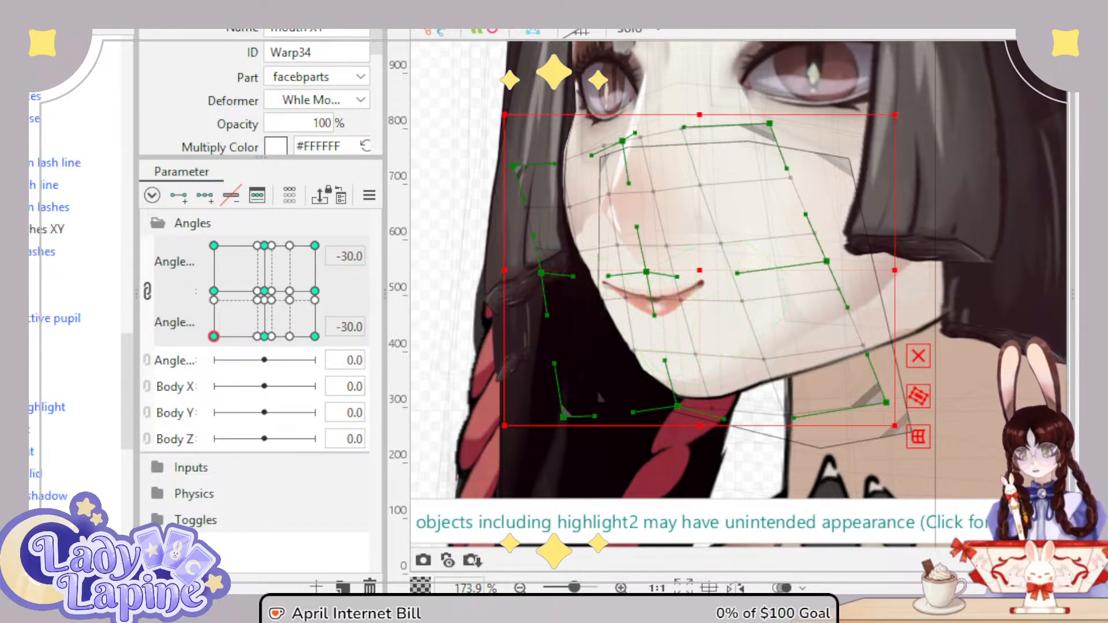
pyautogui.click(75, 445)
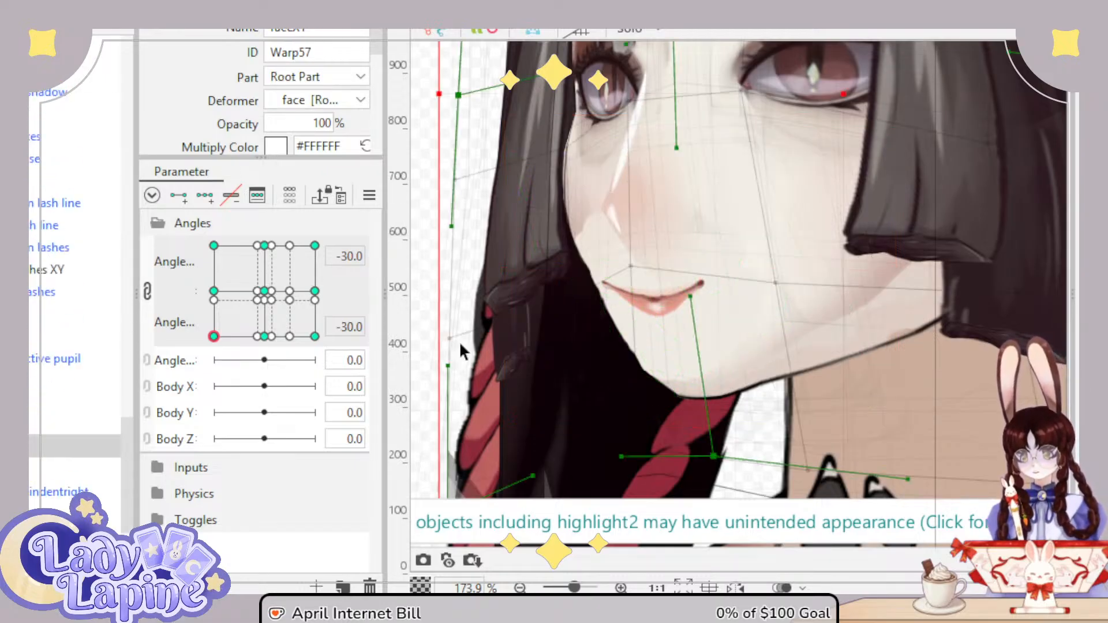
pyautogui.moveTo(664, 345); pyautogui.dragTo(704, 334)
pyautogui.moveTo(734, 426); pyautogui.dragTo(721, 425)
pyautogui.moveTo(715, 271)
pyautogui.mouseDown()
pyautogui.moveTo(740, 266)
pyautogui.moveTo(731, 258)
pyautogui.mouseUp()
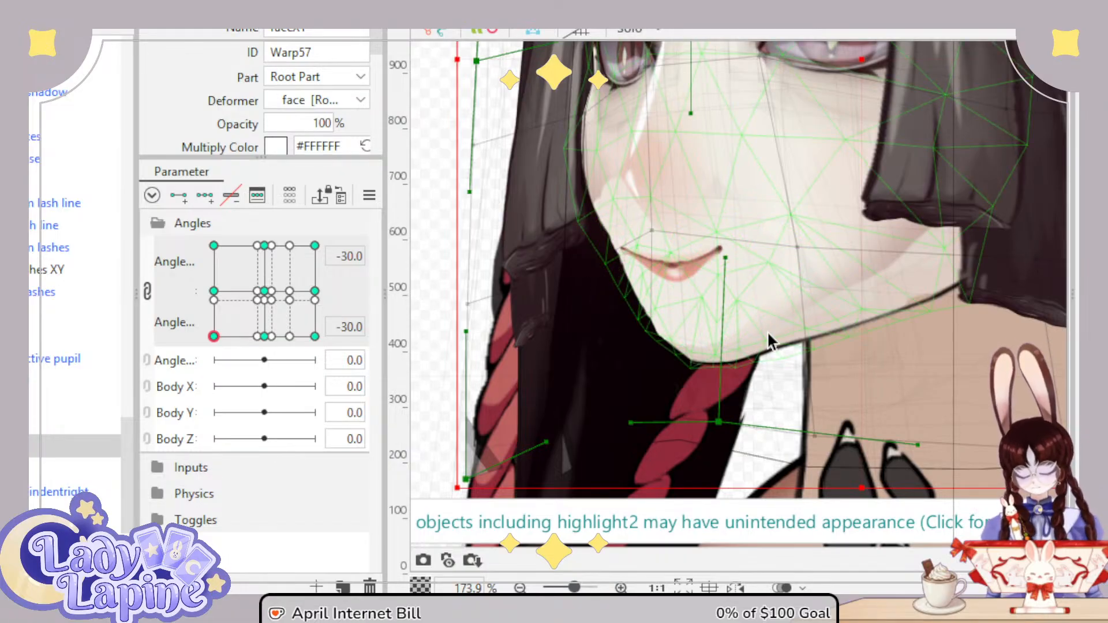
pyautogui.scroll(3, 745, 296)
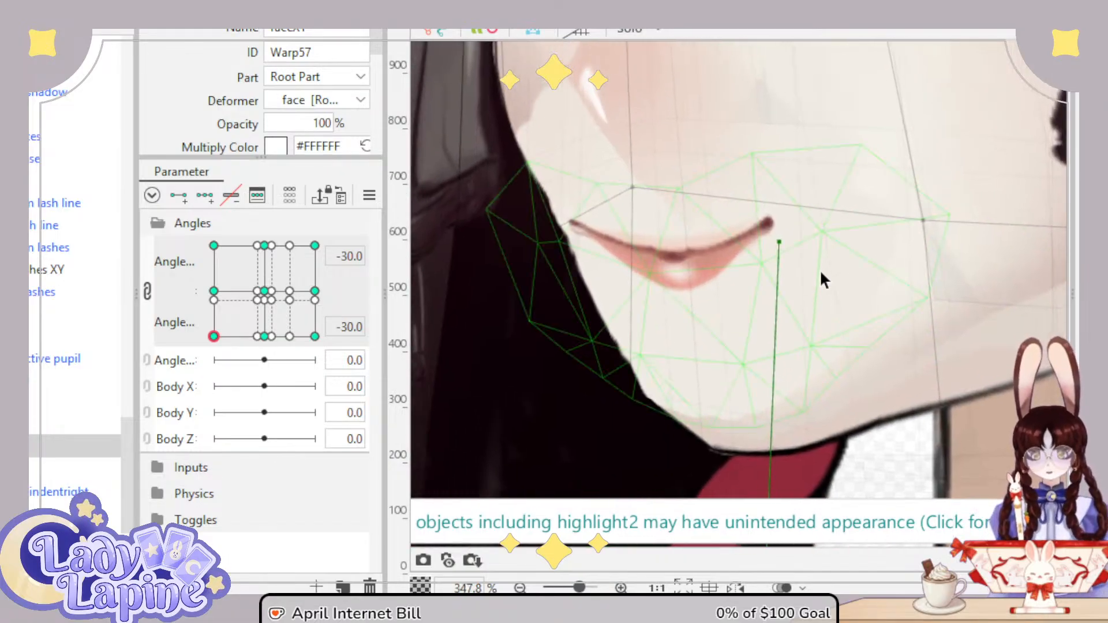
pyautogui.scroll(-5, 822, 279)
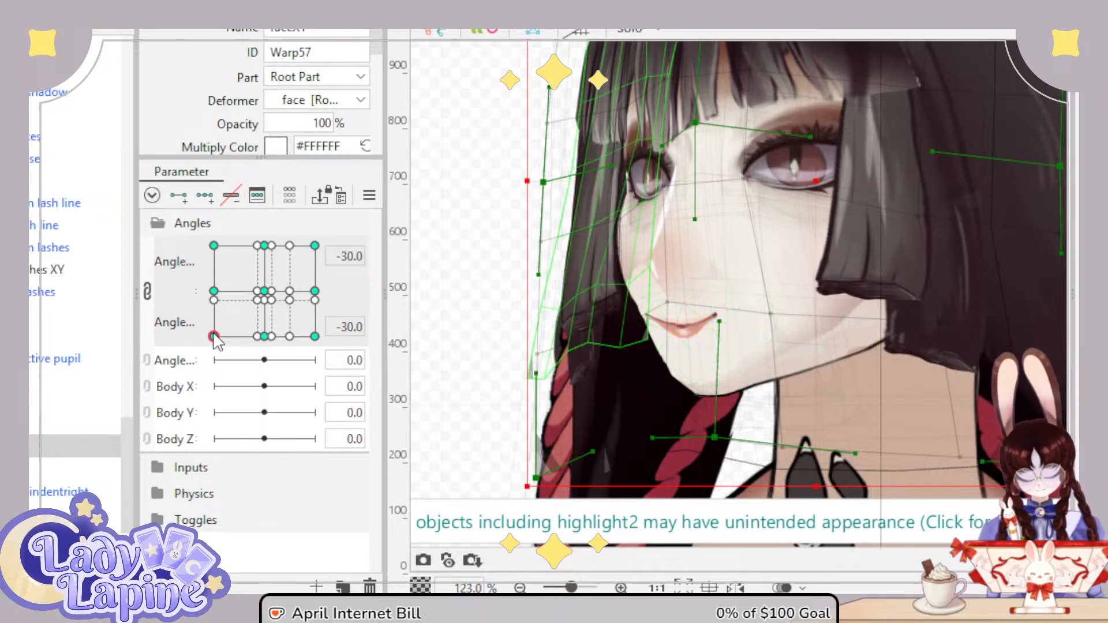
pyautogui.moveTo(213, 337); pyautogui.dragTo(184, 350)
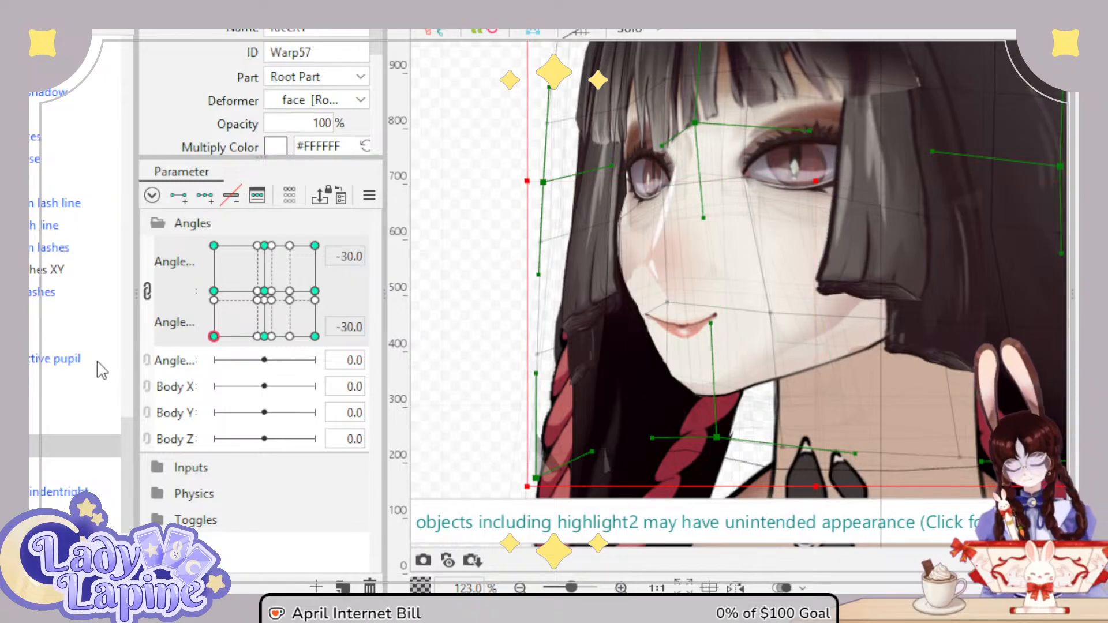
# Step: Select the Eyes XY deformer, raise its curve handle at the near eye's inner corner and preview the head turn up to Angle Y 30
pyautogui.scroll(15, 76, 344)
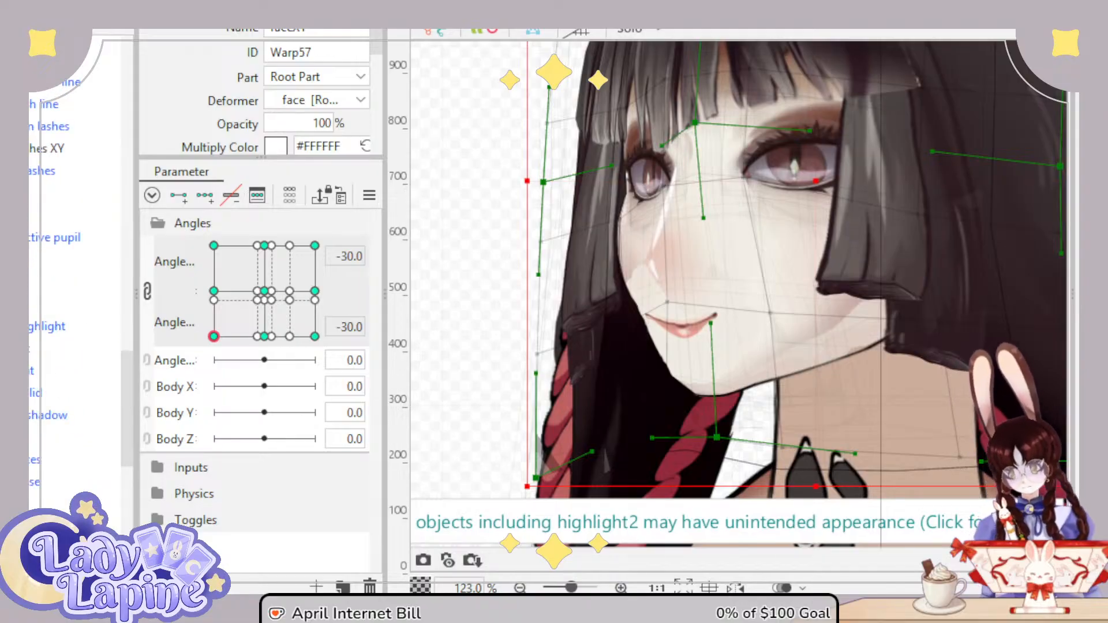
pyautogui.scroll(4, 75, 289)
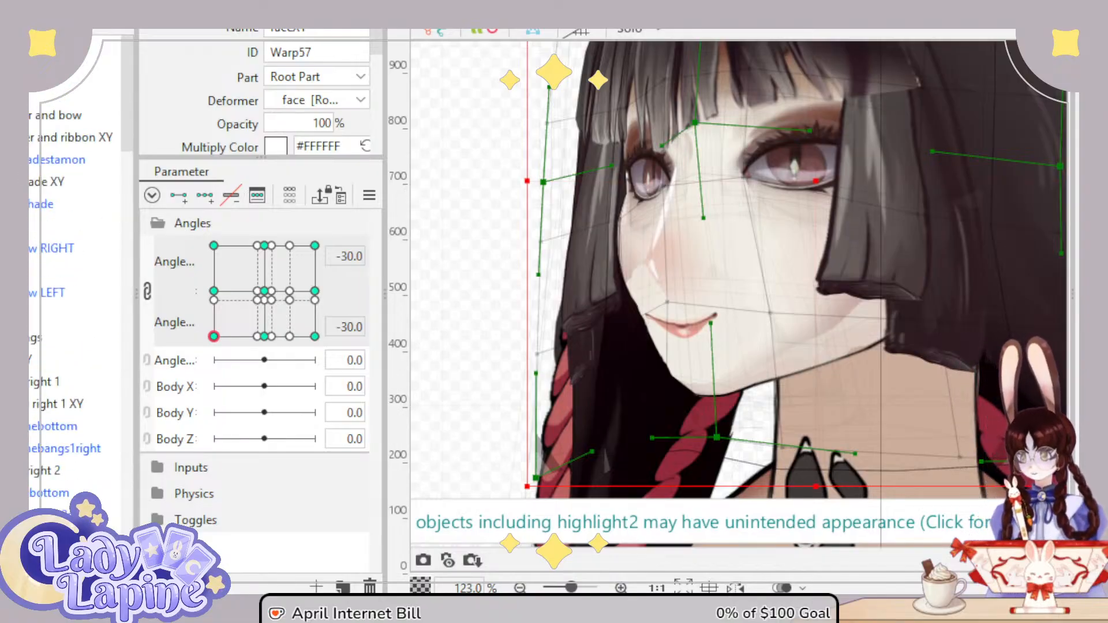
pyautogui.click(618, 159)
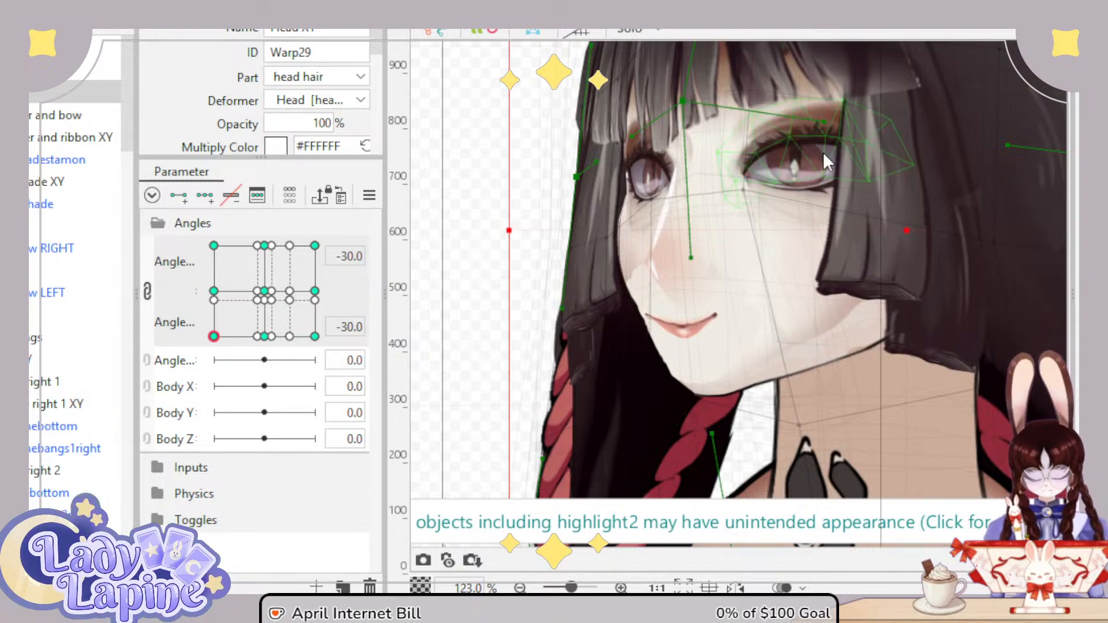
pyautogui.scroll(-8, 75, 317)
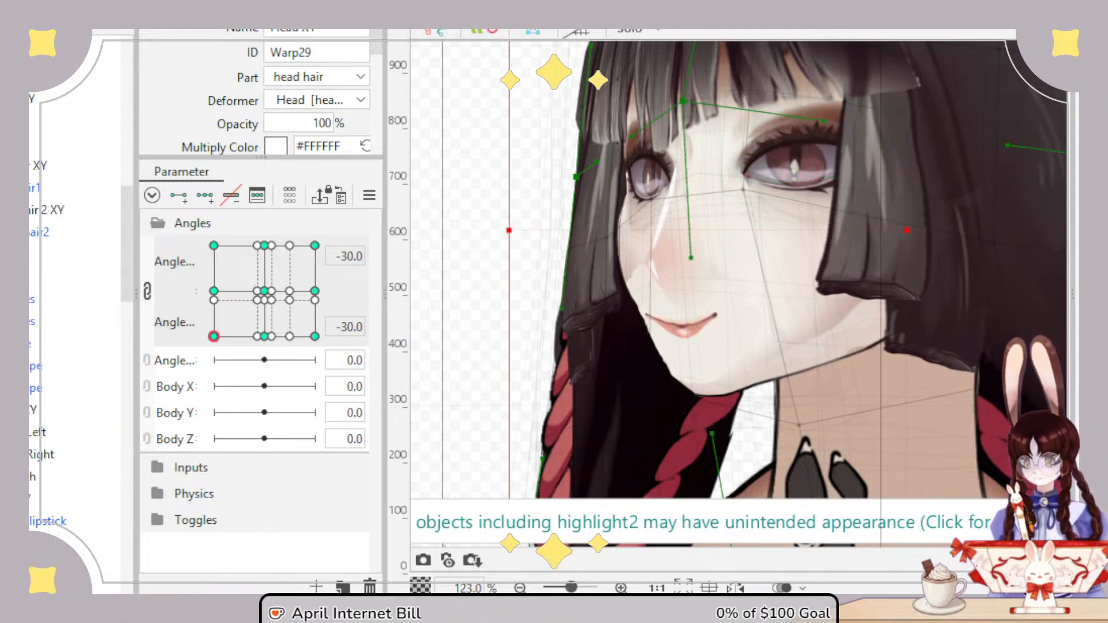
pyautogui.scroll(-5, 75, 318)
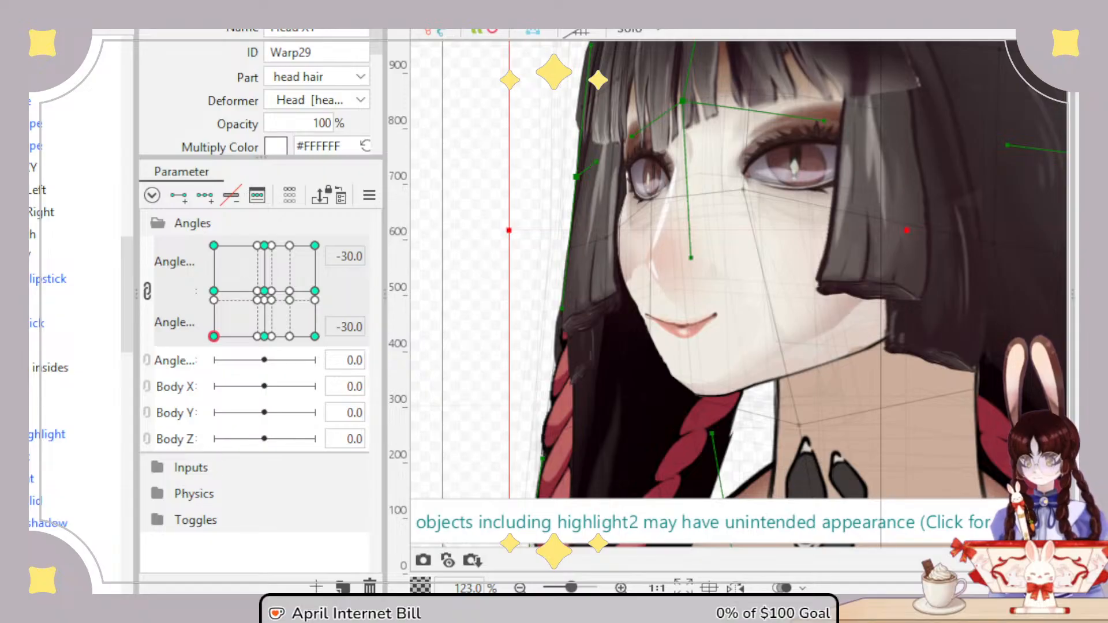
pyautogui.click(75, 388)
pyautogui.scroll(4, 709, 404)
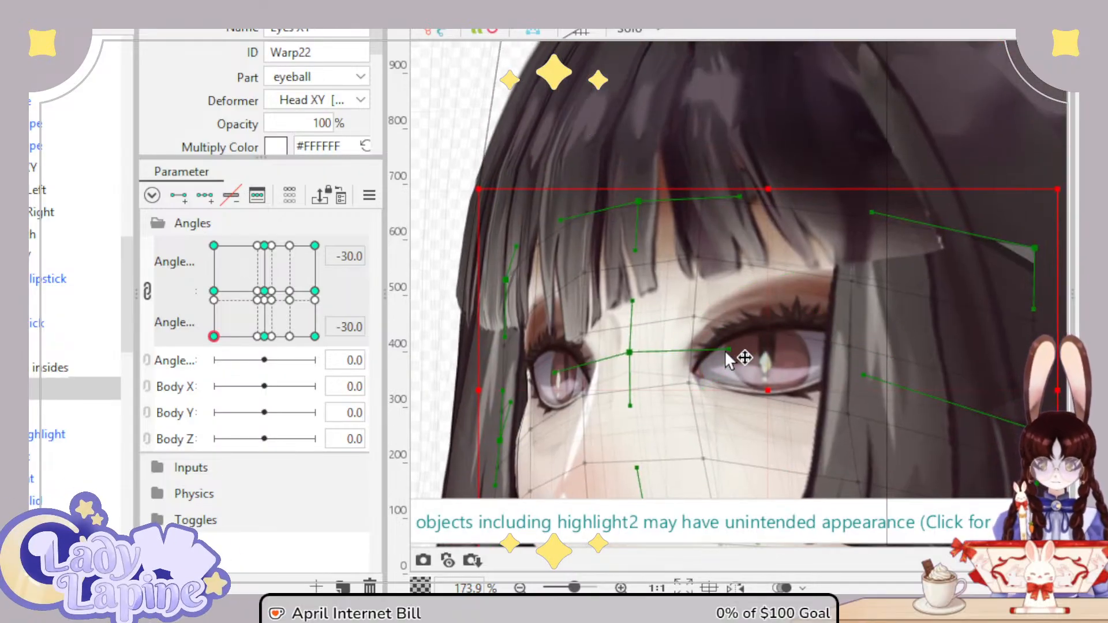
pyautogui.moveTo(725, 349); pyautogui.dragTo(728, 335)
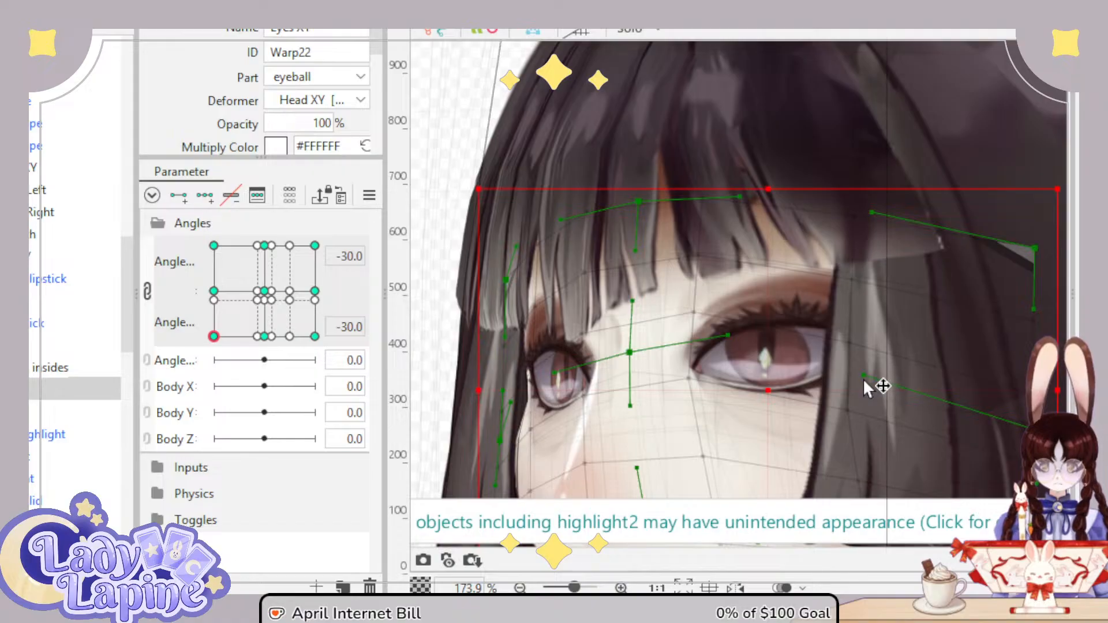
pyautogui.scroll(-4, 856, 404)
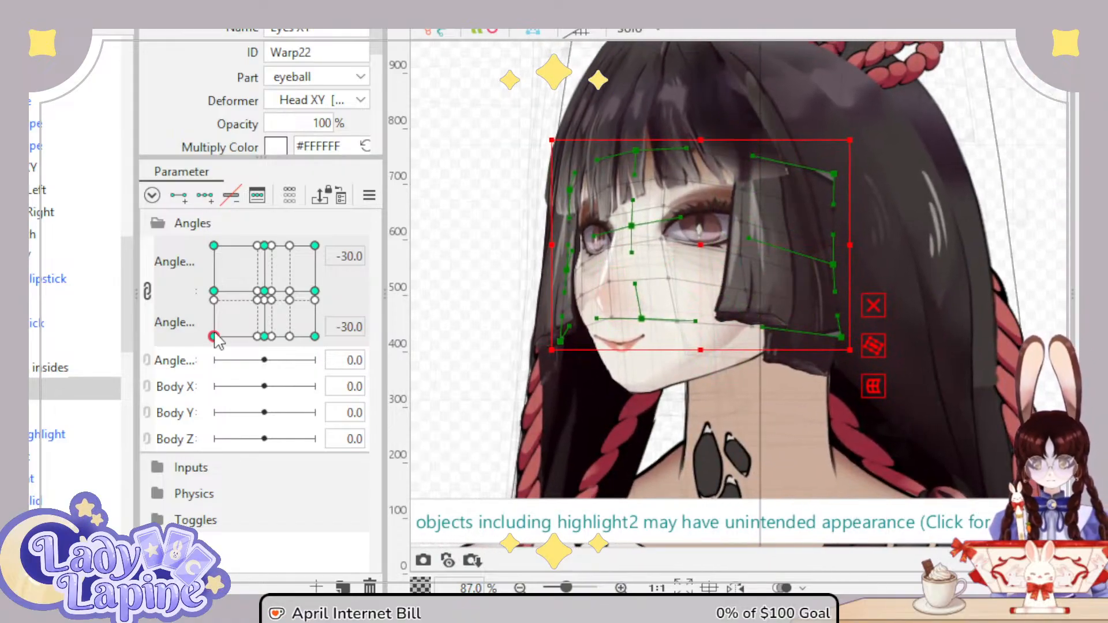
pyautogui.moveTo(214, 336); pyautogui.dragTo(171, 241)
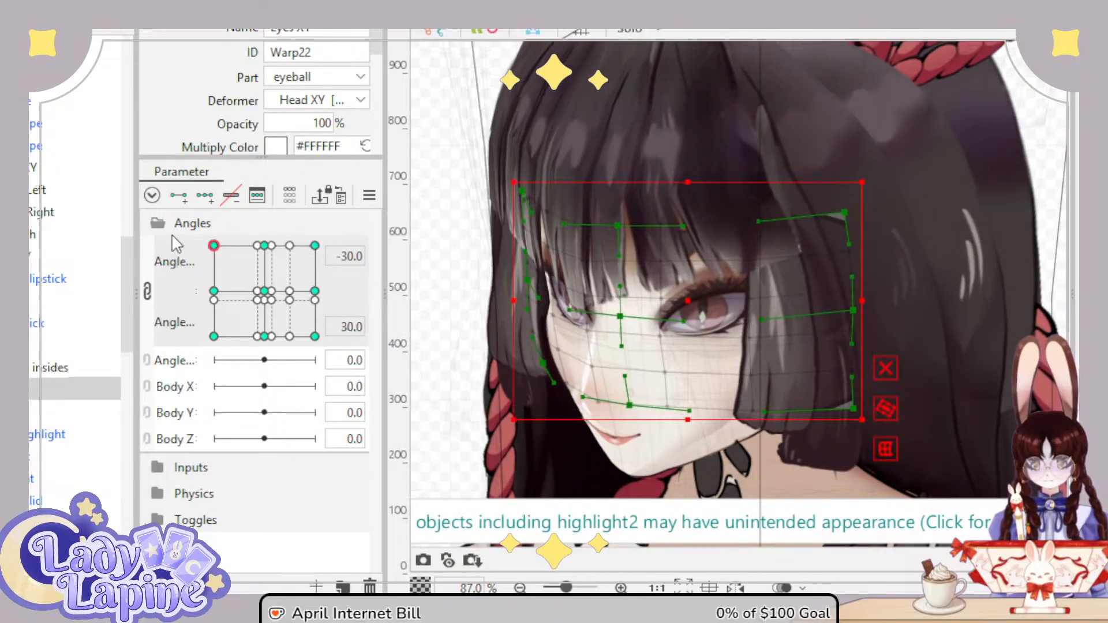
# Step: Nudge the Eyes XY control point between the eyes toward the far eye at Angle X -30, Angle Y 30 and preview the turn
pyautogui.moveTo(619, 317); pyautogui.dragTo(610, 317)
pyautogui.scroll(1, 565, 353)
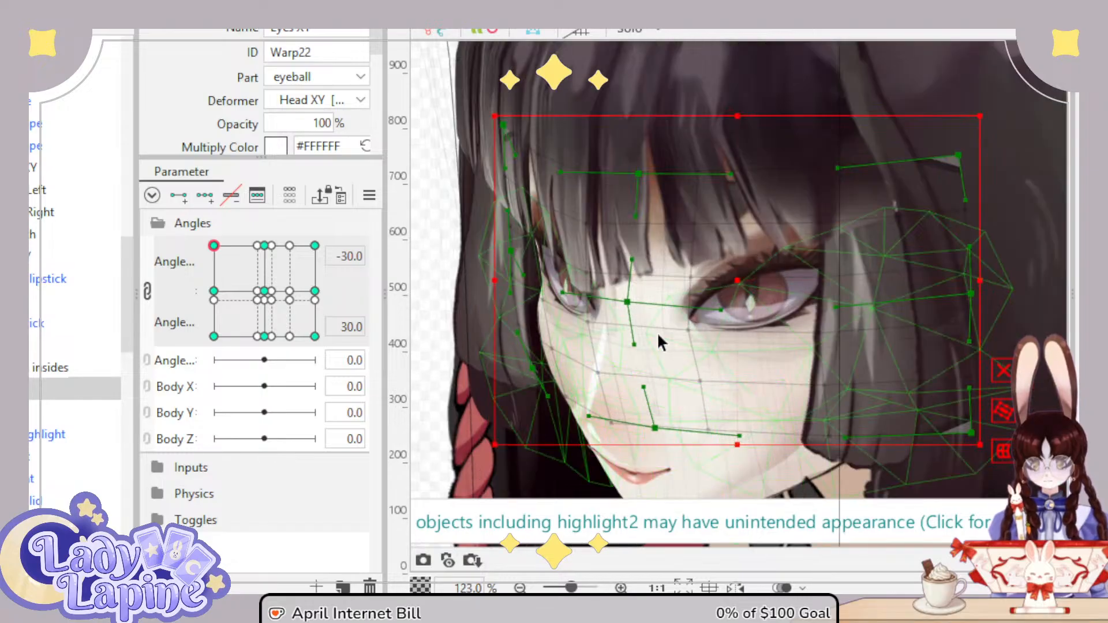
pyautogui.scroll(-1, 550, 382)
pyautogui.moveTo(518, 370); pyautogui.dragTo(527, 326)
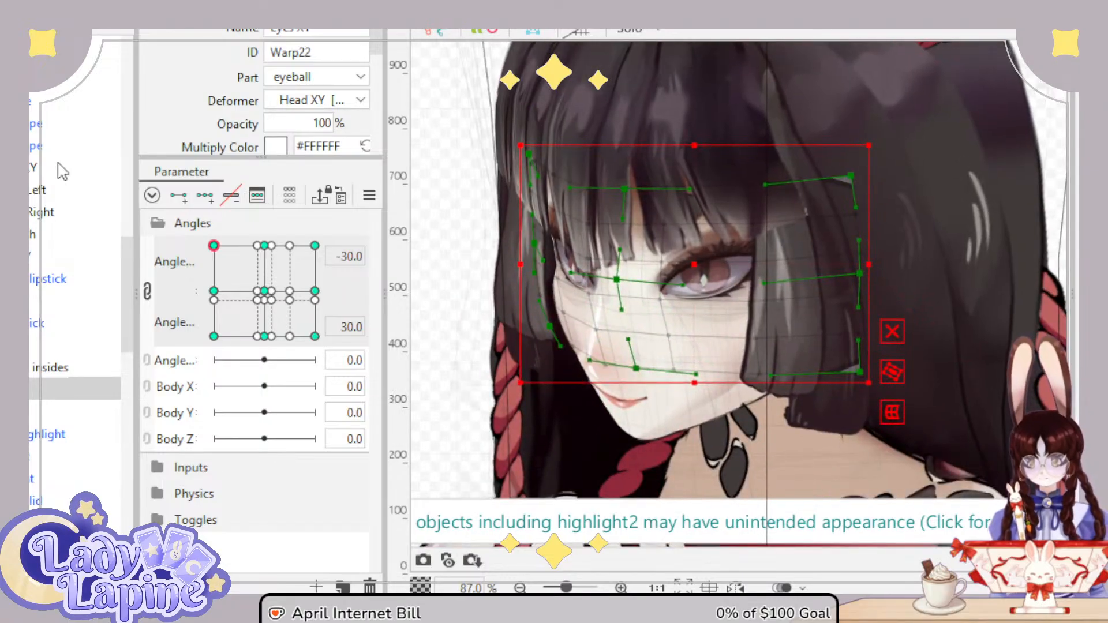
pyautogui.moveTo(214, 248); pyautogui.dragTo(94, 248)
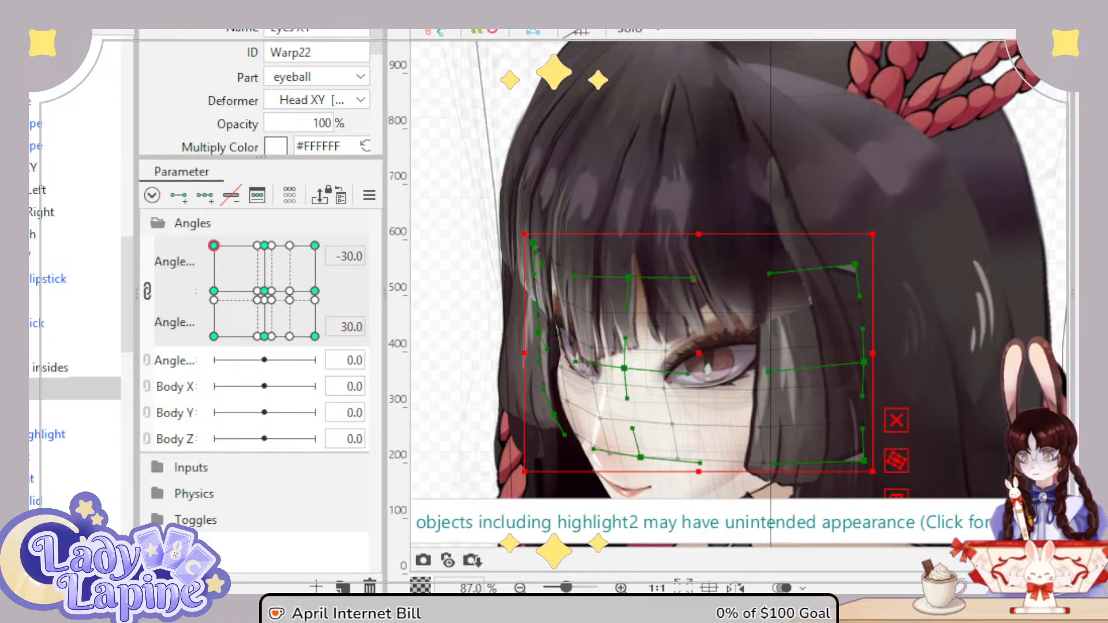
# Step: Select the bangs mesh and set its draw order to 505 at Angle X -30, Angle Y 30
pyautogui.scroll(10, 75, 289)
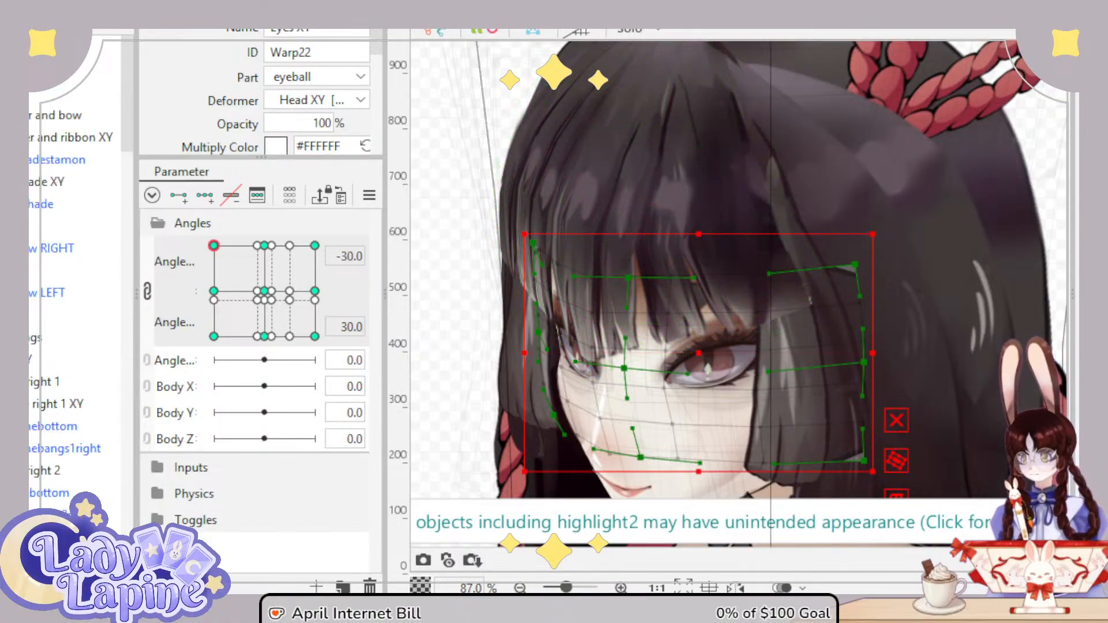
pyautogui.scroll(-10, 75, 289)
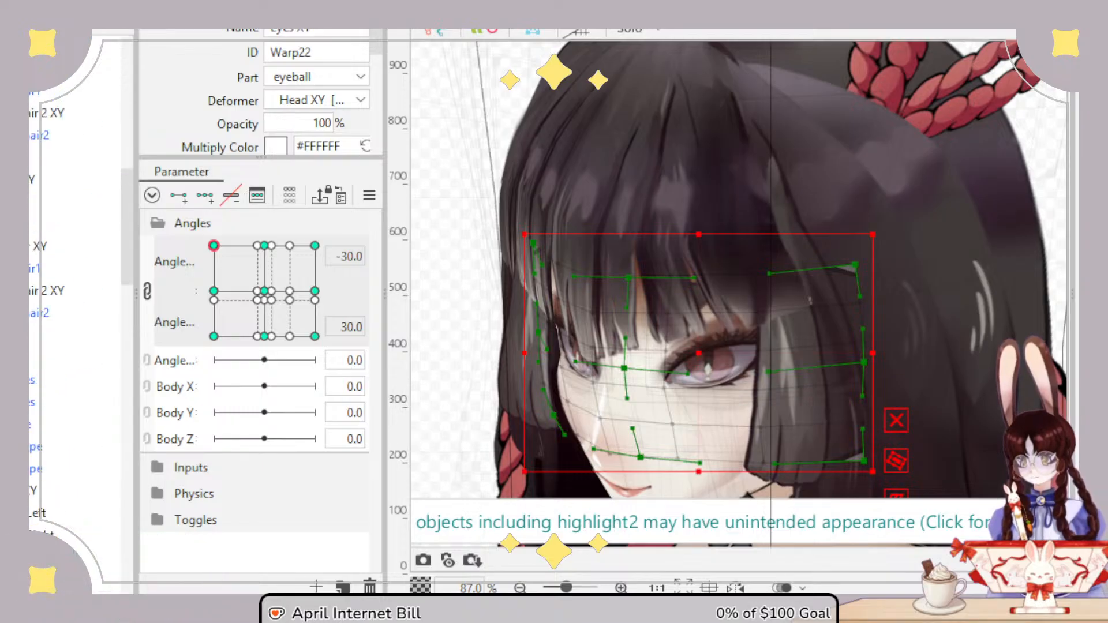
pyautogui.click(75, 200)
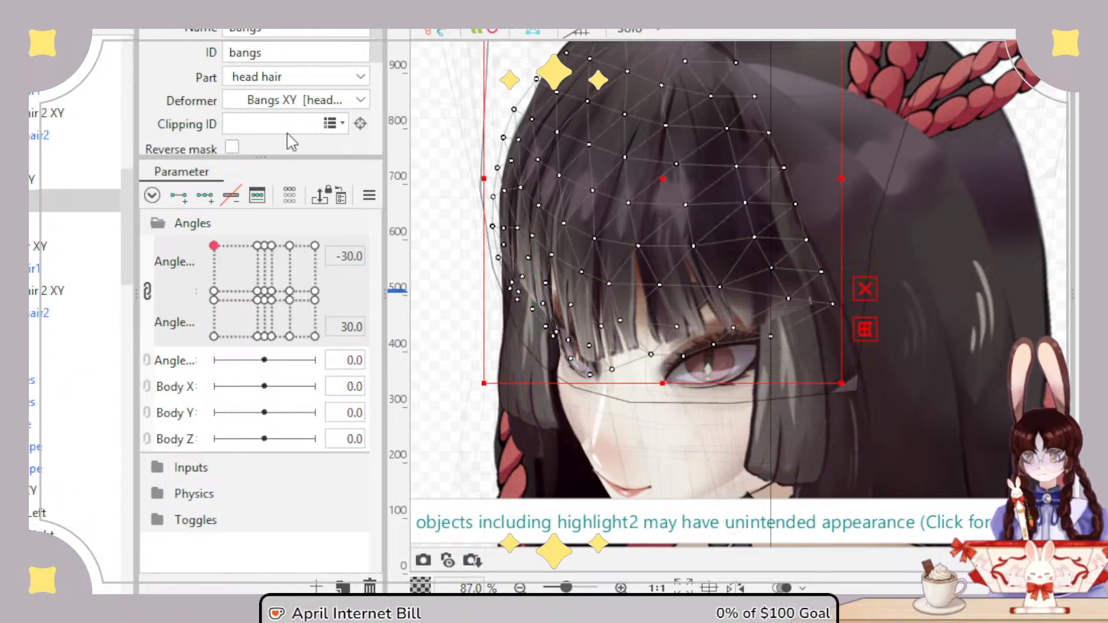
pyautogui.scroll(-5, 278, 111)
pyautogui.scroll(2, 311, 64)
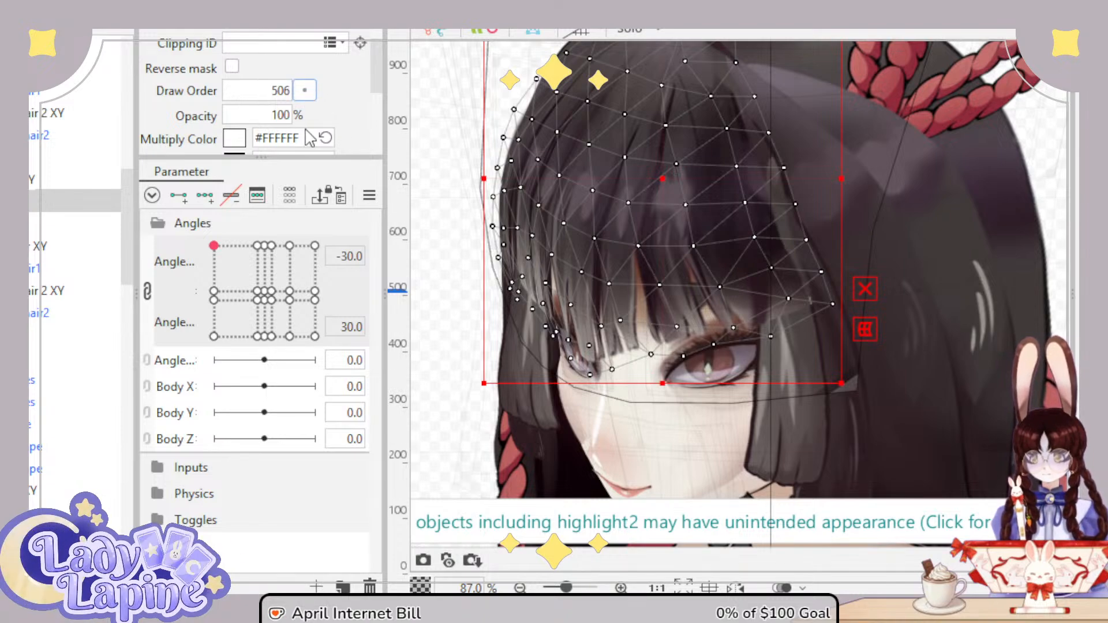
pyautogui.moveTo(305, 130); pyautogui.dragTo(306, 130)
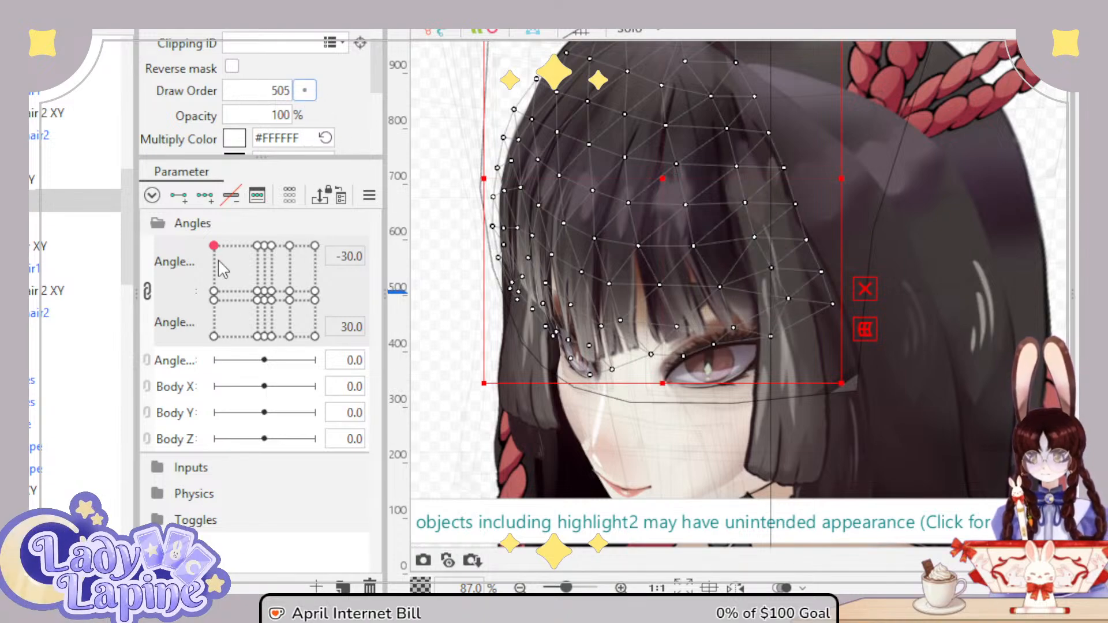
# Step: Preview the head turn from Angle X -30, Angle Y 30 down to the lower poses, and return both angles to 0
pyautogui.moveTo(213, 246); pyautogui.dragTo(293, 306)
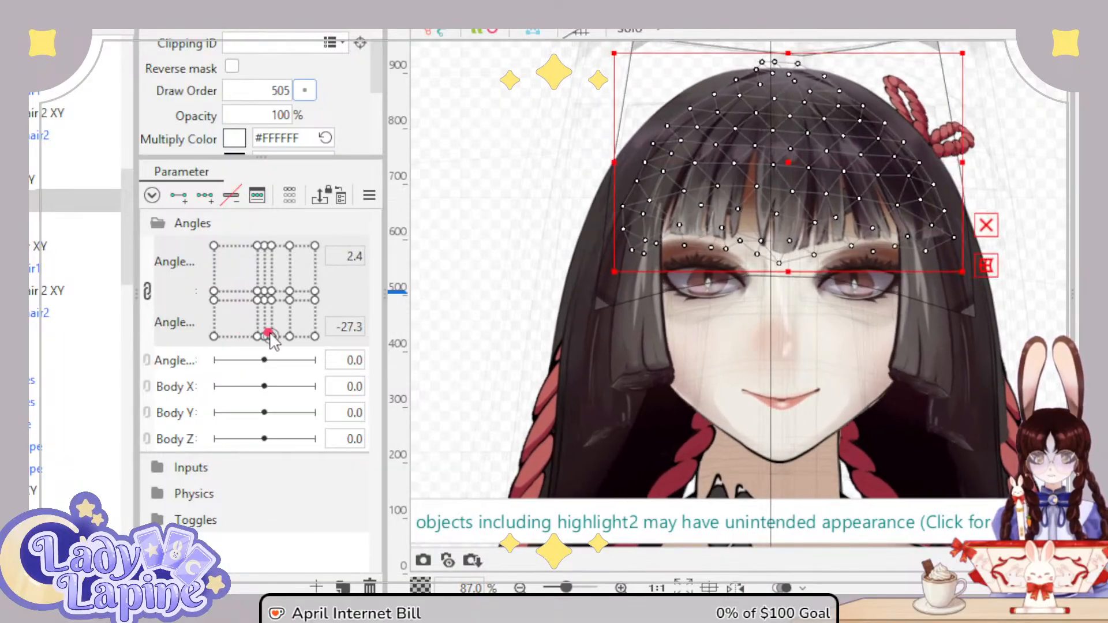
pyautogui.moveTo(266, 336); pyautogui.dragTo(263, 292)
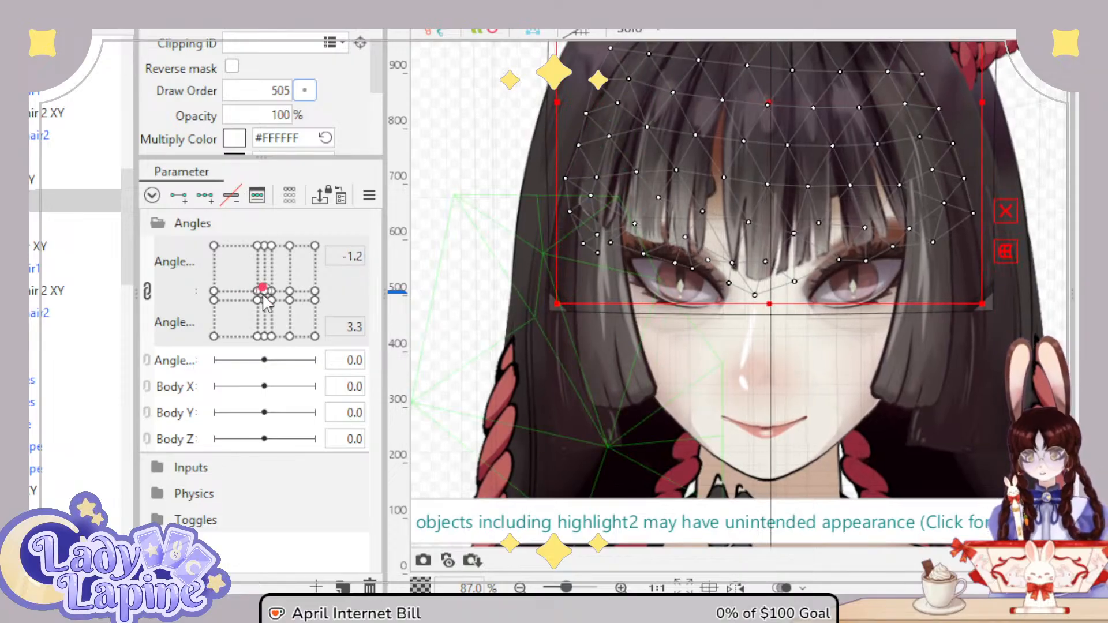
pyautogui.click(264, 291)
# Step: Edit the bangs mesh, erase the outermost points along both sides of the hair and apply the edit
pyautogui.moveTo(757, 217); pyautogui.dragTo(705, 367)
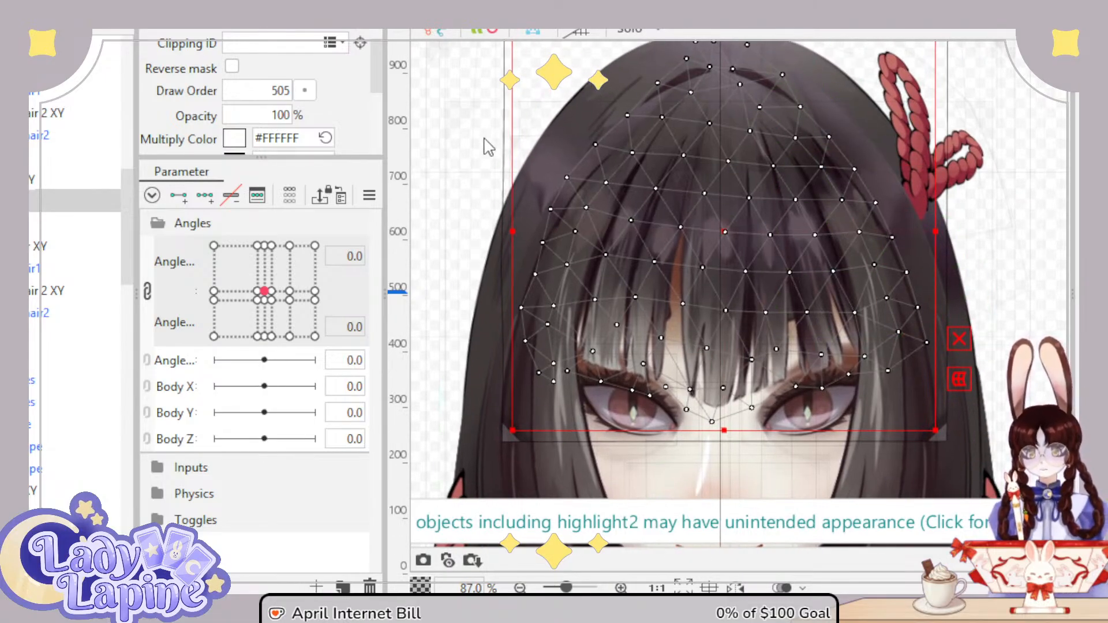
pyautogui.doubleClick(714, 55)
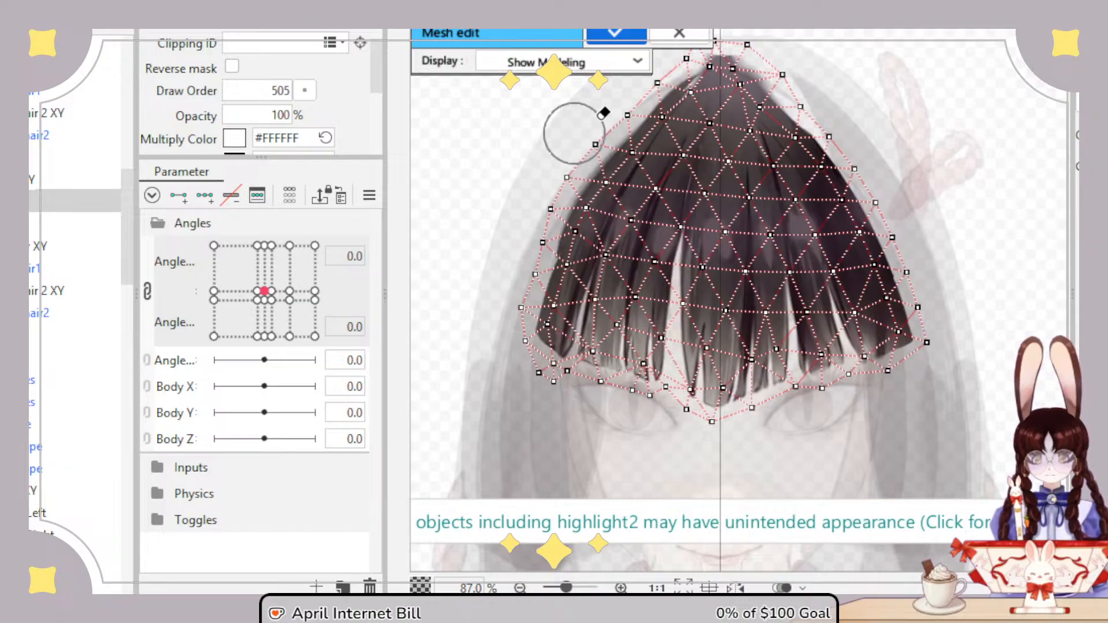
pyautogui.moveTo(589, 126)
pyautogui.mouseDown()
pyautogui.moveTo(563, 148)
pyautogui.moveTo(531, 215)
pyautogui.moveTo(497, 338)
pyautogui.mouseUp()
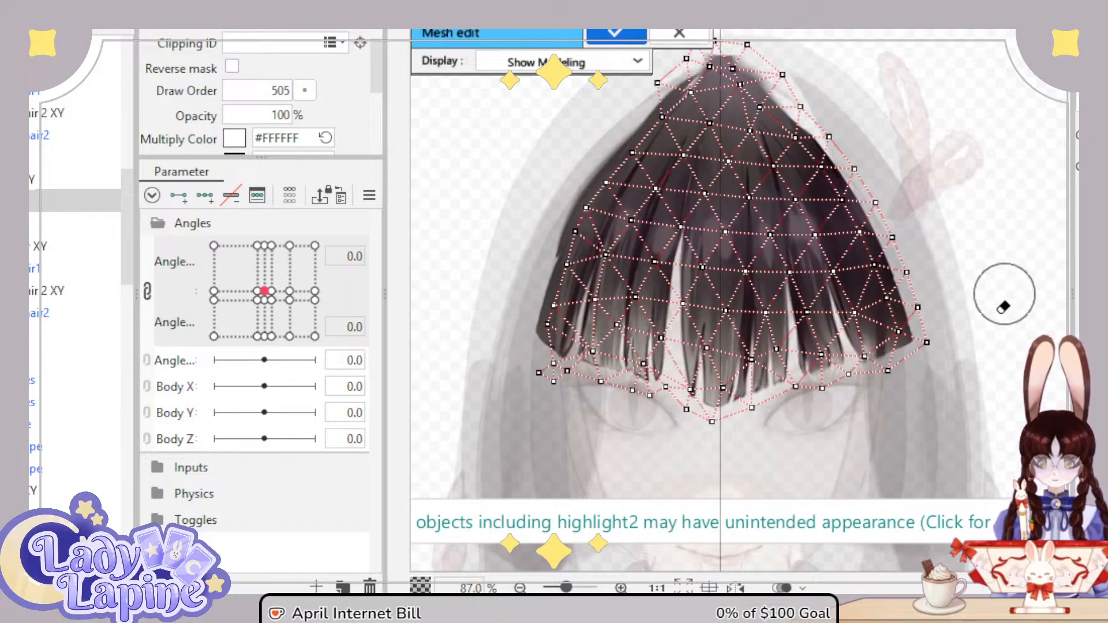
pyautogui.moveTo(950, 341)
pyautogui.mouseDown()
pyautogui.moveTo(914, 221)
pyautogui.moveTo(896, 218)
pyautogui.moveTo(868, 135)
pyautogui.moveTo(827, 85)
pyautogui.mouseUp()
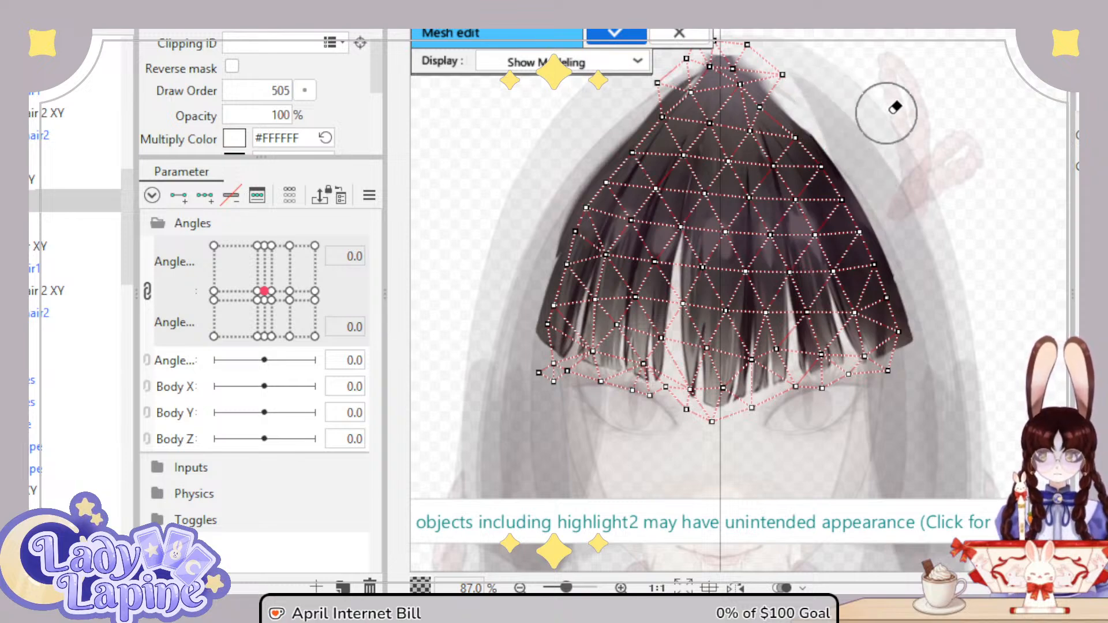
pyautogui.click(630, 37)
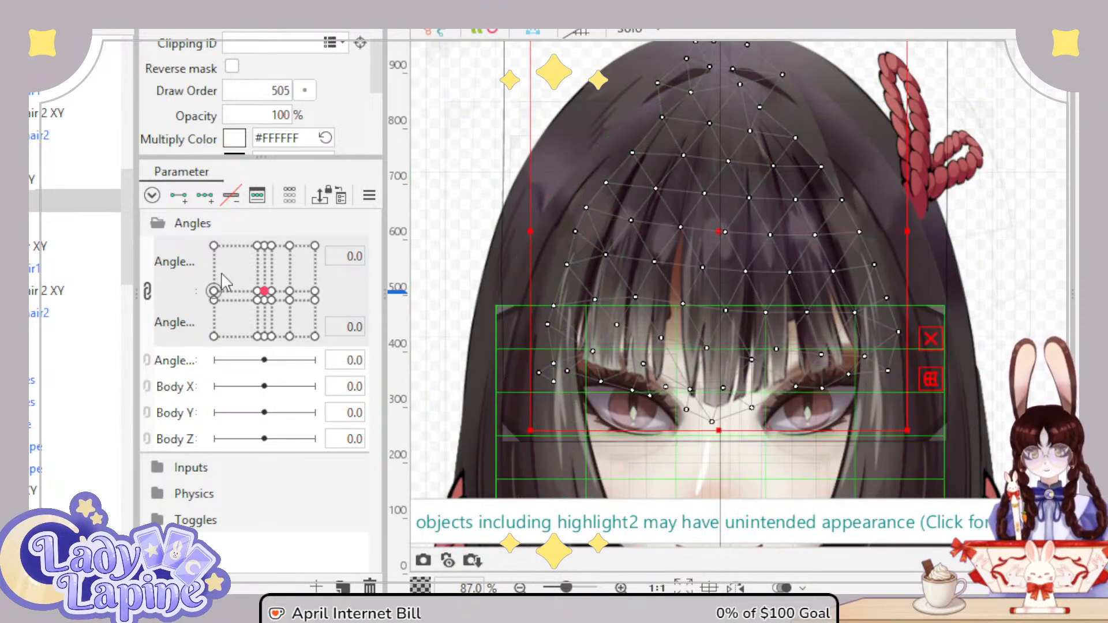
# Step: Reopen the bangs mesh at the neutral pose and move the outer lower points on both sides inward
pyautogui.moveTo(261, 292)
pyautogui.mouseDown()
pyautogui.moveTo(241, 290)
pyautogui.moveTo(280, 290)
pyautogui.moveTo(244, 293)
pyautogui.moveTo(264, 291)
pyautogui.mouseUp()
pyautogui.hotkey('ctrl', 'e')
pyautogui.scroll(4, 943, 286)
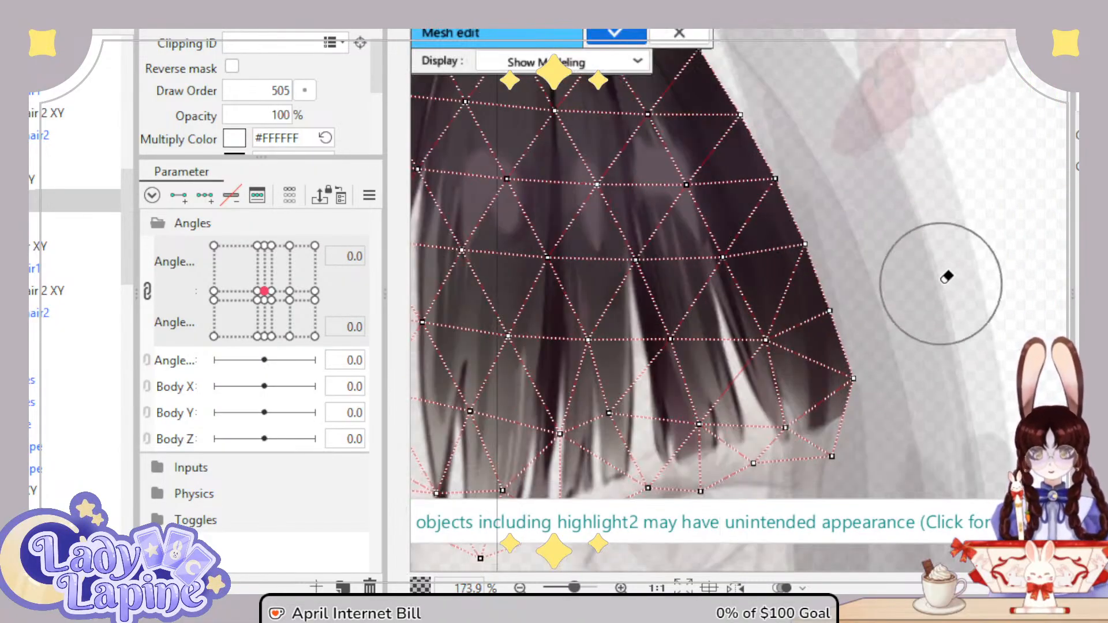
pyautogui.moveTo(940, 285); pyautogui.dragTo(935, 186)
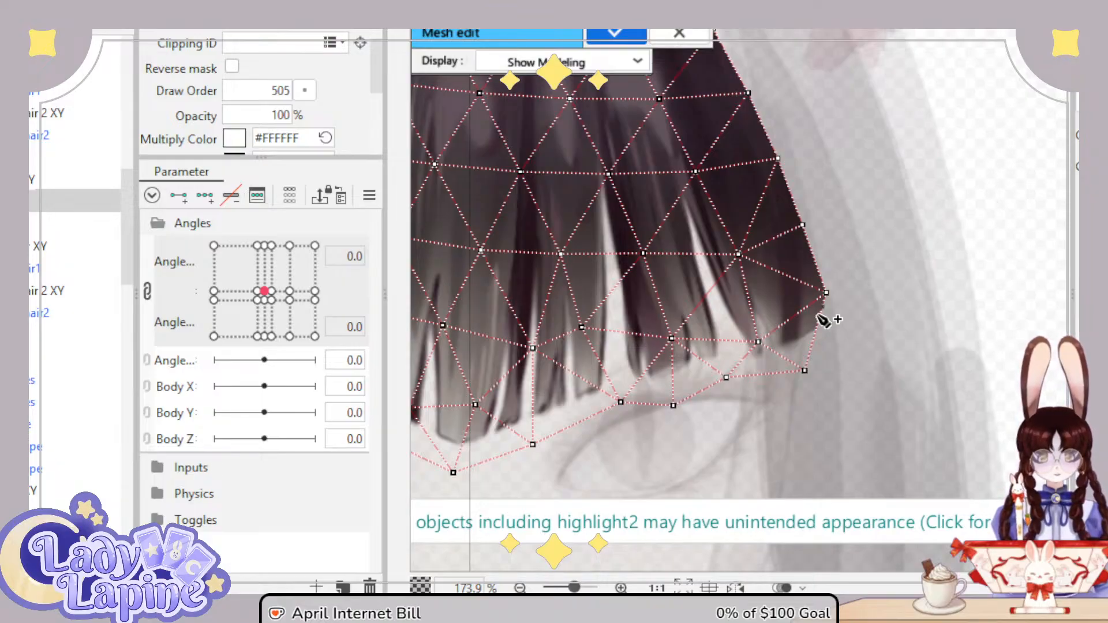
pyautogui.moveTo(827, 295); pyautogui.dragTo(805, 299)
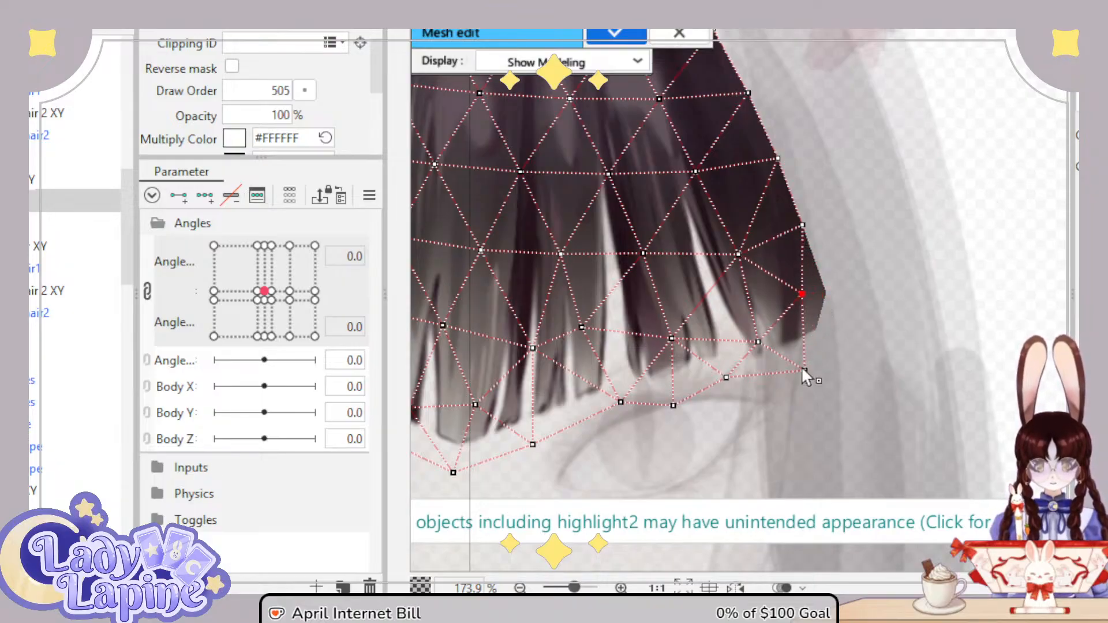
pyautogui.hscroll(-5, 797, 365)
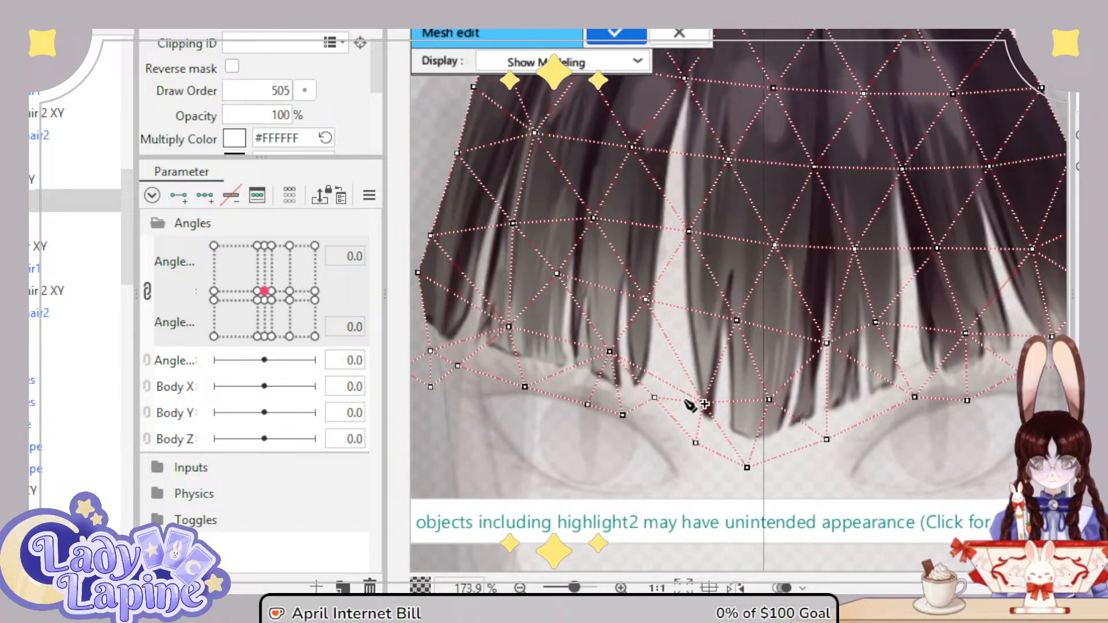
pyautogui.hscroll(-5, 704, 404)
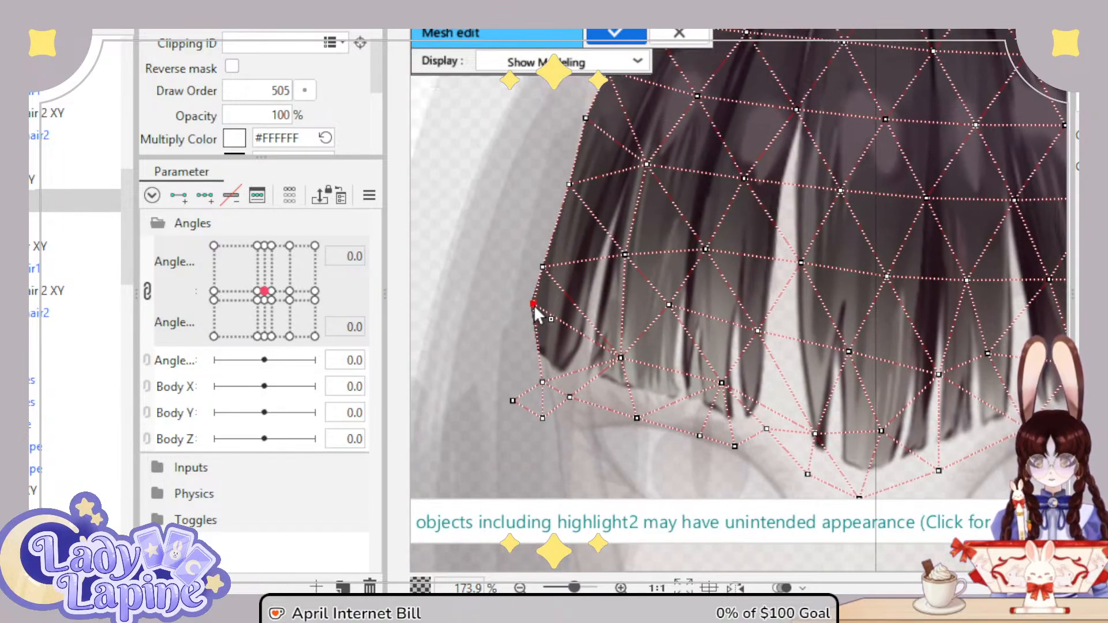
pyautogui.moveTo(535, 308); pyautogui.dragTo(538, 306)
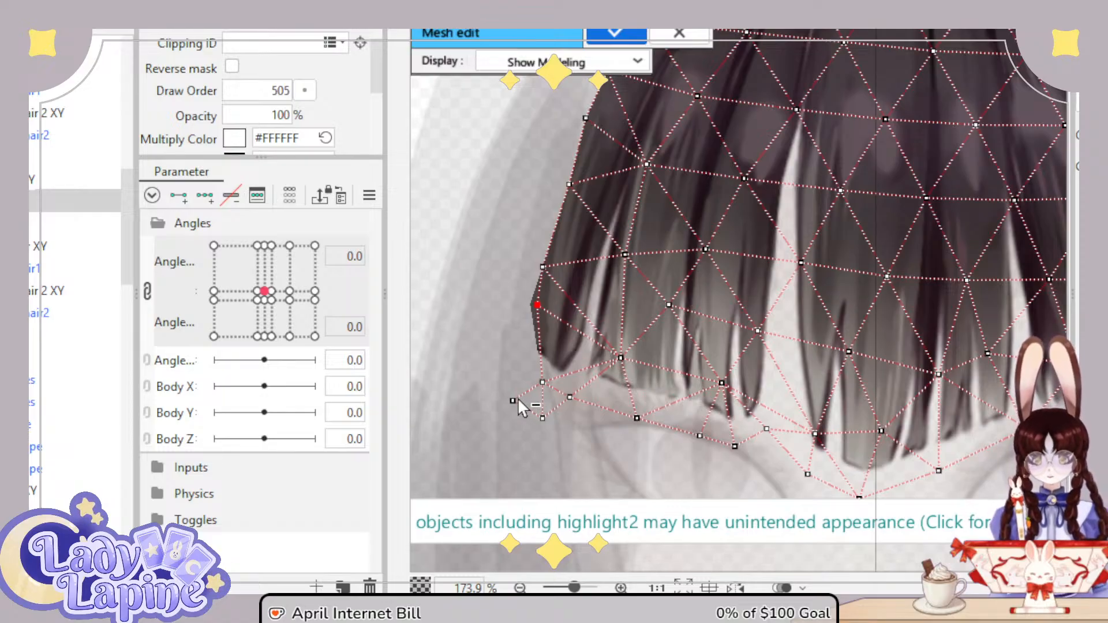
# Step: Adjust the mesh points along the lower edge of the bangs and apply the mesh edit
pyautogui.moveTo(776, 376); pyautogui.dragTo(663, 333)
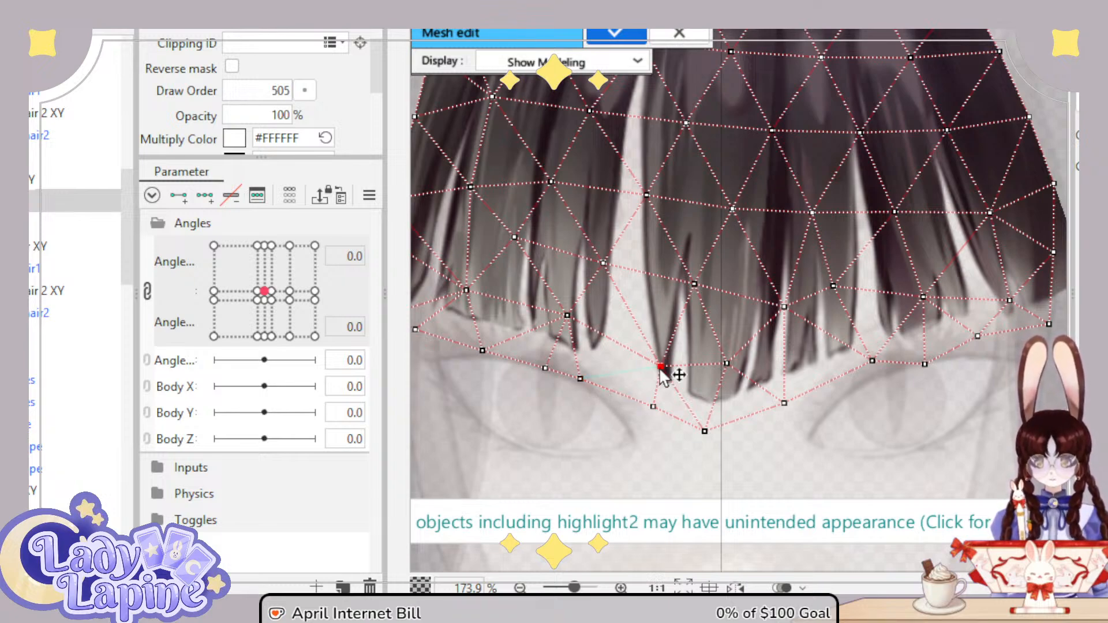
pyautogui.moveTo(915, 412); pyautogui.dragTo(809, 437)
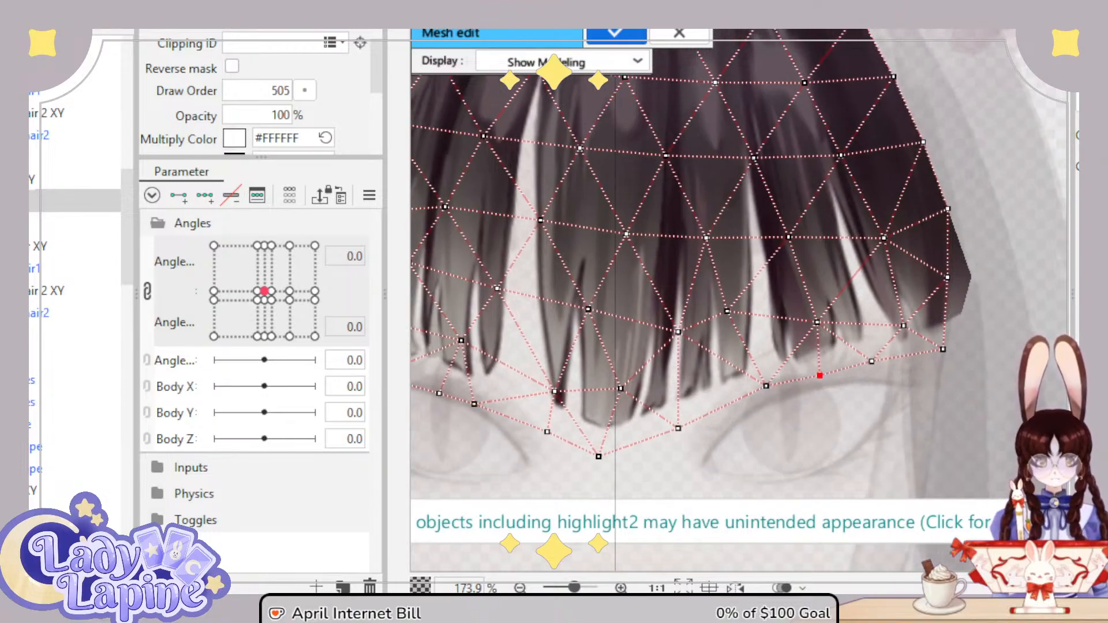
pyautogui.click(615, 33)
pyautogui.scroll(-2, 774, 329)
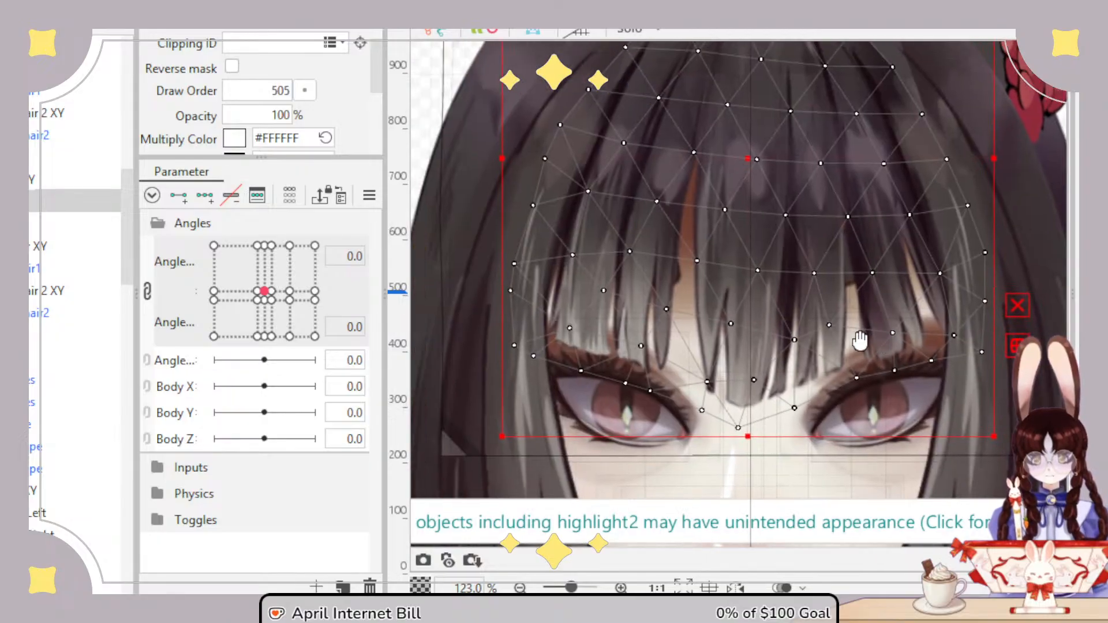
# Step: Check the edited bangs through the head turn, including the corner poses at Angle Y -30 with Angle X 30 and -30
pyautogui.moveTo(263, 291)
pyautogui.mouseDown()
pyautogui.moveTo(284, 292)
pyautogui.moveTo(237, 293)
pyautogui.moveTo(280, 298)
pyautogui.moveTo(254, 293)
pyautogui.mouseUp()
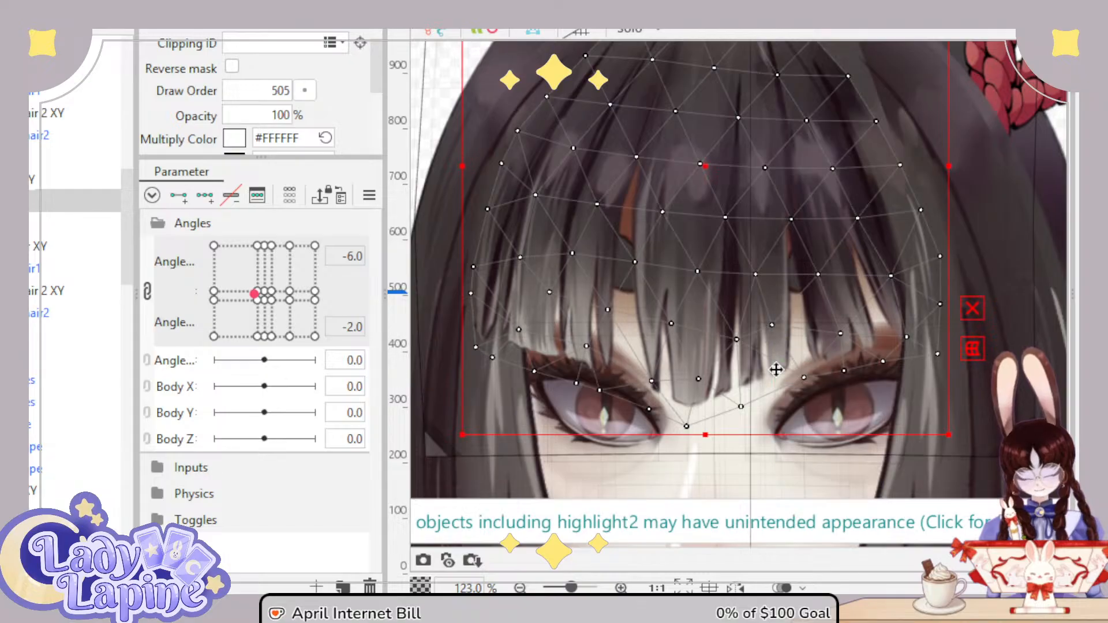
pyautogui.scroll(-5, 773, 364)
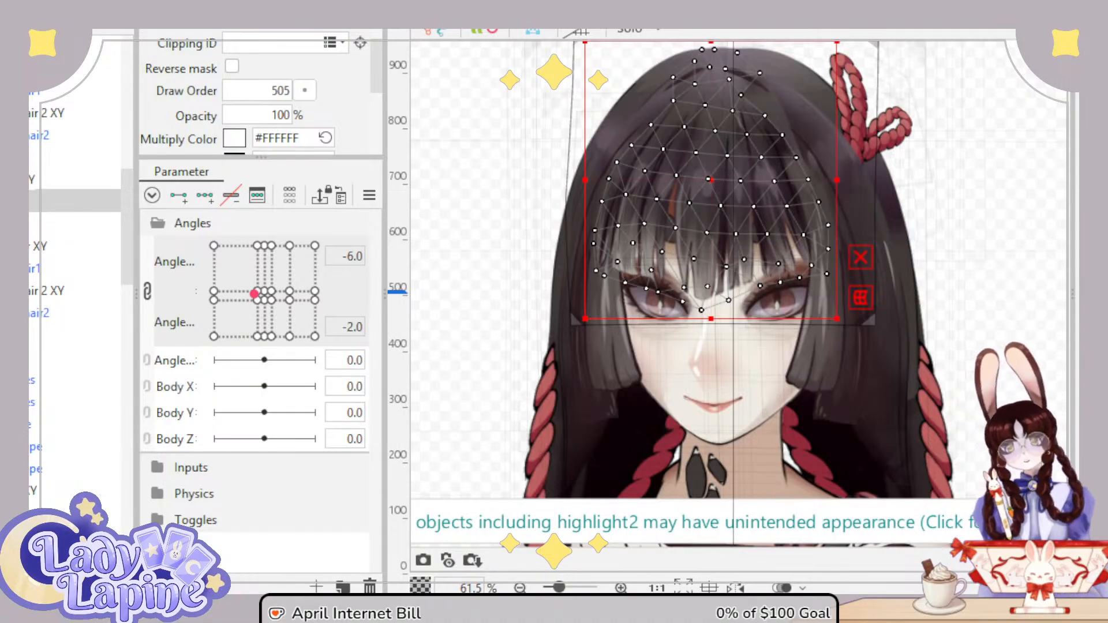
pyautogui.moveTo(252, 299); pyautogui.dragTo(178, 430)
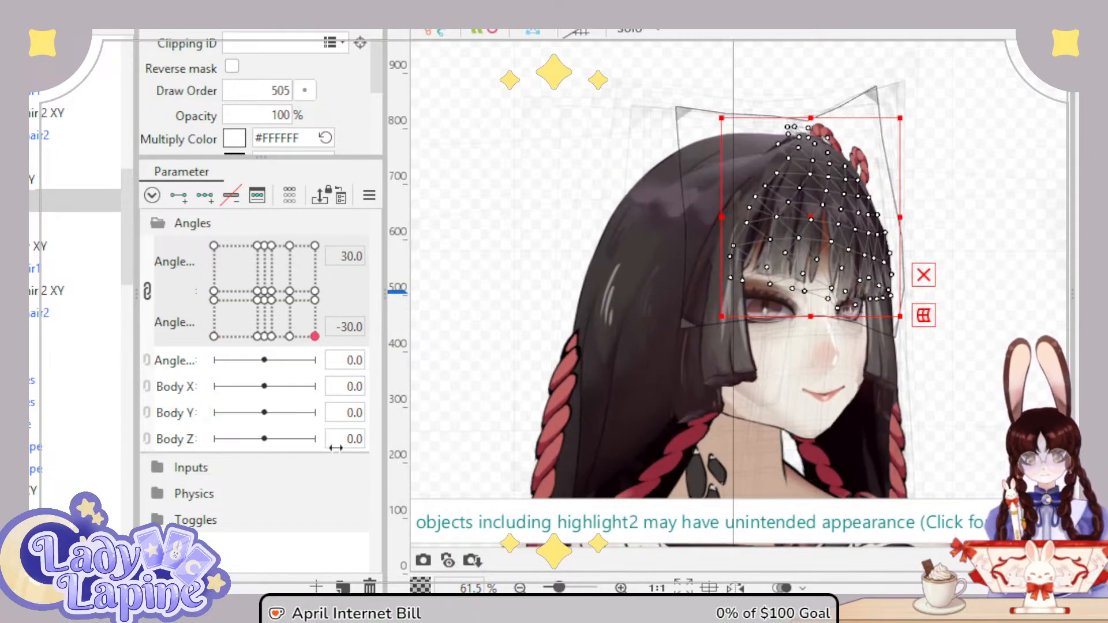
pyautogui.moveTo(281, 464); pyautogui.dragTo(213, 492)
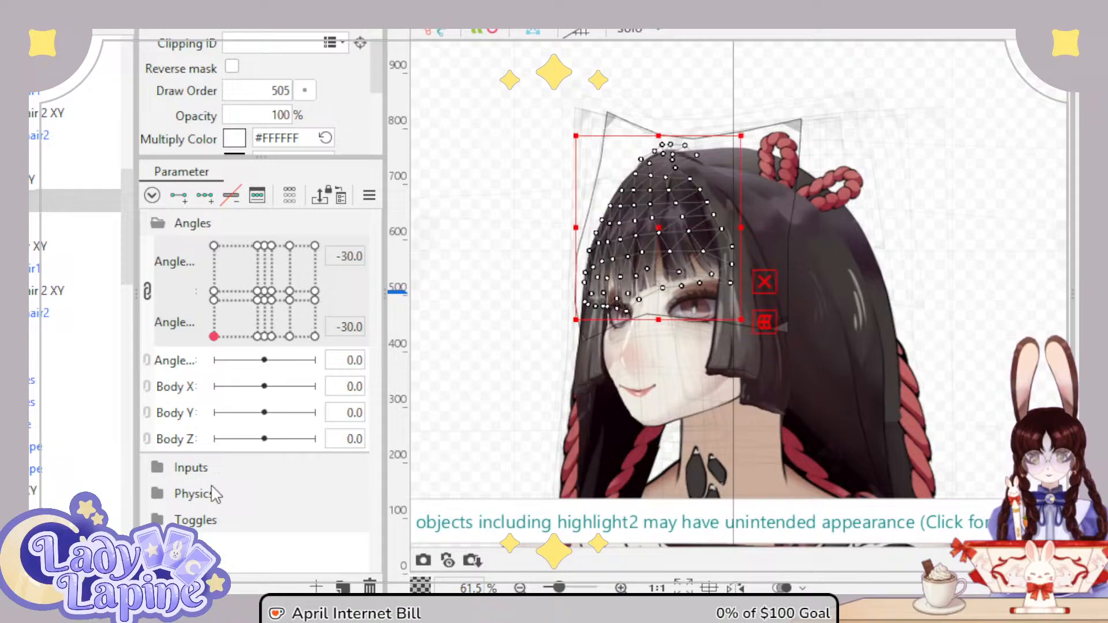
# Step: Unlink the Angle X and Angle Y parameters and select all objects keyed to Angle X
pyautogui.click(148, 290)
pyautogui.moveTo(215, 253)
pyautogui.mouseDown()
pyautogui.moveTo(264, 249)
pyautogui.moveTo(210, 254)
pyautogui.moveTo(224, 289)
pyautogui.moveTo(251, 288)
pyautogui.moveTo(213, 275)
pyautogui.moveTo(288, 253)
pyautogui.moveTo(215, 259)
pyautogui.mouseUp()
pyautogui.click(173, 252)
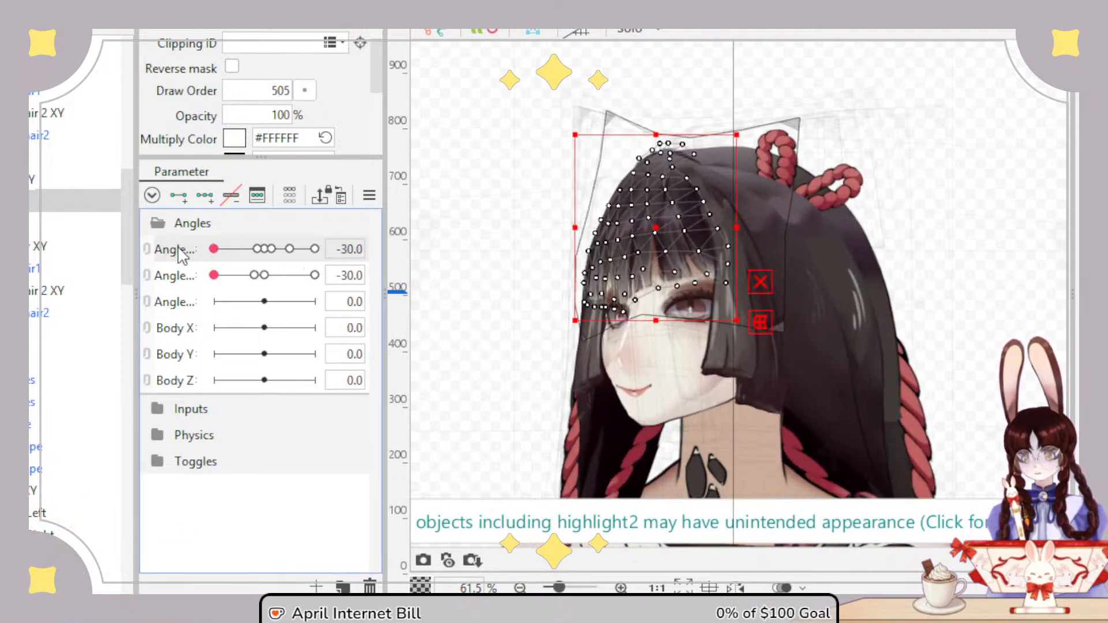
pyautogui.hotkey('ctrl', 'a')
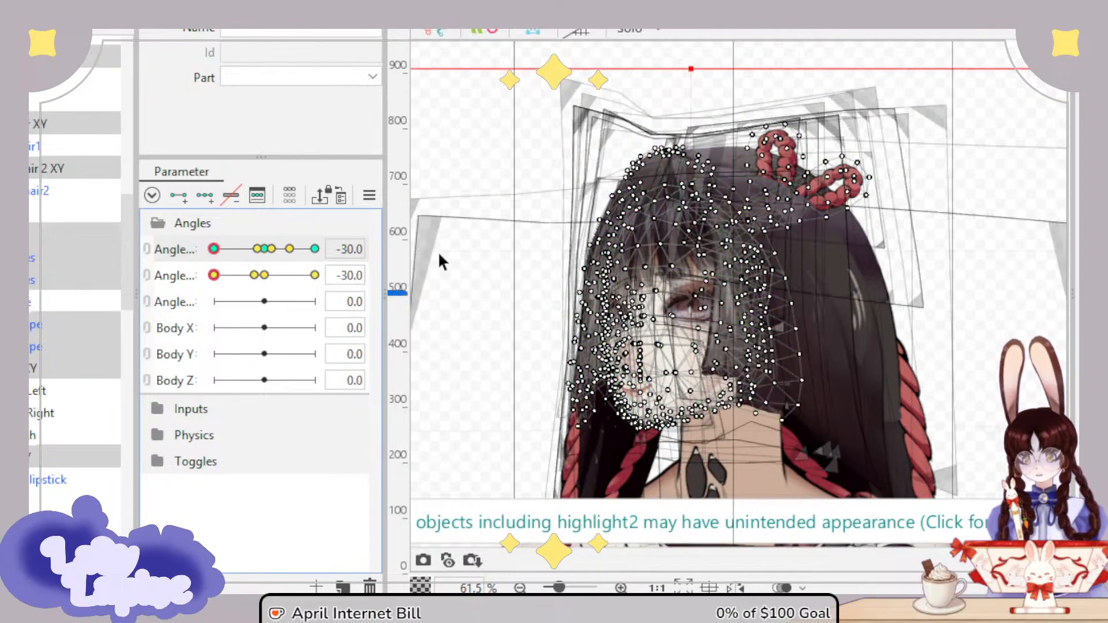
pyautogui.scroll(3, 75, 259)
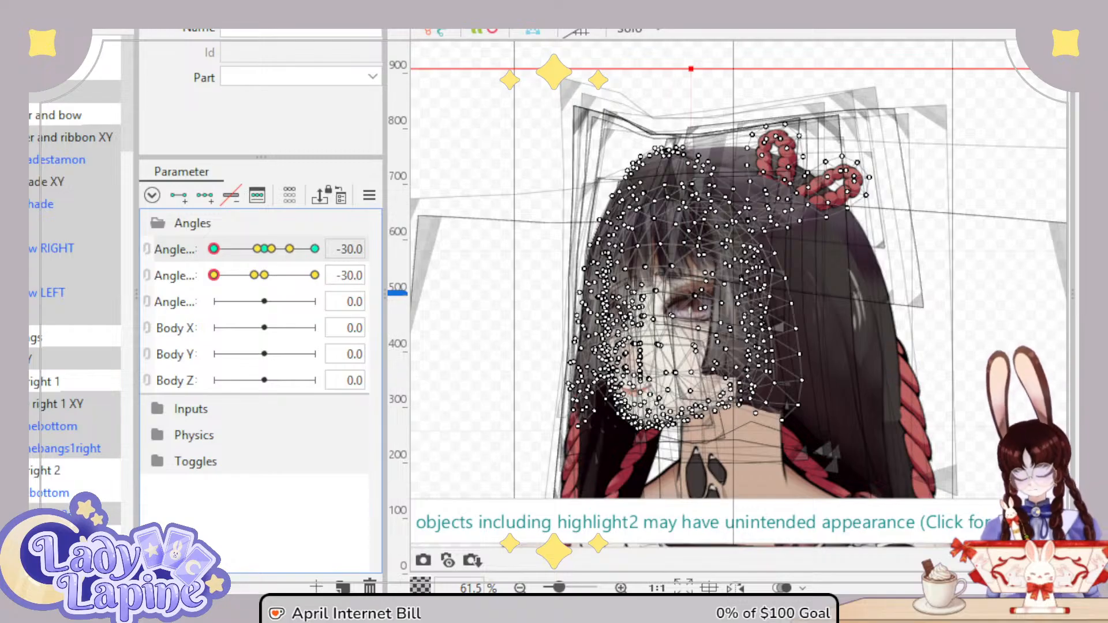
pyautogui.click(807, 277)
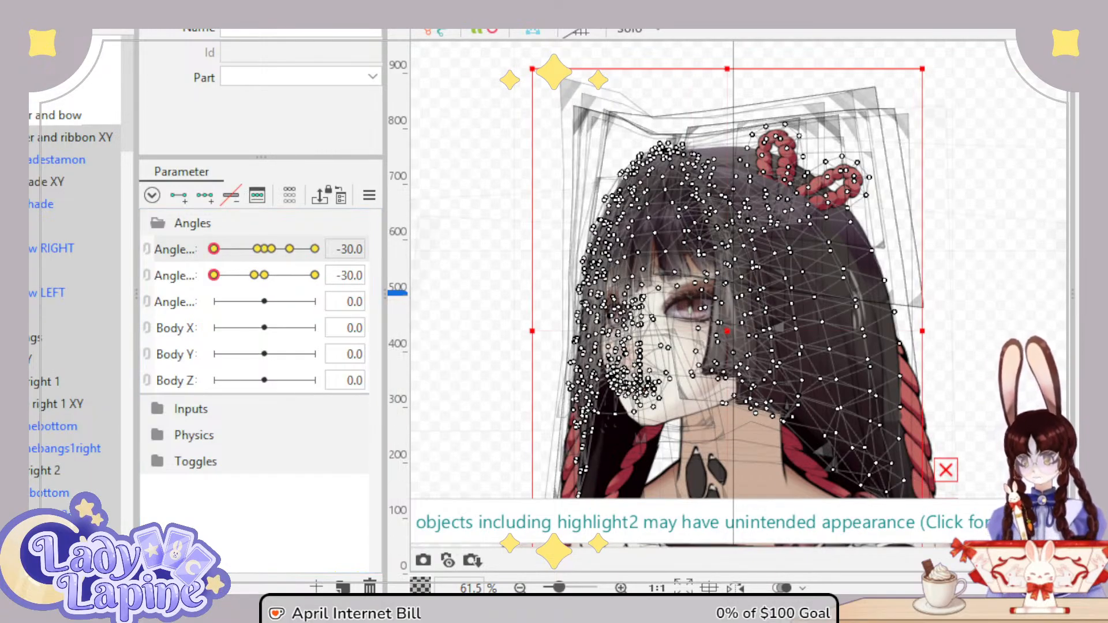
pyautogui.click(693, 259)
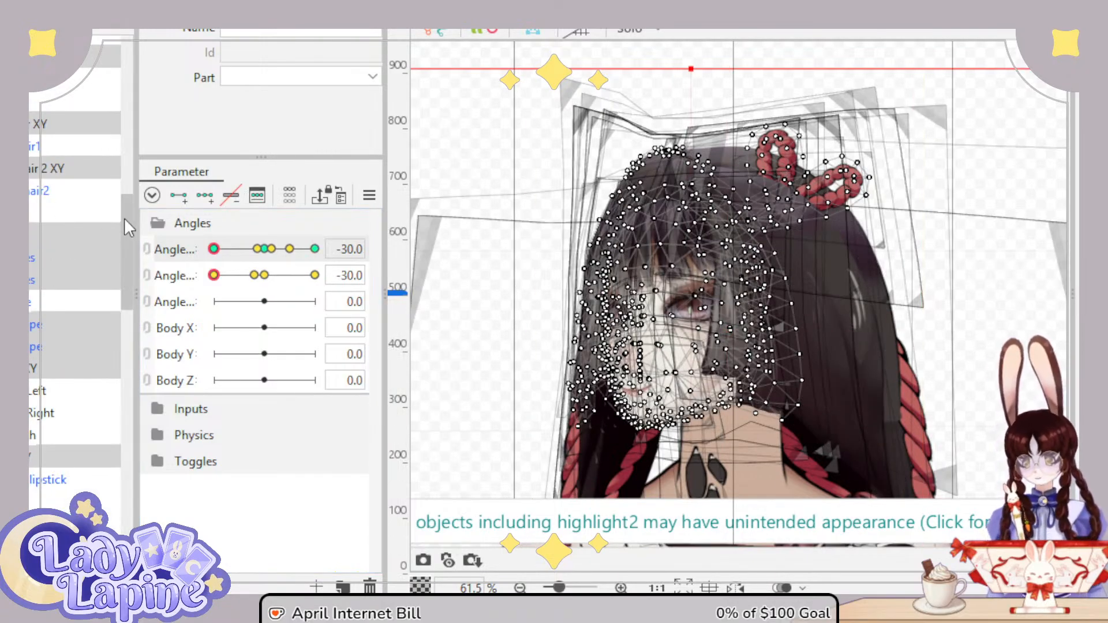
# Step: Remove the bow, ribbon, bangs and side-hair objects from the multi-object selection
pyautogui.moveTo(129, 216); pyautogui.dragTo(127, 56)
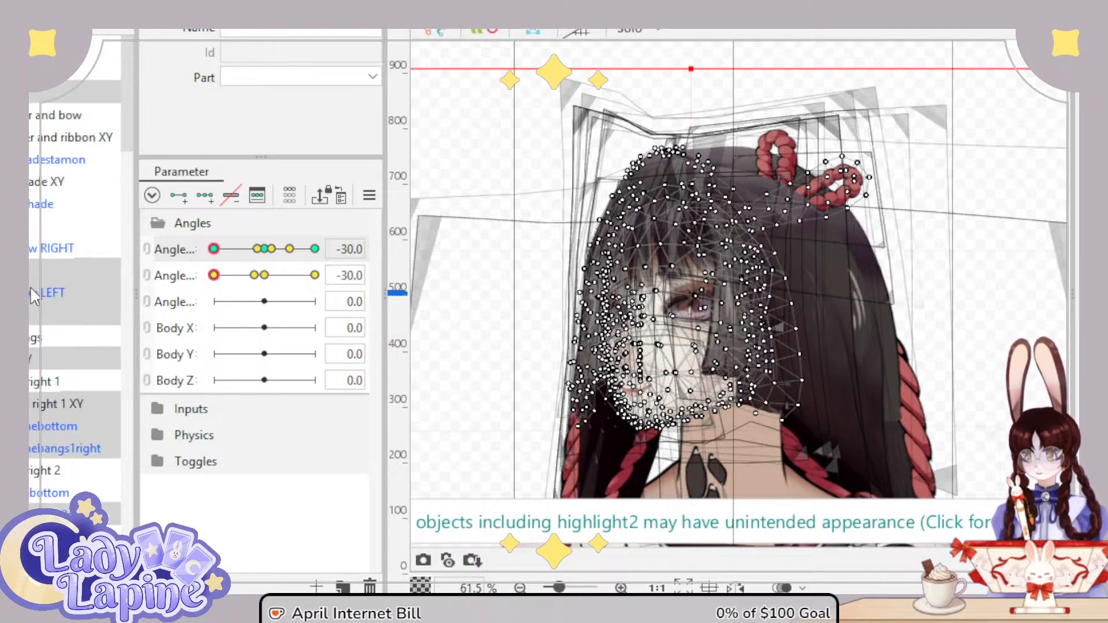
pyautogui.scroll(-3, 40, 331)
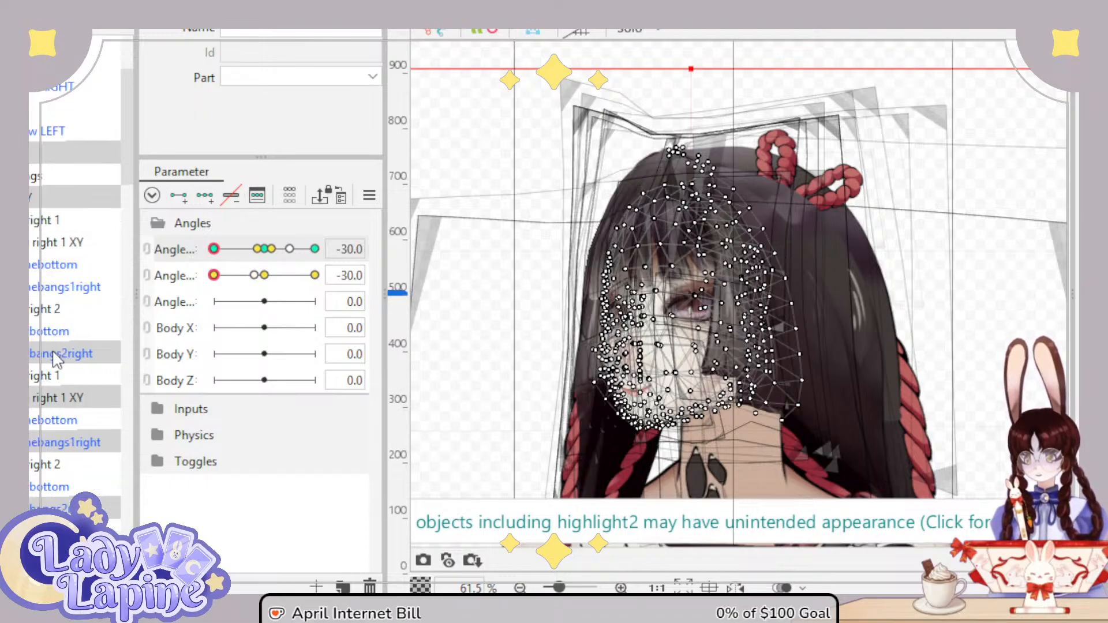
pyautogui.scroll(-1, 35, 372)
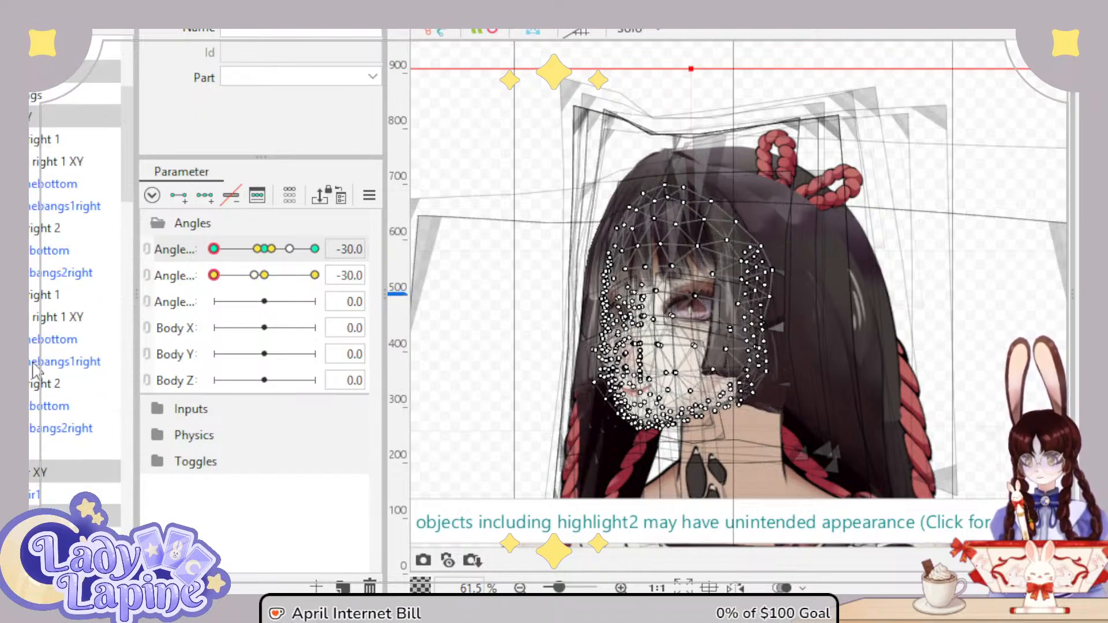
pyautogui.scroll(-2, 36, 372)
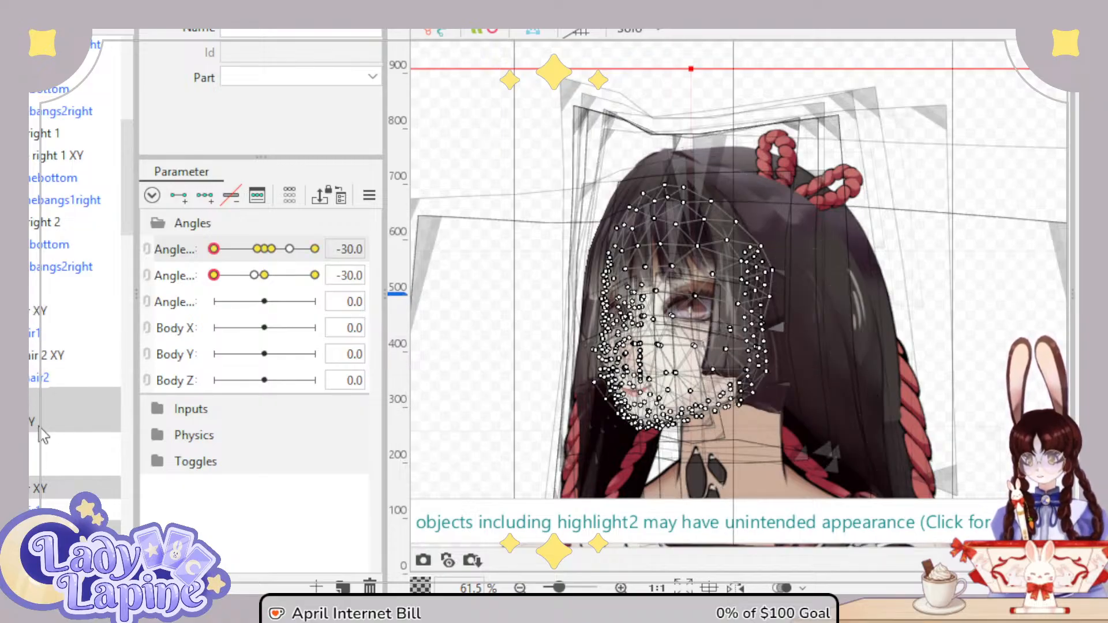
pyautogui.click(39, 428)
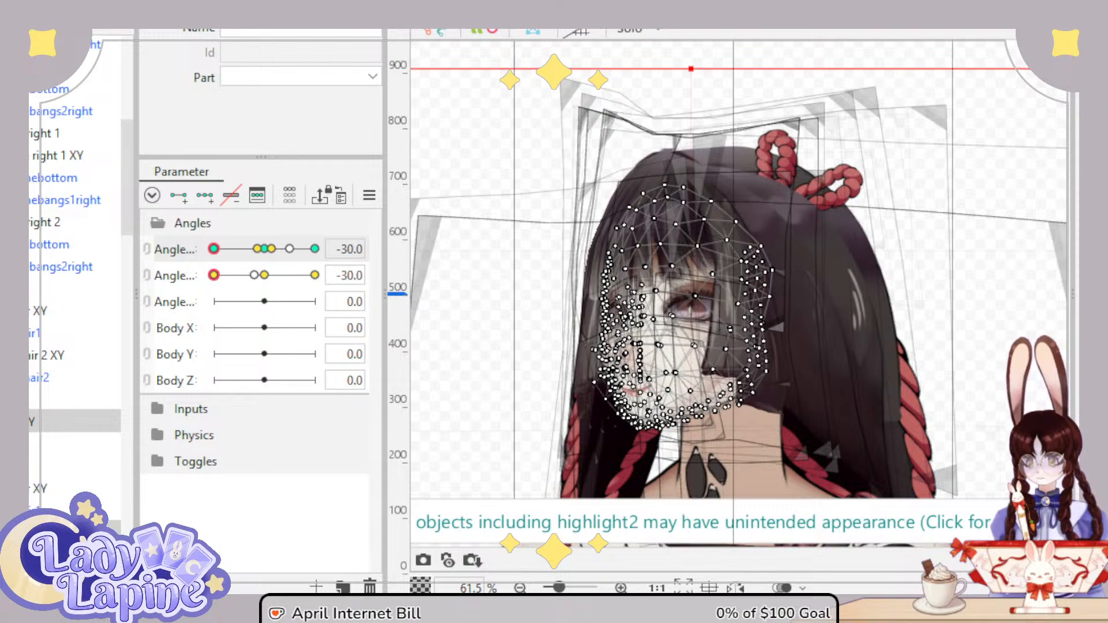
# Step: Remove more face and side-hair objects from the multi-object selection of objects keyed to Angle X
pyautogui.scroll(-3, 44, 470)
pyautogui.scroll(-5, 32, 403)
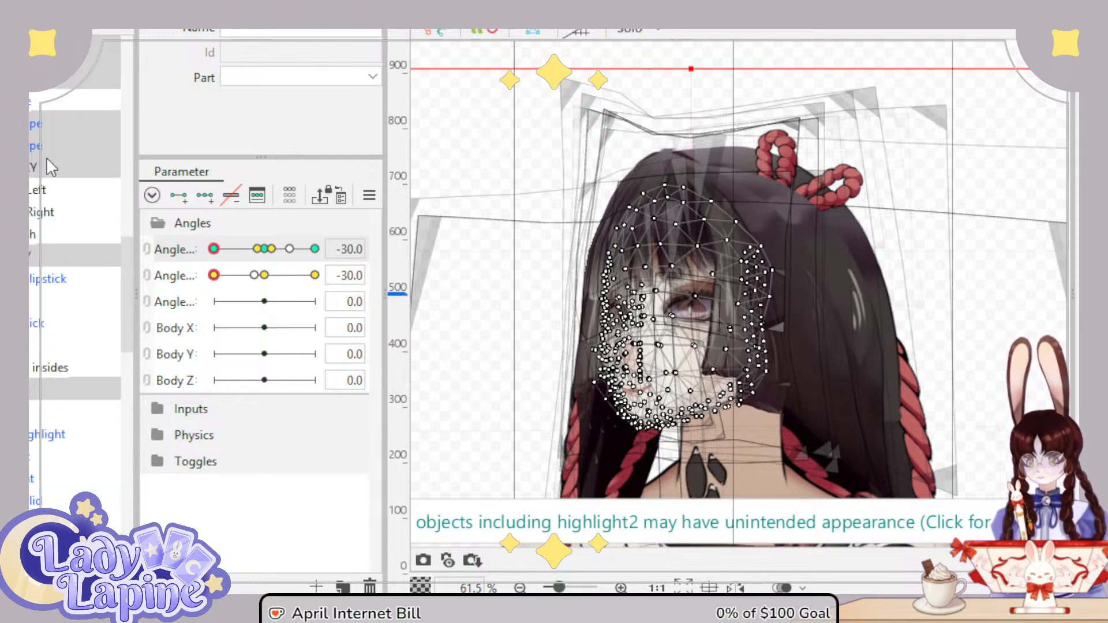
pyautogui.click(33, 167)
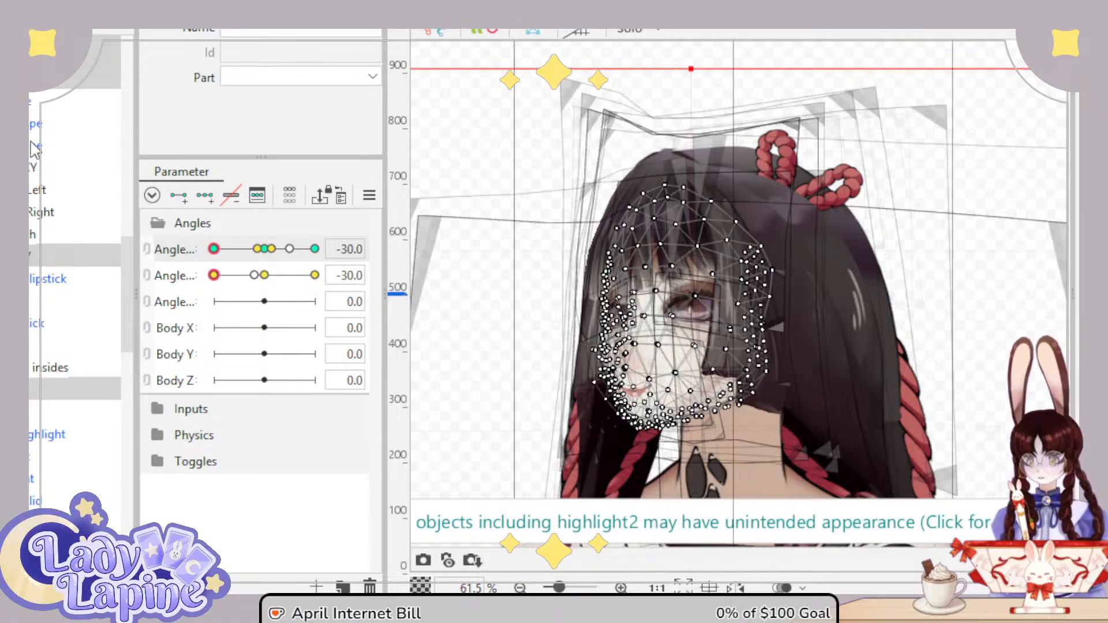
pyautogui.scroll(2, 75, 288)
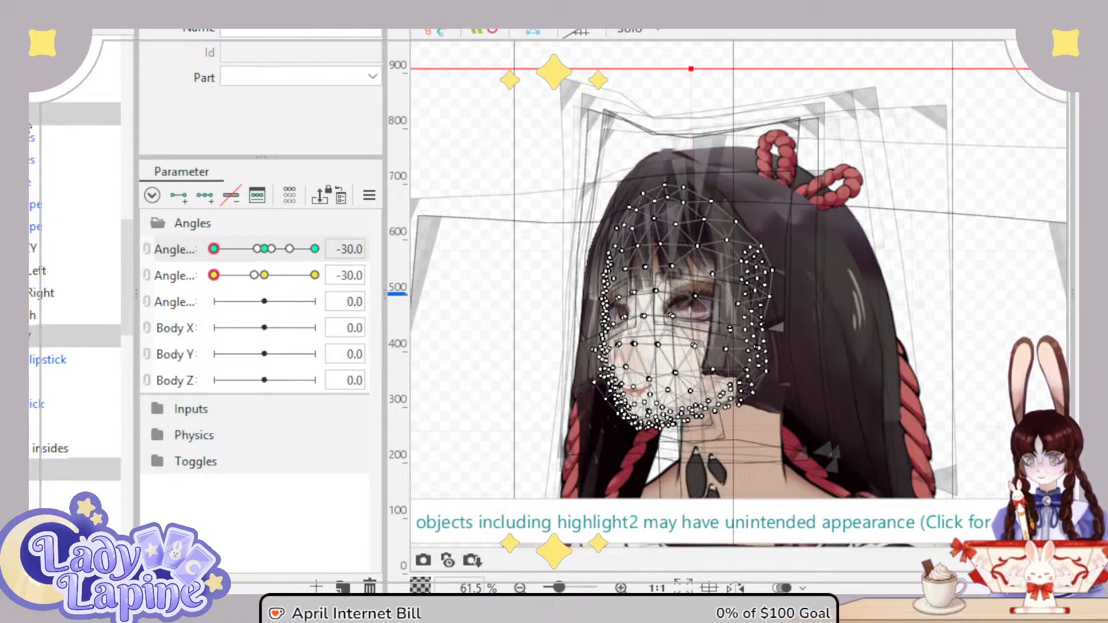
pyautogui.scroll(-10, 42, 370)
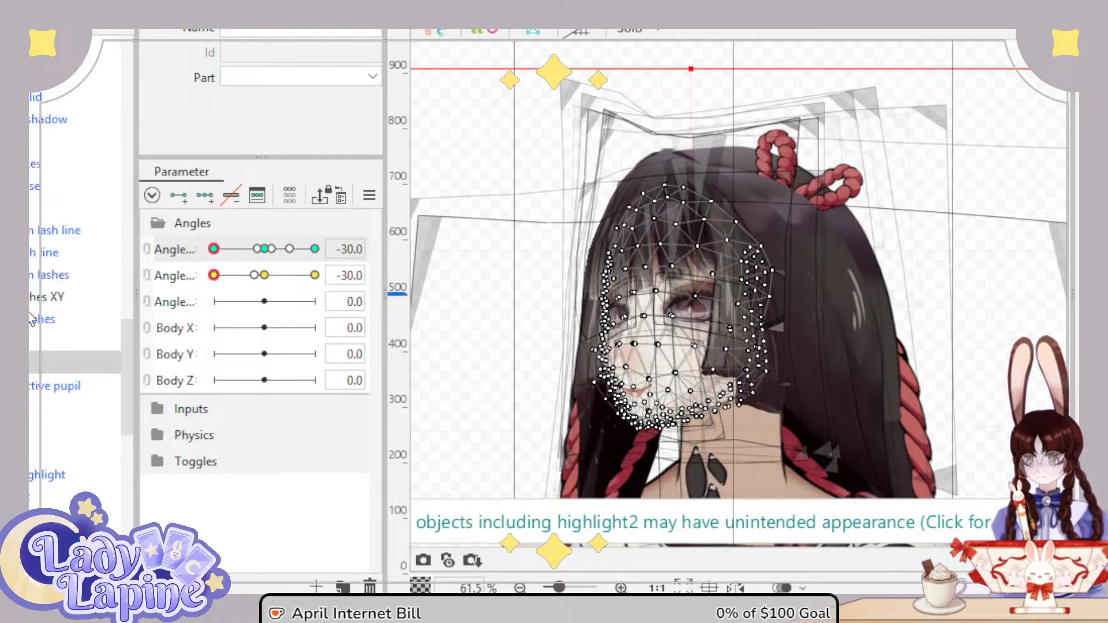
pyautogui.scroll(-5, 37, 403)
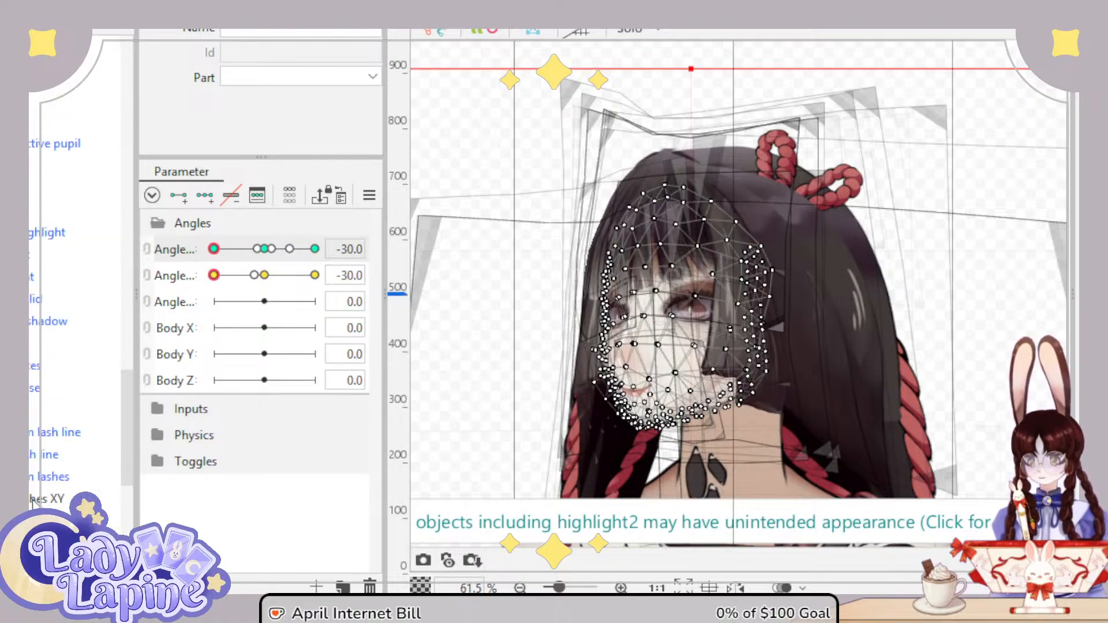
pyautogui.scroll(-7, 30, 458)
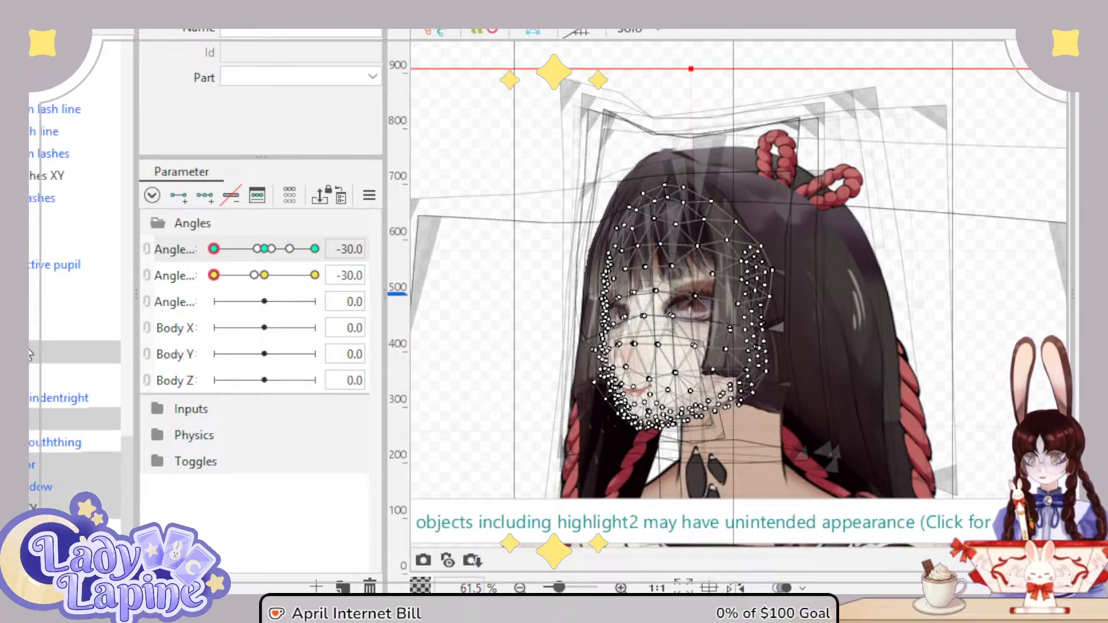
pyautogui.scroll(-3, 38, 447)
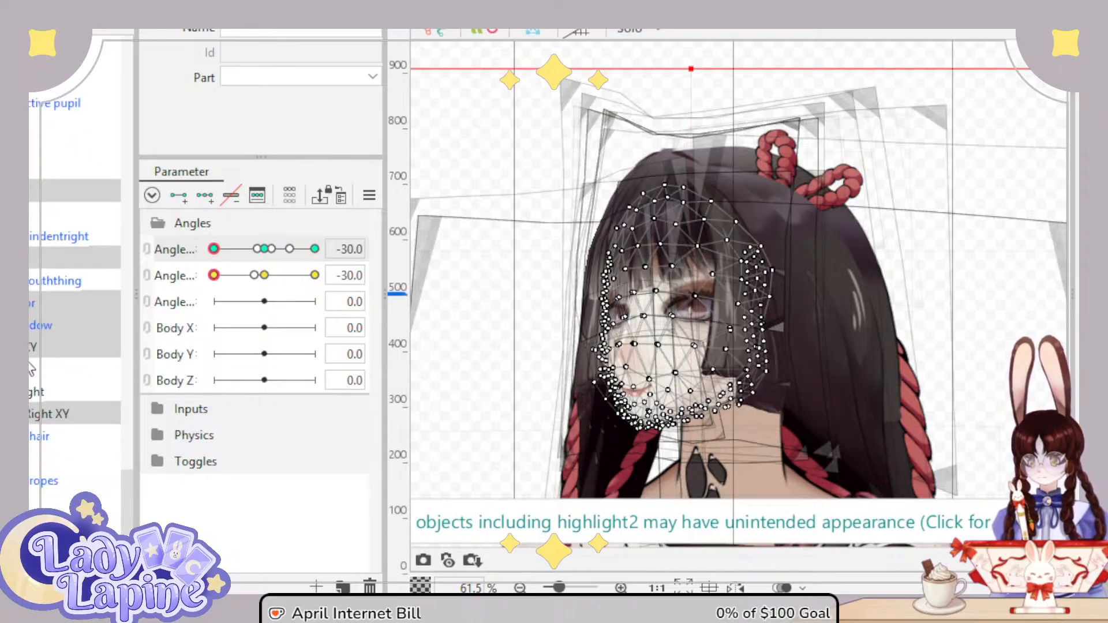
pyautogui.click(38, 436)
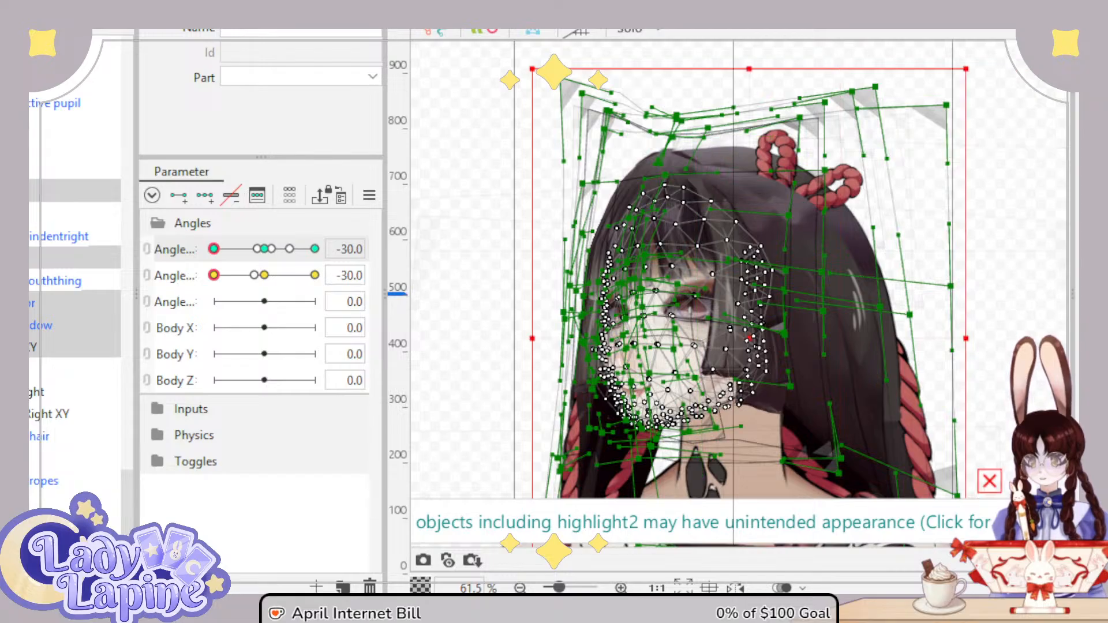
pyautogui.scroll(-1, 66, 492)
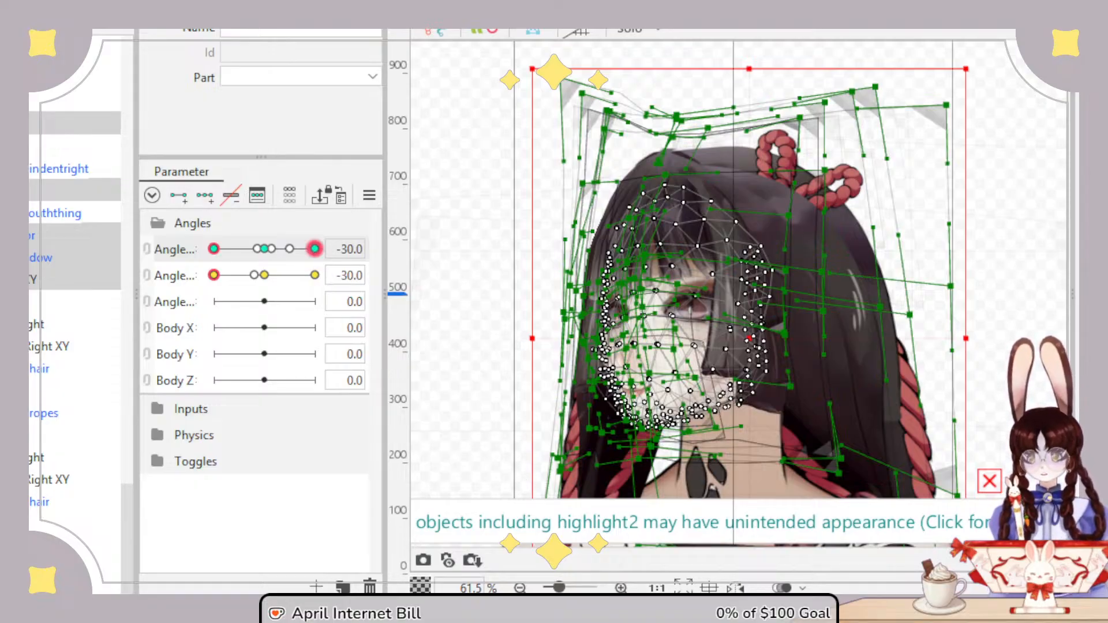
# Step: Preview the linked head turn close to neutral, unlink Angle X and Angle Y, and reset both to 0
pyautogui.moveTo(128, 506); pyautogui.dragTo(133, 27)
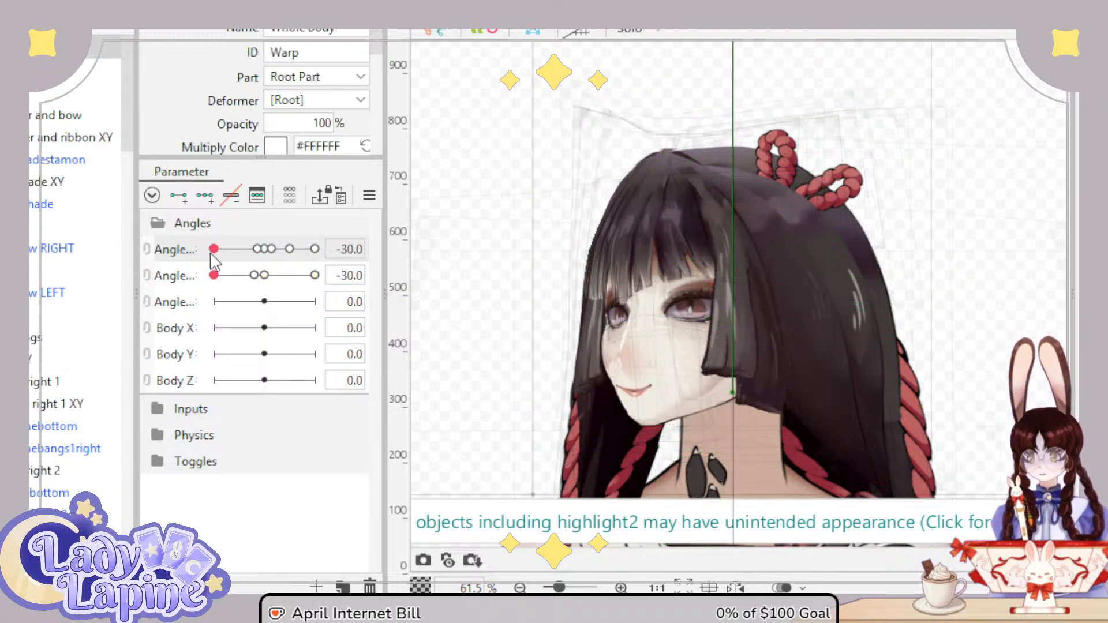
pyautogui.moveTo(213, 250); pyautogui.dragTo(277, 299)
pyautogui.click(147, 251)
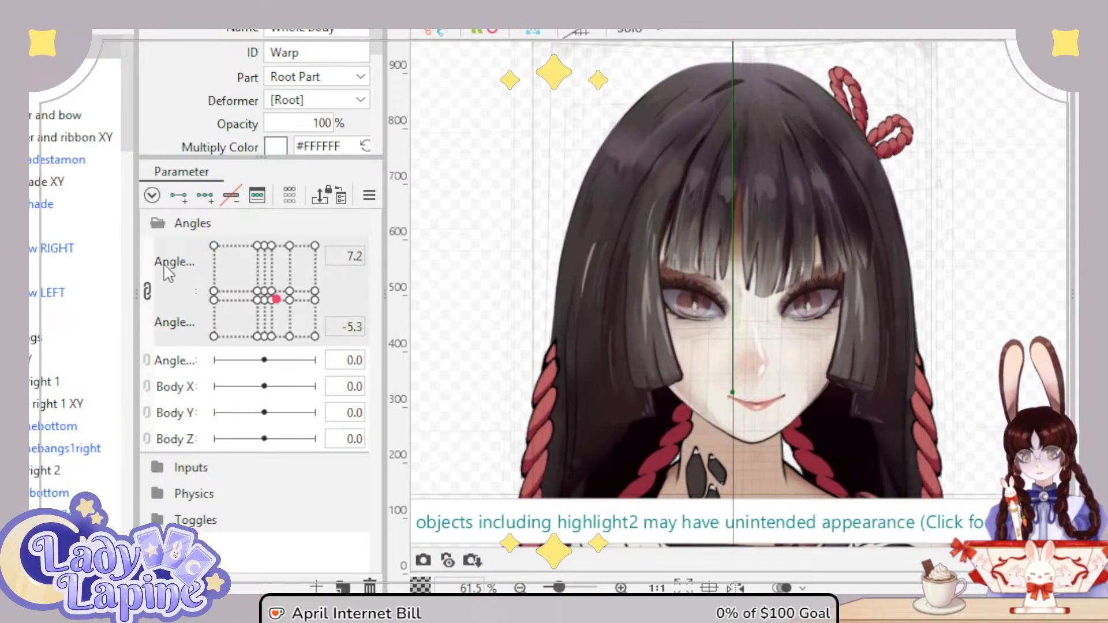
pyautogui.click(149, 291)
pyautogui.moveTo(270, 256); pyautogui.dragTo(267, 283)
pyautogui.click(265, 276)
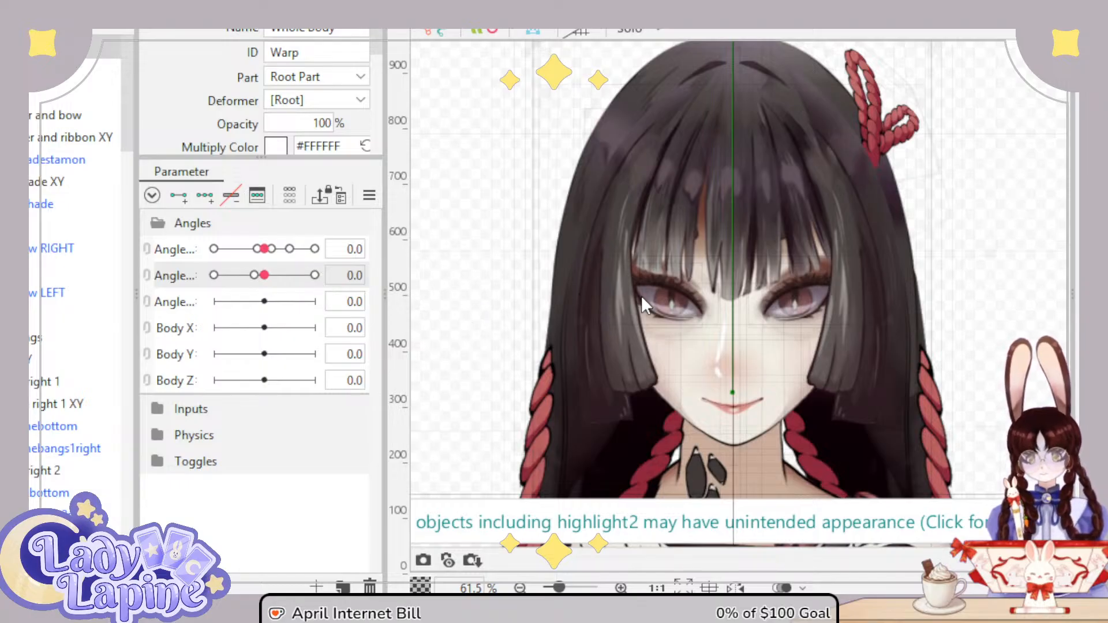
# Step: Select all objects keyed to Angle Y, reverse their Angle Y keys, and relink Angle X with Angle Y
pyautogui.click(314, 275)
pyautogui.hotkey('ctrl', 'a')
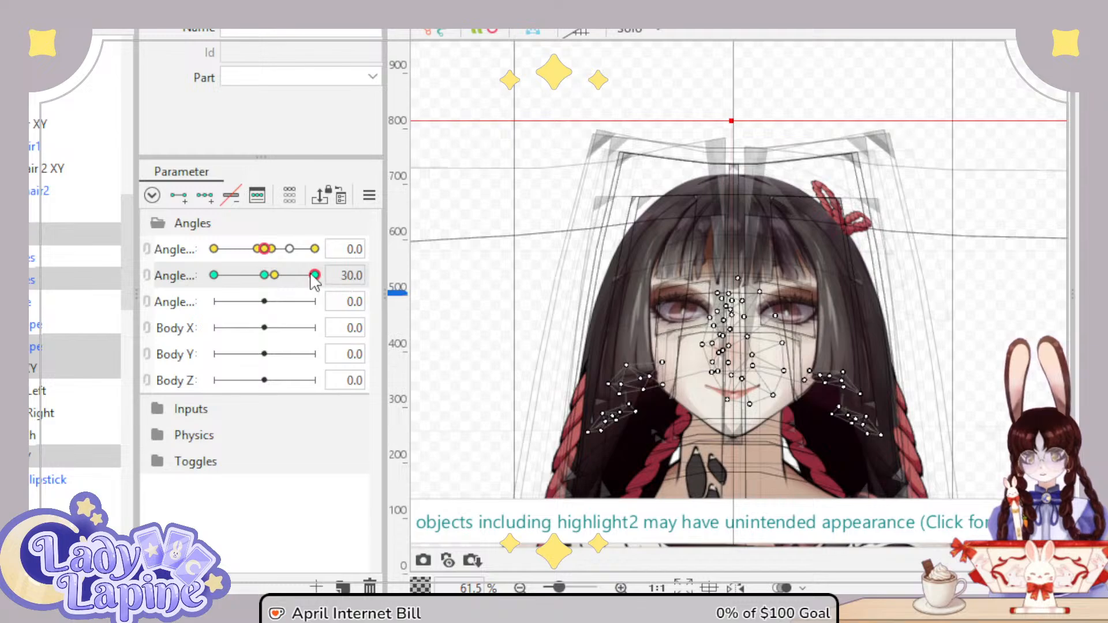
pyautogui.moveTo(315, 276)
pyautogui.mouseDown()
pyautogui.moveTo(211, 277)
pyautogui.moveTo(337, 271)
pyautogui.moveTo(201, 277)
pyautogui.moveTo(337, 269)
pyautogui.moveTo(220, 285)
pyautogui.moveTo(269, 284)
pyautogui.moveTo(217, 249)
pyautogui.moveTo(304, 246)
pyautogui.moveTo(294, 270)
pyautogui.moveTo(254, 259)
pyautogui.moveTo(278, 280)
pyautogui.moveTo(264, 282)
pyautogui.mouseUp()
pyautogui.click(148, 250)
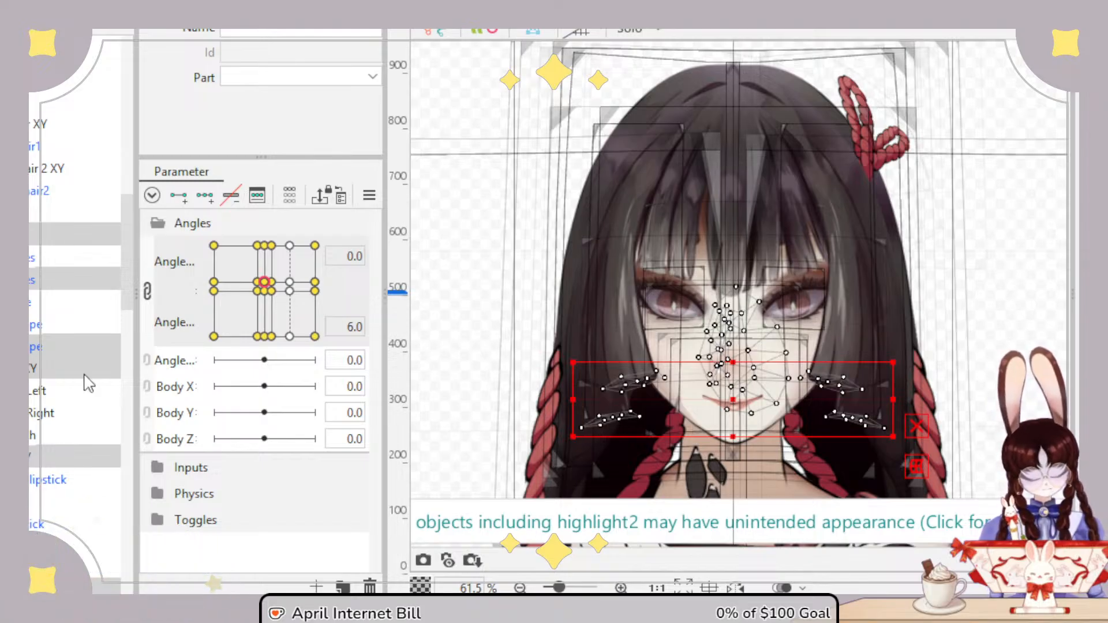
pyautogui.scroll(-5, 75, 311)
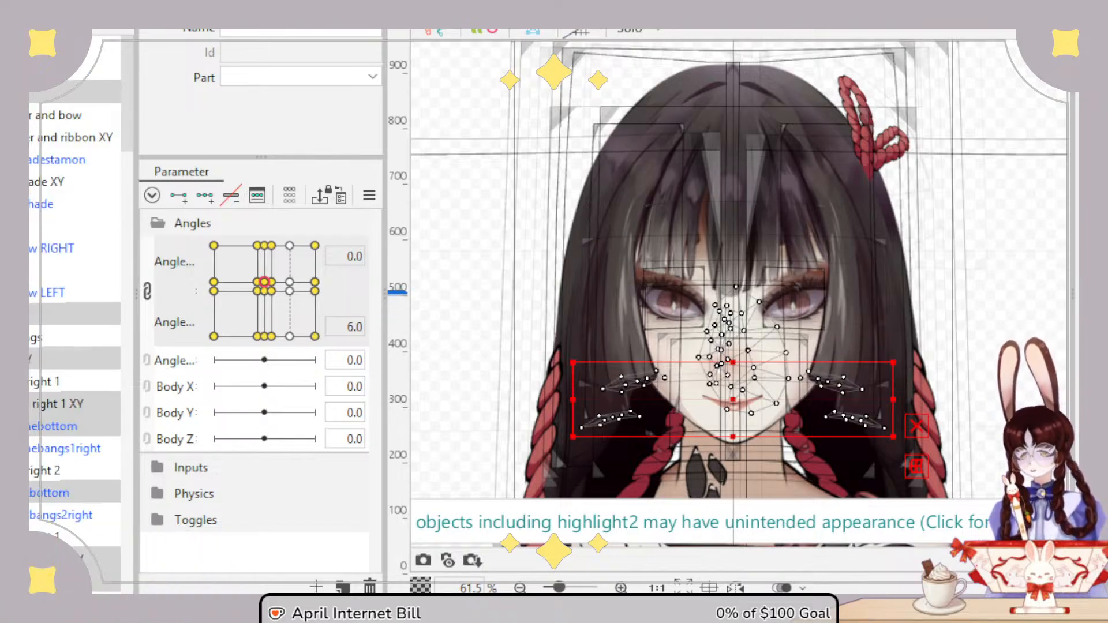
pyautogui.click(75, 48)
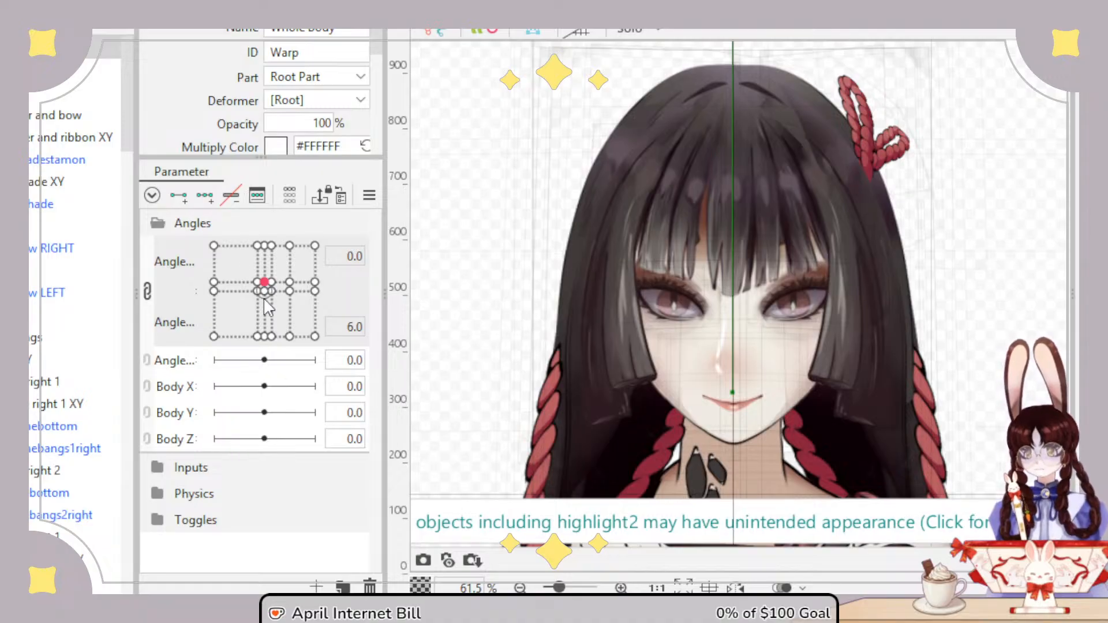
# Step: Check the head pose around Angle Y 6 and Angle X 4.2, and return both angles to 0
pyautogui.moveTo(264, 298)
pyautogui.mouseDown()
pyautogui.moveTo(221, 271)
pyautogui.moveTo(228, 254)
pyautogui.moveTo(288, 253)
pyautogui.moveTo(314, 293)
pyautogui.moveTo(305, 336)
pyautogui.moveTo(260, 336)
pyautogui.moveTo(215, 372)
pyautogui.moveTo(214, 311)
pyautogui.moveTo(276, 280)
pyautogui.moveTo(262, 319)
pyautogui.moveTo(237, 285)
pyautogui.moveTo(301, 278)
pyautogui.moveTo(259, 323)
pyautogui.moveTo(237, 285)
pyautogui.moveTo(289, 304)
pyautogui.moveTo(237, 323)
pyautogui.moveTo(282, 264)
pyautogui.moveTo(269, 257)
pyautogui.moveTo(244, 311)
pyautogui.moveTo(288, 326)
pyautogui.moveTo(222, 261)
pyautogui.moveTo(286, 316)
pyautogui.moveTo(213, 282)
pyautogui.moveTo(224, 265)
pyautogui.moveTo(259, 313)
pyautogui.moveTo(263, 288)
pyautogui.mouseUp()
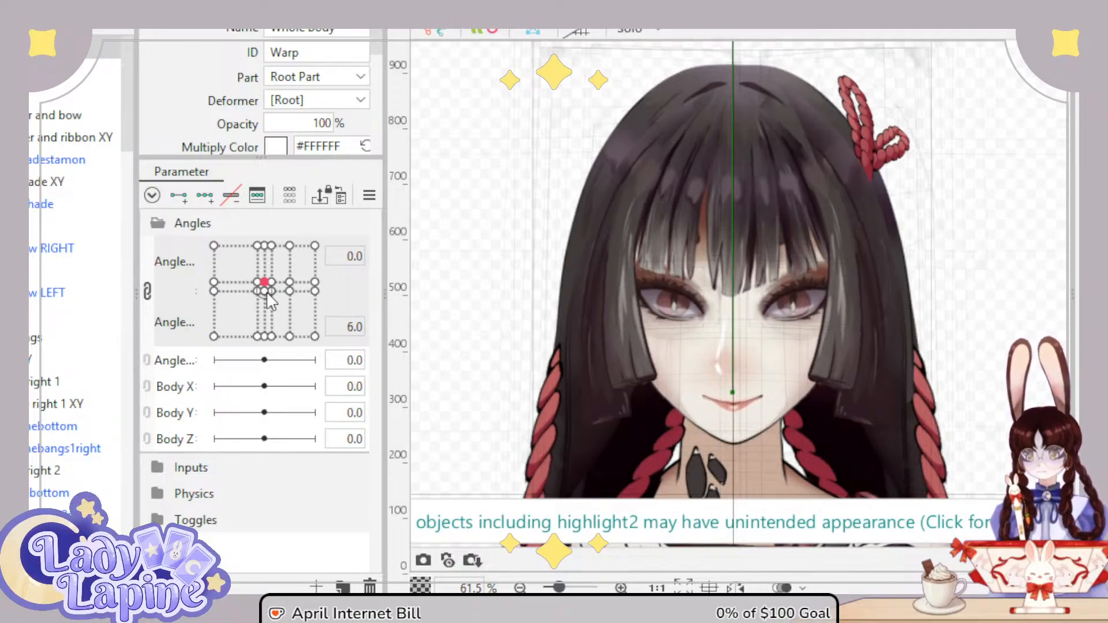
pyautogui.moveTo(267, 293)
pyautogui.mouseDown()
pyautogui.moveTo(261, 286)
pyautogui.moveTo(282, 286)
pyautogui.moveTo(252, 324)
pyautogui.moveTo(242, 312)
pyautogui.moveTo(264, 283)
pyautogui.mouseUp()
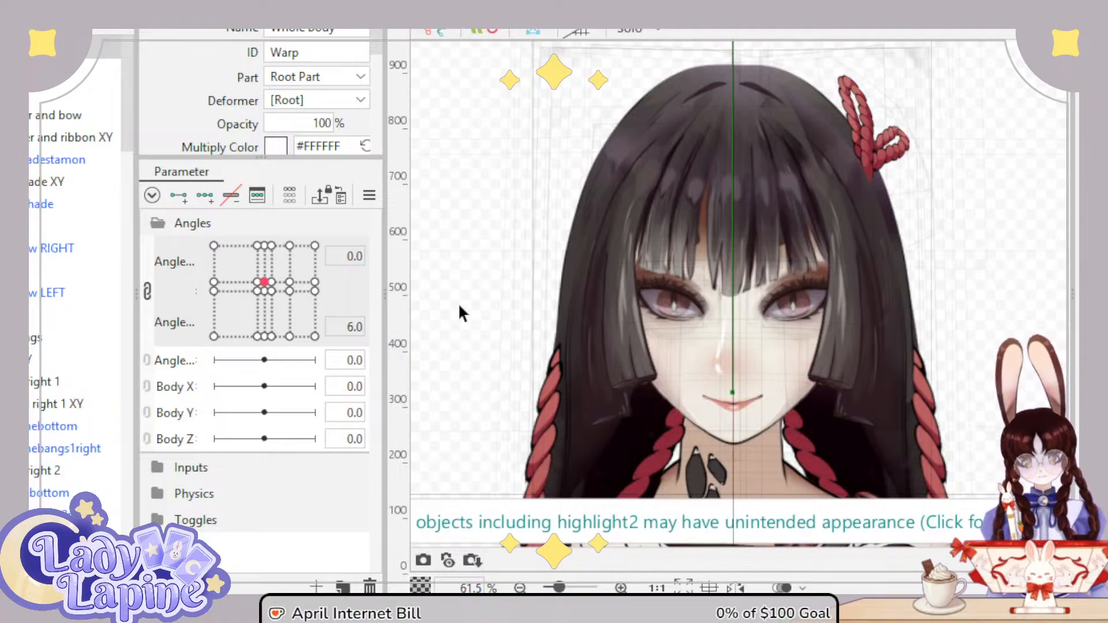
pyautogui.scroll(-3, 1061, 313)
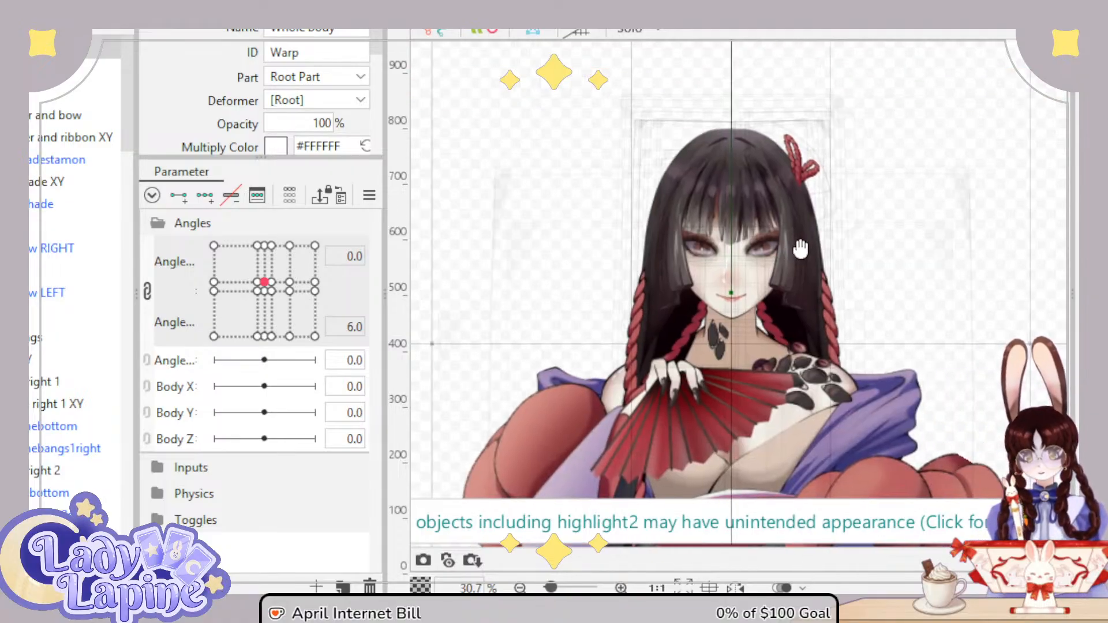
pyautogui.click(271, 291)
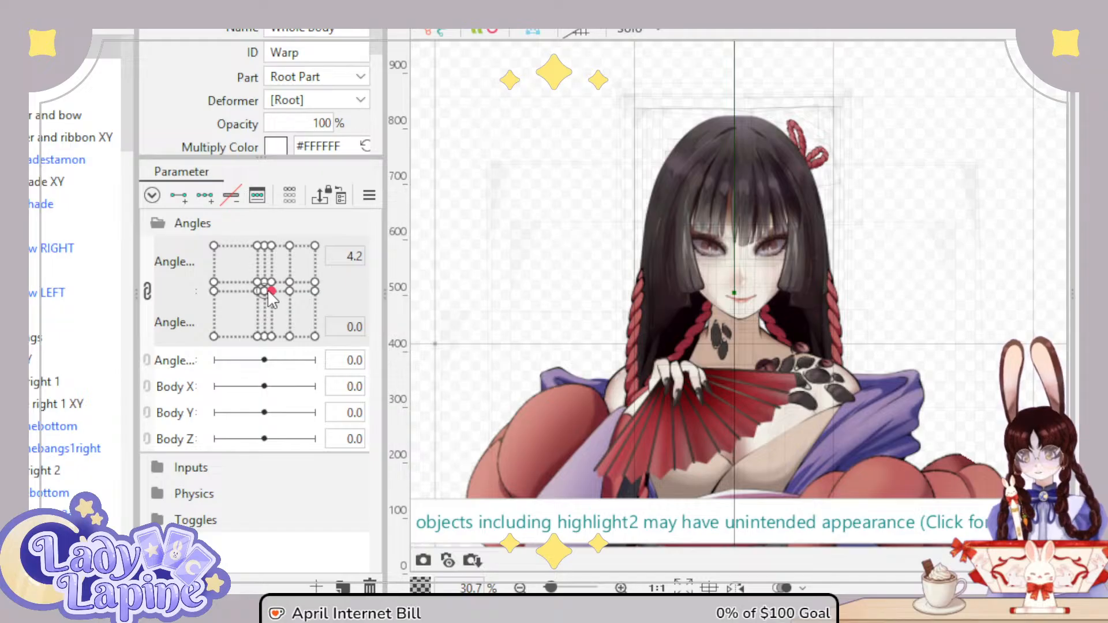
pyautogui.click(266, 290)
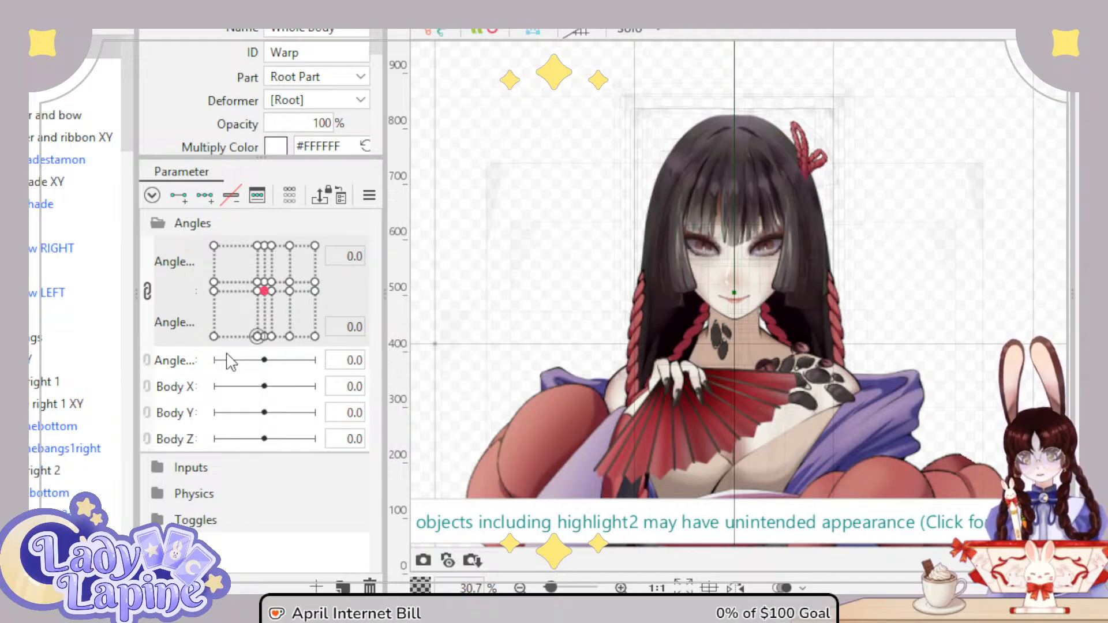
# Step: Select the Head XY deformer and preview its movement through the linked Angle X and Angle Y poses
pyautogui.click(179, 364)
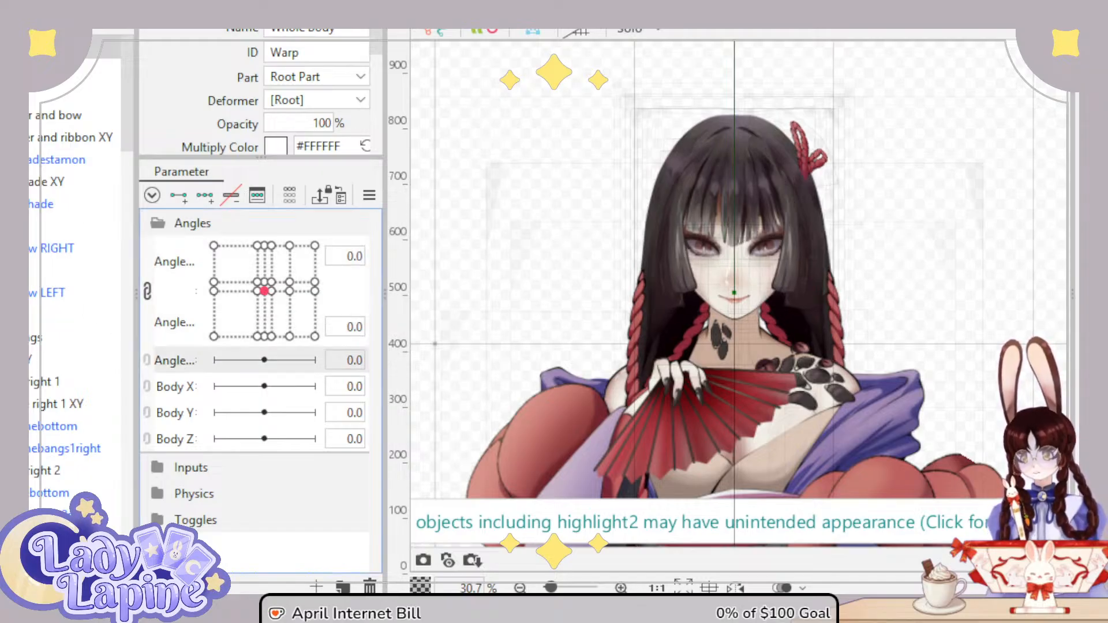
pyautogui.click(75, 91)
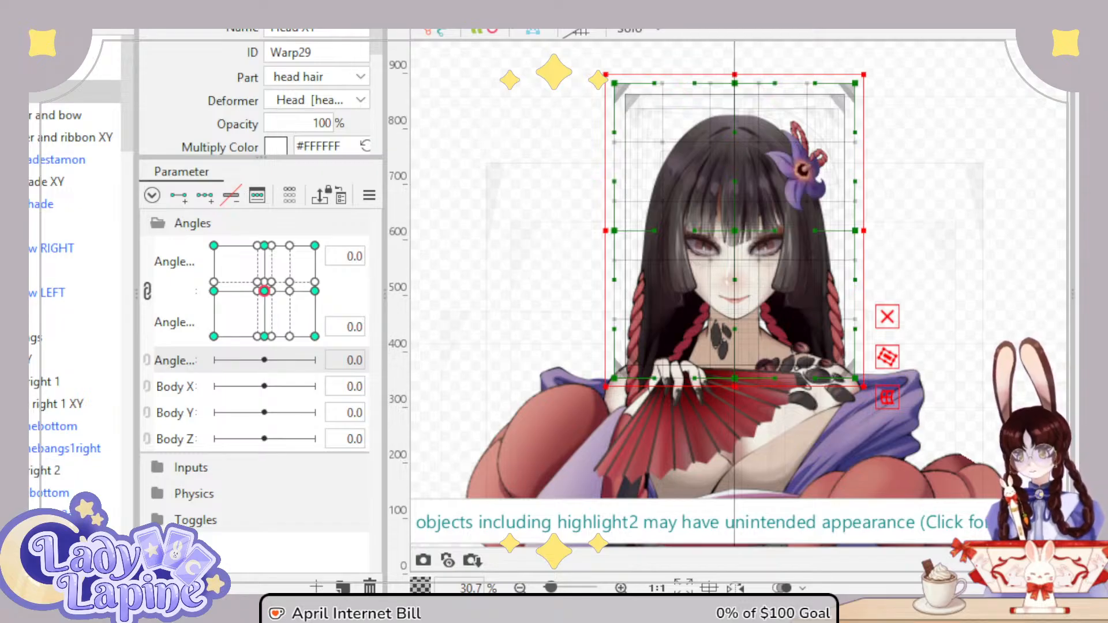
pyautogui.moveTo(263, 290); pyautogui.dragTo(271, 359)
pyautogui.moveTo(226, 358); pyautogui.dragTo(245, 311)
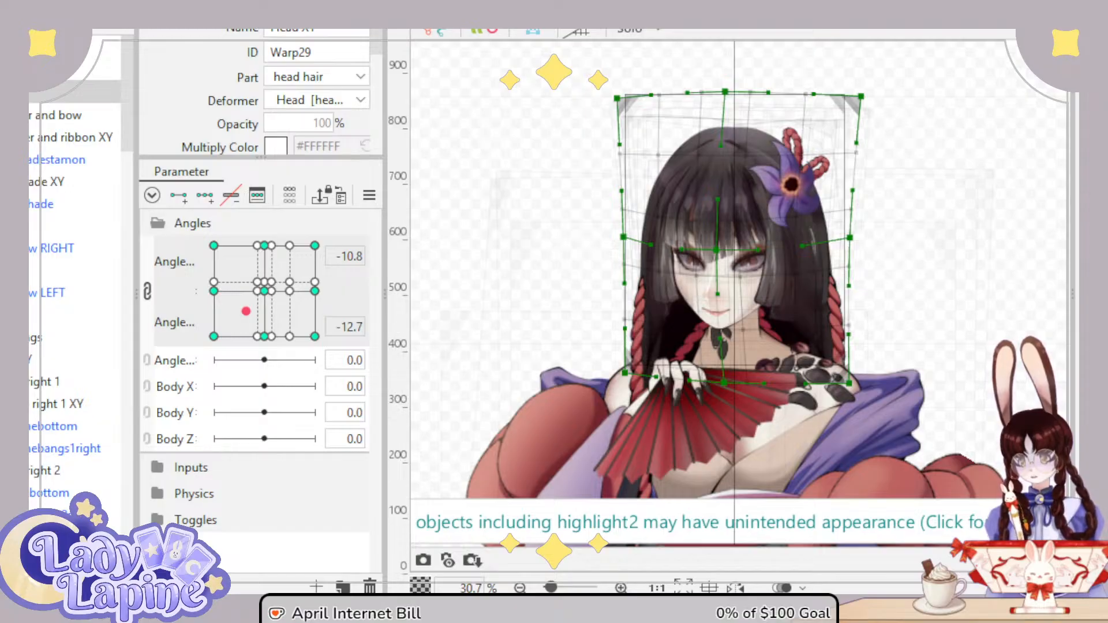
pyautogui.moveTo(246, 311); pyautogui.dragTo(260, 293)
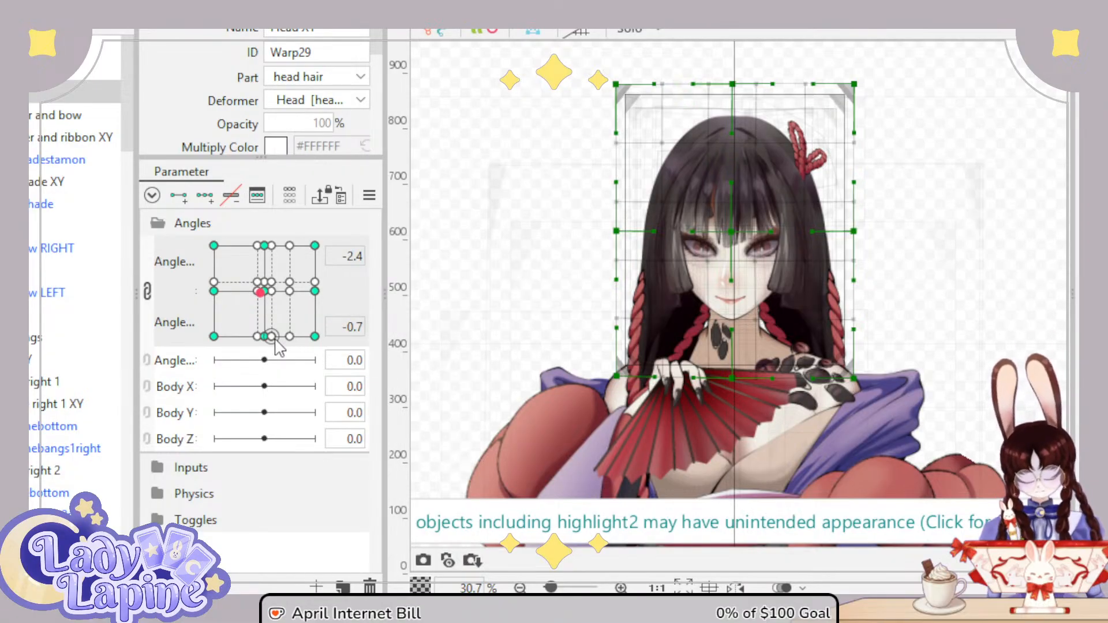
pyautogui.click(270, 286)
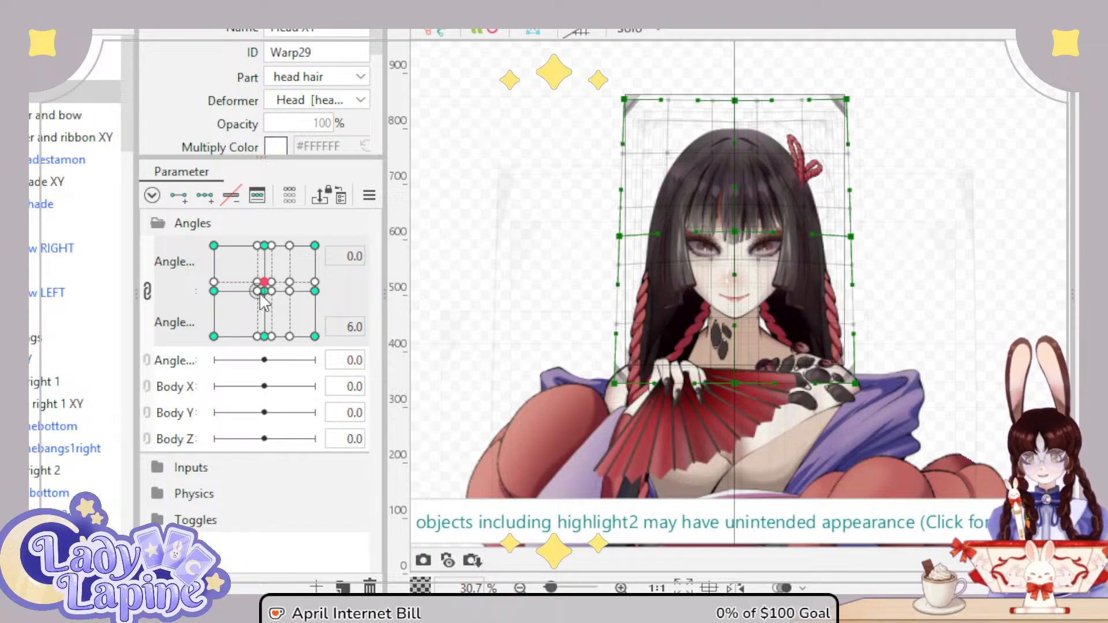
pyautogui.moveTo(265, 292); pyautogui.dragTo(269, 298)
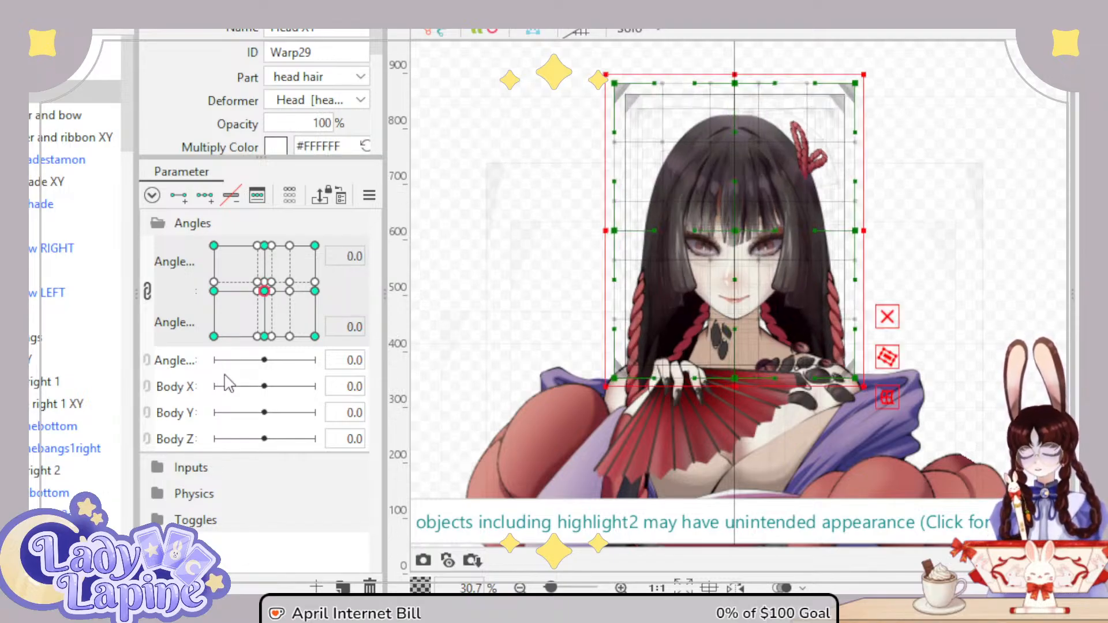
# Step: Add keys at -30, 0 and 30 on Angle Z for Head XY, and tilt and shift the head toward the viewer's left at -30
pyautogui.click(188, 365)
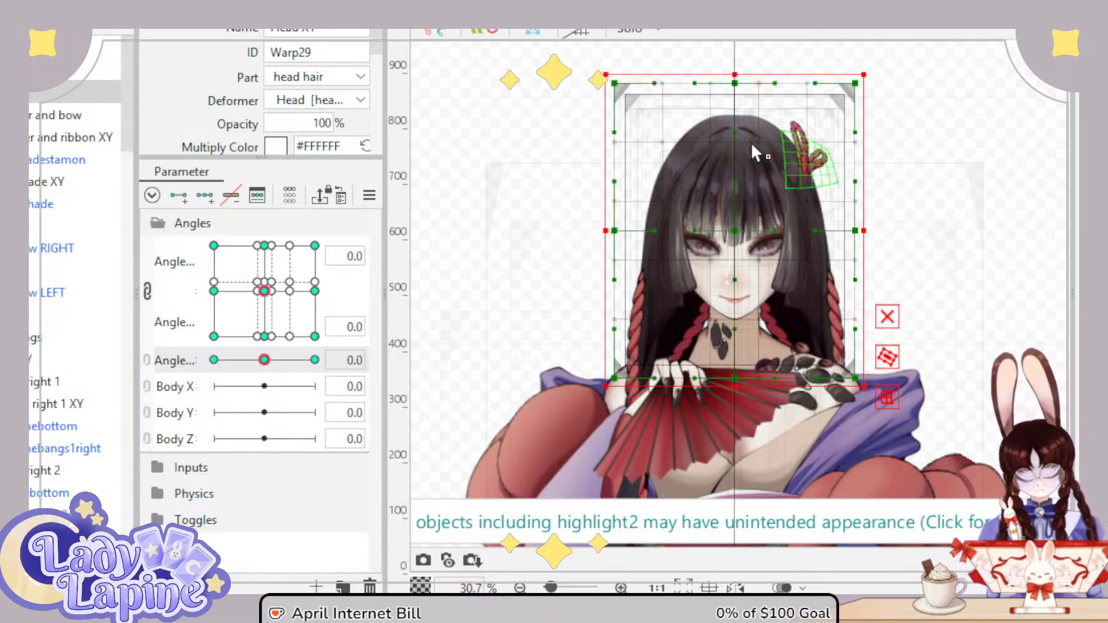
pyautogui.click(215, 359)
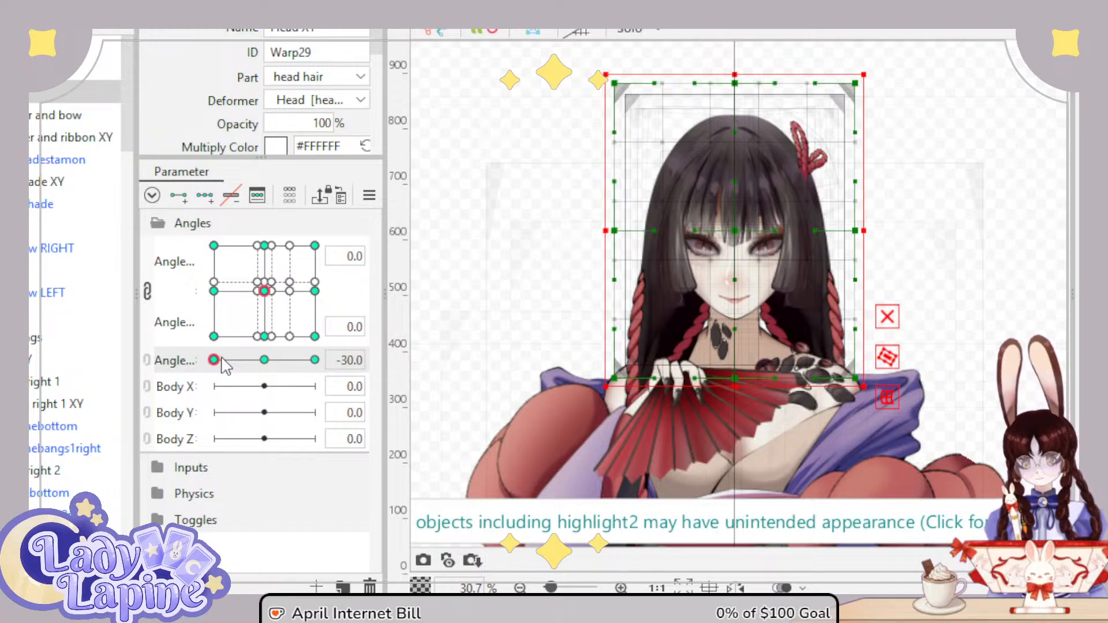
pyautogui.moveTo(873, 67); pyautogui.dragTo(779, 47)
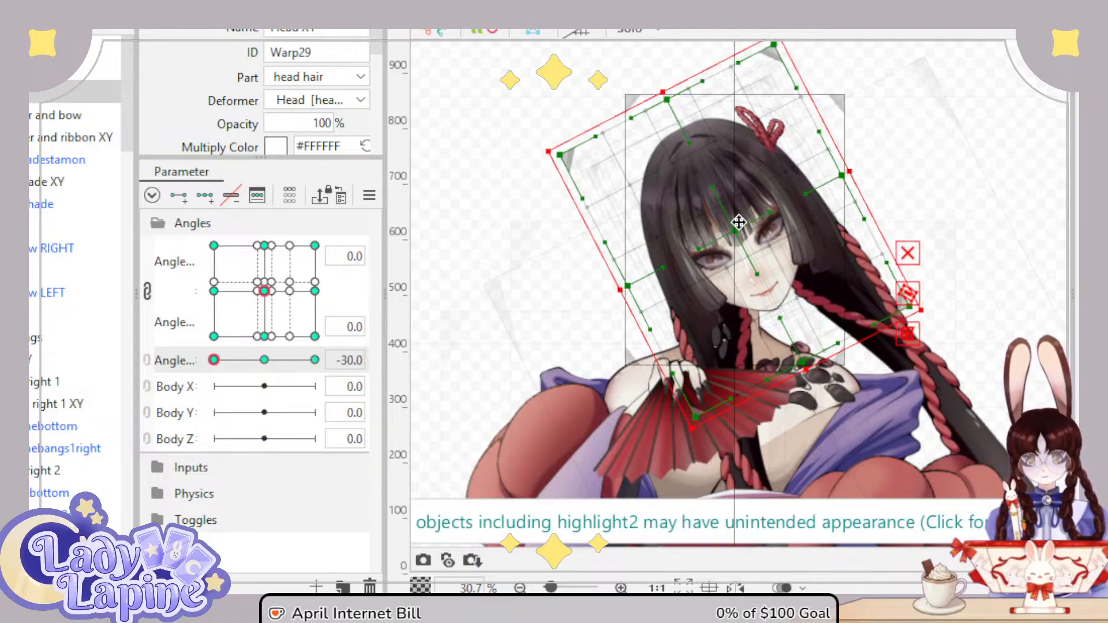
pyautogui.moveTo(738, 230); pyautogui.dragTo(700, 237)
pyautogui.moveTo(211, 373)
pyautogui.mouseDown()
pyautogui.moveTo(264, 375)
pyautogui.moveTo(224, 377)
pyautogui.moveTo(199, 363)
pyautogui.mouseUp()
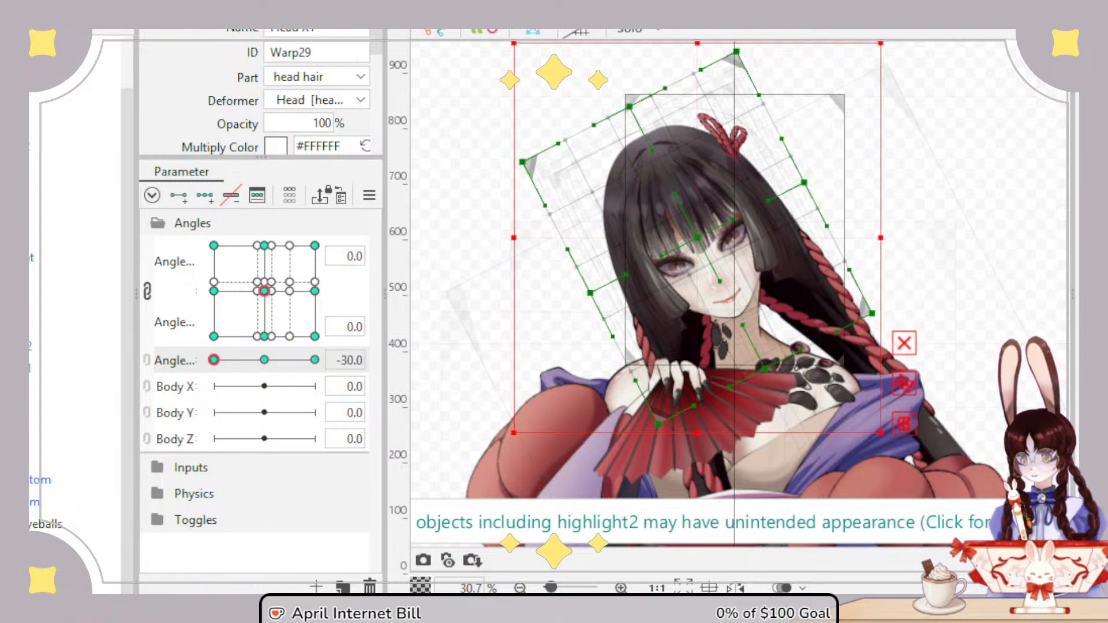
# Step: Create a warp deformer named Neck Z around the neck mesh, inside the torso deformer
pyautogui.click(75, 323)
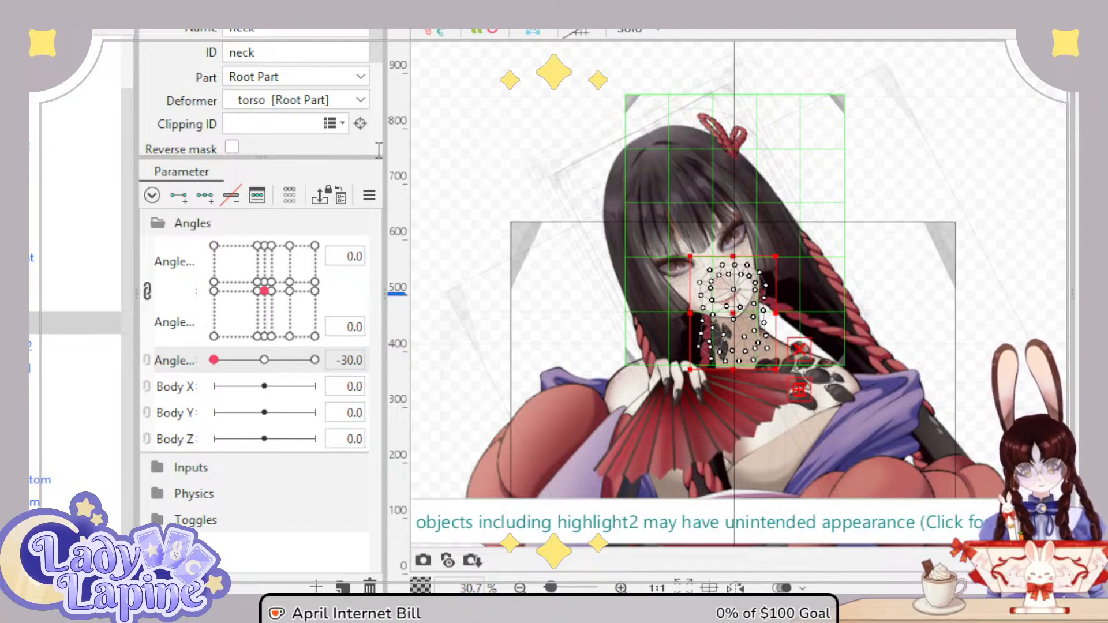
pyautogui.click(430, 446)
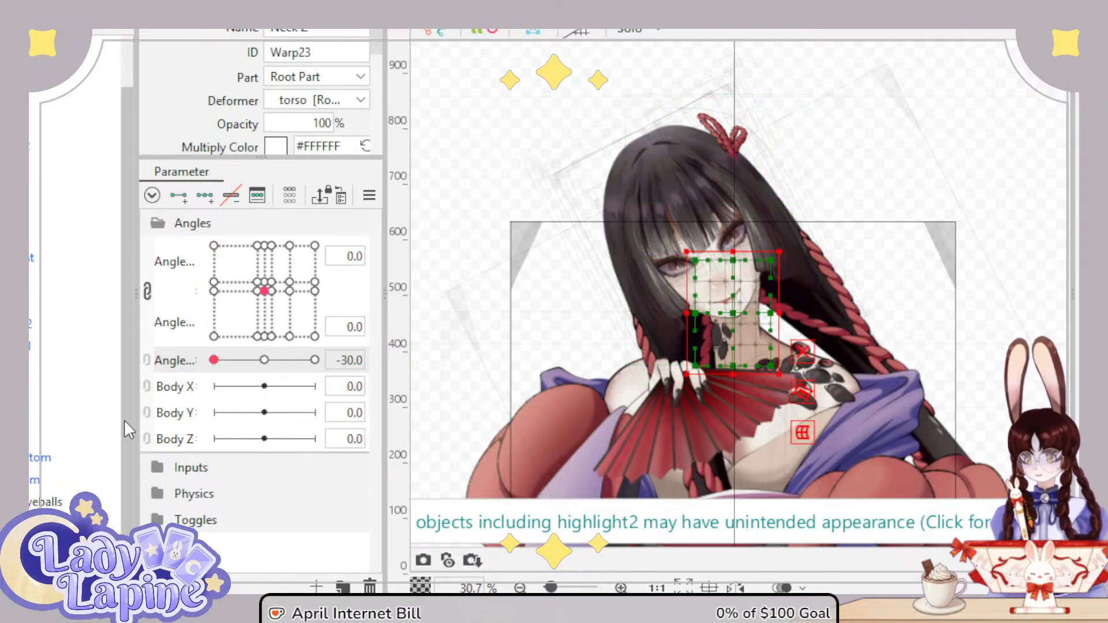
# Step: Create a Shoulders Z warp deformer around the shoulder eyeballs and shoulder mesh, and key it and Neck Z at -30, 0 and 30 on Angle Z
pyautogui.moveTo(126, 327); pyautogui.dragTo(130, 407)
pyautogui.click(47, 479)
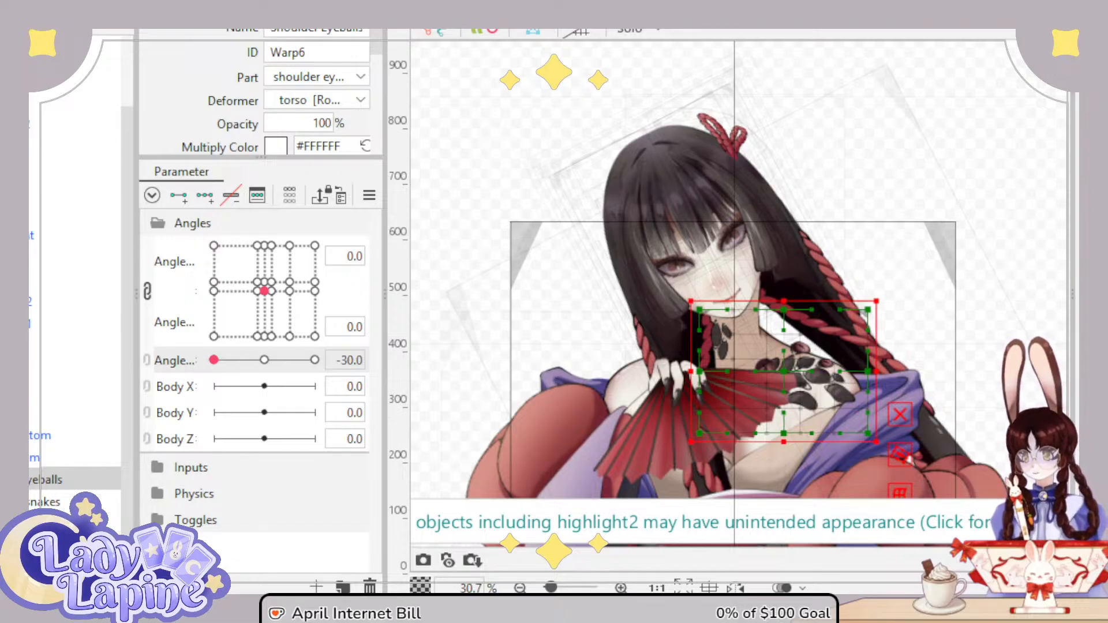
pyautogui.click(75, 390)
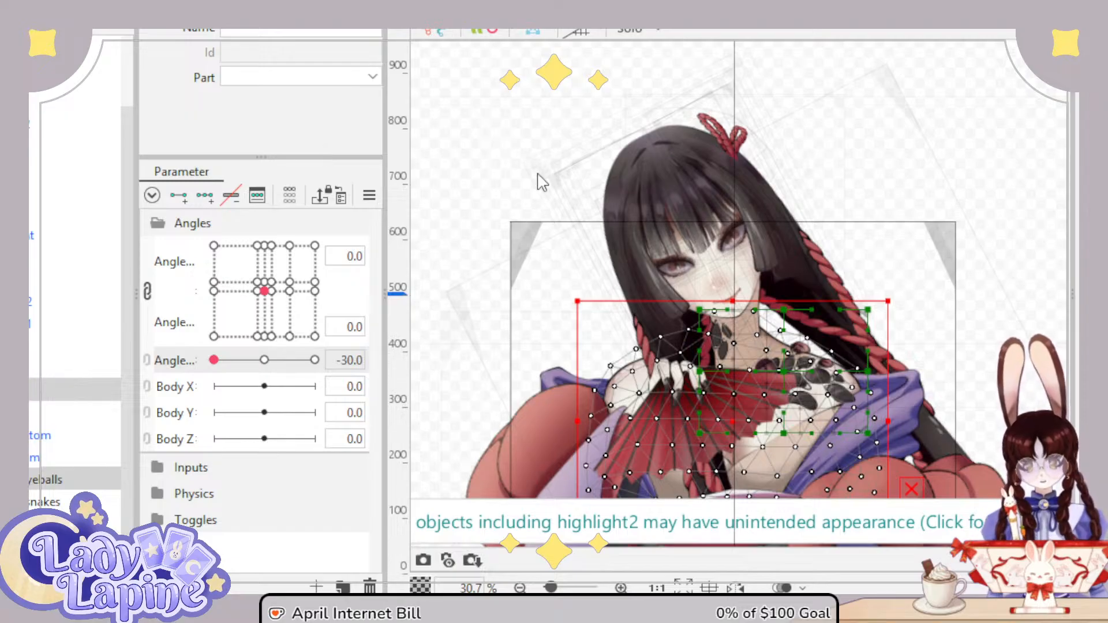
pyautogui.click(408, 448)
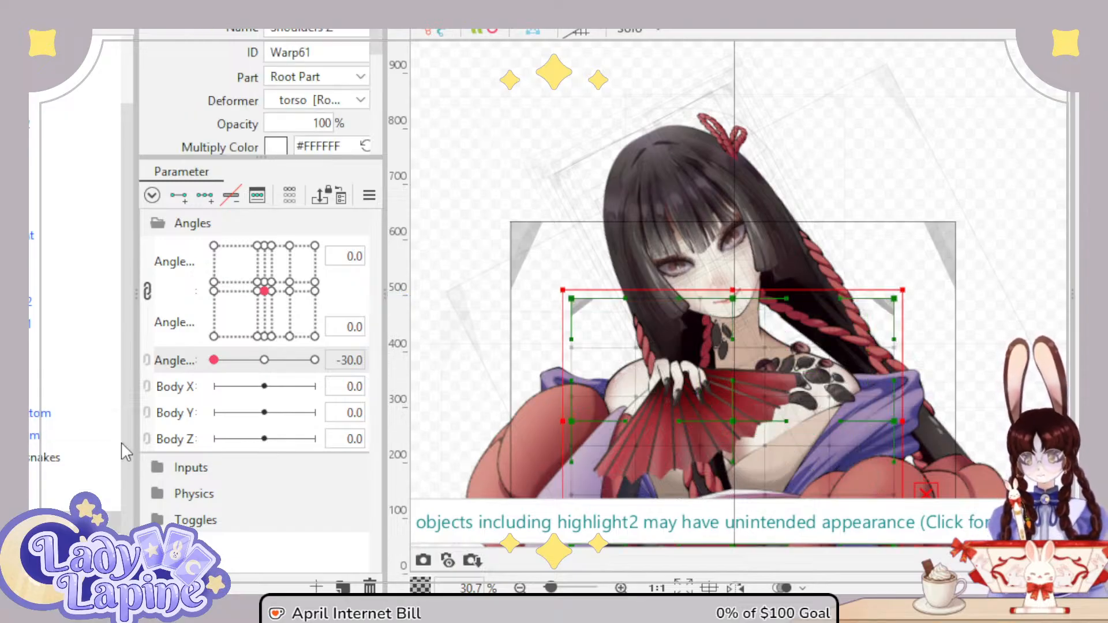
pyautogui.keyDown('ctrl'); pyautogui.click(75, 478); pyautogui.keyUp('ctrl')
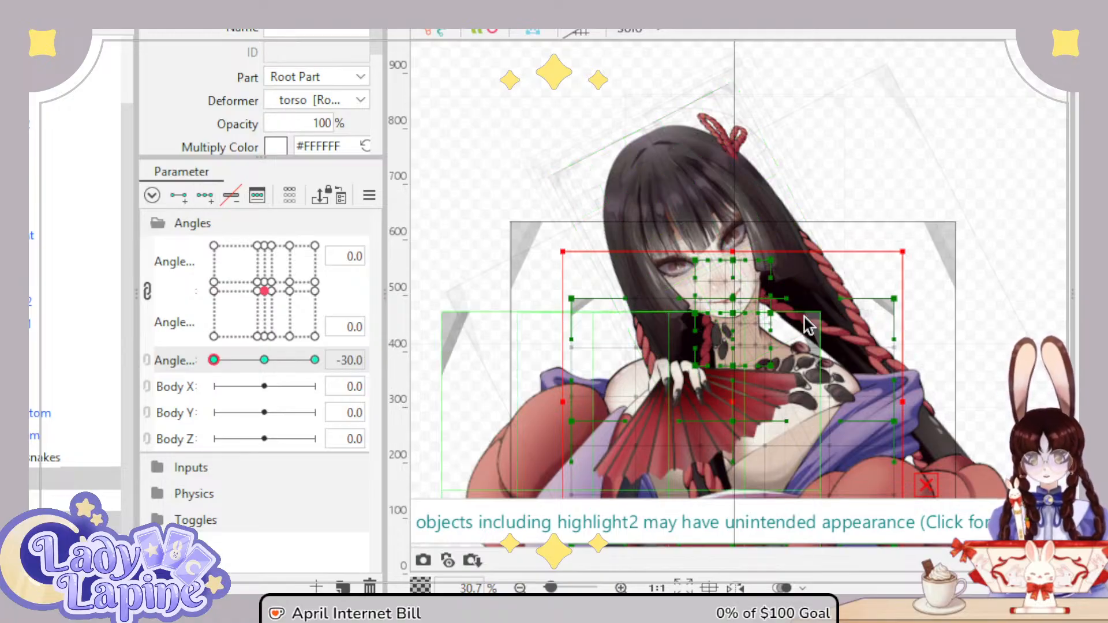
pyautogui.scroll(3, 806, 325)
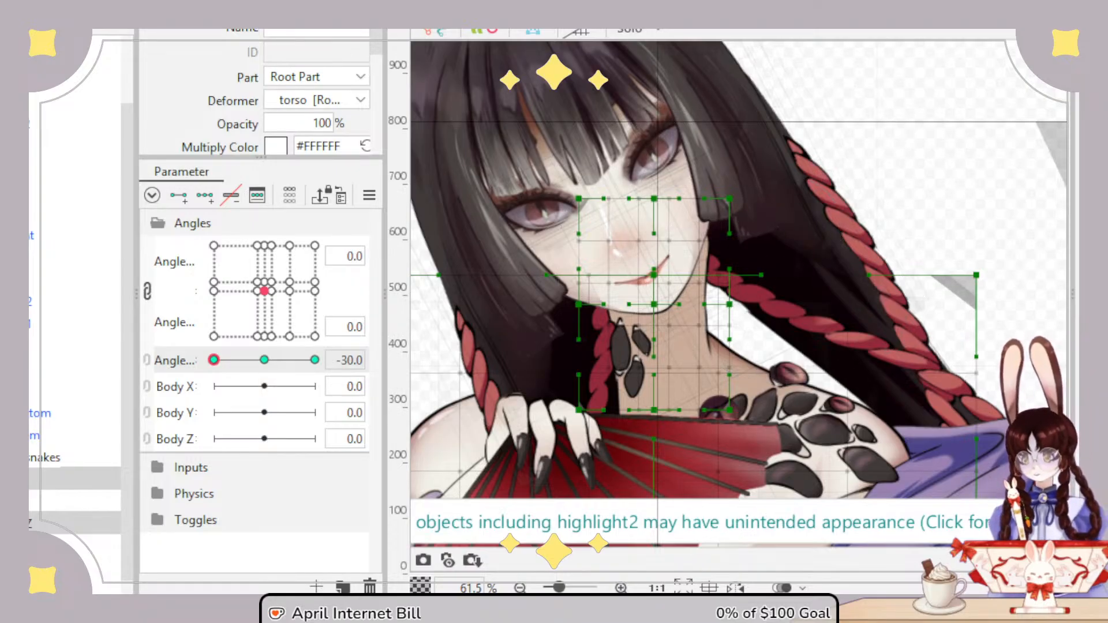
# Step: At Angle Z -30, pull the upper corner of Neck Z inward and its lower corner outward on the viewer's right side to fit the tilted neck
pyautogui.click(23, 479)
pyautogui.moveTo(750, 258); pyautogui.dragTo(736, 257)
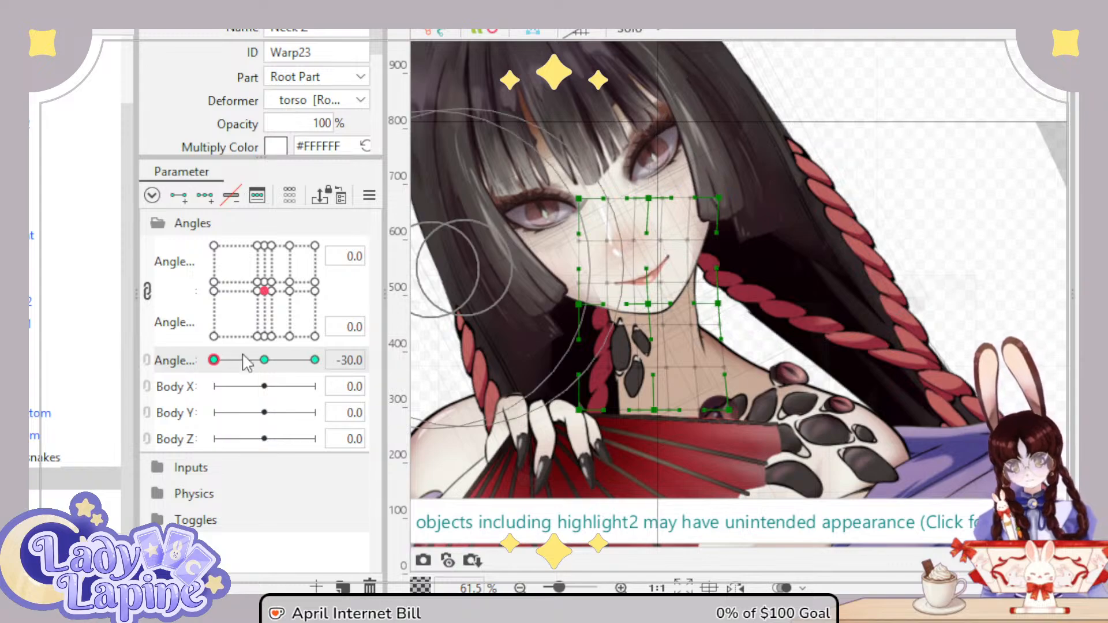
pyautogui.moveTo(210, 374)
pyautogui.mouseDown()
pyautogui.moveTo(293, 372)
pyautogui.moveTo(213, 373)
pyautogui.mouseUp()
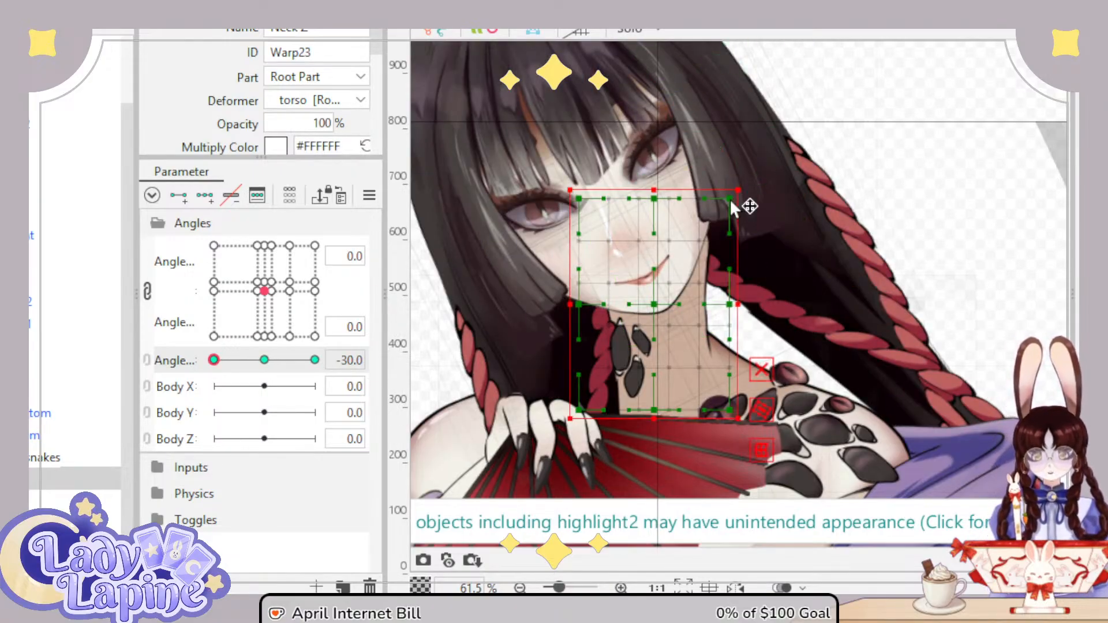
pyautogui.moveTo(746, 207); pyautogui.dragTo(717, 203)
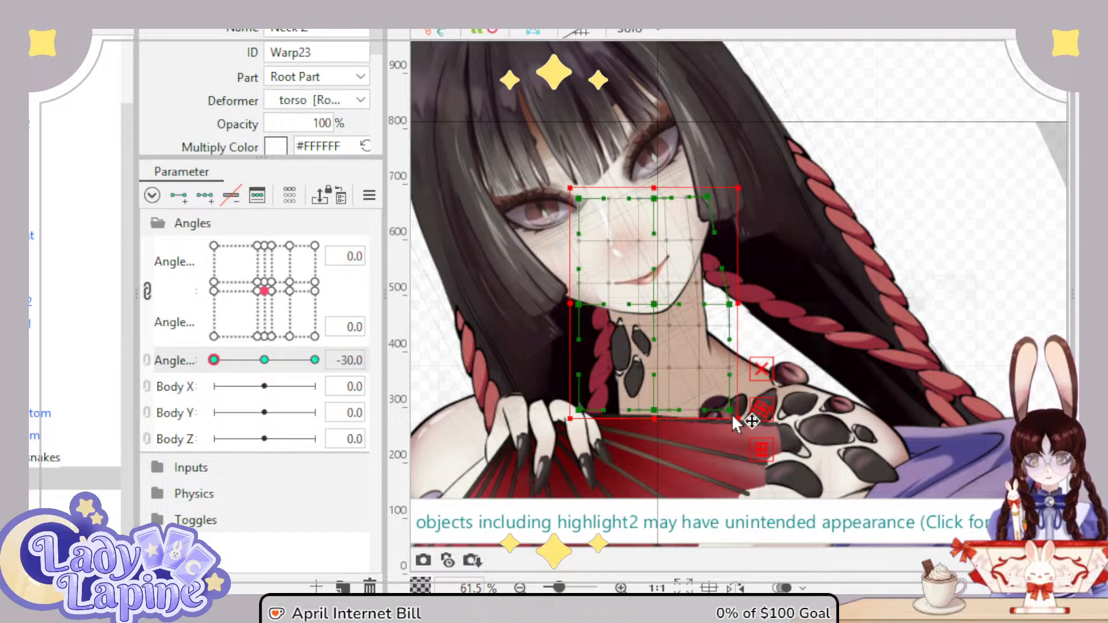
pyautogui.moveTo(742, 416); pyautogui.dragTo(746, 411)
pyautogui.moveTo(212, 364); pyautogui.dragTo(199, 391)
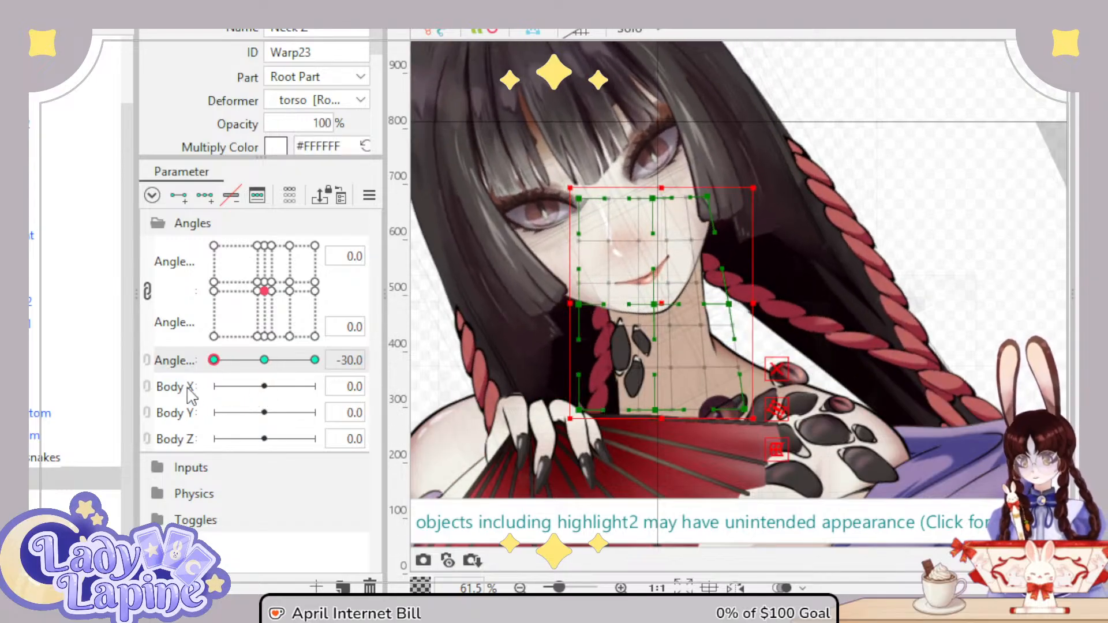
# Step: Brush-deform Shoulders Z slightly around the neck base and chest at Angle Z -30, and return Angle Z to 0
pyautogui.click(75, 522)
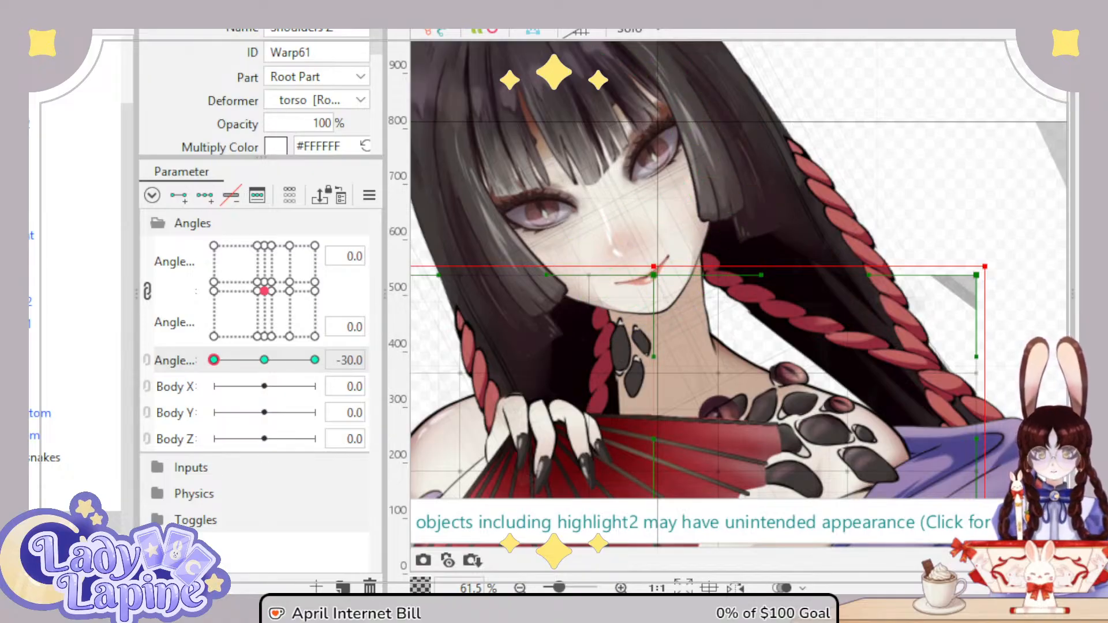
pyautogui.press('b')
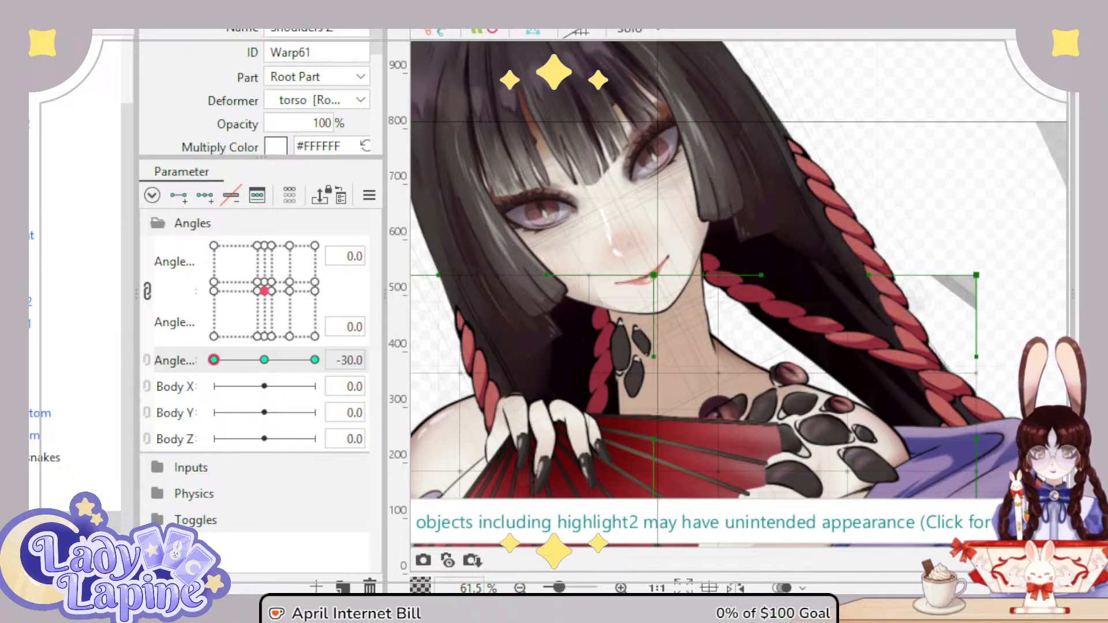
pyautogui.moveTo(791, 439); pyautogui.dragTo(802, 438)
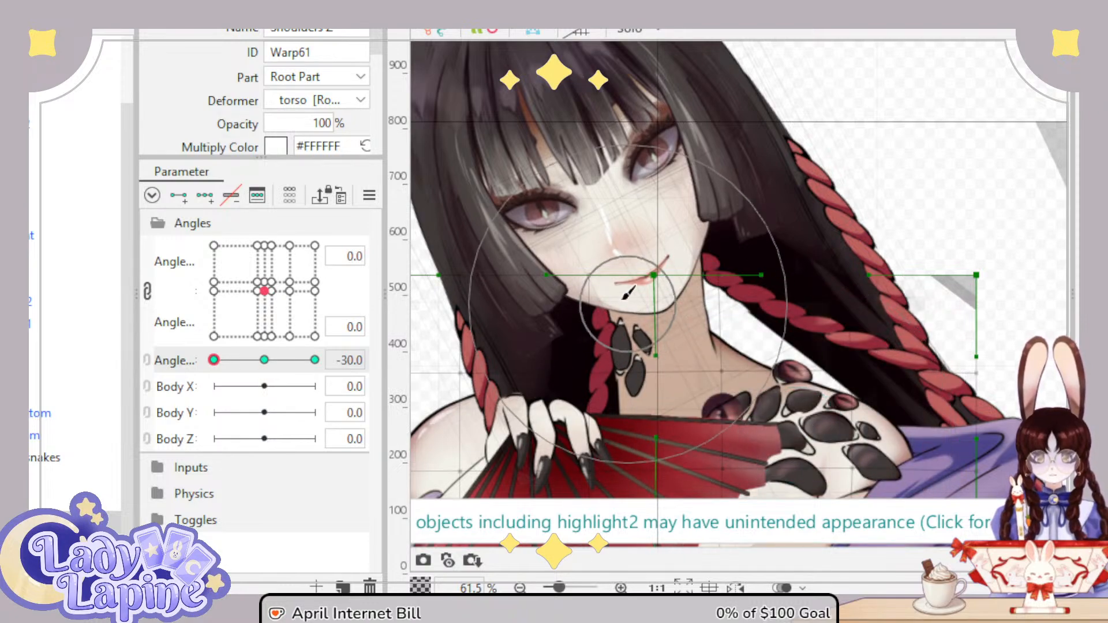
pyautogui.moveTo(600, 292); pyautogui.dragTo(608, 302)
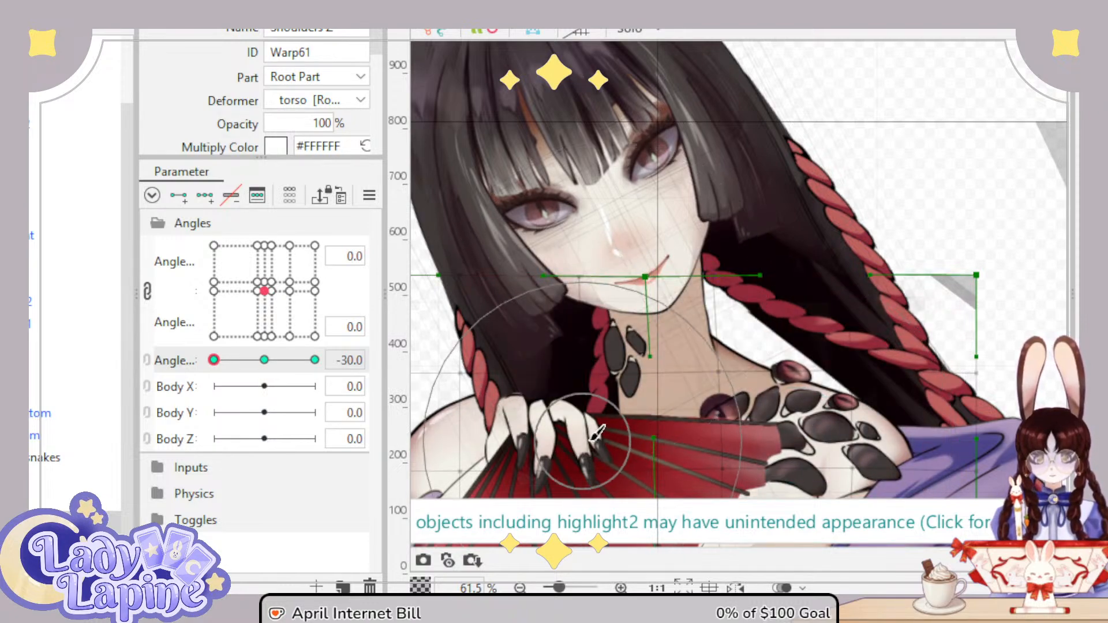
pyautogui.moveTo(595, 428); pyautogui.dragTo(603, 431)
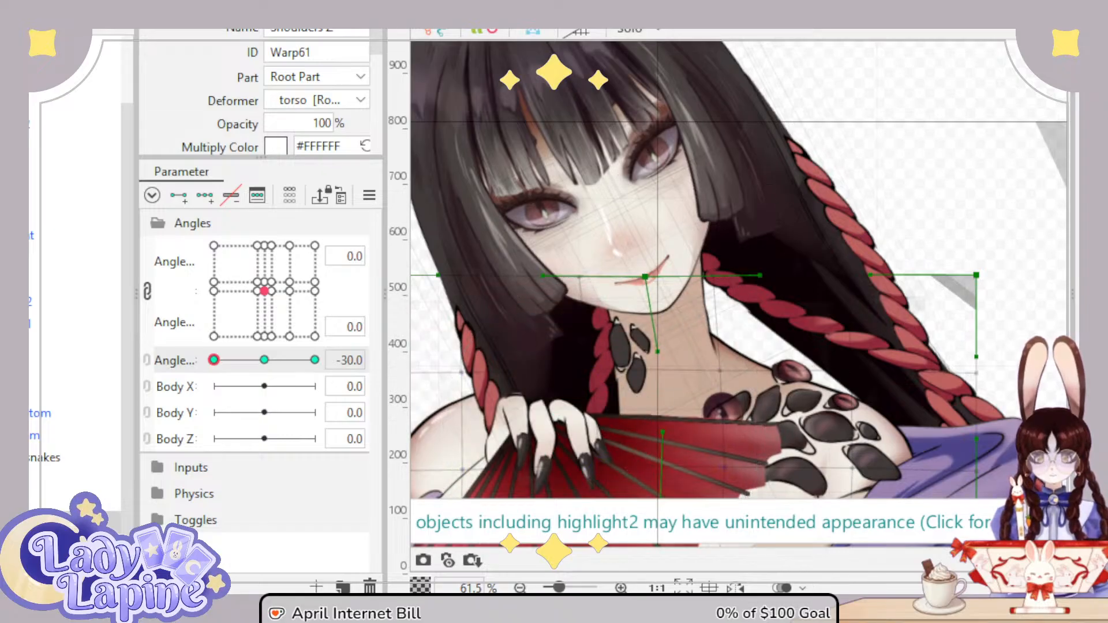
pyautogui.moveTo(215, 363); pyautogui.dragTo(264, 362)
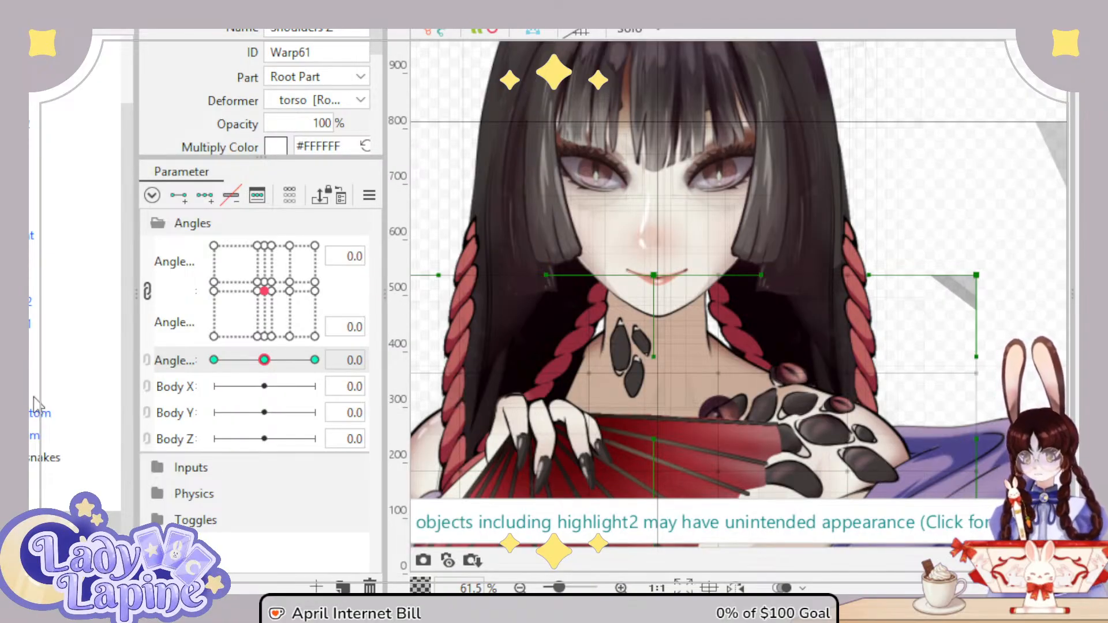
# Step: Find the Ponytail Right XY deformer inside Ponytail Right and add keys at -30, 0 and 30 on Angle Z
pyautogui.scroll(3, 75, 289)
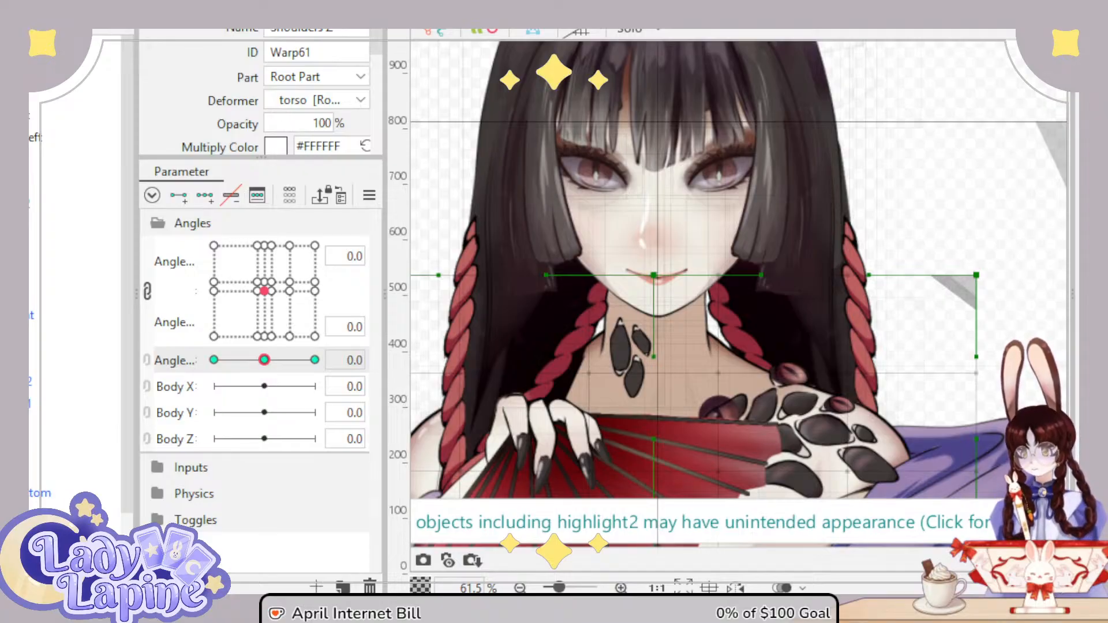
pyautogui.scroll(1, 75, 289)
pyautogui.scroll(8, 75, 288)
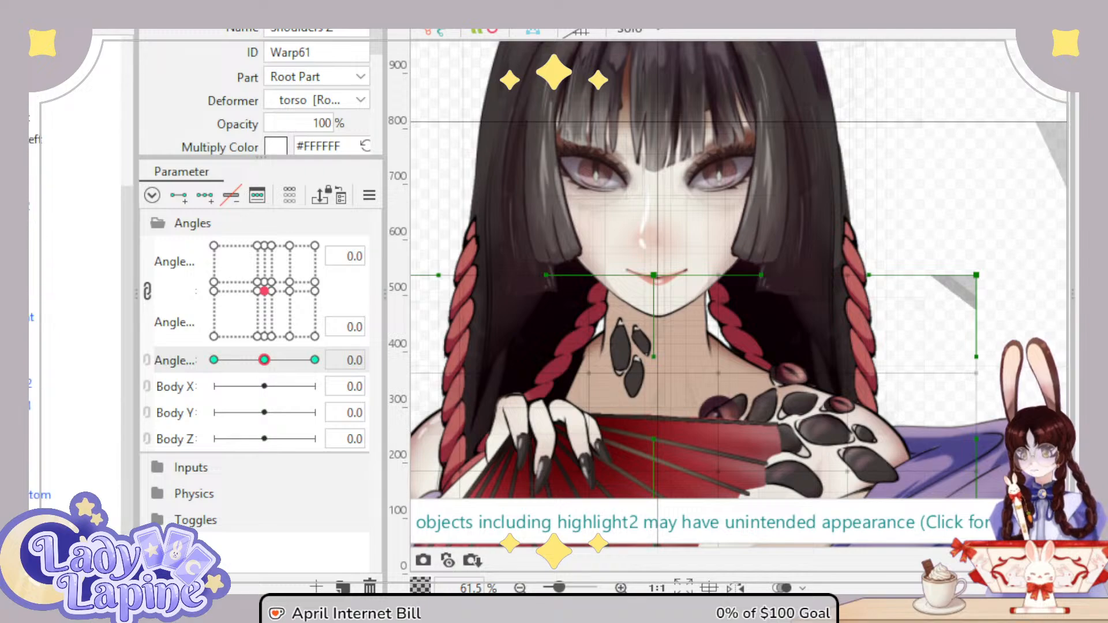
pyautogui.click(35, 292)
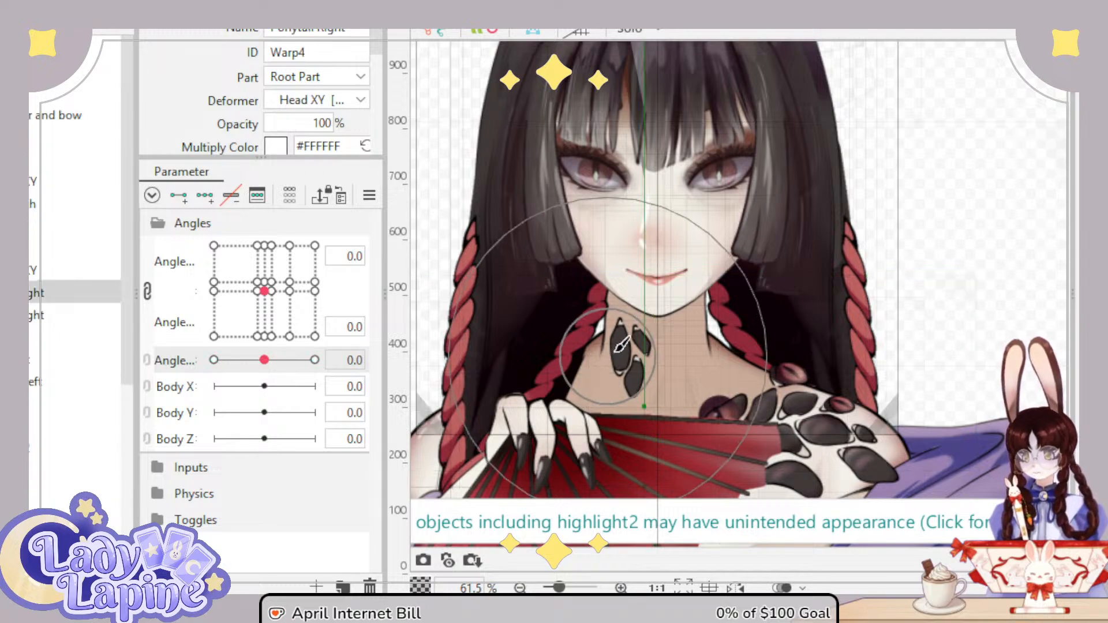
pyautogui.scroll(-4, 575, 247)
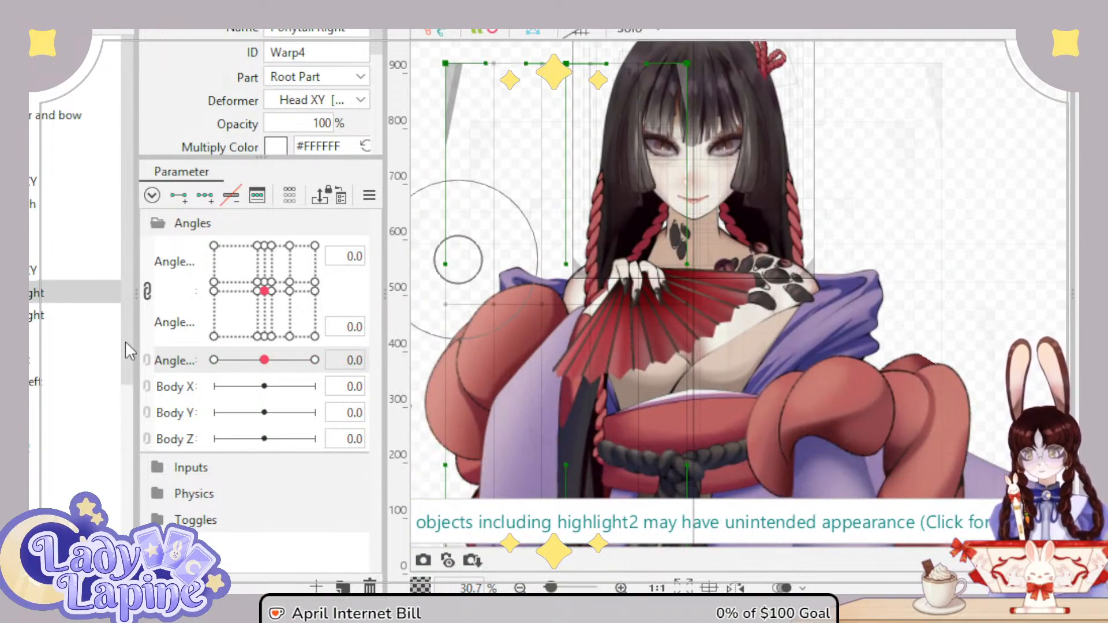
pyautogui.click(2, 293)
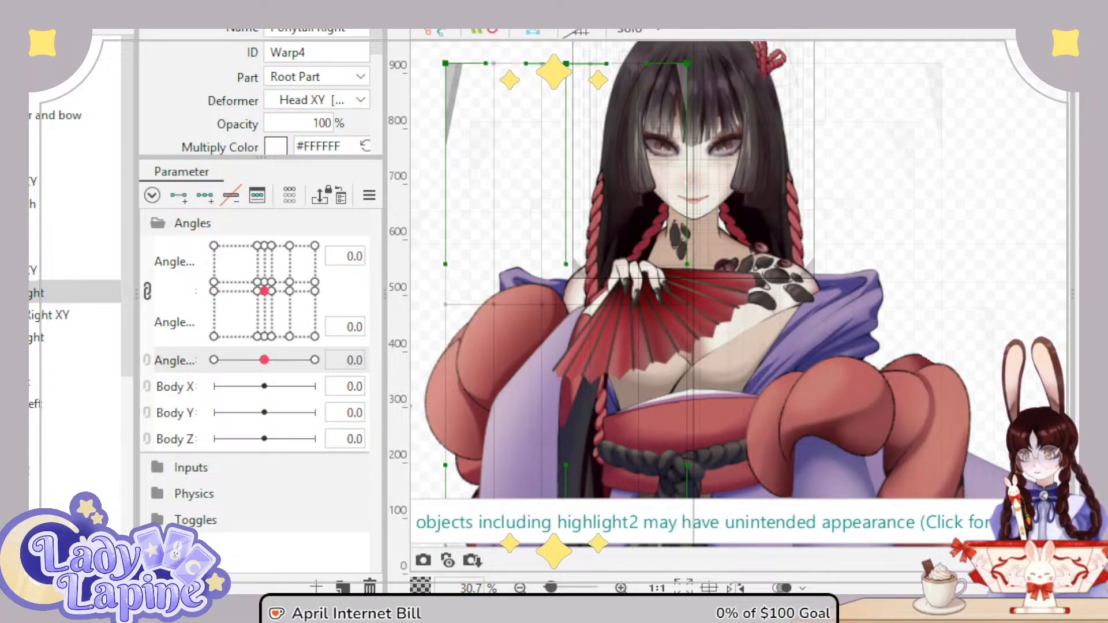
pyautogui.click(35, 316)
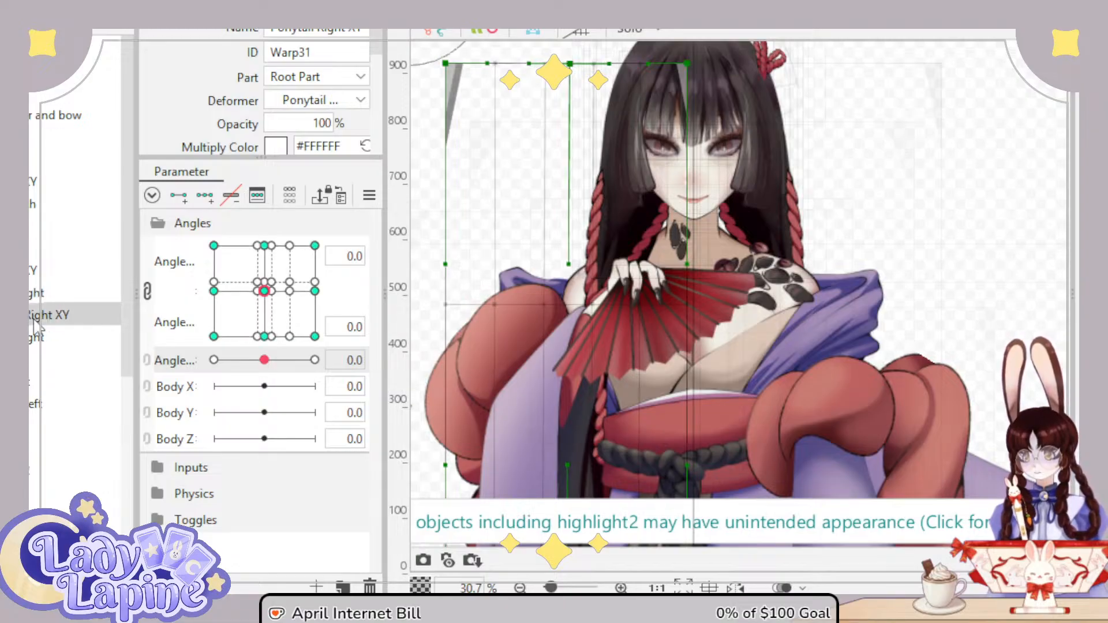
pyautogui.click(205, 197)
# Step: Select the points of Ponytail Right XY below its top row, and at Angle Z -30 rotate and shift them so the ponytail hangs nearly vertical
pyautogui.moveTo(264, 360); pyautogui.dragTo(181, 363)
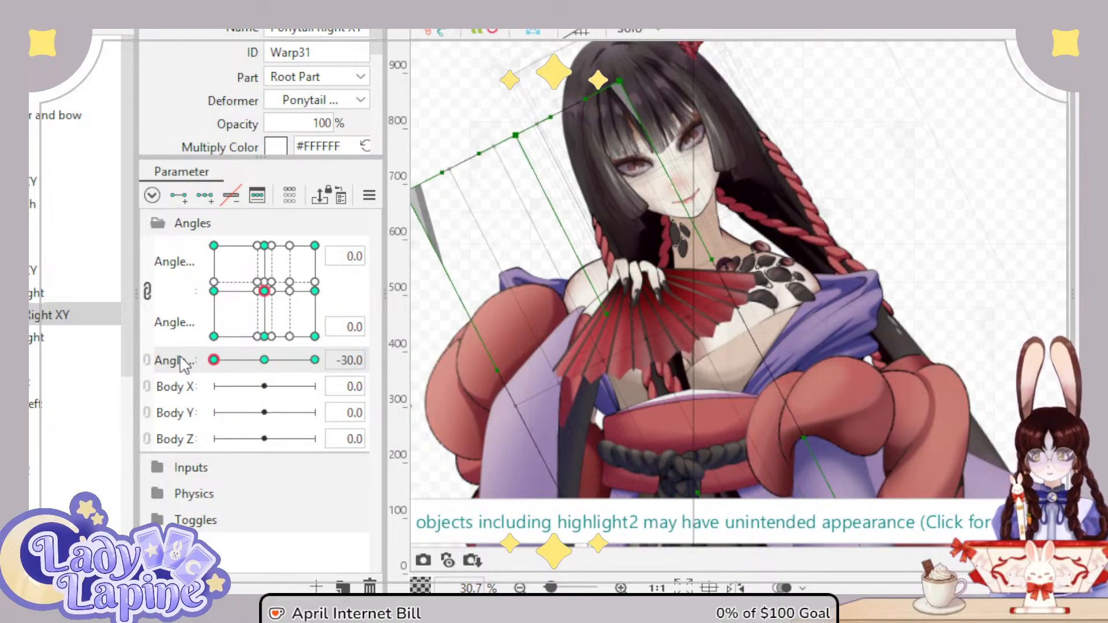
pyautogui.scroll(-3, 599, 322)
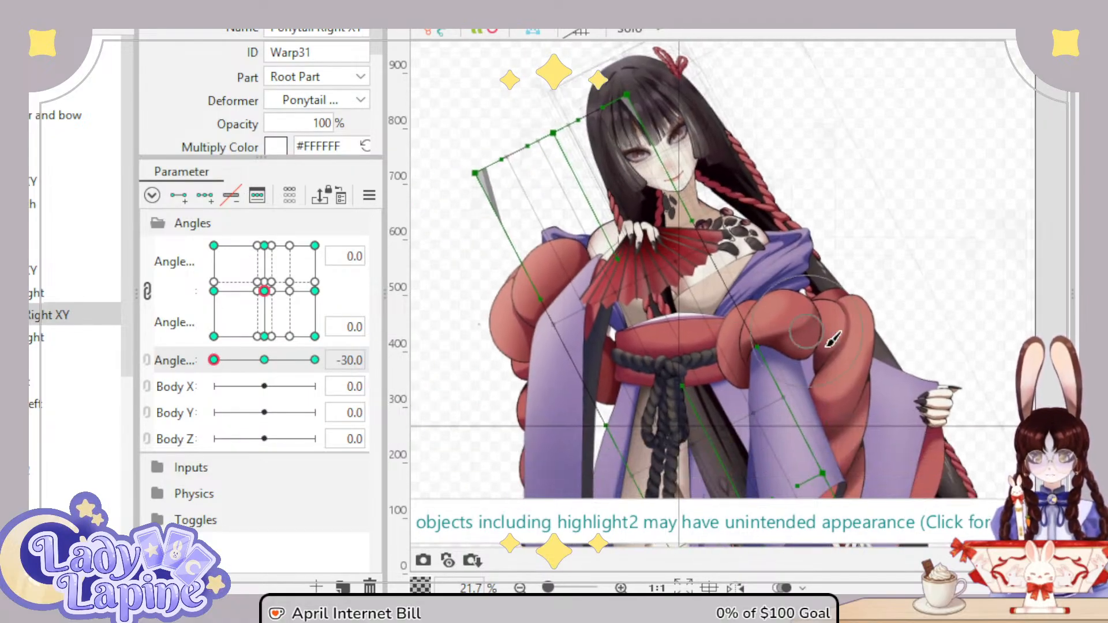
pyautogui.moveTo(599, 322); pyautogui.dragTo(599, 117)
pyautogui.scroll(-5, 818, 199)
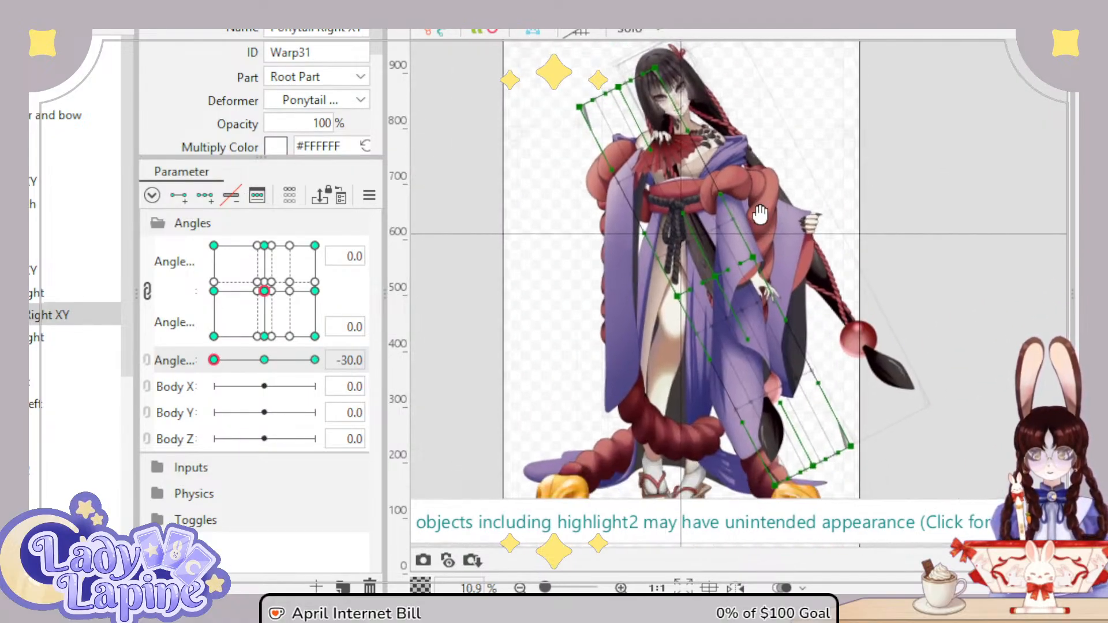
pyautogui.click(265, 360)
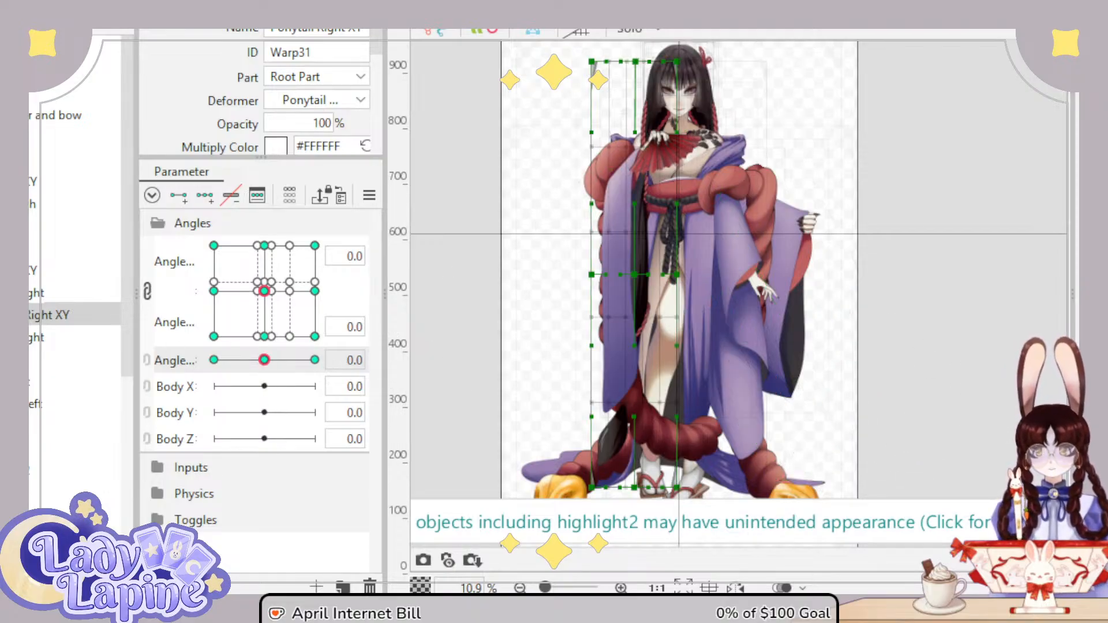
pyautogui.moveTo(566, 125); pyautogui.dragTo(748, 542)
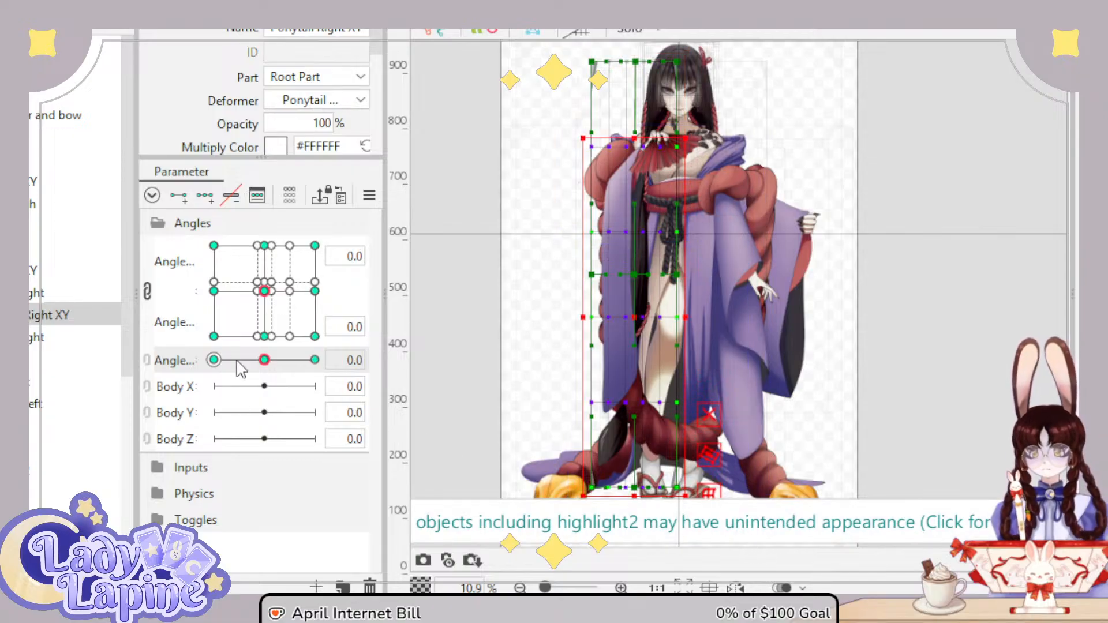
pyautogui.moveTo(264, 360); pyautogui.dragTo(213, 360)
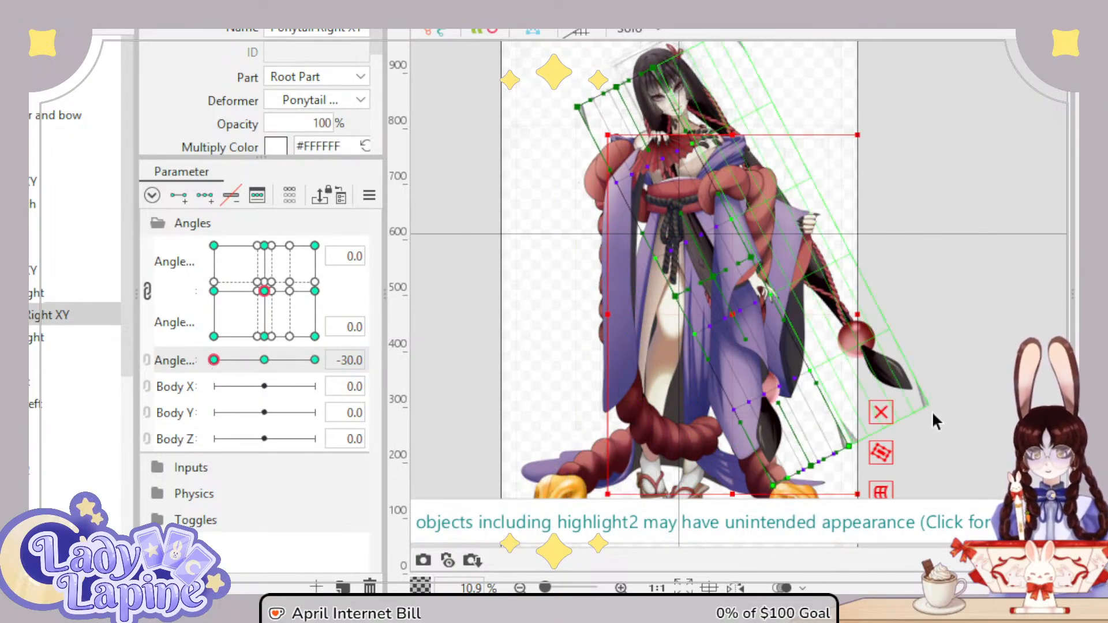
pyautogui.moveTo(869, 130); pyautogui.dragTo(887, 206)
pyautogui.moveTo(888, 211); pyautogui.dragTo(887, 217)
pyautogui.moveTo(736, 318); pyautogui.dragTo(664, 329)
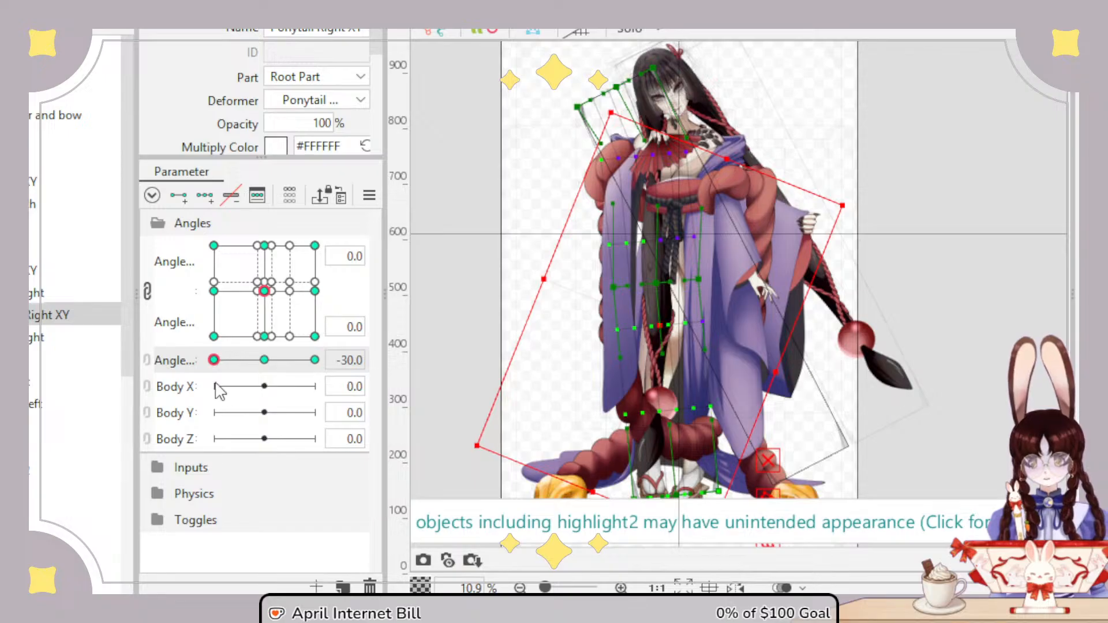
# Step: Nudge the selected lower ponytail points a little further toward the viewer's left at Angle Z -30, previewing the tilt between adjustments
pyautogui.moveTo(214, 360)
pyautogui.mouseDown()
pyautogui.moveTo(238, 365)
pyautogui.moveTo(209, 372)
pyautogui.moveTo(241, 375)
pyautogui.moveTo(209, 374)
pyautogui.mouseUp()
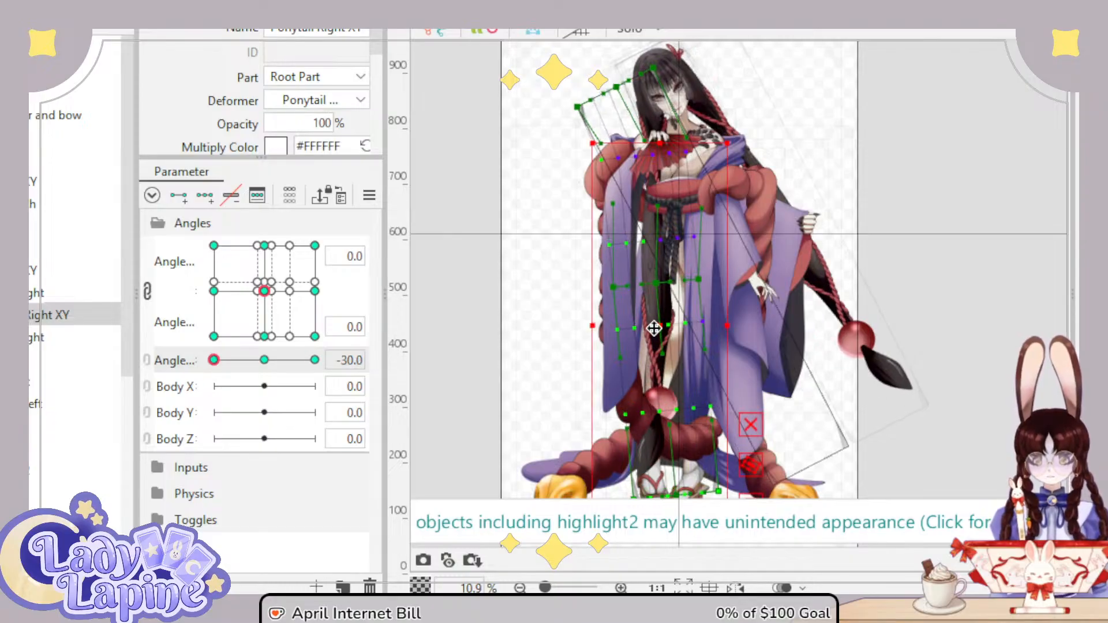
pyautogui.moveTo(653, 328); pyautogui.dragTo(645, 327)
pyautogui.moveTo(225, 370)
pyautogui.mouseDown()
pyautogui.moveTo(246, 369)
pyautogui.moveTo(202, 369)
pyautogui.moveTo(264, 368)
pyautogui.moveTo(204, 372)
pyautogui.mouseUp()
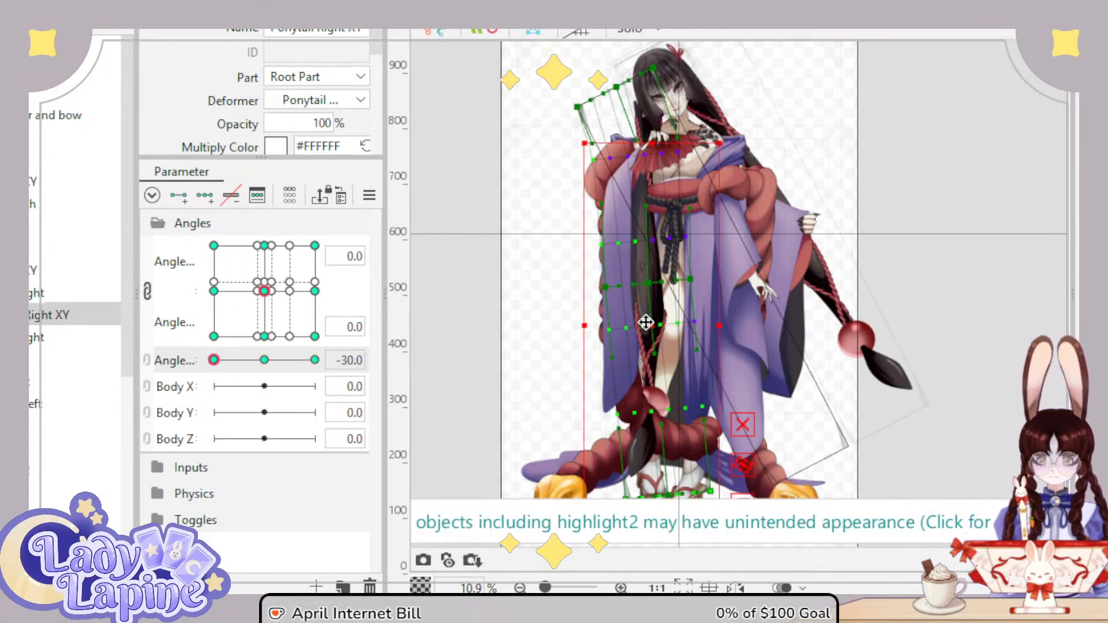
pyautogui.moveTo(645, 322); pyautogui.dragTo(642, 321)
pyautogui.moveTo(231, 370)
pyautogui.mouseDown()
pyautogui.moveTo(265, 367)
pyautogui.moveTo(209, 378)
pyautogui.moveTo(276, 371)
pyautogui.moveTo(198, 372)
pyautogui.moveTo(271, 369)
pyautogui.moveTo(211, 367)
pyautogui.moveTo(203, 385)
pyautogui.moveTo(268, 385)
pyautogui.moveTo(215, 377)
pyautogui.mouseUp()
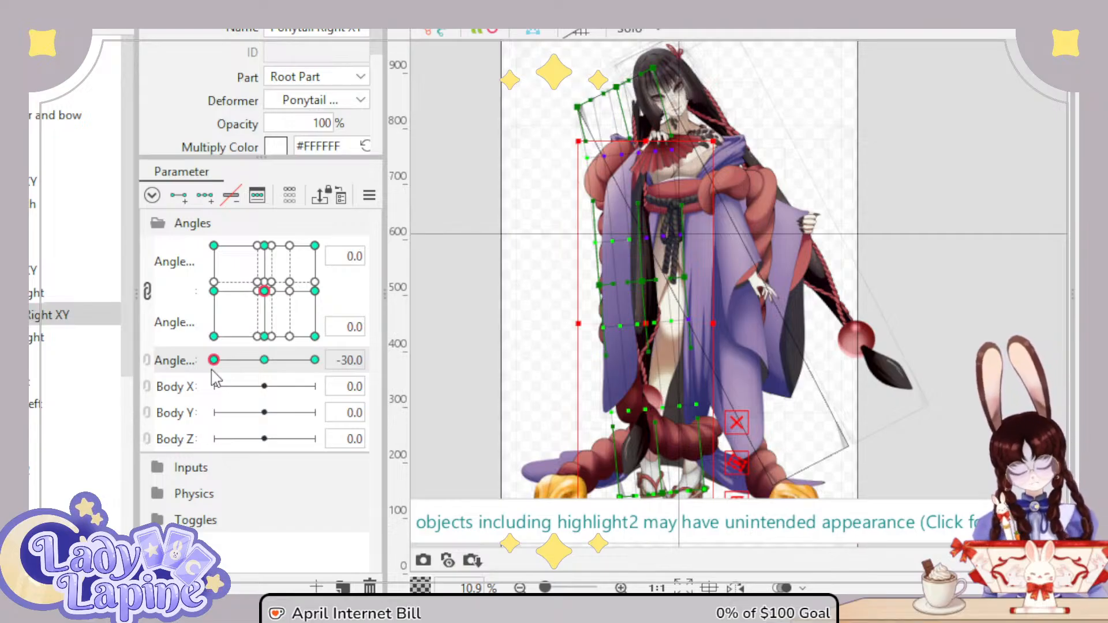
pyautogui.moveTo(213, 371); pyautogui.dragTo(188, 364)
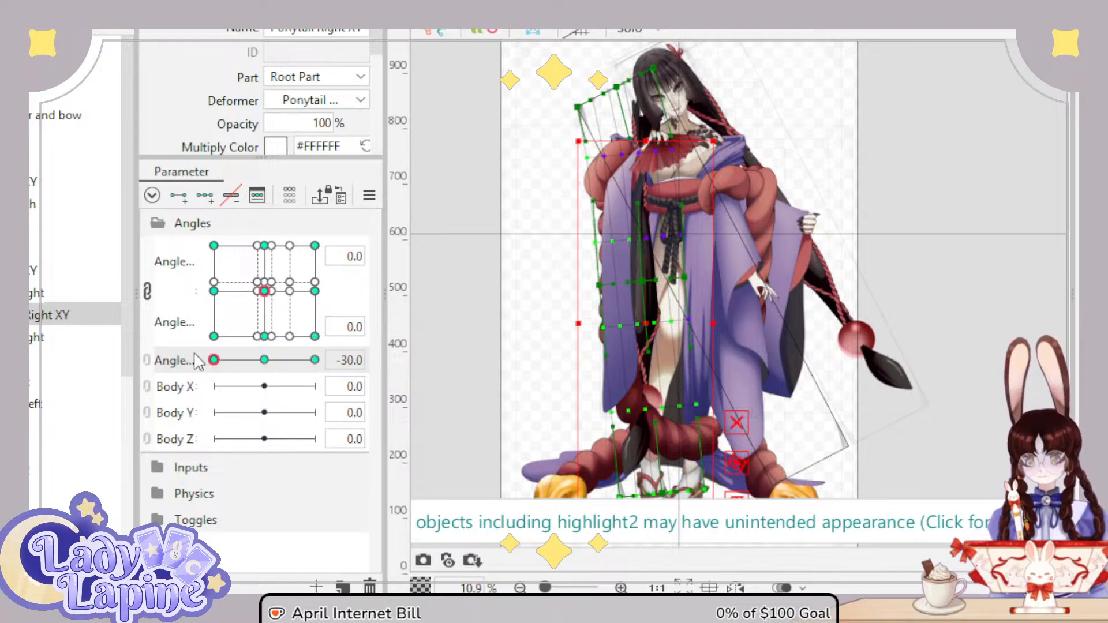
# Step: Move the top inner corner and top middle point of Ponytail Right XY up and toward the head at Angle Z -30
pyautogui.scroll(8, 673, 137)
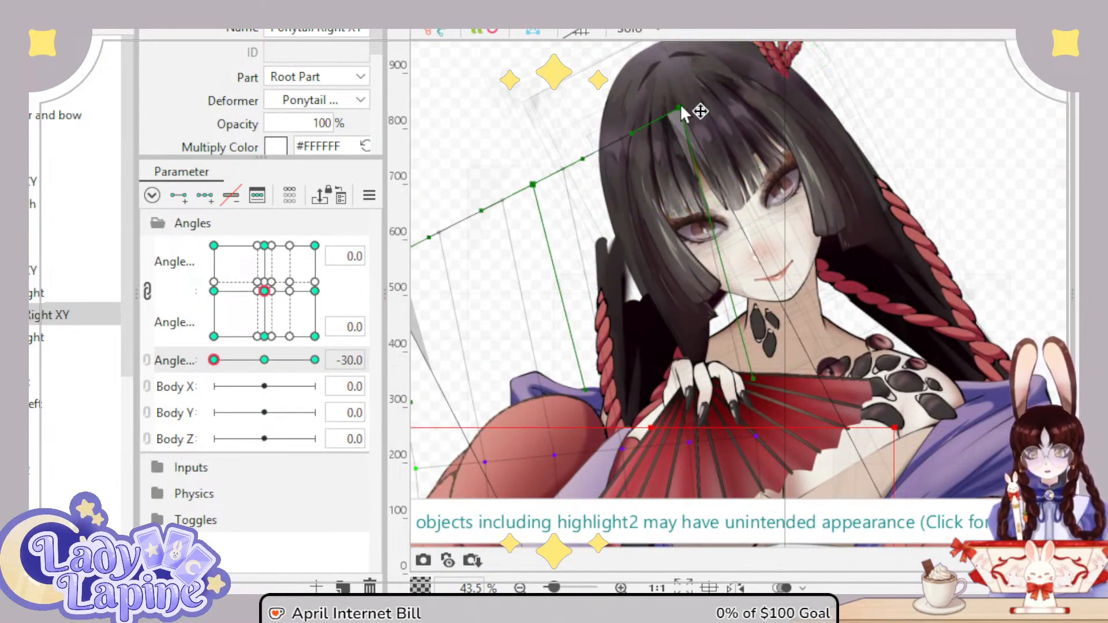
pyautogui.moveTo(679, 105); pyautogui.dragTo(718, 71)
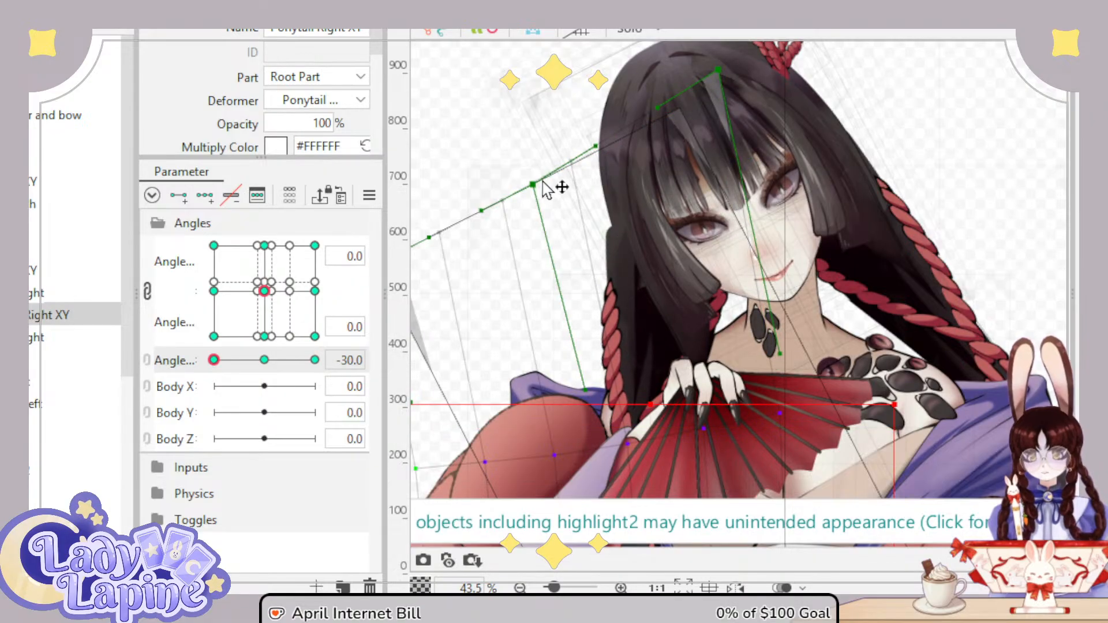
pyautogui.moveTo(533, 184); pyautogui.dragTo(542, 160)
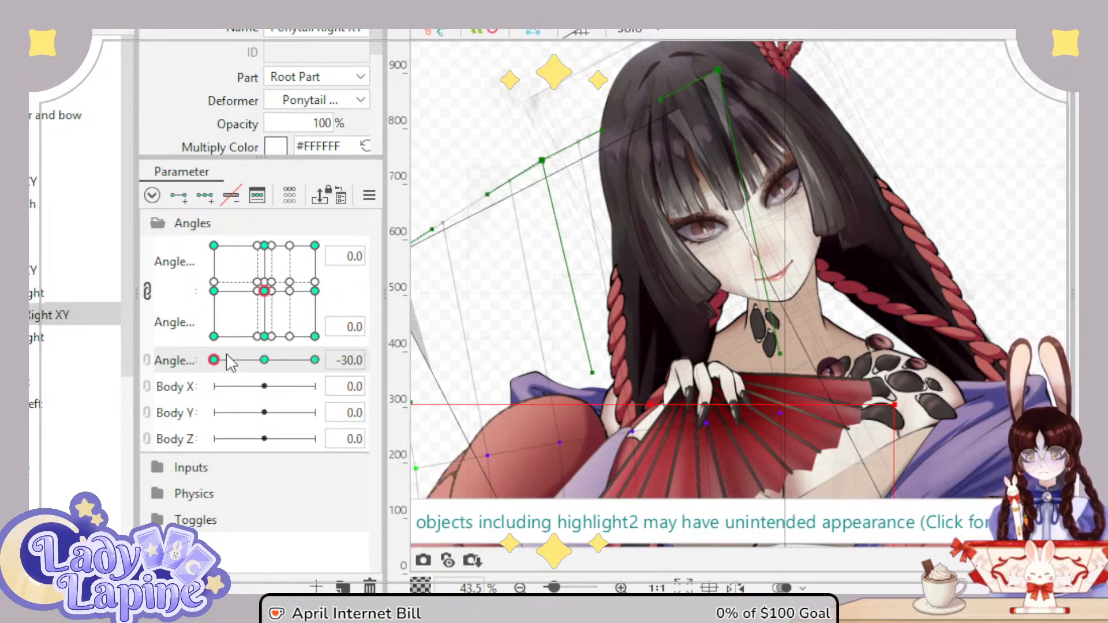
# Step: Preview the tilt, select the other Ponytail Right XY deformer (Warp35), and add keys at -30, 0 and 30 on Angle Z
pyautogui.moveTo(228, 358)
pyautogui.mouseDown()
pyautogui.moveTo(271, 348)
pyautogui.moveTo(201, 366)
pyautogui.moveTo(271, 353)
pyautogui.moveTo(223, 374)
pyautogui.moveTo(209, 366)
pyautogui.mouseUp()
pyautogui.scroll(-2, 669, 221)
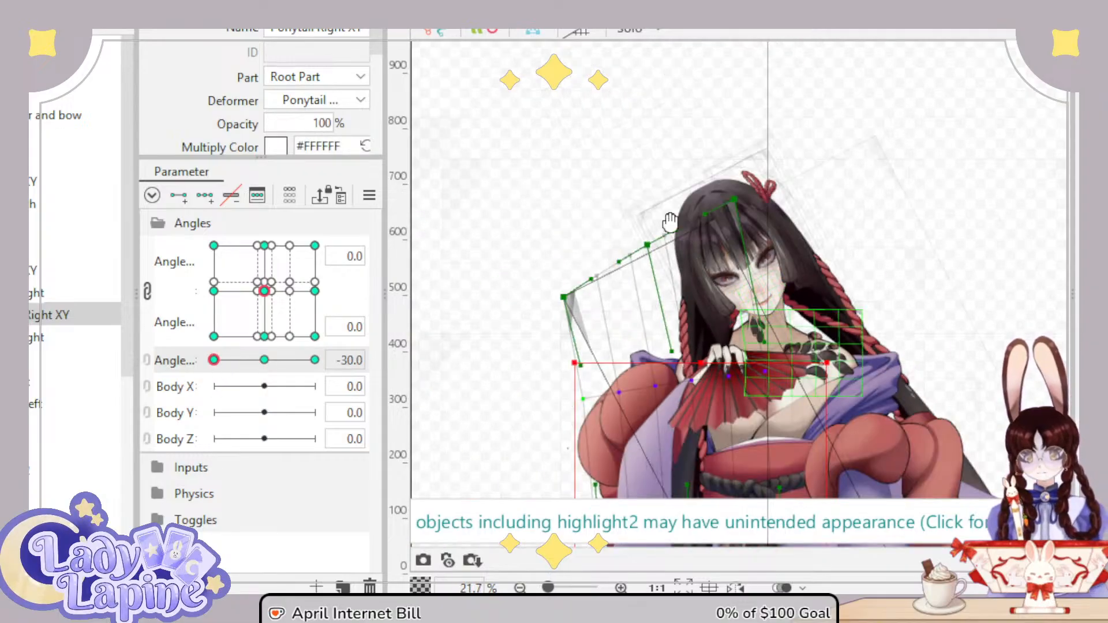
pyautogui.moveTo(670, 221); pyautogui.dragTo(572, 111)
pyautogui.hotkey('ctrl', 'v')
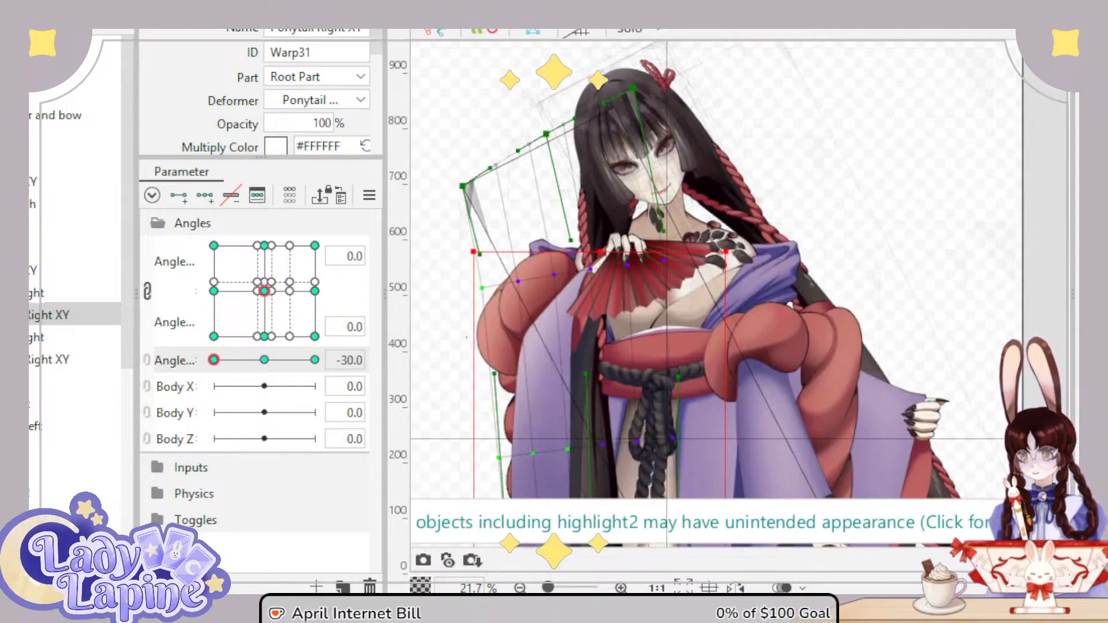
pyautogui.click(49, 359)
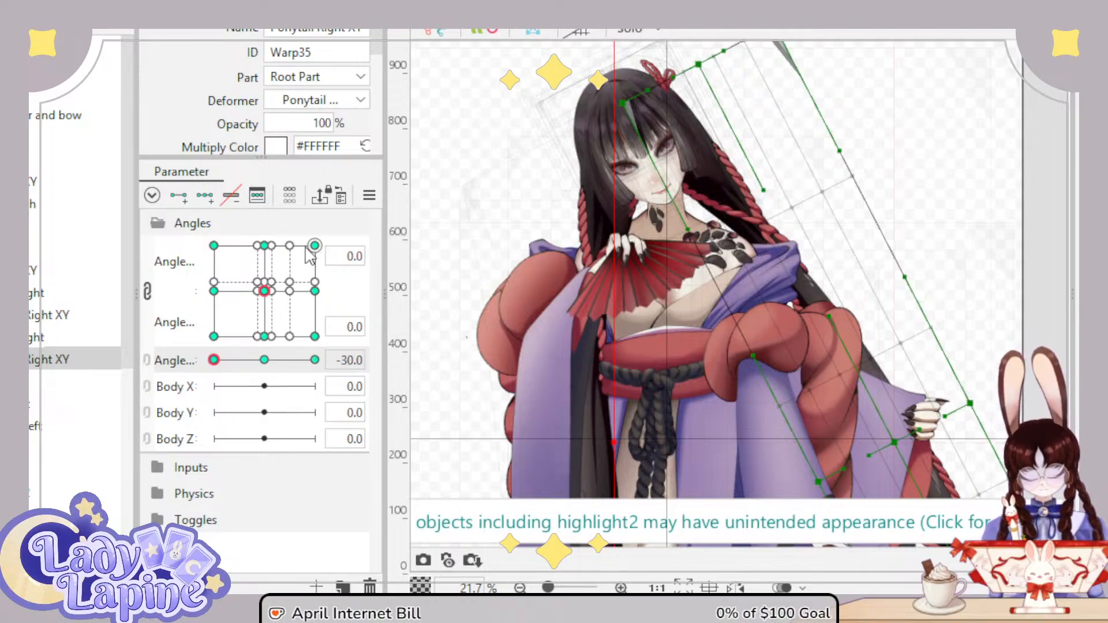
pyautogui.scroll(-5, 761, 269)
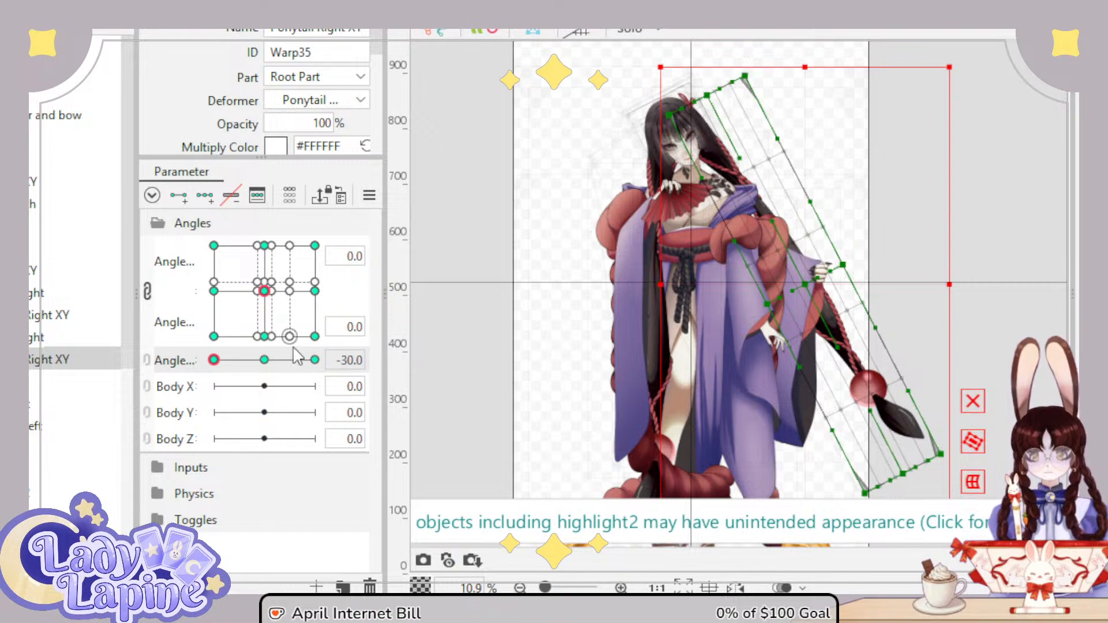
# Step: Select the points below the top row of Warp35, and at Angle Z -30 rotate and shift them so that ponytail hangs nearly vertical
pyautogui.click(264, 360)
pyautogui.moveTo(907, 311); pyautogui.dragTo(902, 208)
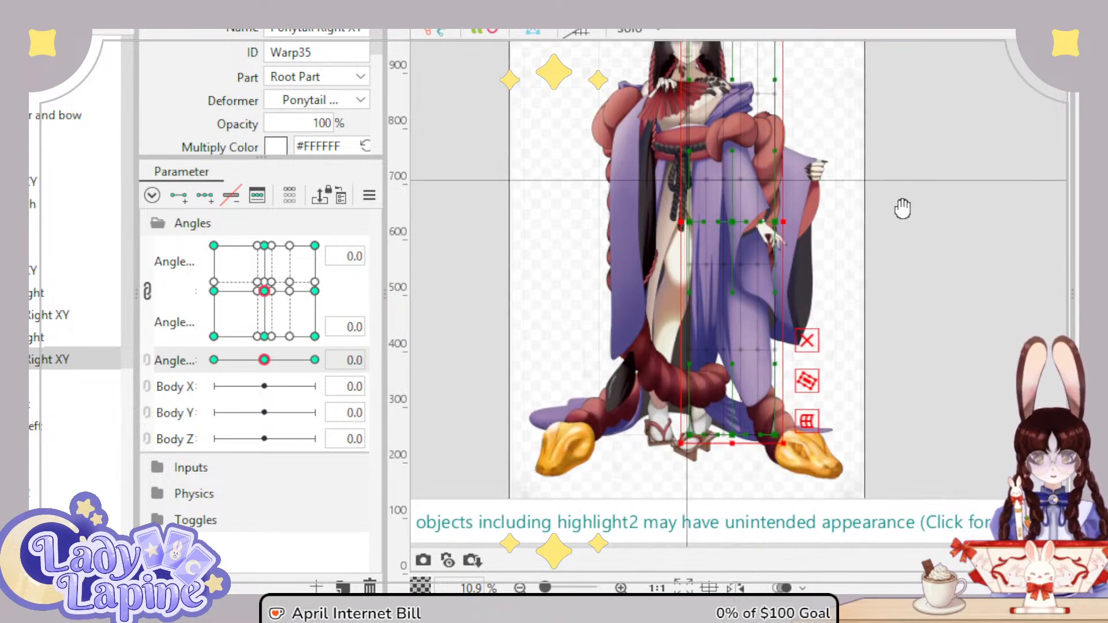
pyautogui.scroll(-2, 902, 314)
pyautogui.moveTo(912, 441); pyautogui.dragTo(701, 147)
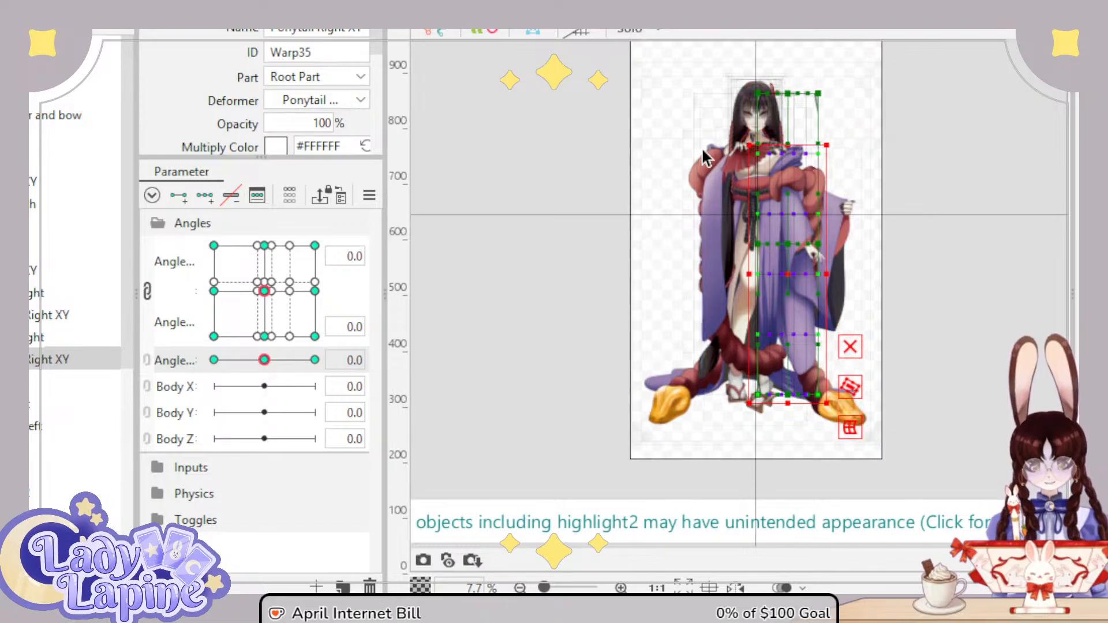
pyautogui.click(314, 359)
pyautogui.moveTo(315, 359); pyautogui.dragTo(214, 361)
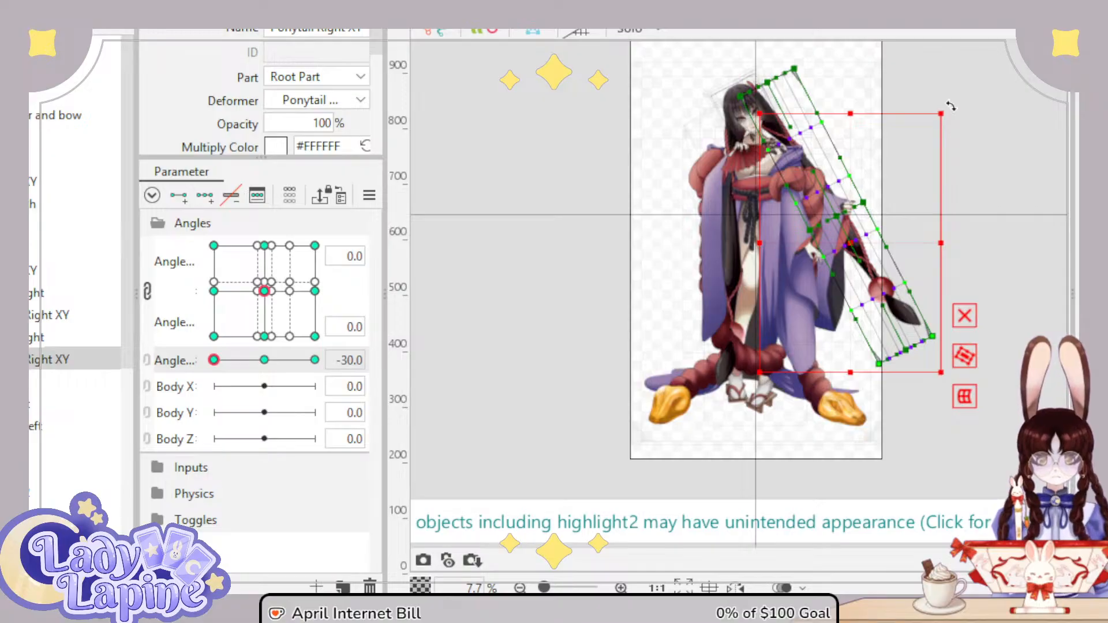
pyautogui.moveTo(951, 106); pyautogui.dragTo(947, 187)
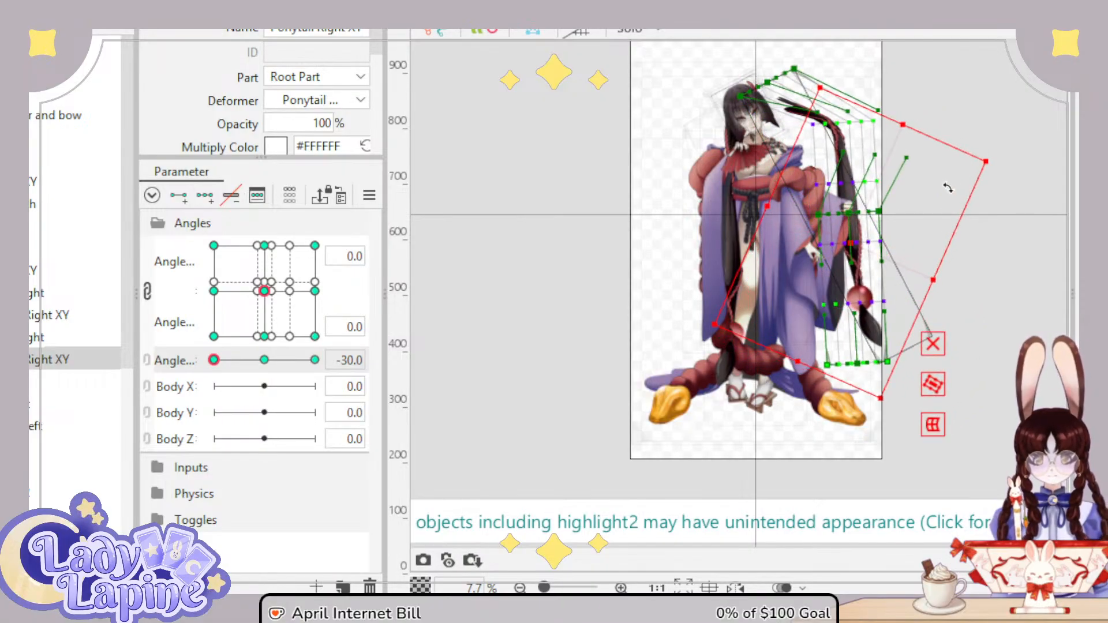
pyautogui.moveTo(855, 234); pyautogui.dragTo(798, 271)
pyautogui.moveTo(232, 372)
pyautogui.mouseDown()
pyautogui.moveTo(238, 361)
pyautogui.moveTo(285, 361)
pyautogui.moveTo(213, 369)
pyautogui.mouseUp()
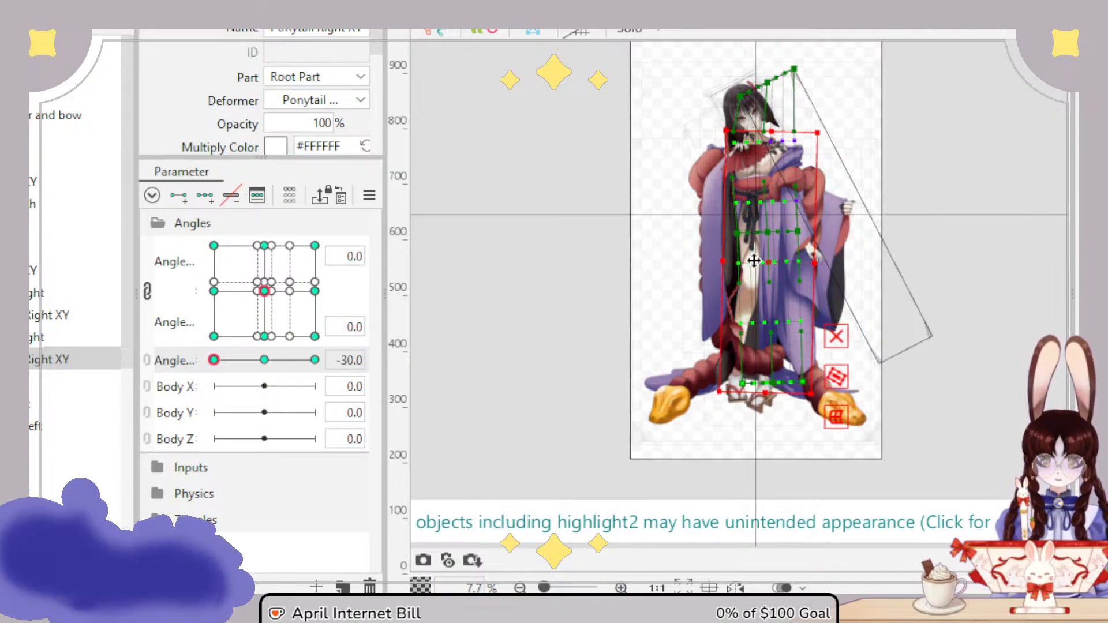
pyautogui.moveTo(213, 360)
pyautogui.mouseDown()
pyautogui.moveTo(267, 359)
pyautogui.moveTo(190, 374)
pyautogui.moveTo(260, 369)
pyautogui.moveTo(208, 376)
pyautogui.moveTo(280, 347)
pyautogui.moveTo(192, 377)
pyautogui.moveTo(255, 371)
pyautogui.moveTo(214, 369)
pyautogui.mouseUp()
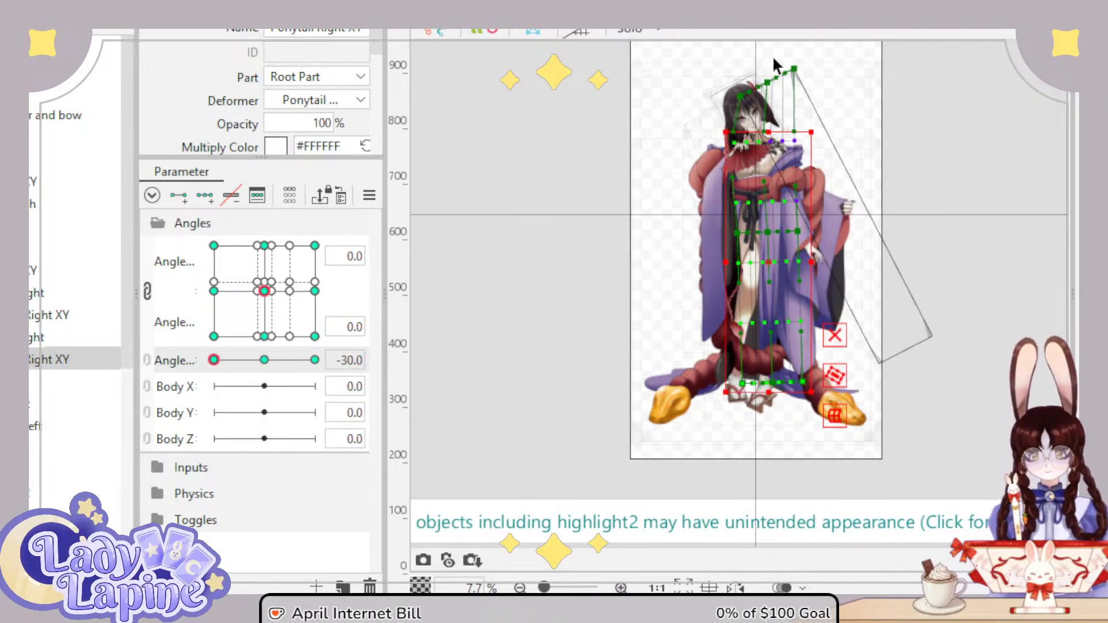
# Step: At Angle Z -30, shift Warp35's three top-row points toward the viewer's right and bend the top middle point's inner handle toward the head
pyautogui.scroll(5, 776, 63)
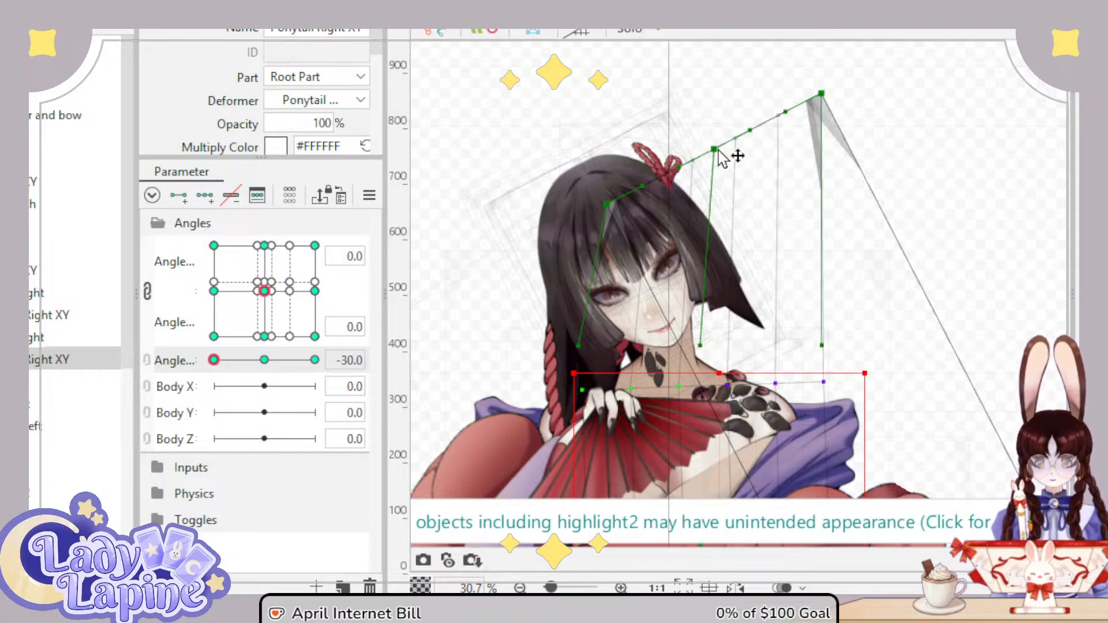
pyautogui.moveTo(718, 151); pyautogui.dragTo(790, 167)
pyautogui.moveTo(828, 104); pyautogui.dragTo(885, 103)
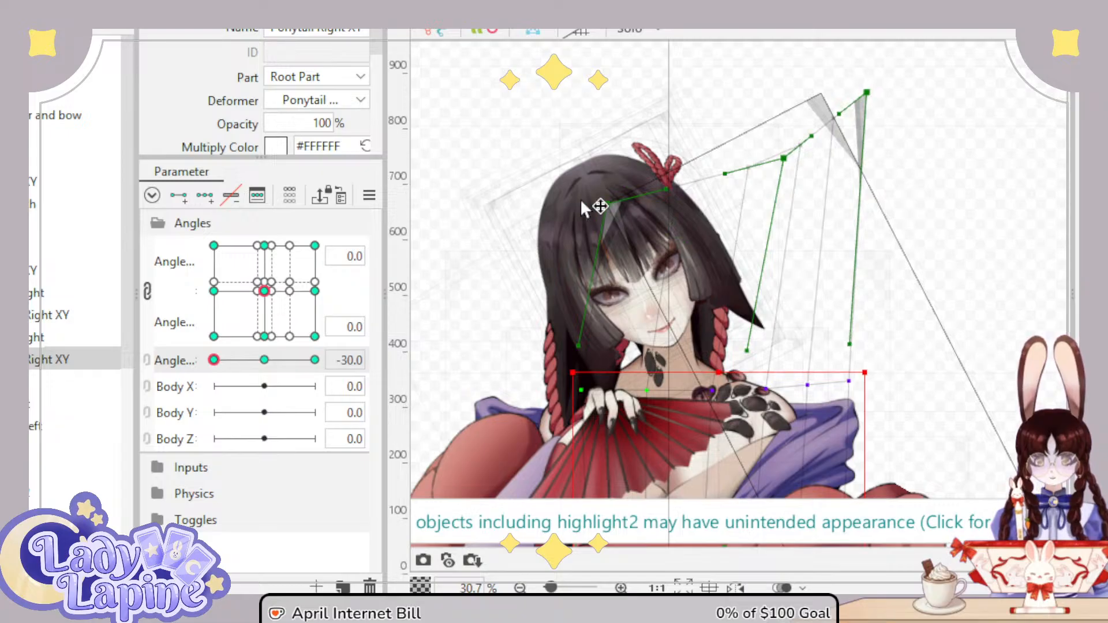
pyautogui.moveTo(594, 207); pyautogui.dragTo(643, 207)
pyautogui.moveTo(788, 162)
pyautogui.mouseDown()
pyautogui.moveTo(818, 167)
pyautogui.moveTo(805, 162)
pyautogui.mouseUp()
pyautogui.moveTo(740, 179); pyautogui.dragTo(705, 200)
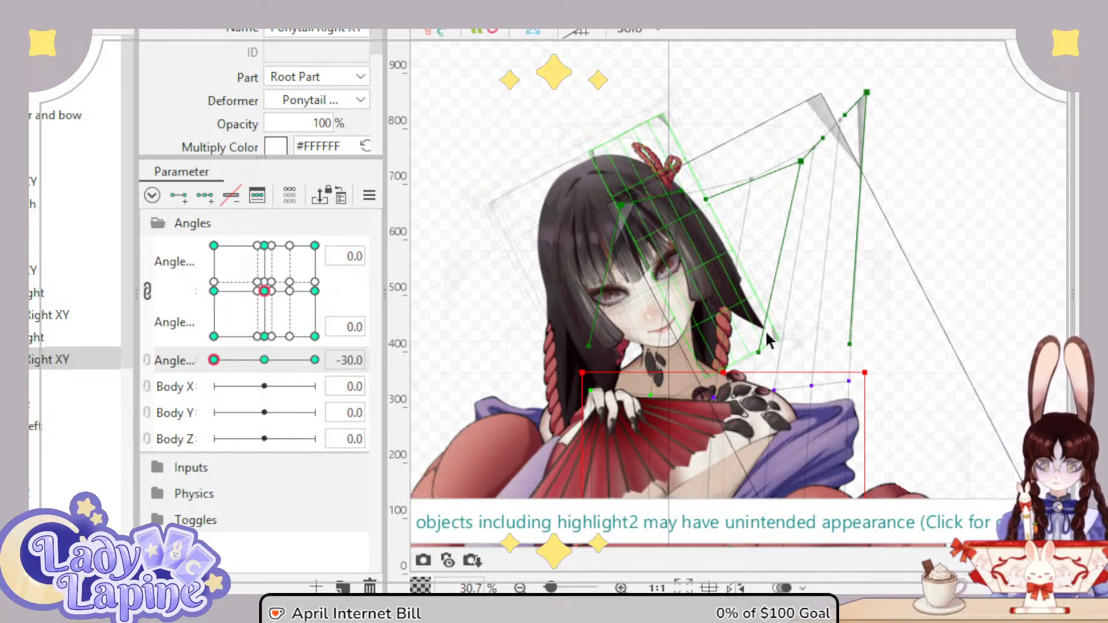
pyautogui.moveTo(801, 164); pyautogui.dragTo(799, 162)
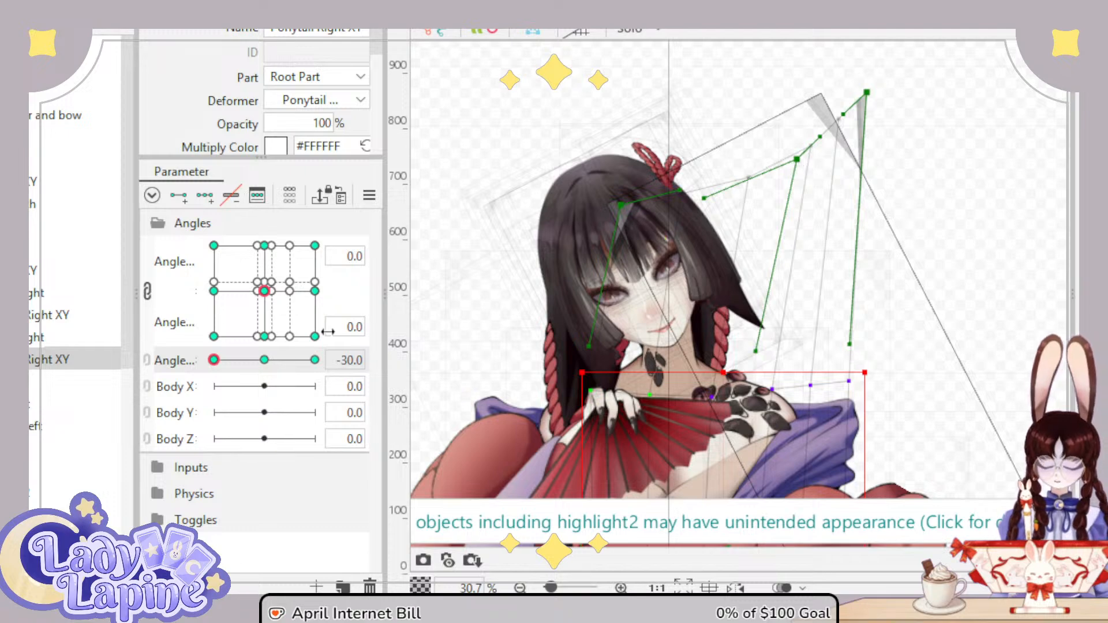
# Step: Find the side hair XY deformer, key Angle Z at -30, 0 and 30, and pull its bottom corner points inward at -30 to shorten the hair tip
pyautogui.click(33, 270)
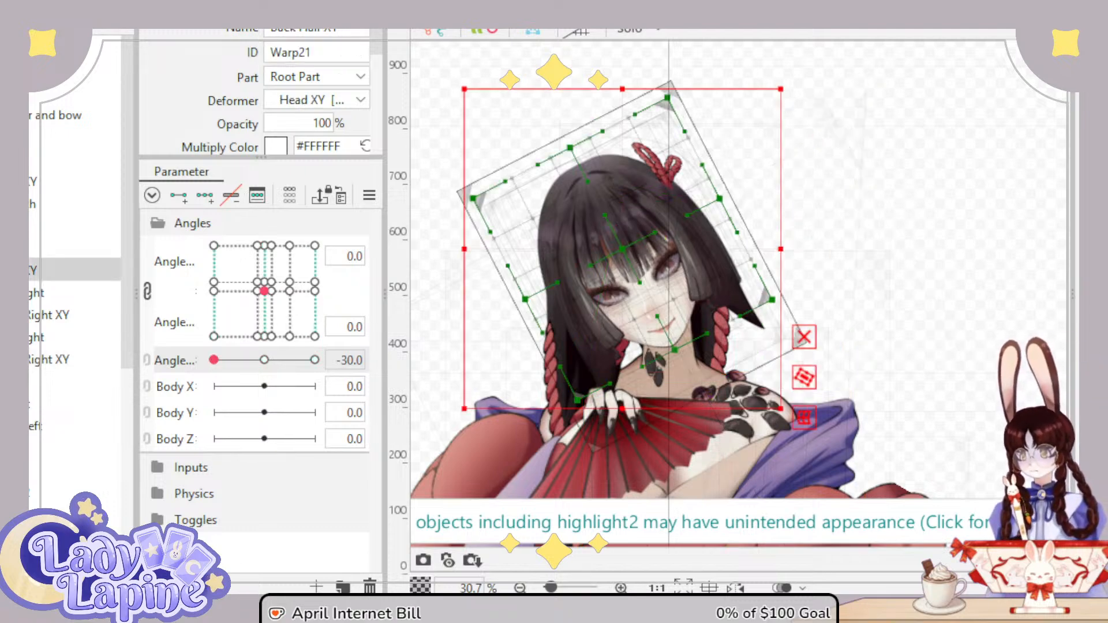
pyautogui.click(6, 270)
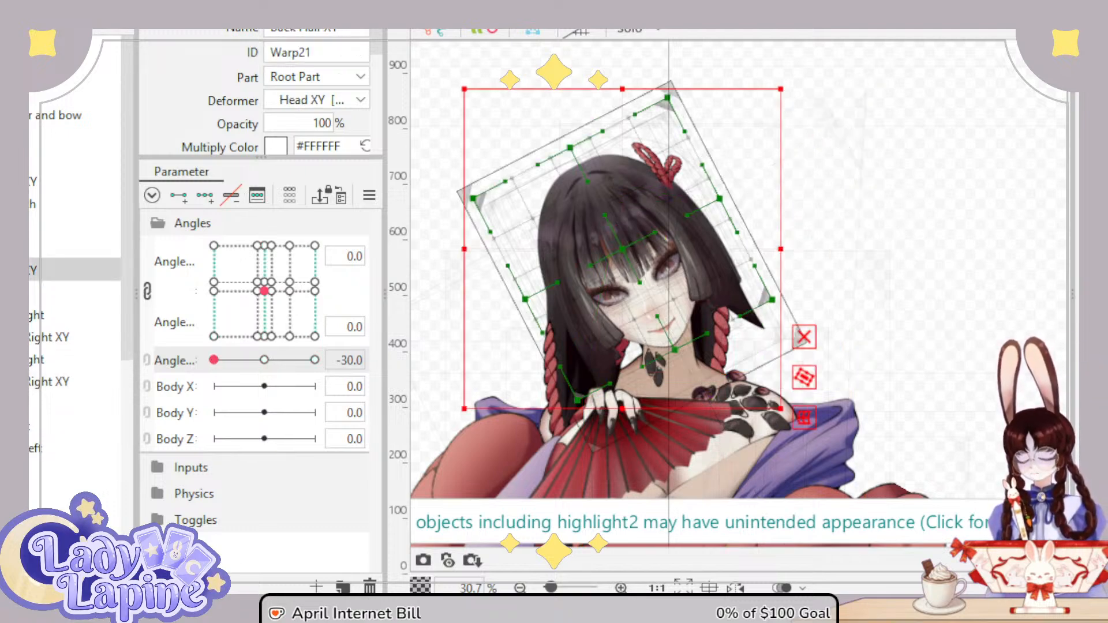
pyautogui.click(35, 292)
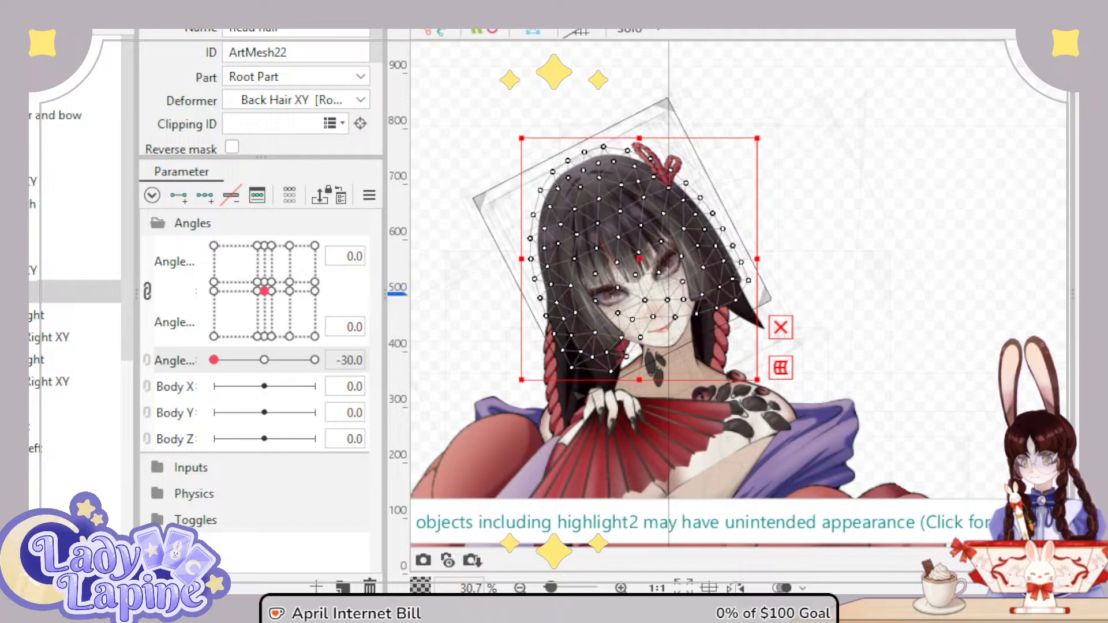
pyautogui.scroll(3, 530, 308)
pyautogui.moveTo(816, 260); pyautogui.dragTo(847, 243)
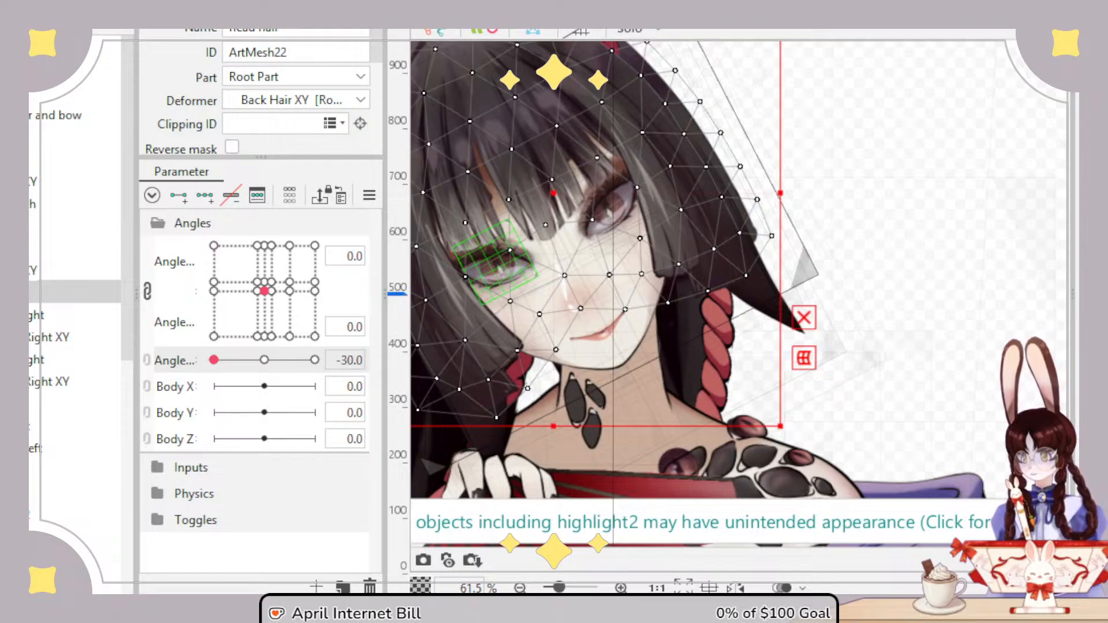
pyautogui.click(490, 294)
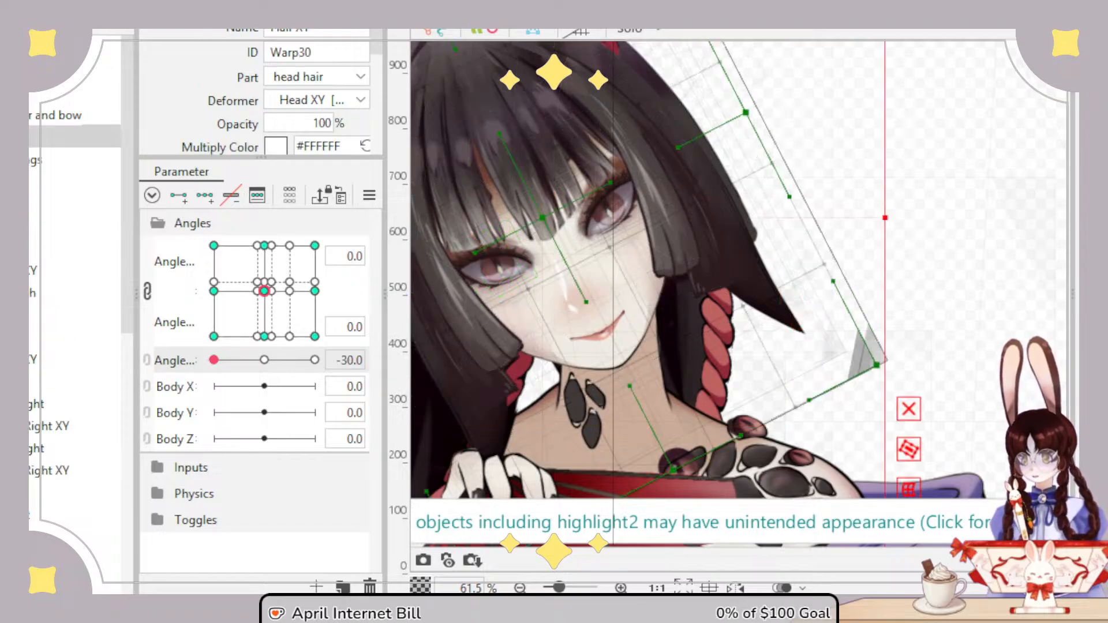
pyautogui.click(75, 203)
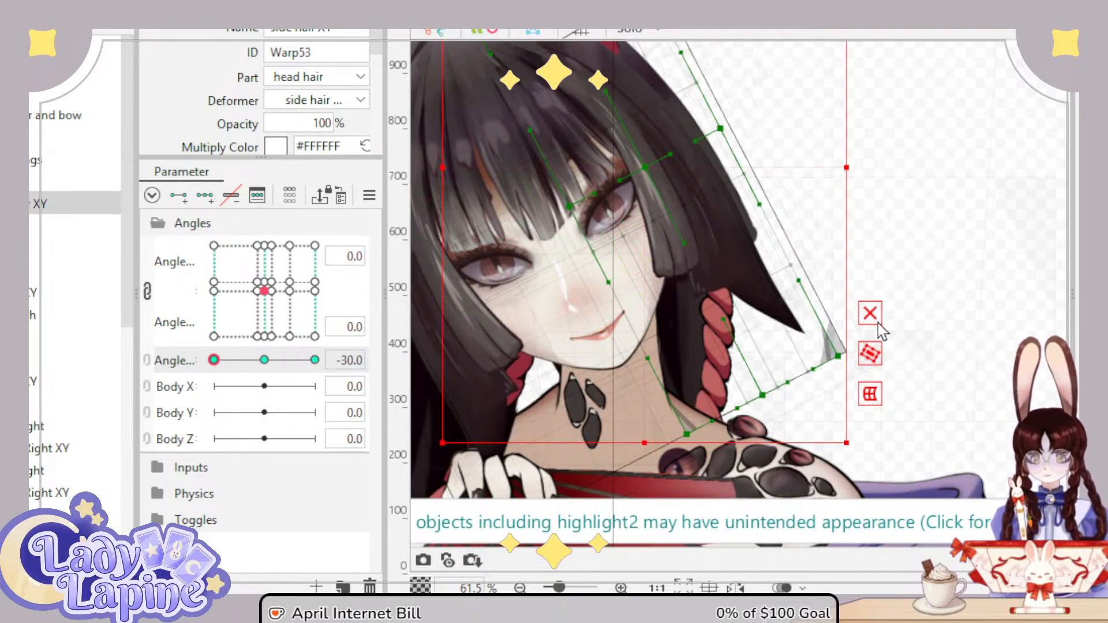
pyautogui.moveTo(841, 358); pyautogui.dragTo(731, 382)
pyautogui.moveTo(690, 432); pyautogui.dragTo(715, 385)
# Step: Select Back Hair XY, key Angle Z at -30, 0 and 30, and pull its bottom outer corner in toward the neck at -30
pyautogui.click(84, 398)
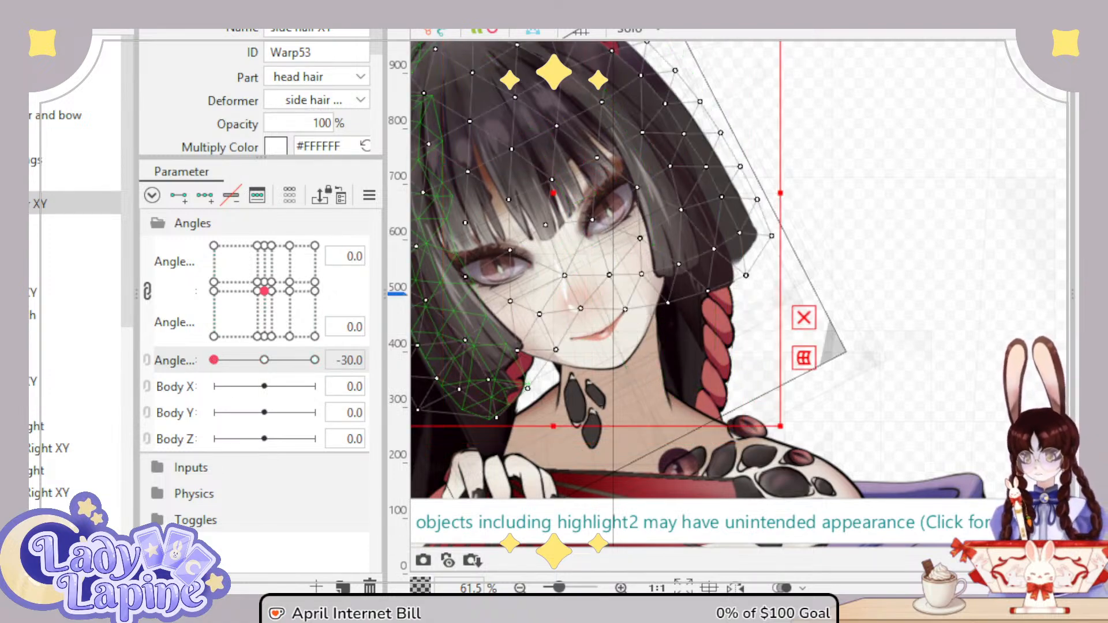
pyautogui.click(75, 381)
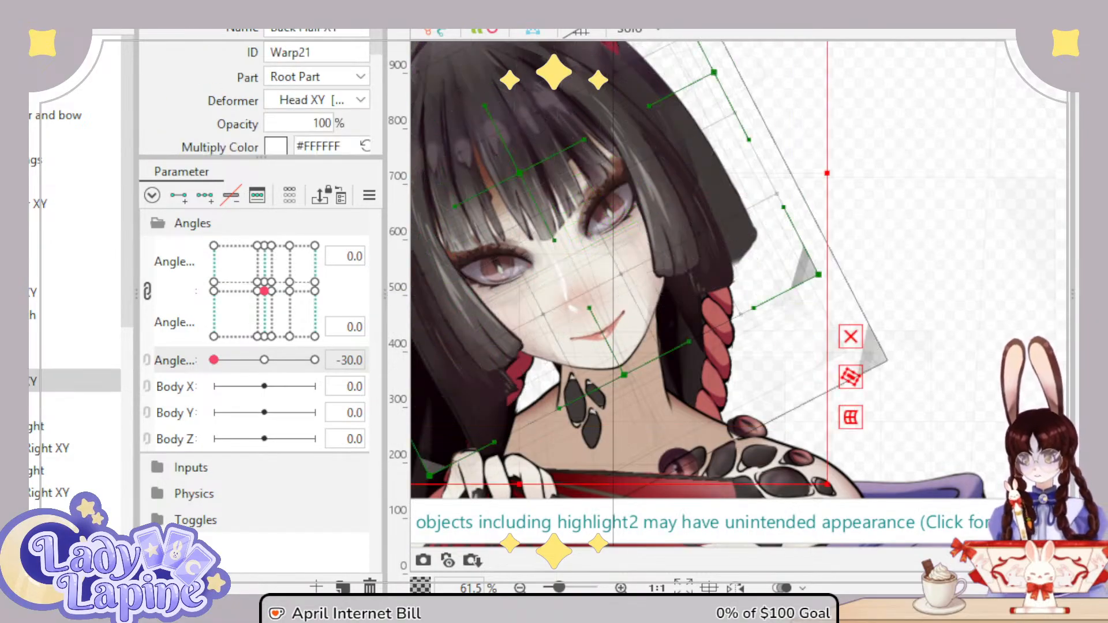
pyautogui.moveTo(817, 285); pyautogui.dragTo(764, 308)
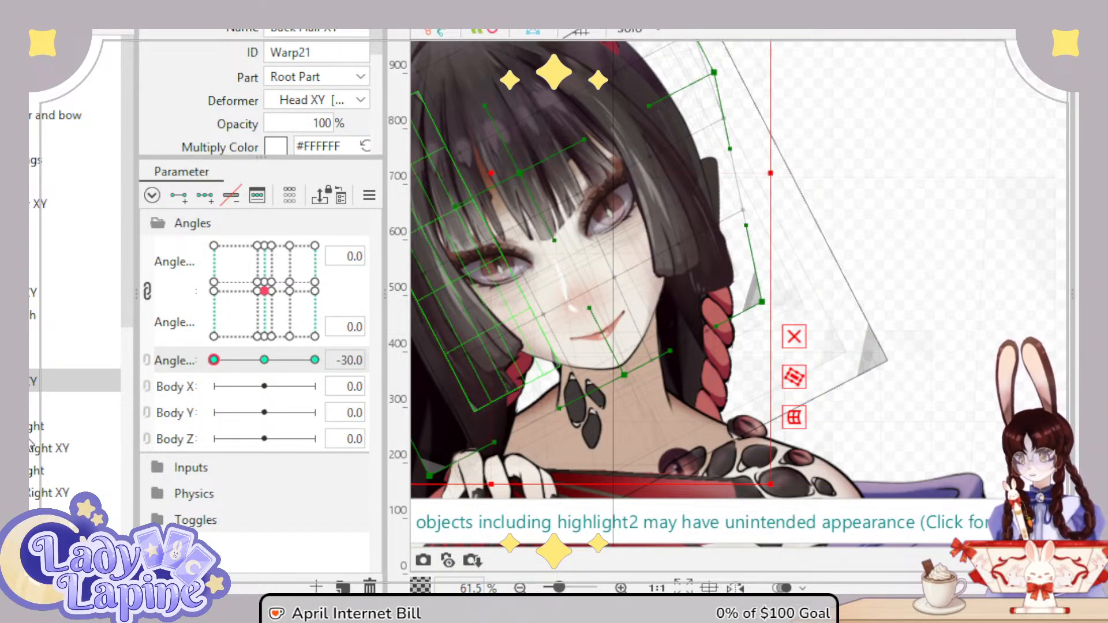
# Step: Return to Warp35 at Angle Z -30, raise its top middle point slightly, and adjust that point's inner and lower handles
pyautogui.click(722, 141)
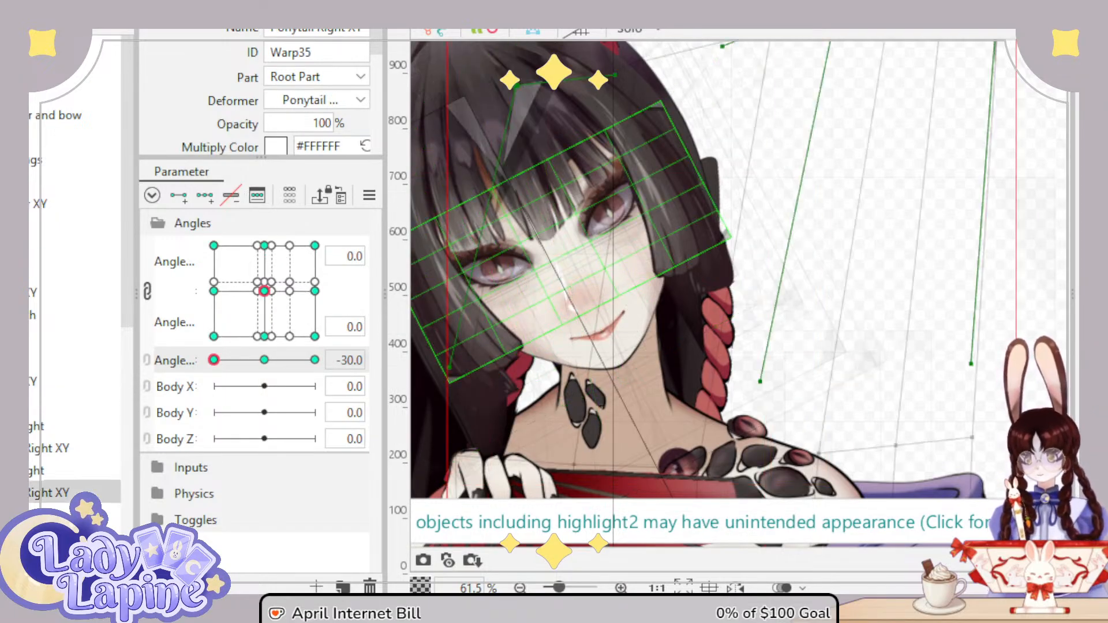
pyautogui.moveTo(731, 210); pyautogui.dragTo(773, 311)
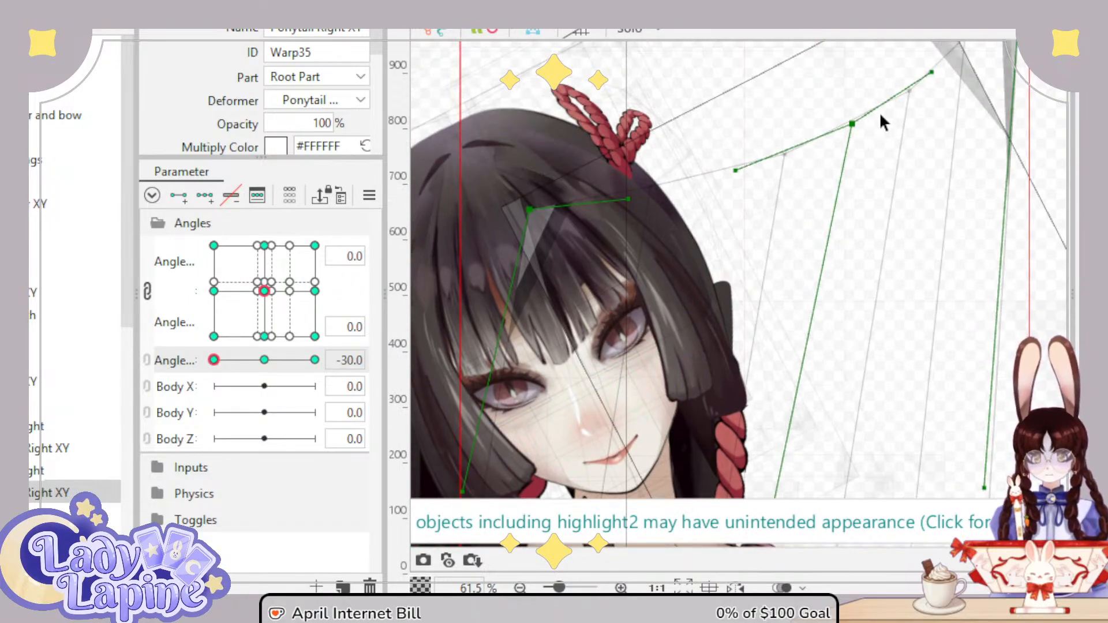
pyautogui.moveTo(851, 123); pyautogui.dragTo(858, 116)
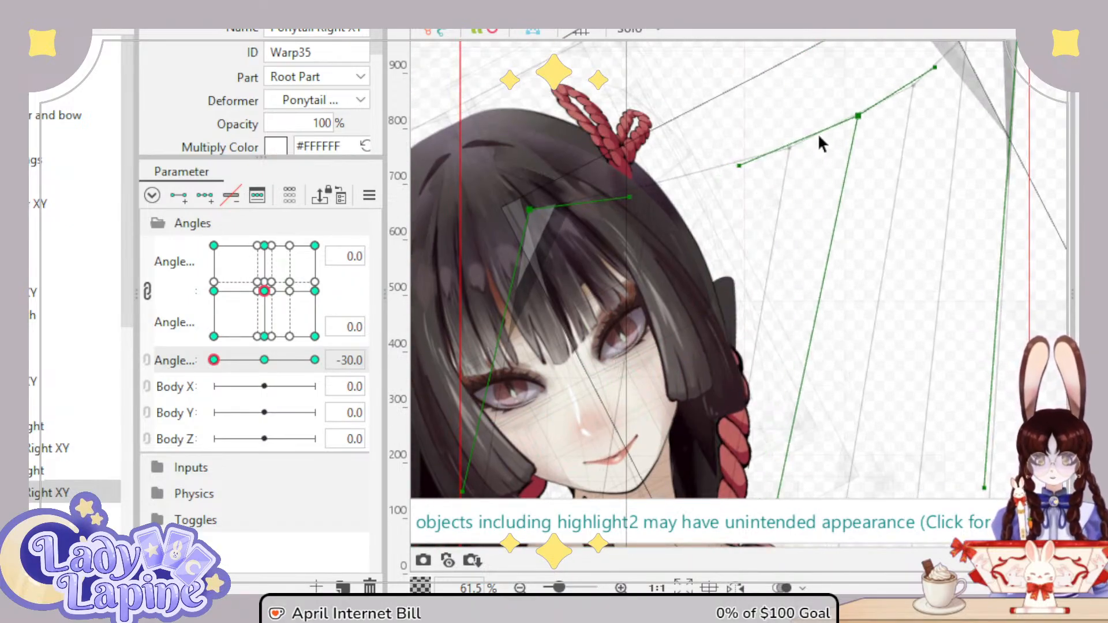
pyautogui.moveTo(733, 165); pyautogui.dragTo(716, 176)
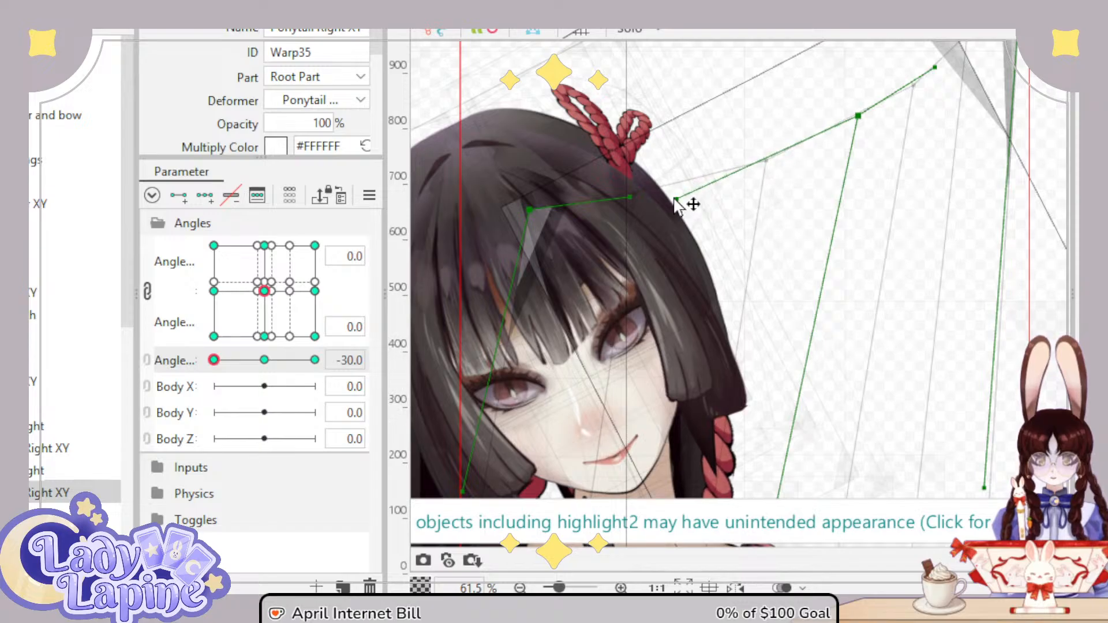
pyautogui.moveTo(712, 254); pyautogui.dragTo(732, 59)
pyautogui.moveTo(775, 301); pyautogui.dragTo(842, 296)
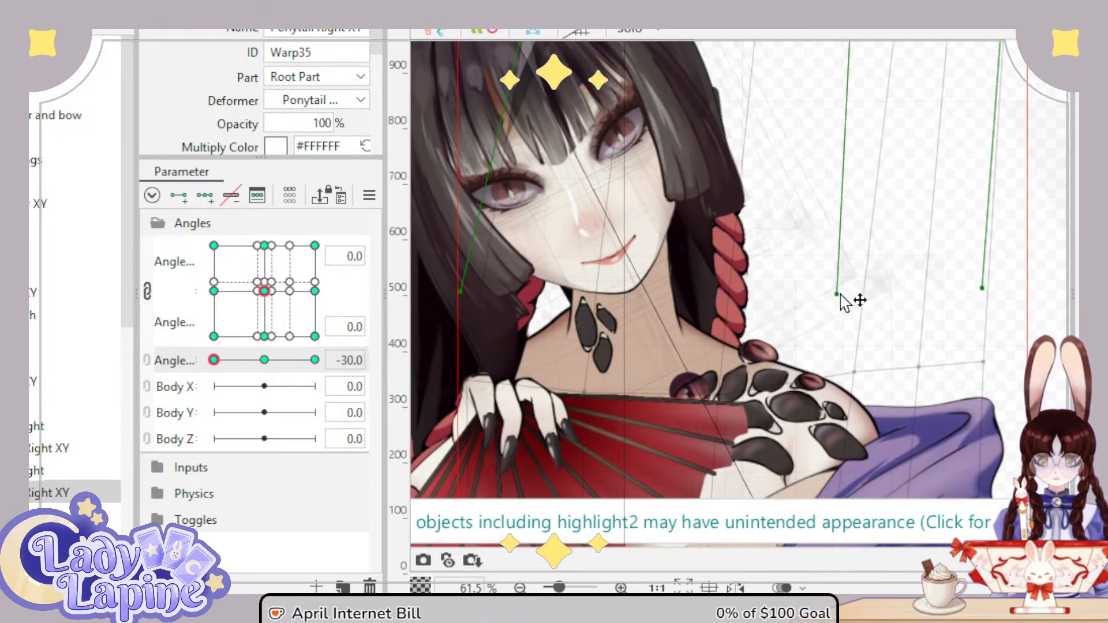
# Step: Fine-tune the top middle point's inner and lower handles and a nearby grid point of Warp35 so the braid follows the hair, previewing Angle Z
pyautogui.scroll(5, 804, 135)
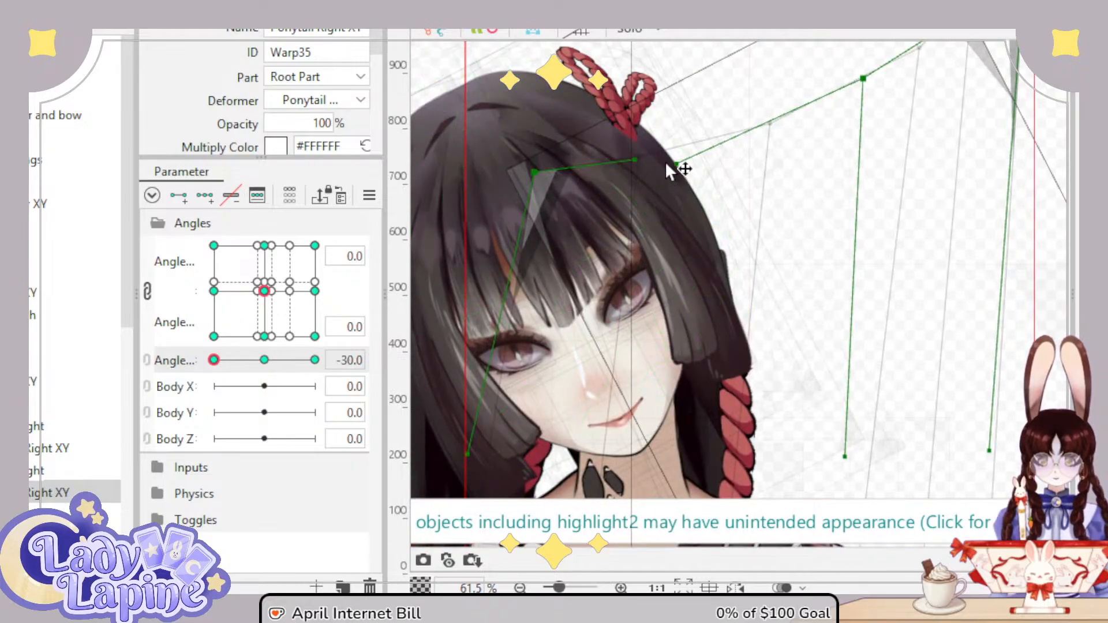
pyautogui.moveTo(666, 164); pyautogui.dragTo(638, 177)
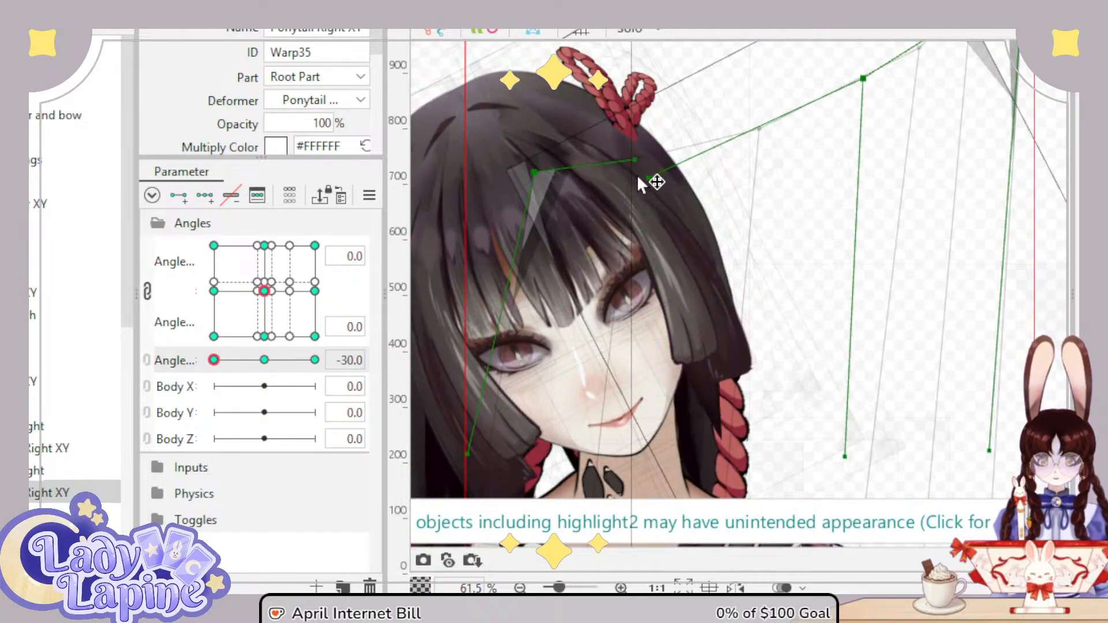
pyautogui.scroll(-5, 744, 237)
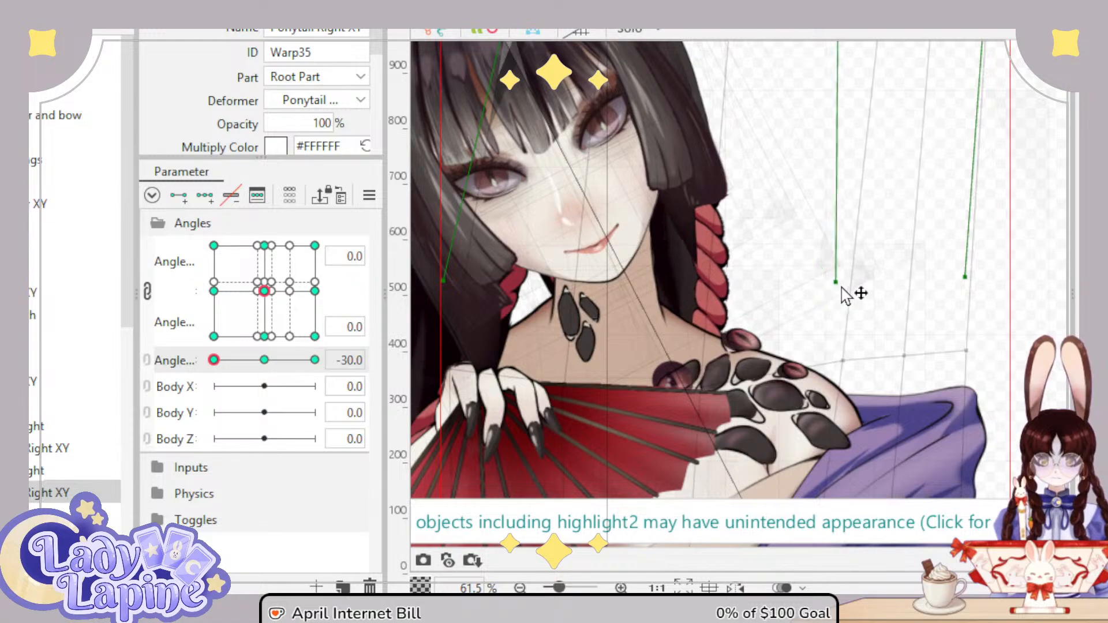
pyautogui.moveTo(841, 287); pyautogui.dragTo(907, 279)
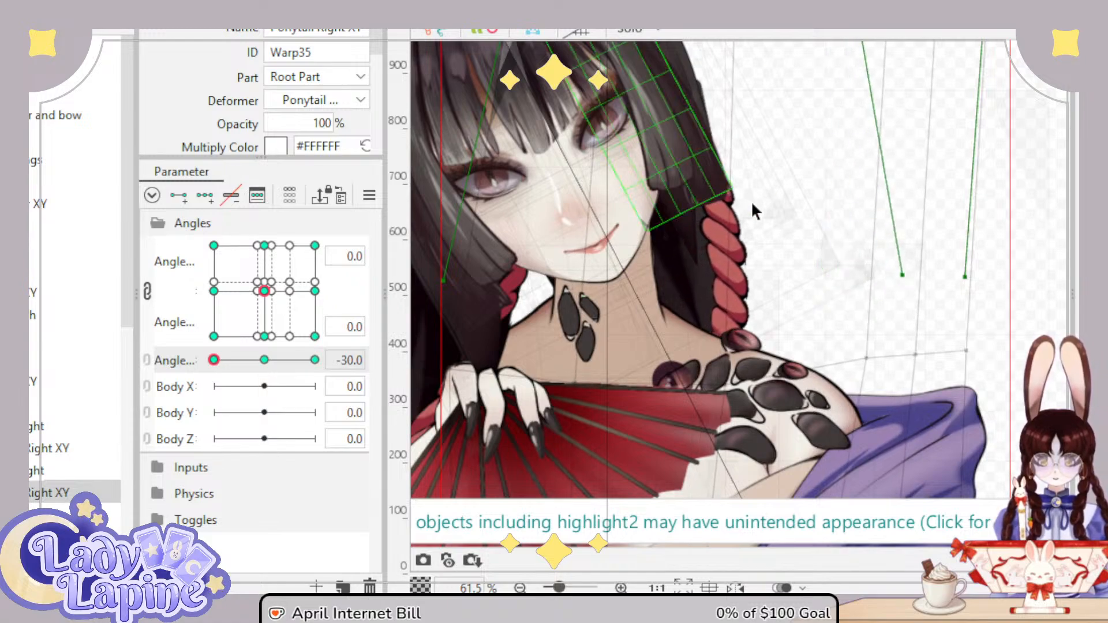
pyautogui.scroll(5, 773, 196)
pyautogui.moveTo(765, 103); pyautogui.dragTo(749, 115)
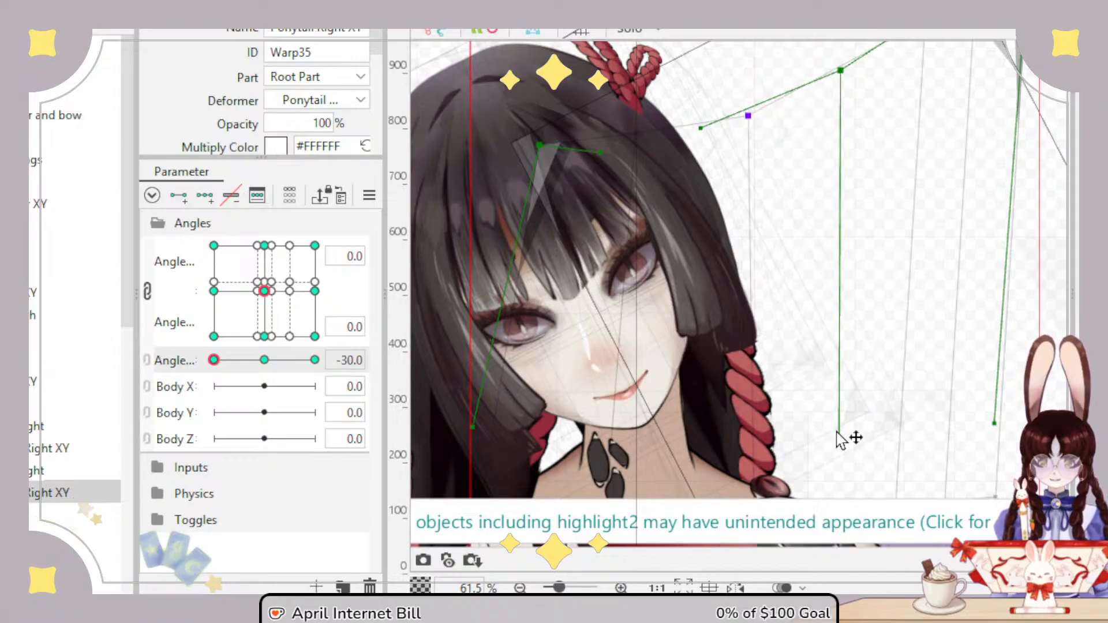
pyautogui.moveTo(840, 437); pyautogui.dragTo(858, 440)
pyautogui.scroll(-5, 772, 375)
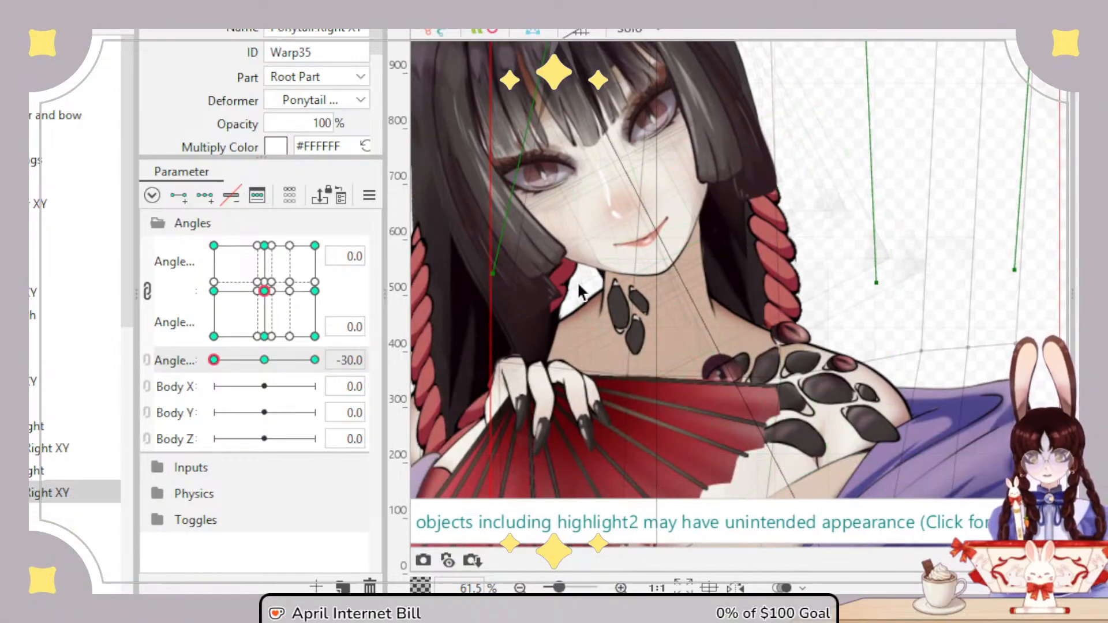
pyautogui.moveTo(214, 361); pyautogui.dragTo(187, 407)
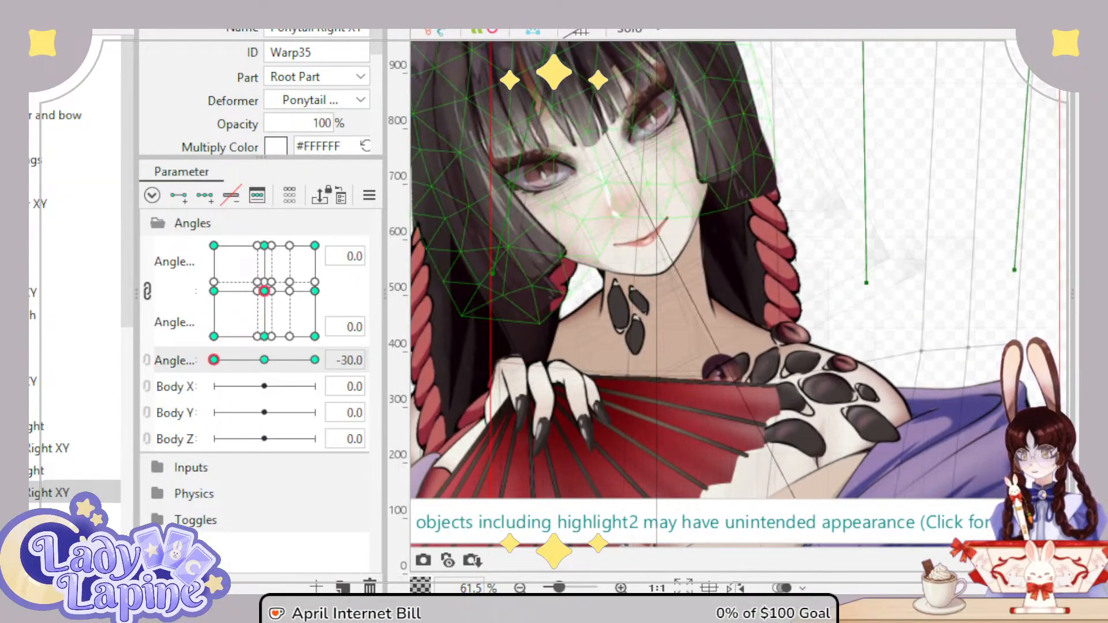
# Step: Key side hair XY (Warp37) at Angle Z -30, 0 and 30, pull its bottom corner and middle points inward at -30, and preview the tilt
pyautogui.click(470, 366)
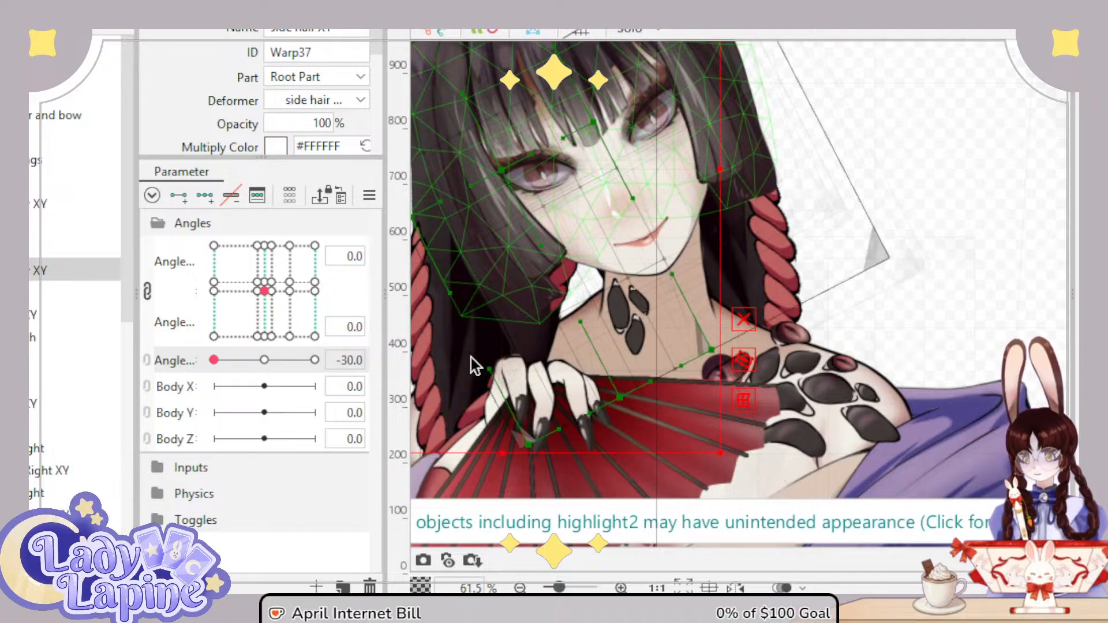
pyautogui.moveTo(529, 341); pyautogui.dragTo(668, 307)
pyautogui.click(209, 199)
pyautogui.scroll(3, 778, 389)
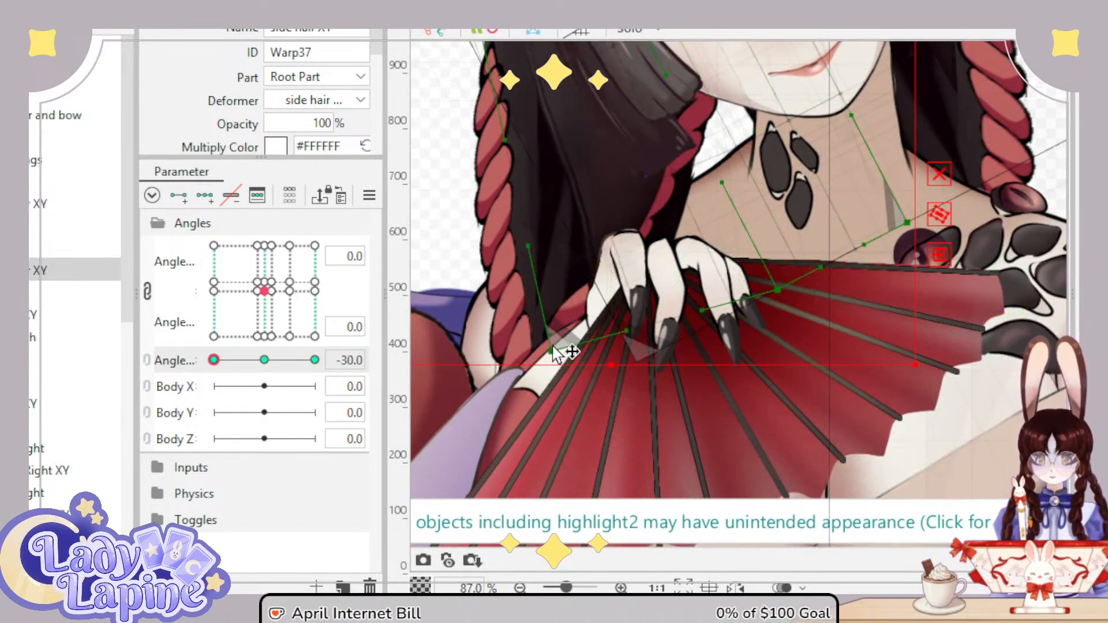
pyautogui.click(533, 315)
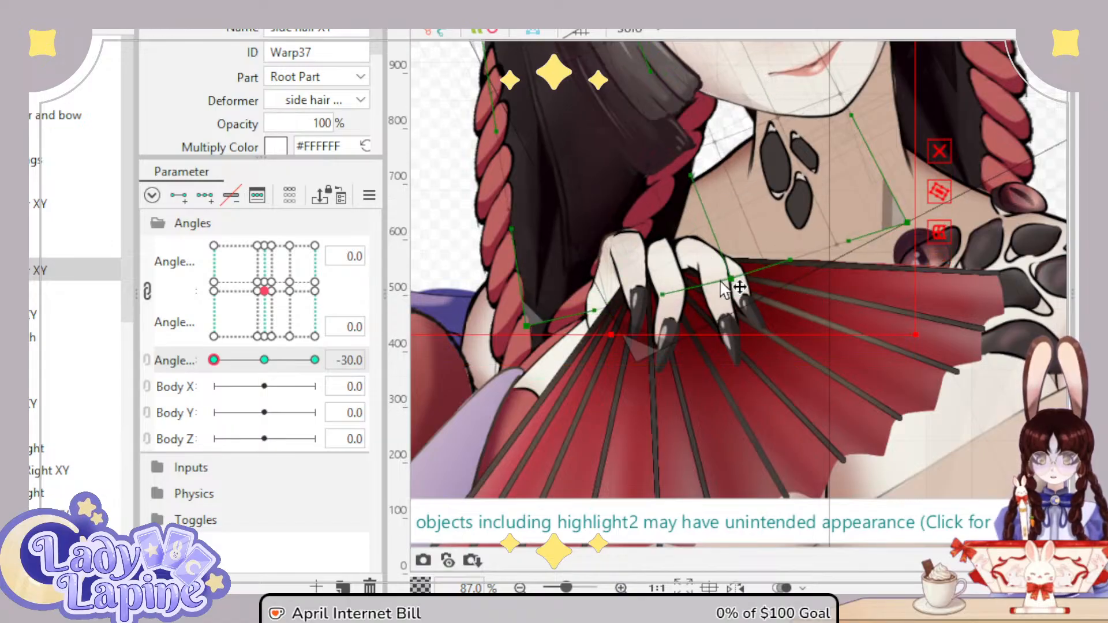
pyautogui.scroll(-4, 703, 287)
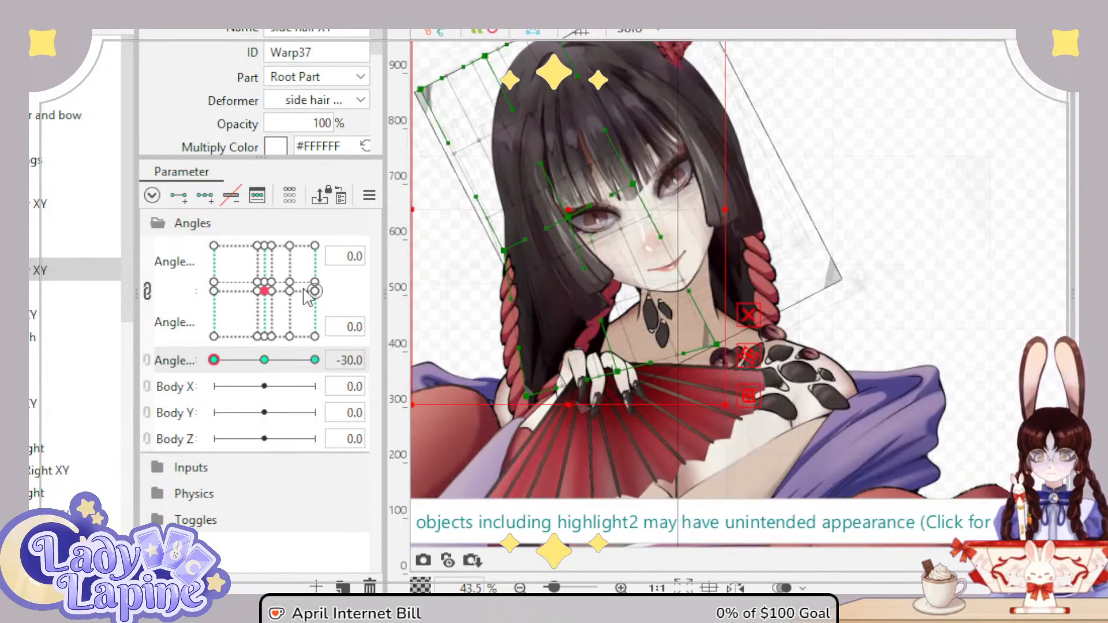
pyautogui.moveTo(223, 372)
pyautogui.mouseDown()
pyautogui.moveTo(273, 372)
pyautogui.moveTo(203, 373)
pyautogui.moveTo(285, 373)
pyautogui.moveTo(212, 379)
pyautogui.moveTo(287, 387)
pyautogui.moveTo(207, 386)
pyautogui.moveTo(306, 381)
pyautogui.moveTo(198, 384)
pyautogui.moveTo(234, 383)
pyautogui.mouseUp()
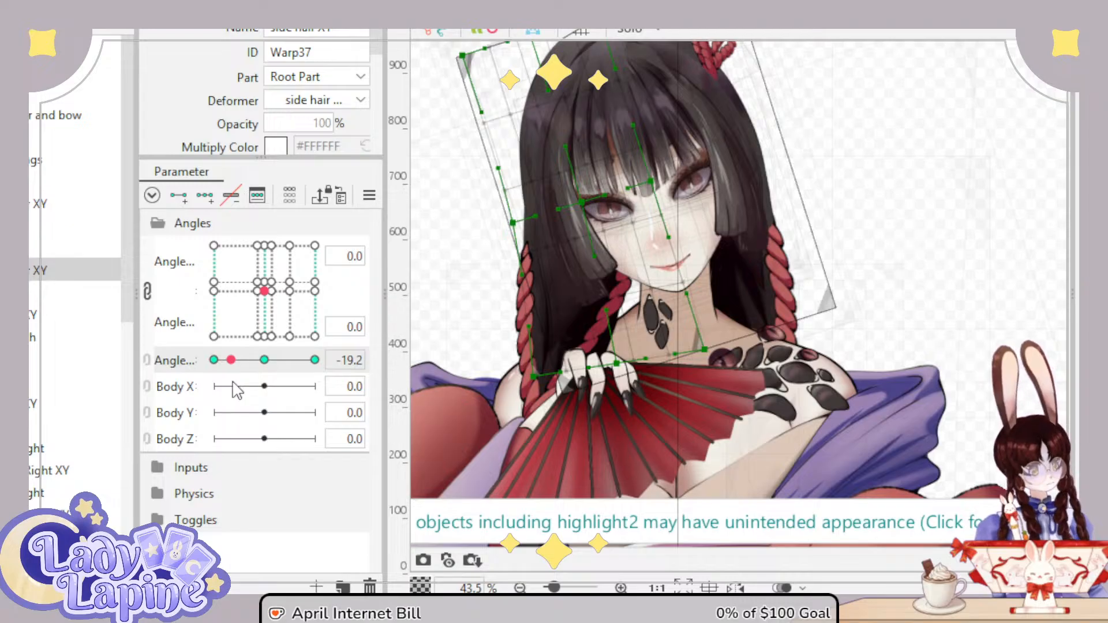
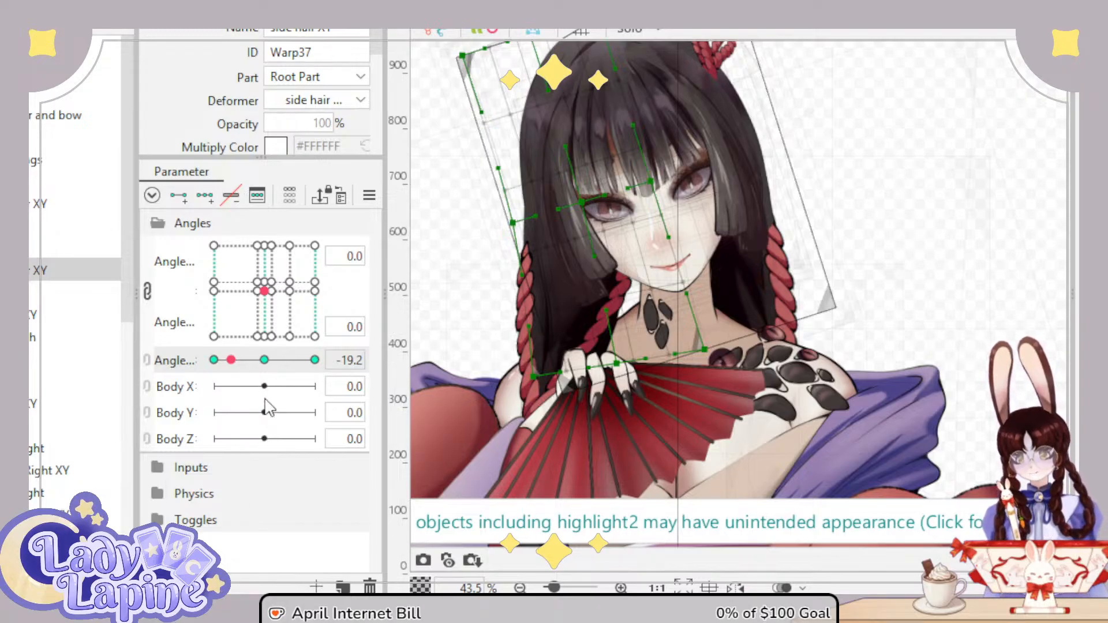
pyautogui.moveTo(232, 362)
pyautogui.mouseDown()
pyautogui.moveTo(222, 364)
pyautogui.moveTo(282, 369)
pyautogui.moveTo(213, 363)
pyautogui.moveTo(309, 364)
pyautogui.moveTo(213, 364)
pyautogui.mouseUp()
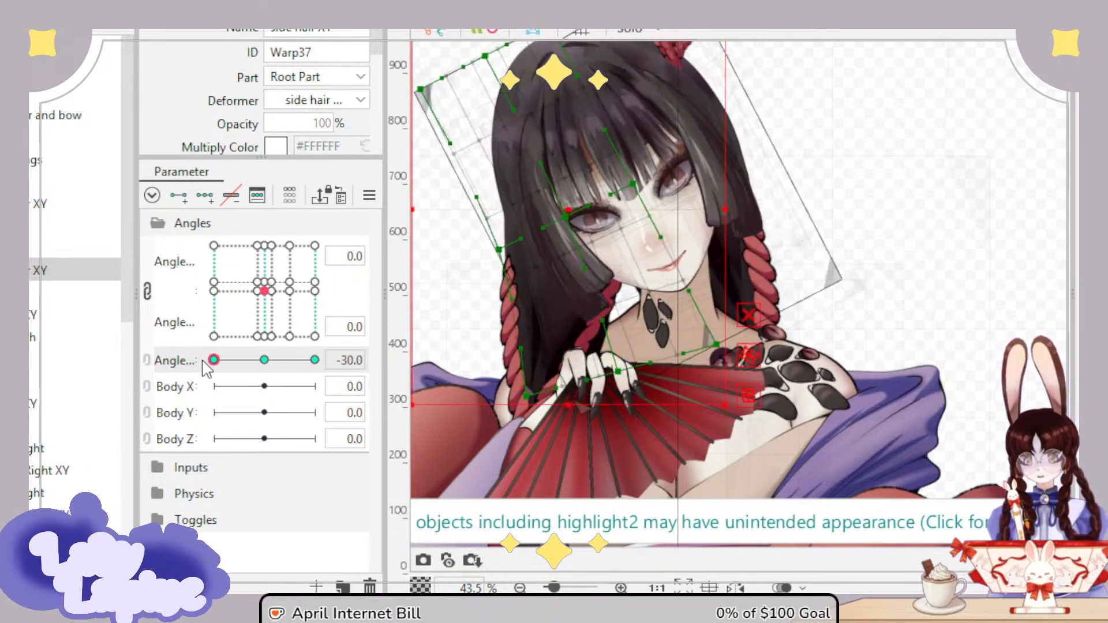
# Step: Select all the Angle Z deformers at -30 and take the shoulder and ponytail deformers out of the selection
pyautogui.click(461, 368)
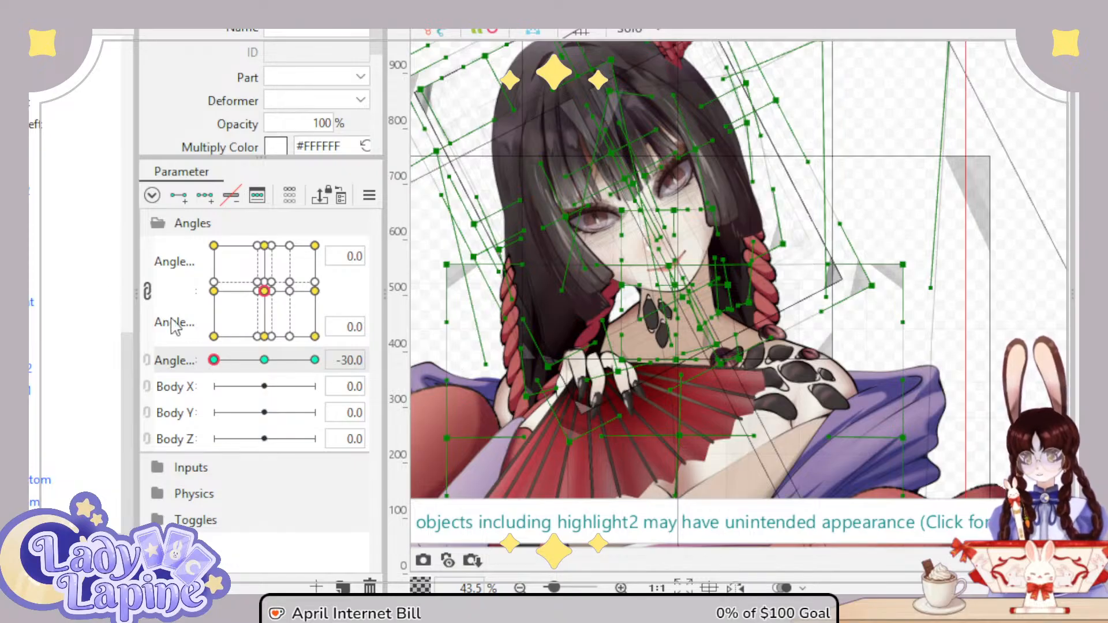
pyautogui.scroll(-3, 35, 441)
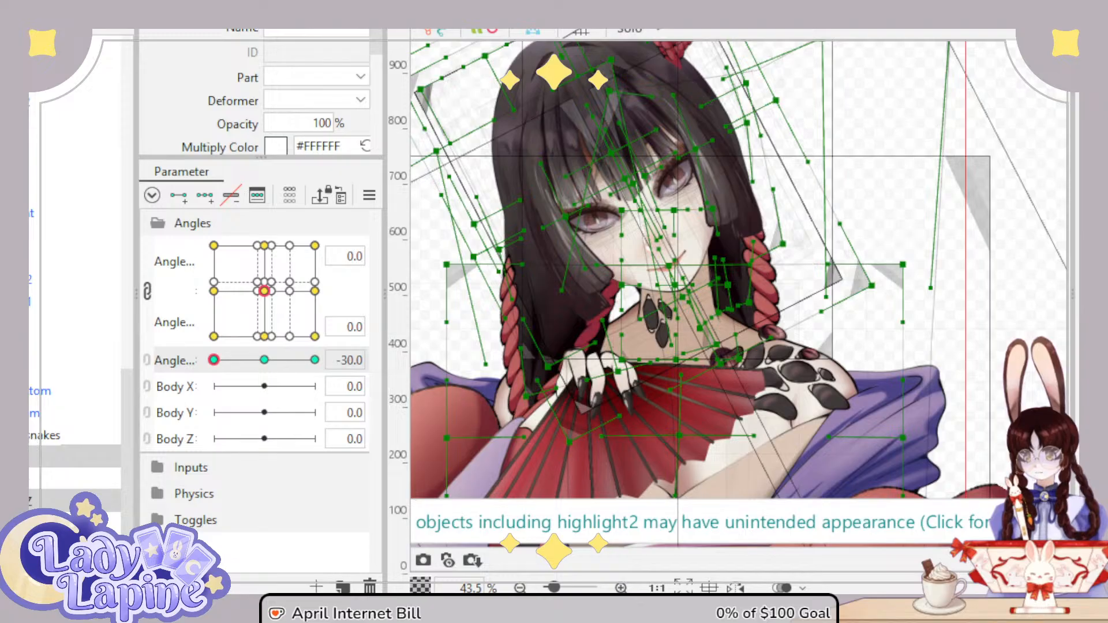
pyautogui.keyDown('ctrl'); pyautogui.click(27, 500); pyautogui.keyUp('ctrl')
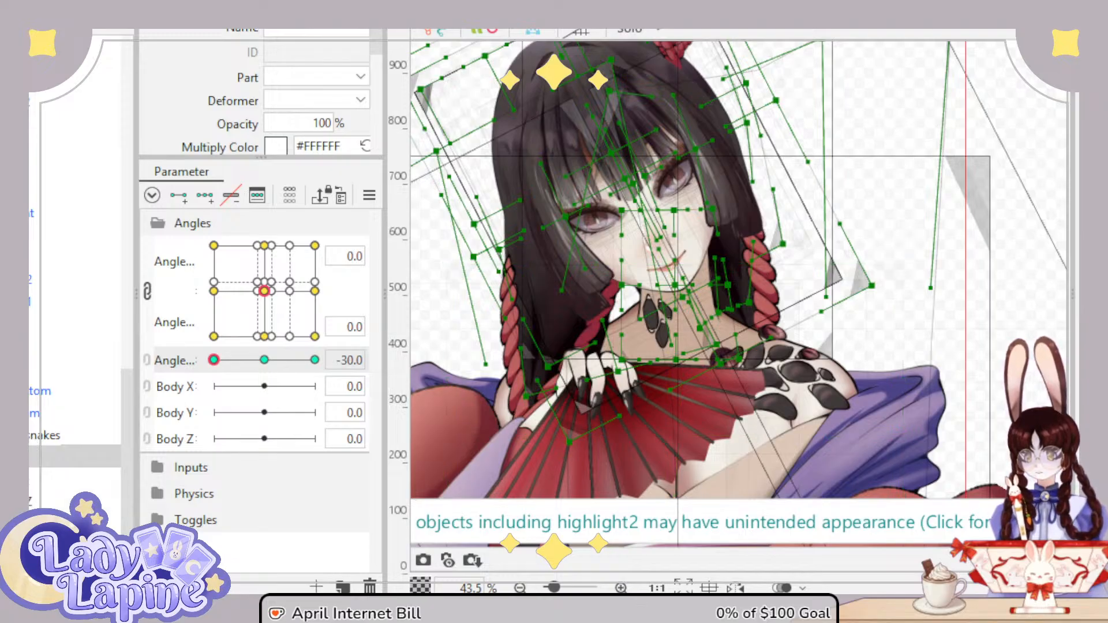
pyautogui.scroll(6, 29, 386)
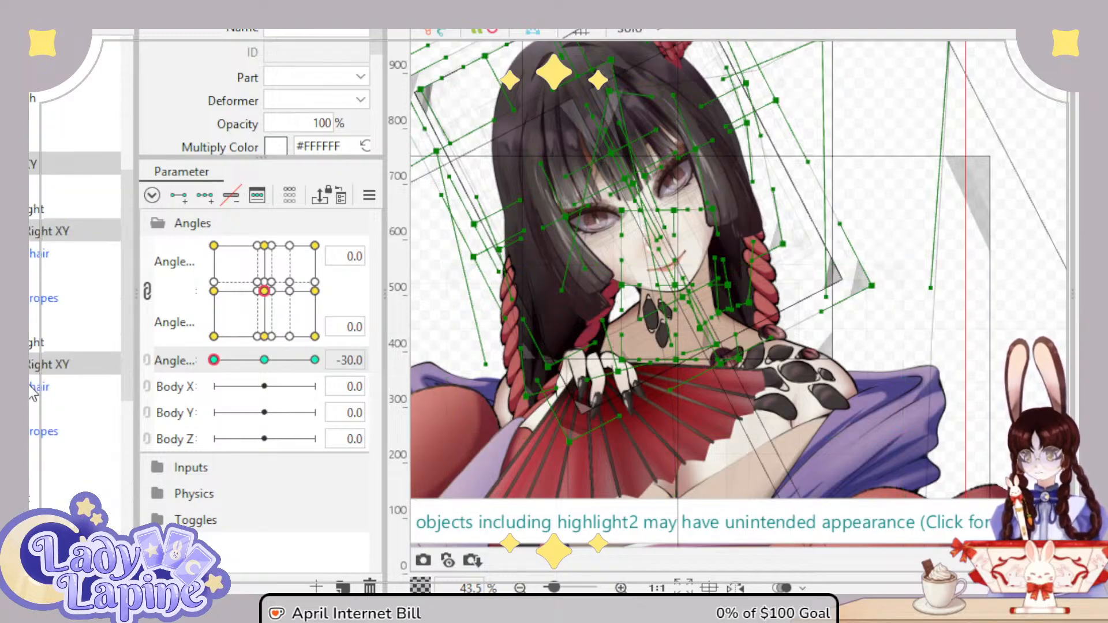
pyautogui.keyDown('ctrl'); pyautogui.click(29, 387); pyautogui.keyUp('ctrl')
pyautogui.keyDown('ctrl'); pyautogui.click(28, 386); pyautogui.keyUp('ctrl')
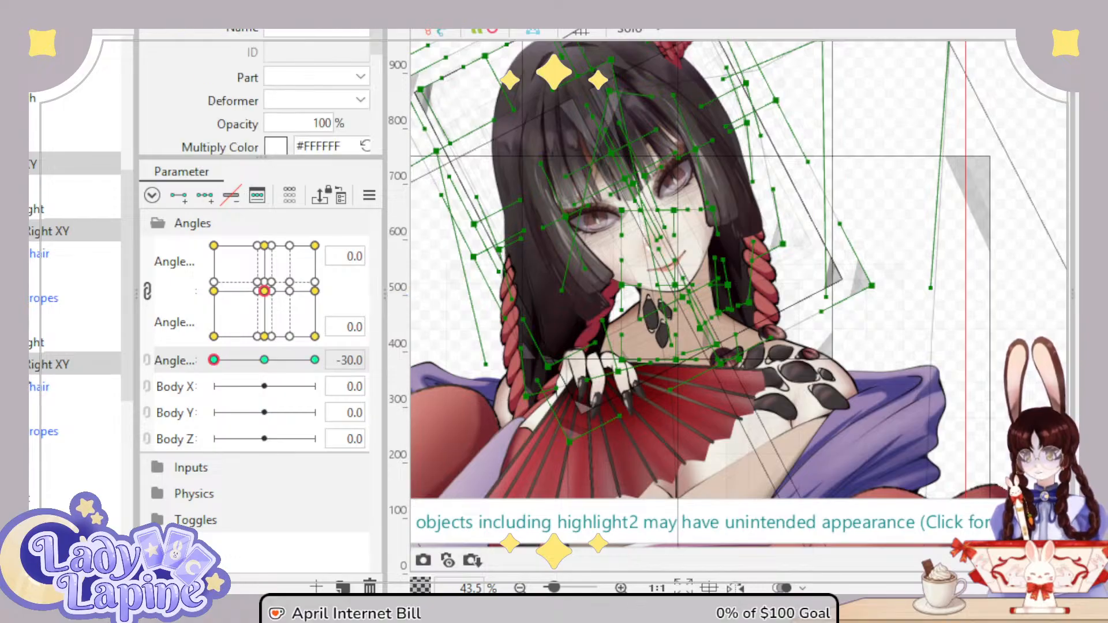
pyautogui.keyDown('ctrl'); pyautogui.click(30, 364); pyautogui.keyUp('ctrl')
pyautogui.keyDown('ctrl'); pyautogui.click(31, 238); pyautogui.keyUp('ctrl')
# Step: Remove both side hair XY deformers from the selection and bring Angle Z to 30
pyautogui.scroll(5, 37, 332)
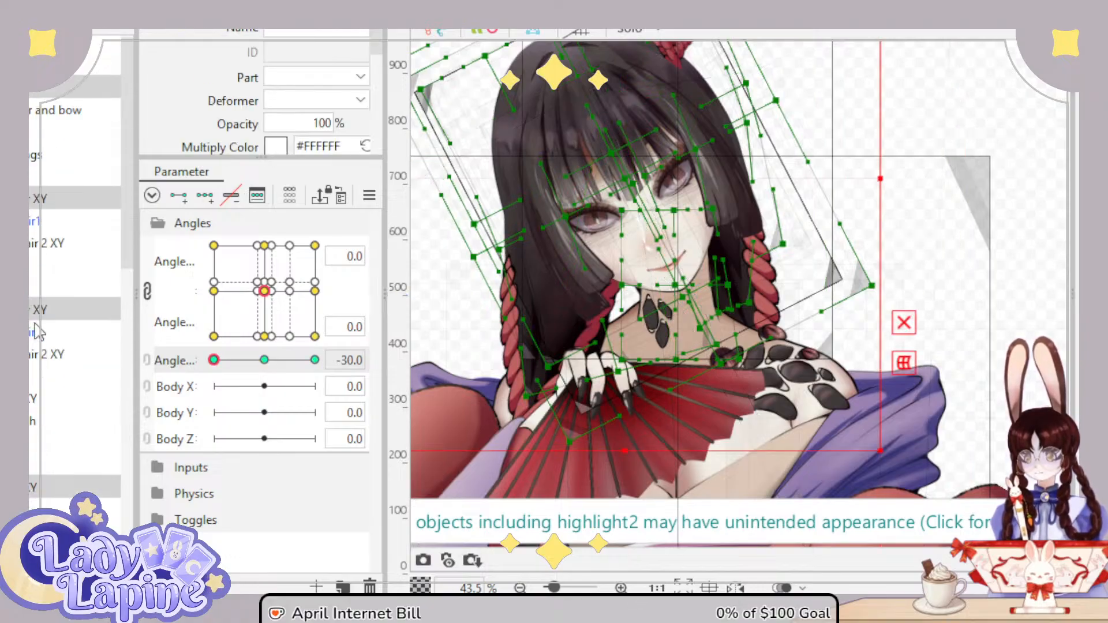
pyautogui.keyDown('ctrl'); pyautogui.click(32, 326); pyautogui.keyUp('ctrl')
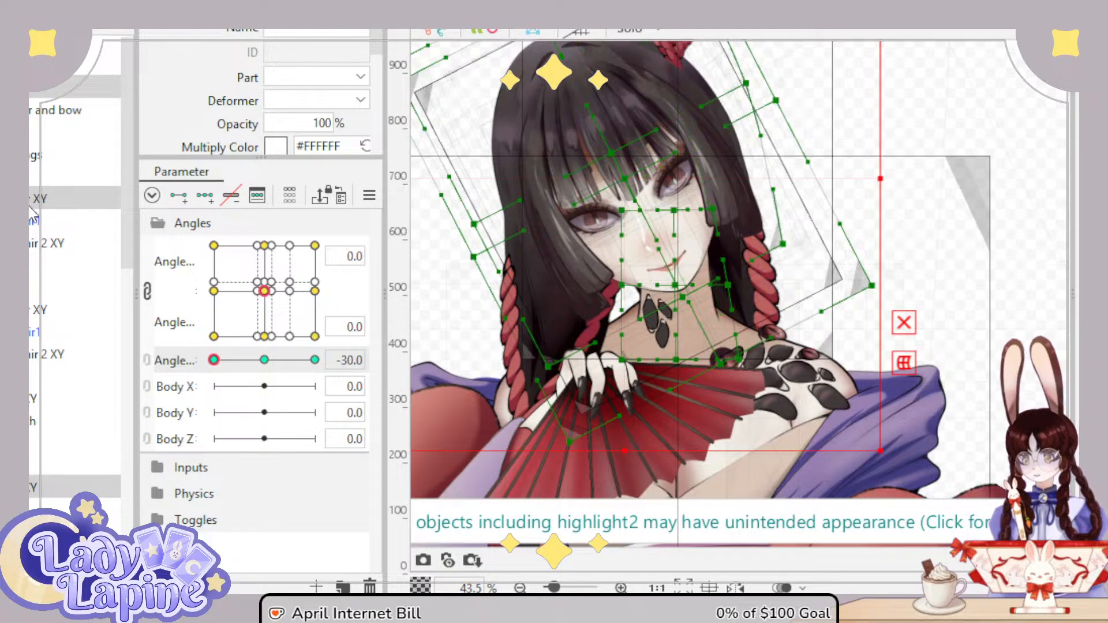
pyautogui.keyDown('ctrl'); pyautogui.click(30, 211); pyautogui.keyUp('ctrl')
pyautogui.scroll(-5, 35, 322)
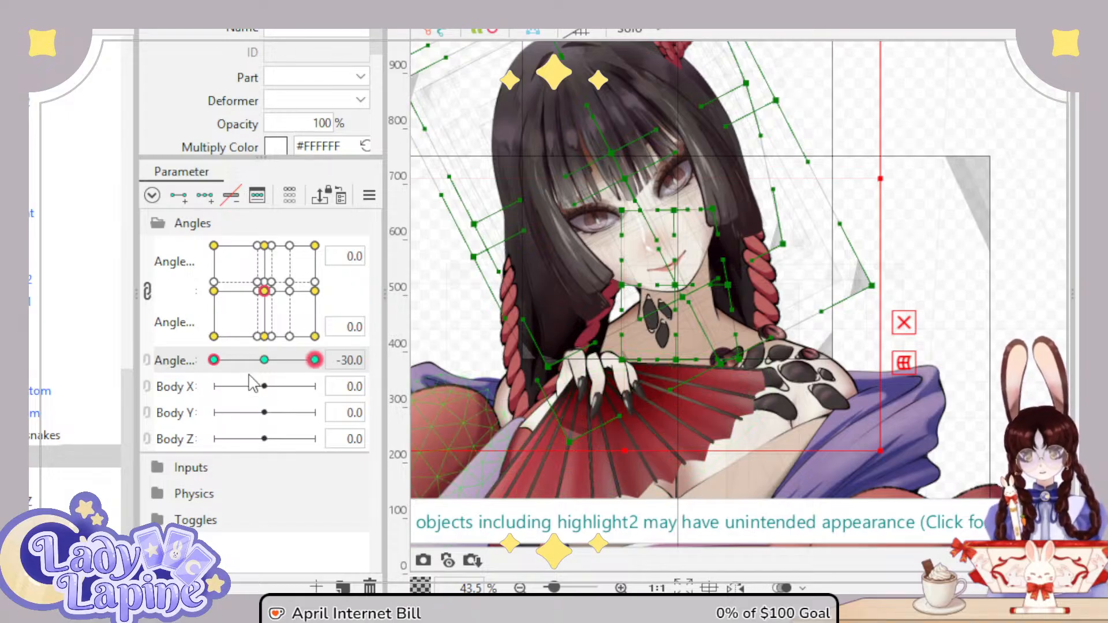
pyautogui.moveTo(222, 358); pyautogui.dragTo(316, 387)
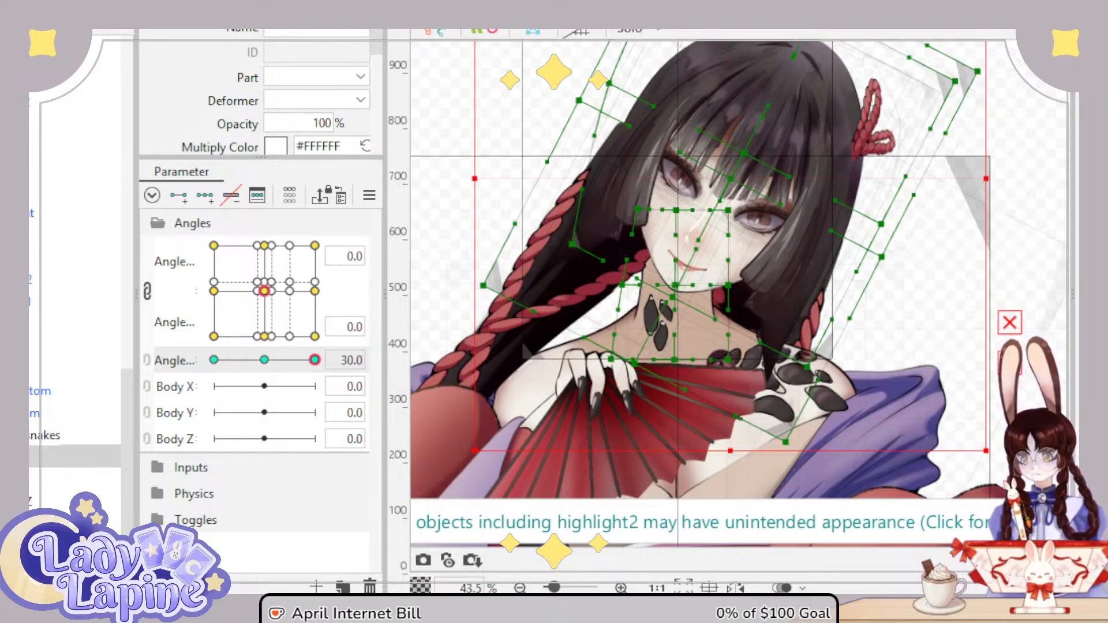
# Step: Select the shoulders deformer Warp61 and use the deform brush at Angle Z 30 to nudge the neck area toward the patterned shoulder
pyautogui.click(799, 378)
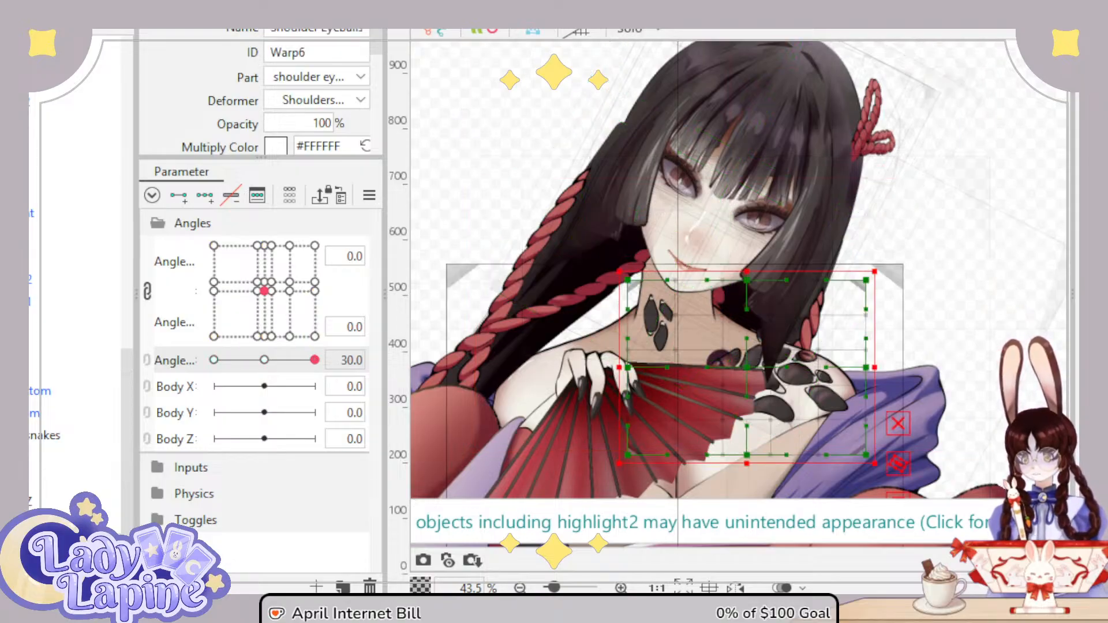
pyautogui.click(69, 500)
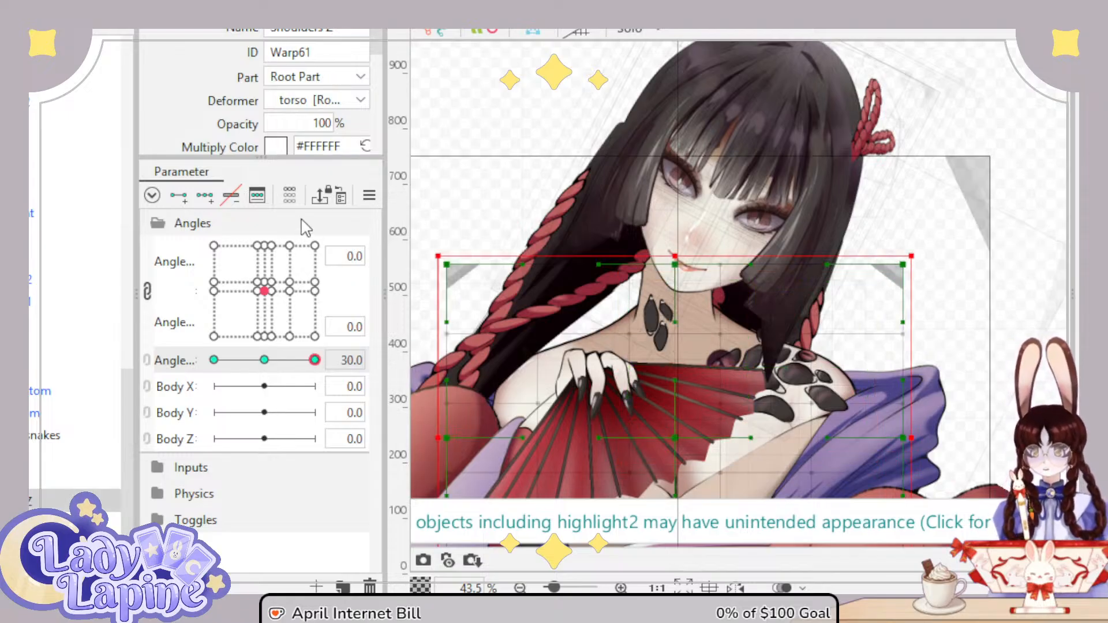
pyautogui.press('b')
pyautogui.moveTo(639, 340); pyautogui.dragTo(641, 325)
pyautogui.press('b')
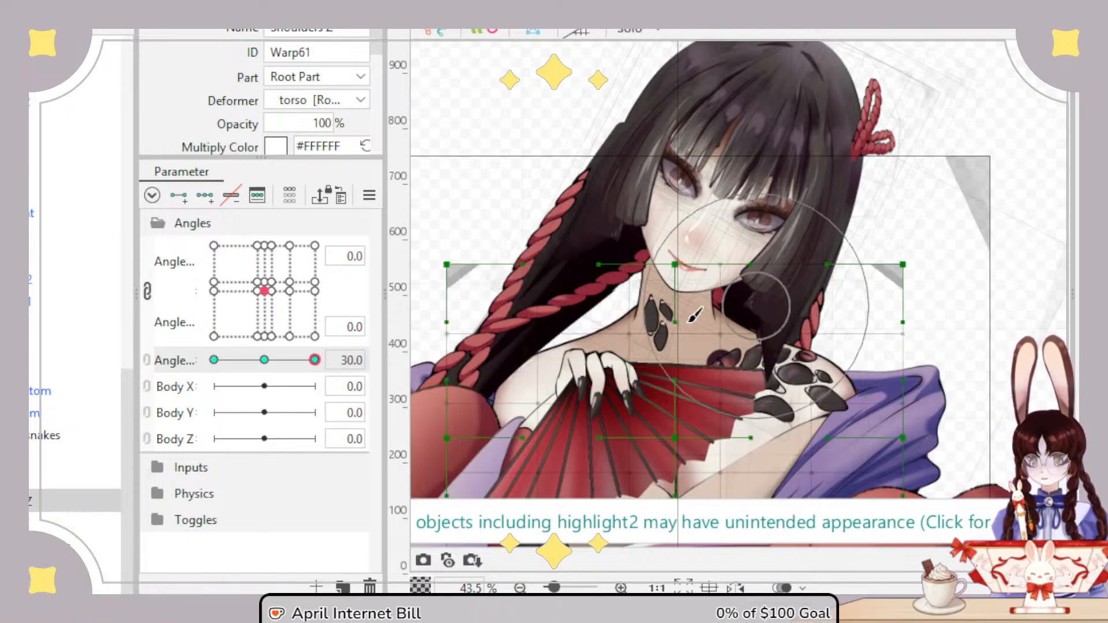
pyautogui.scroll(3, 663, 326)
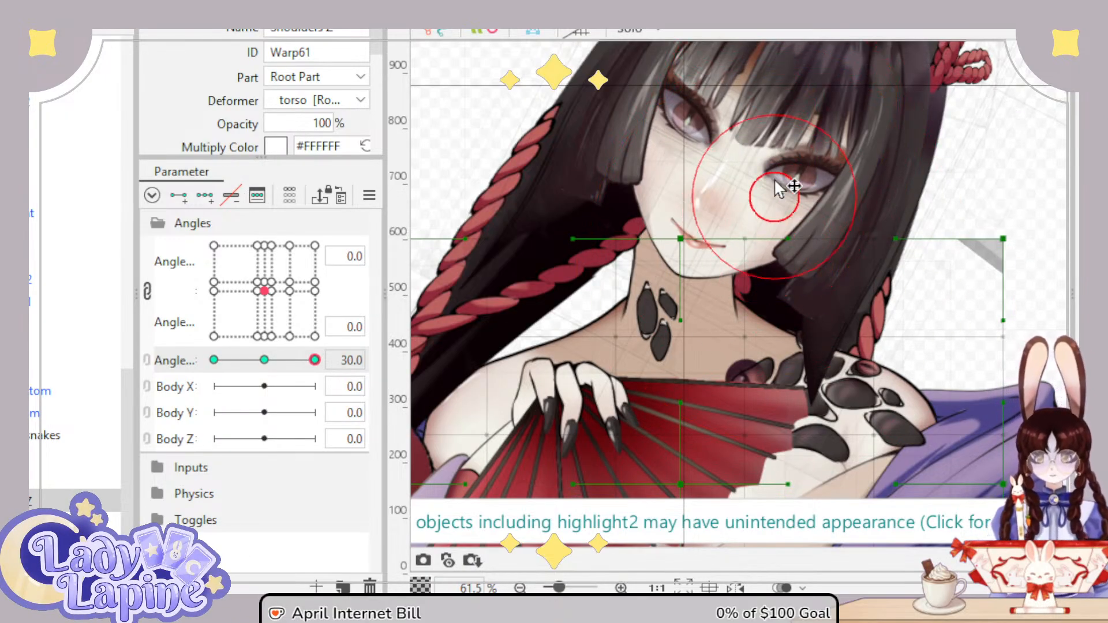
pyautogui.moveTo(658, 318)
pyautogui.mouseDown()
pyautogui.moveTo(659, 328)
pyautogui.moveTo(670, 294)
pyautogui.moveTo(671, 317)
pyautogui.mouseUp()
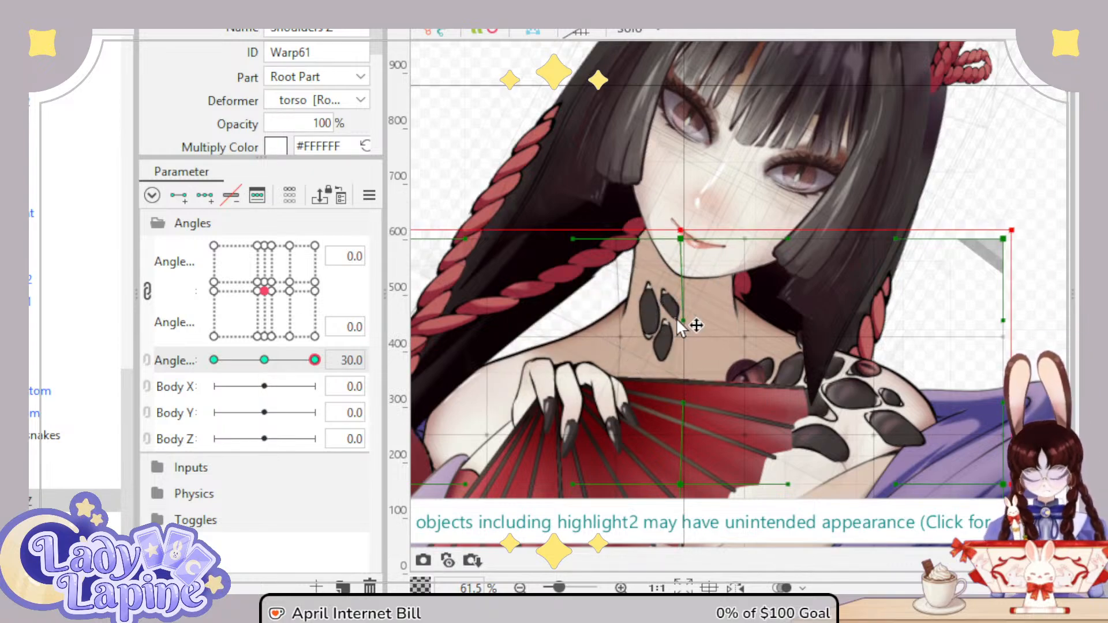
pyautogui.scroll(3, 679, 321)
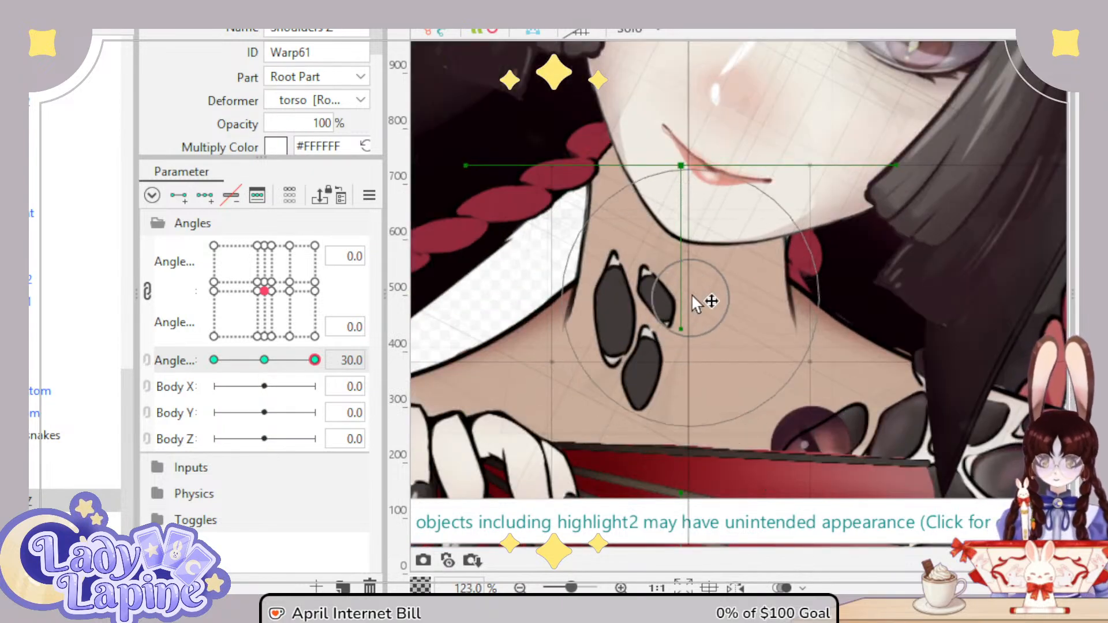
pyautogui.moveTo(684, 281)
pyautogui.mouseDown()
pyautogui.moveTo(673, 309)
pyautogui.moveTo(693, 289)
pyautogui.moveTo(701, 224)
pyautogui.moveTo(700, 257)
pyautogui.moveTo(715, 227)
pyautogui.moveTo(717, 274)
pyautogui.mouseUp()
pyautogui.scroll(-4, 717, 275)
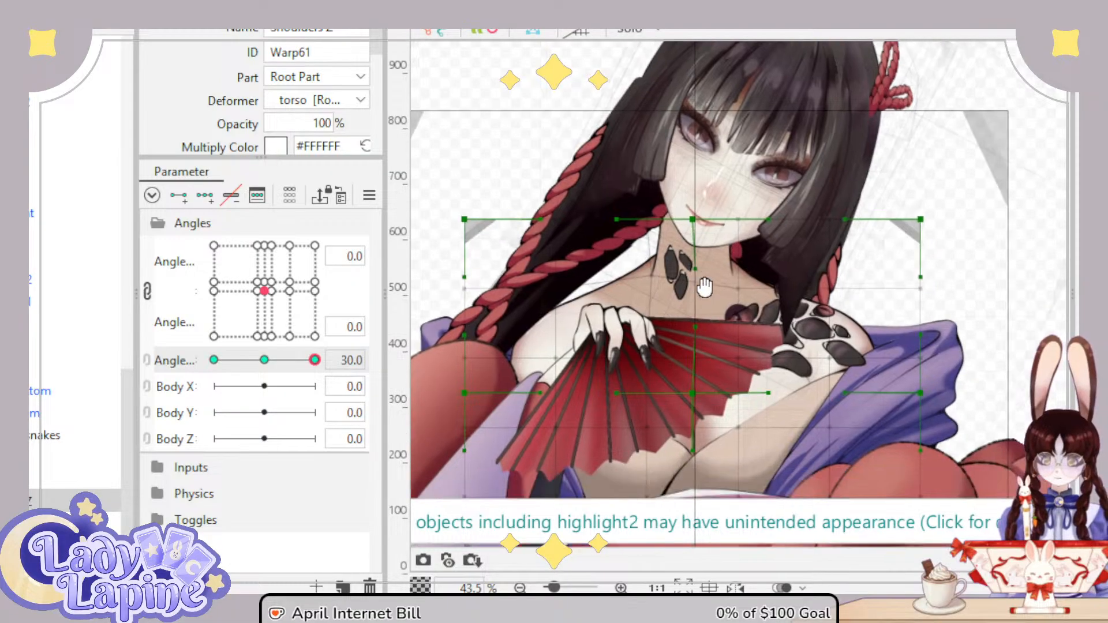
pyautogui.moveTo(314, 359); pyautogui.dragTo(339, 417)
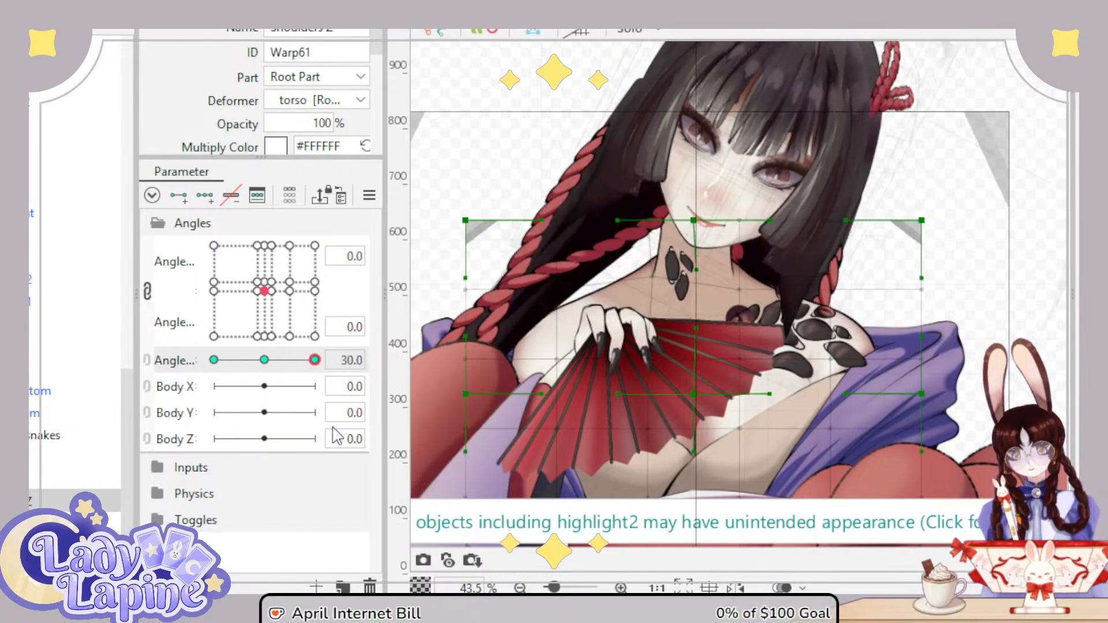
# Step: Select Ponytail Right XY (Warp35), rotate it upright at Angle Z 30, and move it across to hang beneath the hair beside the neck
pyautogui.scroll(-5, 711, 246)
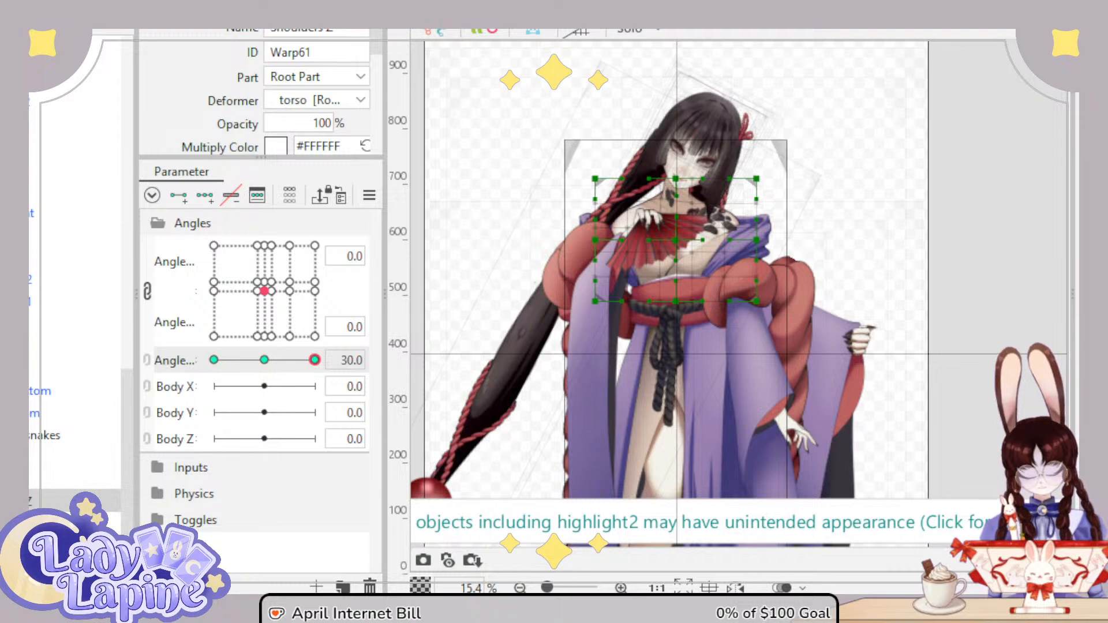
pyautogui.scroll(5, 75, 260)
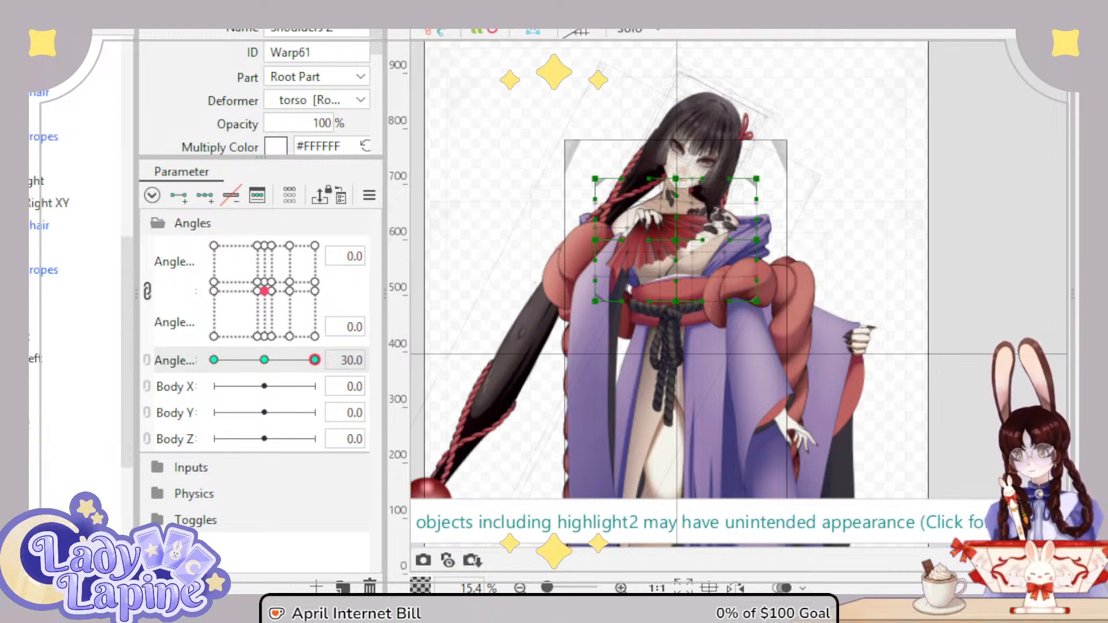
pyautogui.scroll(3, 75, 346)
pyautogui.click(75, 368)
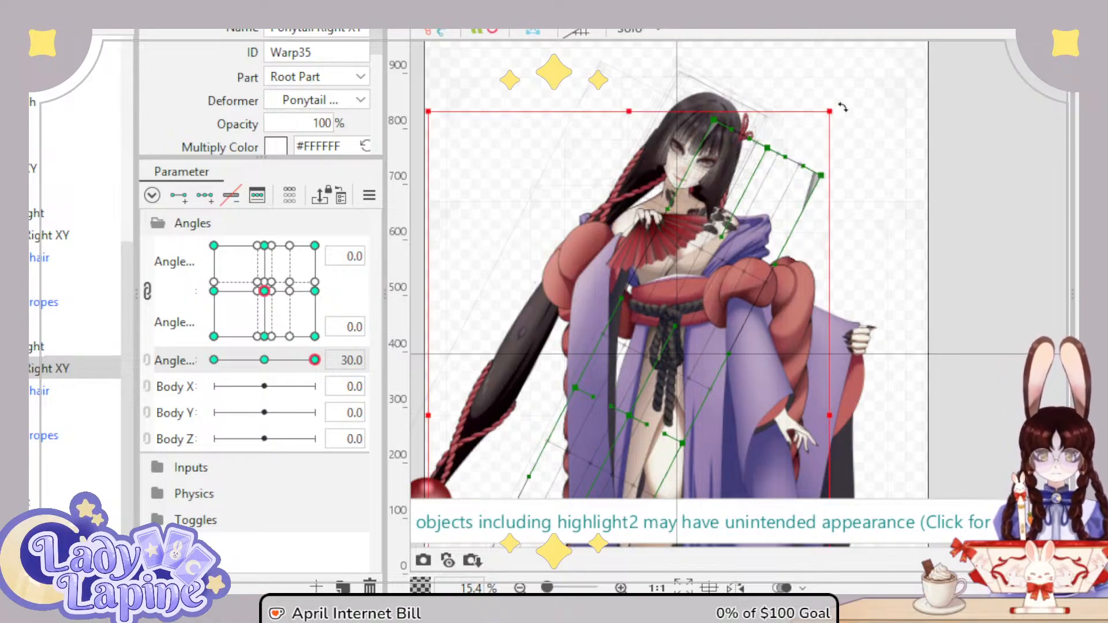
pyautogui.moveTo(842, 107); pyautogui.dragTo(681, 26)
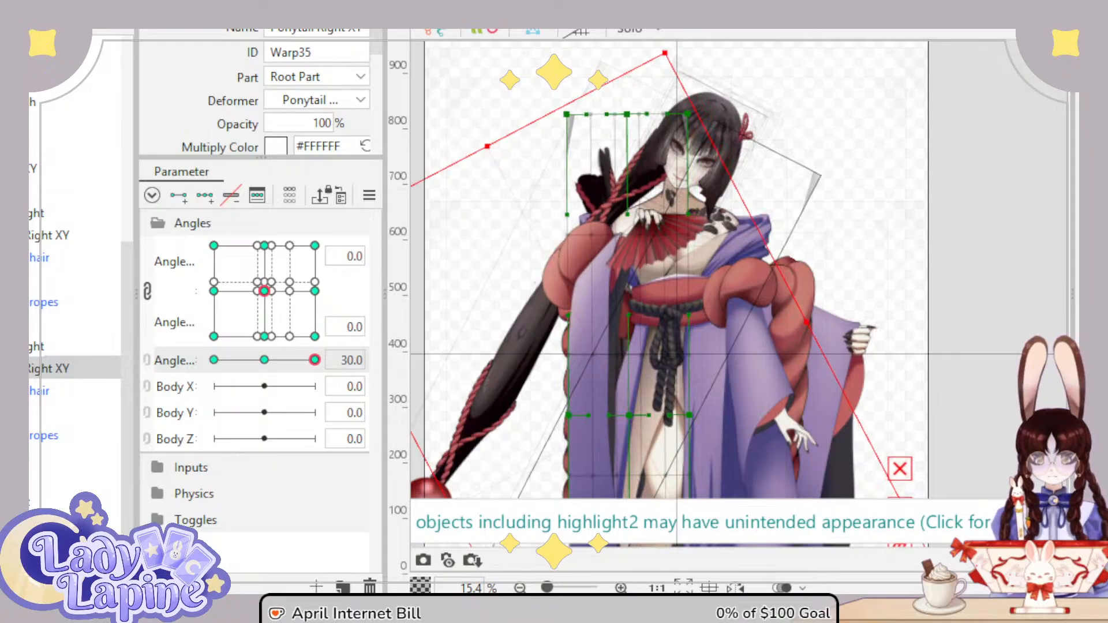
pyautogui.moveTo(632, 415); pyautogui.dragTo(761, 416)
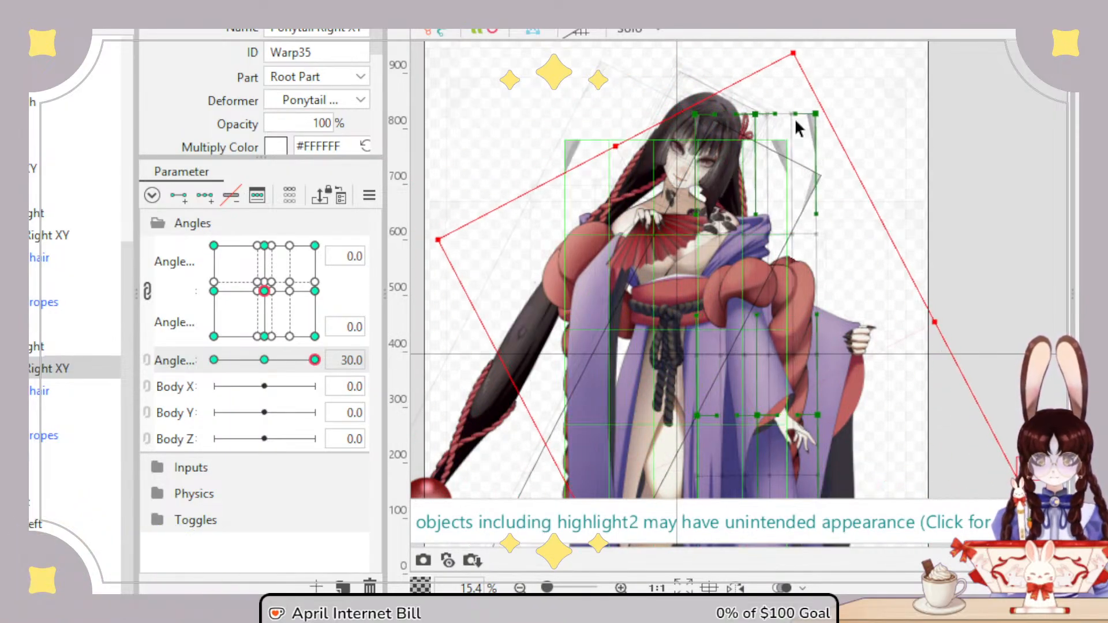
# Step: Try rotating the Warp35 ponytail slightly clockwise and shifting it toward the body at Angle Z 30, and step back to its upright placement
pyautogui.moveTo(801, 44); pyautogui.dragTo(838, 50)
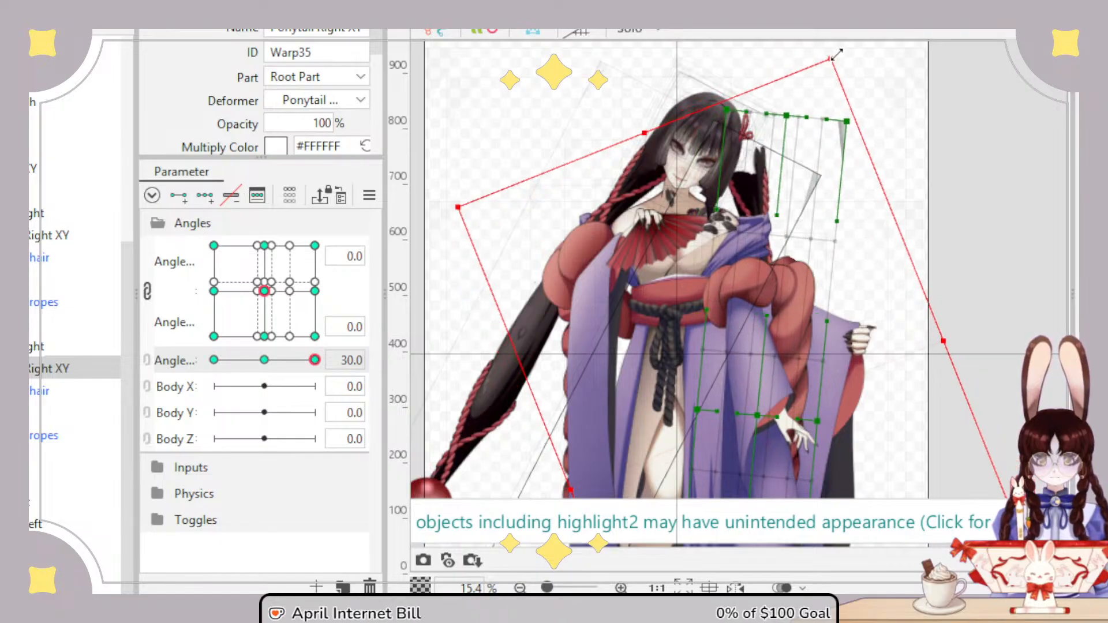
pyautogui.moveTo(760, 418); pyautogui.dragTo(733, 417)
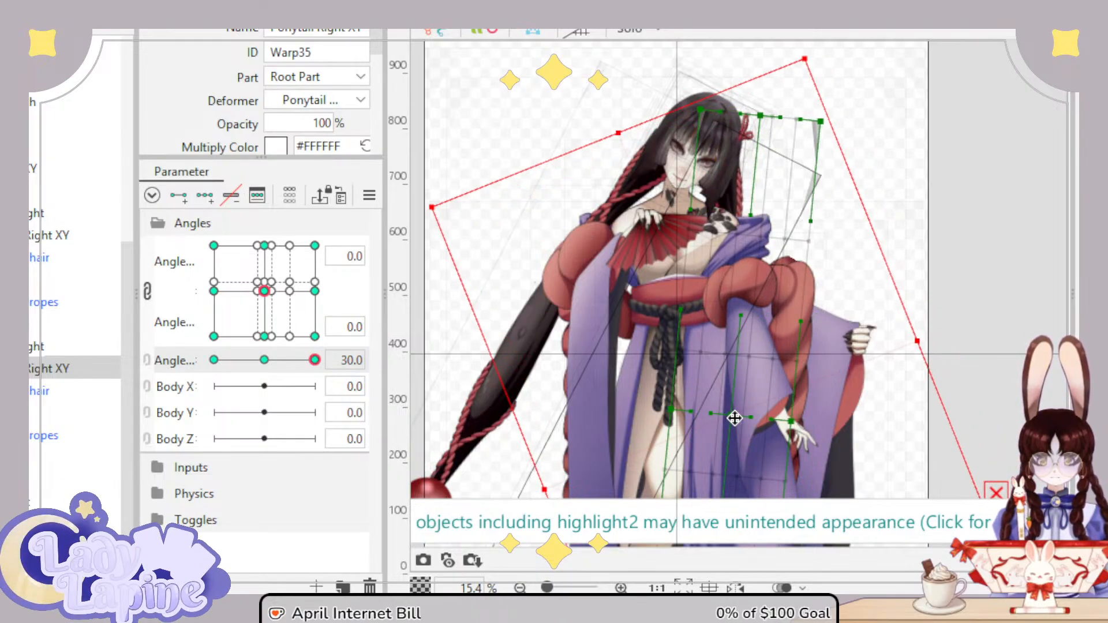
pyautogui.moveTo(314, 360); pyautogui.dragTo(316, 384)
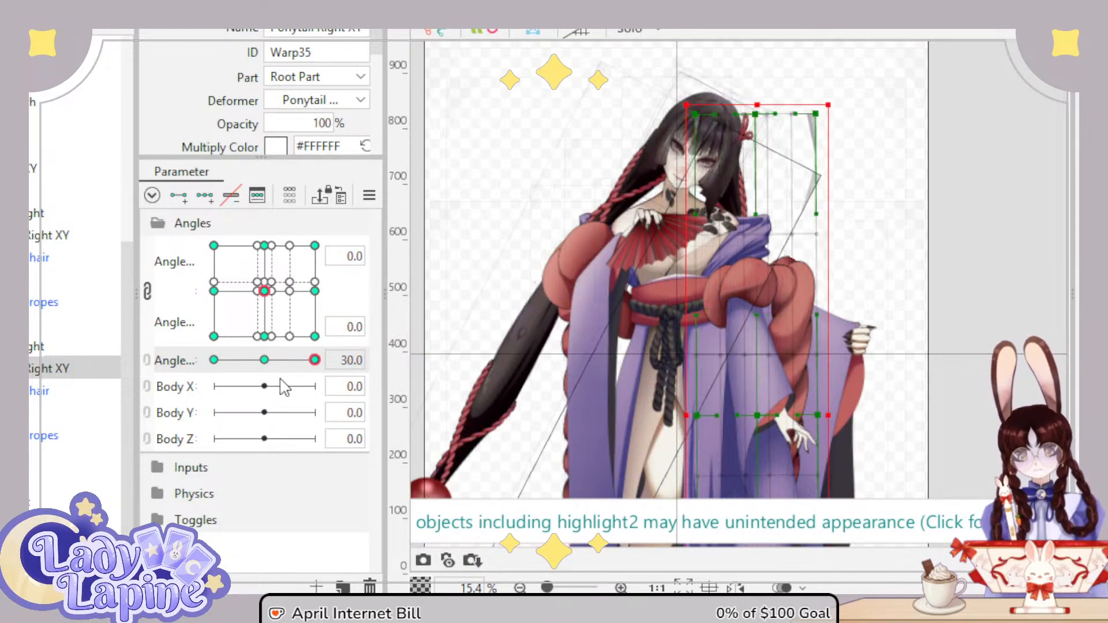
pyautogui.hotkey('ctrl', 'z')
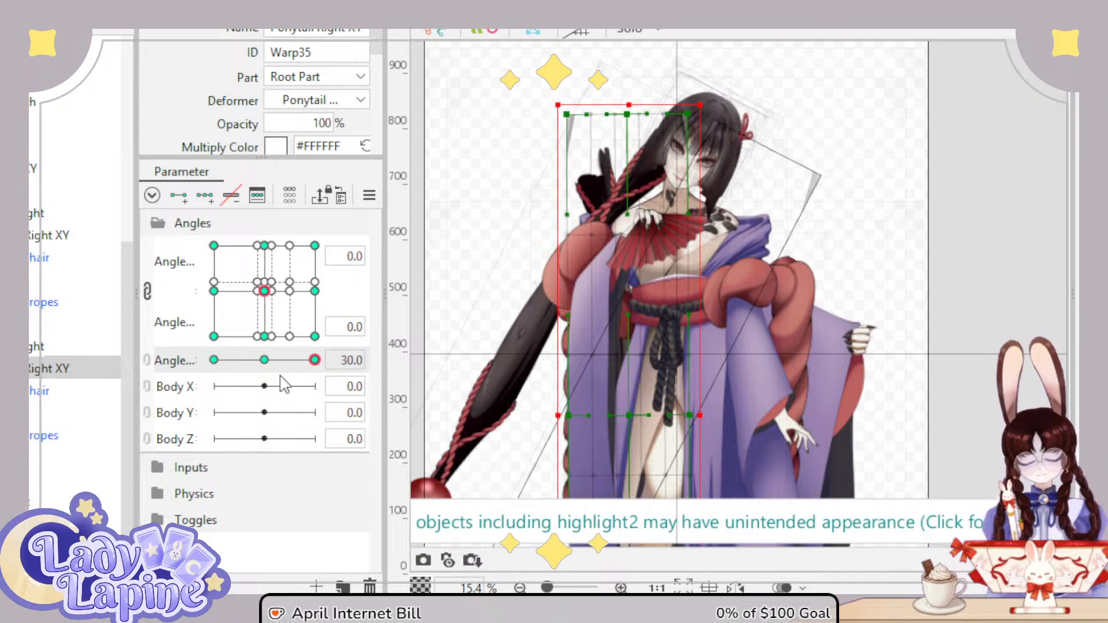
pyautogui.hotkey('ctrl', 'y')
# Step: Select the lower control points of Ponytail Right XY (Warp35) at Angle Z 0, then rotate them upright and move them toward the body at Angle Z 30
pyautogui.moveTo(917, 357); pyautogui.dragTo(959, 222)
pyautogui.click(264, 360)
pyautogui.scroll(-3, 865, 323)
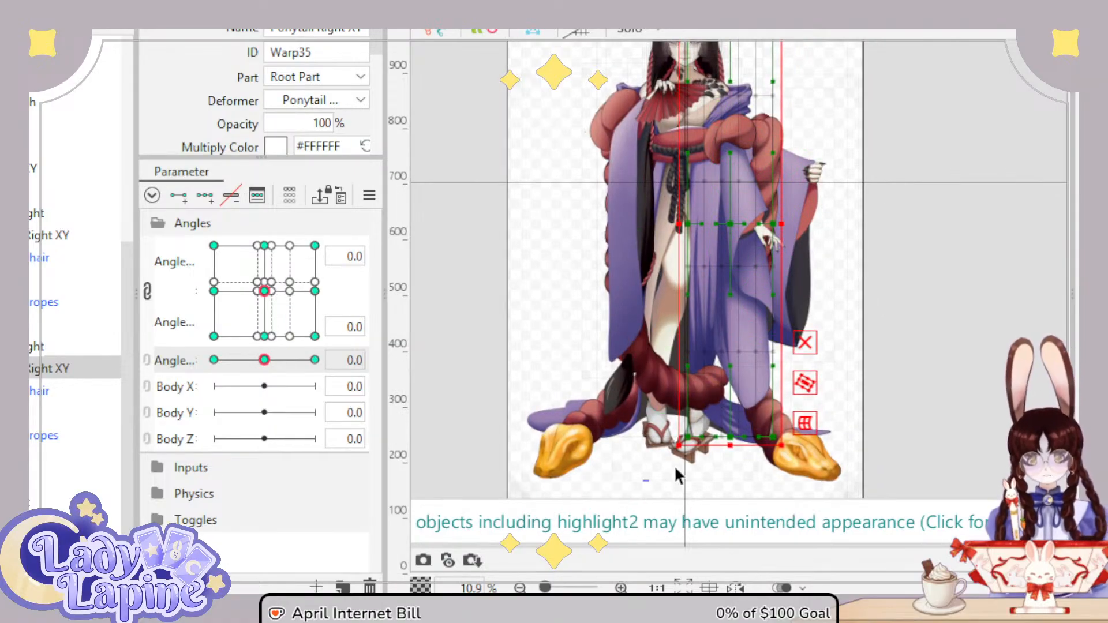
pyautogui.moveTo(645, 480); pyautogui.dragTo(940, 93)
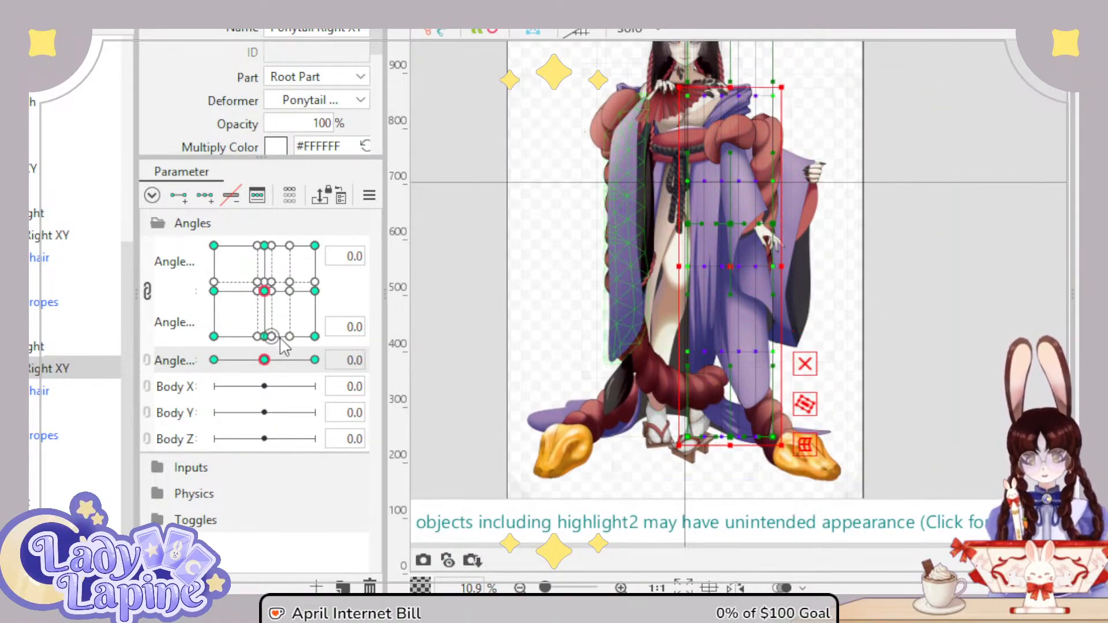
pyautogui.moveTo(264, 359); pyautogui.dragTo(329, 365)
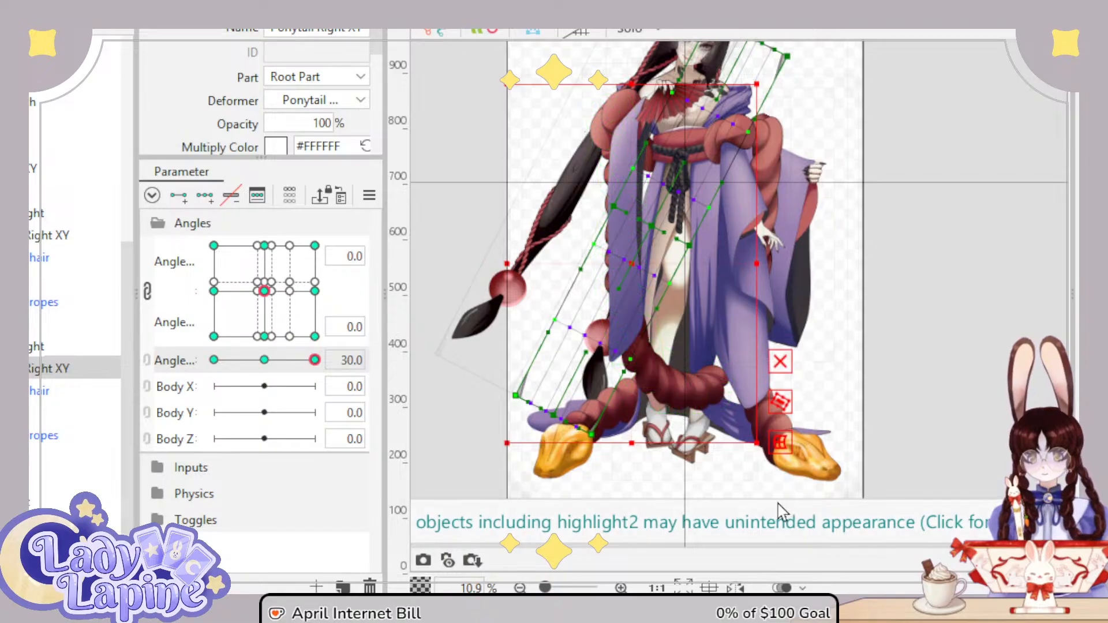
pyautogui.moveTo(769, 86); pyautogui.dragTo(658, 33)
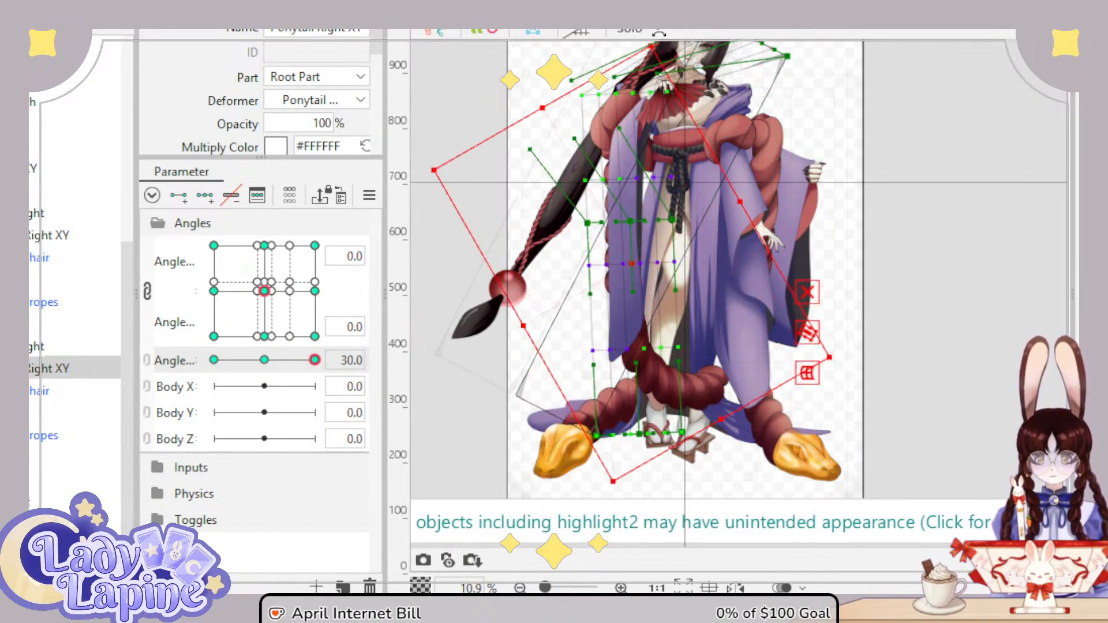
pyautogui.moveTo(638, 259); pyautogui.dragTo(718, 230)
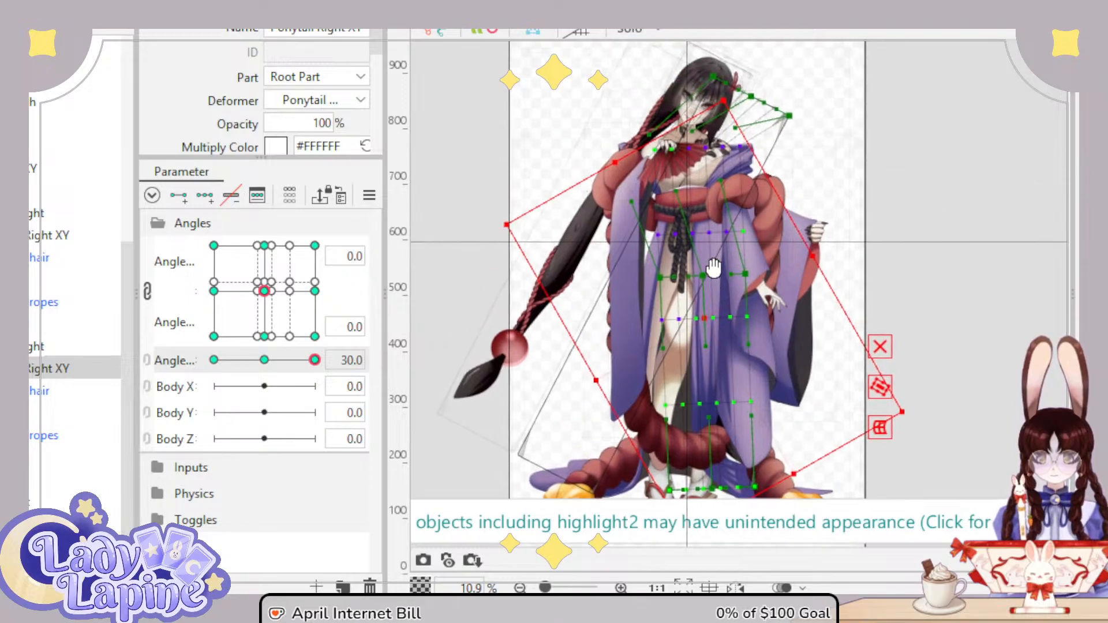
pyautogui.moveTo(314, 360); pyautogui.dragTo(322, 388)
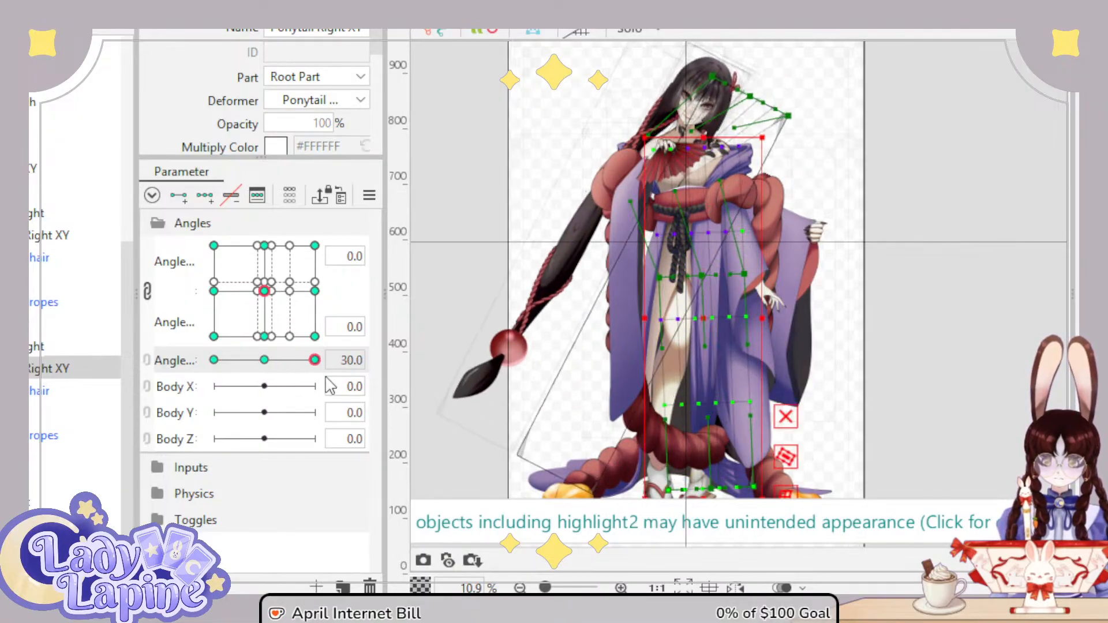
# Step: Reshape the top Bezier handles of Warp35 at Angle Z 30 so the upper ponytail curves from beneath the head down past the shoulder
pyautogui.click(31, 374)
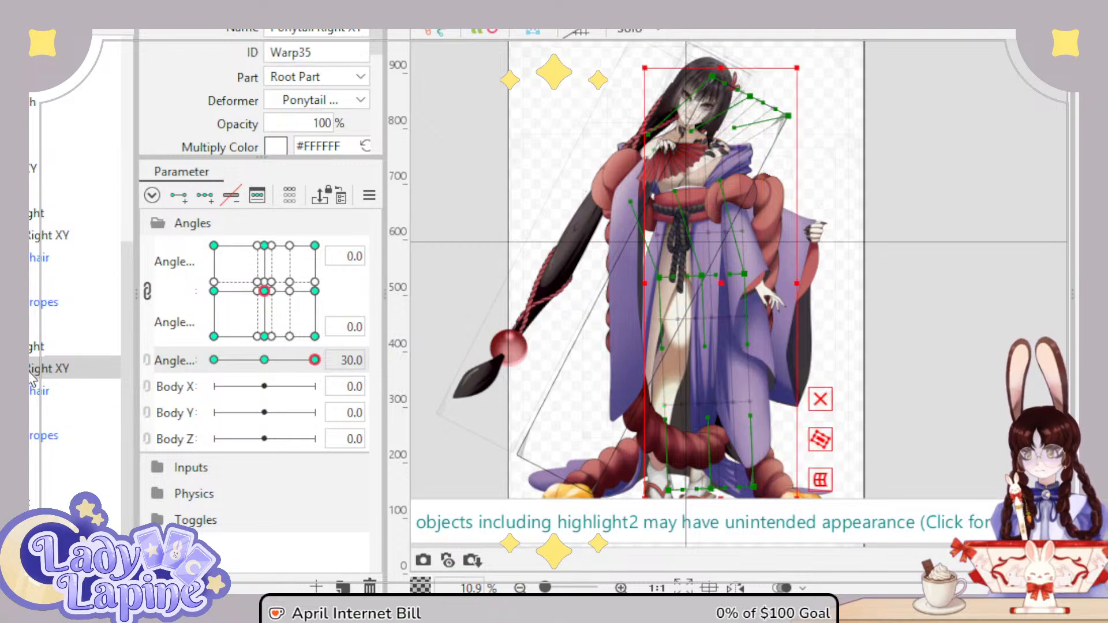
pyautogui.scroll(6, 745, 164)
pyautogui.scroll(-2, 709, 460)
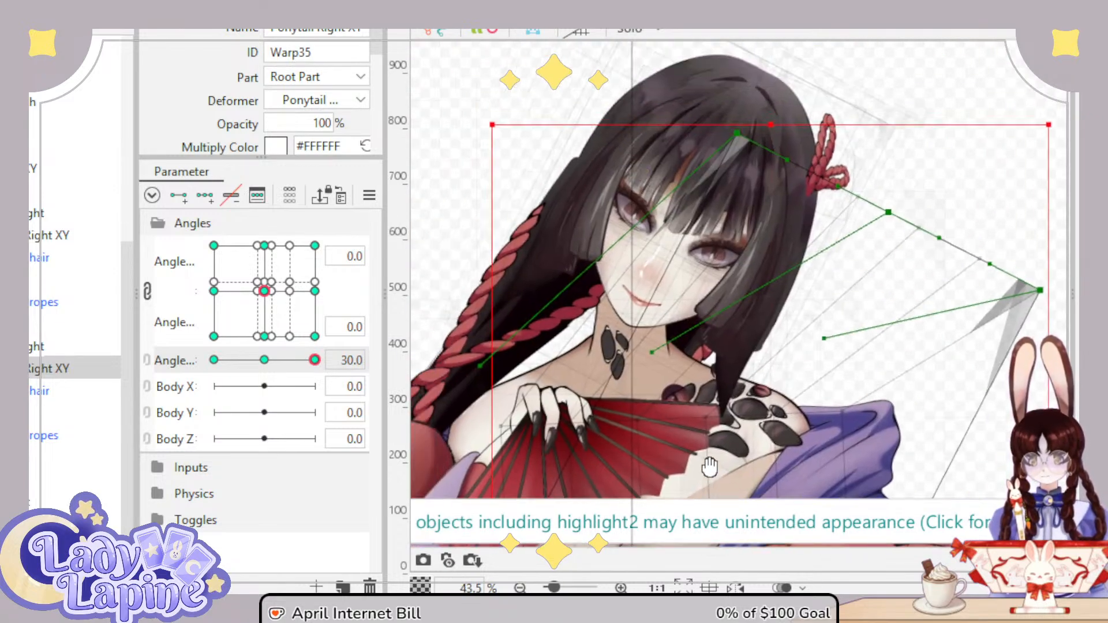
pyautogui.moveTo(886, 209); pyautogui.dragTo(895, 211)
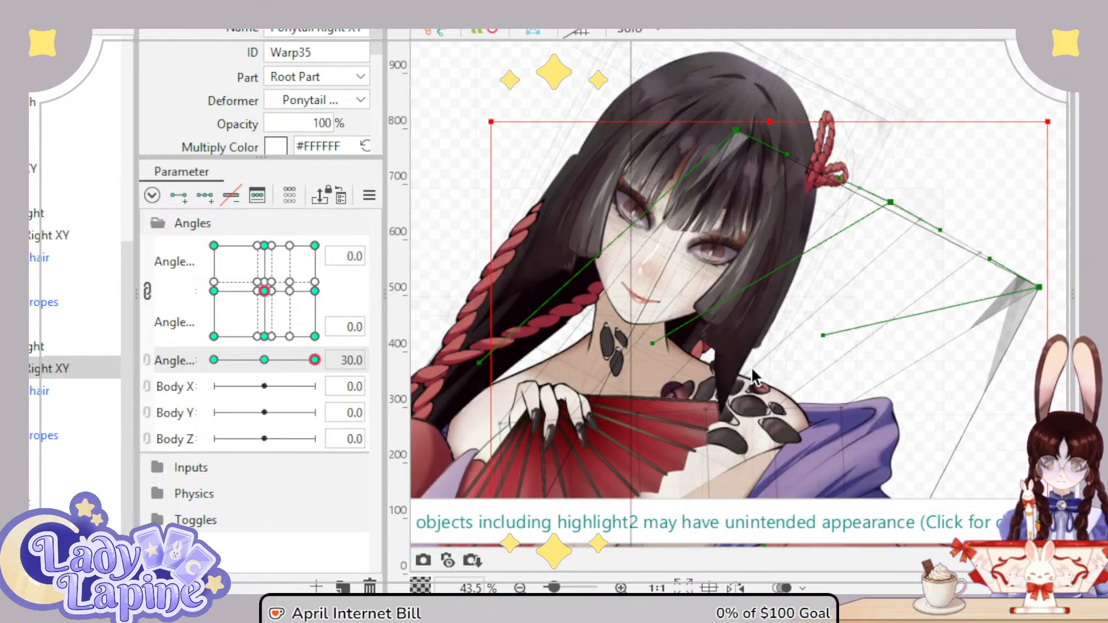
pyautogui.moveTo(651, 343); pyautogui.dragTo(775, 378)
pyautogui.moveTo(822, 335); pyautogui.dragTo(964, 433)
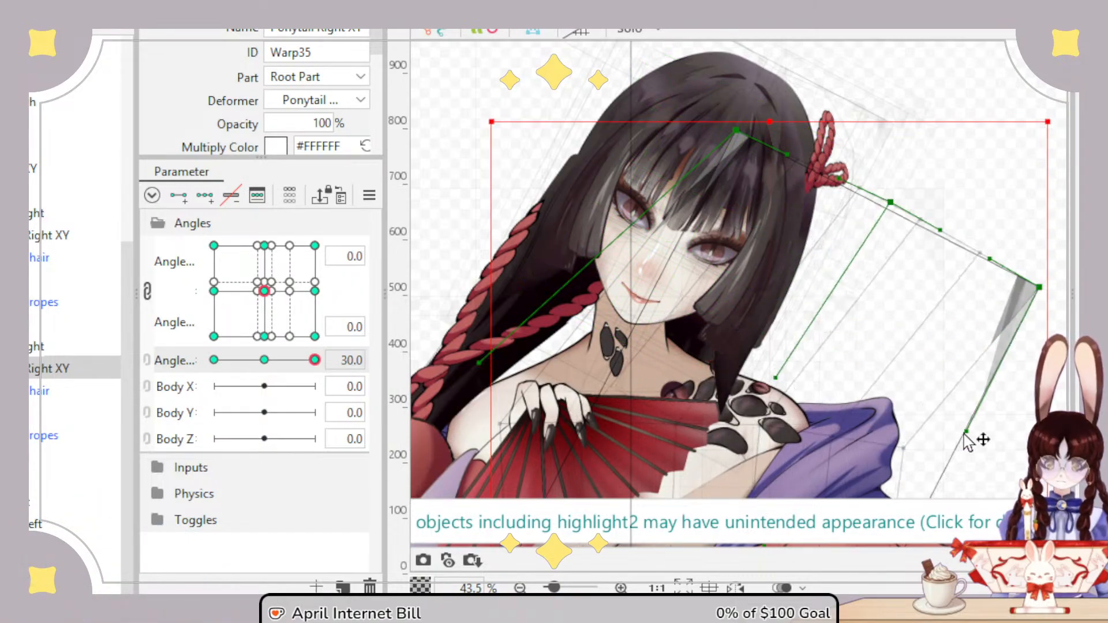
pyautogui.moveTo(479, 362); pyautogui.dragTo(578, 382)
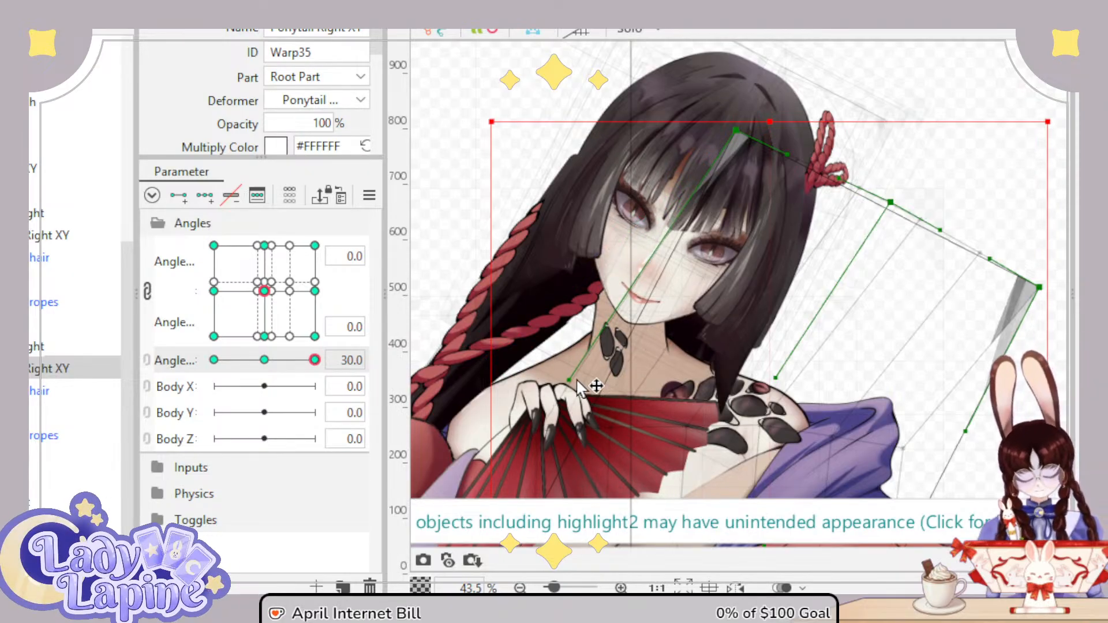
pyautogui.moveTo(579, 387); pyautogui.dragTo(587, 390)
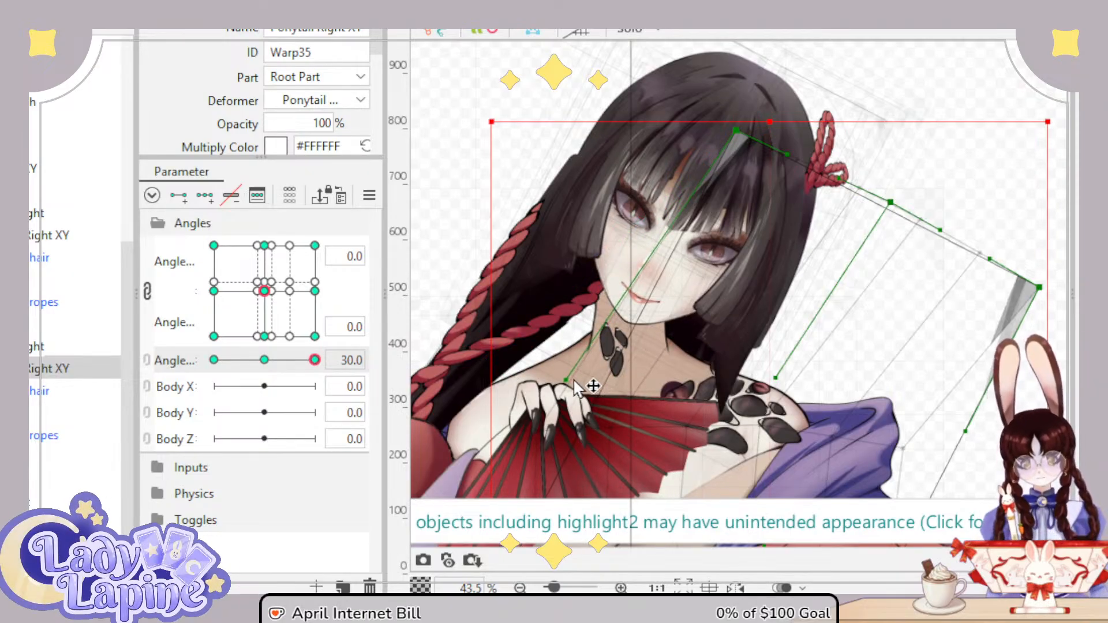
pyautogui.moveTo(775, 380); pyautogui.dragTo(911, 384)
# Step: Straighten the Bezier handles of Warp35 around the chest and waist at Angle Z 30 so the lower ponytail hangs vertically
pyautogui.scroll(-5, 912, 390)
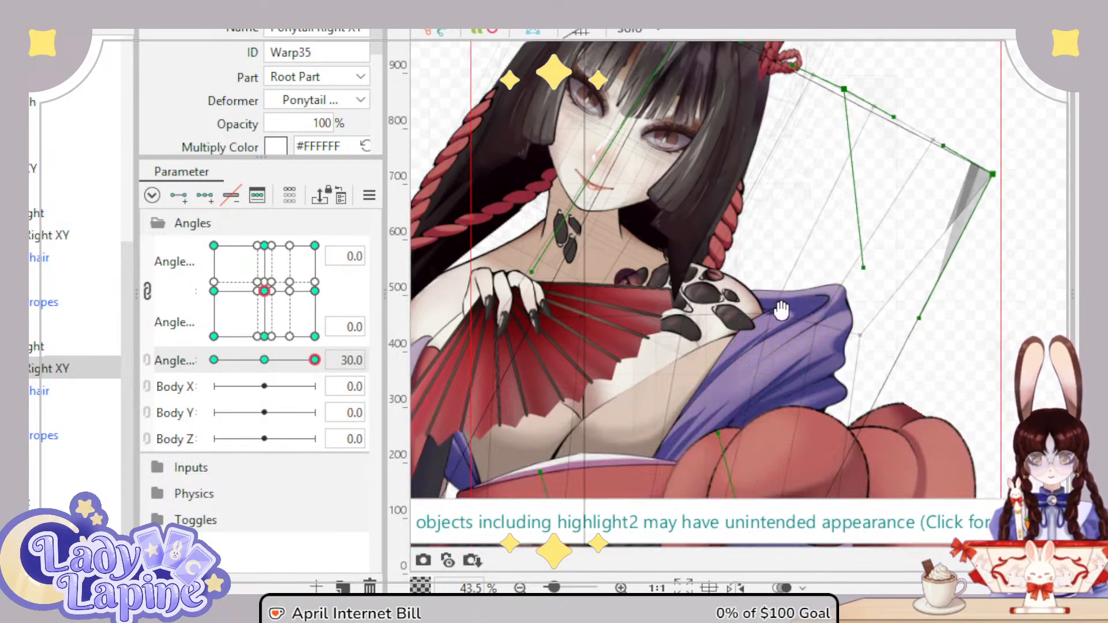
pyautogui.moveTo(706, 363); pyautogui.dragTo(785, 369)
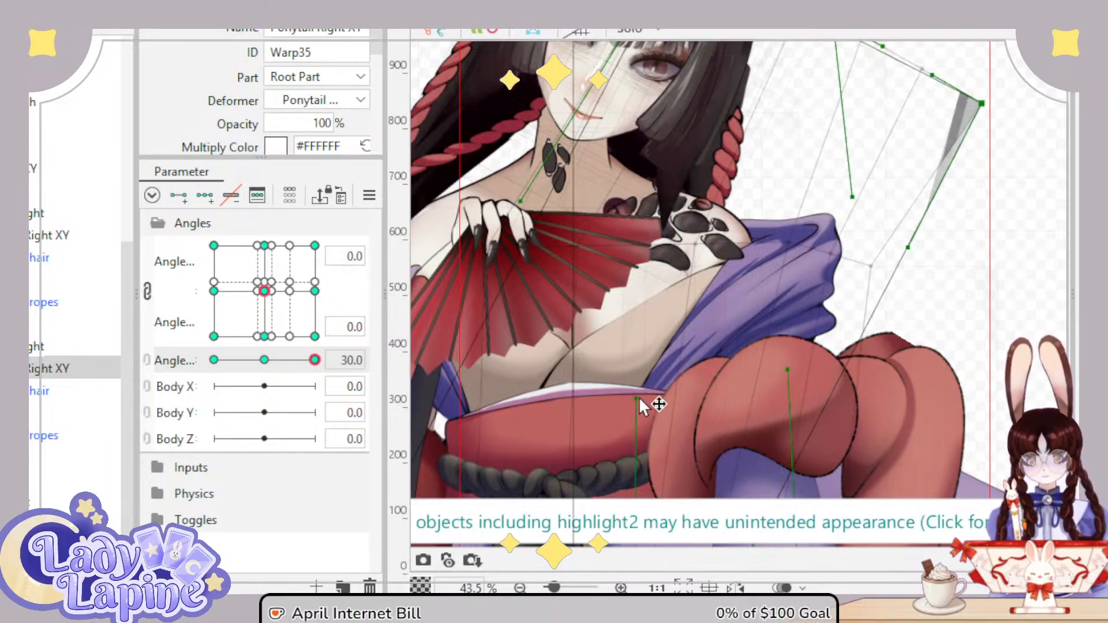
pyautogui.hscroll(-5, 604, 372)
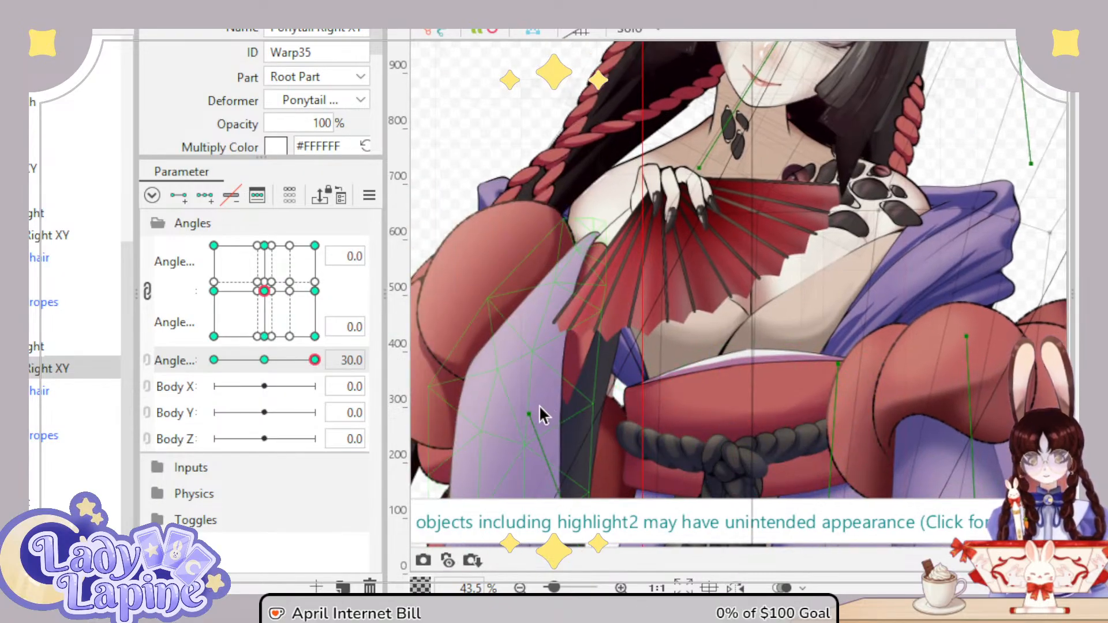
pyautogui.moveTo(537, 408); pyautogui.dragTo(590, 407)
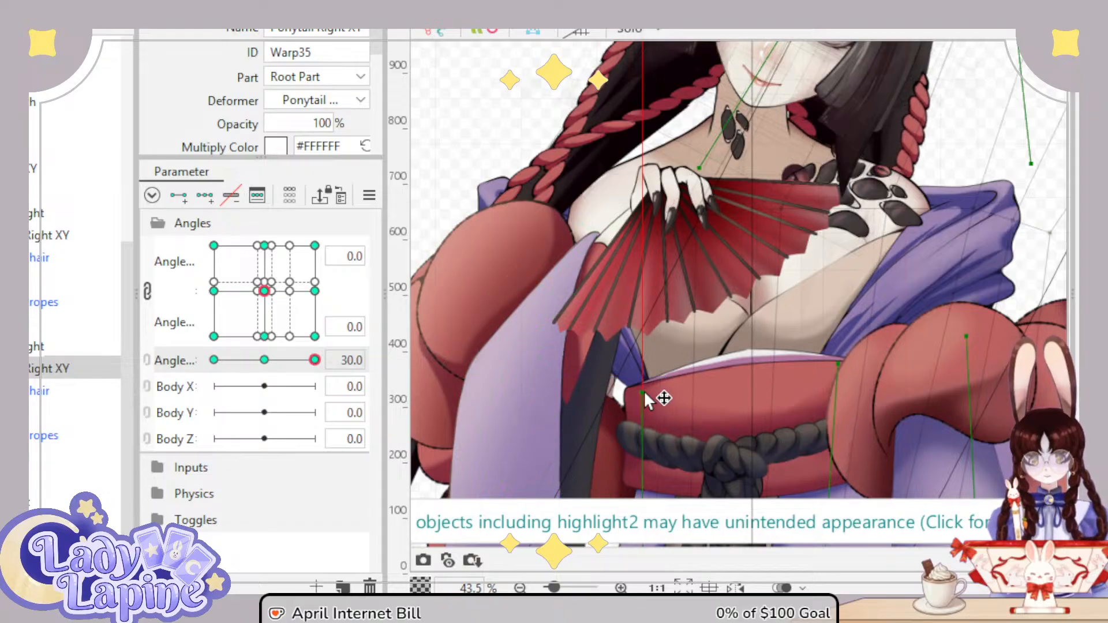
pyautogui.scroll(-5, 796, 470)
pyautogui.moveTo(698, 266); pyautogui.dragTo(692, 333)
pyautogui.scroll(-2, 702, 226)
pyautogui.scroll(5, 717, 227)
pyautogui.scroll(4, 692, 333)
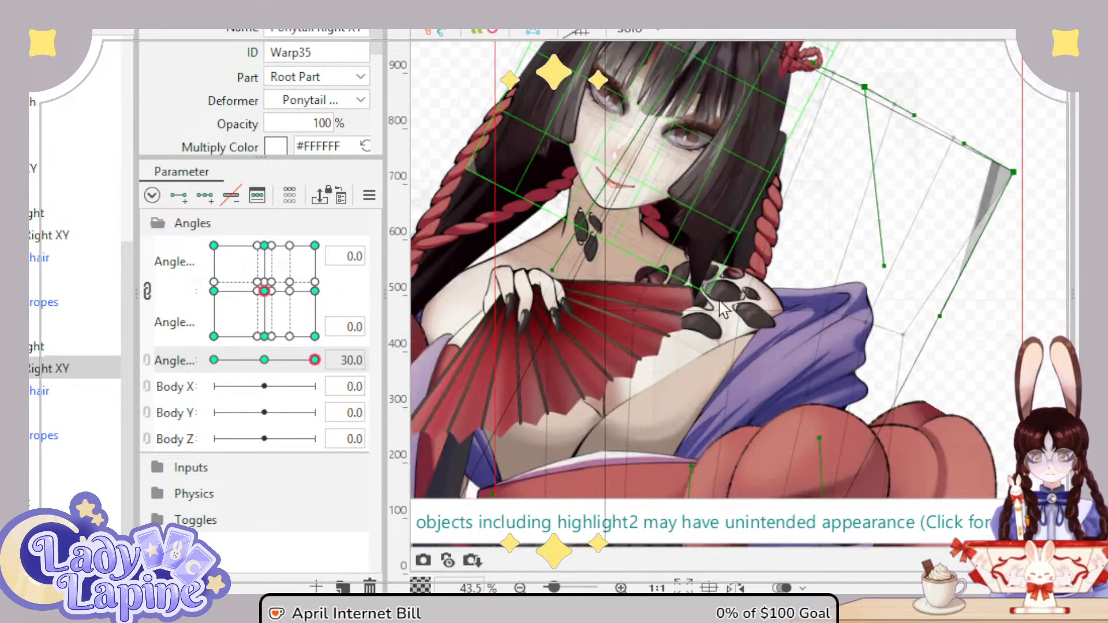
# Step: Move the top middle control point of Warp35 slightly inward toward the head and test the ponytail with the Angle Z slider
pyautogui.moveTo(314, 360); pyautogui.dragTo(317, 390)
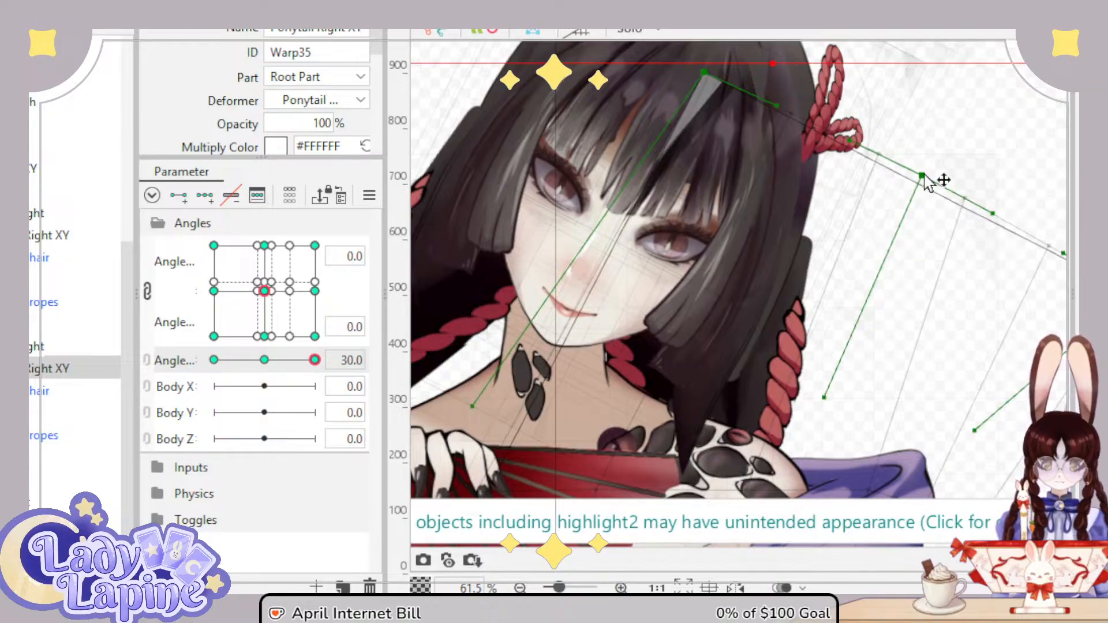
pyautogui.moveTo(922, 175); pyautogui.dragTo(892, 174)
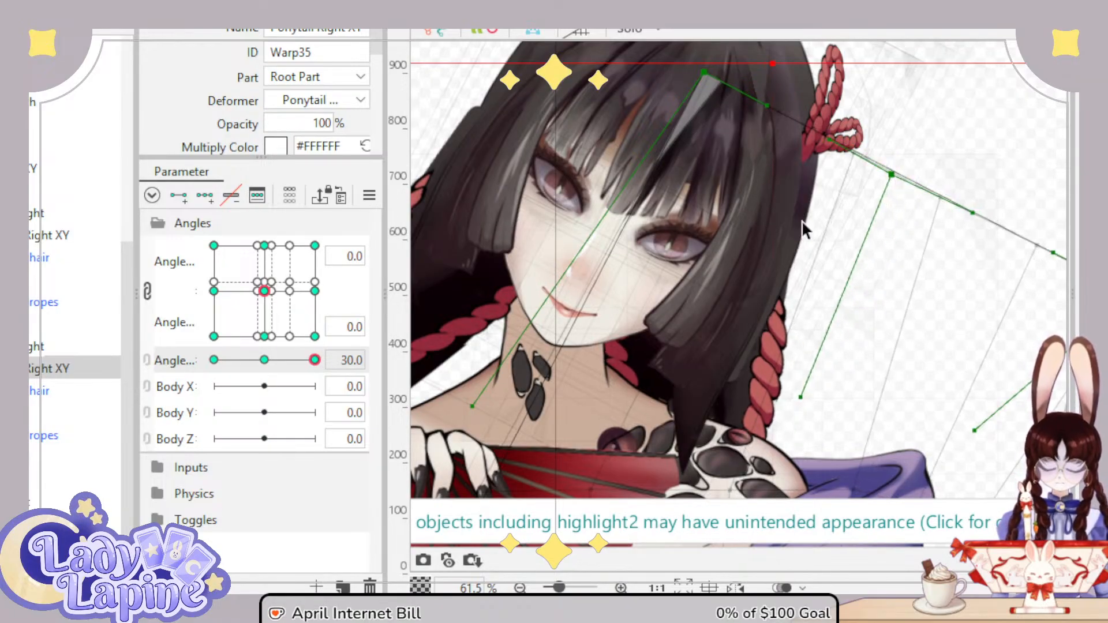
pyautogui.moveTo(291, 379); pyautogui.dragTo(327, 392)
# Step: Locate the sidehair4 mesh inside side hair XY (Warp53) and bring its Draw Order setting into view
pyautogui.scroll(5, 31, 281)
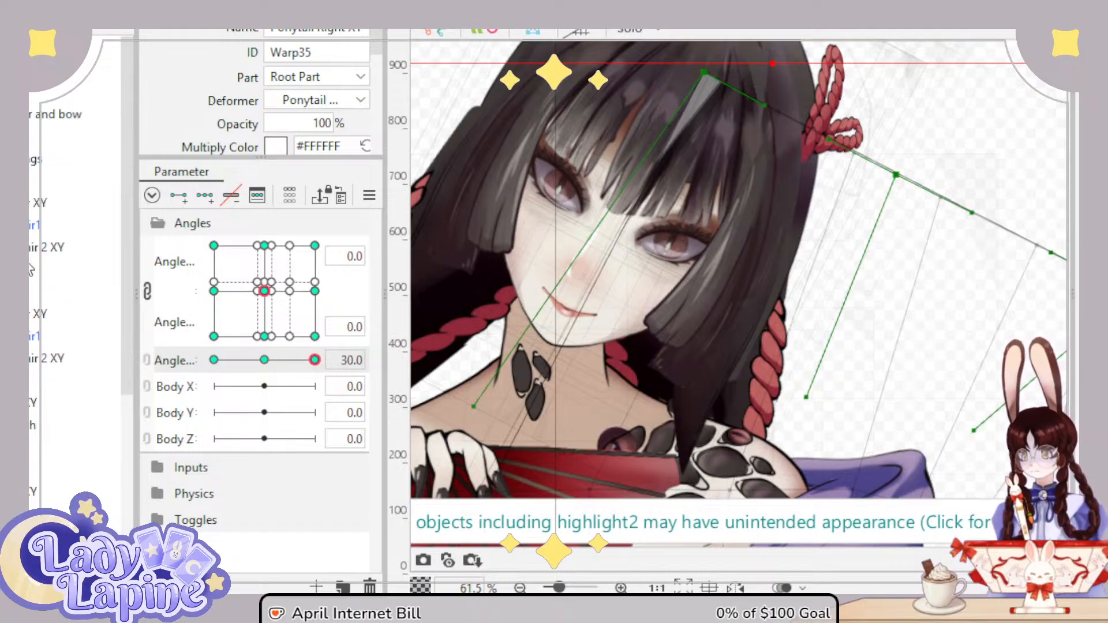
pyautogui.click(69, 314)
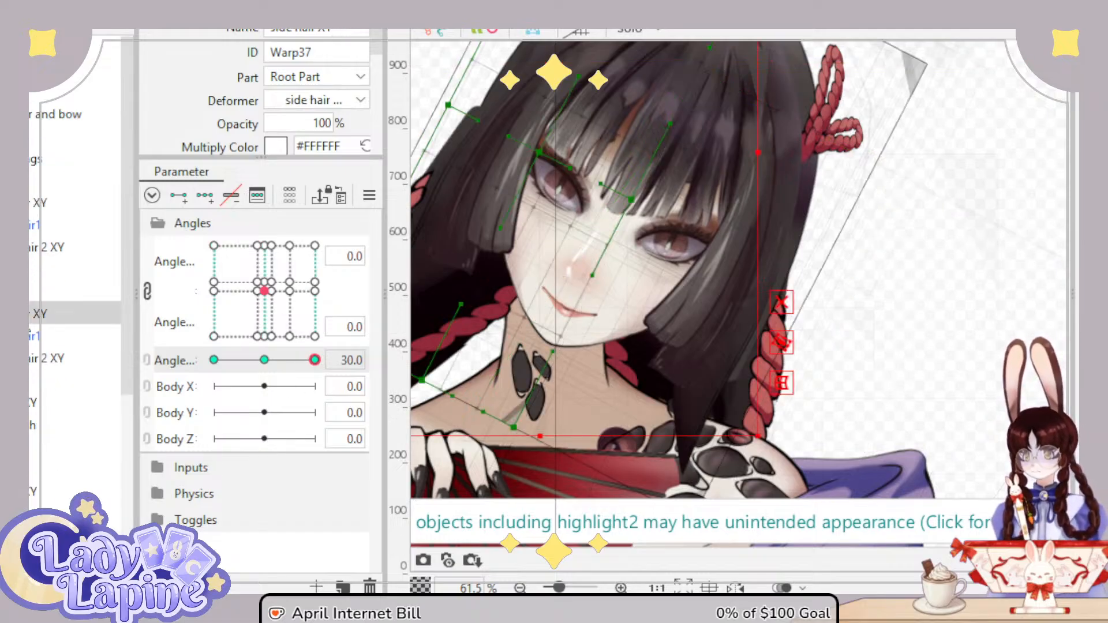
pyautogui.click(41, 203)
pyautogui.moveTo(612, 339)
pyautogui.mouseDown()
pyautogui.moveTo(621, 298)
pyautogui.moveTo(608, 350)
pyautogui.mouseUp()
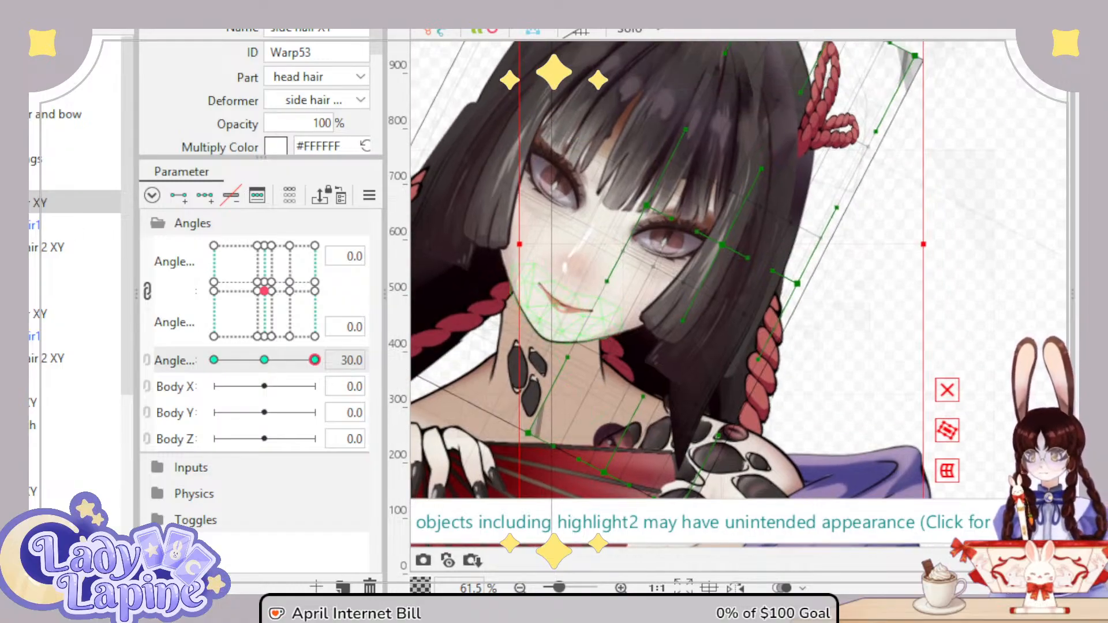
pyautogui.click(40, 225)
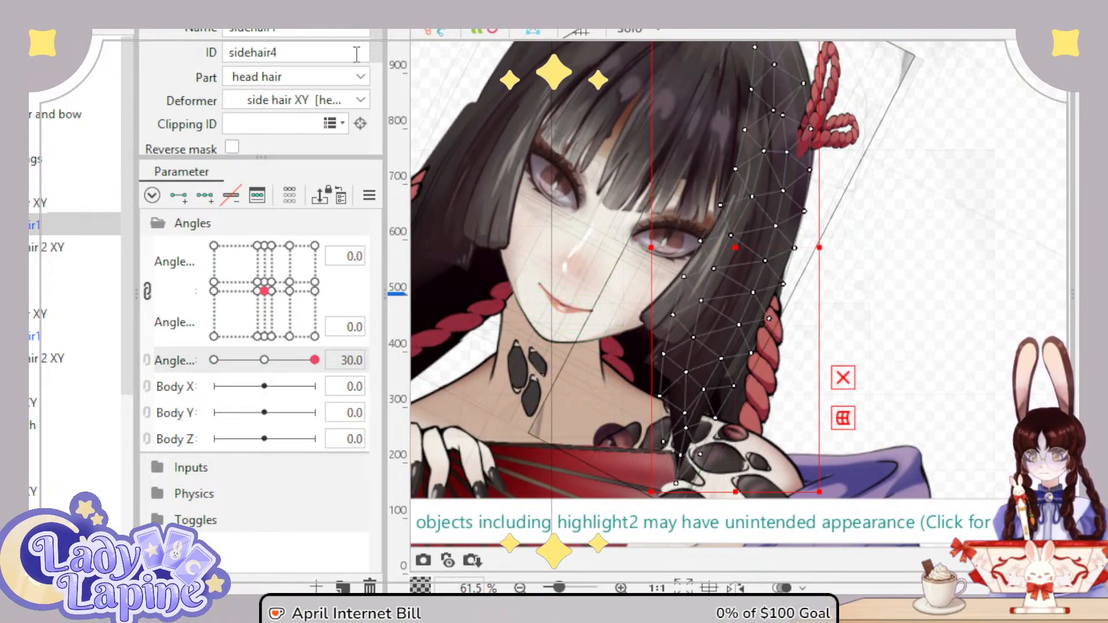
pyautogui.moveTo(379, 37); pyautogui.dragTo(382, 79)
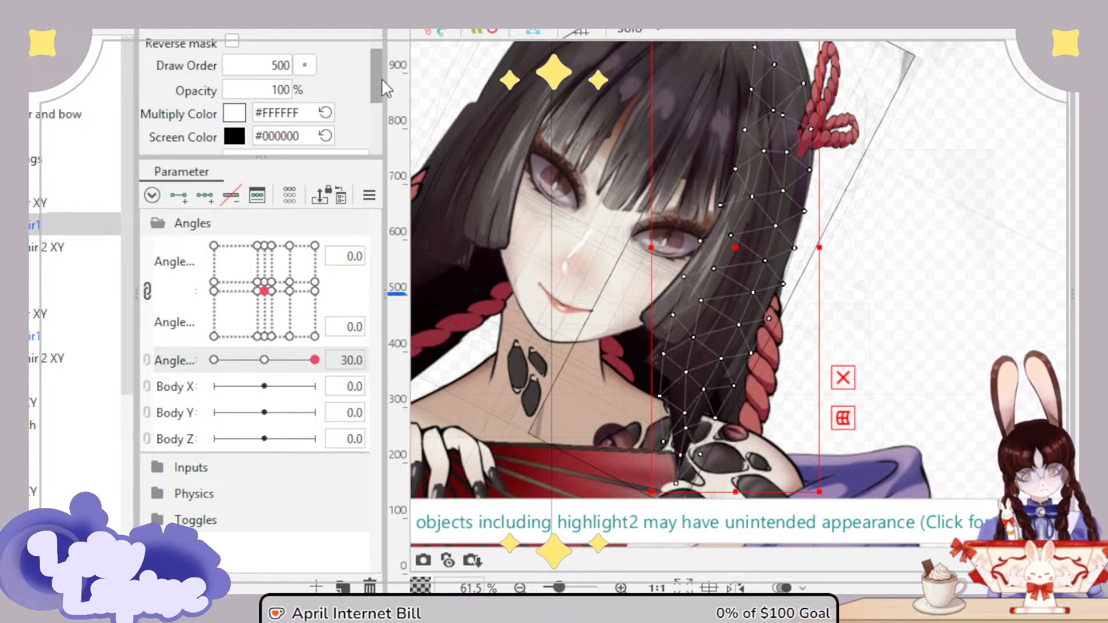
pyautogui.moveTo(382, 79); pyautogui.dragTo(382, 80)
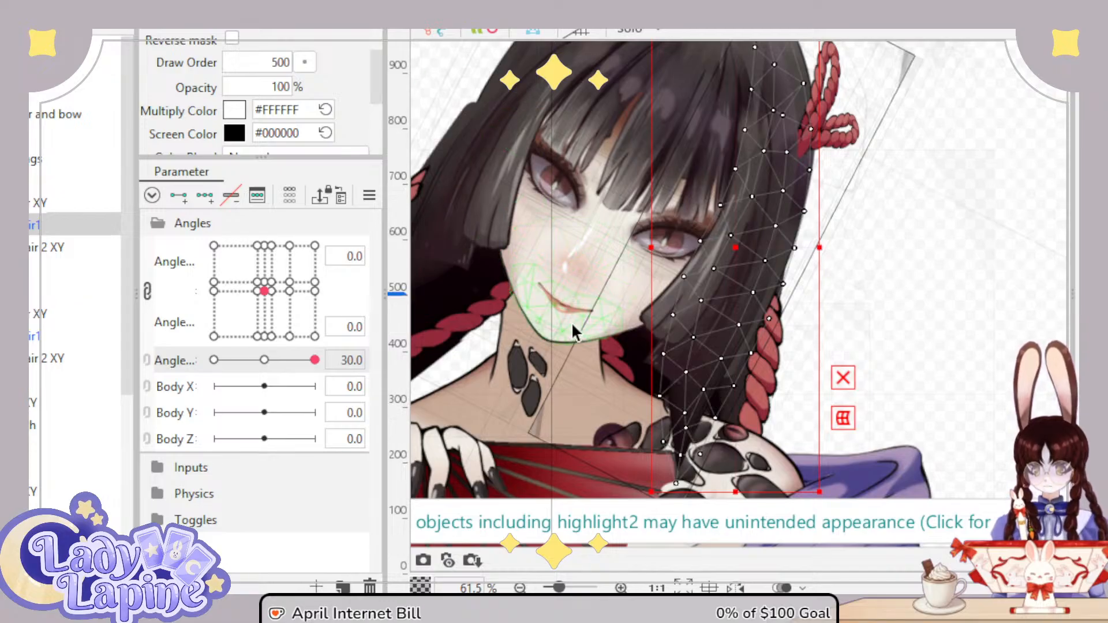
pyautogui.moveTo(788, 378); pyautogui.dragTo(807, 272)
# Step: Try lowering the sidehair4 mesh's draw order at Angle Z 30, going down to 495 and back up to 499
pyautogui.click(37, 202)
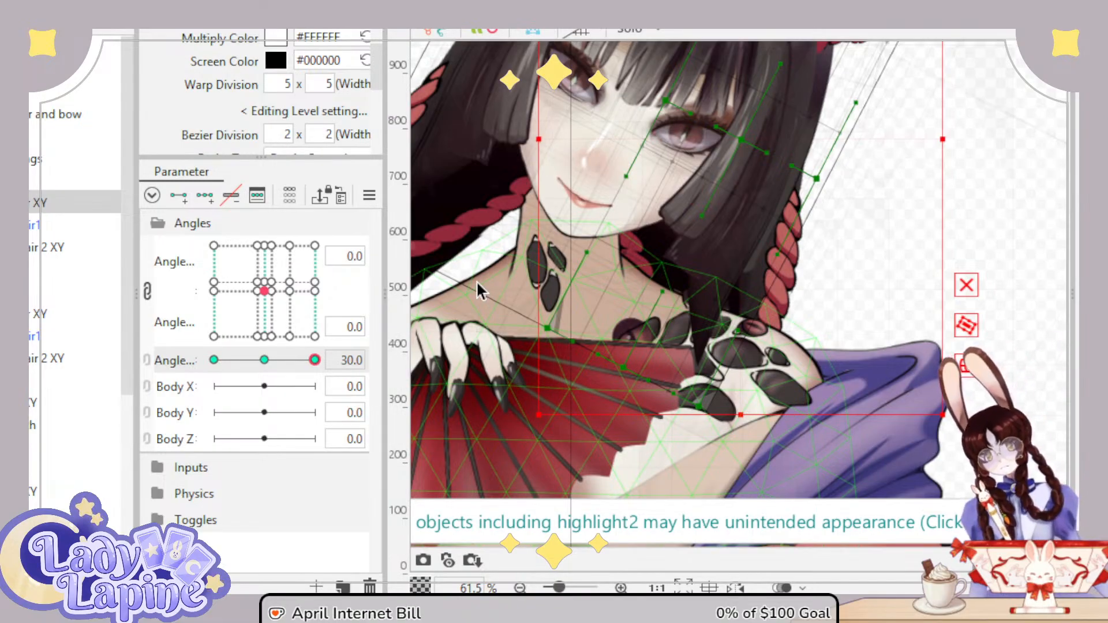
pyautogui.click(47, 225)
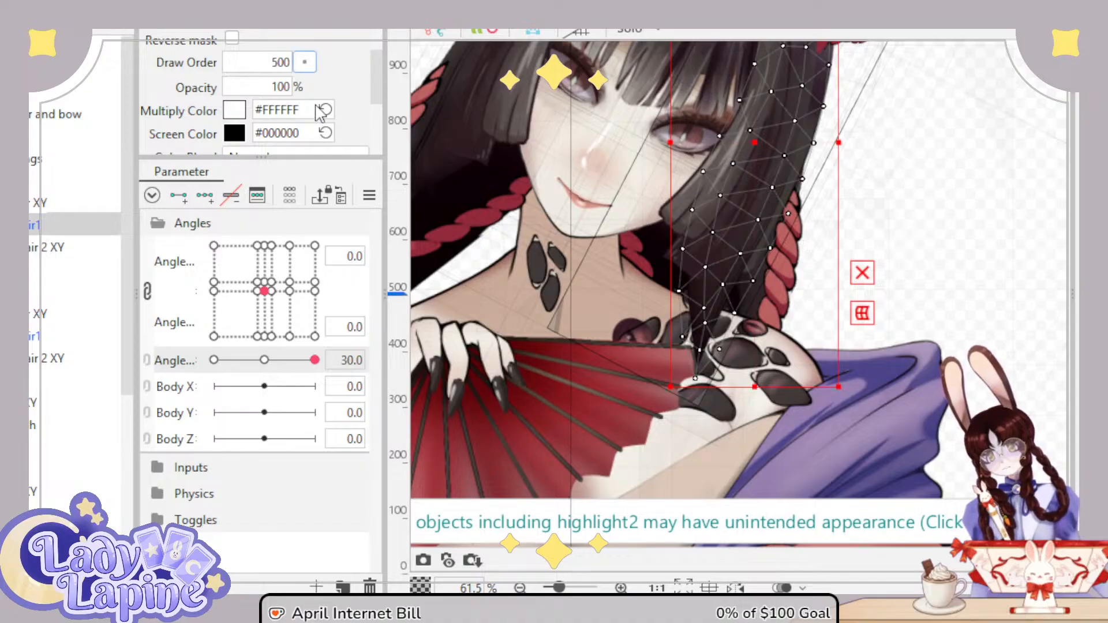
pyautogui.press('Down')
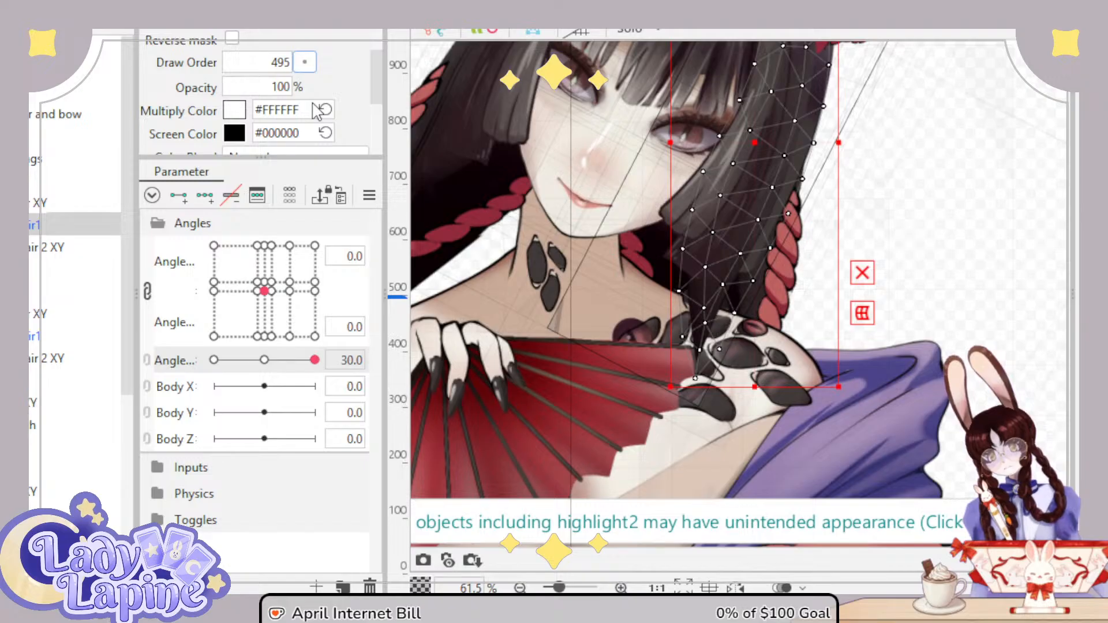
pyautogui.press('Down')
pyautogui.press('Down')
pyautogui.press('Down')
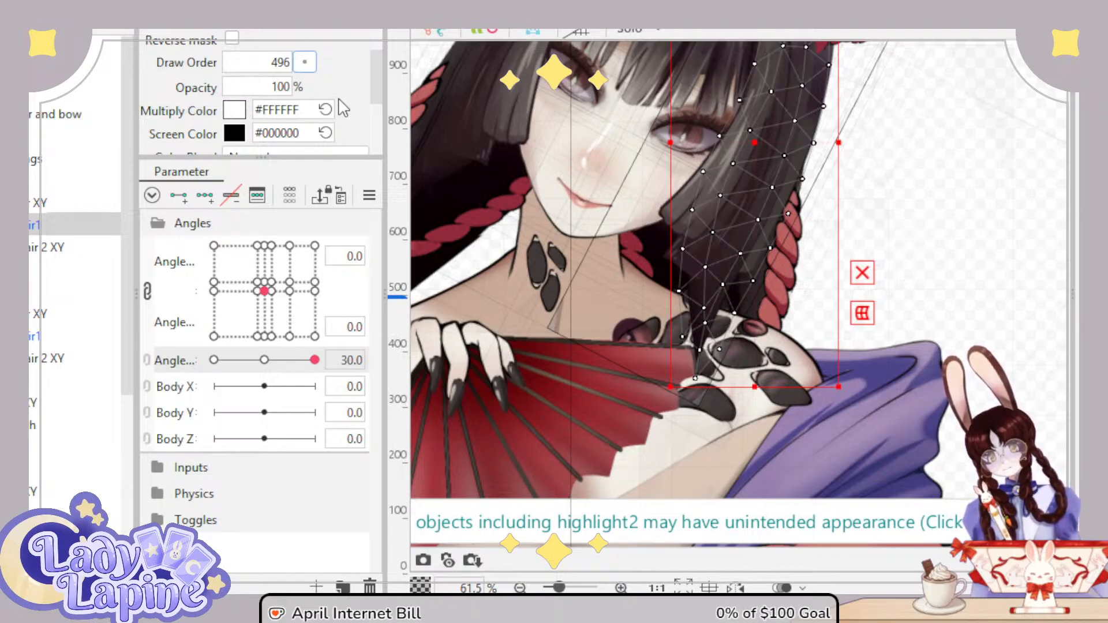
pyautogui.press('Up')
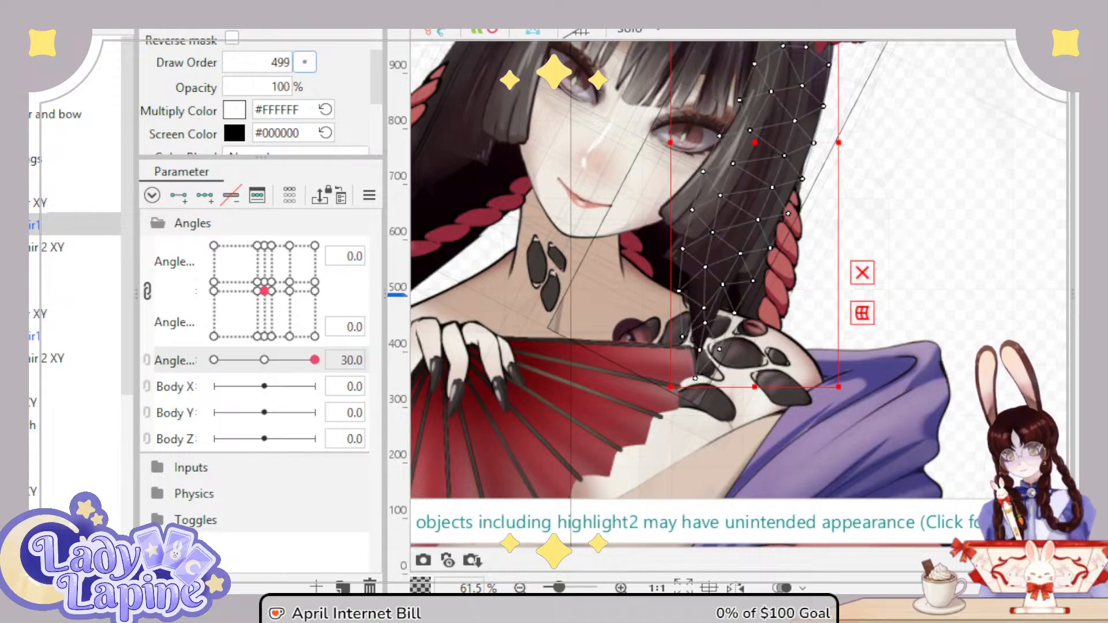
# Step: Try a draw order of 499 on the hair mesh inside side hair 2 XY and test it with the Angle Z slider
pyautogui.click(13, 247)
pyautogui.click(33, 269)
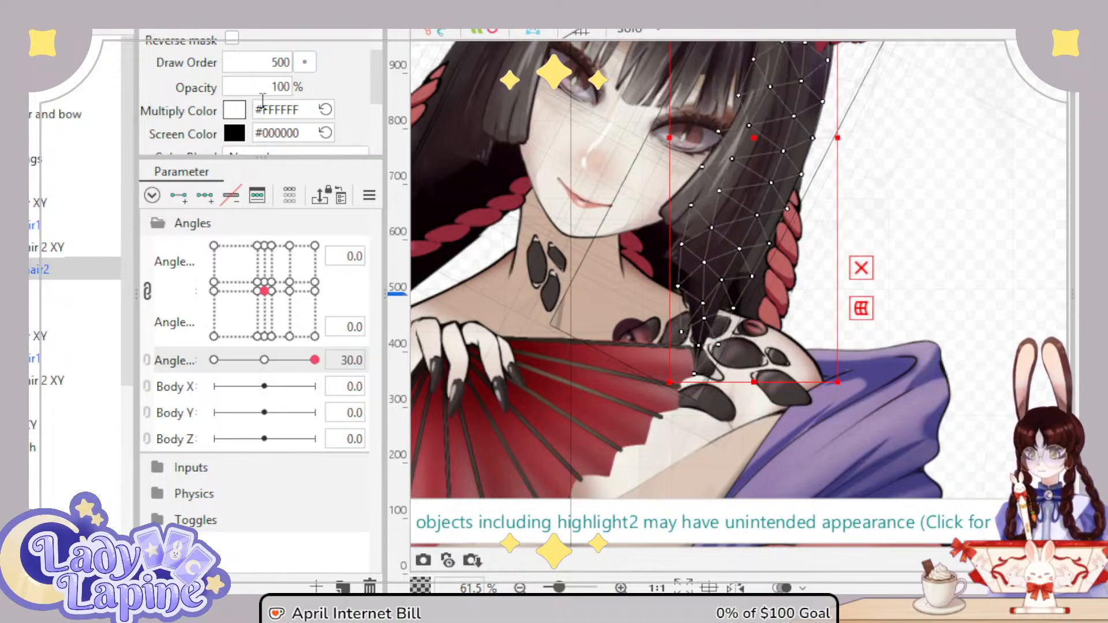
pyautogui.press('Down')
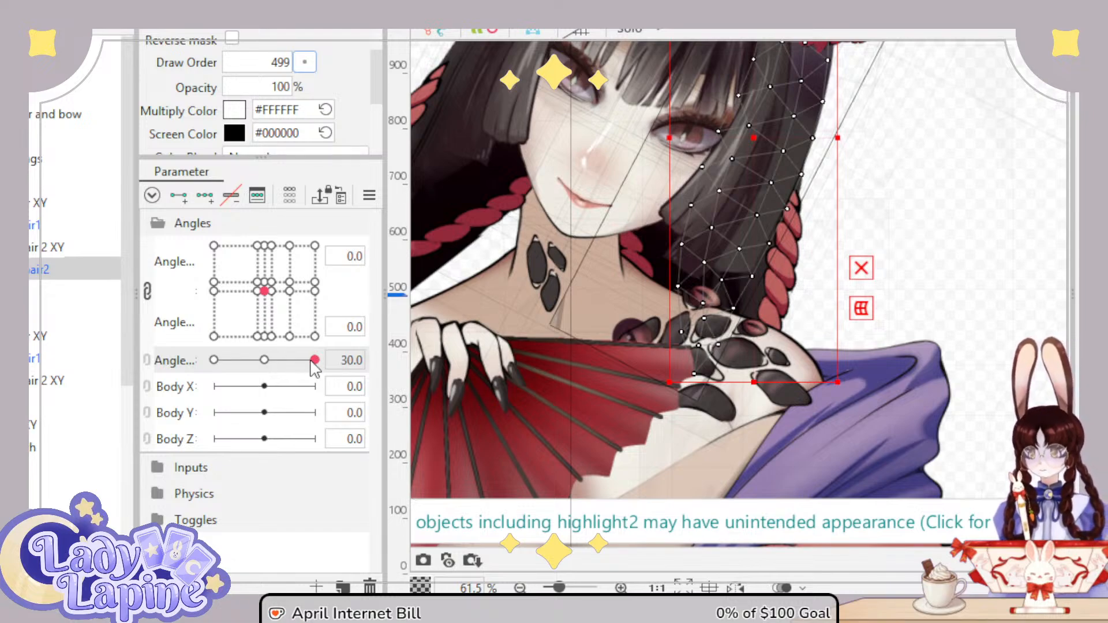
pyautogui.moveTo(315, 360); pyautogui.dragTo(319, 411)
# Step: Undo the draw order edits on both side hair meshes and set sidehair4's draw order to 500
pyautogui.hotkey('ctrl', 'z')
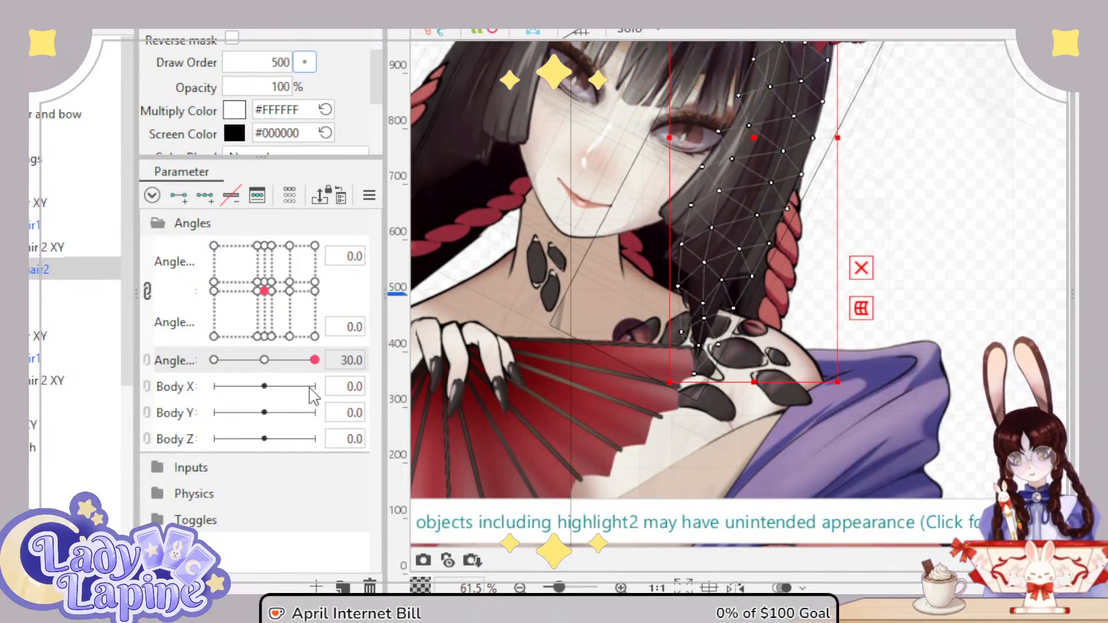
pyautogui.hotkey('ctrl', 'z')
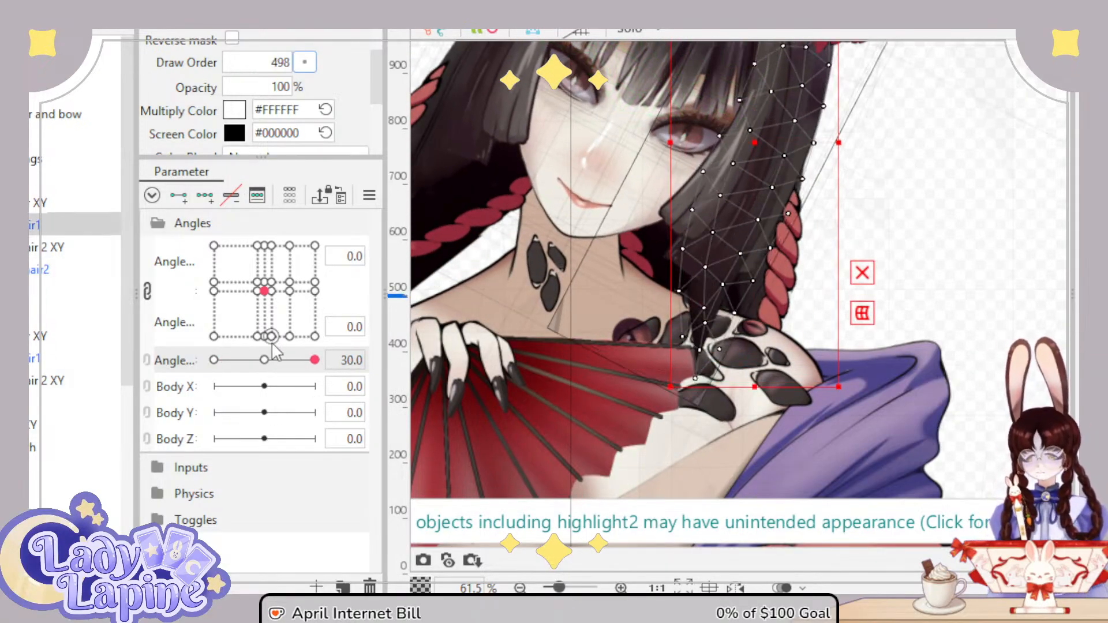
pyautogui.doubleClick(281, 60)
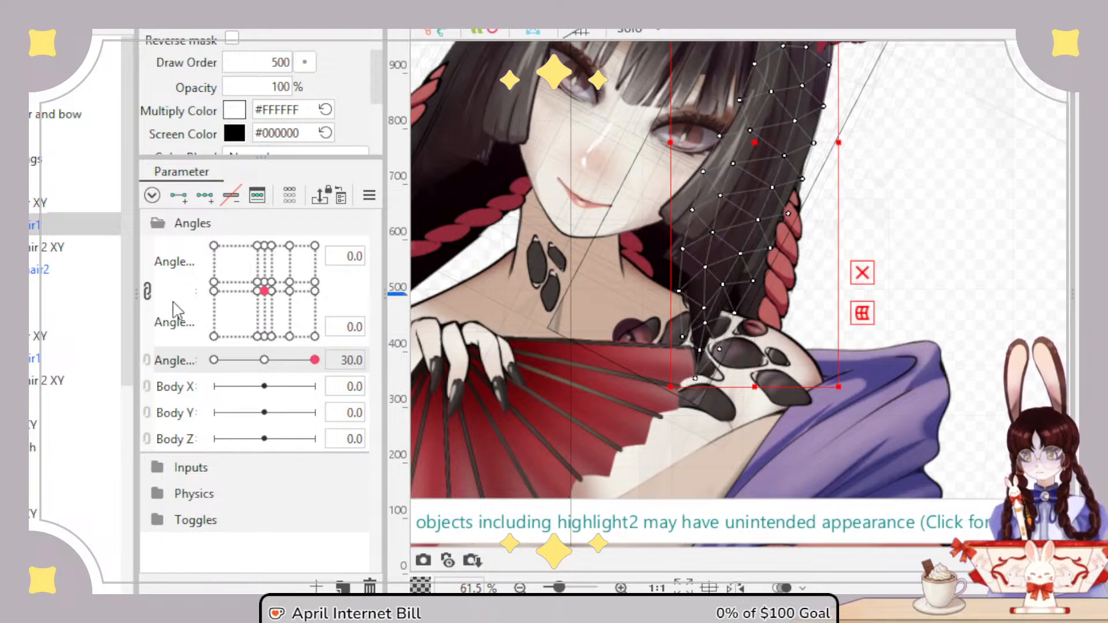
# Step: Set the draw order of the hair and ropes meshes inside the second Right XY deformer to 490
pyautogui.scroll(-6, 68, 412)
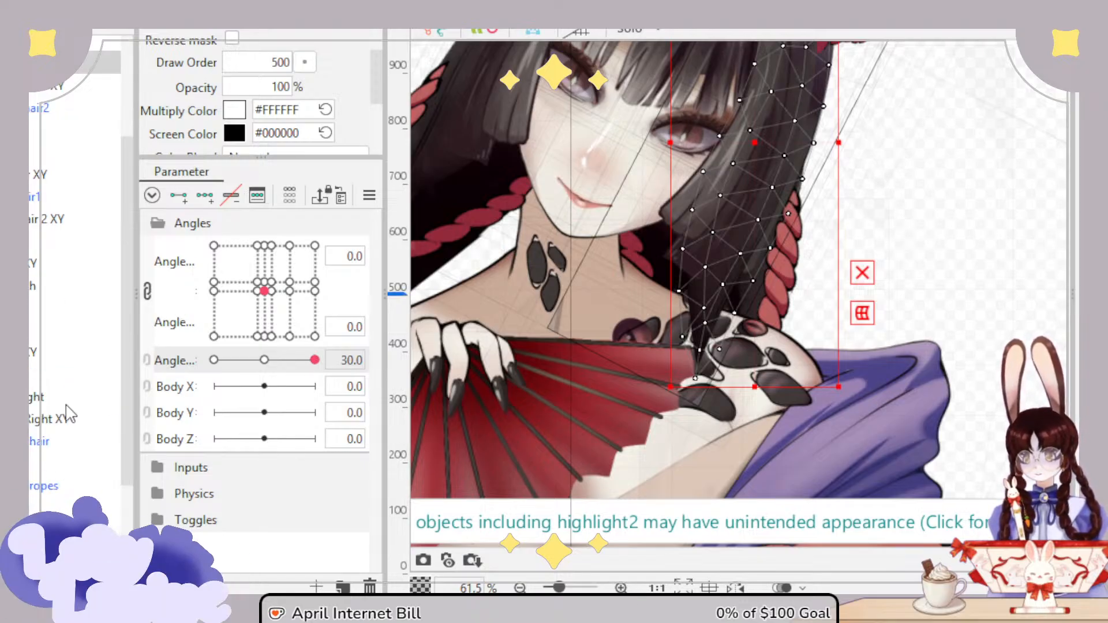
pyautogui.click(36, 346)
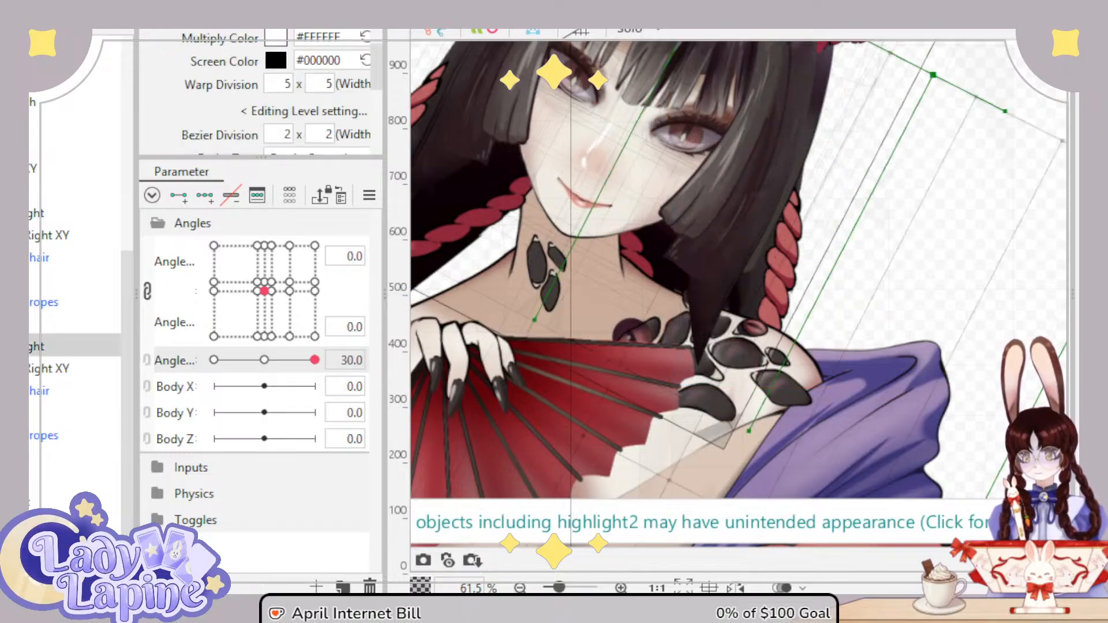
pyautogui.click(35, 391)
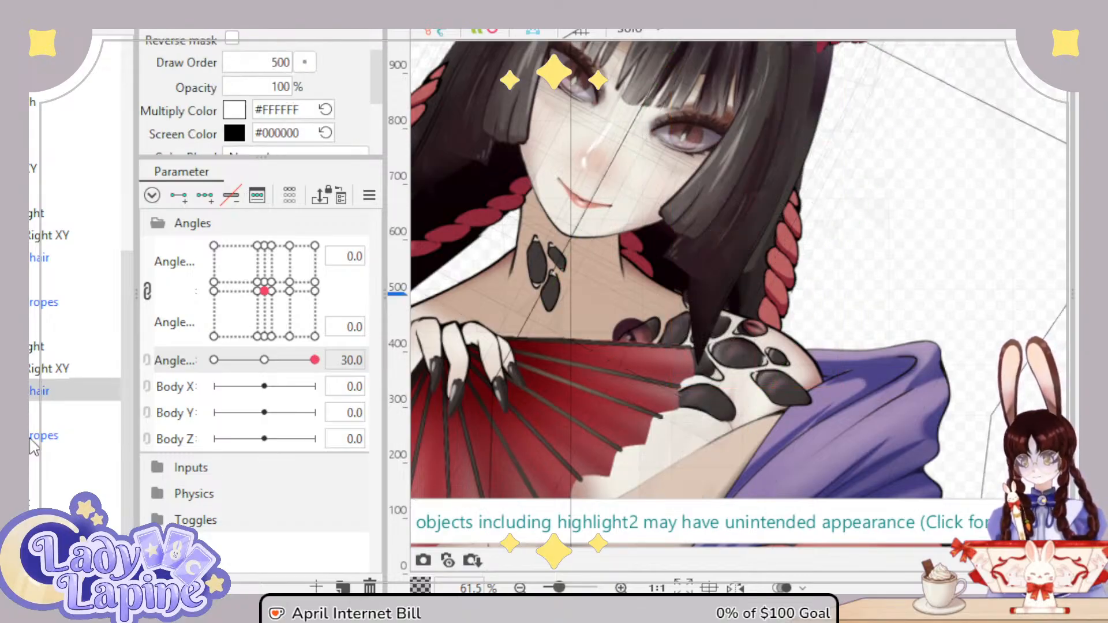
pyautogui.keyDown('shift'); pyautogui.click(29, 458); pyautogui.keyUp('shift')
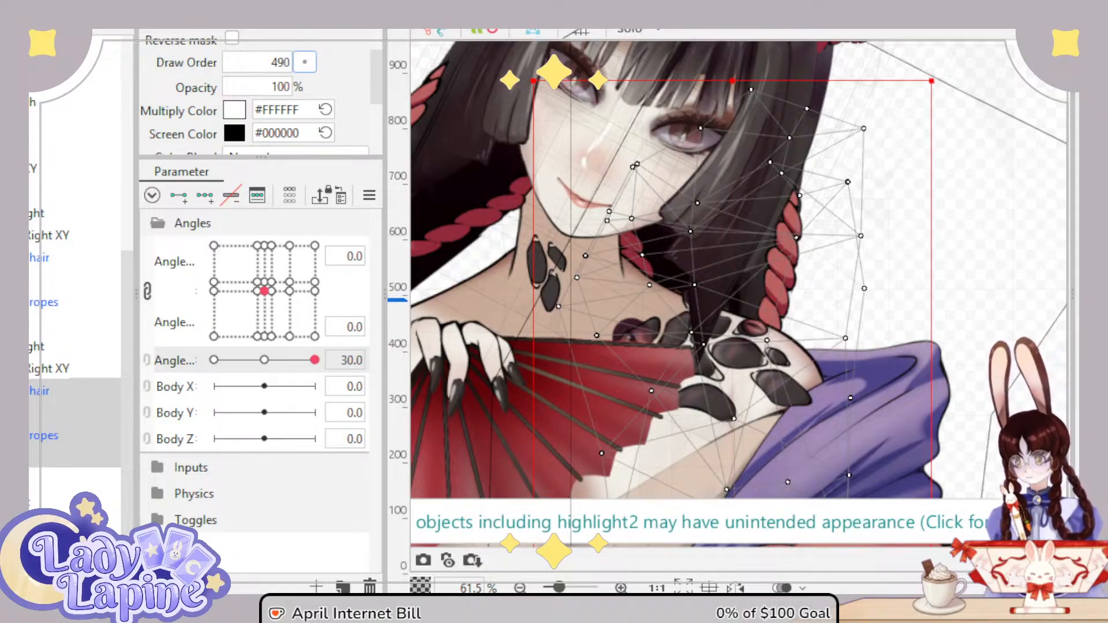
# Step: Set the draw order of the hair mesh inside side hair 2 XY to 499
pyautogui.scroll(5, 75, 288)
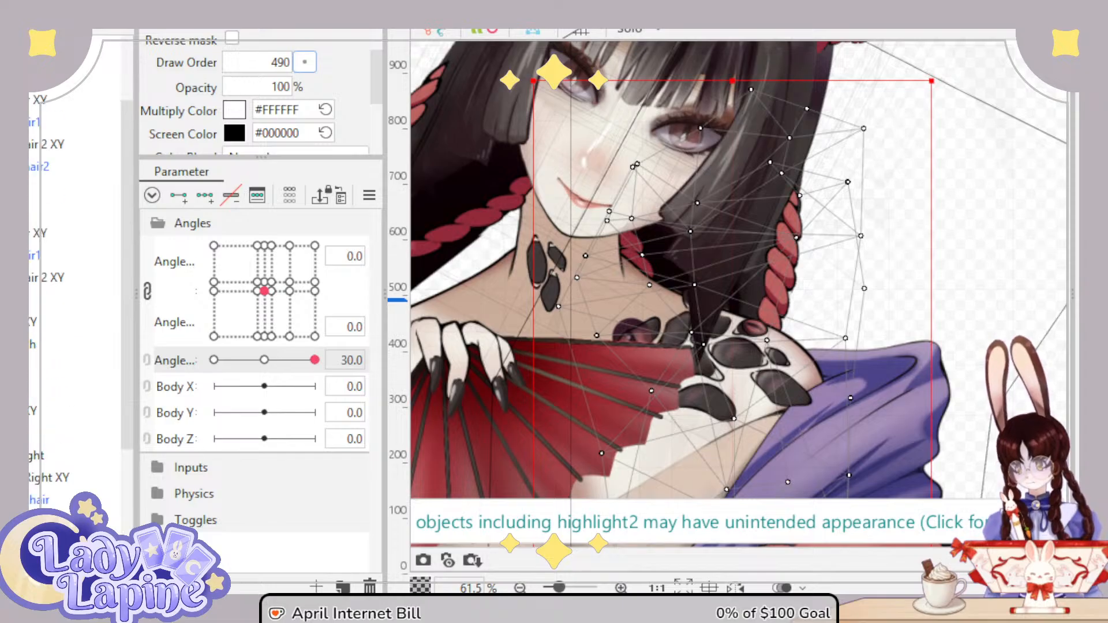
pyautogui.click(35, 167)
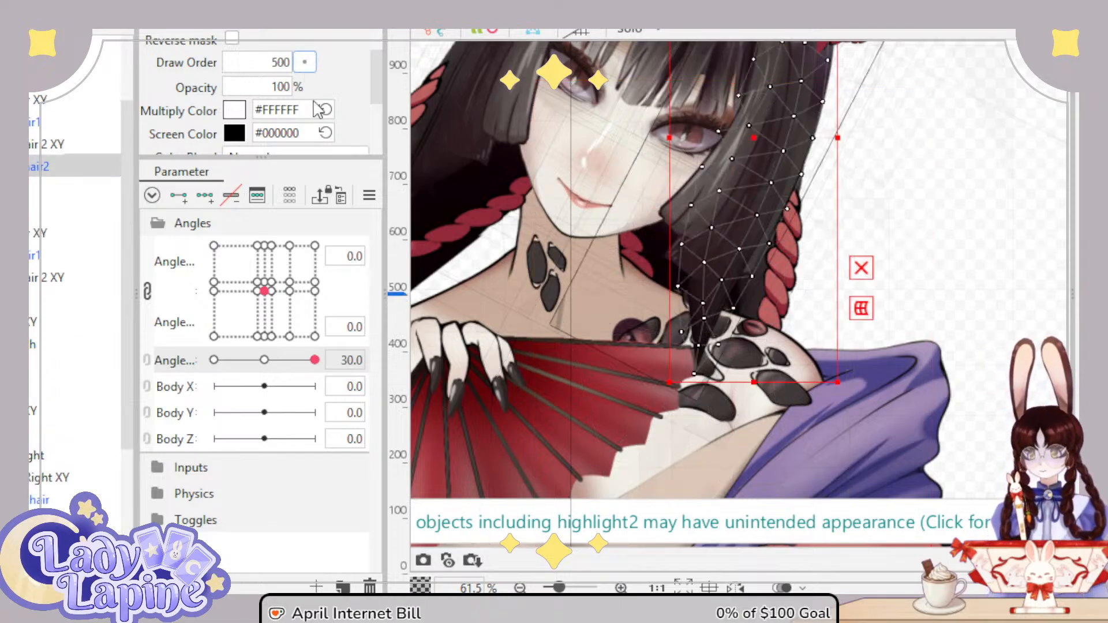
pyautogui.press('Down')
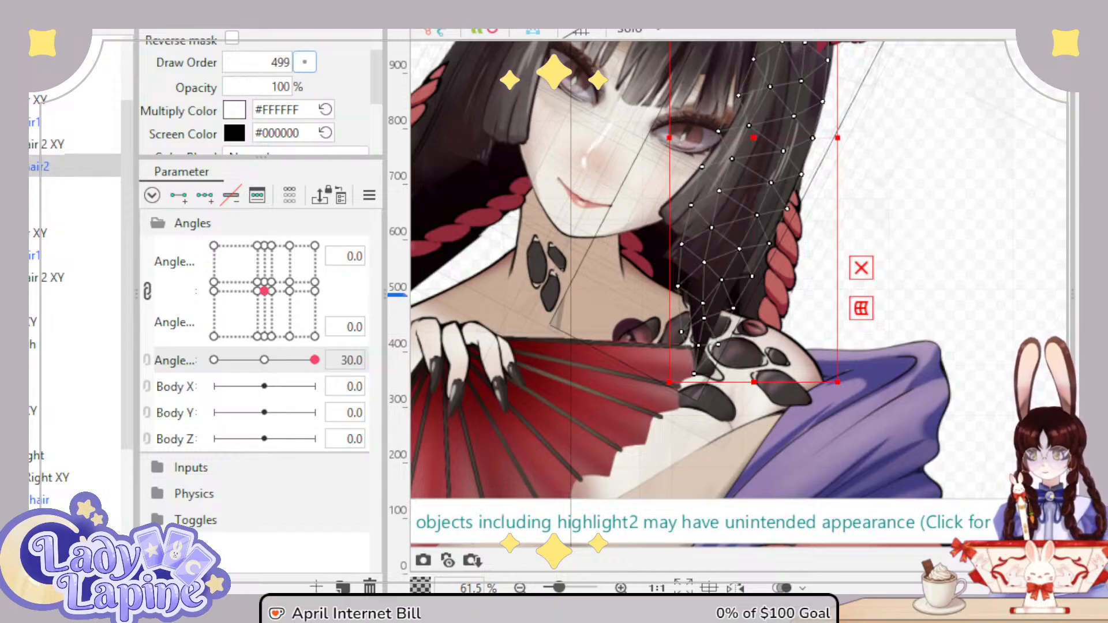
# Step: Try a draw order of 499 on the opposite side's hair mesh, undoing and redoing the latest draw order edits
pyautogui.click(35, 255)
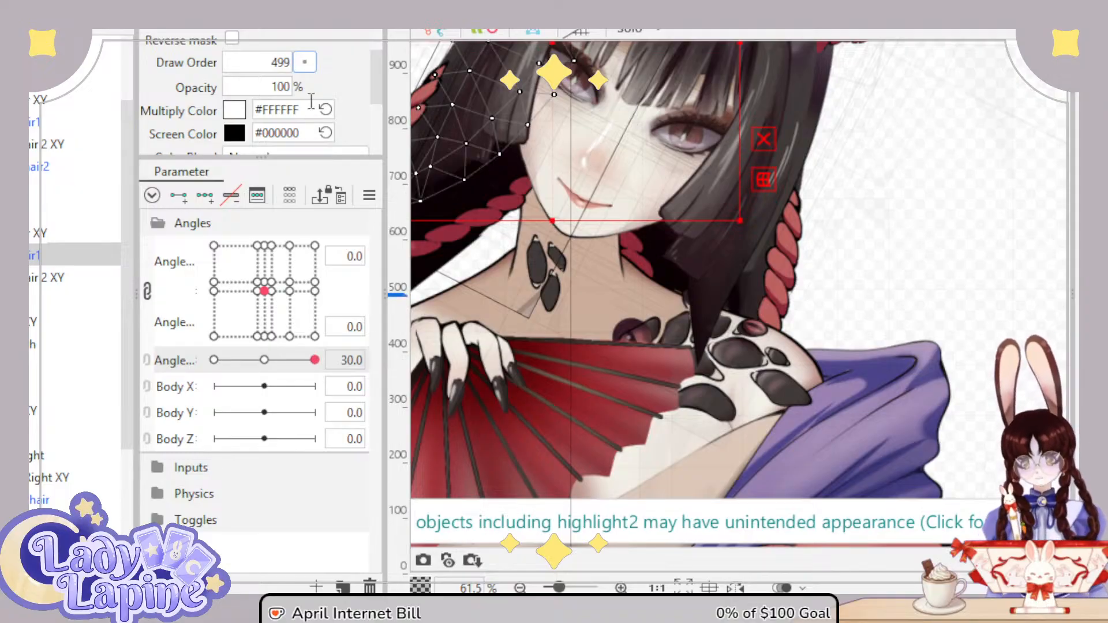
pyautogui.hotkey('ctrl', 'z')
pyautogui.hotkey('ctrl', 'z')
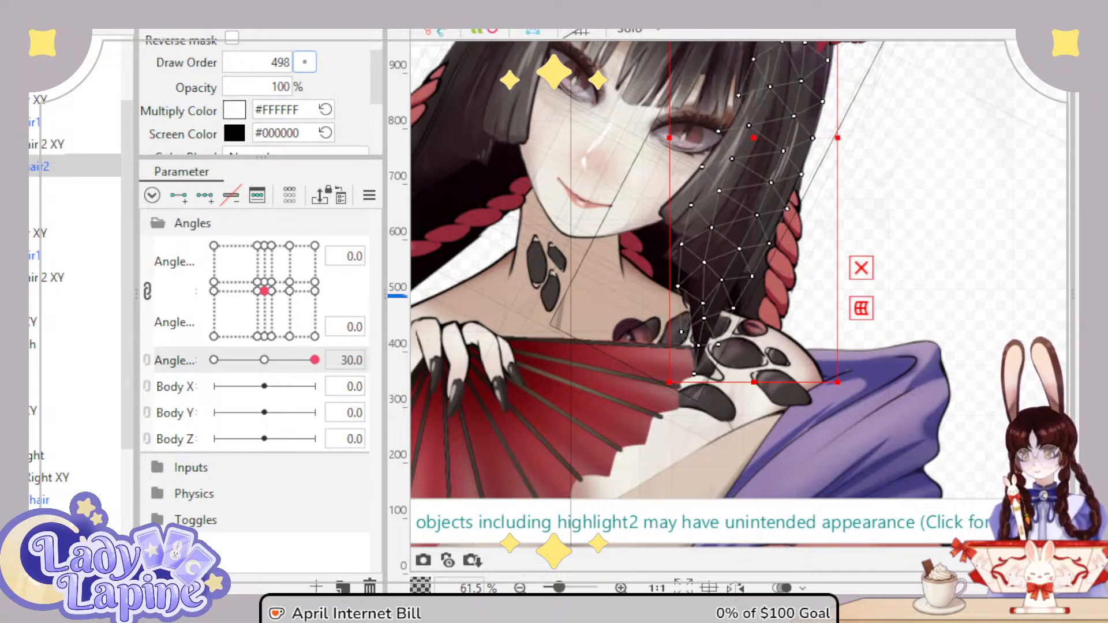
pyautogui.hotkey('ctrl', 'y')
pyautogui.hotkey('ctrl', 'z')
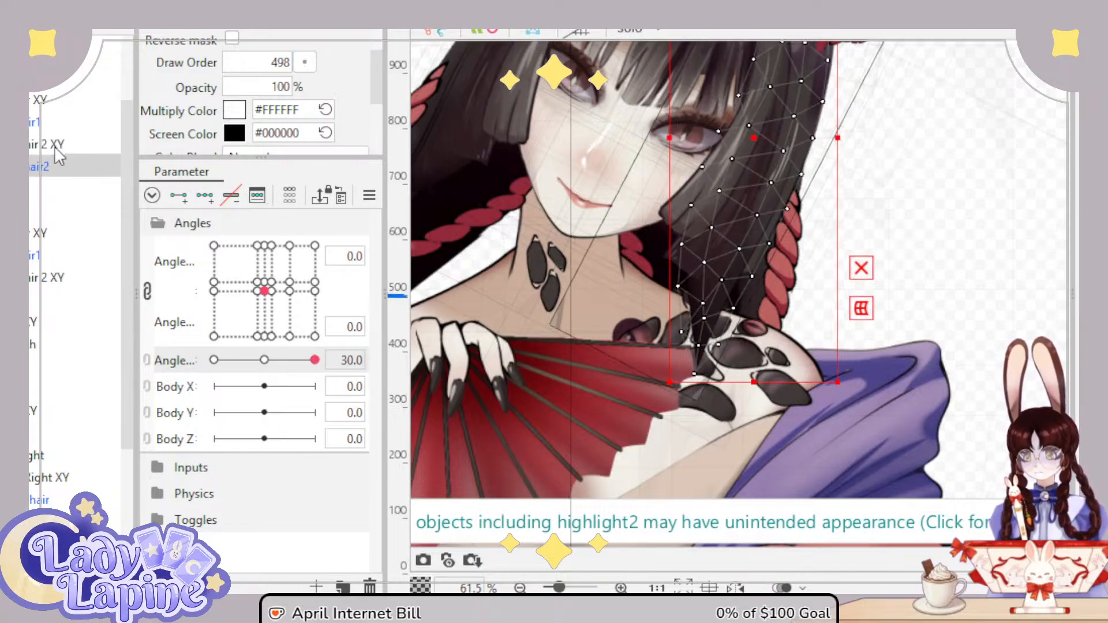
# Step: Set the hair meshes inside side hair XY and side hair 2 XY to draw order 499, and return Angle Z to 0
pyautogui.click(32, 130)
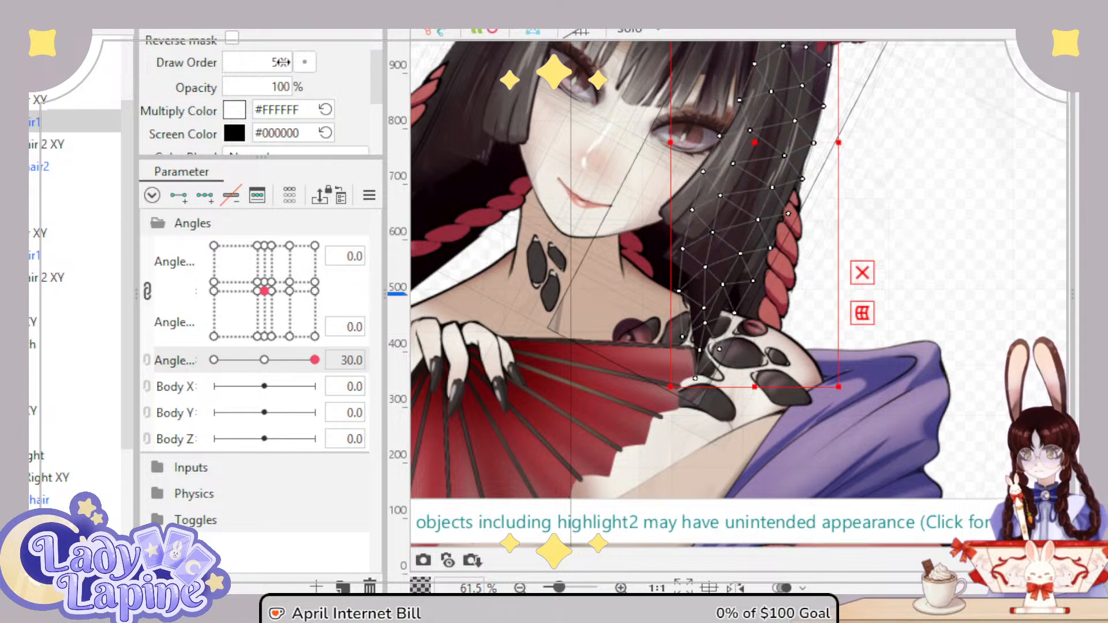
pyautogui.press('Down')
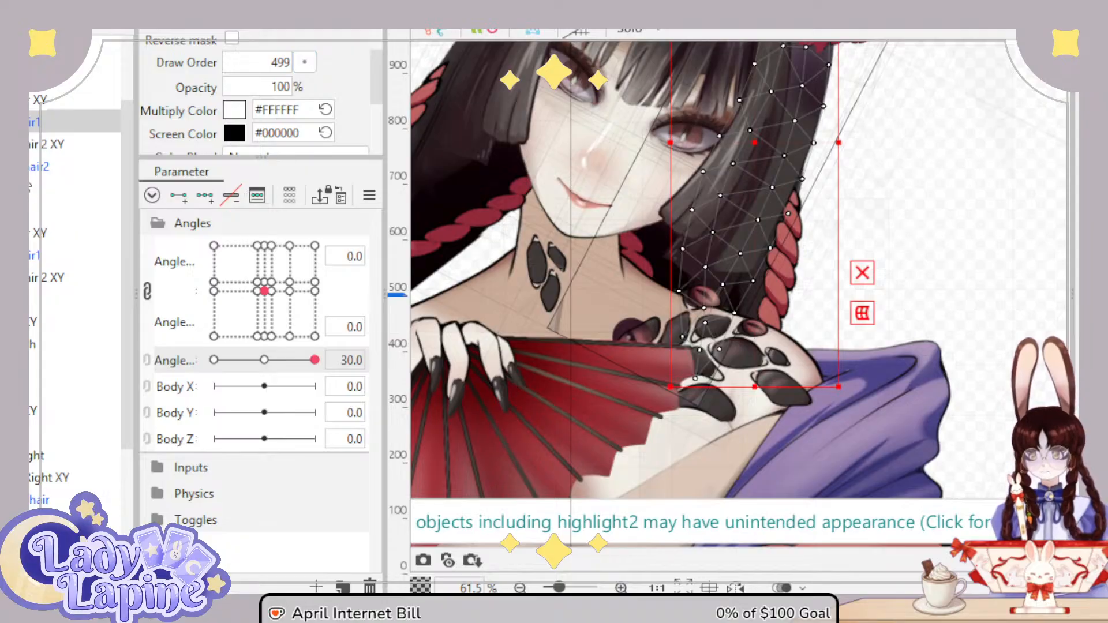
pyautogui.click(50, 164)
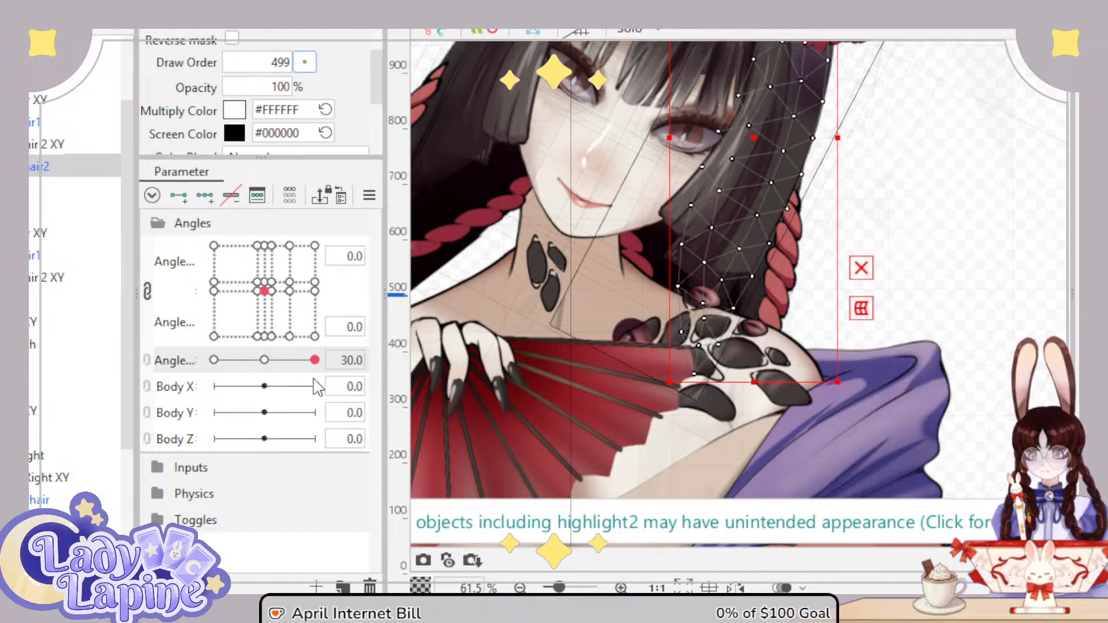
pyautogui.moveTo(318, 365); pyautogui.dragTo(273, 379)
pyautogui.click(512, 218)
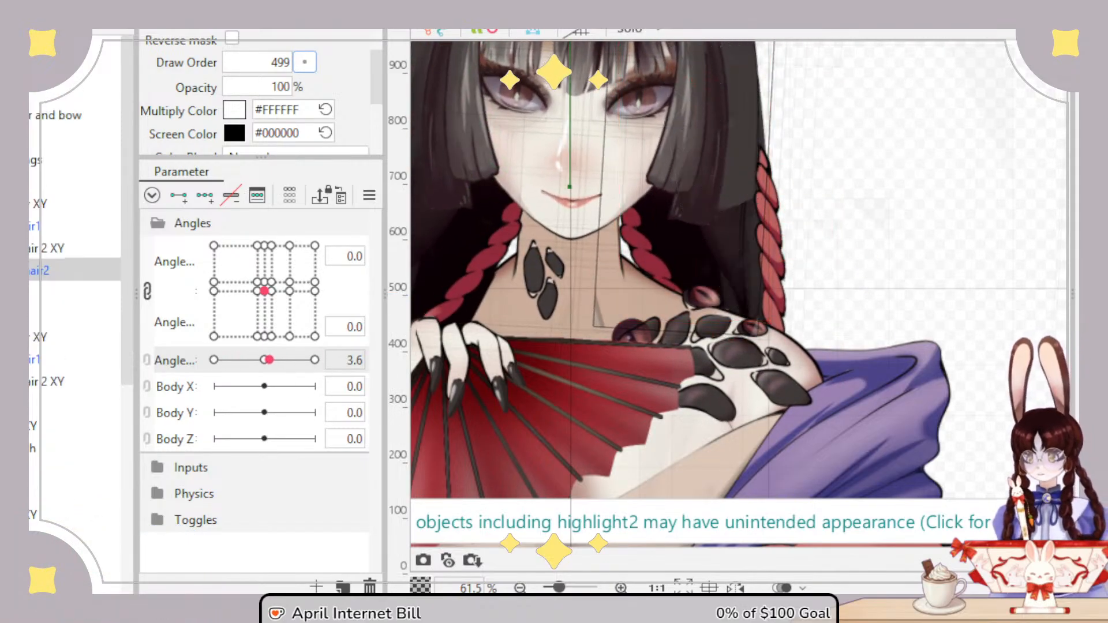
pyautogui.click(513, 218)
pyautogui.moveTo(269, 360)
pyautogui.mouseDown()
pyautogui.moveTo(320, 365)
pyautogui.moveTo(264, 361)
pyautogui.moveTo(222, 376)
pyautogui.moveTo(344, 383)
pyautogui.moveTo(237, 386)
pyautogui.moveTo(304, 380)
pyautogui.moveTo(264, 361)
pyautogui.mouseUp()
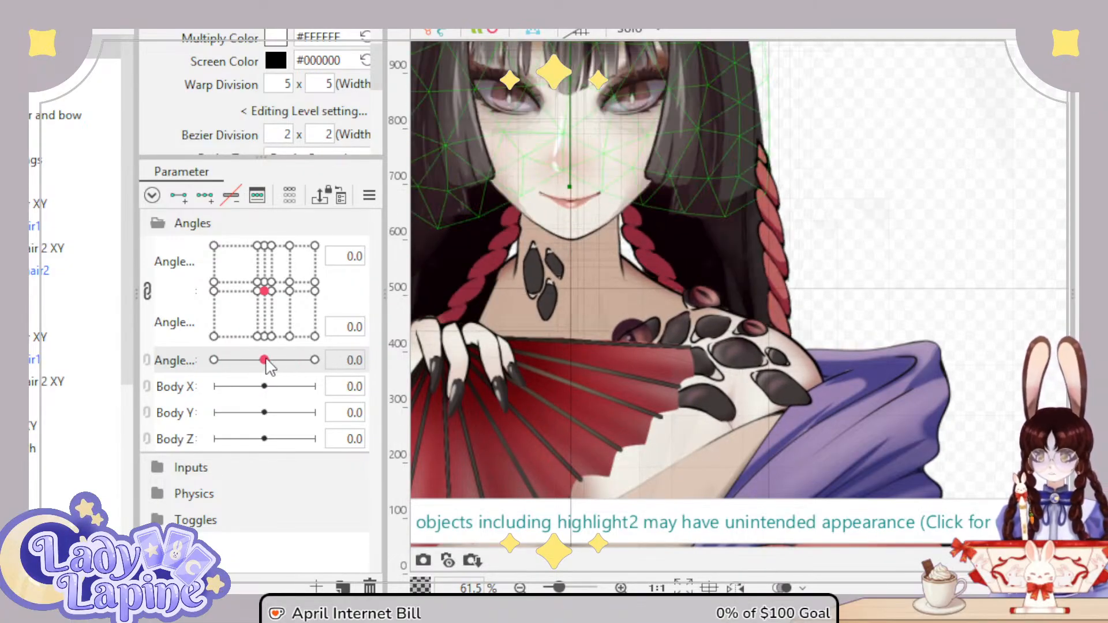
# Step: Set the draw order of the large hair mesh spanning the head to 490 and test it at Angle Z 30
pyautogui.click(563, 144)
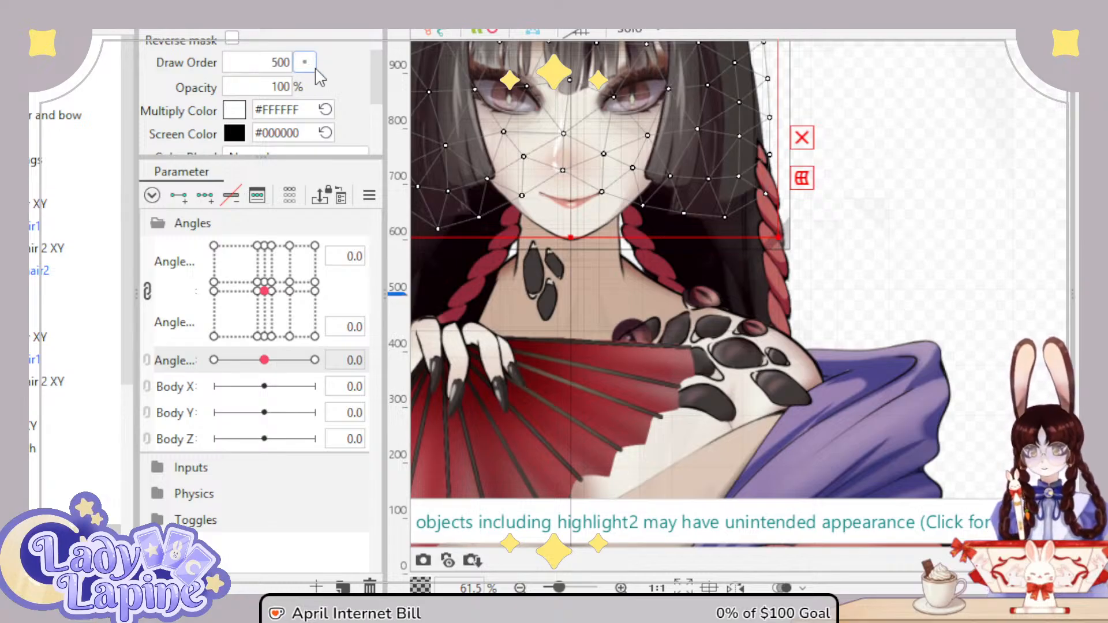
pyautogui.scroll(-1, 320, 88)
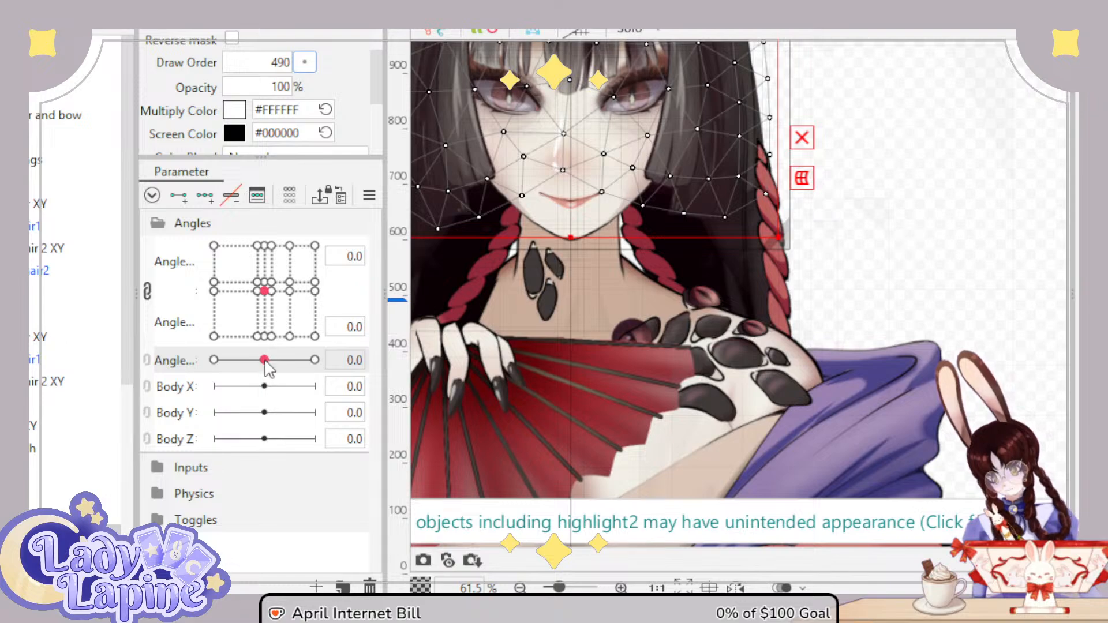
pyautogui.moveTo(266, 362); pyautogui.dragTo(341, 393)
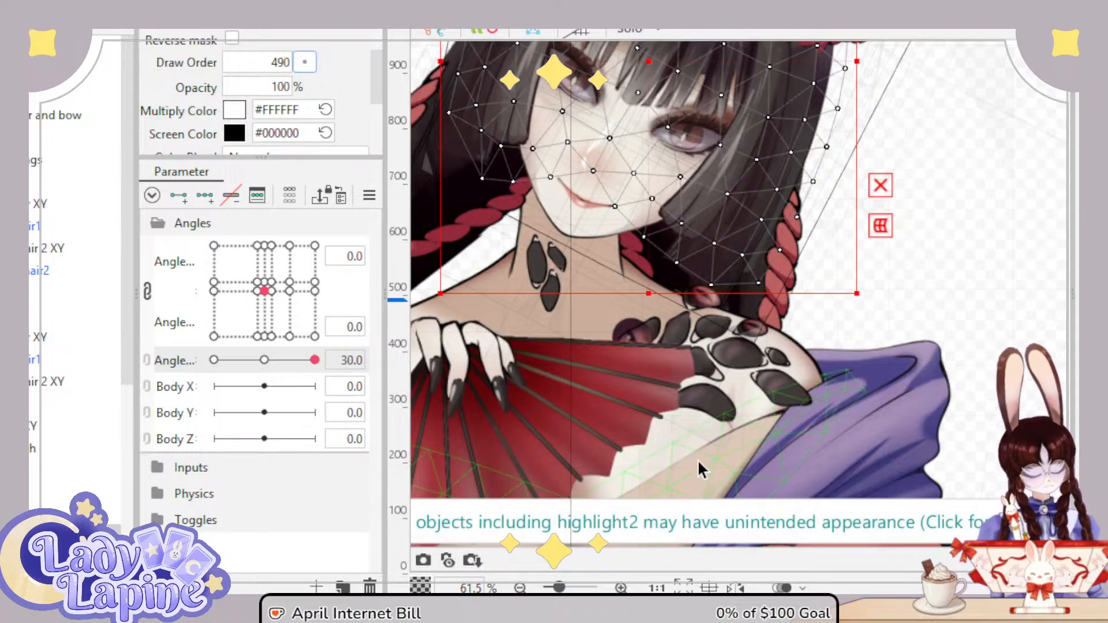
# Step: Select the lower control points of the long ponytail's Right XY warp deformer with Angle Z at 0
pyautogui.scroll(-6, 694, 376)
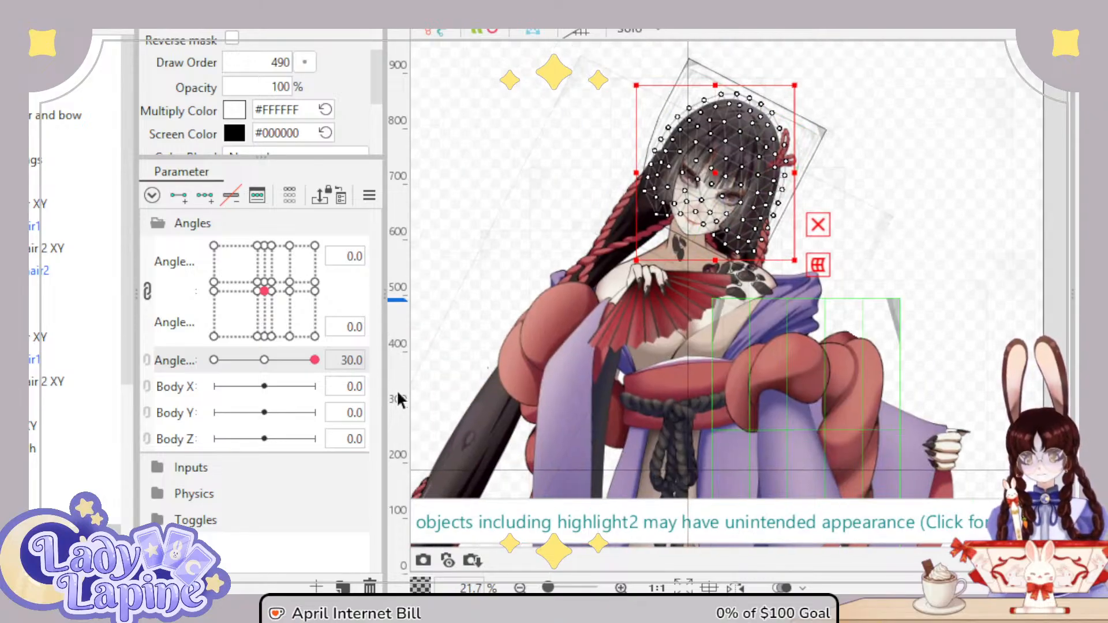
pyautogui.scroll(-5, 35, 438)
pyautogui.scroll(-1, 33, 440)
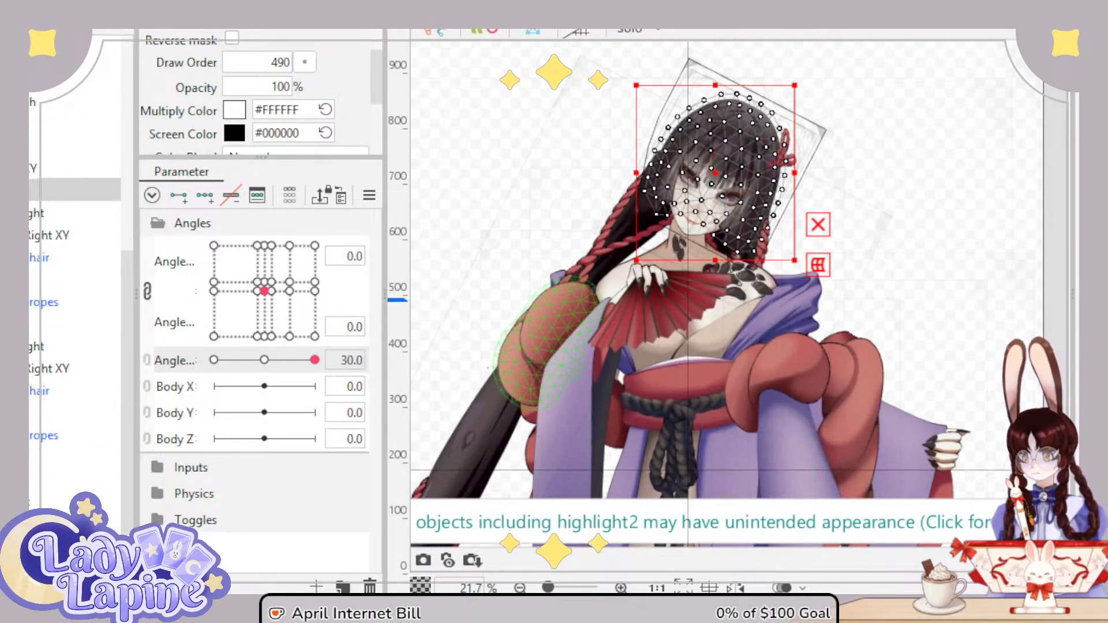
pyautogui.click(49, 368)
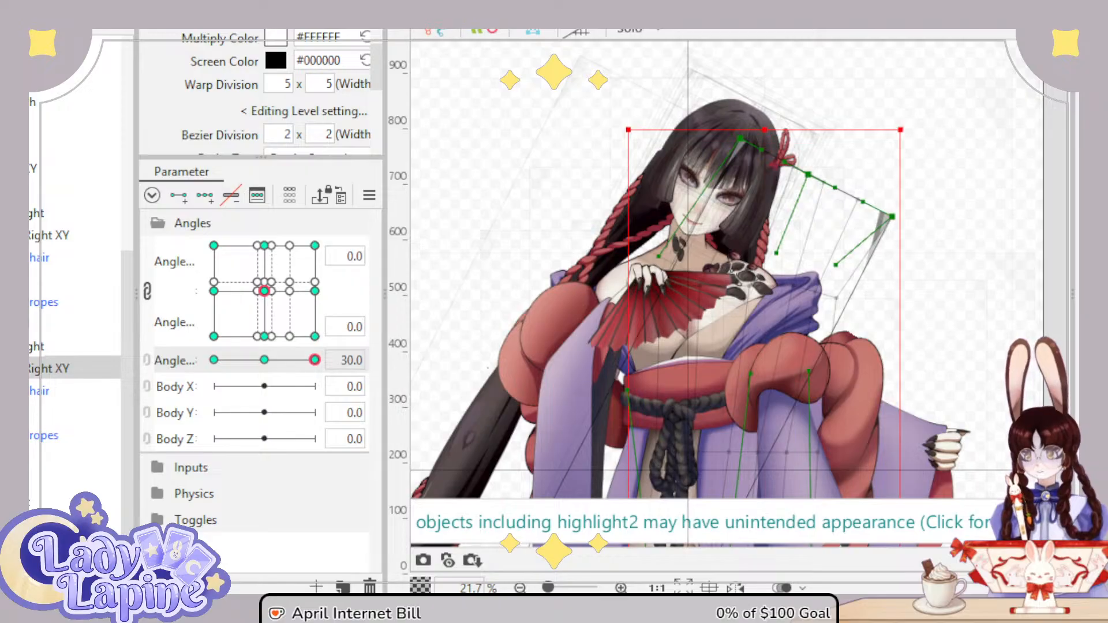
pyautogui.click(699, 390)
pyautogui.scroll(-3, 699, 391)
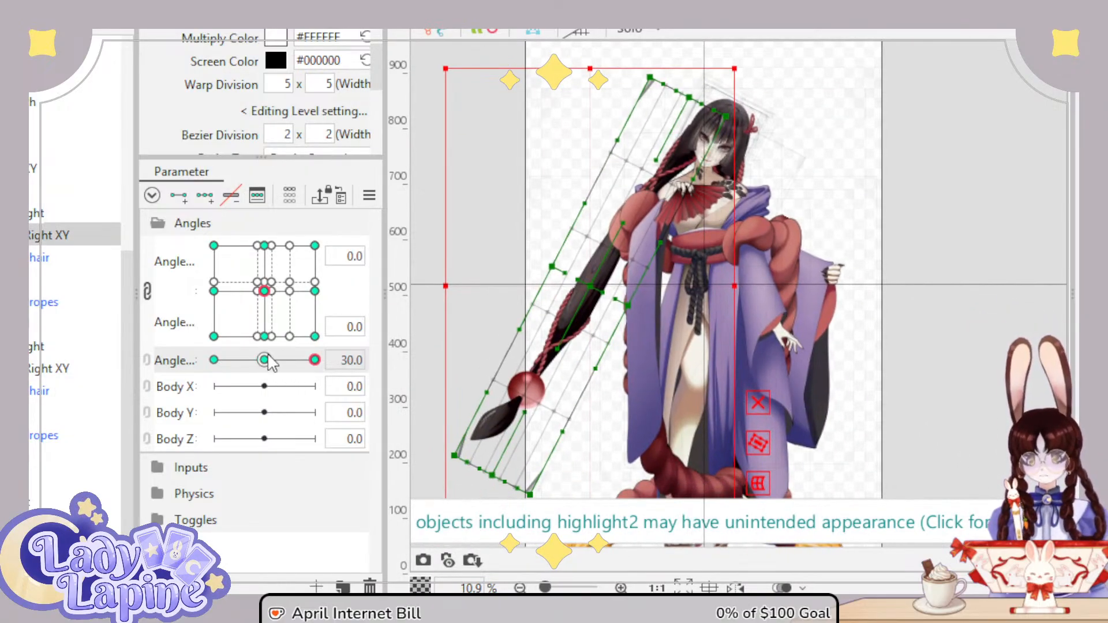
pyautogui.click(267, 359)
pyautogui.scroll(-2, 756, 341)
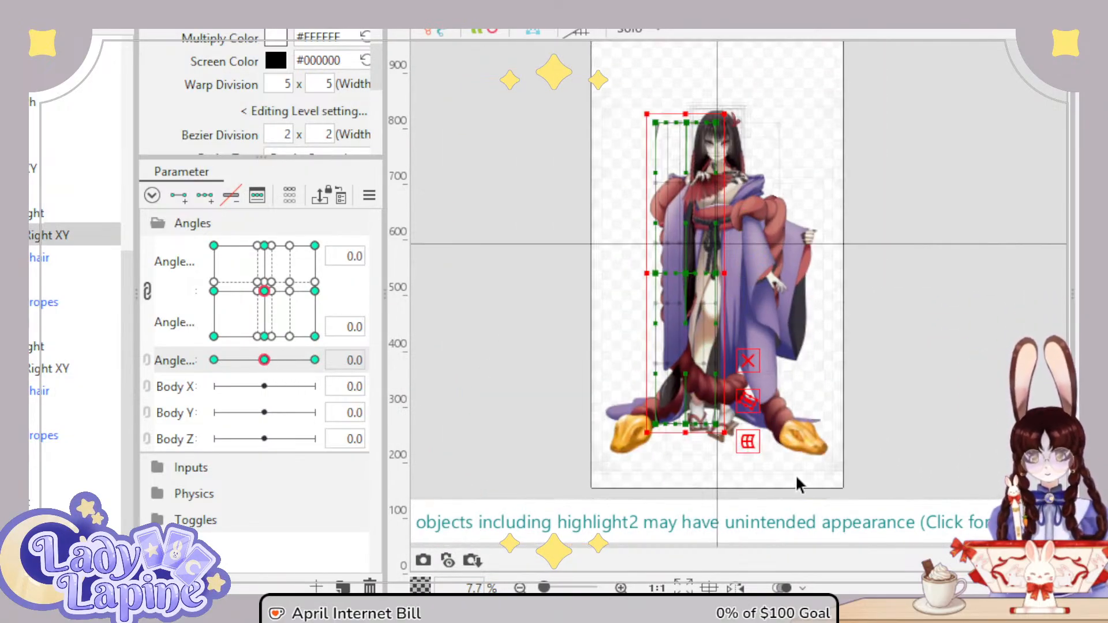
pyautogui.moveTo(796, 484); pyautogui.dragTo(620, 173)
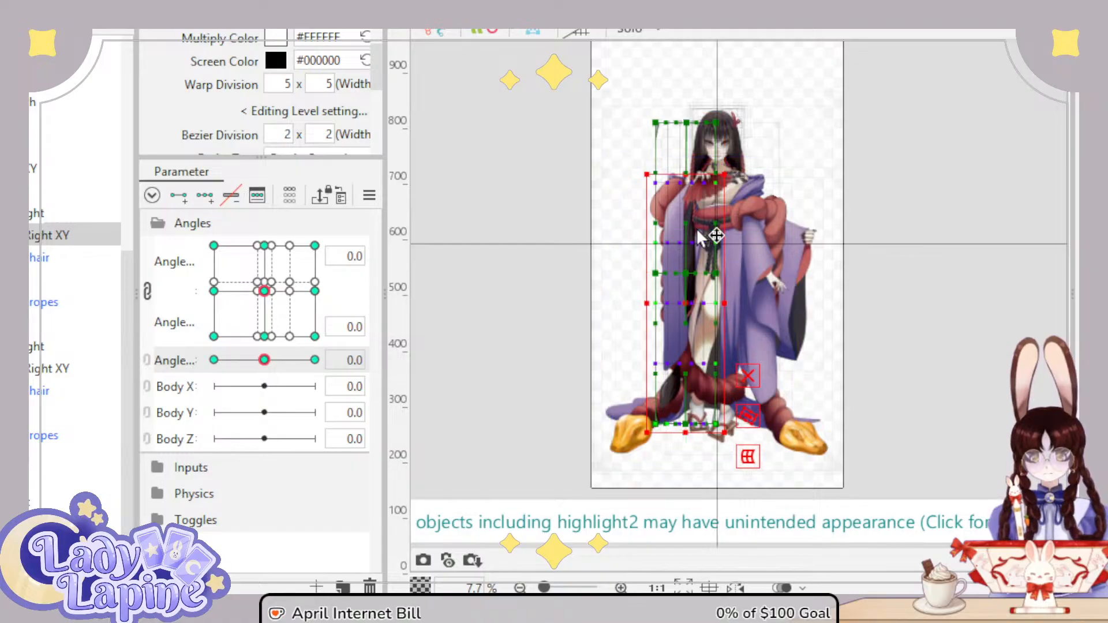
pyautogui.scroll(5, 700, 236)
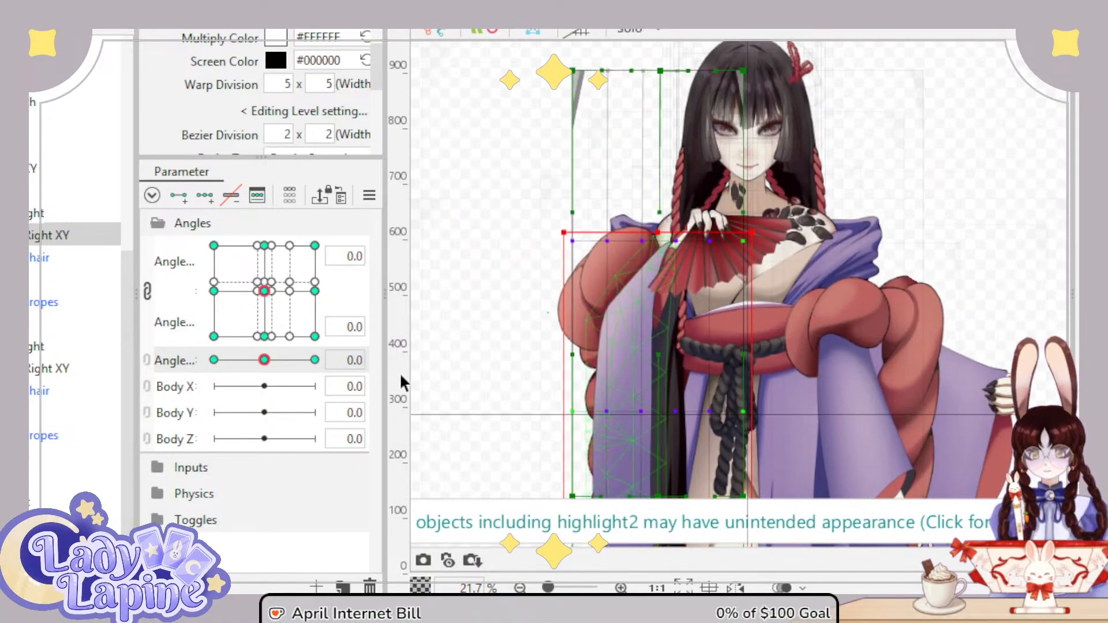
# Step: At Angle Z 30, rotate and move the selected ponytail deformer points so the ponytail hangs nearly vertical beside the robe
pyautogui.moveTo(264, 359); pyautogui.dragTo(337, 379)
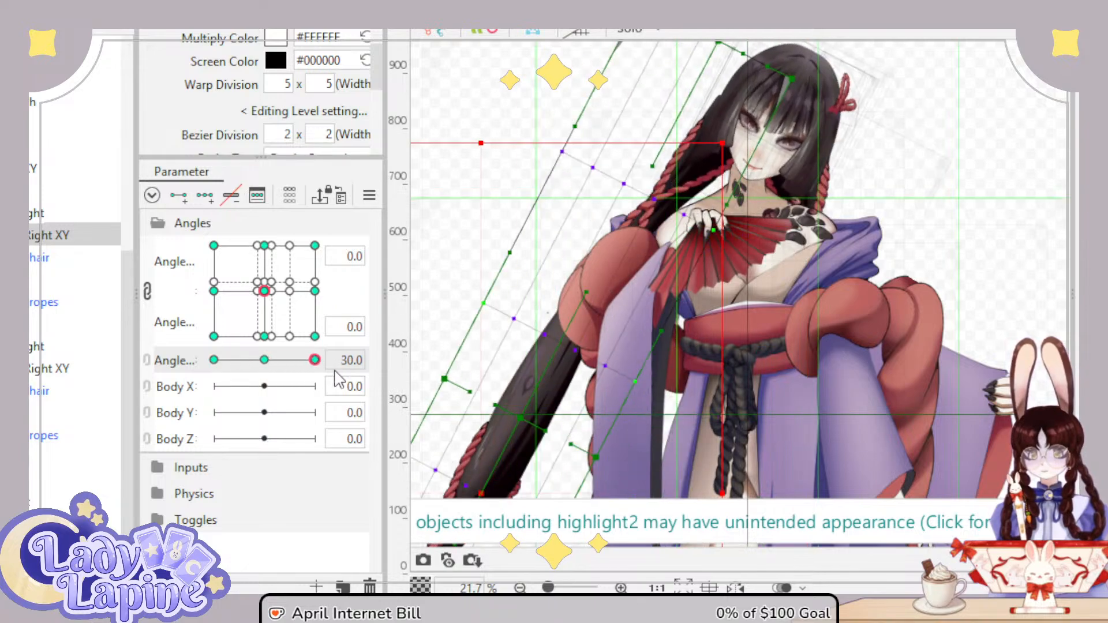
pyautogui.scroll(-3, 590, 395)
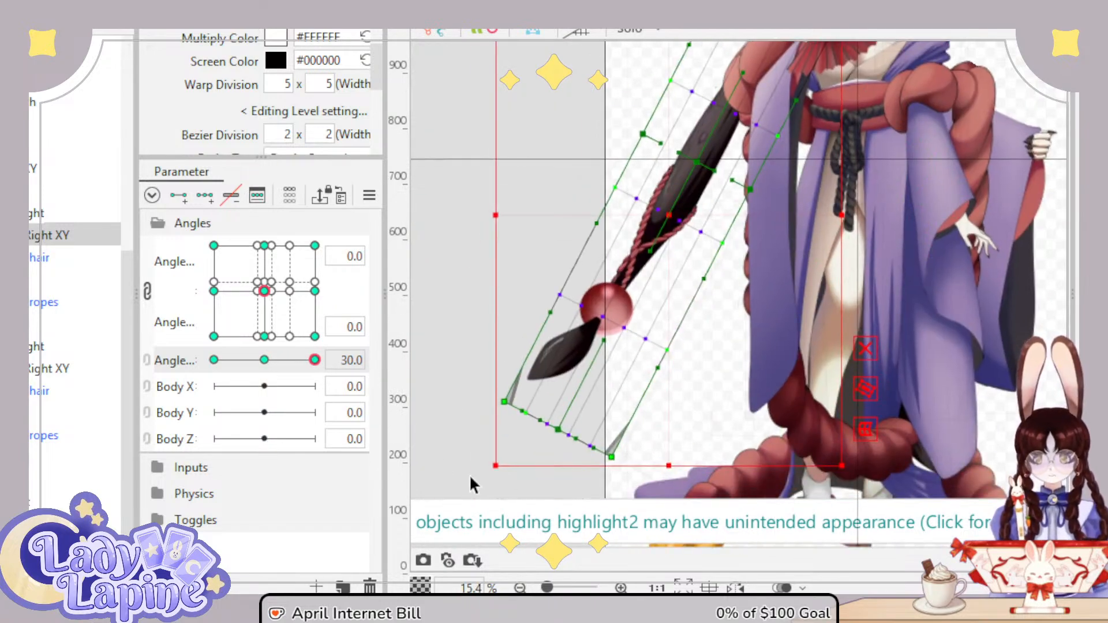
pyautogui.moveTo(488, 469); pyautogui.dragTo(645, 526)
pyautogui.click(697, 237)
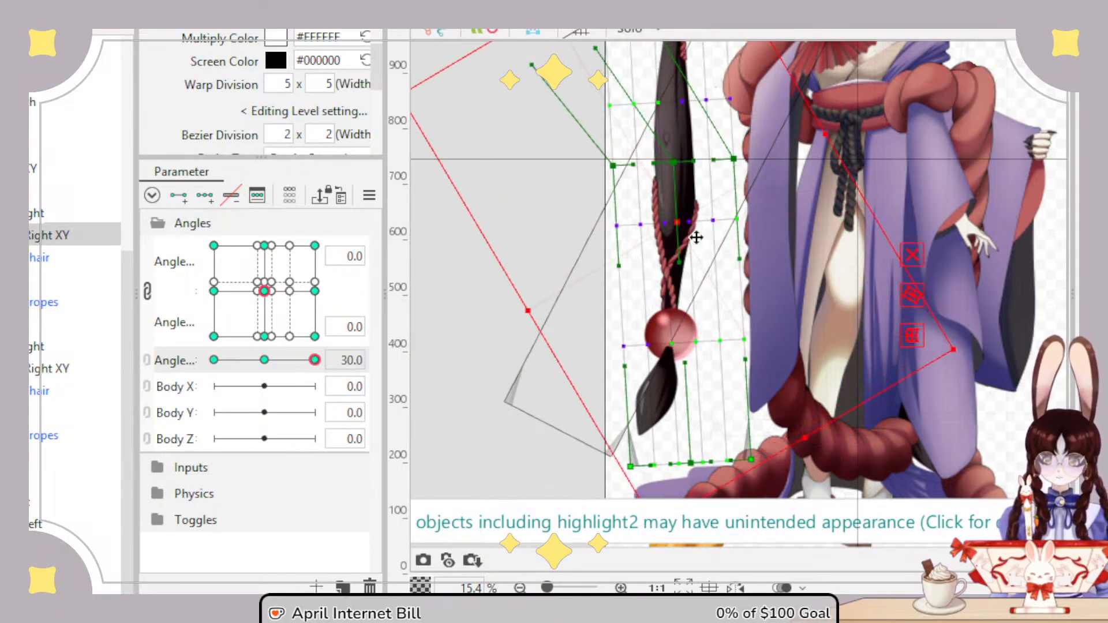
pyautogui.moveTo(890, 277); pyautogui.dragTo(844, 354)
pyautogui.moveTo(776, 412); pyautogui.dragTo(780, 364)
pyautogui.moveTo(318, 360); pyautogui.dragTo(266, 367)
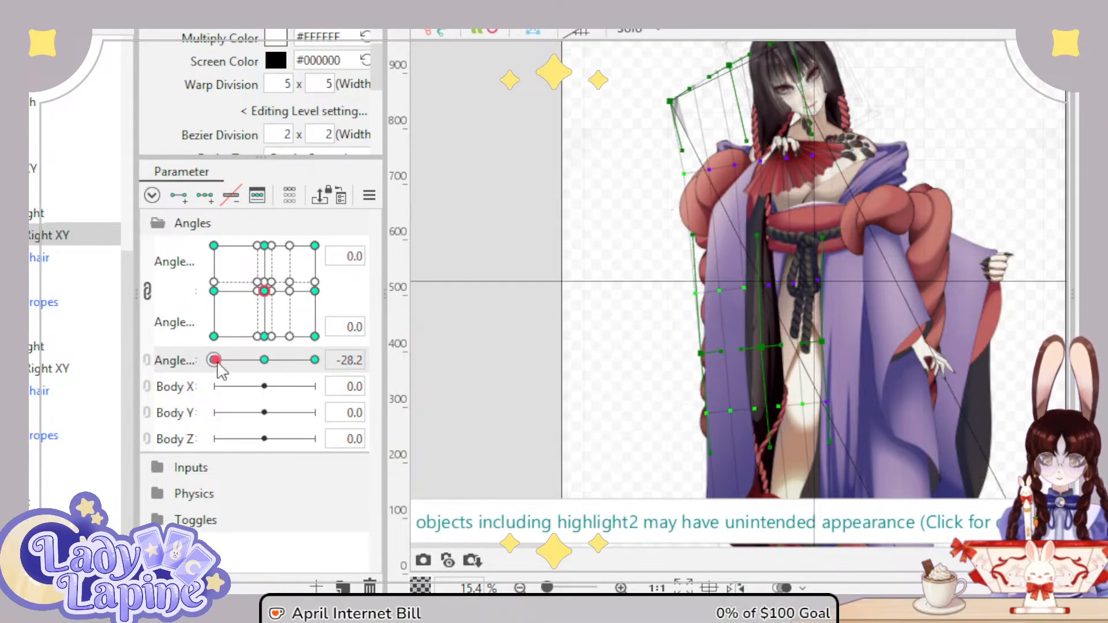
# Step: Check the reshaped ponytail's swing by moving Angle Z between 30 and -30 and around its middle values
pyautogui.moveTo(268, 368); pyautogui.dragTo(325, 370)
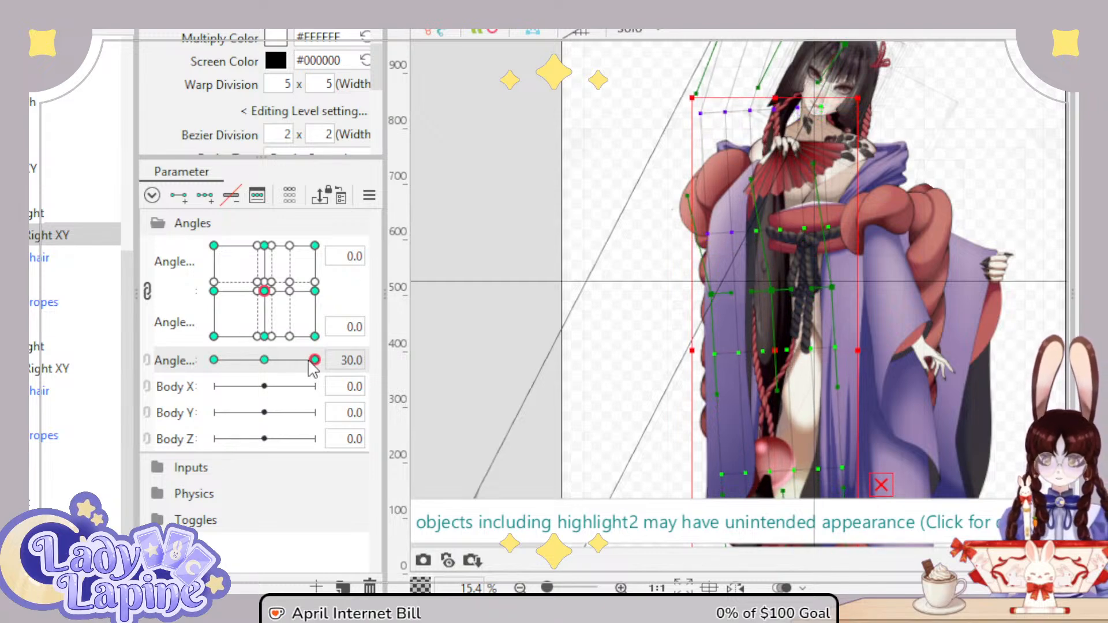
pyautogui.moveTo(312, 369); pyautogui.dragTo(208, 377)
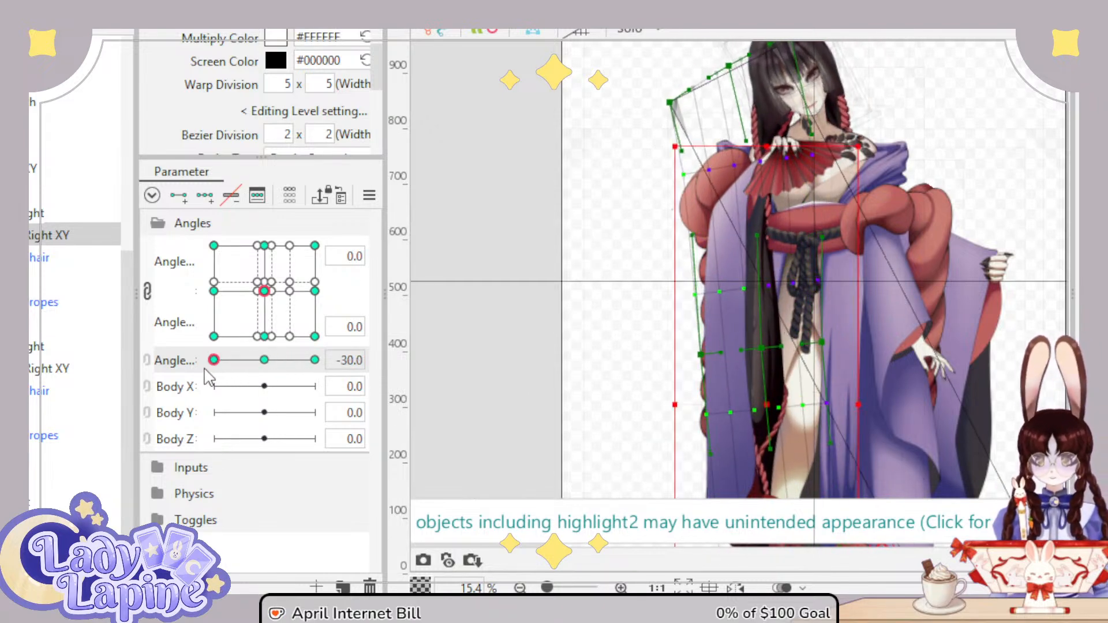
pyautogui.scroll(-3, 774, 366)
pyautogui.moveTo(775, 366); pyautogui.dragTo(680, 230)
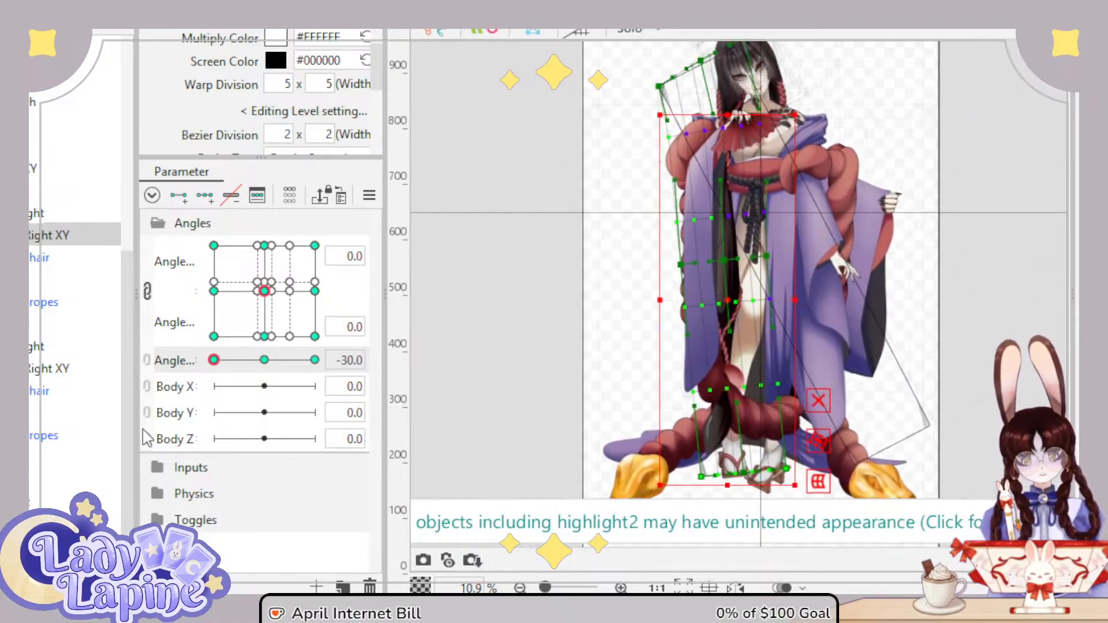
pyautogui.scroll(3, 773, 378)
pyautogui.moveTo(210, 371); pyautogui.dragTo(230, 371)
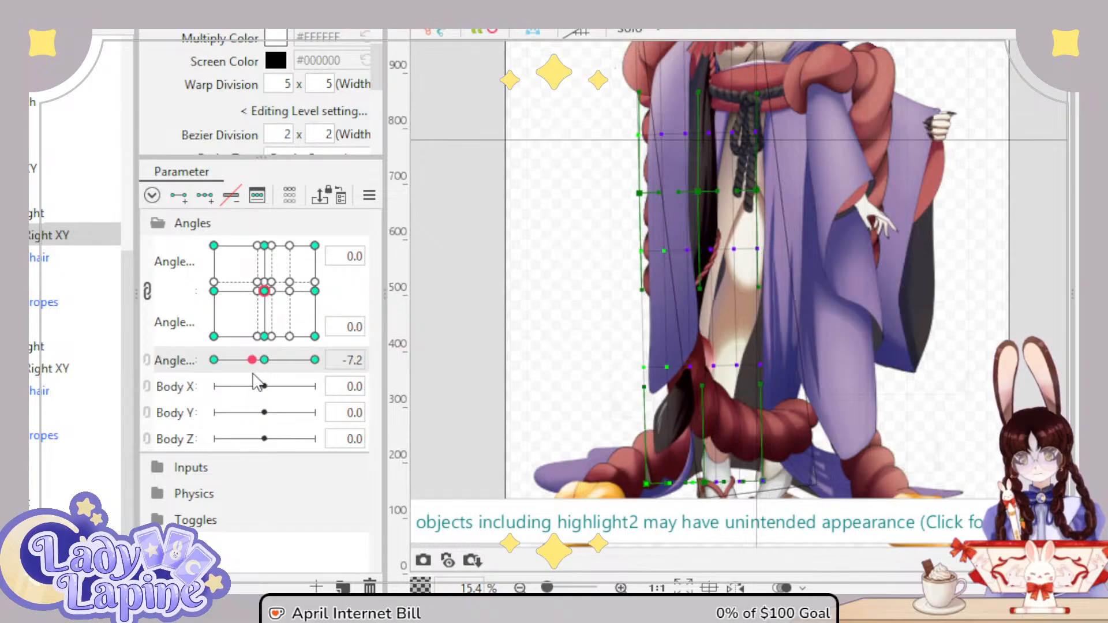
pyautogui.moveTo(233, 373); pyautogui.dragTo(258, 376)
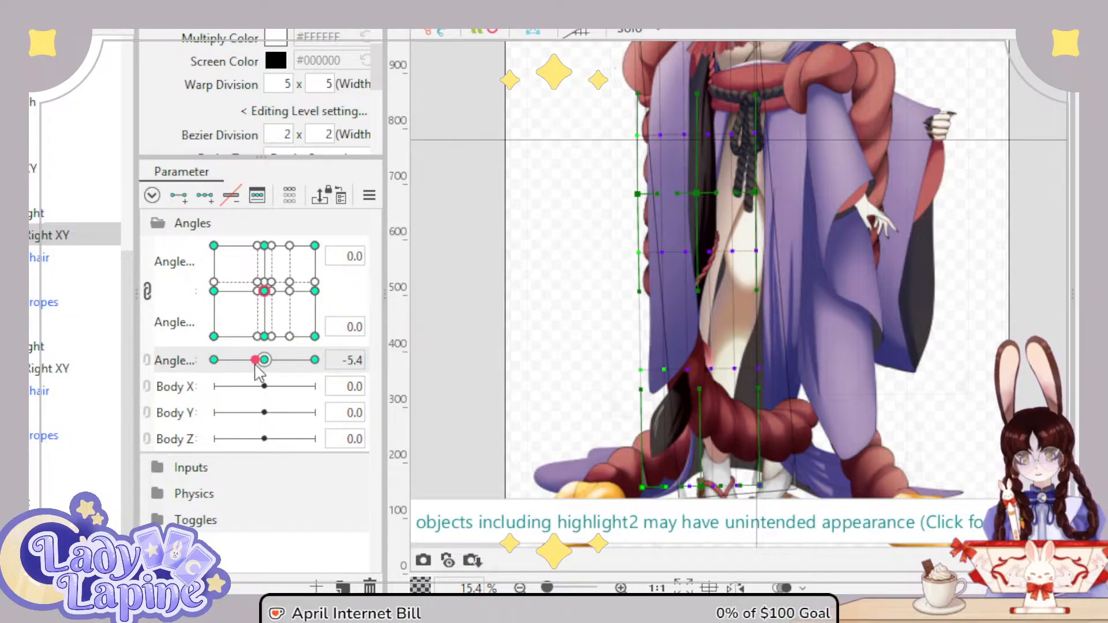
pyautogui.moveTo(247, 372); pyautogui.dragTo(237, 373)
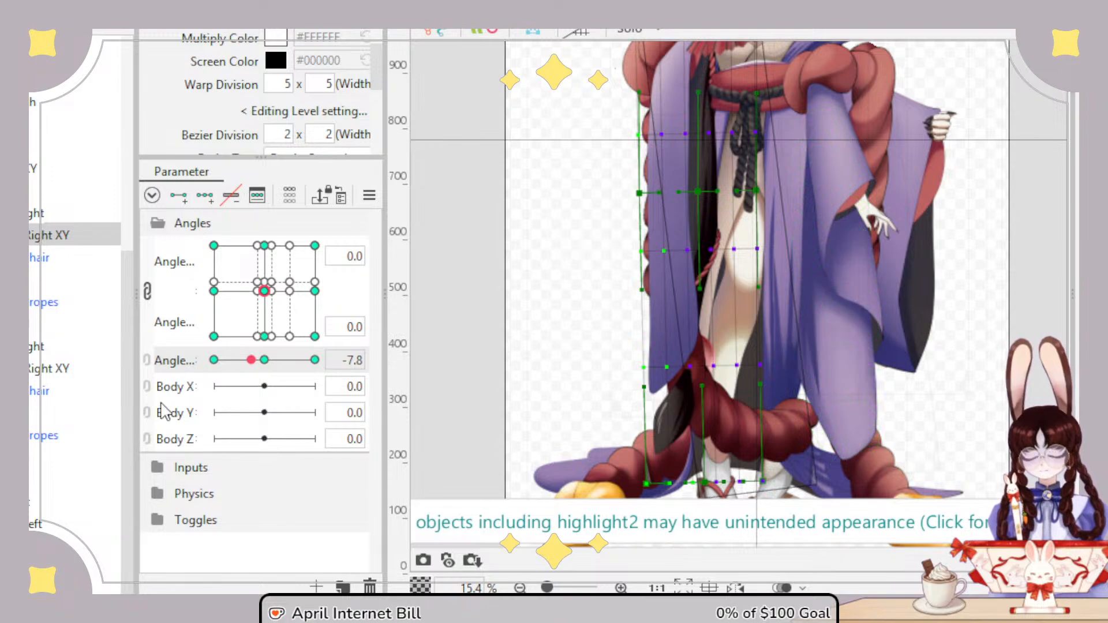
# Step: At Angle Z 30, shift the selected points of the long ponytail's Right XY deformer slightly lower and test its swing
pyautogui.moveTo(257, 362)
pyautogui.mouseDown()
pyautogui.moveTo(214, 362)
pyautogui.moveTo(263, 365)
pyautogui.mouseUp()
pyautogui.scroll(-2, 677, 305)
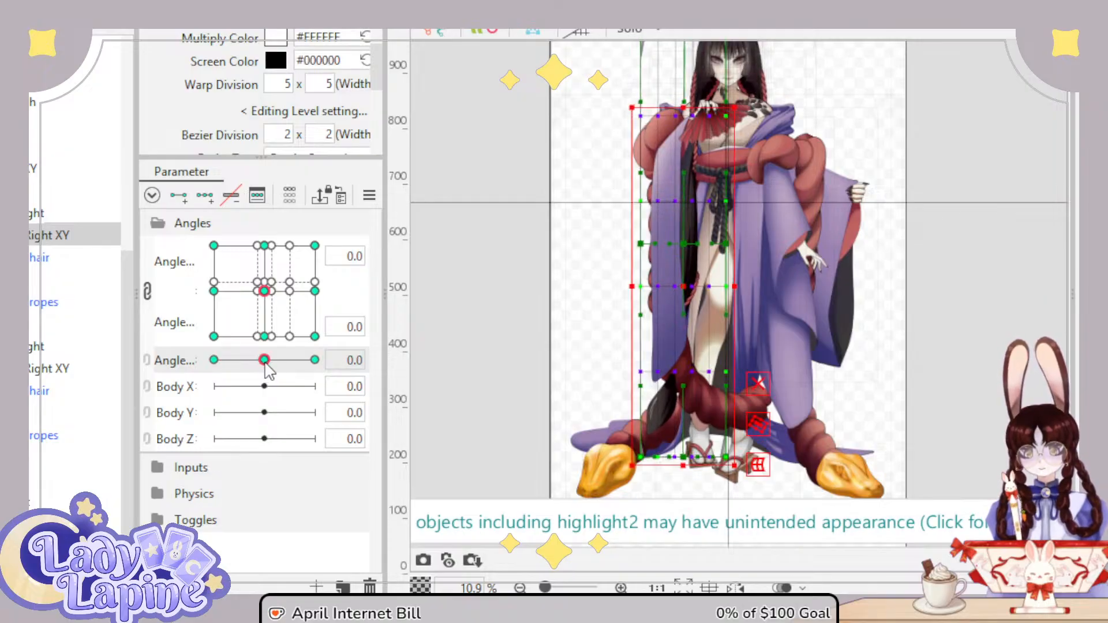
pyautogui.moveTo(263, 363); pyautogui.dragTo(320, 376)
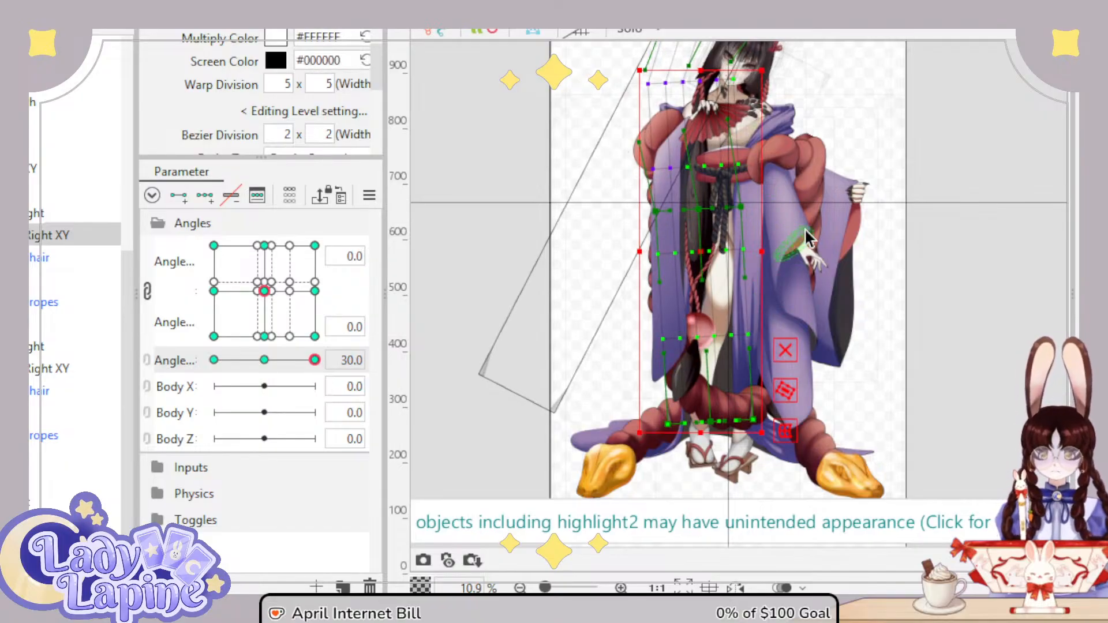
pyautogui.scroll(3, 806, 236)
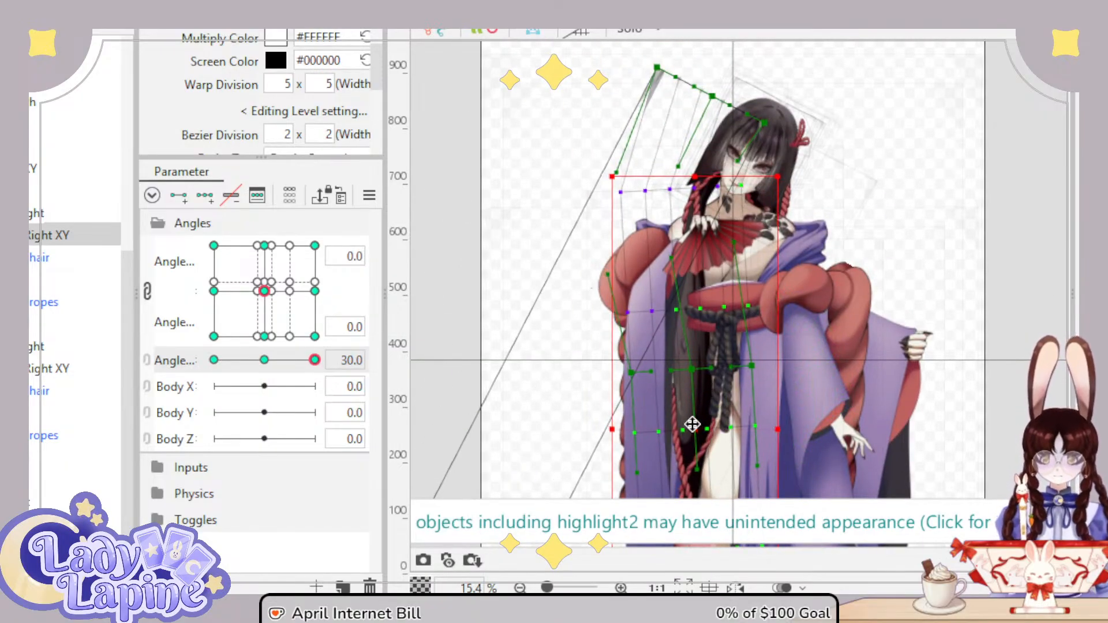
pyautogui.moveTo(692, 424); pyautogui.dragTo(695, 421)
pyautogui.moveTo(304, 379); pyautogui.dragTo(328, 380)
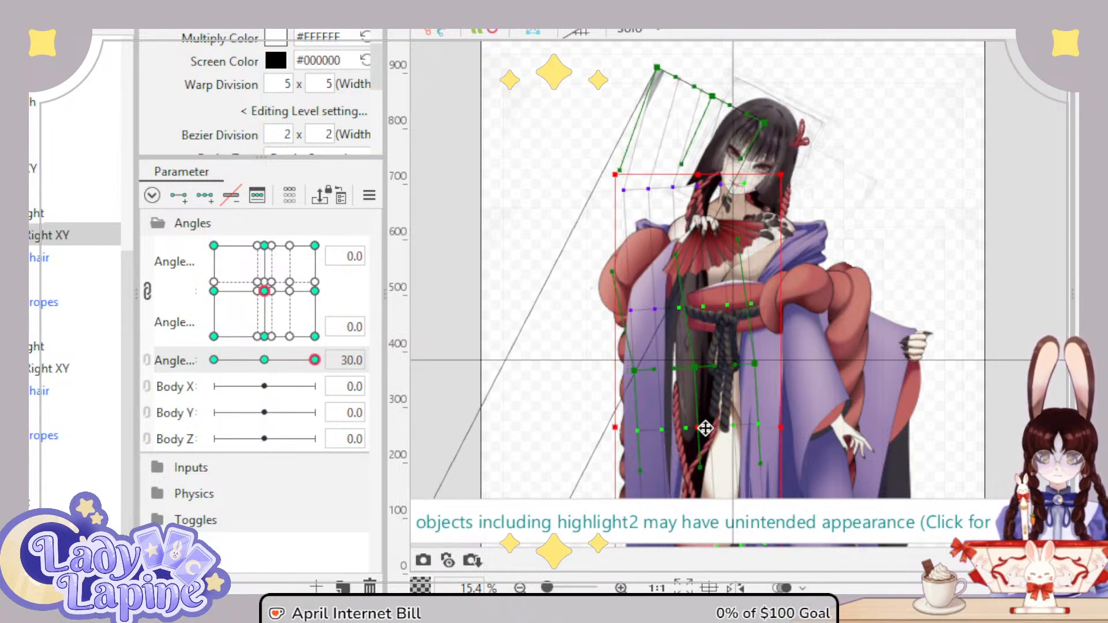
pyautogui.moveTo(700, 431); pyautogui.dragTo(694, 447)
pyautogui.moveTo(310, 363); pyautogui.dragTo(321, 393)
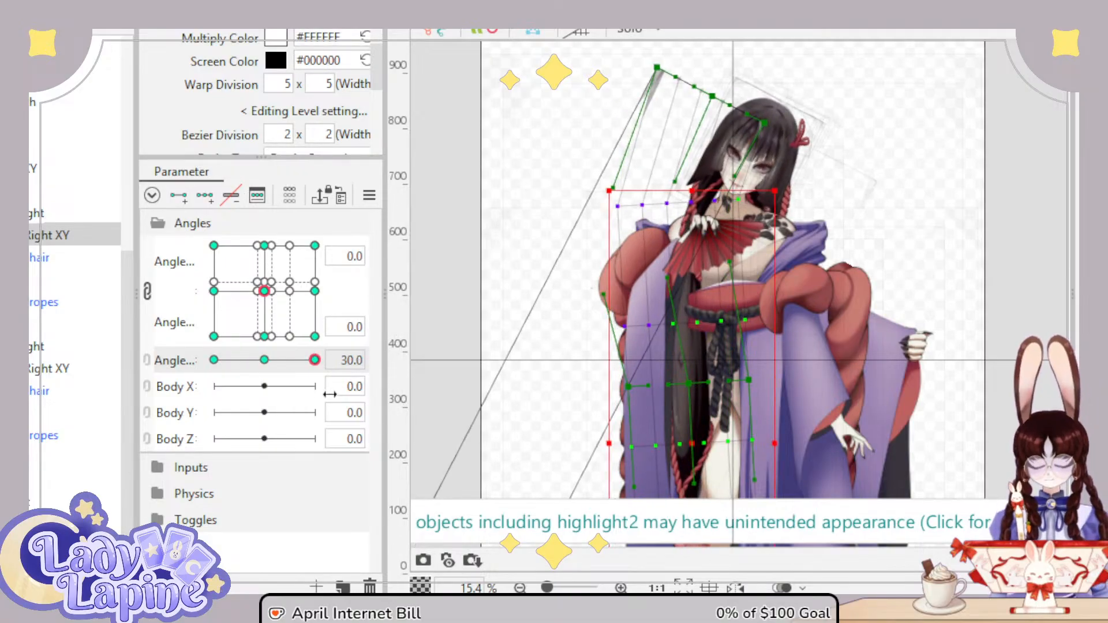
pyautogui.scroll(-2, 894, 352)
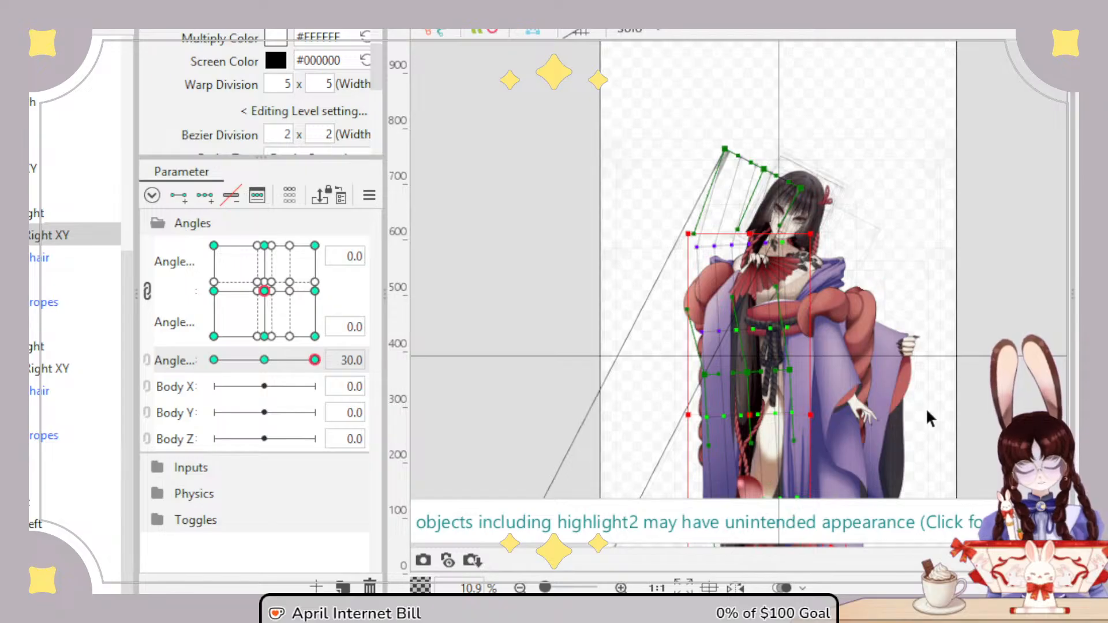
pyautogui.moveTo(870, 376); pyautogui.dragTo(860, 314)
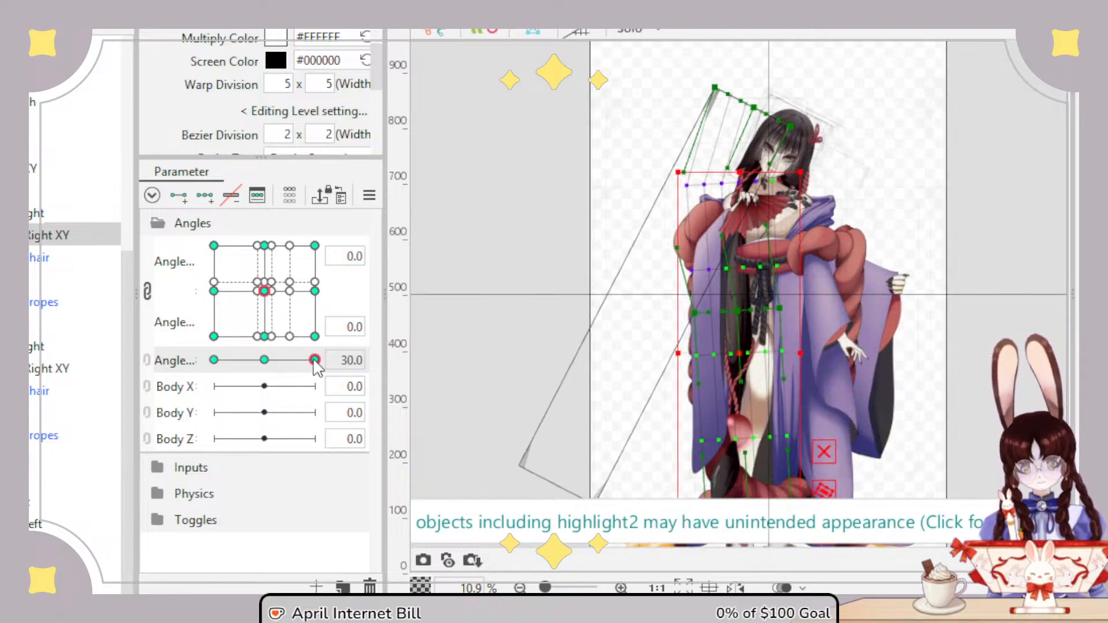
pyautogui.moveTo(314, 360); pyautogui.dragTo(323, 386)
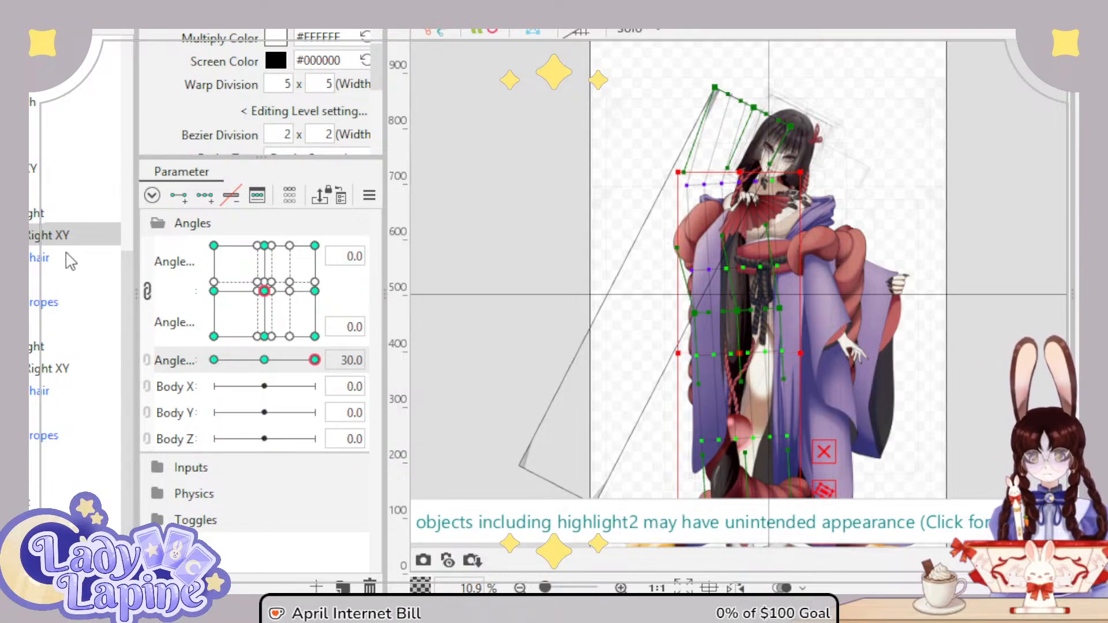
# Step: At Angle Z 30, pull the lower points of the side hair's XY warp deformer inward toward the neck and test the tilt
pyautogui.scroll(9, 767, 130)
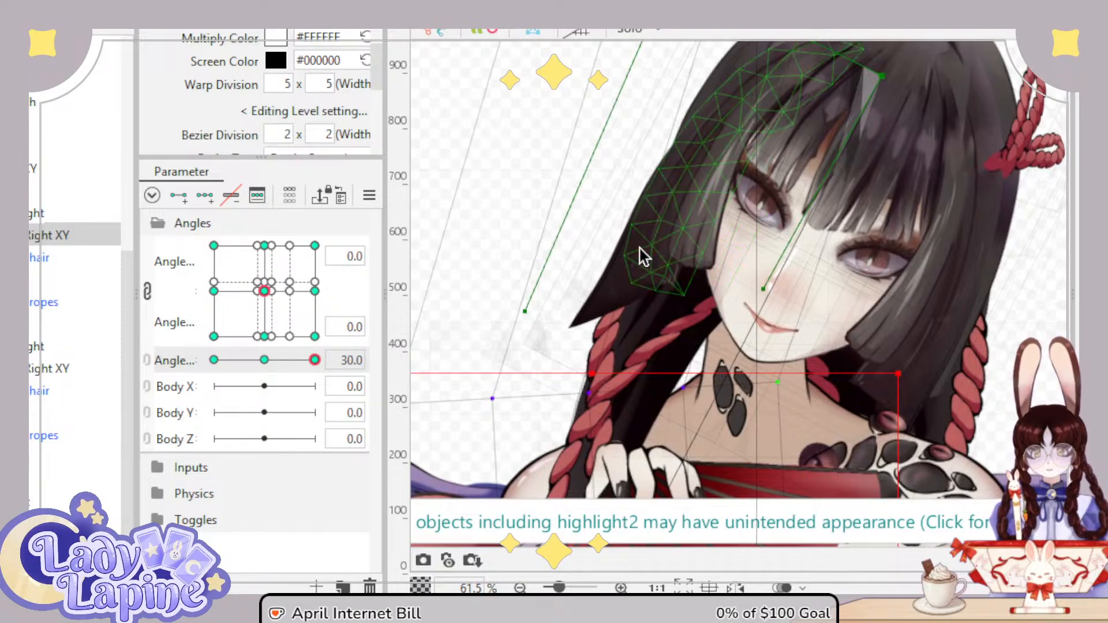
pyautogui.scroll(5, 31, 257)
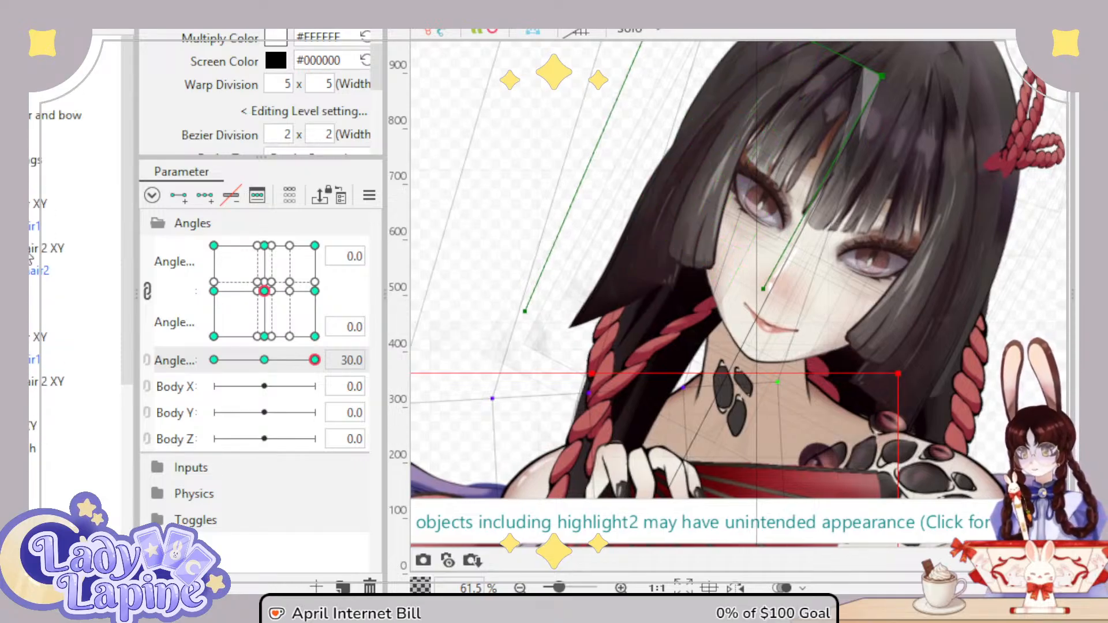
pyautogui.click(32, 225)
pyautogui.click(33, 359)
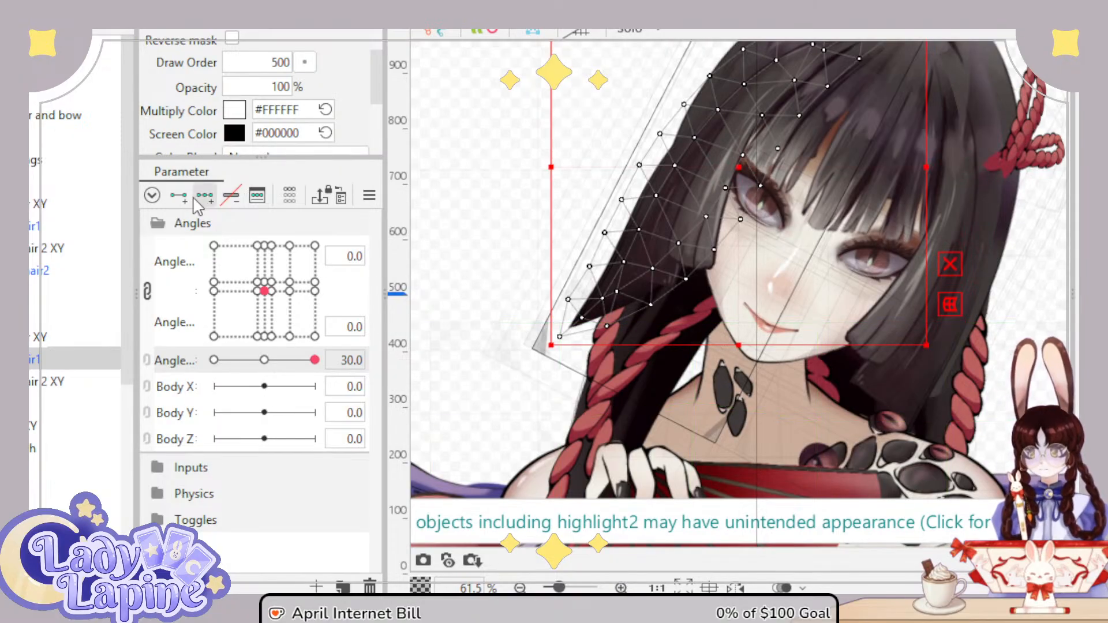
pyautogui.press('Up')
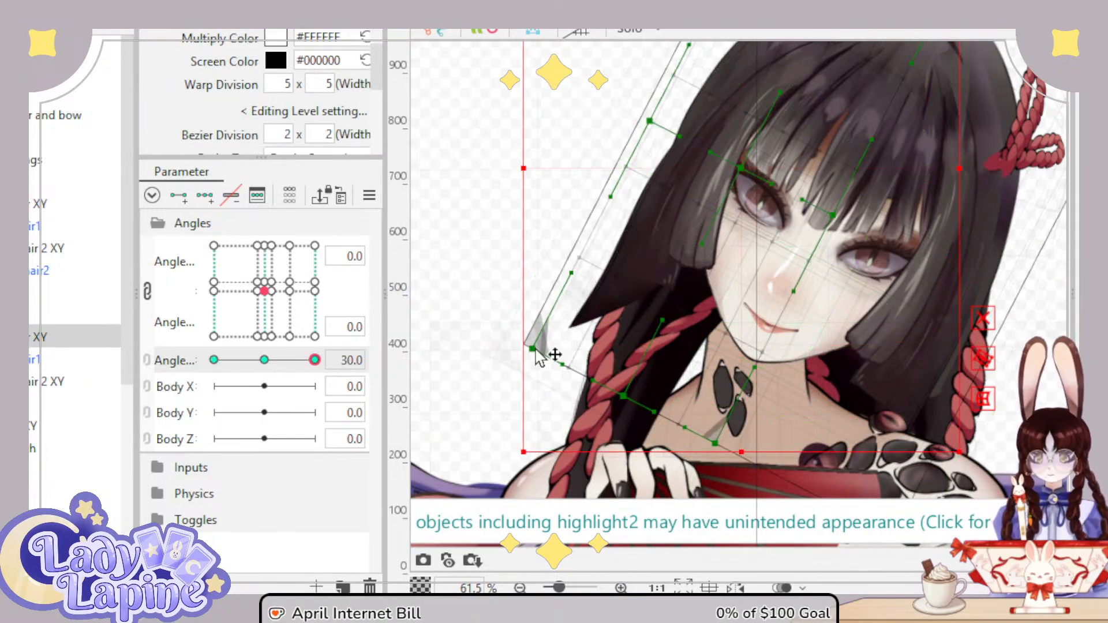
pyautogui.moveTo(611, 366); pyautogui.dragTo(603, 367)
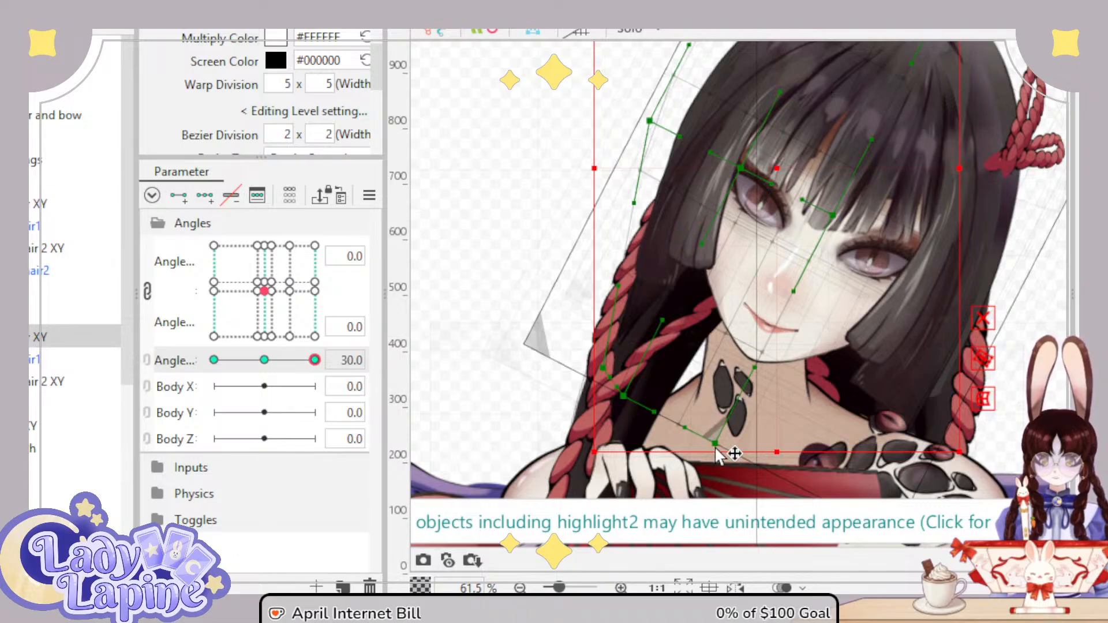
pyautogui.moveTo(715, 449); pyautogui.dragTo(752, 443)
pyautogui.moveTo(614, 396); pyautogui.dragTo(639, 400)
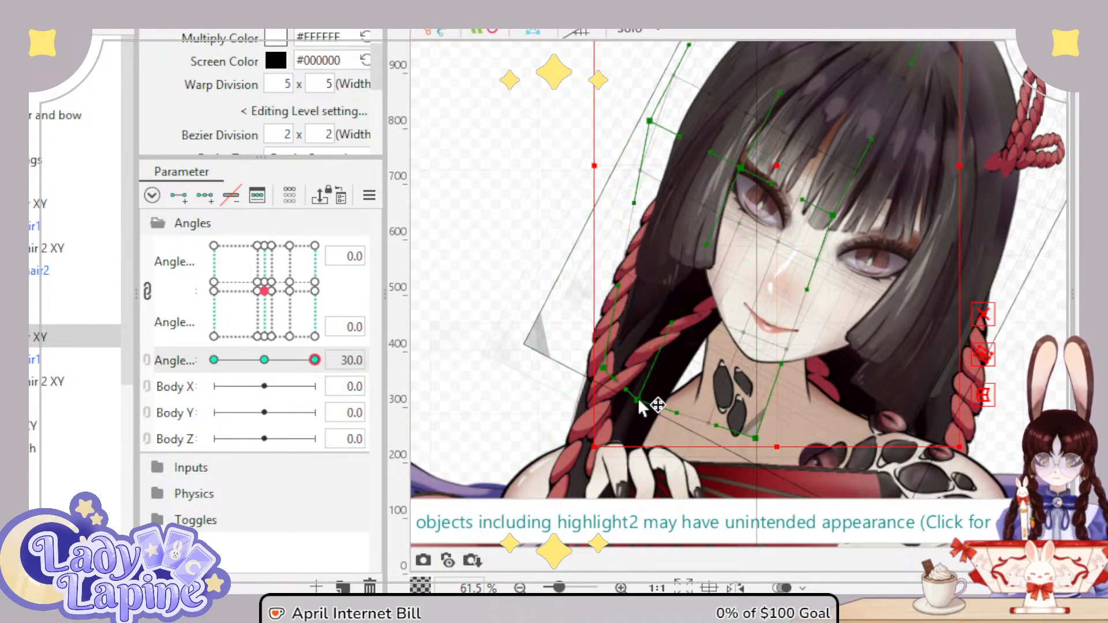
pyautogui.moveTo(603, 368); pyautogui.dragTo(607, 371)
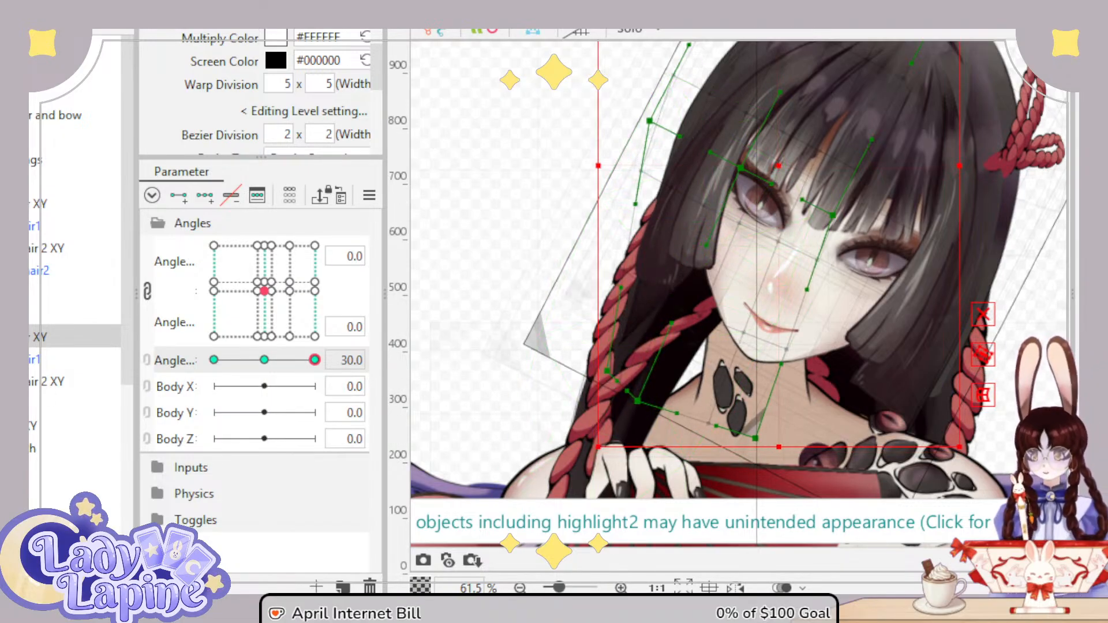
pyautogui.click(550, 302)
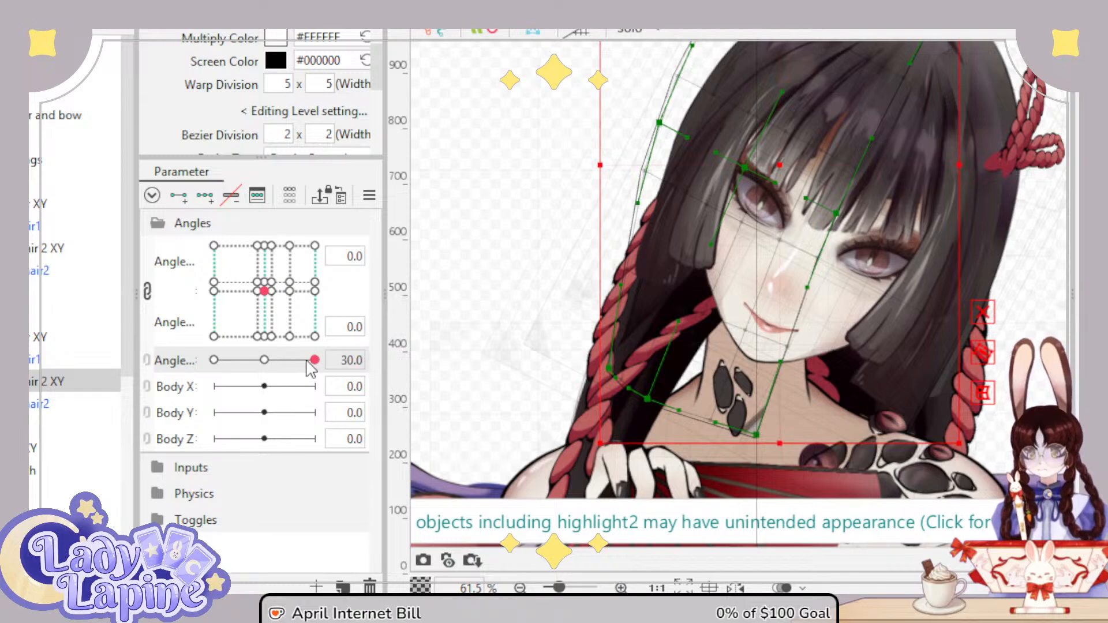
pyautogui.moveTo(307, 362); pyautogui.dragTo(330, 403)
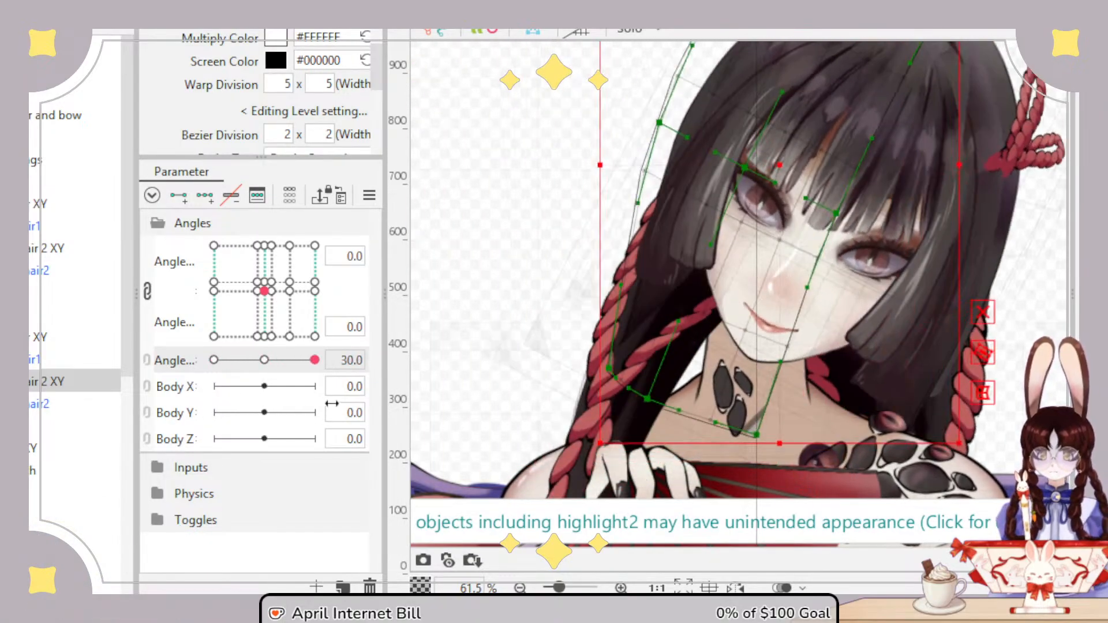
# Step: Lengthen the upper curve handles of the ponytail's Right XY deformer downward at Angle Z 30 and test the motion
pyautogui.click(36, 385)
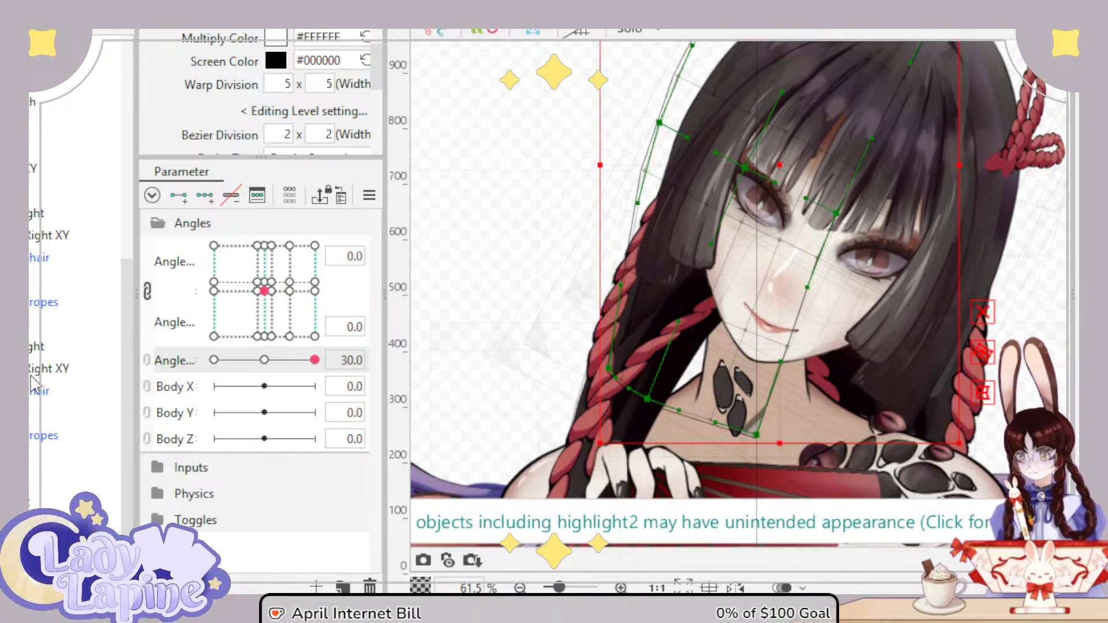
pyautogui.click(34, 236)
pyautogui.moveTo(618, 321); pyautogui.dragTo(655, 88)
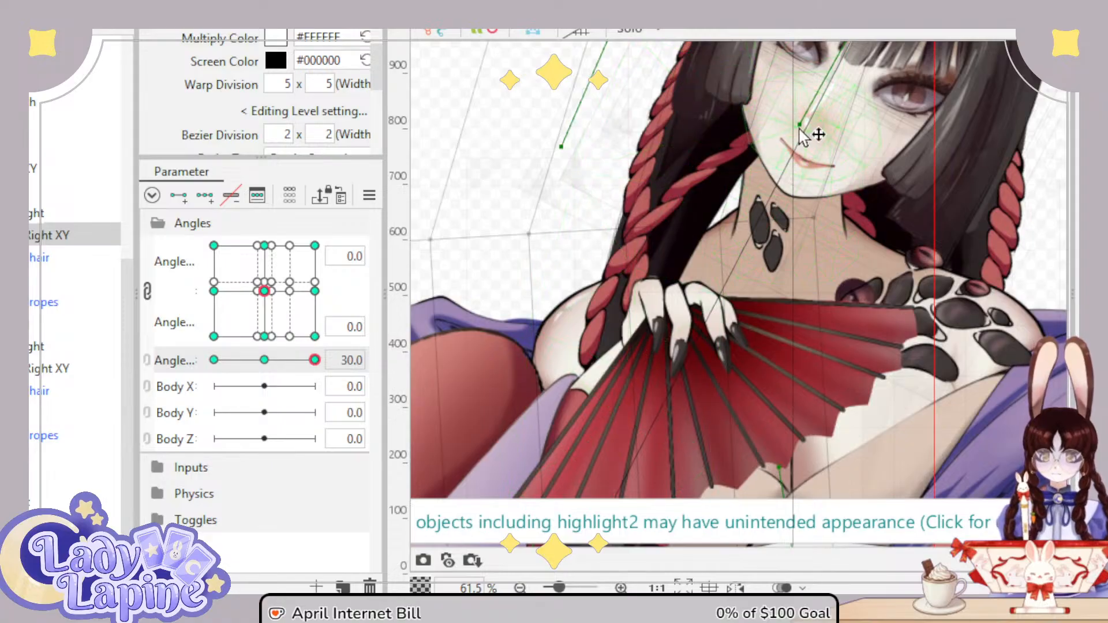
pyautogui.moveTo(799, 124); pyautogui.dragTo(763, 191)
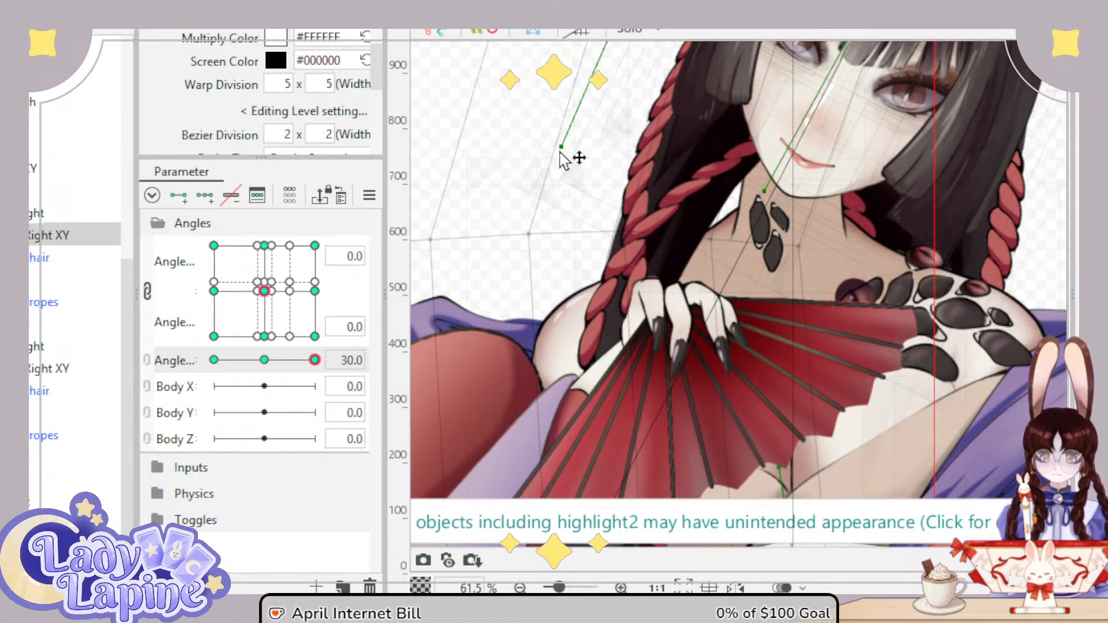
pyautogui.moveTo(561, 147); pyautogui.dragTo(518, 243)
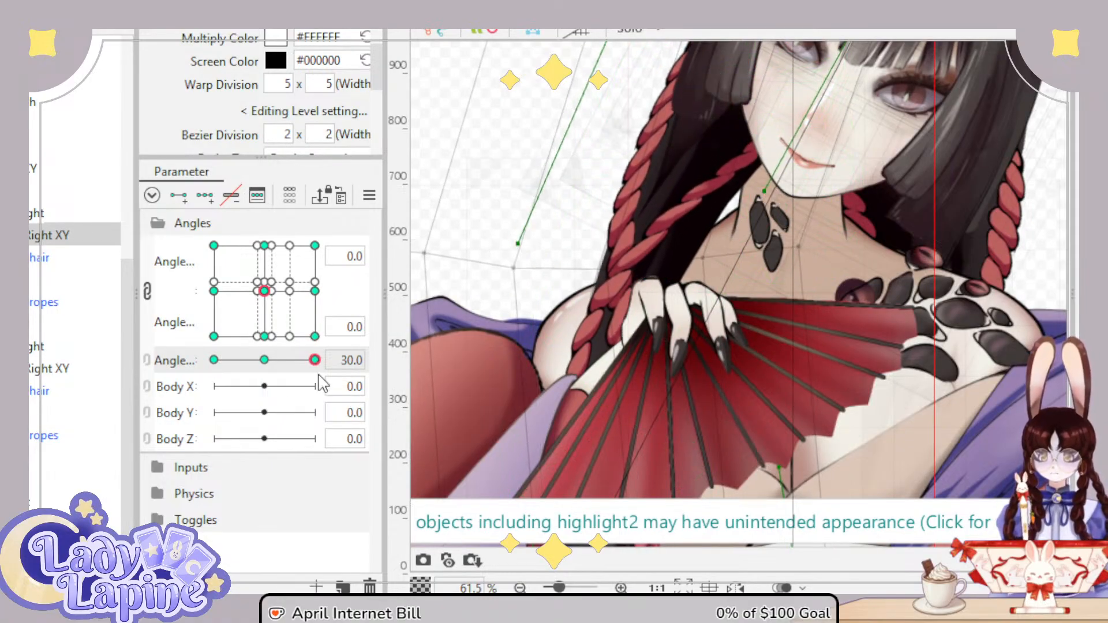
pyautogui.moveTo(314, 359)
pyautogui.mouseDown()
pyautogui.moveTo(286, 361)
pyautogui.moveTo(326, 385)
pyautogui.moveTo(282, 388)
pyautogui.moveTo(332, 372)
pyautogui.mouseUp()
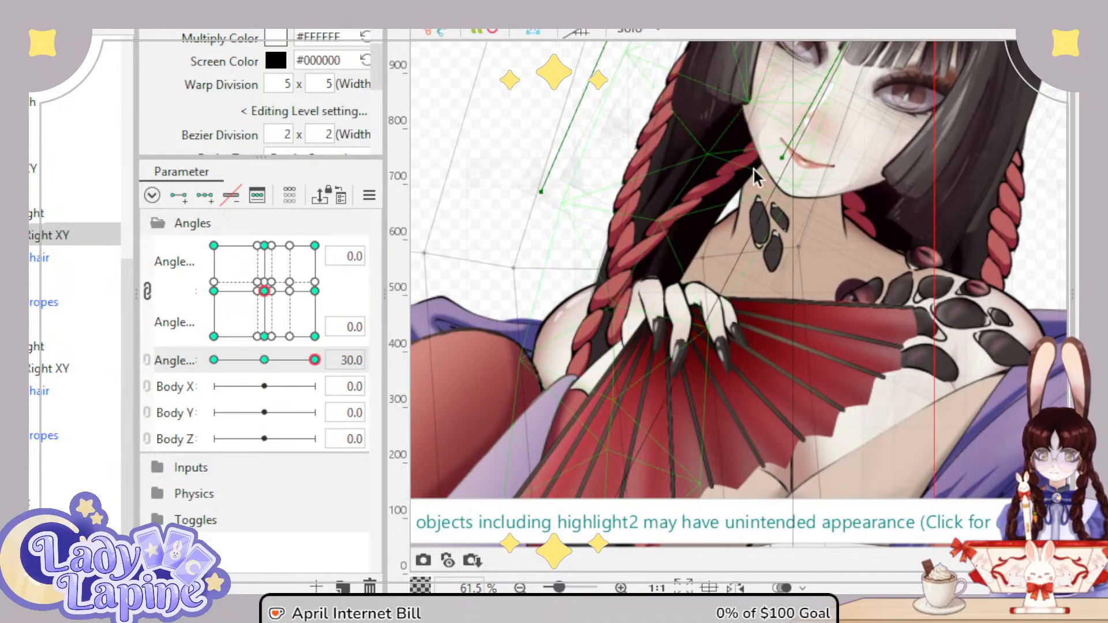
pyautogui.moveTo(782, 157); pyautogui.dragTo(769, 203)
pyautogui.moveTo(541, 195); pyautogui.dragTo(520, 255)
pyautogui.moveTo(318, 365); pyautogui.dragTo(269, 374)
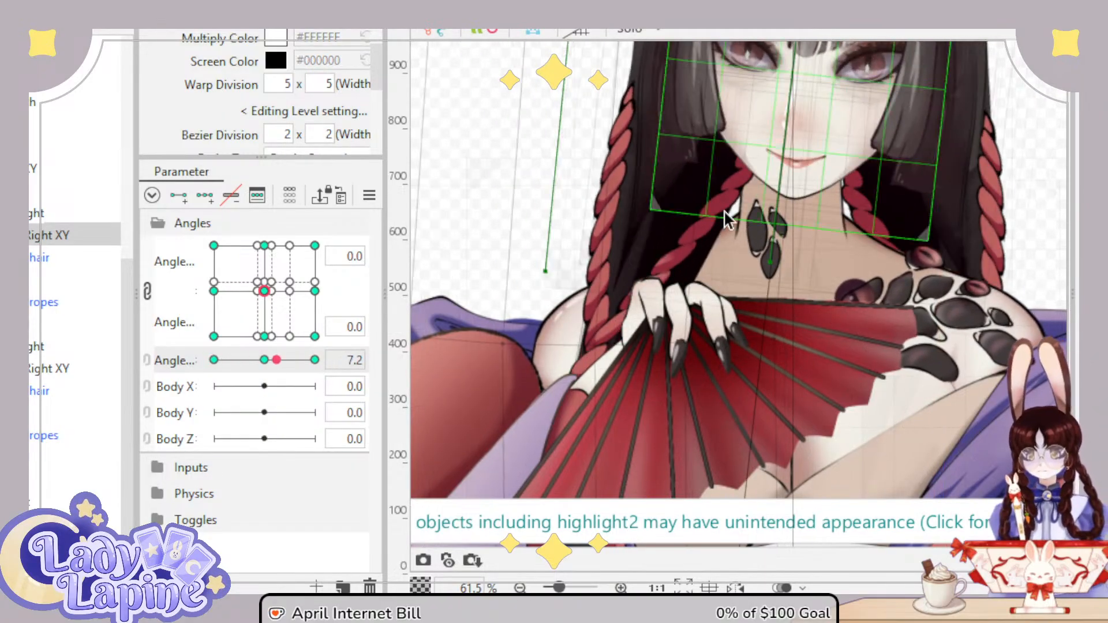
# Step: Check the head tilt combined with diagonal Angle X and Y turns to both sides, and reset all three angles to 0
pyautogui.scroll(-4, 589, 341)
pyautogui.click(258, 291)
pyautogui.moveTo(258, 292); pyautogui.dragTo(309, 278)
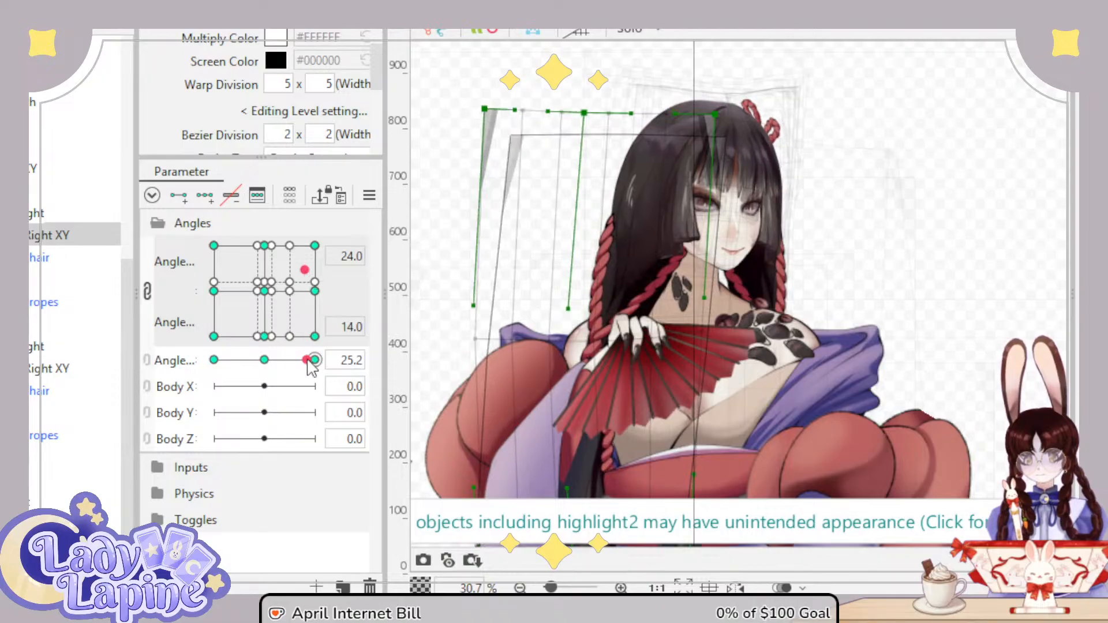
pyautogui.moveTo(309, 360); pyautogui.dragTo(263, 372)
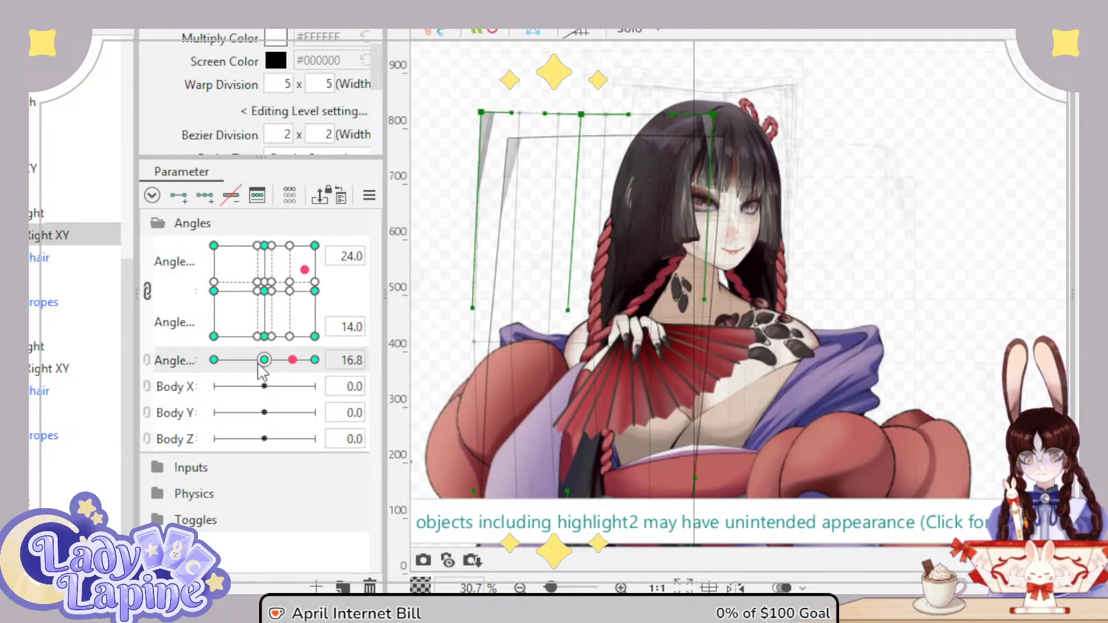
pyautogui.click(266, 294)
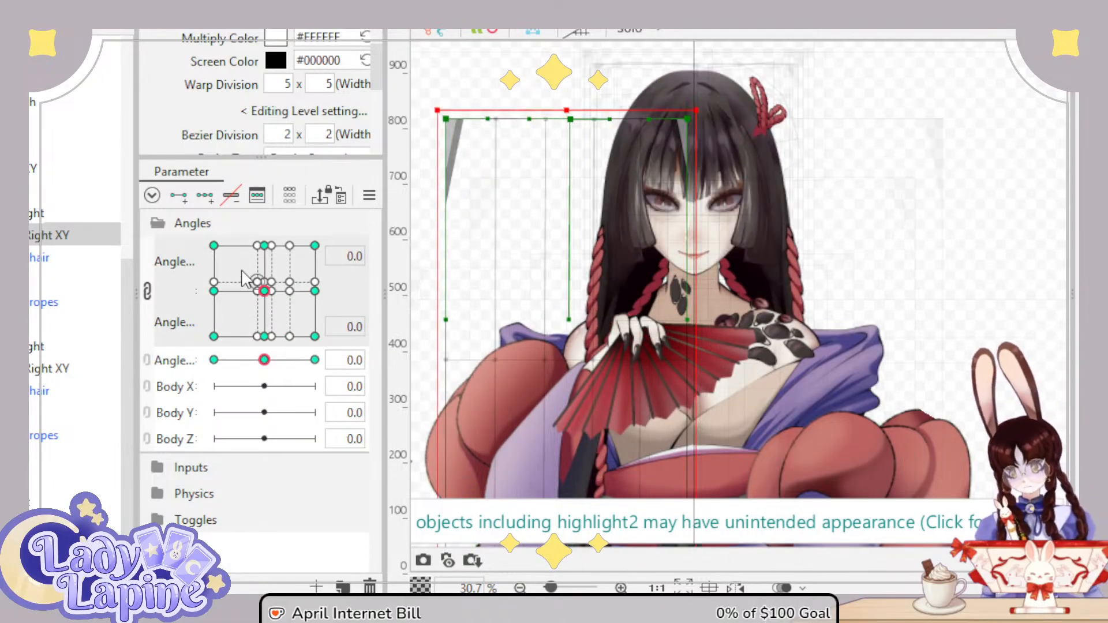
pyautogui.moveTo(264, 291); pyautogui.dragTo(197, 238)
pyautogui.moveTo(262, 361); pyautogui.dragTo(314, 360)
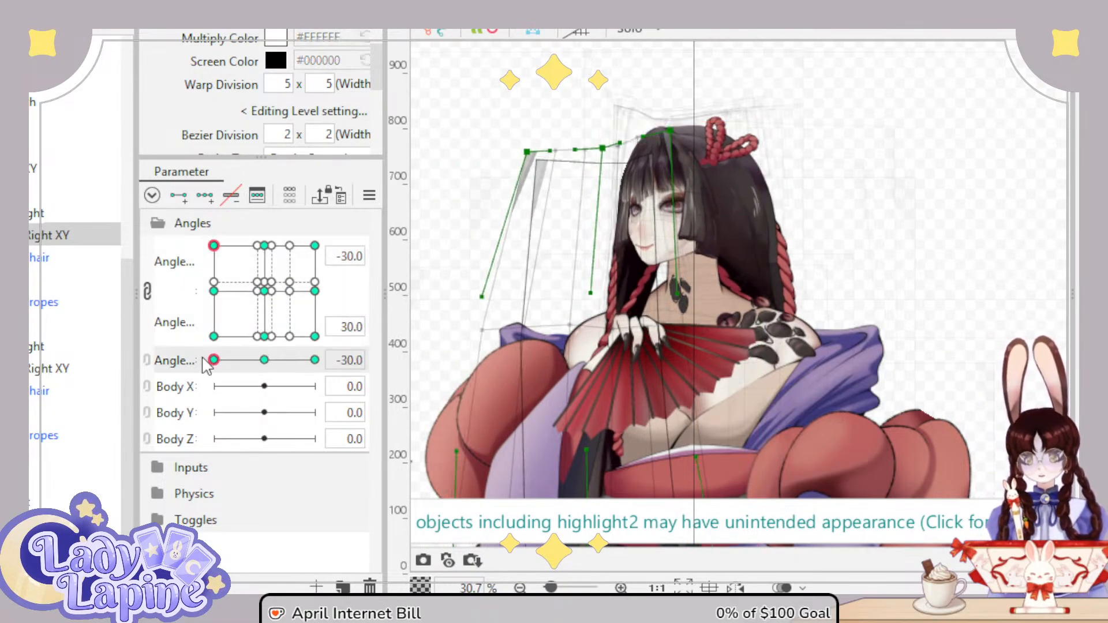
pyautogui.click(264, 360)
pyautogui.click(265, 290)
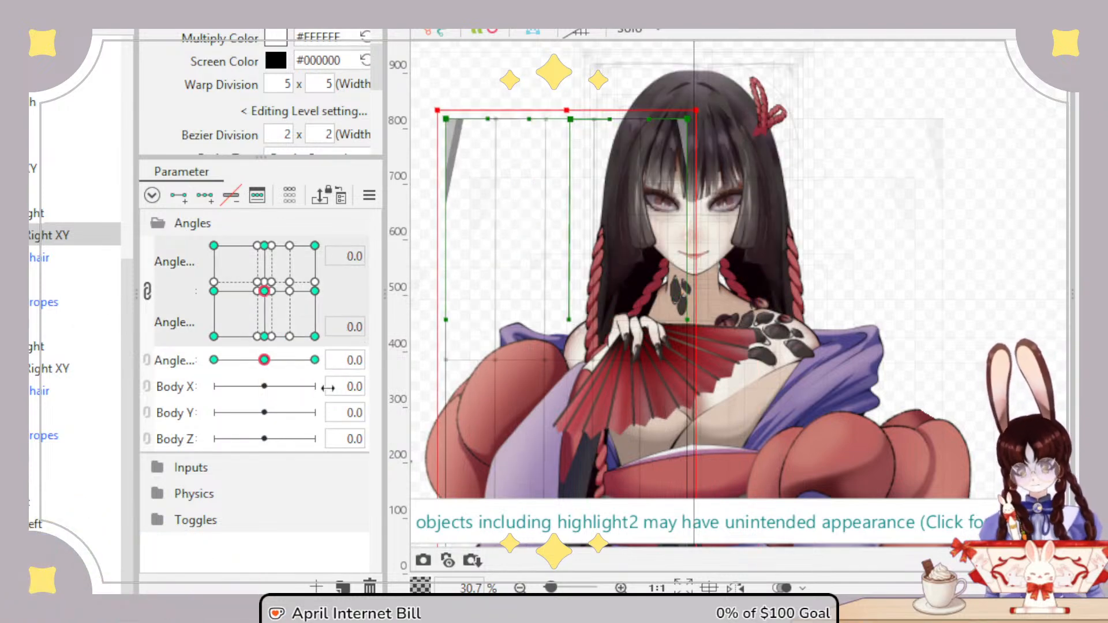
# Step: Select all warp deformers keyed on Angle Z, return Angle Z to 0, and review the selection in the deformer list
pyautogui.click(286, 360)
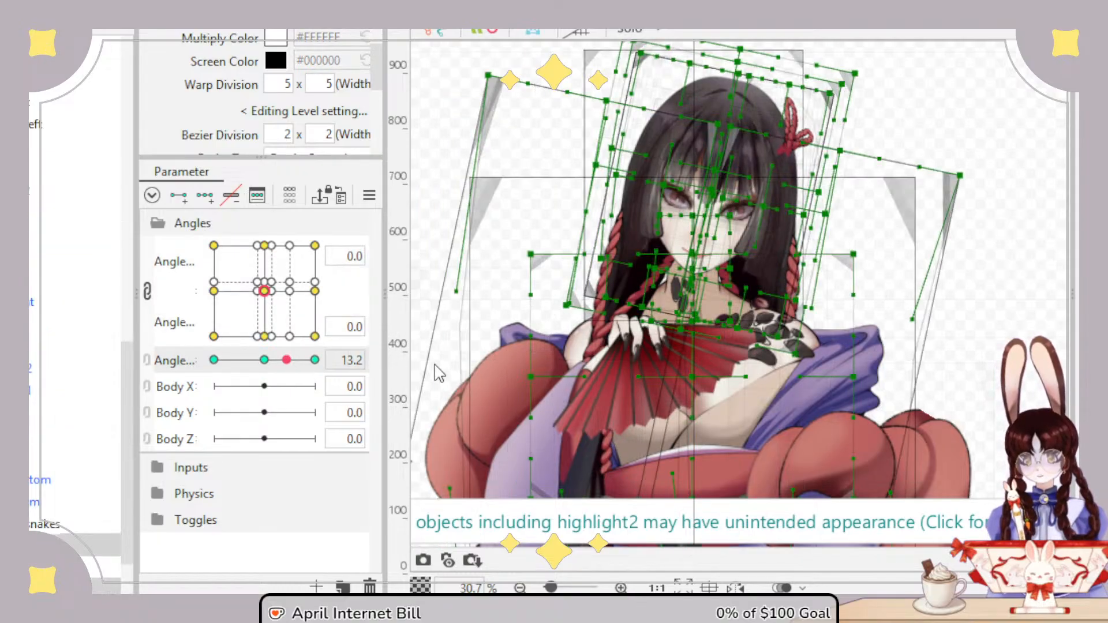
pyautogui.click(264, 360)
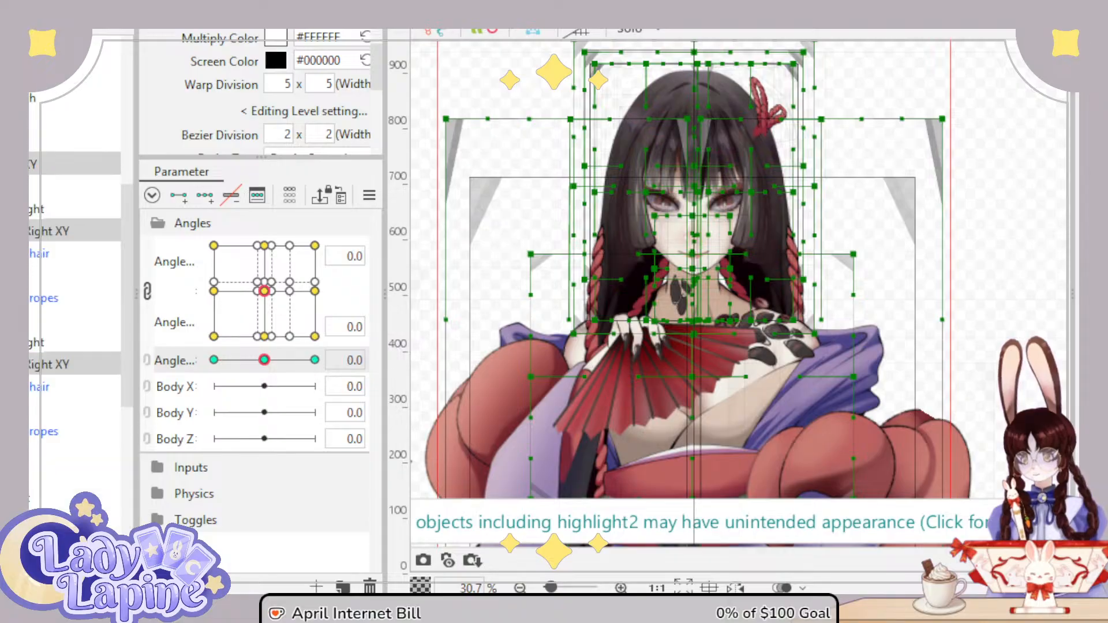
pyautogui.scroll(-3, 75, 288)
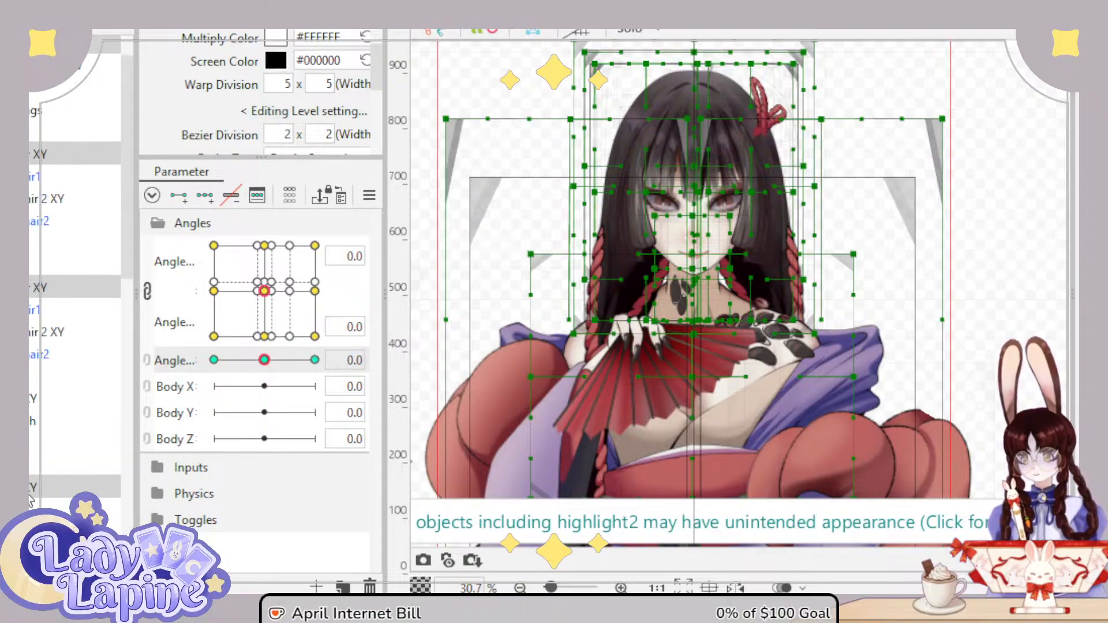
pyautogui.scroll(2, 63, 324)
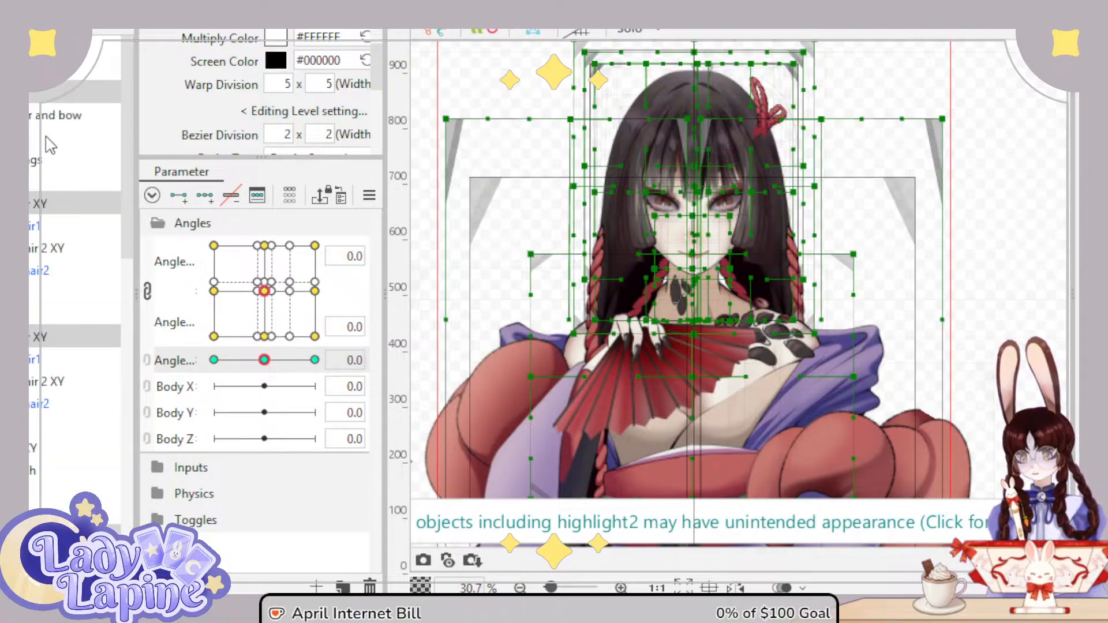
pyautogui.scroll(-5, 46, 150)
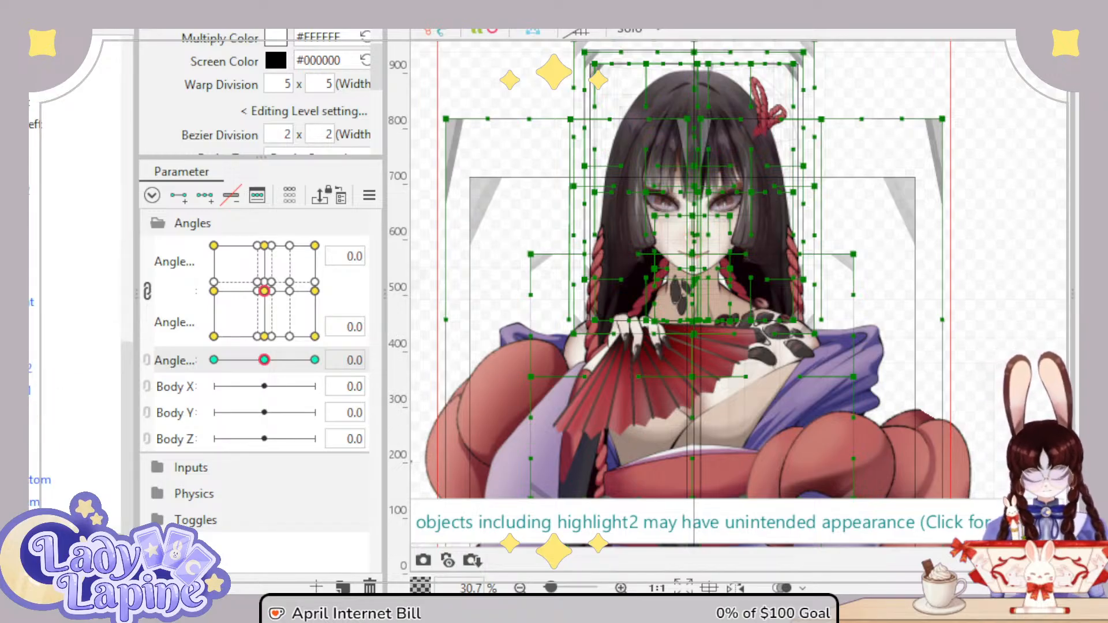
pyautogui.scroll(5, 55, 211)
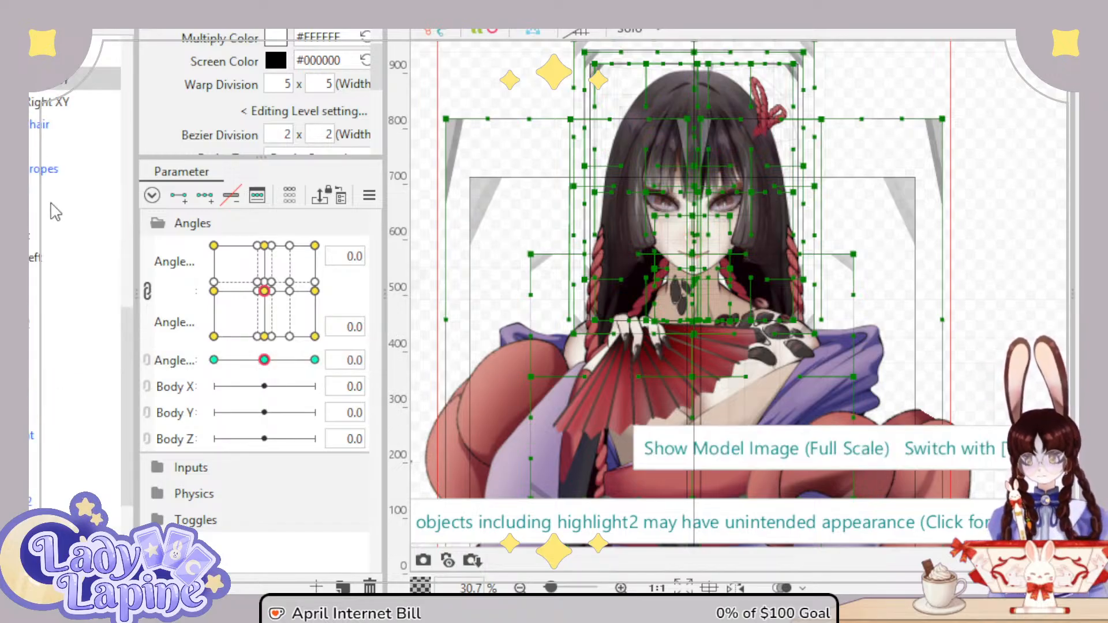
pyautogui.scroll(-10, 58, 301)
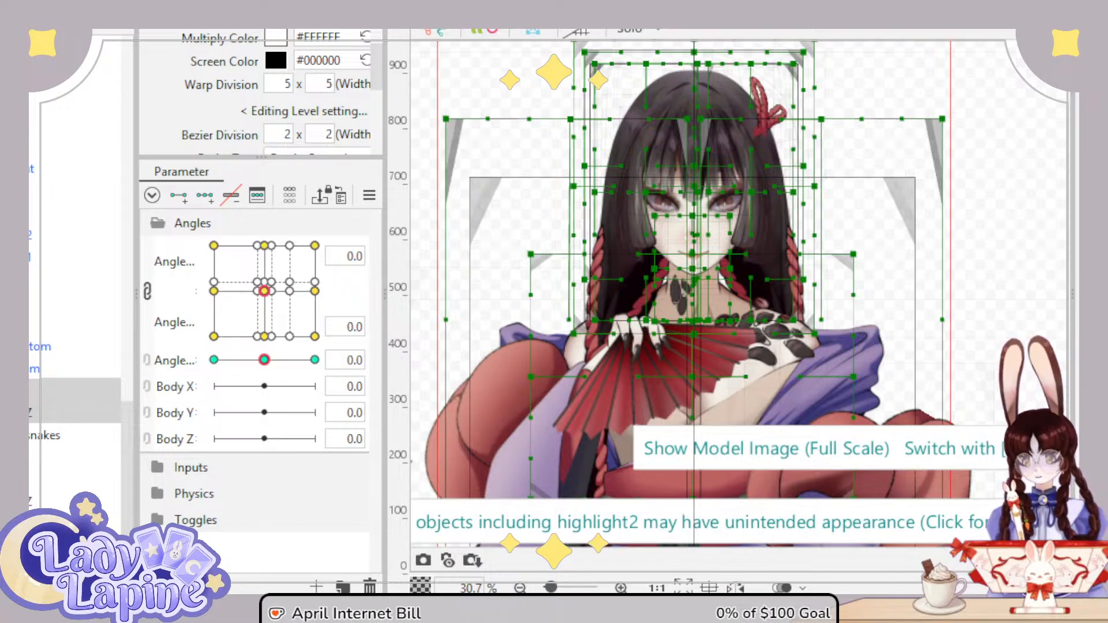
# Step: Delete the separate Angle Z warp deformers for the torso and the neck from the deformer list
pyautogui.click(75, 389)
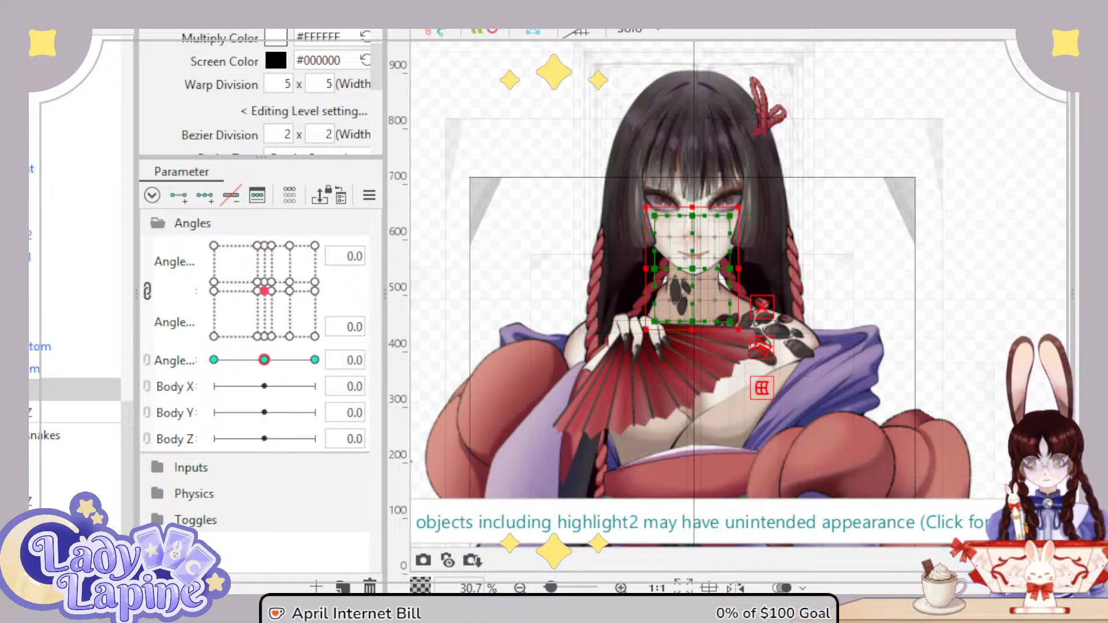
pyautogui.click(75, 412)
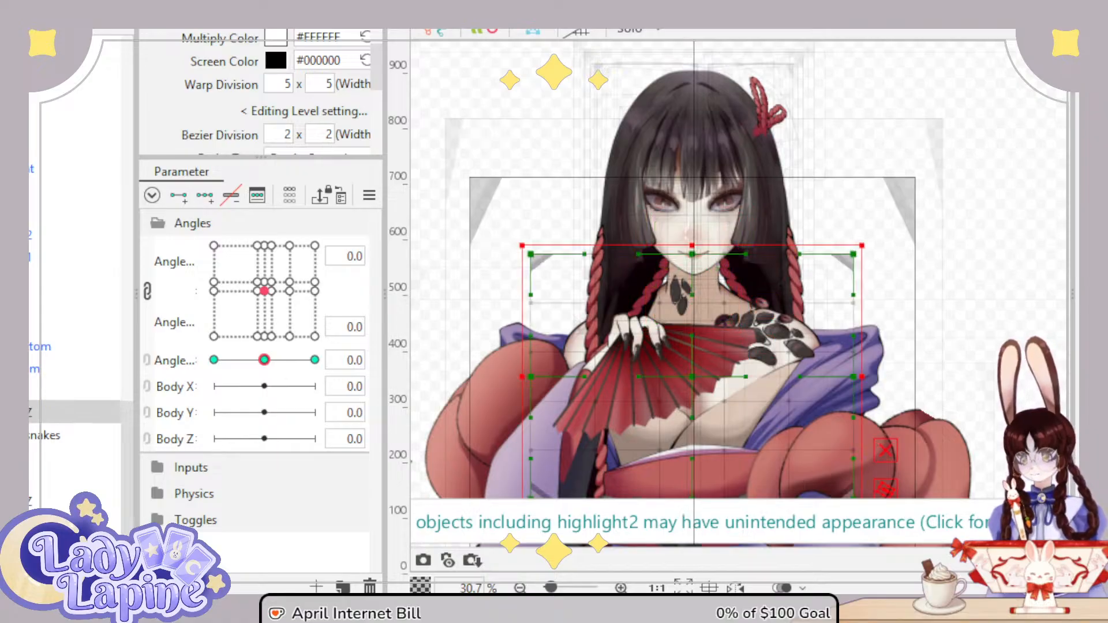
pyautogui.press('Delete')
pyautogui.click(27, 412)
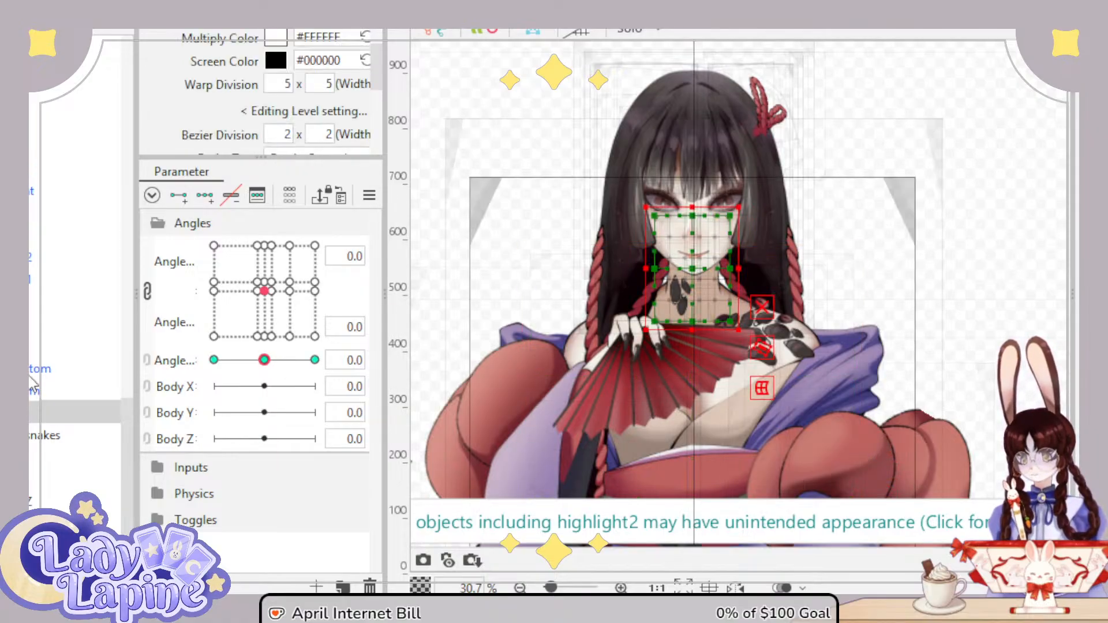
pyautogui.press('Delete')
# Step: Try to move the head-wide warp deformer below the bow entry in the hierarchy, checking its branch by collapsing and expanding it
pyautogui.scroll(10, 35, 369)
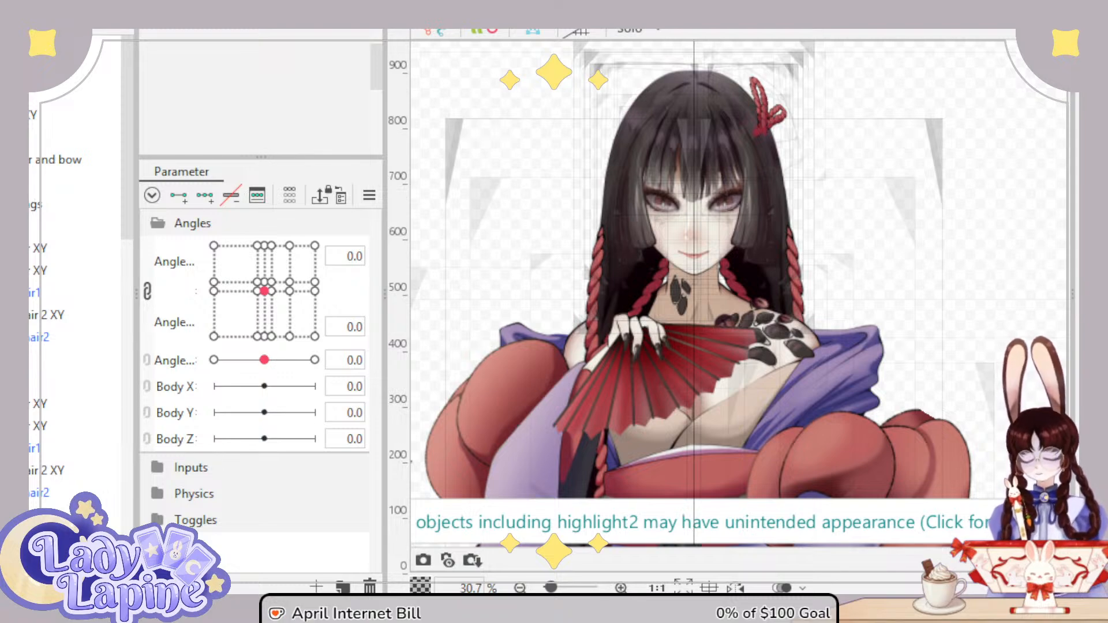
pyautogui.click(69, 91)
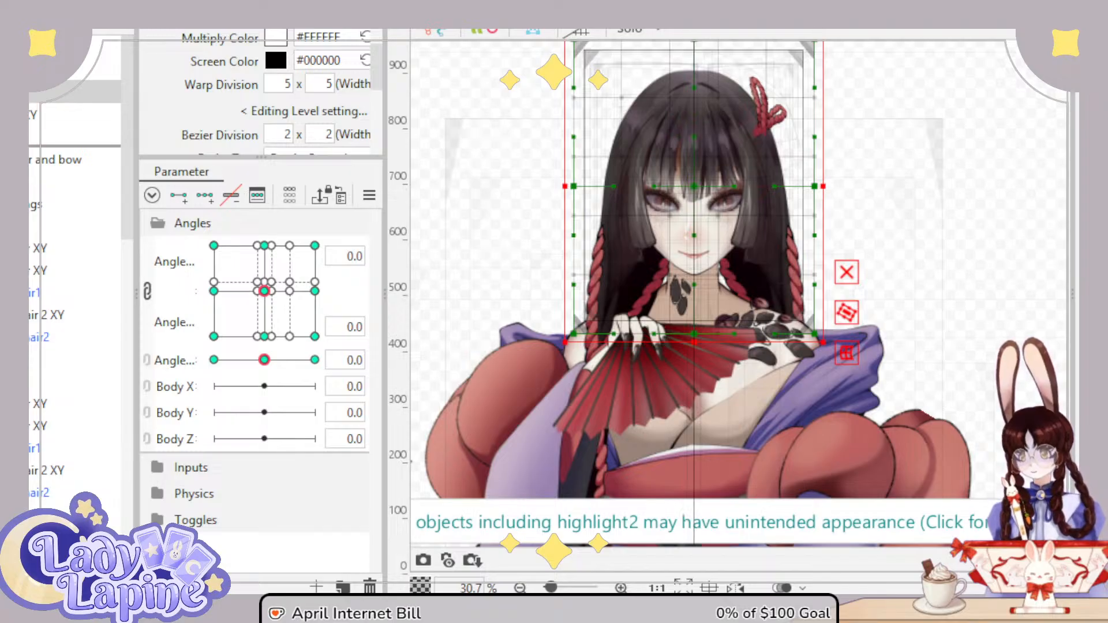
pyautogui.moveTo(69, 92); pyautogui.dragTo(70, 146)
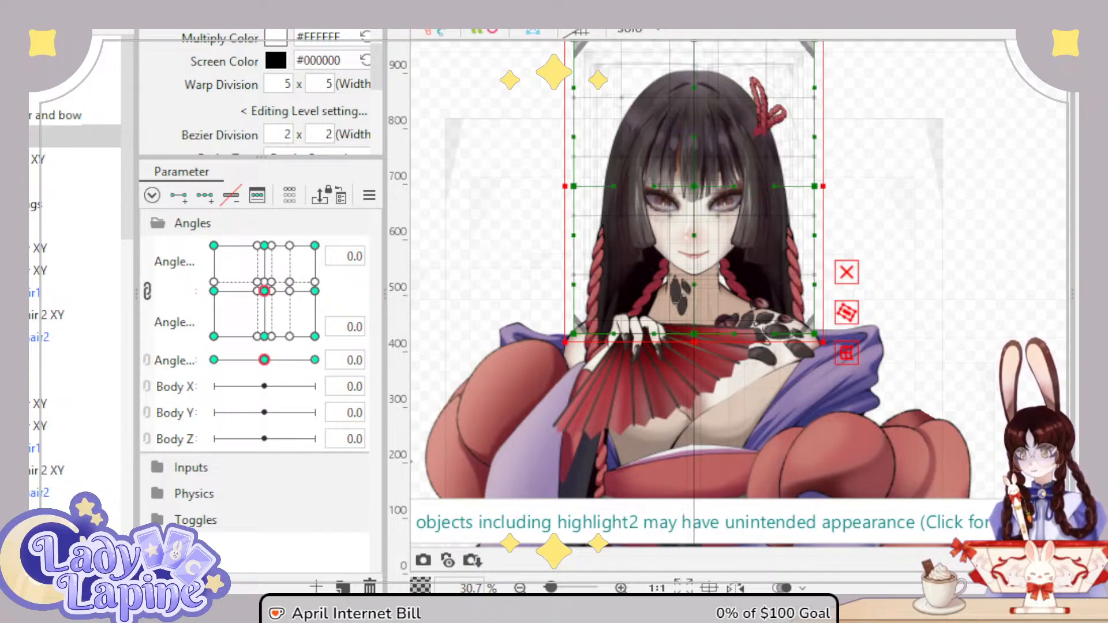
pyautogui.scroll(-1, 75, 326)
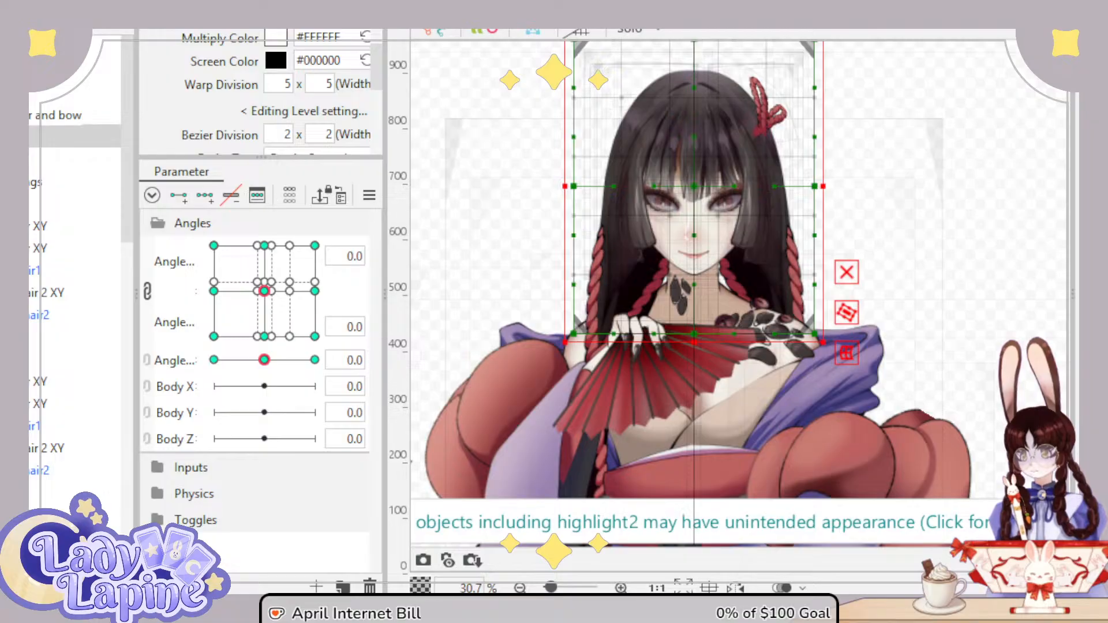
pyautogui.scroll(1, 75, 326)
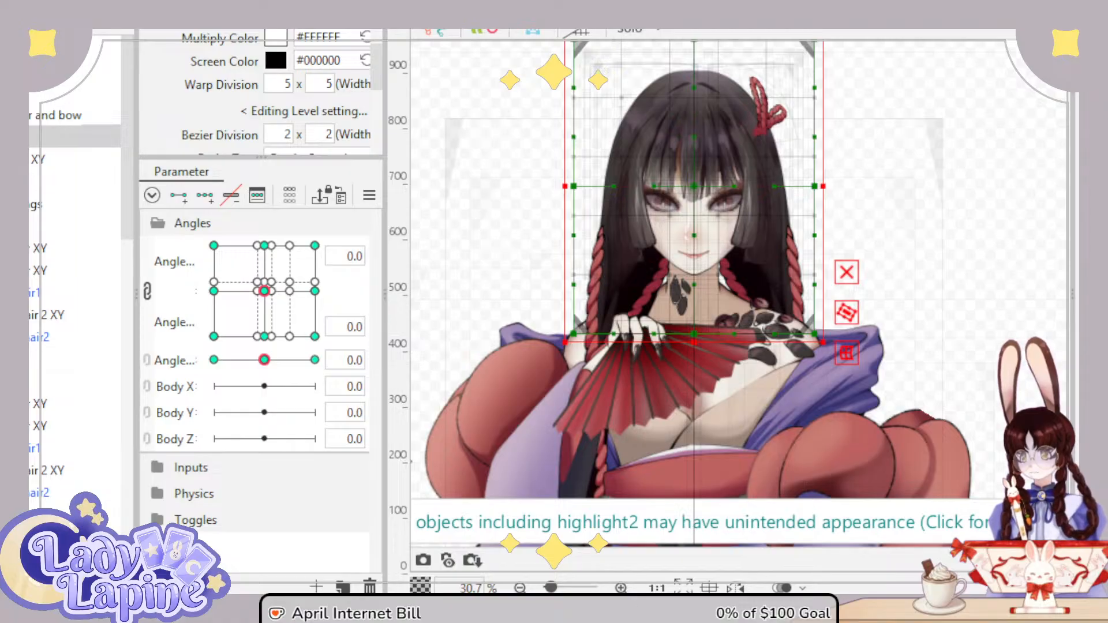
pyautogui.scroll(-1, 75, 326)
pyautogui.scroll(1, 75, 326)
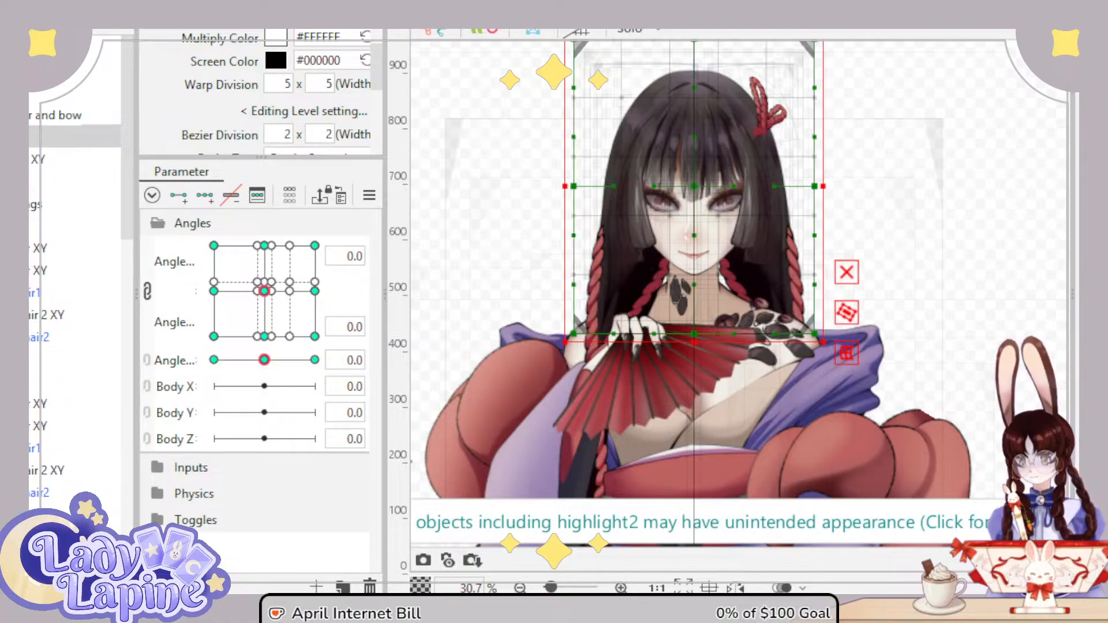
pyautogui.click(17, 135)
pyautogui.click(18, 136)
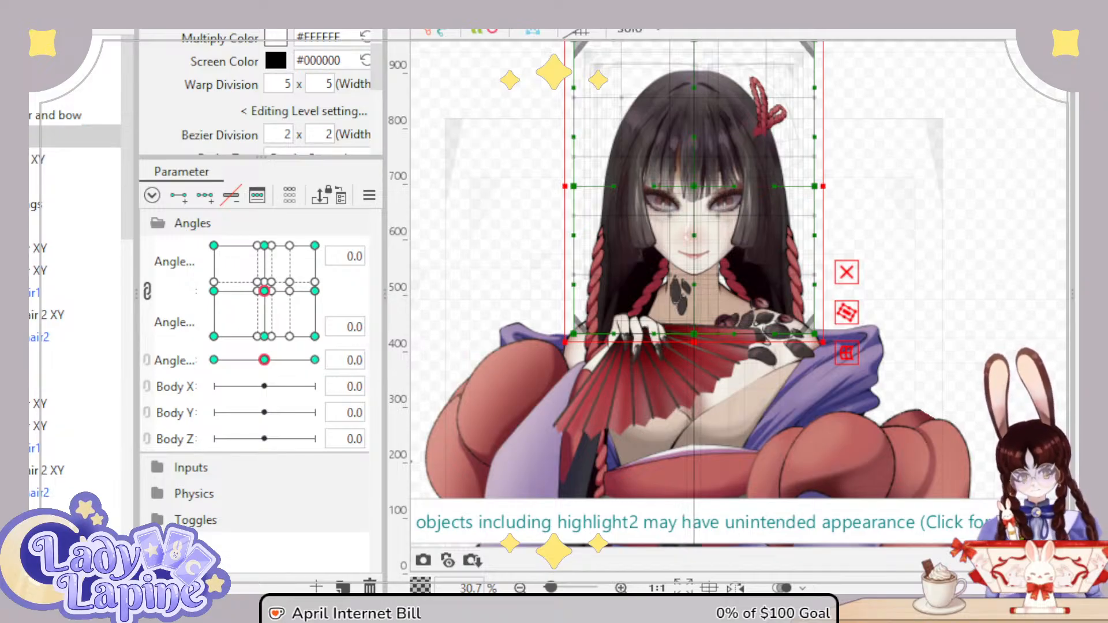
pyautogui.moveTo(23, 93); pyautogui.dragTo(30, 165)
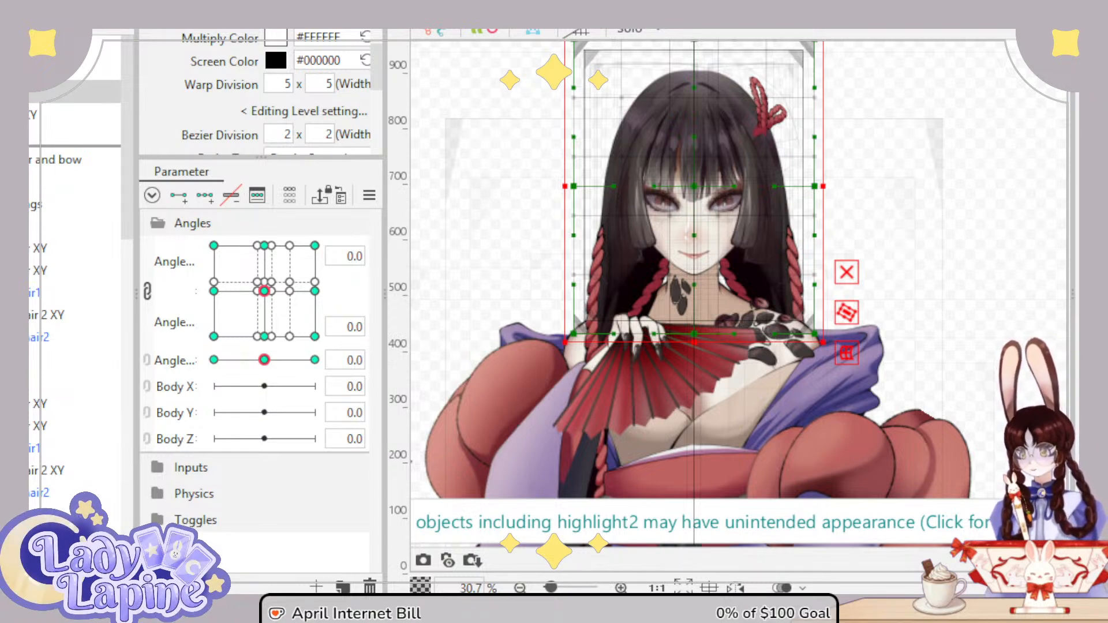
# Step: Move the head-wide warp deformer directly below the bow entry in the hierarchy and collapse the hair branches beneath it
pyautogui.moveTo(75, 93); pyautogui.dragTo(75, 145)
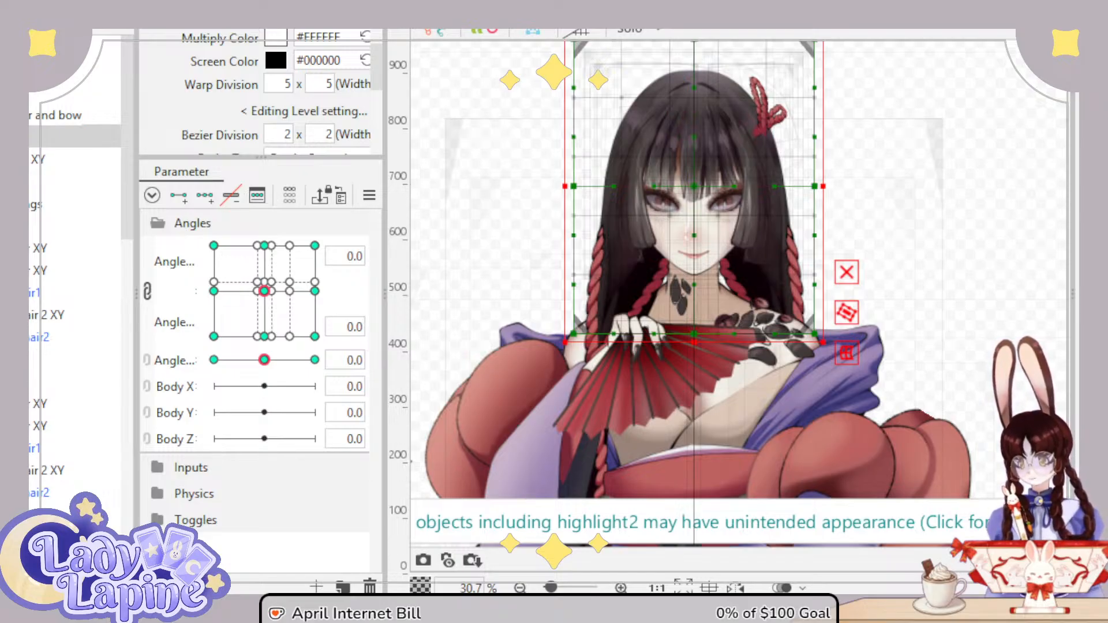
pyautogui.click(14, 381)
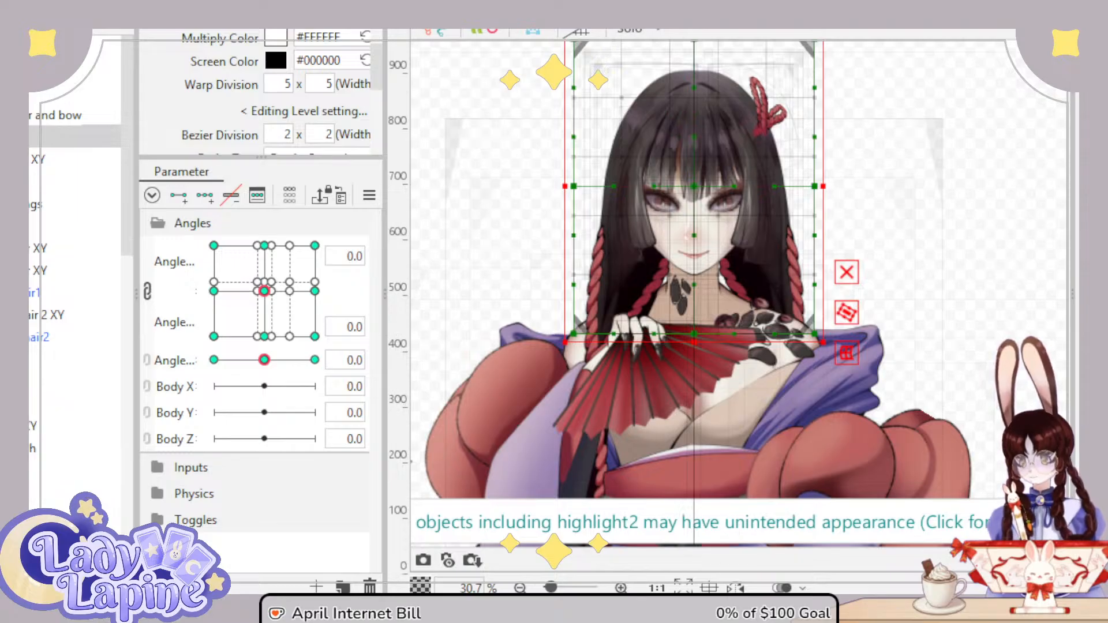
pyautogui.click(14, 159)
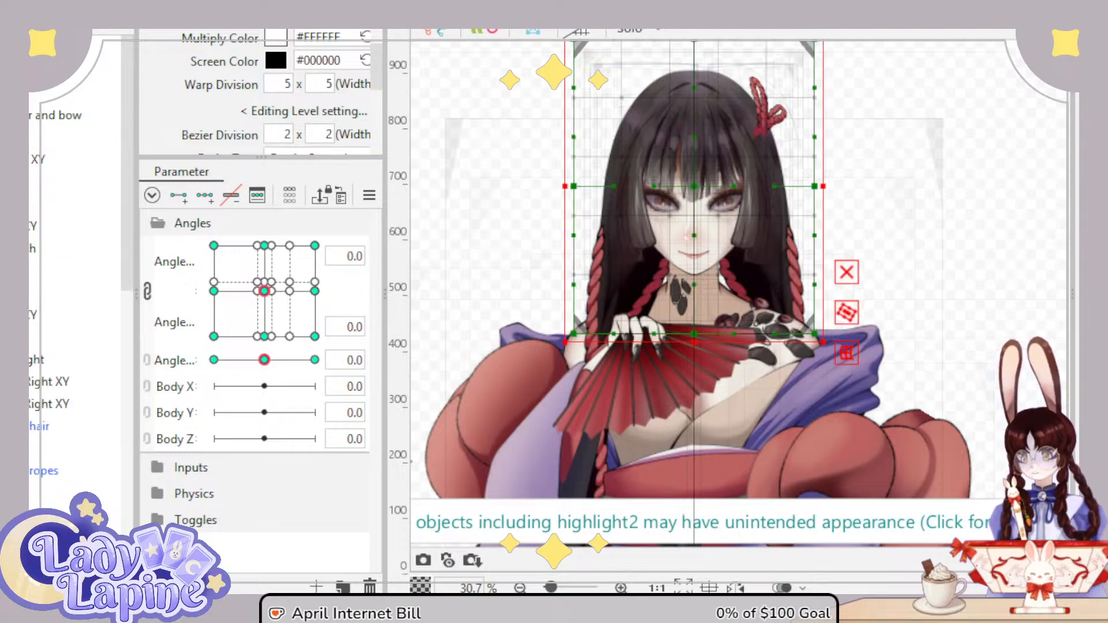
pyautogui.click(14, 314)
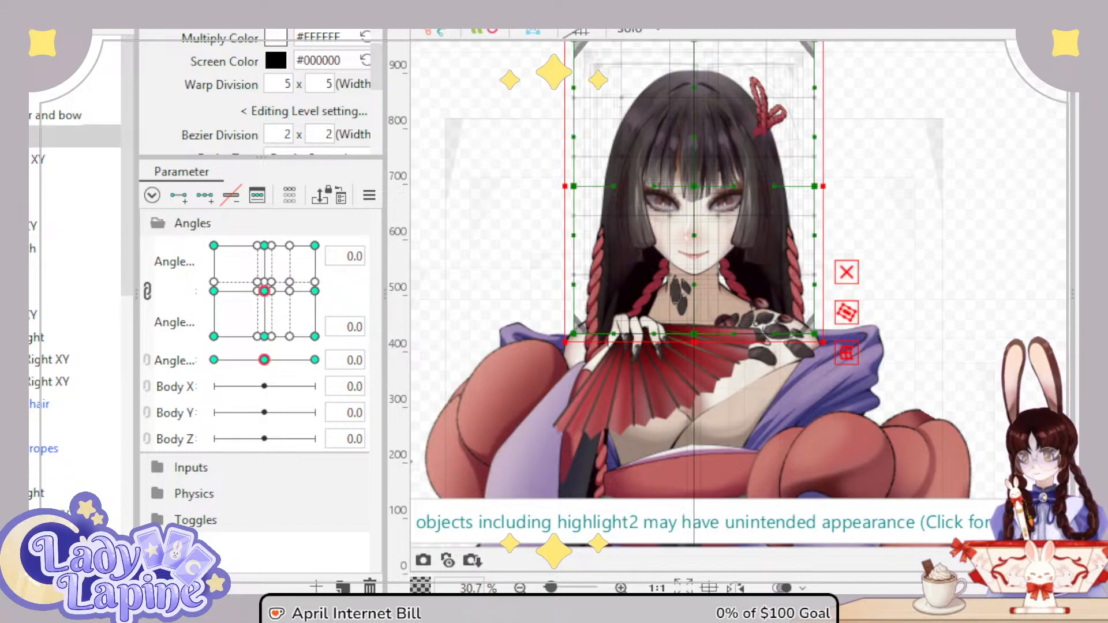
pyautogui.click(14, 337)
pyautogui.click(14, 360)
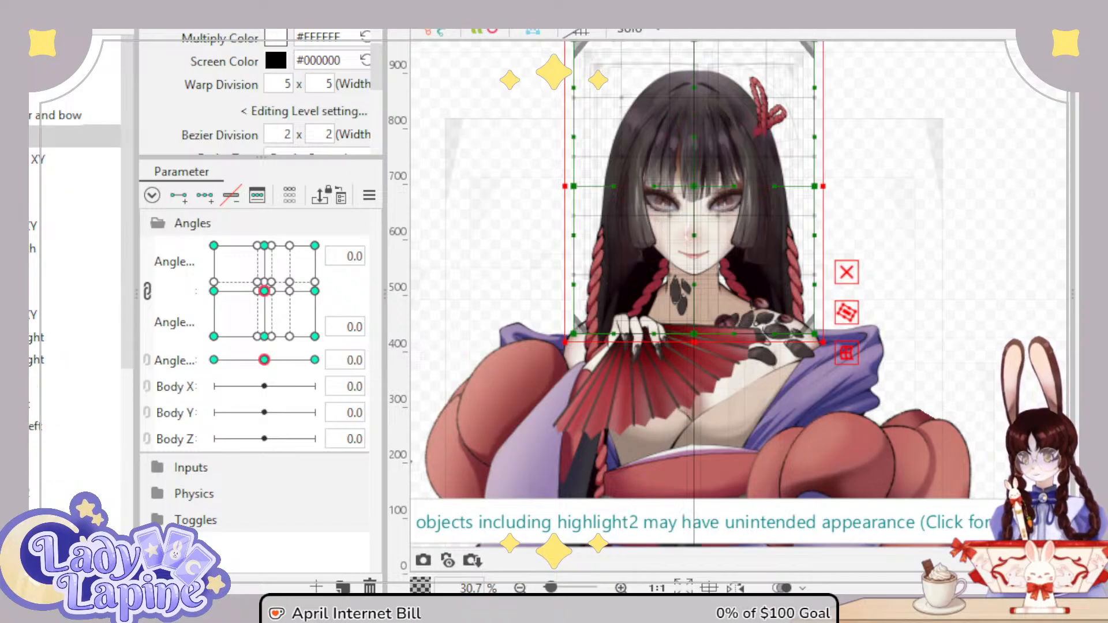
# Step: Move the upper-head warp deformer keyed on Angle Z up the hierarchy to the first XY entry, and select the neighbouring deformer
pyautogui.click(25, 315)
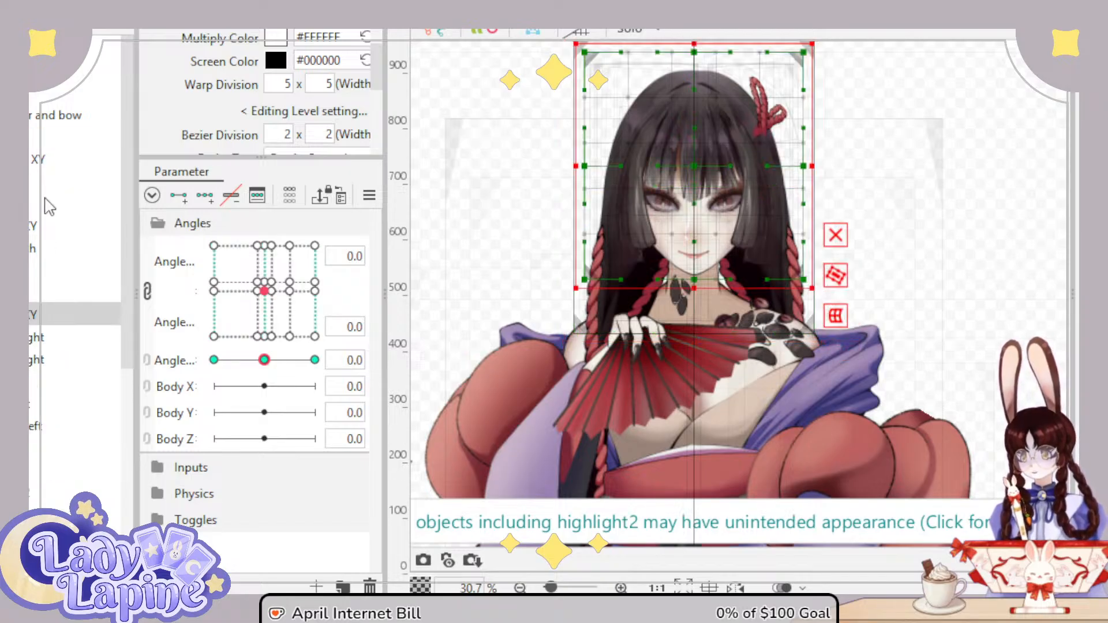
pyautogui.moveTo(26, 313); pyautogui.dragTo(23, 160)
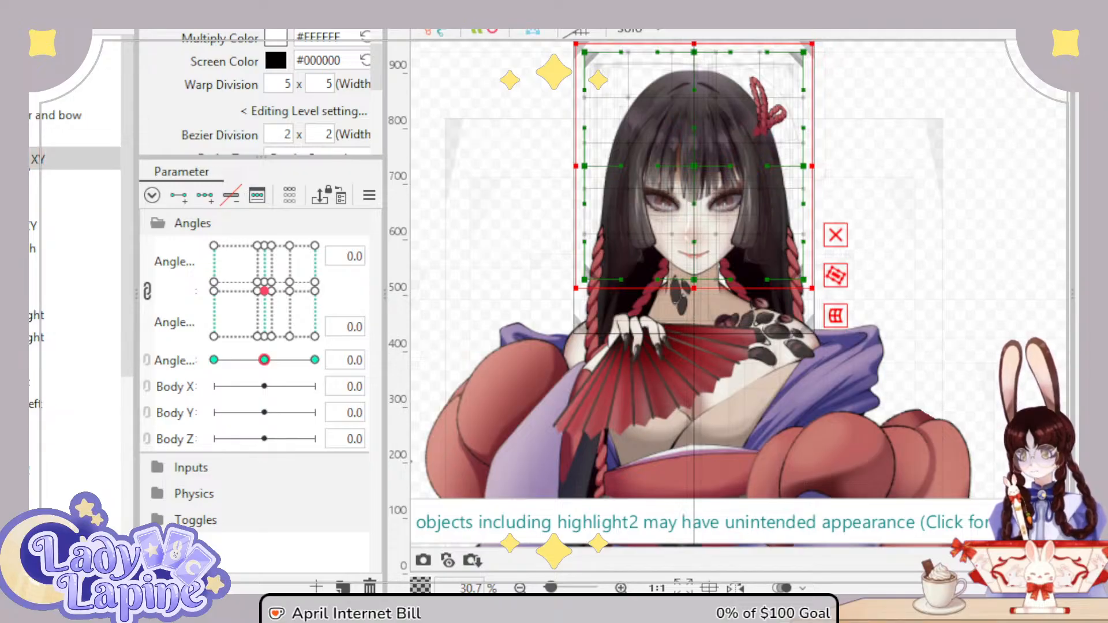
pyautogui.click(25, 180)
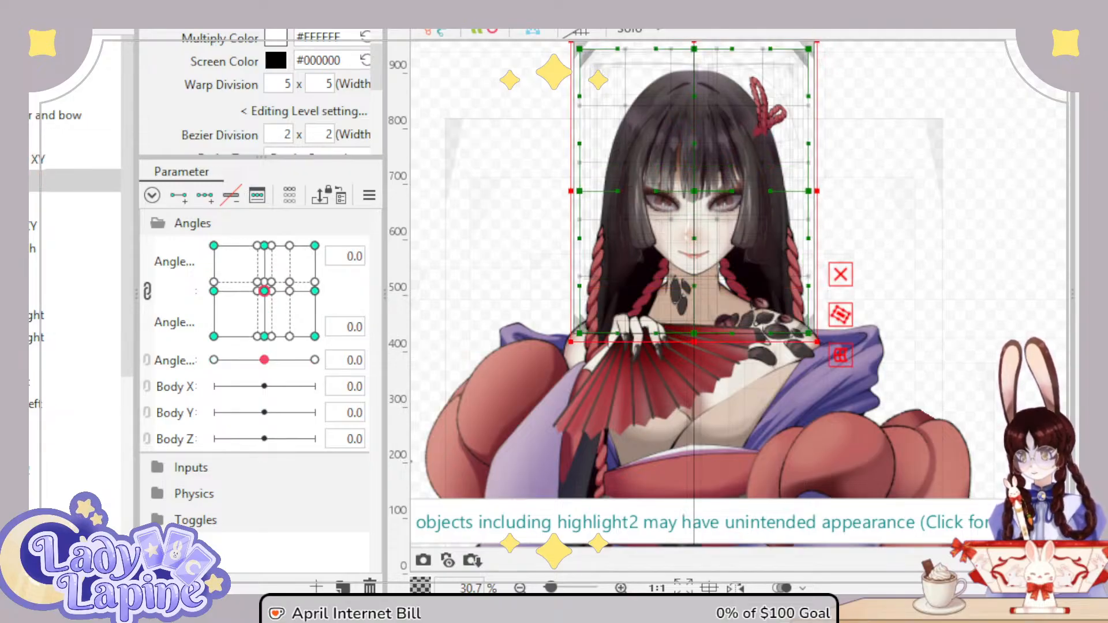
# Step: Nest the selected face and hair deformers under the Head XY warp deformer (Warp62) and rename that deformer Head Z
pyautogui.keyDown('shift'); pyautogui.click(27, 336); pyautogui.keyUp('shift')
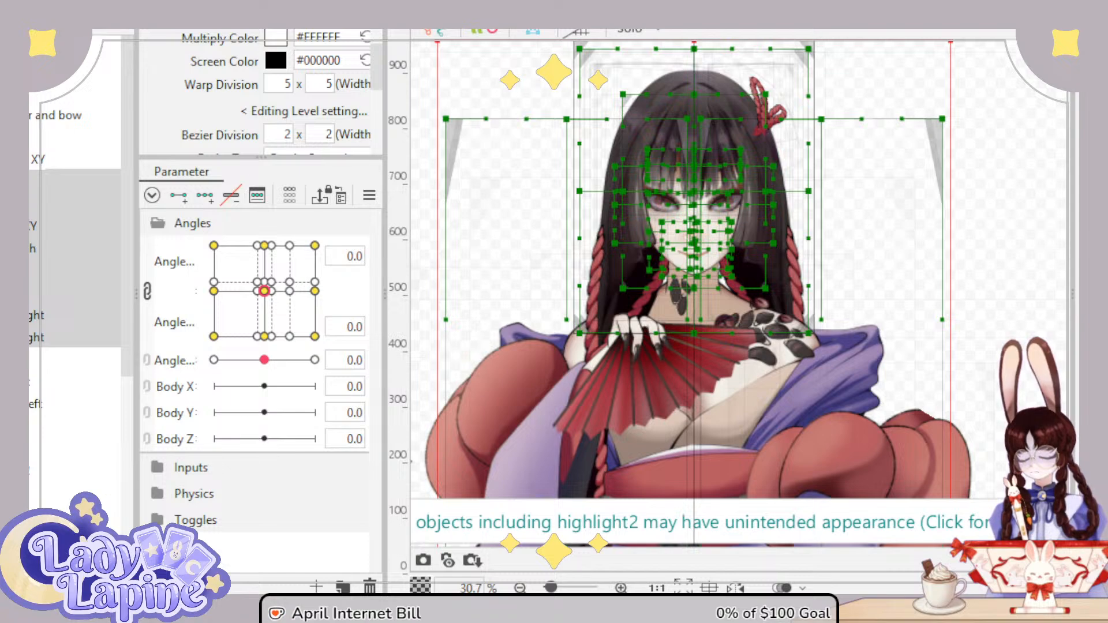
pyautogui.moveTo(26, 185); pyautogui.dragTo(25, 123)
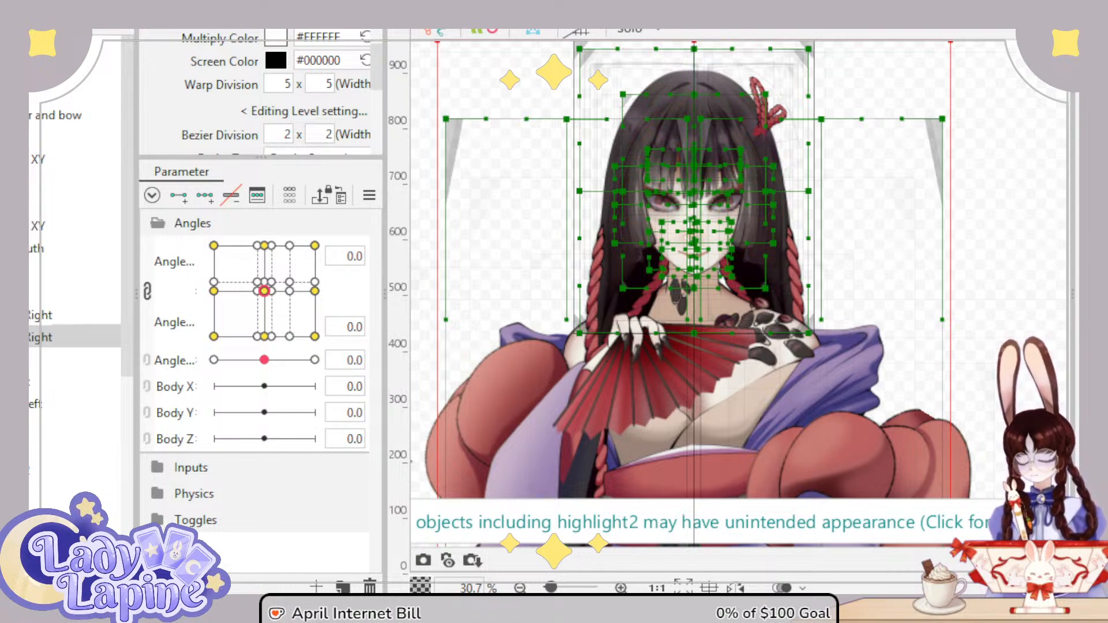
pyautogui.click(31, 137)
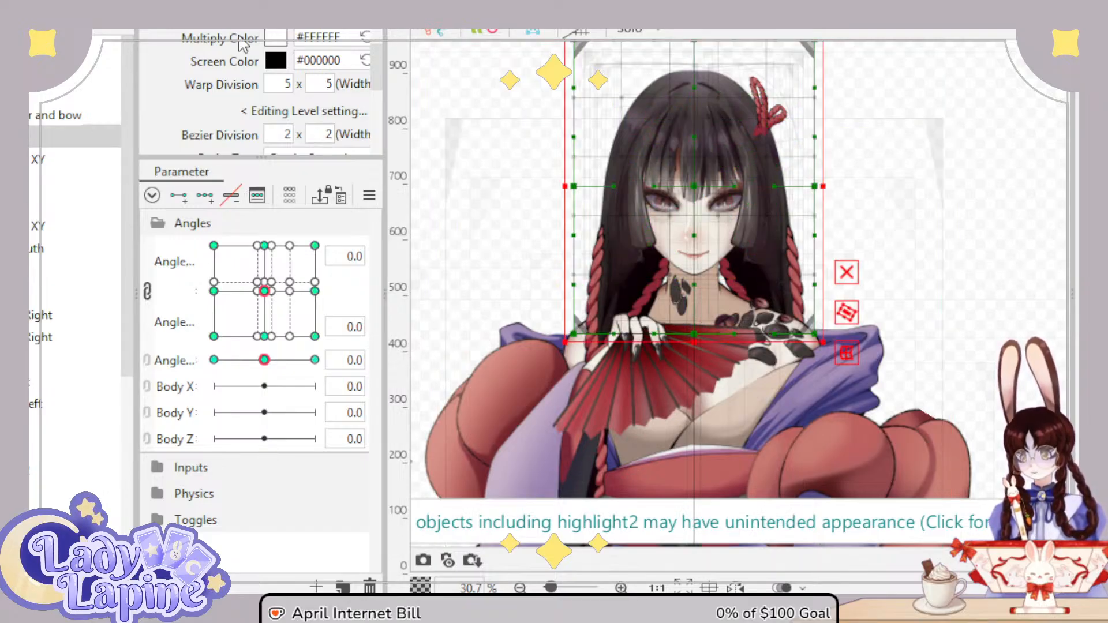
pyautogui.scroll(4, 273, 129)
pyautogui.tripleClick(308, 30)
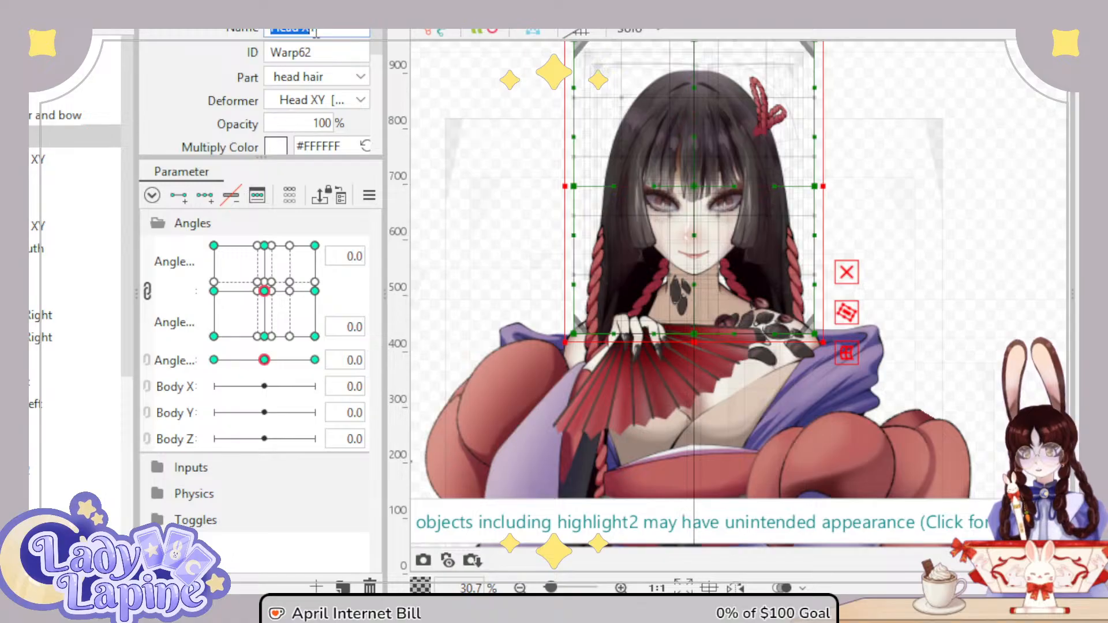
pyautogui.write('Head')
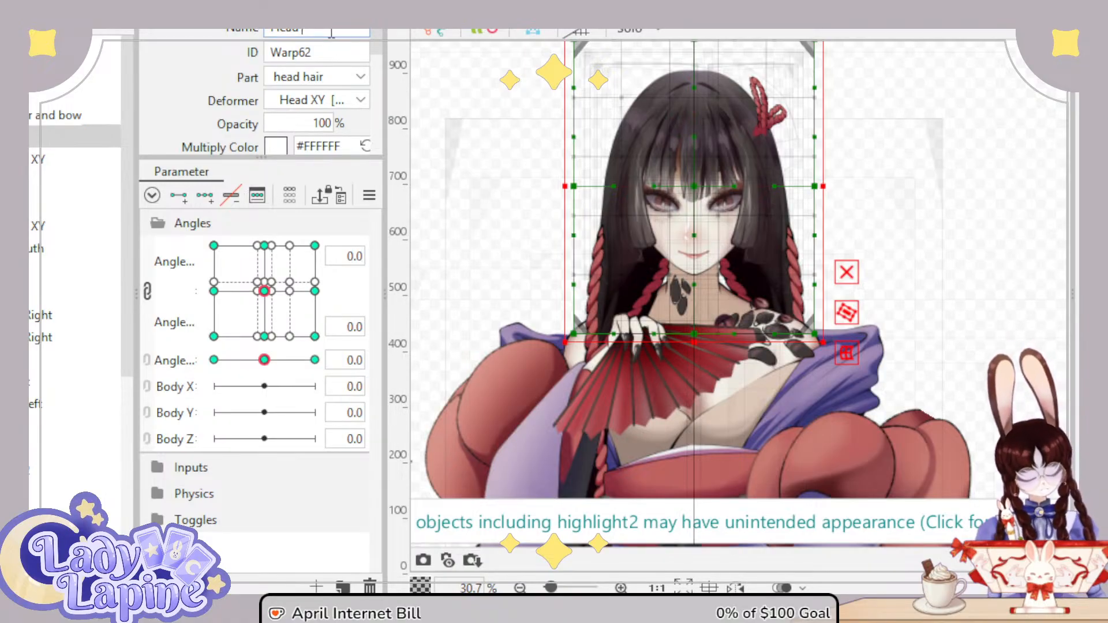
pyautogui.write(' 2')
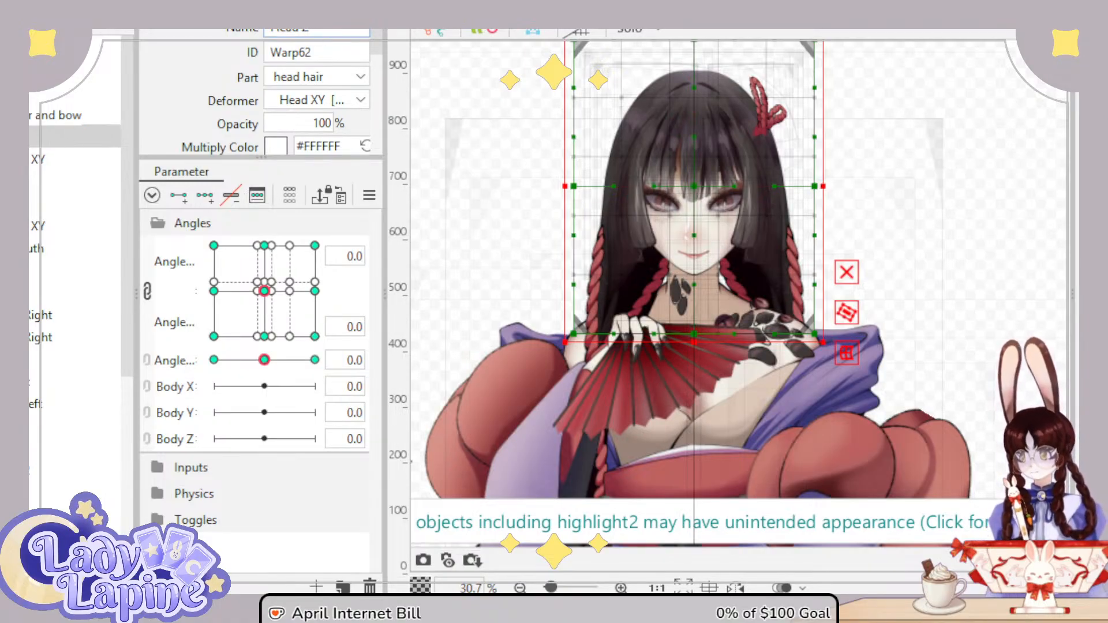
pyautogui.press('Return')
# Step: Try to rename the Back Hair XY deformer (Warp21) as Back Hair Z
pyautogui.click(69, 182)
pyautogui.click(351, 31)
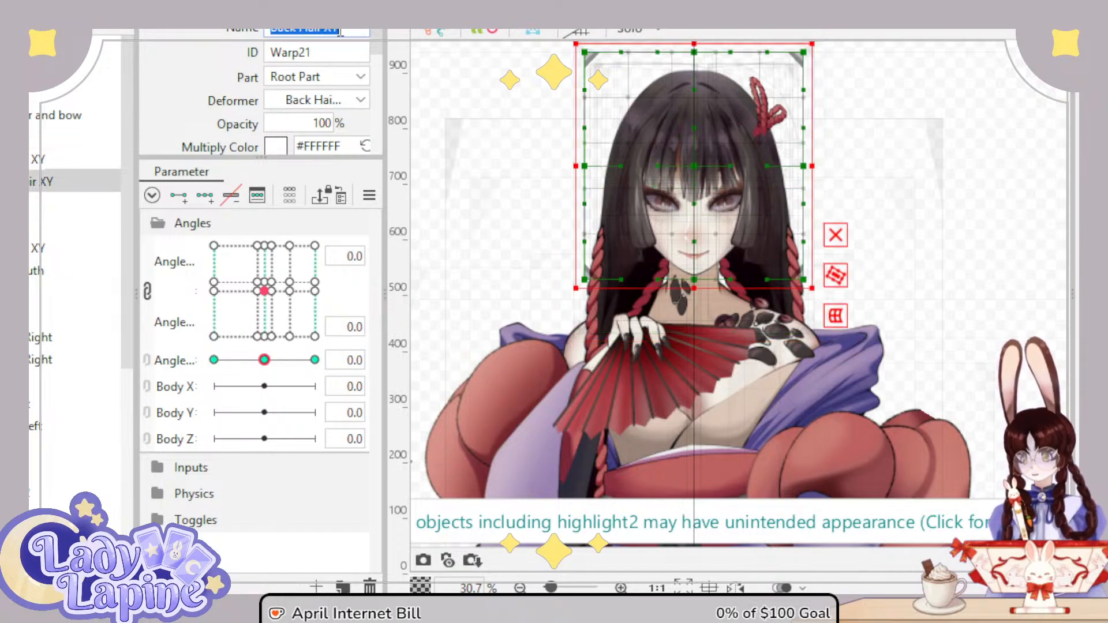
pyautogui.doubleClick(337, 30)
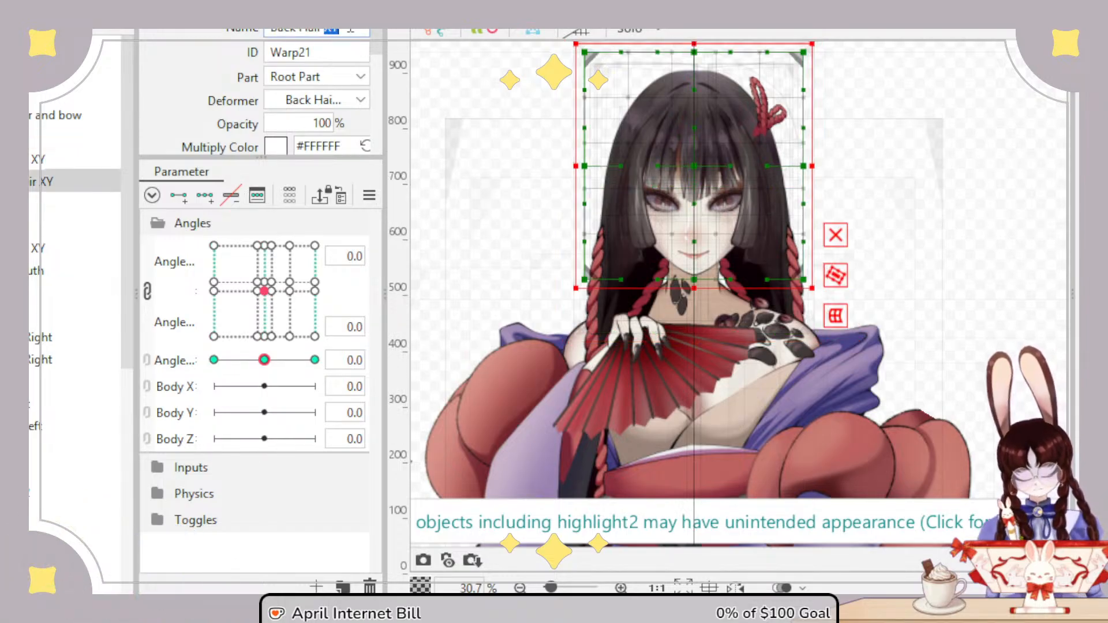
pyautogui.write('2')
pyautogui.click(41, 248)
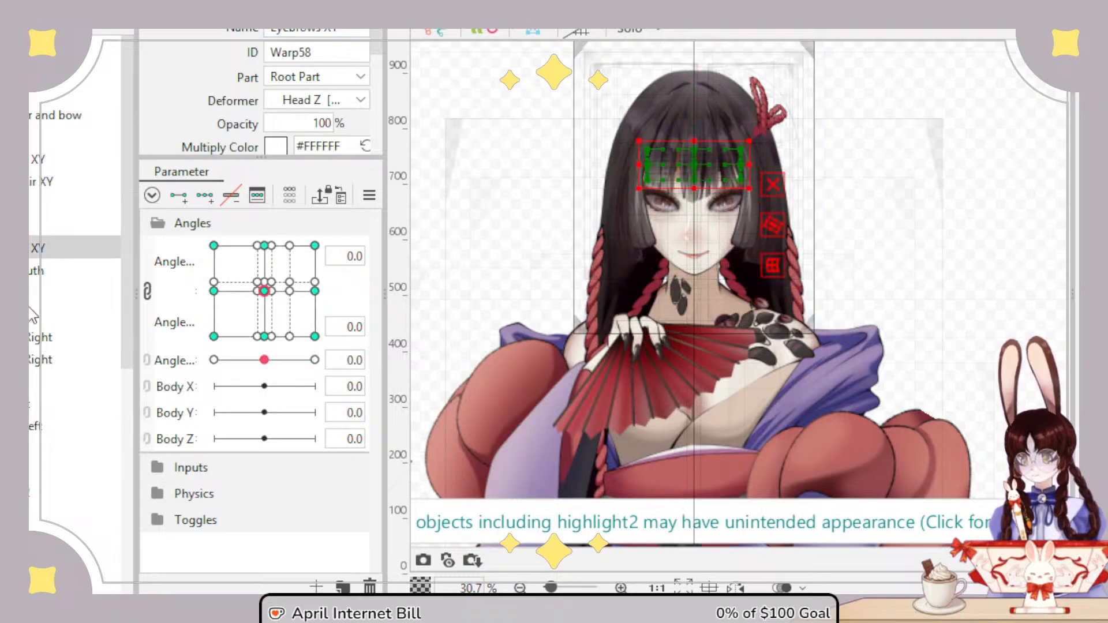
# Step: Nest the Ponytail Right XY deformer (Warp31) under the other Ponytail Right XY deformer and expand its children
pyautogui.click(14, 337)
pyautogui.click(14, 404)
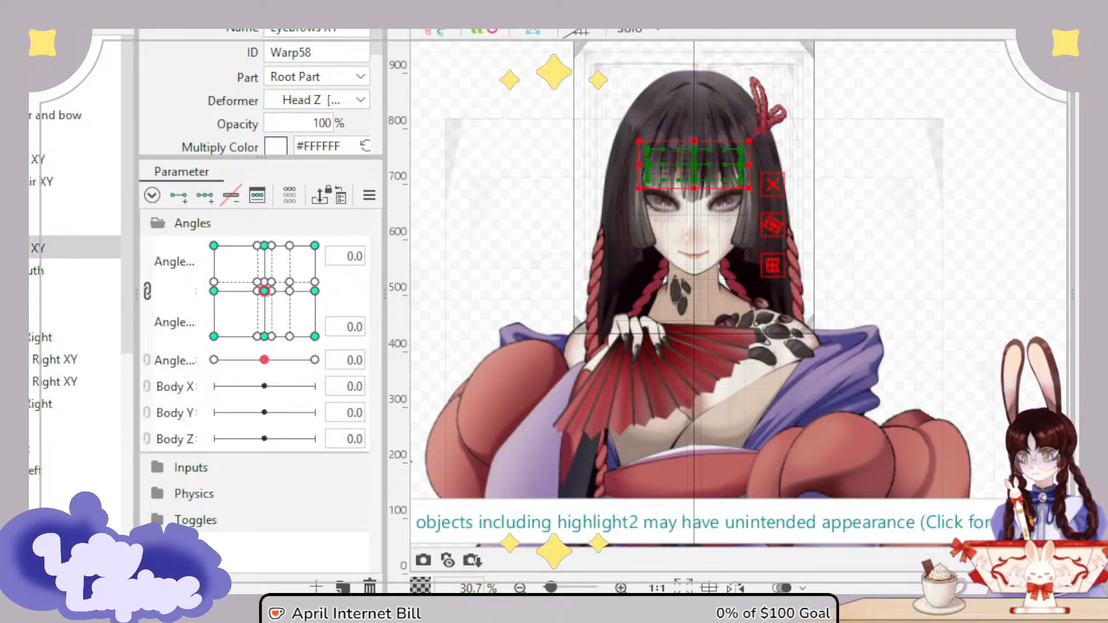
pyautogui.click(55, 426)
pyautogui.click(28, 381)
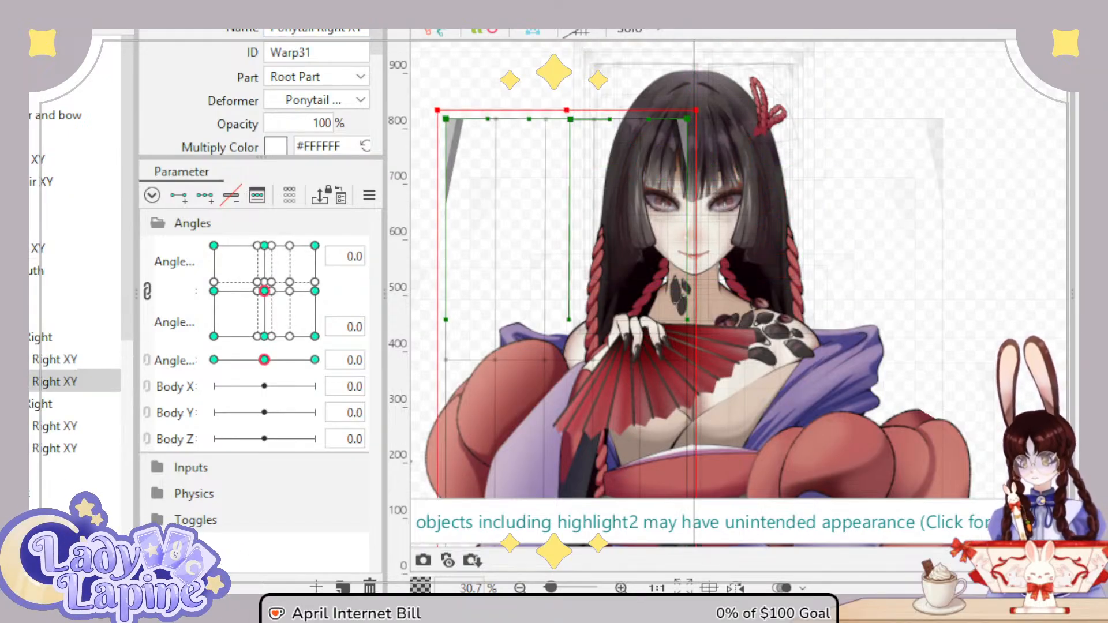
pyautogui.moveTo(30, 380); pyautogui.dragTo(36, 360)
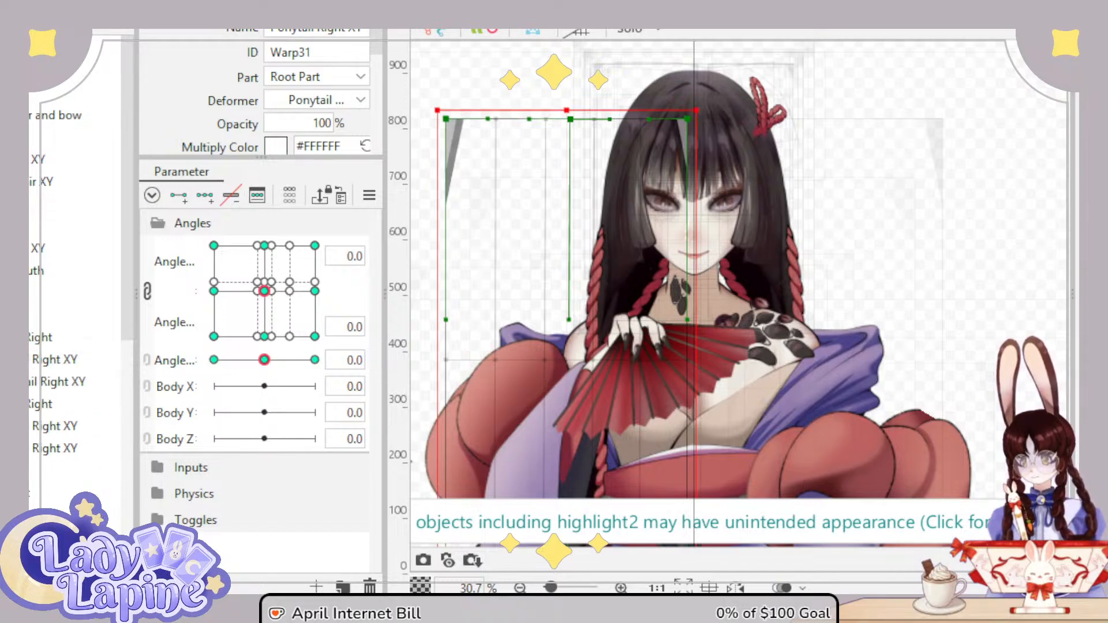
pyautogui.click(14, 381)
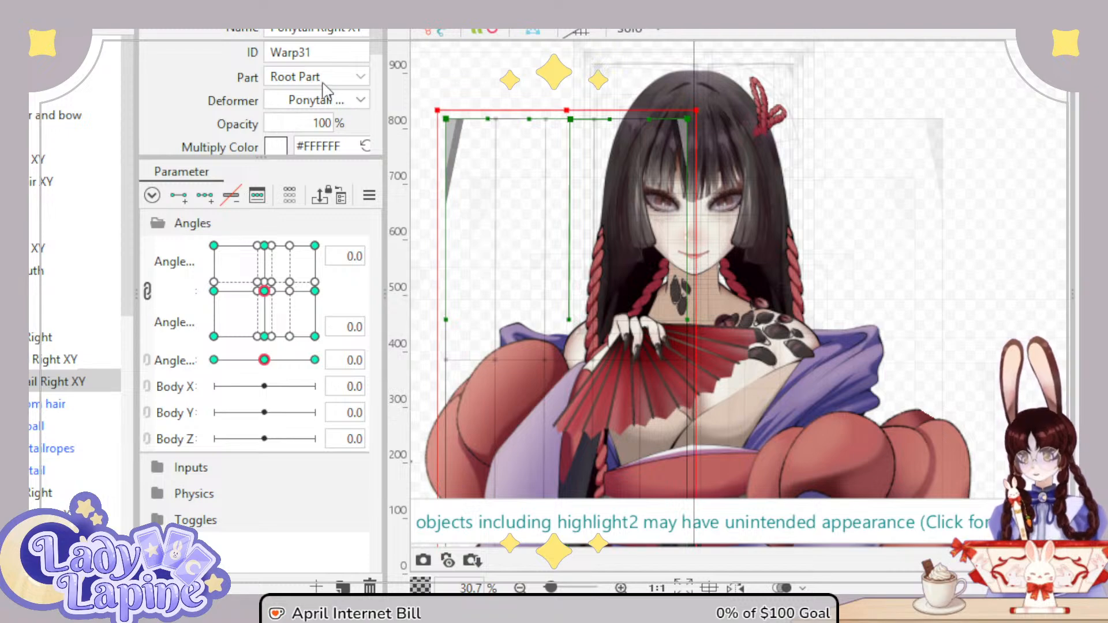
# Step: Try to rename the nested ponytail deformer (Warp31) as Ponytail Right Z
pyautogui.click(350, 31)
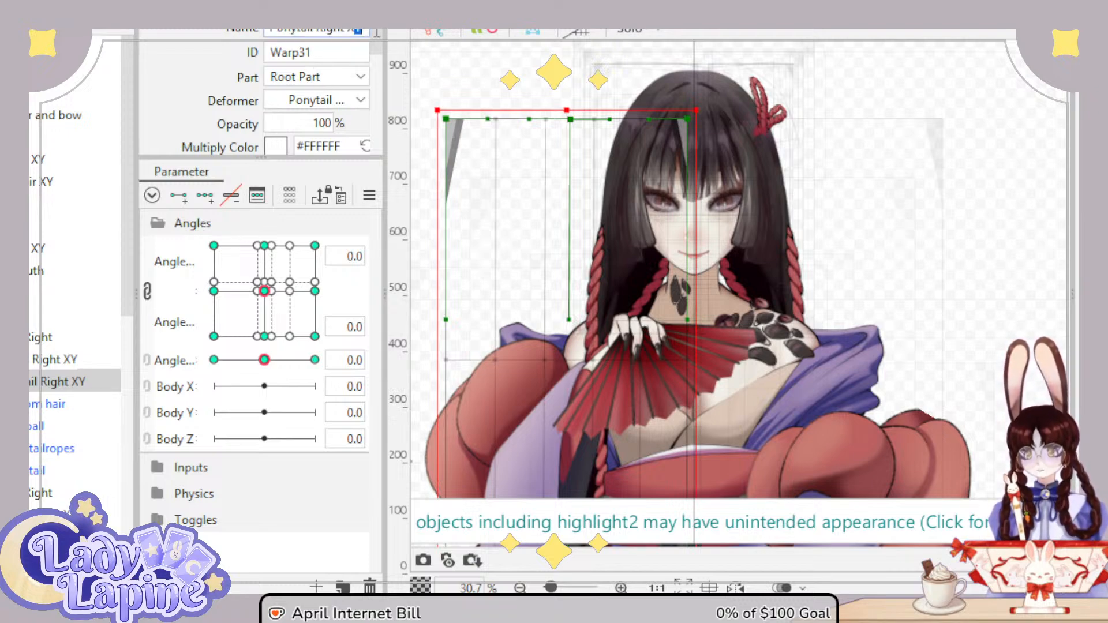
pyautogui.write('Z')
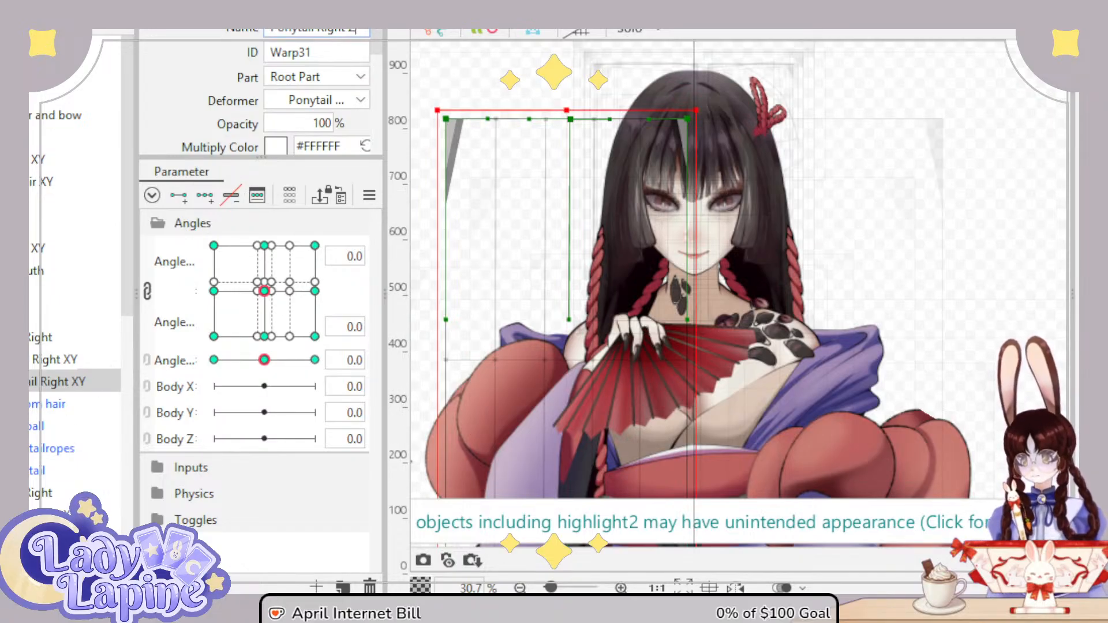
# Step: Rename the Root Part deformer of the opposite ponytail (Warp35) as Ponytail Right Z
pyautogui.click(75, 536)
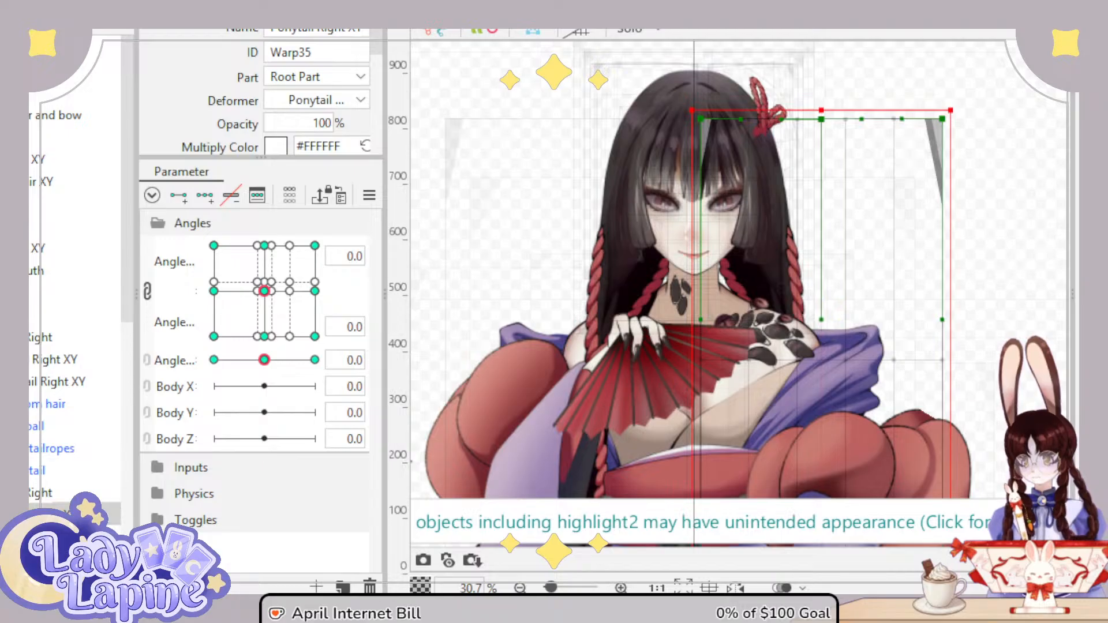
pyautogui.click(75, 512)
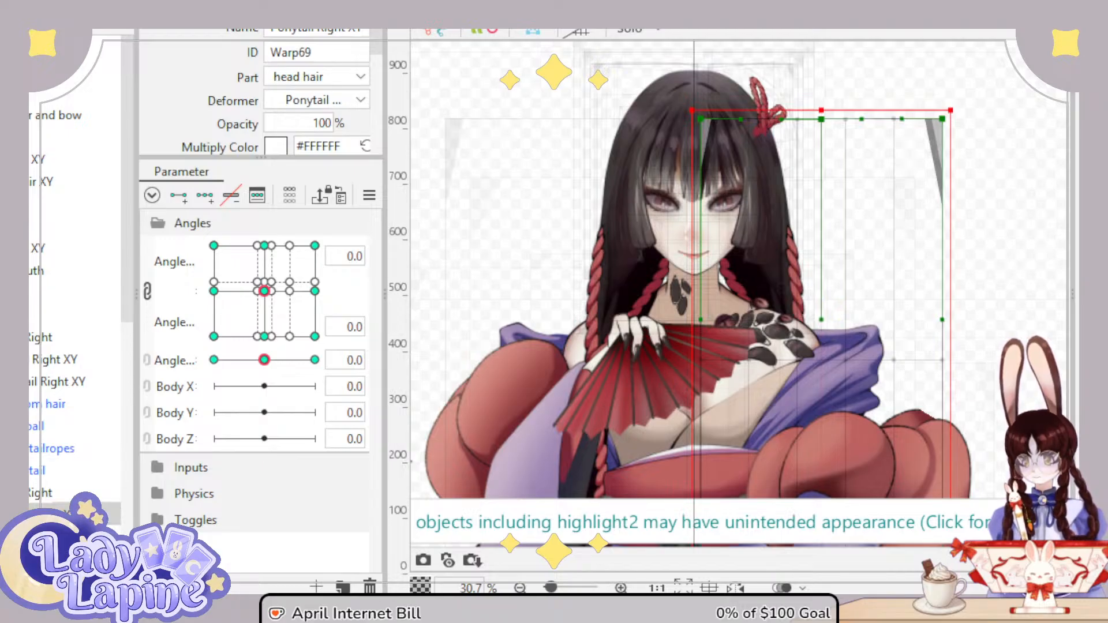
pyautogui.click(75, 536)
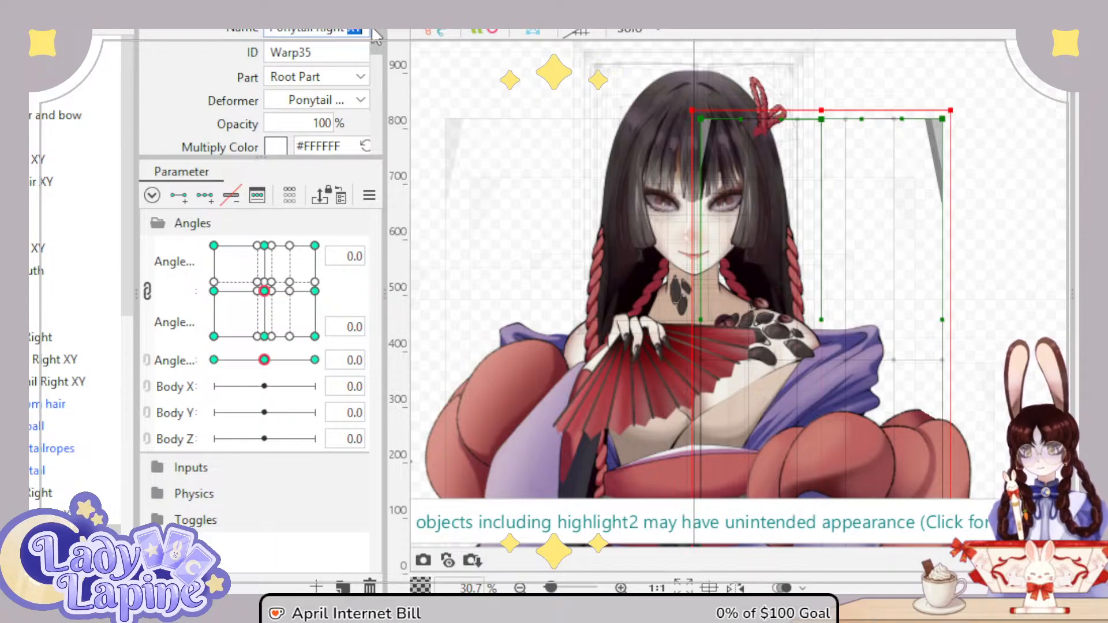
pyautogui.write('2')
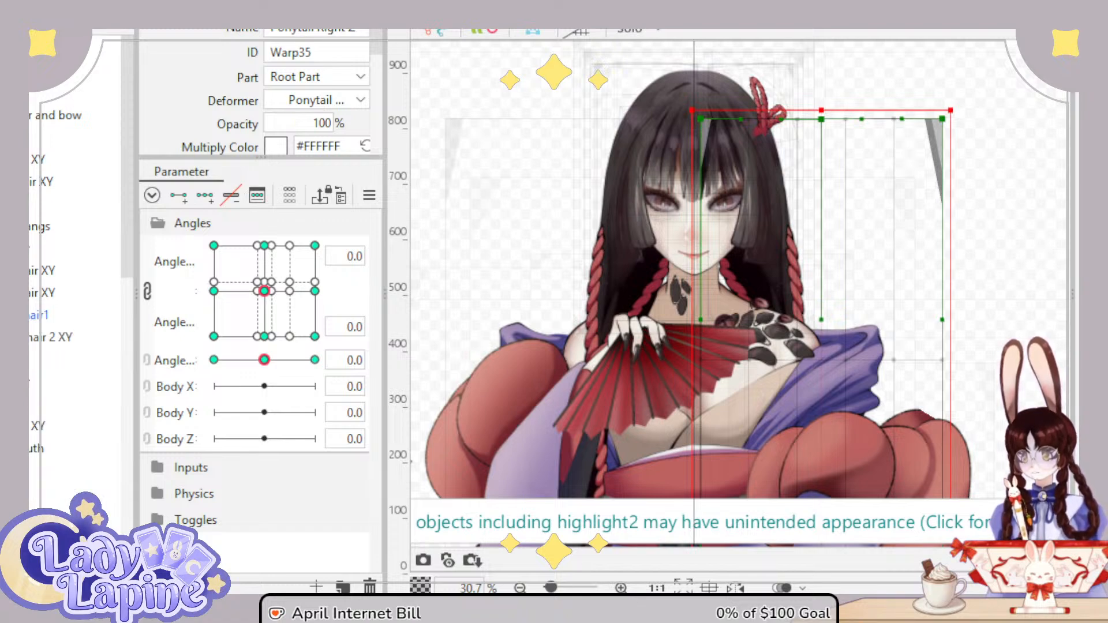
# Step: Nest the side hair XY deformer (Warp53) under the side hair XY deformer above it and rename it side hair Z
pyautogui.moveTo(41, 292); pyautogui.dragTo(36, 271)
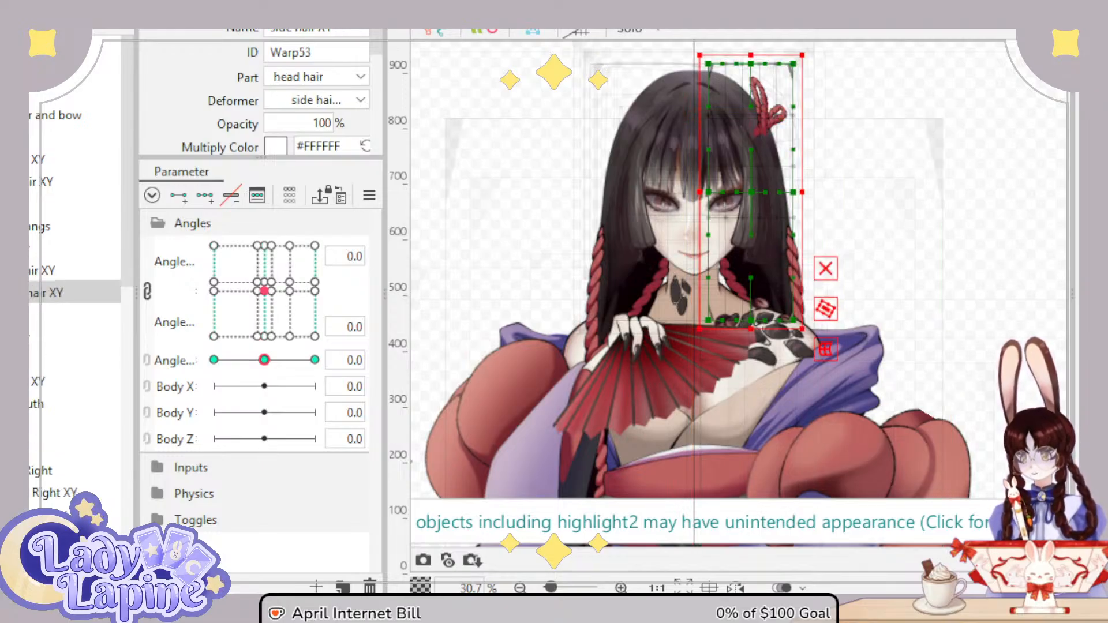
pyautogui.tripleClick(327, 30)
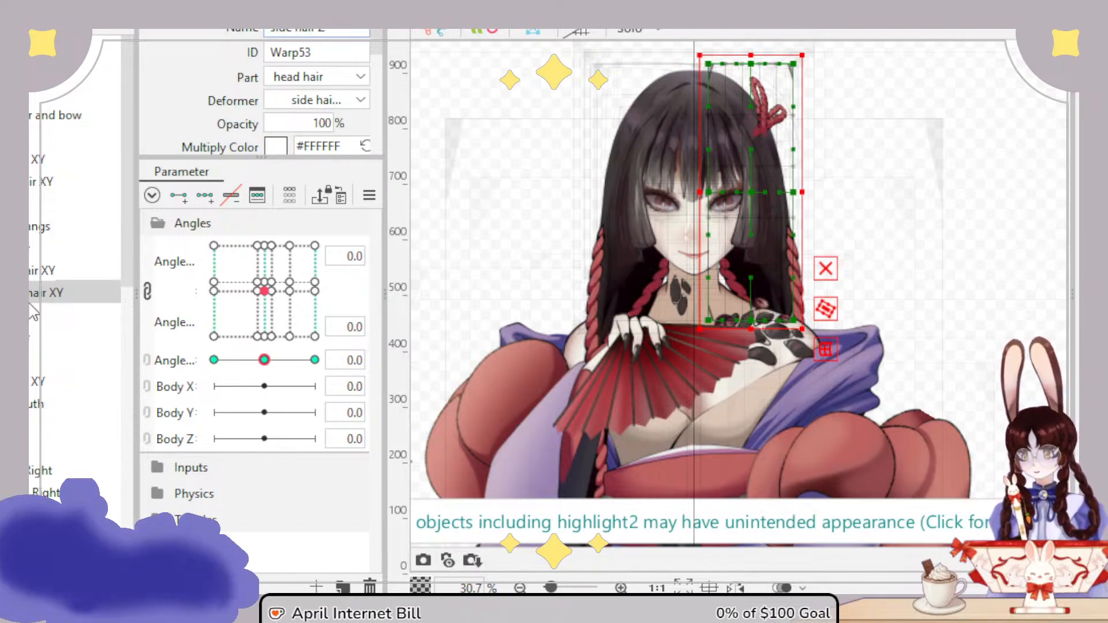
pyautogui.press('Return')
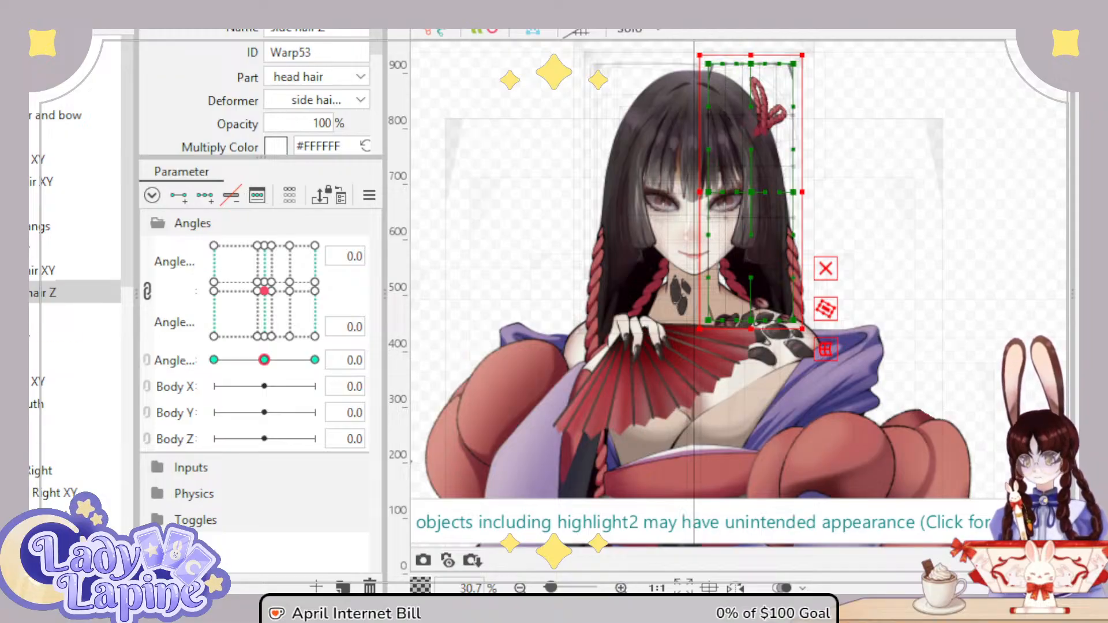
# Step: Nest the other side's side hair XY deformer (Warp37) under its matching side hair XY deformer and try to rename it side hair Z
pyautogui.click(6, 293)
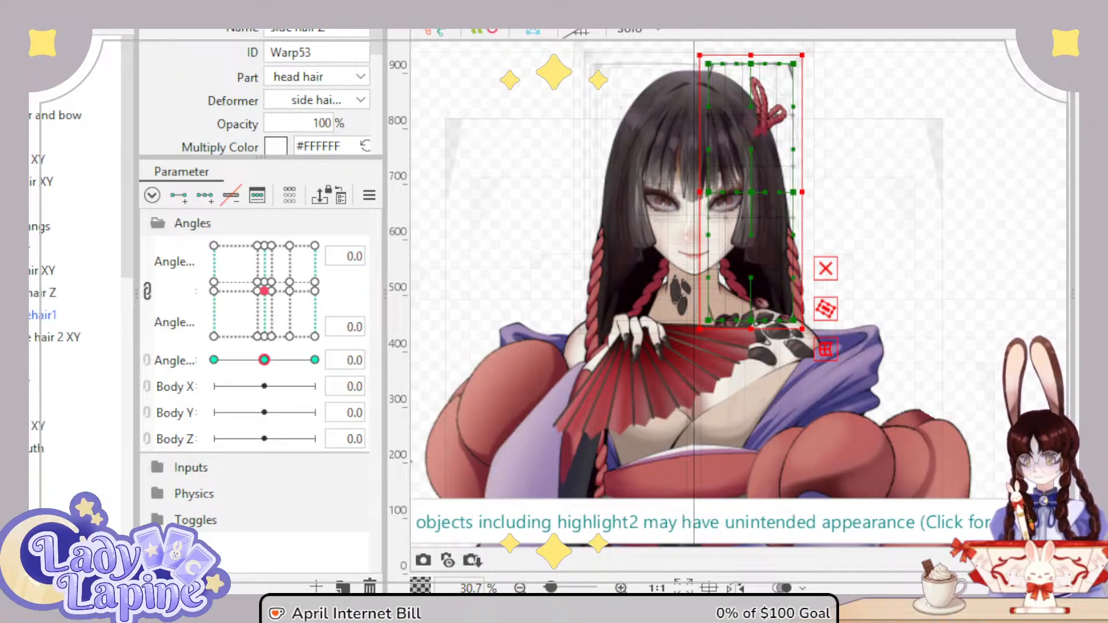
pyautogui.click(6, 336)
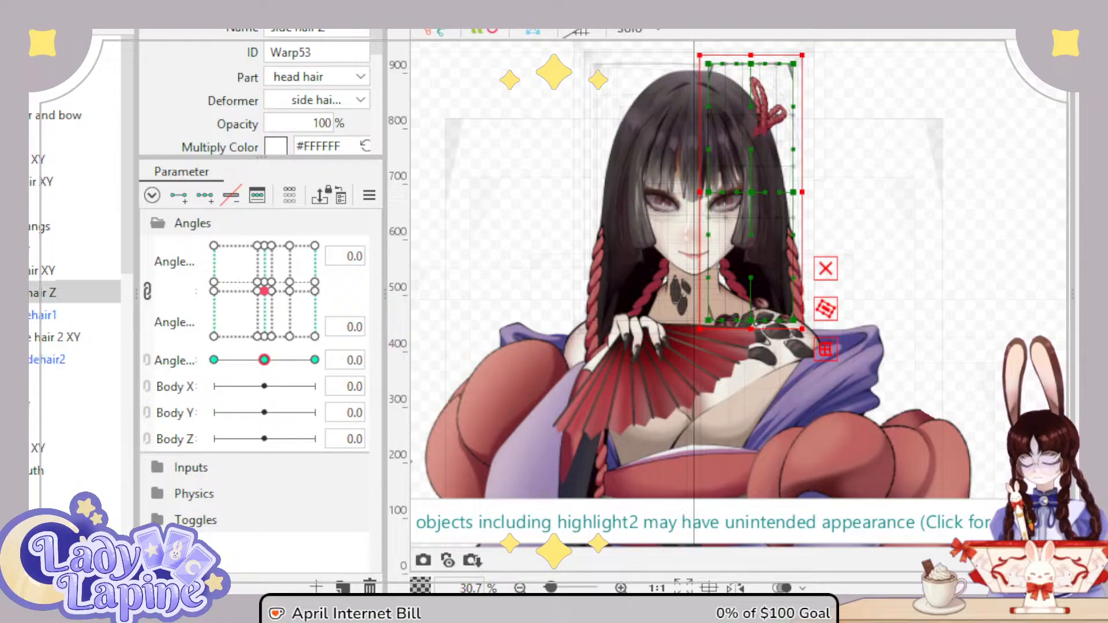
pyautogui.click(6, 404)
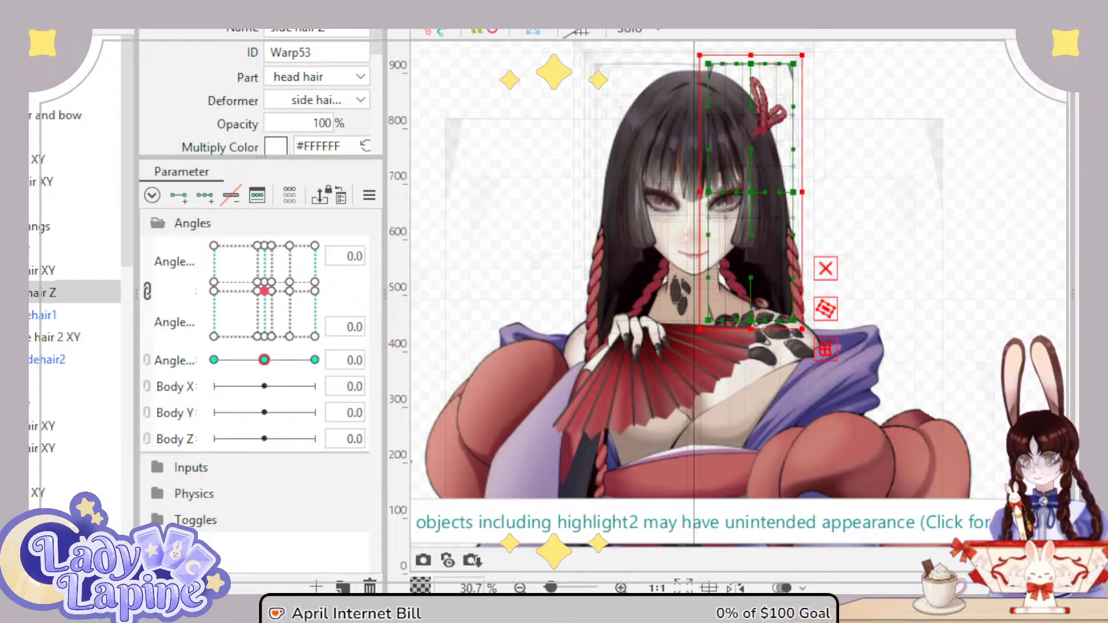
pyautogui.click(46, 447)
pyautogui.click(43, 428)
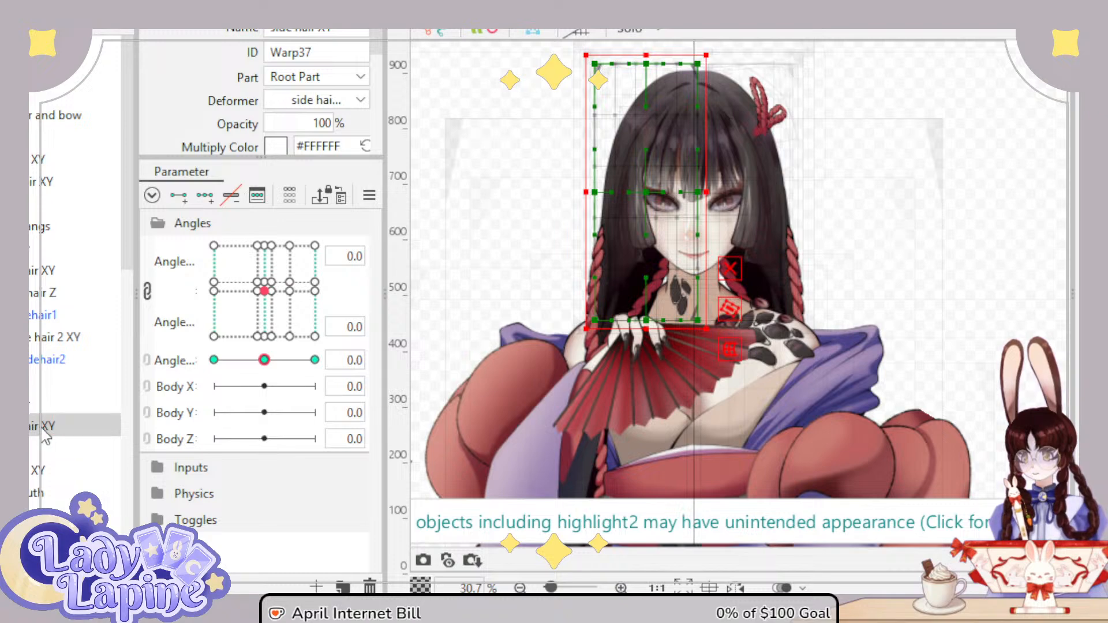
pyautogui.click(13, 426)
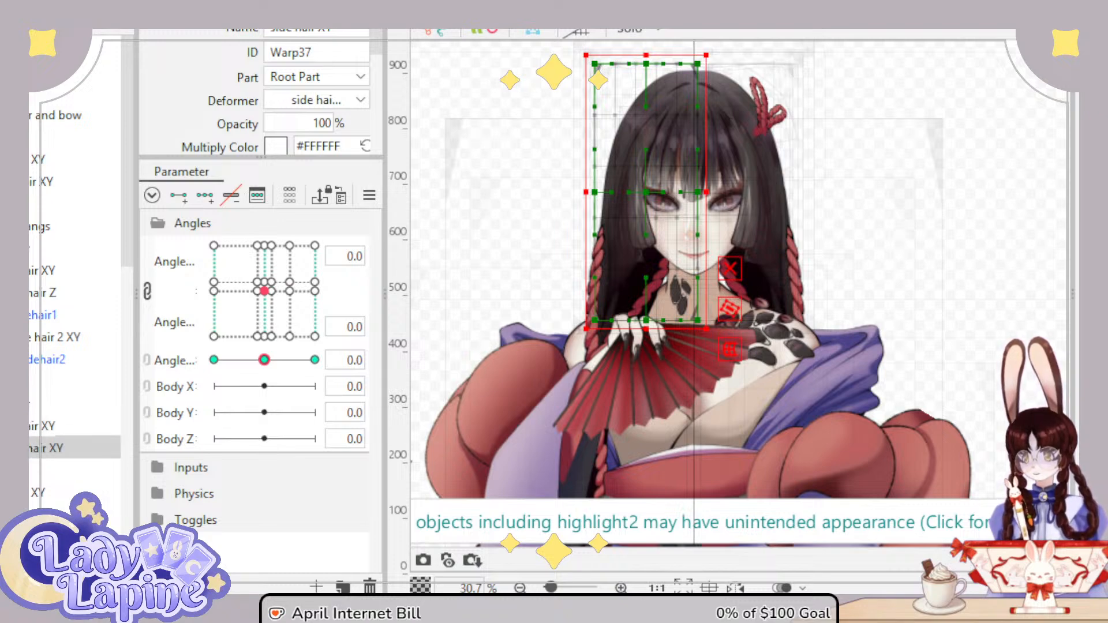
pyautogui.click(297, 30)
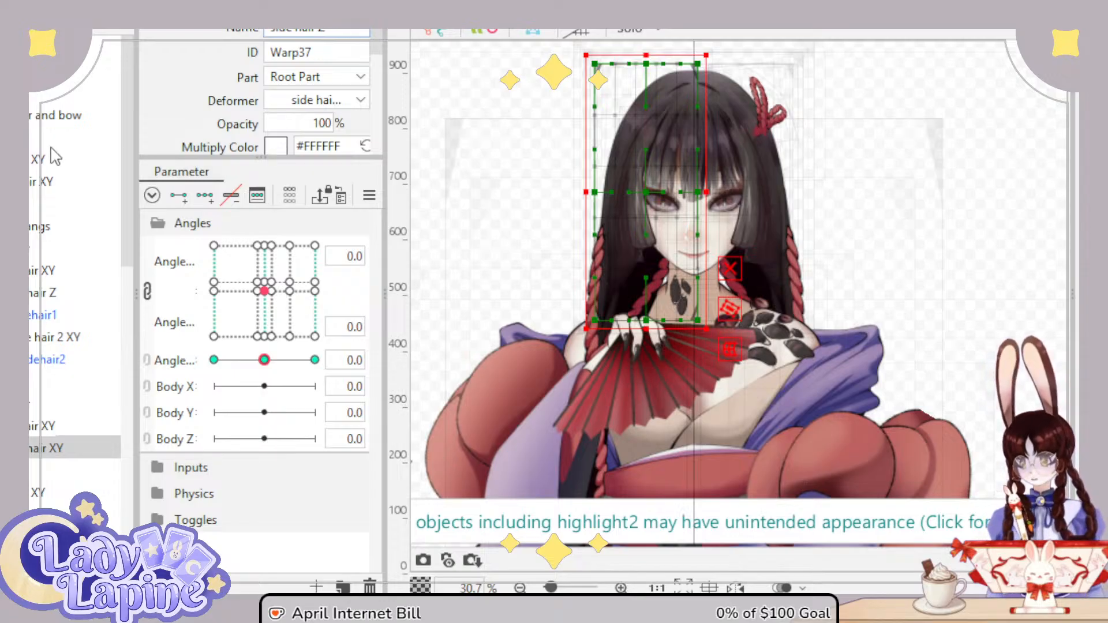
# Step: Rename the nested Back Hair XY deformer (Warp21) as Back Hair Z
pyautogui.click(53, 183)
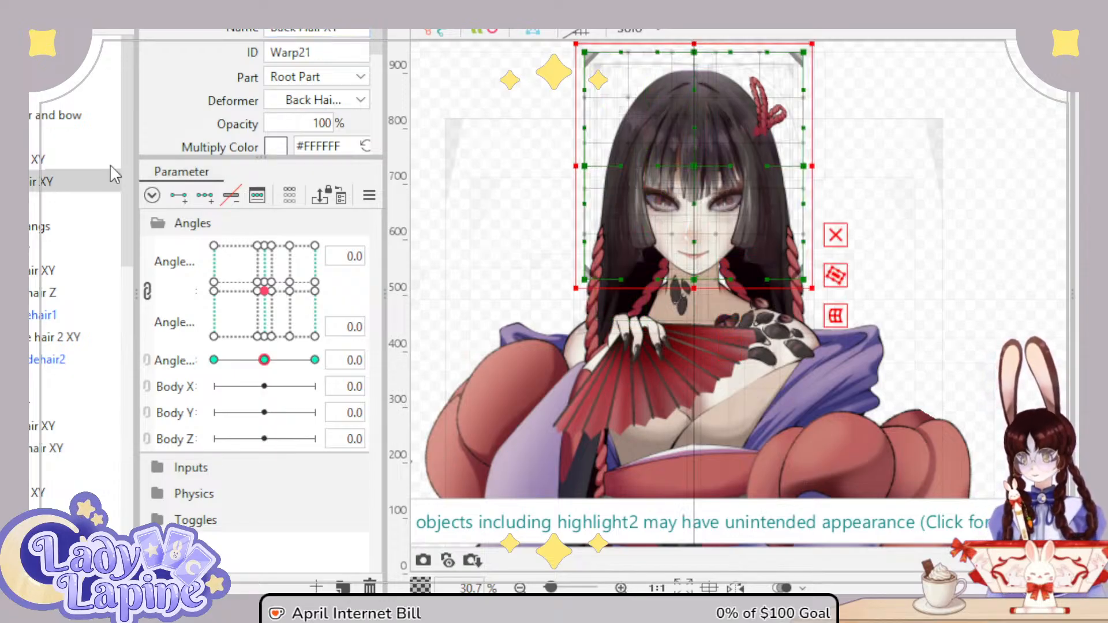
pyautogui.click(323, 30)
pyautogui.click(358, 30)
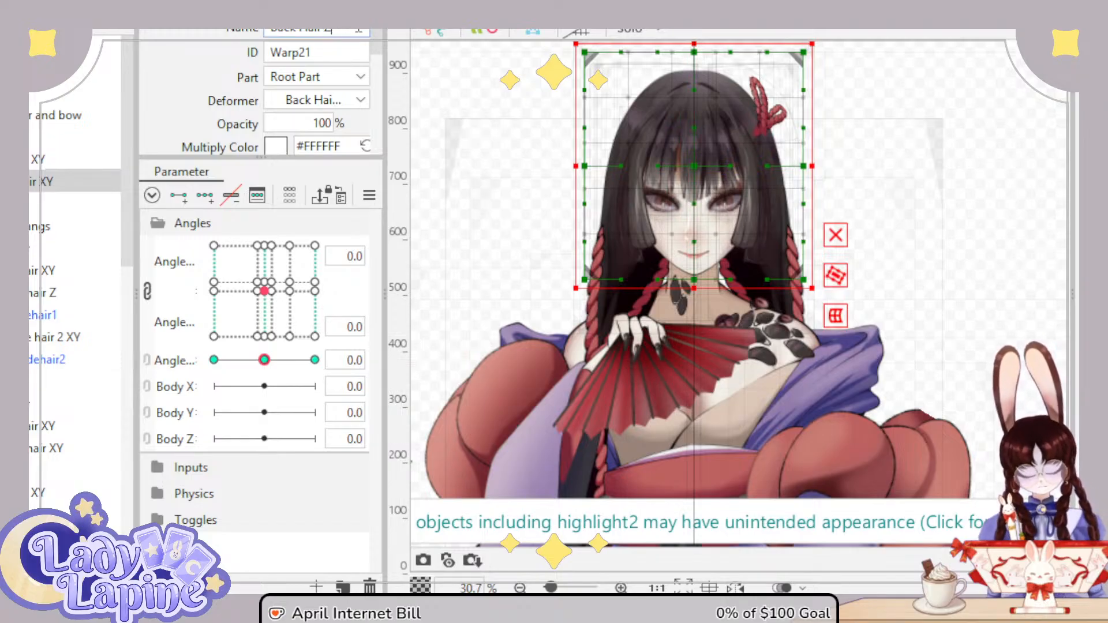
pyautogui.write('Z')
pyautogui.press('Return')
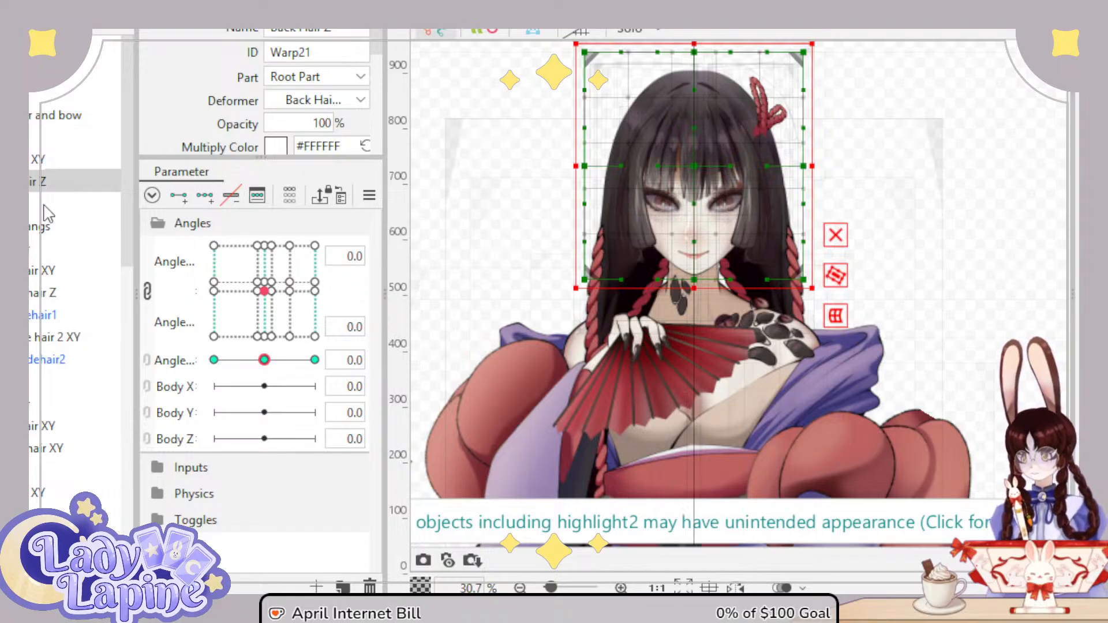
# Step: Rename the nested ponytail XY deformer Warp31 as Ponytail Right Z
pyautogui.click(45, 160)
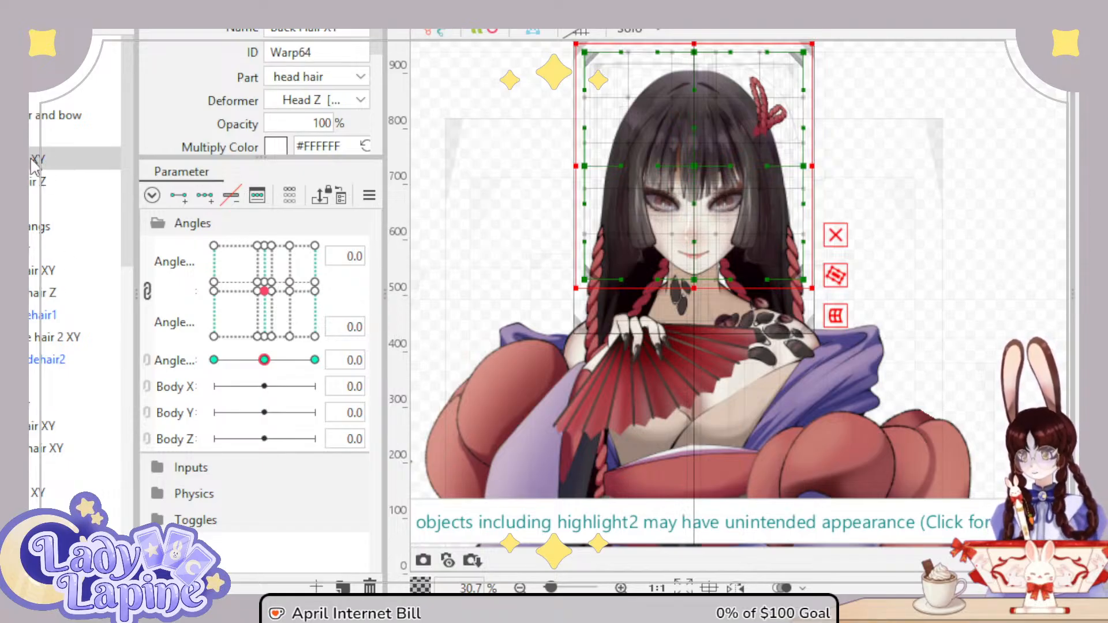
pyautogui.click(36, 182)
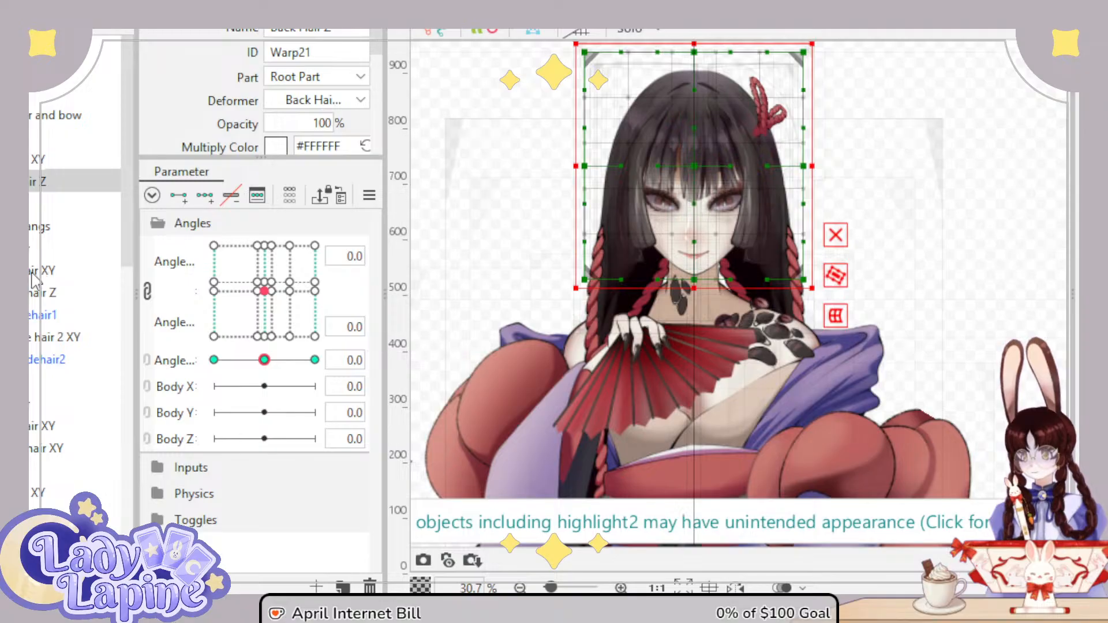
pyautogui.click(43, 293)
pyautogui.press('Left')
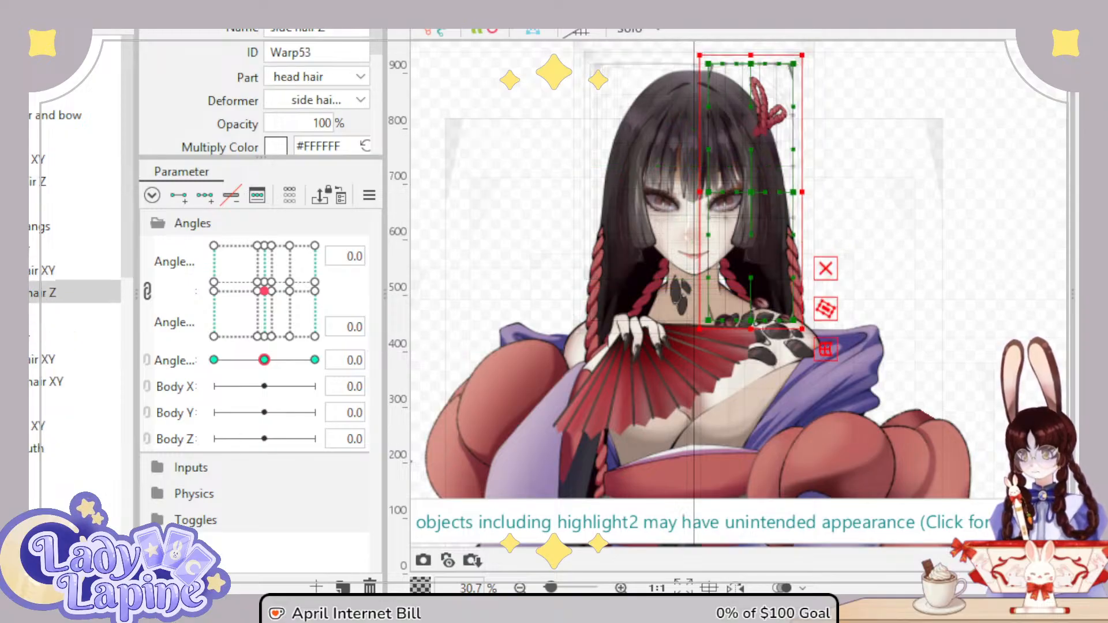
pyautogui.click(34, 385)
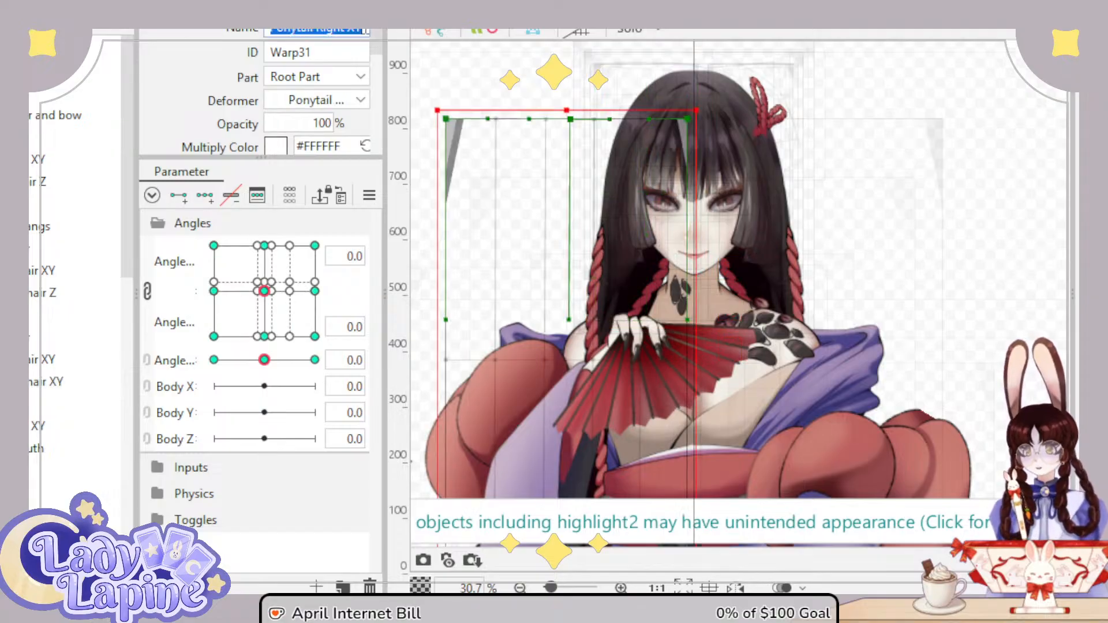
pyautogui.write('2')
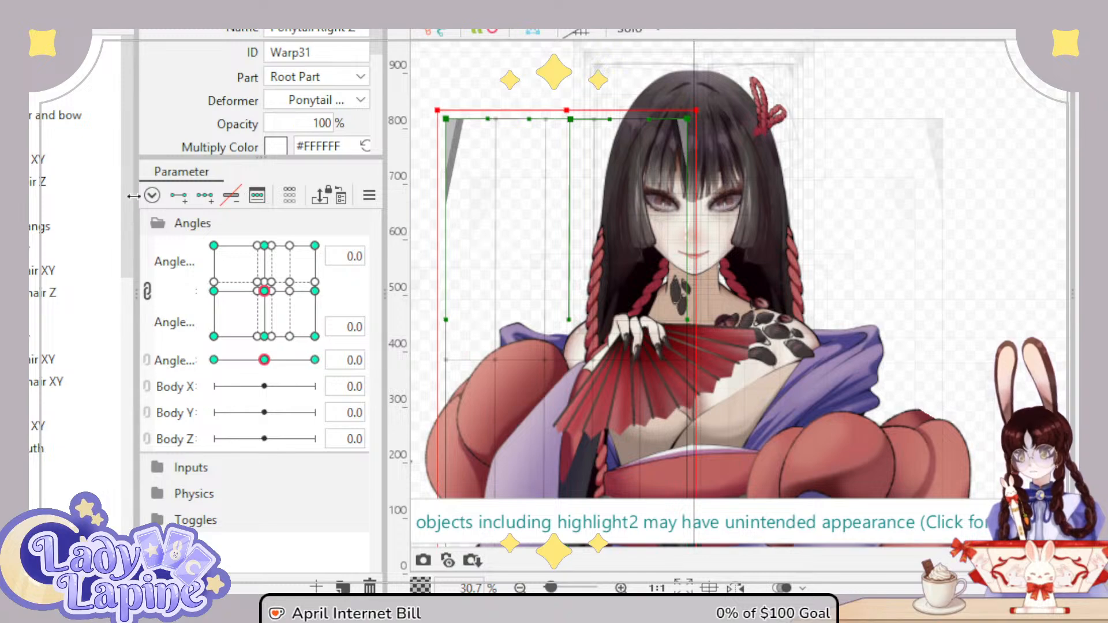
# Step: Check the opposite ponytail's nested Z deformer (Warp35) in the deformer list
pyautogui.moveTo(136, 254); pyautogui.dragTo(145, 253)
pyautogui.scroll(-2, 143, 335)
pyautogui.scroll(-2, 131, 370)
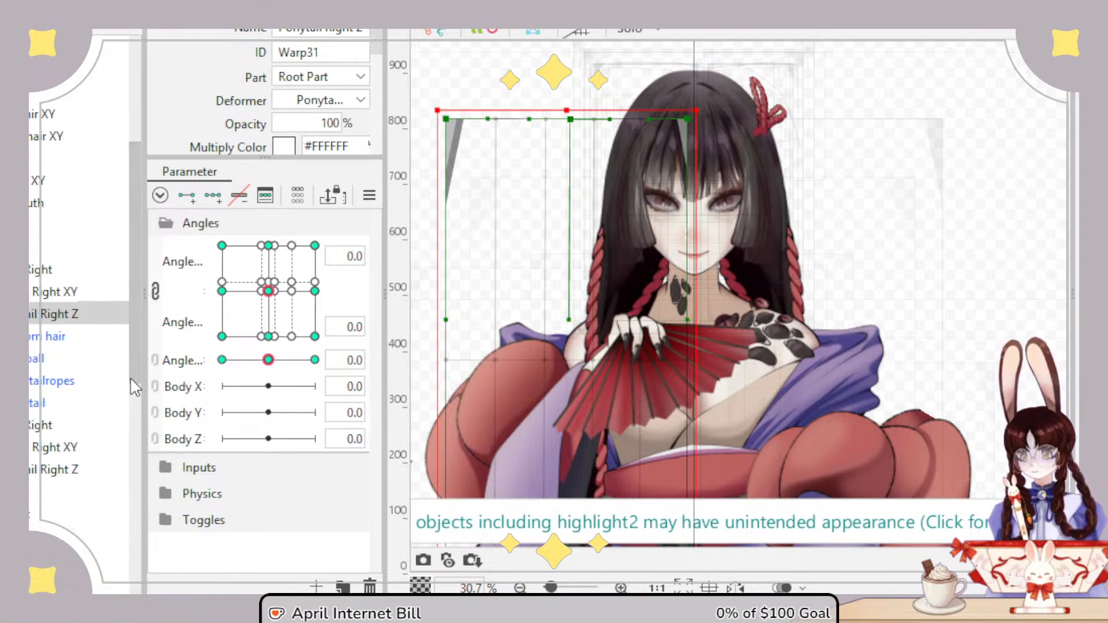
pyautogui.click(75, 469)
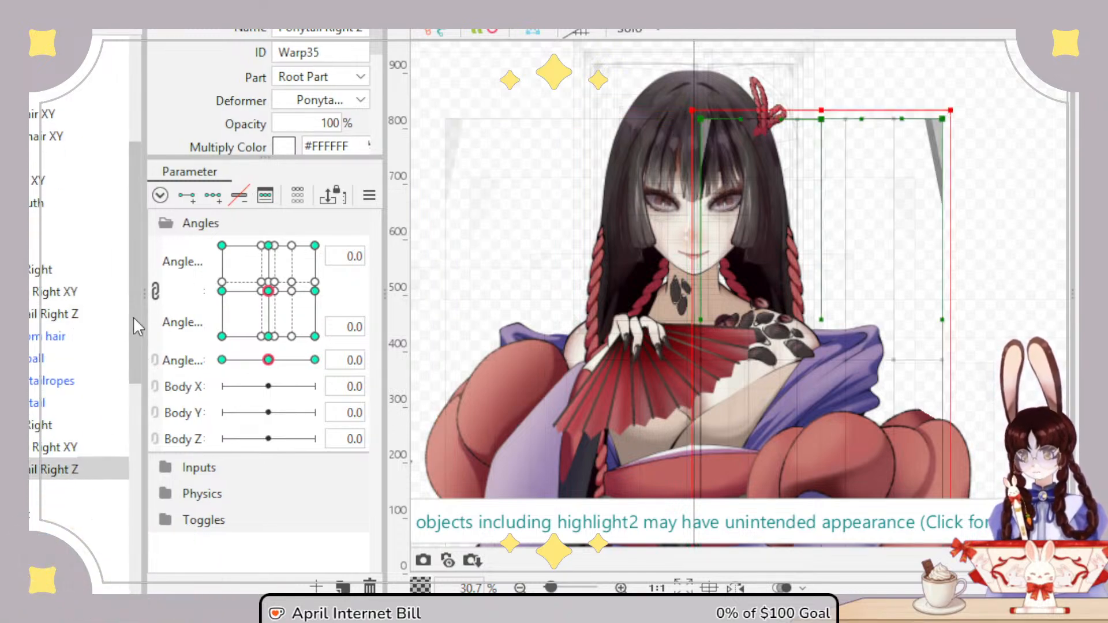
pyautogui.moveTo(133, 316); pyautogui.dragTo(146, 211)
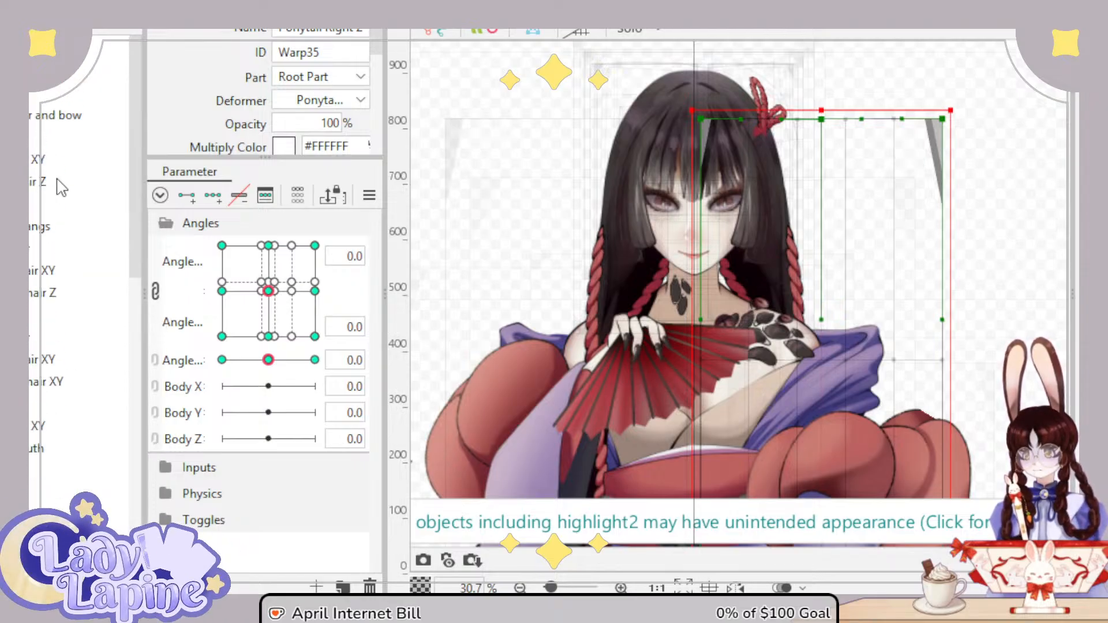
# Step: Delete the Angle Z keyforms from the Back Hair XY deformer and the Angle X/Y keyforms from Back Hair Z
pyautogui.click(110, 160)
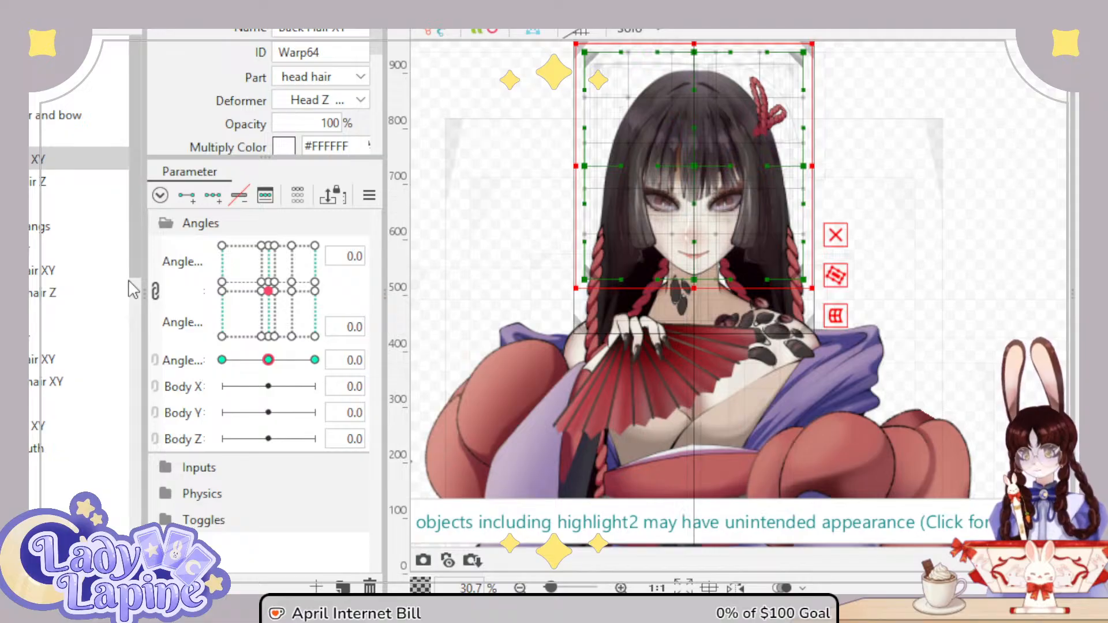
pyautogui.click(172, 362)
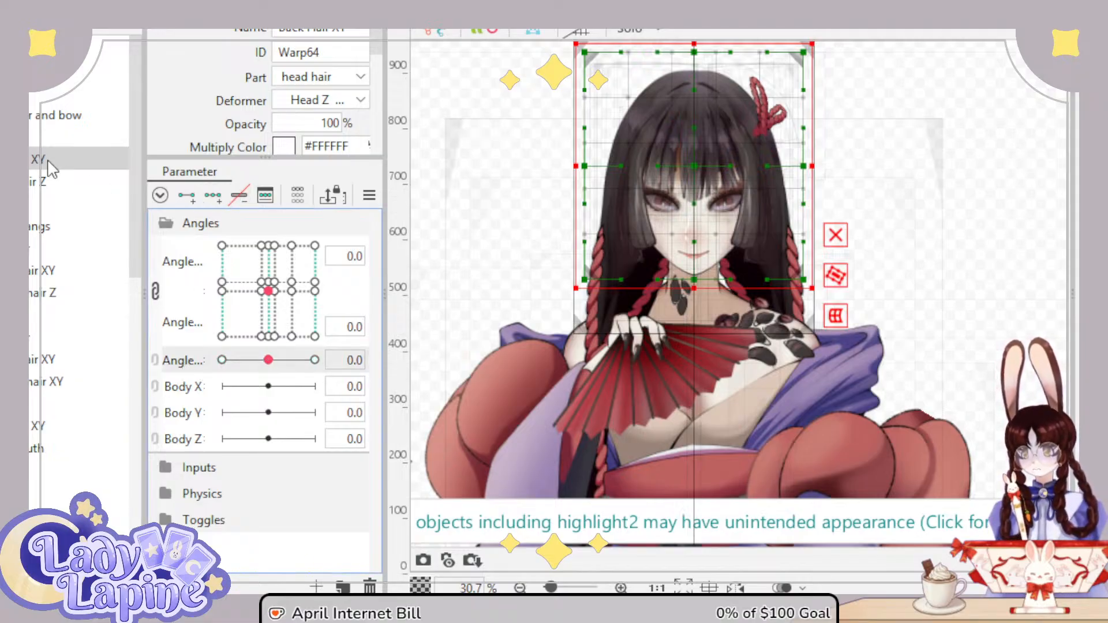
pyautogui.click(63, 181)
pyautogui.click(180, 282)
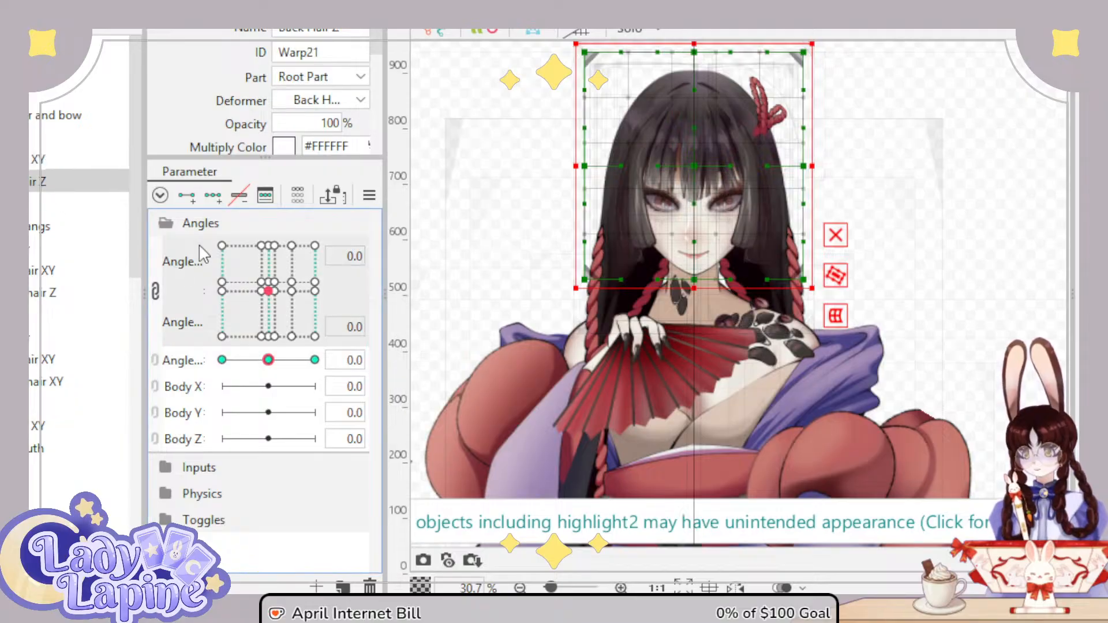
# Step: Delete the Angle Z keyforms from side hair XY (Warp63) and the Angle X/Y keyforms from side hair Z (Warp53)
pyautogui.click(44, 270)
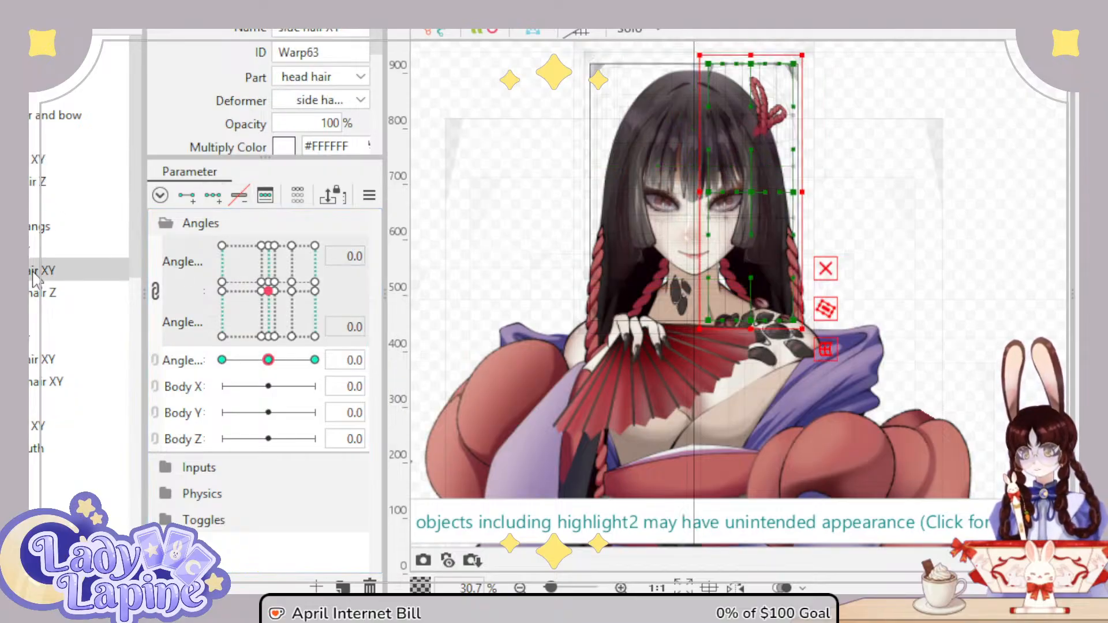
pyautogui.click(189, 362)
pyautogui.click(55, 294)
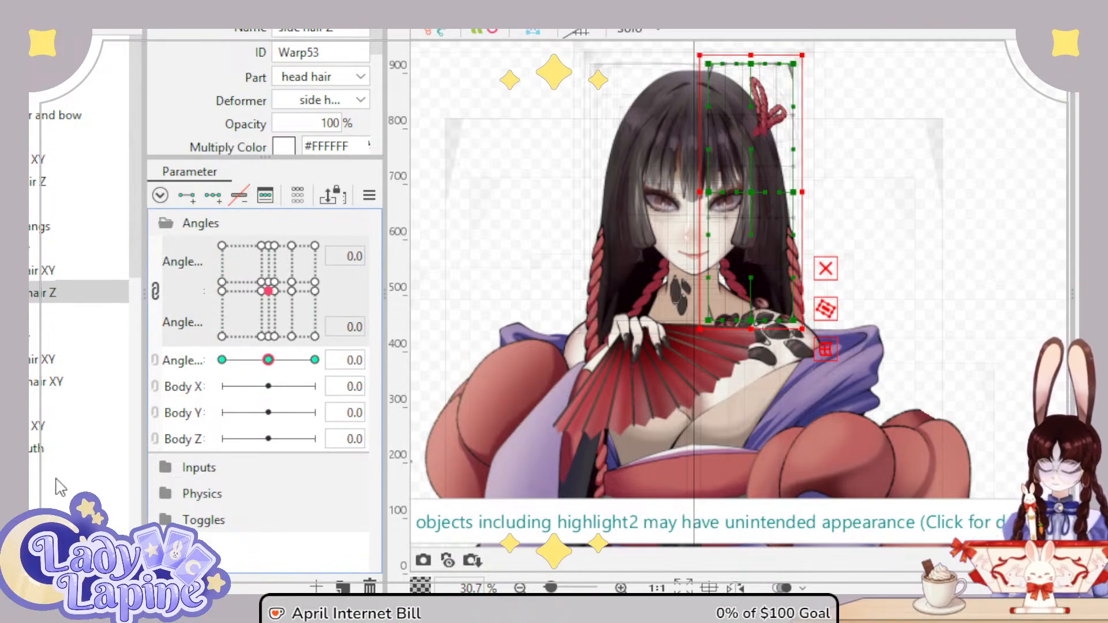
# Step: Delete the Angle Z keyforms from Ponytail Right XY (Warp65) and the Angle X/Y keyforms from its nested Z deformer (Warp31)
pyautogui.click(69, 535)
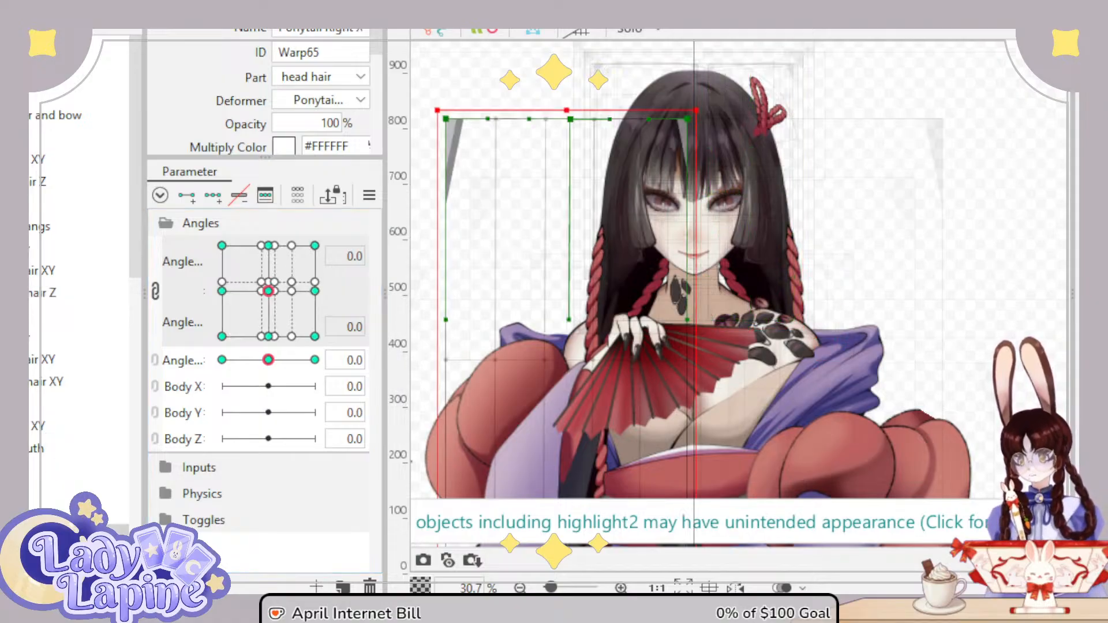
pyautogui.click(199, 366)
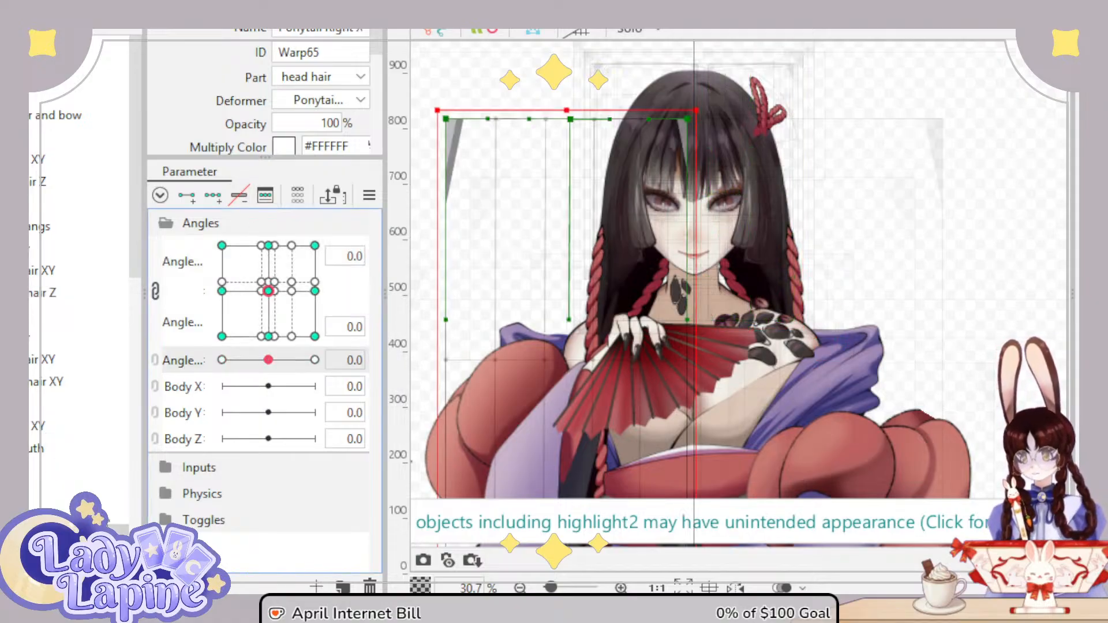
pyautogui.click(69, 557)
pyautogui.click(192, 290)
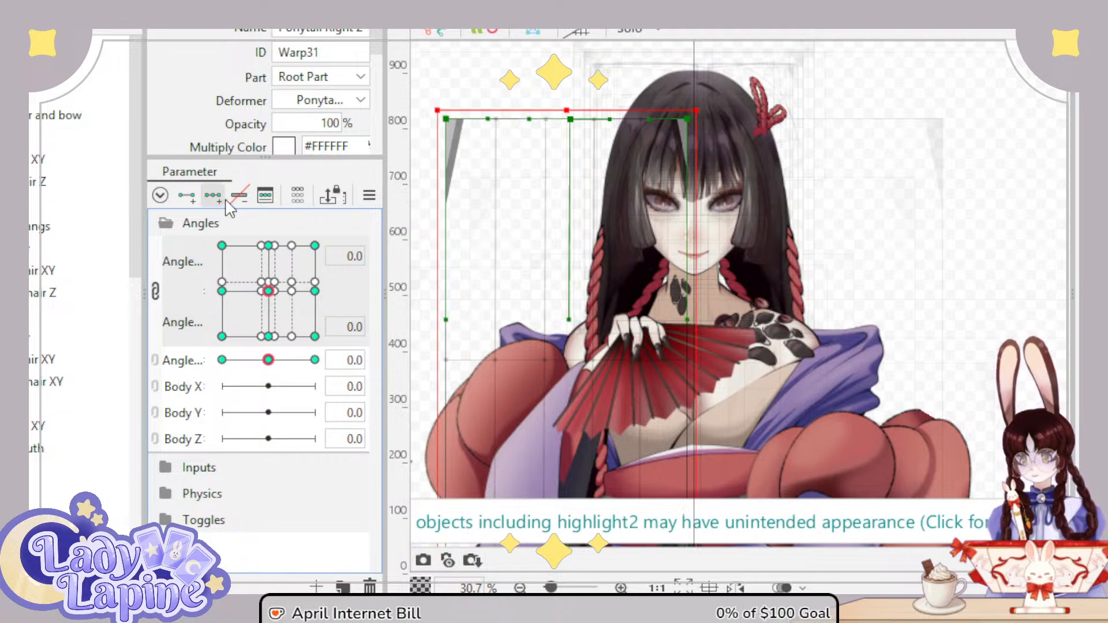
# Step: Delete the Angle Z keyforms from the opposite ponytail's XY deformer (Warp69) and the Angle X/Y keyforms from its Z deformer (Warp35)
pyautogui.scroll(-5, 69, 448)
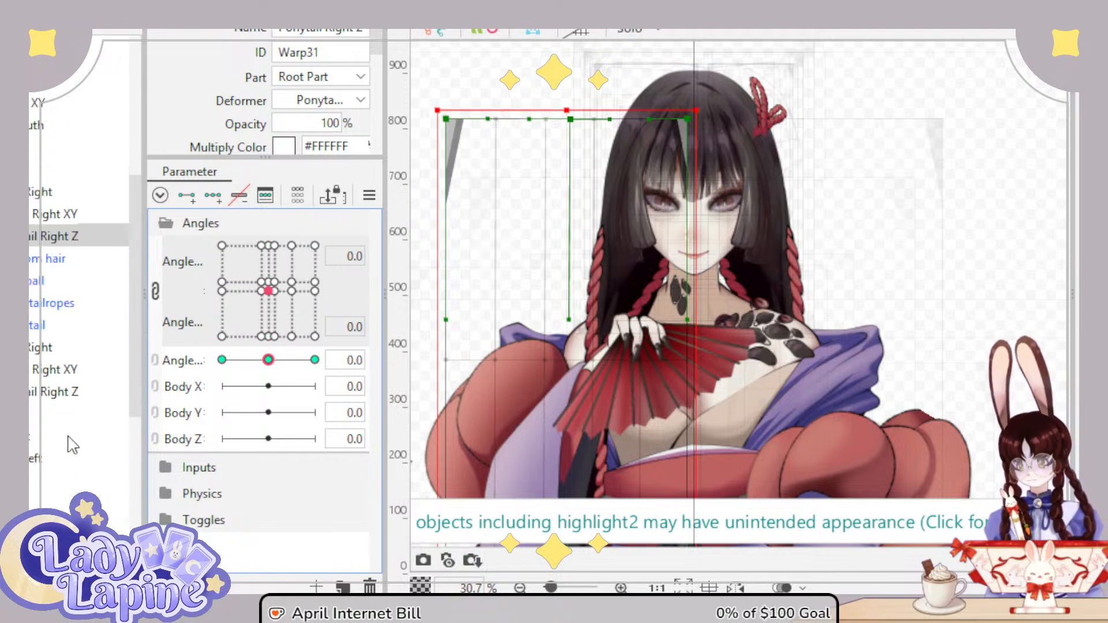
pyautogui.click(63, 291)
pyautogui.click(179, 359)
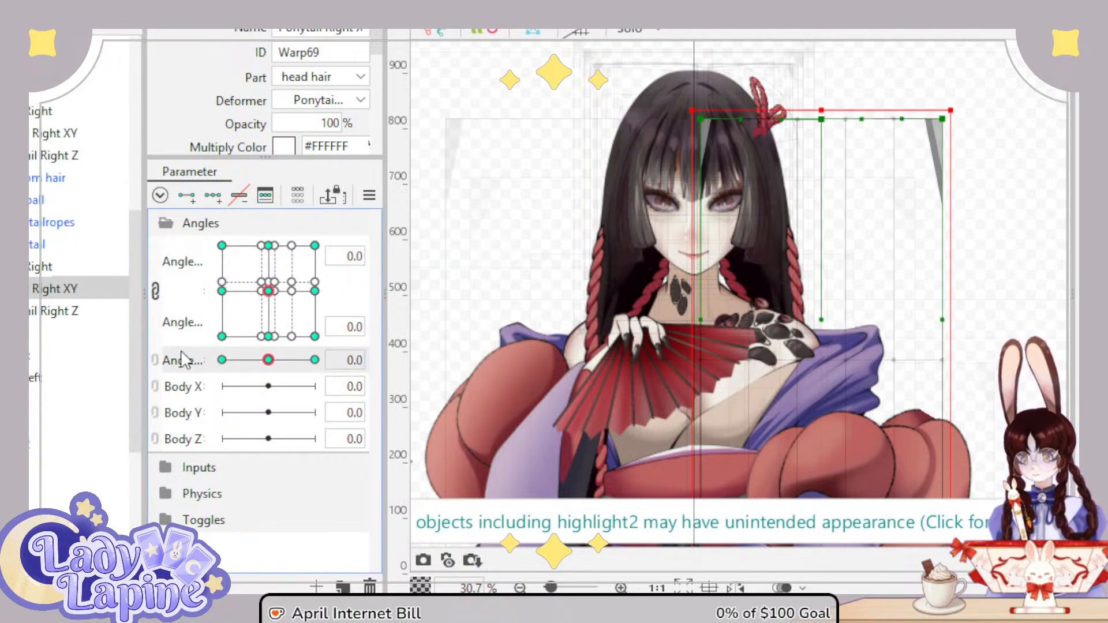
pyautogui.click(66, 311)
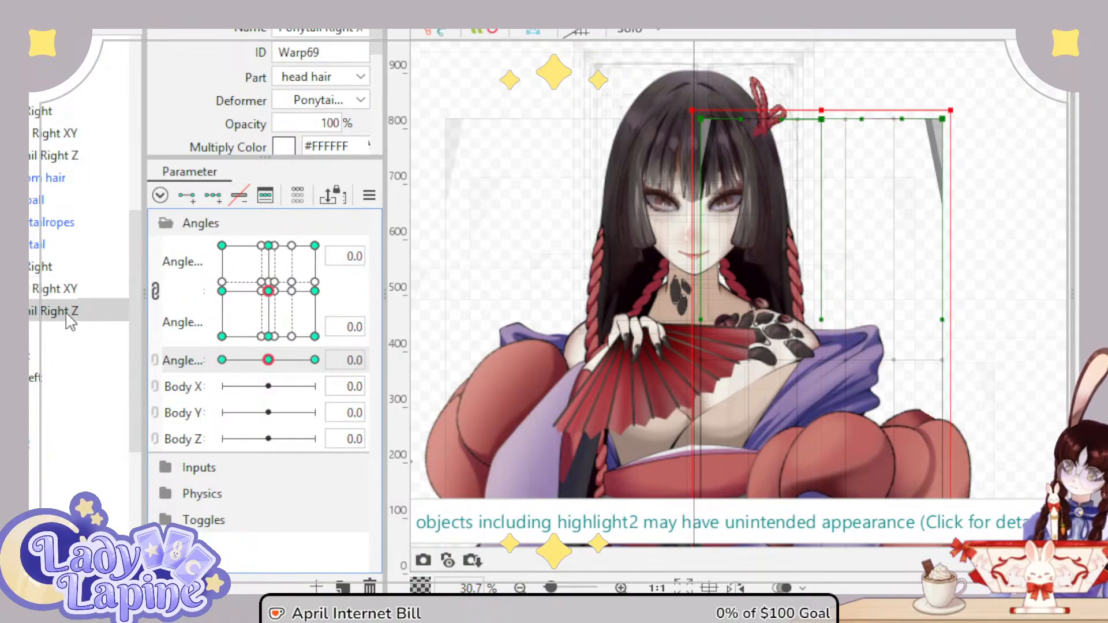
pyautogui.click(193, 294)
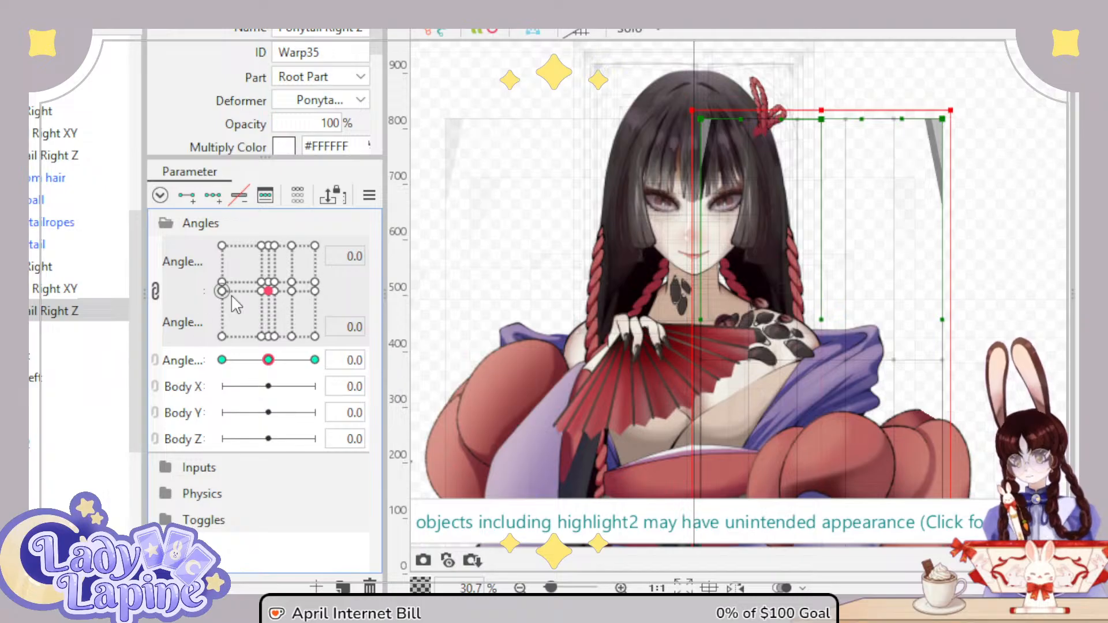
# Step: Preview the head movement by varying Angle X, Y and Z, finishing at Angle X -16.3 and Angle Y 2.7
pyautogui.moveTo(283, 295)
pyautogui.mouseDown()
pyautogui.moveTo(240, 279)
pyautogui.moveTo(285, 244)
pyautogui.moveTo(302, 312)
pyautogui.moveTo(219, 276)
pyautogui.moveTo(304, 287)
pyautogui.moveTo(277, 281)
pyautogui.mouseUp()
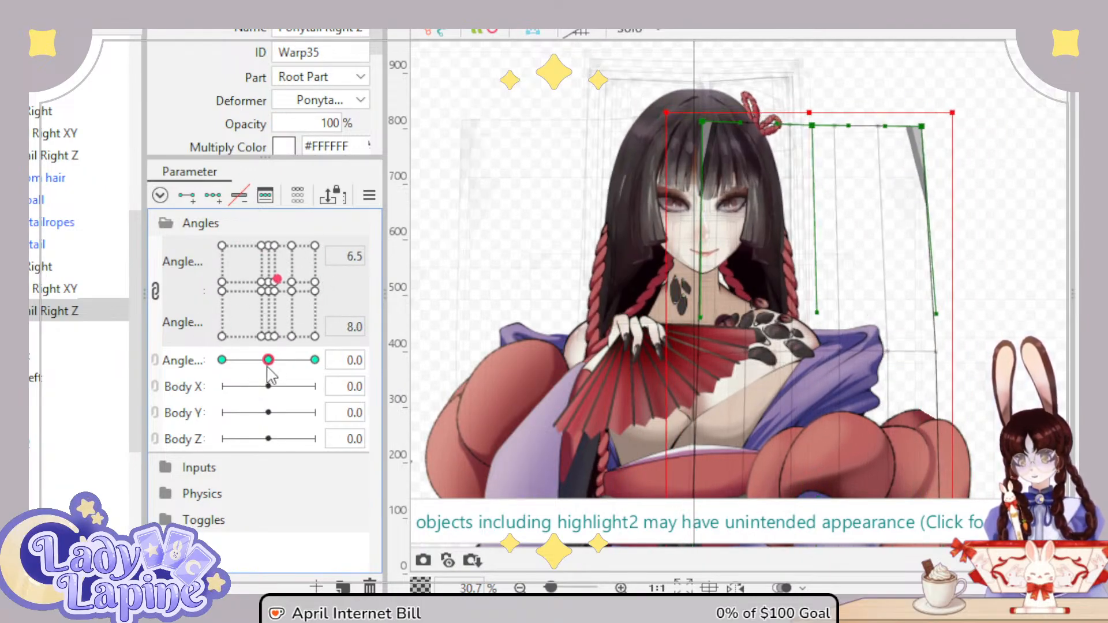
pyautogui.moveTo(268, 359)
pyautogui.mouseDown()
pyautogui.moveTo(220, 369)
pyautogui.moveTo(314, 375)
pyautogui.moveTo(230, 383)
pyautogui.moveTo(314, 375)
pyautogui.moveTo(247, 363)
pyautogui.mouseUp()
pyautogui.moveTo(267, 313); pyautogui.dragTo(243, 287)
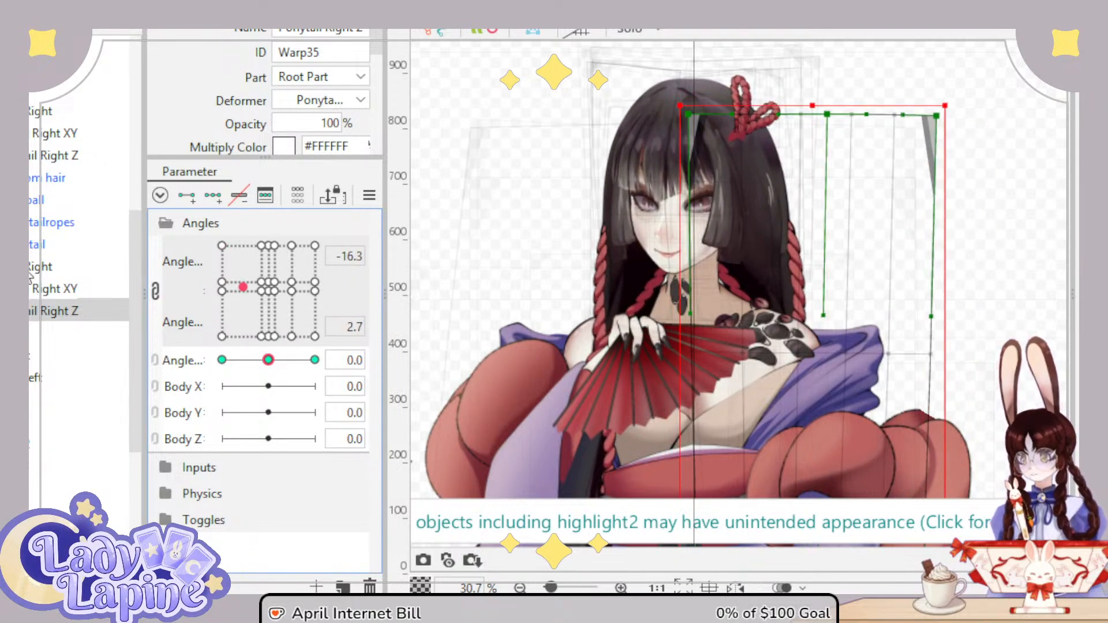
# Step: Inspect the Back Hair Z deformer with Angle X at 0, Angle Y at 6.0 and Angle Z at -30
pyautogui.scroll(5, 32, 271)
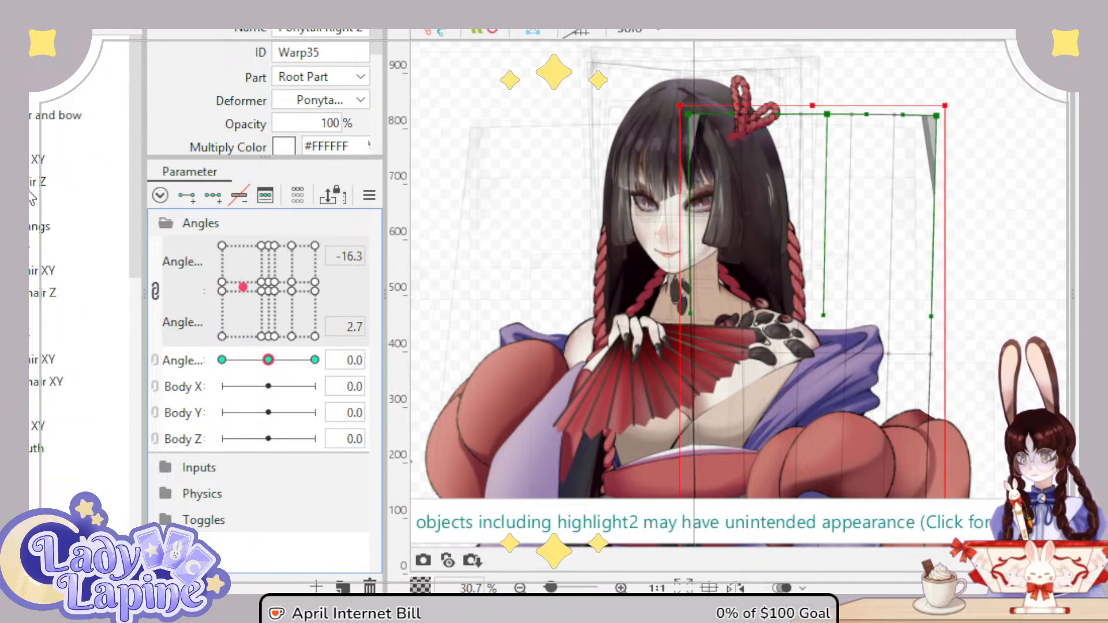
pyautogui.click(30, 190)
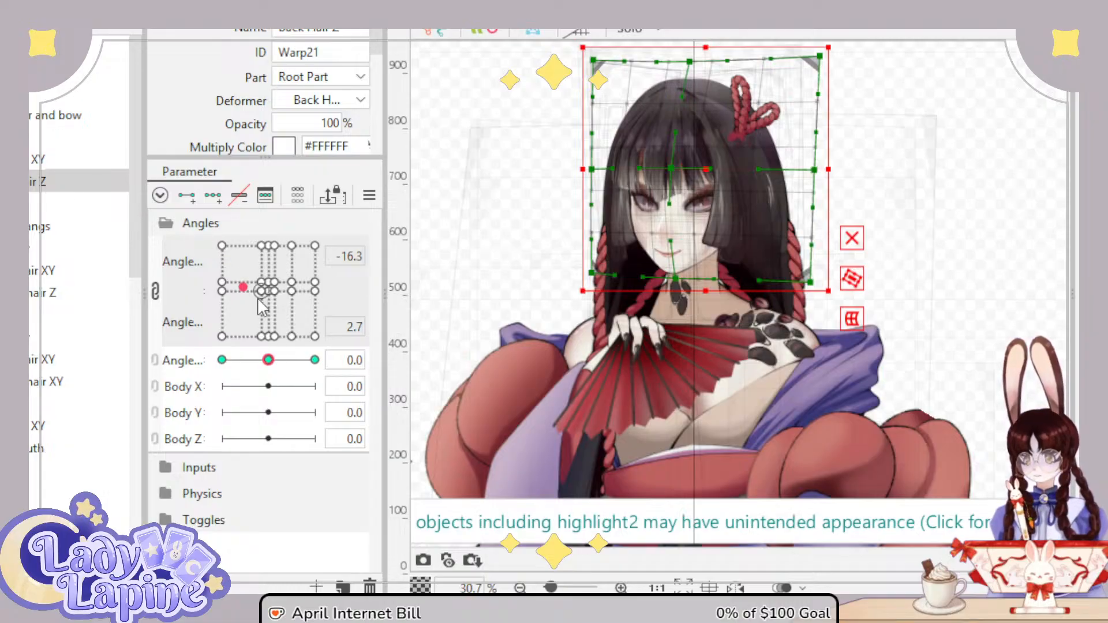
pyautogui.moveTo(257, 297)
pyautogui.mouseDown()
pyautogui.moveTo(252, 252)
pyautogui.moveTo(282, 311)
pyautogui.moveTo(268, 283)
pyautogui.mouseUp()
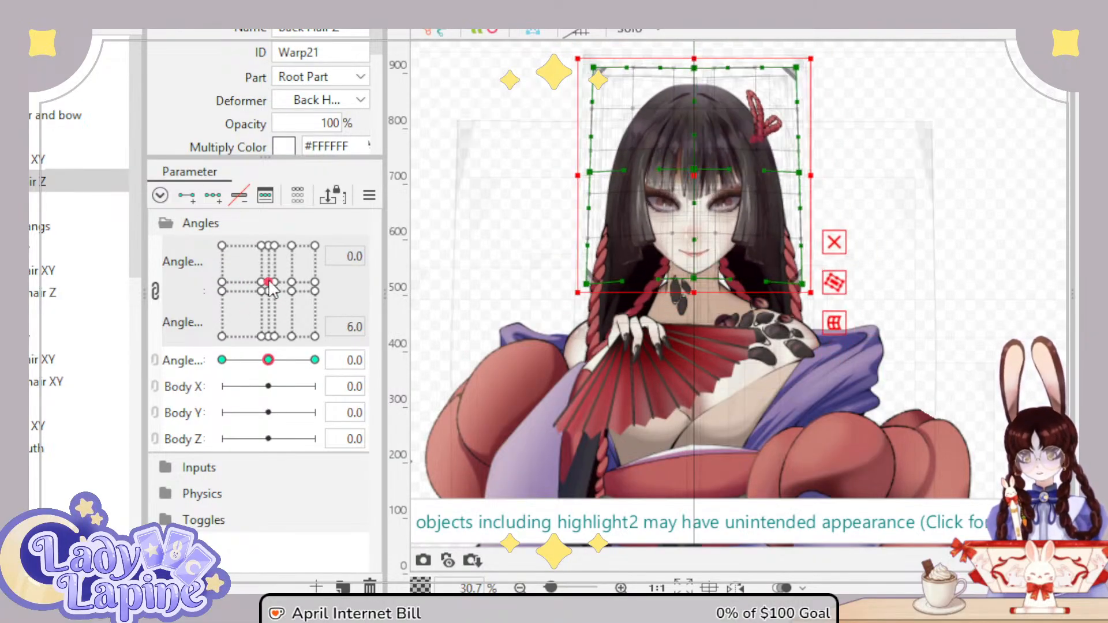
pyautogui.moveTo(268, 360); pyautogui.dragTo(206, 370)
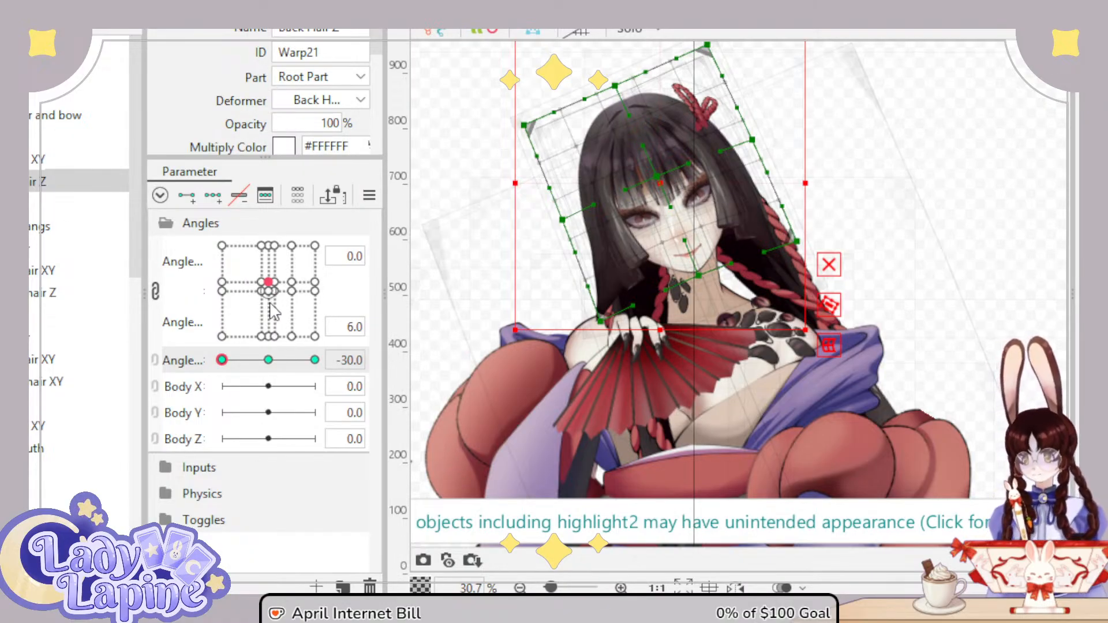
pyautogui.moveTo(268, 283)
pyautogui.mouseDown()
pyautogui.moveTo(243, 250)
pyautogui.moveTo(309, 309)
pyautogui.moveTo(219, 292)
pyautogui.moveTo(263, 283)
pyautogui.mouseUp()
pyautogui.click(268, 282)
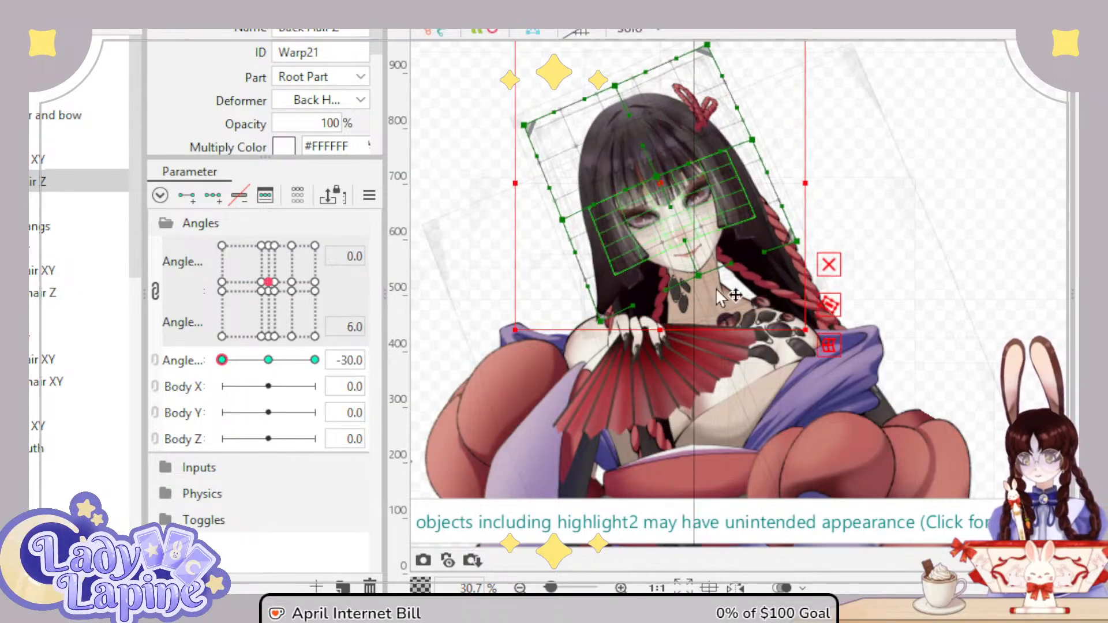
# Step: At Angle Z -30, rotate the lower control points of Ponytail Right Z (Warp31) towards vertical and move them beneath the head
pyautogui.scroll(-3, 738, 293)
pyautogui.moveTo(740, 289); pyautogui.dragTo(681, 125)
pyautogui.scroll(-2, 681, 125)
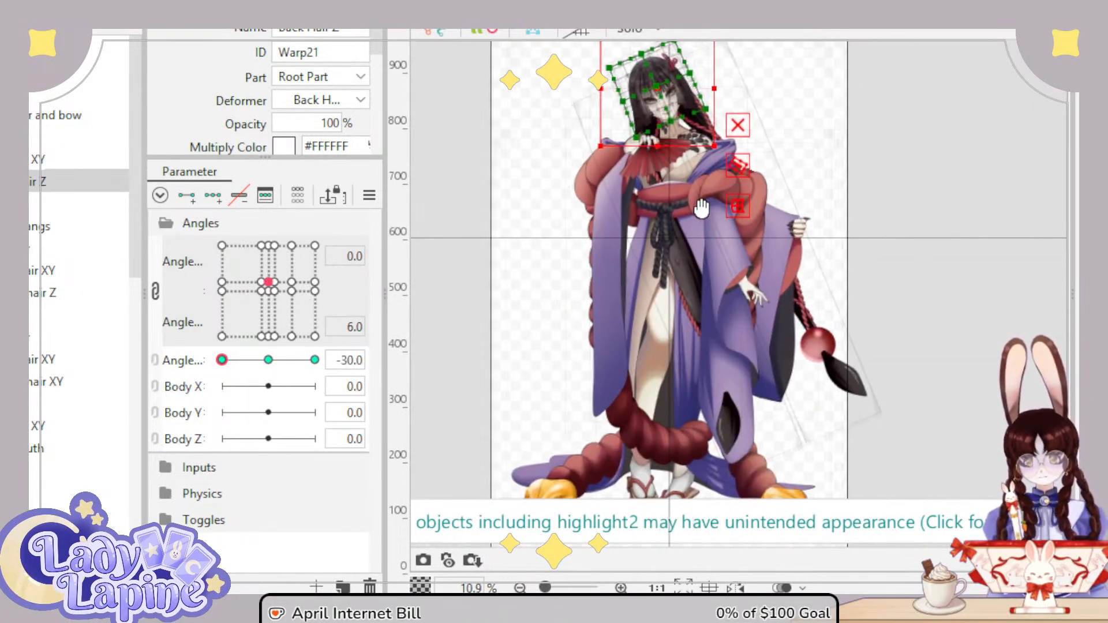
pyautogui.click(87, 536)
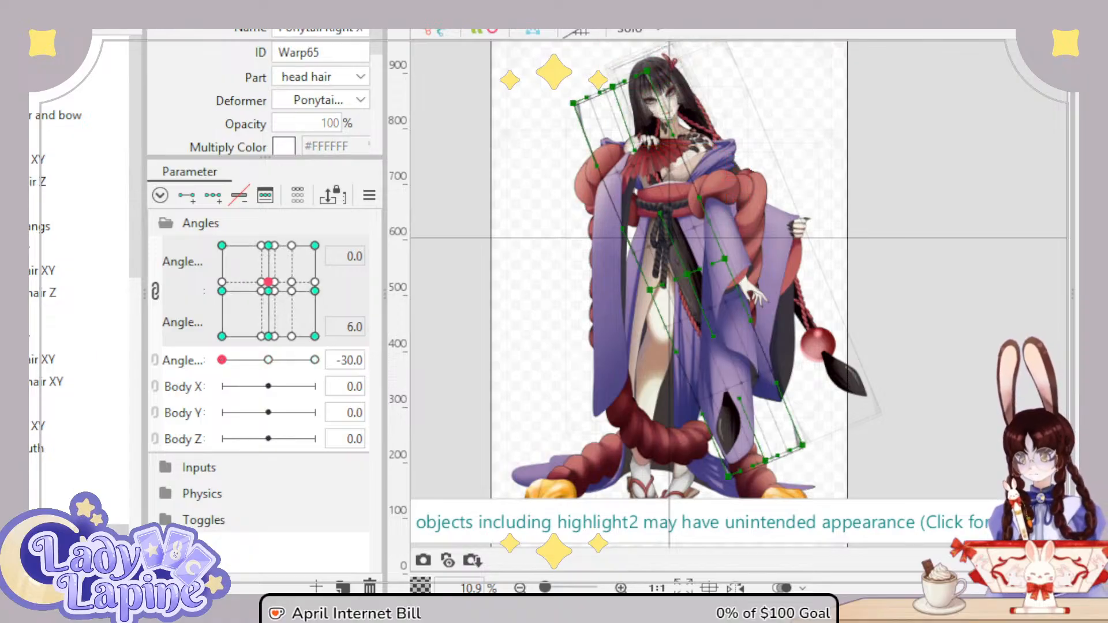
pyautogui.click(95, 528)
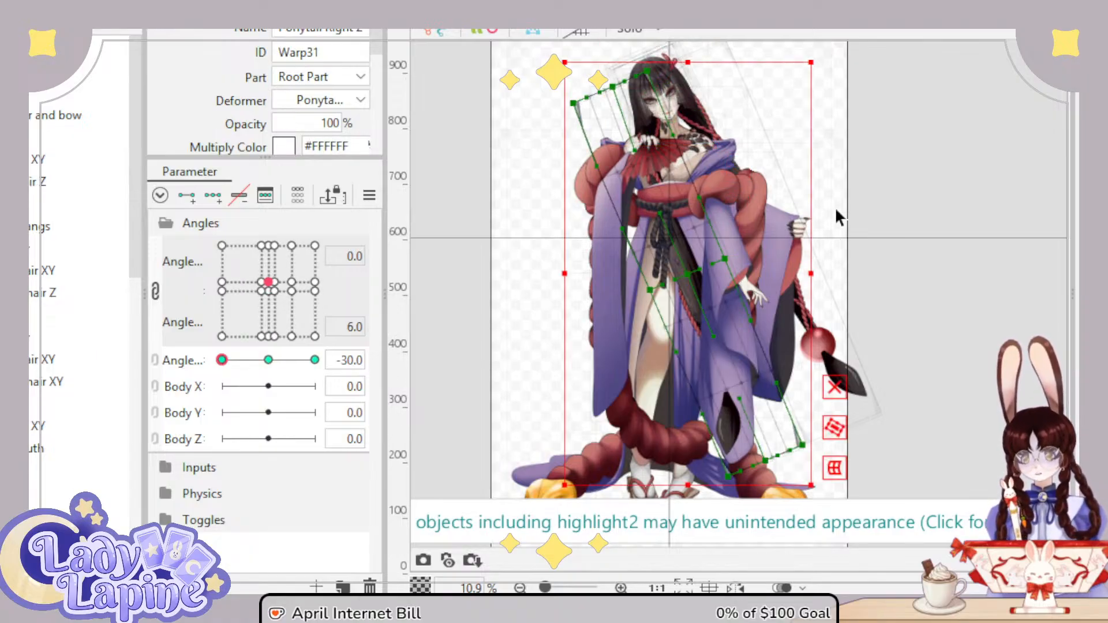
pyautogui.click(269, 359)
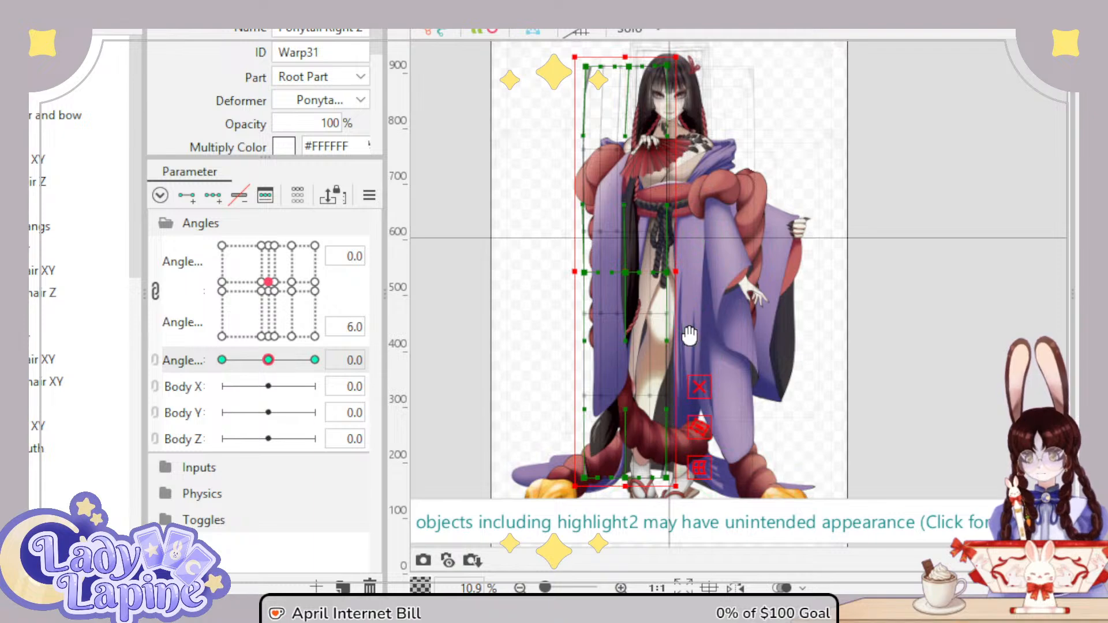
pyautogui.moveTo(747, 470); pyautogui.dragTo(501, 80)
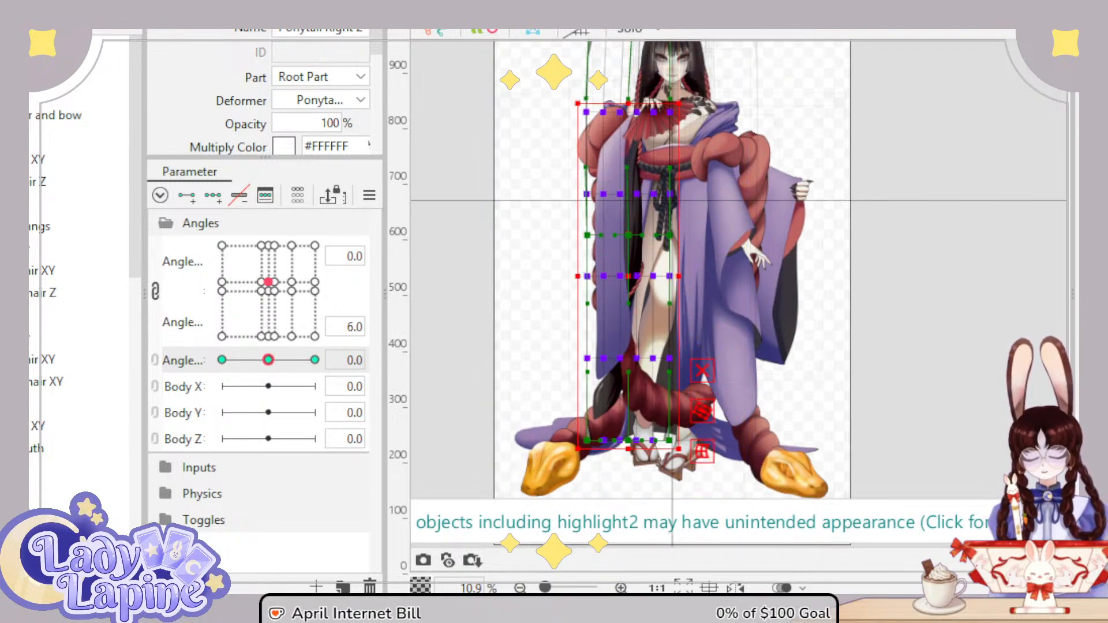
pyautogui.moveTo(274, 369); pyautogui.dragTo(222, 363)
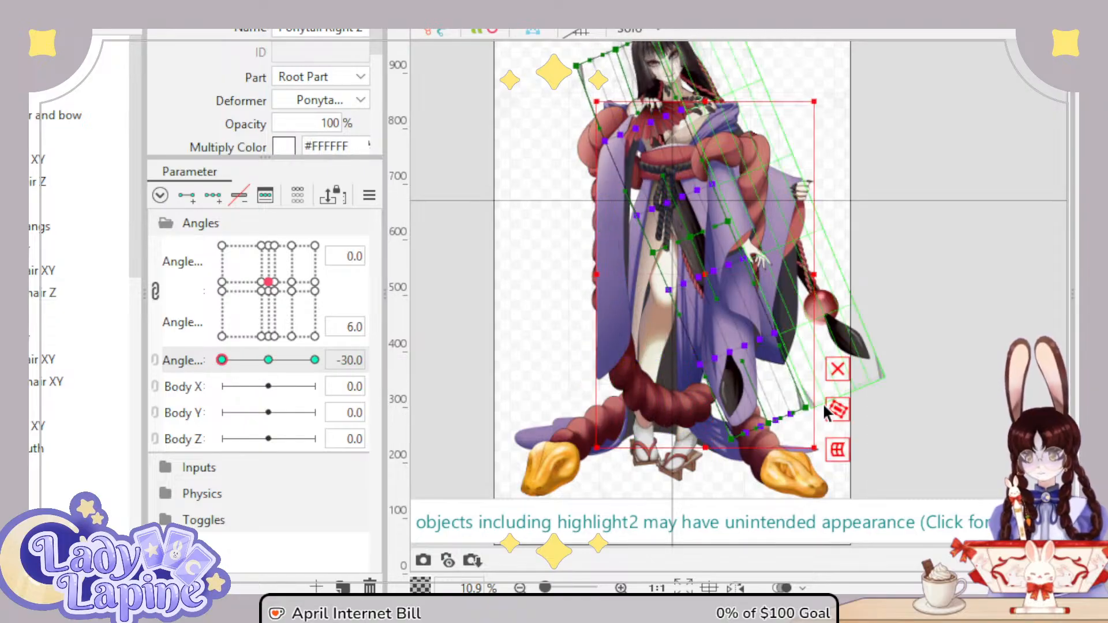
pyautogui.moveTo(826, 97); pyautogui.dragTo(843, 166)
pyautogui.moveTo(702, 278); pyautogui.dragTo(641, 293)
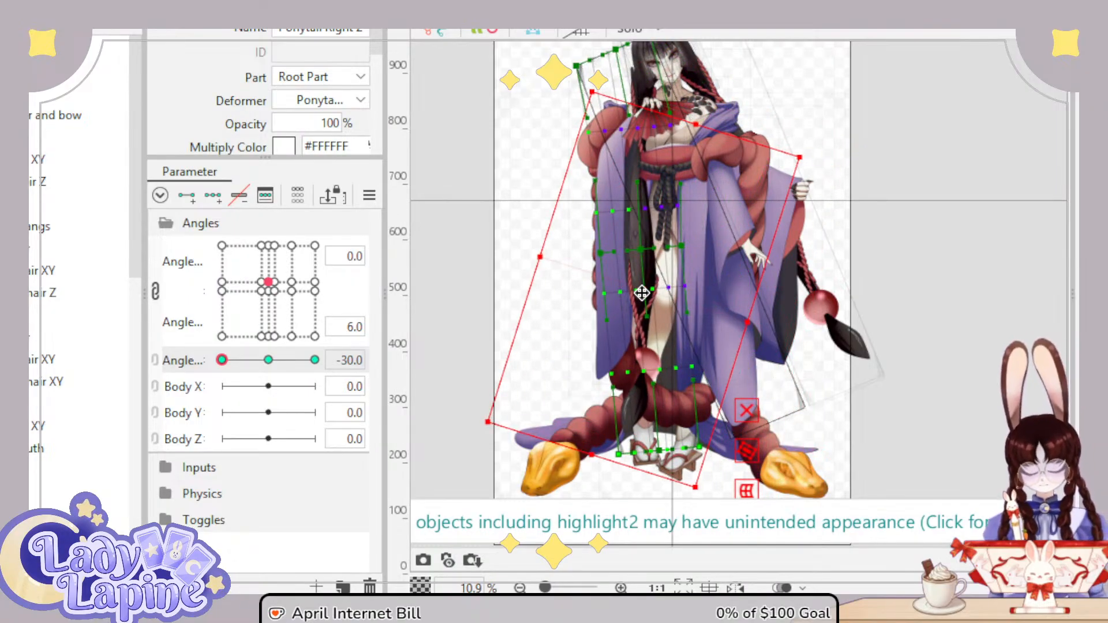
# Step: Check the tilt, then fine-tune the rotation and sideways position of Ponytail Right Z's lower points at Angle Z -30
pyautogui.moveTo(222, 360); pyautogui.dragTo(222, 384)
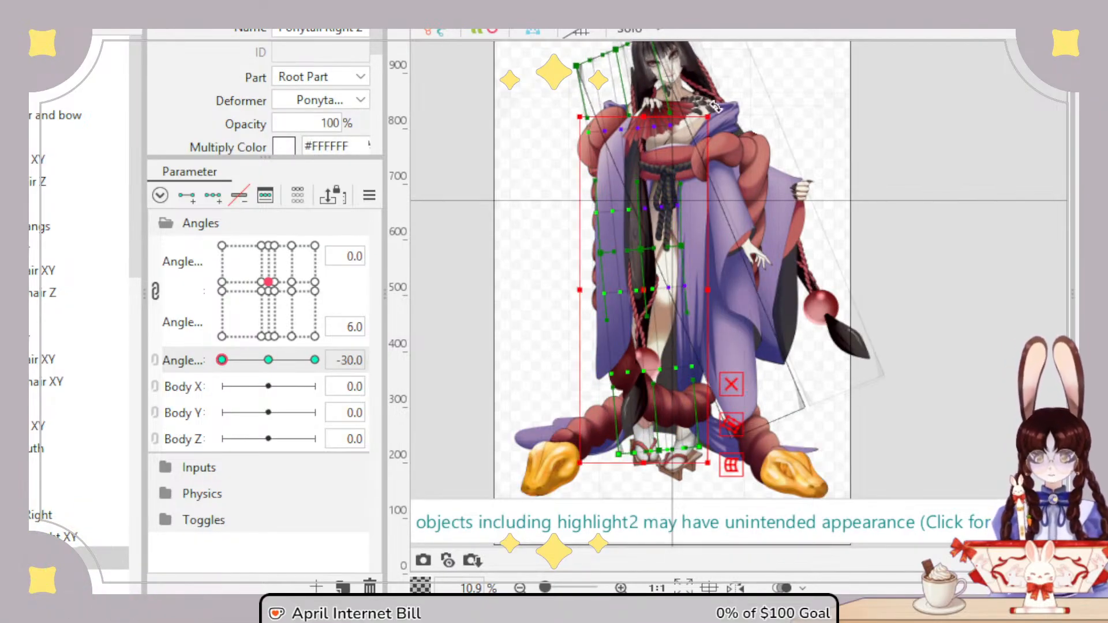
pyautogui.moveTo(716, 105); pyautogui.dragTo(721, 108)
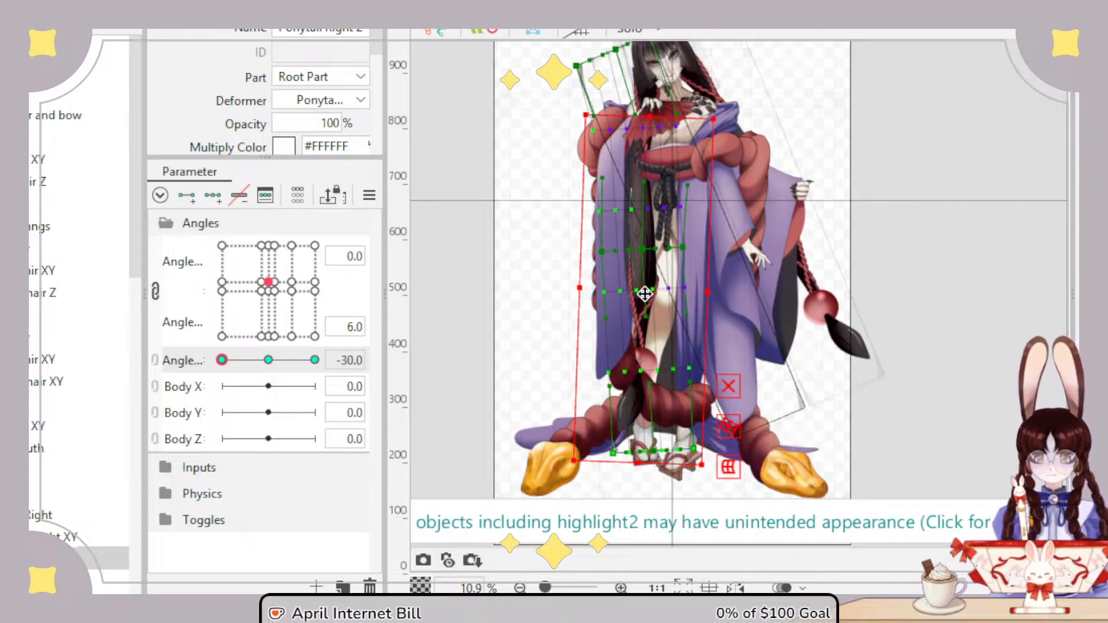
pyautogui.moveTo(644, 293); pyautogui.dragTo(640, 294)
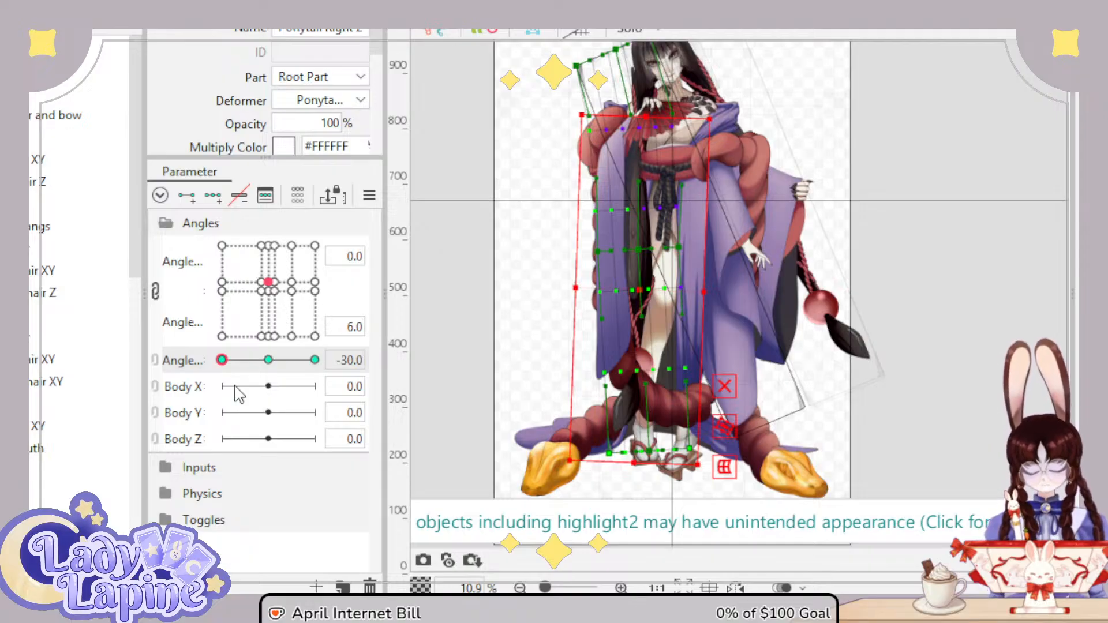
# Step: At Angle Z 30, rotate Ponytail Right Z's lower control points to vertical, move them in beside the body and raise them slightly
pyautogui.moveTo(221, 360); pyautogui.dragTo(326, 362)
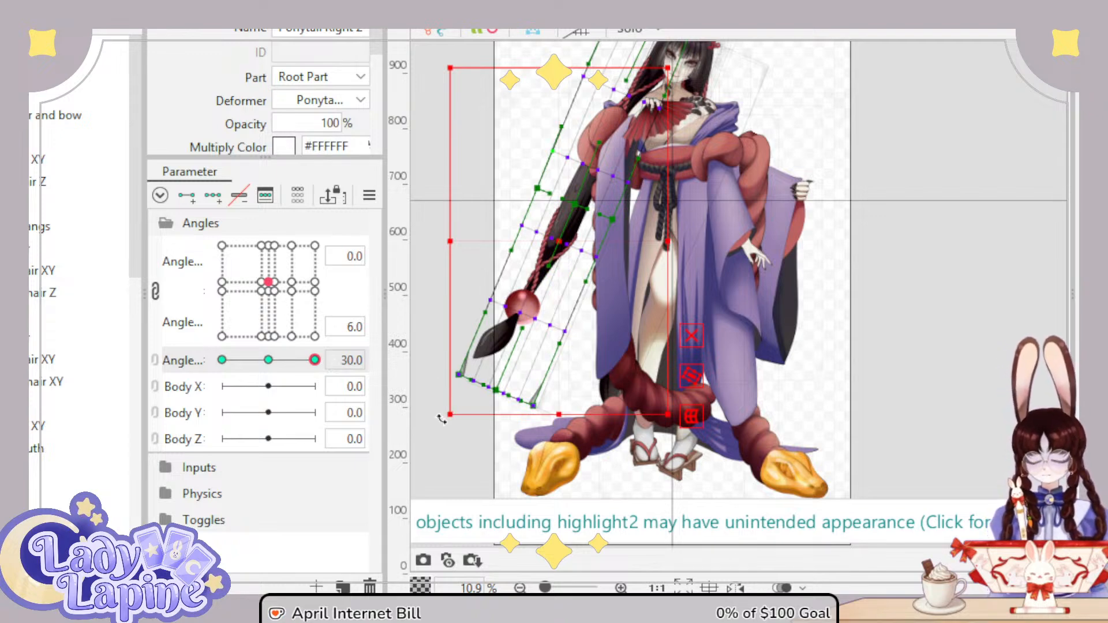
pyautogui.moveTo(441, 419); pyautogui.dragTo(534, 428)
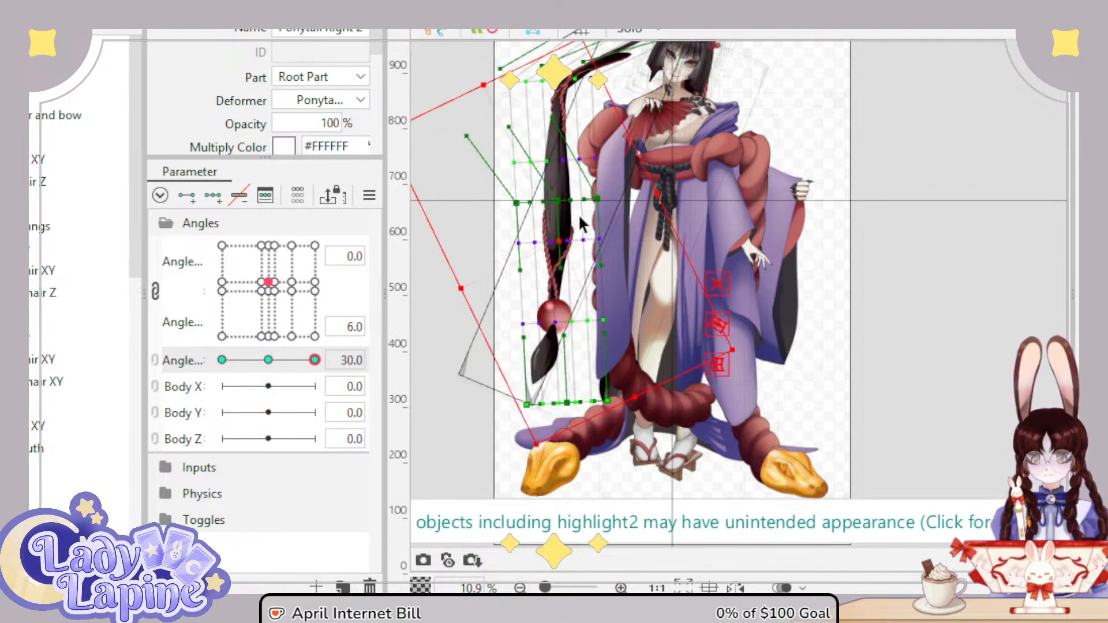
pyautogui.moveTo(563, 240); pyautogui.dragTo(641, 281)
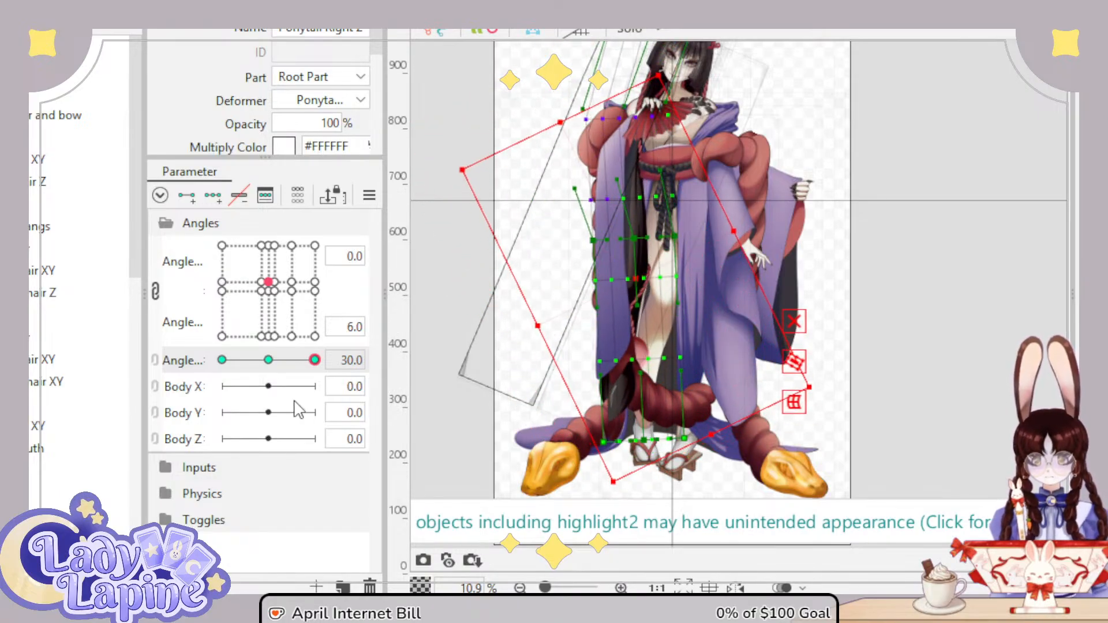
pyautogui.moveTo(315, 360); pyautogui.dragTo(339, 393)
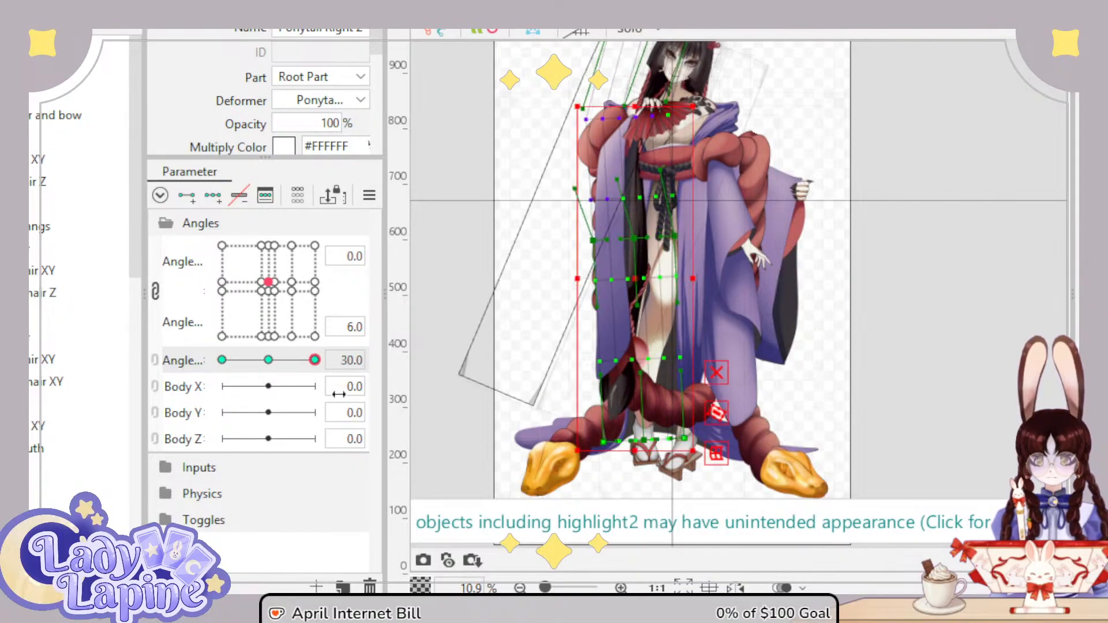
pyautogui.click(634, 272)
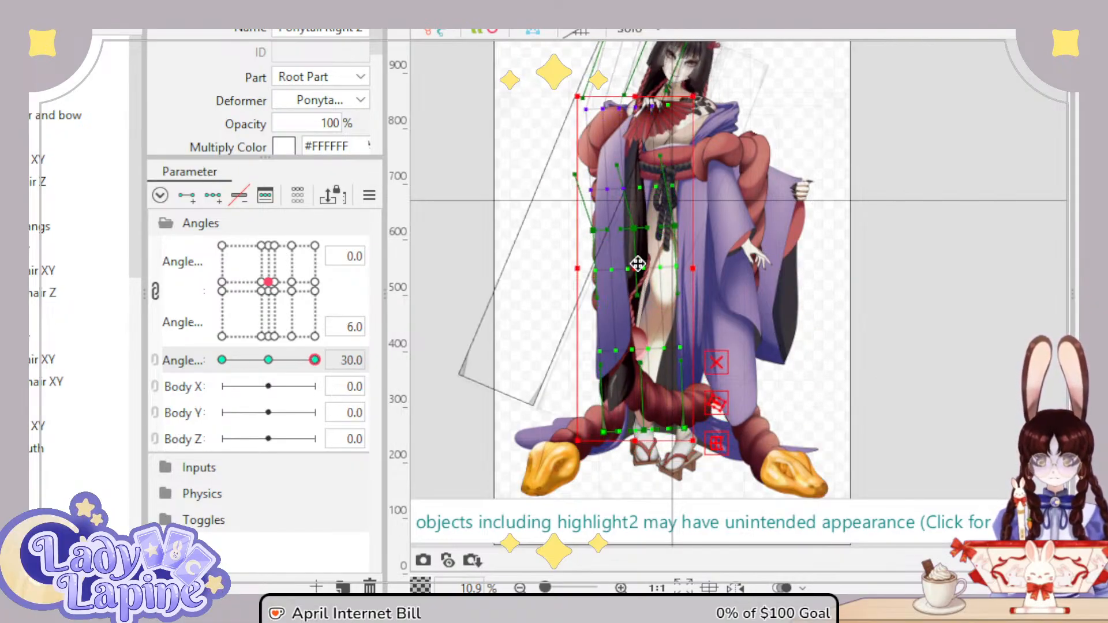
pyautogui.moveTo(638, 261); pyautogui.dragTo(640, 257)
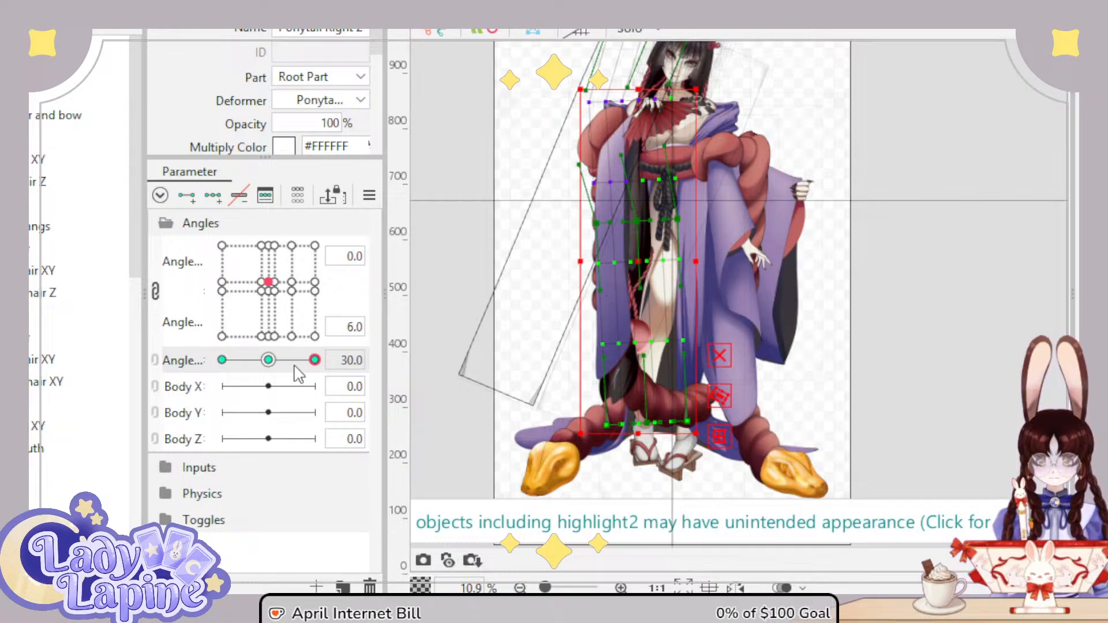
# Step: Sweep Angle Z to compare the ponytail's length through the tilt and nudge its lower points further up at 30
pyautogui.moveTo(314, 360); pyautogui.dragTo(263, 403)
pyautogui.moveTo(316, 383); pyautogui.dragTo(352, 366)
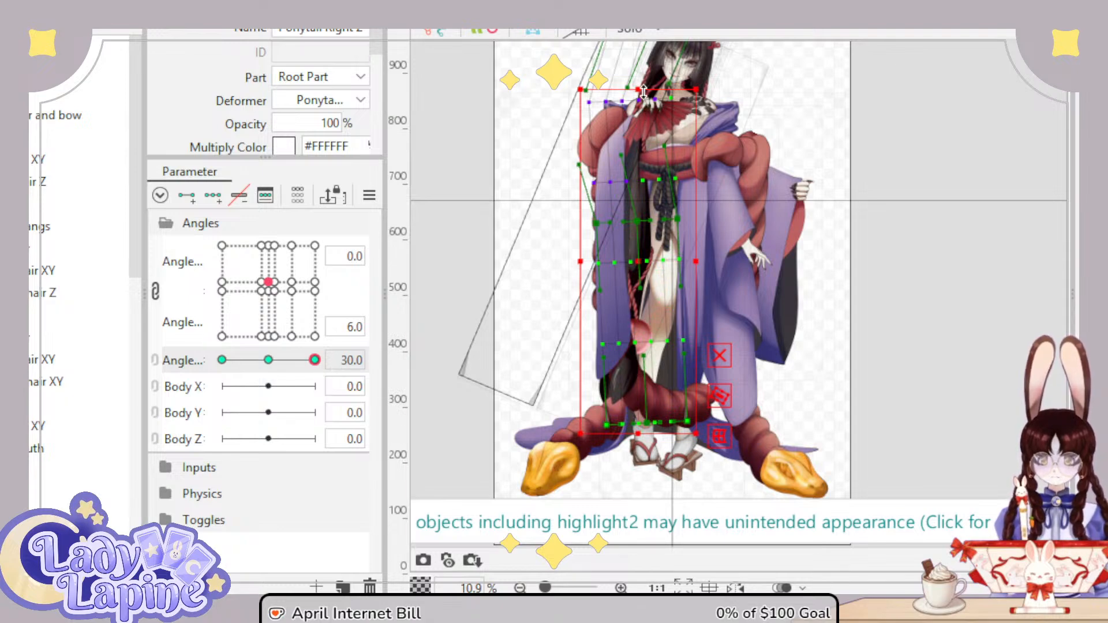
pyautogui.moveTo(638, 259); pyautogui.dragTo(638, 249)
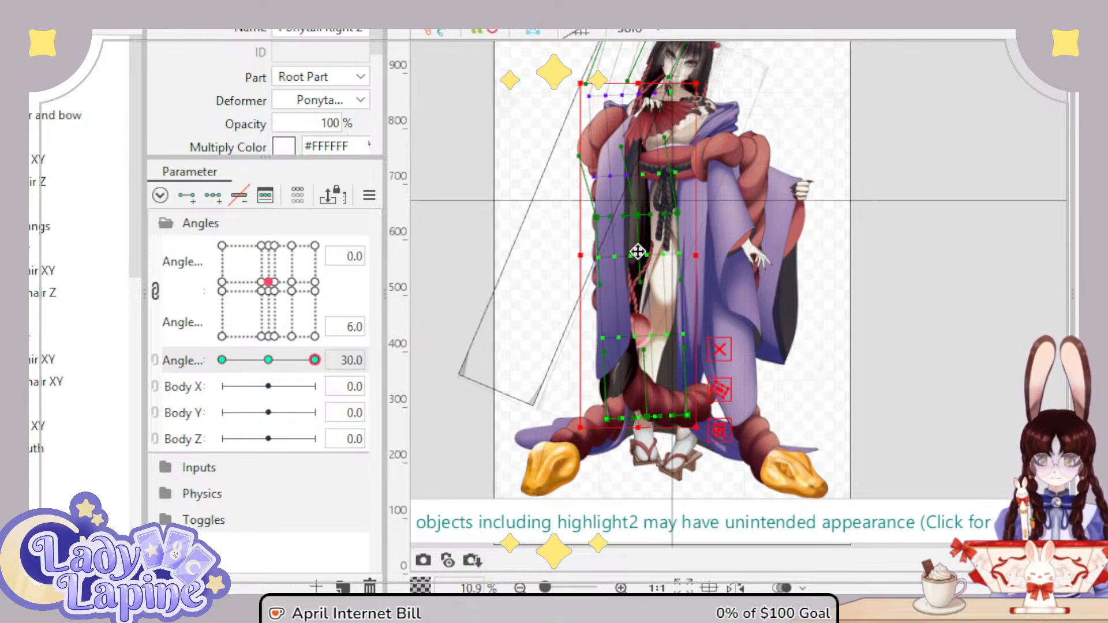
pyautogui.moveTo(306, 366); pyautogui.dragTo(353, 384)
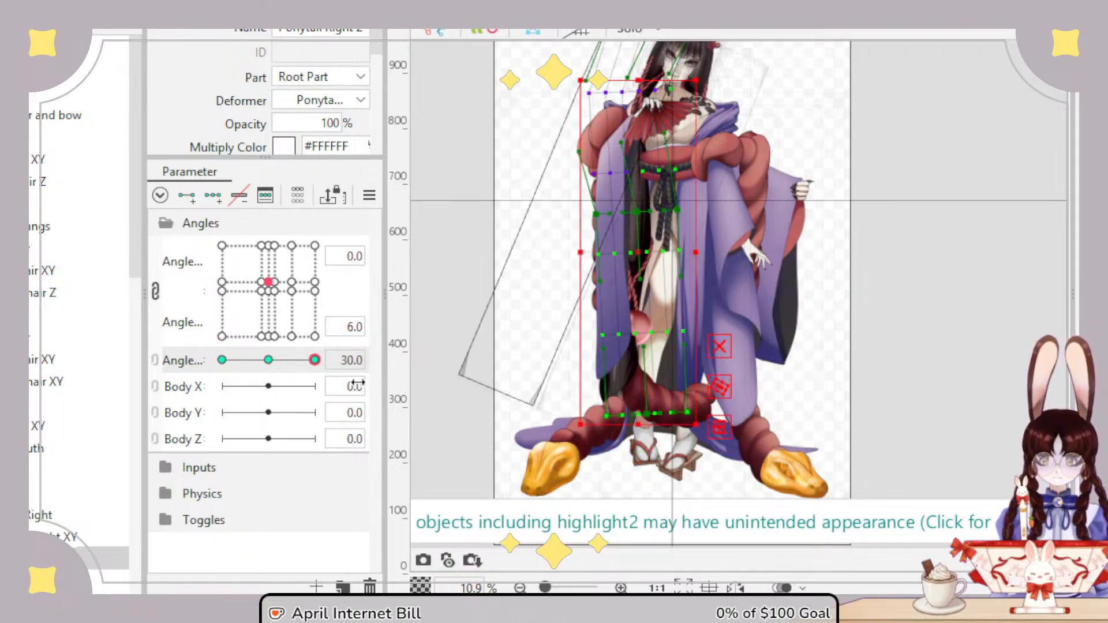
# Step: Rename the side hair deformer Warp37 as side hair Z and delete its Angle X/Y keyforms
pyautogui.scroll(6, 666, 102)
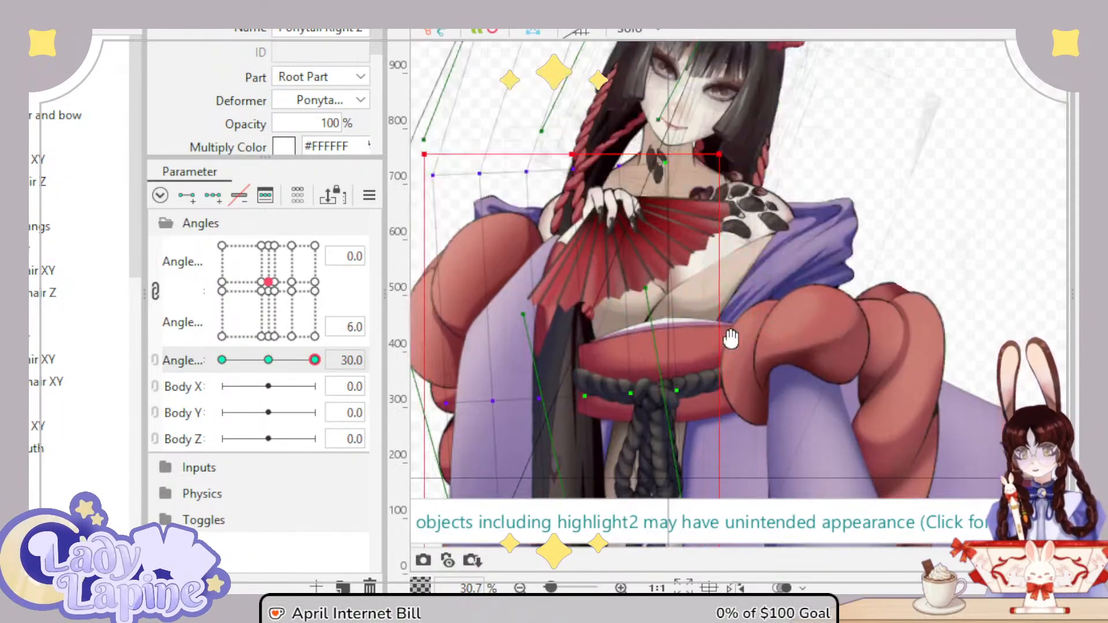
pyautogui.moveTo(687, 289); pyautogui.dragTo(777, 439)
pyautogui.scroll(4, 735, 306)
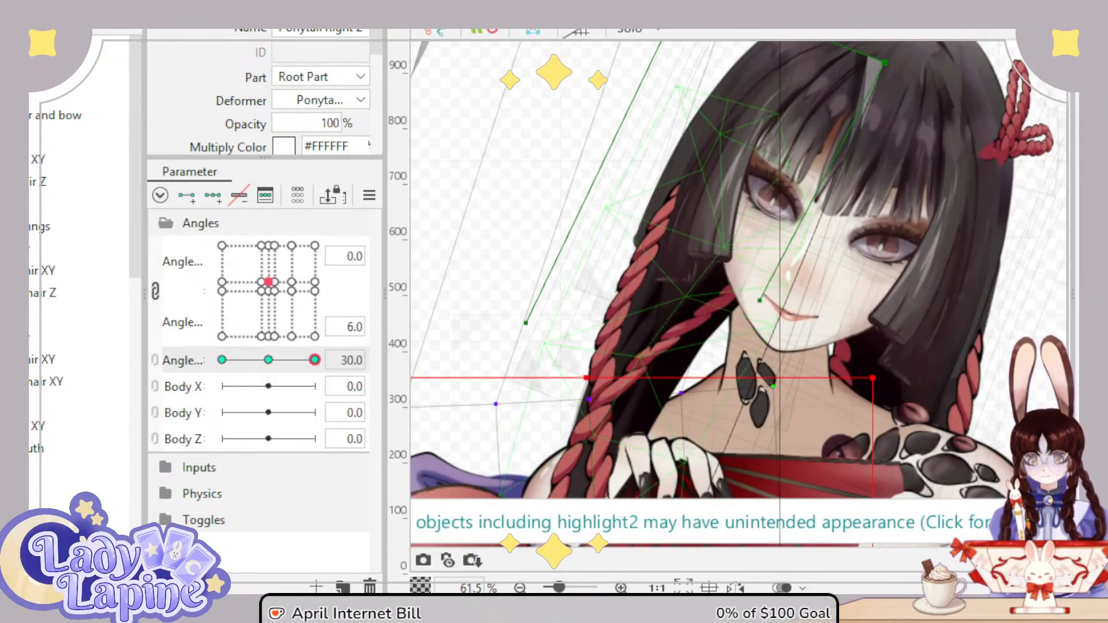
pyautogui.click(37, 299)
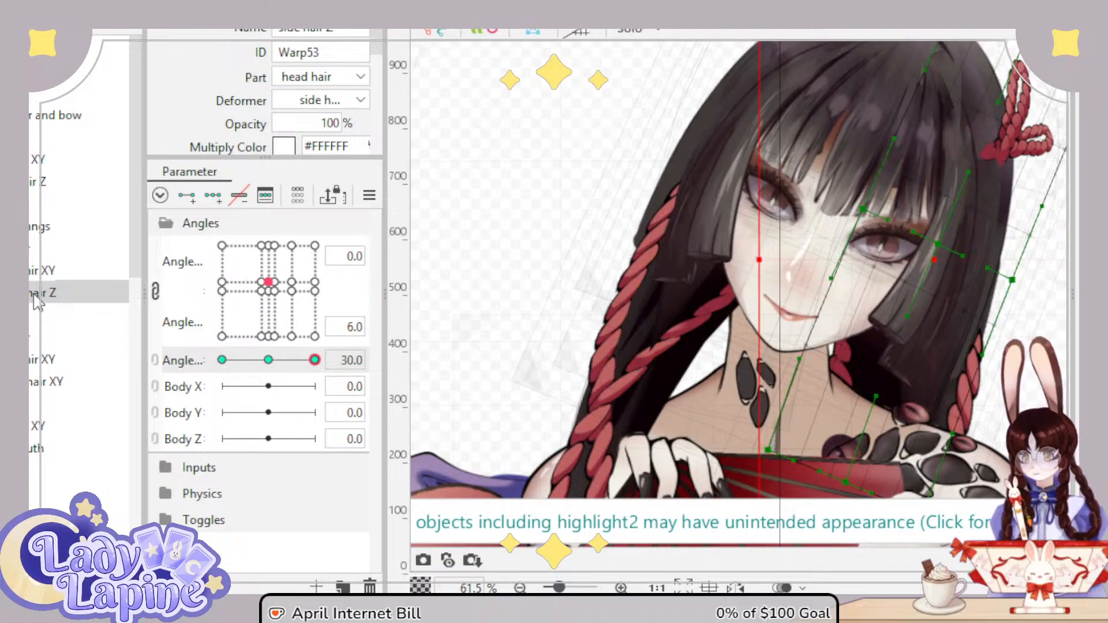
pyautogui.click(56, 391)
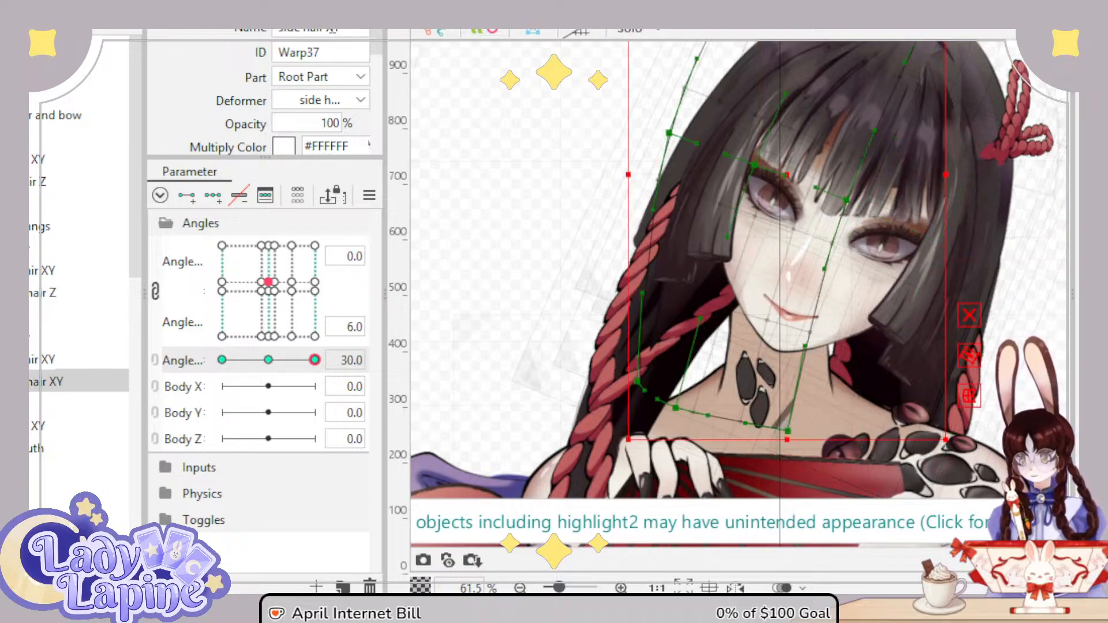
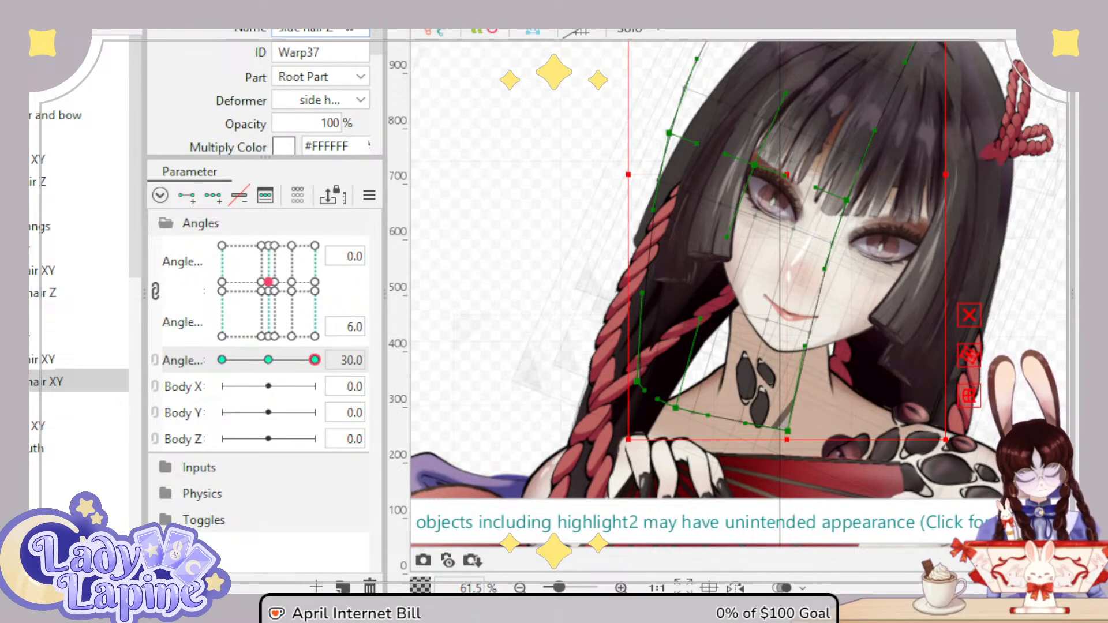
pyautogui.click(202, 272)
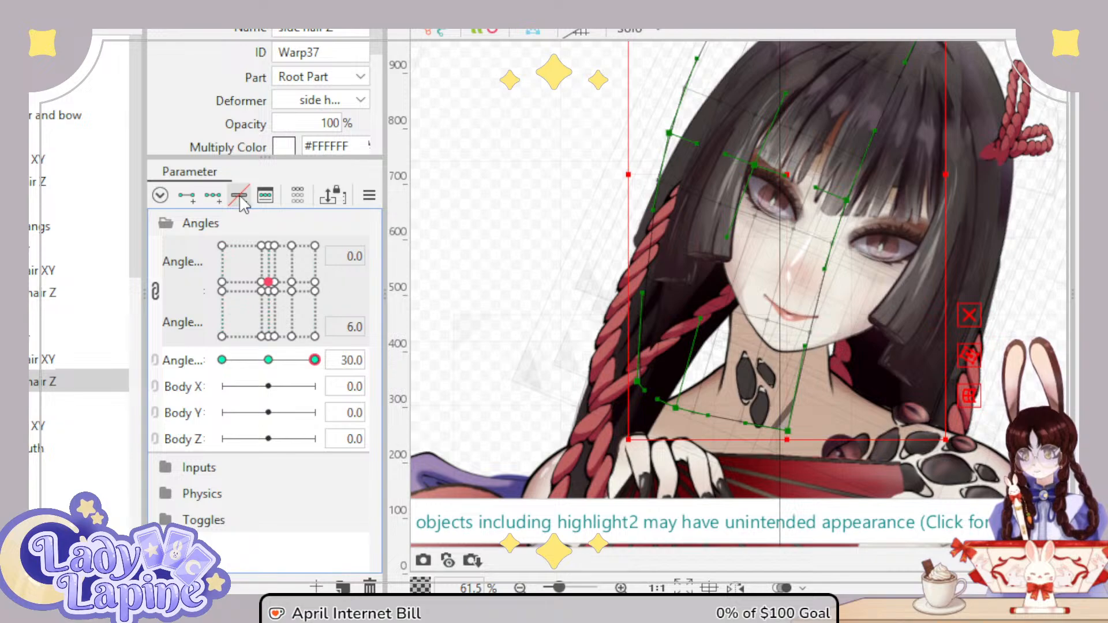
# Step: Delete the Angle Z keyforms from the side hair XY deformer (Warp66)
pyautogui.click(35, 363)
pyautogui.click(187, 357)
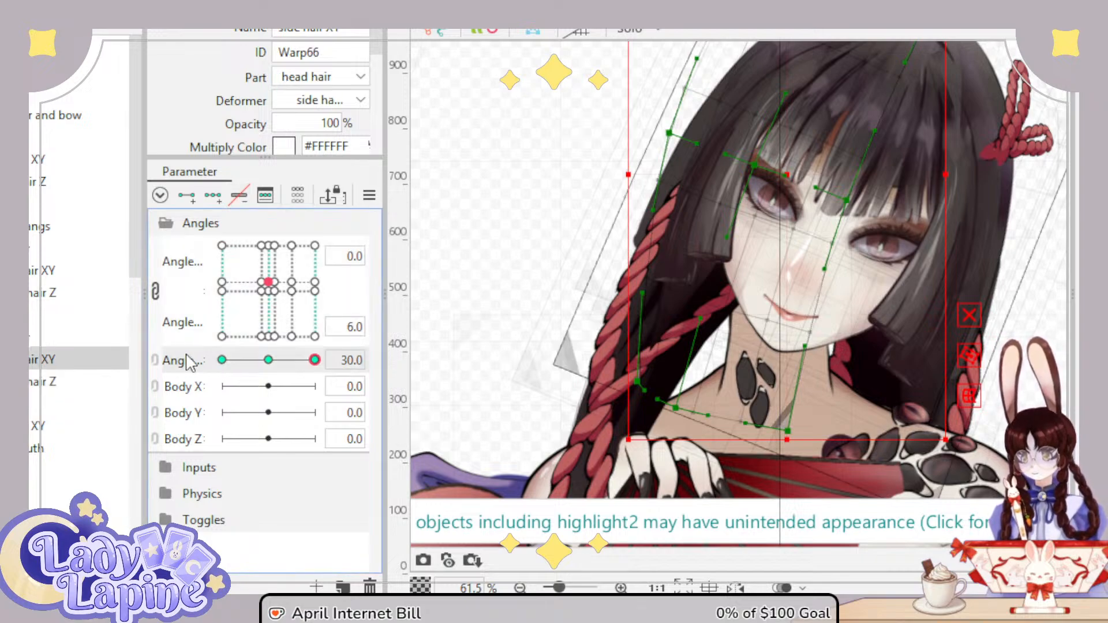
pyautogui.click(268, 360)
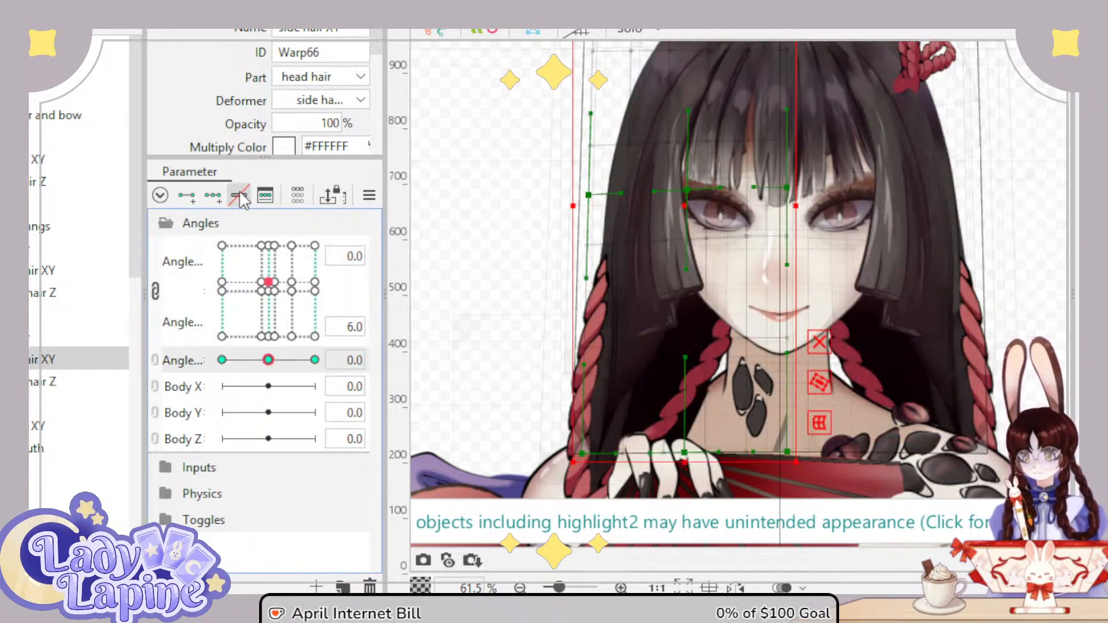
# Step: With Angle Z at 30, pull the outer lower corner of side hair Z (Warp37) inward towards the face
pyautogui.click(60, 386)
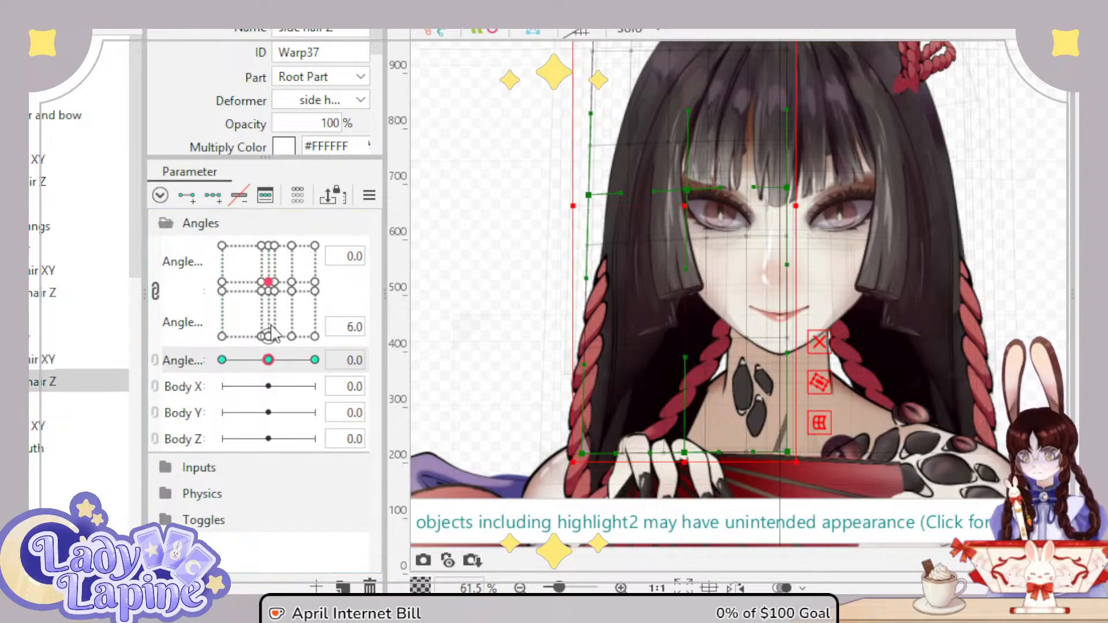
pyautogui.moveTo(268, 360); pyautogui.dragTo(337, 360)
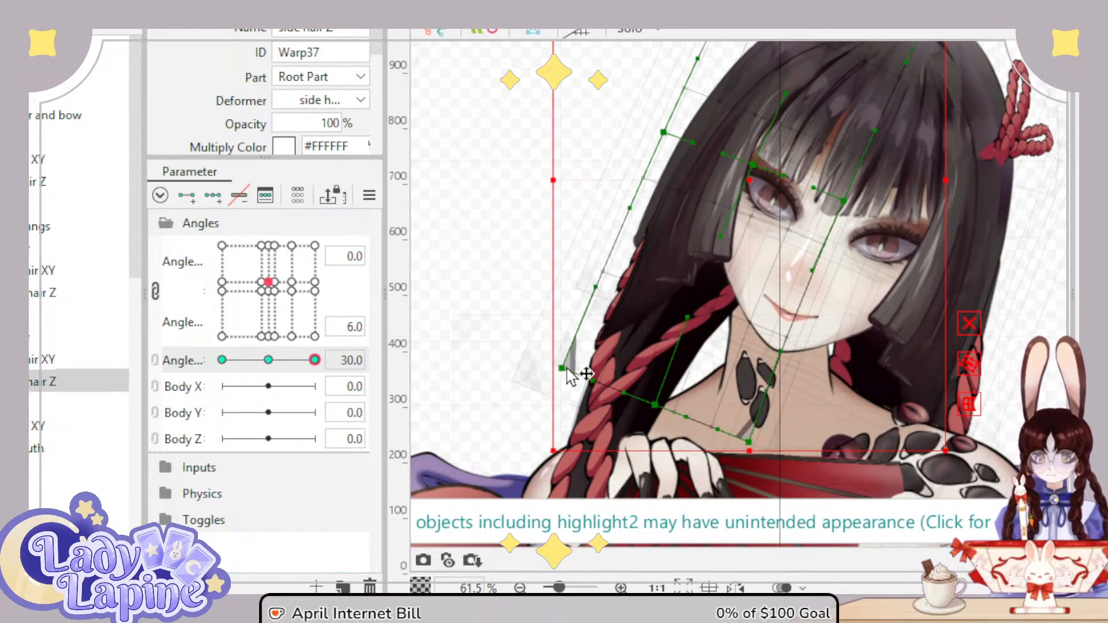
pyautogui.moveTo(567, 369); pyautogui.dragTo(626, 379)
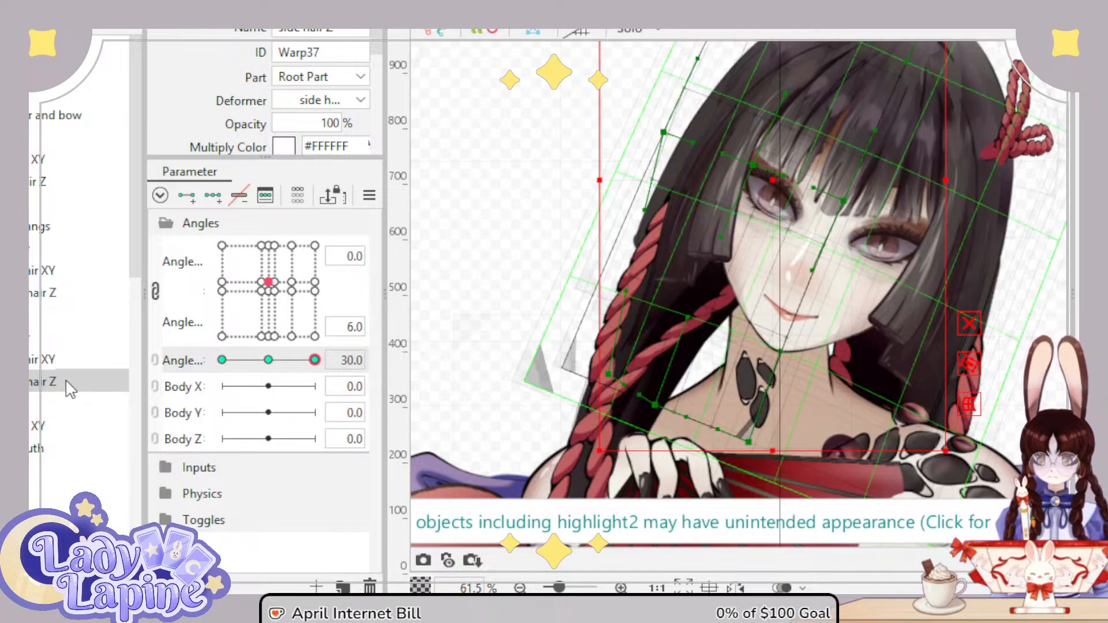
# Step: Move the outer corner point of Back Hair Z (Warp21) slightly inward at Angle Z 30, then check the tilt at -30
pyautogui.click(46, 294)
pyautogui.click(32, 184)
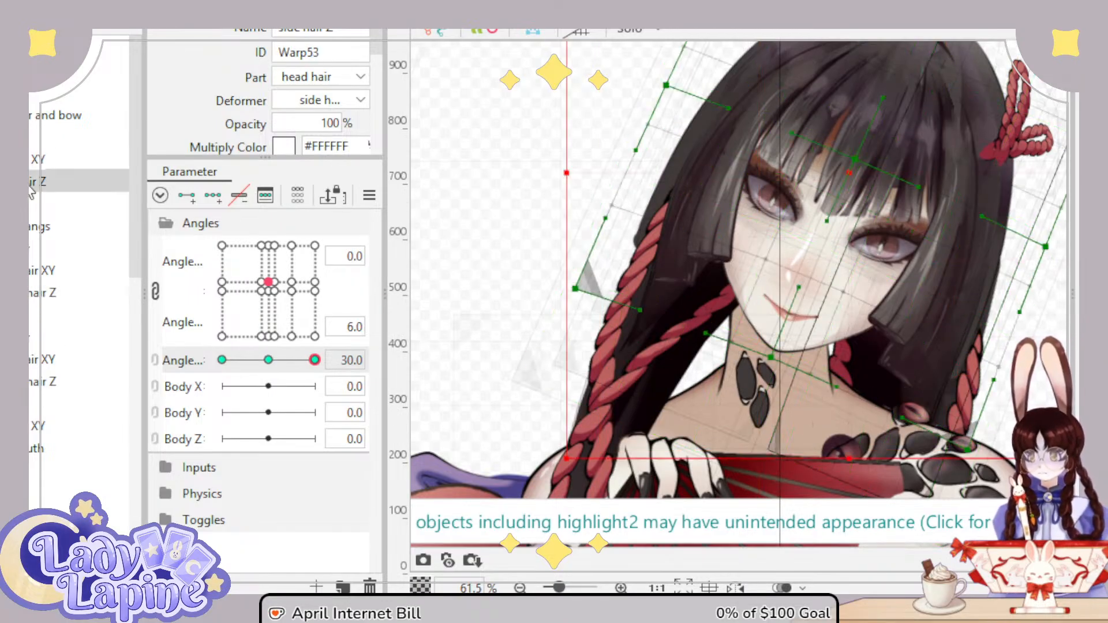
pyautogui.moveTo(576, 289); pyautogui.dragTo(590, 296)
pyautogui.moveTo(315, 360); pyautogui.dragTo(199, 372)
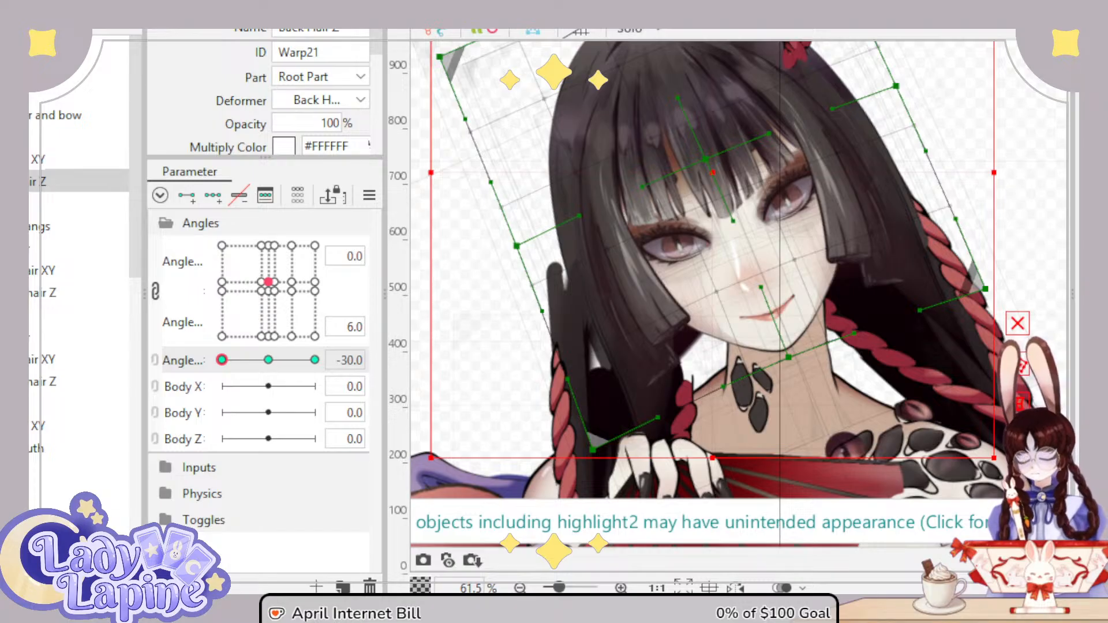
# Step: At Angle Z -30, raise the top middle and inner corner points of Ponytail Right Z (Warp31) towards the crown
pyautogui.click(634, 260)
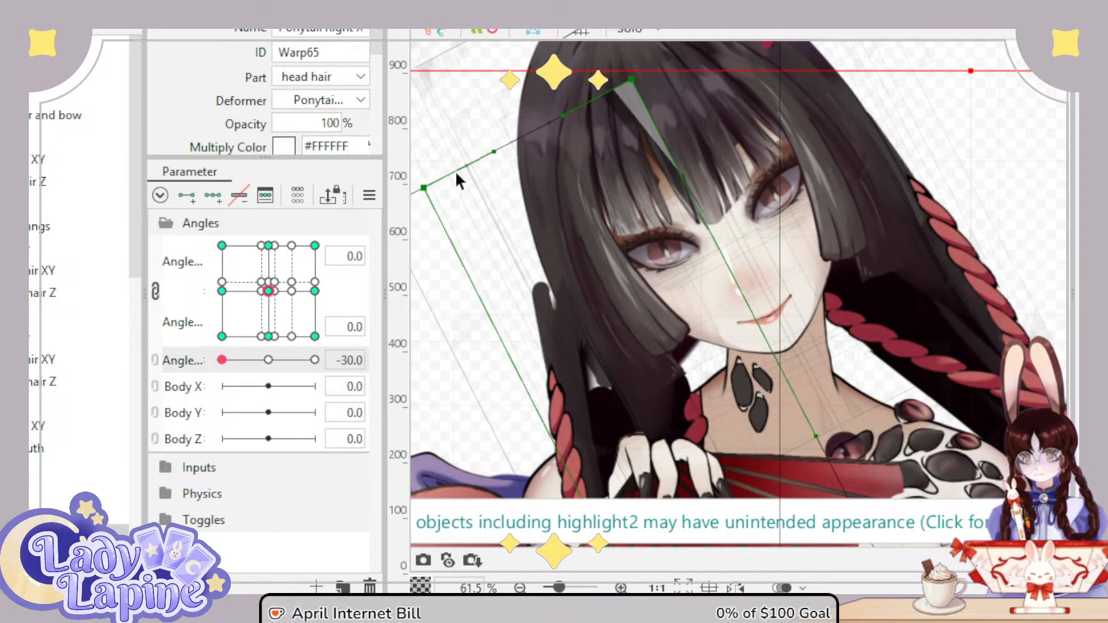
pyautogui.click(664, 259)
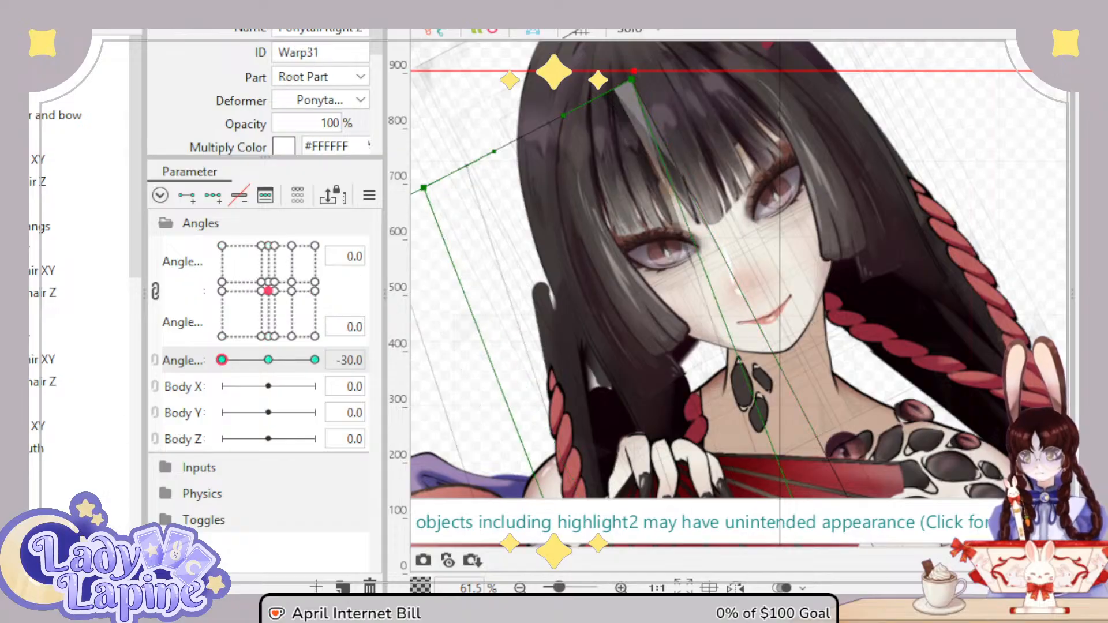
pyautogui.moveTo(428, 190); pyautogui.dragTo(452, 136)
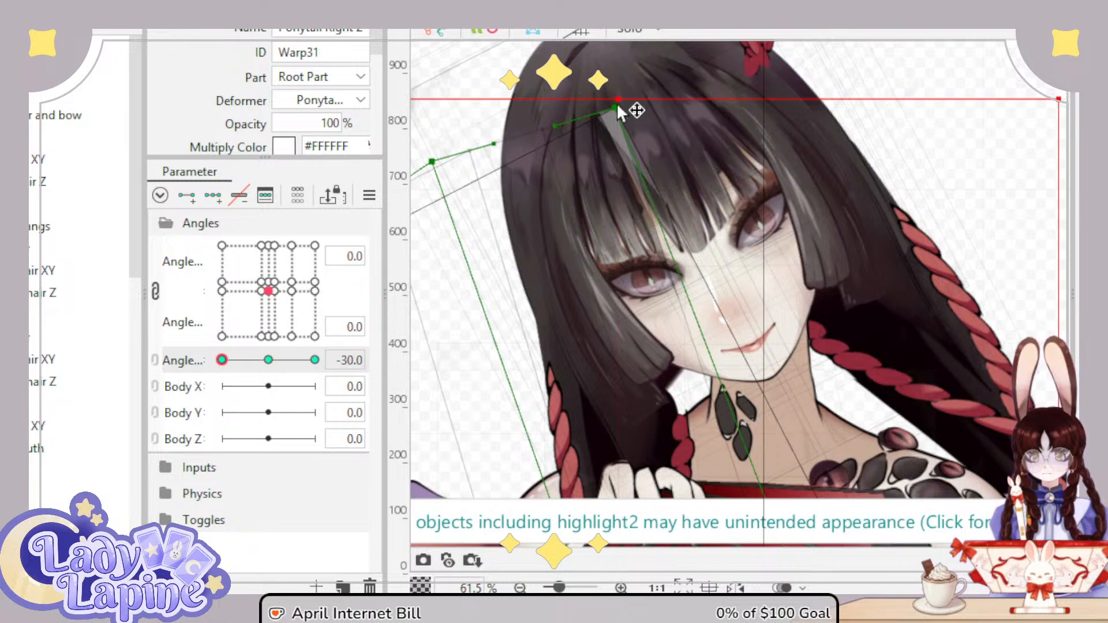
pyautogui.moveTo(617, 107); pyautogui.dragTo(670, 39)
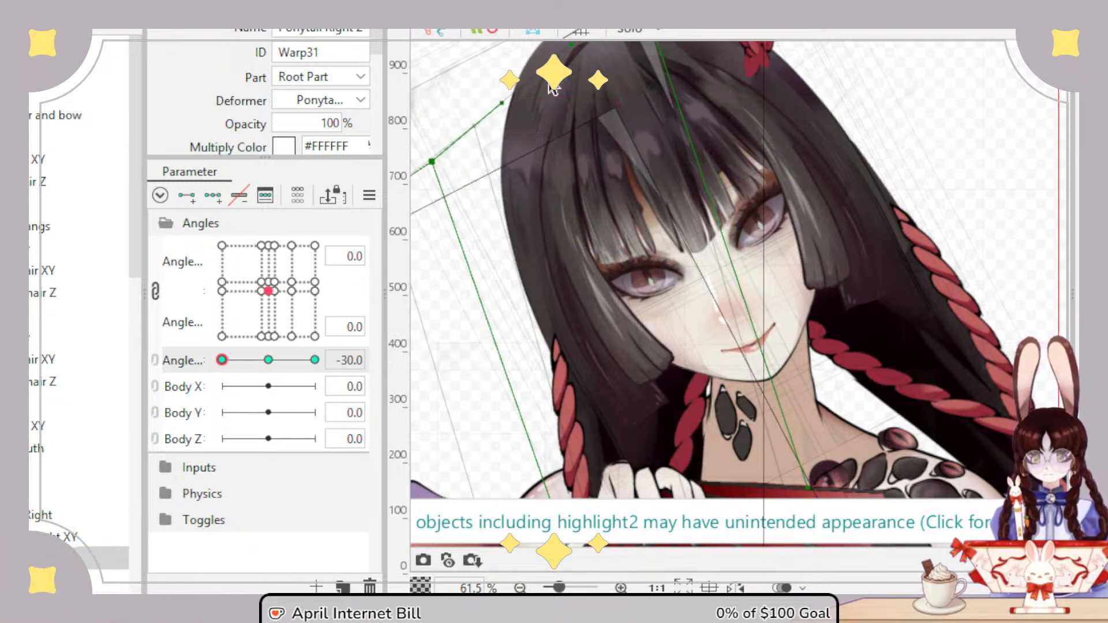
# Step: At Angle Z 30, move the inner edge's handle of Ponytail Right Z (Warp31) above the waist towards the body's centre
pyautogui.moveTo(223, 361); pyautogui.dragTo(338, 377)
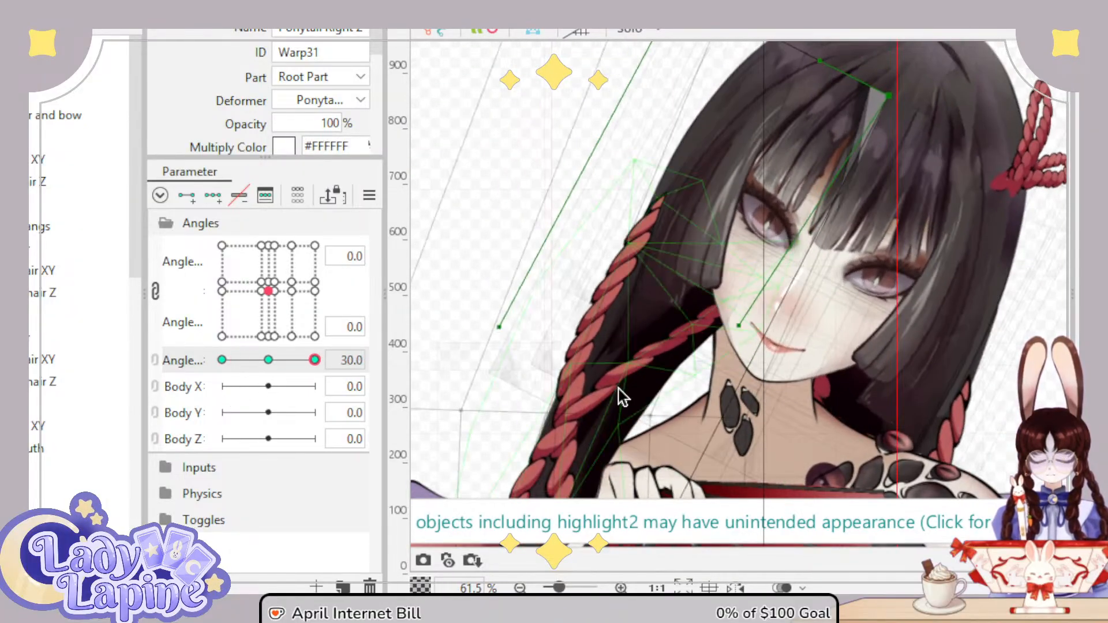
pyautogui.scroll(-5, 619, 389)
pyautogui.moveTo(582, 149); pyautogui.dragTo(549, 267)
pyautogui.moveTo(805, 136); pyautogui.dragTo(854, 197)
pyautogui.click(760, 337)
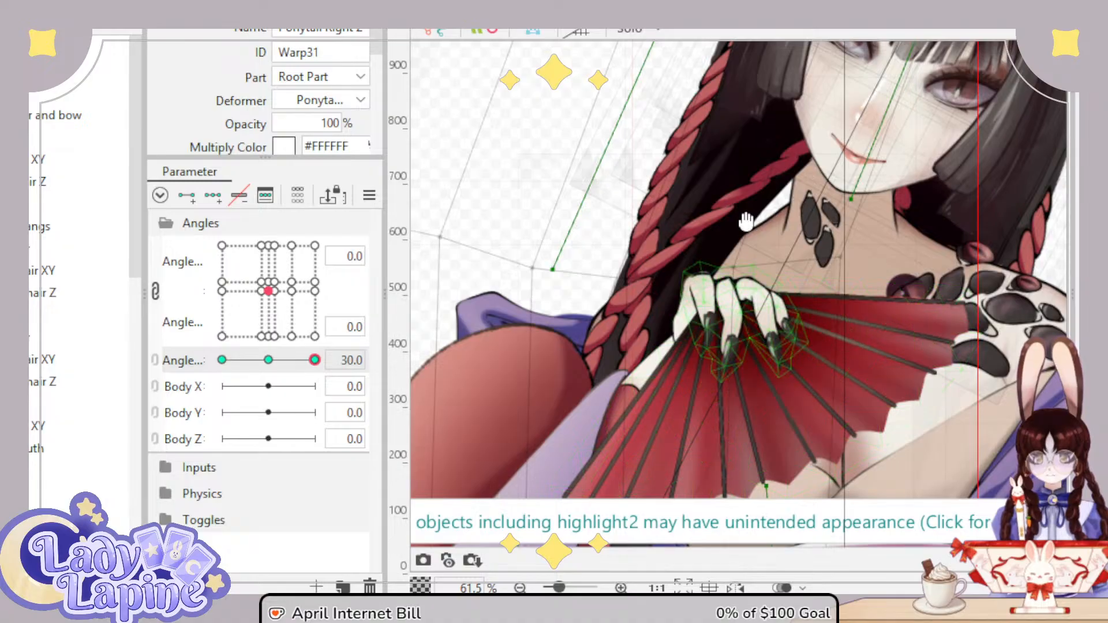
pyautogui.scroll(-3, 746, 221)
pyautogui.moveTo(738, 308); pyautogui.dragTo(846, 297)
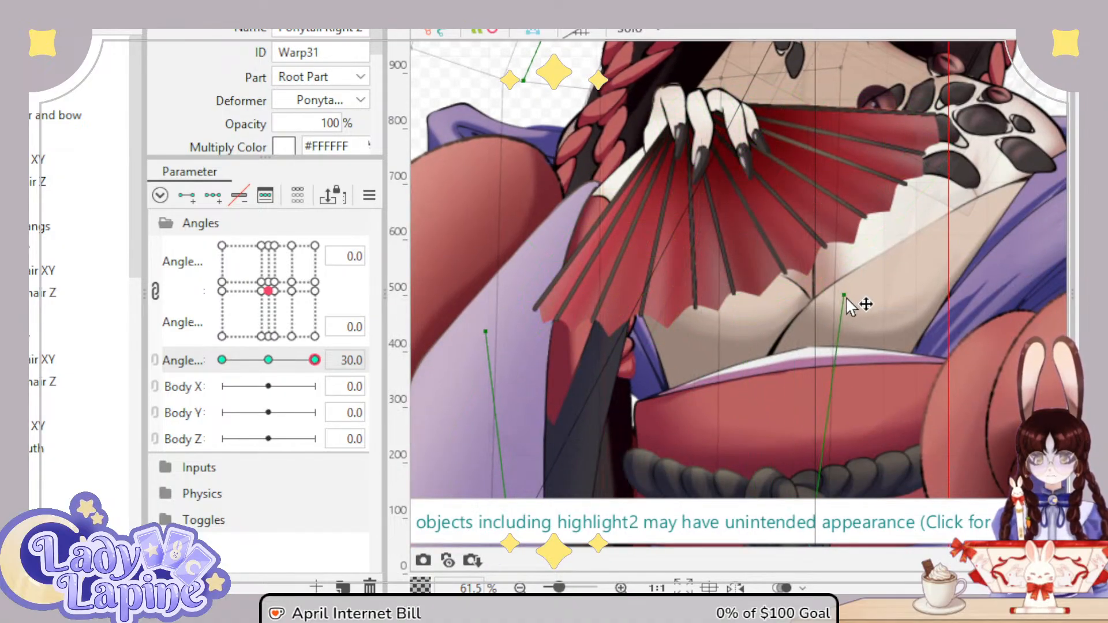
# Step: Nudge the shoulder-level points of Warp31 at Angle Z 30 and pull the inner edge's upper handle down to the fan hand
pyautogui.moveTo(733, 215); pyautogui.dragTo(707, 380)
pyautogui.moveTo(716, 283); pyautogui.dragTo(719, 283)
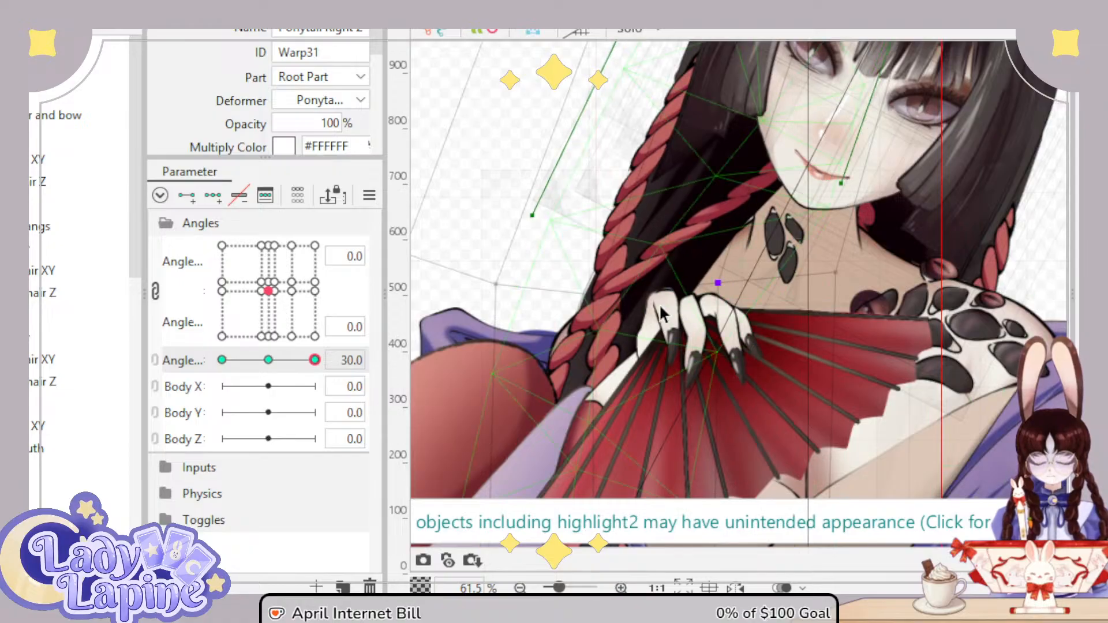
pyautogui.moveTo(602, 292); pyautogui.dragTo(602, 294)
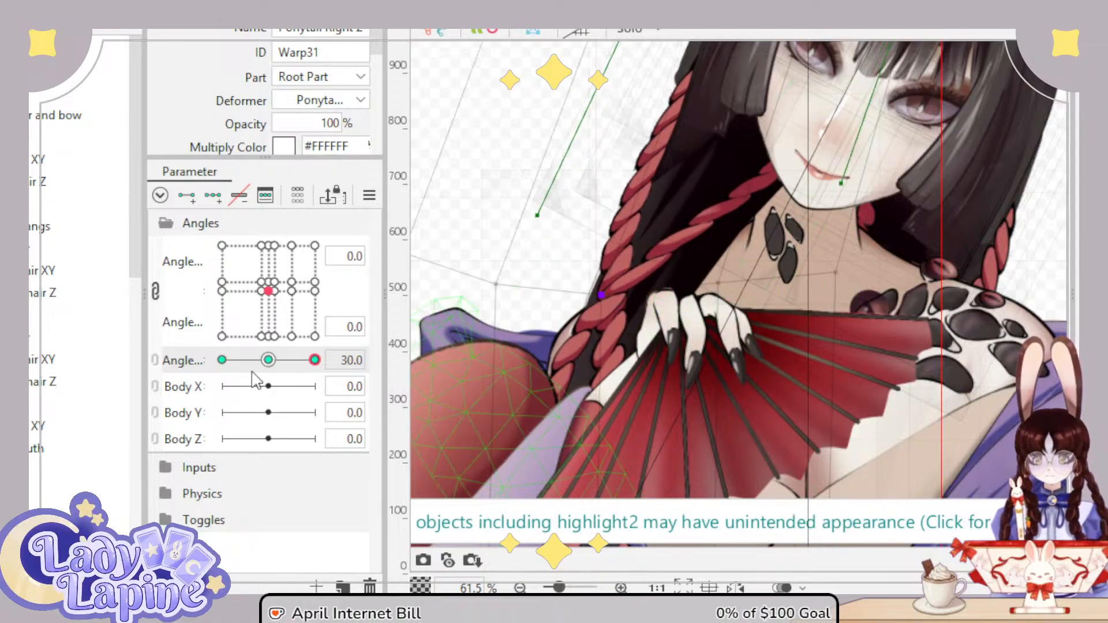
pyautogui.moveTo(314, 360)
pyautogui.mouseDown()
pyautogui.moveTo(274, 360)
pyautogui.moveTo(321, 364)
pyautogui.mouseUp()
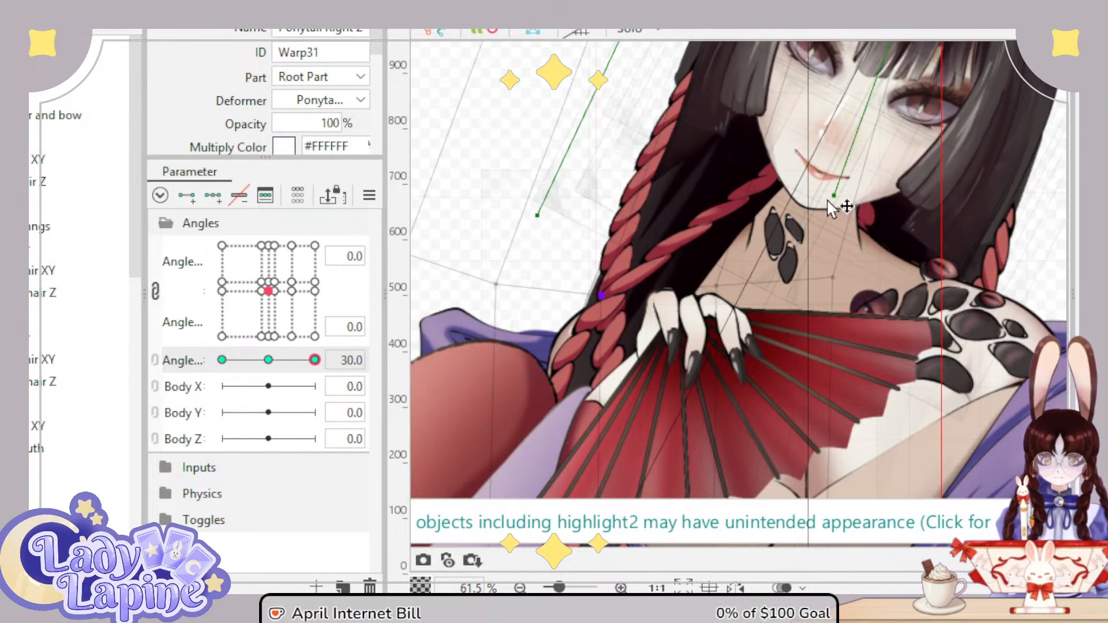
pyautogui.moveTo(829, 206); pyautogui.dragTo(676, 329)
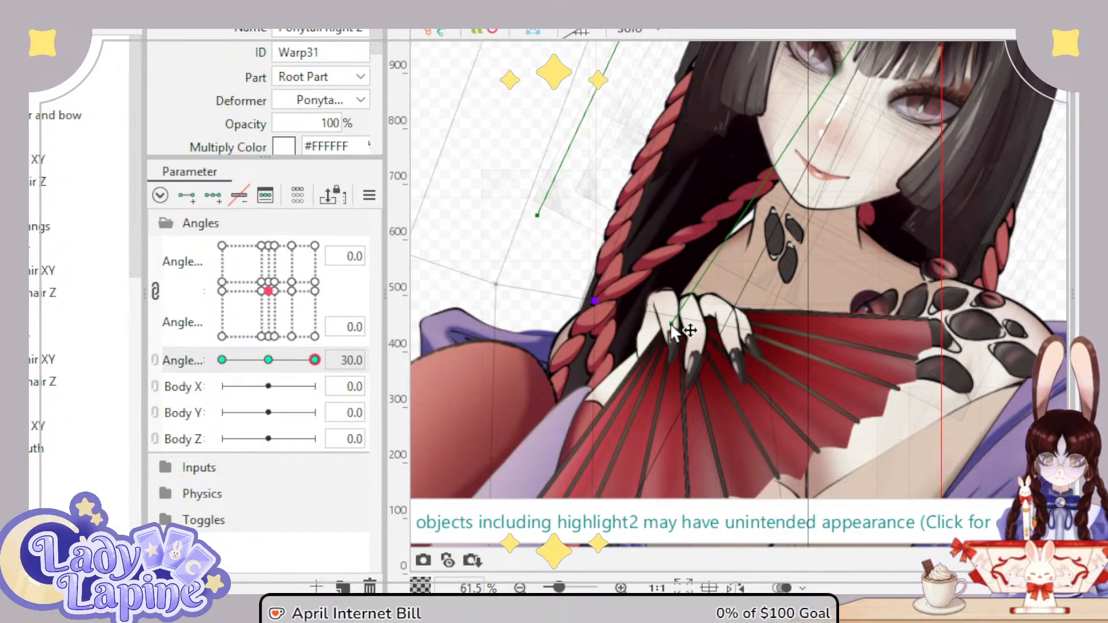
# Step: Move the top middle point of Warp31 slightly outward at Angle Z 30 and recheck the head tilt
pyautogui.moveTo(319, 365)
pyautogui.mouseDown()
pyautogui.moveTo(264, 370)
pyautogui.moveTo(341, 382)
pyautogui.moveTo(264, 395)
pyautogui.moveTo(326, 382)
pyautogui.mouseUp()
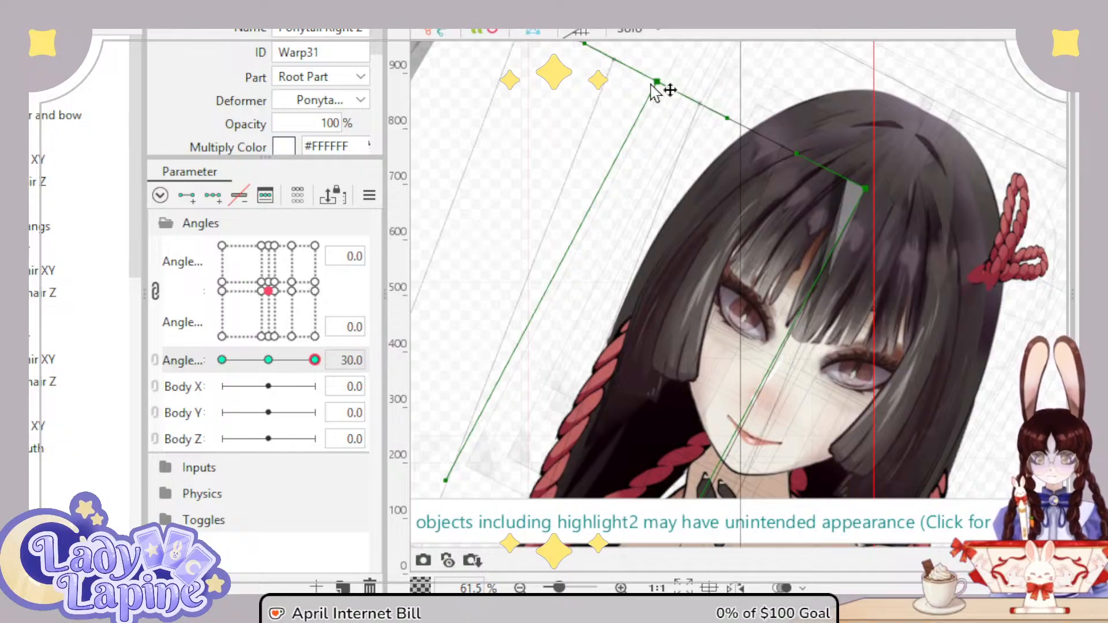
pyautogui.moveTo(654, 90); pyautogui.dragTo(631, 87)
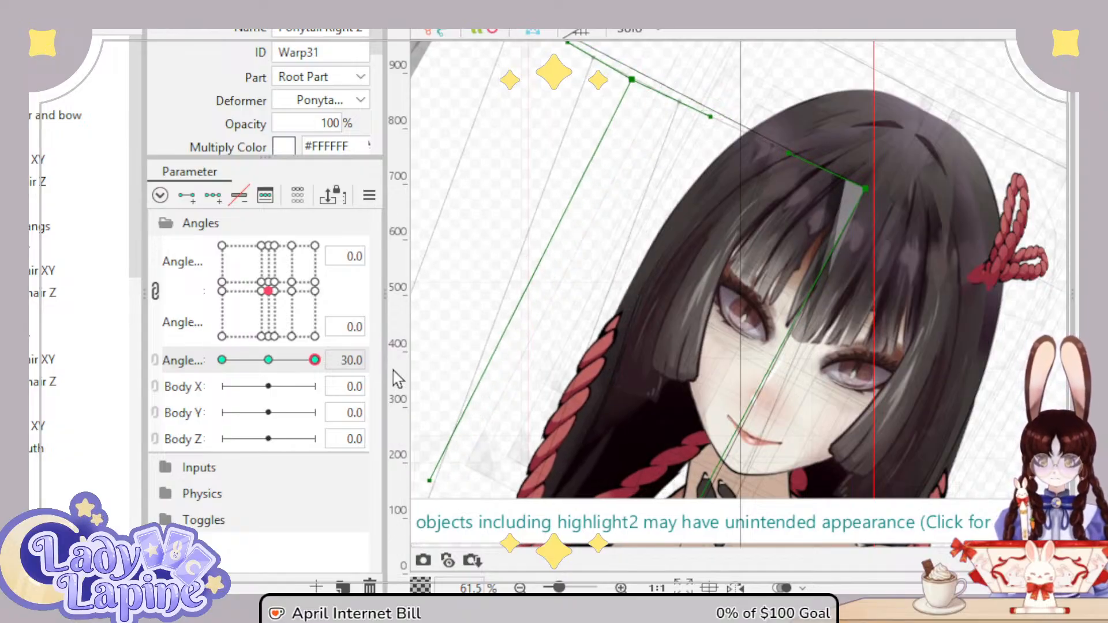
pyautogui.moveTo(315, 360)
pyautogui.mouseDown()
pyautogui.moveTo(260, 361)
pyautogui.moveTo(218, 388)
pyautogui.moveTo(307, 388)
pyautogui.moveTo(319, 369)
pyautogui.mouseUp()
pyautogui.scroll(-2, 754, 346)
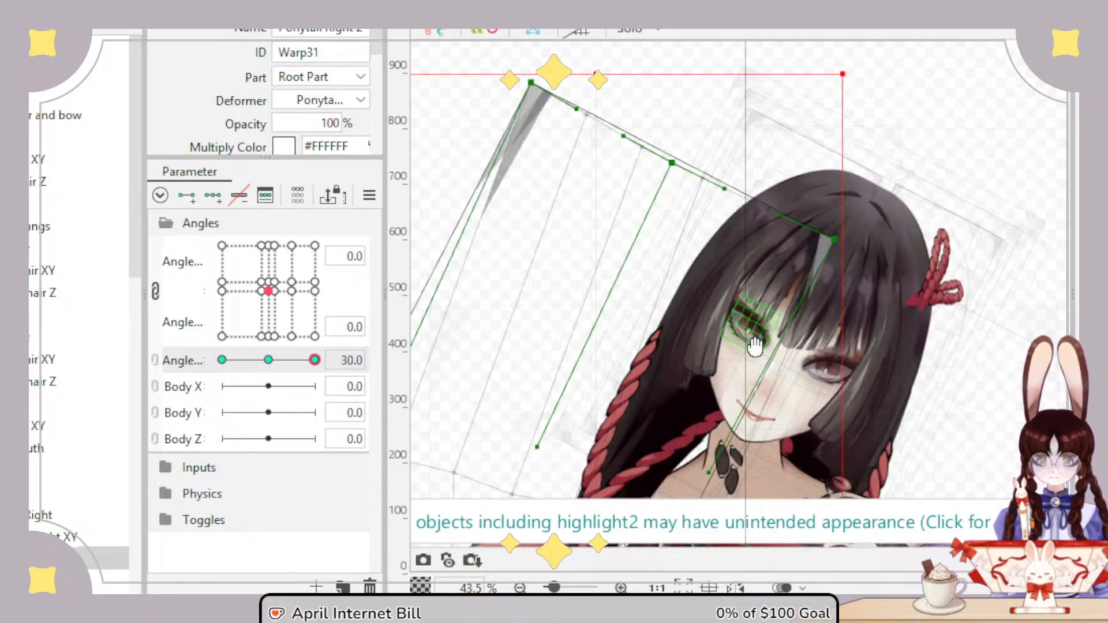
pyautogui.moveTo(754, 345); pyautogui.dragTo(736, 184)
pyautogui.moveTo(315, 360); pyautogui.dragTo(334, 396)
# Step: Shift the lower points of Warp31 slightly inward at Angle Z 30 and slightly outward at -30, then reset Angle Z to 0
pyautogui.moveTo(768, 424); pyautogui.dragTo(849, 46)
pyautogui.scroll(-3, 867, 261)
pyautogui.scroll(-3, 867, 260)
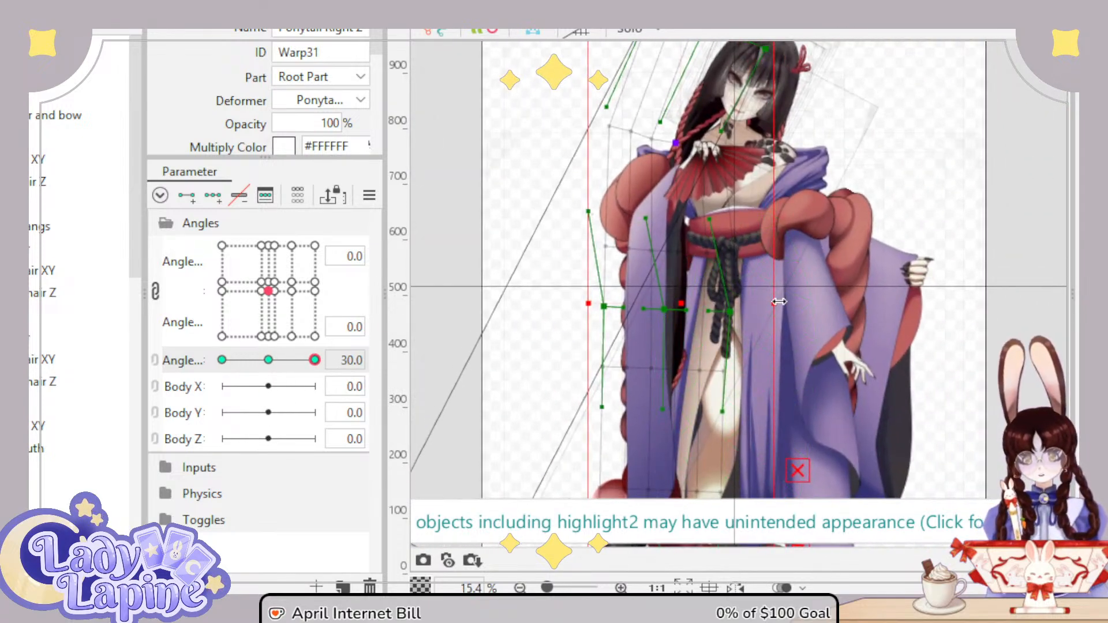
pyautogui.scroll(-2, 773, 278)
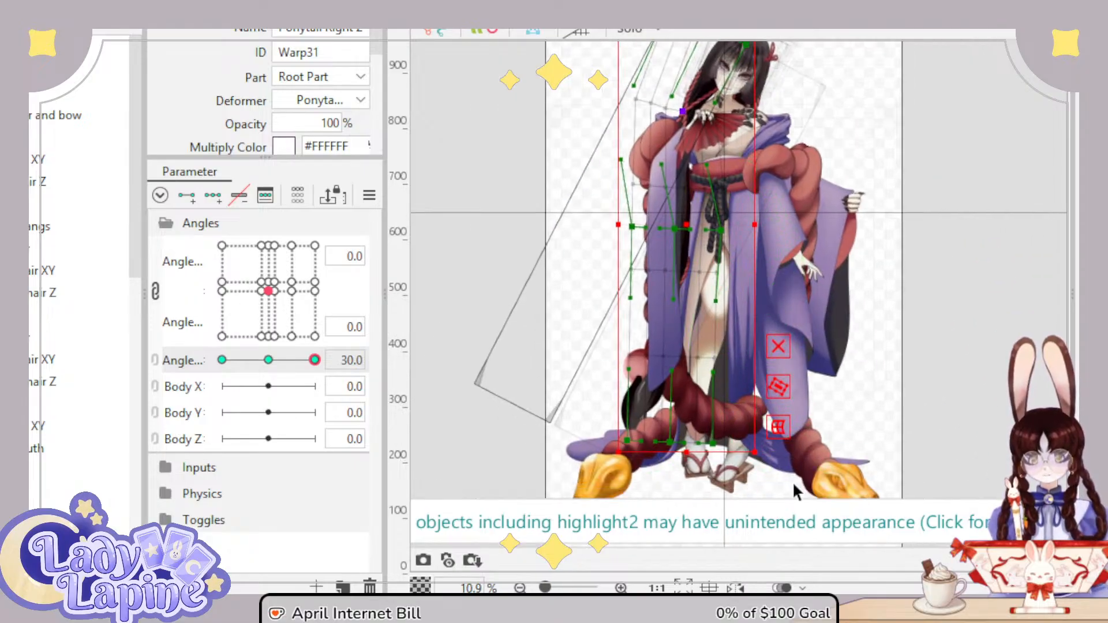
pyautogui.moveTo(674, 425); pyautogui.dragTo(565, 148)
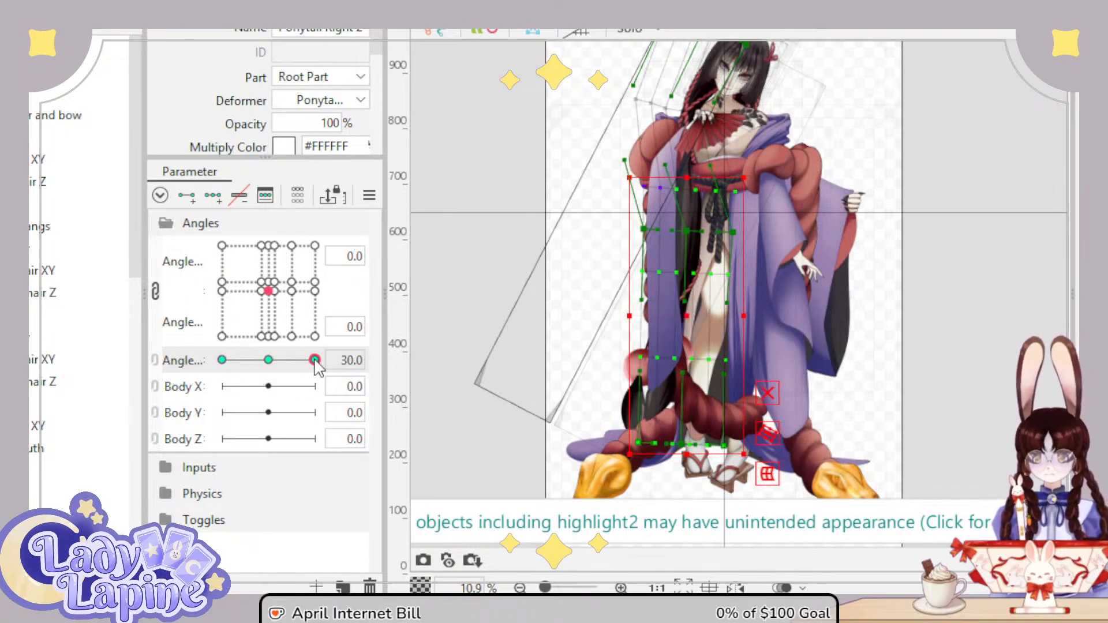
pyautogui.moveTo(316, 369); pyautogui.dragTo(216, 398)
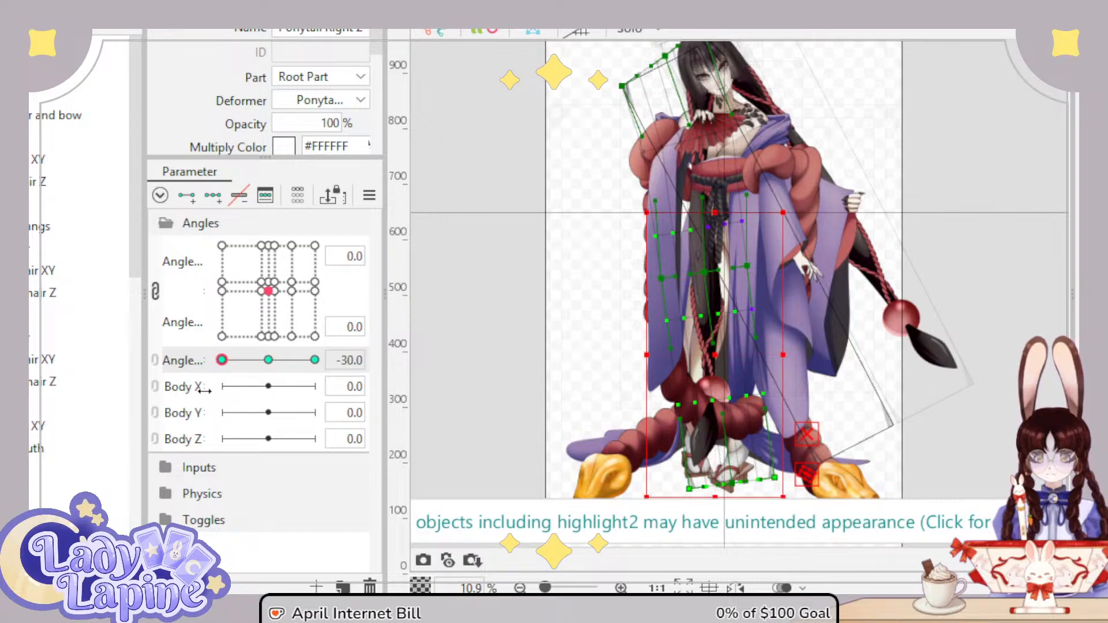
pyautogui.moveTo(718, 348); pyautogui.dragTo(700, 354)
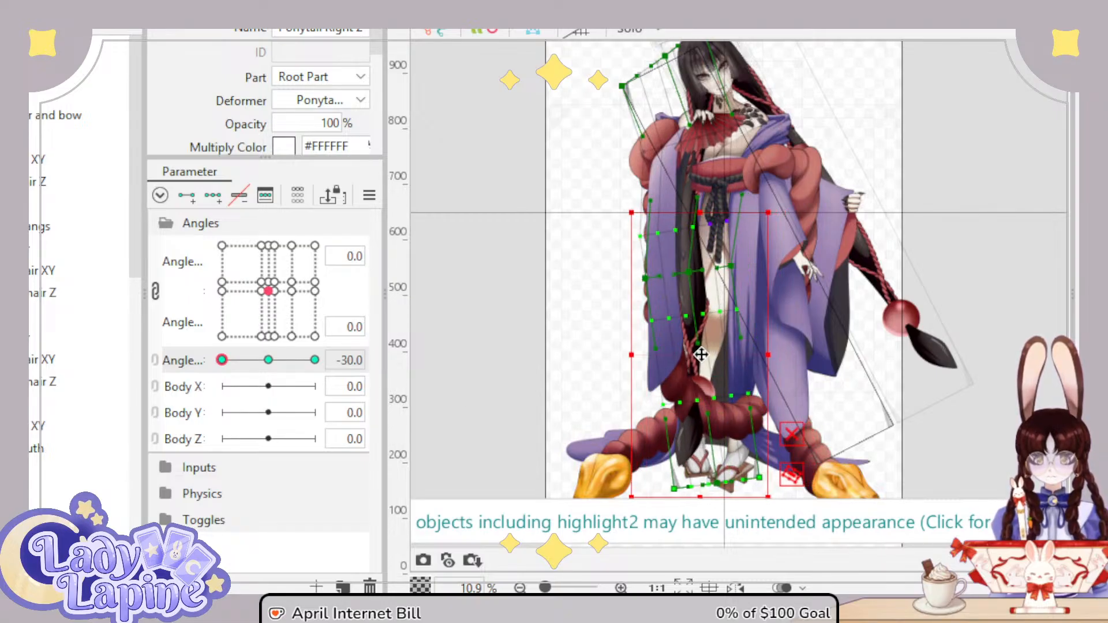
pyautogui.moveTo(222, 360); pyautogui.dragTo(271, 372)
pyautogui.click(269, 361)
# Step: Select the other ponytail's Z deformer (Warp35) and preview its tilt along Angle Z, returning to 0
pyautogui.scroll(-4, 46, 442)
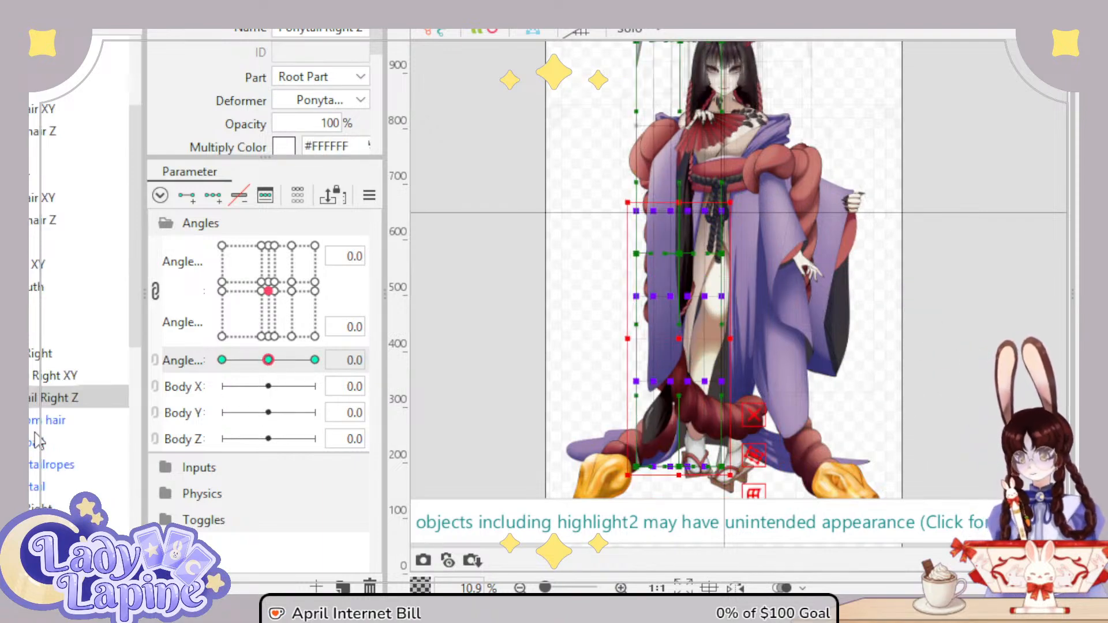
pyautogui.click(43, 479)
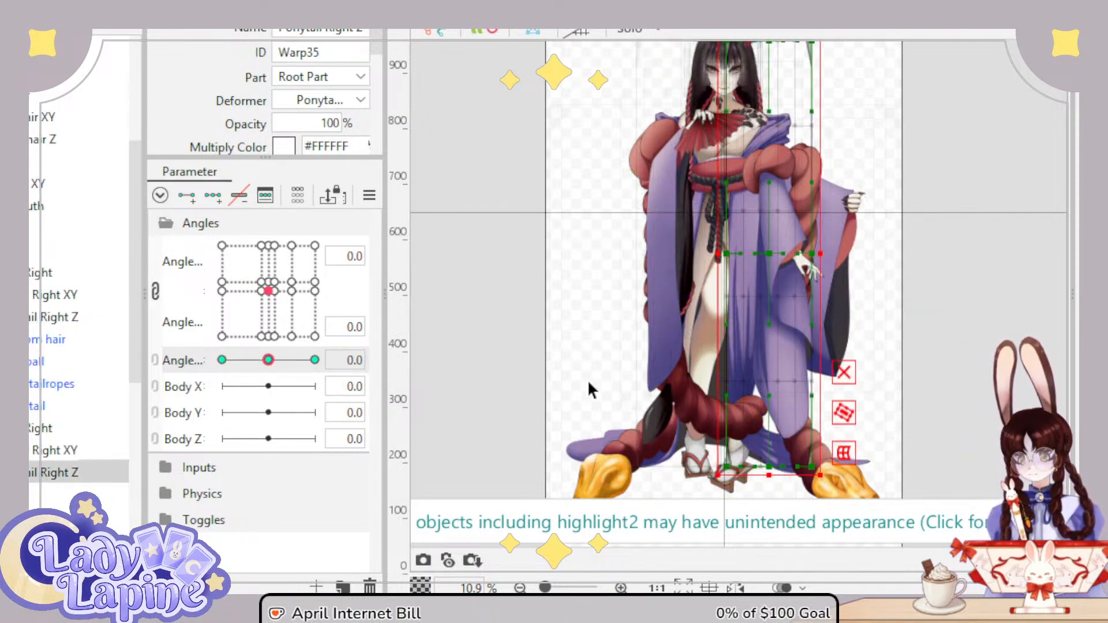
pyautogui.moveTo(277, 362); pyautogui.dragTo(407, 365)
pyautogui.click(267, 359)
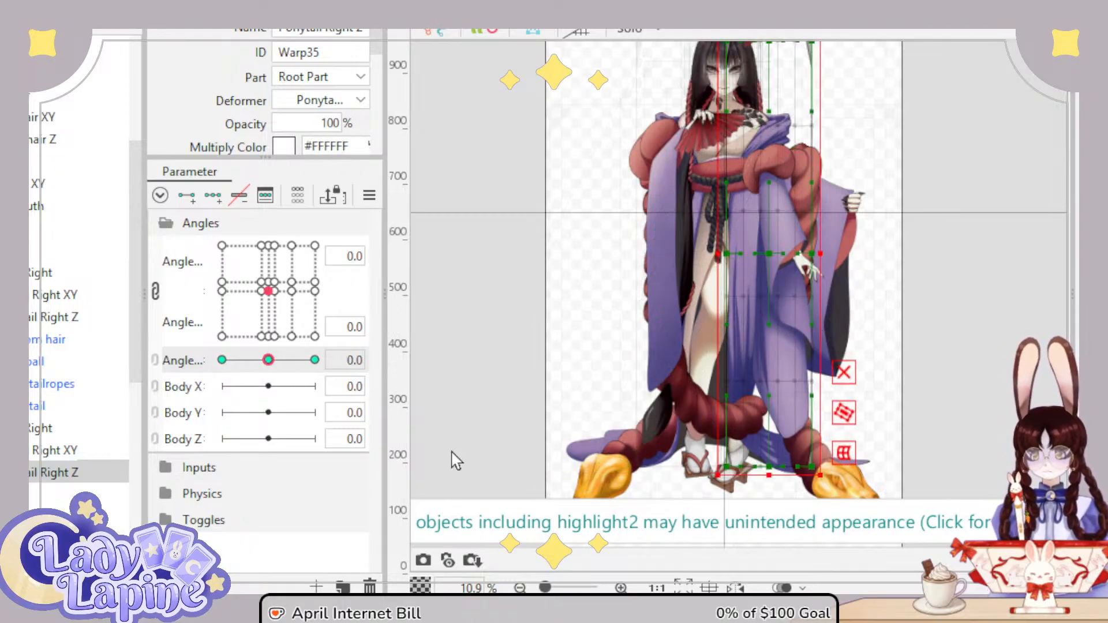
pyautogui.moveTo(867, 438); pyautogui.dragTo(885, 116)
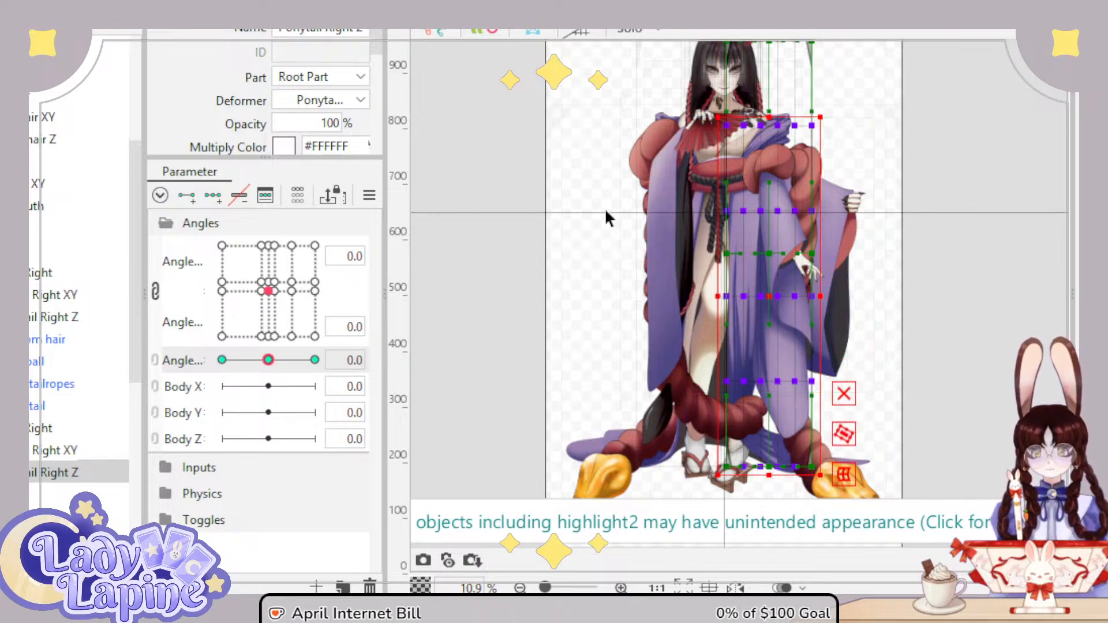
pyautogui.moveTo(284, 372); pyautogui.dragTo(321, 369)
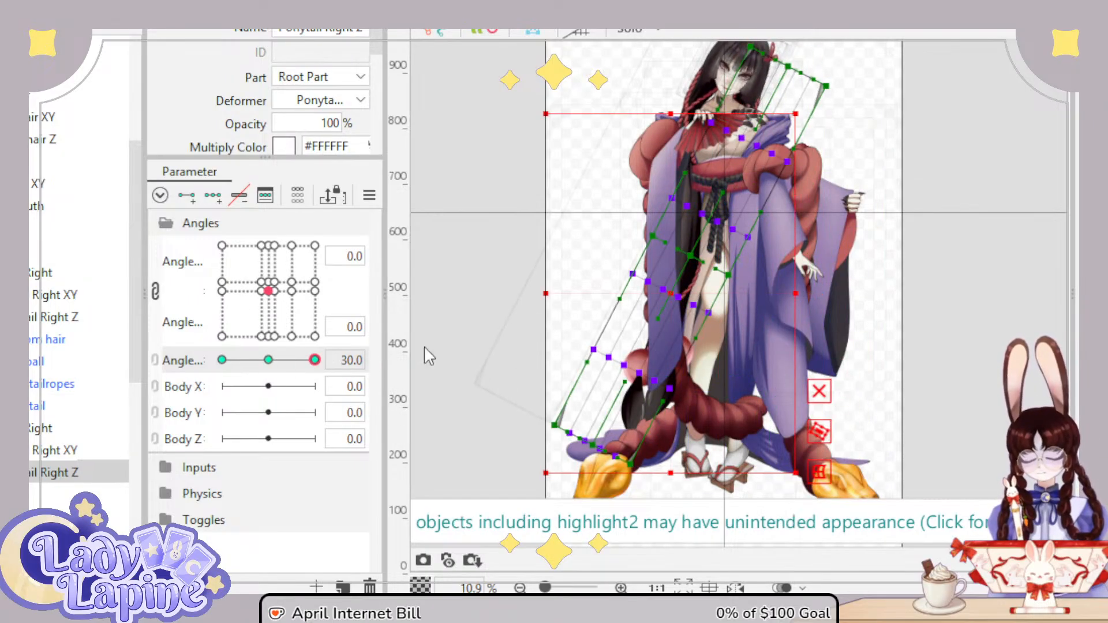
pyautogui.click(535, 109)
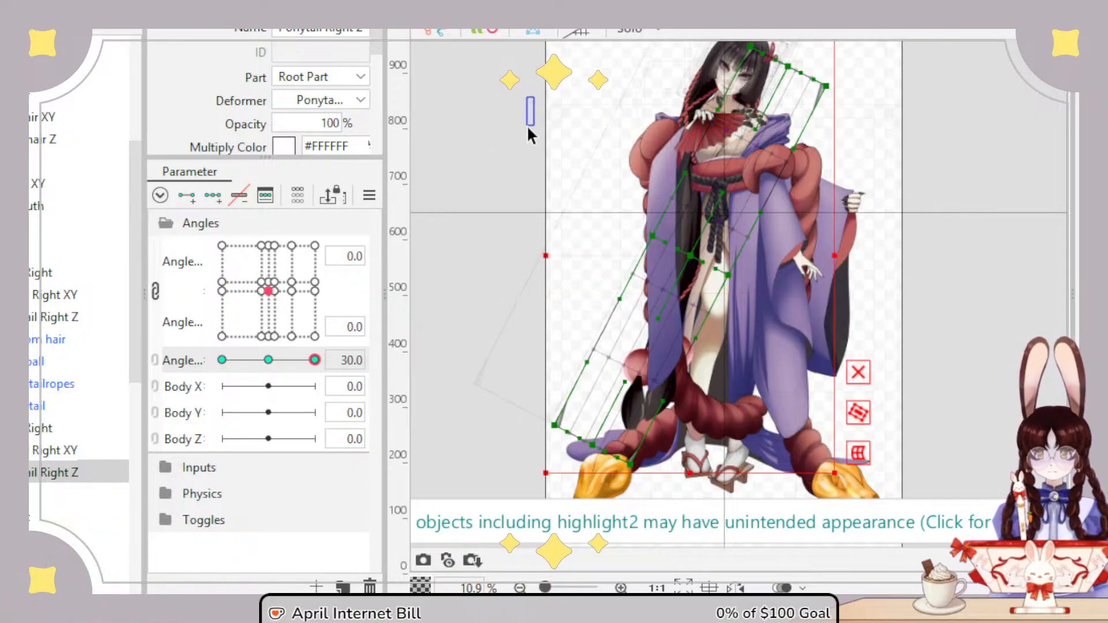
pyautogui.click(268, 360)
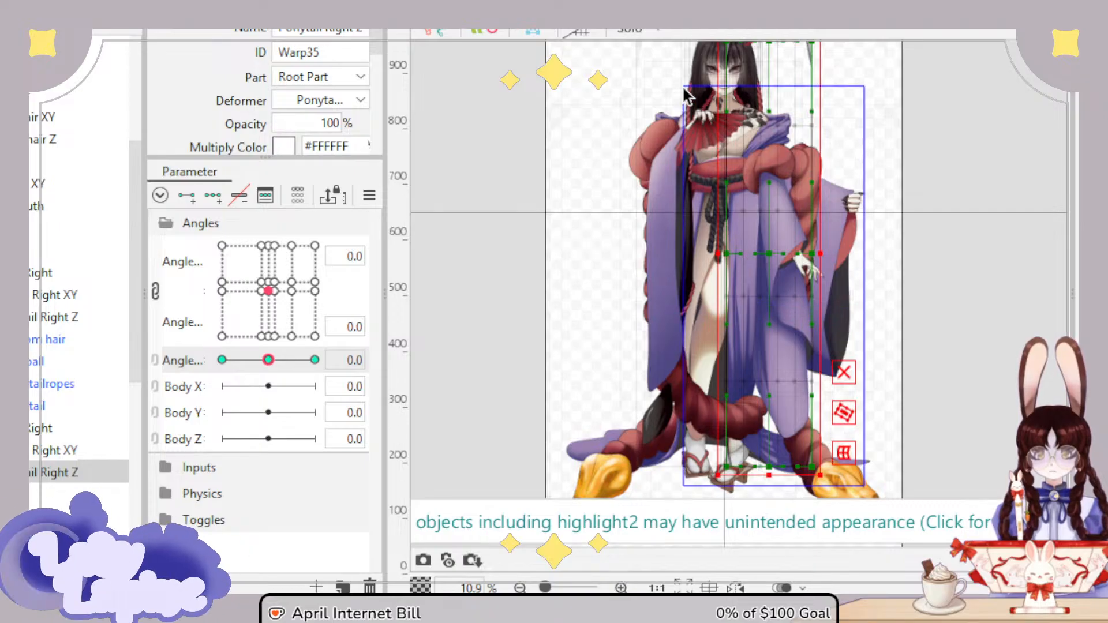
# Step: At Angle Z -30, rotate the lower points of Warp35 so the ponytail hangs vertically and move them in against the body
pyautogui.hotkey('ctrl', 'a')
pyautogui.moveTo(266, 368); pyautogui.dragTo(205, 369)
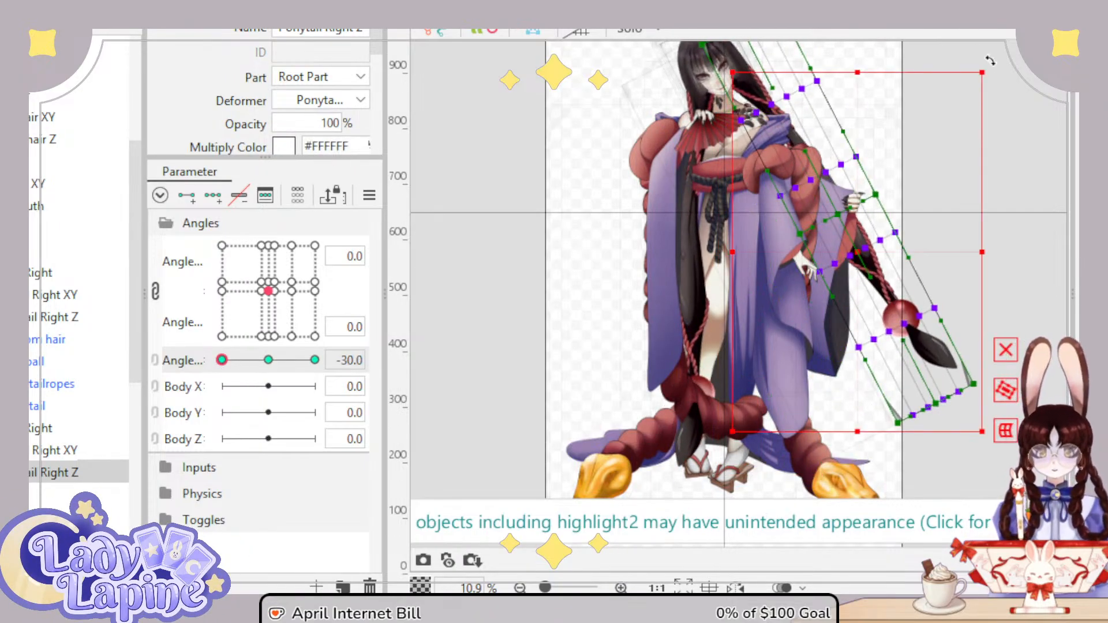
pyautogui.moveTo(989, 60); pyautogui.dragTo(1006, 165)
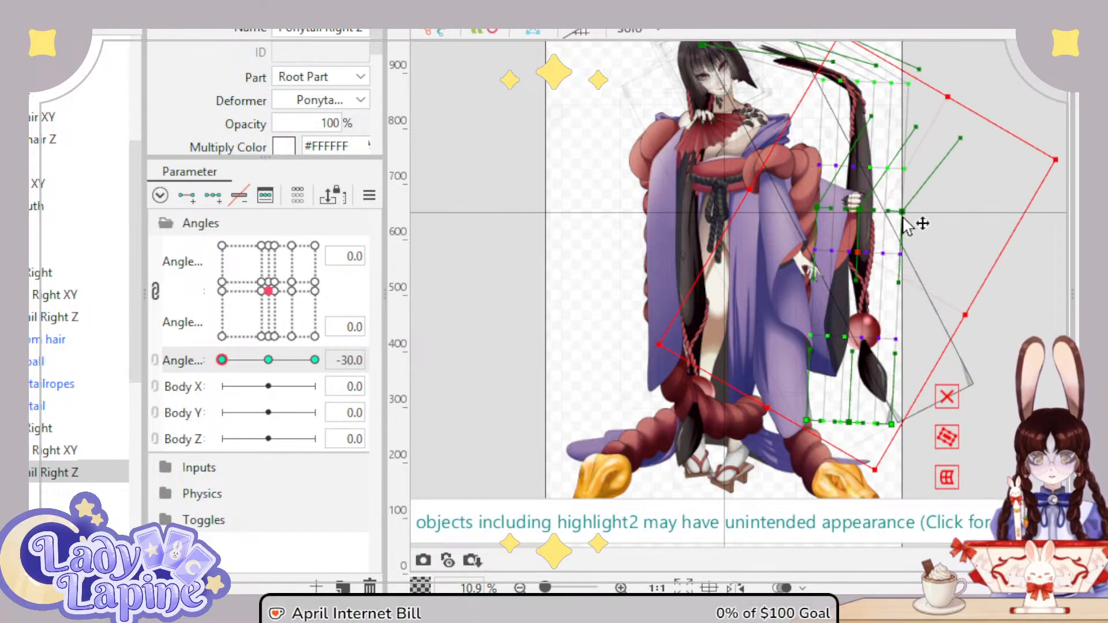
pyautogui.moveTo(867, 254); pyautogui.dragTo(764, 289)
pyautogui.scroll(3, 732, 233)
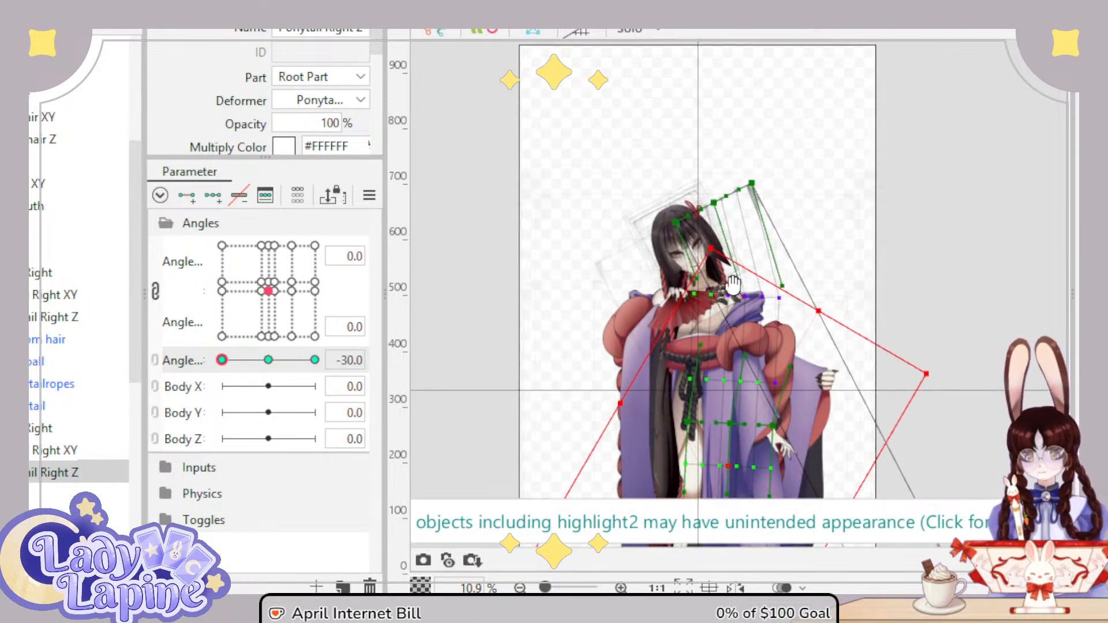
# Step: Pull the top middle point of Warp35 outward from the head at Angle Z -30, fine-tune the inner corner, and check the tilt
pyautogui.scroll(2, 732, 234)
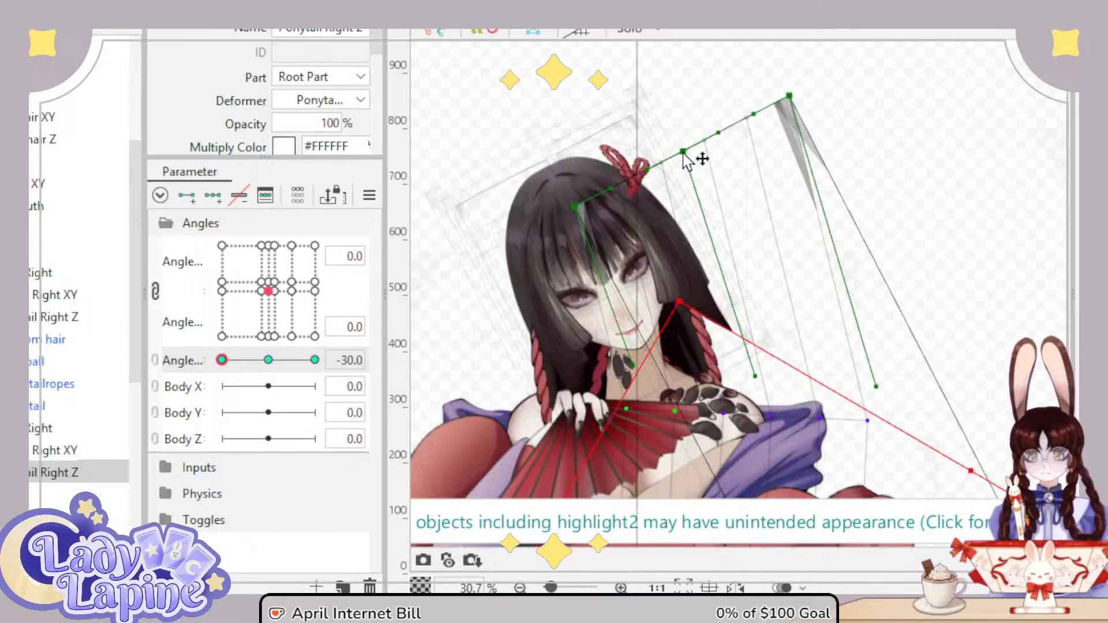
pyautogui.moveTo(684, 155); pyautogui.dragTo(727, 156)
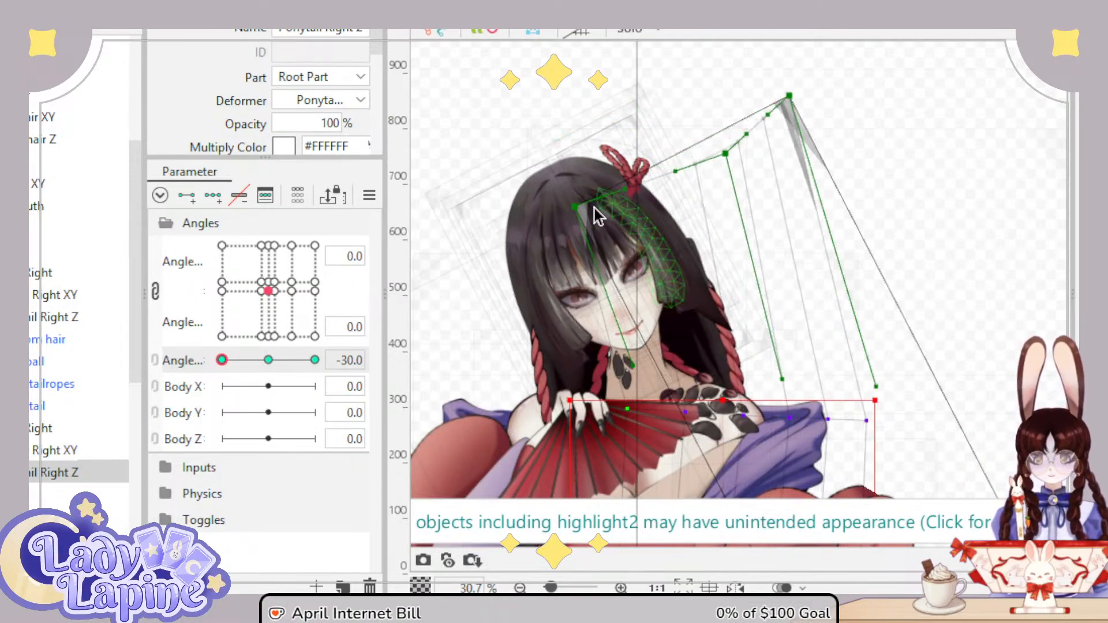
pyautogui.moveTo(589, 209)
pyautogui.mouseDown()
pyautogui.moveTo(606, 202)
pyautogui.moveTo(594, 216)
pyautogui.mouseUp()
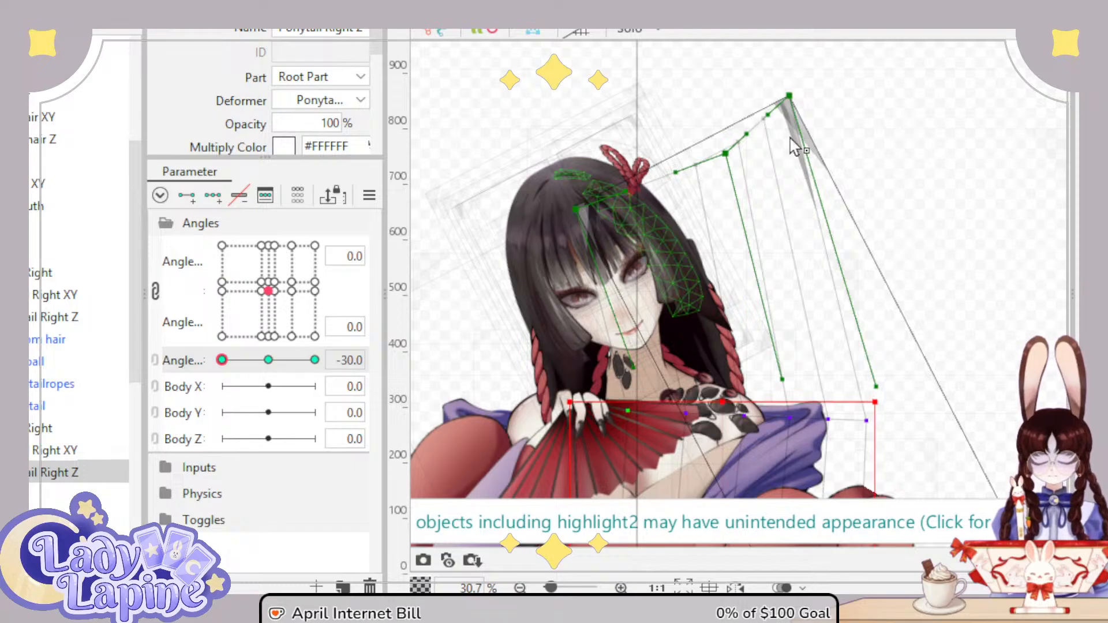
pyautogui.moveTo(727, 161); pyautogui.dragTo(724, 157)
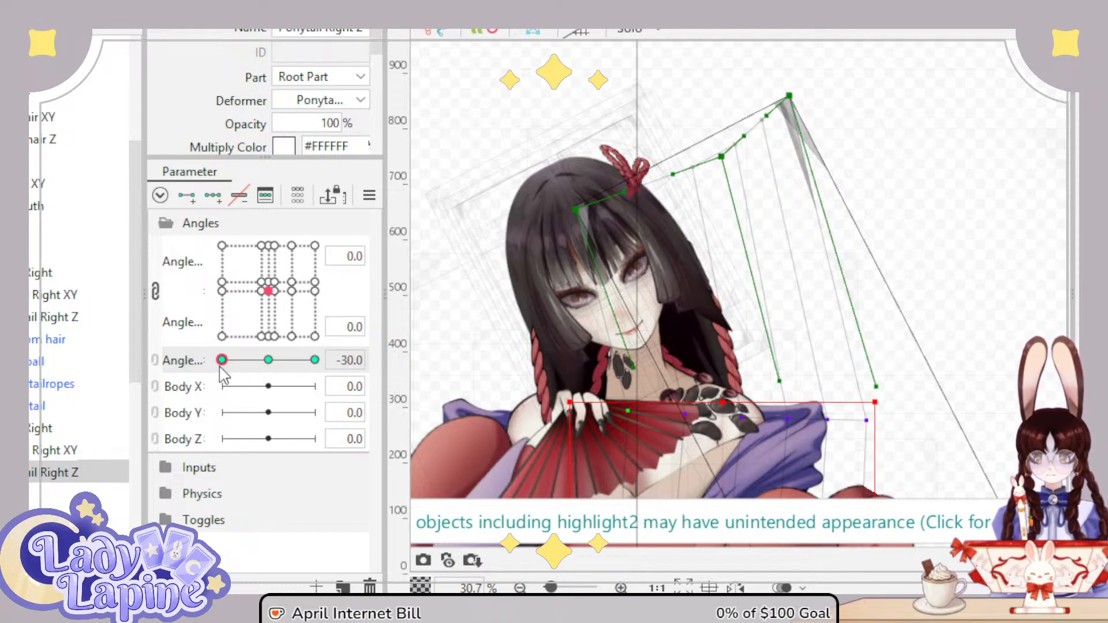
pyautogui.moveTo(221, 365)
pyautogui.mouseDown()
pyautogui.moveTo(267, 365)
pyautogui.moveTo(201, 376)
pyautogui.moveTo(316, 376)
pyautogui.moveTo(203, 376)
pyautogui.mouseUp()
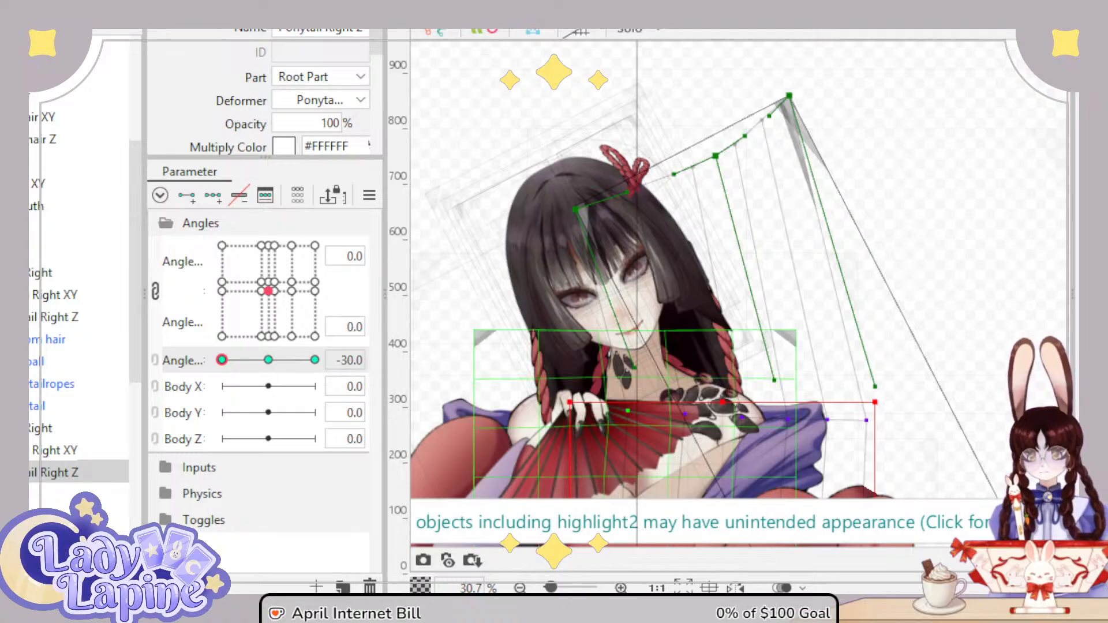
# Step: At Angle Z -30, pull the lower points of side hair Z (Warp53) inward and nudge the lower corner of Back Hair Z (Warp21) in
pyautogui.scroll(3, 38, 199)
pyautogui.click(33, 305)
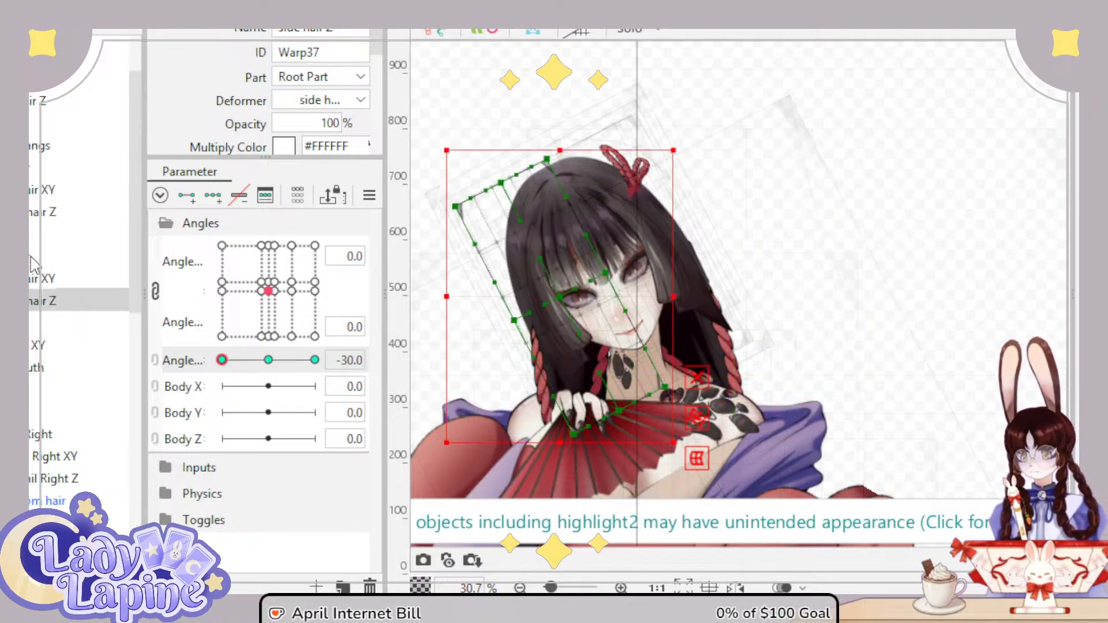
pyautogui.click(32, 220)
pyautogui.scroll(3, 681, 361)
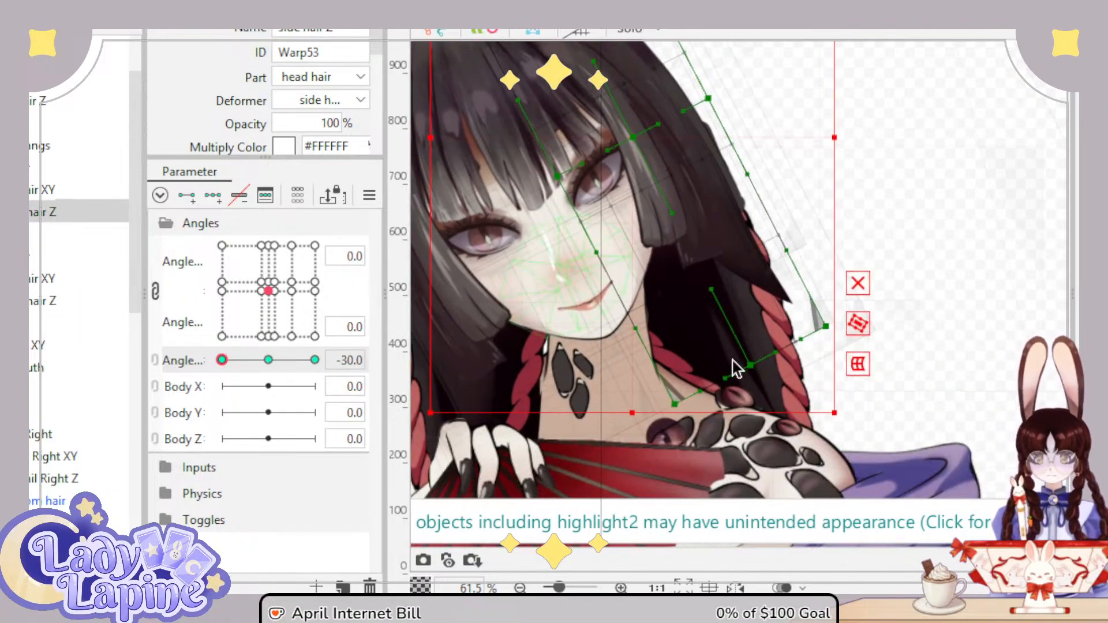
pyautogui.moveTo(750, 365); pyautogui.dragTo(715, 376)
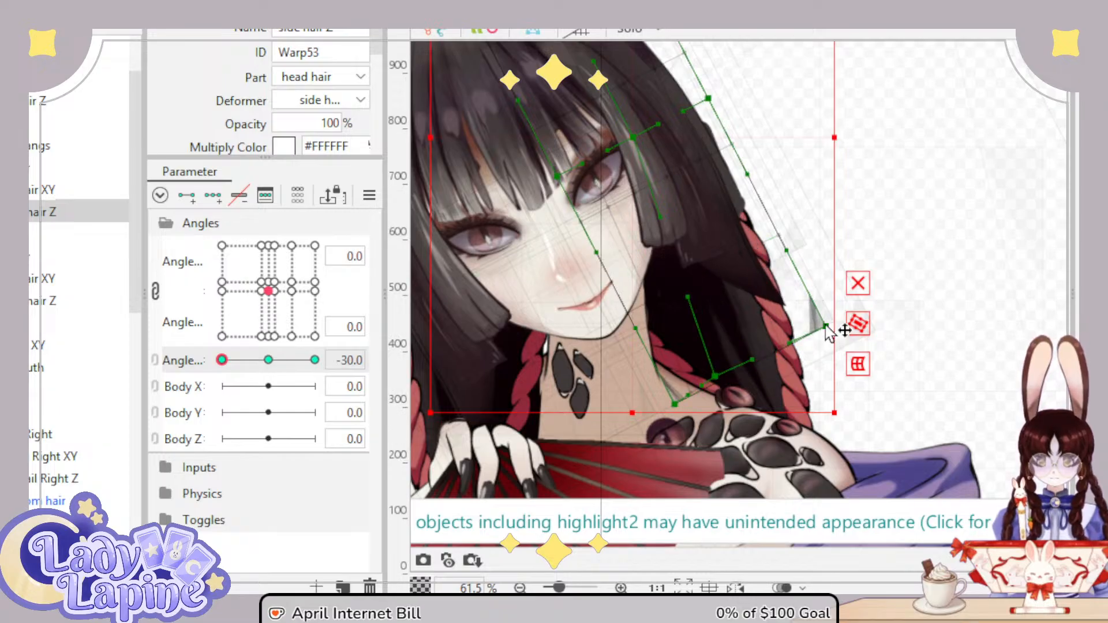
pyautogui.moveTo(825, 327); pyautogui.dragTo(781, 361)
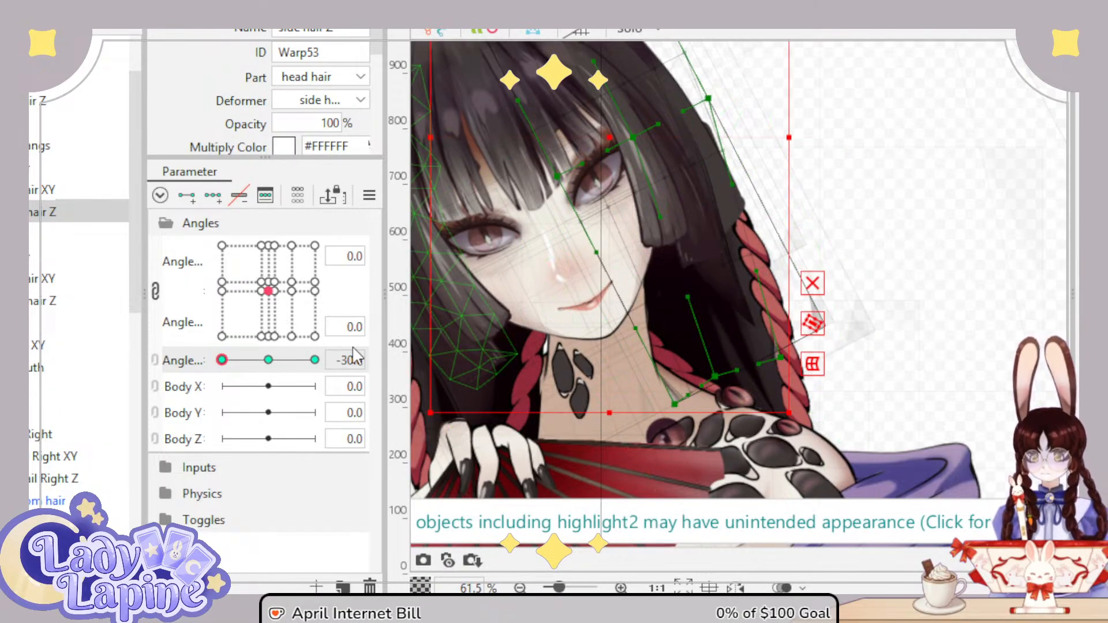
pyautogui.click(31, 107)
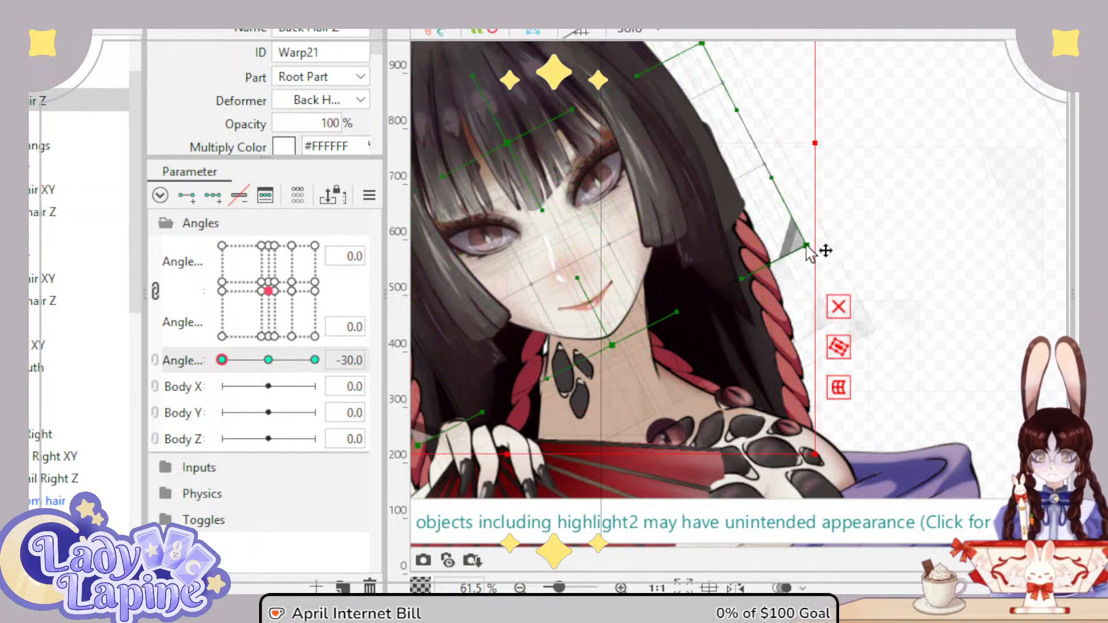
pyautogui.moveTo(806, 246); pyautogui.dragTo(802, 250)
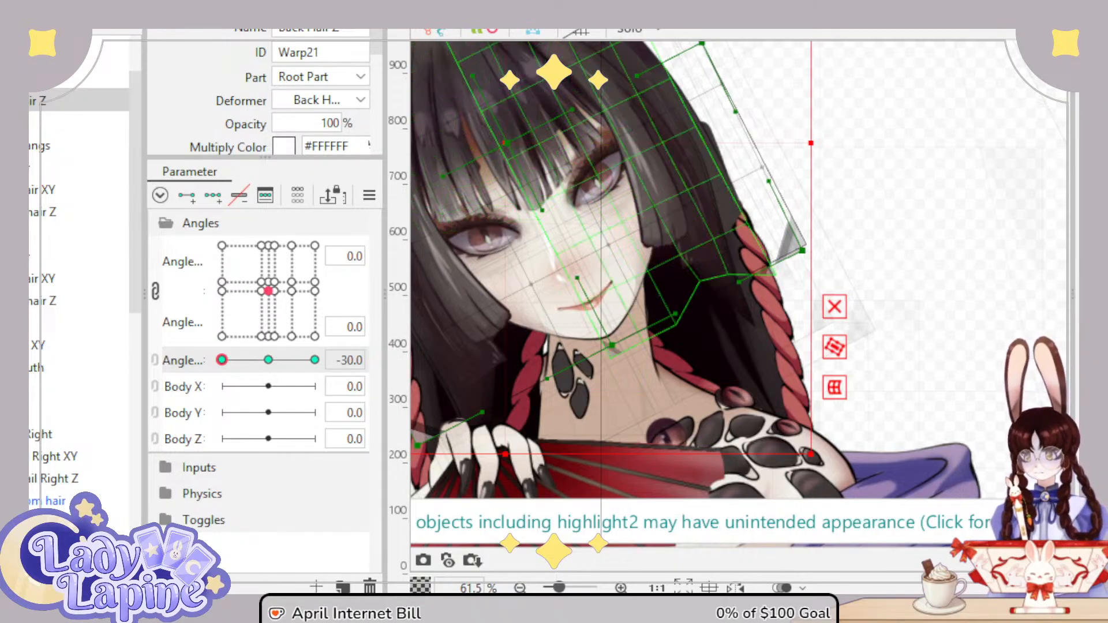
# Step: Set the draw order of the head hair mesh (ArtMesh22) to 489 at Angle Z -30
pyautogui.click(18, 101)
pyautogui.click(29, 124)
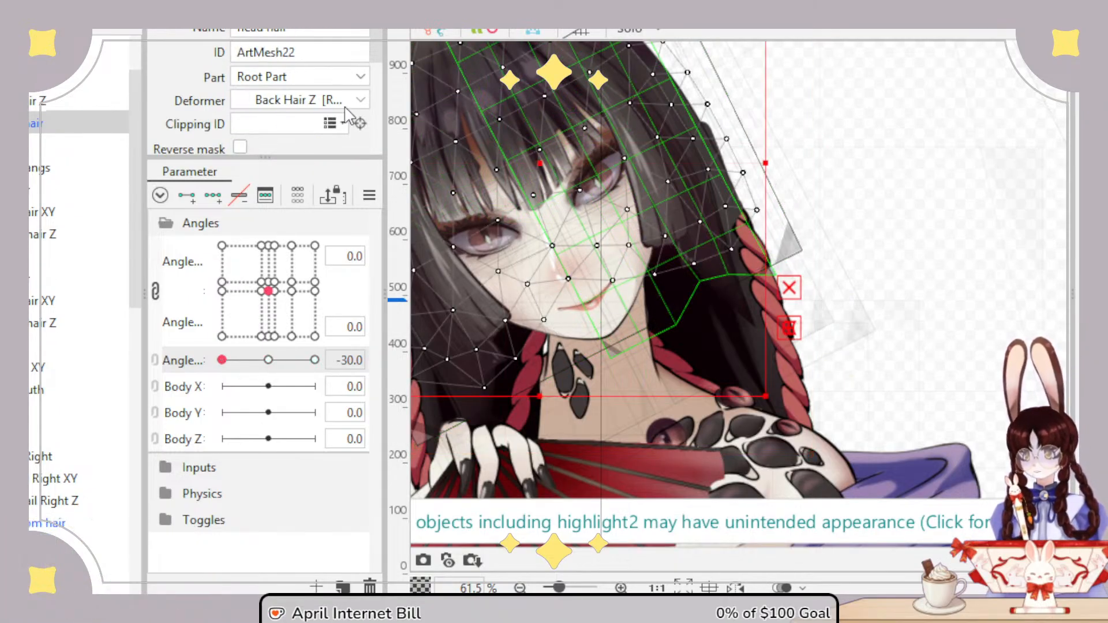
pyautogui.moveTo(376, 29); pyautogui.dragTo(378, 78)
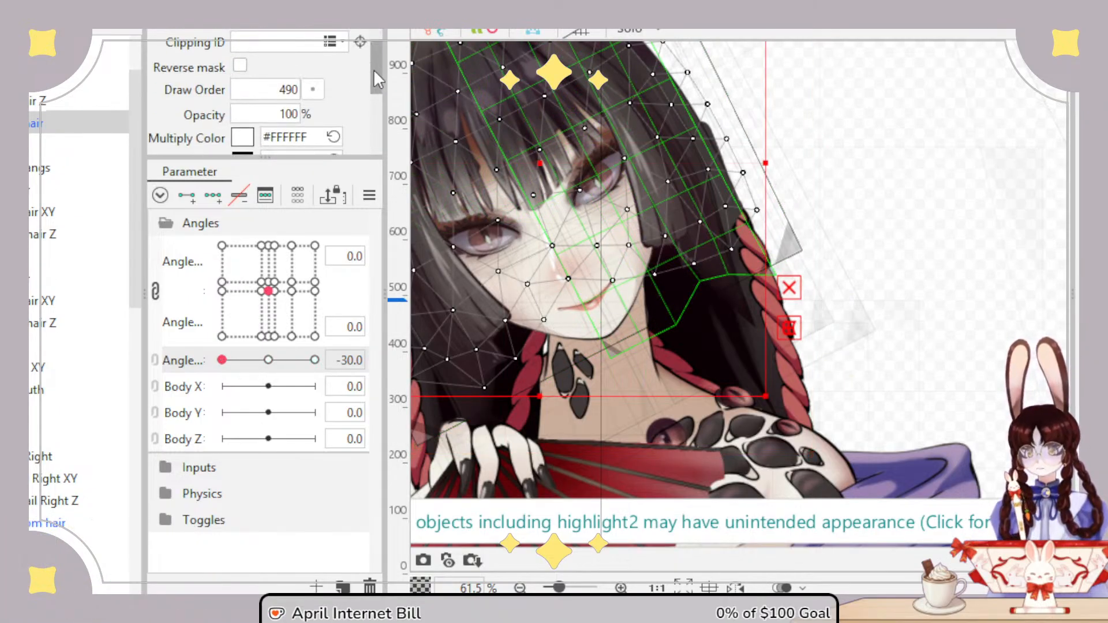
pyautogui.click(319, 93)
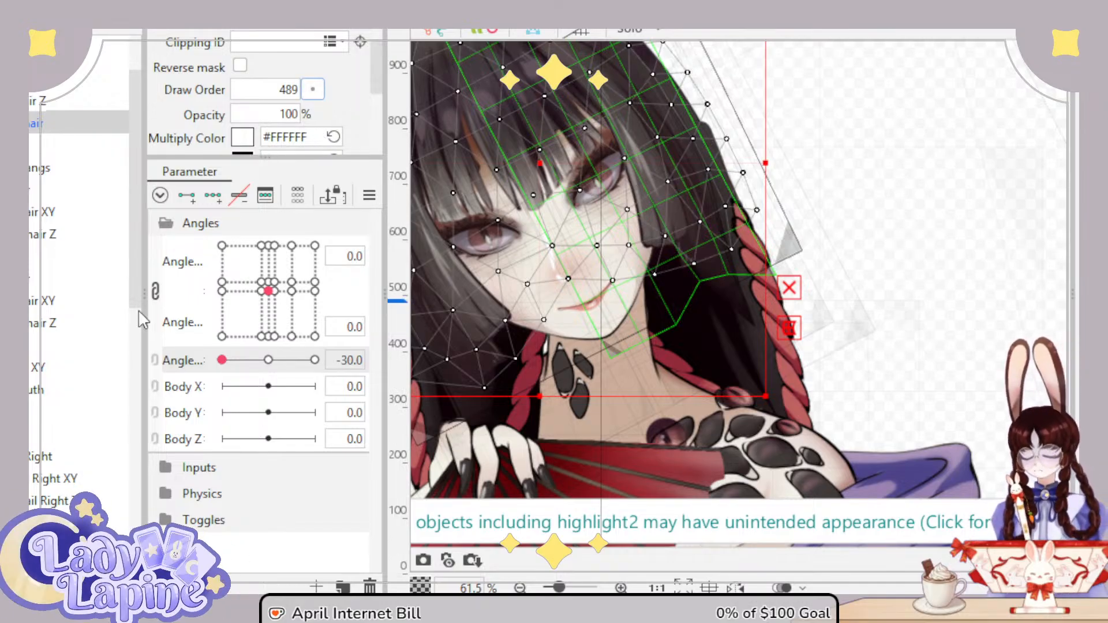
# Step: Reshape the second right ponytail's Z deformer at Angle Z -30 by extending its top inner curve handle and shortening the handle beside the shoulder
pyautogui.click(448, 273)
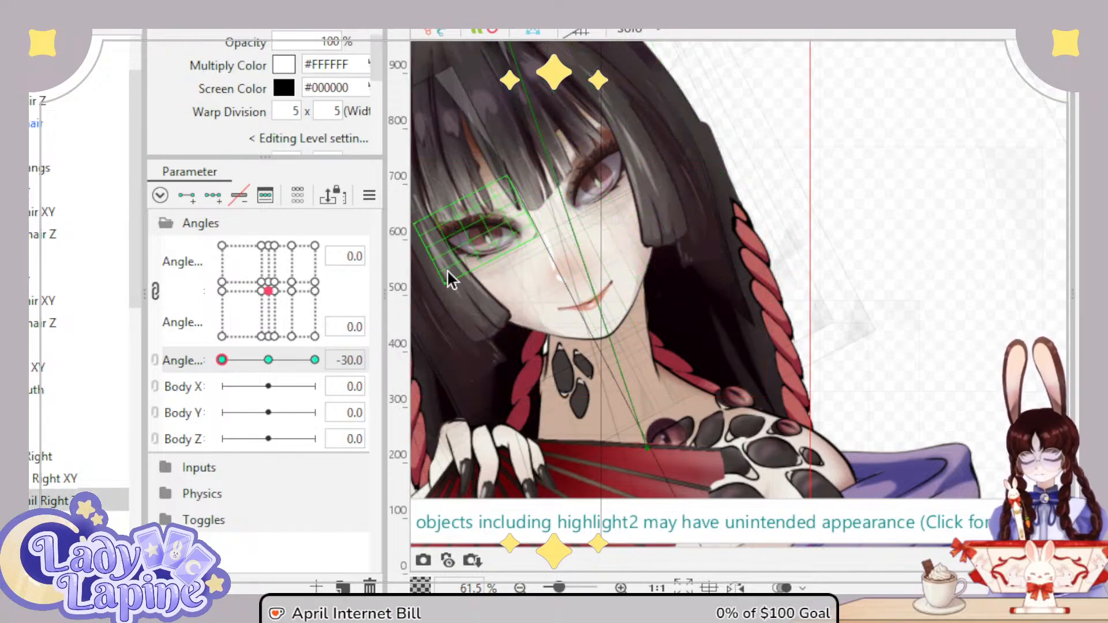
pyautogui.click(448, 272)
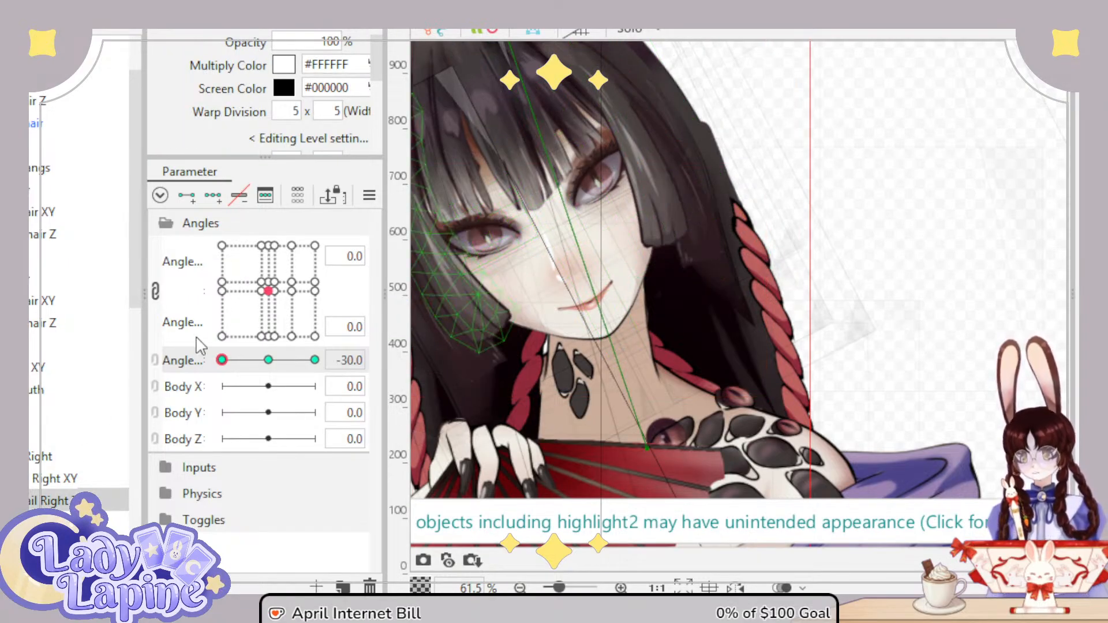
pyautogui.scroll(-5, 53, 466)
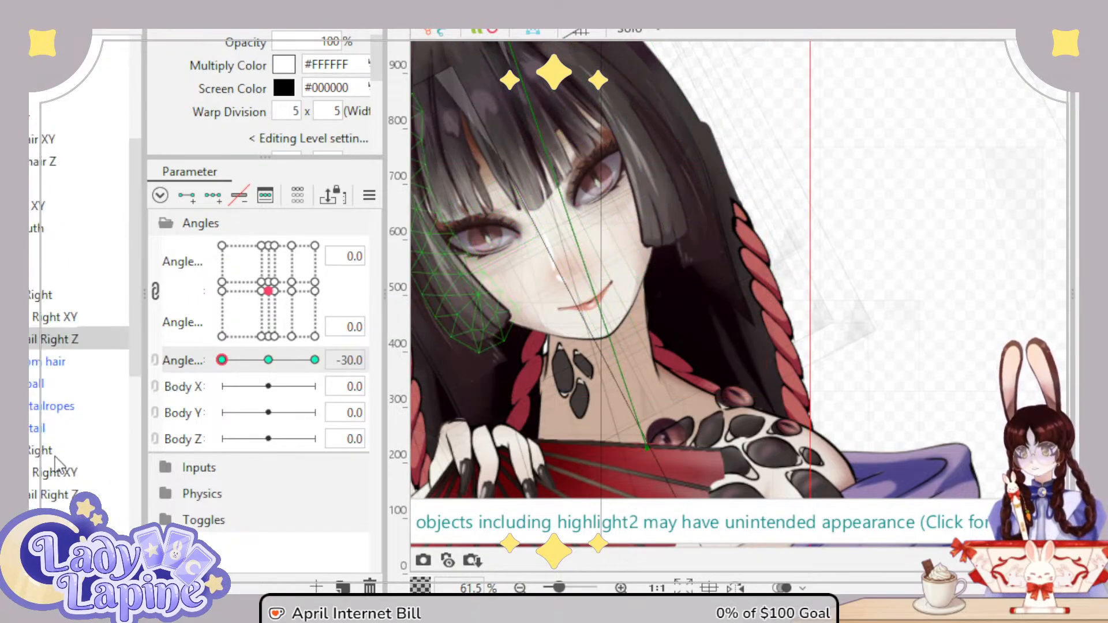
pyautogui.click(52, 333)
pyautogui.scroll(3, 568, 188)
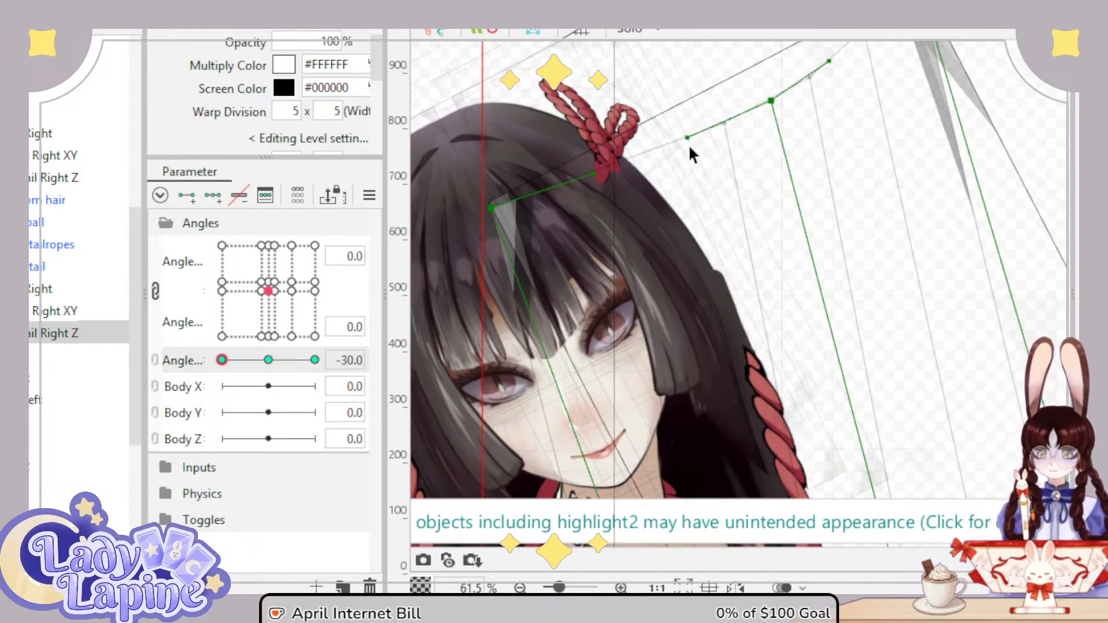
pyautogui.moveTo(686, 137)
pyautogui.mouseDown()
pyautogui.moveTo(664, 149)
pyautogui.moveTo(700, 141)
pyautogui.moveTo(665, 142)
pyautogui.mouseUp()
pyautogui.moveTo(776, 233); pyautogui.dragTo(628, 33)
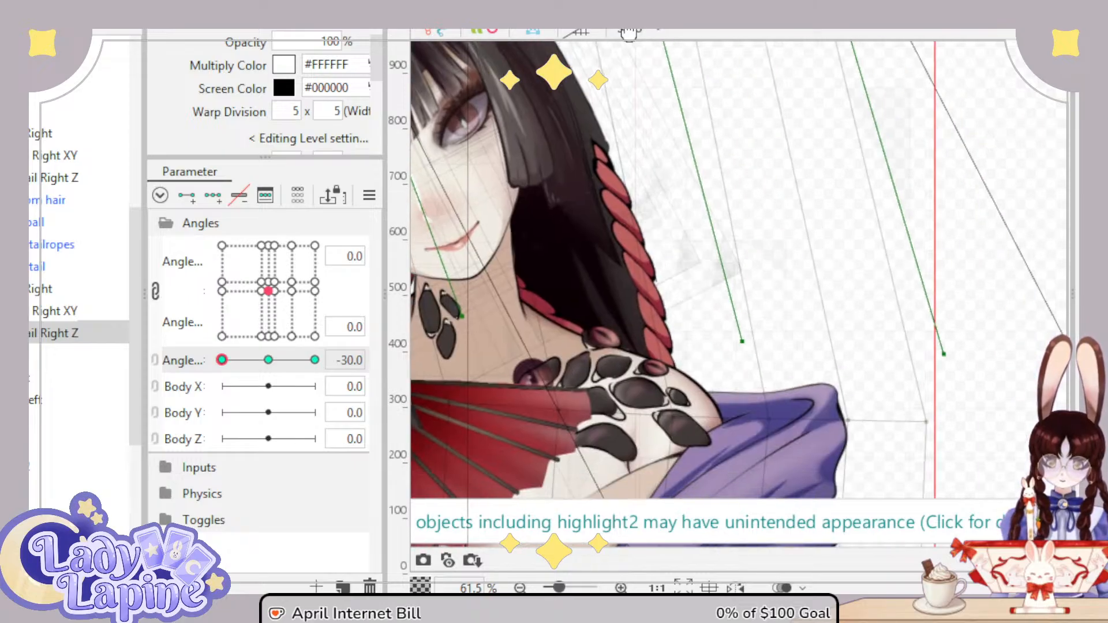
pyautogui.moveTo(744, 343)
pyautogui.mouseDown()
pyautogui.moveTo(795, 310)
pyautogui.moveTo(743, 324)
pyautogui.mouseUp()
pyautogui.moveTo(561, 297); pyautogui.dragTo(642, 450)
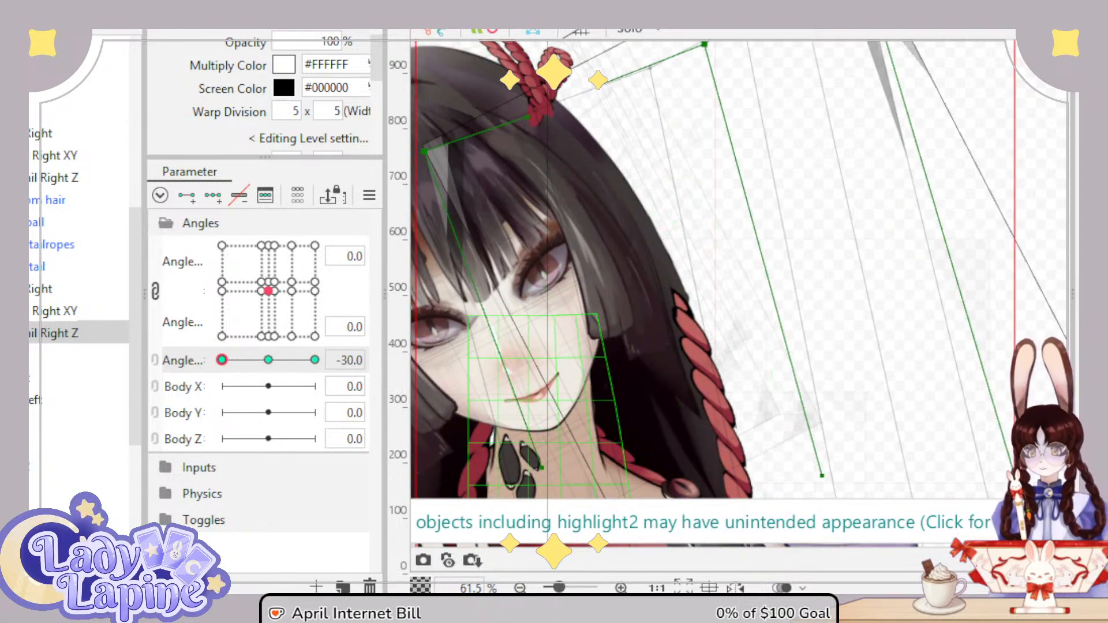
# Step: Move the lower outer corner of the Back Hair Z deformer further in towards the head at Angle Z -30
pyautogui.scroll(10, 56, 203)
pyautogui.click(30, 215)
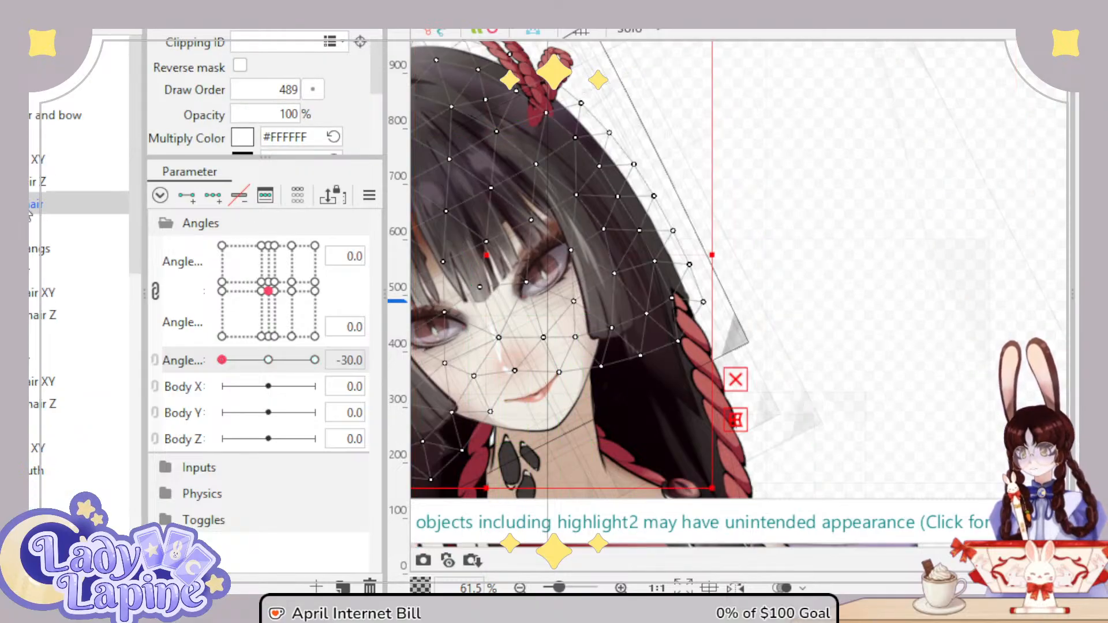
pyautogui.click(37, 183)
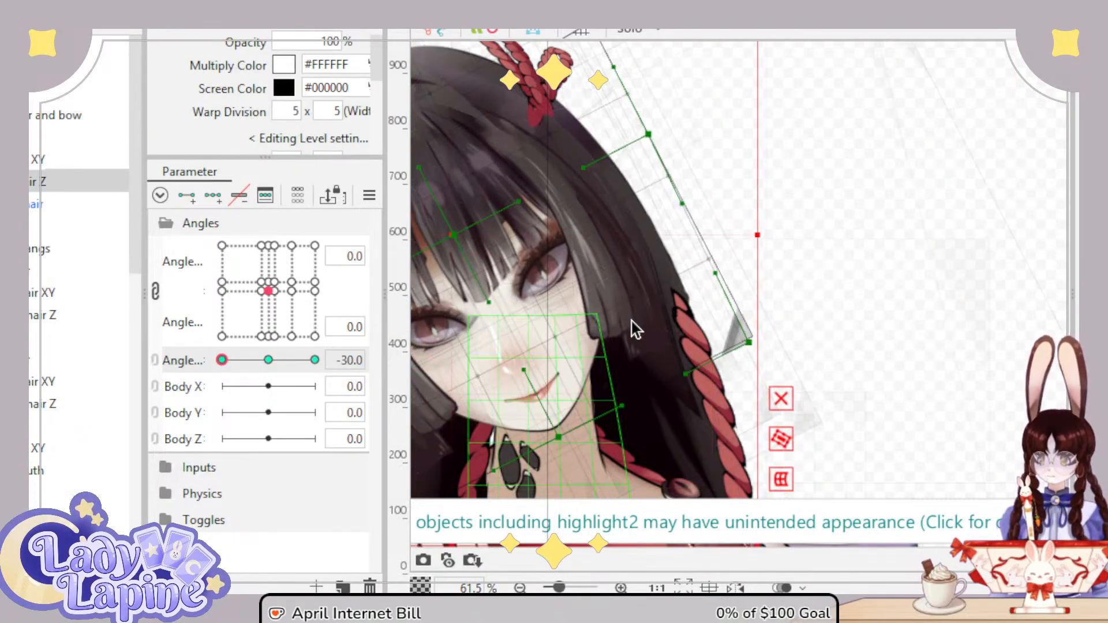
pyautogui.moveTo(733, 349)
pyautogui.mouseDown()
pyautogui.moveTo(747, 342)
pyautogui.moveTo(714, 351)
pyautogui.mouseUp()
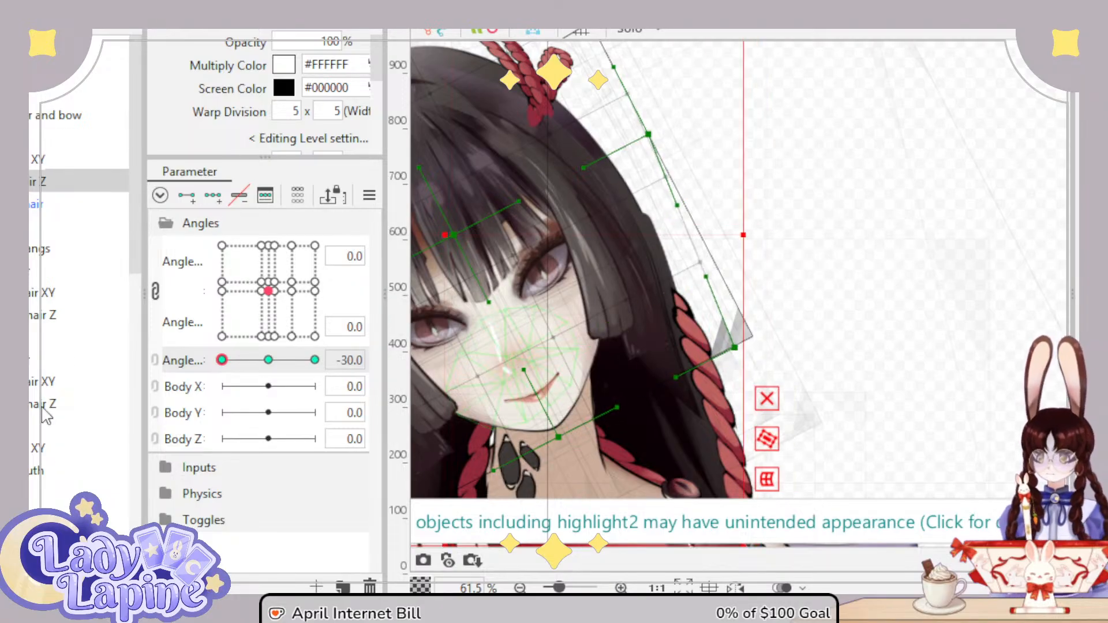
# Step: Pull the top inner curve handle of the second right ponytail's Z deformer closer to the hair bow at Angle Z -30
pyautogui.scroll(-4, 46, 409)
pyautogui.click(43, 344)
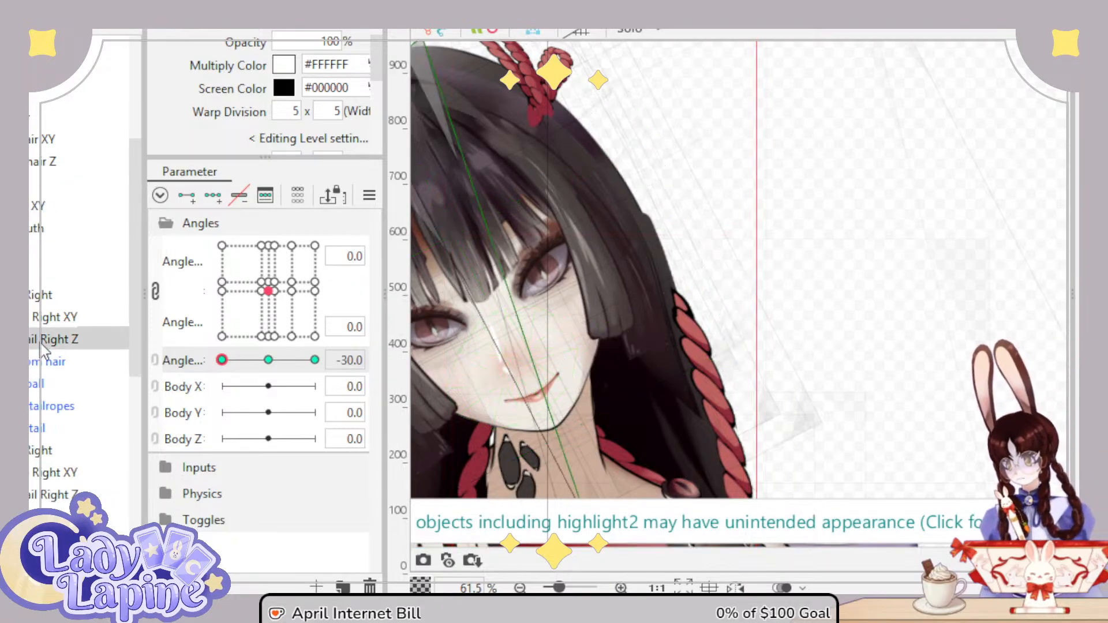
pyautogui.click(35, 494)
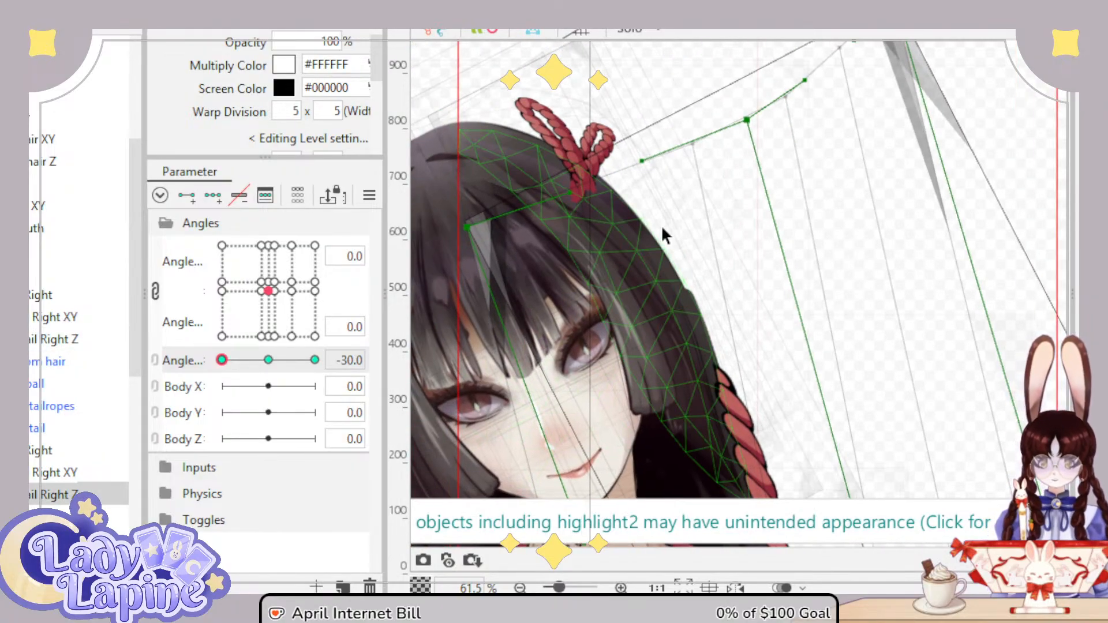
pyautogui.moveTo(642, 161); pyautogui.dragTo(630, 162)
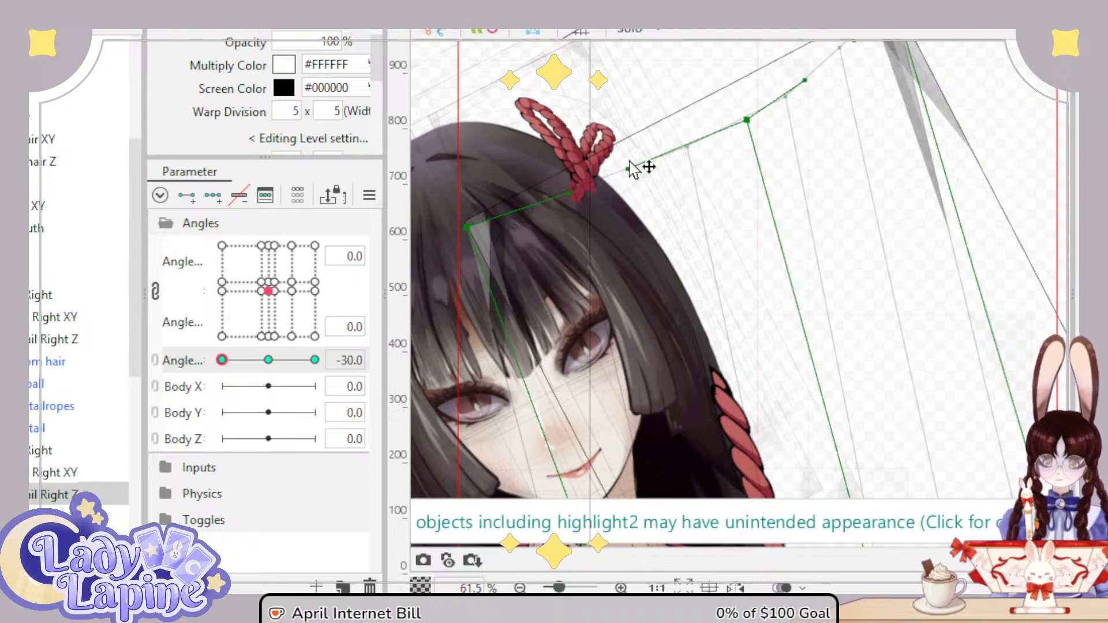
pyautogui.scroll(-3, 680, 327)
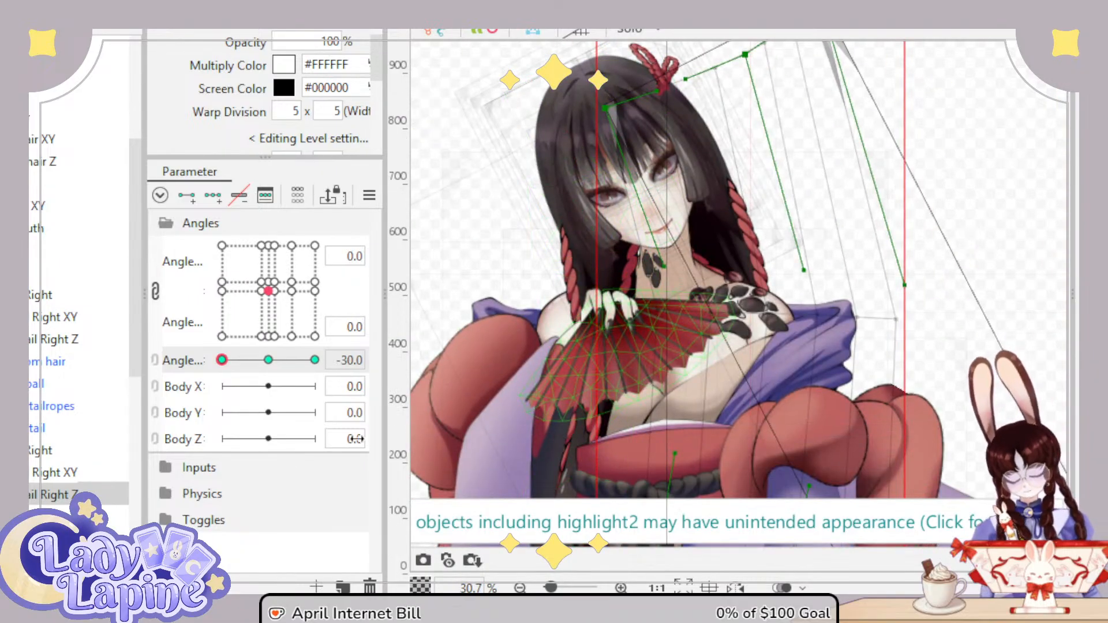
# Step: At Angle Z 30, rotate the lower points of the second right ponytail's Z deformer to hang vertically and shift them outward over the robe
pyautogui.moveTo(225, 370); pyautogui.dragTo(336, 358)
pyautogui.scroll(-4, 808, 322)
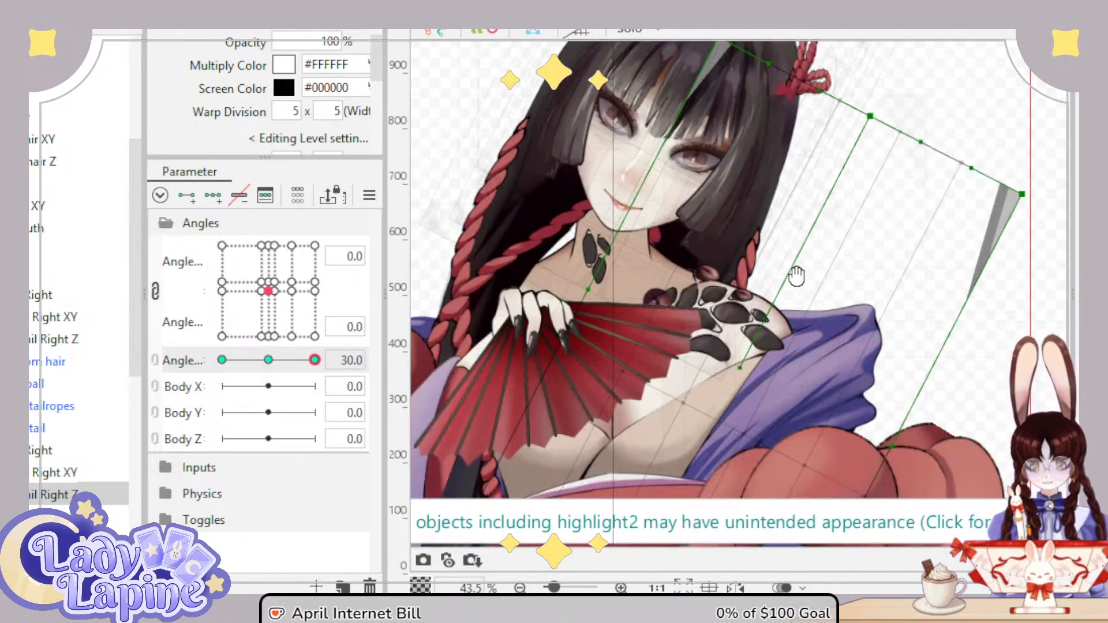
pyautogui.scroll(-2, 786, 286)
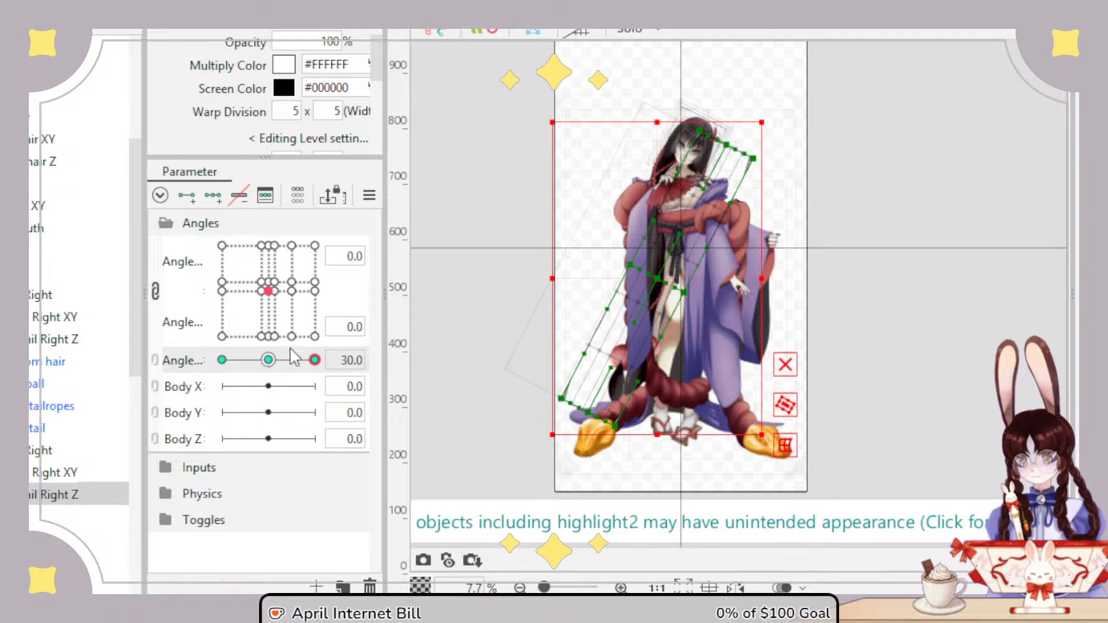
pyautogui.click(268, 360)
pyautogui.moveTo(651, 458); pyautogui.dragTo(837, 176)
pyautogui.moveTo(268, 360); pyautogui.dragTo(314, 360)
pyautogui.moveTo(531, 199); pyautogui.dragTo(559, 269)
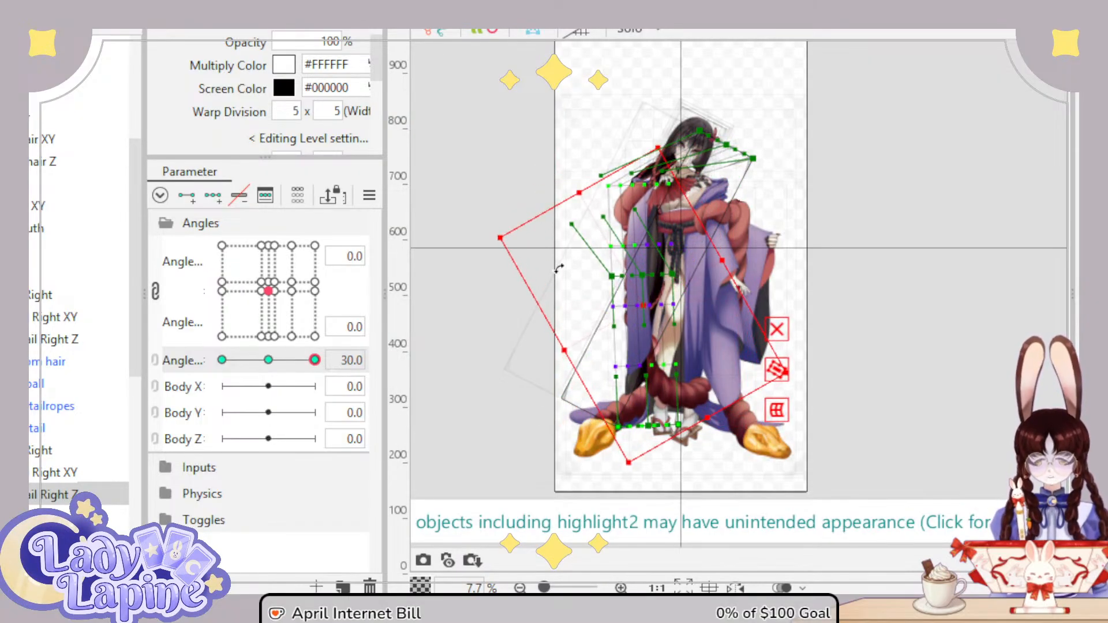
pyautogui.moveTo(661, 304); pyautogui.dragTo(714, 304)
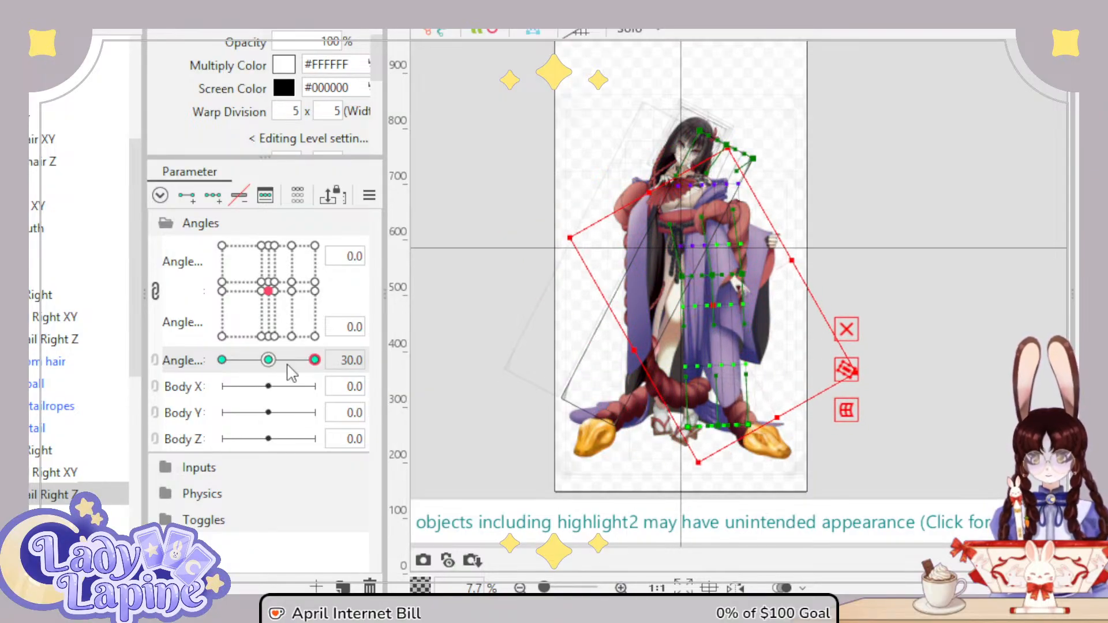
# Step: Compare the ponytail with its pose at Angle Z 0, then stretch its lower points downward at Angle Z 30
pyautogui.moveTo(314, 360); pyautogui.dragTo(268, 372)
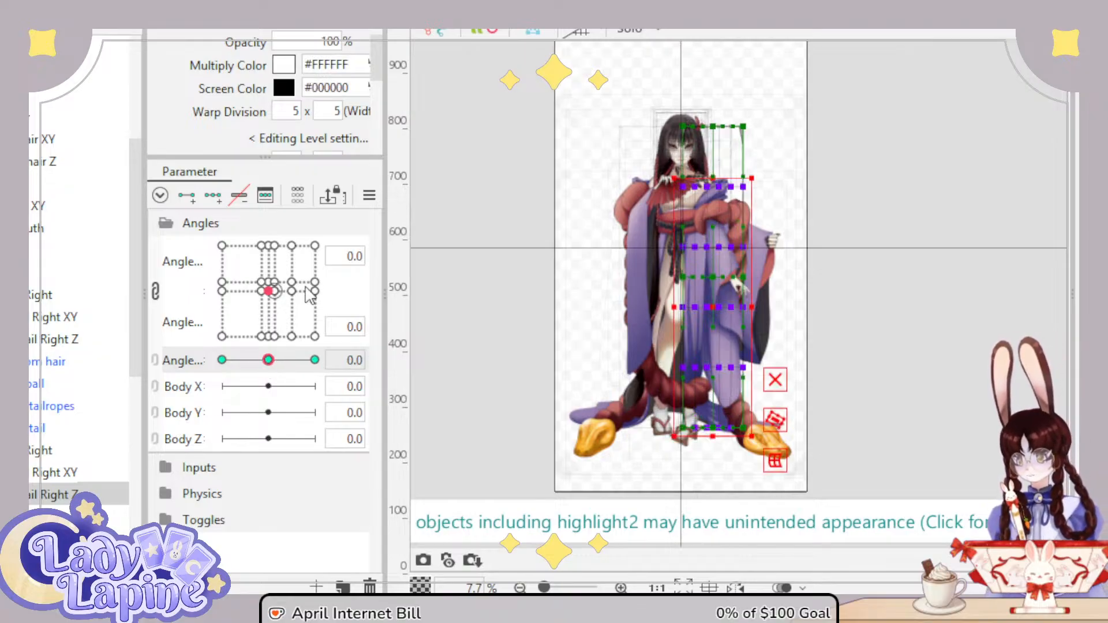
pyautogui.scroll(3, 745, 285)
pyautogui.moveTo(744, 285)
pyautogui.mouseDown()
pyautogui.moveTo(733, 239)
pyautogui.moveTo(741, 278)
pyautogui.mouseUp()
pyautogui.scroll(-2, 741, 279)
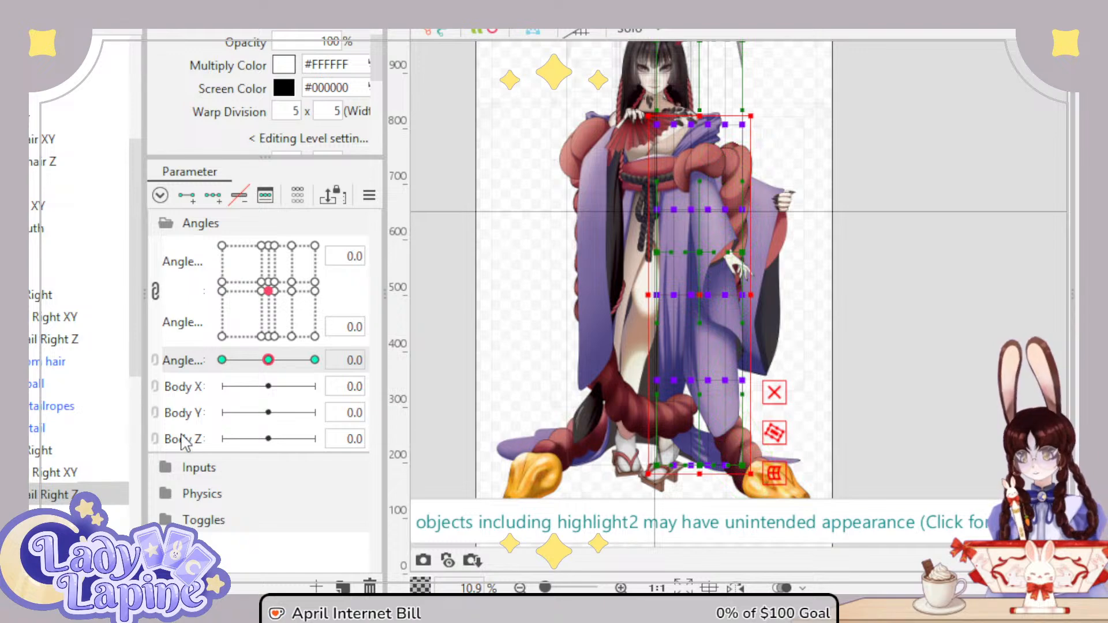
pyautogui.moveTo(273, 371); pyautogui.dragTo(316, 360)
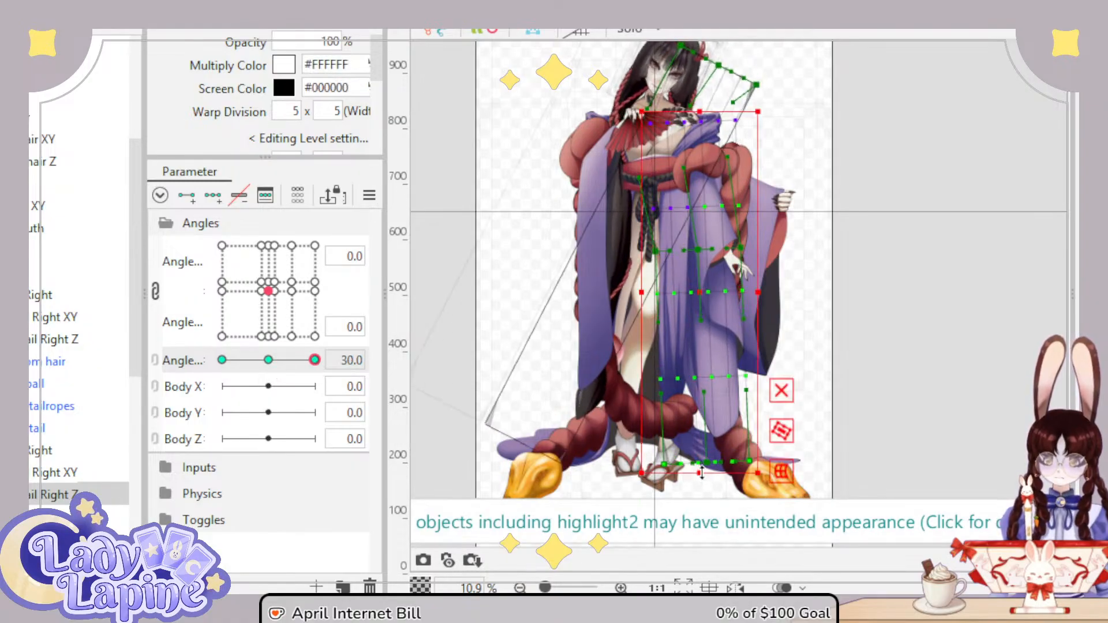
pyautogui.moveTo(702, 473); pyautogui.dragTo(703, 494)
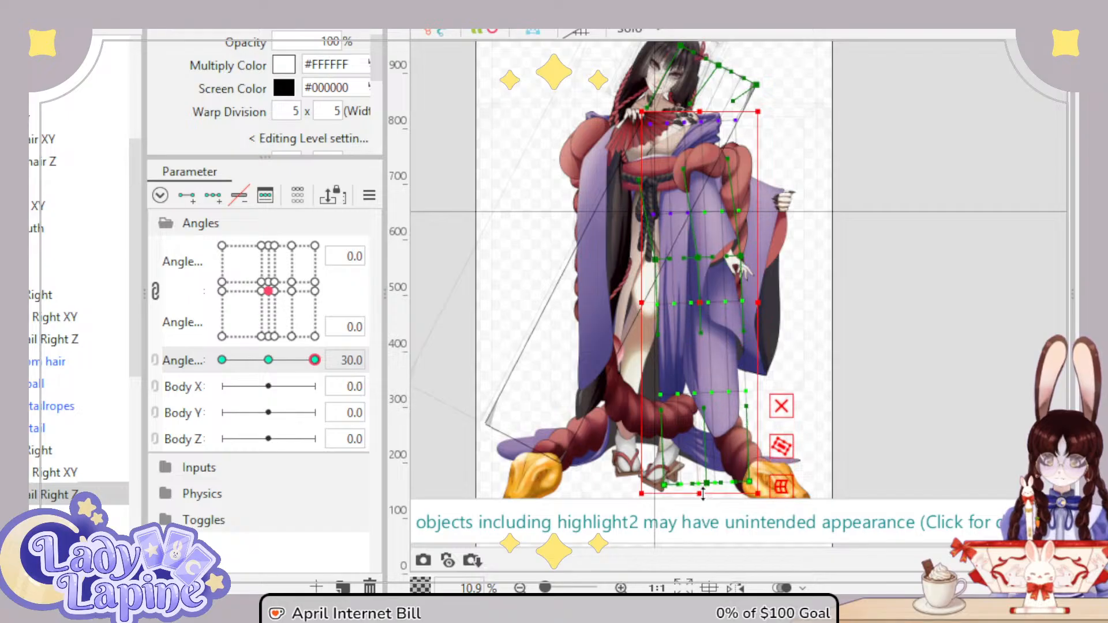
# Step: Shorten the lower part of the second right ponytail's Z deformer slightly at Angle Z -30
pyautogui.moveTo(317, 365); pyautogui.dragTo(222, 380)
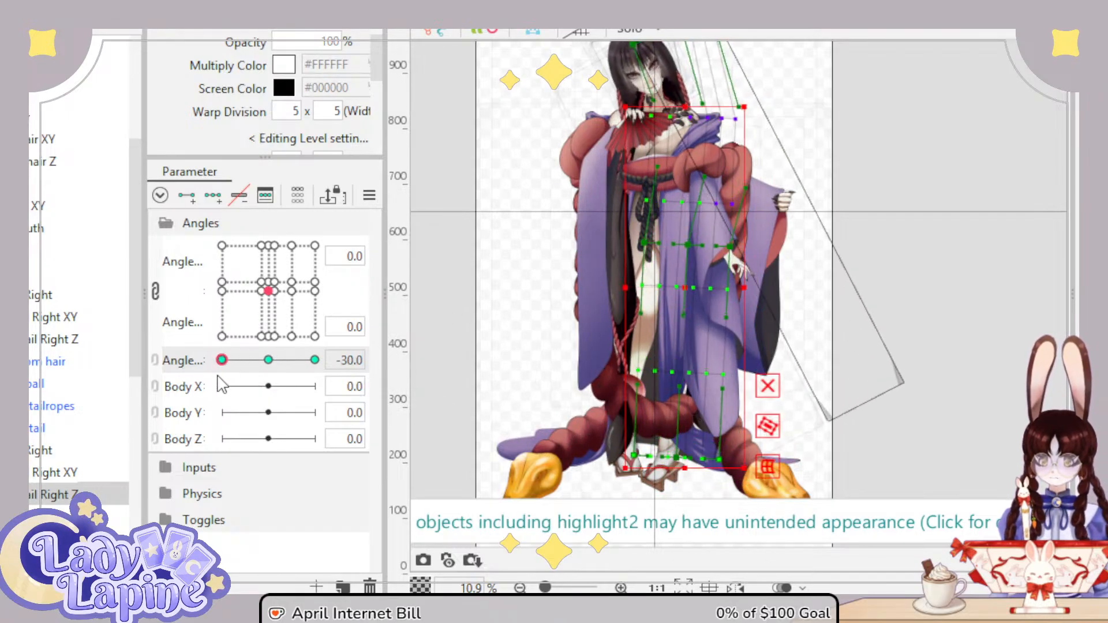
pyautogui.moveTo(681, 468); pyautogui.dragTo(682, 456)
pyautogui.moveTo(234, 364); pyautogui.dragTo(201, 363)
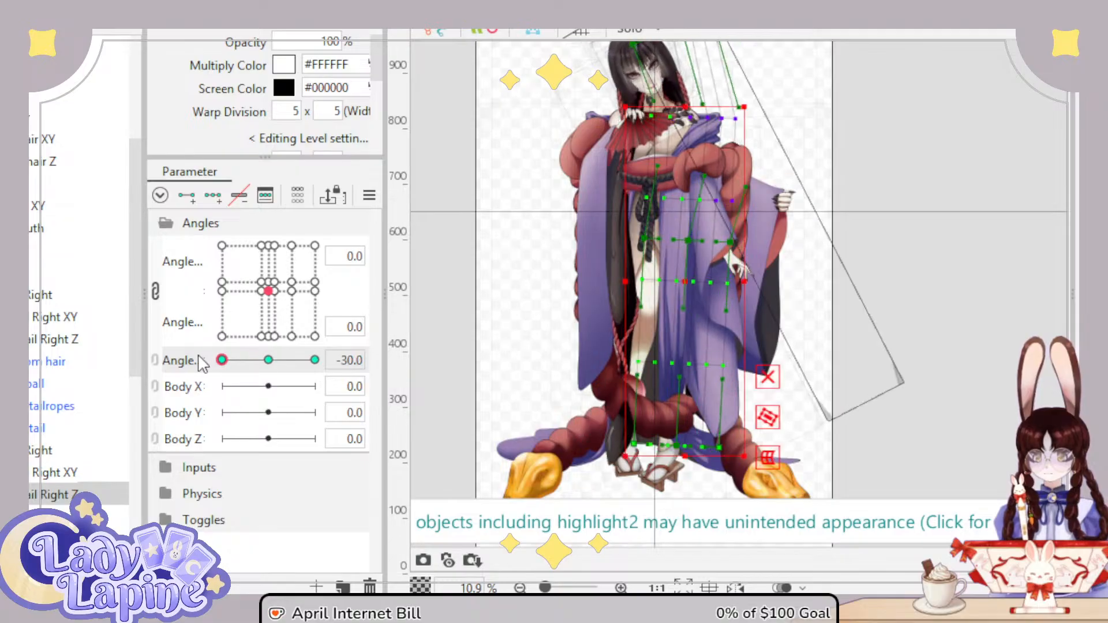
# Step: Shorten the lower part of the first right ponytail's Z deformer at Angle Z -30 and lengthen it slightly at Angle Z 30
pyautogui.click(65, 340)
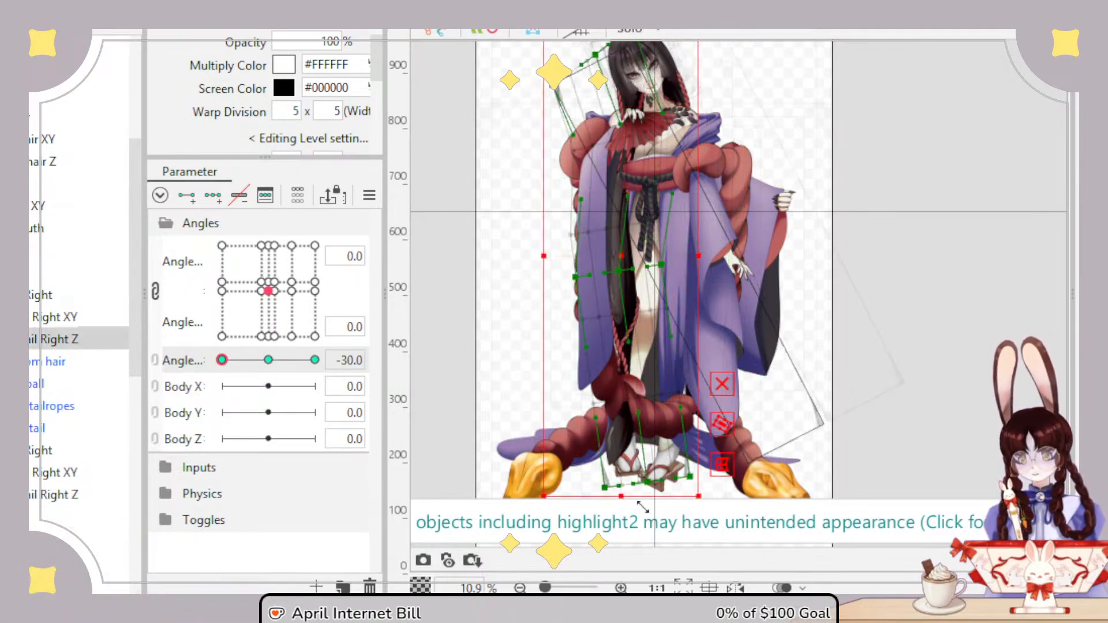
pyautogui.moveTo(621, 496); pyautogui.dragTo(623, 476)
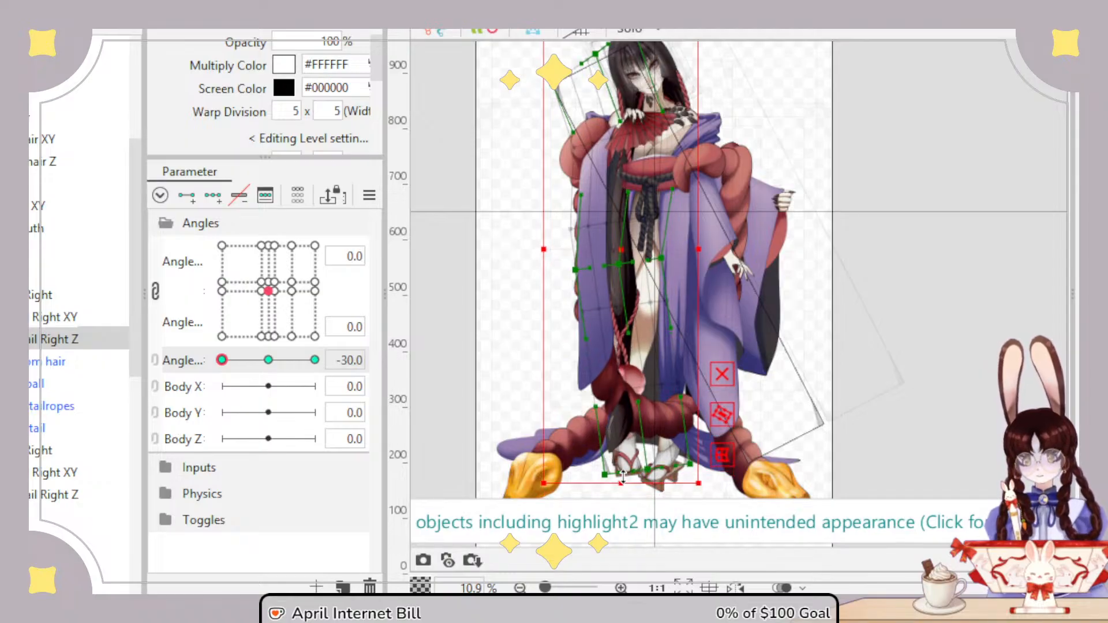
pyautogui.moveTo(223, 359); pyautogui.dragTo(329, 353)
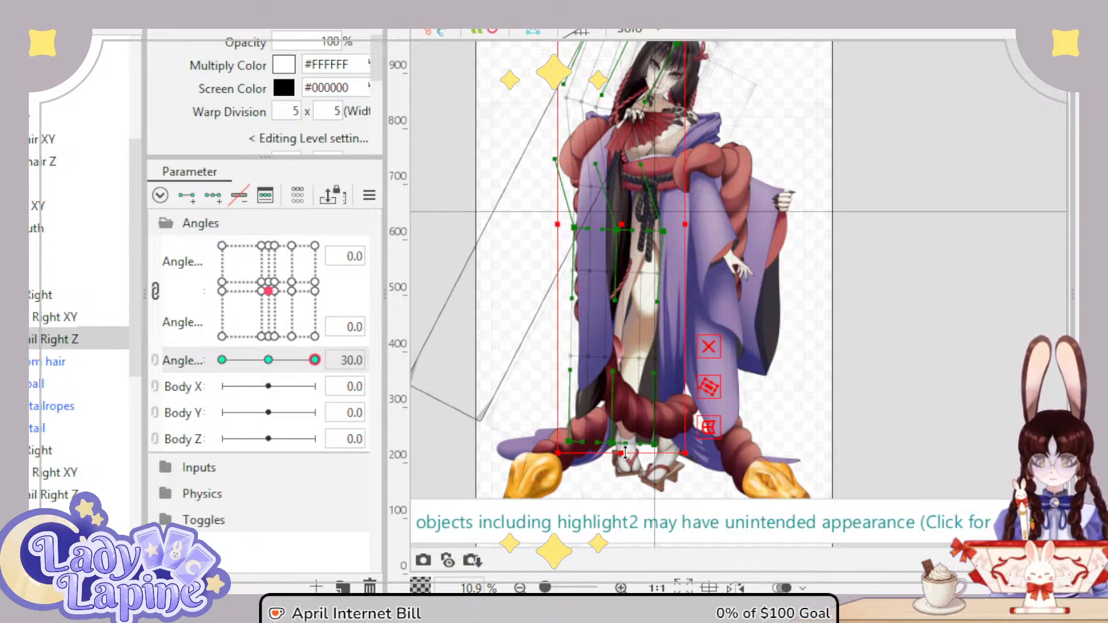
pyautogui.moveTo(625, 451); pyautogui.dragTo(625, 464)
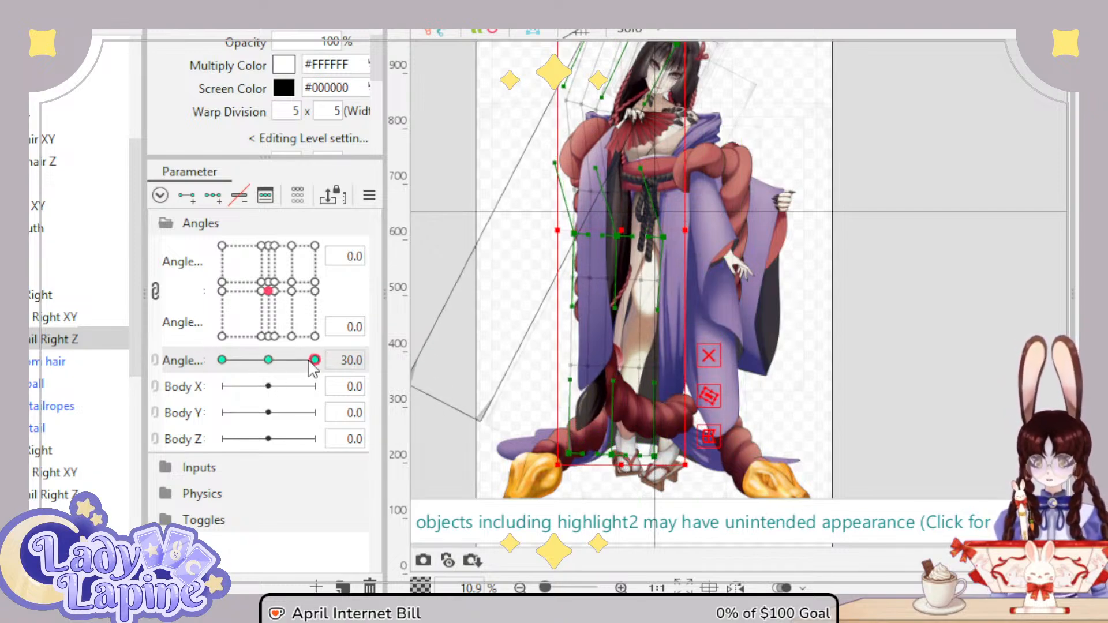
pyautogui.moveTo(311, 363); pyautogui.dragTo(273, 365)
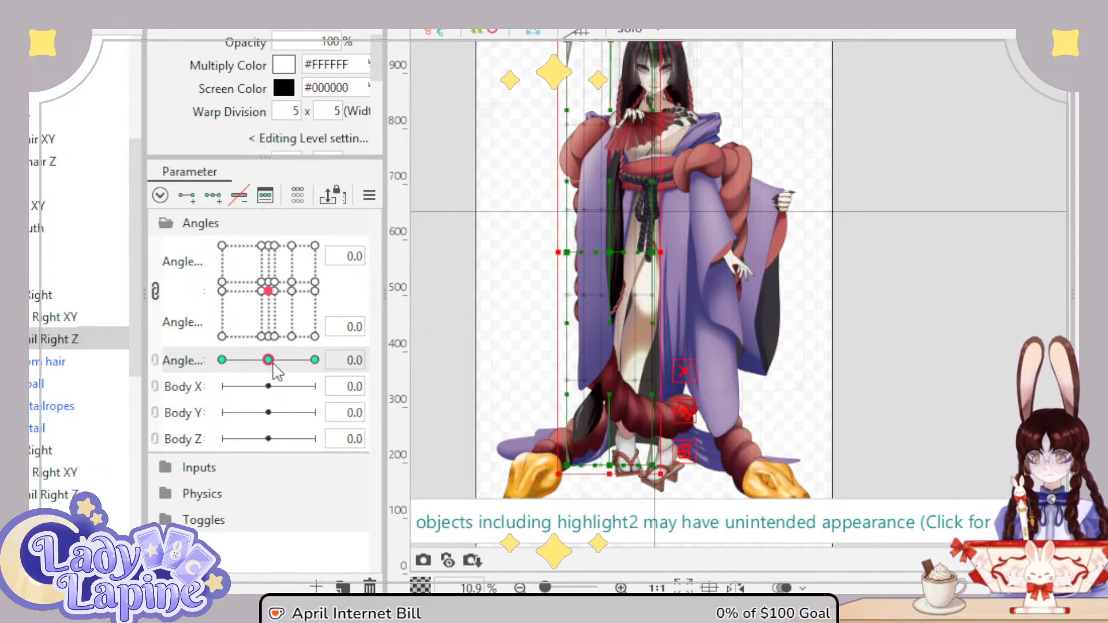
# Step: Move the bottom hair meshes of both ponytails lower in the part order so they sit behind the snake coils
pyautogui.click(40, 366)
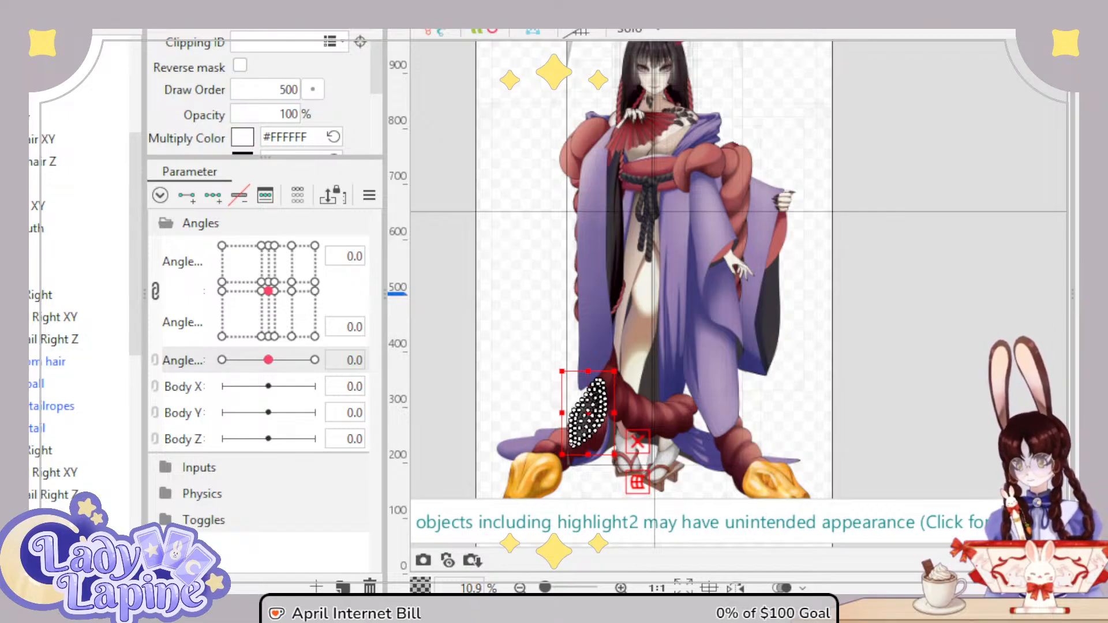
pyautogui.keyDown('ctrl'); pyautogui.click(52, 516); pyautogui.keyUp('ctrl')
pyautogui.click(46, 24)
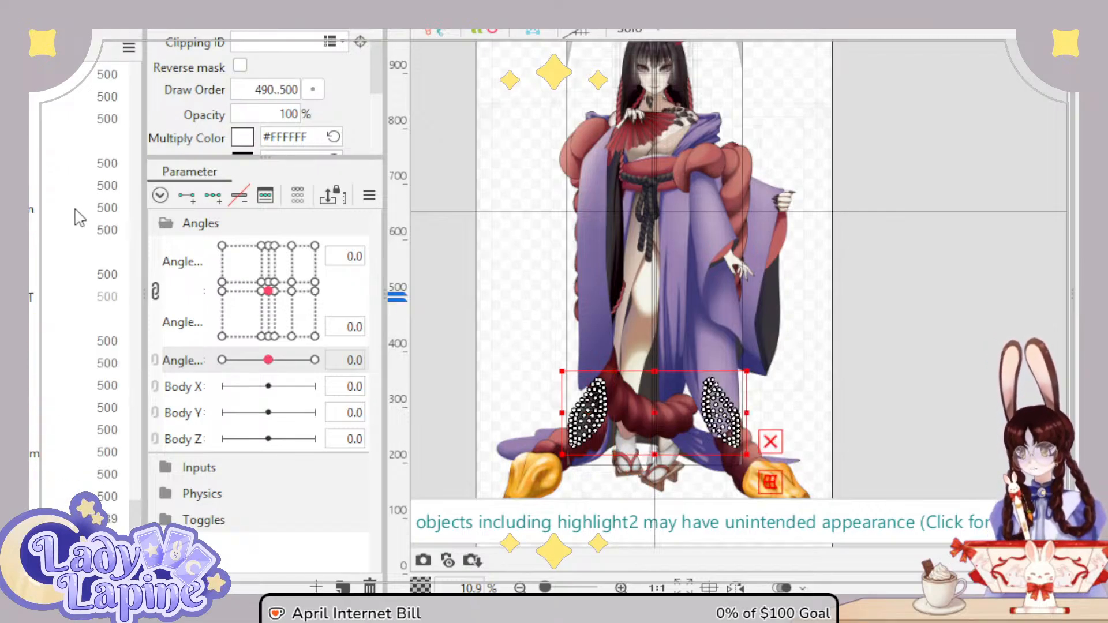
pyautogui.scroll(-3, 33, 398)
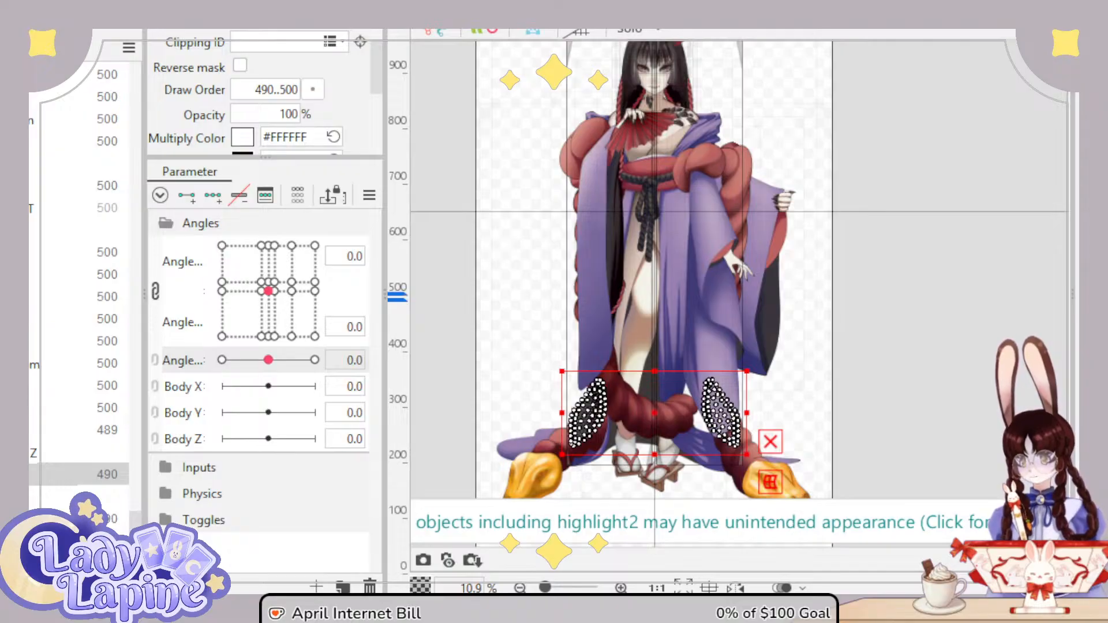
pyautogui.hotkey('ctrl', 'z')
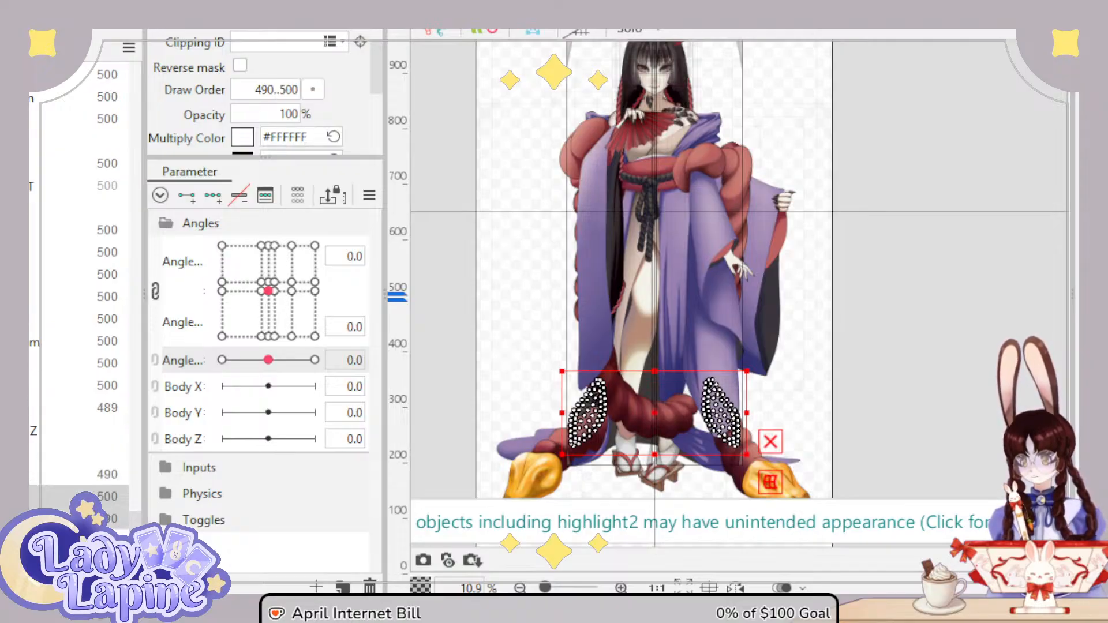
pyautogui.scroll(5, 81, 300)
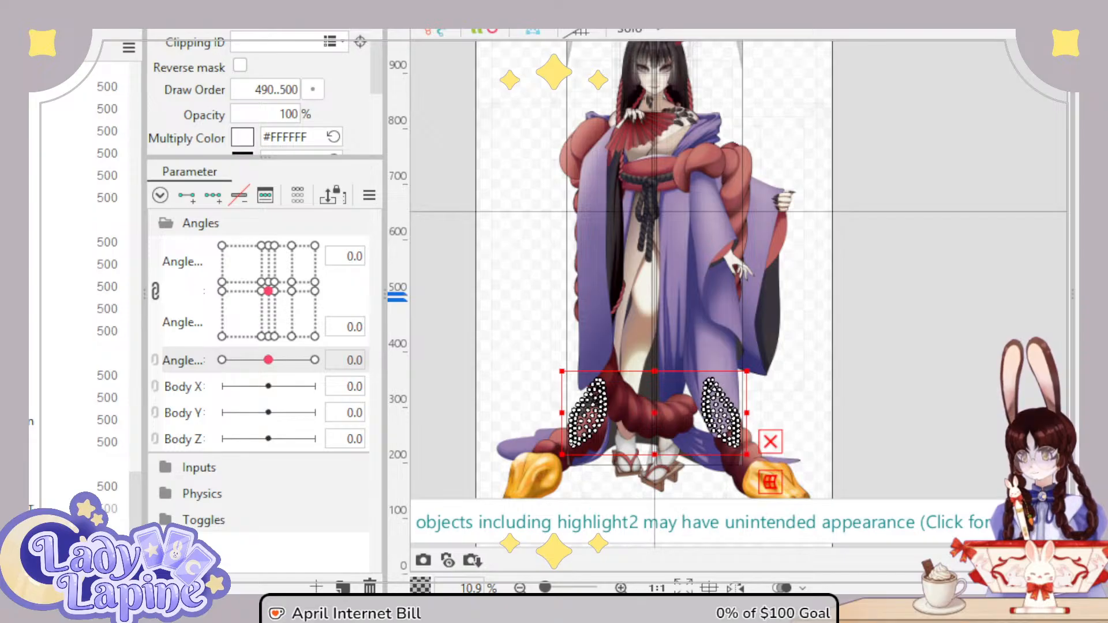
pyautogui.click(87, 24)
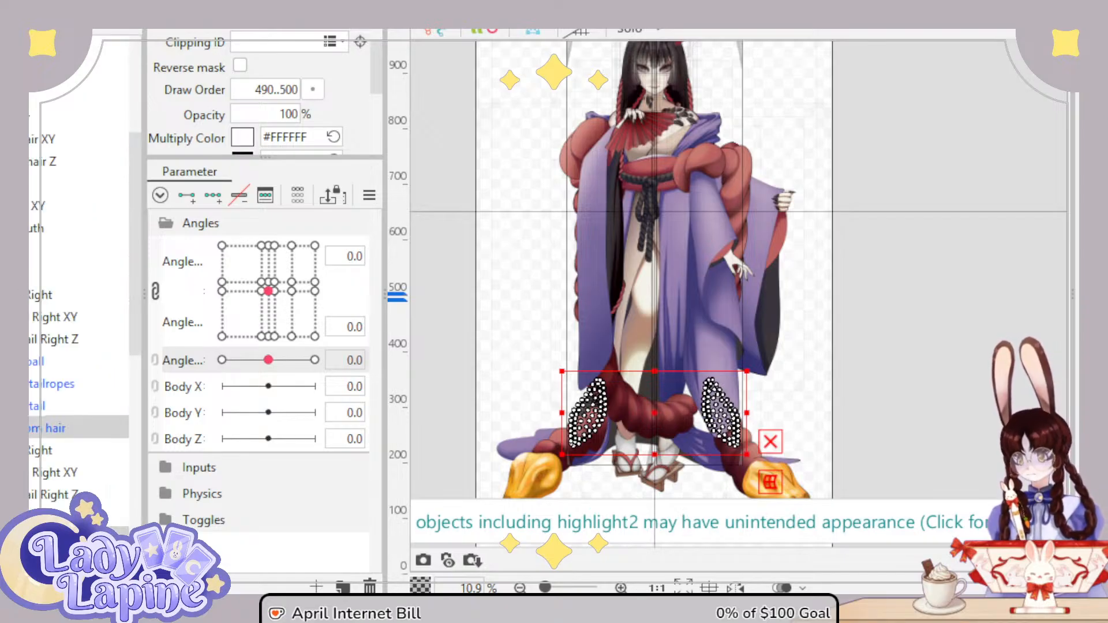
# Step: Examine how the ponytails move when Angle Z is combined with different Angle X and Y poses, including all at -30
pyautogui.click(32, 345)
pyautogui.moveTo(281, 374); pyautogui.dragTo(290, 397)
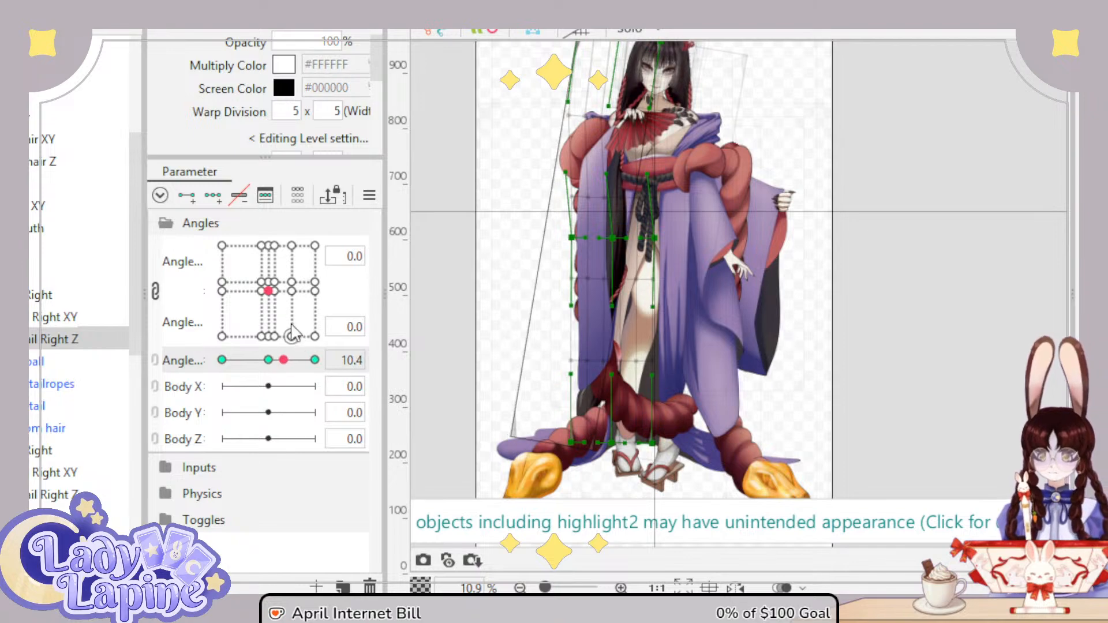
pyautogui.moveTo(268, 290); pyautogui.dragTo(236, 272)
pyautogui.moveTo(290, 364); pyautogui.dragTo(216, 372)
pyautogui.moveTo(235, 268); pyautogui.dragTo(210, 349)
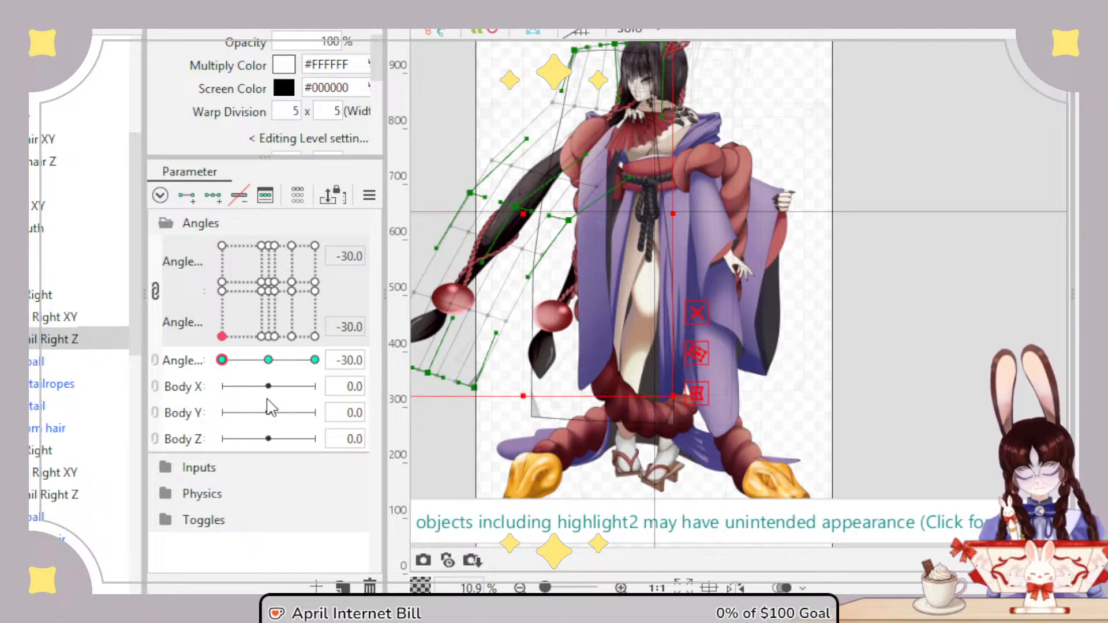
pyautogui.click(266, 284)
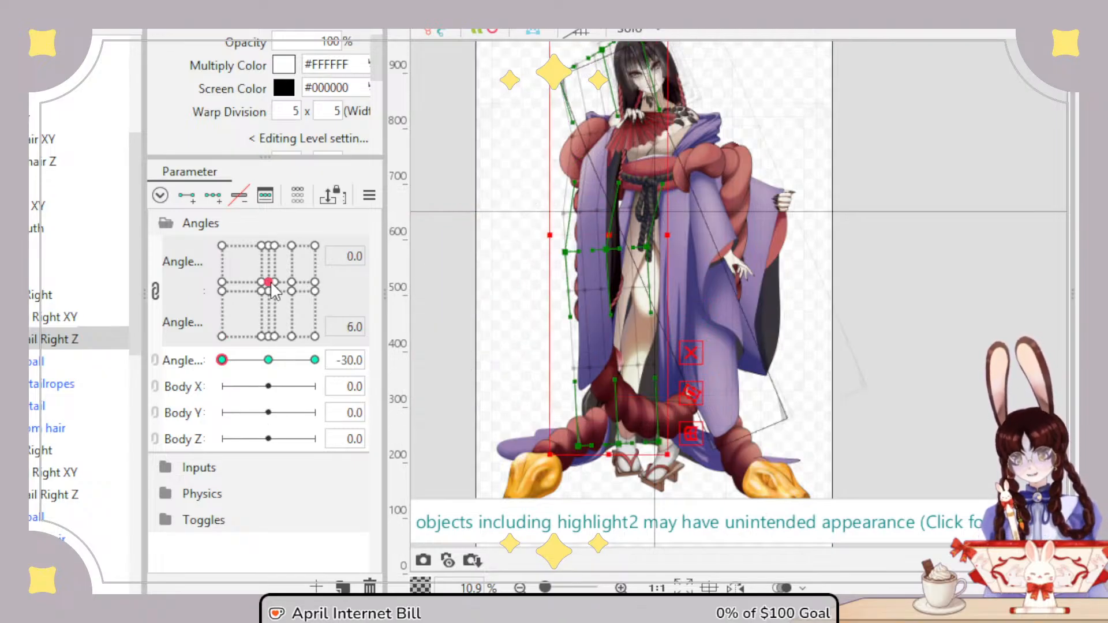
pyautogui.click(268, 359)
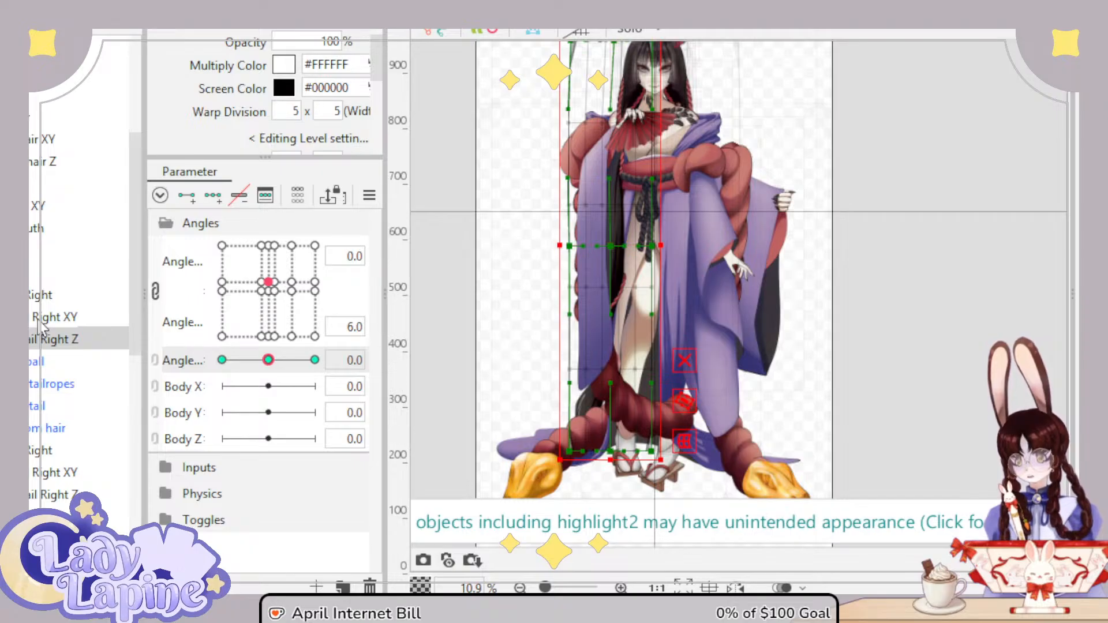
# Step: Check the keyforms of the second right ponytail's XY and Z deformers and of the lower-listed side hair's XY and Z deformers
pyautogui.click(33, 499)
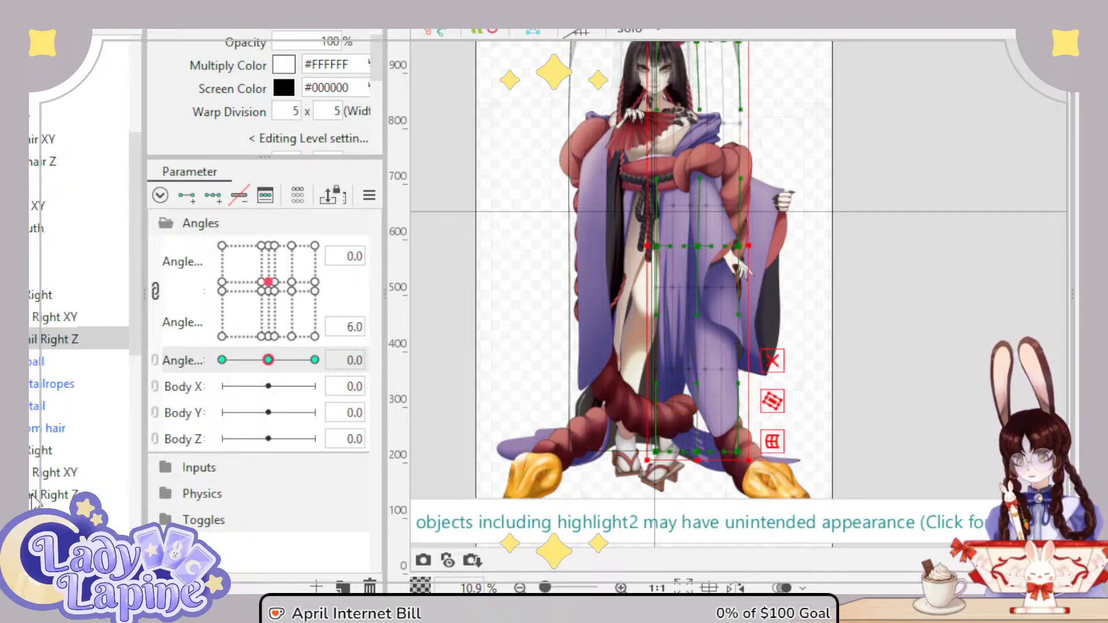
pyautogui.click(56, 474)
pyautogui.click(55, 317)
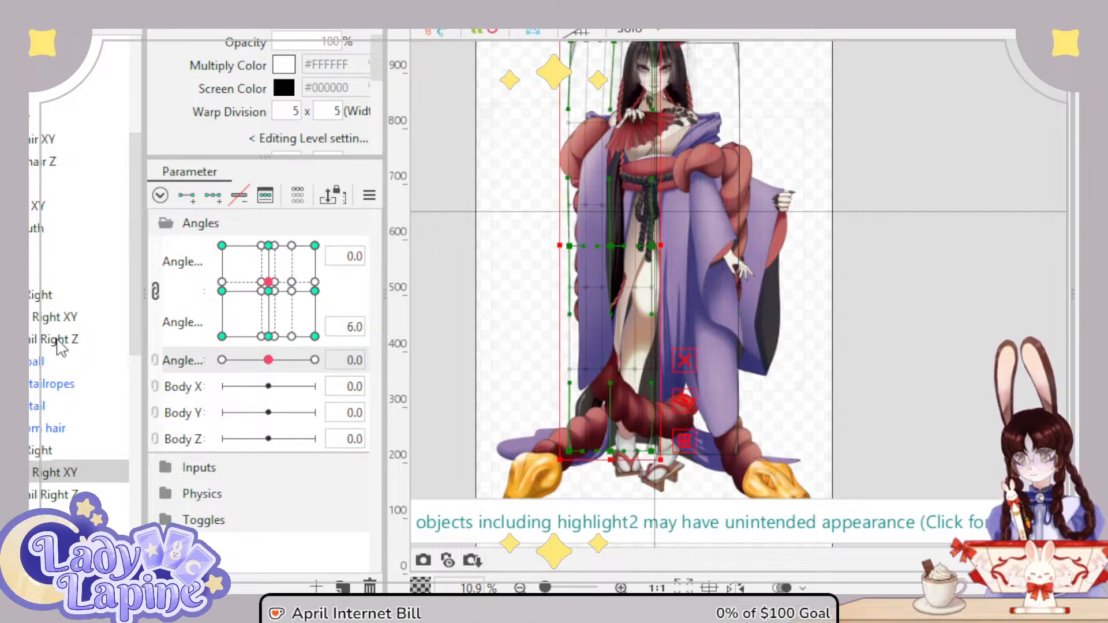
pyautogui.scroll(1, 53, 302)
pyautogui.scroll(1, 50, 266)
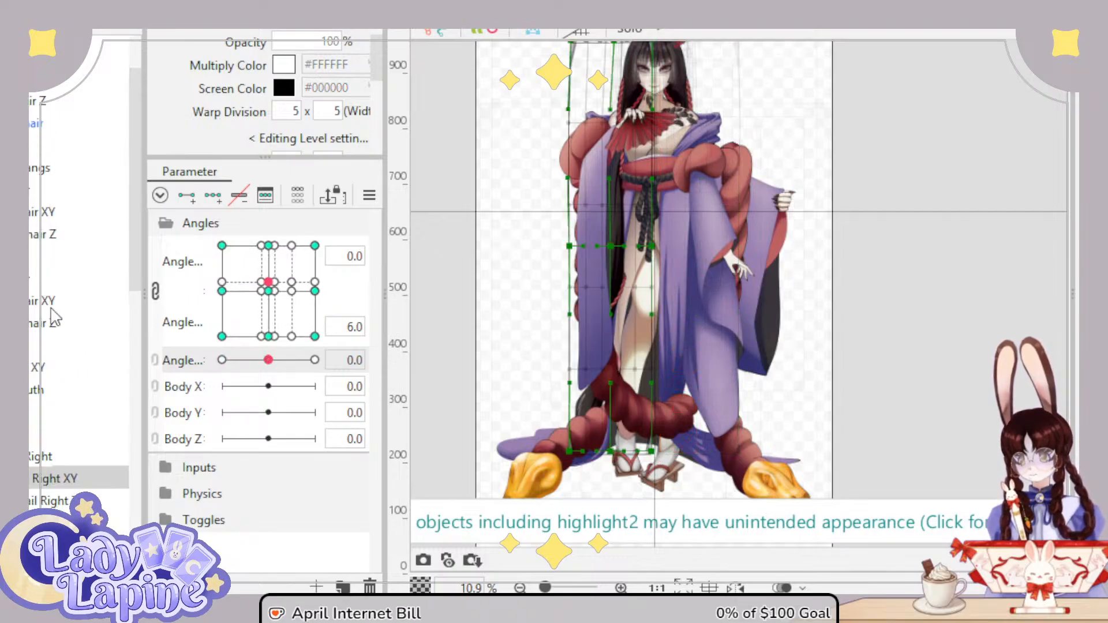
pyautogui.click(52, 325)
pyautogui.click(50, 304)
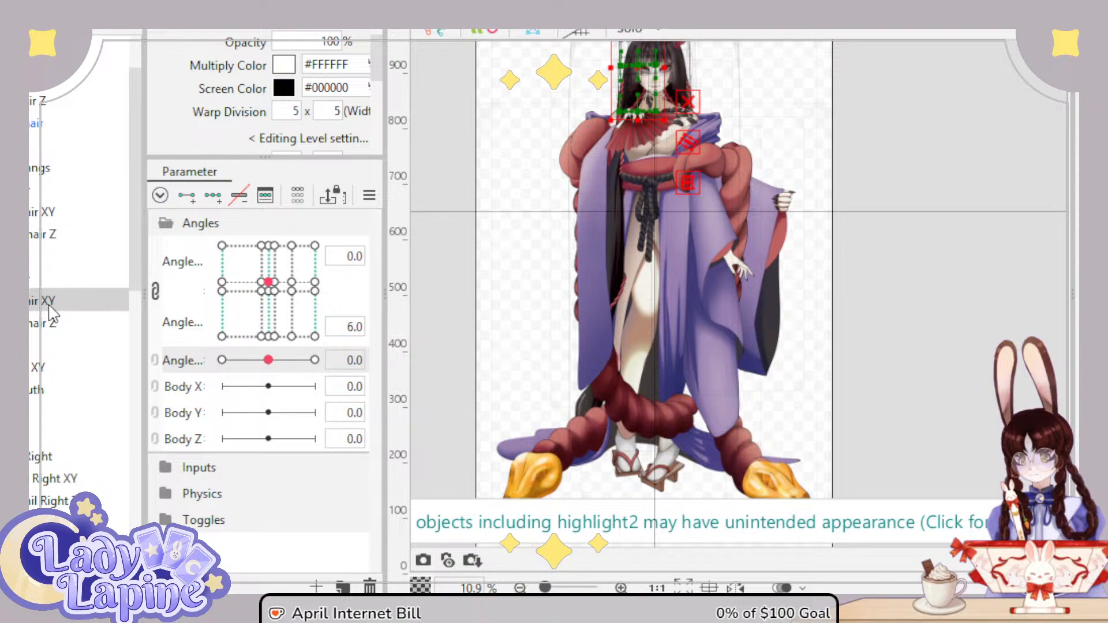
pyautogui.click(52, 325)
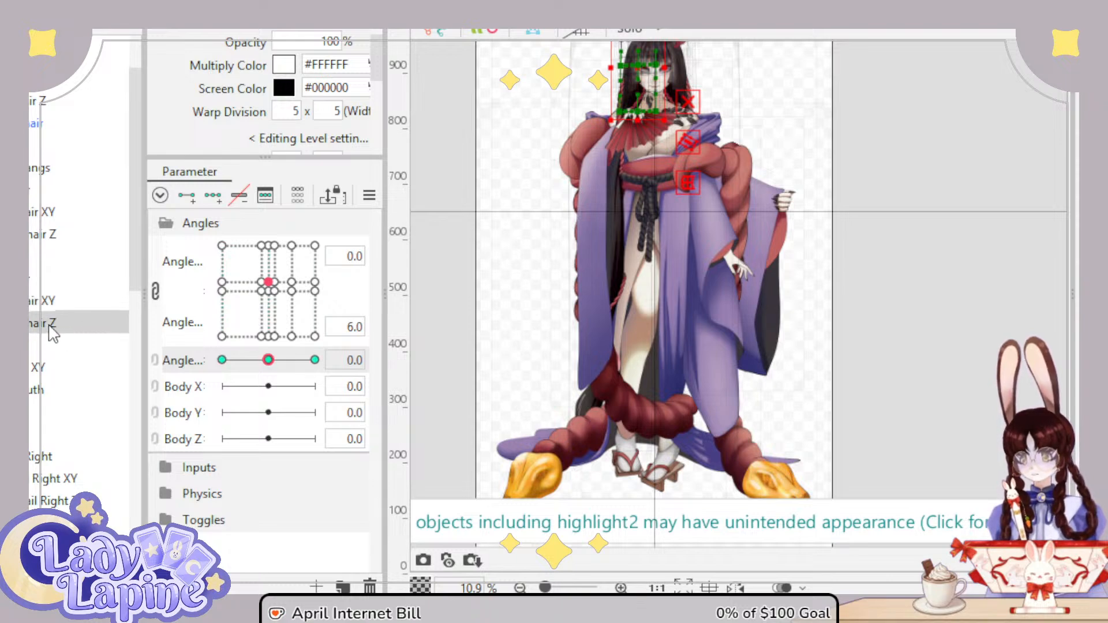
pyautogui.click(48, 302)
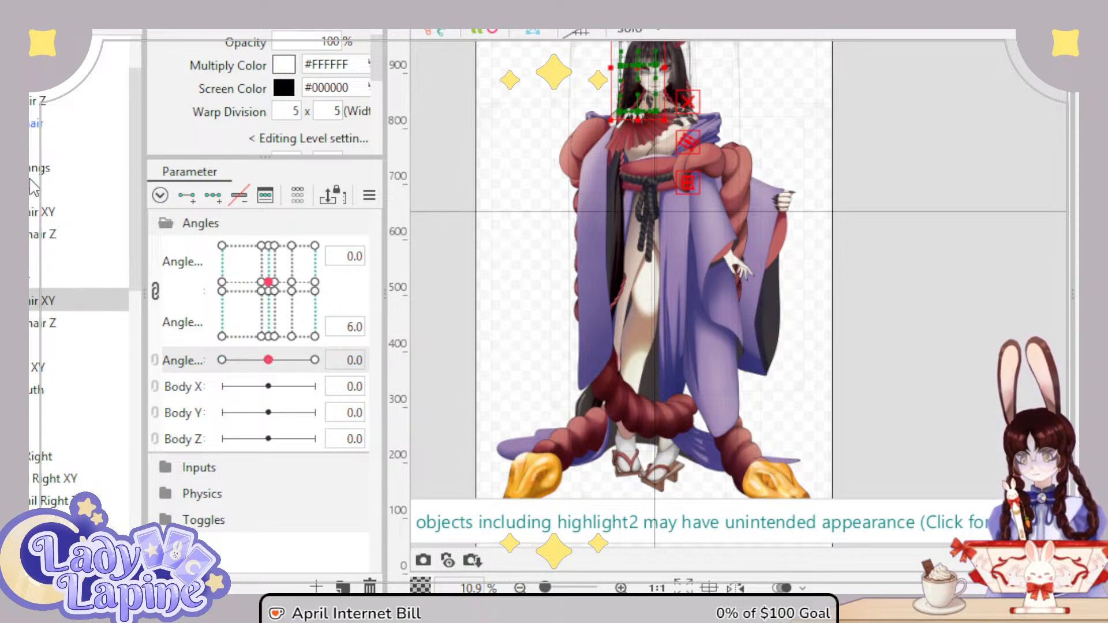
# Step: Check the keyforms of the other side hair, the front hair and the chest-level Z deformer
pyautogui.scroll(1, 67, 293)
pyautogui.click(44, 316)
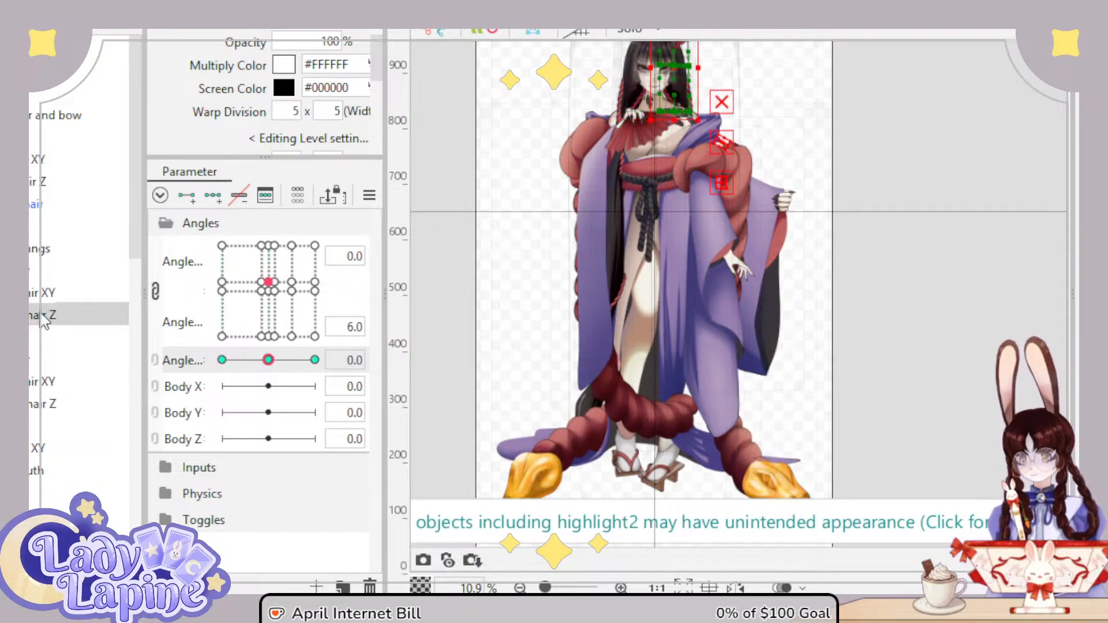
pyautogui.click(44, 297)
pyautogui.click(35, 192)
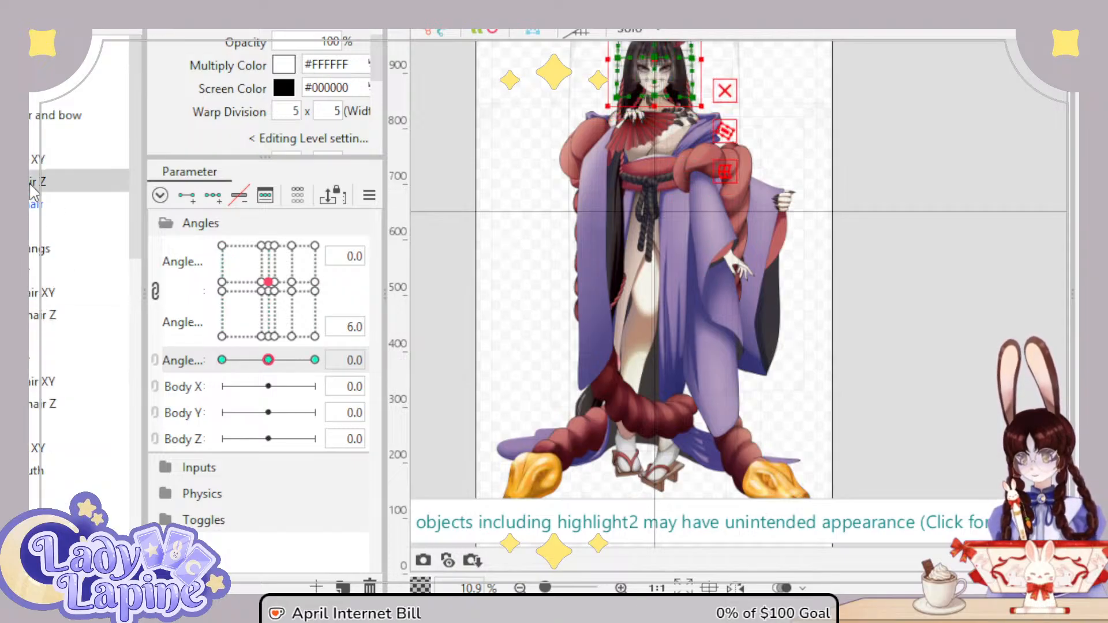
pyautogui.click(32, 162)
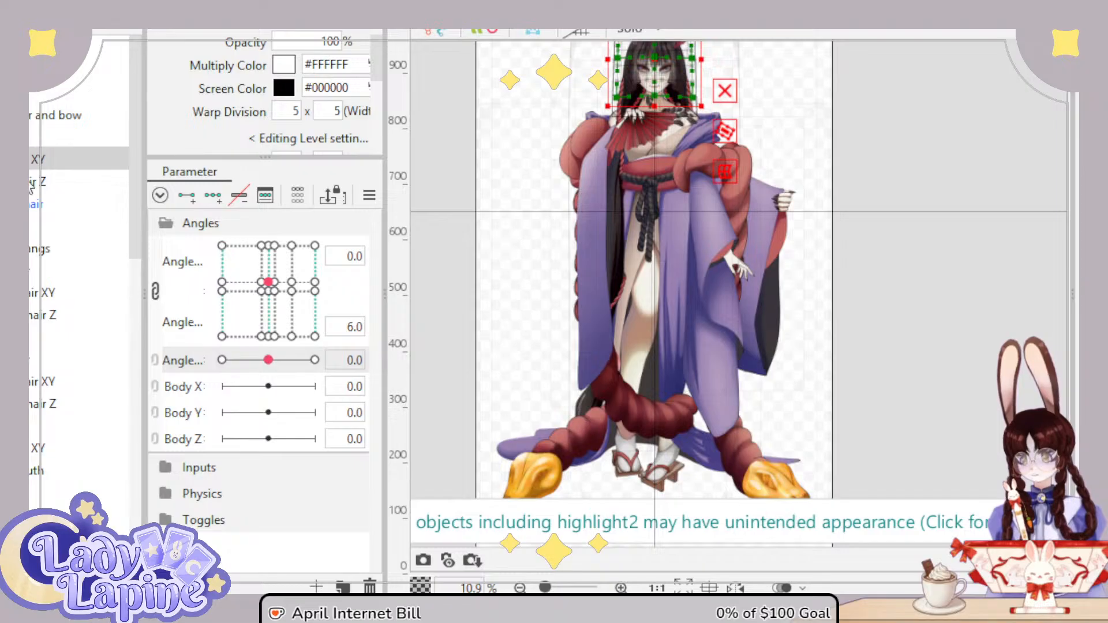
pyautogui.scroll(-10, 35, 231)
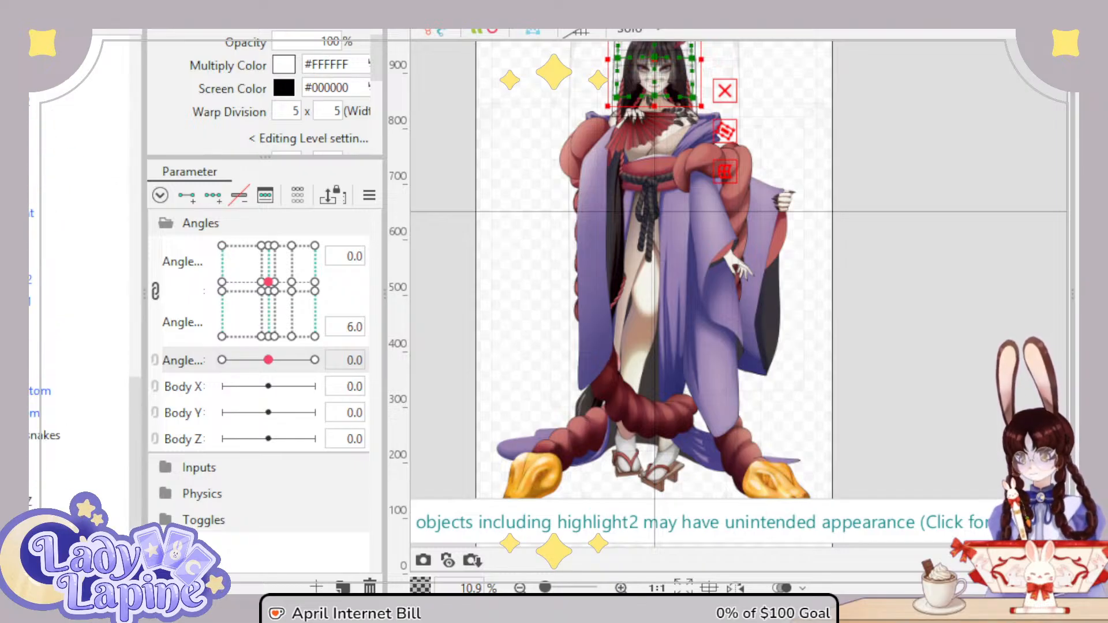
pyautogui.click(79, 456)
pyautogui.click(32, 500)
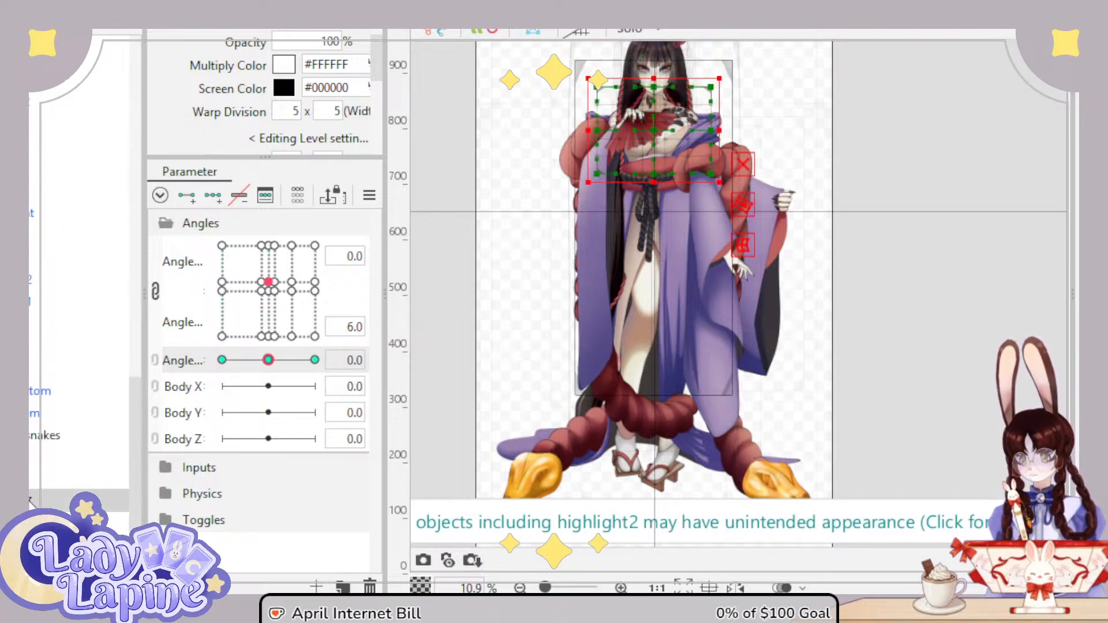
pyautogui.scroll(15, 75, 289)
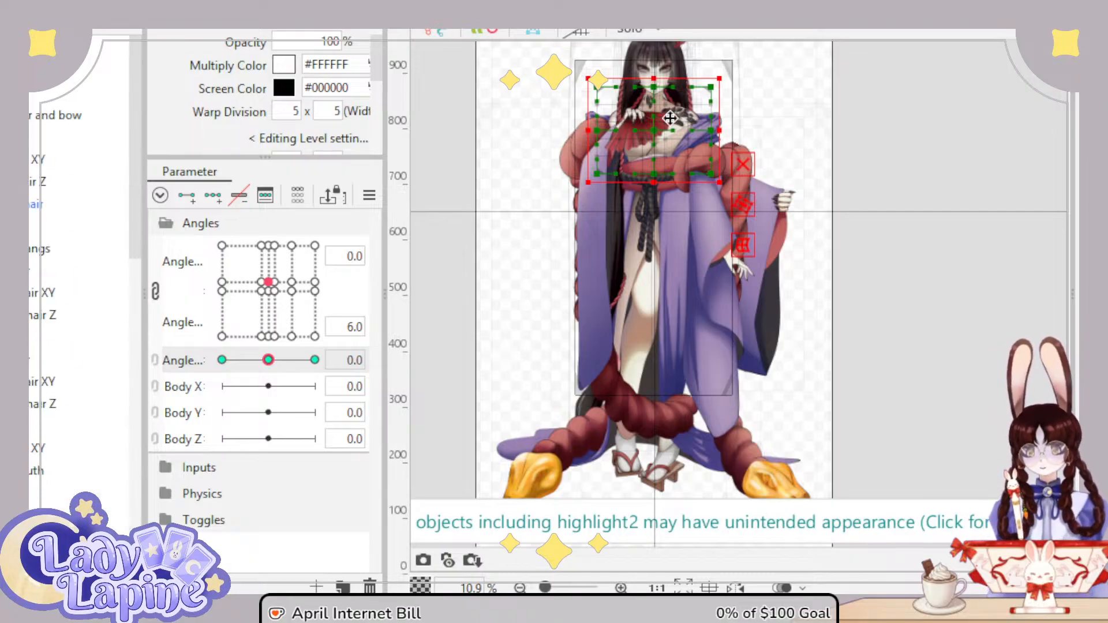
# Step: Examine the head and hair up close at Angle Z -30 in combination with different Angle X and Y poses
pyautogui.scroll(5, 670, 117)
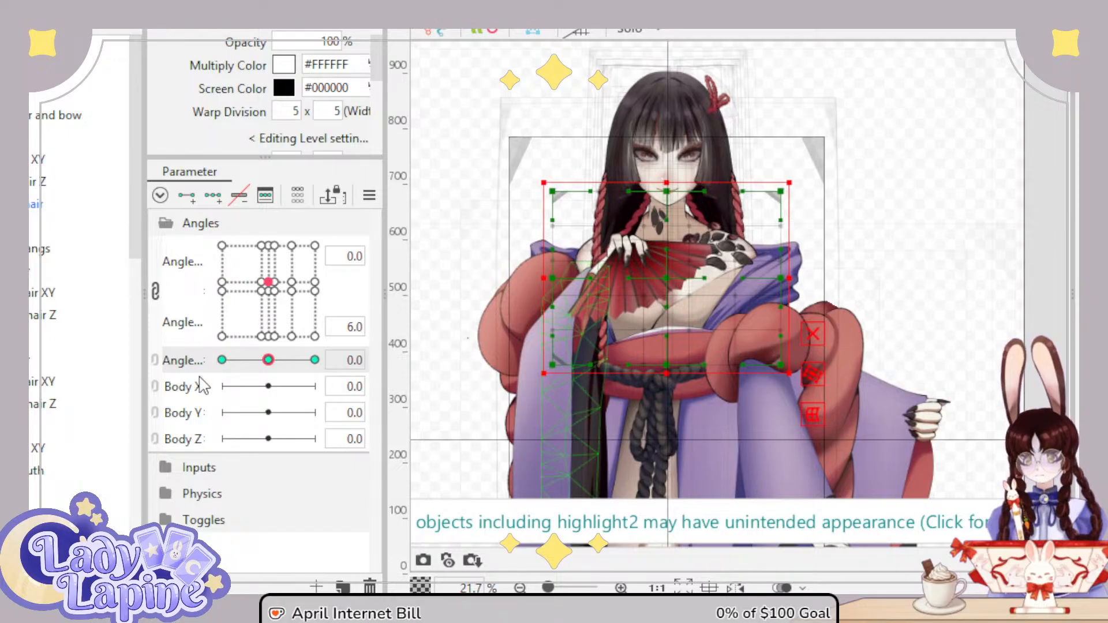
pyautogui.moveTo(271, 382); pyautogui.dragTo(221, 371)
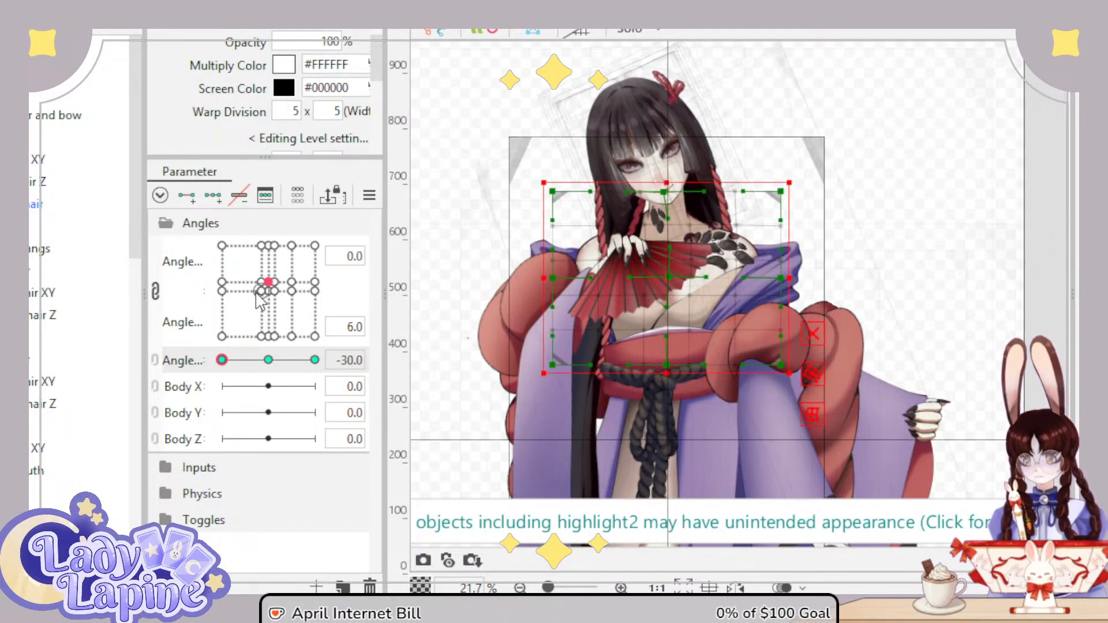
pyautogui.moveTo(262, 291); pyautogui.dragTo(260, 267)
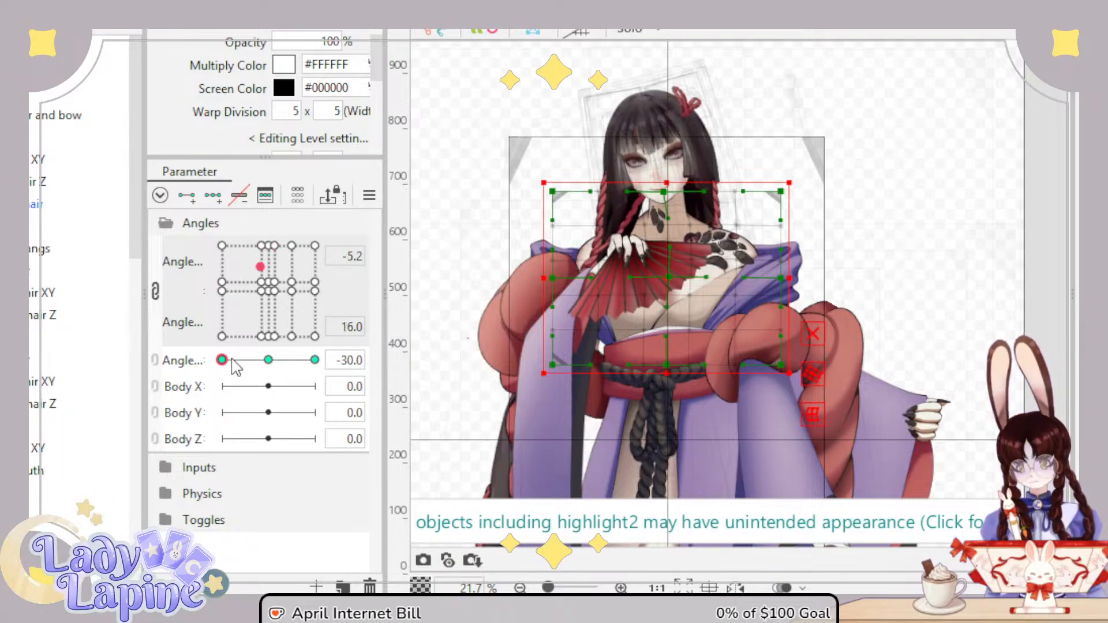
pyautogui.moveTo(223, 359)
pyautogui.mouseDown()
pyautogui.moveTo(324, 363)
pyautogui.moveTo(225, 367)
pyautogui.moveTo(257, 377)
pyautogui.moveTo(292, 369)
pyautogui.moveTo(221, 363)
pyautogui.mouseUp()
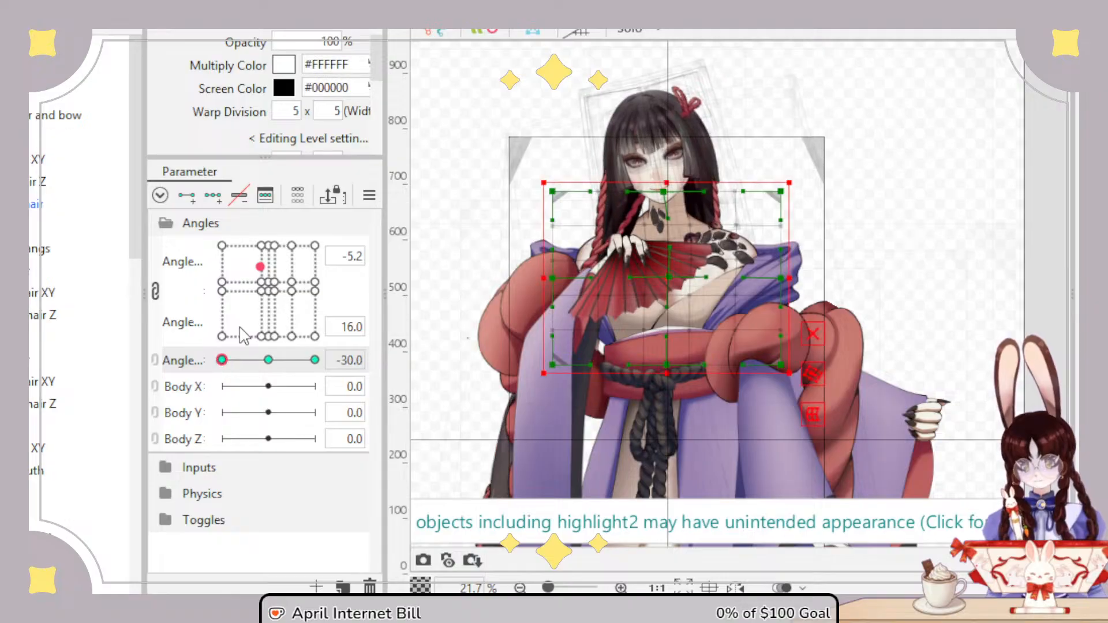
pyautogui.moveTo(260, 266); pyautogui.dragTo(314, 336)
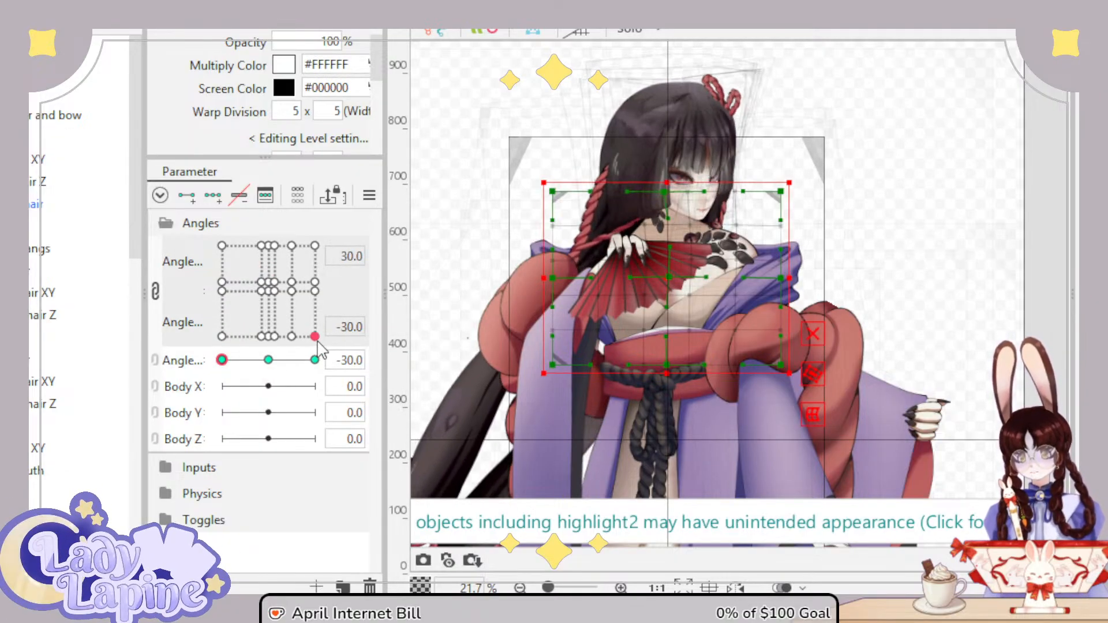
pyautogui.moveTo(221, 359); pyautogui.dragTo(261, 369)
# Step: Select the head deformer and return Angle X, Angle Y and Angle Z to 0
pyautogui.click(78, 91)
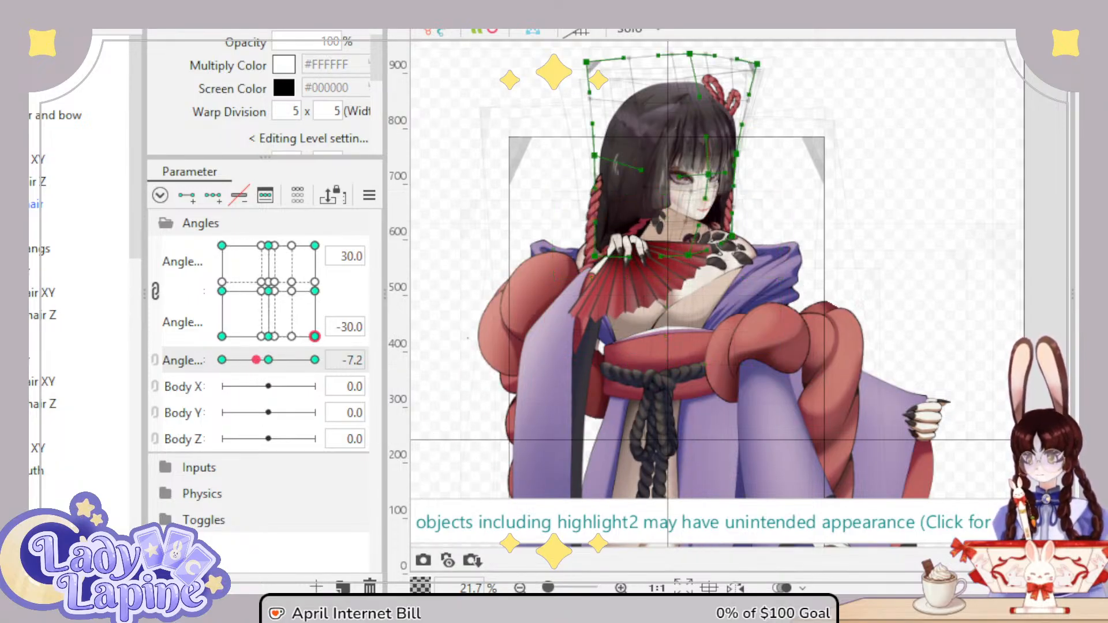
pyautogui.moveTo(270, 366)
pyautogui.mouseDown()
pyautogui.moveTo(279, 371)
pyautogui.moveTo(268, 361)
pyautogui.mouseUp()
pyautogui.click(269, 290)
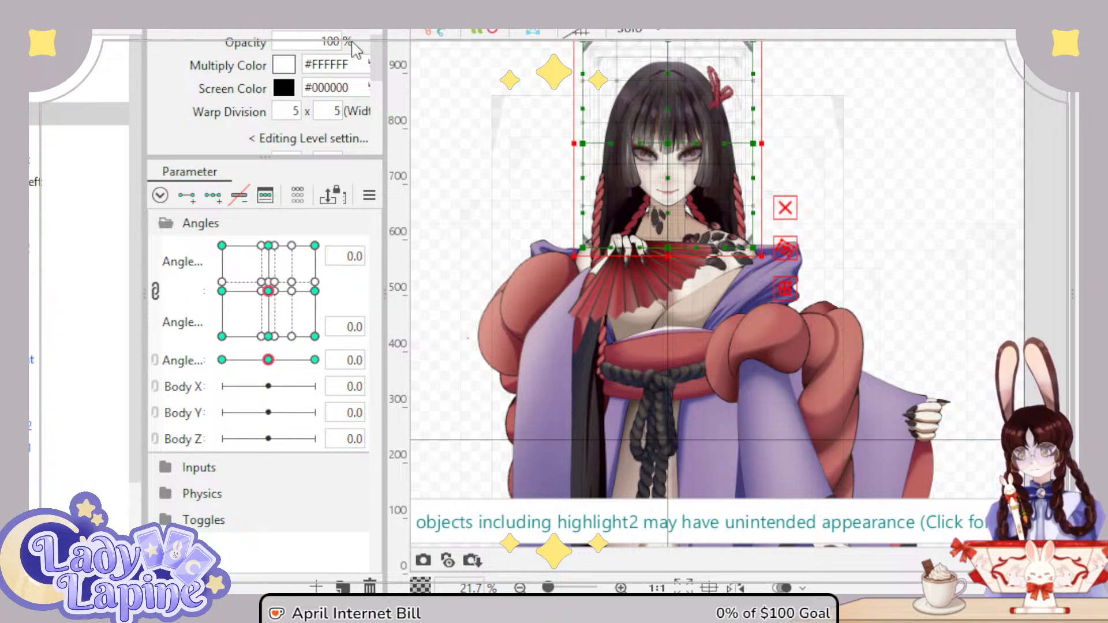
# Step: Try to separate the Angle X/Y keyforms from the Angle Z keyforms across the stacked head deformers
pyautogui.scroll(2, 378, 61)
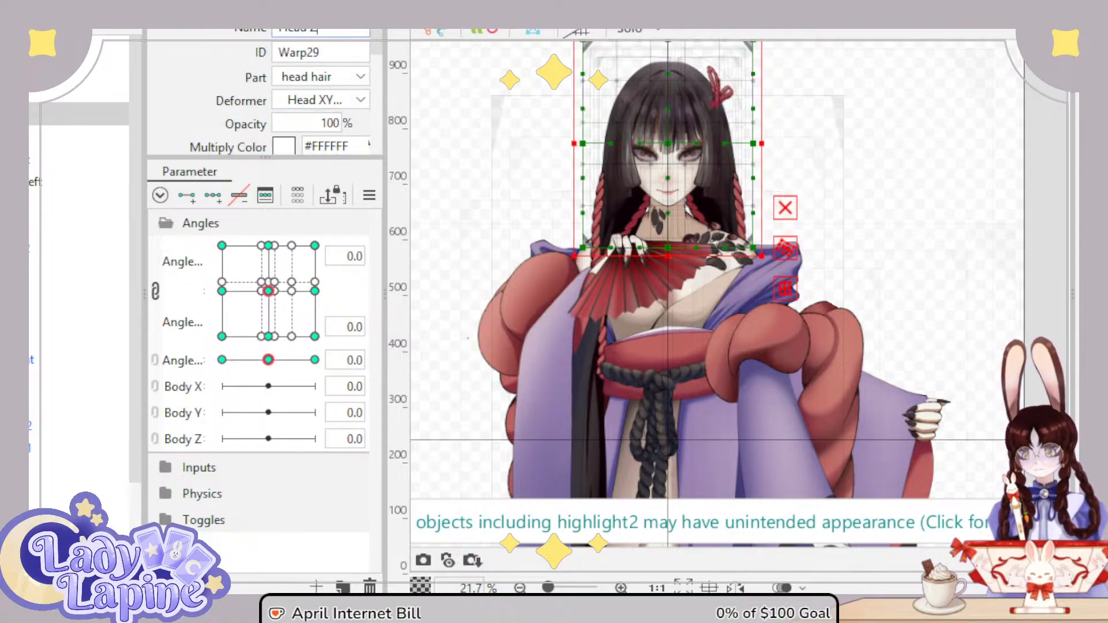
pyautogui.press('Up')
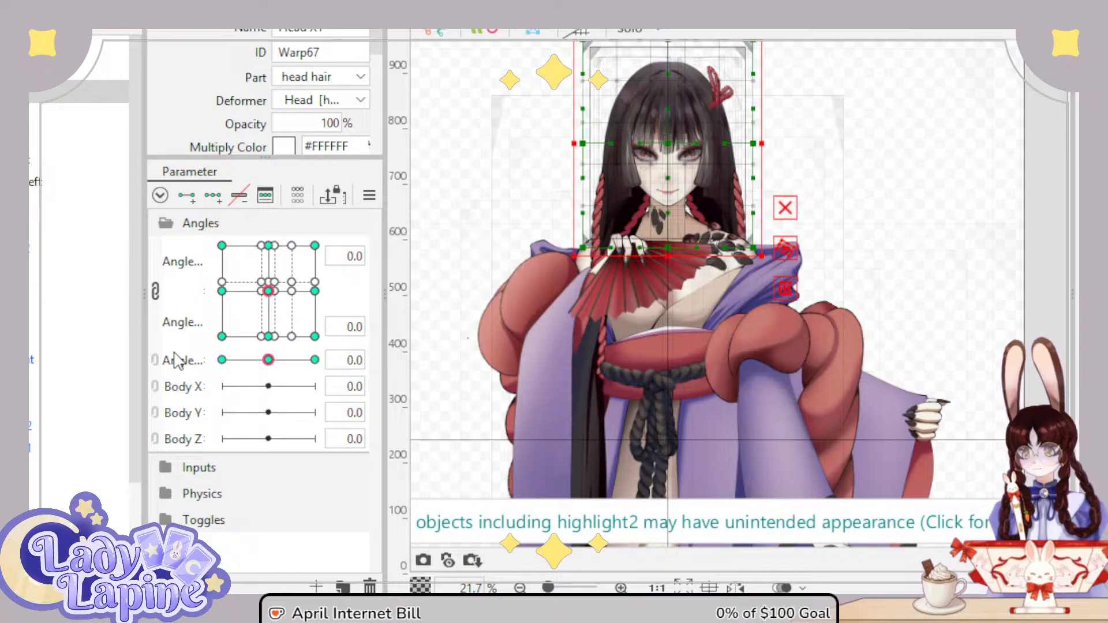
pyautogui.click(176, 360)
pyautogui.click(84, 114)
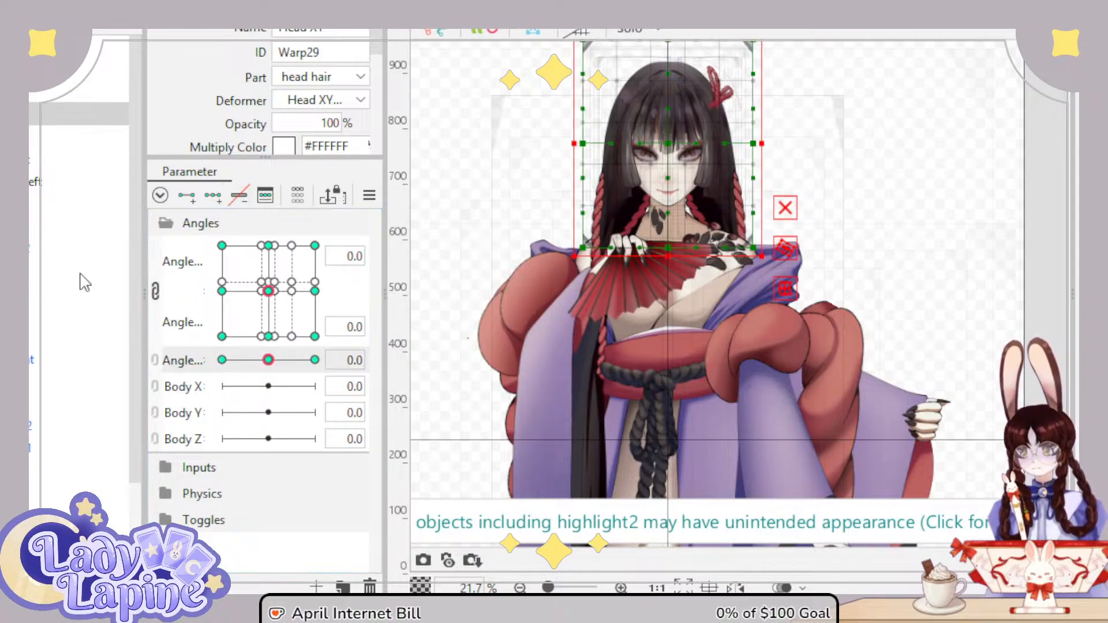
pyautogui.click(194, 297)
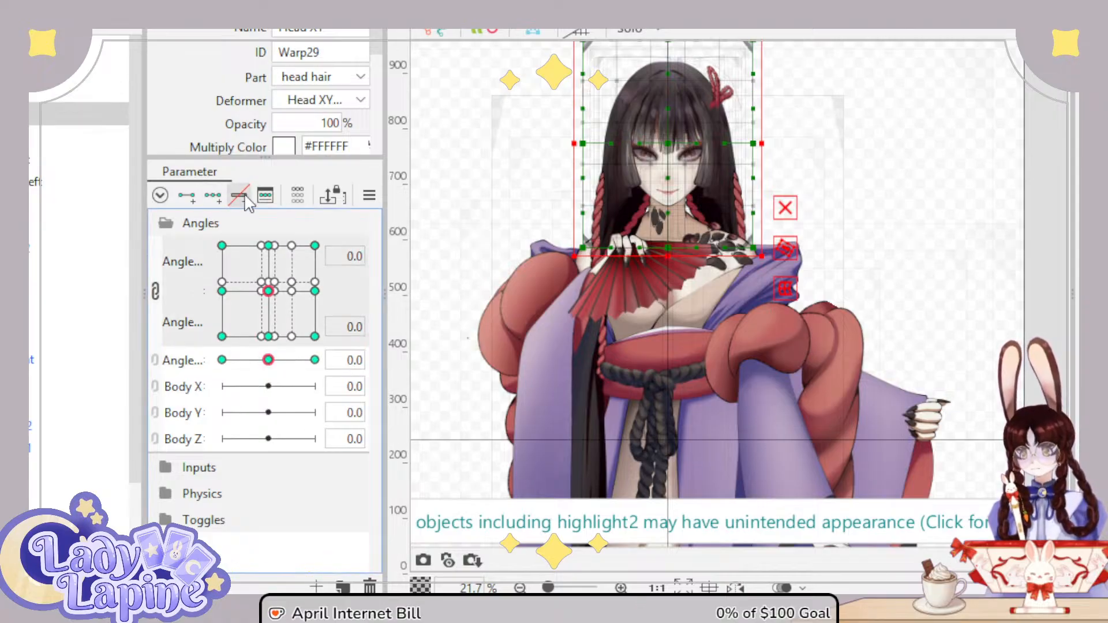
pyautogui.click(244, 196)
pyautogui.hotkey('ctrl', 'z')
pyautogui.hotkey('ctrl', 'y')
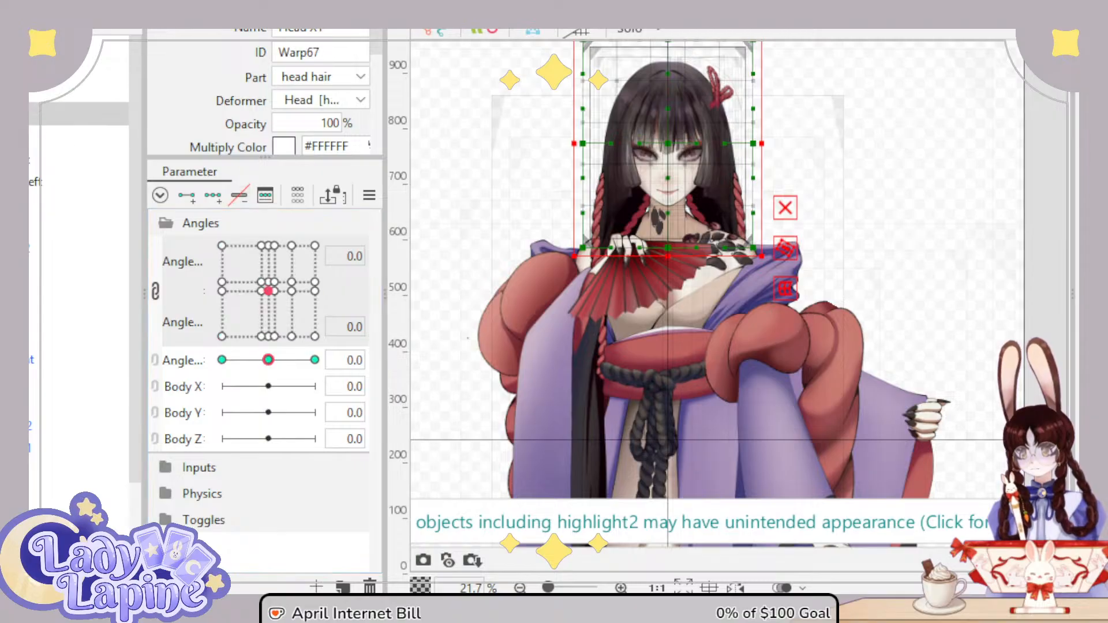
pyautogui.moveTo(252, 362)
pyautogui.mouseDown()
pyautogui.moveTo(316, 361)
pyautogui.moveTo(235, 362)
pyautogui.moveTo(306, 369)
pyautogui.moveTo(199, 381)
pyautogui.moveTo(315, 364)
pyautogui.moveTo(285, 376)
pyautogui.moveTo(235, 363)
pyautogui.moveTo(316, 365)
pyautogui.moveTo(269, 368)
pyautogui.mouseUp()
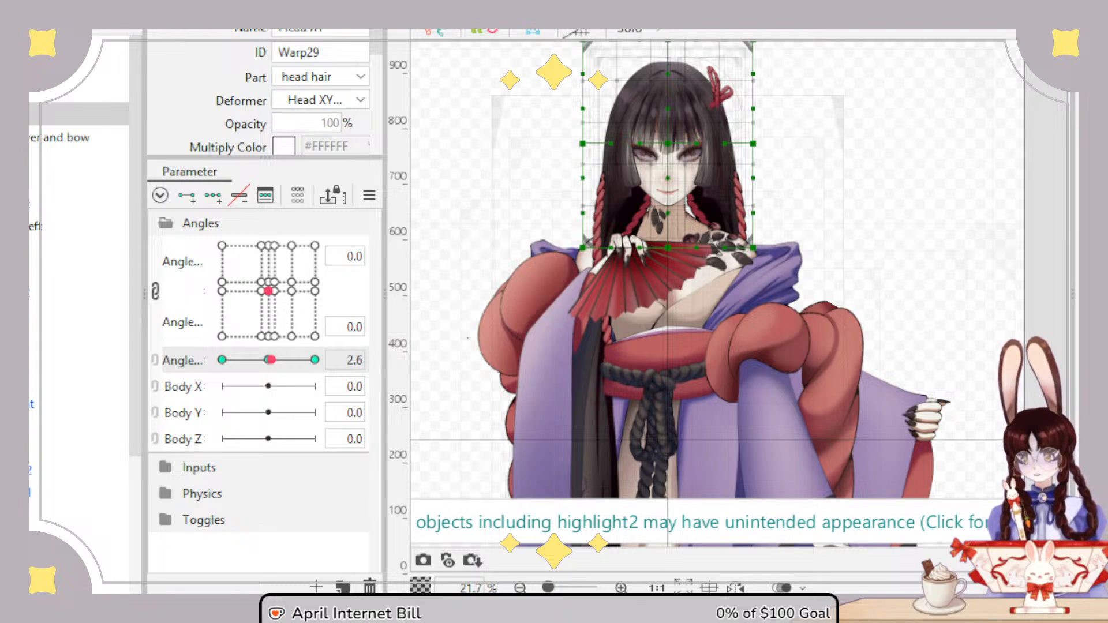
# Step: Compare the head deformers' keyforms and undo the keyform deletions together with the extra Head XY deformer
pyautogui.click(75, 158)
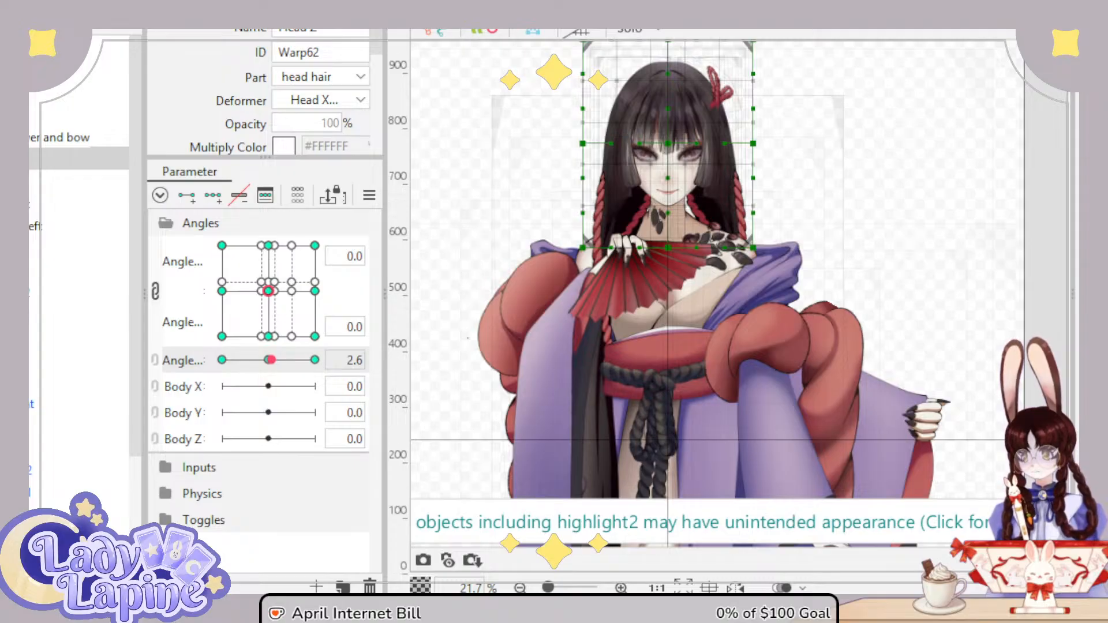
pyautogui.click(75, 115)
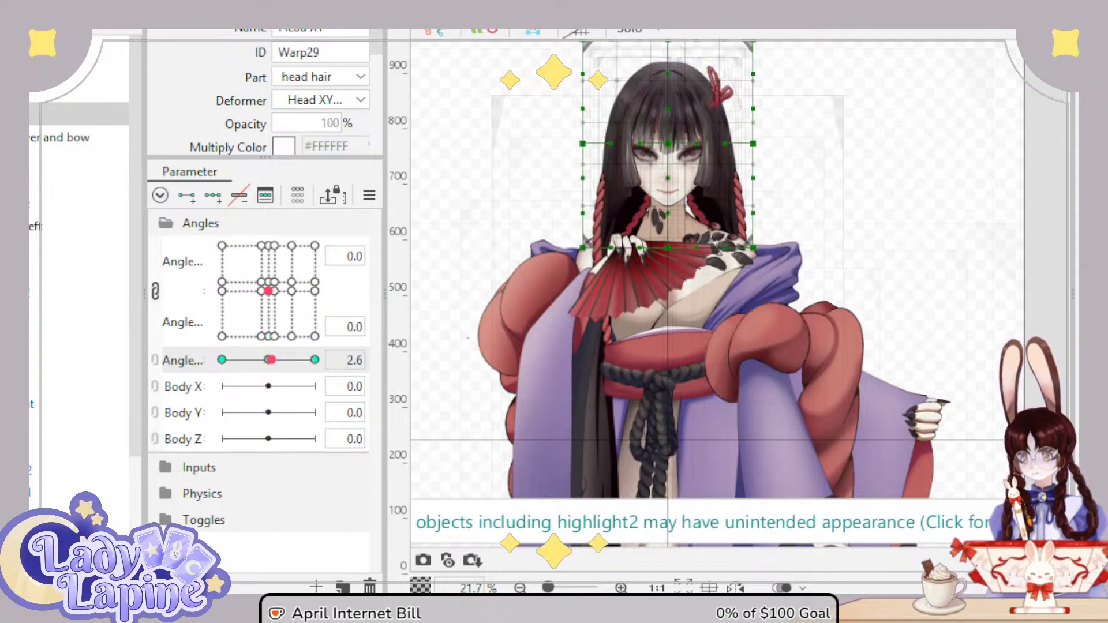
pyautogui.hotkey('ctrl', 'z')
pyautogui.hotkey('ctrl', 'z')
pyautogui.hotkey('ctrl', 'z')
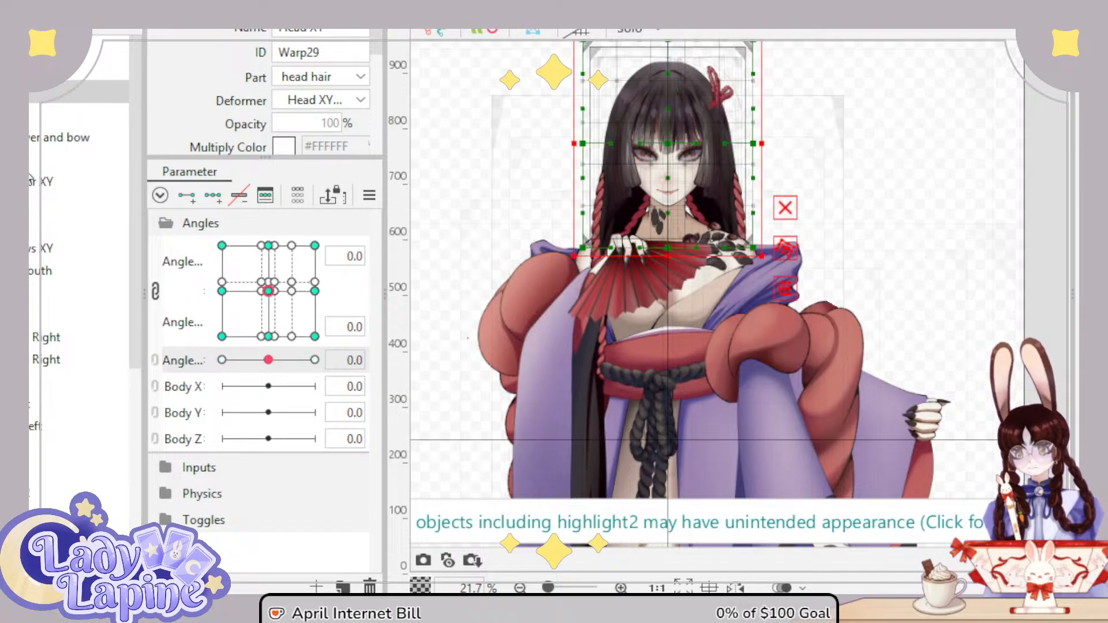
pyautogui.hotkey('ctrl', 'y')
pyautogui.hotkey('ctrl', 'y')
pyautogui.hotkey('ctrl', 'z')
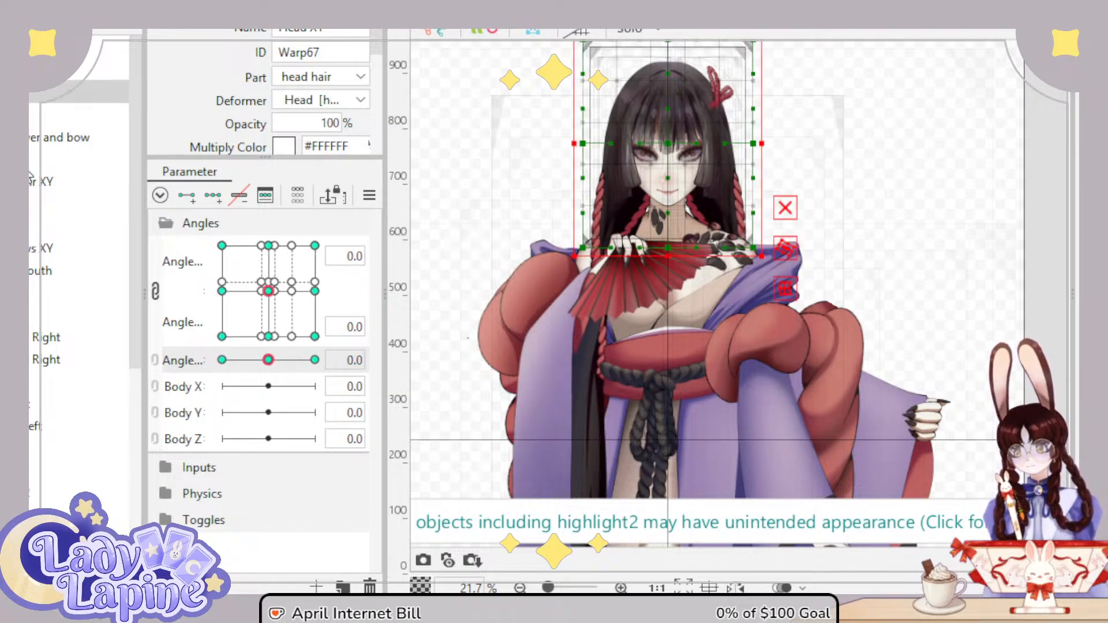
pyautogui.hotkey('ctrl', 'y')
# Step: Reparent the head flower and bow deformer from Head XY to Head Z
pyautogui.scroll(-1, 30, 176)
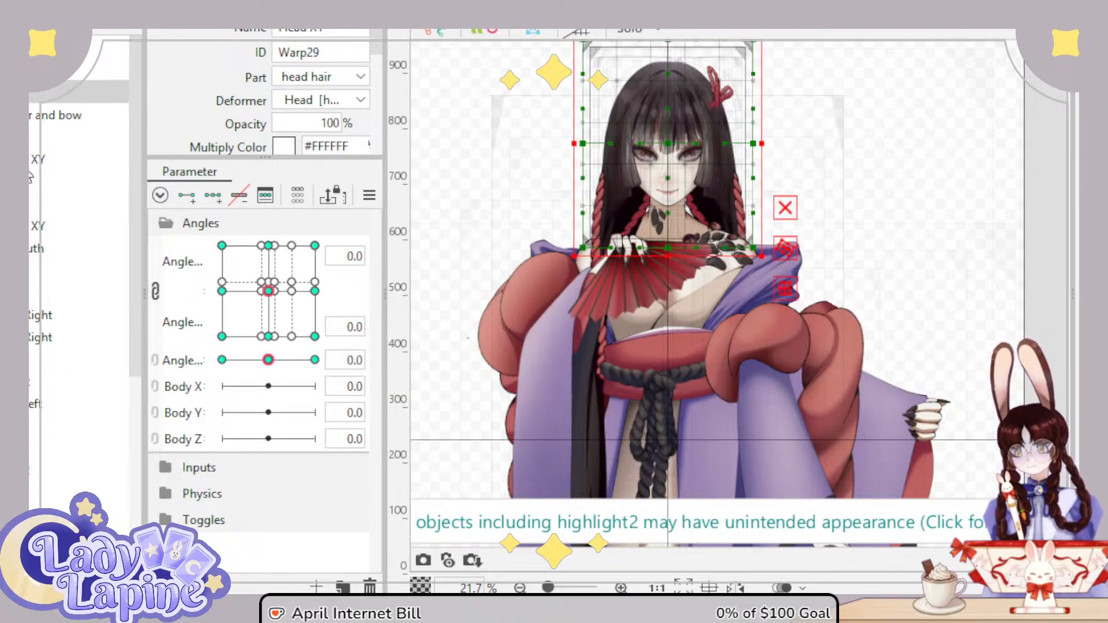
pyautogui.click(55, 115)
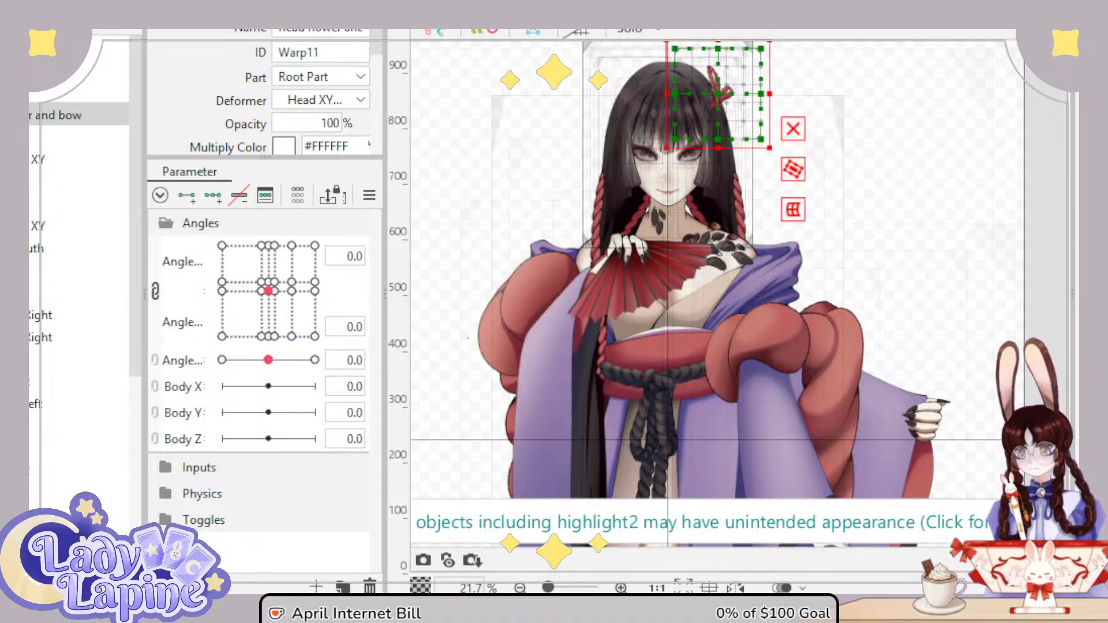
pyautogui.moveTo(55, 116); pyautogui.dragTo(55, 144)
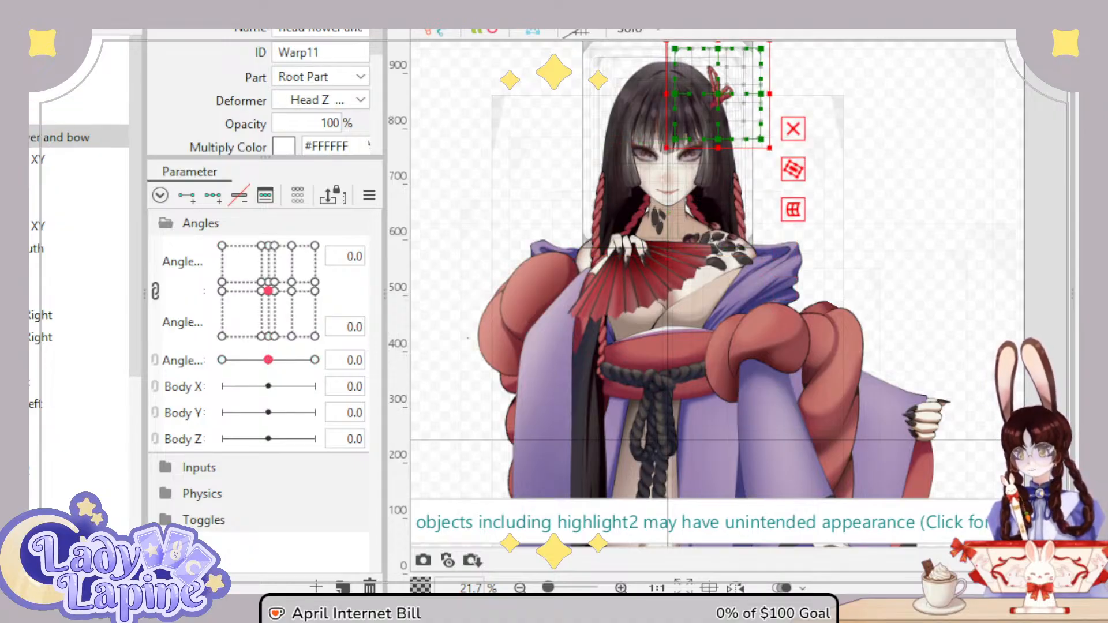
# Step: Delete the Angle X and Y keyforms from Head Z and the Angle Z keyforms from Head XY
pyautogui.click(56, 114)
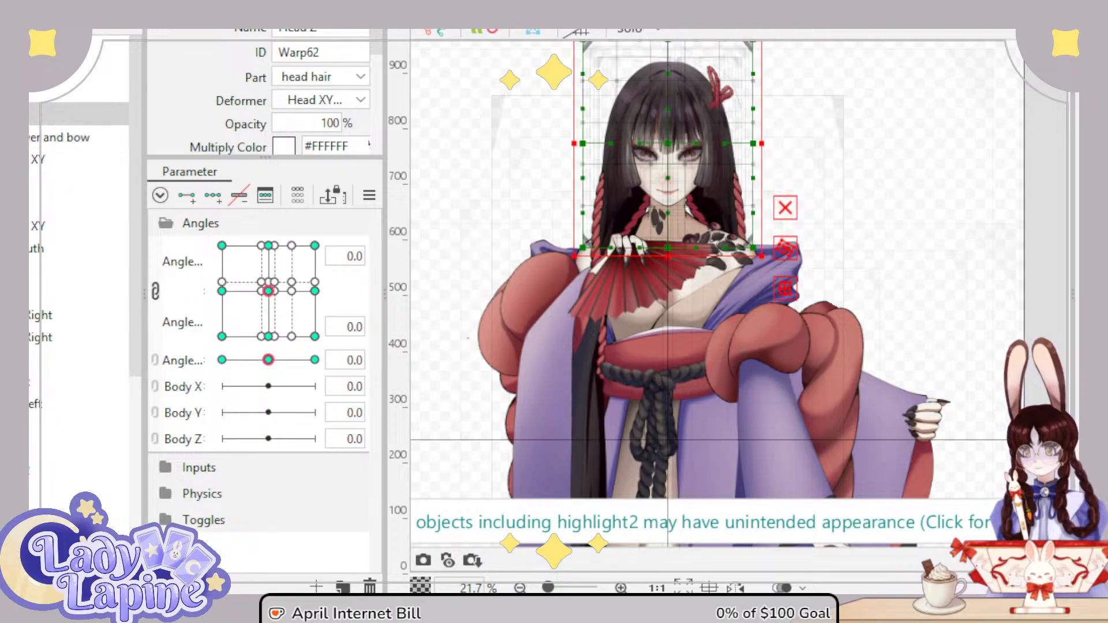
pyautogui.click(184, 249)
pyautogui.click(245, 193)
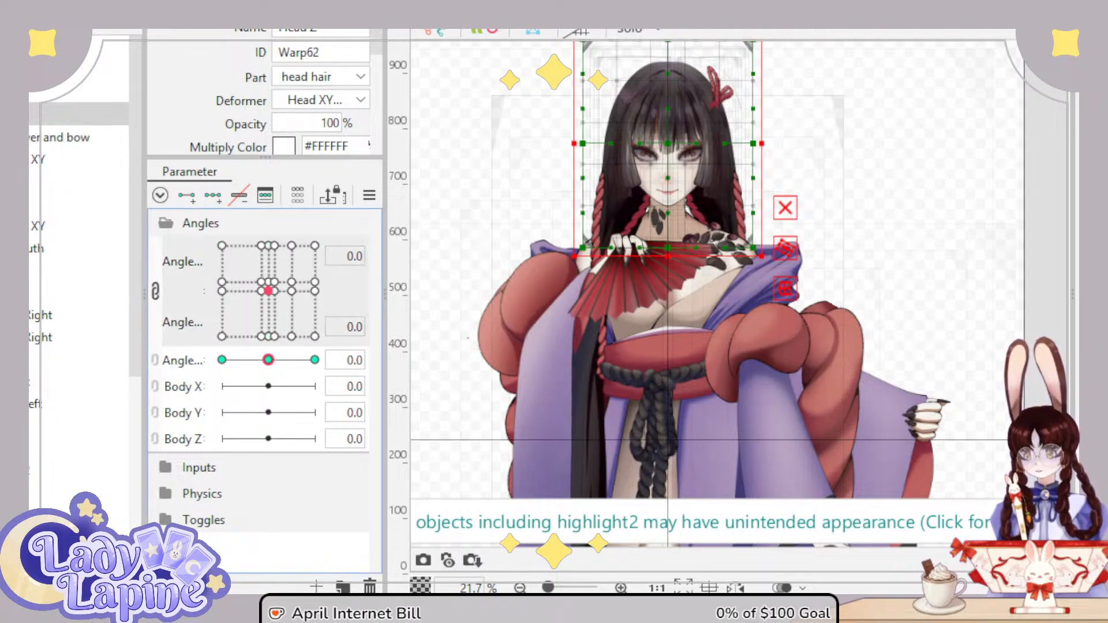
pyautogui.click(63, 92)
pyautogui.click(183, 364)
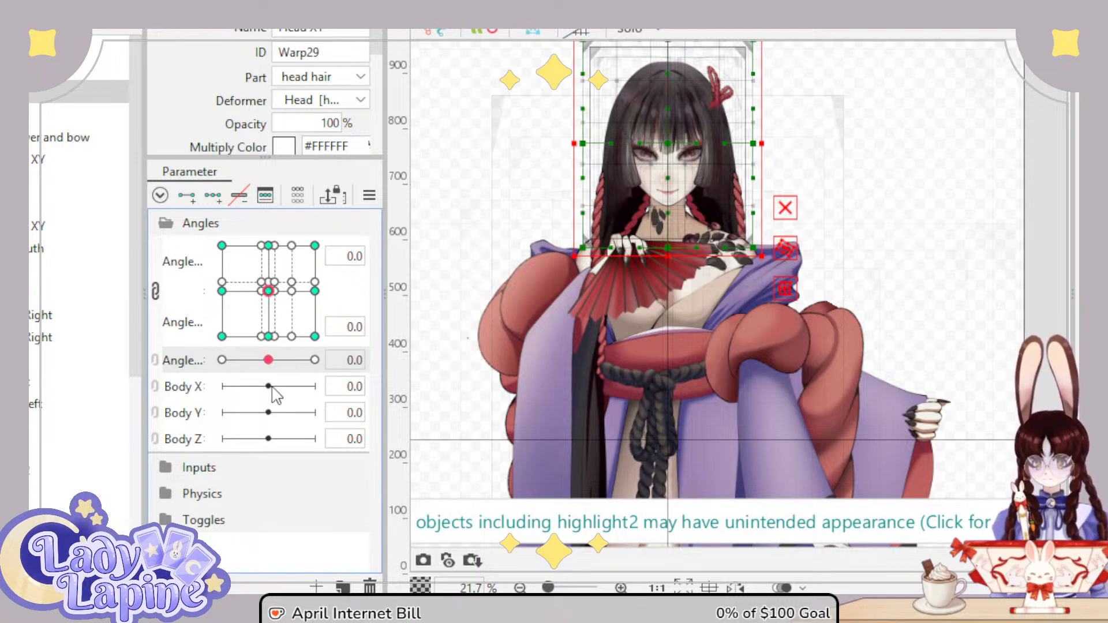
# Step: Check how Head XY and Head Z respond to changes of Angle Z and of Angle X and Y
pyautogui.moveTo(268, 360)
pyautogui.mouseDown()
pyautogui.moveTo(225, 360)
pyautogui.moveTo(310, 360)
pyautogui.moveTo(257, 373)
pyautogui.moveTo(269, 361)
pyautogui.mouseUp()
pyautogui.moveTo(274, 317)
pyautogui.mouseDown()
pyautogui.moveTo(227, 289)
pyautogui.moveTo(321, 260)
pyautogui.moveTo(222, 275)
pyautogui.moveTo(326, 314)
pyautogui.moveTo(262, 248)
pyautogui.moveTo(274, 297)
pyautogui.mouseUp()
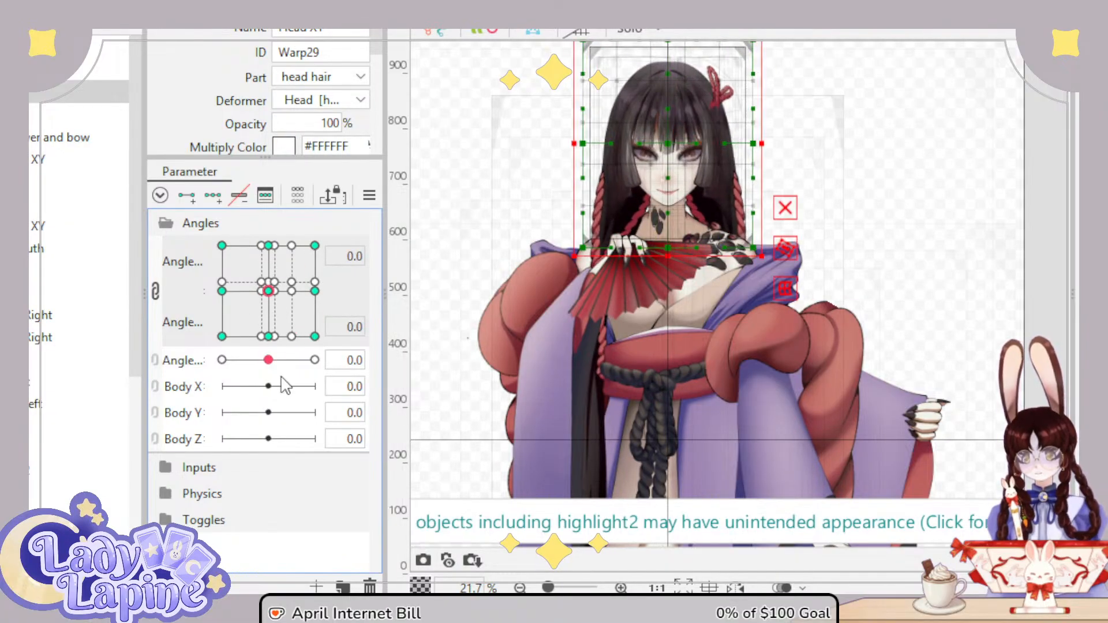
pyautogui.moveTo(270, 361); pyautogui.dragTo(165, 376)
pyautogui.click(30, 114)
pyautogui.click(269, 361)
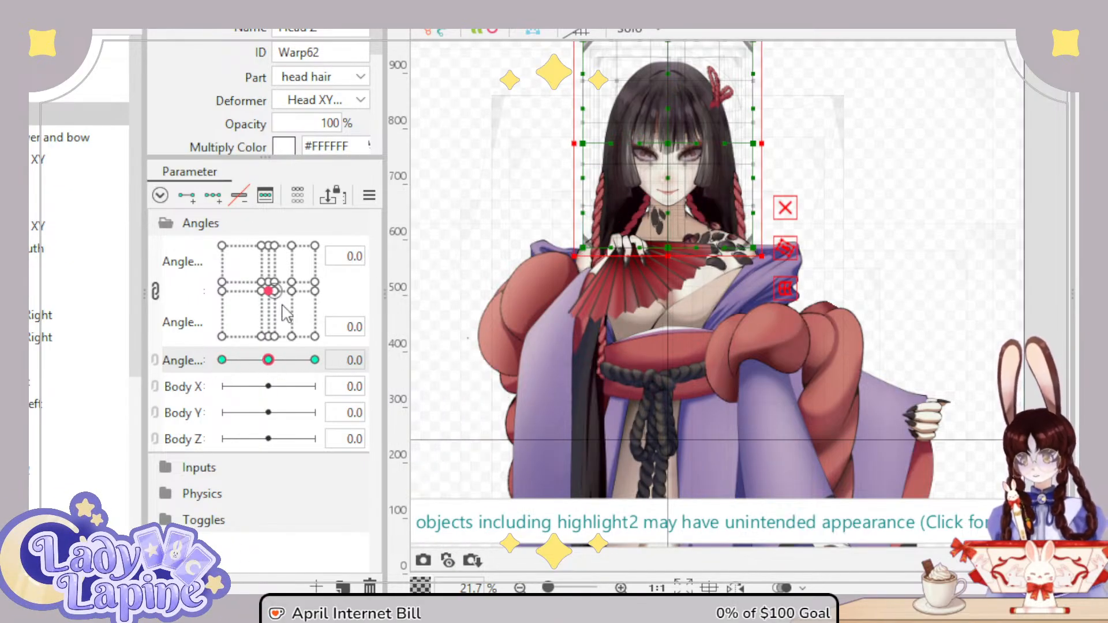
pyautogui.moveTo(275, 299)
pyautogui.mouseDown()
pyautogui.moveTo(272, 247)
pyautogui.moveTo(251, 292)
pyautogui.moveTo(273, 298)
pyautogui.mouseUp()
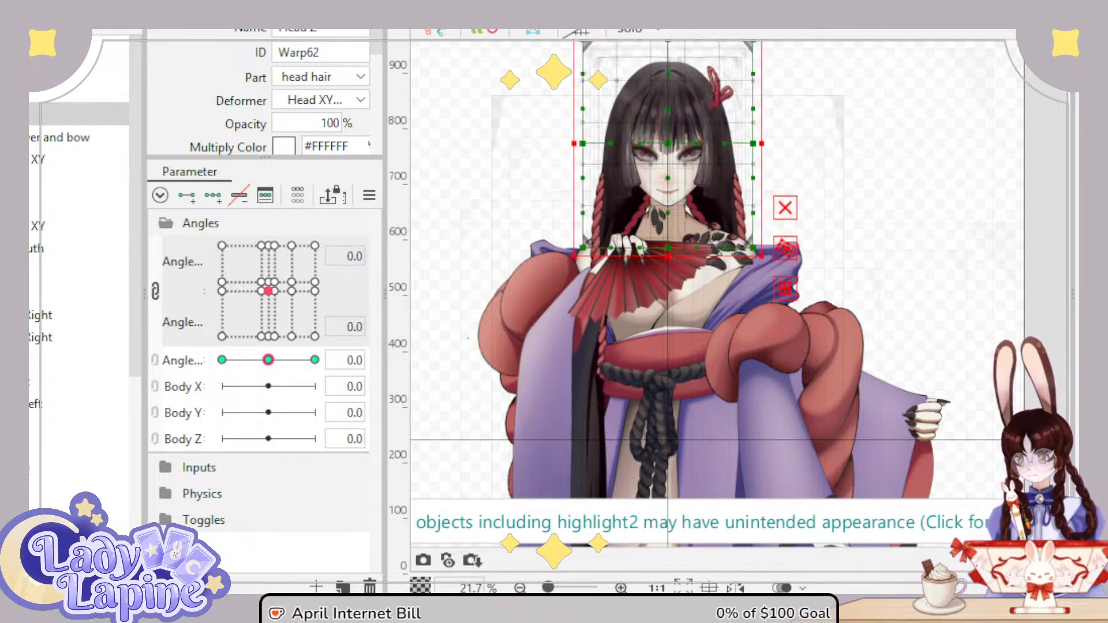
# Step: Check the keyforms of the Back Hair XY and Back Hair Z deformers
pyautogui.click(40, 159)
pyautogui.click(6, 159)
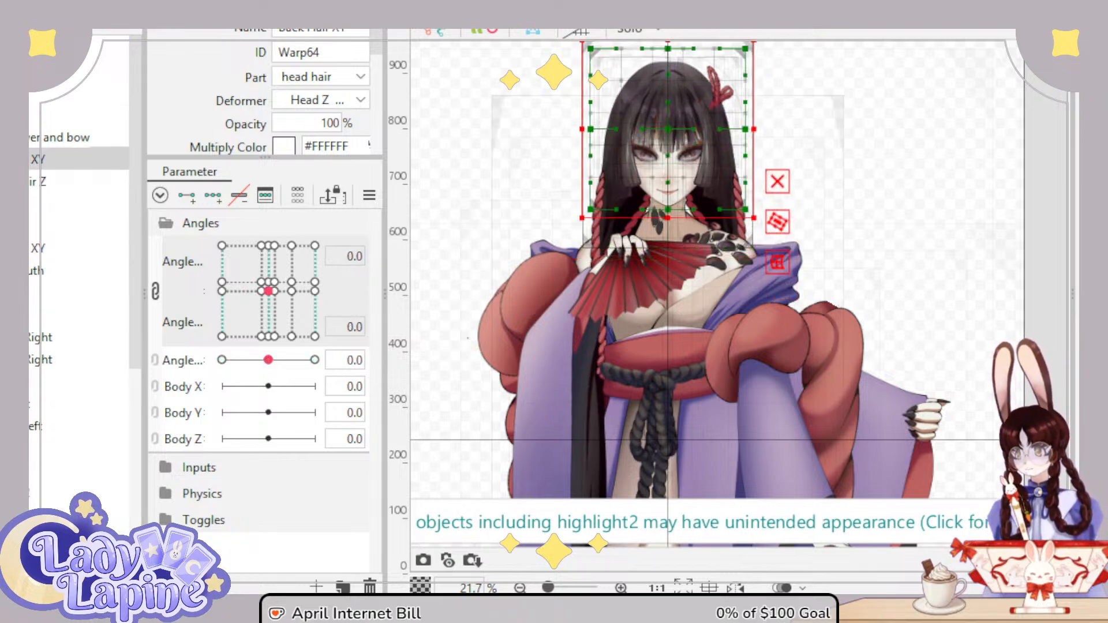
pyautogui.click(39, 181)
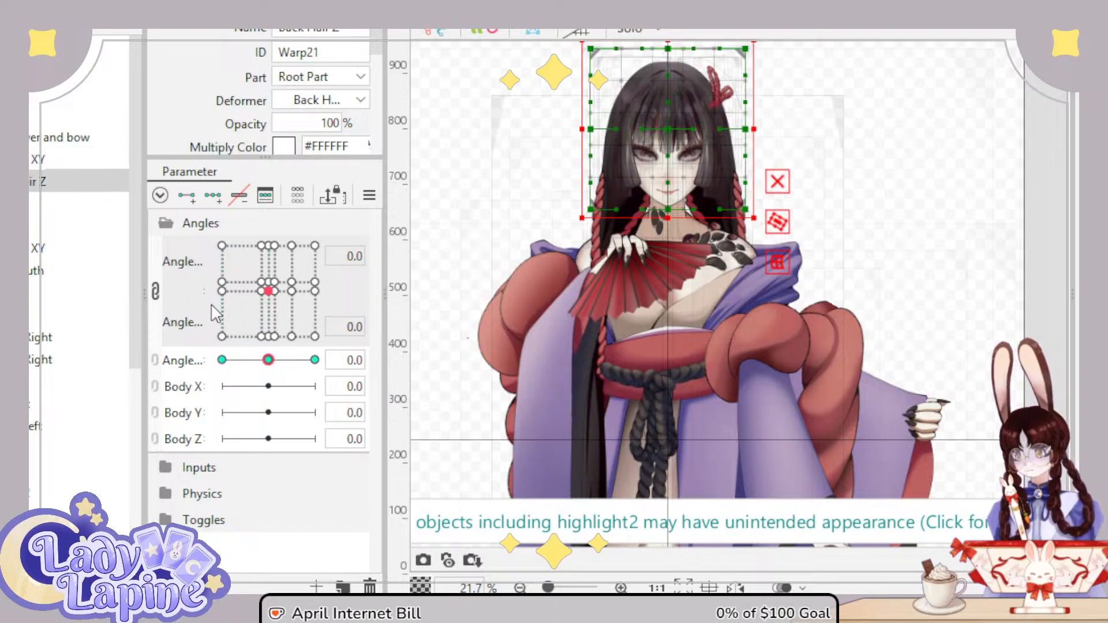
pyautogui.moveTo(270, 366)
pyautogui.mouseDown()
pyautogui.moveTo(300, 363)
pyautogui.moveTo(249, 381)
pyautogui.moveTo(276, 365)
pyautogui.mouseUp()
# Step: At Angle Z -30, rotate the Head Z deformer counter-clockwise and shift it left so the head stays on the neck
pyautogui.click(35, 114)
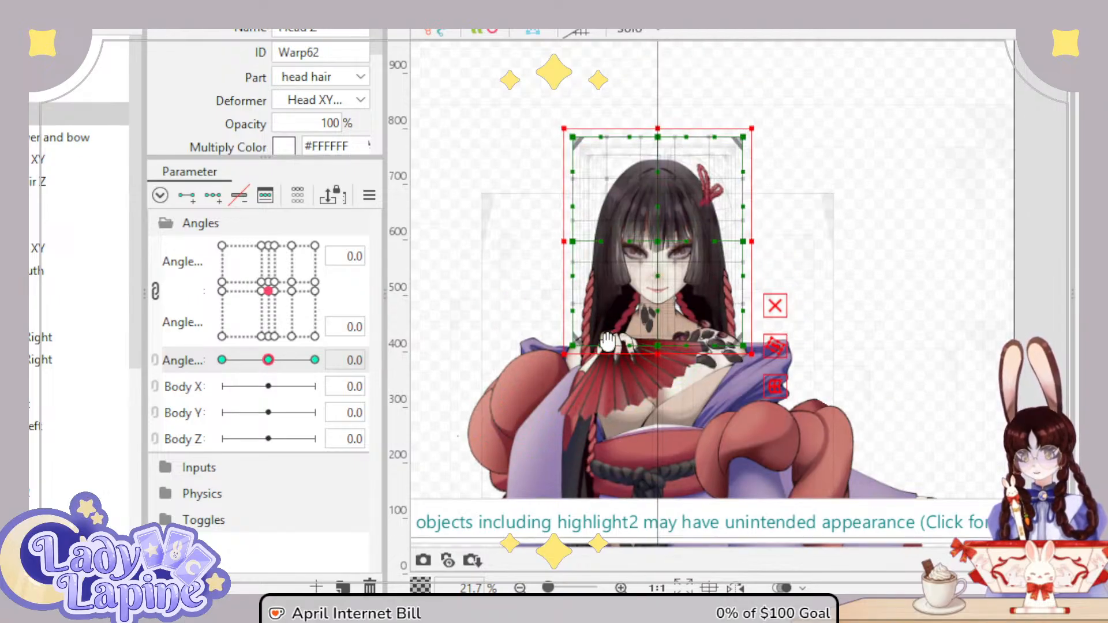
pyautogui.moveTo(681, 105); pyautogui.dragTo(671, 203)
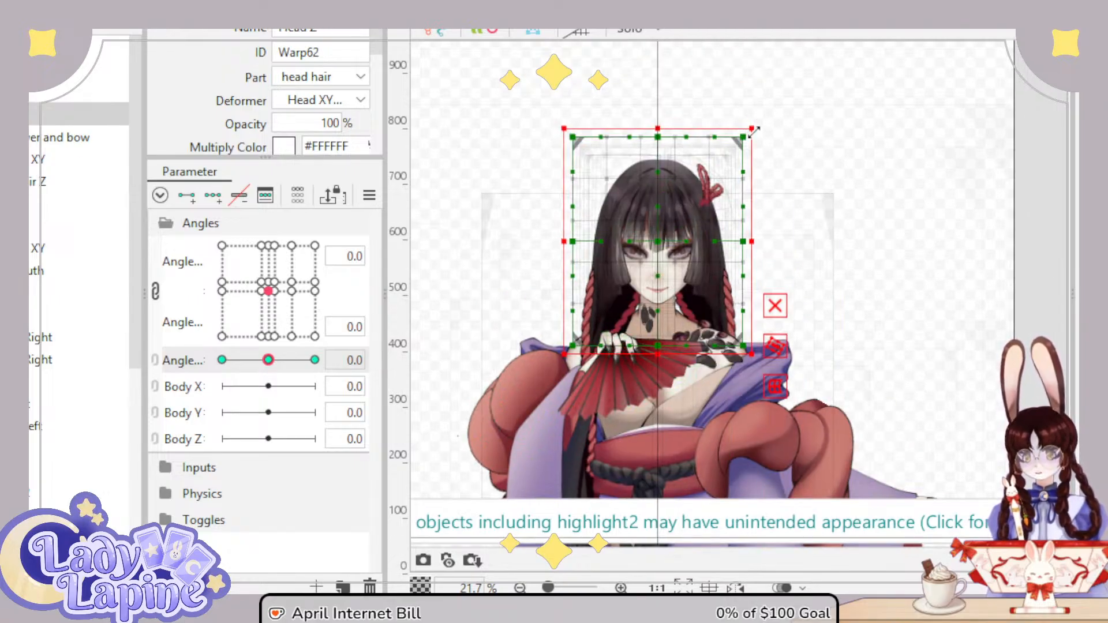
pyautogui.moveTo(265, 361); pyautogui.dragTo(221, 360)
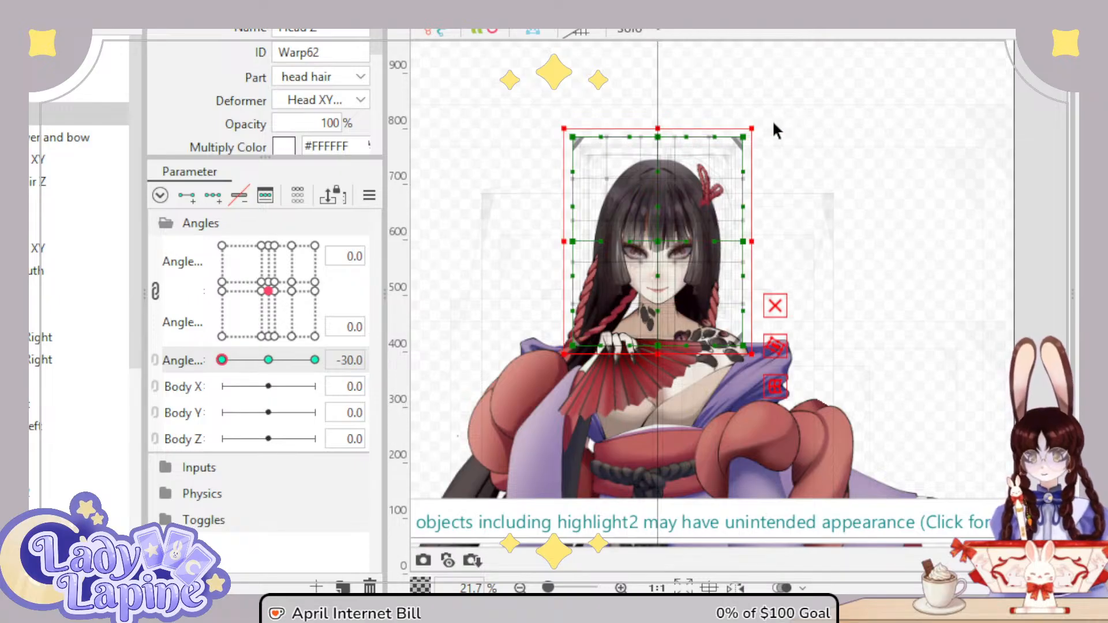
pyautogui.moveTo(756, 119); pyautogui.dragTo(682, 85)
pyautogui.moveTo(658, 239); pyautogui.dragTo(628, 243)
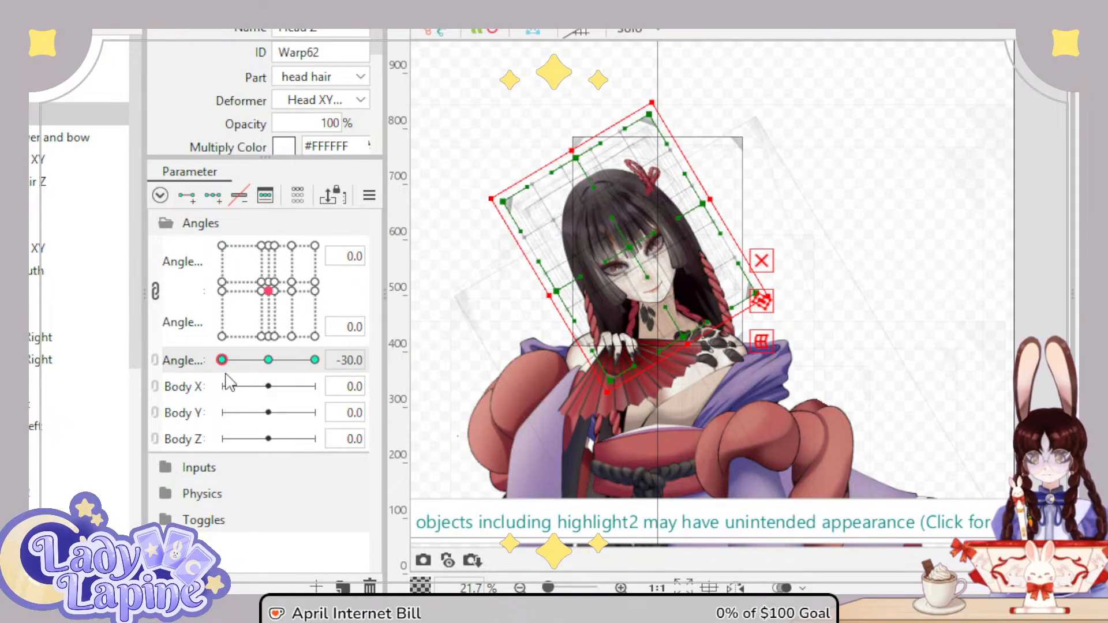
# Step: At Angle Z 30, rotate the Head Z deformer clockwise and shift it right over the neck
pyautogui.moveTo(223, 361); pyautogui.dragTo(328, 372)
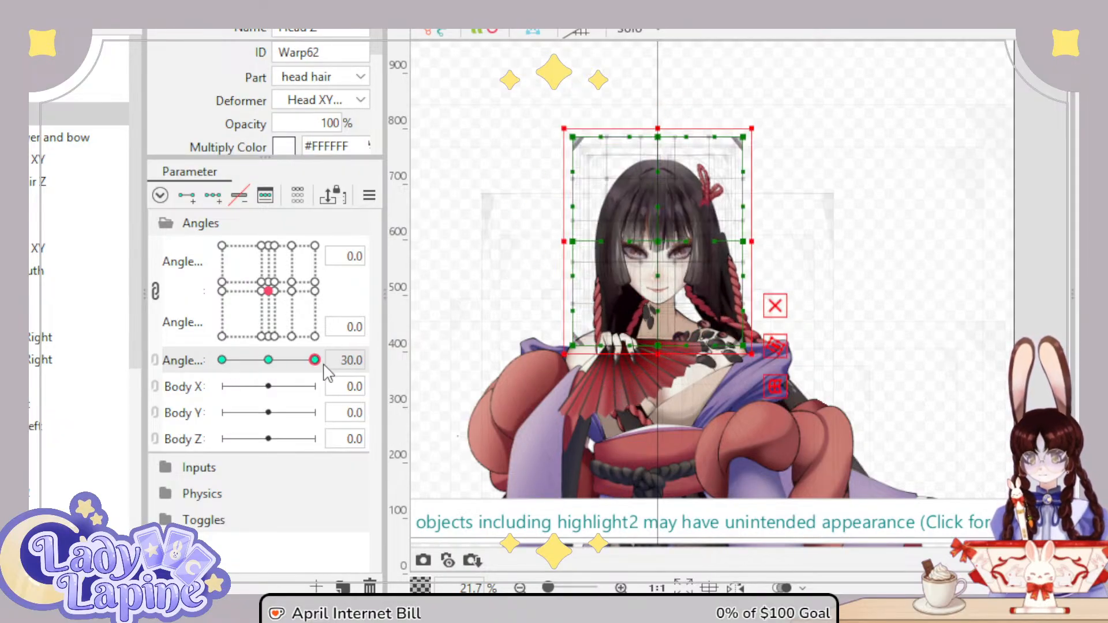
pyautogui.moveTo(758, 114); pyautogui.dragTo(813, 171)
pyautogui.moveTo(661, 240); pyautogui.dragTo(680, 248)
# Step: Examine the head and hair at several Angle Z tilts down to -30, combined with different Angle X and Y poses
pyautogui.moveTo(314, 359); pyautogui.dragTo(249, 397)
pyautogui.moveTo(269, 291); pyautogui.dragTo(246, 316)
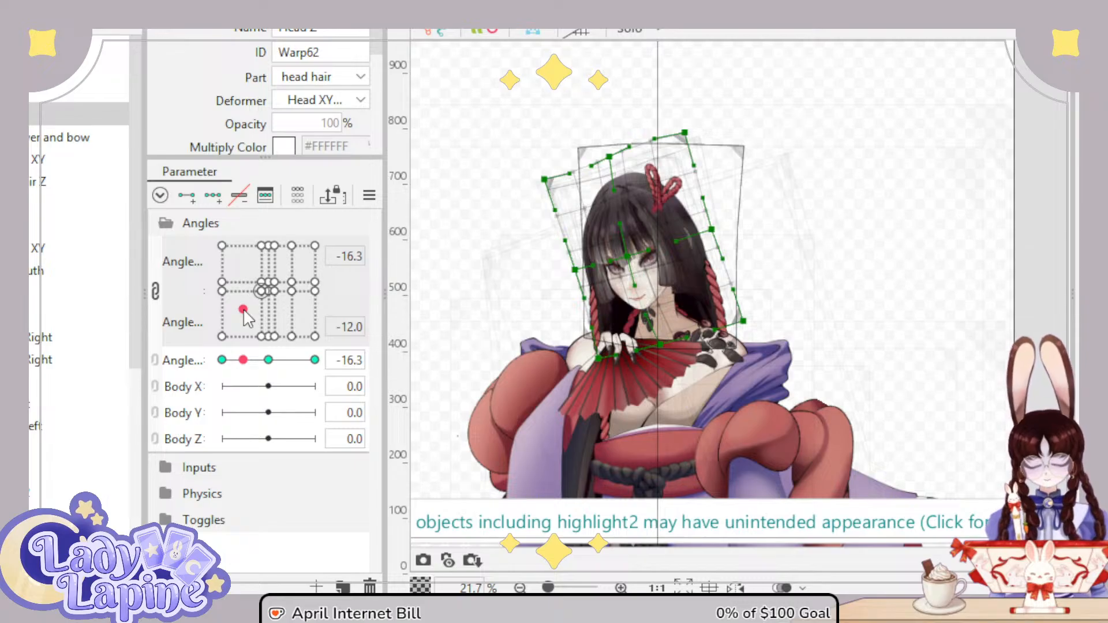
pyautogui.moveTo(243, 311); pyautogui.dragTo(207, 288)
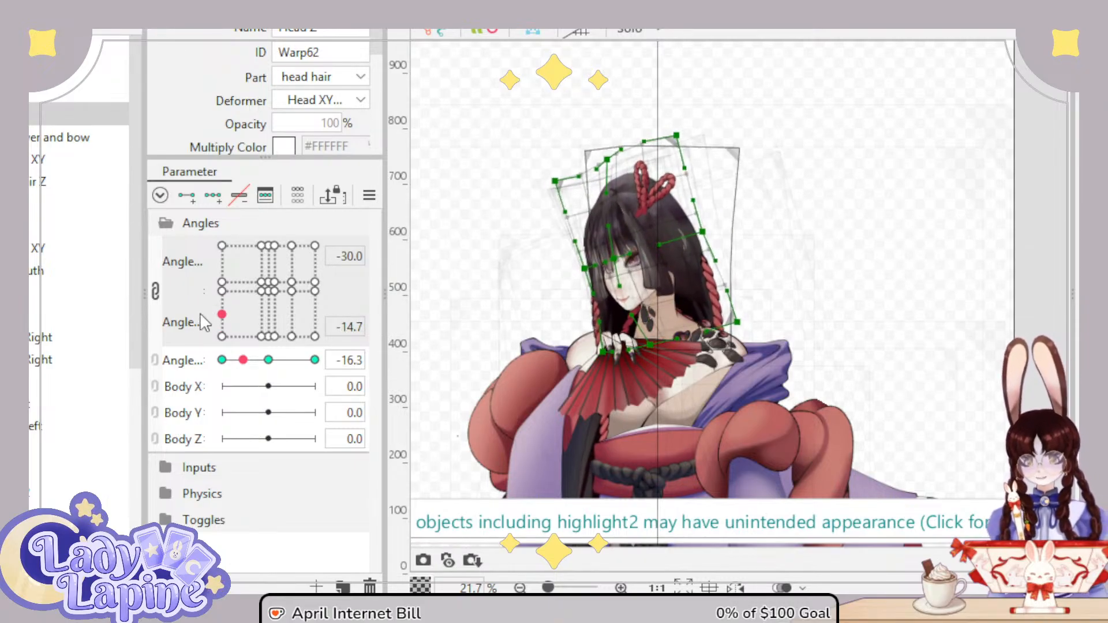
pyautogui.scroll(5, 618, 312)
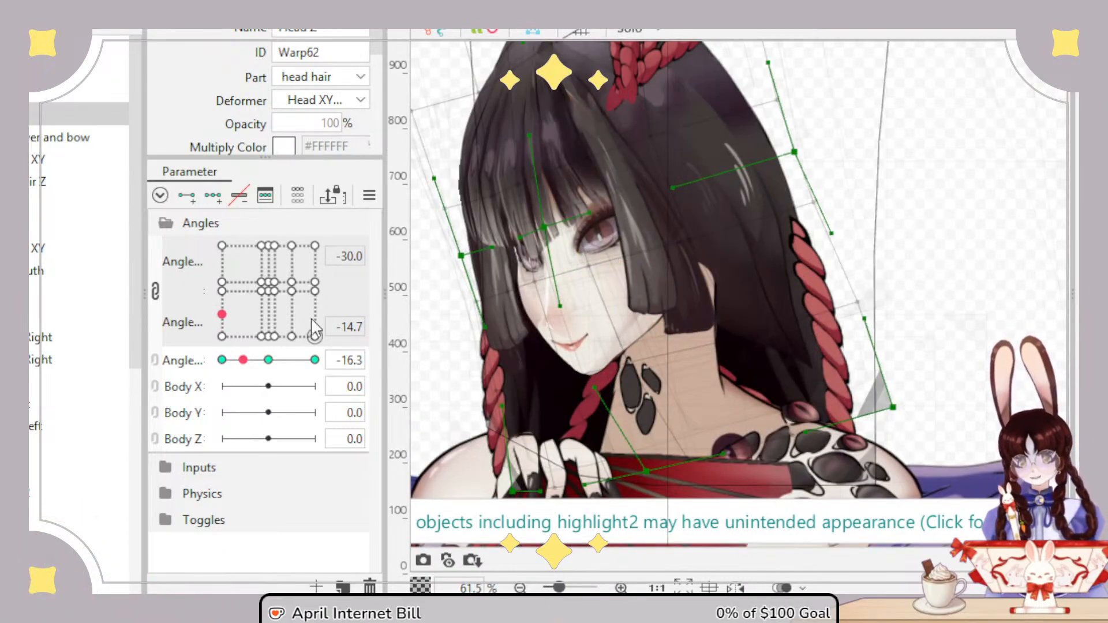
pyautogui.moveTo(243, 359); pyautogui.dragTo(208, 361)
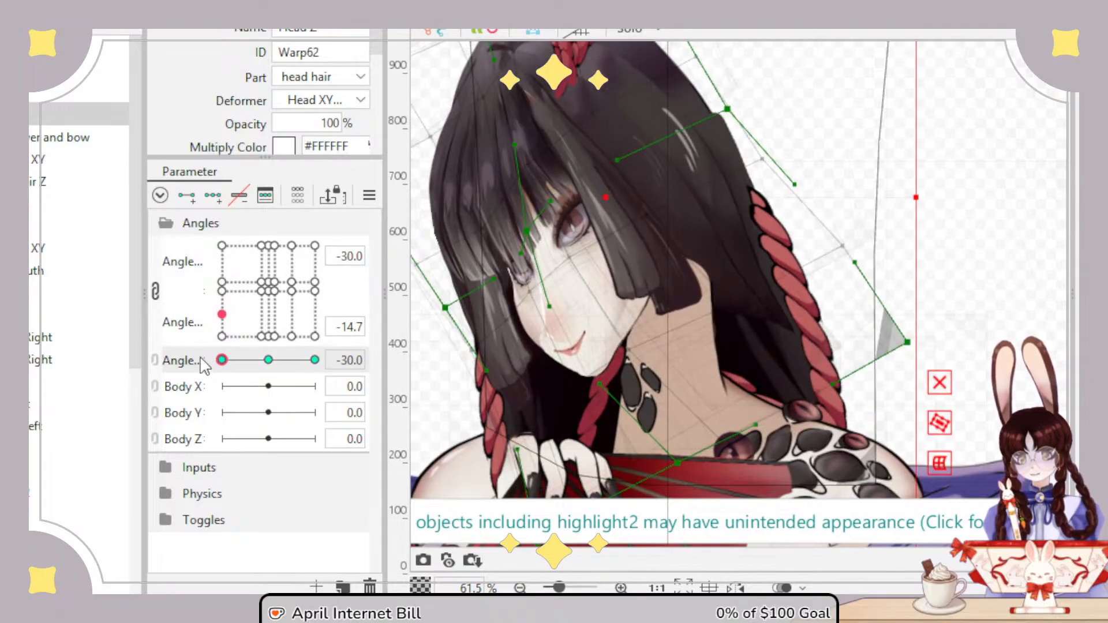
pyautogui.moveTo(221, 314); pyautogui.dragTo(271, 288)
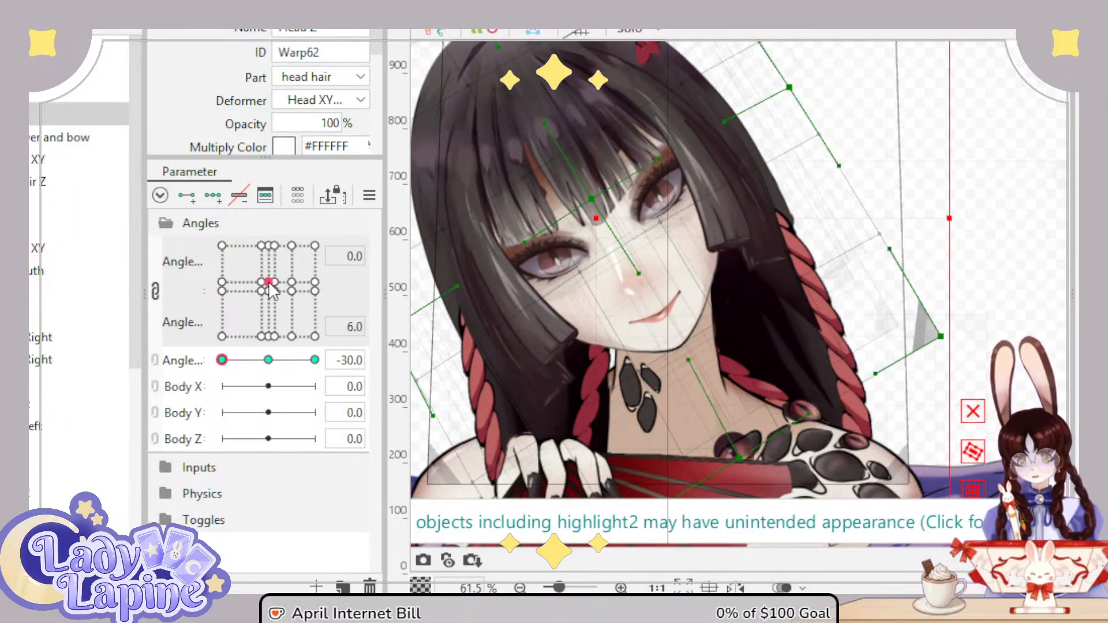
pyautogui.moveTo(224, 361); pyautogui.dragTo(268, 360)
pyautogui.moveTo(277, 289)
pyautogui.mouseDown()
pyautogui.moveTo(222, 287)
pyautogui.moveTo(314, 281)
pyautogui.moveTo(223, 274)
pyautogui.moveTo(274, 310)
pyautogui.mouseUp()
pyautogui.moveTo(221, 340); pyautogui.dragTo(216, 293)
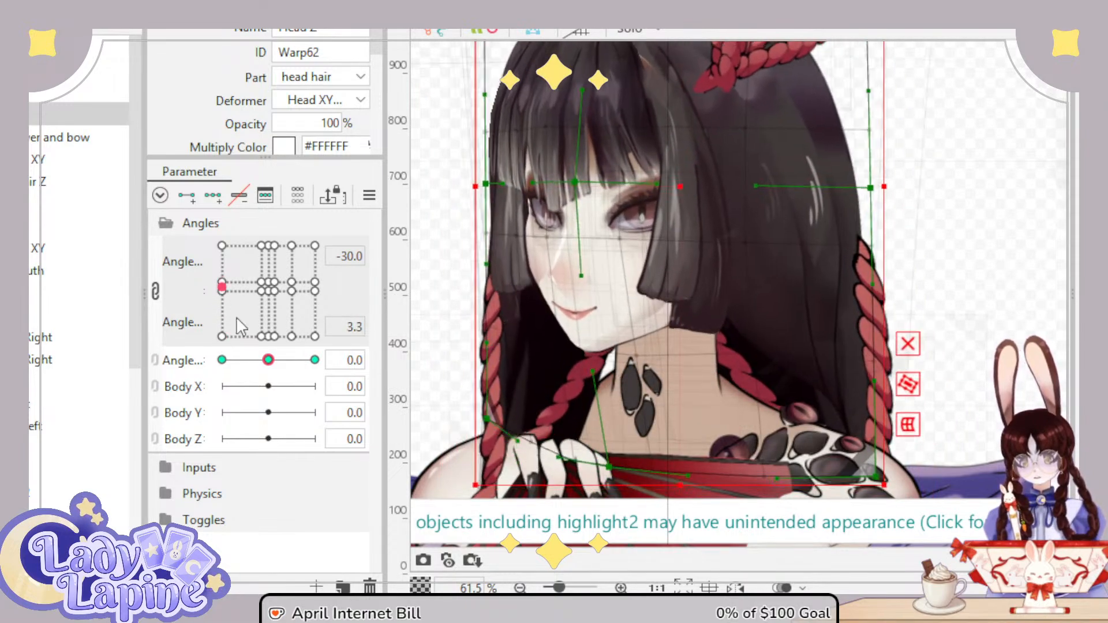
pyautogui.moveTo(272, 363)
pyautogui.mouseDown()
pyautogui.moveTo(218, 362)
pyautogui.moveTo(267, 363)
pyautogui.moveTo(223, 374)
pyautogui.mouseUp()
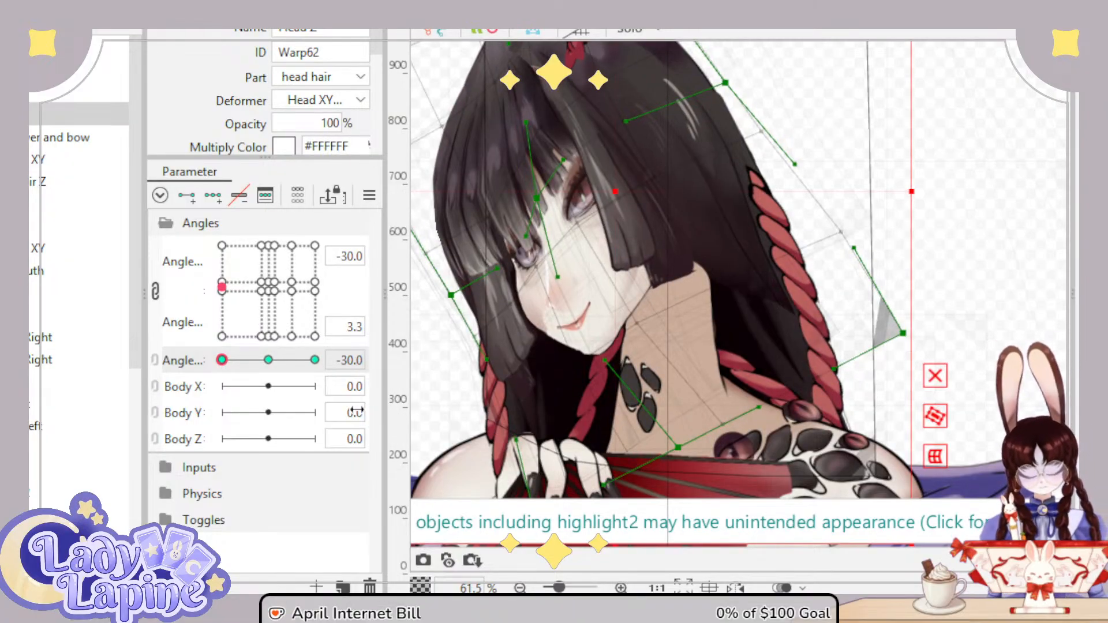
# Step: Return the head to its neutral pose with Angle X, Angle Y and Angle Z at 0
pyautogui.scroll(-2, 748, 314)
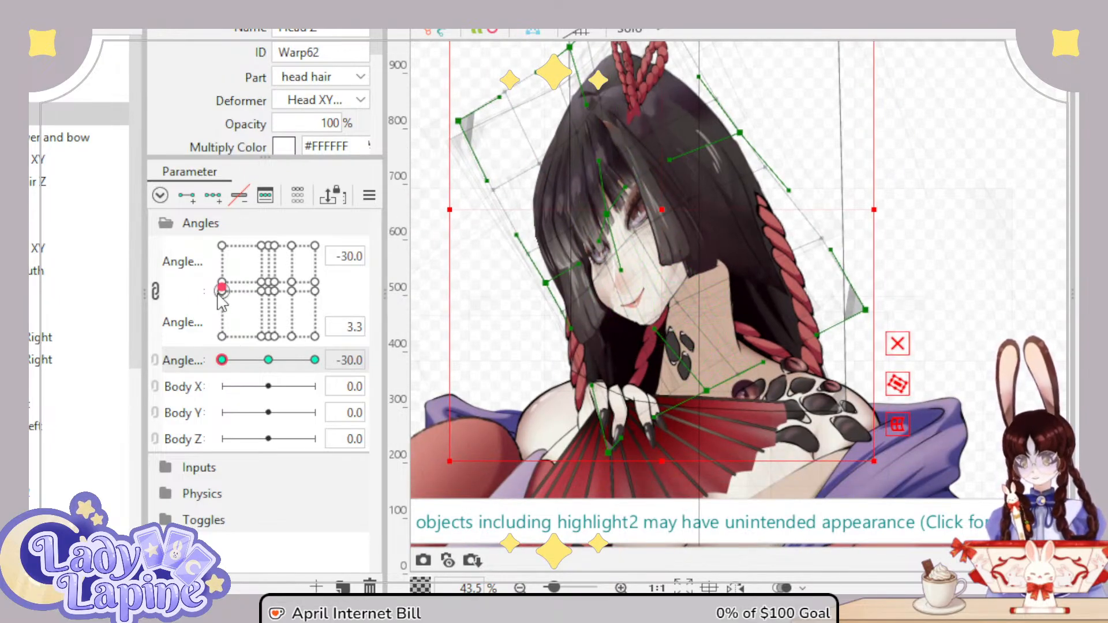
pyautogui.moveTo(221, 287)
pyautogui.mouseDown()
pyautogui.moveTo(315, 284)
pyautogui.moveTo(225, 285)
pyautogui.moveTo(307, 286)
pyautogui.moveTo(262, 286)
pyautogui.moveTo(223, 257)
pyautogui.moveTo(274, 286)
pyautogui.moveTo(325, 350)
pyautogui.moveTo(280, 314)
pyautogui.moveTo(268, 257)
pyautogui.moveTo(299, 254)
pyautogui.moveTo(233, 350)
pyautogui.moveTo(242, 254)
pyautogui.moveTo(262, 246)
pyautogui.moveTo(295, 306)
pyautogui.moveTo(317, 257)
pyautogui.moveTo(317, 300)
pyautogui.moveTo(264, 291)
pyautogui.moveTo(245, 261)
pyautogui.moveTo(299, 264)
pyautogui.moveTo(312, 321)
pyautogui.moveTo(274, 300)
pyautogui.mouseUp()
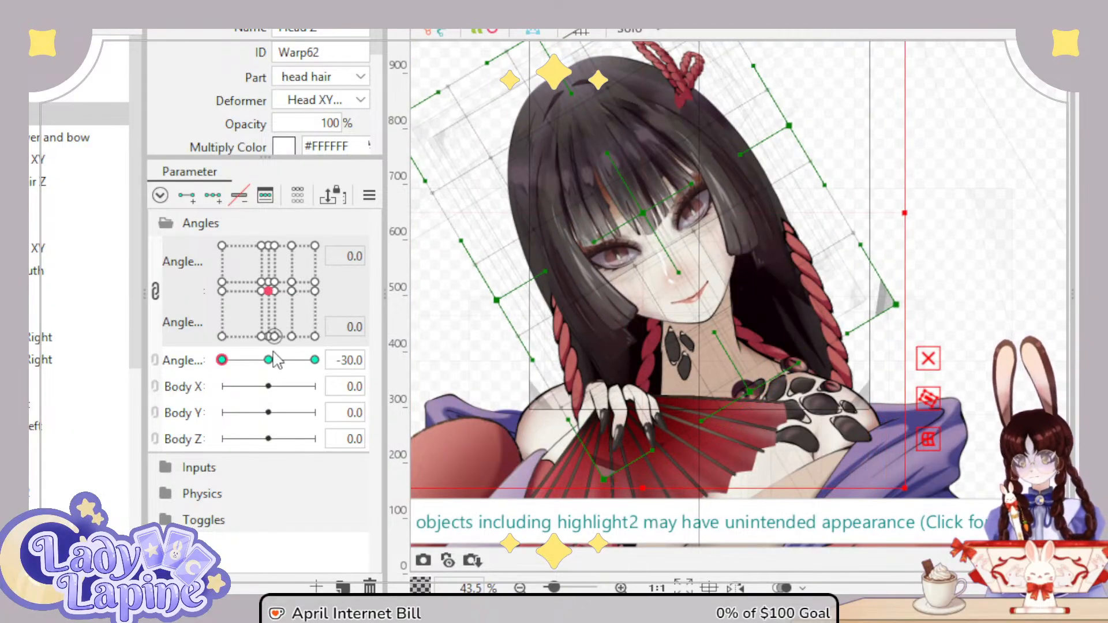
pyautogui.moveTo(223, 361); pyautogui.dragTo(272, 374)
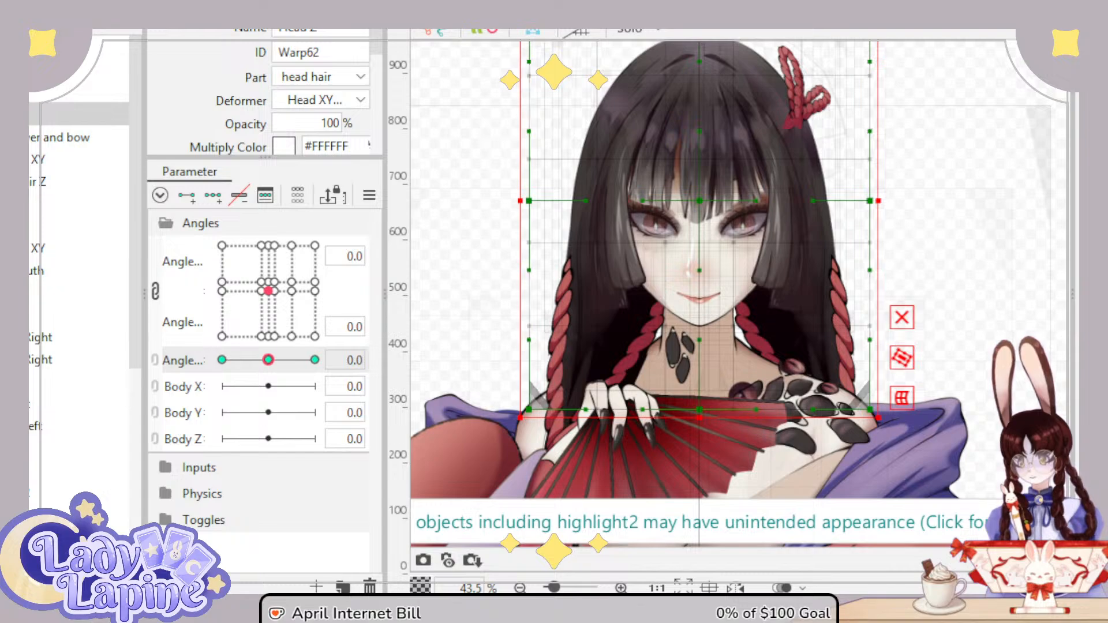
# Step: Check which angle parameters hold keyforms for the Head XY, Head Z, Back Hair XY and Back Hair Z deformers
pyautogui.click(79, 92)
pyautogui.moveTo(269, 290)
pyautogui.mouseDown()
pyautogui.moveTo(292, 285)
pyautogui.moveTo(225, 286)
pyautogui.moveTo(269, 291)
pyautogui.mouseUp()
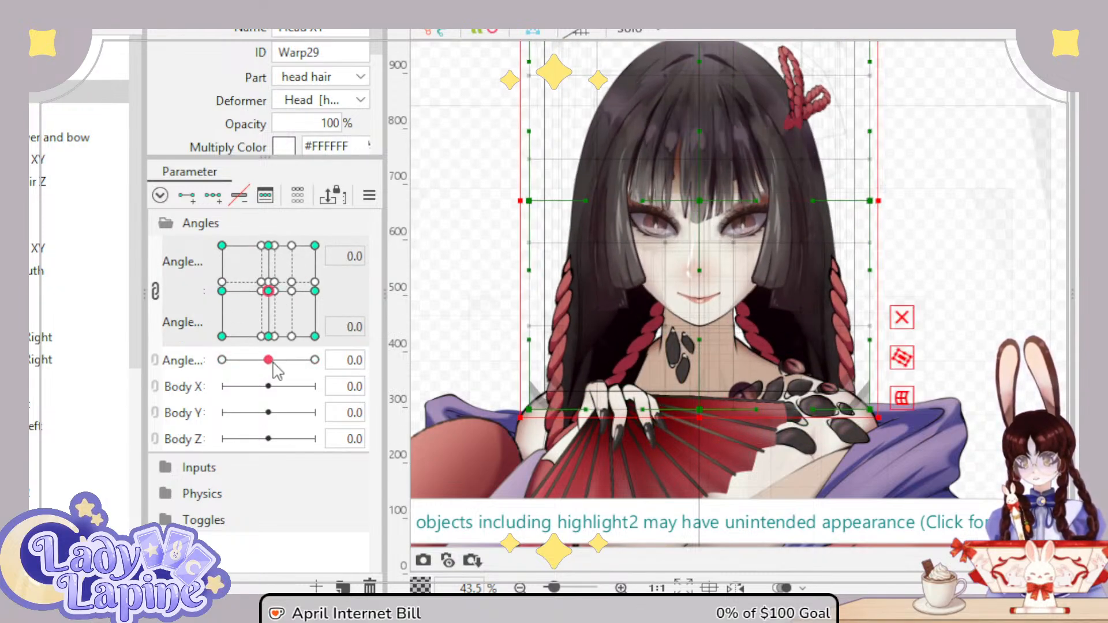
pyautogui.moveTo(274, 365)
pyautogui.mouseDown()
pyautogui.moveTo(218, 364)
pyautogui.moveTo(312, 363)
pyautogui.moveTo(227, 363)
pyautogui.moveTo(257, 364)
pyautogui.moveTo(254, 376)
pyautogui.moveTo(296, 362)
pyautogui.moveTo(268, 360)
pyautogui.mouseUp()
pyautogui.press('Down')
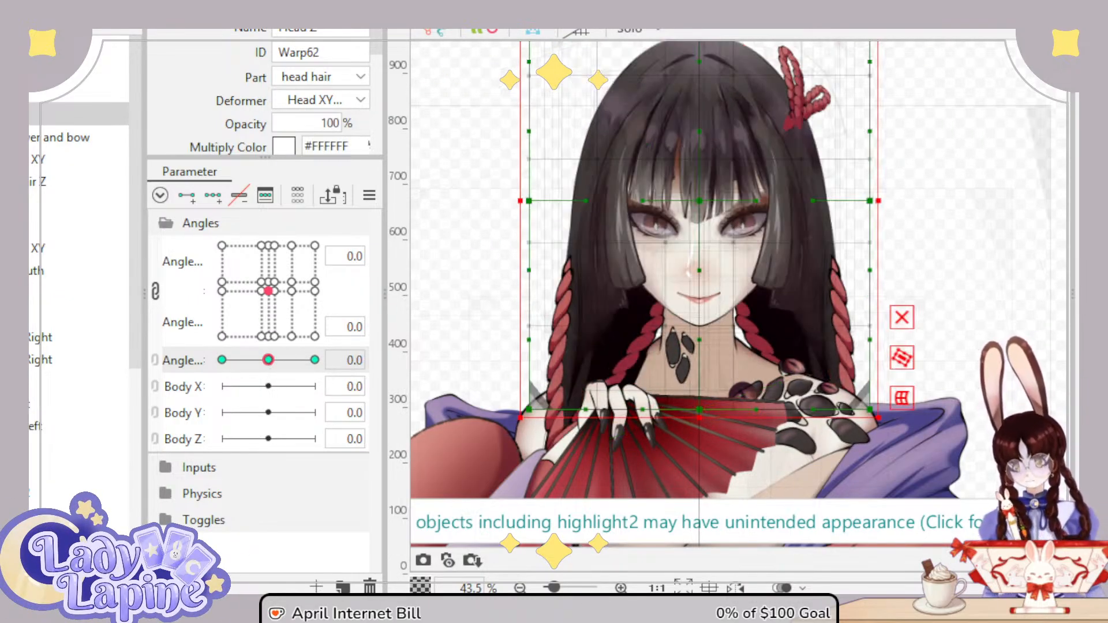
pyautogui.click(78, 159)
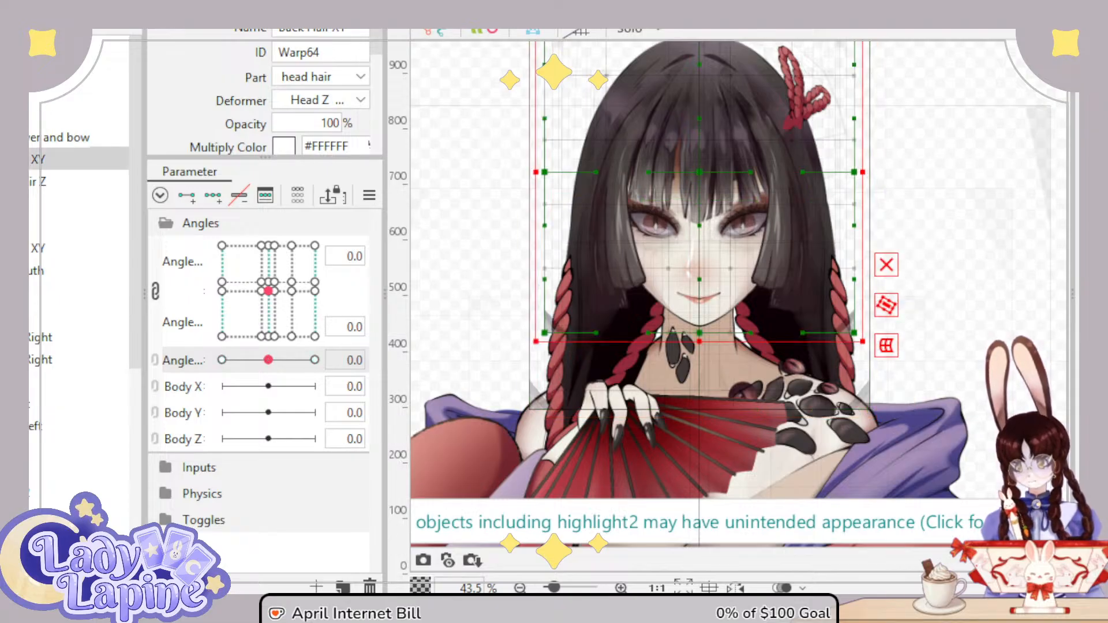
pyautogui.click(77, 181)
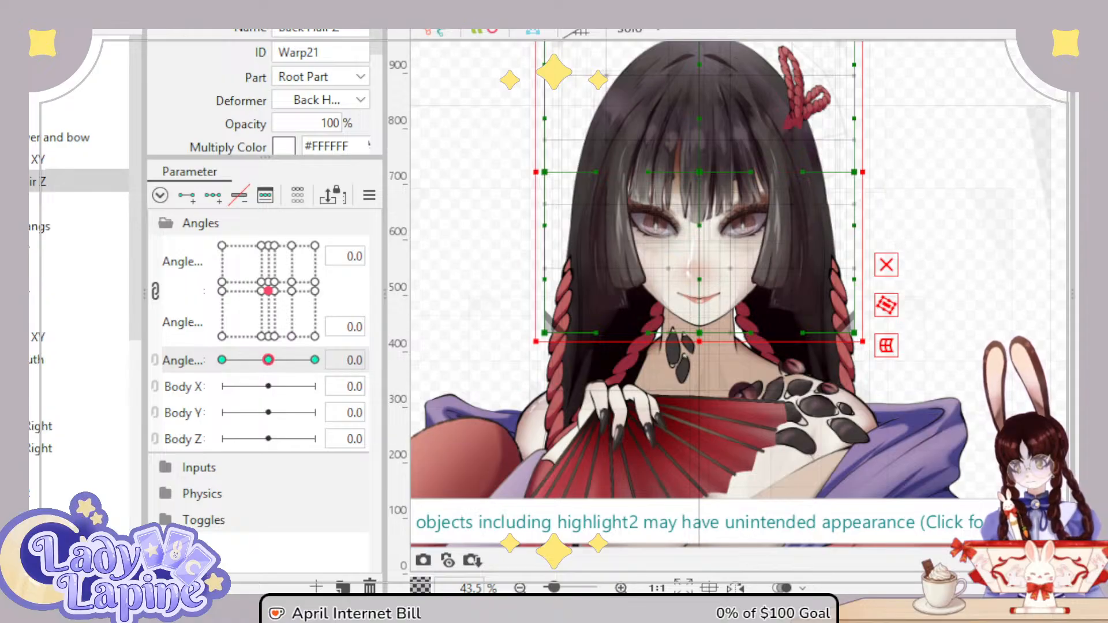
# Step: Set Angle Z to 30, select all objects keyed on it, and review them in the deformer hierarchy
pyautogui.click(315, 360)
pyautogui.hotkey('ctrl', 'a')
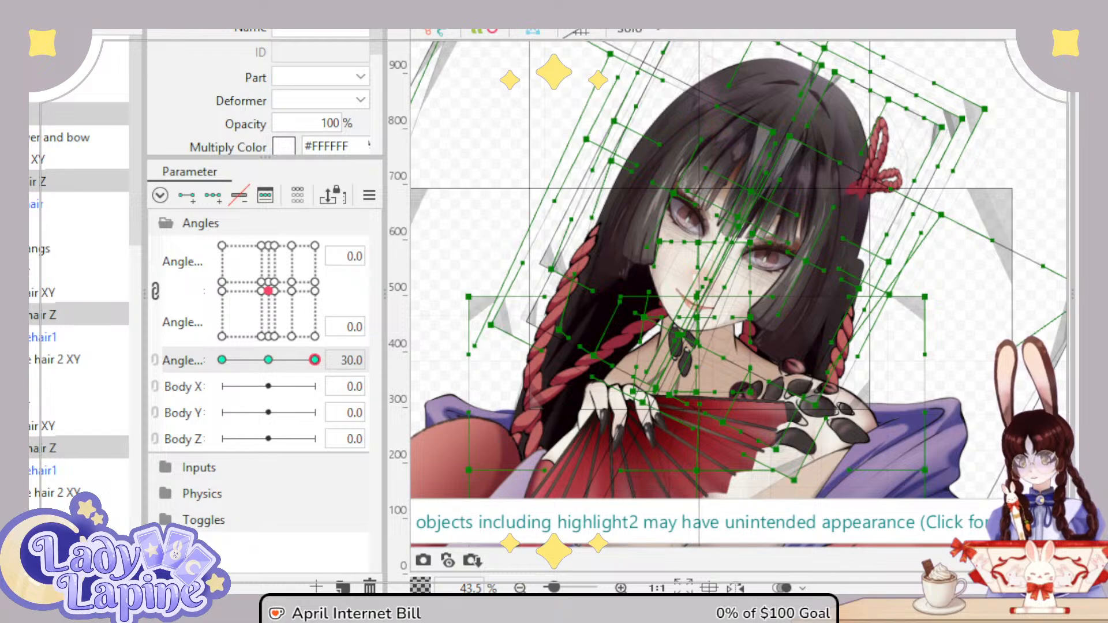
pyautogui.scroll(-1, 31, 341)
pyautogui.scroll(-3, 31, 345)
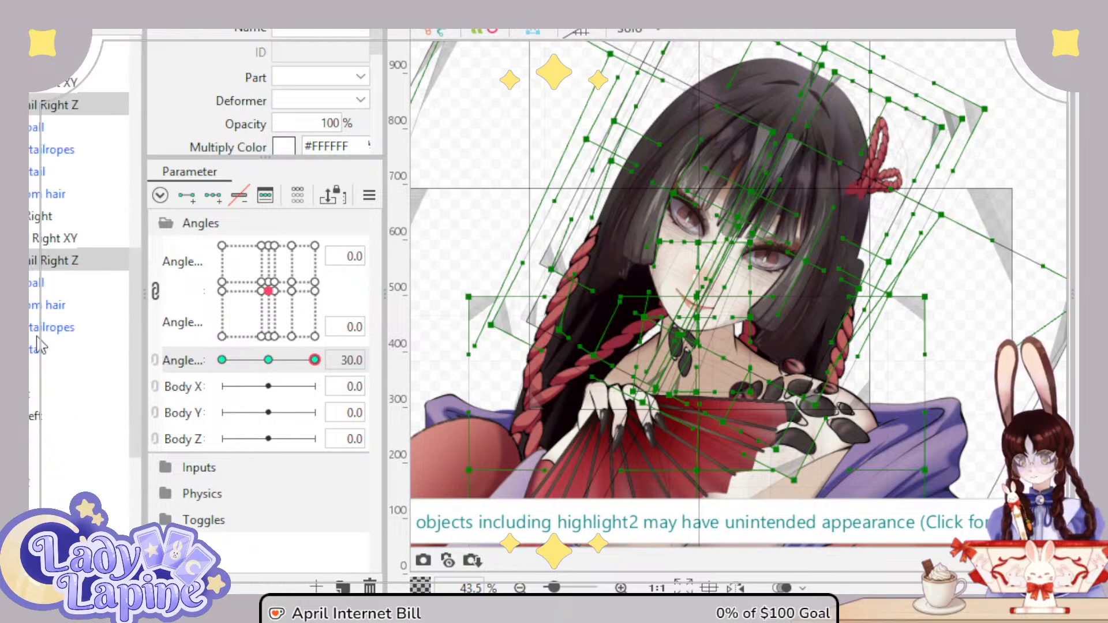
pyautogui.scroll(-4, 40, 343)
pyautogui.scroll(10, 48, 340)
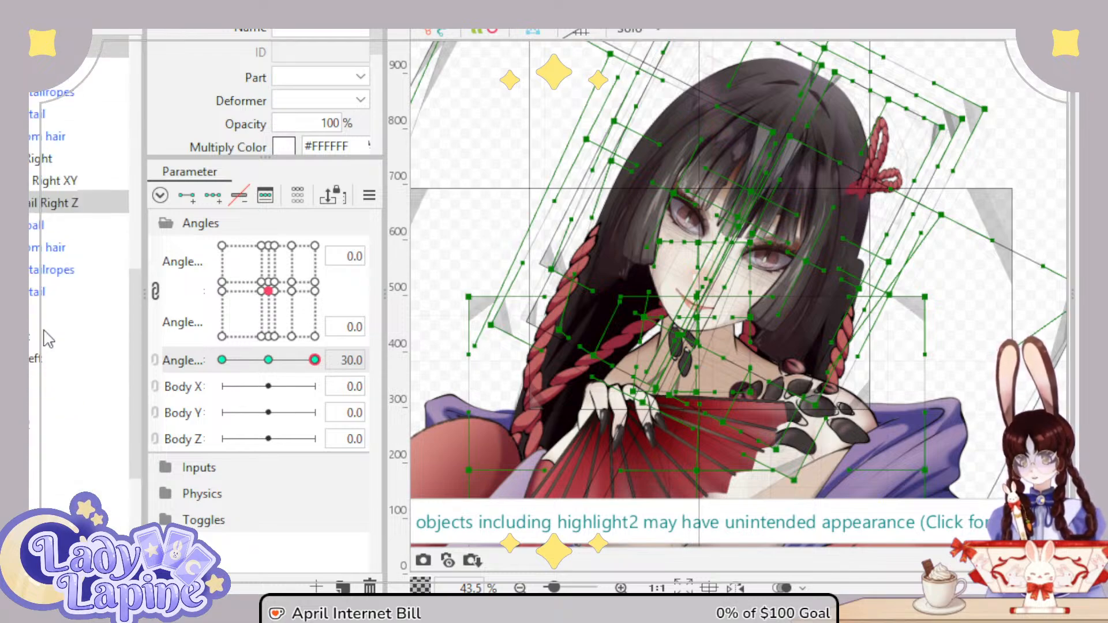
pyautogui.scroll(1, 48, 339)
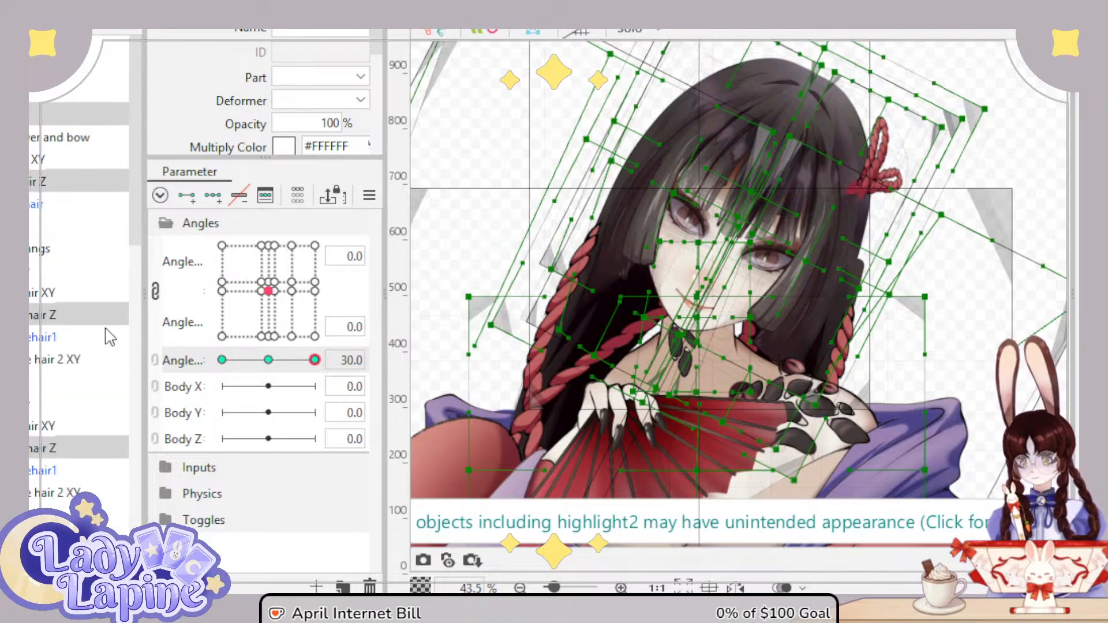
# Step: Review all objects keyed on Angle X and Y at Angle X -30, and return Angle X and Angle Z to 0
pyautogui.click(214, 293)
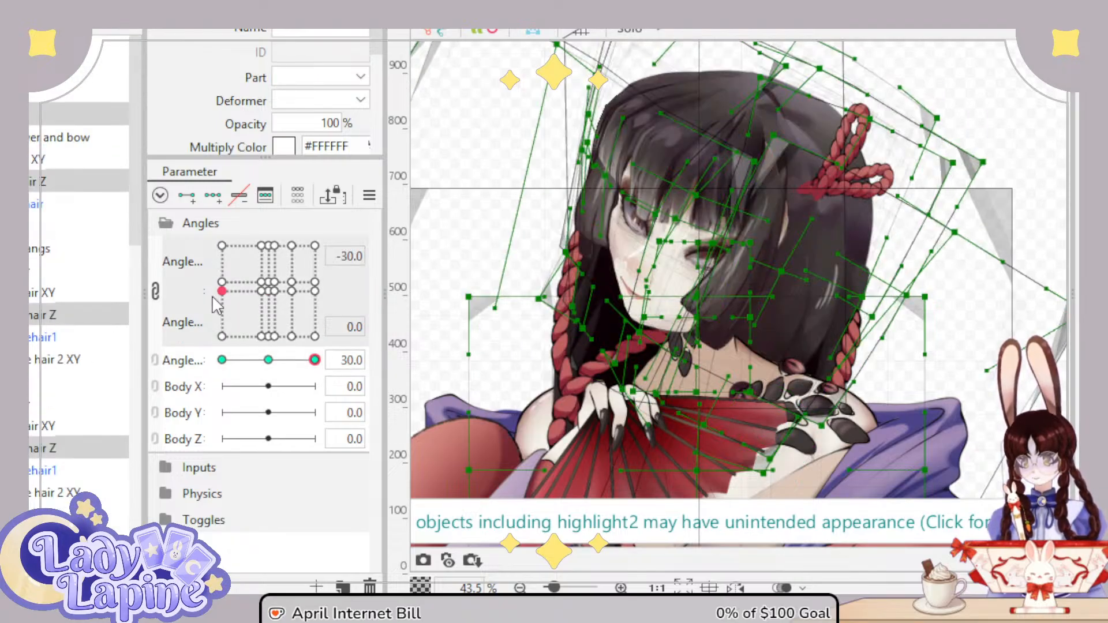
pyautogui.hotkey('ctrl', 'a')
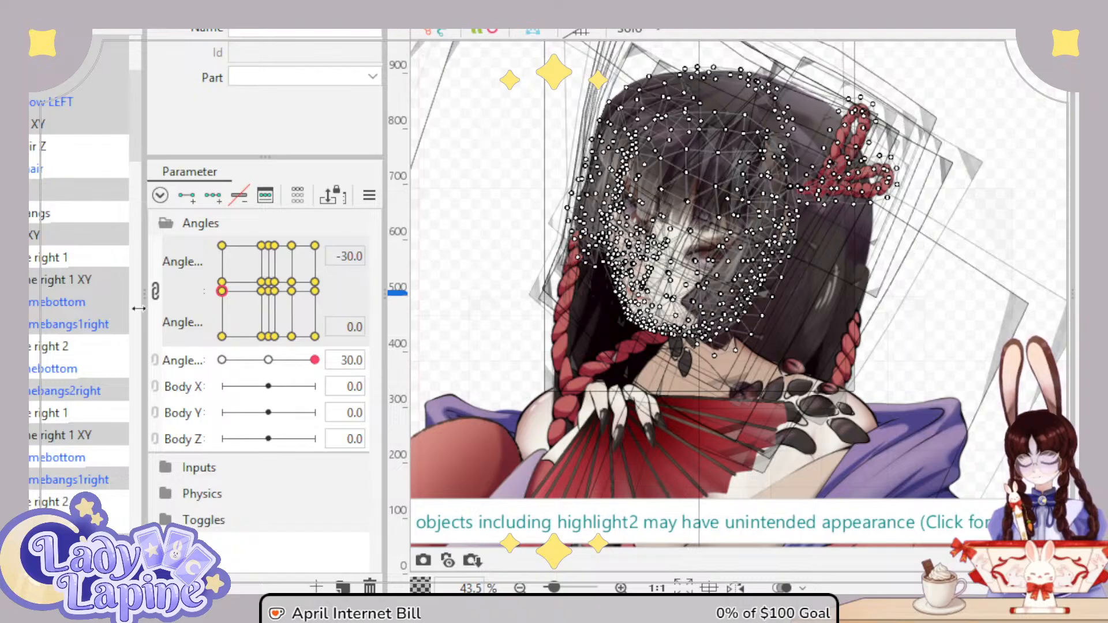
pyautogui.scroll(3, 34, 347)
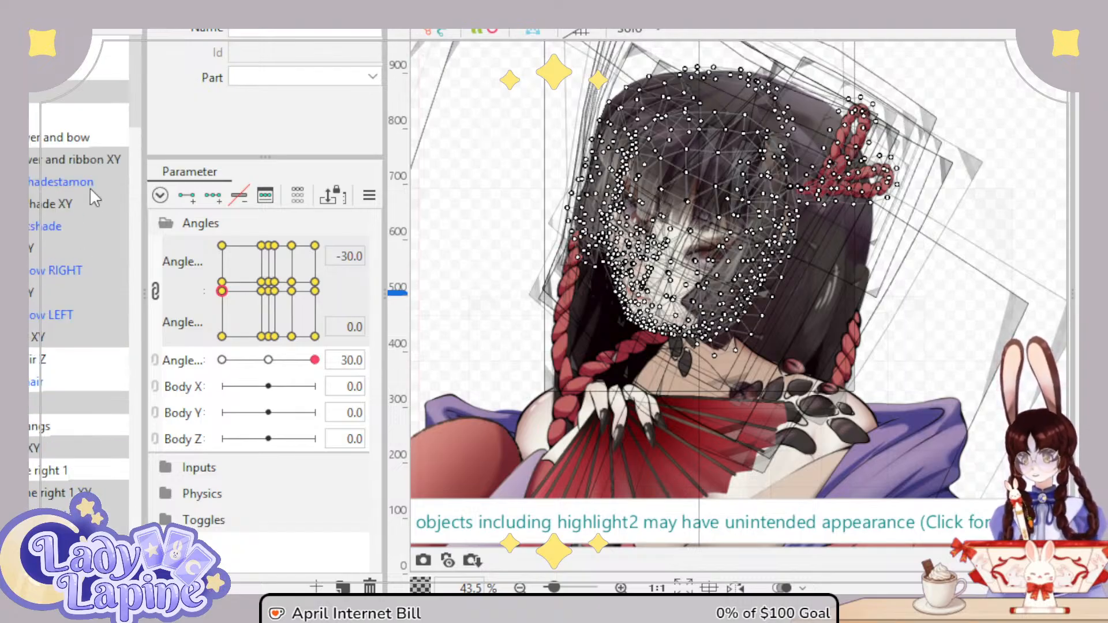
pyautogui.scroll(-2, 83, 312)
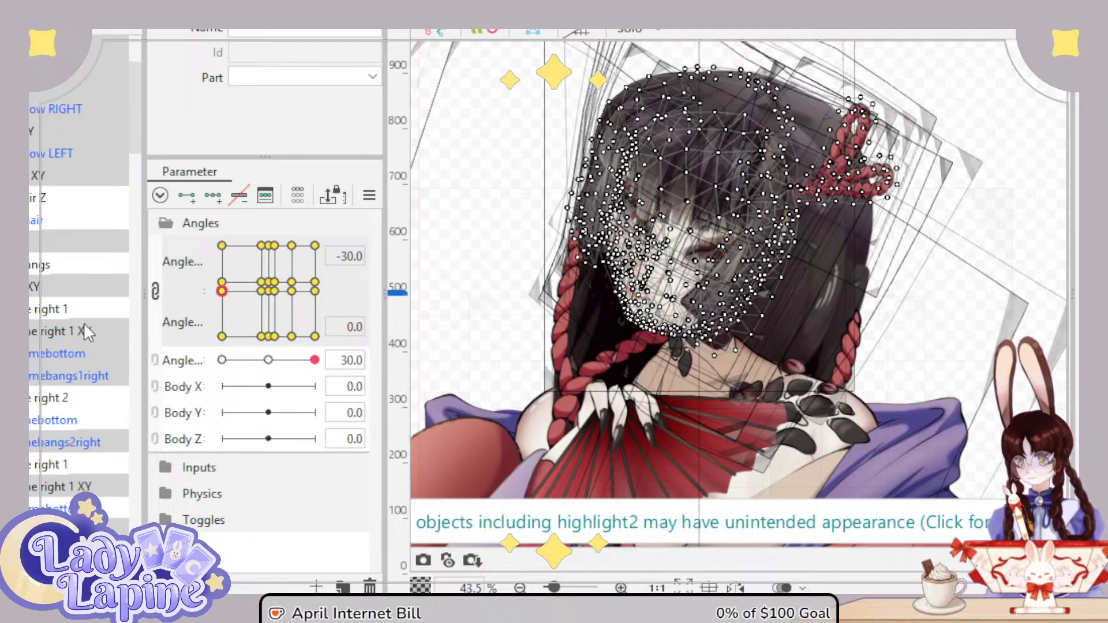
pyautogui.scroll(-1, 84, 332)
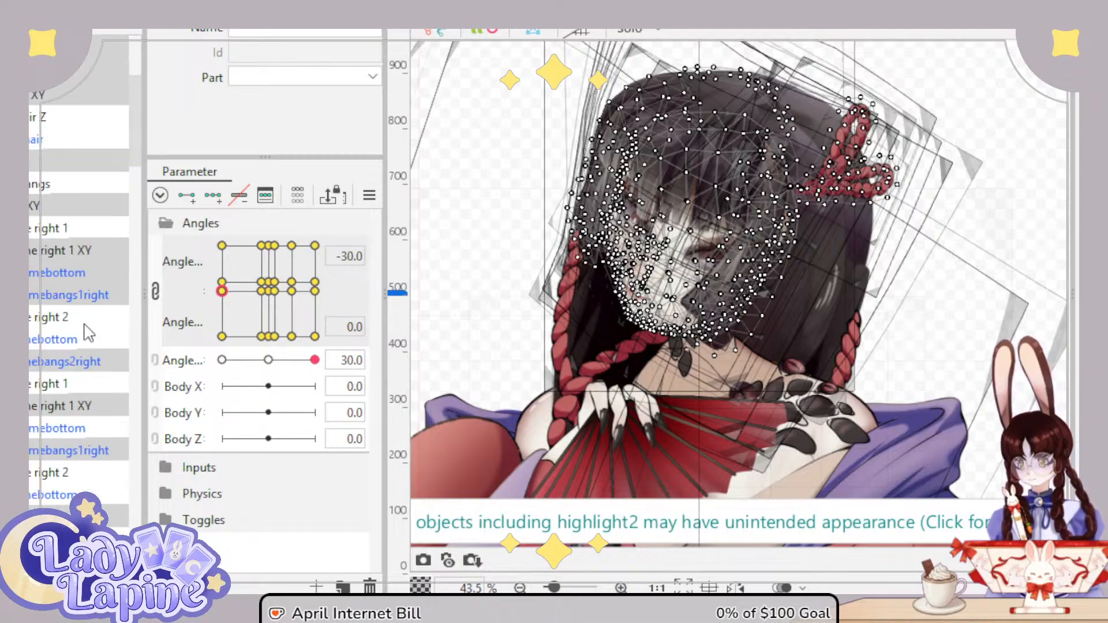
pyautogui.scroll(-4, 87, 333)
pyautogui.scroll(-2, 87, 336)
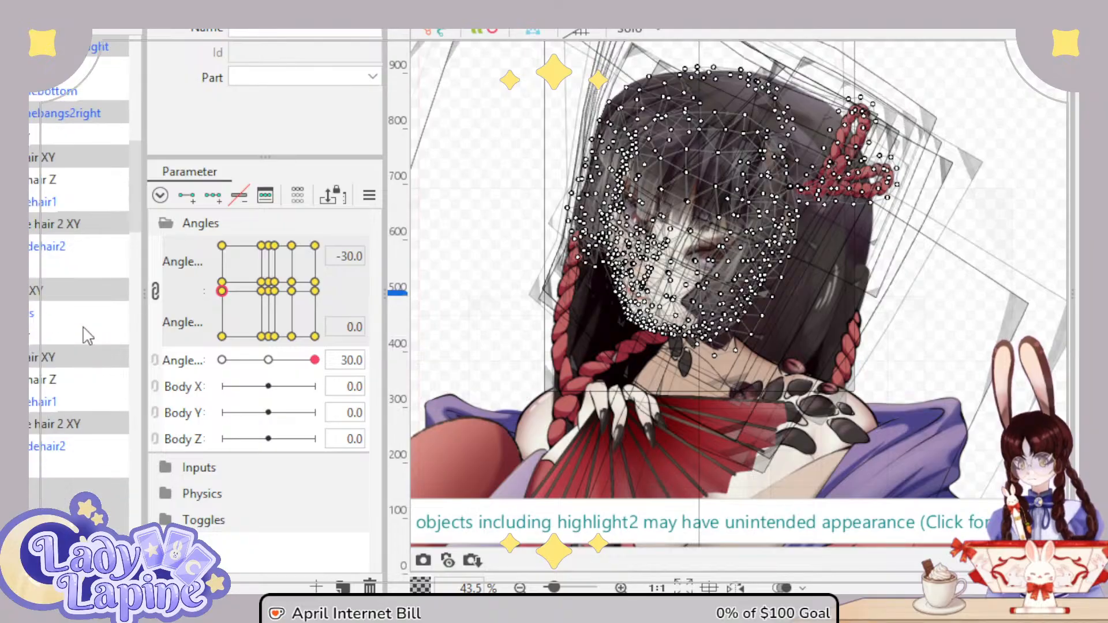
pyautogui.scroll(-2, 86, 336)
pyautogui.scroll(-5, 87, 336)
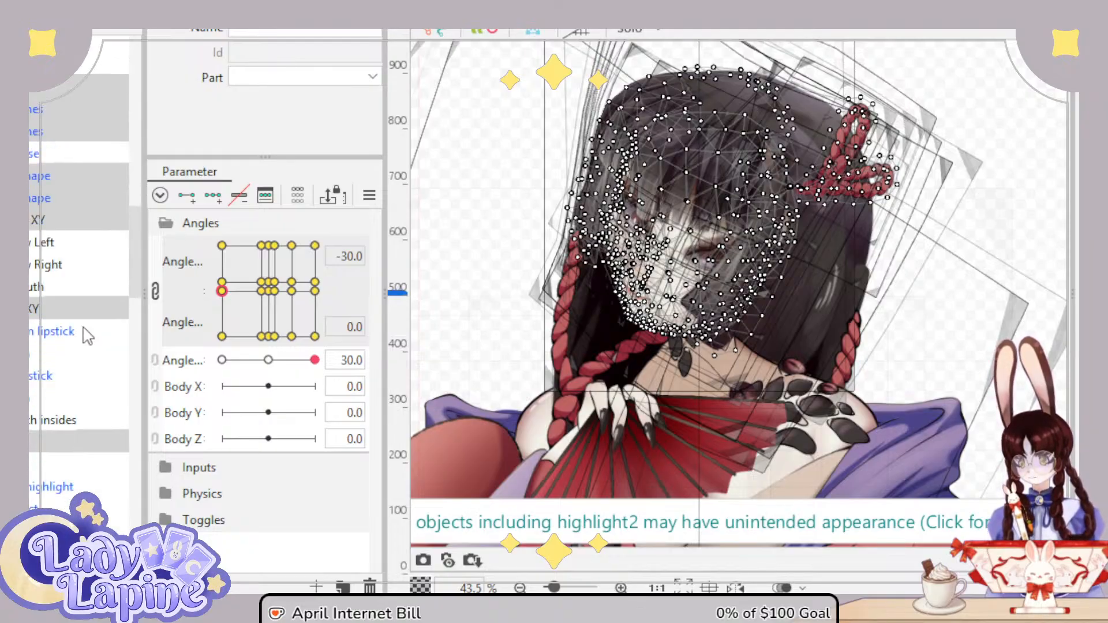
pyautogui.scroll(-6, 87, 335)
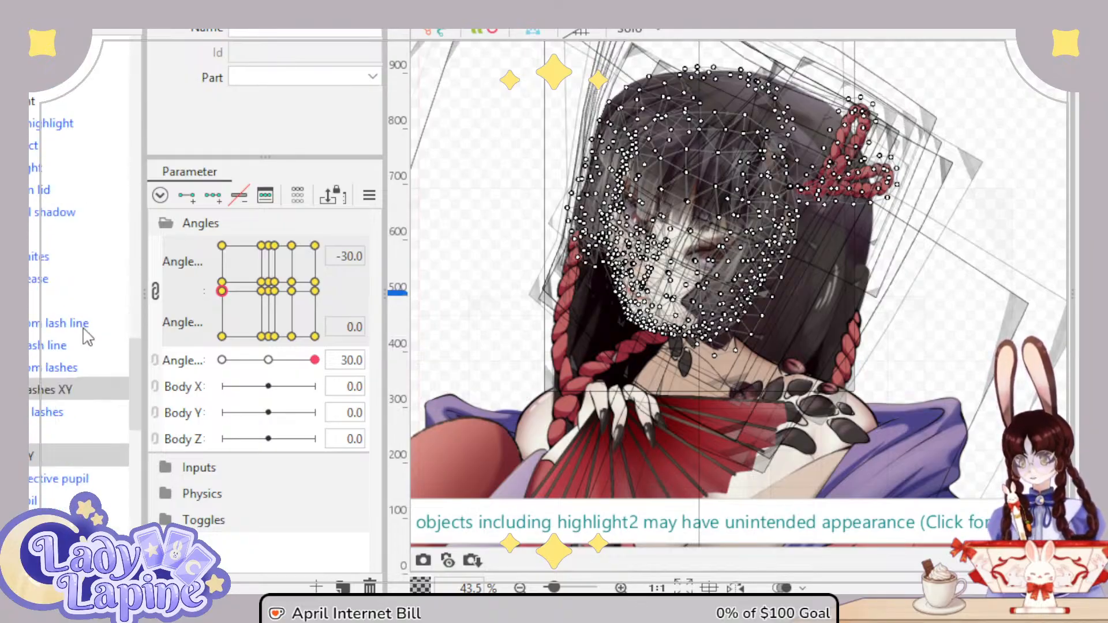
pyautogui.scroll(-2, 87, 336)
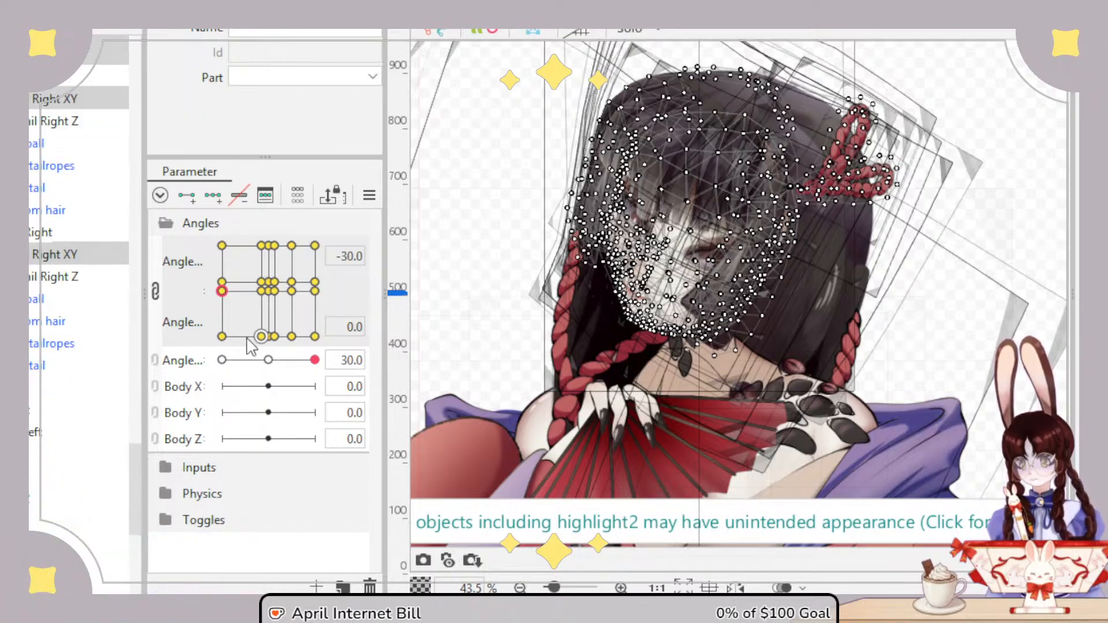
pyautogui.click(269, 283)
pyautogui.click(268, 359)
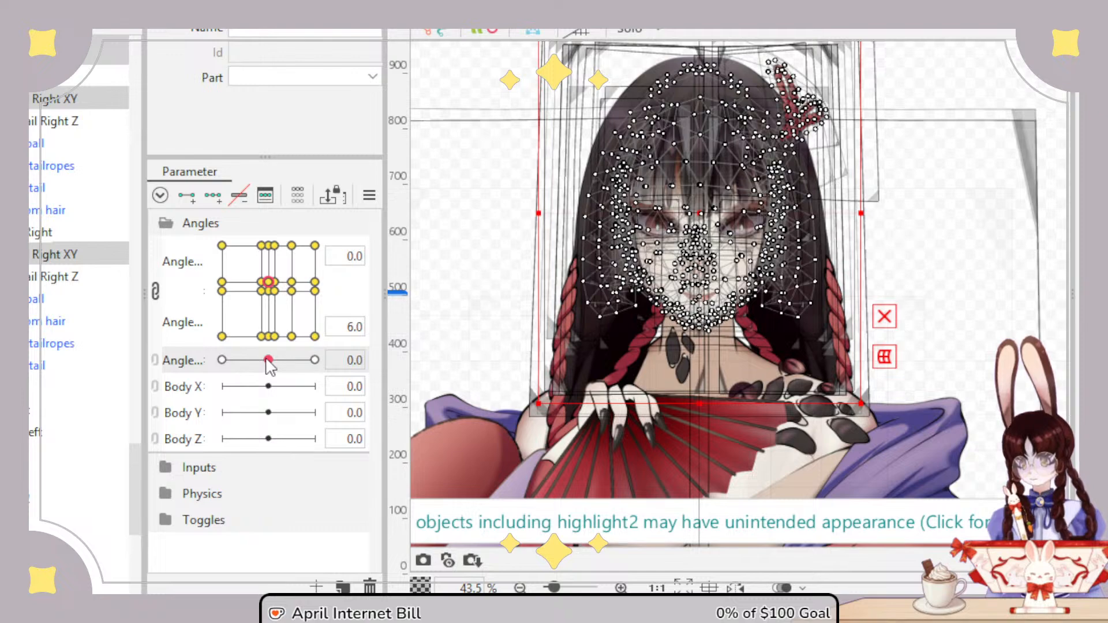
# Step: Try to nest the second Ponytail Right XY deformer inside its Ponytail Right Z deformer, with the ponytail's art meshes under XY
pyautogui.click(49, 280)
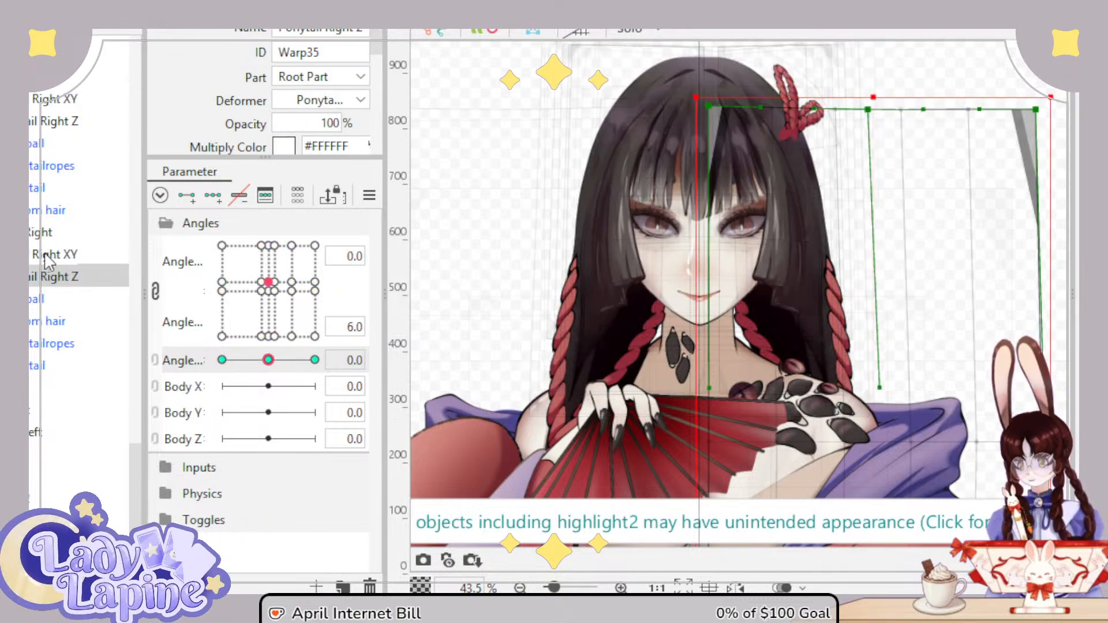
pyautogui.moveTo(53, 289)
pyautogui.mouseDown()
pyautogui.moveTo(42, 236)
pyautogui.moveTo(42, 283)
pyautogui.mouseUp()
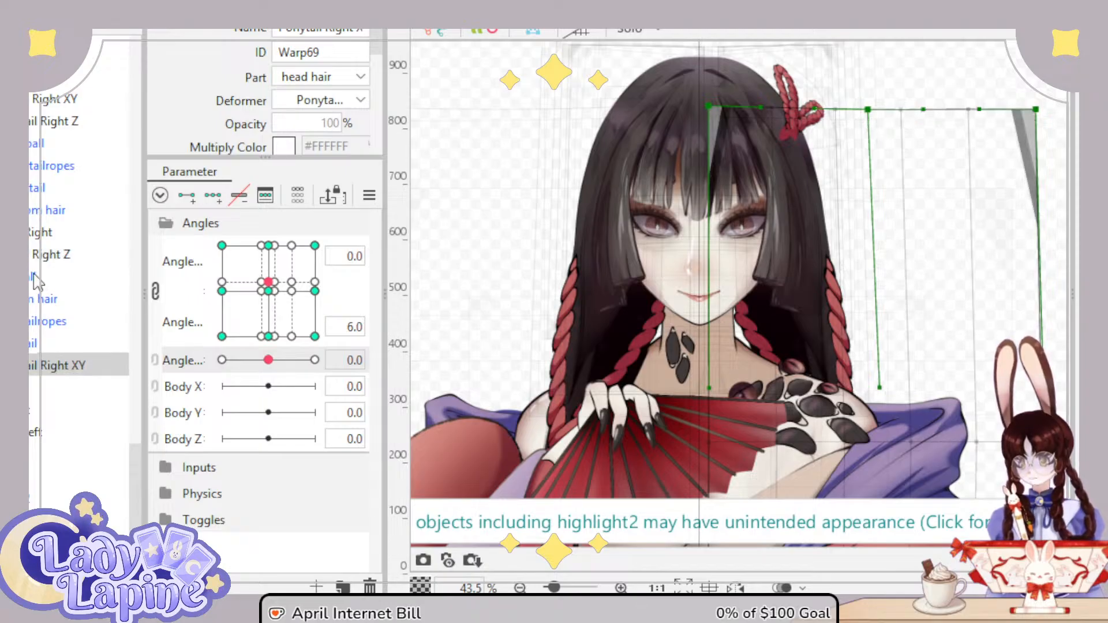
pyautogui.click(34, 275)
pyautogui.keyDown('shift'); pyautogui.click(42, 340); pyautogui.keyUp('shift')
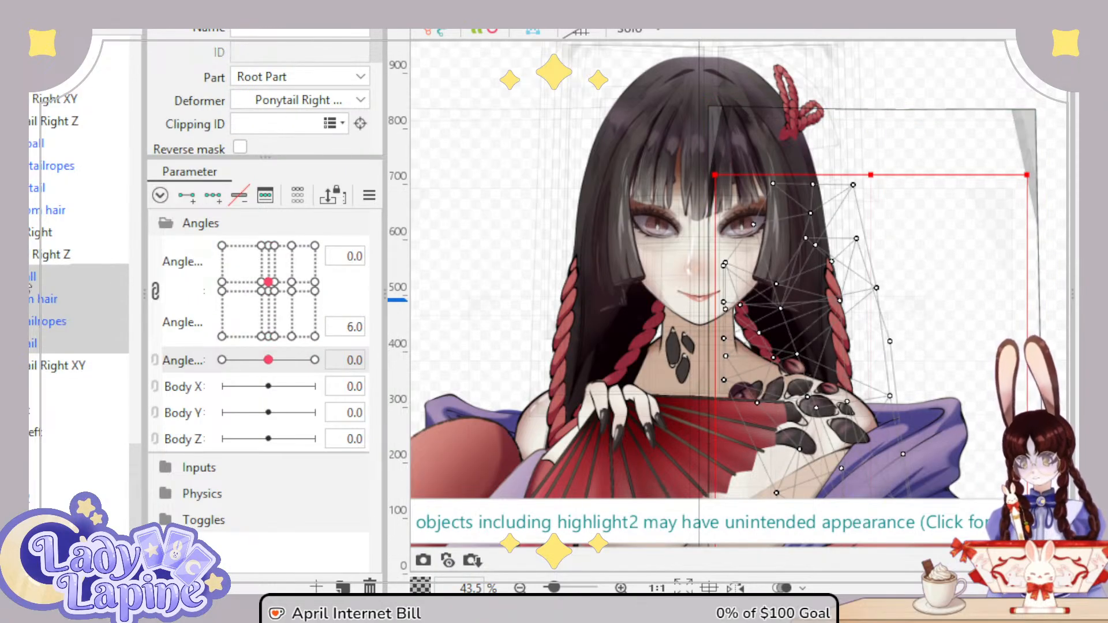
pyautogui.moveTo(42, 340); pyautogui.dragTo(39, 375)
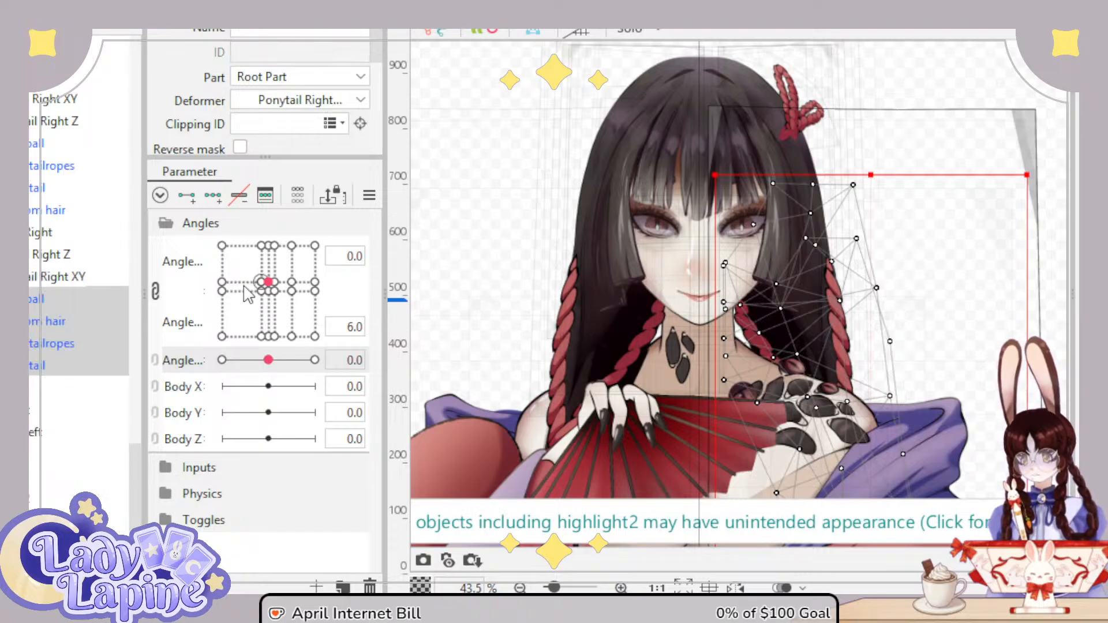
# Step: Check the reordered right ponytail at Angle X -30, and undo the reordering of its XY and Z deformers
pyautogui.moveTo(268, 282); pyautogui.dragTo(222, 296)
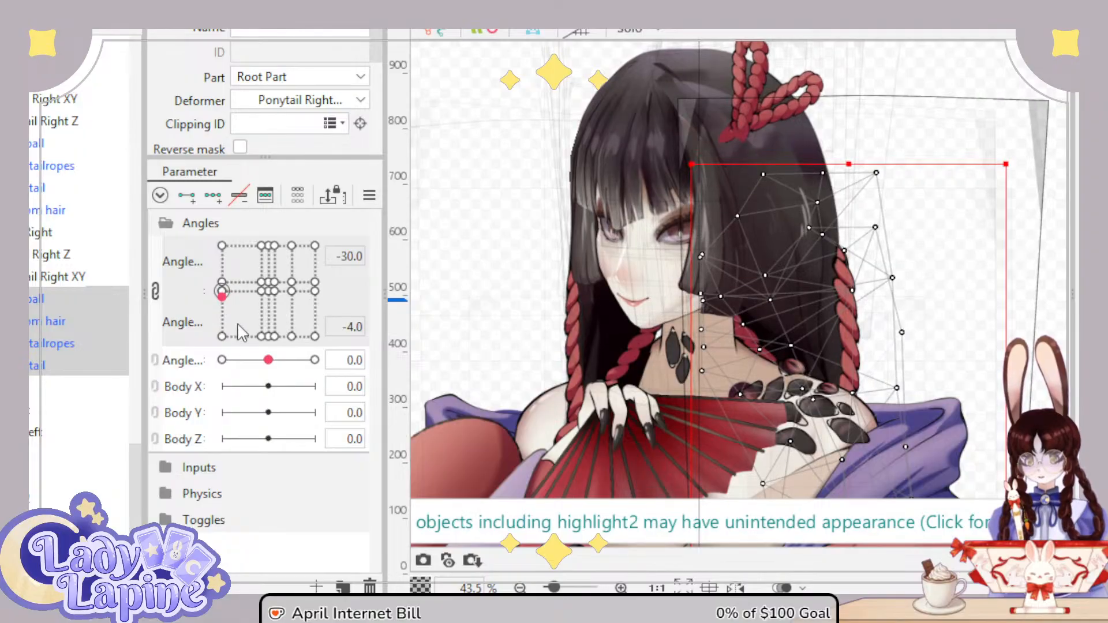
pyautogui.moveTo(268, 360)
pyautogui.mouseDown()
pyautogui.moveTo(212, 367)
pyautogui.moveTo(300, 382)
pyautogui.moveTo(274, 381)
pyautogui.moveTo(268, 364)
pyautogui.mouseUp()
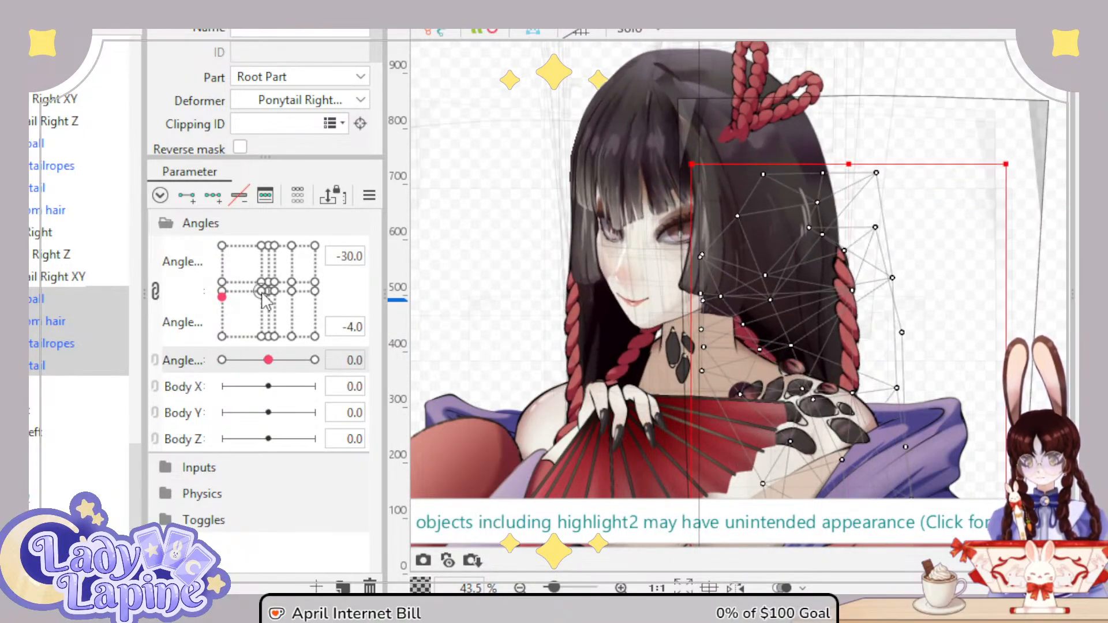
pyautogui.click(261, 282)
pyautogui.click(269, 281)
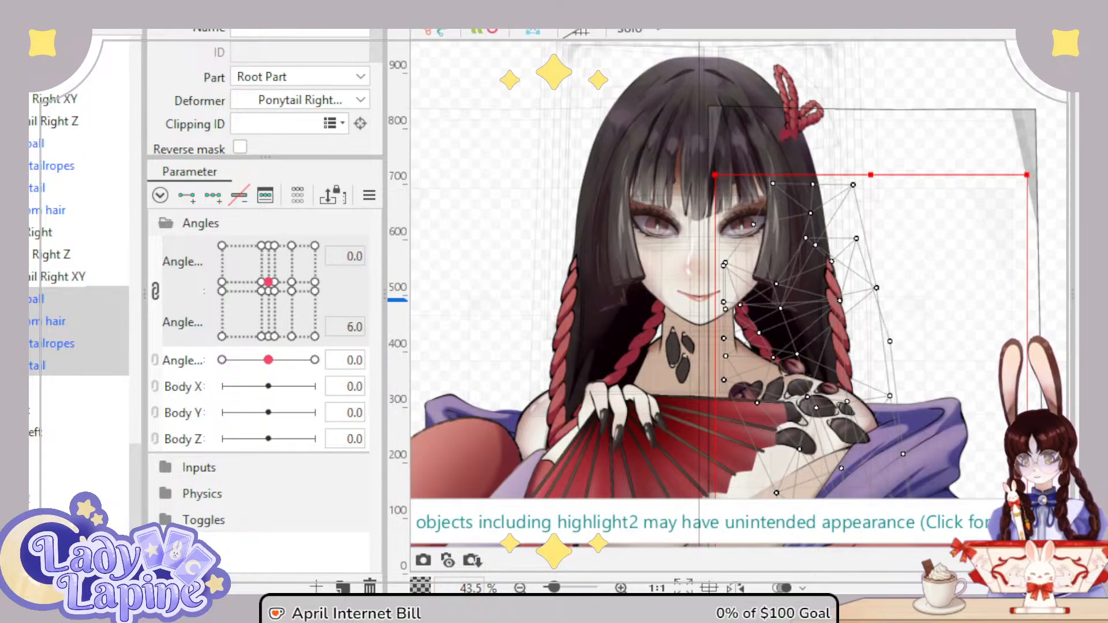
pyautogui.click(63, 277)
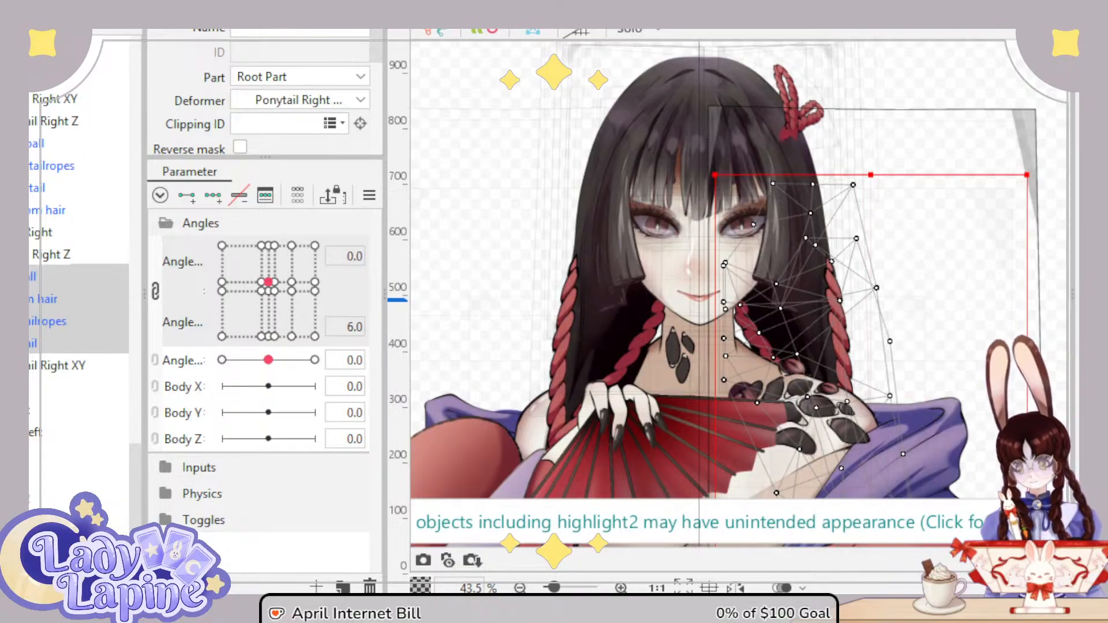
pyautogui.click(55, 276)
# Step: Try to move the Head Z deformer out of Head XY so that it sits directly under the Head deformer
pyautogui.scroll(20, 63, 276)
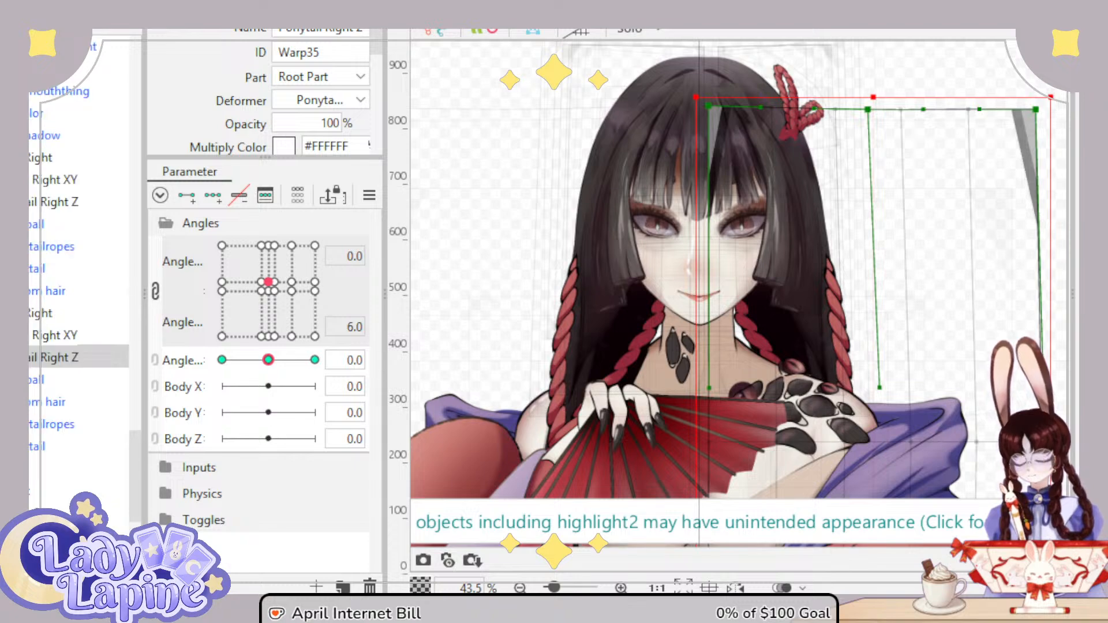
pyautogui.scroll(10, 75, 277)
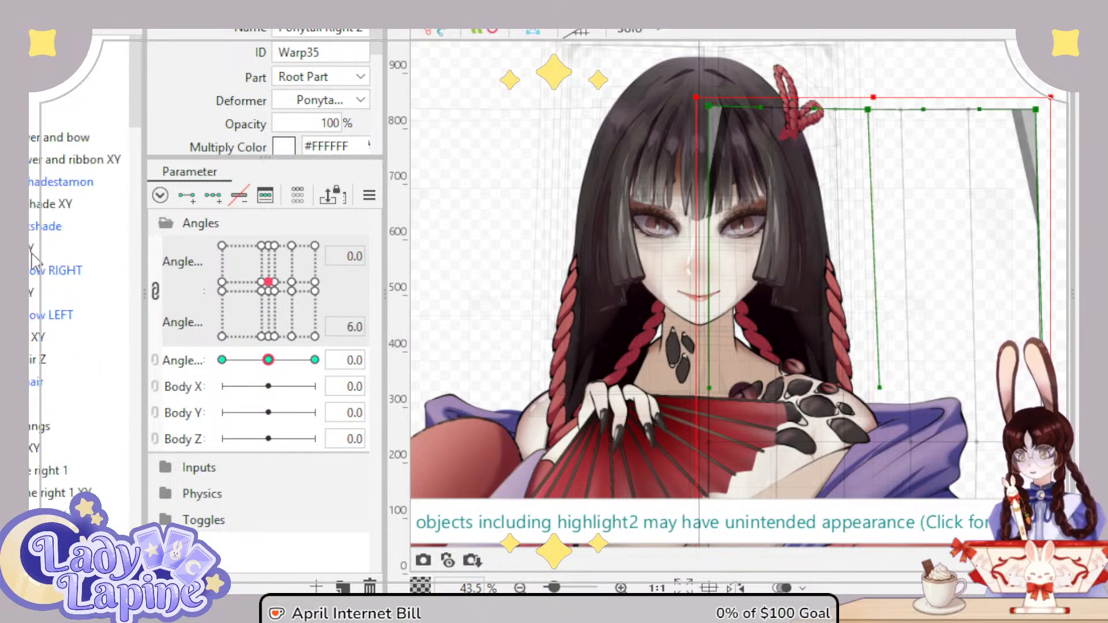
pyautogui.click(63, 115)
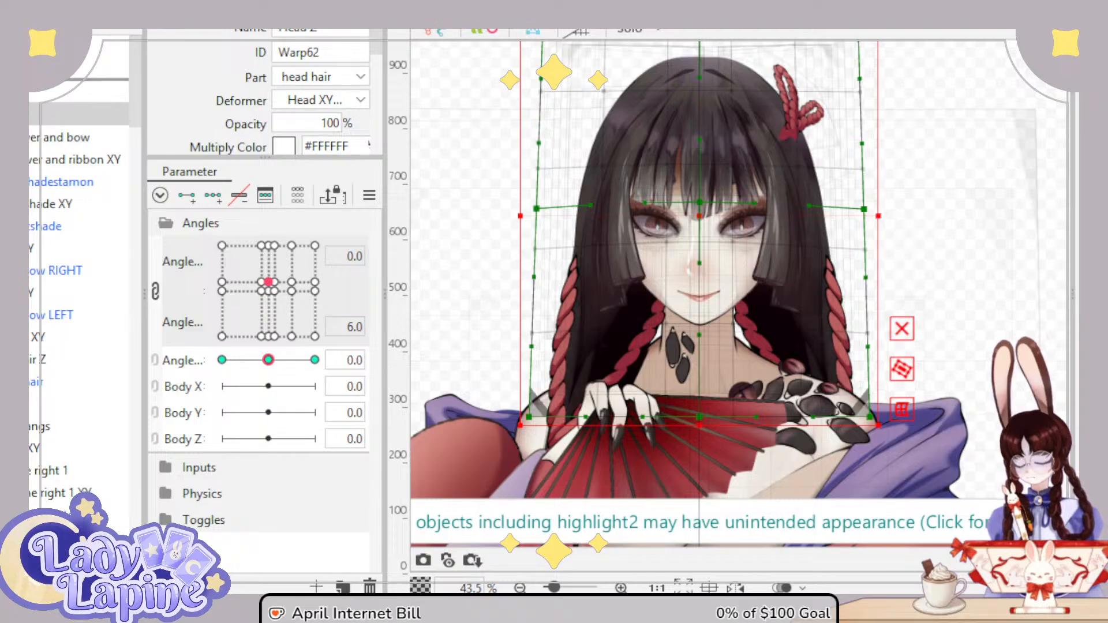
pyautogui.moveTo(64, 115); pyautogui.dragTo(75, 79)
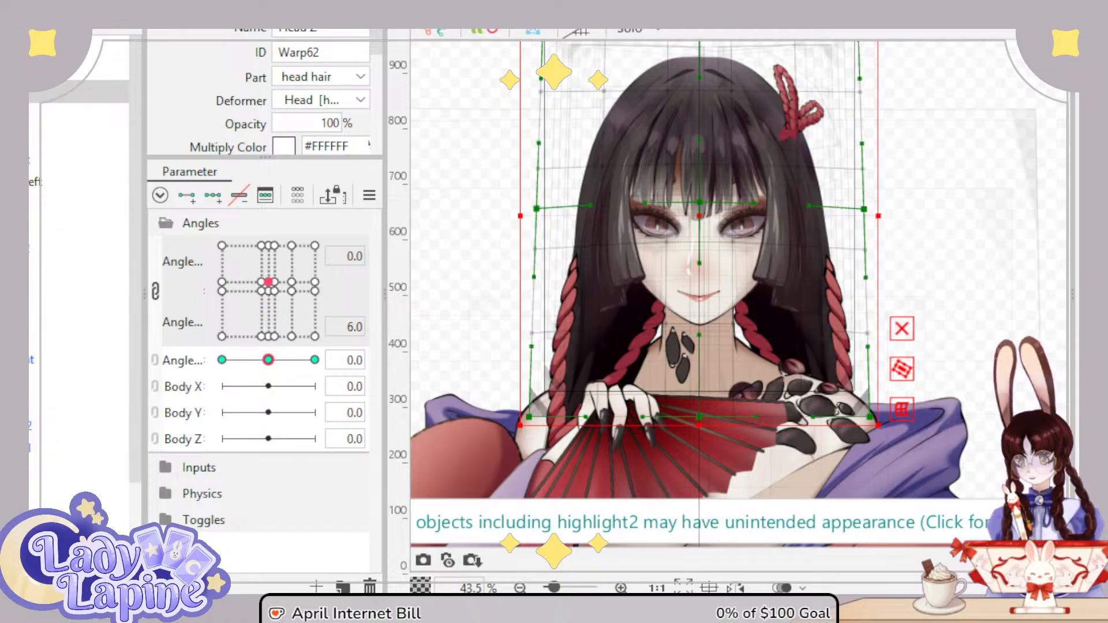
pyautogui.click(75, 114)
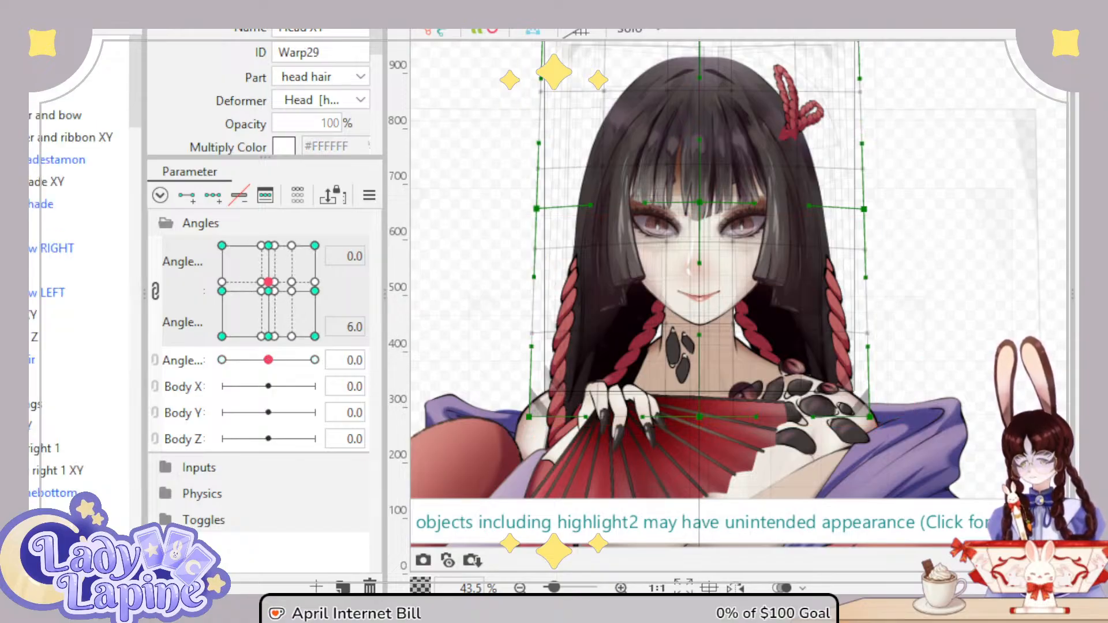
pyautogui.moveTo(75, 114); pyautogui.dragTo(75, 97)
pyautogui.click(75, 94)
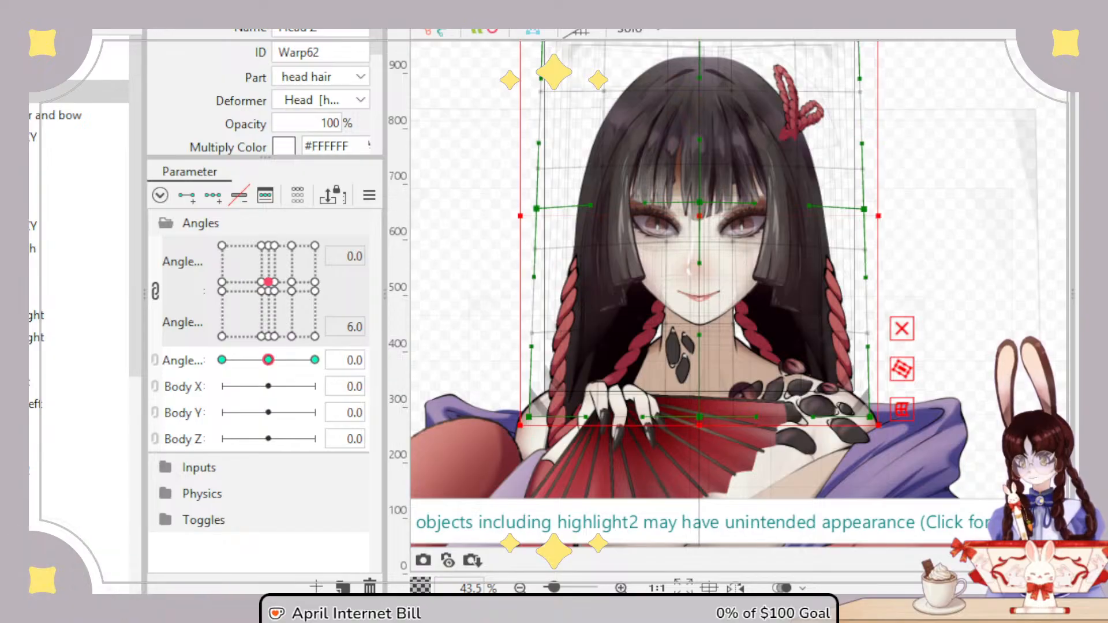
# Step: Select the hair, flower and face deformers nested directly inside Head Z and try to move them into Head XY
pyautogui.click(75, 115)
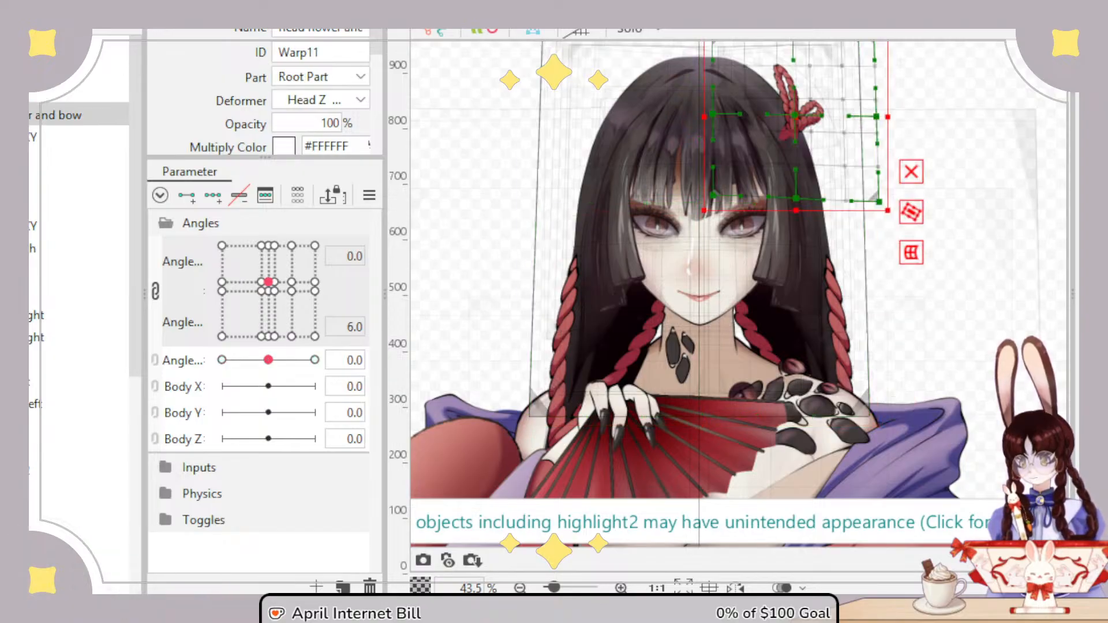
pyautogui.keyDown('ctrl'); pyautogui.click(75, 137); pyautogui.keyUp('ctrl')
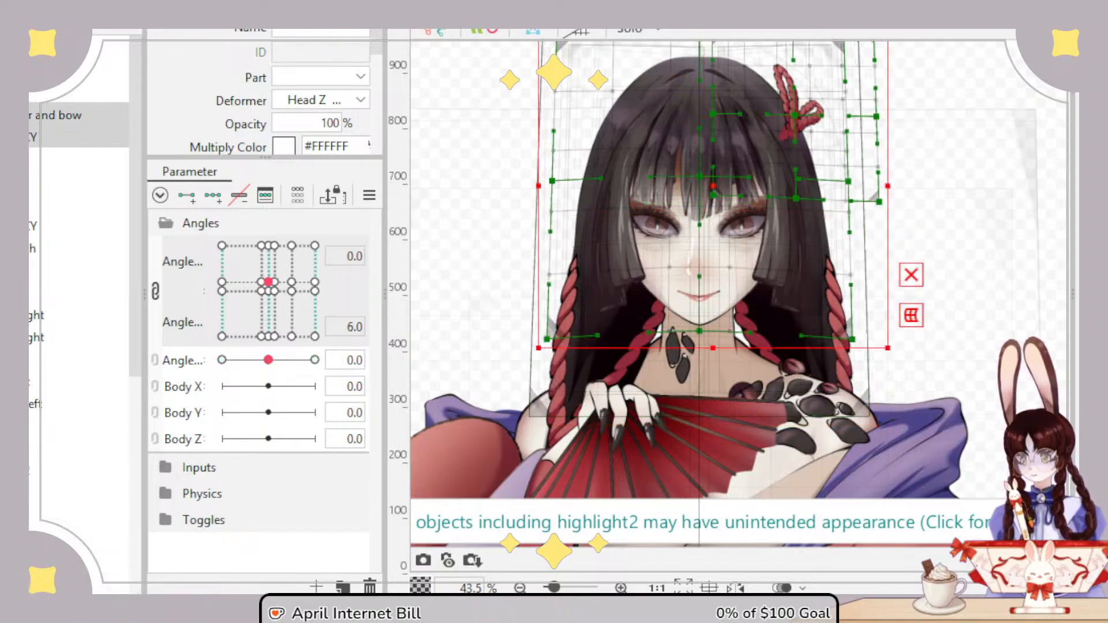
pyautogui.keyDown('ctrl'); pyautogui.click(75, 160); pyautogui.keyUp('ctrl')
pyautogui.keyDown('ctrl'); pyautogui.click(75, 159); pyautogui.keyUp('ctrl')
pyautogui.keyDown('shift'); pyautogui.click(75, 182); pyautogui.keyUp('shift')
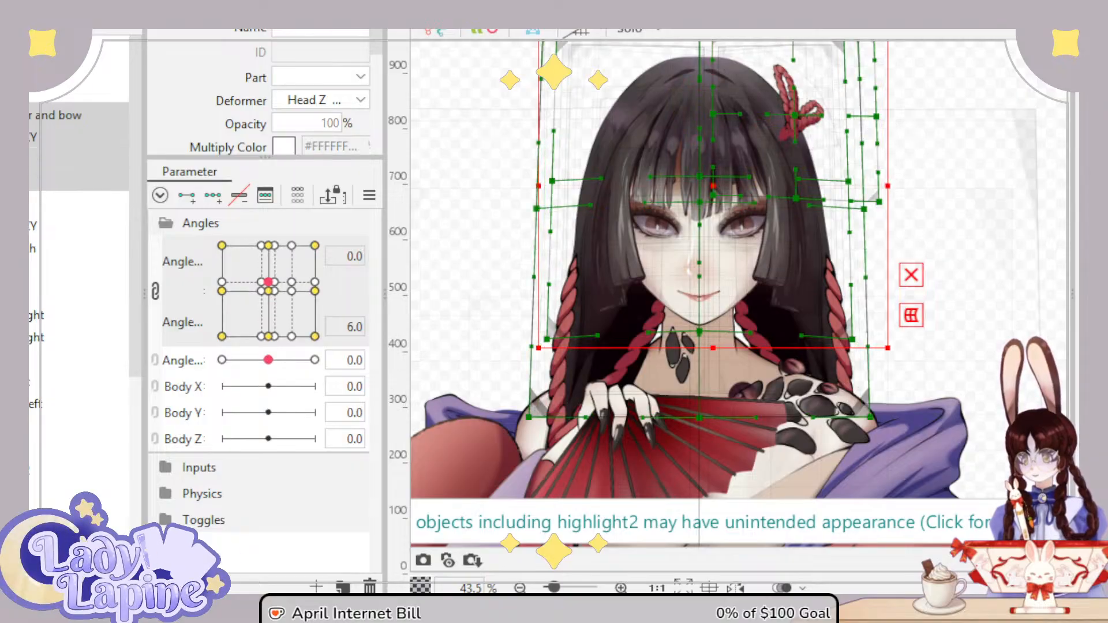
pyautogui.keyDown('shift'); pyautogui.click(75, 137); pyautogui.keyUp('shift')
pyautogui.keyDown('ctrl'); pyautogui.click(75, 338); pyautogui.keyUp('ctrl')
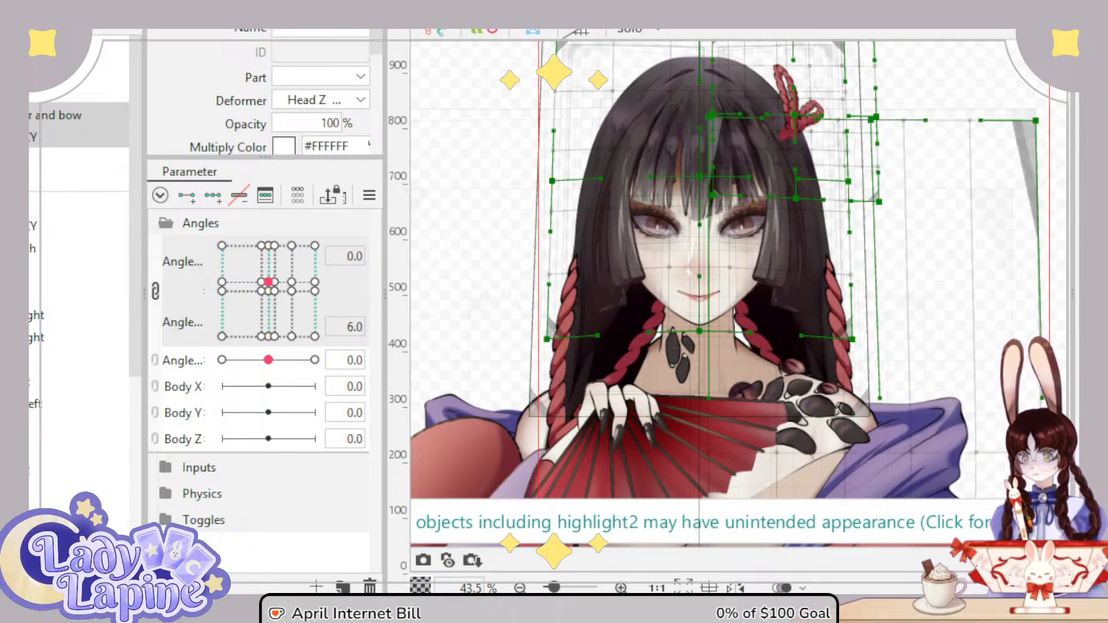
pyautogui.keyDown('shift'); pyautogui.click(75, 159); pyautogui.keyUp('shift')
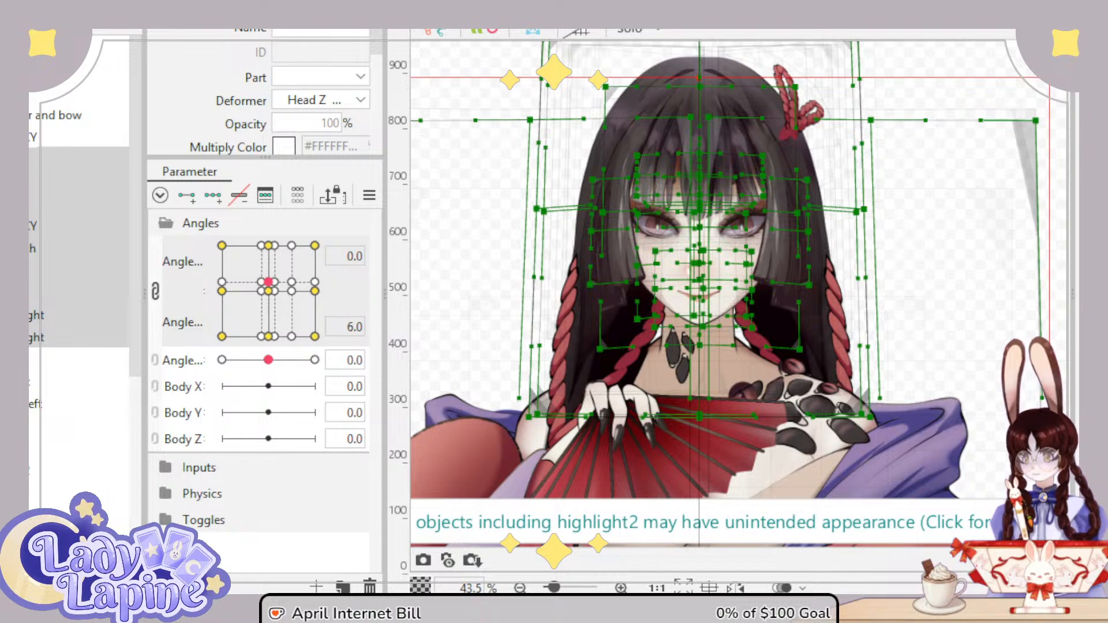
pyautogui.keyDown('shift'); pyautogui.click(75, 115); pyautogui.keyUp('shift')
pyautogui.keyDown('ctrl'); pyautogui.click(75, 160); pyautogui.keyUp('ctrl')
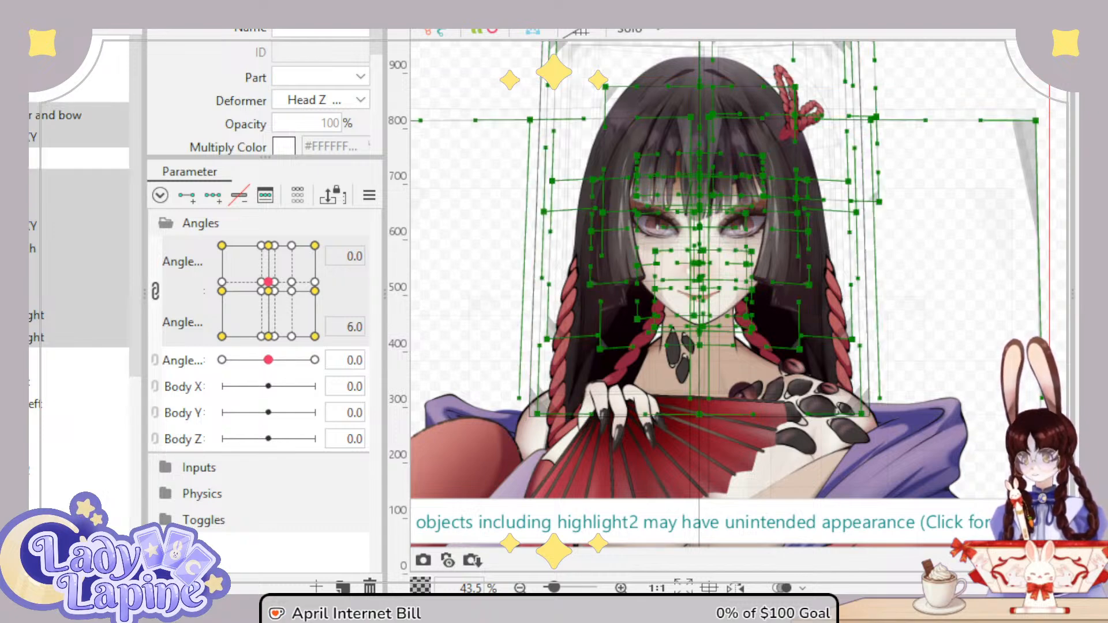
pyautogui.moveTo(75, 116); pyautogui.dragTo(75, 169)
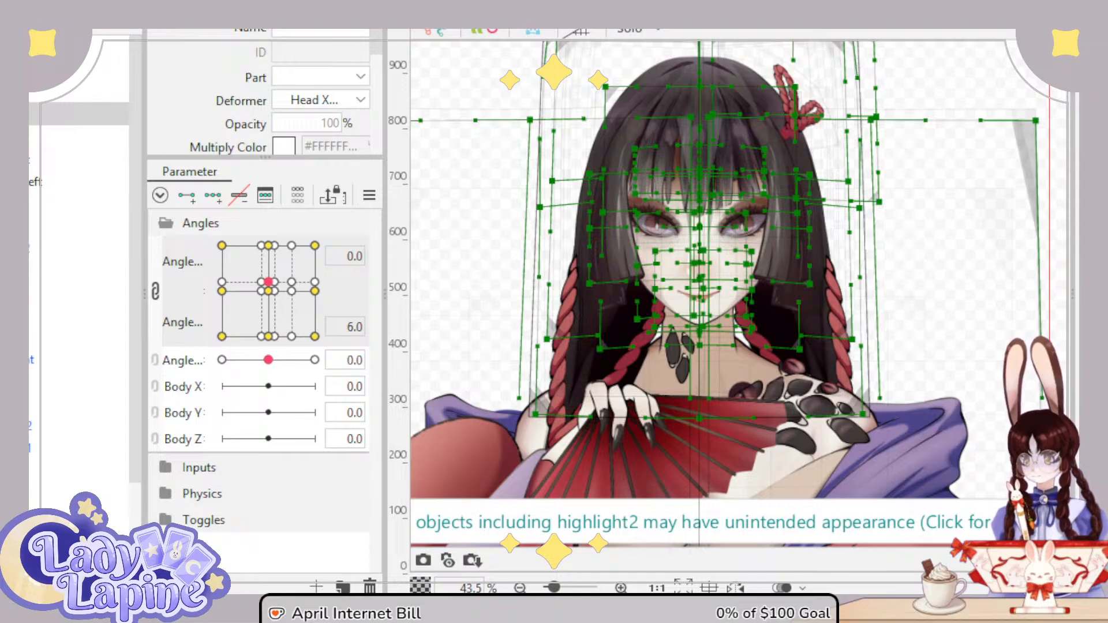
# Step: Check the head's Angle X and Y movement with the Head deformer selected, and undo the re-nesting of the head deformers
pyautogui.click(67, 70)
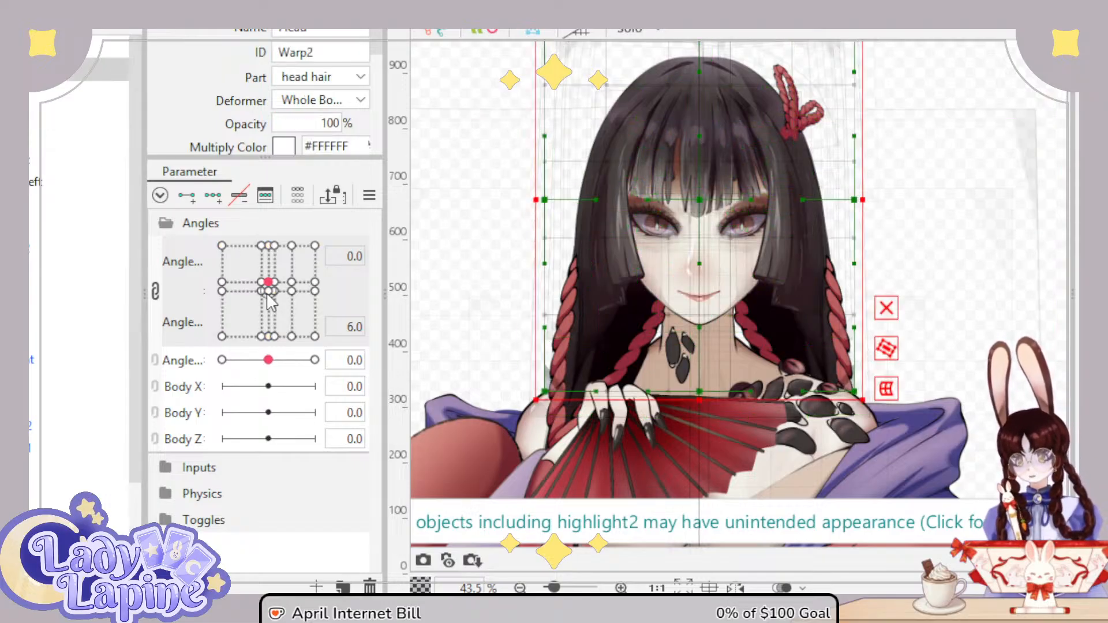
pyautogui.moveTo(268, 291); pyautogui.dragTo(246, 314)
pyautogui.hotkey('ctrl', 'z')
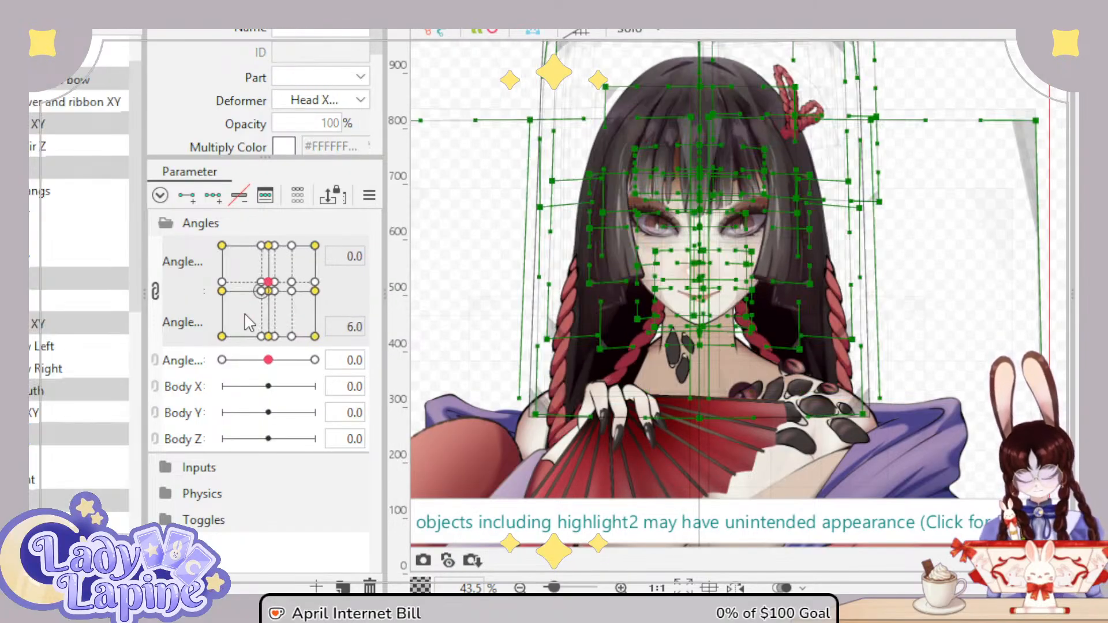
pyautogui.hotkey('ctrl', 'z')
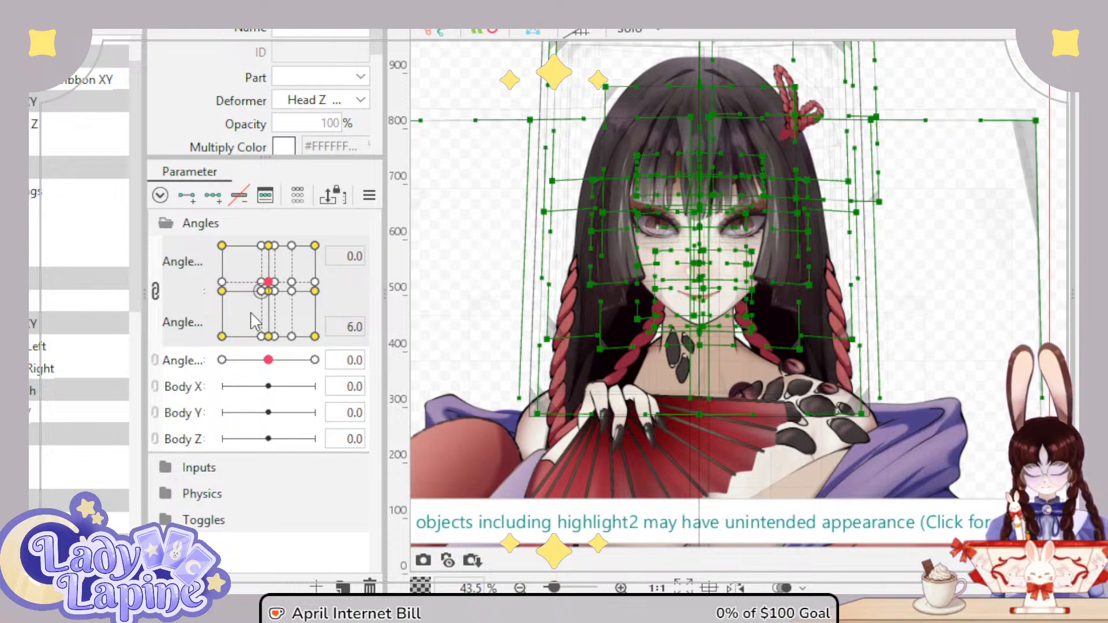
pyautogui.hotkey('ctrl', 'z')
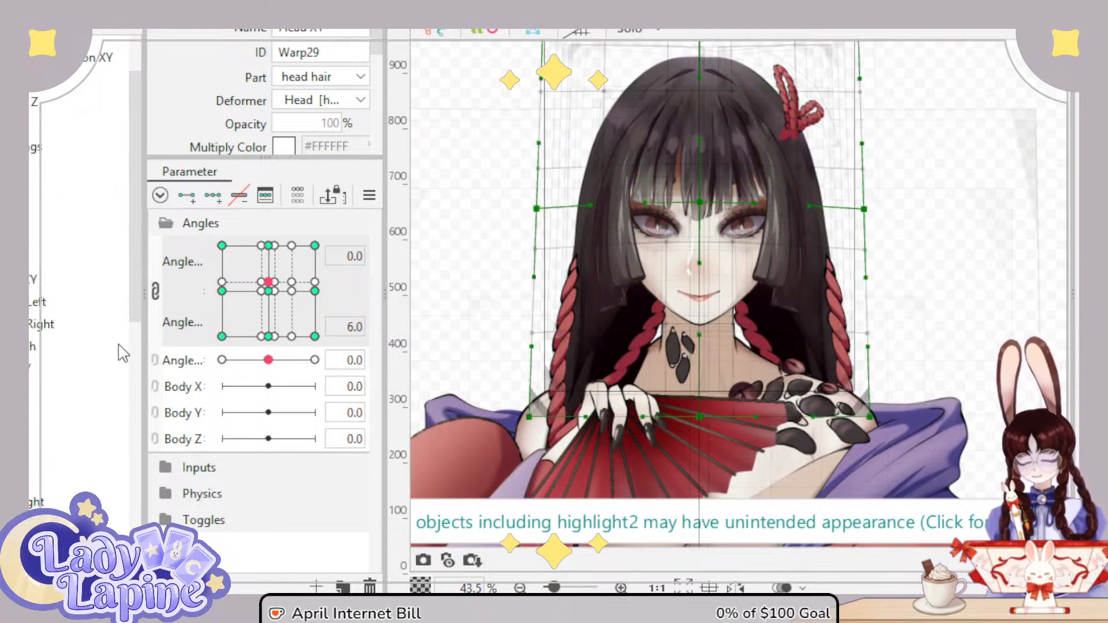
# Step: Check the Head Z deformer inside Head XY with Angle Y at 6, and return Angle Z to 0
pyautogui.scroll(1, 82, 294)
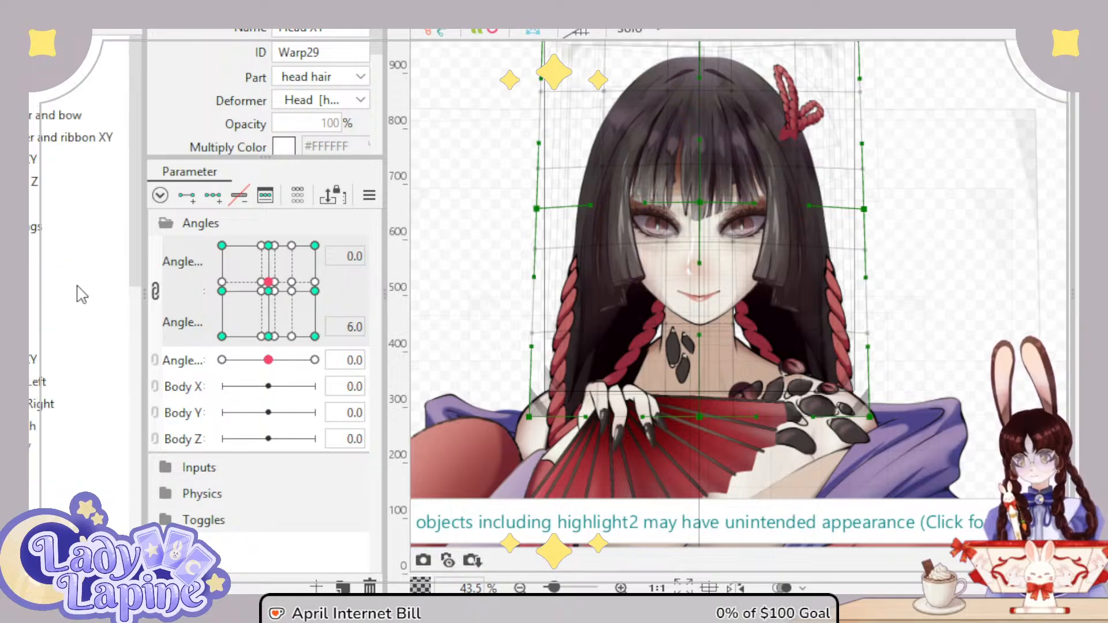
pyautogui.click(58, 99)
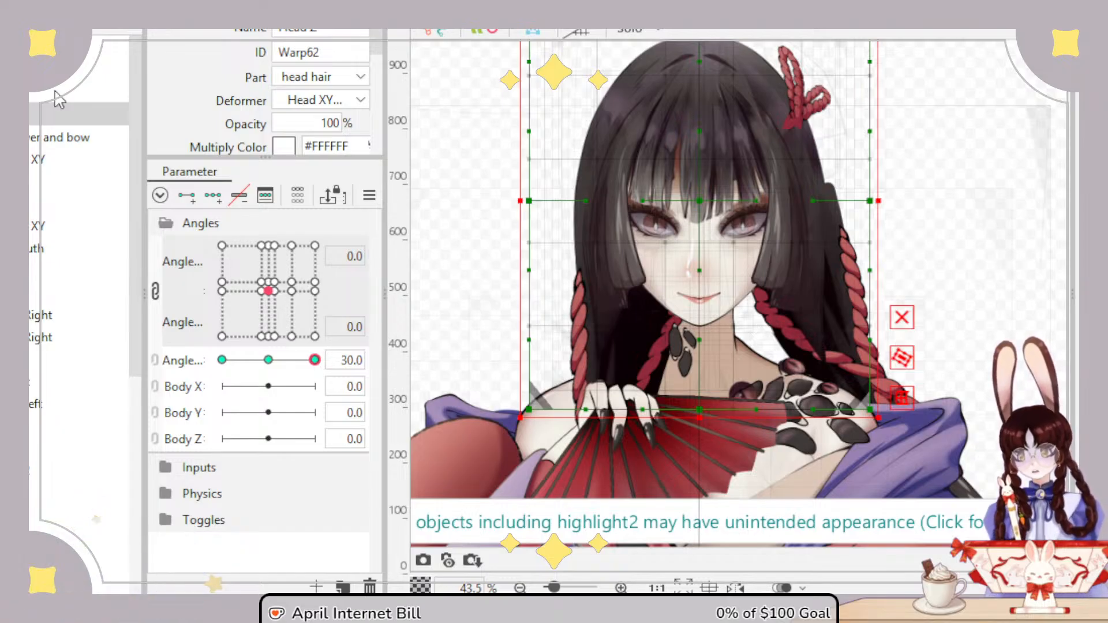
pyautogui.moveTo(268, 290)
pyautogui.mouseDown()
pyautogui.moveTo(279, 302)
pyautogui.moveTo(262, 248)
pyautogui.moveTo(312, 289)
pyautogui.moveTo(270, 302)
pyautogui.moveTo(277, 279)
pyautogui.moveTo(287, 287)
pyautogui.moveTo(271, 292)
pyautogui.mouseUp()
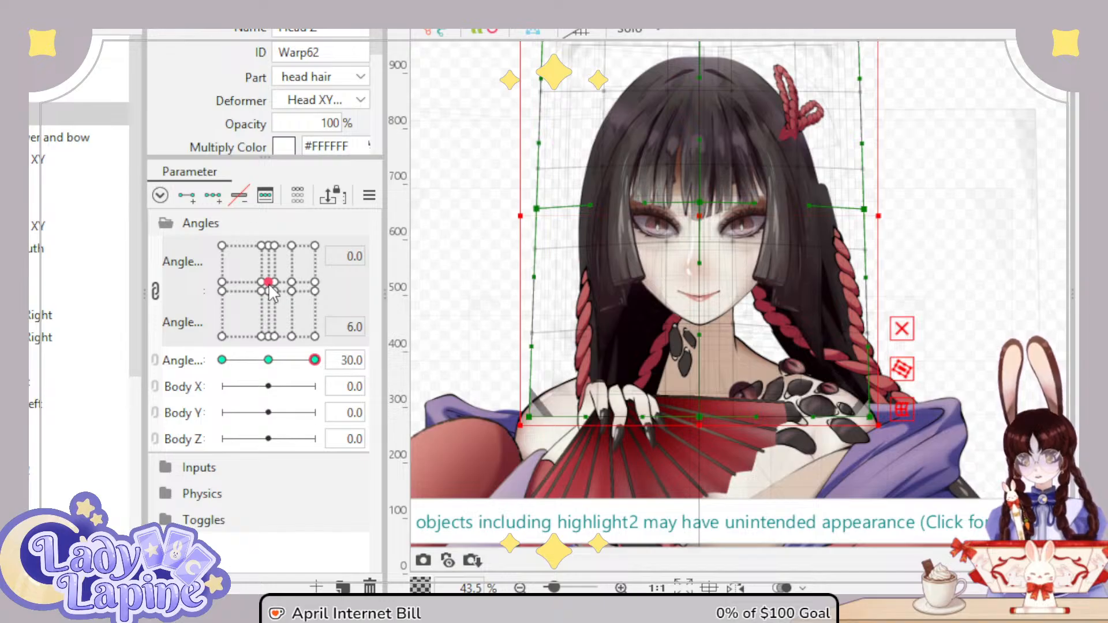
pyautogui.click(268, 360)
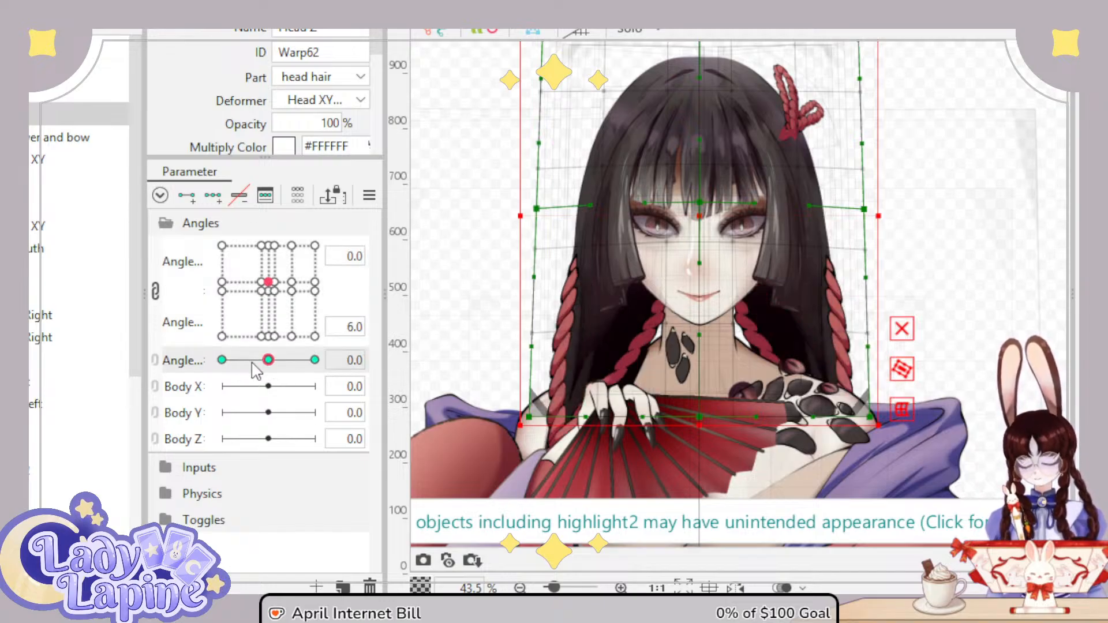
# Step: Select every deformer keyed on Angle Z, including Head Z and the hair Z deformers, and delete them all
pyautogui.hotkey('ctrl', 'a')
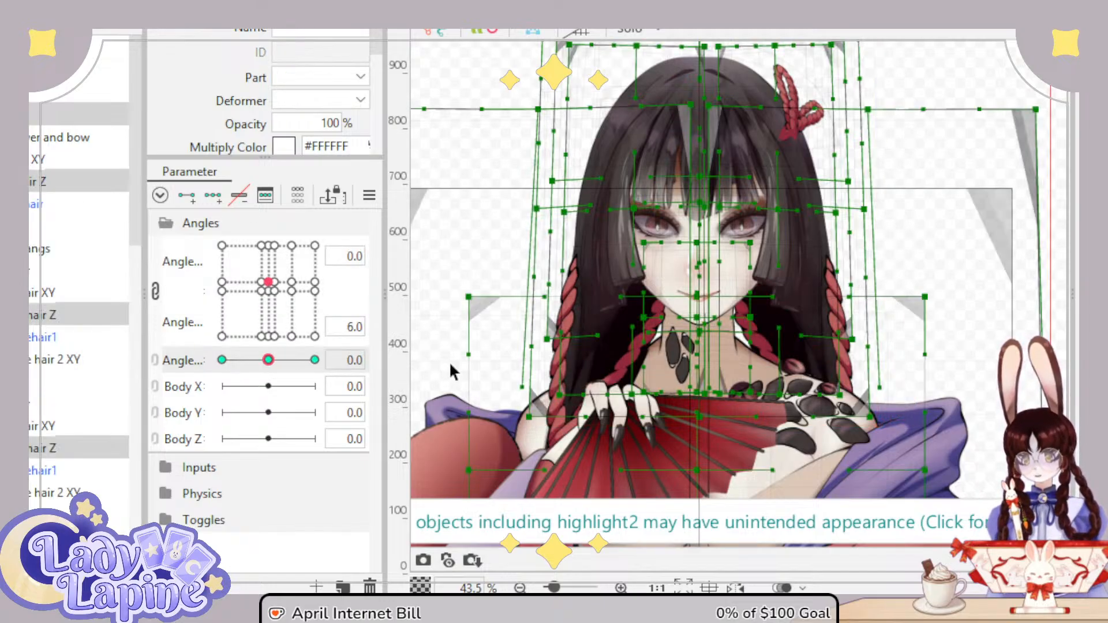
pyautogui.click(34, 118)
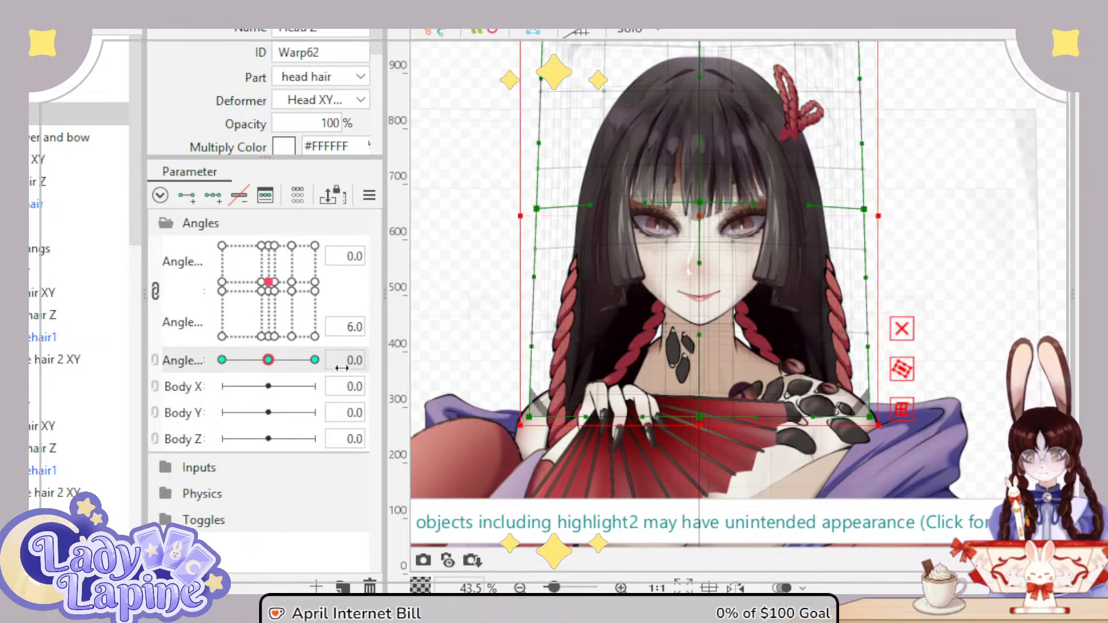
pyautogui.click(314, 360)
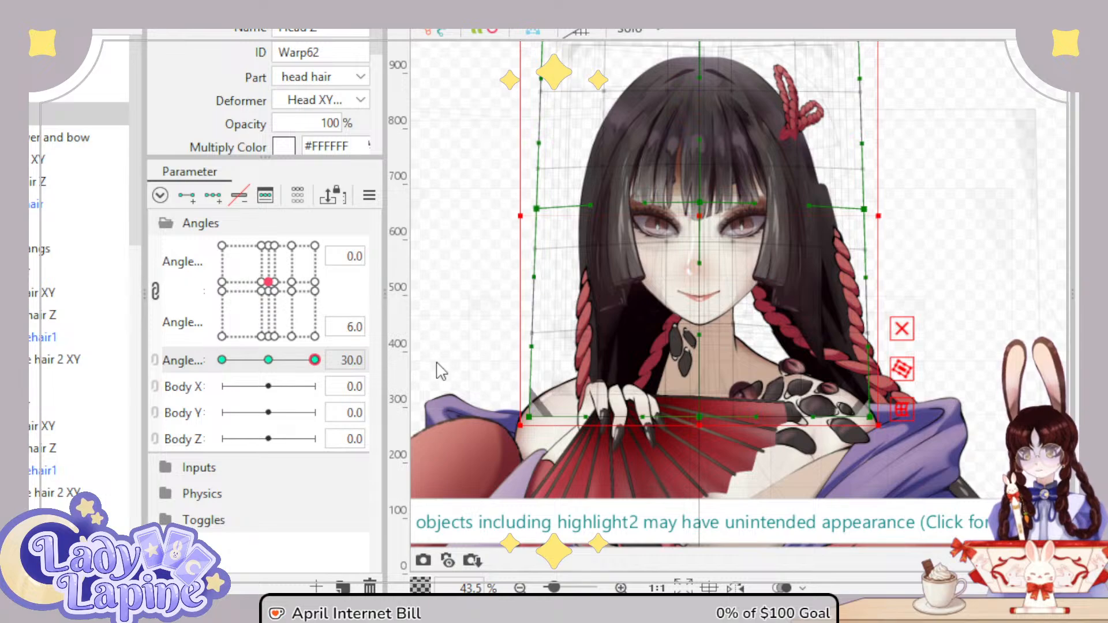
pyautogui.hotkey('ctrl', 'a')
pyautogui.click(269, 360)
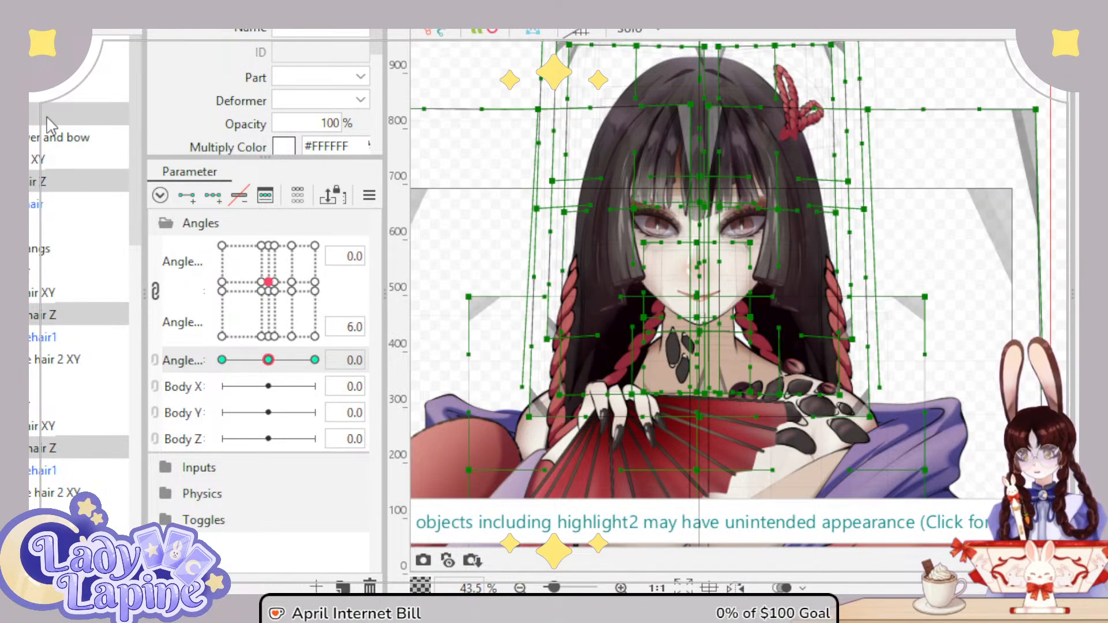
pyautogui.press('Delete')
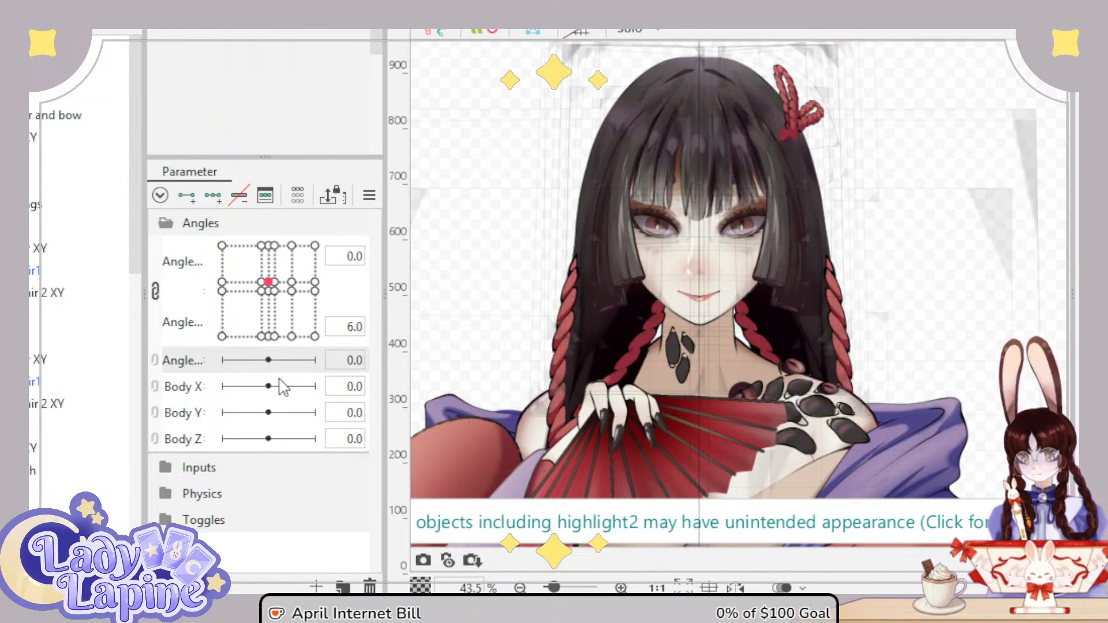
pyautogui.moveTo(268, 283)
pyautogui.mouseDown()
pyautogui.moveTo(246, 322)
pyautogui.moveTo(344, 314)
pyautogui.moveTo(299, 254)
pyautogui.moveTo(272, 299)
pyautogui.moveTo(274, 289)
pyautogui.mouseUp()
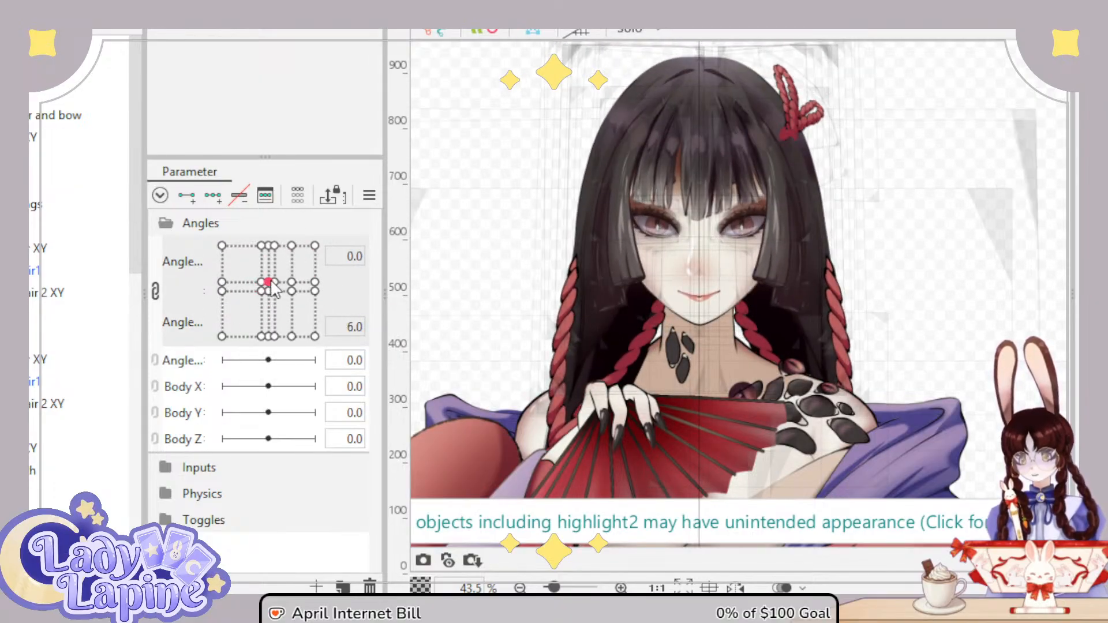
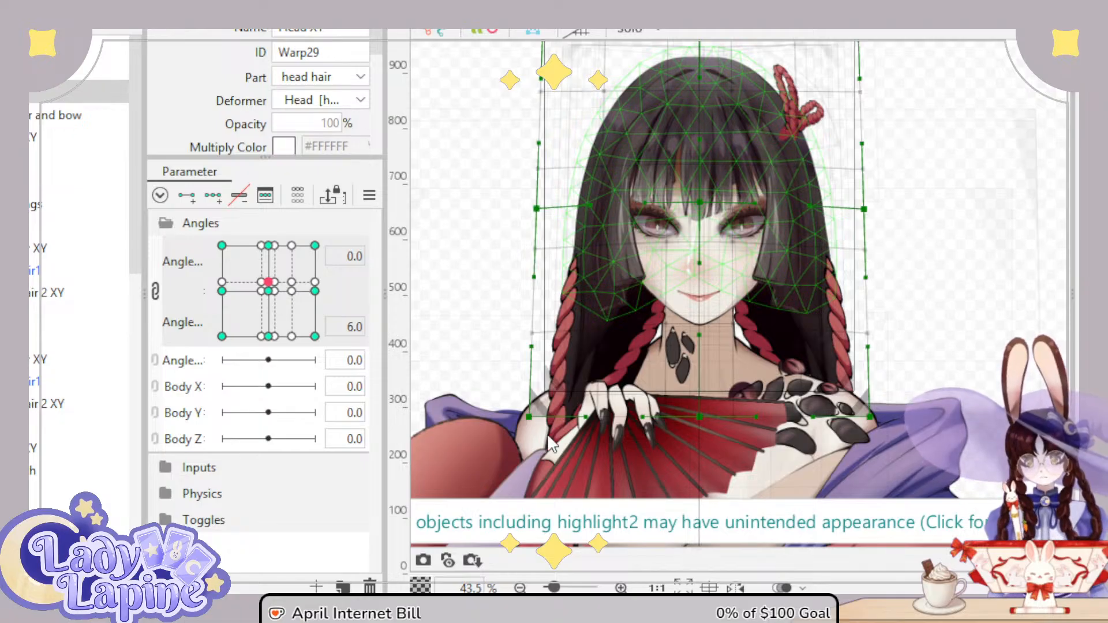
# Step: Create a Head Z warp deformer directly under the Head deformer and add three keyforms to it on Angle Z
pyautogui.click(423, 448)
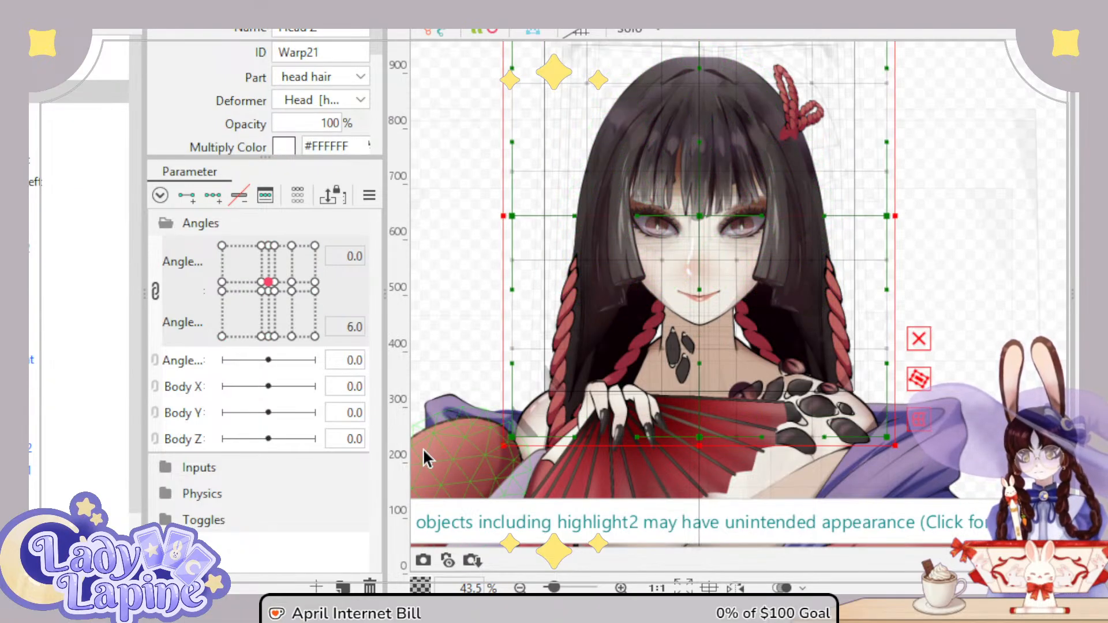
pyautogui.click(192, 361)
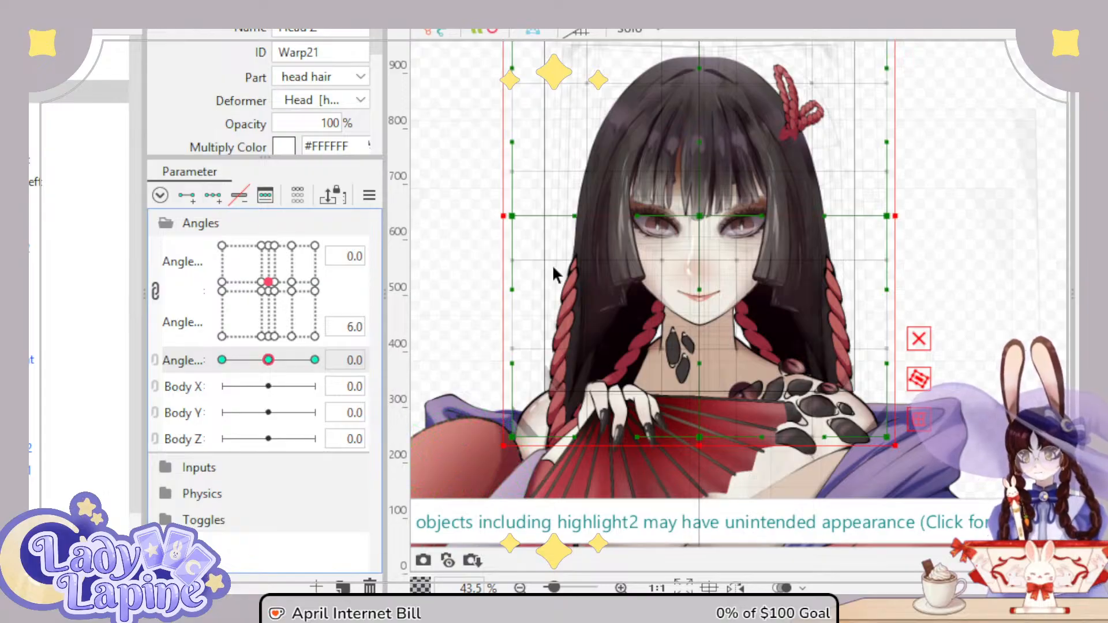
pyautogui.scroll(-3, 496, 283)
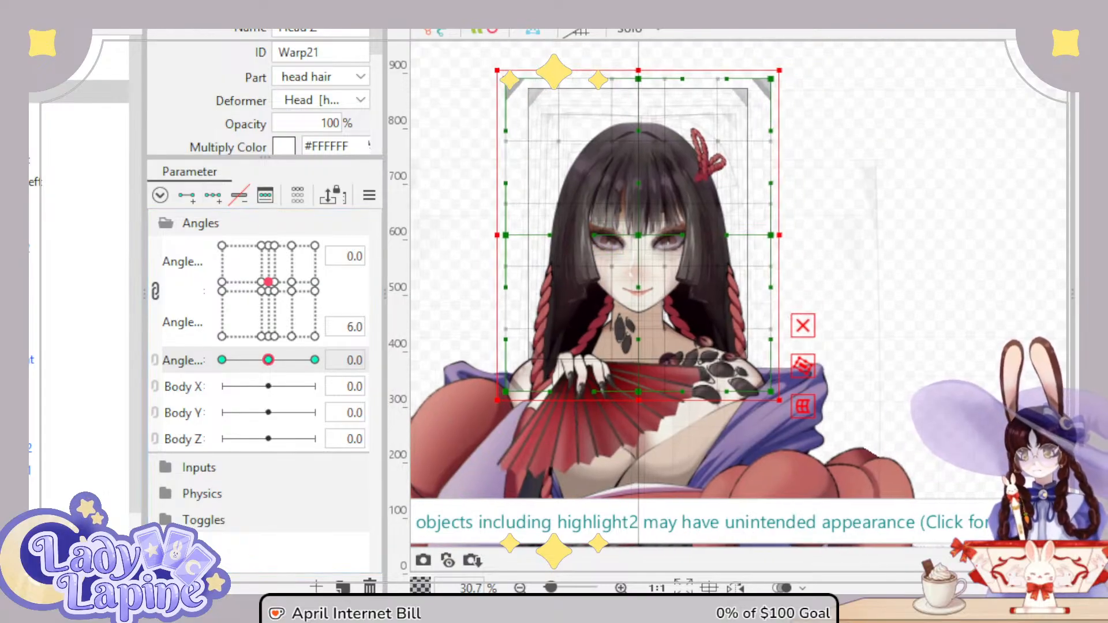
# Step: Rotate the Head Z deformer counter-clockwise at Angle Z -30, and shift it left and slightly down
pyautogui.moveTo(265, 360); pyautogui.dragTo(203, 359)
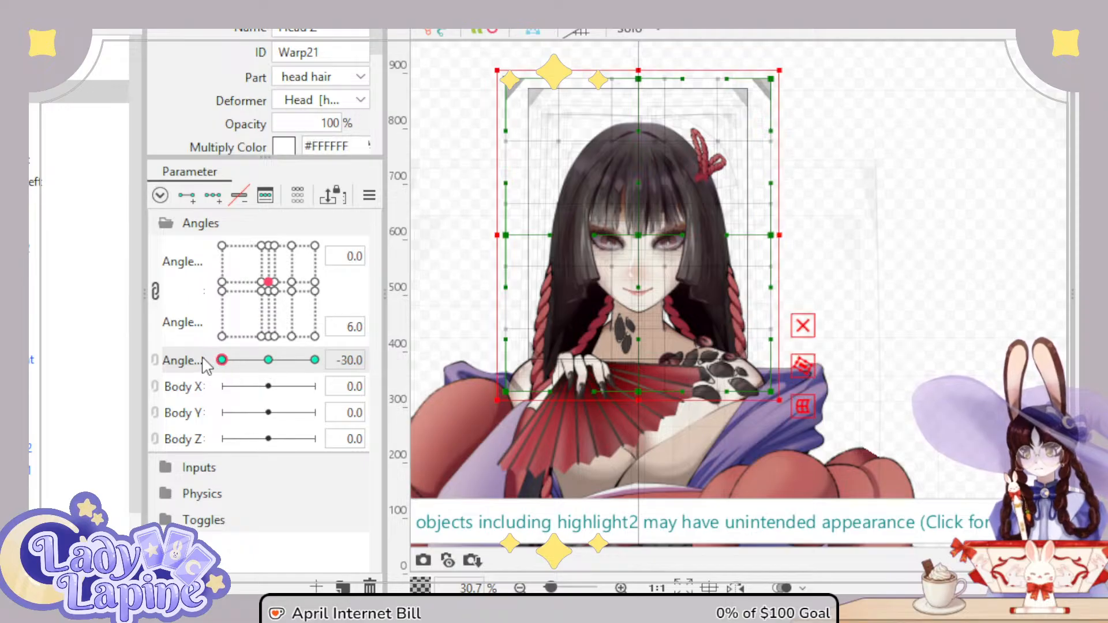
pyautogui.moveTo(484, 60); pyautogui.dragTo(428, 138)
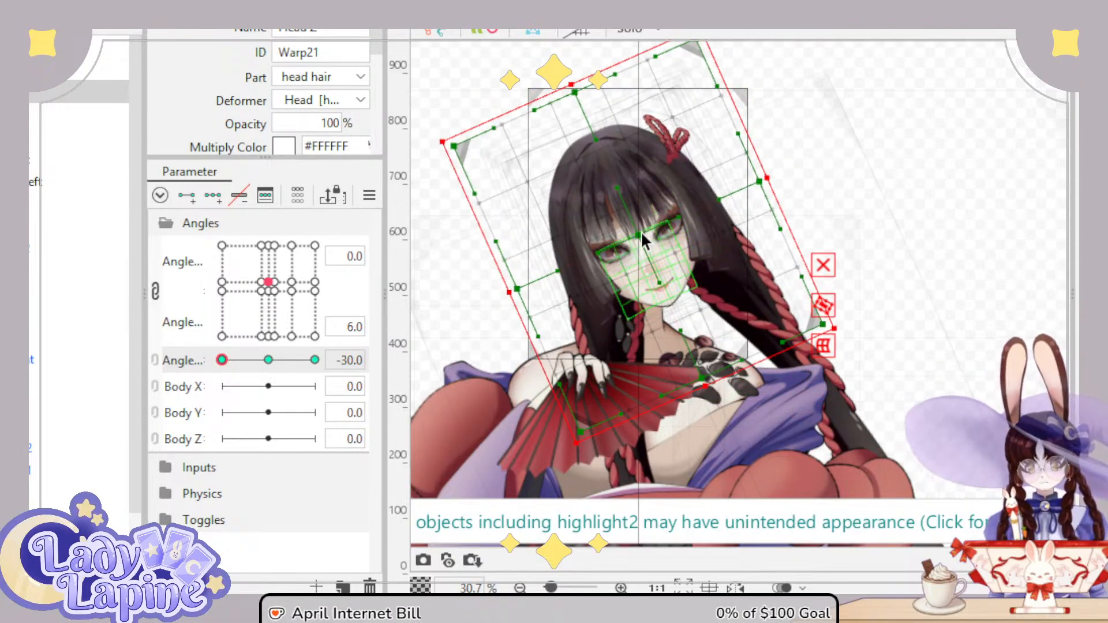
pyautogui.moveTo(639, 243); pyautogui.dragTo(611, 254)
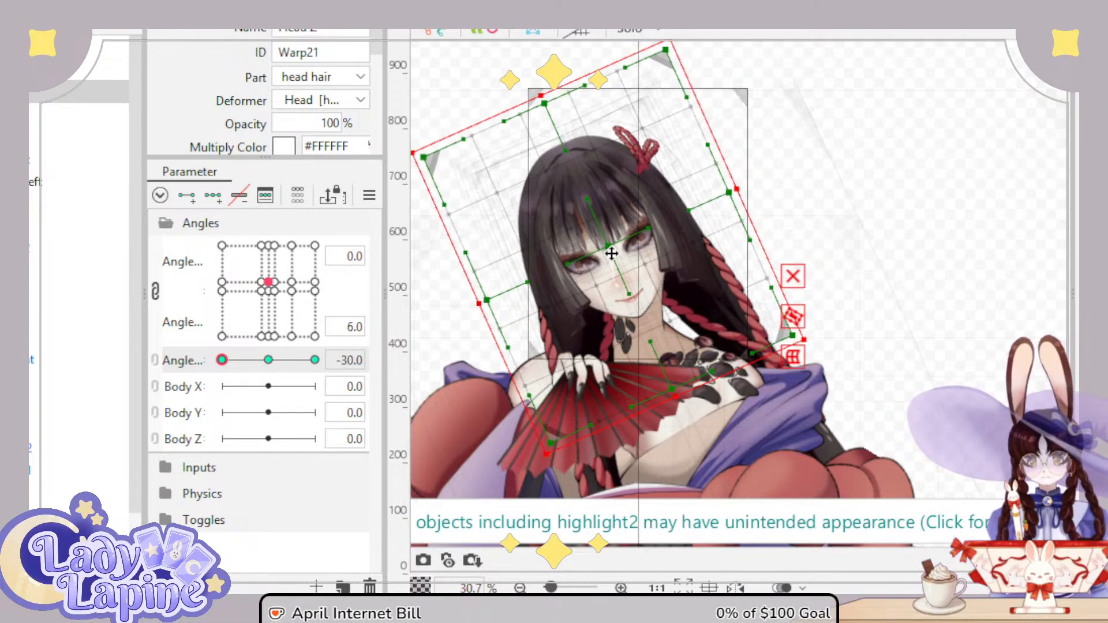
pyautogui.moveTo(222, 360)
pyautogui.mouseDown()
pyautogui.moveTo(309, 361)
pyautogui.moveTo(216, 365)
pyautogui.mouseUp()
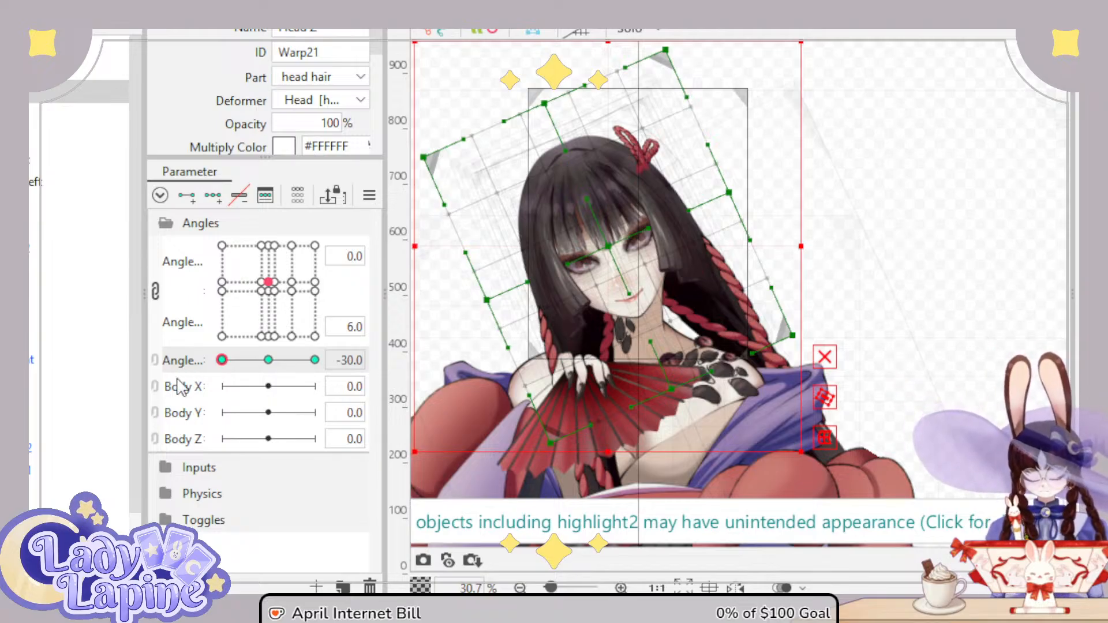
# Step: Undo the head tilt, the Angle Z keyforms and the creation of the Head Z deformer above Head XY
pyautogui.hotkey('ctrl', 'z')
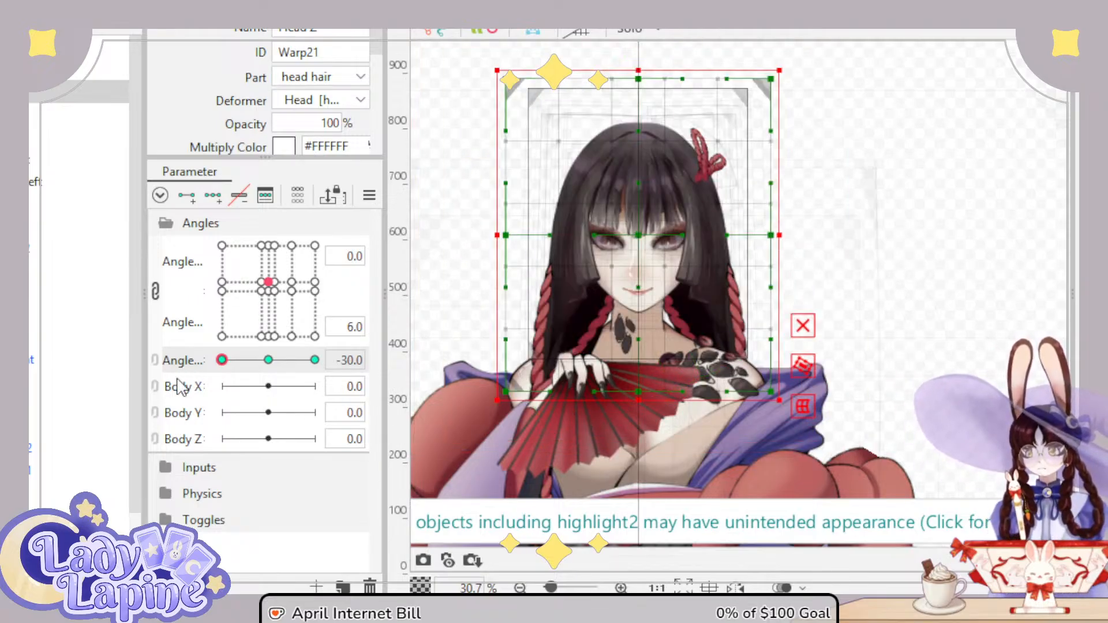
pyautogui.hotkey('ctrl', 'z')
pyautogui.hotkey('ctrl', 'z')
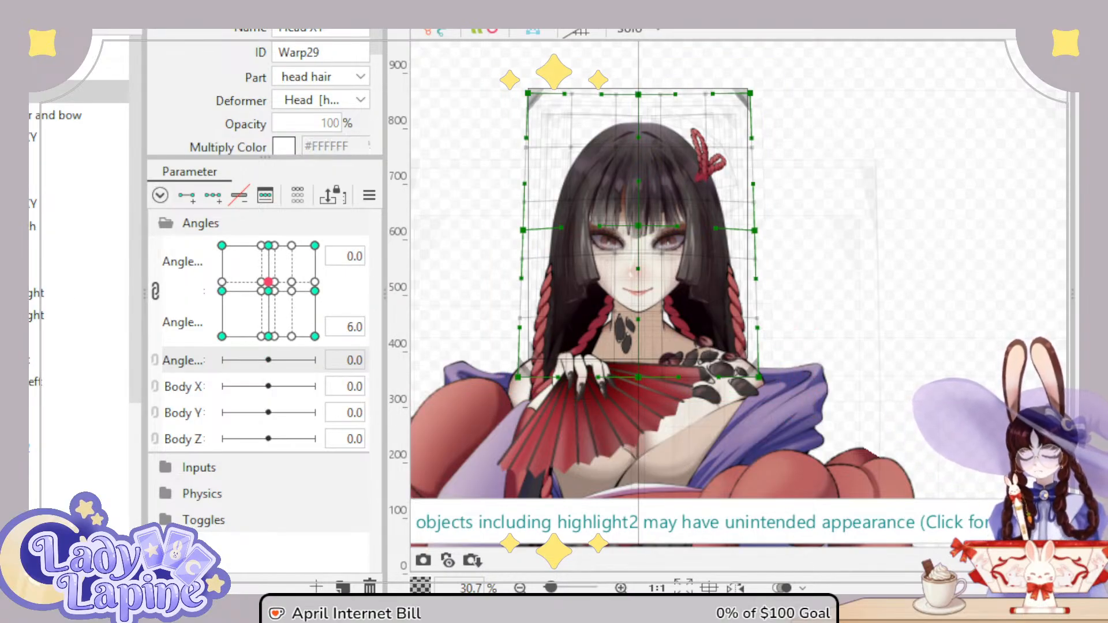
pyautogui.hotkey('ctrl', 'z')
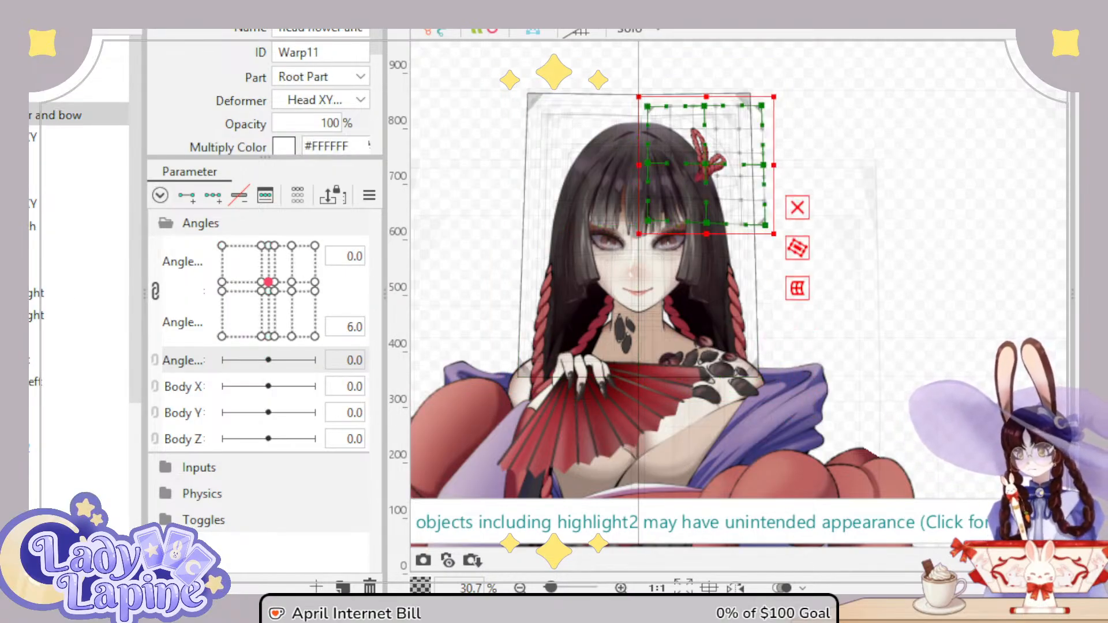
pyautogui.hotkey('ctrl', 'z')
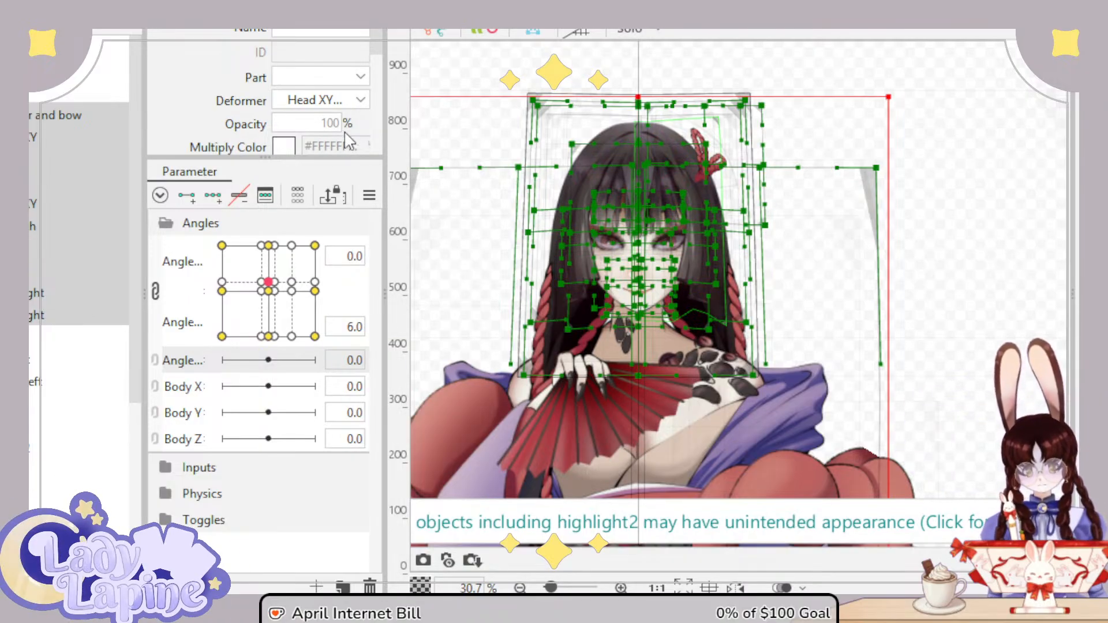
pyautogui.hotkey('ctrl', 'z')
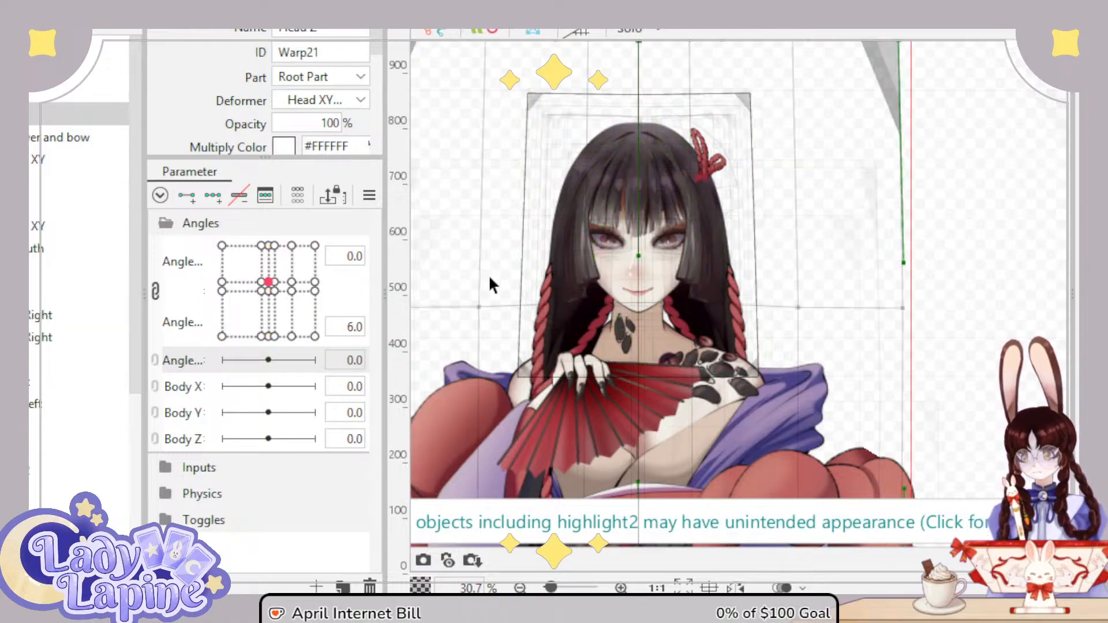
# Step: Try to add three Angle Z keyforms to the Head Z deformer inside Head XY and shift its upper-left corner inward at -30
pyautogui.click(213, 195)
pyautogui.moveTo(269, 361); pyautogui.dragTo(197, 367)
pyautogui.scroll(-3, 700, 349)
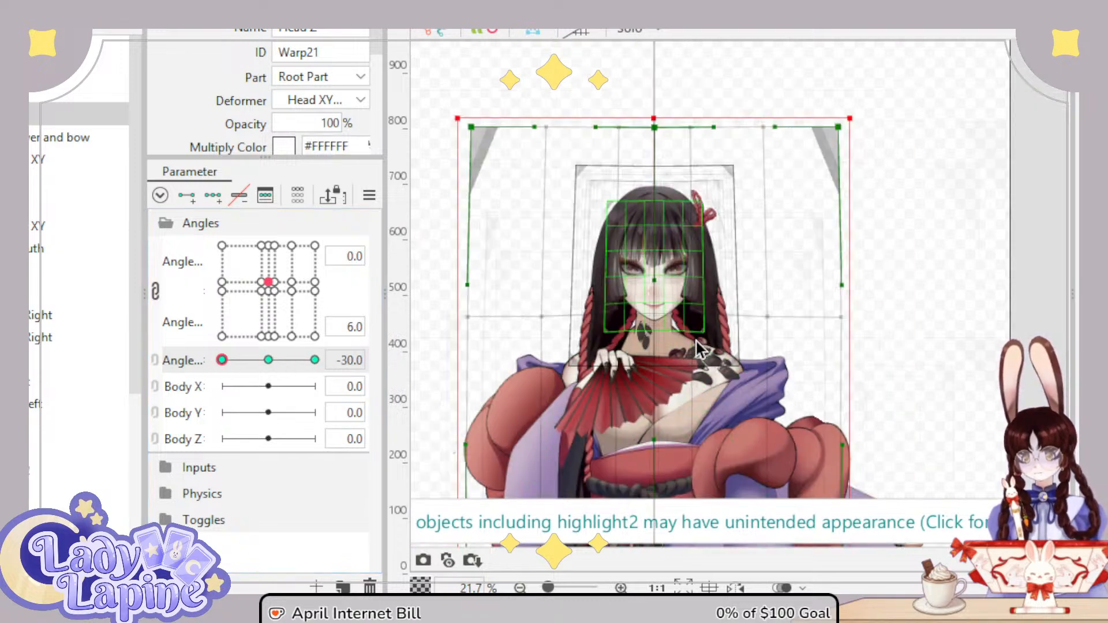
pyautogui.scroll(-2, 699, 349)
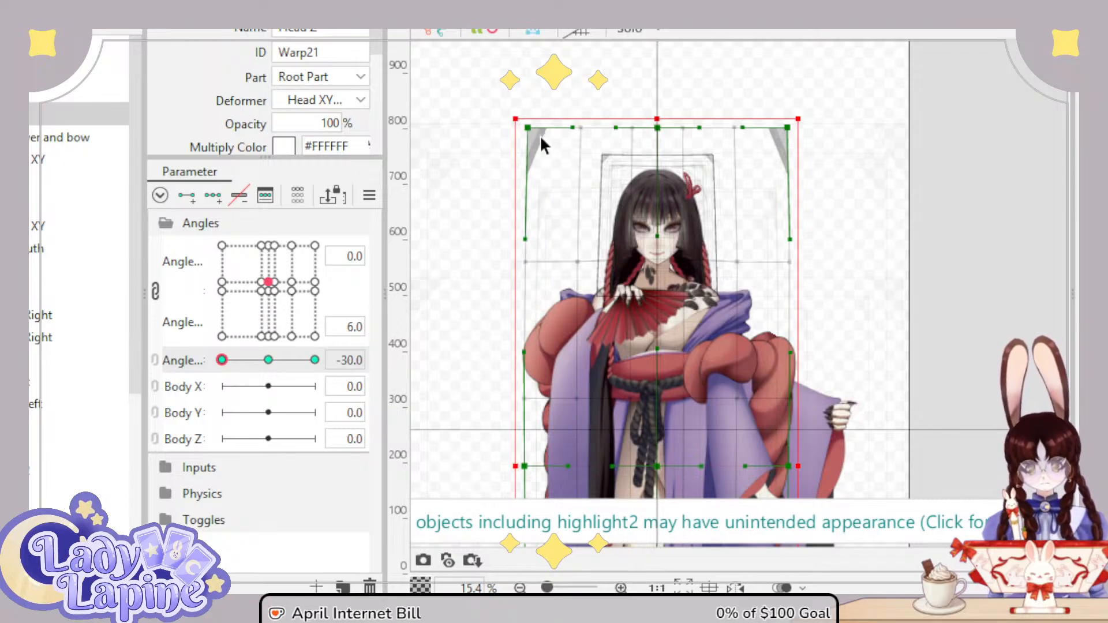
pyautogui.moveTo(528, 128)
pyautogui.mouseDown()
pyautogui.moveTo(534, 167)
pyautogui.moveTo(583, 167)
pyautogui.moveTo(526, 138)
pyautogui.moveTo(534, 179)
pyautogui.moveTo(527, 144)
pyautogui.mouseUp()
# Step: Undo the Head Z deformer edits inside Head XY, keeping the deletion of the old Angle Z deformers
pyautogui.hotkey('ctrl', 'z')
pyautogui.hotkey('ctrl', 'z')
pyautogui.hotkey('ctrl', 'z')
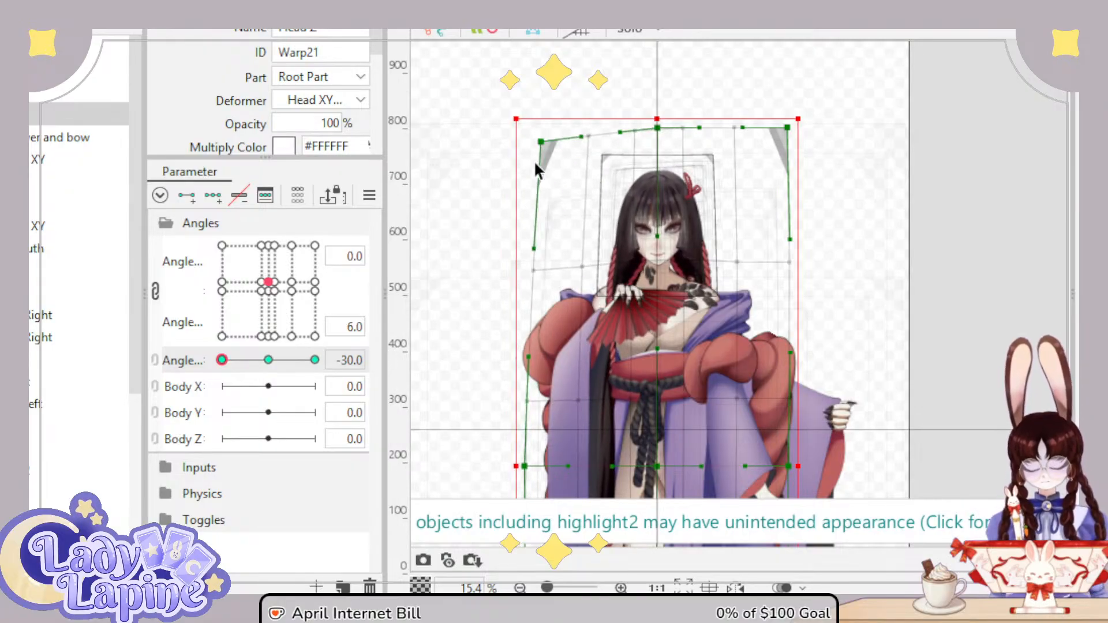
pyautogui.hotkey('ctrl', 'z')
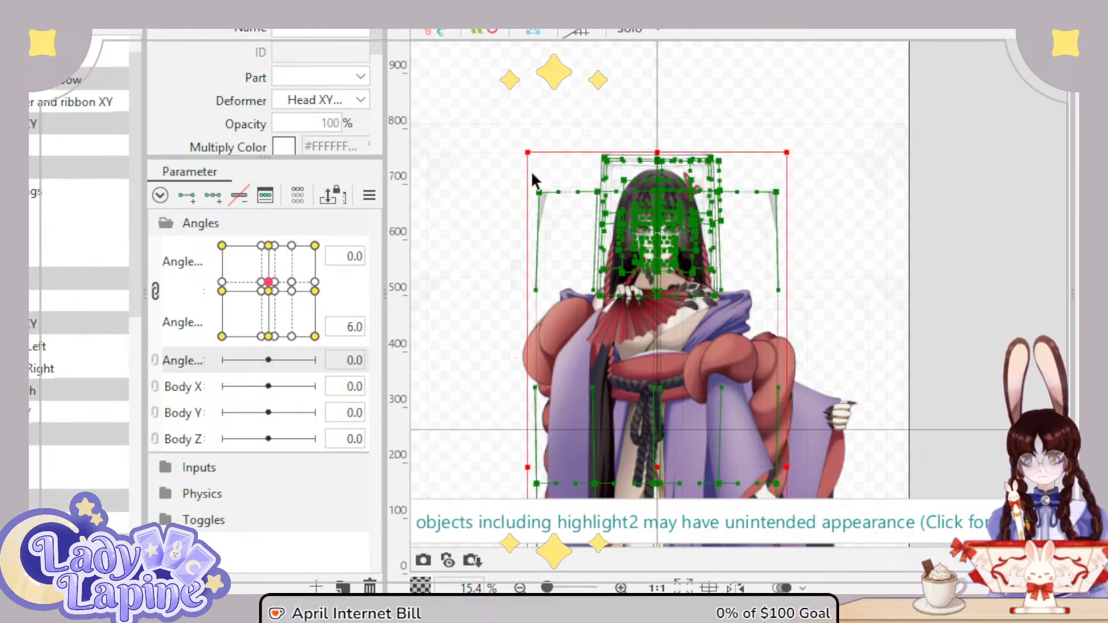
pyautogui.scroll(1, 49, 332)
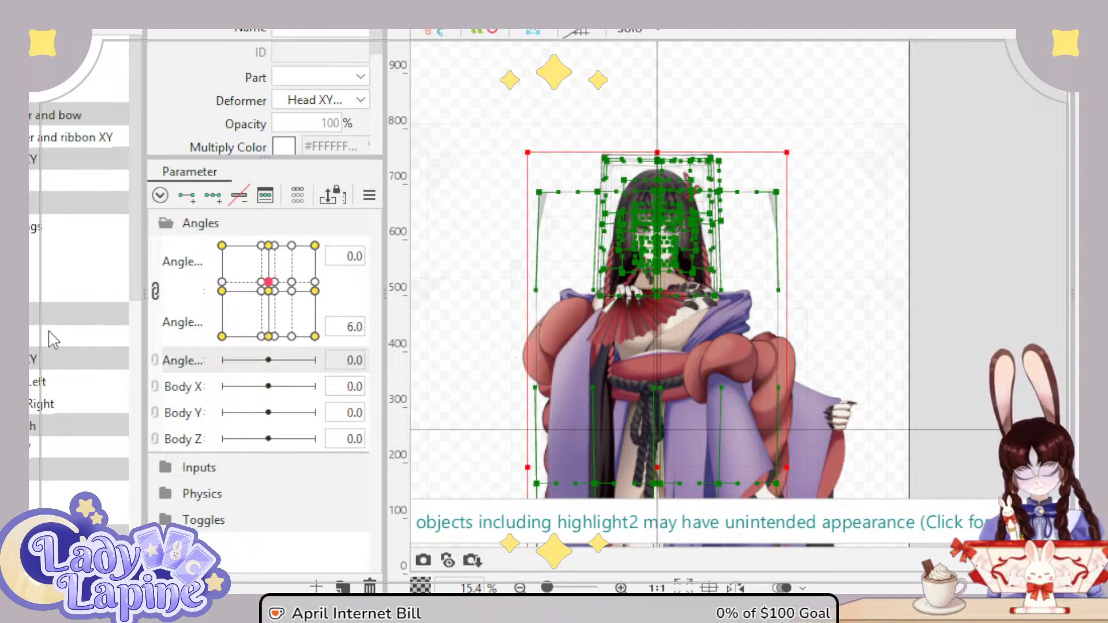
pyautogui.hotkey('ctrl', 'z')
pyautogui.scroll(1, 72, 248)
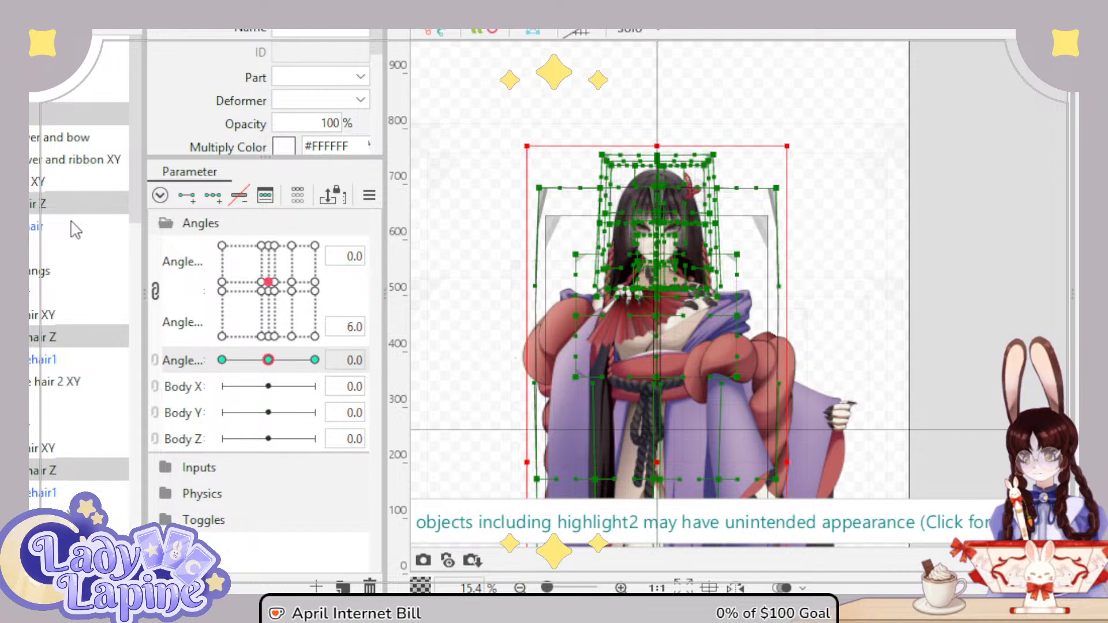
pyautogui.hotkey('ctrl', 'z')
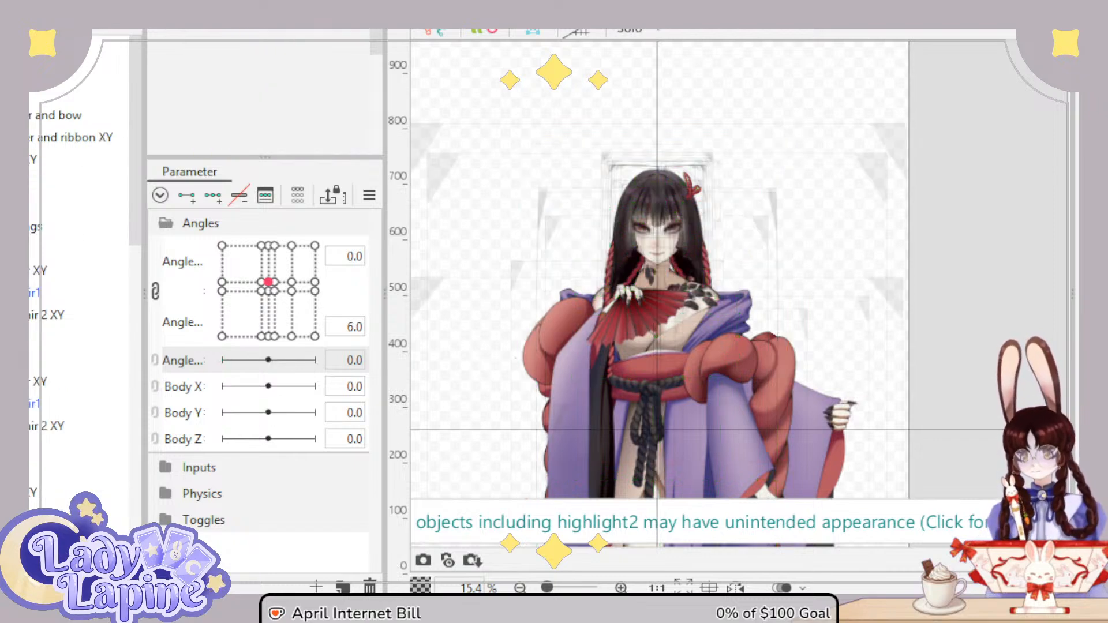
pyautogui.hotkey('ctrl', 'y')
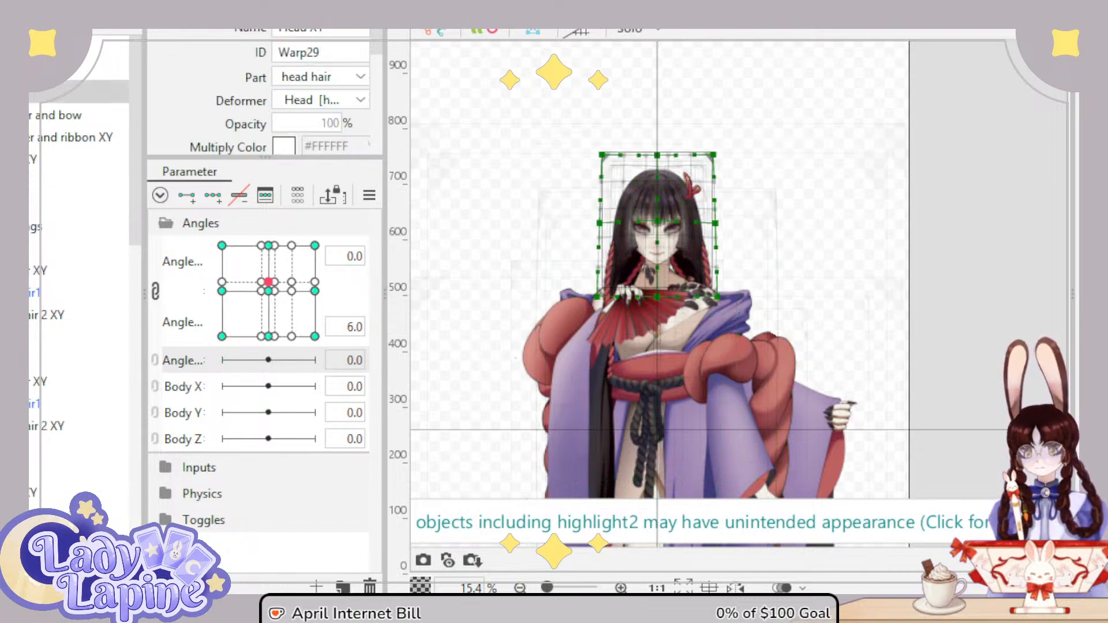
# Step: With Angle X and Angle Y at 0, create a Head Z warp deformer around Head XY under Head and add three Angle Z keyforms
pyautogui.click(270, 292)
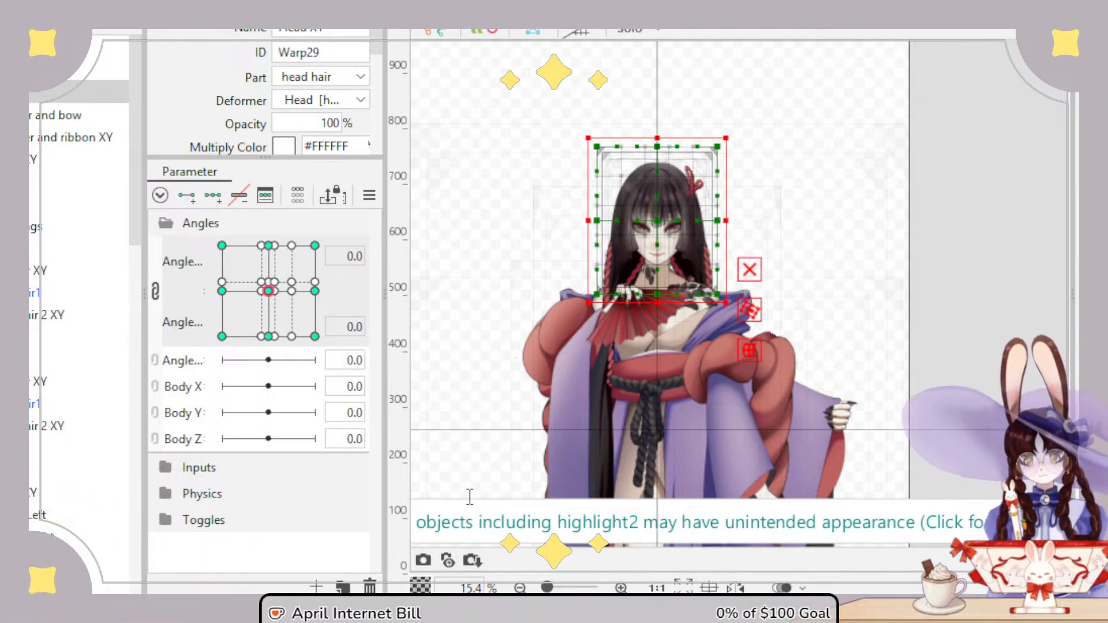
pyautogui.click(81, 250)
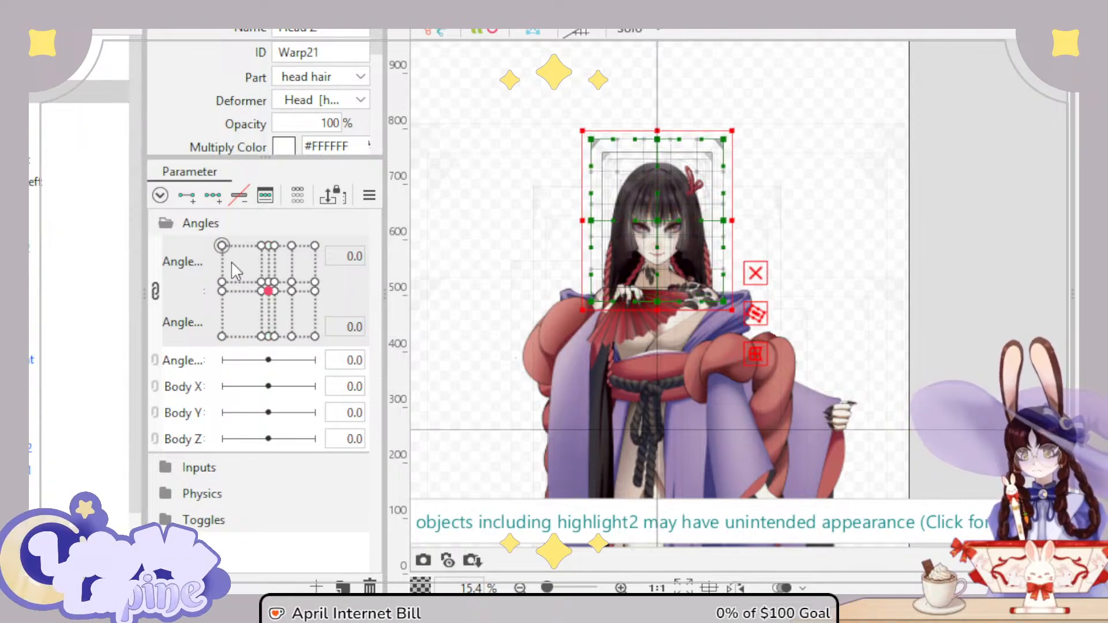
pyautogui.click(179, 361)
pyautogui.click(214, 196)
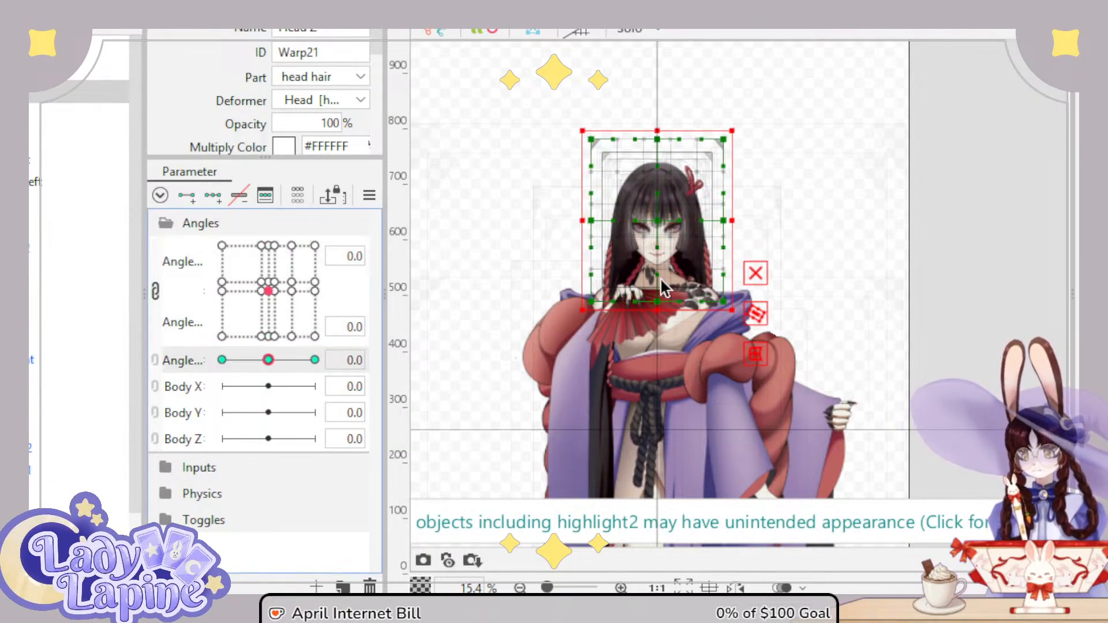
# Step: Rotate the Head Z deformer counter-clockwise at Angle Z -30, and shift it left and slightly down
pyautogui.scroll(4, 515, 170)
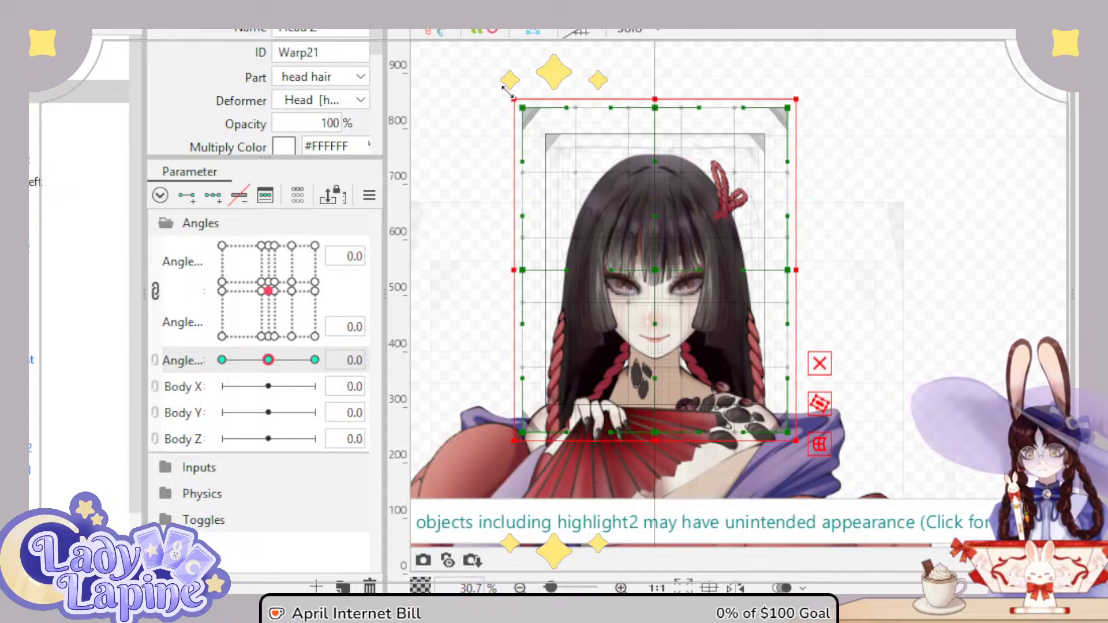
pyautogui.moveTo(268, 359); pyautogui.dragTo(221, 359)
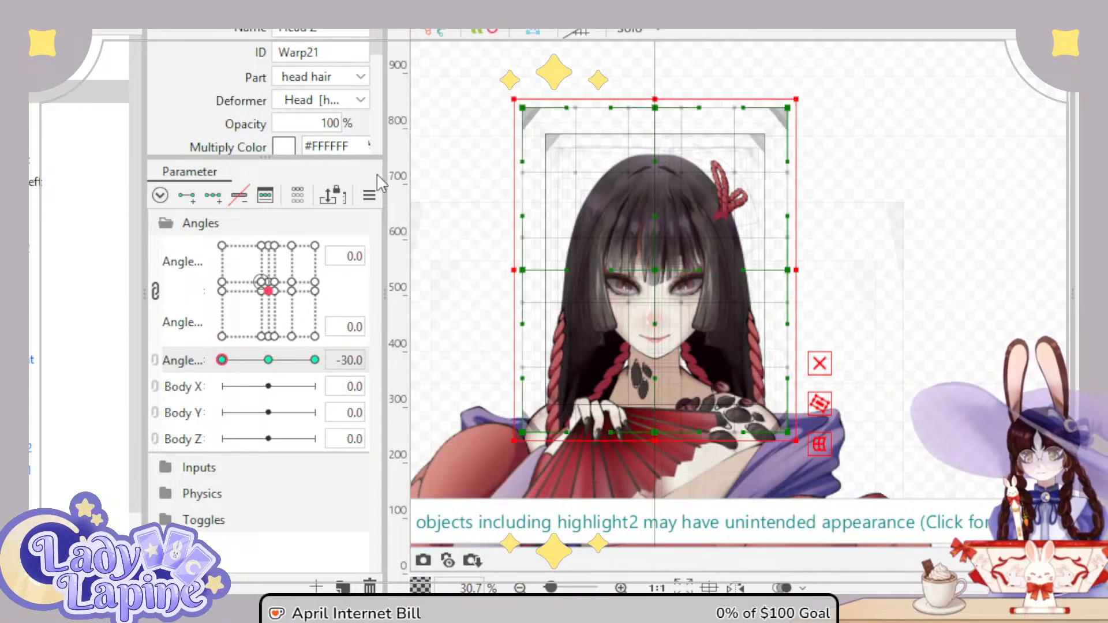
pyautogui.moveTo(500, 86); pyautogui.dragTo(451, 184)
pyautogui.moveTo(651, 266); pyautogui.dragTo(622, 280)
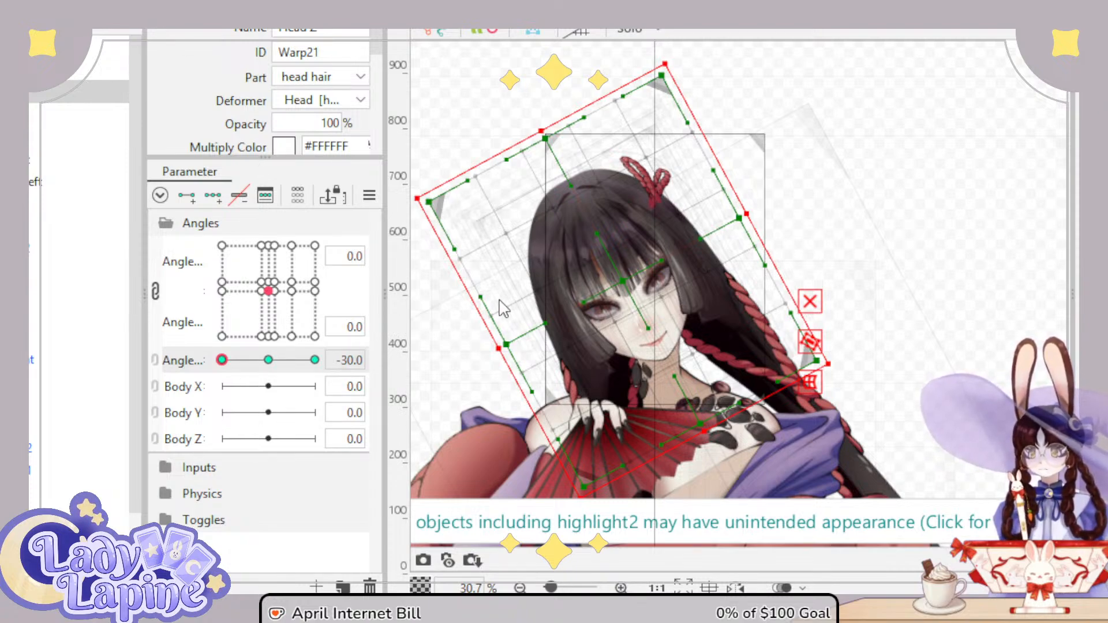
# Step: With Angle Z at 0, create a Chest Z warp deformer under torso around the shoulder eyeball deformer and the chest mesh
pyautogui.moveTo(221, 360); pyautogui.dragTo(268, 369)
pyautogui.scroll(-3, 64, 393)
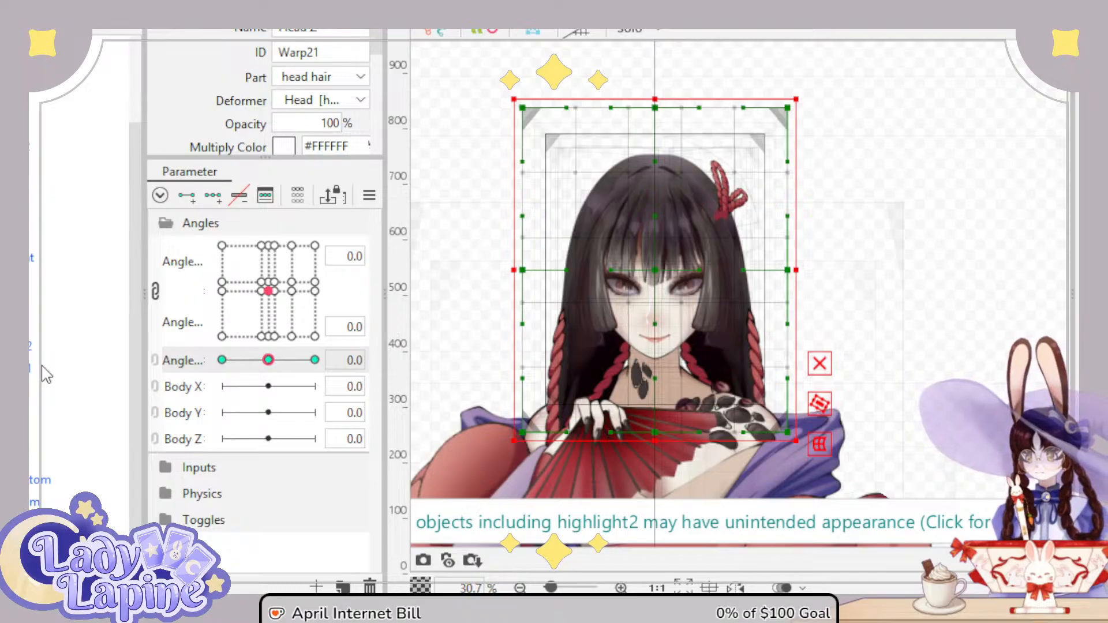
pyautogui.click(75, 522)
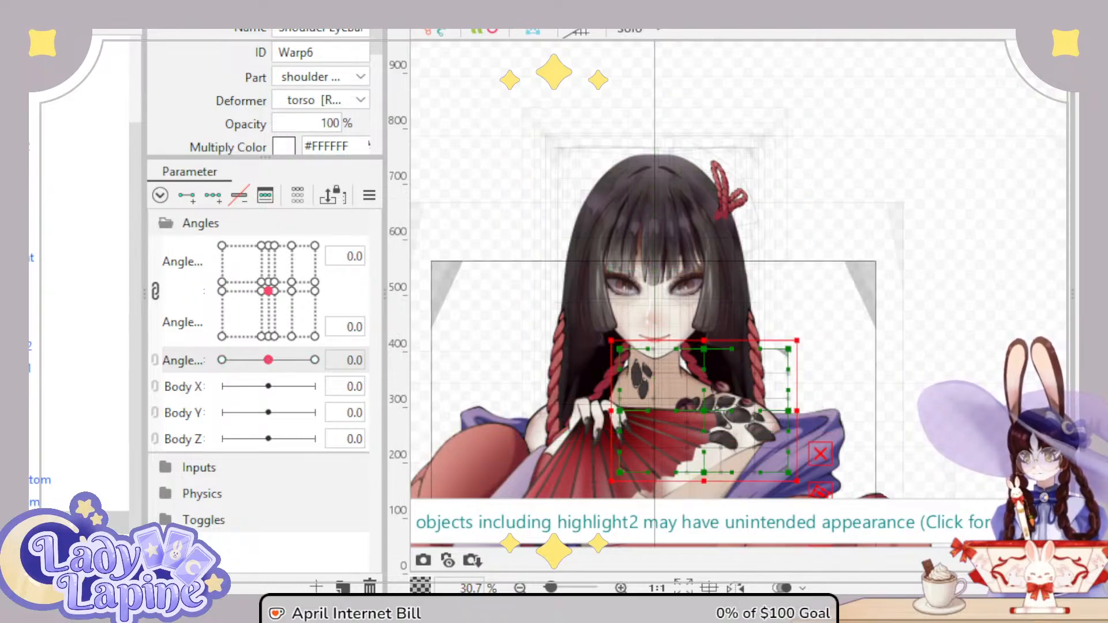
pyautogui.click(75, 434)
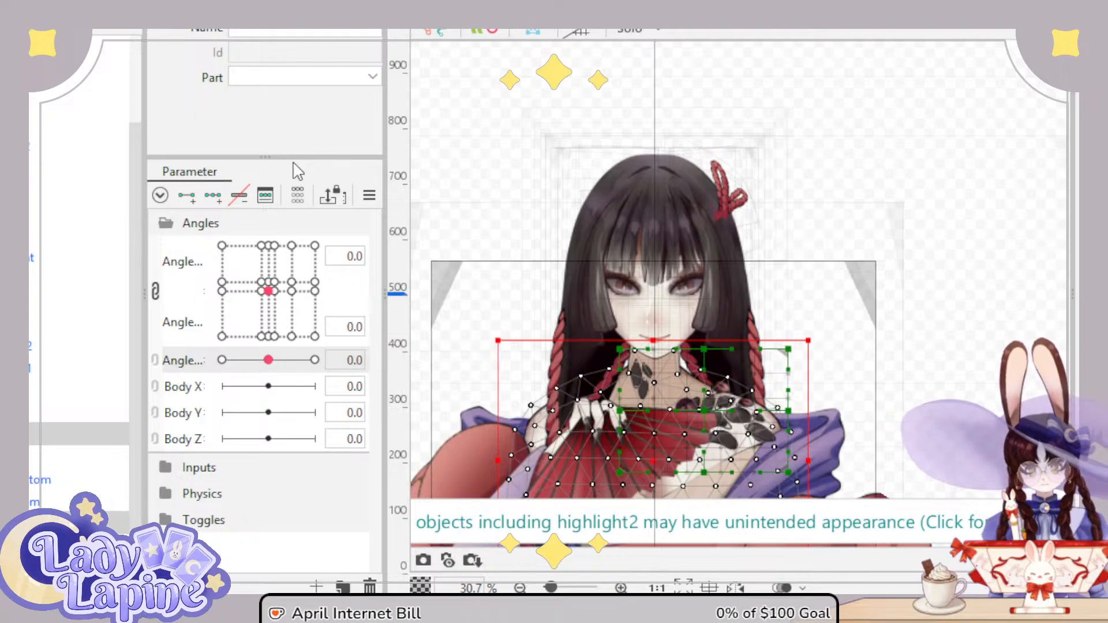
pyautogui.click(416, 446)
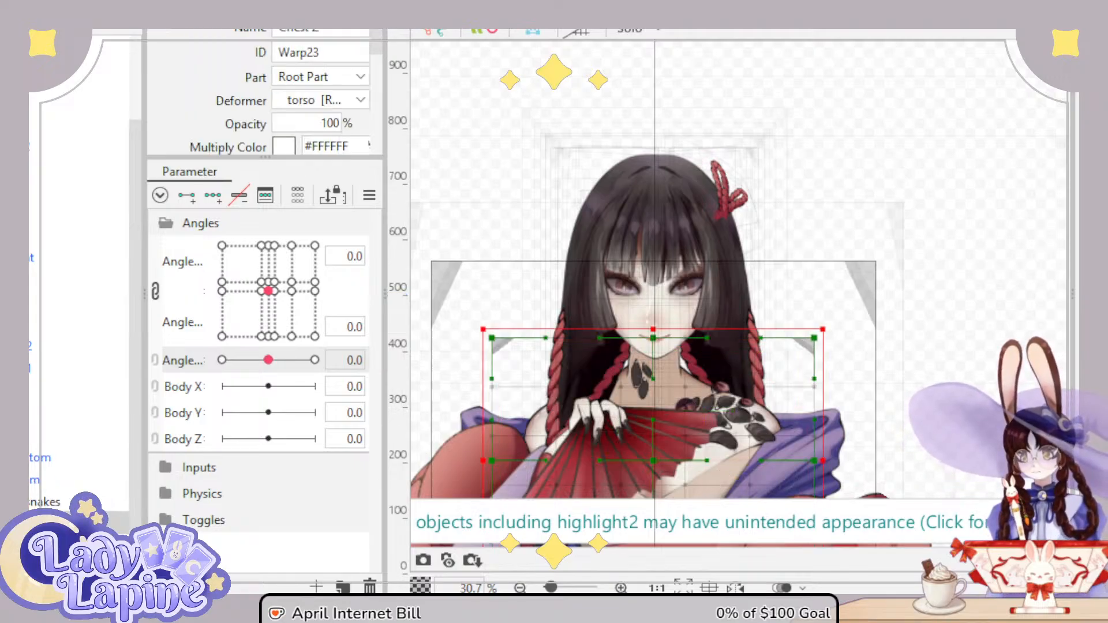
# Step: Create a Neck Z warp deformer under torso for the neck mesh and add three keyforms to it on Angle Z
pyautogui.click(41, 323)
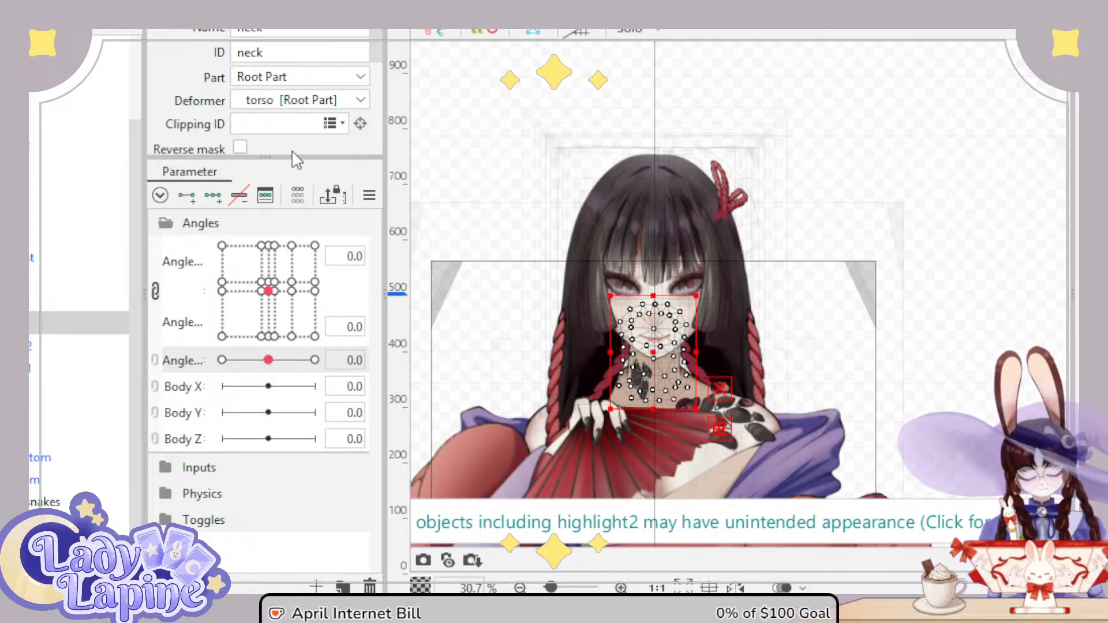
pyautogui.click(399, 449)
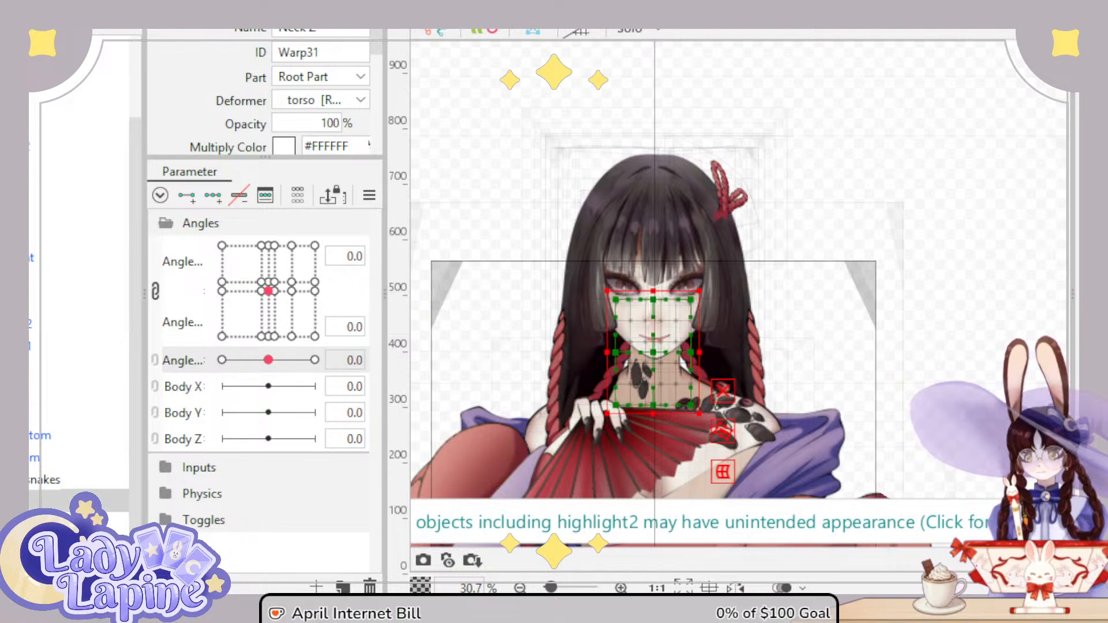
pyautogui.click(213, 197)
# Step: At Angle Z -30, tilt Neck Z by moving its upper-left corner left and down, upper-right corner up, and lower-right corner outward
pyautogui.scroll(4, 690, 430)
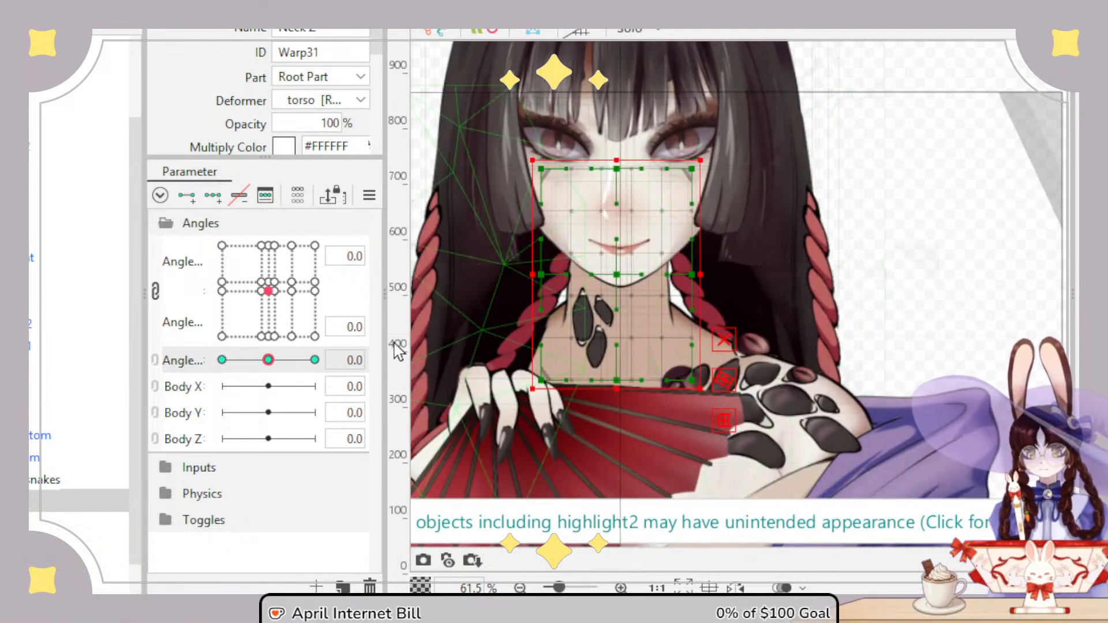
pyautogui.moveTo(268, 360); pyautogui.dragTo(209, 371)
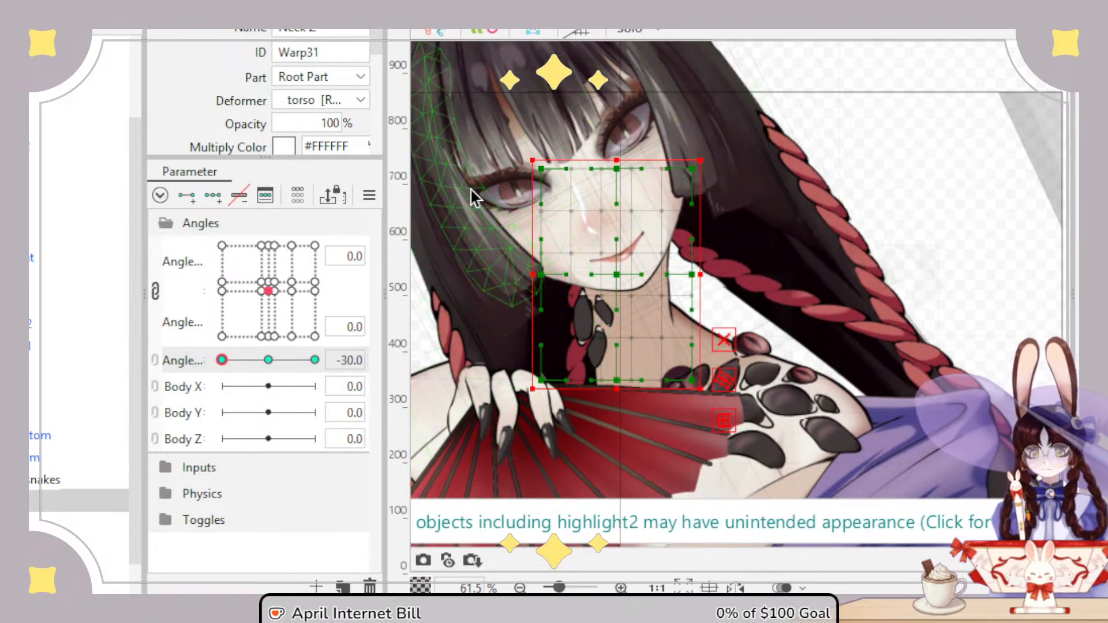
pyautogui.moveTo(542, 179); pyautogui.dragTo(523, 184)
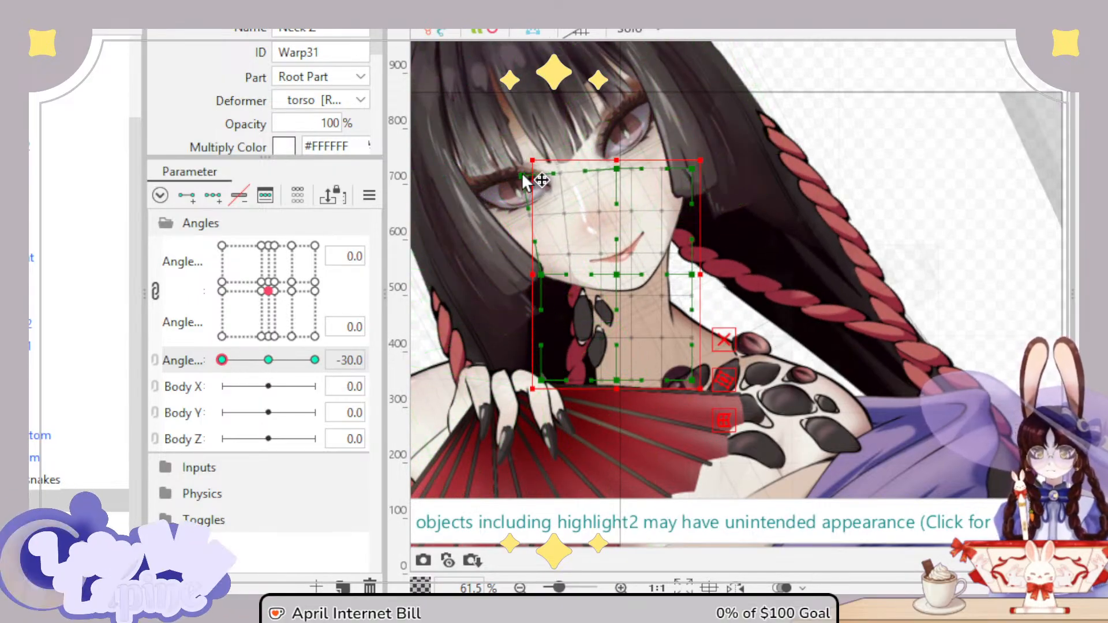
pyautogui.moveTo(695, 170); pyautogui.dragTo(687, 152)
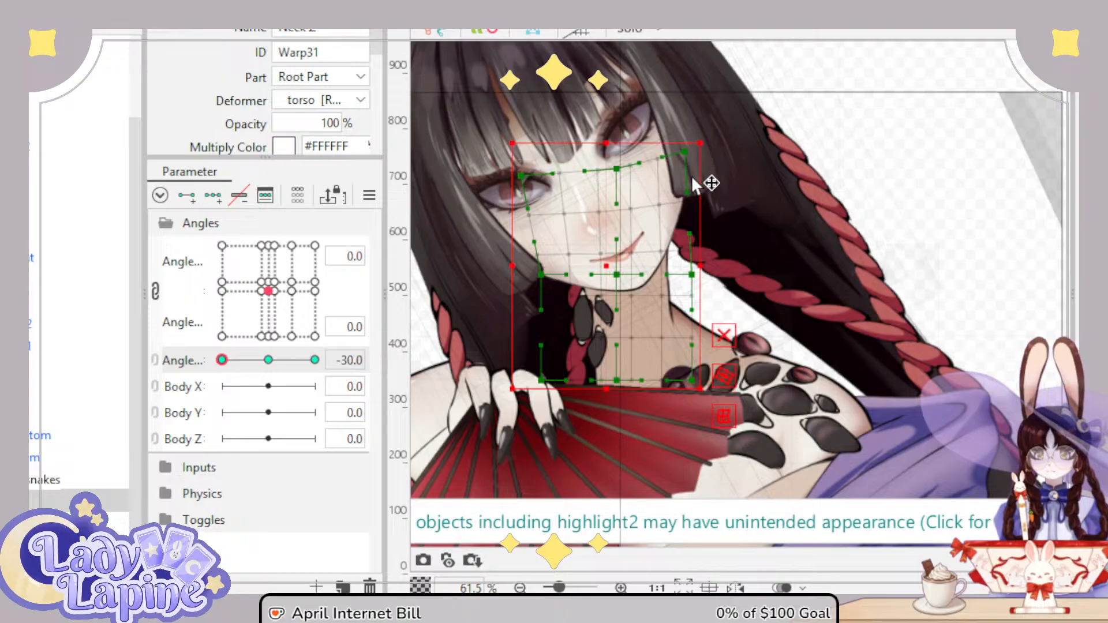
pyautogui.moveTo(691, 382); pyautogui.dragTo(701, 379)
pyautogui.moveTo(221, 360)
pyautogui.mouseDown()
pyautogui.moveTo(314, 361)
pyautogui.moveTo(204, 363)
pyautogui.mouseUp()
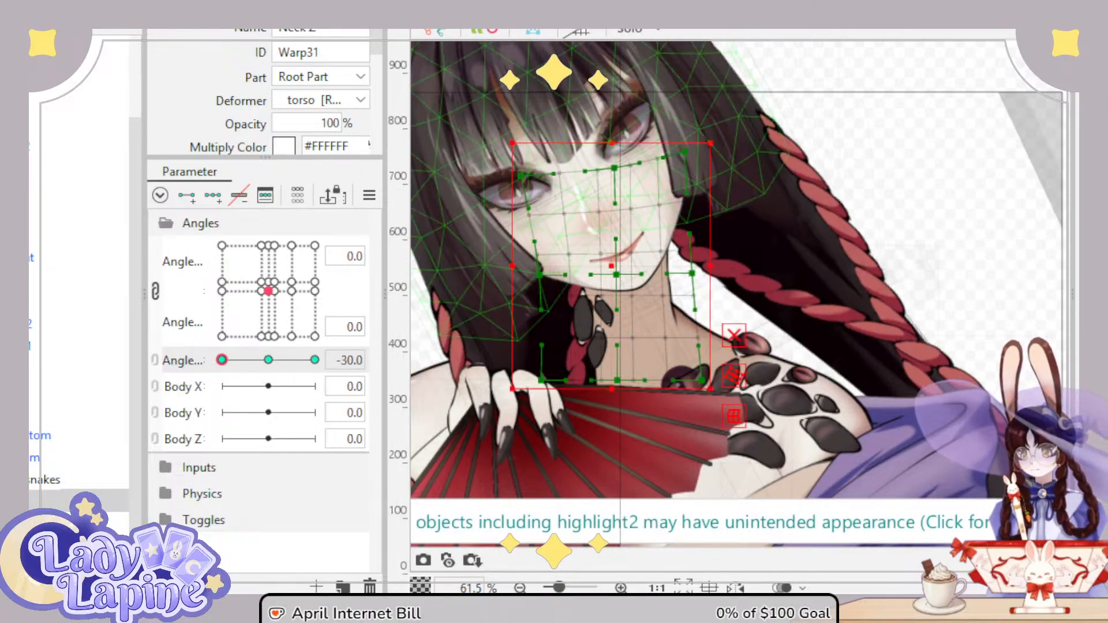
# Step: Add three Angle Z keyforms to Chest Z and brush its neck spots slightly left at -30
pyautogui.click(75, 542)
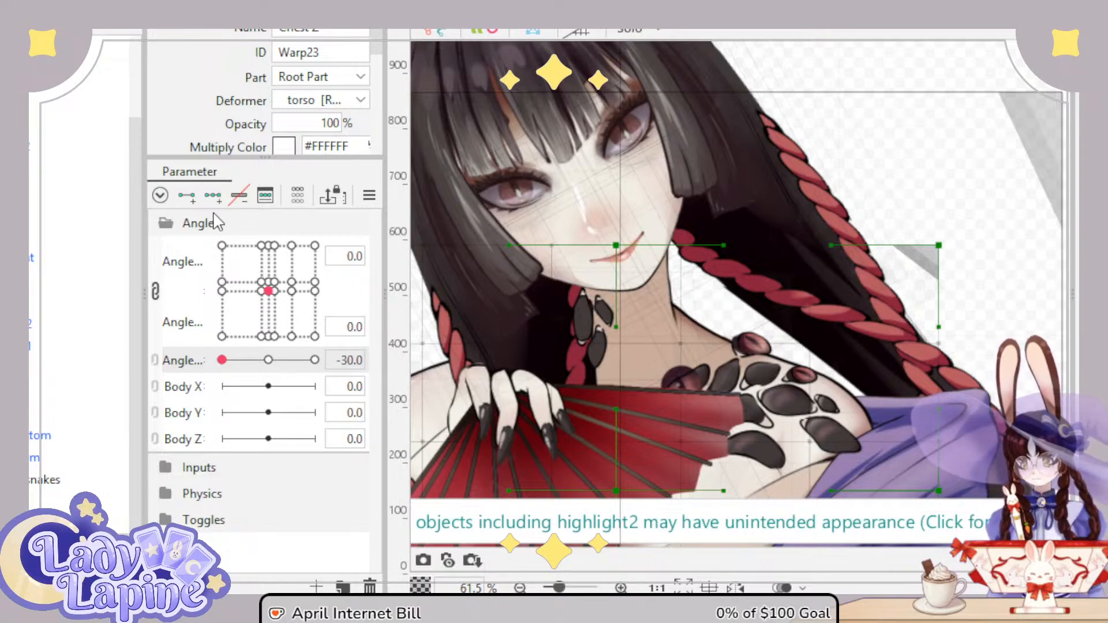
pyautogui.moveTo(220, 368)
pyautogui.mouseDown()
pyautogui.moveTo(300, 360)
pyautogui.moveTo(212, 366)
pyautogui.mouseUp()
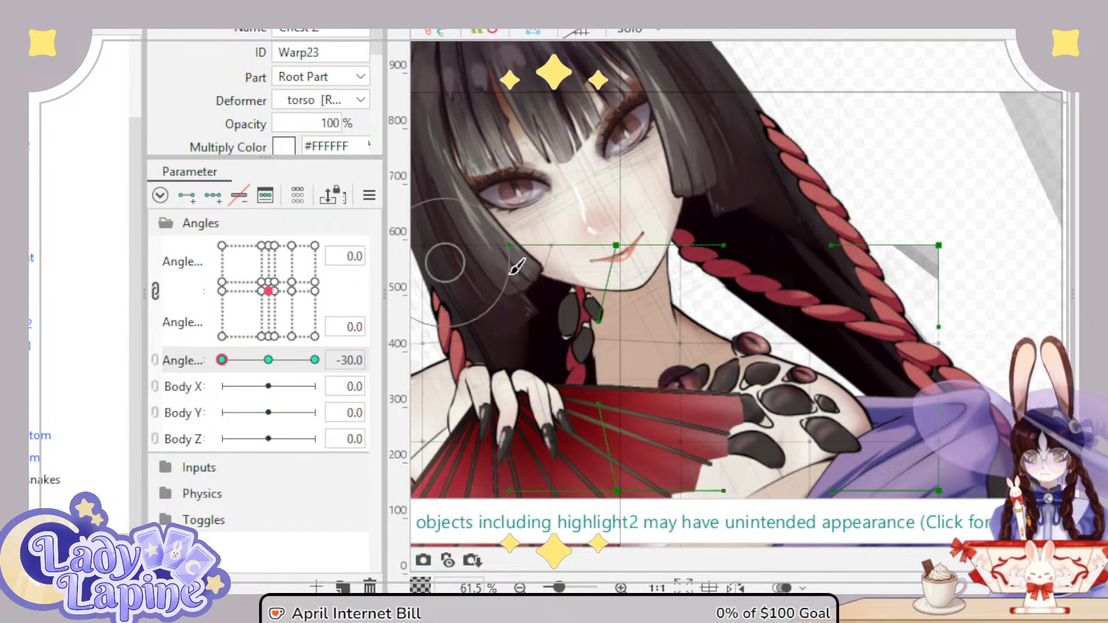
pyautogui.click(635, 314)
pyautogui.click(636, 317)
pyautogui.scroll(3, 638, 321)
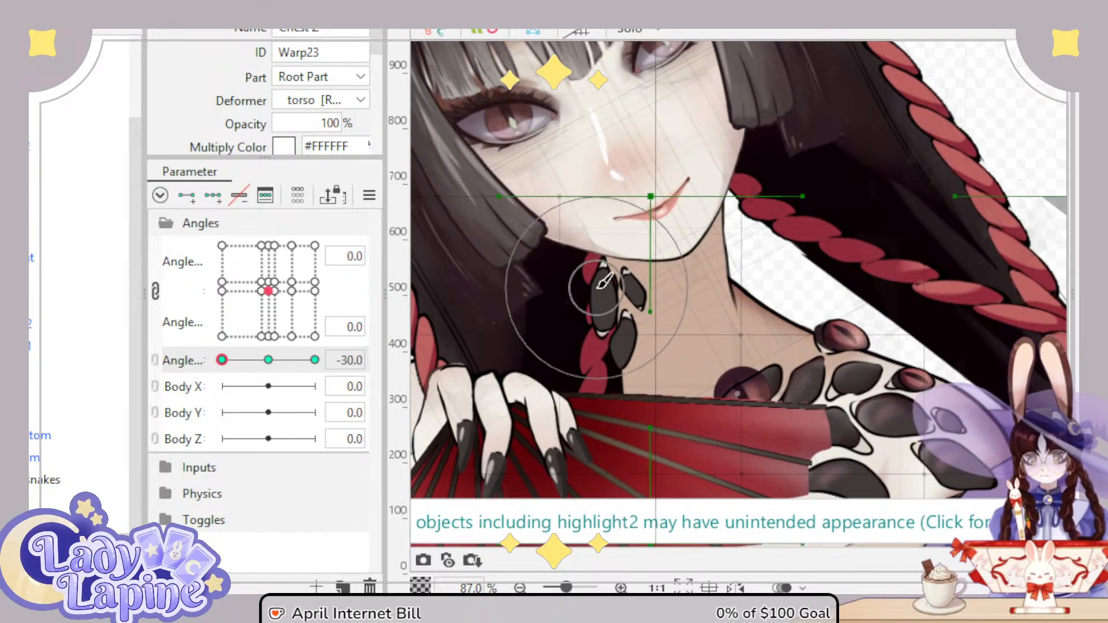
pyautogui.moveTo(588, 296)
pyautogui.mouseDown()
pyautogui.moveTo(577, 277)
pyautogui.moveTo(598, 257)
pyautogui.moveTo(551, 268)
pyautogui.moveTo(537, 254)
pyautogui.moveTo(621, 345)
pyautogui.moveTo(638, 343)
pyautogui.moveTo(601, 260)
pyautogui.moveTo(576, 267)
pyautogui.mouseUp()
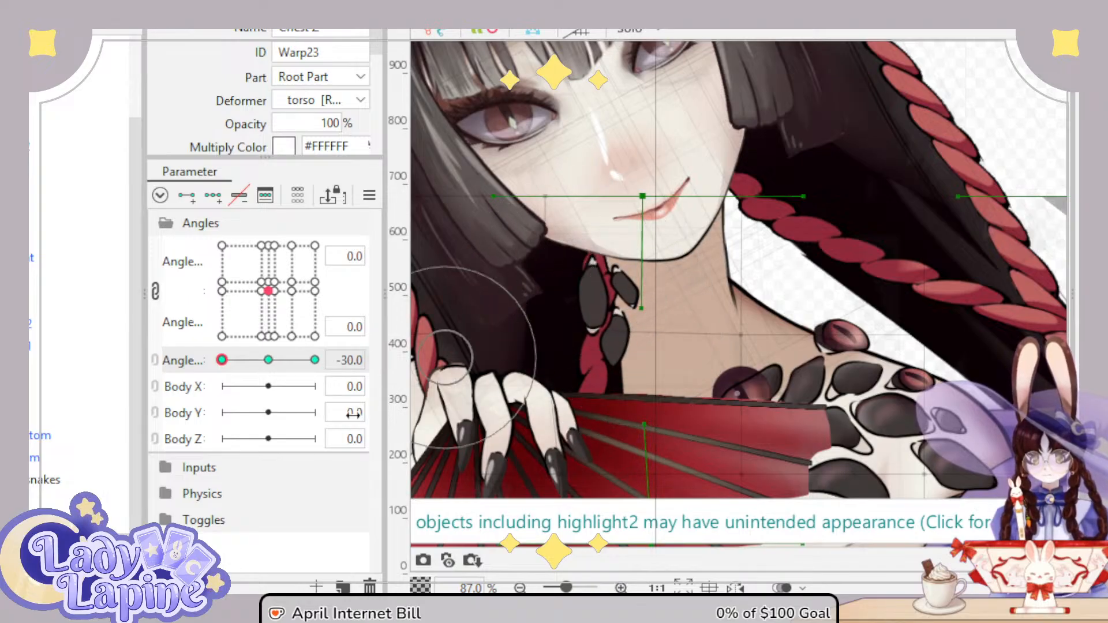
# Step: Brush the Chest Z neck spots back to the right at Angle Z -30 and check them across the Angle Z range
pyautogui.moveTo(222, 359)
pyautogui.mouseDown()
pyautogui.moveTo(284, 366)
pyautogui.moveTo(224, 364)
pyautogui.moveTo(248, 383)
pyautogui.moveTo(299, 383)
pyautogui.moveTo(217, 383)
pyautogui.mouseUp()
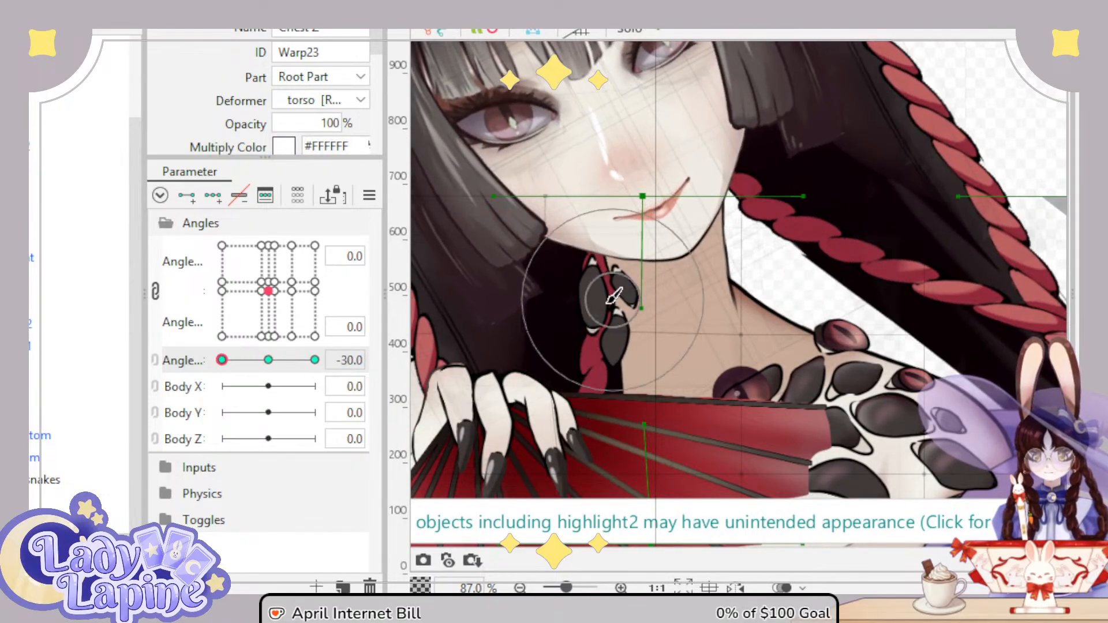
pyautogui.moveTo(576, 314)
pyautogui.mouseDown()
pyautogui.moveTo(643, 235)
pyautogui.moveTo(650, 241)
pyautogui.moveTo(630, 247)
pyautogui.moveTo(652, 257)
pyautogui.moveTo(647, 277)
pyautogui.moveTo(634, 261)
pyautogui.moveTo(640, 278)
pyautogui.moveTo(603, 271)
pyautogui.moveTo(622, 358)
pyautogui.moveTo(639, 343)
pyautogui.mouseUp()
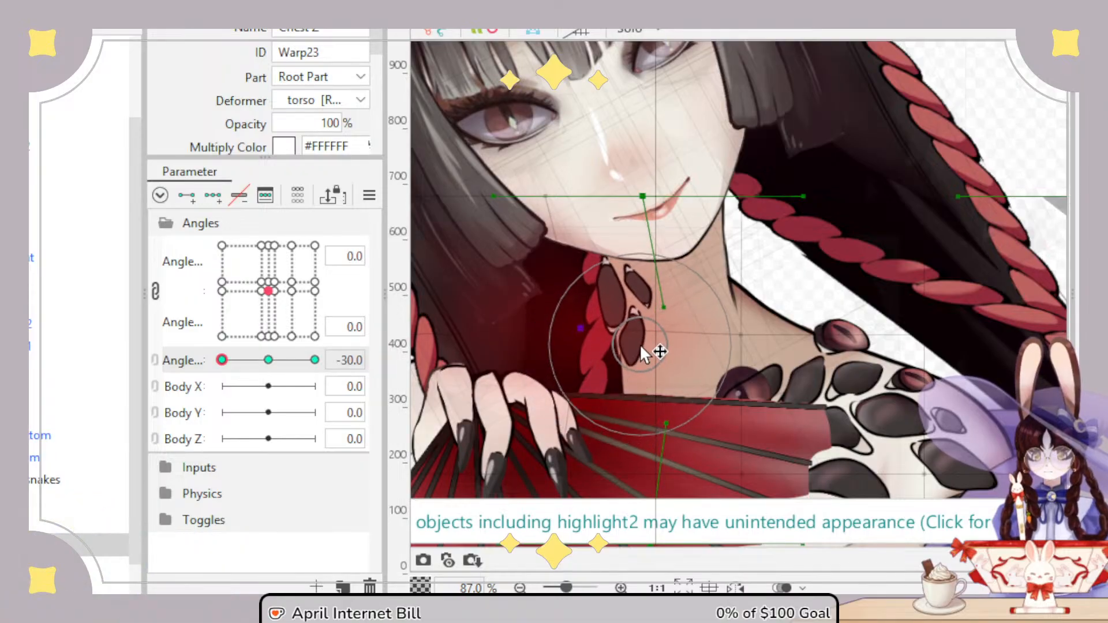
pyautogui.moveTo(231, 364); pyautogui.dragTo(330, 375)
pyautogui.moveTo(265, 360); pyautogui.dragTo(222, 360)
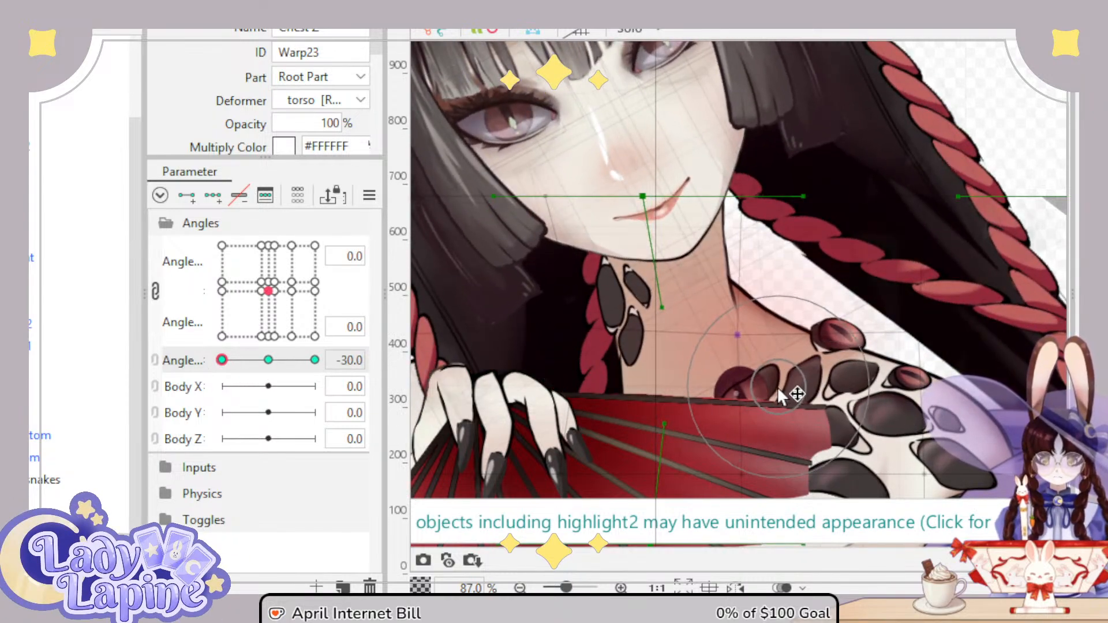
# Step: At Angle Z 30, move the lower-left corner of the Neck Z deformer outward and slightly down
pyautogui.moveTo(221, 361); pyautogui.dragTo(354, 378)
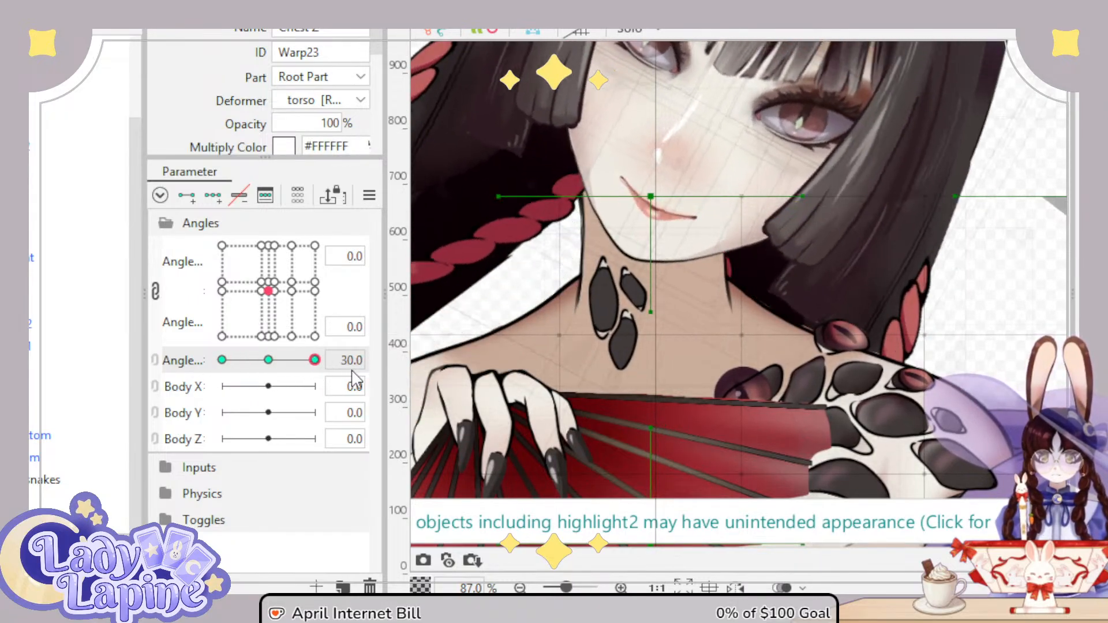
pyautogui.click(64, 501)
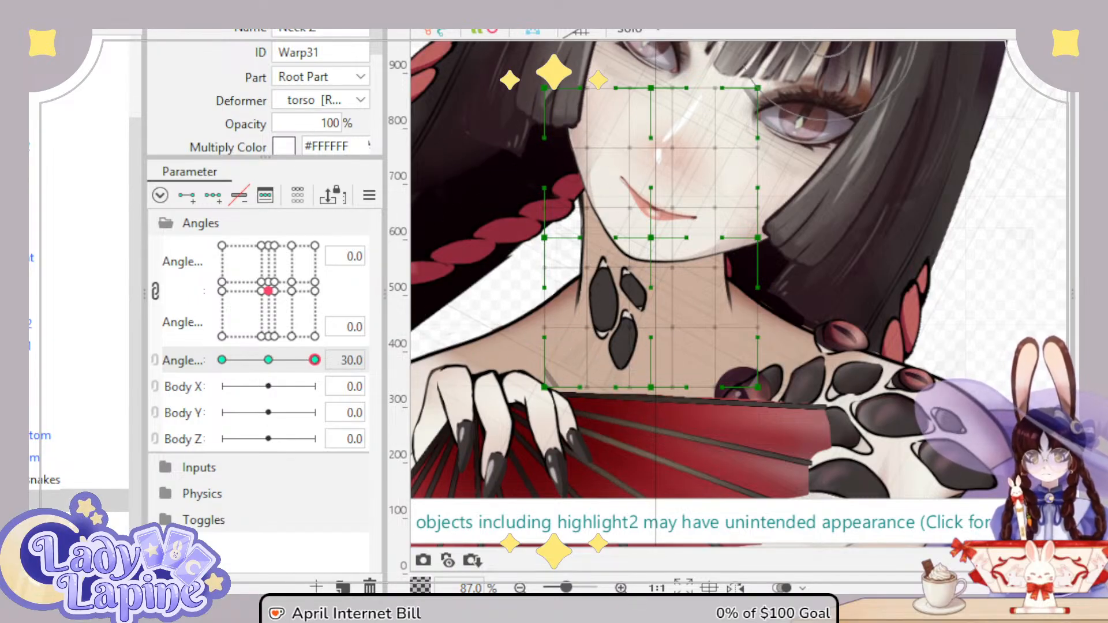
pyautogui.click(568, 123)
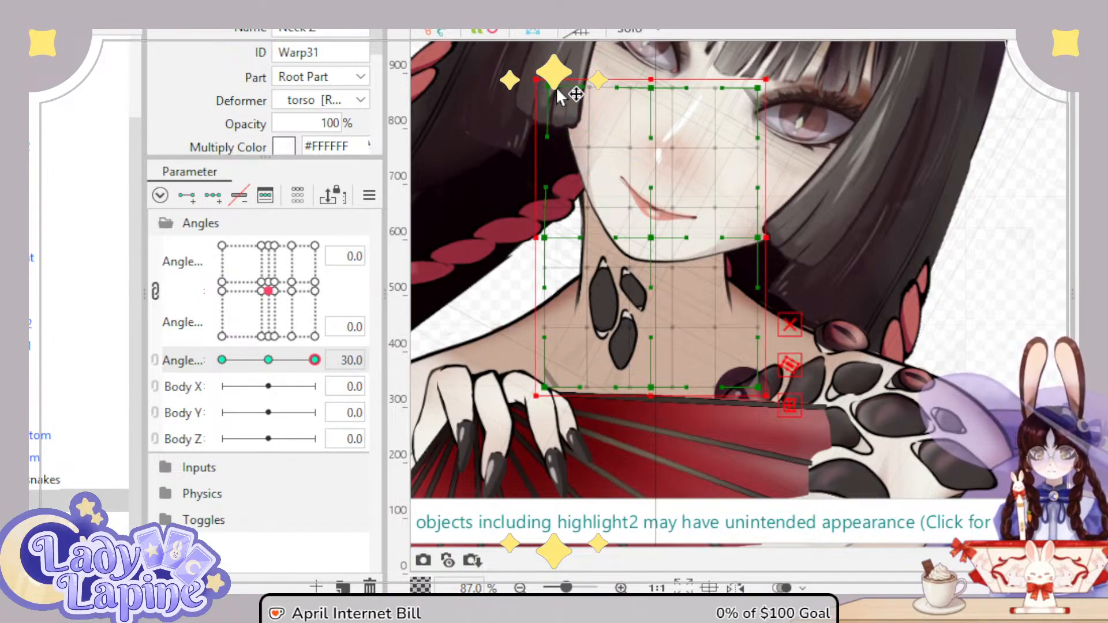
pyautogui.moveTo(566, 374); pyautogui.dragTo(522, 392)
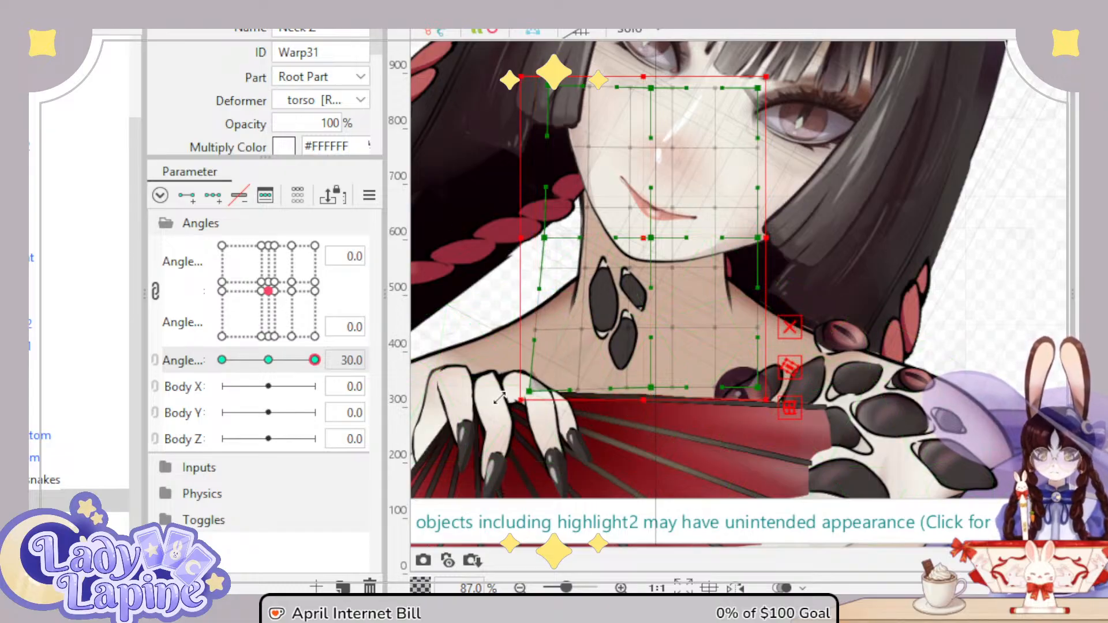
# Step: Brush the Chest Z deformer at Angle Z 30, shifting the neck spots slightly left and its upper centre slightly right
pyautogui.click(513, 404)
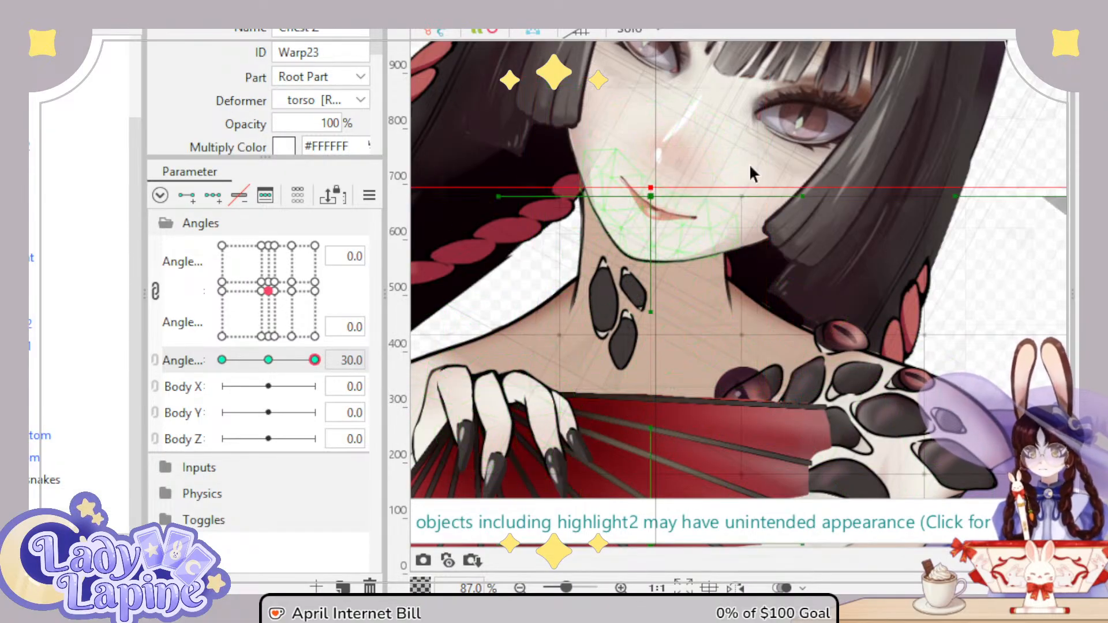
pyautogui.press('b')
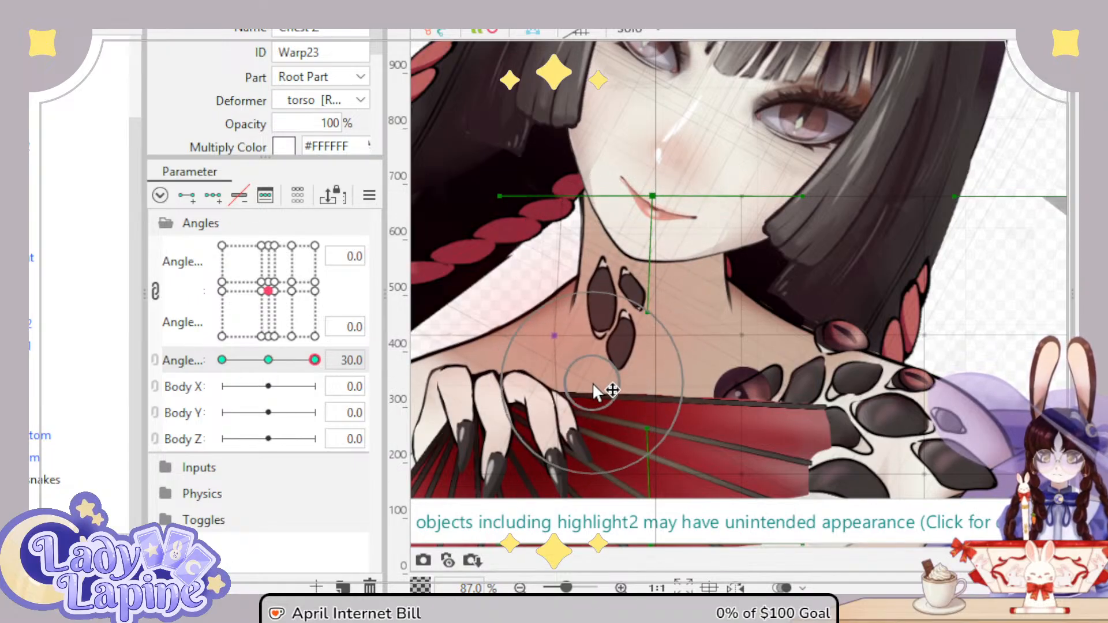
pyautogui.moveTo(648, 203); pyautogui.dragTo(753, 222)
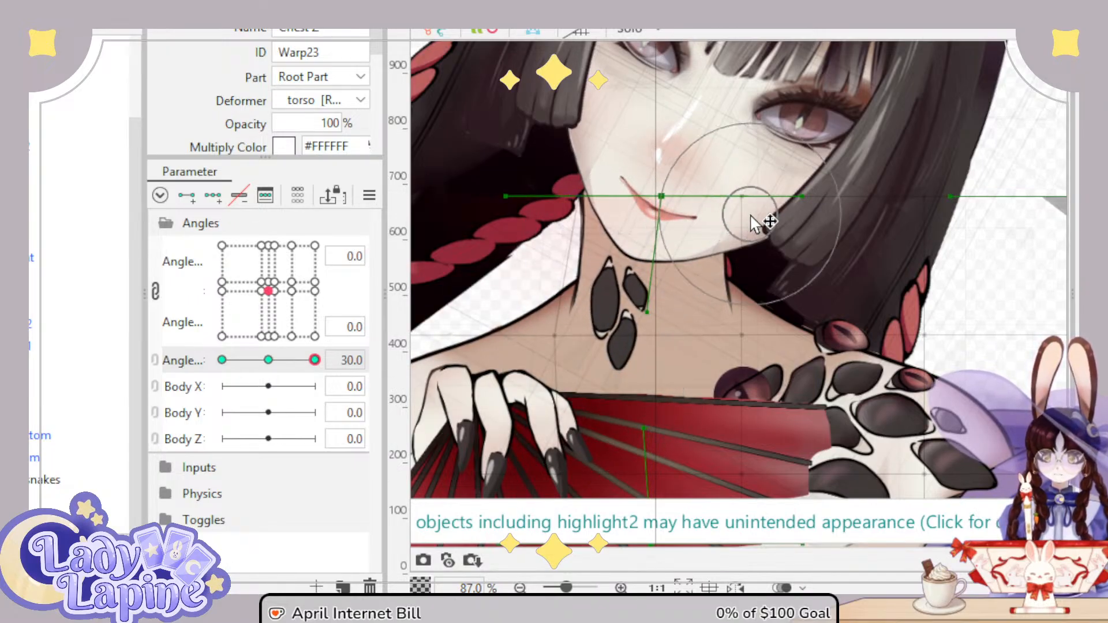
pyautogui.moveTo(638, 396); pyautogui.dragTo(586, 386)
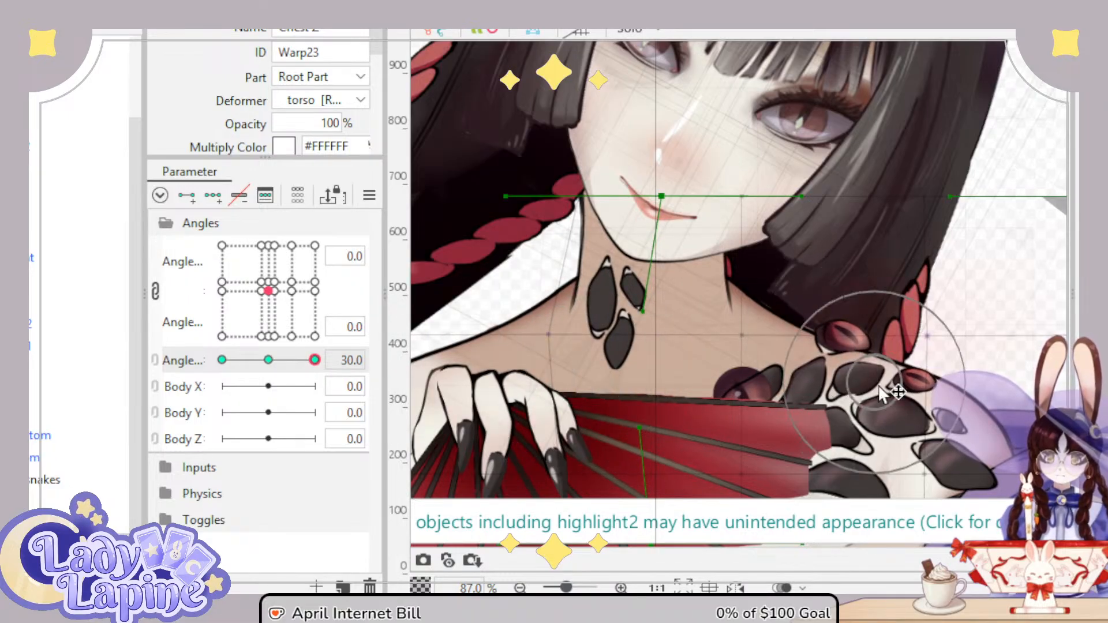
pyautogui.moveTo(315, 360); pyautogui.dragTo(333, 392)
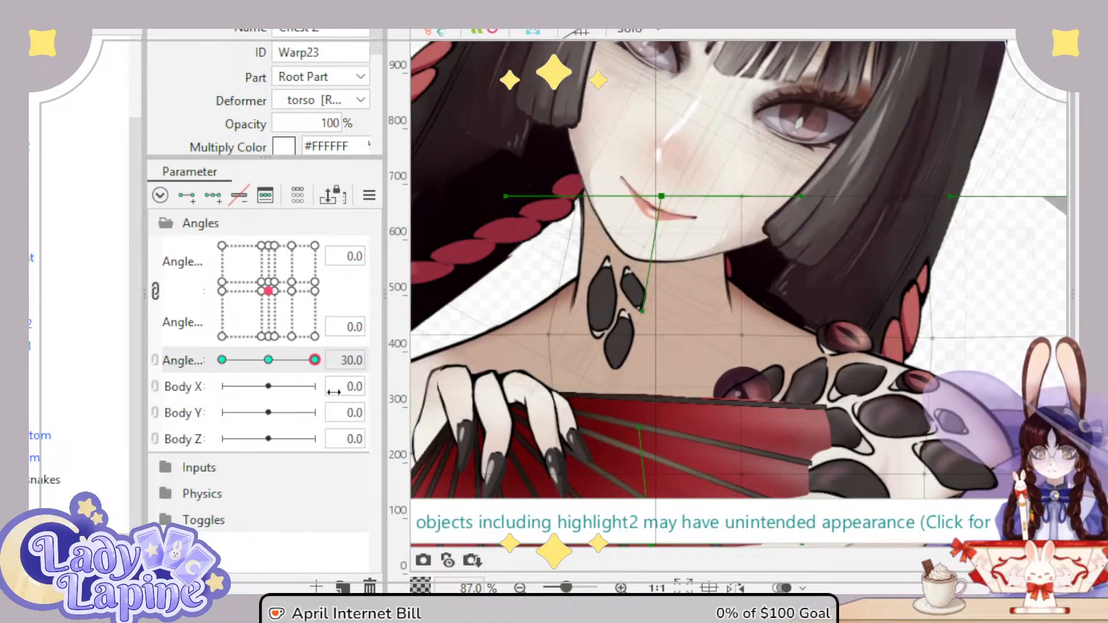
# Step: Check the whole head tilt across the Angle Z range, combined with several Angle X and Angle Y poses
pyautogui.click(267, 359)
pyautogui.scroll(-5, 420, 279)
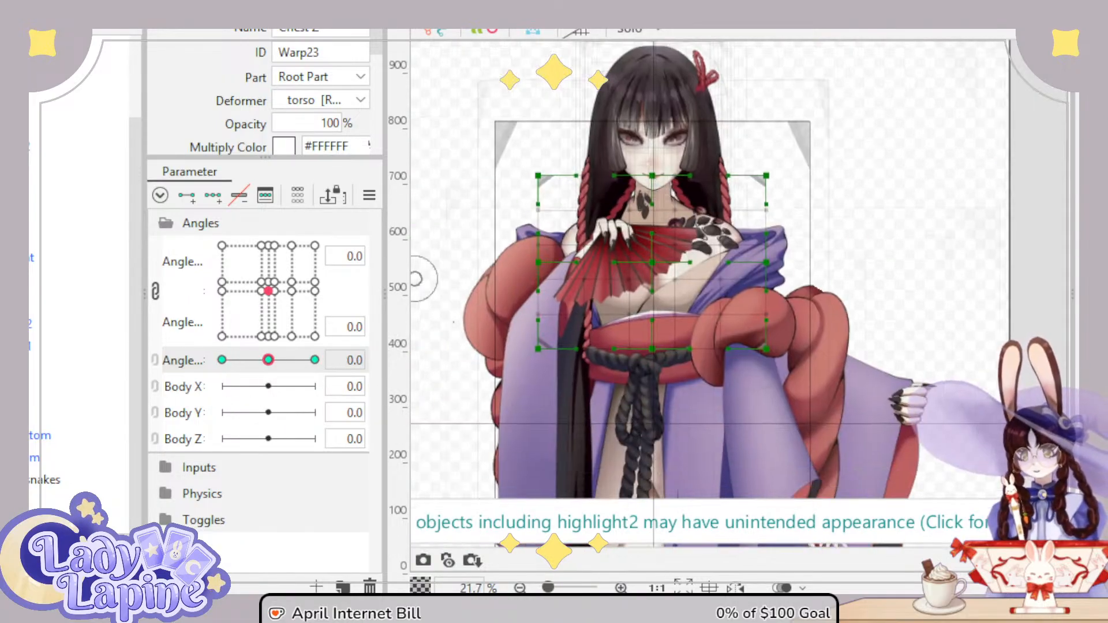
pyautogui.scroll(3, 78, 289)
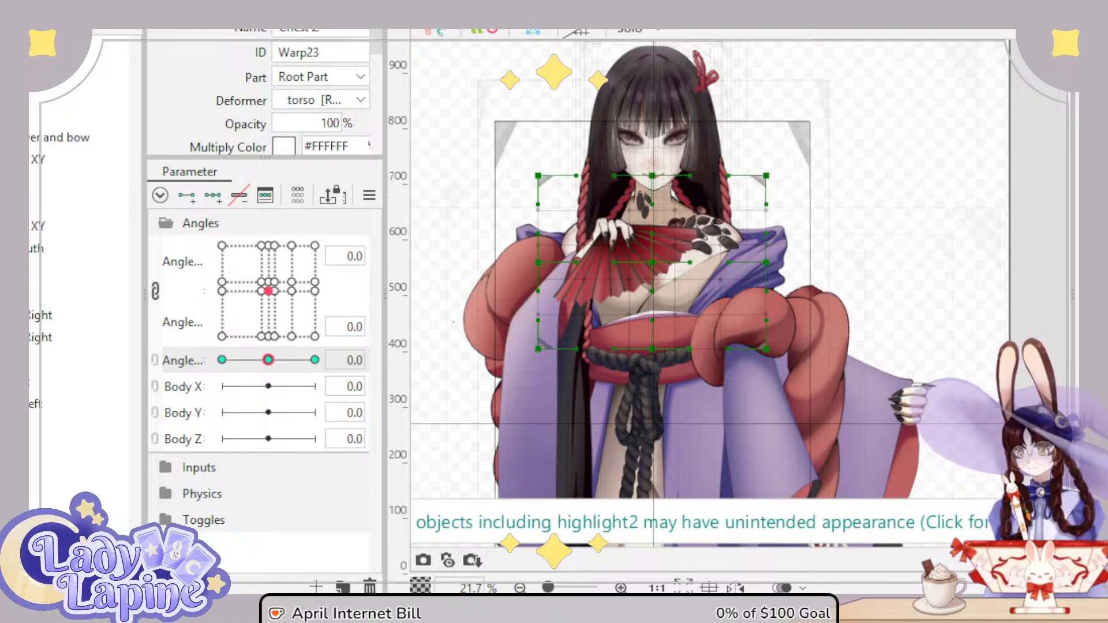
pyautogui.moveTo(268, 366); pyautogui.dragTo(187, 365)
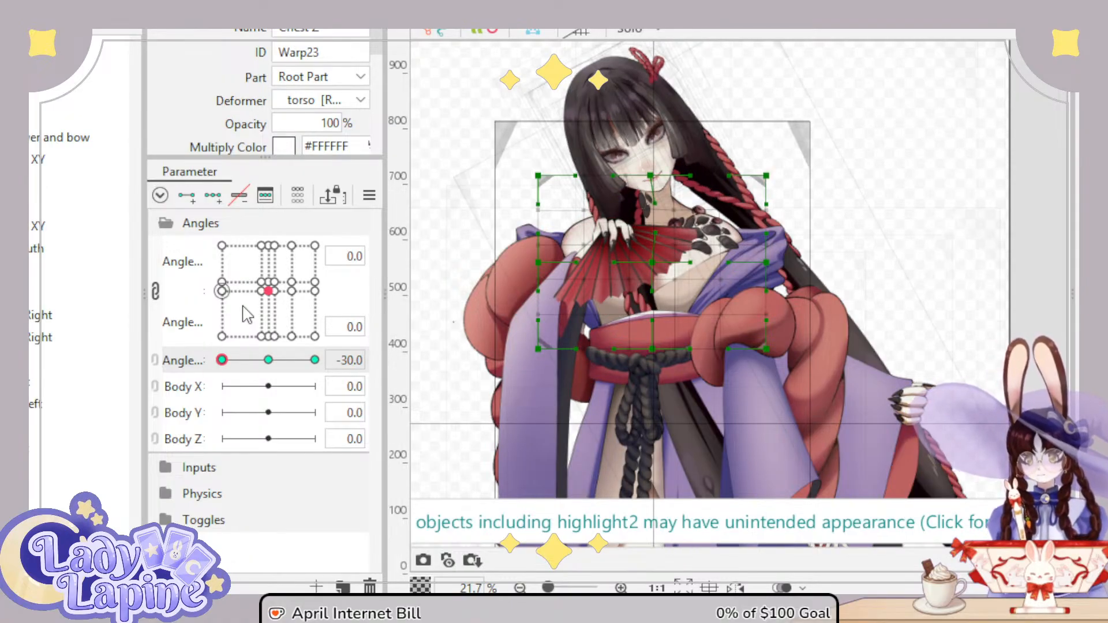
pyautogui.moveTo(243, 306); pyautogui.dragTo(246, 282)
pyautogui.moveTo(221, 360); pyautogui.dragTo(291, 358)
pyautogui.click(246, 280)
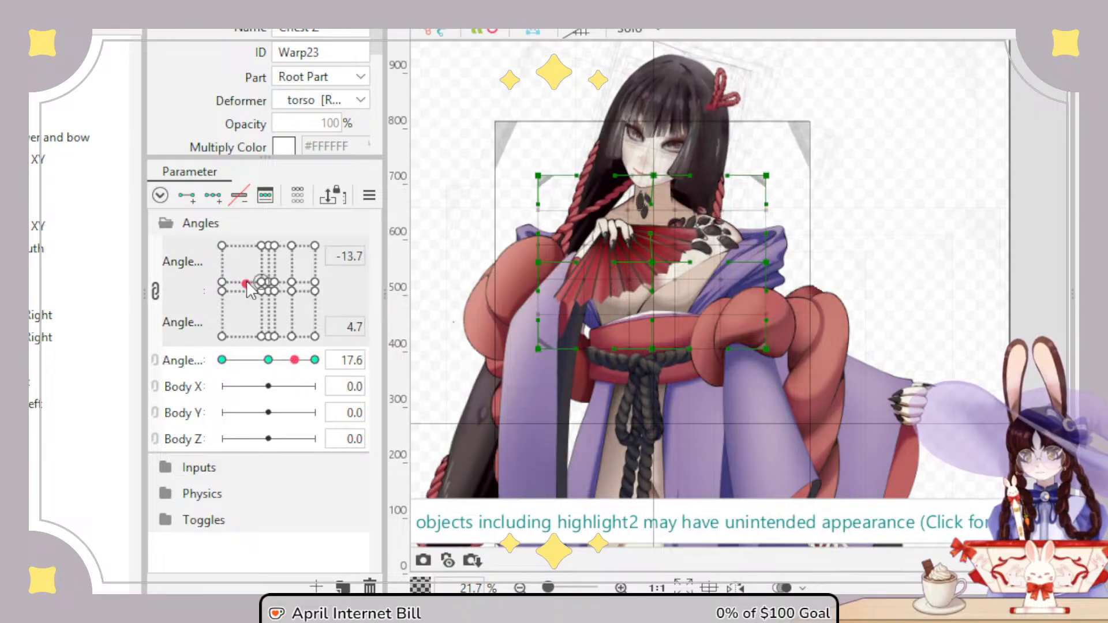
pyautogui.moveTo(247, 284)
pyautogui.mouseDown()
pyautogui.moveTo(304, 286)
pyautogui.moveTo(221, 301)
pyautogui.moveTo(235, 307)
pyautogui.moveTo(268, 282)
pyautogui.mouseUp()
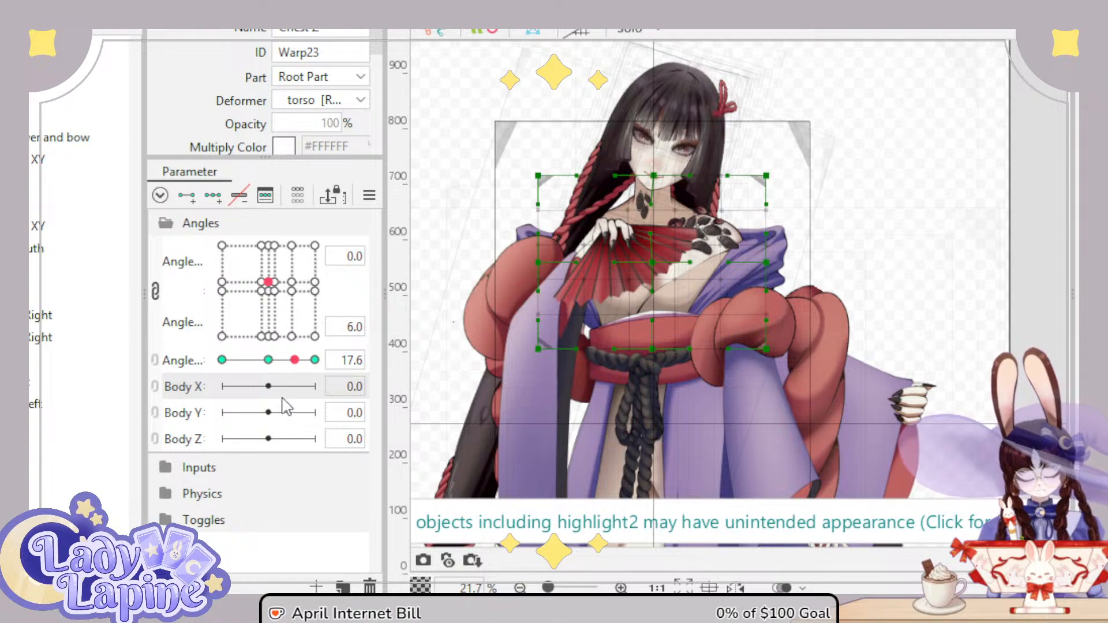
pyautogui.moveTo(278, 295)
pyautogui.mouseDown()
pyautogui.moveTo(254, 275)
pyautogui.moveTo(270, 328)
pyautogui.moveTo(303, 253)
pyautogui.moveTo(248, 283)
pyautogui.moveTo(277, 299)
pyautogui.mouseUp()
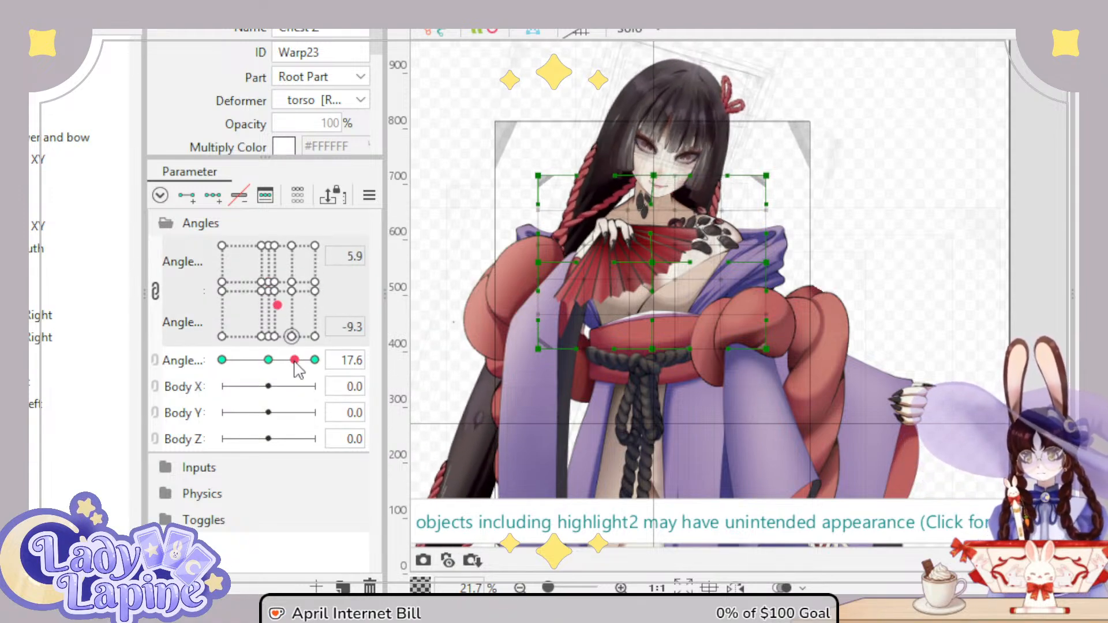
pyautogui.moveTo(295, 360); pyautogui.dragTo(222, 360)
pyautogui.moveTo(277, 300); pyautogui.dragTo(318, 359)
pyautogui.click(270, 290)
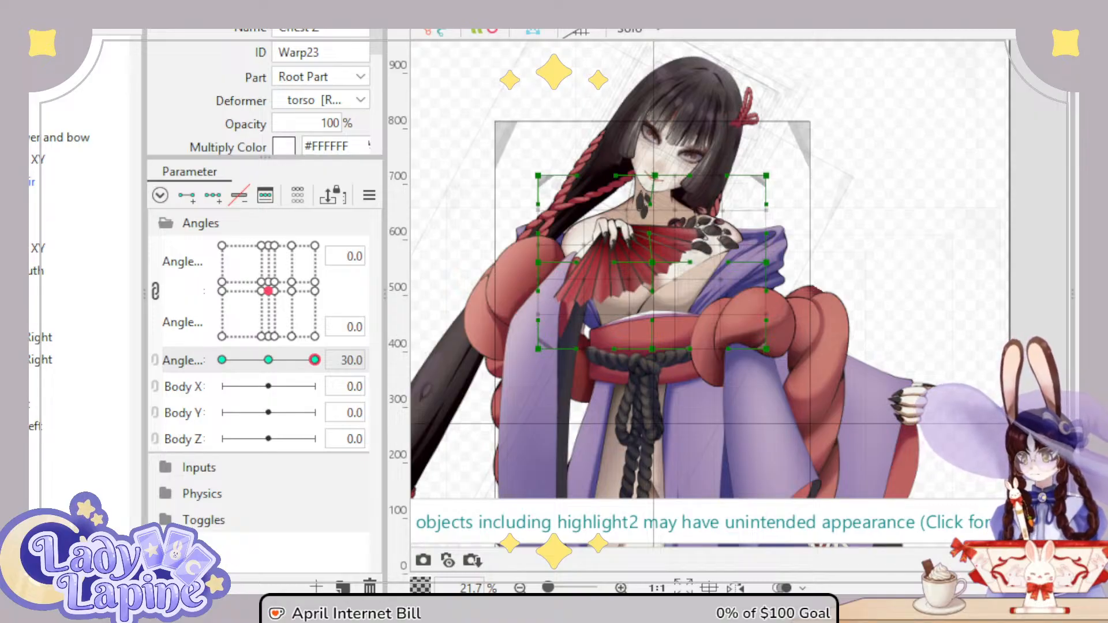
# Step: Create a Ponytail Z warp deformer around Ponytail Right XY in the head hair part and add three Angle Z keyforms to it
pyautogui.click(79, 469)
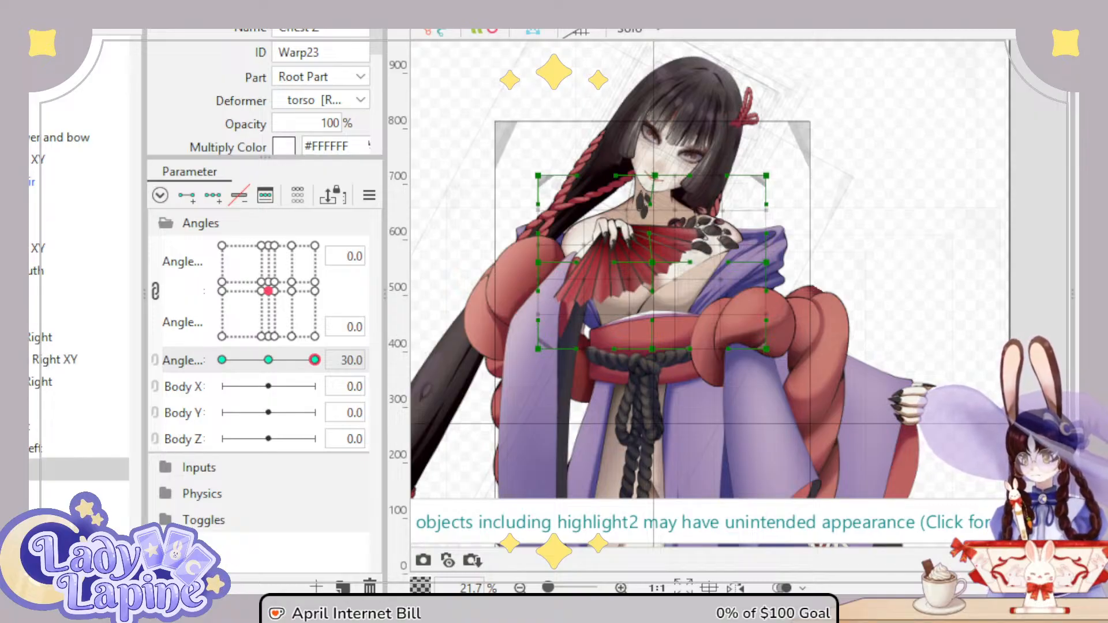
pyautogui.click(12, 382)
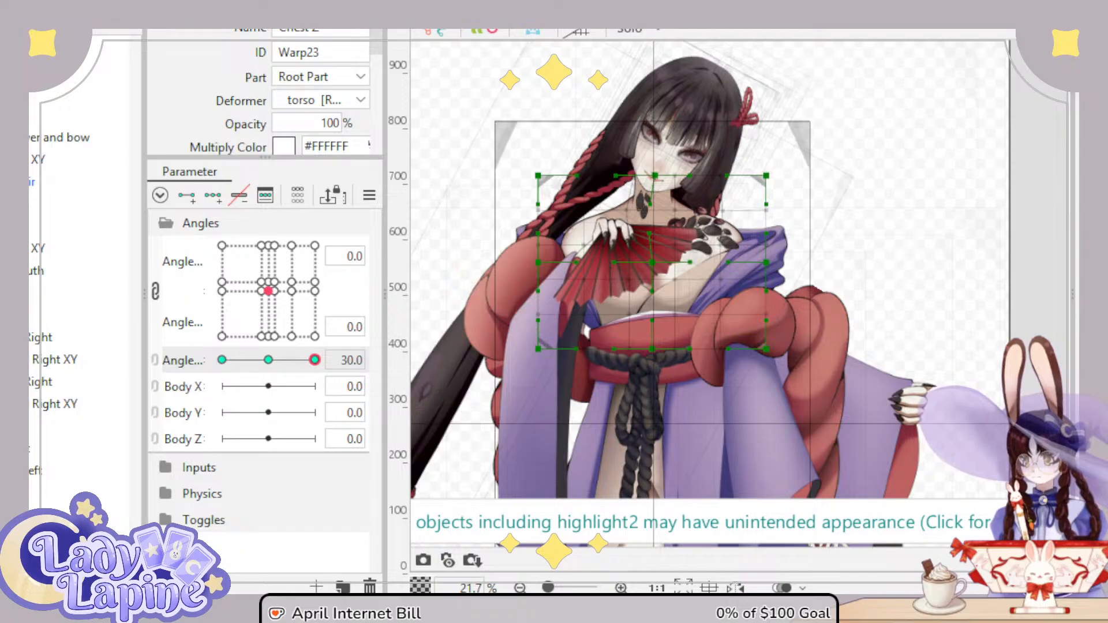
pyautogui.click(11, 337)
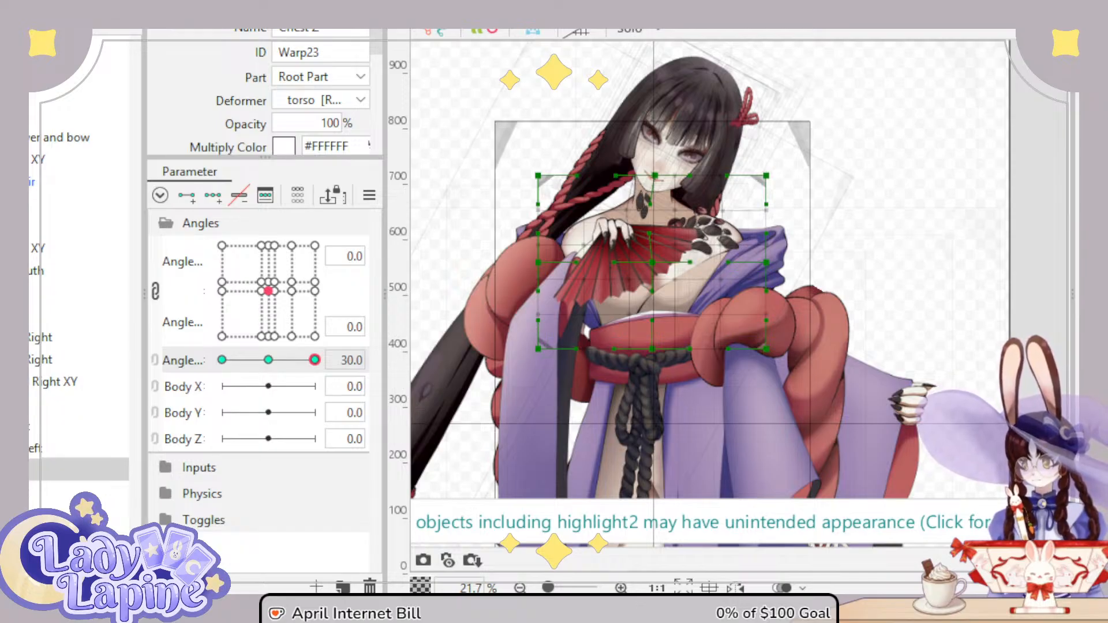
pyautogui.click(12, 359)
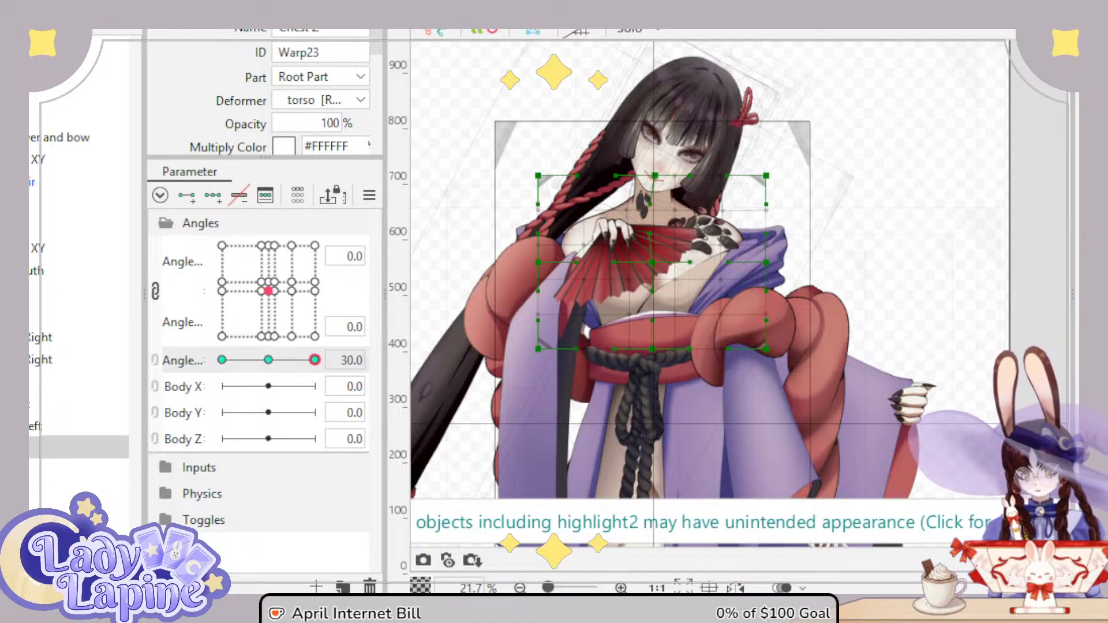
pyautogui.click(26, 380)
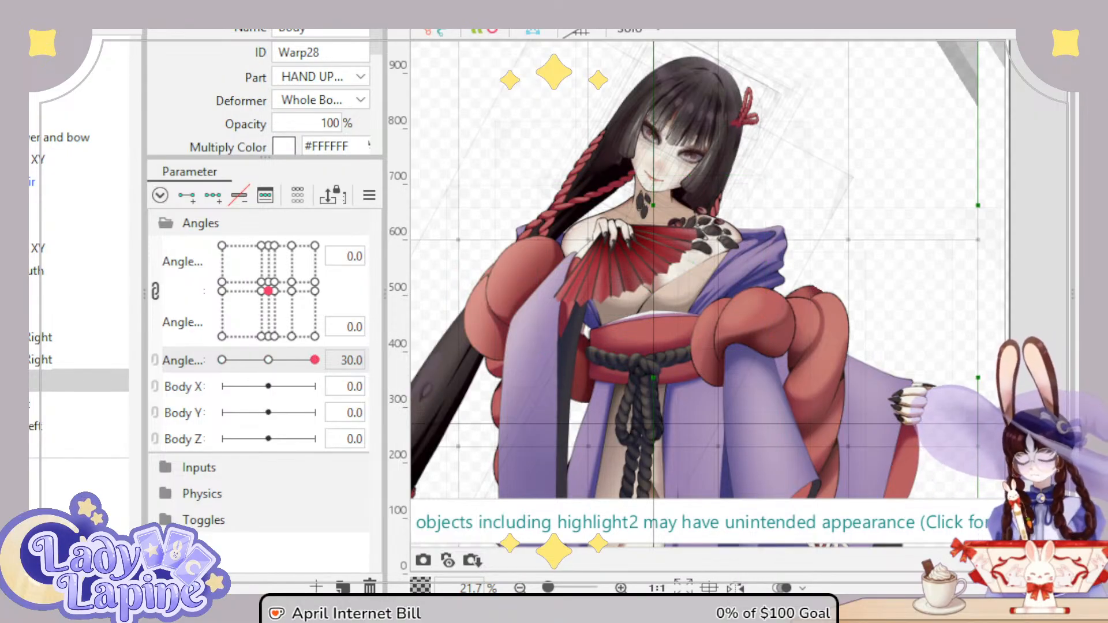
pyautogui.click(33, 341)
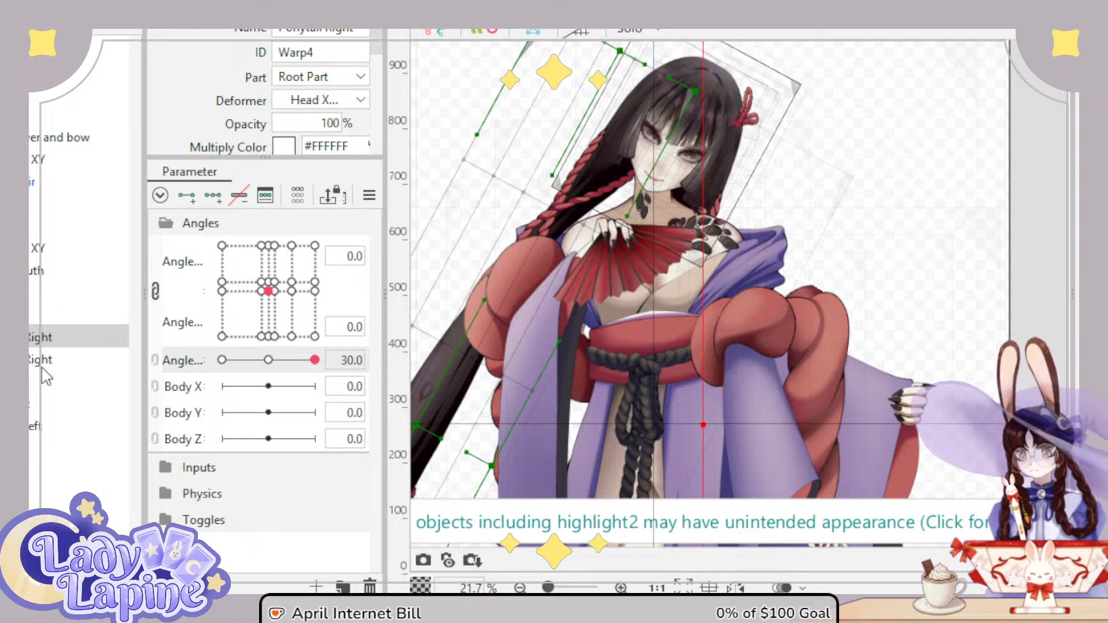
pyautogui.keyDown('ctrl'); pyautogui.click(35, 363); pyautogui.keyUp('ctrl')
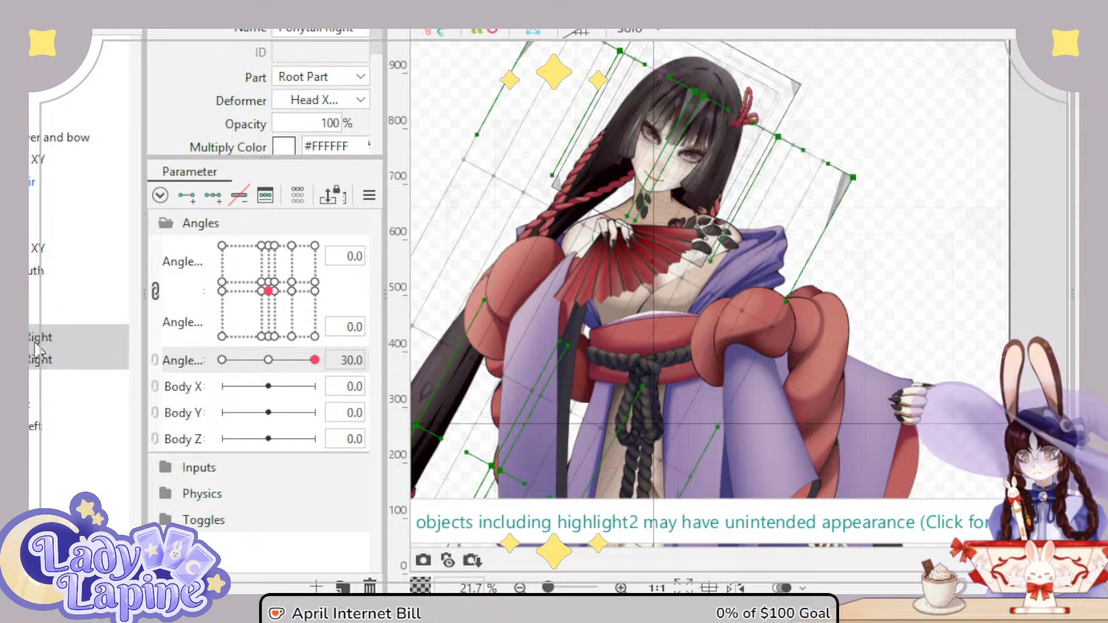
pyautogui.click(30, 334)
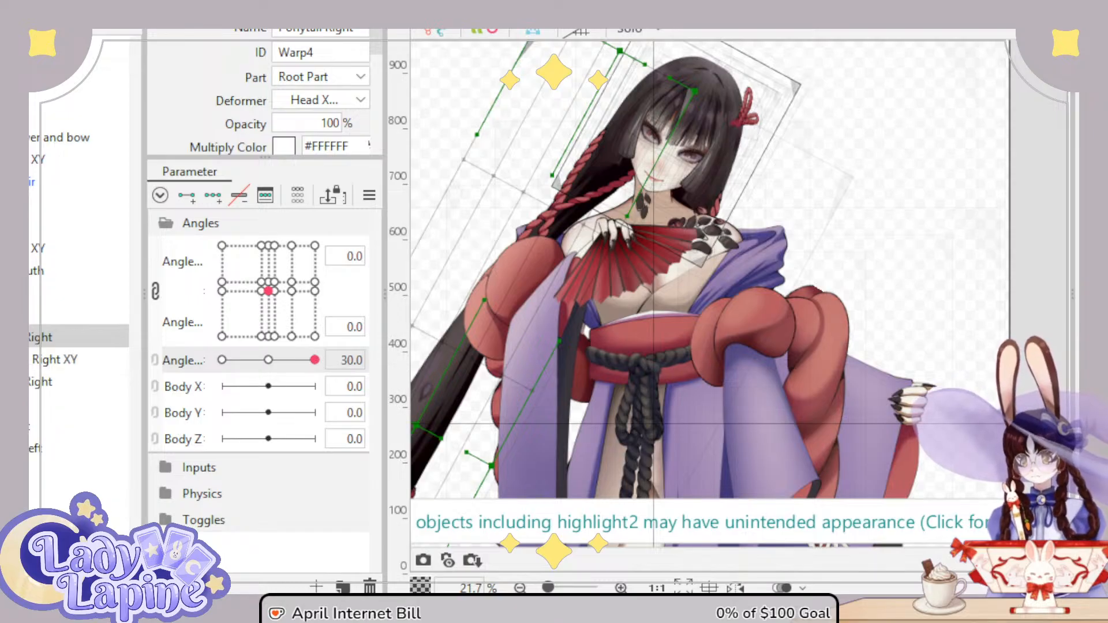
pyautogui.click(53, 360)
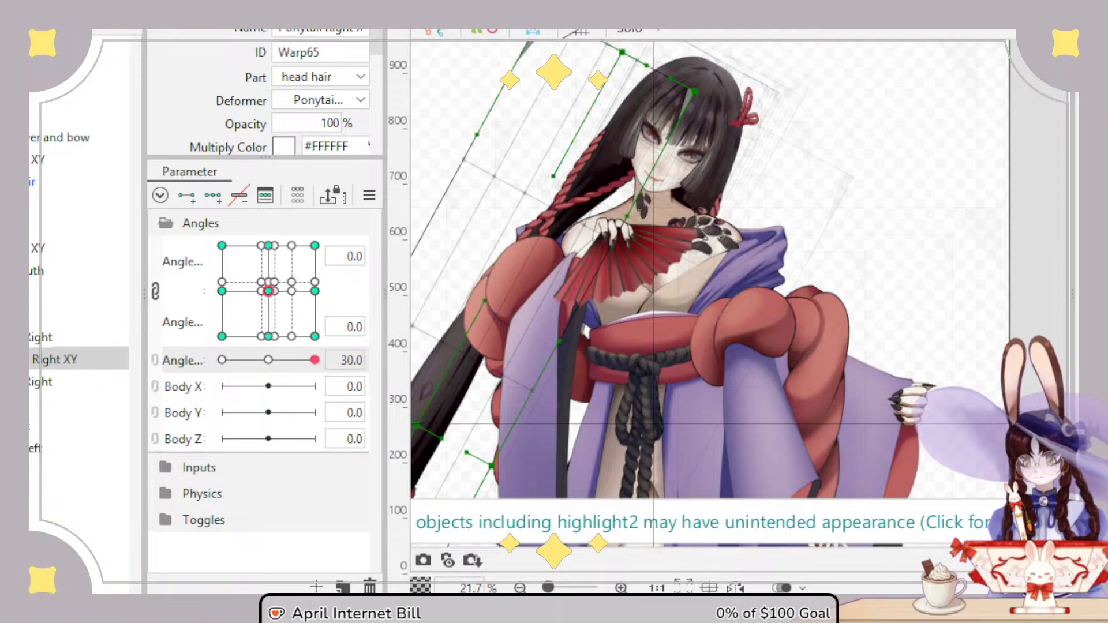
pyautogui.click(268, 360)
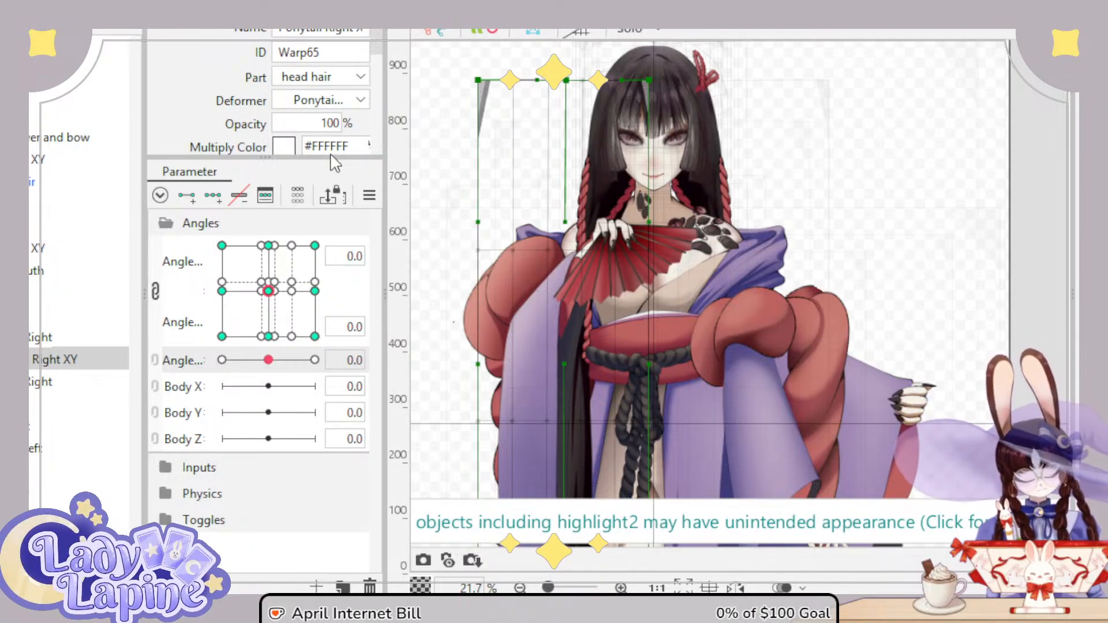
pyautogui.hotkey('ctrl', 'z')
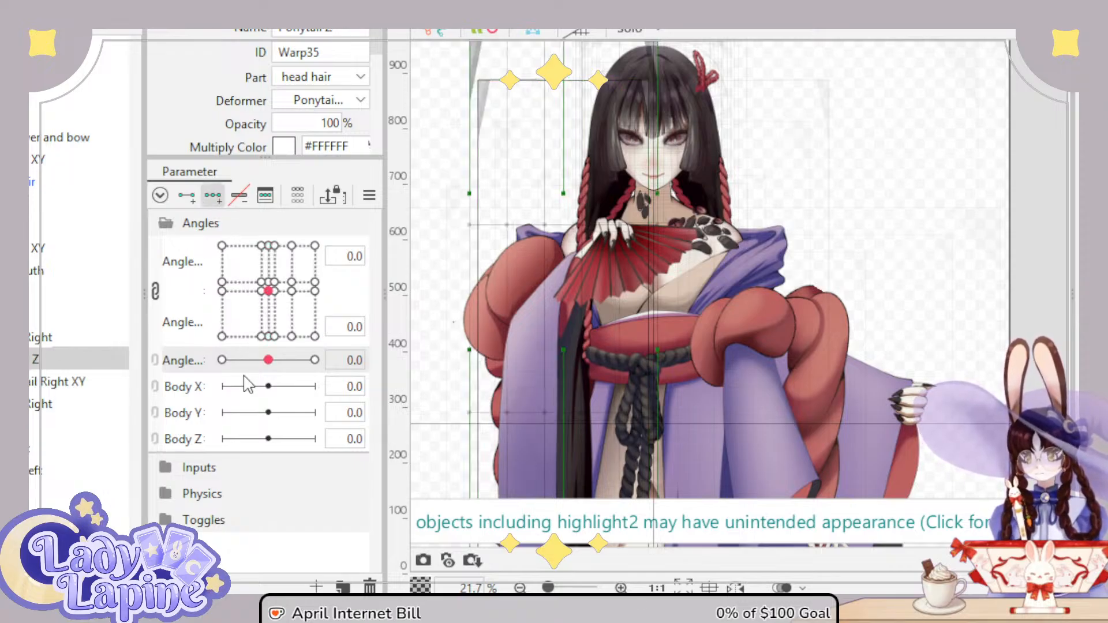
# Step: At Angle Z -30, rotate the Ponytail Z points below its top row clockwise and move them left so the right ponytail hangs down
pyautogui.moveTo(270, 362); pyautogui.dragTo(183, 365)
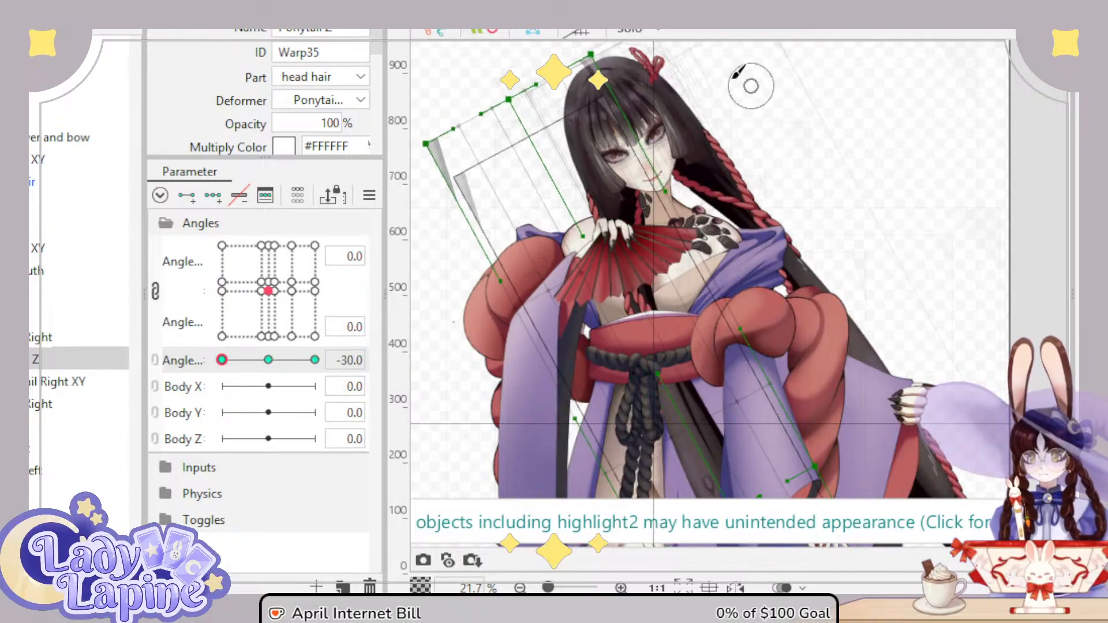
pyautogui.scroll(-5, 796, 202)
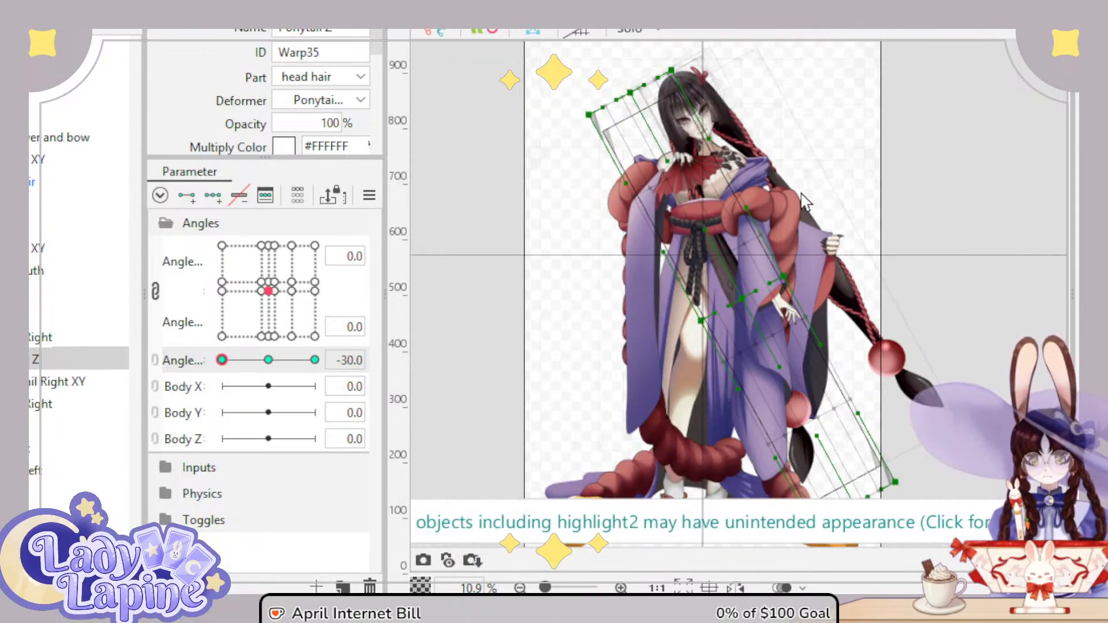
pyautogui.moveTo(801, 195); pyautogui.dragTo(786, 184)
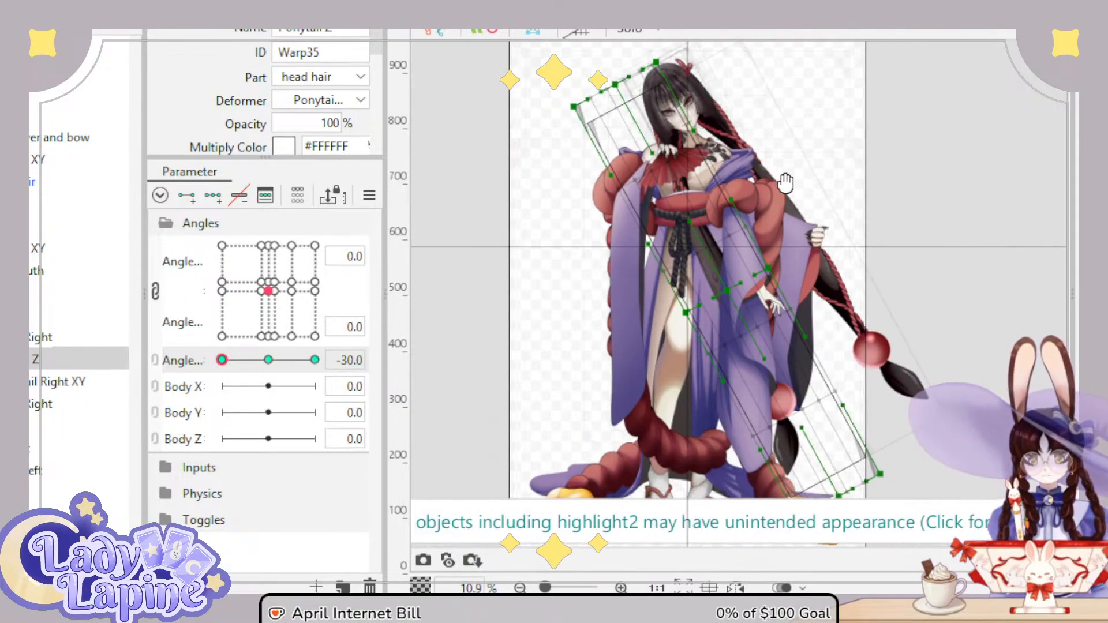
pyautogui.click(268, 359)
pyautogui.scroll(-2, 843, 223)
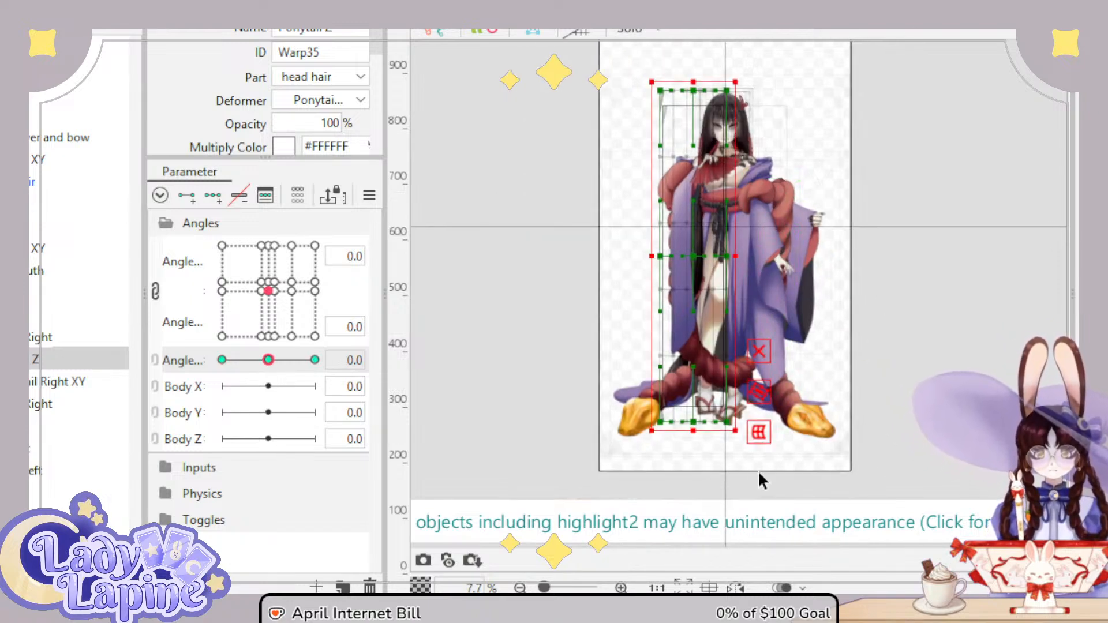
pyautogui.moveTo(786, 454); pyautogui.dragTo(618, 141)
pyautogui.scroll(2, 673, 206)
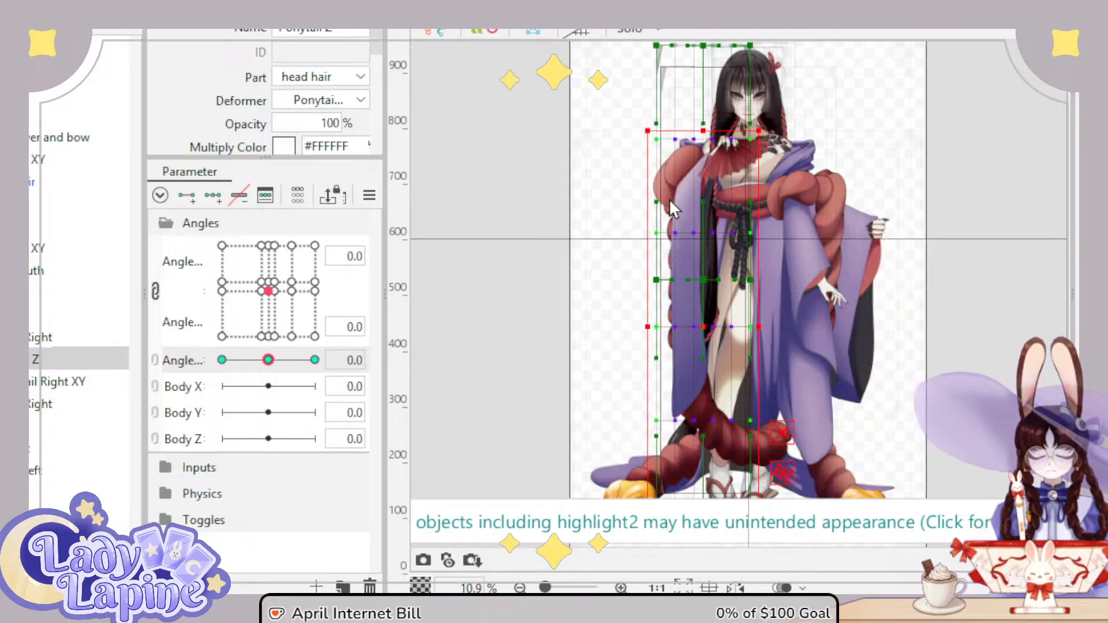
pyautogui.moveTo(267, 369); pyautogui.dragTo(216, 378)
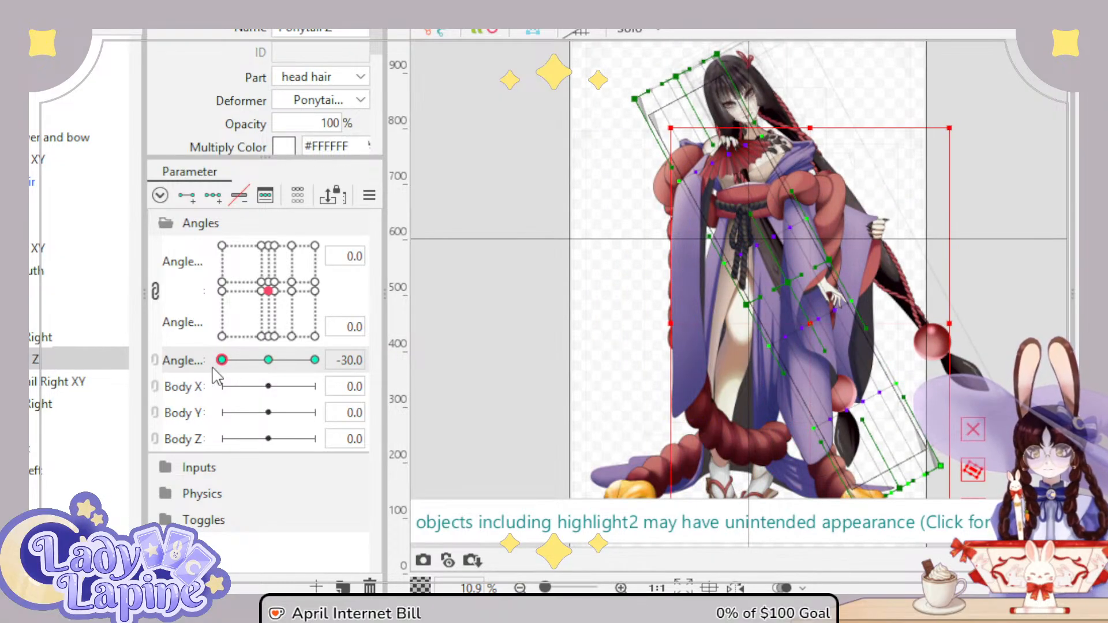
pyautogui.moveTo(957, 124); pyautogui.dragTo(983, 214)
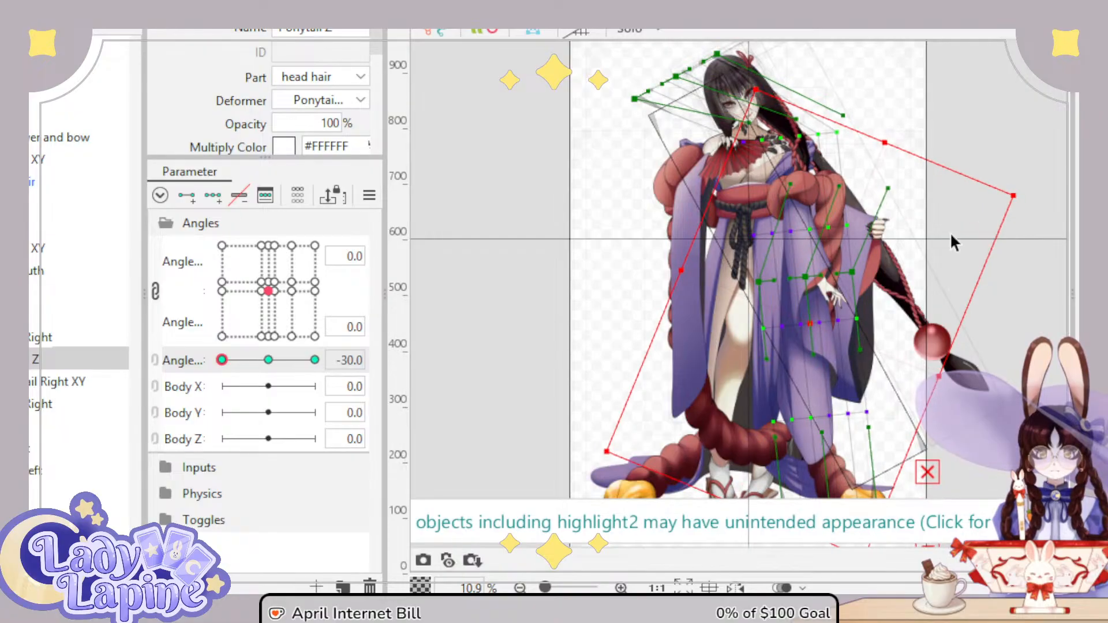
pyautogui.moveTo(758, 328); pyautogui.dragTo(726, 311)
pyautogui.moveTo(247, 363); pyautogui.dragTo(222, 362)
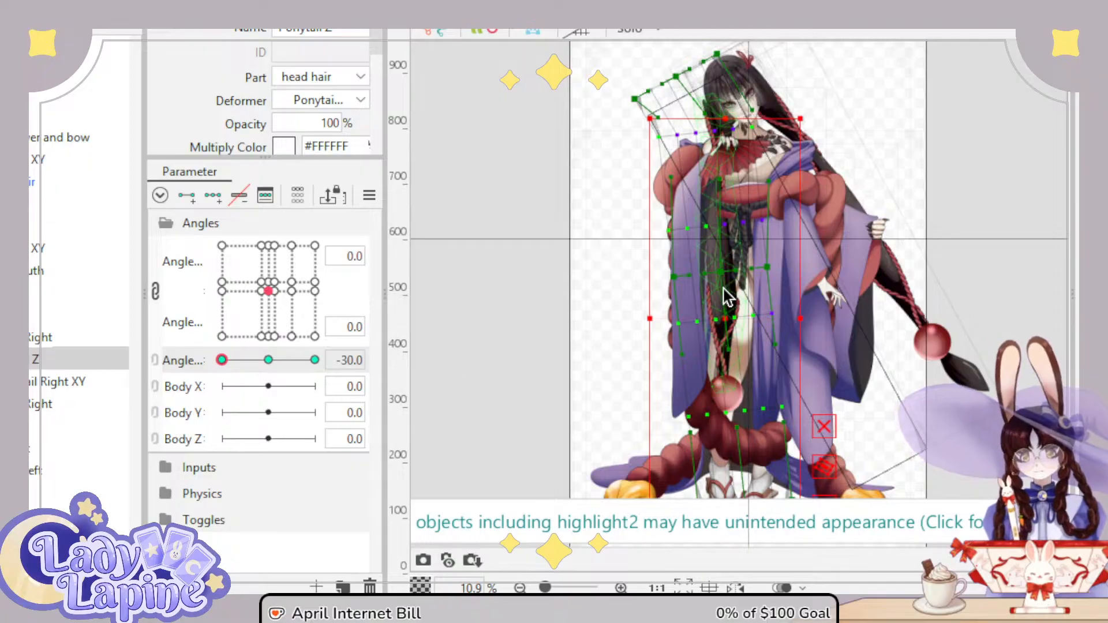
pyautogui.moveTo(727, 322); pyautogui.dragTo(713, 330)
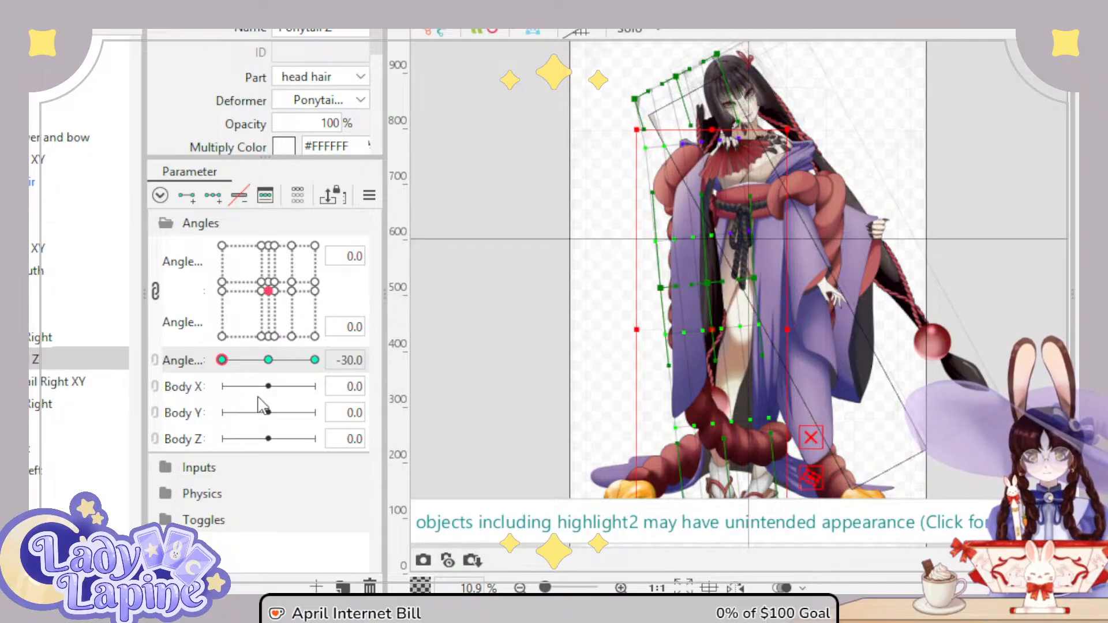
# Step: At Angle Z 30, rotate and move the lower points of the ponytail's Z warp deformer so the ponytail hangs straight down behind the body
pyautogui.moveTo(222, 361); pyautogui.dragTo(324, 374)
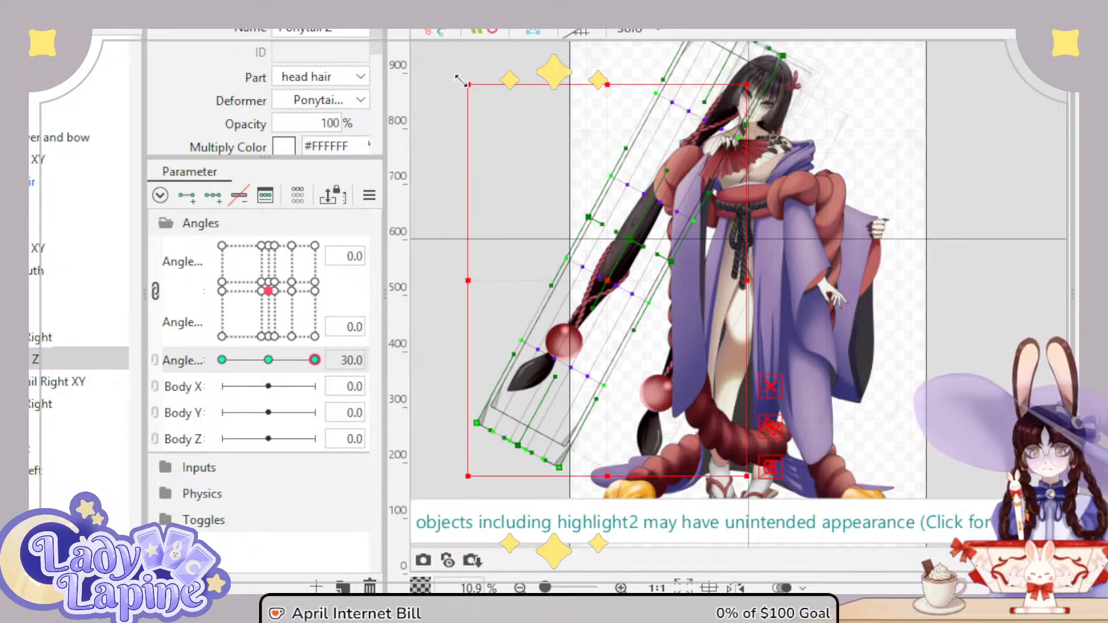
pyautogui.moveTo(456, 80); pyautogui.dragTo(494, 233)
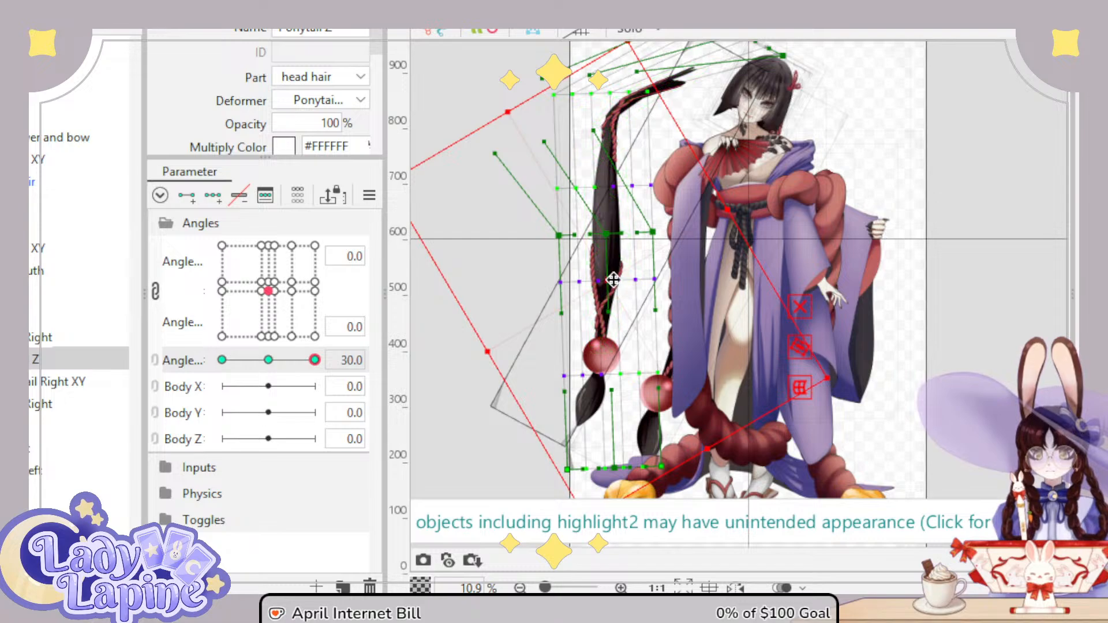
pyautogui.moveTo(612, 280); pyautogui.dragTo(719, 307)
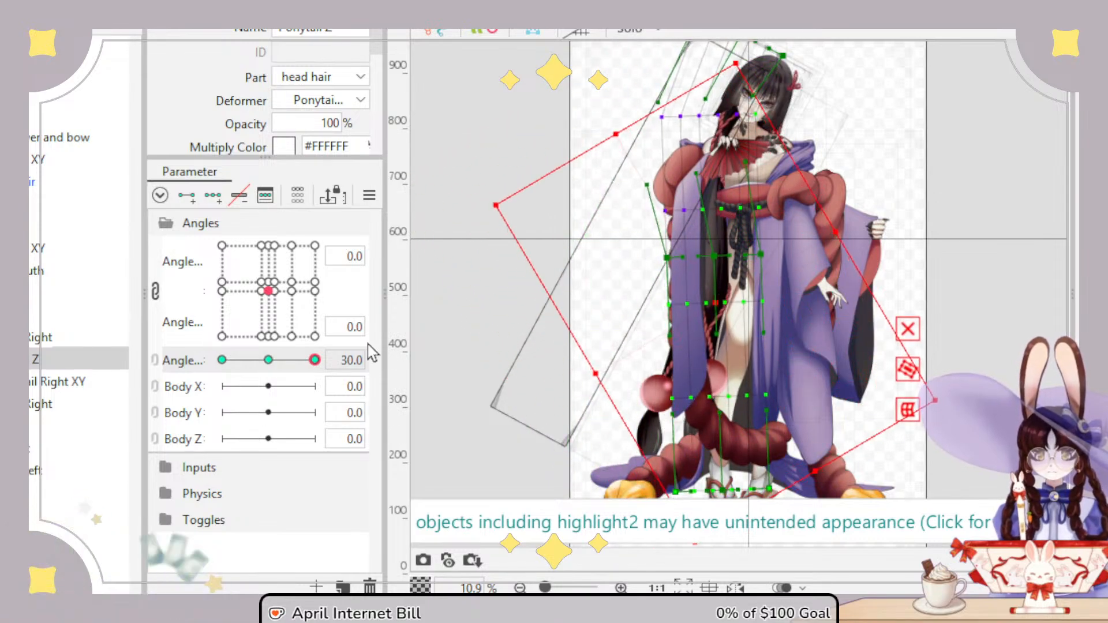
# Step: At Angle Z -30, shift and slightly tilt the lower ponytail points to refine the vertical hang, and compare both Angle Z extremes
pyautogui.moveTo(312, 364); pyautogui.dragTo(217, 388)
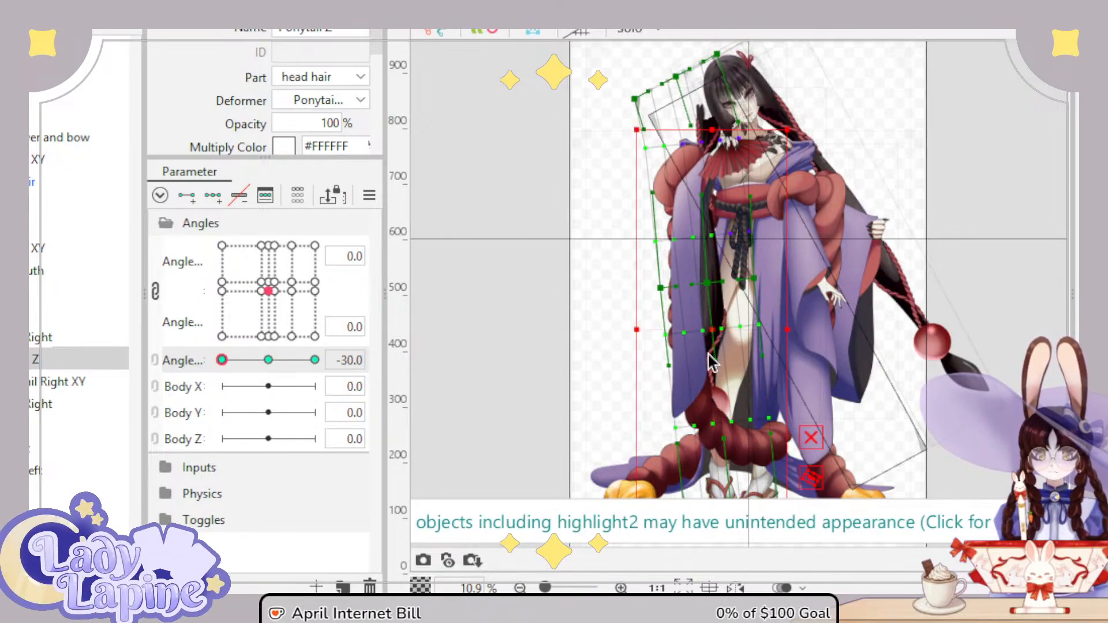
pyautogui.moveTo(714, 328); pyautogui.dragTo(728, 323)
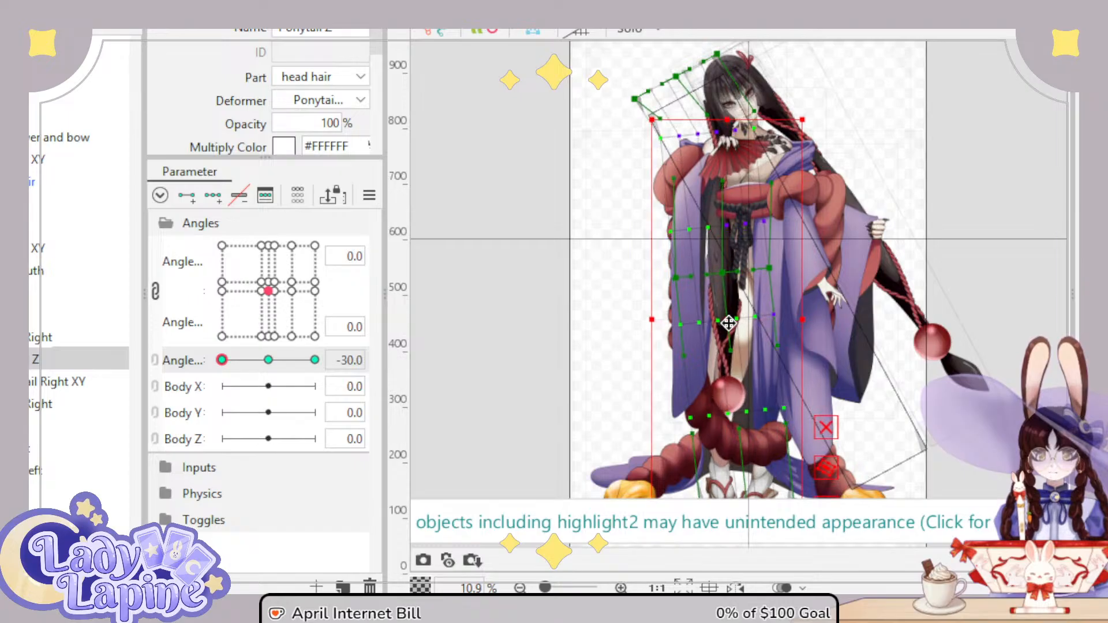
pyautogui.moveTo(248, 368); pyautogui.dragTo(223, 416)
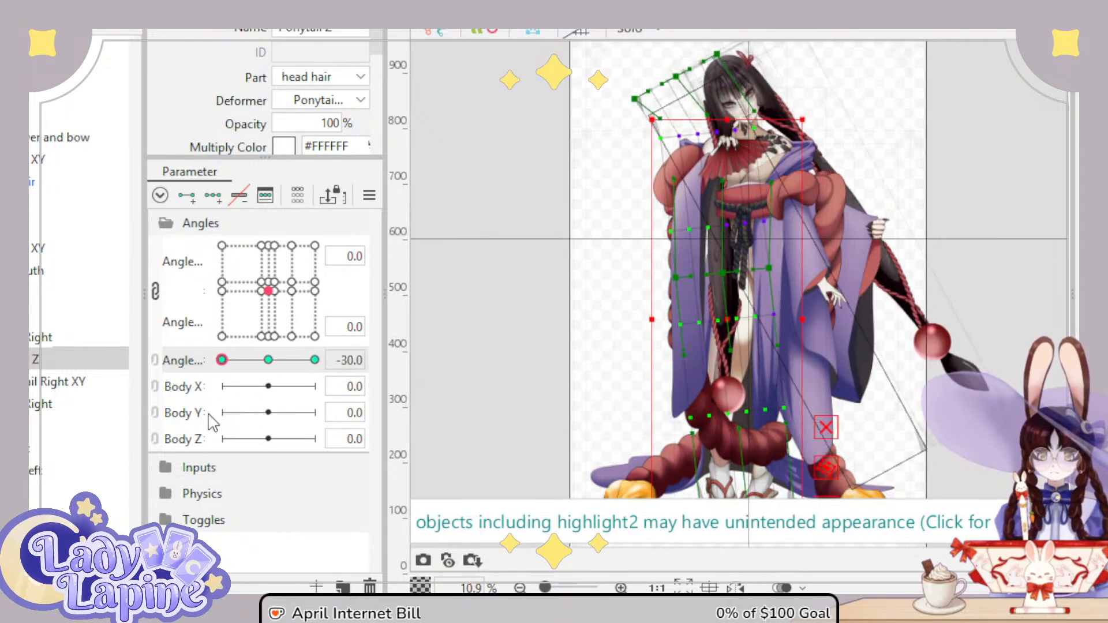
pyautogui.moveTo(814, 116); pyautogui.dragTo(822, 120)
pyautogui.moveTo(722, 319); pyautogui.dragTo(715, 326)
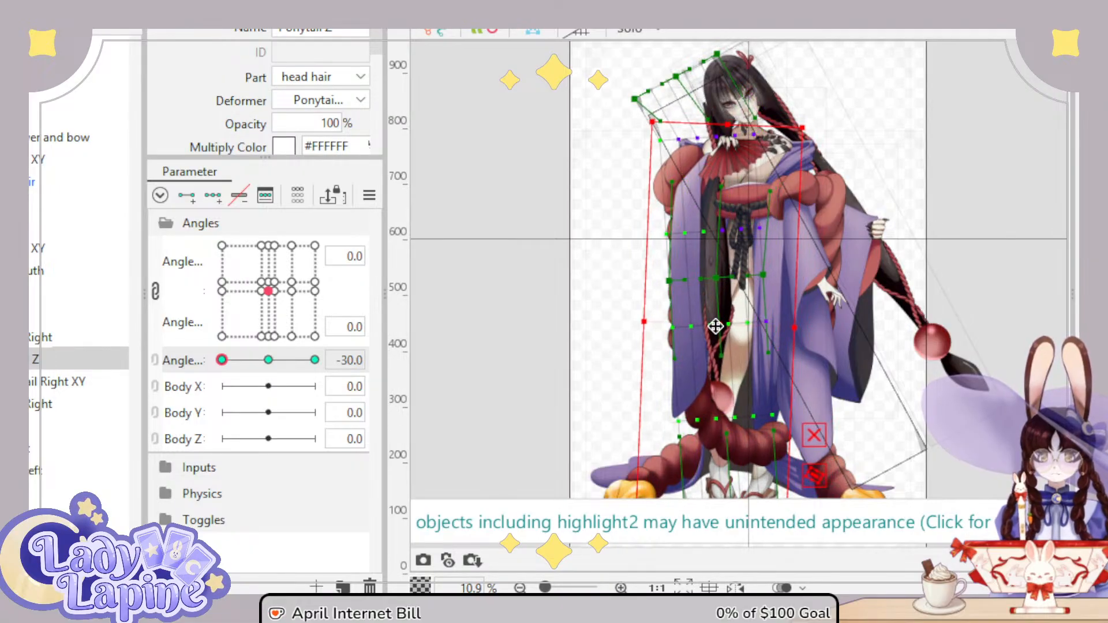
pyautogui.moveTo(221, 360); pyautogui.dragTo(325, 381)
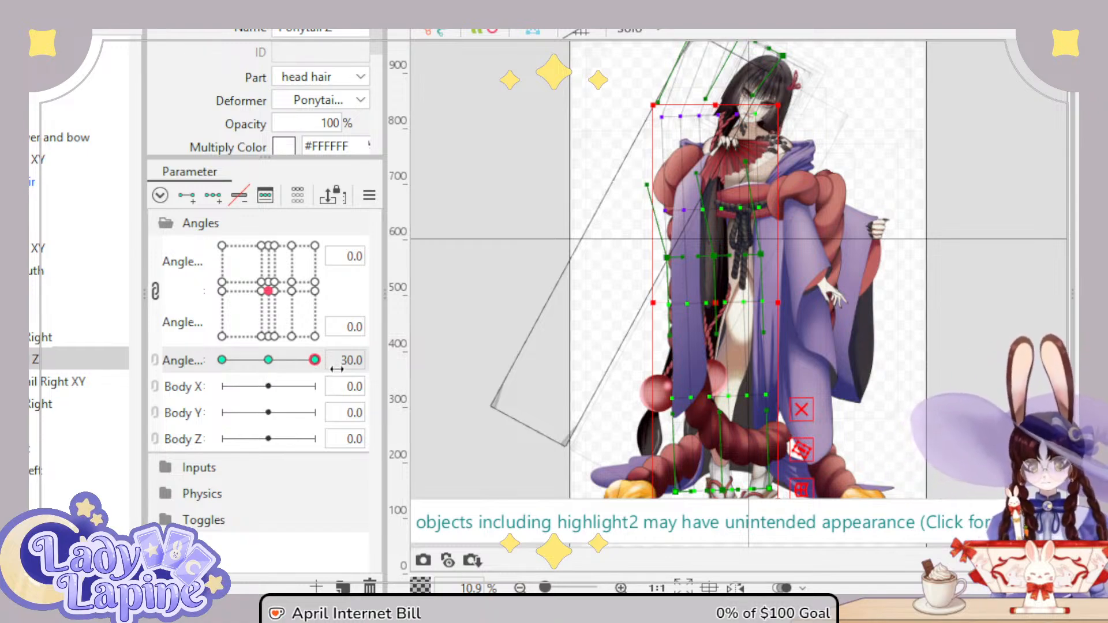
pyautogui.moveTo(316, 368); pyautogui.dragTo(207, 374)
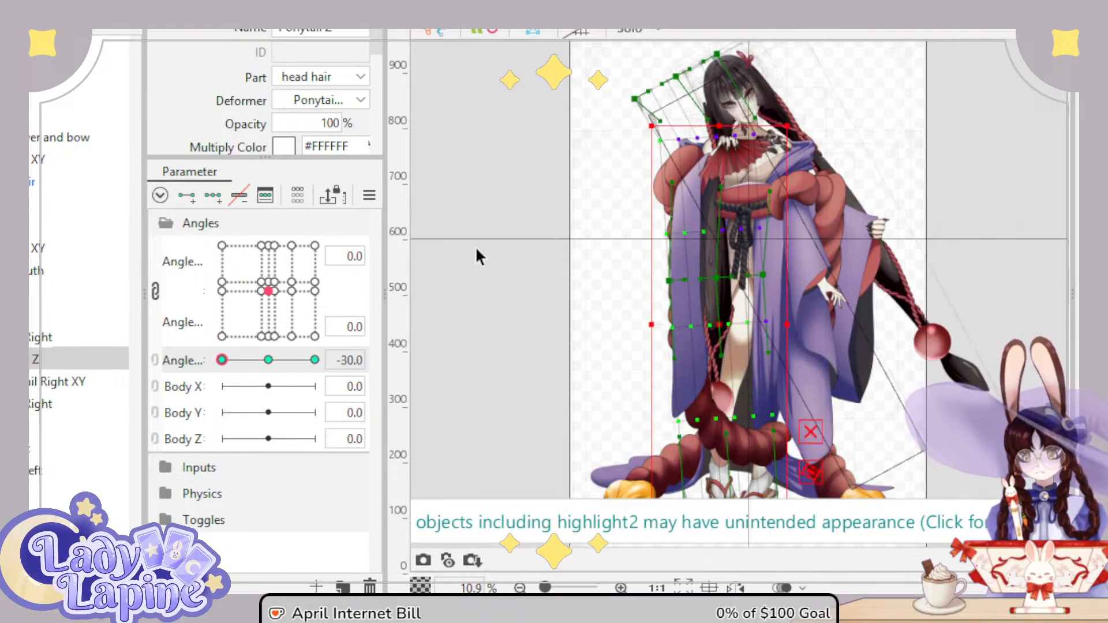
# Step: At Angle Z -30, move the upper middle and inner corner points of the Warp35 ponytail deformer inward toward the head
pyautogui.scroll(8, 477, 256)
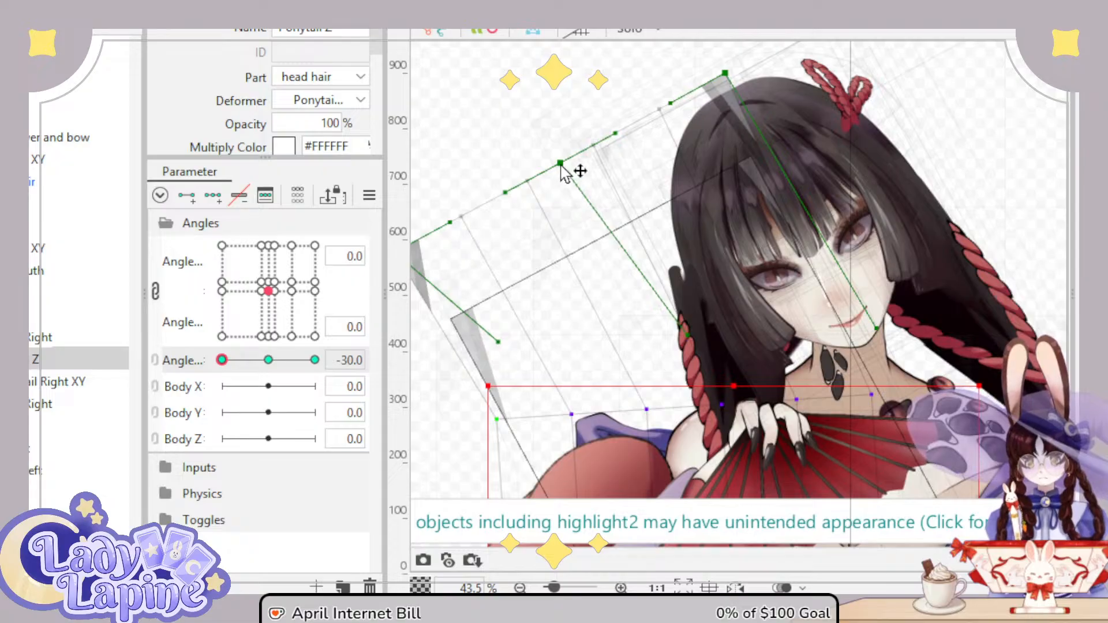
pyautogui.click(560, 153)
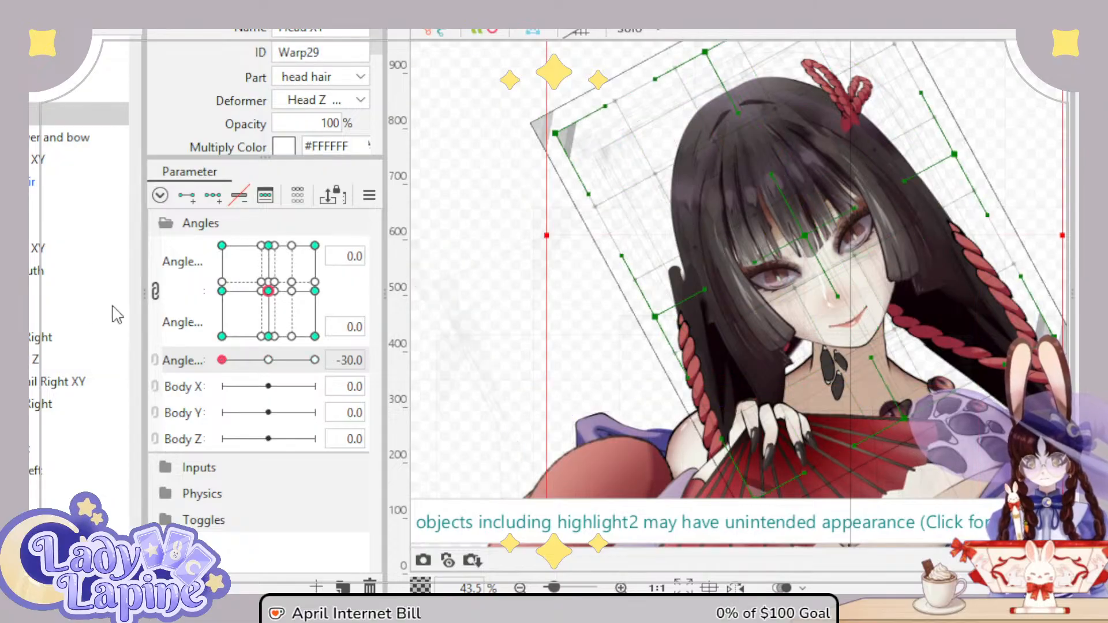
pyautogui.click(637, 186)
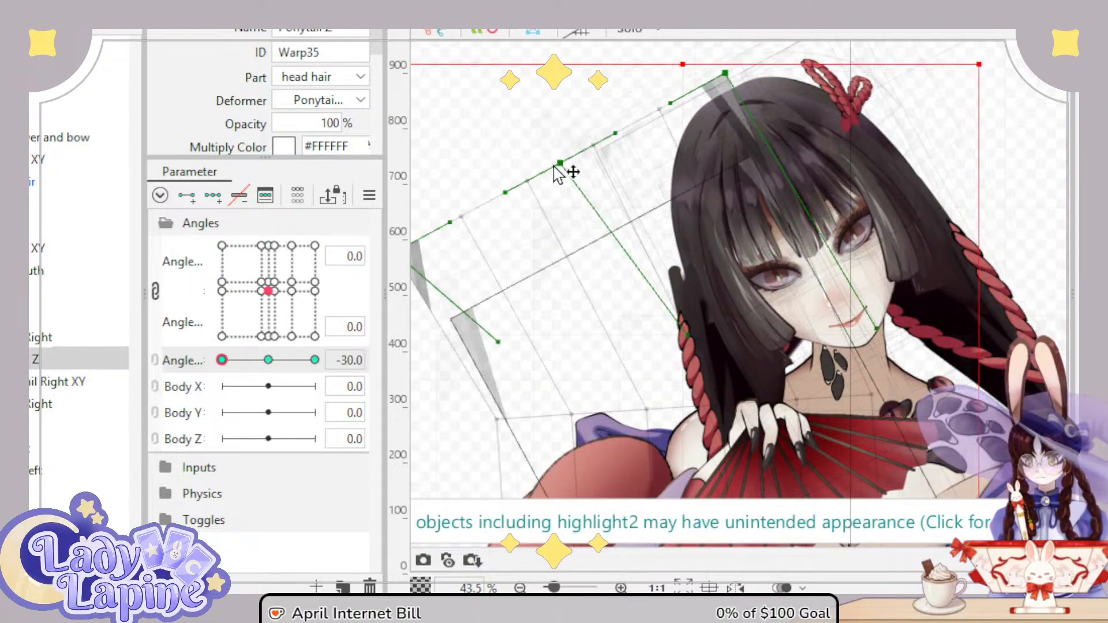
pyautogui.moveTo(555, 168); pyautogui.dragTo(606, 141)
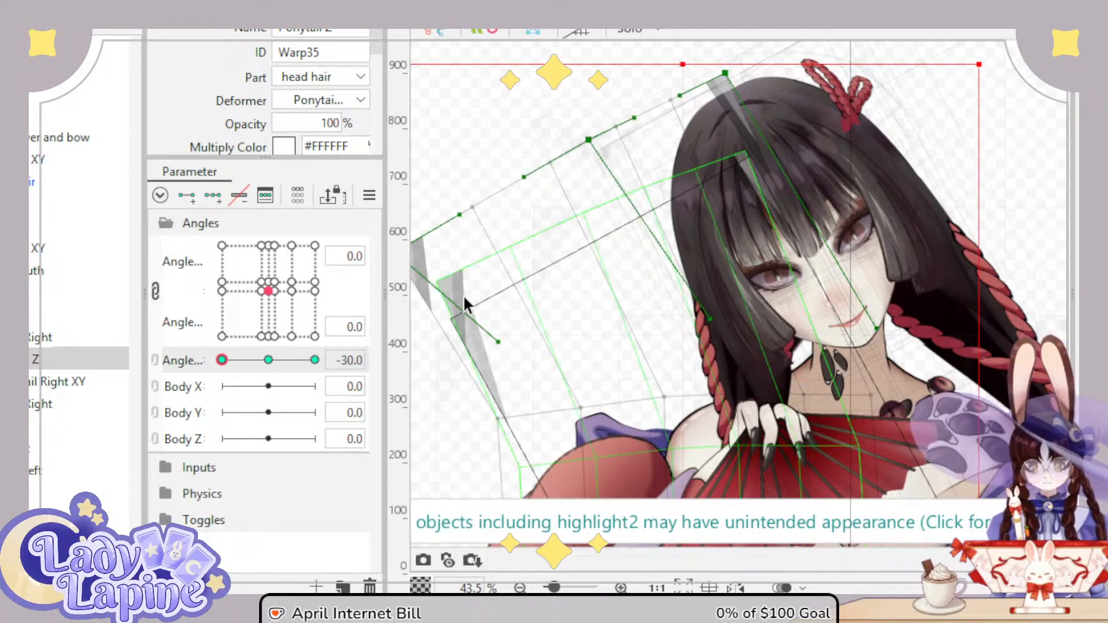
pyautogui.moveTo(725, 73); pyautogui.dragTo(755, 75)
# Step: At Angle Z 30, extend the upper bezier handles of the Warp35 ponytail deformer downward to smooth the bend, checking the motion along Angle Z
pyautogui.moveTo(229, 369); pyautogui.dragTo(381, 359)
pyautogui.moveTo(682, 254); pyautogui.dragTo(620, 385)
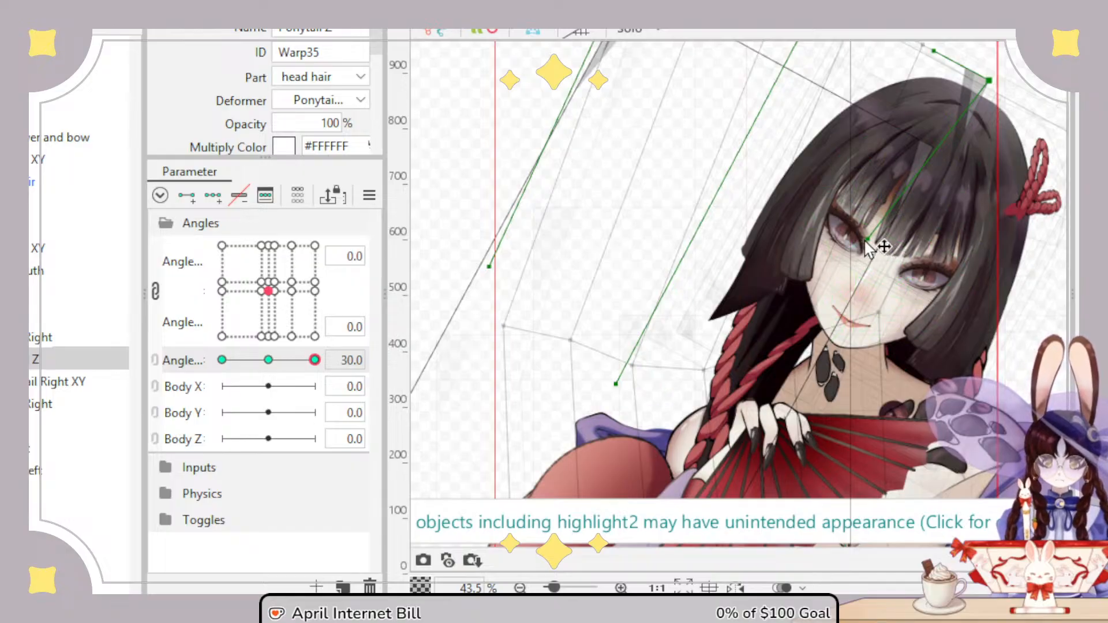
pyautogui.moveTo(882, 245); pyautogui.dragTo(797, 372)
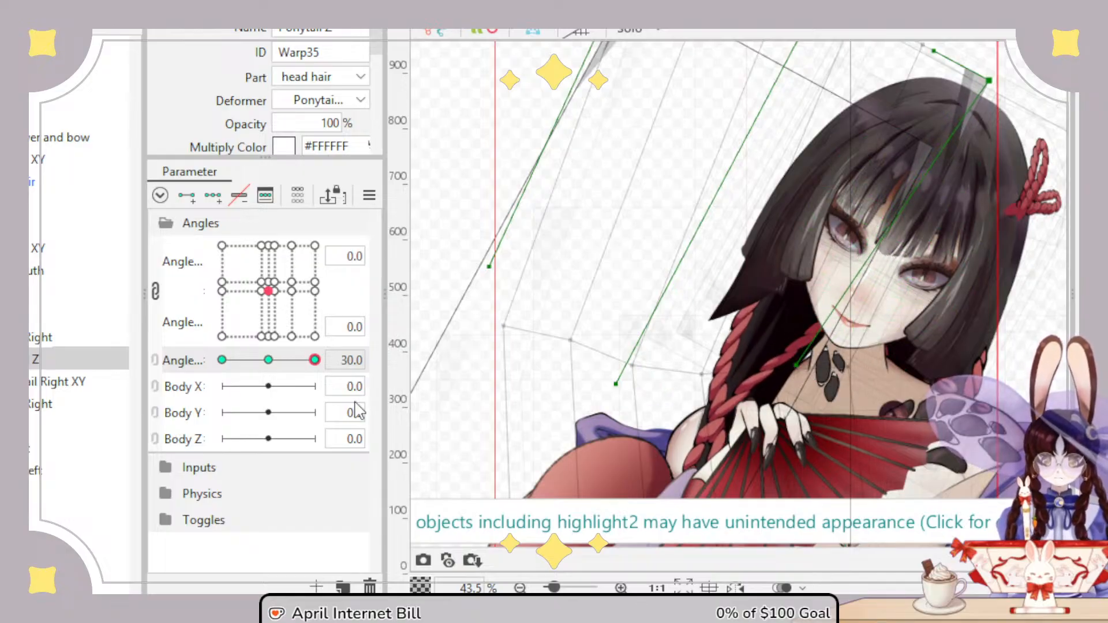
pyautogui.moveTo(316, 365)
pyautogui.mouseDown()
pyautogui.moveTo(251, 364)
pyautogui.moveTo(316, 364)
pyautogui.moveTo(276, 364)
pyautogui.moveTo(301, 363)
pyautogui.mouseUp()
pyautogui.moveTo(308, 415); pyautogui.dragTo(326, 404)
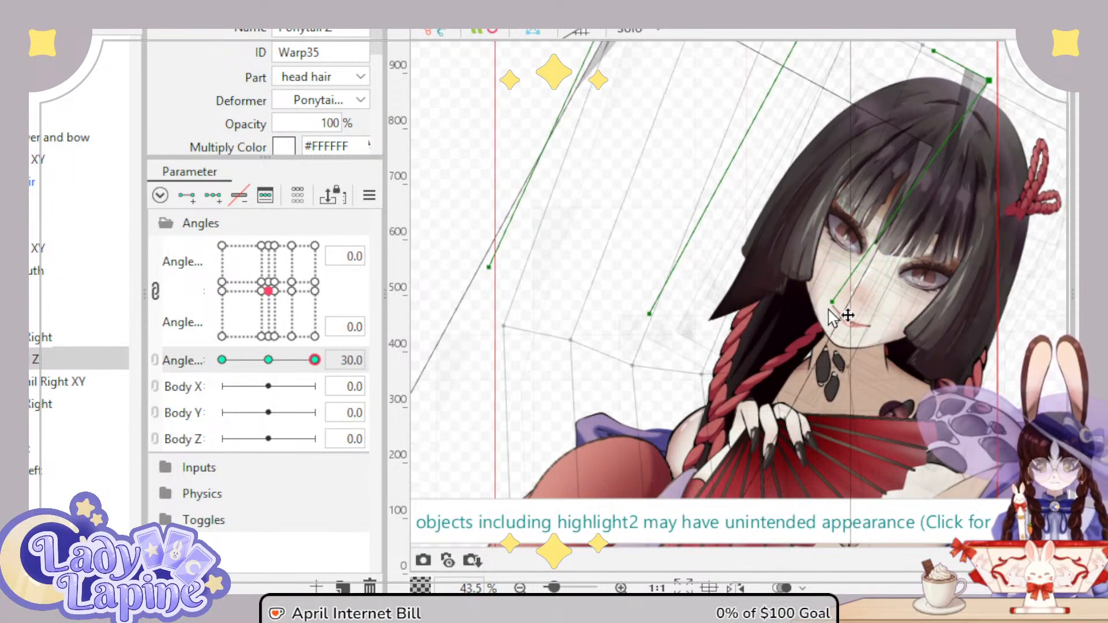
pyautogui.moveTo(802, 341); pyautogui.dragTo(760, 401)
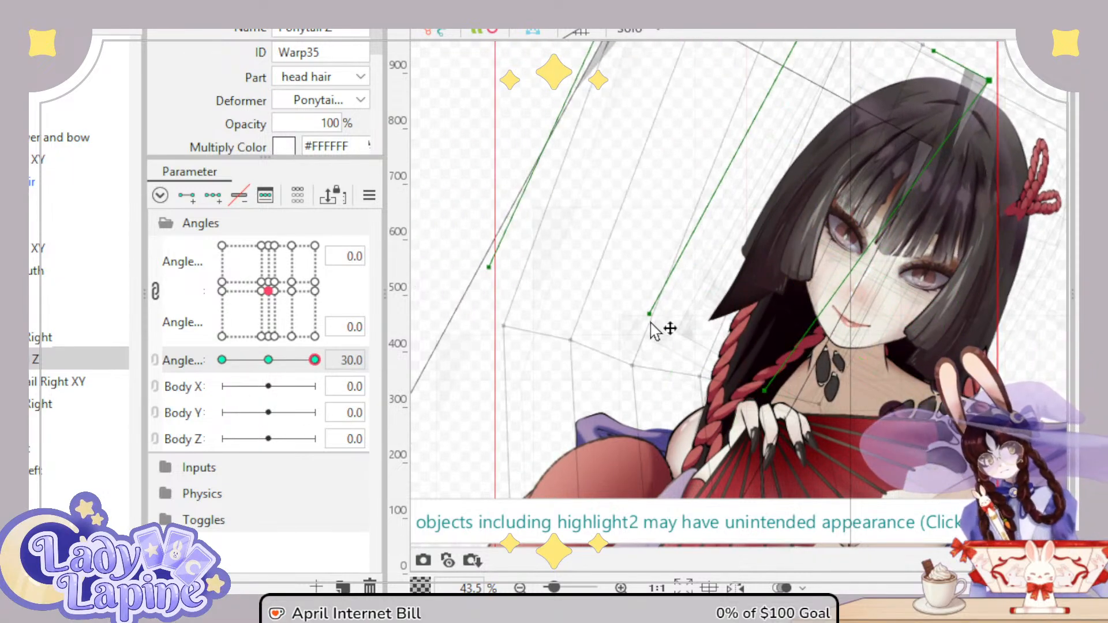
pyautogui.moveTo(314, 360); pyautogui.dragTo(286, 401)
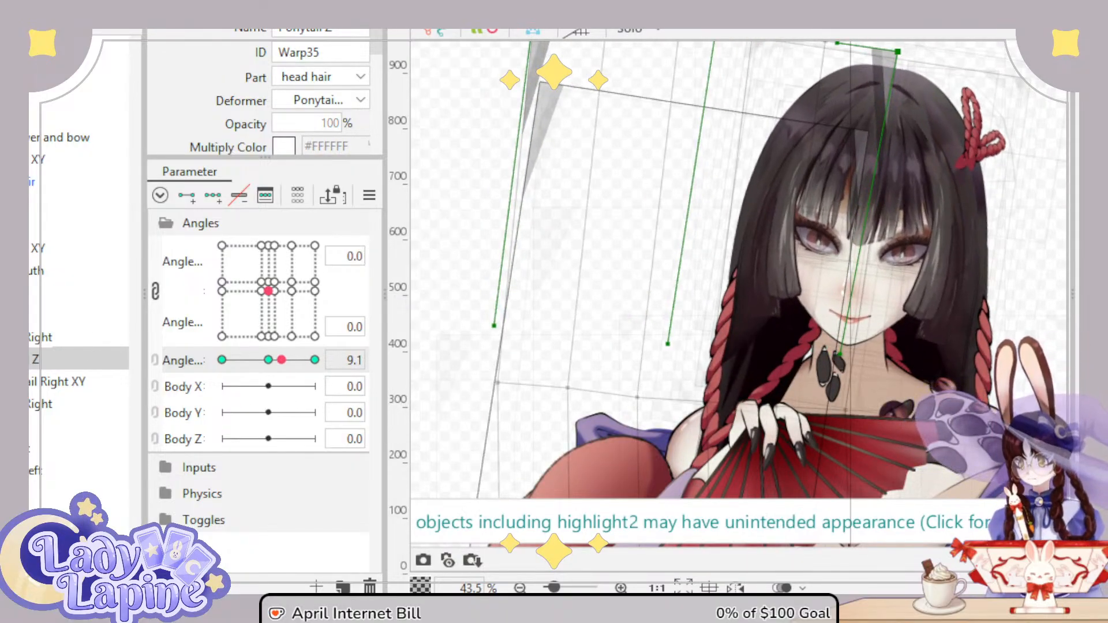
# Step: Select the opposite ponytail's Z deformer (Warp37) and add three keyforms to it on Angle Z
pyautogui.click(36, 425)
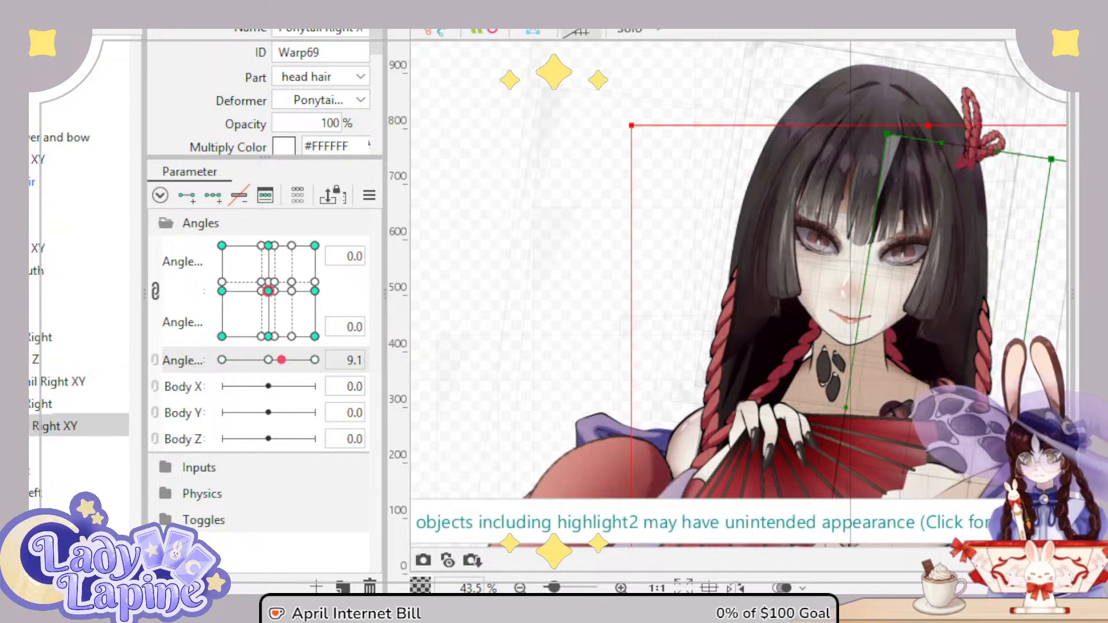
pyautogui.click(268, 360)
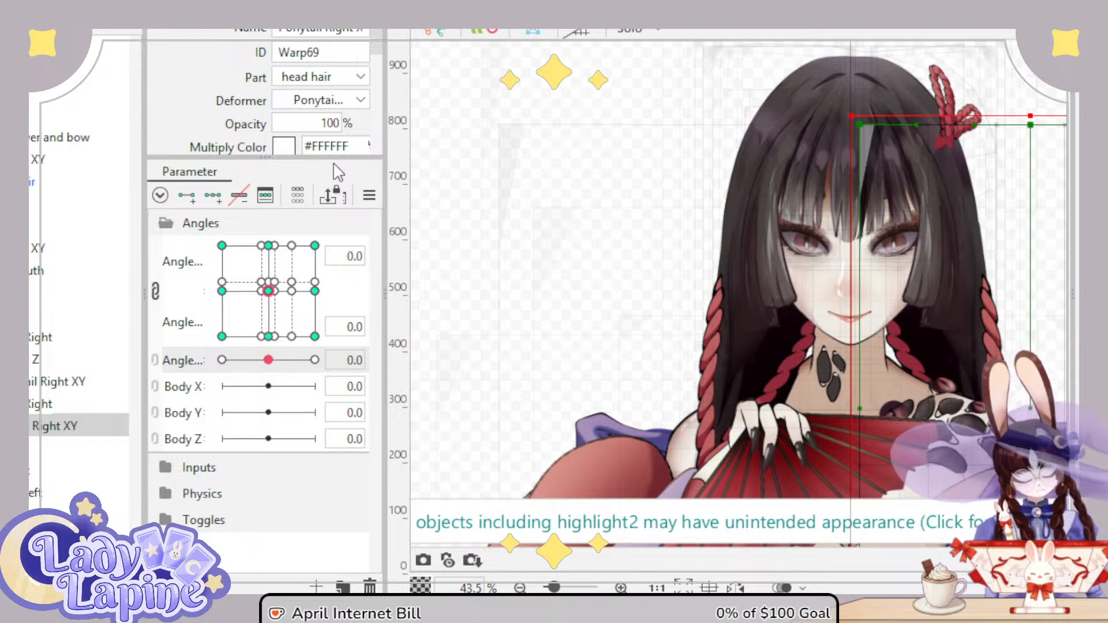
pyautogui.press('Down')
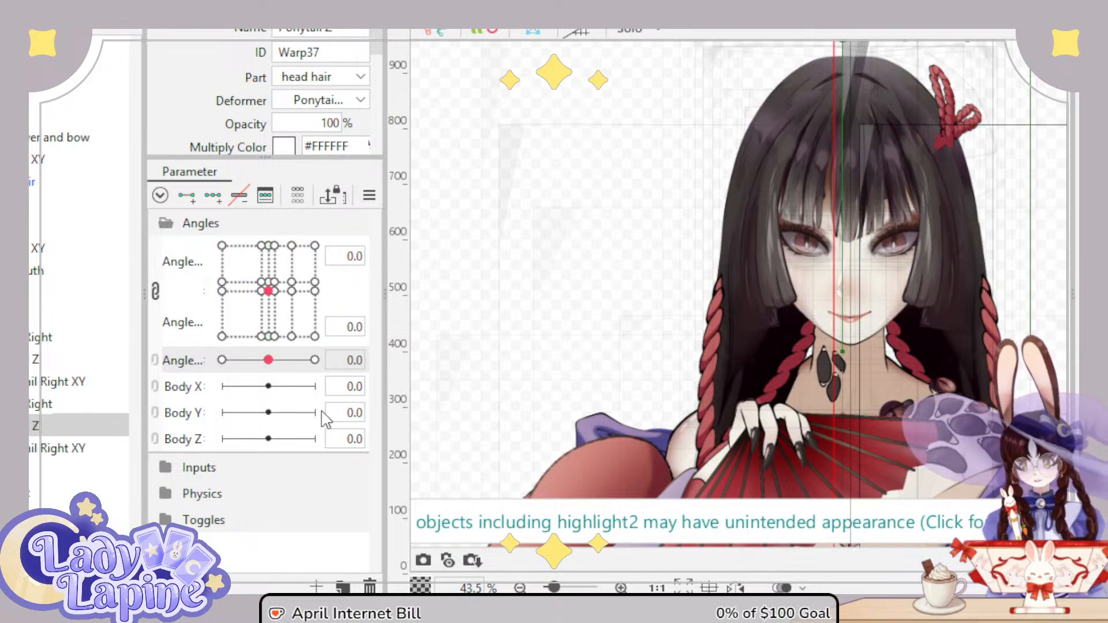
pyautogui.click(212, 196)
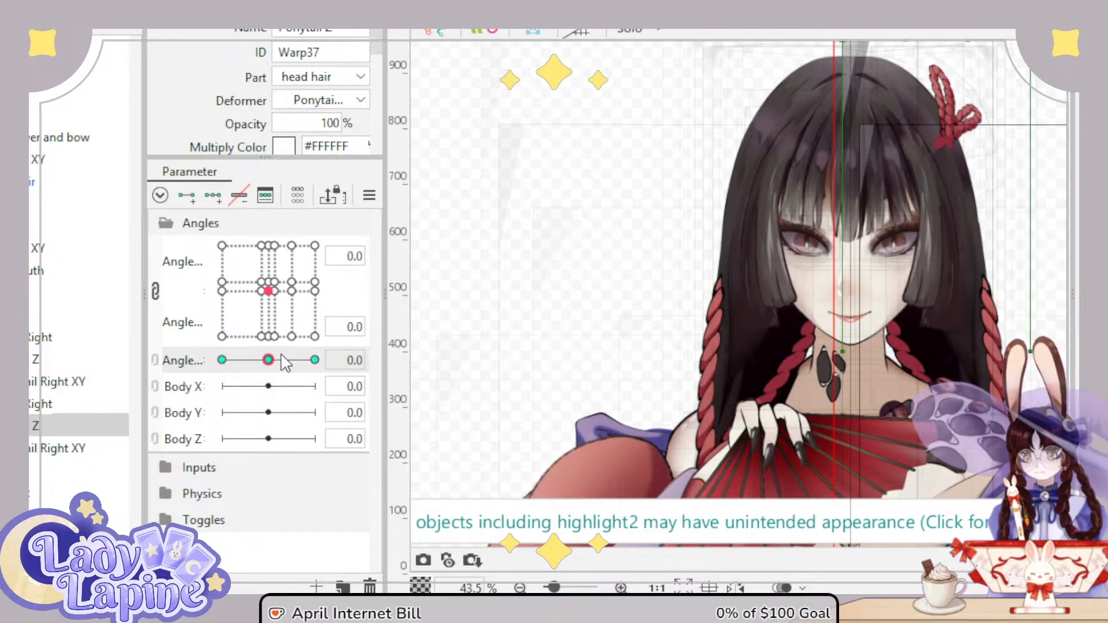
pyautogui.moveTo(269, 360)
pyautogui.mouseDown()
pyautogui.moveTo(248, 360)
pyautogui.moveTo(268, 360)
pyautogui.mouseUp()
# Step: Select the lower points of the Warp37 ponytail deformer and, at Angle Z 30, rotate and move them so the ponytail hangs vertically
pyautogui.scroll(-6, 796, 278)
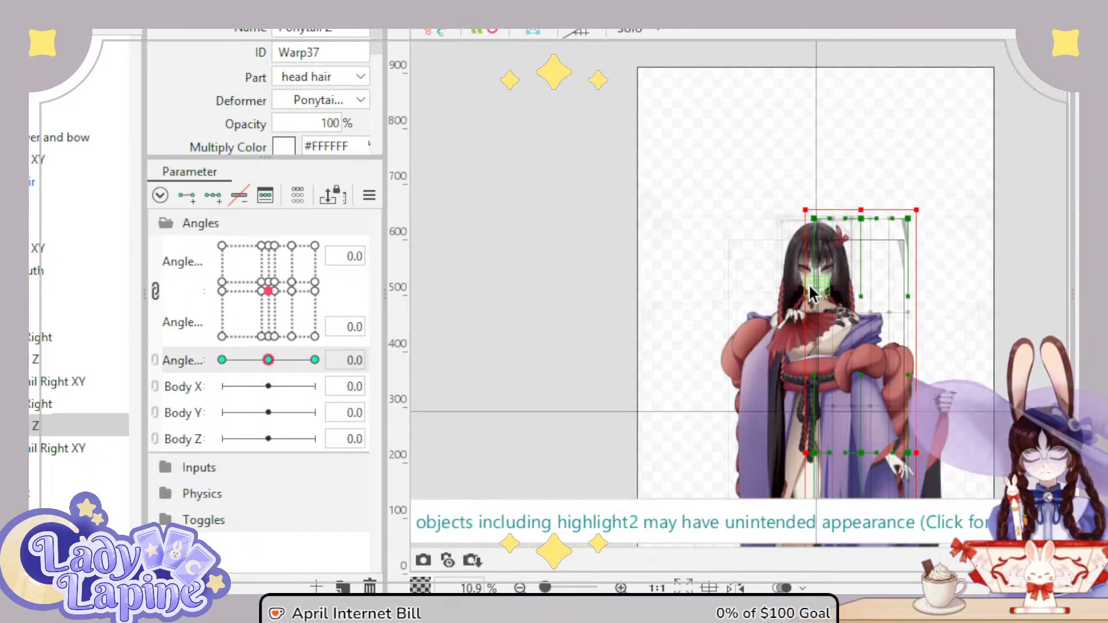
pyautogui.moveTo(870, 486); pyautogui.dragTo(676, 168)
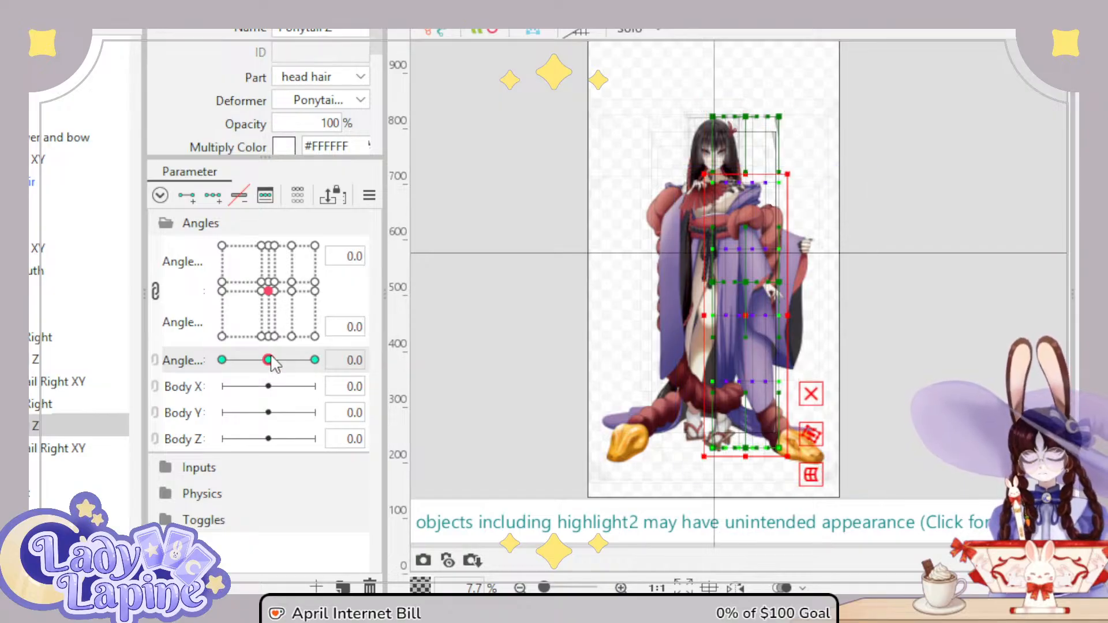
pyautogui.moveTo(272, 361); pyautogui.dragTo(377, 370)
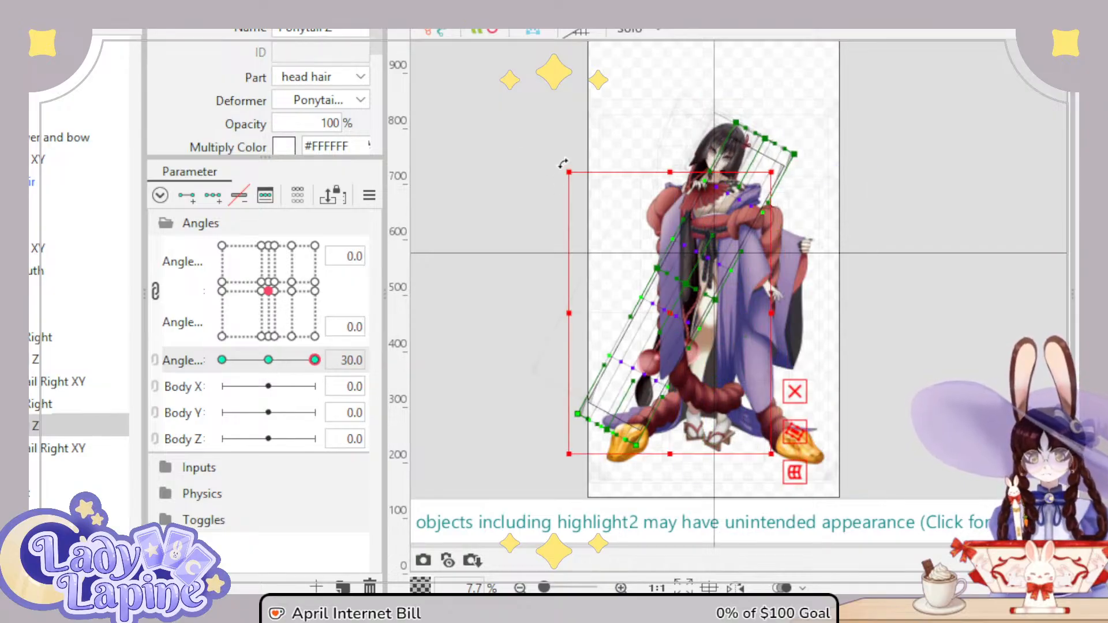
pyautogui.moveTo(562, 164); pyautogui.dragTo(574, 269)
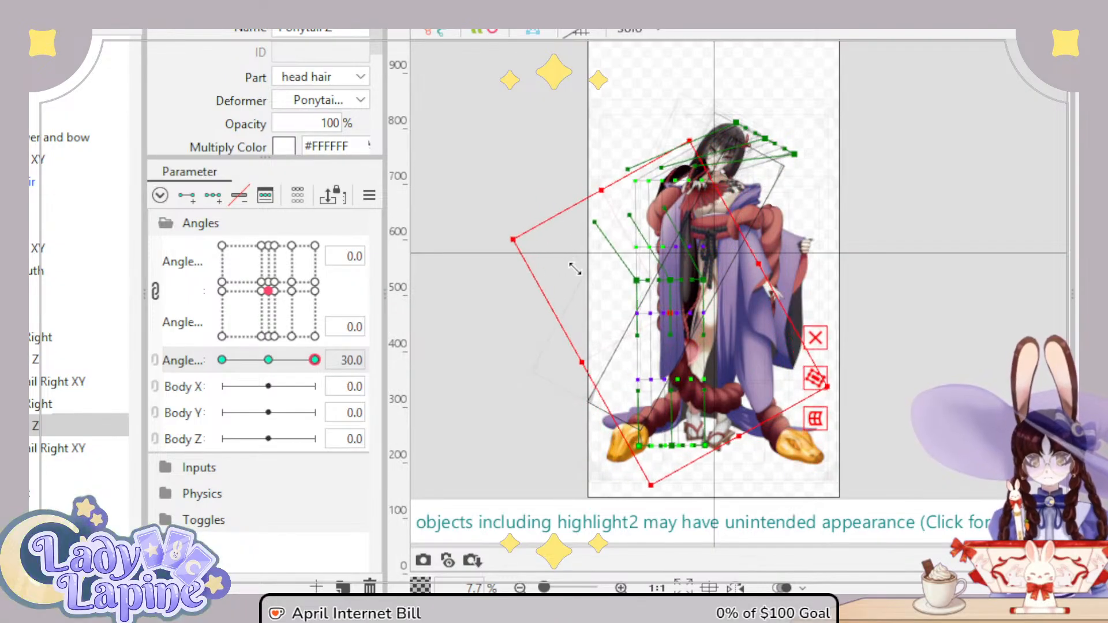
pyautogui.moveTo(673, 312); pyautogui.dragTo(744, 315)
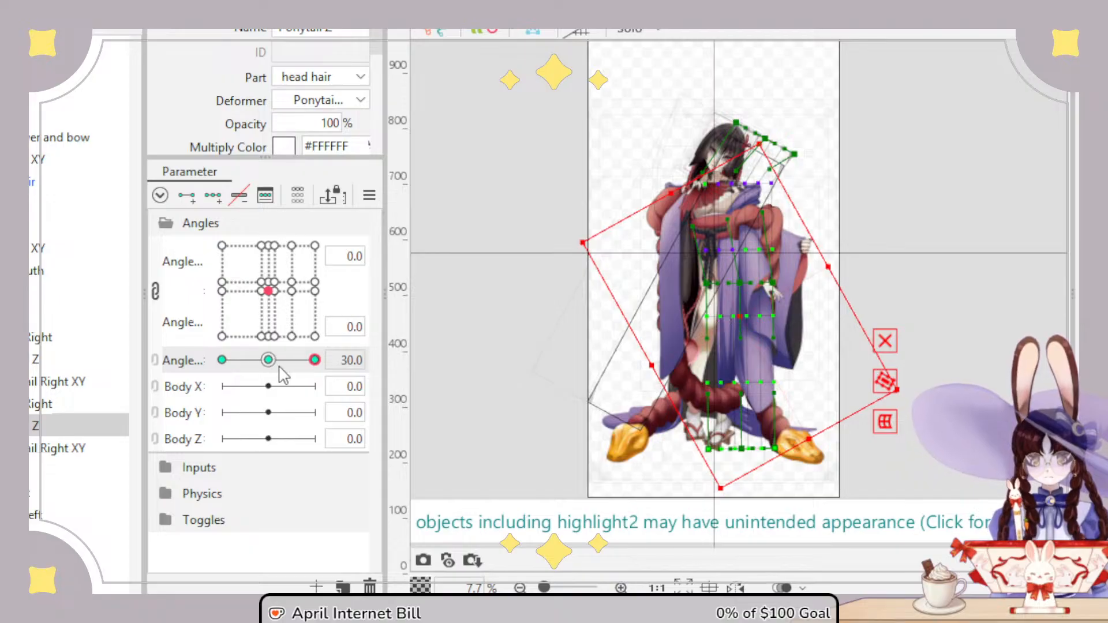
# Step: At Angle Z -30, rotate the lower Warp37 ponytail points upright and move them back behind the body, checking the swing
pyautogui.moveTo(315, 360); pyautogui.dragTo(212, 375)
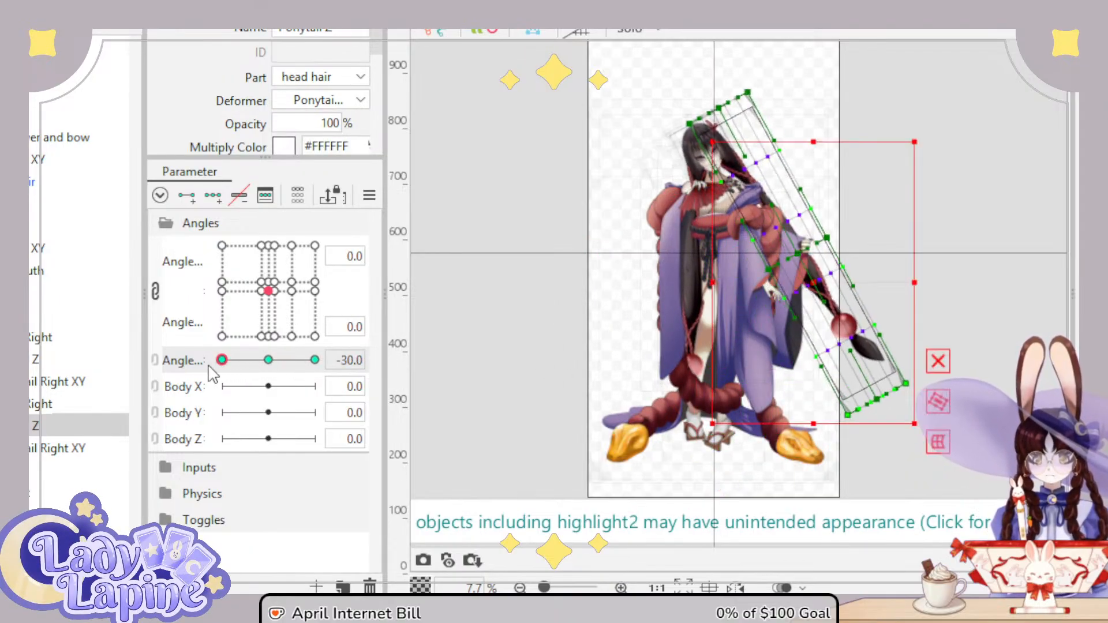
pyautogui.moveTo(922, 132); pyautogui.dragTo(940, 226)
pyautogui.moveTo(812, 288); pyautogui.dragTo(731, 299)
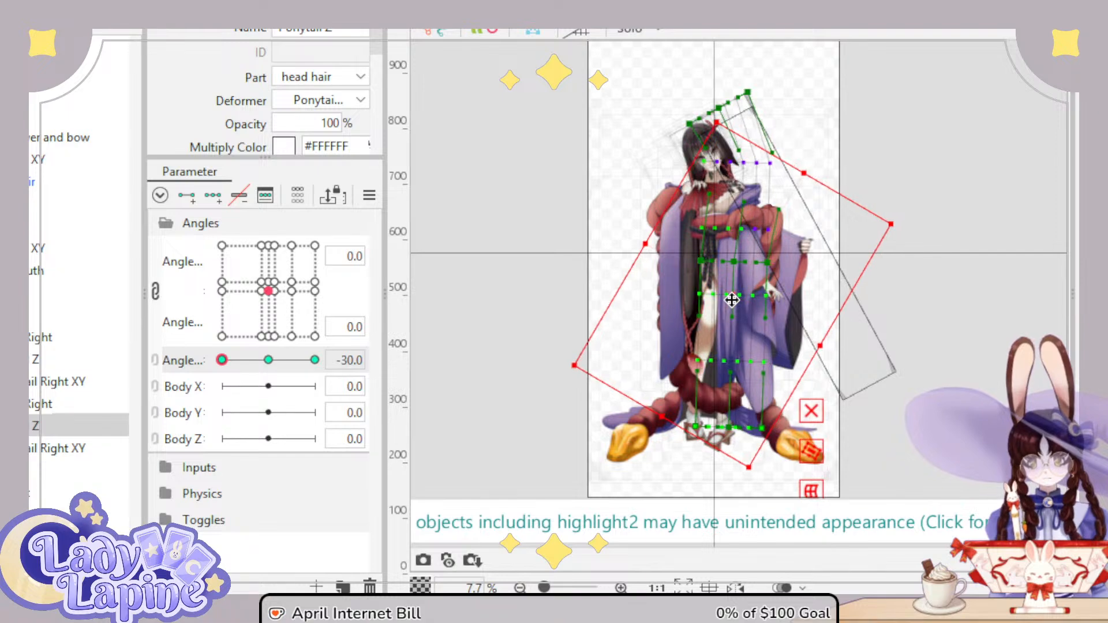
pyautogui.moveTo(222, 364); pyautogui.dragTo(218, 413)
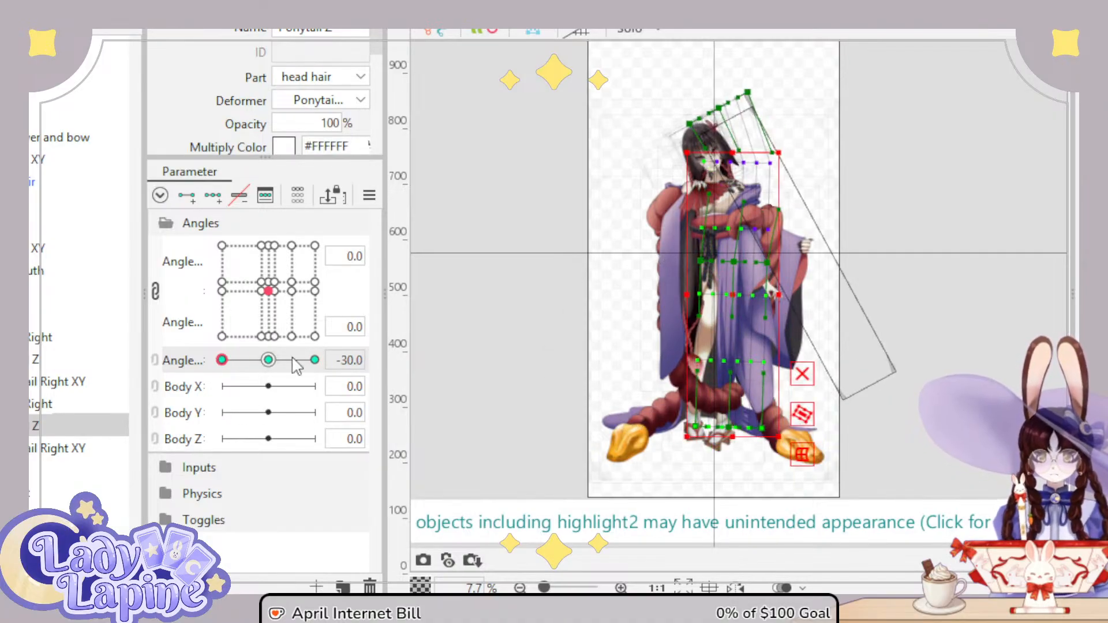
# Step: At Angle Z -30, reposition the top control points and middle handle of the Warp37 ponytail deformer to smooth the bend near the head
pyautogui.scroll(5, 721, 177)
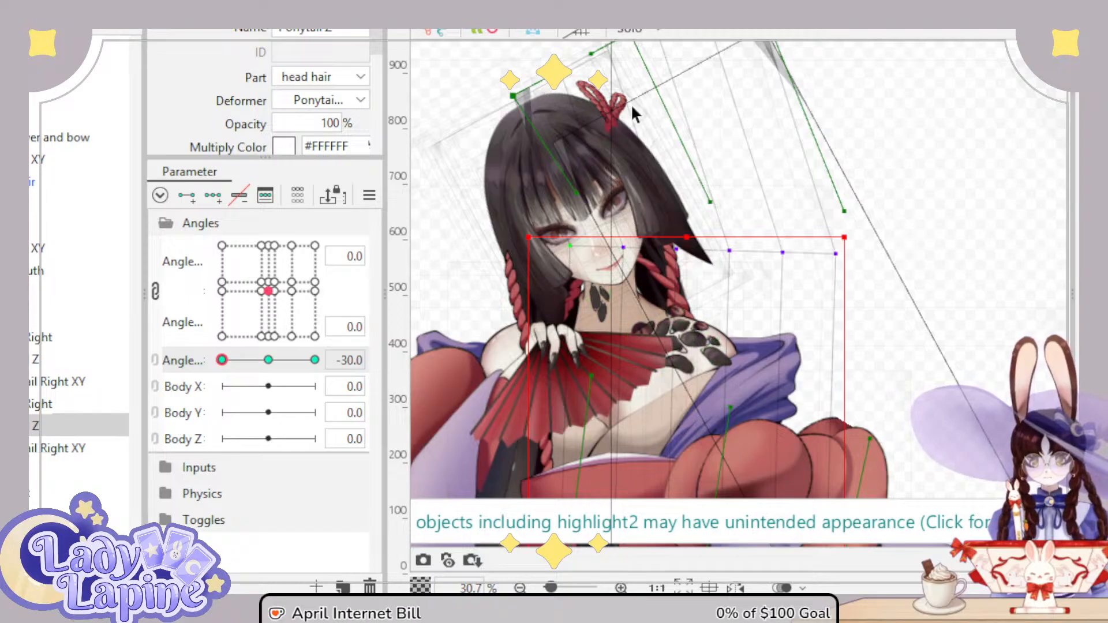
pyautogui.moveTo(631, 104); pyautogui.dragTo(600, 174)
pyautogui.moveTo(601, 104); pyautogui.dragTo(632, 106)
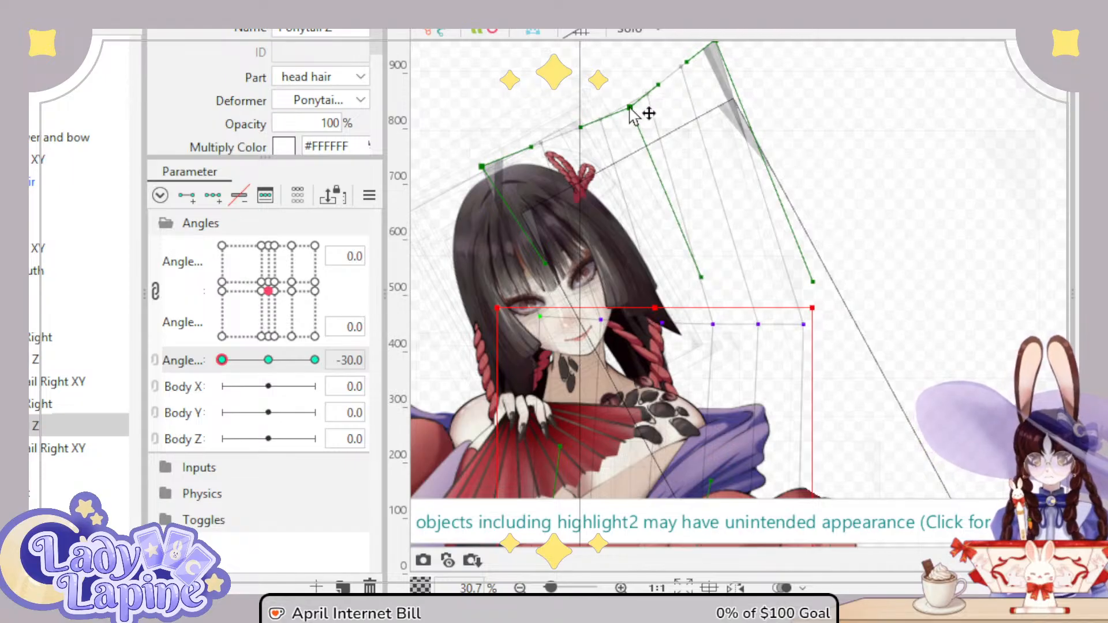
pyautogui.moveTo(483, 167); pyautogui.dragTo(477, 202)
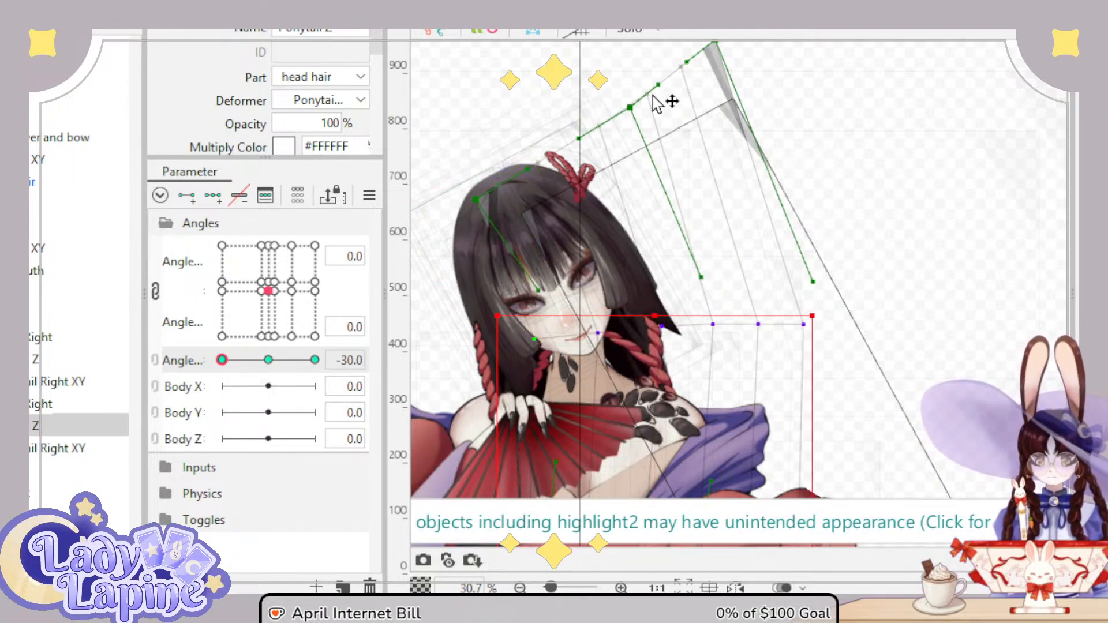
pyautogui.moveTo(716, 45); pyautogui.dragTo(759, 61)
pyautogui.moveTo(716, 297); pyautogui.dragTo(733, 351)
pyautogui.moveTo(222, 360)
pyautogui.mouseDown()
pyautogui.moveTo(270, 370)
pyautogui.moveTo(207, 373)
pyautogui.mouseUp()
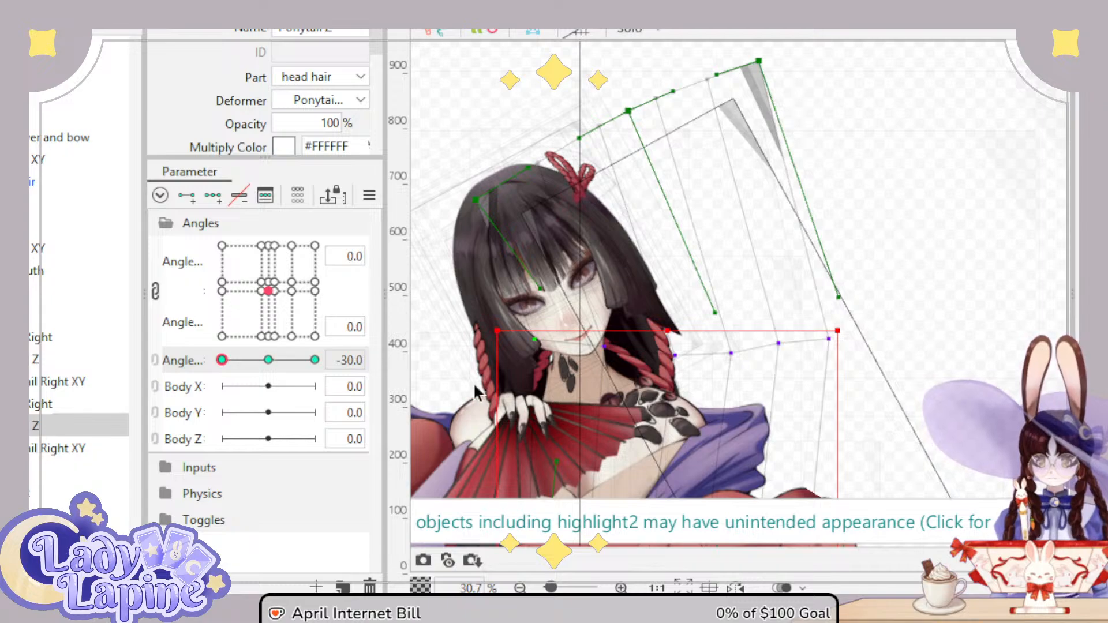
pyautogui.moveTo(538, 356); pyautogui.dragTo(547, 233)
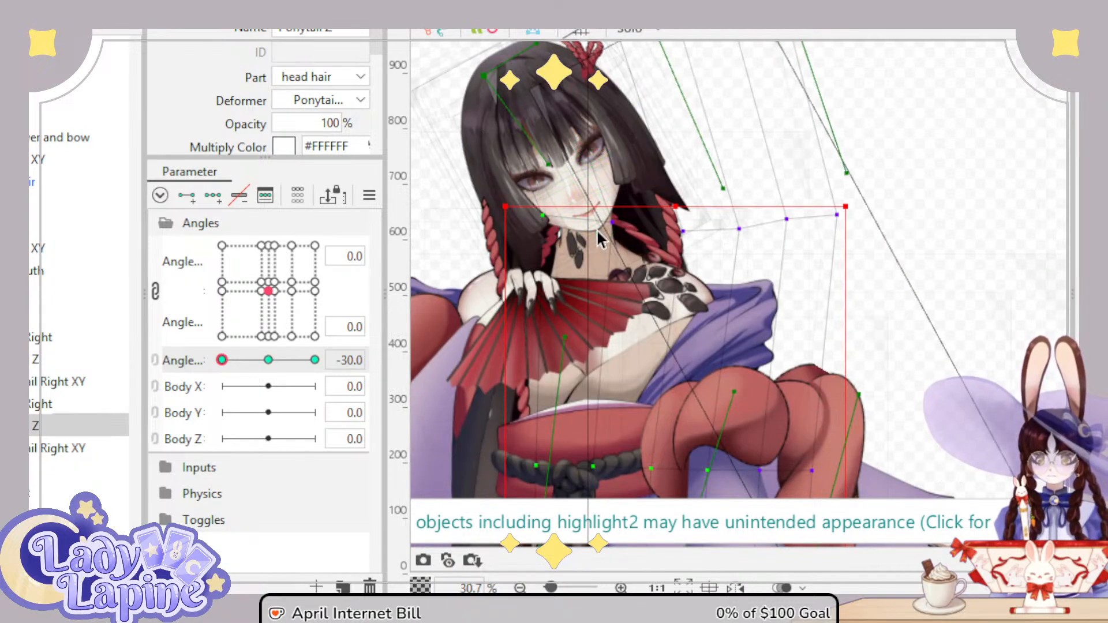
# Step: Adjust the long inner handle of the Warp37 ponytail deformer at Angle Z -30 and 30, and nudge its upper middle control point at 30
pyautogui.scroll(5, 598, 231)
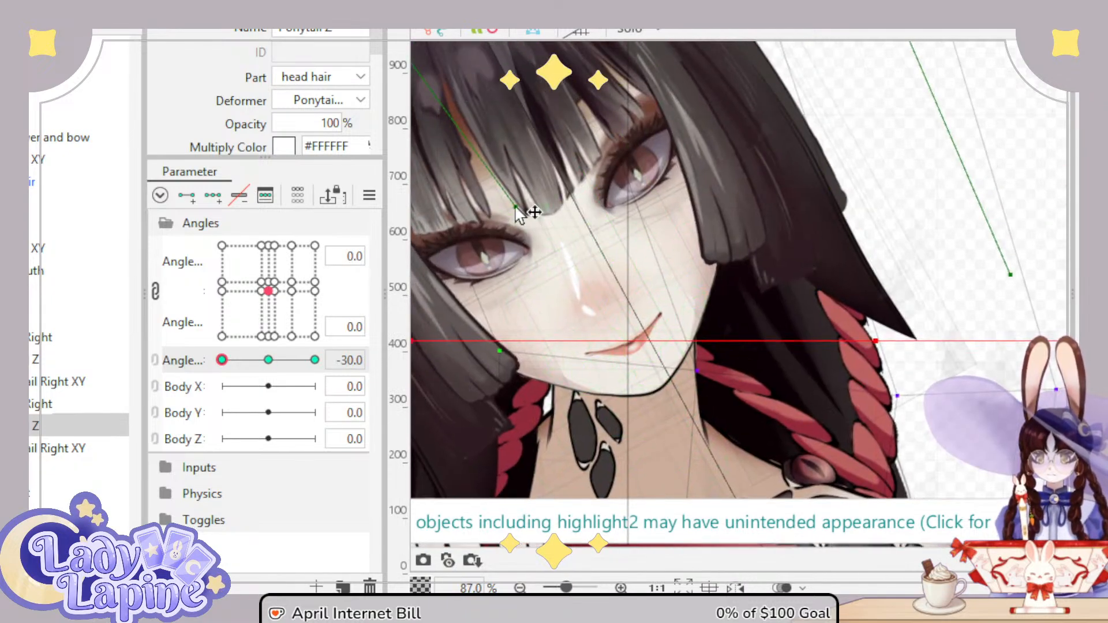
pyautogui.moveTo(517, 208); pyautogui.dragTo(714, 448)
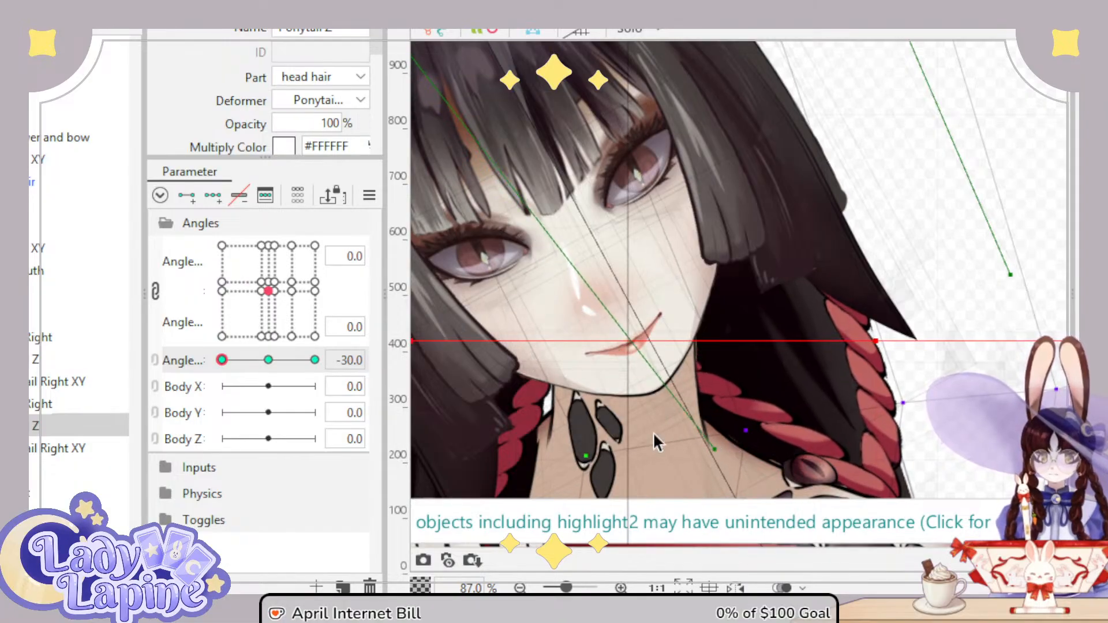
pyautogui.moveTo(222, 360); pyautogui.dragTo(329, 395)
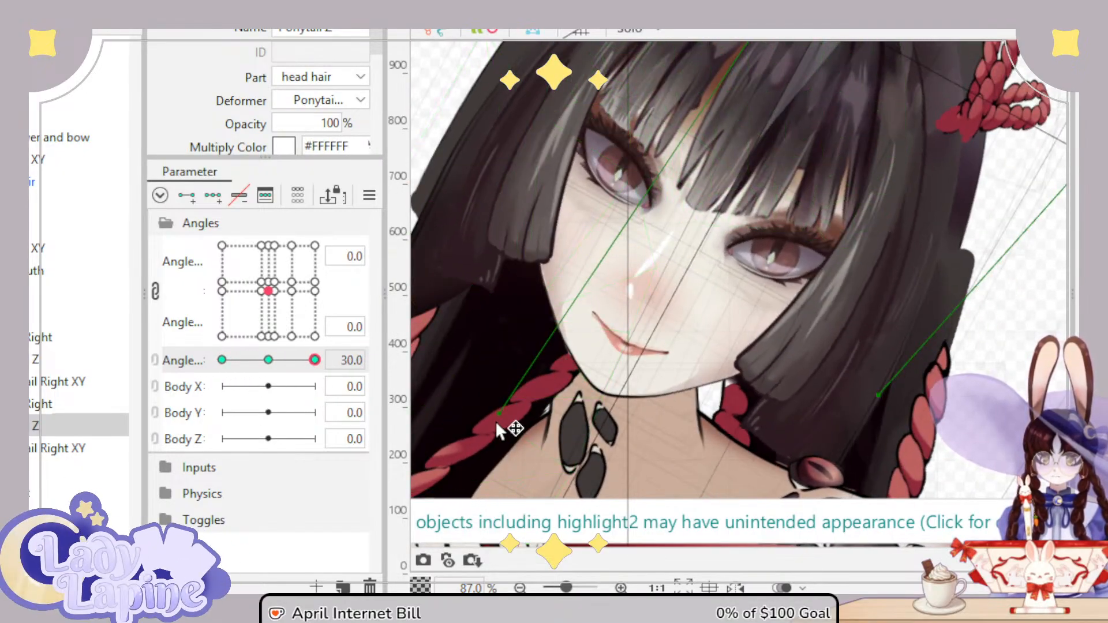
pyautogui.moveTo(496, 422); pyautogui.dragTo(451, 315)
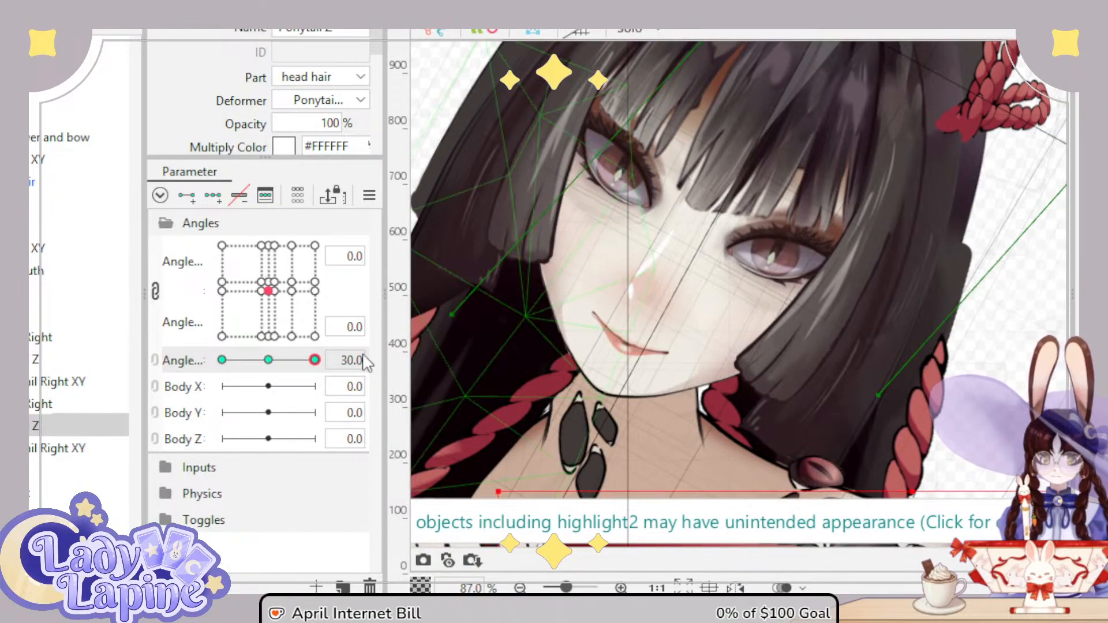
pyautogui.moveTo(315, 360)
pyautogui.mouseDown()
pyautogui.moveTo(183, 365)
pyautogui.moveTo(254, 381)
pyautogui.moveTo(202, 374)
pyautogui.moveTo(329, 376)
pyautogui.mouseUp()
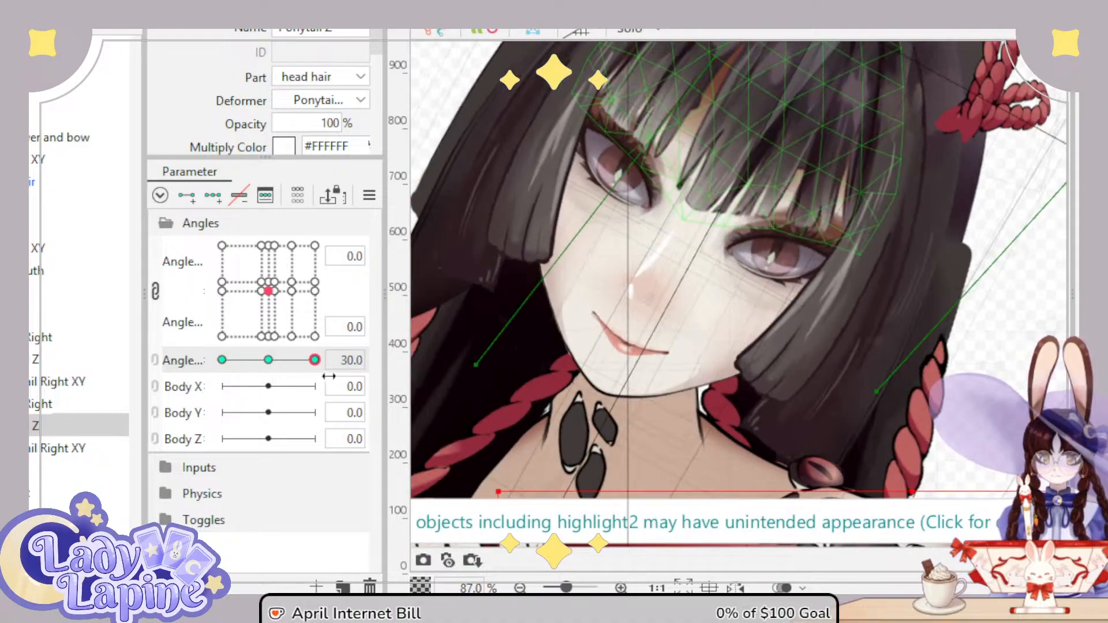
pyautogui.moveTo(903, 195); pyautogui.dragTo(645, 252)
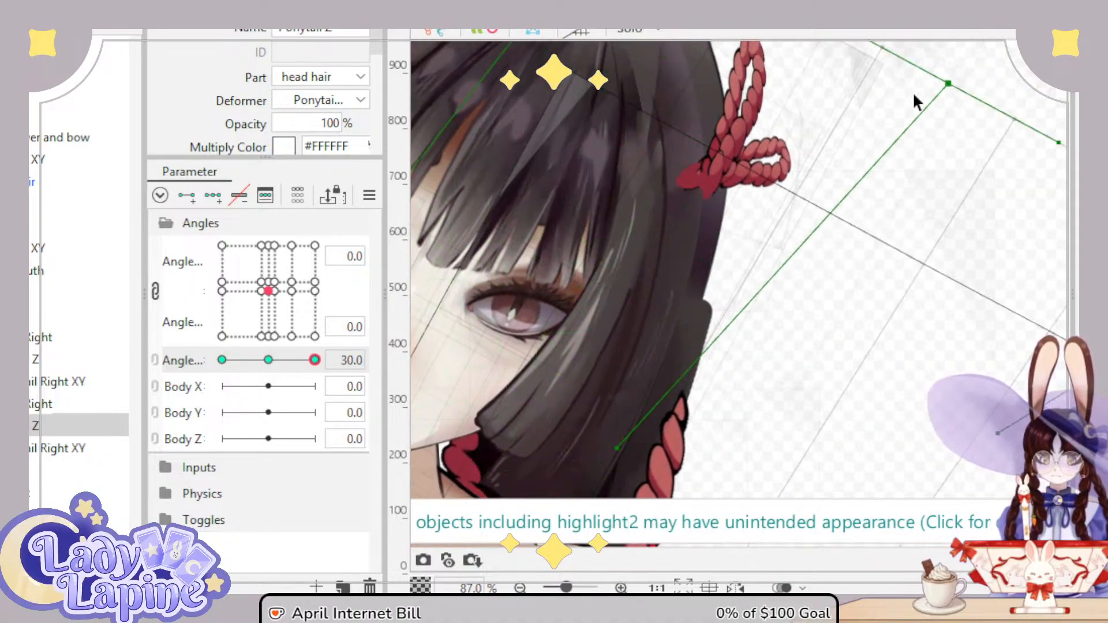
pyautogui.moveTo(952, 87); pyautogui.dragTo(931, 78)
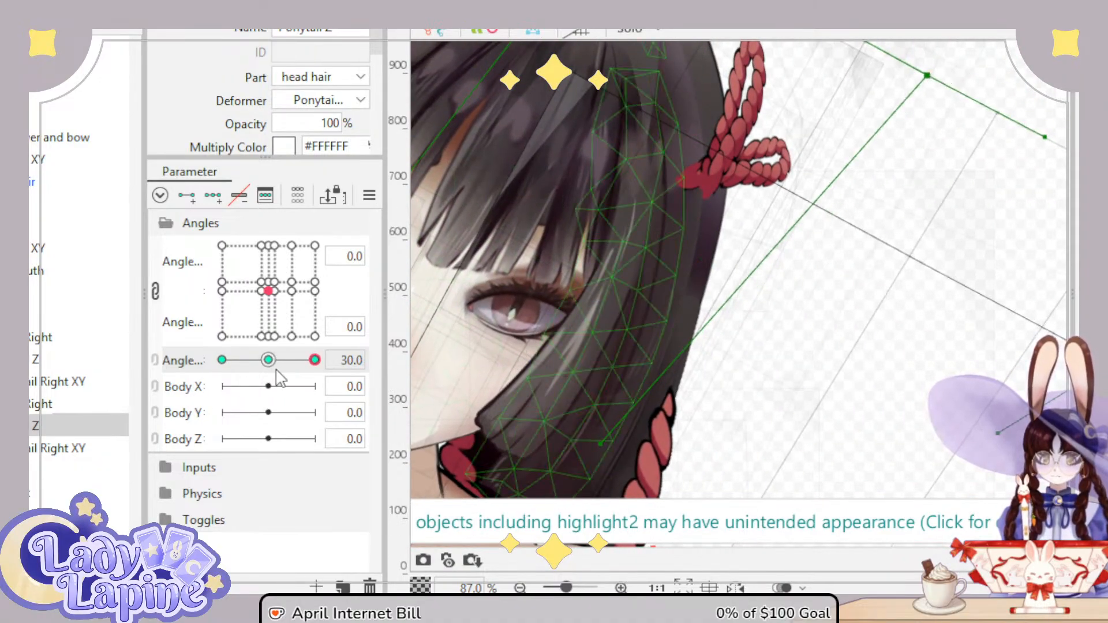
pyautogui.moveTo(315, 364); pyautogui.dragTo(201, 383)
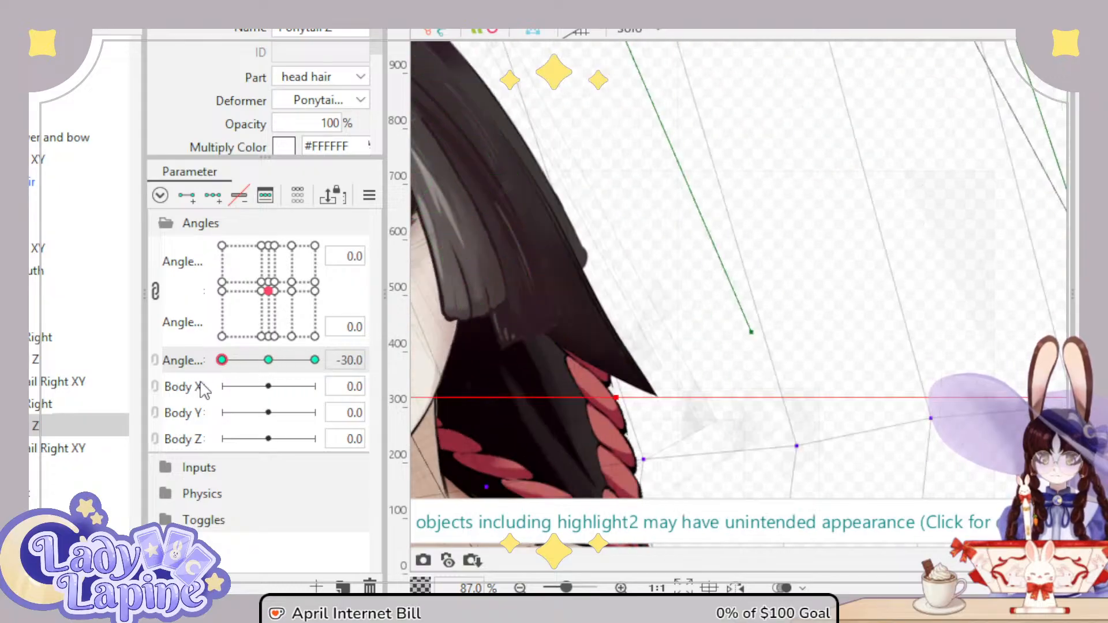
# Step: Find the side hair XY deformer (Warp63) in the head hair hierarchy and create a parent warp deformer named side hair Z for it
pyautogui.scroll(-5, 537, 301)
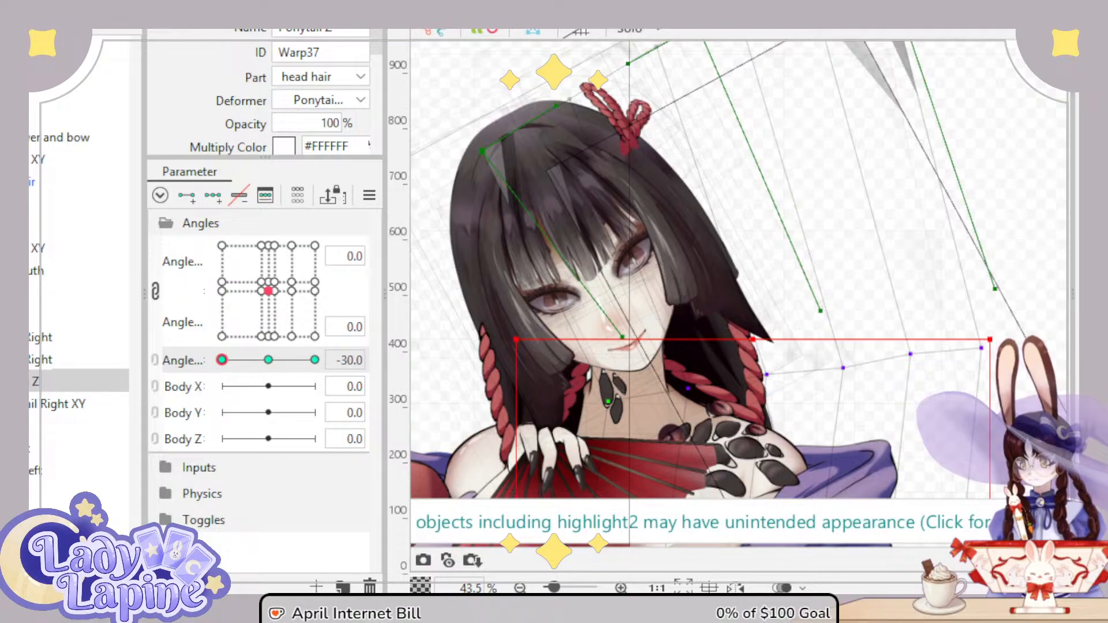
pyautogui.click(33, 359)
pyautogui.click(32, 159)
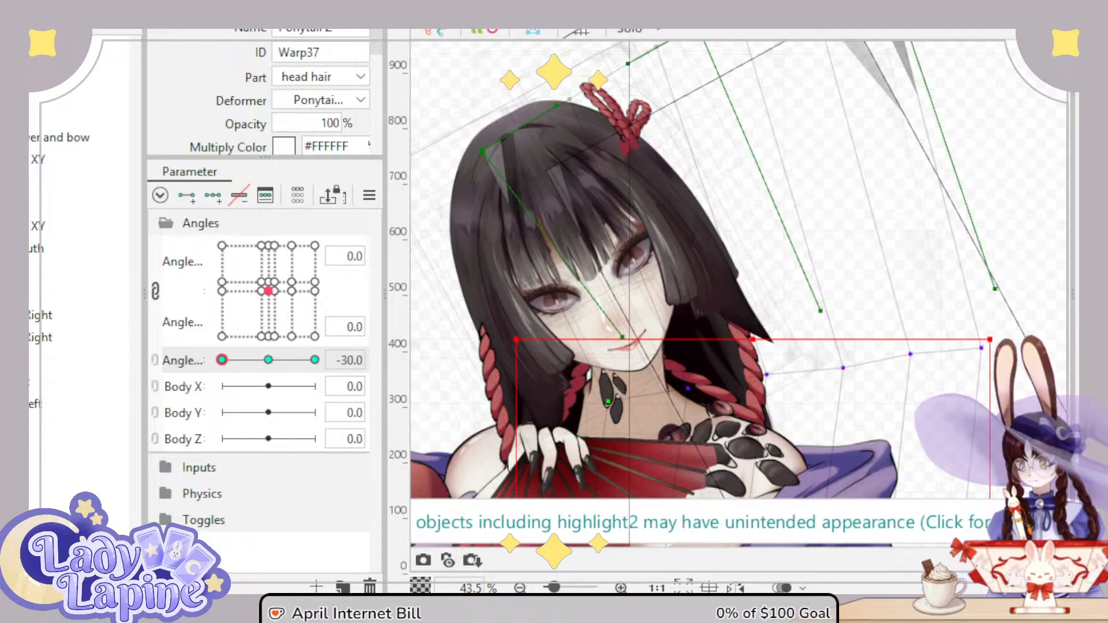
pyautogui.click(32, 182)
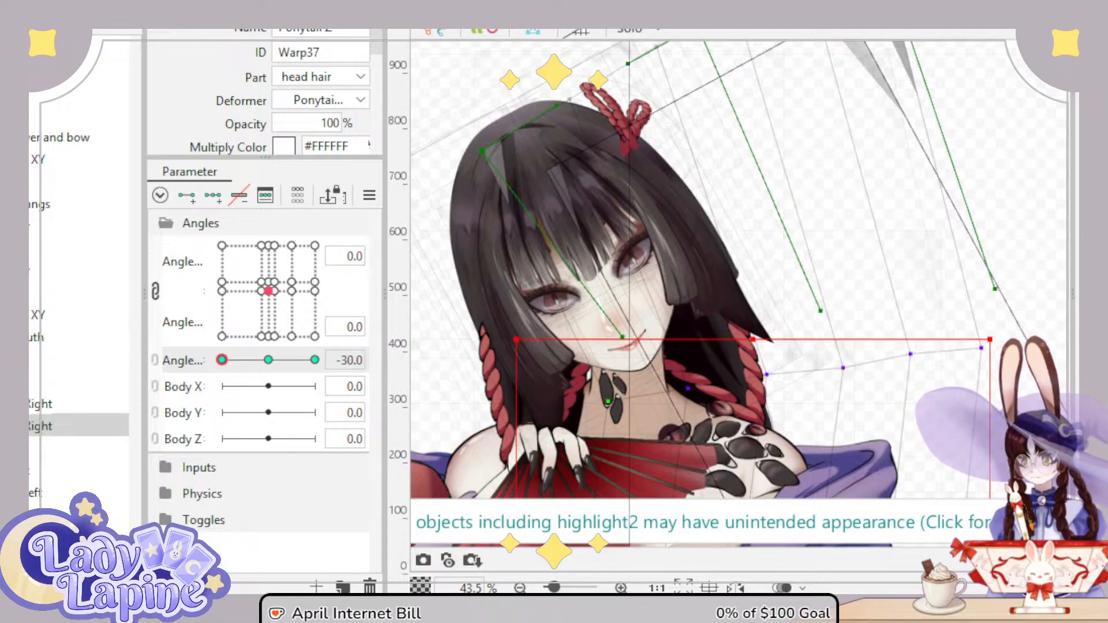
pyautogui.click(32, 227)
pyautogui.click(32, 249)
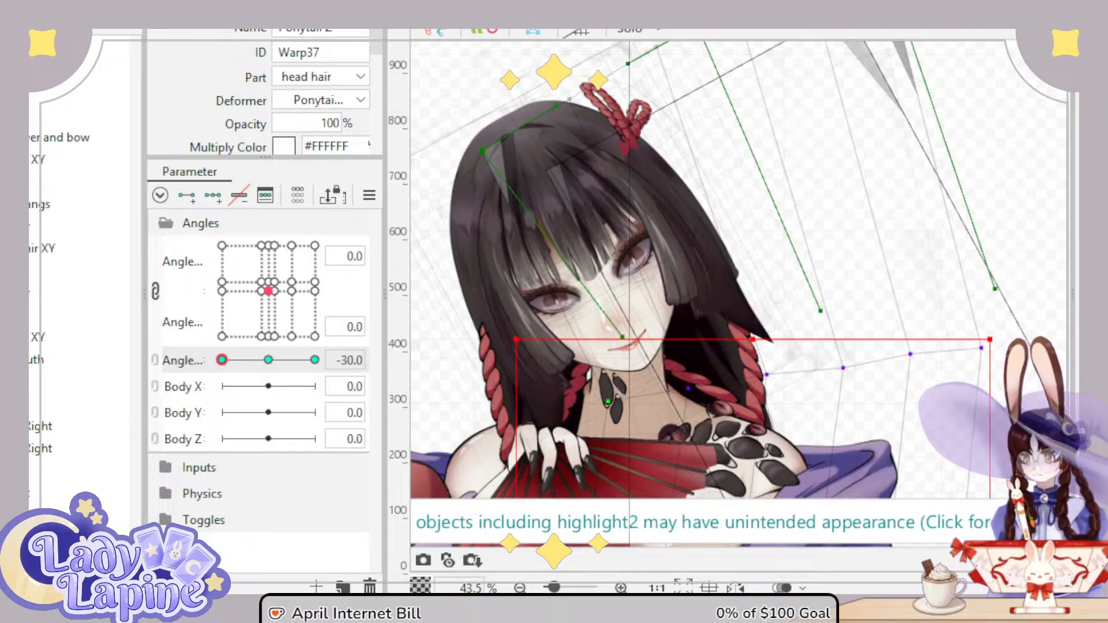
pyautogui.click(33, 293)
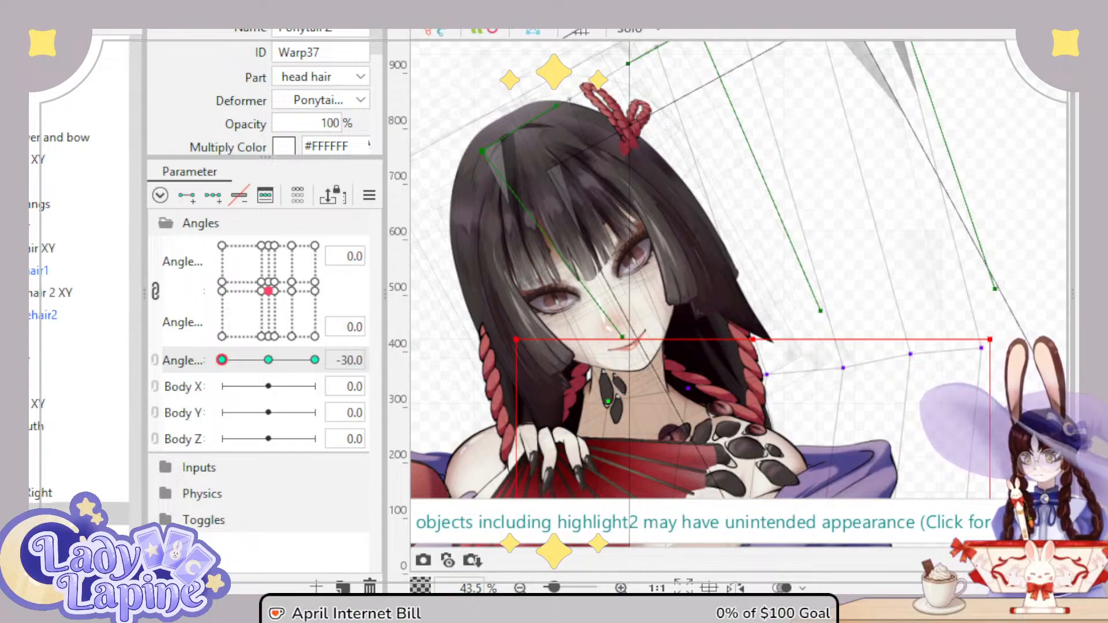
pyautogui.click(33, 249)
pyautogui.click(32, 293)
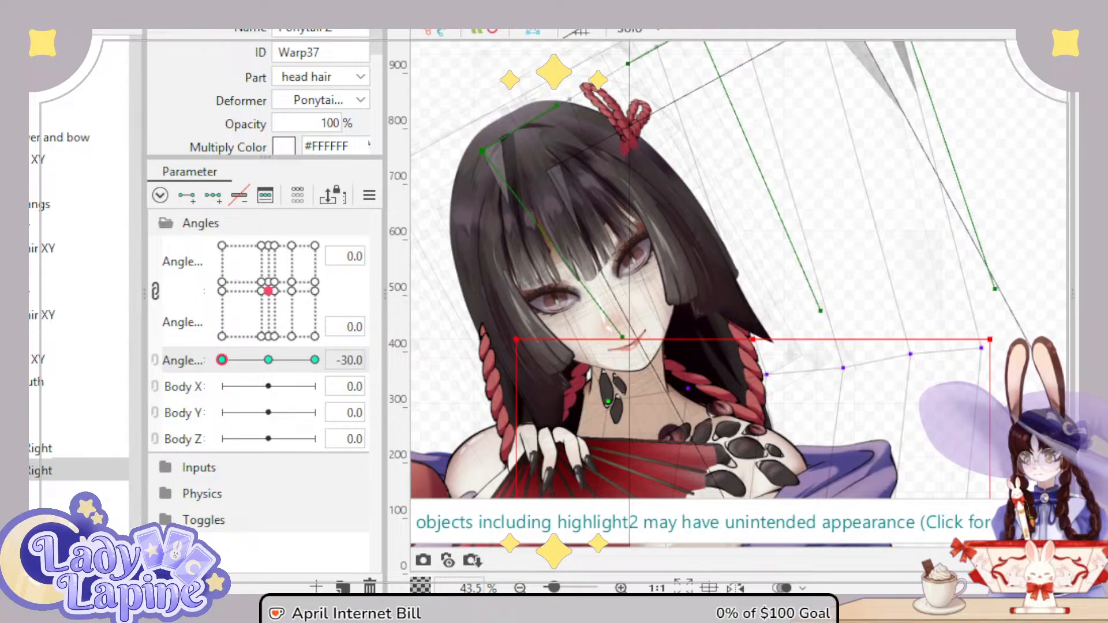
pyautogui.click(51, 249)
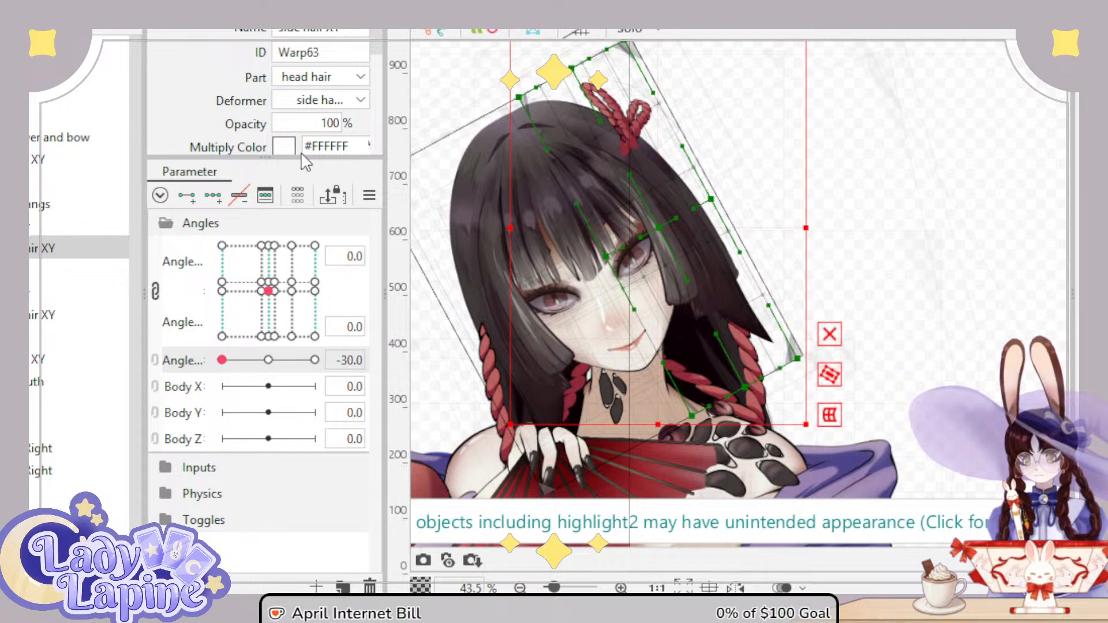
pyautogui.click(407, 455)
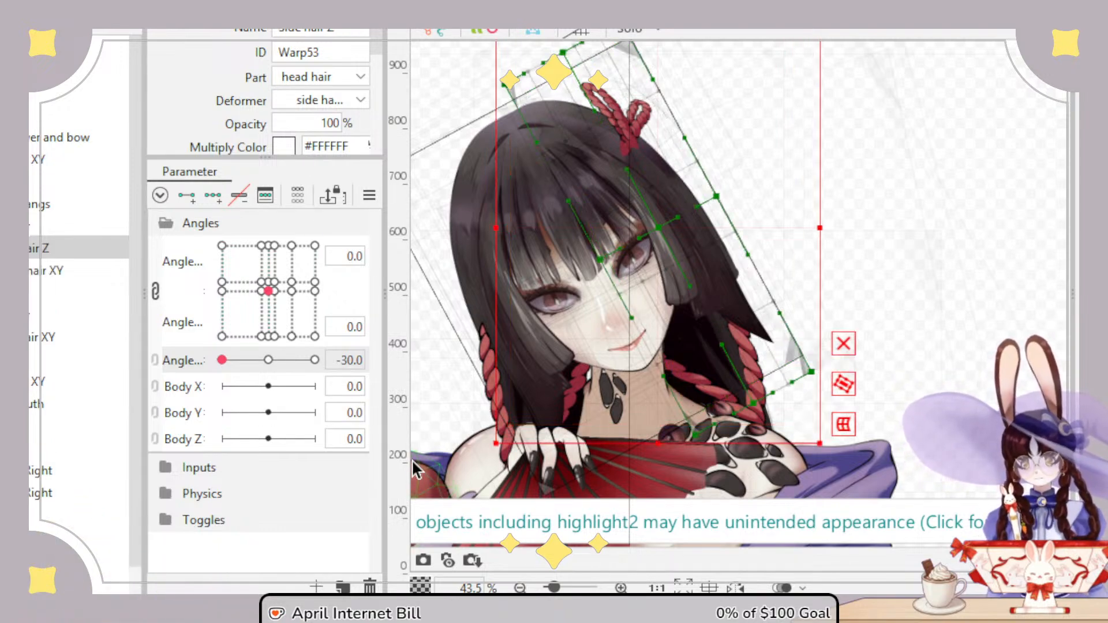
# Step: Add three Angle Z keyforms to side hair Z (Warp53) and, at -30, pull its lower points inward so the side hair hangs down
pyautogui.click(212, 197)
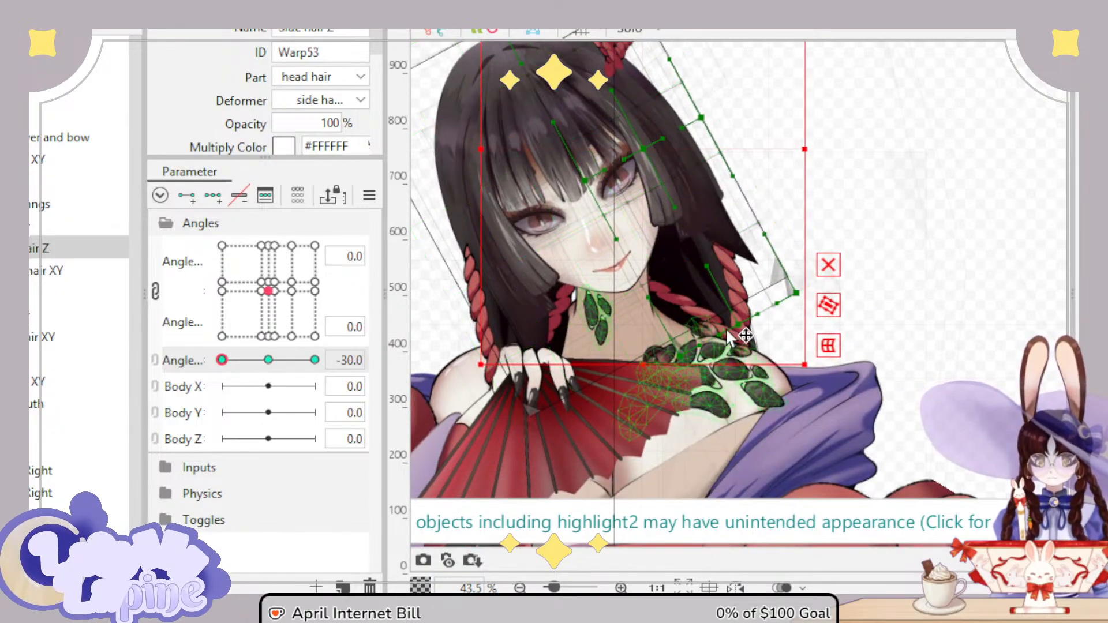
pyautogui.moveTo(738, 325); pyautogui.dragTo(685, 327)
pyautogui.moveTo(796, 293); pyautogui.dragTo(739, 310)
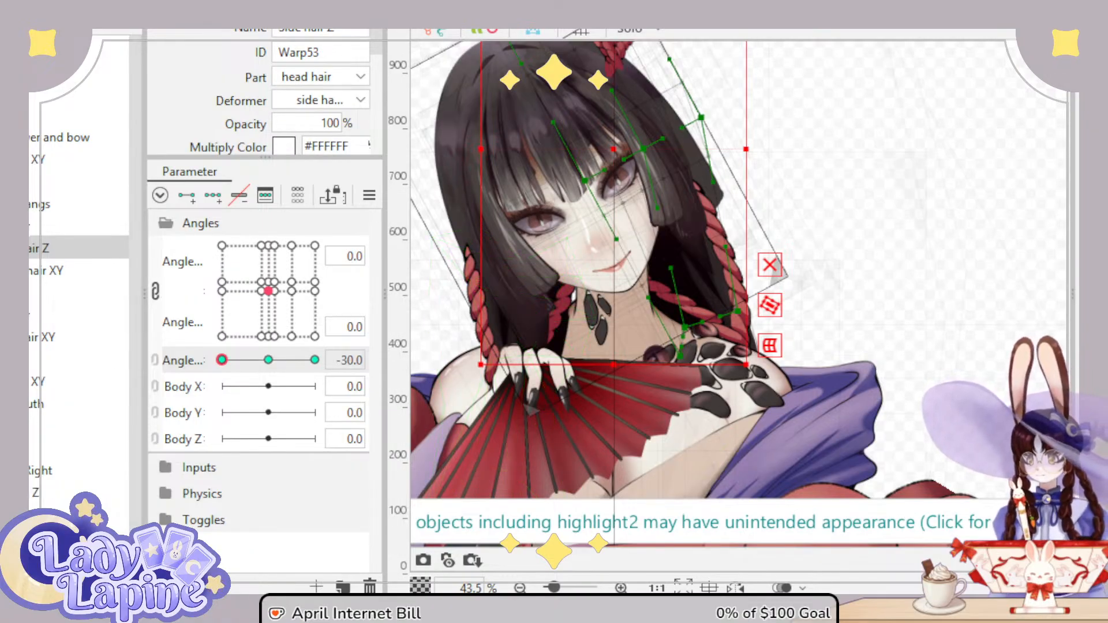
# Step: Select the Warp37 ponytail deformer and nudge its top middle control point slightly inward at Angle Z -30, checking the swing
pyautogui.click(81, 492)
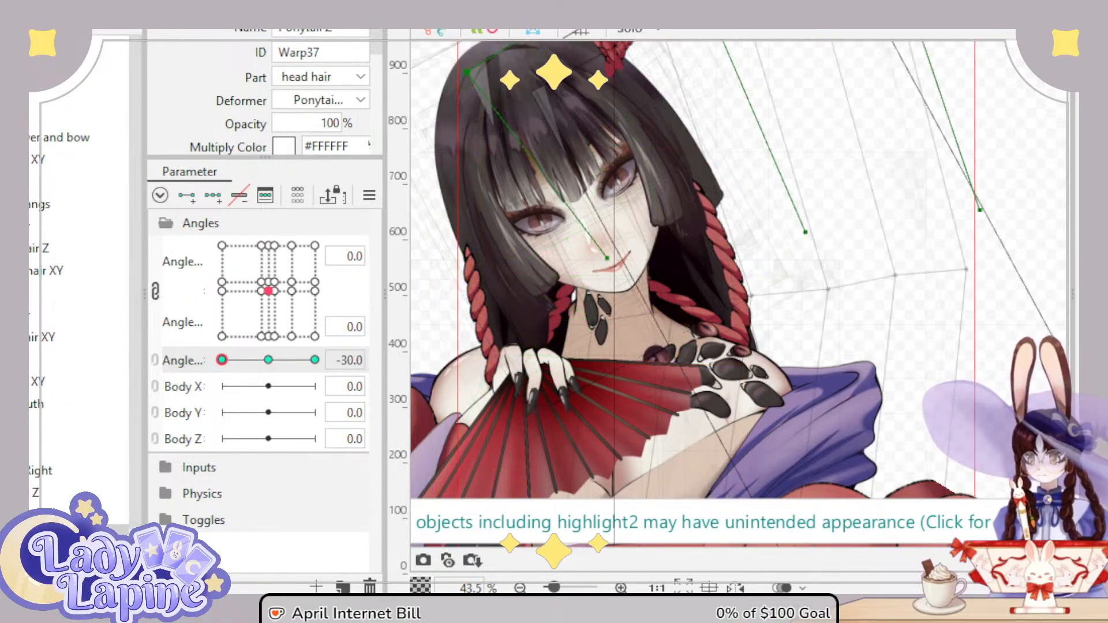
pyautogui.moveTo(710, 161); pyautogui.dragTo(690, 78)
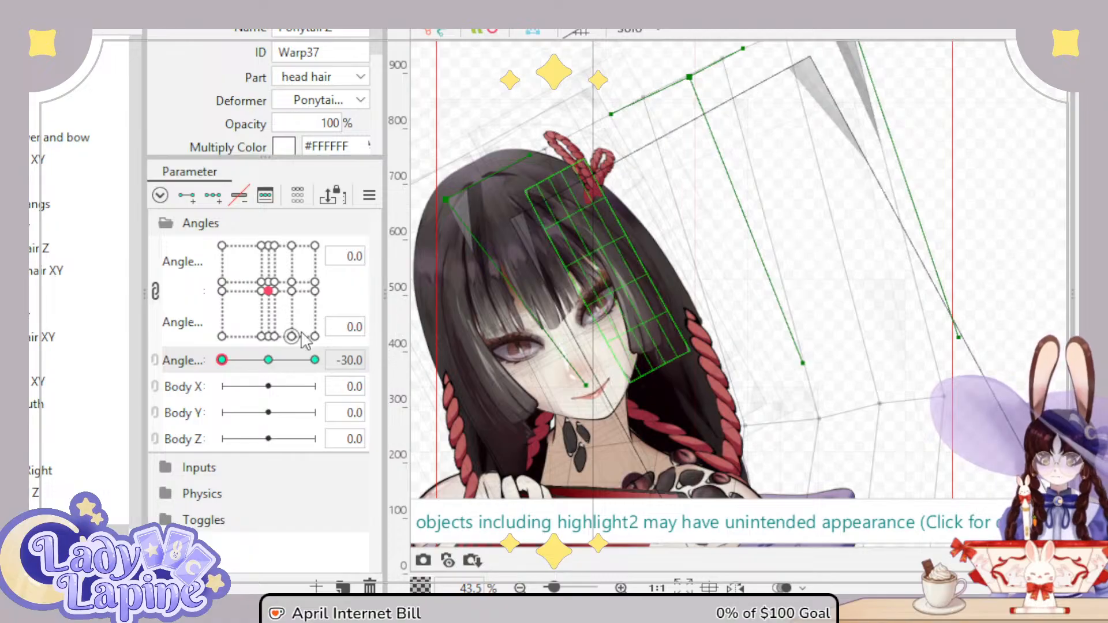
pyautogui.moveTo(223, 360)
pyautogui.mouseDown()
pyautogui.moveTo(316, 363)
pyautogui.moveTo(211, 370)
pyautogui.mouseUp()
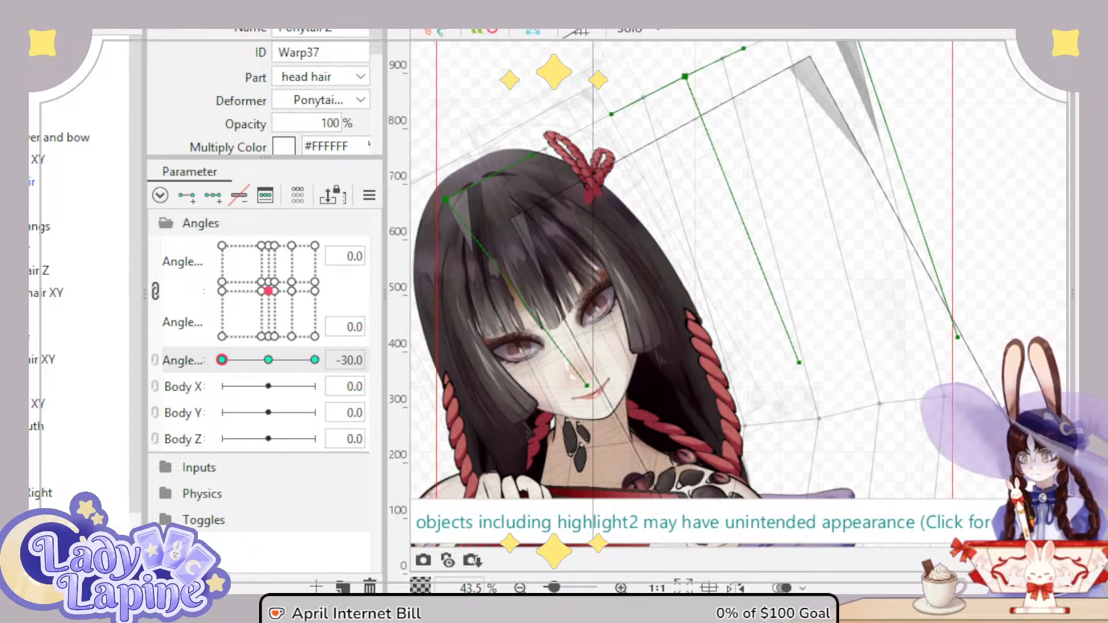
# Step: Select the Back Hair XY deformer (Warp64), reset Angle Z to 0, and create a parent warp deformer named Back hair Z for it
pyautogui.click(69, 159)
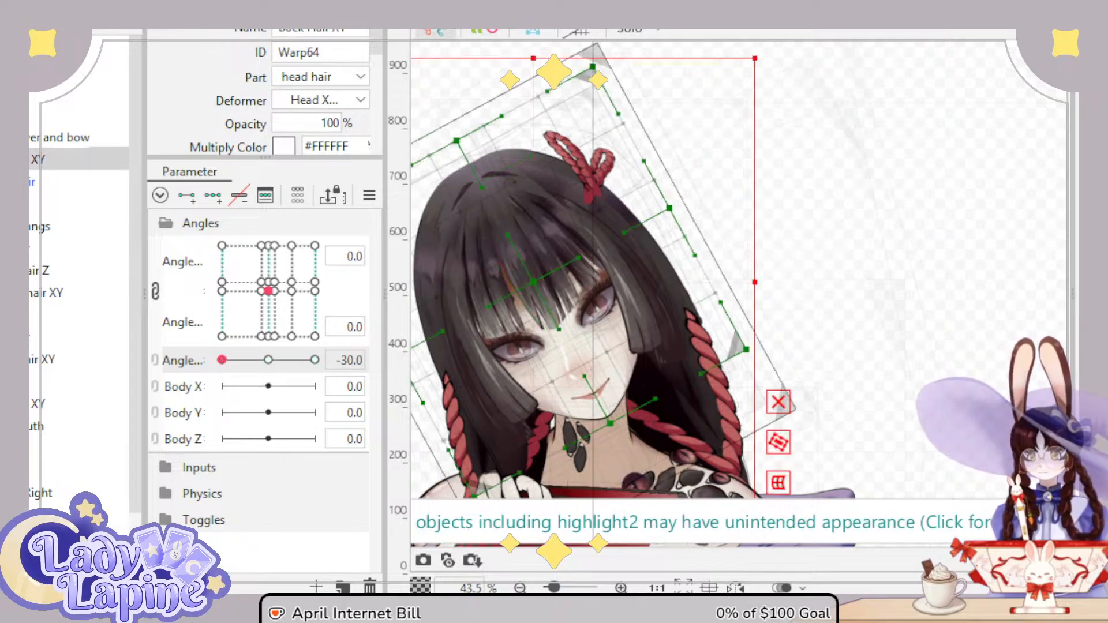
pyautogui.click(268, 359)
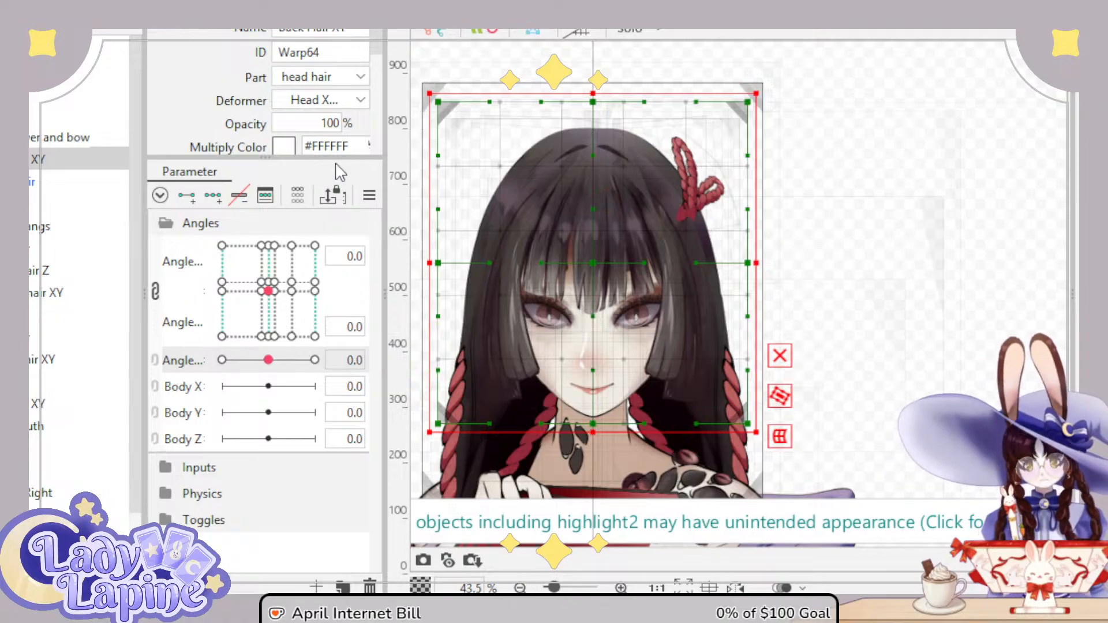
pyautogui.click(411, 458)
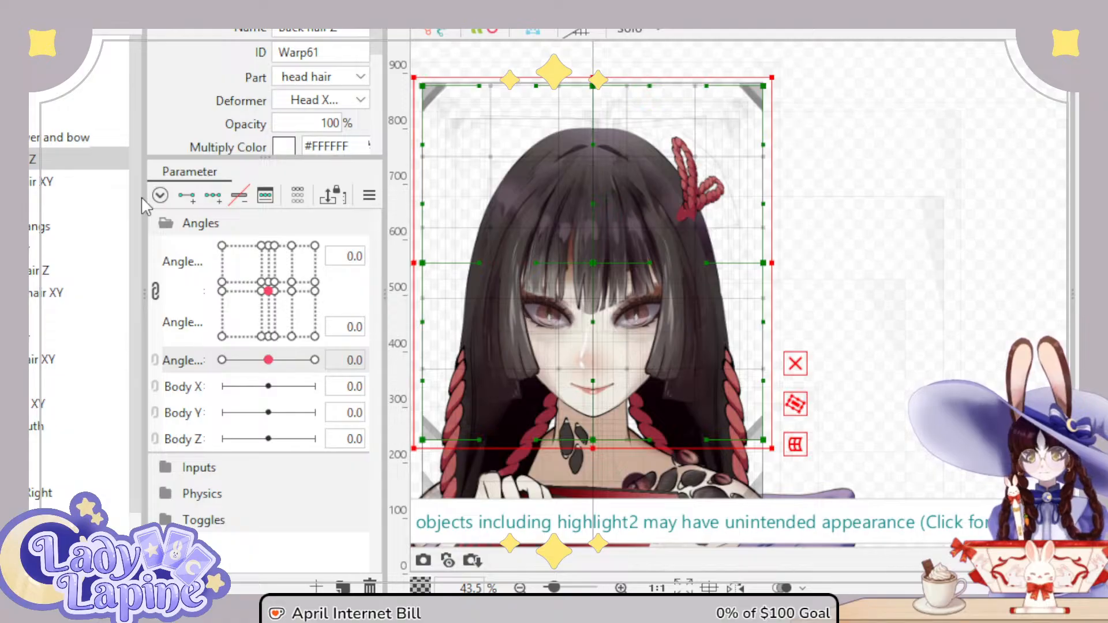
# Step: Add three Angle Z keyforms to Back hair Z (Warp61), move its lower outer corner inward at -30, and view the pose at 30
pyautogui.moveTo(268, 360); pyautogui.dragTo(154, 372)
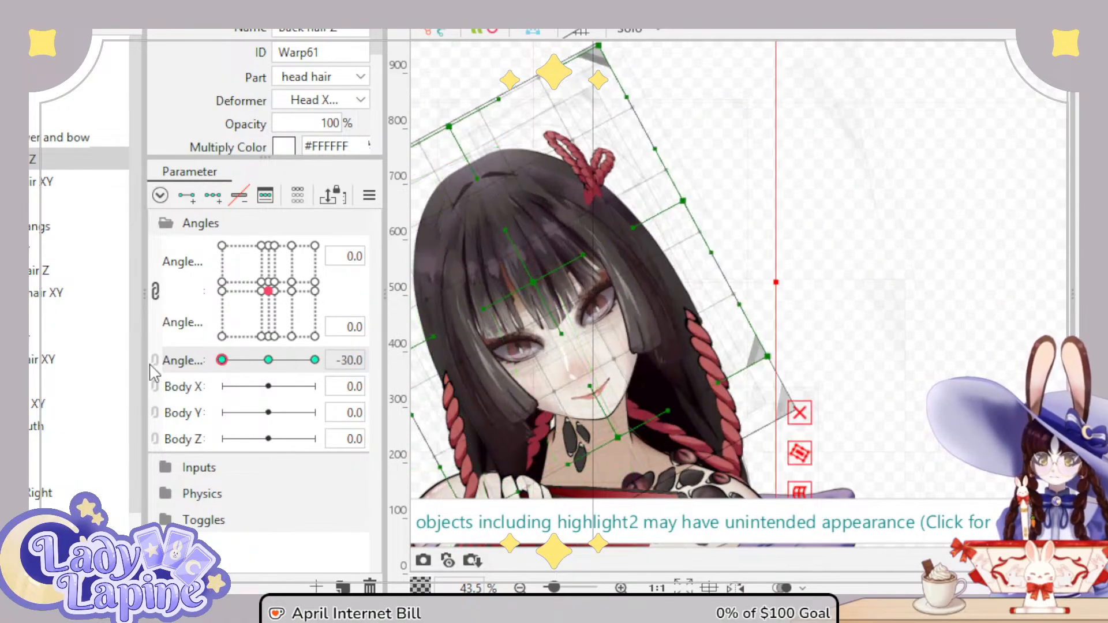
pyautogui.scroll(2, 763, 353)
pyautogui.moveTo(775, 358); pyautogui.dragTo(750, 362)
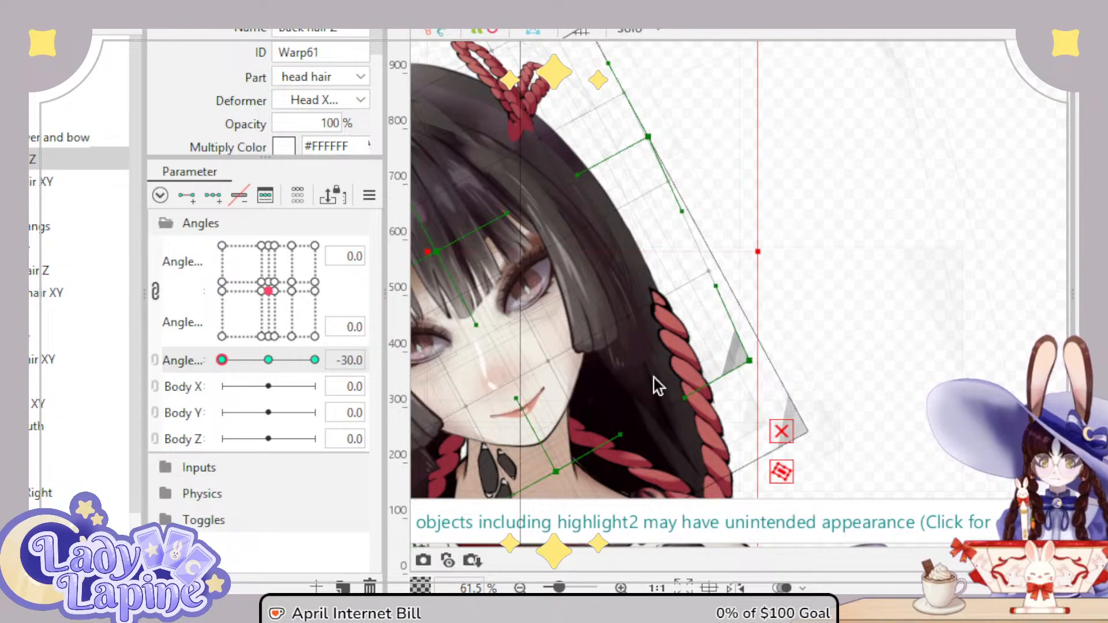
pyautogui.moveTo(222, 360); pyautogui.dragTo(316, 362)
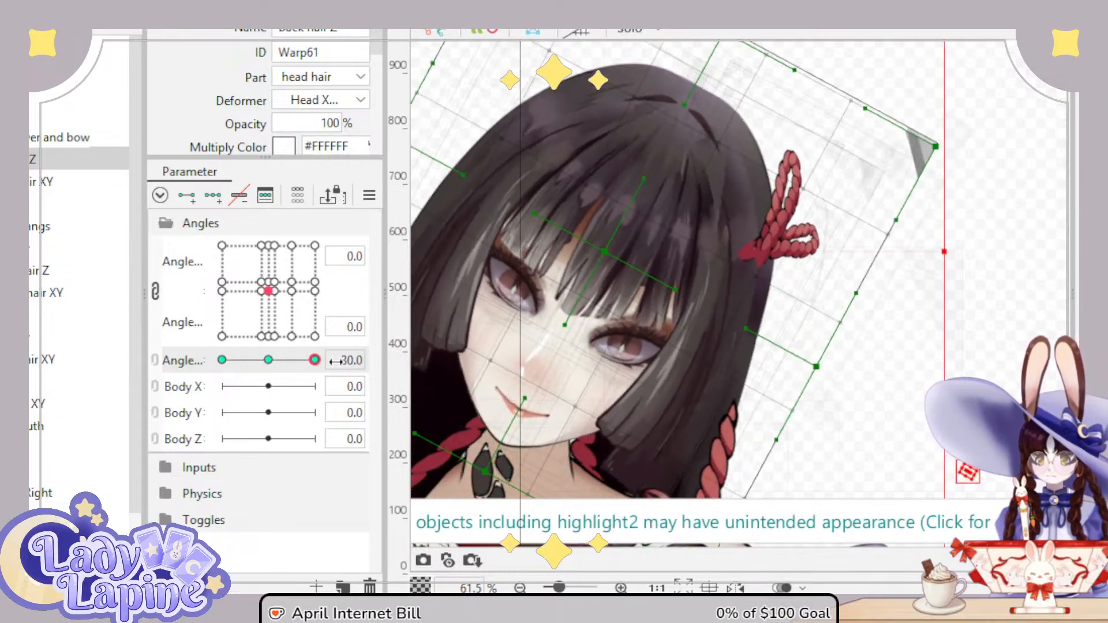
pyautogui.moveTo(717, 256); pyautogui.dragTo(844, 215)
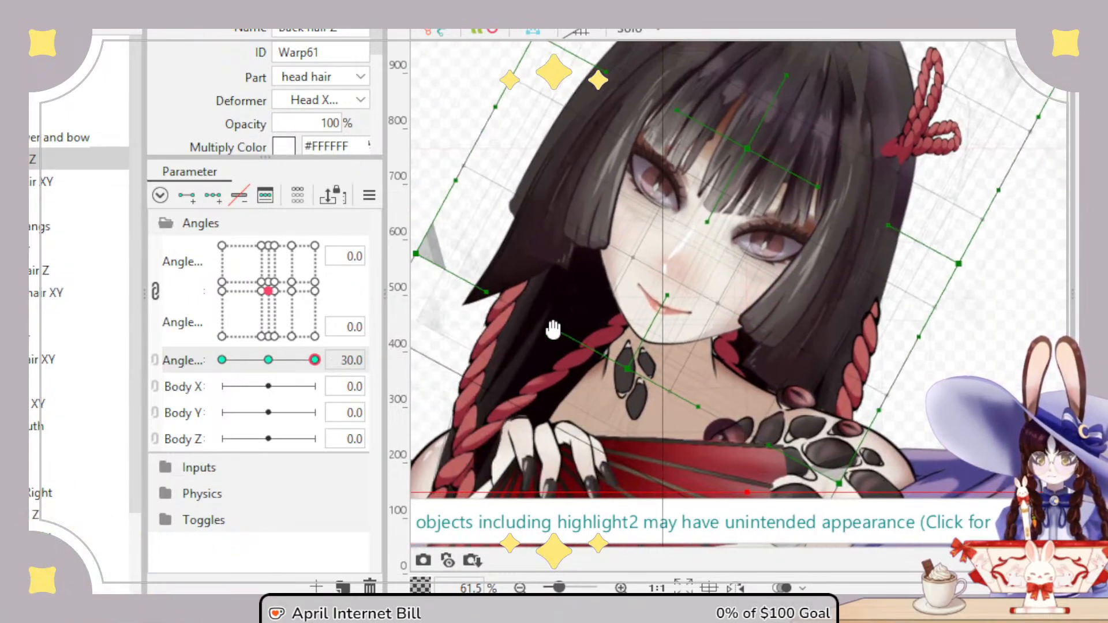
# Step: Select the opposite side hair XY deformer (Warp66), reset Angle Z to 0, and create a parent side hair z deformer with three Angle Z keyforms
pyautogui.click(70, 270)
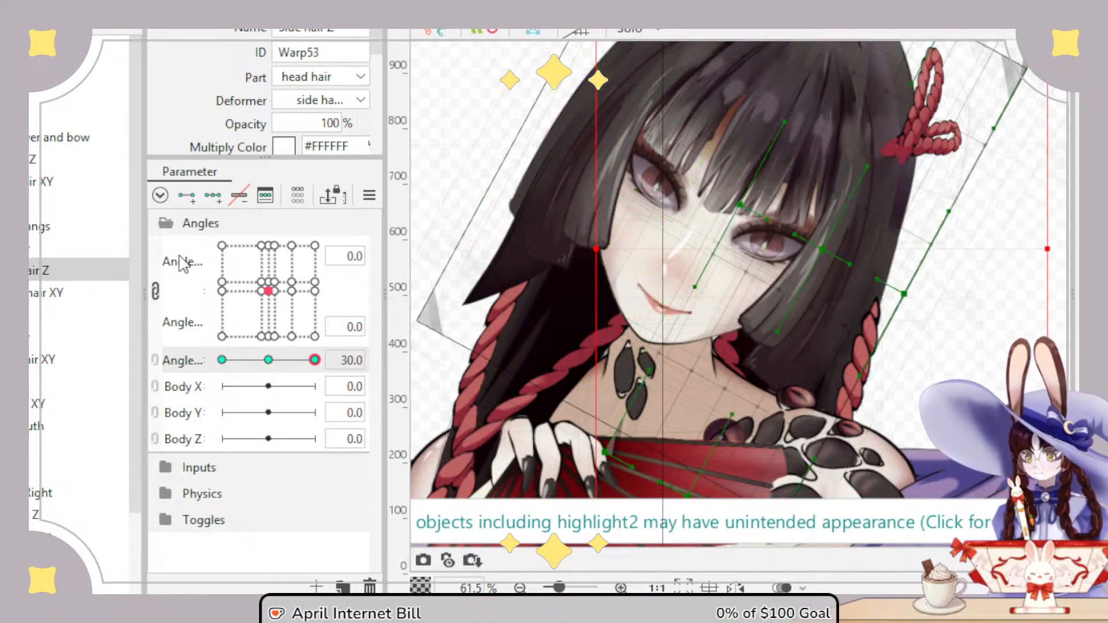
pyautogui.click(58, 359)
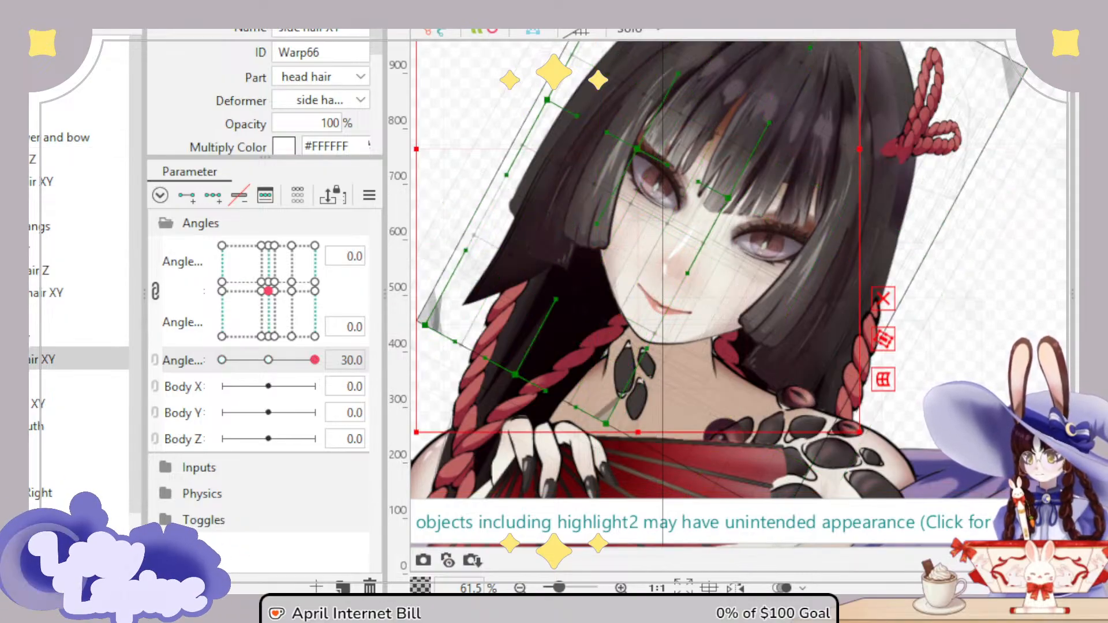
pyautogui.click(268, 360)
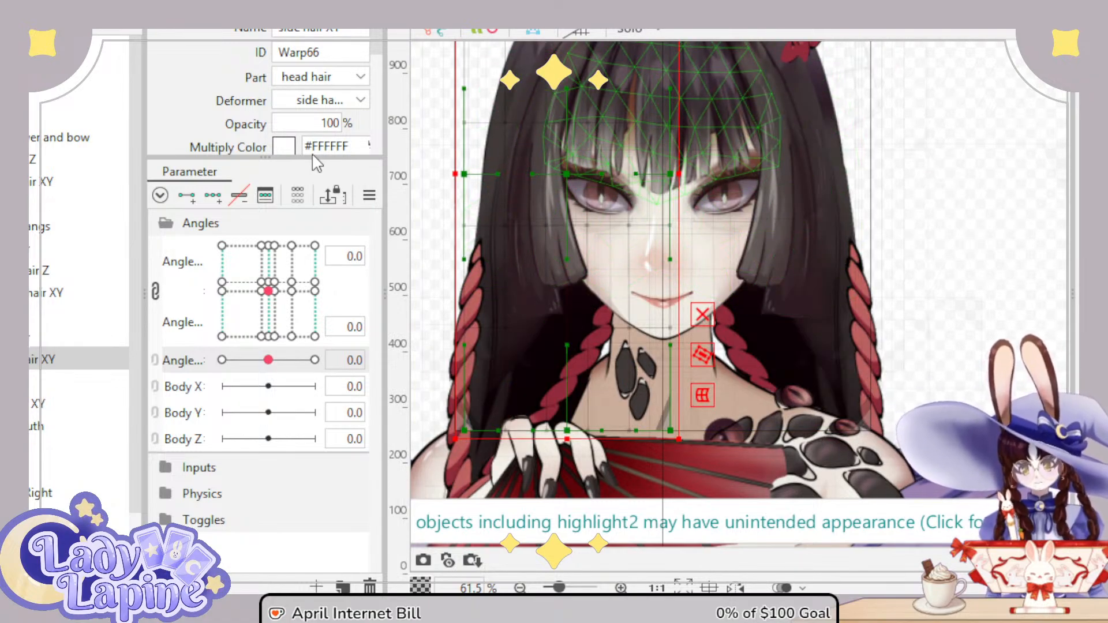
pyautogui.click(408, 457)
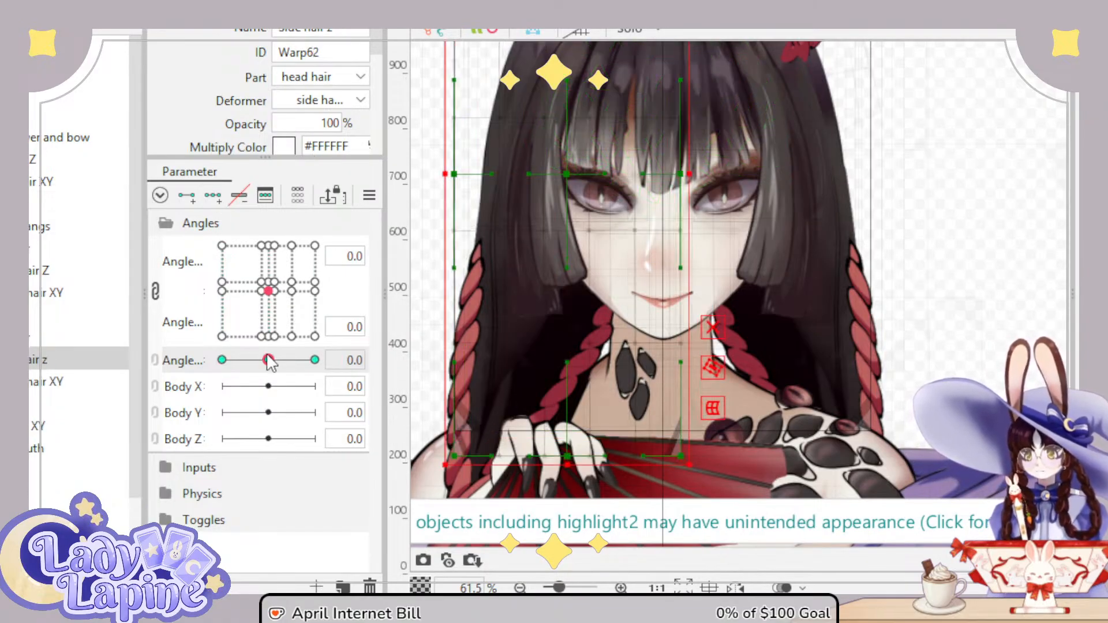
# Step: At Angle Z 30, move the lower points of the side hair z deformer (Warp62) inward so that side's hair hangs downward
pyautogui.moveTo(269, 360); pyautogui.dragTo(314, 360)
pyautogui.moveTo(474, 348); pyautogui.dragTo(573, 354)
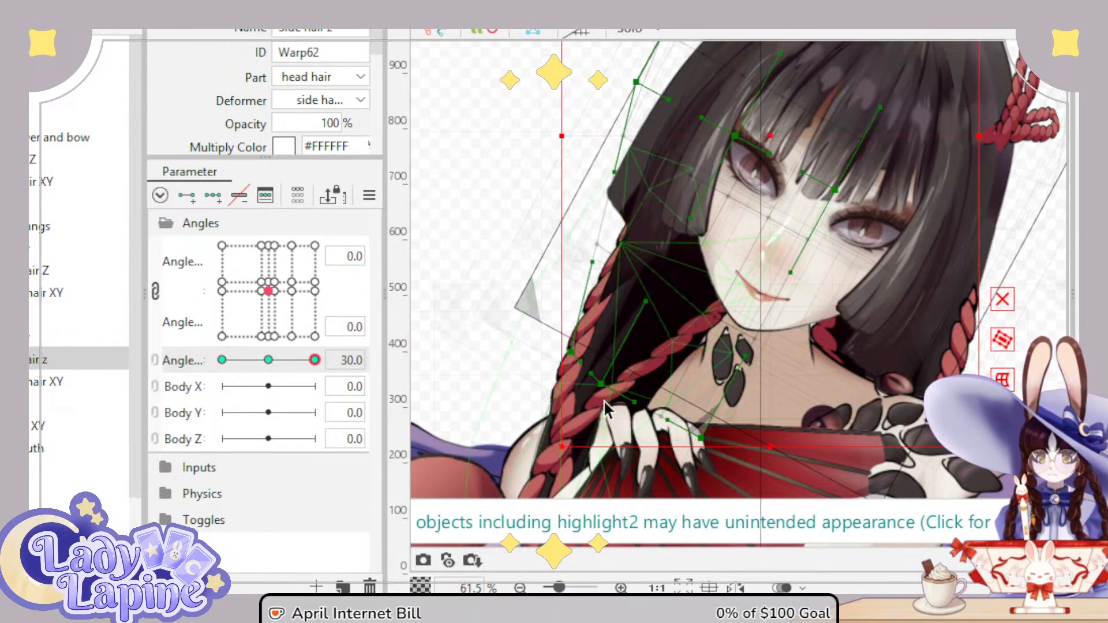
pyautogui.moveTo(635, 392); pyautogui.dragTo(688, 394)
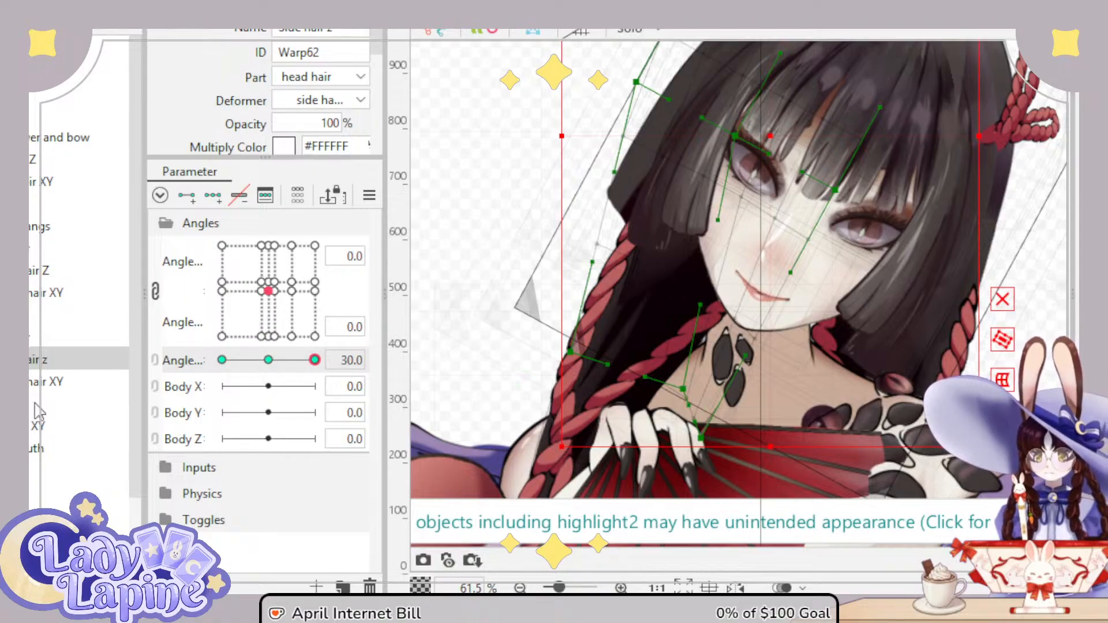
# Step: Select the Warp35 ponytail deformer and reposition its top middle control point at Angle Z 30
pyautogui.click(701, 115)
pyautogui.moveTo(701, 34); pyautogui.dragTo(723, 254)
pyautogui.moveTo(750, 80); pyautogui.dragTo(674, 70)
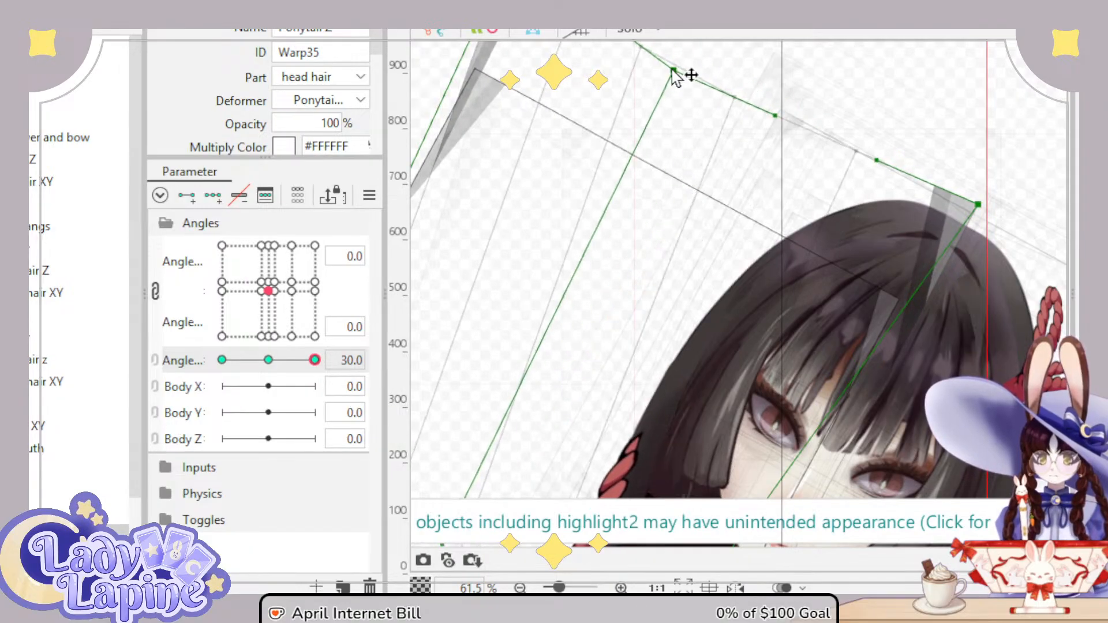
# Step: Examine how the hair hangs across the Angle Z range combined with small head turns, and return Angle Z to 0
pyautogui.scroll(-4, 786, 225)
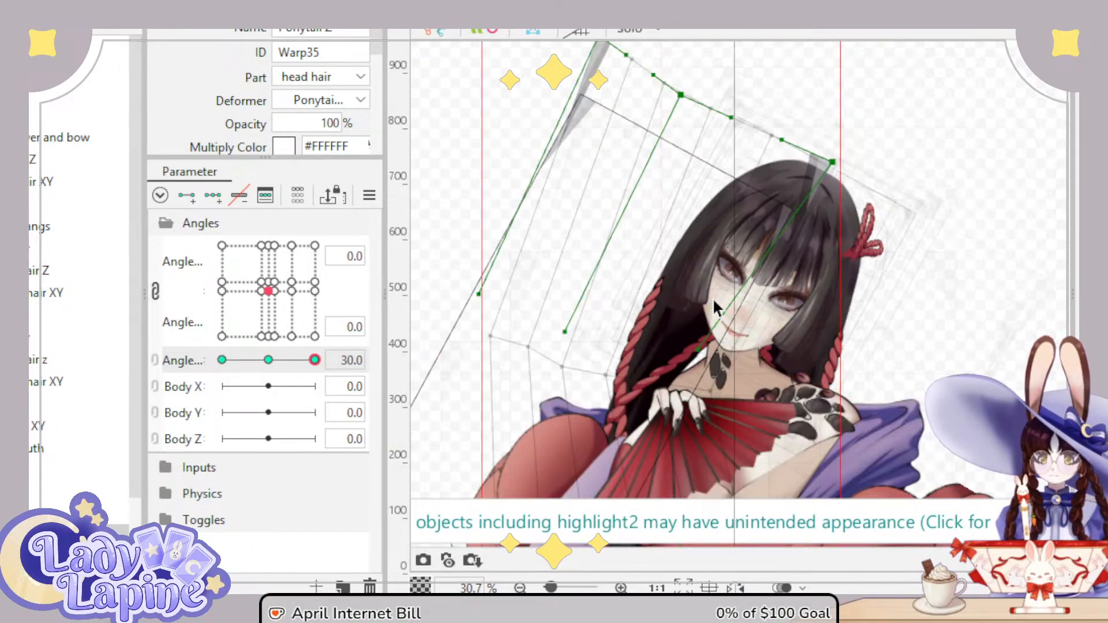
pyautogui.moveTo(315, 360); pyautogui.dragTo(248, 369)
pyautogui.moveTo(269, 290); pyautogui.dragTo(244, 304)
pyautogui.moveTo(248, 360); pyautogui.dragTo(295, 360)
pyautogui.moveTo(245, 304)
pyautogui.mouseDown()
pyautogui.moveTo(254, 256)
pyautogui.moveTo(315, 297)
pyautogui.moveTo(286, 269)
pyautogui.moveTo(260, 323)
pyautogui.moveTo(259, 305)
pyautogui.mouseUp()
pyautogui.moveTo(294, 360); pyautogui.dragTo(224, 360)
pyautogui.moveTo(259, 304)
pyautogui.mouseDown()
pyautogui.moveTo(287, 296)
pyautogui.moveTo(260, 267)
pyautogui.moveTo(255, 312)
pyautogui.moveTo(275, 293)
pyautogui.mouseUp()
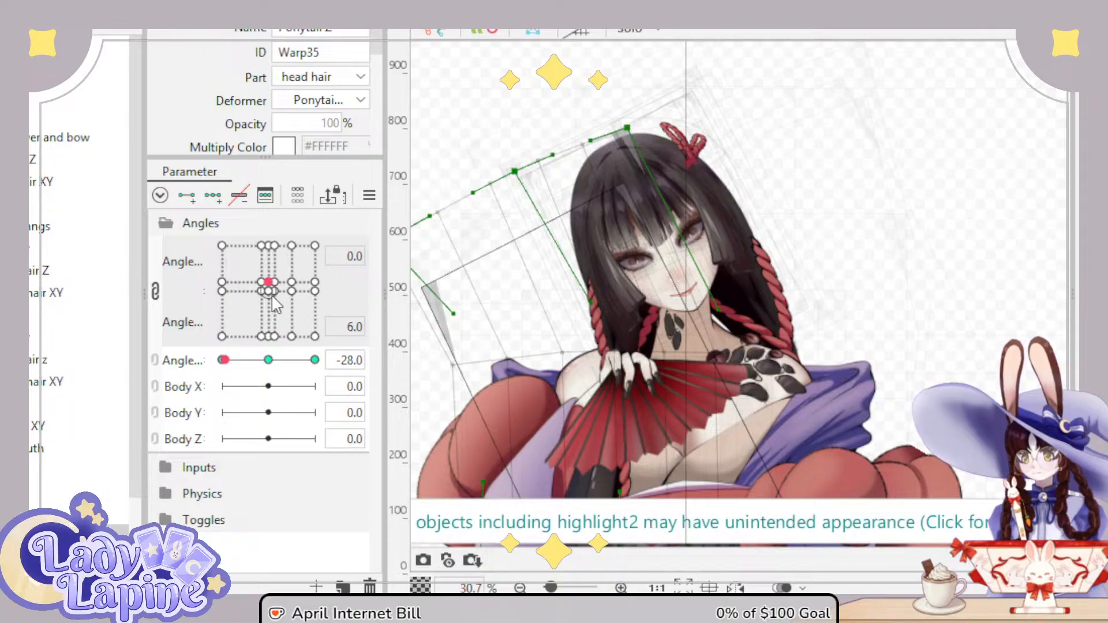
pyautogui.click(269, 360)
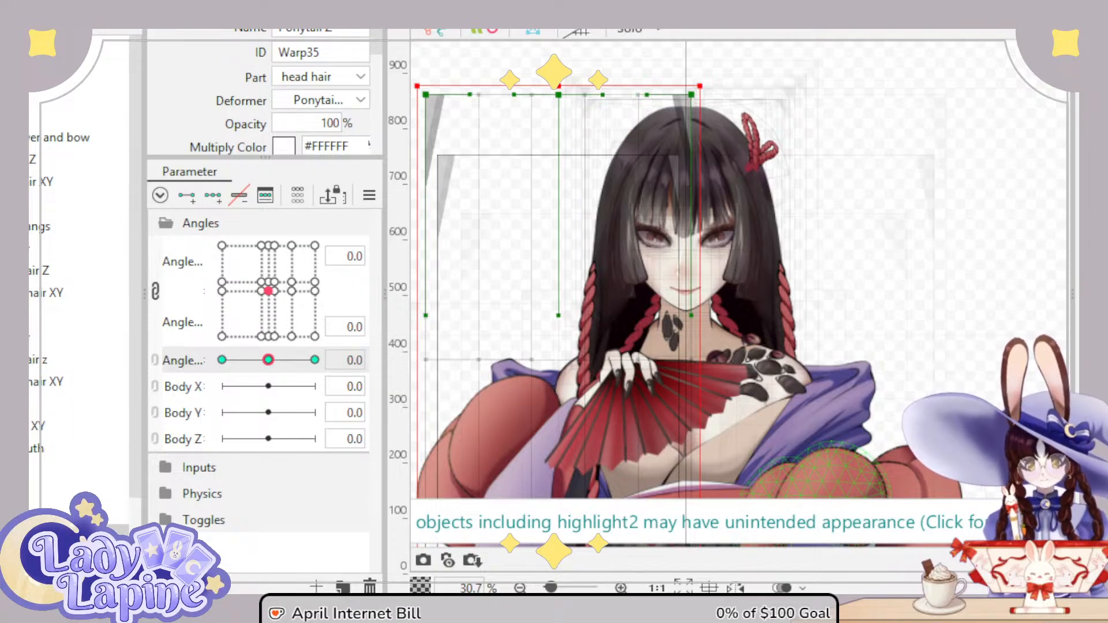
# Step: Examine the hair in combined Angle X, Y and Z poses in both directions, finishing with Angle X and Z at -30
pyautogui.moveTo(268, 290)
pyautogui.mouseDown()
pyautogui.moveTo(299, 261)
pyautogui.moveTo(271, 246)
pyautogui.moveTo(230, 264)
pyautogui.moveTo(241, 331)
pyautogui.moveTo(280, 337)
pyautogui.moveTo(279, 291)
pyautogui.mouseUp()
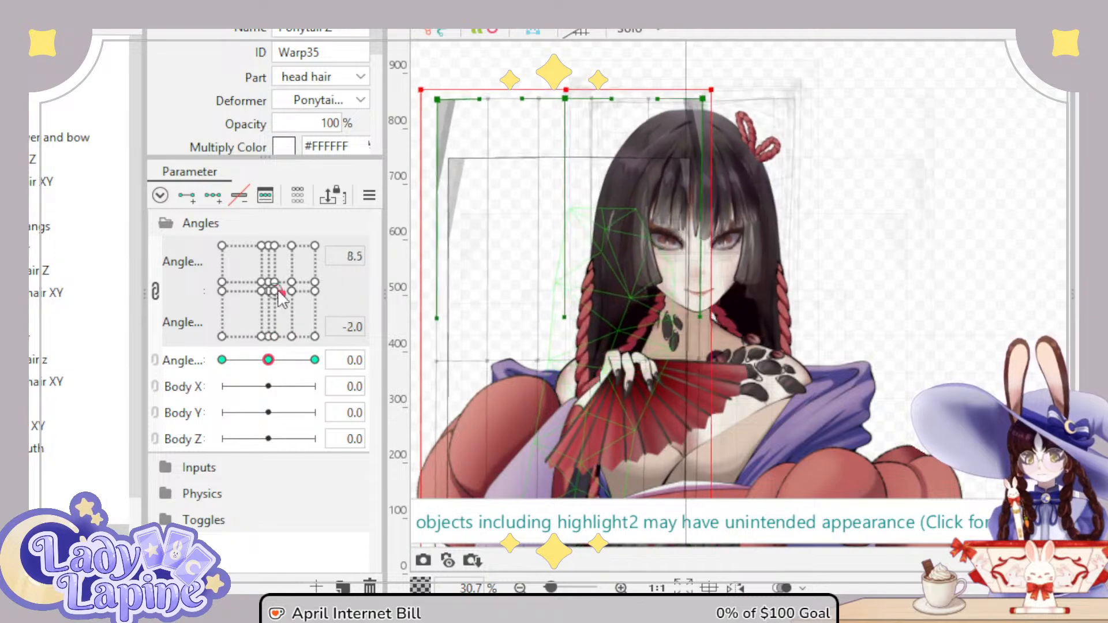
pyautogui.moveTo(268, 360); pyautogui.dragTo(236, 360)
pyautogui.click(243, 315)
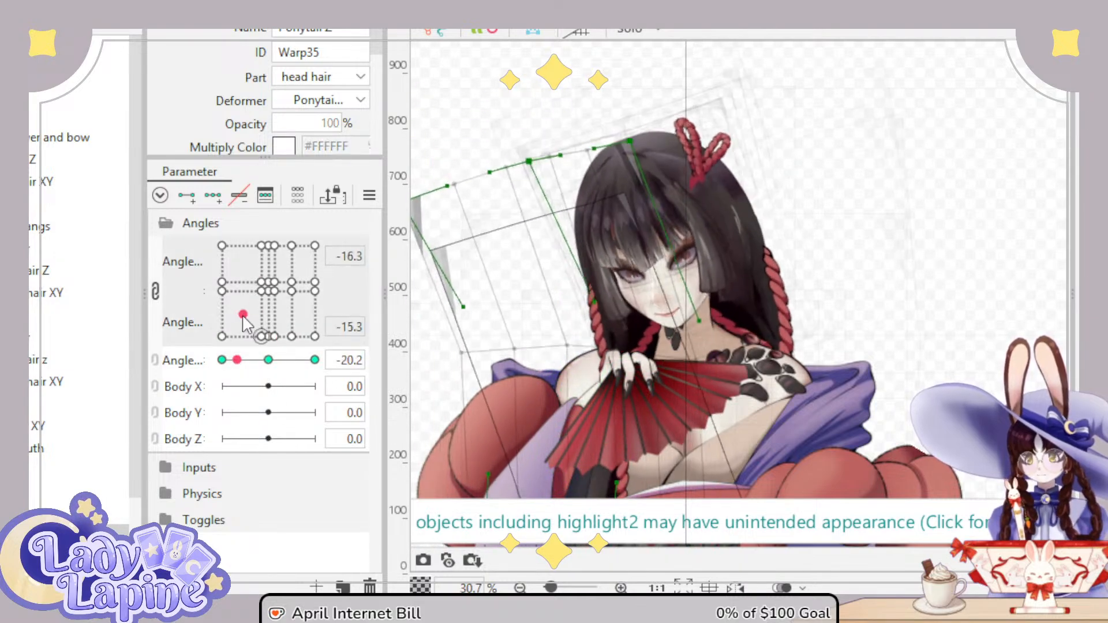
pyautogui.moveTo(242, 316); pyautogui.dragTo(298, 275)
pyautogui.moveTo(251, 360); pyautogui.dragTo(299, 360)
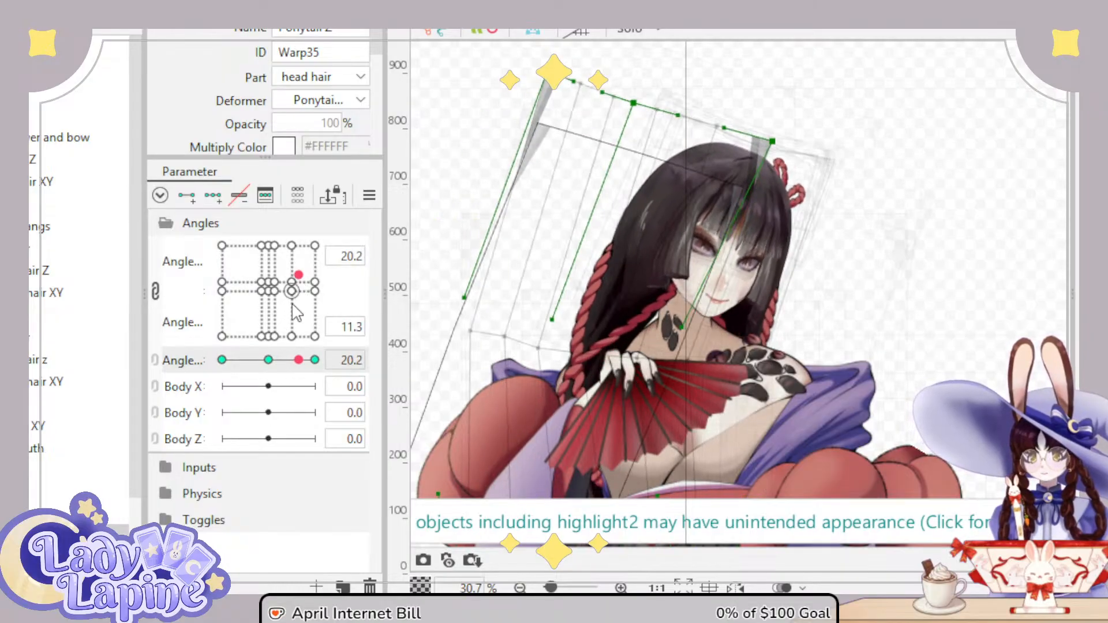
pyautogui.moveTo(292, 305); pyautogui.dragTo(221, 271)
pyautogui.moveTo(299, 360); pyautogui.dragTo(227, 361)
pyautogui.moveTo(221, 271); pyautogui.dragTo(191, 312)
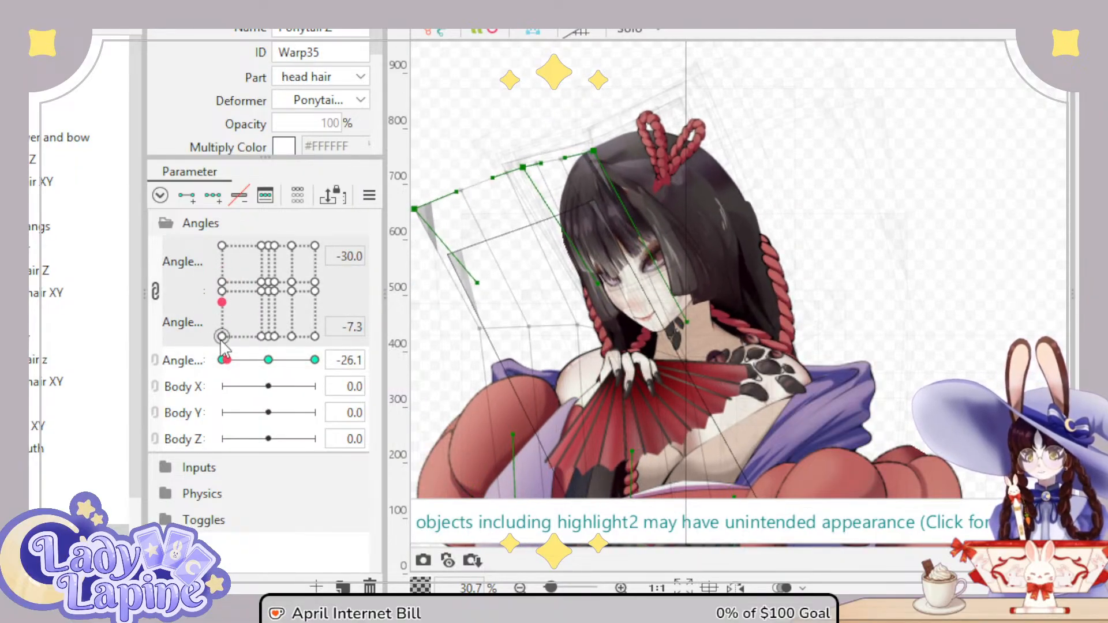
pyautogui.moveTo(225, 360); pyautogui.dragTo(221, 360)
pyautogui.moveTo(222, 302); pyautogui.dragTo(214, 273)
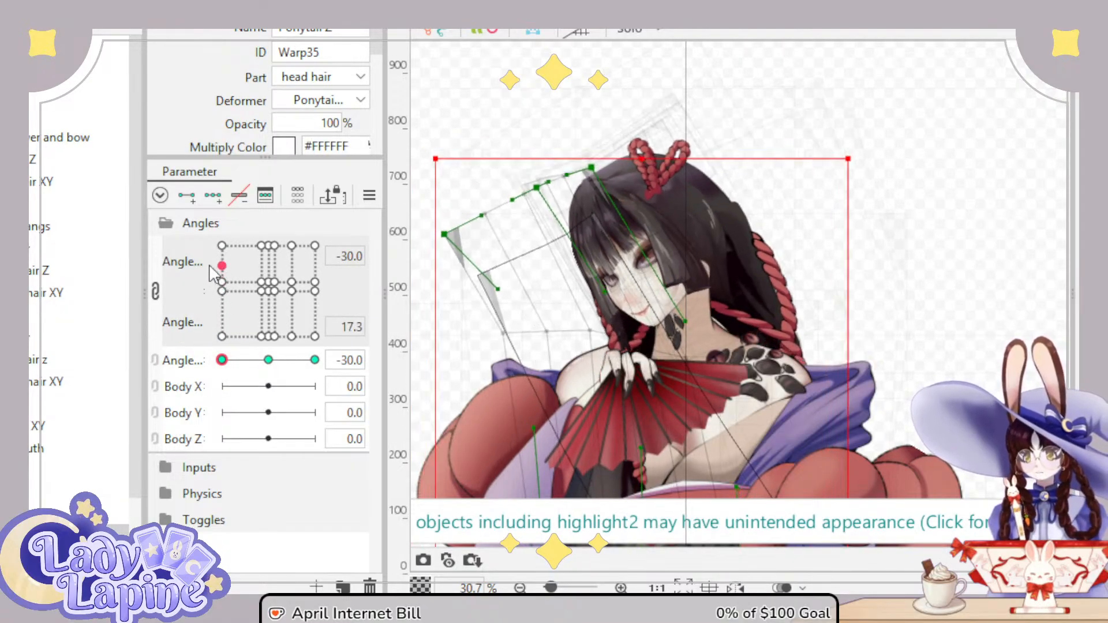
# Step: Select the Neck Z deformer (Warp31) and, at Angle Z 30, shift its upper middle and upper outer control points toward the tilted head
pyautogui.scroll(3, 725, 302)
pyautogui.moveTo(725, 302); pyautogui.dragTo(705, 330)
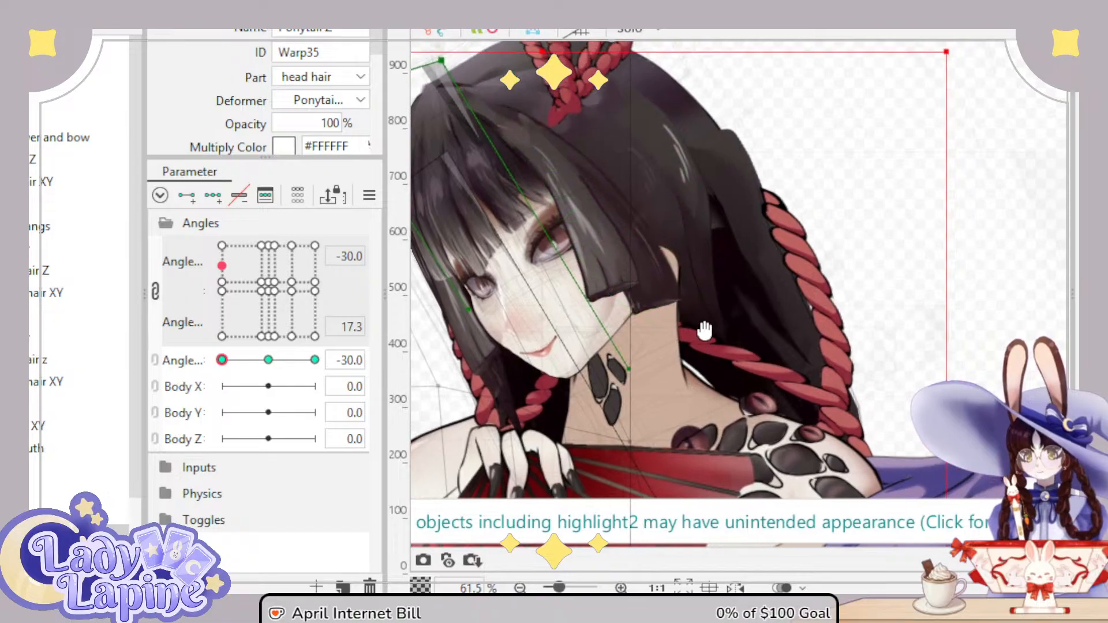
pyautogui.scroll(2, 704, 323)
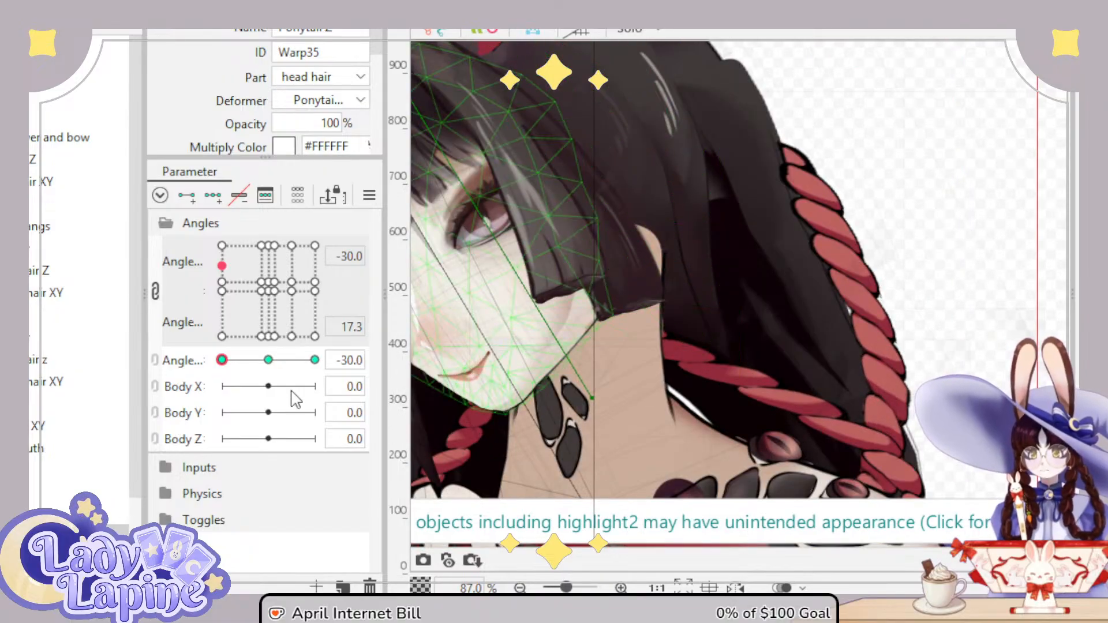
pyautogui.scroll(-3, 33, 404)
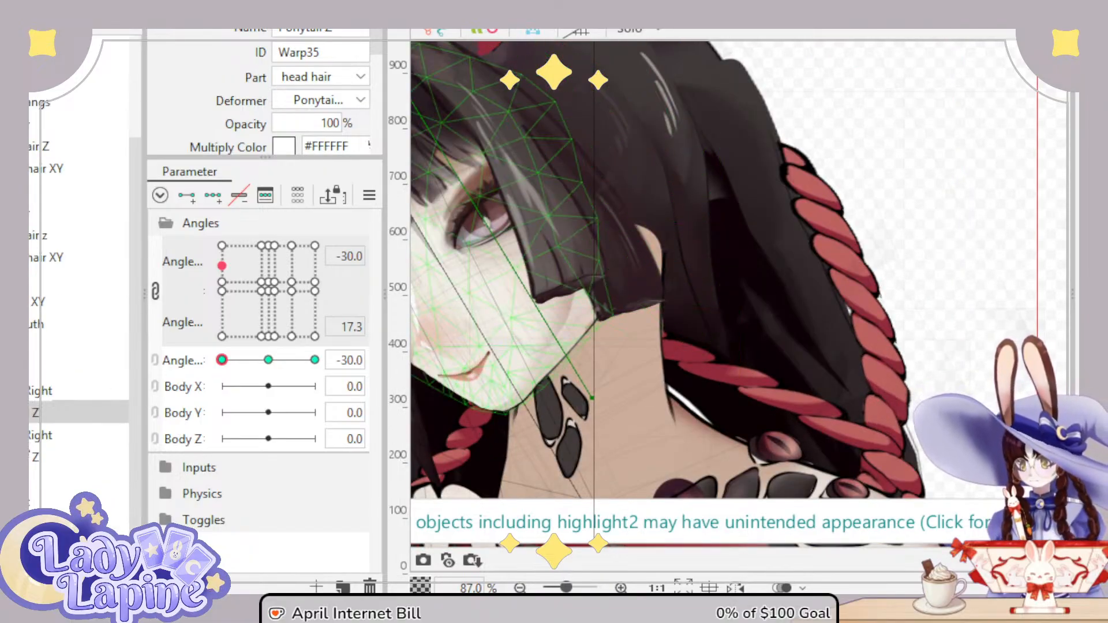
pyautogui.scroll(-8, 79, 346)
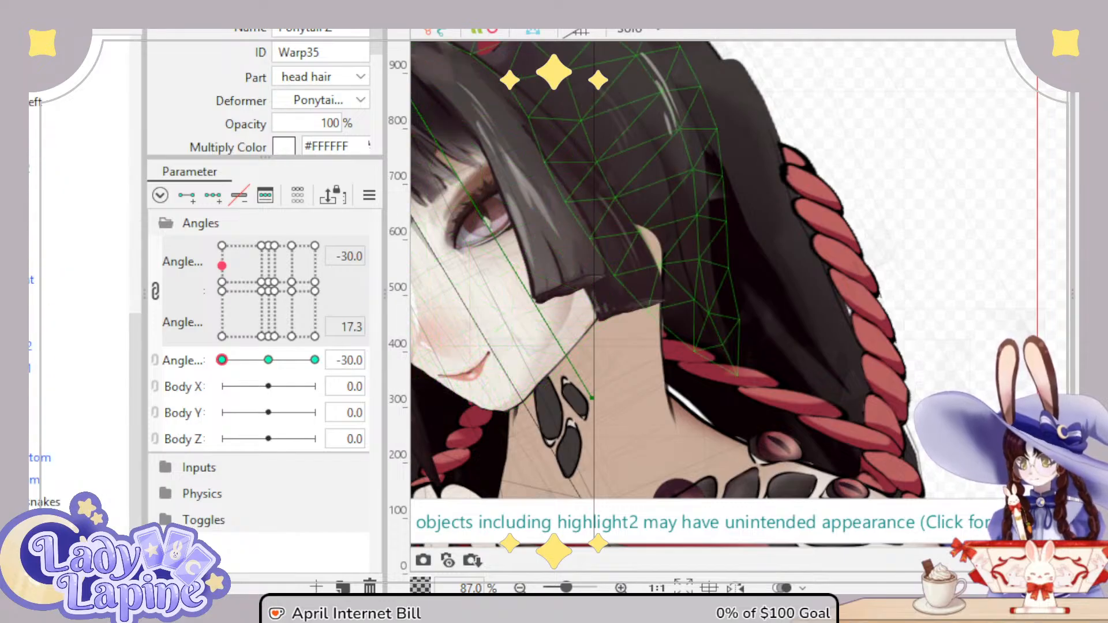
pyautogui.click(115, 522)
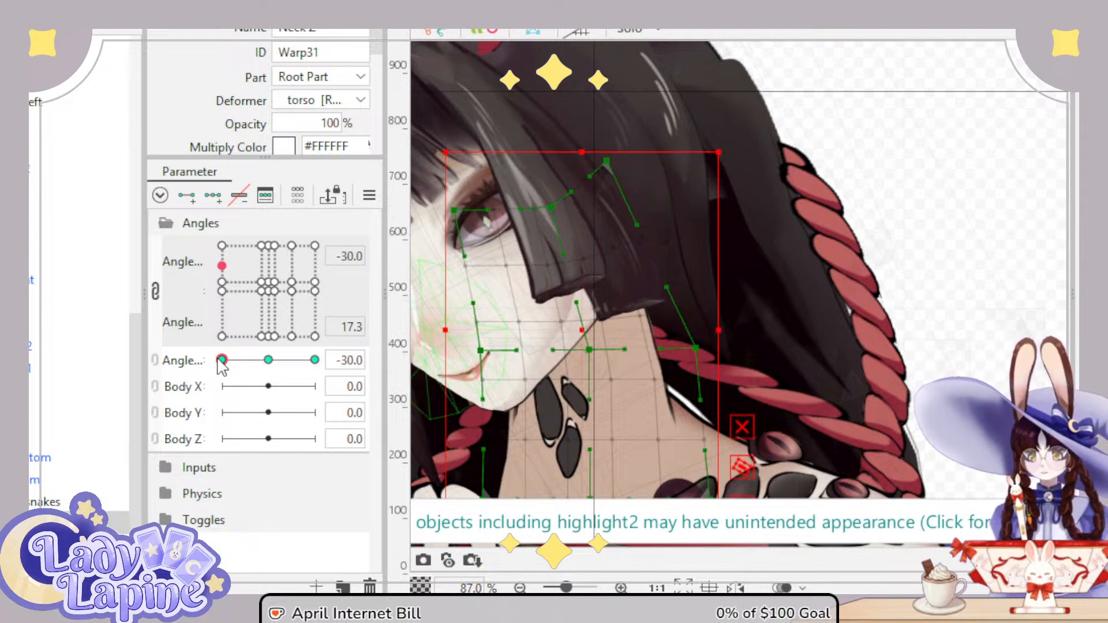
pyautogui.moveTo(219, 359); pyautogui.dragTo(315, 360)
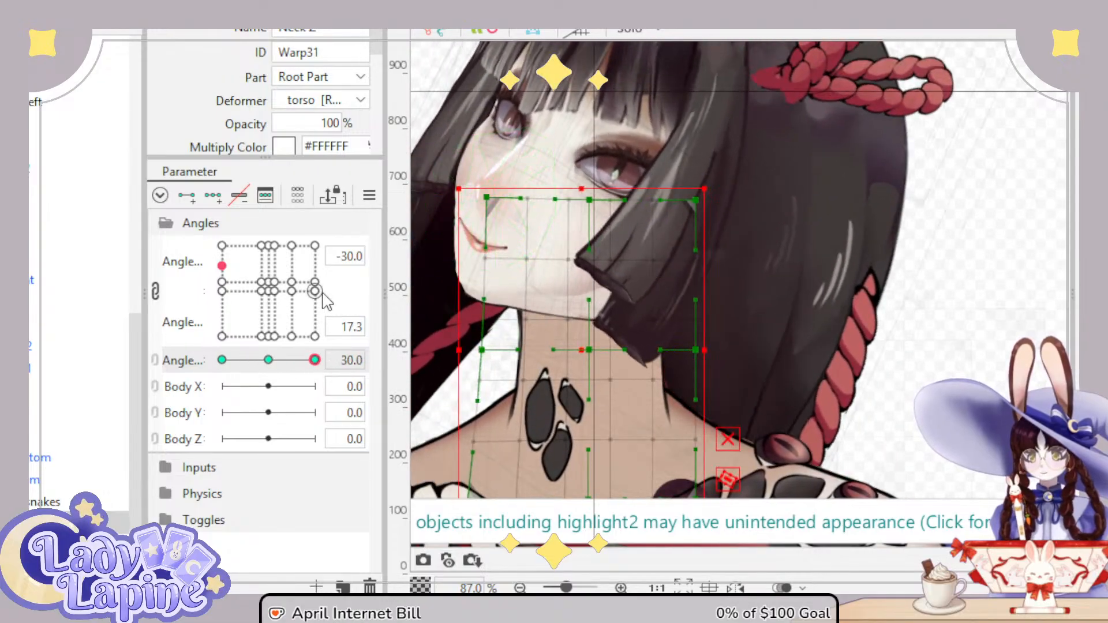
pyautogui.click(316, 248)
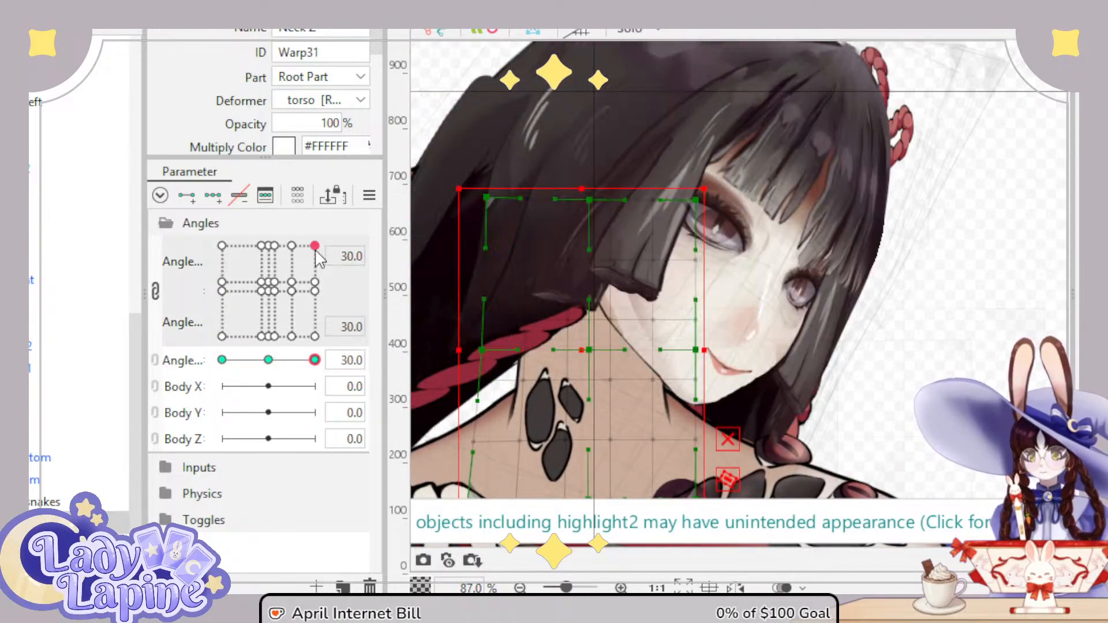
pyautogui.click(313, 282)
pyautogui.click(315, 291)
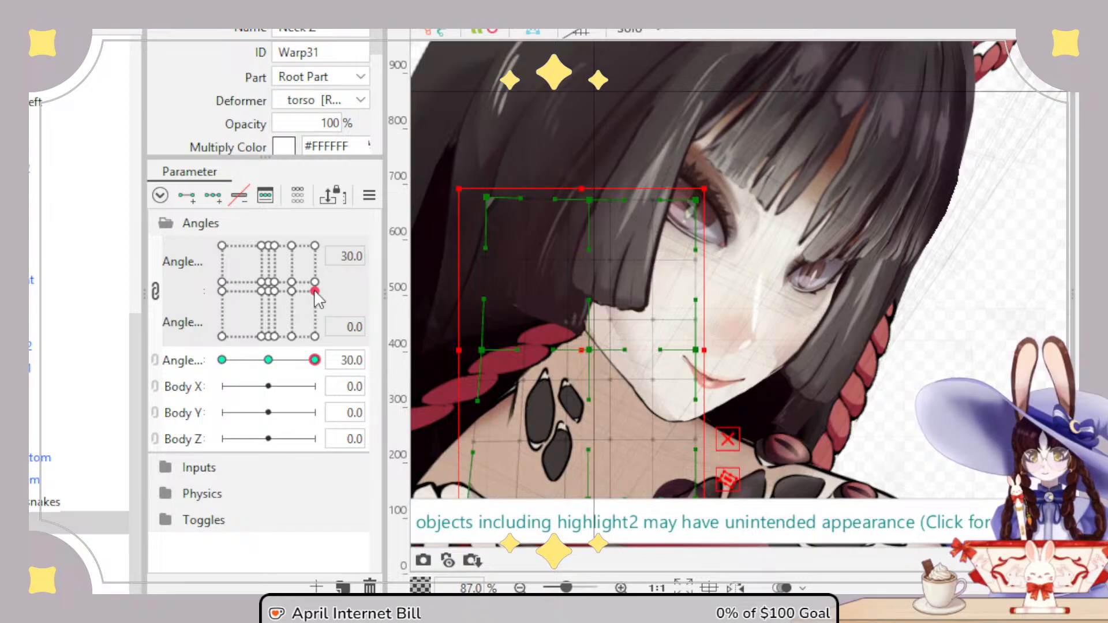
pyautogui.moveTo(315, 292); pyautogui.dragTo(314, 258)
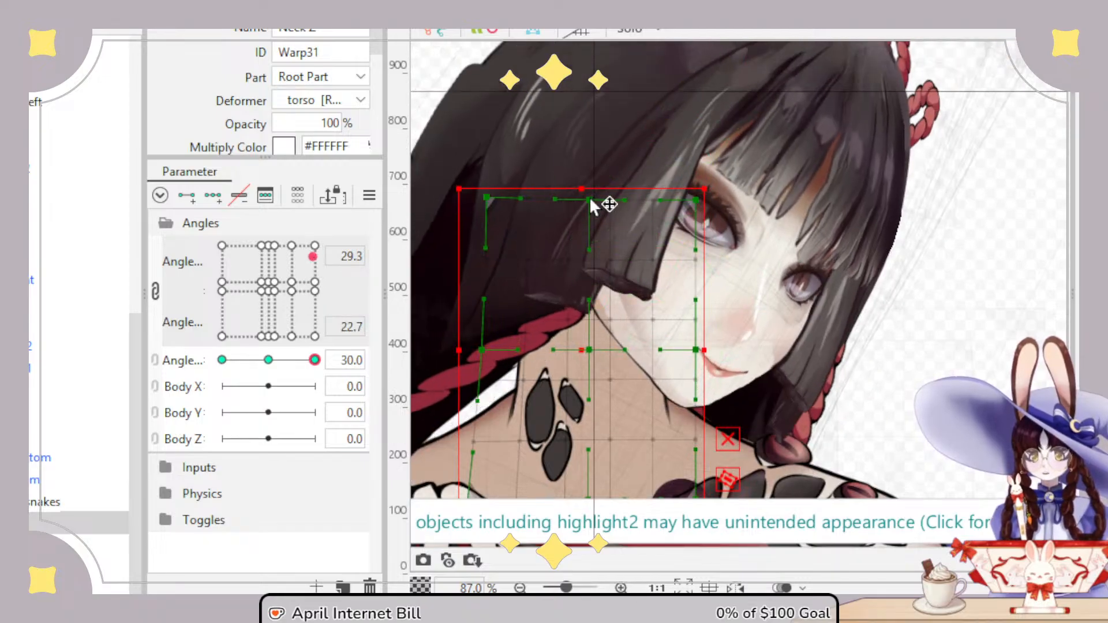
pyautogui.moveTo(592, 200); pyautogui.dragTo(632, 192)
pyautogui.moveTo(499, 199); pyautogui.dragTo(545, 202)
# Step: Examine the neck at Angle Z -30 and with a slight tilt, finishing at Angle X 0, Angle Y 6 and Angle Z 0
pyautogui.moveTo(314, 360); pyautogui.dragTo(222, 361)
pyautogui.moveTo(315, 284); pyautogui.dragTo(262, 284)
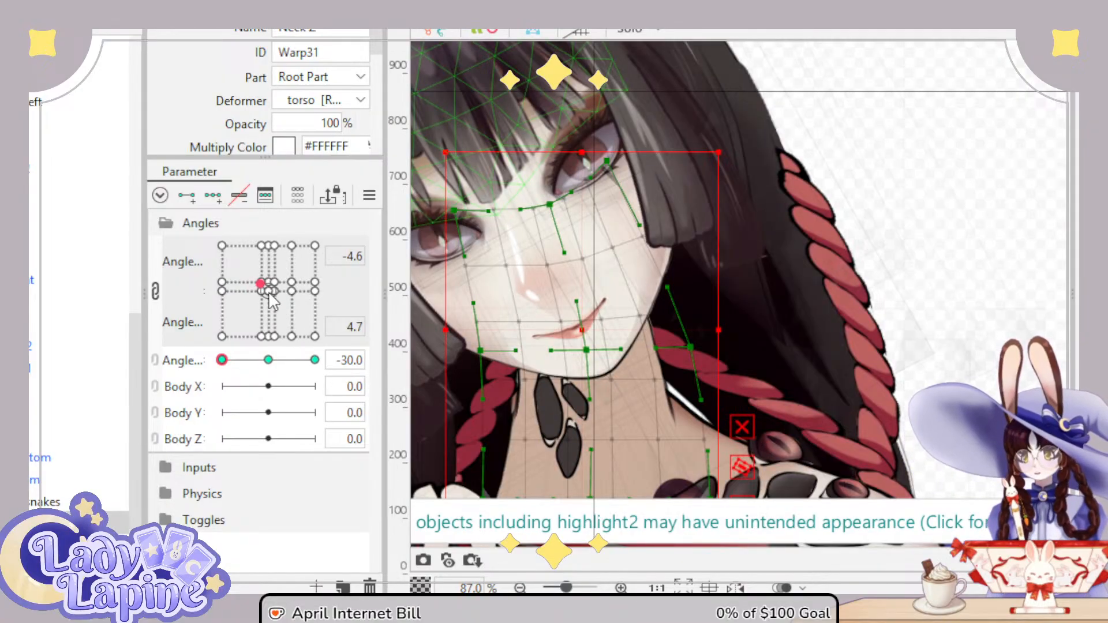
pyautogui.click(268, 290)
pyautogui.click(269, 360)
pyautogui.scroll(-5, 638, 272)
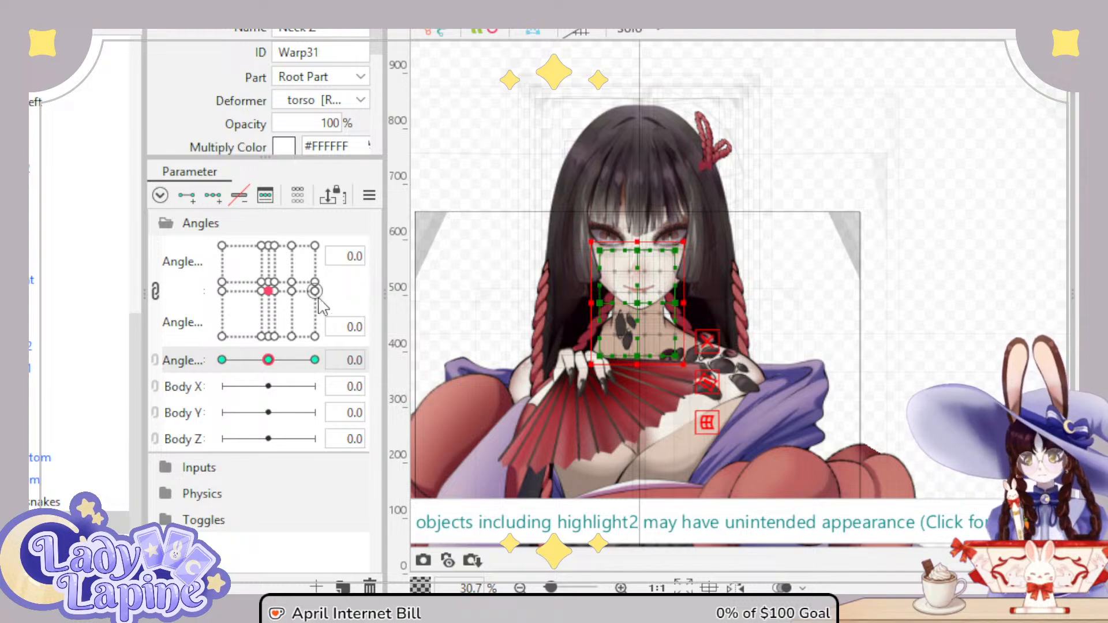
pyautogui.moveTo(288, 288)
pyautogui.mouseDown()
pyautogui.moveTo(260, 301)
pyautogui.moveTo(290, 262)
pyautogui.moveTo(267, 321)
pyautogui.moveTo(268, 293)
pyautogui.mouseUp()
pyautogui.moveTo(273, 359)
pyautogui.mouseDown()
pyautogui.moveTo(242, 361)
pyautogui.moveTo(317, 361)
pyautogui.moveTo(260, 361)
pyautogui.mouseUp()
pyautogui.moveTo(268, 293)
pyautogui.mouseDown()
pyautogui.moveTo(326, 272)
pyautogui.moveTo(315, 249)
pyautogui.moveTo(231, 247)
pyautogui.moveTo(292, 307)
pyautogui.moveTo(269, 282)
pyautogui.mouseUp()
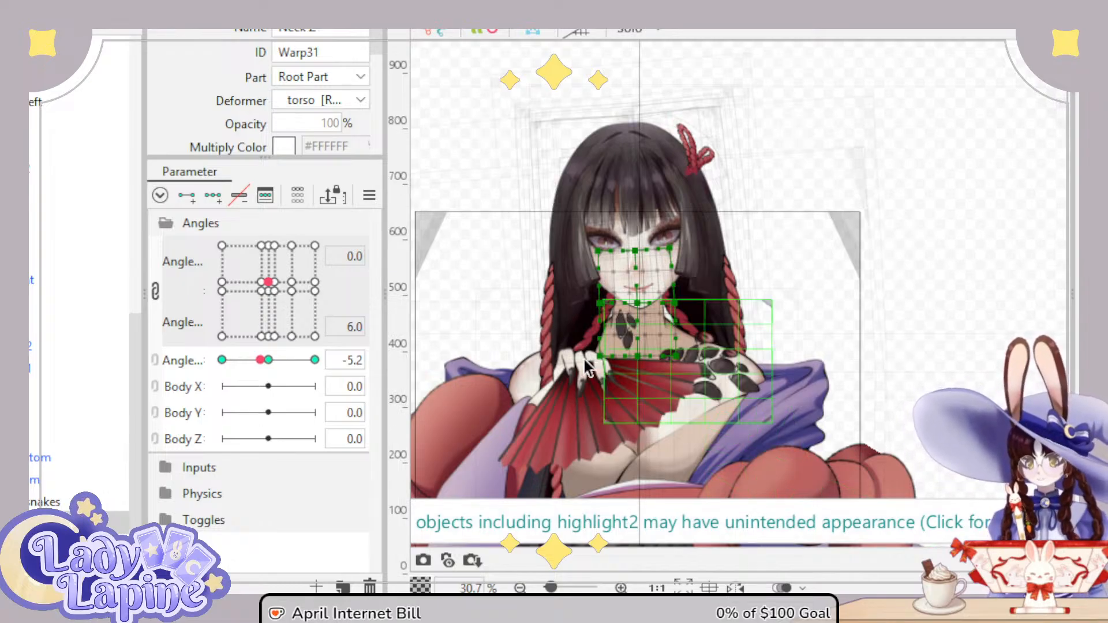
pyautogui.click(269, 360)
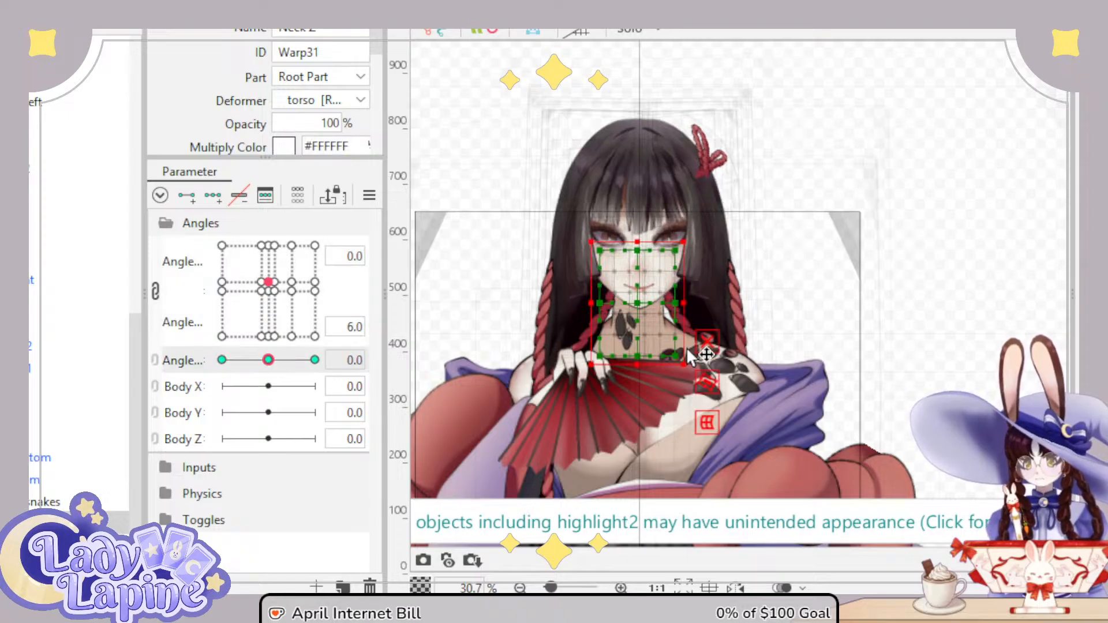
# Step: Look through the deformer hierarchy and expand the Toggles parameter group with the whole figure in view
pyautogui.scroll(-2, 704, 354)
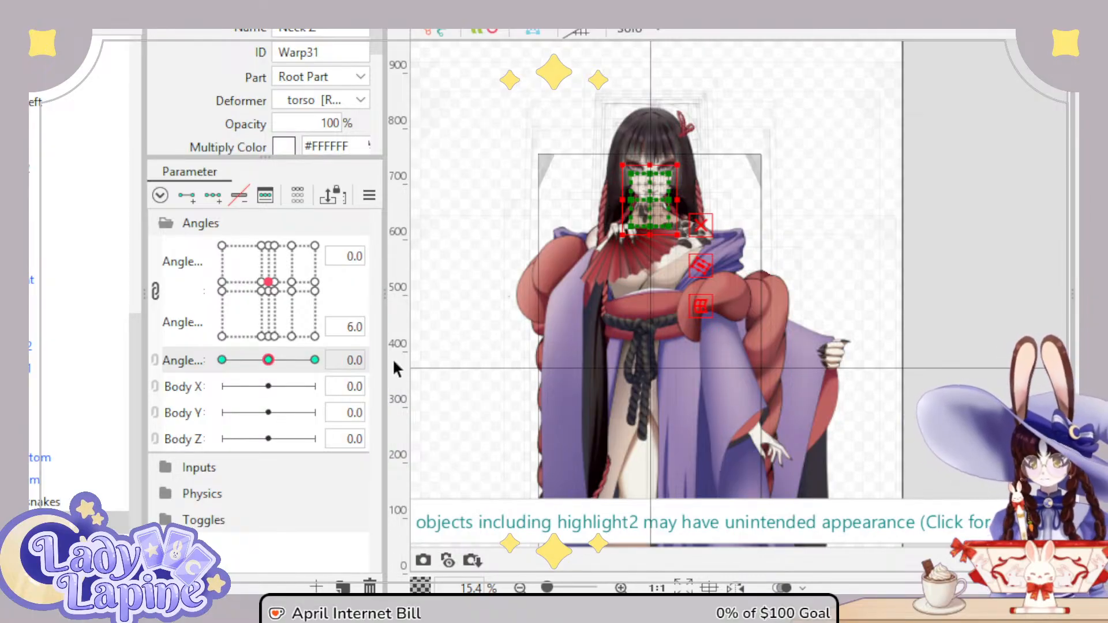
pyautogui.scroll(3, 81, 289)
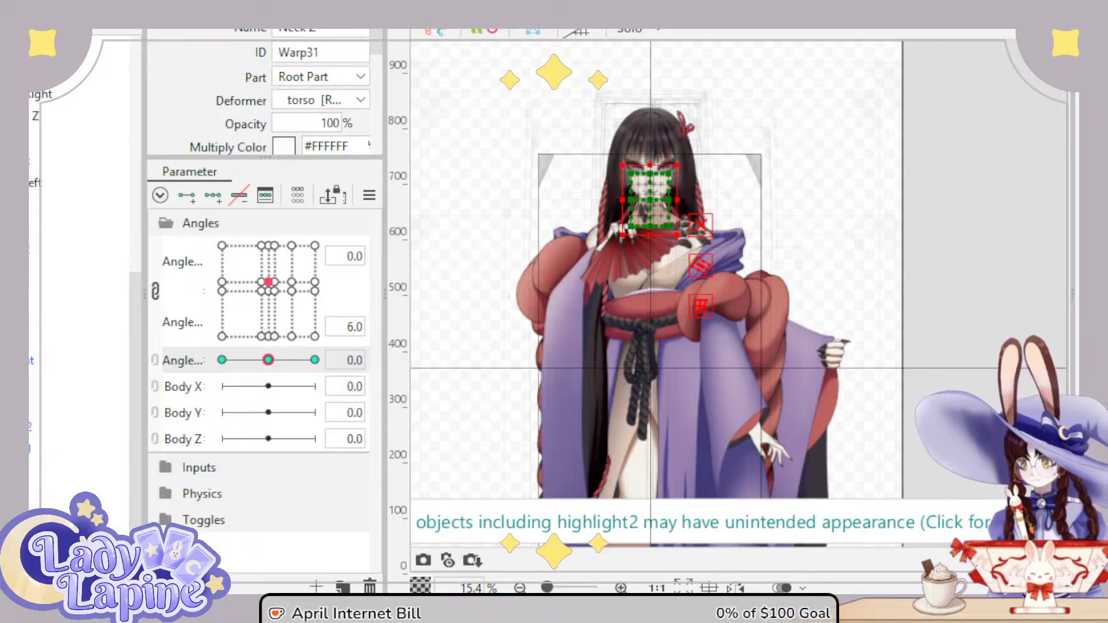
pyautogui.scroll(10, 81, 289)
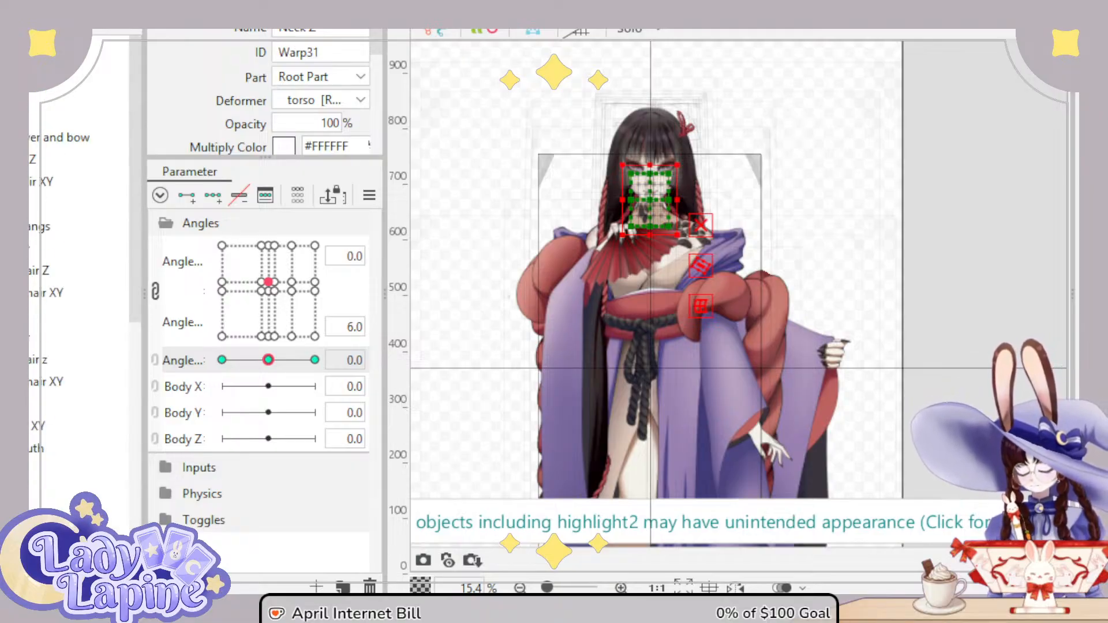
pyautogui.scroll(-10, 81, 288)
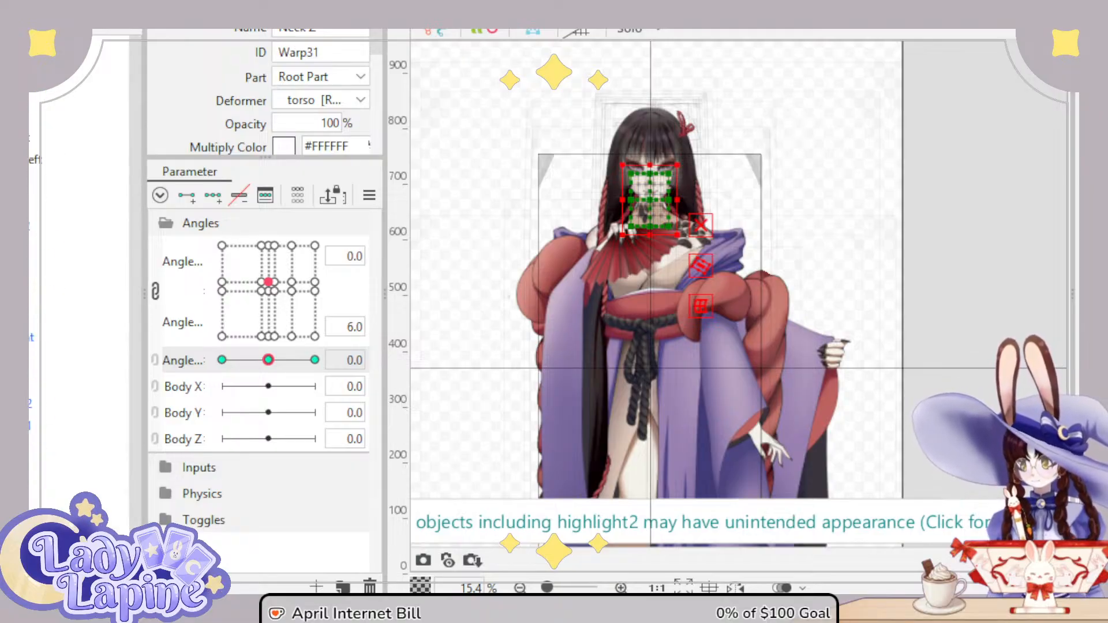
pyautogui.click(167, 521)
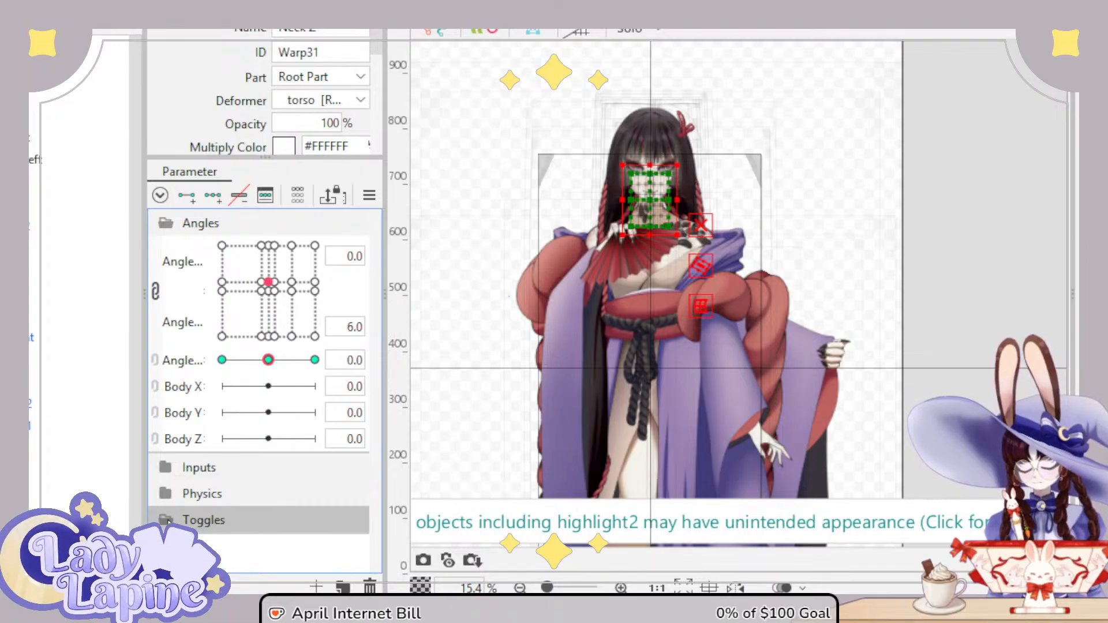
pyautogui.scroll(-3, 737, 127)
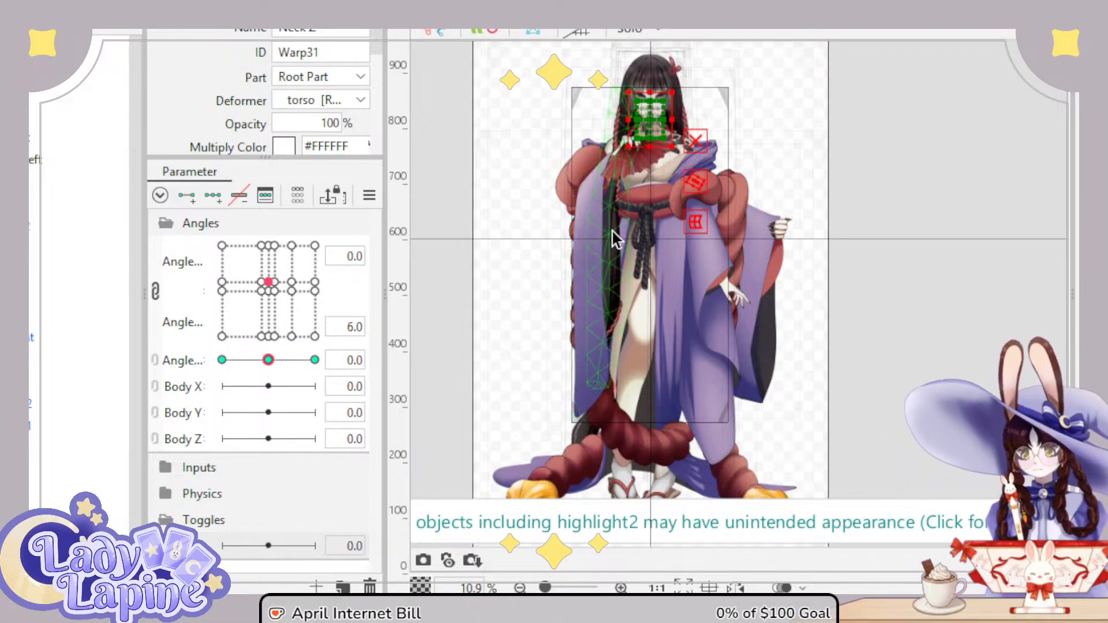
# Step: Select the Arm up right deformer (Warp3) with all its raised arm and sleeve parts, and flip them horizontally
pyautogui.click(594, 248)
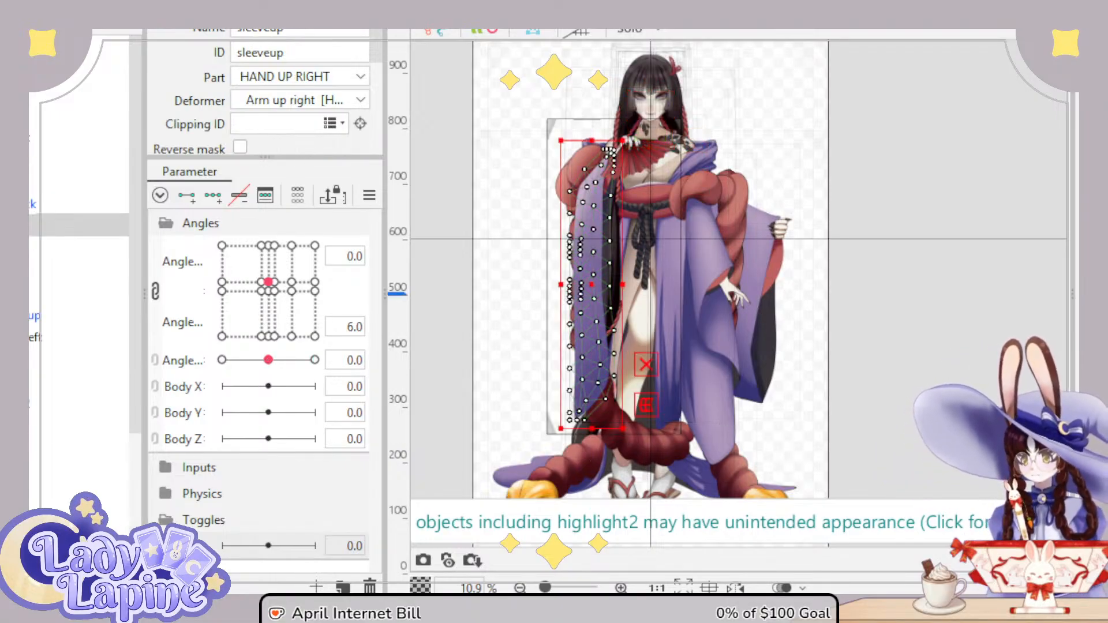
pyautogui.click(608, 152)
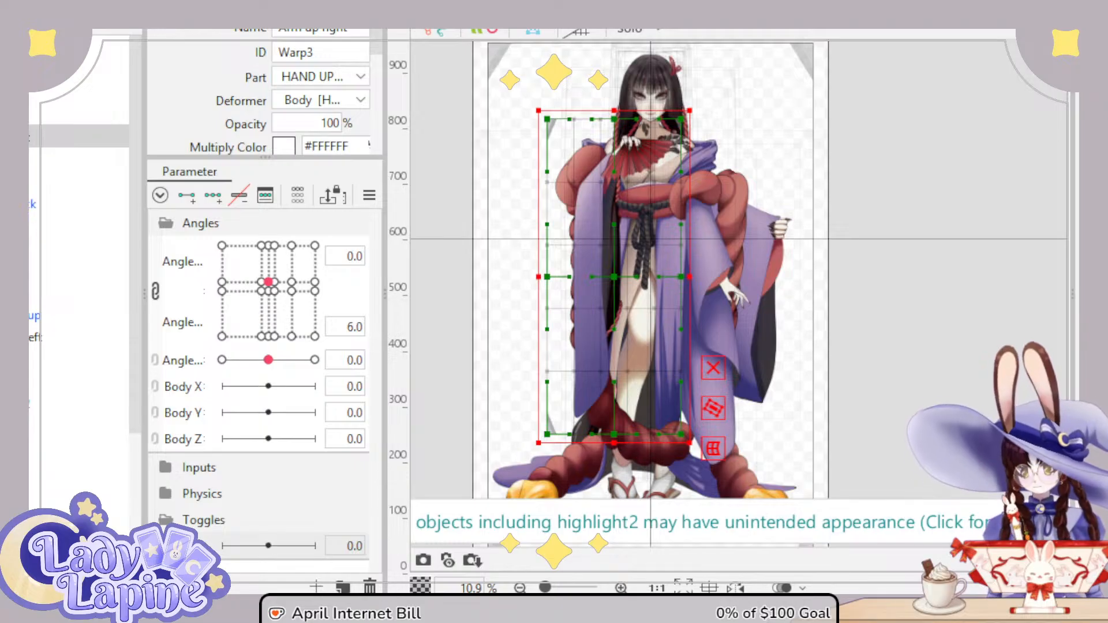
pyautogui.keyDown('shift'); pyautogui.click(35, 316); pyautogui.keyUp('shift')
pyautogui.click(35, 315)
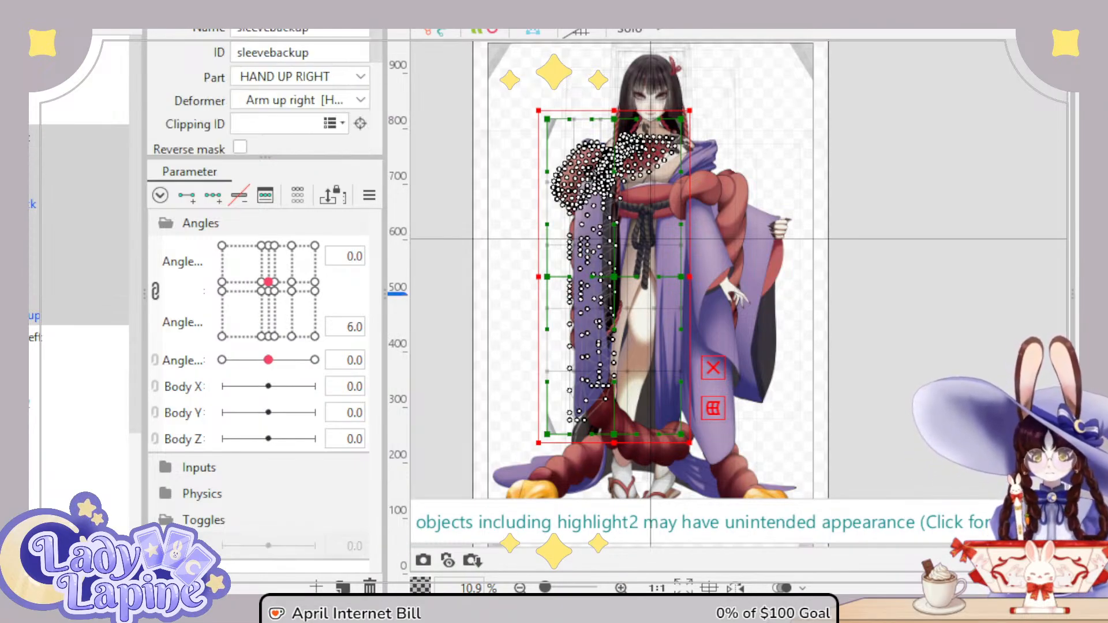
pyautogui.hotkey('ctrl', 'shift', 'h')
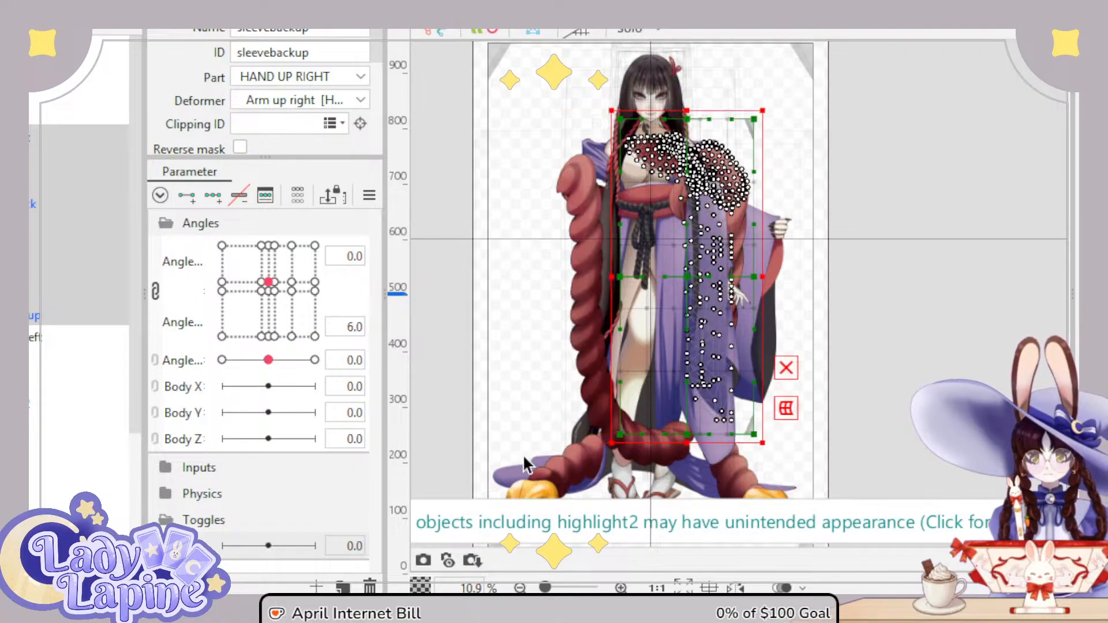
# Step: Rename the flipped arm deformer (Warp3) to "Arm up Left"
pyautogui.click(78, 136)
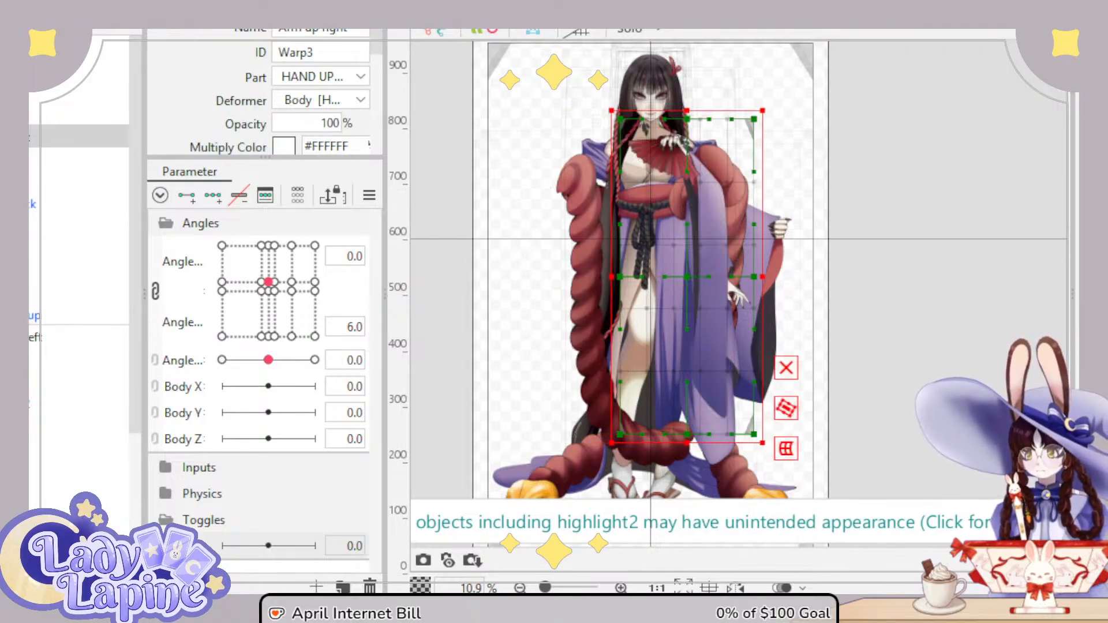
pyautogui.click(327, 32)
pyautogui.doubleClick(334, 30)
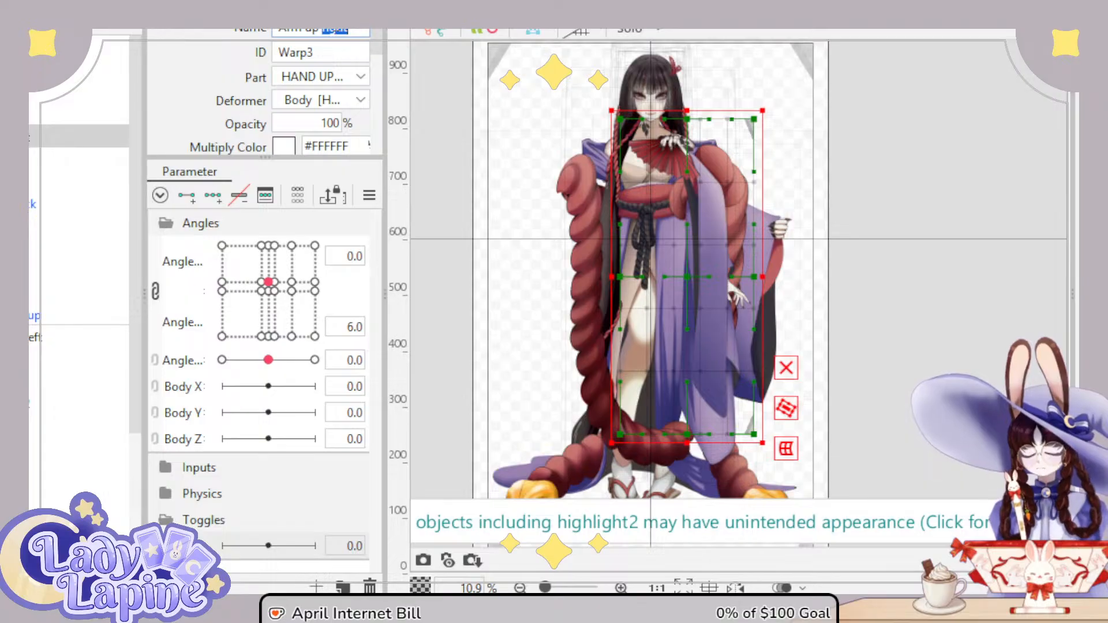
pyautogui.write('Lef')
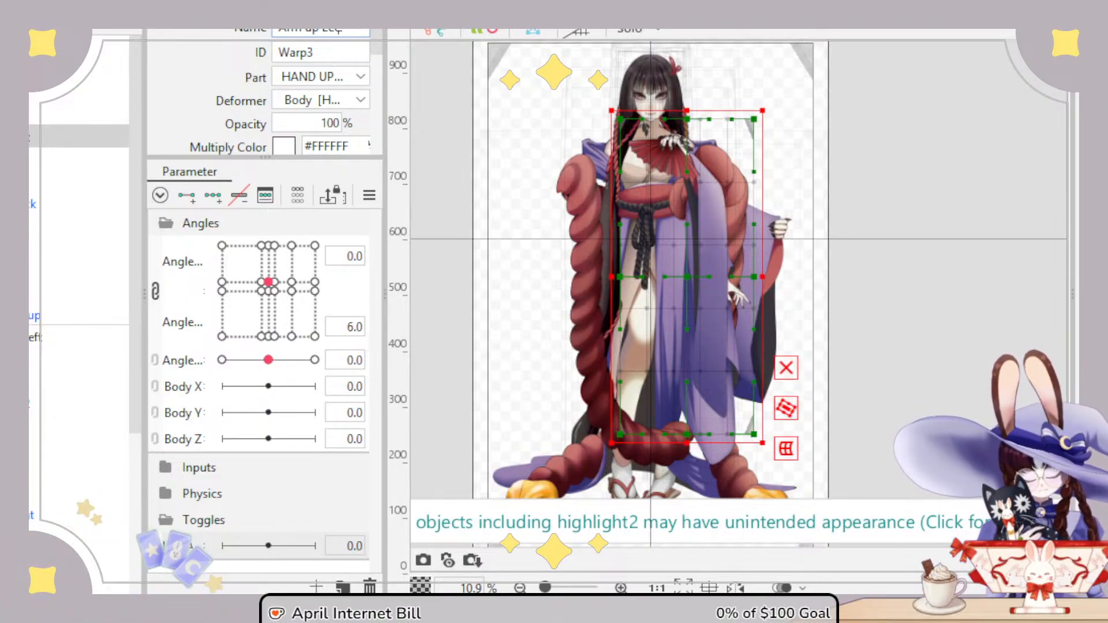
pyautogui.press('Return')
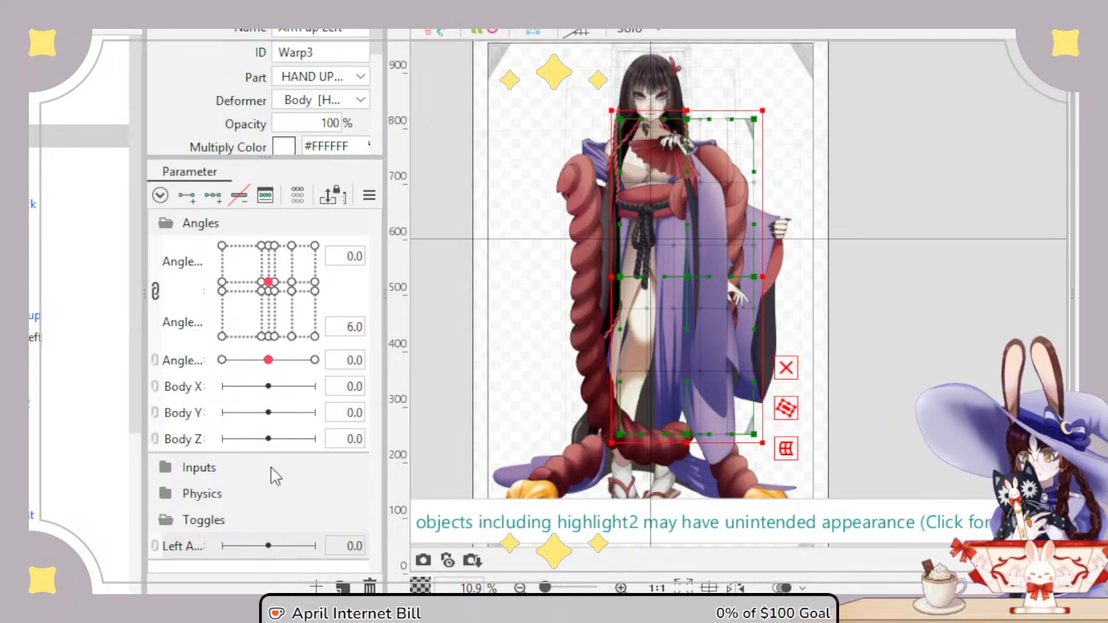
# Step: Add keys at -30, 0 and 30 of the left arm toggle parameter to the Arm up Left, Arm Down Left and Arm Out Left deformers
pyautogui.click(35, 337)
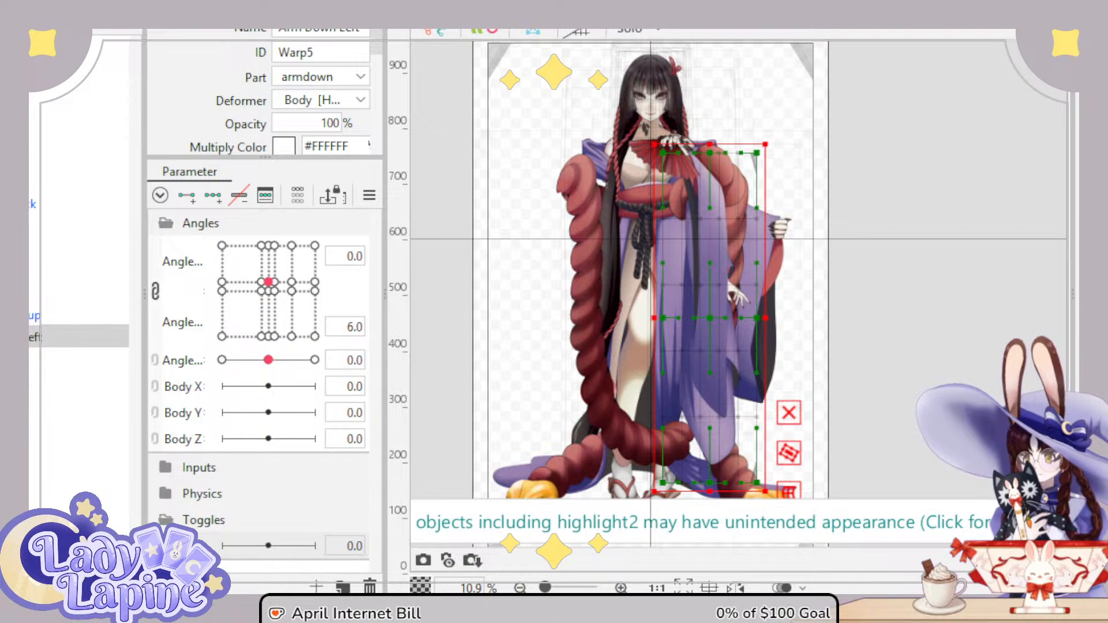
pyautogui.click(36, 381)
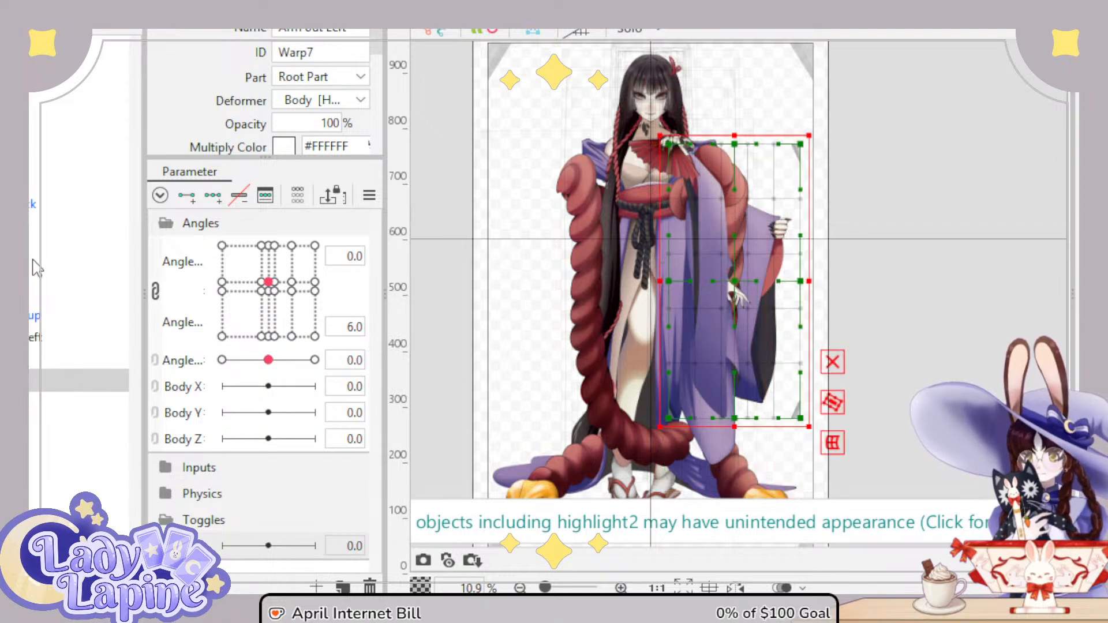
pyautogui.click(78, 135)
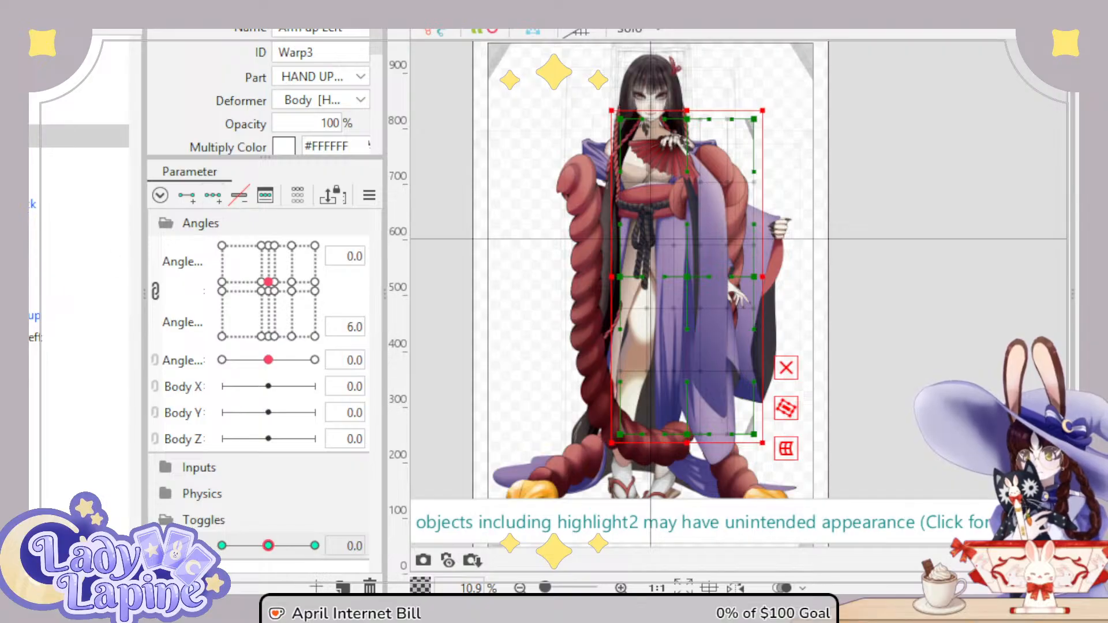
pyautogui.click(35, 335)
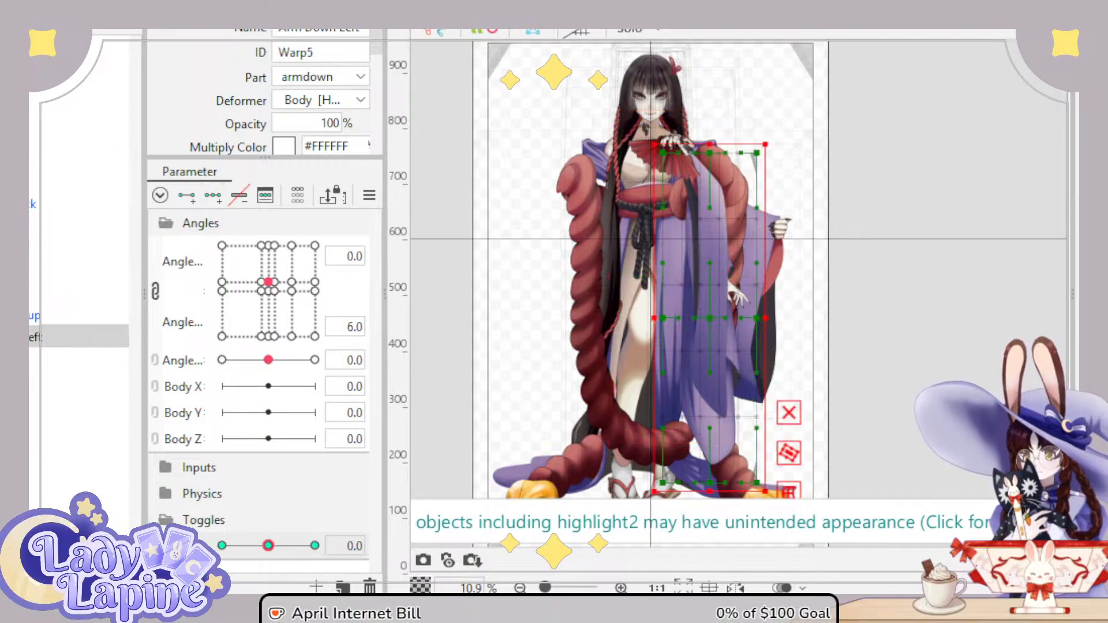
pyautogui.click(57, 380)
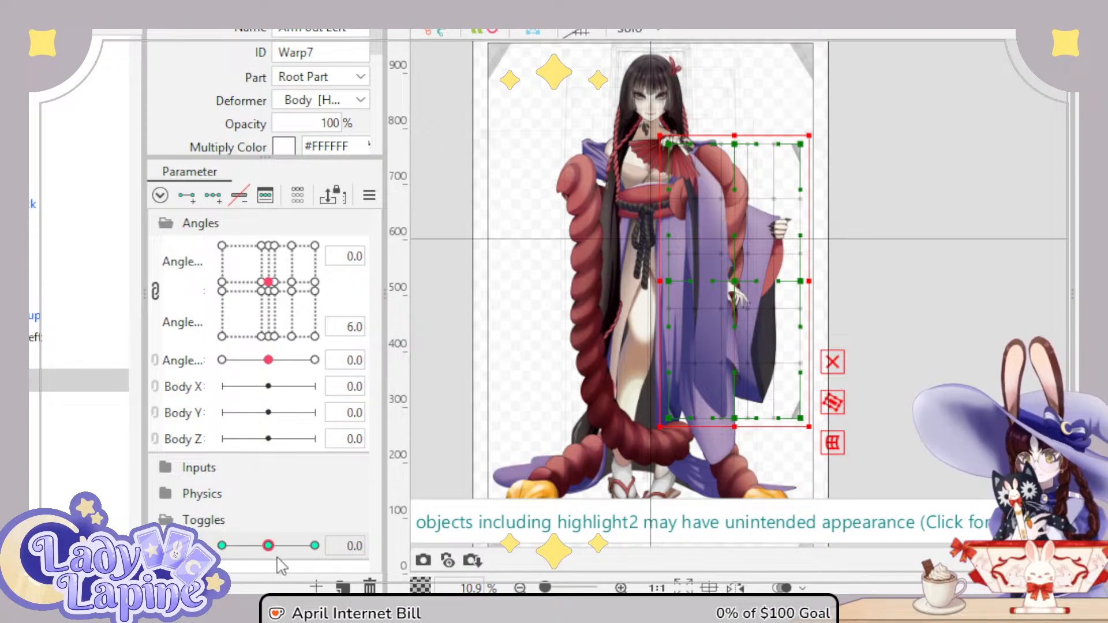
# Step: At -30 on the left arm toggle, set the opacity of the Arm Down Left and Arm Out Left deformers to 0%
pyautogui.moveTo(268, 545); pyautogui.dragTo(220, 546)
pyautogui.click(34, 335)
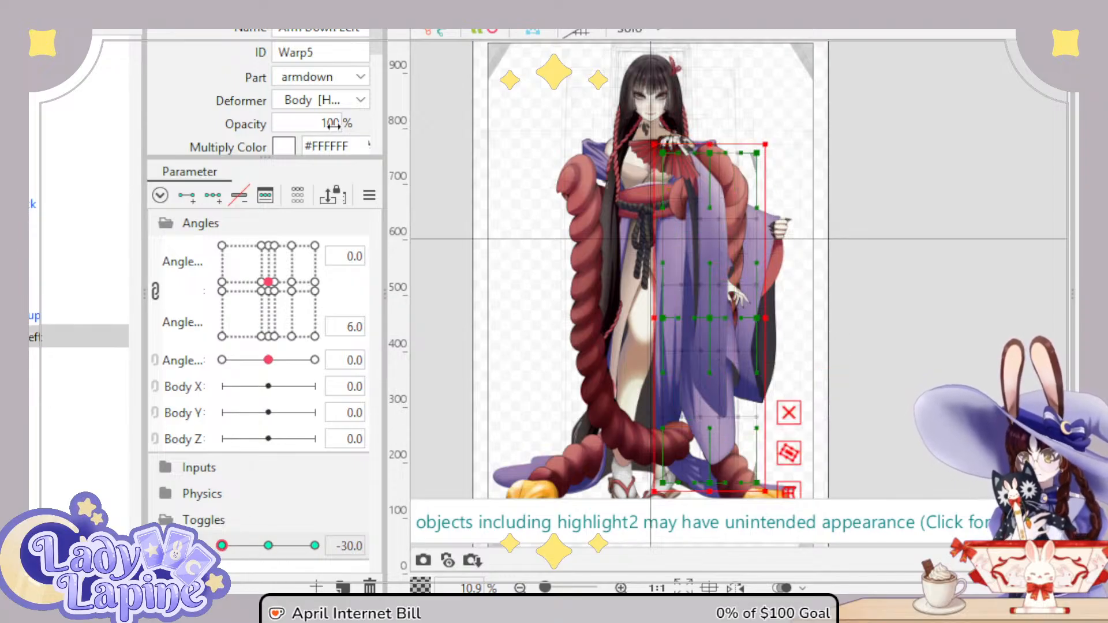
pyautogui.click(328, 121)
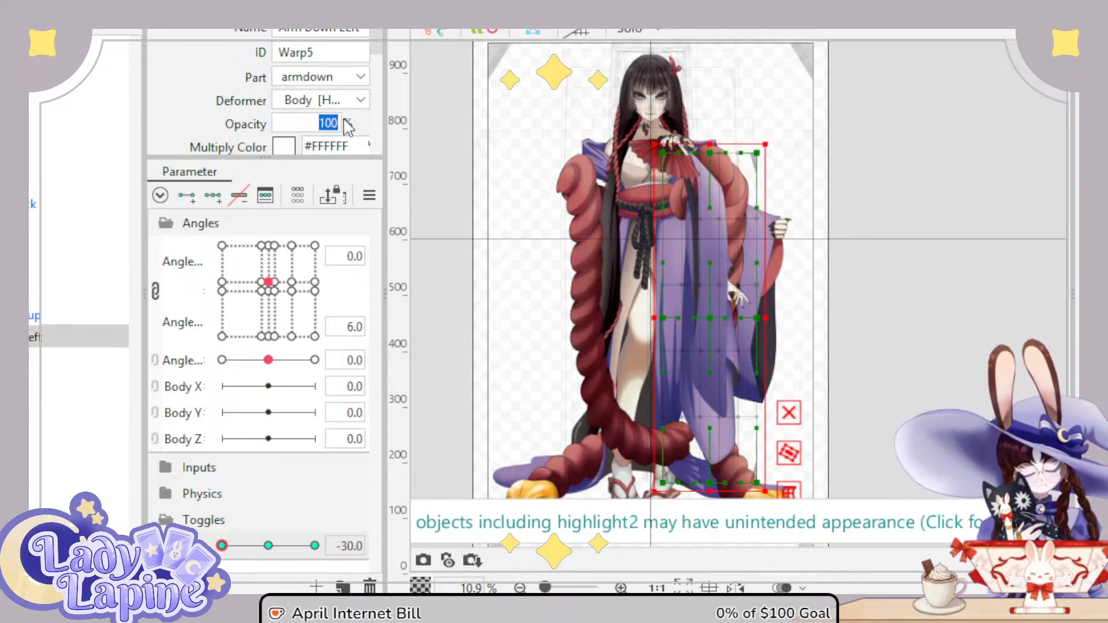
pyautogui.write('0')
pyautogui.press('Return')
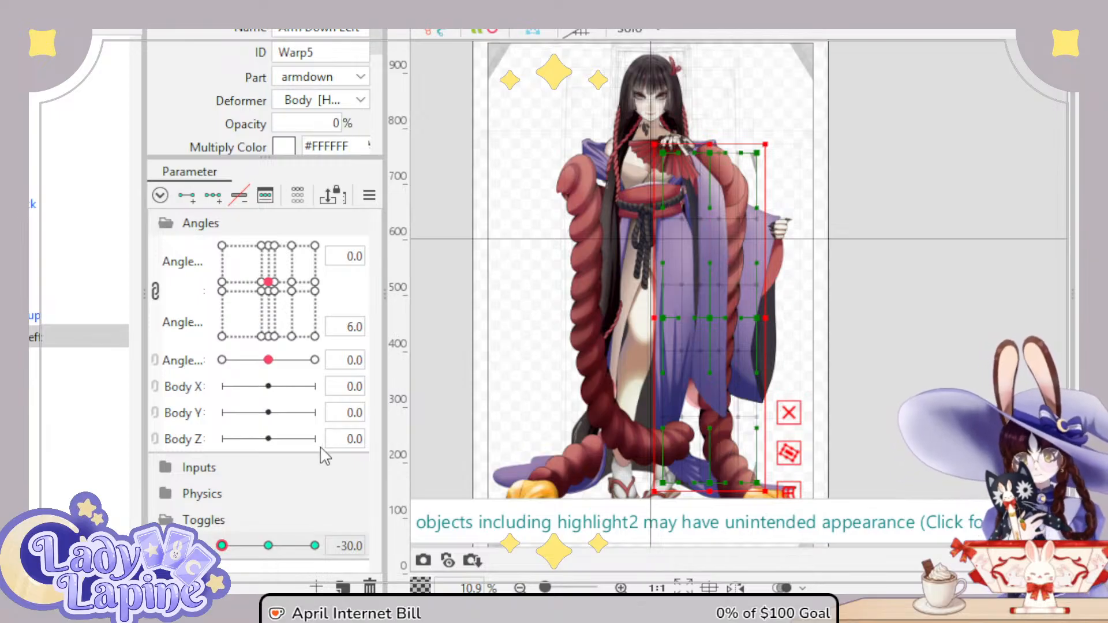
pyautogui.click(78, 381)
pyautogui.click(329, 122)
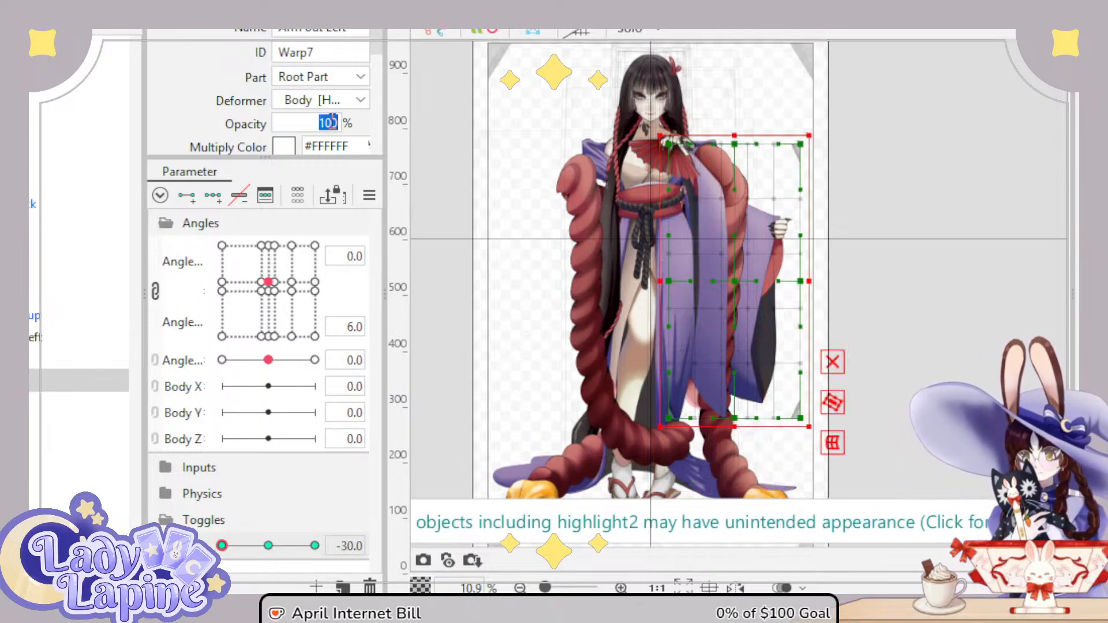
pyautogui.write('0')
pyautogui.press('Return')
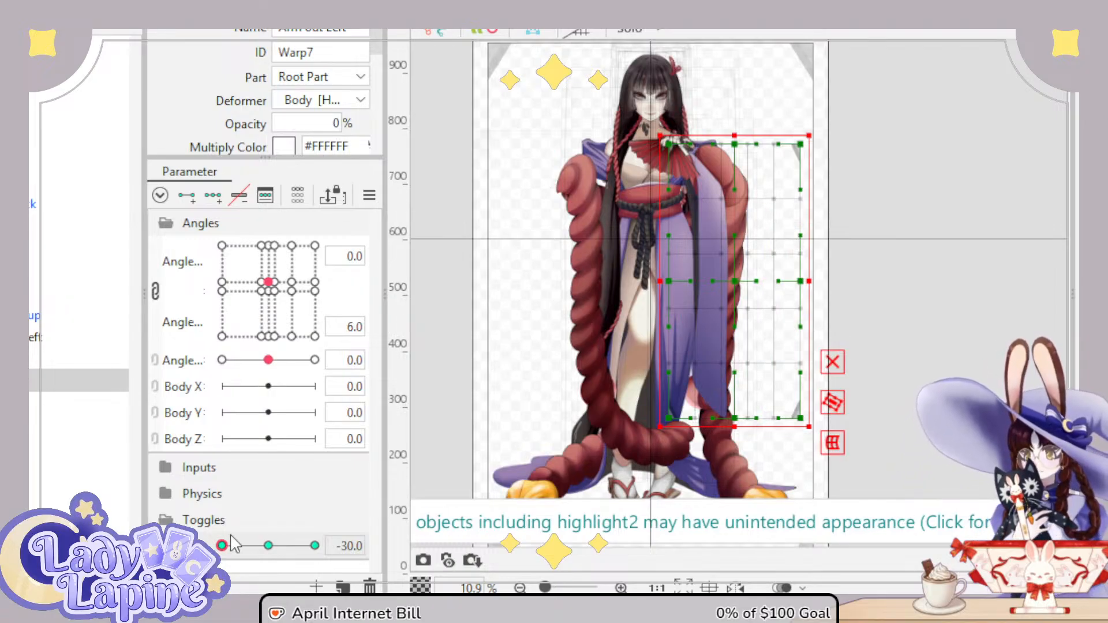
# Step: At 0 on the left arm toggle, set the opacity of the Arm up Left deformer to 0%
pyautogui.click(269, 545)
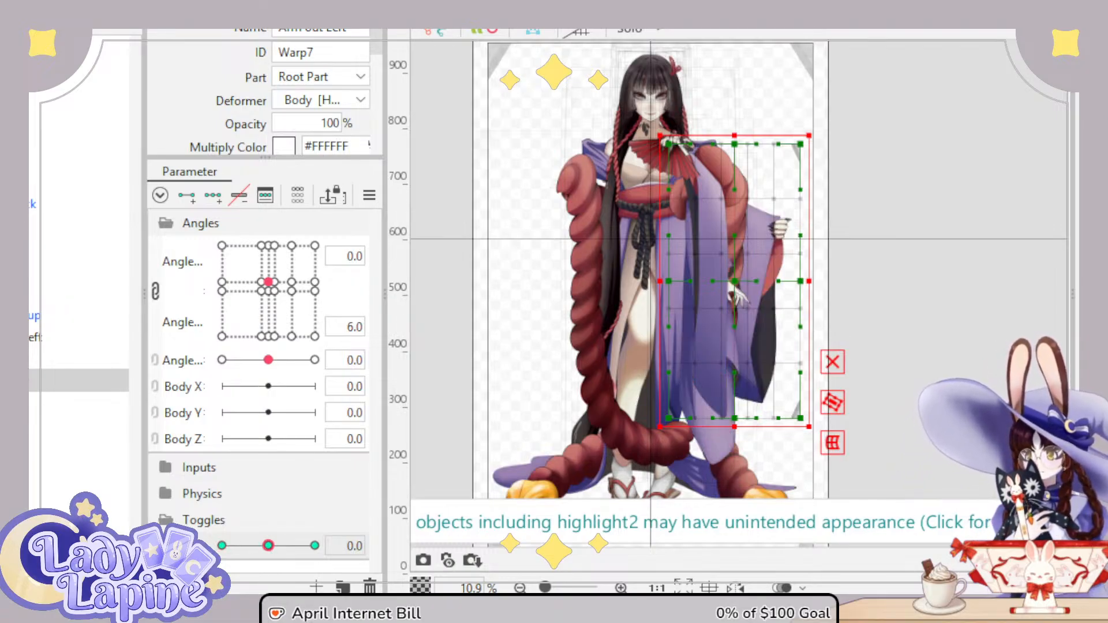
pyautogui.click(78, 136)
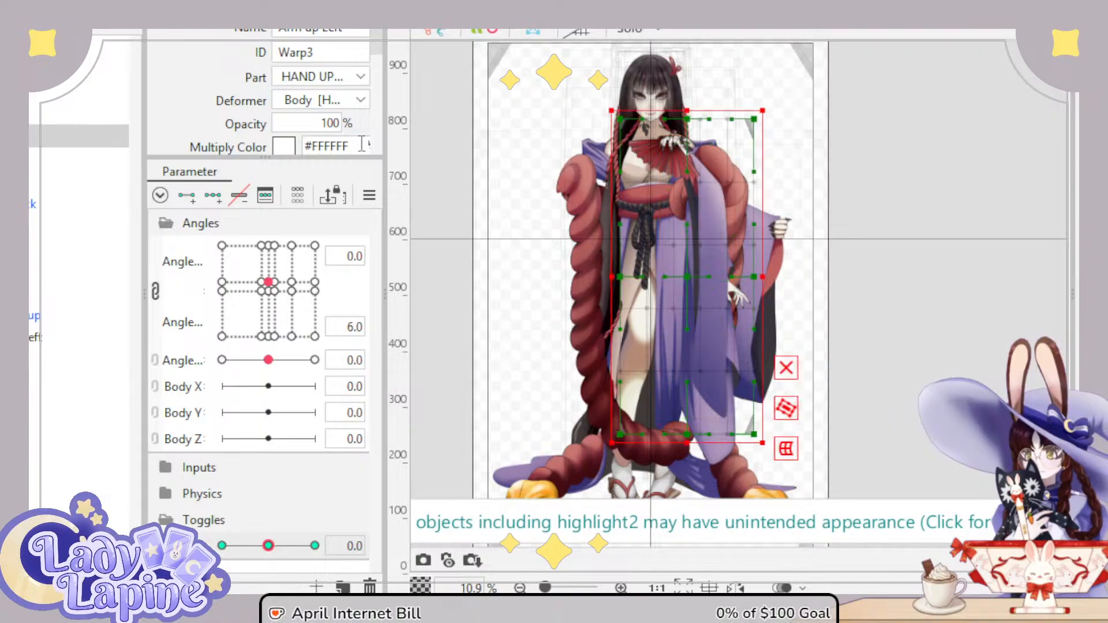
pyautogui.doubleClick(326, 124)
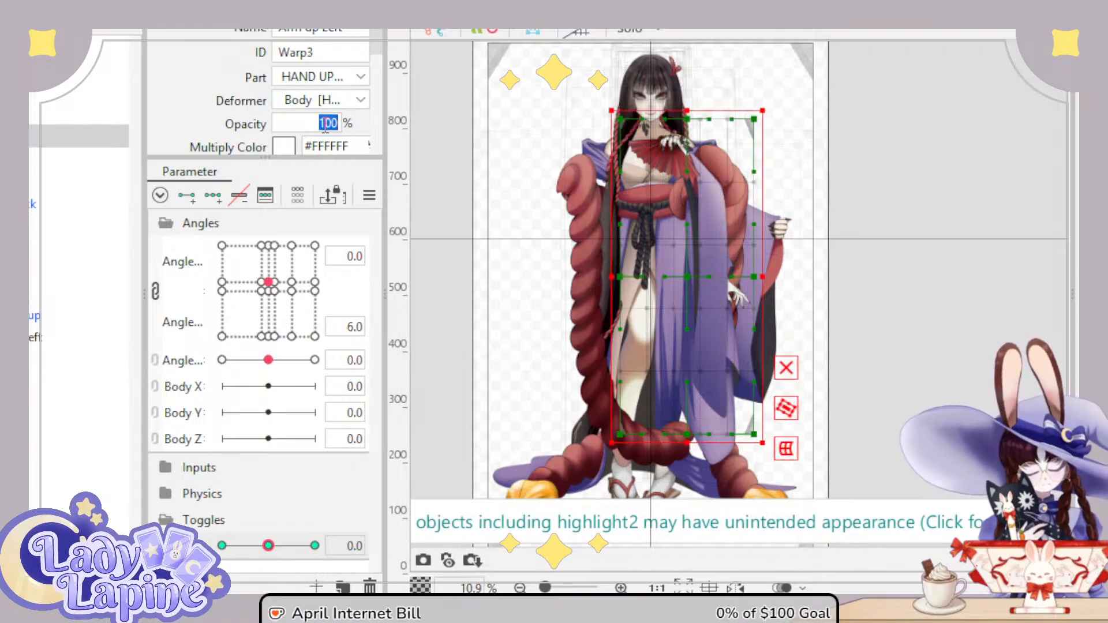
pyautogui.write('0')
pyautogui.press('Return')
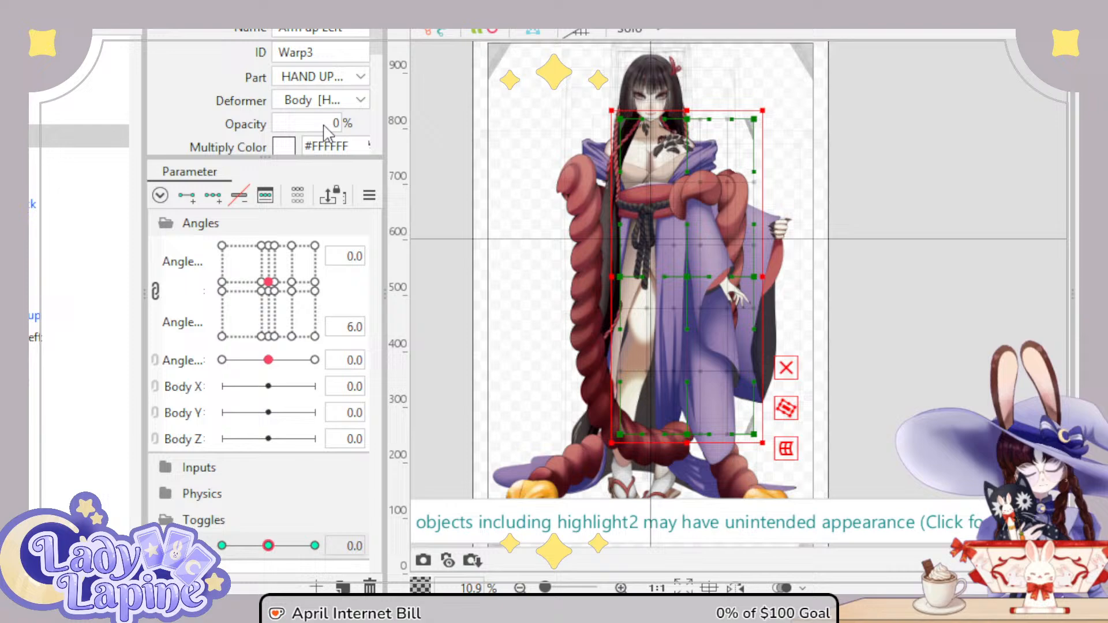
# Step: Set the Arm Out Left deformer's opacity to 0% at 0 on the left arm toggle
pyautogui.click(78, 380)
pyautogui.doubleClick(326, 123)
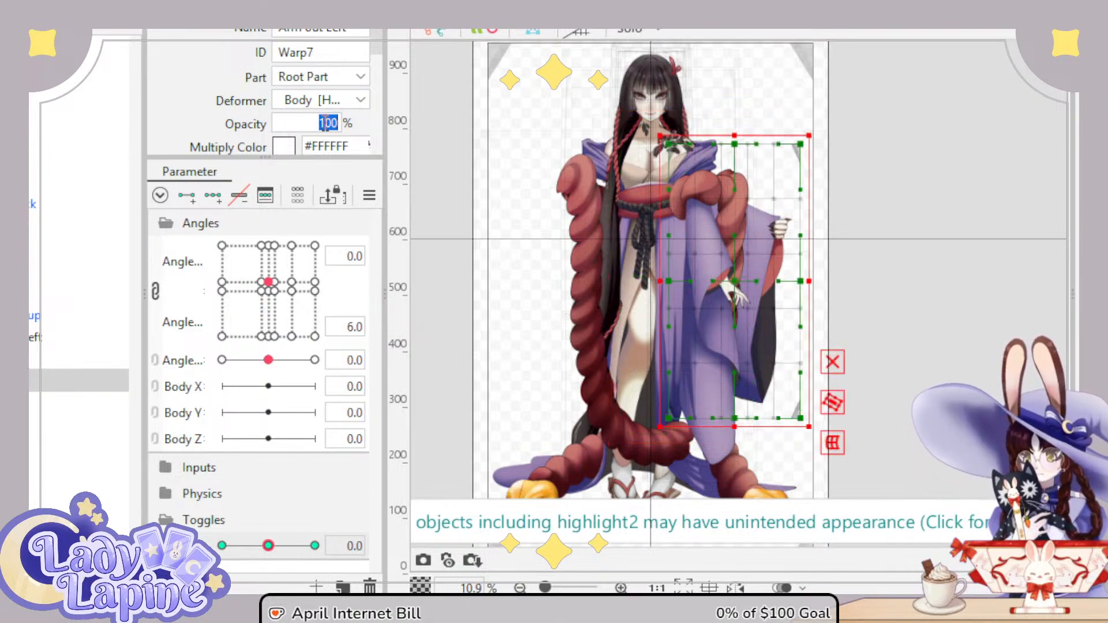
pyautogui.write('0')
pyautogui.press('Return')
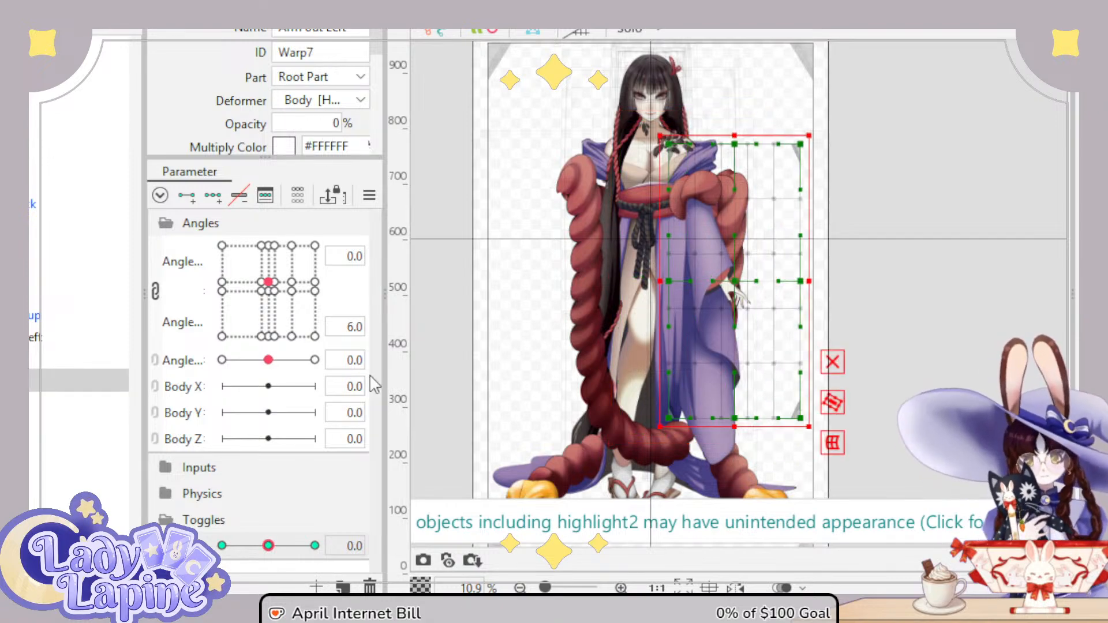
# Step: At 30 on the left arm toggle, set the opacity of the Arm Down Left and Arm Out Left deformers to 0%
pyautogui.click(315, 546)
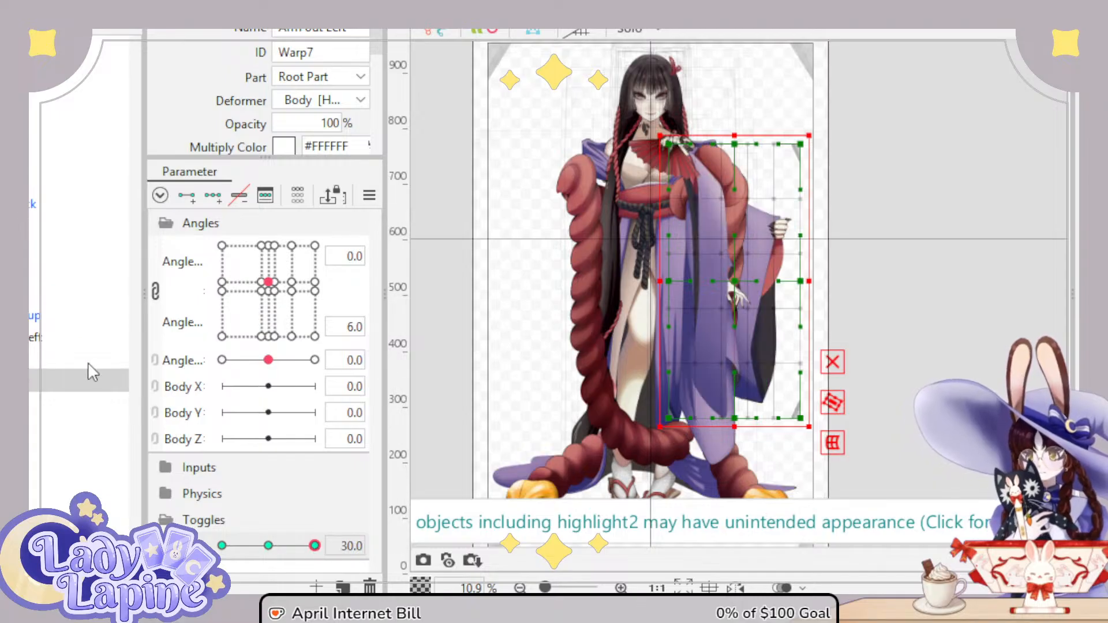
pyautogui.click(331, 122)
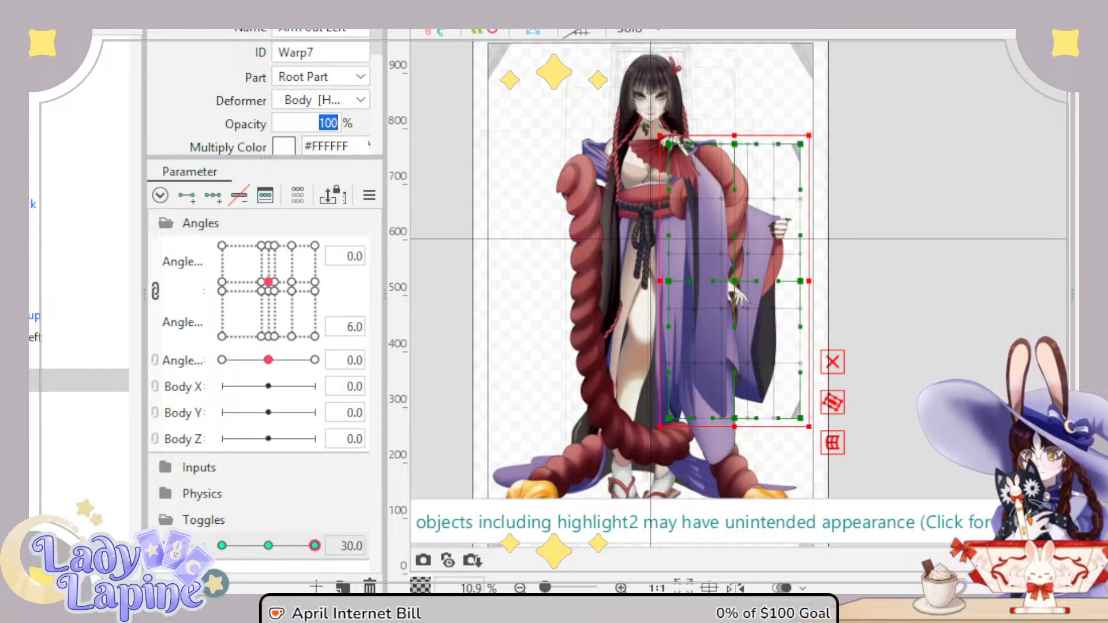
pyautogui.click(34, 337)
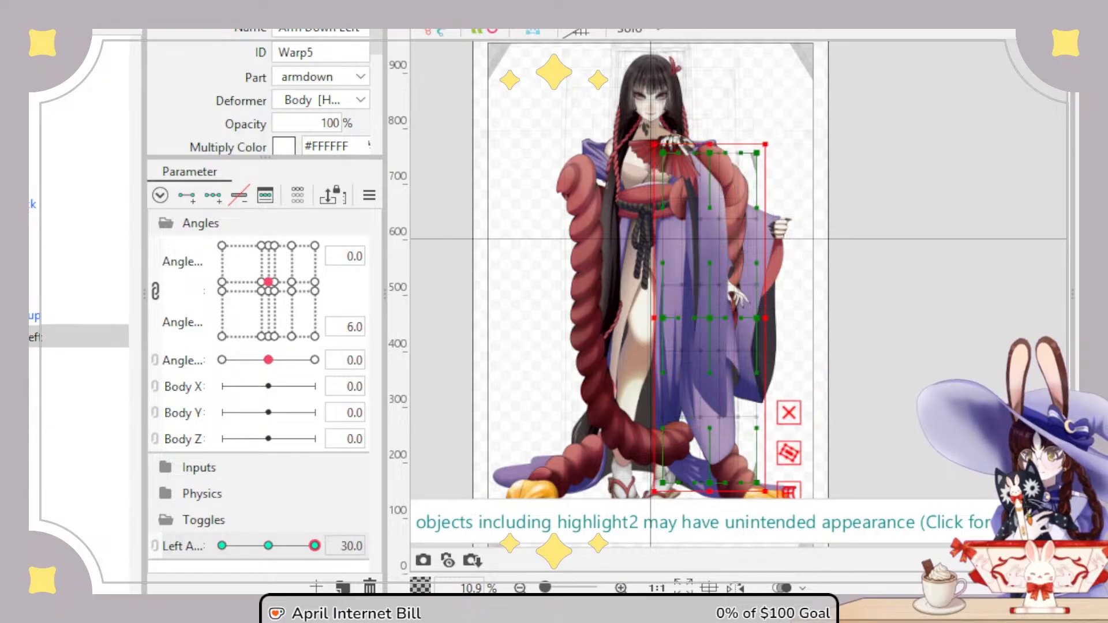
pyautogui.click(333, 123)
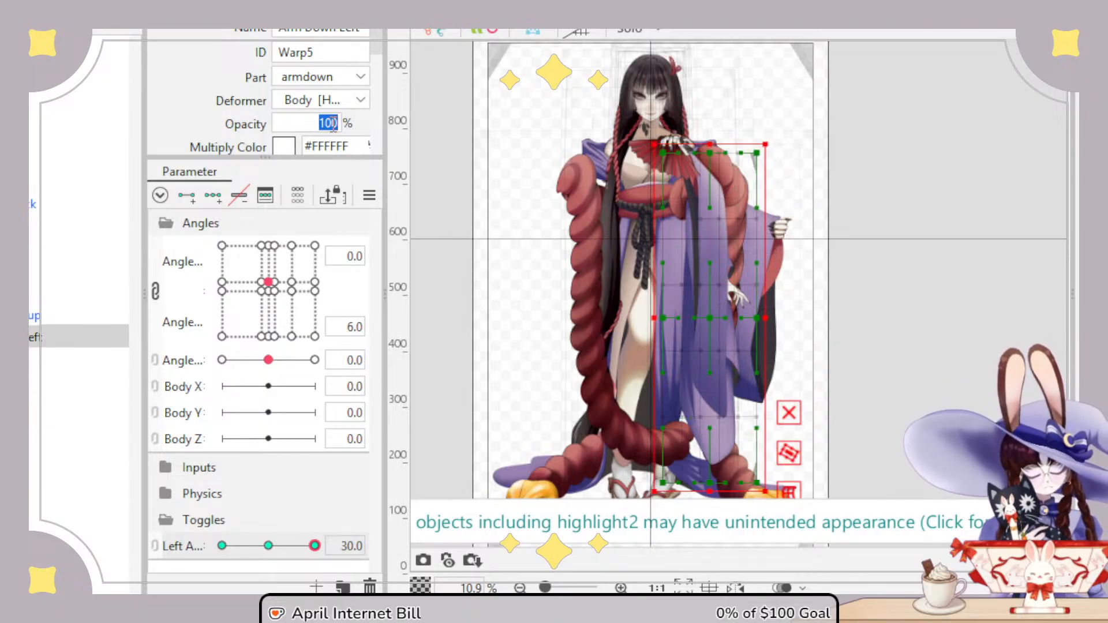
pyautogui.write('0')
pyautogui.press('Return')
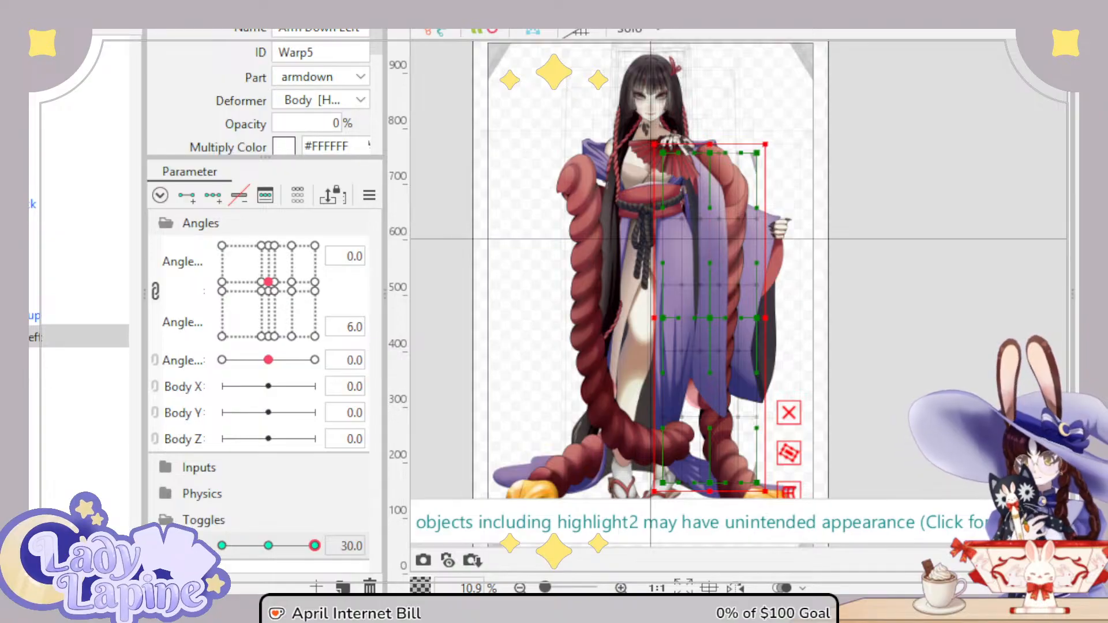
pyautogui.click(58, 381)
pyautogui.click(328, 123)
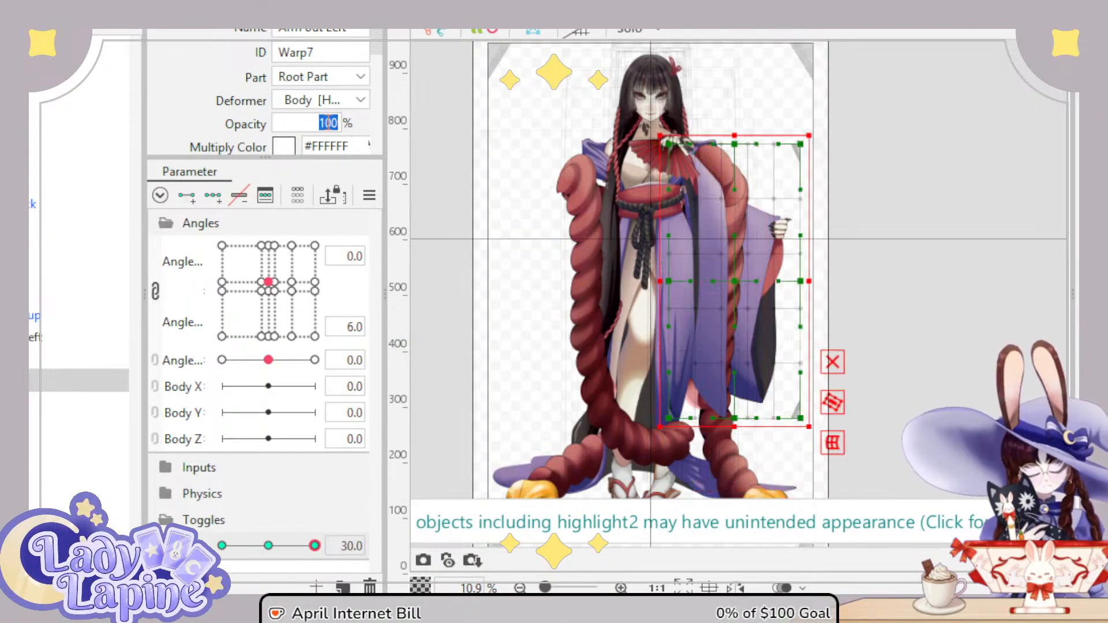
pyautogui.write('0')
pyautogui.press('Return')
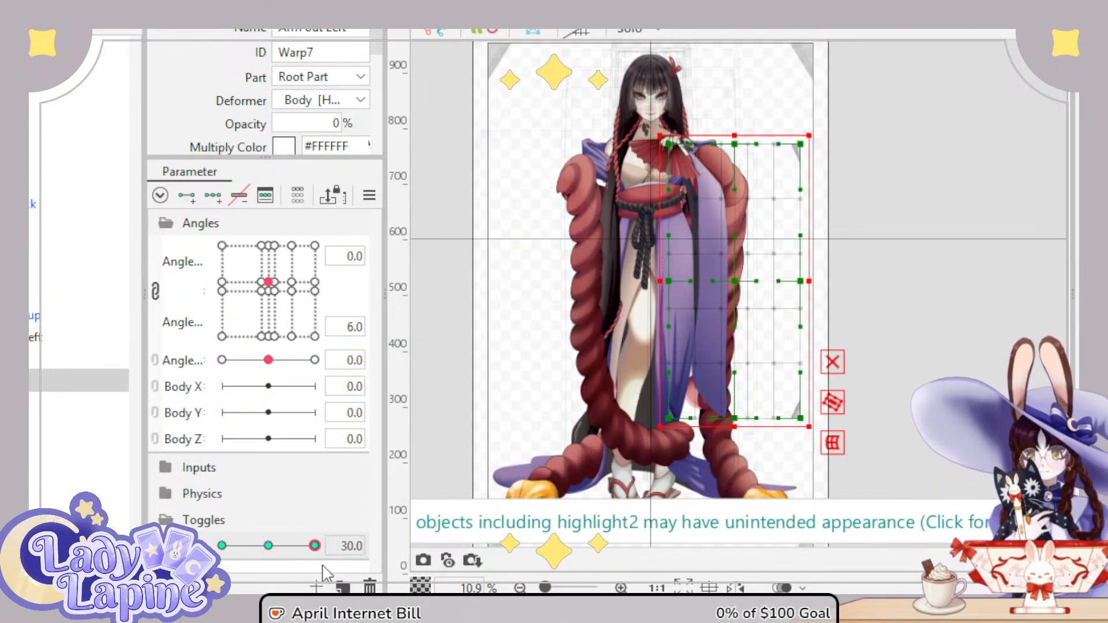
# Step: Set the Arm up Left deformer's opacity to 0% at 30 on the left arm toggle
pyautogui.moveTo(314, 546); pyautogui.dragTo(317, 574)
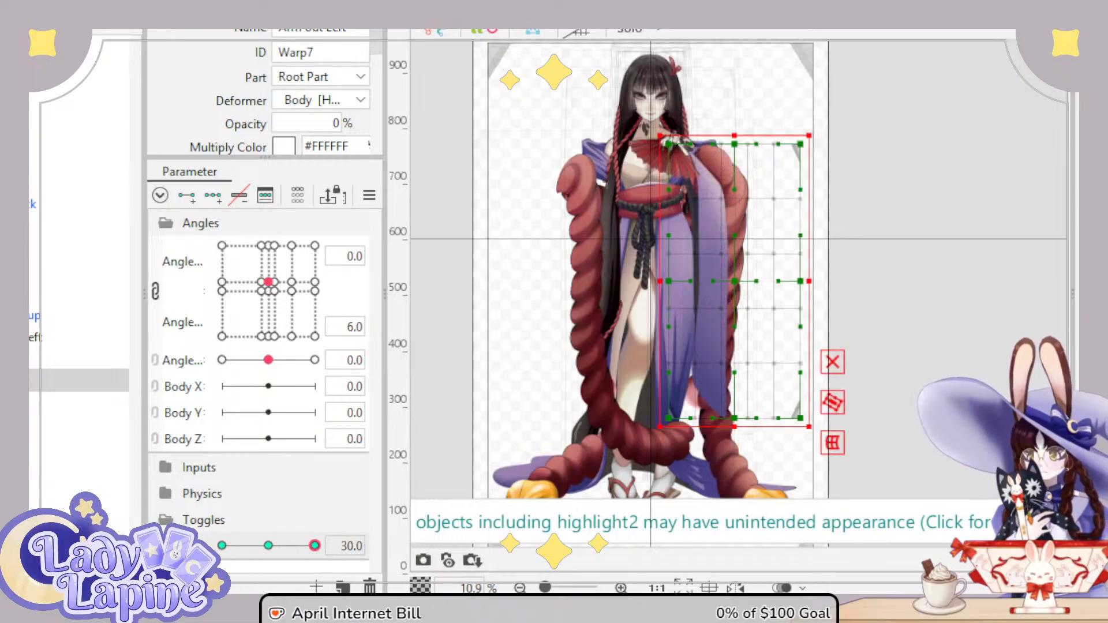
pyautogui.click(79, 136)
pyautogui.click(317, 123)
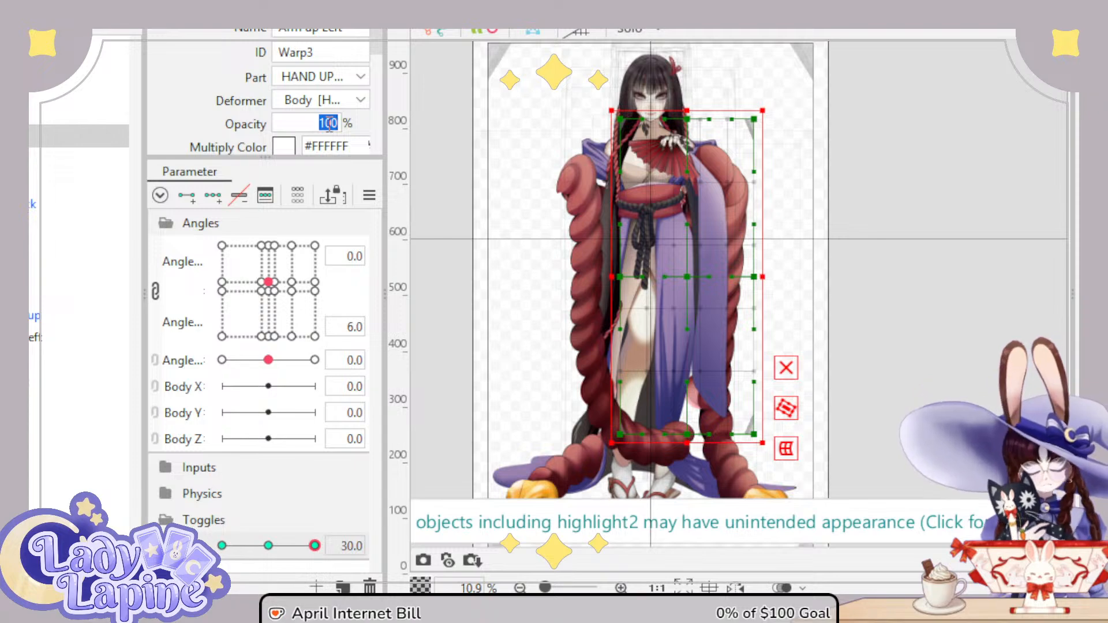
pyautogui.write('0')
pyautogui.press('Return')
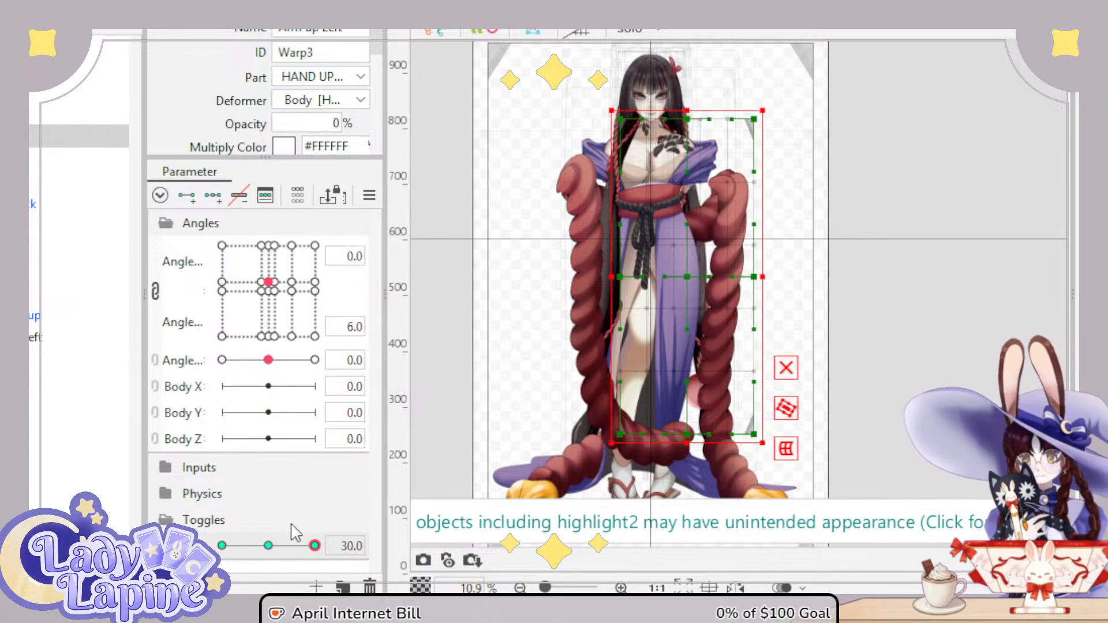
# Step: At 0 on the left arm toggle, set the Arm Out Left deformer's opacity to 100% and the Arm Down Left deformer's to 0%
pyautogui.moveTo(314, 545); pyautogui.dragTo(268, 546)
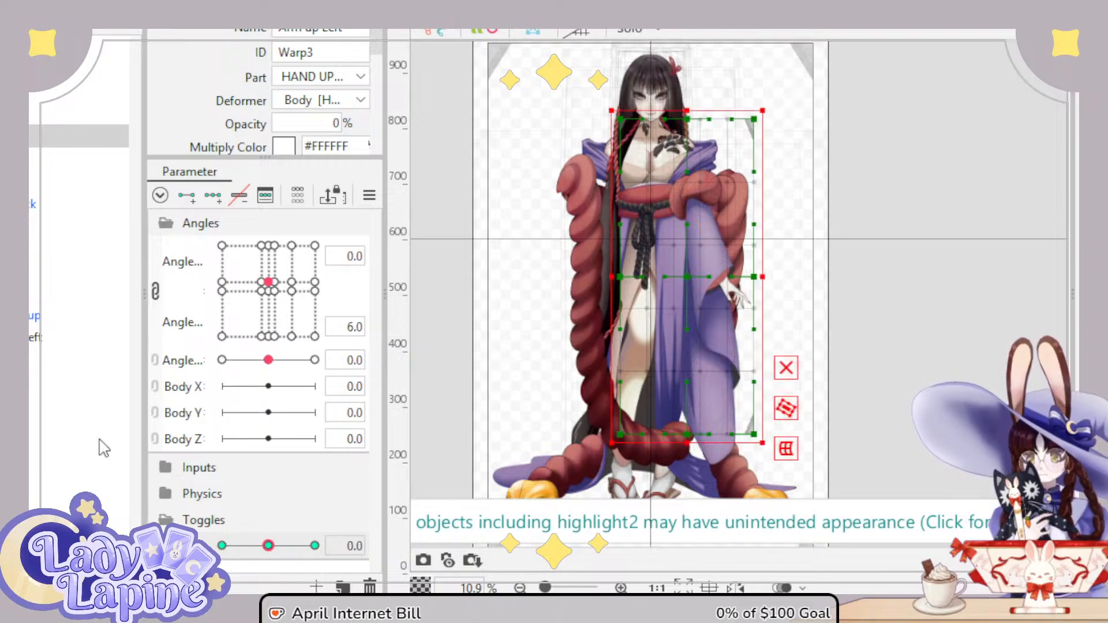
pyautogui.click(39, 382)
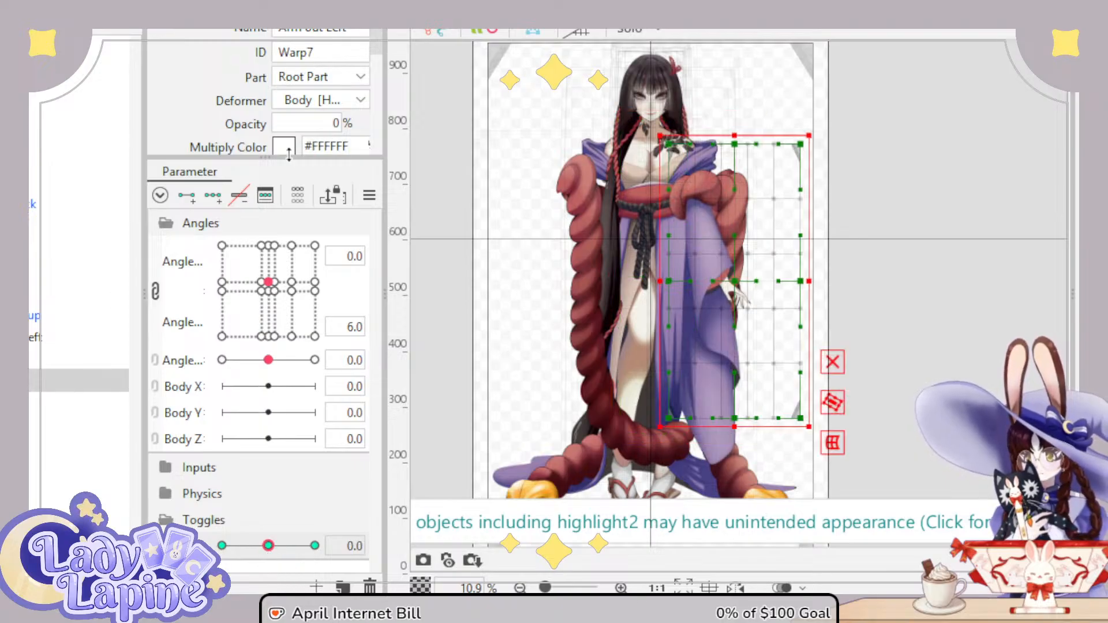
pyautogui.doubleClick(325, 122)
pyautogui.write('100')
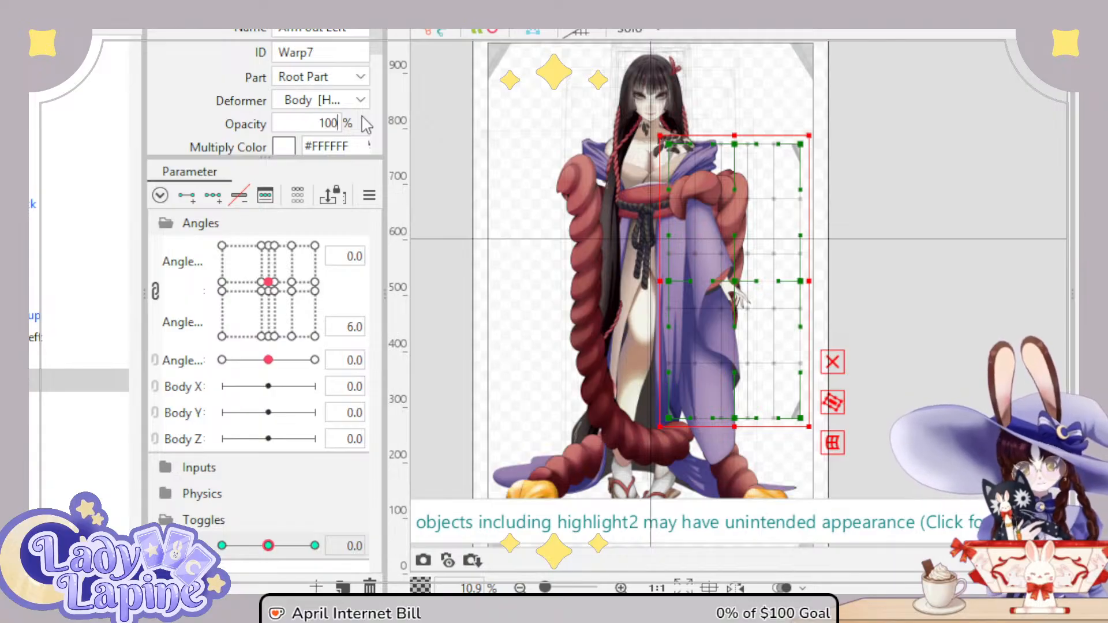
pyautogui.press('Return')
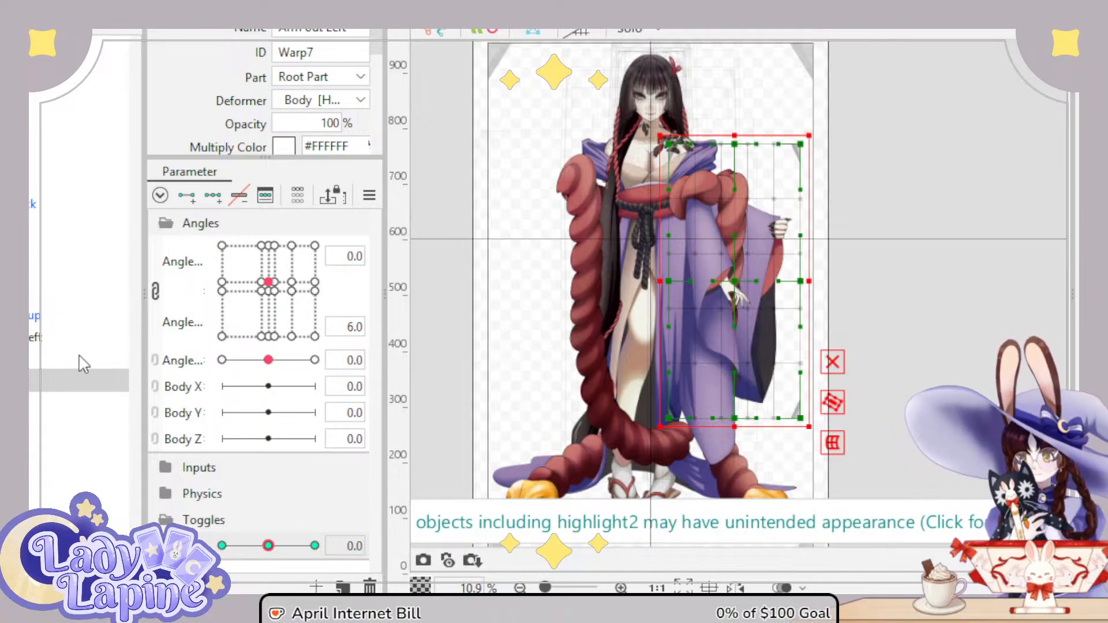
pyautogui.click(60, 339)
pyautogui.doubleClick(332, 121)
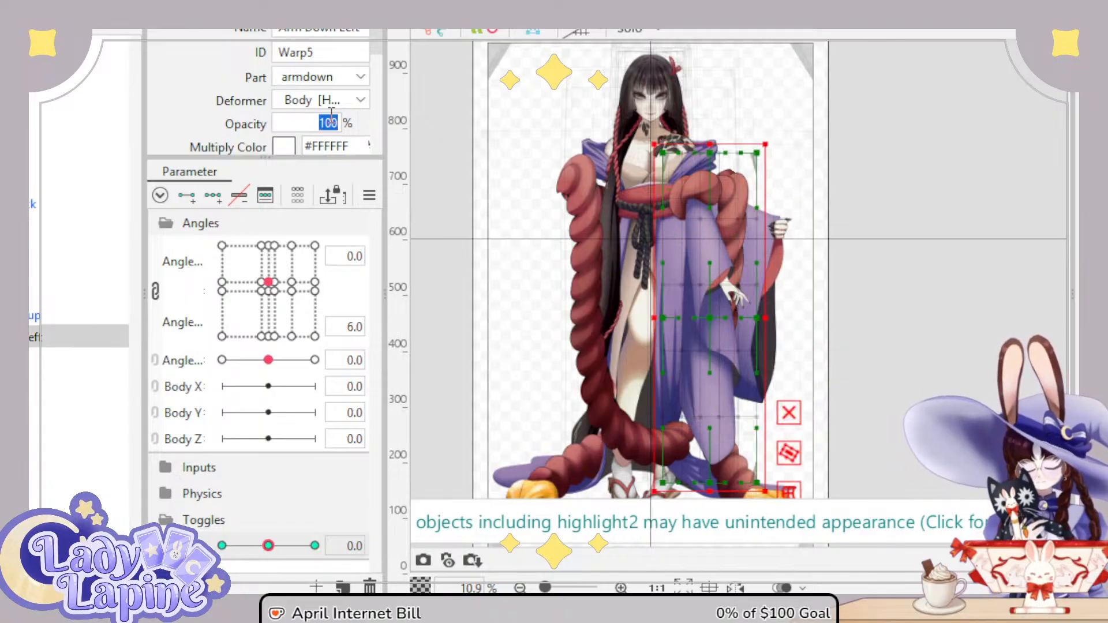
pyautogui.write('0')
pyautogui.press('Return')
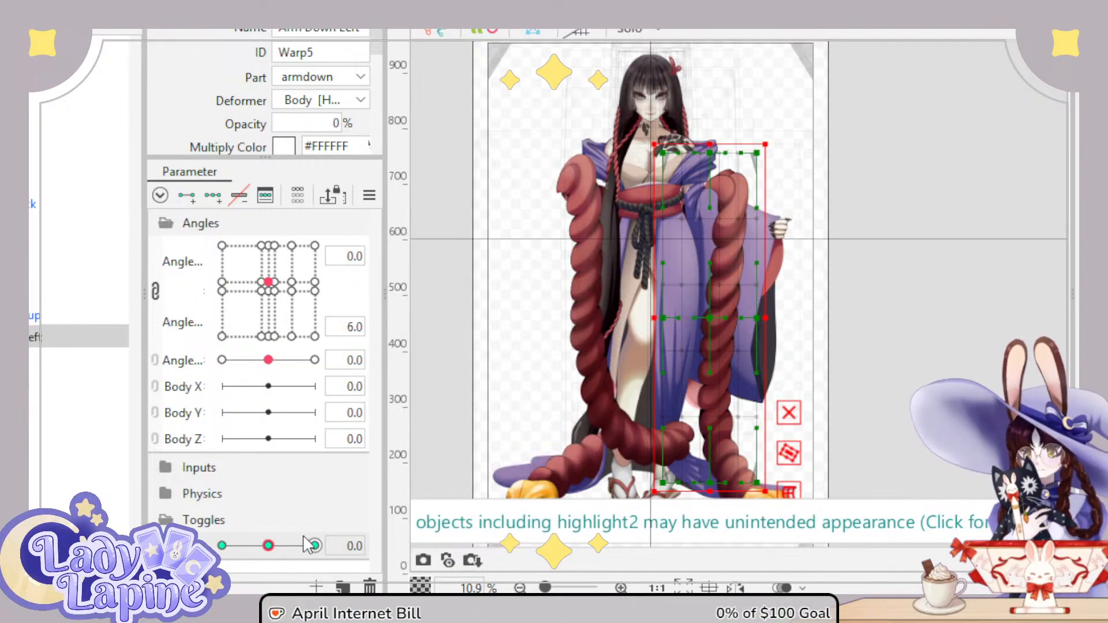
# Step: At 30 on the left arm toggle, set the Arm Down Left deformer's opacity to 100%
pyautogui.click(313, 546)
pyautogui.click(32, 382)
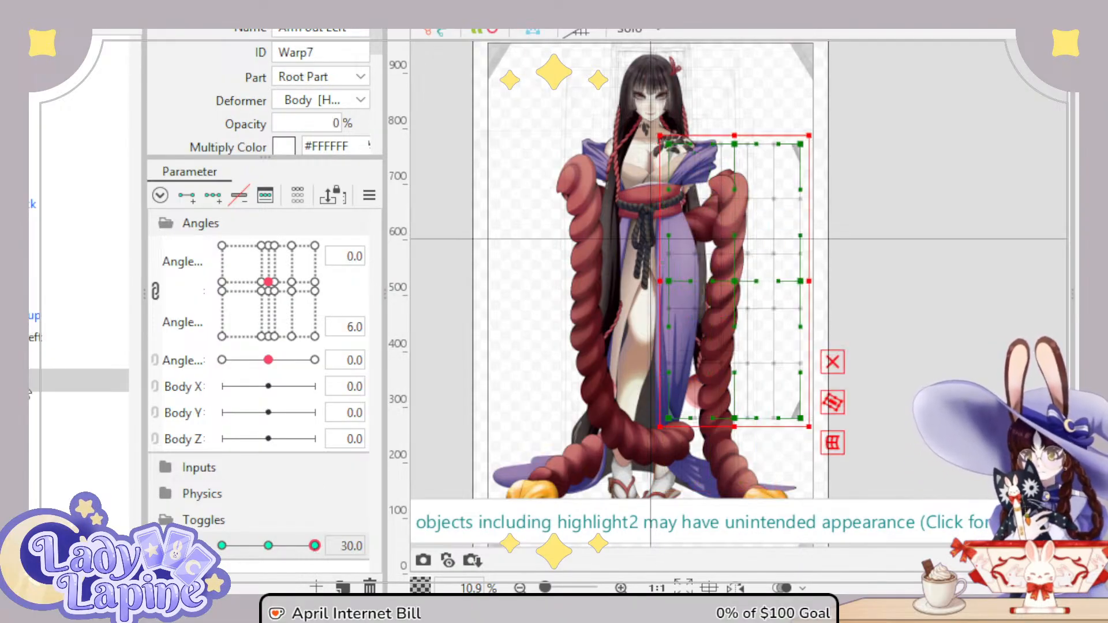
pyautogui.click(32, 336)
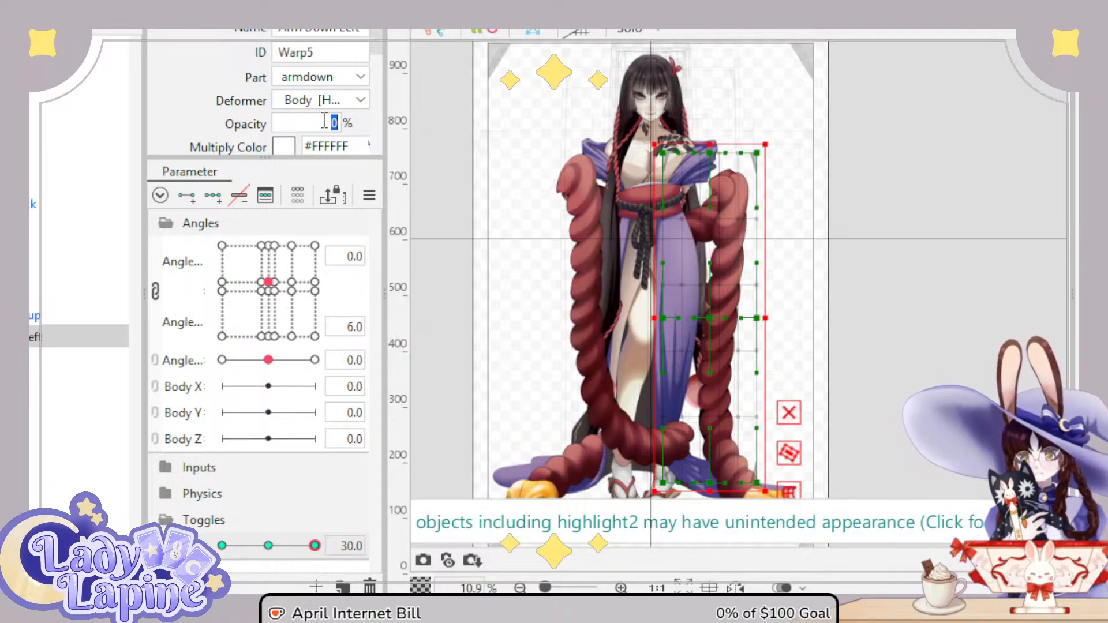
pyautogui.click(325, 122)
pyautogui.write('100')
pyautogui.press('Return')
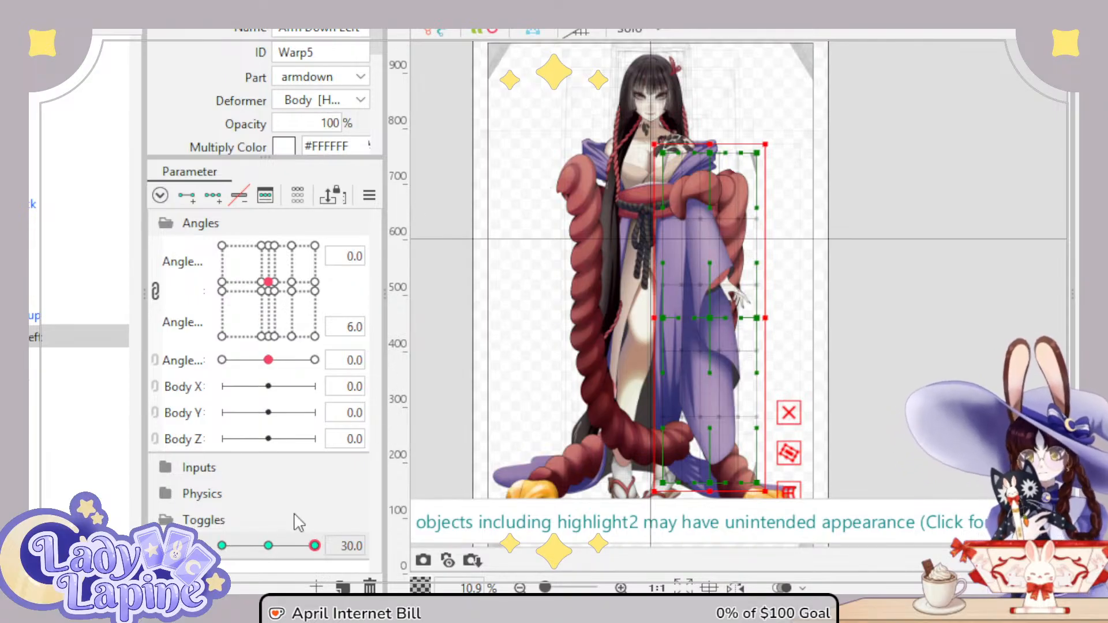
# Step: Check the arm poses across the left arm toggle from -30 to 30, and preview the head tilt at Angle Z 30
pyautogui.moveTo(309, 555); pyautogui.dragTo(222, 559)
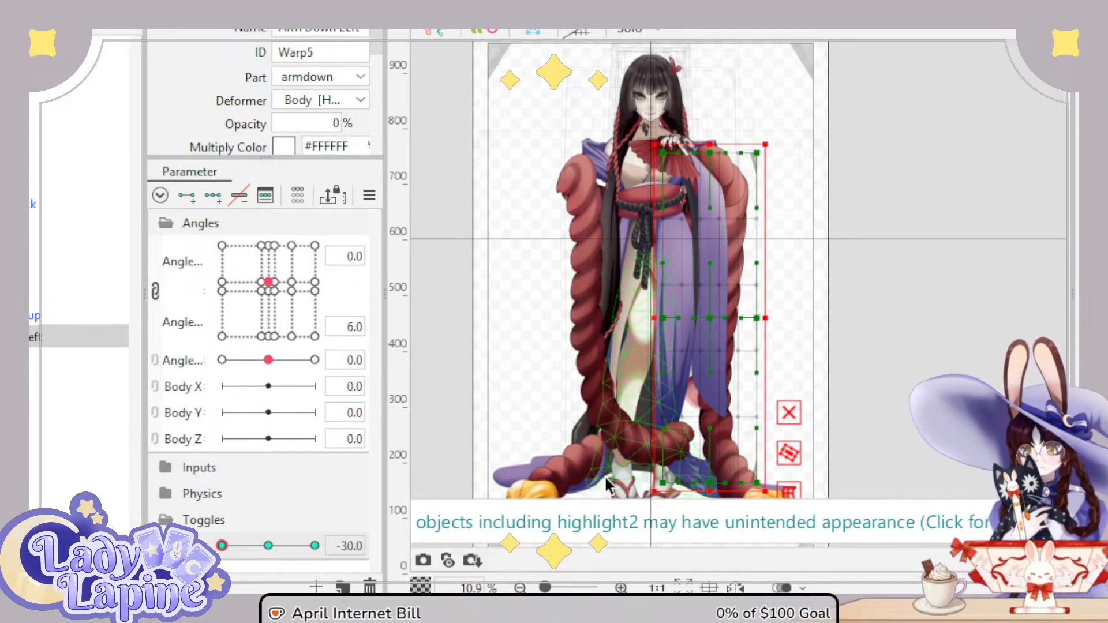
pyautogui.moveTo(222, 545); pyautogui.dragTo(323, 572)
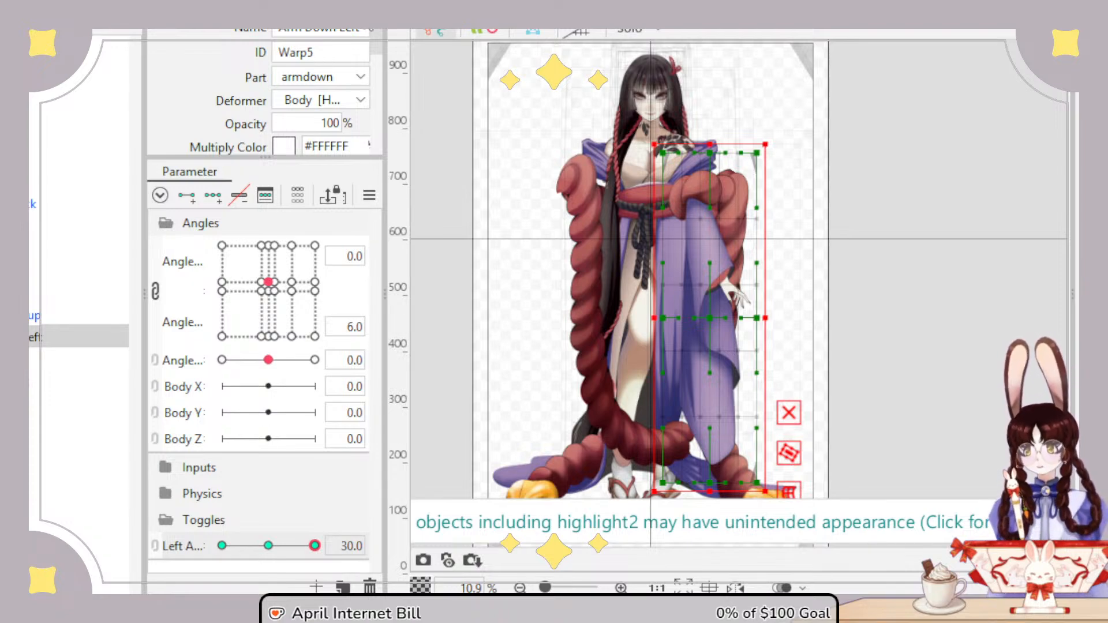
pyautogui.scroll(5, 680, 202)
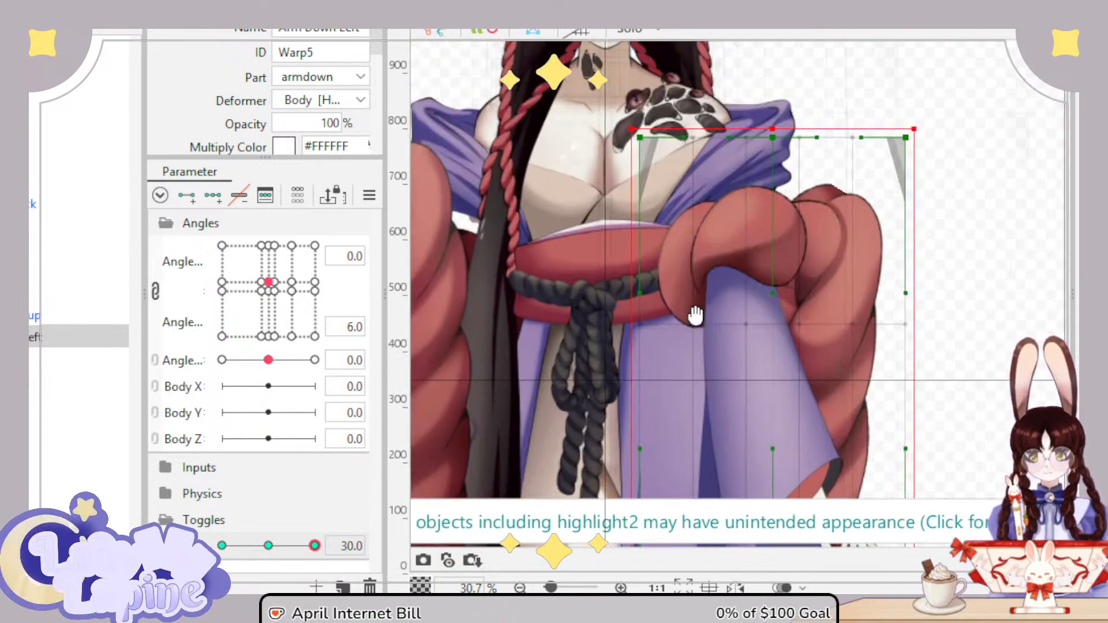
pyautogui.moveTo(268, 282)
pyautogui.mouseDown()
pyautogui.moveTo(242, 261)
pyautogui.moveTo(302, 308)
pyautogui.moveTo(260, 245)
pyautogui.moveTo(279, 286)
pyautogui.moveTo(269, 283)
pyautogui.mouseUp()
pyautogui.moveTo(268, 360); pyautogui.dragTo(357, 365)
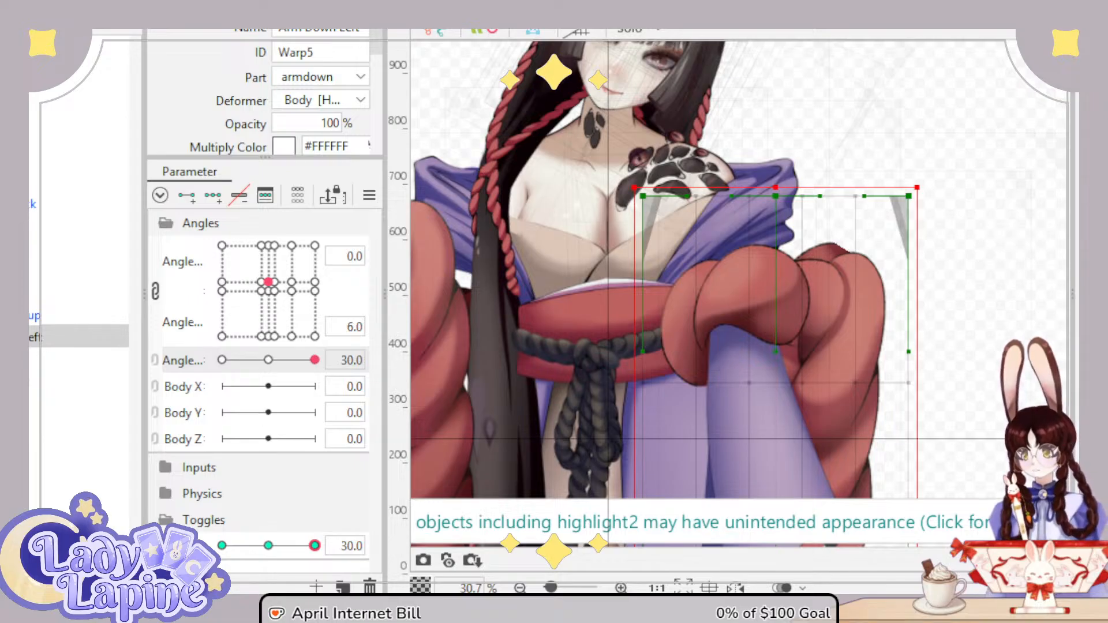
# Step: With Angle Z at 30, reshape the Ponytail Z deformer (Warp35) to adjust how the hair strand and rope braid hang beside the chest
pyautogui.scroll(1, 75, 336)
pyautogui.scroll(5, 75, 288)
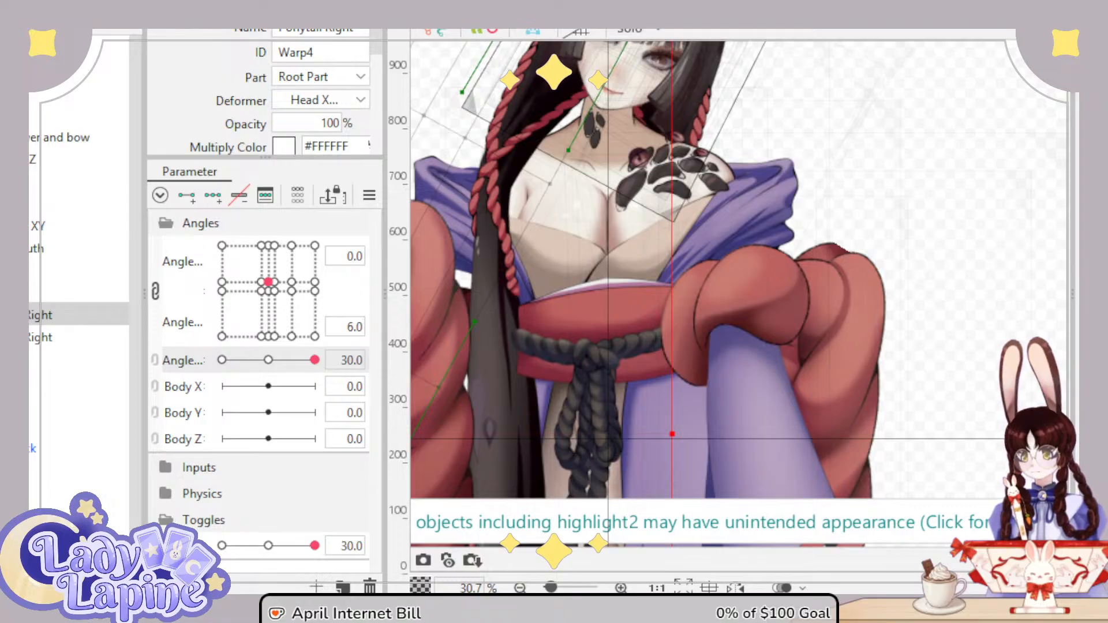
pyautogui.click(37, 337)
pyautogui.moveTo(544, 244); pyautogui.dragTo(599, 298)
pyautogui.click(750, 17)
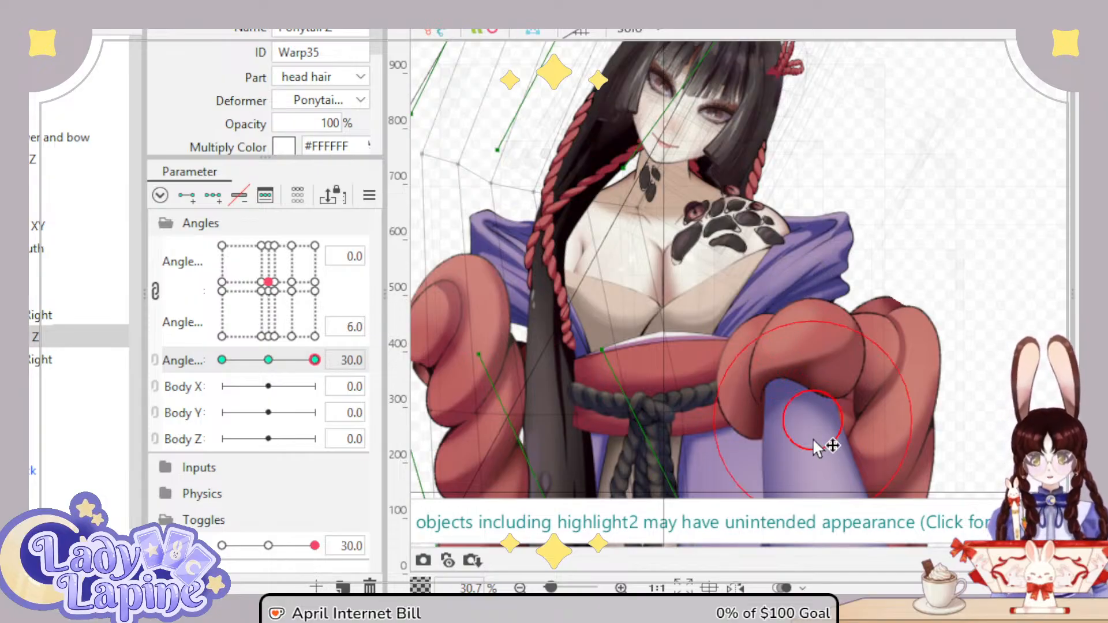
pyautogui.moveTo(568, 242); pyautogui.dragTo(597, 238)
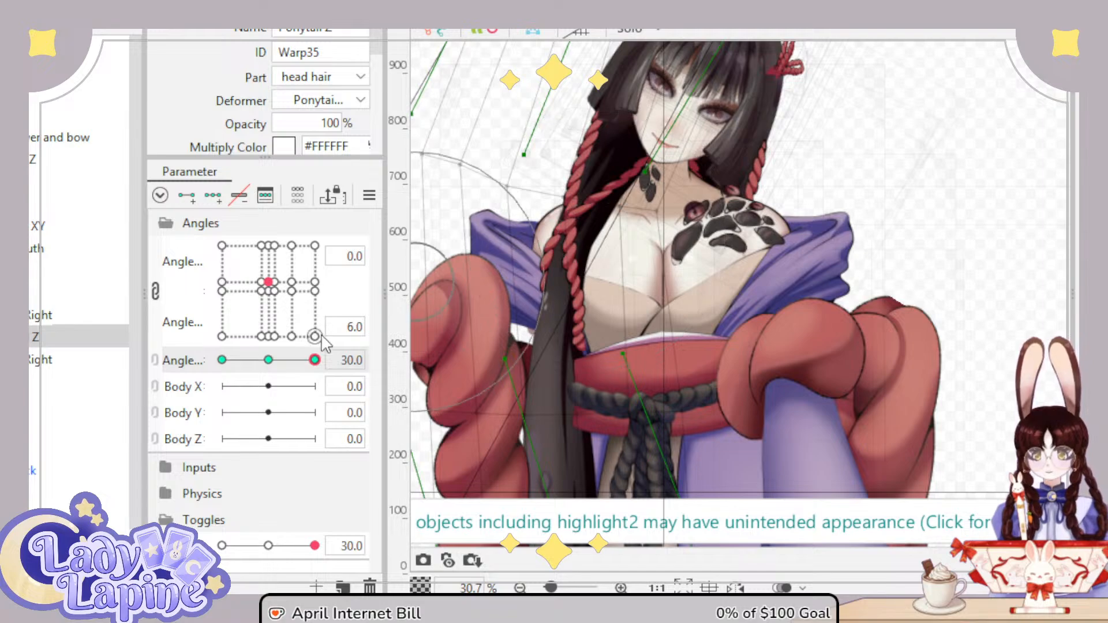
pyautogui.moveTo(296, 363)
pyautogui.mouseDown()
pyautogui.moveTo(276, 360)
pyautogui.moveTo(327, 353)
pyautogui.moveTo(294, 360)
pyautogui.moveTo(315, 360)
pyautogui.mouseUp()
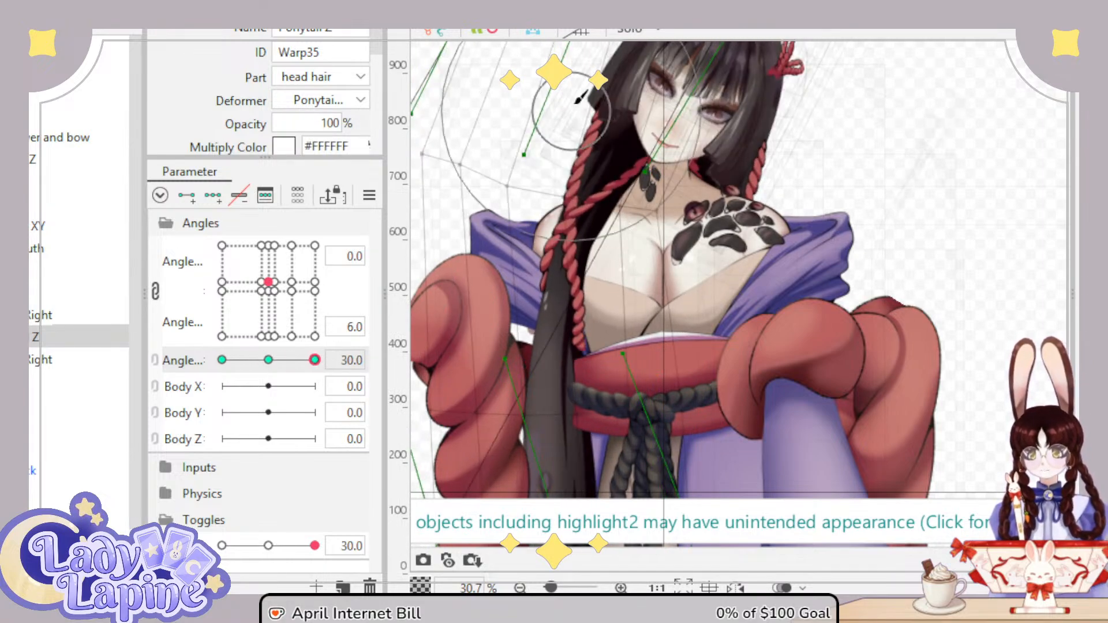
pyautogui.moveTo(581, 107); pyautogui.dragTo(600, 242)
pyautogui.click(740, 29)
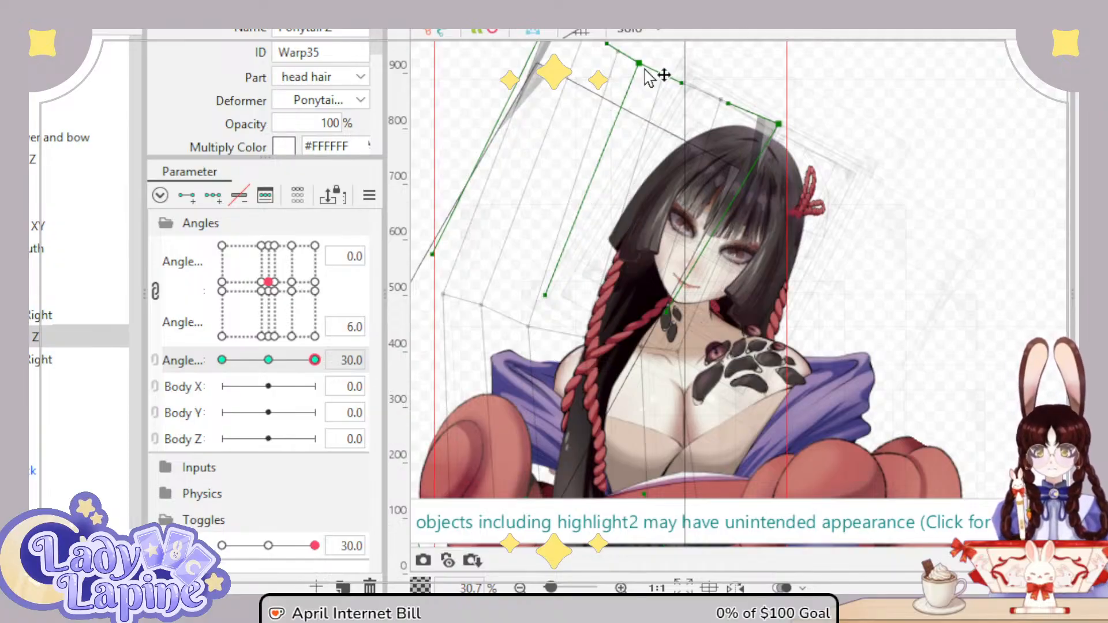
pyautogui.moveTo(649, 76); pyautogui.dragTo(675, 93)
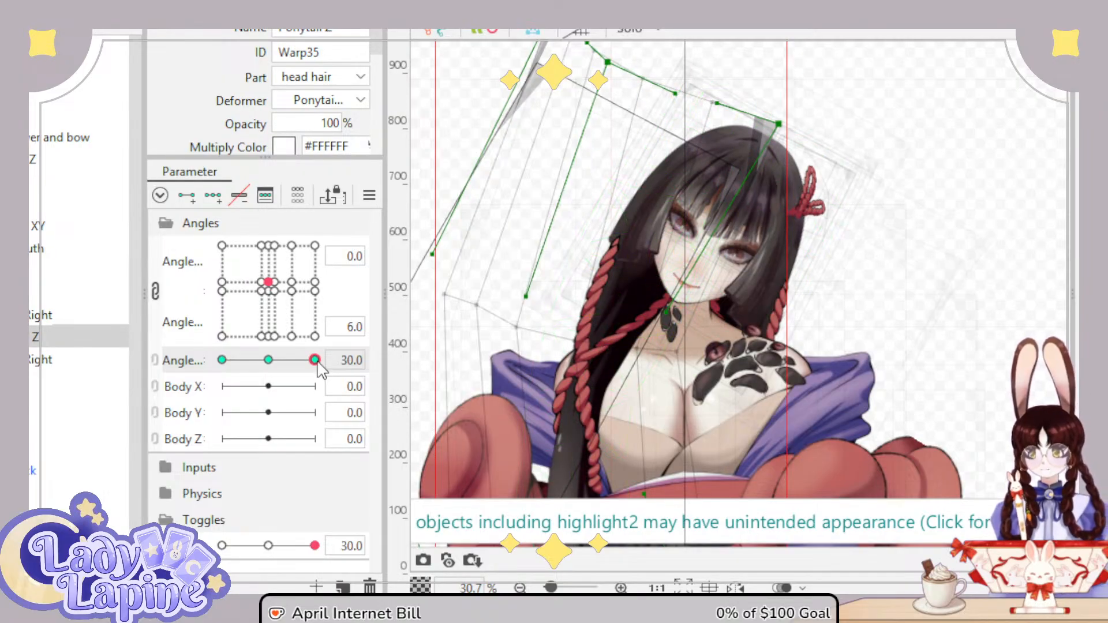
# Step: With Angle Z at -30, reshape the other Ponytail Z deformer (Warp37) to bring its hair and rope braid closer to the neck
pyautogui.moveTo(317, 363)
pyautogui.mouseDown()
pyautogui.moveTo(224, 360)
pyautogui.moveTo(271, 387)
pyautogui.moveTo(329, 384)
pyautogui.moveTo(254, 386)
pyautogui.moveTo(322, 386)
pyautogui.moveTo(214, 410)
pyautogui.mouseUp()
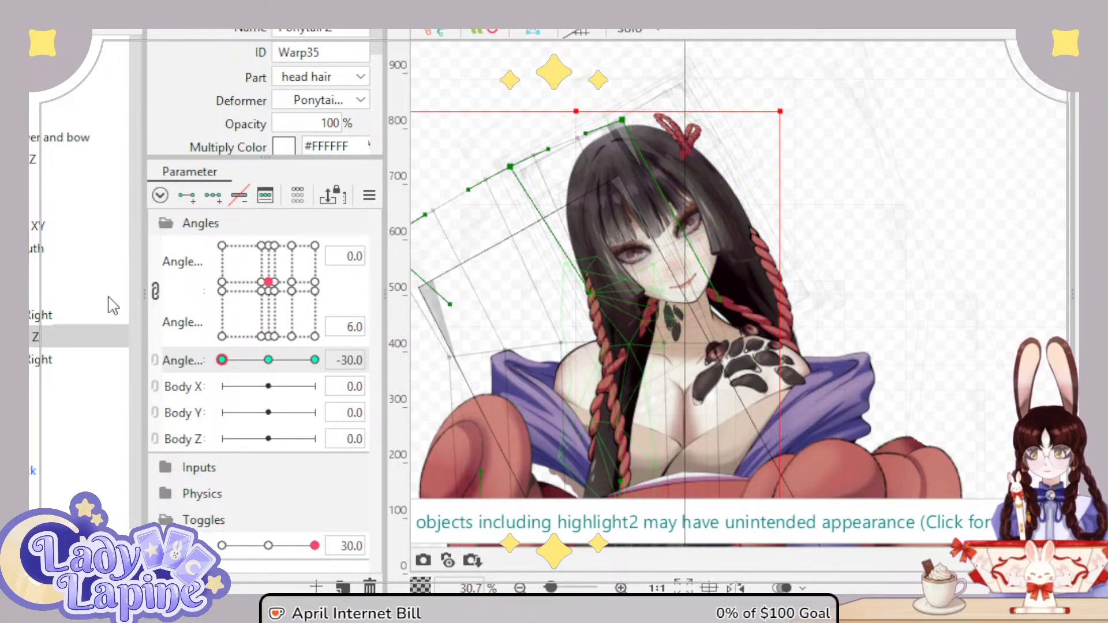
pyautogui.click(77, 358)
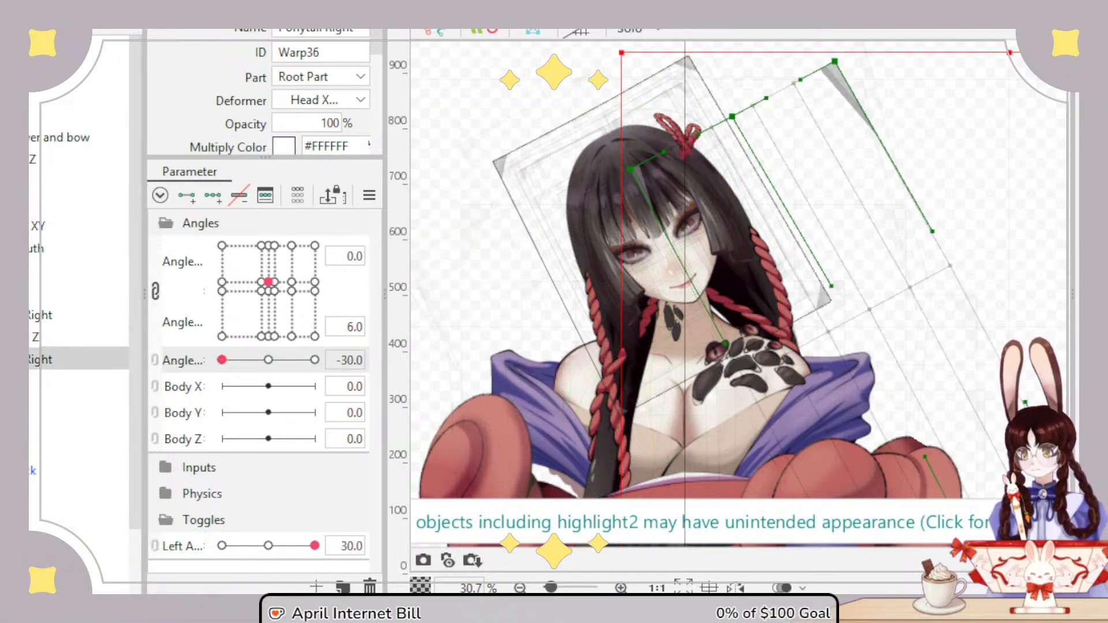
pyautogui.click(875, 114)
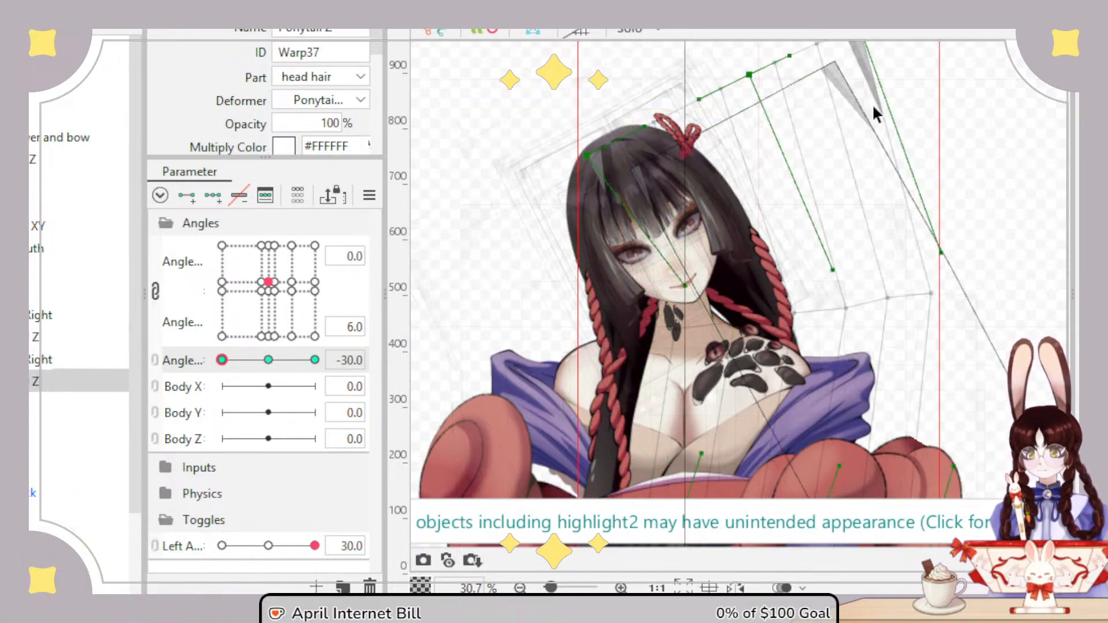
pyautogui.moveTo(828, 316); pyautogui.dragTo(791, 342)
pyautogui.moveTo(780, 108); pyautogui.dragTo(804, 100)
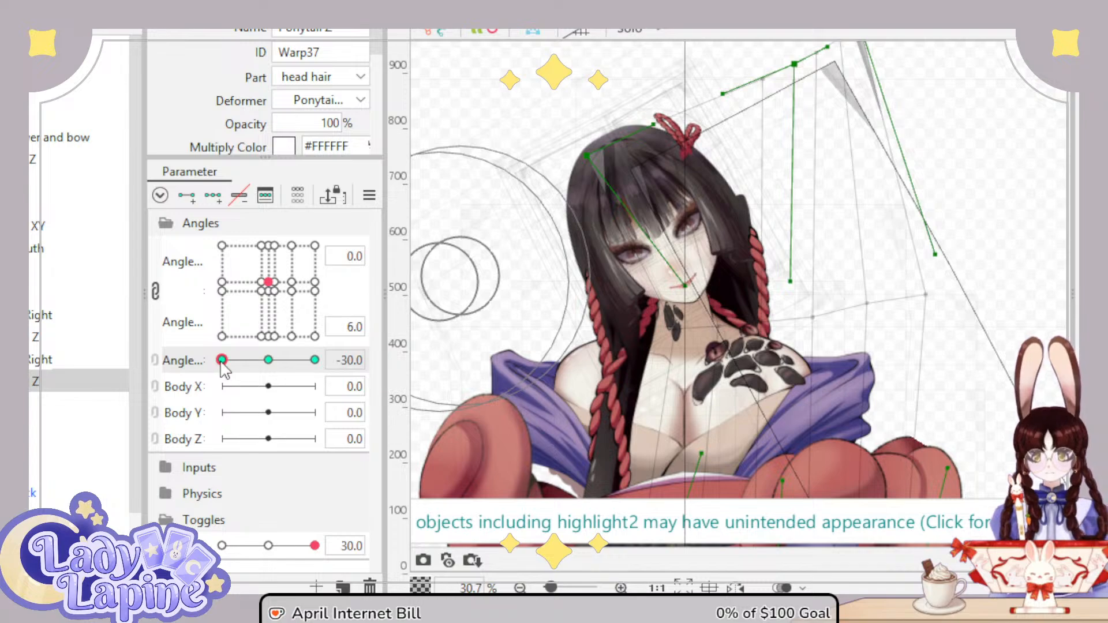
pyautogui.moveTo(222, 360); pyautogui.dragTo(213, 388)
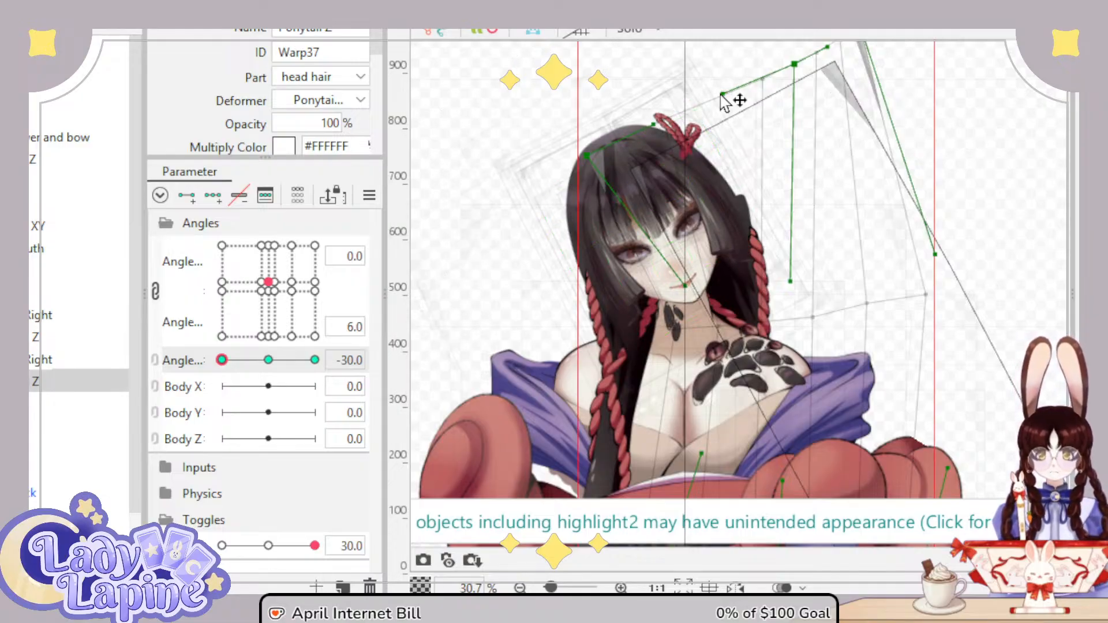
# Step: Refine the upper part of the Ponytail Z deformer (Warp37) at -30 to smooth the bump in the hair outline beside the face
pyautogui.moveTo(722, 94); pyautogui.dragTo(706, 106)
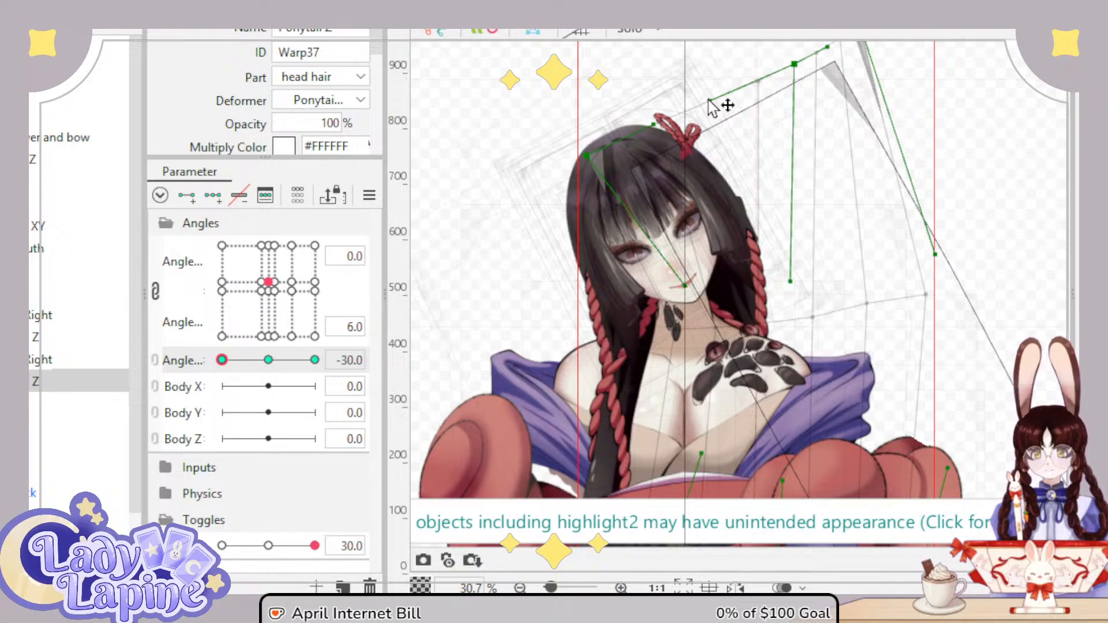
pyautogui.scroll(5, 763, 232)
pyautogui.moveTo(767, 243); pyautogui.dragTo(807, 338)
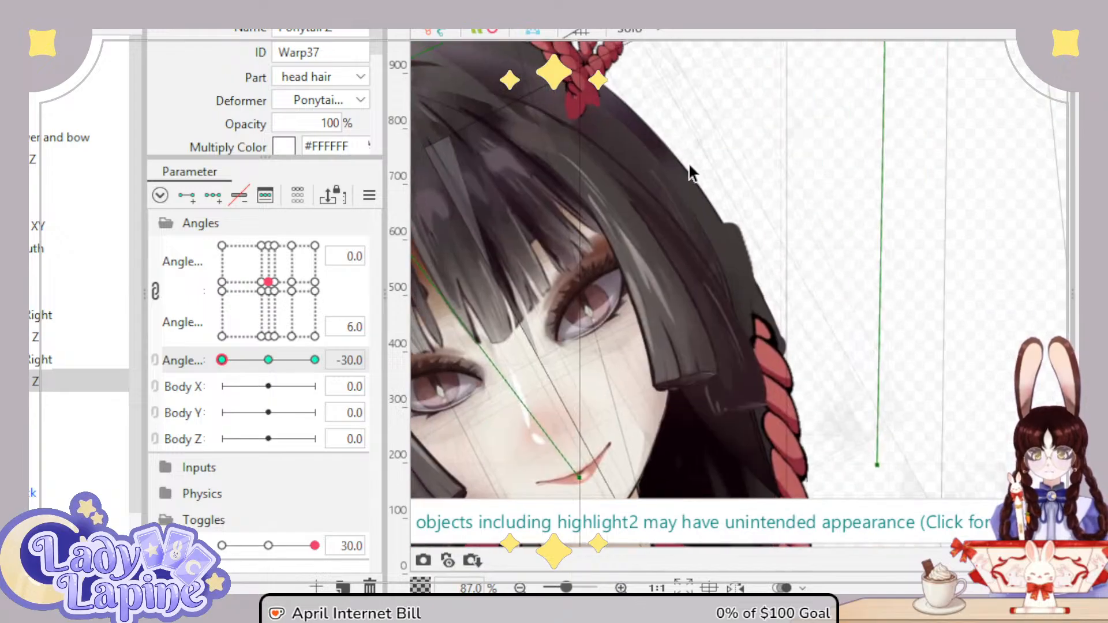
pyautogui.scroll(-1, 689, 168)
pyautogui.scroll(-1, 669, 190)
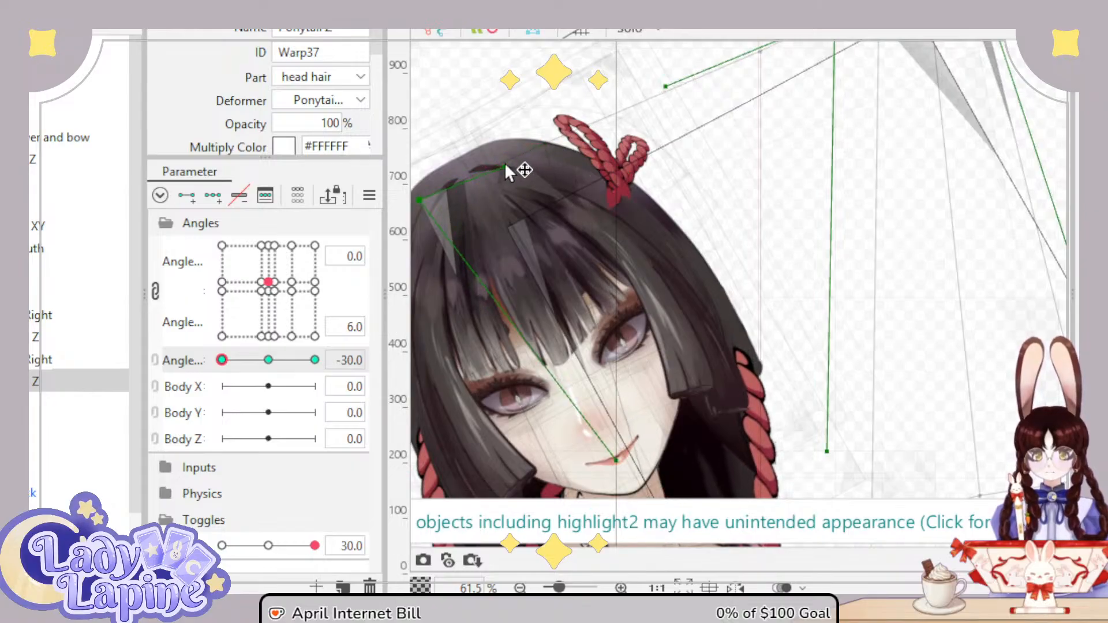
pyautogui.click(504, 162)
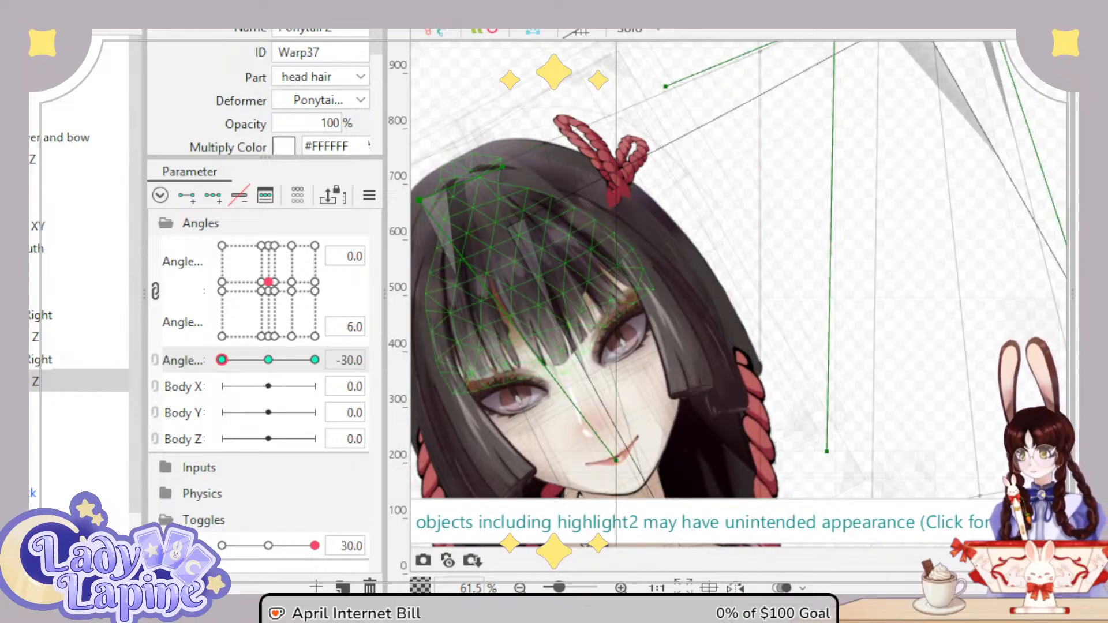
# Step: Pull the lower outer corners of the Back hair Z deformer inward, one at Angle Z -30 and the opposite one at 30, and compare both tilts
pyautogui.click(848, 427)
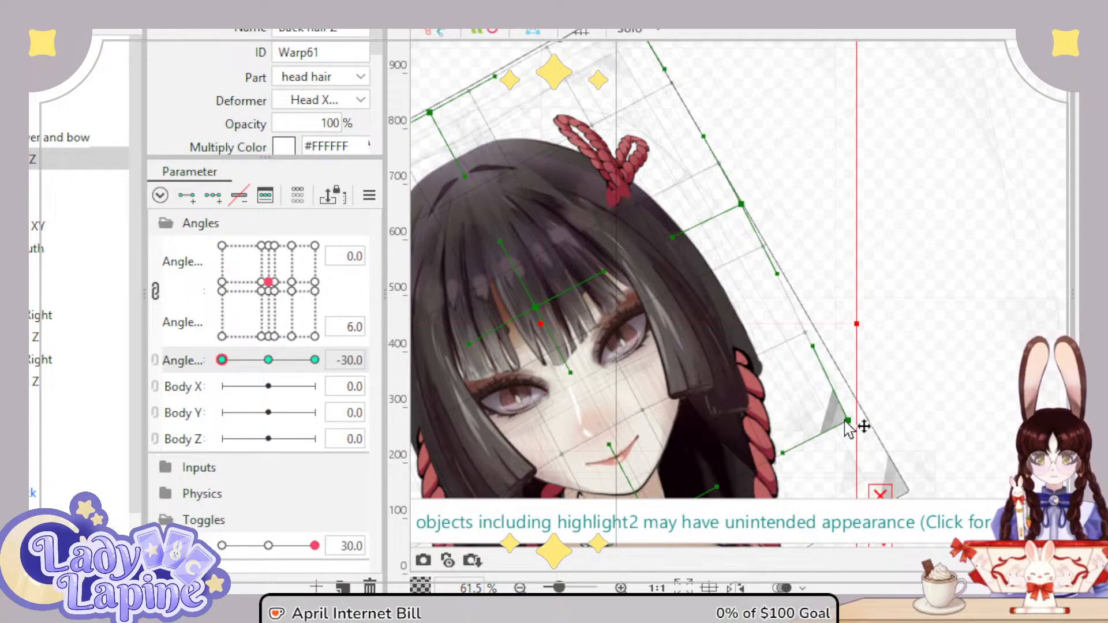
pyautogui.moveTo(847, 427); pyautogui.dragTo(836, 400)
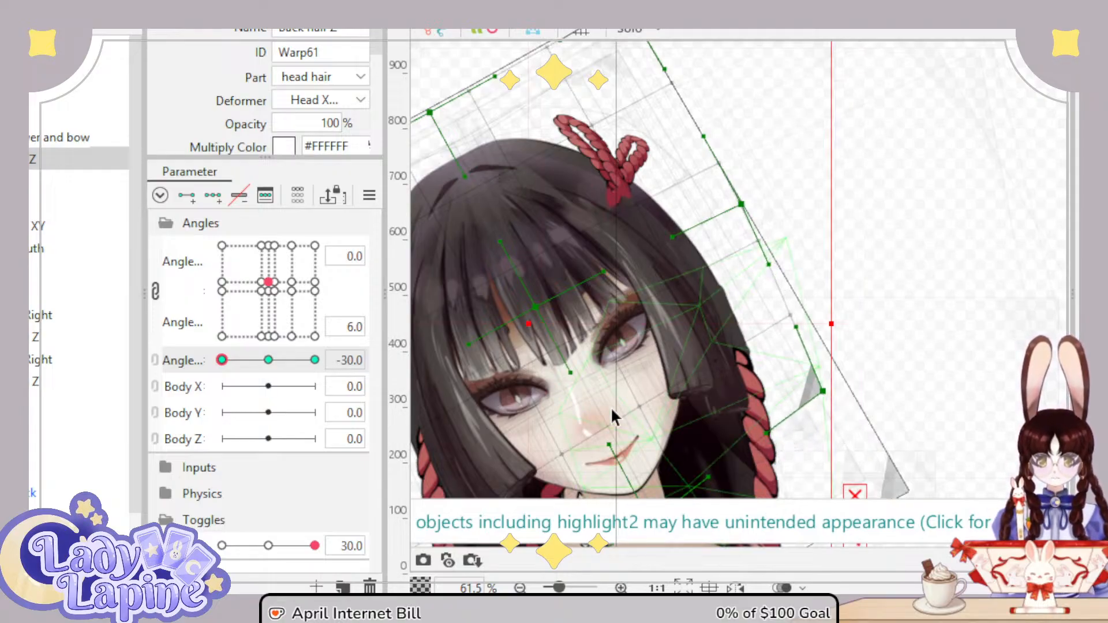
pyautogui.moveTo(615, 416); pyautogui.dragTo(861, 212)
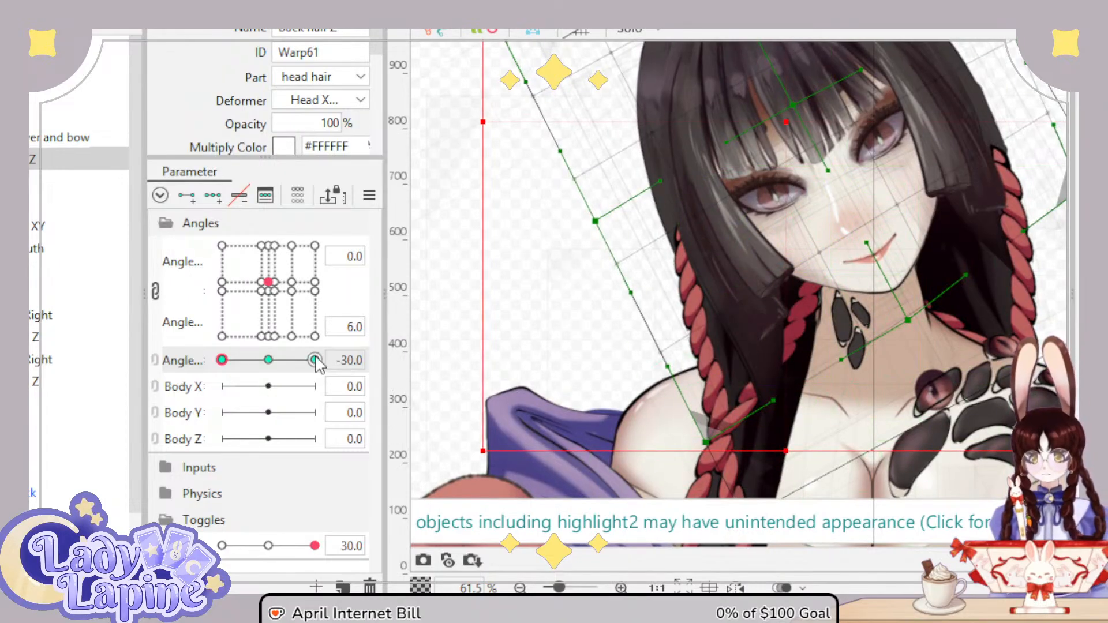
pyautogui.click(314, 360)
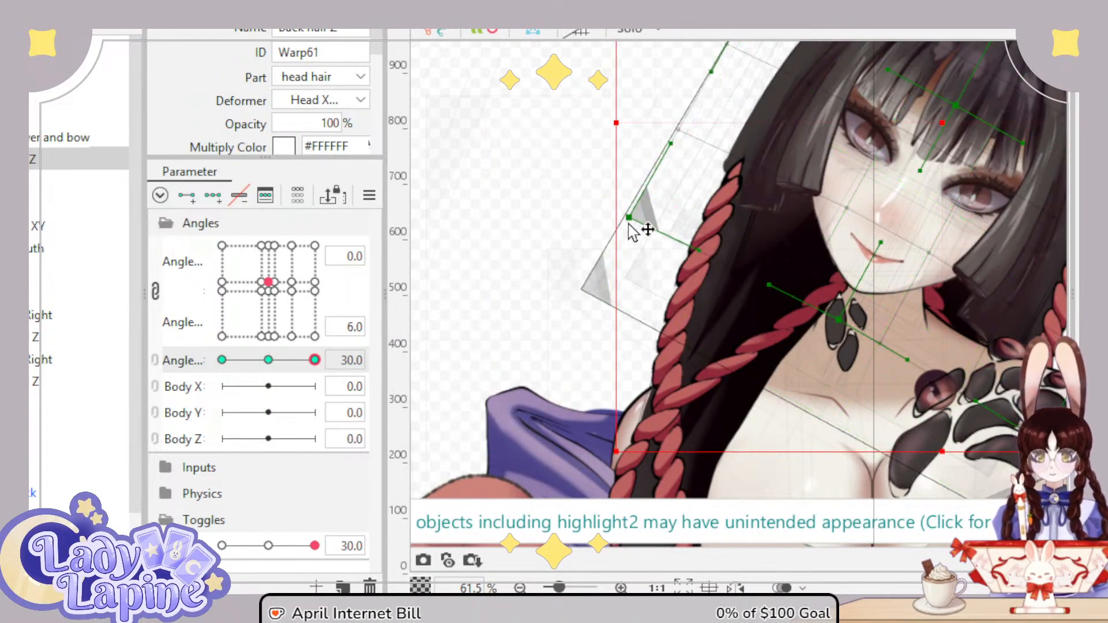
pyautogui.scroll(-2, 701, 272)
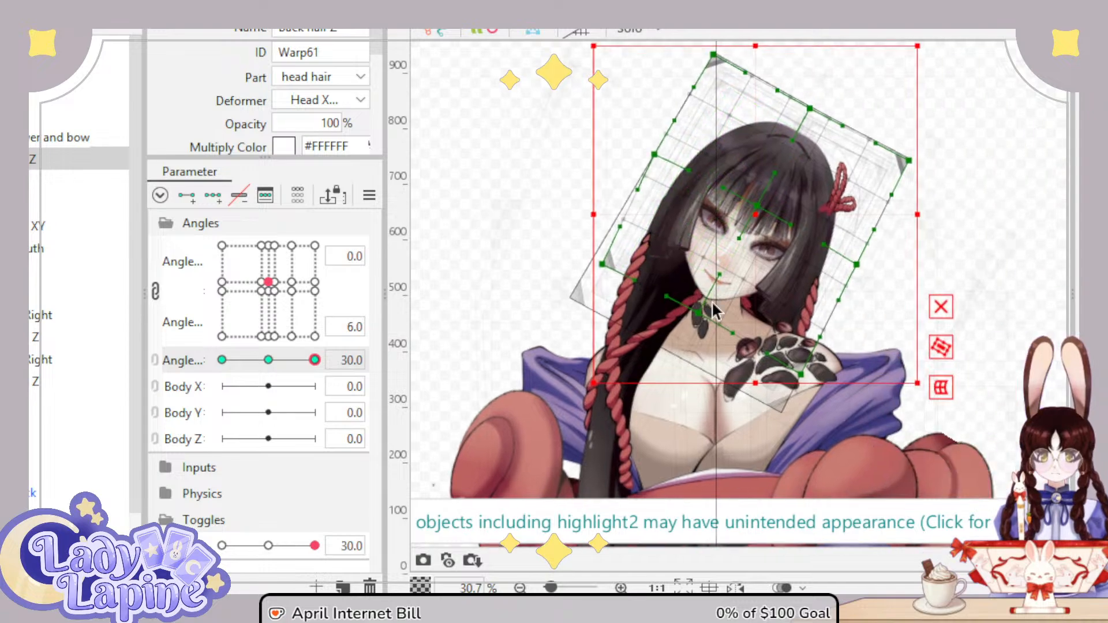
pyautogui.moveTo(314, 360); pyautogui.dragTo(209, 399)
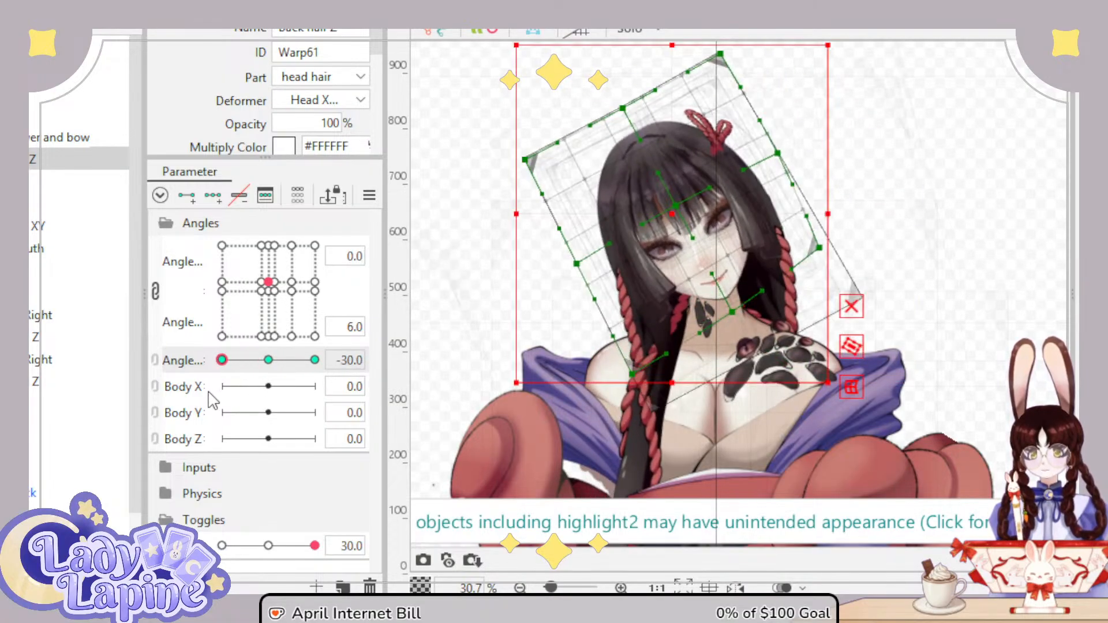
# Step: With Angle Z at -30, pull the lower outer corner of the side hair z deformer (Warp62) up and outward, and check the tilt
pyautogui.scroll(5, 573, 312)
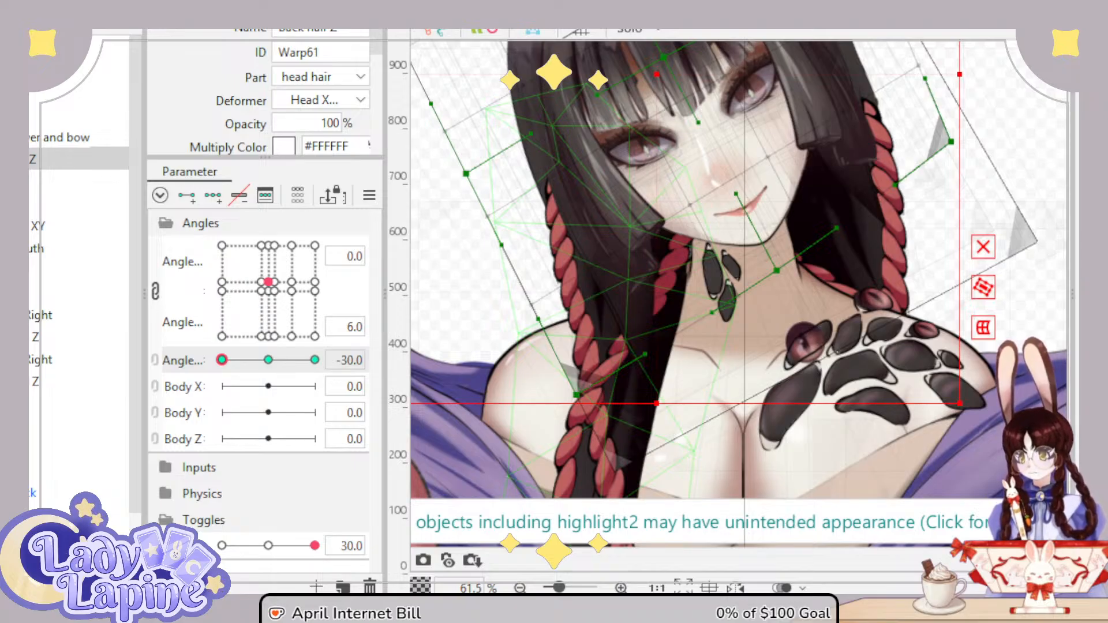
pyautogui.click(18, 181)
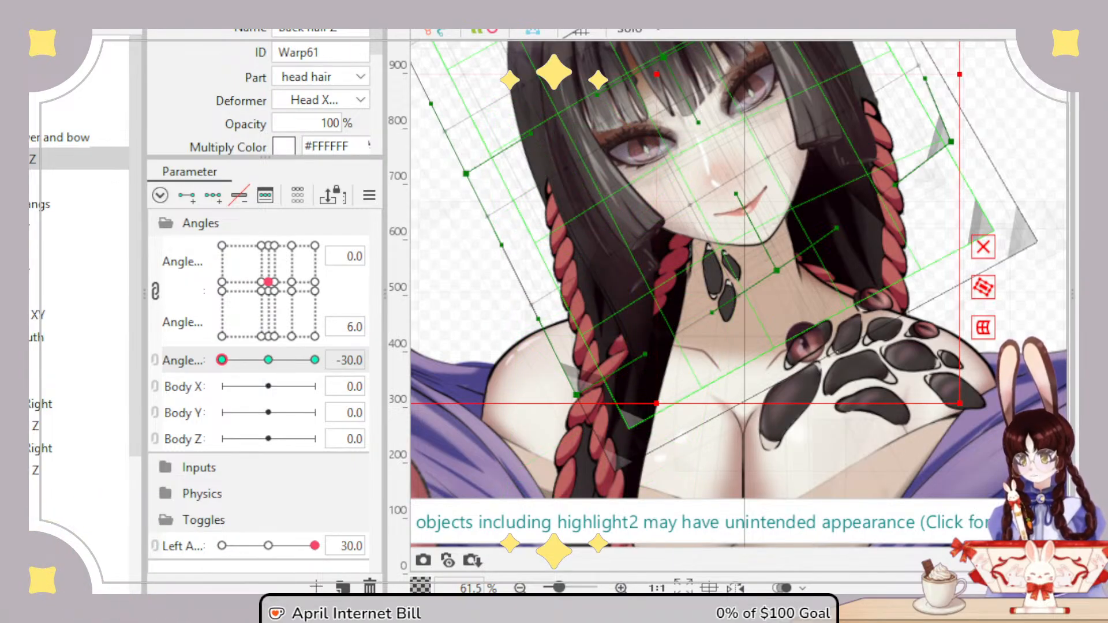
pyautogui.click(19, 226)
pyautogui.click(34, 226)
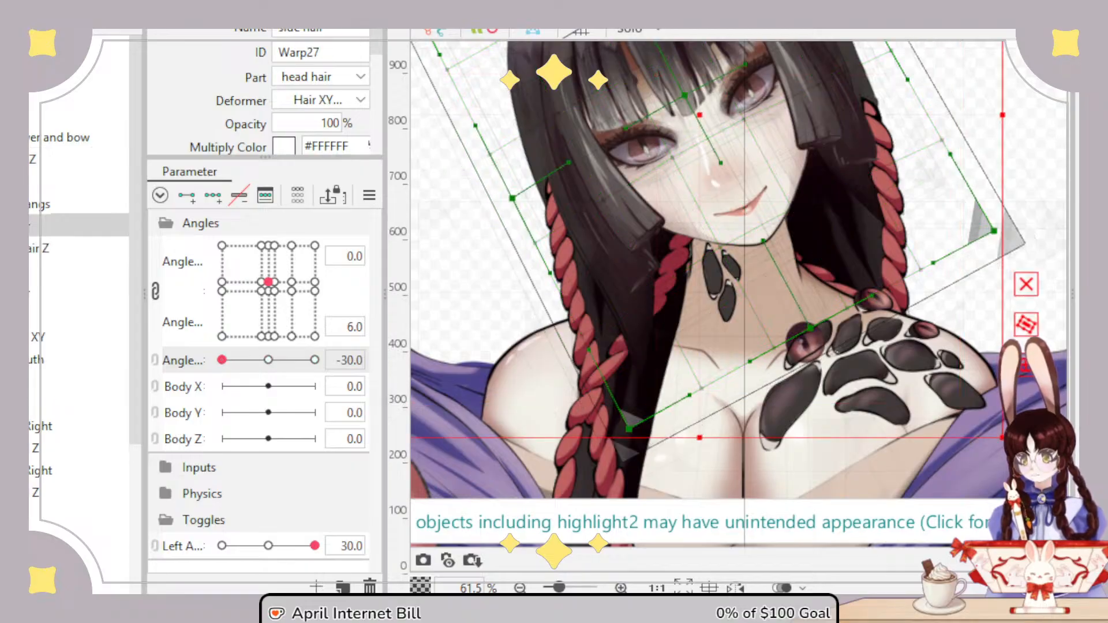
pyautogui.click(35, 292)
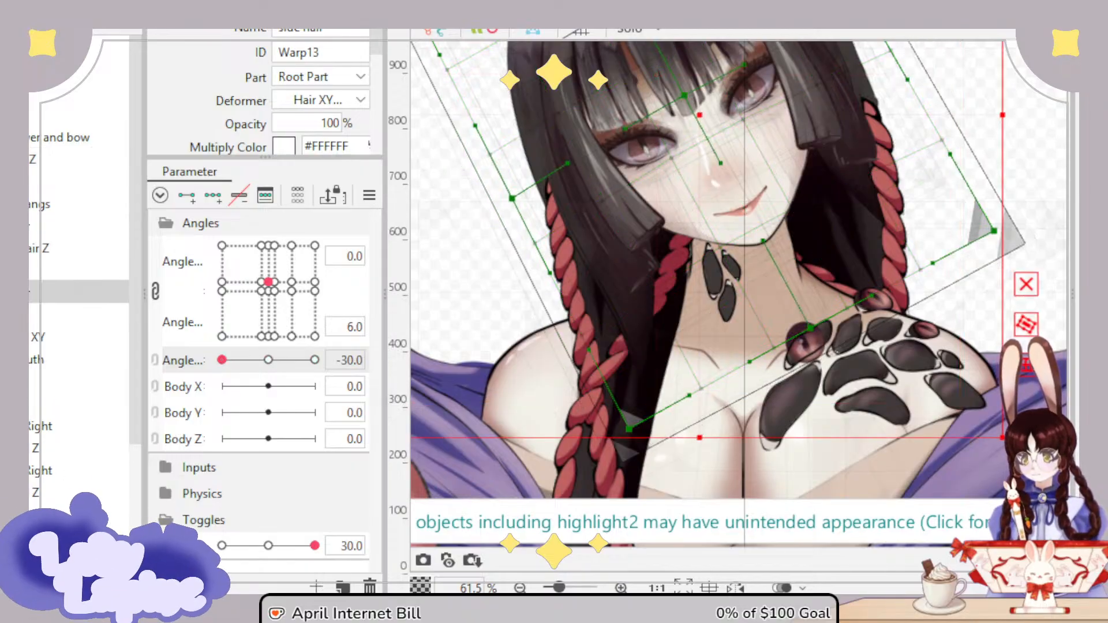
pyautogui.click(34, 249)
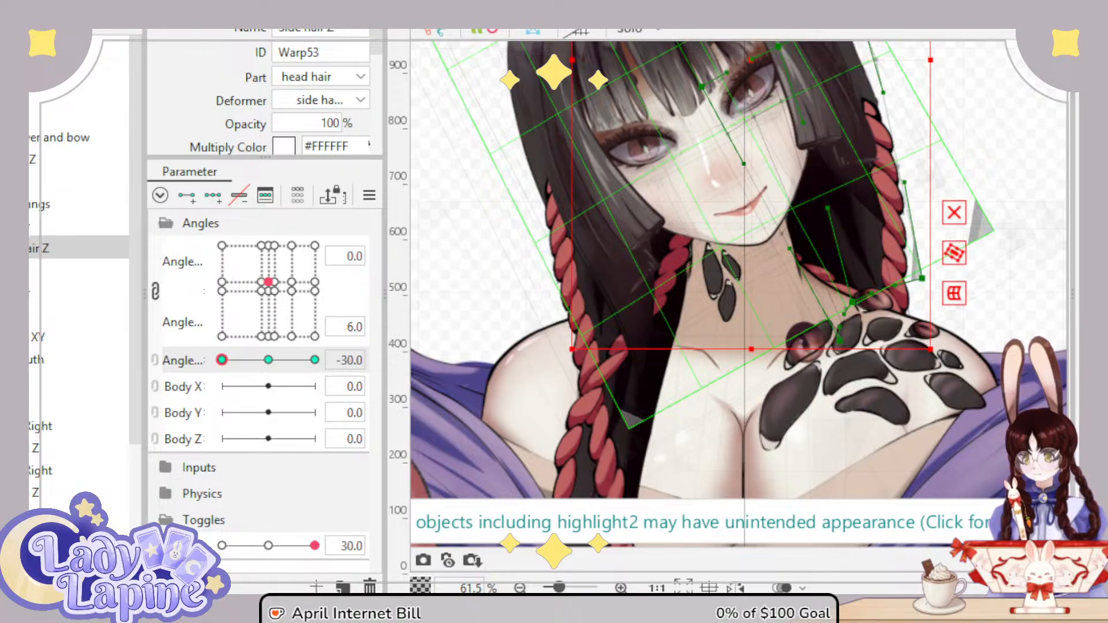
pyautogui.click(19, 292)
pyautogui.click(34, 315)
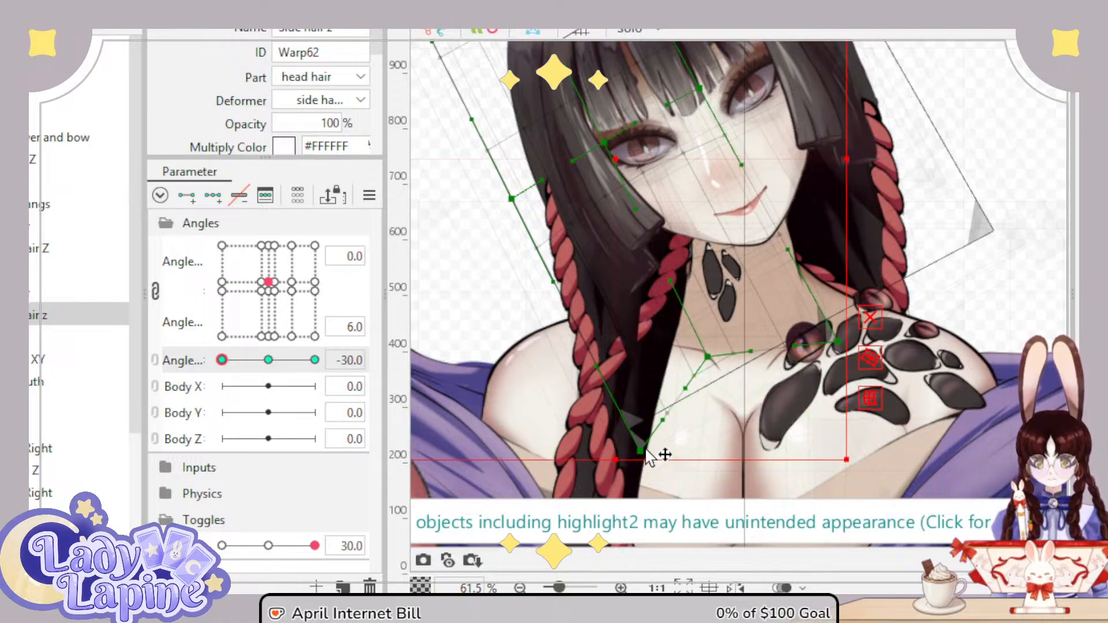
pyautogui.moveTo(222, 360); pyautogui.dragTo(187, 387)
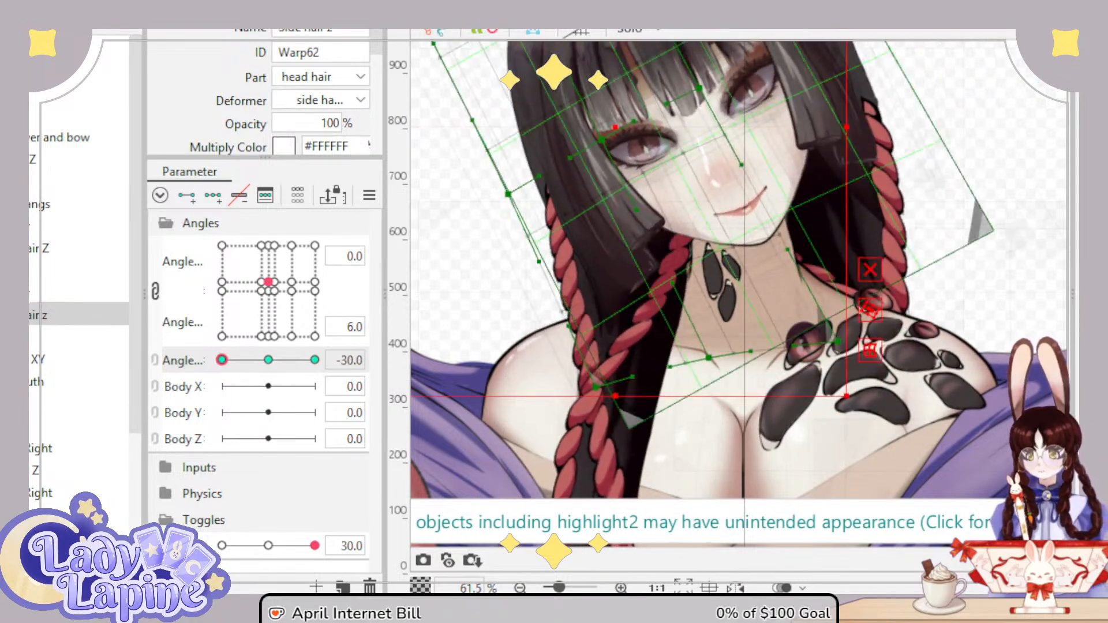
# Step: Pull the lower points of the side hair Z deformer (Warp53) inward at Angle Z -30, and reset the head's X and Y angles to 0
pyautogui.click(52, 248)
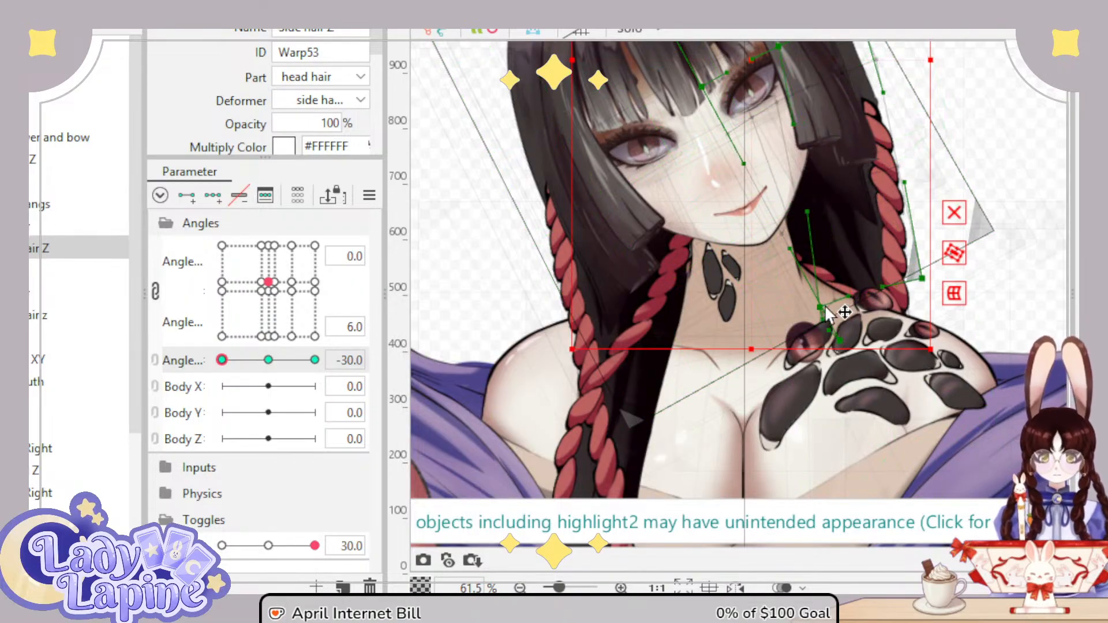
pyautogui.moveTo(825, 307); pyautogui.dragTo(819, 307)
pyautogui.moveTo(923, 278); pyautogui.dragTo(891, 297)
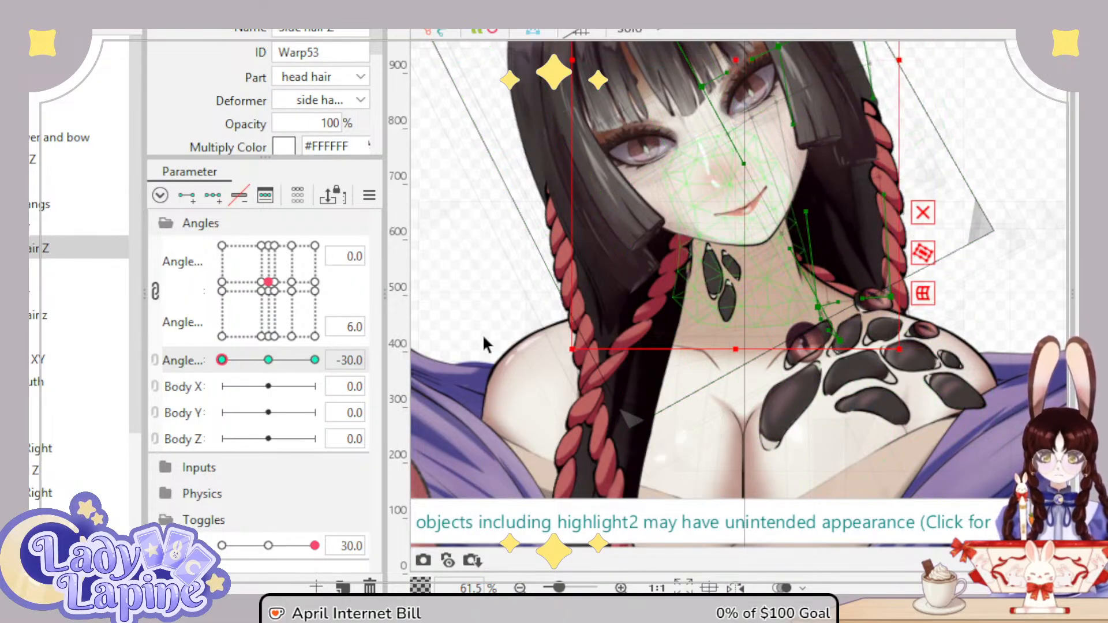
pyautogui.moveTo(221, 360)
pyautogui.mouseDown()
pyautogui.moveTo(314, 360)
pyautogui.moveTo(222, 360)
pyautogui.mouseUp()
pyautogui.click(268, 290)
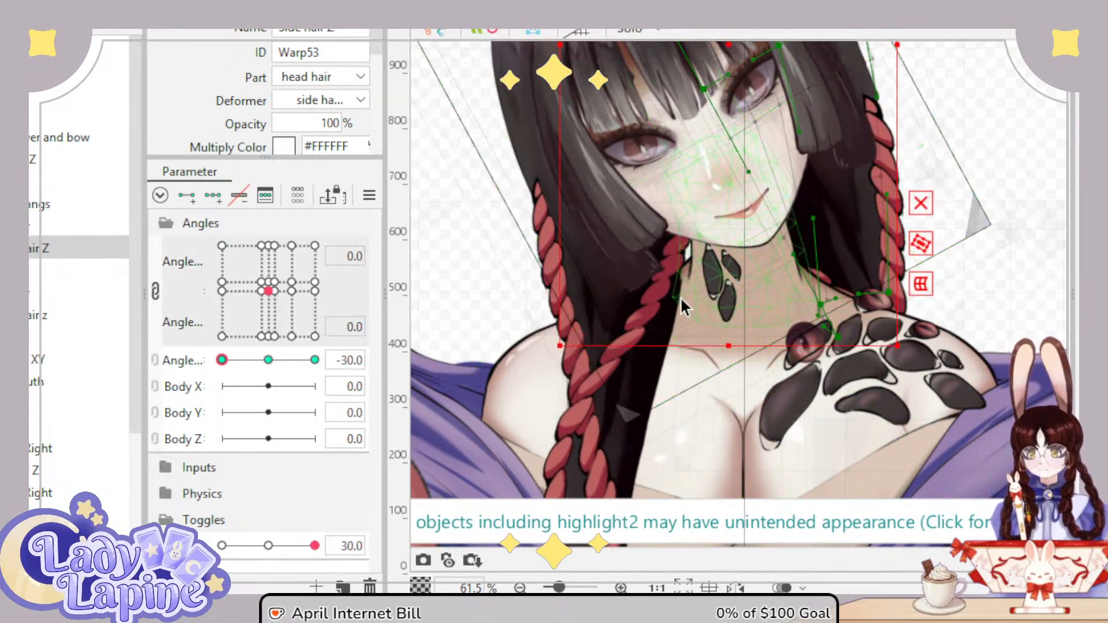
# Step: Set the head's Angle X to -30 and inspect the outer hair outline with the Ponytail Z deformer (Warp37) selected
pyautogui.scroll(-4, 684, 295)
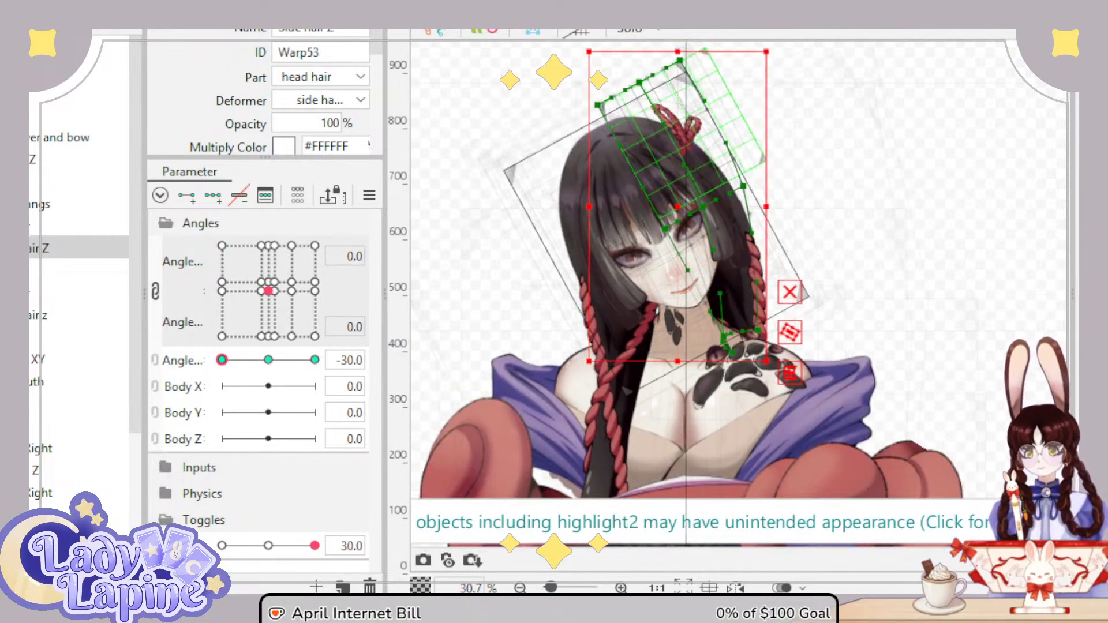
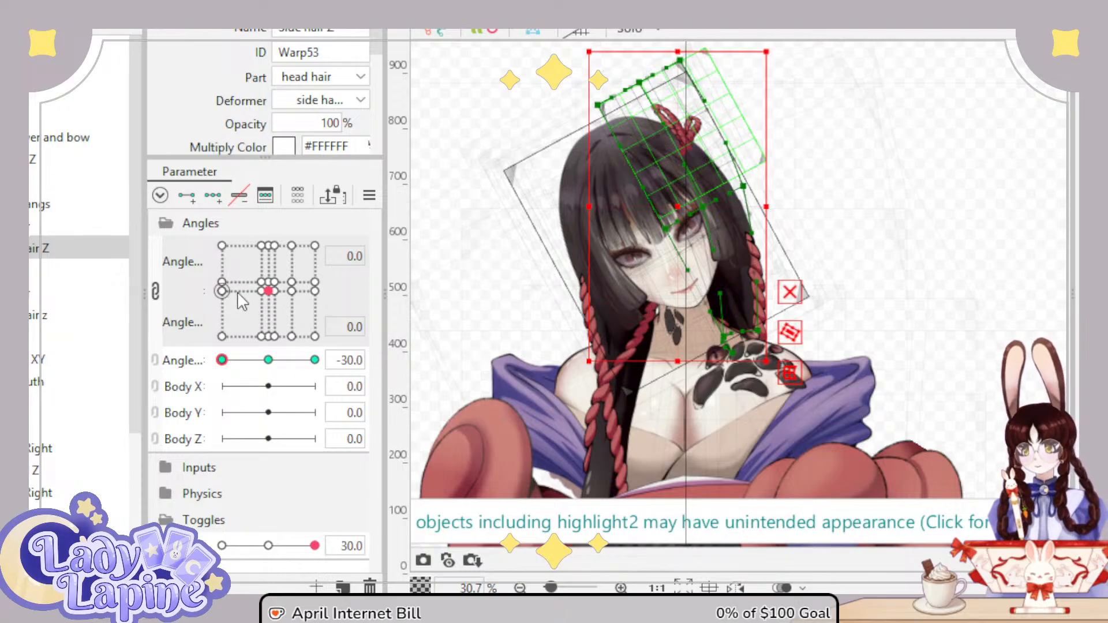
pyautogui.moveTo(252, 296); pyautogui.dragTo(221, 291)
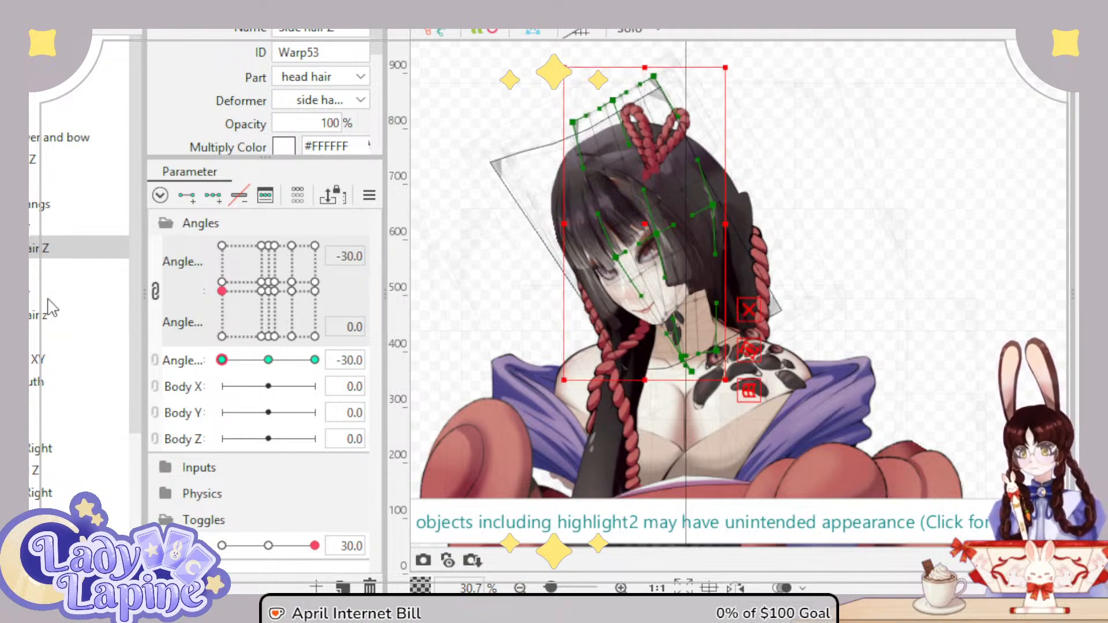
pyautogui.click(36, 513)
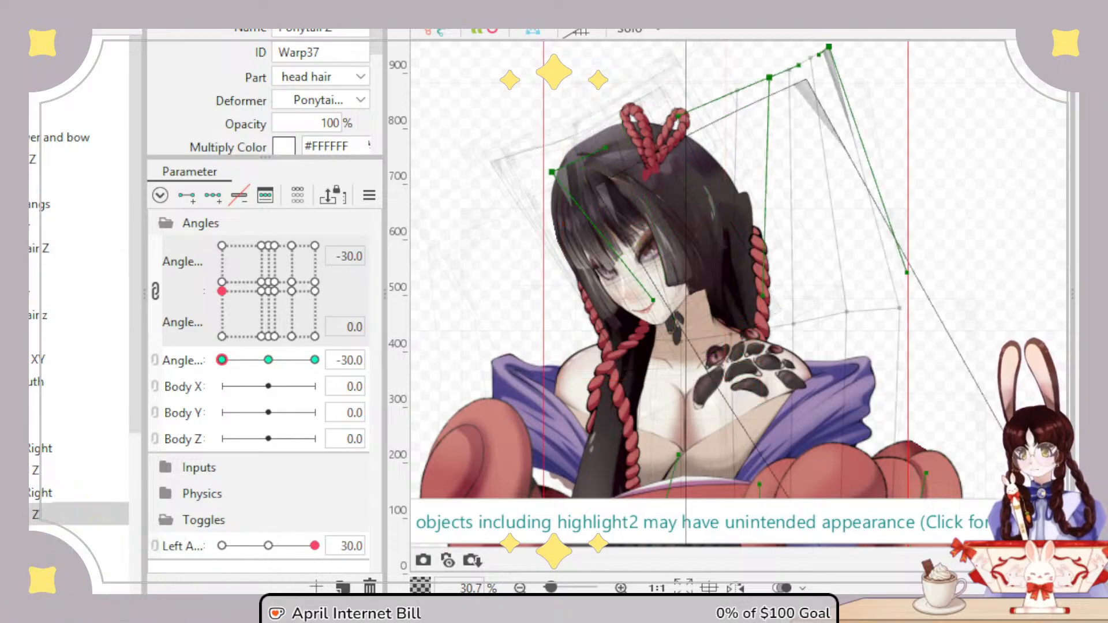
pyautogui.scroll(4, 803, 262)
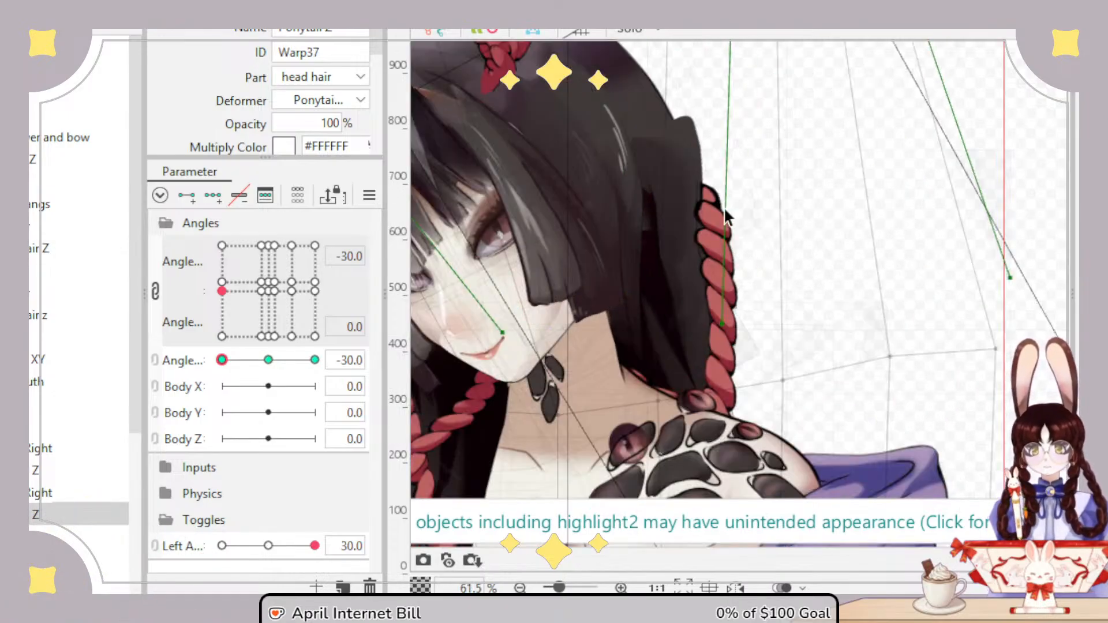
pyautogui.moveTo(728, 245); pyautogui.dragTo(745, 332)
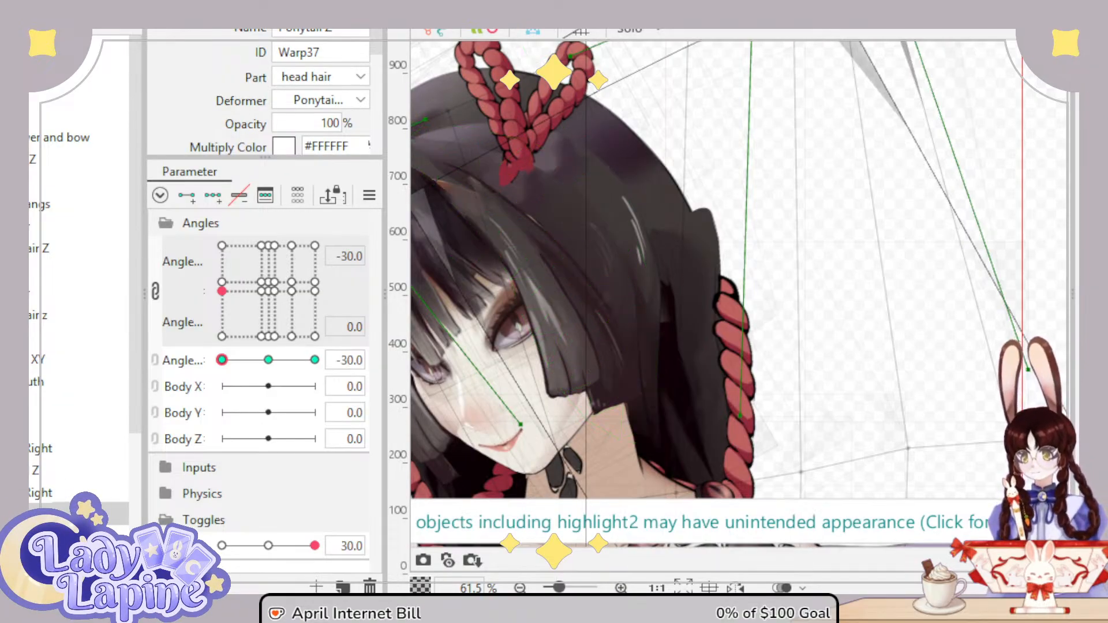
pyautogui.scroll(-2, 81, 289)
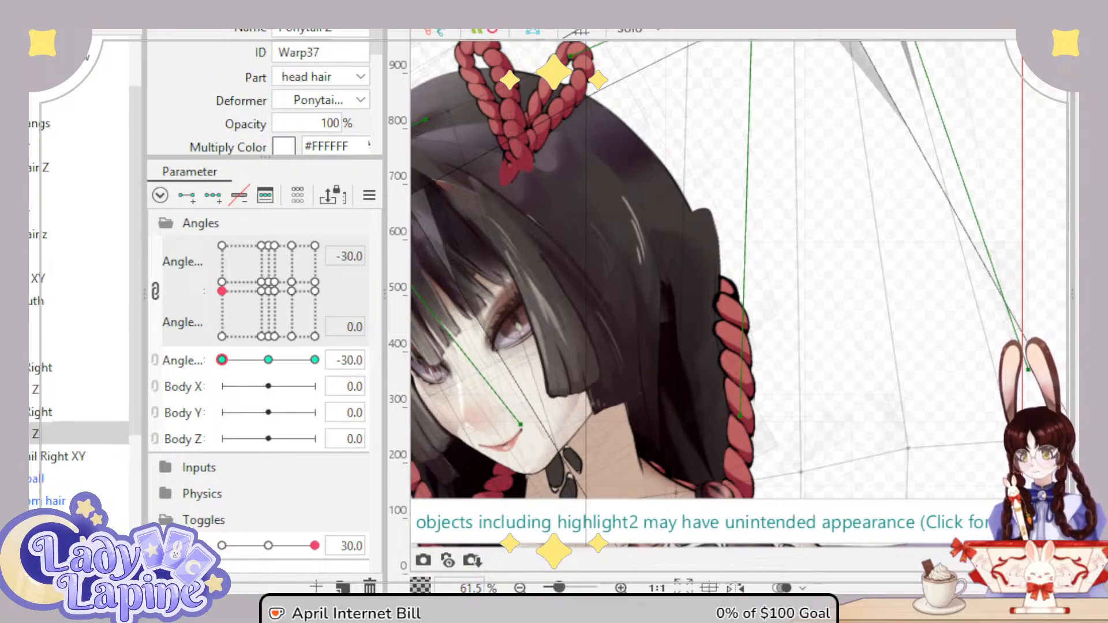
# Step: Open the ponytail2 mesh for editing, and set the left arm toggle to -30 and Angle Z to 0
pyautogui.click(689, 300)
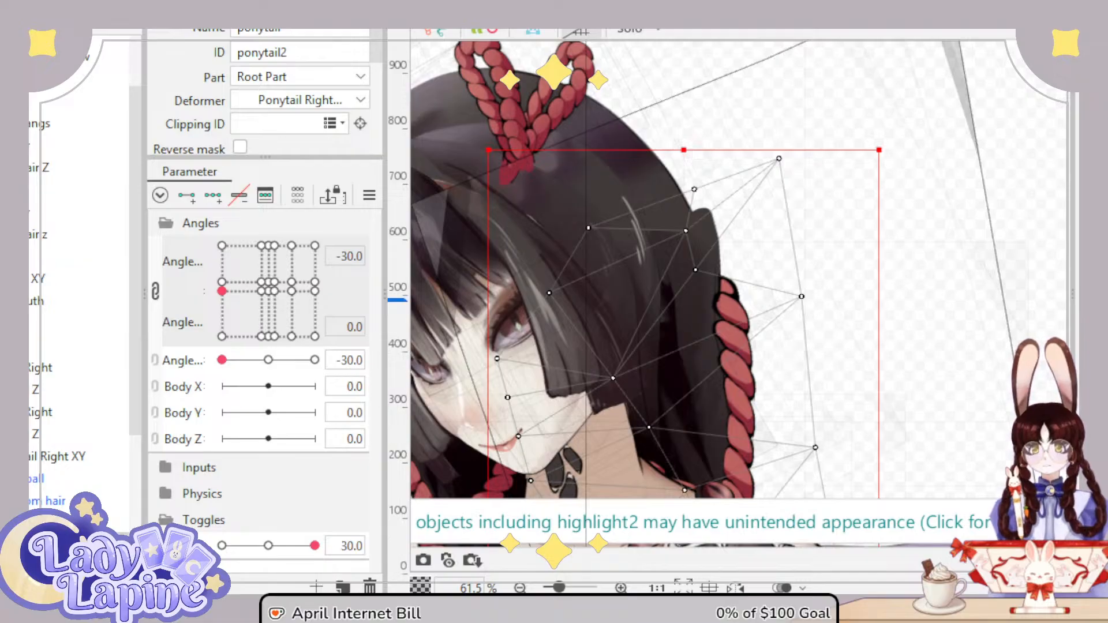
pyautogui.click(582, 35)
pyautogui.scroll(5, 687, 231)
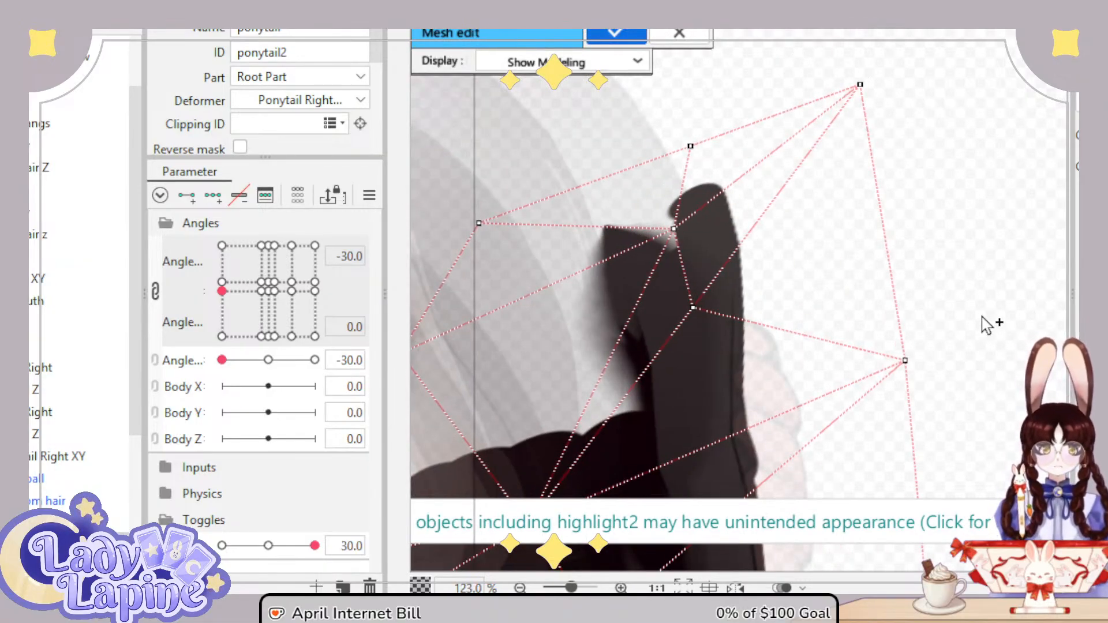
pyautogui.scroll(-2, 924, 326)
pyautogui.moveTo(924, 326); pyautogui.dragTo(871, 182)
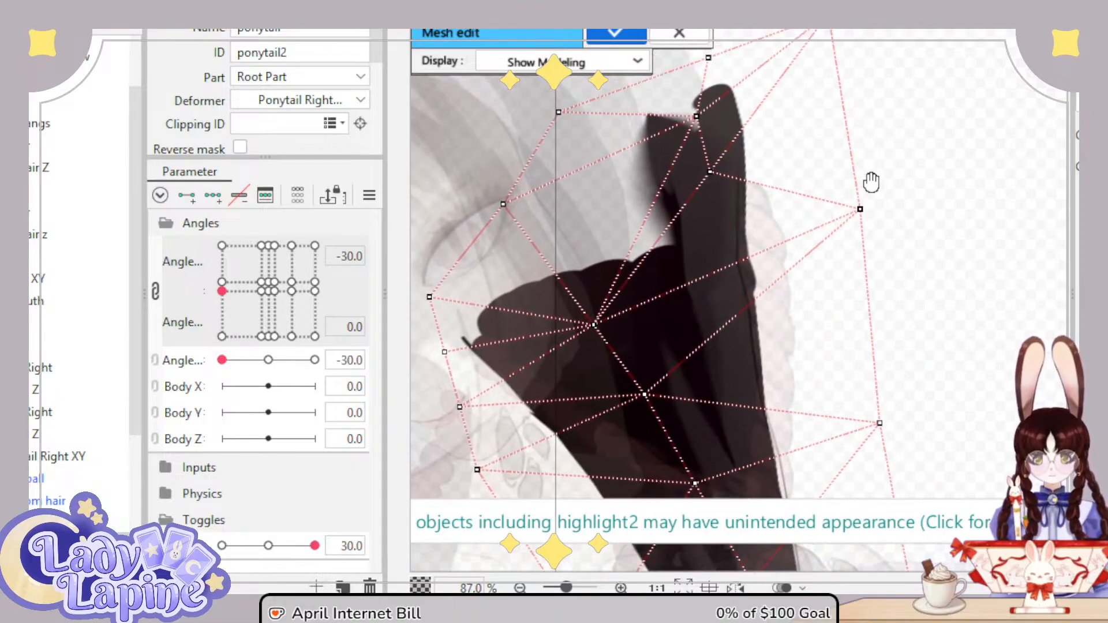
pyautogui.click(268, 545)
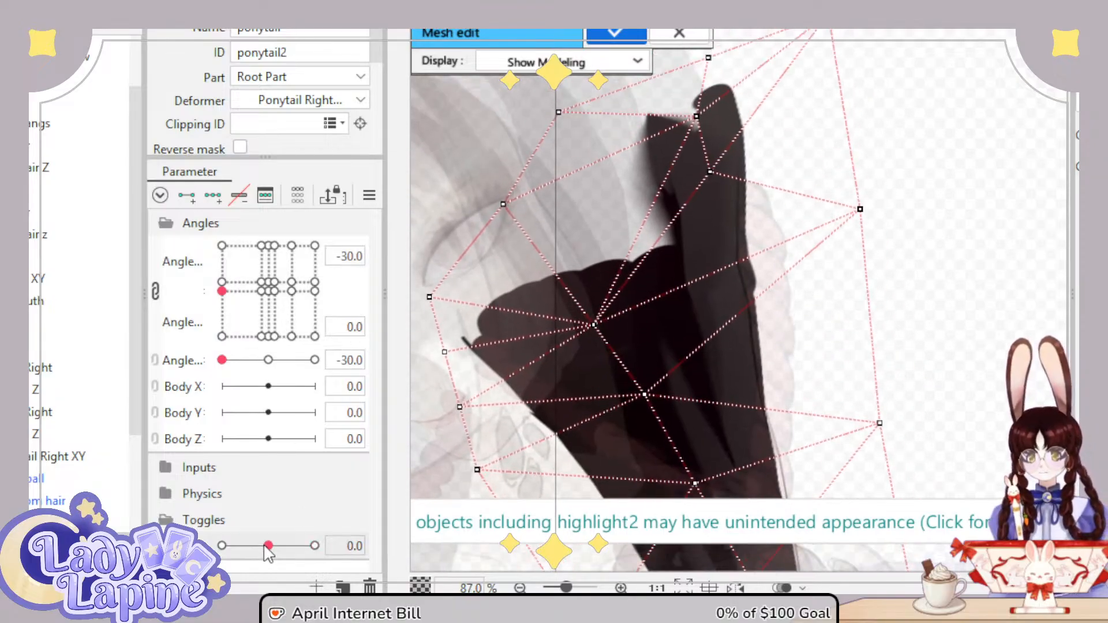
pyautogui.click(223, 546)
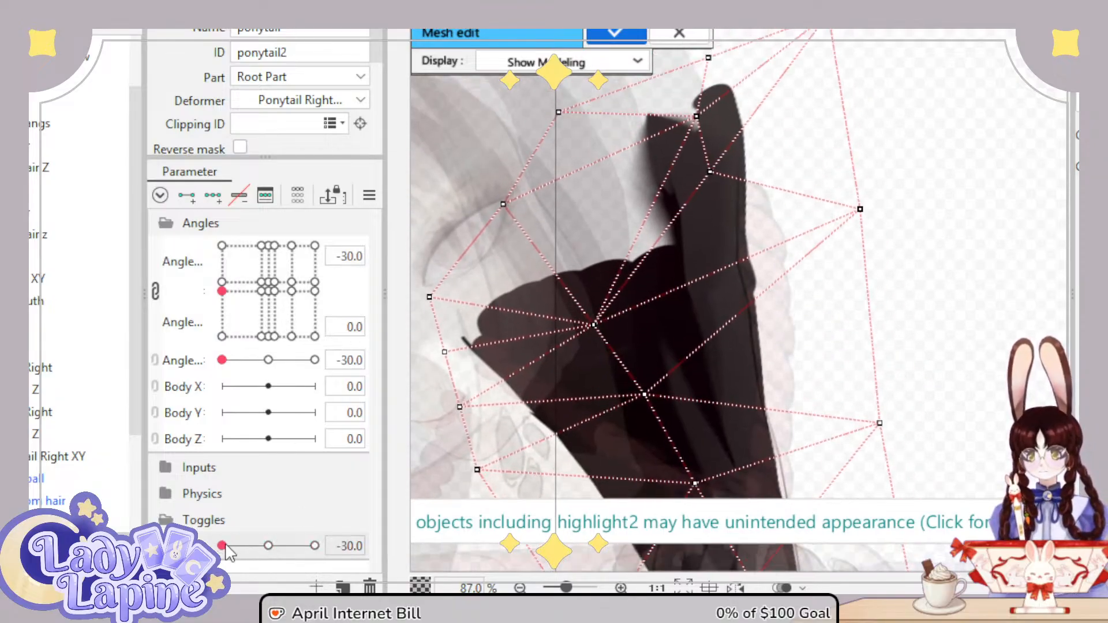
pyautogui.click(268, 359)
pyautogui.scroll(-2, 917, 329)
pyautogui.moveTo(901, 250); pyautogui.dragTo(833, 104)
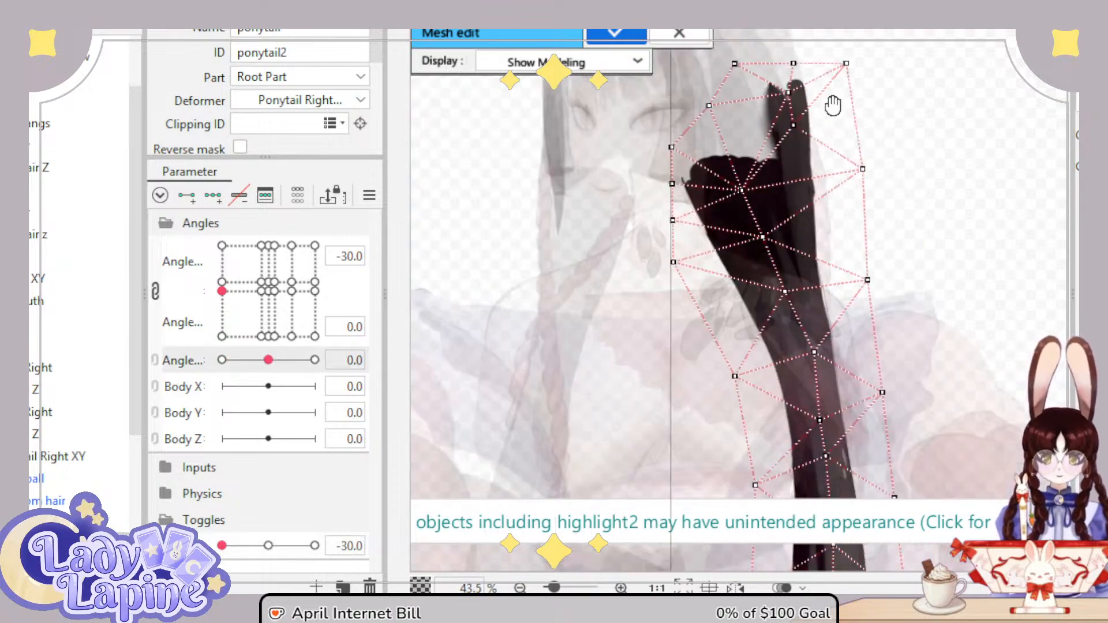
pyautogui.moveTo(852, 229); pyautogui.dragTo(794, 346)
pyautogui.scroll(1, 805, 263)
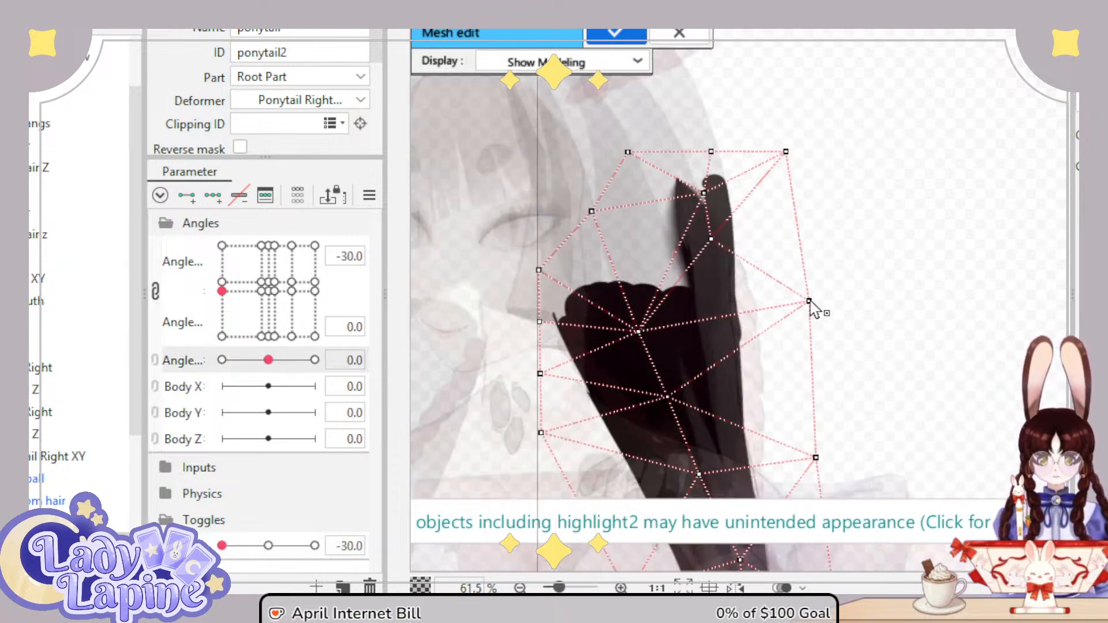
# Step: Pull the two upper outer points of the ponytail mesh toward the hair edge and delete the interior points of the upper section
pyautogui.moveTo(809, 301); pyautogui.dragTo(758, 306)
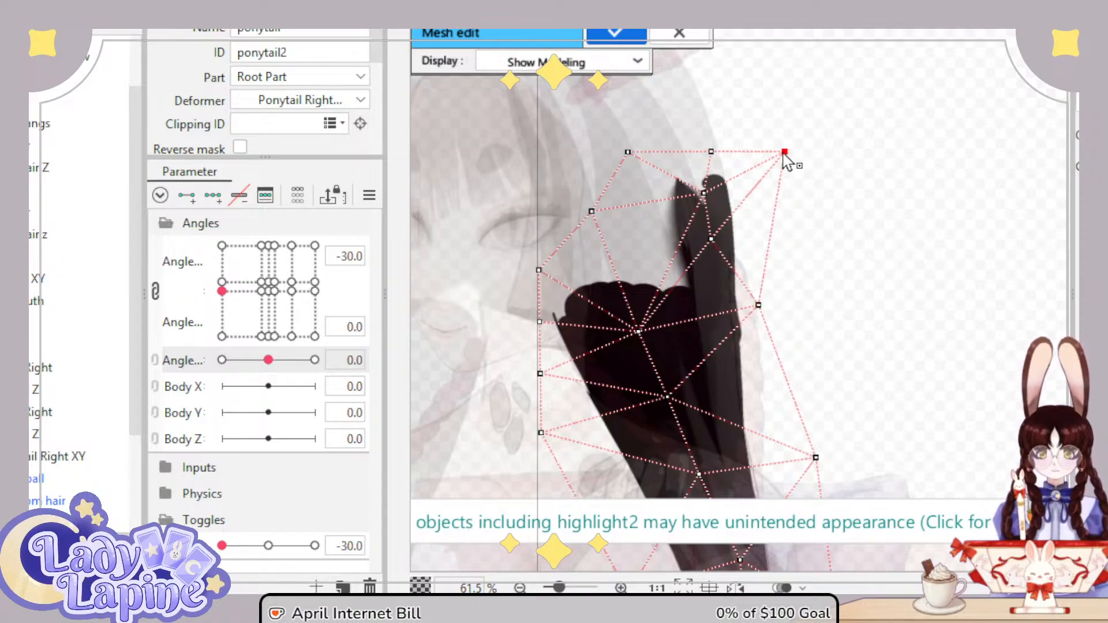
pyautogui.moveTo(784, 152); pyautogui.dragTo(746, 174)
pyautogui.moveTo(758, 306); pyautogui.dragTo(749, 306)
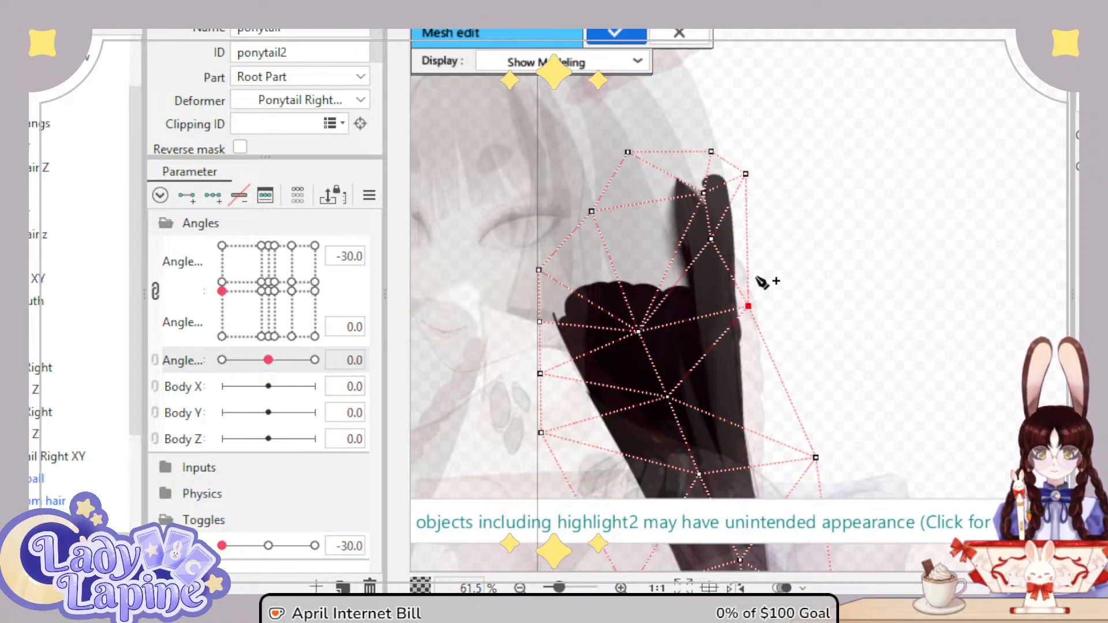
pyautogui.scroll(5, 761, 220)
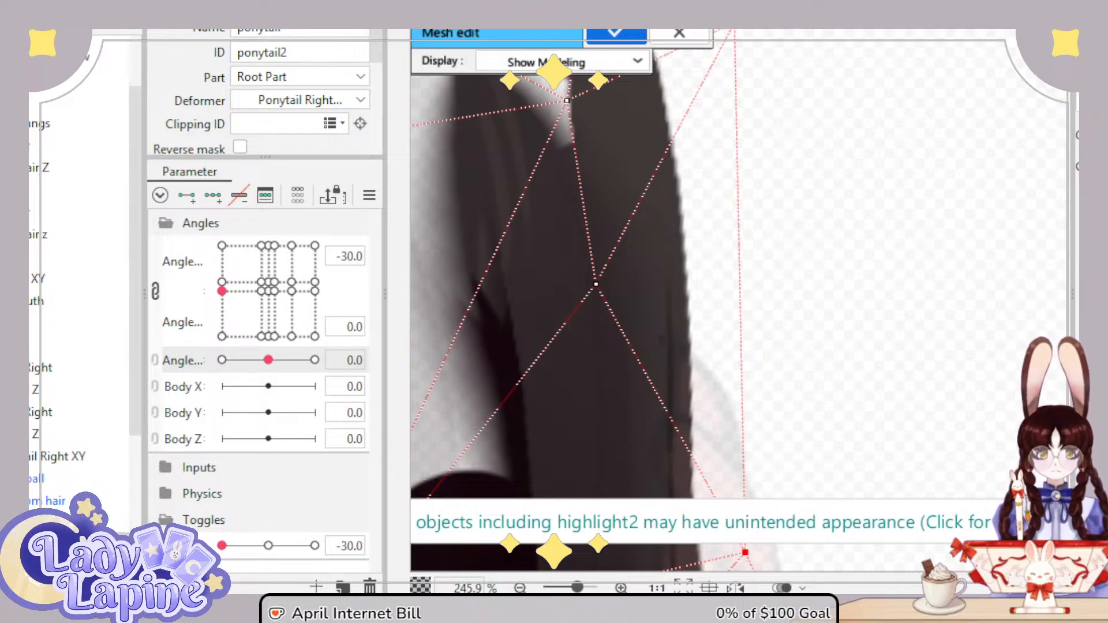
pyautogui.keyDown('ctrl'); pyautogui.click(596, 284); pyautogui.keyUp('ctrl')
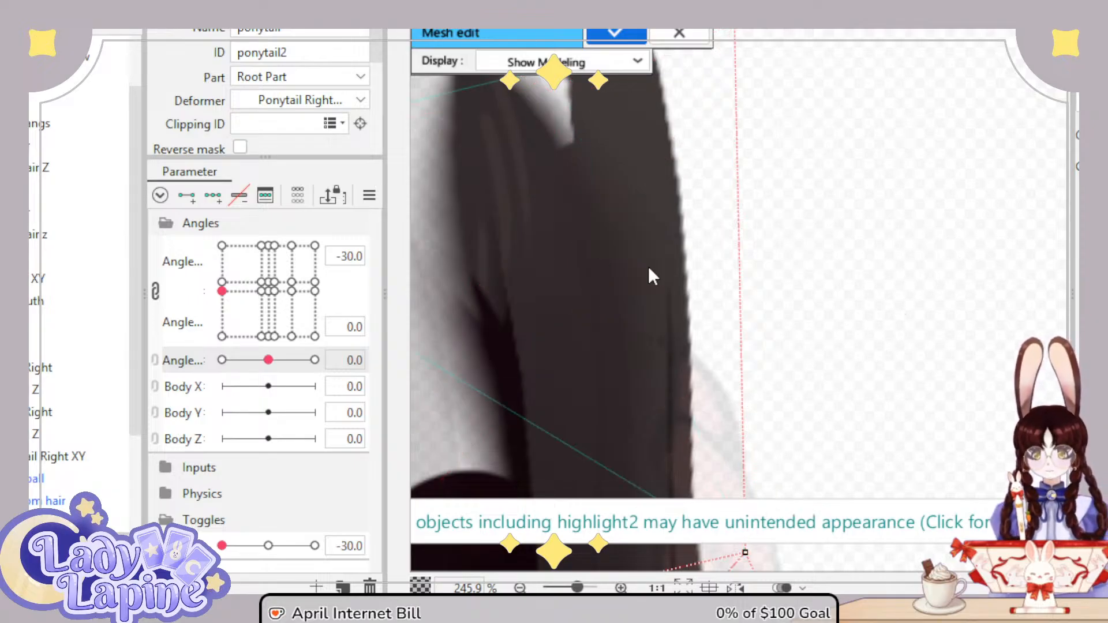
pyautogui.scroll(-4, 648, 266)
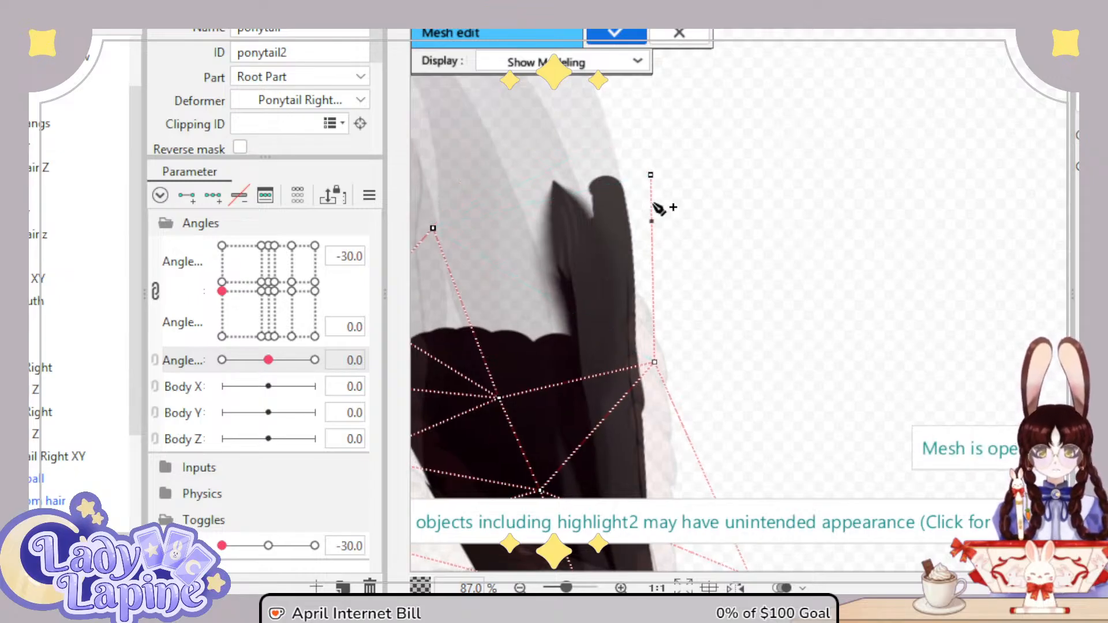
# Step: Redraw the upper outer boundary of the ponytail mesh with closely spaced points, cutting diagonally across the protruding strand toward its inner tip
pyautogui.moveTo(653, 302); pyautogui.dragTo(658, 340)
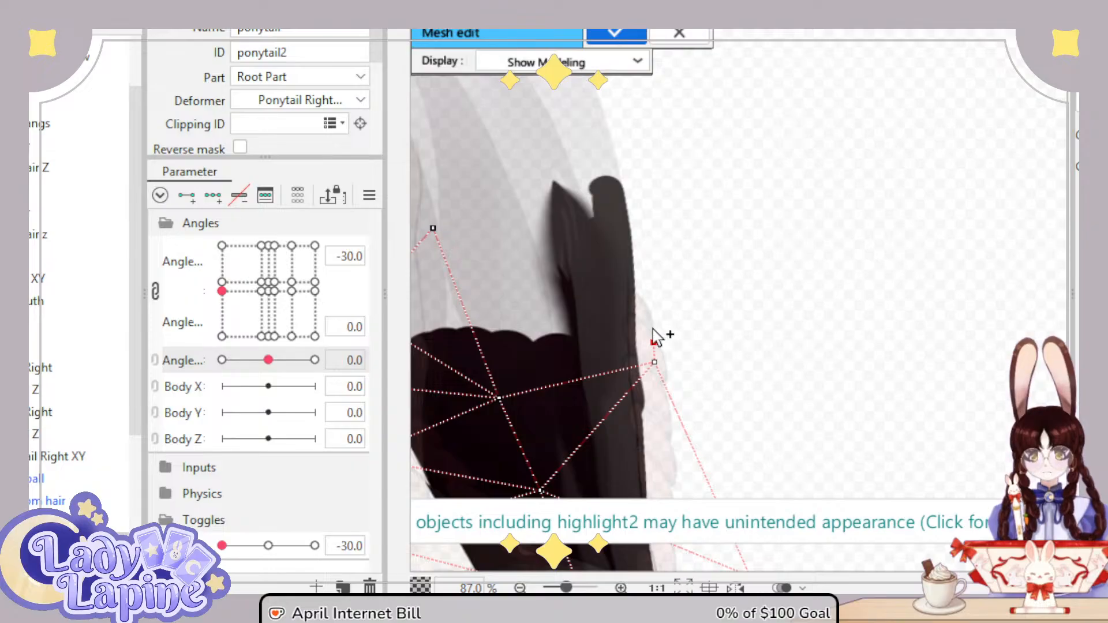
pyautogui.scroll(2, 654, 336)
pyautogui.click(653, 327)
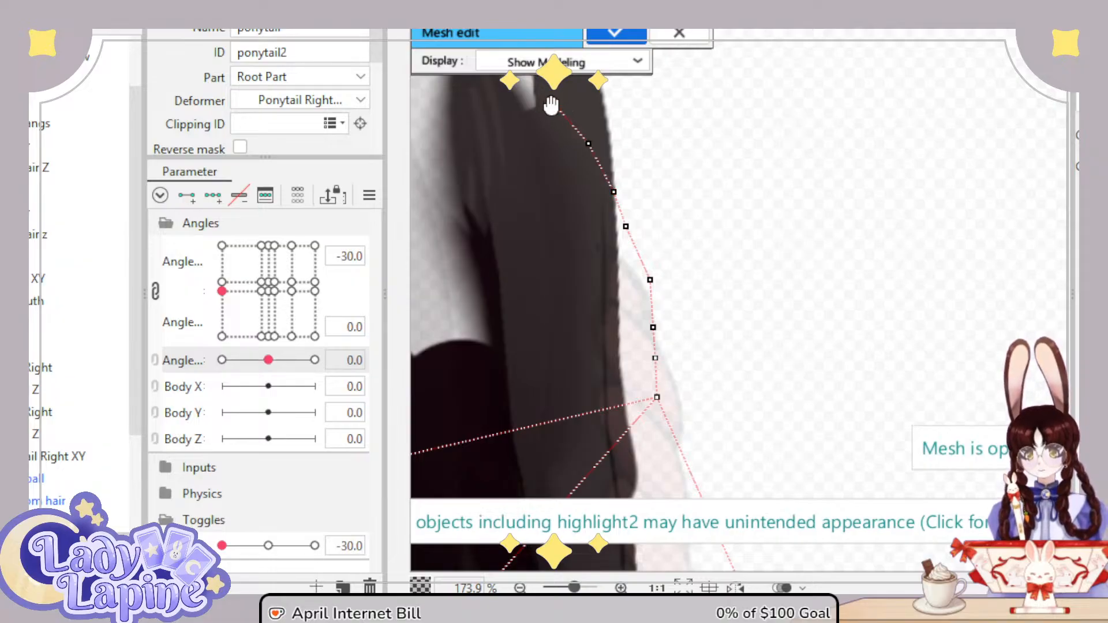
pyautogui.moveTo(551, 105); pyautogui.dragTo(679, 289)
pyautogui.click(649, 249)
pyautogui.click(614, 204)
pyautogui.click(562, 190)
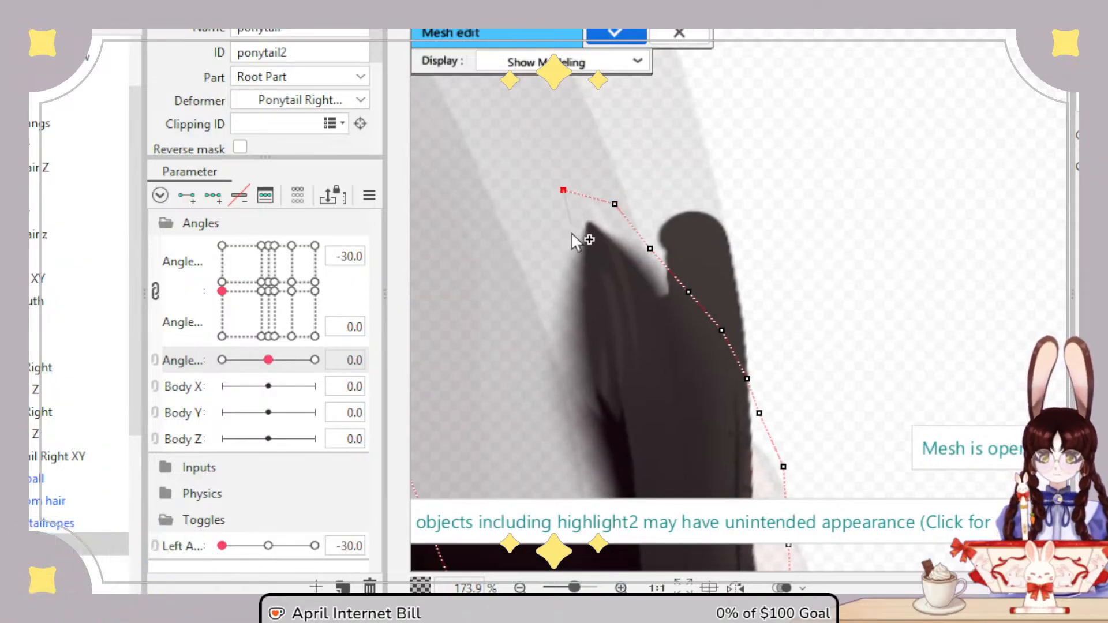
# Step: Continue the new mesh points down the inner side of the strand and join them to the existing ponytail mesh
pyautogui.moveTo(564, 285); pyautogui.dragTo(640, 102)
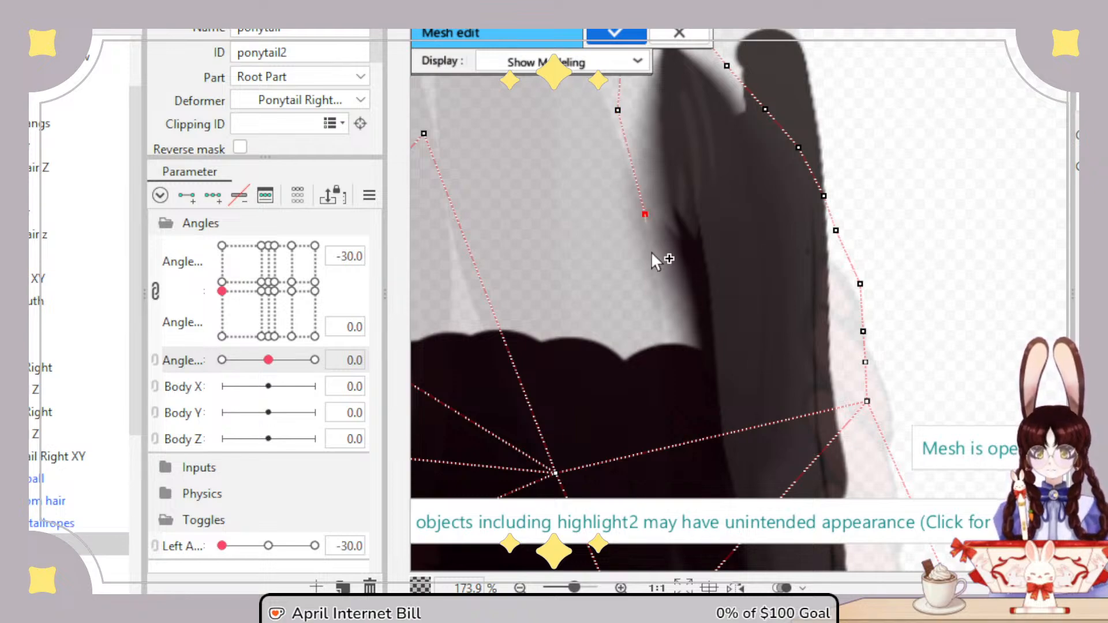
pyautogui.click(661, 308)
pyautogui.click(688, 412)
pyautogui.click(692, 441)
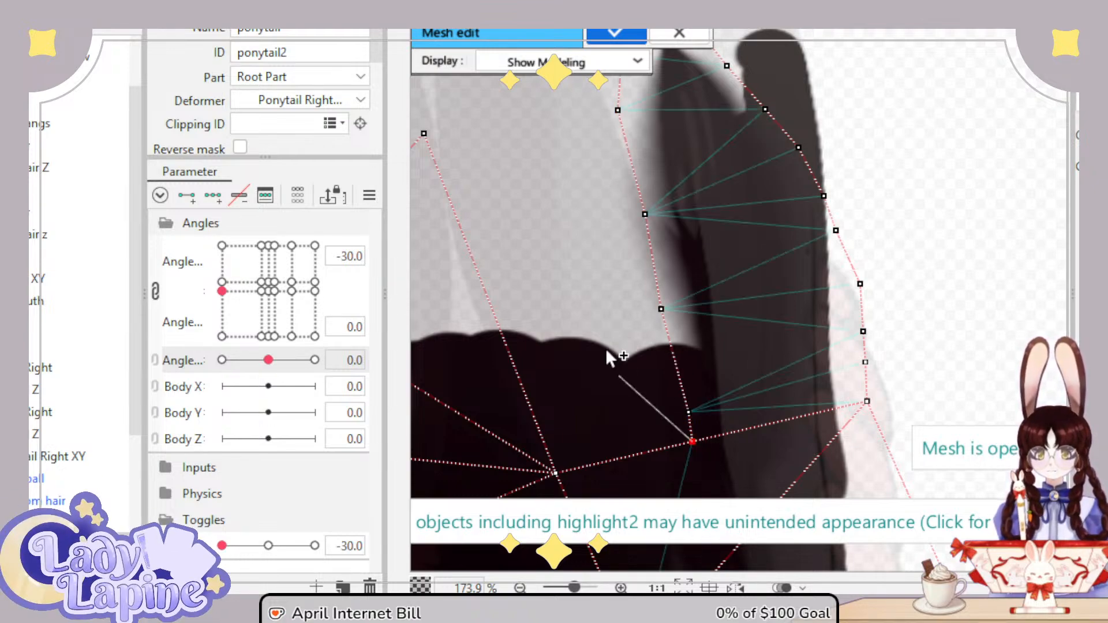
# Step: Add a second line of points across the gap beside the strand, connect it to the existing mesh, and apply the mesh edit
pyautogui.moveTo(607, 355); pyautogui.dragTo(675, 432)
pyautogui.click(614, 189)
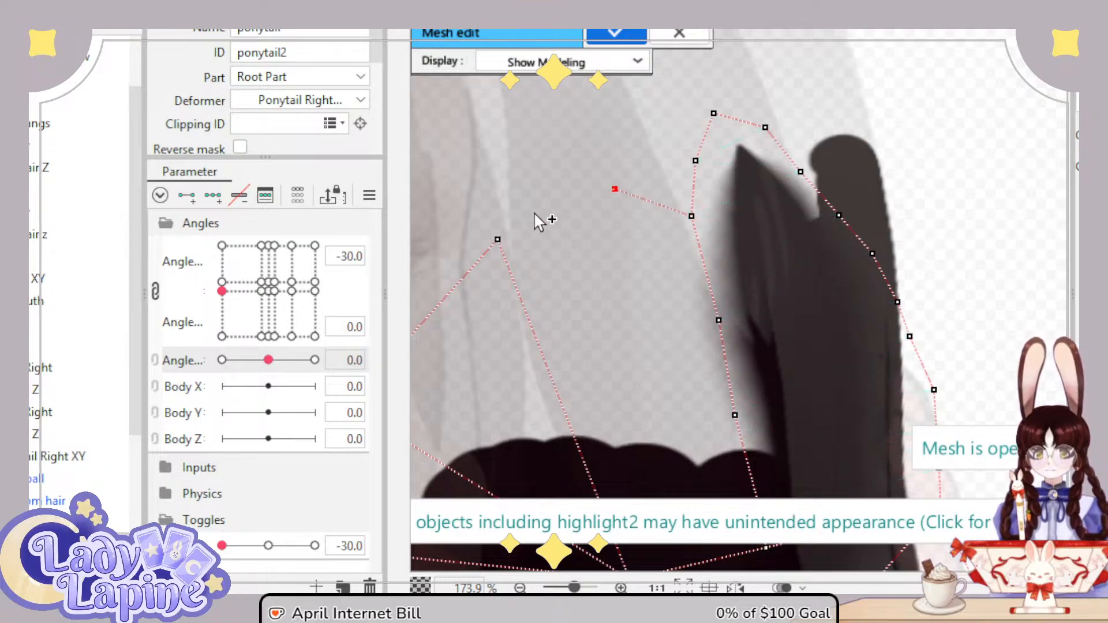
pyautogui.click(498, 238)
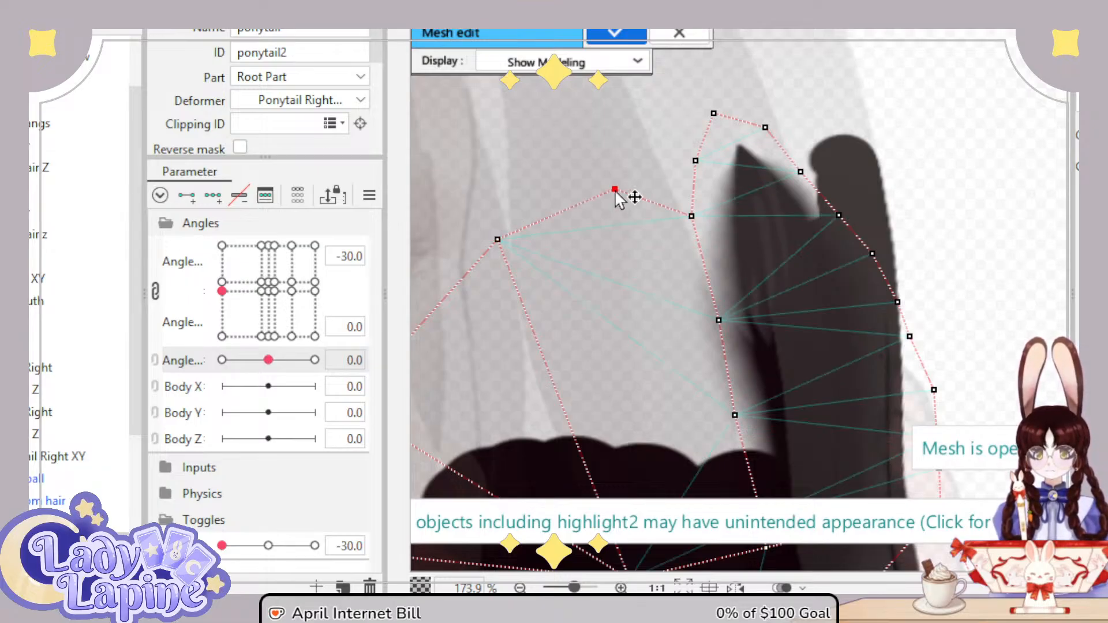
pyautogui.click(646, 409)
pyautogui.click(685, 376)
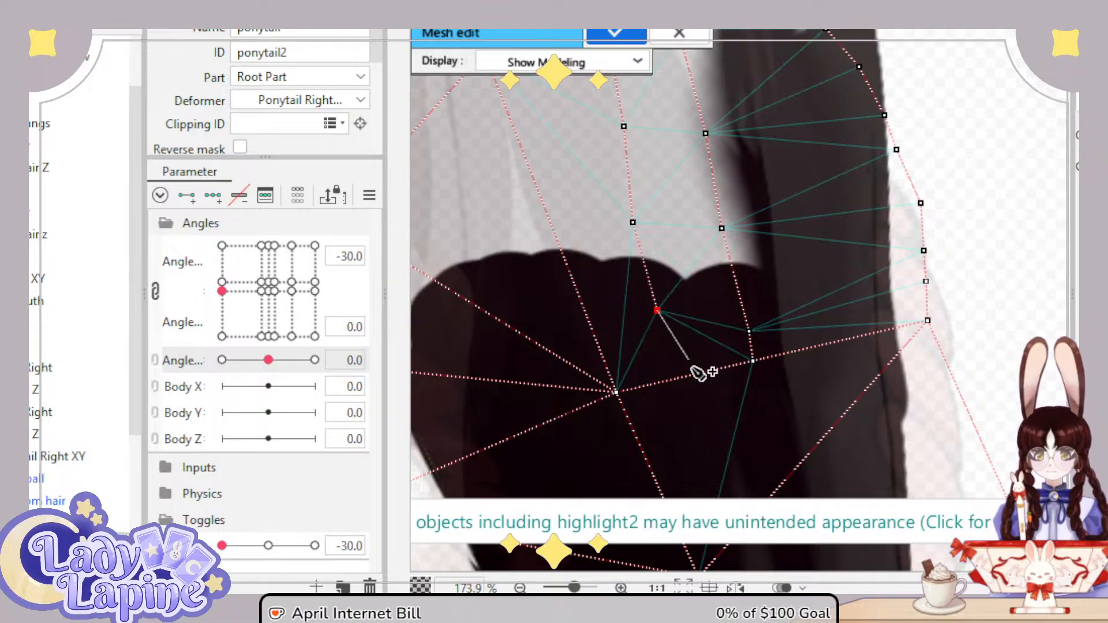
pyautogui.moveTo(940, 246); pyautogui.dragTo(794, 311)
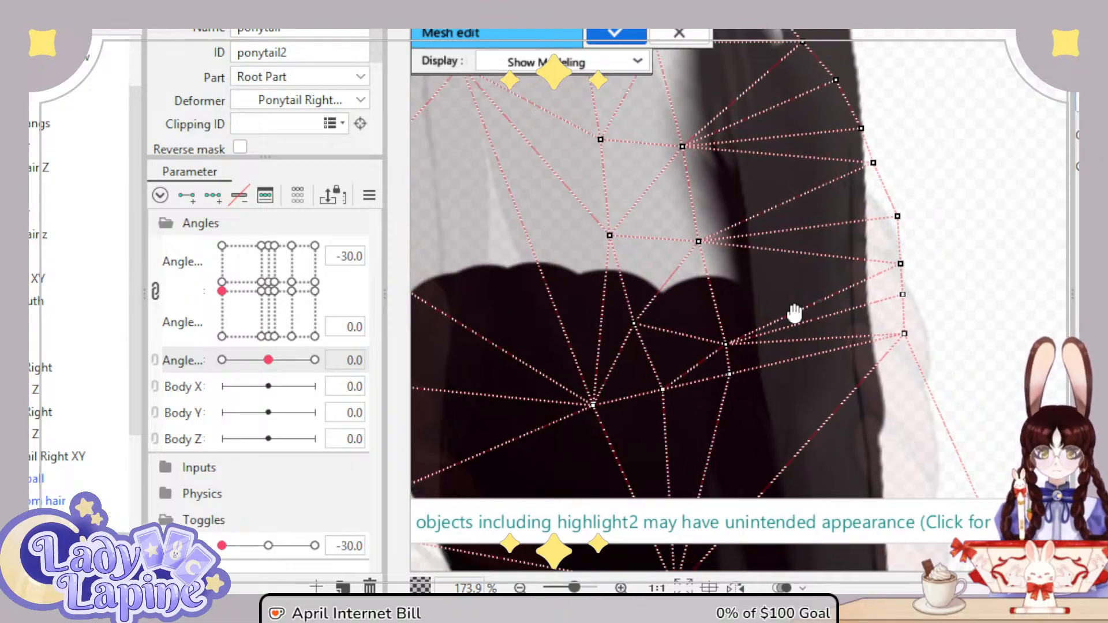
pyautogui.click(620, 37)
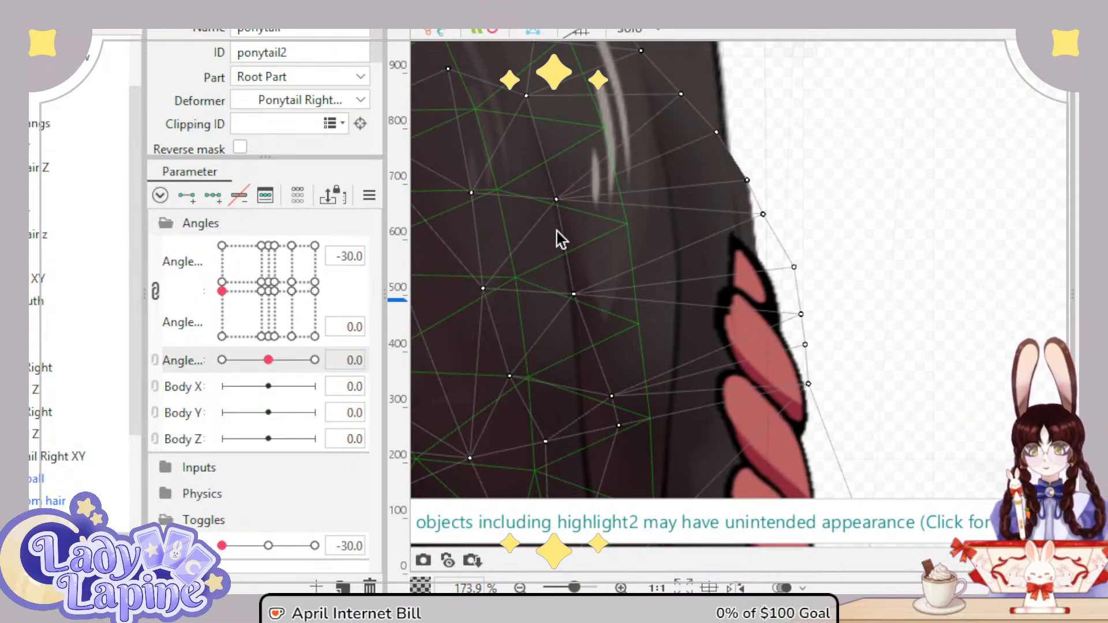
# Step: Reselect the Ponytail Z deformer (Warp37) and check the trimmed hair outline at Angle X -30 and 30, with Angle Z at 0 and 30
pyautogui.click(34, 462)
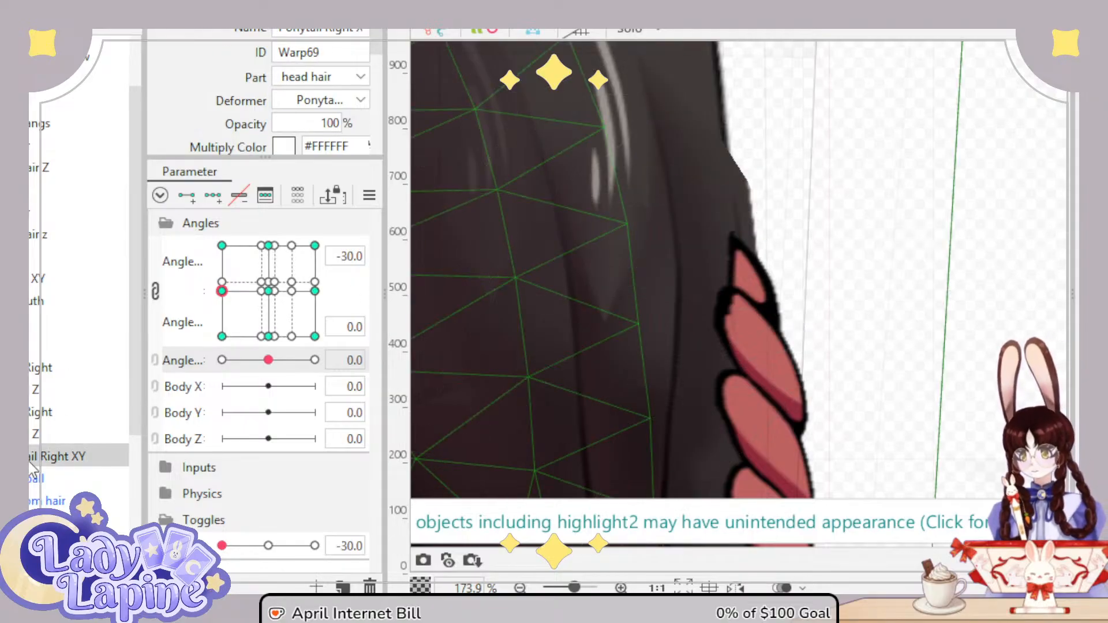
pyautogui.click(30, 441)
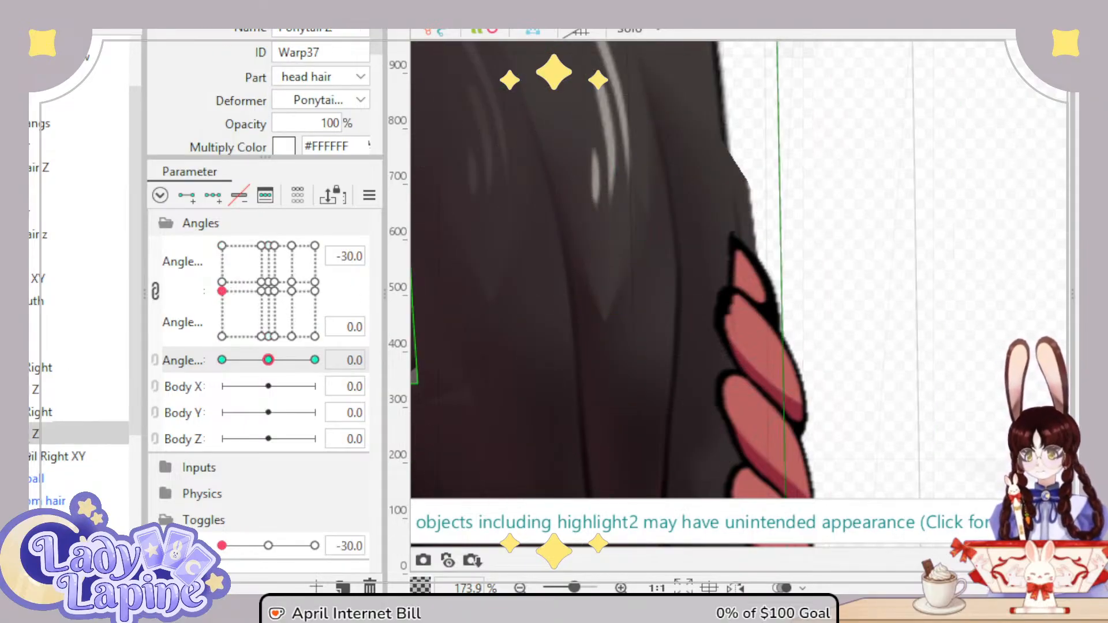
pyautogui.scroll(-5, 687, 162)
pyautogui.moveTo(690, 265); pyautogui.dragTo(695, 361)
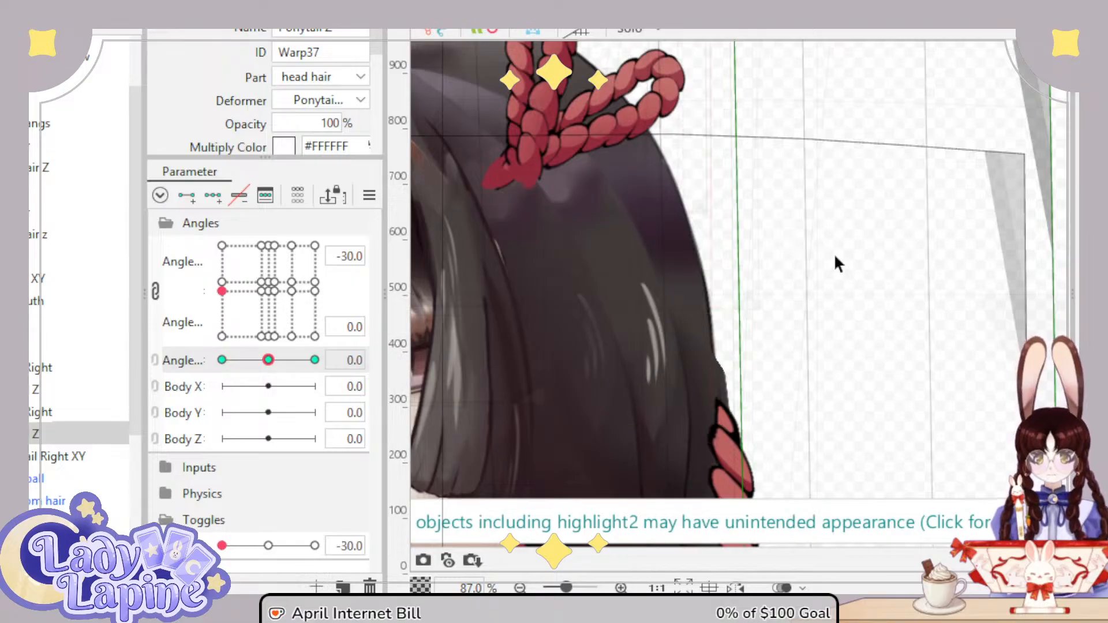
pyautogui.scroll(-3, 837, 264)
pyautogui.moveTo(825, 240); pyautogui.dragTo(754, 94)
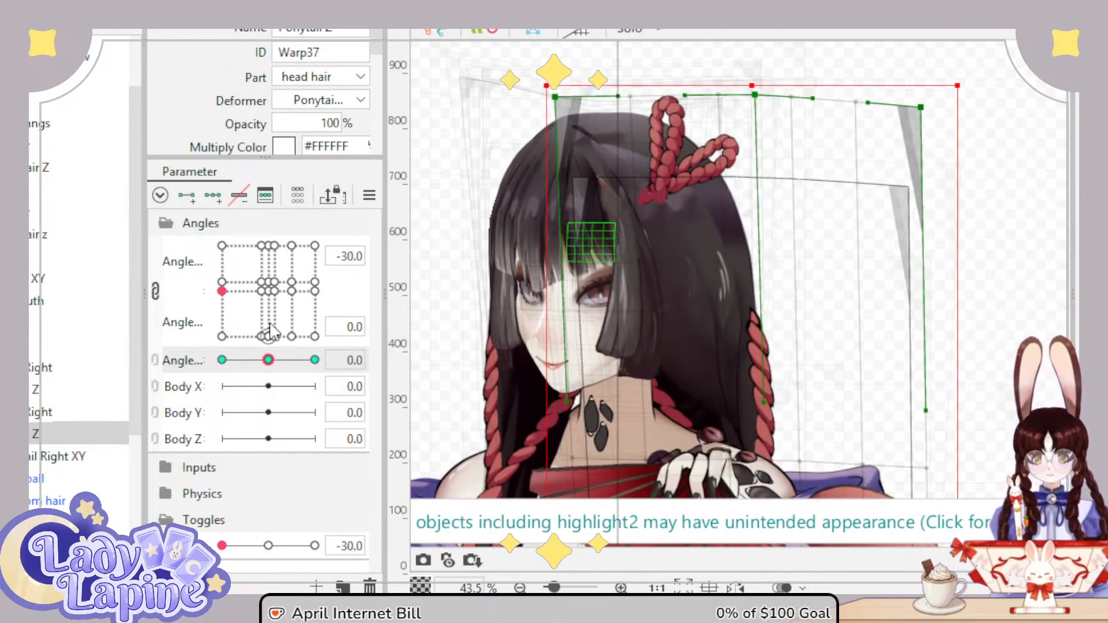
pyautogui.click(315, 290)
pyautogui.moveTo(268, 362); pyautogui.dragTo(327, 367)
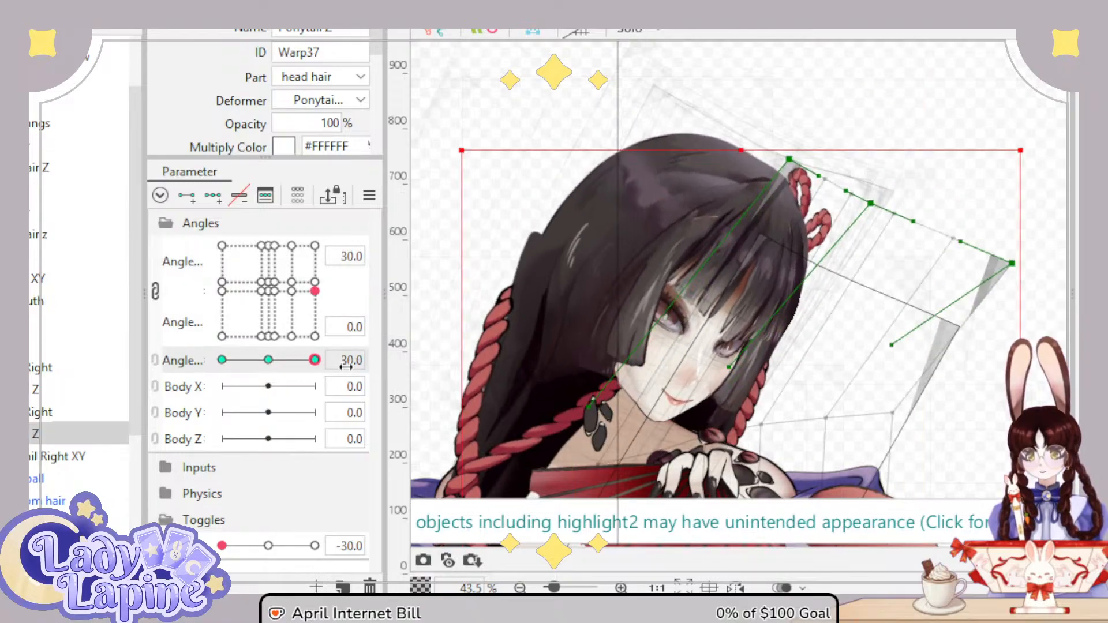
pyautogui.click(267, 360)
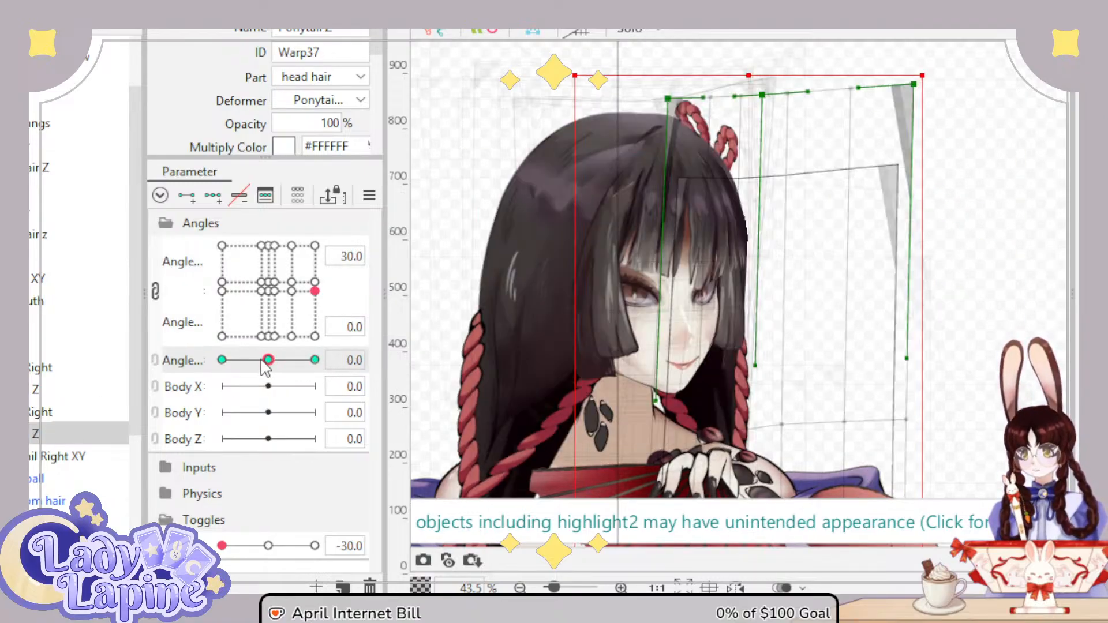
# Step: Return Angle X to 0, open the right ponytail mesh for editing, and delete the upper mesh points around its protruding strands
pyautogui.click(268, 290)
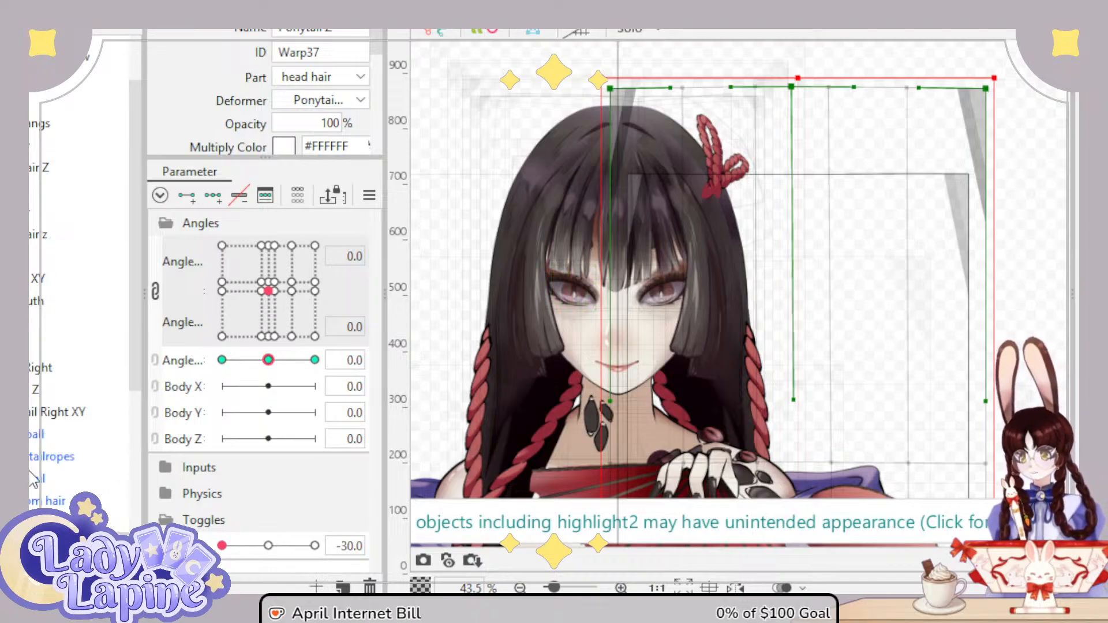
pyautogui.click(35, 479)
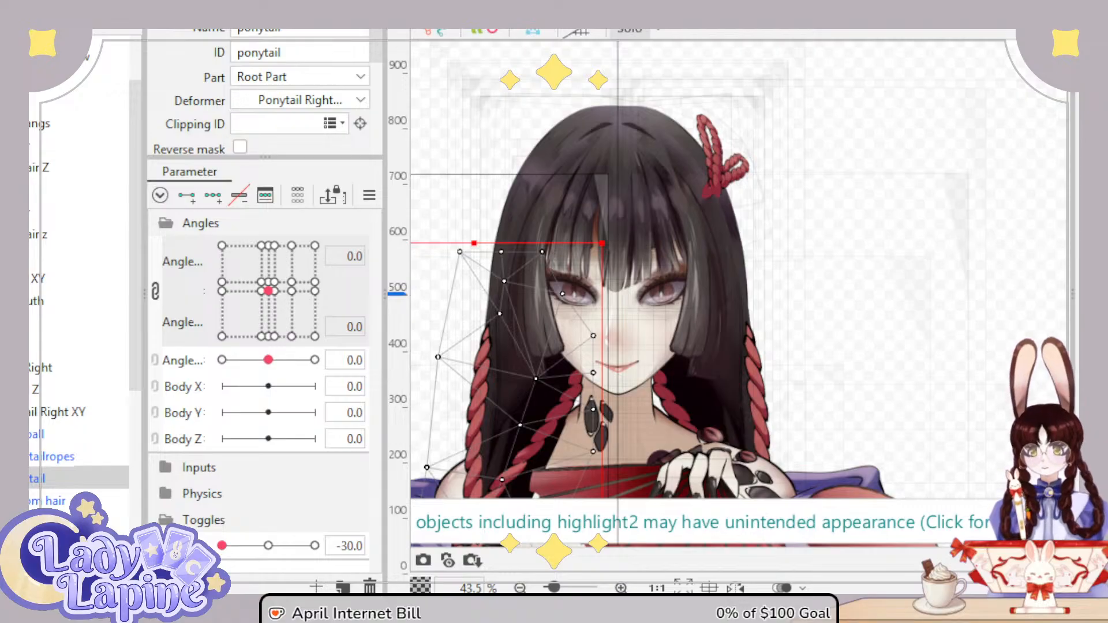
pyautogui.hotkey('ctrl', 'e')
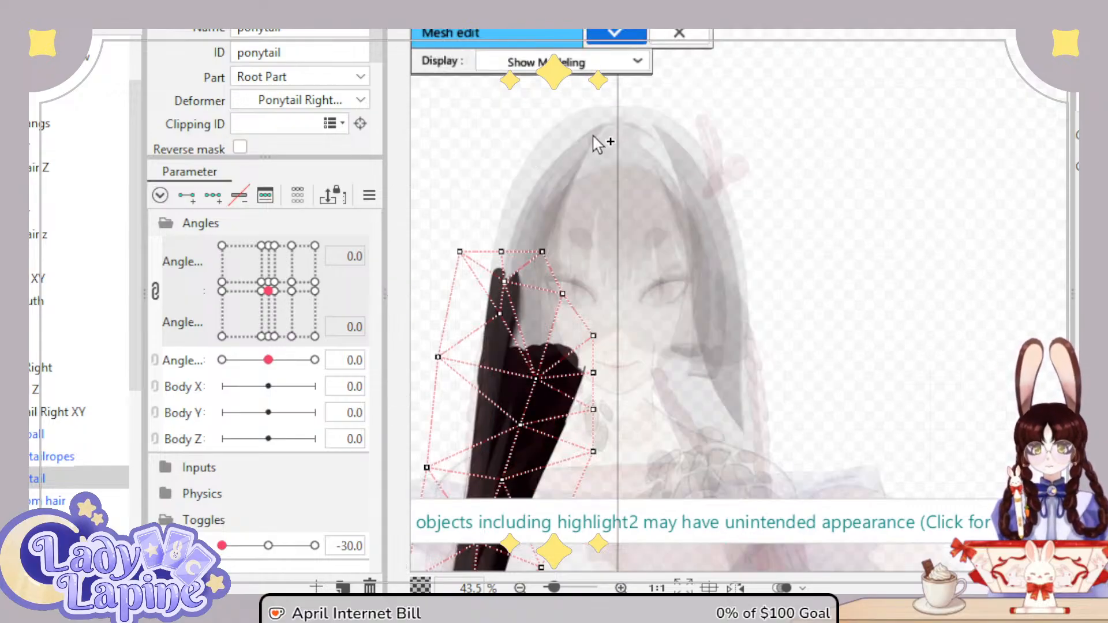
pyautogui.scroll(5, 586, 284)
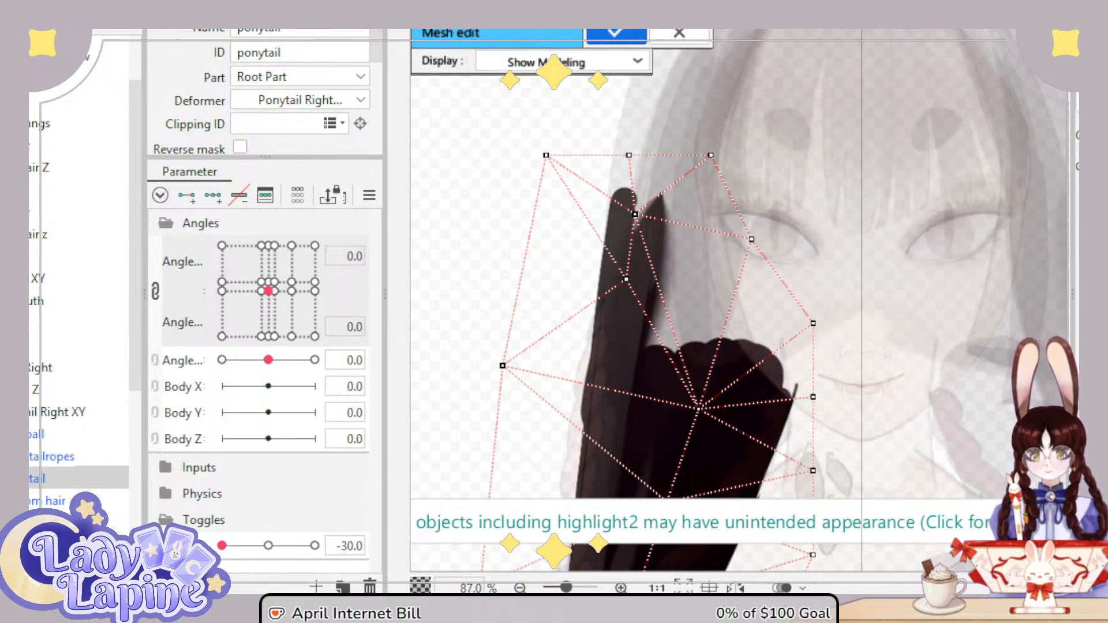
pyautogui.keyDown('ctrl'); pyautogui.click(635, 215); pyautogui.keyUp('ctrl')
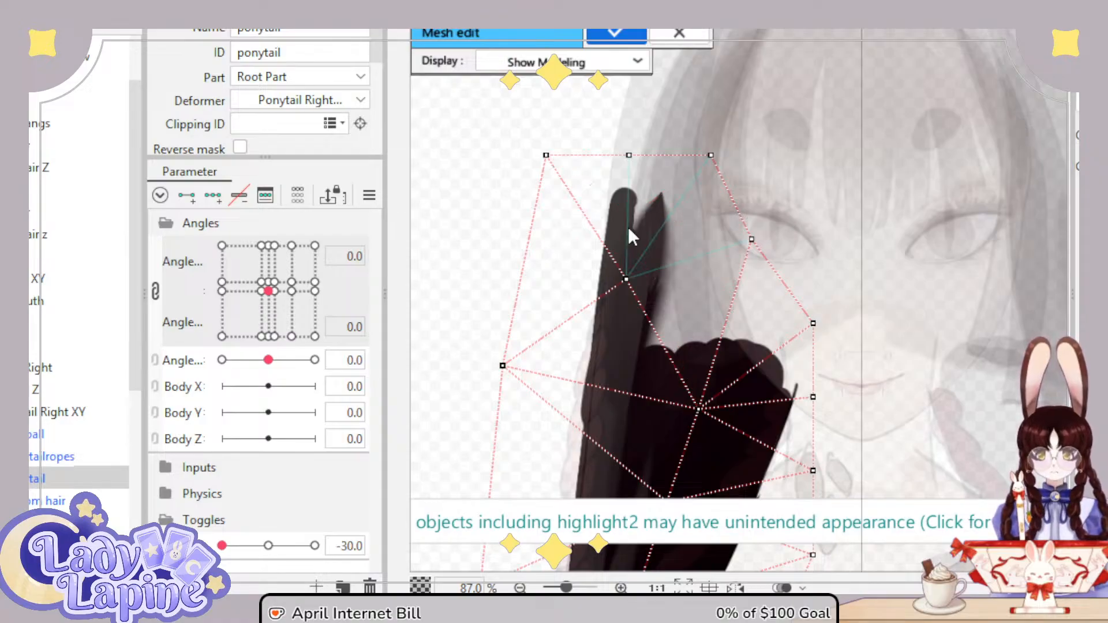
pyautogui.keyDown('ctrl'); pyautogui.click(625, 279); pyautogui.keyUp('ctrl')
pyautogui.keyDown('ctrl'); pyautogui.click(629, 156); pyautogui.keyUp('ctrl')
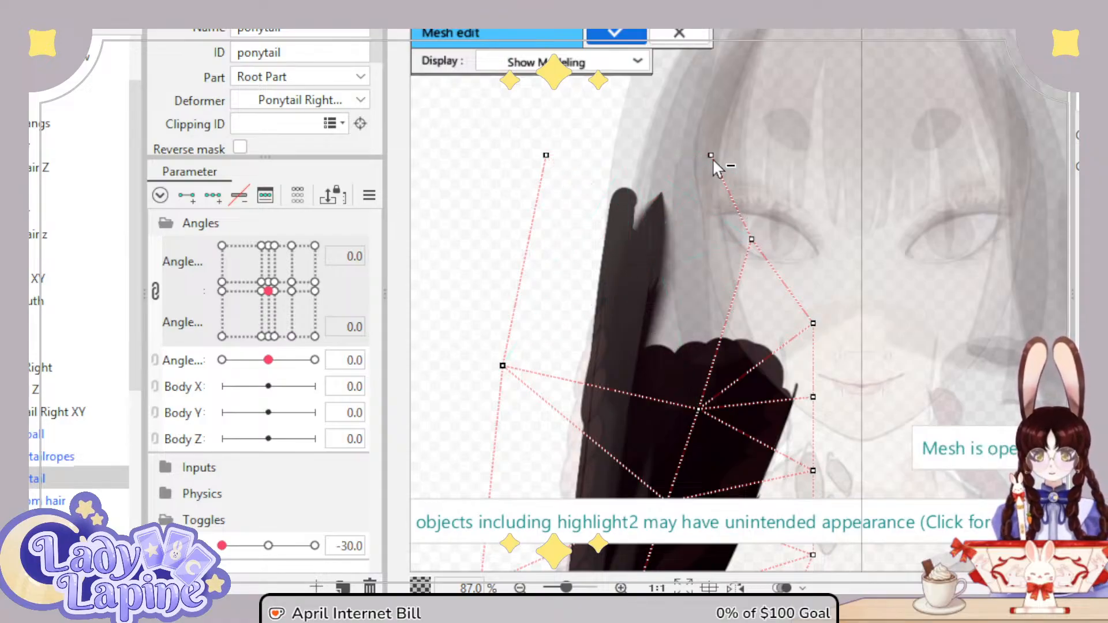
pyautogui.keyDown('ctrl'); pyautogui.click(547, 156); pyautogui.keyUp('ctrl')
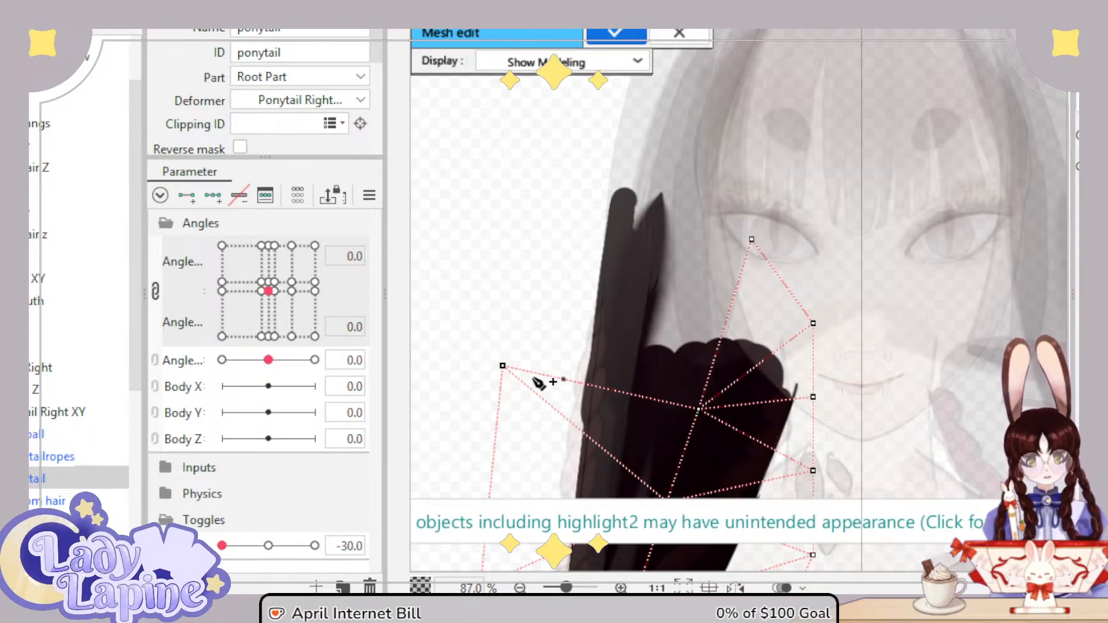
# Step: Pull the outer mesh point in toward the hair and redraw the outer boundary upward with closely spaced points, crossing diagonally to the inner strand's tip
pyautogui.moveTo(503, 366); pyautogui.dragTo(557, 404)
pyautogui.click(575, 370)
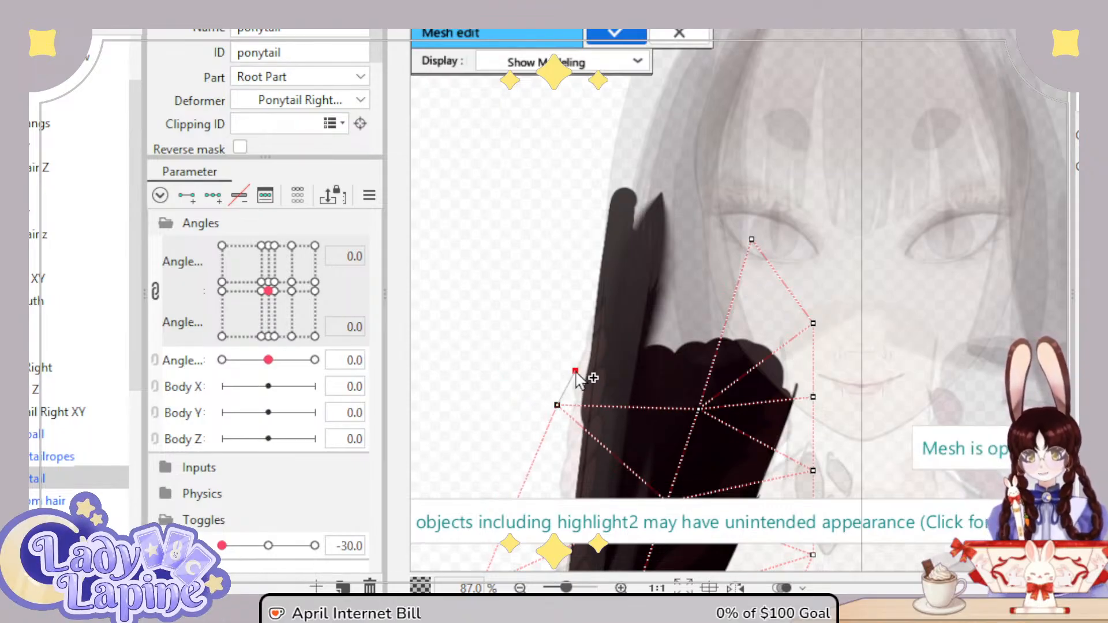
pyautogui.click(580, 333)
pyautogui.click(582, 297)
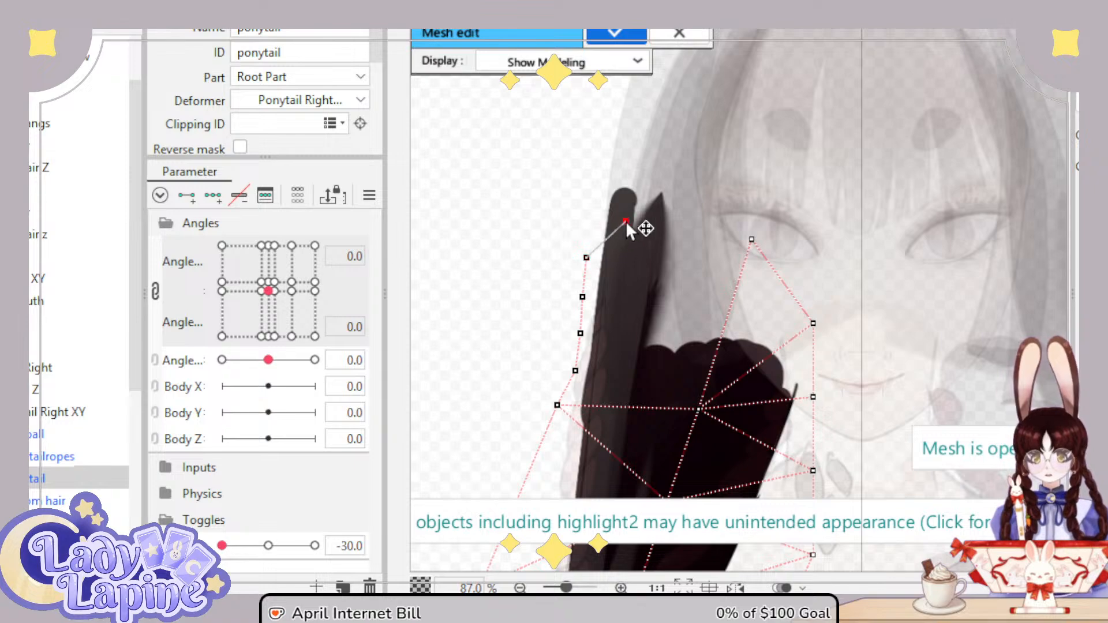
pyautogui.click(658, 183)
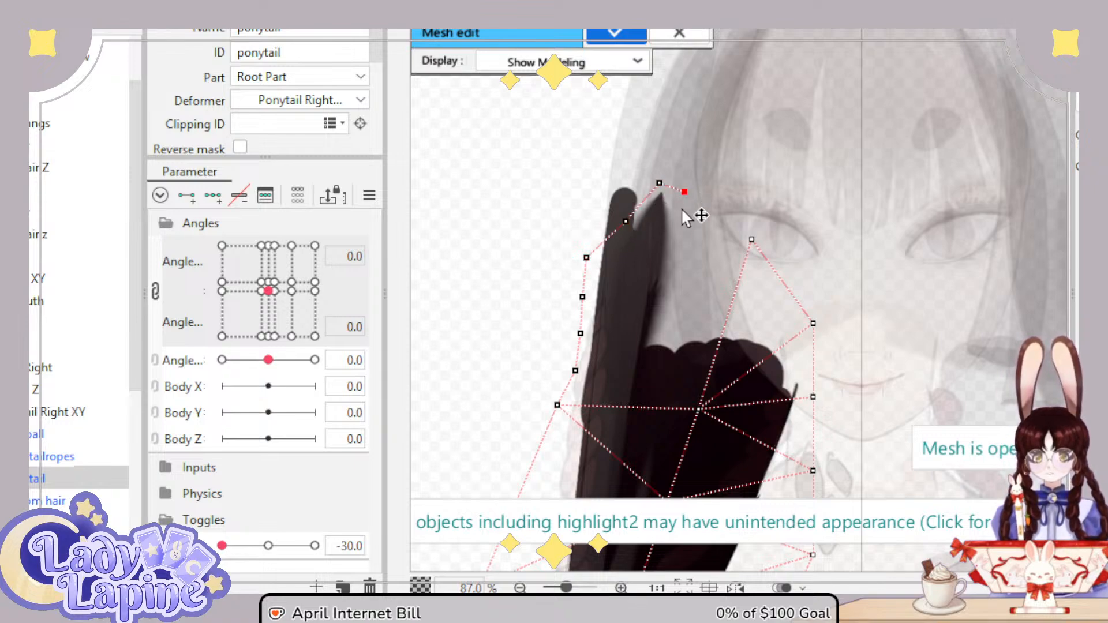
# Step: Add point lines down the inner side of the strands and across the adjoining gap, connect them to the existing mesh, and apply the mesh edit
pyautogui.click(636, 407)
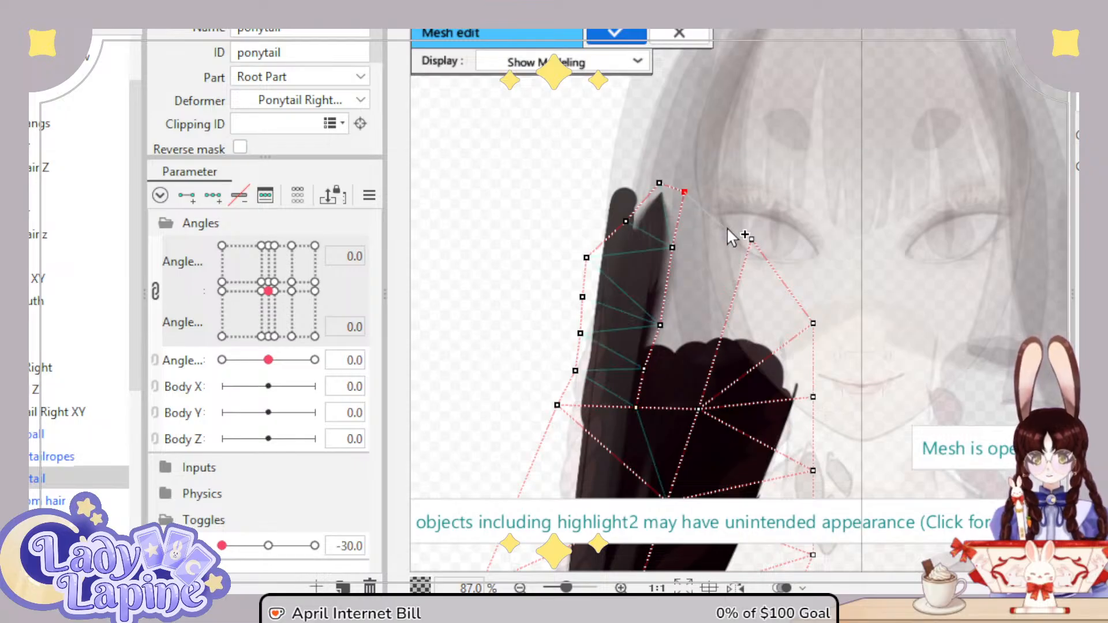
pyautogui.click(751, 239)
pyautogui.click(717, 215)
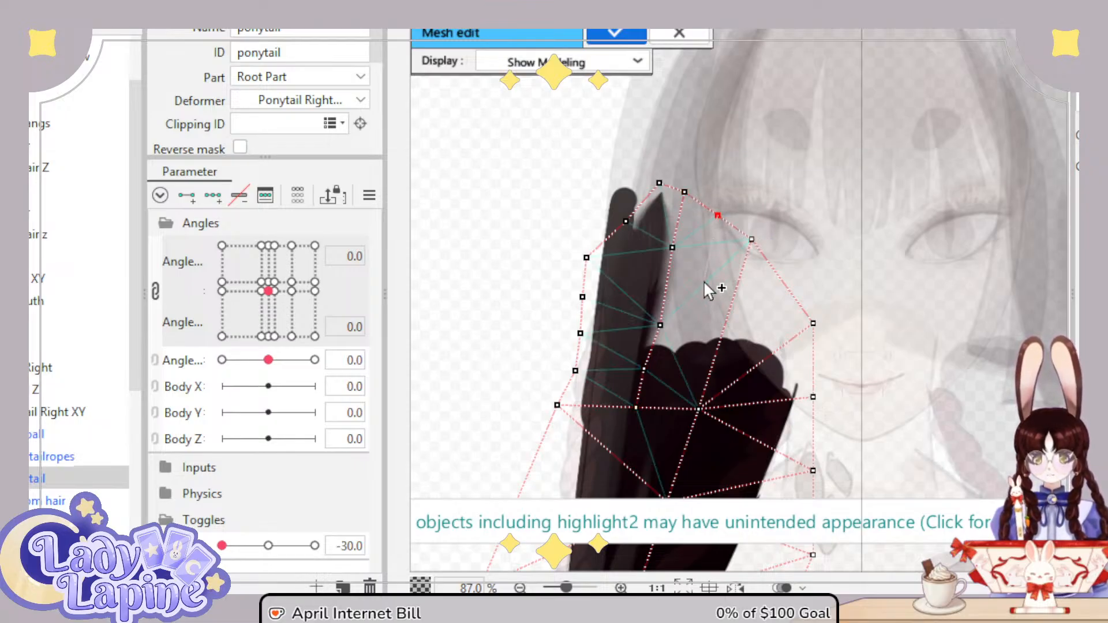
pyautogui.click(672, 407)
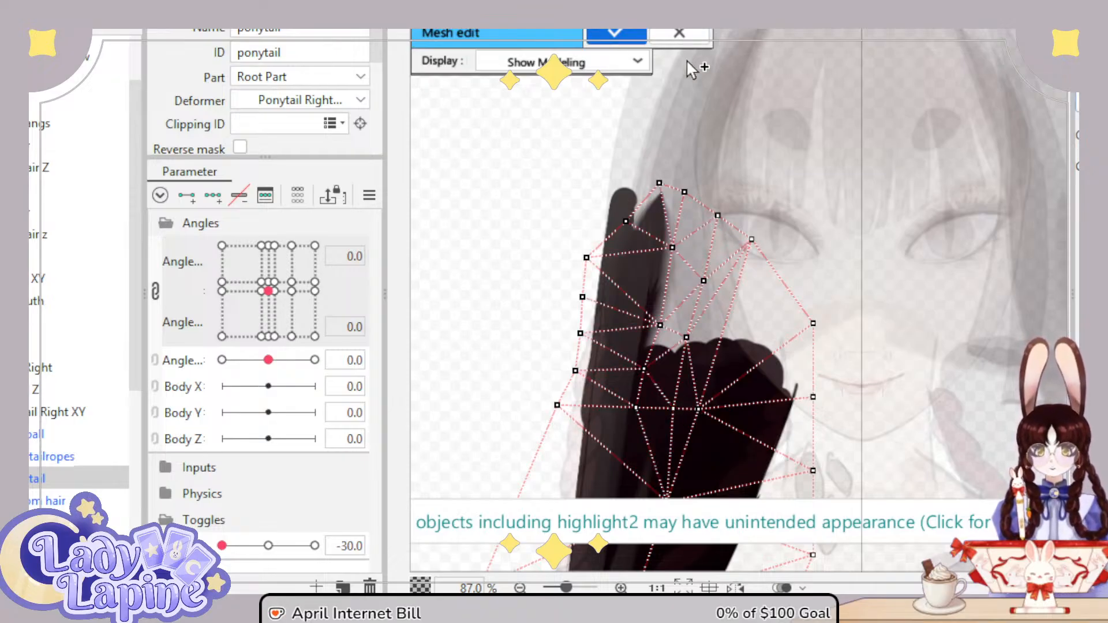
pyautogui.click(620, 33)
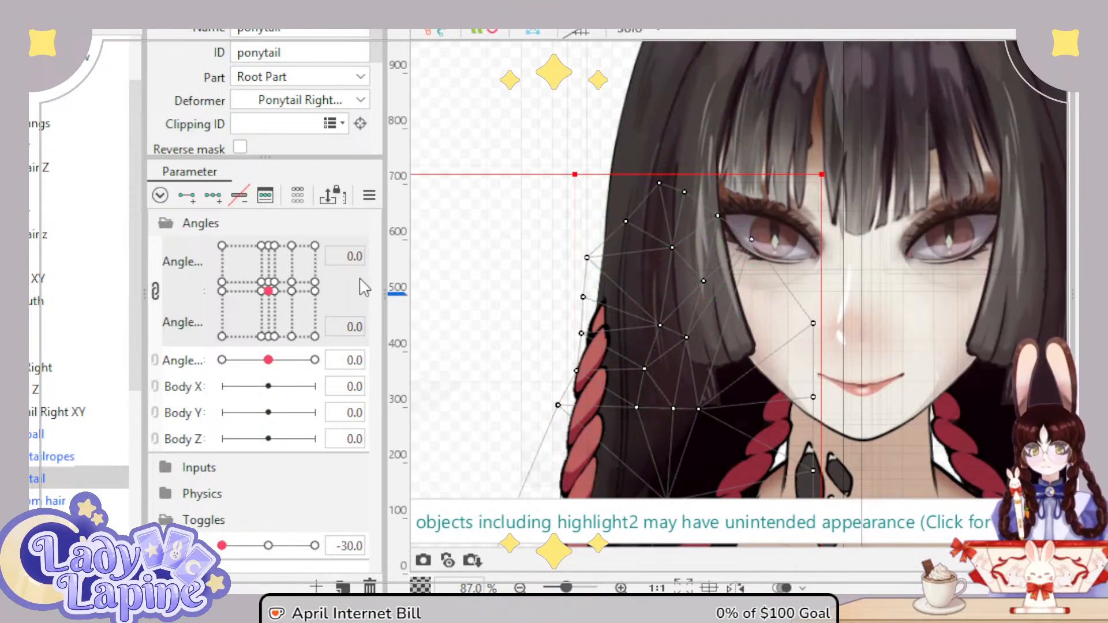
# Step: Pose the head at Angle X 30 and Angle Z 30, and shift the Ponytail Z deformer's (Warp35) upper middle control point inward
pyautogui.moveTo(270, 361); pyautogui.dragTo(273, 359)
pyautogui.click(312, 303)
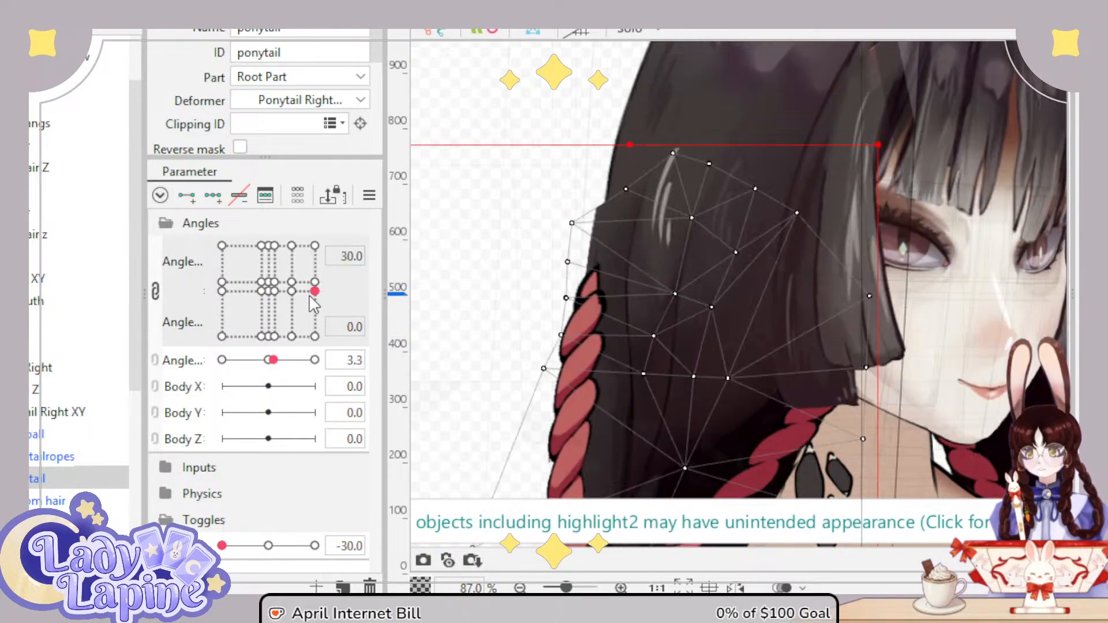
pyautogui.moveTo(272, 359); pyautogui.dragTo(330, 356)
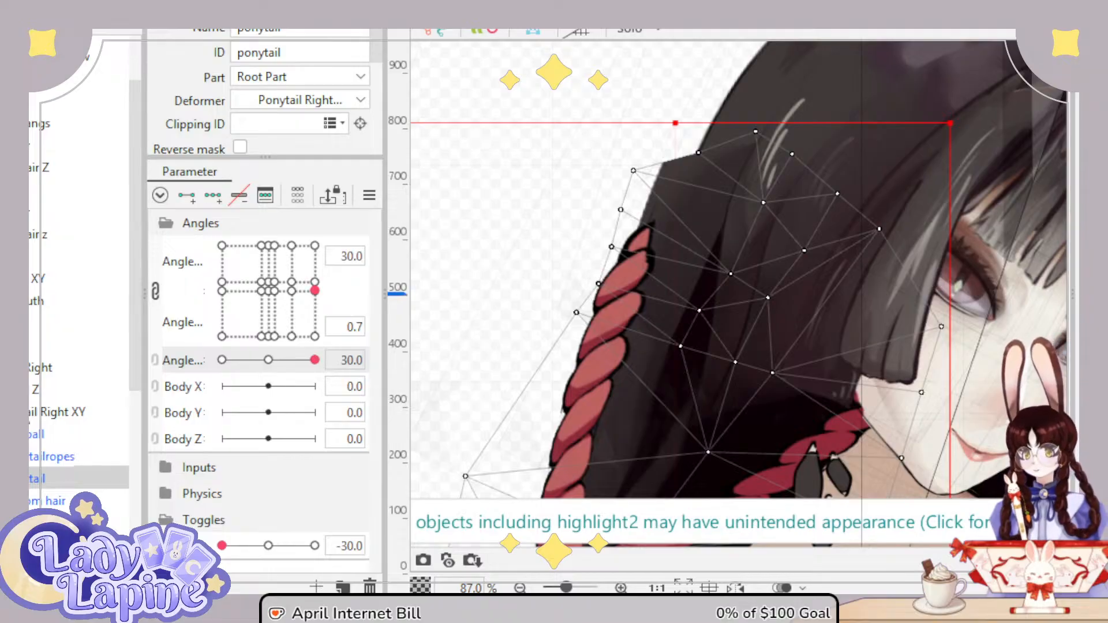
pyautogui.click(667, 247)
pyautogui.scroll(-3, 669, 230)
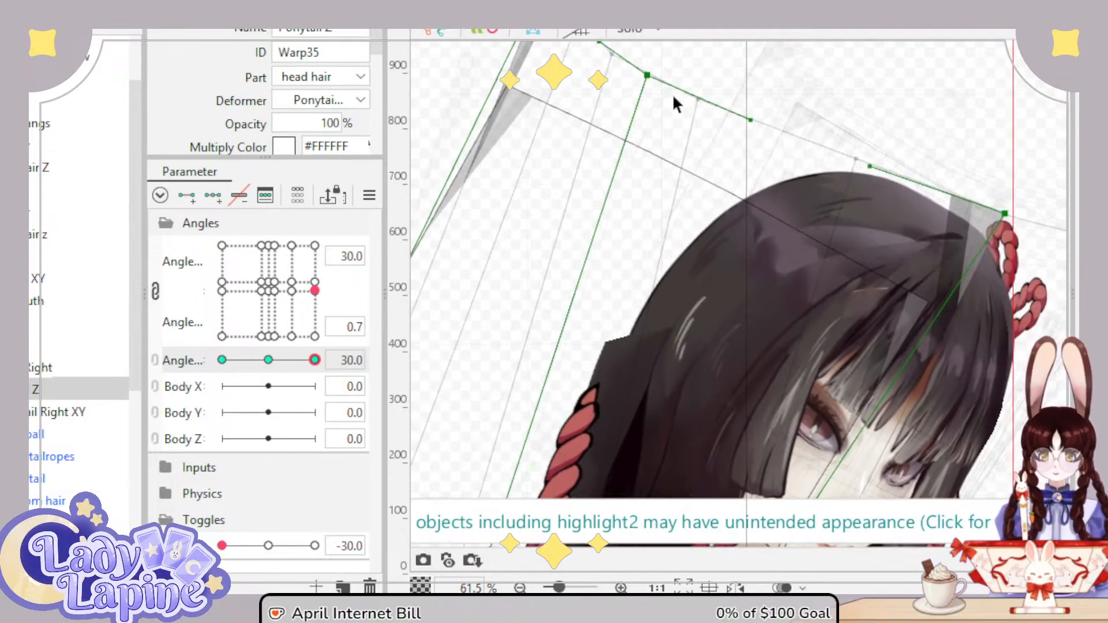
pyautogui.moveTo(647, 75); pyautogui.dragTo(687, 79)
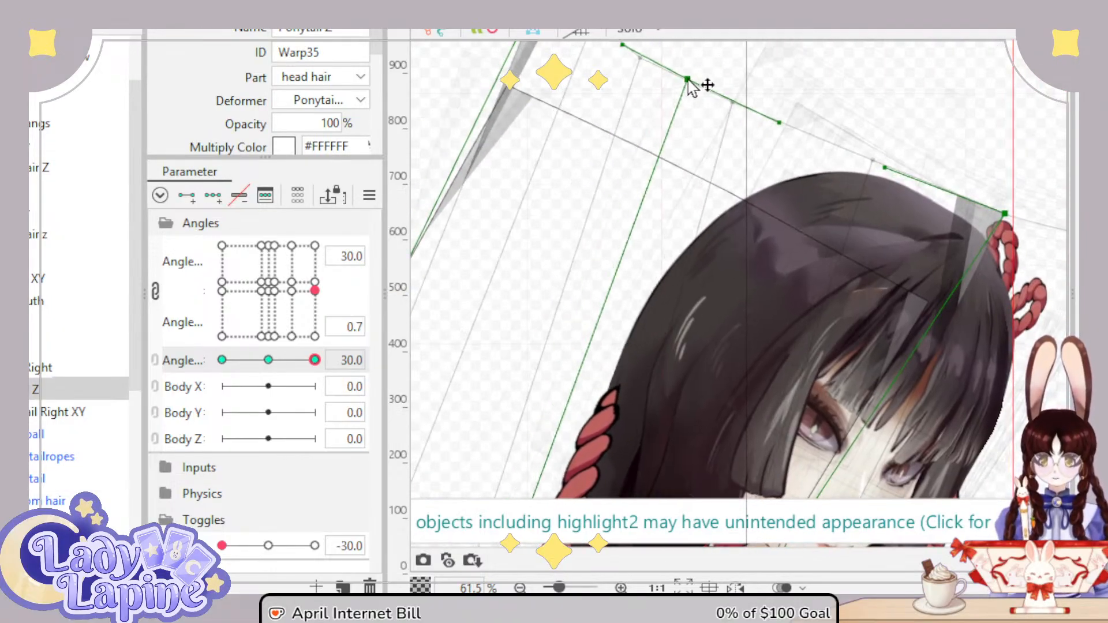
# Step: Return Angle X and Angle Y to 0 at Angle Z 30, and move Warp35's upper middle control point slightly outward
pyautogui.scroll(-3, 708, 272)
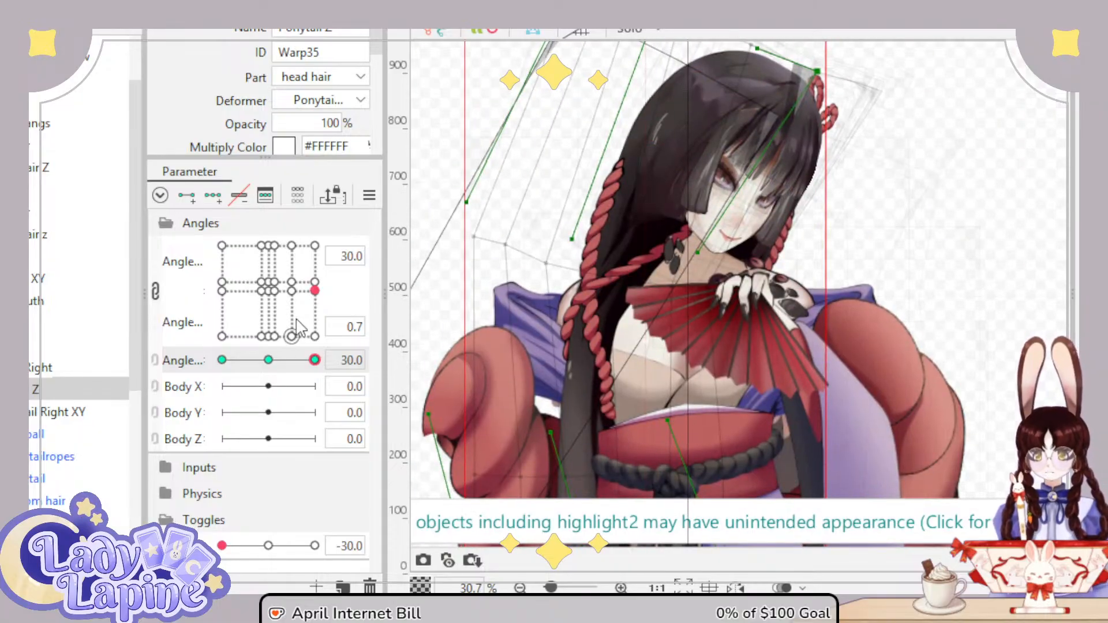
pyautogui.moveTo(315, 290); pyautogui.dragTo(272, 297)
pyautogui.moveTo(314, 359); pyautogui.dragTo(328, 378)
pyautogui.click(273, 289)
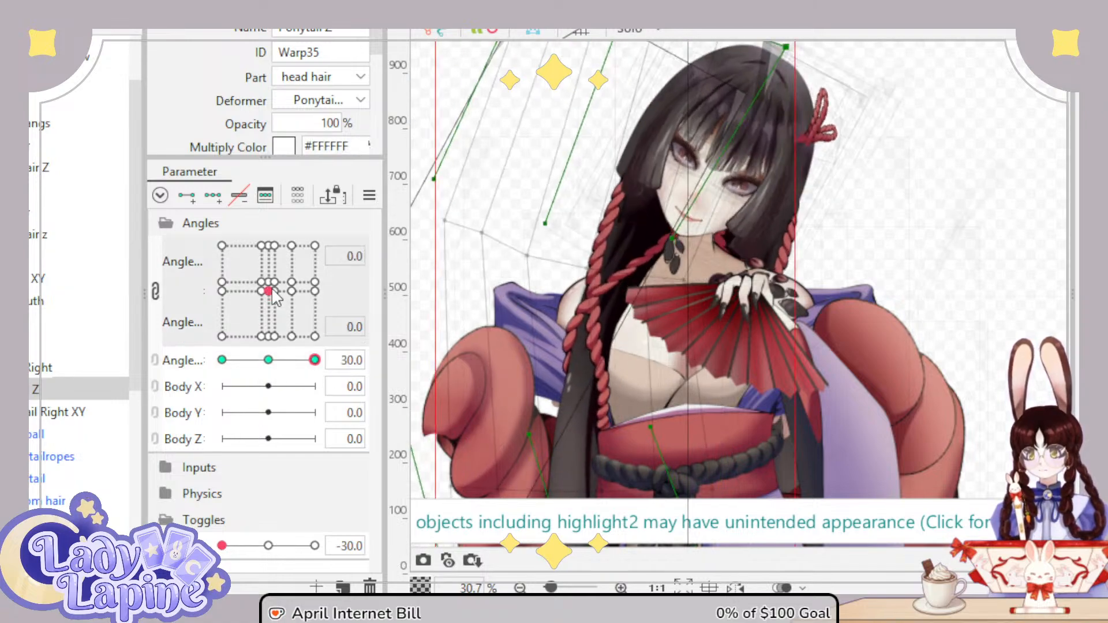
pyautogui.moveTo(642, 98); pyautogui.dragTo(649, 270)
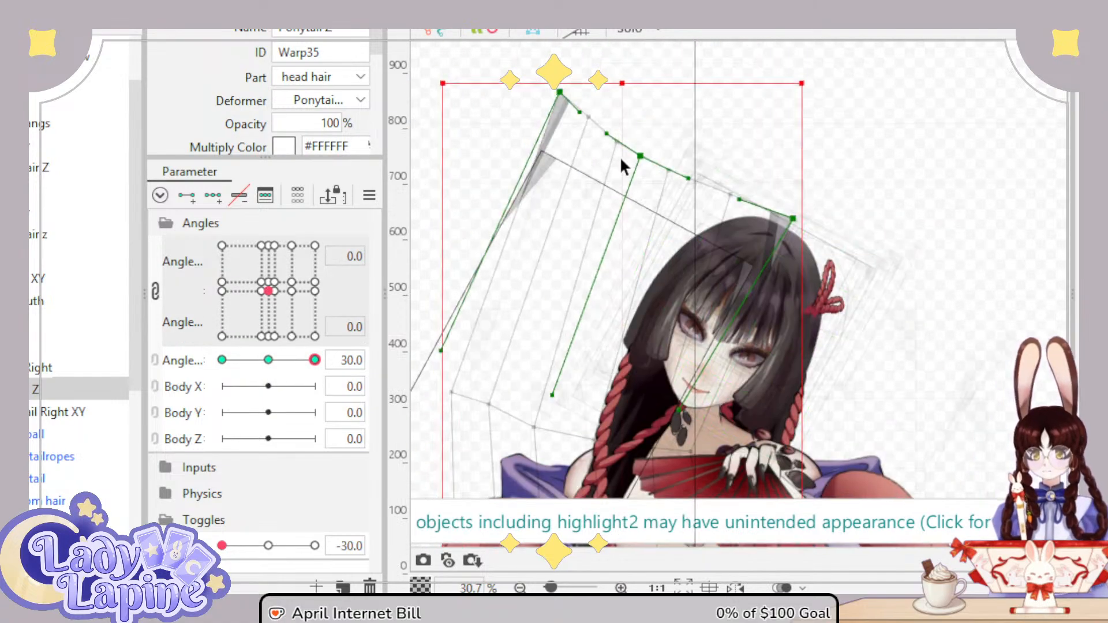
pyautogui.moveTo(639, 157)
pyautogui.mouseDown()
pyautogui.moveTo(550, 144)
pyautogui.moveTo(633, 153)
pyautogui.moveTo(619, 153)
pyautogui.mouseUp()
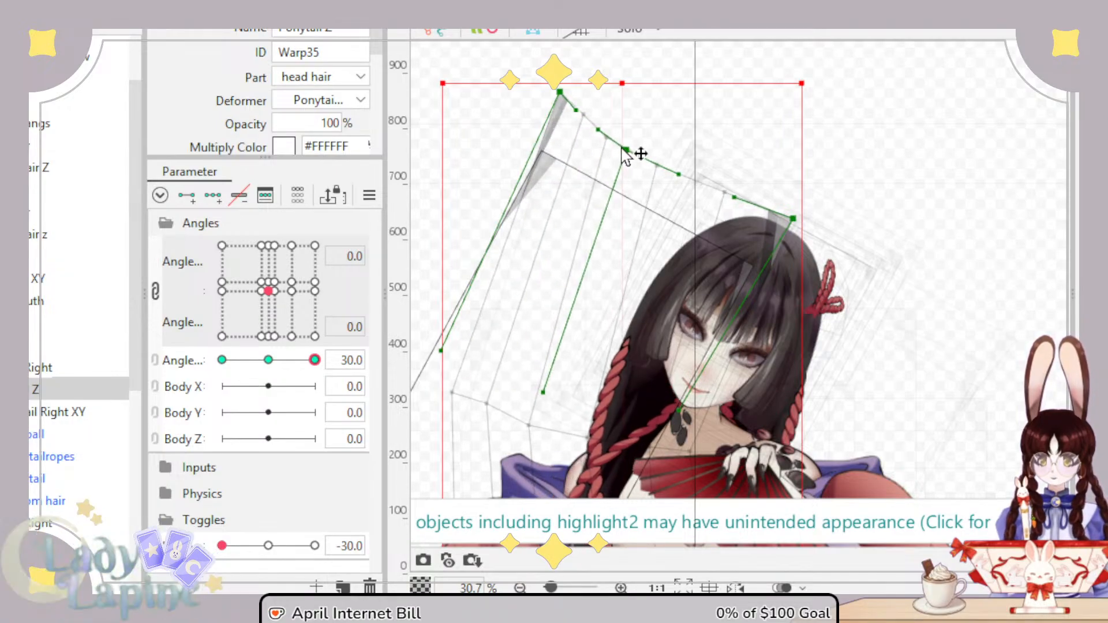
# Step: Pull the right ponytail mesh's upper outer points inside the hair outline at Angle Z 30 and apply the mesh edit
pyautogui.click(40, 480)
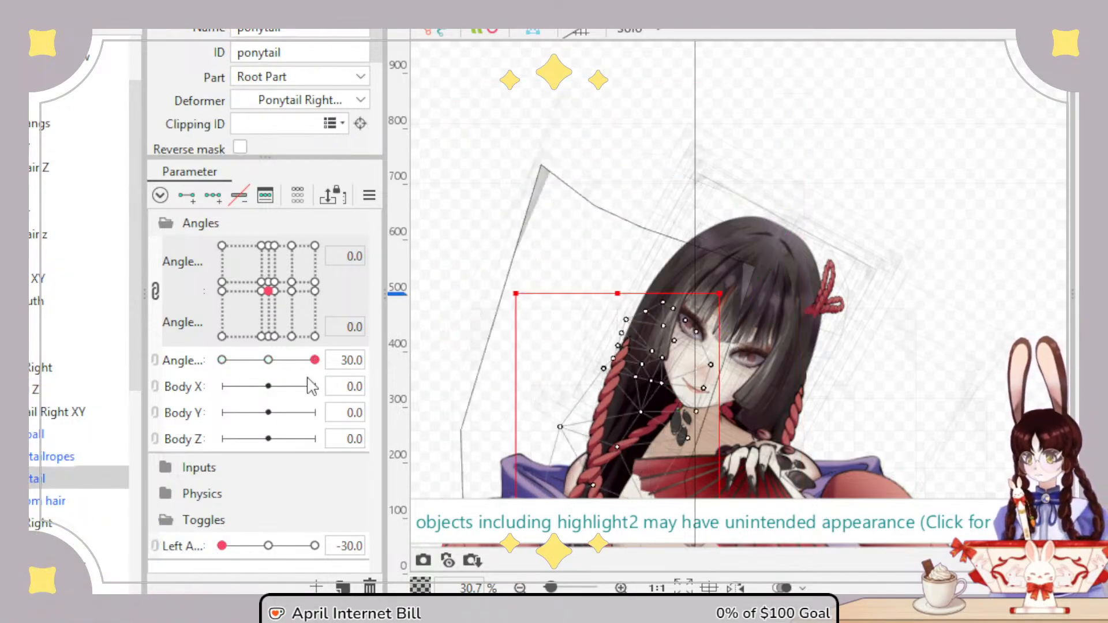
pyautogui.scroll(5, 635, 321)
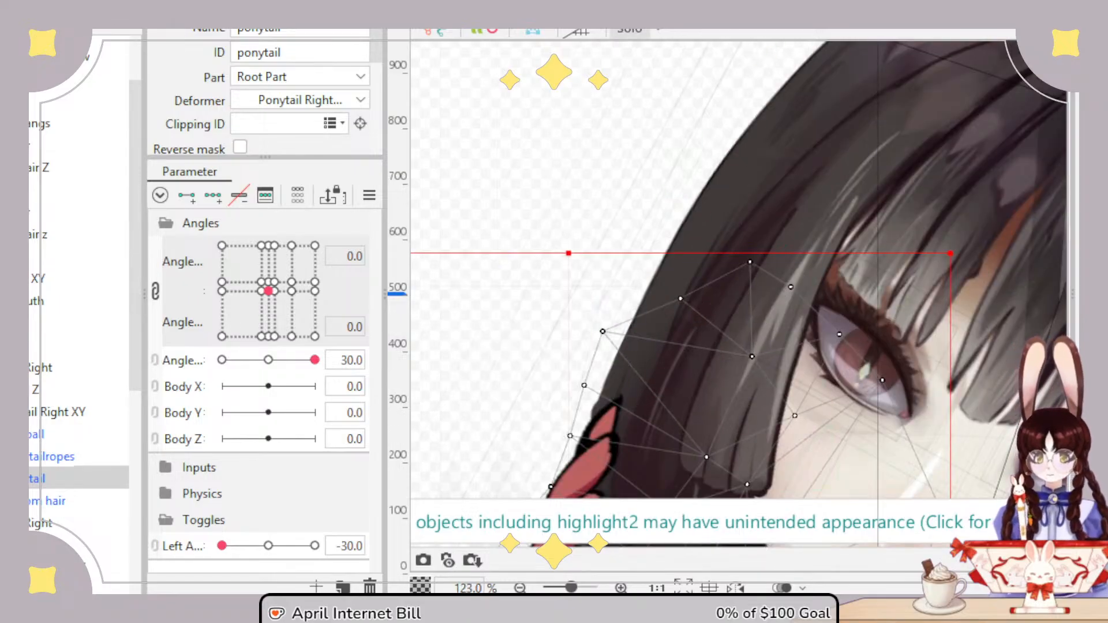
pyautogui.hotkey('ctrl', 'e')
pyautogui.moveTo(602, 331); pyautogui.dragTo(621, 373)
pyautogui.moveTo(682, 299); pyautogui.dragTo(698, 307)
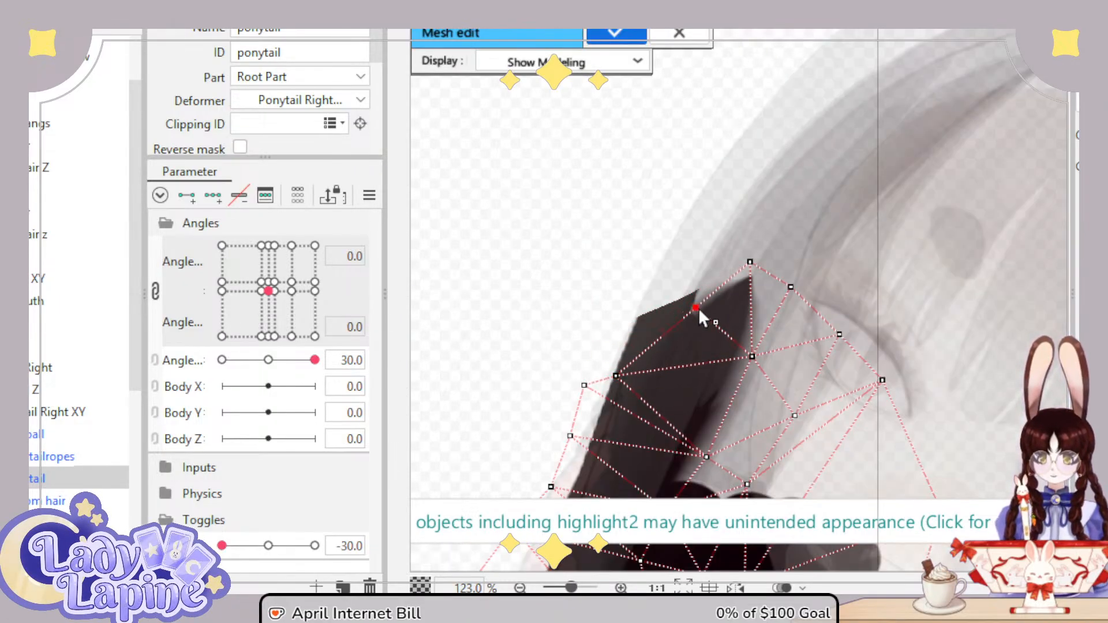
pyautogui.click(582, 386)
pyautogui.moveTo(587, 392)
pyautogui.mouseDown()
pyautogui.moveTo(595, 422)
pyautogui.moveTo(579, 378)
pyautogui.mouseUp()
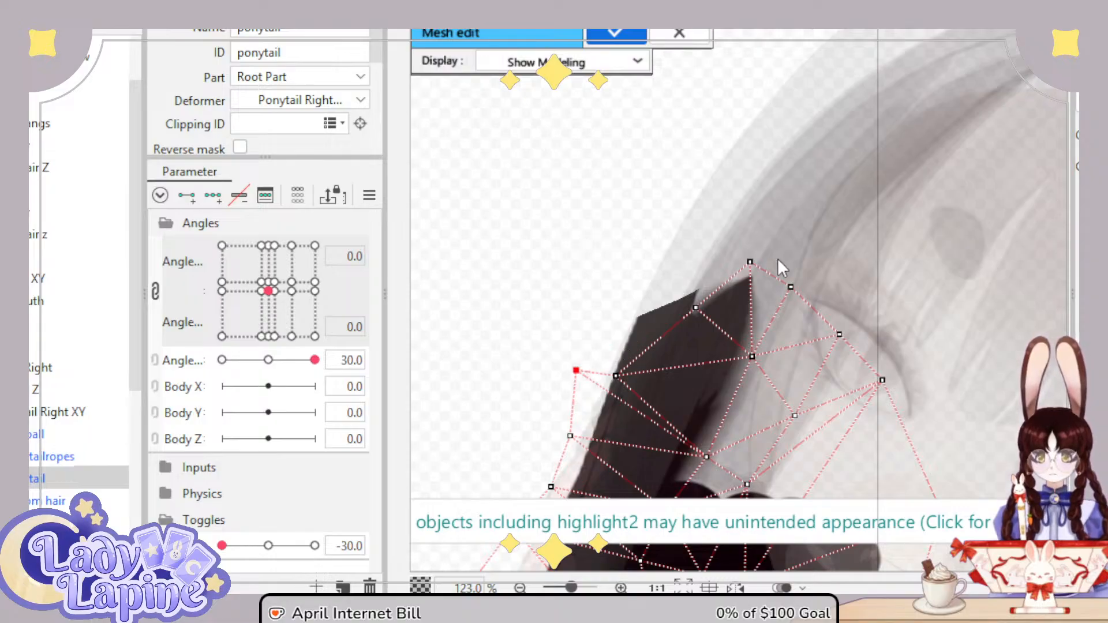
pyautogui.moveTo(581, 374); pyautogui.dragTo(596, 409)
pyautogui.click(627, 33)
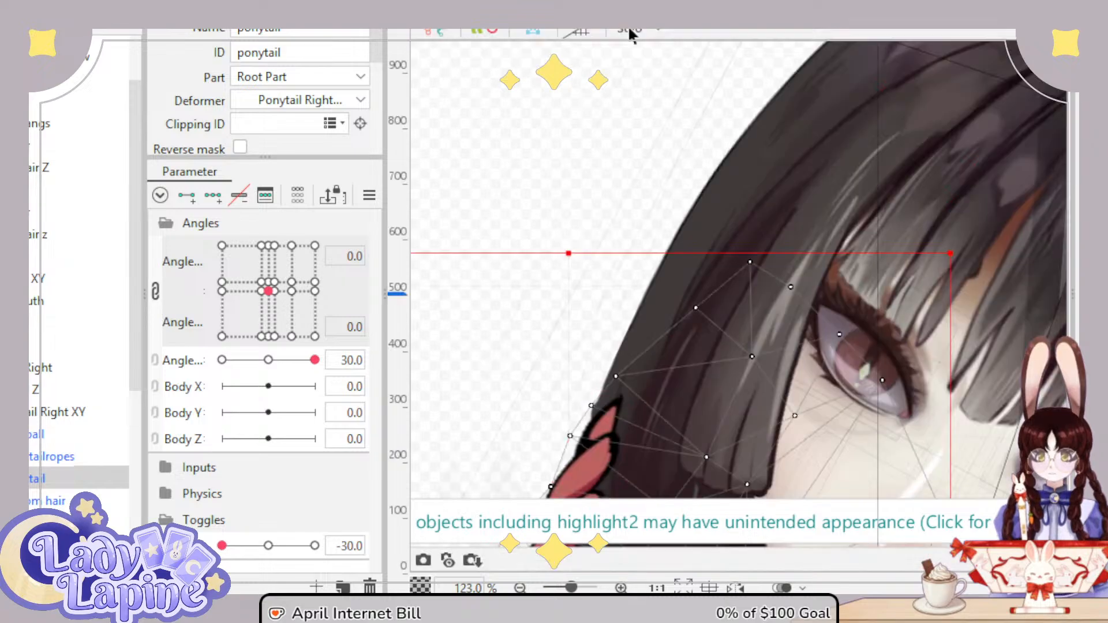
# Step: Check the hair outline at Angle Y 30 with Angle X and Angle Z at their -30 and 30 extremes
pyautogui.scroll(-3, 687, 342)
pyautogui.scroll(-3, 629, 265)
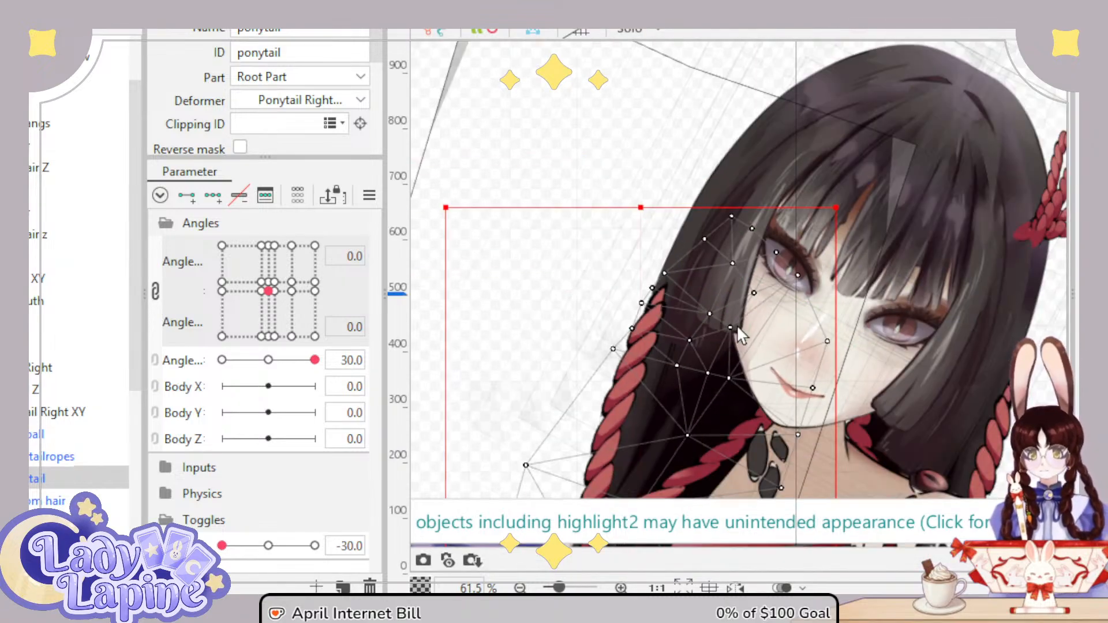
pyautogui.moveTo(300, 361); pyautogui.dragTo(277, 381)
pyautogui.moveTo(268, 291); pyautogui.dragTo(227, 246)
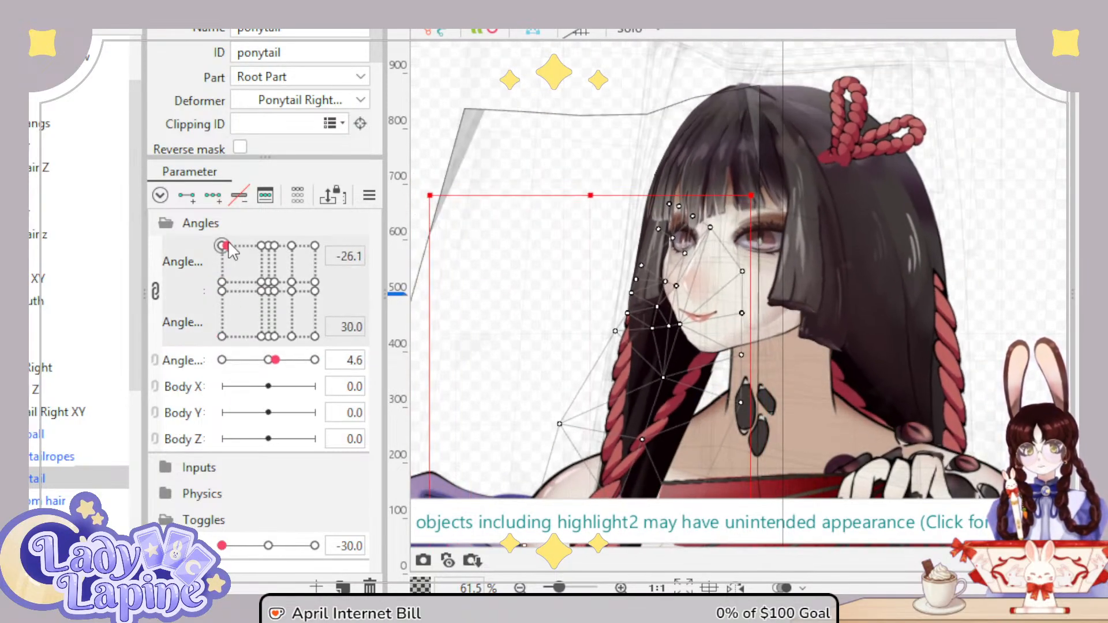
pyautogui.moveTo(275, 360); pyautogui.dragTo(184, 361)
pyautogui.moveTo(248, 258); pyautogui.dragTo(344, 245)
pyautogui.moveTo(268, 360); pyautogui.dragTo(319, 357)
pyautogui.moveTo(312, 258); pyautogui.dragTo(182, 240)
pyautogui.moveTo(296, 369); pyautogui.dragTo(190, 369)
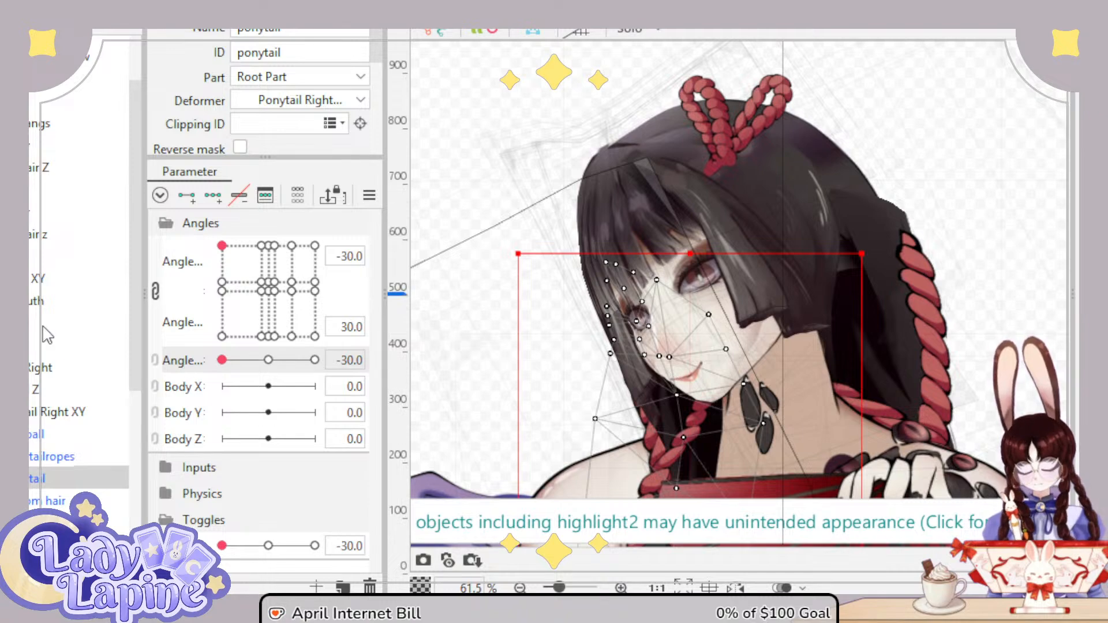
# Step: Compare the two Ponytail Z deformers, Warp35 and Warp37, at Angle X 0, Angle Y 6 and Angle Z -30
pyautogui.click(35, 389)
pyautogui.click(26, 369)
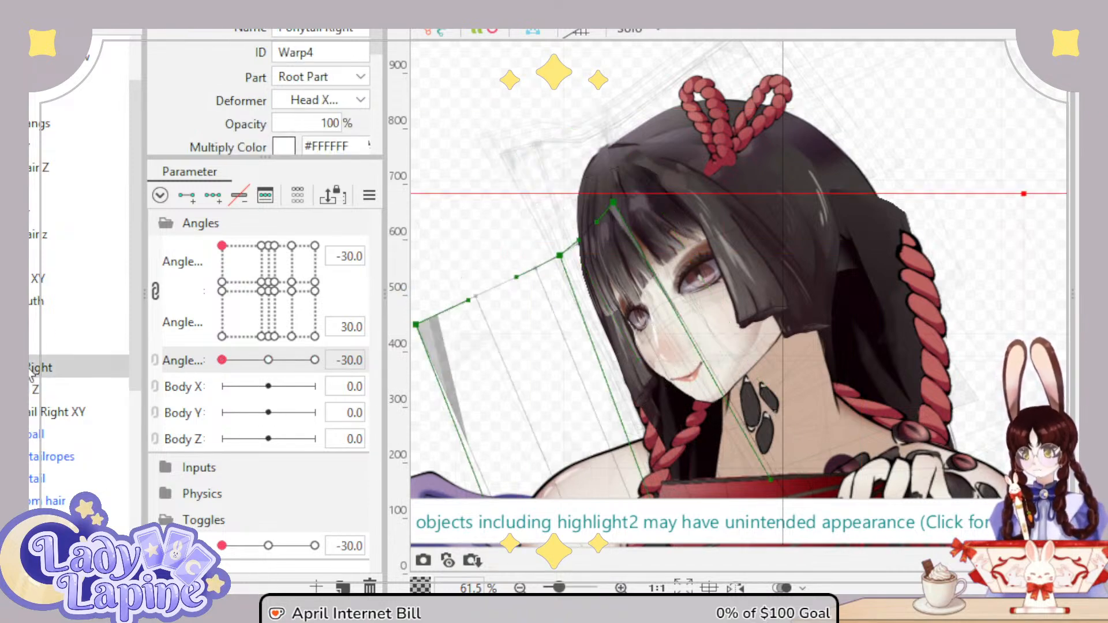
pyautogui.click(28, 394)
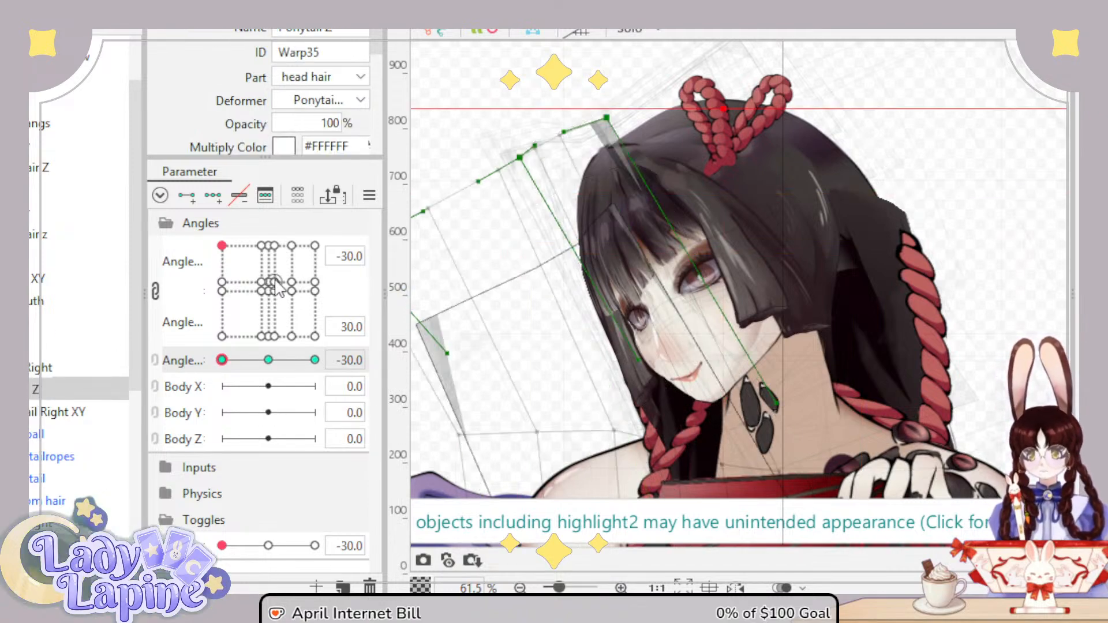
pyautogui.click(269, 282)
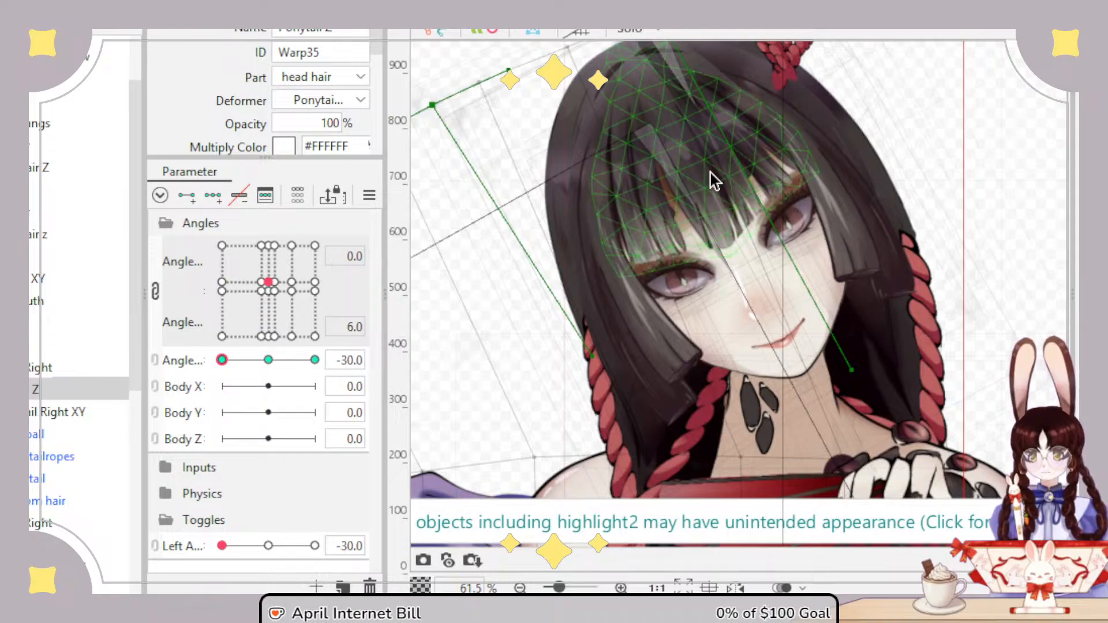
pyautogui.scroll(-5, 728, 219)
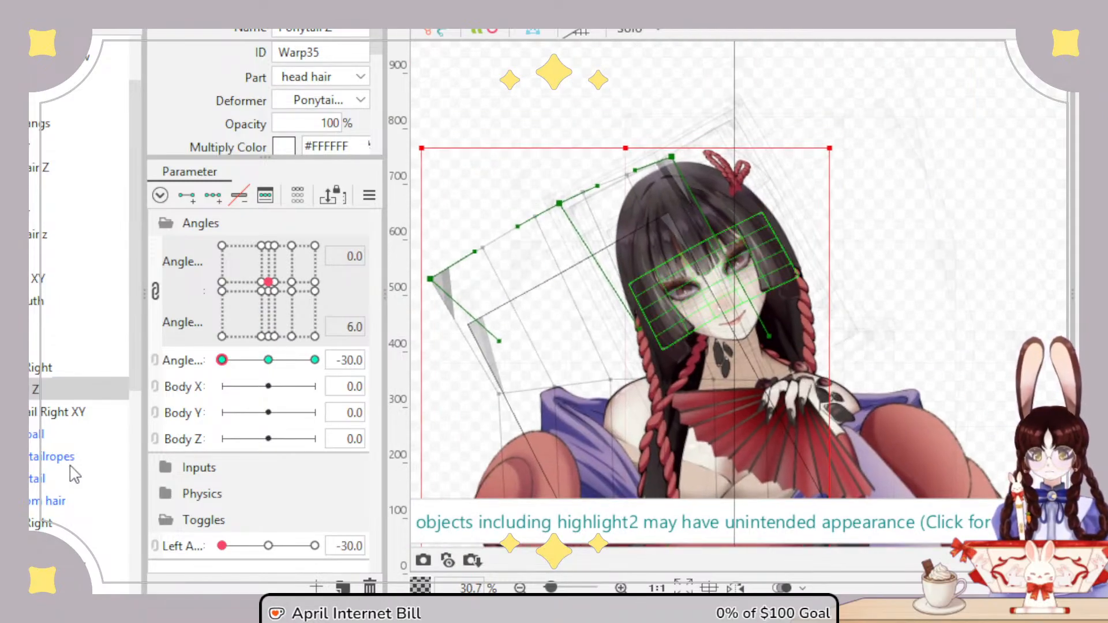
pyautogui.click(32, 521)
pyautogui.scroll(2, 854, 113)
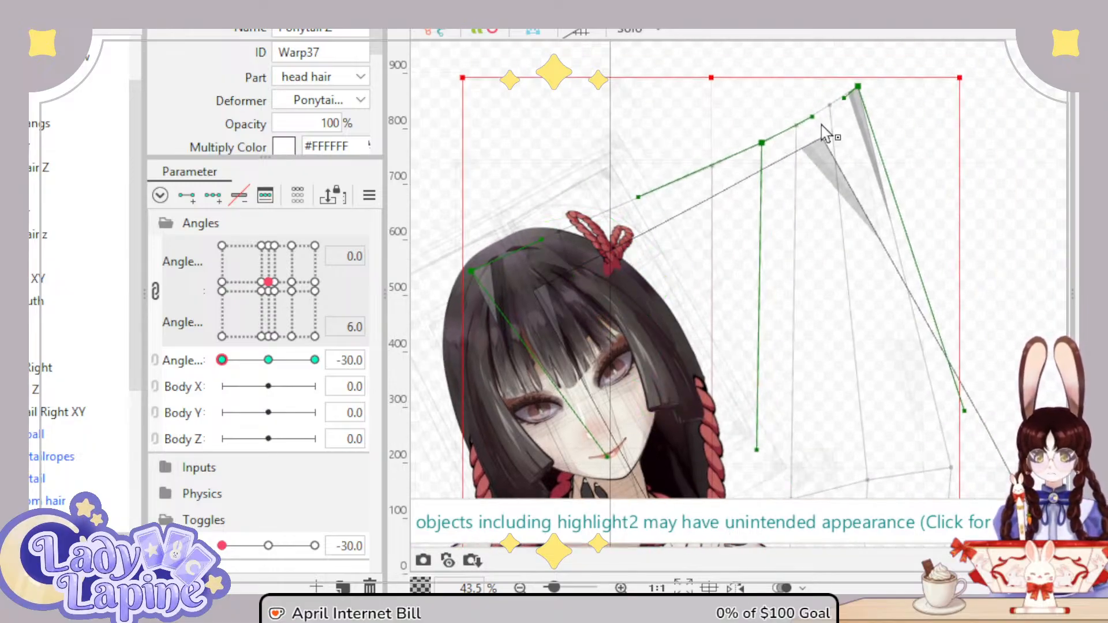
pyautogui.click(37, 392)
pyautogui.scroll(-2, 646, 355)
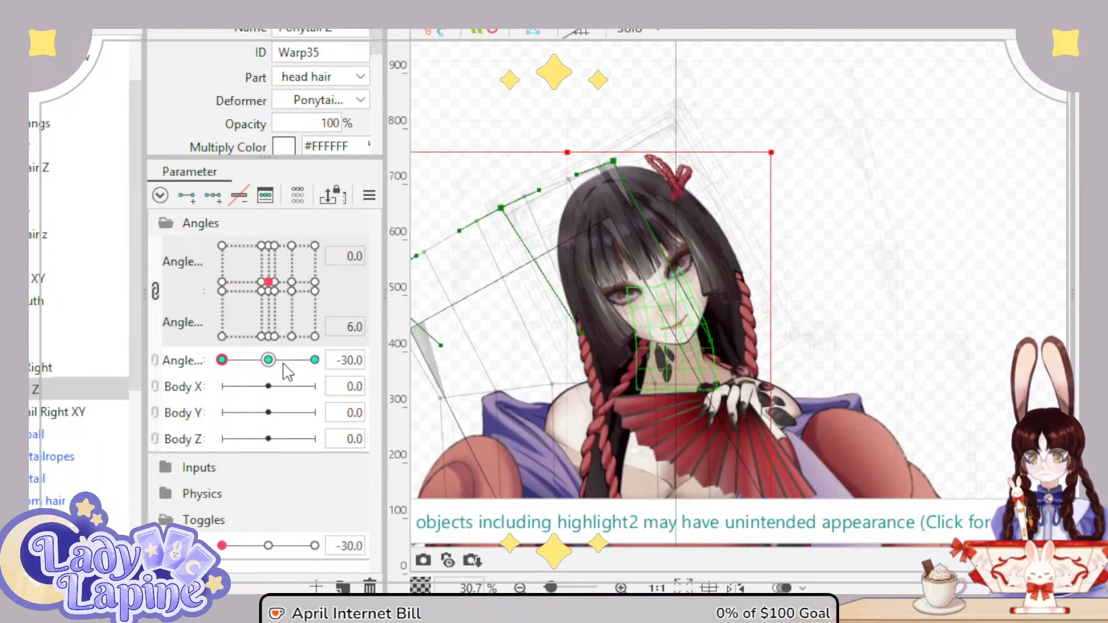
# Step: At Angle Z -30, pull the upper middle and outer control points of the Ponytail Z deformer Warp37 inward toward the head
pyautogui.moveTo(271, 360); pyautogui.dragTo(190, 361)
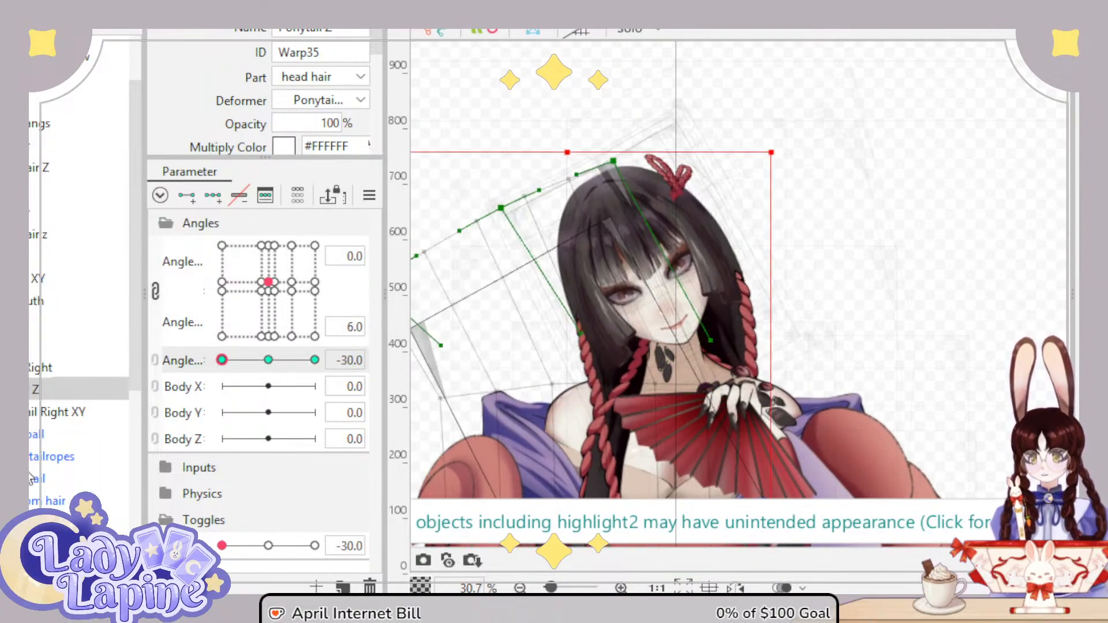
pyautogui.click(655, 287)
pyautogui.scroll(2, 759, 128)
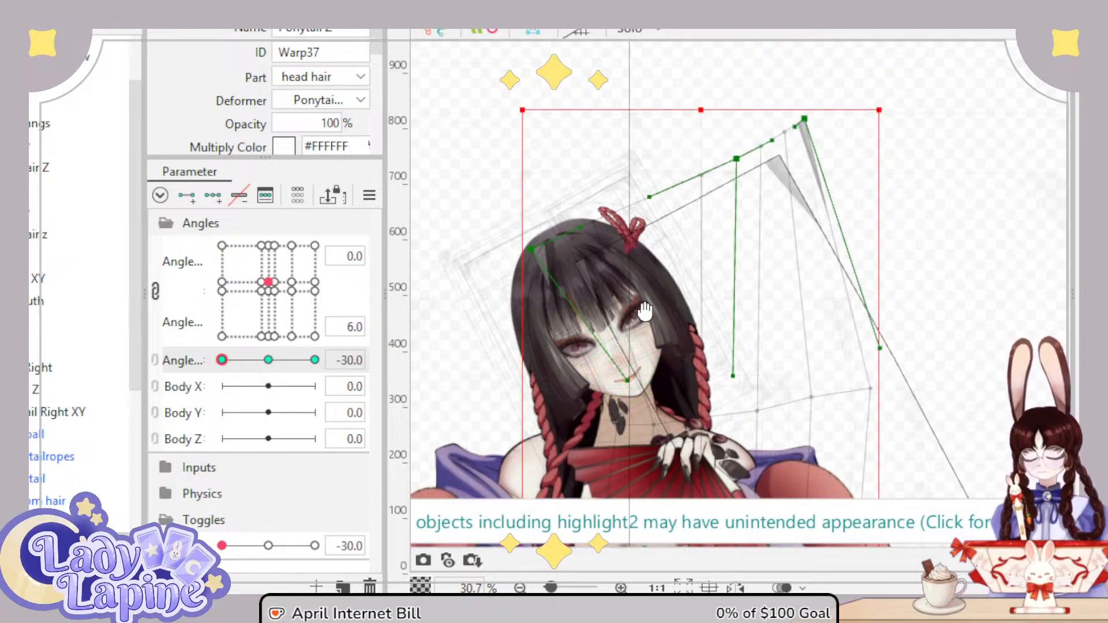
pyautogui.moveTo(756, 128)
pyautogui.mouseDown()
pyautogui.moveTo(710, 168)
pyautogui.moveTo(754, 127)
pyautogui.mouseUp()
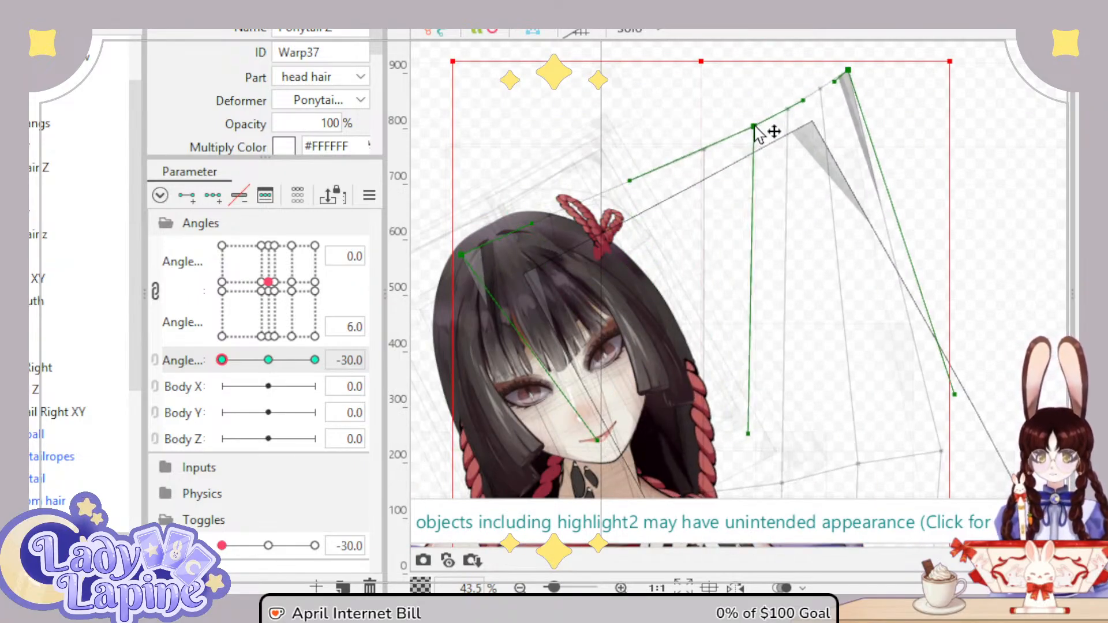
pyautogui.moveTo(532, 224); pyautogui.dragTo(644, 185)
pyautogui.moveTo(753, 127); pyautogui.dragTo(714, 144)
pyautogui.moveTo(848, 70); pyautogui.dragTo(707, 159)
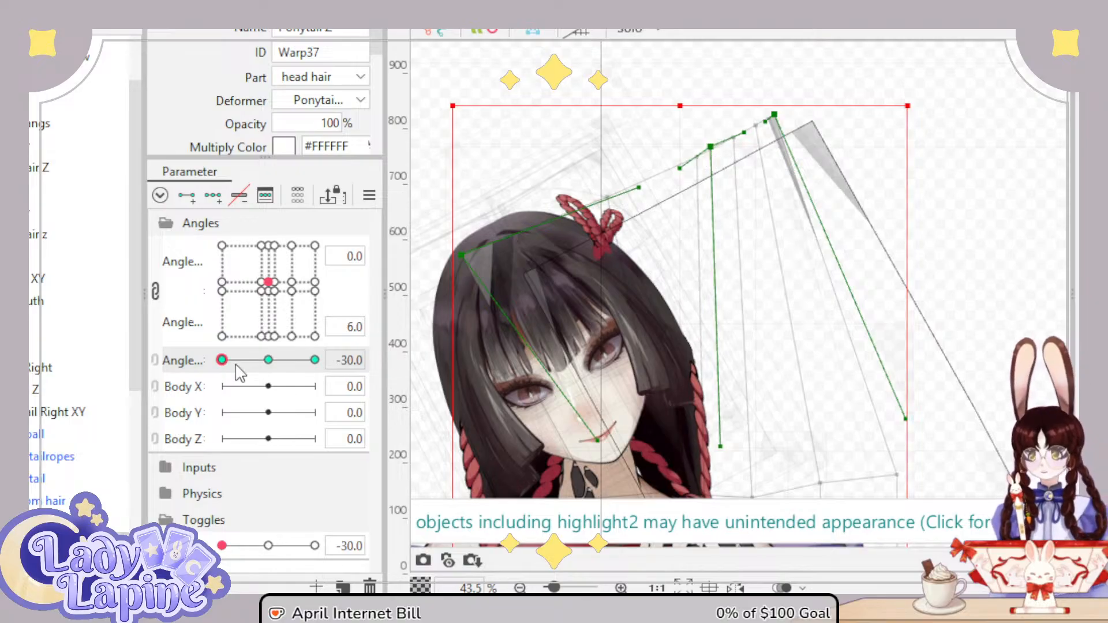
# Step: Check Warp37's hair outline across Angle X and Y poses with Angle Z at 0, -30 and 30, and return Angle Z to 0
pyautogui.moveTo(240, 364); pyautogui.dragTo(269, 361)
pyautogui.moveTo(285, 322); pyautogui.dragTo(315, 272)
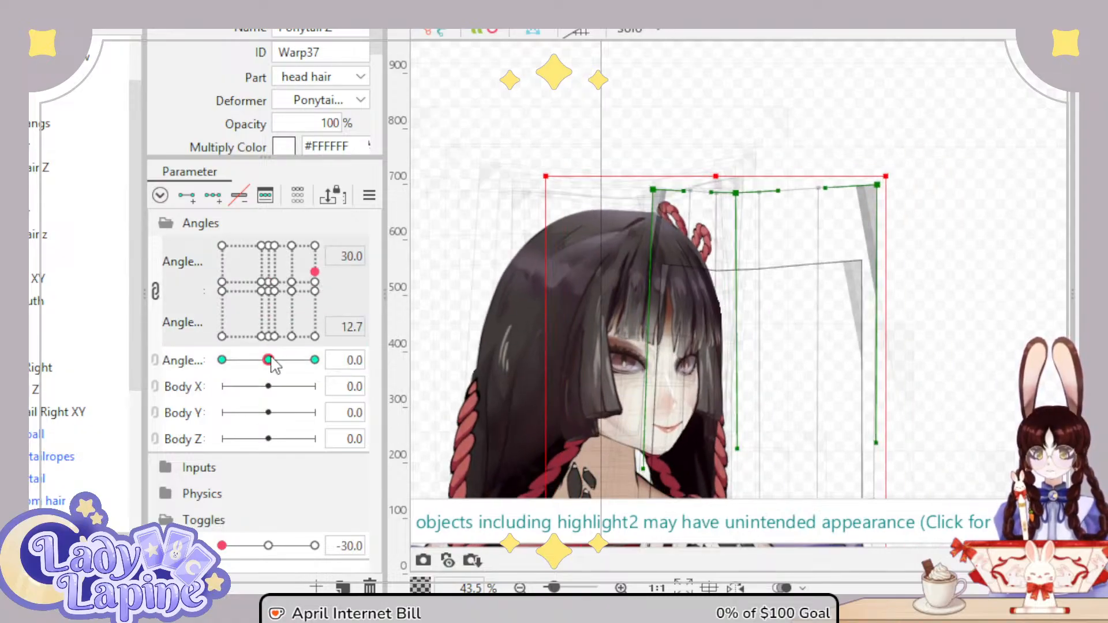
pyautogui.moveTo(271, 360); pyautogui.dragTo(218, 367)
pyautogui.moveTo(261, 323); pyautogui.dragTo(263, 284)
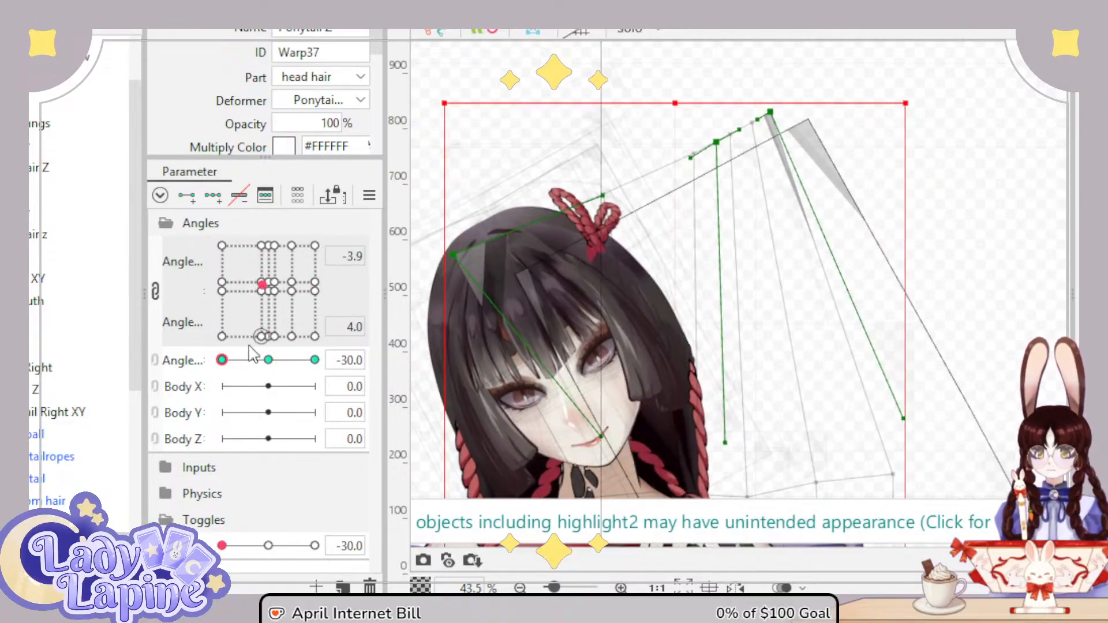
pyautogui.moveTo(222, 359); pyautogui.dragTo(339, 366)
pyautogui.moveTo(298, 297)
pyautogui.mouseDown()
pyautogui.moveTo(247, 255)
pyautogui.moveTo(312, 245)
pyautogui.moveTo(263, 333)
pyautogui.moveTo(214, 280)
pyautogui.moveTo(287, 267)
pyautogui.moveTo(228, 313)
pyautogui.moveTo(282, 284)
pyautogui.mouseUp()
pyautogui.moveTo(311, 370); pyautogui.dragTo(198, 384)
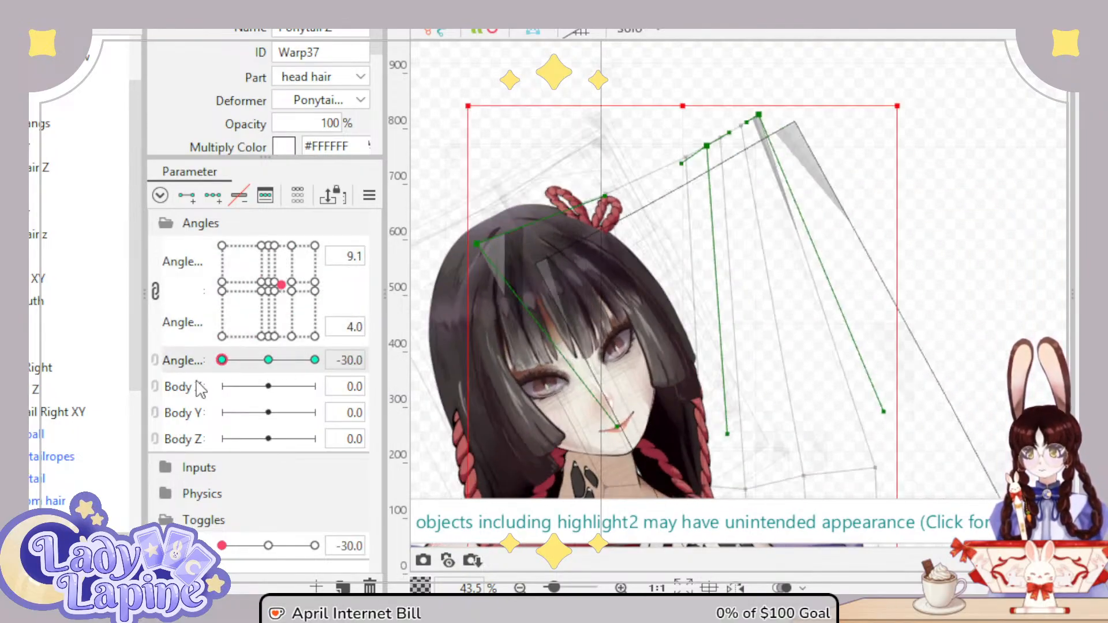
pyautogui.moveTo(232, 298); pyautogui.dragTo(272, 292)
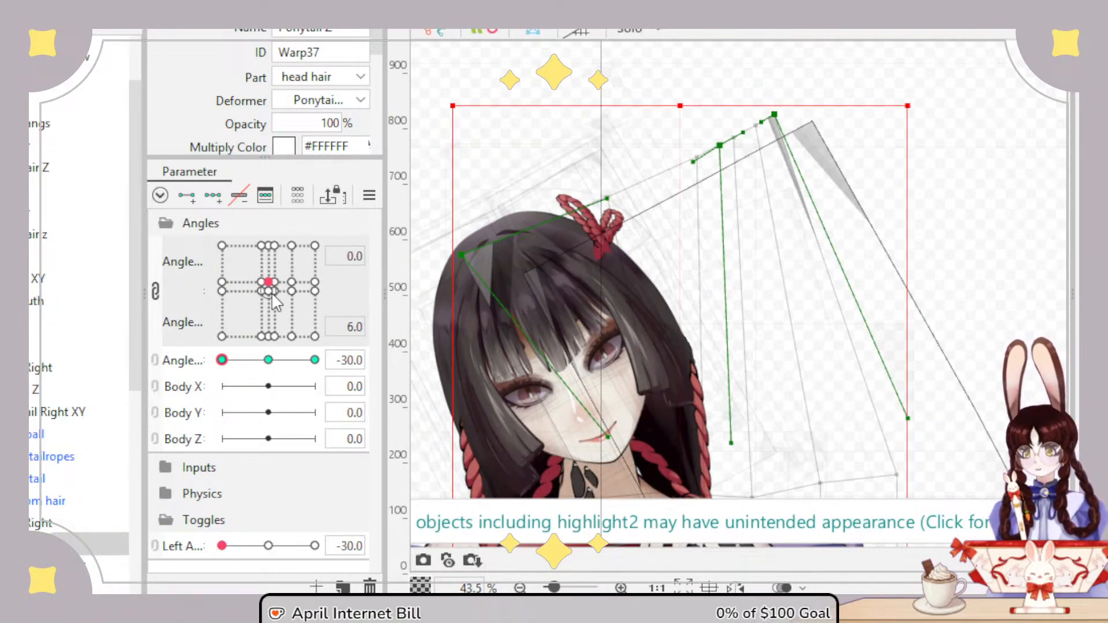
pyautogui.click(268, 360)
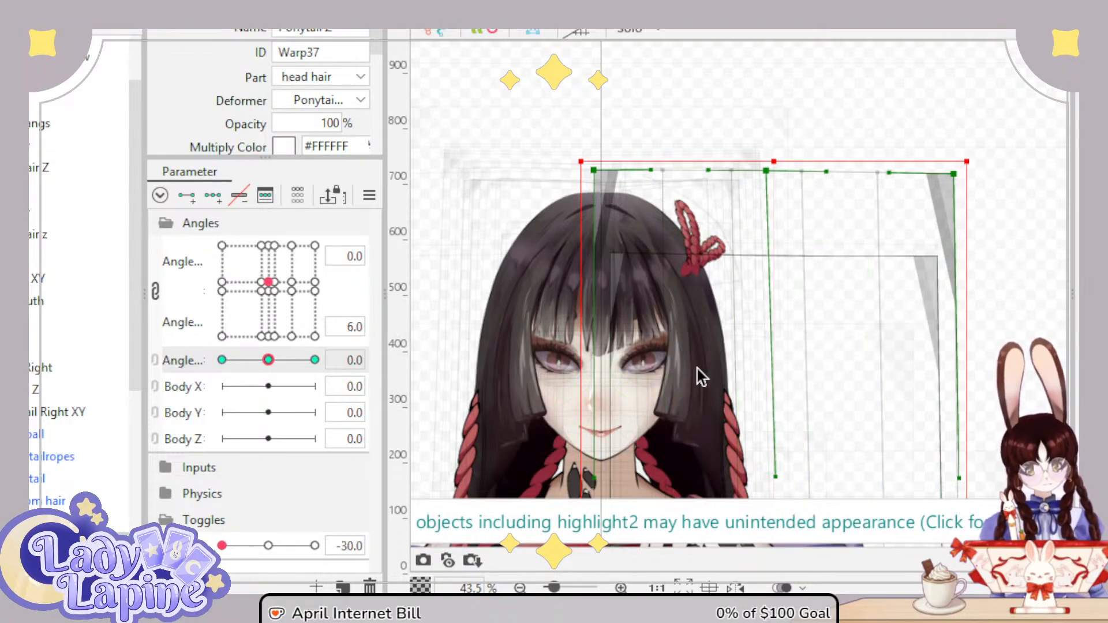
# Step: Select the Whole Body deformer and review the hair across mixed head poses, ending at Angle X, Y and Z 30
pyautogui.scroll(-2, 676, 377)
pyautogui.moveTo(674, 373); pyautogui.dragTo(717, 254)
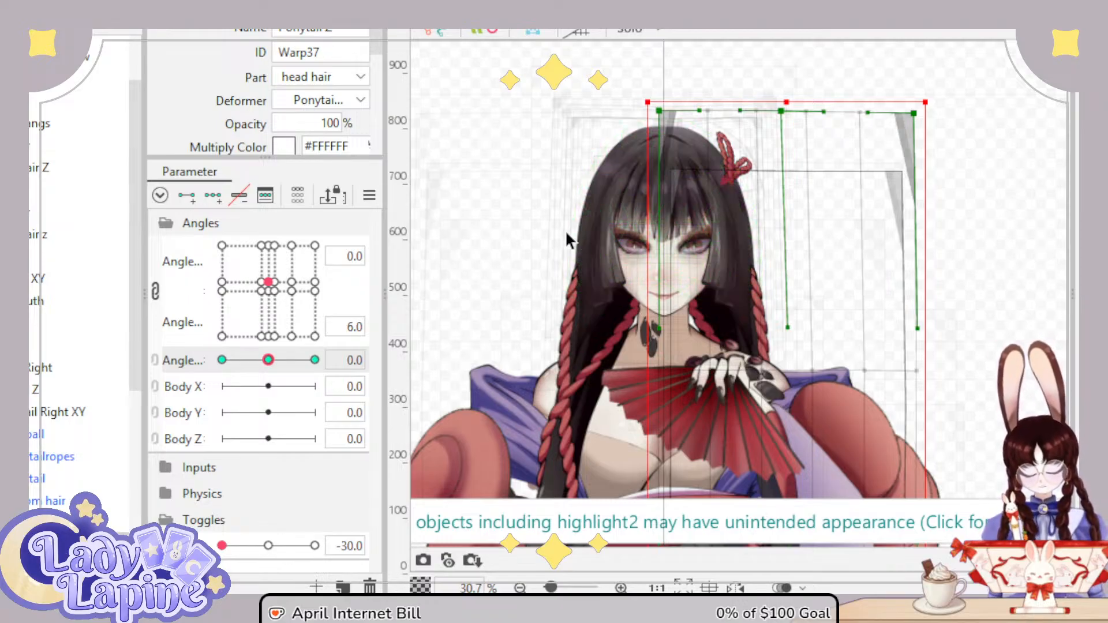
pyautogui.moveTo(595, 297); pyautogui.dragTo(601, 250)
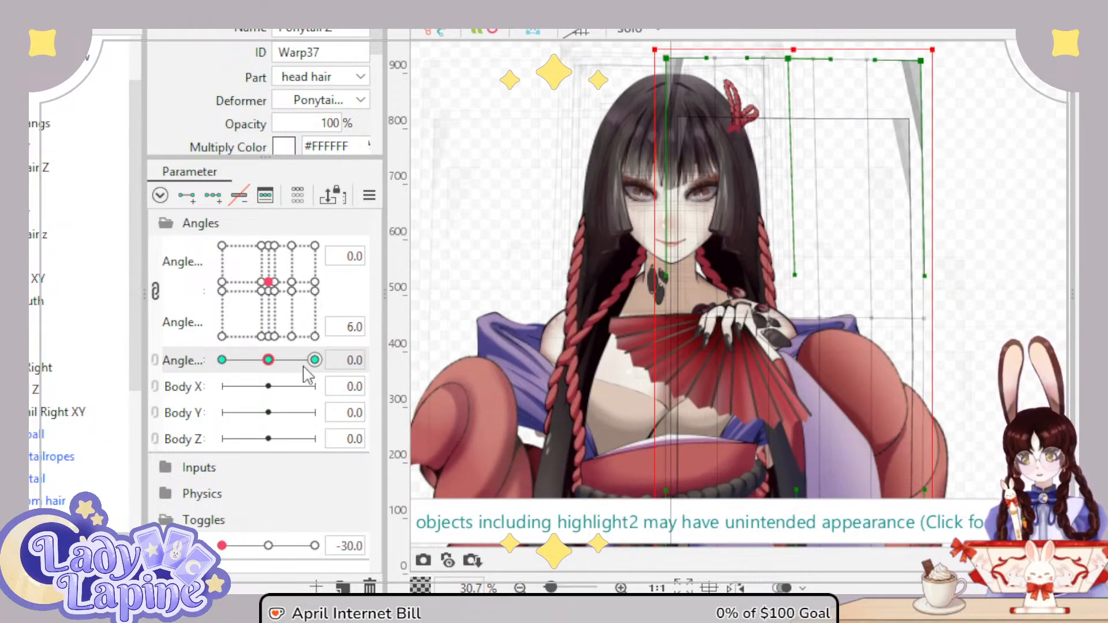
pyautogui.scroll(3, 75, 260)
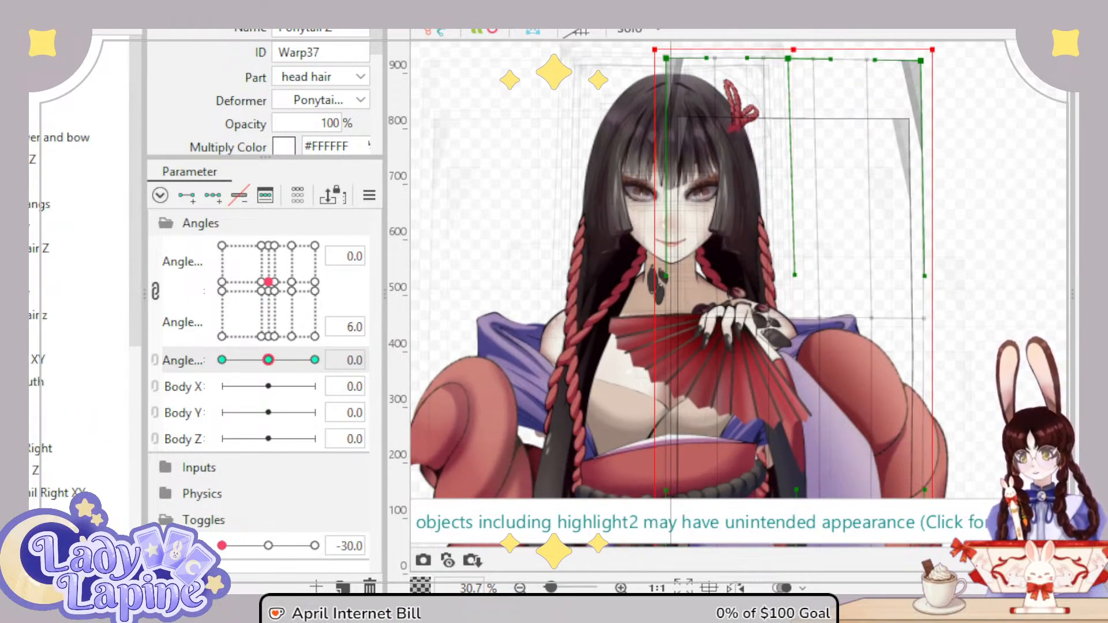
pyautogui.click(109, 47)
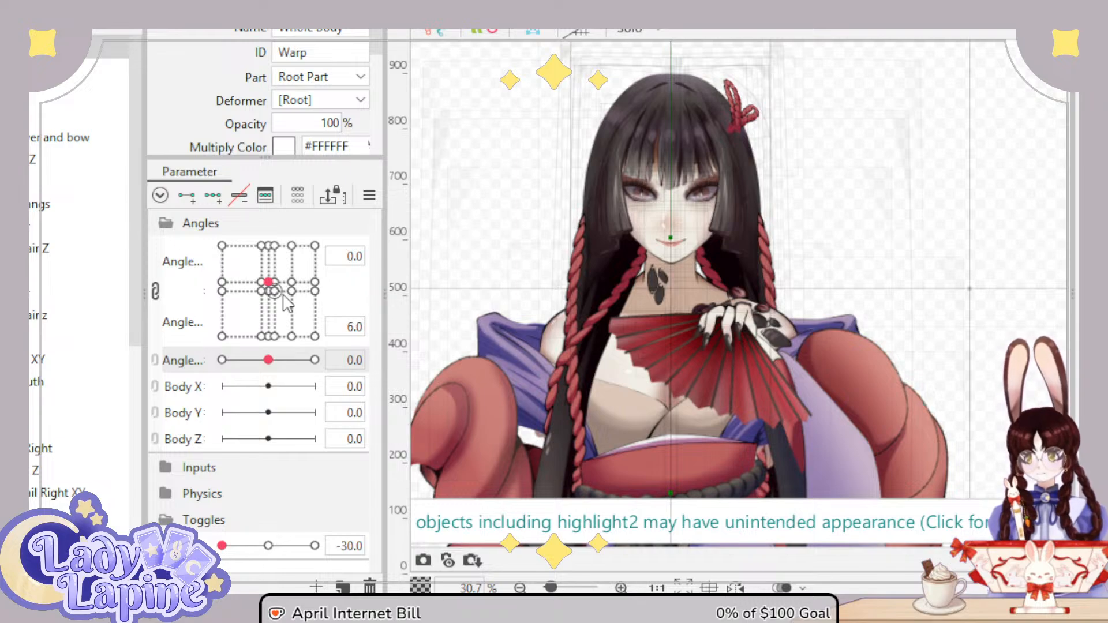
pyautogui.moveTo(269, 283); pyautogui.dragTo(241, 311)
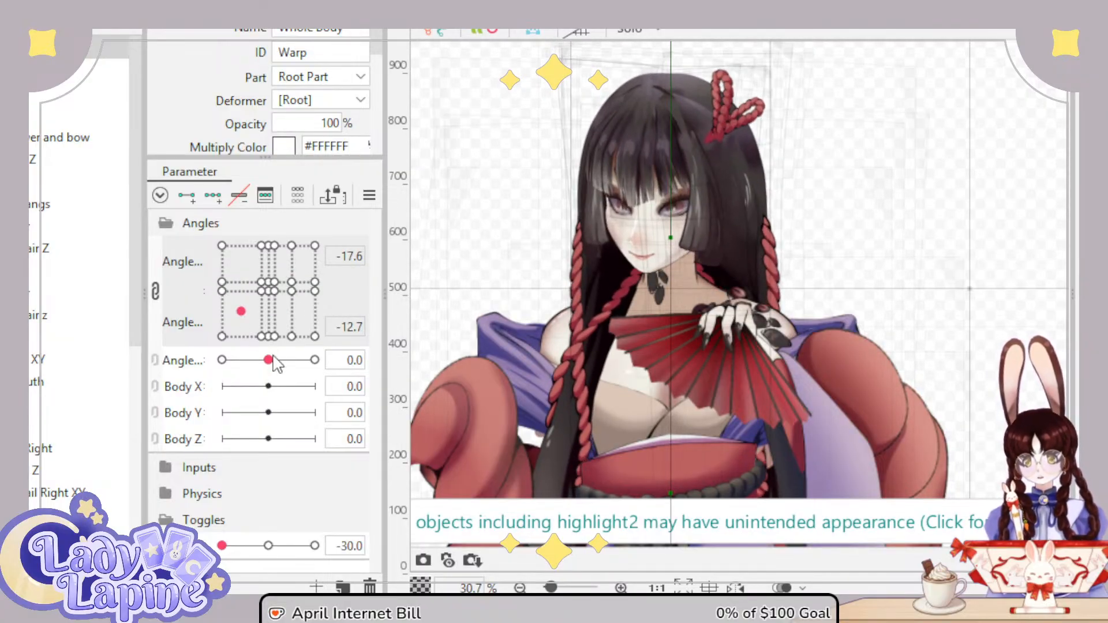
pyautogui.moveTo(276, 363); pyautogui.dragTo(237, 360)
pyautogui.moveTo(242, 312); pyautogui.dragTo(303, 271)
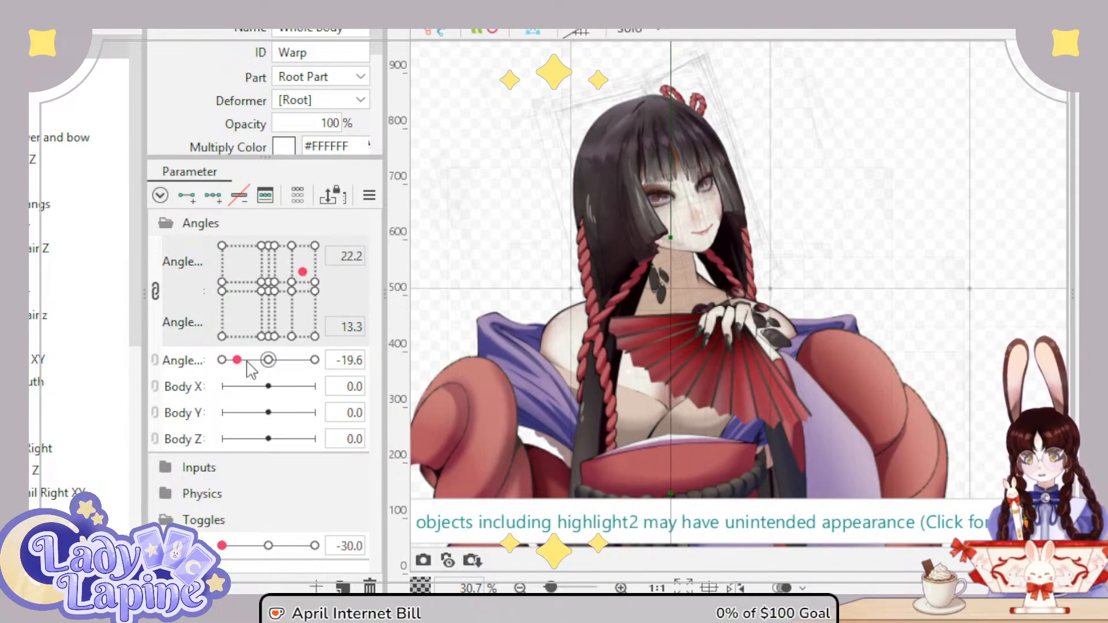
pyautogui.moveTo(248, 364); pyautogui.dragTo(257, 385)
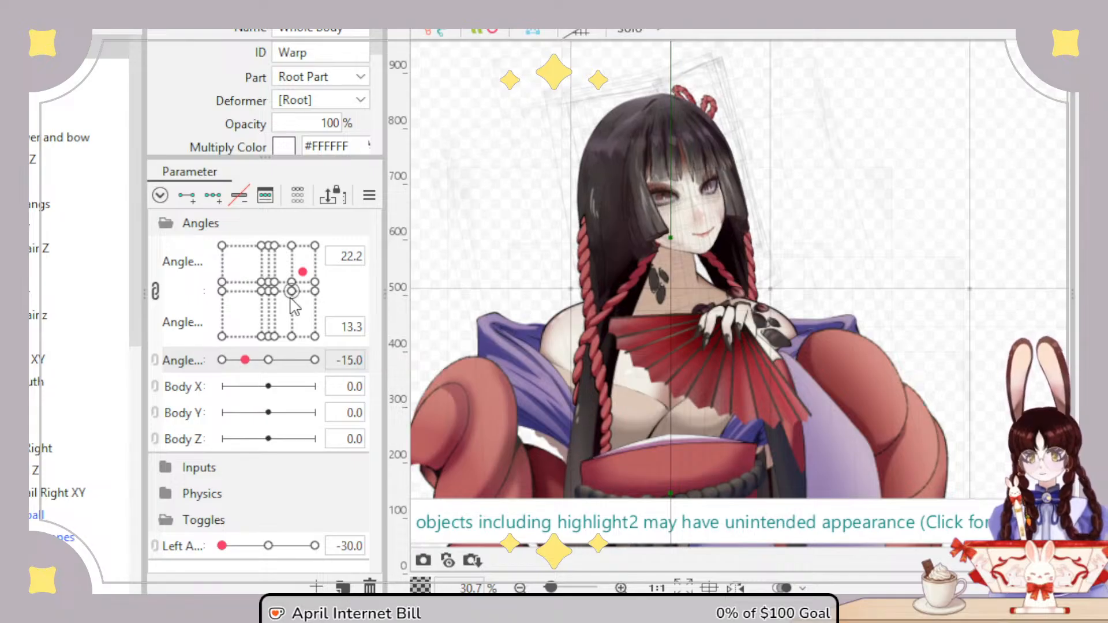
pyautogui.moveTo(291, 299); pyautogui.dragTo(311, 233)
pyautogui.moveTo(250, 371); pyautogui.dragTo(327, 398)
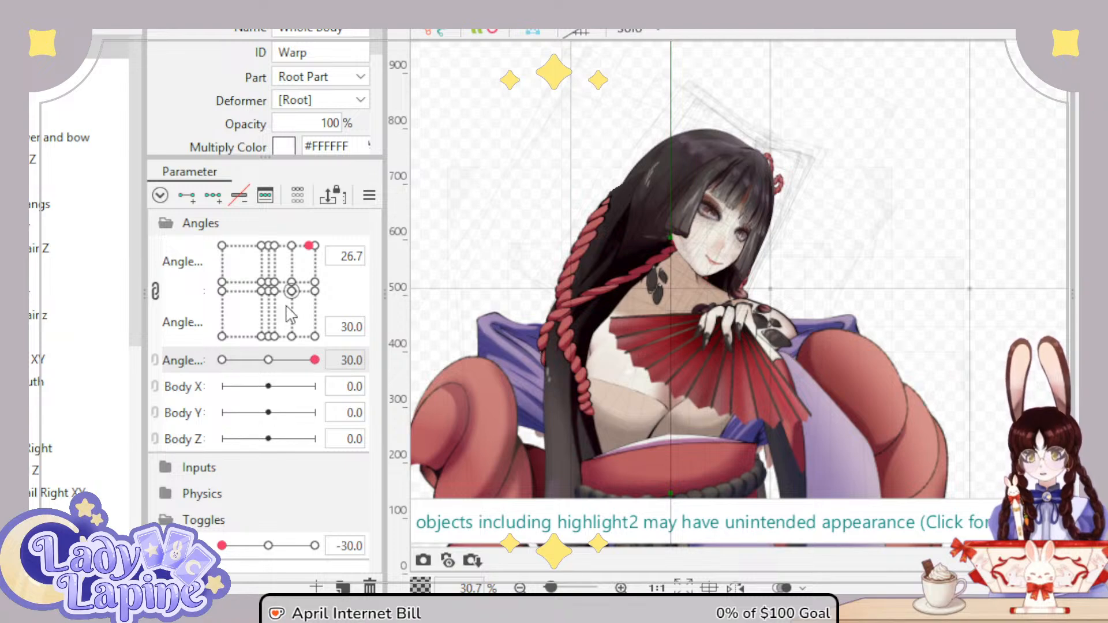
pyautogui.moveTo(309, 246); pyautogui.dragTo(316, 259)
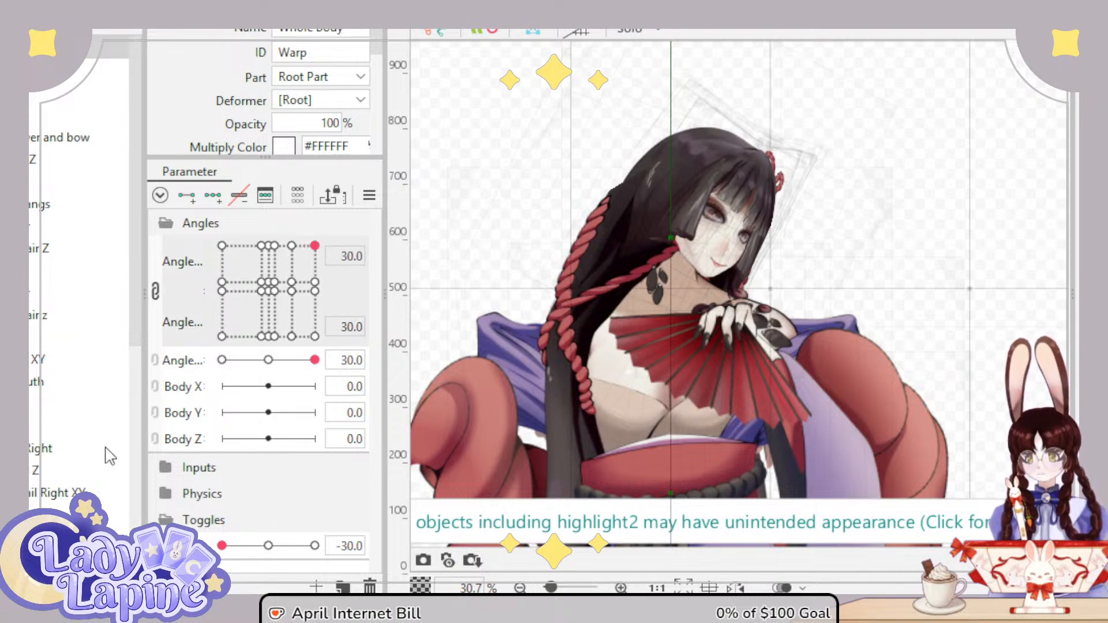
# Step: Pose the head at Angle X 4.2, Angle Y 0 and Angle Z 30, and pull Warp35's upper control points inward toward the head
pyautogui.click(33, 470)
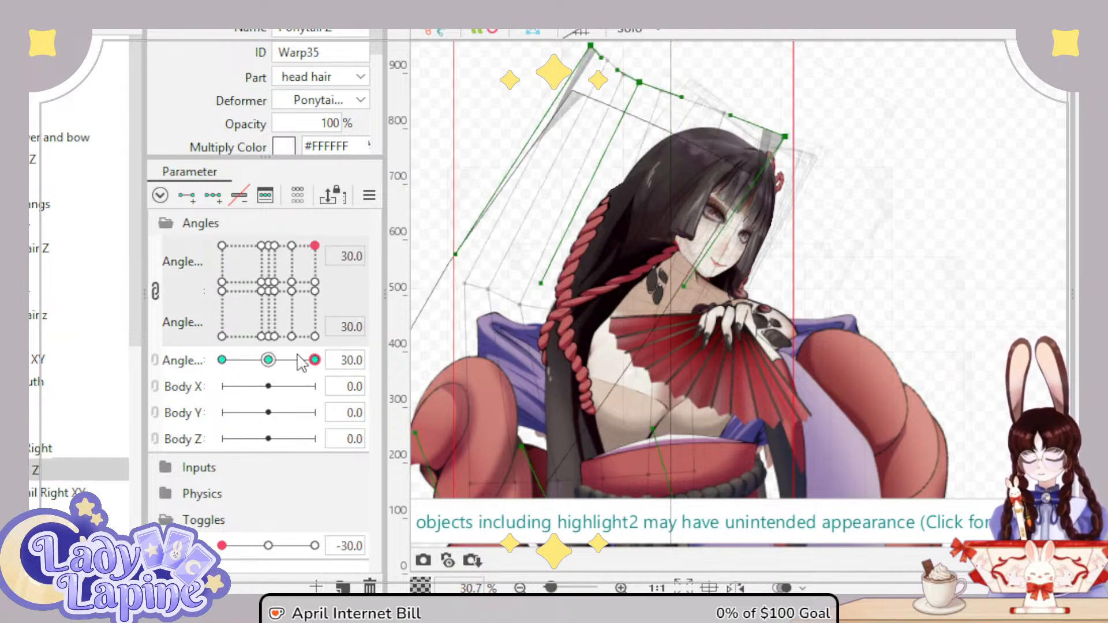
pyautogui.click(270, 282)
pyautogui.click(274, 290)
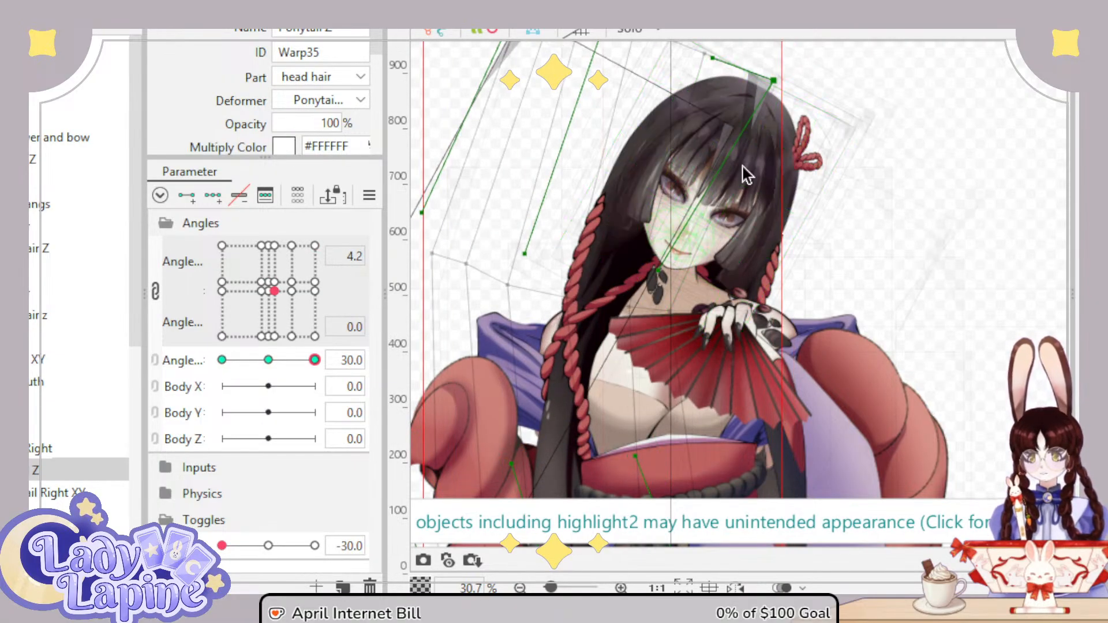
pyautogui.moveTo(773, 84); pyautogui.dragTo(635, 101)
pyautogui.moveTo(581, 55); pyautogui.dragTo(608, 131)
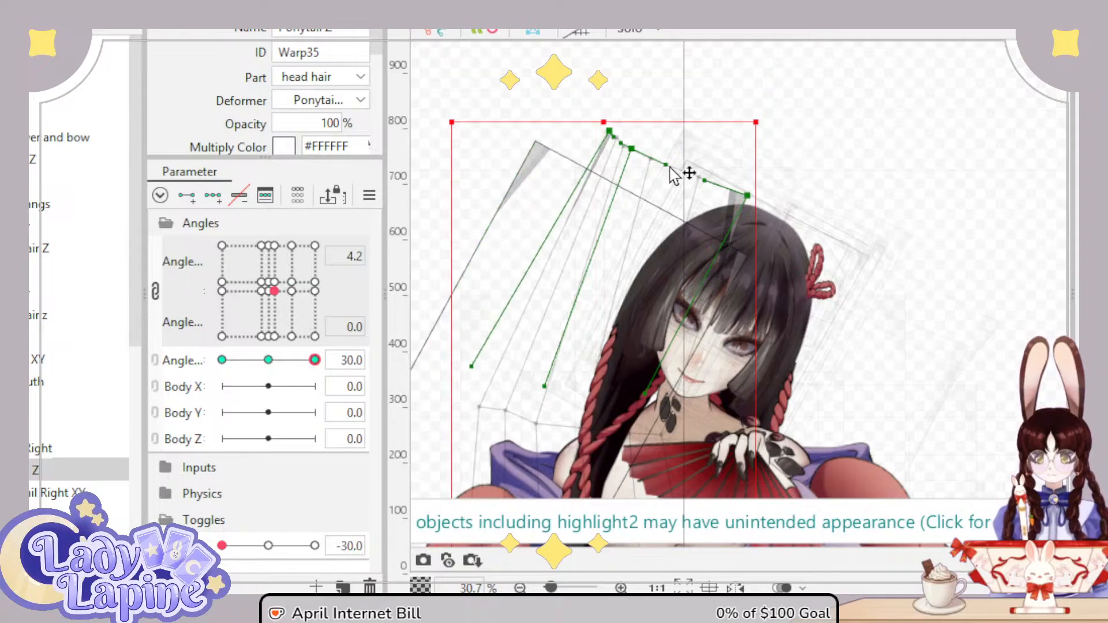
pyautogui.moveTo(665, 165); pyautogui.dragTo(642, 155)
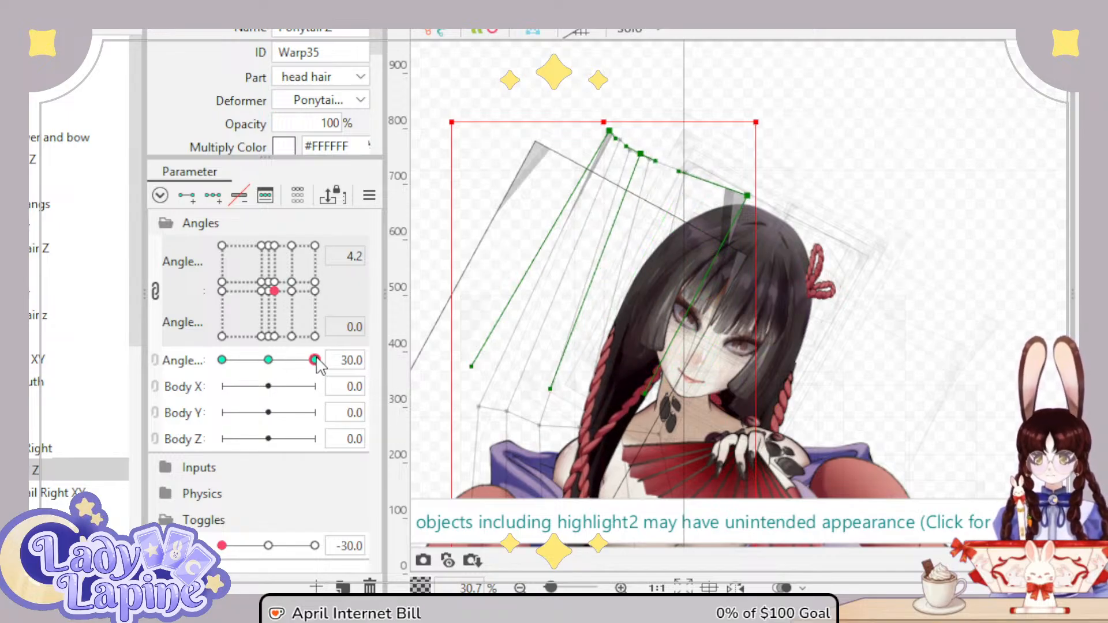
# Step: Check Warp35's hair outline at Angle Z -30 and 30, and pose the head at Angle Y 30 with Angle X and Angle Z 0
pyautogui.moveTo(317, 364); pyautogui.dragTo(205, 399)
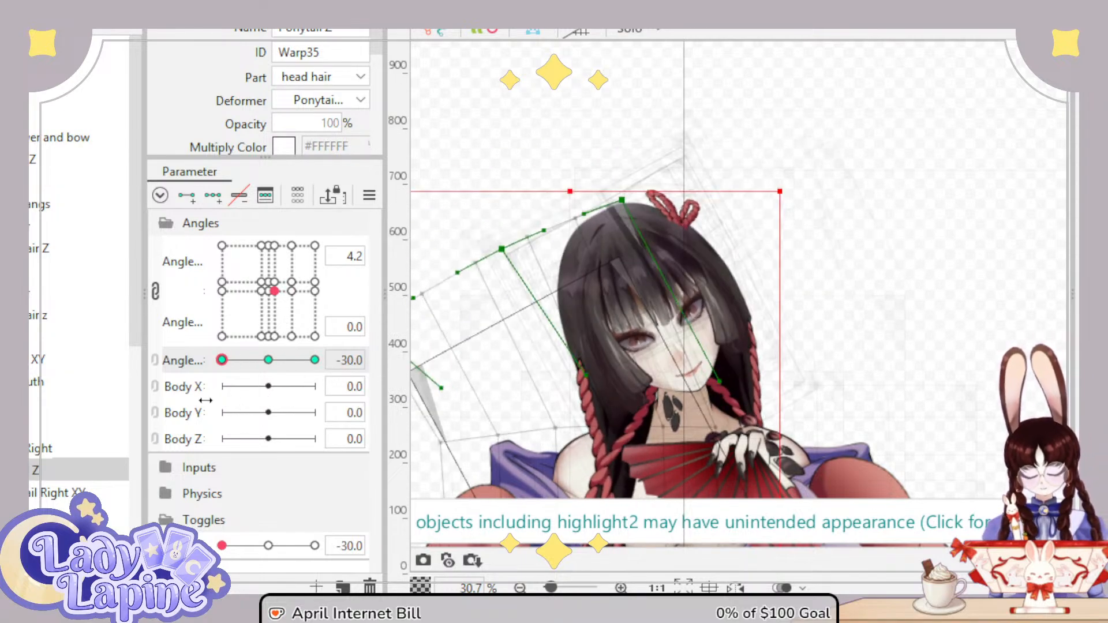
pyautogui.moveTo(274, 291); pyautogui.dragTo(315, 360)
pyautogui.moveTo(248, 318); pyautogui.dragTo(268, 245)
pyautogui.click(270, 284)
pyautogui.click(268, 360)
# Step: Inspect the hair around the face and neck at Angle Y 30, and return Angle X and Angle Y to 0
pyautogui.scroll(5, 667, 397)
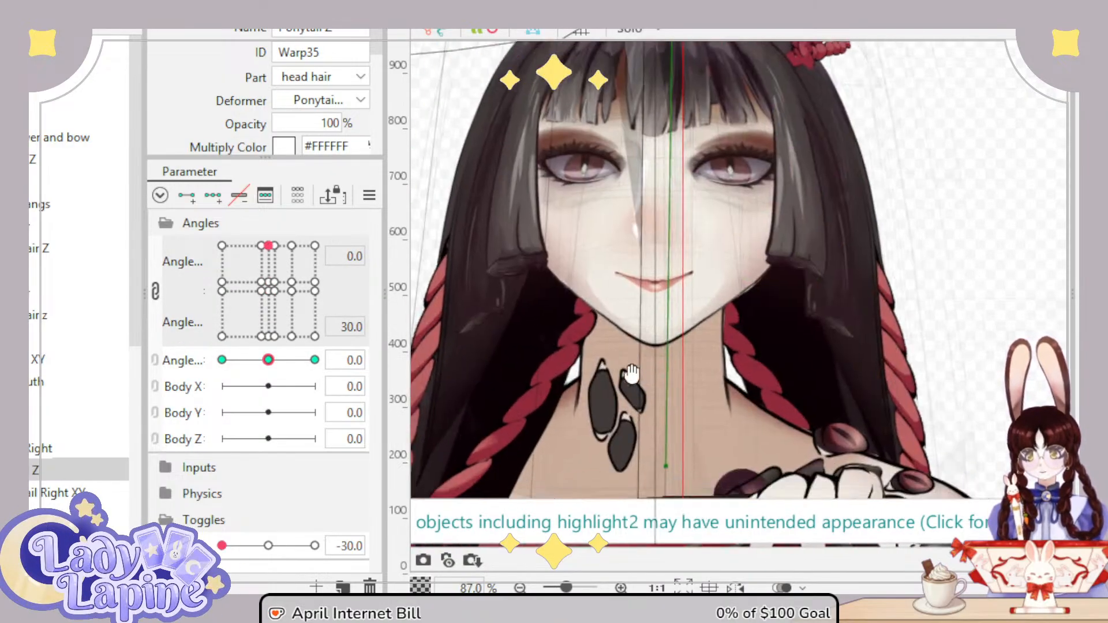
pyautogui.moveTo(632, 374); pyautogui.dragTo(617, 374)
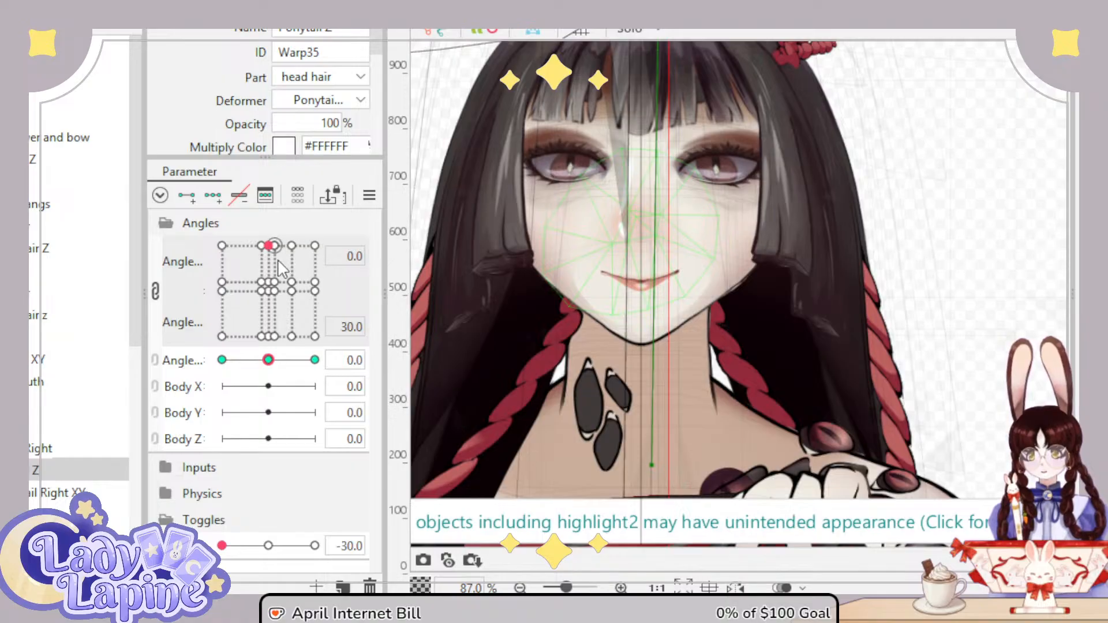
pyautogui.moveTo(278, 260)
pyautogui.mouseDown()
pyautogui.moveTo(268, 353)
pyautogui.moveTo(273, 225)
pyautogui.moveTo(266, 338)
pyautogui.moveTo(274, 245)
pyautogui.mouseUp()
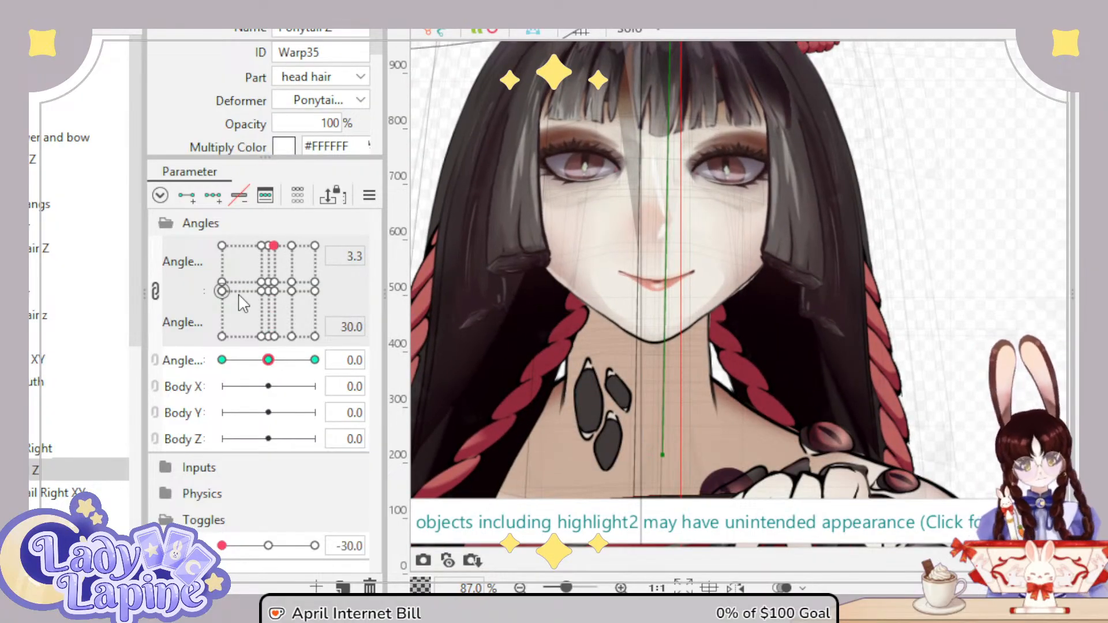
pyautogui.scroll(-5, 548, 278)
pyautogui.moveTo(556, 291); pyautogui.dragTo(599, 339)
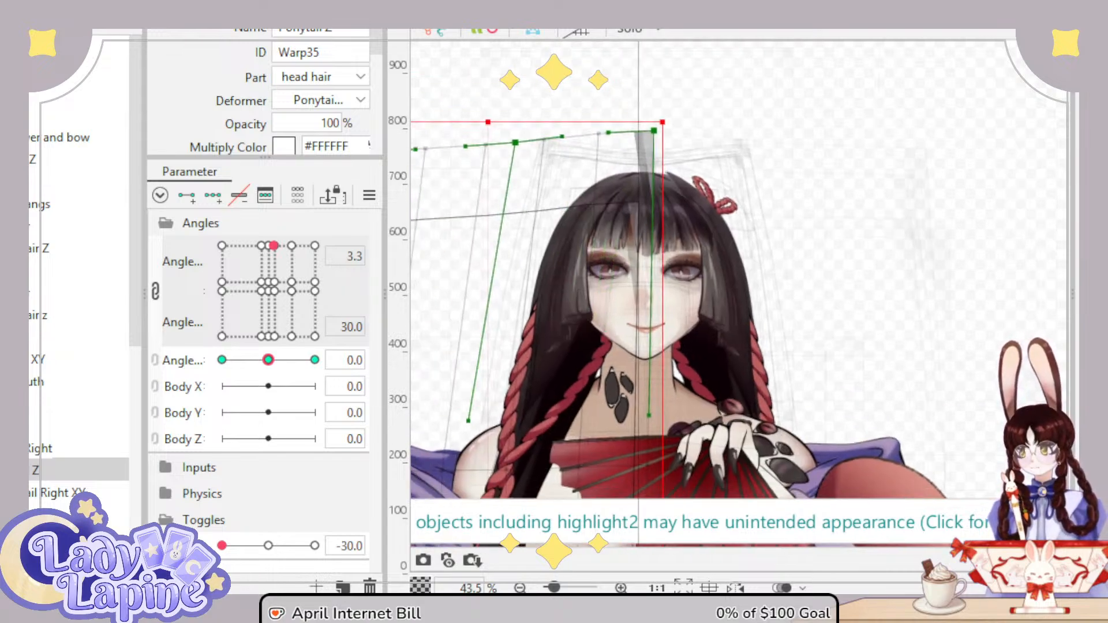
pyautogui.click(268, 291)
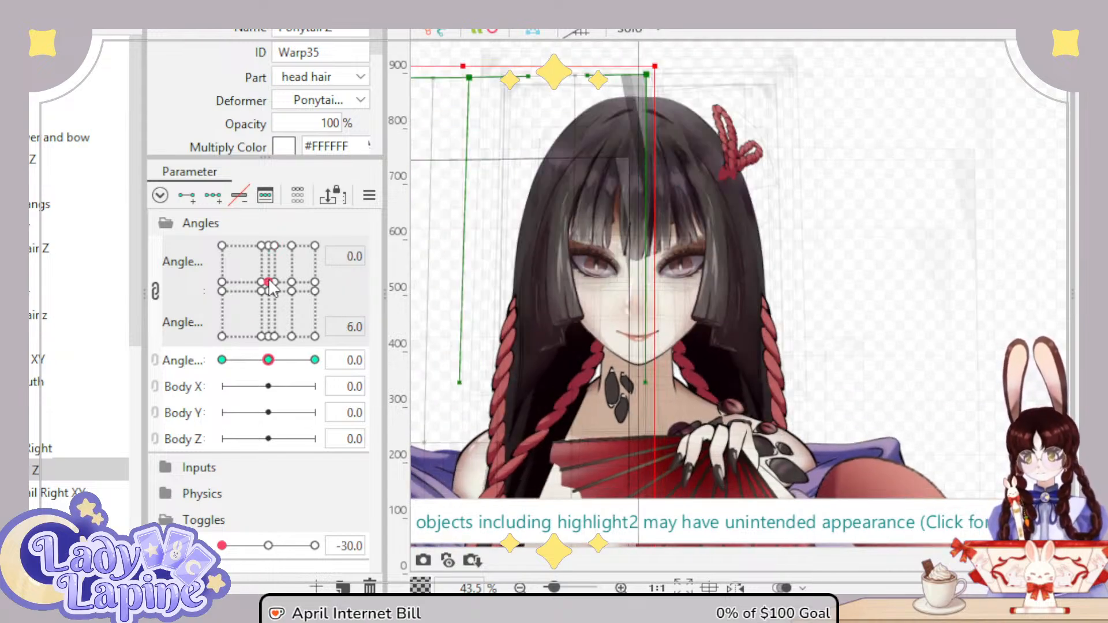
pyautogui.click(271, 362)
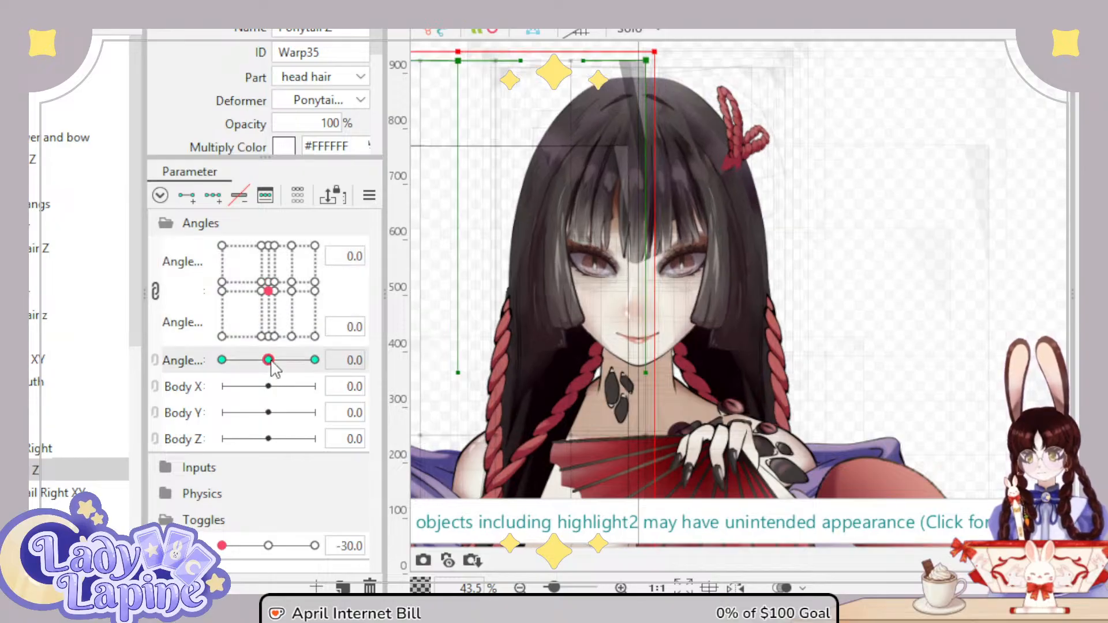
# Step: Bring the full figure into view and set the Left Arm toggle to 0
pyautogui.scroll(-3, 614, 300)
pyautogui.moveTo(629, 309); pyautogui.dragTo(661, 242)
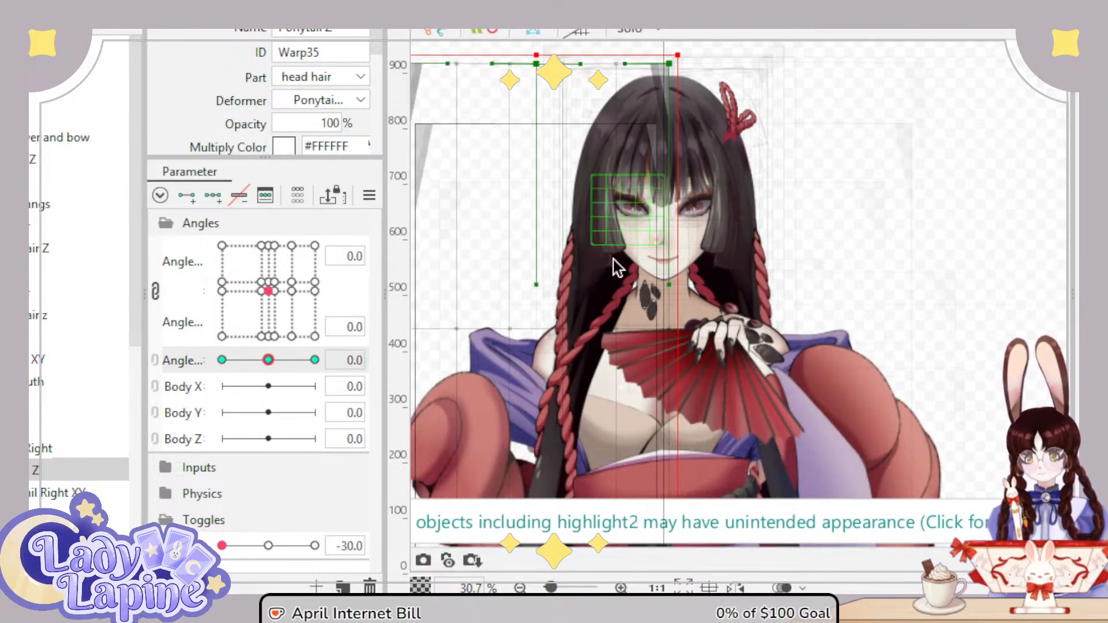
pyautogui.moveTo(267, 379)
pyautogui.mouseDown()
pyautogui.moveTo(221, 363)
pyautogui.moveTo(314, 361)
pyautogui.moveTo(274, 384)
pyautogui.mouseUp()
pyautogui.scroll(-5, 697, 375)
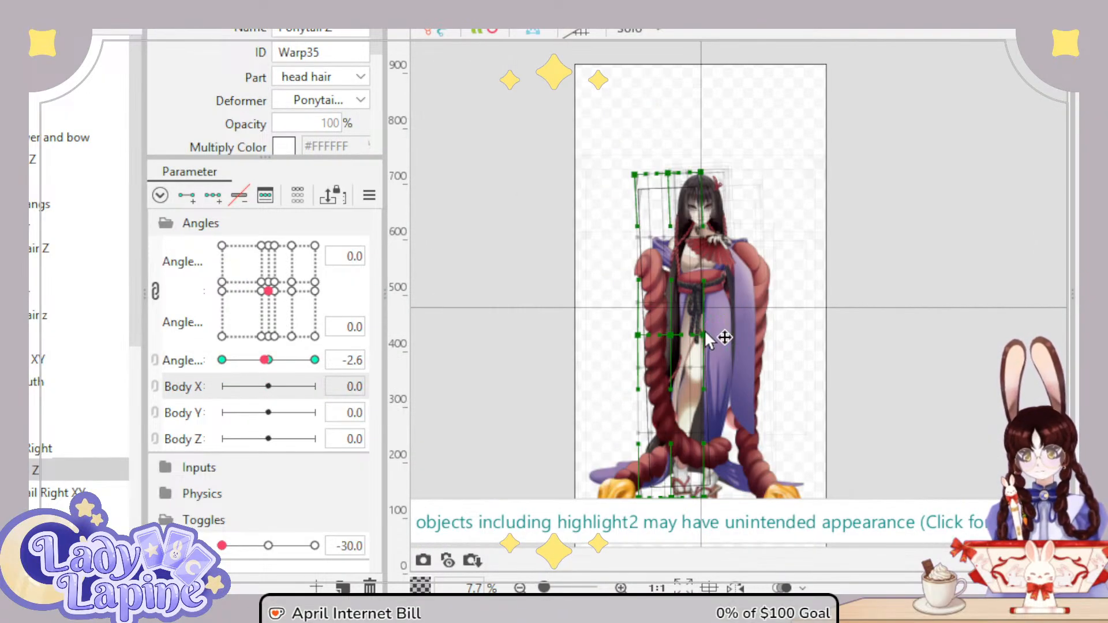
pyautogui.moveTo(709, 339); pyautogui.dragTo(670, 300)
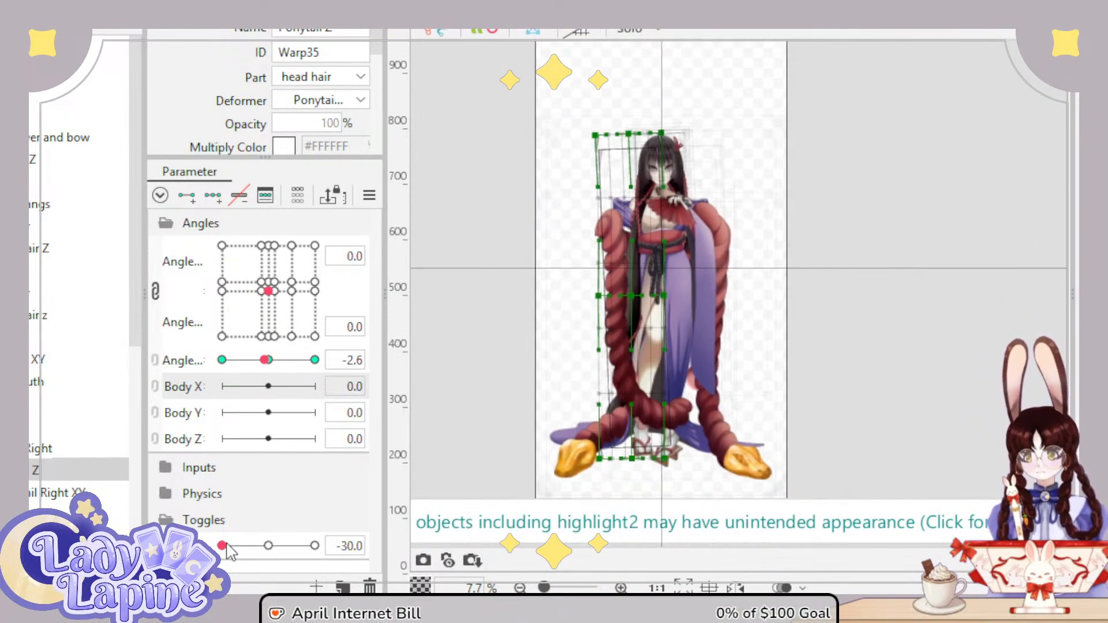
pyautogui.moveTo(227, 546); pyautogui.dragTo(268, 546)
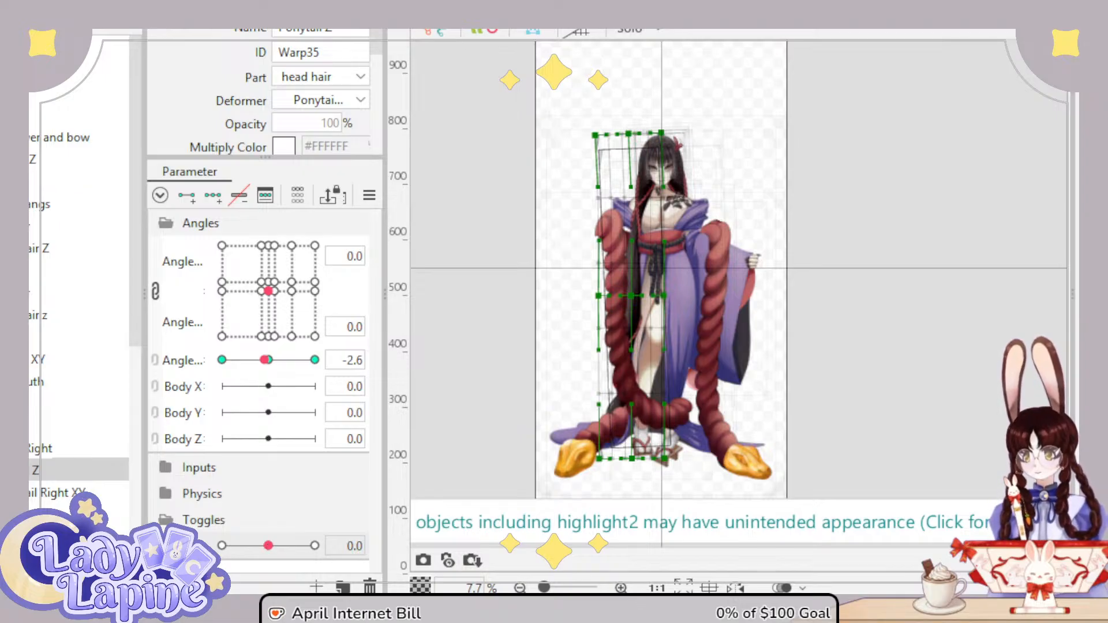
# Step: Select the Body deformer, Warp28, and return Angle Z to 0
pyautogui.click(63, 29)
pyautogui.click(87, 69)
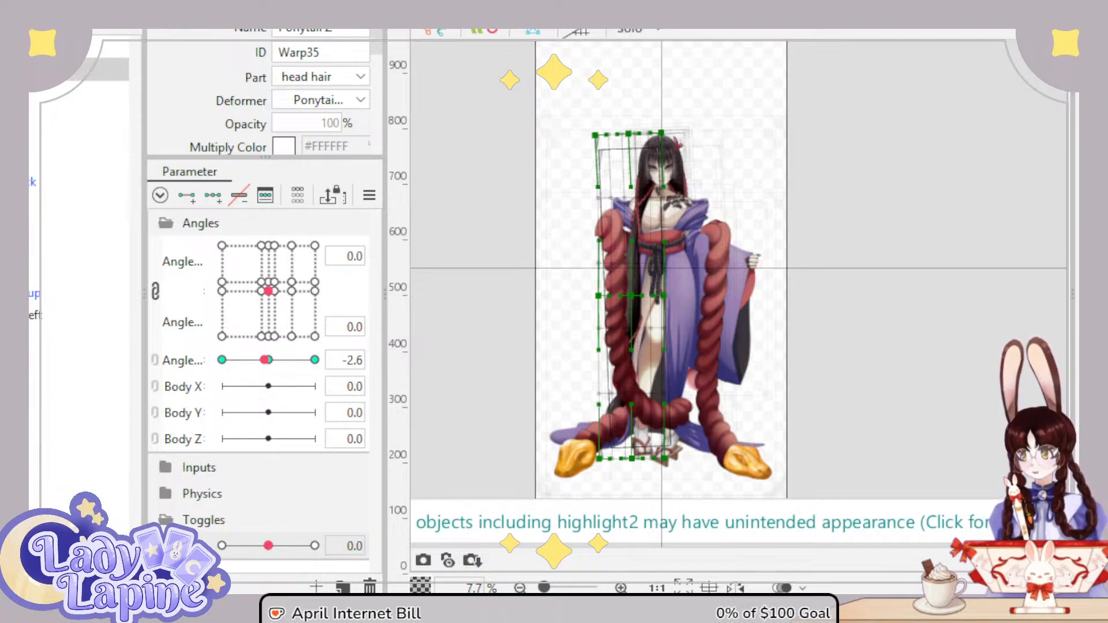
pyautogui.click(80, 91)
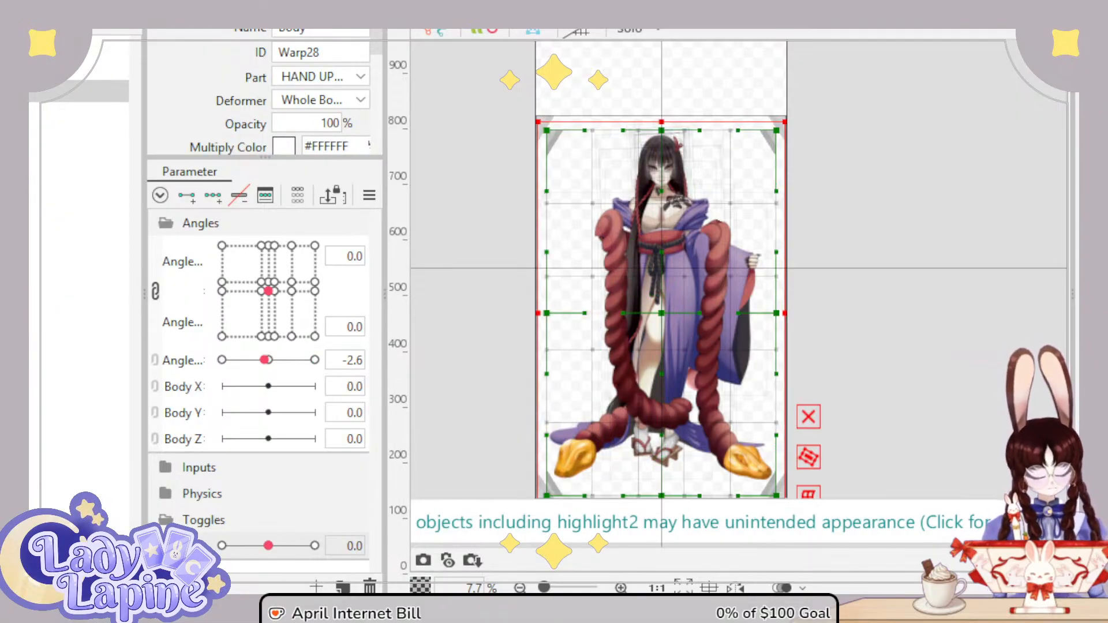
pyautogui.click(269, 359)
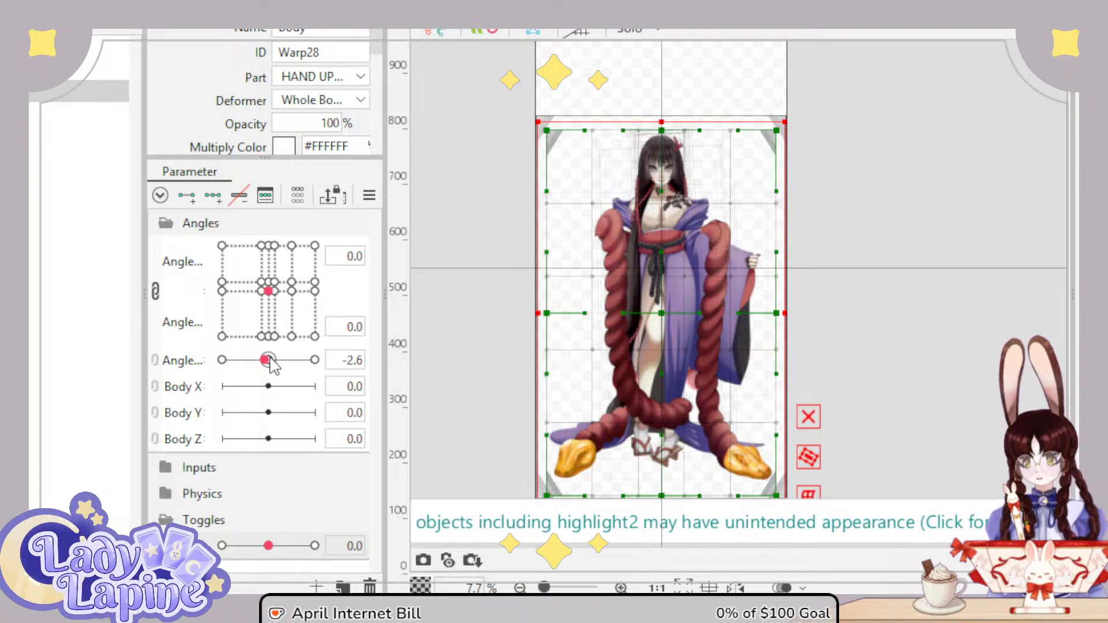
pyautogui.click(186, 395)
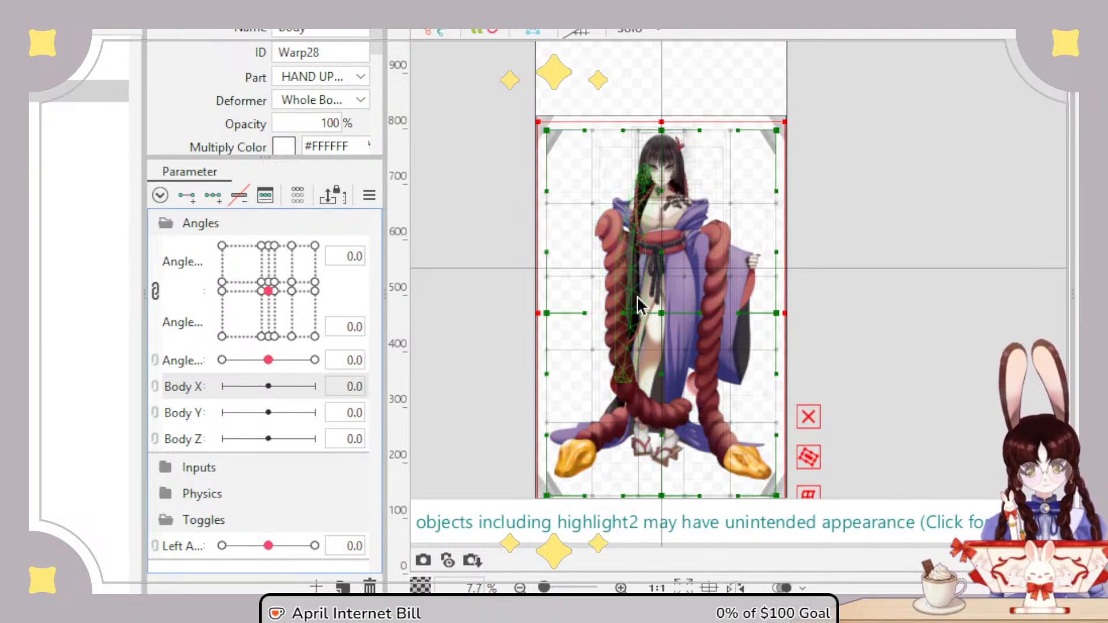
# Step: Select the Body deformer's child objects and group them under a new Body XY warp deformer with three Body X keys
pyautogui.scroll(2, 677, 314)
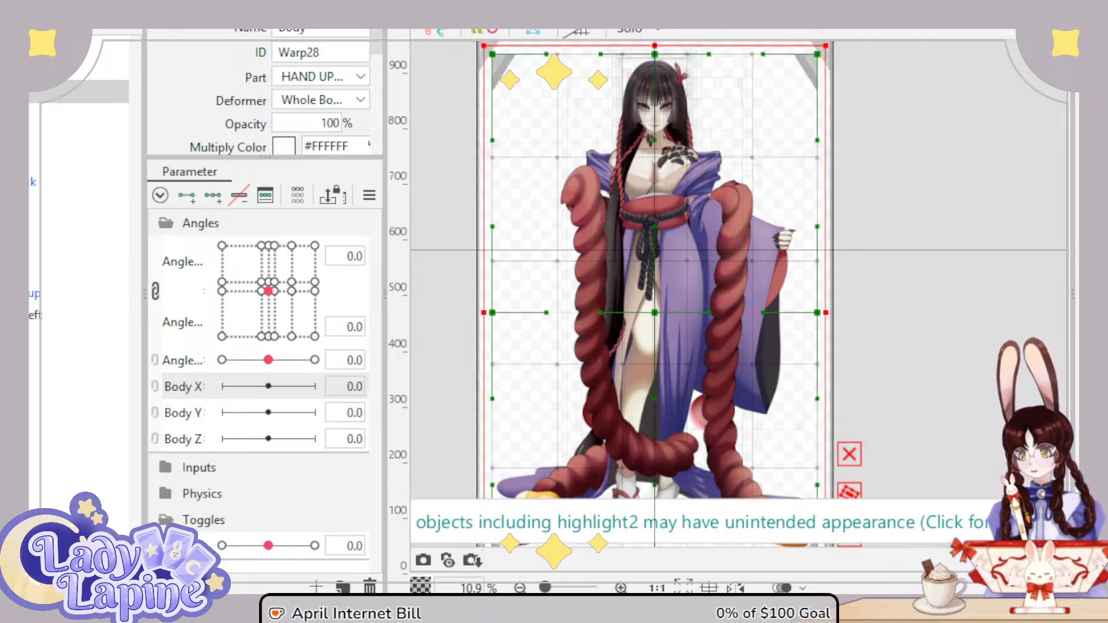
pyautogui.click(78, 113)
pyautogui.keyDown('shift'); pyautogui.click(78, 381); pyautogui.keyUp('shift')
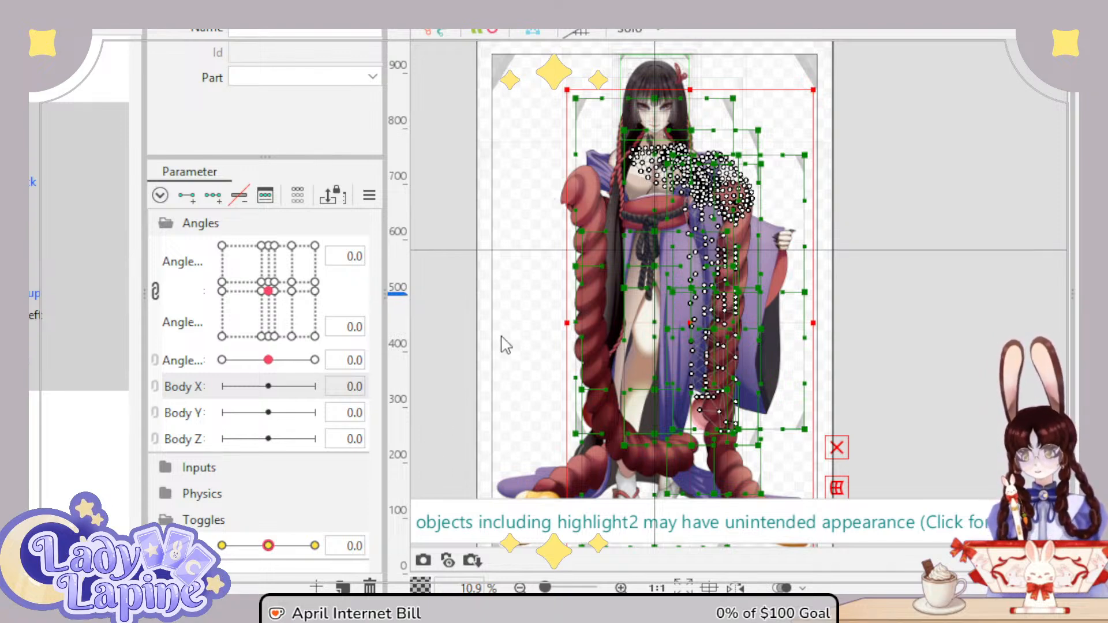
pyautogui.scroll(2, 81, 182)
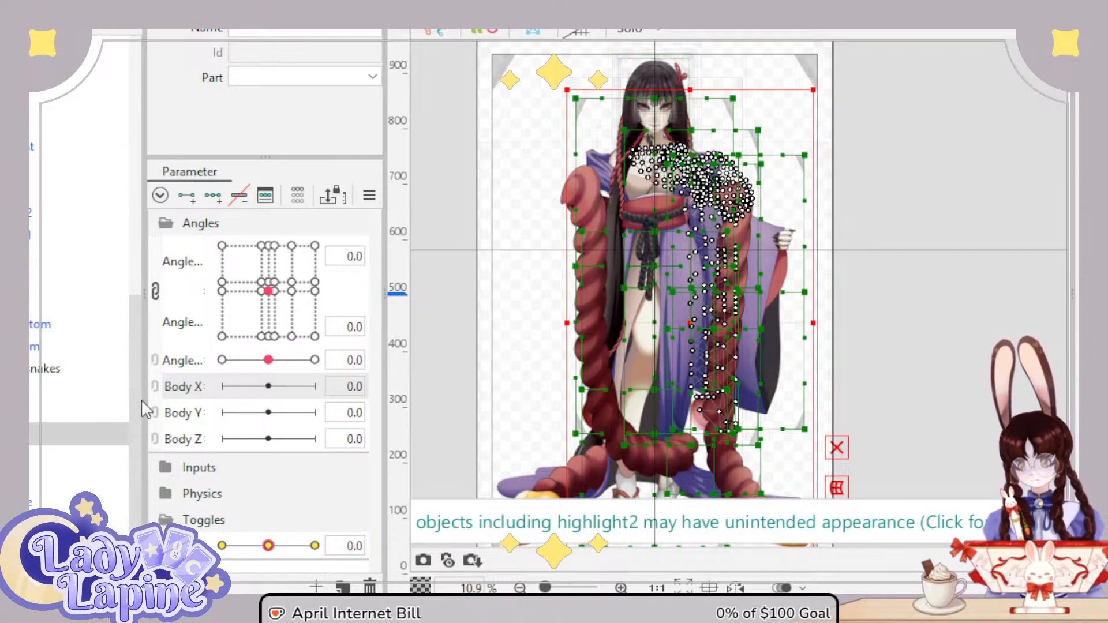
pyautogui.moveTo(134, 283); pyautogui.dragTo(139, 288)
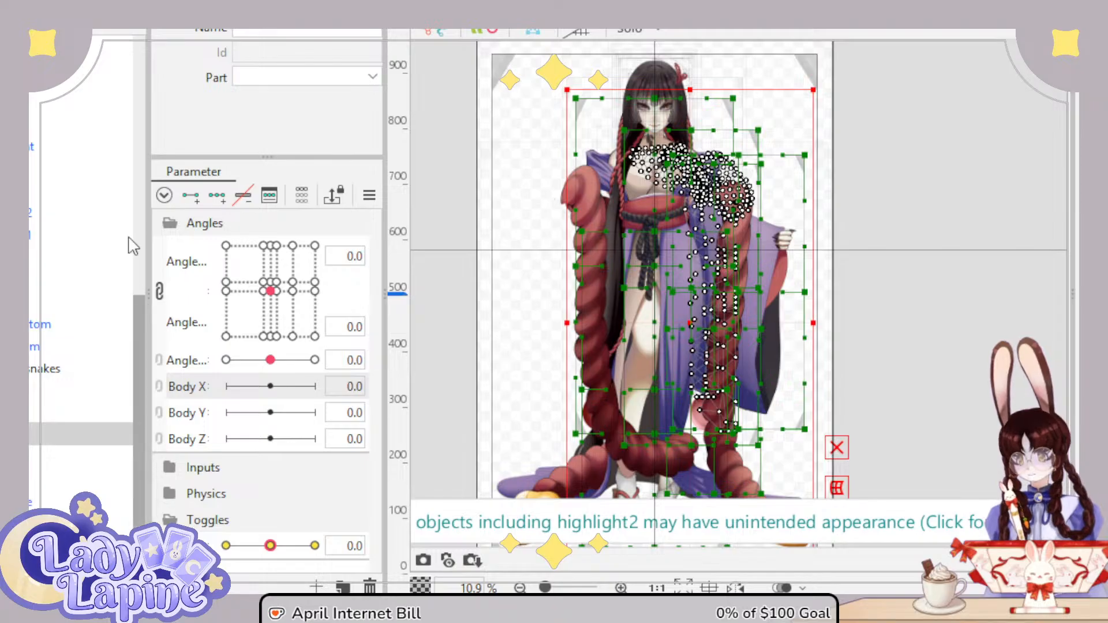
pyautogui.scroll(-3, 129, 243)
pyautogui.scroll(-3, 81, 242)
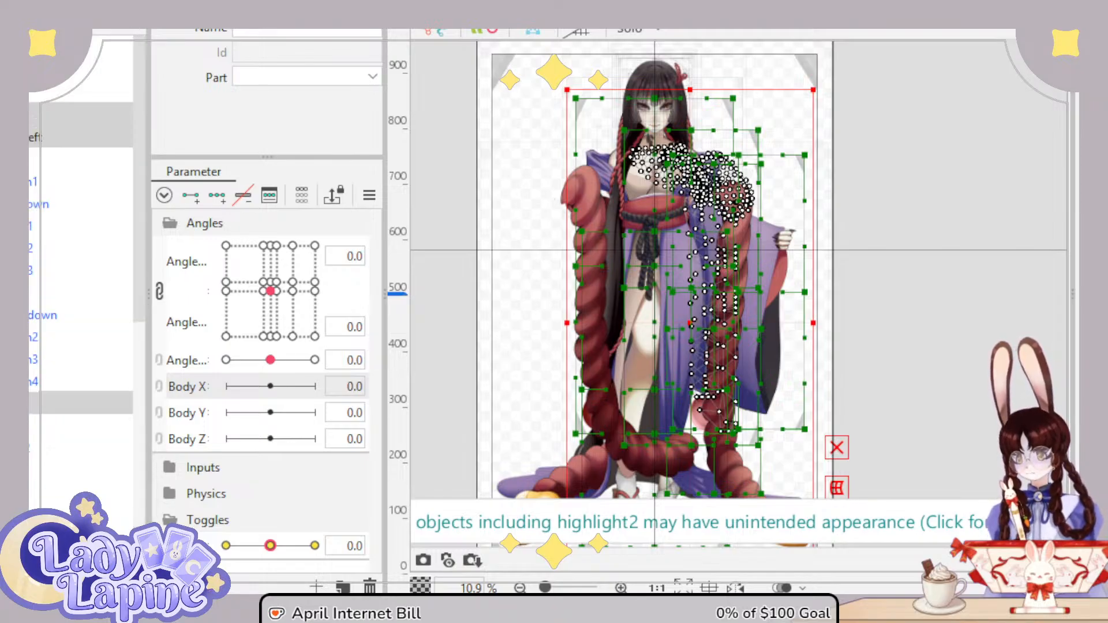
pyautogui.click(81, 180)
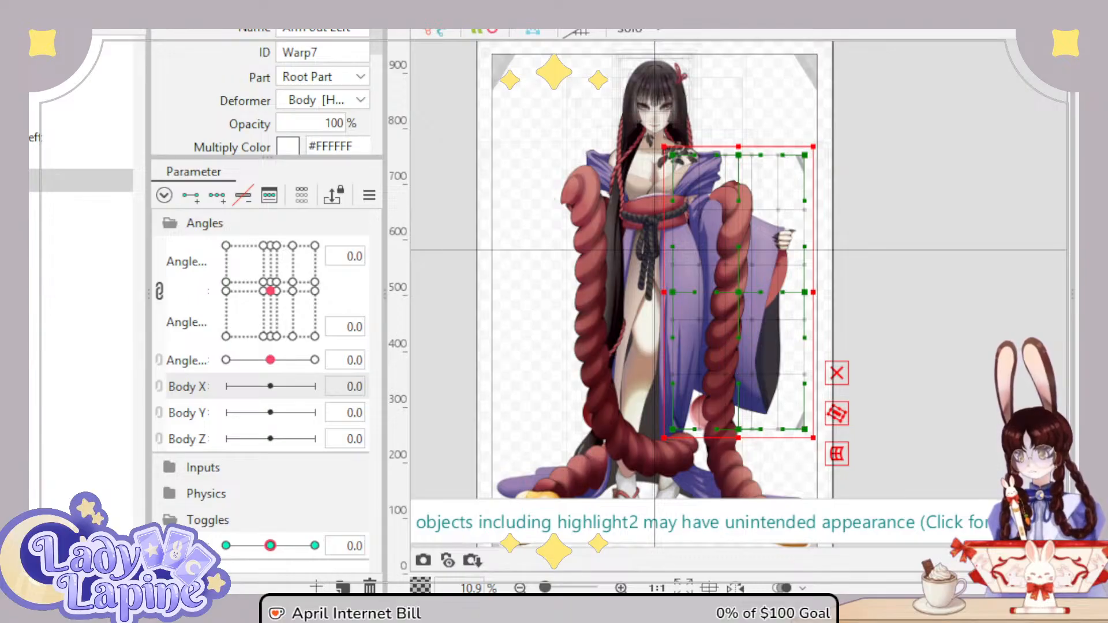
pyautogui.click(81, 113)
pyautogui.keyDown('shift'); pyautogui.click(80, 203); pyautogui.keyUp('shift')
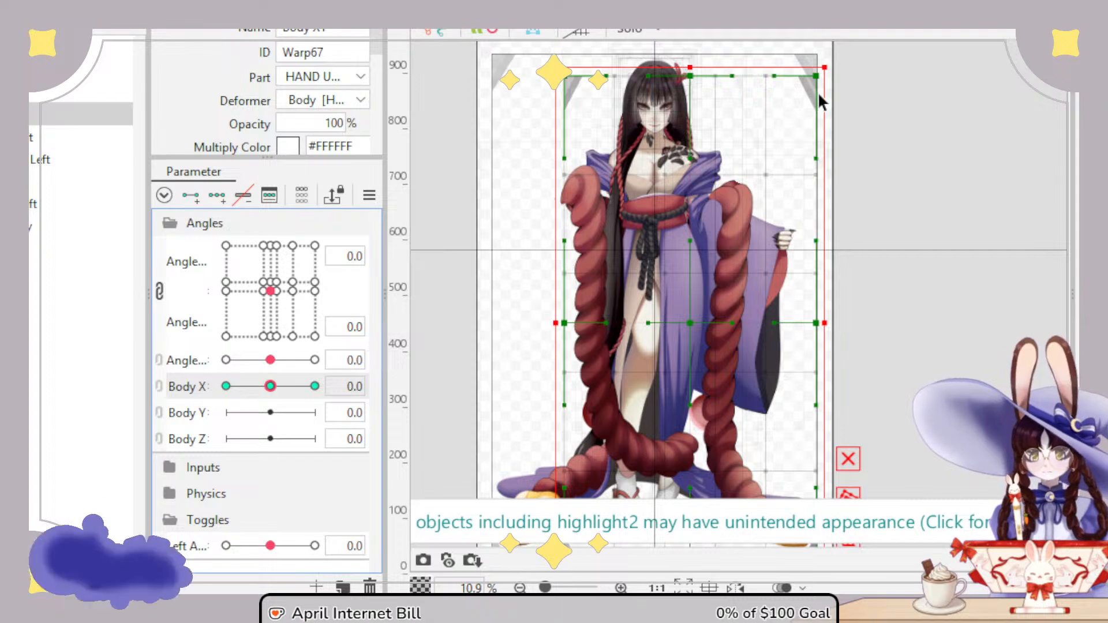
# Step: Try to pull Body XY's control points on the character's left-arm side inward at Body X 0
pyautogui.moveTo(818, 77); pyautogui.dragTo(780, 82)
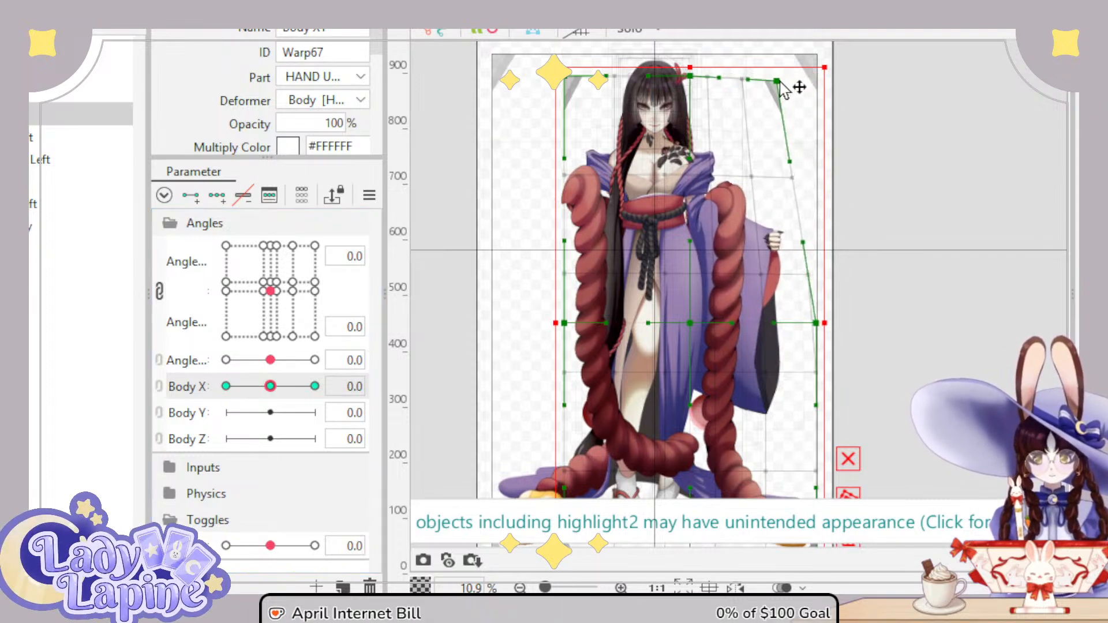
pyautogui.moveTo(816, 321); pyautogui.dragTo(771, 322)
pyautogui.moveTo(778, 79); pyautogui.dragTo(764, 78)
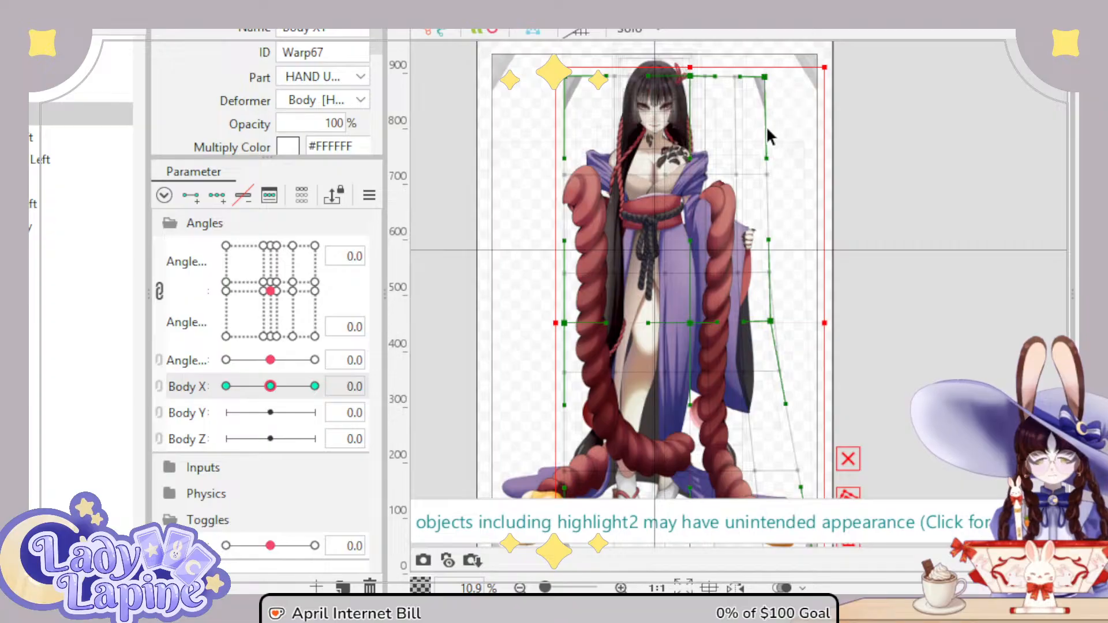
pyautogui.scroll(-2, 768, 137)
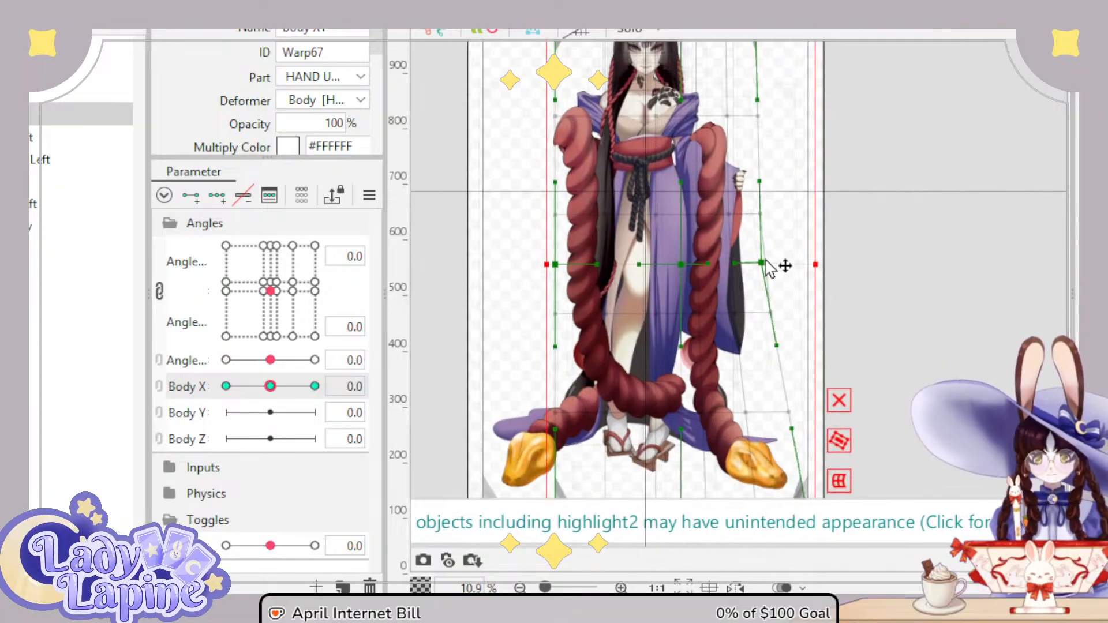
pyautogui.scroll(-3, 761, 257)
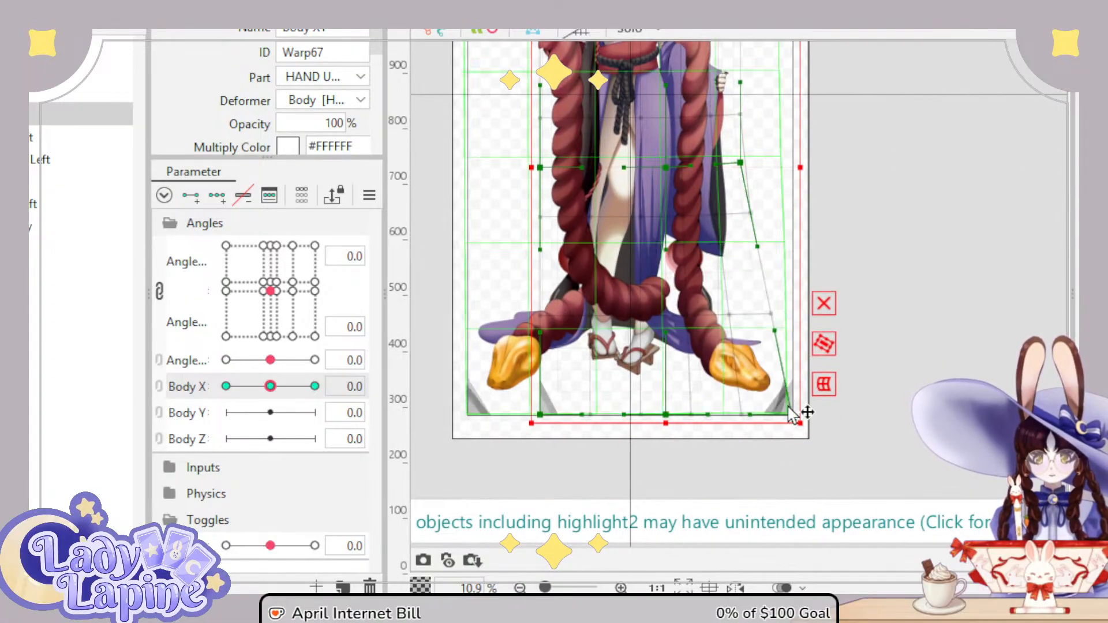
pyautogui.moveTo(792, 417)
pyautogui.mouseDown()
pyautogui.moveTo(776, 392)
pyautogui.moveTo(792, 424)
pyautogui.moveTo(783, 418)
pyautogui.mouseUp()
pyautogui.scroll(5, 742, 144)
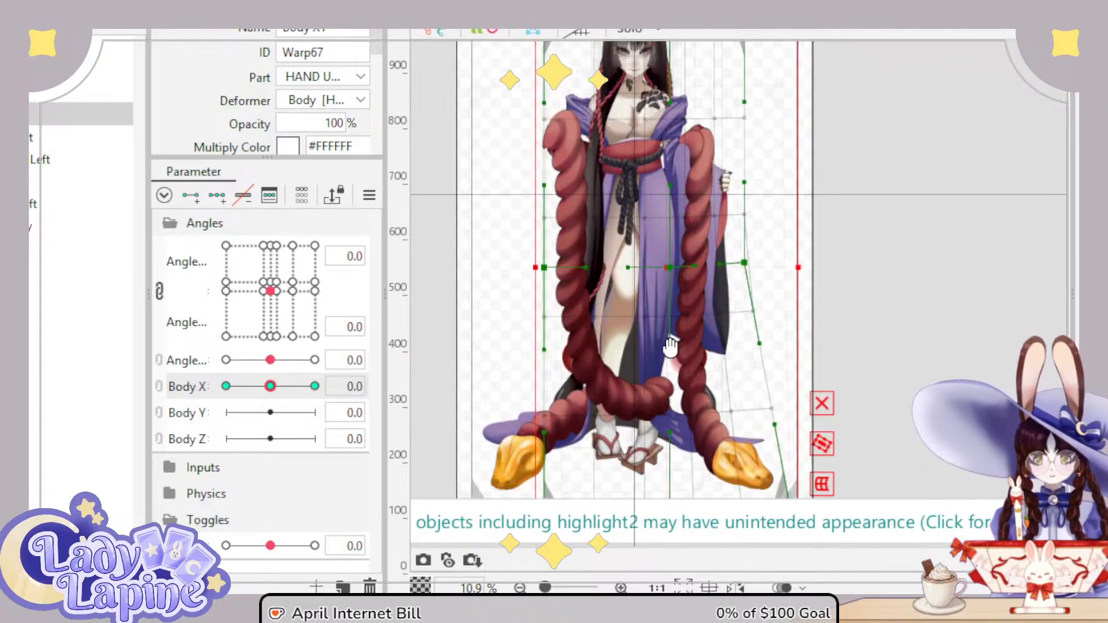
pyautogui.moveTo(745, 81); pyautogui.dragTo(733, 81)
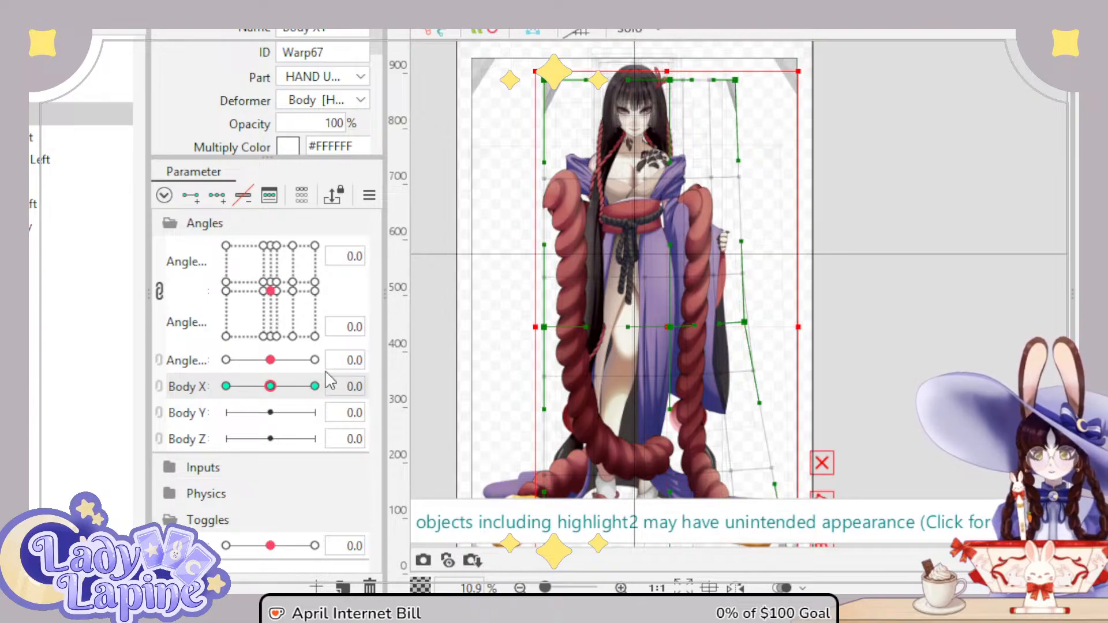
# Step: Undo the control point moves made on Body XY at Body X 0
pyautogui.hotkey('ctrl', 'z')
pyautogui.hotkey('ctrl', 'z')
pyautogui.hotkey('ctrl', 'z')
pyautogui.hotkey('ctrl', 'z')
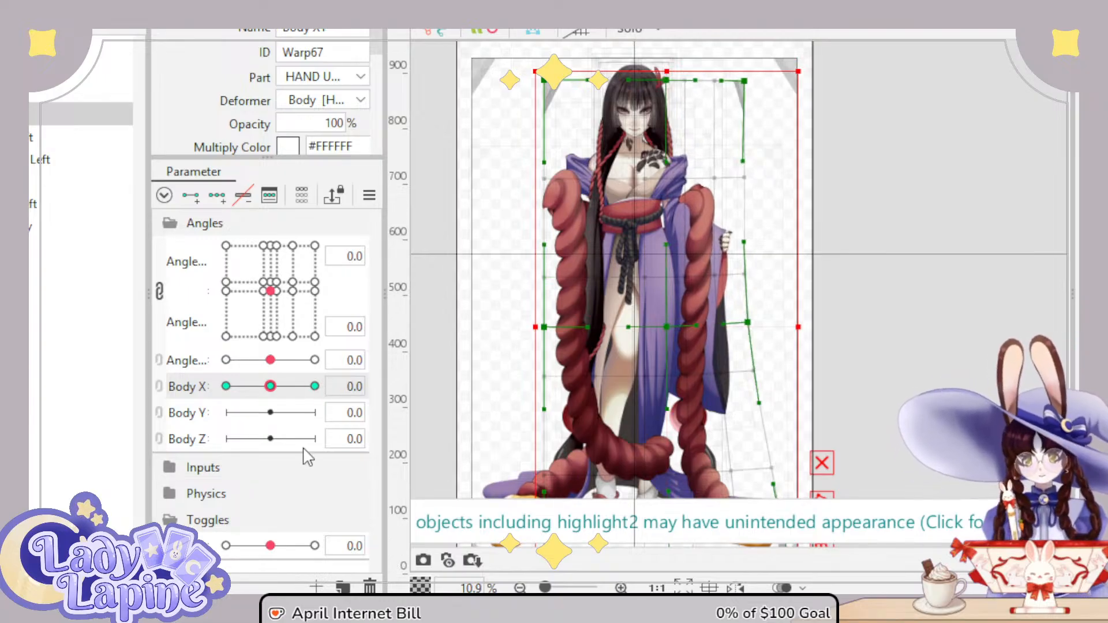
pyautogui.hotkey('ctrl', 'z')
pyautogui.hotkey('ctrl', 'z')
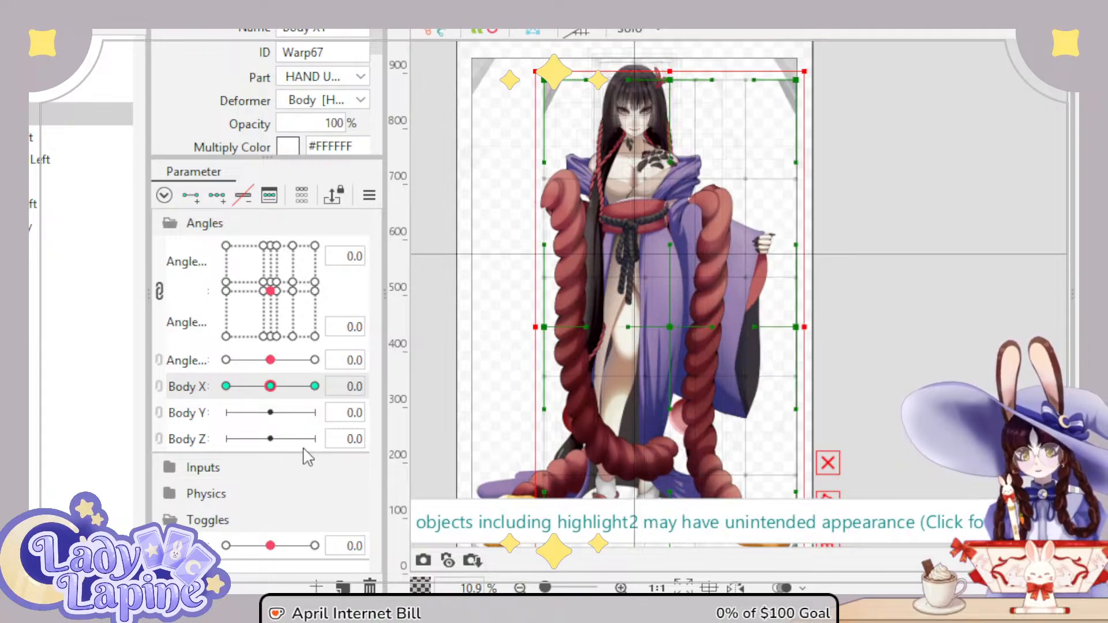
# Step: Set Body X to 10, pull Body XY's top and middle points on the left-arm side inward, and preview the turn
pyautogui.moveTo(276, 388); pyautogui.dragTo(328, 395)
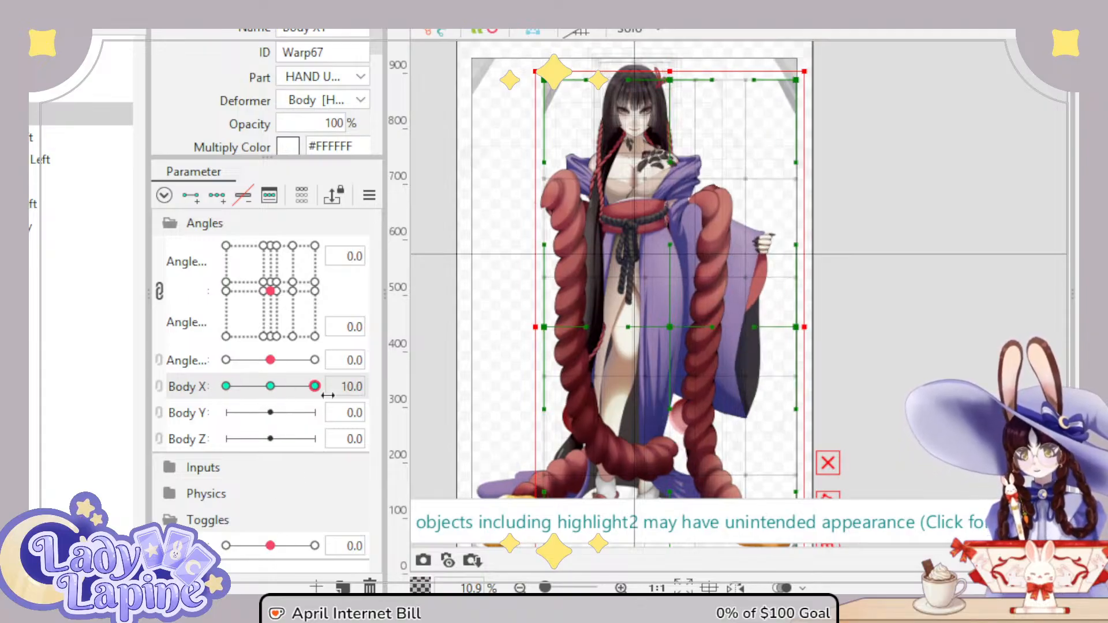
pyautogui.moveTo(799, 83); pyautogui.dragTo(747, 95)
pyautogui.moveTo(799, 330); pyautogui.dragTo(742, 316)
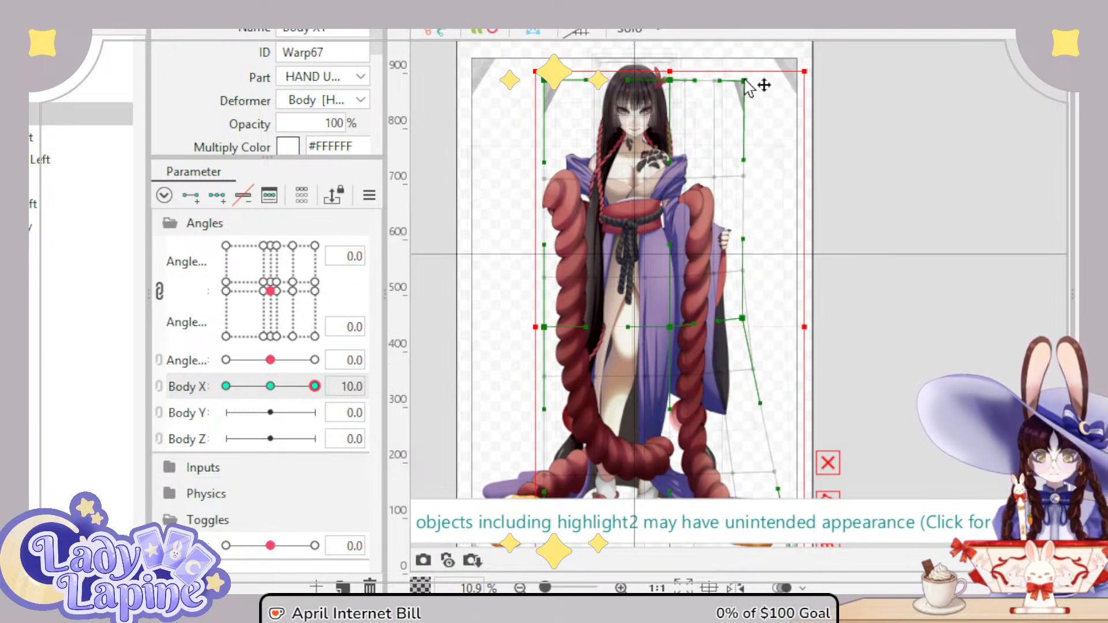
pyautogui.moveTo(744, 80); pyautogui.dragTo(741, 78)
pyautogui.moveTo(311, 390); pyautogui.dragTo(341, 385)
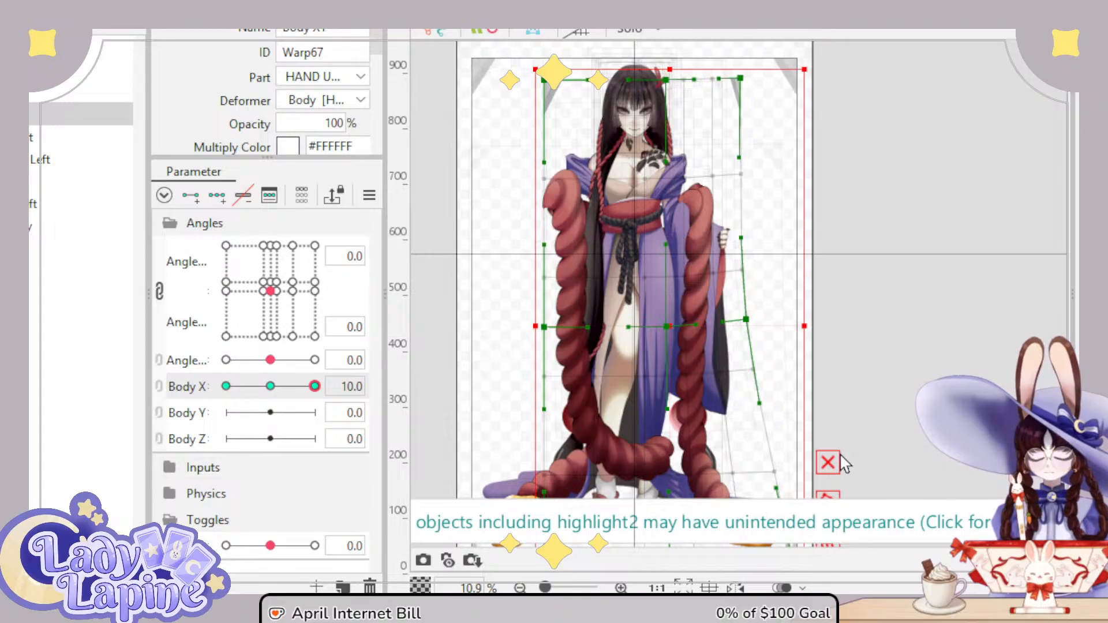
# Step: Shift Body XY's center point and top center point slightly toward the character's left arm at Body X 10
pyautogui.moveTo(687, 329); pyautogui.dragTo(677, 327)
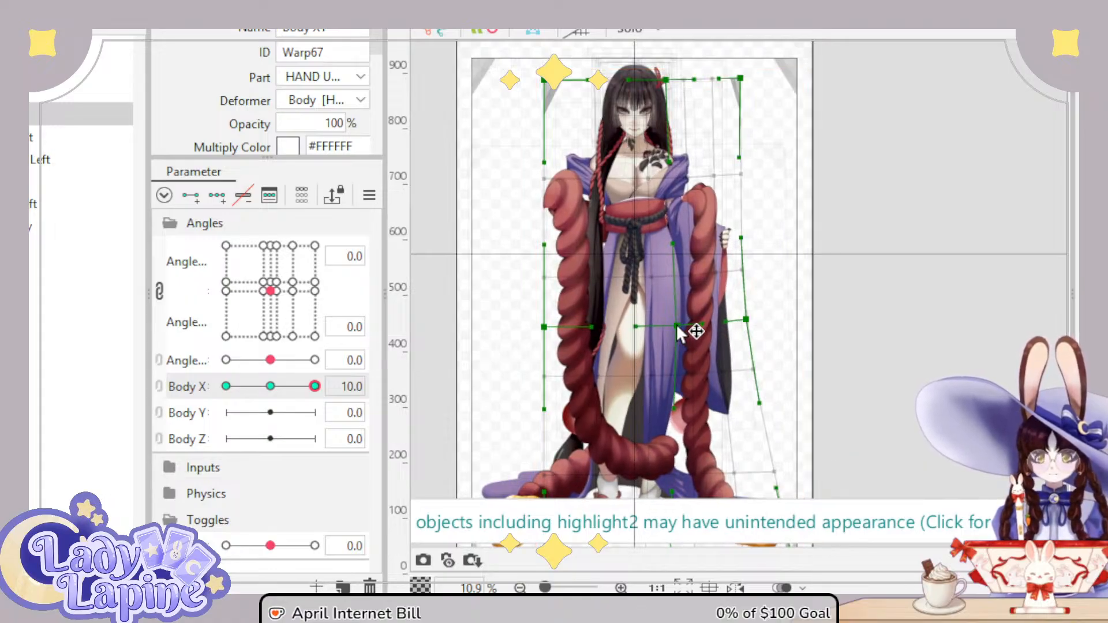
pyautogui.scroll(5, 698, 131)
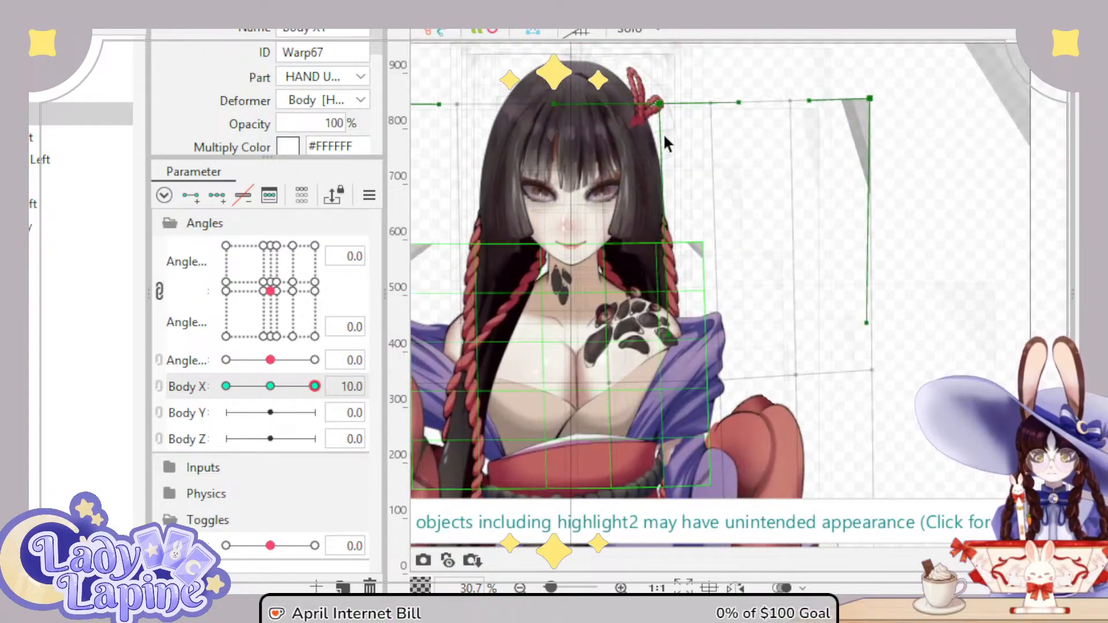
pyautogui.moveTo(660, 105)
pyautogui.mouseDown()
pyautogui.moveTo(692, 112)
pyautogui.moveTo(663, 107)
pyautogui.mouseUp()
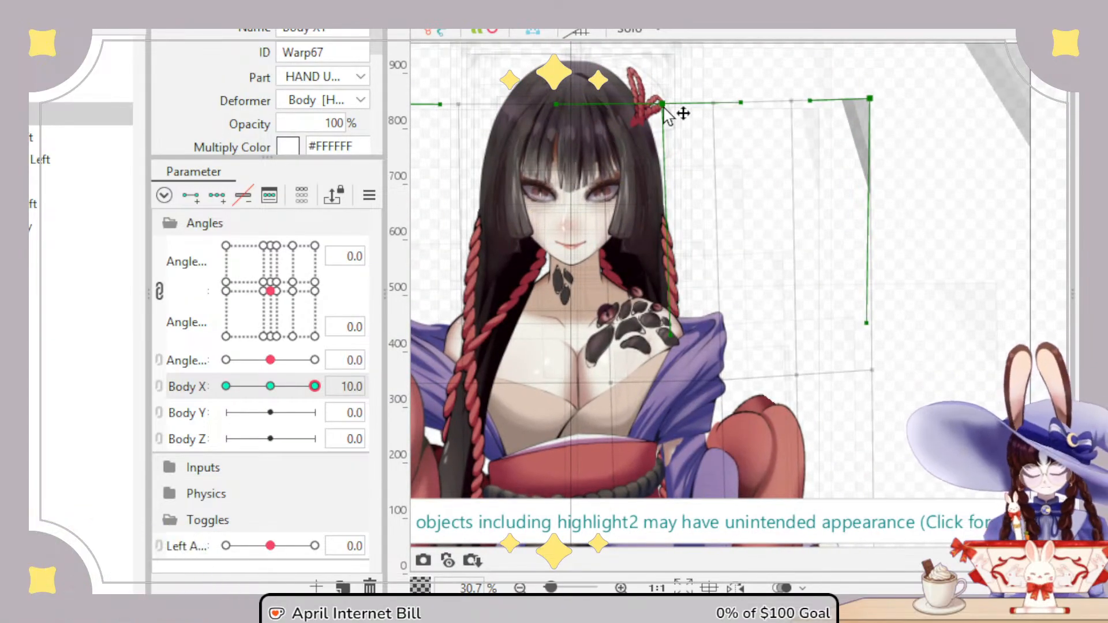
pyautogui.scroll(-3, 690, 390)
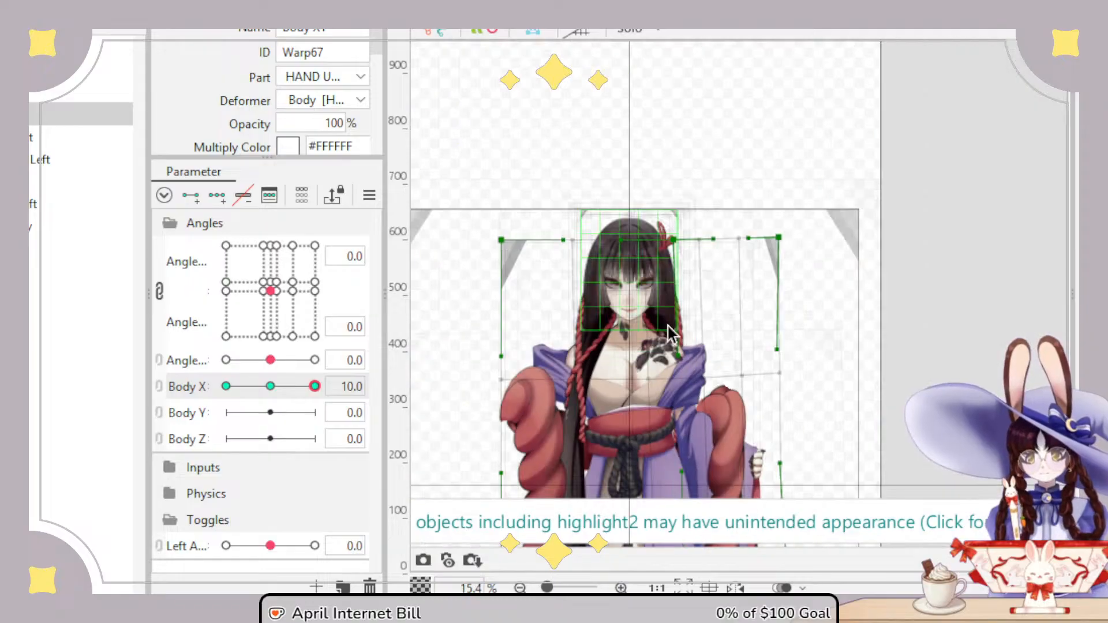
pyautogui.scroll(-3, 618, 360)
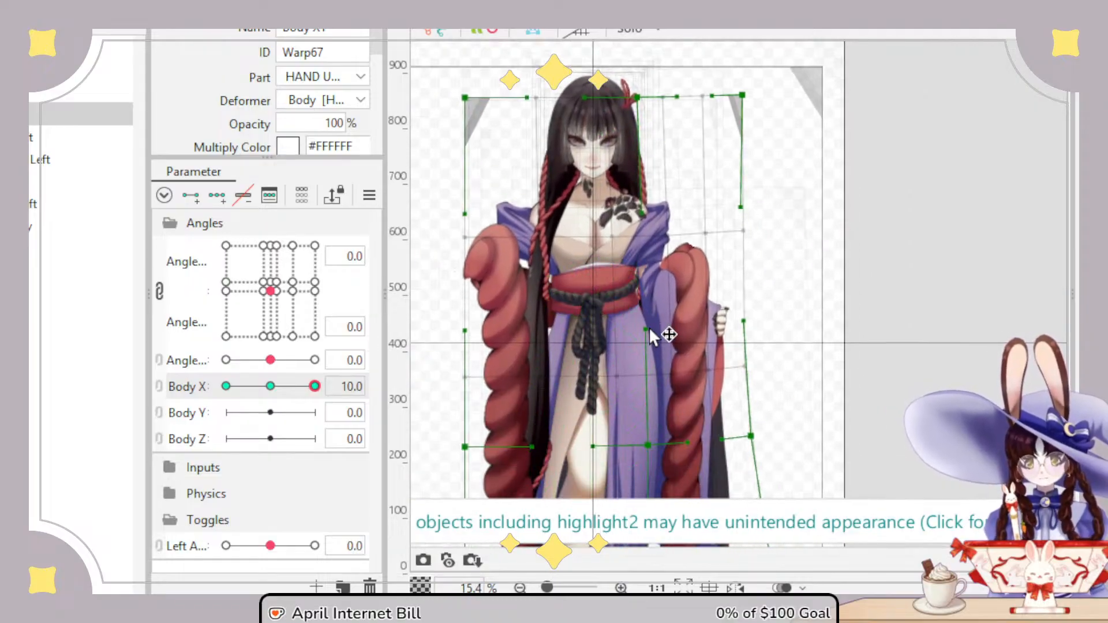
# Step: Pull the upper curve handles on both side edges of Body XY inward at Body X 10 and preview the turn
pyautogui.moveTo(464, 331); pyautogui.dragTo(488, 327)
pyautogui.moveTo(464, 212); pyautogui.dragTo(488, 214)
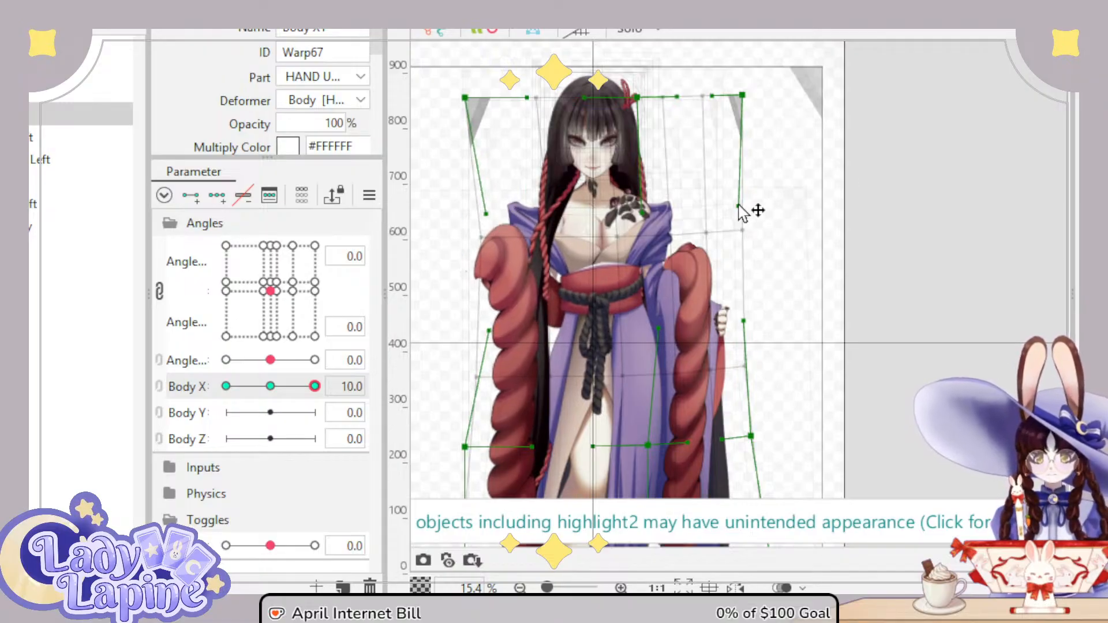
pyautogui.moveTo(738, 207); pyautogui.dragTo(721, 206)
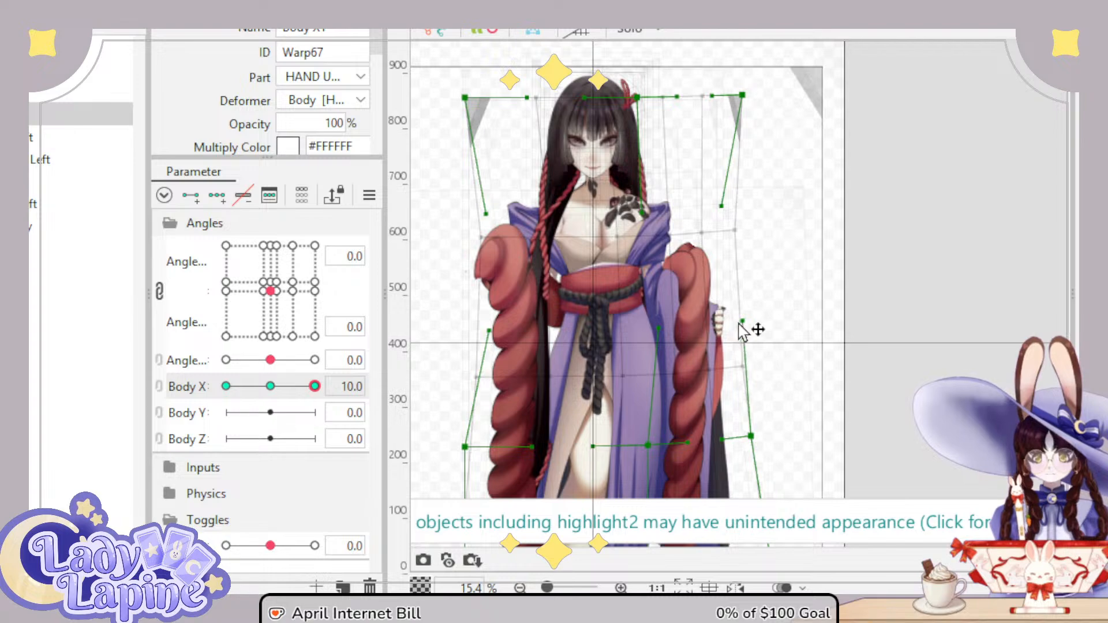
pyautogui.moveTo(738, 321); pyautogui.dragTo(729, 322)
pyautogui.moveTo(314, 386); pyautogui.dragTo(340, 411)
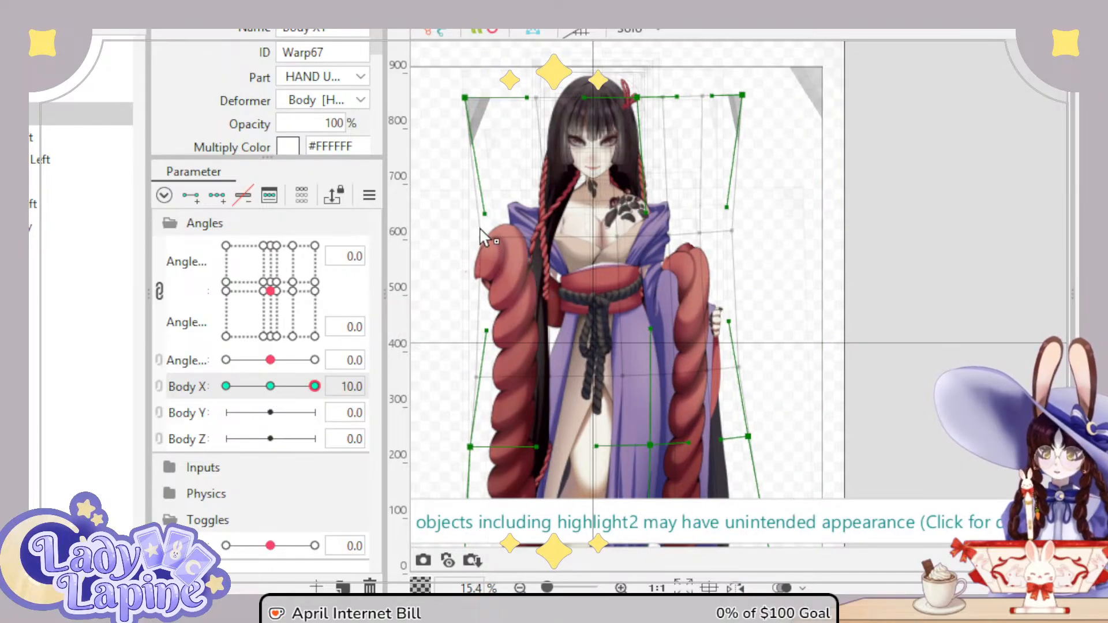
# Step: Push the curve handles on Body XY's edge opposite the outstretched arm outward at Body X 10 and preview the turn
pyautogui.moveTo(484, 217); pyautogui.dragTo(443, 214)
pyautogui.moveTo(486, 332); pyautogui.dragTo(442, 333)
pyautogui.moveTo(315, 388)
pyautogui.mouseDown()
pyautogui.moveTo(250, 393)
pyautogui.moveTo(314, 386)
pyautogui.mouseUp()
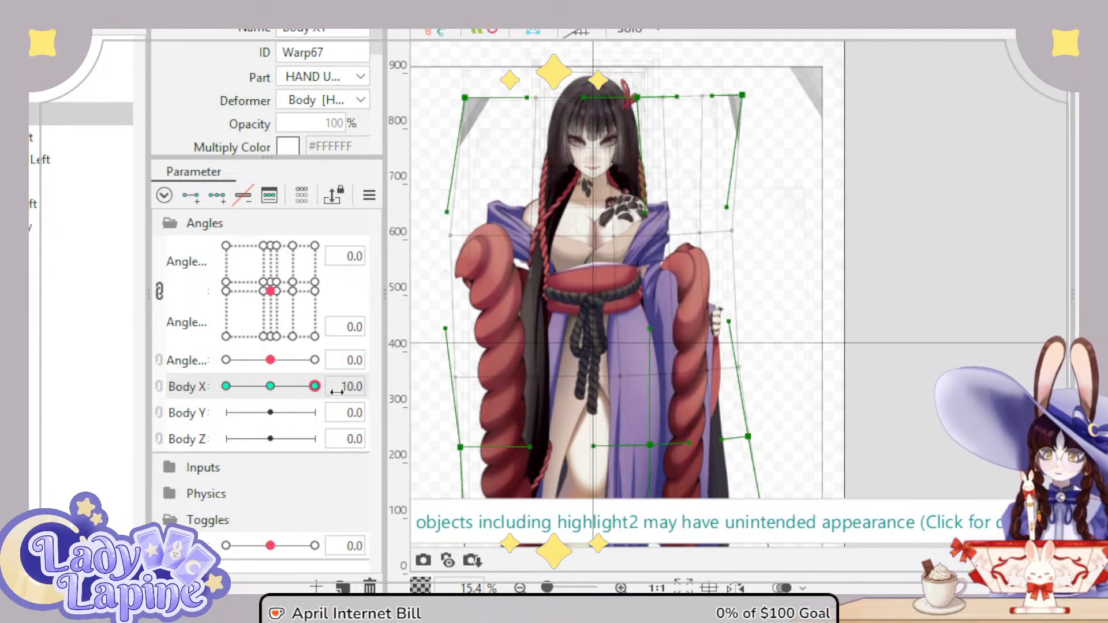
# Step: Solo the Body XY deformer, lean its upper center handle toward the outstretched arm, and move its top center point back and slightly down at Body X 10
pyautogui.moveTo(673, 331); pyautogui.dragTo(688, 333)
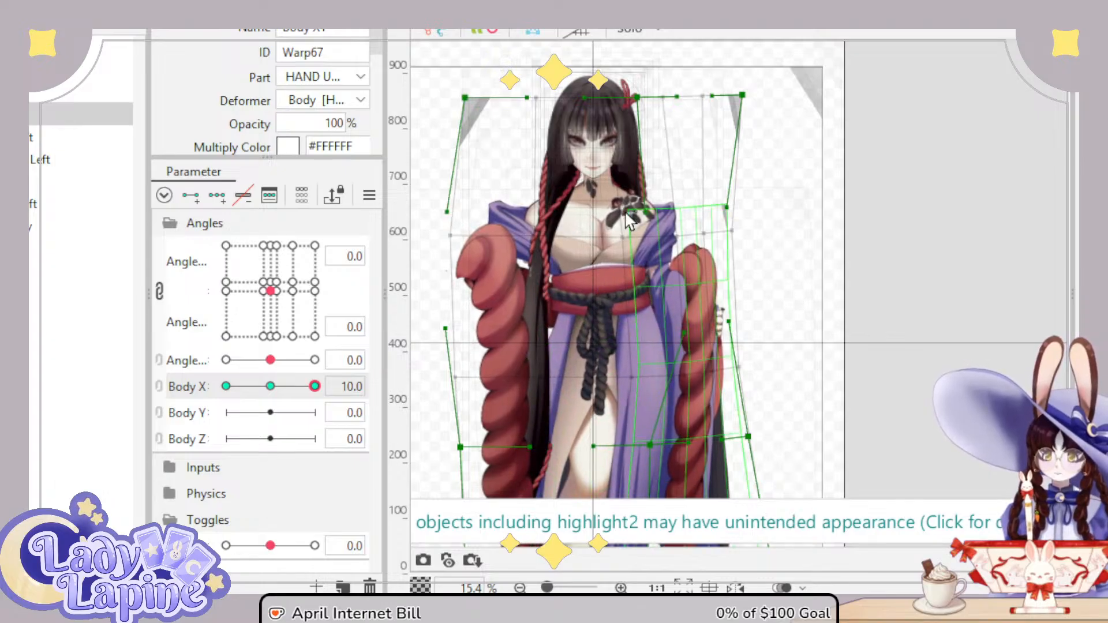
pyautogui.scroll(2, 642, 326)
pyautogui.scroll(3, 643, 317)
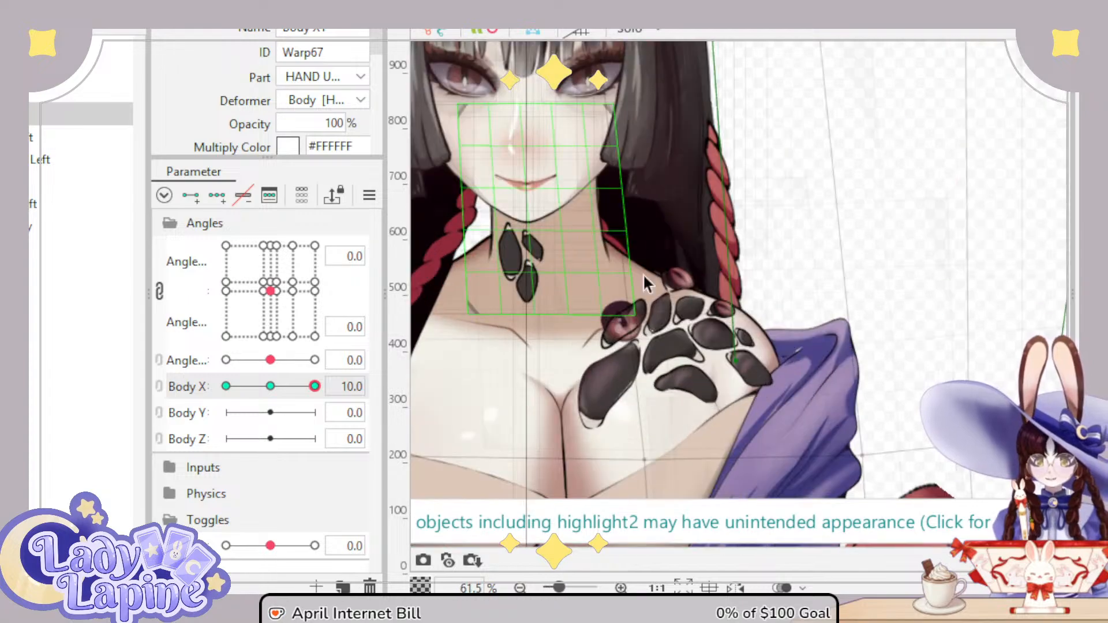
pyautogui.click(629, 33)
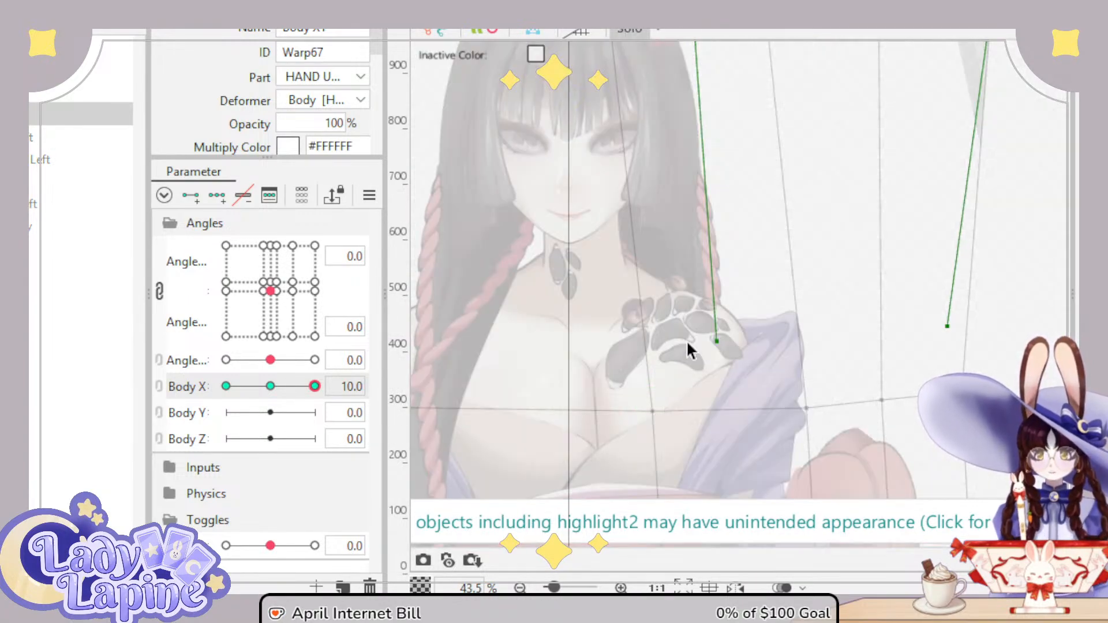
pyautogui.moveTo(718, 341); pyautogui.dragTo(751, 332)
pyautogui.moveTo(692, 67); pyautogui.dragTo(745, 179)
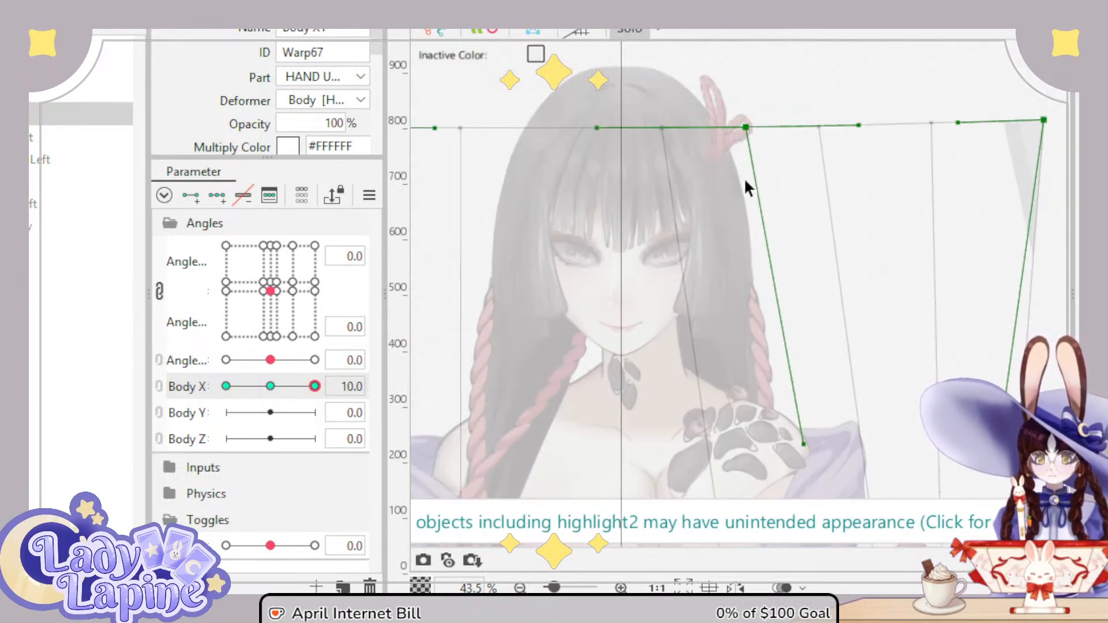
pyautogui.moveTo(745, 128); pyautogui.dragTo(721, 133)
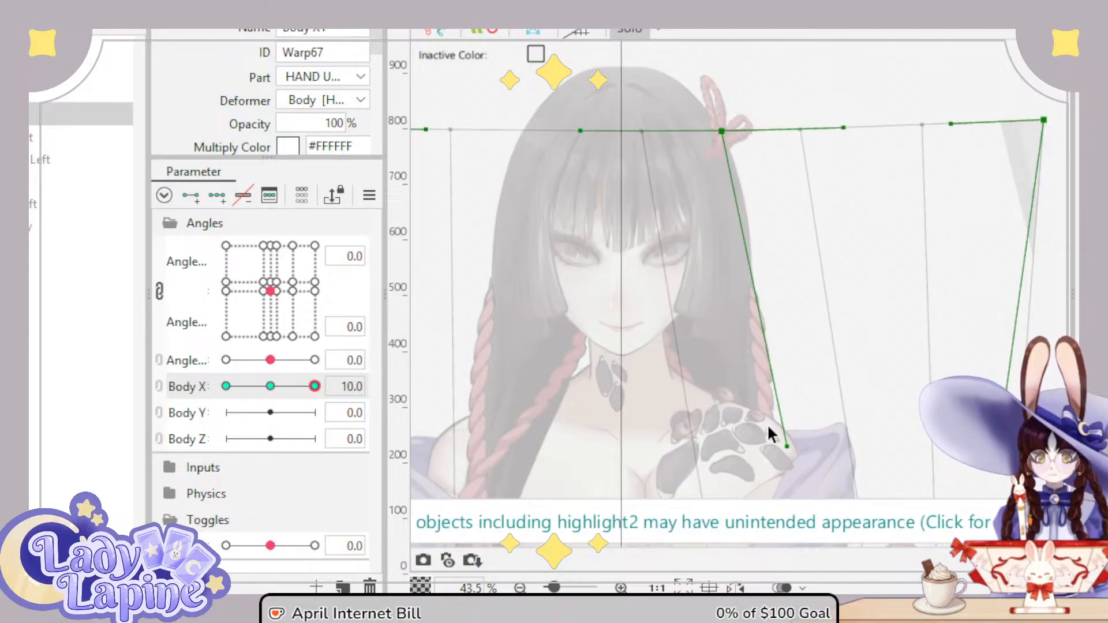
pyautogui.moveTo(789, 447); pyautogui.dragTo(819, 440)
pyautogui.moveTo(725, 137)
pyautogui.mouseDown()
pyautogui.moveTo(714, 131)
pyautogui.moveTo(718, 144)
pyautogui.mouseUp()
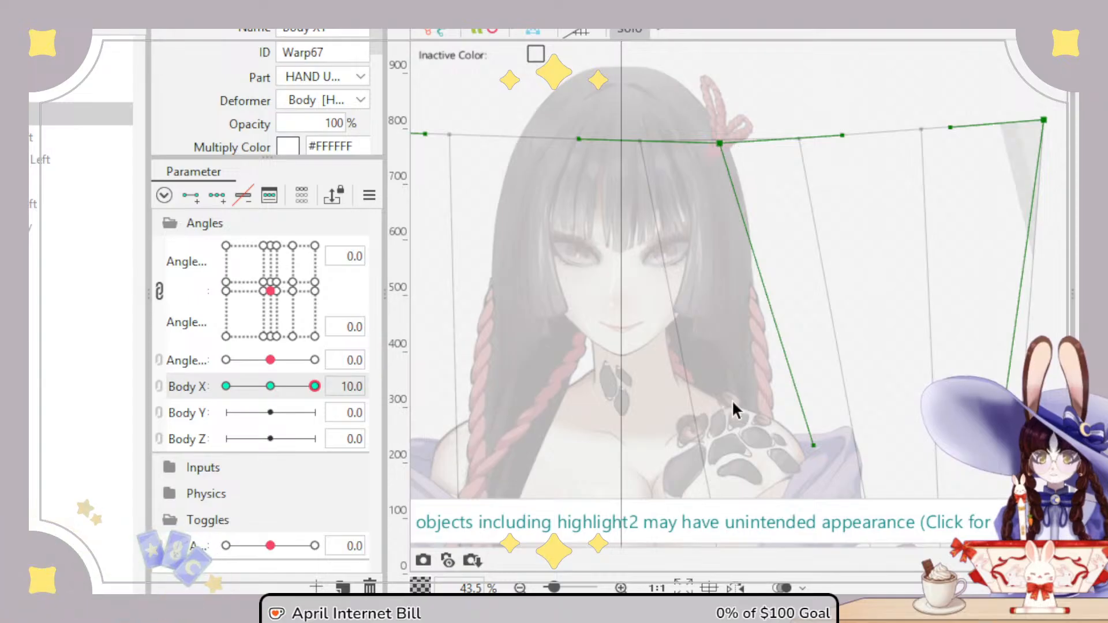
# Step: Preview the body turn with Body X, turn off solo view, and check the full model at Body X 10
pyautogui.scroll(-2, 724, 378)
pyautogui.moveTo(712, 345); pyautogui.dragTo(658, 146)
pyautogui.moveTo(311, 387); pyautogui.dragTo(338, 409)
pyautogui.scroll(-3, 620, 376)
pyautogui.scroll(-2, 601, 316)
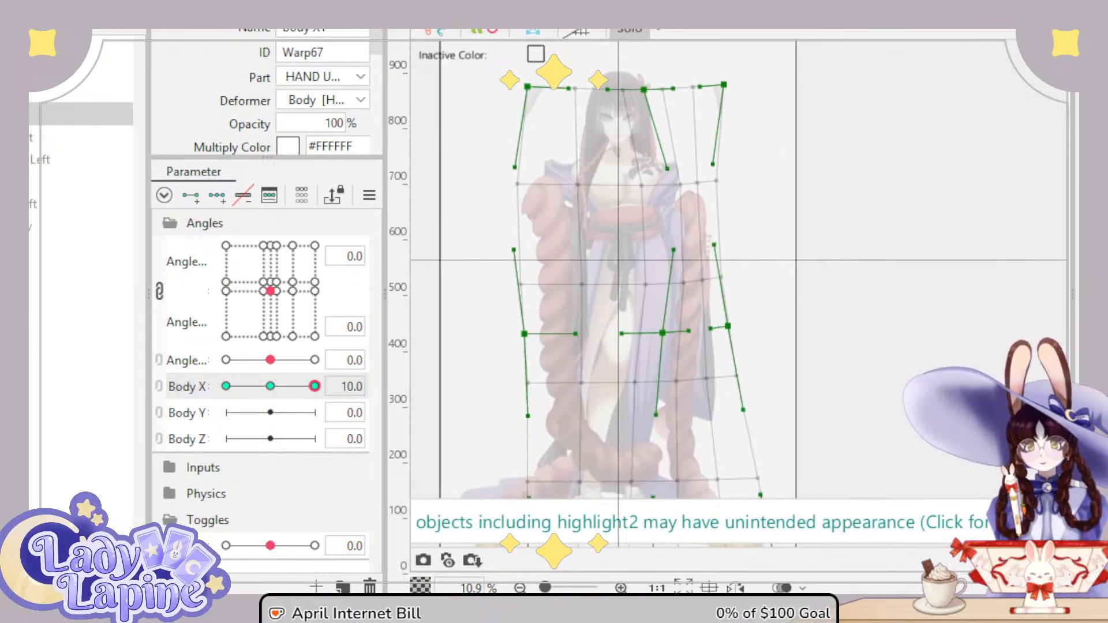
pyautogui.click(628, 32)
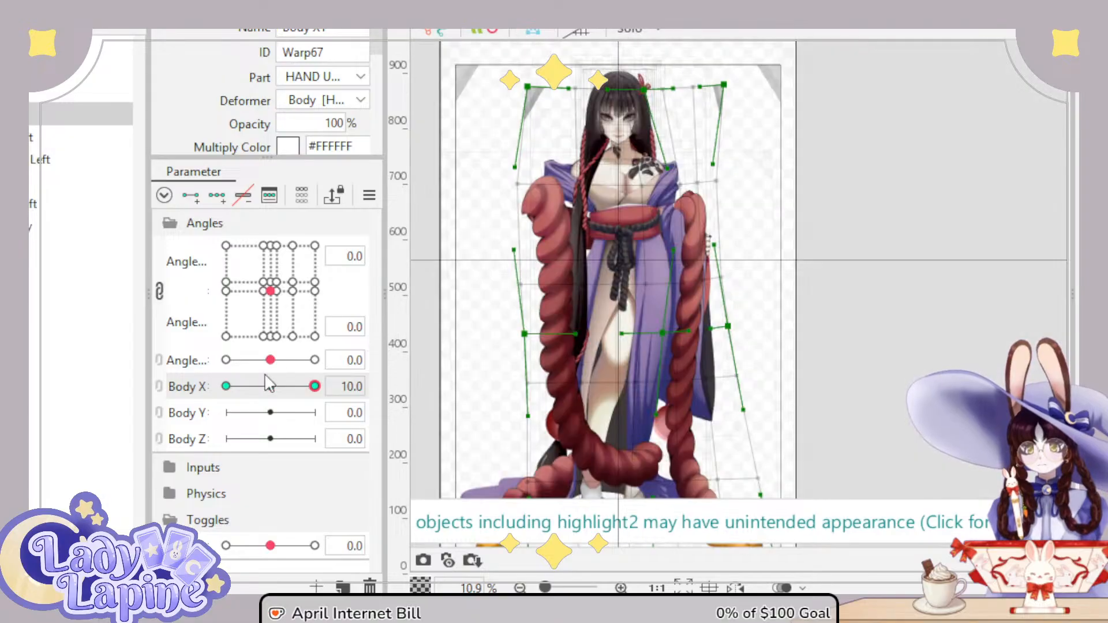
pyautogui.moveTo(316, 388)
pyautogui.mouseDown()
pyautogui.moveTo(287, 401)
pyautogui.moveTo(324, 398)
pyautogui.mouseUp()
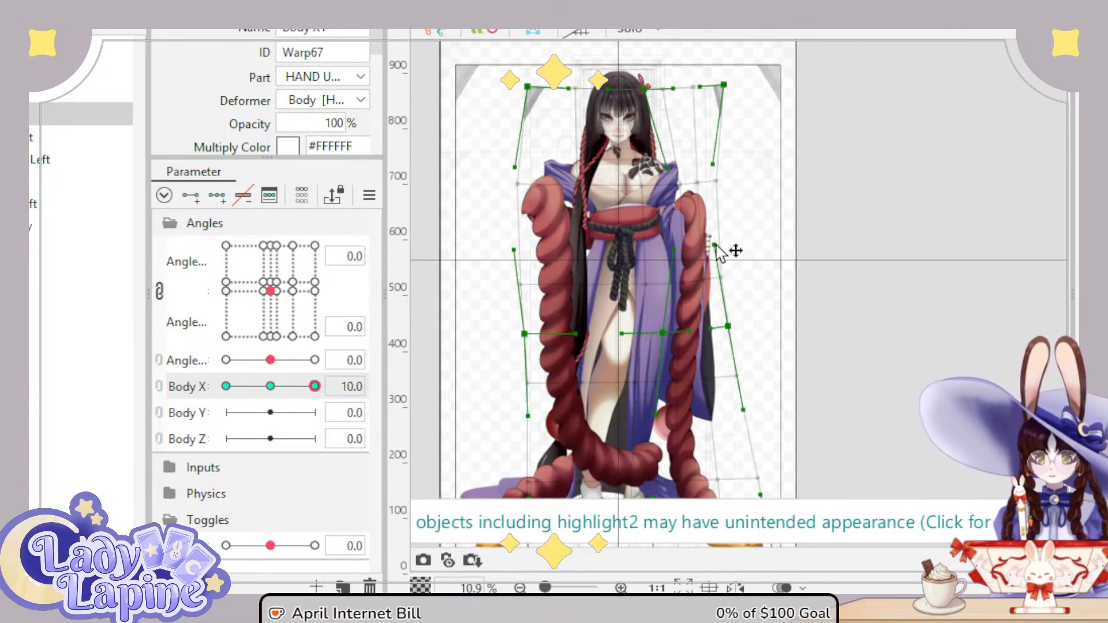
# Step: Push the upper curve handles and middle point on Body XY's outstretched-arm edge outward at Body X 10
pyautogui.moveTo(716, 245); pyautogui.dragTo(730, 246)
pyautogui.moveTo(722, 166); pyautogui.dragTo(730, 165)
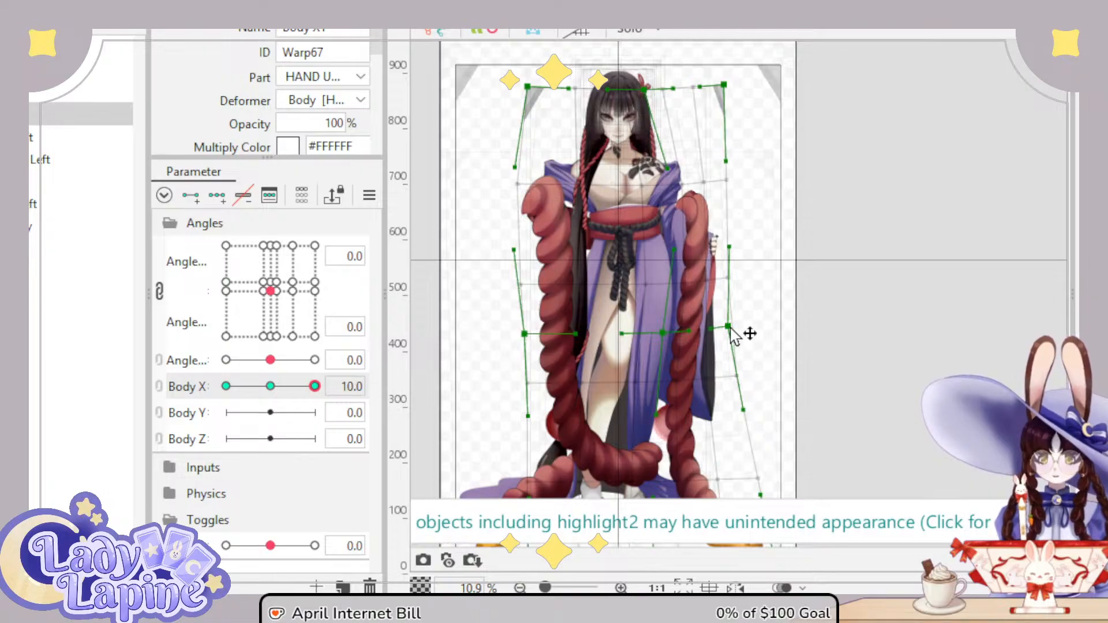
pyautogui.moveTo(728, 327); pyautogui.dragTo(737, 325)
# Step: Set Body X to -10 and pull the top and middle points on Body XY's edge opposite the outstretched arm inward
pyautogui.moveTo(314, 386); pyautogui.dragTo(252, 407)
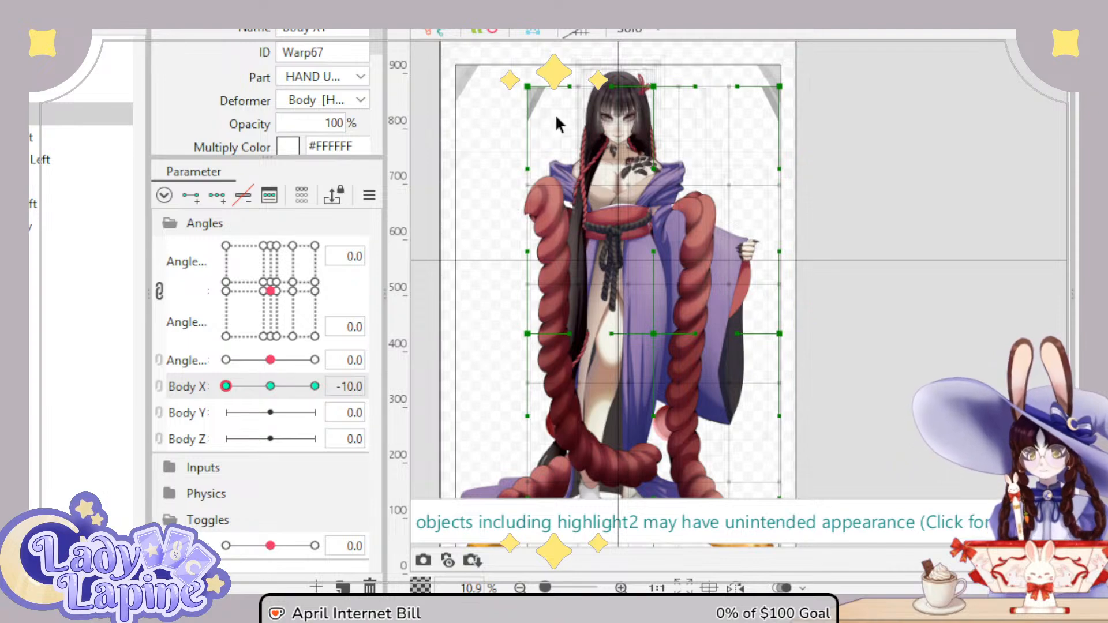
pyautogui.moveTo(531, 90); pyautogui.dragTo(572, 96)
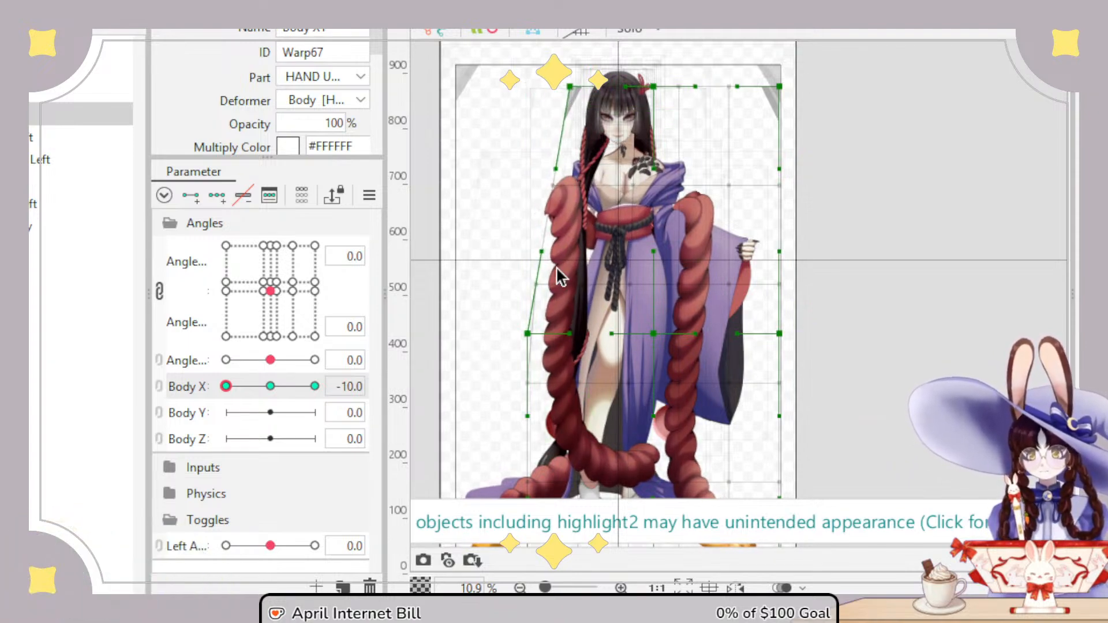
pyautogui.moveTo(524, 335); pyautogui.dragTo(562, 334)
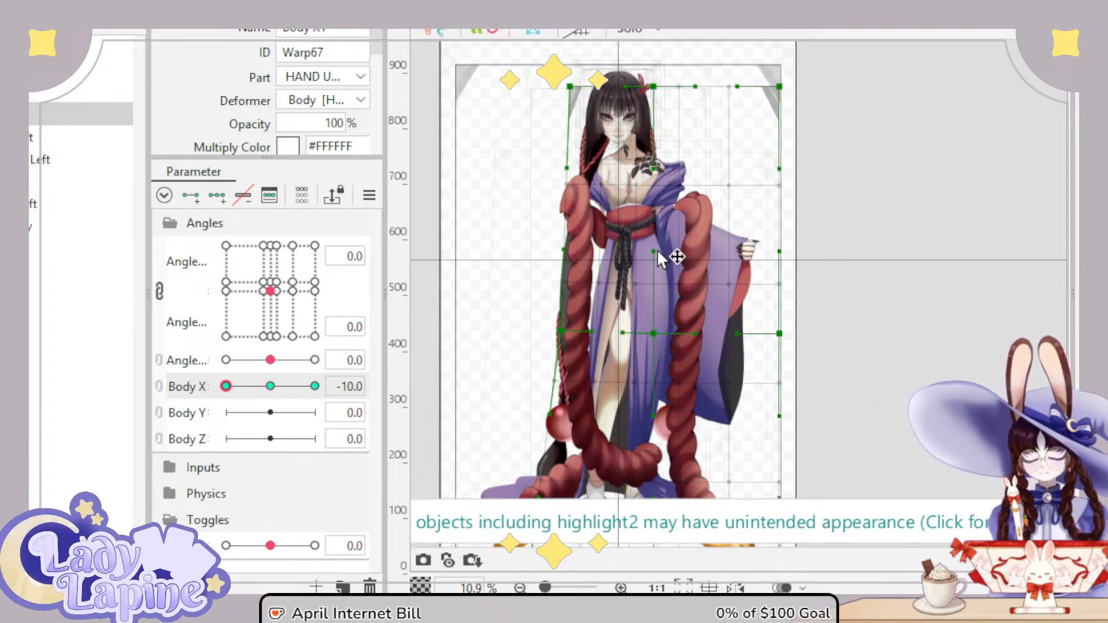
# Step: Shift Body XY's top center point and upper center curve handles away from the outstretched arm at Body X -10 and preview the turn
pyautogui.moveTo(654, 252); pyautogui.dragTo(621, 252)
pyautogui.moveTo(654, 87); pyautogui.dragTo(644, 87)
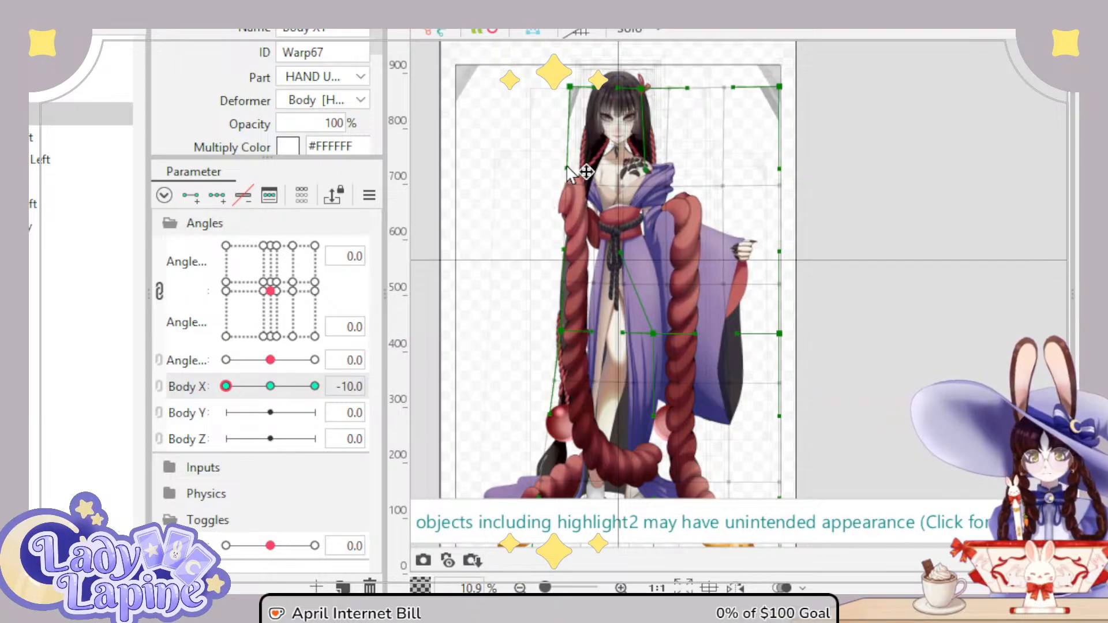
pyautogui.moveTo(649, 171)
pyautogui.mouseDown()
pyautogui.moveTo(695, 168)
pyautogui.moveTo(639, 170)
pyautogui.mouseUp()
pyautogui.scroll(3, 631, 208)
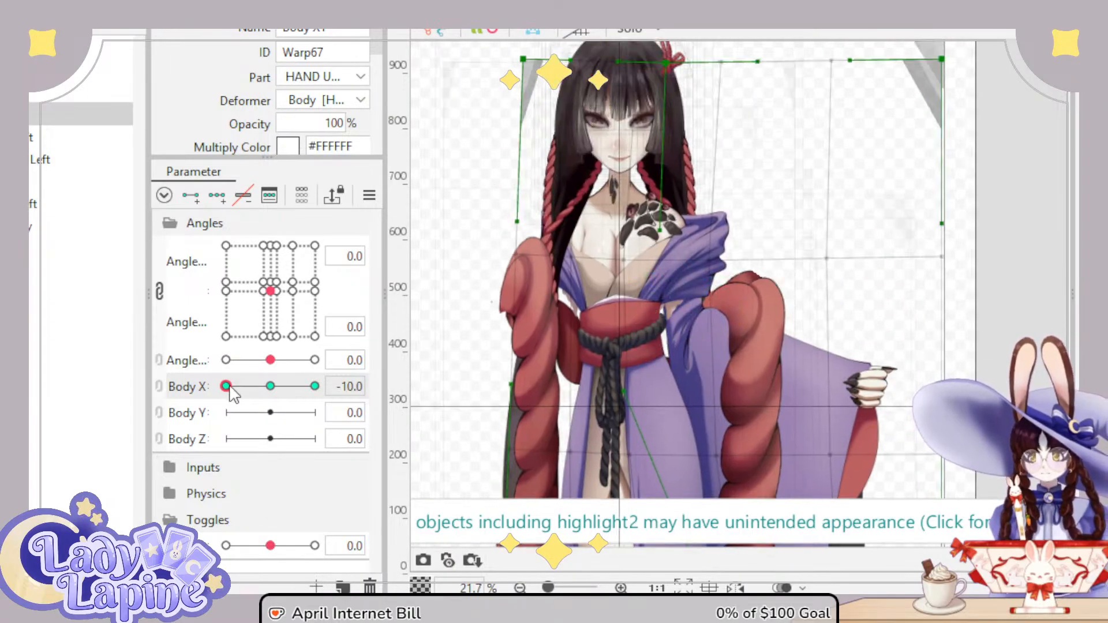
pyautogui.moveTo(229, 389); pyautogui.dragTo(221, 367)
# Step: Move Body XY's top center point toward the outstretched arm, its opposite top corner outward, and the upper center handle away from the arm
pyautogui.moveTo(684, 69); pyautogui.dragTo(701, 69)
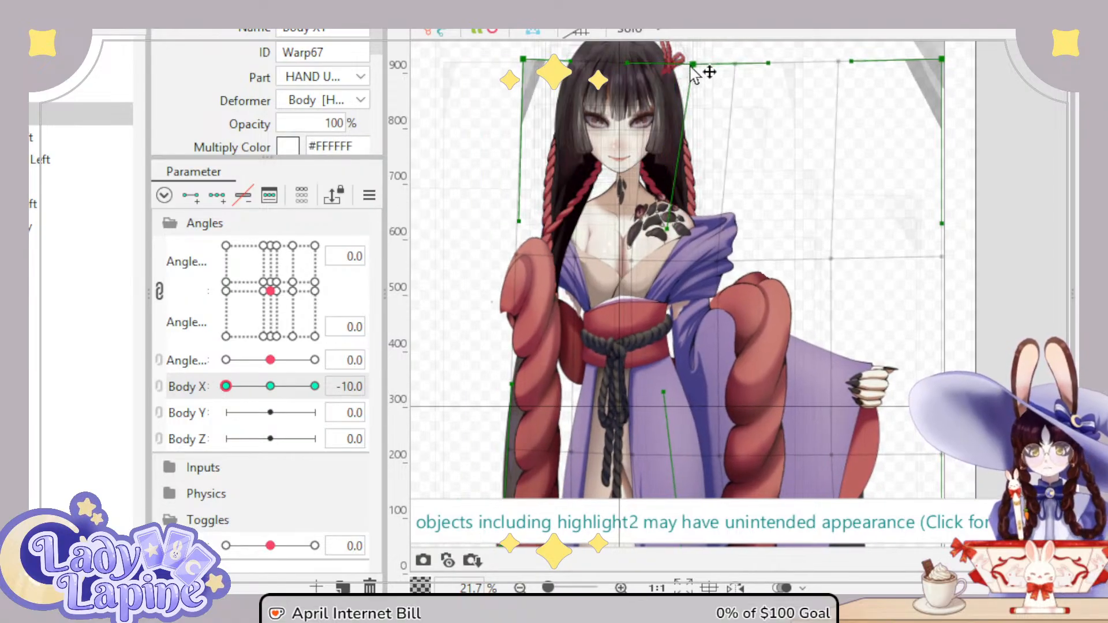
pyautogui.moveTo(527, 62); pyautogui.dragTo(495, 67)
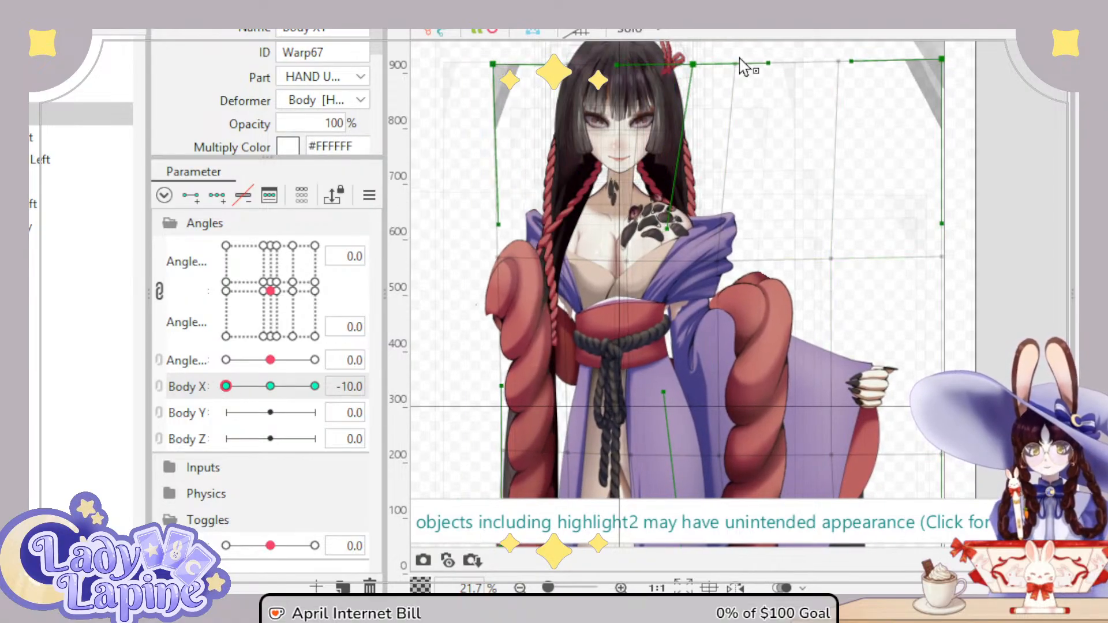
pyautogui.moveTo(669, 229); pyautogui.dragTo(641, 228)
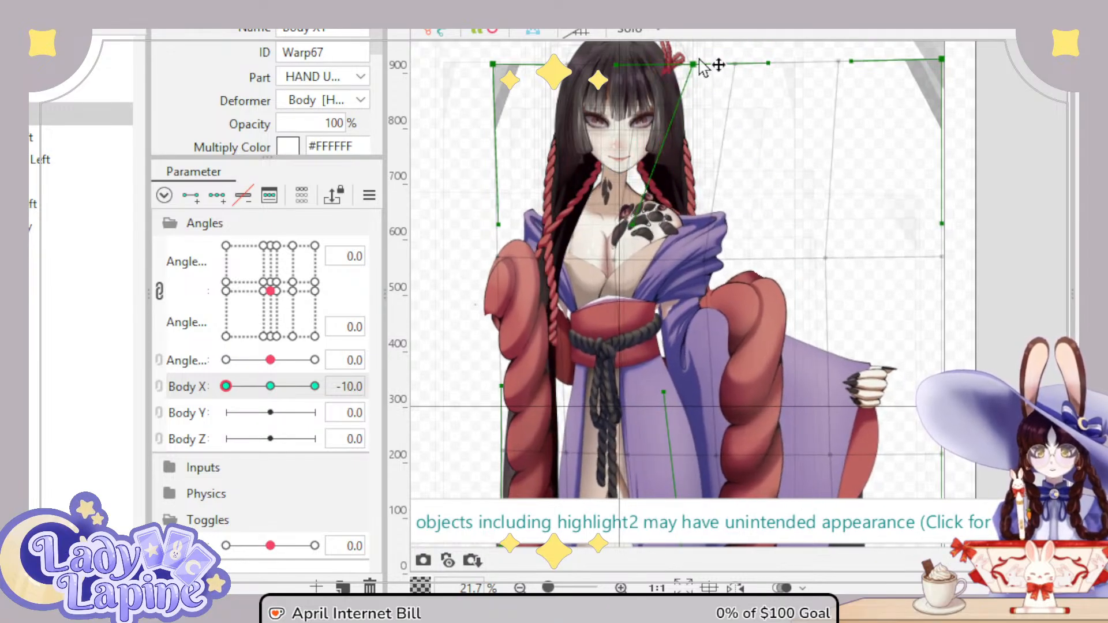
# Step: Pull Body XY's top center point farther toward the outstretched arm, stretch the top edge handle the opposite way, and preview the turn
pyautogui.moveTo(693, 64)
pyautogui.mouseDown()
pyautogui.moveTo(724, 69)
pyautogui.moveTo(712, 70)
pyautogui.mouseUp()
pyautogui.moveTo(616, 77); pyautogui.dragTo(620, 83)
pyautogui.moveTo(713, 72); pyautogui.dragTo(754, 75)
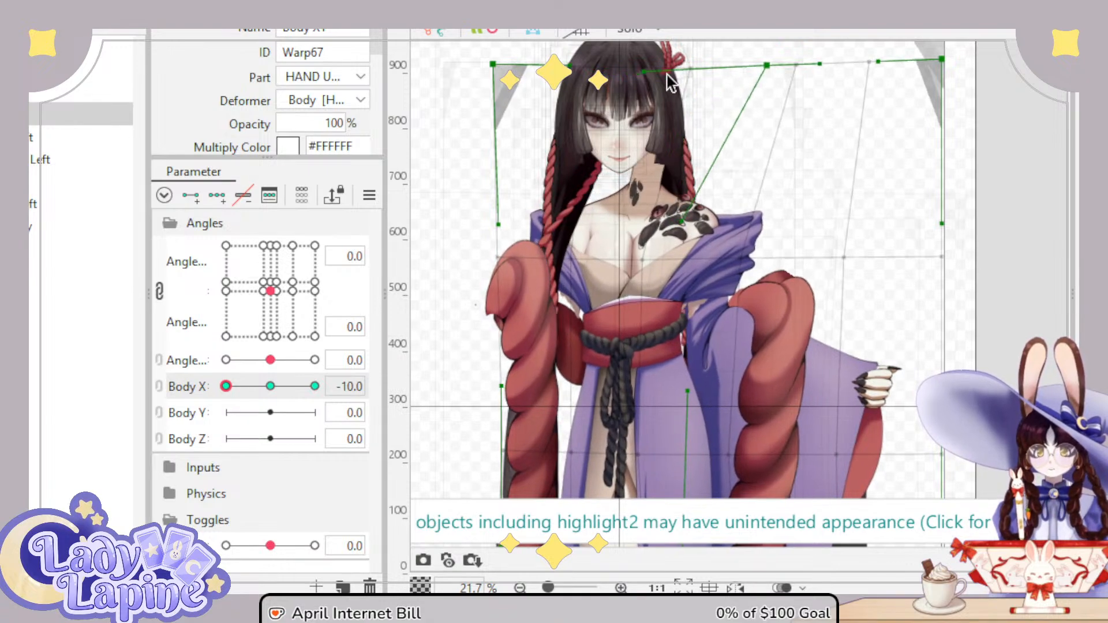
pyautogui.moveTo(645, 68); pyautogui.dragTo(566, 81)
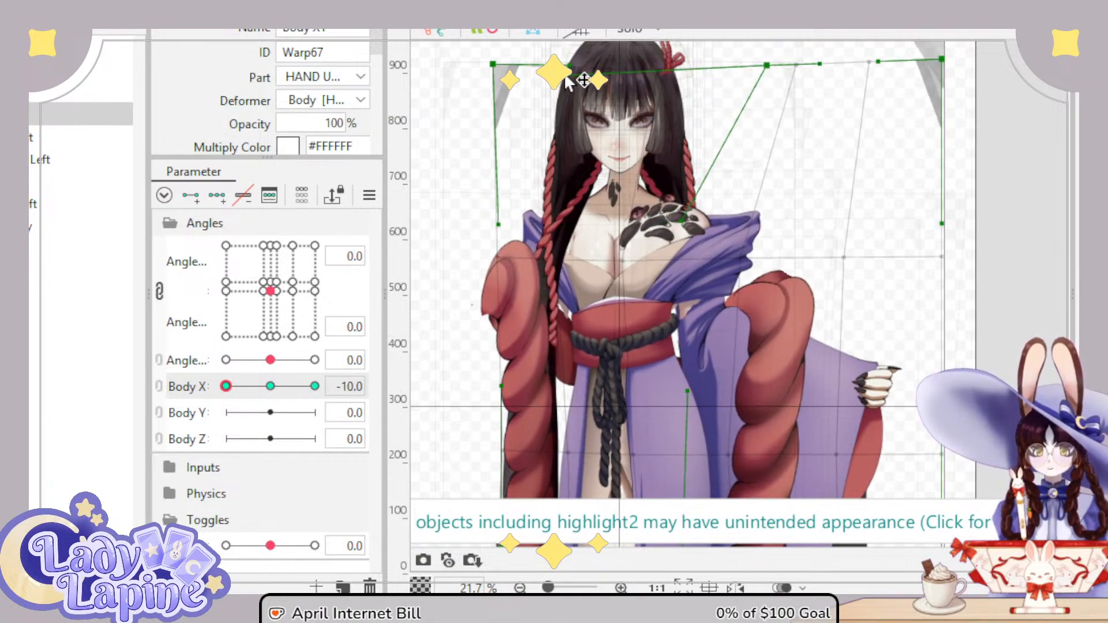
pyautogui.moveTo(226, 386); pyautogui.dragTo(206, 412)
pyautogui.click(225, 386)
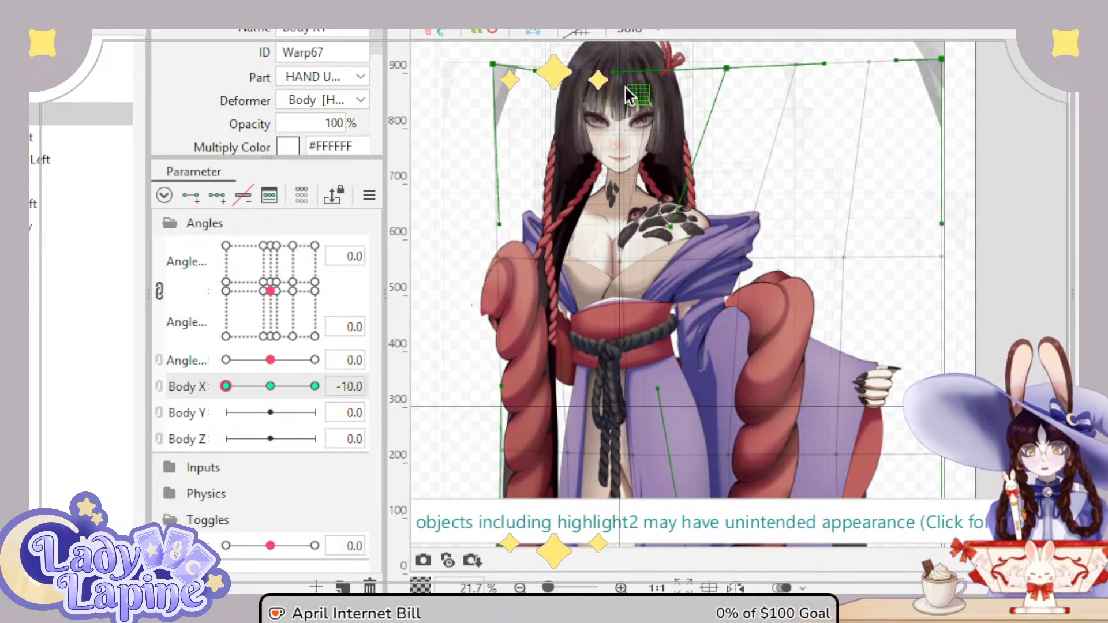
# Step: Fine-tune Body XY's top center point and its adjoining top edge handle at Body X -10 and preview the turn
pyautogui.moveTo(616, 76); pyautogui.dragTo(601, 69)
pyautogui.moveTo(738, 63); pyautogui.dragTo(739, 66)
pyautogui.moveTo(229, 394)
pyautogui.mouseDown()
pyautogui.moveTo(282, 392)
pyautogui.moveTo(234, 392)
pyautogui.moveTo(252, 407)
pyautogui.moveTo(218, 410)
pyautogui.mouseUp()
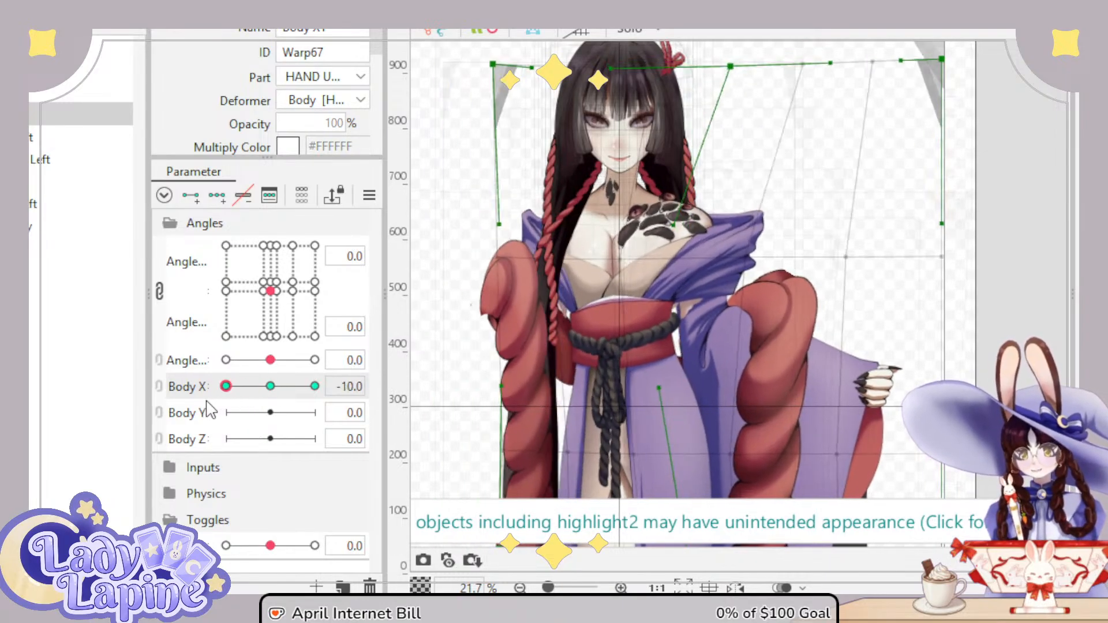
# Step: Bow the upper curve handles of both Body XY side edges toward the outstretched arm at Body X -10 and preview the turn
pyautogui.moveTo(946, 246); pyautogui.dragTo(970, 257)
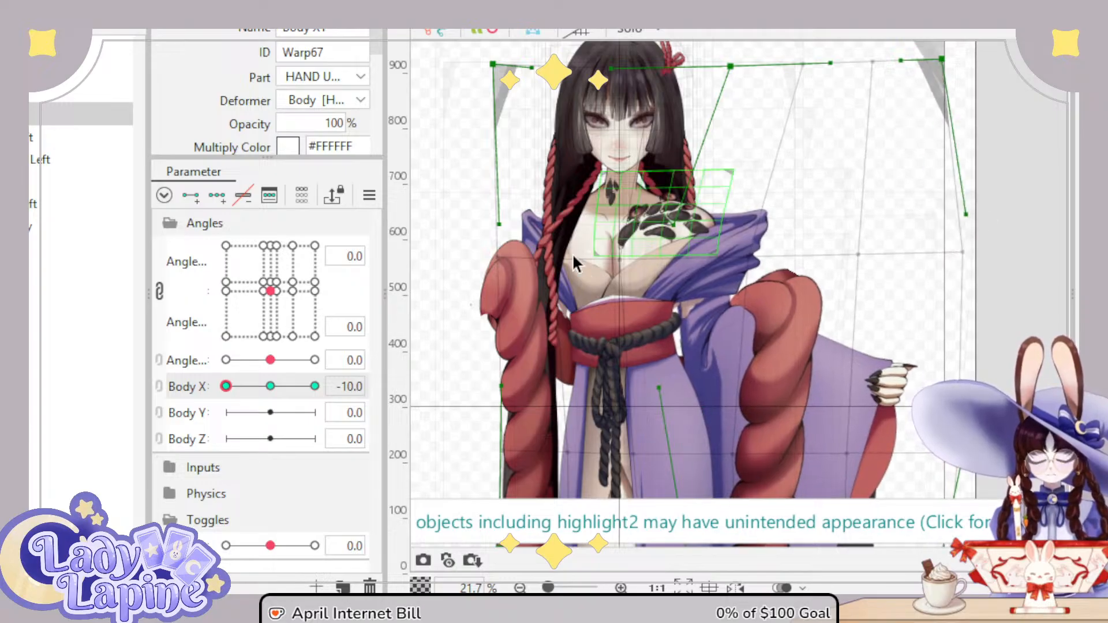
pyautogui.moveTo(499, 223); pyautogui.dragTo(512, 217)
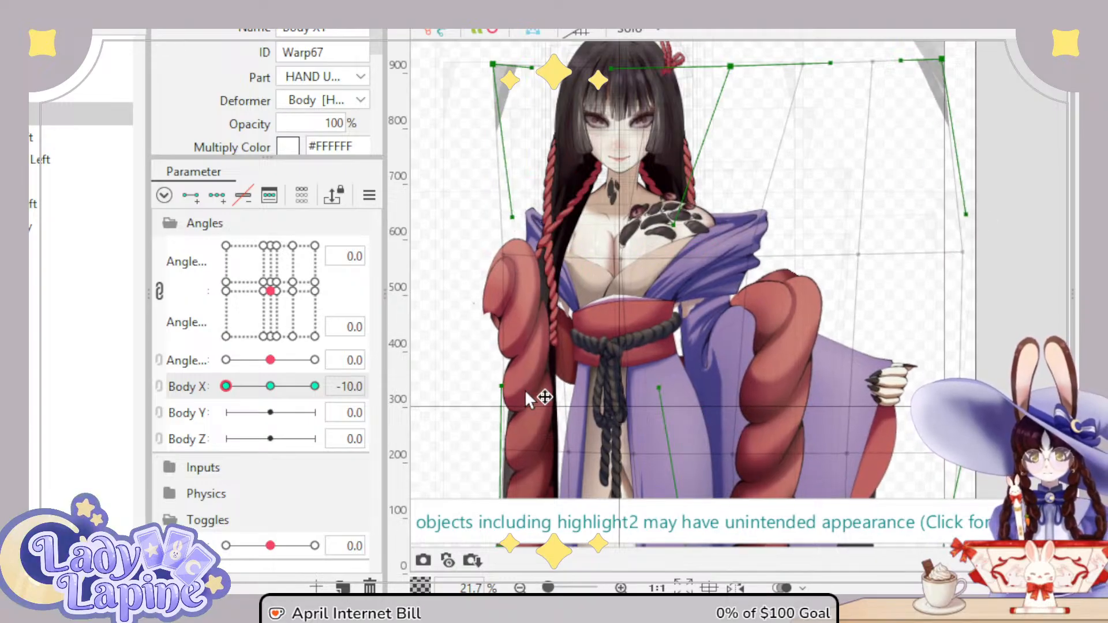
pyautogui.moveTo(501, 385); pyautogui.dragTo(512, 388)
pyautogui.moveTo(225, 386)
pyautogui.mouseDown()
pyautogui.moveTo(304, 386)
pyautogui.moveTo(203, 390)
pyautogui.moveTo(317, 404)
pyautogui.moveTo(353, 391)
pyautogui.moveTo(217, 396)
pyautogui.mouseUp()
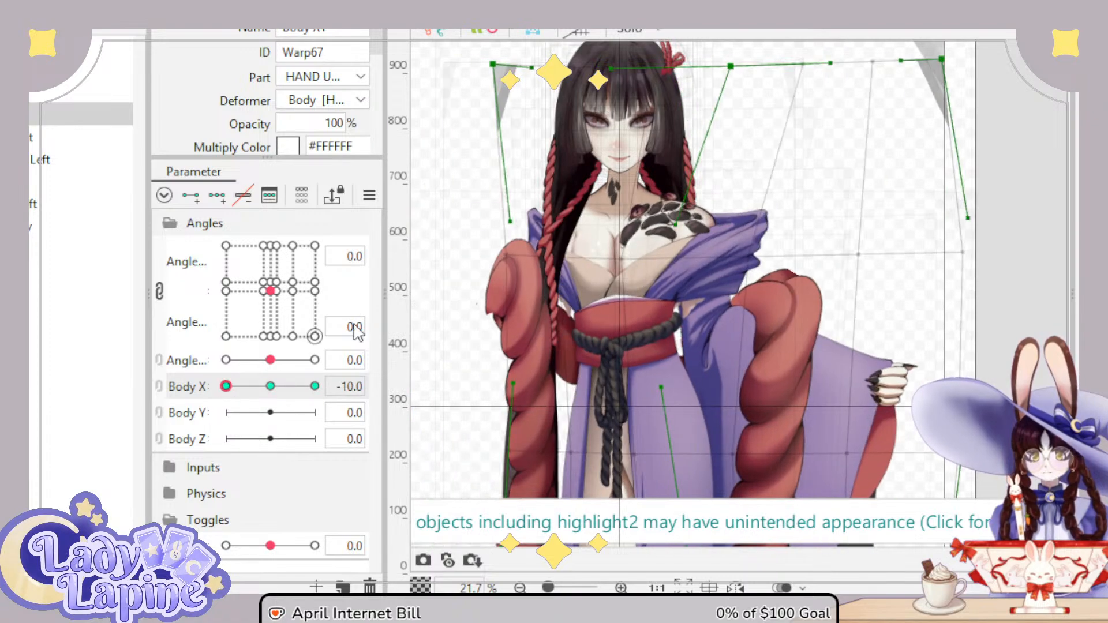
# Step: Pull the upper curve handles on the edge opposite the outstretched arm outward at Body X -10, and preview the turn up to Body X 10
pyautogui.moveTo(510, 221); pyautogui.dragTo(486, 220)
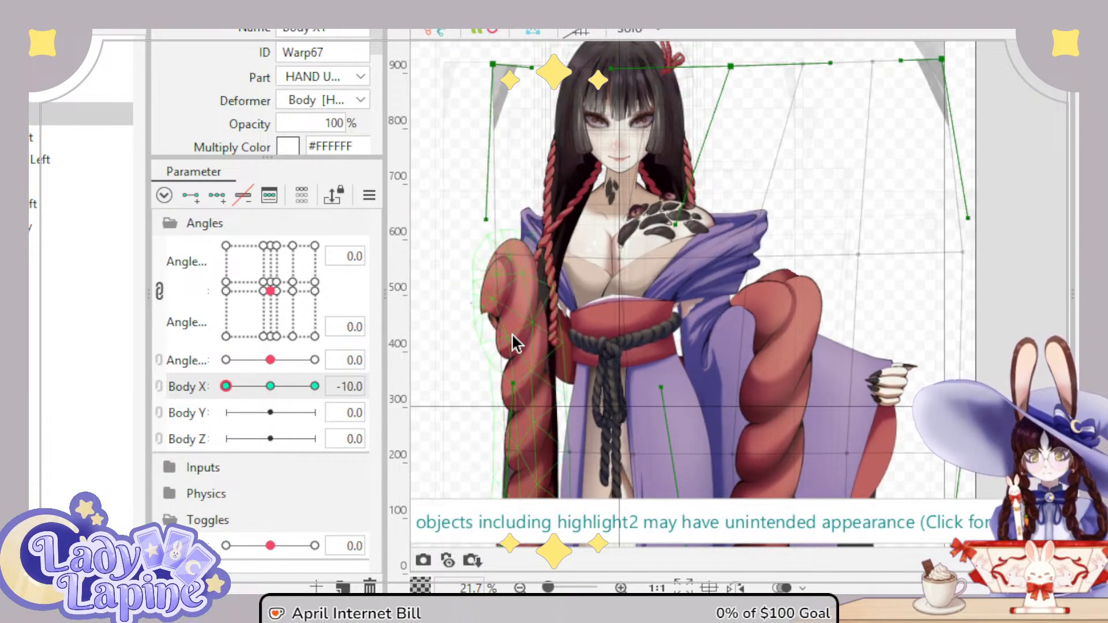
pyautogui.moveTo(512, 383); pyautogui.dragTo(484, 384)
pyautogui.moveTo(287, 397); pyautogui.dragTo(317, 386)
# Step: Nudge Body XY's grid point columns on the outstretched-arm side inward in progressively narrower selections at Body X 10
pyautogui.scroll(-5, 827, 309)
pyautogui.moveTo(828, 310); pyautogui.dragTo(785, 199)
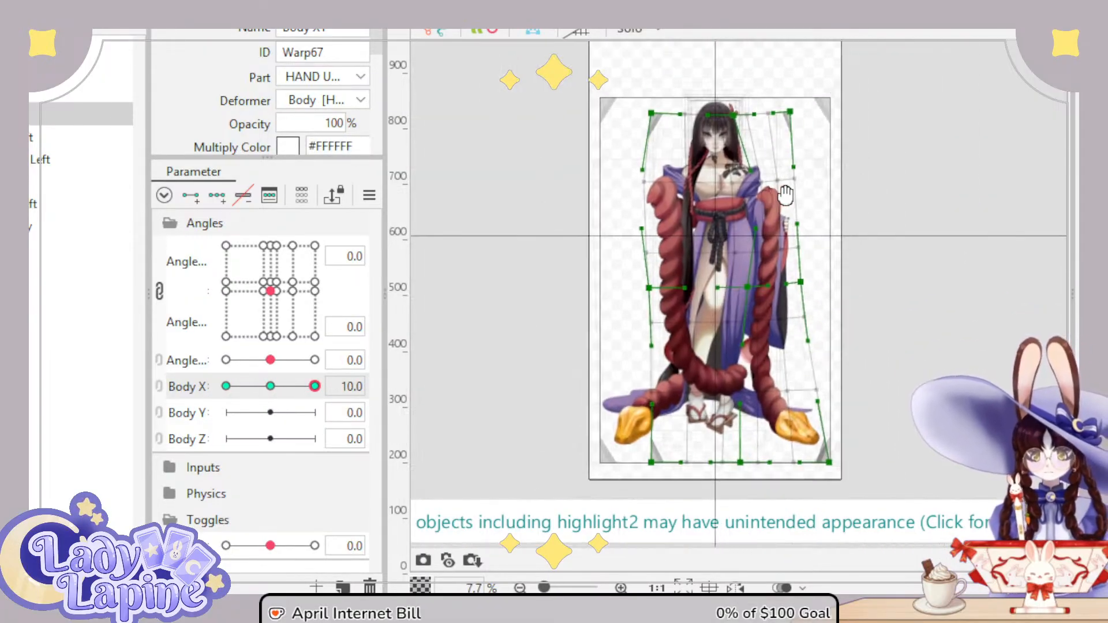
pyautogui.moveTo(750, 87); pyautogui.dragTo(866, 493)
pyautogui.click(867, 495)
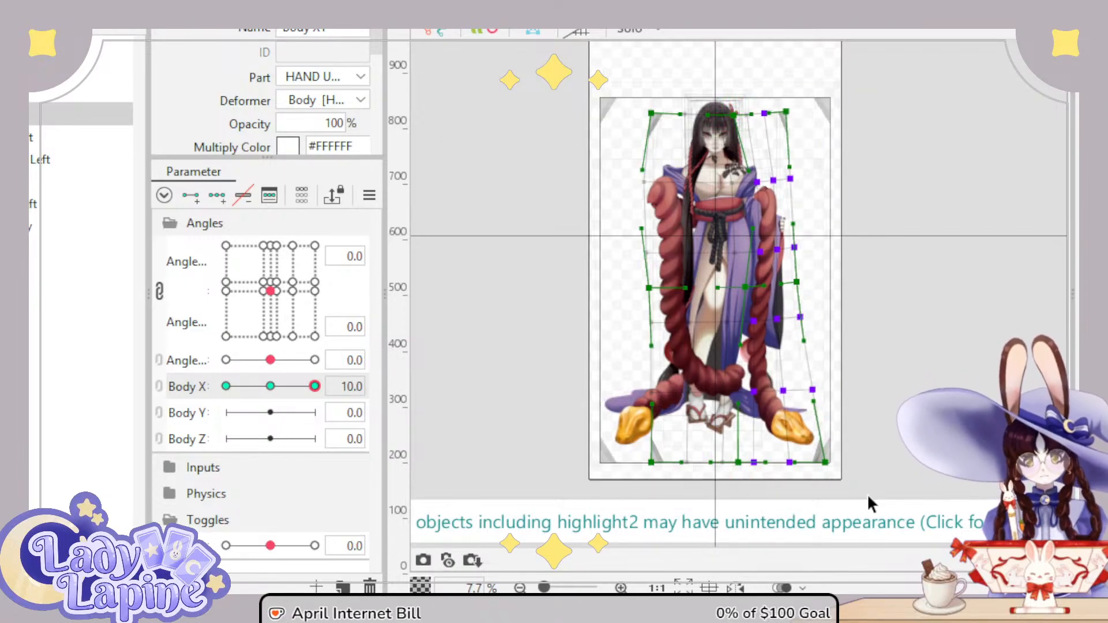
pyautogui.moveTo(765, 93); pyautogui.dragTo(889, 480)
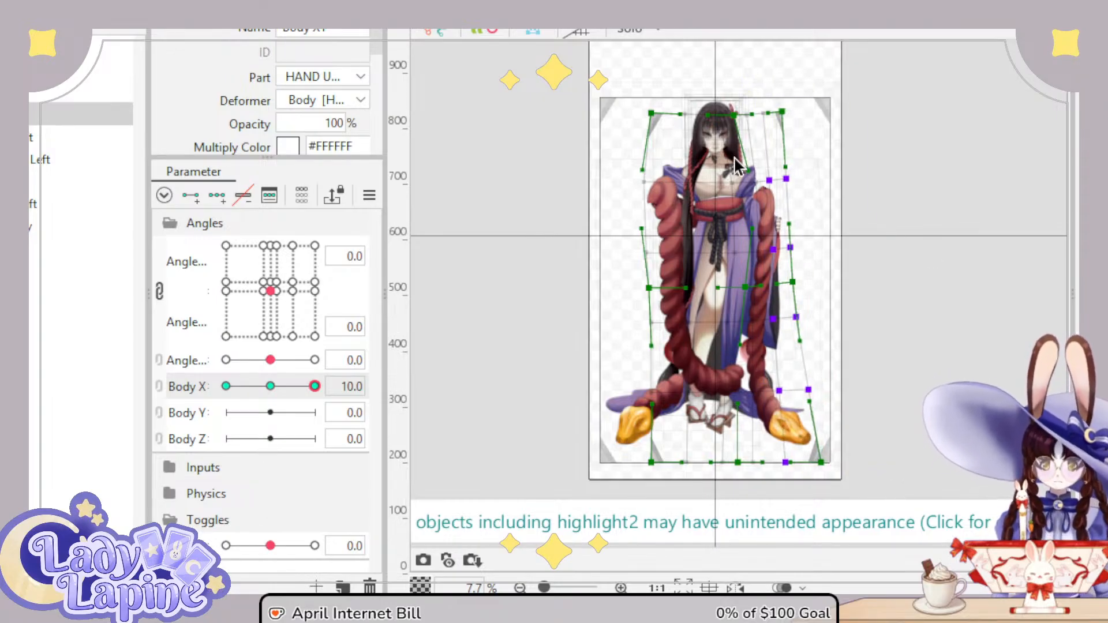
pyautogui.moveTo(773, 94); pyautogui.dragTo(904, 469)
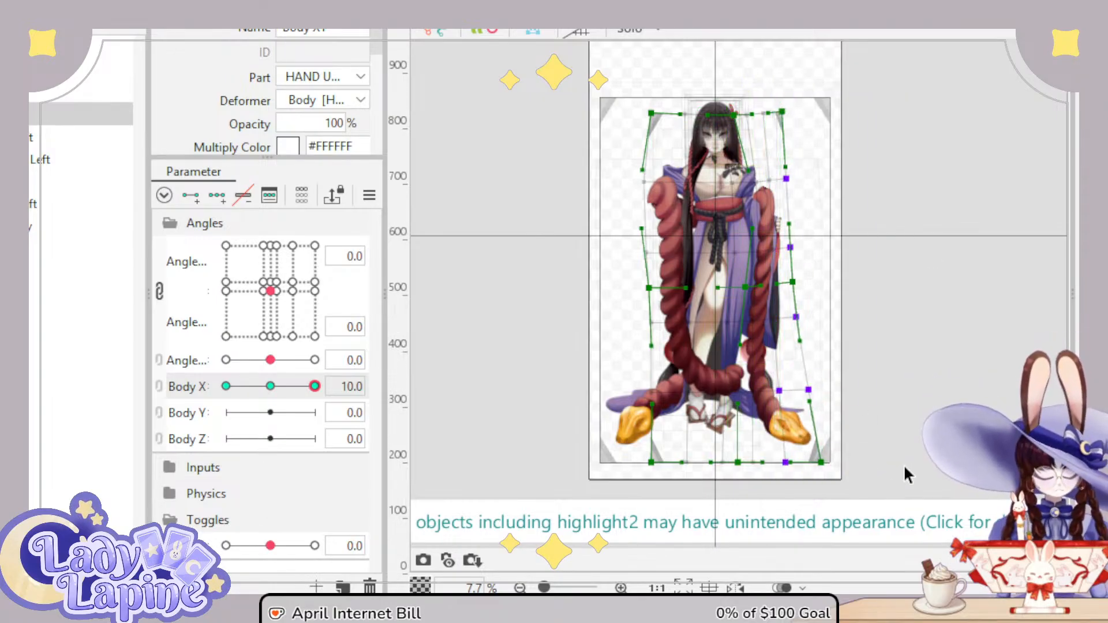
pyautogui.press('Left')
pyautogui.press('Left')
pyautogui.press('Left')
pyautogui.press('Left')
# Step: Nudge Body XY's grid points on the side opposite the outstretched arm inward at Body X -10
pyautogui.click(225, 386)
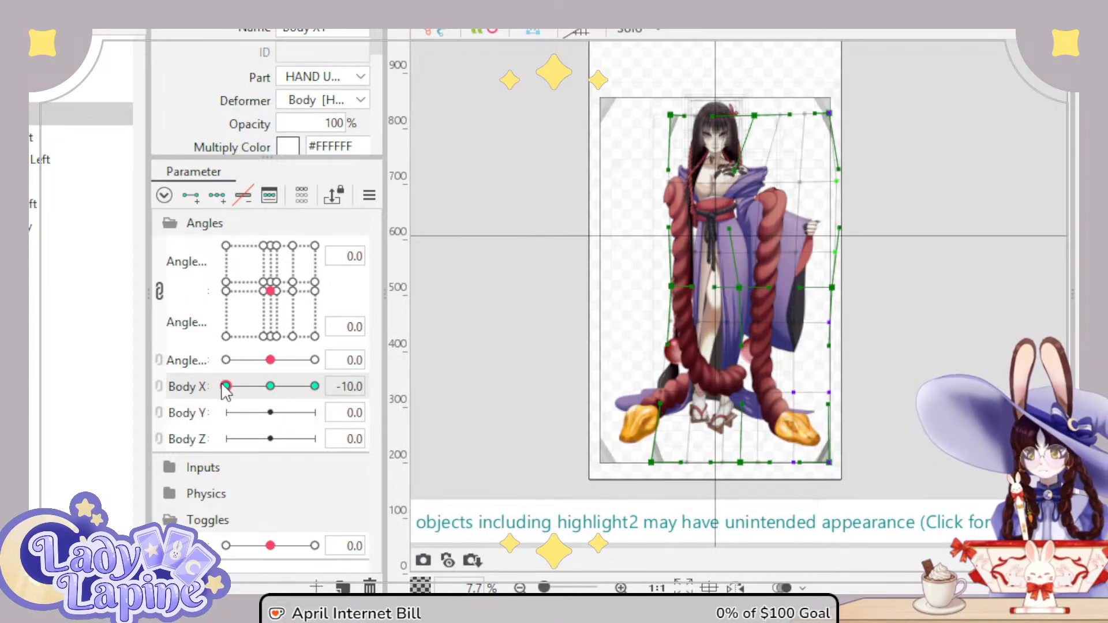
pyautogui.moveTo(611, 70); pyautogui.dragTo(718, 512)
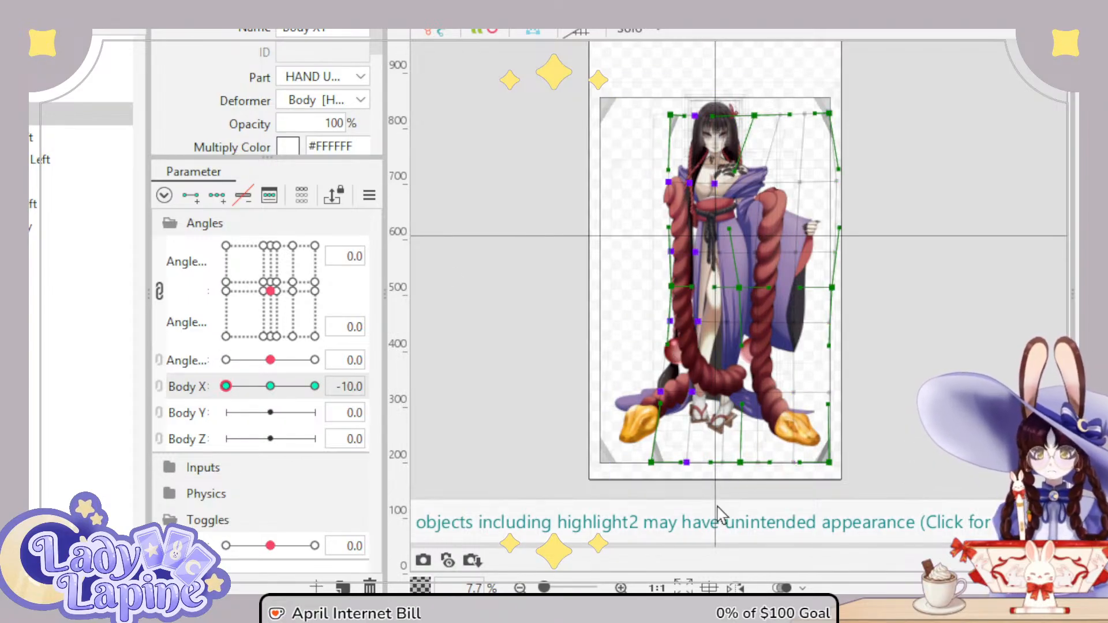
pyautogui.press('Right')
pyautogui.press('Right')
pyautogui.press('Right')
pyautogui.press('Right')
pyautogui.press('Right')
pyautogui.press('Right')
pyautogui.press('Right')
pyautogui.press('Right')
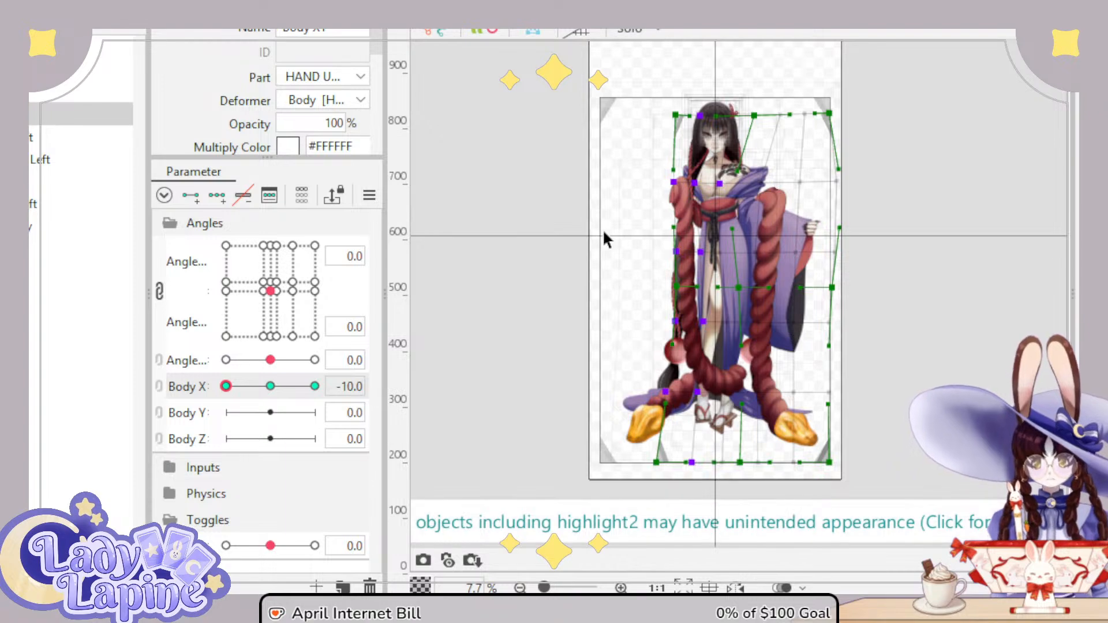
# Step: Nudge a narrower selection of the outer grid points opposite the outstretched arm further inward at Body X -10, and preview the turn
pyautogui.moveTo(644, 93); pyautogui.dragTo(697, 463)
pyautogui.press('Right')
pyautogui.press('Right')
pyautogui.press('Right')
pyautogui.press('Right')
pyautogui.press('Right')
pyautogui.press('Right')
pyautogui.press('Right')
pyautogui.press('Right')
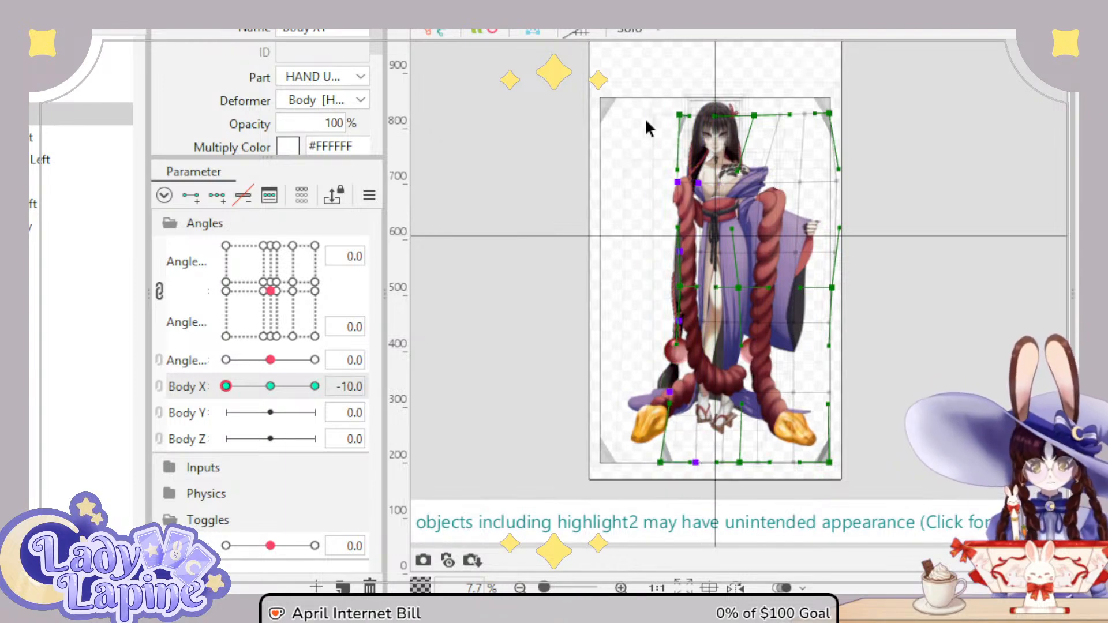
pyautogui.moveTo(649, 81); pyautogui.dragTo(682, 480)
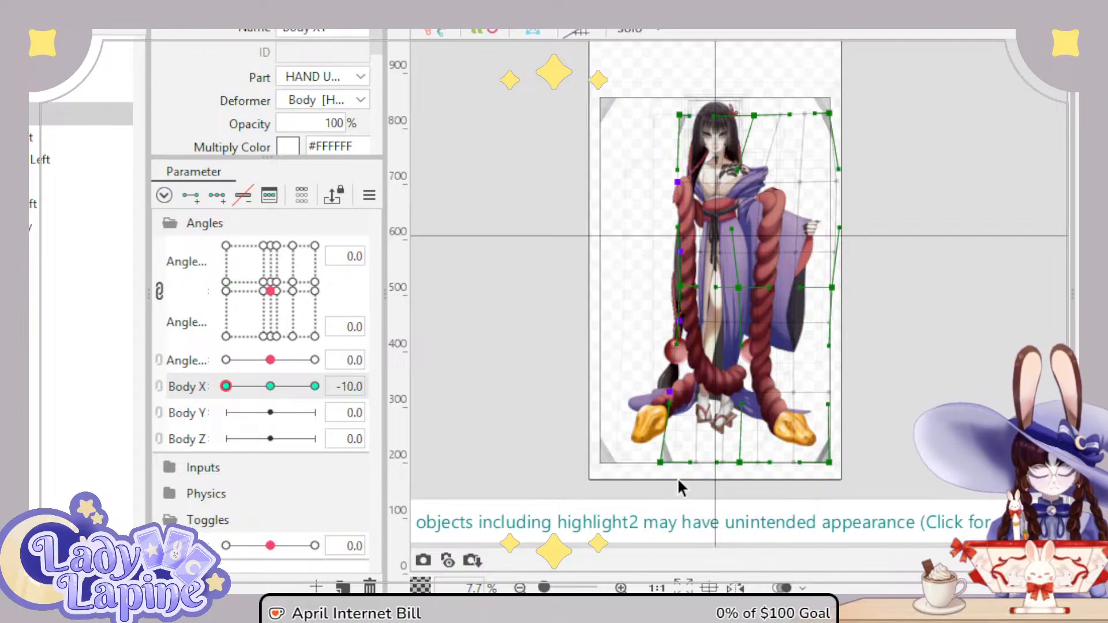
pyautogui.scroll(4, 680, 248)
pyautogui.moveTo(680, 253); pyautogui.dragTo(581, 292)
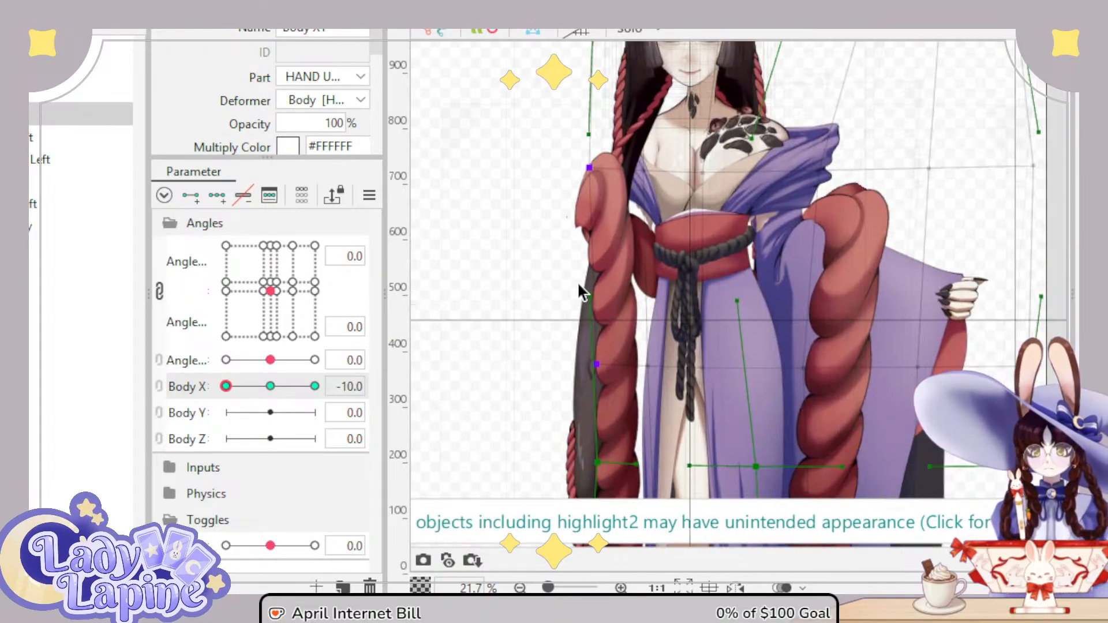
pyautogui.scroll(-2, 581, 292)
pyautogui.moveTo(227, 386); pyautogui.dragTo(203, 405)
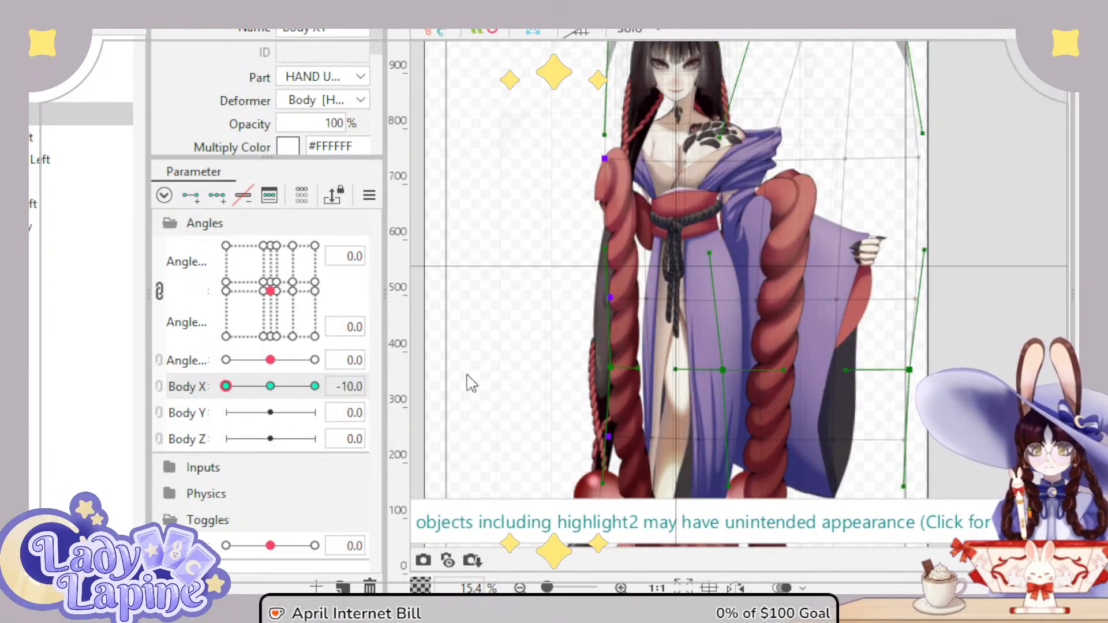
# Step: Move the middle edge point and top corner opposite the outstretched arm slightly outward at Body X -10
pyautogui.moveTo(614, 371); pyautogui.dragTo(600, 371)
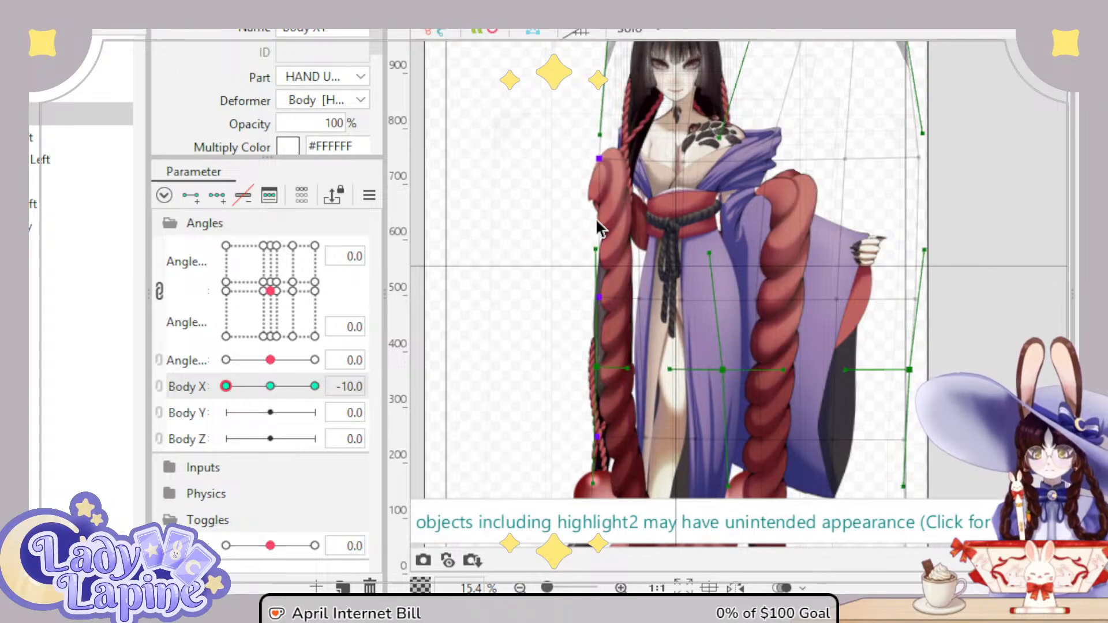
pyautogui.moveTo(596, 219); pyautogui.dragTo(608, 285)
pyautogui.moveTo(619, 89); pyautogui.dragTo(609, 88)
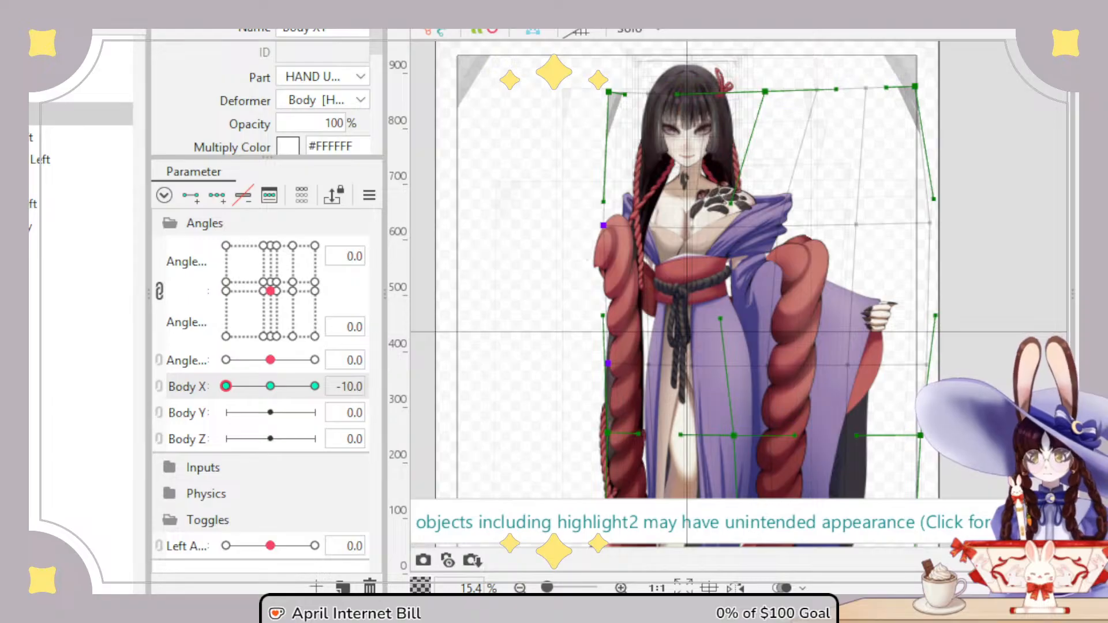
# Step: Shift the whole Body XY deformer slightly away from the outstretched arm at Body X -10 and preview the turn
pyautogui.click(87, 113)
pyautogui.moveTo(751, 437); pyautogui.dragTo(749, 437)
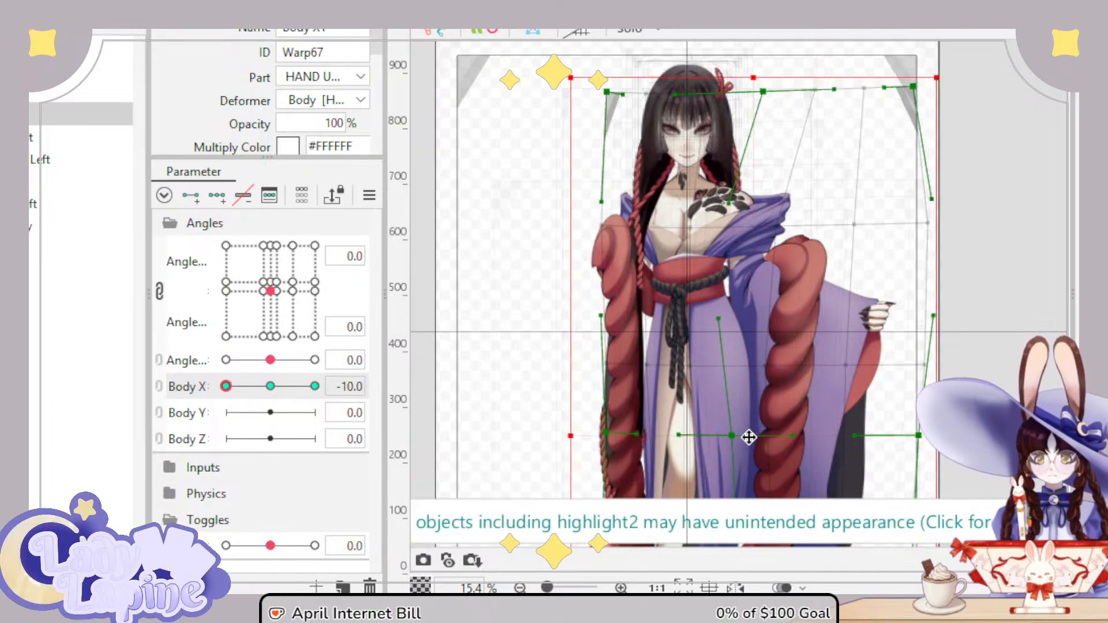
pyautogui.moveTo(227, 386)
pyautogui.mouseDown()
pyautogui.moveTo(326, 379)
pyautogui.moveTo(208, 397)
pyautogui.mouseUp()
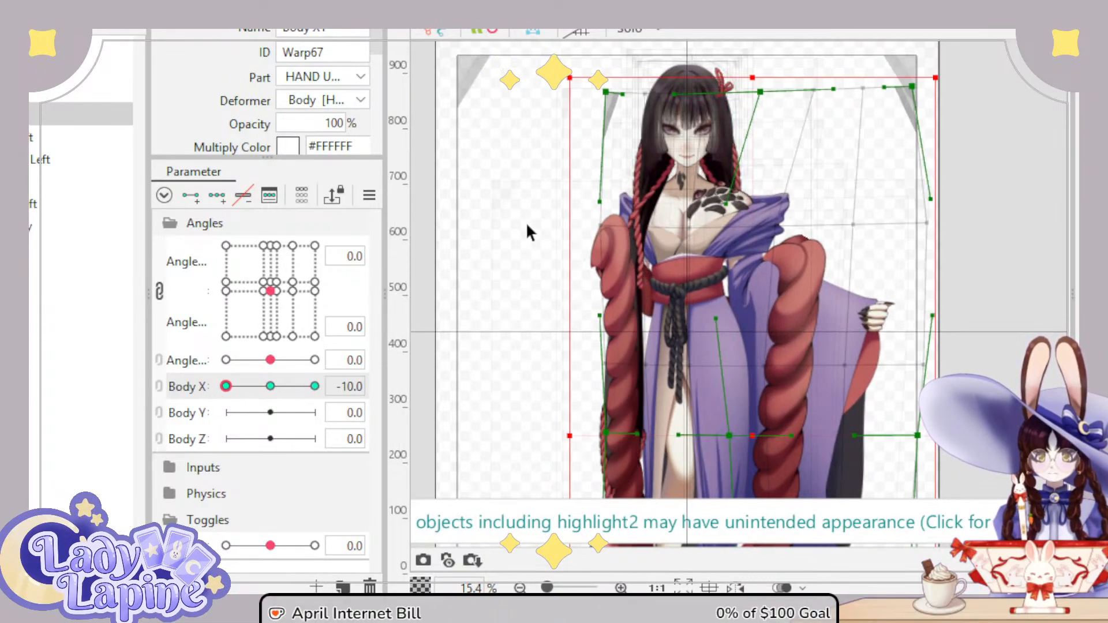
# Step: Bow the edge opposite the outstretched arm outward using its upper curve handles and middle point at Body X -10, and preview up to Body X 10
pyautogui.moveTo(600, 203); pyautogui.dragTo(575, 203)
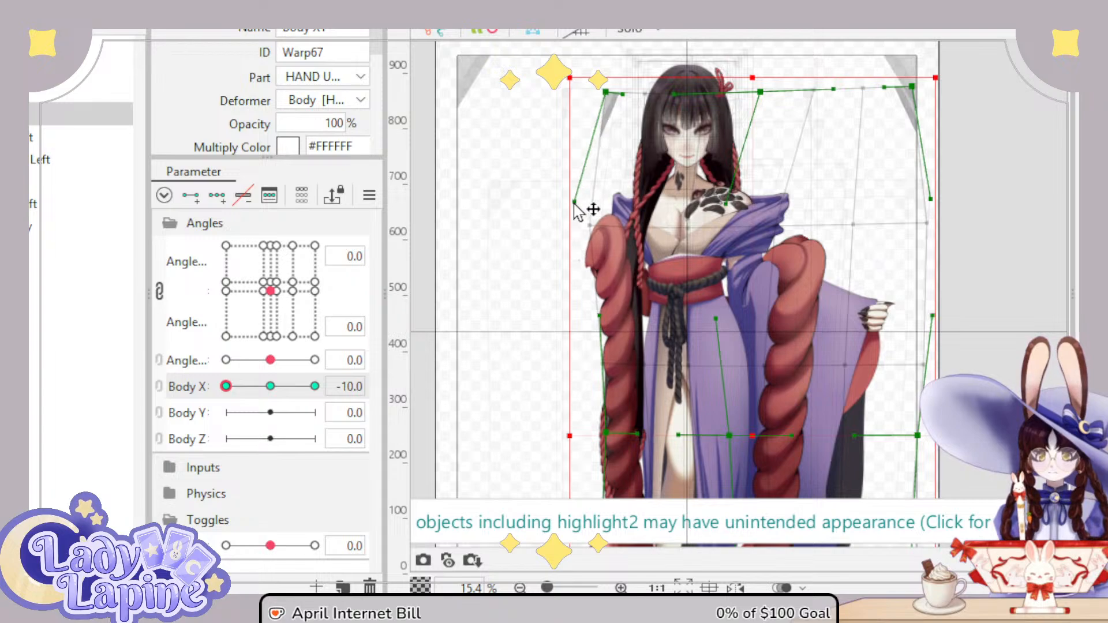
pyautogui.moveTo(233, 393); pyautogui.dragTo(213, 416)
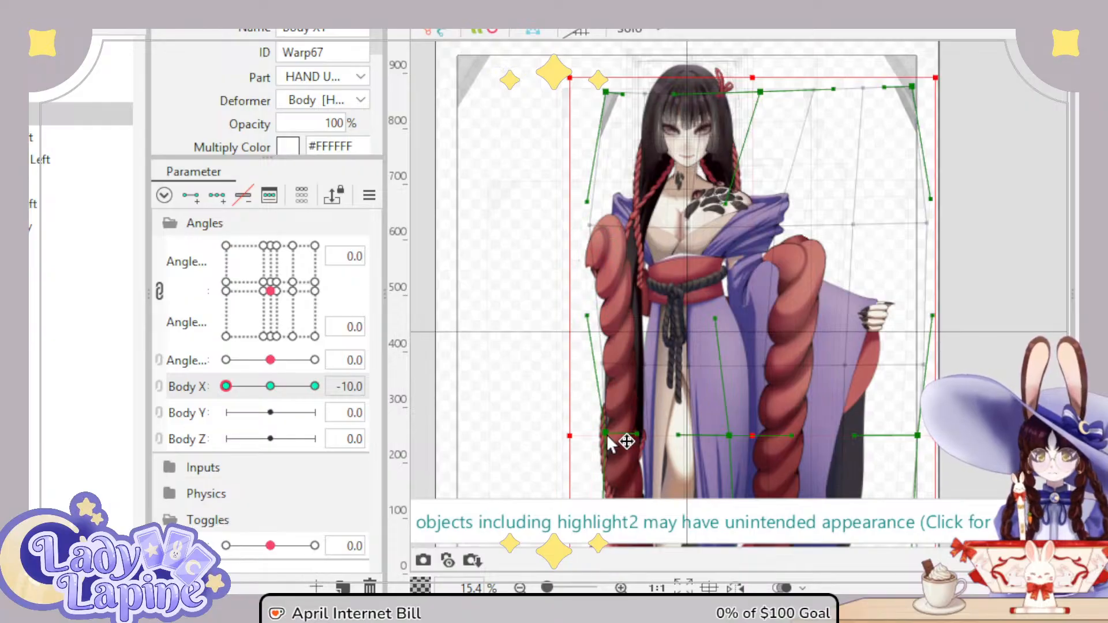
pyautogui.moveTo(606, 434); pyautogui.dragTo(596, 433)
pyautogui.moveTo(587, 316); pyautogui.dragTo(572, 315)
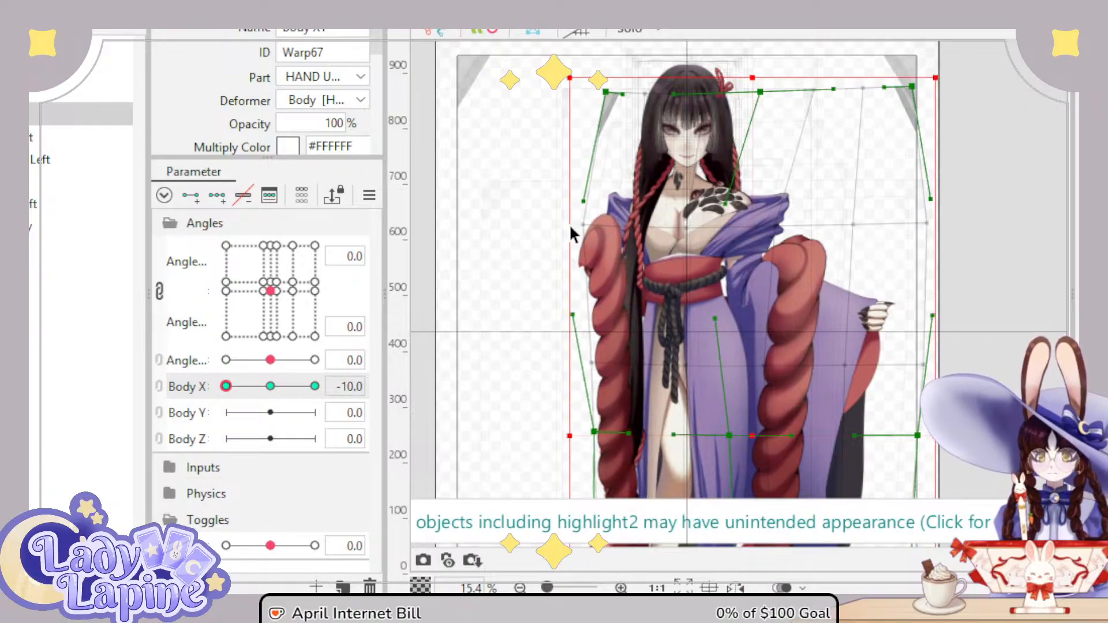
pyautogui.moveTo(238, 387); pyautogui.dragTo(341, 402)
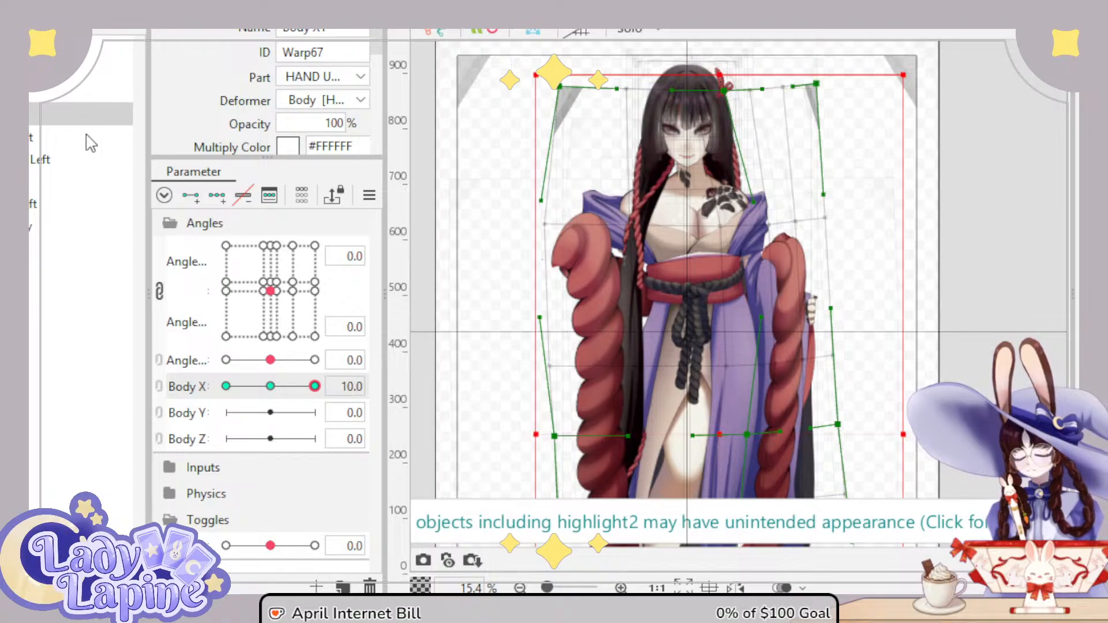
# Step: Set Body XY's warp division to 9 x 9
pyautogui.scroll(-4, 310, 89)
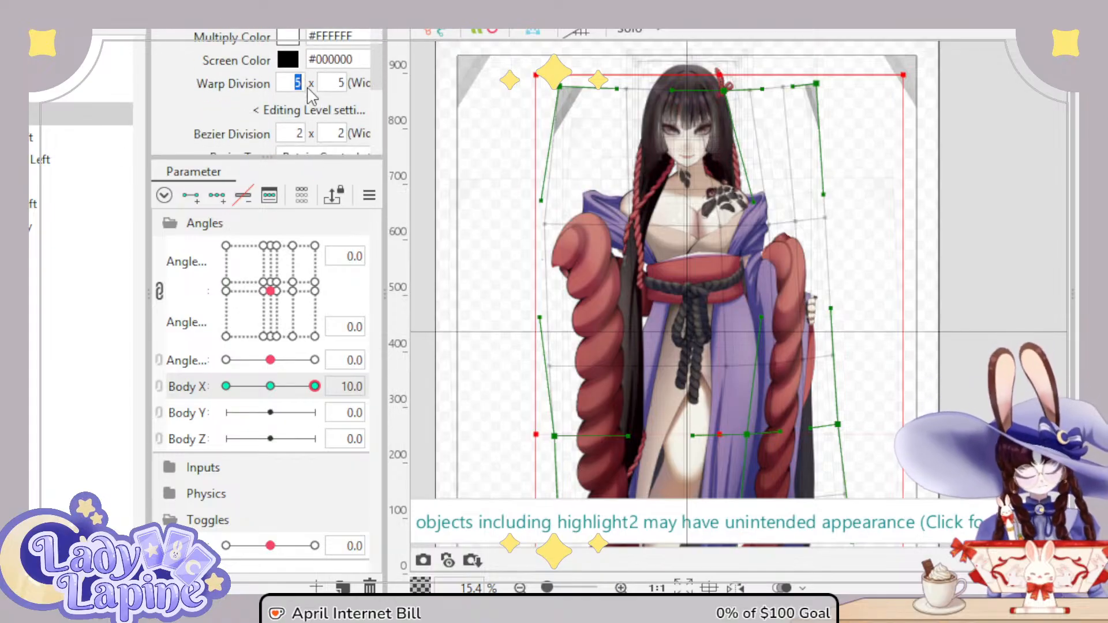
pyautogui.write('9')
pyautogui.click(347, 82)
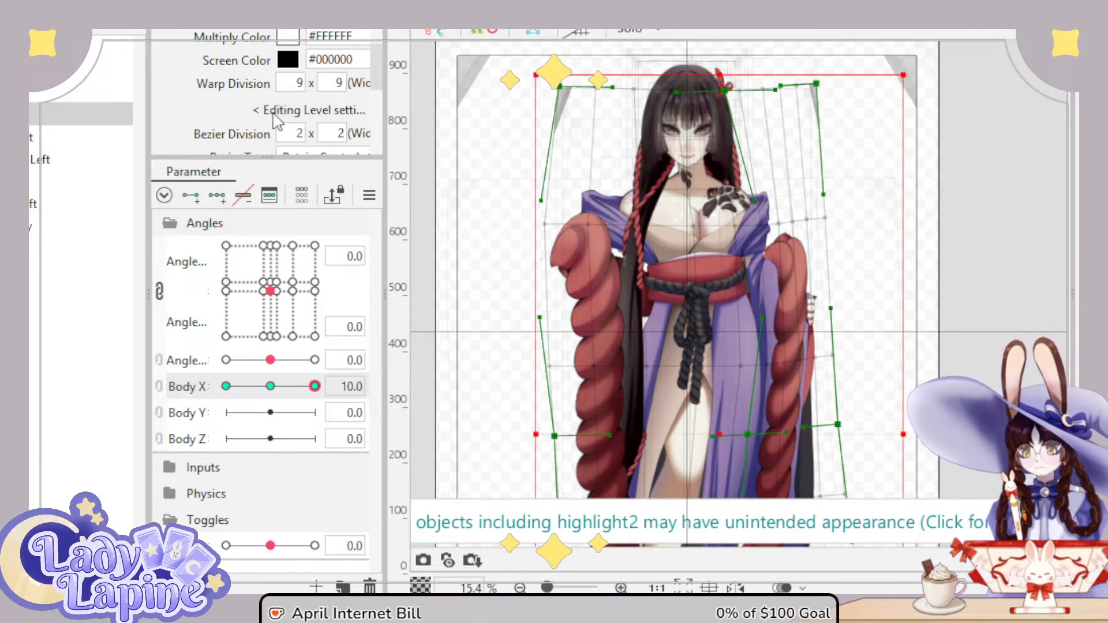
pyautogui.press('Return')
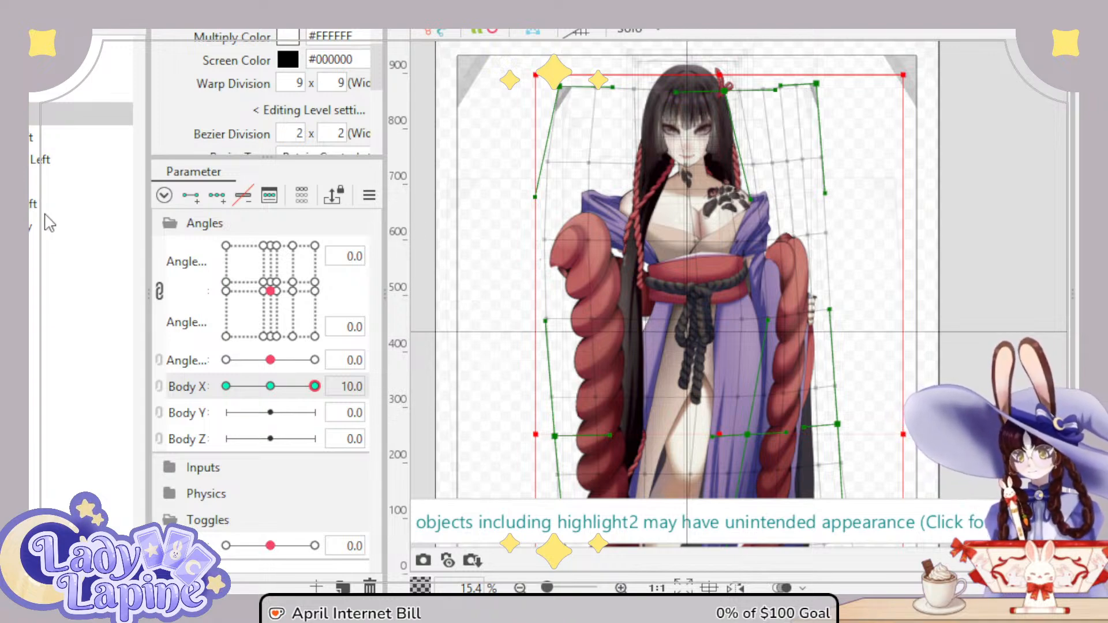
# Step: Check the turn on the denser warp grid, returning Angle X and Body X to 0
pyautogui.moveTo(274, 293)
pyautogui.mouseDown()
pyautogui.moveTo(317, 291)
pyautogui.moveTo(276, 293)
pyautogui.mouseUp()
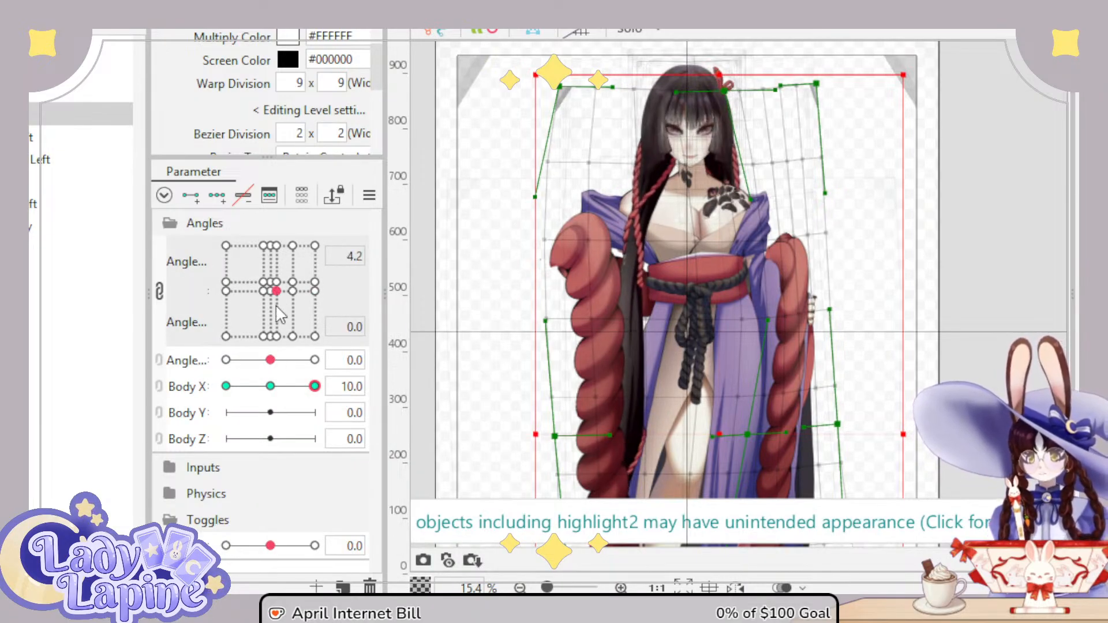
pyautogui.click(270, 291)
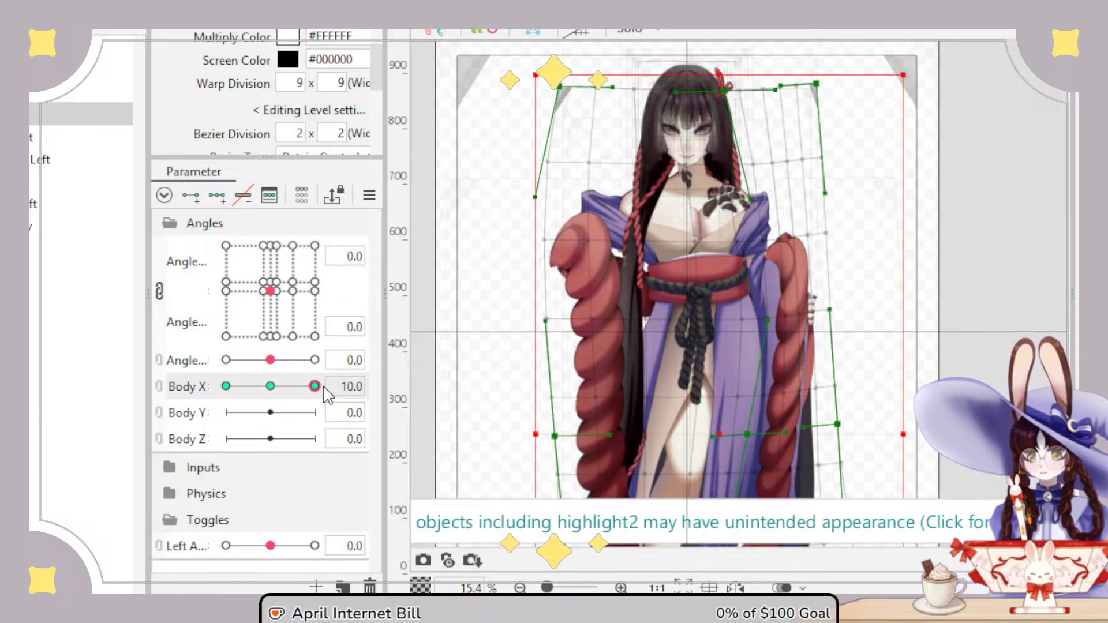
pyautogui.moveTo(255, 388)
pyautogui.mouseDown()
pyautogui.moveTo(270, 387)
pyautogui.moveTo(233, 396)
pyautogui.moveTo(314, 388)
pyautogui.moveTo(217, 388)
pyautogui.moveTo(349, 388)
pyautogui.moveTo(245, 395)
pyautogui.moveTo(292, 389)
pyautogui.moveTo(270, 387)
pyautogui.mouseUp()
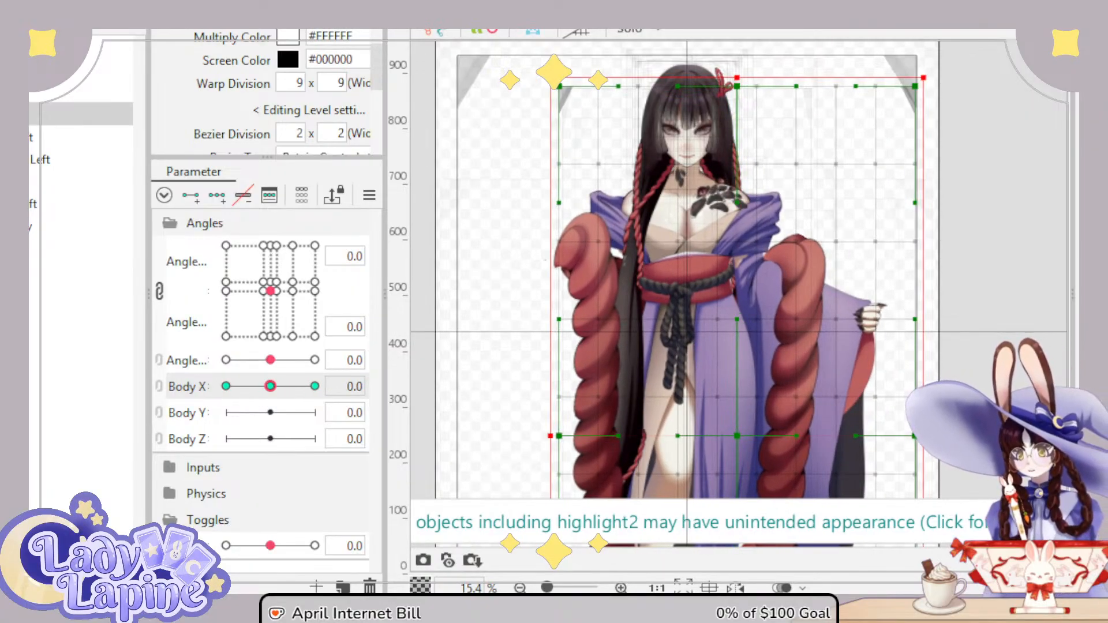